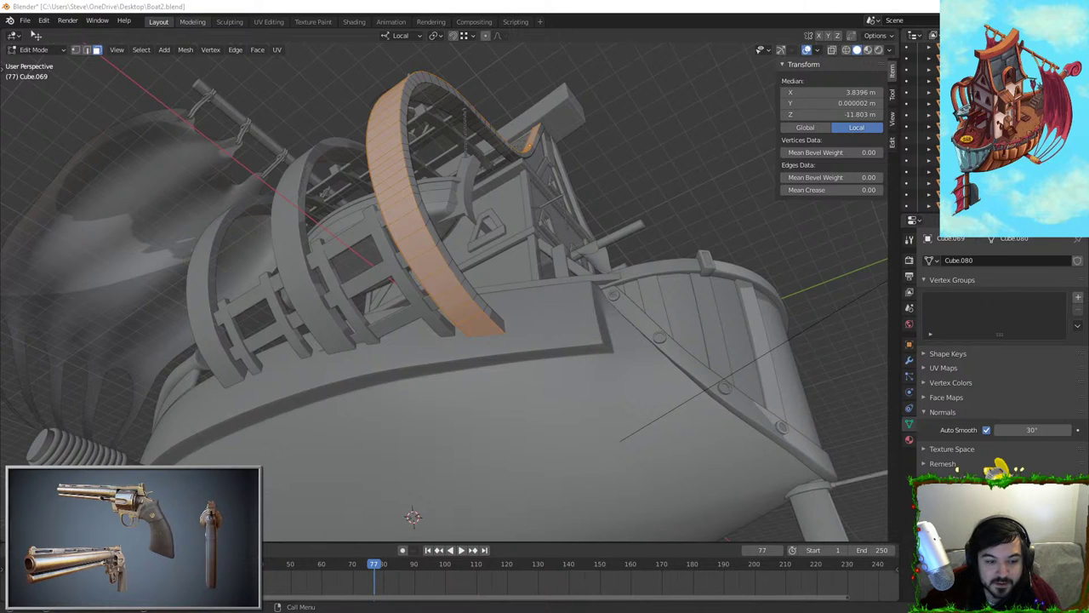
Switch to Discord, check the public-chat channel of the server, and return to Blender
key("alt+Tab")
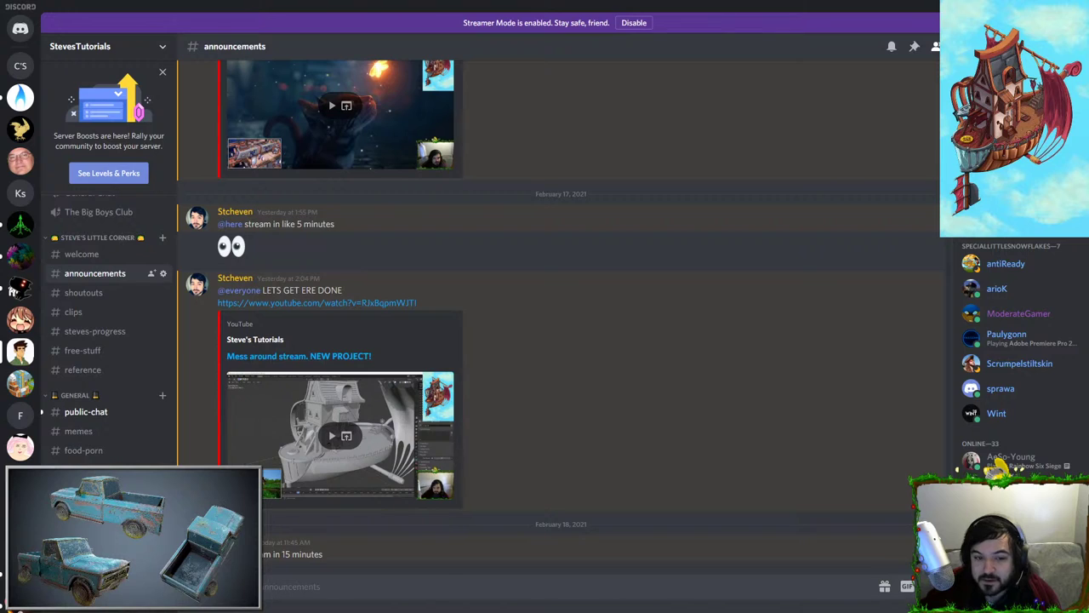
left_click(100, 411)
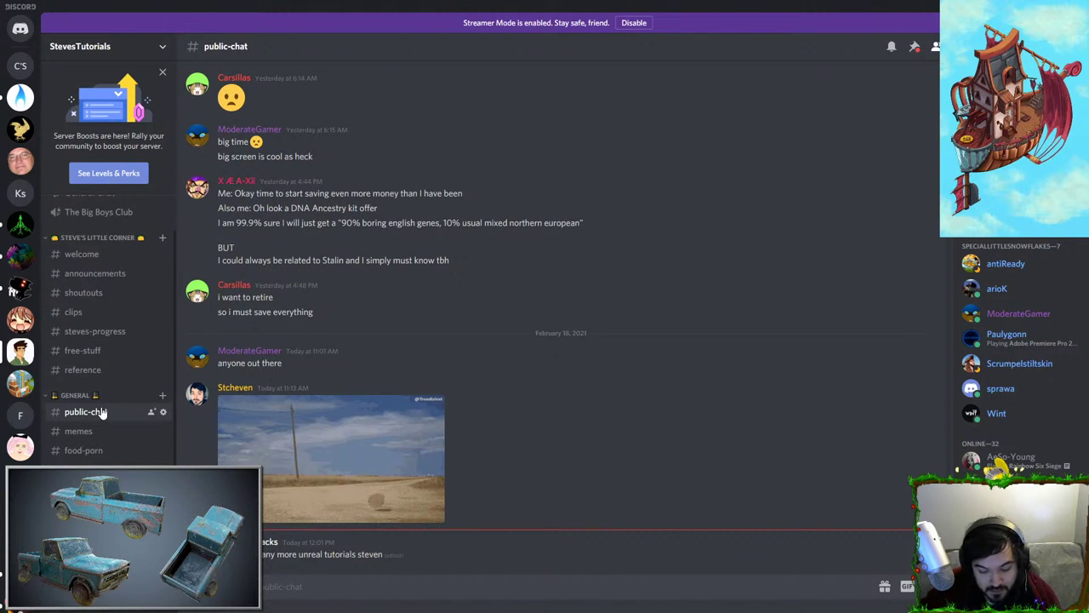
key("alt+Tab")
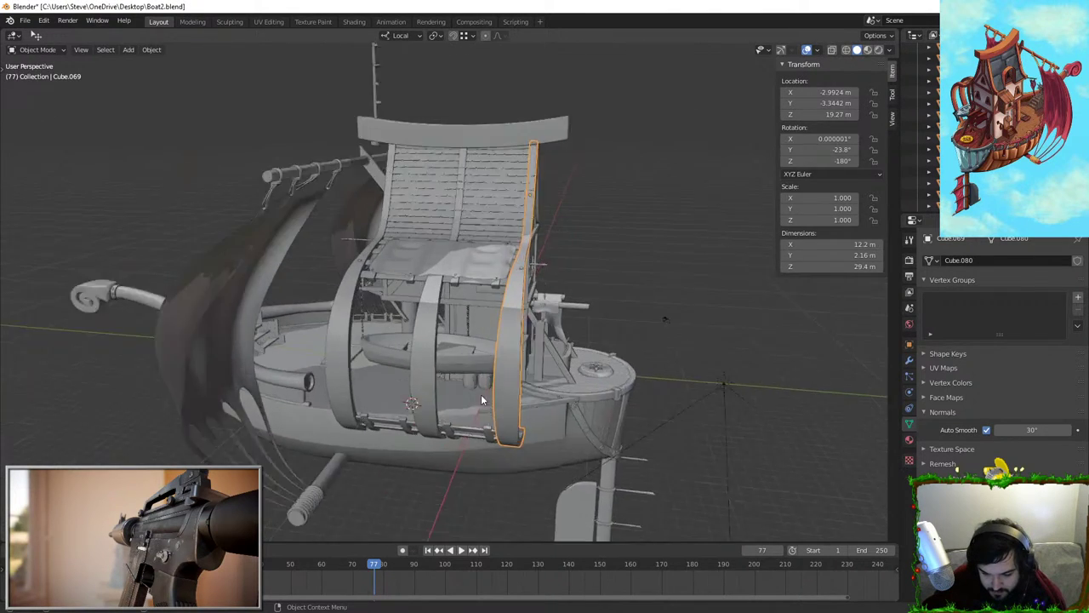
Isolate the end curved roof beam to examine its shape, and unhide the rest of the model
key("Tab")
scroll(481, 397, "up", 3)
middle_click_drag(481, 398, 345, 298)
key("Tab")
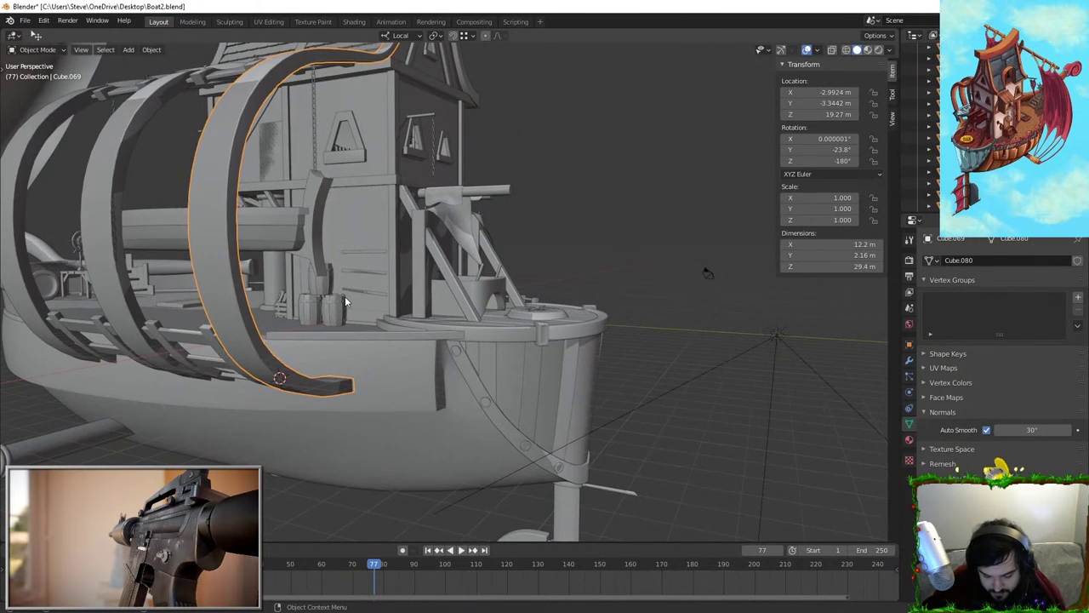
key("shift+h")
key("Tab")
middle_click_drag(443, 352, 334, 252)
key("Tab")
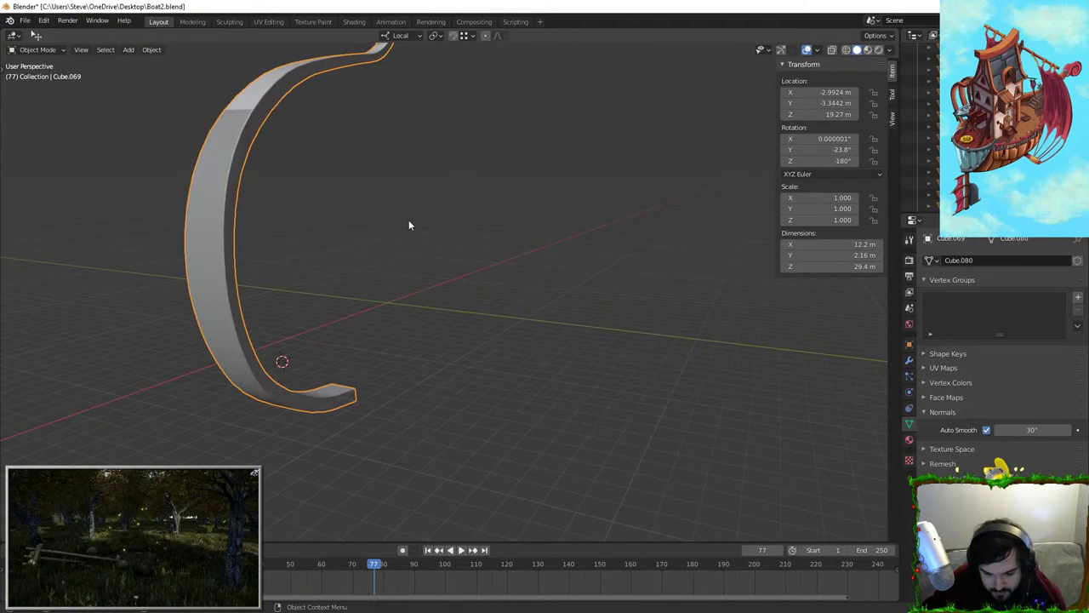
key("alt+h")
middle_click_drag(408, 221, 367, 237)
Widen the curved trim under the large roof ridge beam to about 2.79 m along its local X axis
left_click(330, 159)
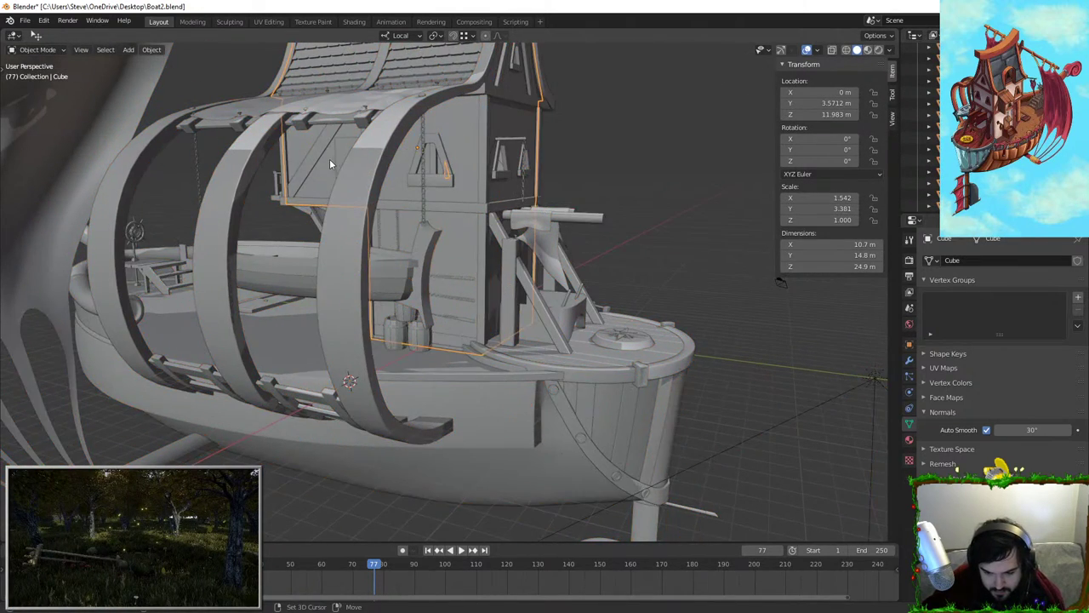
middle_click_drag(329, 159, 432, 288, "shift")
left_click(434, 289)
scroll(397, 286, "up", 4)
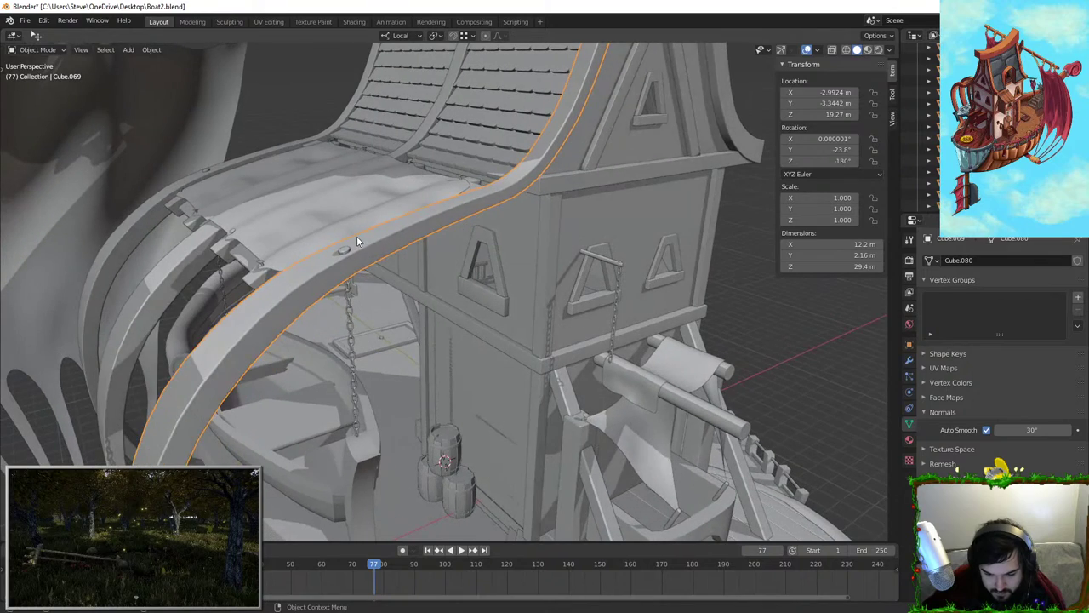
left_click(347, 251)
middle_click_drag(407, 226, 406, 308)
scroll(307, 333, "up", 3)
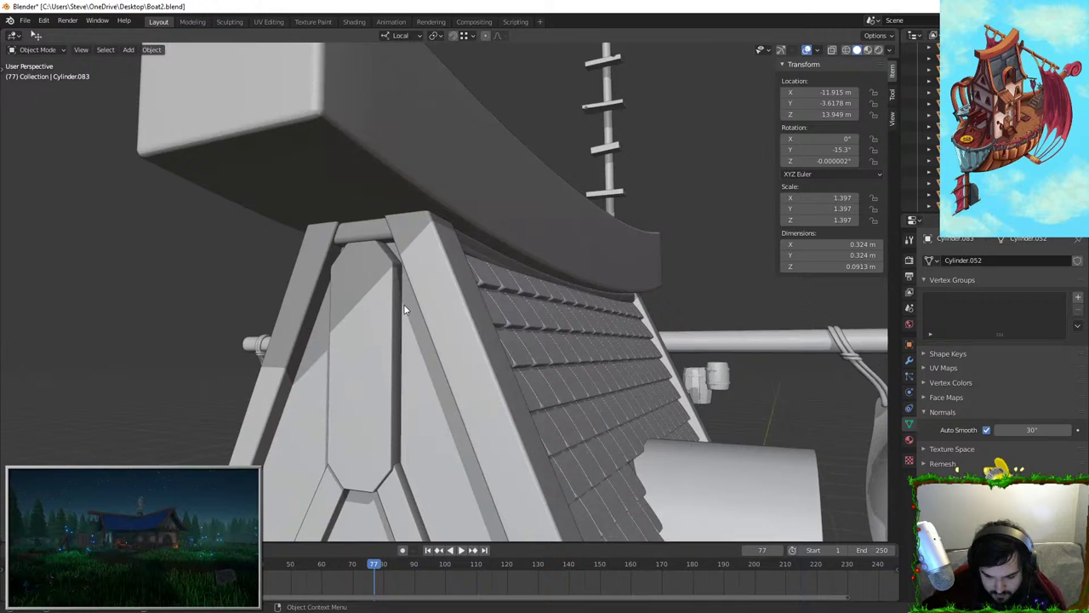
left_click(467, 246)
scroll(477, 249, "up", 3)
key("s")
key("x")
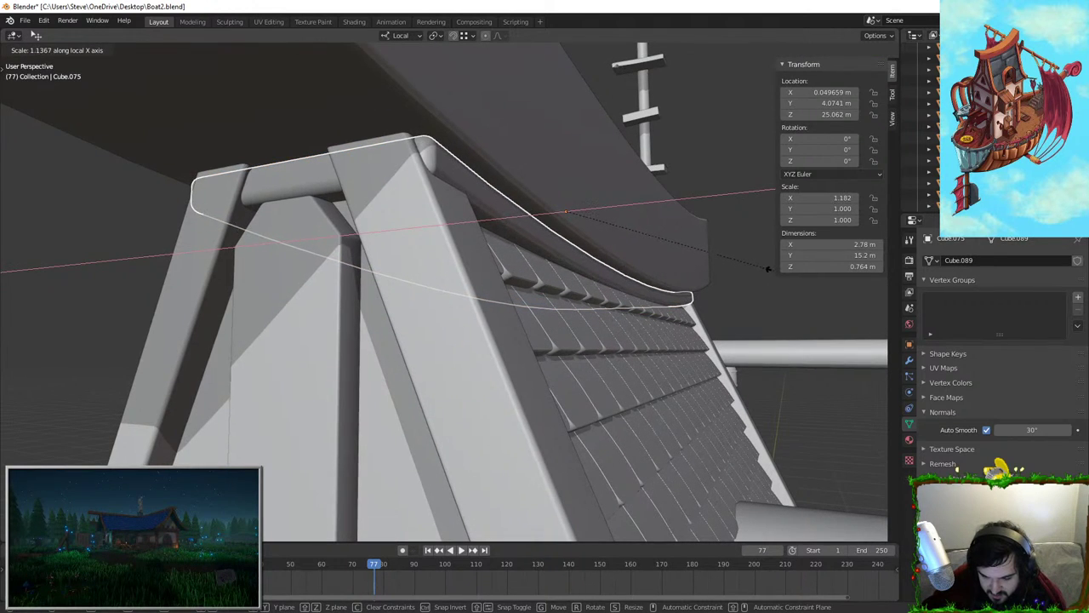
left_click(741, 277)
Widen the trim under the roof ridge beam further along X, to about 2.87 m
key("Tab")
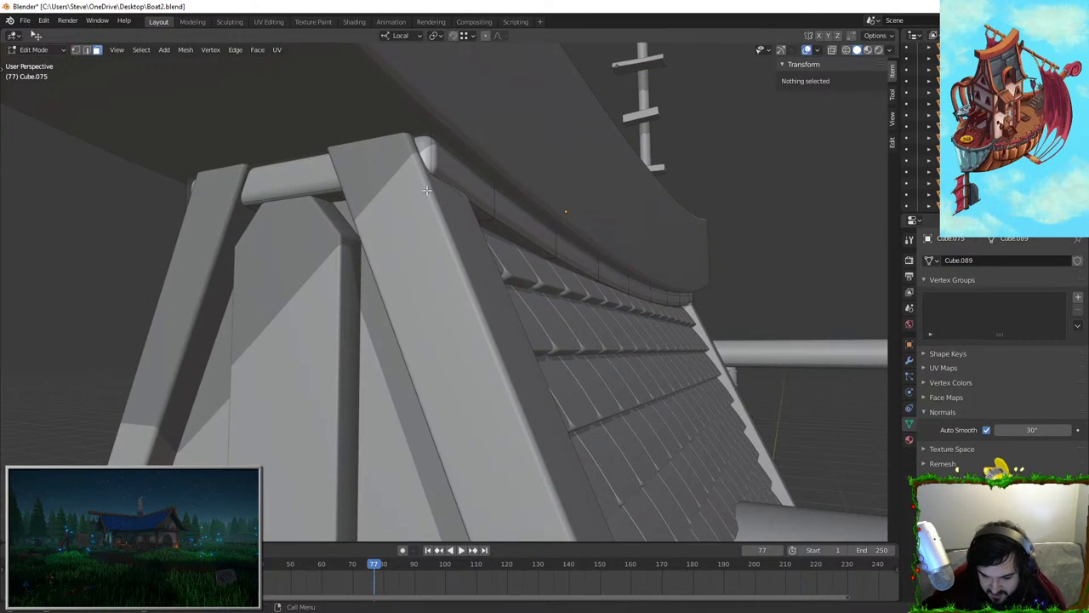
middle_click_drag(420, 171, 476, 213)
key("Tab")
left_click(758, 221)
middle_click_drag(527, 277, 443, 284)
left_click(366, 298)
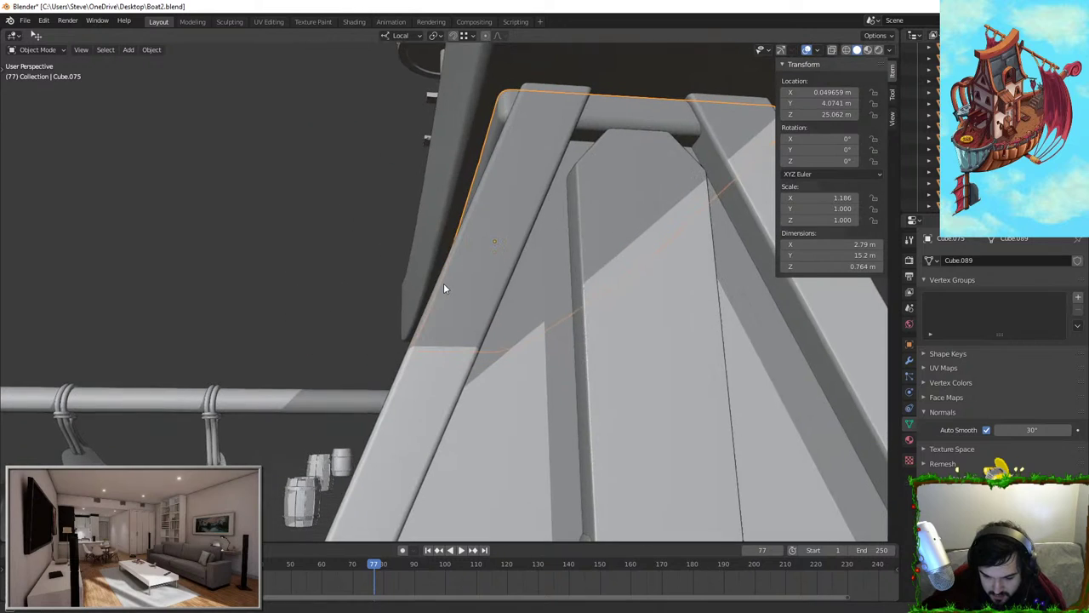
scroll(443, 287, "down", 3)
middle_click_drag(419, 345, 349, 353)
key("s")
key("x")
key("x")
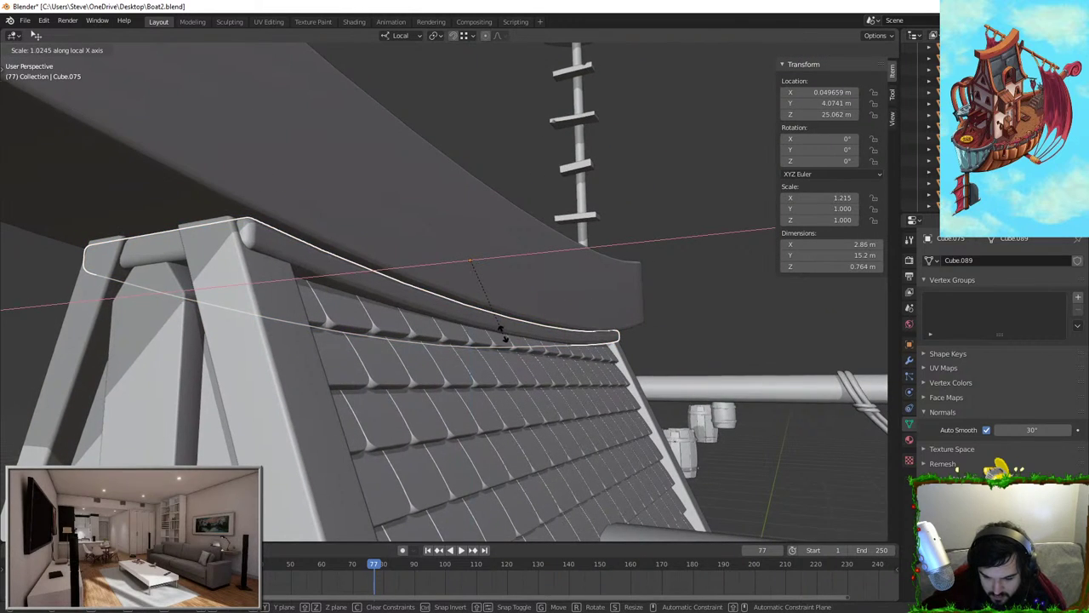
left_click(504, 333)
Shift the trim under the ridge beam along X to about 0.064 m so it sits centred on the gable
middle_click_drag(504, 334, 437, 332)
key("g")
key("x")
left_click(536, 332)
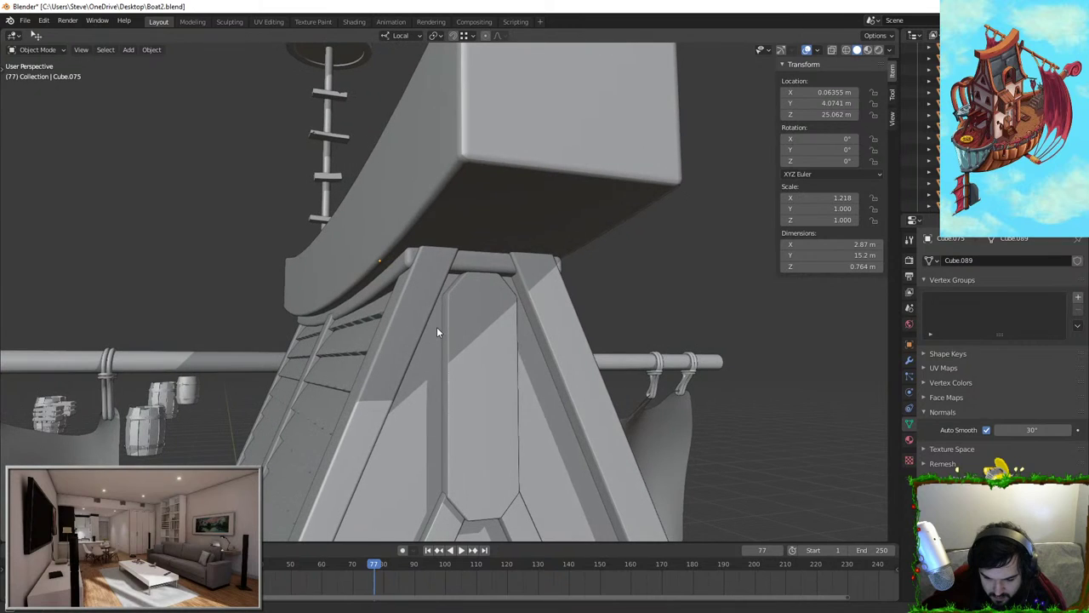
Scale the trim under the ridge beam along X to a width of about 2.97 m
left_click(379, 298)
key("s")
key("x")
key("x")
left_click(518, 287)
middle_click_drag(518, 287, 440, 342)
left_click(341, 294)
key("g")
key("x")
left_click(408, 314)
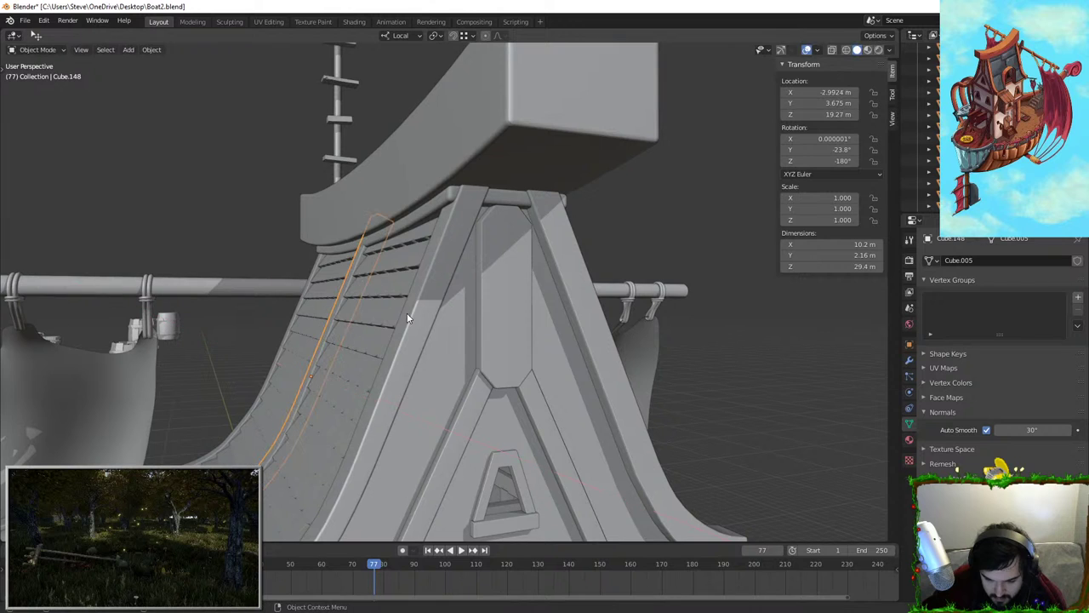
Select the two gable-edge beams framing the shingled roof slope with the dormer and open them together in Edit Mode
middle_click_drag(440, 303, 334, 235)
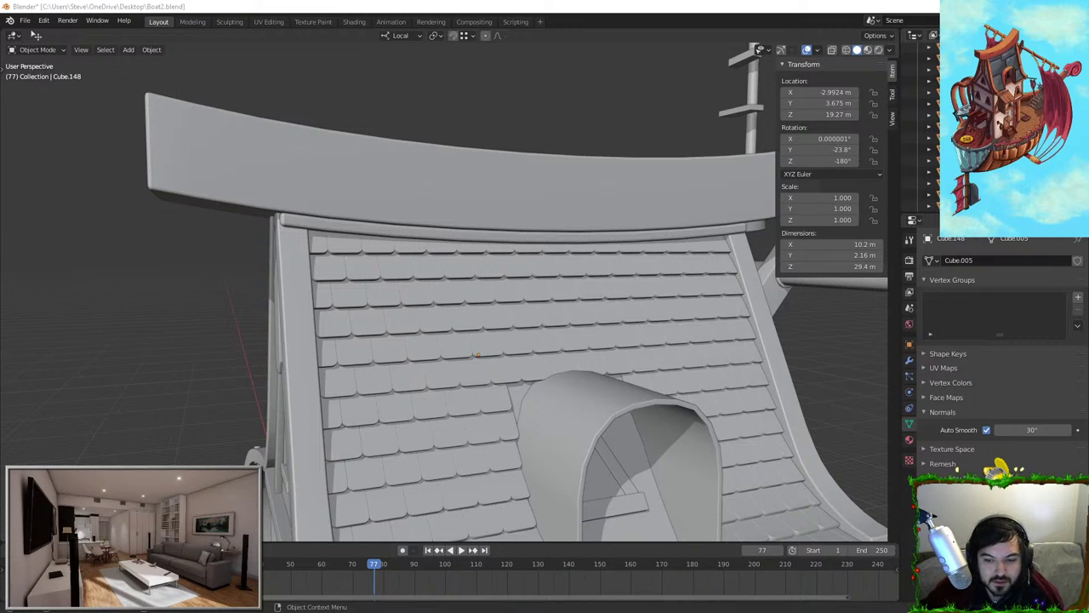
left_click(303, 273)
key("Tab")
middle_click_drag(304, 274, 464, 417)
middle_click_drag(464, 417, 541, 321, "shift")
key("Tab")
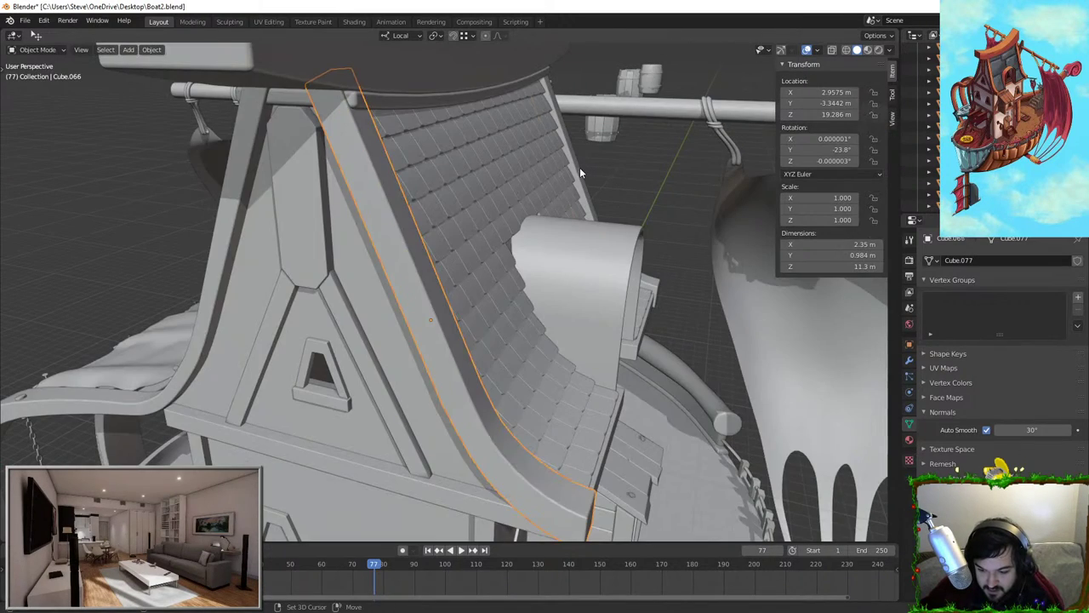
left_click(585, 177, "shift")
key("Tab")
Select the outer faces along both gable-edge beams and push them outward with Shrink/Fatten
middle_click_drag(574, 163, 425, 212)
scroll(426, 247, "down", 3)
scroll(681, 323, "up", 5)
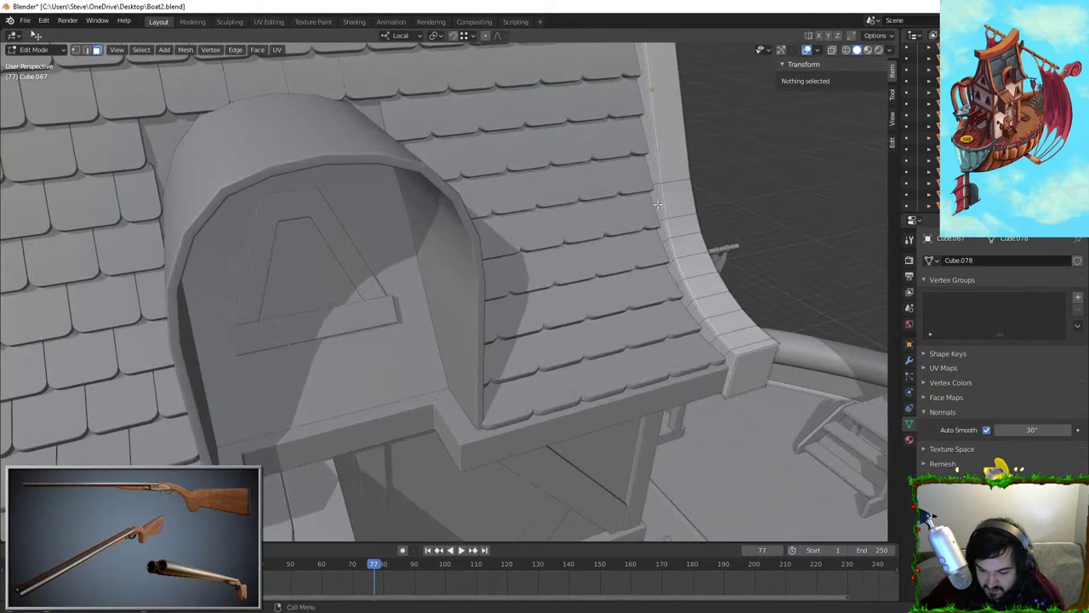
key("c")
mouse_move(672, 159)
left_mouse_down()
mouse_move(734, 303)
mouse_move(759, 330)
left_mouse_up()
right_click(759, 331)
scroll(544, 285, "down", 5)
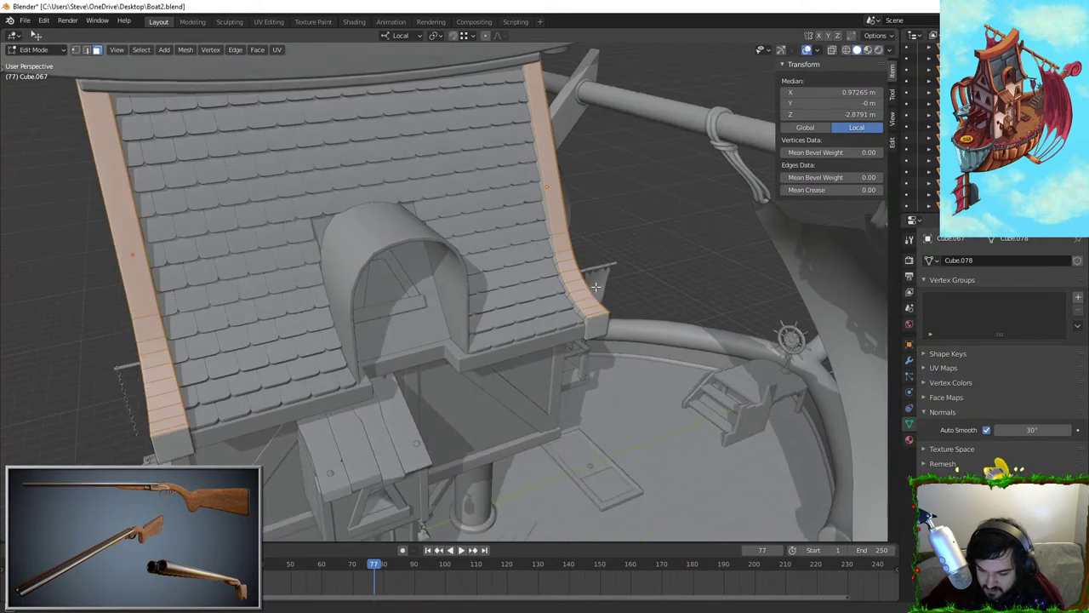
middle_click_drag(549, 281, 600, 286)
scroll(588, 288, "up", 1)
key("alt+s")
left_click(641, 253)
Fatten the same outer faces by about another 0.08 m and return to Object Mode
middle_click_drag(641, 254, 666, 255)
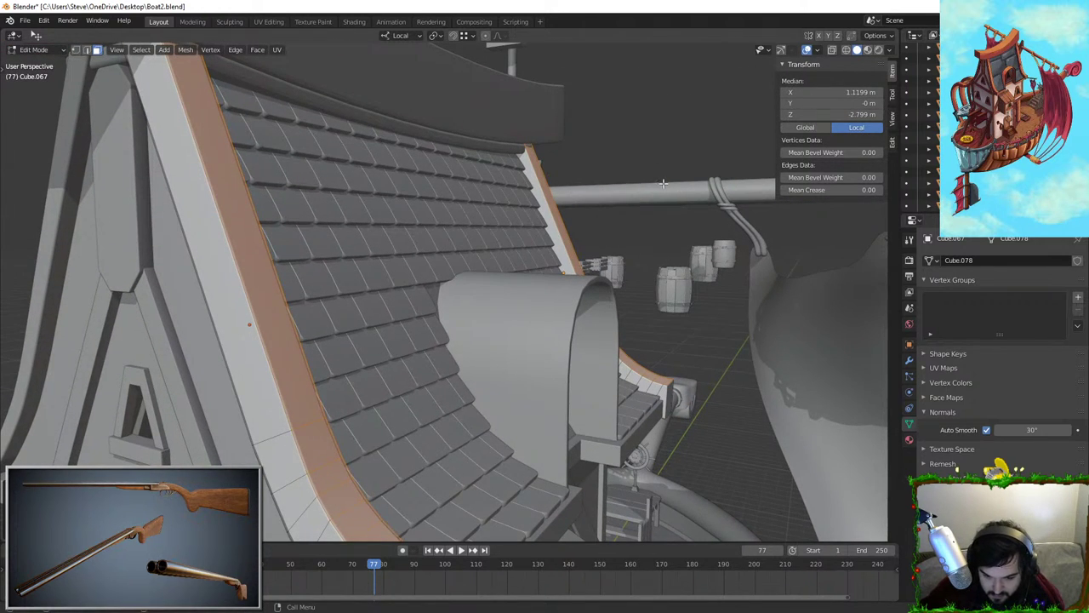
middle_click_drag(664, 184, 574, 199)
key("alt+s")
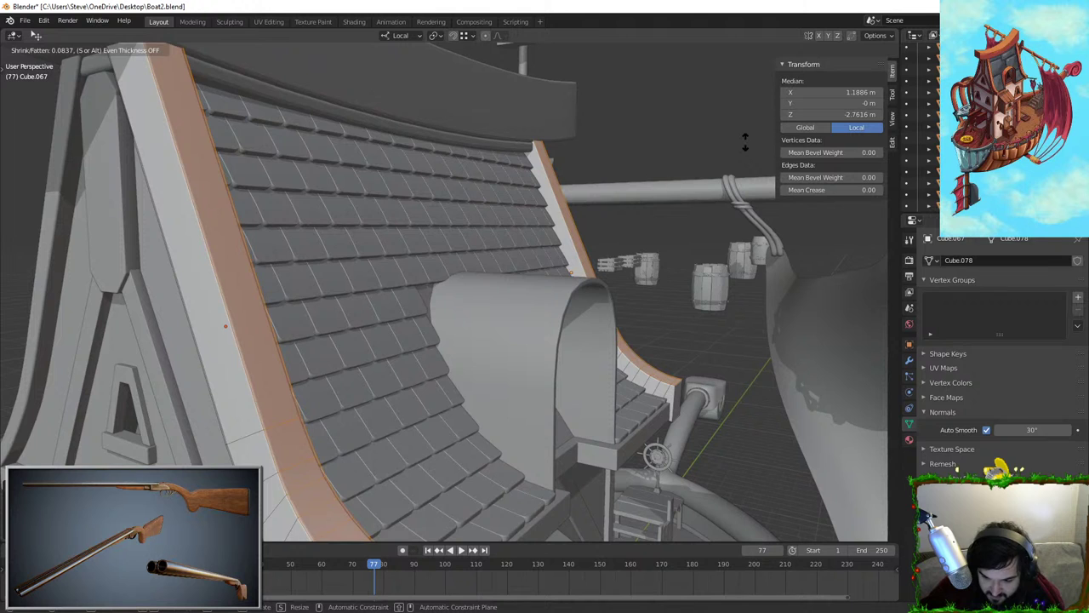
key("Tab")
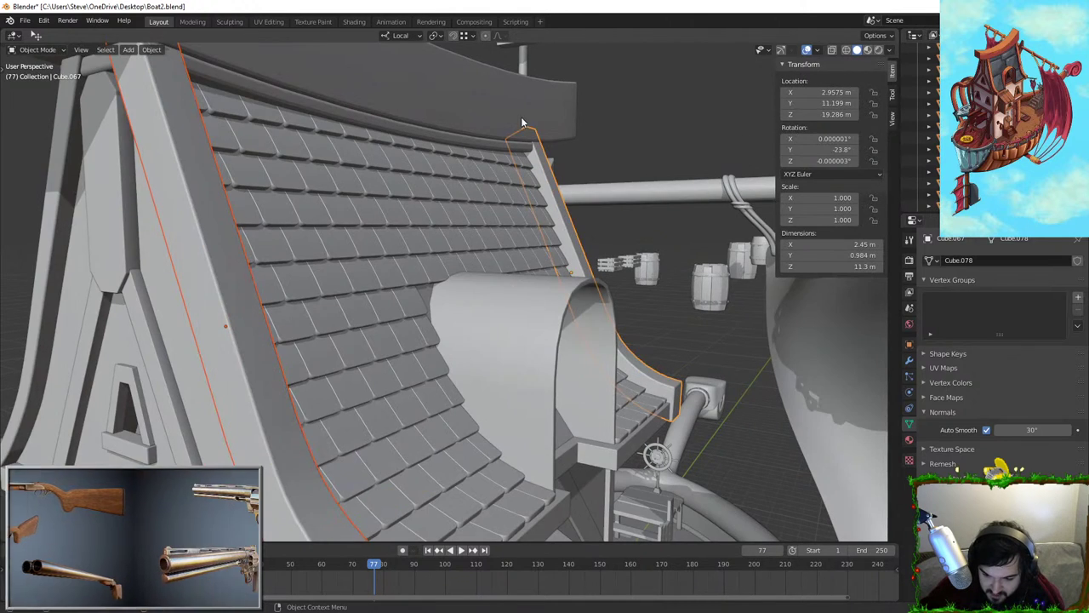
Narrow the trim under the ridge beam to about 2.83 m along X, keeping its original length
left_click(571, 141)
middle_click_drag(569, 140, 499, 234)
left_click(400, 243)
middle_click_drag(502, 281, 671, 334)
key("s")
key("x")
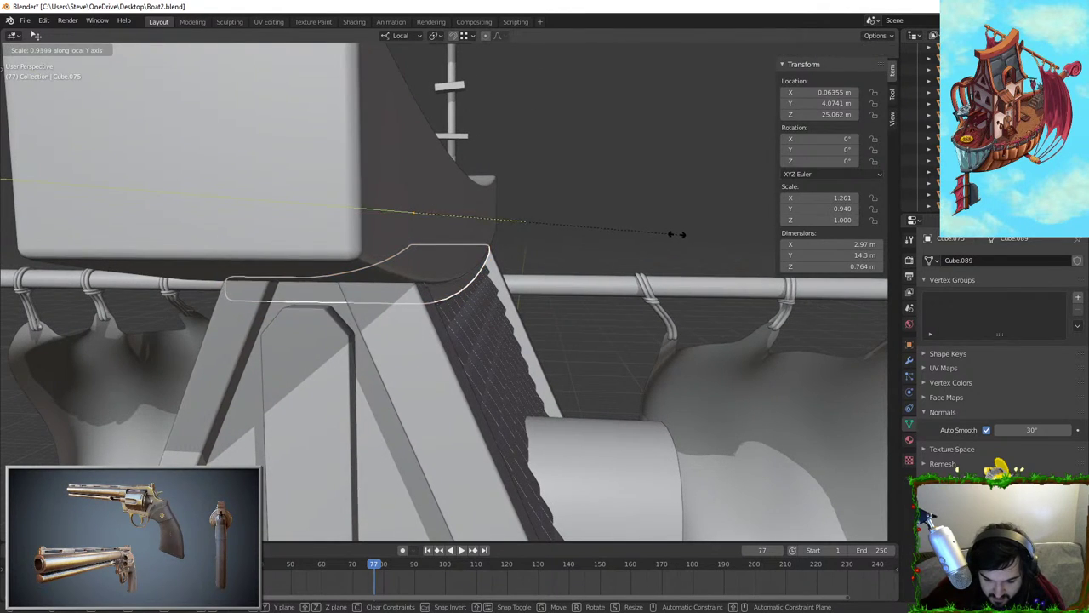
left_click(679, 234)
middle_click_drag(679, 235, 441, 236)
key("s")
key("x")
left_click(677, 271)
left_click(639, 236)
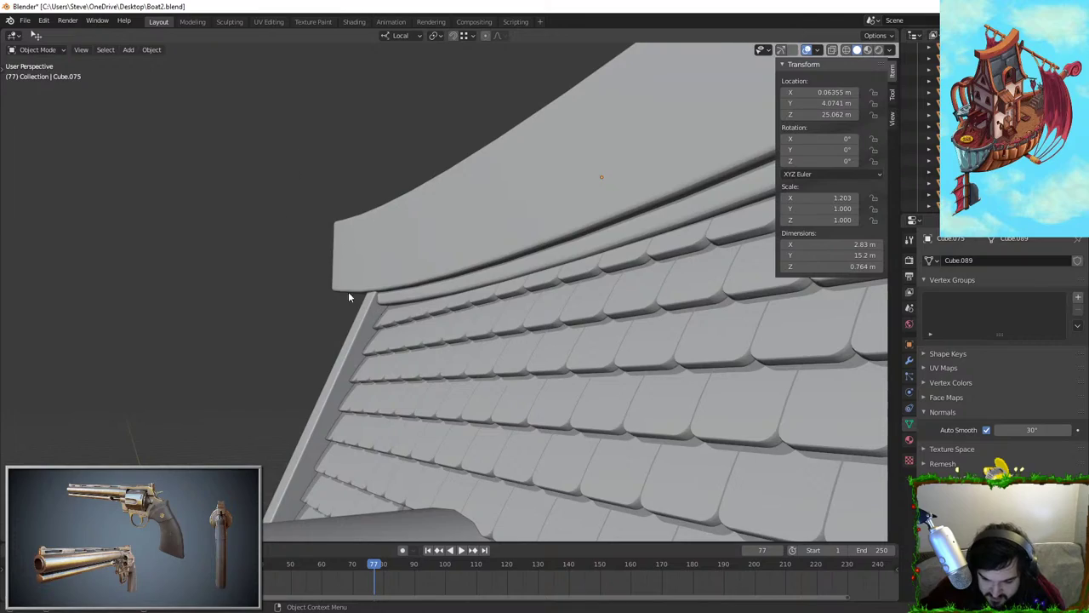
Isolate the three long curved roof beams and open them together in Edit Mode
middle_click_drag(348, 297, 522, 384)
scroll(591, 247, "down", 3)
key("Tab")
scroll(511, 366, "down", 4)
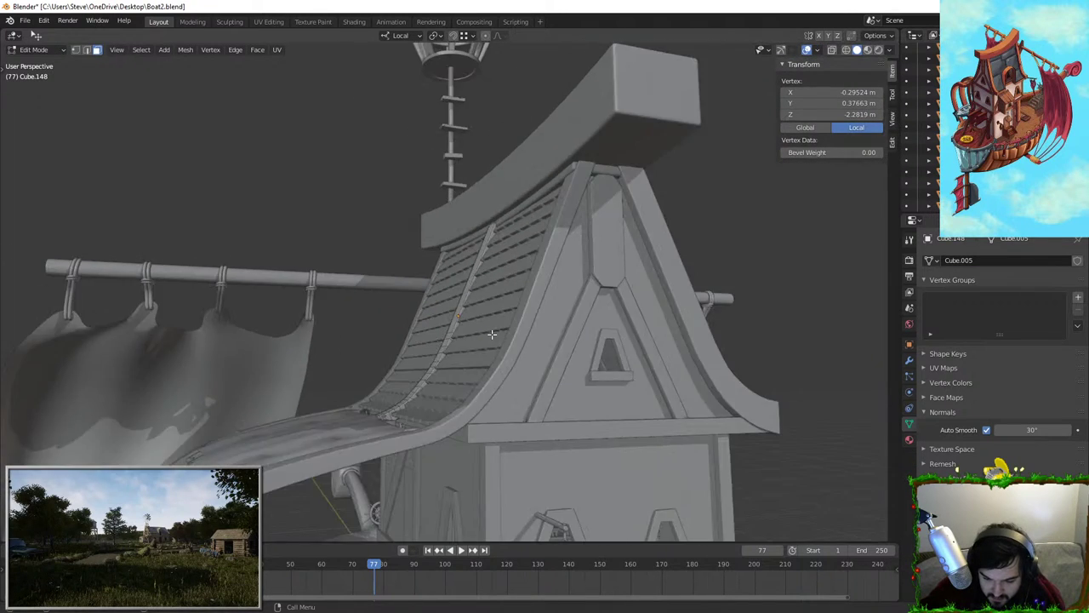
key("Tab")
scroll(491, 332, "down", 5)
middle_click_drag(491, 333, 460, 387)
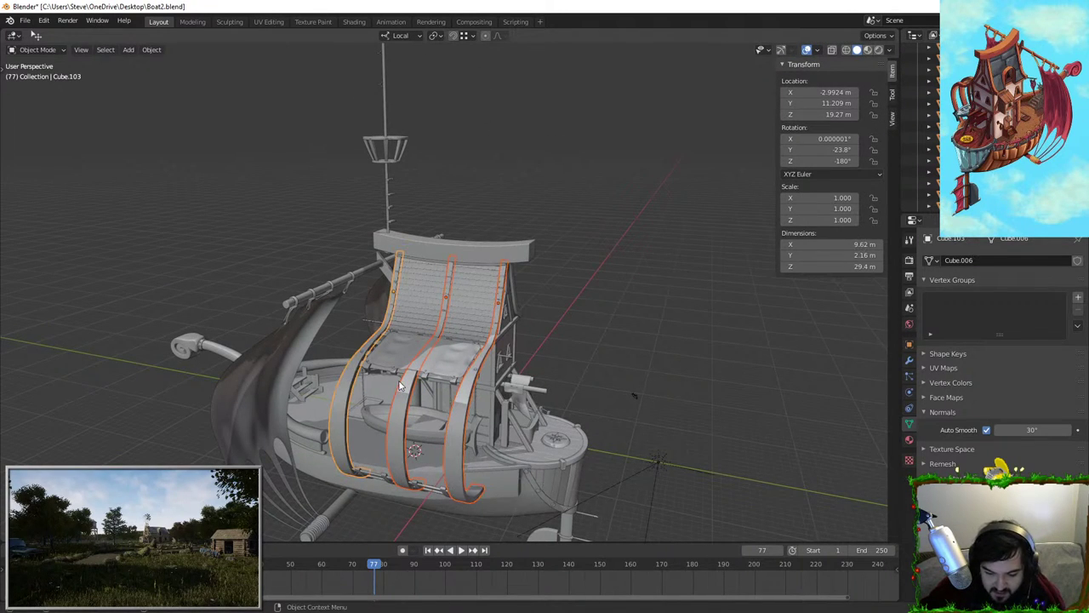
key("shift+h")
middle_click_drag(457, 383, 558, 416, "shift")
scroll(561, 248, "up", 4)
key("Tab")
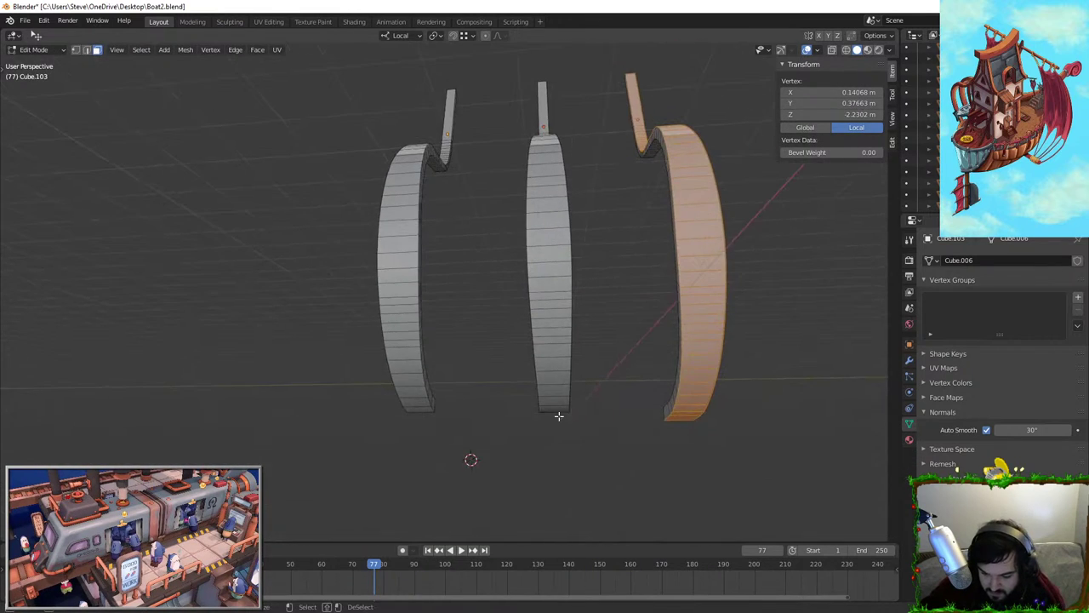
Add the outer faces along the full length of the middle curved beam to the selection
middle_click_drag(598, 361, 598, 316)
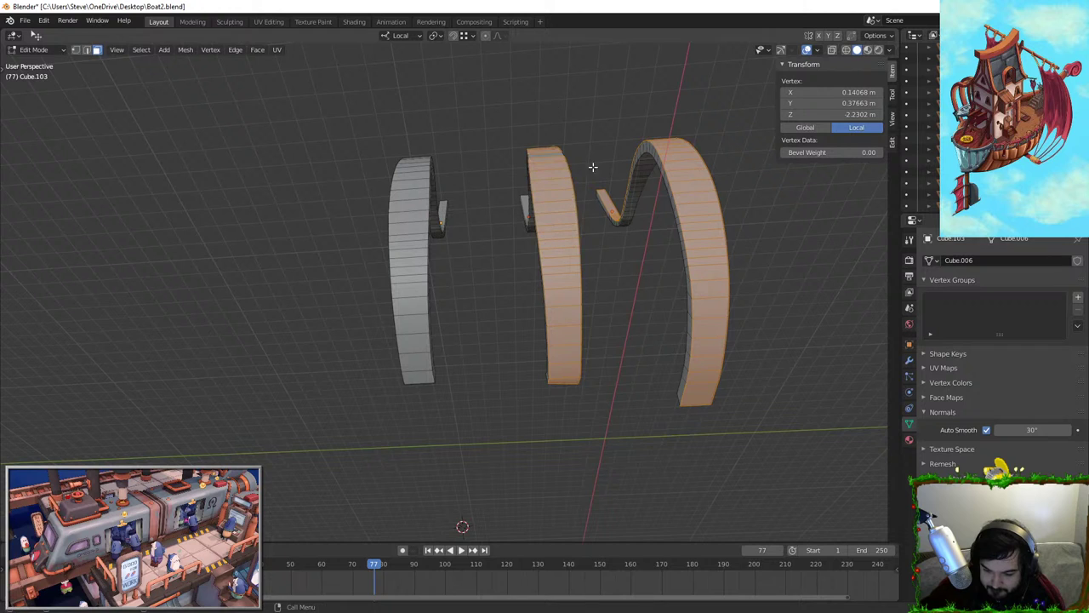
middle_click_drag(593, 167, 599, 295)
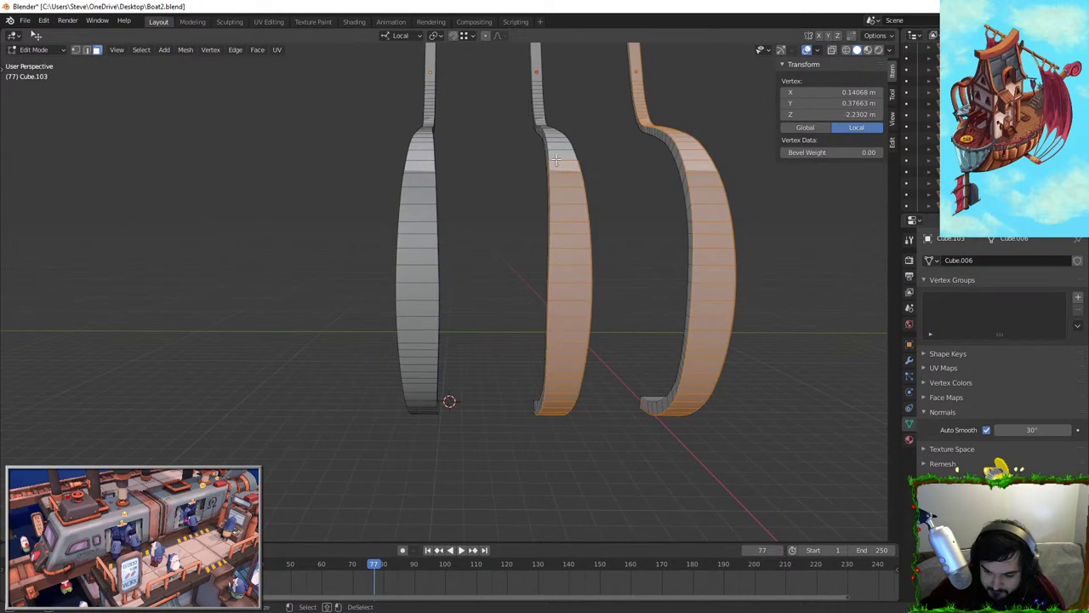
middle_click_drag(611, 209, 352, 261)
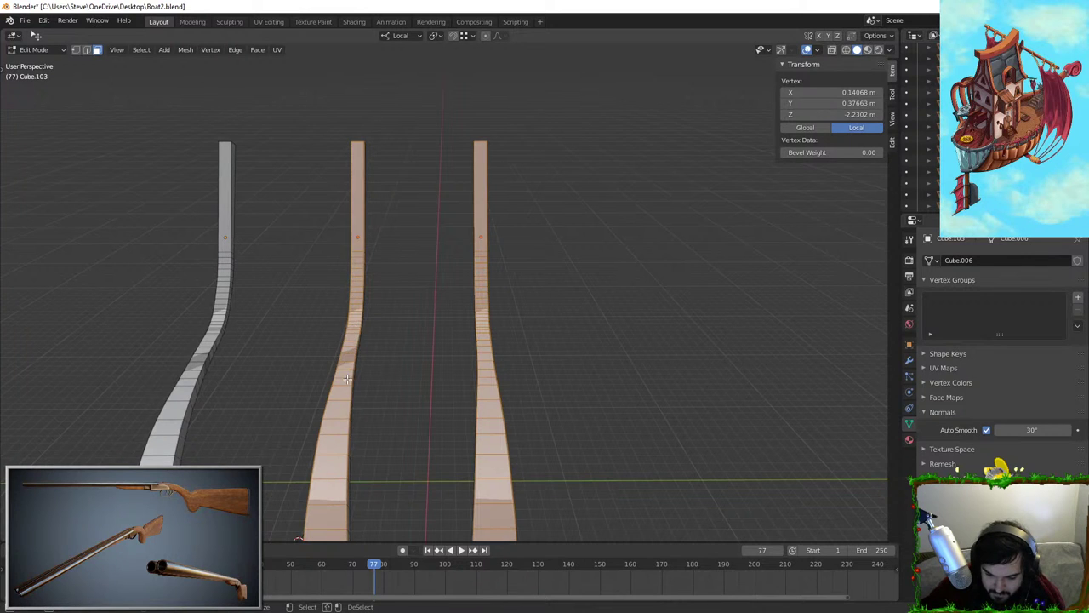
middle_click_drag(347, 378, 485, 271)
Add the outer faces of the remaining curved beam to the selection, from its upper end down to the lower curl
left_click_drag(479, 126, 478, 164)
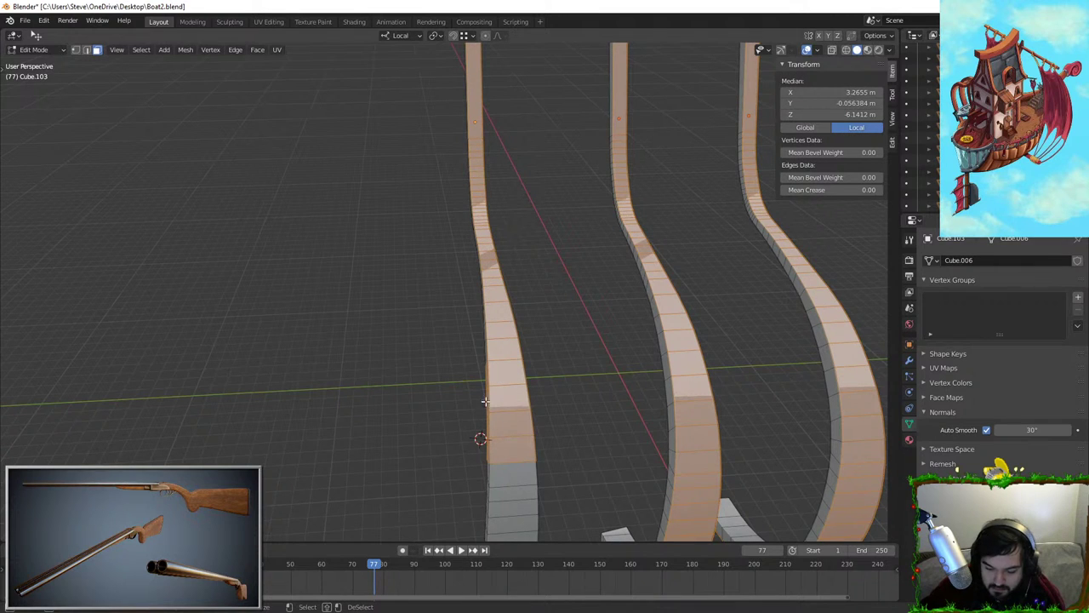
middle_click_drag(485, 401, 528, 372)
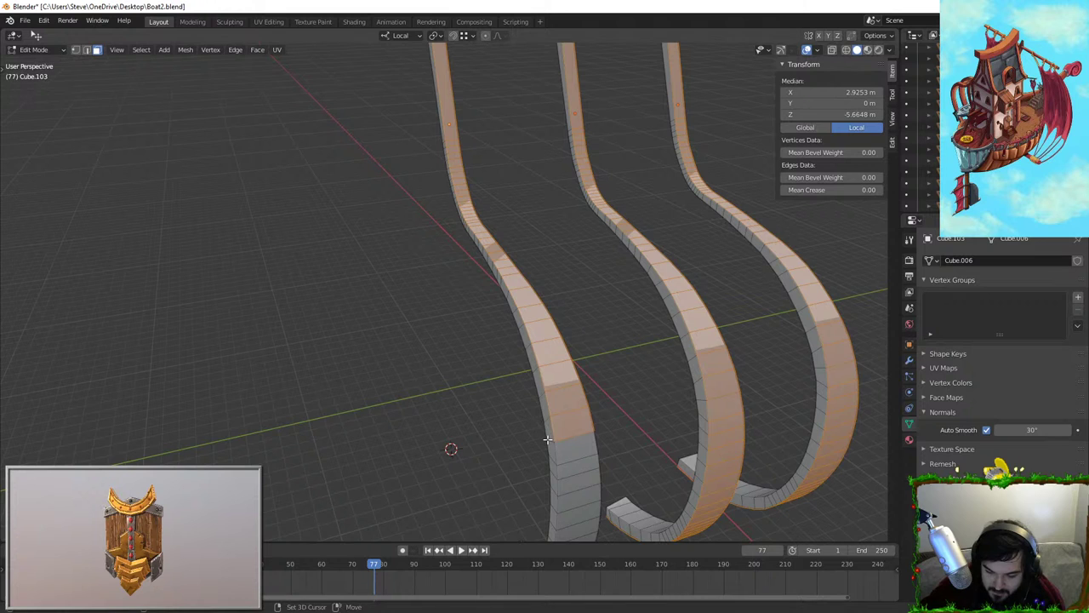
scroll(548, 439, "down", 4)
middle_click_drag(547, 440, 469, 329)
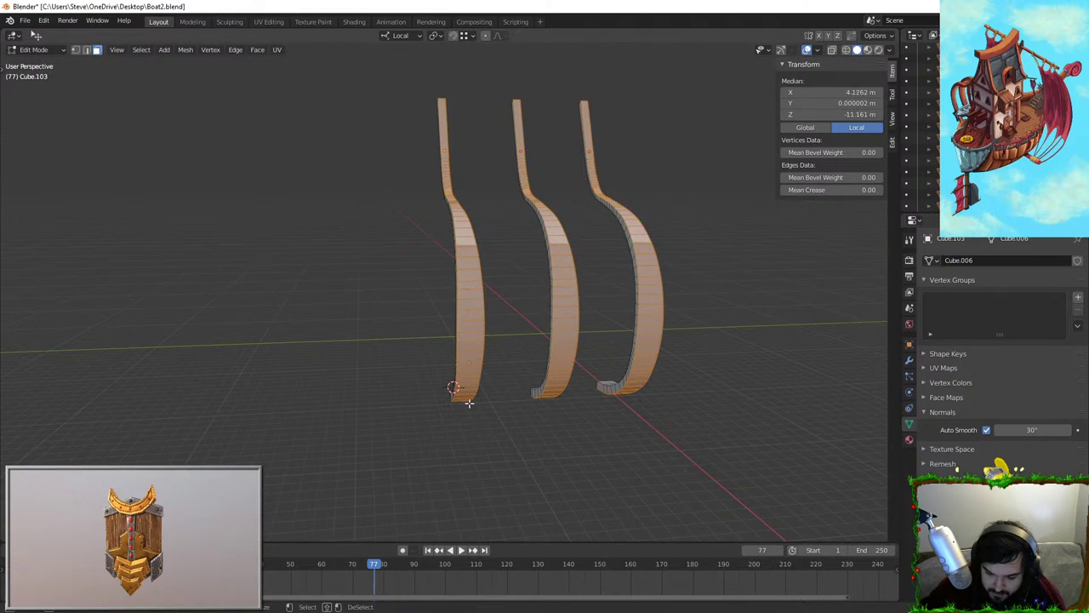
middle_click_drag(504, 377, 507, 304)
scroll(507, 305, "up", 3)
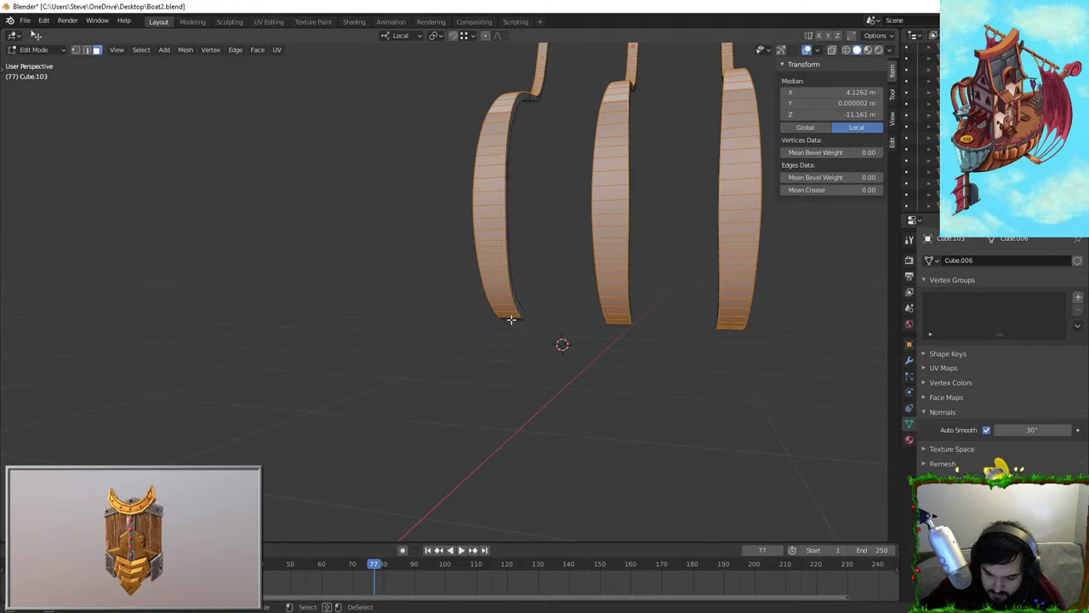
key("c")
left_click(513, 317)
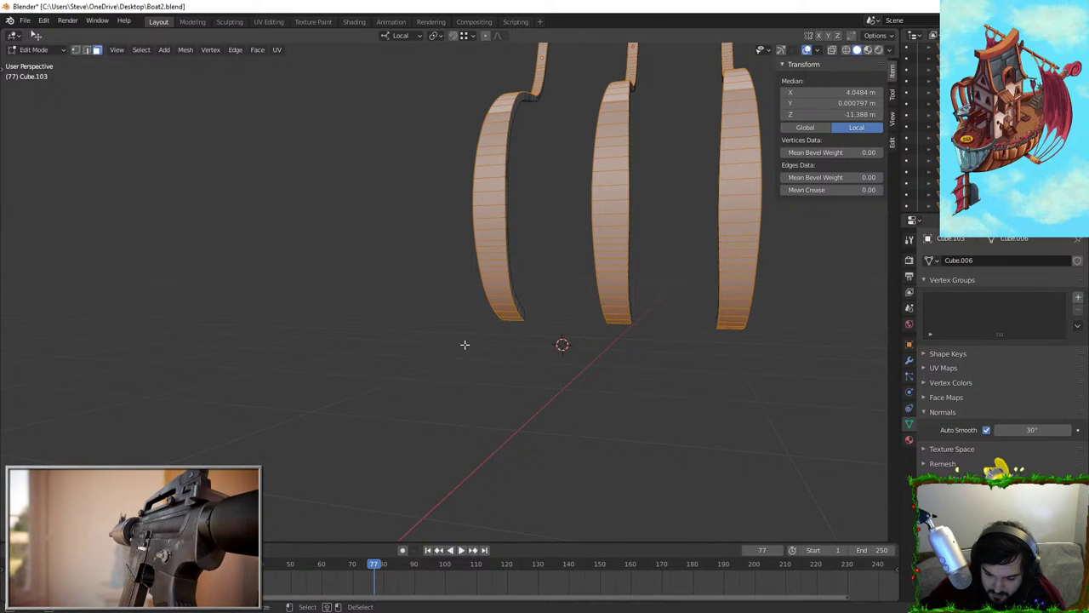
middle_click_drag(449, 366, 628, 358)
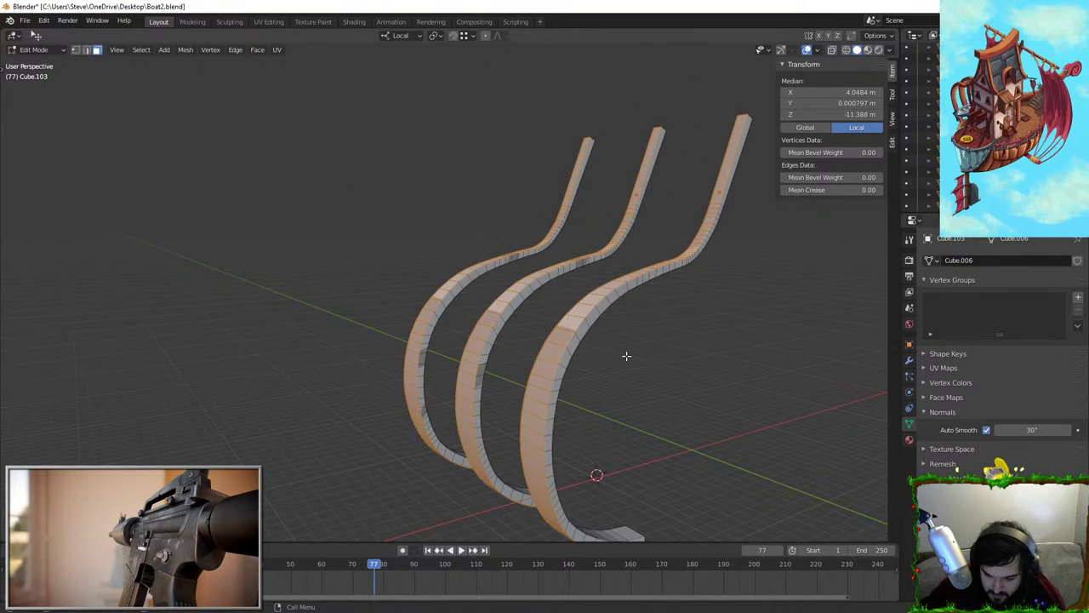
Leave Edit Mode and the isolated view, and select the three long curved beams in the full scene
key("Tab")
key("KP_Divide")
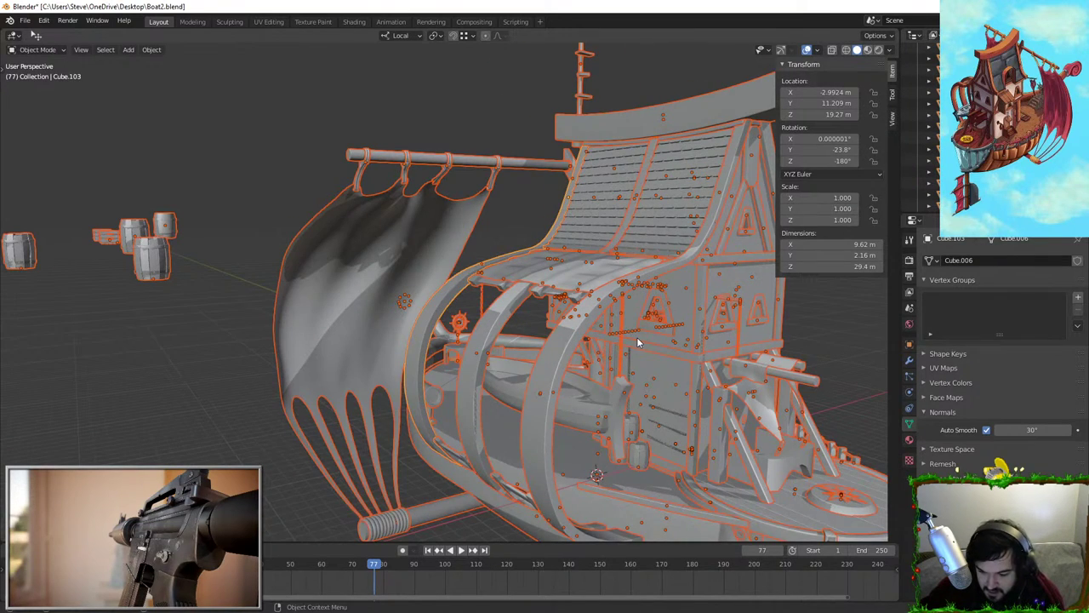
left_click(572, 342)
left_click(500, 338, "shift")
left_click(435, 316, "shift")
scroll(440, 341, "up", 6)
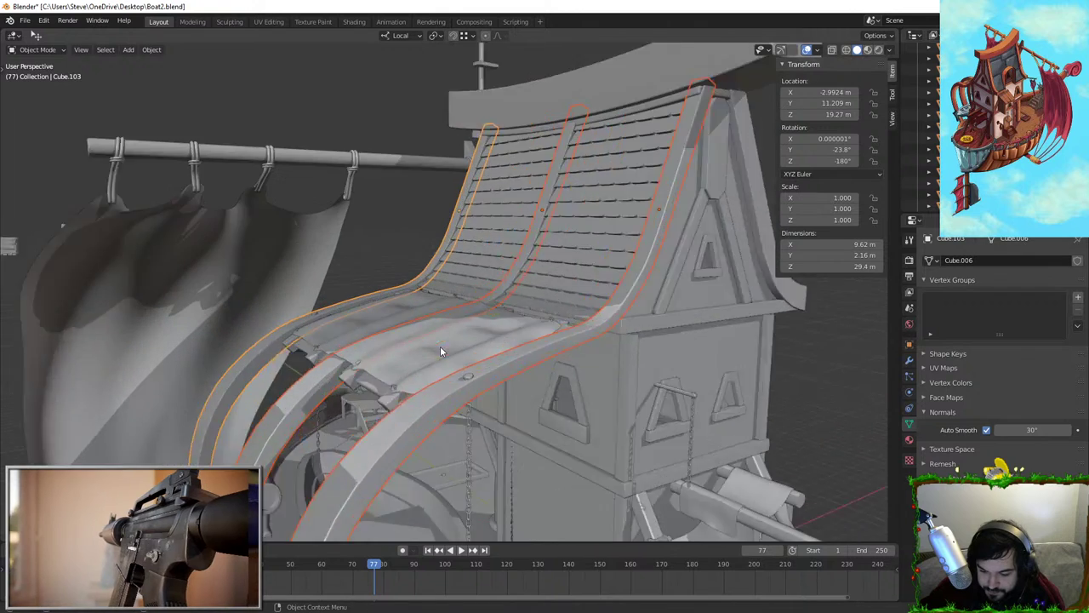
Switch the transform orientation to Global and raise the bolt heads on the two outer curved beams to about Z 14.1 m
left_click(551, 418)
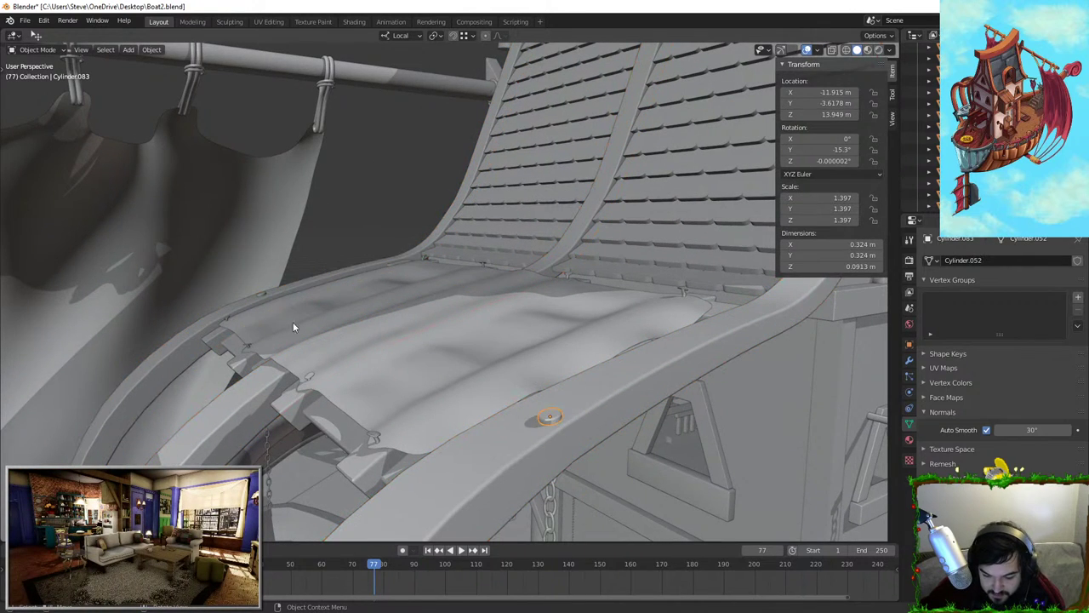
left_click(345, 305, "shift")
left_click(265, 287, "shift")
left_click(261, 293, "shift")
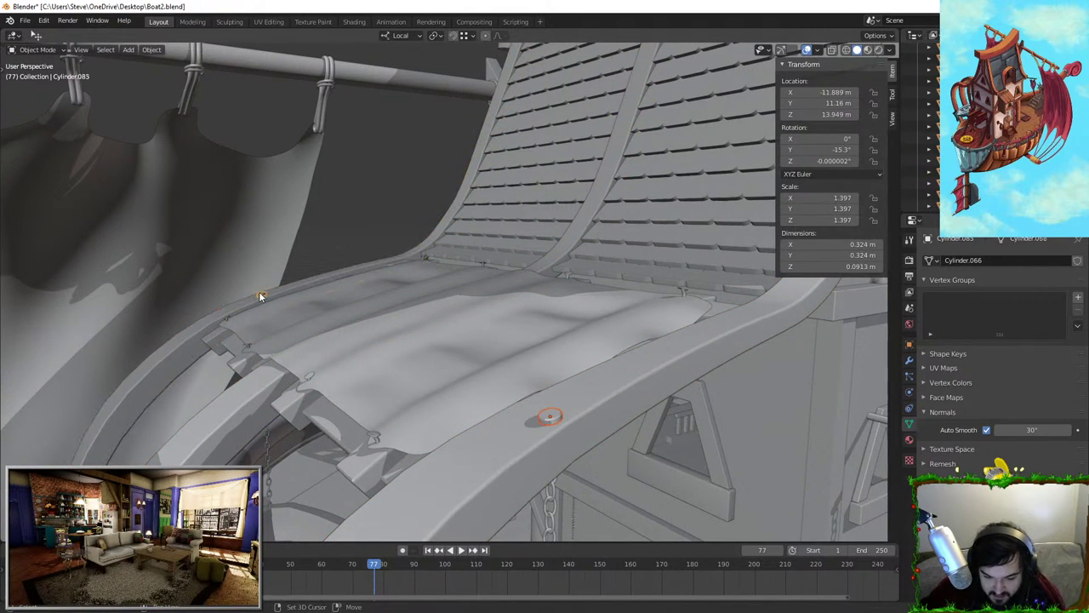
key("g")
middle_click_drag(472, 244, 448, 231)
left_click(470, 237)
key("g")
left_click(486, 244)
left_click(399, 35)
left_click(379, 67)
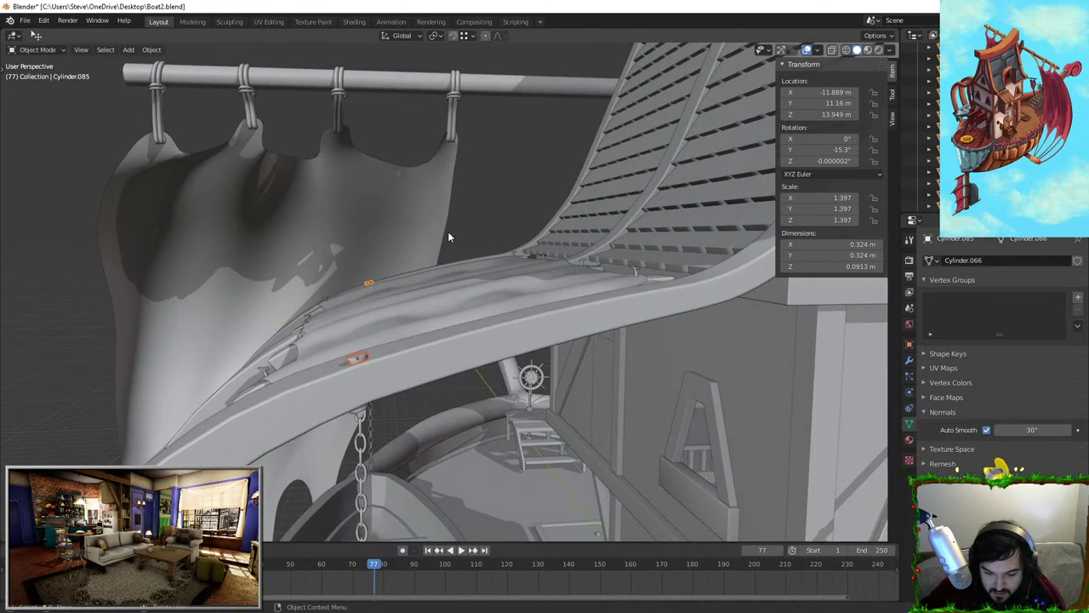
Fatten the selected outer faces of the three long curved beams slightly outward in Edit Mode
left_click(438, 341)
middle_click_drag(437, 341, 469, 483)
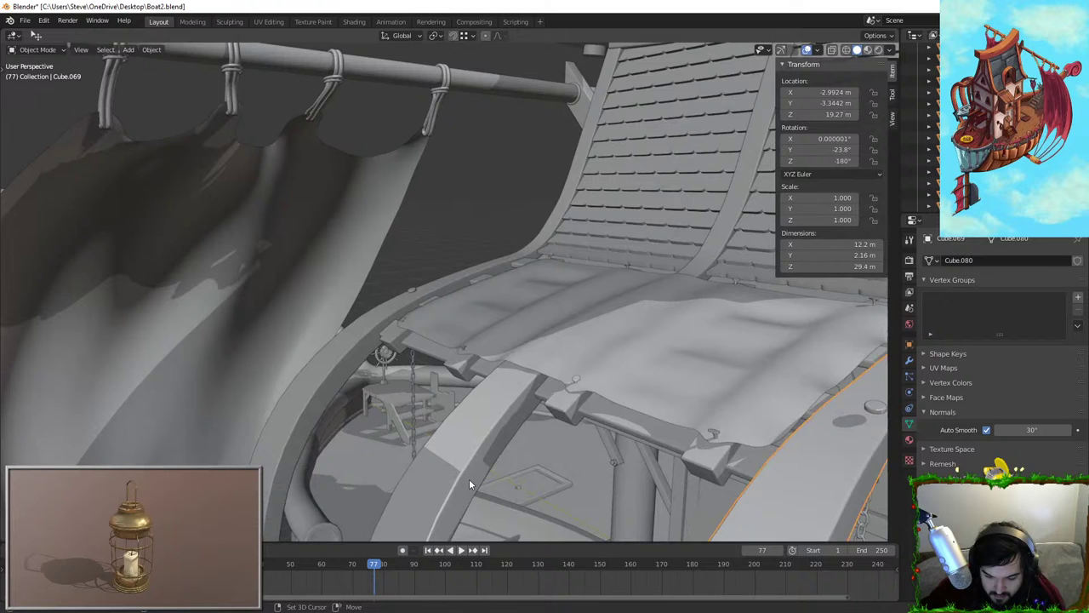
left_click(357, 364, "shift")
key("Tab")
scroll(361, 366, "down", 3)
middle_click_drag(361, 366, 448, 342)
key("g")
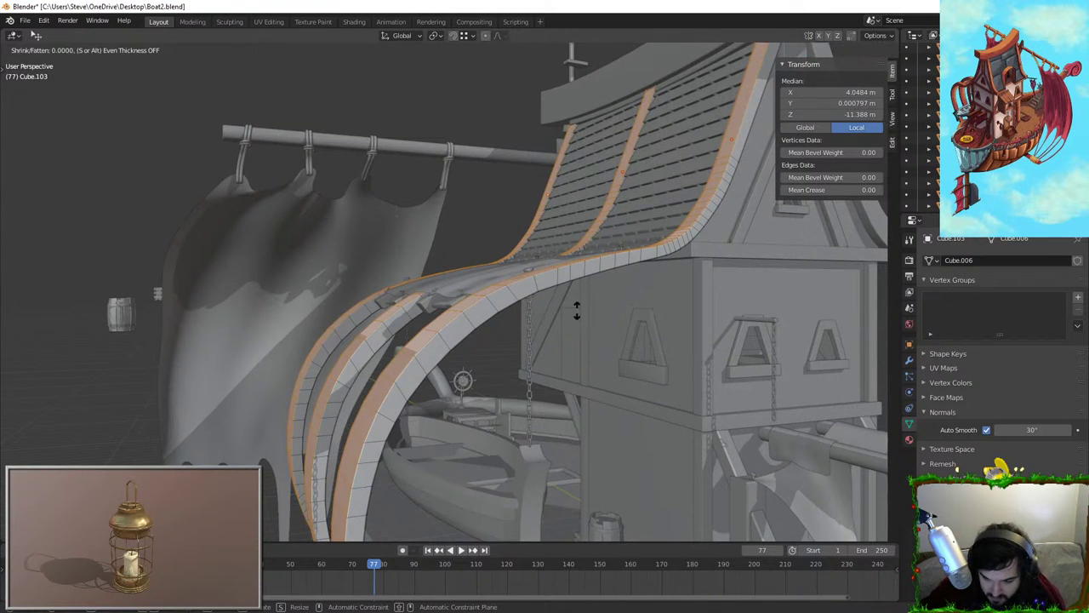
left_click(585, 303)
key("Tab")
Raise the bolt heads on the two outer curved beams along global Z to about 14.154 m
middle_click_drag(585, 304, 457, 303)
left_click(501, 276)
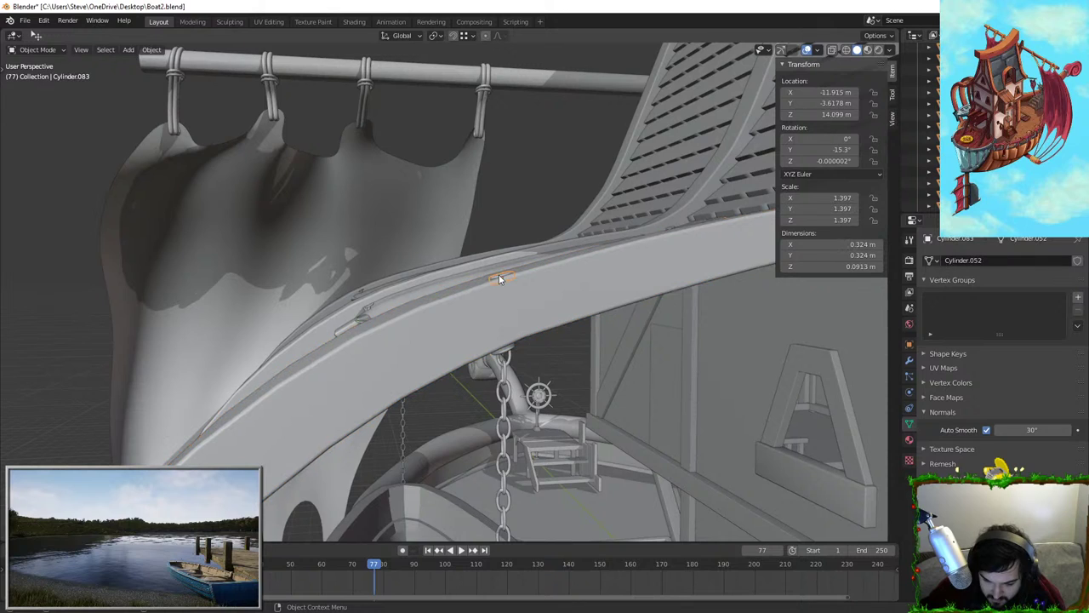
middle_click_drag(502, 275, 492, 229)
left_click(384, 251, "shift")
key("g")
key("z")
left_click(491, 228)
key("g")
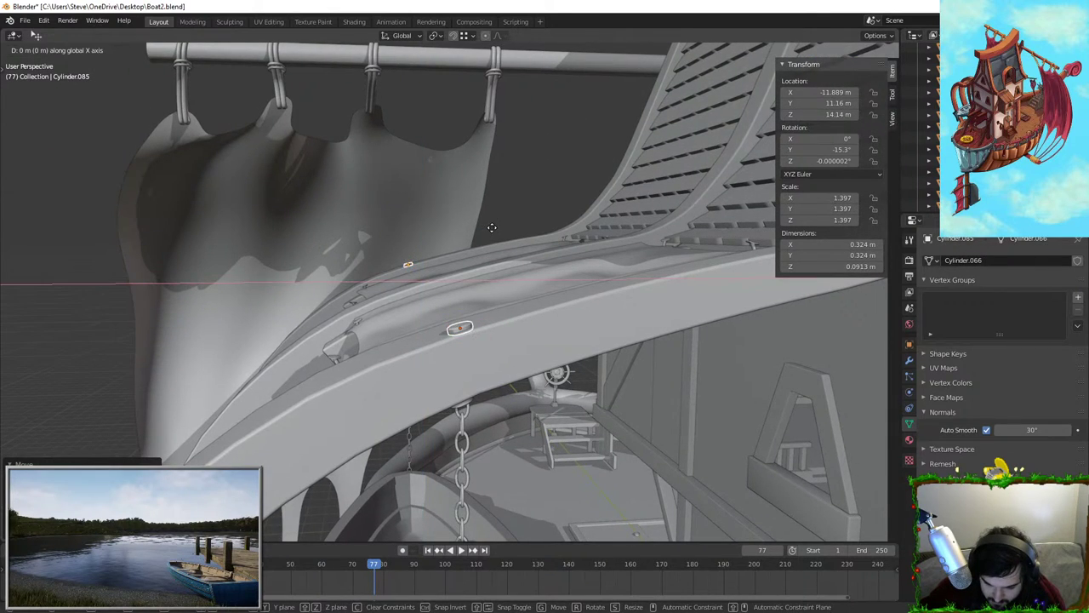
key("z")
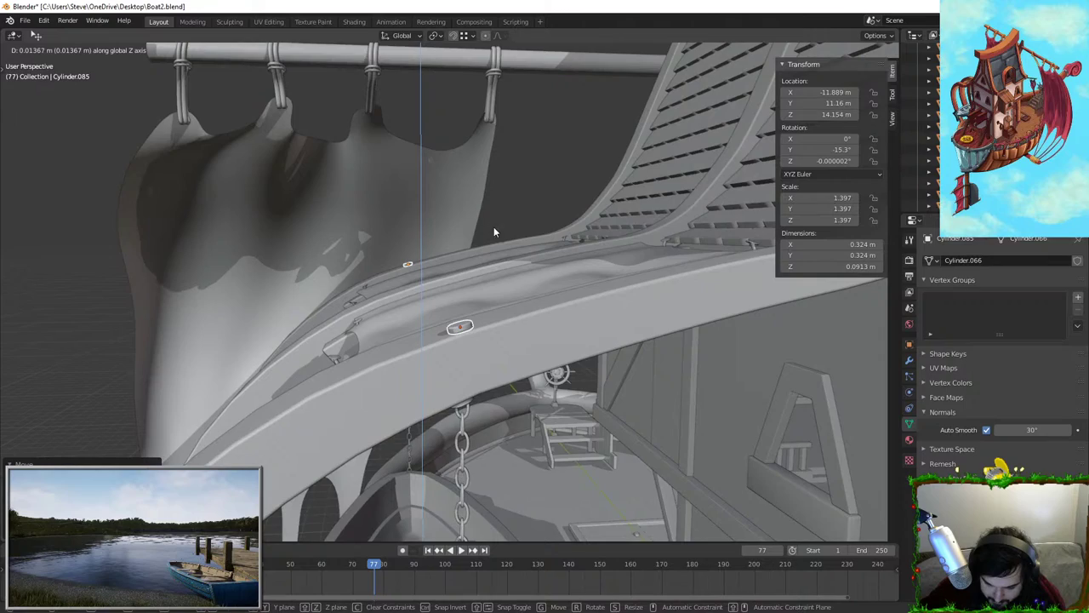
left_click(494, 228)
Inspect the thickened beams against the roof tiles and hide the house's main wall body to expose the attic framing
scroll(492, 229, "down", 5)
middle_click_drag(453, 258, 800, 272)
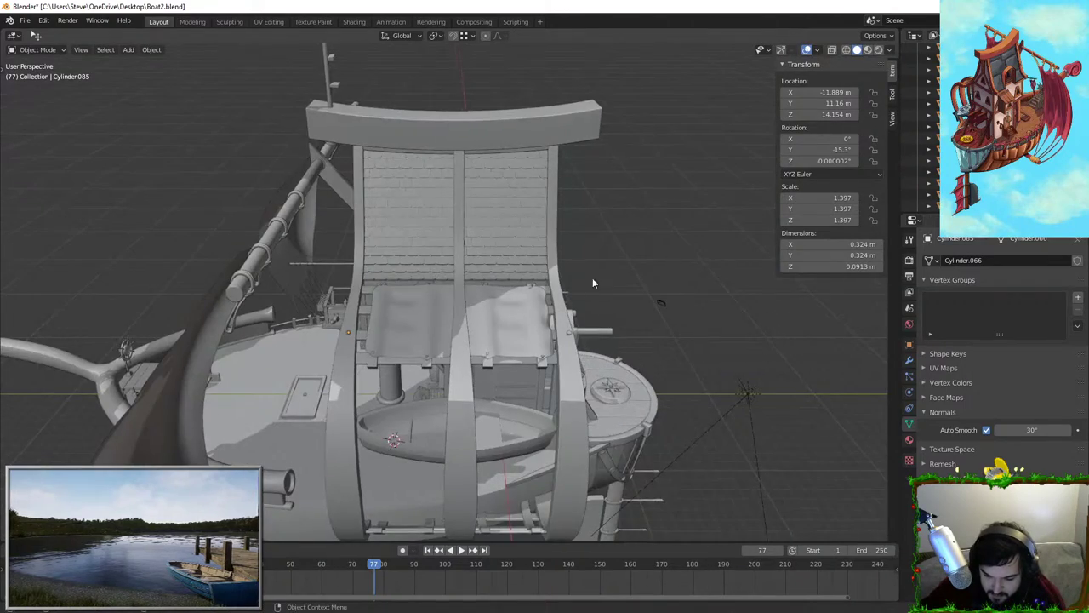
middle_click_drag(594, 282, 455, 267)
scroll(485, 240, "up", 5)
scroll(450, 265, "up", 3)
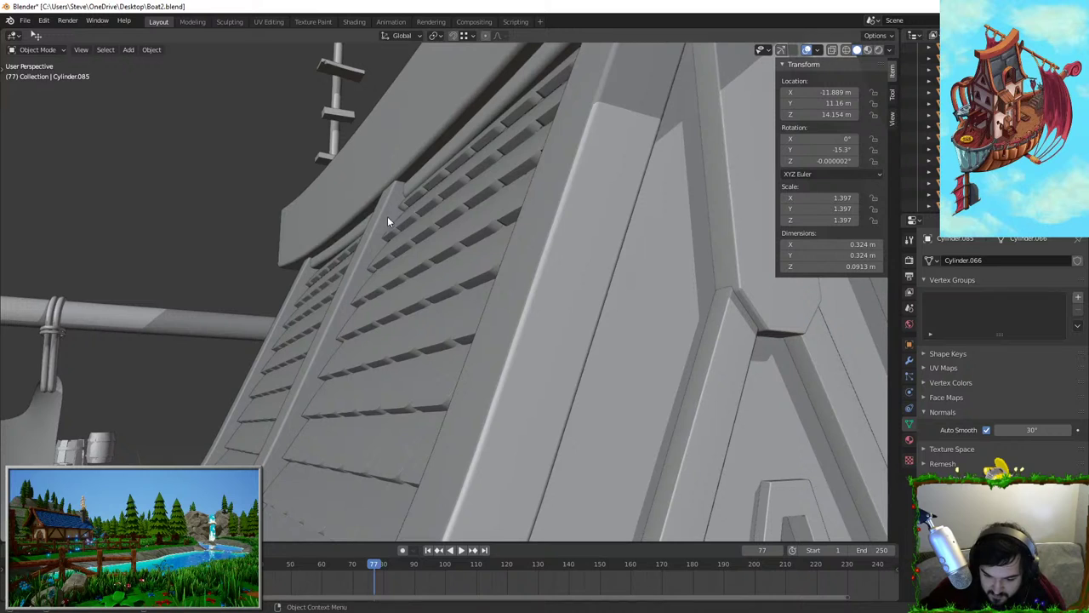
left_click(368, 238)
left_click(526, 281, "shift")
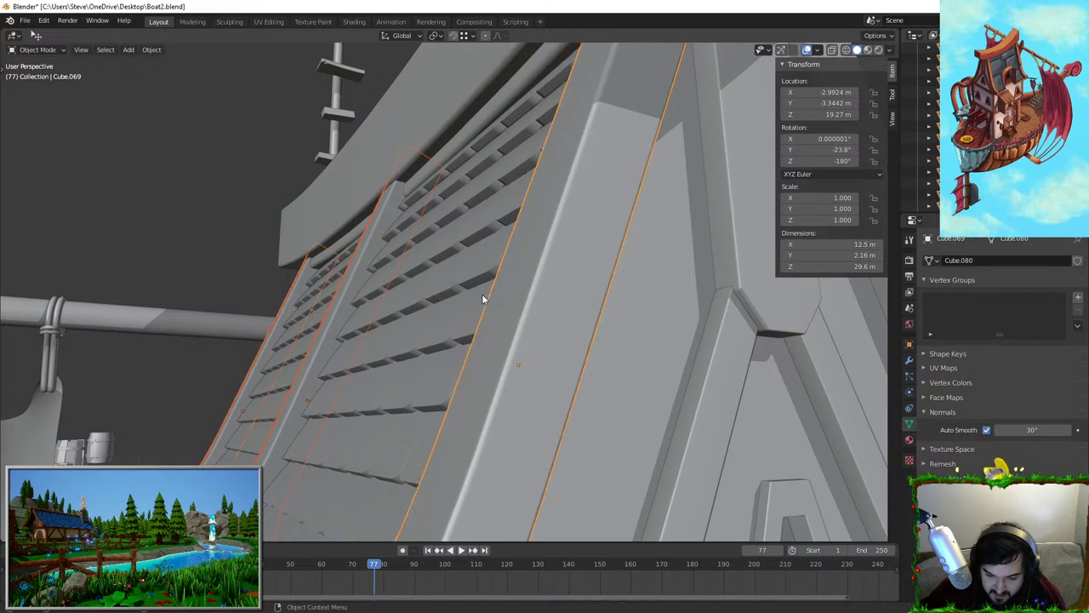
middle_click_drag(482, 294, 486, 375)
scroll(486, 375, "down", 4)
key("h")
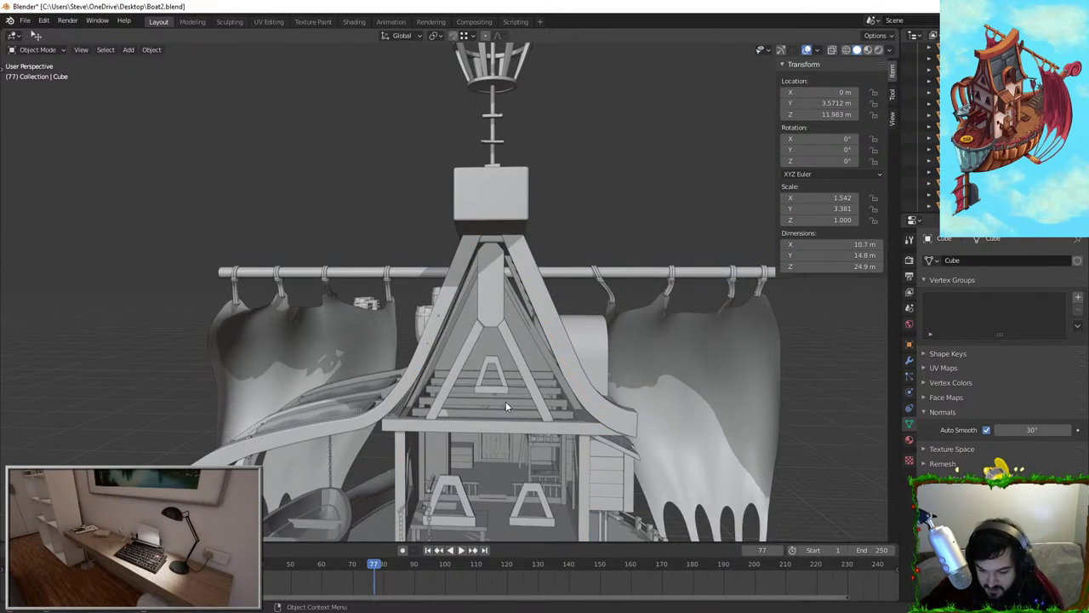
Select the slanted inner rafters on one roof slope, without including the roof shell
scroll(400, 281, "up", 5)
left_click(340, 207)
middle_click_drag(341, 208, 385, 262)
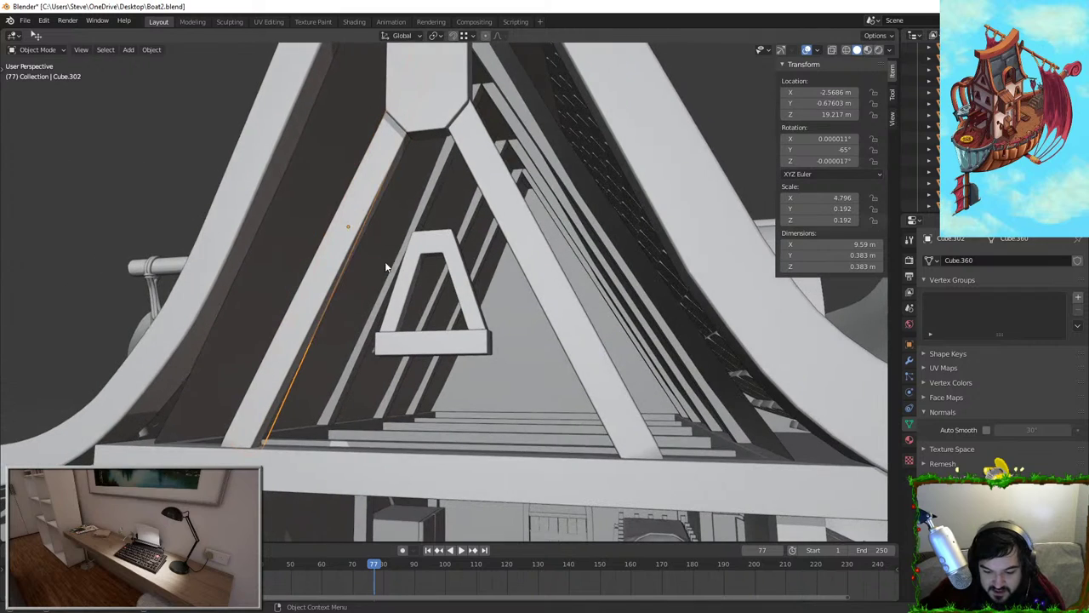
left_click(415, 228)
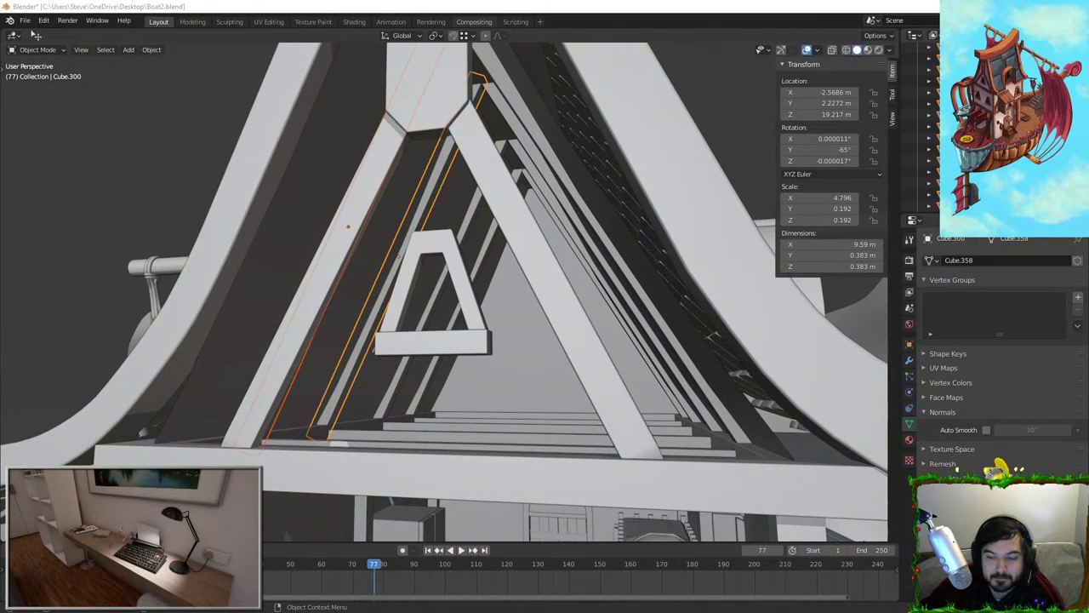
scroll(464, 225, "up", 2)
left_click(470, 225, "shift")
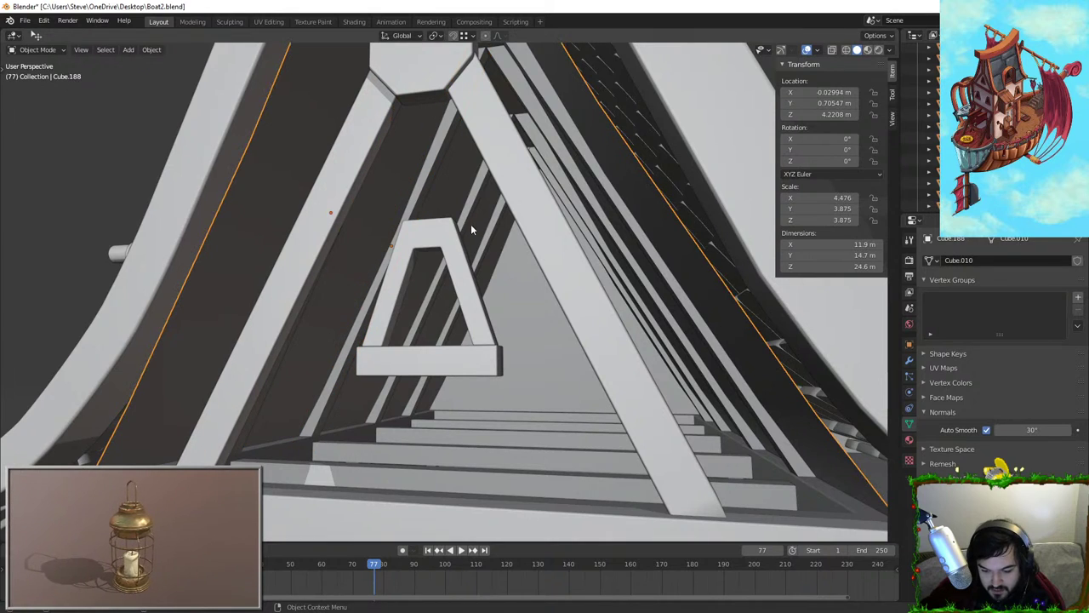
left_click(348, 197)
middle_click_drag(408, 211, 454, 209)
left_click(392, 208)
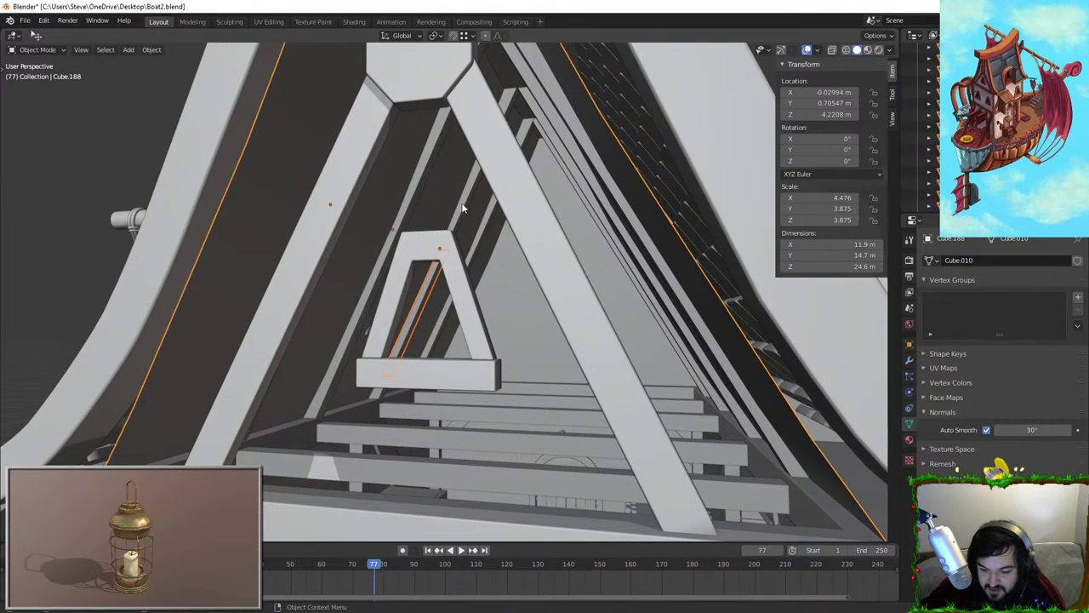
left_click(476, 219, "shift")
key("ctrl+z")
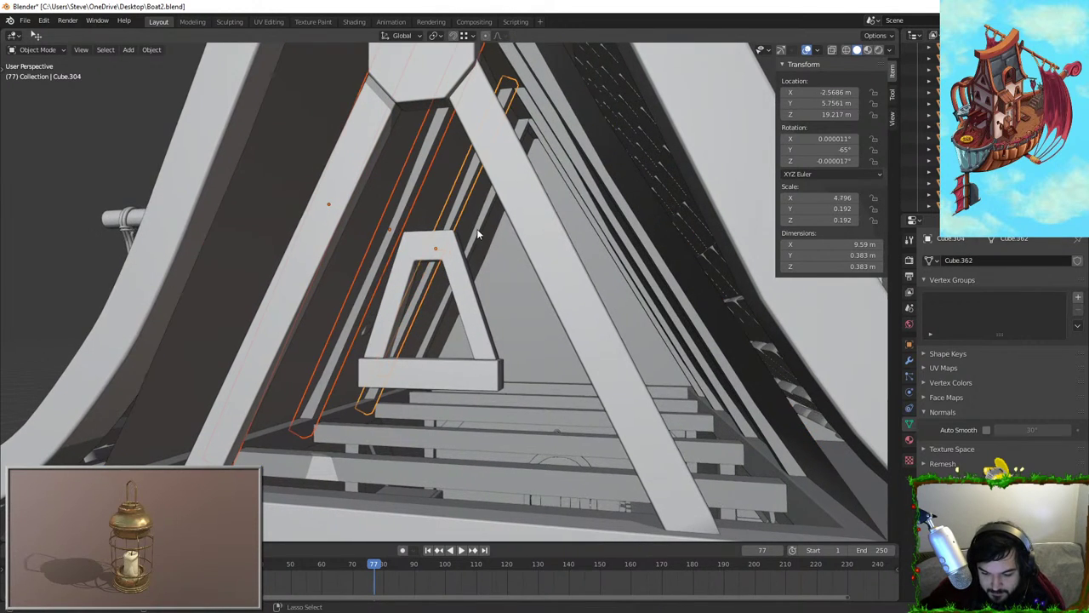
left_click(484, 220, "shift")
middle_click_drag(487, 220, 481, 173)
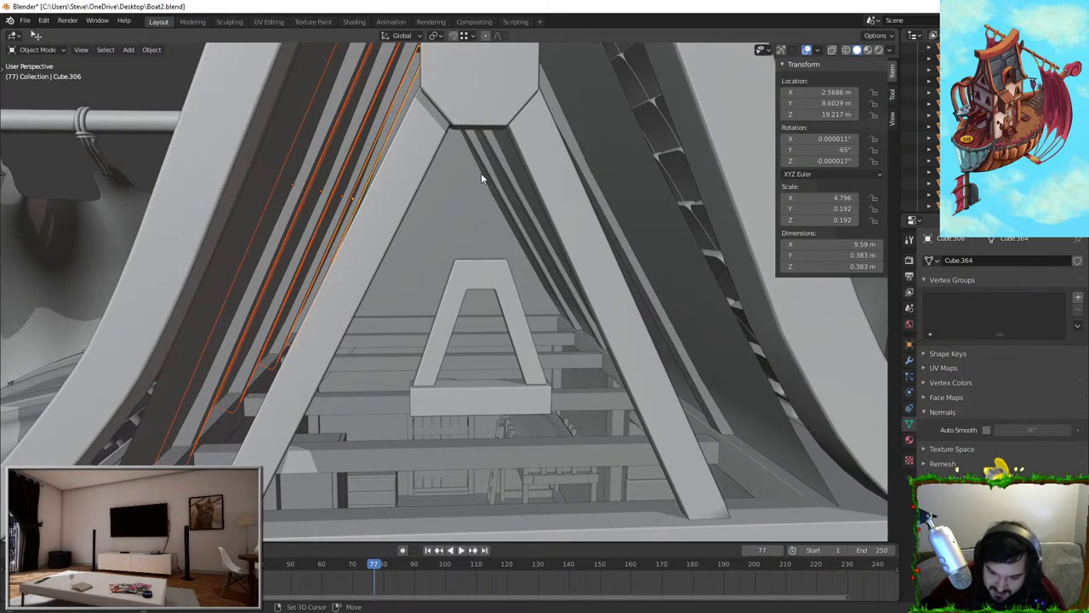
Add the inner rafters of the opposite slope to the selection and join all the selected rafters into one object
left_click(482, 156, "shift")
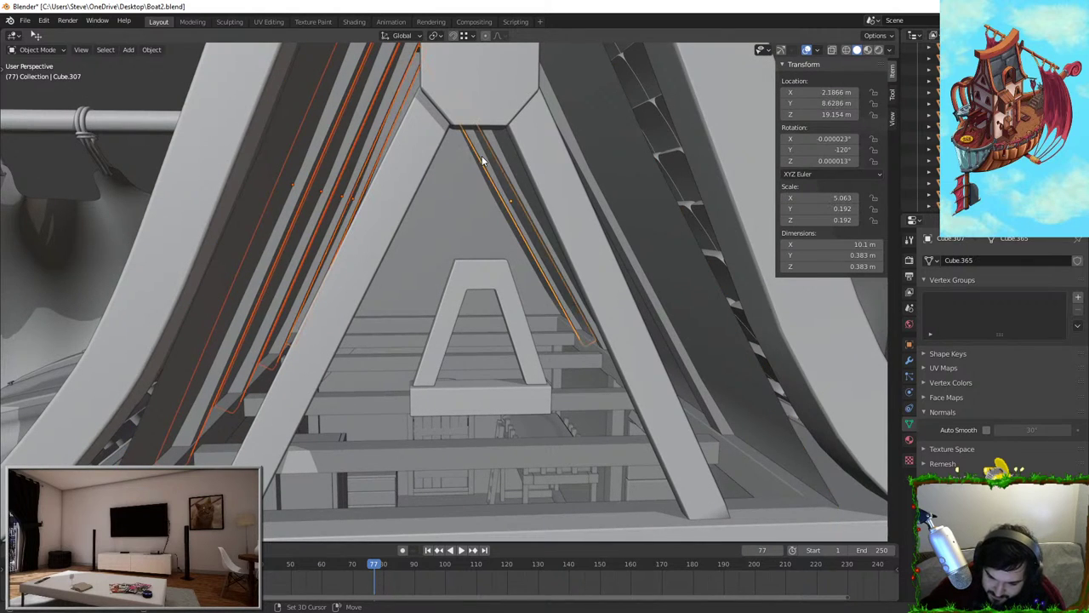
middle_click_drag(492, 143, 494, 204)
left_click(481, 173, "shift")
left_click(534, 159, "shift")
scroll(520, 170, "down", 2)
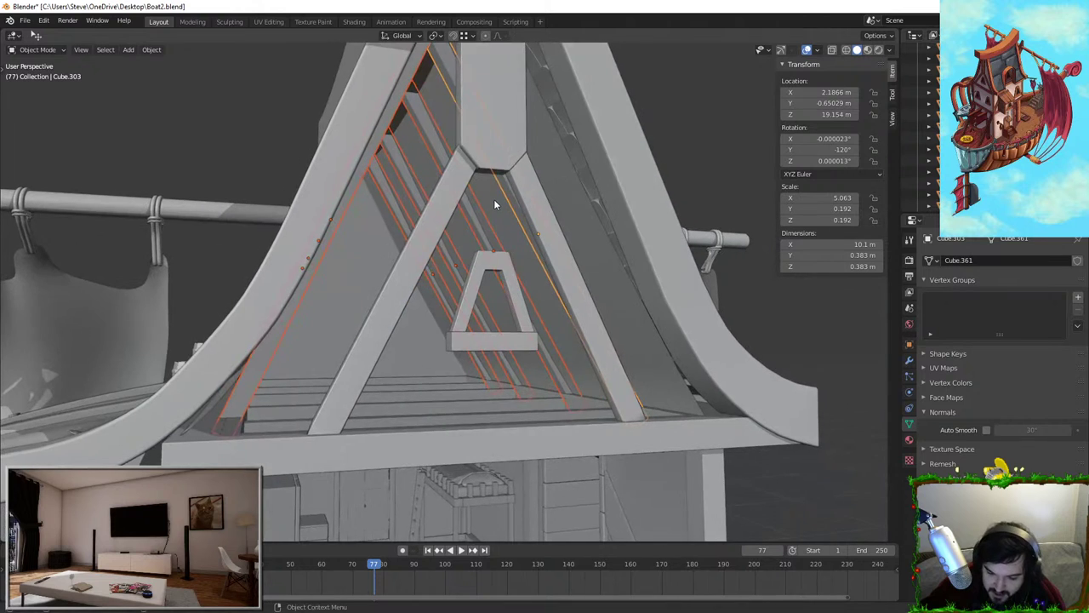
key("ctrl+j")
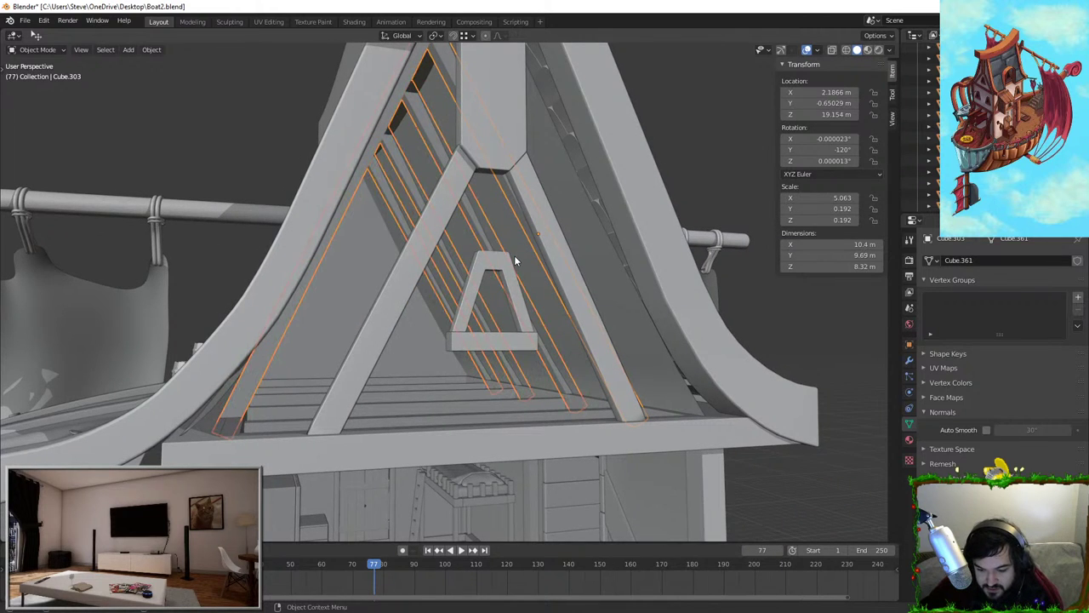
Enter Edit Mode on the joined rafters and add centred loop cuts across the rafters of one slope
key("Tab")
key("Tab")
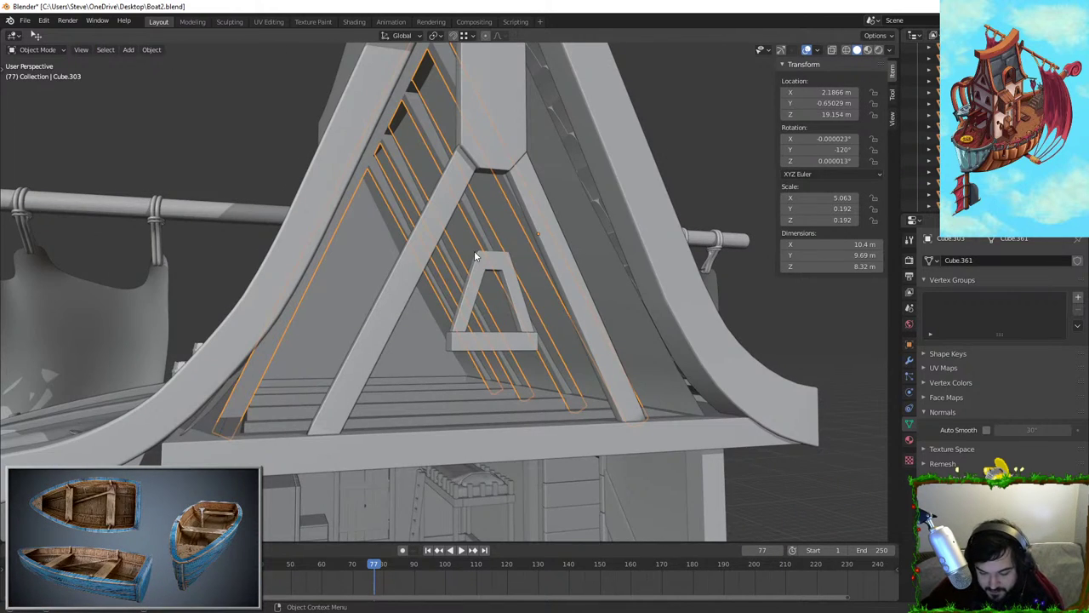
key("Tab")
left_click(460, 246)
right_click(460, 246)
key("ctrl+r")
left_click(495, 243)
middle_click_drag(485, 242, 516, 234)
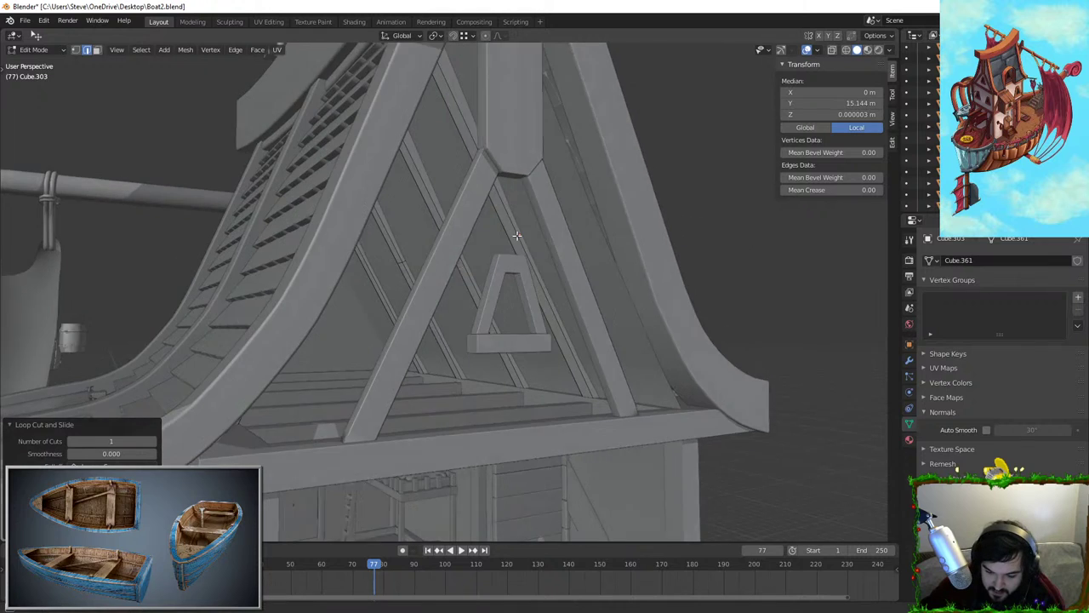
key("ctrl+r")
left_click(513, 235)
right_click(514, 236)
Add centred loop cuts across the rafters of the opposite slope
middle_click_drag(360, 272, 452, 241)
right_click(408, 230)
key("ctrl+r")
left_click(452, 241)
right_click(452, 241)
scroll(452, 241, "up", 2)
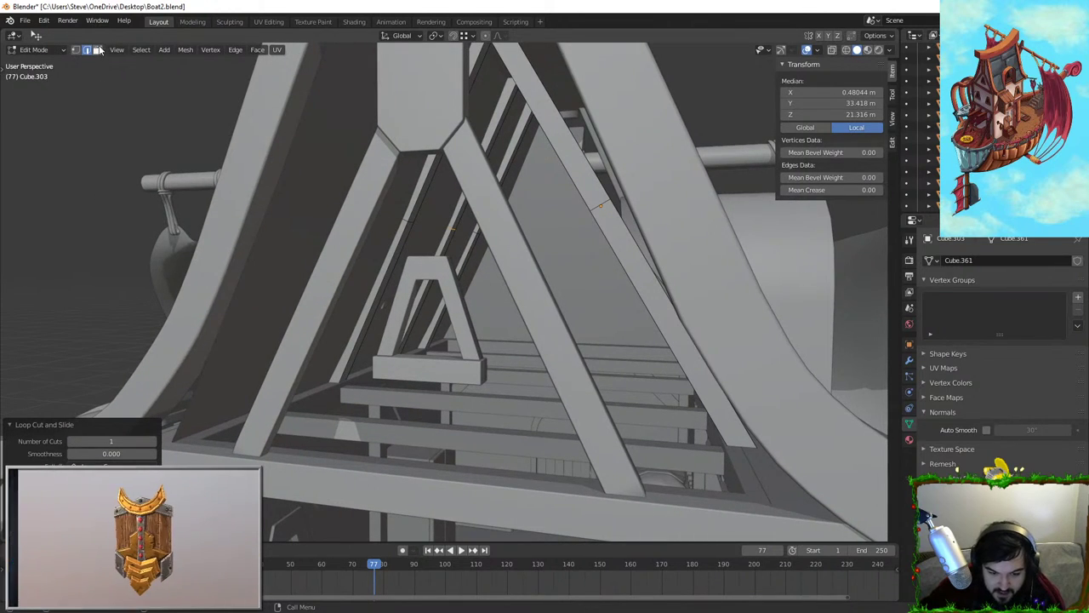
key("ctrl+r")
left_click(410, 221)
right_click(410, 221)
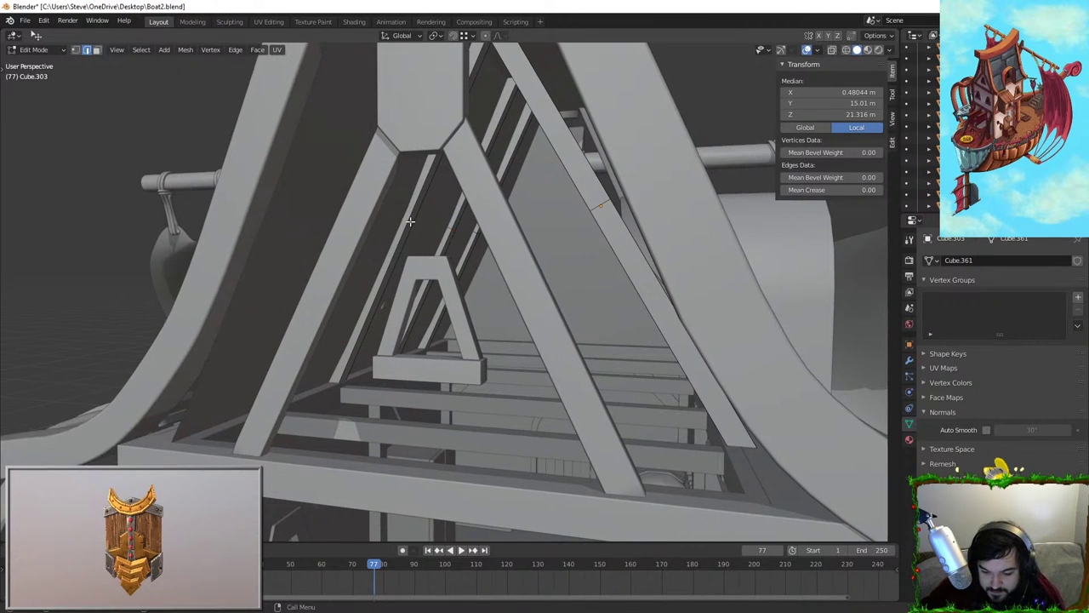
Select the middle edge loops of the rafters on the same slope together
left_click(455, 228, "alt+shift")
middle_click_drag(454, 227, 461, 229)
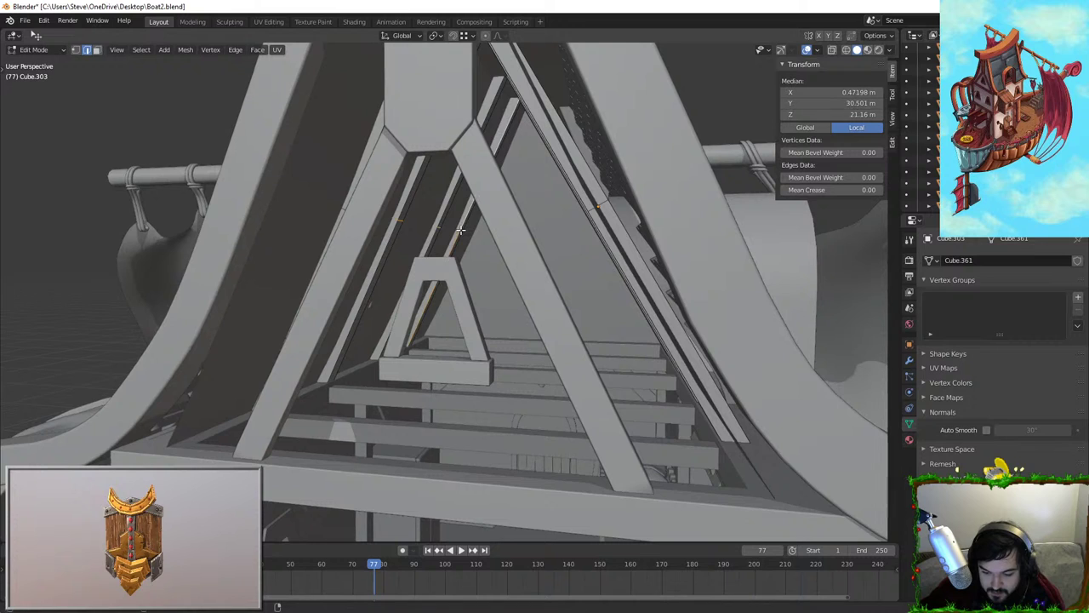
key("ctrl+z")
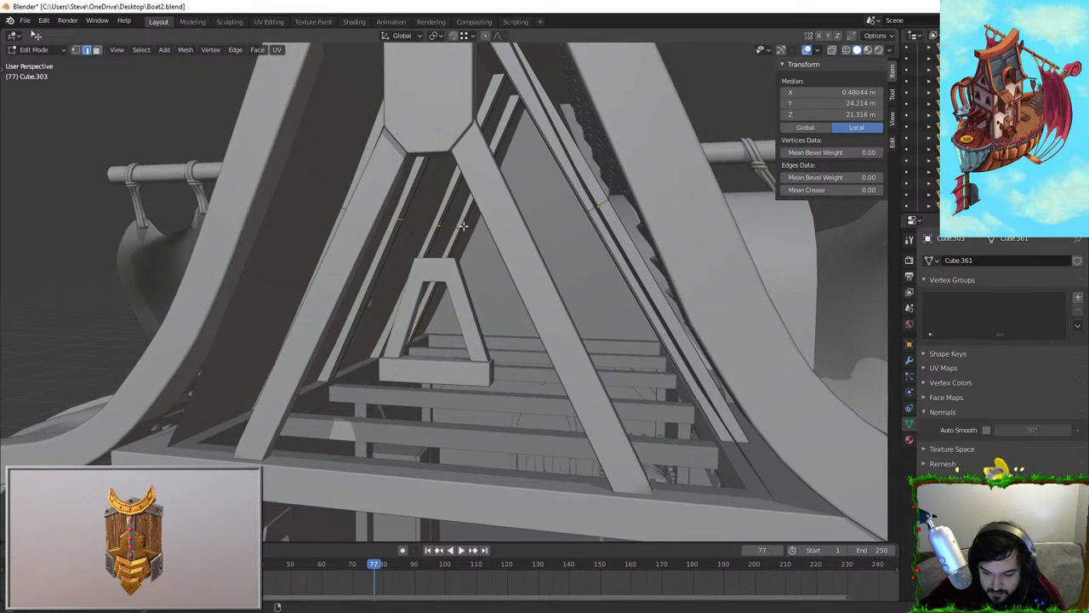
left_click(457, 227, "alt+shift")
middle_click_drag(457, 227, 370, 223)
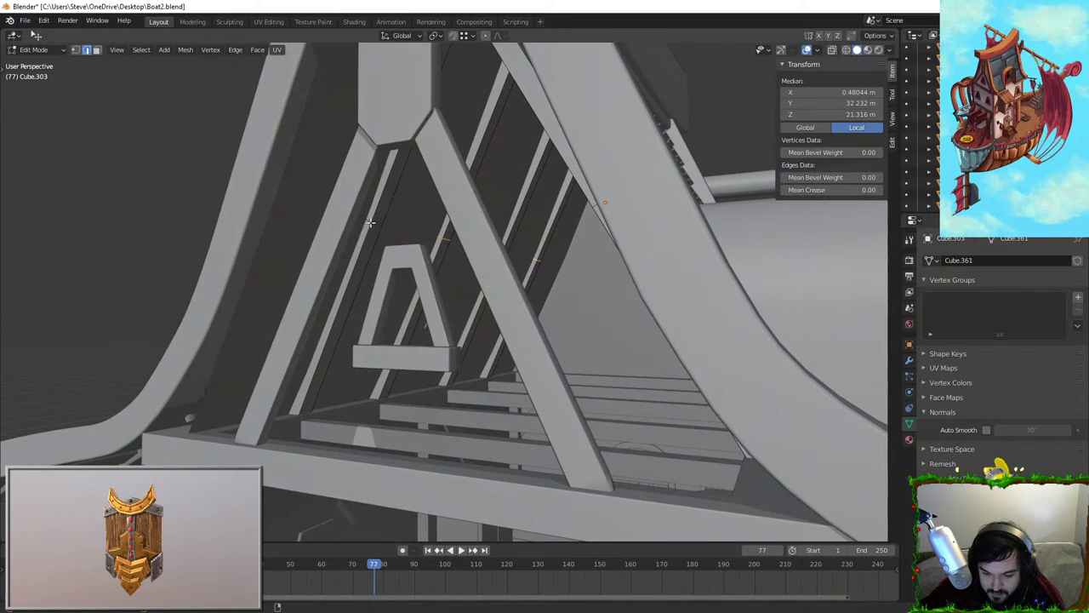
In front view, move the selected middle loops about 0.1 m inward and slightly down
key("KP_1")
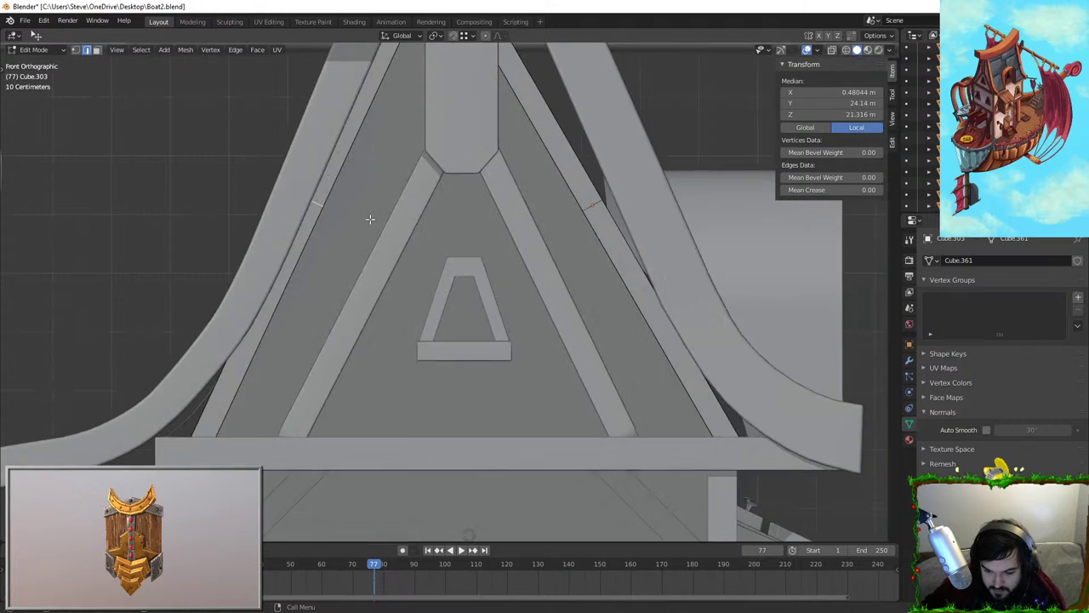
key("g")
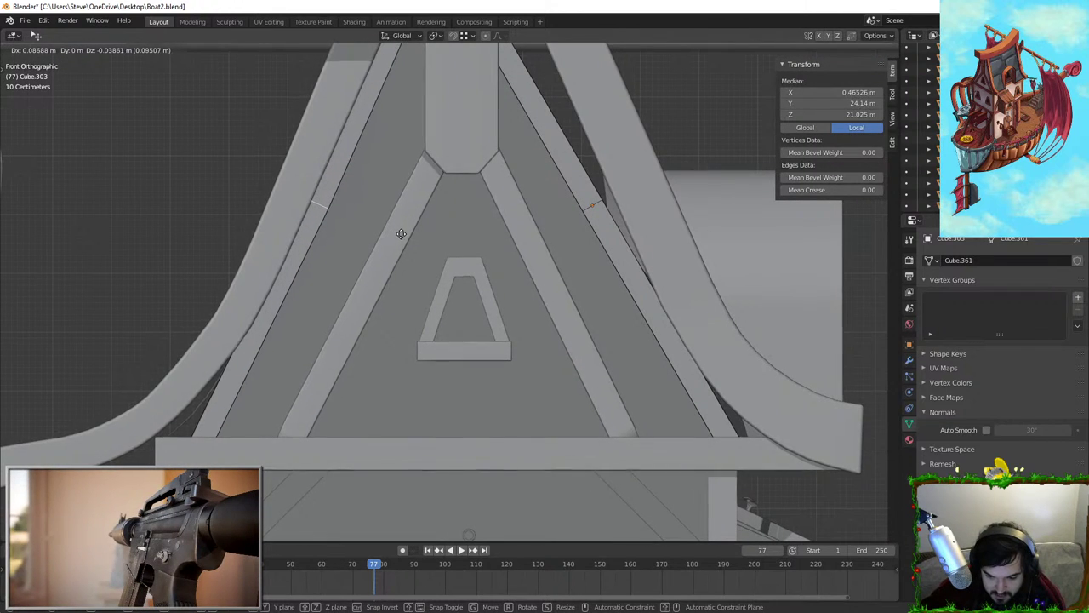
left_click(401, 234)
middle_click_drag(401, 233, 396, 139)
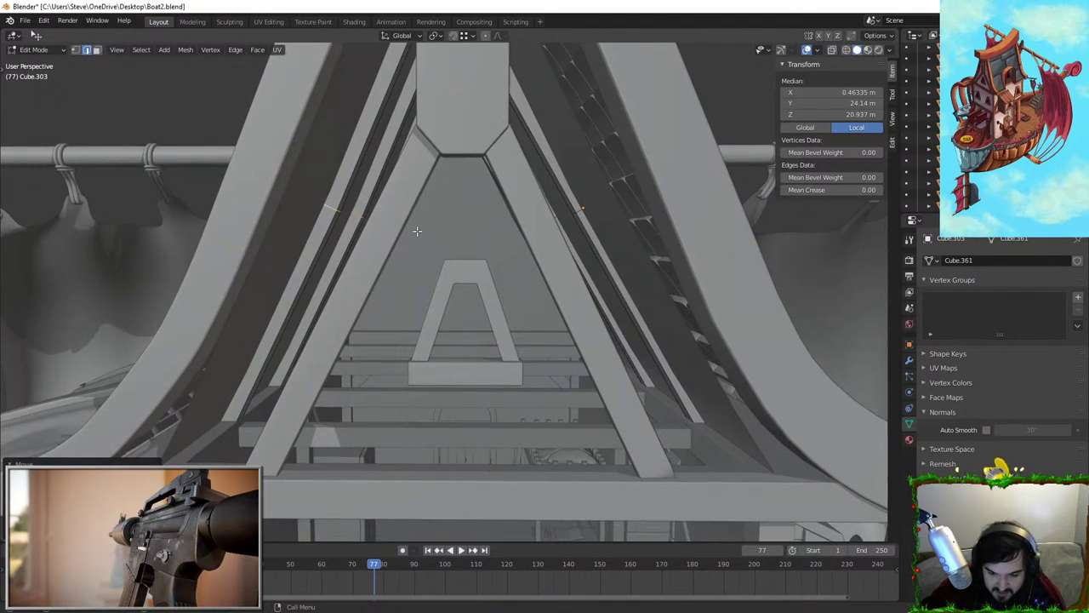
Move the selected middle loops of the rafters about 0.07 m further inward along X and slightly down
key("g")
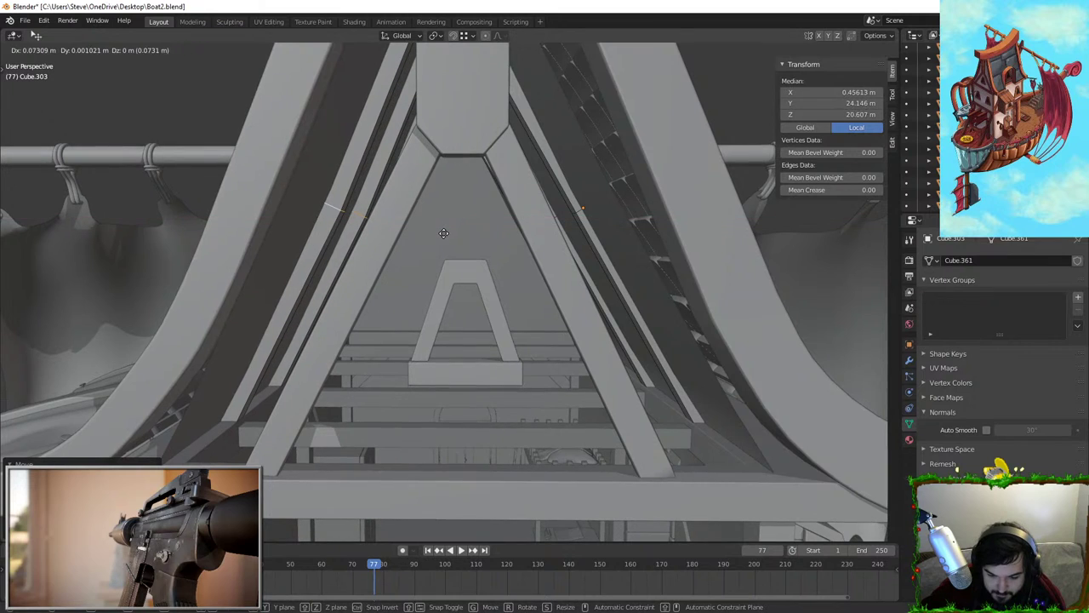
left_click(442, 234)
middle_click_drag(434, 234, 440, 238)
scroll(426, 243, "up", 4)
key("g")
key("x")
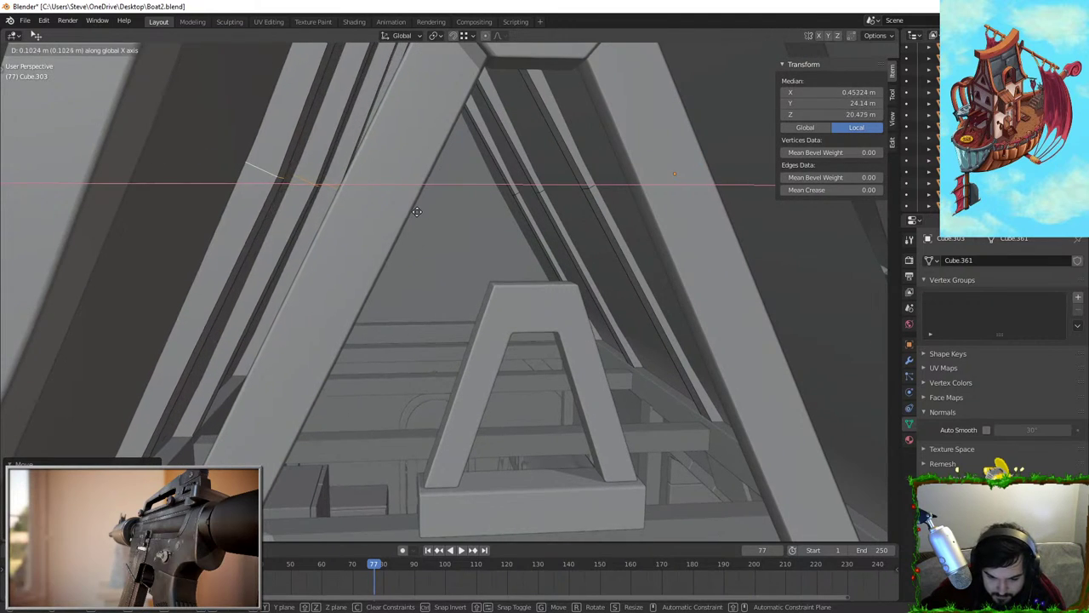
key("z")
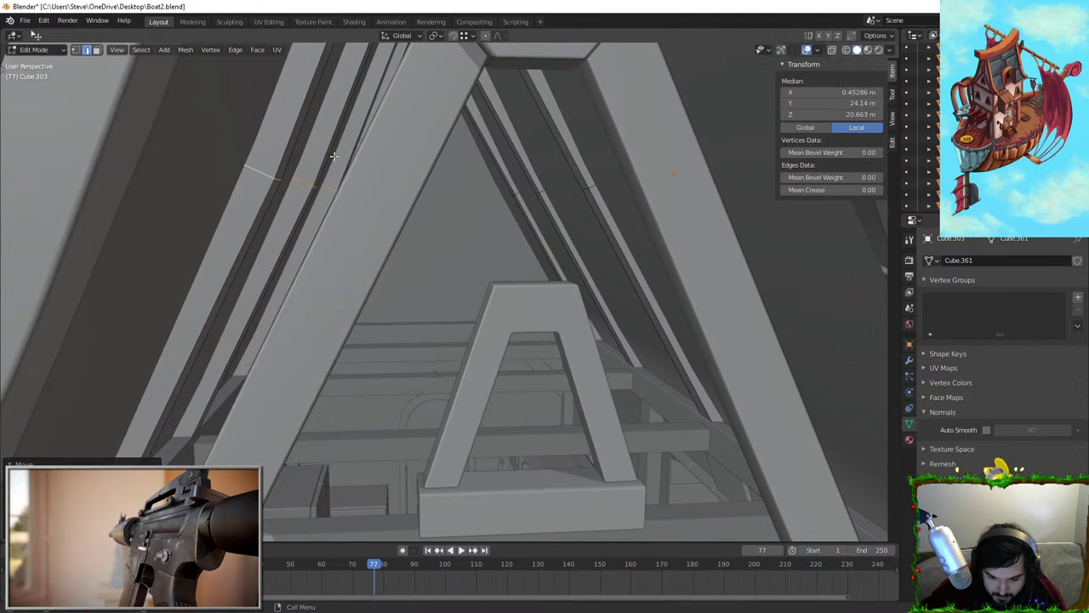
left_click(445, 181)
key("g")
key("y")
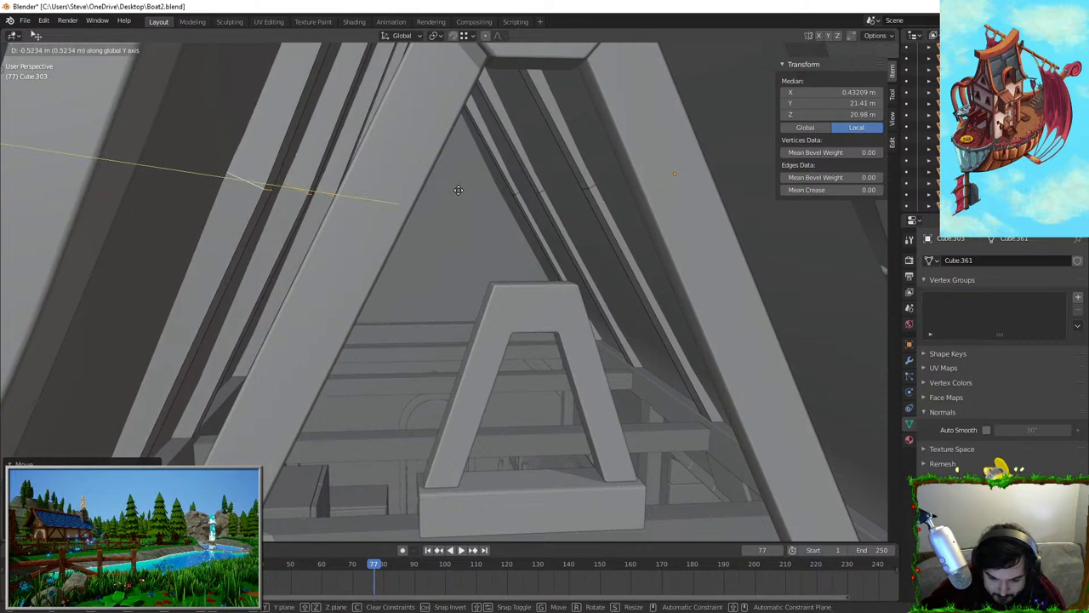
right_click(457, 189)
middle_click_drag(457, 189, 465, 192)
key("g")
key("y")
right_click(472, 192)
key("g")
key("x")
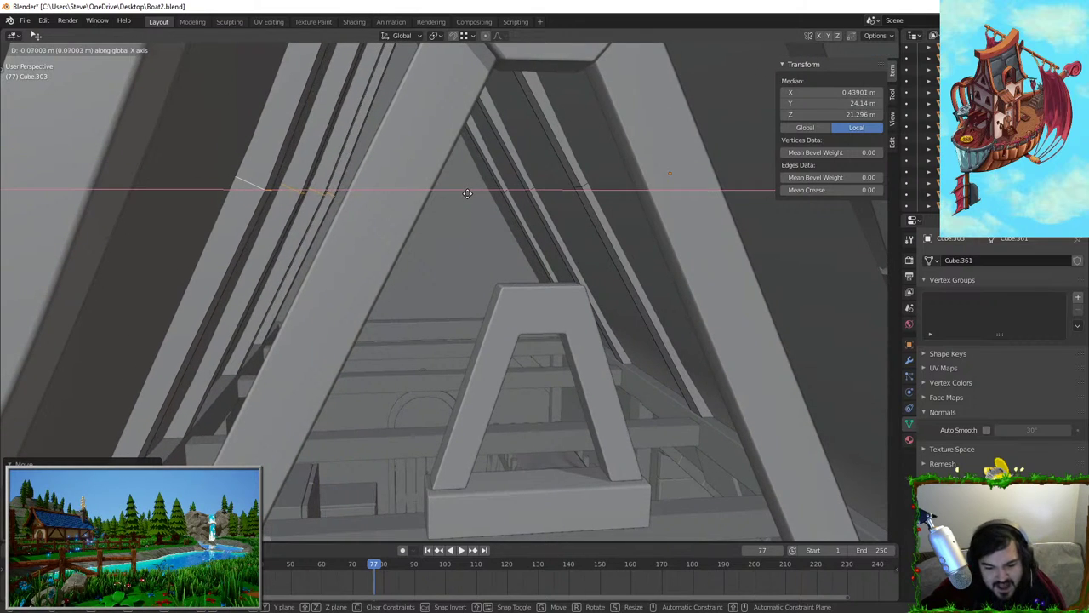
key("Escape")
key("g")
key("y")
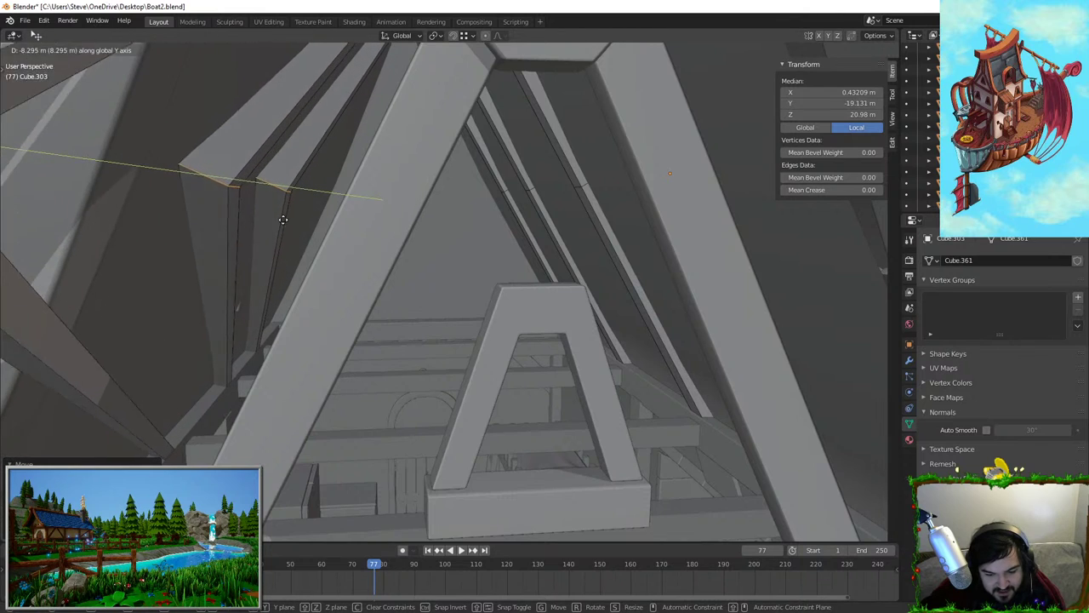
key("Escape")
Apply the joined rafters' scale and bevel the selected middle loops into a rounded bend
middle_click_drag(358, 240, 511, 218)
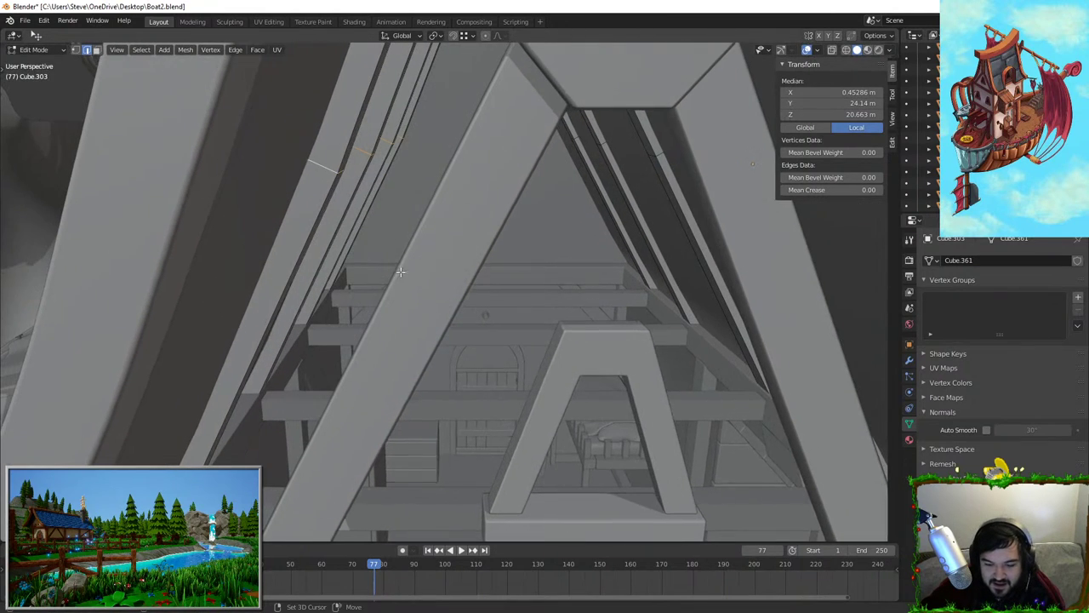
key("g")
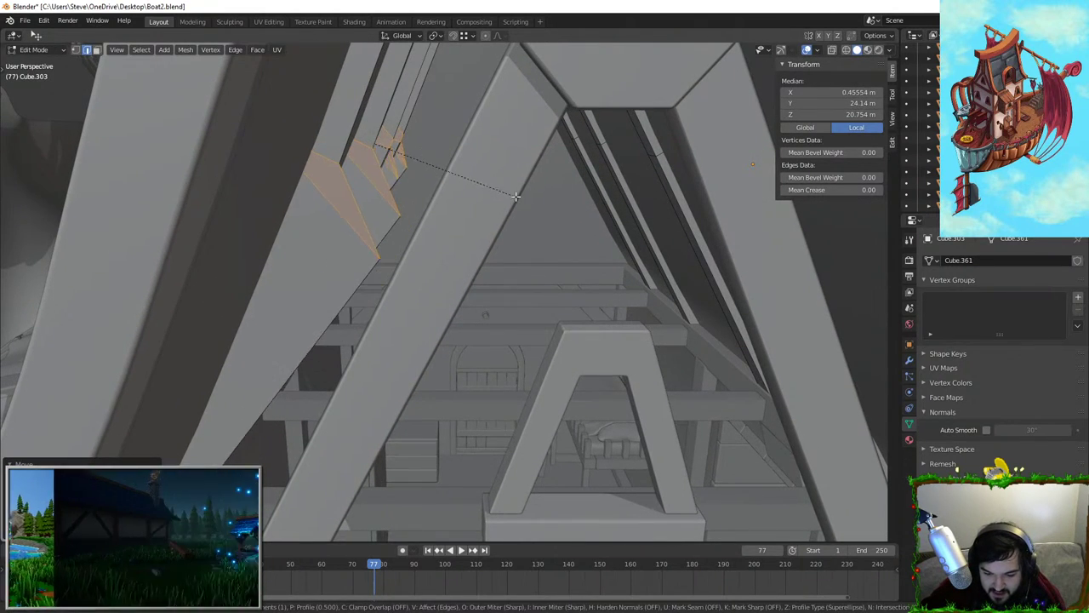
left_click(463, 209)
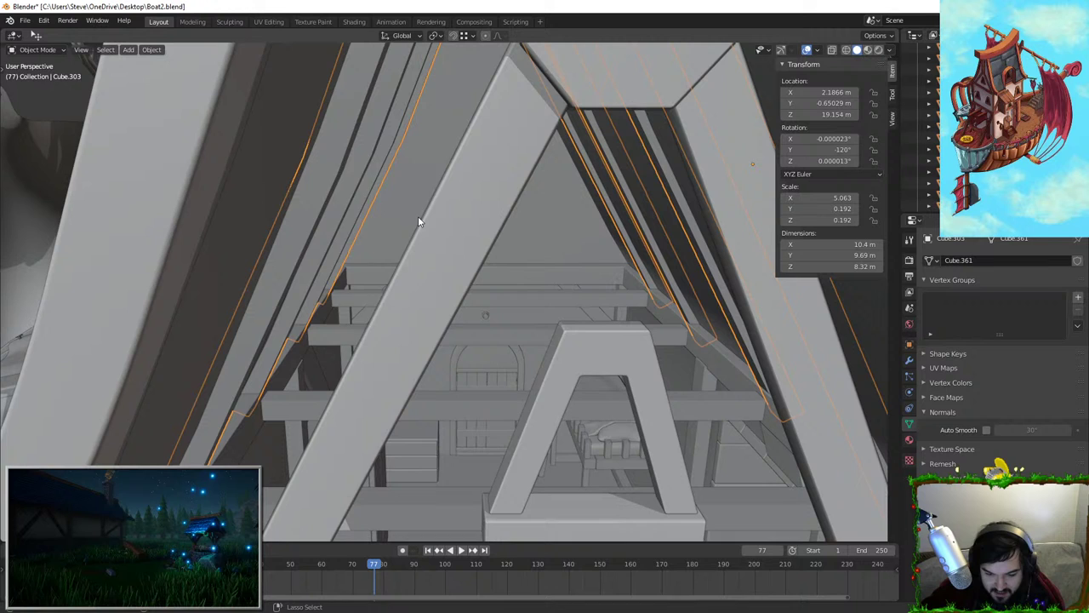
right_click(418, 216)
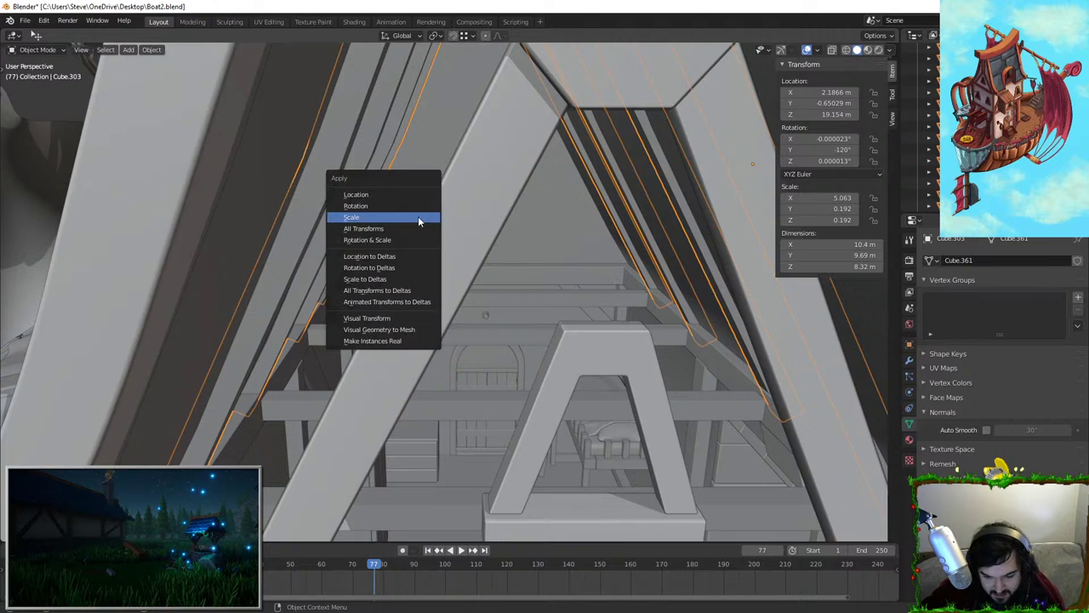
left_click(418, 216)
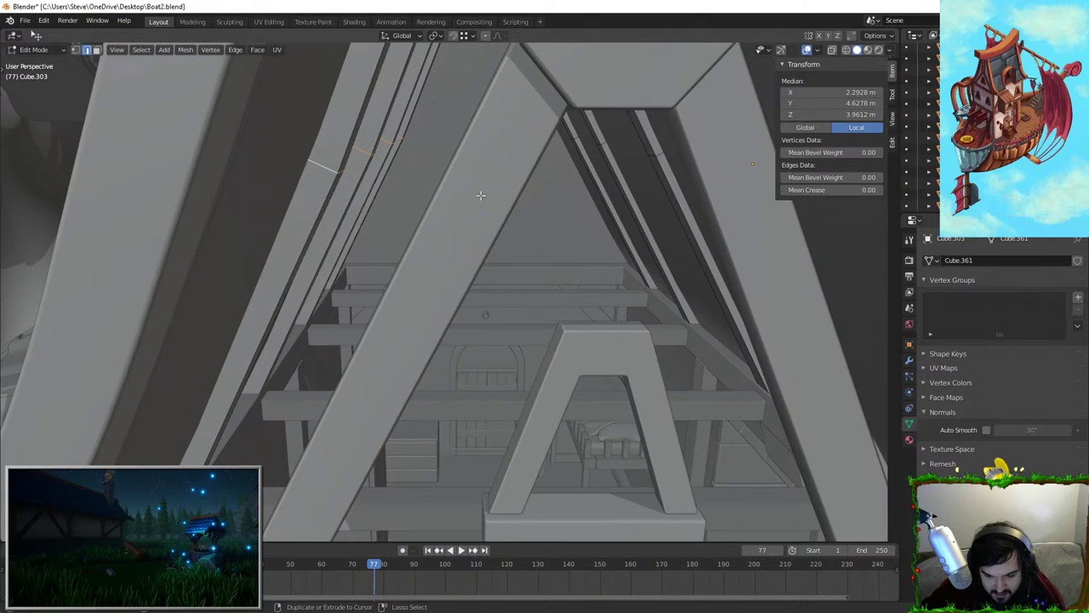
left_click(633, 310)
key("Tab")
middle_click_drag(631, 310, 555, 280)
scroll(555, 280, "down", 3)
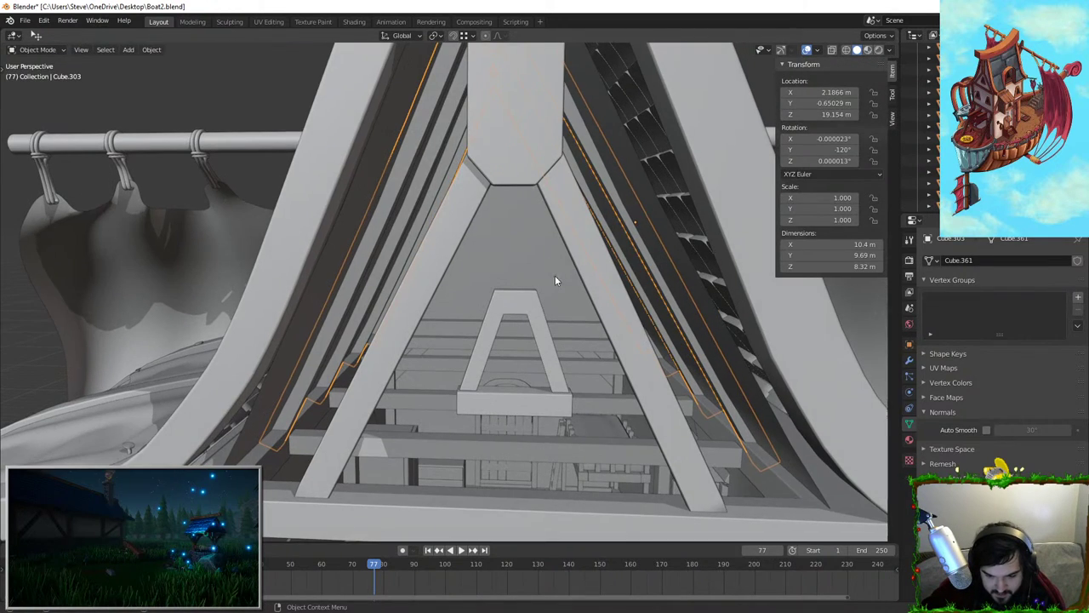
Reopen the joined rafters in Edit Mode and select the middle edge loops on the opposite slope
left_click(241, 145)
middle_click_drag(241, 144, 502, 246)
left_click(470, 166)
middle_click_drag(471, 166, 399, 254)
scroll(423, 243, "up", 3)
key("Tab")
left_click(493, 255, "alt+shift")
In front view, move the selected loops about 0.13 m inward and bevel them with 4 segments
key("KP_1")
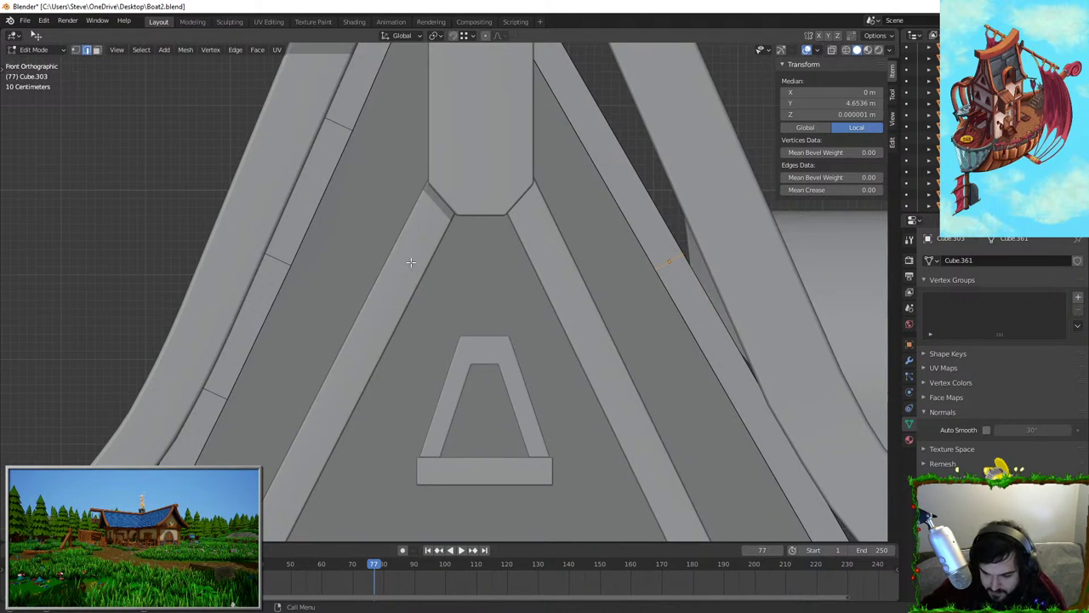
key("g")
key("ctrl+b")
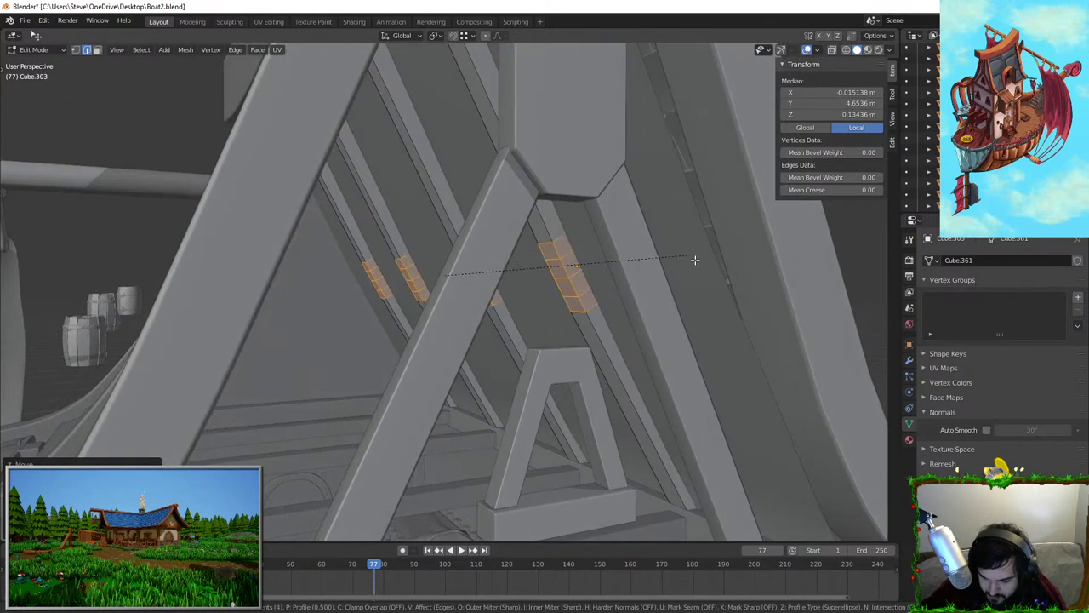
left_click(794, 362)
key("Tab")
Select the four horizontal attic crossbeams behind the front beam
scroll(794, 362, "down", 4)
middle_click_drag(794, 363, 416, 293)
left_click(705, 152)
scroll(392, 297, "up", 4)
left_click(390, 271)
scroll(417, 294, "up", 2)
left_click(417, 296, "shift")
left_click(443, 237, "shift")
left_click(441, 219, "shift")
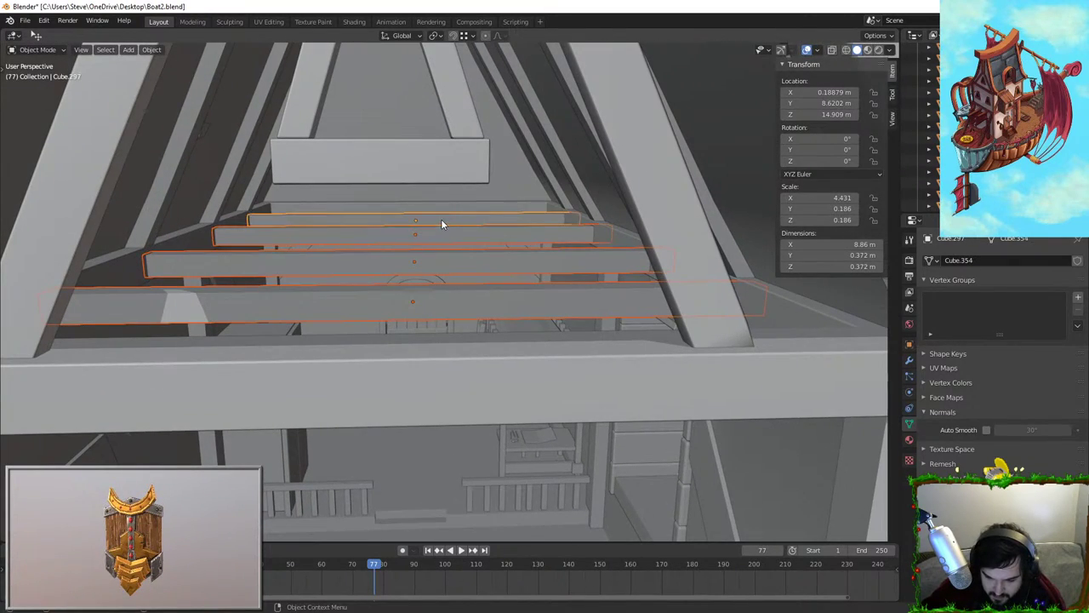
Try raising the four crossbeams about 0.46 m and rescaling them along X to fit between the rafters
middle_click_drag(441, 219, 406, 237)
key("g")
key("z")
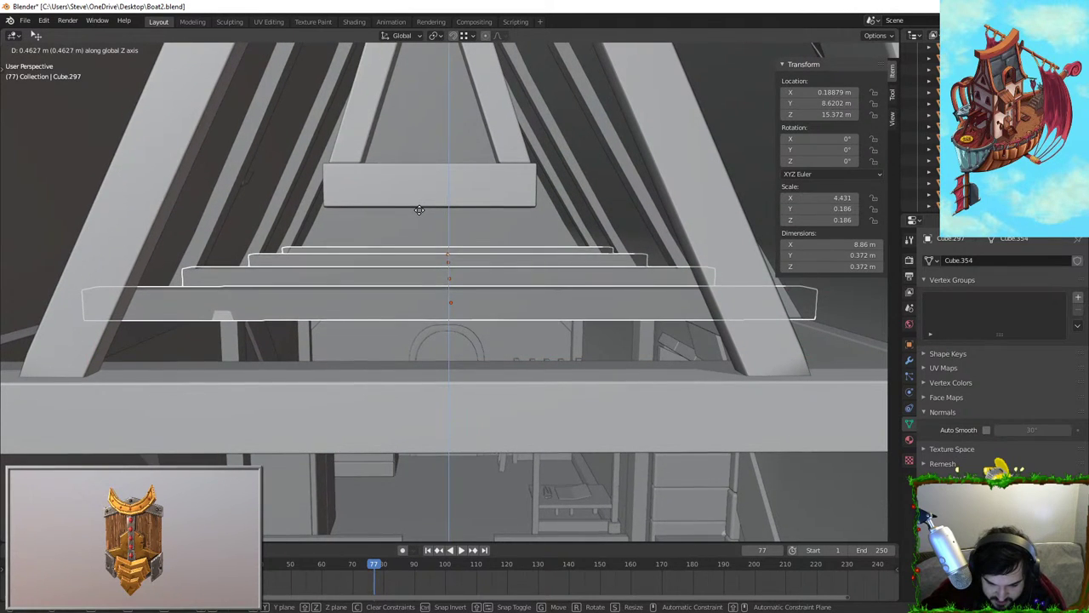
key("Return")
key("s")
key("x")
left_click(639, 254)
Undo the raising and rescaling of the four crossbeams
key("Tab")
key("Tab")
middle_click_drag(476, 293, 519, 299)
scroll(434, 318, "down", 3)
left_click(435, 318)
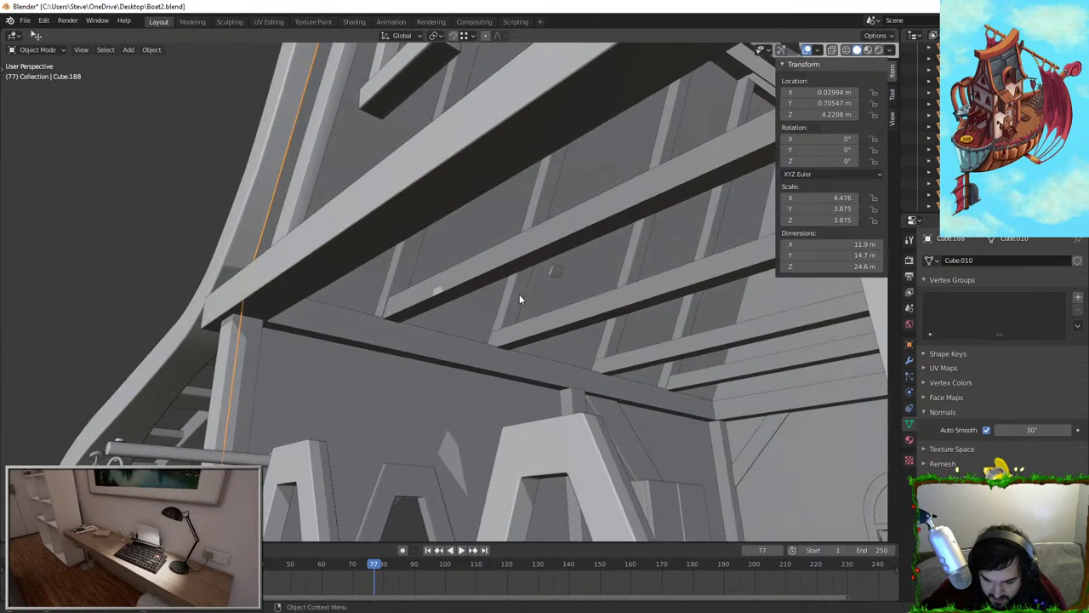
key("ctrl+z")
key("Tab")
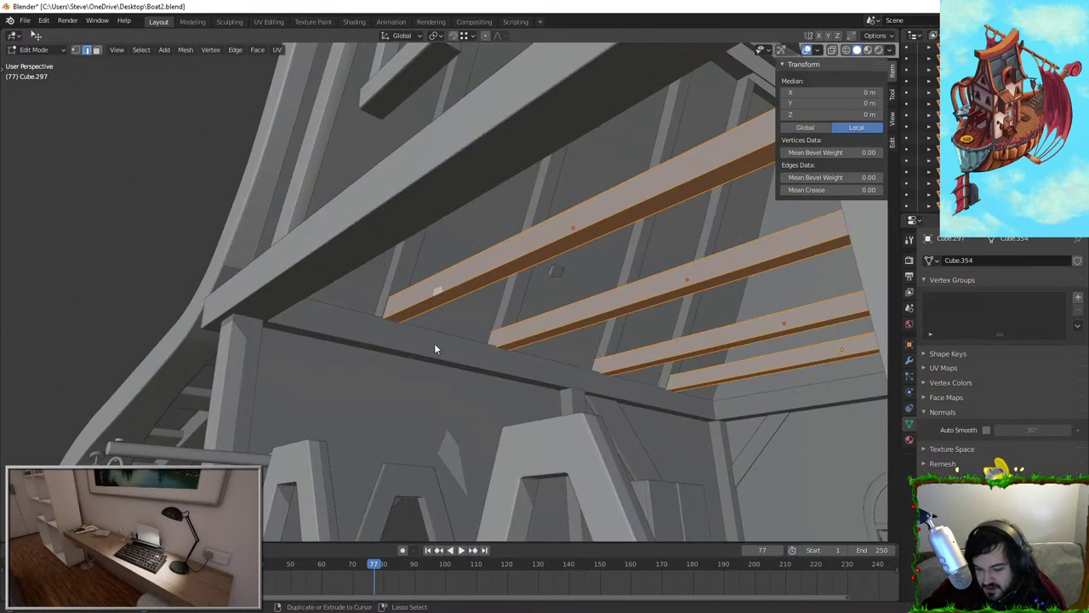
key("ctrl+z")
key("ctrl+z")
key("ctrl+z")
key("ctrl+z")
key("ctrl+z")
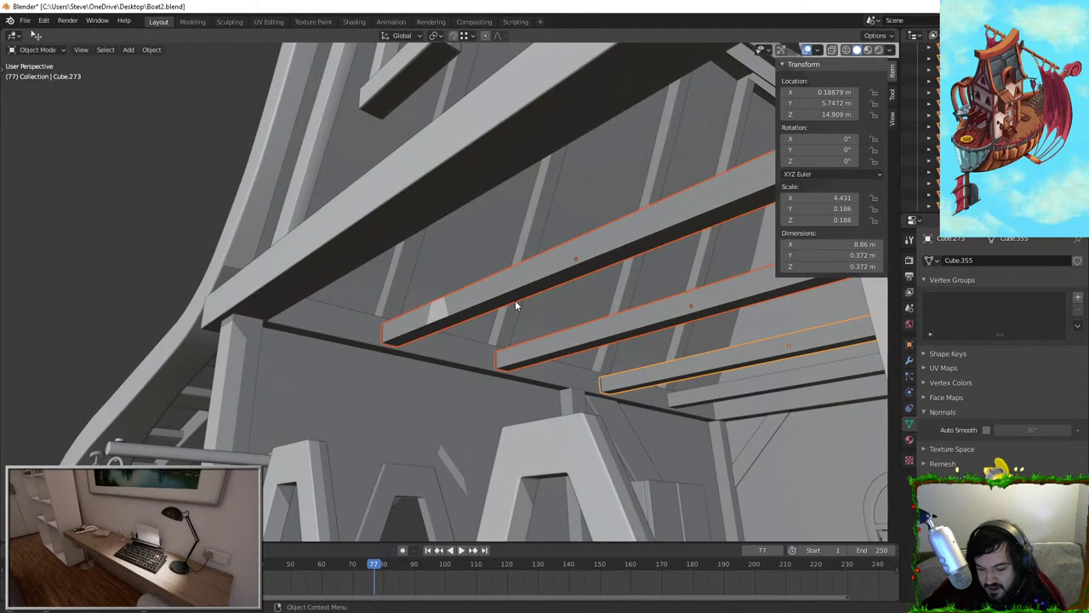
Duplicate the crossbeam nearest the front and rotate the copy -90° about Z so it runs lengthwise
left_click(564, 281)
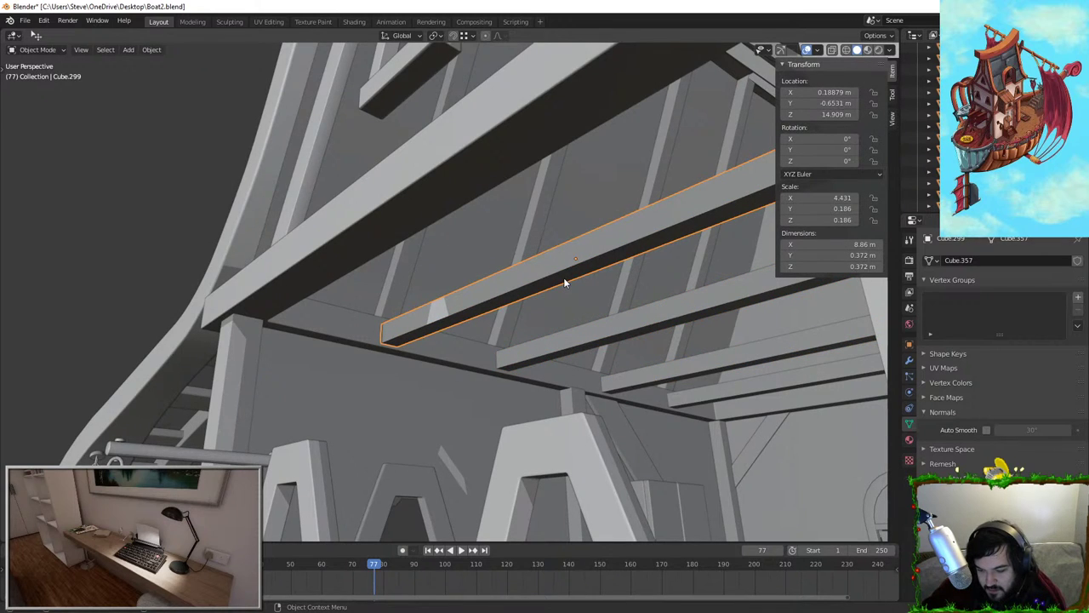
key("KP_7")
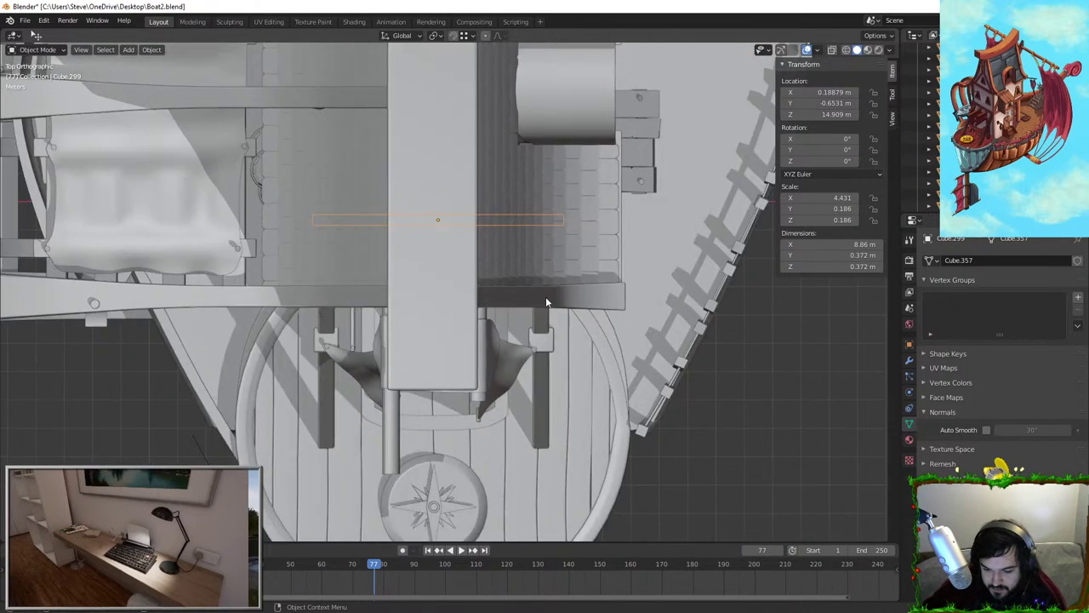
middle_click_drag(545, 301, 469, 324)
key("shift+d")
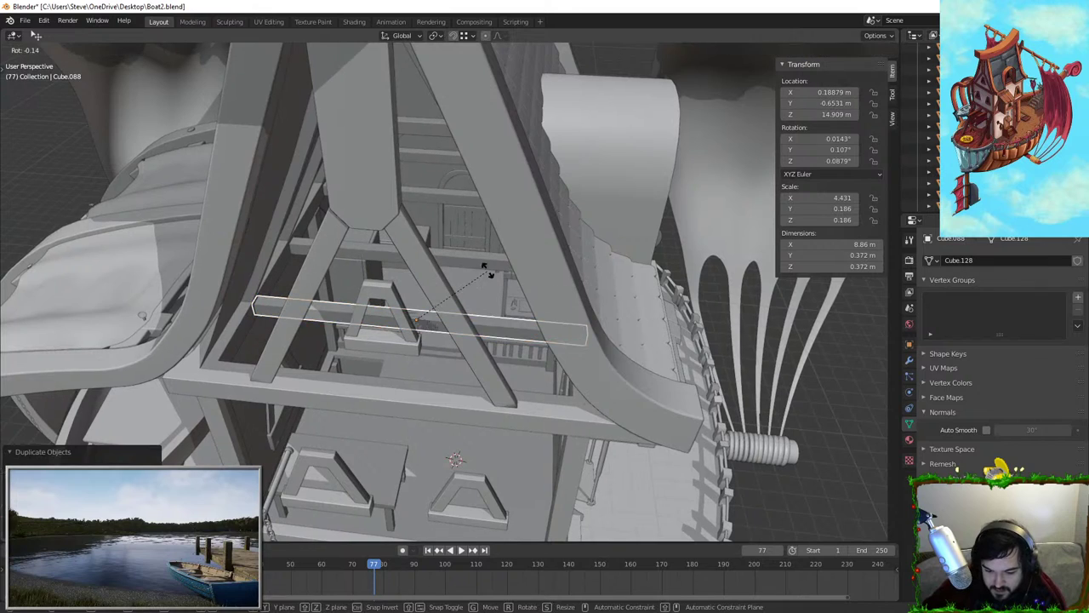
key("r")
key("x")
key("z")
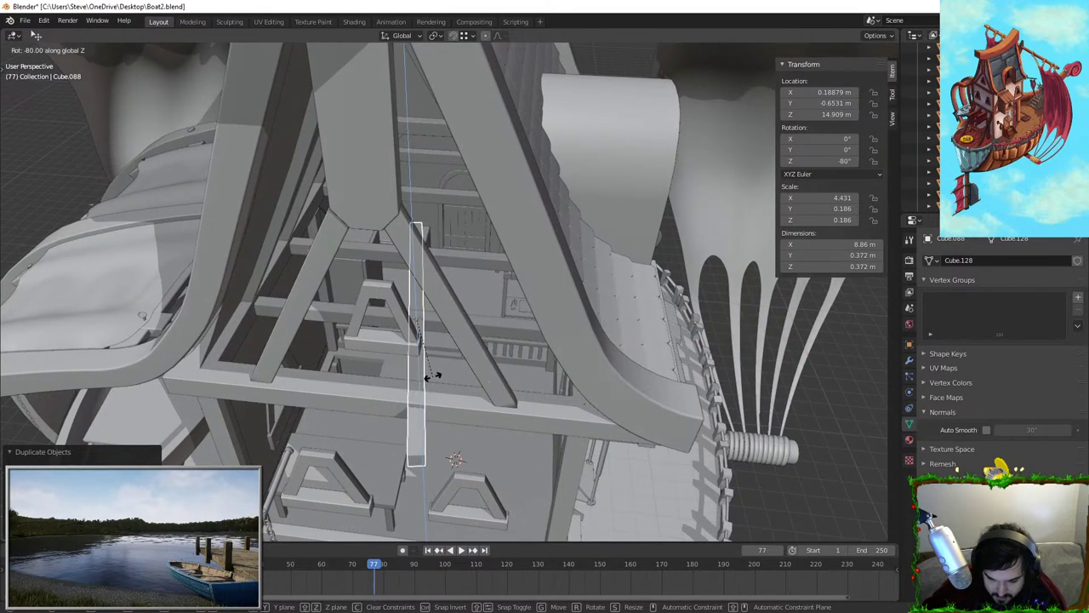
left_click(431, 378)
key("r")
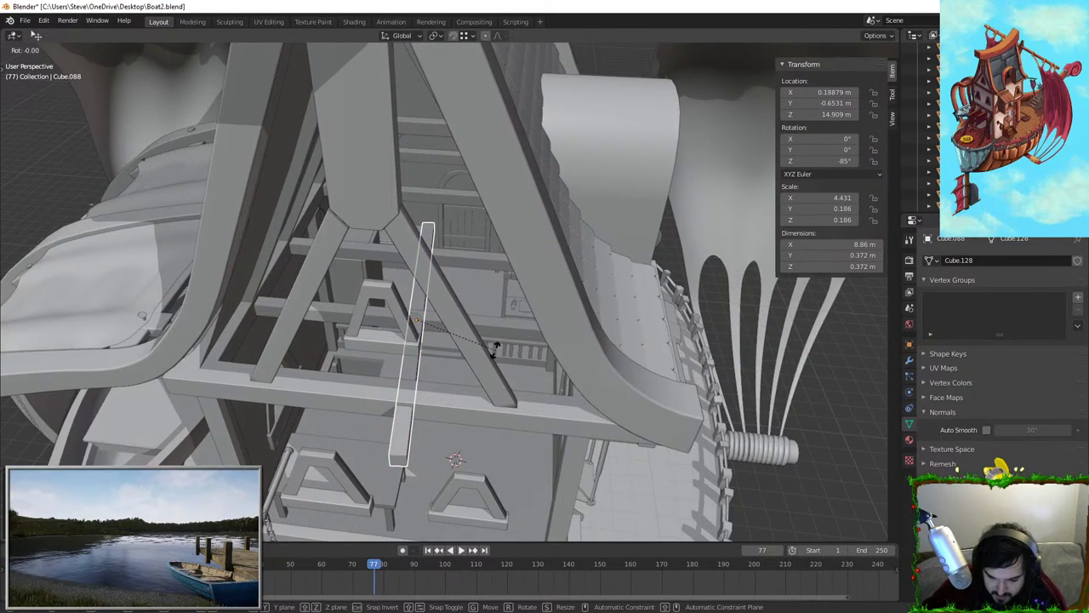
key("z")
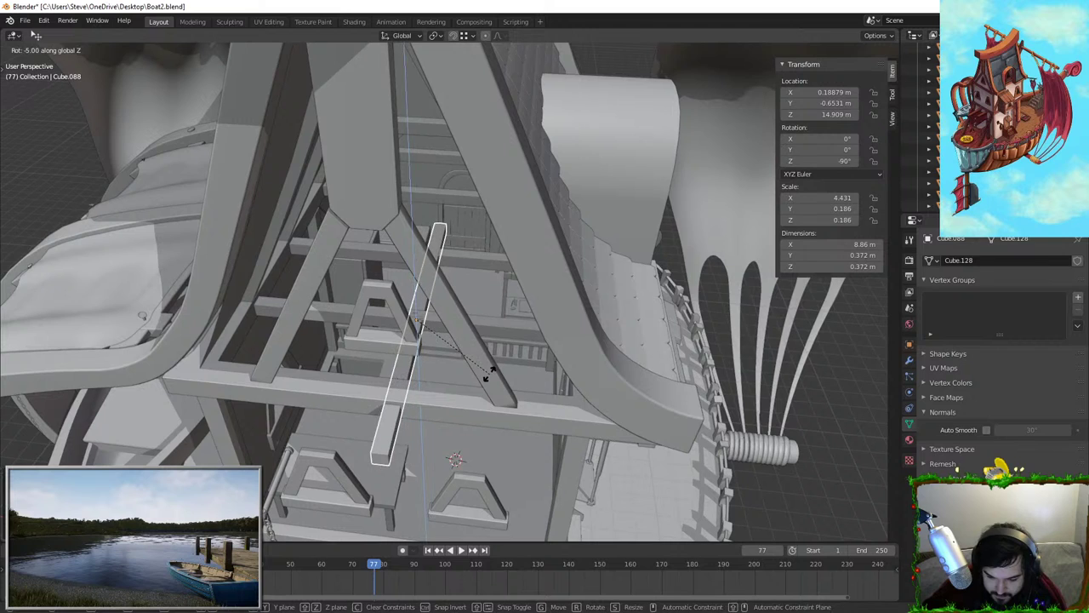
left_click(487, 374)
Move the lengthwise beam about 5 m back along Y and stretch it to about 14.4 m long
middle_click_drag(487, 374, 480, 332)
key("g")
key("y")
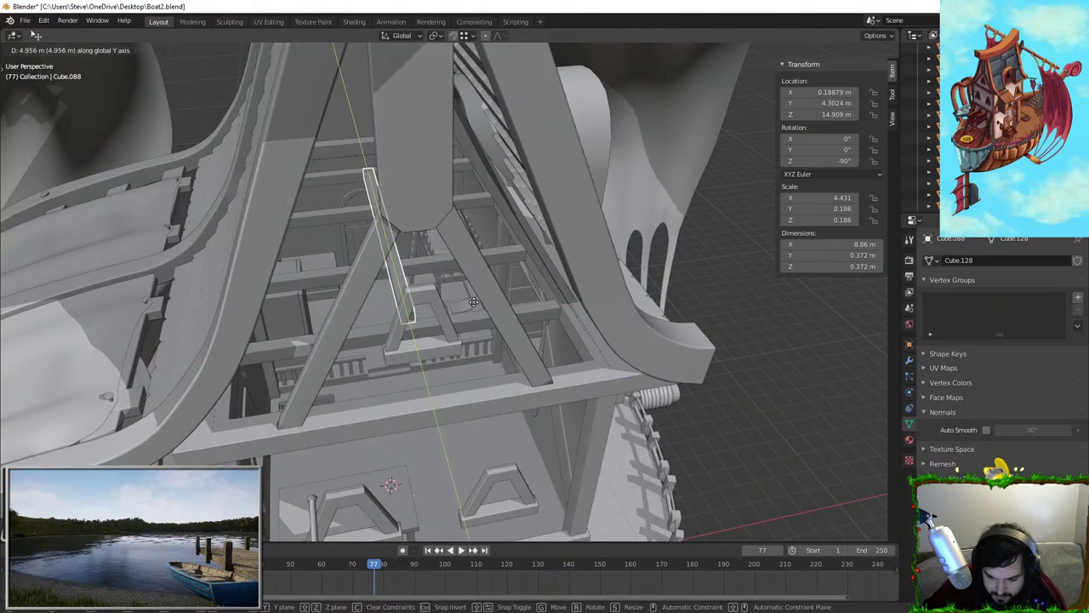
left_click(473, 302)
key("s")
key("y")
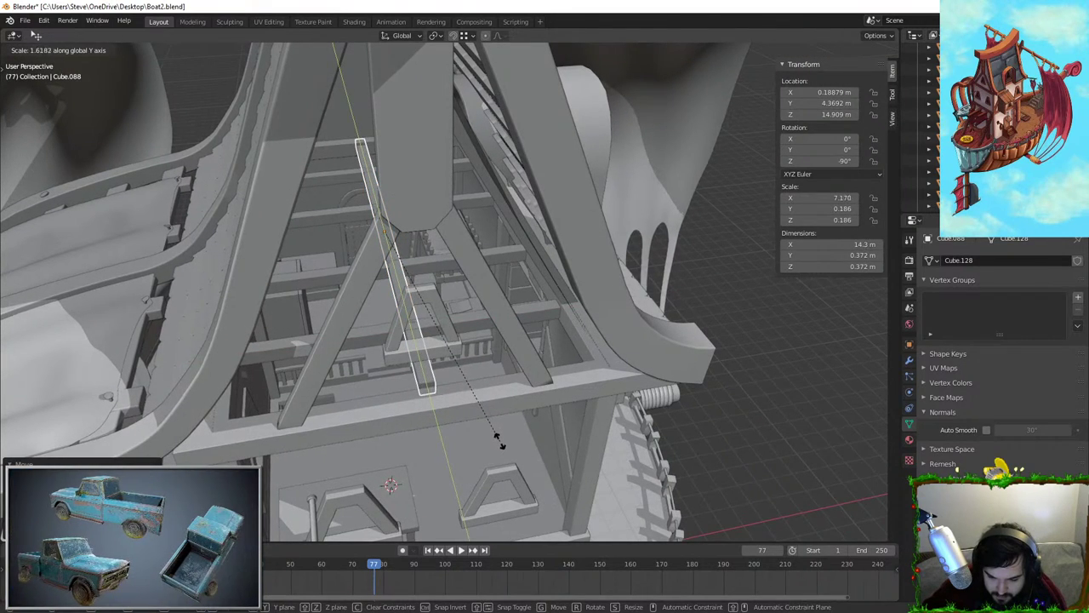
left_click(499, 439)
key("g")
key("y")
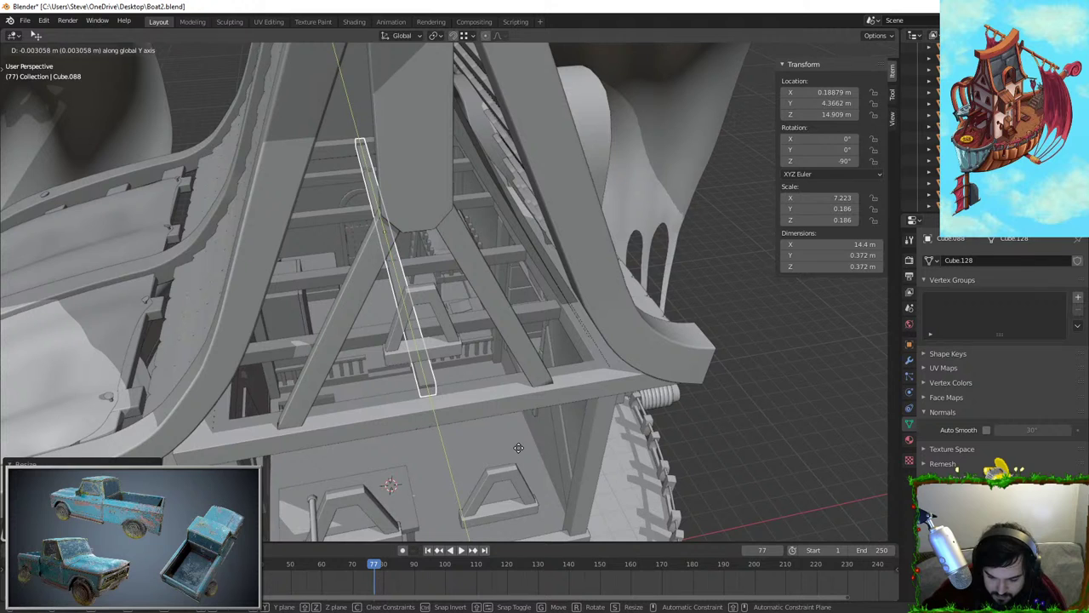
left_click(520, 451)
Delete the lengthwise attic beam
left_click(490, 359)
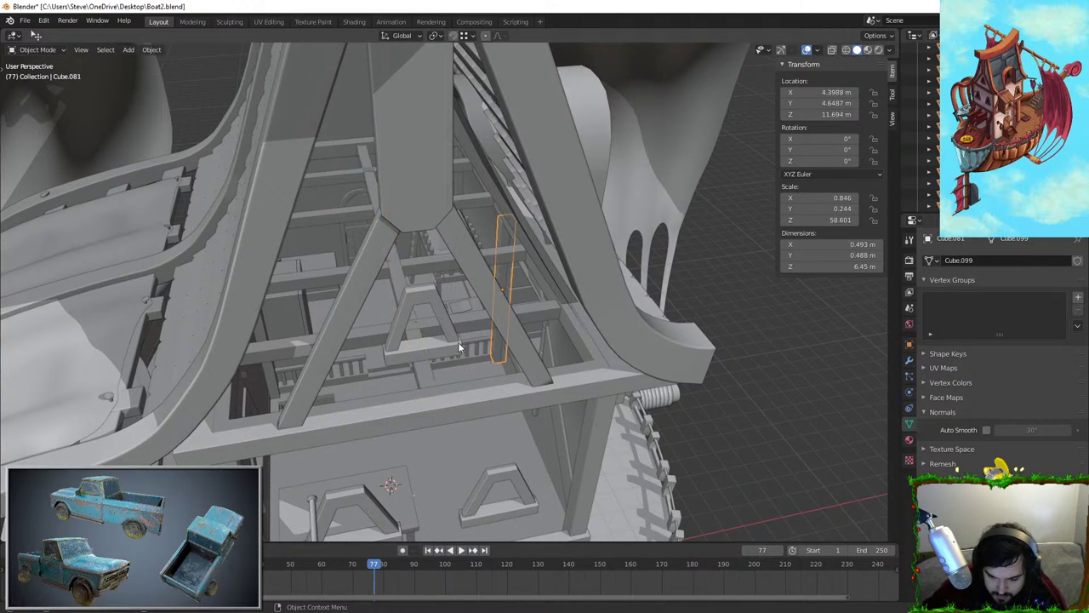
middle_click_drag(462, 348, 418, 319)
scroll(422, 319, "up", 4)
left_click(408, 307)
key("Delete")
Select the four attic crossbeams and enter Edit Mode on them together
left_click(420, 344)
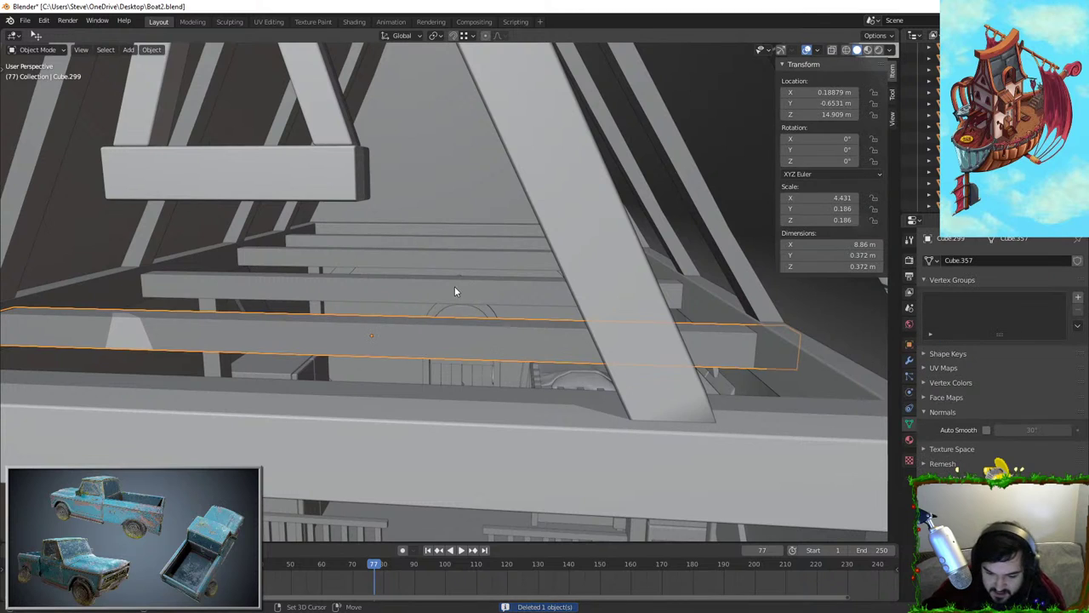
left_click(454, 288, "shift")
left_click(457, 257, "shift")
middle_click_drag(441, 261, 478, 272, "shift")
key("Tab")
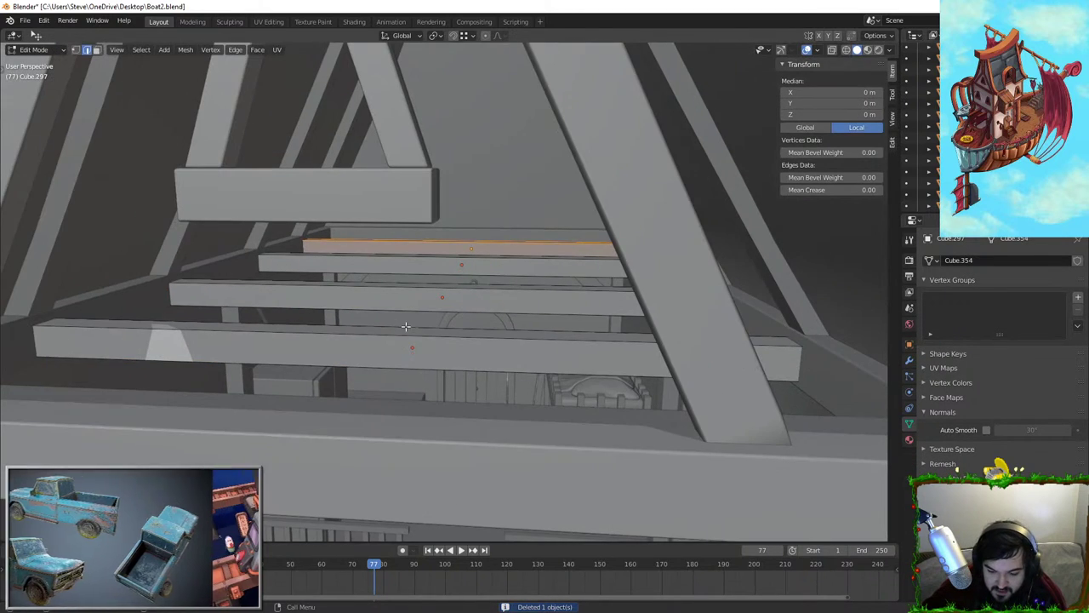
Add a single centred loop cut across each of the four crossbeams
key("ctrl+r")
left_click(407, 337)
right_click(408, 336)
key("ctrl+r")
left_click(437, 289)
right_click(438, 288)
key("ctrl+r")
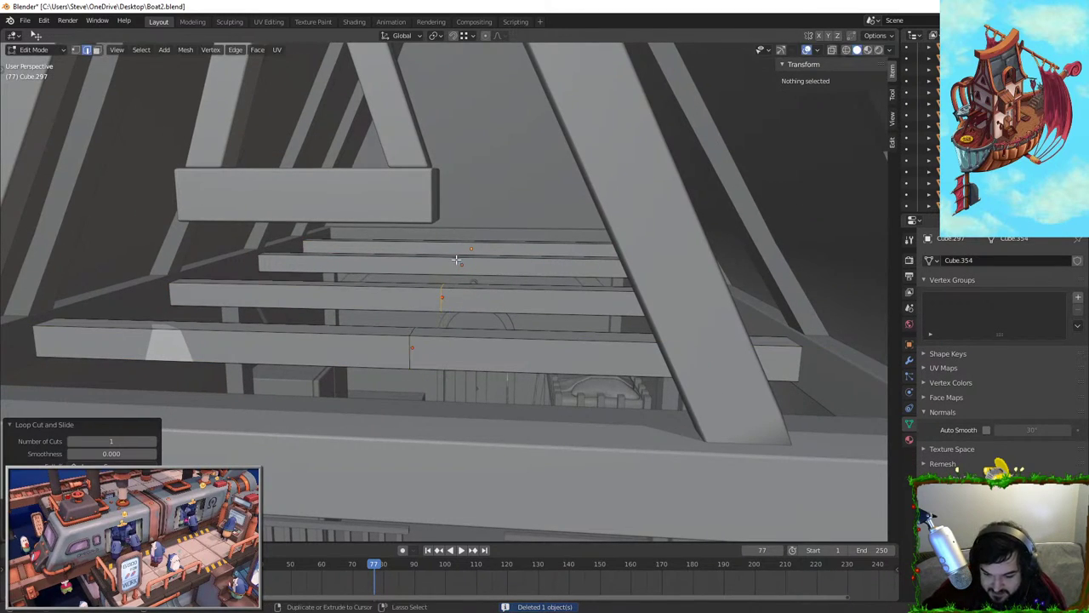
left_click(454, 258)
right_click(456, 258)
key("ctrl+r")
left_click(460, 249)
left_click(460, 249)
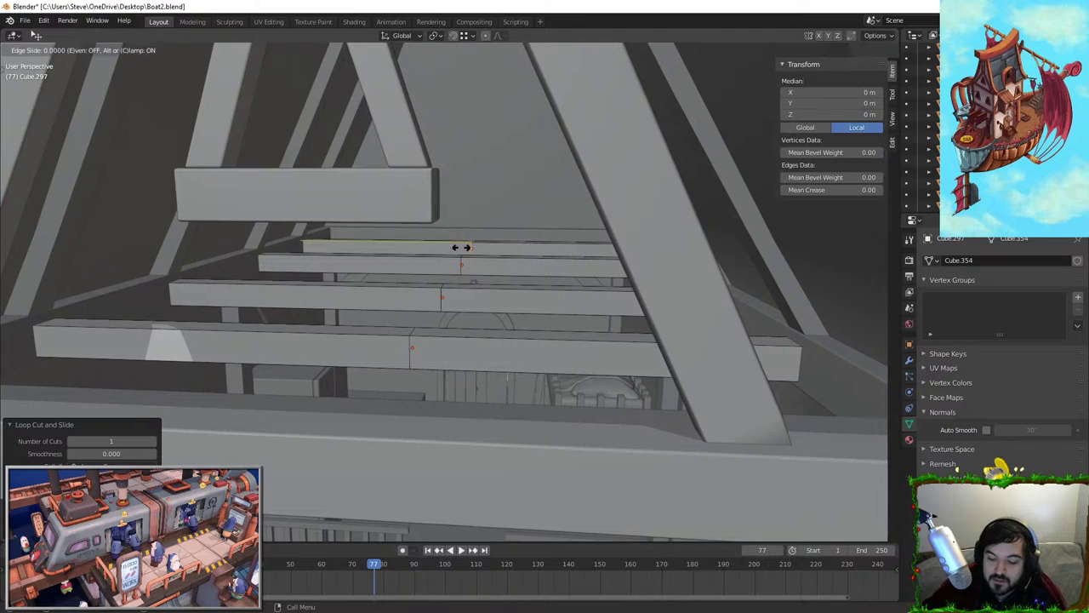
Lower the centre edge loop of the front crossbeam along Z and bevel it into a gentle sag
left_click(411, 352, "alt")
key("g")
key("z")
right_click(429, 304)
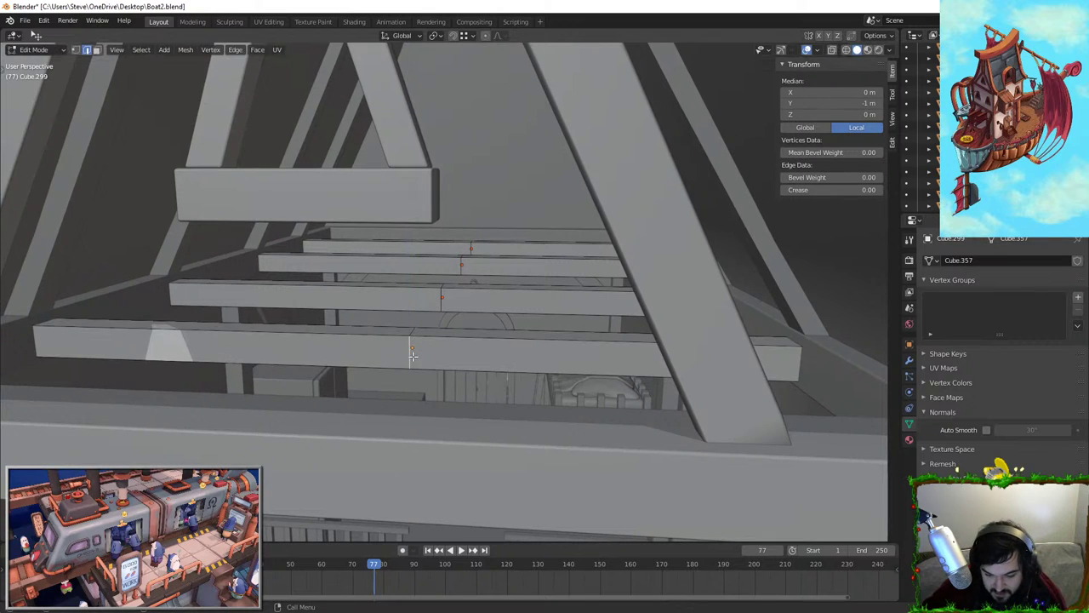
key("g")
right_click(417, 341)
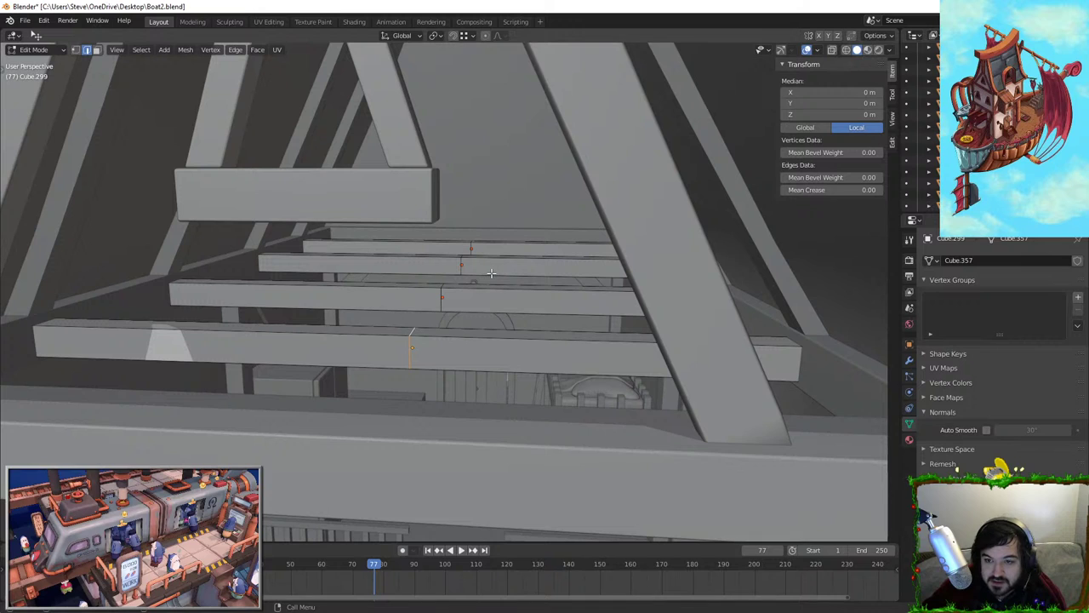
scroll(491, 273, "down", 2)
scroll(491, 264, "up", 1)
key("g")
key("z")
left_click(491, 266)
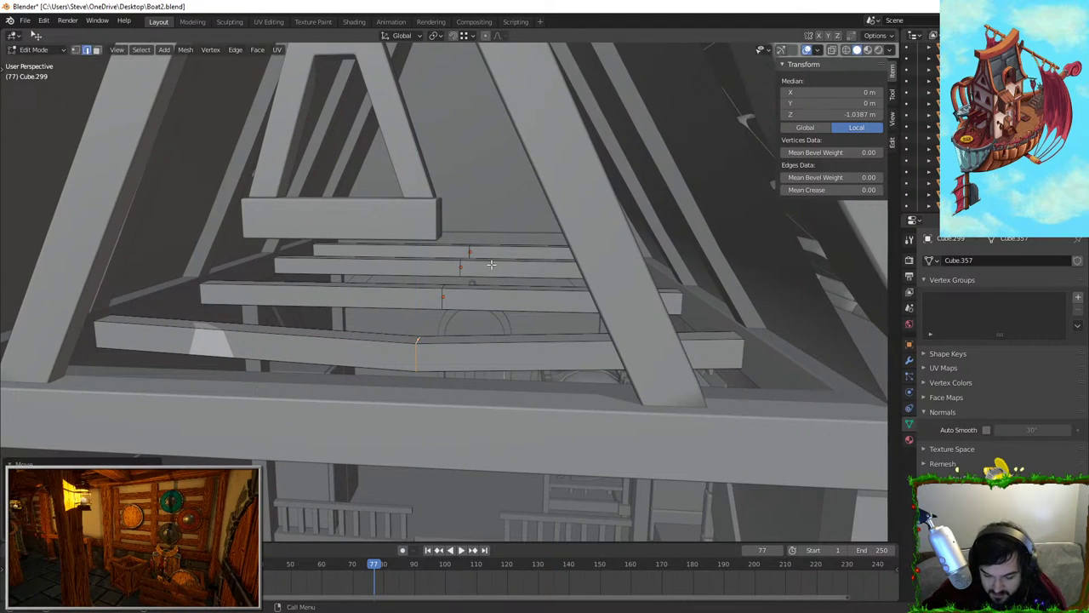
key("ctrl+b")
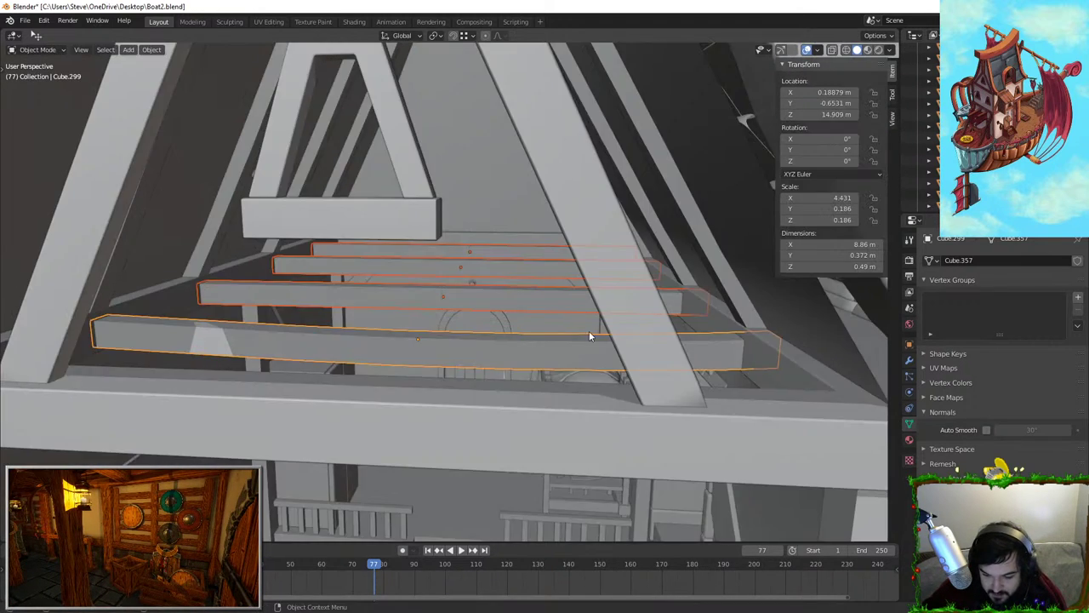
Shift the second crossbeam's centre loop sideways, towards the front and down, then bevel it into a smooth curve
middle_click_drag(589, 331, 493, 309)
key("alt+a")
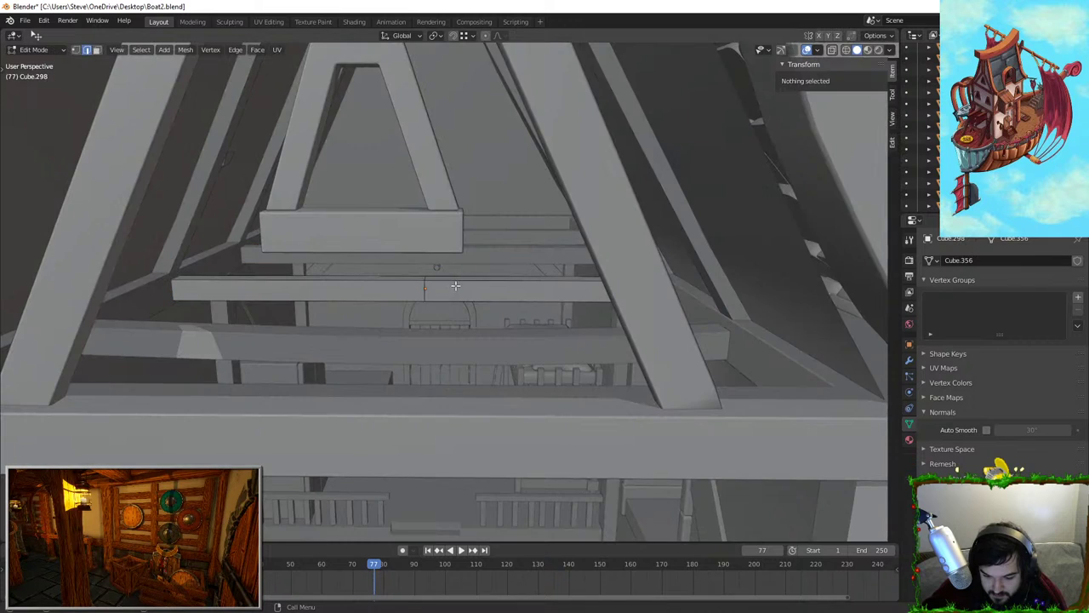
key("g")
key("x")
left_click(377, 287)
middle_click_drag(377, 286, 651, 340)
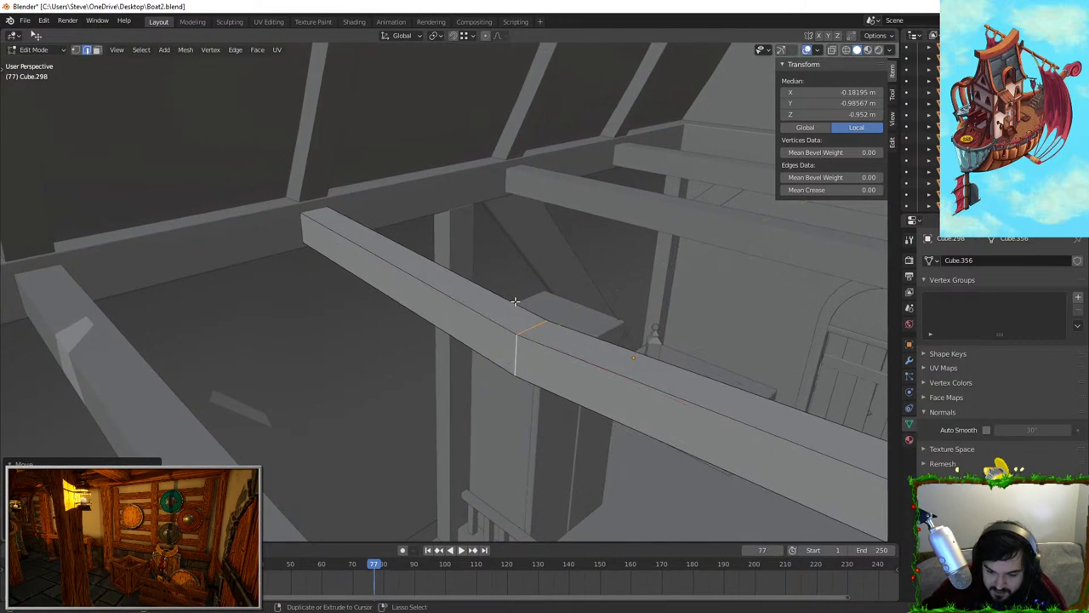
key("ctrl+b")
left_click(741, 358)
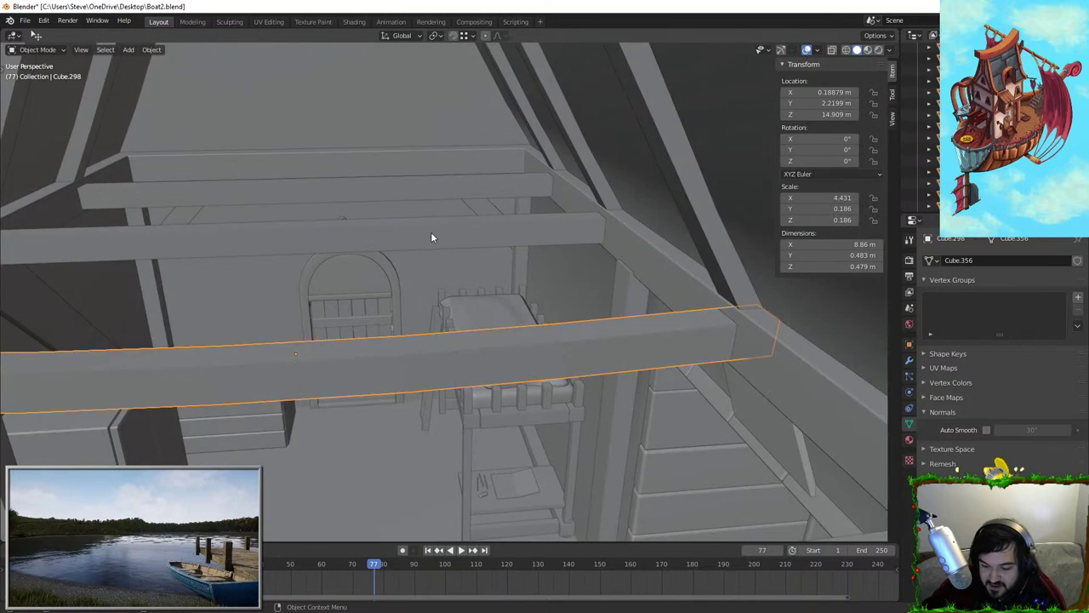
Move the third crossbeam's centre loop off centre along X and Y, then bevel it with 4 segments
key("alt+a")
middle_click_drag(402, 231, 450, 270)
left_click(372, 241, "alt")
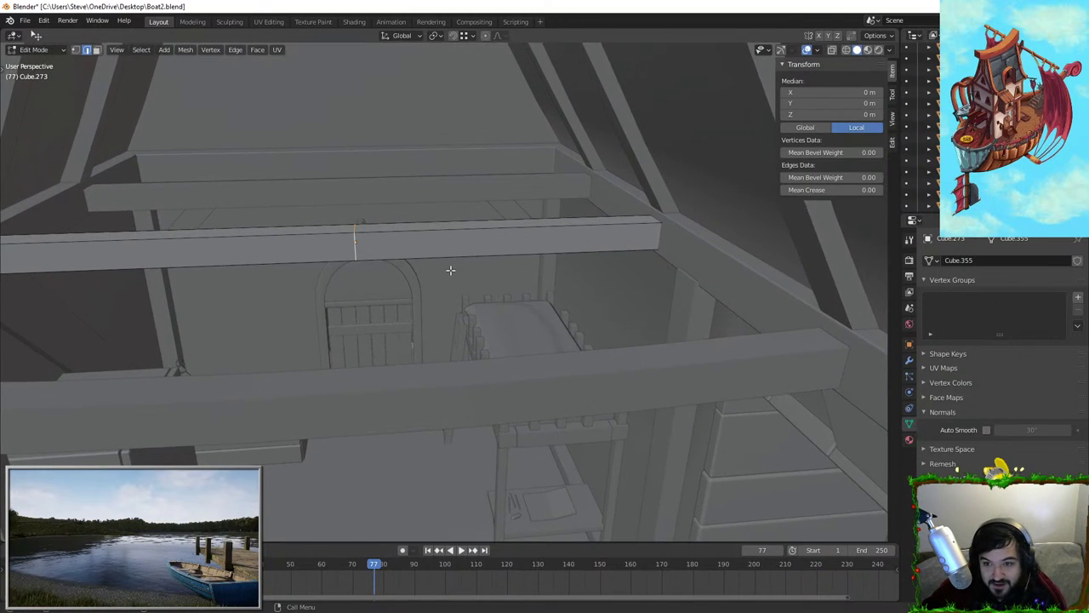
key("g")
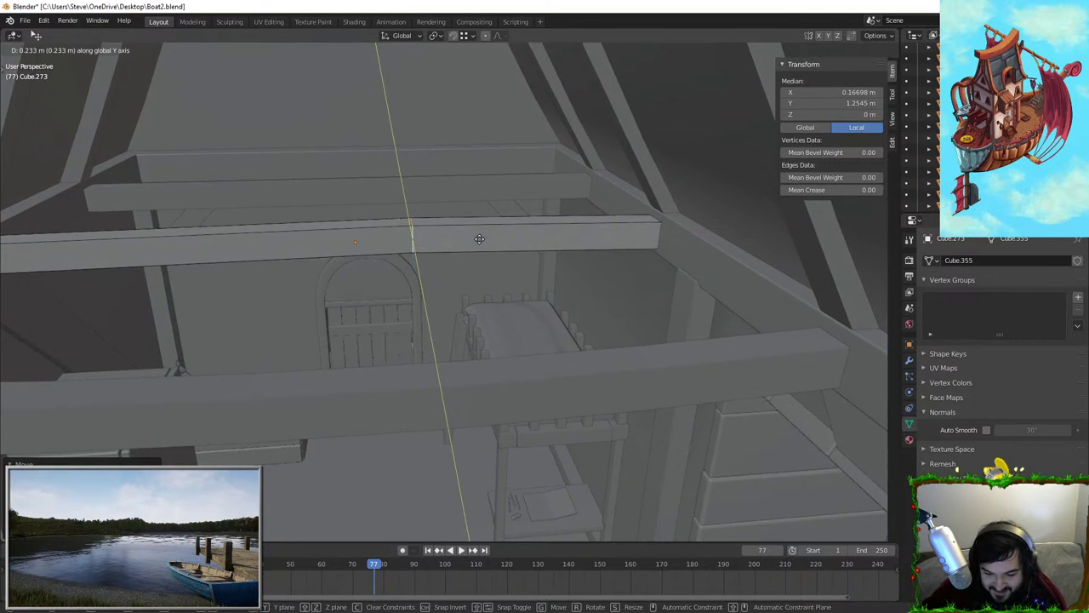
left_click(442, 249)
key("a")
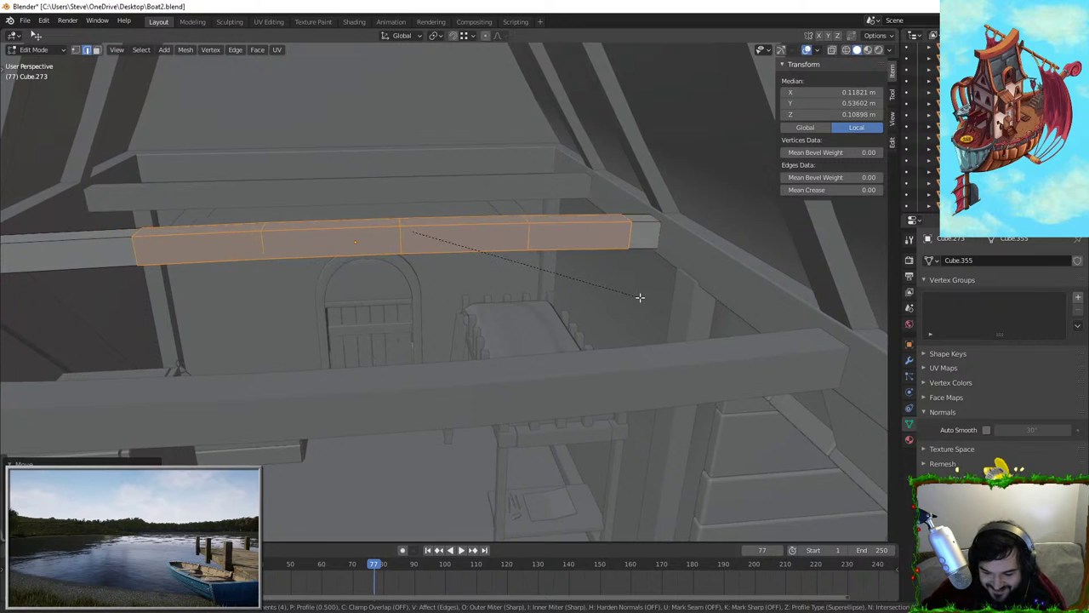
key("Tab")
Enter editing on the rear crossbeam and shift its centre loop slightly off centre along X
left_click(395, 200)
key("Tab")
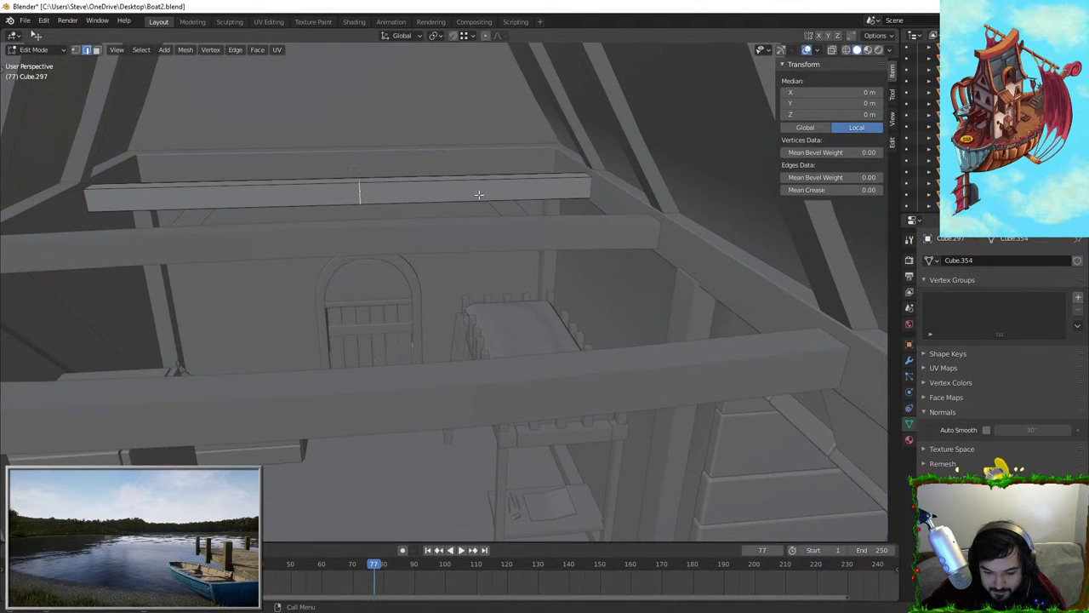
key("g")
key("x")
left_click(401, 202)
middle_click_drag(401, 203, 577, 226)
middle_click_drag(555, 187, 577, 162)
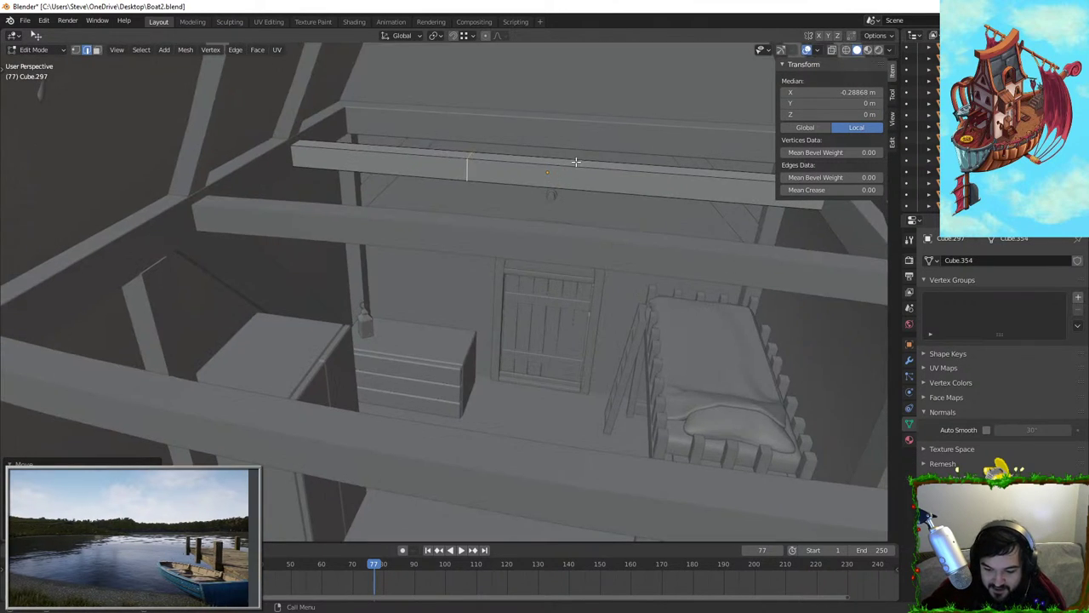
key("g")
key("x")
left_click(627, 162)
Lower the rear crossbeam's centre loop along Z, shift it along Y, and bevel it with 4 segments
key("g")
key("z")
left_click(618, 176)
key("g")
key("z")
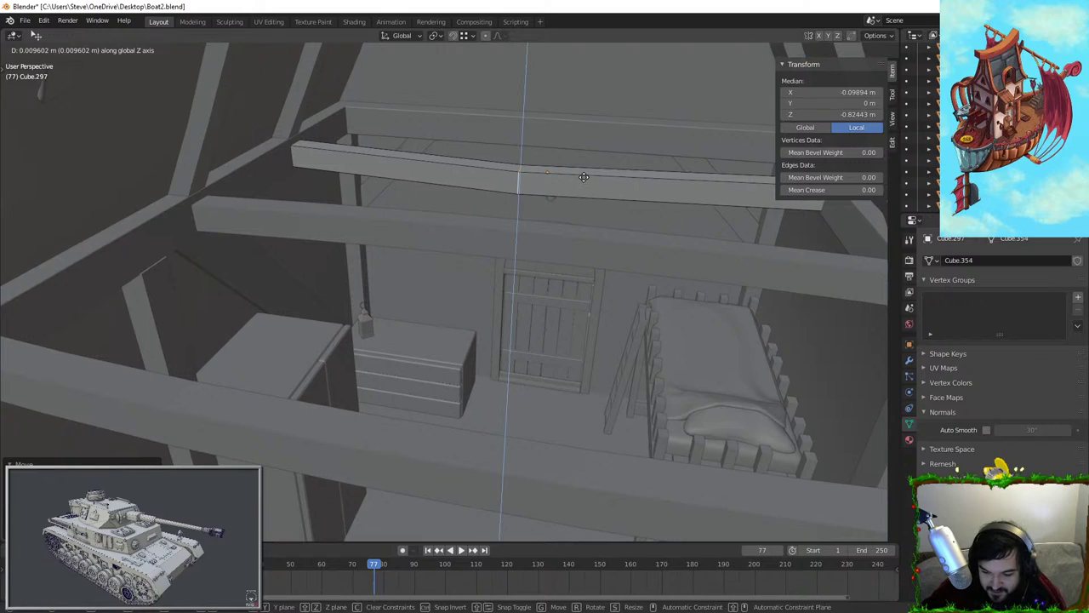
left_click(572, 182)
key("g")
key("y")
left_click(531, 199)
key("ctrl+b")
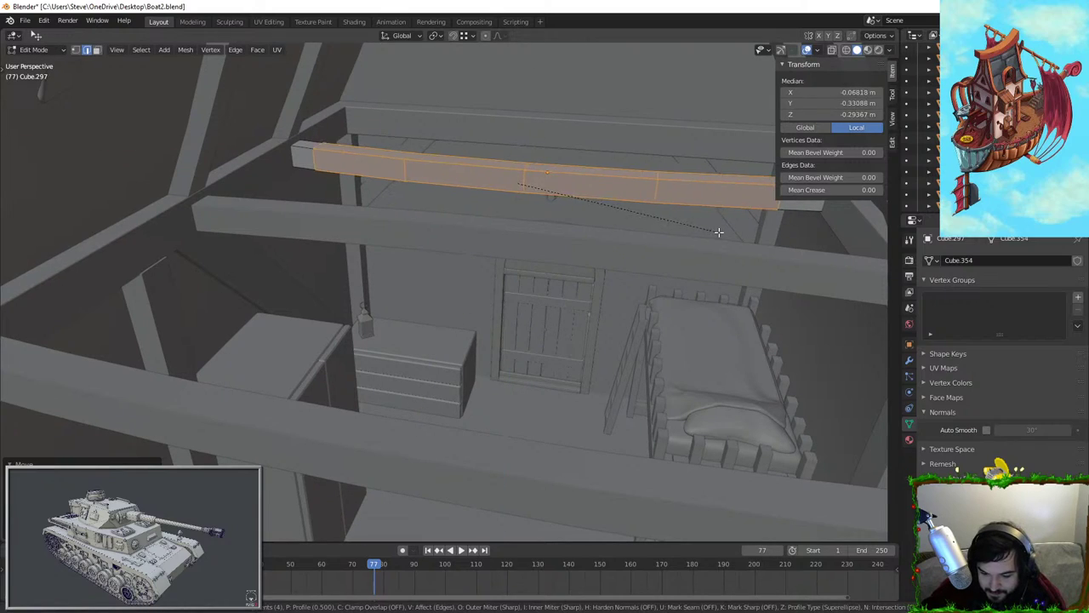
left_click(719, 232)
key("Tab")
Try to duplicate the rear crossbeam along the Y axis
middle_click_drag(719, 233, 640, 229)
scroll(640, 228, "down", 5)
key("shift+d")
key("y")
left_click(537, 404)
middle_click_drag(537, 404, 672, 419)
left_click(767, 389)
scroll(726, 405, "up", 5)
scroll(596, 410, "up", 1)
Select all four attic crossbeams and join them into one object
left_click(443, 407)
left_click(347, 361, "shift")
left_click(351, 301, "shift")
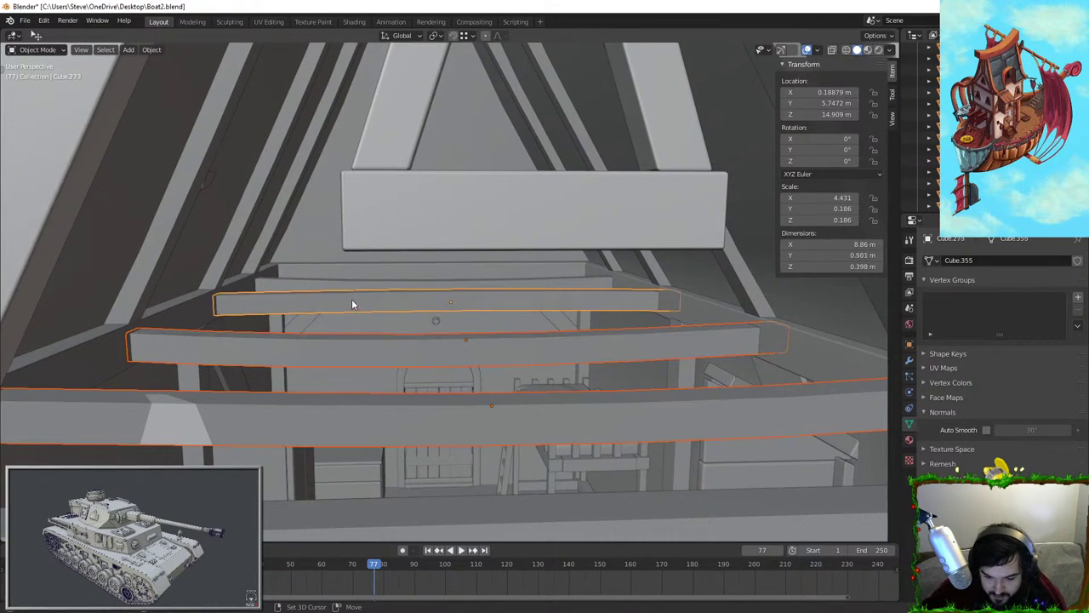
left_click(364, 286, "shift")
key("ctrl+j")
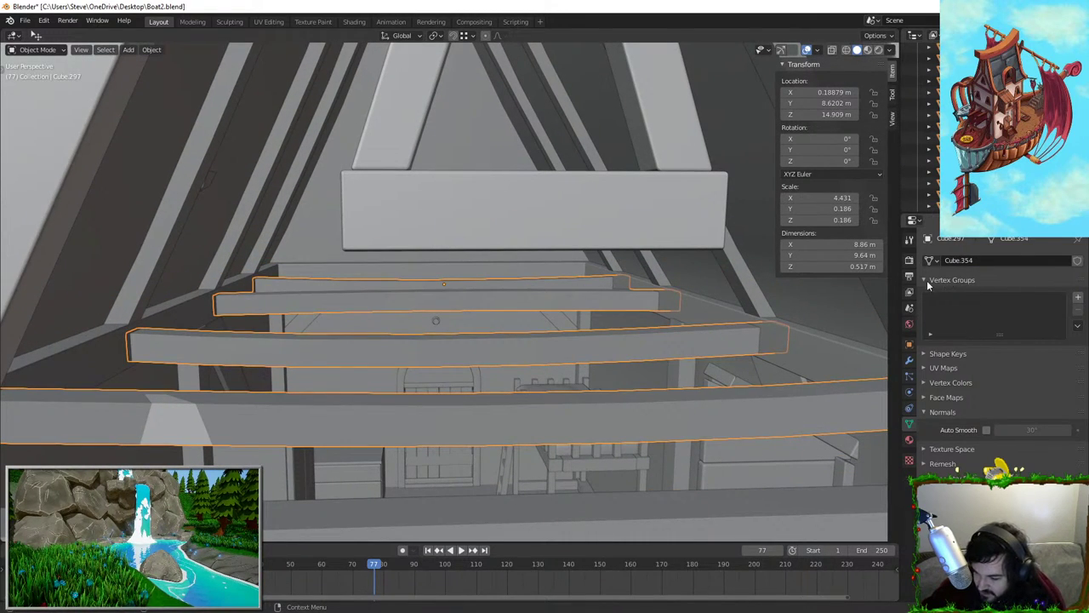
Add a Bevel modifier to the joined crossbeams and shade them smooth
left_click(909, 358)
left_click(954, 261)
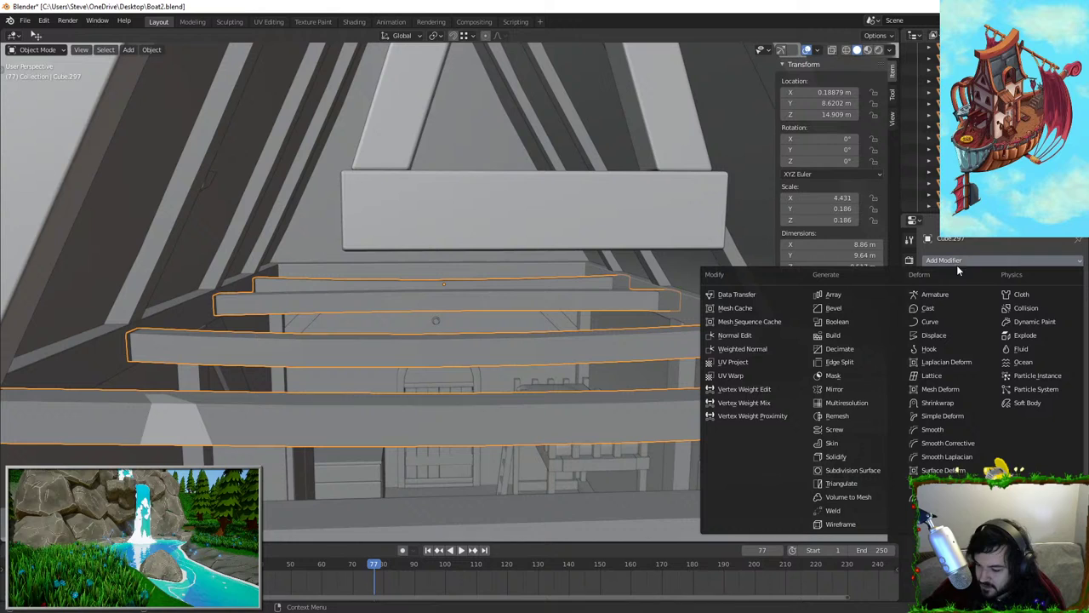
left_click(851, 309)
key("KP_Decimal")
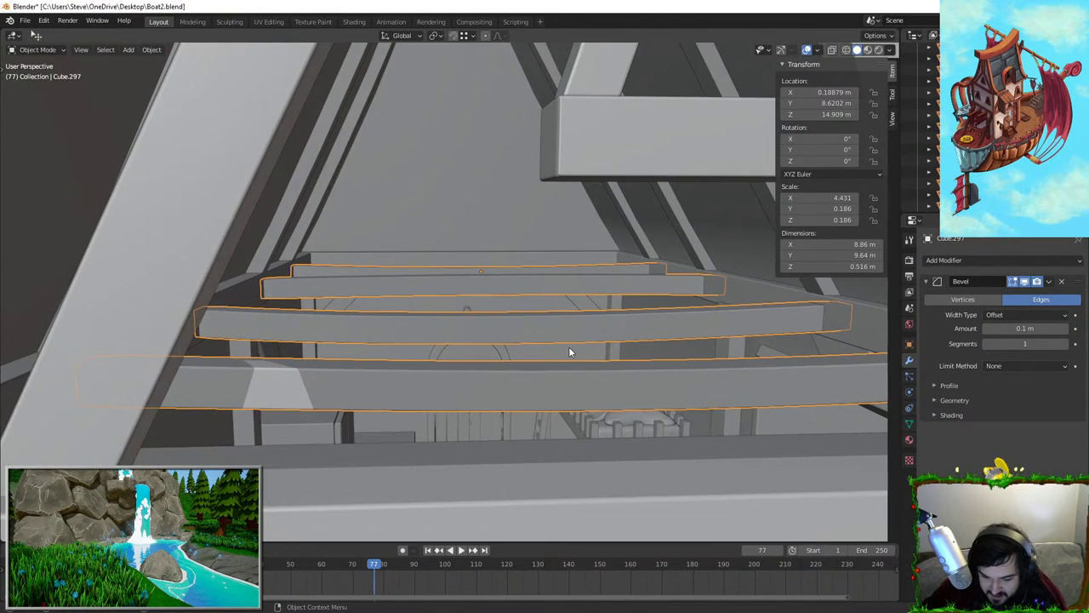
middle_click_drag(537, 367, 517, 379)
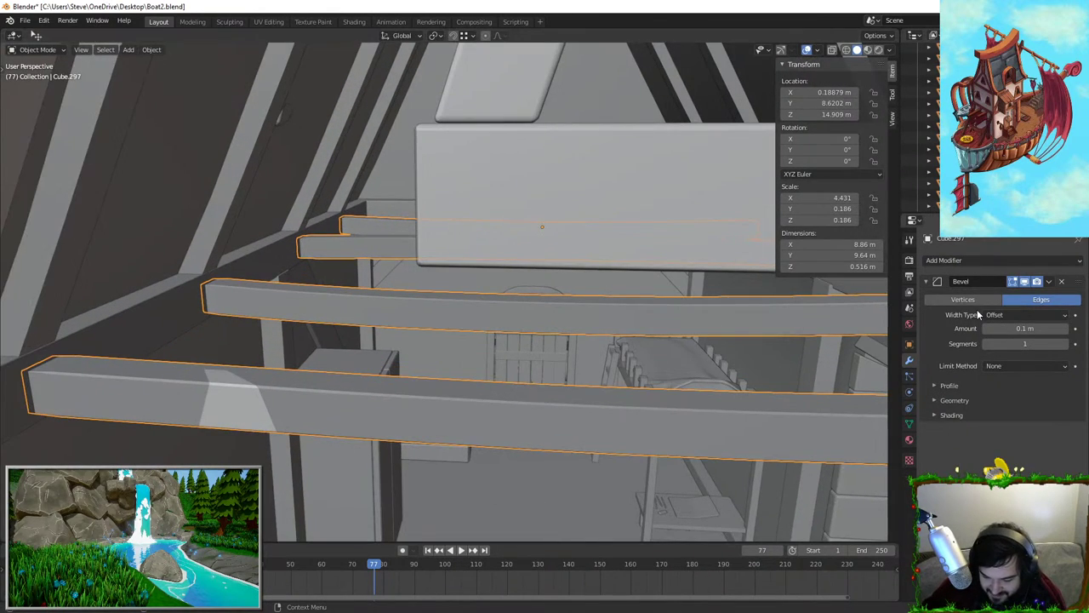
right_click(630, 421)
left_click(630, 409)
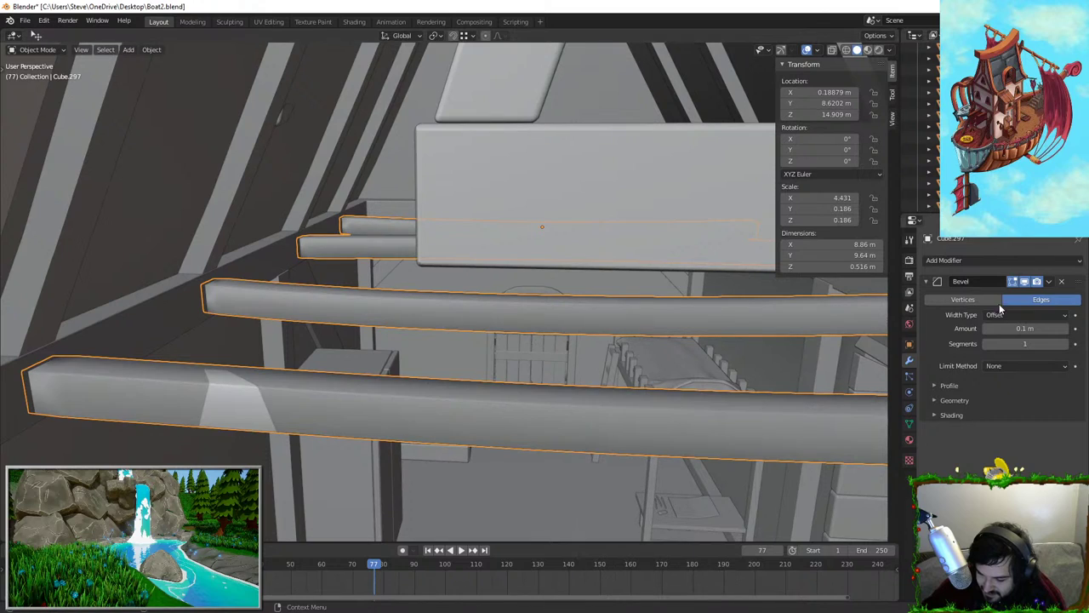
Add a Weighted Normal modifier to the crossbeams and enable Auto Smooth at 30°
left_click(1004, 260)
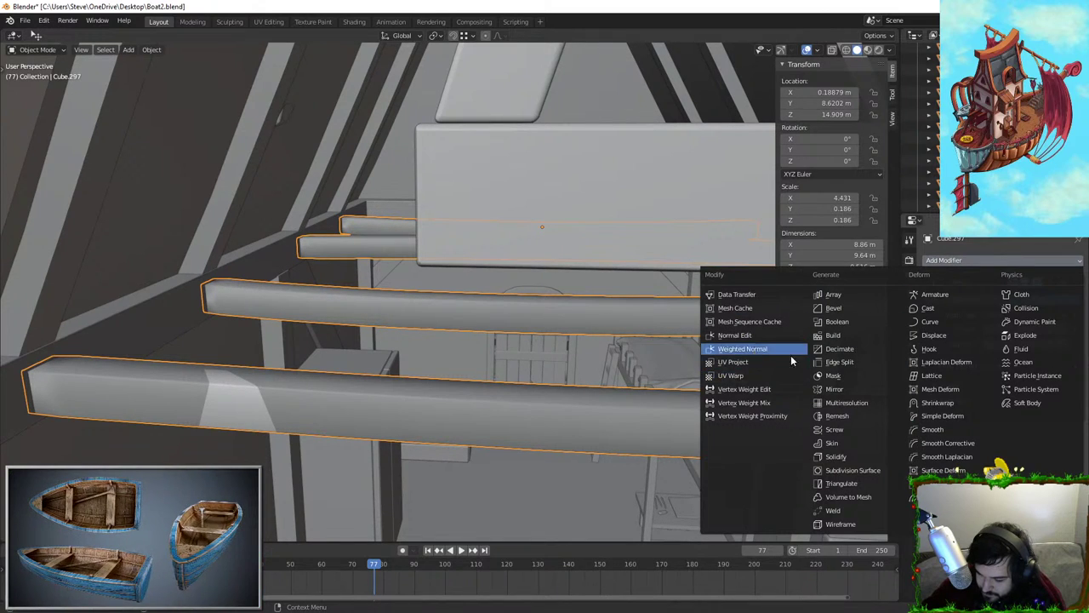
left_click(791, 355)
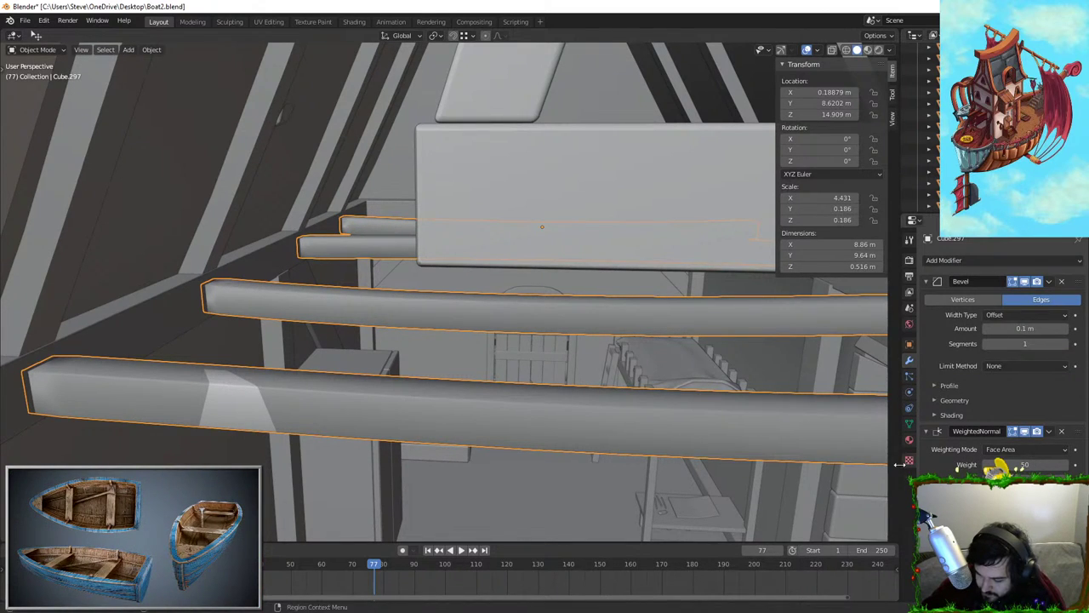
left_click(909, 424)
left_click(988, 433)
scroll(481, 386, "down", 2)
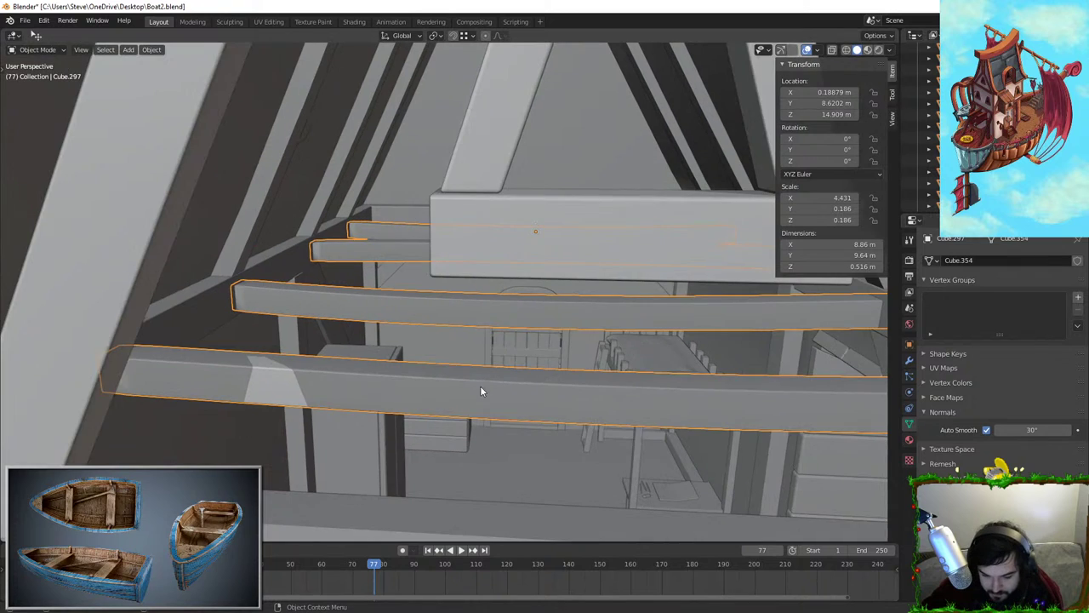
Try a vertex bevel on the middle lower-edge vertex of the front crossbeam
left_click(499, 362)
middle_click_drag(500, 362, 430, 355)
left_click(341, 477)
key("Tab")
middle_click_drag(342, 476, 336, 383)
left_click(77, 50)
left_click(569, 375)
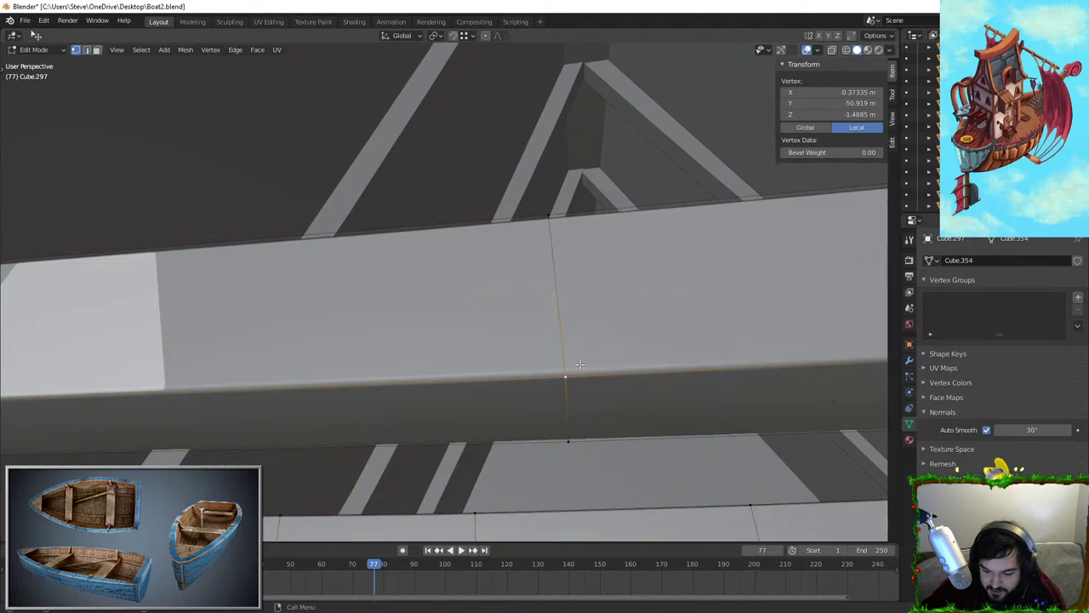
middle_click_drag(571, 374, 618, 370)
key("ctrl+shift+b")
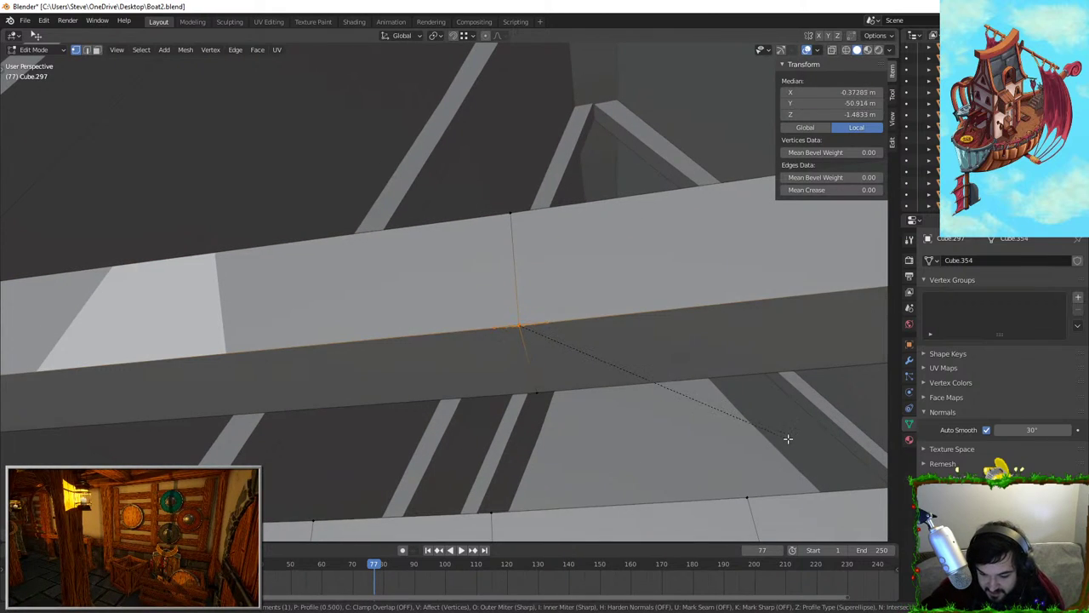
right_click(369, 418)
Return to Object Mode, reselect the joined crossbeams, and save Boat2.blend
key("Tab")
left_click(377, 405)
key("ctrl+j")
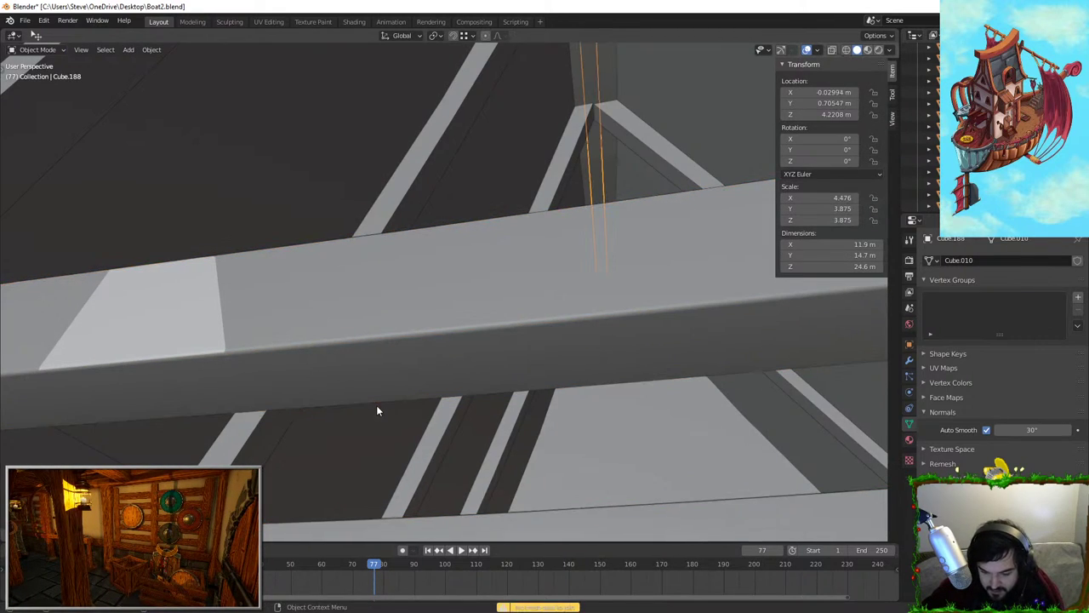
left_click(546, 361)
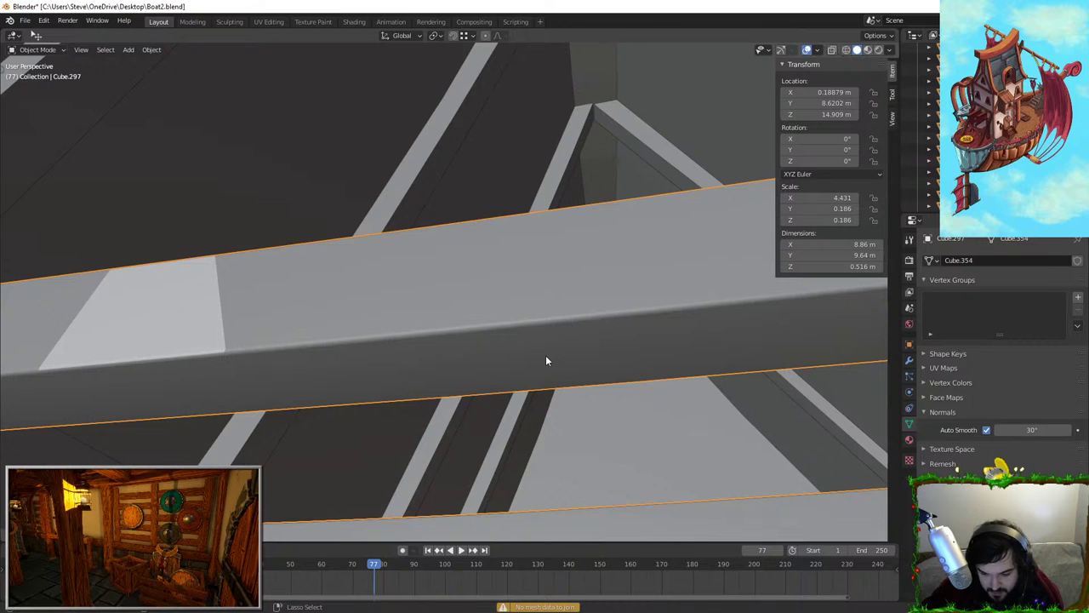
key("ctrl+s")
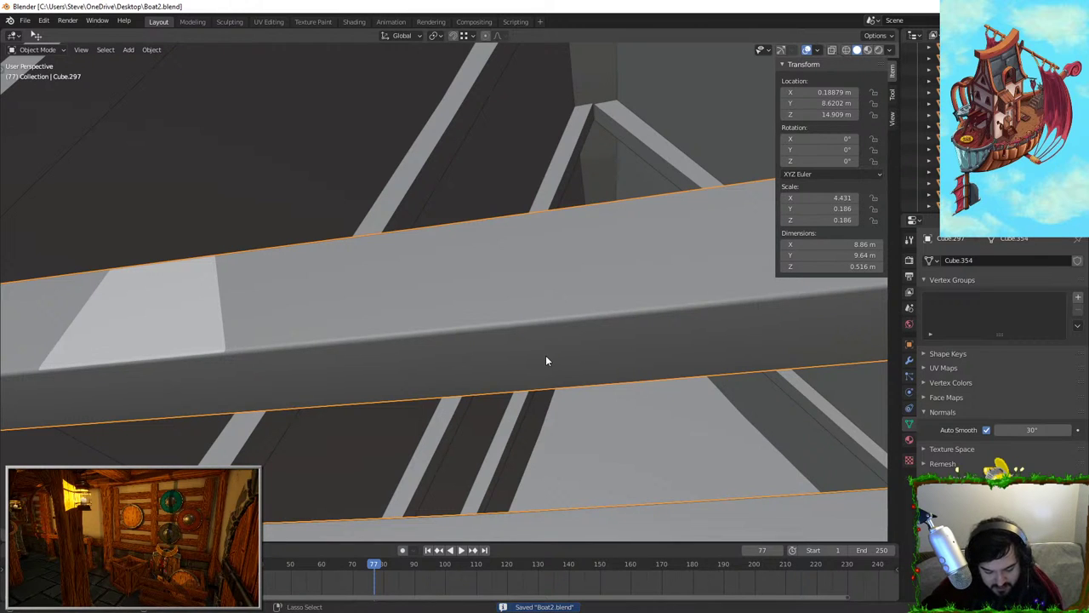
Apply the scale of the joined crossbeams
key("ctrl+a")
left_click(548, 357)
middle_click_drag(551, 355, 539, 417)
key("Tab")
key("Tab")
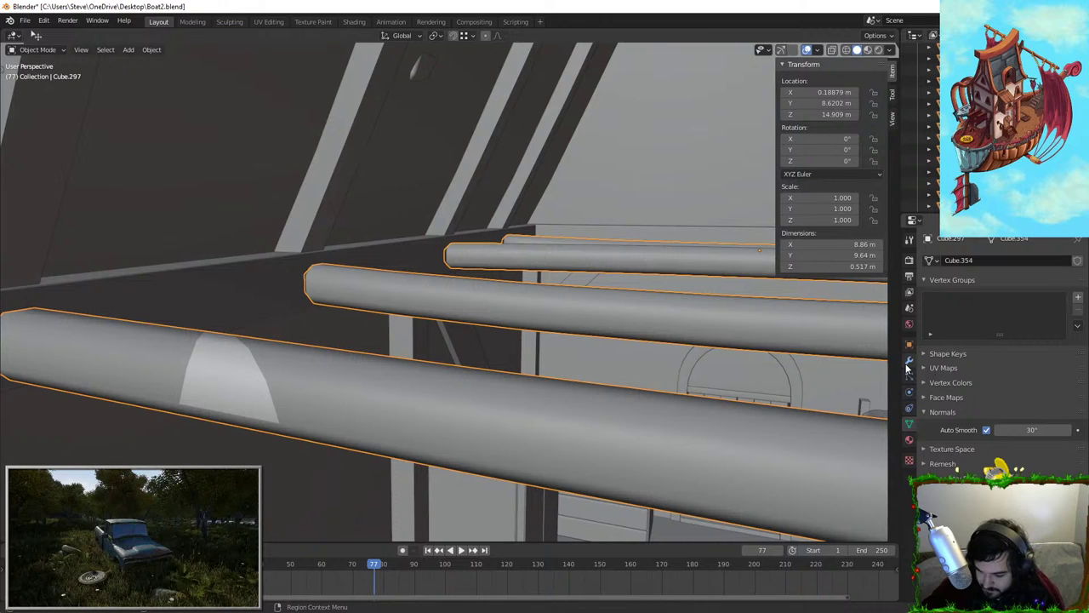
Set the crossbeams' Bevel modifier amount to 0.02 m
left_click(908, 362)
type(".02")
key("Return")
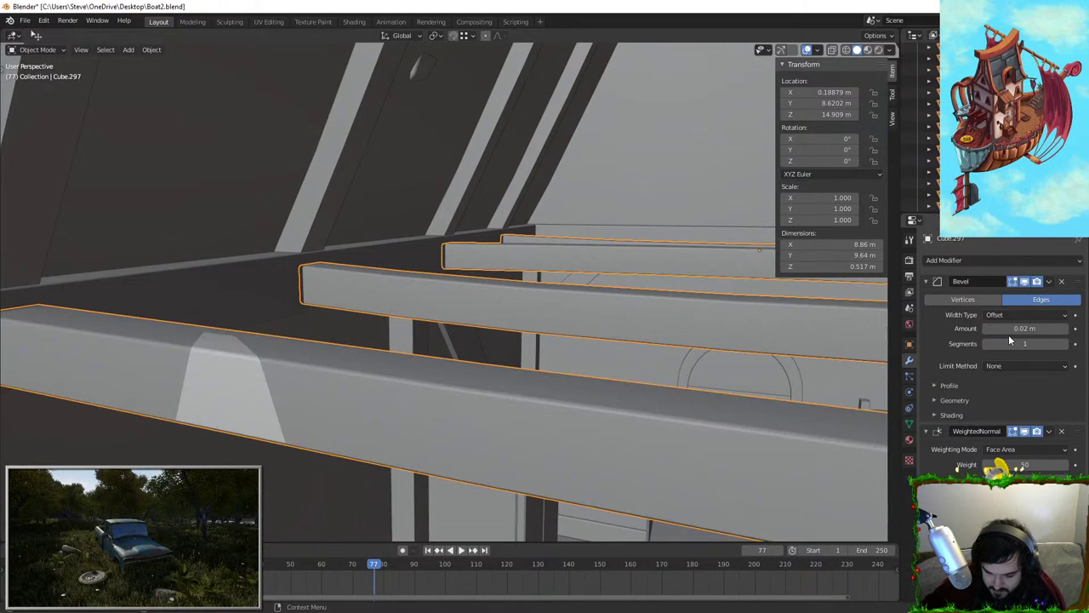
middle_click_drag(622, 385, 649, 399)
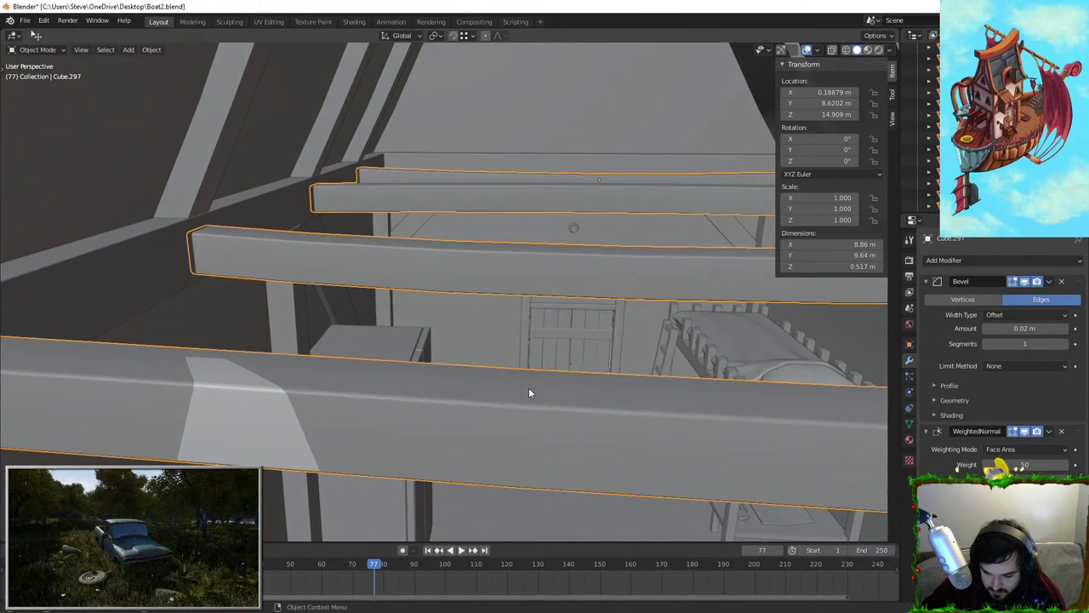
Vertex-bevel the middle lower-edge vertex of the front crossbeam about 0.084 m wide with 1 segment
key("Tab")
mouse_move(530, 394)
middle_mouse_down()
mouse_move(518, 369)
mouse_move(549, 386)
middle_mouse_up()
key("ctrl+shift+b")
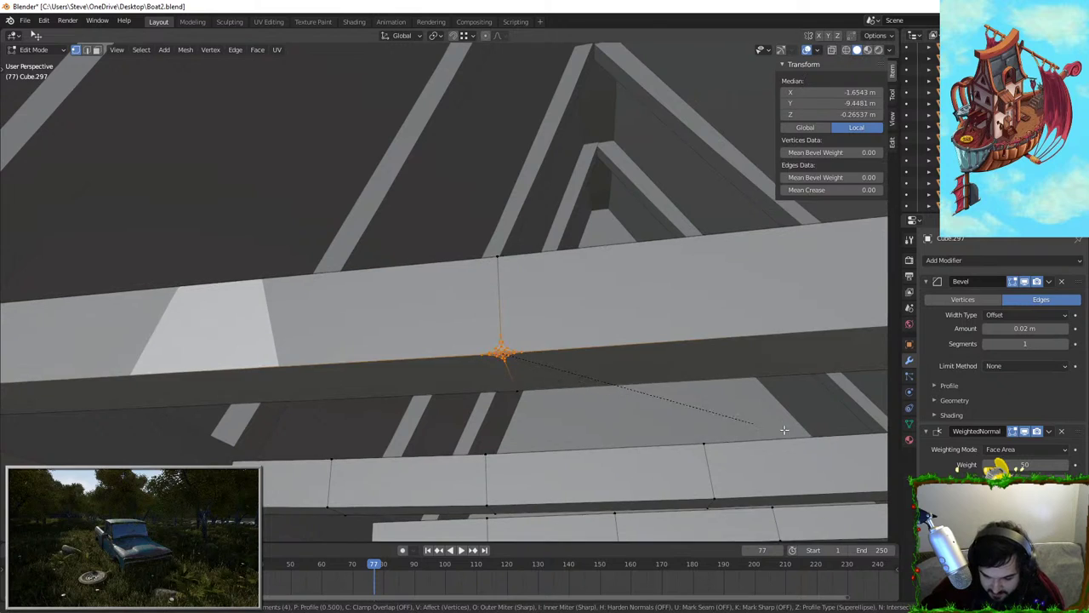
left_click(529, 281)
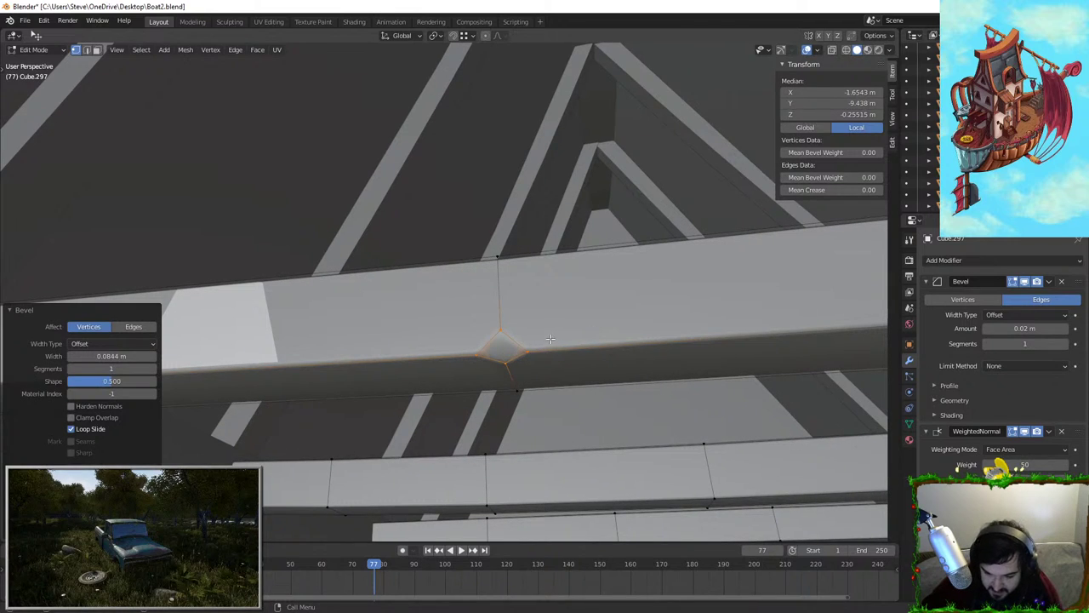
Knife-cut across the small bevelled facet on the front crossbeam, from its upper corner to its lower corner
key("k")
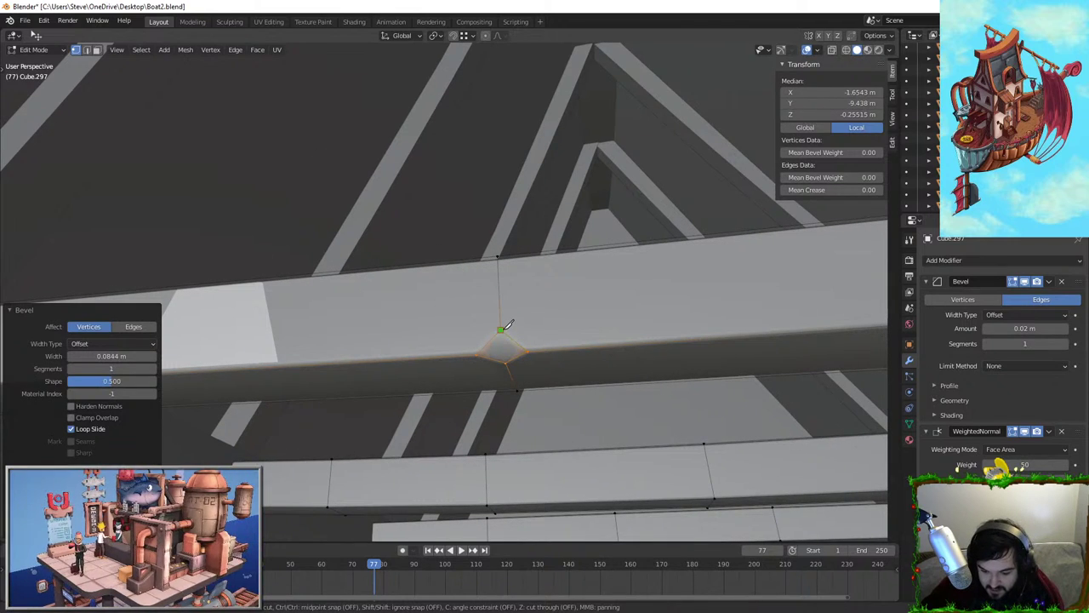
left_click(501, 330)
left_click(506, 363)
key("Return")
mouse_move(509, 361)
middle_mouse_down()
mouse_move(513, 374)
mouse_move(509, 361)
middle_mouse_up()
scroll(513, 377, "down", 2)
key("Tab")
middle_click_drag(481, 303, 460, 355)
scroll(460, 355, "down", 3)
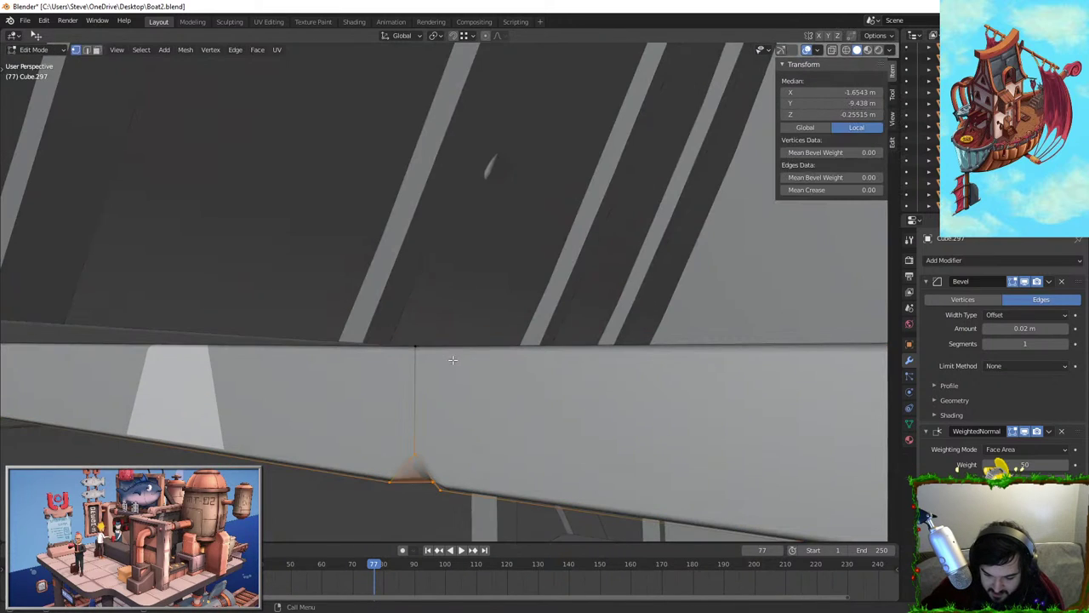
Undo the chip edits on the front crossbeam and set the crossbeams' Bevel modifier amount to 0.02 m
key("ctrl+z")
key("ctrl+z")
key("ctrl+z")
key("ctrl+z")
key("ctrl+z")
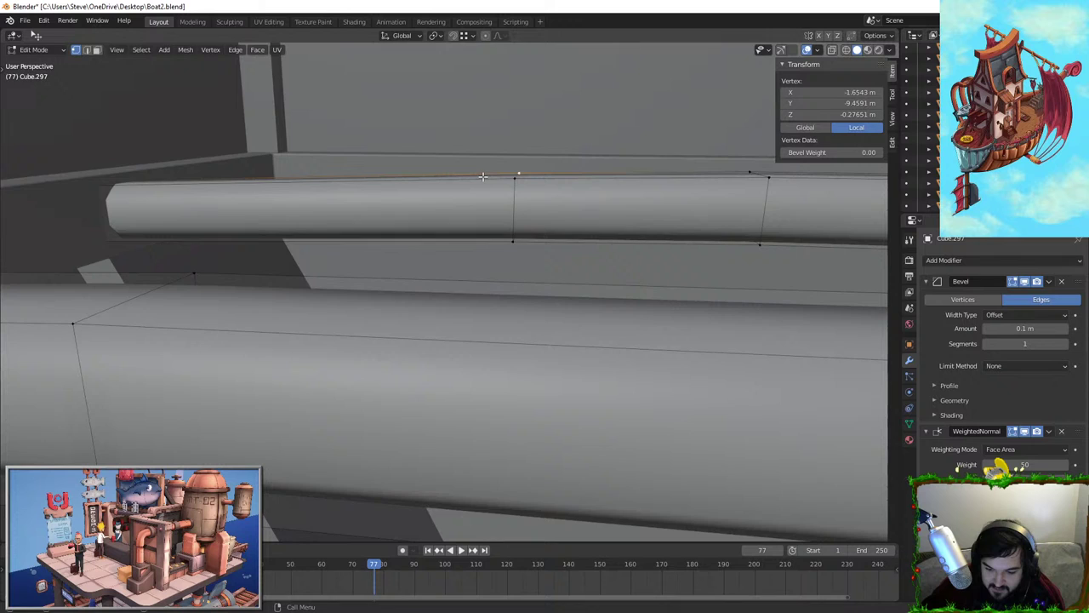
key("Tab")
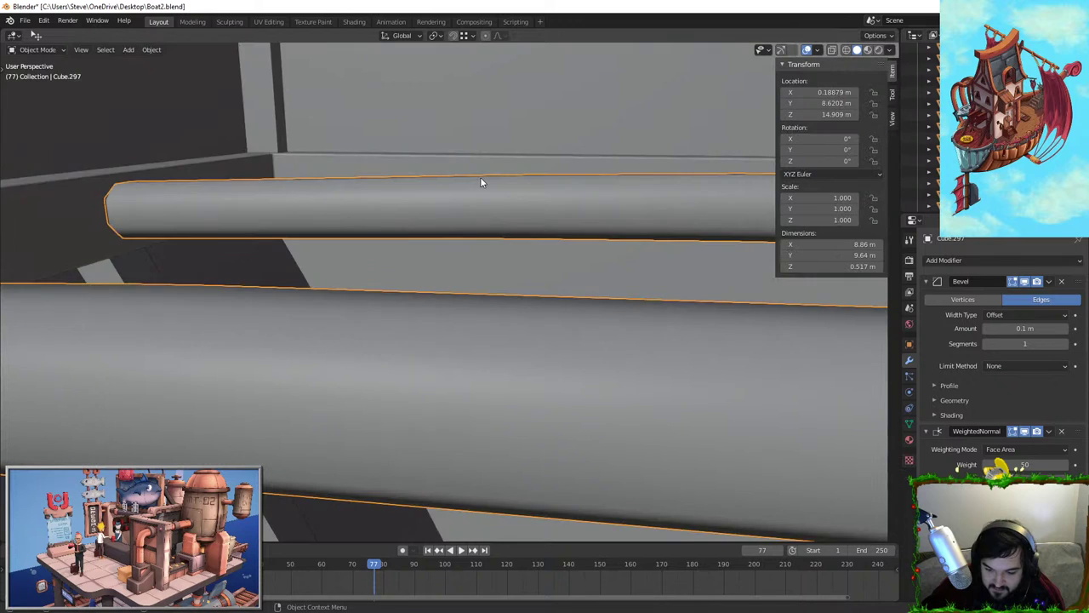
scroll(477, 195, "down", 2)
type("0.02")
key("Return")
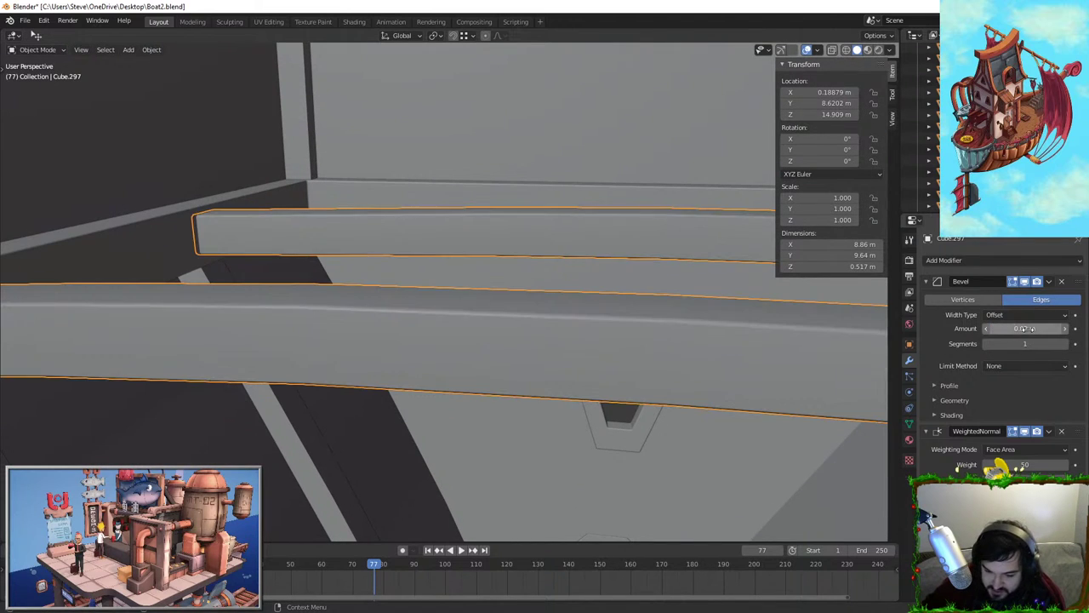
Isolate the four joined crossbeams in local view and open their mesh for editing
middle_click_drag(502, 349, 548, 236)
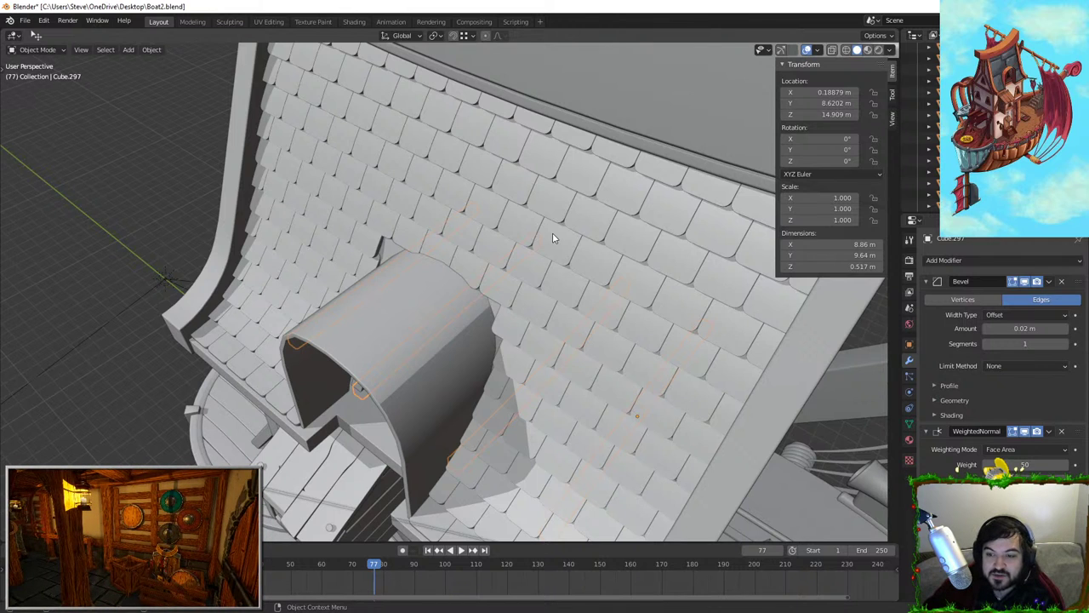
middle_click_drag(553, 234, 508, 264)
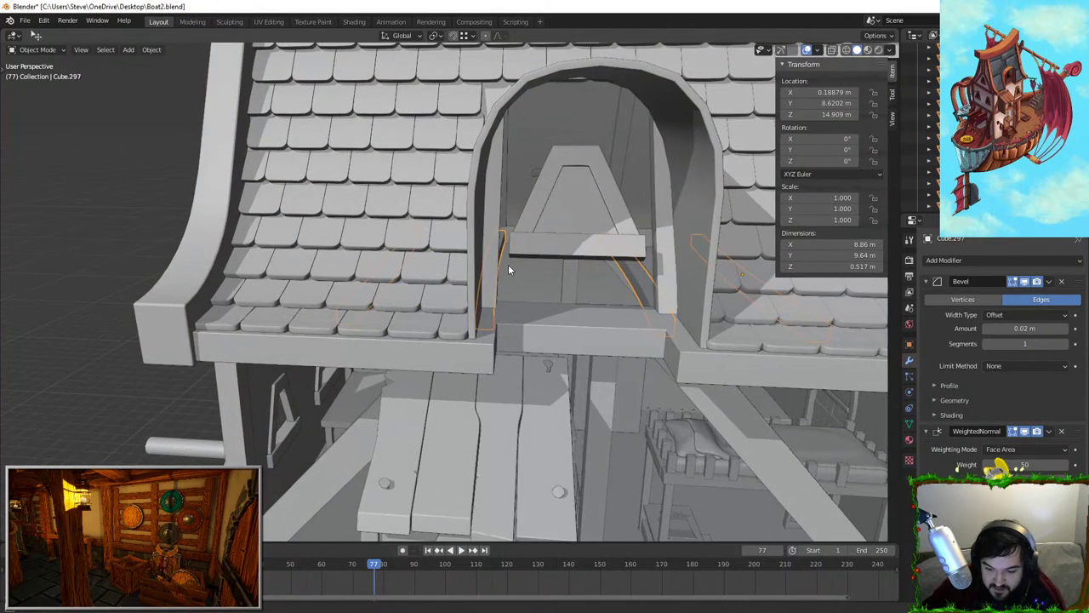
scroll(562, 284, "up", 3)
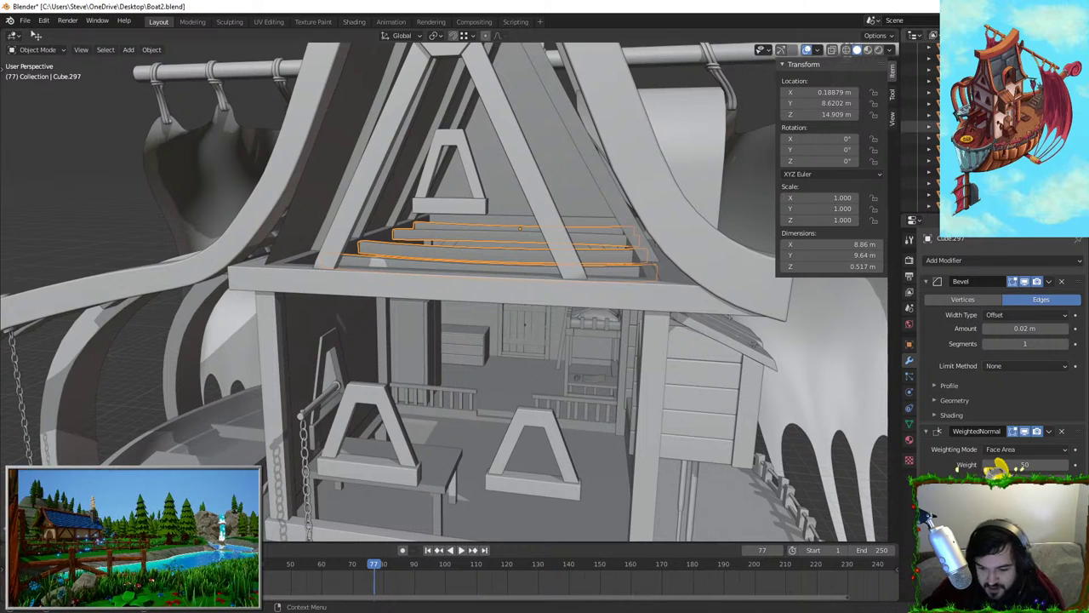
middle_click_drag(578, 175, 601, 187)
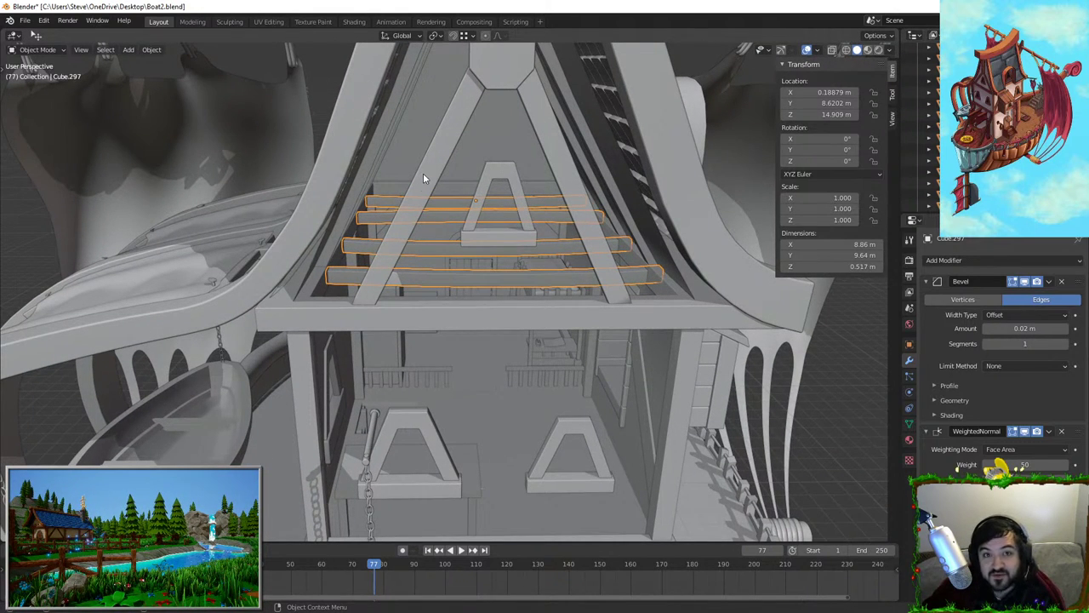
middle_click_drag(423, 173, 518, 145)
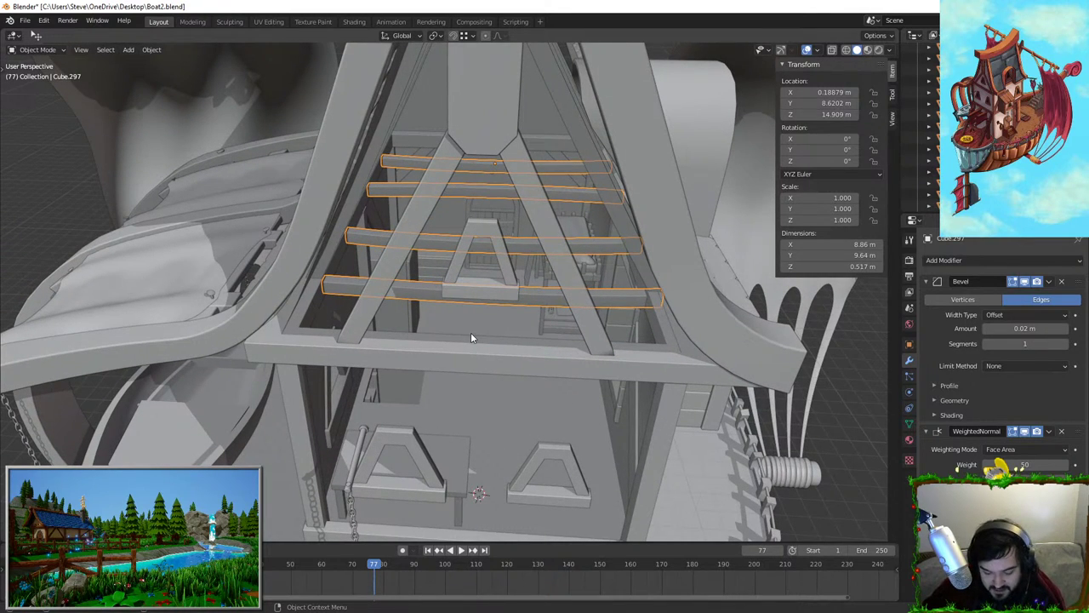
key("slash")
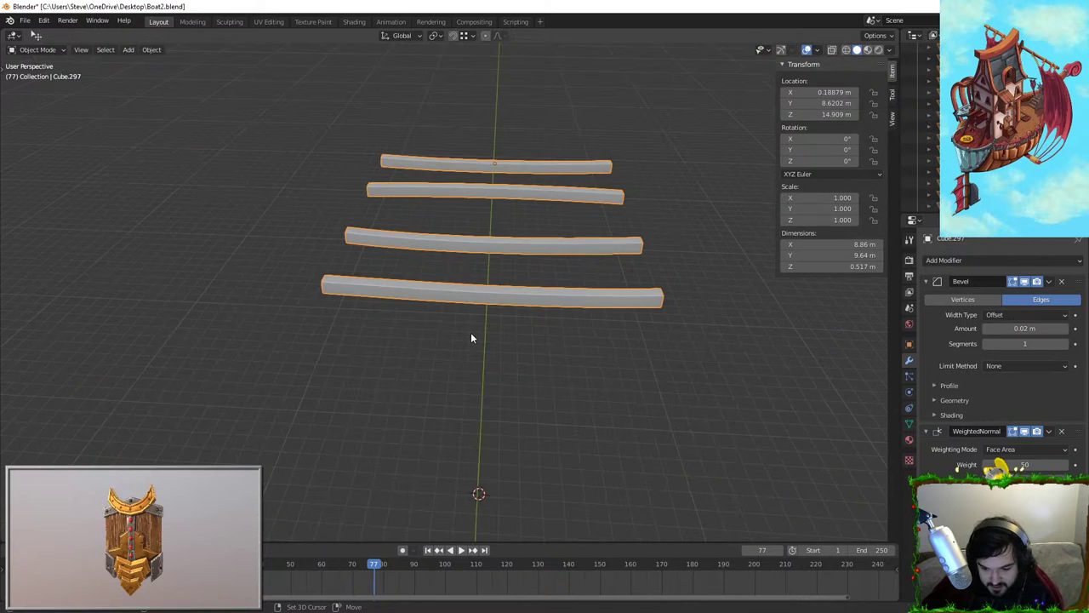
middle_click_drag(471, 333, 609, 277)
key("Tab")
scroll(421, 282, "up", 3)
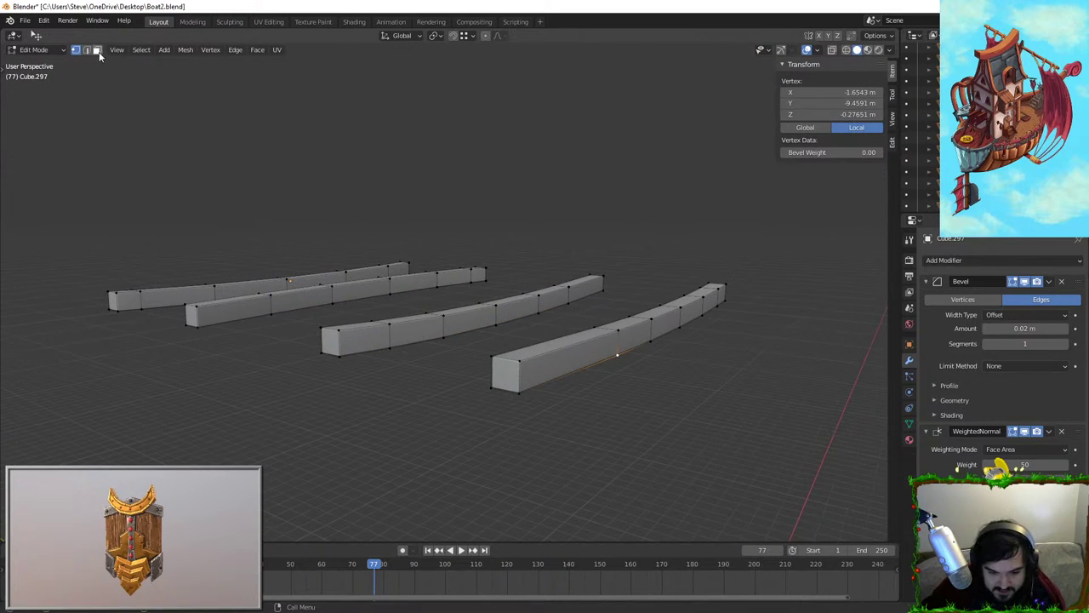
Delete the end faces on both ends of all four crossbeams and return to the full scene
left_click(97, 51)
left_click(112, 300)
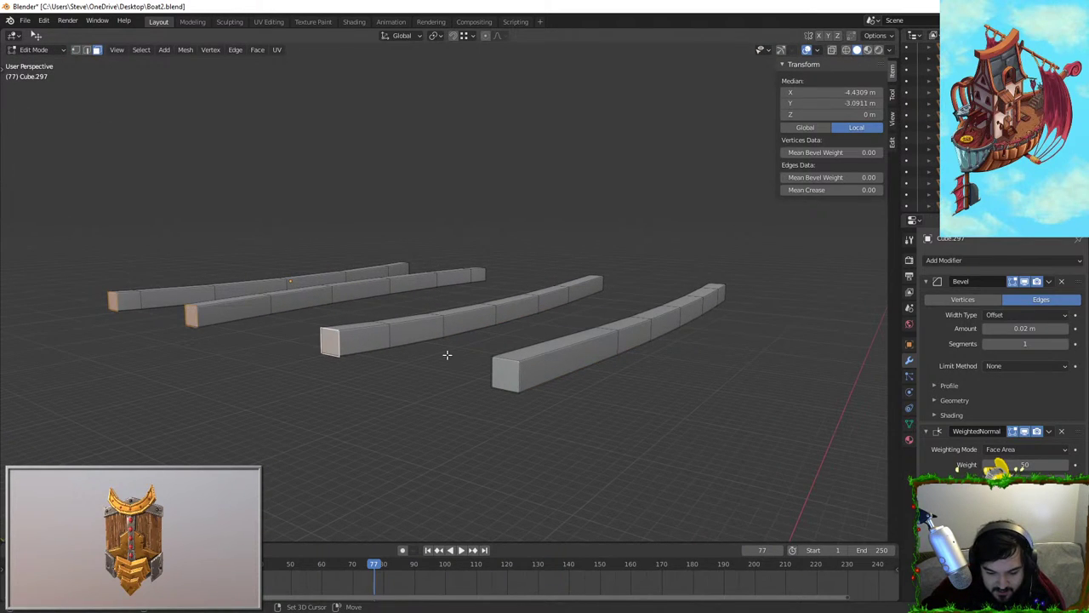
middle_click_drag(508, 365, 731, 398)
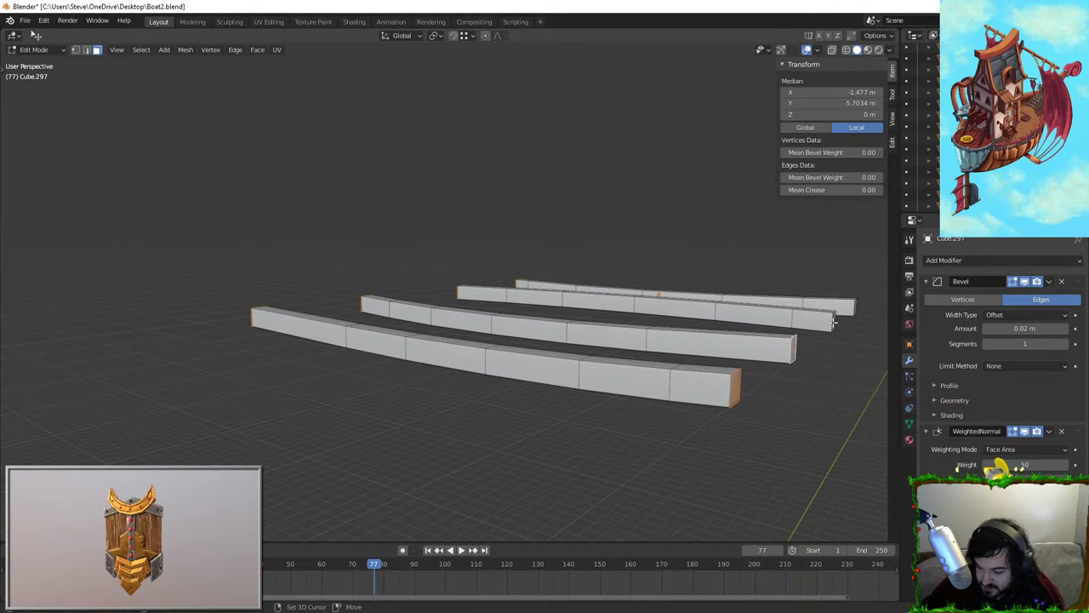
left_click(833, 323, "shift")
middle_click_drag(833, 323, 683, 347)
left_click(853, 387, "shift")
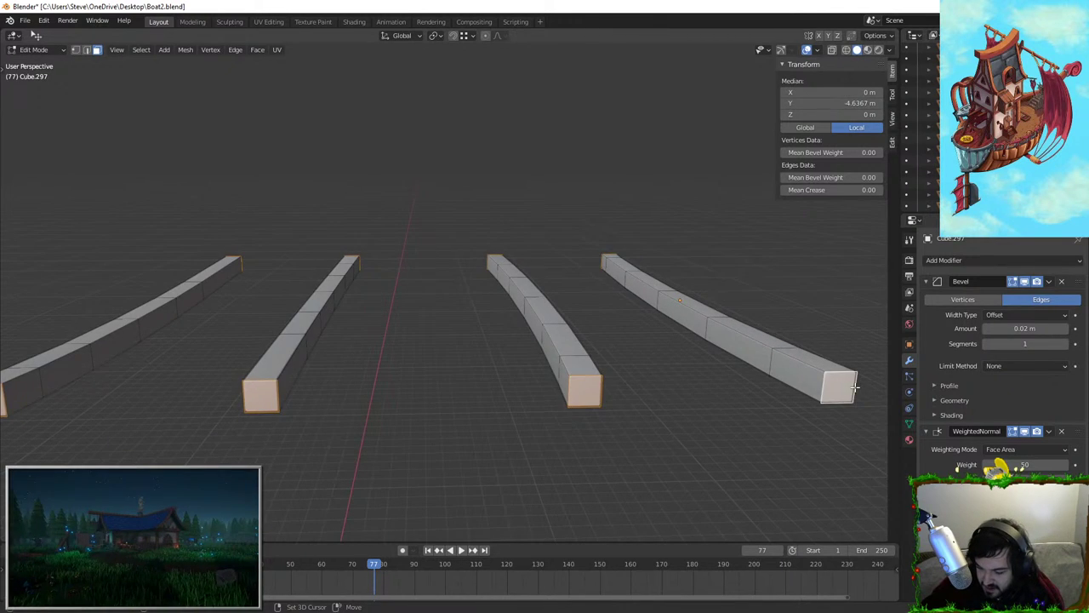
key("x")
left_click(792, 344)
middle_click_drag(793, 345, 640, 346)
key("Tab")
key("KP_Divide")
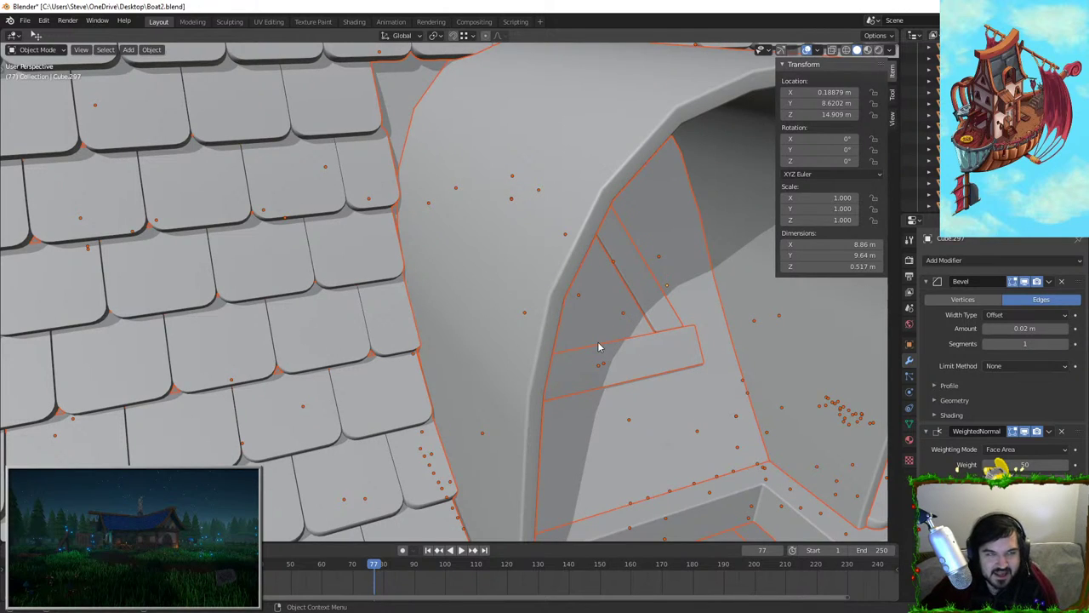
Delete the outer wall's upper face behind the dormer window and remove the pane object inside its frame
scroll(446, 284, "down", 7)
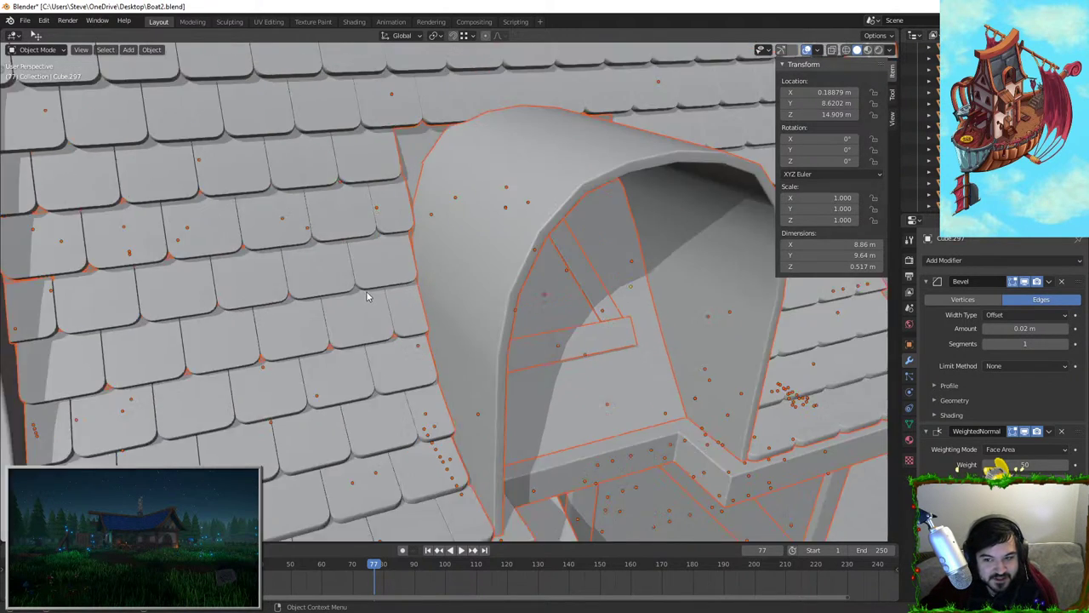
mouse_move(366, 294)
middle_mouse_down()
mouse_move(396, 310)
mouse_move(371, 300)
middle_mouse_up()
scroll(374, 302, "down", 1)
left_click(346, 307)
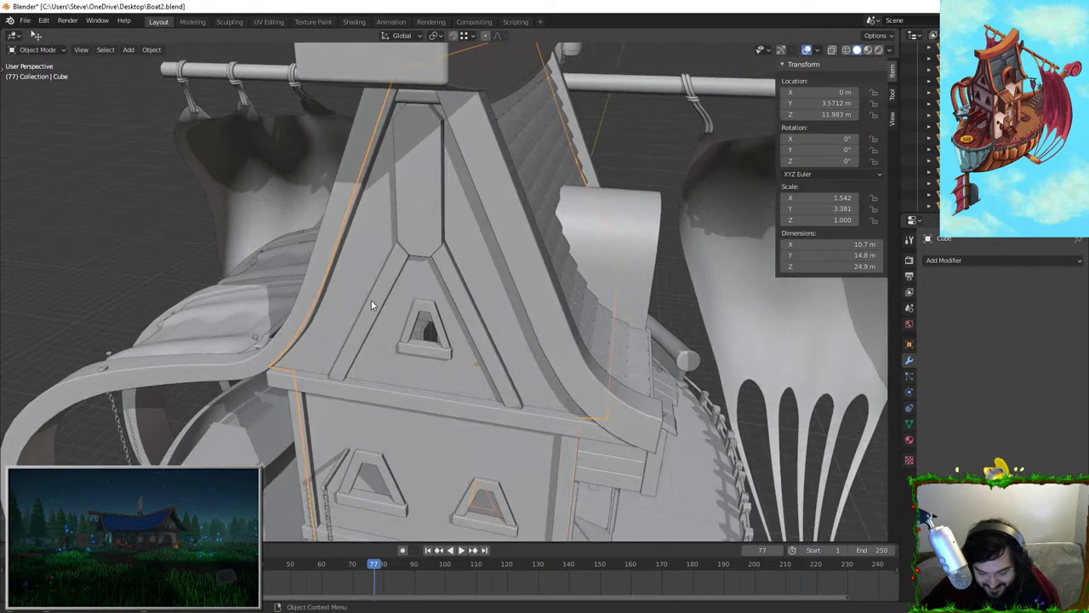
left_click(406, 271)
middle_click_drag(528, 273, 490, 322)
left_click(443, 333)
scroll(481, 334, "up", 5)
key("Tab")
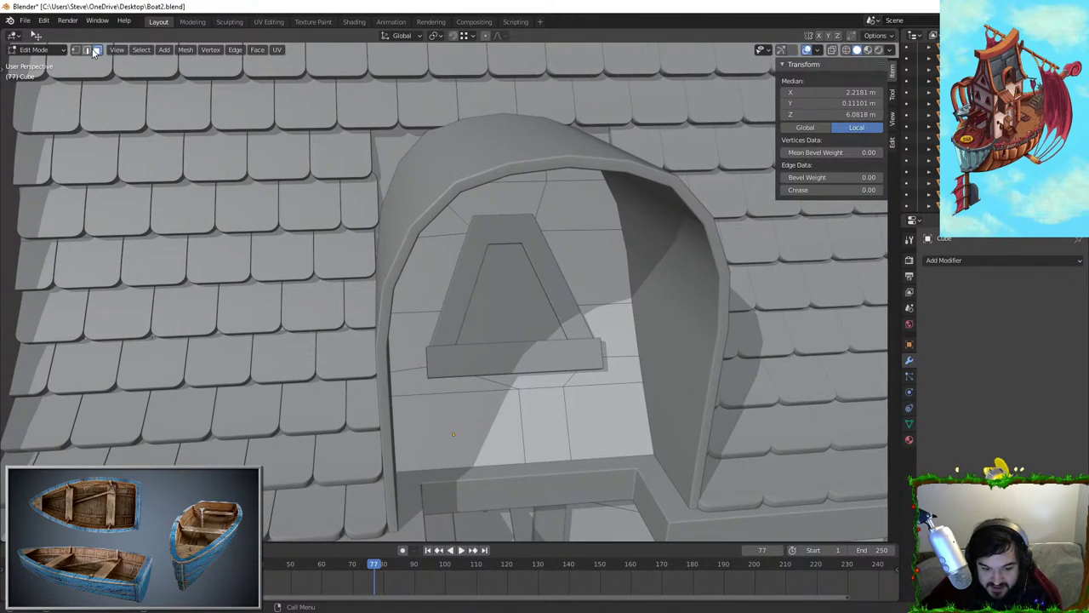
left_click(95, 52)
left_click(503, 281)
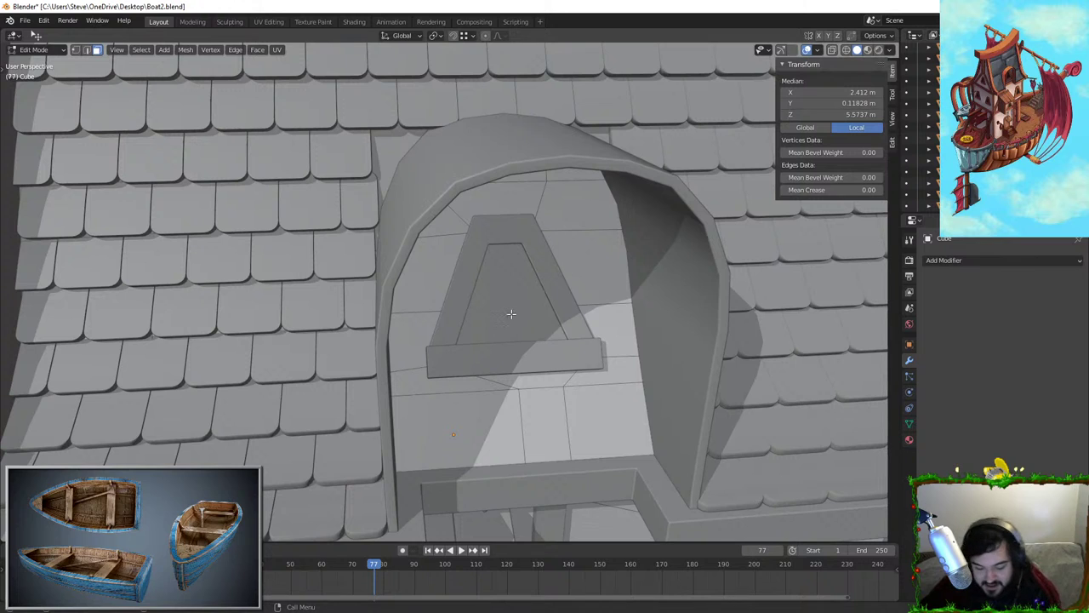
key("x")
left_click(511, 313)
key("Tab")
key("Delete")
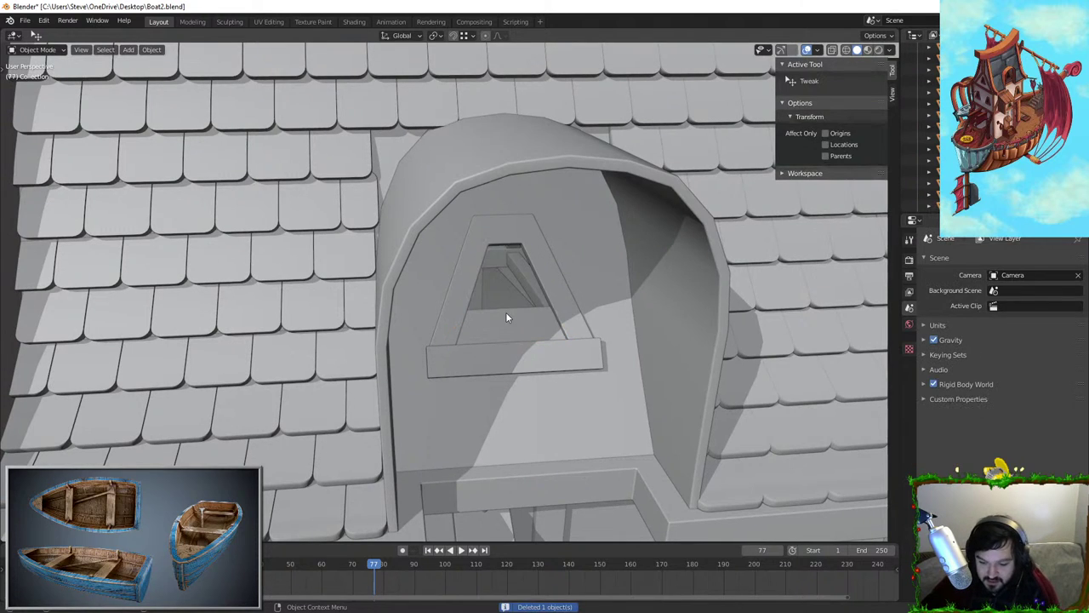
Delete the remaining lower wall face inside the dormer window's frame
left_click(506, 312)
middle_click_drag(507, 312, 472, 314)
scroll(471, 314, "up", 2)
key("shift+grave")
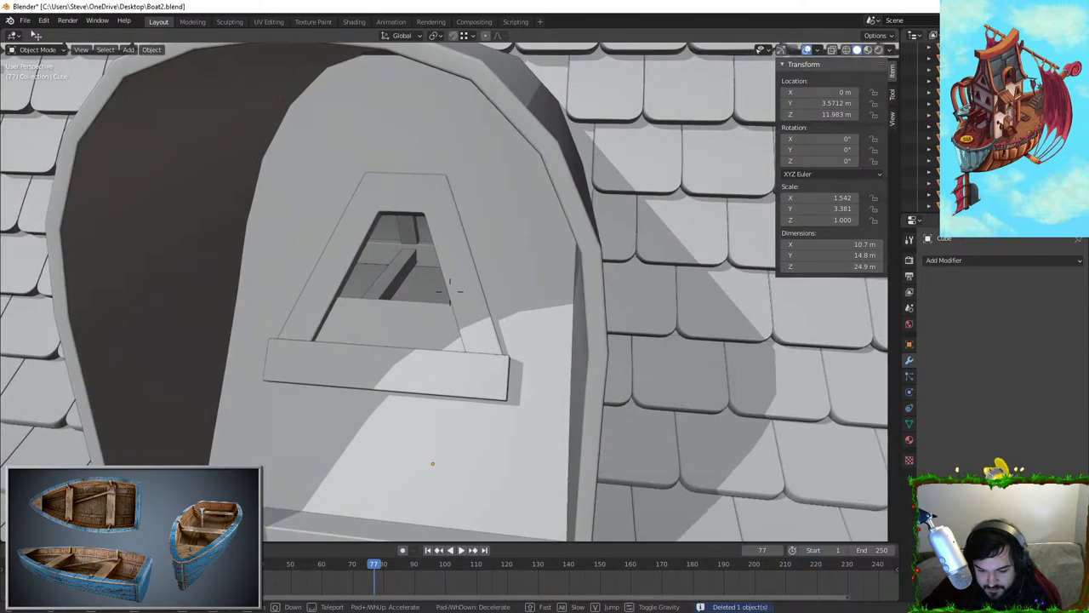
key("w")
left_click(450, 292)
left_click(457, 296)
left_click(472, 331)
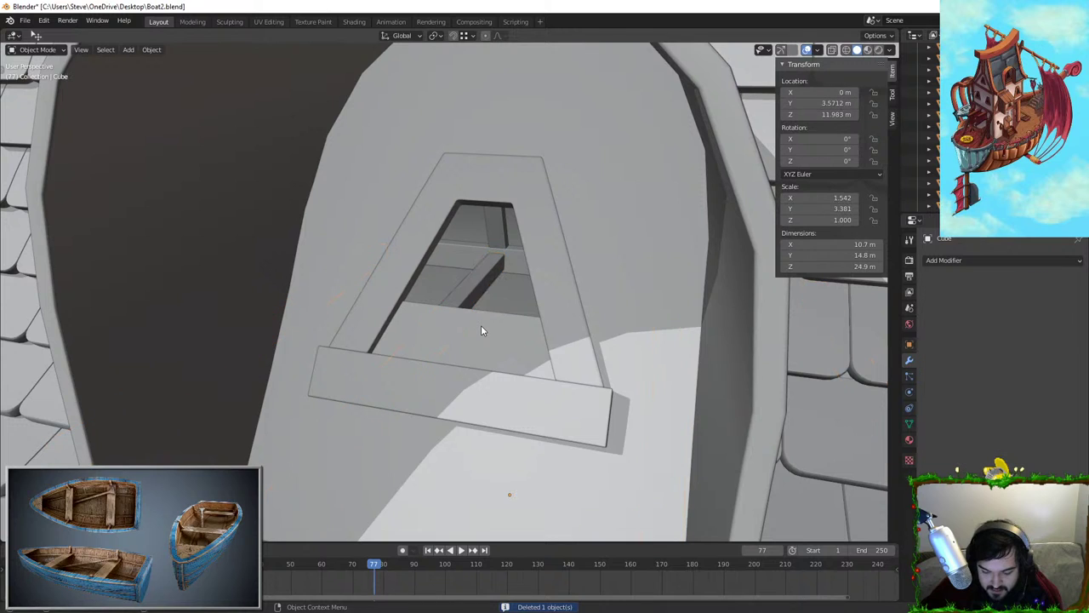
key("Tab")
left_click(460, 334)
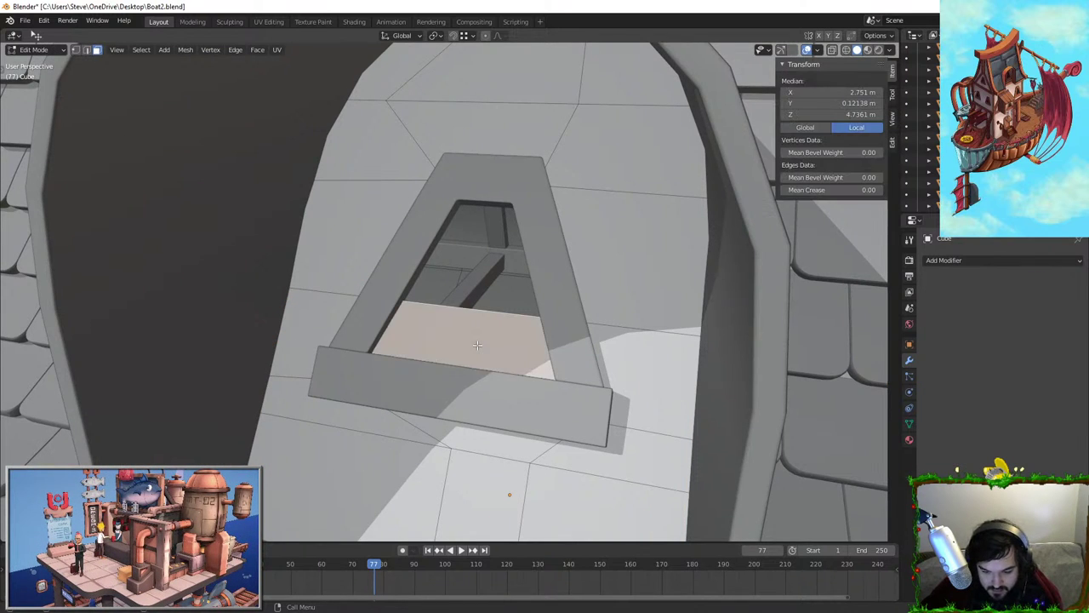
key("x")
left_click(477, 344)
key("Tab")
Open the inner wall behind the dormer window for vertex editing with X-ray display turned on
key("shift+grave")
key("w")
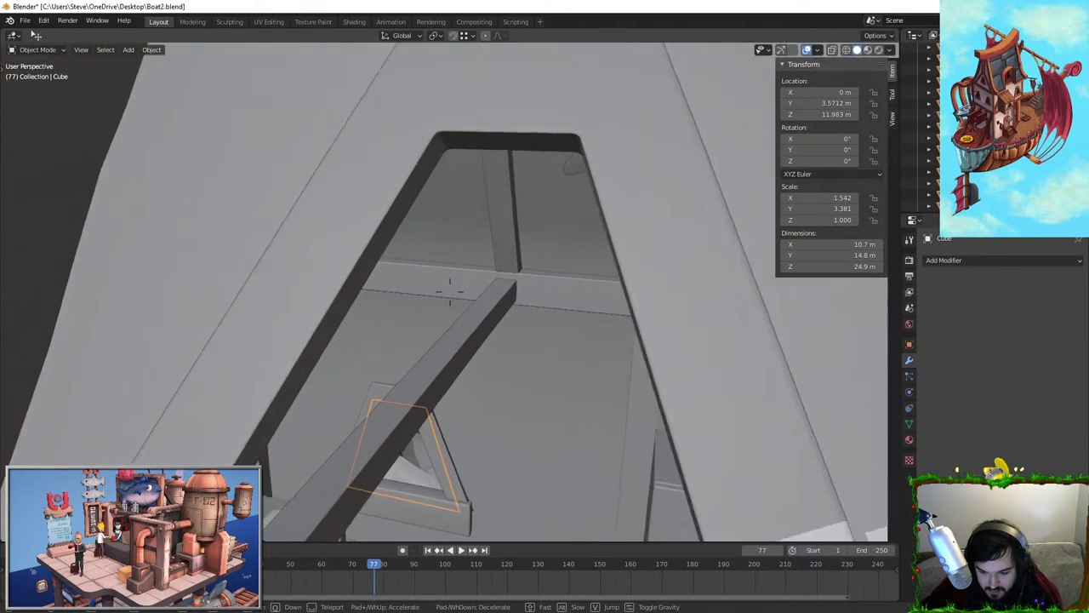
key("s")
left_click(450, 292)
left_click(588, 229)
key("Tab")
middle_click_drag(584, 230, 537, 297)
key("Tab")
key("Tab")
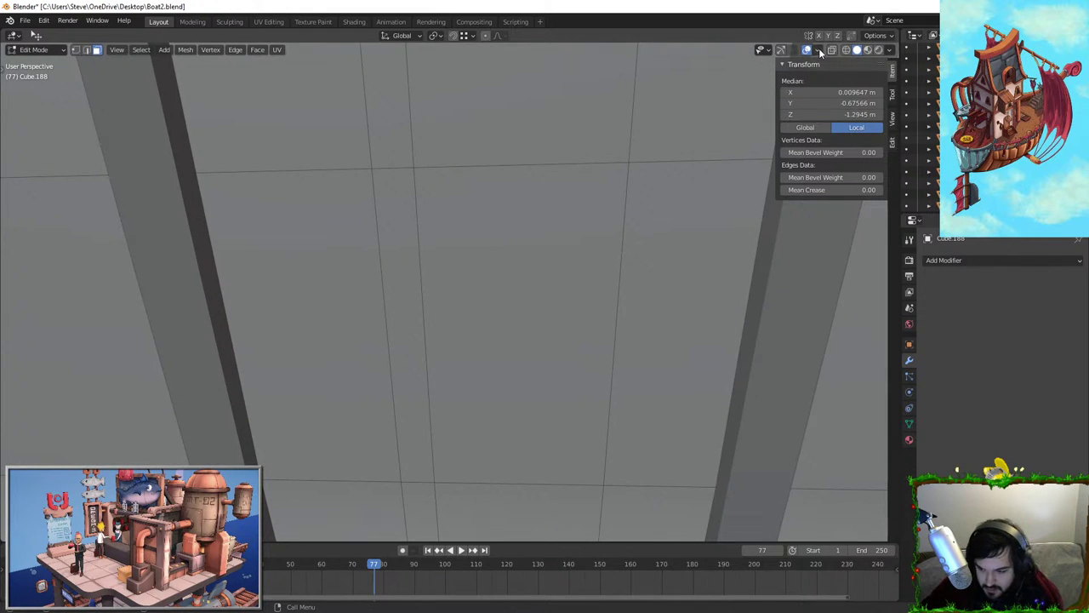
left_click(832, 50)
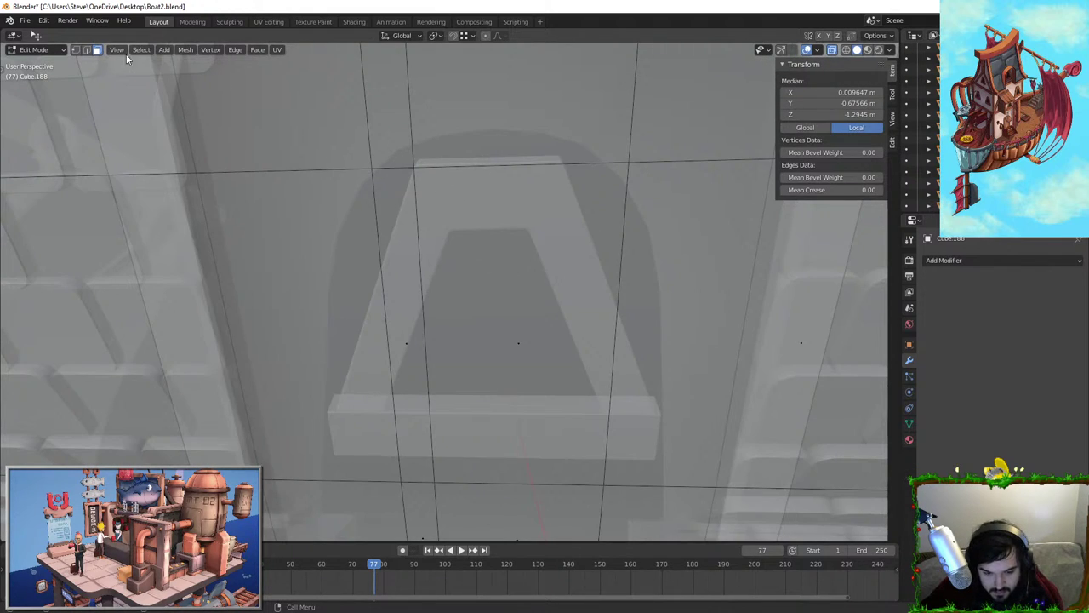
key("1")
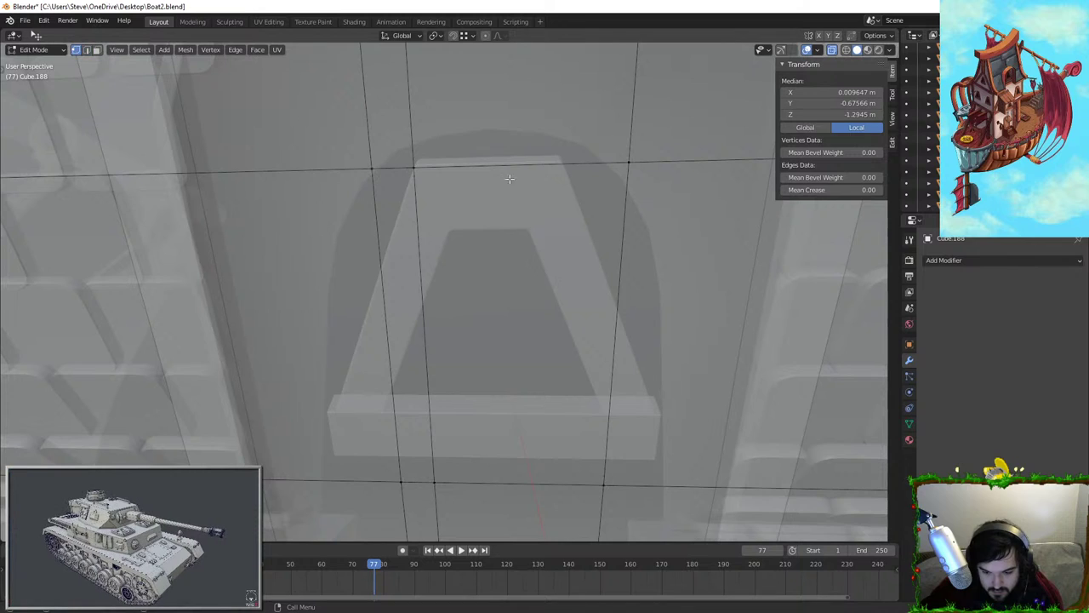
Reposition the inner wall's vertices so that the face behind the dormer window forms a trapezoid matching its frame
left_click(500, 159)
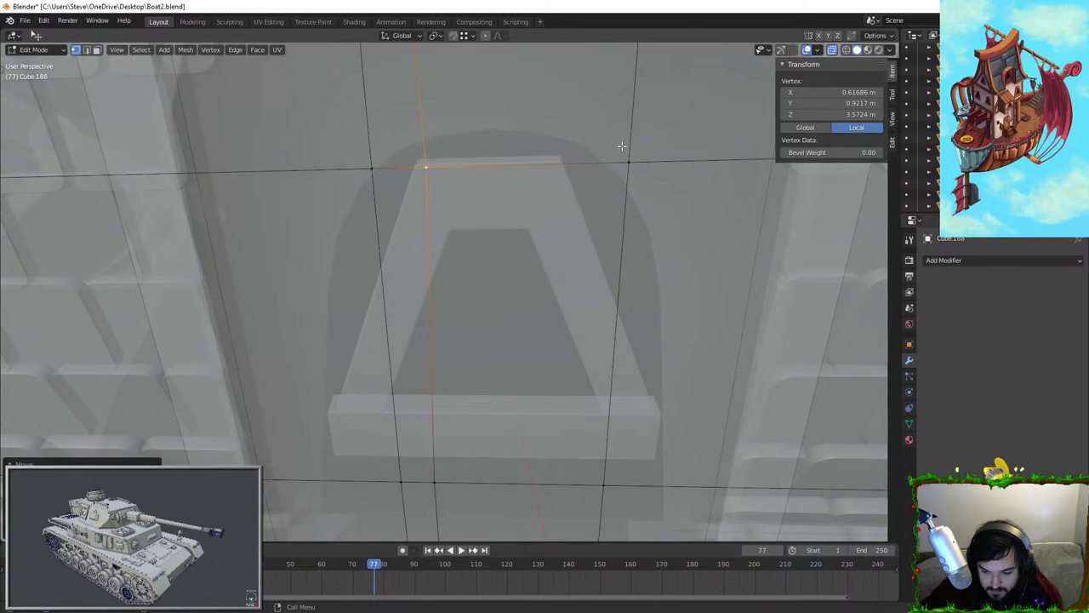
left_click(598, 167)
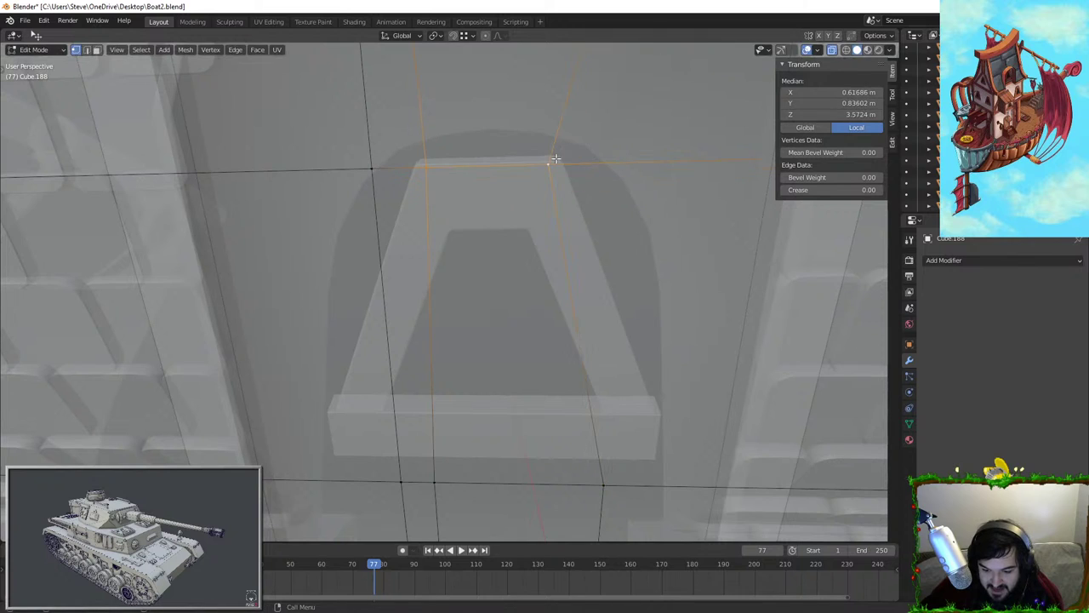
middle_click_drag(411, 443, 368, 373)
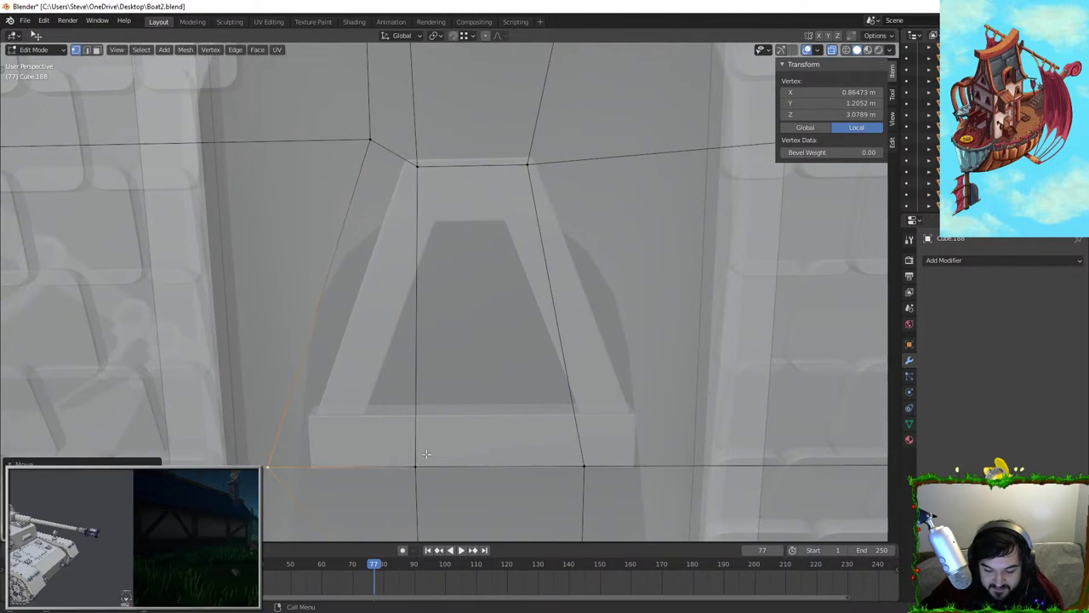
left_click(572, 479)
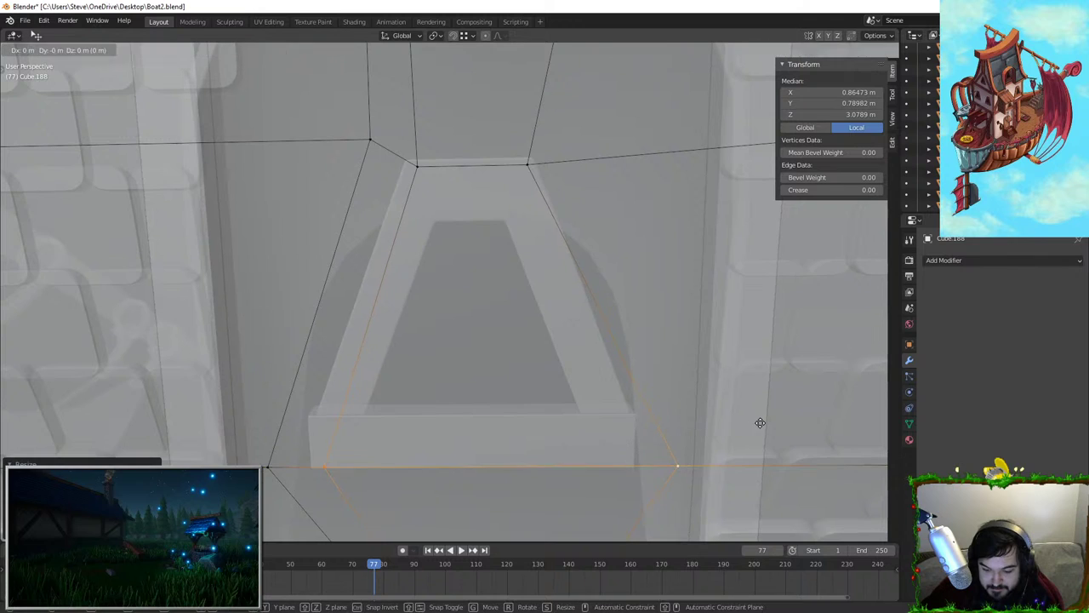
left_click(654, 415)
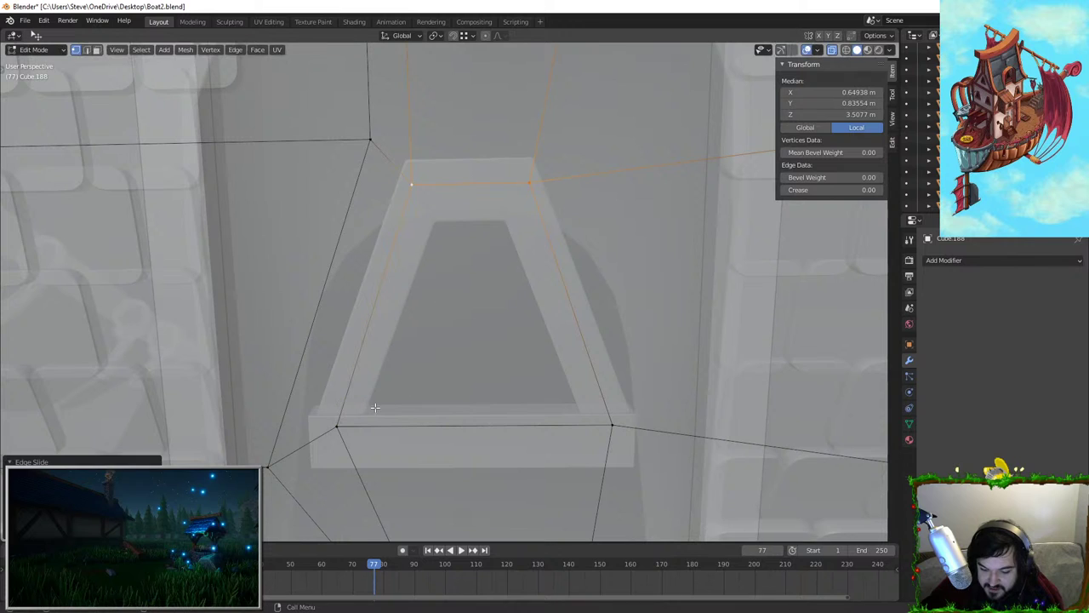
left_click(342, 424)
middle_click_drag(443, 409, 532, 392)
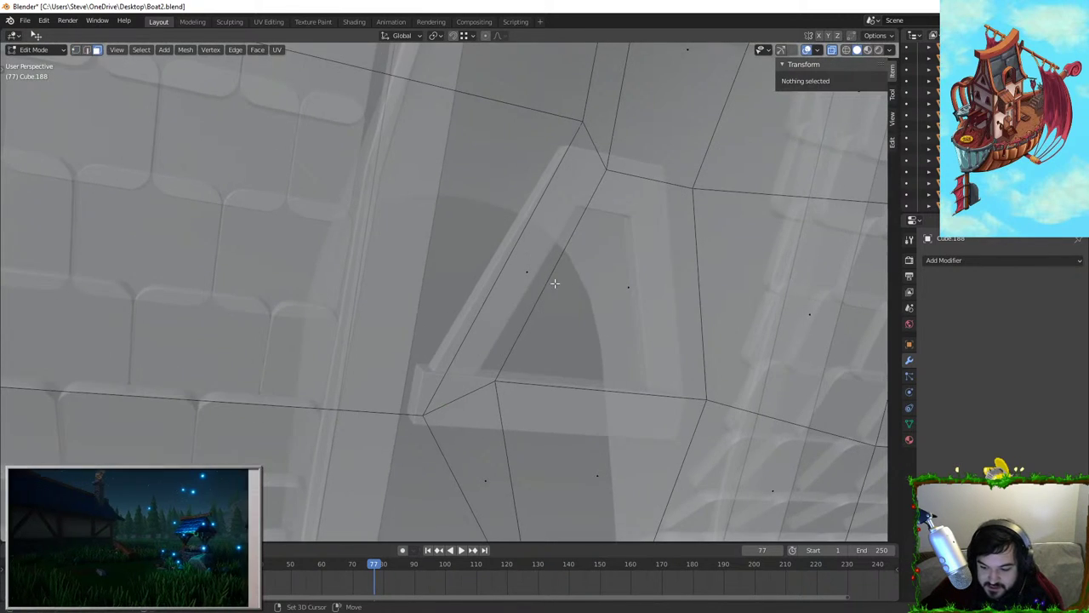
Delete the trapezoidal inner wall face behind the dormer window frame, then leave the inner wall selected in Object Mode
left_click(554, 282)
key("x")
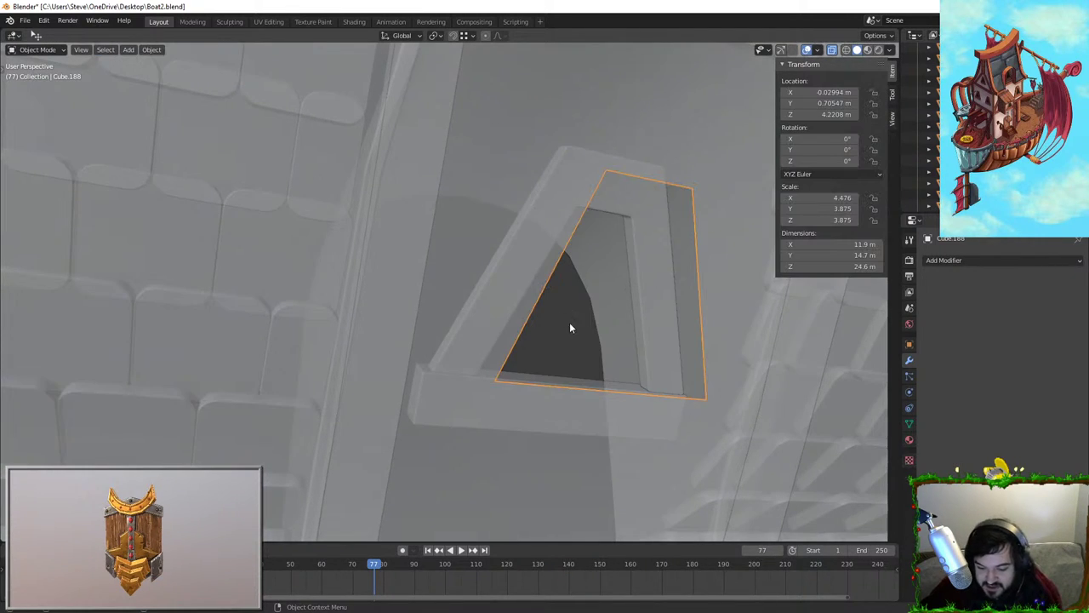
left_click(647, 324)
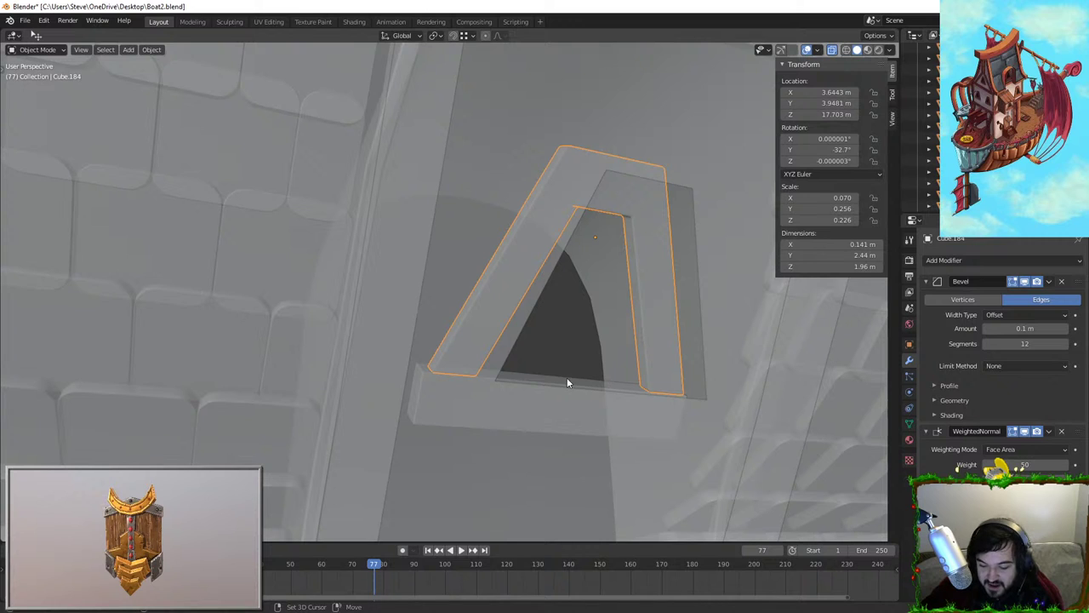
middle_click_drag(568, 378, 503, 340)
left_click(504, 340)
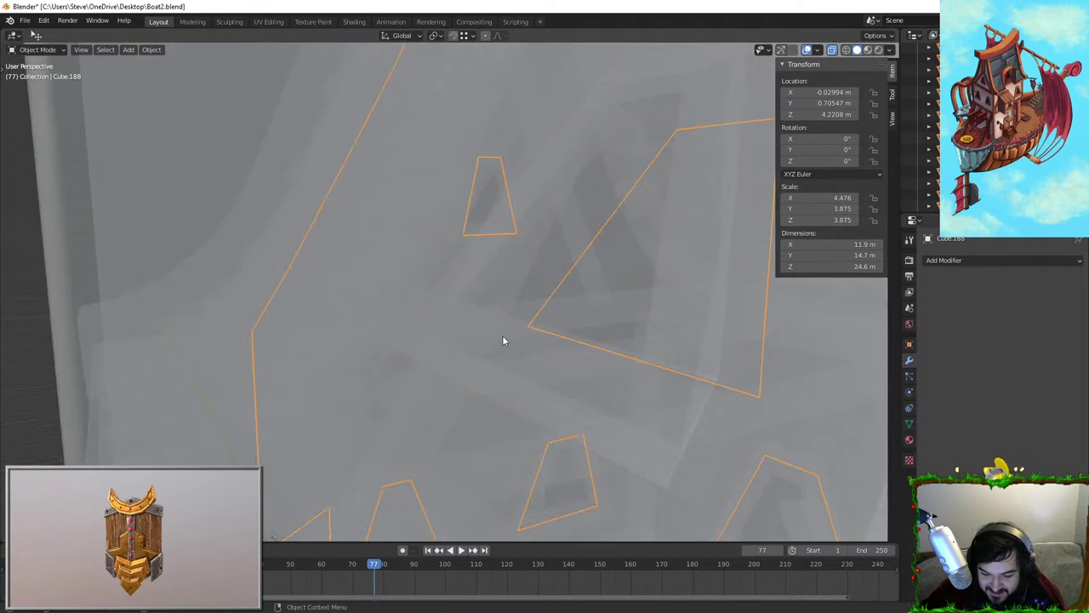
Turn off X-ray display and lower the dormer window's sill slightly along Z to meet the bottom of its frame
left_click(833, 51)
middle_click_drag(655, 162, 654, 398)
left_click(491, 318)
key("g")
key("x")
key("Escape")
key("g")
key("z")
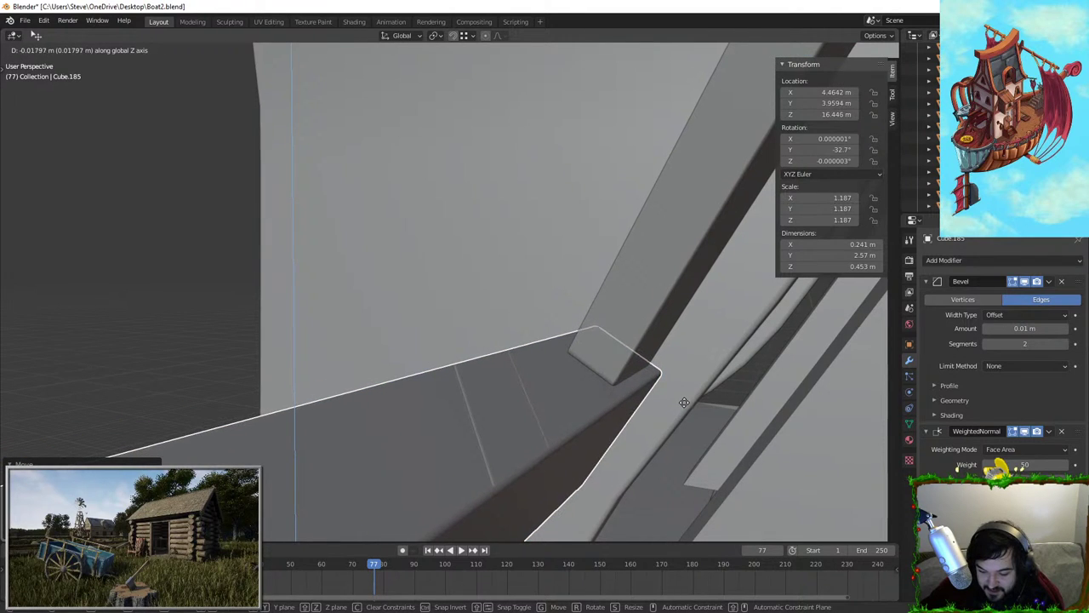
middle_click_drag(654, 307, 514, 344)
left_click(514, 348)
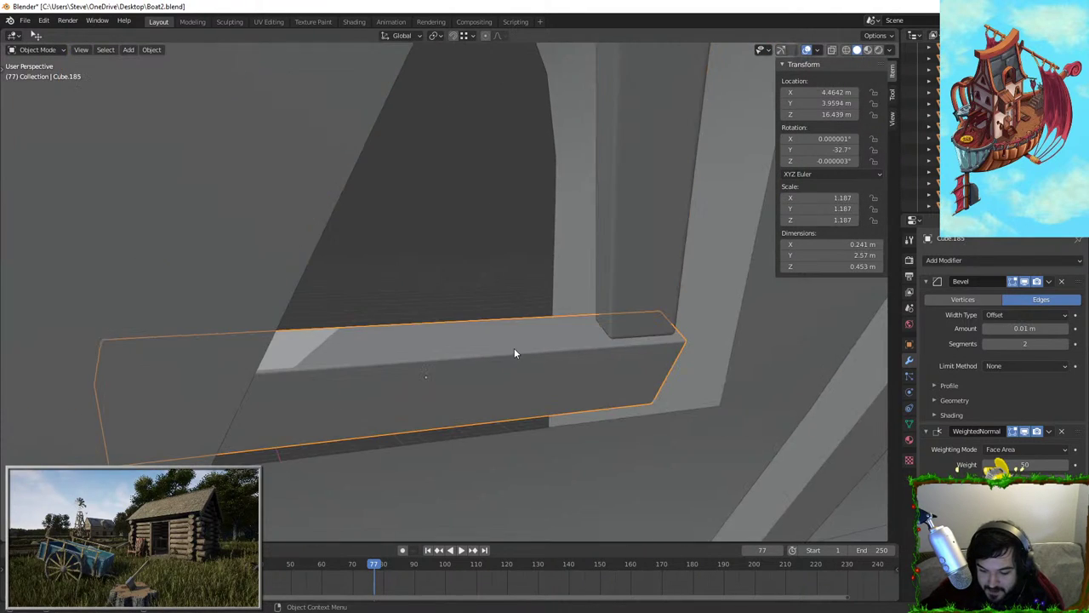
Move the dormer window's frame and sill together about 0.11 m inward along global X
middle_click_drag(575, 311, 536, 243)
key("g")
key("x")
left_click(553, 274)
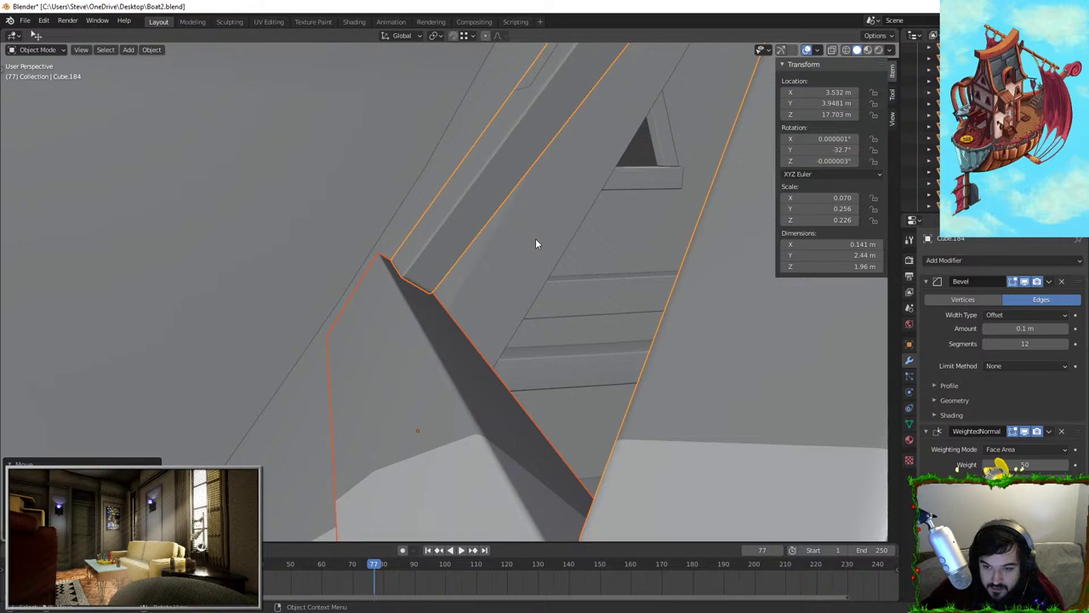
middle_click_drag(618, 242, 501, 378)
key("s")
key("y")
right_click(563, 374)
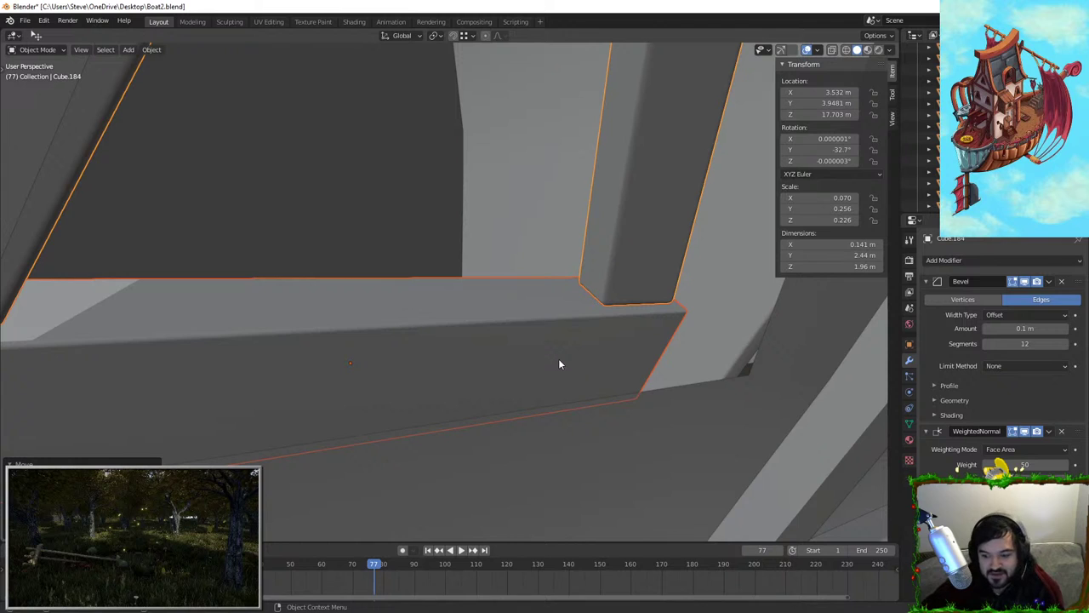
Switch the transform orientation to Local and thicken the dormer frame and sill along local X until the sill is about 0.57 m deep
middle_click_drag(559, 364, 577, 256)
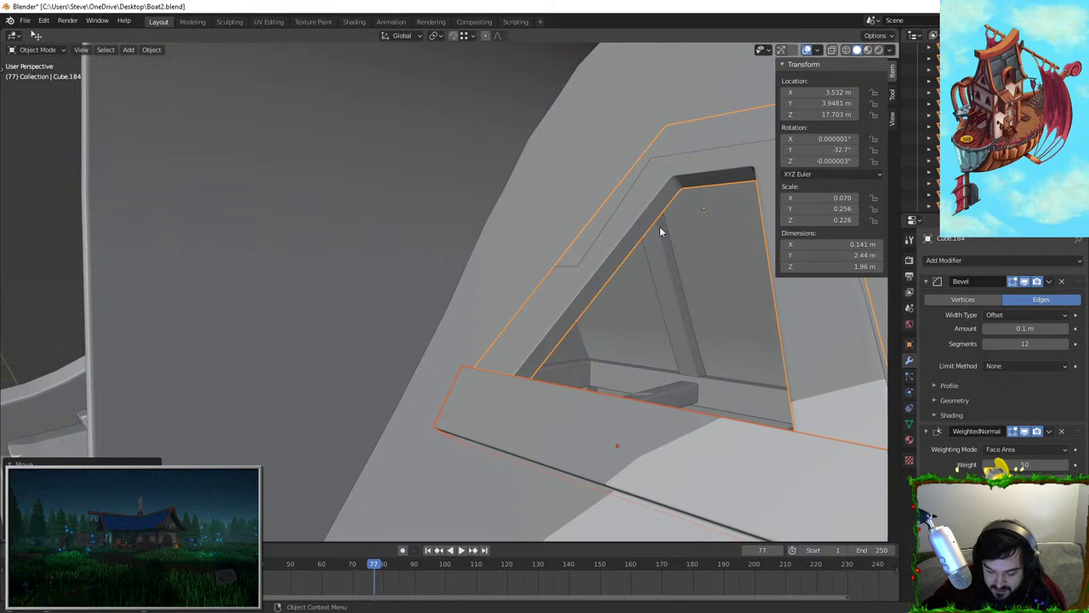
middle_click_drag(685, 234, 600, 270)
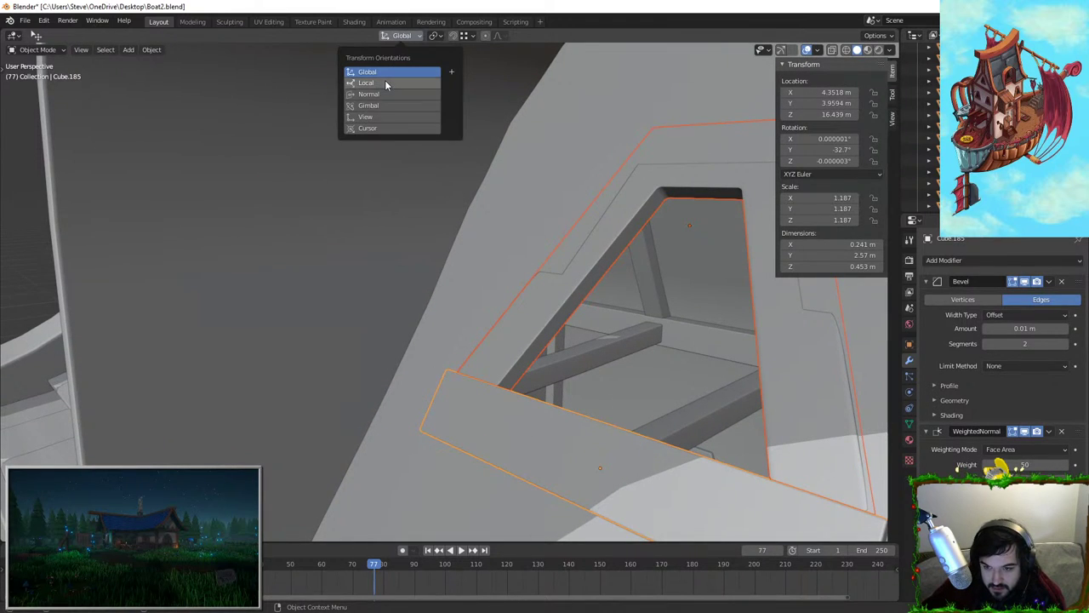
left_click(387, 83)
middle_click_drag(394, 123, 704, 215)
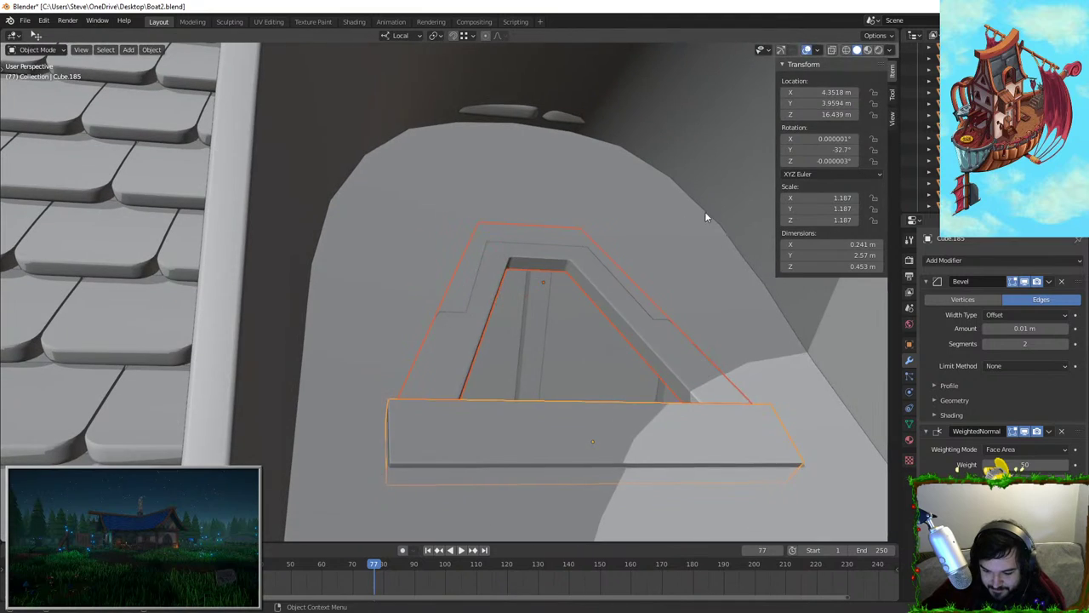
key("s")
key("x")
right_click(641, 182)
middle_click_drag(601, 209, 444, 356)
key("s")
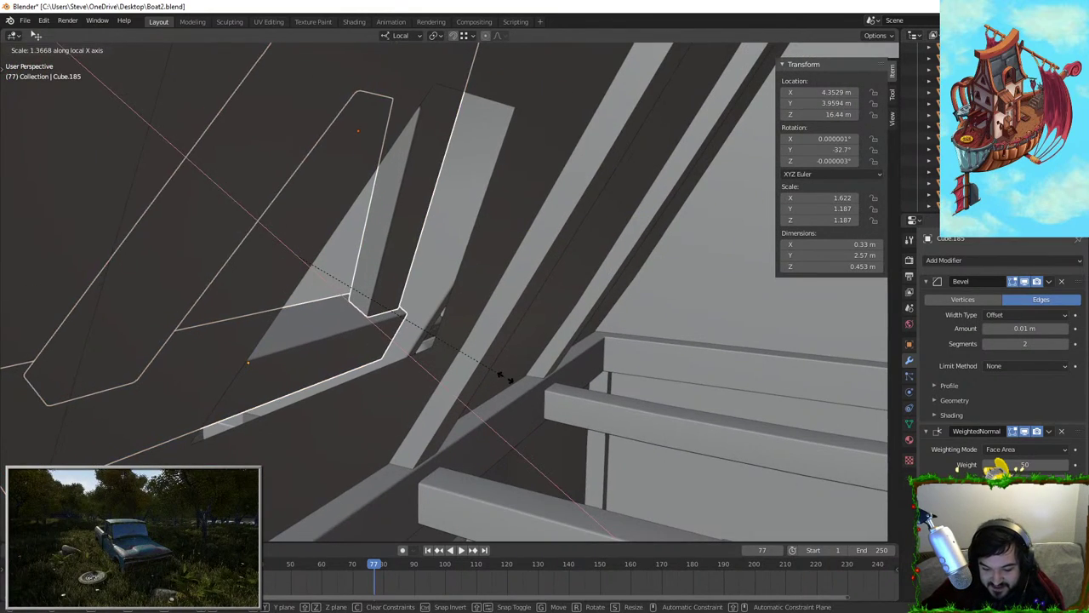
key("x")
left_click(596, 444)
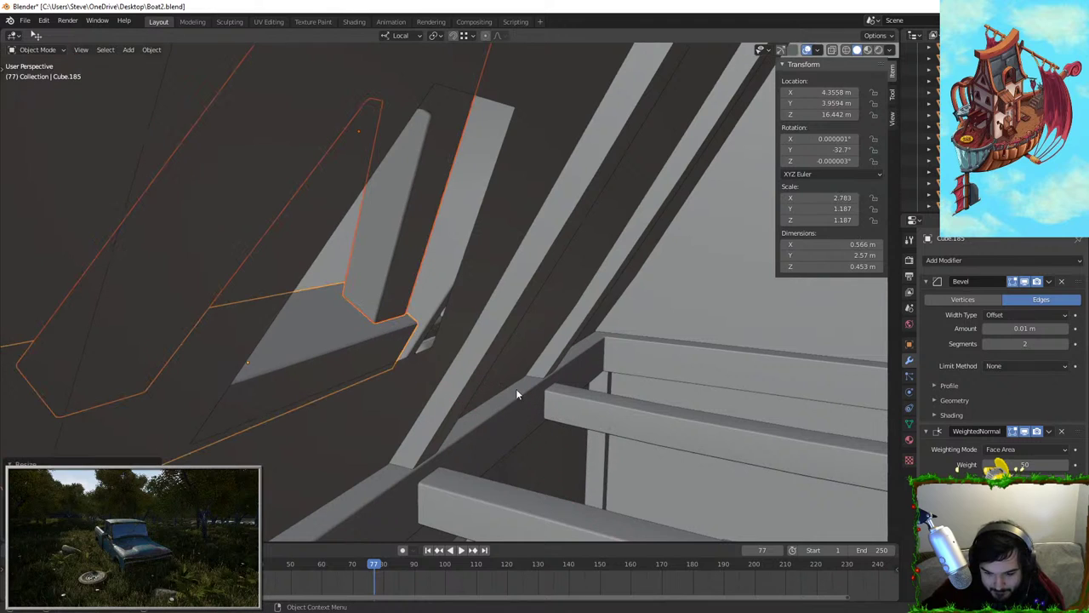
Thicken only the dormer window's frame along its local X axis to a depth of about 0.44 m
middle_click_drag(516, 388, 650, 340)
key("g")
right_click(480, 352)
scroll(519, 356, "up", 1)
scroll(601, 341, "up", 1)
key("s")
key("y")
left_click(659, 383)
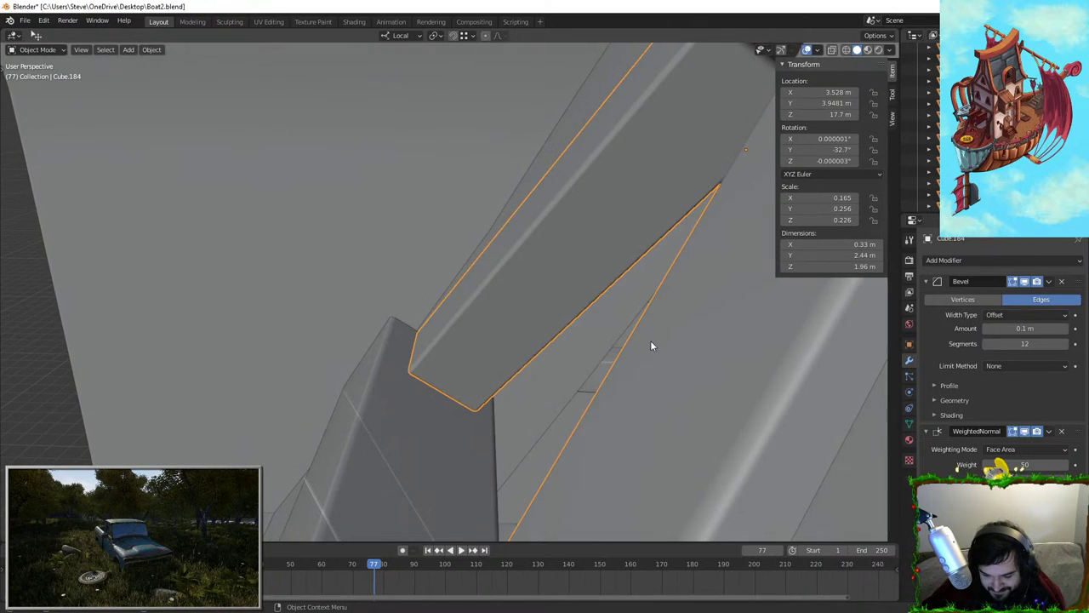
key("s")
key("y")
left_click(718, 362)
middle_click_drag(718, 362, 690, 331)
key("s")
key("x")
left_click(773, 403)
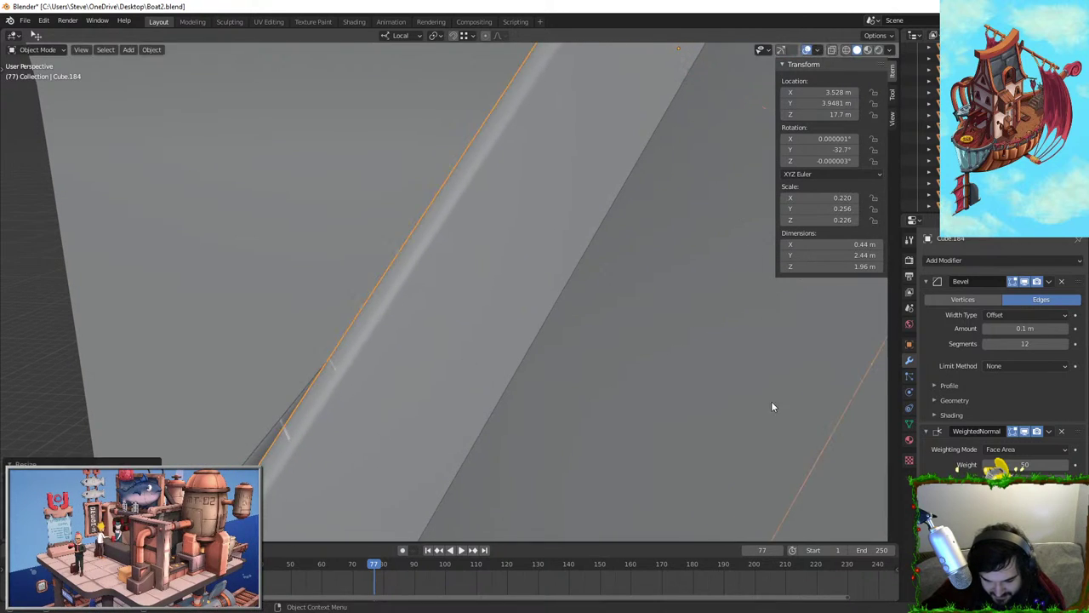
Select the dormer frame and sill together and shift them about 0.04 m inward along local X
middle_click_drag(772, 404, 390, 331)
left_click(456, 421, "shift")
key("g")
key("y")
left_click(516, 428)
key("g")
key("x")
key("x")
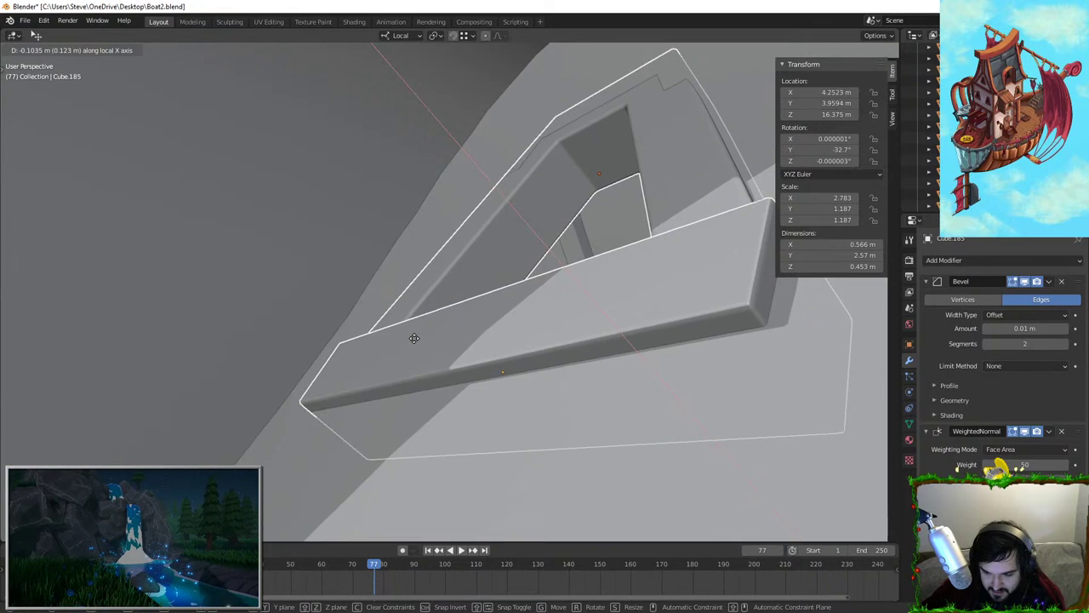
left_click(478, 324)
middle_click_drag(479, 323, 364, 315)
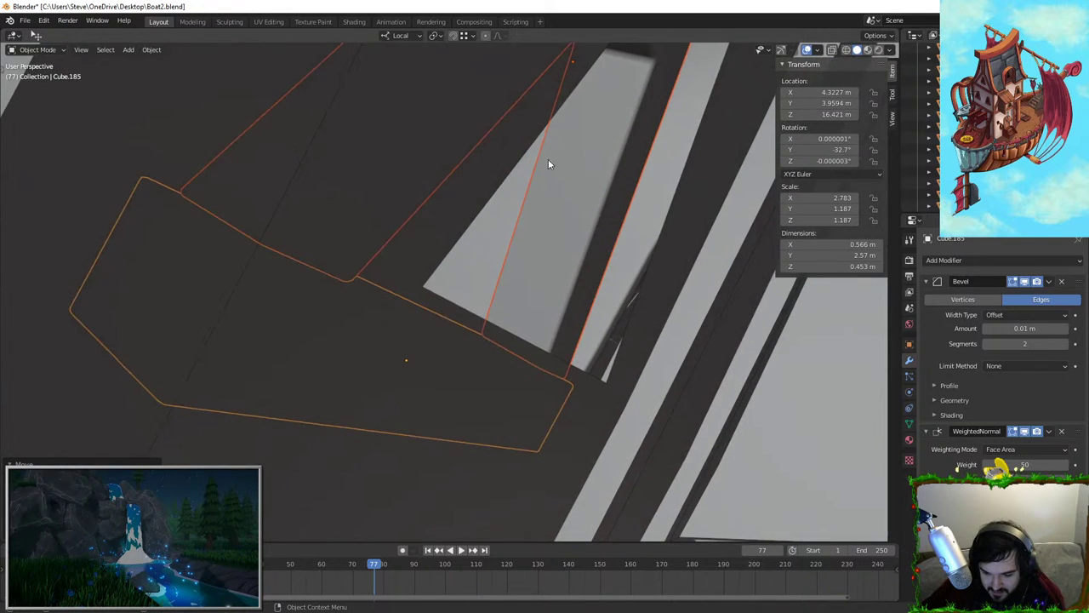
Isolate the outer and inner walls around the dormer opening by hiding all other objects
left_click(548, 160)
middle_click_drag(517, 416, 593, 446)
key("shift+h")
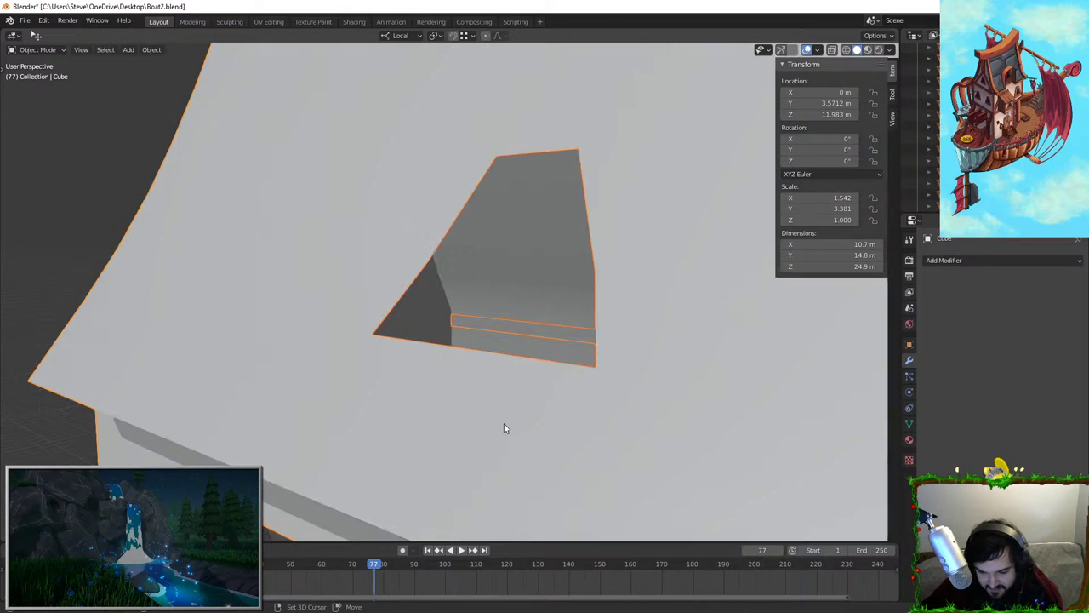
scroll(529, 409, "down", 3)
middle_click_drag(530, 407, 451, 366)
left_click(493, 306)
middle_click_drag(493, 306, 624, 343)
left_click(508, 322)
Try to scale up the inner wall's horizontal edge loop just above the eaves in Edit Mode
key("Tab")
scroll(593, 355, "down", 6)
left_click(600, 381, "alt")
middle_click_drag(503, 370, 126, 159)
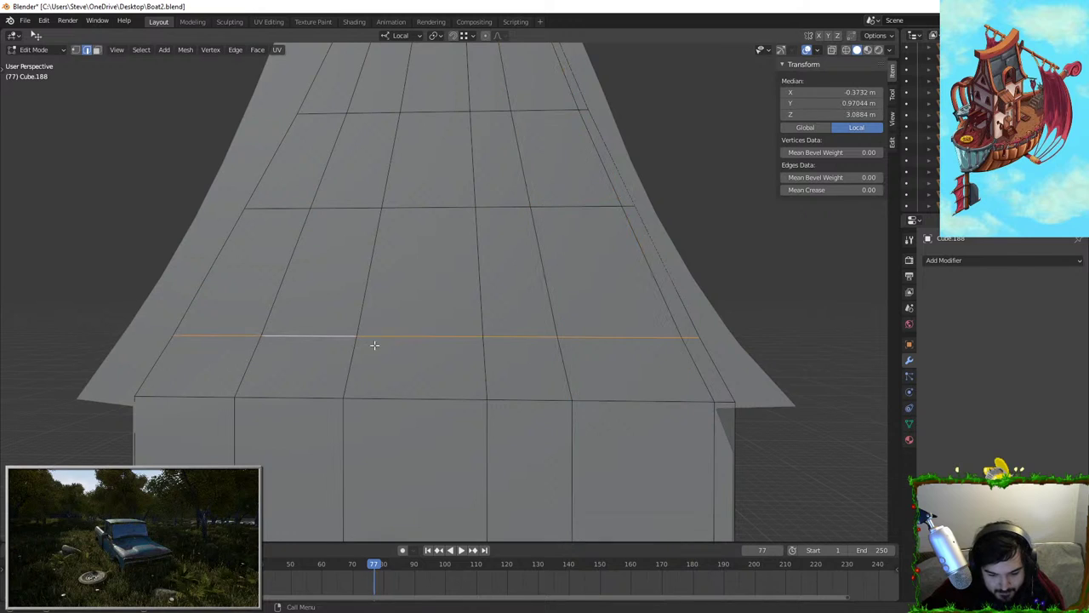
middle_click_drag(375, 345, 455, 311, "shift")
middle_click_drag(514, 215, 480, 255, "shift")
key("s")
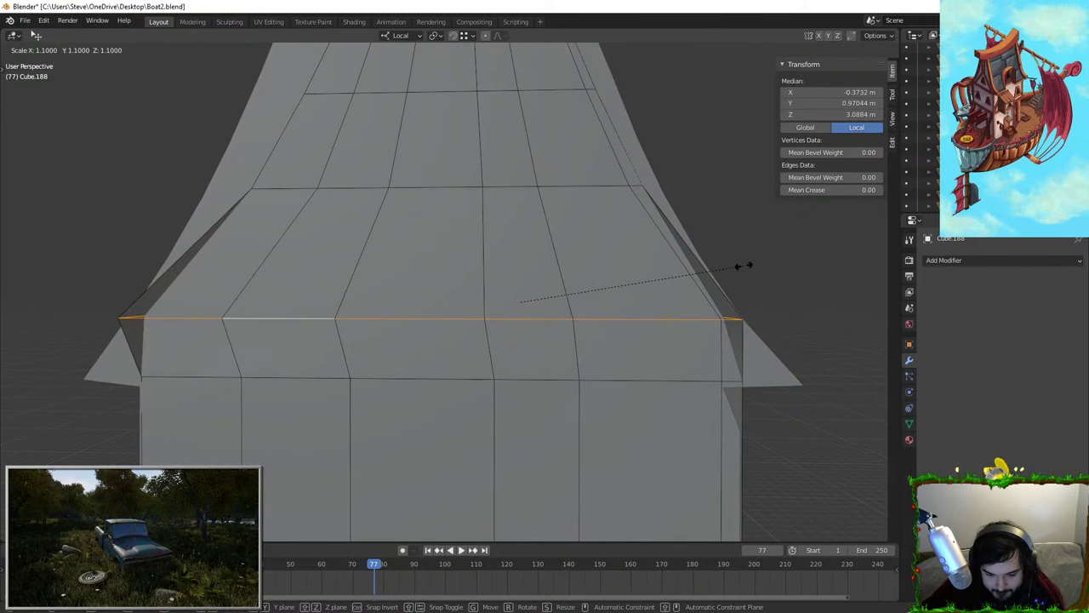
right_click(742, 267)
Leave Edit Mode, hide everything except the selected inner wall, and reveal all hidden objects again
key("Tab")
key("shift+h")
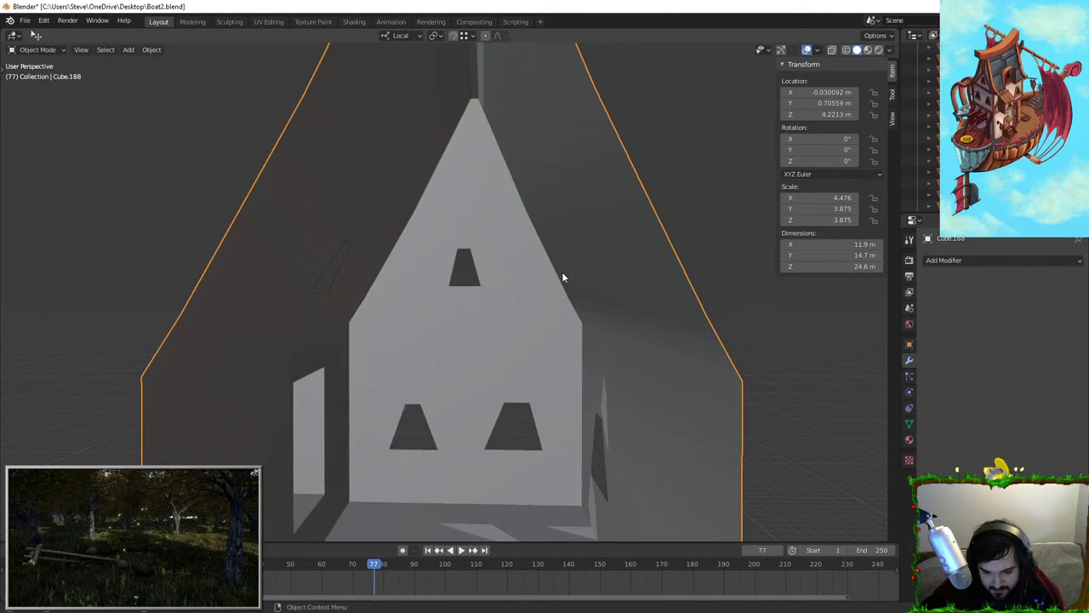
scroll(547, 279, "down", 2)
left_click(640, 268)
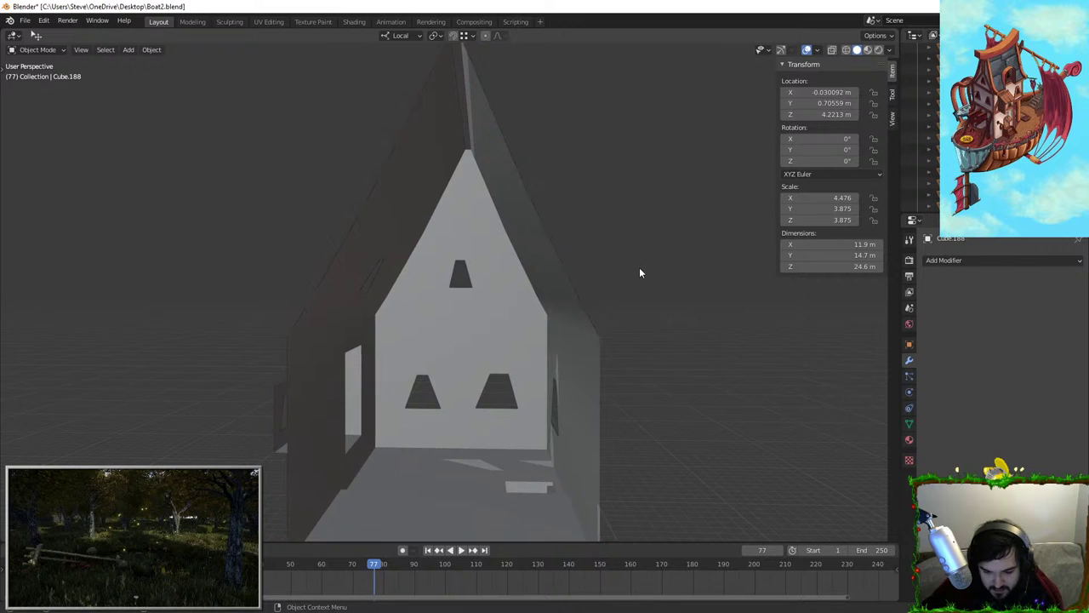
key("alt+h")
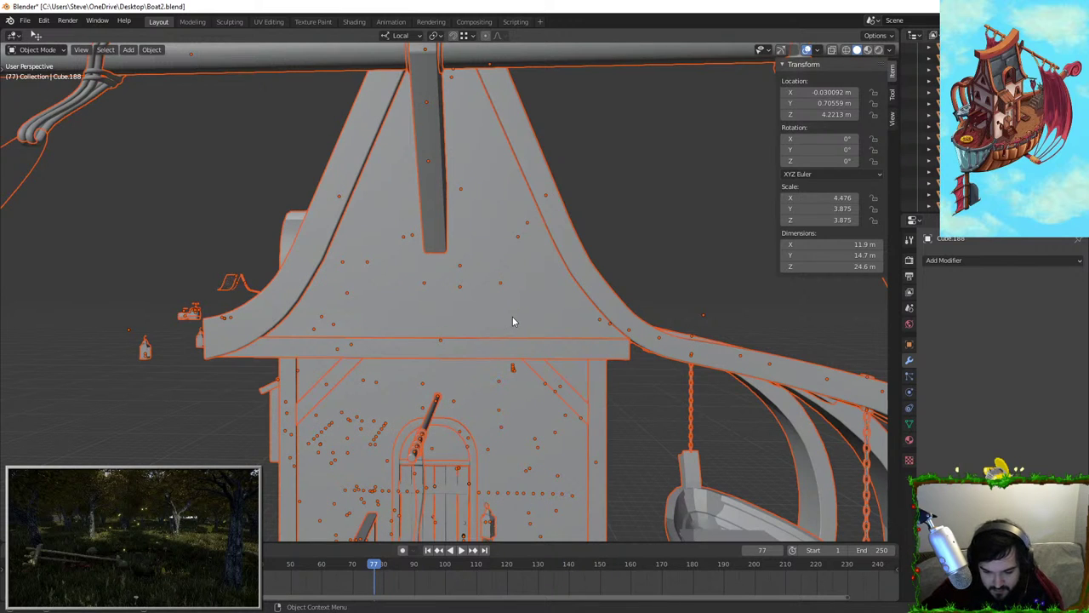
Try to widen the inner wall's edge loop at the bottom of the dormer opening along local X
scroll(511, 317, "up", 6)
left_click(373, 304)
middle_click_drag(373, 309, 263, 337)
key("Tab")
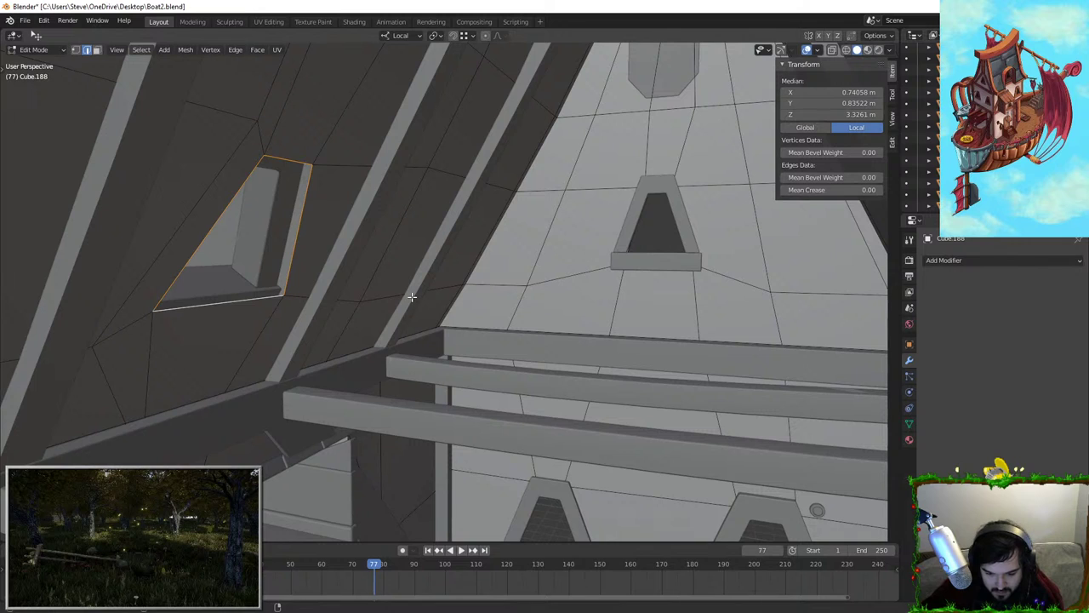
left_click(366, 301, "alt")
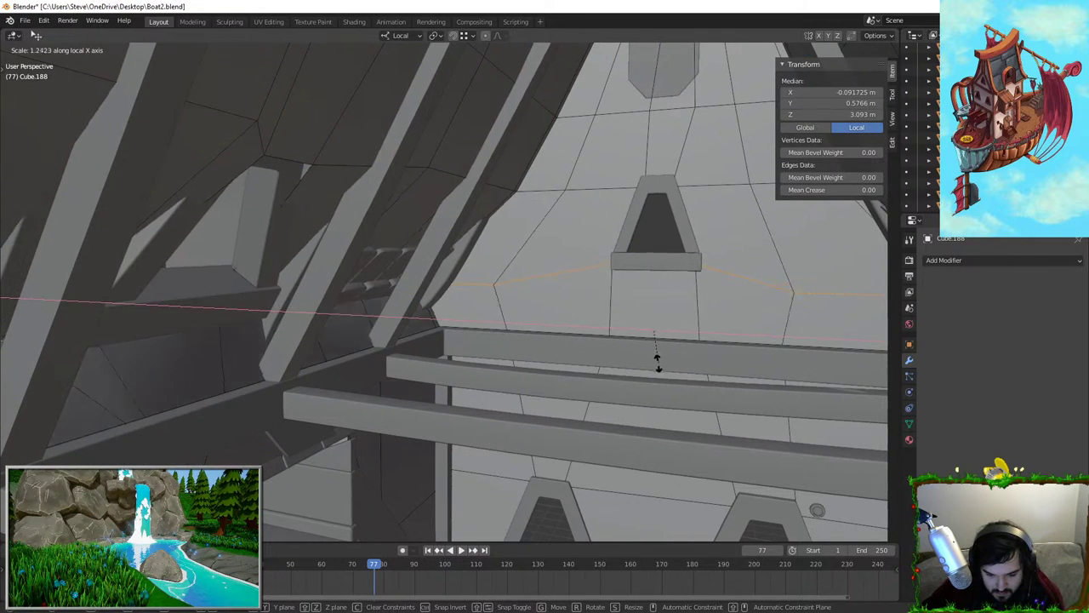
key("s")
key("x")
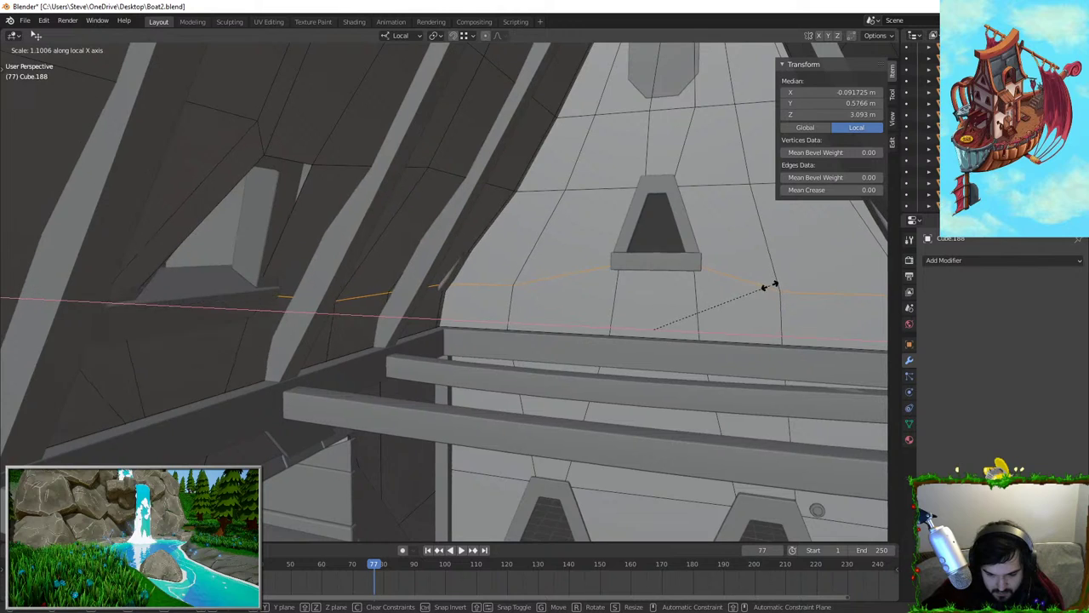
left_click(764, 288)
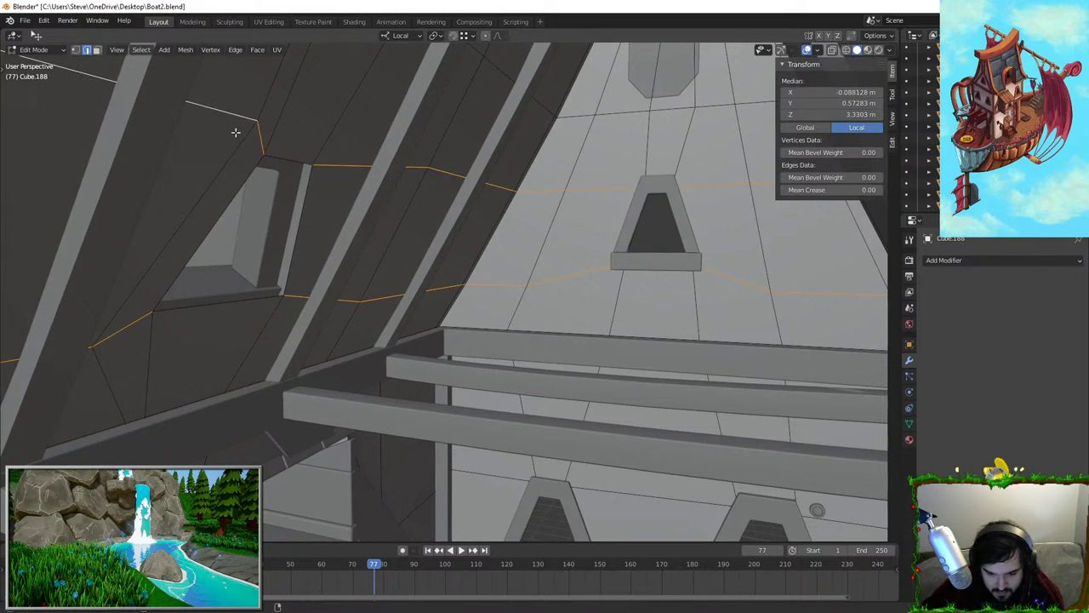
Try to widen both inner wall edge loops at the dormer opening's top and bottom along local X, then return to Object Mode
key("s")
key("x")
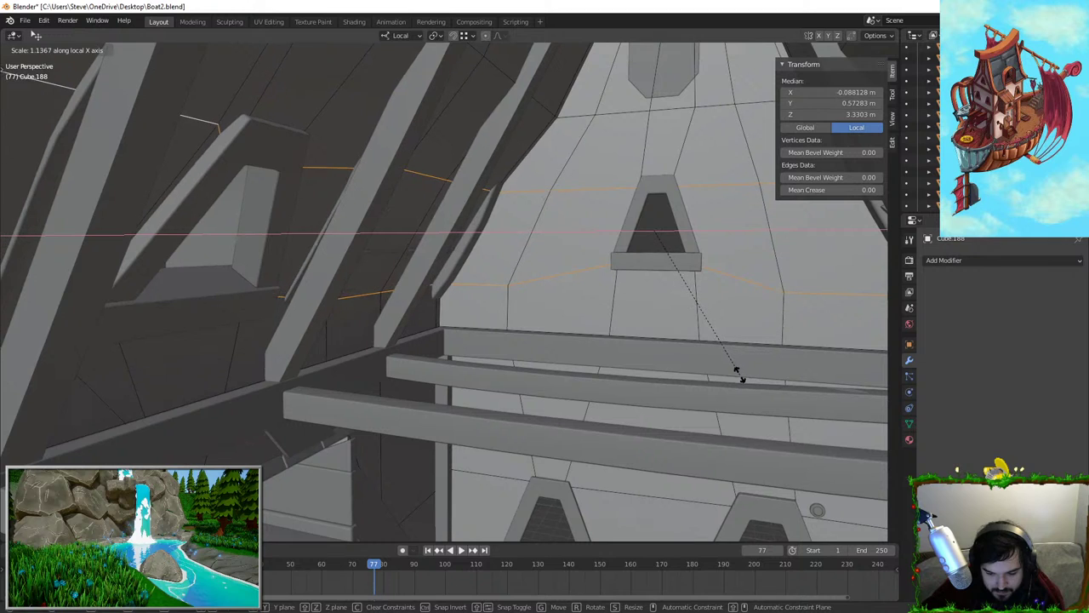
right_click(689, 328)
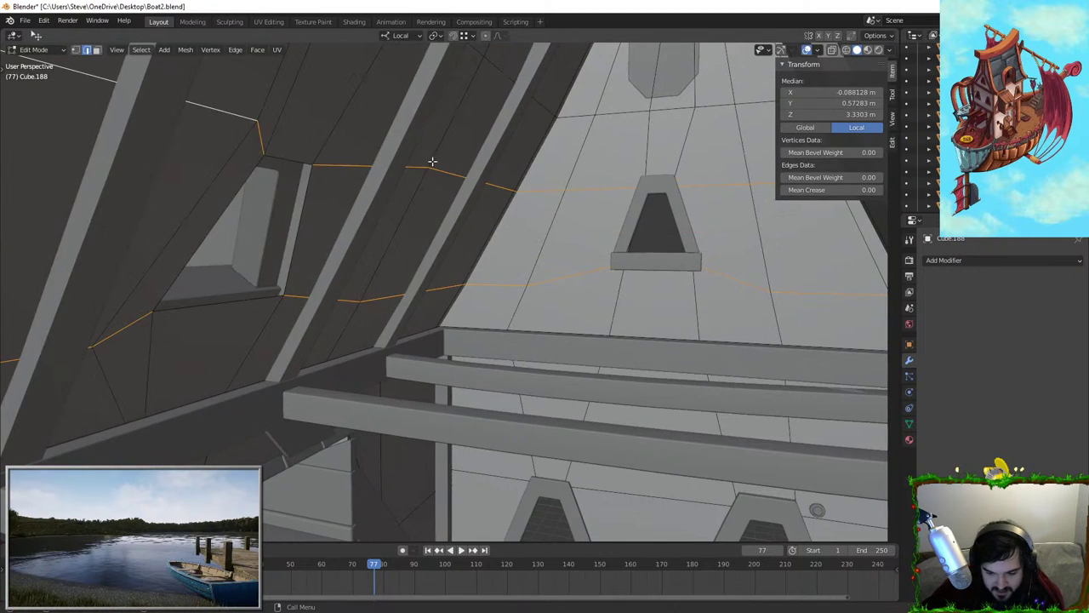
key("Tab")
Select the dormer frame and sill and thicken both along local X until the sill is about 0.79 m deep
left_click(245, 225)
left_click(261, 264)
scroll(255, 285, "up", 2)
left_click(247, 306, "shift")
middle_click_drag(247, 307, 469, 421)
scroll(383, 366, "up", 3)
key("s")
key("x")
left_click(570, 465)
Shift the dormer frame and sill inward along local X and thicken them until the sill is about 1.07 m deep
key("g")
middle_click_drag(568, 464, 550, 450)
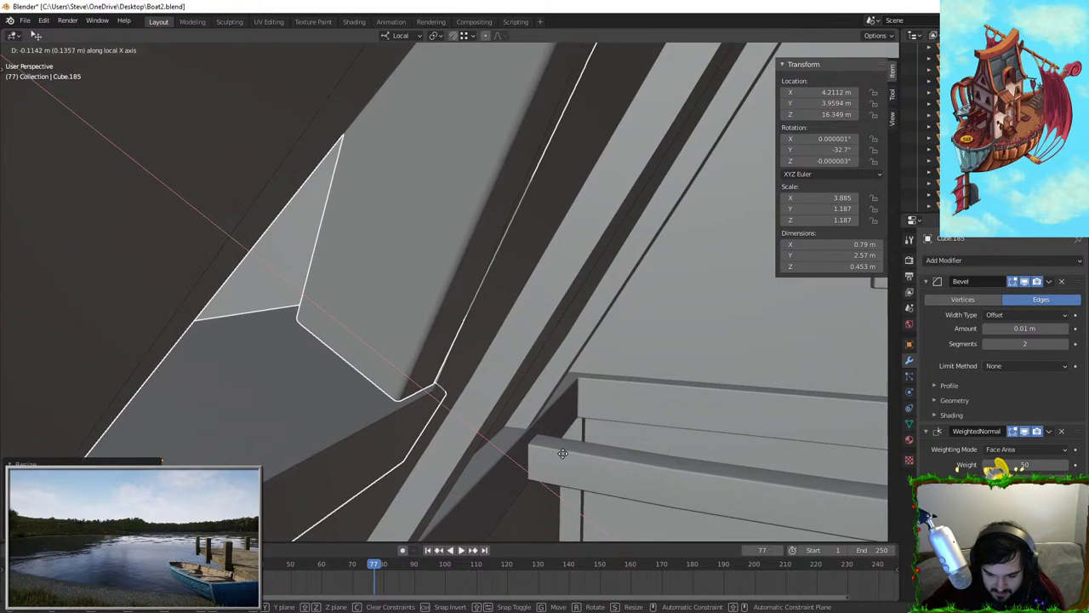
left_click(536, 432)
key("x")
left_click(646, 483)
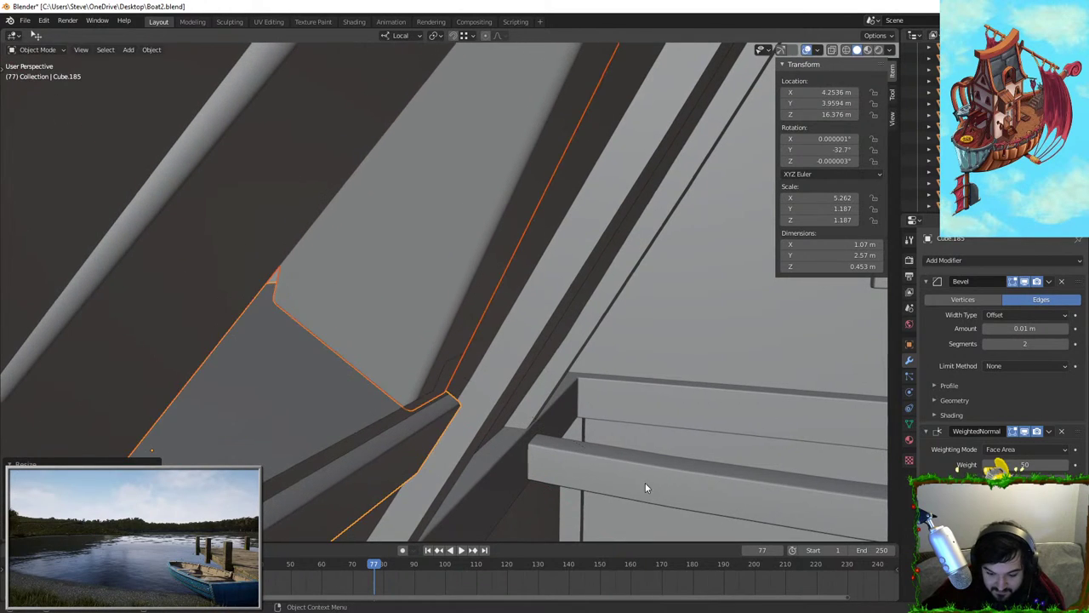
Move the dormer frame and sill further inward along local X and reduce their thickness until the sill is about 0.94 m deep
key("g")
key("x")
left_click(587, 449)
middle_click_drag(587, 450, 608, 412)
key("s")
key("x")
left_click(662, 349)
key("g")
key("x")
key("x")
left_click(672, 361)
scroll(608, 411, "down", 4)
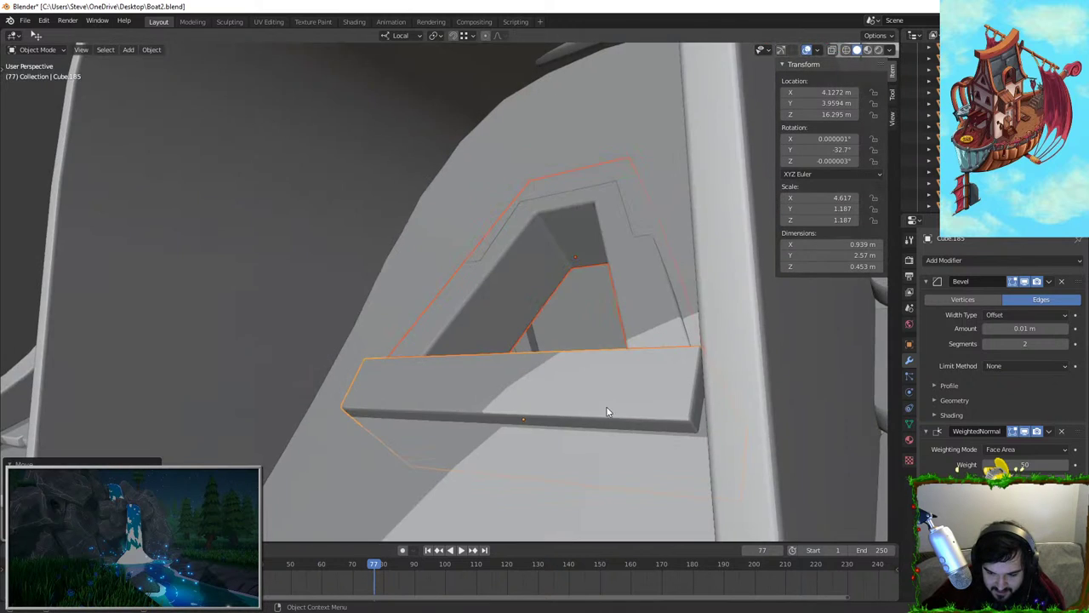
Thicken the dormer frame alone along local X to a depth of about 0.8 m
scroll(608, 409, "up", 2)
left_click(540, 310)
key("s")
key("x")
left_click(623, 364)
key("s")
key("x")
key("x")
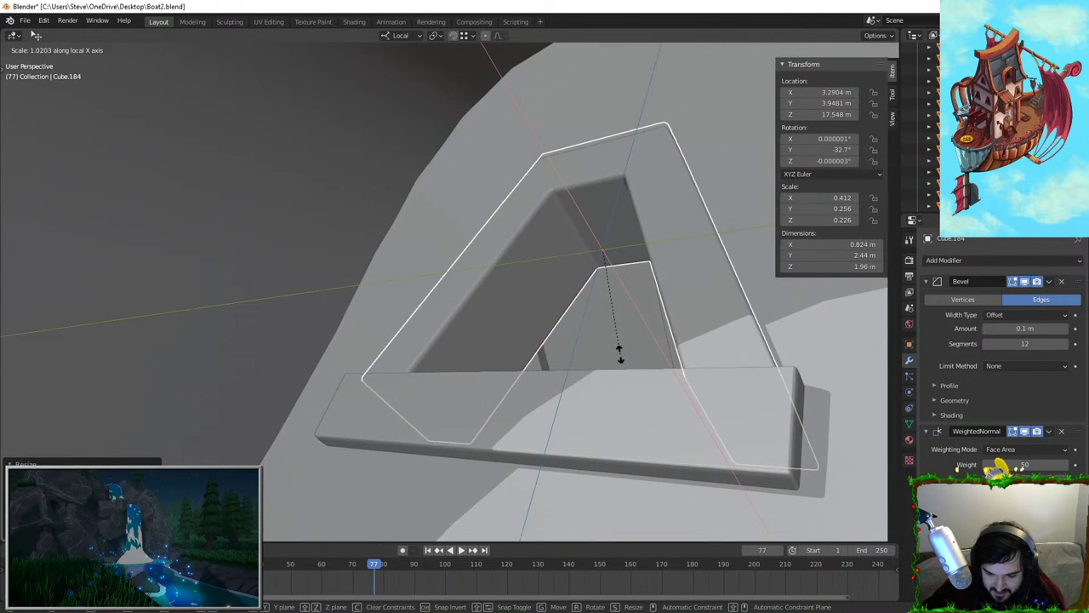
left_click(611, 322)
middle_click_drag(611, 324, 388, 290)
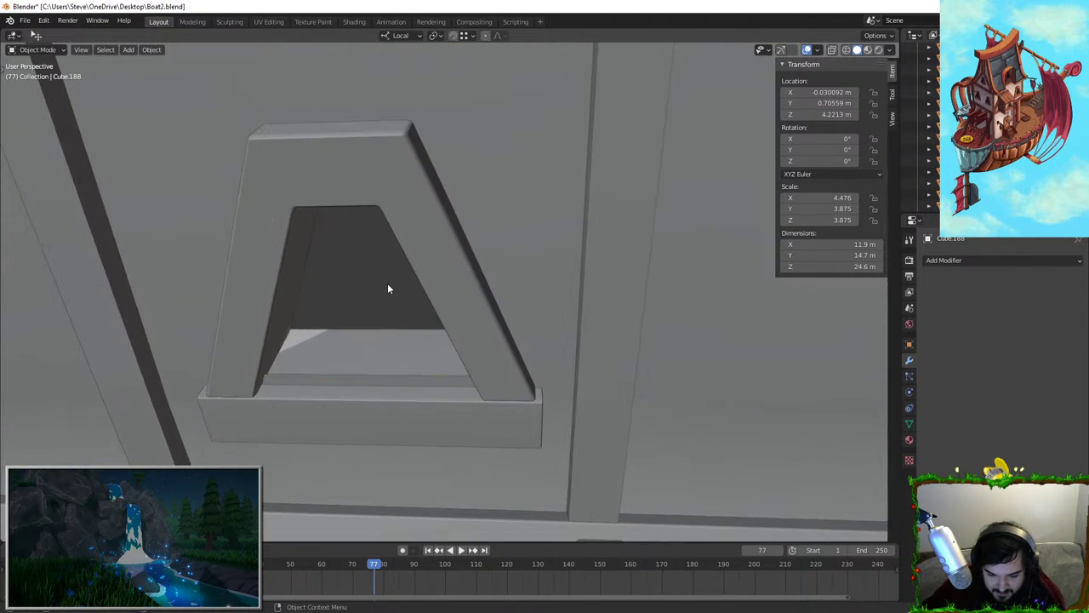
Adjust the bottom edge of the inner wall's dormer opening so it sits hidden behind the frame and sill
left_click(347, 373)
scroll(347, 373, "up", 2)
middle_click_drag(359, 377, 333, 362, "shift")
key("Tab")
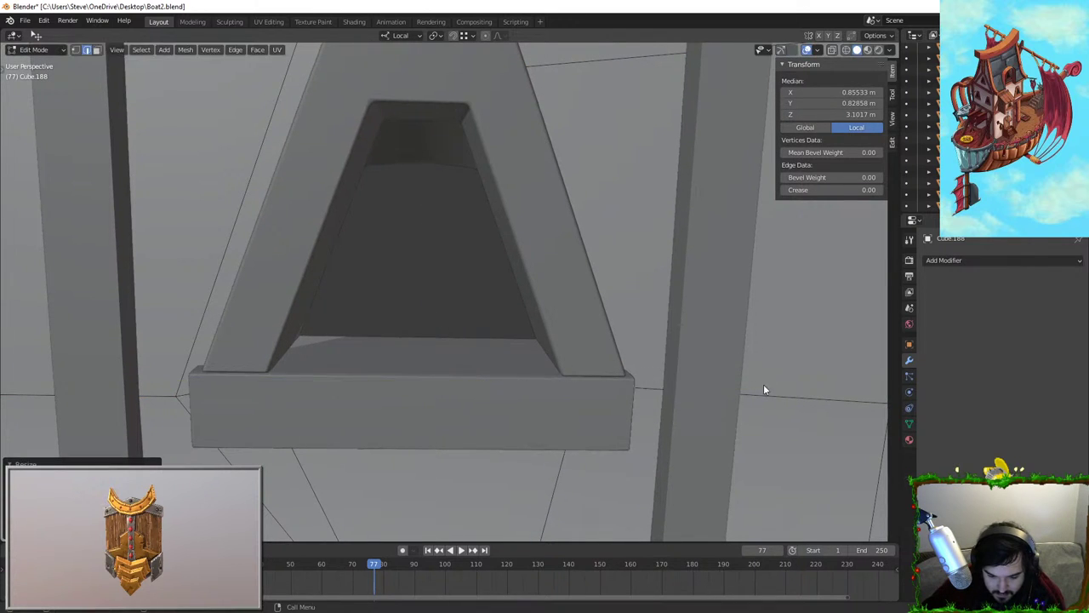
key("Tab")
Examine the dormer window frame, sill and see-through opening from outside the roof and from inside the house
scroll(473, 293, "down", 2)
middle_click_drag(473, 292, 567, 307)
scroll(705, 338, "down", 5)
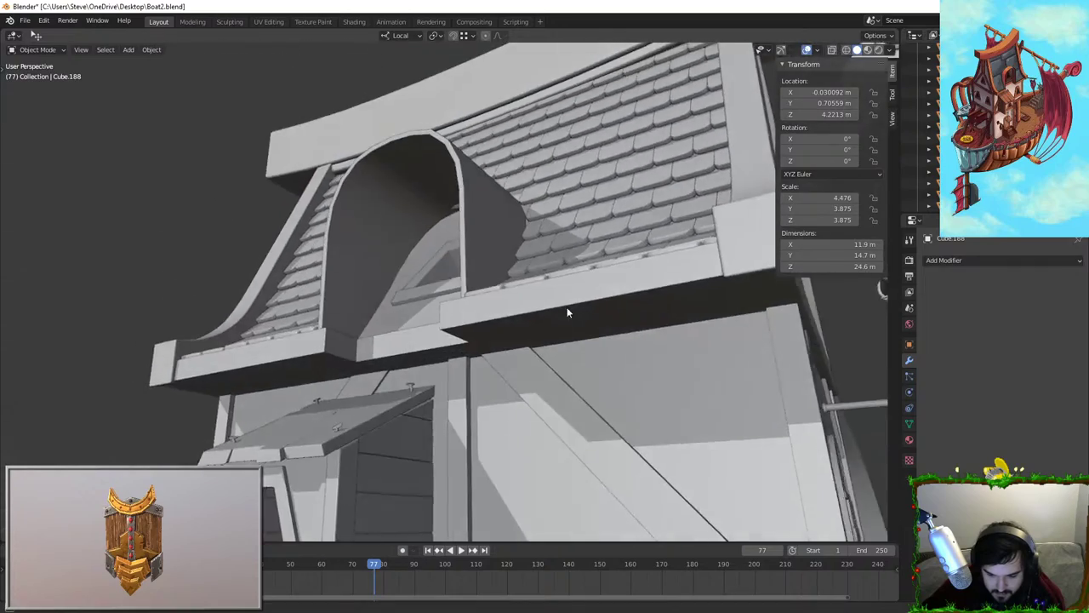
scroll(582, 341, "up", 3)
scroll(584, 343, "down", 3)
key("shift+grave")
key("w")
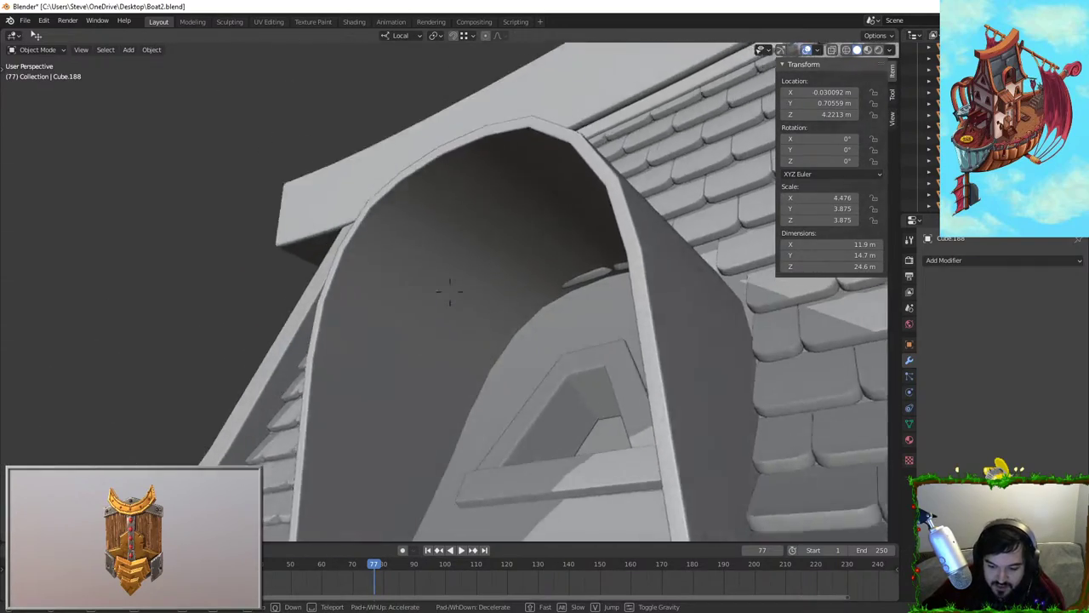
key("w")
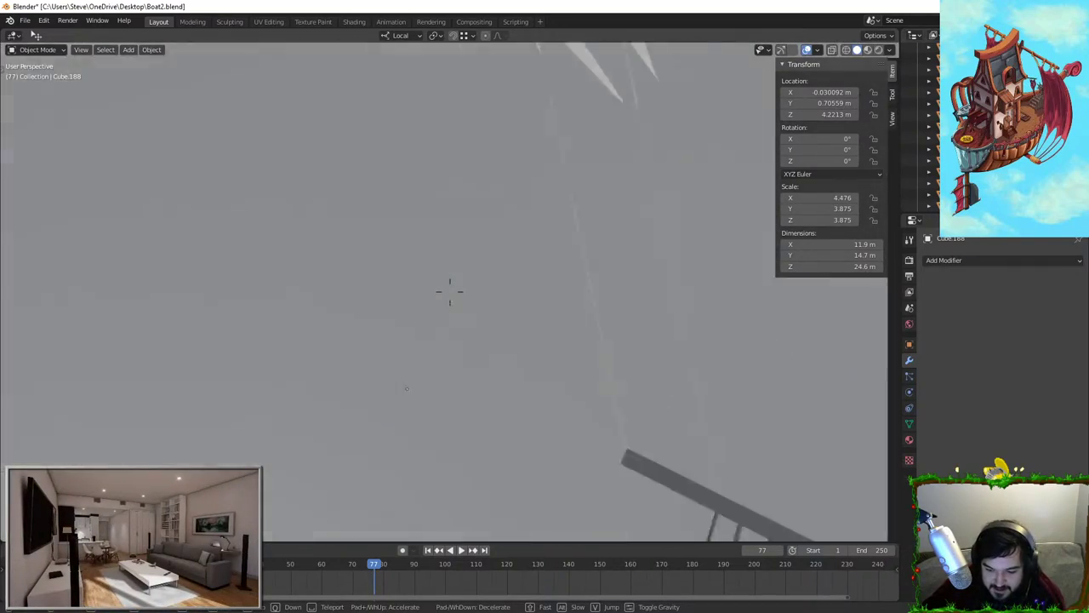
key("d")
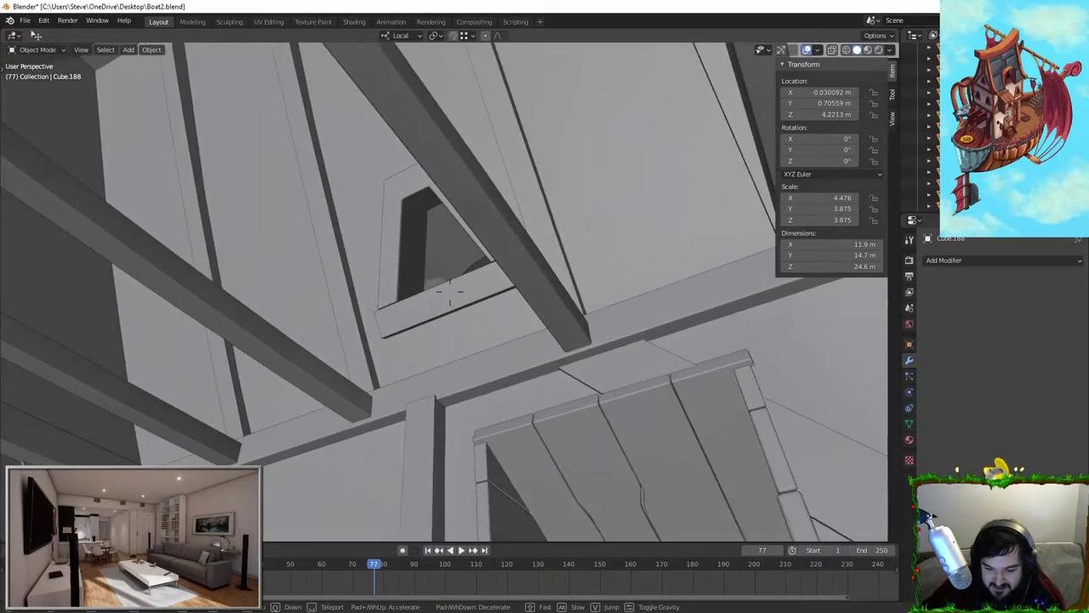
key("w")
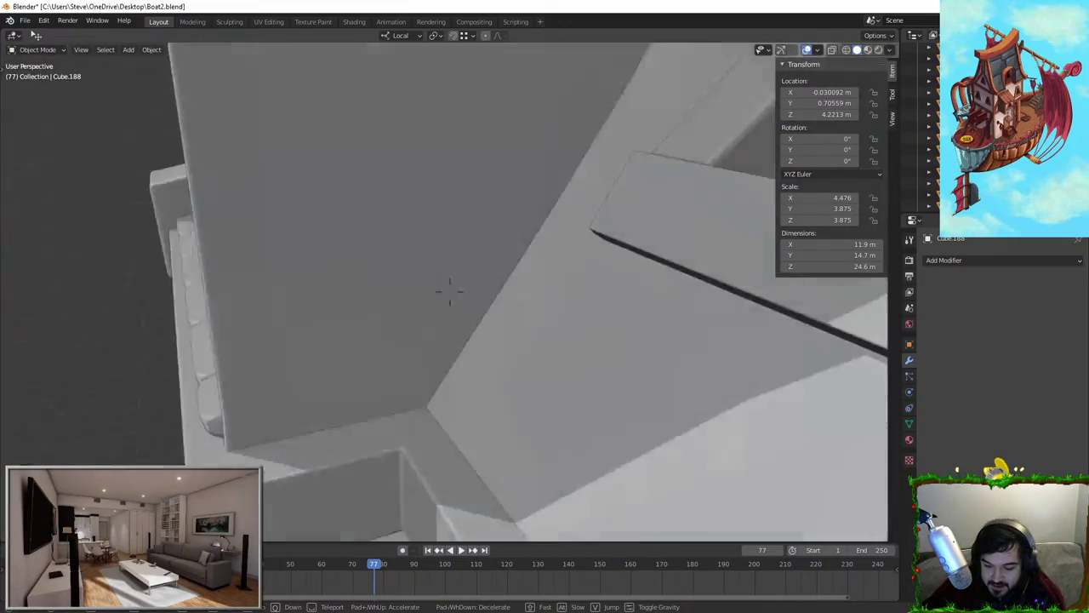
key("s")
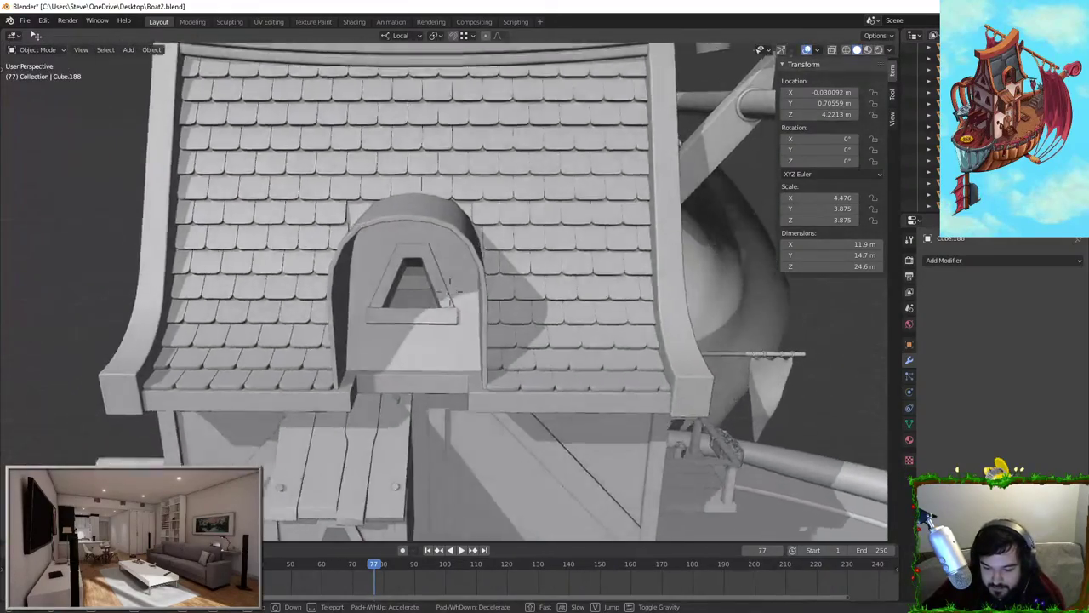
key("d")
key("a")
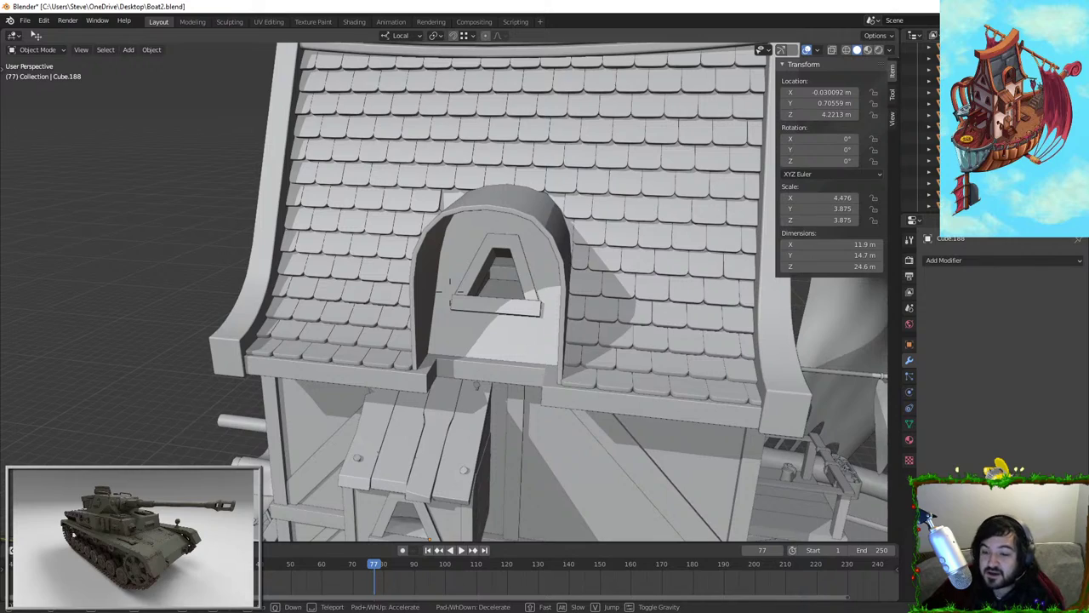
Examine the rest of the boat, covering the hanging rowboat, the deck and the hold with its stacked crates
key("shift+grave")
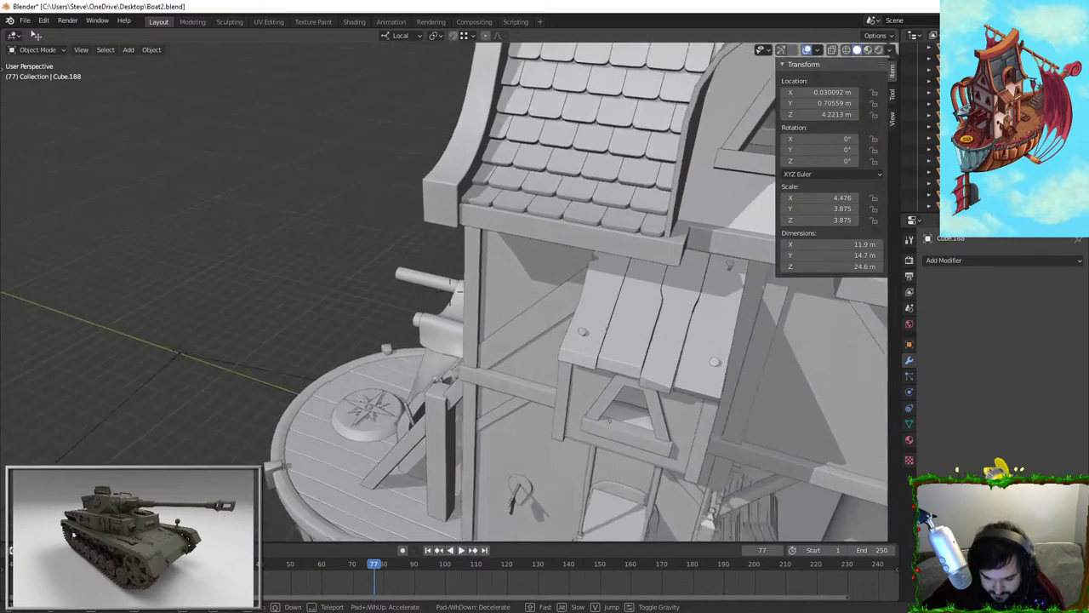
key("w")
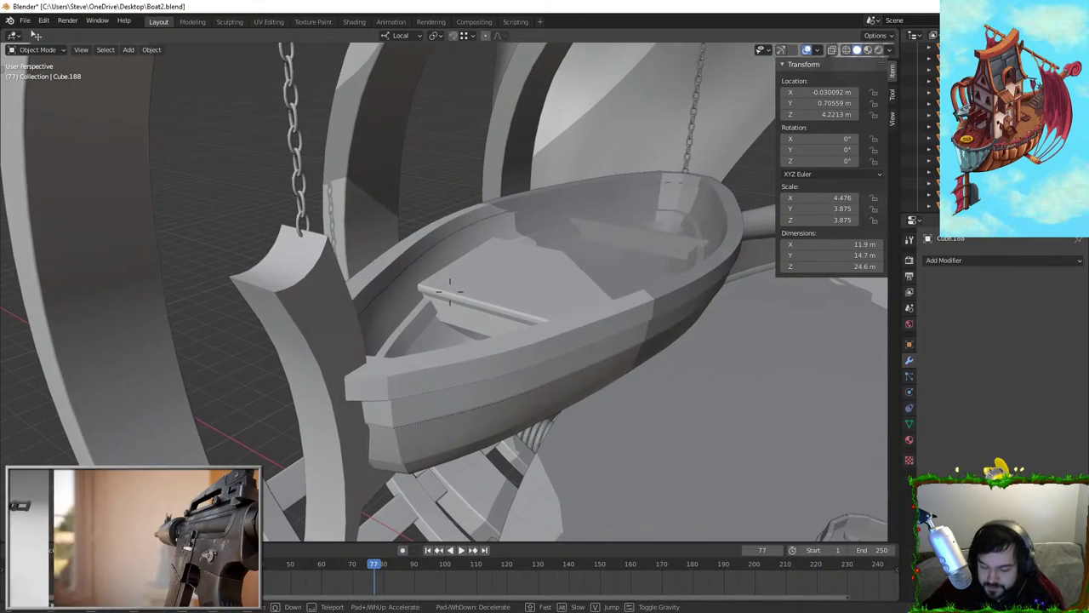
key("a")
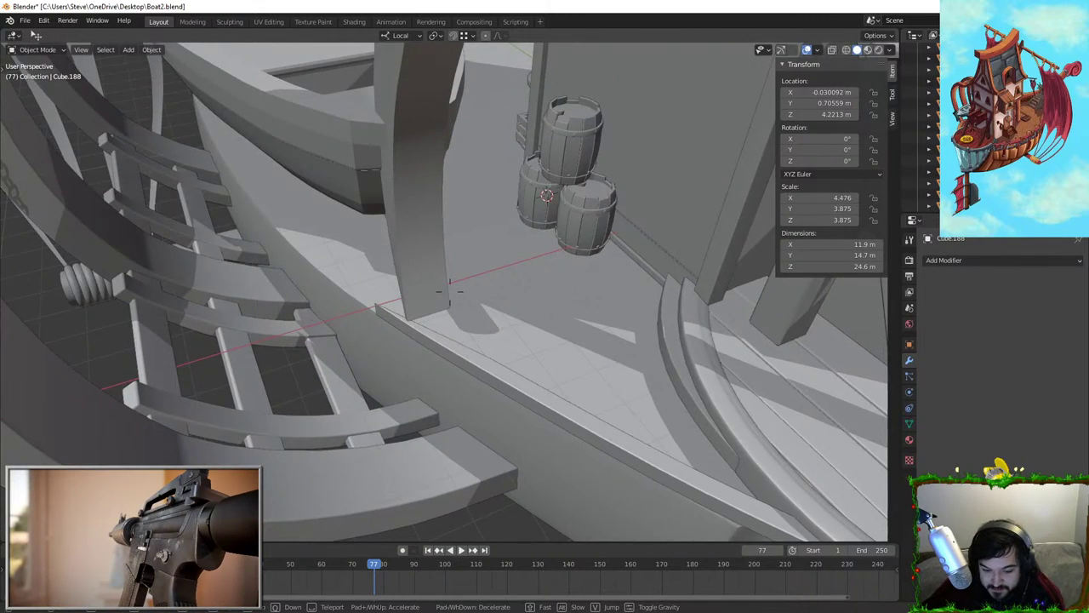
key("w")
key("d")
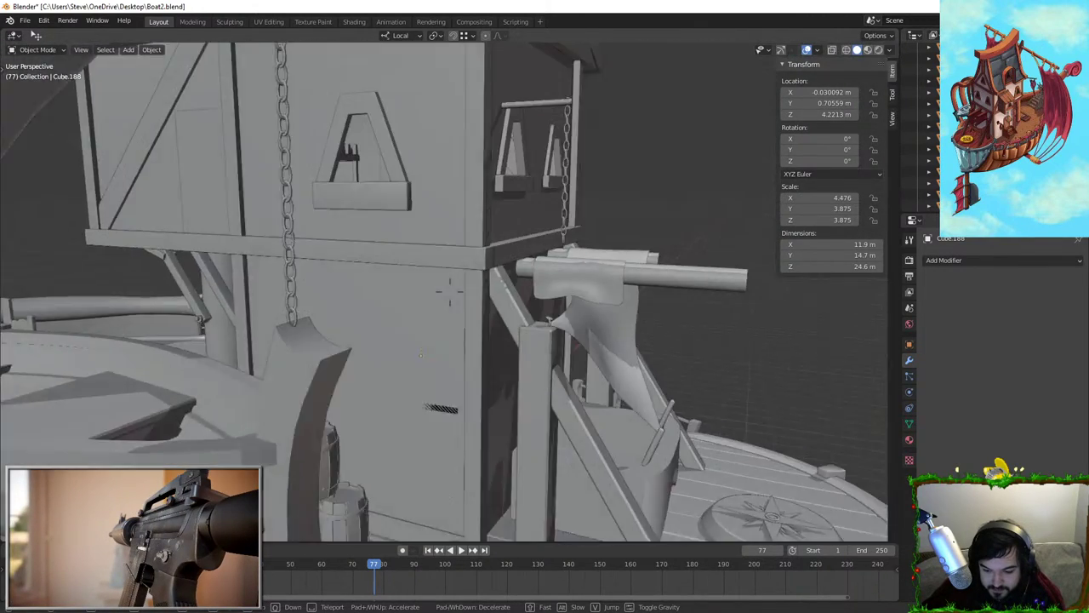
key("w")
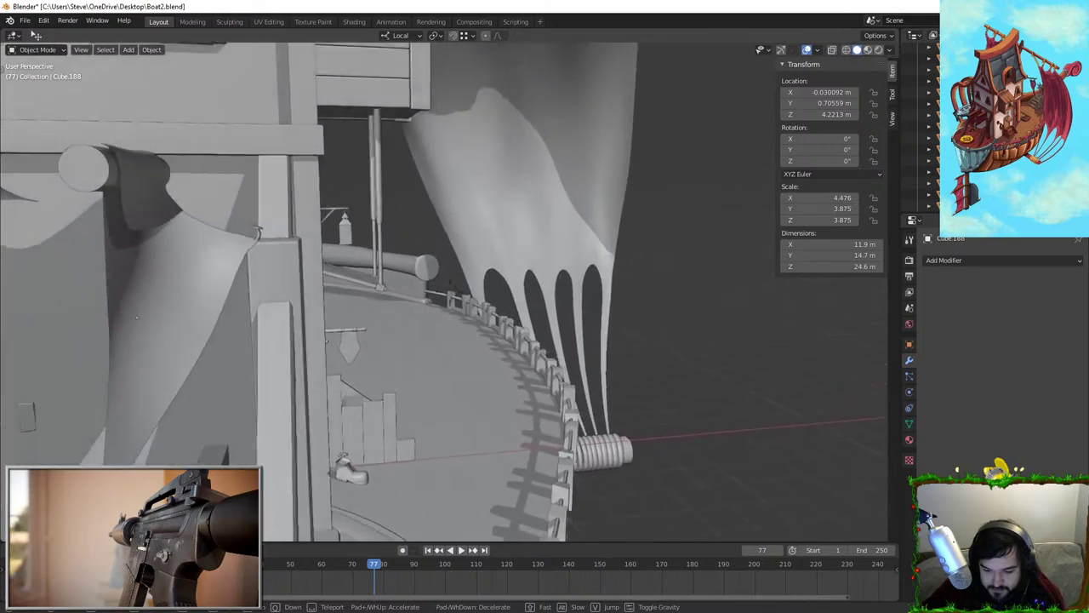
key("w")
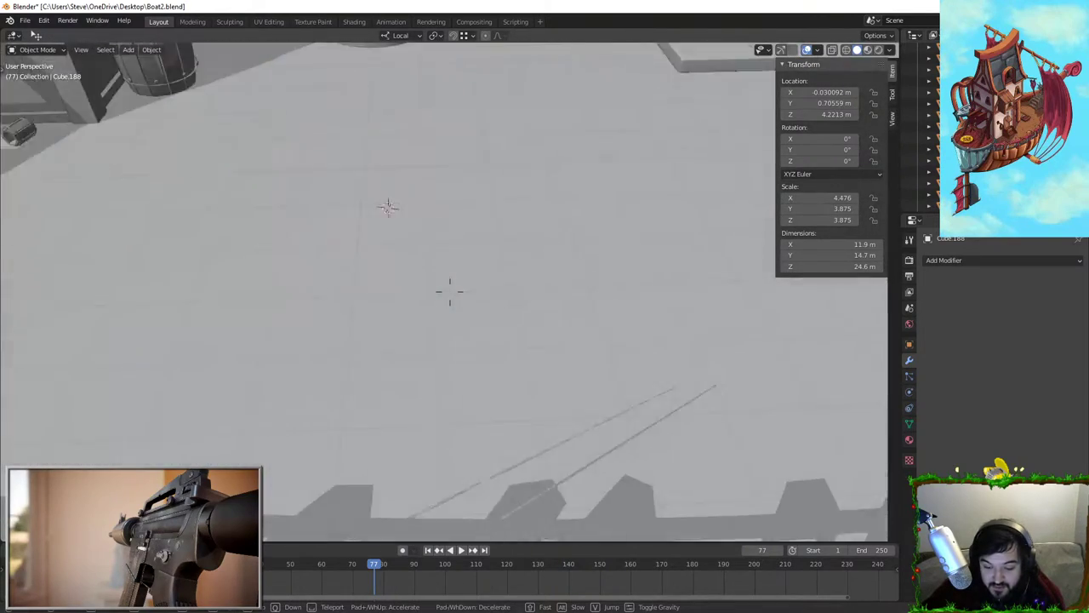
key("w")
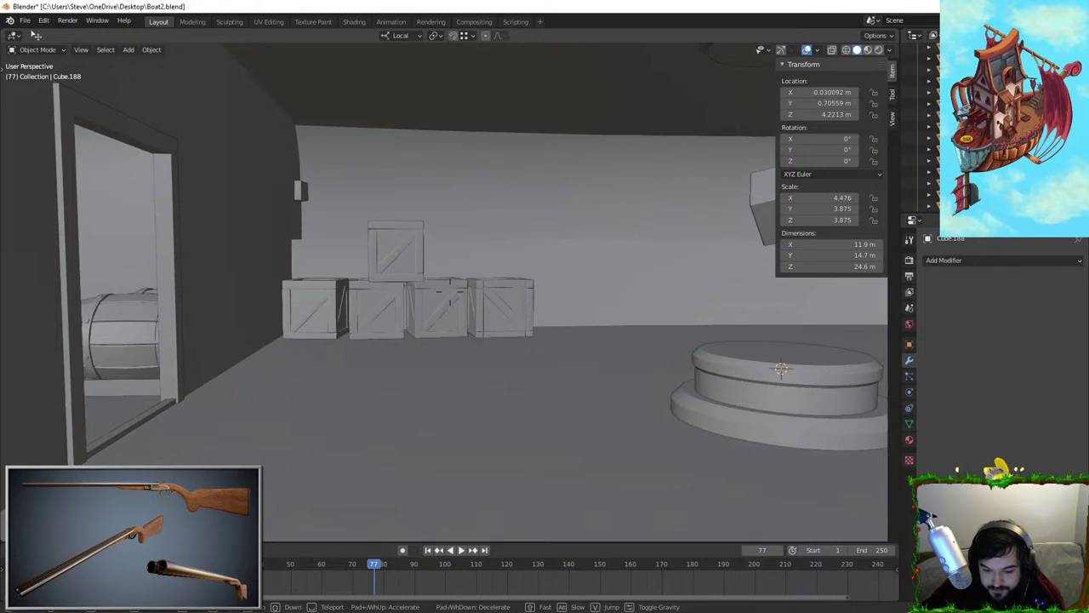
key("w")
left_click(448, 293)
left_click(448, 296)
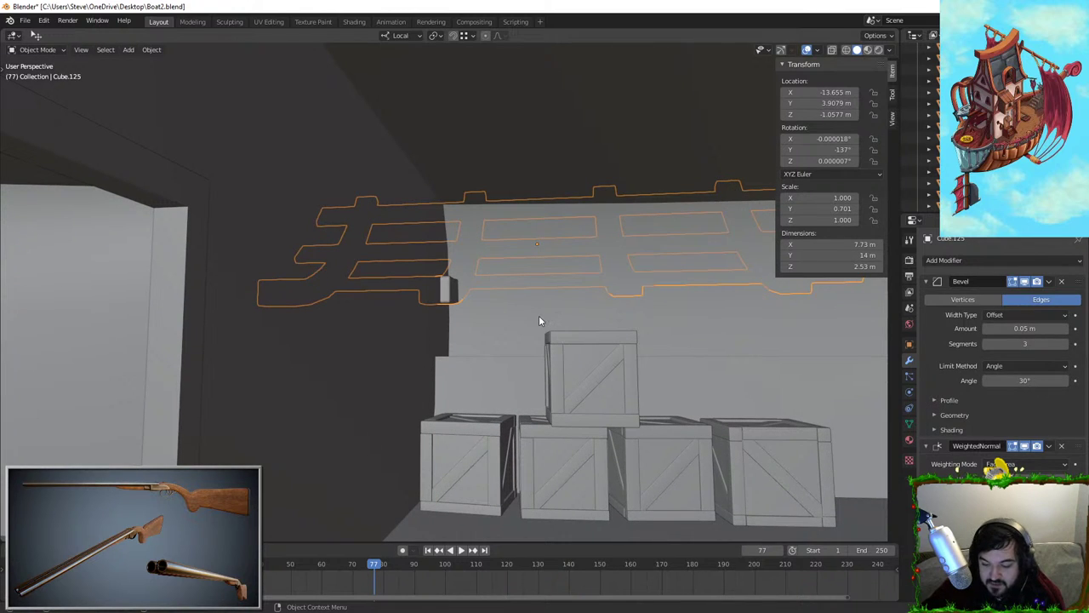
key("shift+grave")
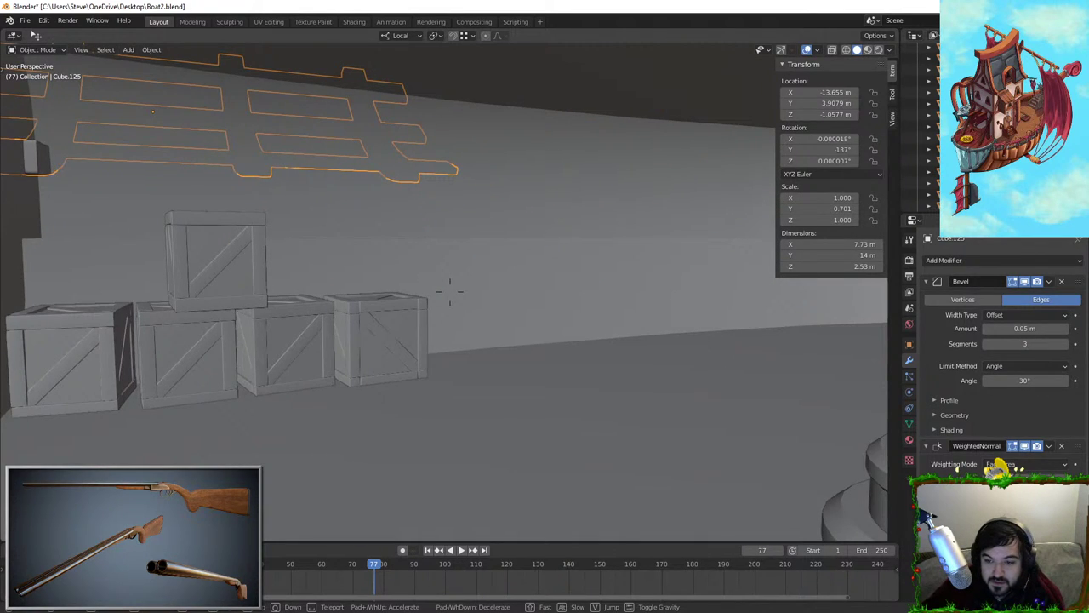
key("shift+grave")
key("s")
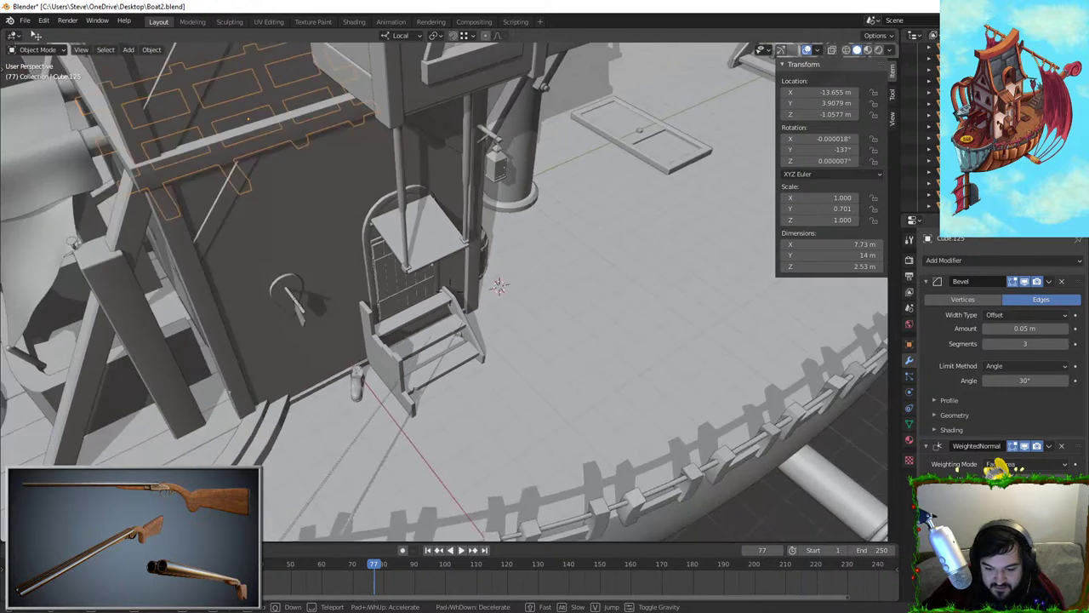
Compare Rendered and Material Preview shading on the boat house, leaving the viewport in Material Preview
left_click(448, 293)
left_click(878, 51)
key("shift+grave")
key("s")
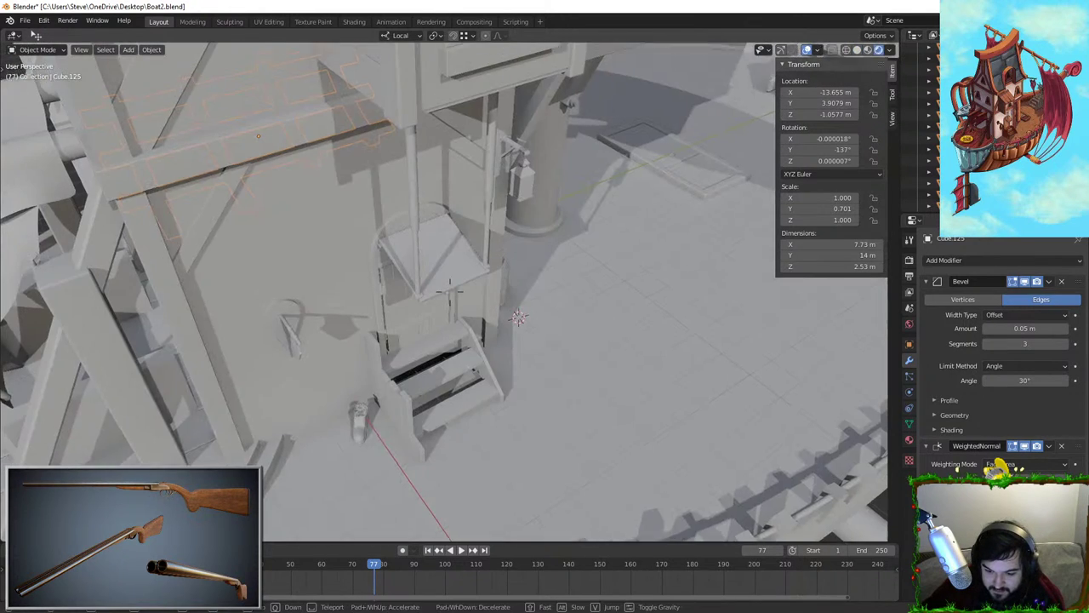
left_click(449, 292)
left_click(868, 52)
left_click(880, 52)
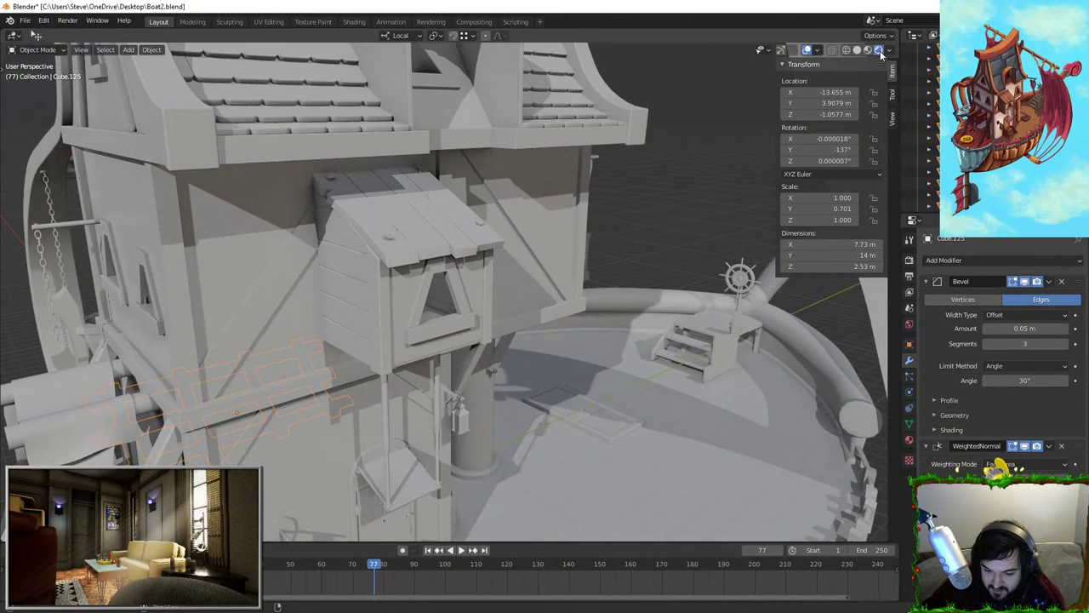
left_click(868, 49)
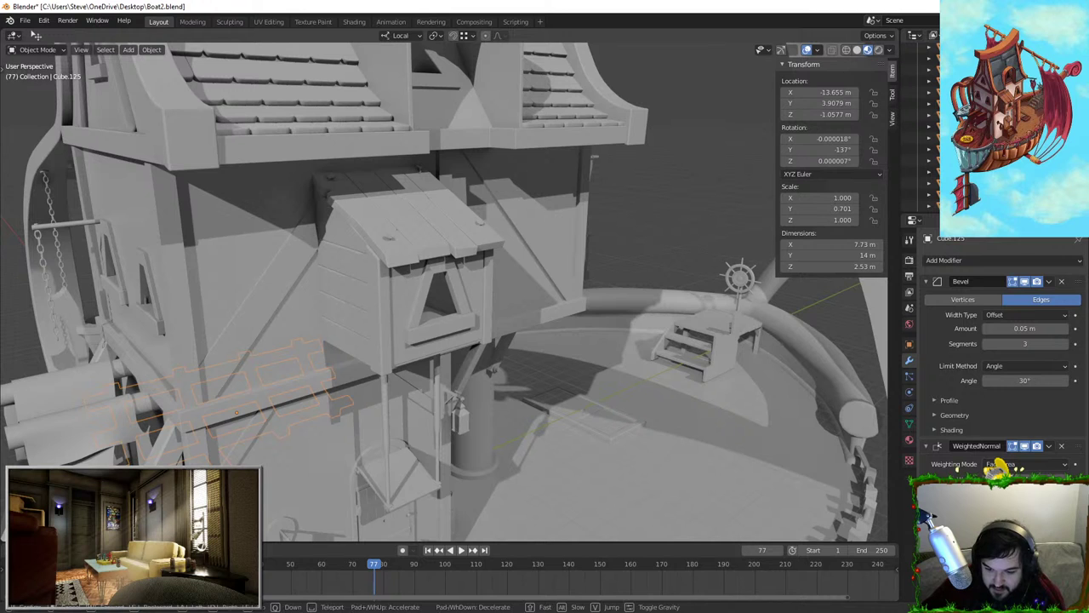
Examine how light falls through the windows onto the furnished interior and through the dormer opening
key("w")
key("s")
key("w")
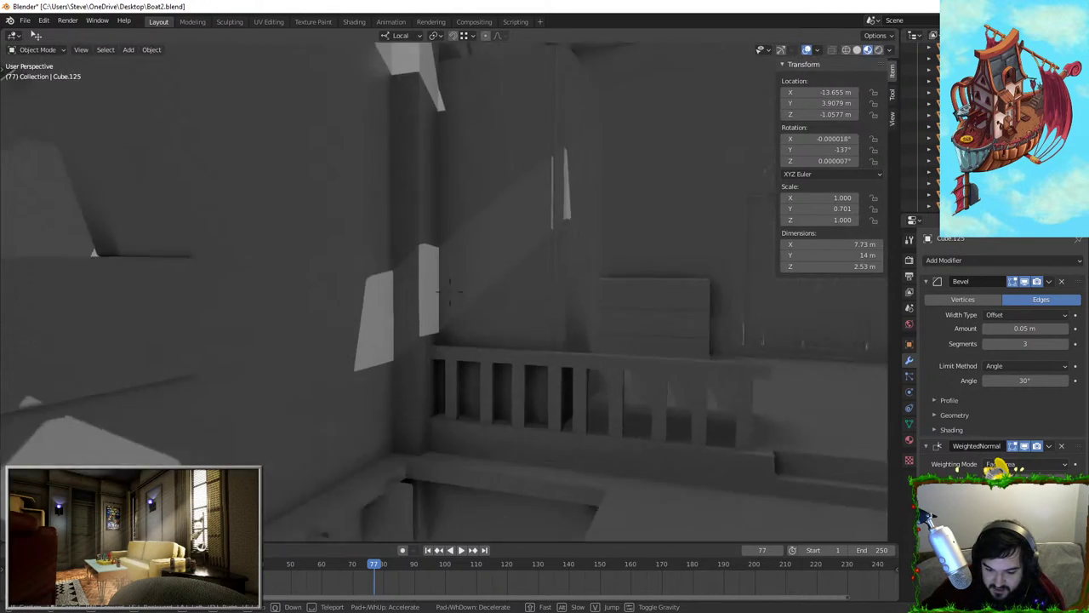
key("s")
key("w")
left_click(449, 296)
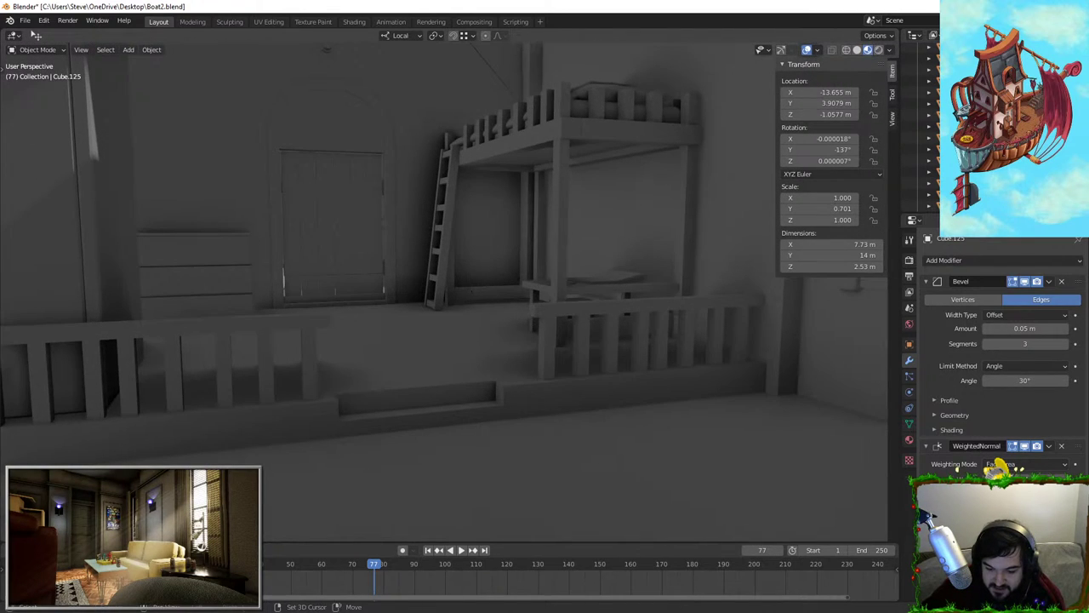
key("w")
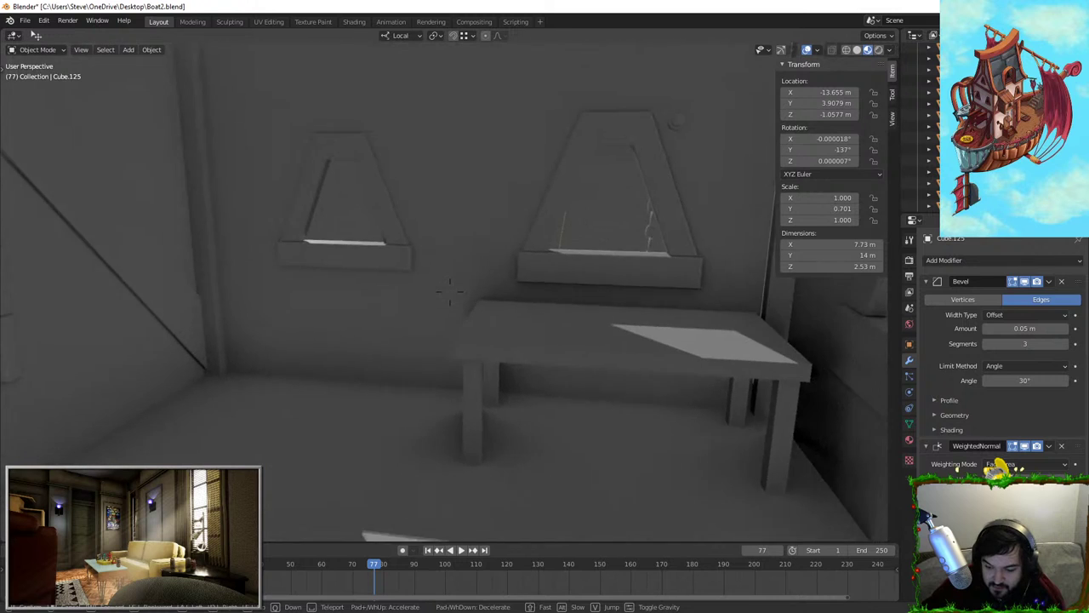
key("s")
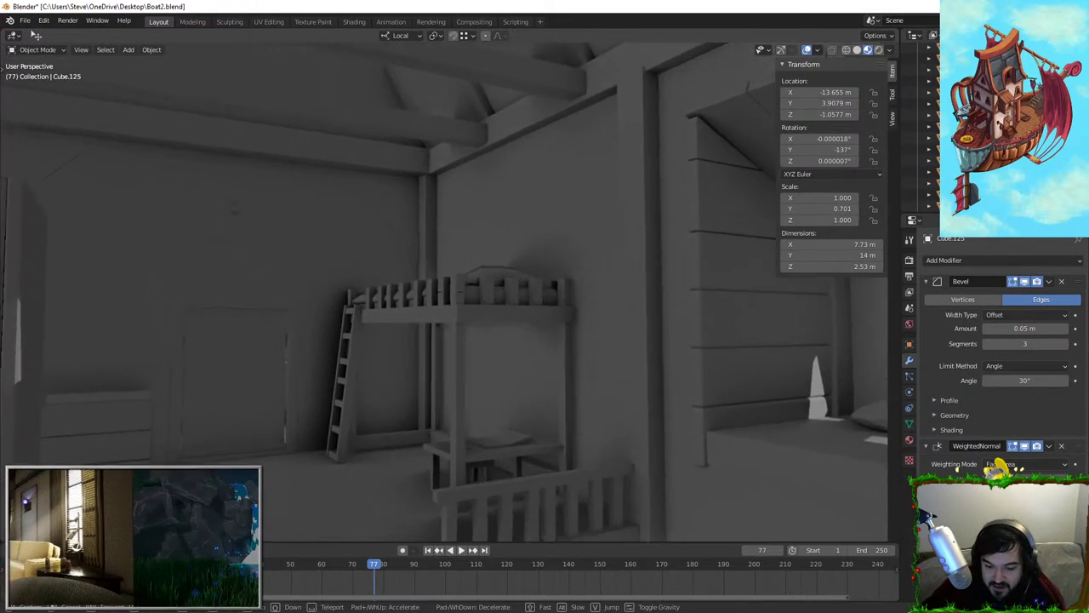
key("s")
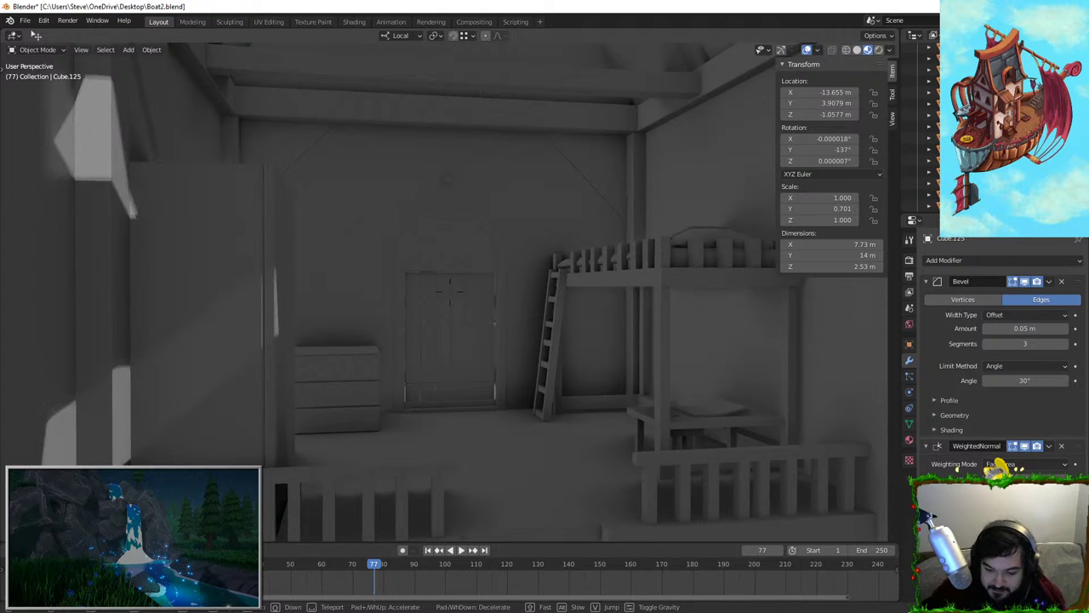
key("w")
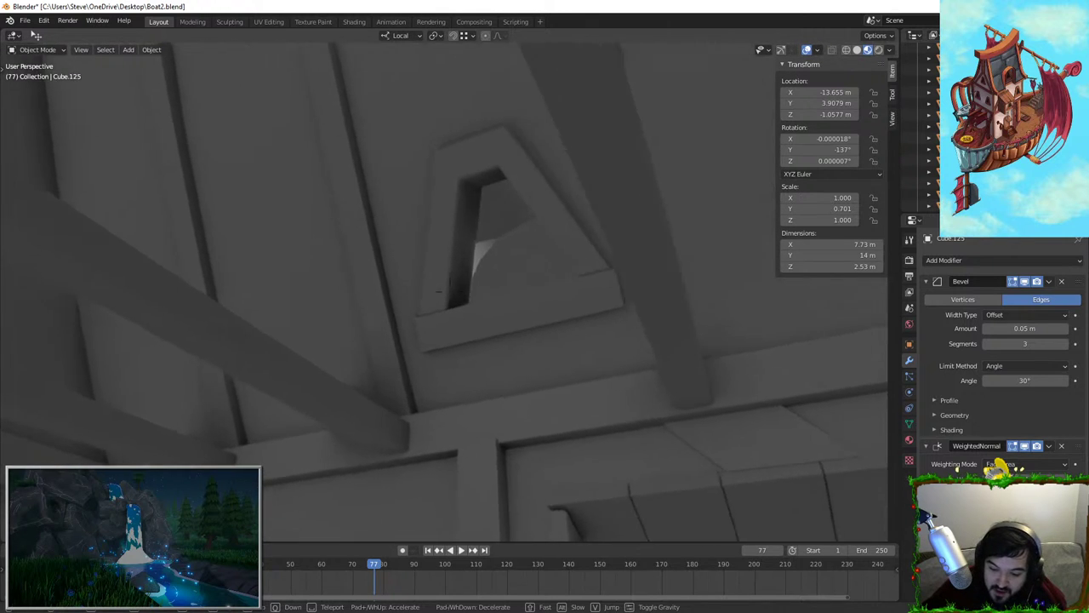
key("w")
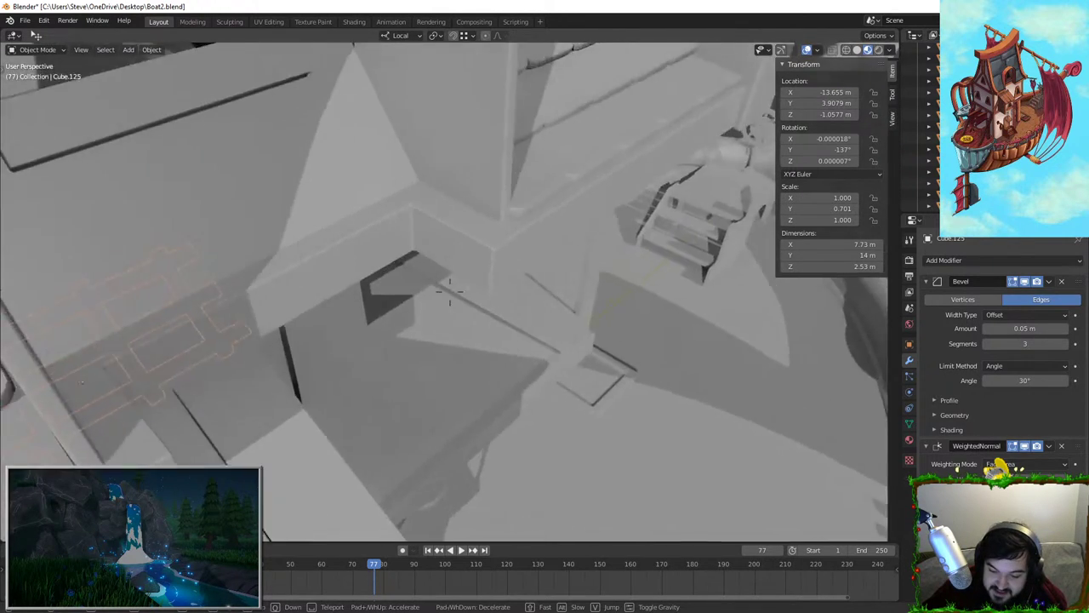
key("Escape")
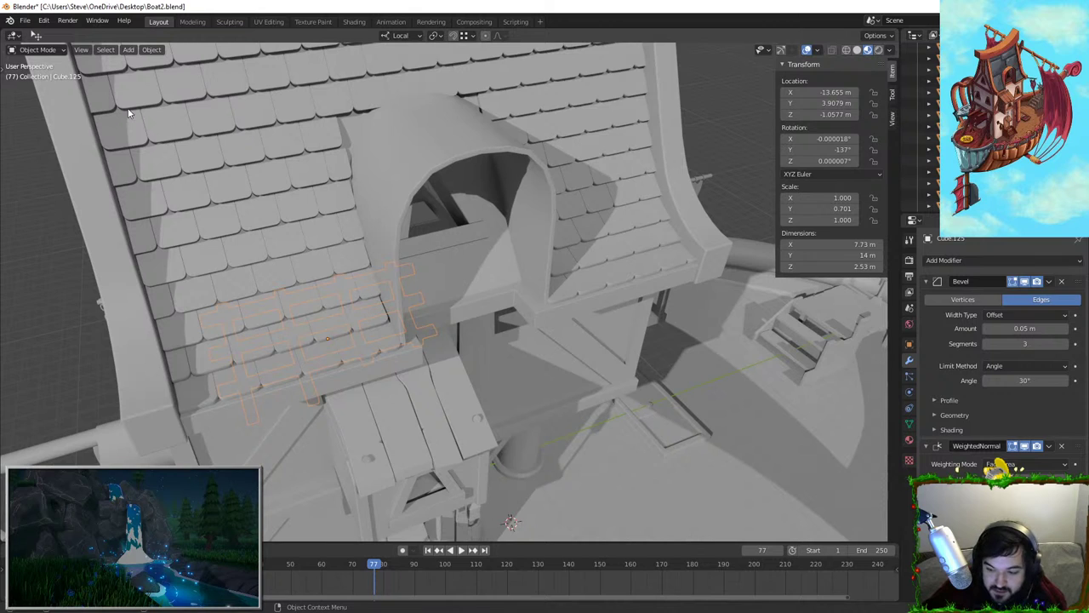
Add a point light and raise it along Z to about 15.4 m
key("shift+a")
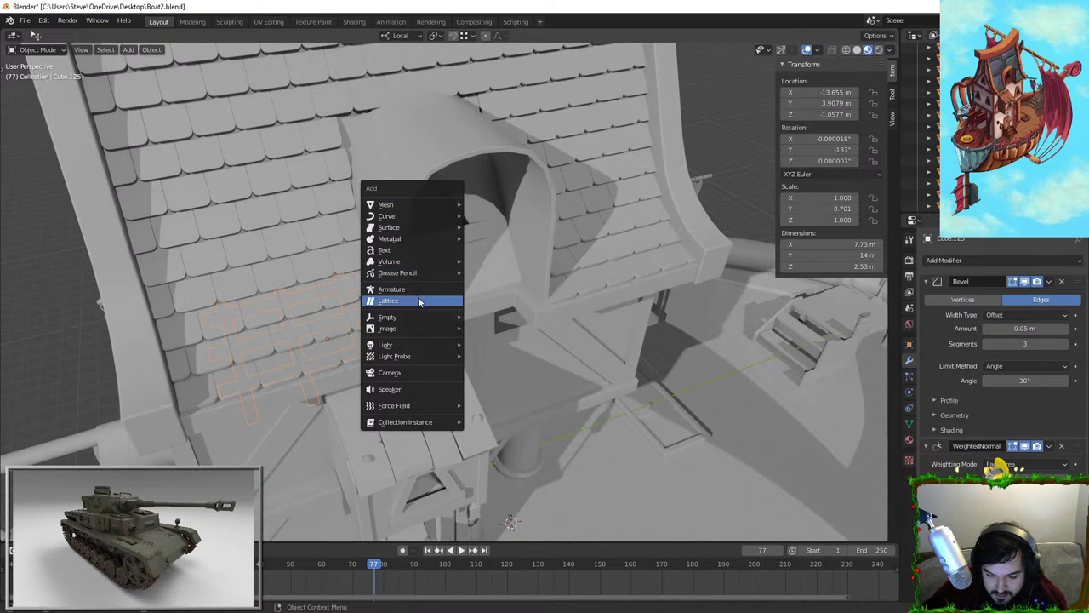
mouse_move(406, 351)
left_click(472, 347)
scroll(467, 312, "down", 8)
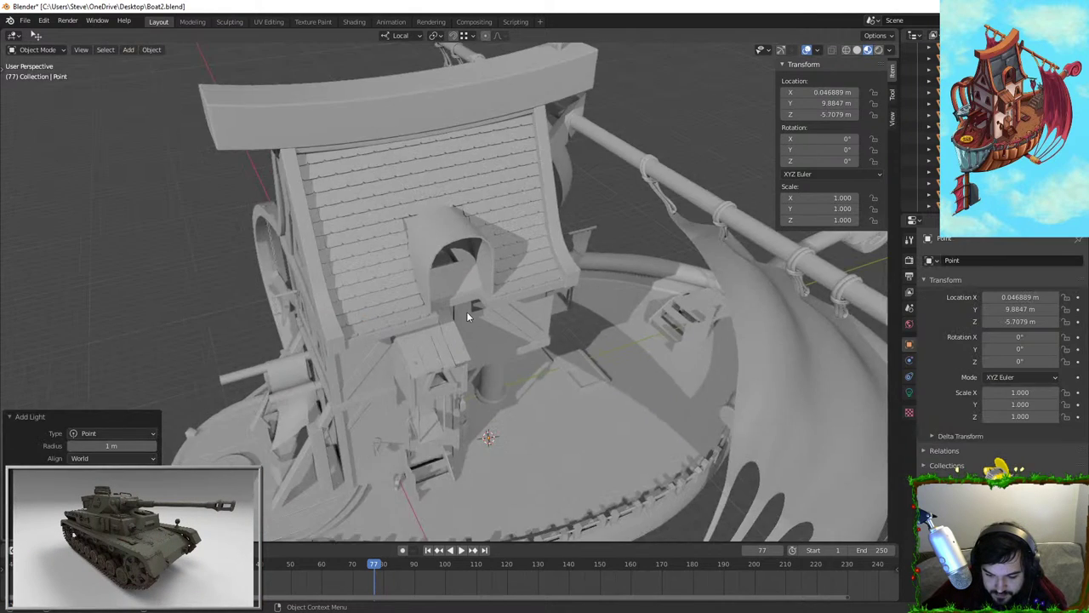
middle_click_drag(466, 311, 572, 322)
key("g")
key("z")
left_click(589, 167)
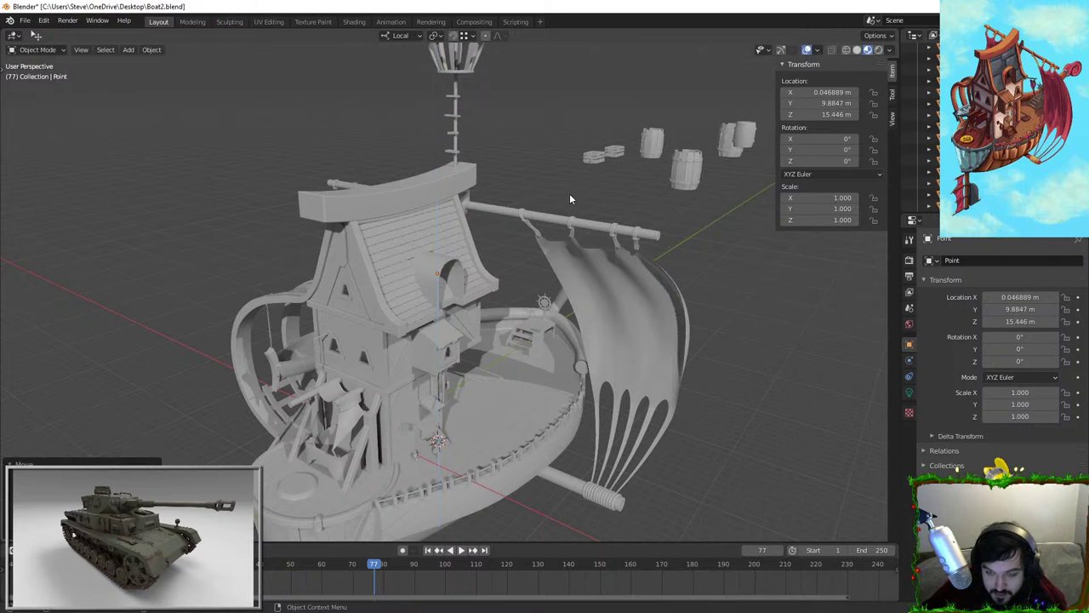
Try shifting the point light along Y, and delete the light
key("g")
key("y")
left_click(620, 204)
key("Delete")
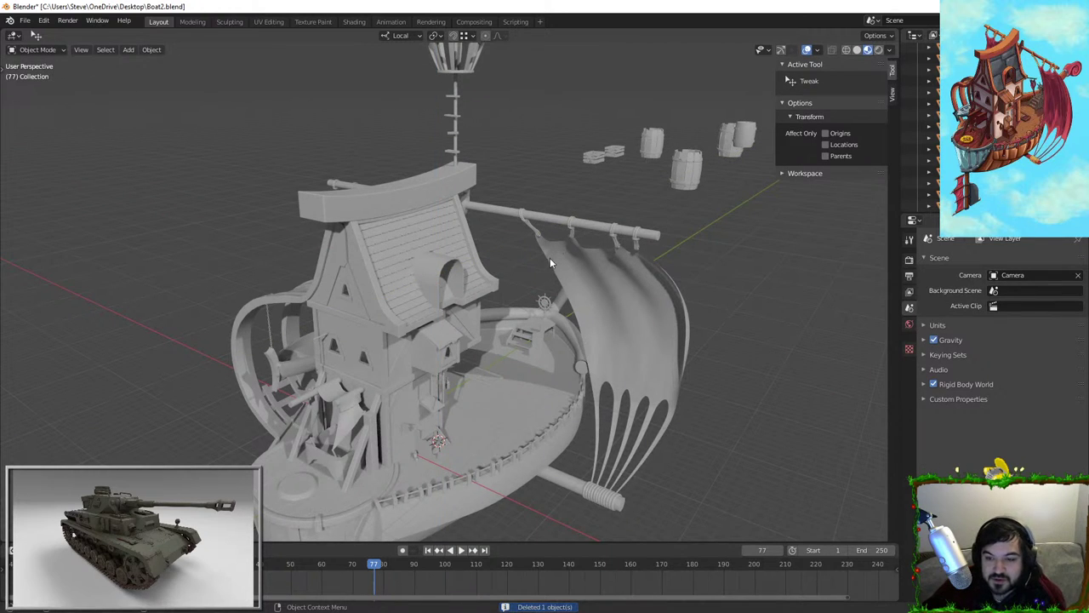
Examine the roof dormer and the windowed gable end of the boat house in Material Preview
scroll(550, 263, "up", 5)
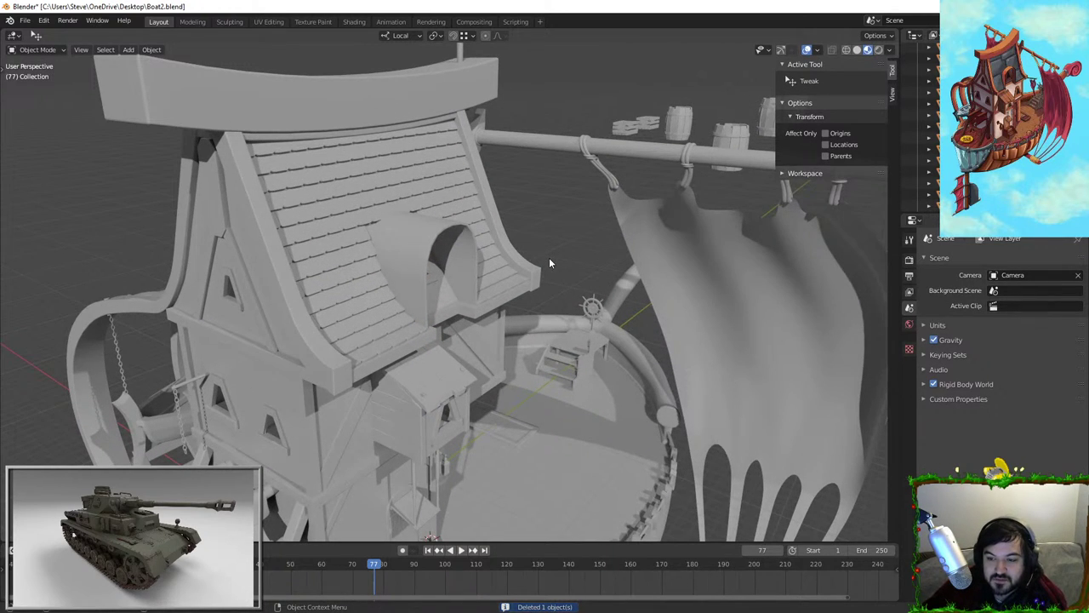
scroll(477, 276, "up", 4)
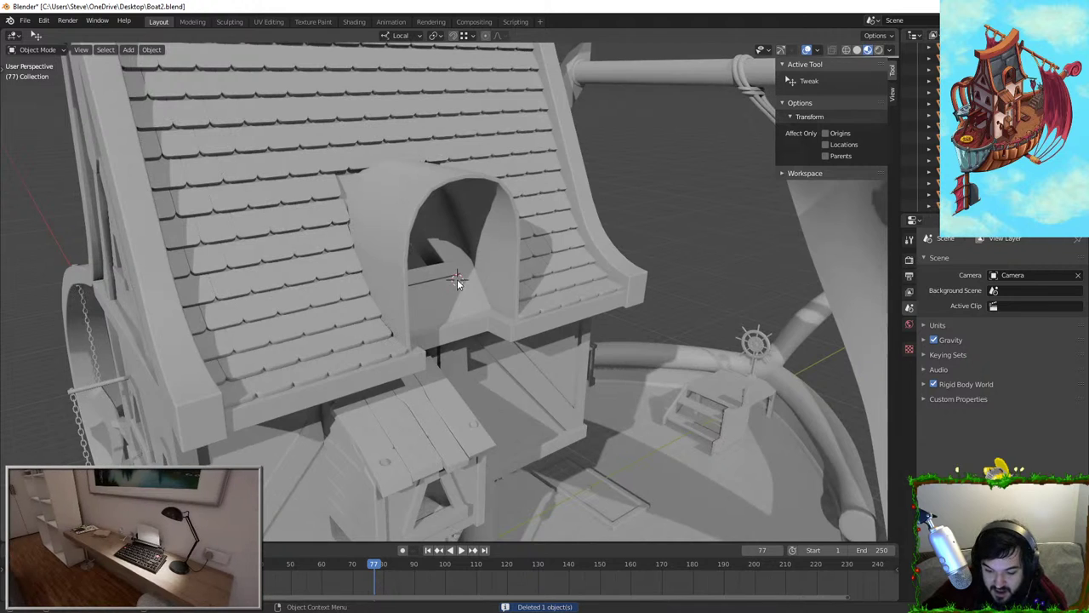
scroll(457, 281, "down", 8)
scroll(476, 283, "up", 6)
middle_click_drag(474, 369, 308, 370, "shift")
scroll(450, 345, "down", 1)
scroll(308, 369, "up", 2)
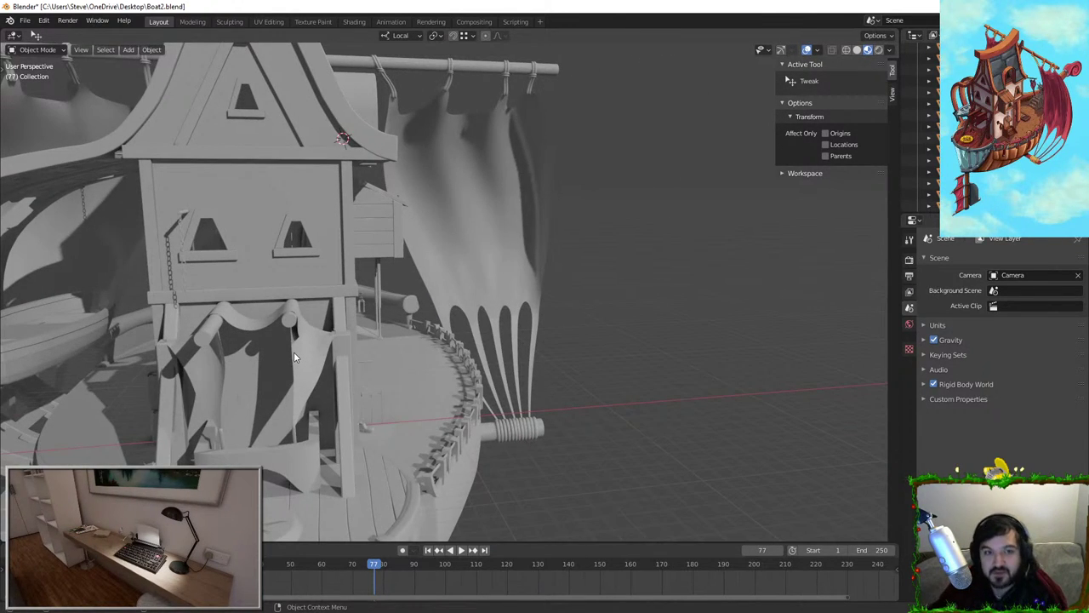
Swing the plank entrance door of the boat house open by rotating it to about -102° around its local Z axis
scroll(294, 352, "up", 3)
middle_click_drag(334, 305, 264, 343)
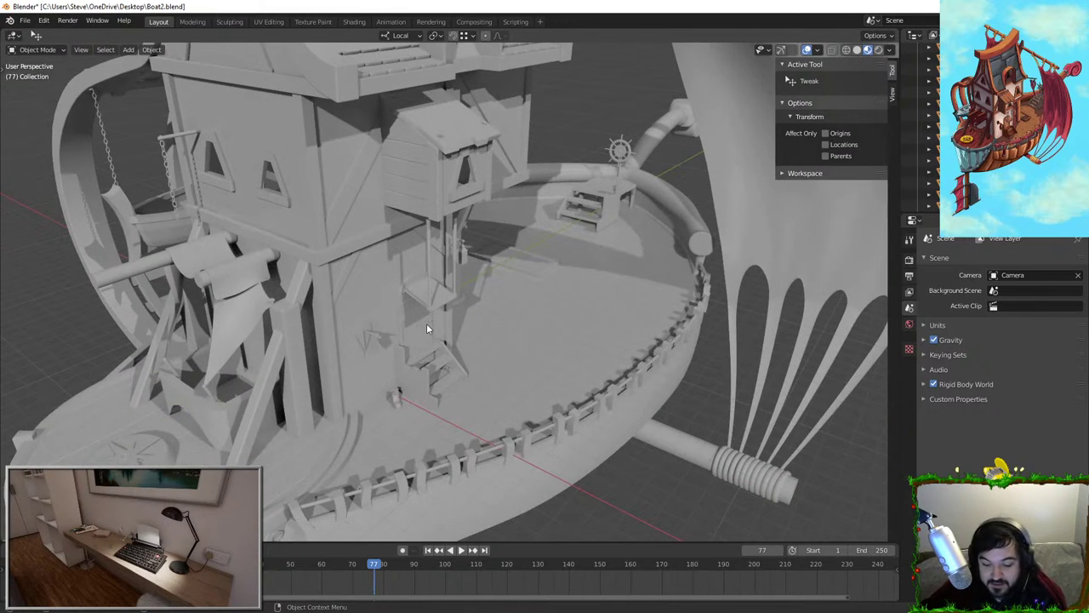
left_click(426, 324)
key("KP_1")
key("KP_Decimal")
key("KP_3")
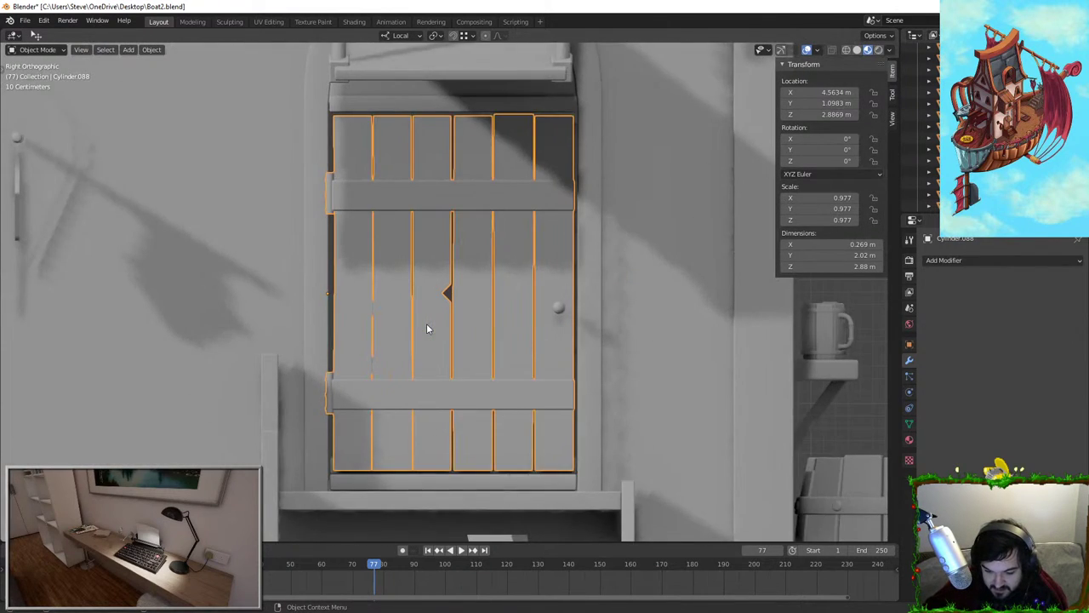
scroll(526, 298, "down", 2)
middle_click_drag(526, 297, 528, 300)
key("r")
key("x")
key("Escape")
key("r")
key("z")
key("z")
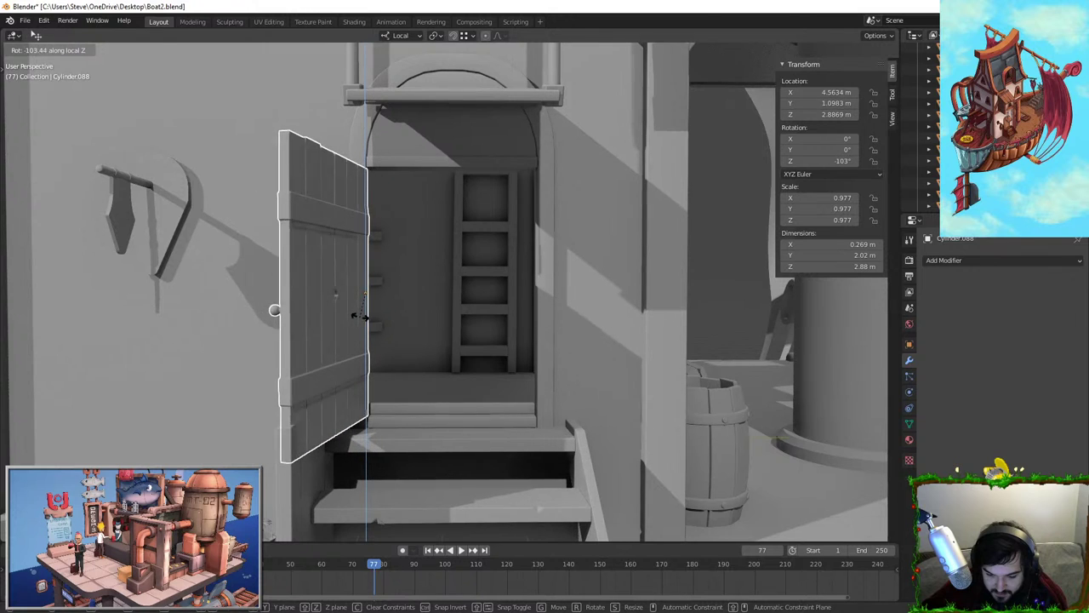
left_click(361, 314)
Walk through the open doorway and examine the light around the ladder hatch and inside the stern cabin
key("shift+grave")
key("w")
key("w")
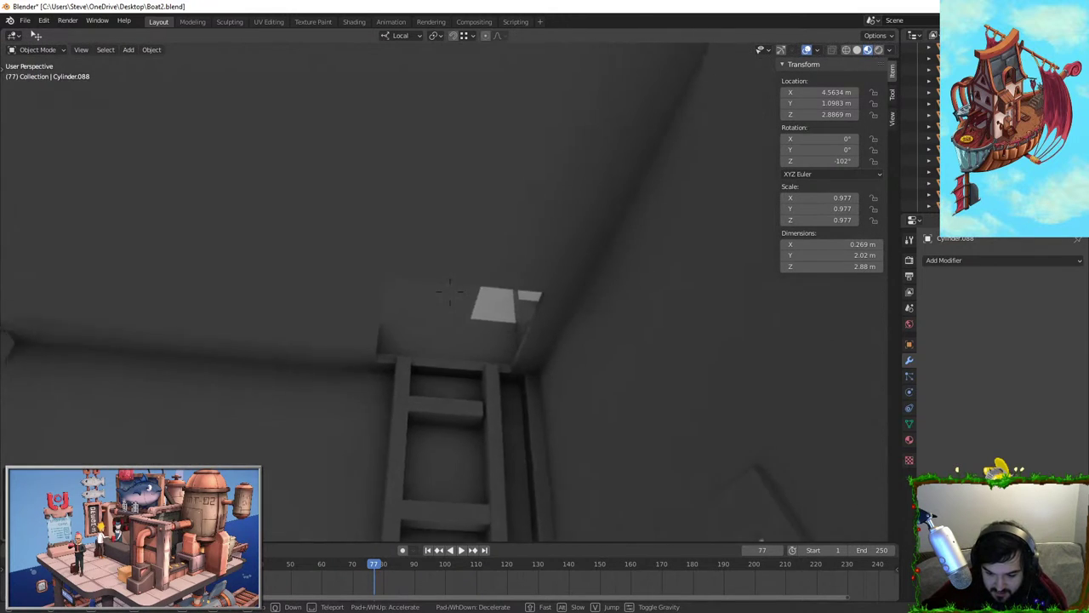
key("w")
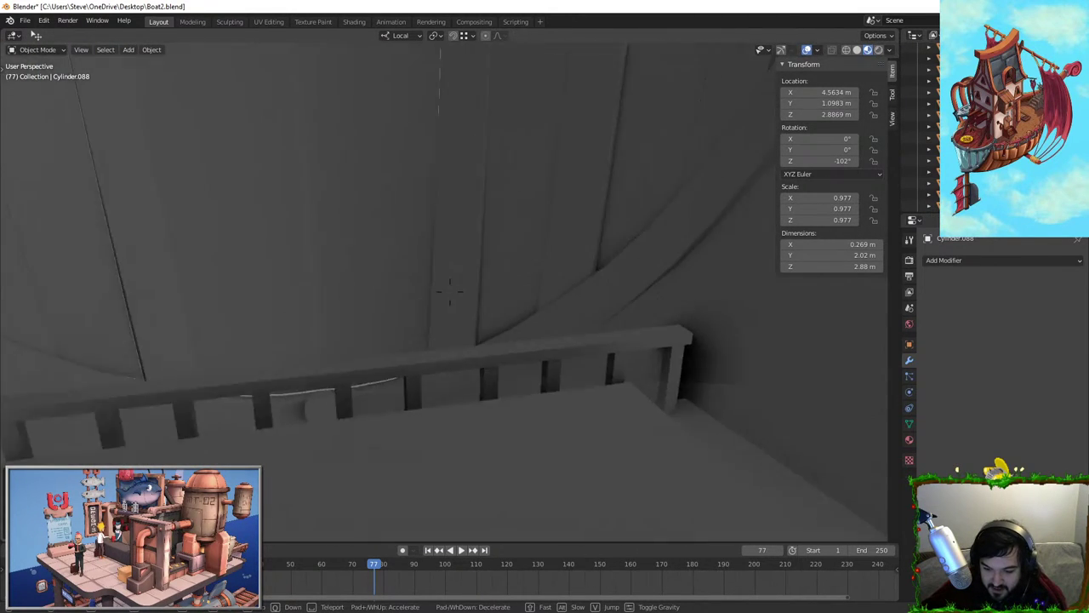
left_click(451, 292)
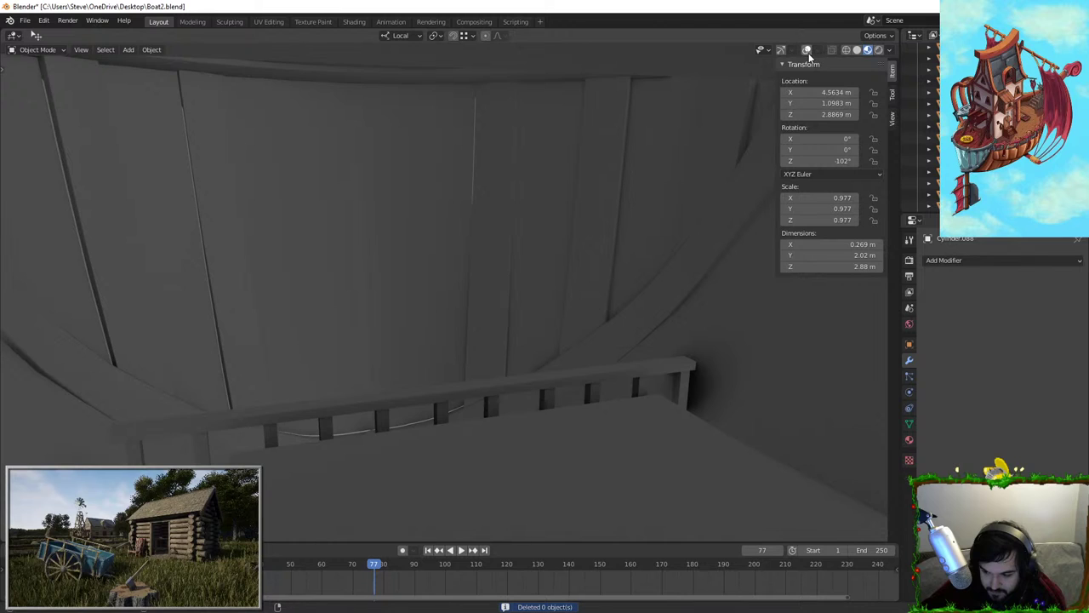
Try deleting the curved stern panel behind the hull's vertical planks, viewing the model in Solid shading
left_click(858, 51)
scroll(410, 229, "down", 4)
middle_click_drag(411, 229, 561, 227)
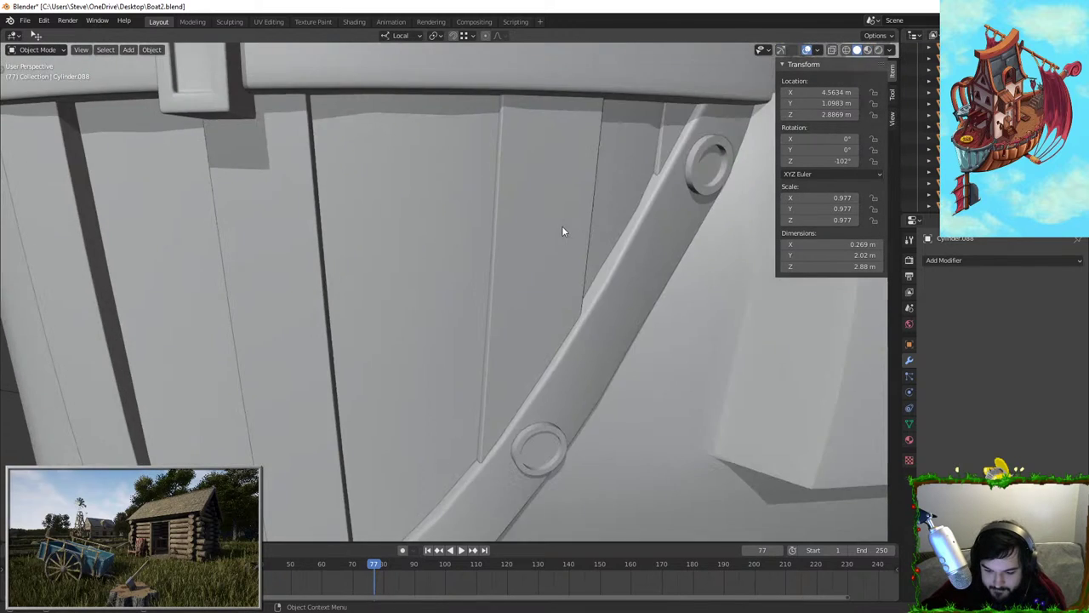
scroll(553, 230, "down", 5)
left_click(477, 271)
key("Delete")
scroll(368, 337, "up", 10)
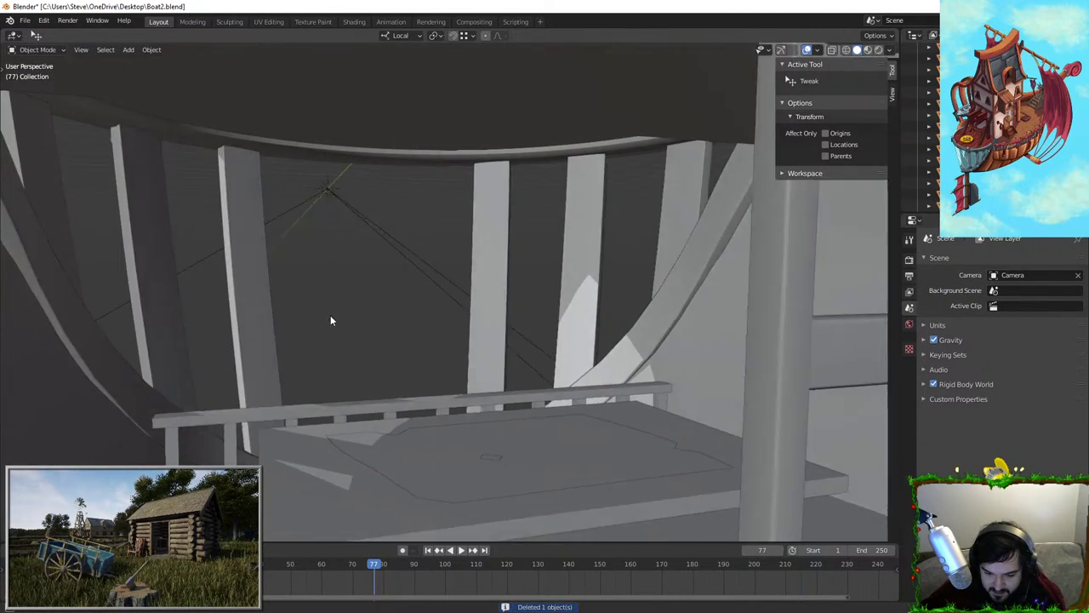
Walk through the interior from the stern cabin up the ladders, examining the hull rooms, hatch openings and trapezoid windows
middle_click_drag(330, 315, 579, 323)
key("shift+grave")
key("w")
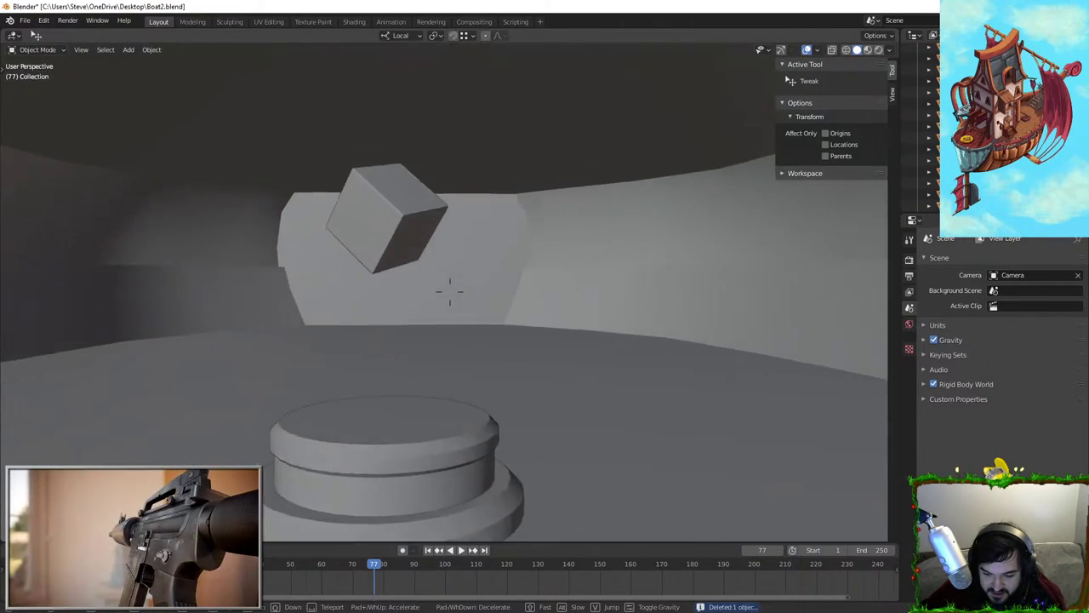
key("w")
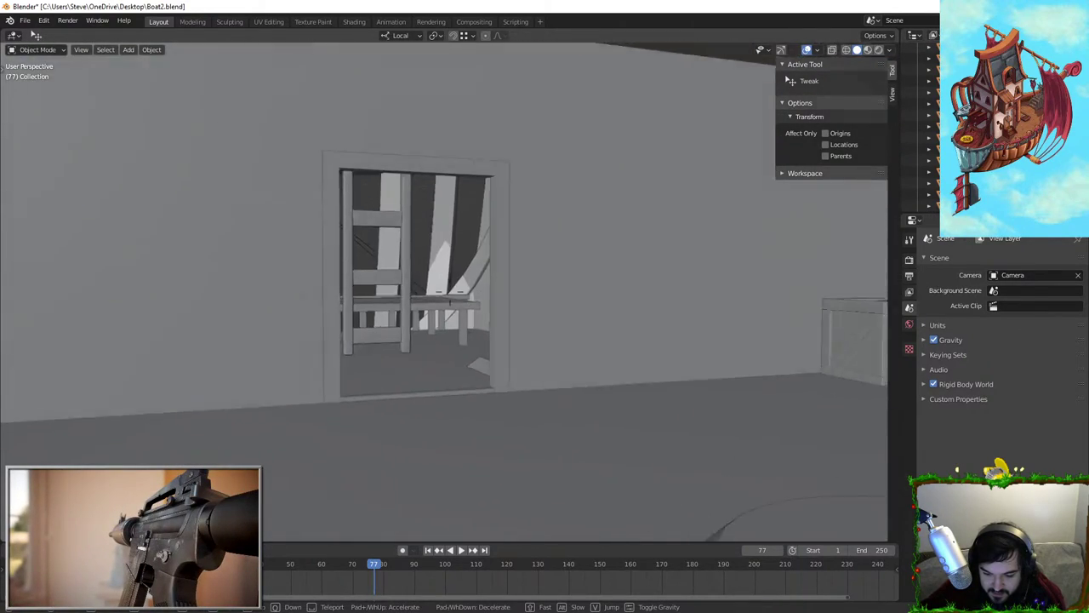
key("w")
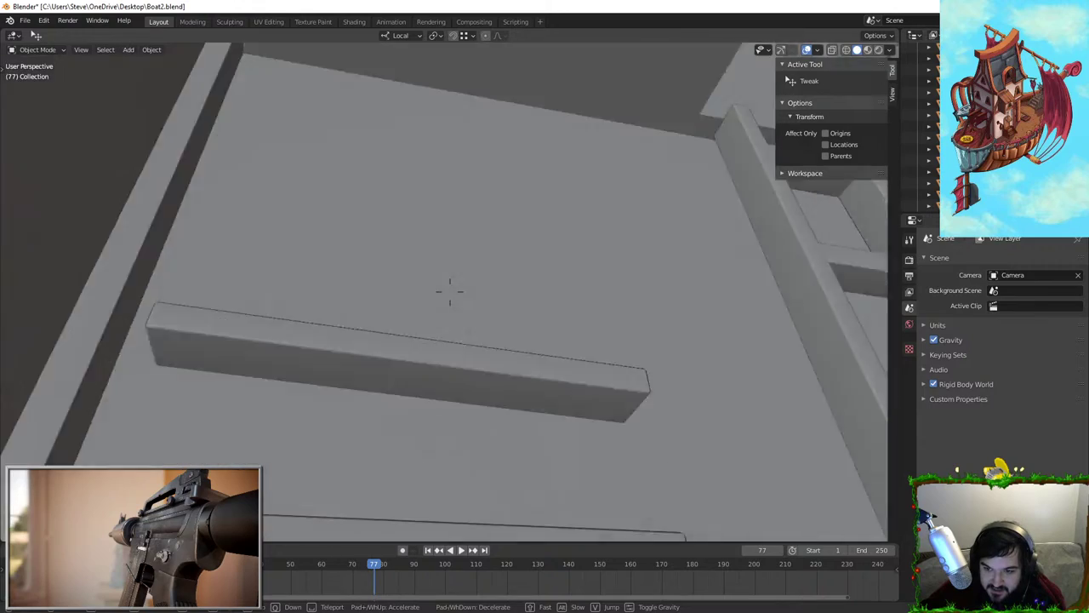
key("w")
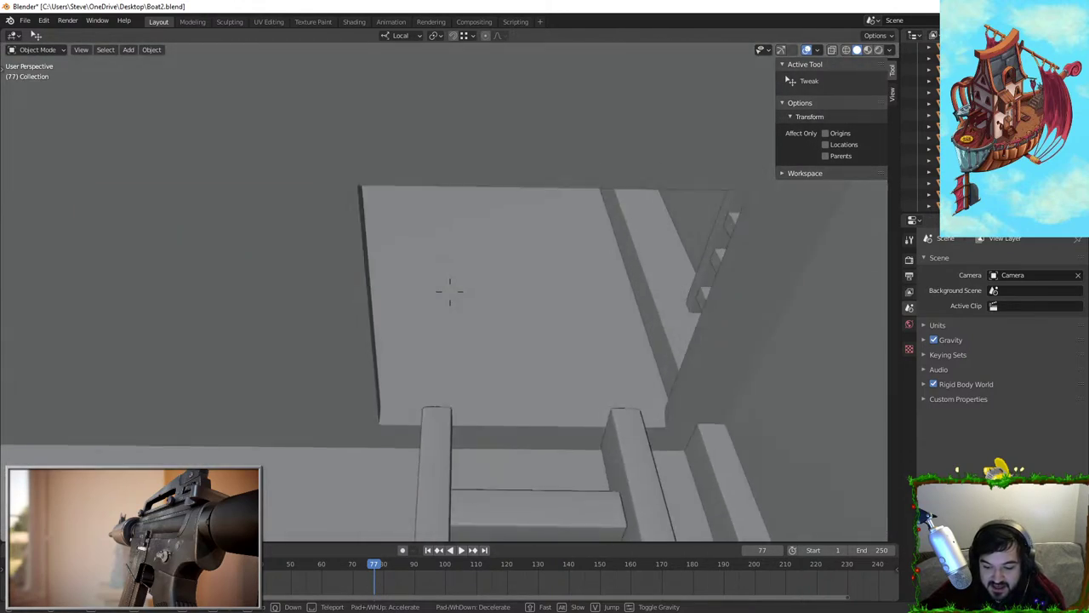
key("w")
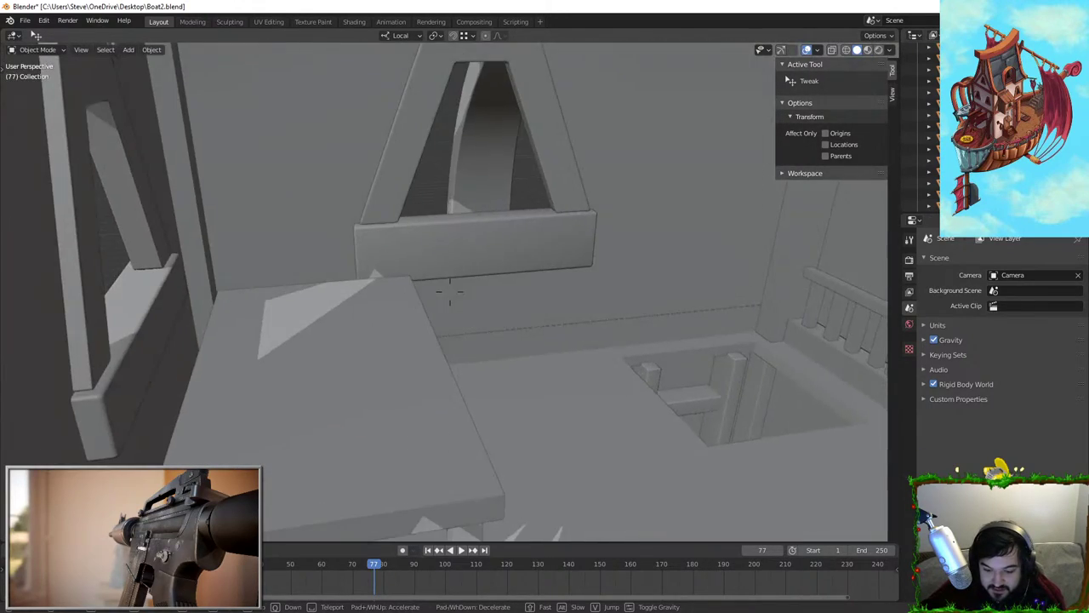
left_click(780, 99)
Switch to Rendered shading and examine the light in the upper rooms, the dormer bed, the deck and the stern cabin
left_click(880, 50)
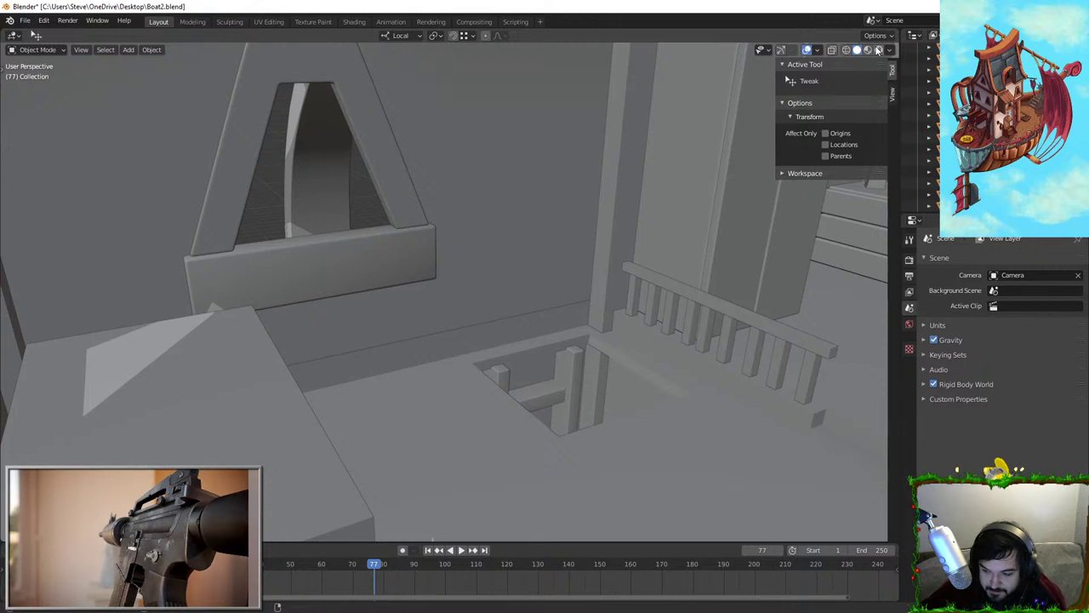
key("shift+grave")
key("w")
left_click(452, 297)
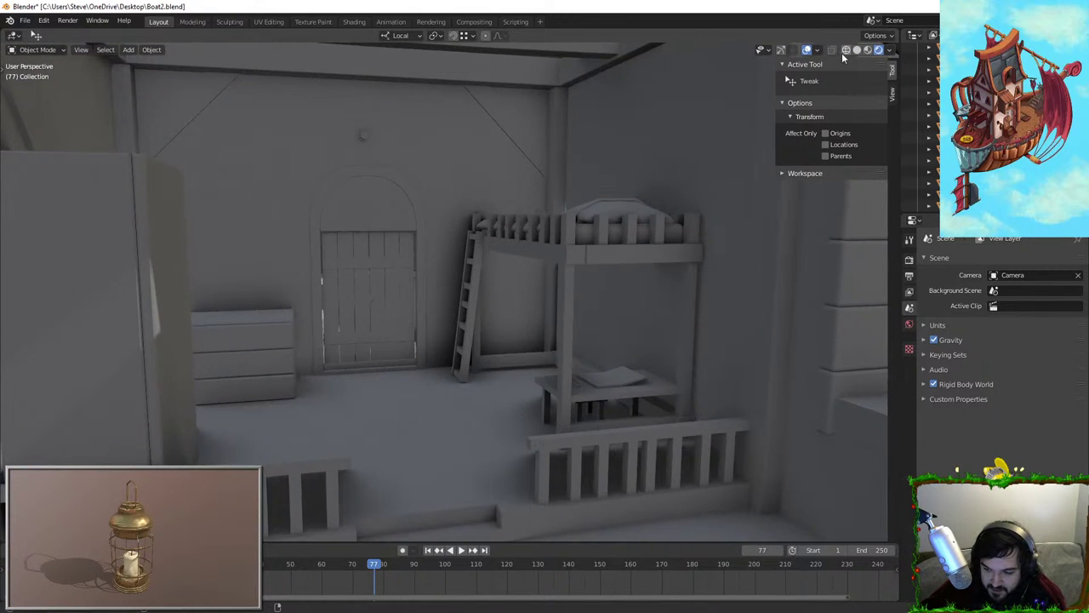
key("w")
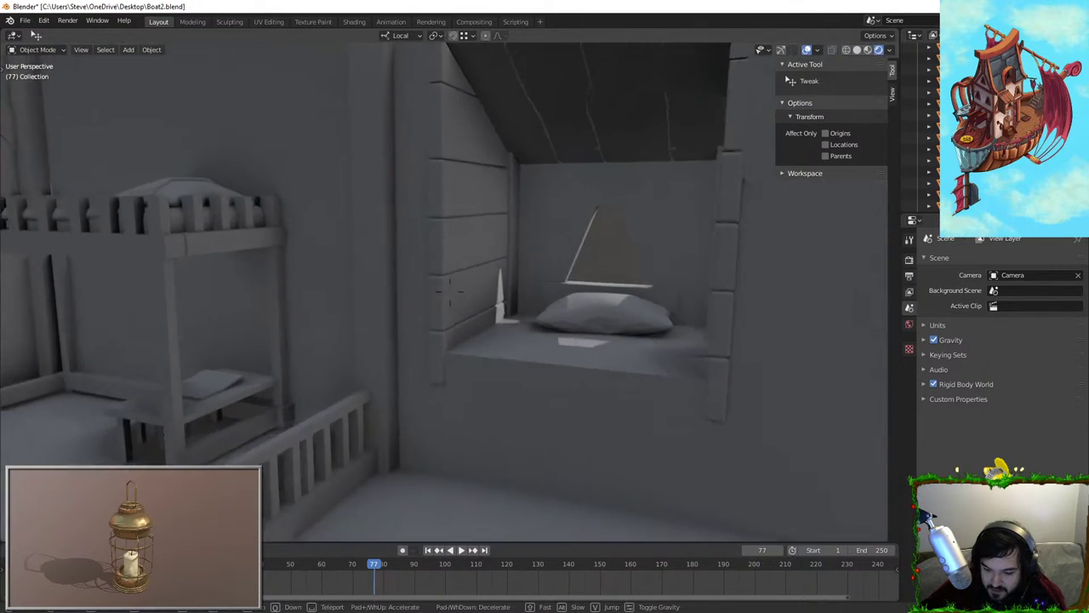
key("w")
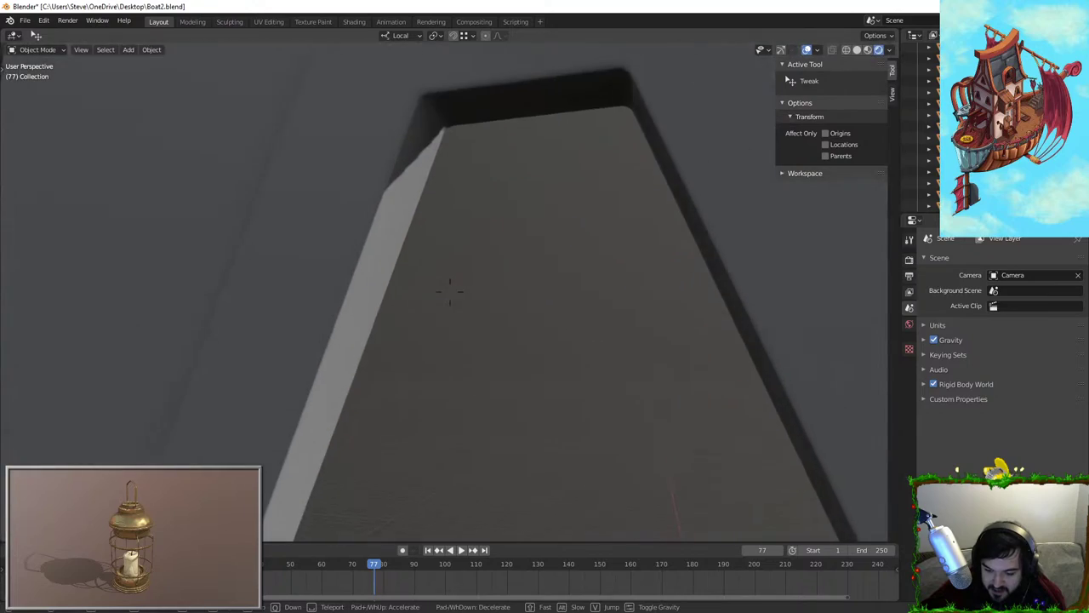
key("w")
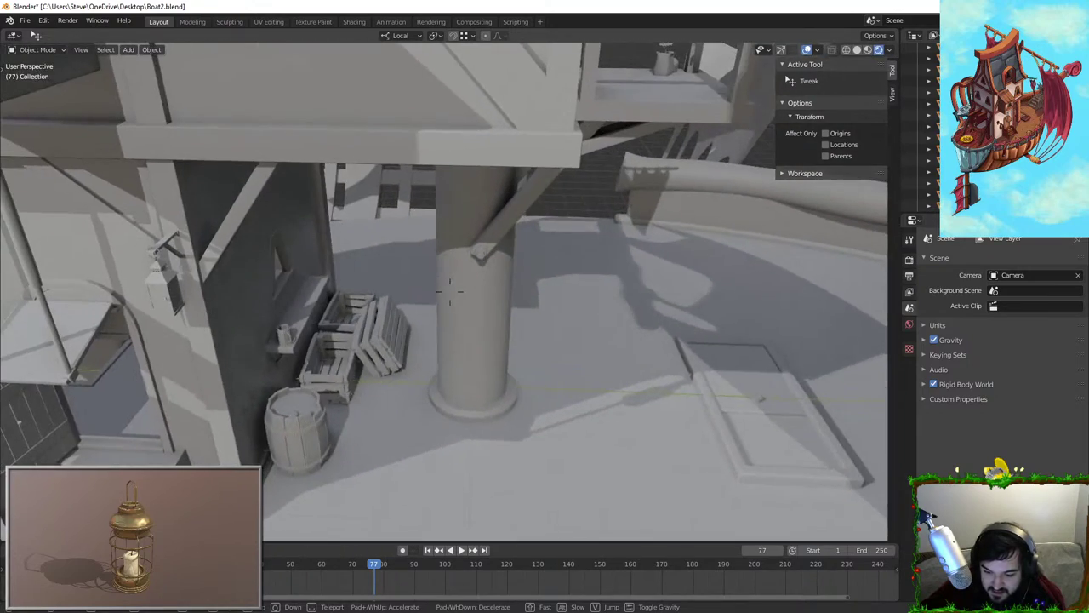
key("w")
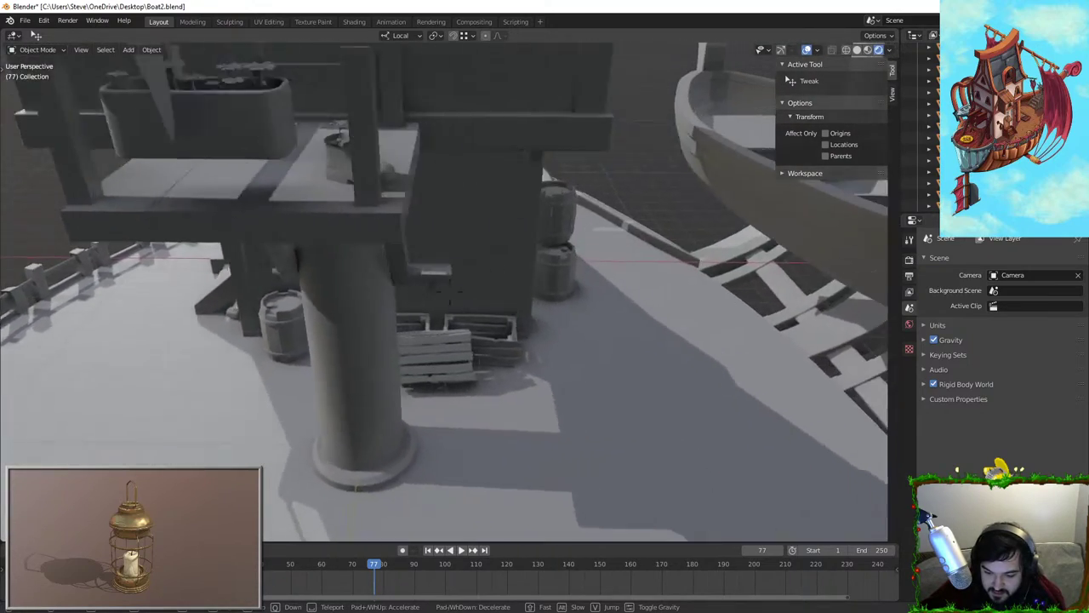
key("w")
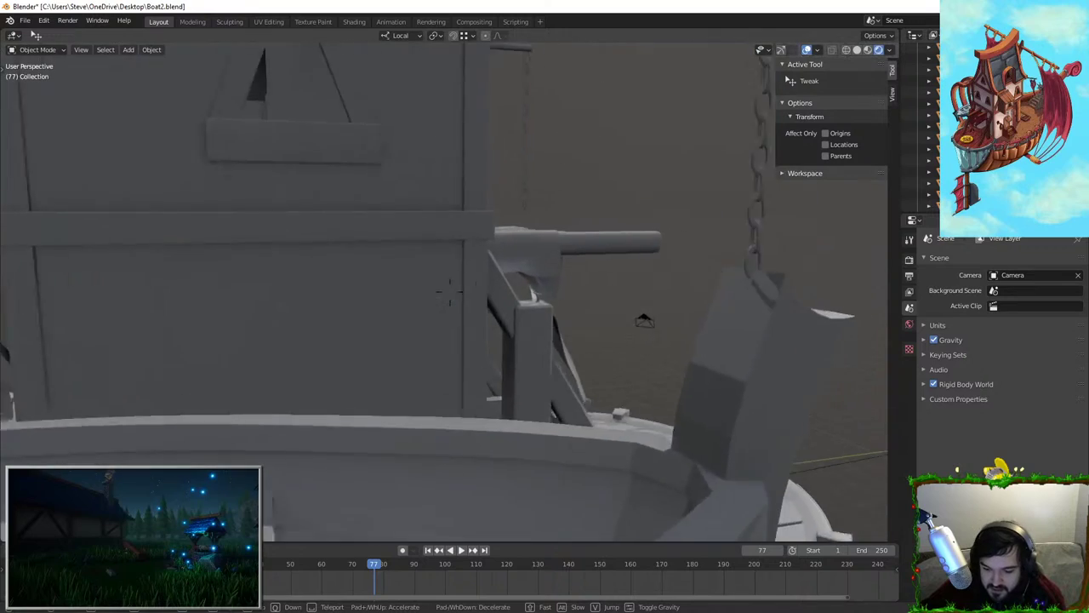
key("w")
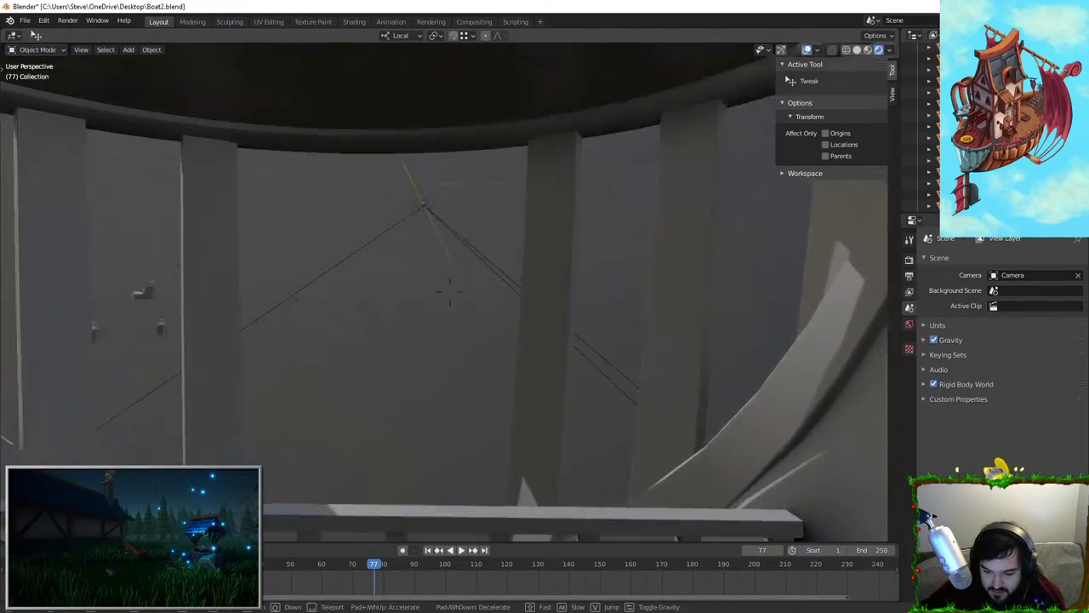
left_click(450, 292)
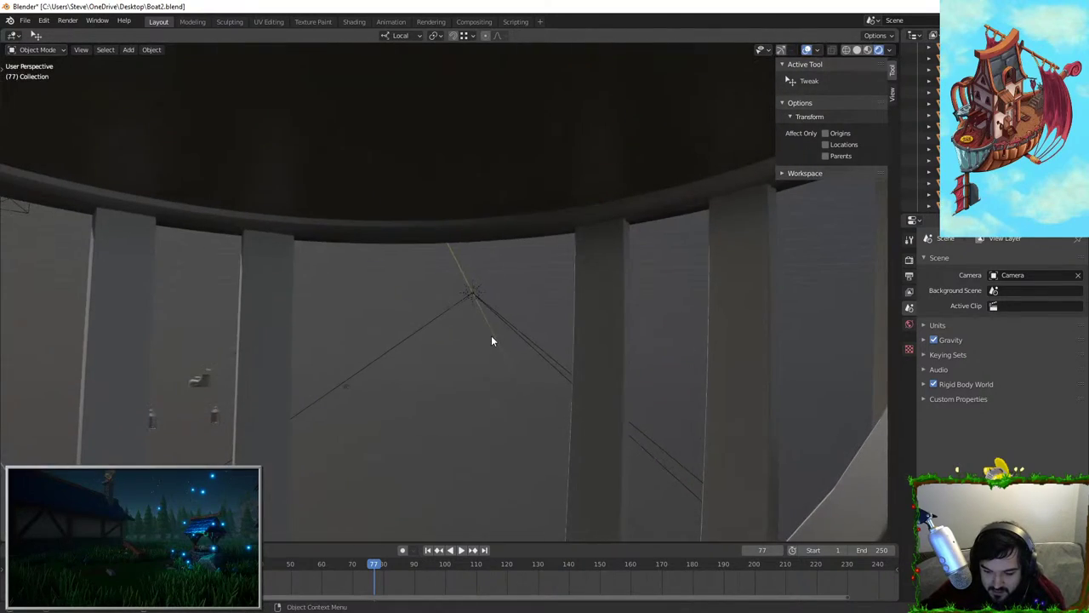
Try deleting the curved stern panel in Rendered shading, and undo the deletion
left_click(491, 342)
mouse_move(549, 289)
middle_mouse_down()
mouse_move(468, 366)
mouse_move(602, 352)
mouse_move(541, 322)
mouse_move(359, 336)
mouse_move(417, 371)
mouse_move(410, 381)
middle_mouse_up()
scroll(469, 366, "down", 5)
scroll(603, 353, "down", 5)
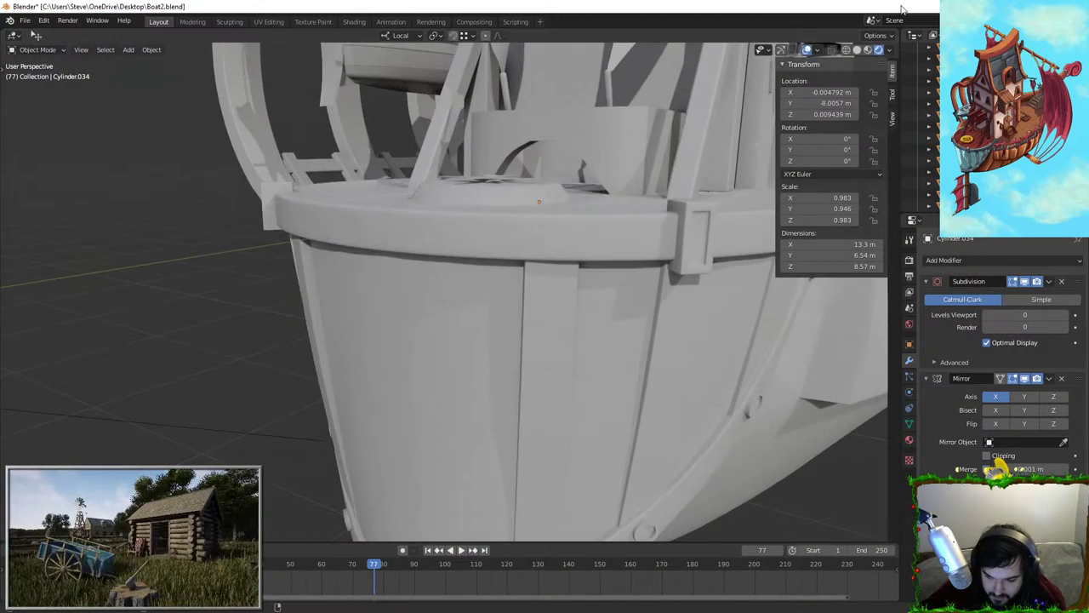
key("Delete")
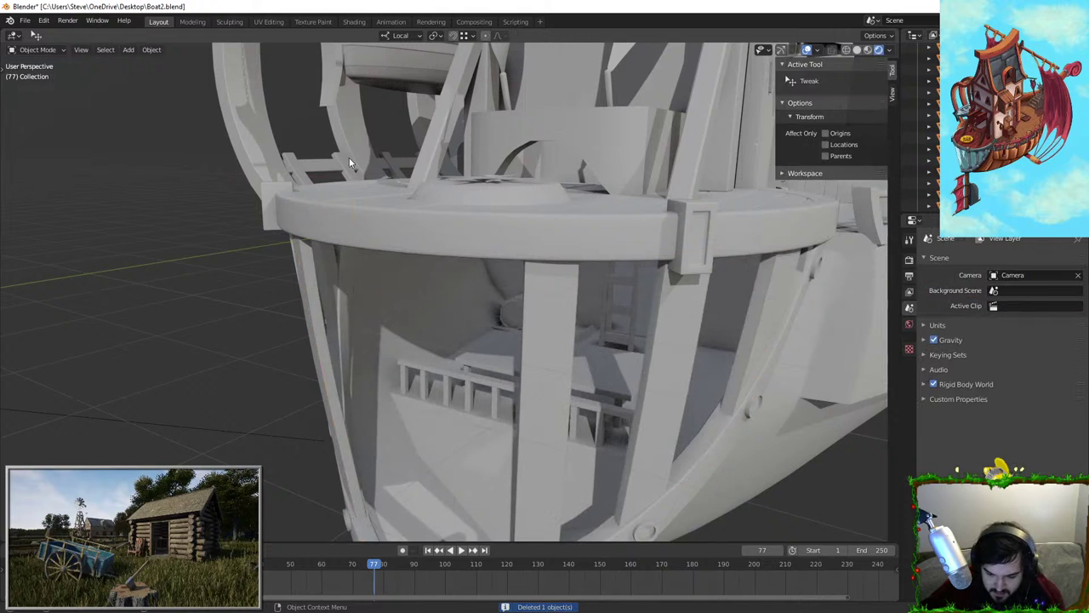
key("ctrl+z")
Examine the stern panel from inside the hull, checking its centre and the gaps along the vertical planks
scroll(416, 368, "up", 5)
middle_click_drag(479, 367, 274, 354)
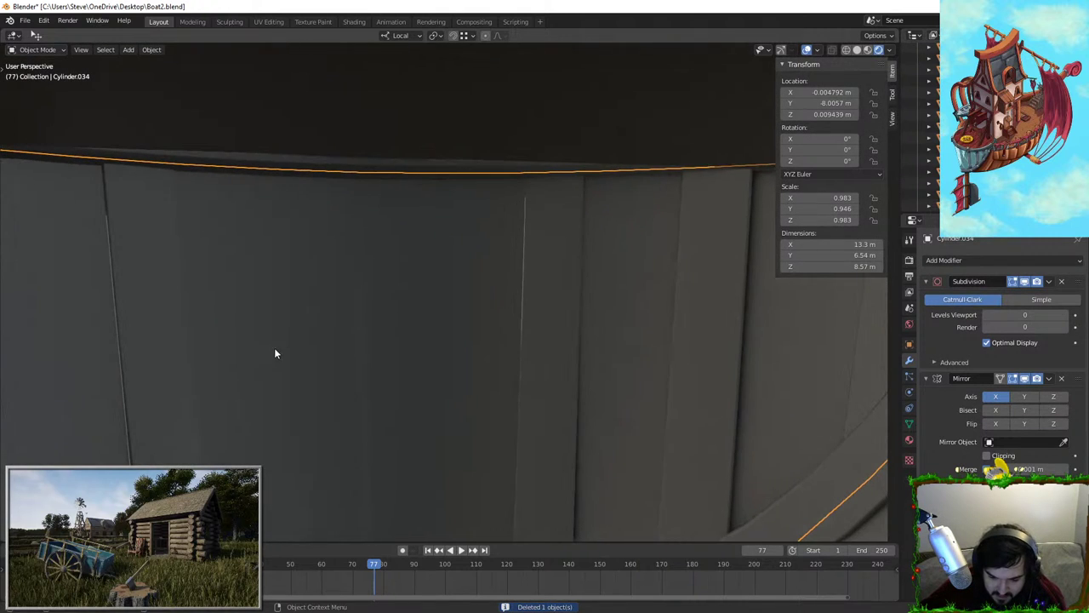
middle_click_drag(360, 251, 391, 346)
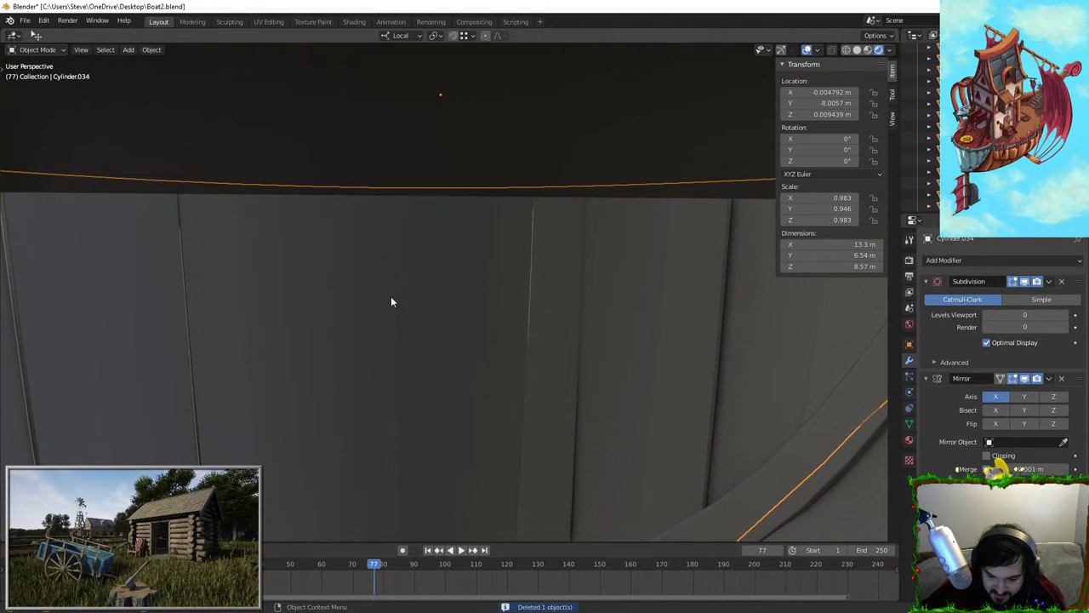
key("shift+grave")
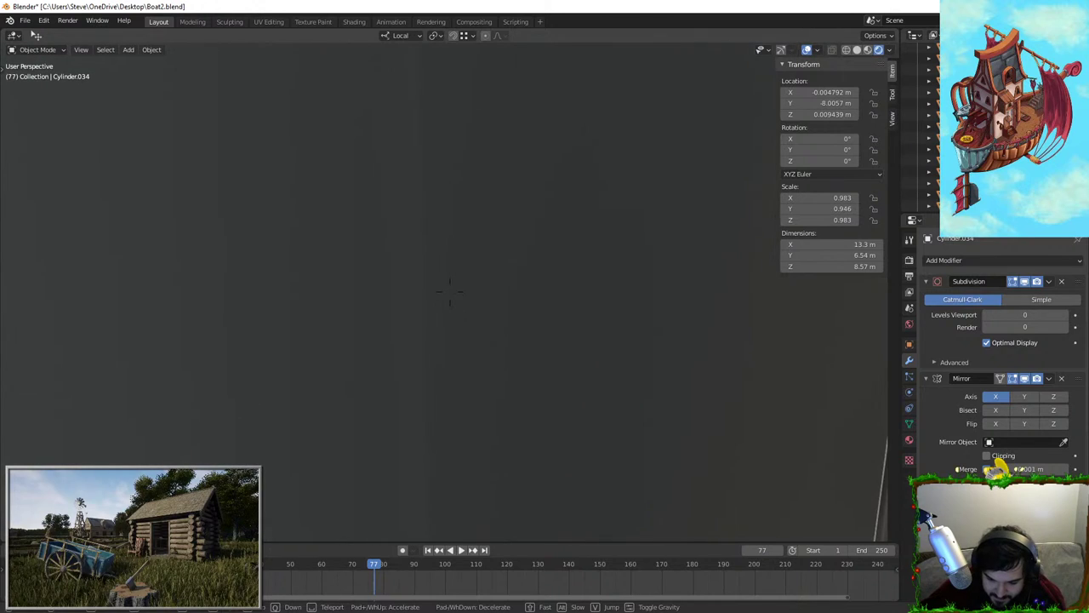
key("s")
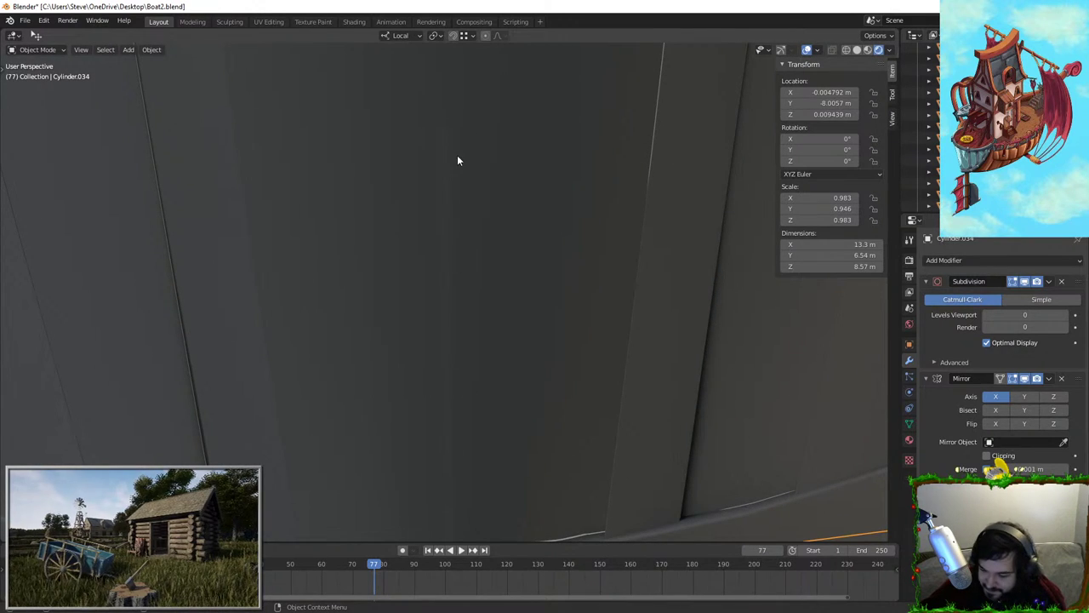
Try applying the stern panel's Mirror modifier, and undo it
left_click(1048, 377)
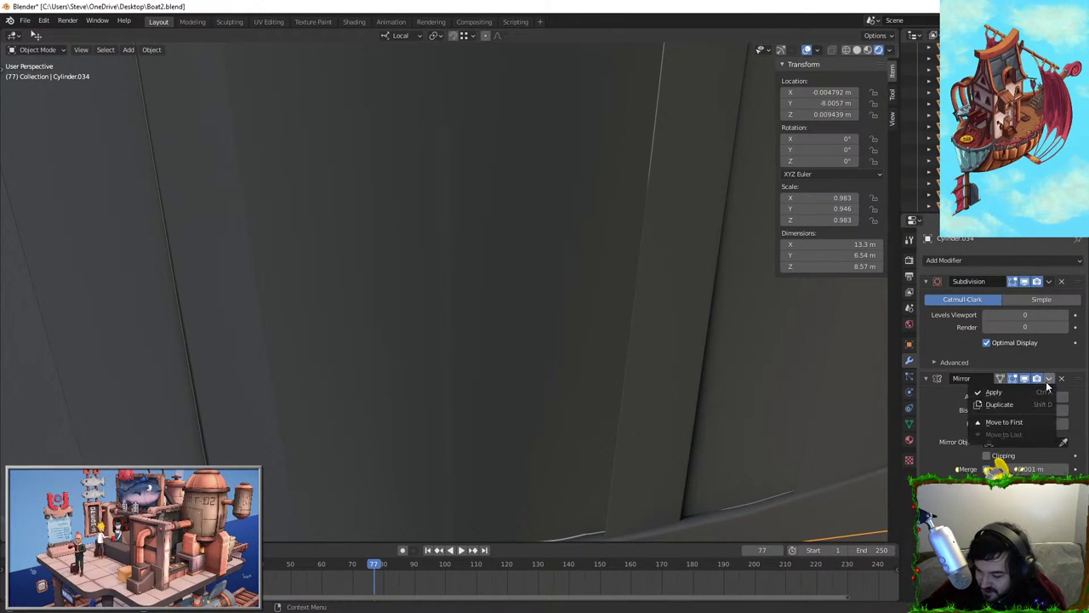
left_click(1027, 391)
key("ctrl+z")
Enable Clipping on the stern panel's Mirror modifier and set its Merge distance to 0.044 m, testing the centre edge in Edit Mode
key("Tab")
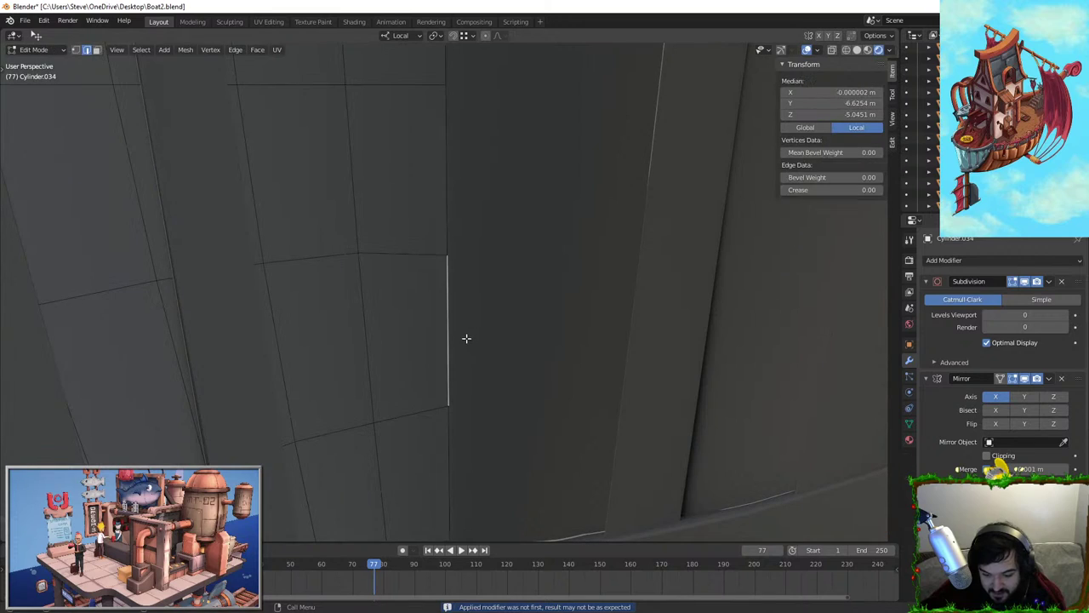
key("g")
left_click(479, 335)
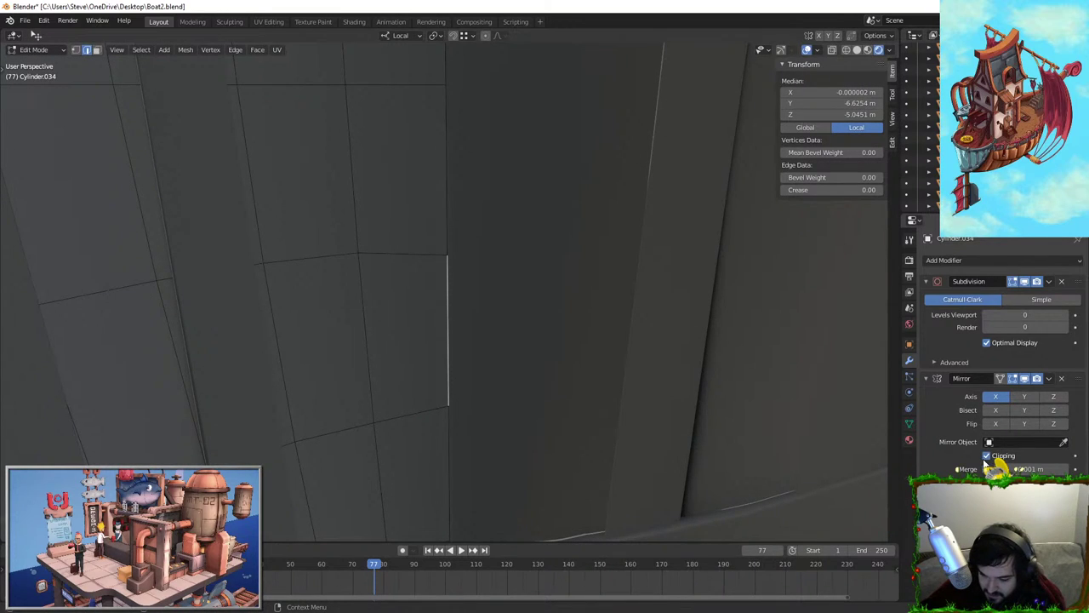
scroll(607, 435, "up", 1)
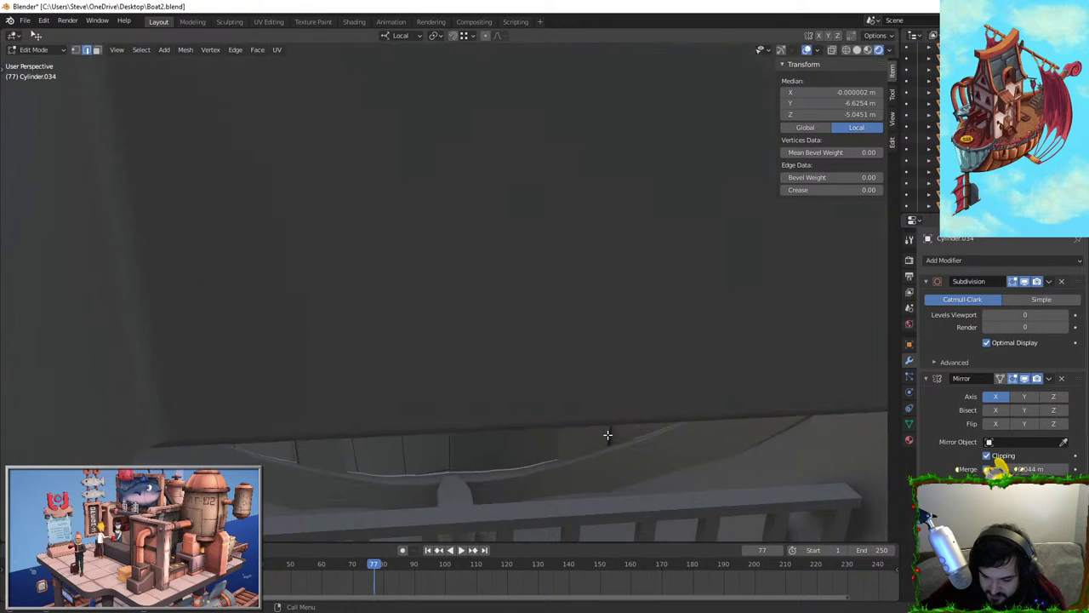
scroll(608, 435, "down", 2)
key("g")
right_click(614, 432)
key("Tab")
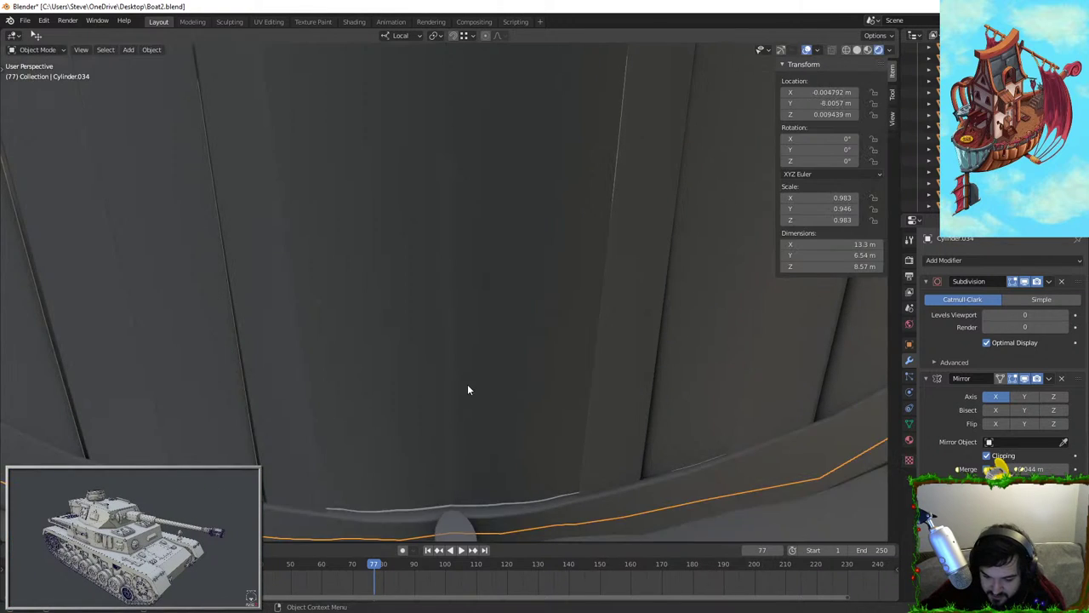
Examine the stern panel and the foredeck around the boat house from outside
scroll(468, 389, "down", 6)
key("g")
right_click(647, 309)
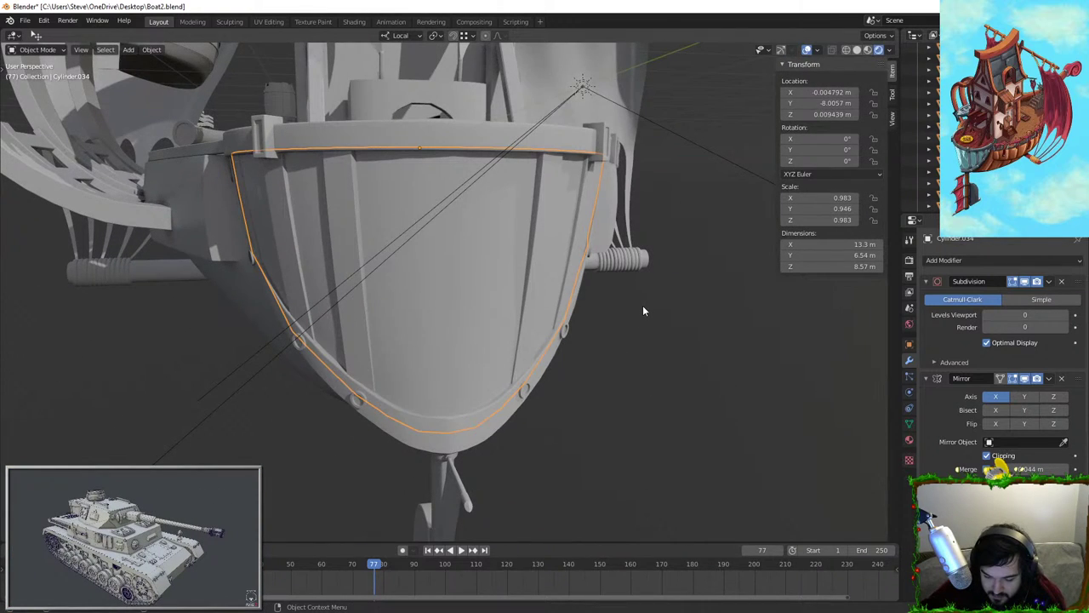
key("Tab")
key("Tab")
middle_click_drag(639, 304, 534, 390)
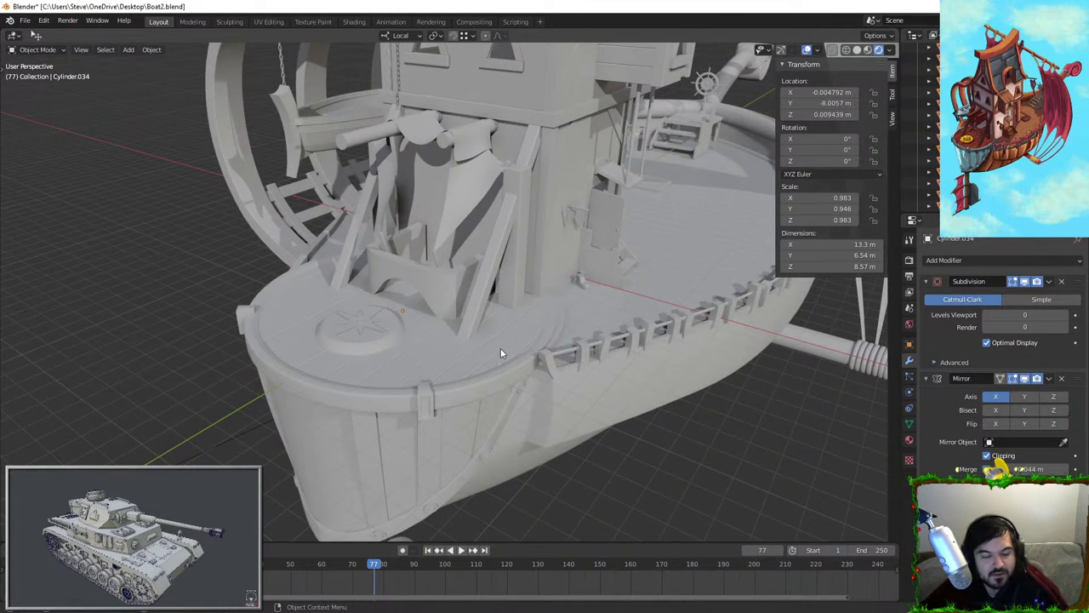
Examine the cloth canopy, window frames and chains on the boat house's end wall from outside
scroll(501, 354, "up", 4)
middle_click_drag(498, 261, 439, 445)
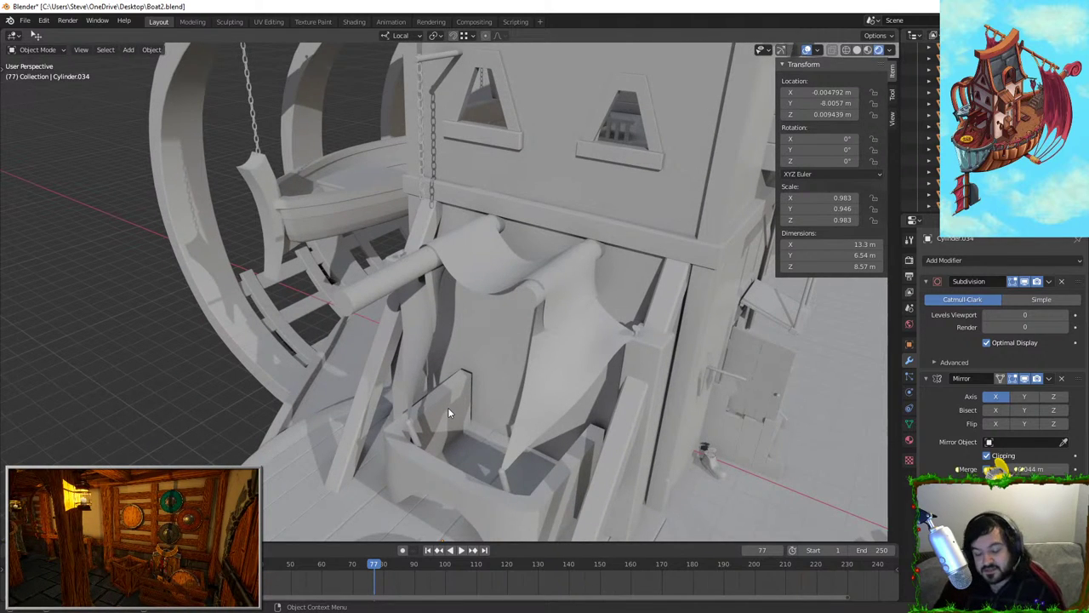
middle_click_drag(448, 407, 548, 155)
middle_click_drag(263, 268, 585, 382)
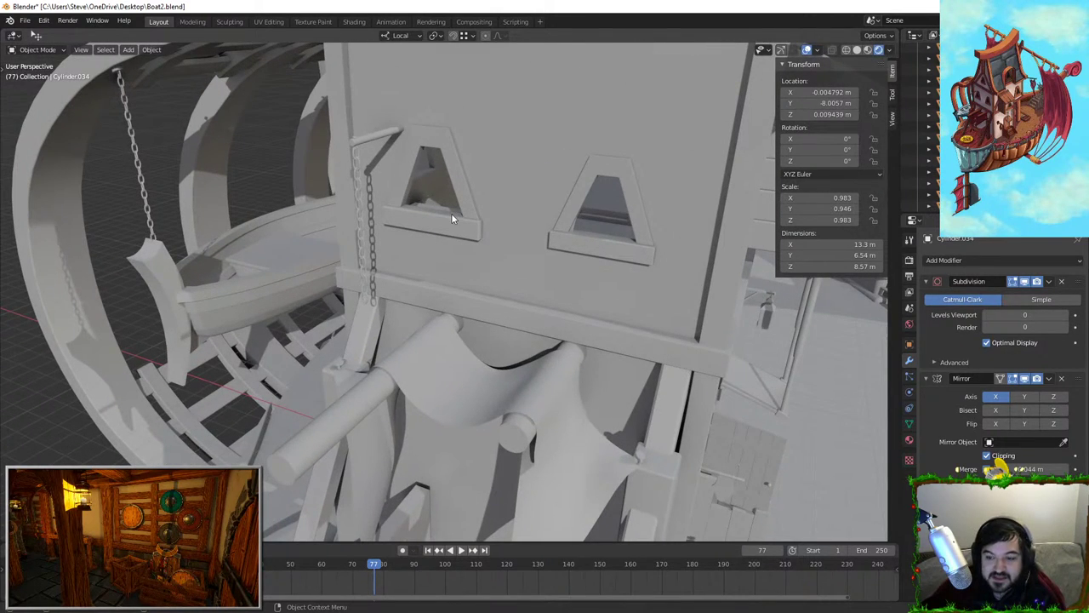
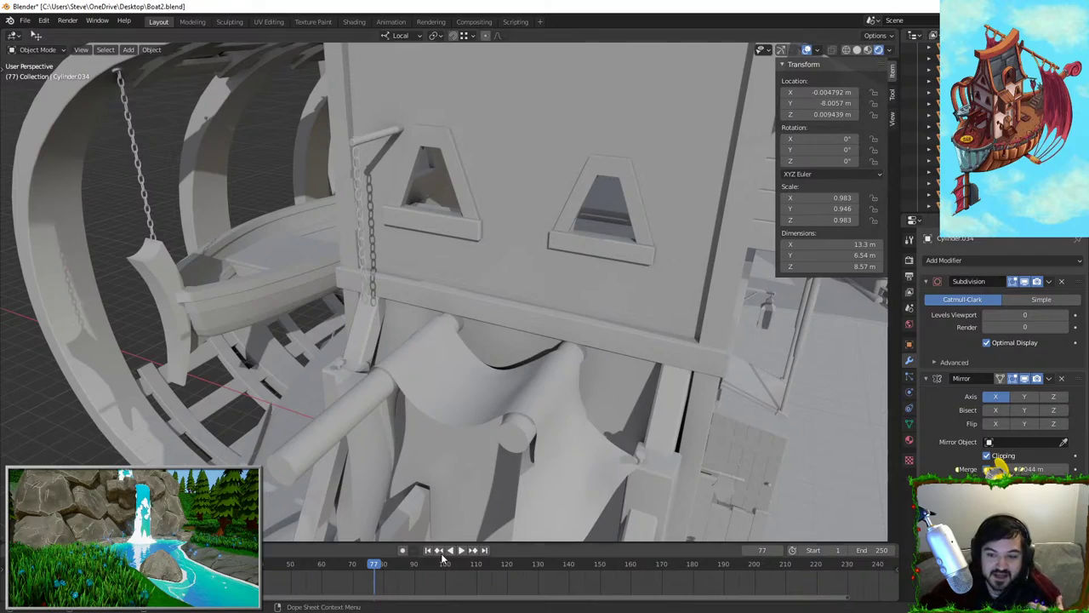
middle_click_drag(485, 234, 504, 261)
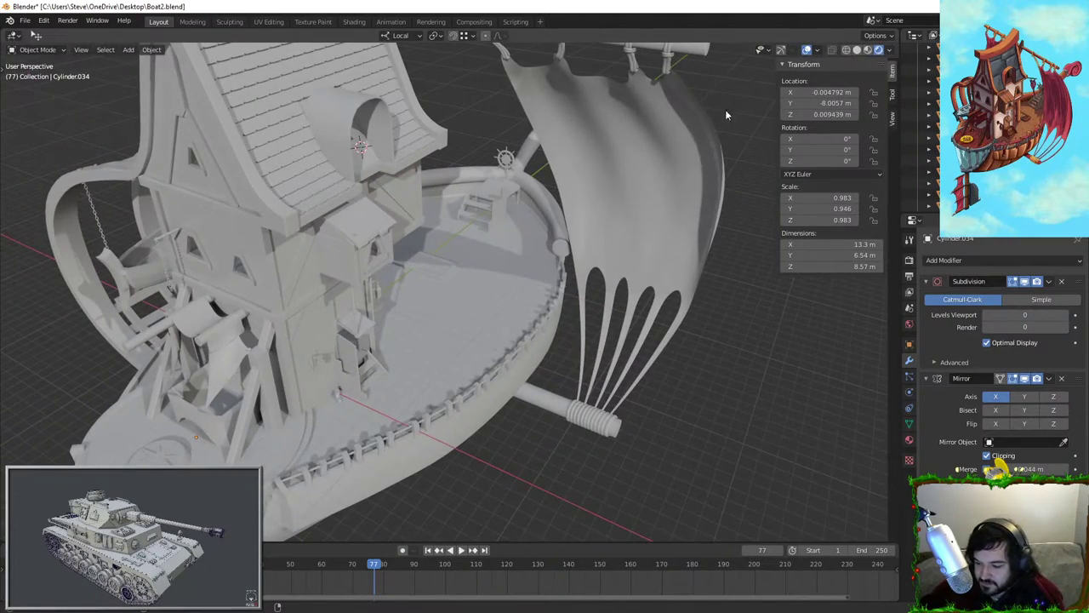
scroll(282, 390, "up", 4)
left_click(226, 417)
middle_click_drag(225, 417, 311, 368, "shift")
scroll(311, 367, "up", 3)
key("r")
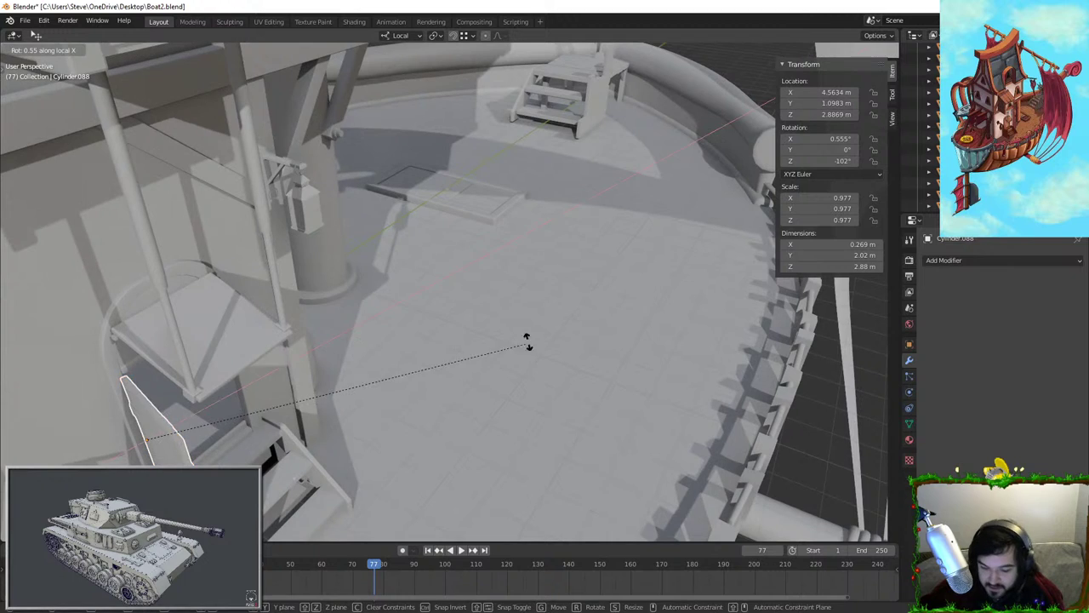
right_click(528, 318)
key("r")
key("z")
right_click(549, 184)
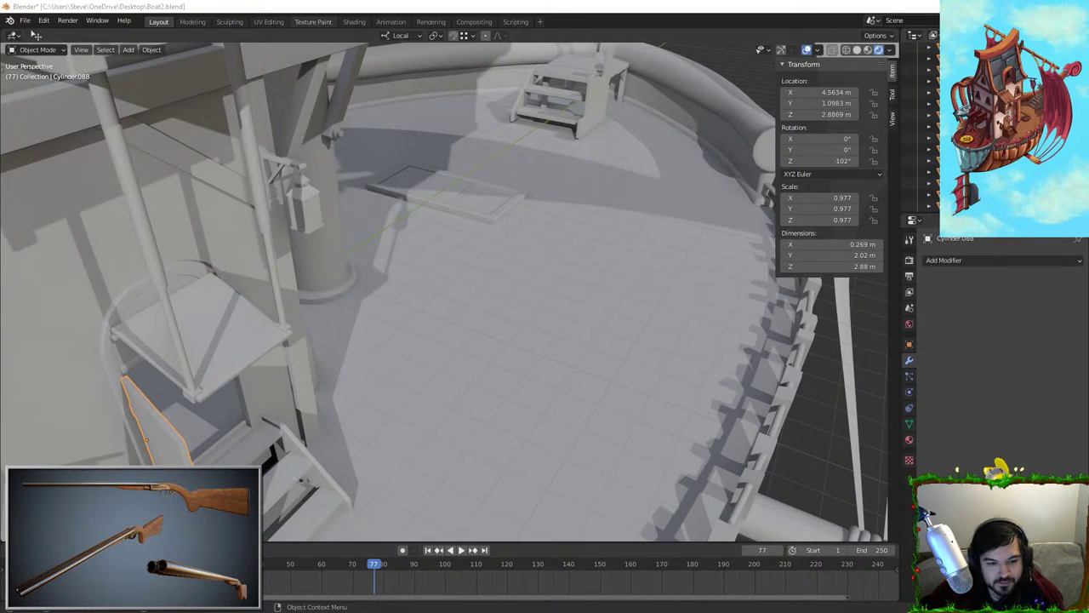
left_click(355, 405)
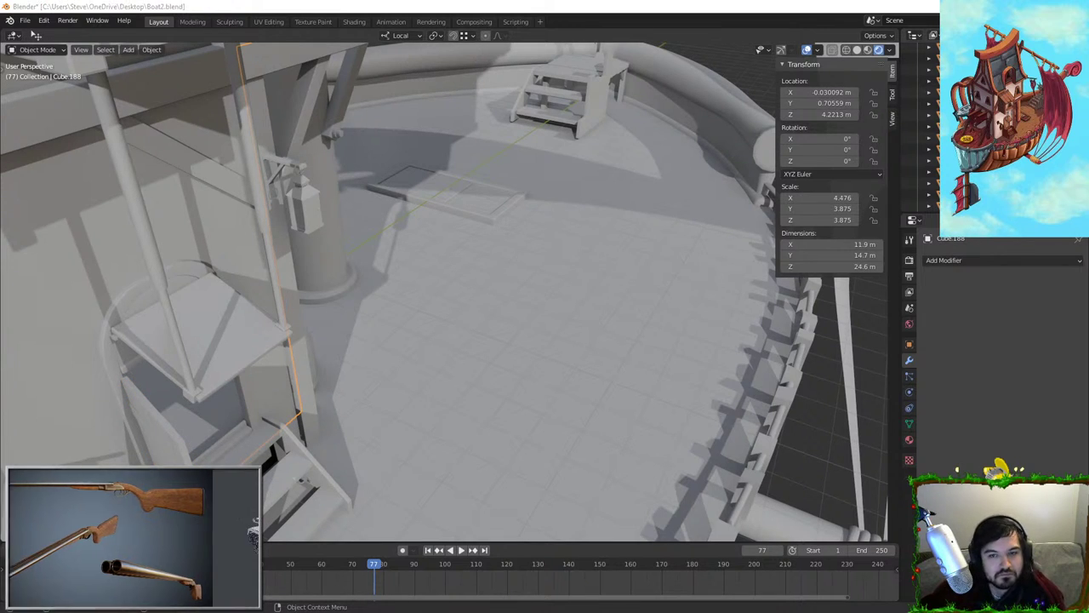
Select the entrance door and close it by setting its Z rotation to 0°
left_click(154, 409)
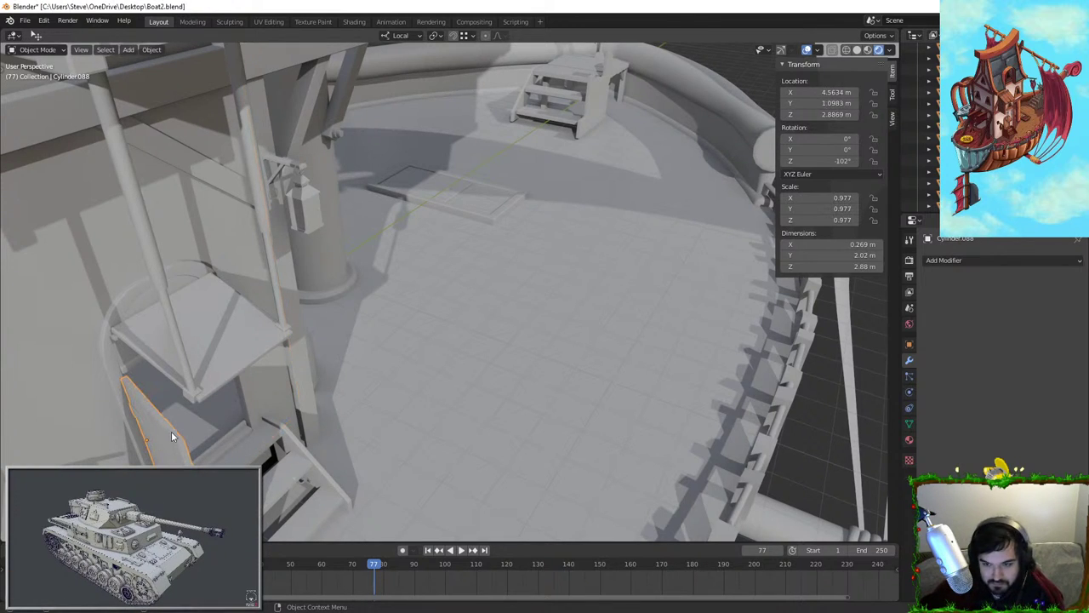
key("r")
key("z")
right_click(678, 339)
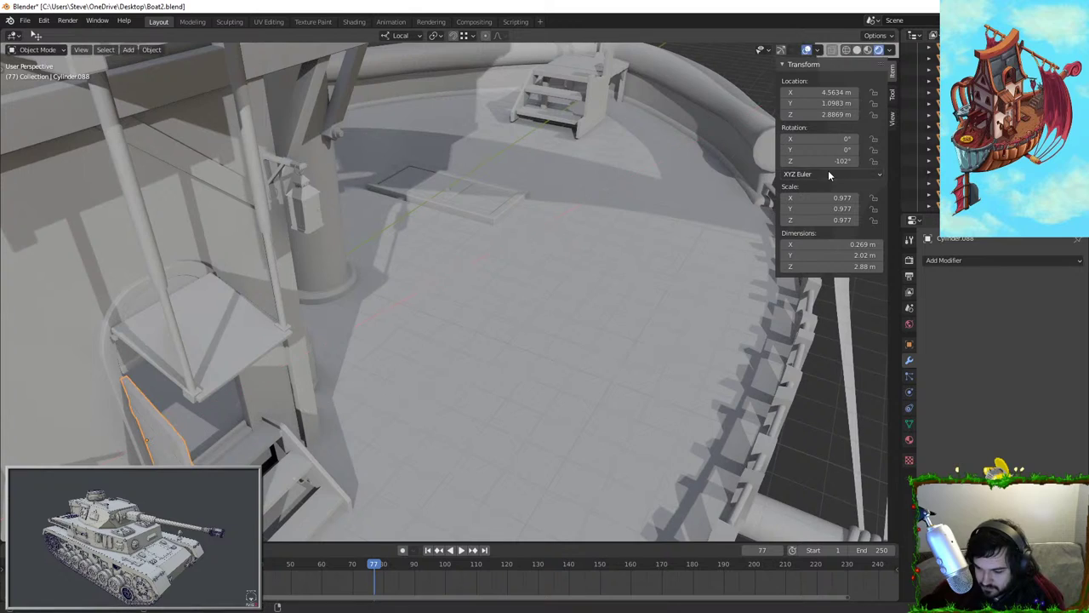
left_click(831, 160)
type("0")
key("Return")
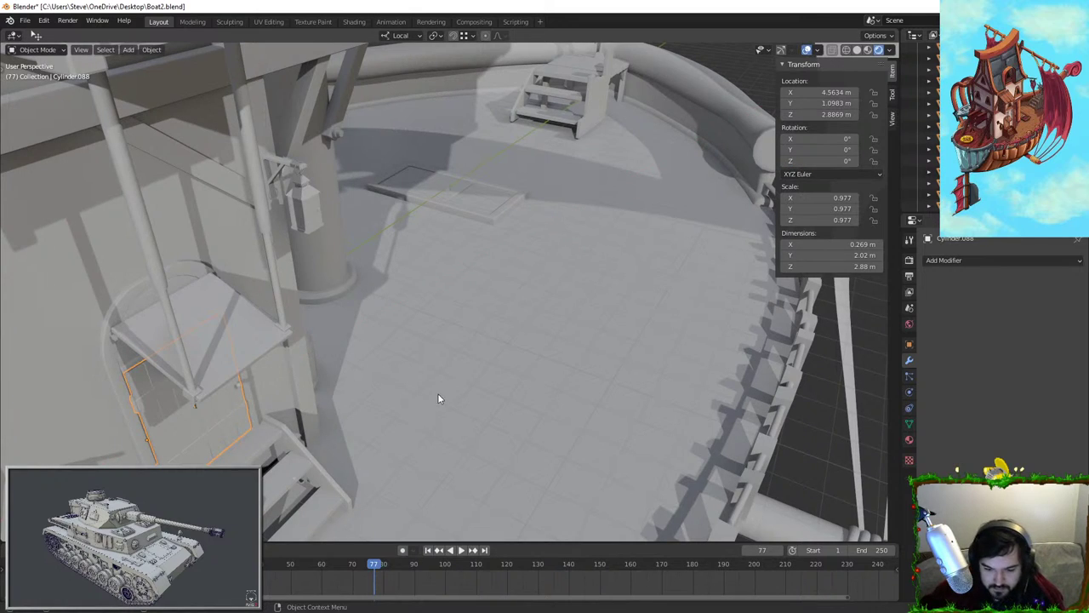
Examine the boat house's roof, outer walls and interior, finishing in front of the dormer window
left_click(440, 396)
scroll(440, 396, "down", 5)
middle_click_drag(440, 397, 374, 268)
scroll(567, 243, "up", 5)
key("shift+grave")
key("s")
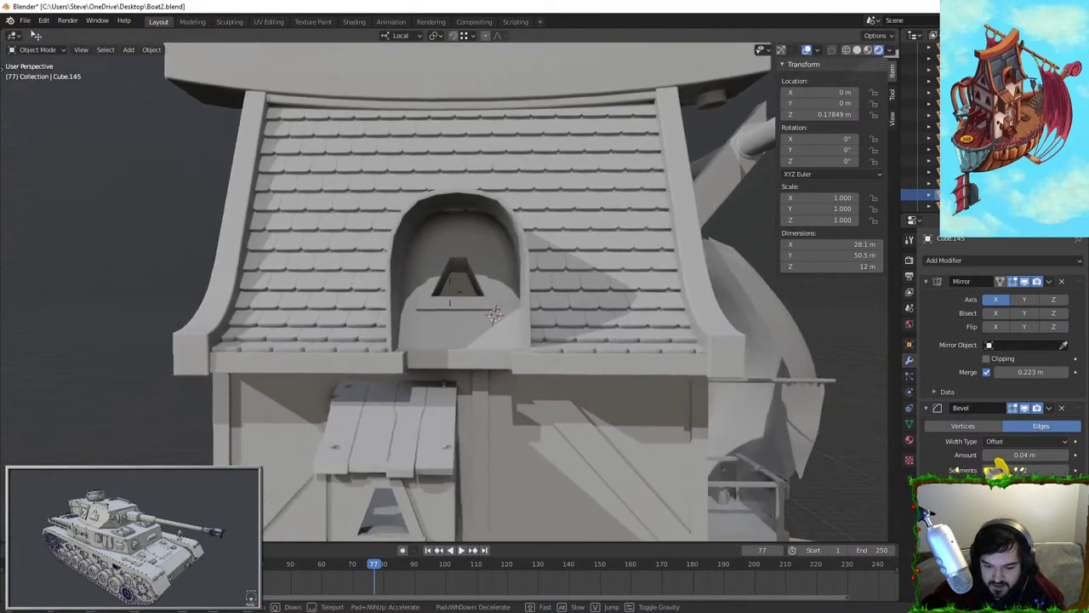
key("a")
key("s")
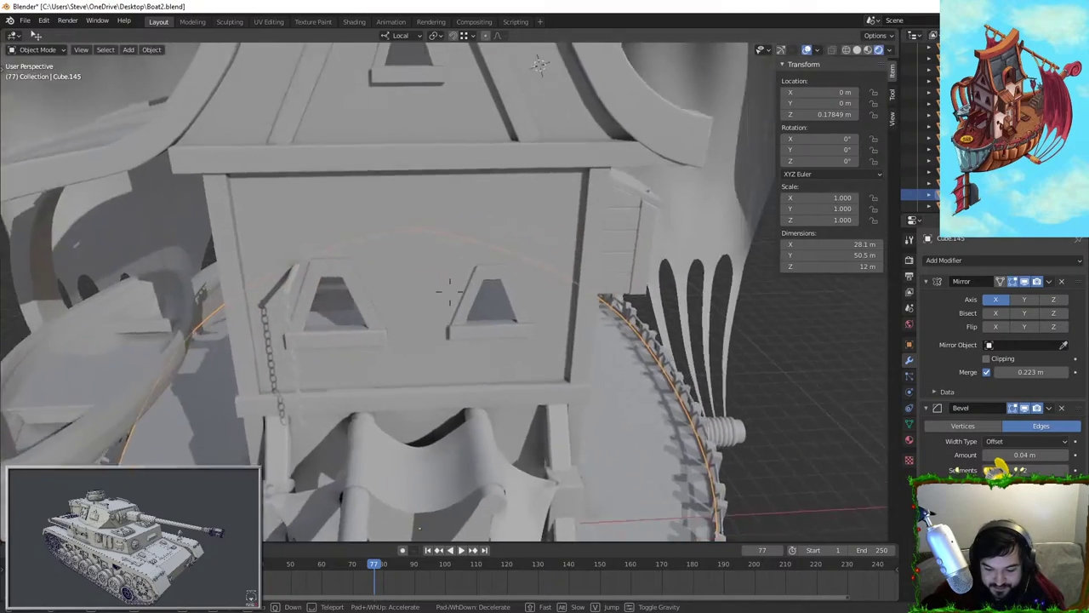
key("a")
key("w")
key("w")
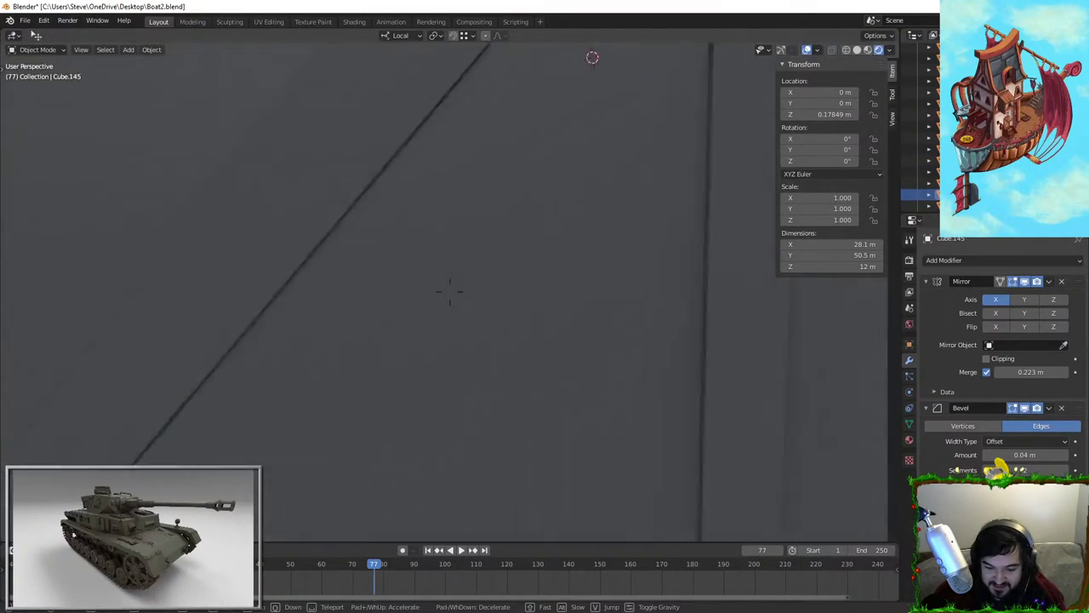
key("a")
key("s")
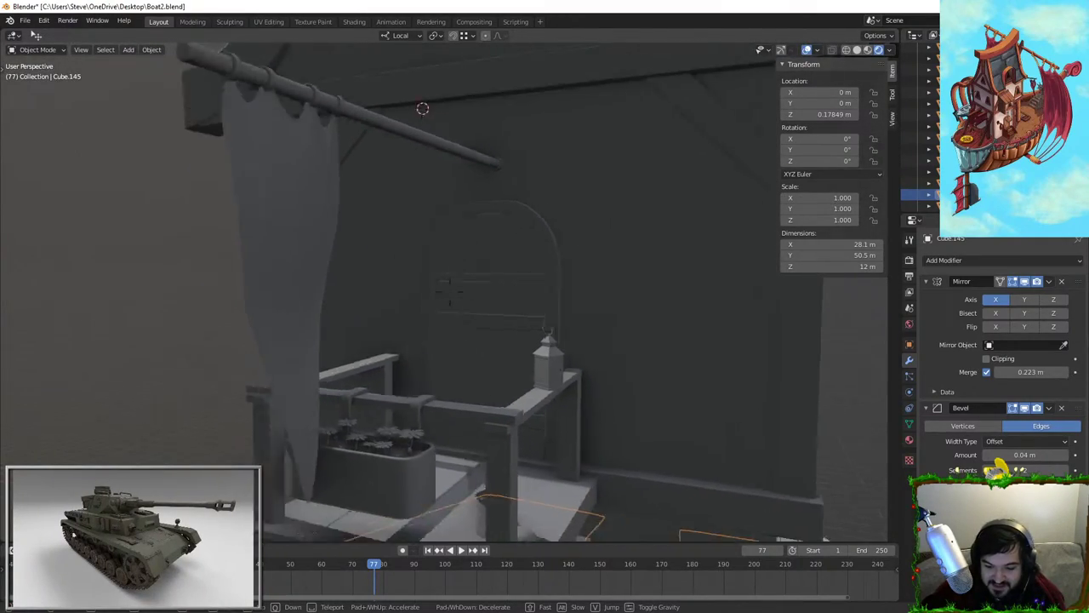
key("w")
key("w")
key("a")
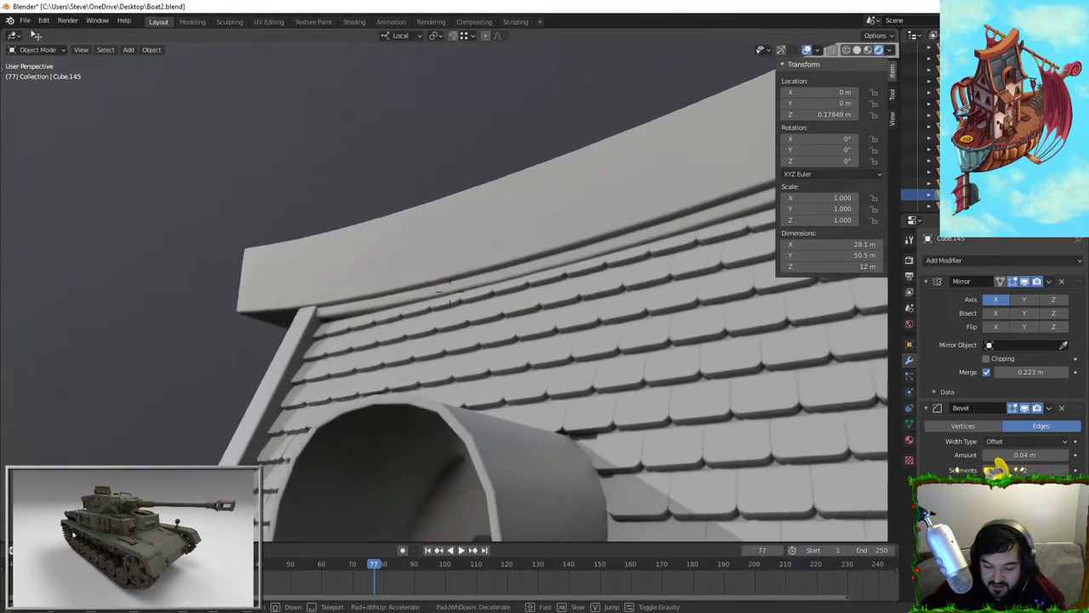
left_click(449, 292)
Add a Spot light and move it to the top of the dormer window
key("shift+a")
mouse_move(336, 214)
key("Escape")
key("shift+a")
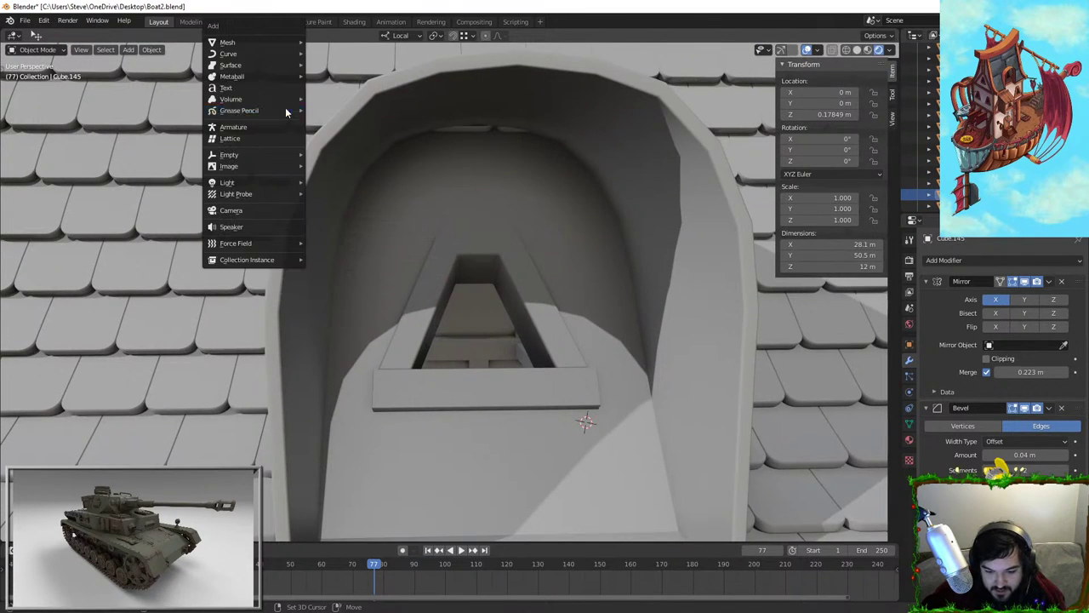
mouse_move(275, 184)
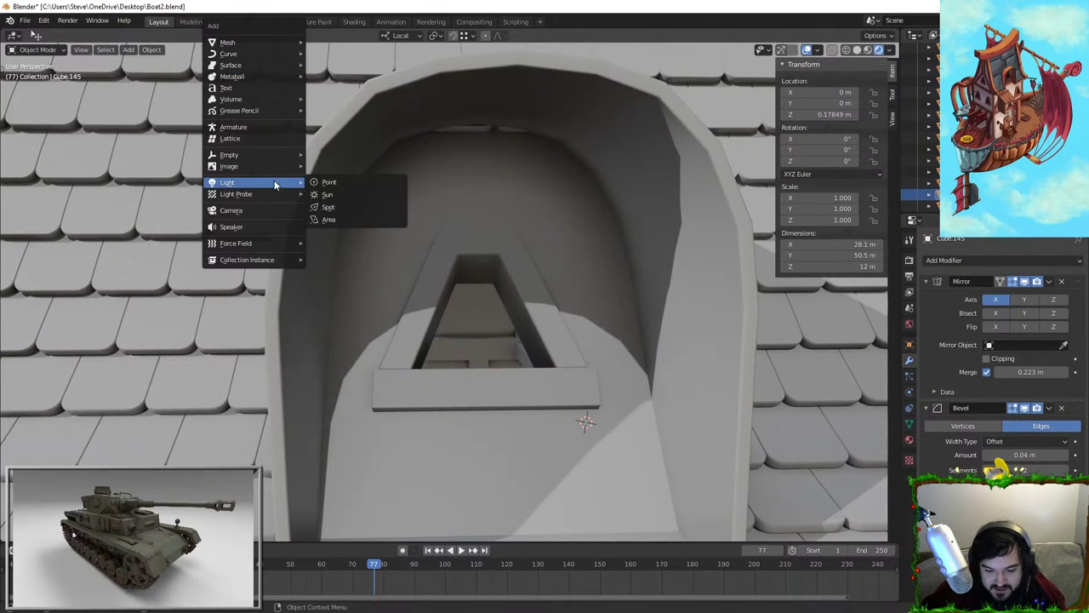
left_click(368, 207)
scroll(510, 298, "down", 5)
key("g")
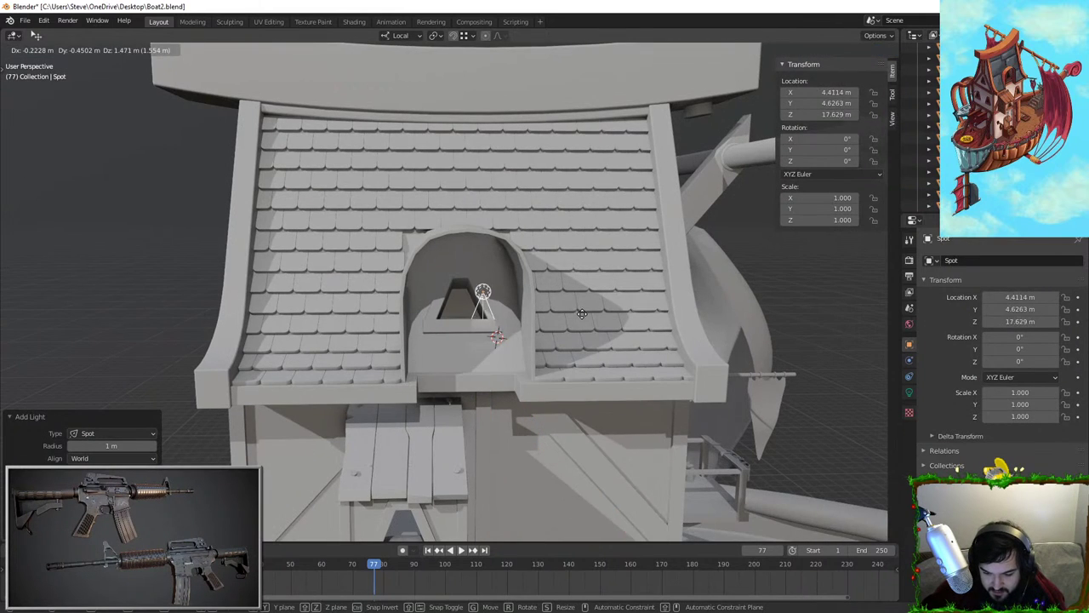
left_click(562, 295)
Tilt the Spot light about 55° around Y towards the dormer window and place it at about X 7.4, Y 3.9, Z 19.3 m
key("r")
key("r")
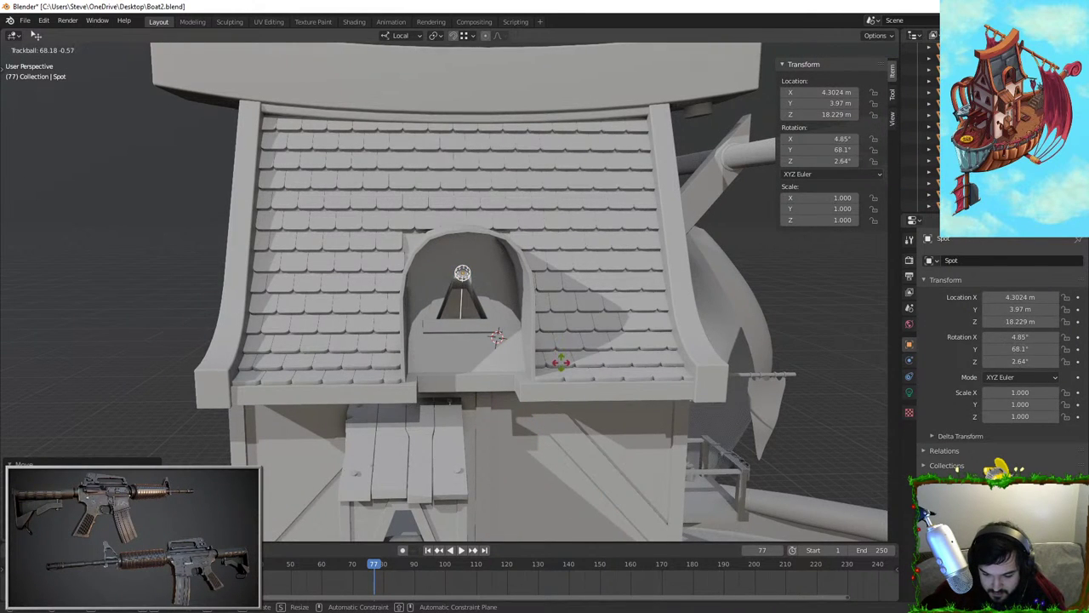
left_click(558, 351)
middle_click_drag(517, 329, 602, 274)
key("g")
key("z")
left_click(557, 298)
key("g")
left_click(547, 253)
left_click_drag(602, 274, 613, 285)
scroll(613, 286, "up", 3)
middle_click_drag(614, 285, 563, 263)
key("g")
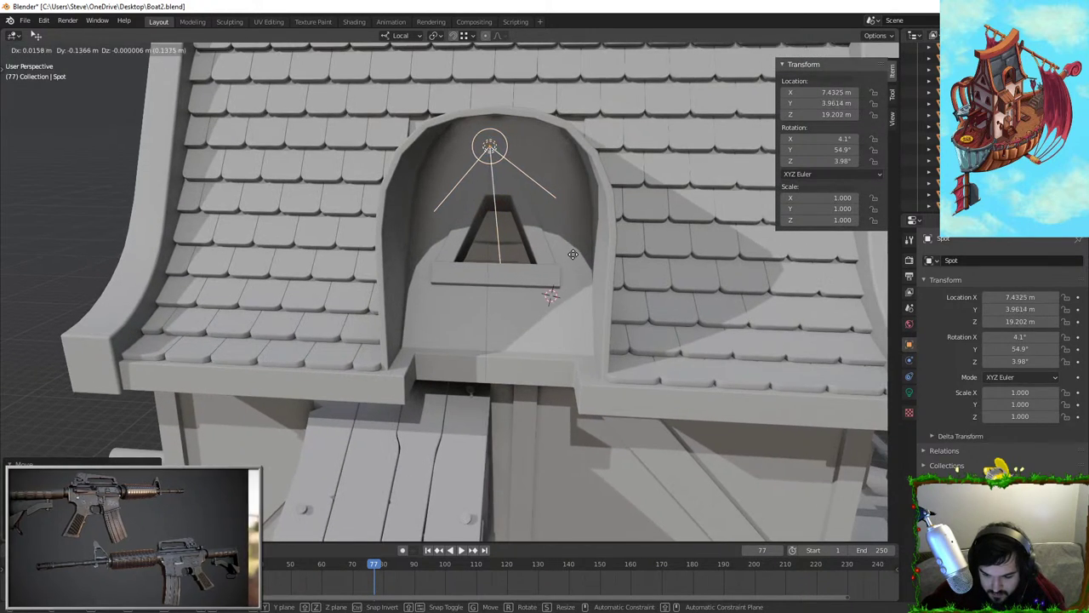
left_click(568, 246)
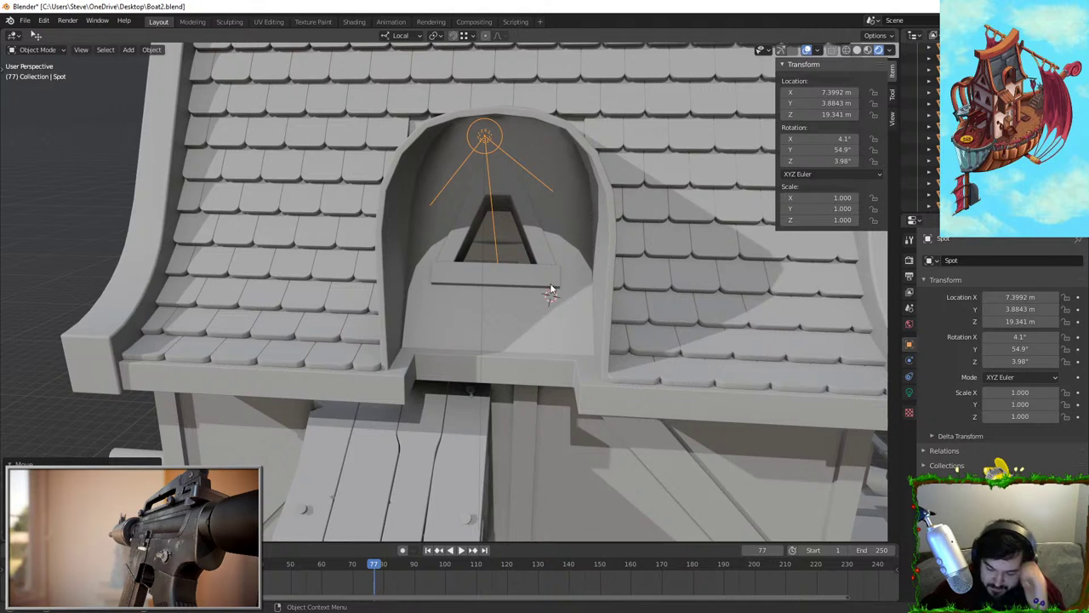
Set the Spot light's radius to 0.55 m and its spot size to 45.2°
left_click(910, 391)
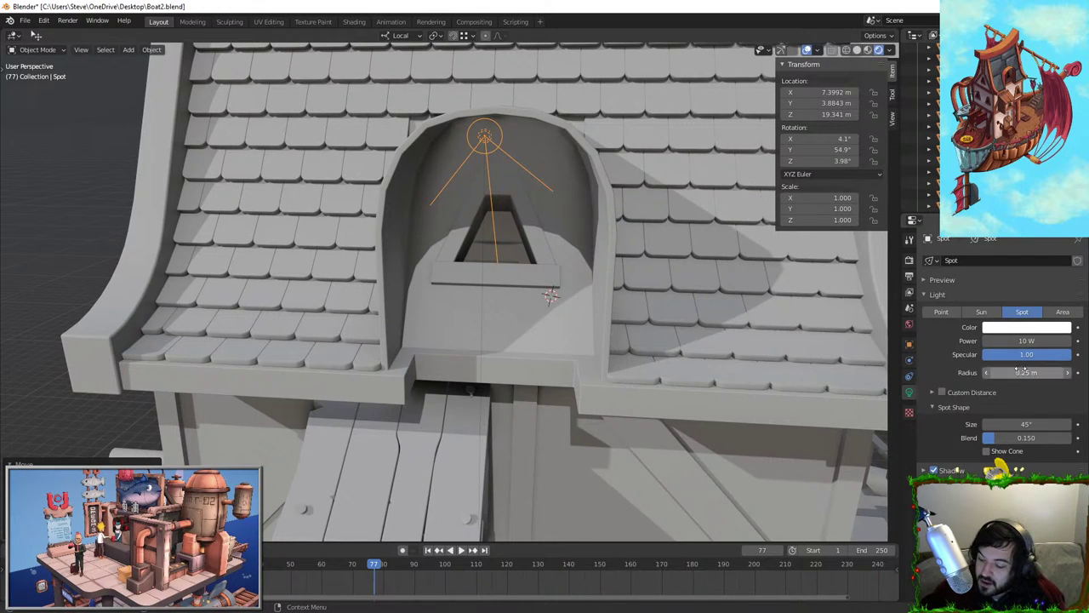
mouse_move(1021, 372)
left_mouse_down()
mouse_move(1077, 372)
mouse_move(1043, 372)
left_mouse_up()
mouse_move(1018, 425)
left_mouse_down()
mouse_move(1078, 424)
mouse_move(1023, 424)
left_mouse_up()
key("ctrl+z")
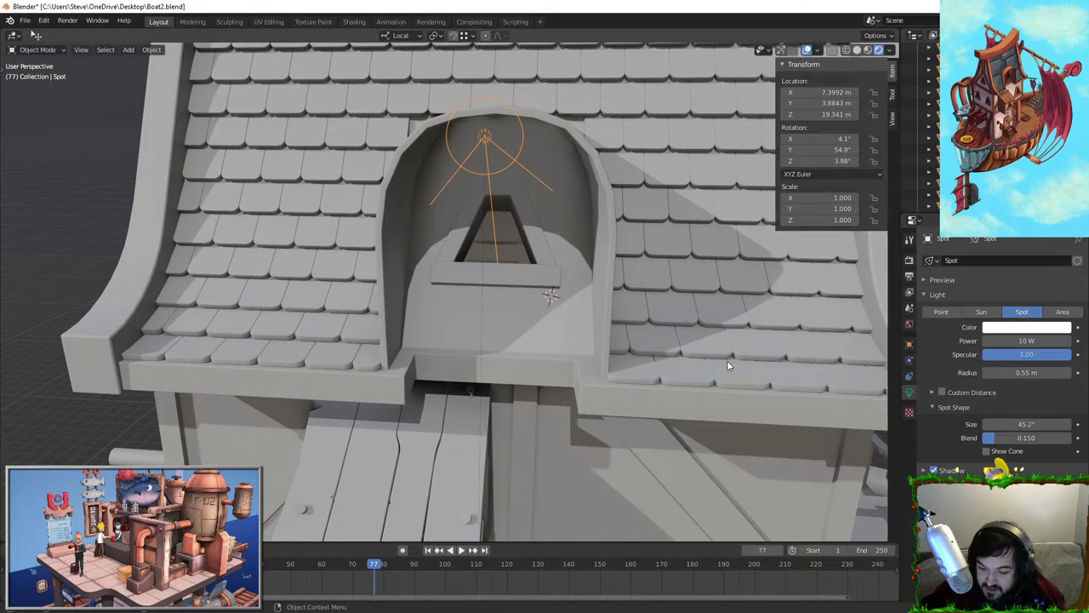
Set the Spot light's power to 64.5 W and shift it at the dormer to about X 7.39, Y 3.96, Z 19.33 m
key("g")
left_click(577, 296)
left_click_drag(1013, 342, 1062, 342)
key("g")
left_click(509, 287)
Adjust the Spot light from inside the room, setting its radius to 0.45 m and its spot size to 46.5°
scroll(509, 288, "up", 4)
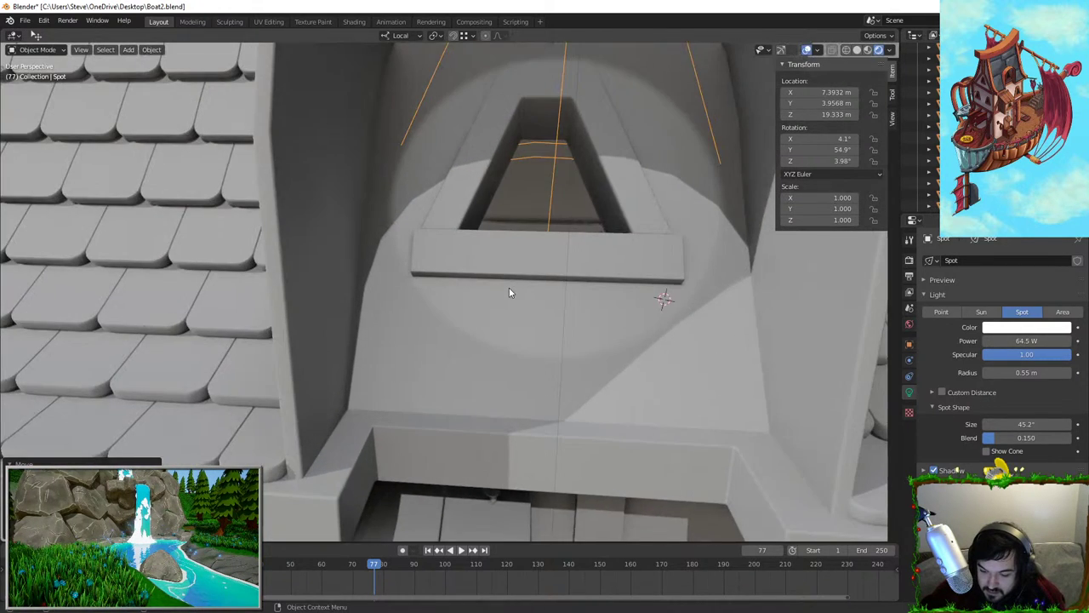
middle_click_drag(509, 288, 583, 227)
scroll(614, 314, "up", 3)
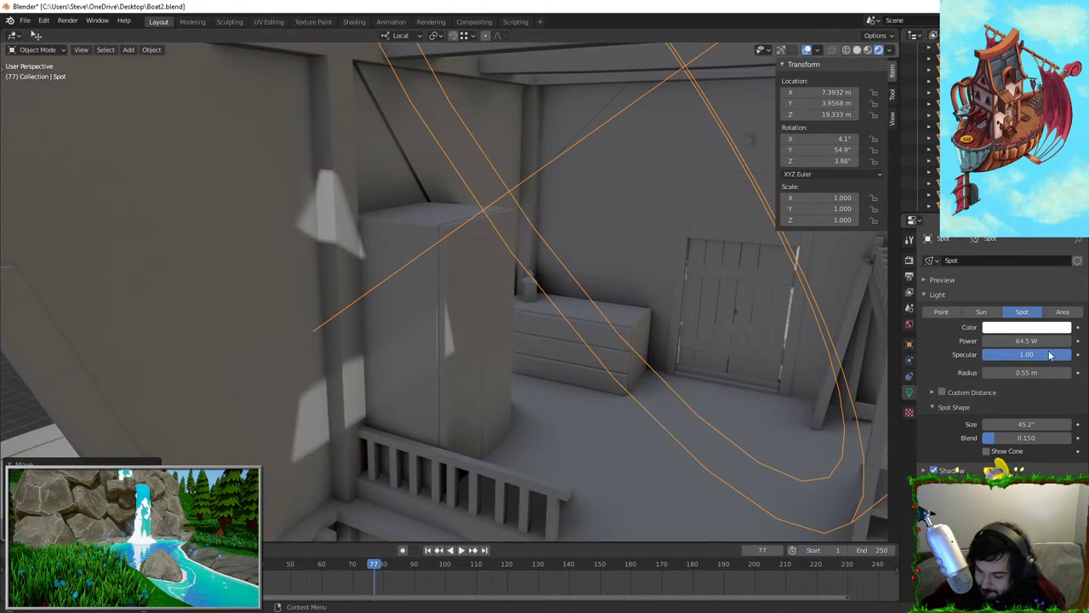
left_click_drag(1018, 372, 991, 372)
mouse_move(1018, 425)
left_mouse_down()
mouse_move(1052, 425)
mouse_move(1027, 425)
left_mouse_up()
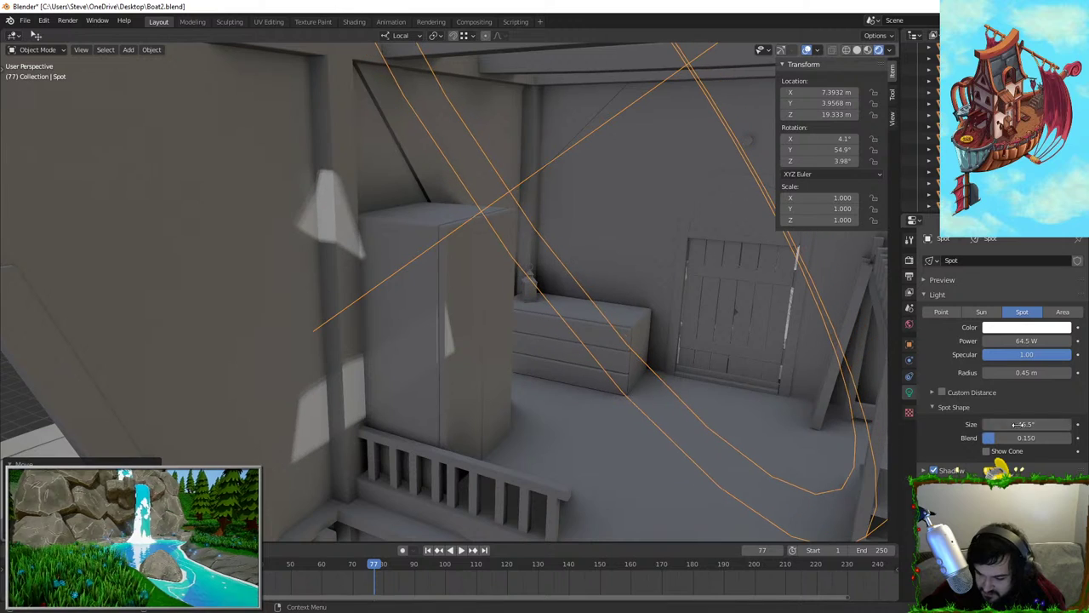
key("s")
right_click(581, 217)
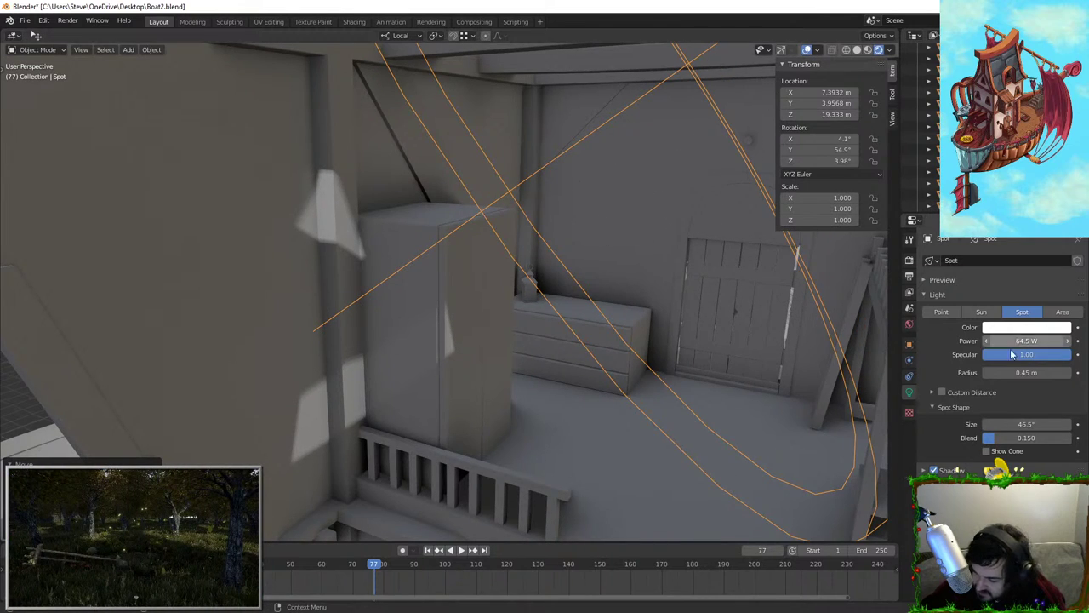
Try a custom distance of 70 m on the Spot light, and disable it
left_click(942, 392)
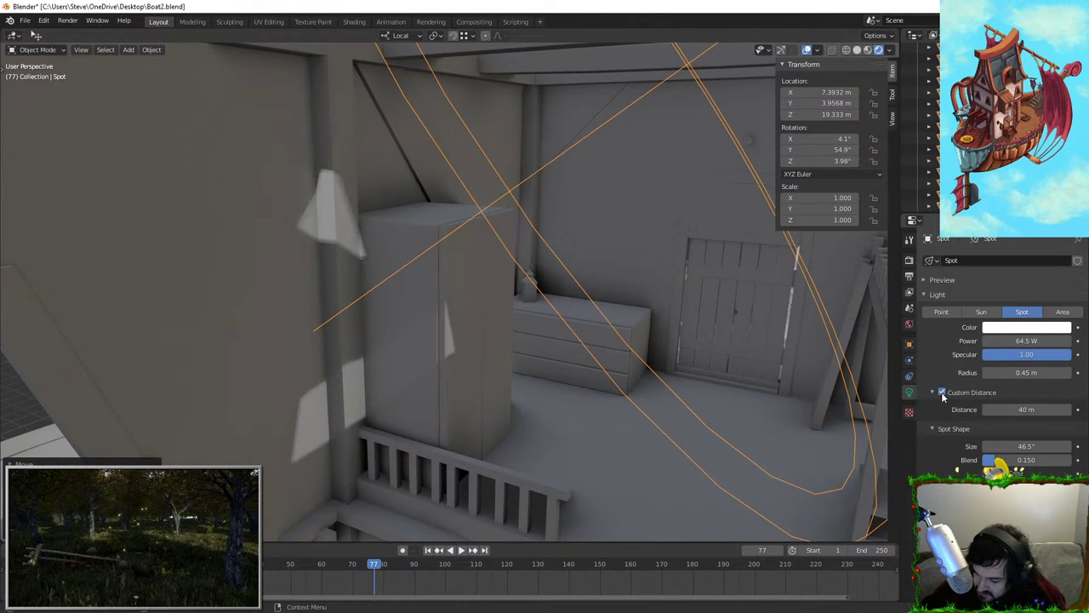
left_click_drag(978, 410, 1004, 411)
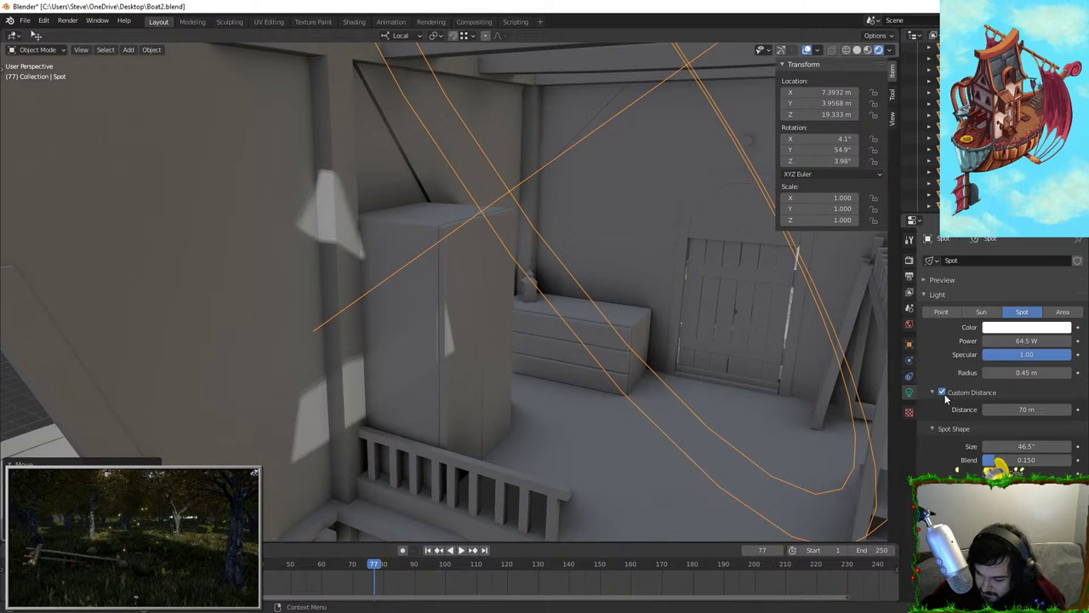
left_click(942, 393)
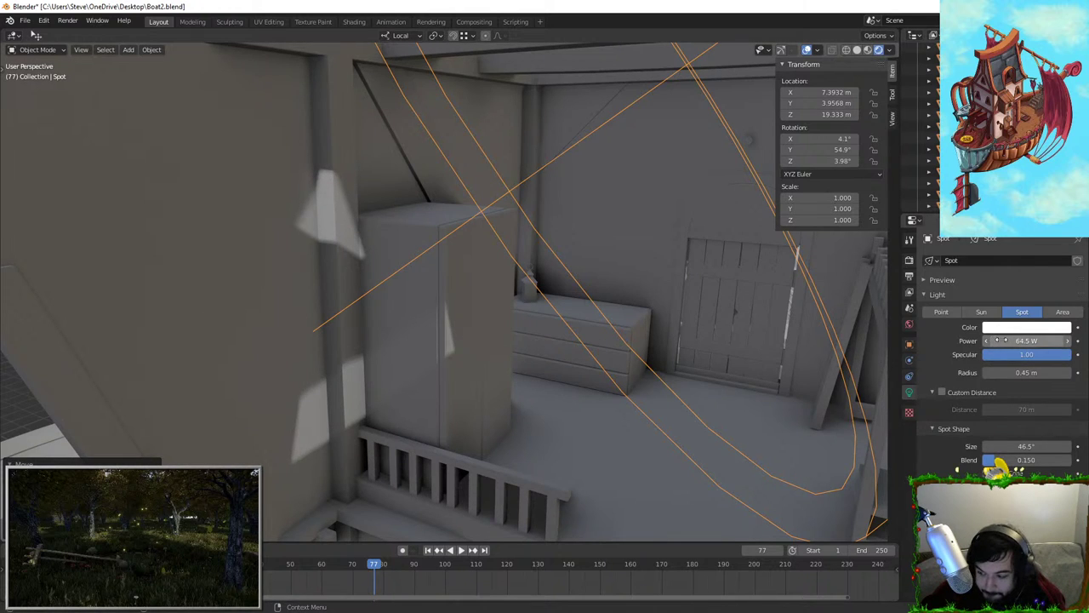
Set the Spot light's power to 305.8 W and its radius to 0 m, checking the light on the interior walls
left_click_drag(1013, 340, 1055, 340)
key("g")
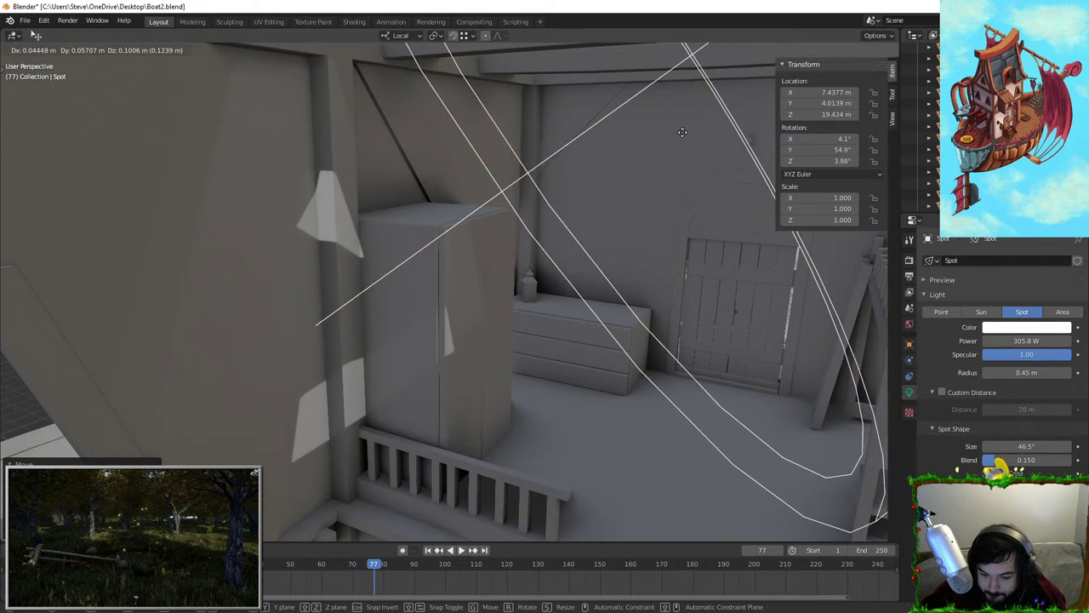
right_click(620, 182)
middle_click_drag(581, 194, 549, 170)
middle_click_drag(492, 253, 465, 233, "shift")
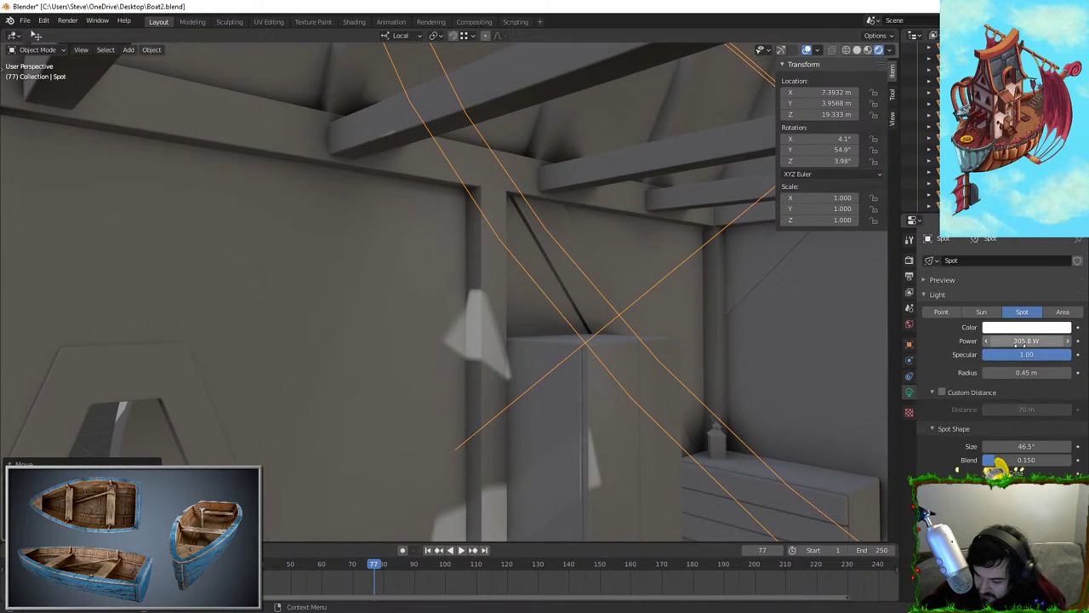
left_click_drag(1021, 372, 996, 373)
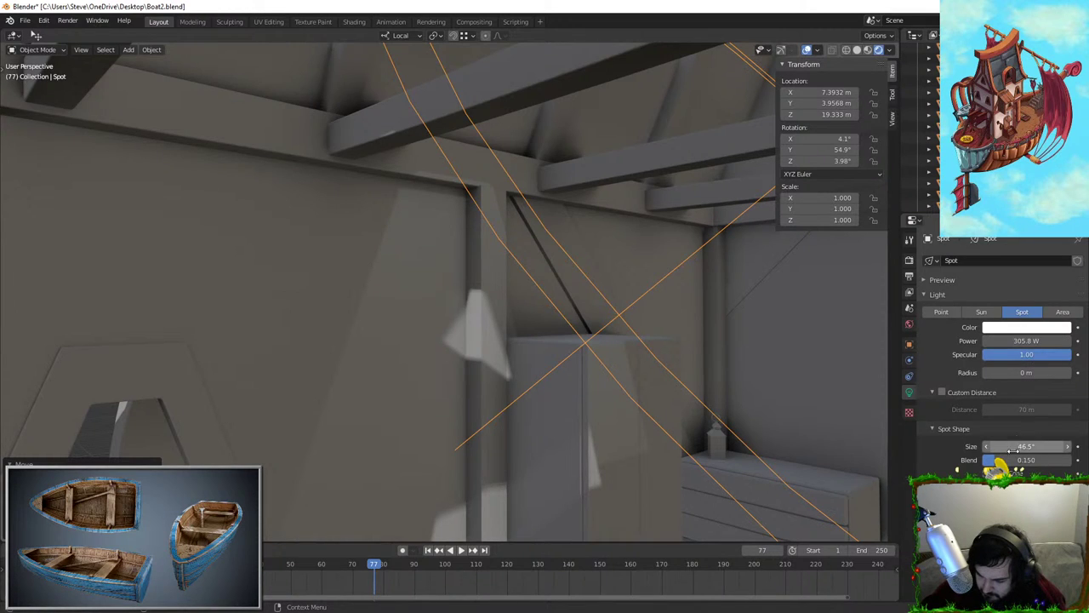
Try a larger spot size on the Spot light, and undo it
left_click_drag(1028, 447, 1068, 447)
mouse_move(673, 370)
middle_mouse_down()
mouse_move(730, 353)
mouse_move(674, 373)
middle_mouse_up()
key("ctrl+z")
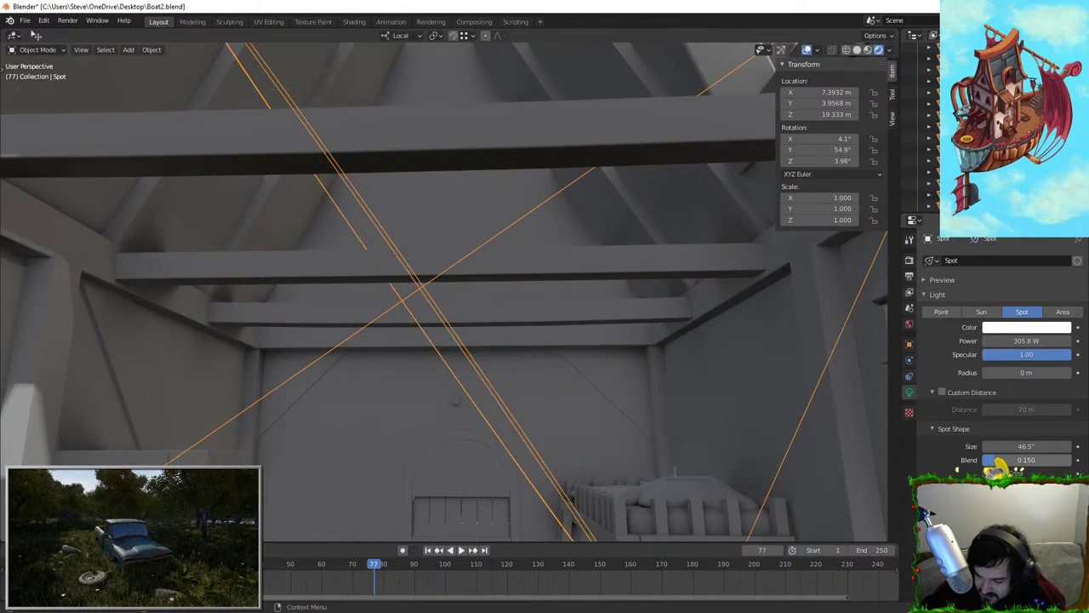
Stretch the Spot light along its local Z axis to a scale of about 1.517
key("s")
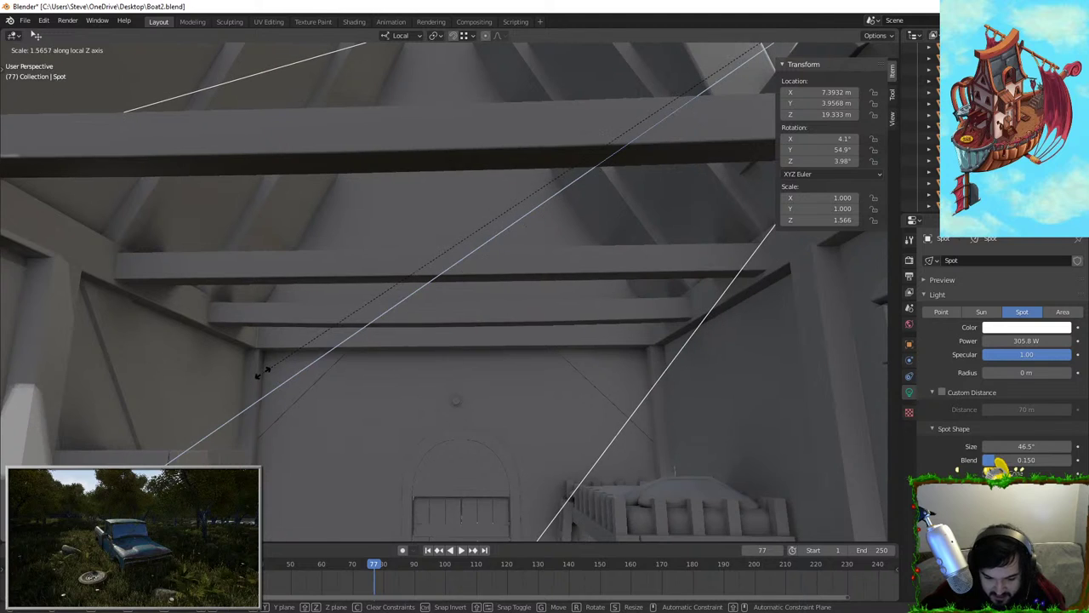
right_click(337, 347)
middle_click_drag(337, 347, 301, 358)
key("s")
key("z")
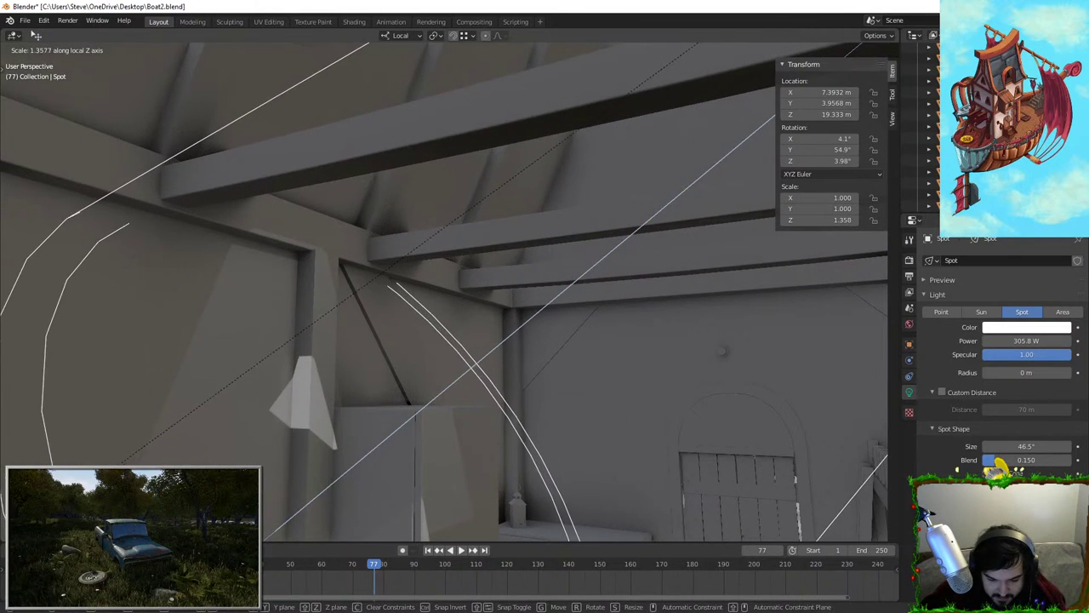
left_click(170, 511)
key("s")
right_click(408, 400)
key("s")
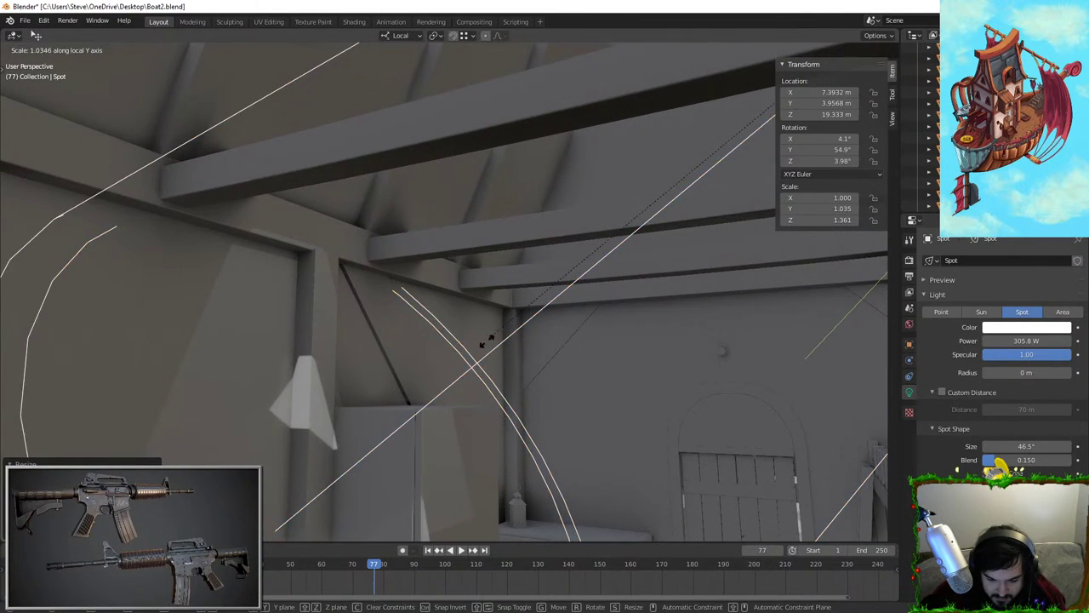
right_click(487, 356)
middle_click_drag(487, 363, 419, 368)
key("s")
key("z")
left_click(454, 350)
key("r")
key("r")
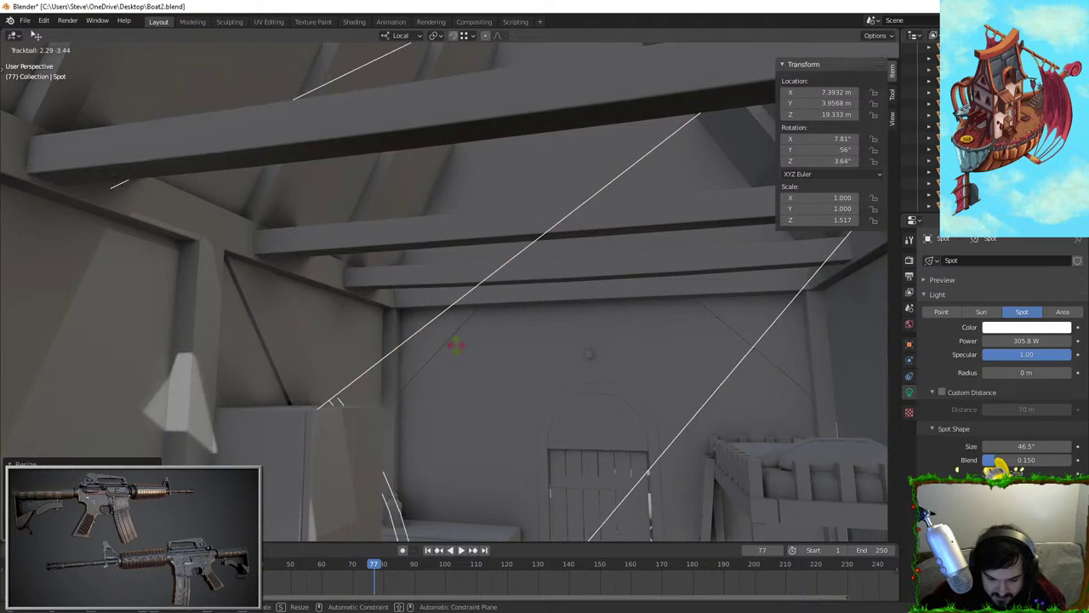
left_click(456, 337)
Set the Spot light's power to 452.7 W and move it above the window to about X 7.32, Y 4.04, Z 19.41 m
left_click_drag(1032, 341, 1052, 341)
middle_click_drag(464, 347, 432, 293)
key("g")
left_click(613, 184)
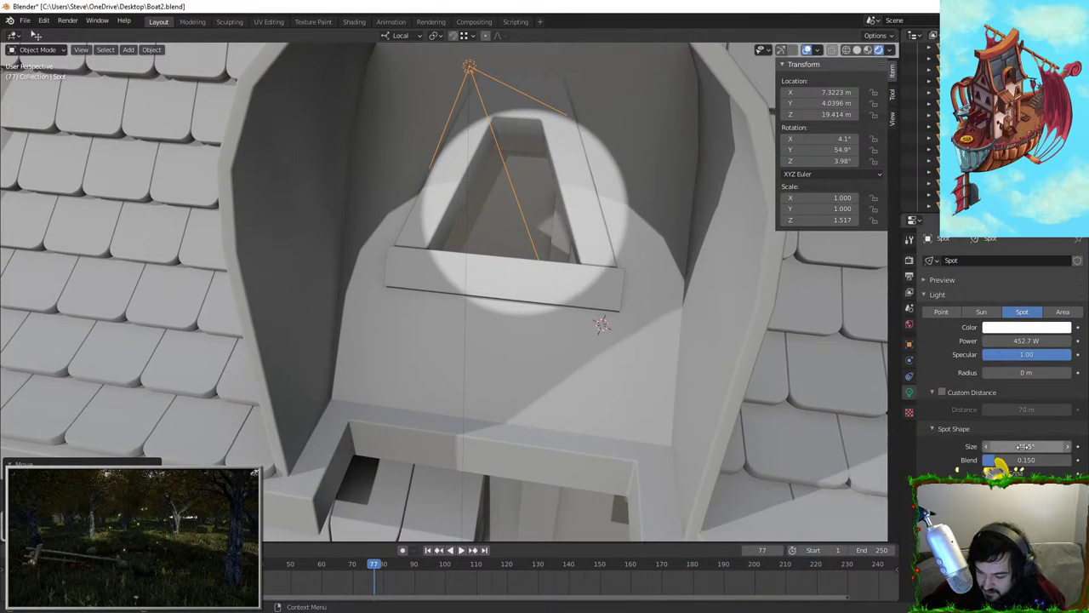
Widen the Spot light's cone to 67.4° and rotate it to about X -12.1°, Y 60.1°, Z 2.24°
left_click_drag(1030, 446, 1074, 446)
key("r")
key("r")
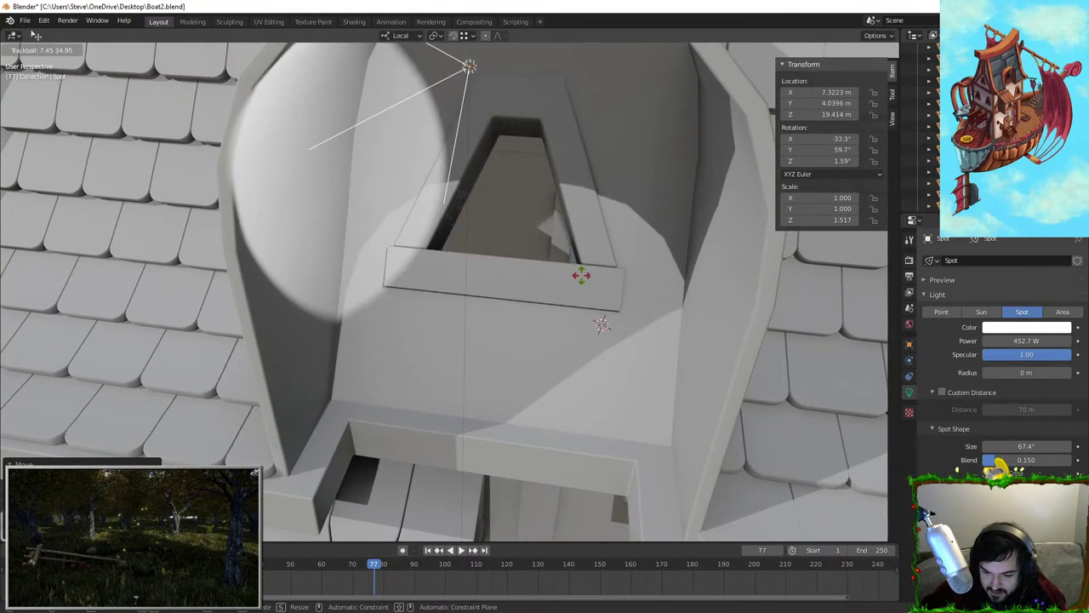
left_click(564, 275)
Shift the Spot light to about X 7.13, Y 5.24, Z 19.36 m so its beam enters the window, and lower its power
key("g")
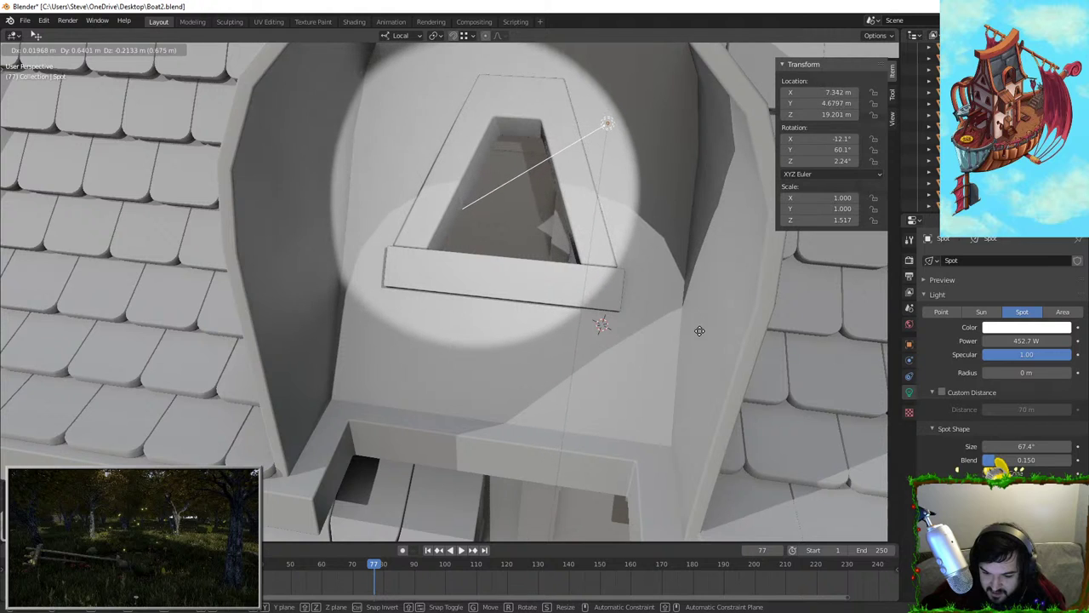
left_click(700, 330)
scroll(597, 296, "up", 6)
scroll(631, 280, "down", 3)
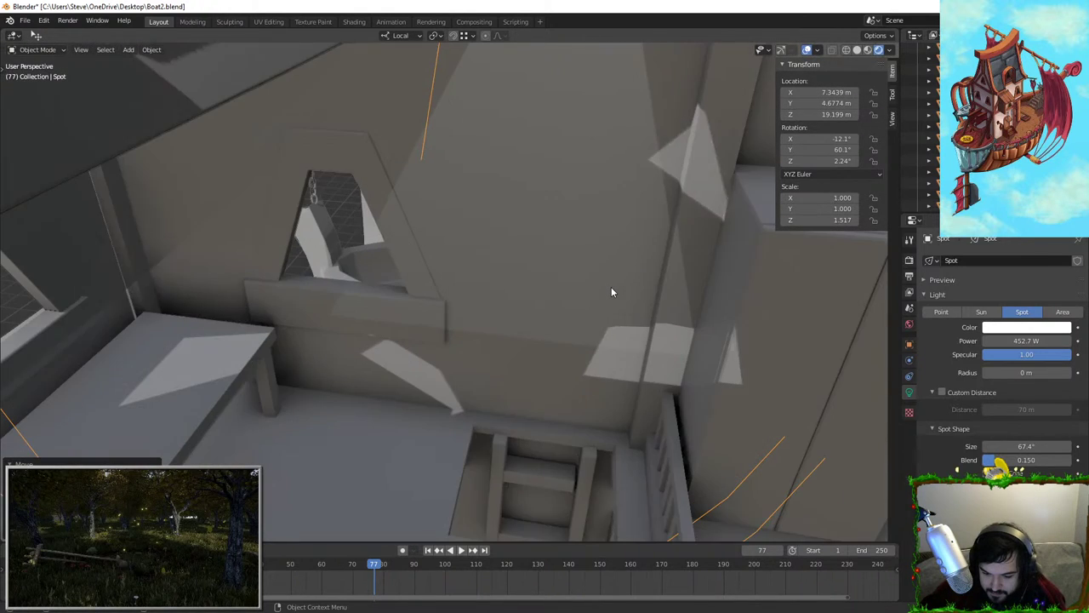
key("g")
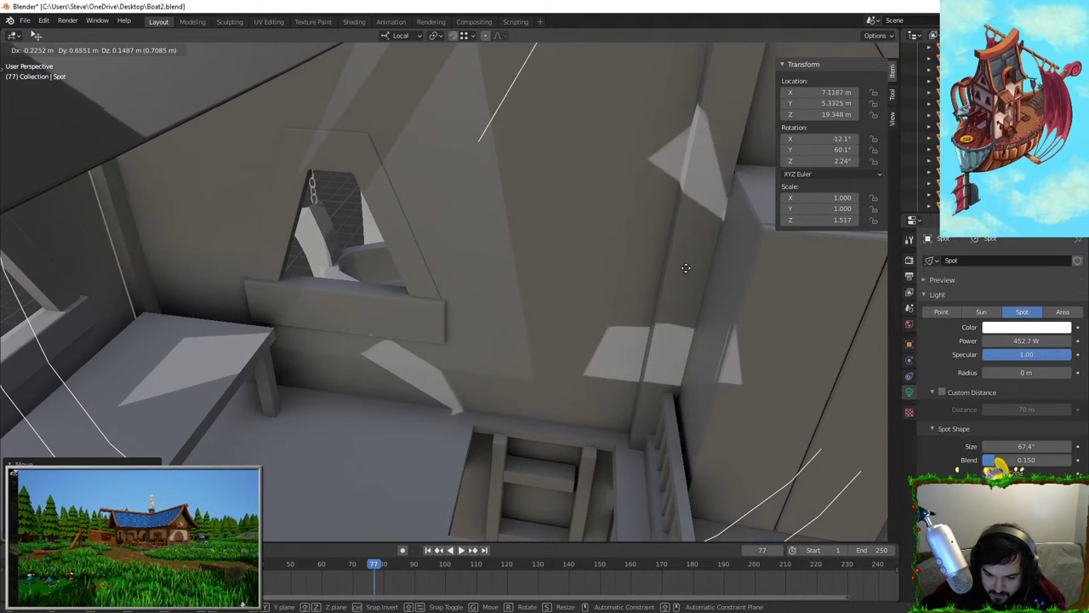
left_click(593, 298)
middle_click_drag(593, 297, 498, 234)
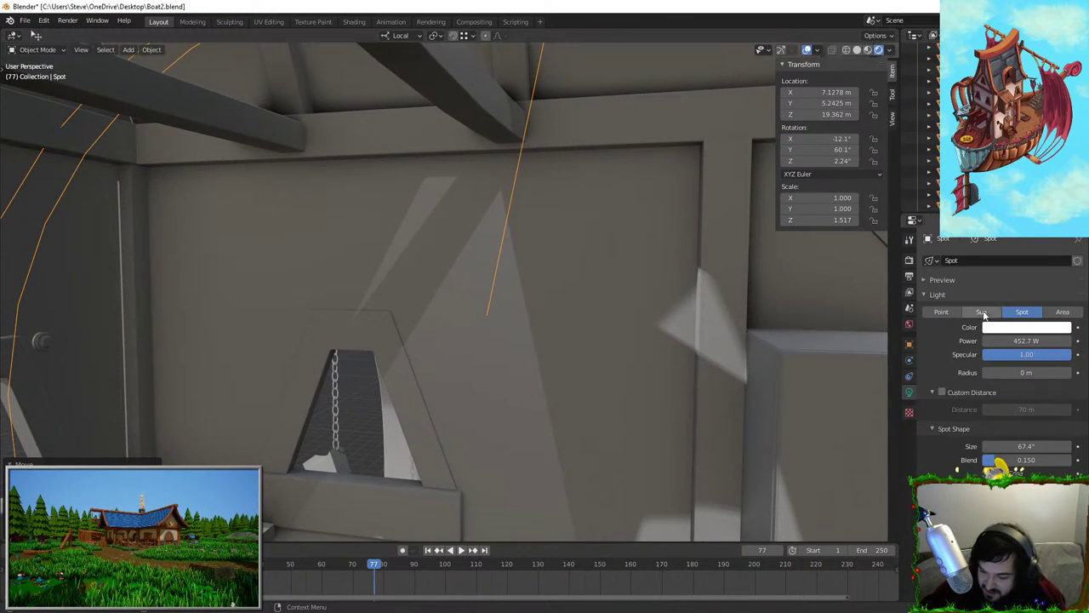
mouse_move(1026, 340)
left_mouse_down()
mouse_move(1004, 340)
mouse_move(1027, 340)
left_mouse_up()
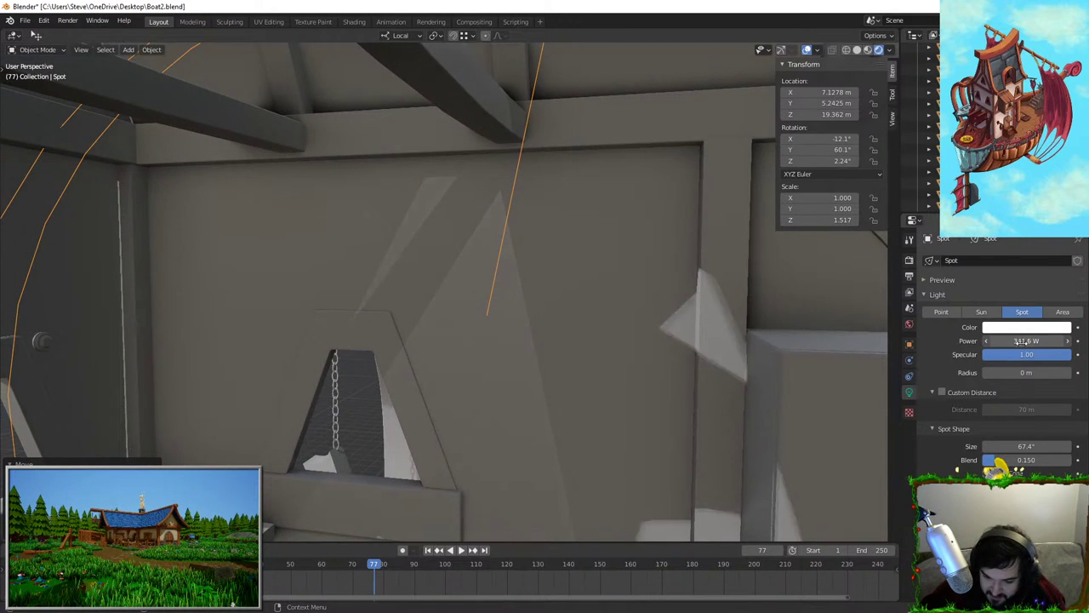
Hide the viewport overlays and walk through the room to examine the light patches on the walls around the window
middle_click_drag(630, 277, 569, 304)
left_click(464, 353)
key("shift+grave")
key("w")
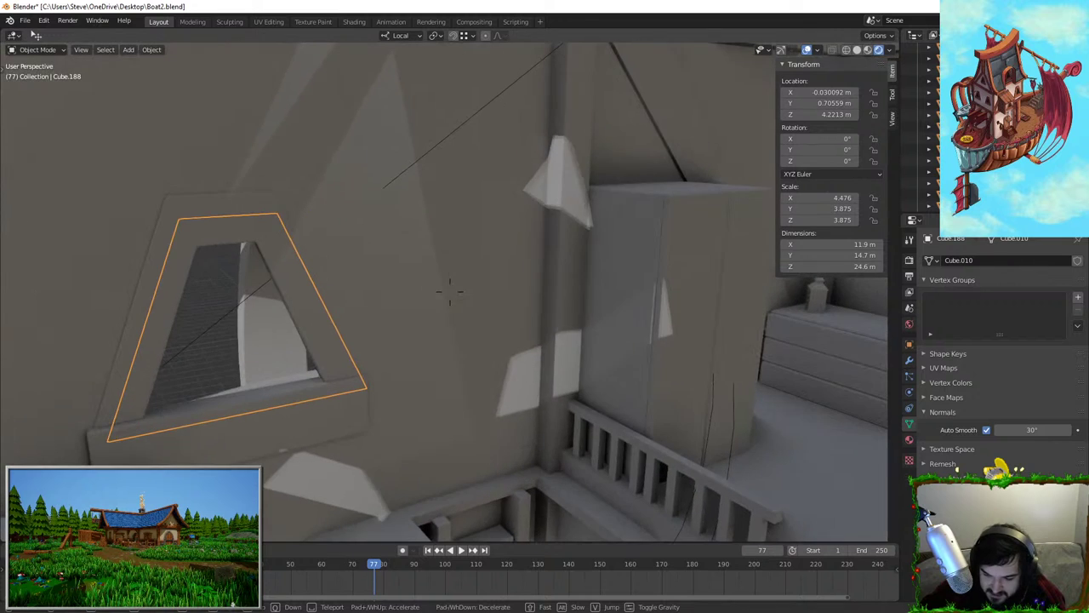
left_click(449, 292)
left_click(807, 50)
key("shift+grave")
key("w")
key("w")
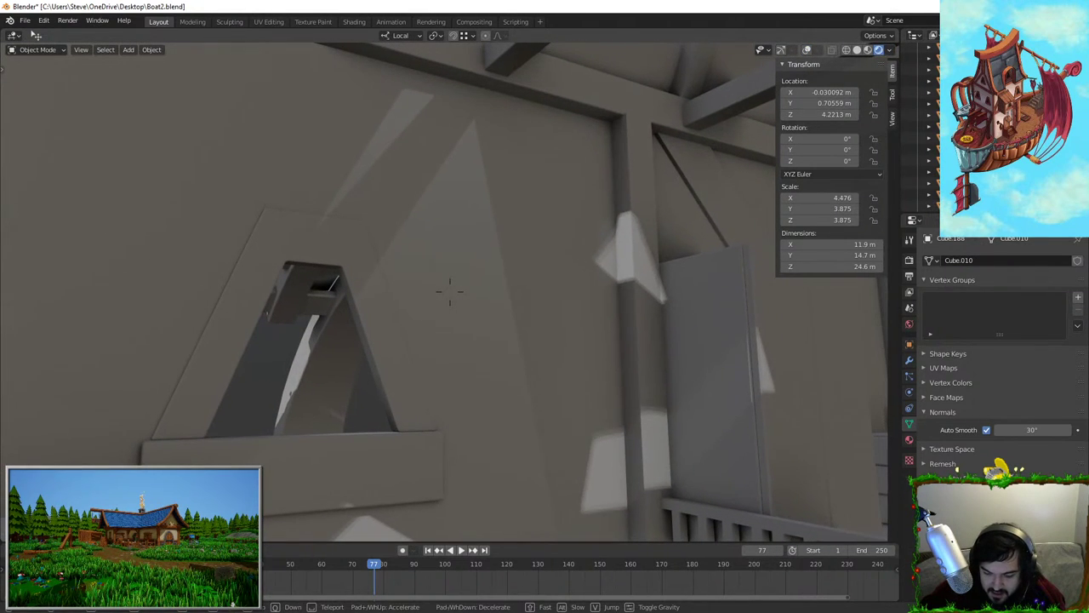
left_click(449, 292)
Walk through the room to examine the roof beams and furniture, and back out to view the ship's deck and sail
key("shift+grave")
key("w")
key("w")
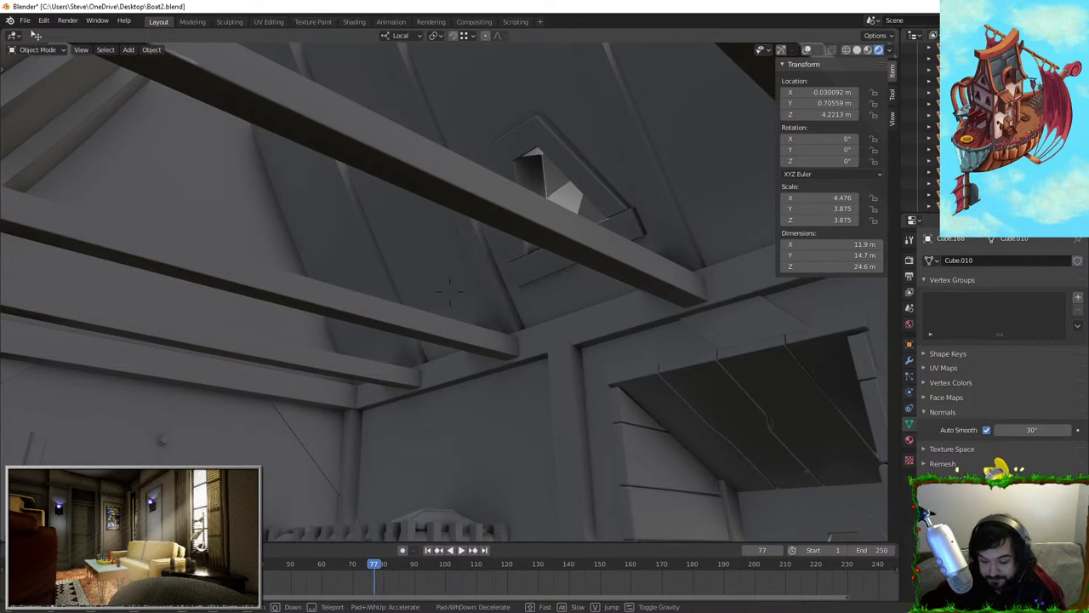
key("w")
key("s")
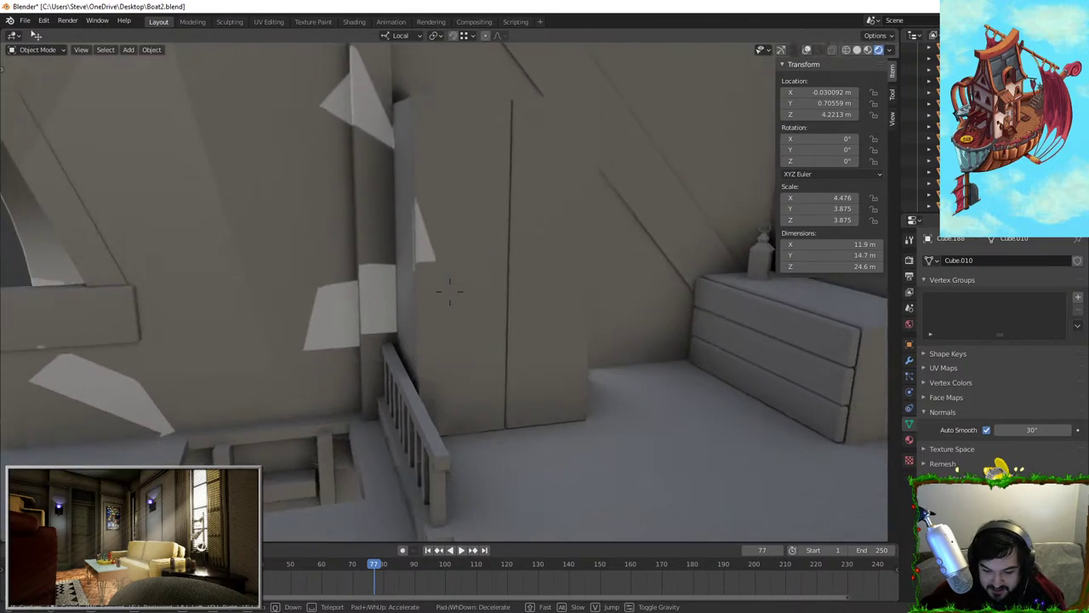
key("s")
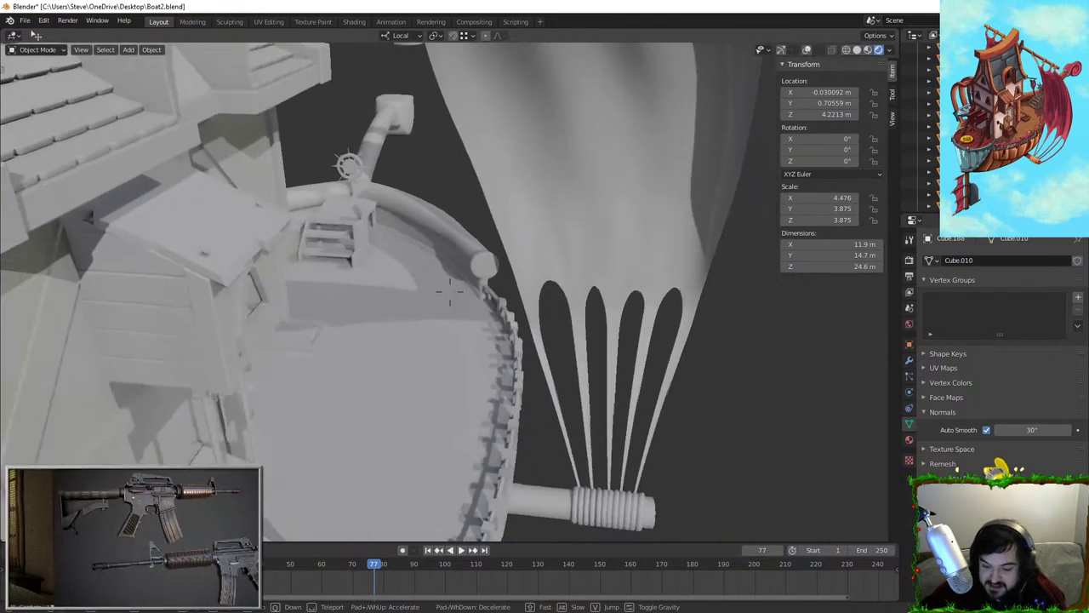
key("s")
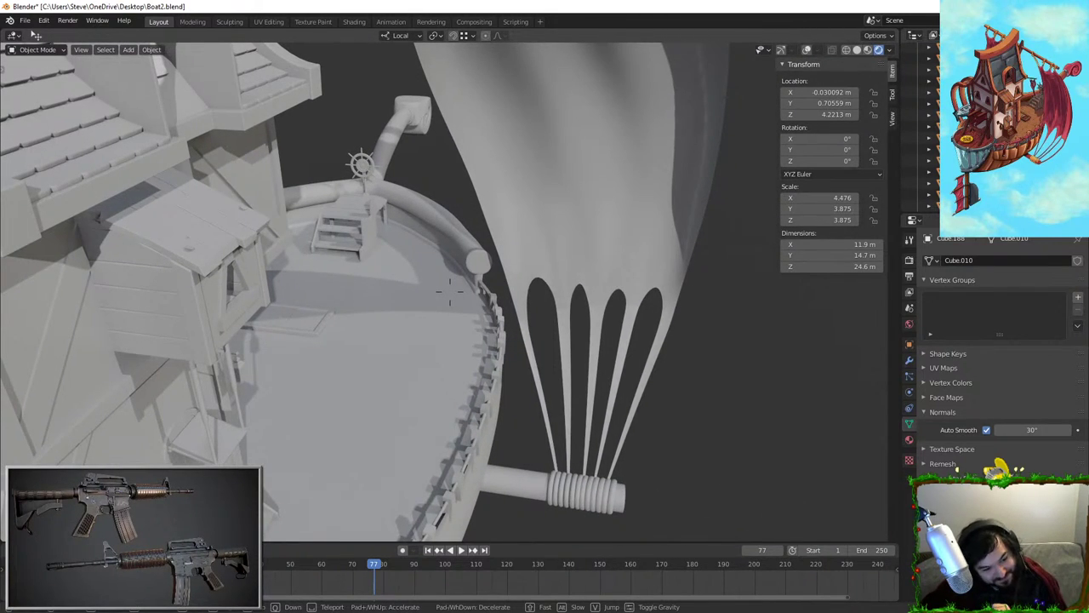
left_click(450, 291)
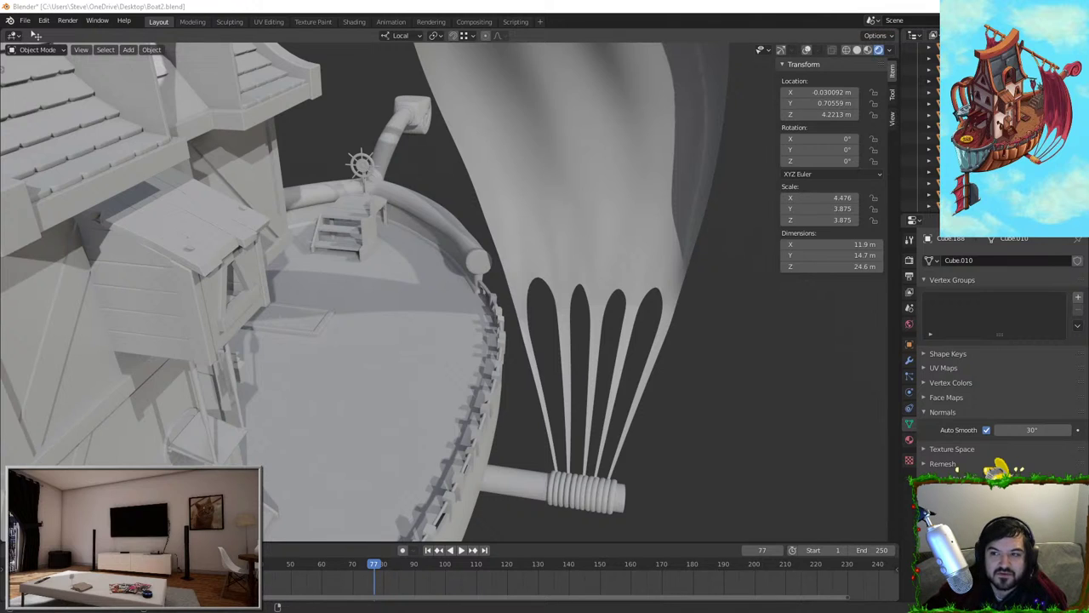
Show the viewport overlays and add a 2 m cube in the empty space beside the ship
middle_click_drag(521, 373, 482, 396)
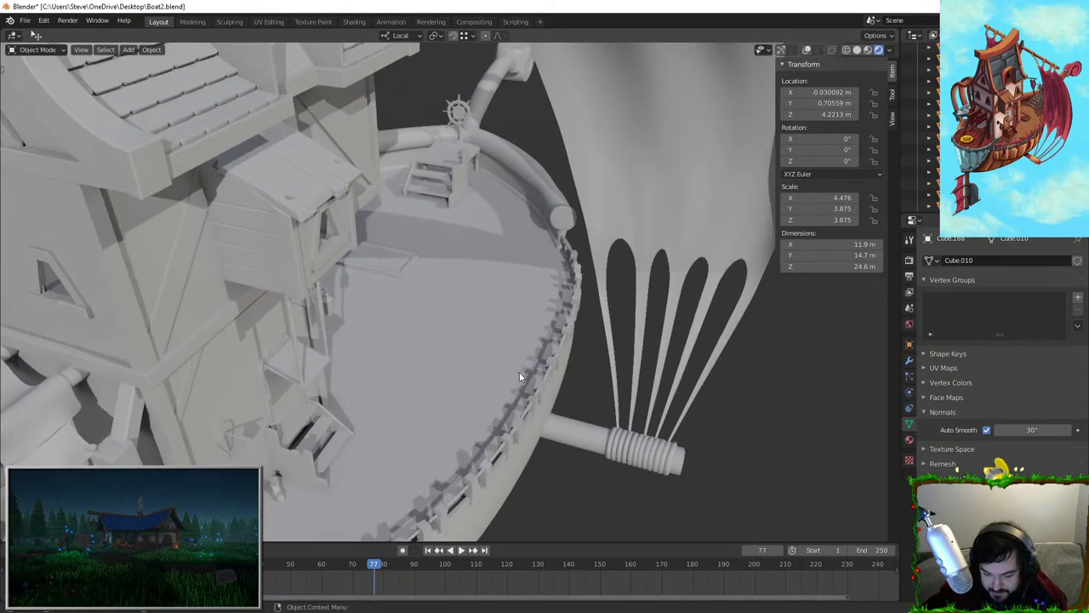
scroll(521, 372, "down", 2)
middle_click_drag(571, 386, 522, 366)
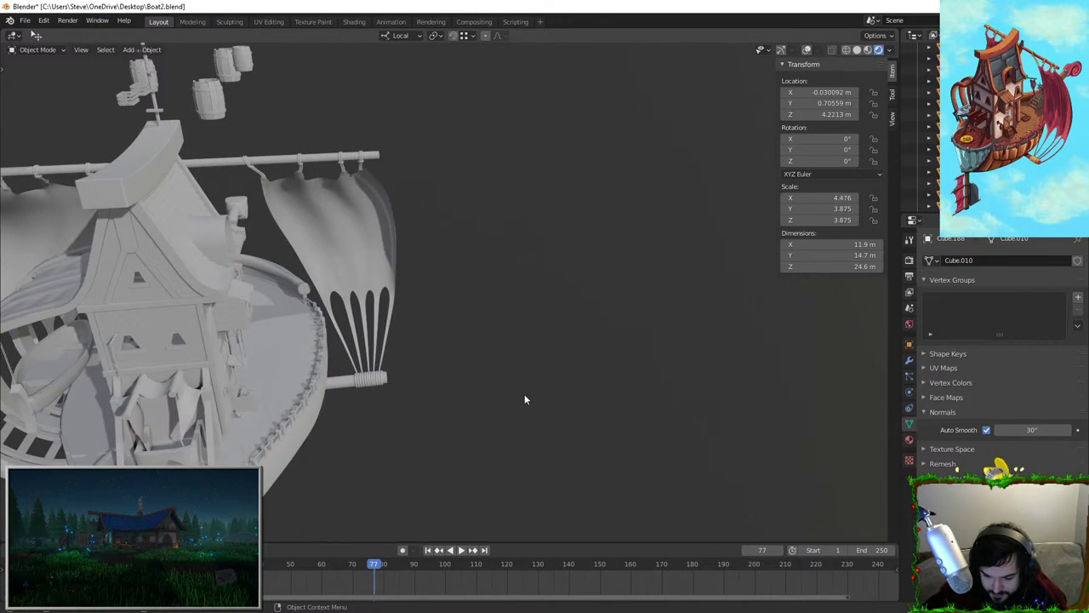
left_click(806, 51)
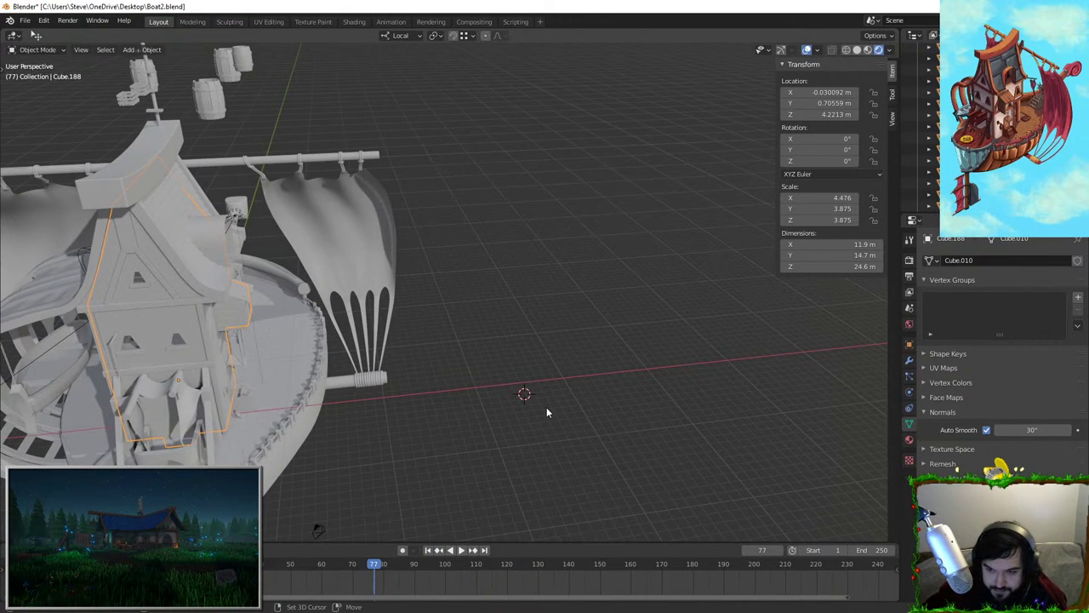
key("shift+a")
mouse_move(554, 258)
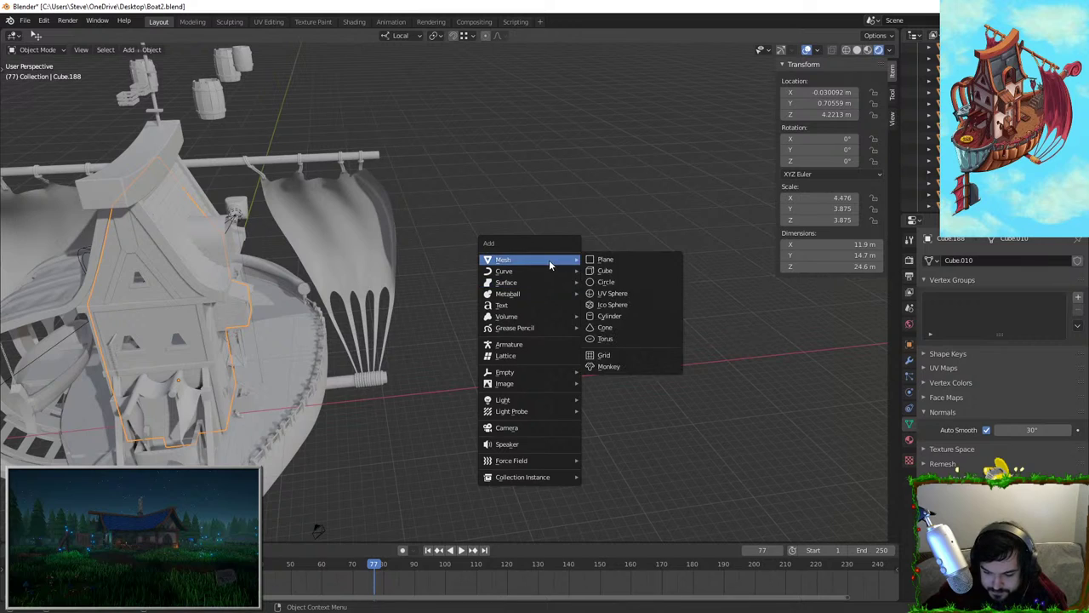
left_click(619, 271)
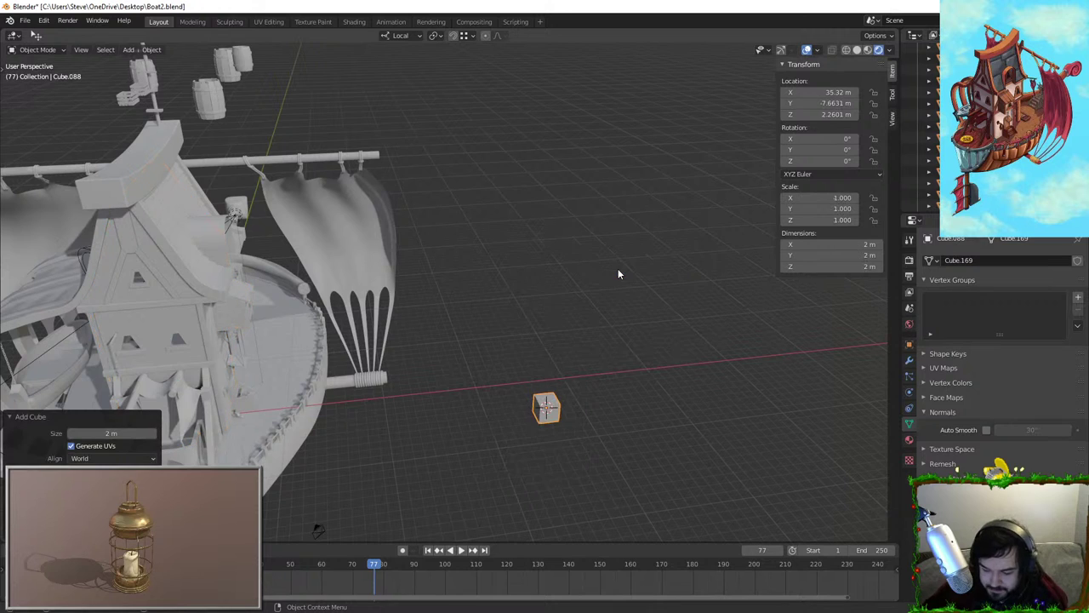
key("KP_1")
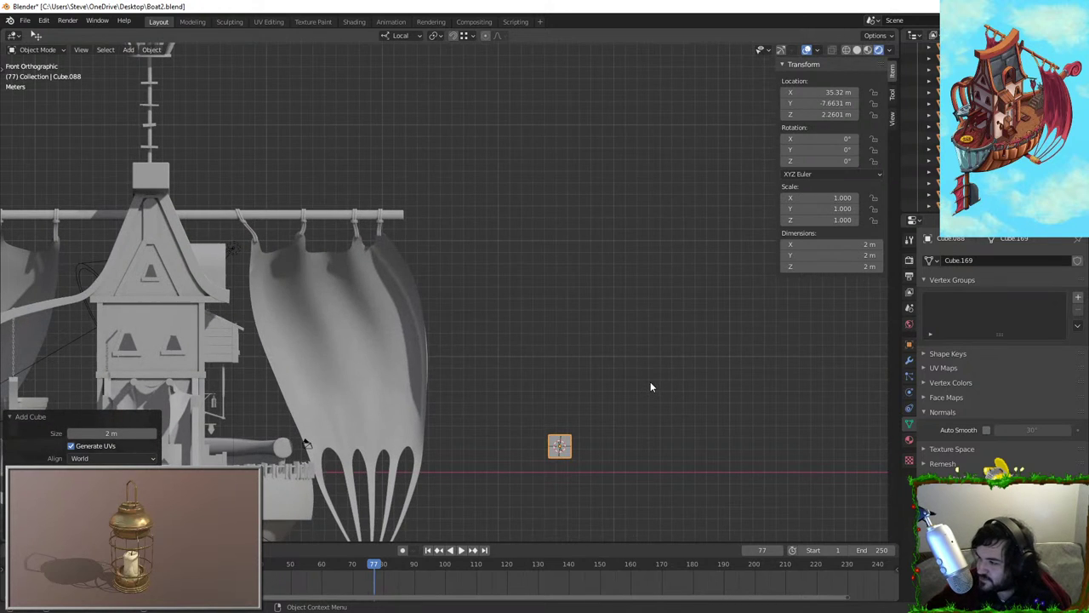
scroll(529, 403, "up", 5)
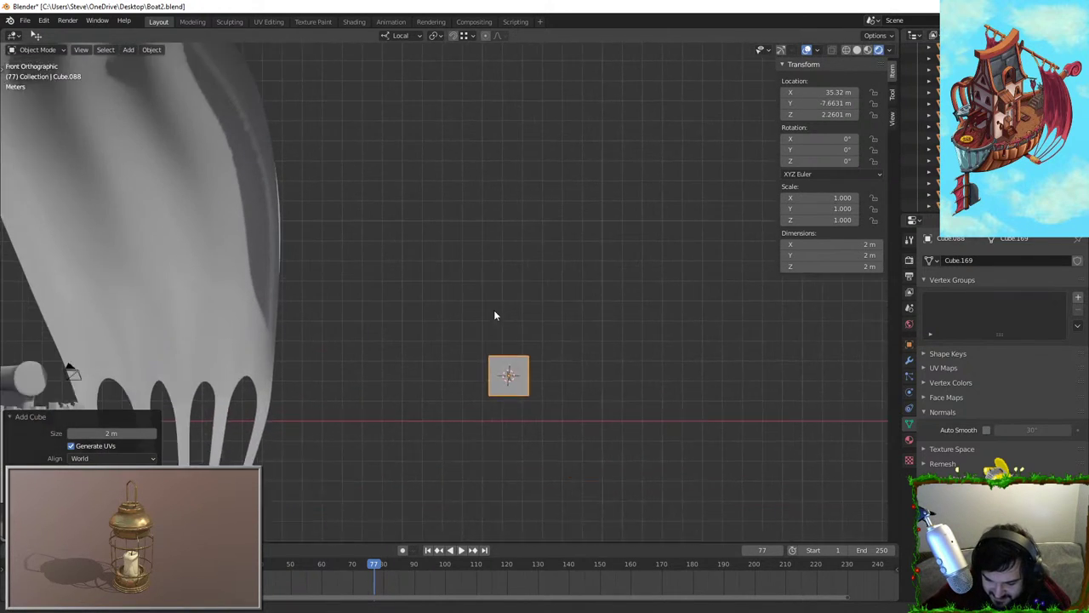
Scale the new cube into a block about 9.07 m wide and deep and 4.39 m high
key("s")
right_click(596, 376)
key("s")
key("z")
left_click(460, 292)
key("s")
left_click(684, 284)
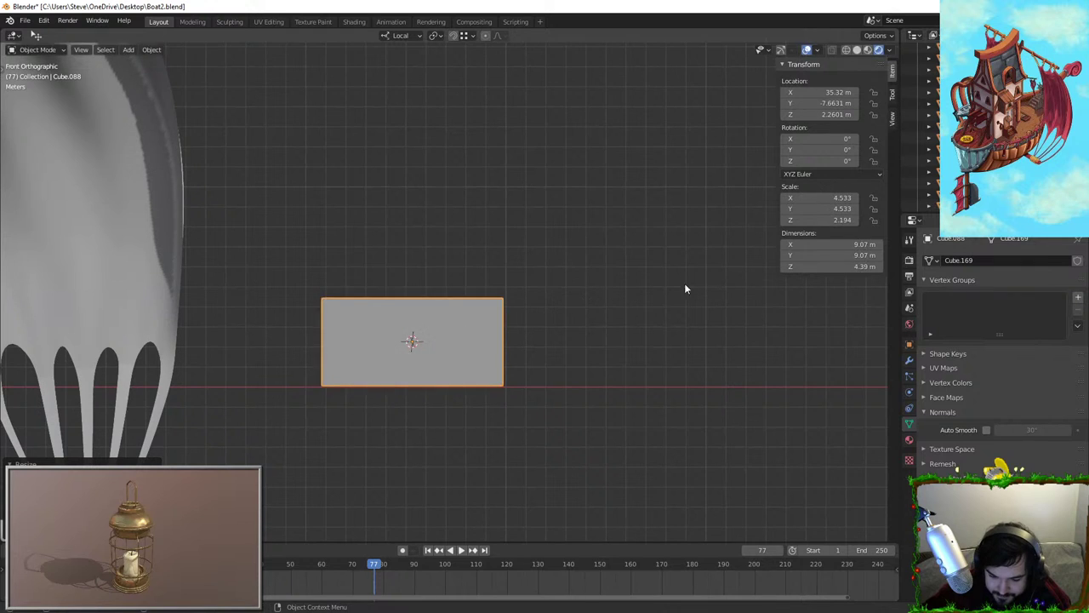
Flatten and lengthen the block into a slab about 17.7 × 8.27 × 2.18 m
key("s")
key("z")
left_click(464, 309)
middle_click_drag(485, 320, 451, 373)
key("s")
key("x")
left_click(714, 389)
key("s")
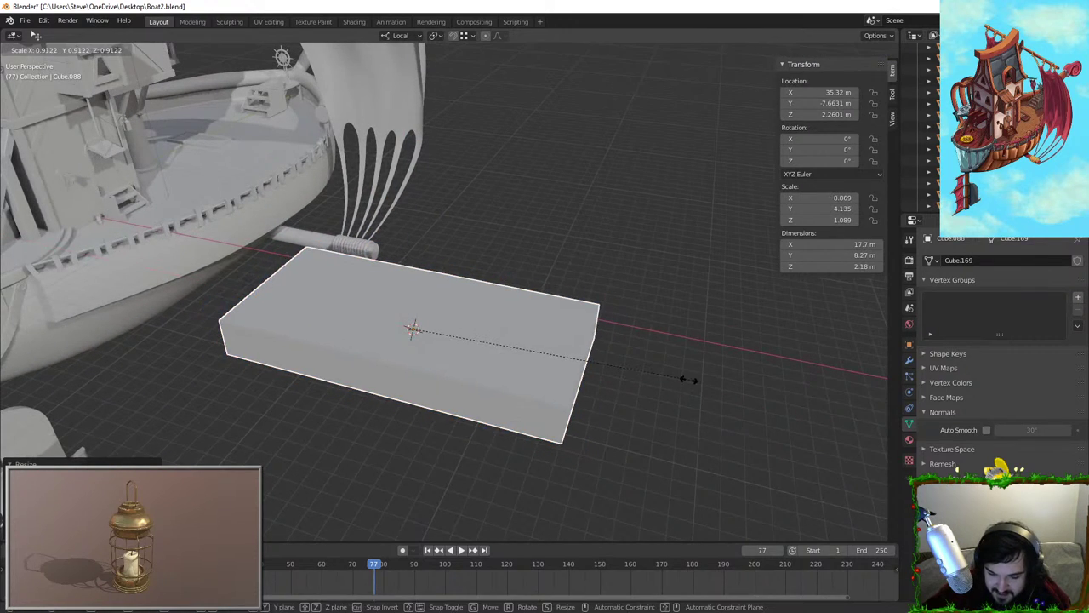
left_click(690, 380)
Thin the slab to about 1.69 m and move it away from the ship to about X 47.73, Z 0.59 m
key("g")
key("y")
left_click(691, 417)
middle_click_drag(691, 417, 487, 166)
key("s")
key("z")
left_click(480, 199)
key("g")
middle_click_drag(495, 206, 525, 232)
left_click(542, 232)
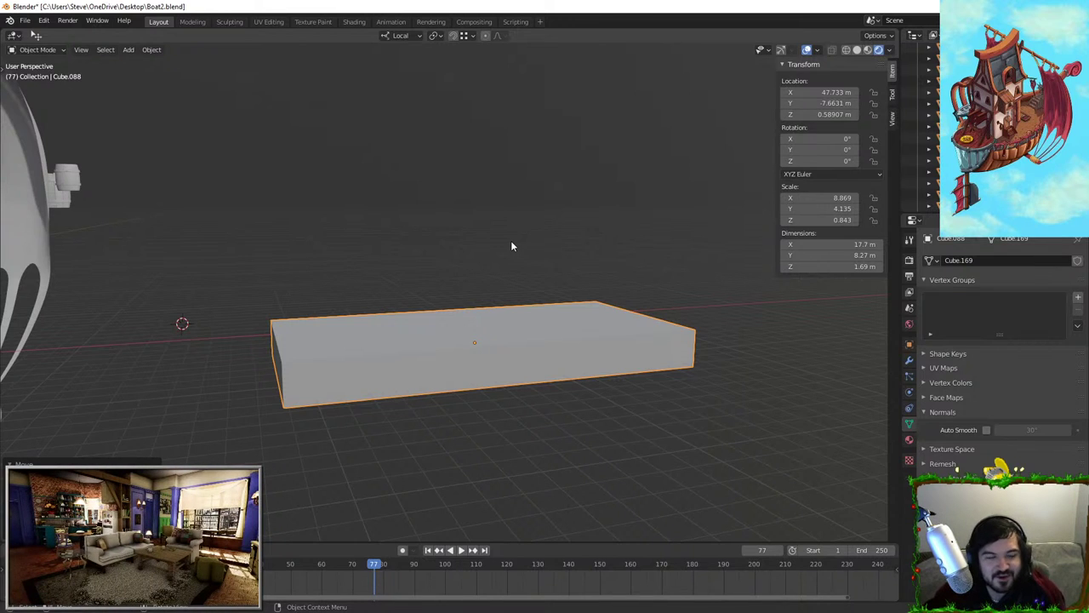
Widen the slab to about 9.55 m along Y and reduce its thickness to about 1.19 m
middle_click_drag(513, 243, 633, 316)
key("s")
key("y")
left_click(640, 372)
key("s")
key("z")
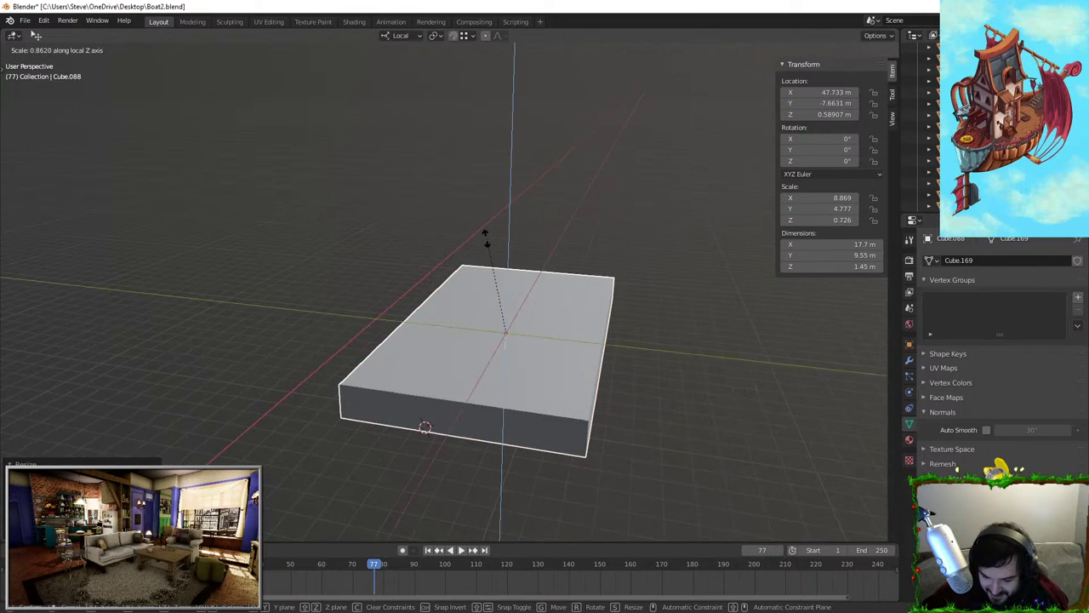
left_click(491, 261)
middle_click_drag(491, 261, 534, 243)
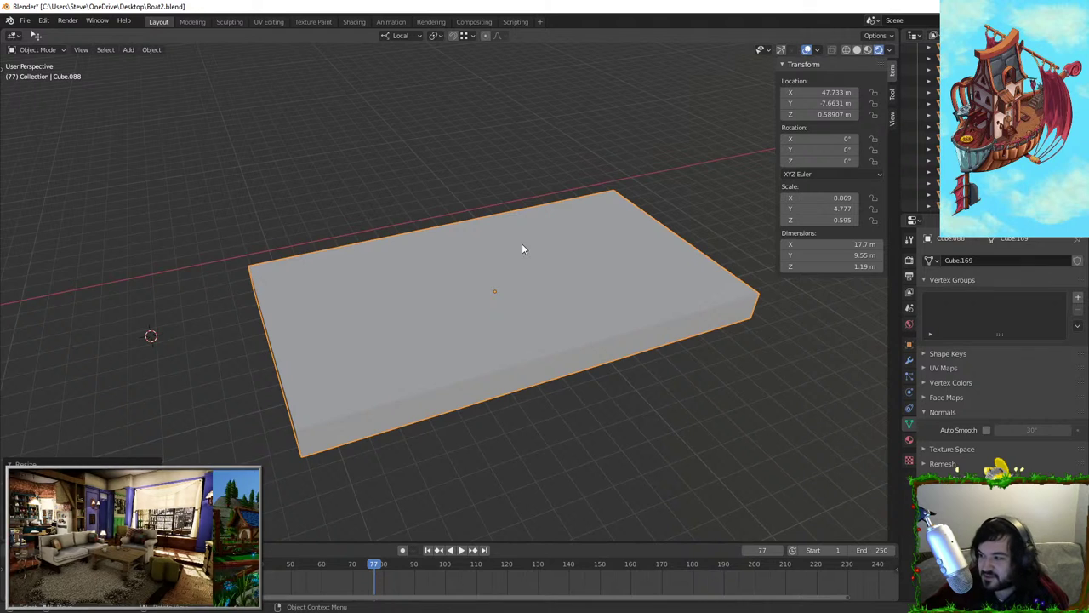
Duplicate the slab straight upward and settle the copy at a height of about Z 6.26 m
key("shift+d")
key("z")
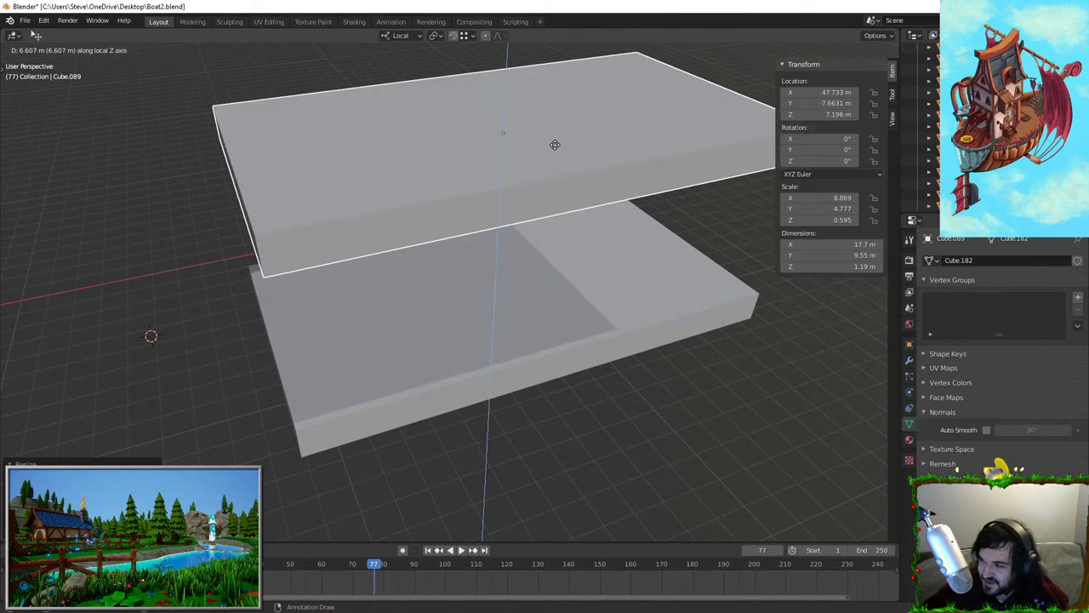
left_click(544, 151)
middle_click_drag(545, 151, 517, 174)
key("g")
key("z")
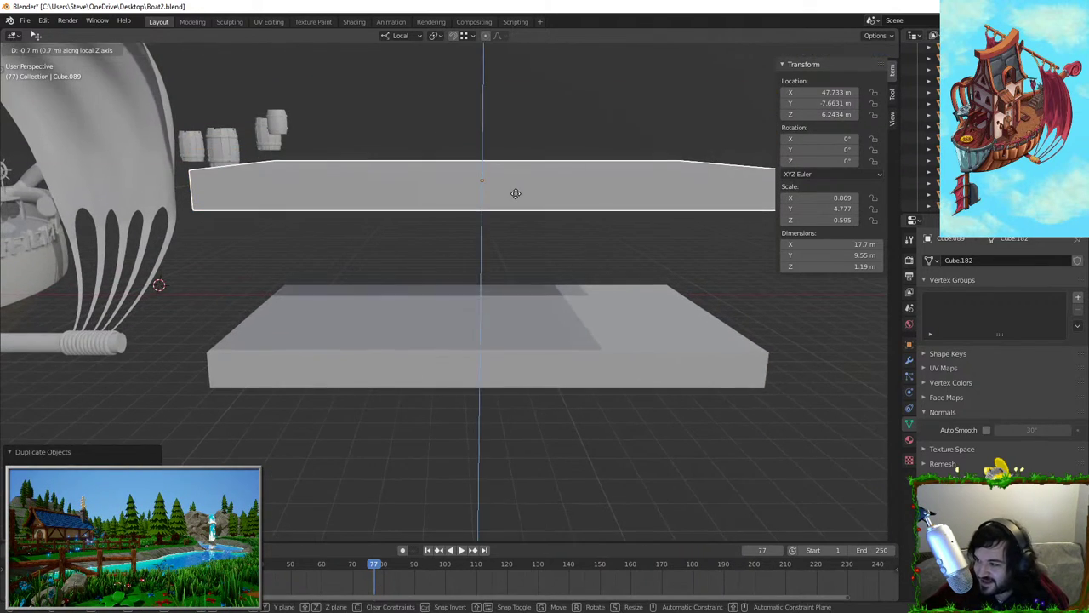
left_click(514, 194)
middle_click_drag(490, 245, 494, 250)
key("shift+a")
mouse_move(494, 250)
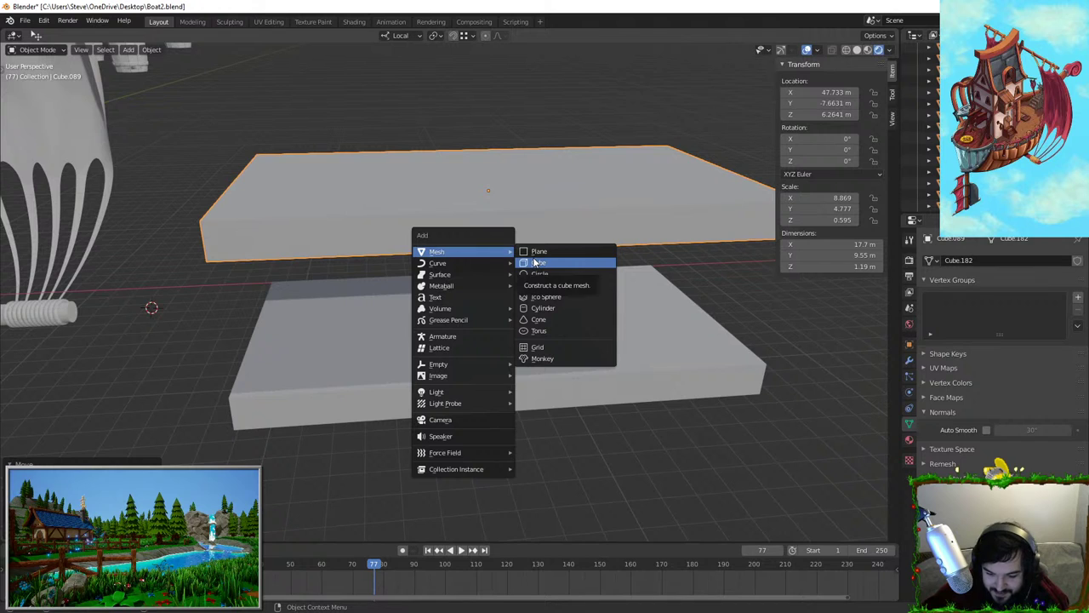
left_click(535, 263)
scroll(506, 275, "down", 4)
key("Delete")
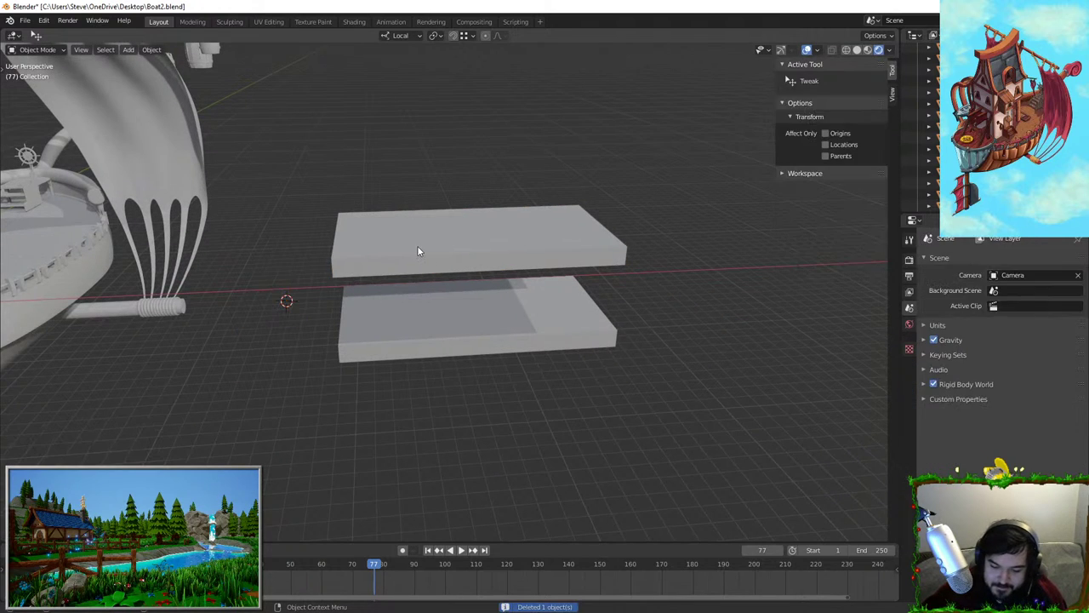
Duplicate the upper slab and place the copy between the two slabs at about Z 3.08 m
left_click(421, 245)
key("shift+d")
key("shift+z")
right_click(485, 199)
key("g")
key("z")
left_click(484, 236)
key("s")
key("y")
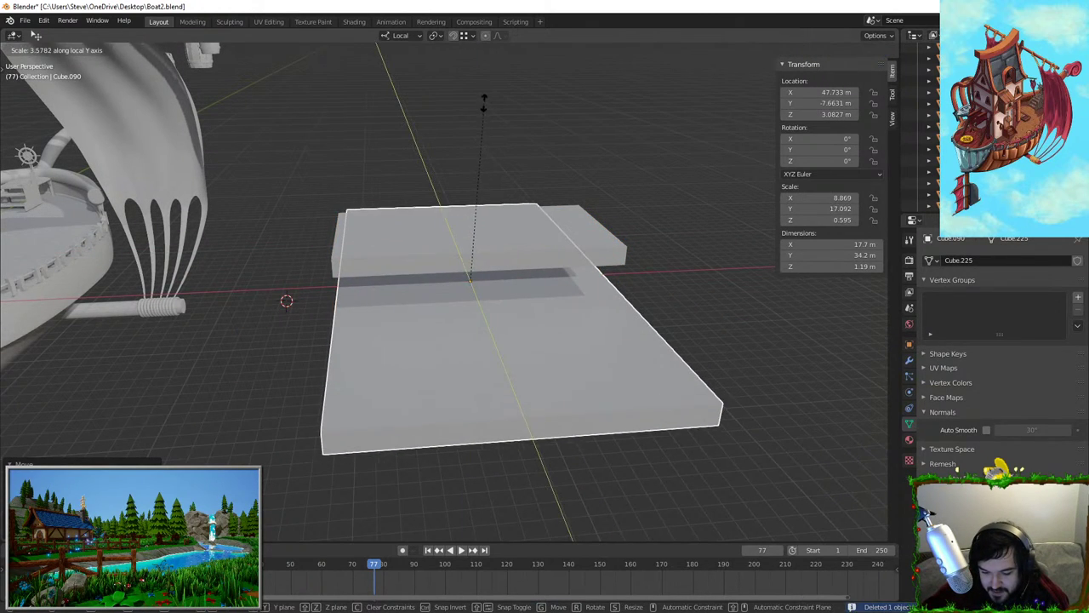
right_click(483, 104)
Stretch the middle copy along Z into a block about 6.59 m high that fills the gap between the slabs
middle_click_drag(443, 225, 503, 251)
key("s")
key("z")
left_click(489, 206)
key("s")
key("z")
left_click(494, 127)
key("s")
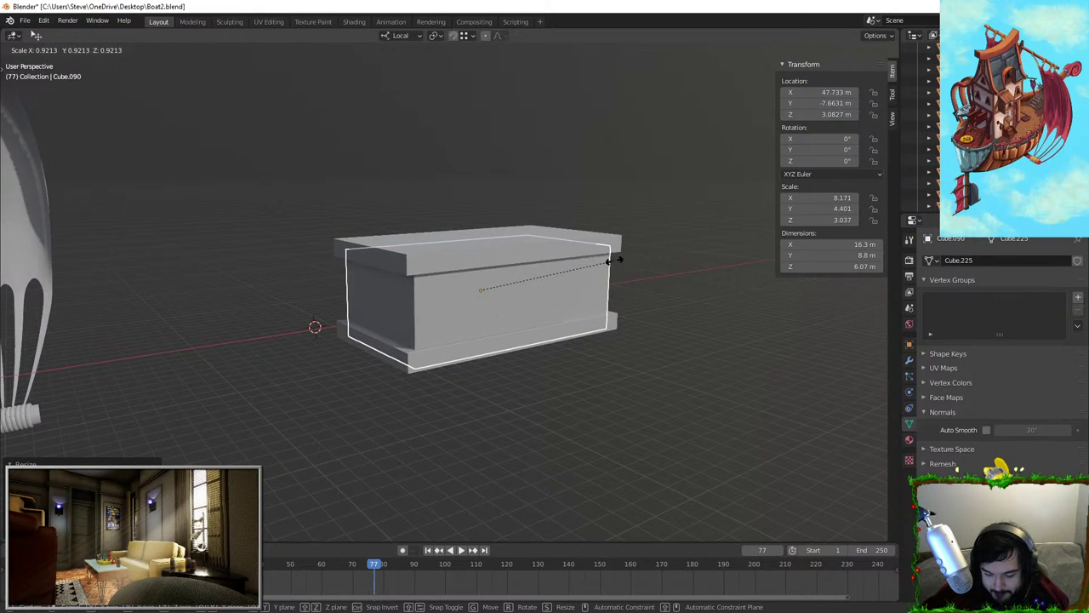
right_click(614, 259)
Narrow the middle block to about 8.73 m along Y and shorten it to about 16.6 m along X
middle_click_drag(587, 298, 720, 274)
key("s")
key("y")
left_click(651, 345)
key("s")
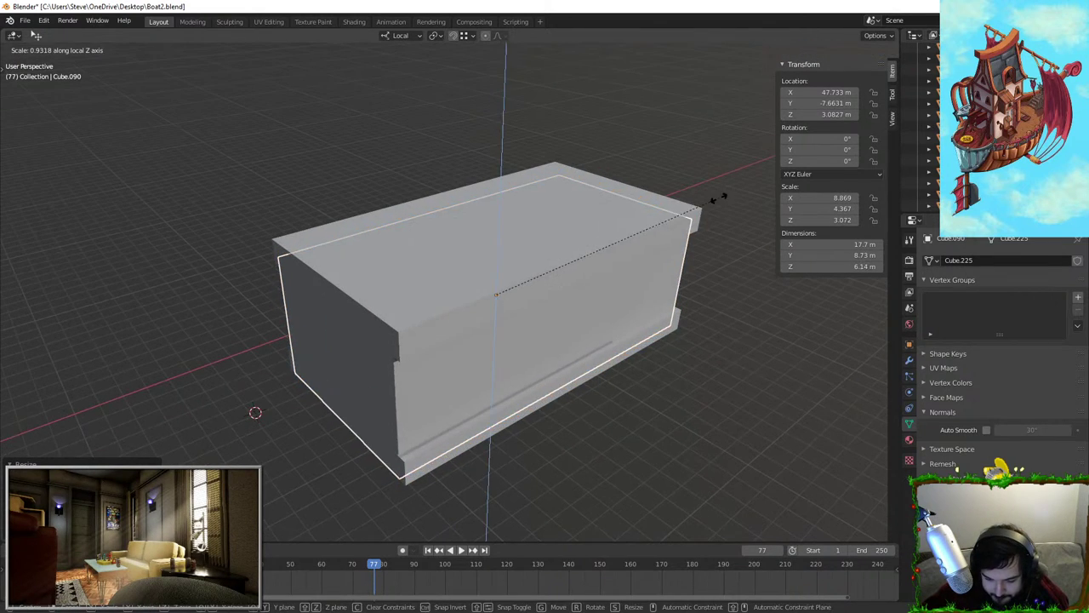
right_click(710, 212)
middle_click_drag(710, 214, 723, 242)
key("s")
key("x")
left_click(719, 236)
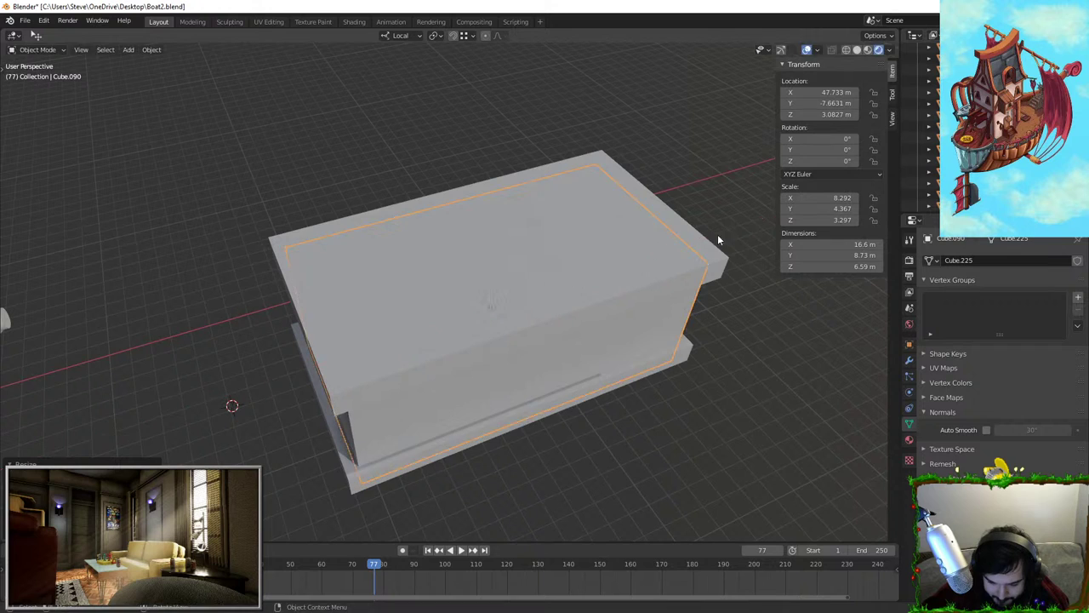
Raise the middle block to about Z 3.99 m so it protrudes above the upper slab
middle_click_drag(681, 281, 594, 231)
key("g")
key("z")
left_click(601, 206)
middle_click_drag(559, 185, 558, 281)
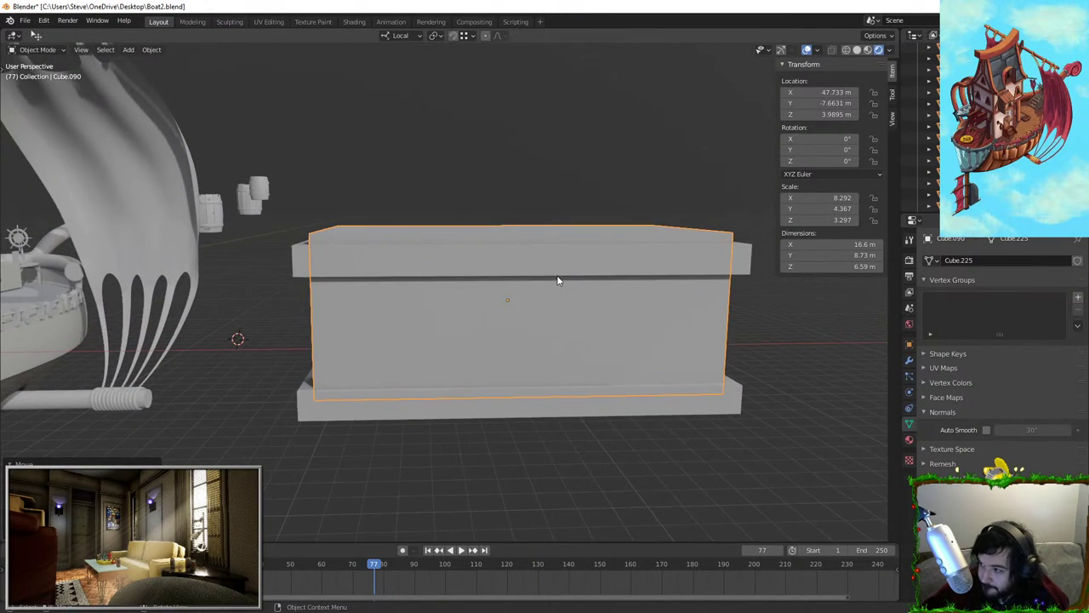
middle_click_drag(368, 189, 436, 189)
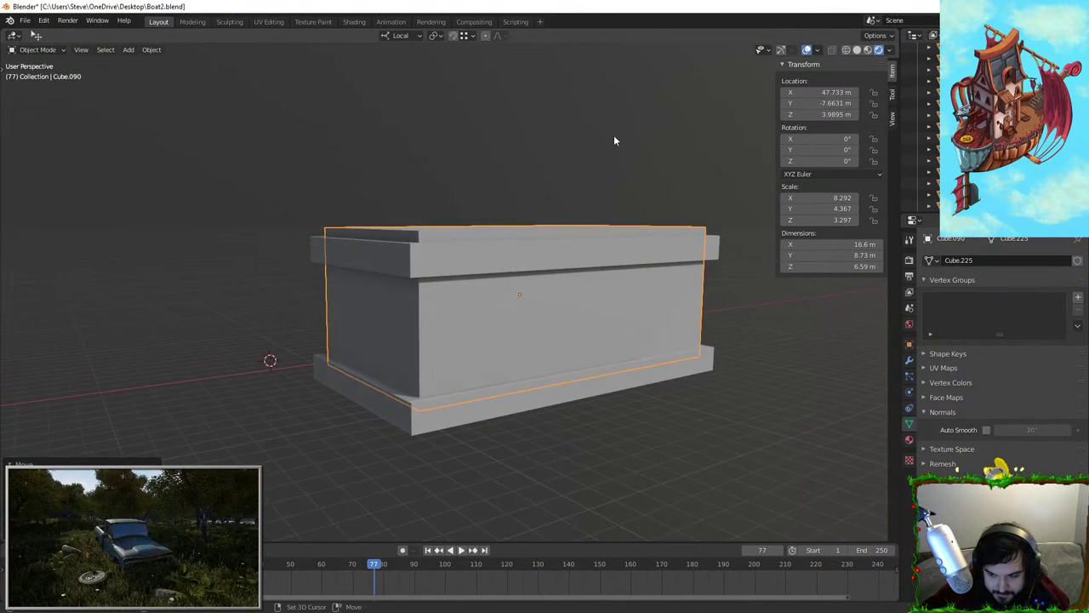
middle_click_drag(521, 145, 436, 203, "shift")
Set mesh selection to faces, leave the block's mesh editing and select the upper slab
key("Tab")
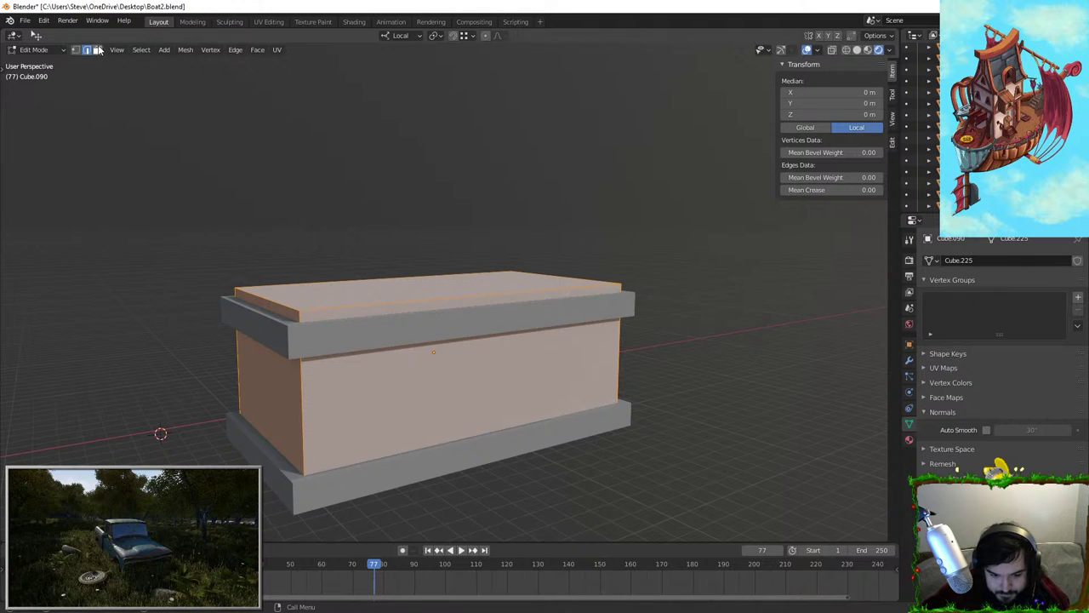
left_click(100, 50)
left_click(339, 338)
key("Tab")
left_click(338, 343)
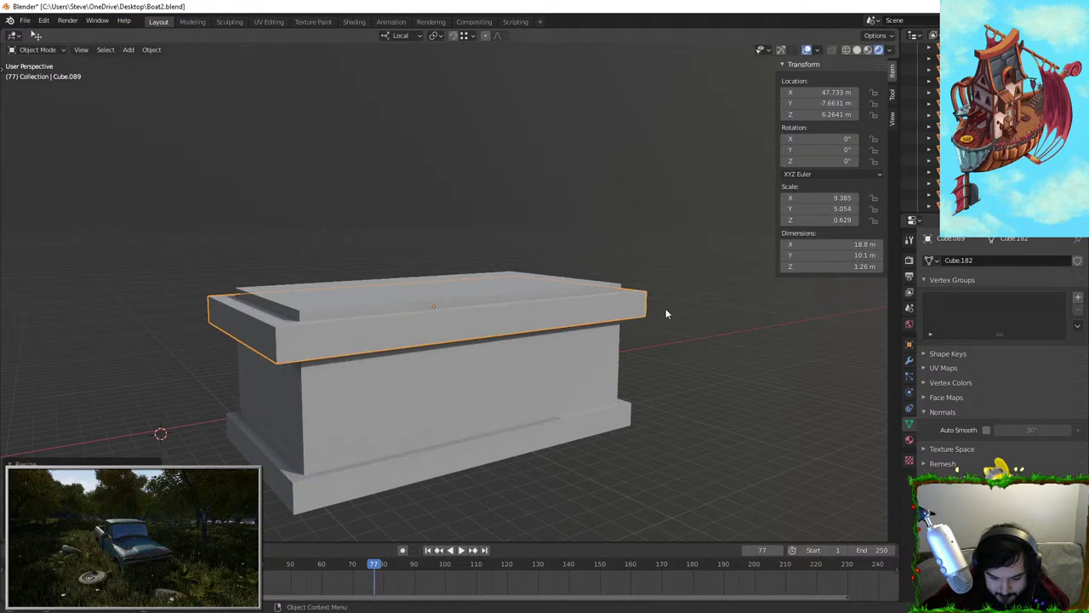
middle_click_drag(666, 311, 505, 360)
key("s")
key("z")
key("z")
right_click(672, 365)
middle_click_drag(673, 364, 609, 250)
key("s")
key("z")
right_click(672, 195)
Lengthen the upper slab to about 18.4 m along X and adjust its width along Y
key("s")
key("x")
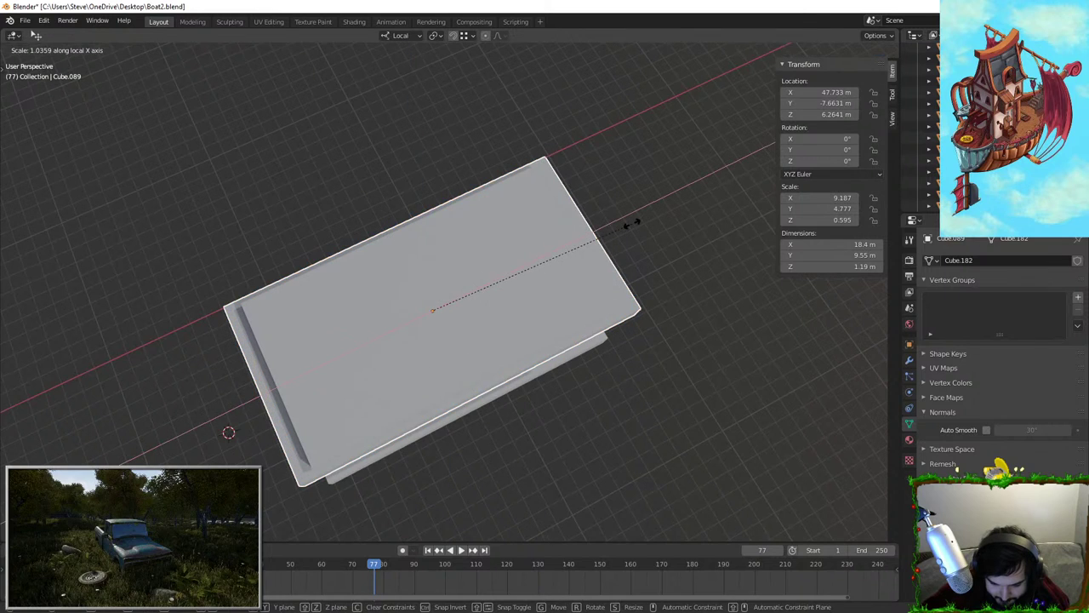
left_click(631, 225)
key("s")
key("y")
left_click(575, 477)
middle_click_drag(575, 477, 509, 206)
Scale down the upper slab's bottom face along Y and X so its sides slope inward toward the block
key("Tab")
left_click(312, 222)
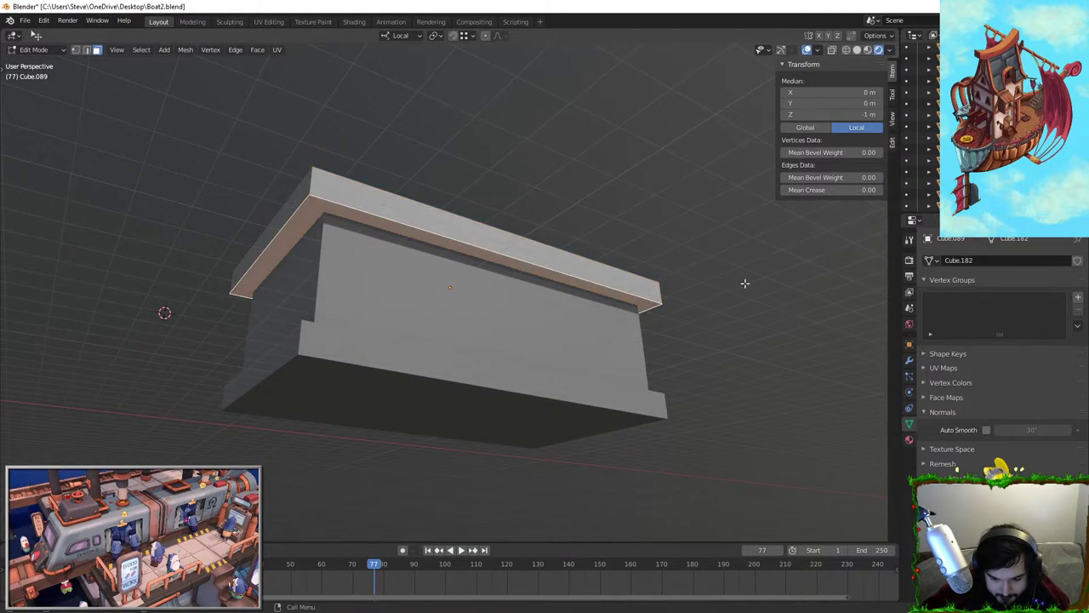
middle_click_drag(654, 276, 778, 244)
key("s")
key("y")
left_click(728, 239)
key("s")
key("x")
key("x")
key("x")
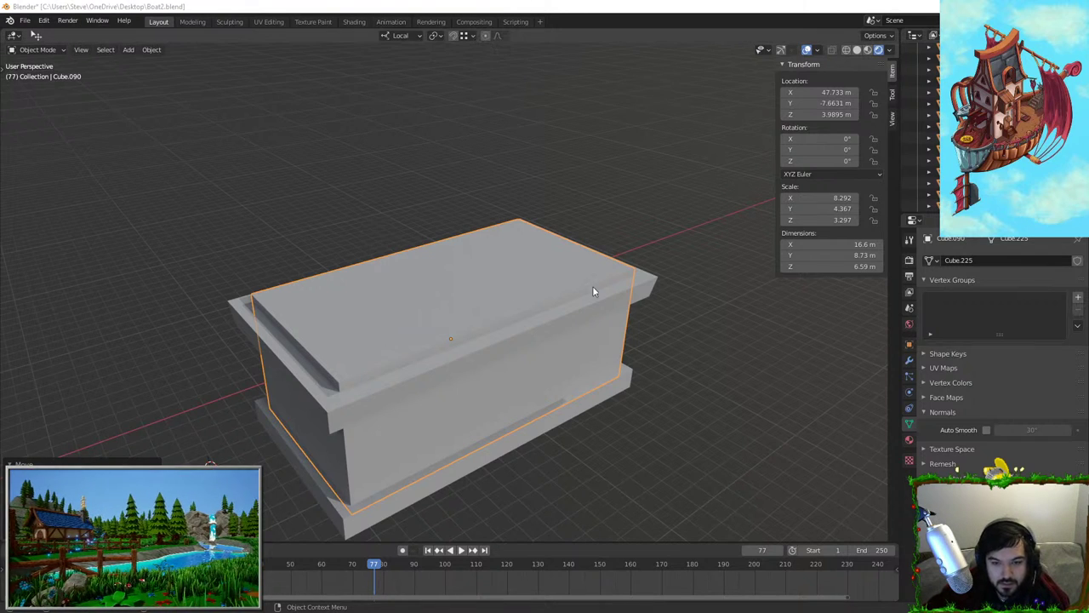
Enlarge the middle block's top face to about 17.2 × 9.16 m so its walls flare outward
middle_click_drag(502, 267, 459, 299)
key("Tab")
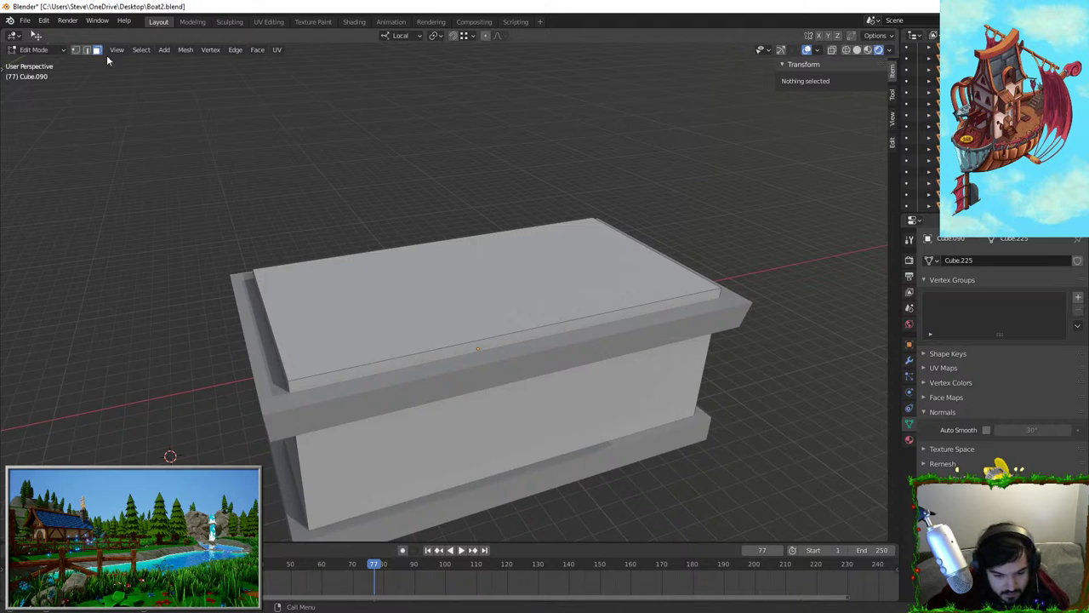
left_click(495, 322)
middle_click_drag(523, 376, 573, 395)
key("s")
key("x")
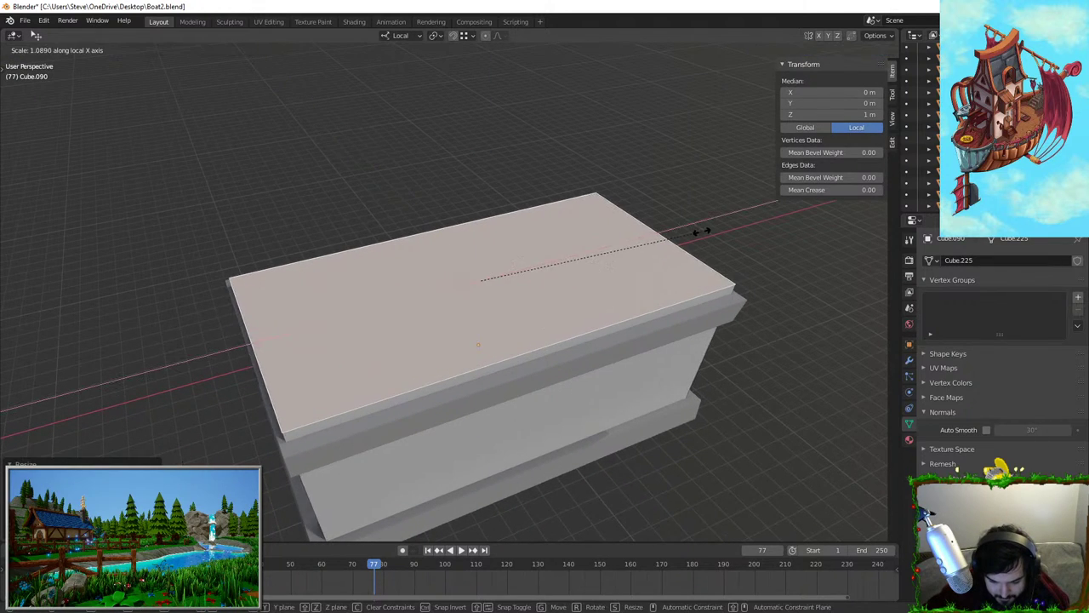
left_click(692, 236)
middle_click_drag(614, 250, 637, 229)
key("g")
key("x")
right_click(635, 244)
Lower the block's top face to about local Z 0.69 m, inside the upper slab
key("g")
key("z")
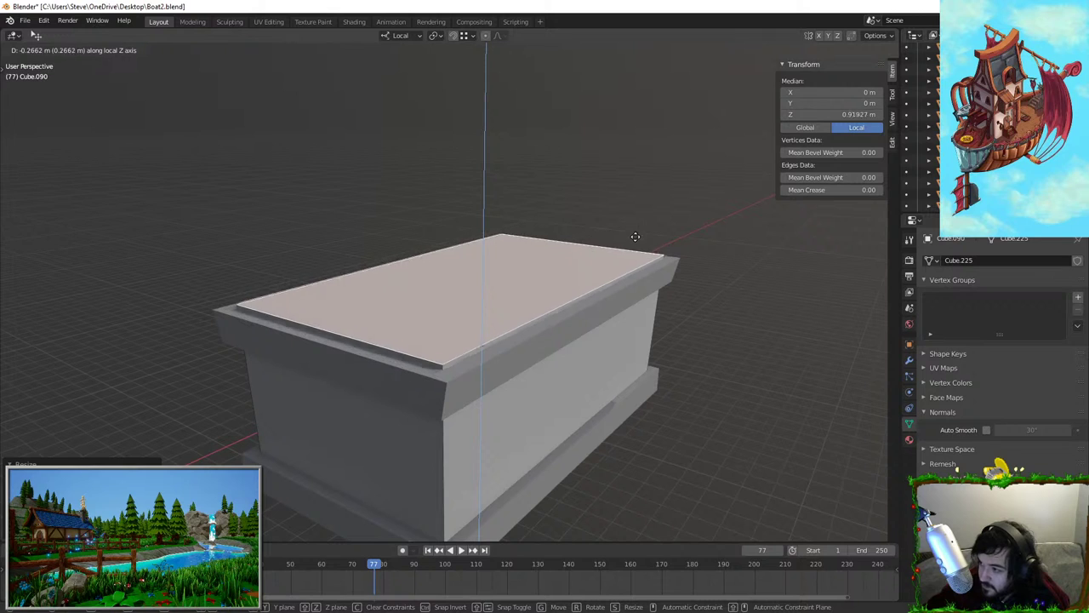
left_click(632, 254)
Extrude the block's top face upward to about local Z 1.56 m
key("e")
mouse_move(672, 268)
middle_mouse_down()
mouse_move(683, 299)
mouse_move(691, 266)
middle_mouse_up()
scroll(685, 299, "down", 1)
scroll(692, 265, "up", 1)
Narrow the extruded top face along Y to slope the lid's long sides
key("s")
key("y")
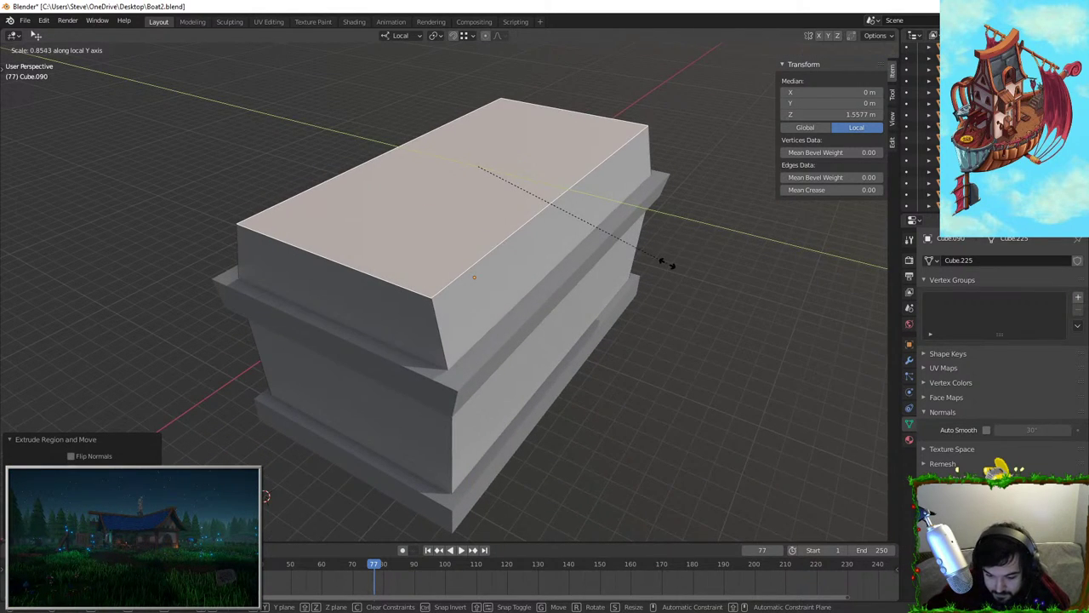
left_click(655, 257)
Extrude the lid's top face again, narrow it strongly along Y and settle it at about local Z 2.09 m
key("e")
left_click(668, 209)
key("s")
key("y")
left_click(531, 189)
key("g")
key("z")
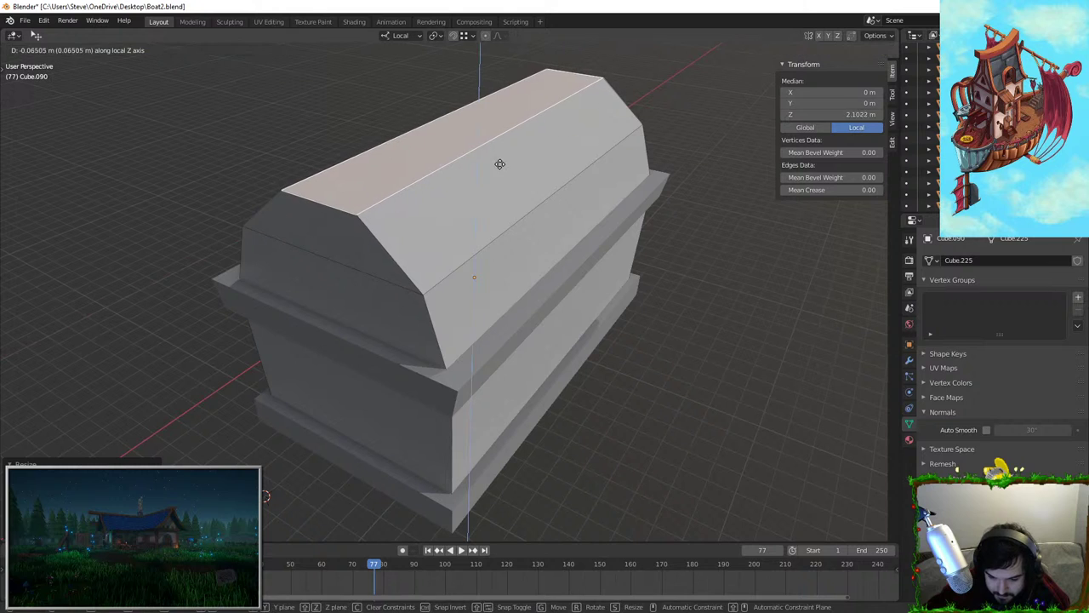
left_click(500, 166)
Select the edge loop around the lid's middle bend and lower it to about local Z 1.45 m
key("KP_1")
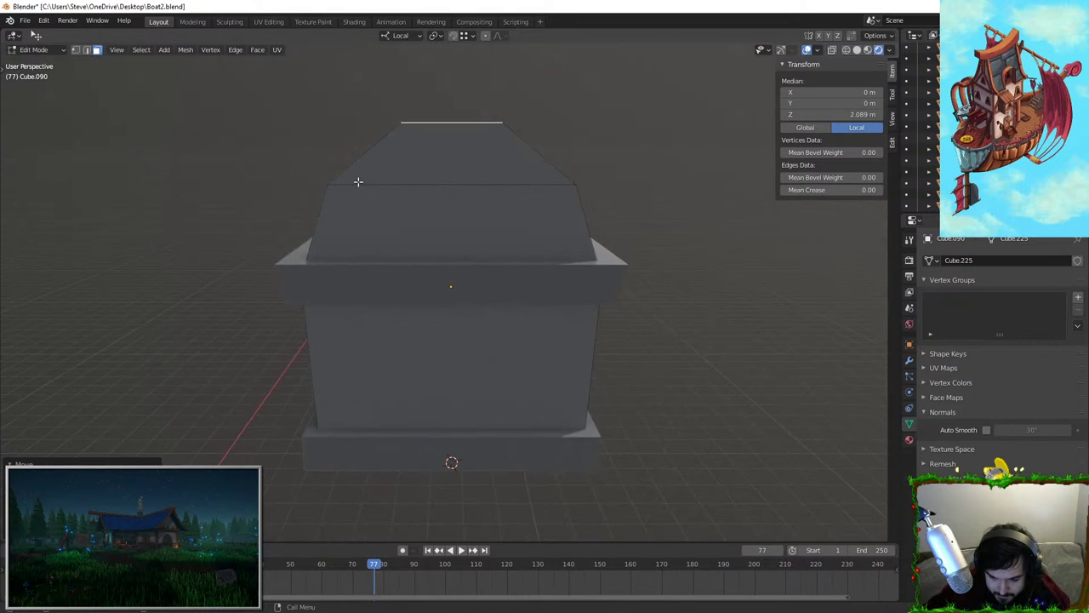
key("ctrl+l")
left_click(87, 51)
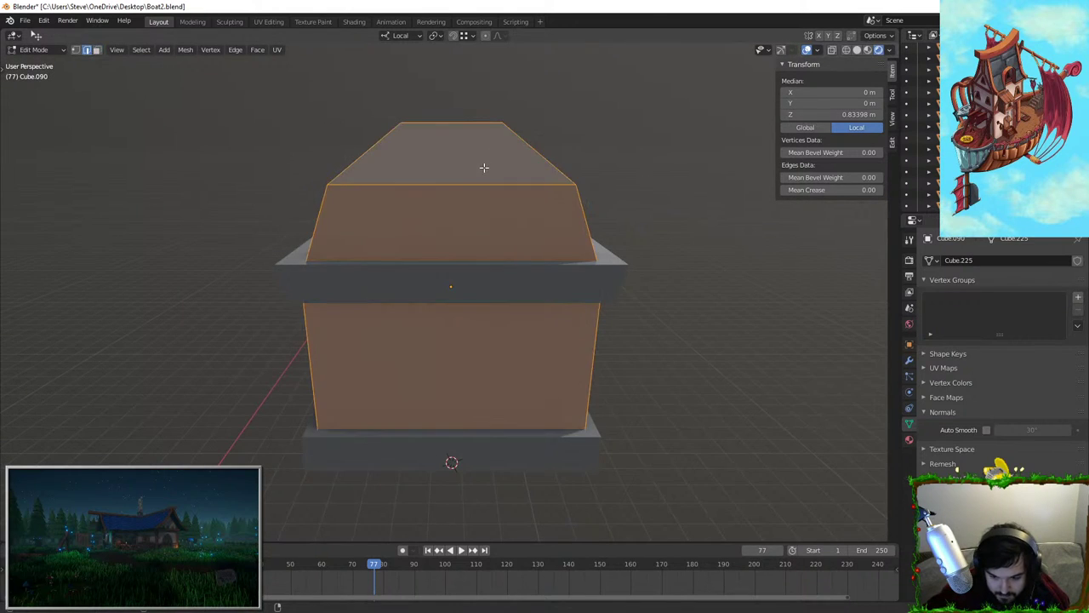
left_click(502, 181, "alt")
middle_click_drag(569, 173, 513, 141)
key("s")
key("z")
key("g")
left_click(509, 128)
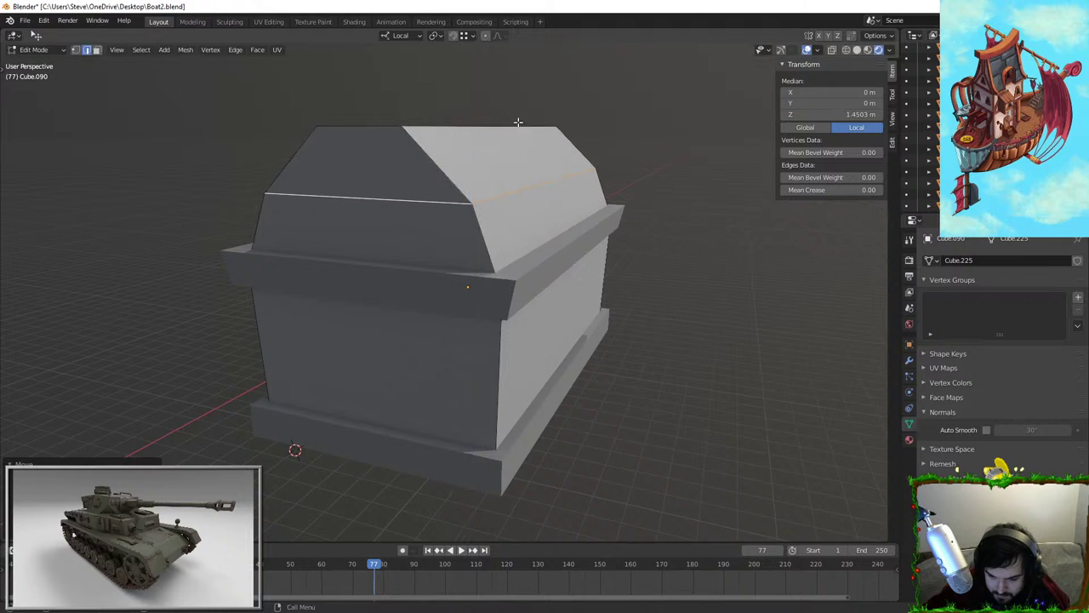
Bevel the lid's middle edge loop with several segments to round its profile
key("ctrl+b")
scroll(692, 168, "up", 5)
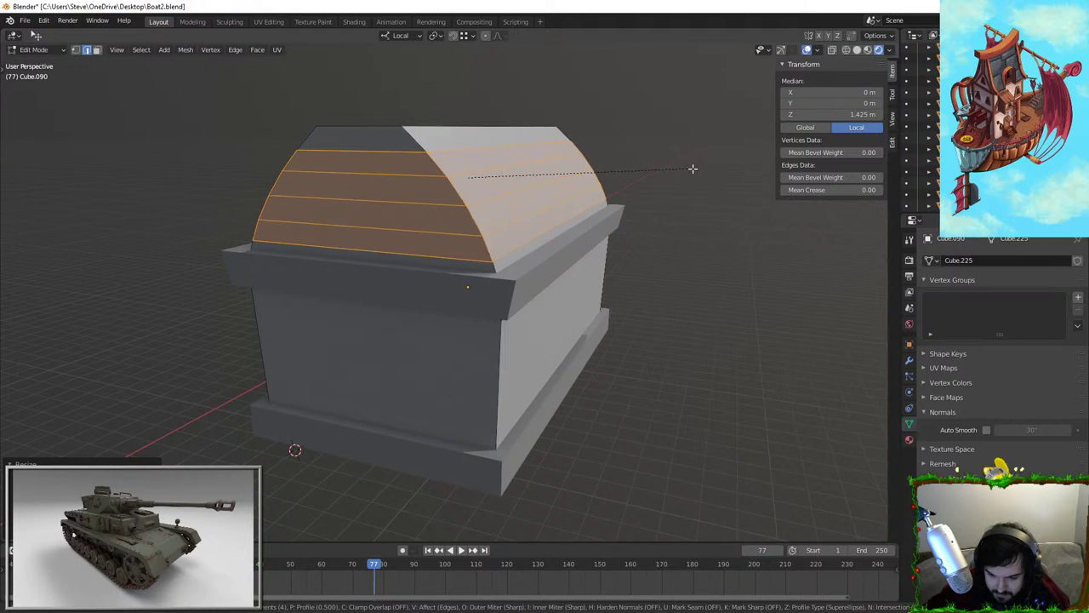
left_click(693, 168)
key("Tab")
Select the lid's two topmost long edges and scale them closer together along Y
middle_click_drag(690, 169, 461, 186)
key("KP_Divide")
key("Tab")
left_click(419, 143)
left_click(553, 139, "shift")
key("s")
key("y")
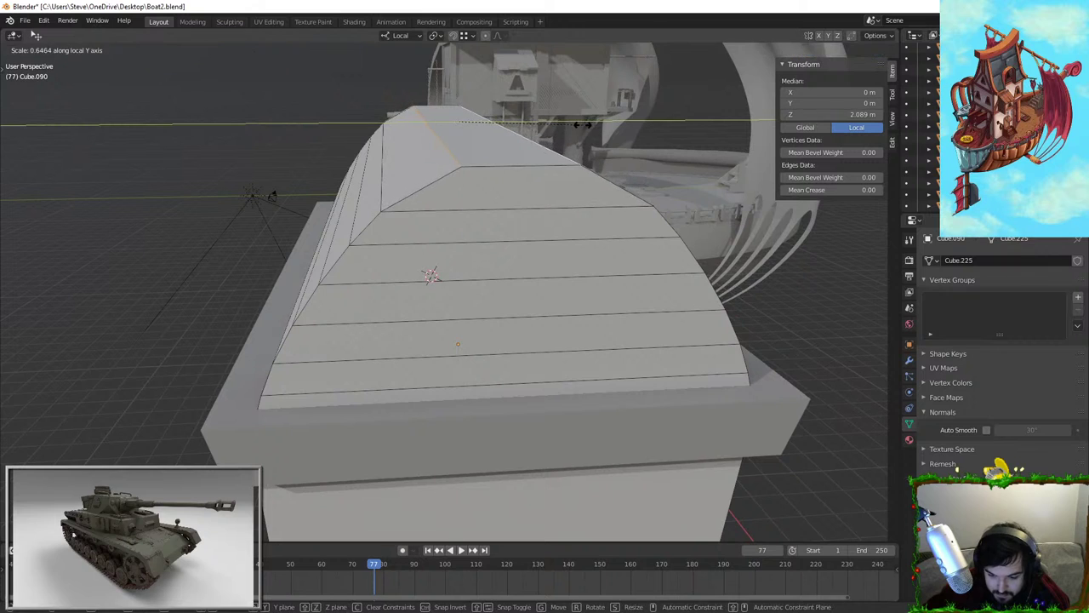
left_click(479, 137)
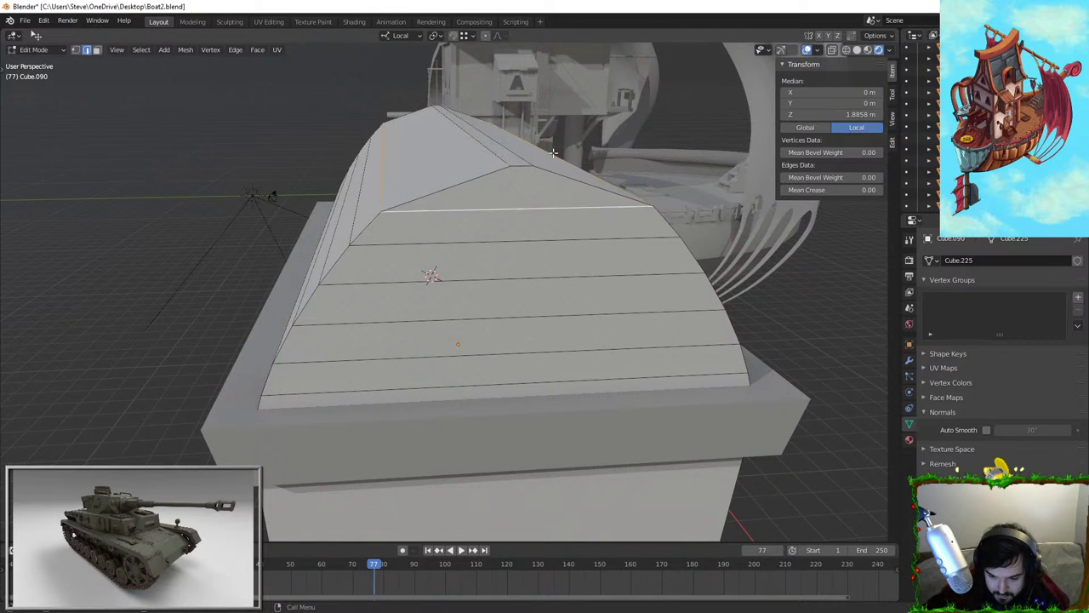
Scale the pair of long edges just below the lid's ridge along Y and leave mesh editing
key("y")
left_click(666, 143)
scroll(660, 149, "down", 6)
key("Tab")
middle_click_drag(494, 204, 615, 227)
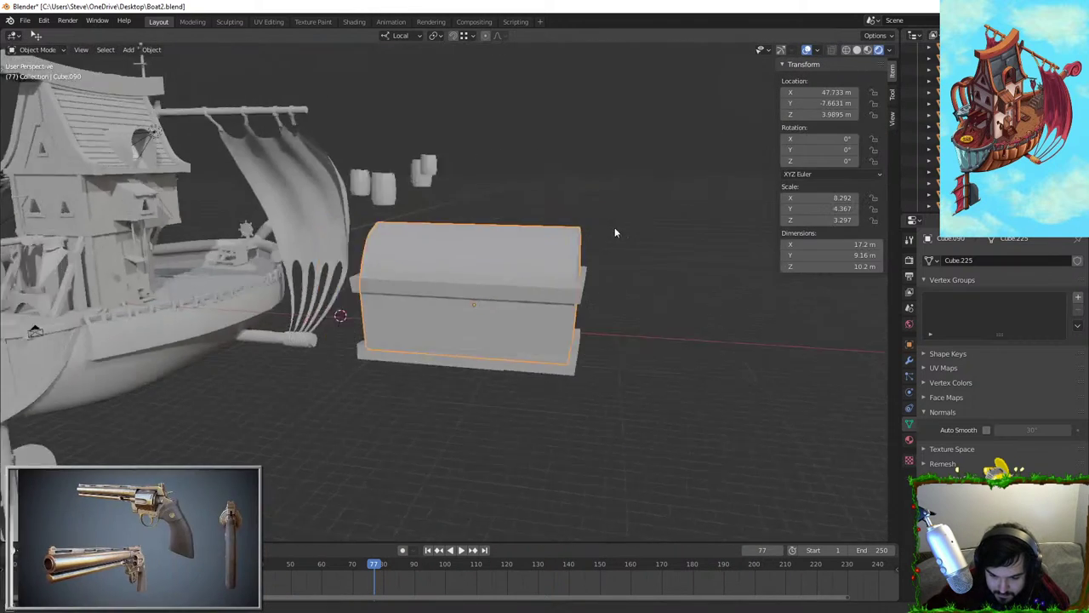
Undo the rounded lid shaping back to the block's plain extruded top
middle_click_drag(520, 227, 562, 234)
key("Tab")
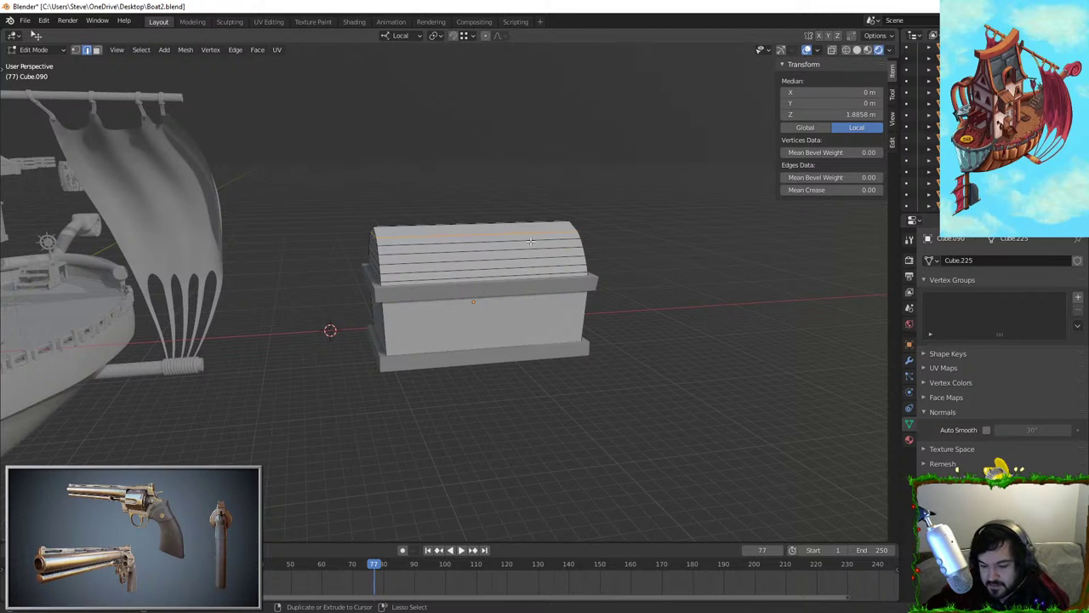
key("Tab")
key("Tab")
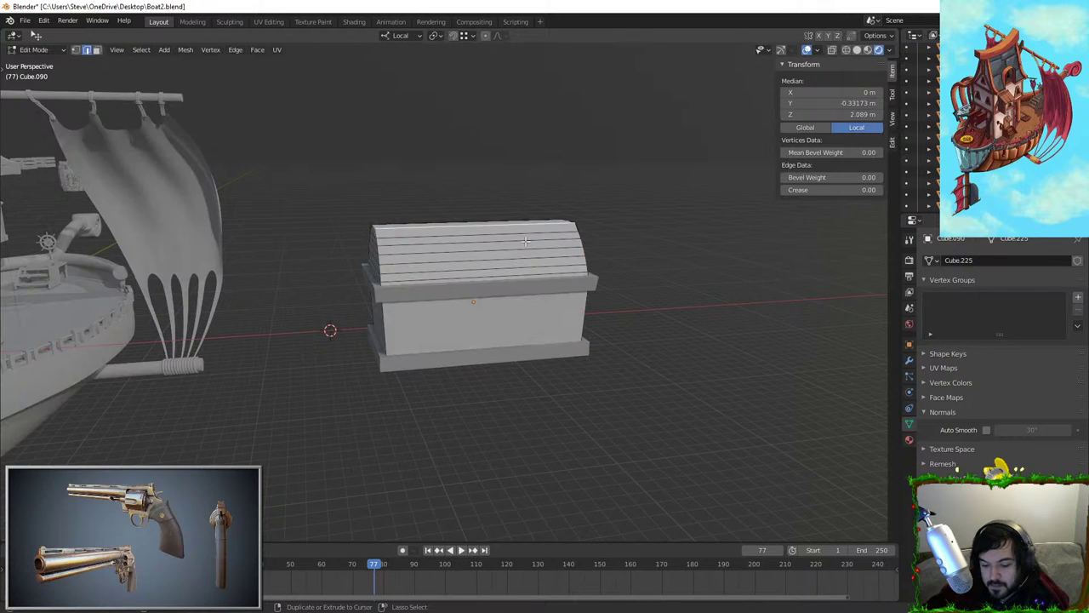
key("ctrl+z")
key("ctrl+z")
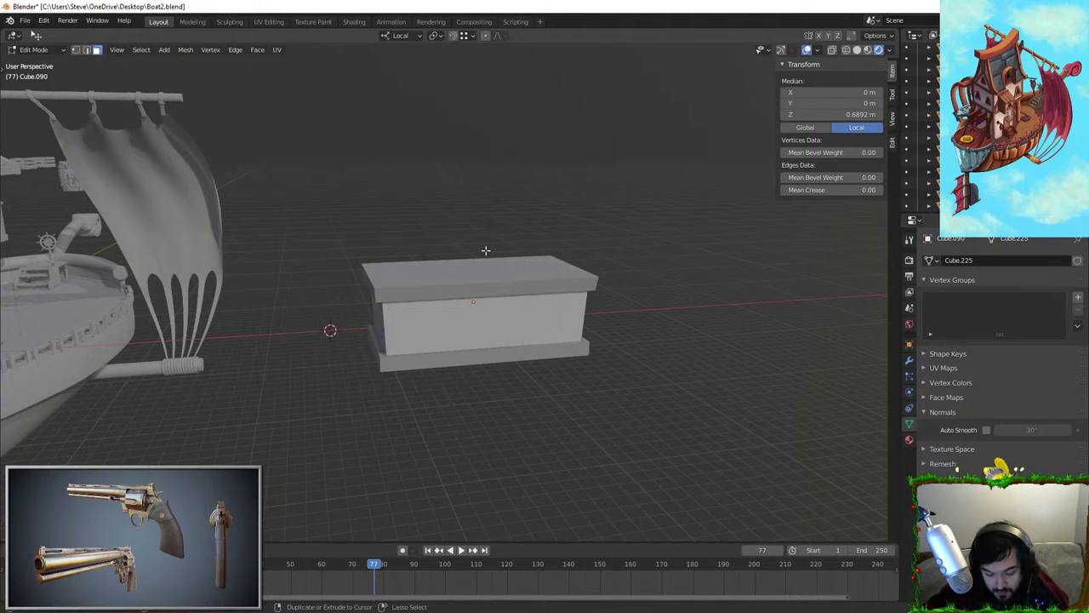
key("ctrl+z")
Raise the extruded top face to about local Z 2.44 m
middle_click_drag(486, 250, 584, 241)
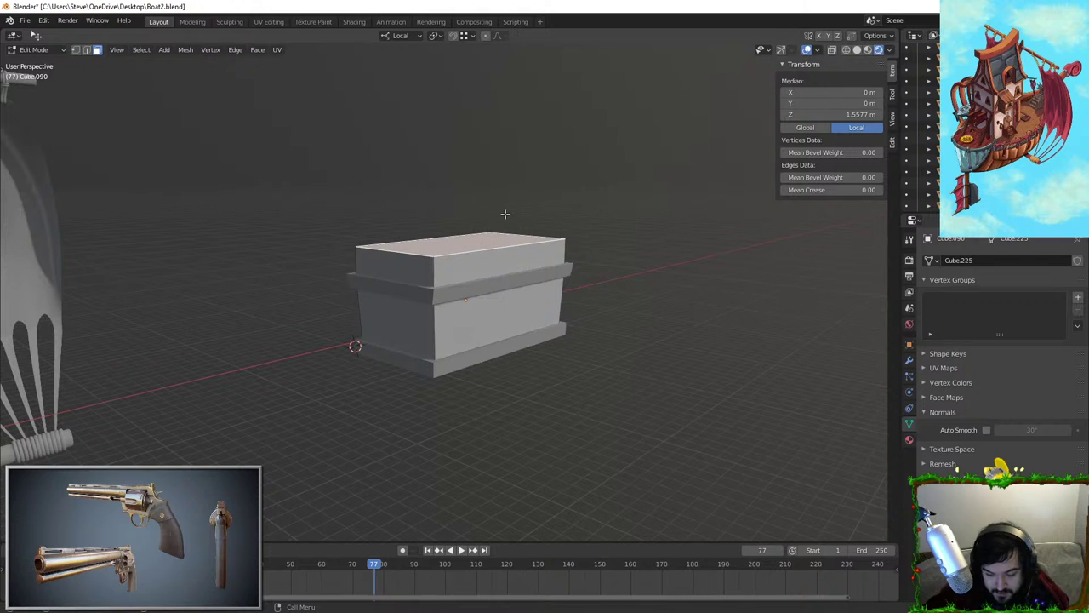
key("g")
key("z")
left_click(505, 181)
Try to bevel the two long upper edges of the extruded block
left_click(484, 231)
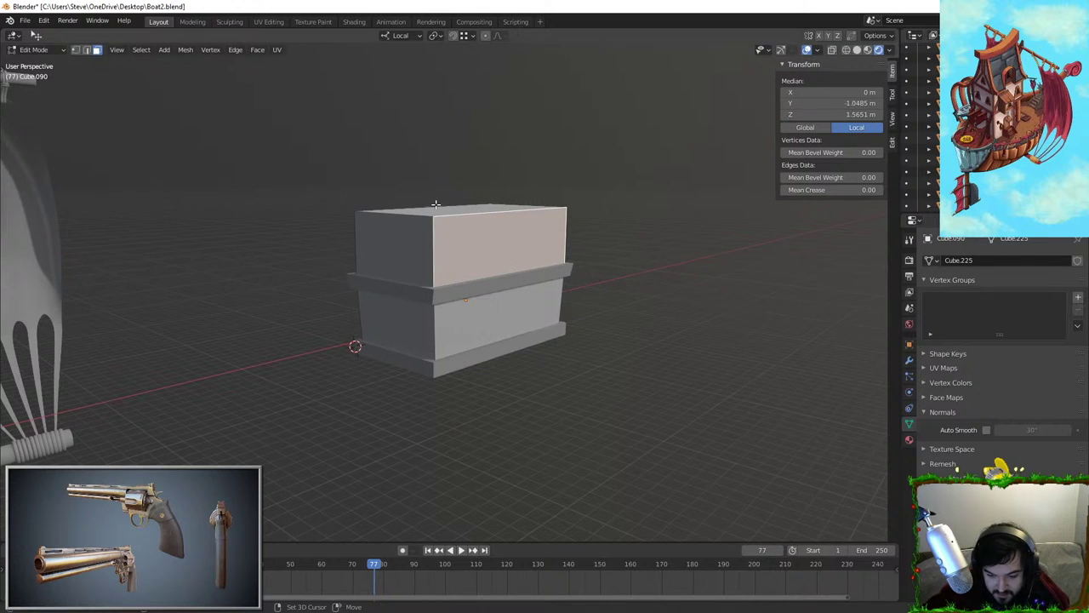
left_click(87, 50)
left_click(447, 189)
left_click(450, 194, "shift")
left_click(500, 212, "shift")
left_click(434, 207, "shift")
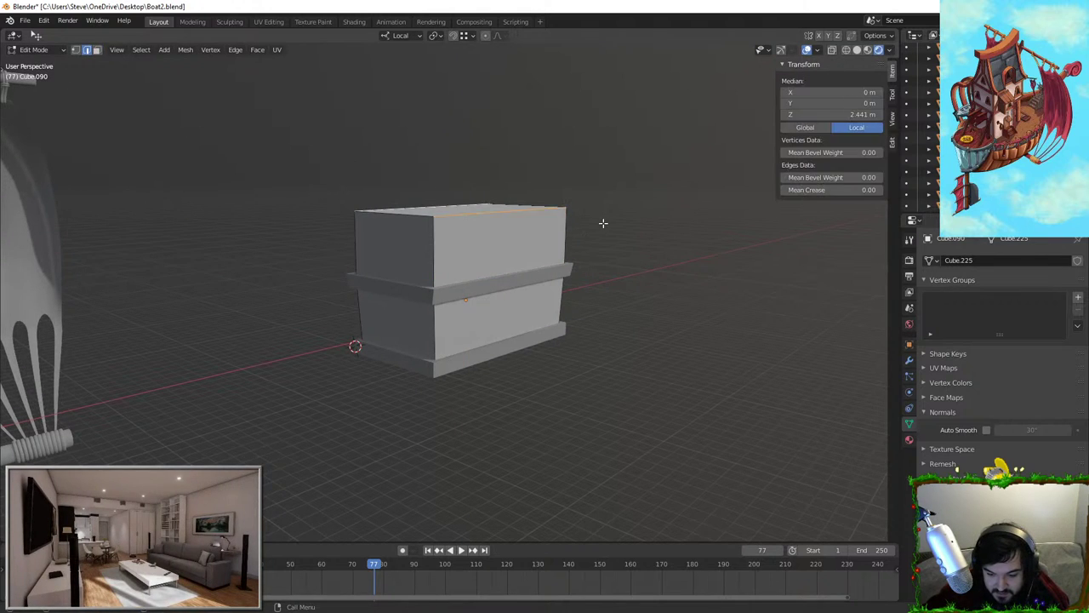
key("ctrl+b")
right_click(670, 242)
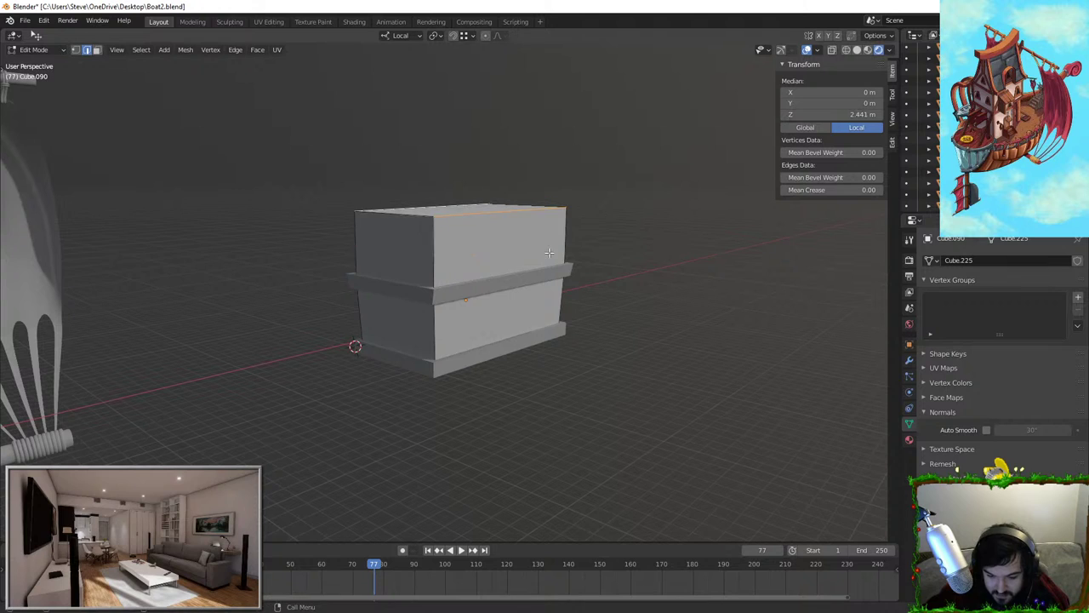
key("ctrl+z")
Select the block's top face and lower it to about 6.70 m above the block's origin
scroll(127, 84, "up", 3)
left_click(97, 50)
middle_click_drag(329, 245, 334, 278)
scroll(334, 277, "up", 3)
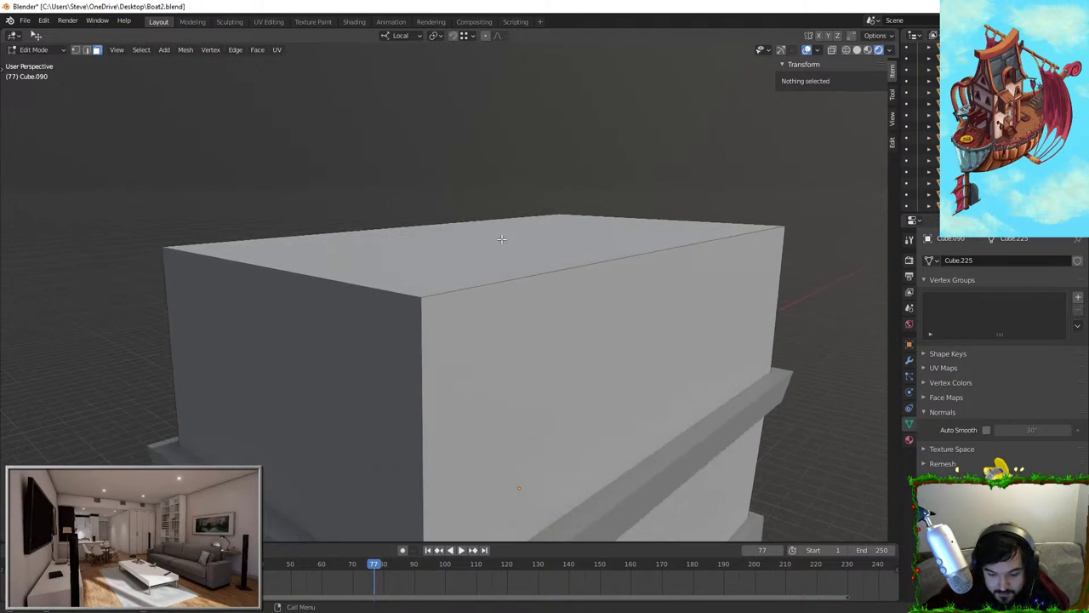
left_click(491, 233)
key("g")
key("z")
left_click(496, 275)
Apply the block's scale and return to editing its mesh
key("Tab")
key("ctrl+a")
left_click(497, 275)
key("Tab")
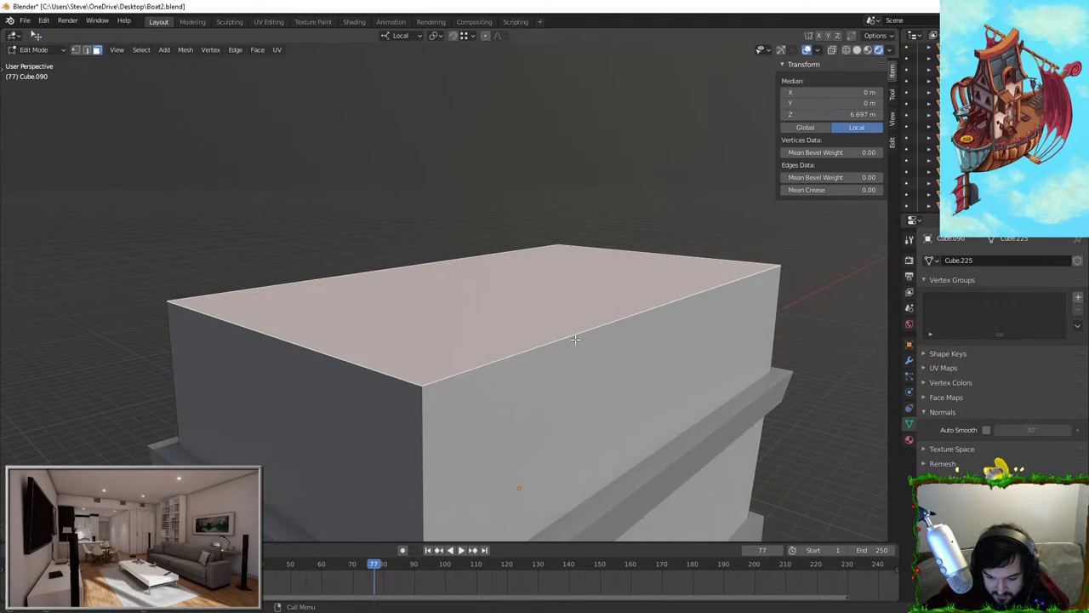
Bevel the two long top edges of the chest body with 5 segments to form a rounded lid
left_click(588, 336)
left_click(86, 49)
left_click(528, 334)
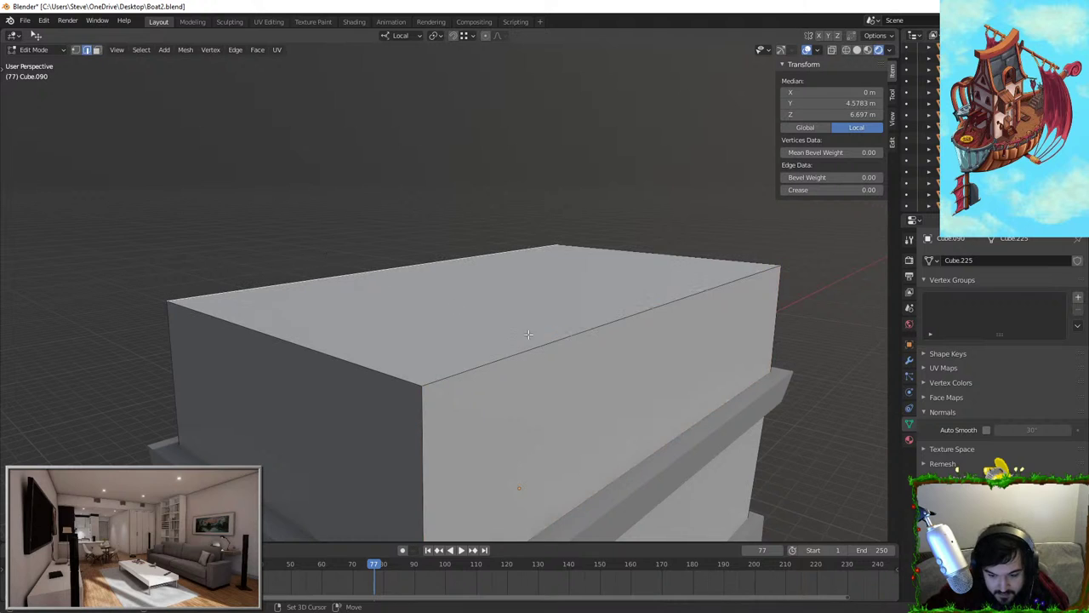
left_click(434, 276, "shift")
key("ctrl+b")
scroll(681, 357, "up", 4)
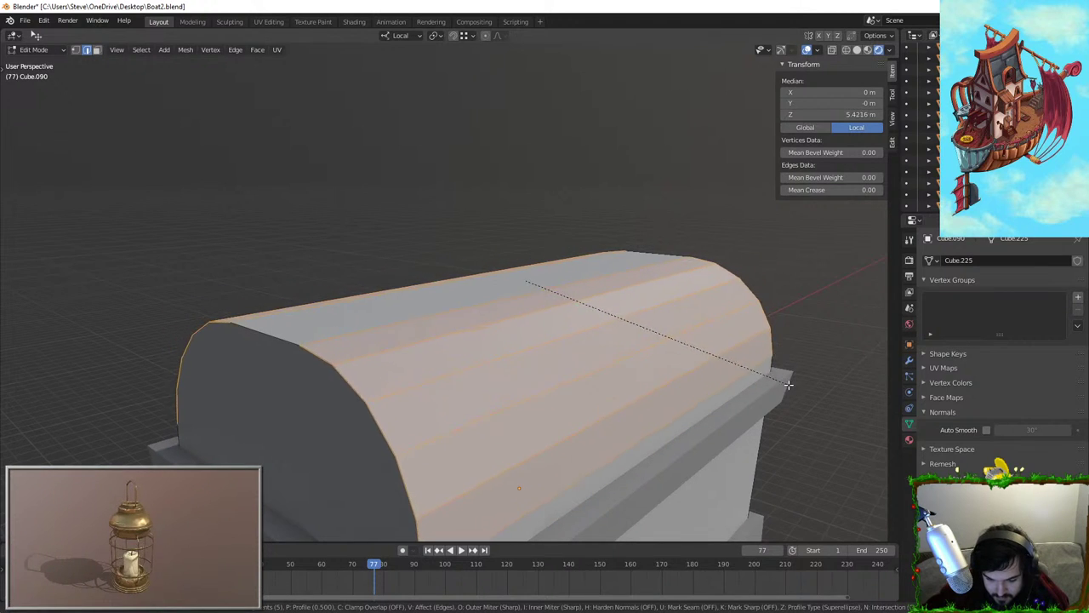
left_click(815, 415)
key("Tab")
scroll(800, 362, "down", 4)
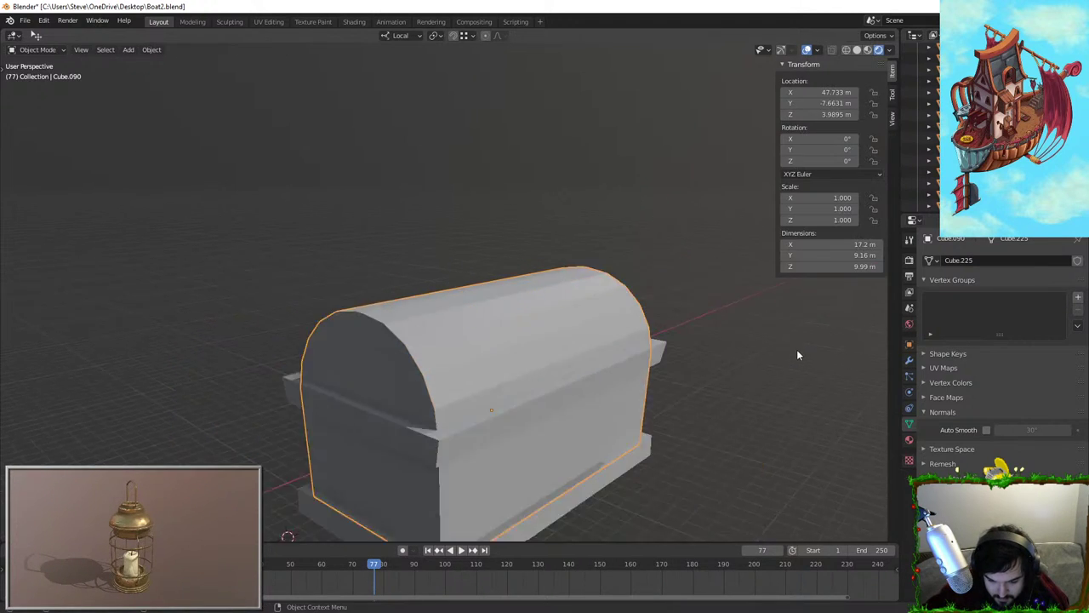
Delete the two end faces of the round-topped chest body
left_click(797, 349)
middle_click_drag(796, 349, 526, 281)
scroll(524, 283, "up", 2)
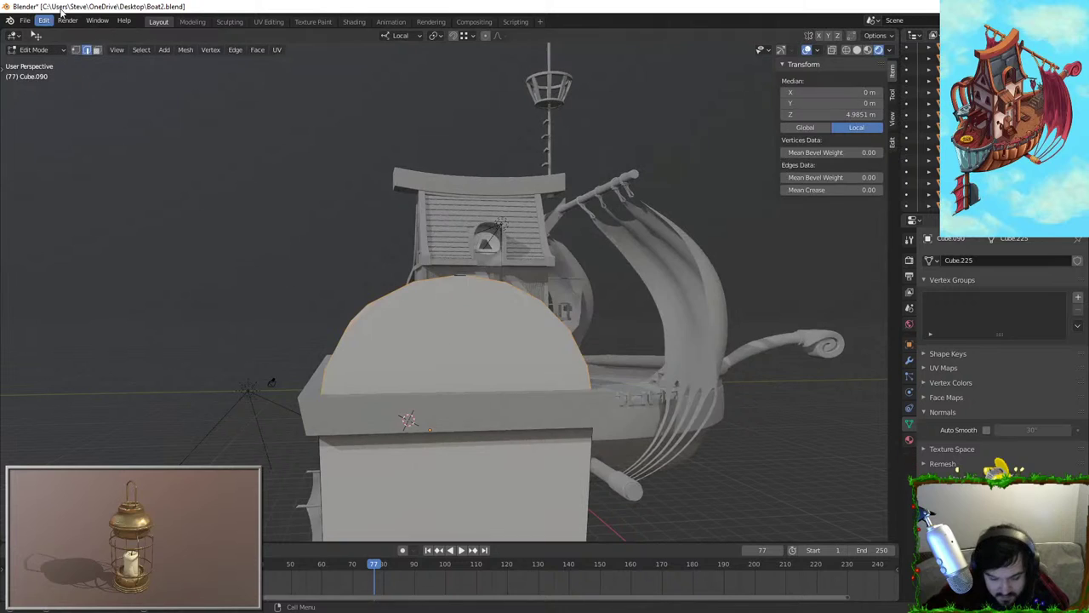
key("Tab")
key("KP_Divide")
left_click(543, 371)
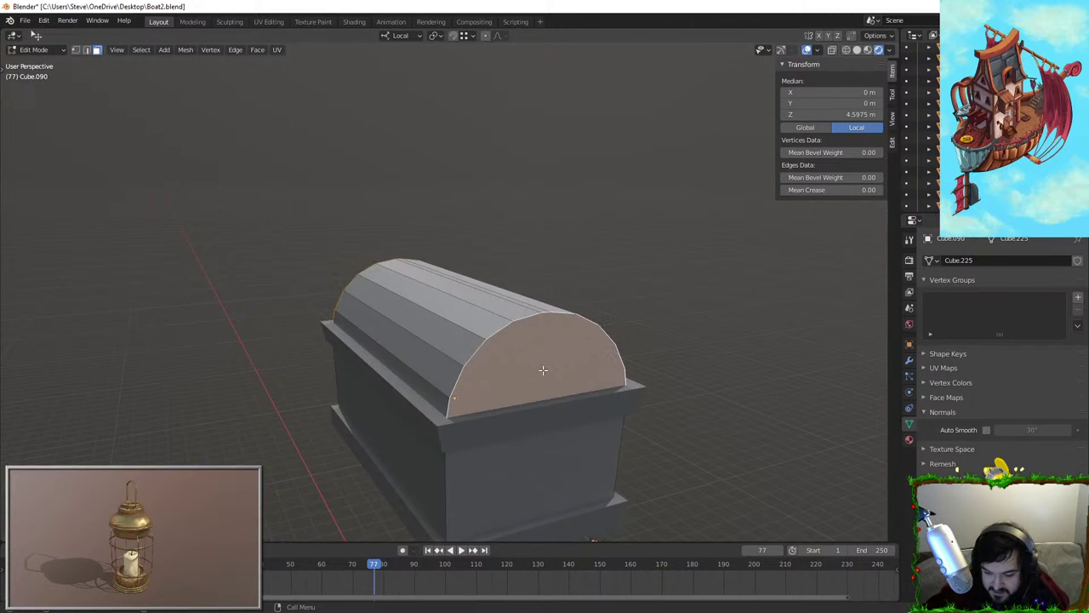
key("x")
left_click(540, 372)
middle_click_drag(540, 372, 403, 283)
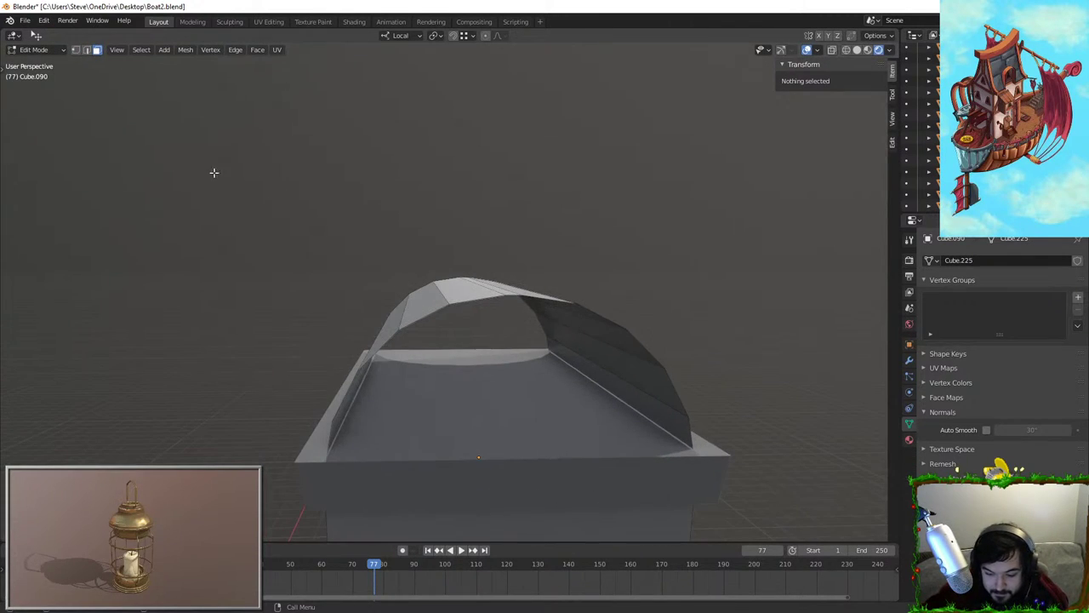
middle_click_drag(332, 211, 350, 259)
Merge the paired vertices on the lid's top ridge into a single vertex at each end
left_click(75, 50)
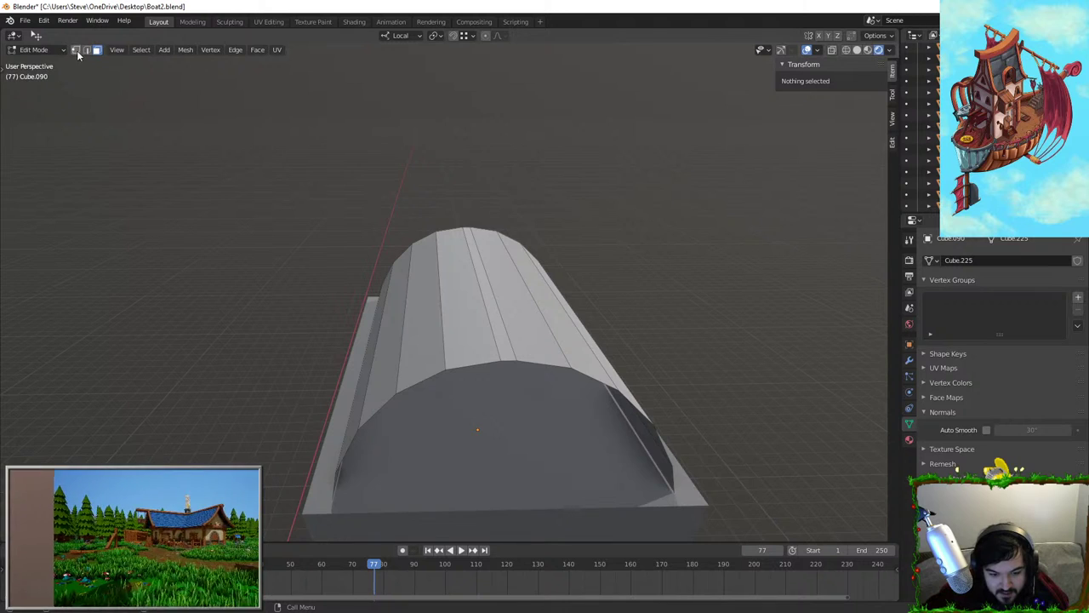
left_click(530, 308, "alt")
key("F3")
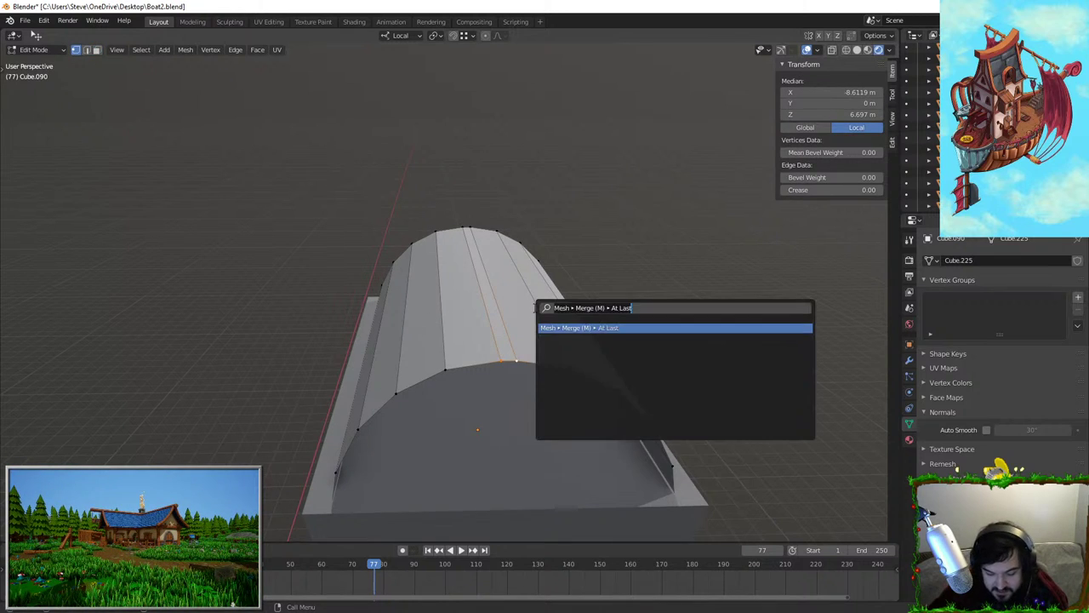
type("merge at")
key("Return")
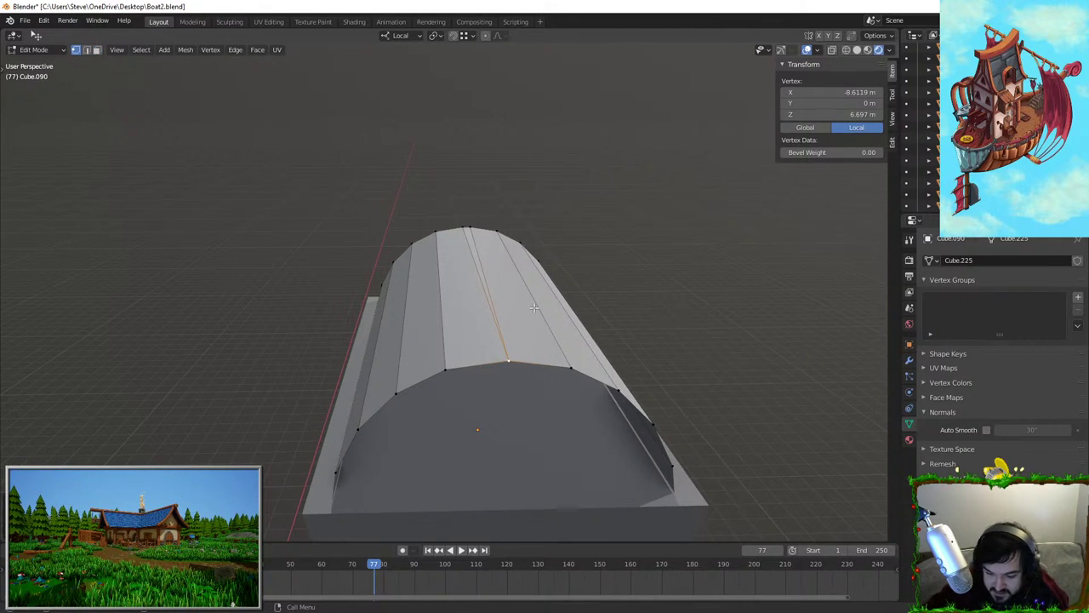
left_click(461, 221, "shift")
key("shift+r")
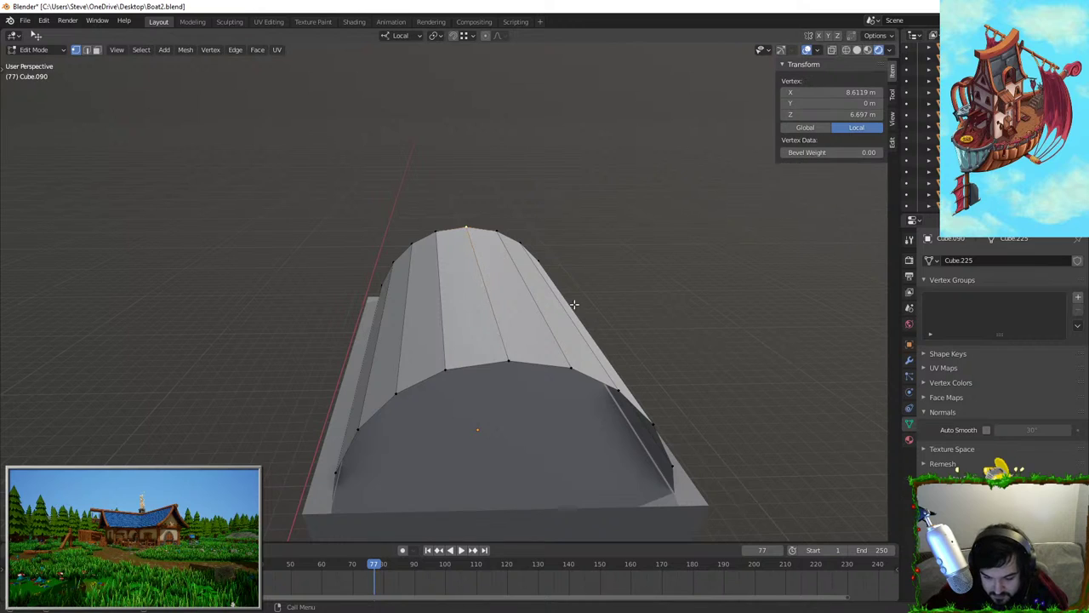
Isolate the round-topped chest body by hiding all other objects
key("Tab")
scroll(569, 340, "down", 1)
middle_click_drag(565, 357, 533, 283, "shift")
key("Tab")
middle_click_drag(447, 249, 256, 158)
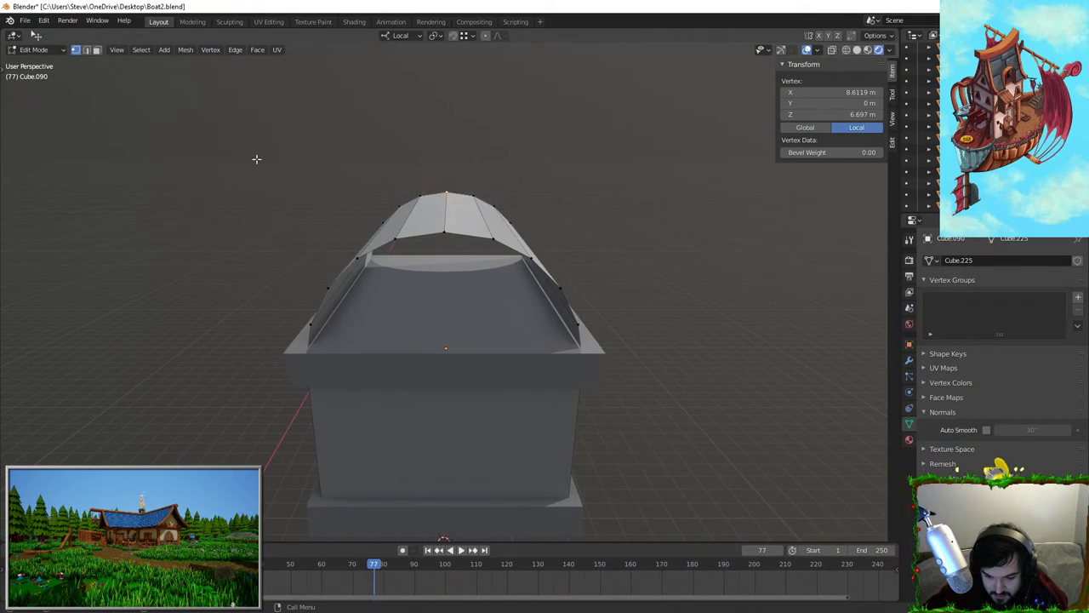
left_click(87, 53)
scroll(543, 342, "up", 1)
key("Tab")
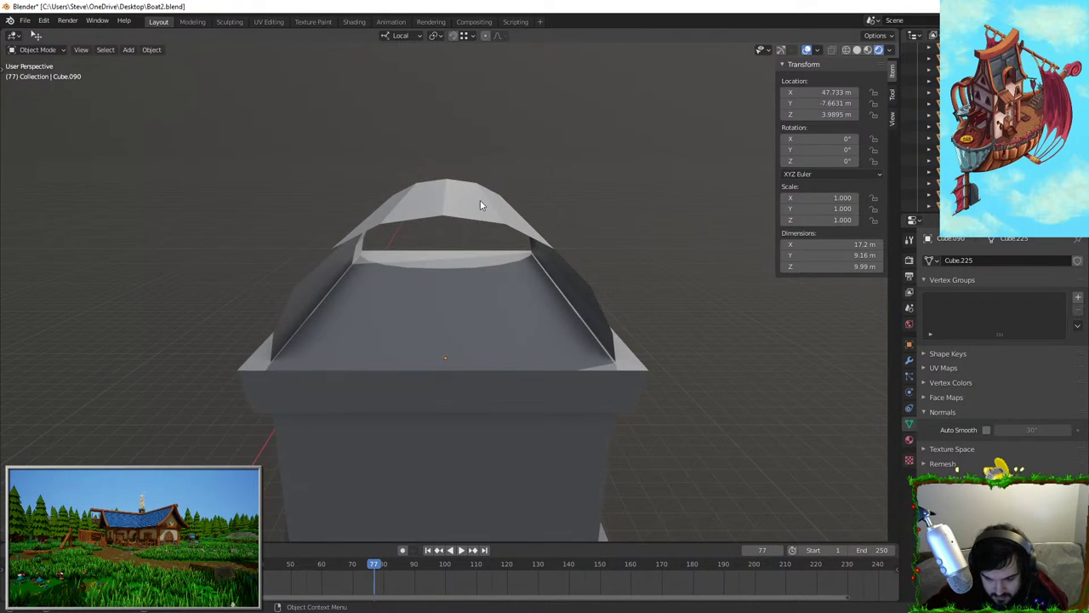
left_click(480, 200)
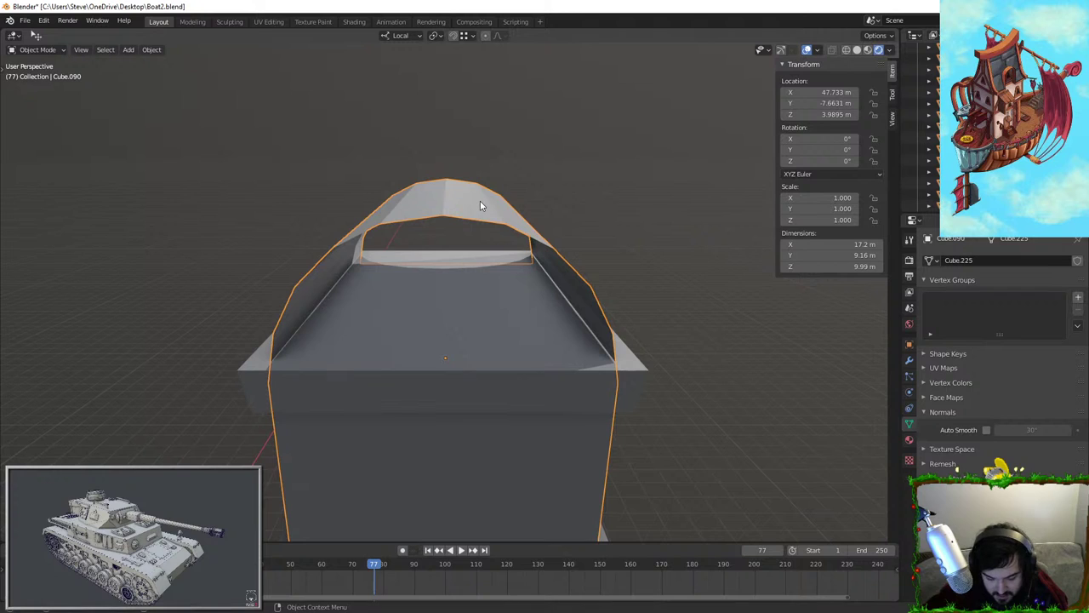
key("shift+h")
Try to delete the edge loop along both sides where the lid's curve begins
key("Tab")
left_click(272, 364)
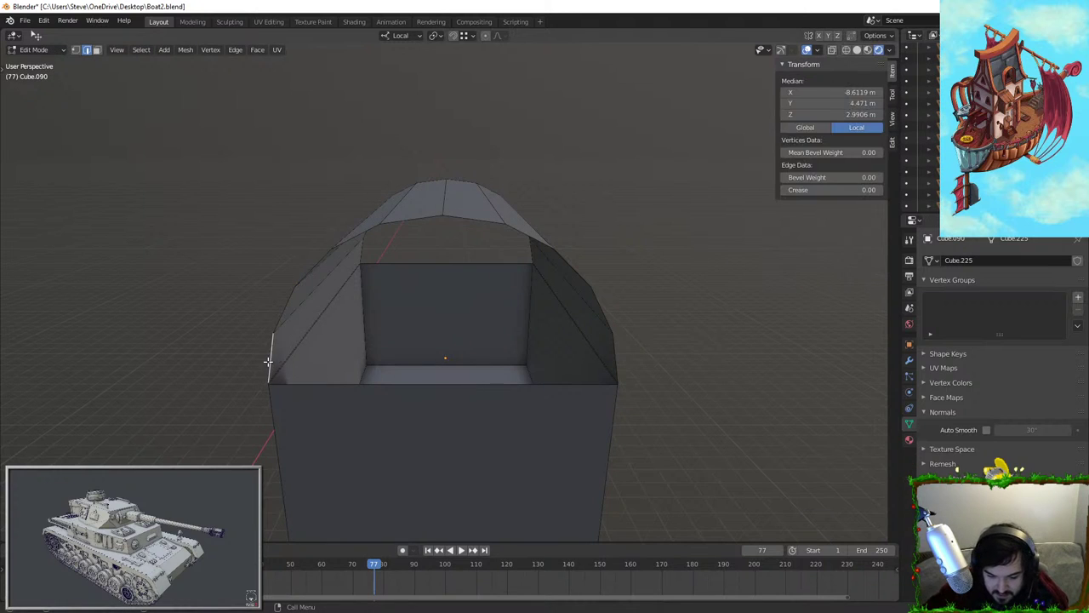
middle_click_drag(271, 363, 403, 341)
scroll(432, 339, "up", 1)
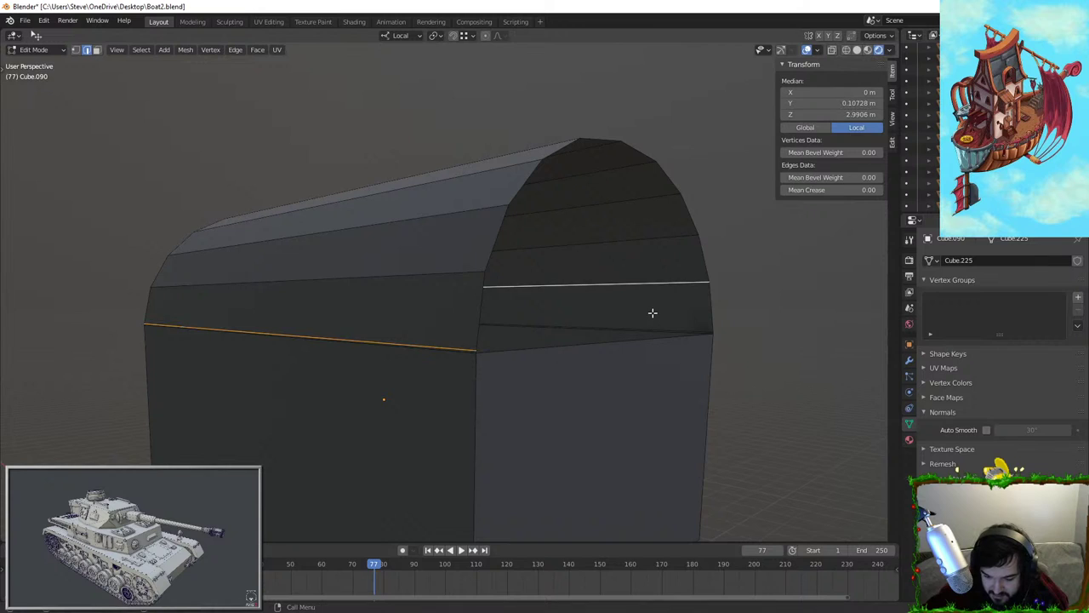
key("F3")
type("delet")
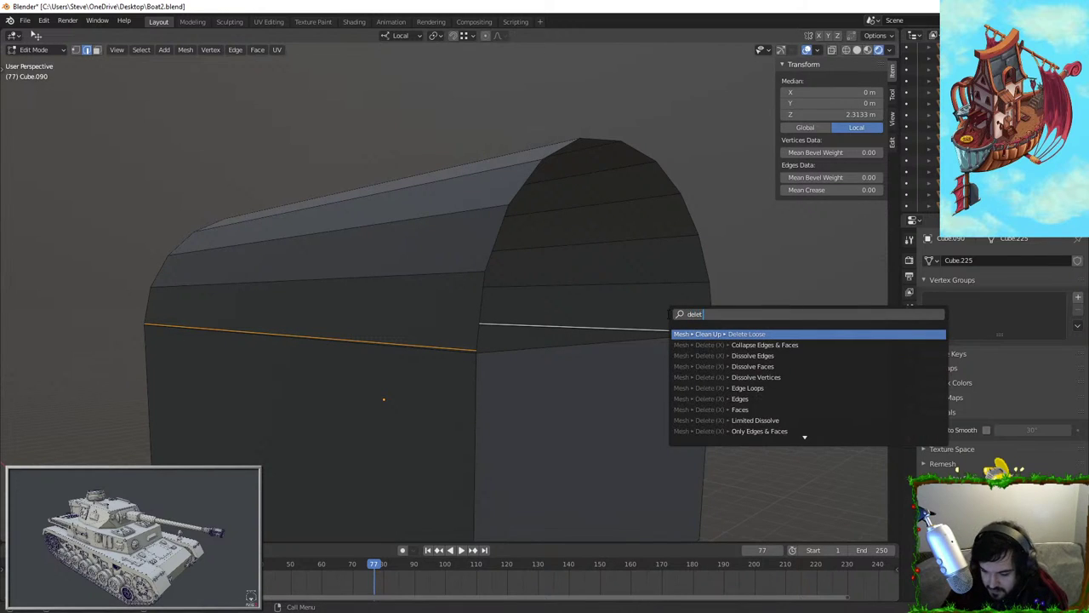
type("e edge l")
key("Return")
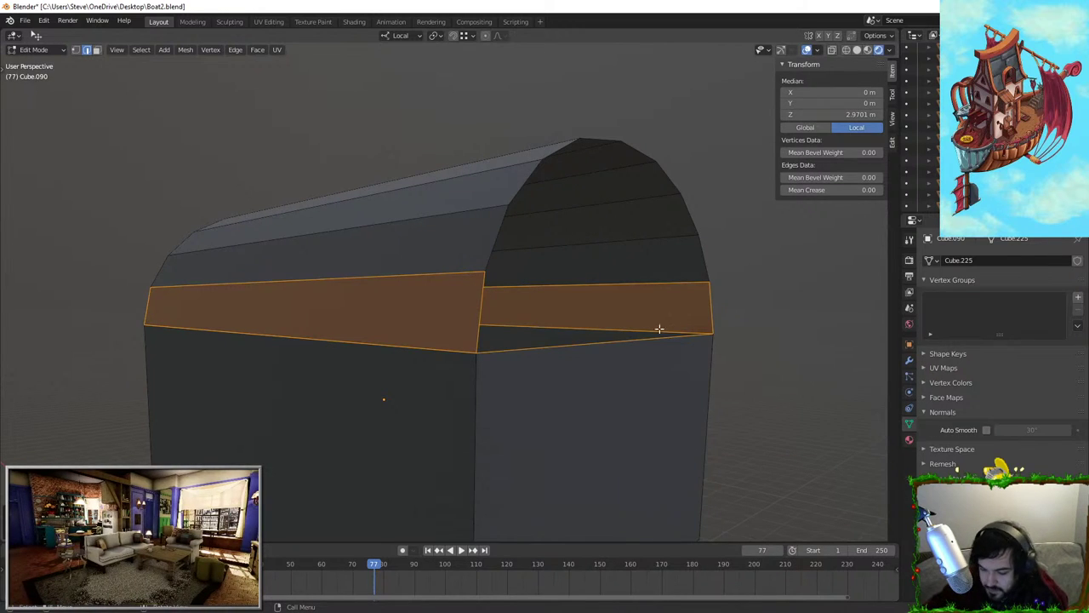
left_click_drag(480, 320, 500, 320)
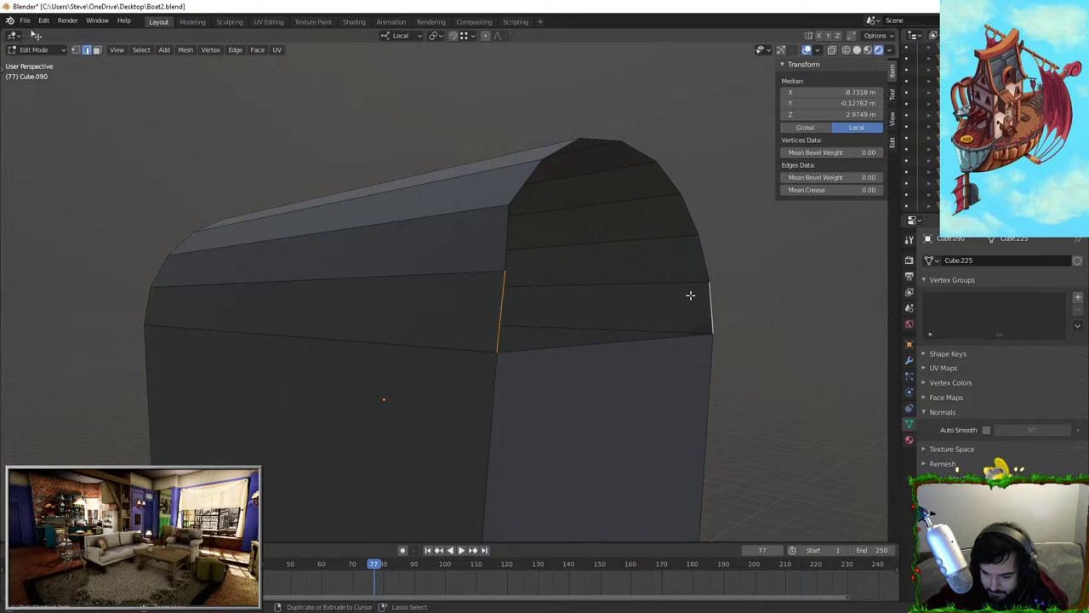
Fill the lower three bands of the open lid end with faces between opposite rim edges
left_click_drag(690, 295, 468, 296)
key("f")
left_click(706, 263)
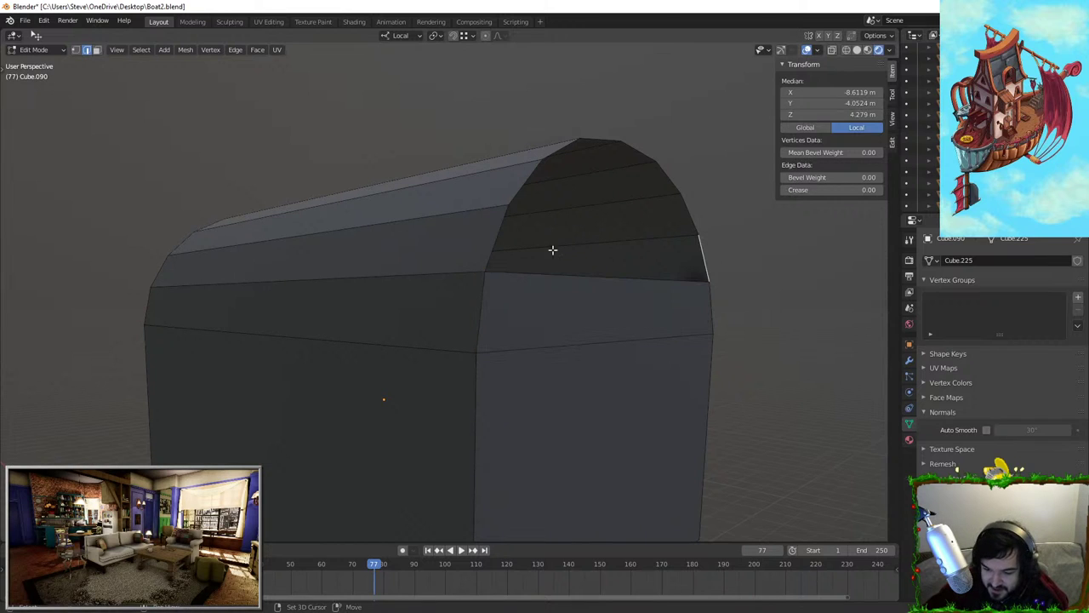
key("f")
left_click(521, 185)
left_click(685, 210, "shift")
key("f")
middle_click_drag(684, 211, 557, 255)
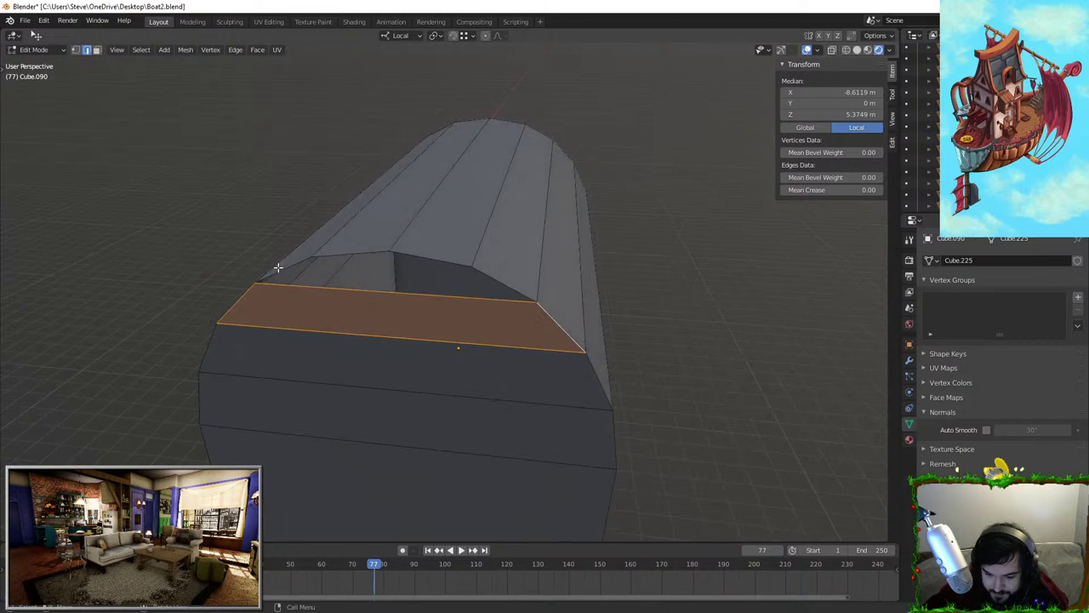
Close the upper part of the same lid end with a fourth band face and a triangle at the peak
left_click(279, 267)
left_click(295, 266, "shift")
key("f")
left_click(366, 253)
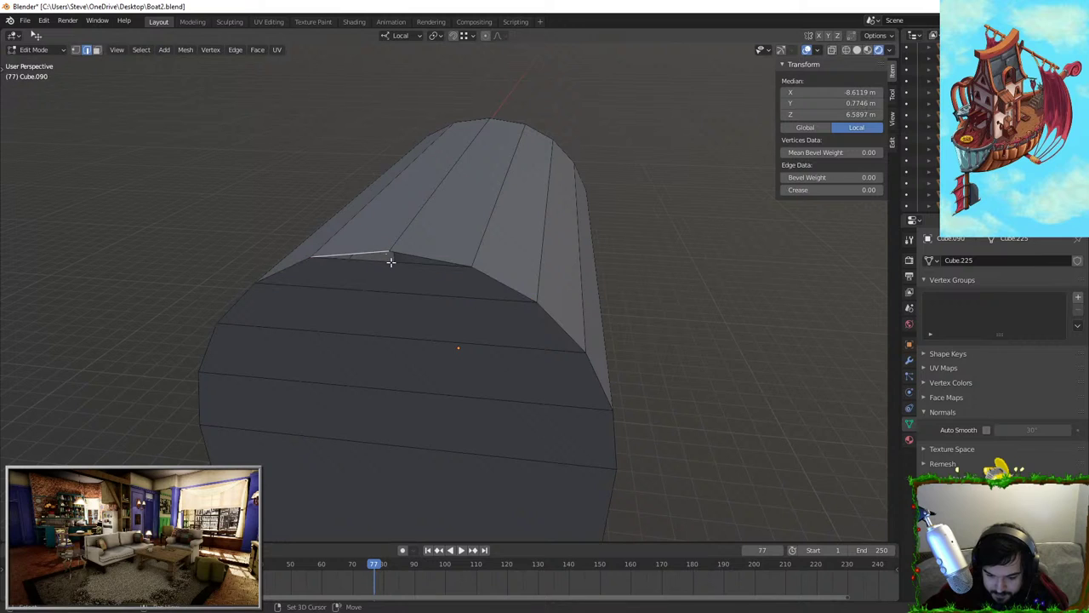
left_click(417, 258, "shift")
key("f")
Fill the lower three bands of the opposite open lid end with faces between facing rim edges
key("Tab")
scroll(550, 273, "down", 2)
middle_click_drag(550, 273, 287, 394)
key("Tab")
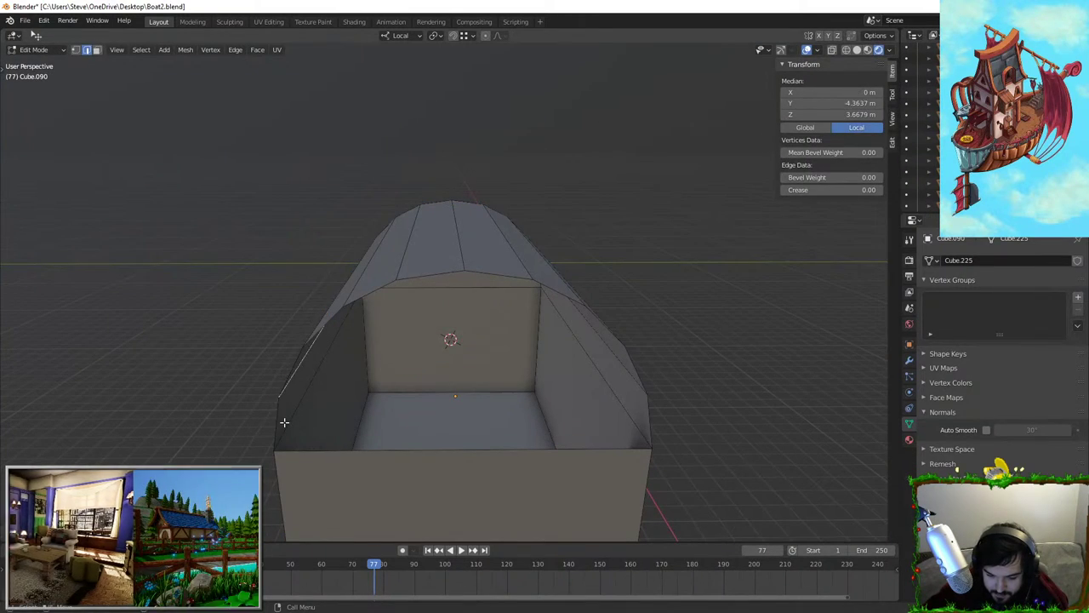
key("f")
left_click(634, 372)
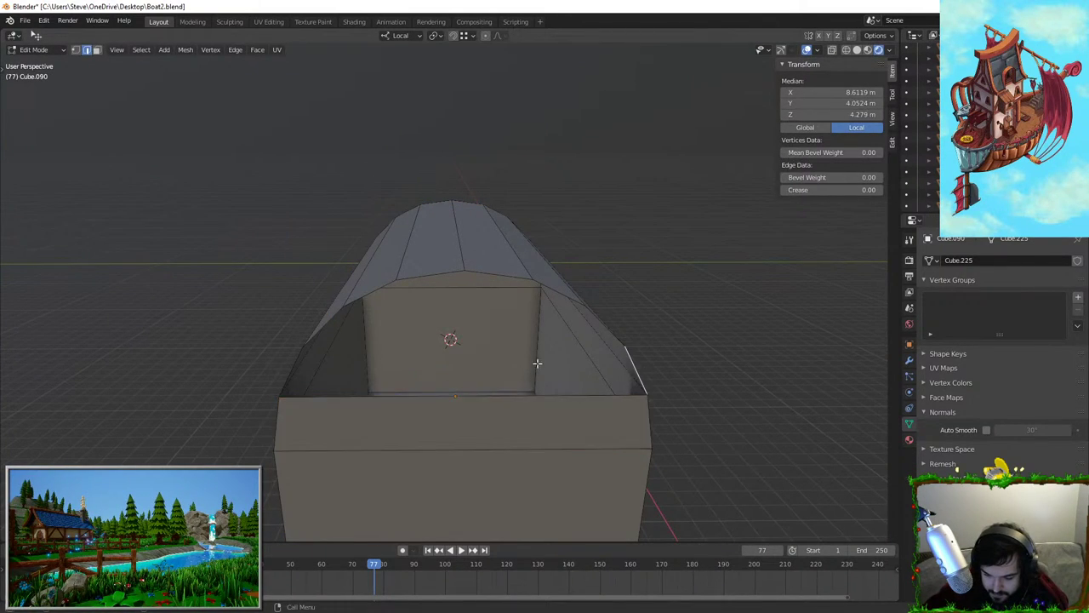
middle_click_drag(511, 358, 558, 319)
left_click(398, 316, "shift")
key("f")
left_click(430, 296)
left_click(694, 282, "shift")
key("f")
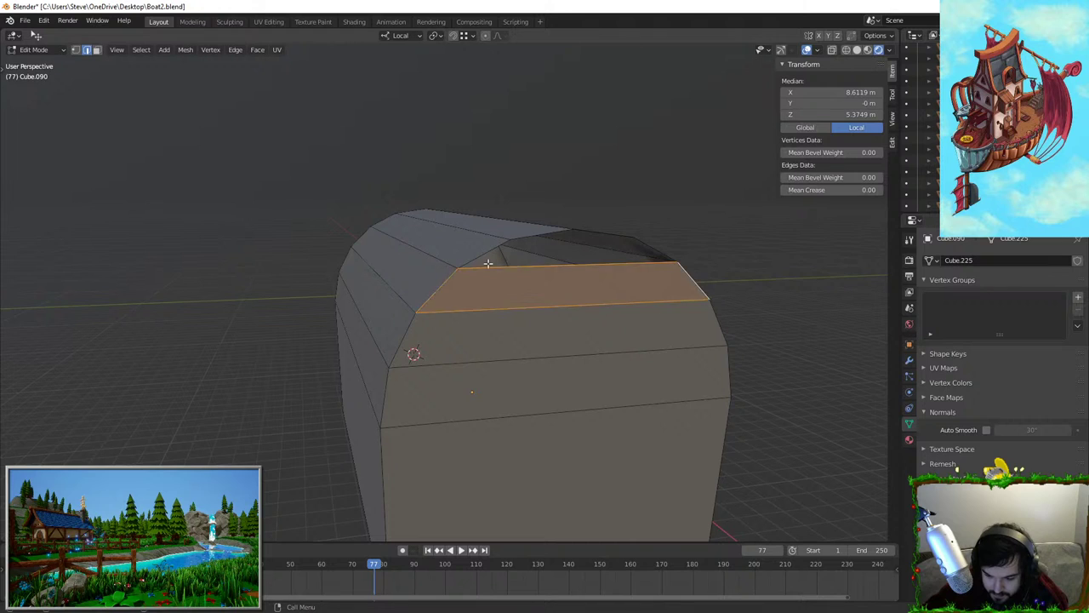
Close the upper part of the opposite lid end with a fourth band face and a peak triangle
left_click(486, 256)
left_click(653, 244, "shift")
key("f")
left_click(546, 233)
left_click(596, 228, "shift")
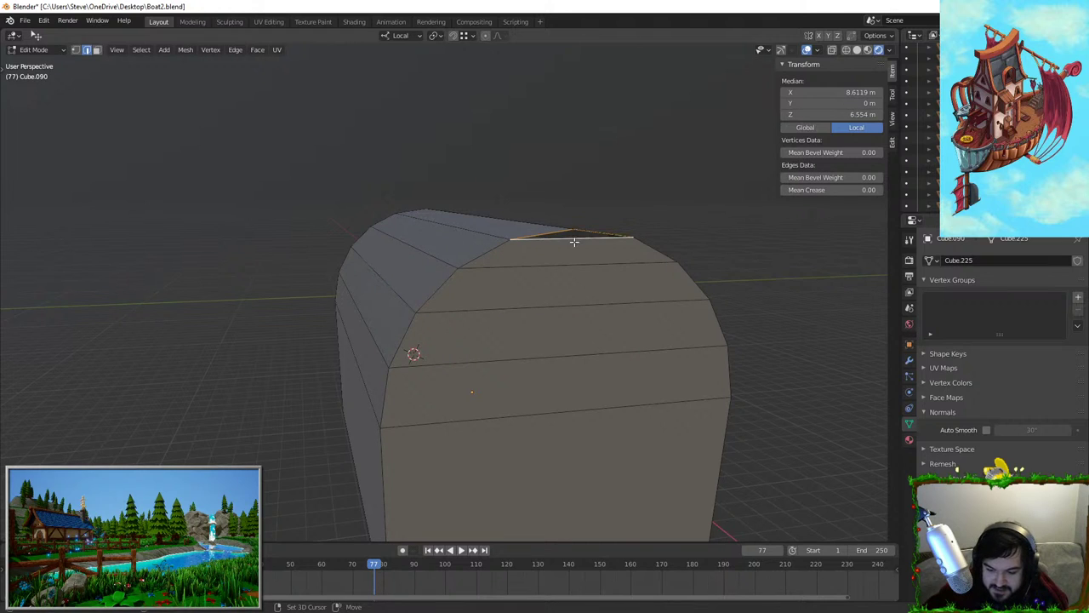
key("f")
key("Tab")
Shade the chest body smooth with Auto Smooth enabled at 30°
middle_click_drag(413, 308, 523, 311)
scroll(553, 277, "down", 4)
key("Tab")
scroll(552, 279, "up", 3)
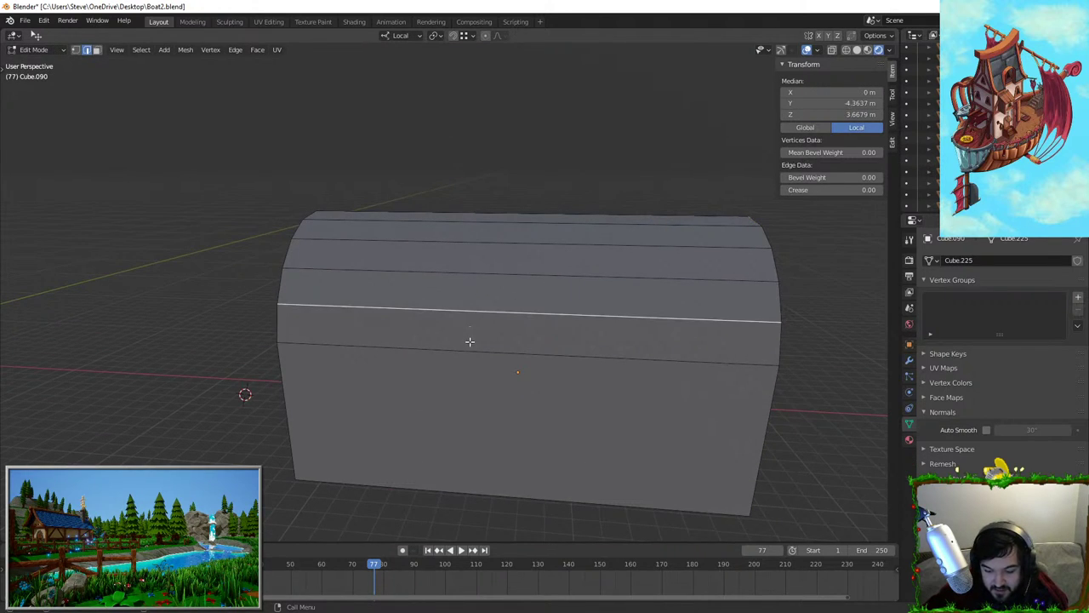
left_click(484, 276, "shift")
middle_click_drag(446, 290, 480, 297)
key("Tab")
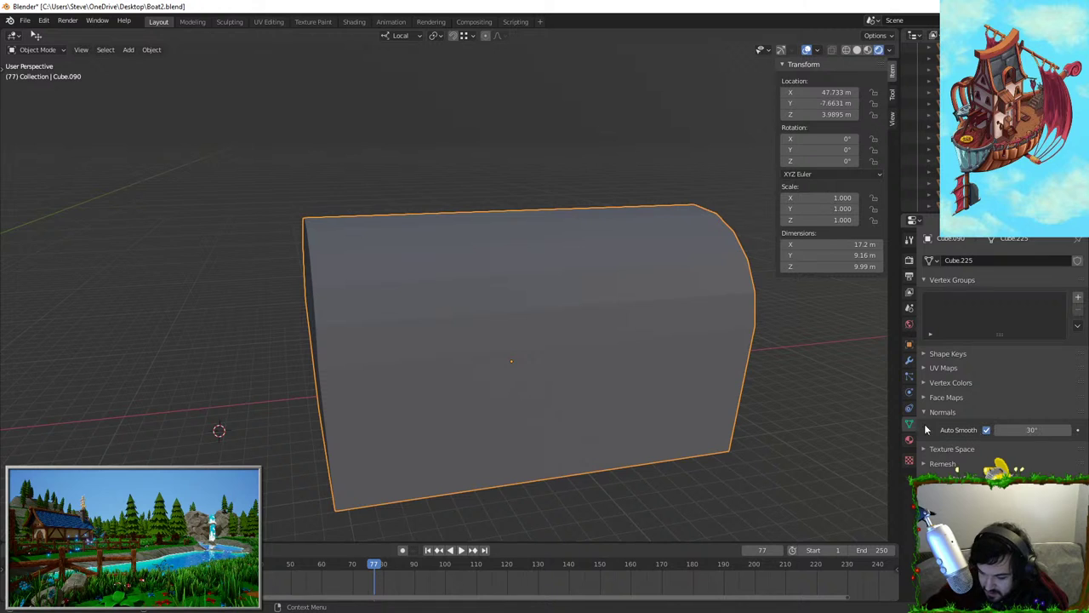
right_click(585, 252)
left_click(586, 251)
left_click(678, 182)
middle_click_drag(677, 182, 891, 309)
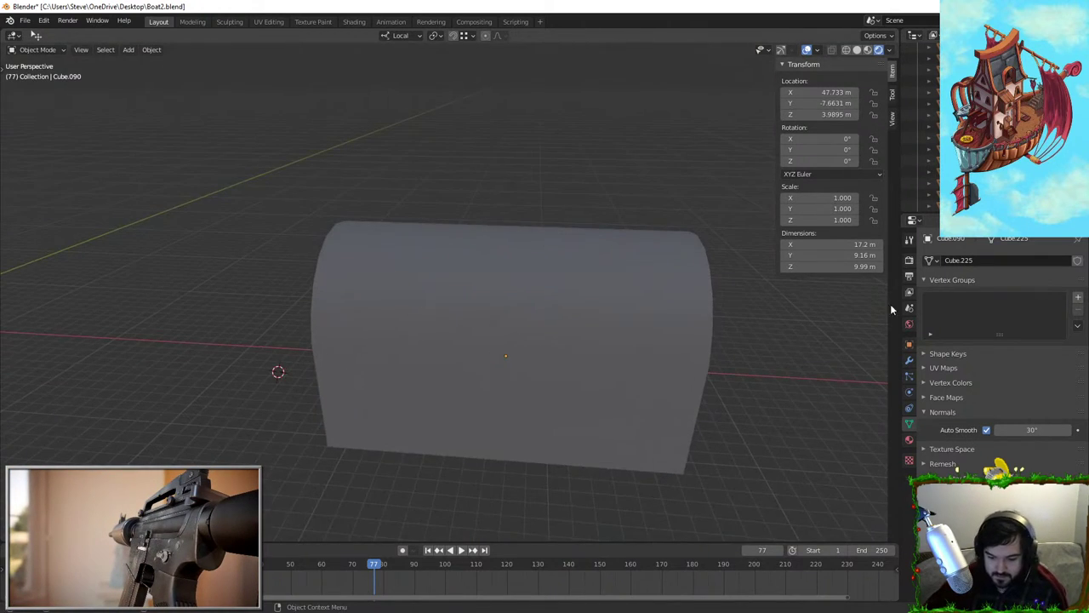
Unhide all the hidden objects and clear the selection
left_click(909, 360)
left_click(977, 261)
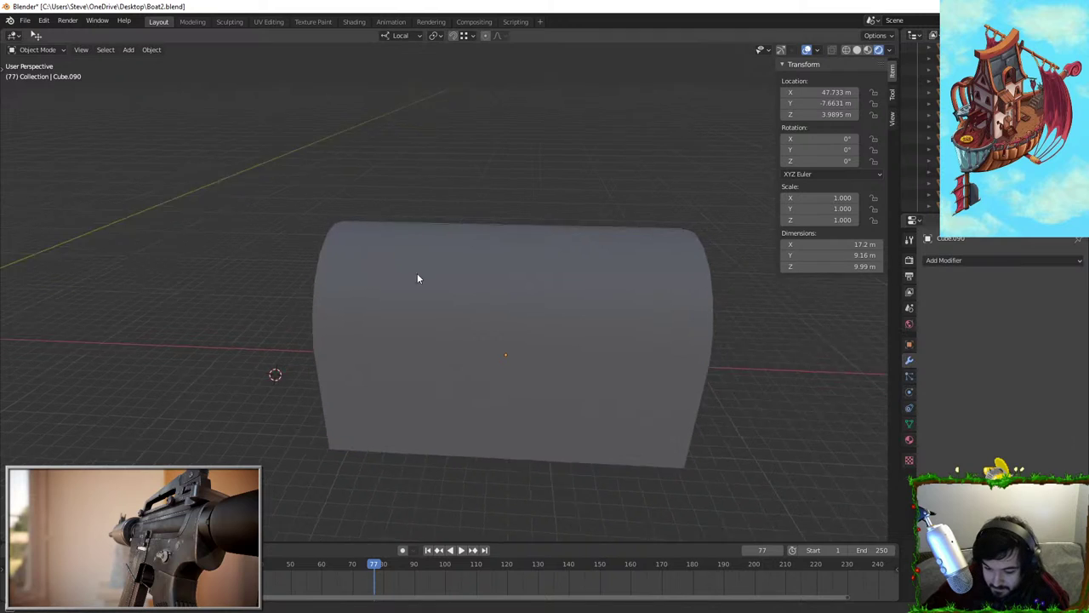
middle_click_drag(418, 280, 450, 269)
key("alt+h")
key("alt+a")
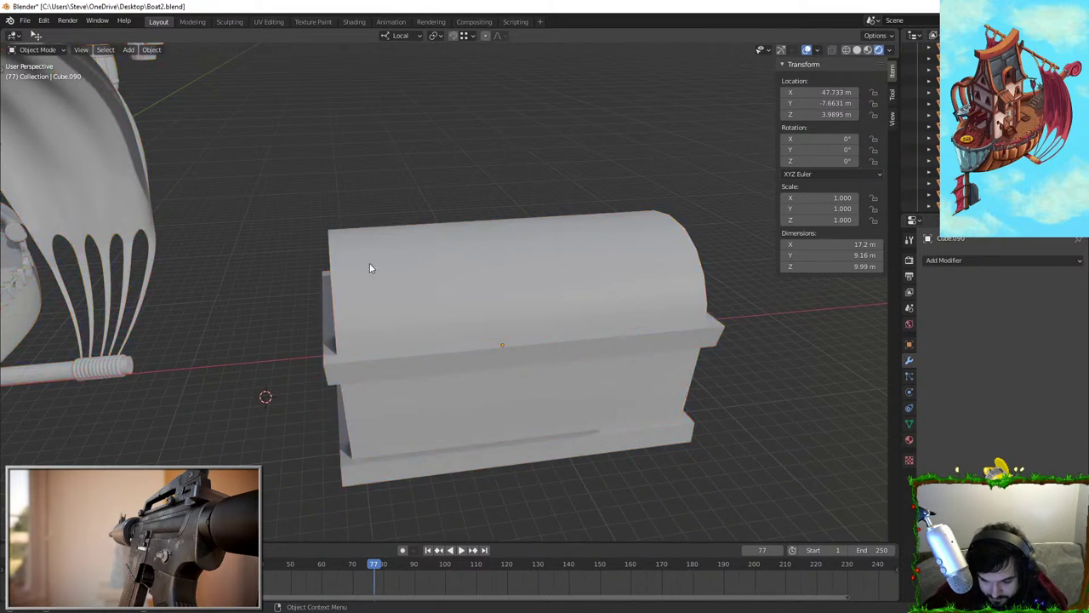
middle_click_drag(370, 263, 587, 208)
middle_click_drag(520, 304, 501, 255)
Duplicate the chest body in place and scale the copy along local X to a slice about 0.59 m thick
left_click(474, 295)
key("shift+d")
right_click(566, 249)
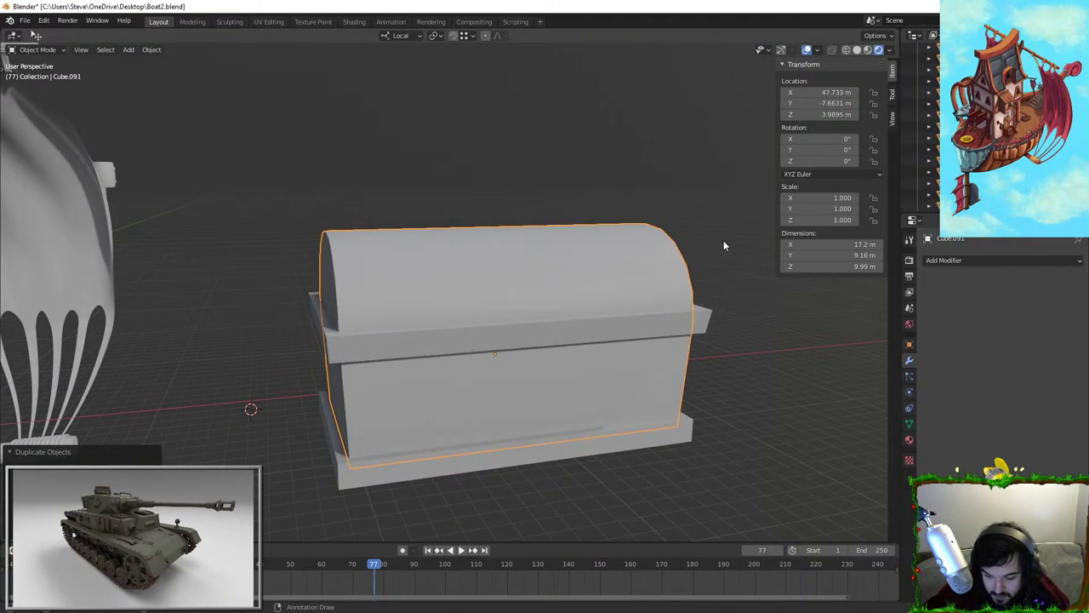
key("s")
key("x")
right_click(693, 292)
middle_click_drag(694, 292, 766, 304)
key("s")
key("x")
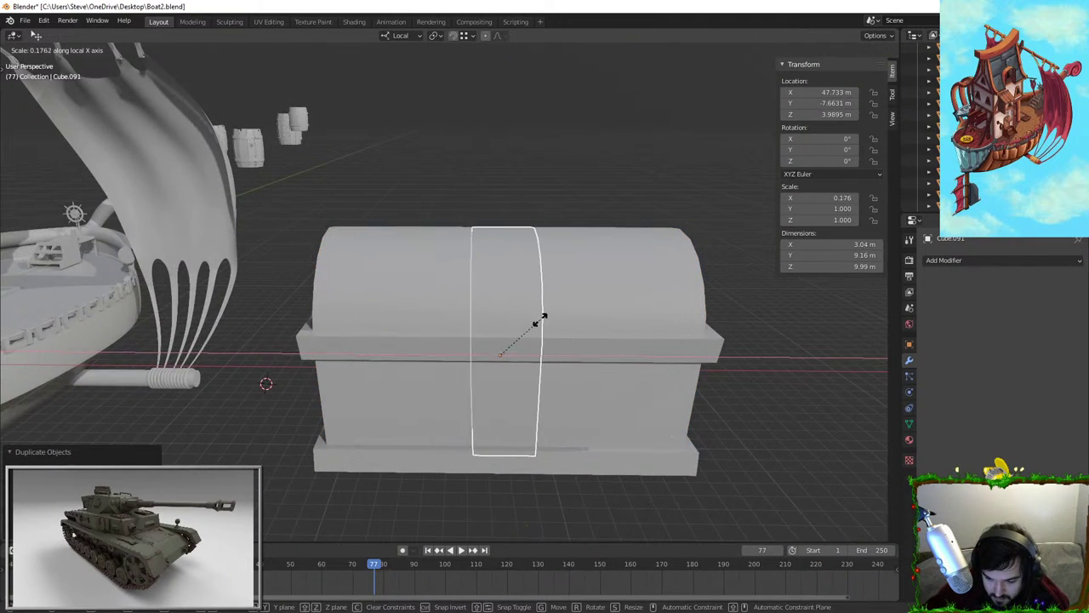
left_click(530, 320)
Move the thin slice along local X to the chest's end at about 39.38 m and widen it to about 1.05 m
key("g")
key("x")
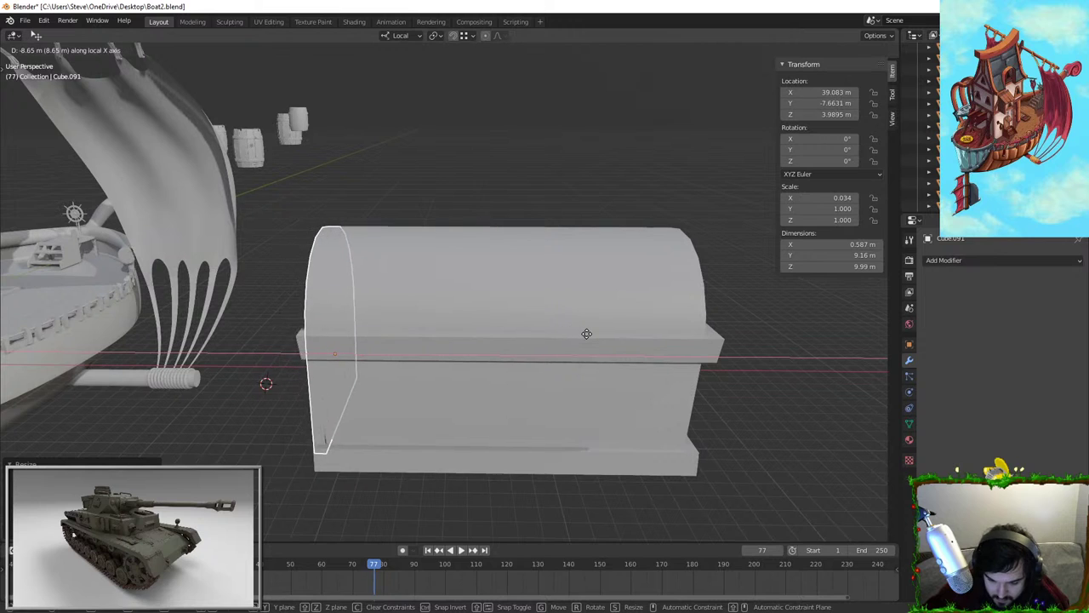
left_click(589, 334)
key("s")
key("x")
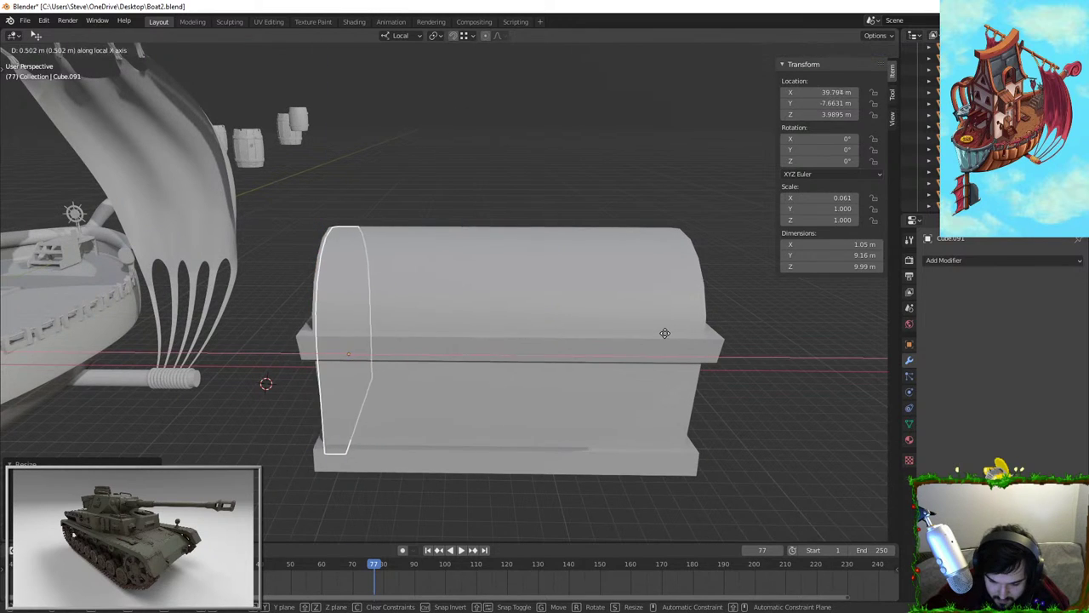
left_click(656, 333)
middle_click_drag(455, 211, 554, 265)
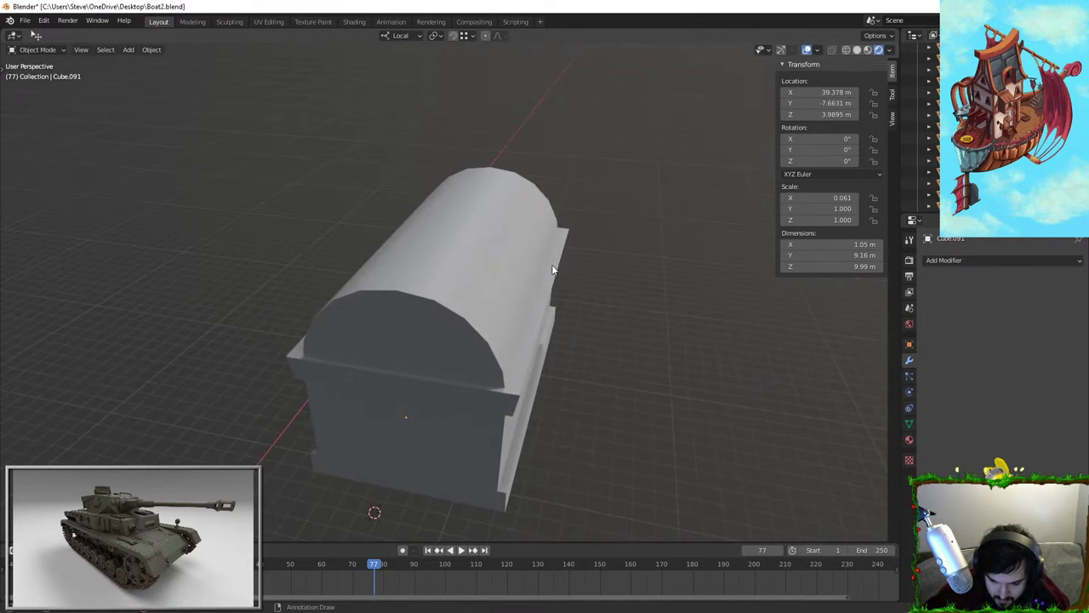
Scale the thin end slice up uniformly to about 1.11 × 9.74 × 10.6 m so it stands proud of the chest
key("s")
key("y")
right_click(585, 360)
middle_click_drag(586, 360, 456, 320)
key("KP_Divide")
key("s")
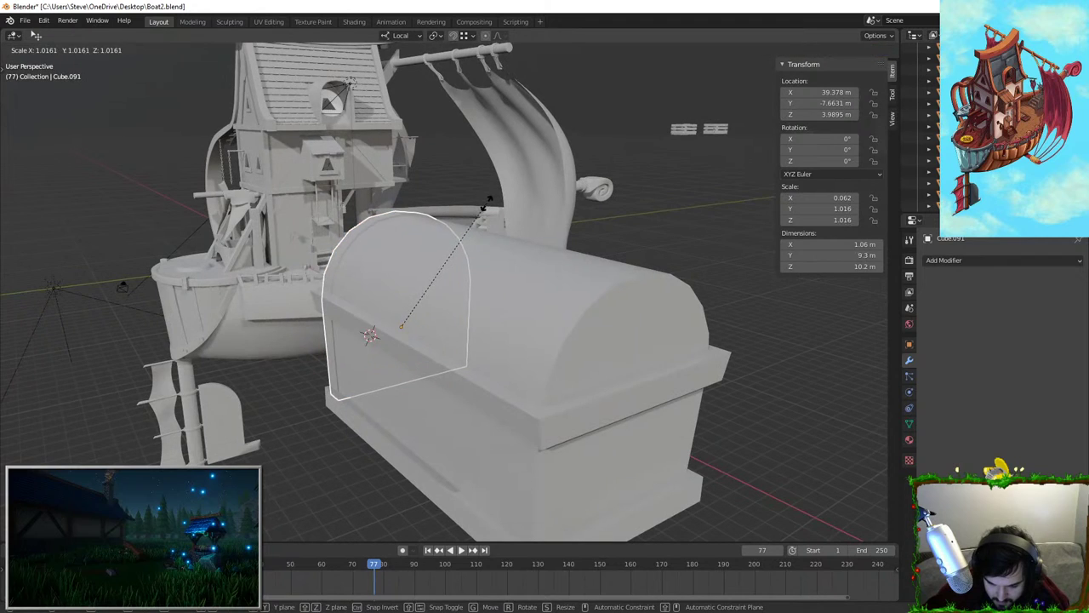
left_click(499, 204)
Move the end slice along local X to about 39.48 m, near the end edge of the base trim
left_click(374, 429)
middle_click_drag(375, 429, 622, 278)
key("KP_Divide")
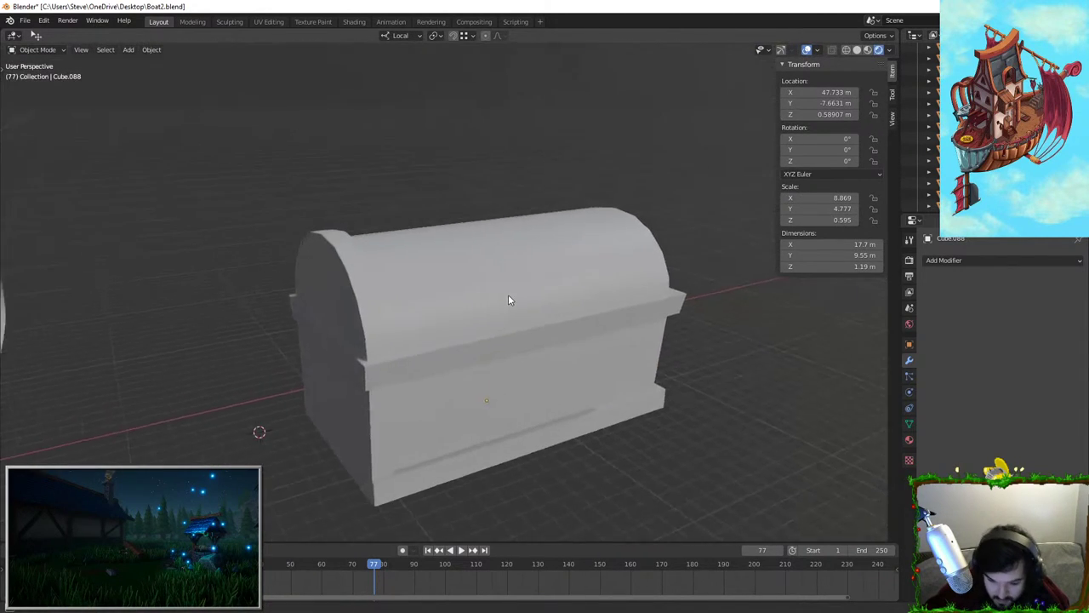
middle_click_drag(508, 295, 442, 339)
left_click(374, 433)
key("KP_Divide")
scroll(382, 316, "up", 4)
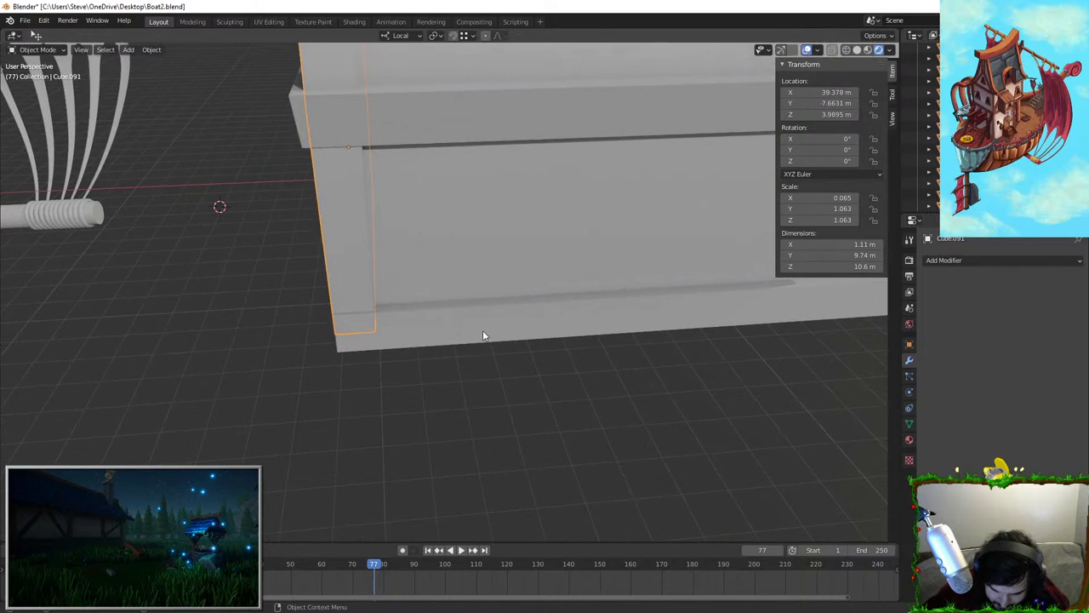
key("g")
key("x")
key("x")
left_click(487, 332)
left_click(460, 401)
scroll(459, 401, "down", 2)
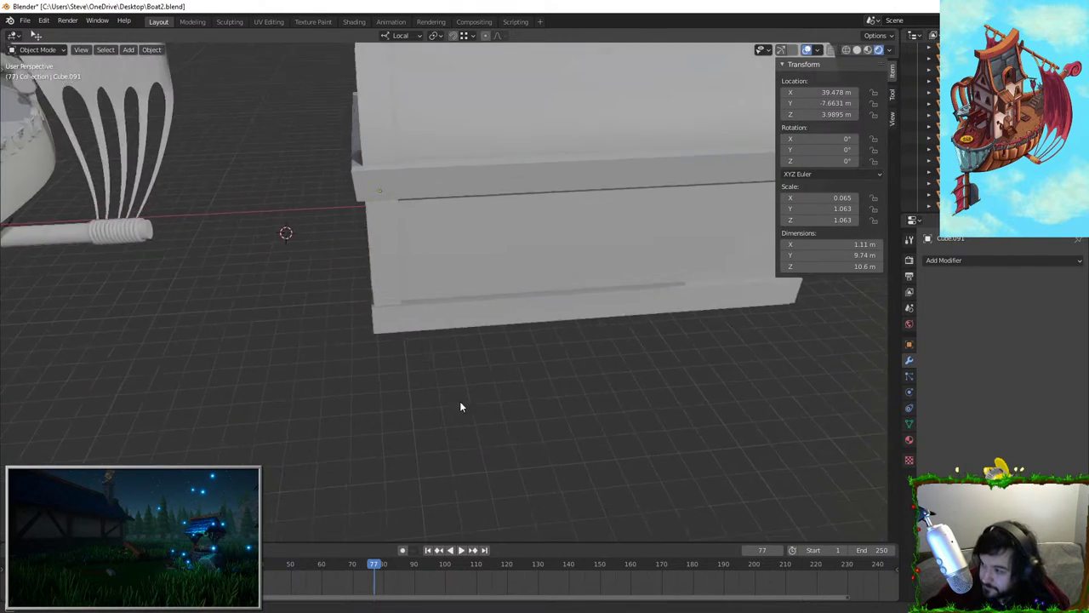
Select the flat faces on the outer end of the slice in face mode
middle_click_drag(455, 402, 459, 304)
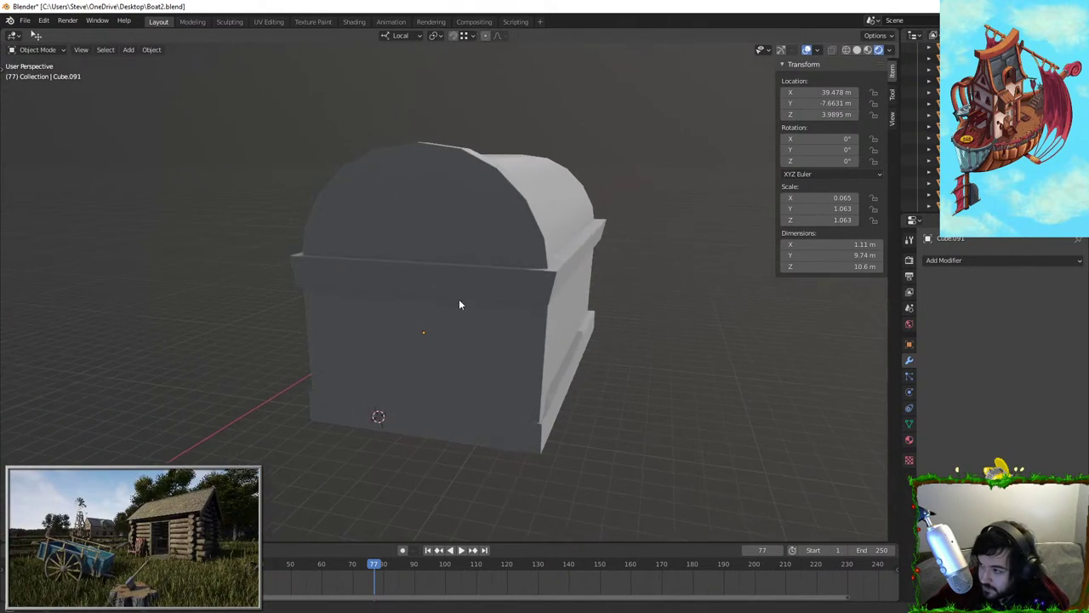
key("Tab")
middle_click_drag(434, 224, 436, 247)
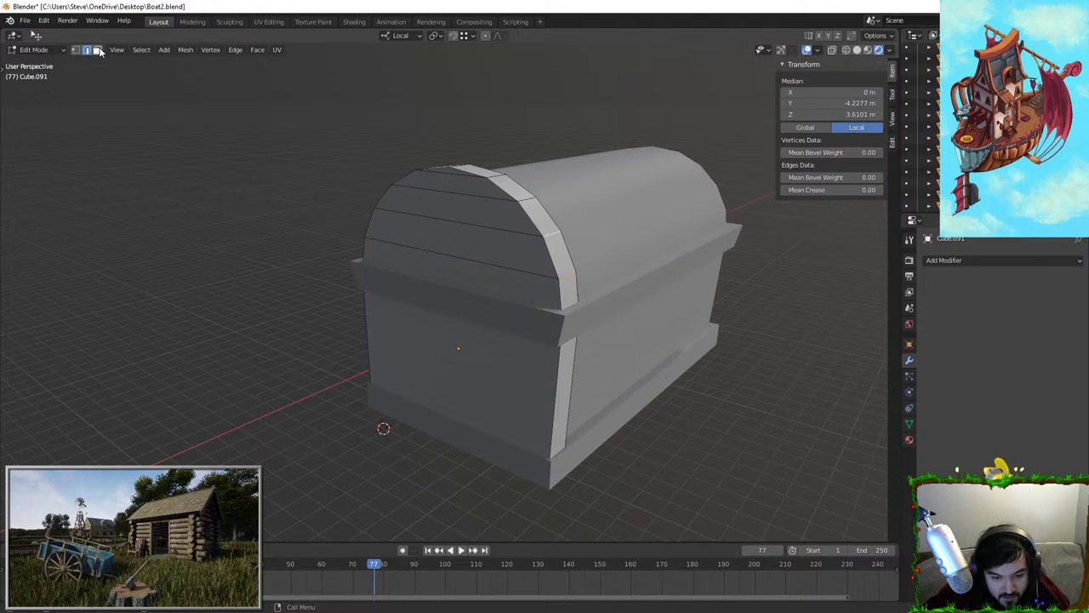
left_click(98, 50)
scroll(463, 161, "up", 1)
middle_click_drag(465, 161, 491, 161)
left_click(468, 136)
left_click(477, 330, "shift")
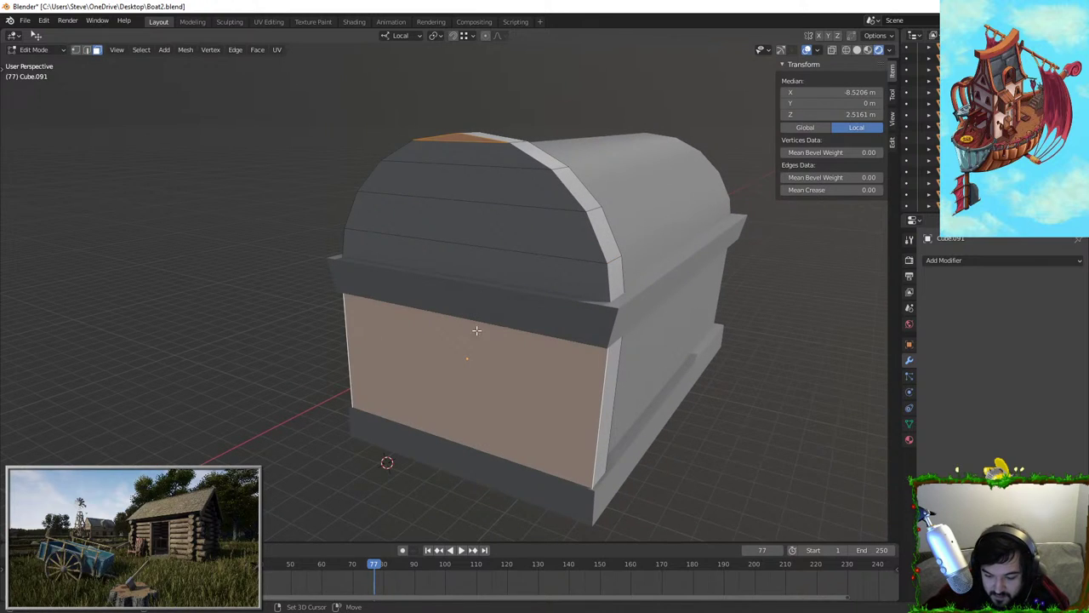
left_click(475, 265, "shift")
left_click(475, 227, "shift")
left_click(475, 185, "shift")
left_click(474, 155, "shift")
key("KP_Divide")
key("shift+Tab")
key("Tab")
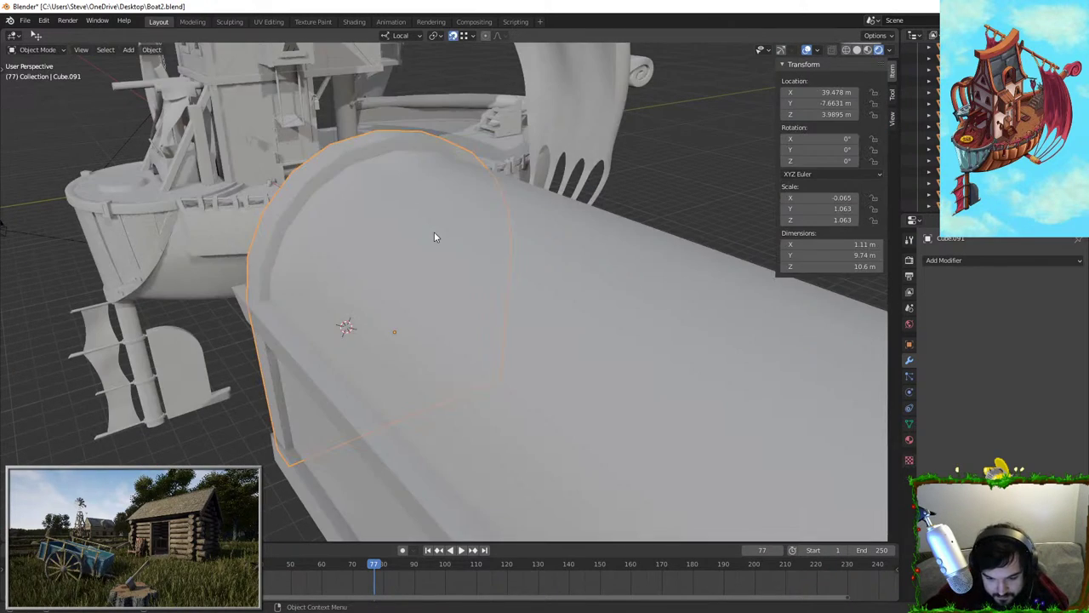
Isolate the slice and delete its flat end faces, leaving only the rim strip around the outline
key("KP_Divide")
key("Tab")
left_click(450, 377)
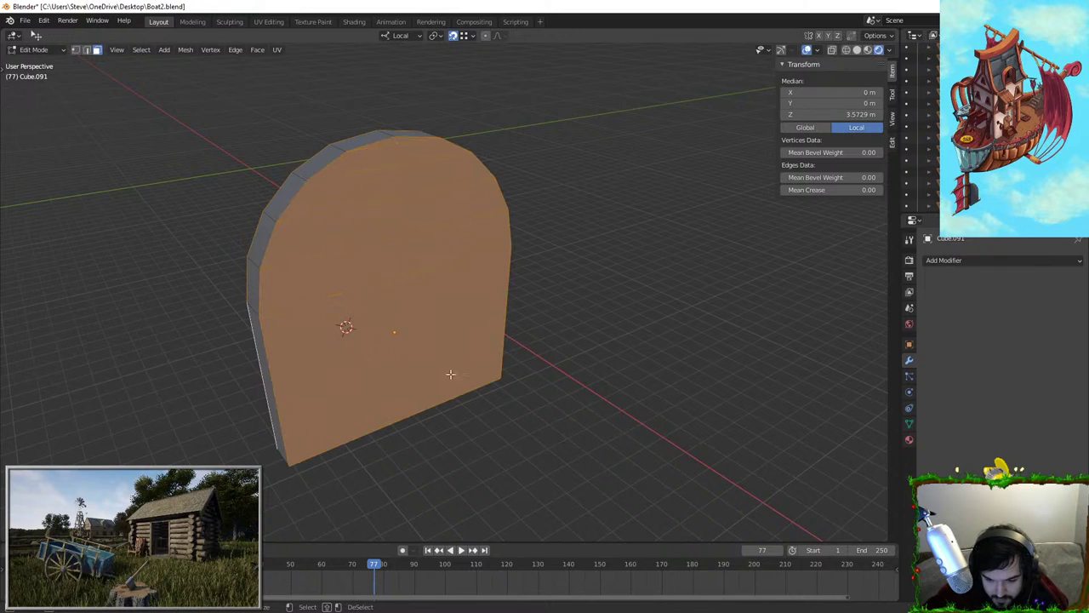
middle_click_drag(450, 378, 489, 215)
middle_click_drag(403, 420, 484, 315)
key("x")
left_click(489, 252)
middle_click_drag(374, 252, 412, 287)
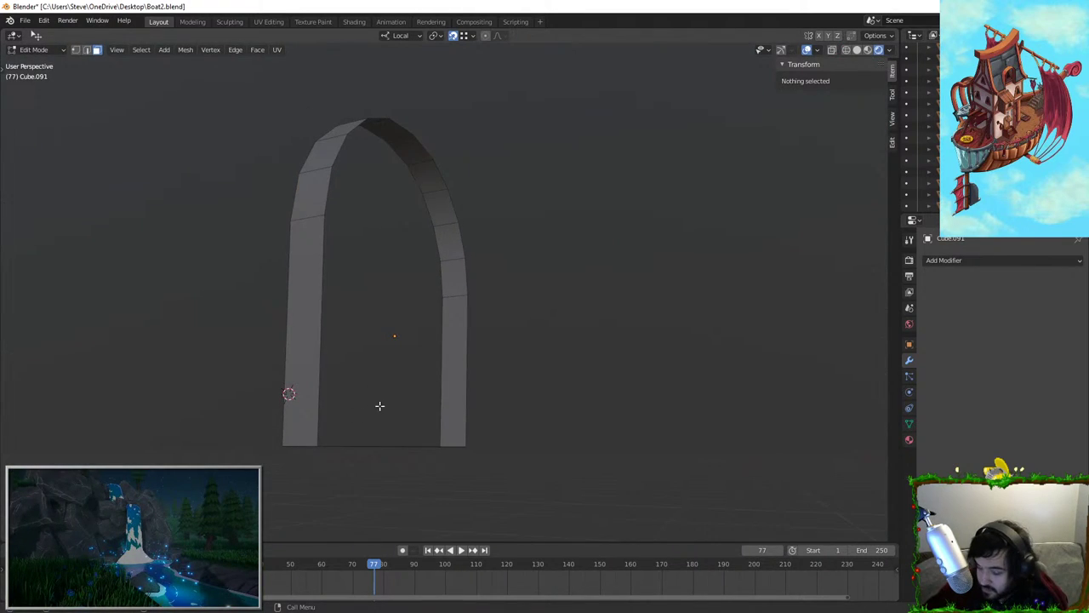
Delete the slice's bottom face so that only an open arched strip remains
key("x")
middle_click_drag(418, 448, 362, 414)
left_click(406, 437)
key("x")
left_click(405, 438)
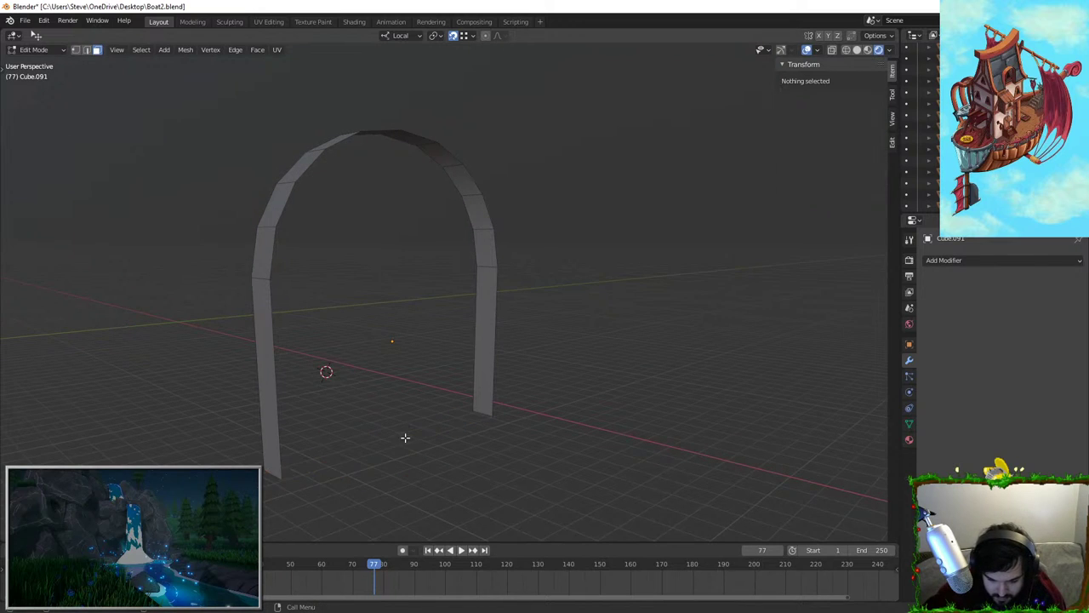
Extrude all faces of the arched strip inward along their normals to give the arch thickness
key("a")
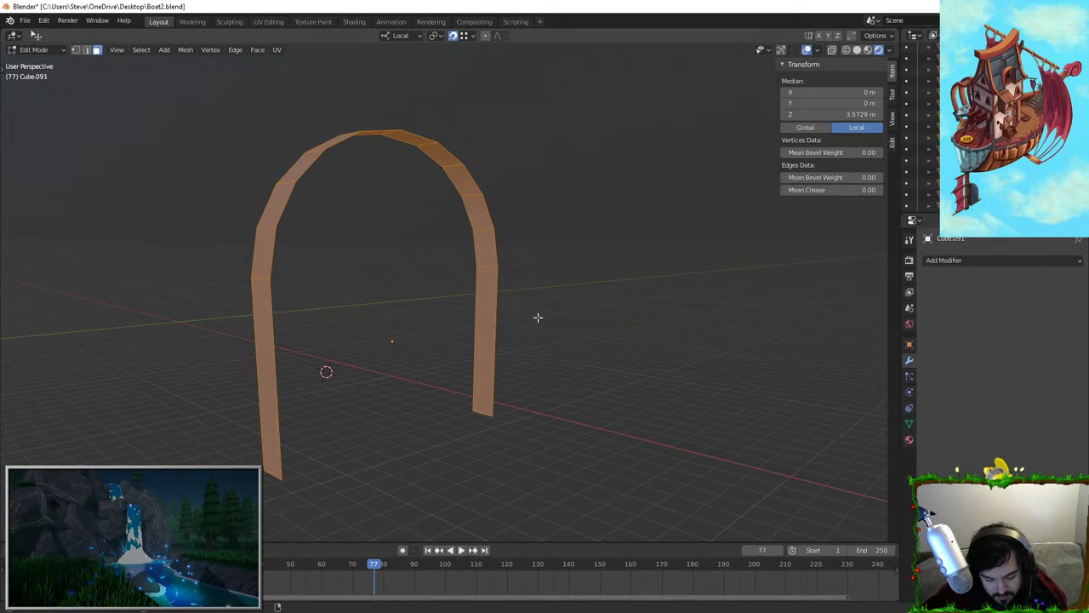
key("alt+e")
left_click(534, 343)
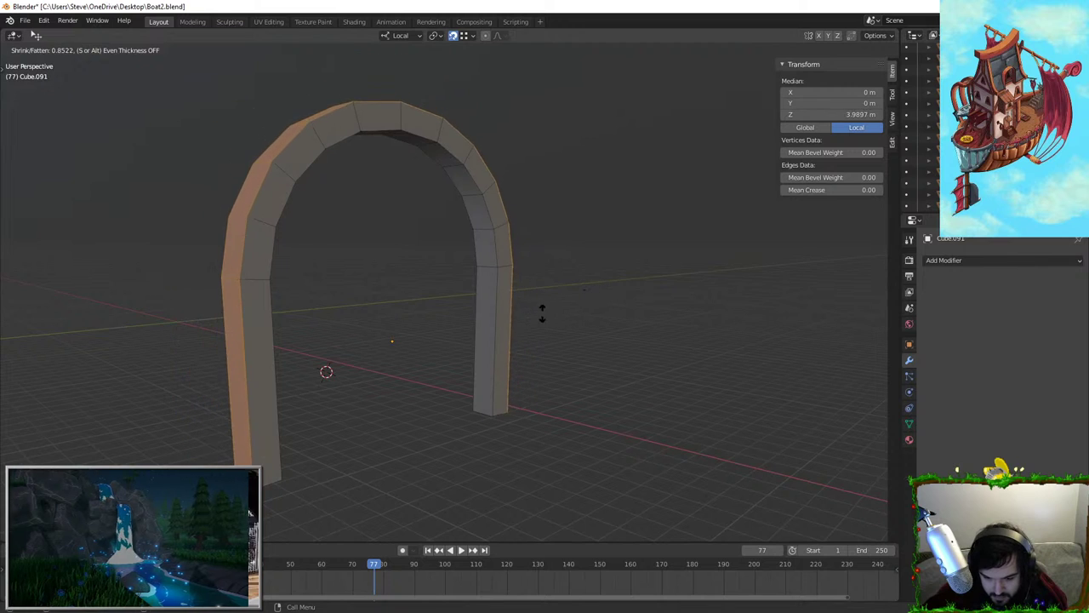
left_click(471, 332)
key("Tab")
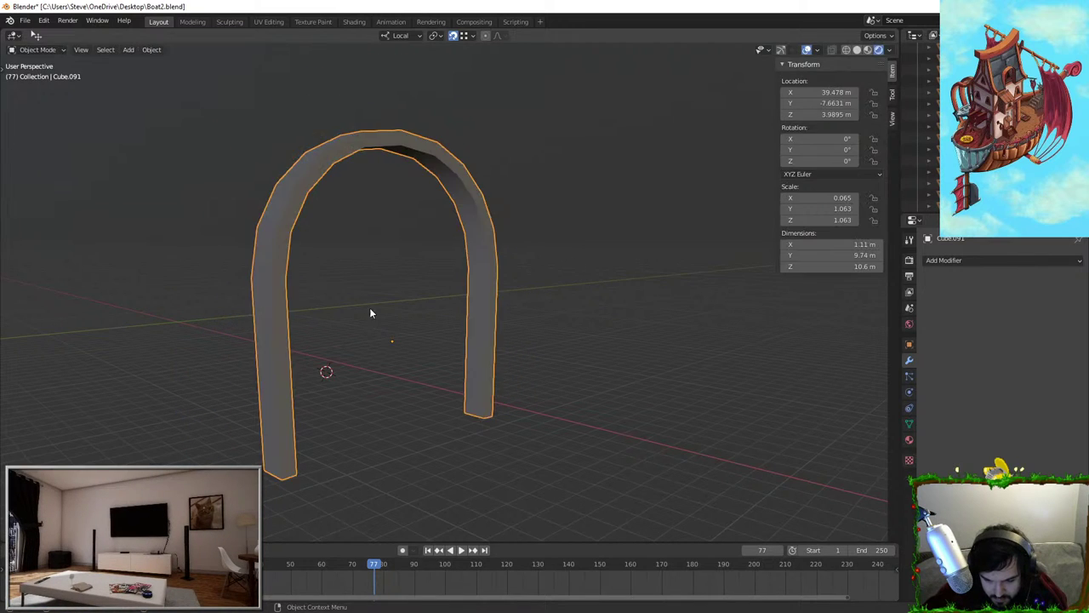
Bring back the other chest parts and shrink the arch's inner faces slightly inward along their normals
middle_click_drag(370, 309, 586, 203)
key("KP_Divide")
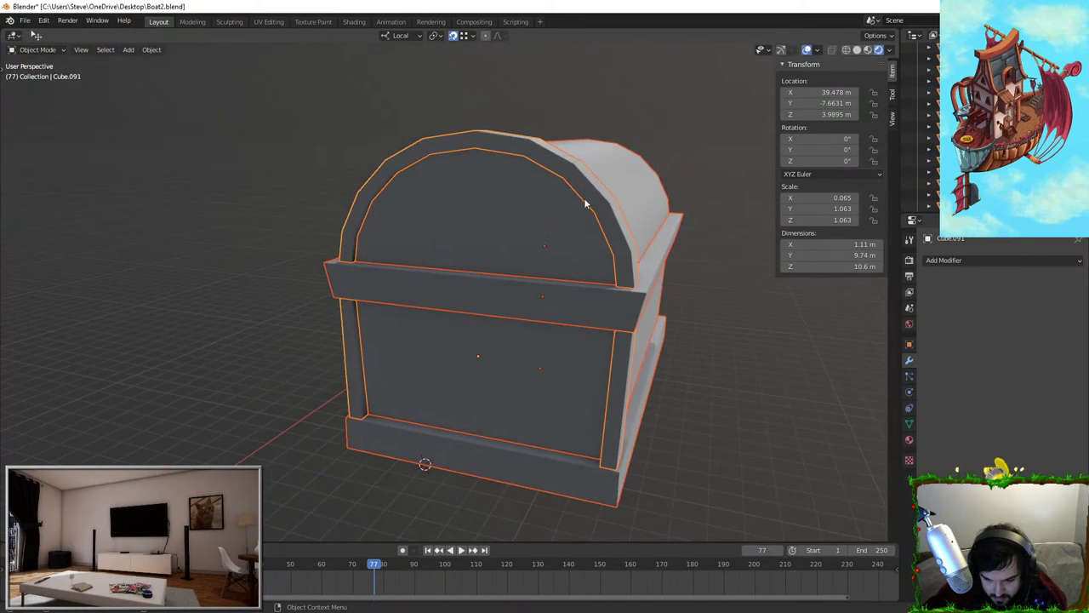
left_click(540, 248)
middle_click_drag(540, 247, 589, 228)
left_click(480, 139)
left_click(493, 173)
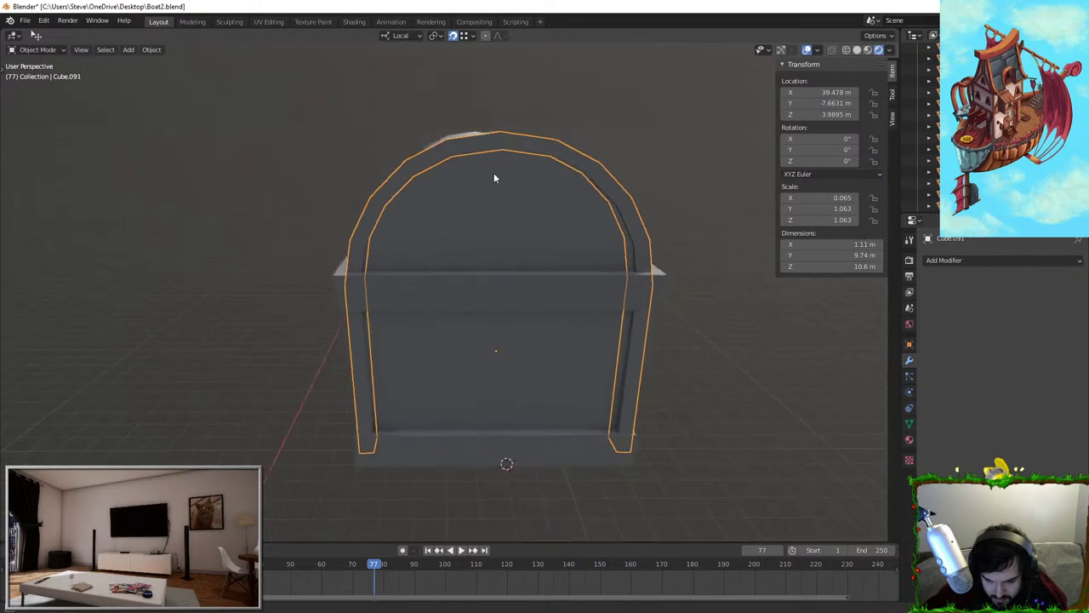
key("Tab")
middle_click_drag(494, 173, 586, 207)
key("ctrl+z")
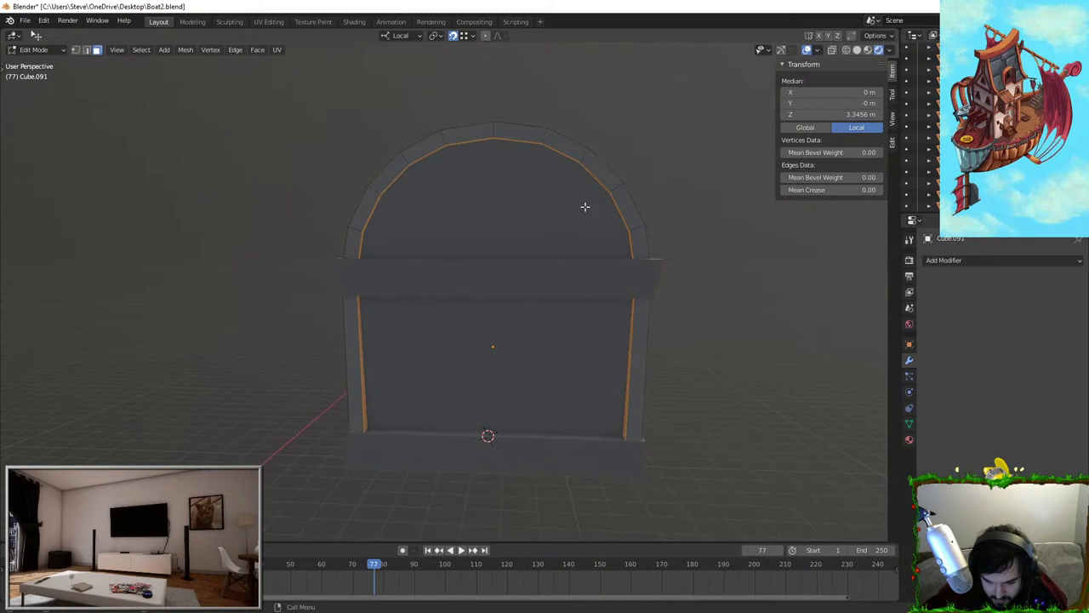
key("alt+s")
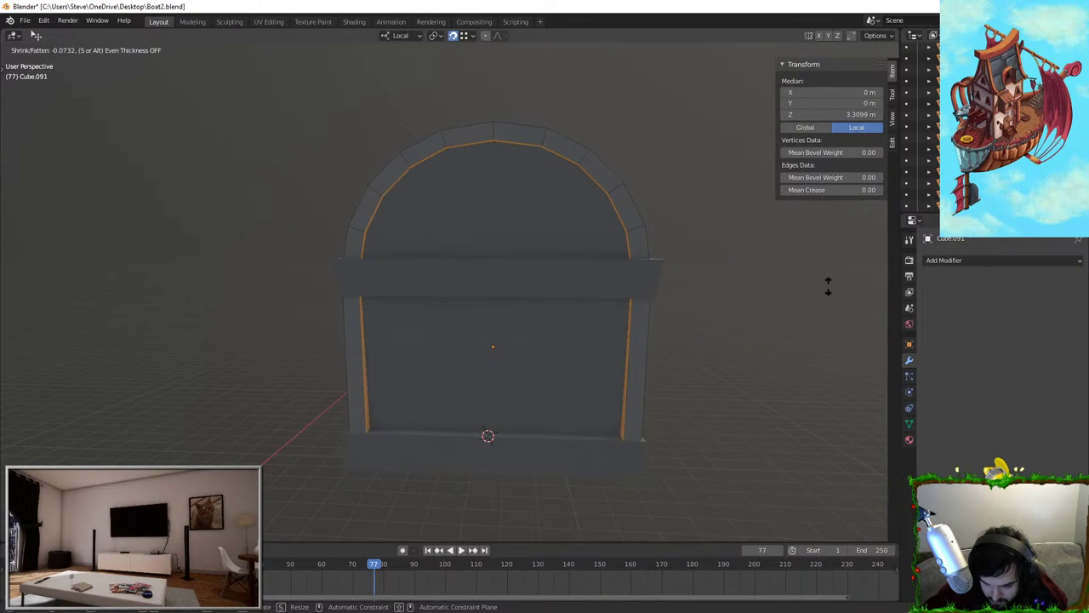
left_click(804, 291)
Select the arch's outer faces from side to side and push them outward along their normals by about 0.07
middle_click_drag(802, 292, 877, 298)
left_click(439, 335)
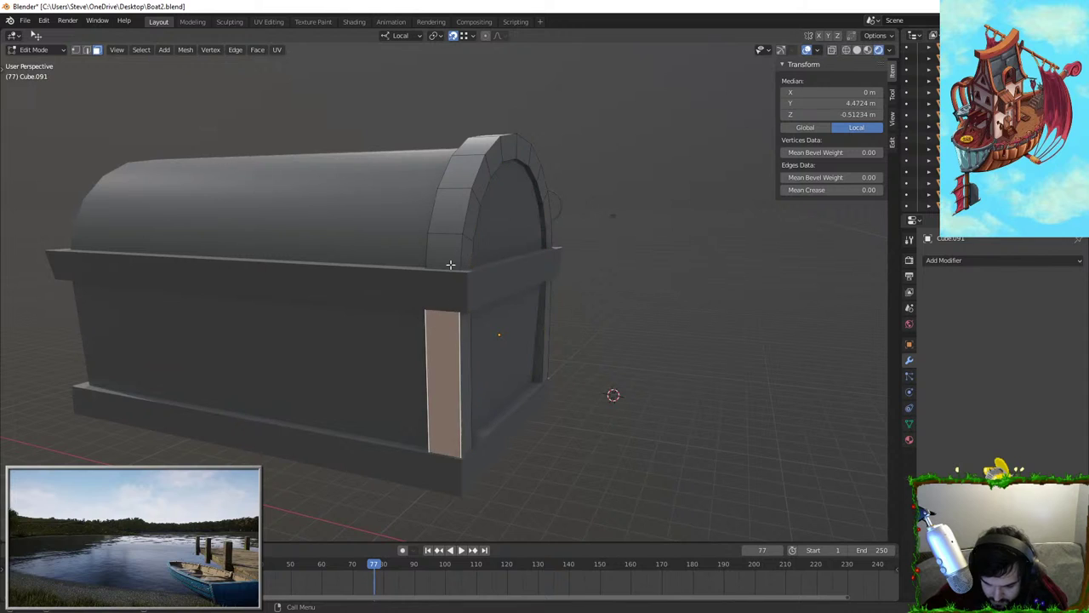
left_click(451, 254, "shift")
left_click(458, 204, "shift")
middle_click_drag(460, 192, 418, 215)
left_click(483, 167, "shift")
middle_click_drag(483, 168, 508, 181)
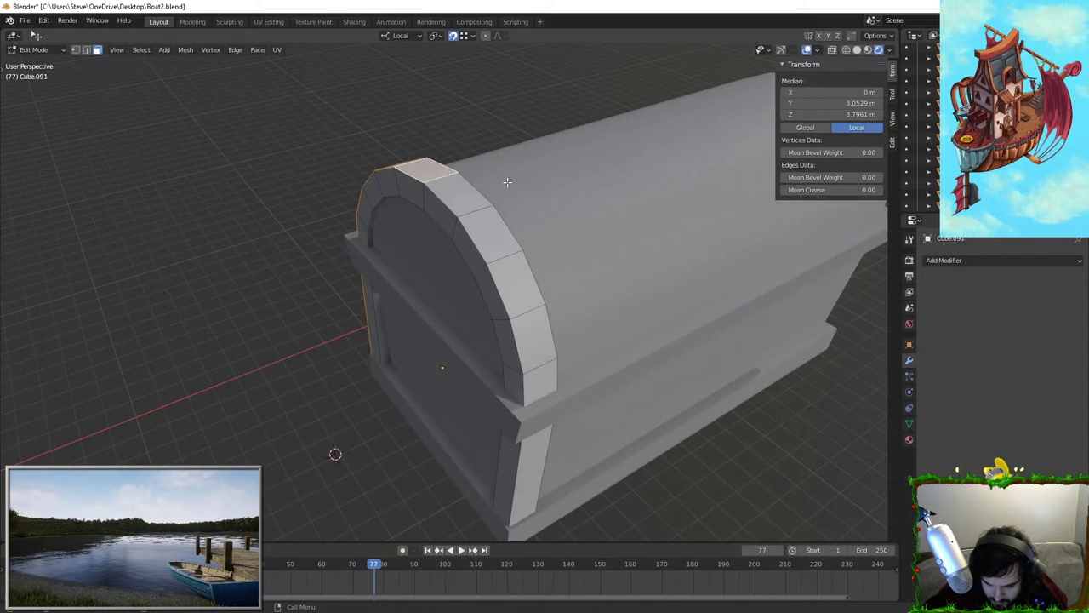
left_click(542, 364, "shift")
left_click(541, 387, "shift")
left_click(539, 454, "shift")
middle_click_drag(538, 455, 628, 439)
middle_click_drag(712, 391, 663, 380)
key("alt+s")
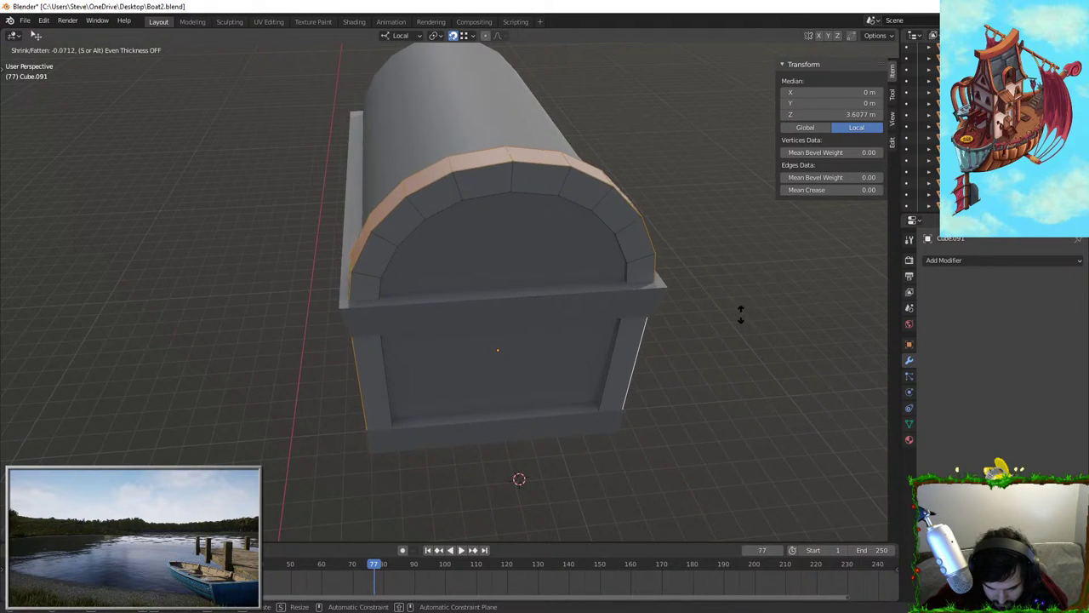
left_click(740, 314)
key("Tab")
key("Tab")
left_click(514, 423)
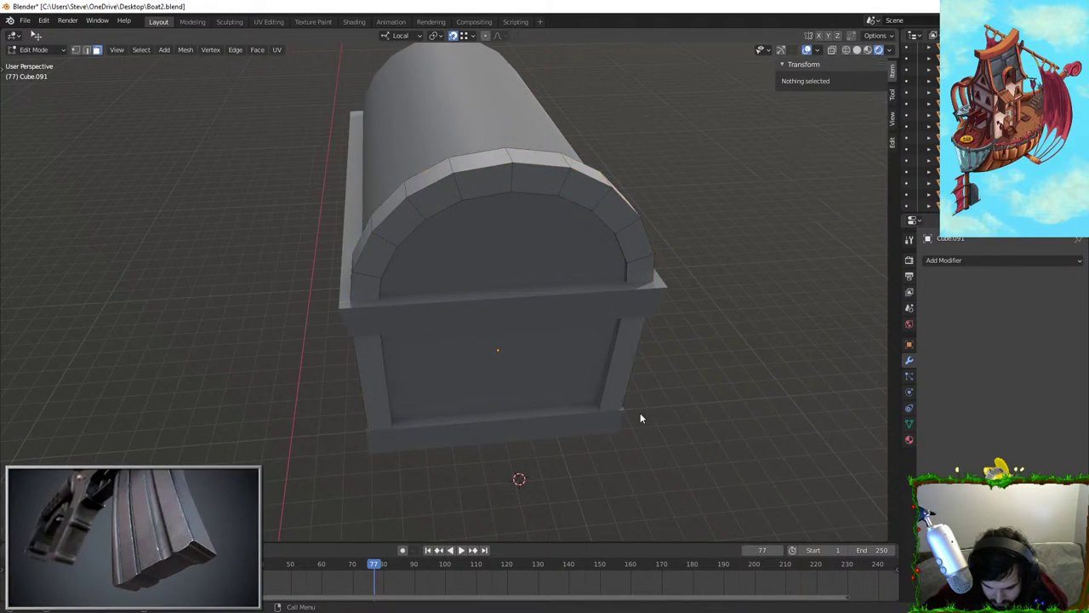
Scale the chest's base trim to about 9.9 m along local Y and about 17.8 m along local X
key("Tab")
left_click(614, 420)
key("s")
key("y")
left_click(688, 394)
middle_click_drag(637, 396, 686, 414)
key("s")
key("x")
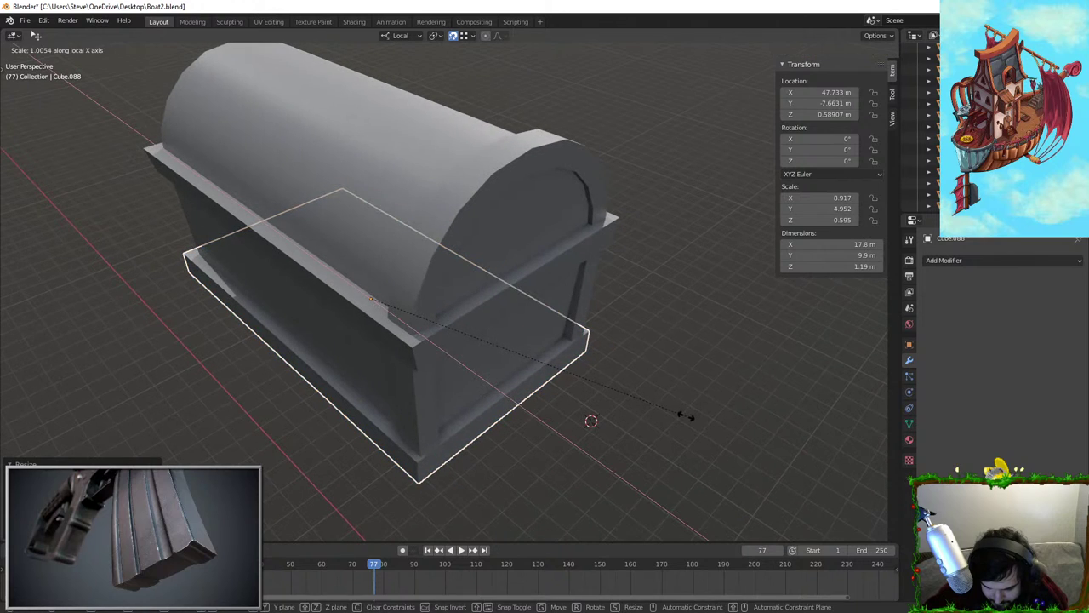
left_click(687, 414)
Scale the upper trim band along local Y to about 10.3 m
left_click(529, 293)
middle_click_drag(709, 165, 528, 301)
key("s")
key("y")
left_click(659, 179)
left_click(678, 207)
left_click_drag(418, 432, 320, 410)
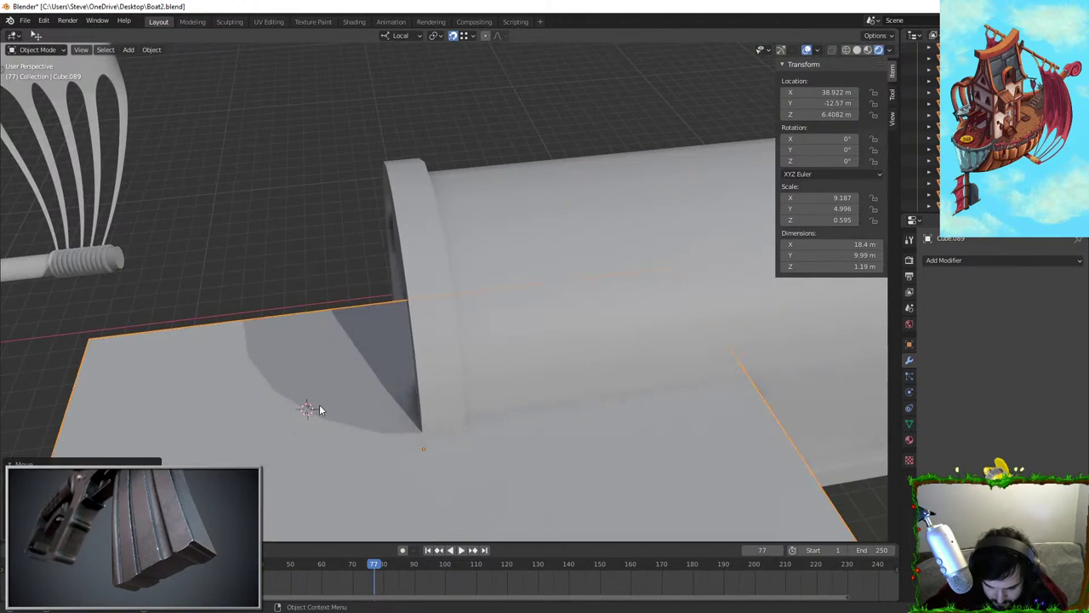
key("ctrl+z")
middle_click_drag(364, 418, 552, 231)
key("ctrl+z")
key("ctrl+z")
key("ctrl+z")
middle_click_drag(467, 253, 549, 400, "shift")
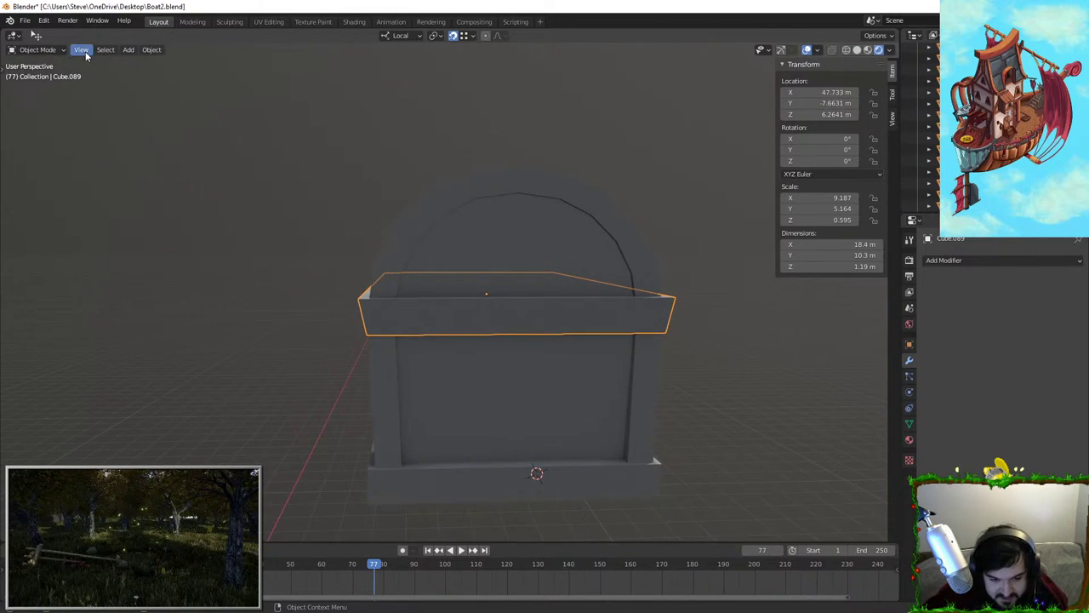
Narrow the upper trim band's top face along local Y, bringing the band to about 9.94 m wide
middle_click_drag(409, 170, 482, 223)
key("Tab")
left_click_drag(410, 289, 662, 240)
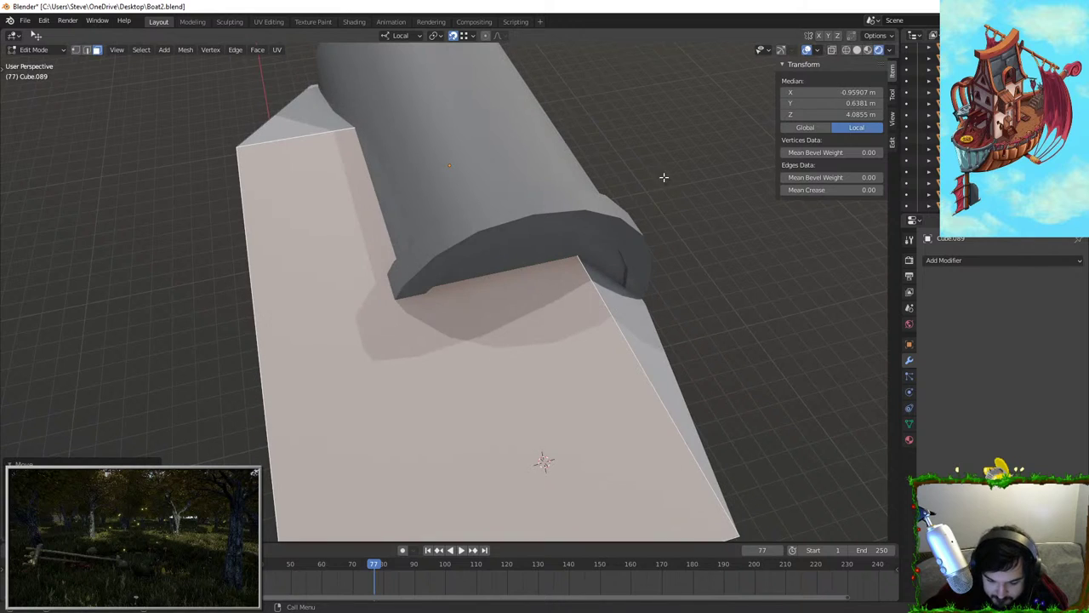
key("ctrl+z")
key("s")
key("y")
left_click(703, 187)
key("Tab")
Scale the whole upper trim band to about 10.2 m along local Y and about 18.4 m along local X
middle_click_drag(587, 299, 561, 247)
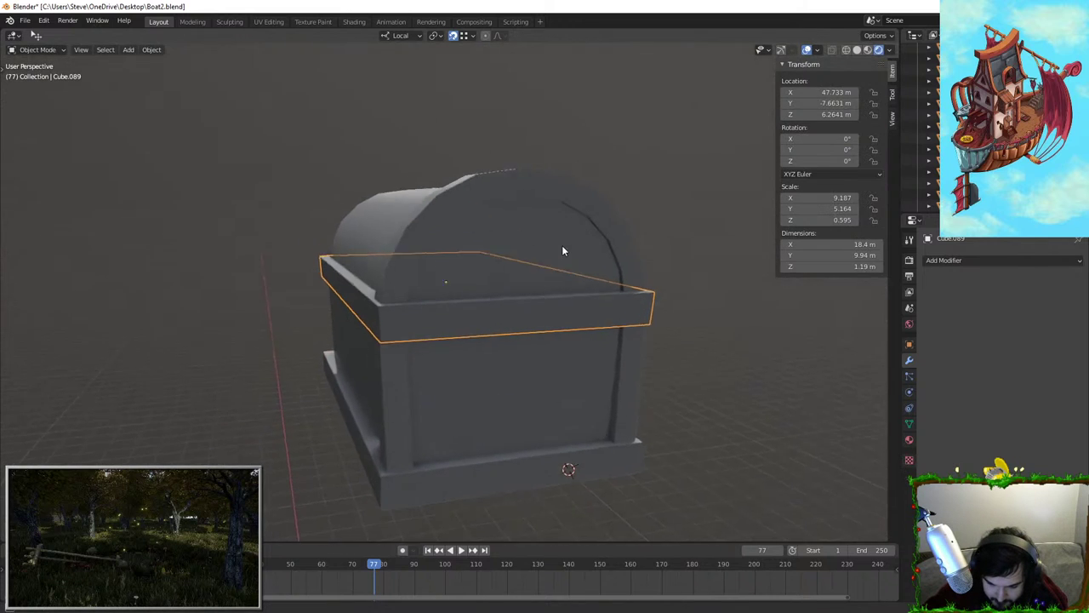
key("s")
key("y")
left_click(657, 274)
middle_click_drag(653, 276, 553, 332)
key("s")
key("x")
left_click(356, 408)
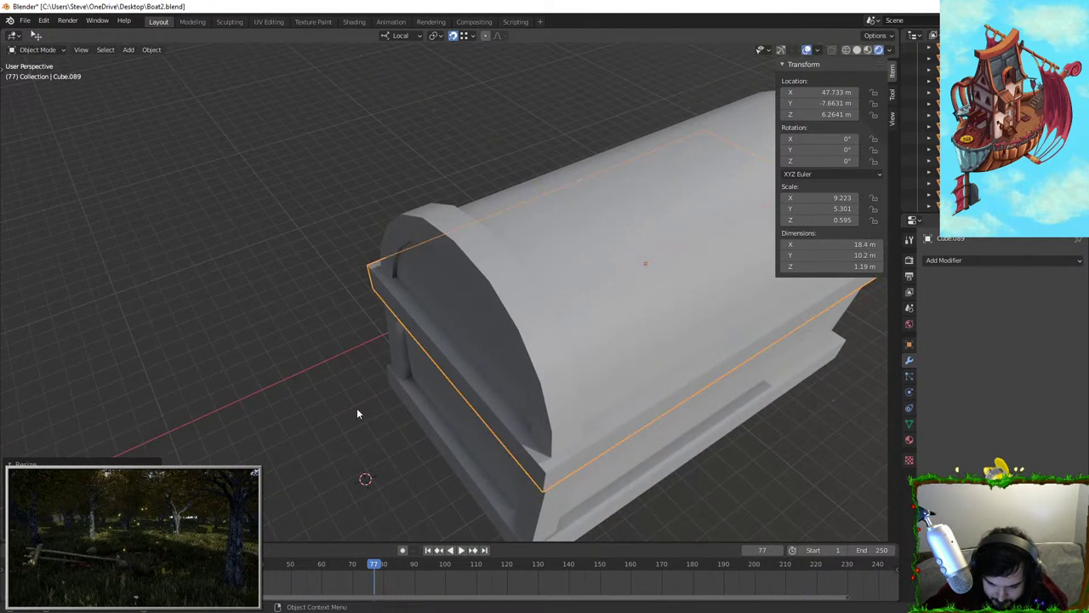
Duplicate the finished end arch in place
middle_click_drag(357, 408, 391, 385)
left_click(502, 249)
middle_click_drag(502, 249, 259, 263, "shift")
left_click(95, 227)
middle_click_drag(124, 257, 297, 272, "shift")
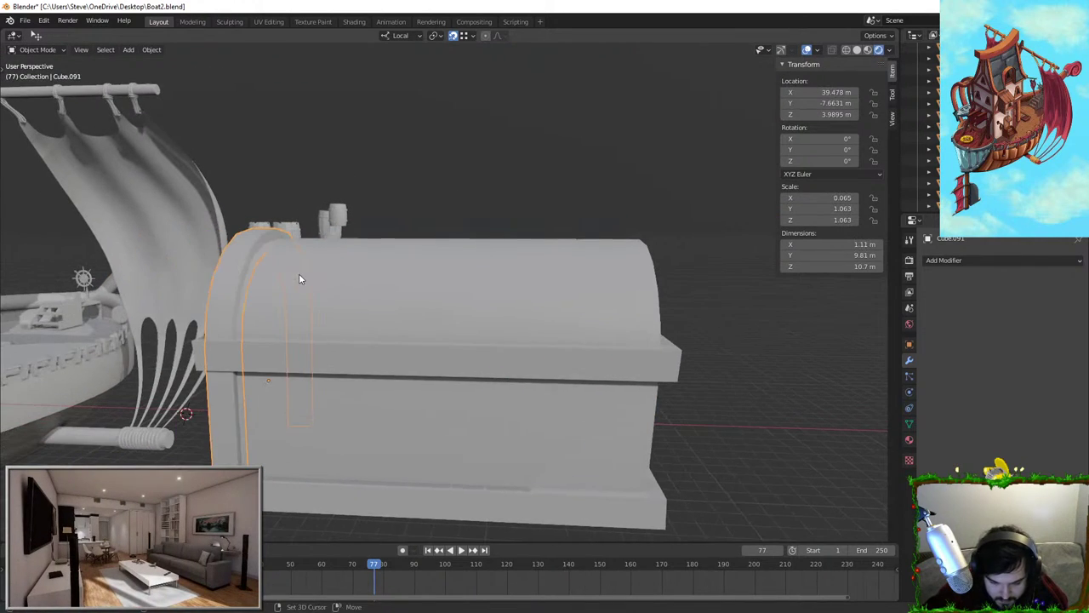
key("shift+d")
key("x")
right_click(693, 325)
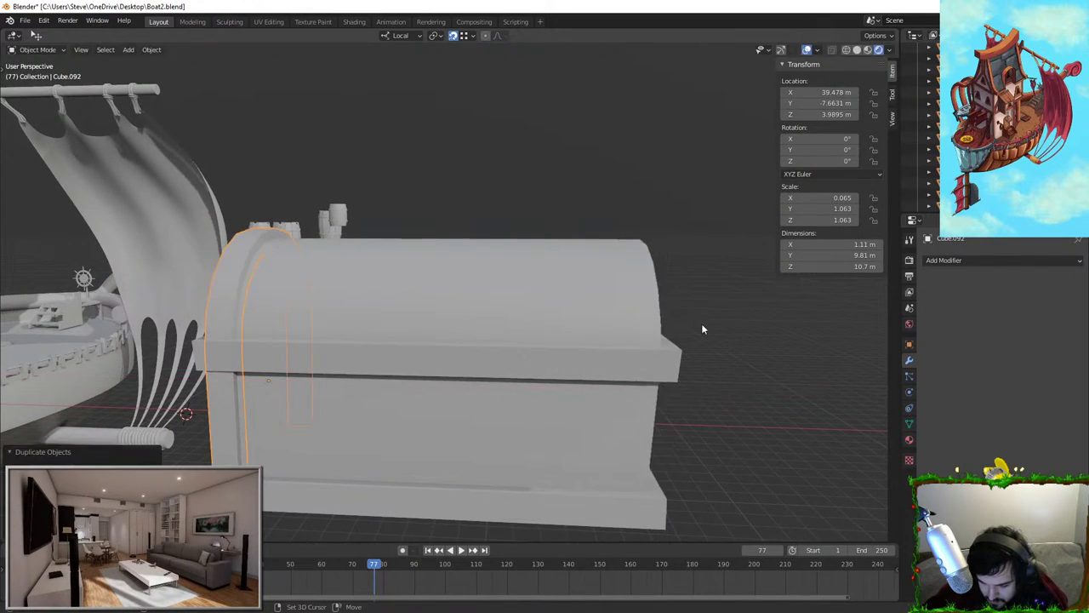
Move the duplicated arch along local X to the chest's opposite end at about 56.23 m
scroll(527, 337, "up", 2)
middle_click_drag(703, 328, 557, 353, "shift")
scroll(470, 260, "down", 3)
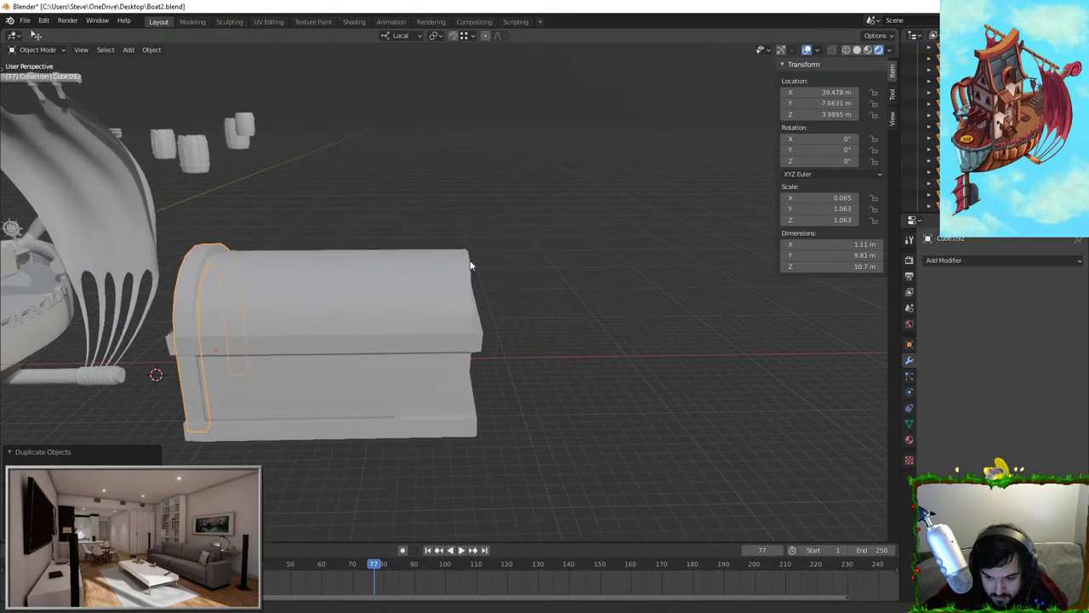
scroll(470, 261, "up", 3)
middle_click_drag(470, 262, 398, 290)
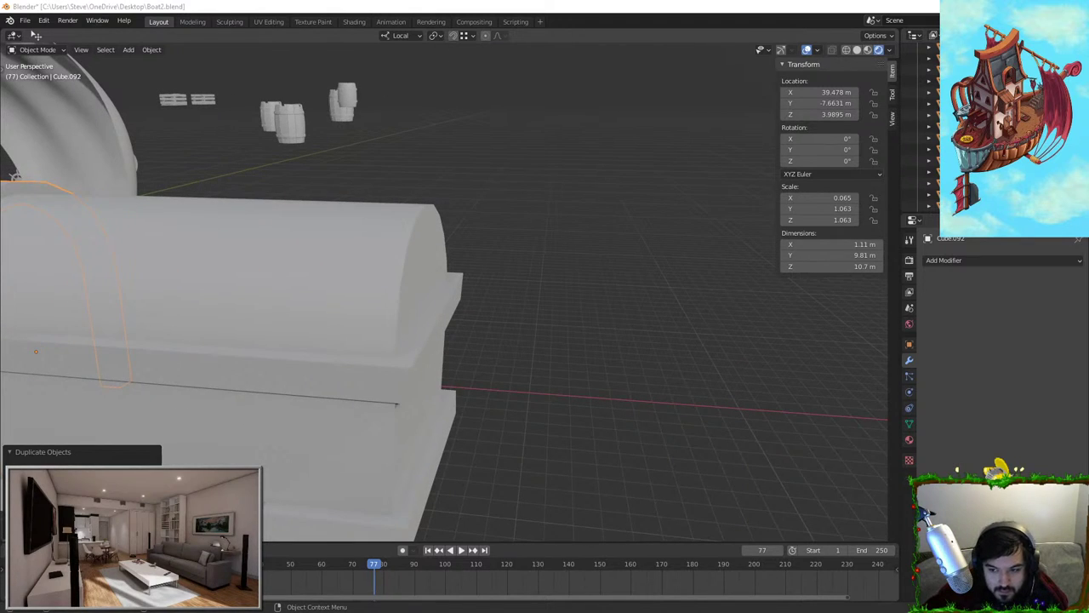
middle_click_drag(528, 372, 753, 375)
scroll(442, 294, "down", 5)
middle_click_drag(443, 294, 312, 297)
scroll(311, 297, "up", 3)
key("g")
key("x")
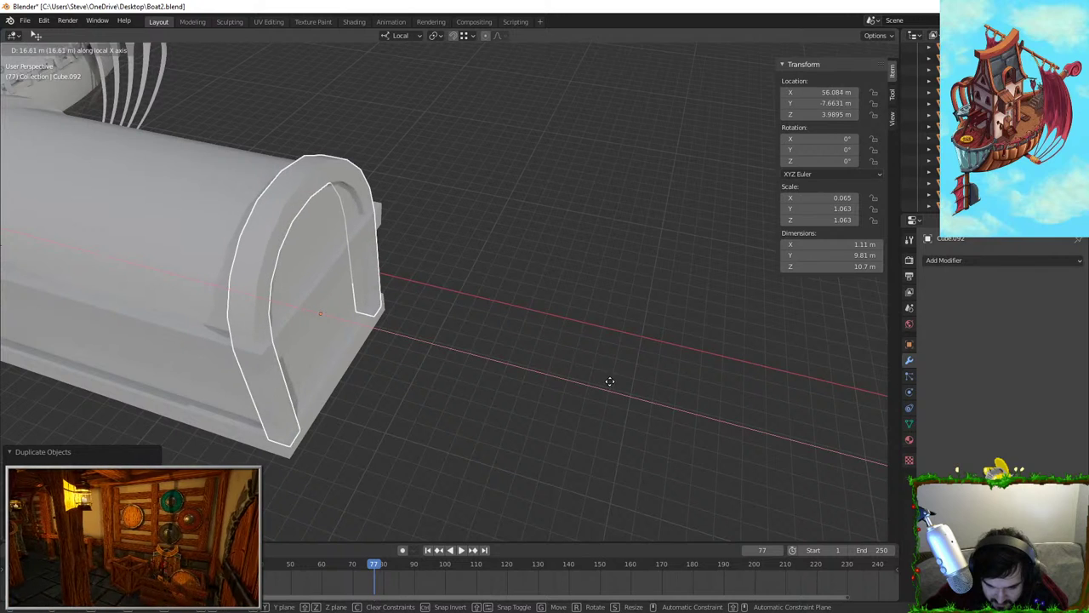
left_click(615, 377)
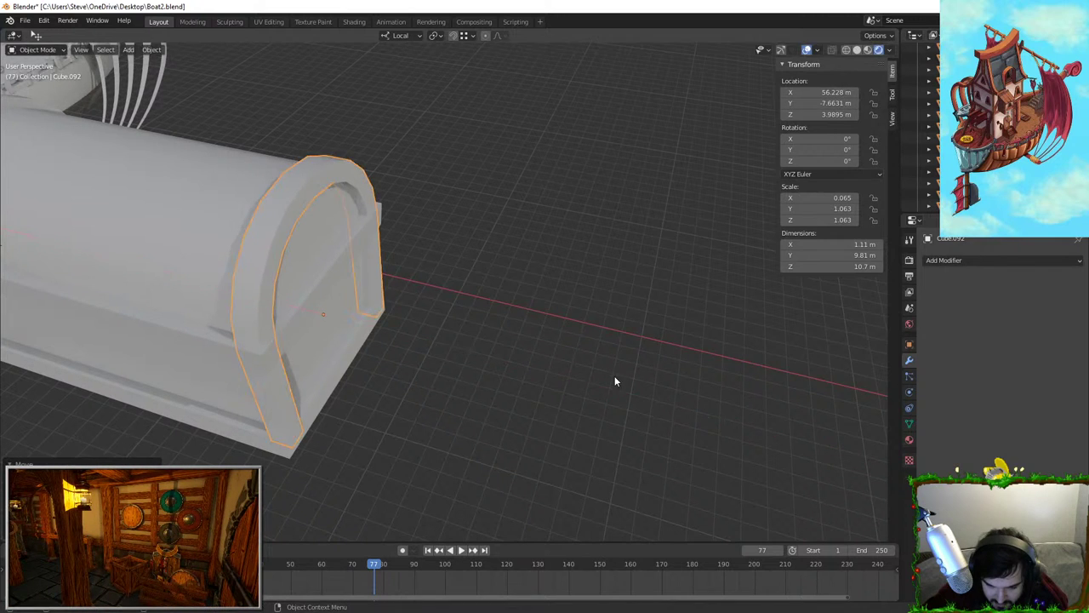
Isolate the chest's two end arches and open both together for mesh editing
left_click(614, 376)
middle_click_drag(615, 376, 430, 358)
middle_click_drag(430, 358, 385, 304, "shift")
left_click(385, 304)
scroll(389, 305, "up", 3)
key("Tab")
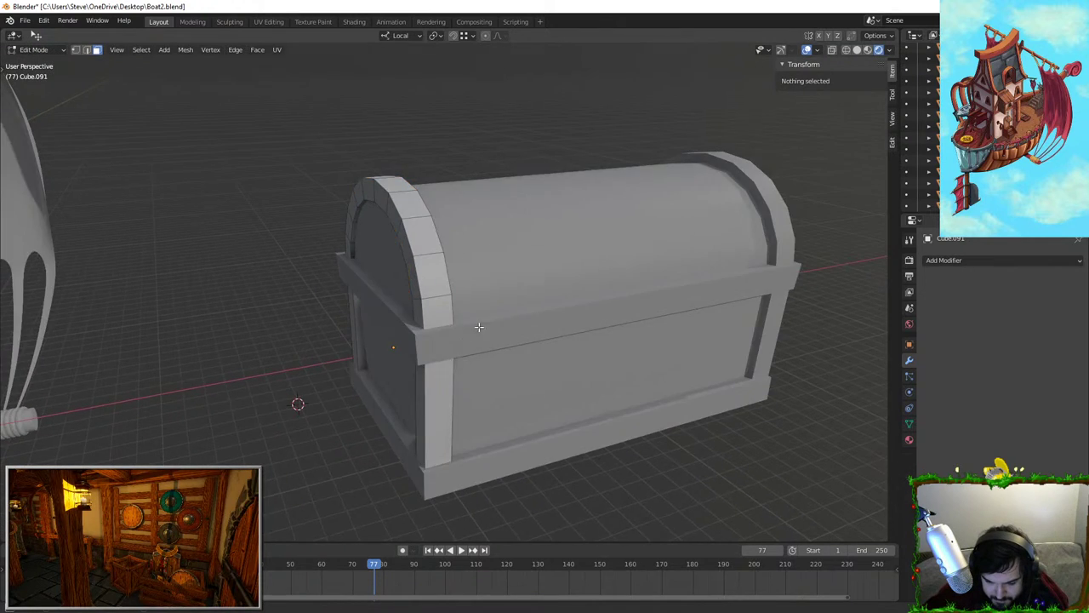
scroll(483, 329, "up", 4)
scroll(447, 288, "down", 3)
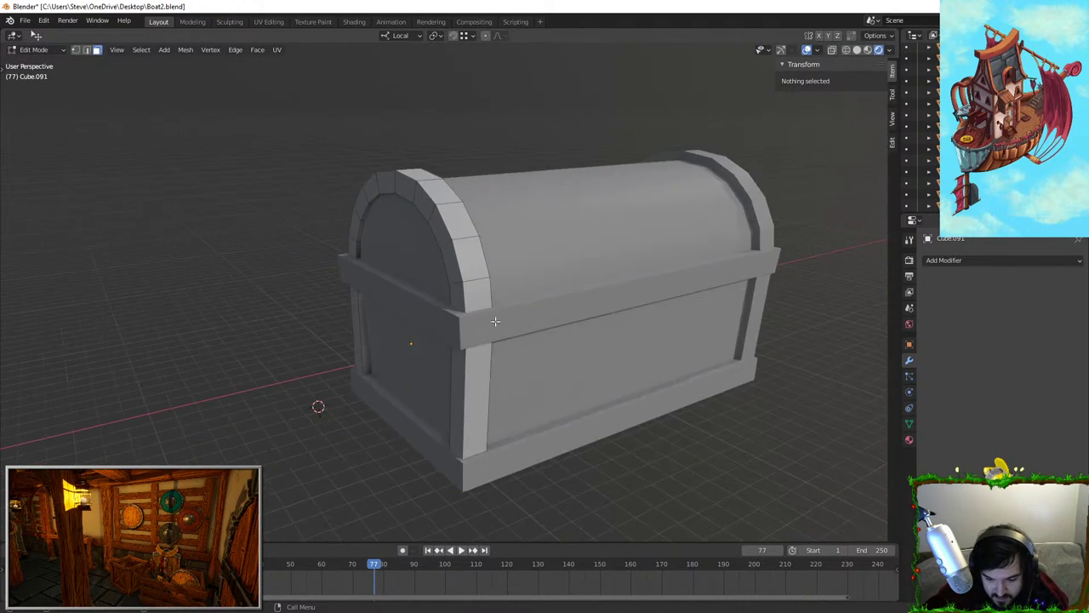
middle_click_drag(497, 321, 455, 337)
key("Tab")
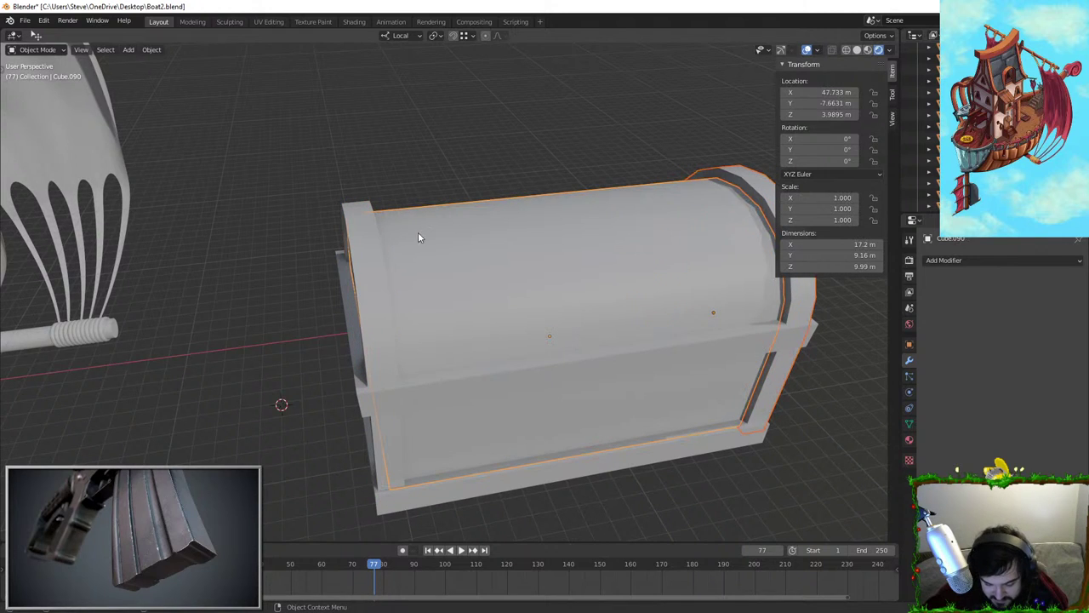
key("shift+h")
key("Tab")
middle_click_drag(465, 228, 486, 294)
scroll(481, 277, "up", 1)
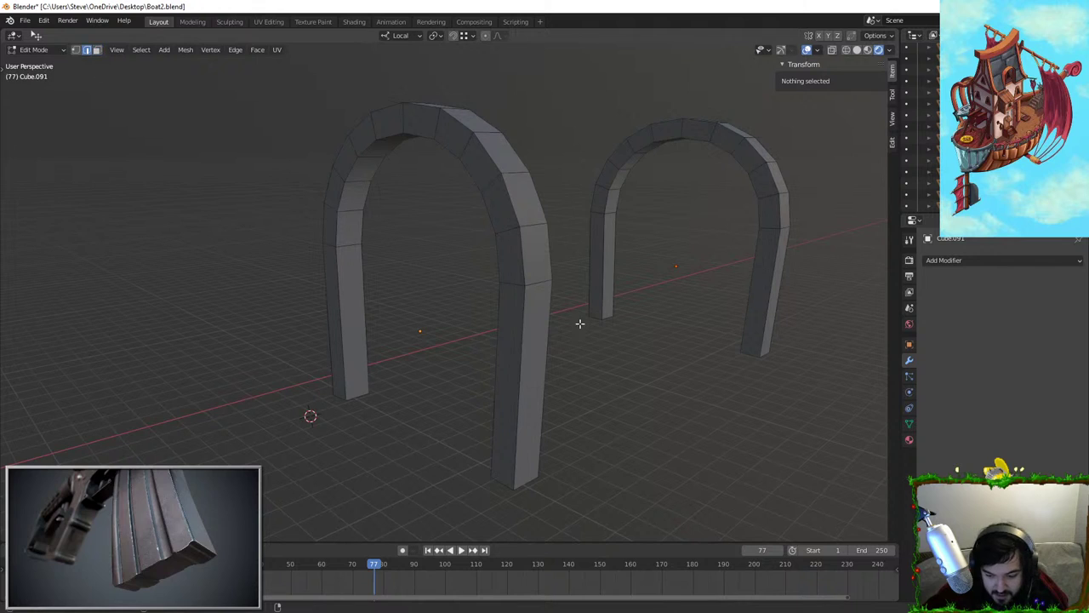
Rip both end arches along the edge loops where their curved tops meet the straight posts
left_click(540, 288, "alt")
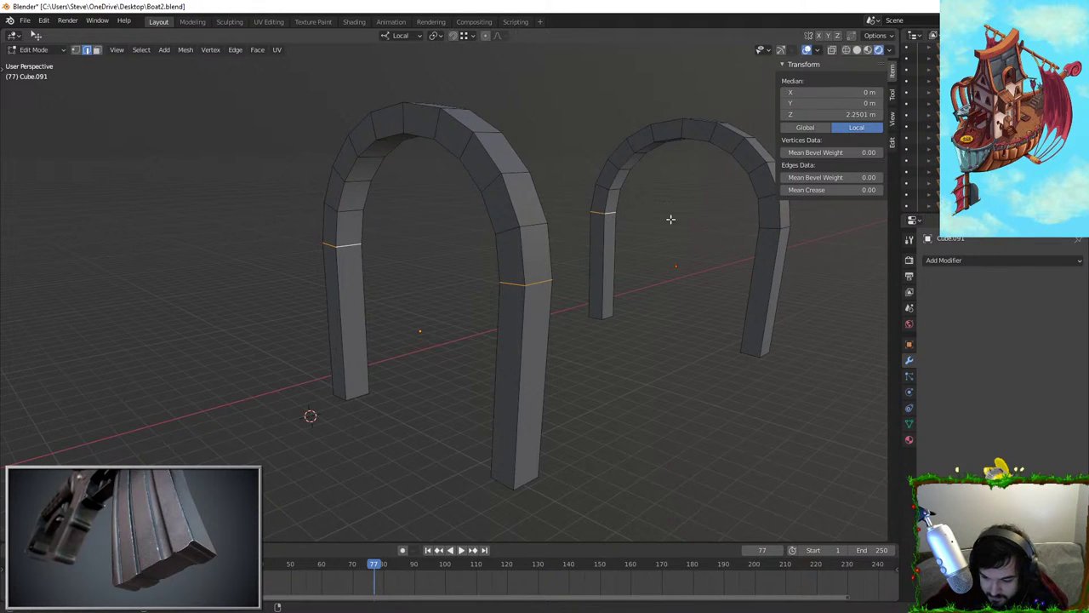
left_click(770, 225, "alt+shift")
key("v")
right_click(666, 239)
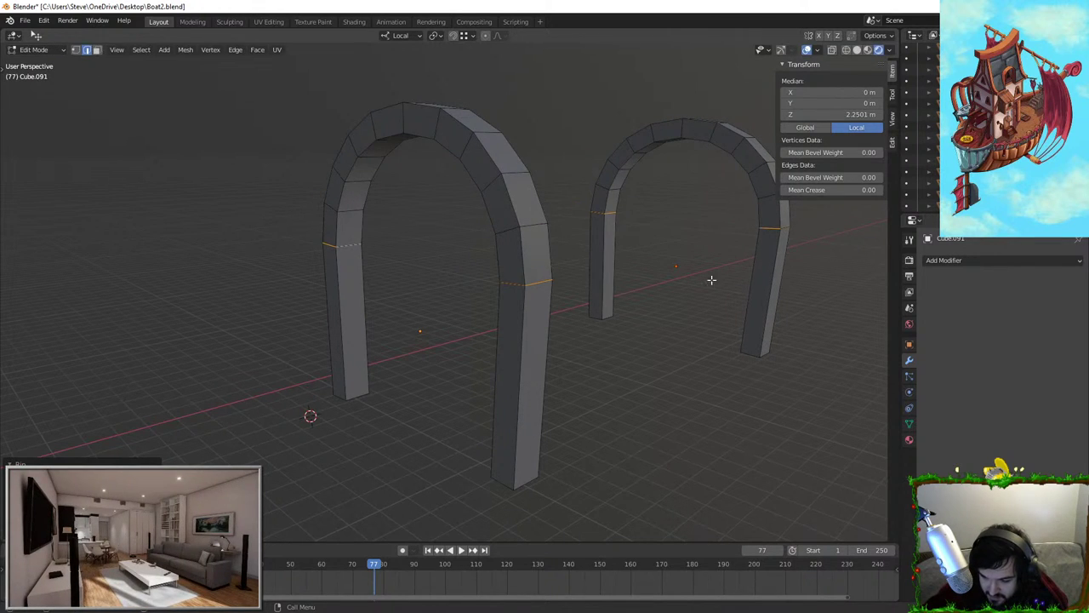
key("g")
key("z")
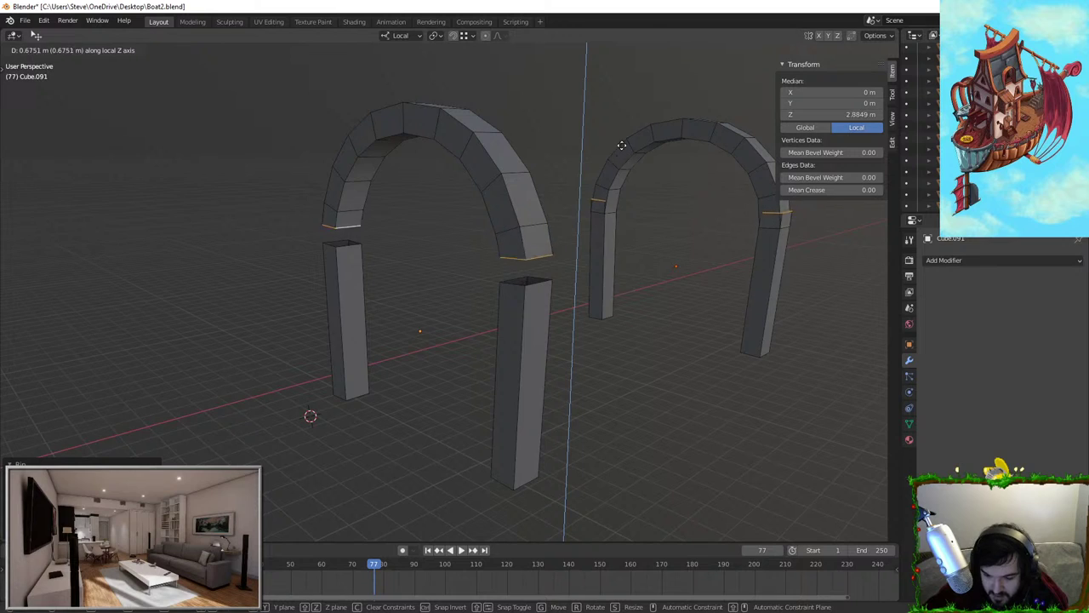
left_click(611, 209)
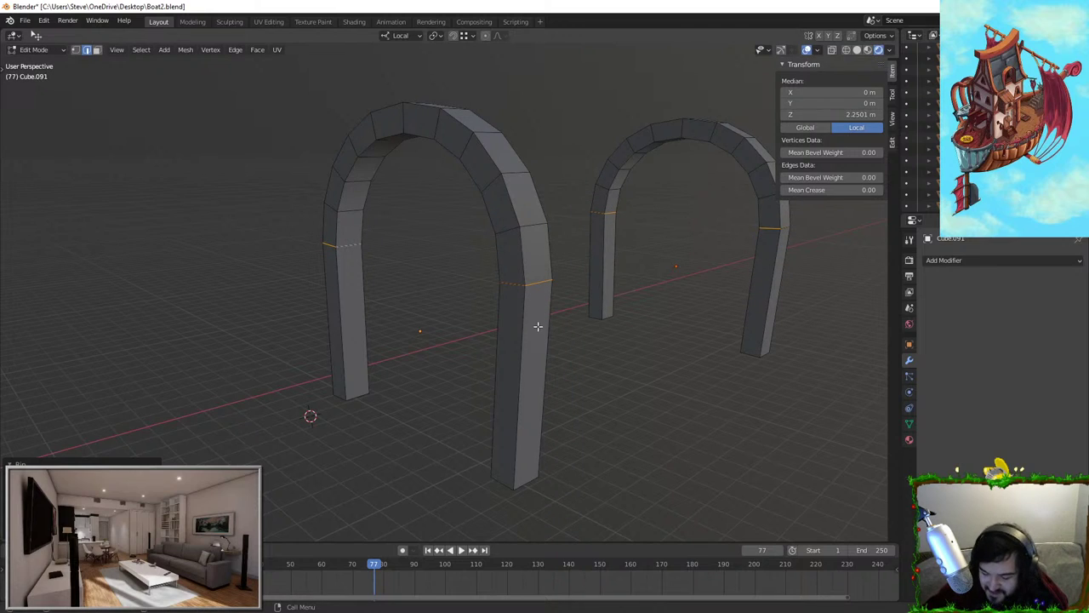
Select the linked geometry of all four straight posts on the two end arches
left_click(538, 326)
left_click(510, 289, "alt")
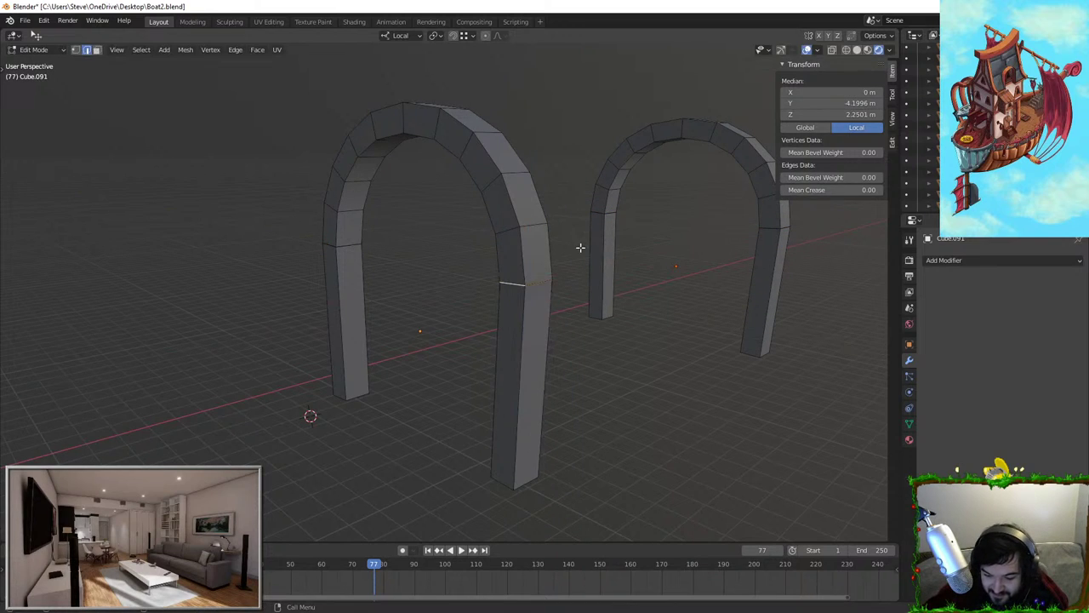
key("l")
key("l")
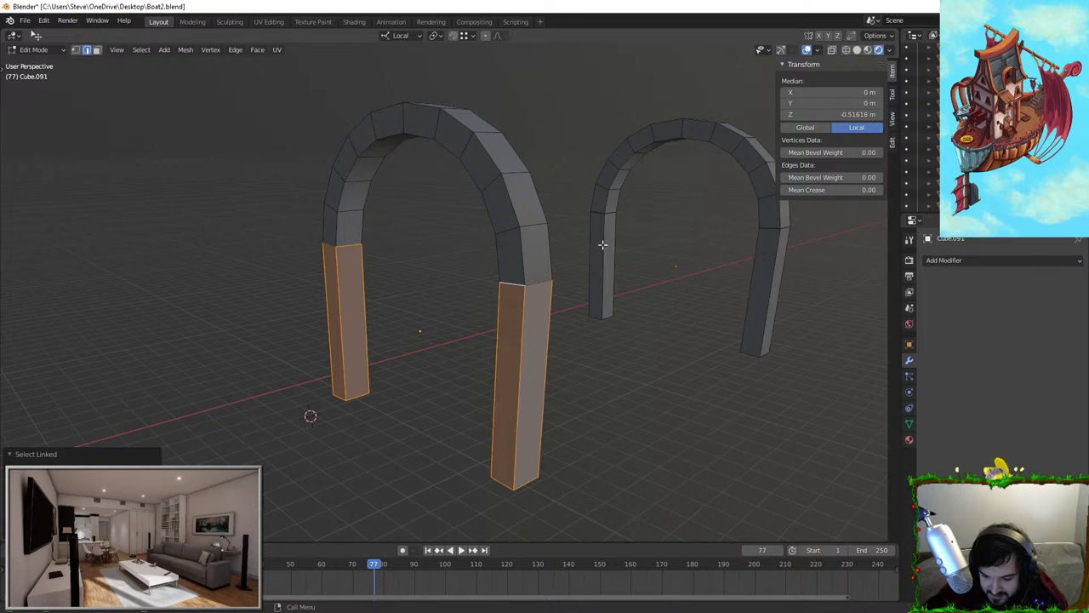
key("l")
key("l")
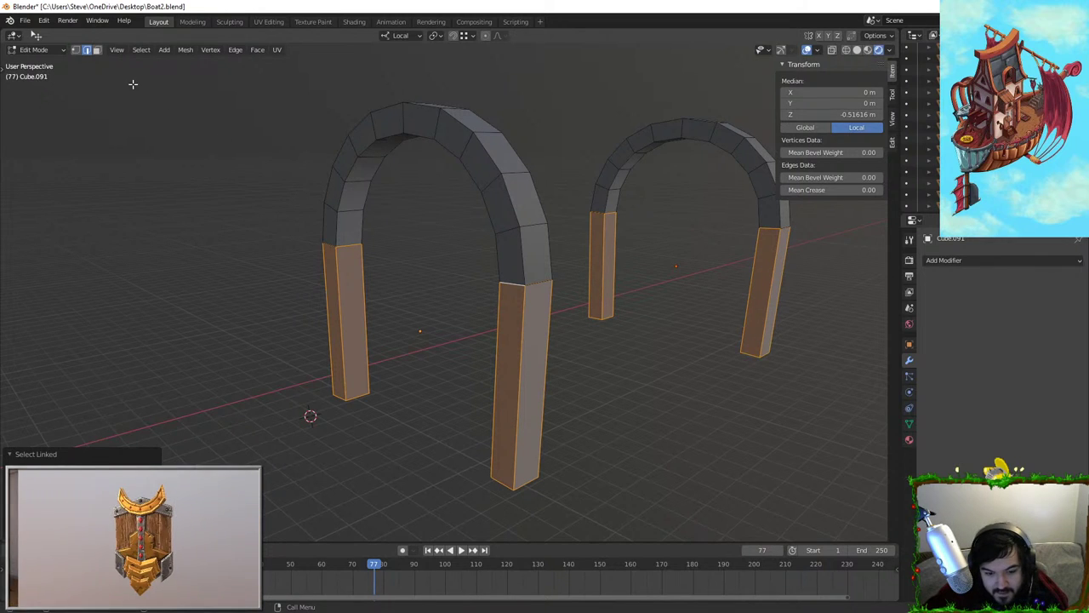
middle_click_drag(286, 196, 371, 326)
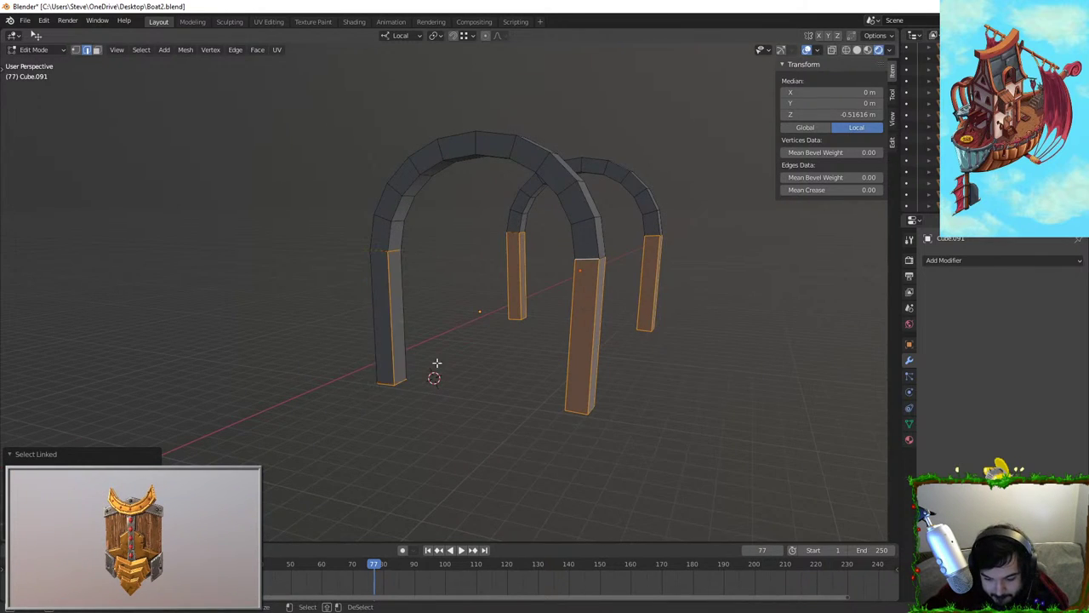
Reduce the selection to the posts' top edge loops and lower them along local Z to about 1.46 m
left_click(835, 52)
middle_click_drag(402, 307, 480, 308)
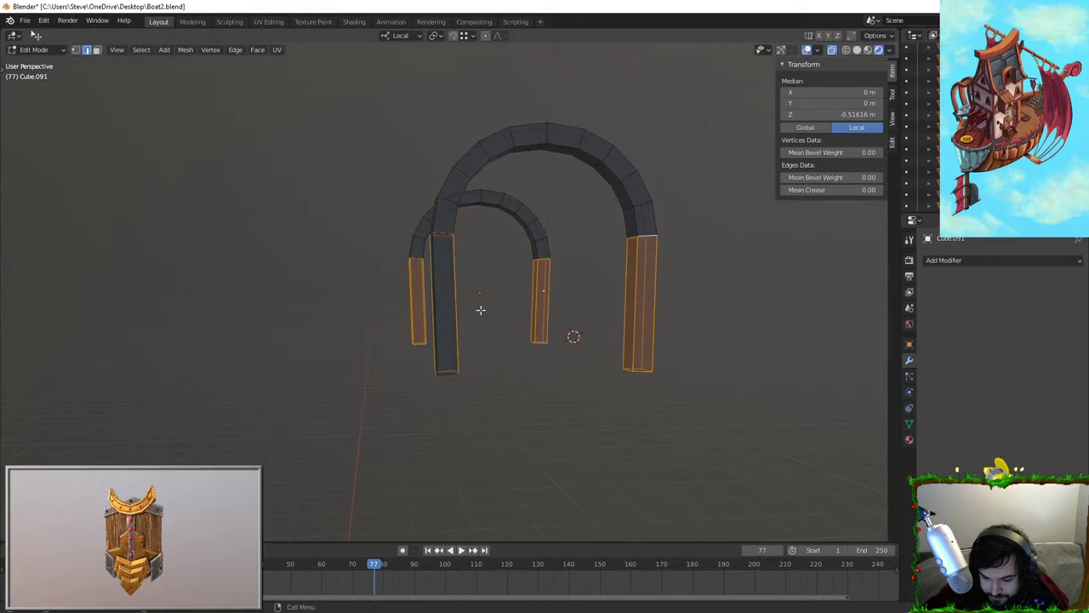
left_click_drag(347, 281, 681, 387, "ctrl")
middle_click_drag(679, 375, 589, 365)
key("b")
right_click(328, 281)
middle_click_drag(328, 281, 740, 316)
key("b")
middle_click_drag(509, 271, 617, 223)
key("v")
key("x")
right_click(605, 241)
key("g")
key("z")
left_click(597, 272)
key("s")
key("z")
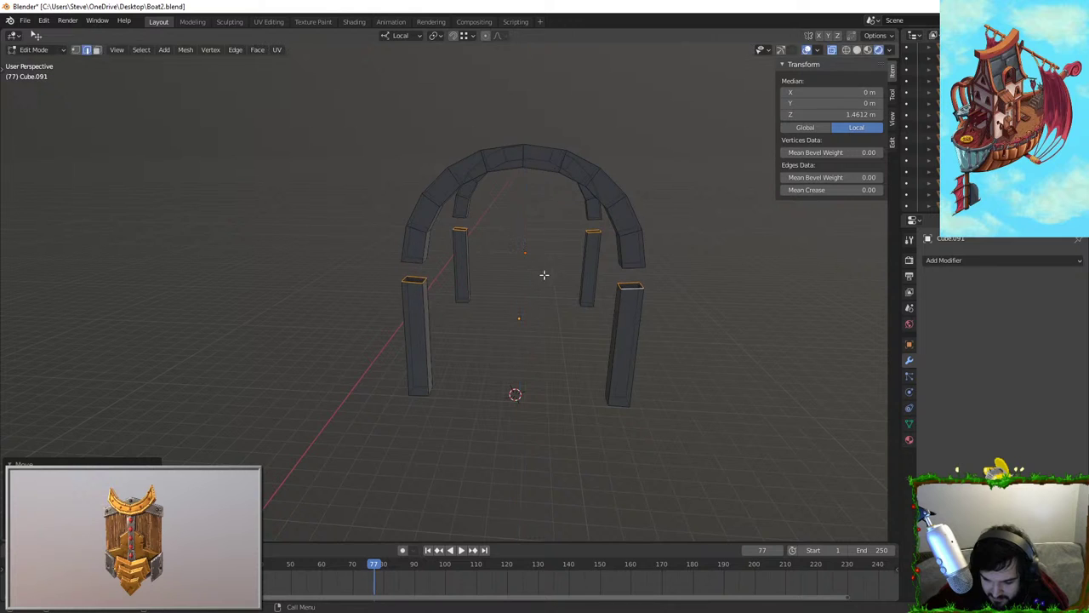
left_click(535, 223)
key("ctrl+z")
middle_click_drag(535, 223, 482, 175)
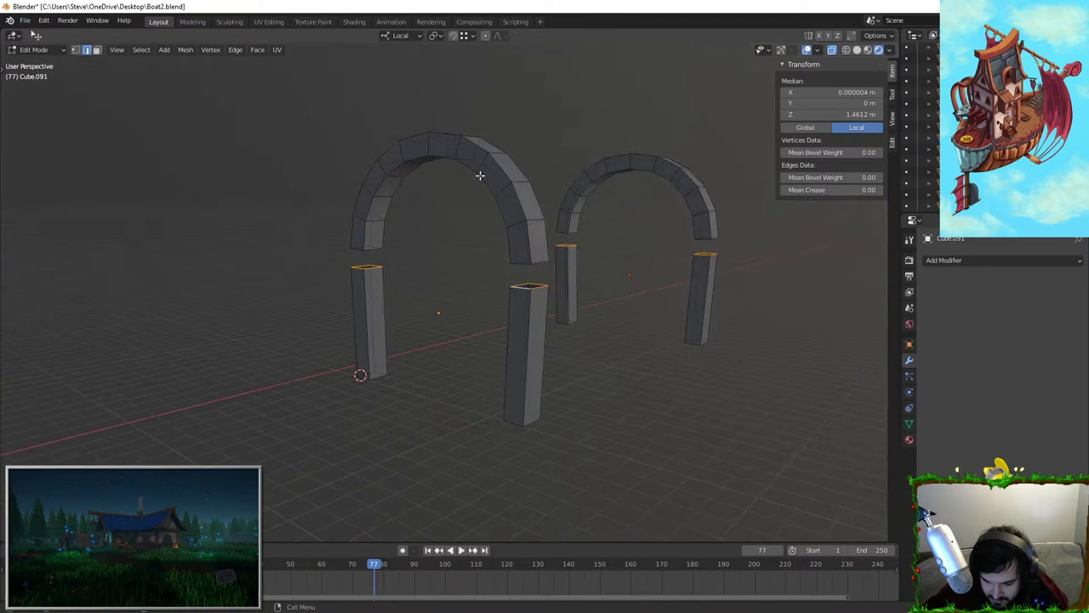
key("g")
key("z")
key("z")
key("Escape")
Leave mesh editing and unhide the rest of the chest
key("Tab")
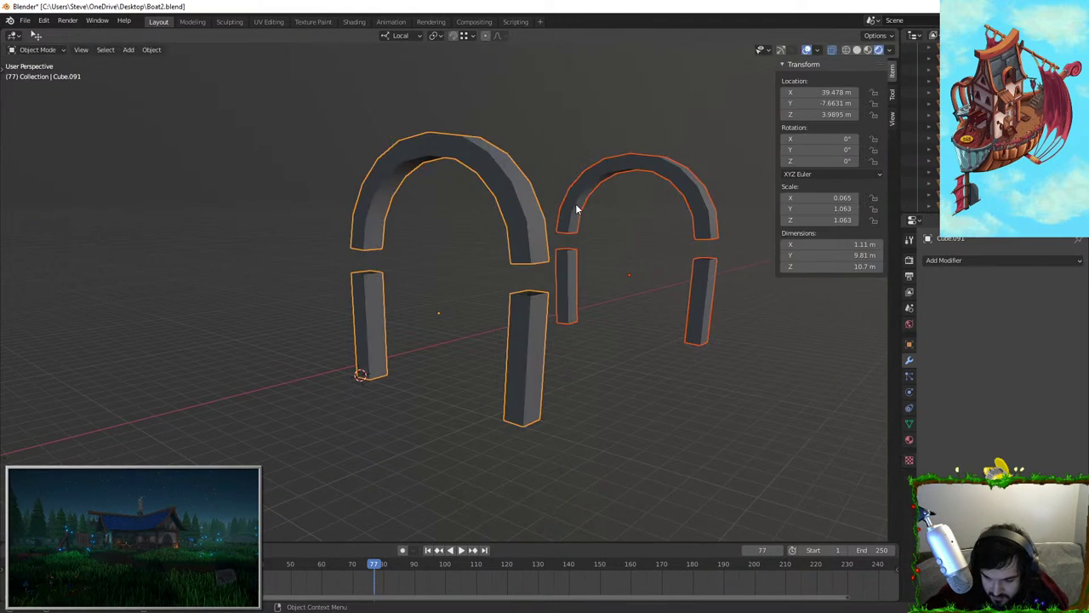
key("alt+h")
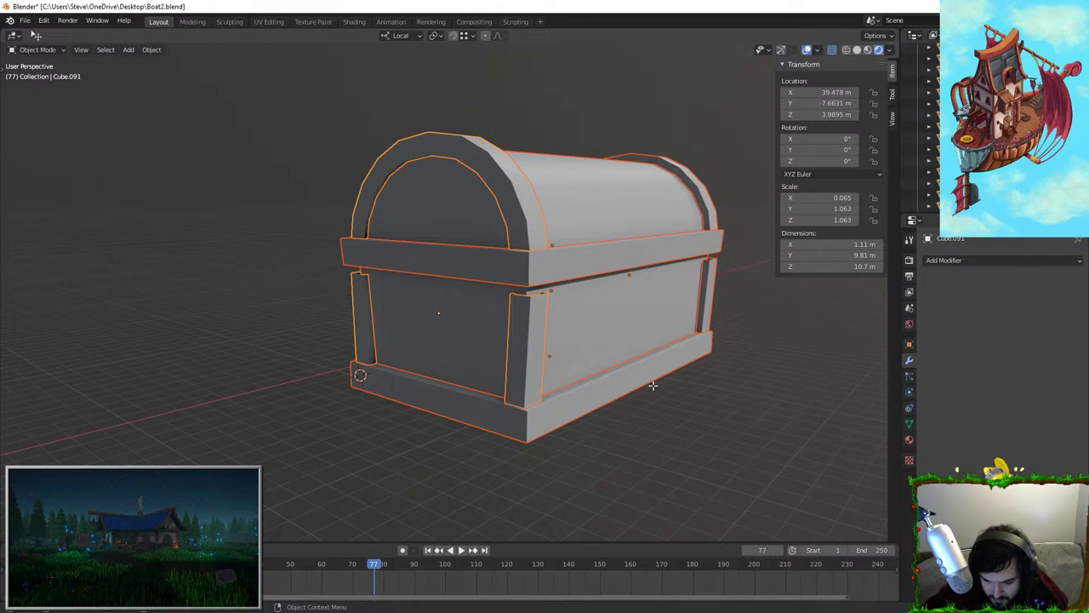
key("Tab")
key("Tab")
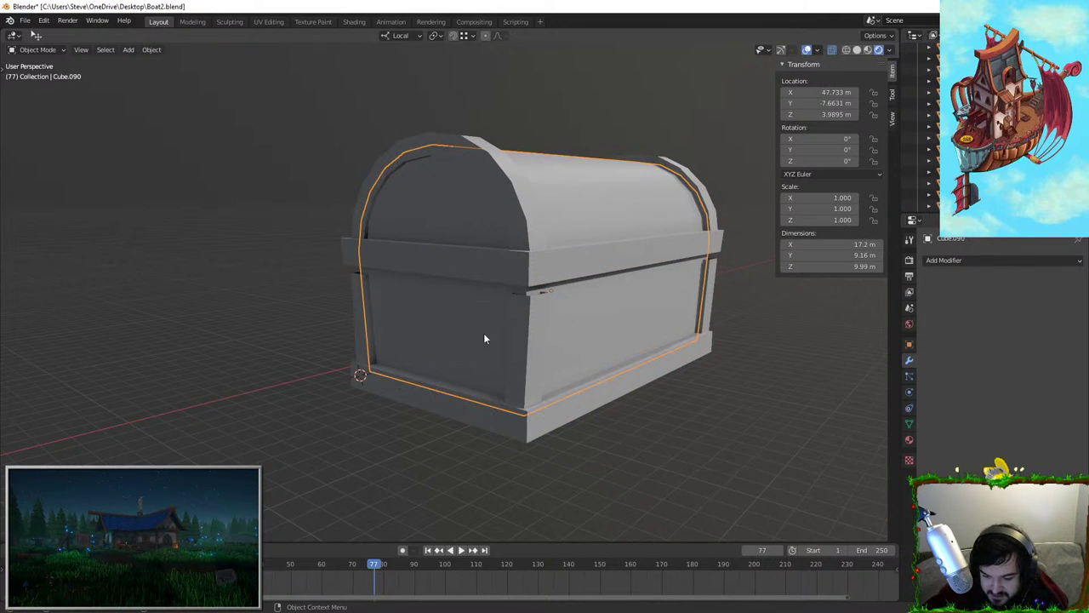
Raise the post tops of the arch nearest the ship along local Z until they meet the upper trim band
left_click(356, 308)
key("Tab")
scroll(608, 319, "up", 1)
key("g")
key("z")
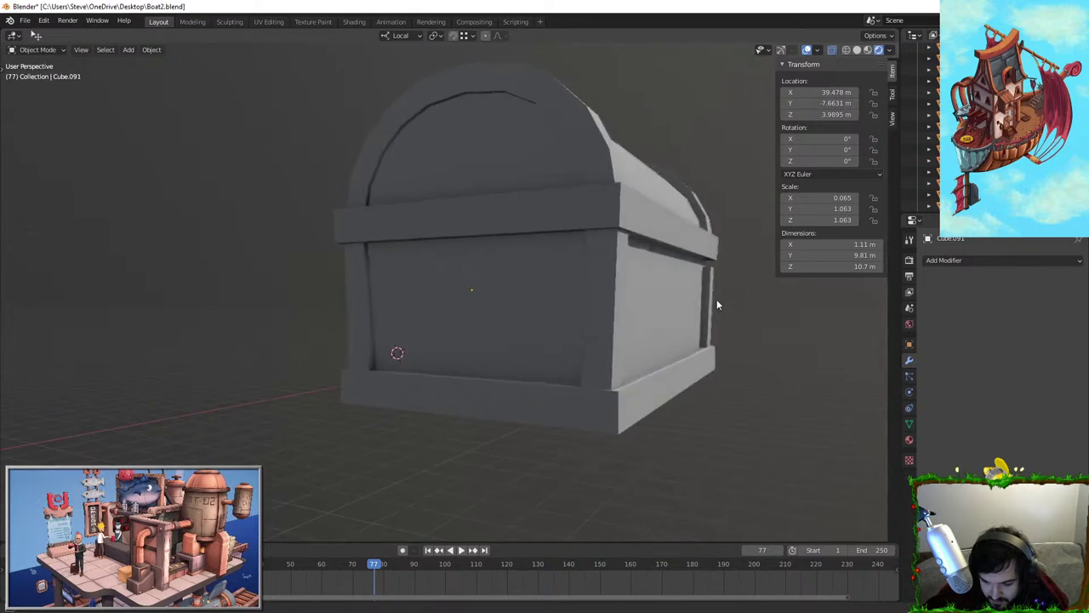
left_click(776, 295)
Raise the post tops of the arch at the opposite end along local Z to about 1.78 m
middle_click_drag(775, 295, 530, 332)
key("Tab")
middle_click_drag(611, 317, 576, 314)
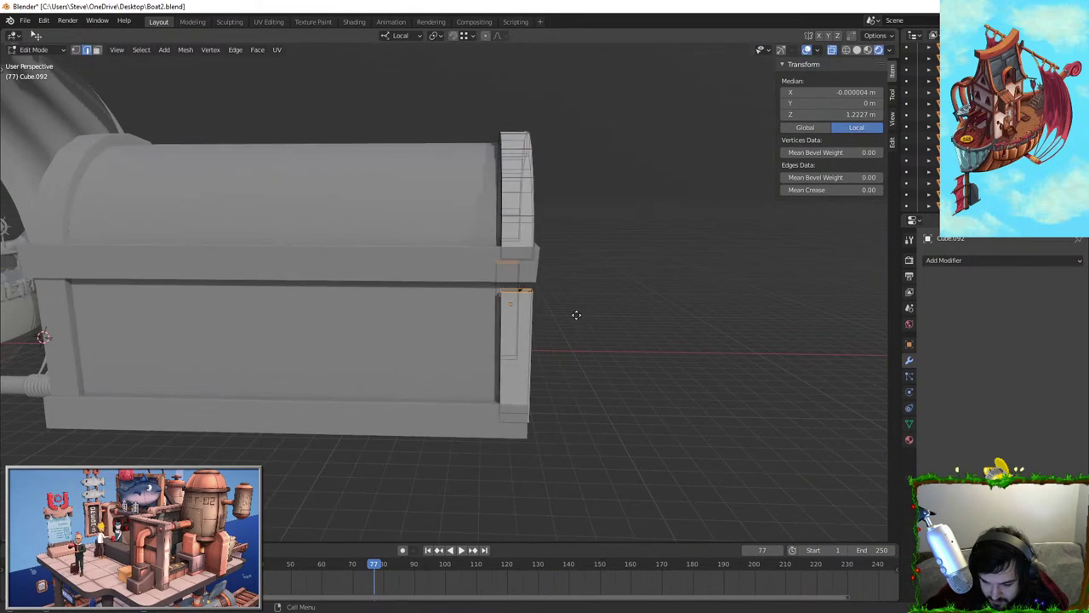
key("g")
key("y")
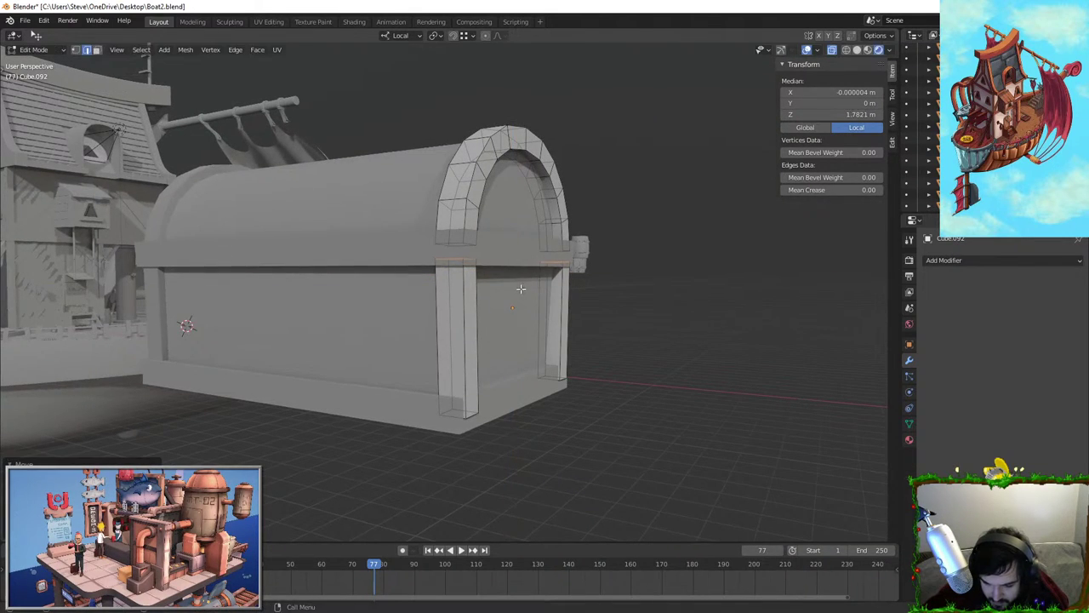
key("Tab")
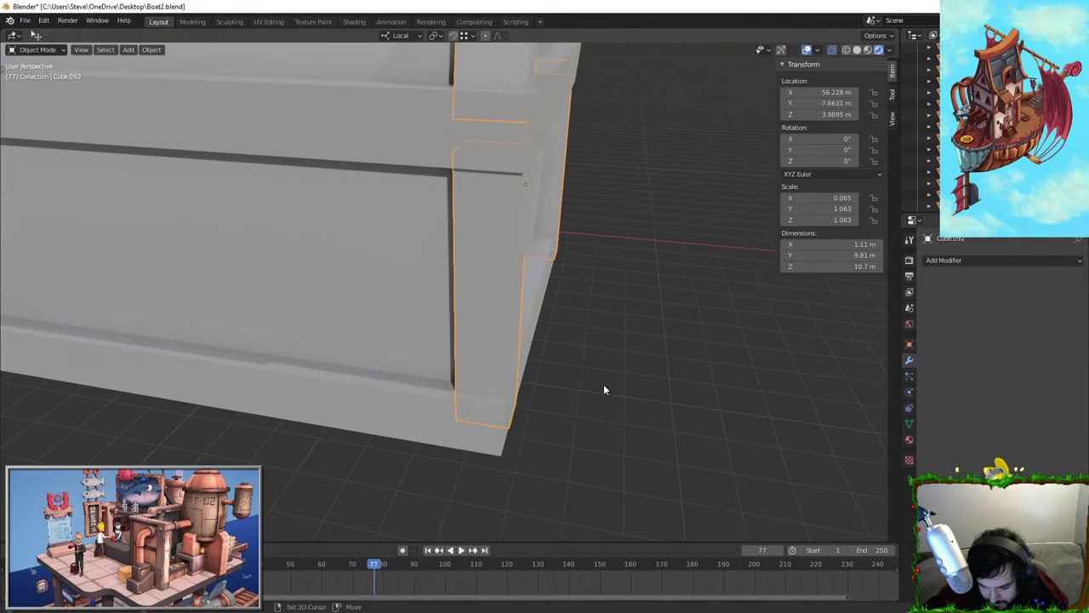
Move the opposite end arch inward along local X to about 55.93 m and show the chest in opaque solid shading
key("g")
key("x")
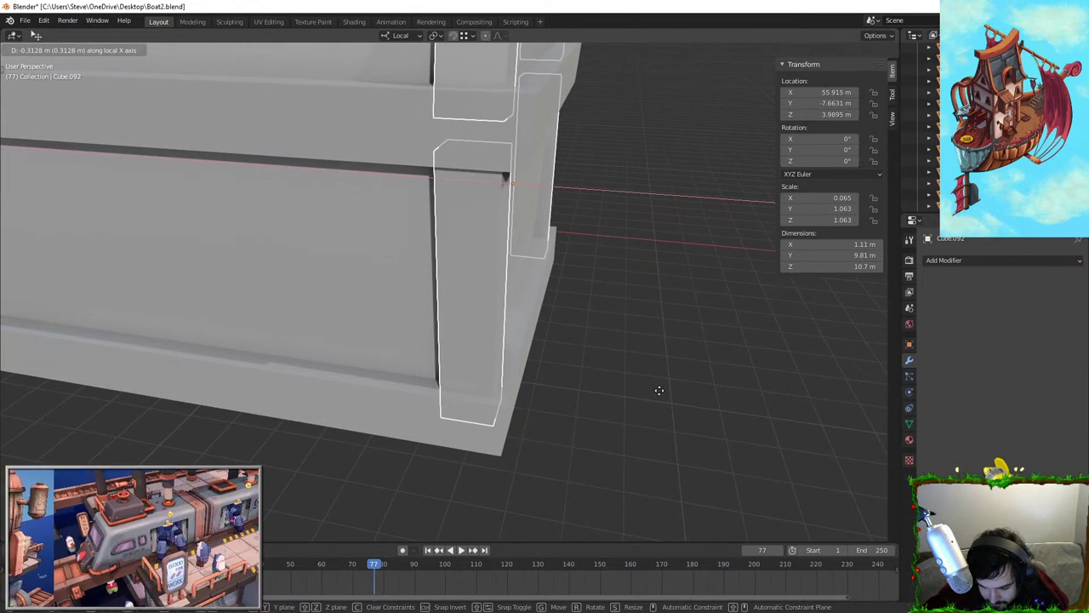
left_click(657, 391)
key("alt+z")
left_click(668, 283)
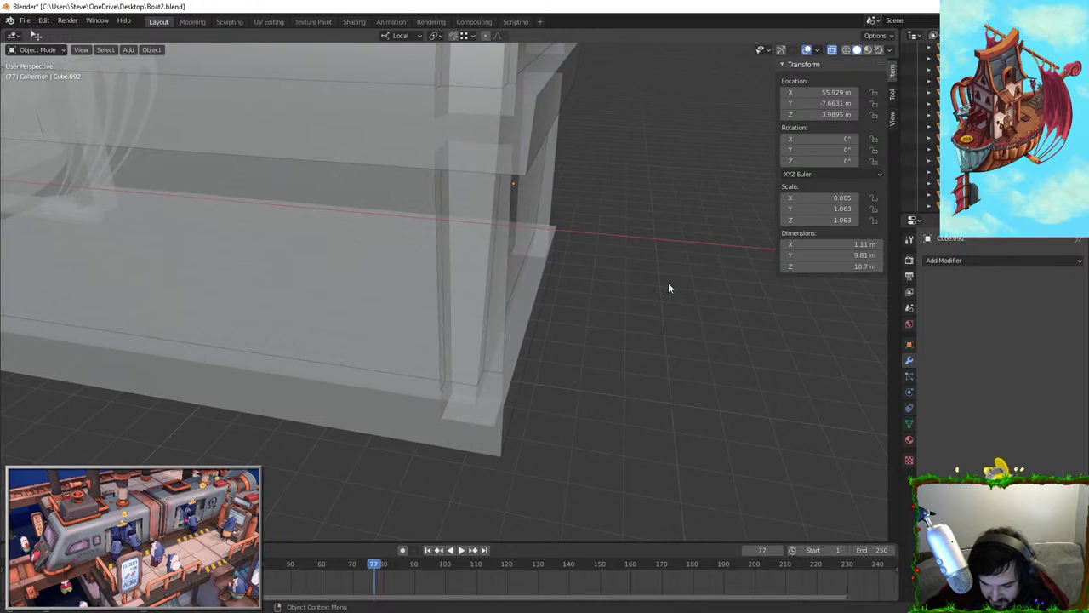
left_click(832, 49)
scroll(548, 262, "down", 5)
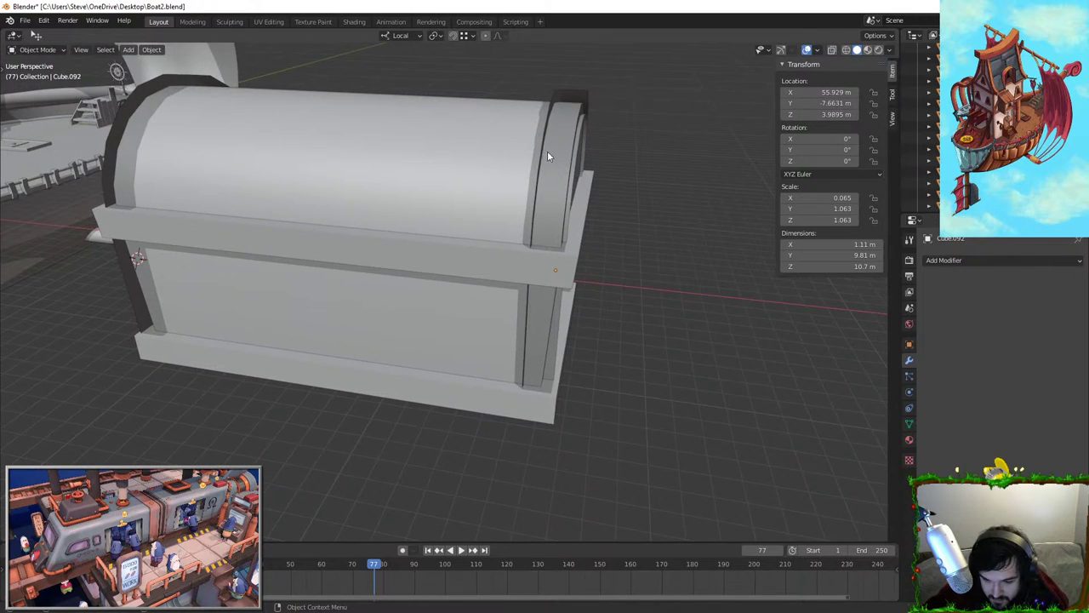
Examine both end arches and the chest's trim from several sides
left_click(548, 151)
middle_click_drag(542, 139, 591, 154)
key("Tab")
key("a")
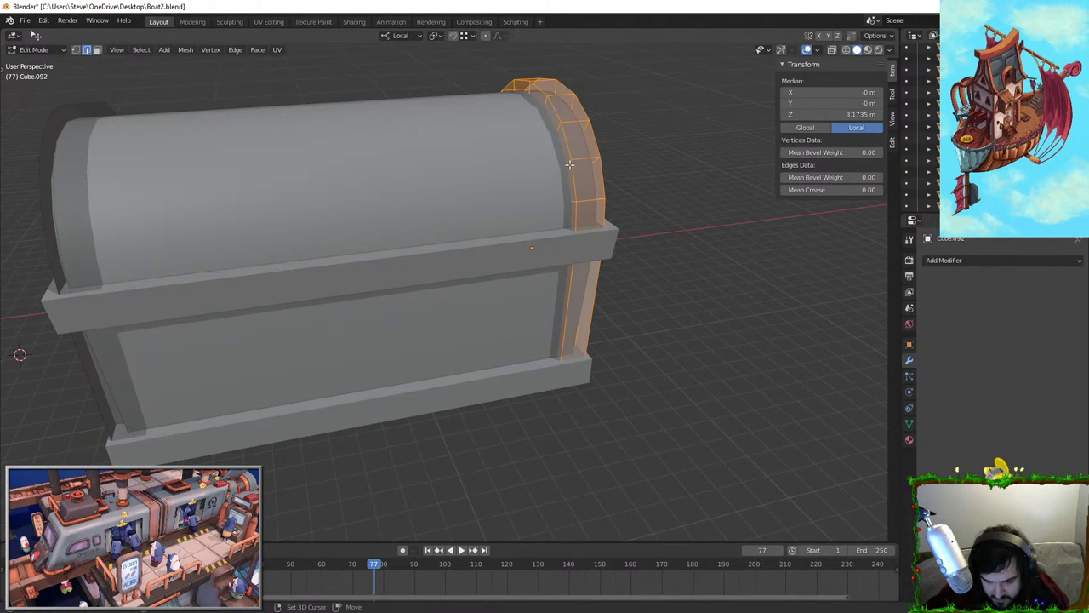
key("Tab")
middle_click_drag(486, 239, 487, 184)
left_click(497, 158)
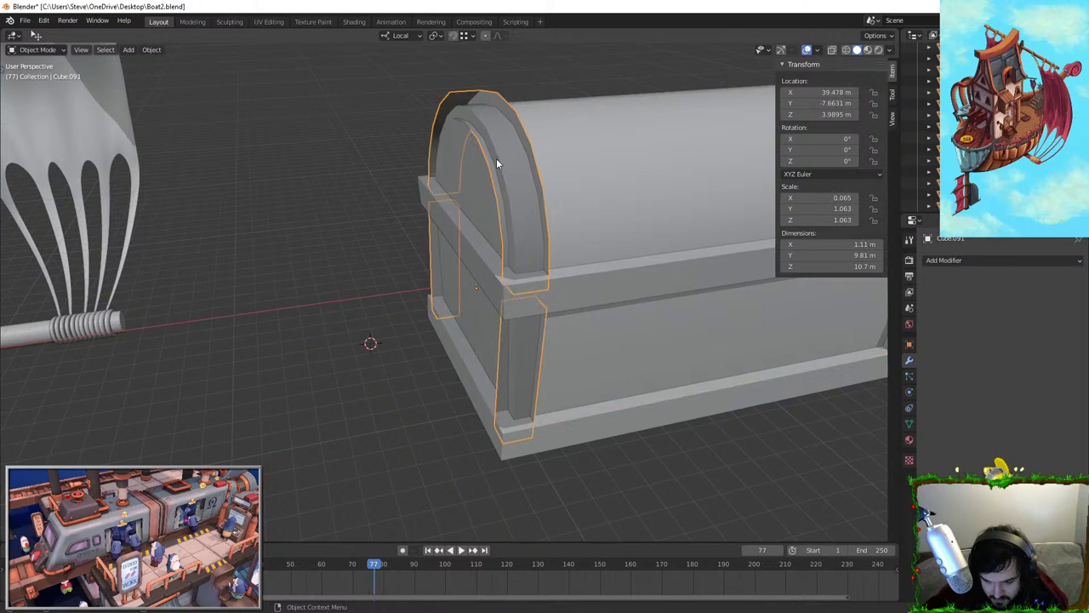
key("Tab")
key("Tab")
scroll(570, 347, "down", 3)
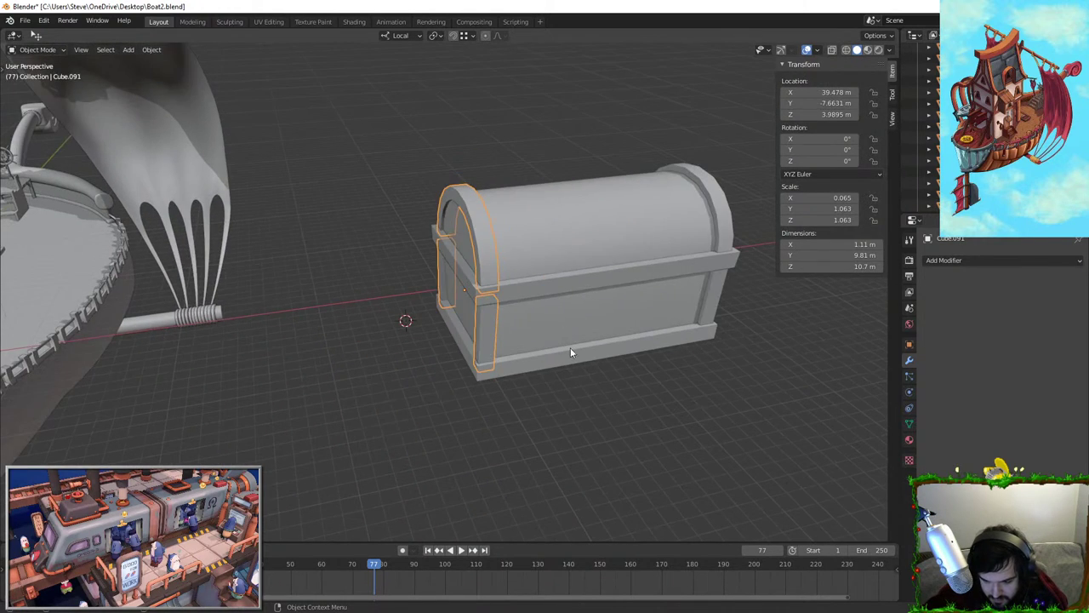
middle_click_drag(570, 347, 535, 364)
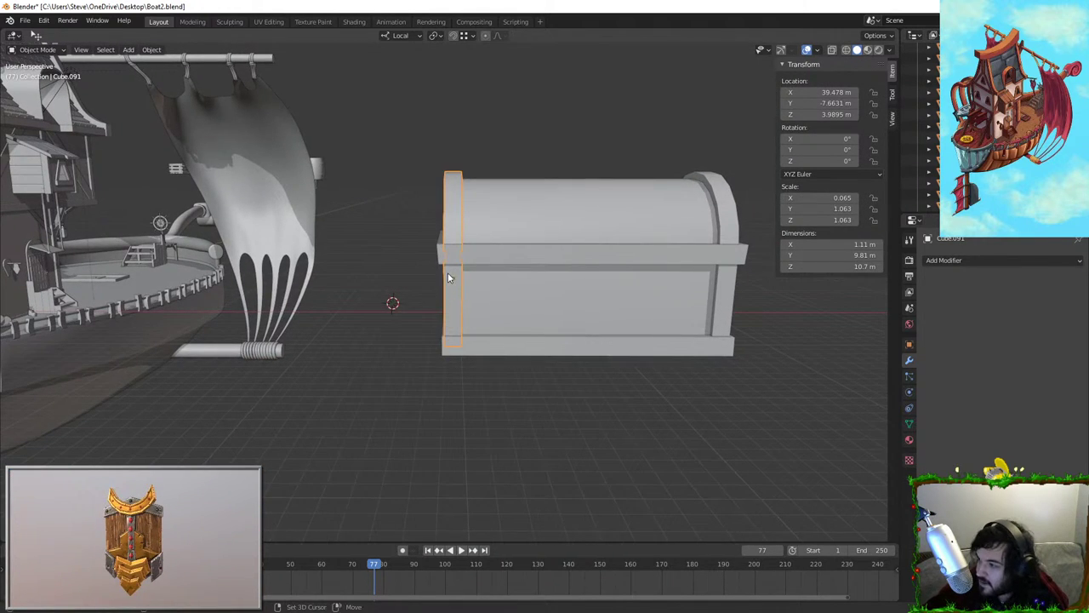
scroll(447, 272, "up", 3)
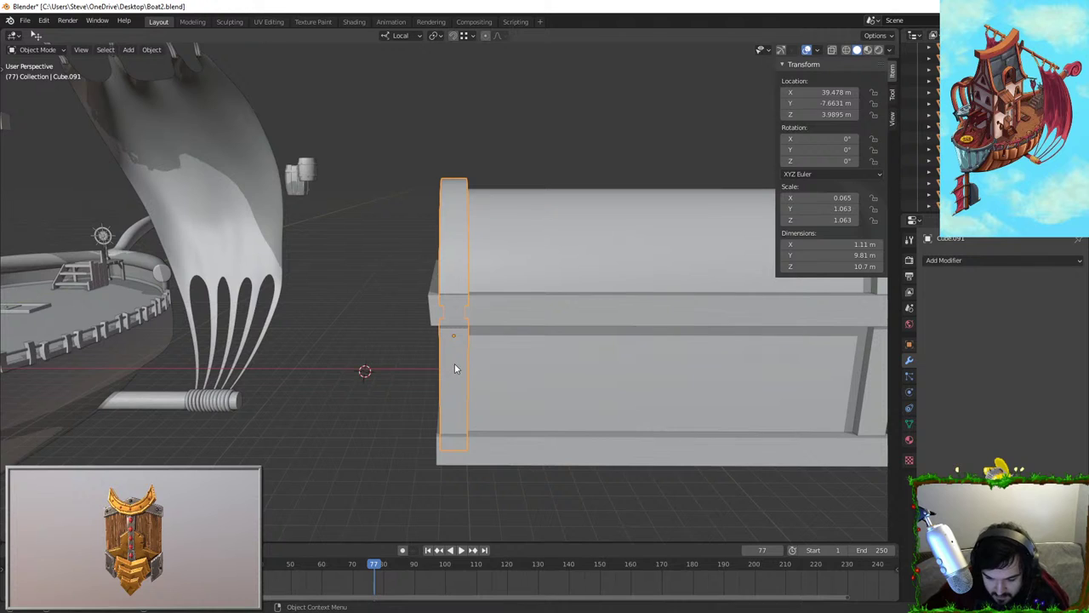
Shrink the two straight posts of the arch nearest the ship along their normals, bringing the arch object to about 10.5 m high
key("Tab")
middle_click_drag(455, 364, 555, 318)
left_click(554, 319)
key("l")
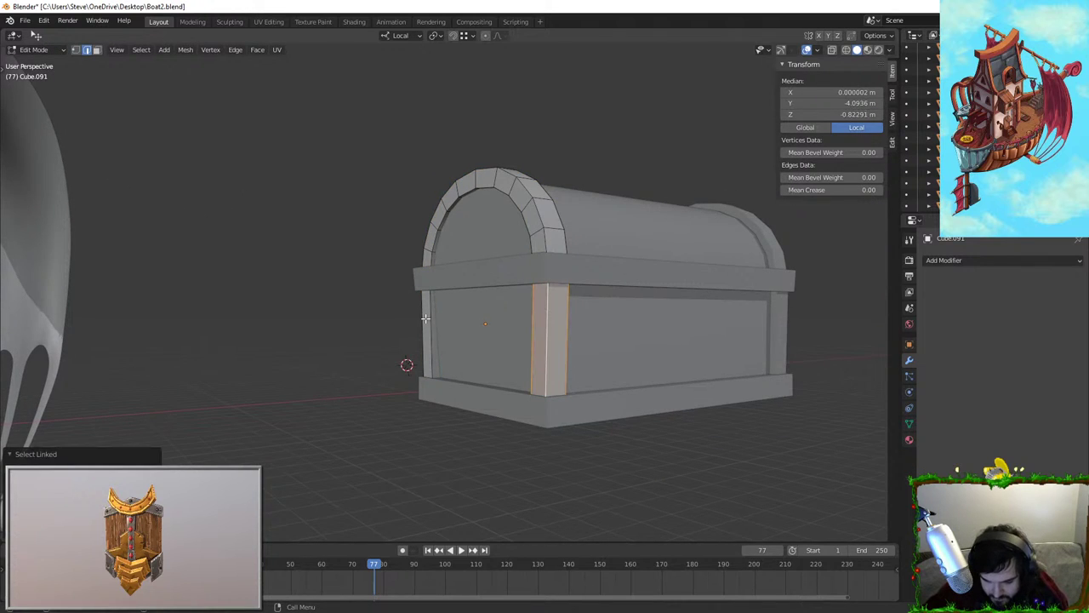
key("l")
scroll(658, 345, "up", 1)
key("alt+s")
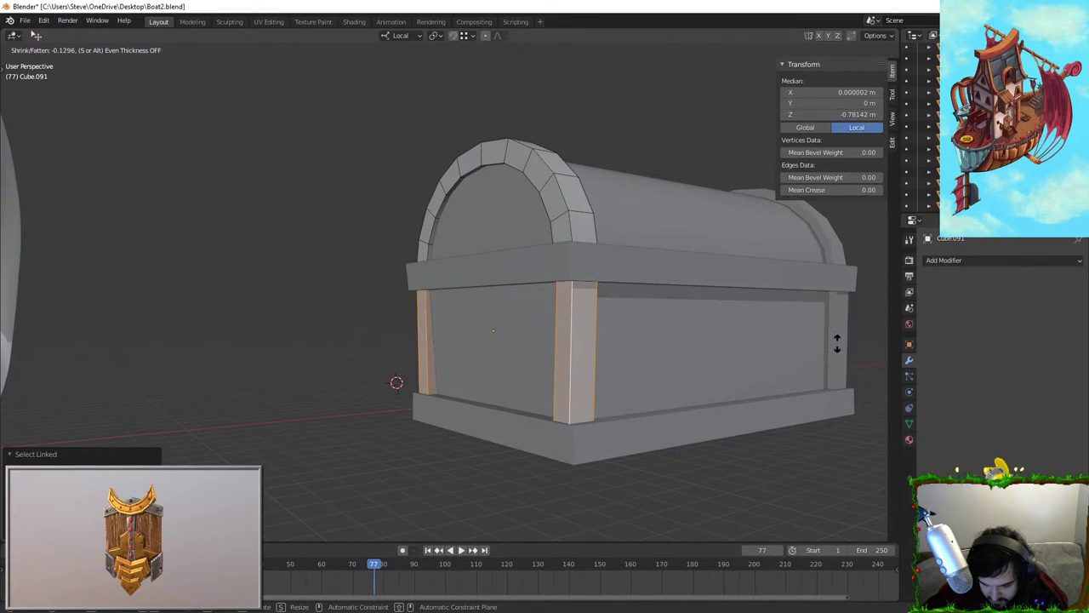
left_click(832, 343)
middle_click_drag(832, 343, 791, 365)
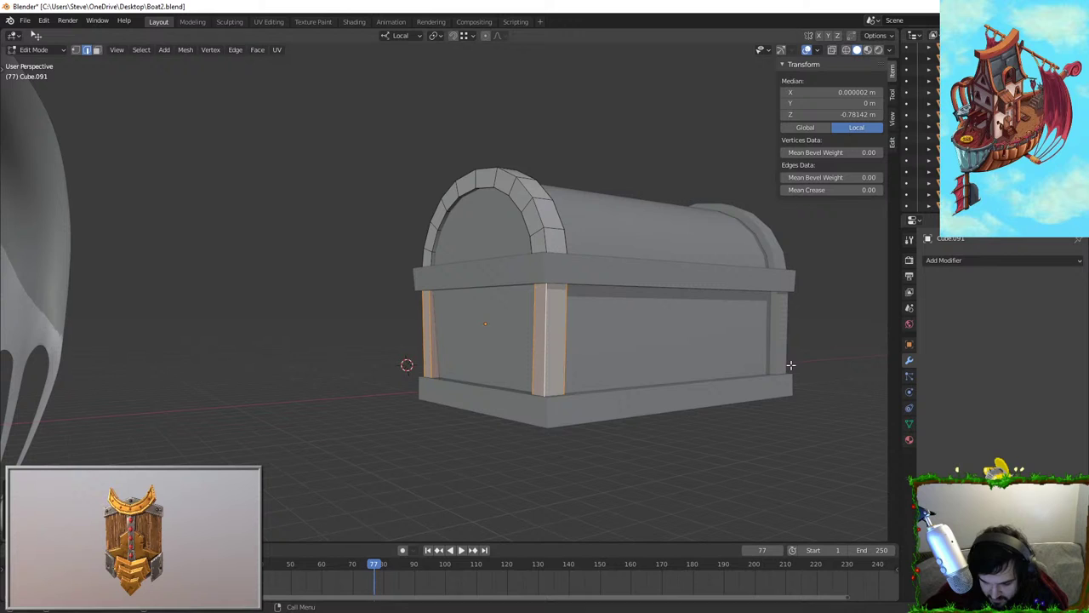
key("alt+s")
left_click(853, 333)
key("Tab")
Select the whole curved top of the arch nearest the ship for mesh editing
middle_click_drag(570, 406, 635, 430)
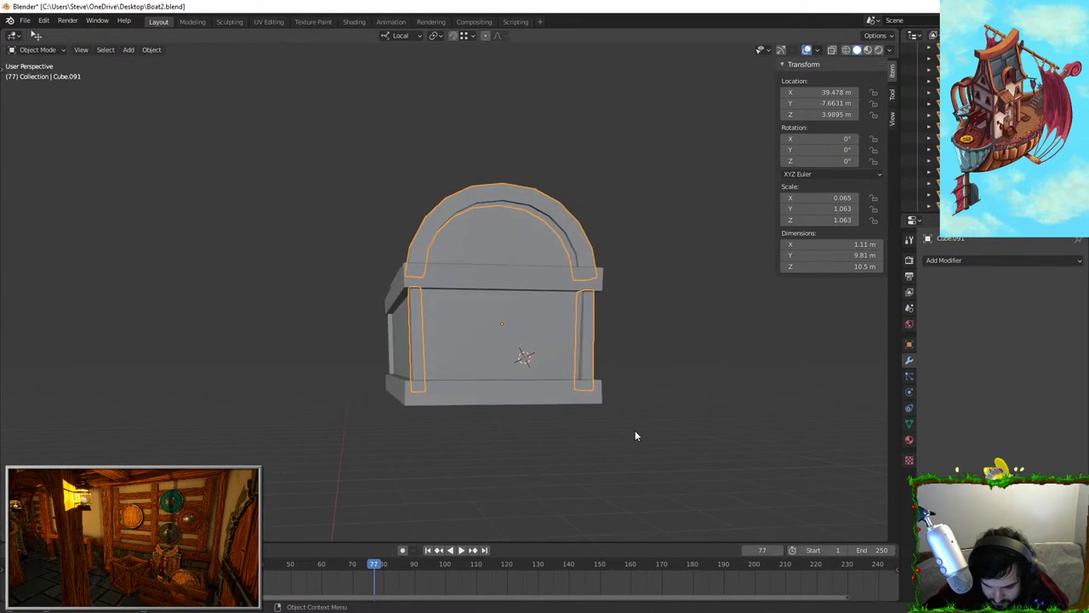
left_click(635, 429)
middle_click_drag(531, 431, 417, 271)
key("Tab")
key("l")
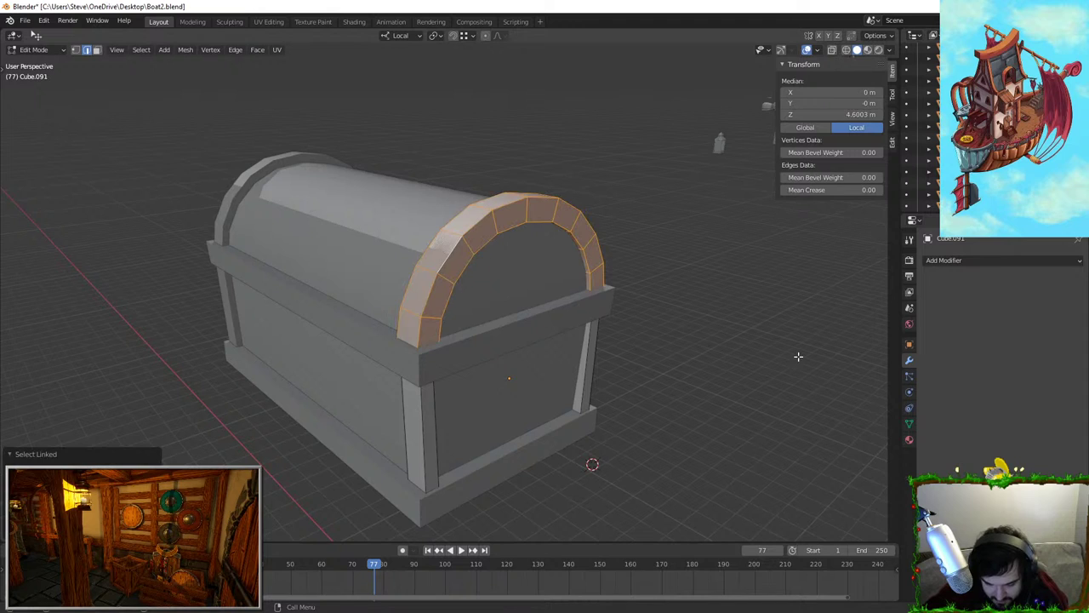
key("shift+s")
key("Escape")
key("alt+s")
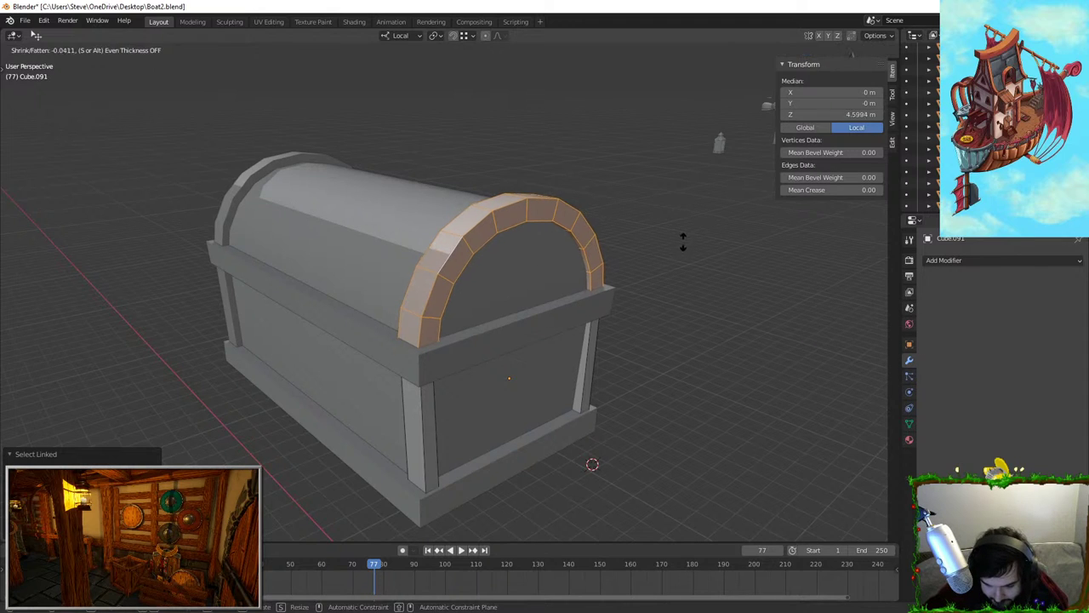
right_click(676, 238)
Widen the curved top along local X and fatten it slightly, bringing the arch object to about 1.35 × 10.1 × 10.6 m
scroll(649, 301, "up", 3)
middle_click_drag(673, 238, 535, 292)
key("s")
key("x")
left_click(629, 310)
scroll(535, 292, "down", 3)
key("alt+s")
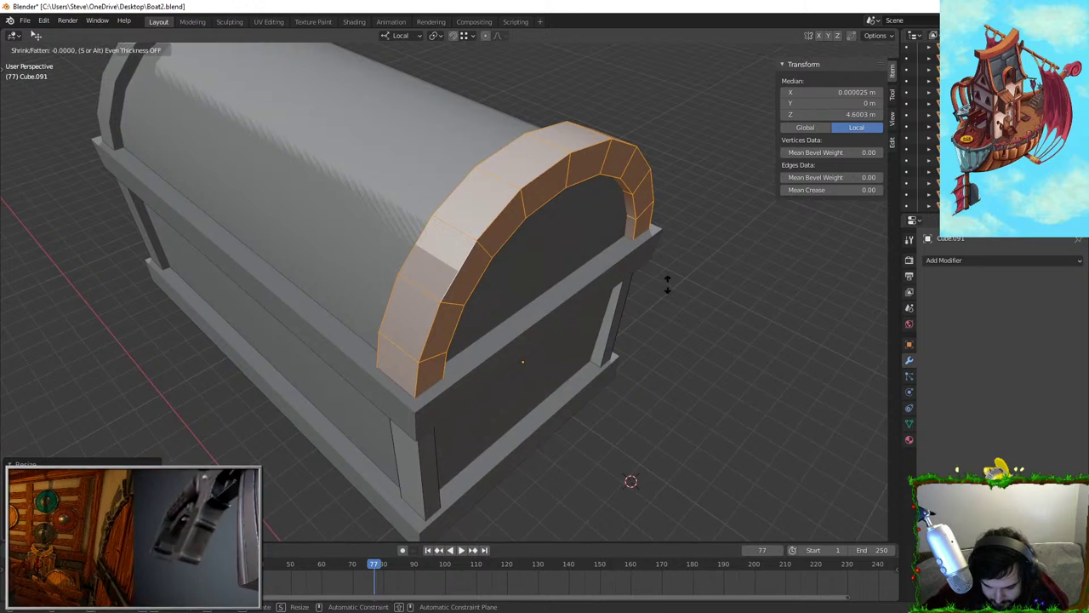
left_click(677, 281)
middle_click_drag(677, 280, 627, 219)
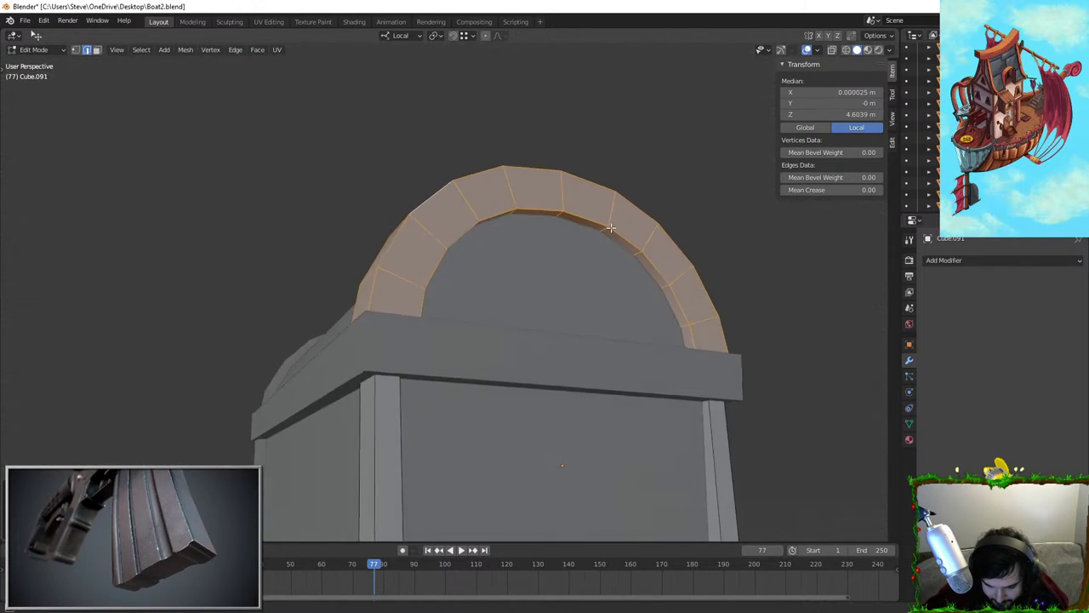
key("Tab")
Select the curved top of the opposite end arch and widen it along local X
middle_click_drag(713, 173, 486, 287)
scroll(472, 277, "down", 3)
middle_click_drag(808, 269, 514, 285, "shift")
left_click(444, 298)
key("Tab")
left_click(499, 294)
key("ctrl+l")
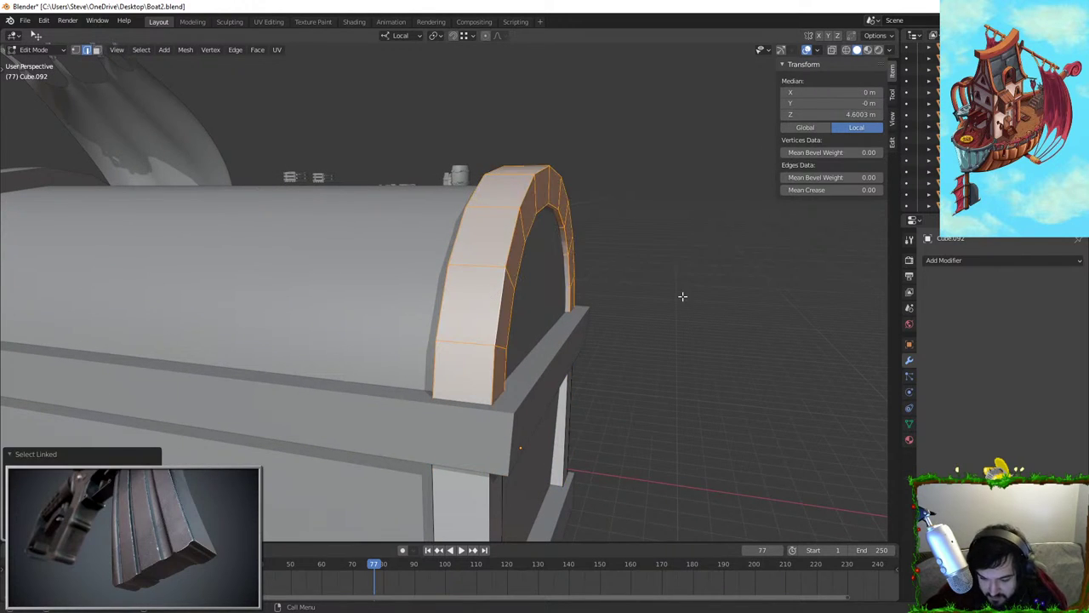
key("s")
key("x")
left_click(696, 301)
Fatten the opposite arch's curved top along its normals by about 0.19
middle_click_drag(703, 298, 677, 314)
key("alt+s")
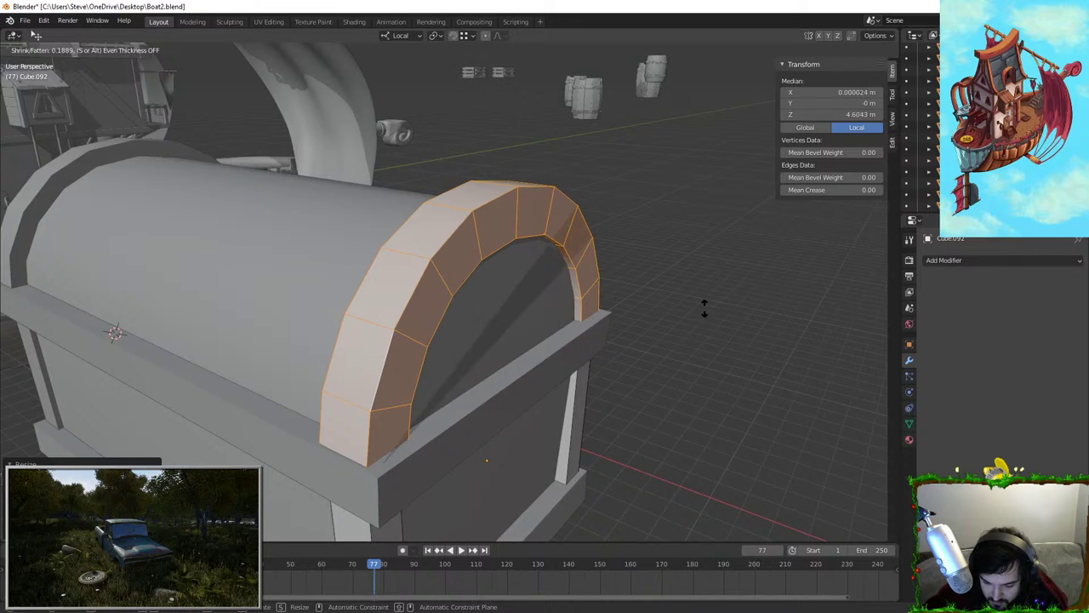
left_click(703, 308)
key("Tab")
Shrink/Fatten the two straight posts of the opposite arch, bringing the object to about 10 m deep and 10.7 m high
middle_click_drag(700, 311, 417, 351)
key("Tab")
left_click(454, 330)
key("l")
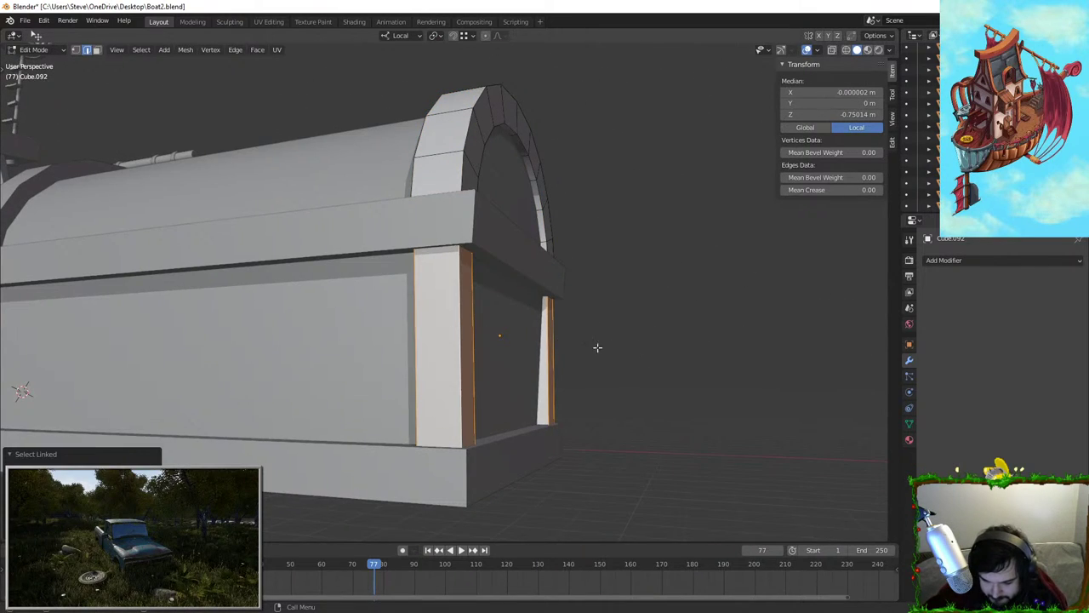
key("alt+s")
left_click(775, 316)
key("Tab")
scroll(651, 392, "down", 4)
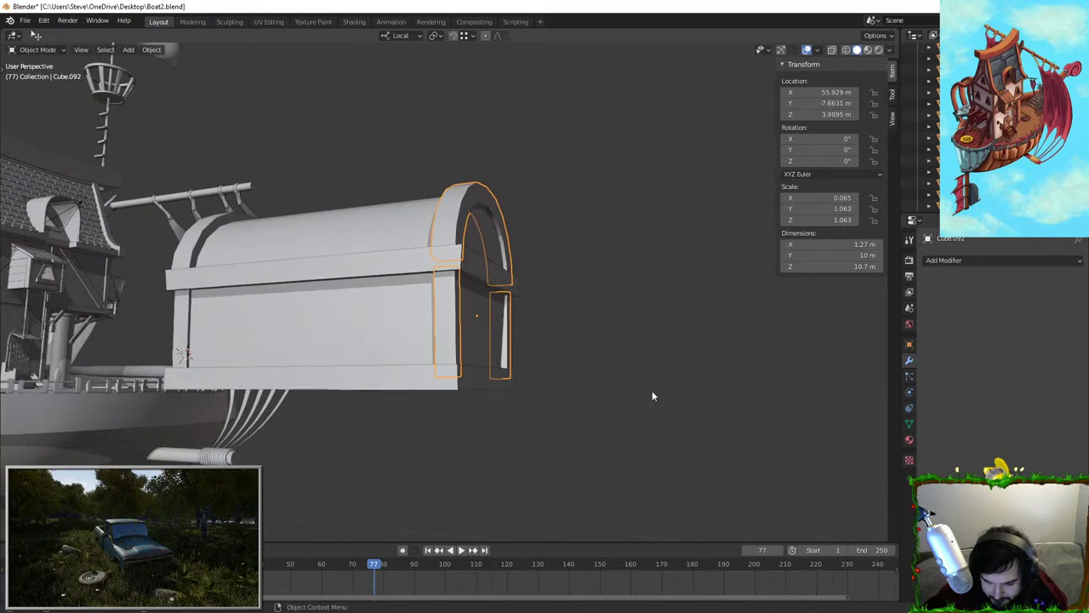
Duplicate the arch nearest the ship and move the copy along local X to the middle of the chest
left_click(652, 394)
middle_click_drag(651, 394, 557, 387)
left_click(302, 359)
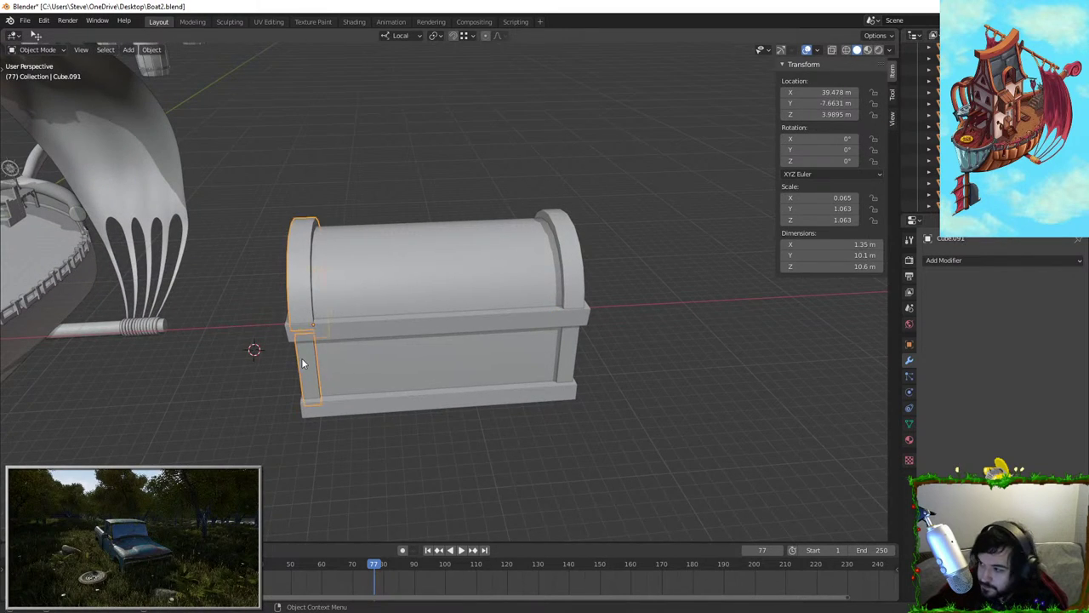
scroll(323, 348, "up", 2)
middle_click_drag(328, 347, 311, 339)
key("shift+d")
key("x")
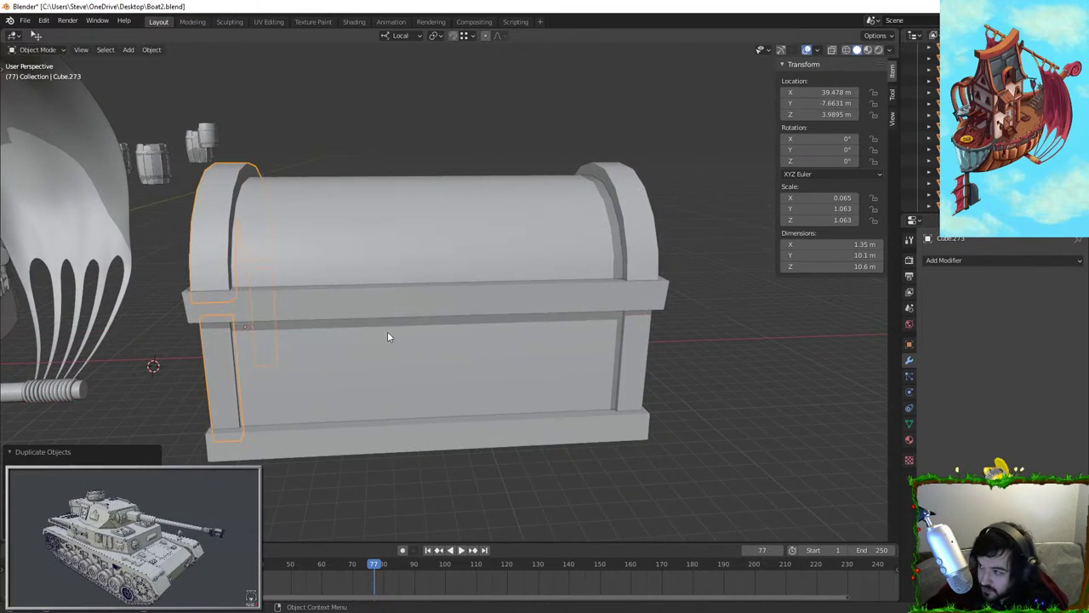
left_click(456, 249)
Centre the duplicated arch on the chest along local X at about 48.03 m
key("g")
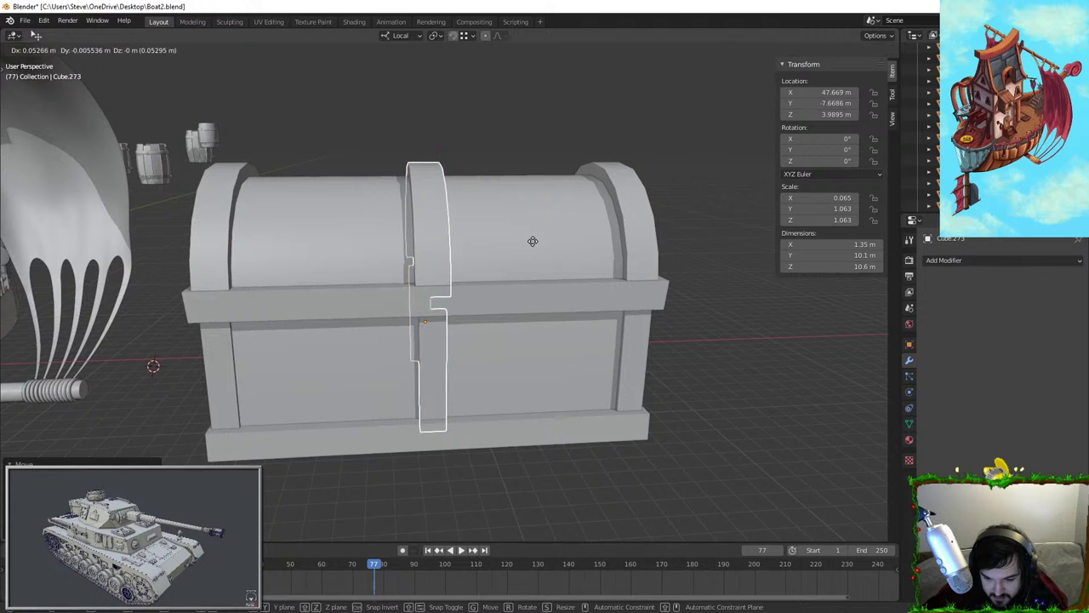
key("x")
right_click(539, 244)
middle_click_drag(539, 244, 511, 256)
key("g")
key("x")
left_click(508, 294)
Widen the middle arch along local X to about 2.69 m
key("s")
key("x")
left_click(601, 321)
key("KP_1")
key("s")
key("x")
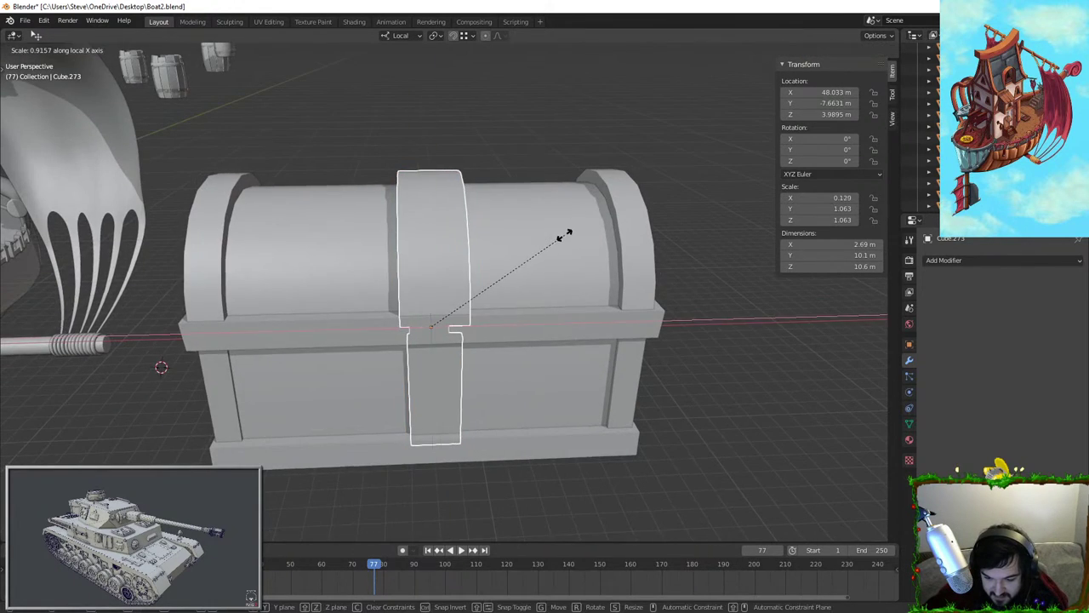
left_click(545, 204)
middle_click_drag(525, 162, 417, 229)
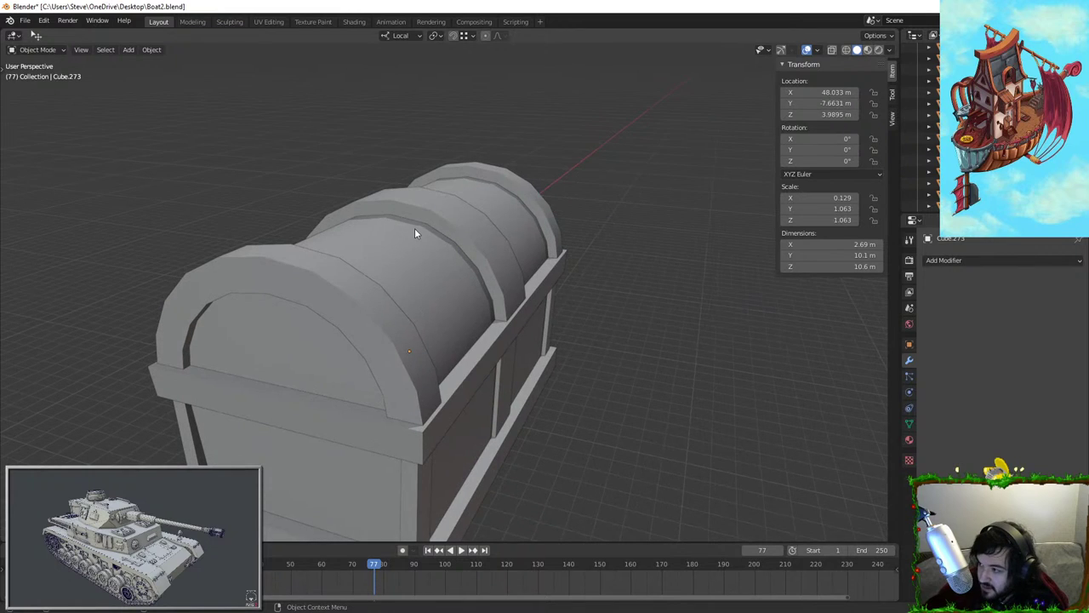
Narrow the middle arch along local X to about 2.4 m
middle_click_drag(498, 270, 470, 308)
left_click(391, 261)
key("s")
key("x")
left_click(563, 323)
middle_click_drag(562, 323, 490, 237)
key("s")
key("x")
left_click(475, 296)
Thin the middle arch's curved top along its normals, bringing the object to about 9.75 m deep and 10.5 m high
scroll(570, 259, "up", 5)
key("Tab")
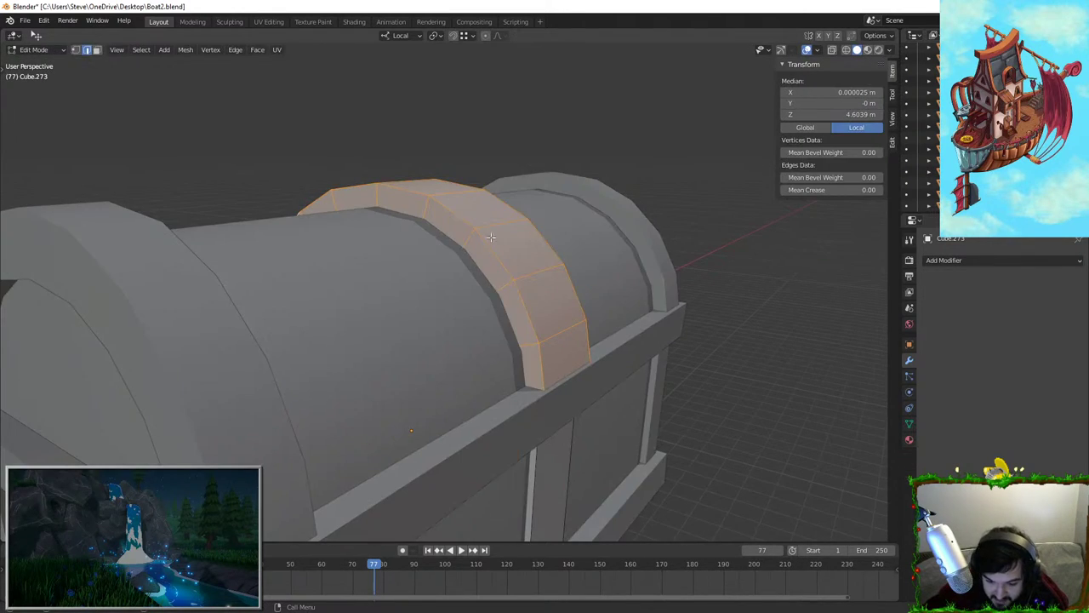
key("alt+s")
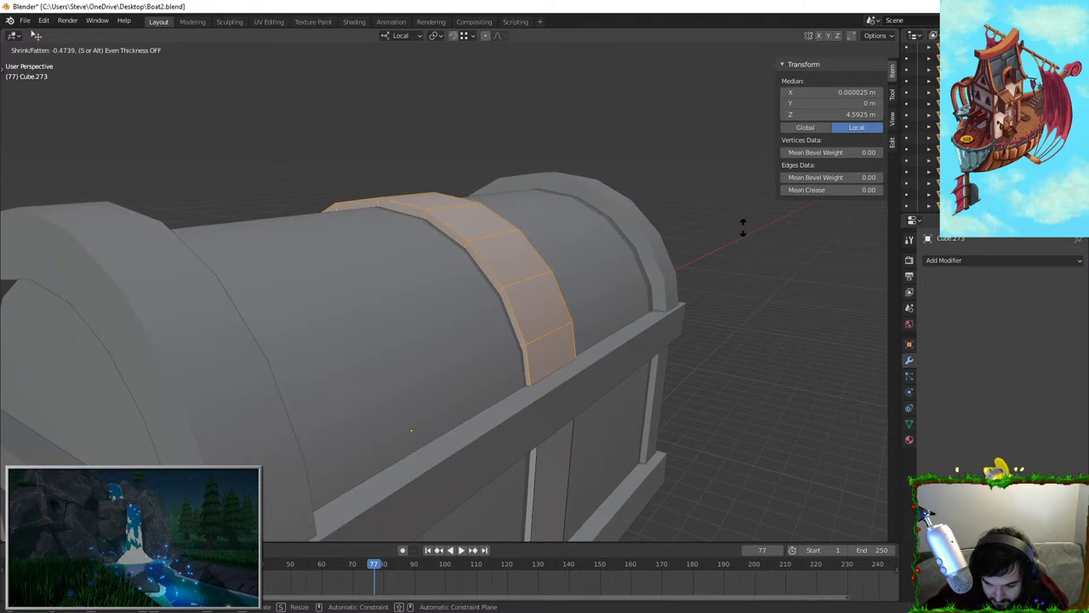
left_click(745, 226)
key("Tab")
middle_click_drag(745, 225, 644, 291)
key("Tab")
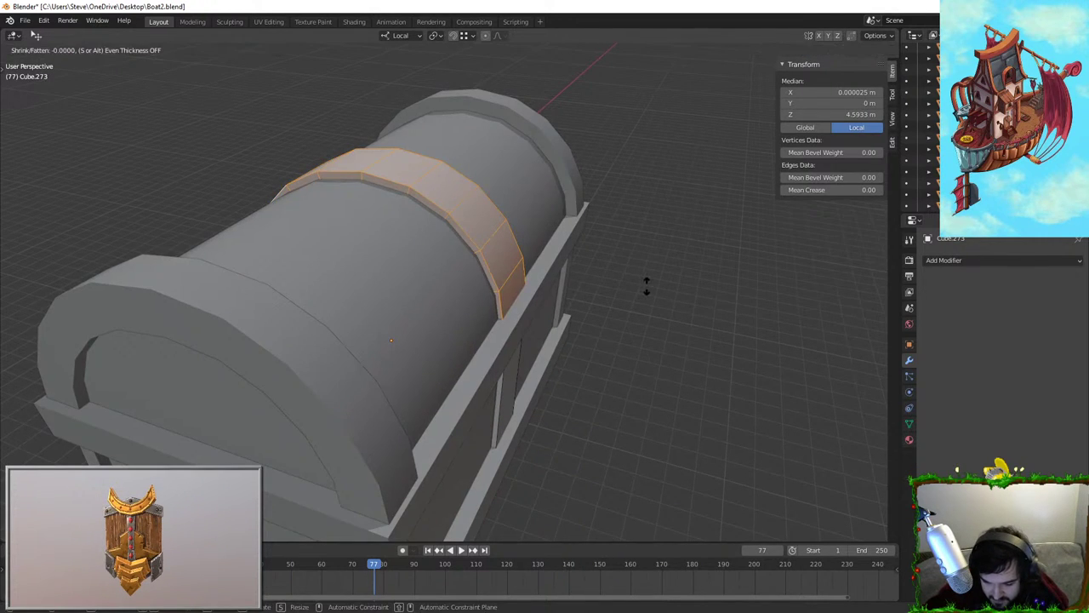
left_click(660, 281)
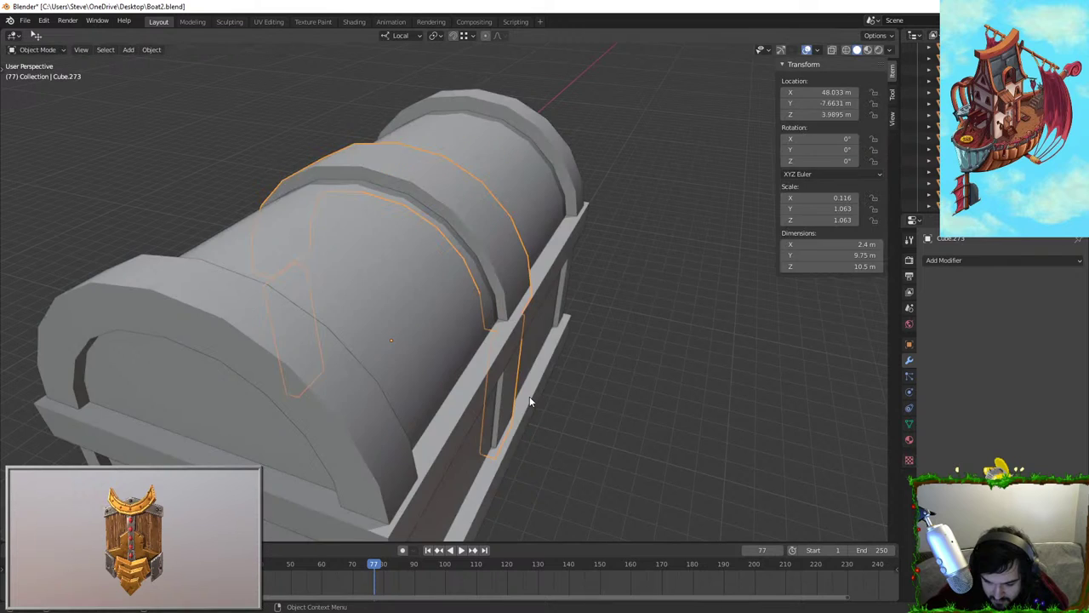
Switch mesh editing to face selection and pick the side face of the middle arch's post
left_click(511, 382)
left_click(98, 51)
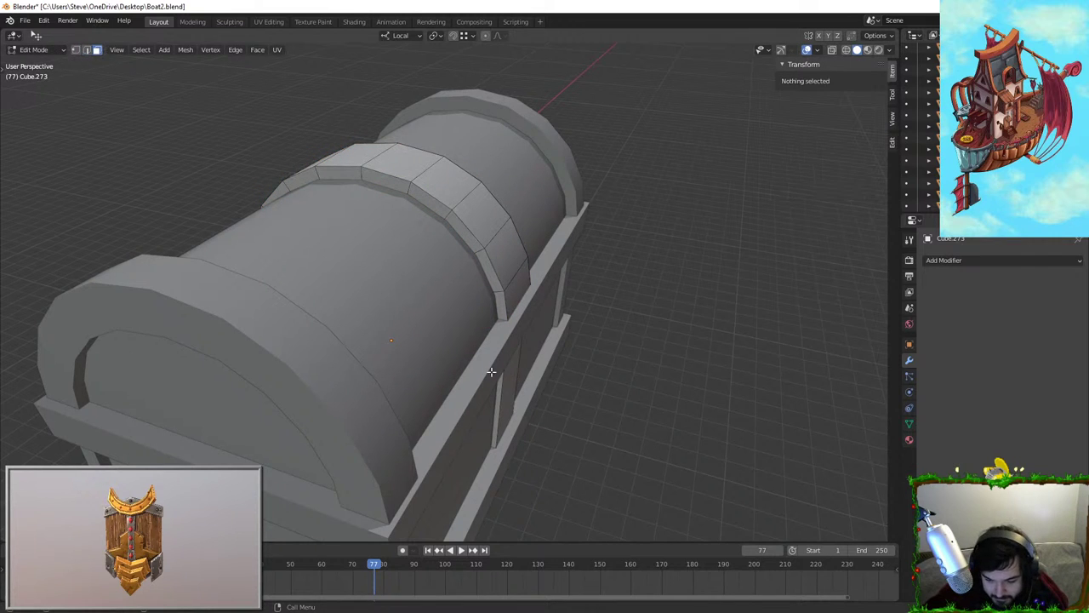
left_click(507, 391)
middle_click_drag(488, 391, 421, 322, "shift")
middle_click_drag(421, 322, 439, 301)
key("Tab")
Select the outer side faces of both posts on the arch nearest the ship and scale them along local Y
left_click(397, 440)
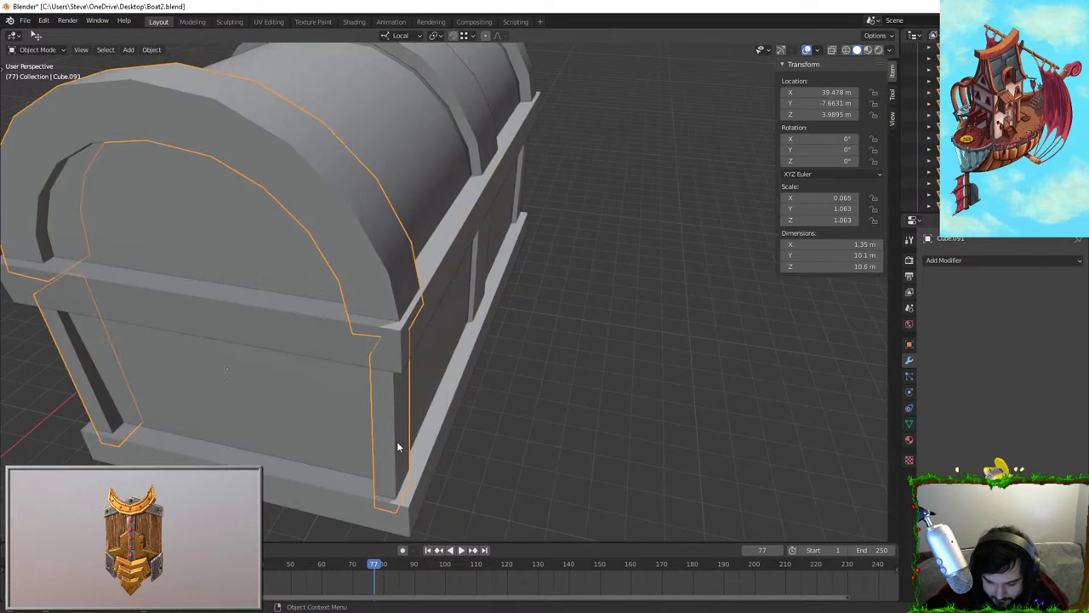
key("Tab")
left_click(398, 445)
middle_click_drag(397, 438, 506, 374)
left_click(408, 362, "shift")
middle_click_drag(709, 330, 548, 408)
key("s")
key("x")
key("y")
left_click(655, 333)
key("Tab")
Spread the outer side faces of the opposite end arch's two posts along local Y by a factor of about 1.03
left_click(548, 409)
middle_click_drag(712, 268, 477, 319)
left_click(425, 330)
key("Tab")
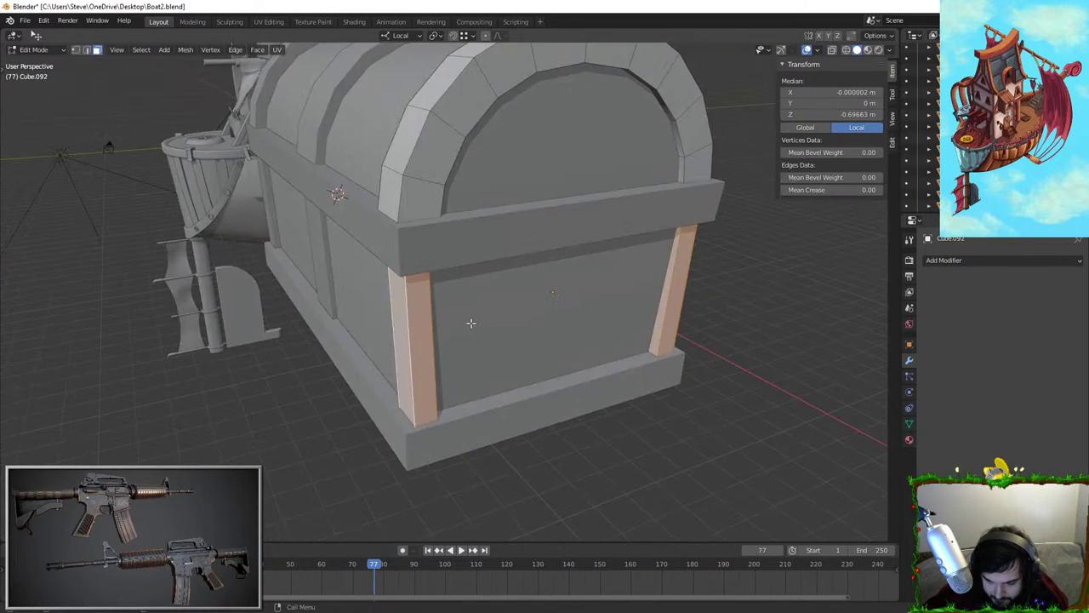
middle_click_drag(714, 276, 573, 286)
left_click(318, 316)
middle_click_drag(318, 316, 489, 294)
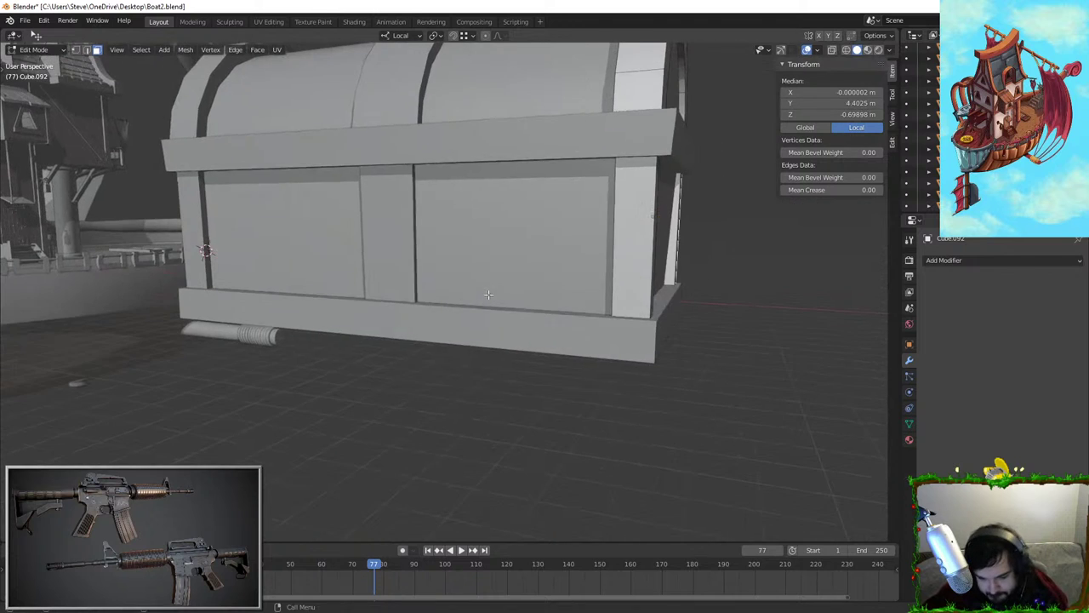
left_click(629, 263, "shift")
middle_click_drag(630, 263, 567, 298)
key("s")
key("z")
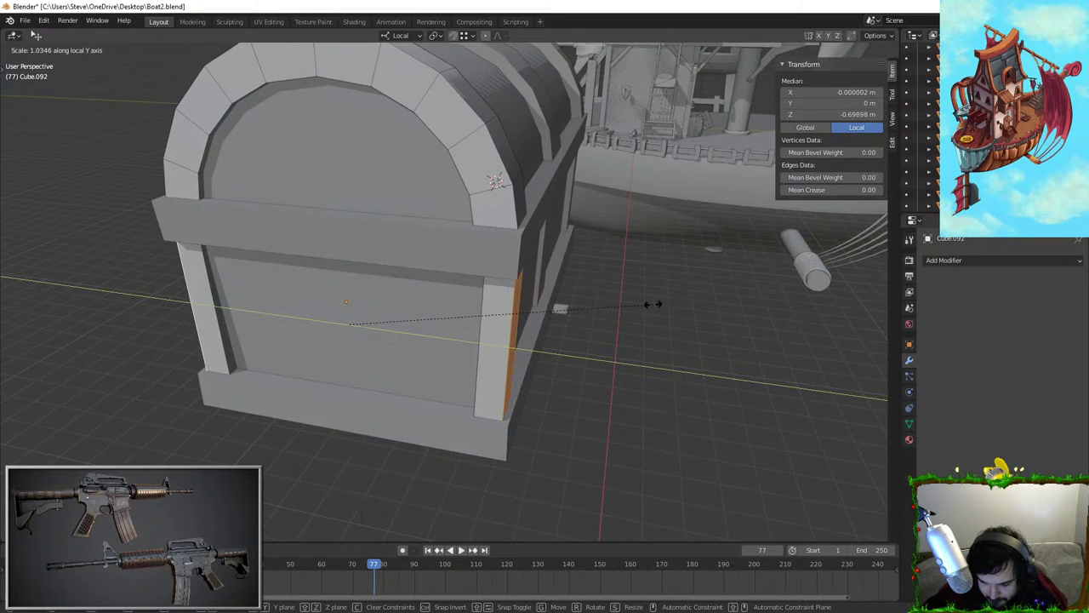
left_click(654, 304)
Refine the spacing of the same two outer post faces with another scaling along local Y
key("Tab")
middle_click_drag(494, 366, 549, 334)
key("Tab")
key("s")
key("y")
left_click(613, 317)
key("Tab")
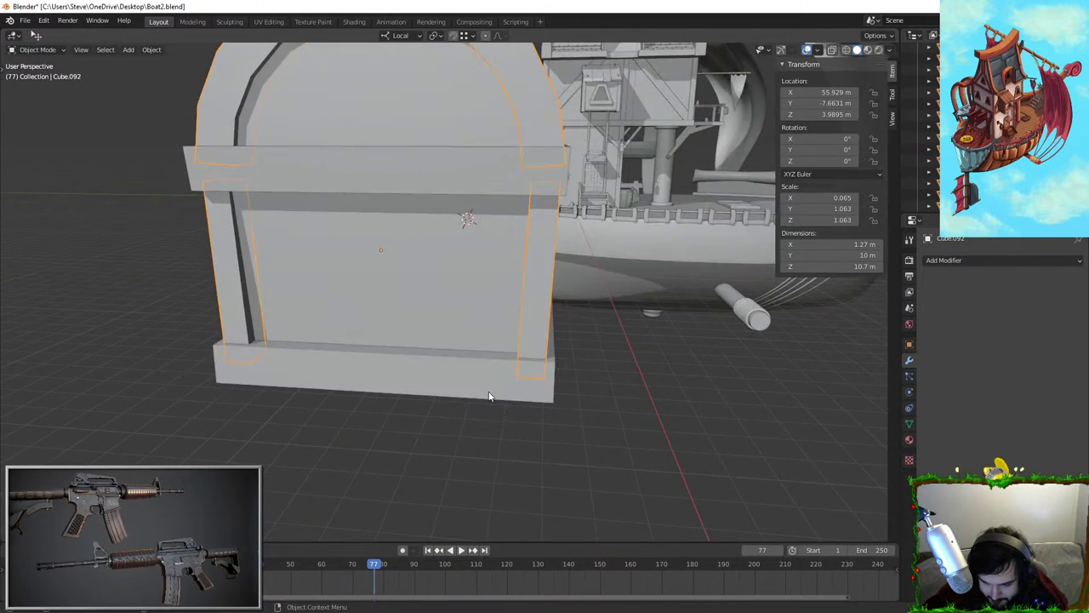
Isolate the opposite end arch in front orthographic view by hiding all other objects
left_click(489, 394)
middle_click_drag(489, 395, 388, 436)
left_click(431, 286)
middle_click_drag(431, 286, 478, 343)
scroll(536, 298, "up", 1)
left_click(541, 295)
key("Tab")
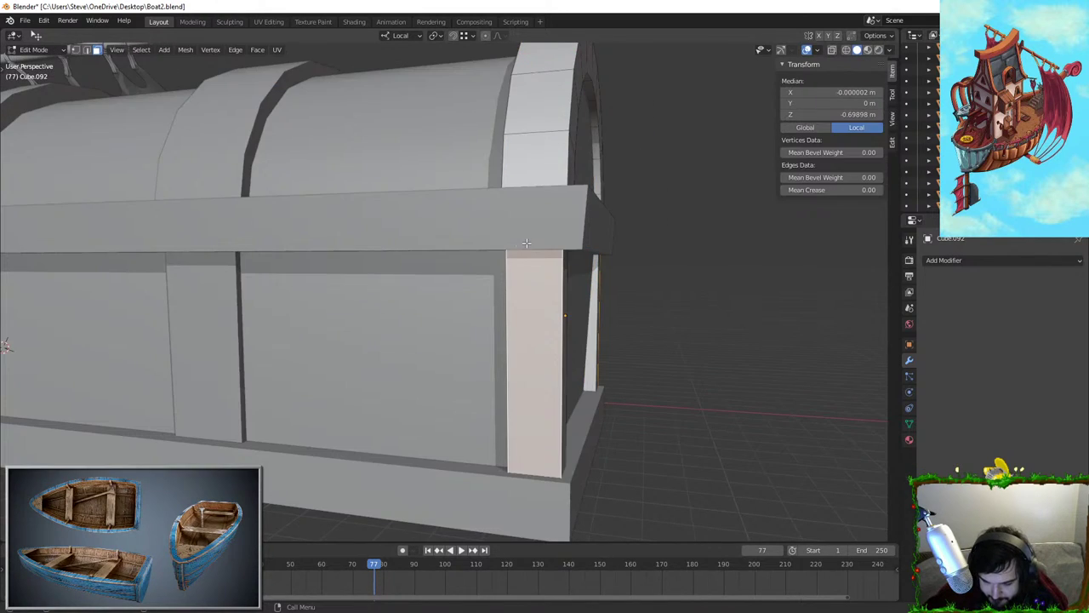
key("KP_1")
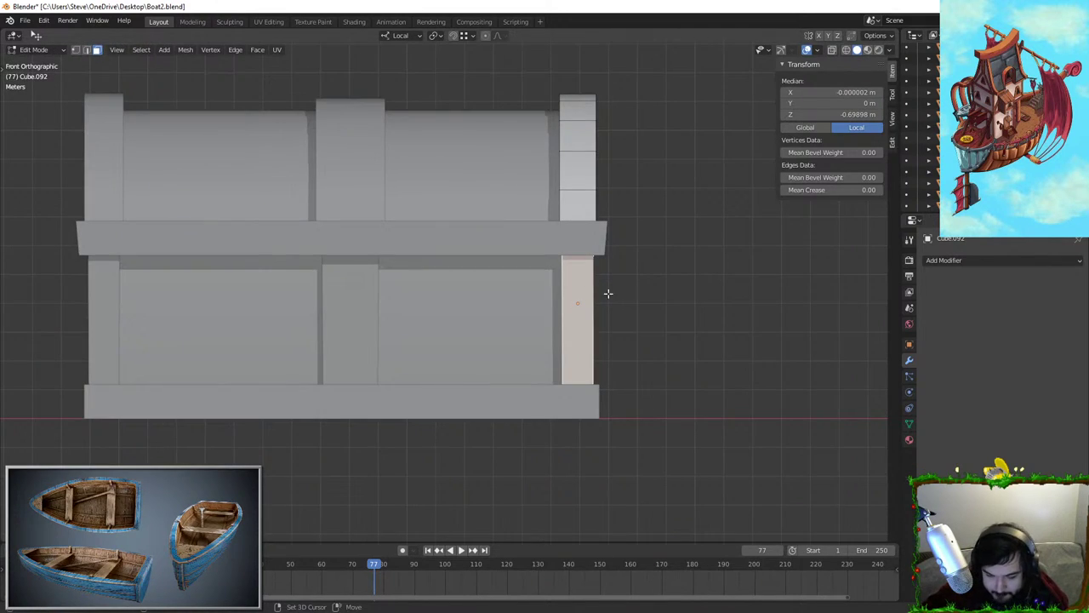
middle_click_drag(608, 294, 526, 314, "shift")
scroll(526, 313, "up", 4)
key("Tab")
key("shift+h")
Box-select the edges at the curved top's lower ends and at the post tops, using edge selection with X-ray
key("Tab")
left_click(547, 192)
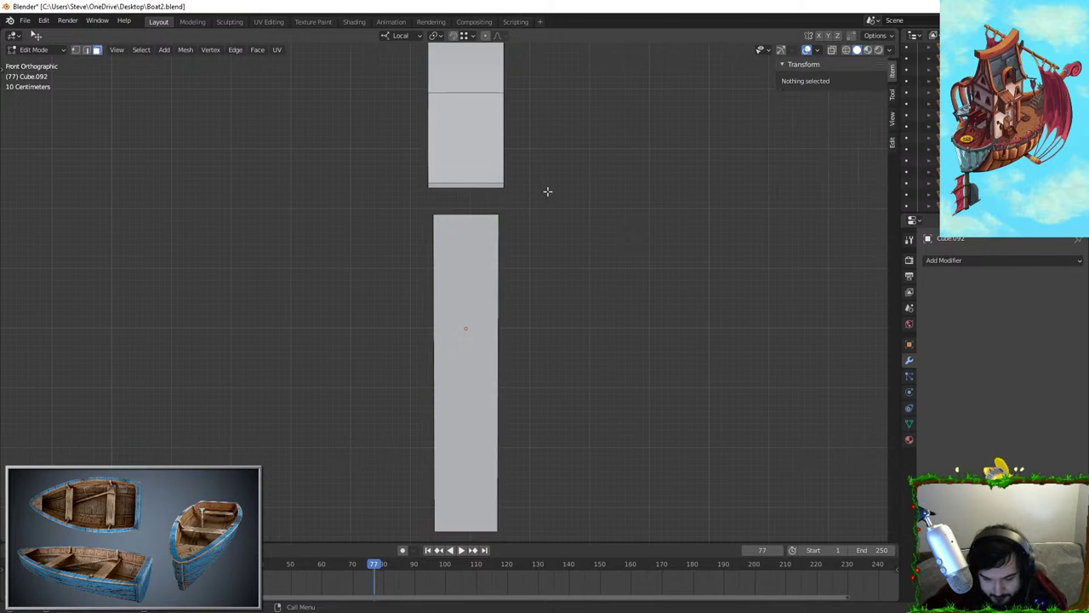
left_click(87, 49)
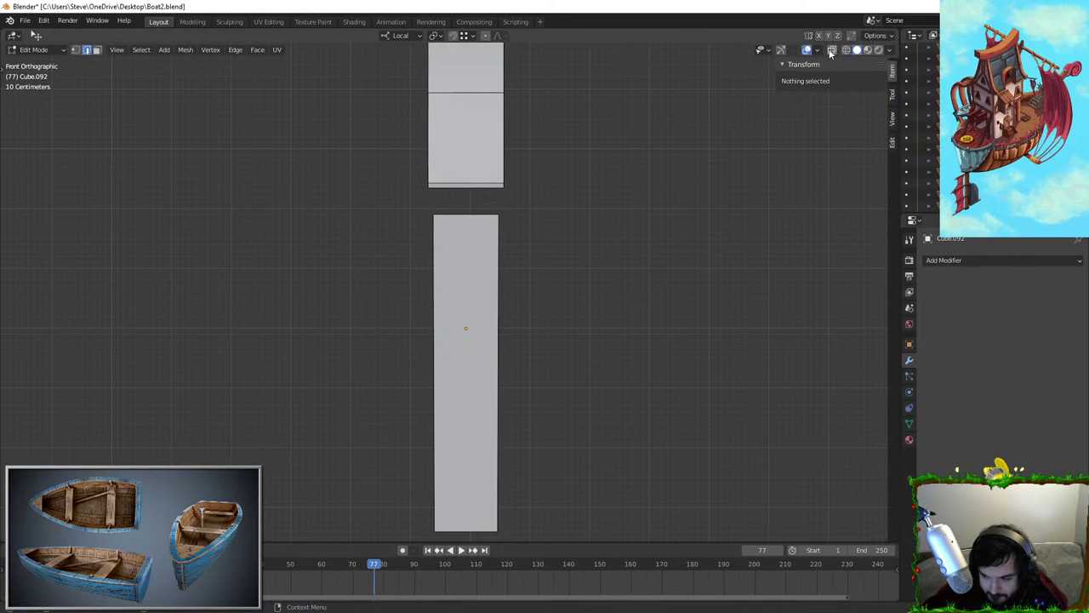
key("alt+z")
key("b")
left_click_drag(361, 142, 643, 245)
middle_click_drag(660, 252, 589, 293)
scroll(589, 292, "down", 3)
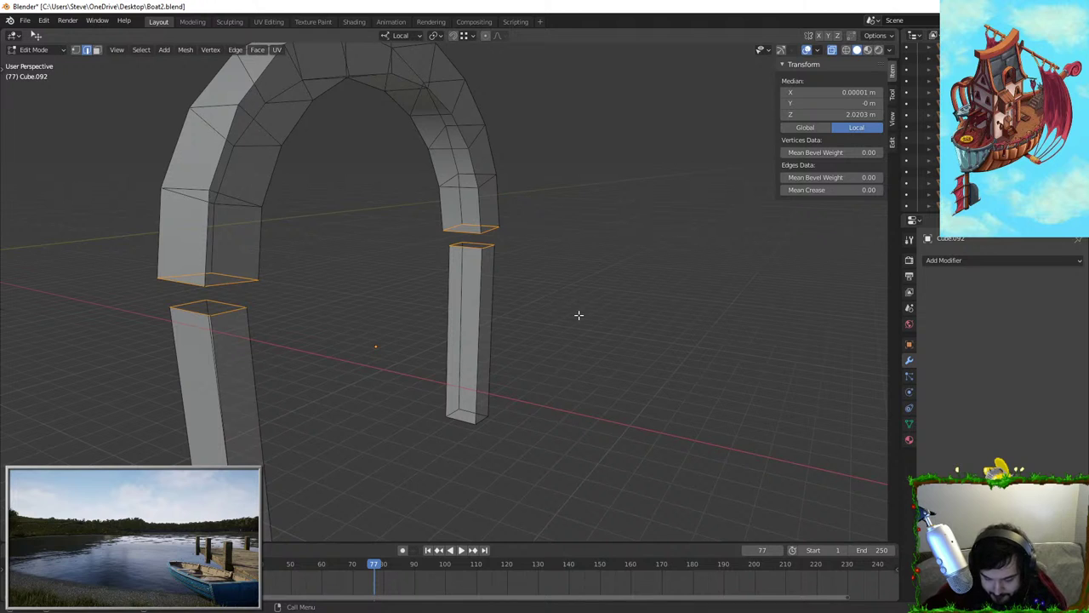
Reveal all hidden objects, turn off X-ray and clear the object selection
key("Tab")
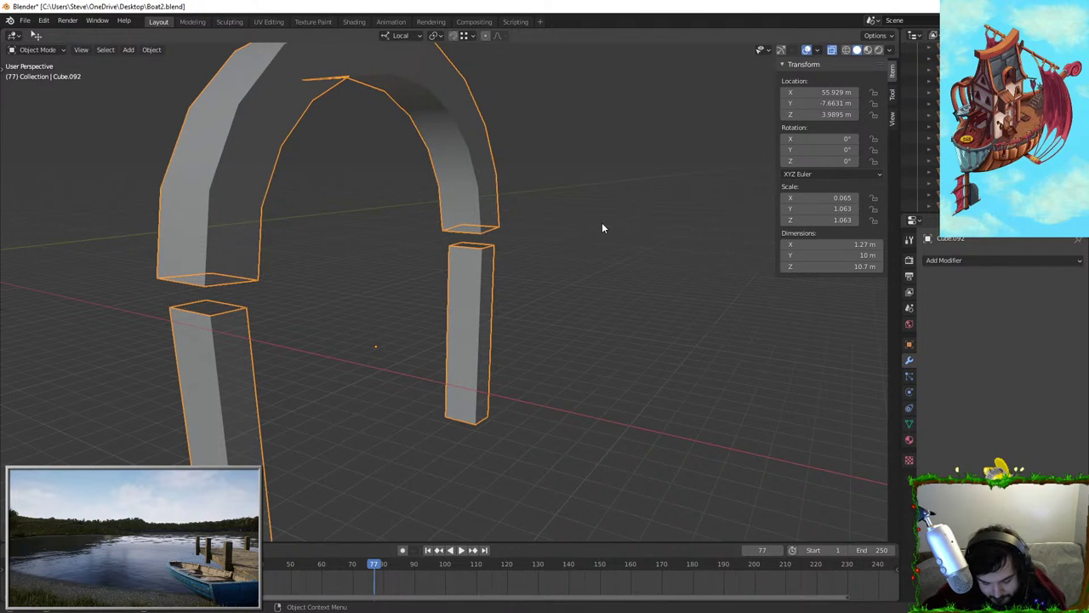
key("alt+h")
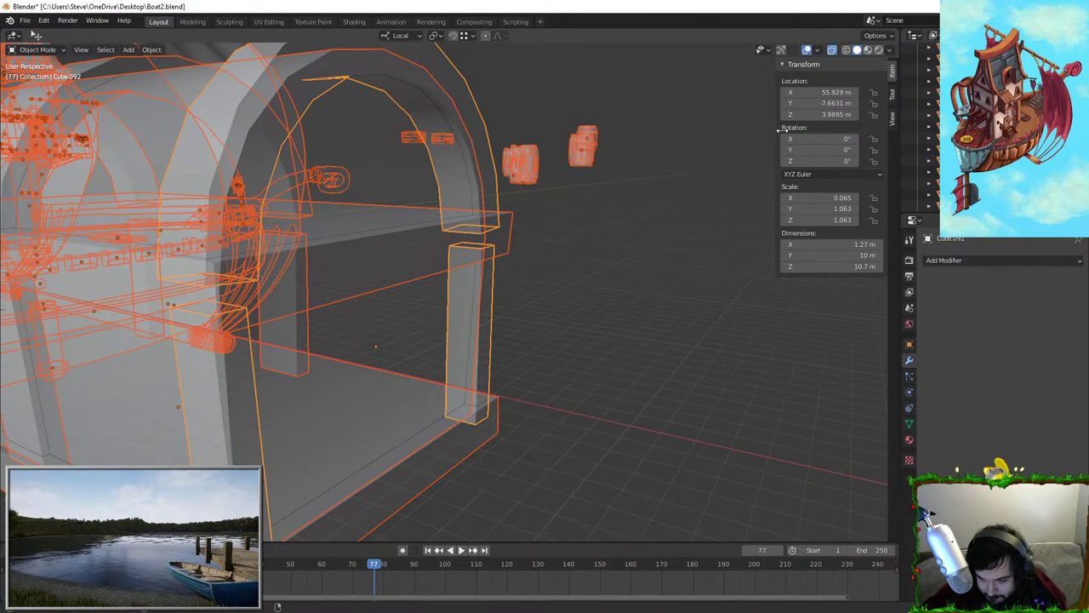
key("alt+z")
left_click(724, 138)
Move the selected edges of the opposite arch outward along local X with proportional editing, making the object about 1.53 m wide
left_click(488, 171)
key("Tab")
middle_click_drag(641, 363, 615, 359)
key("g")
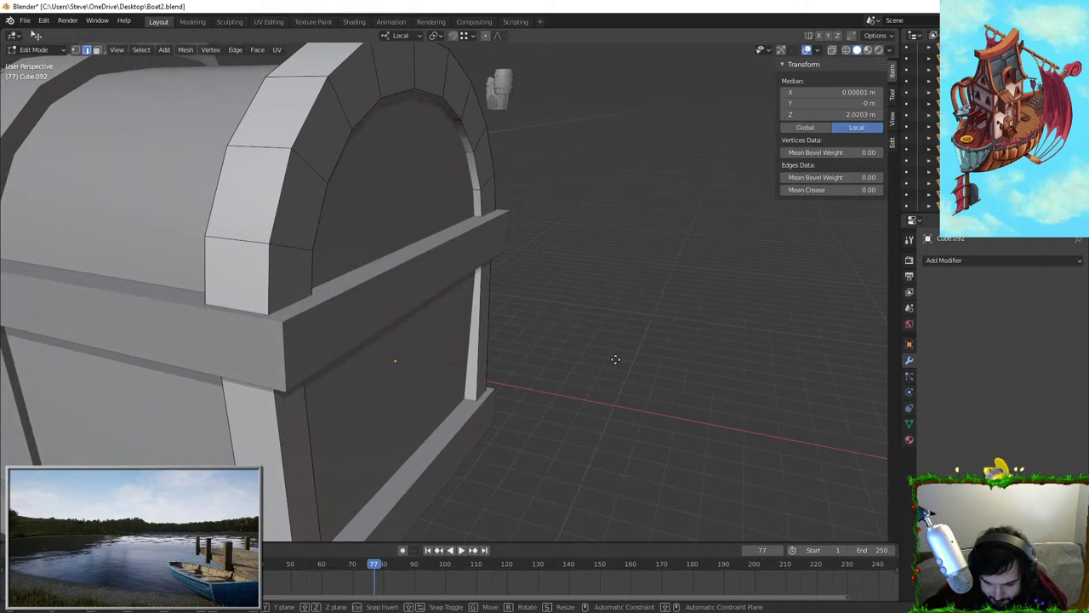
key("x")
key("o")
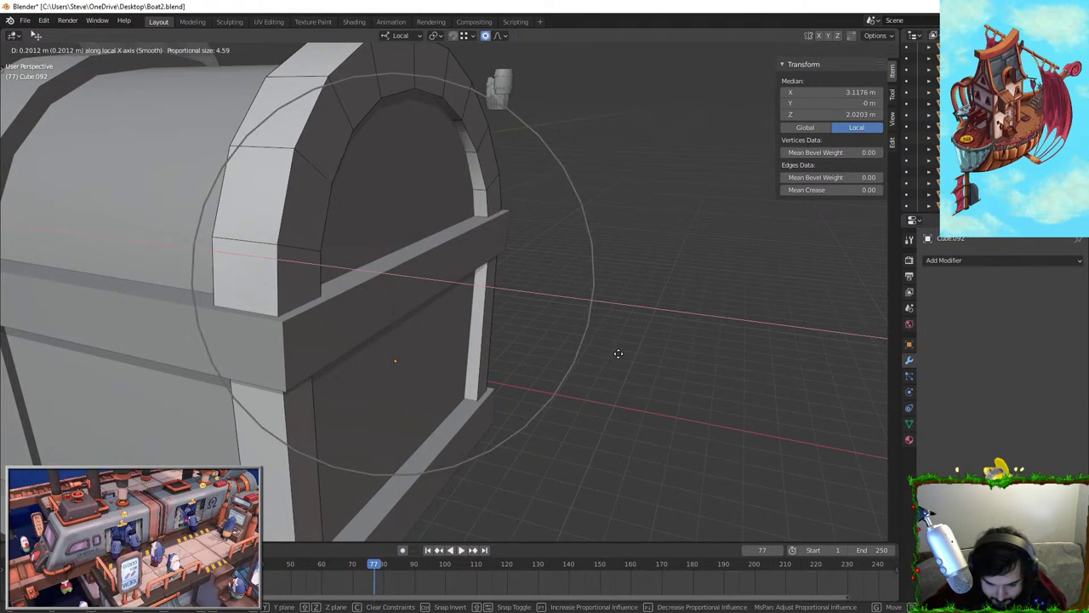
scroll(619, 353, "down", 4)
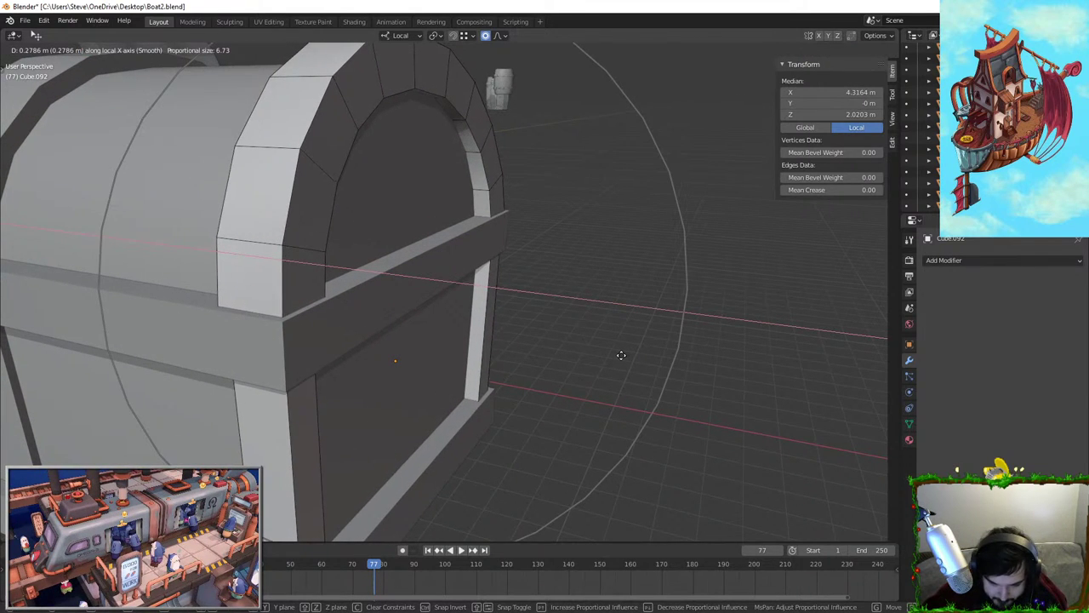
left_click(588, 366)
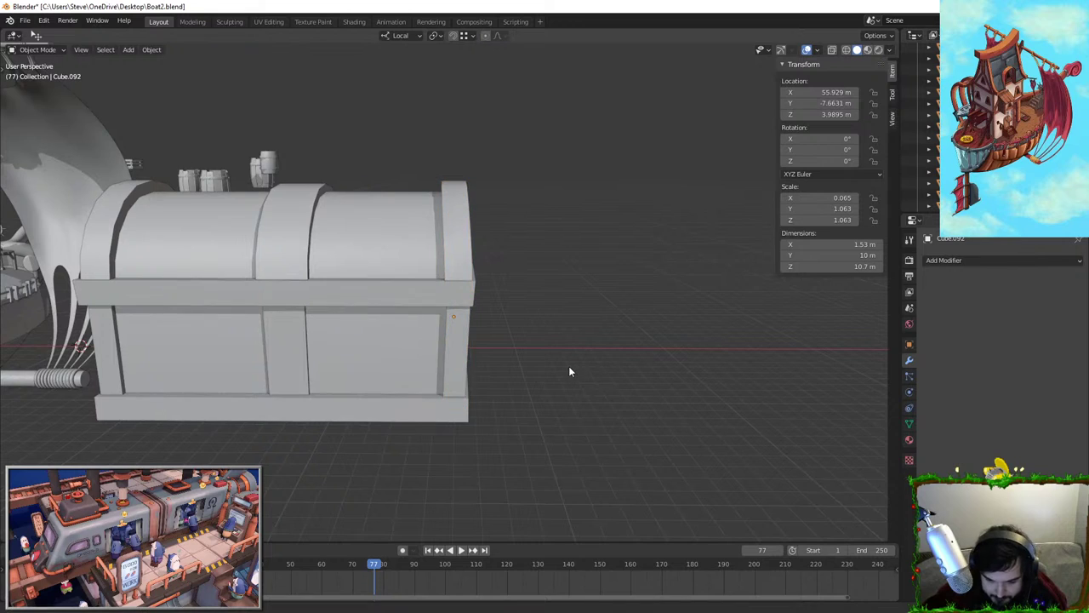
Undo the last outward move of the end arch's edges and clear the mesh selection
middle_click_drag(571, 371, 561, 372)
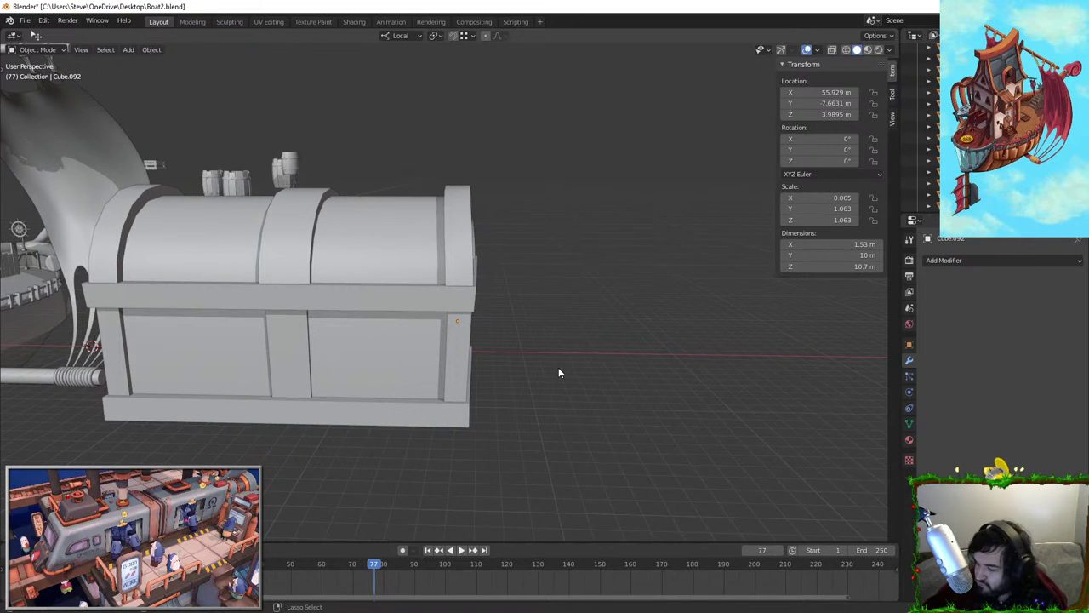
key("Tab")
key("ctrl+z")
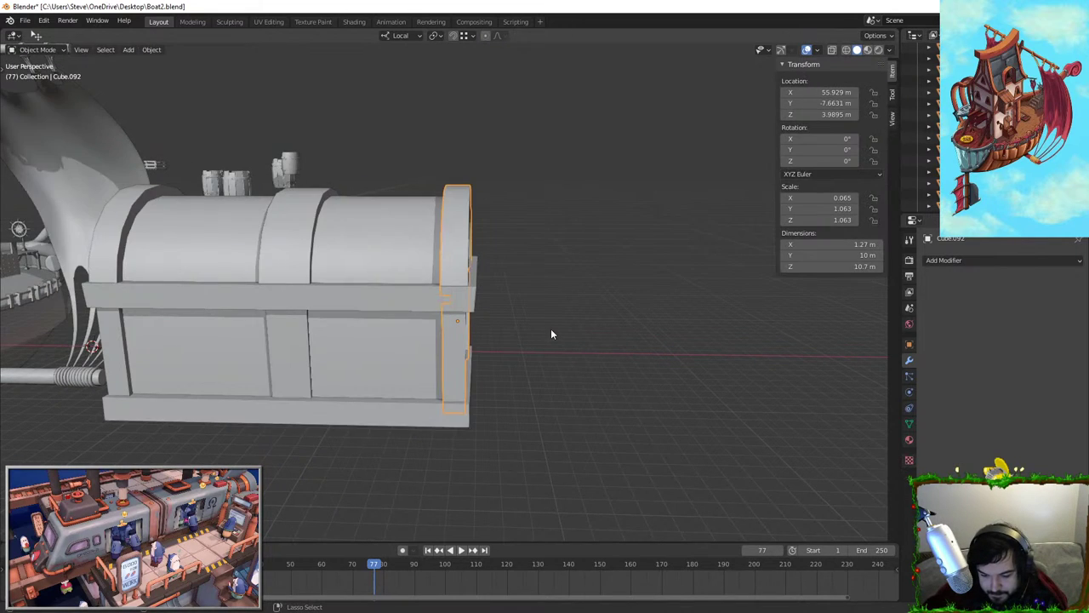
scroll(557, 331, "up", 3)
key("ctrl+z")
middle_click_drag(565, 332, 490, 306)
key("alt+a")
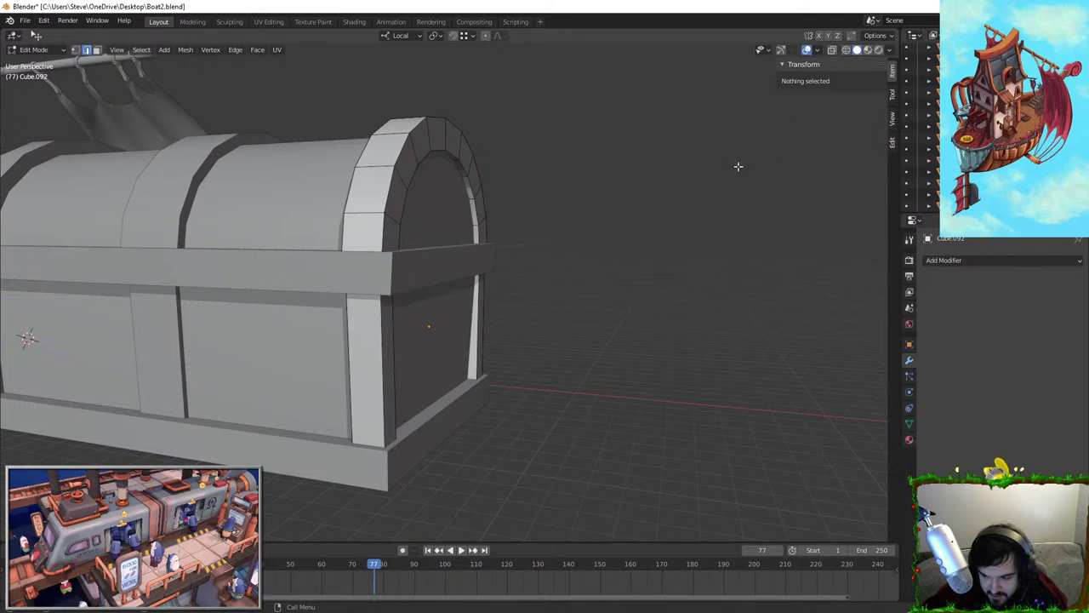
Turn on X-ray and try to move a post-top edge of the end arch about 0.09 m along local X
key("Tab")
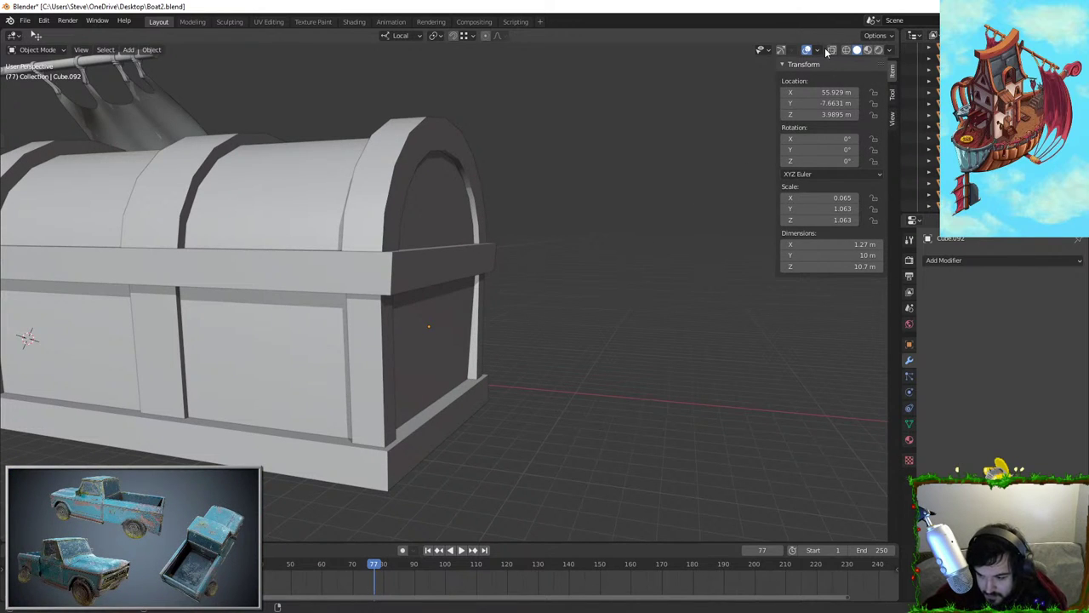
left_click(831, 50)
key("Tab")
scroll(432, 292, "up", 3)
left_click(256, 276)
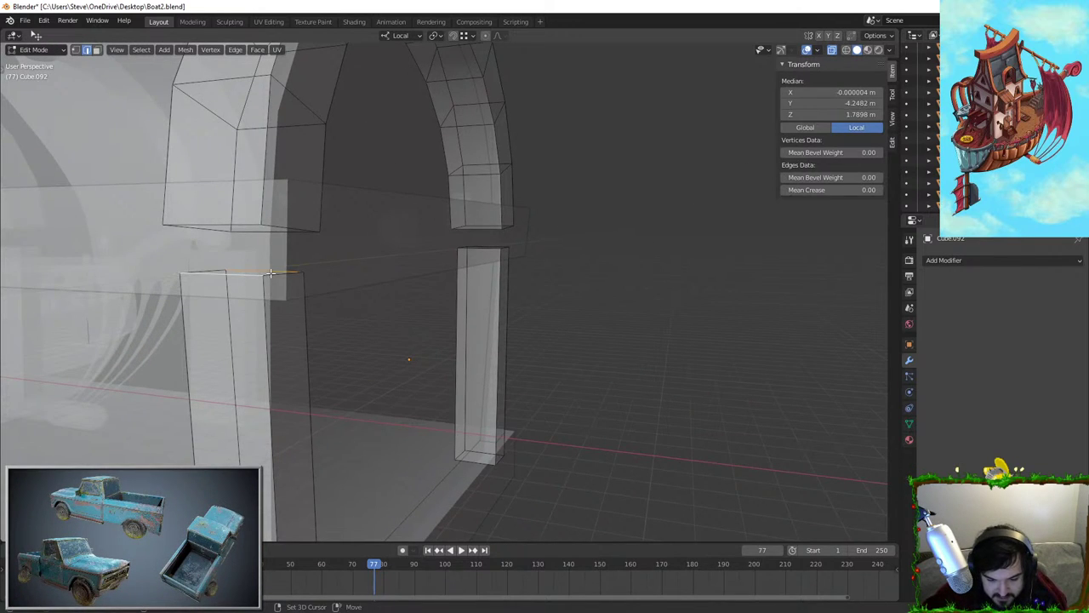
key("x")
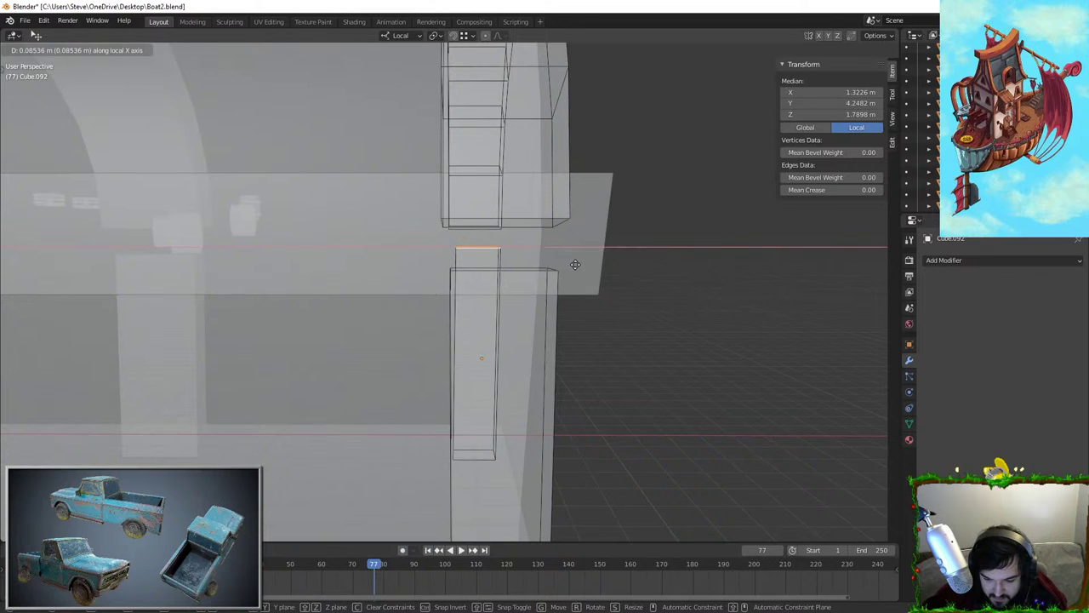
left_click(537, 271)
middle_click_drag(625, 286, 596, 290)
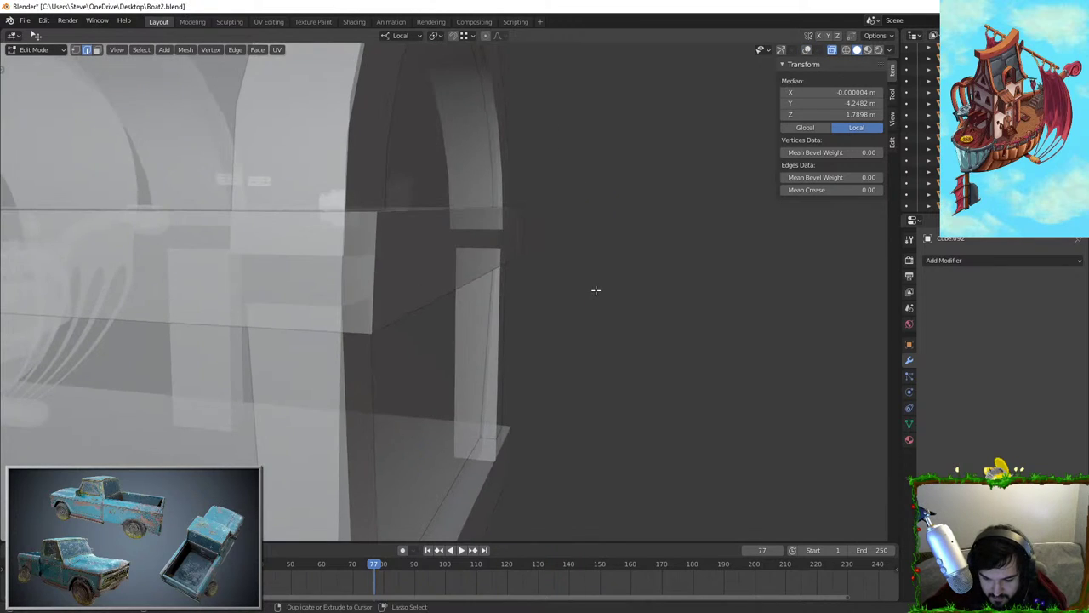
Move the top edges of both end-arch posts outward along local X, making the arch about 1.35 m wide
left_click(807, 50)
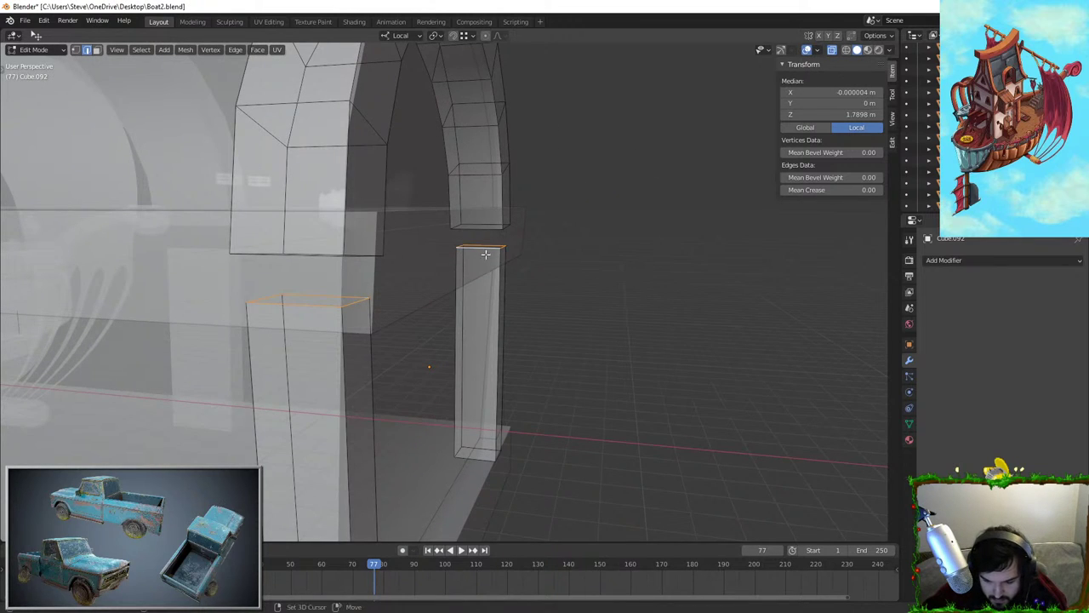
key("g")
key("x")
left_click(558, 277)
key("Tab")
scroll(518, 332, "down", 6)
middle_click_drag(517, 332, 521, 309)
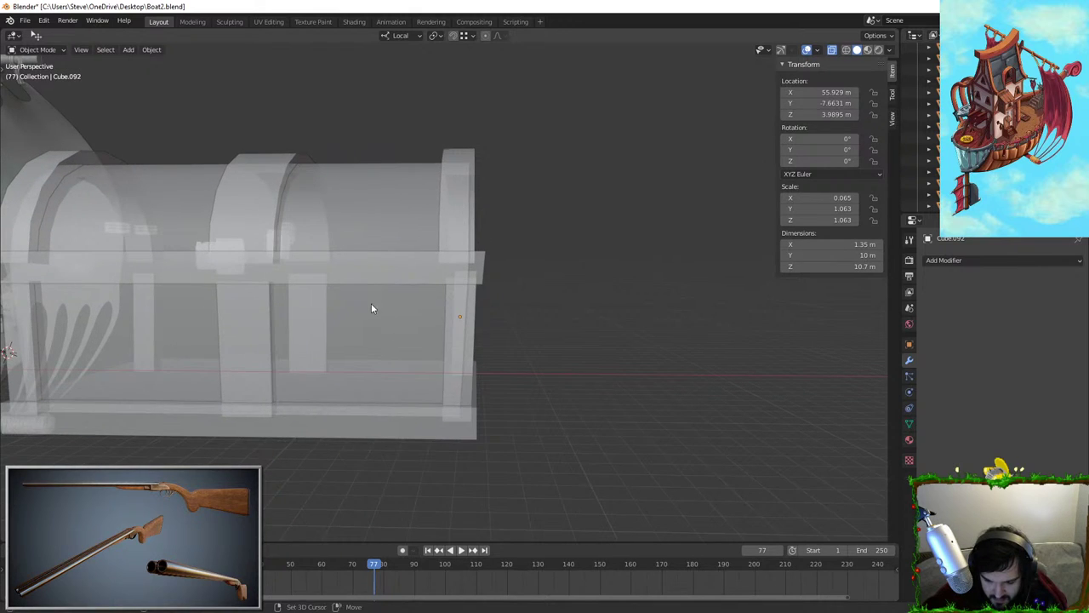
Move the post-top edges of the opposite end arch outward along local X, making that arch about 1.43 m wide
middle_click_drag(75, 327, 374, 287, "shift")
left_click(447, 303)
left_click(404, 297)
key("Tab")
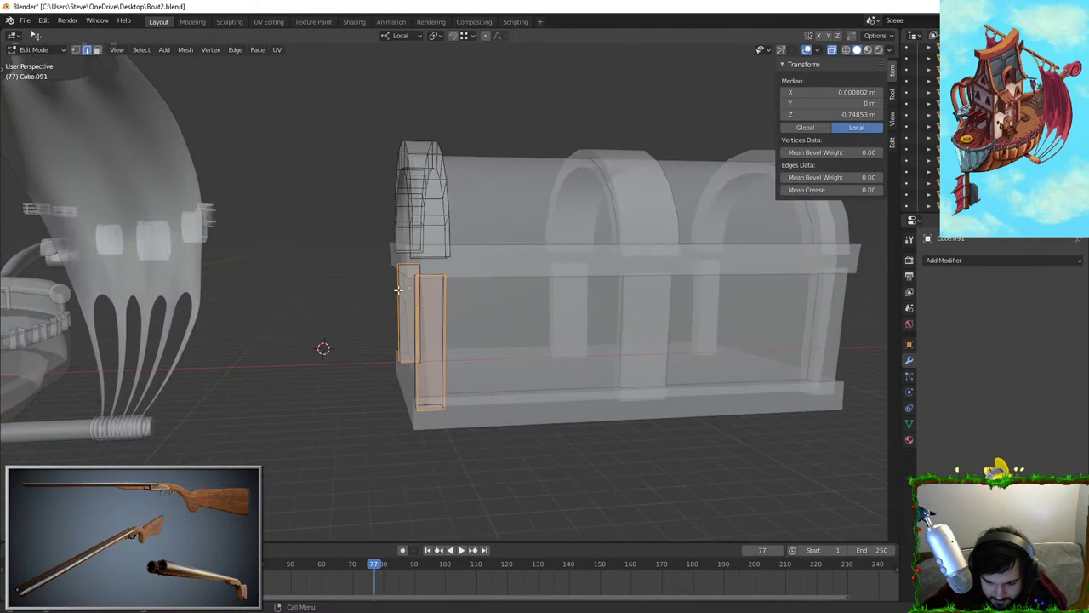
scroll(408, 260, "up", 4)
left_click(385, 248)
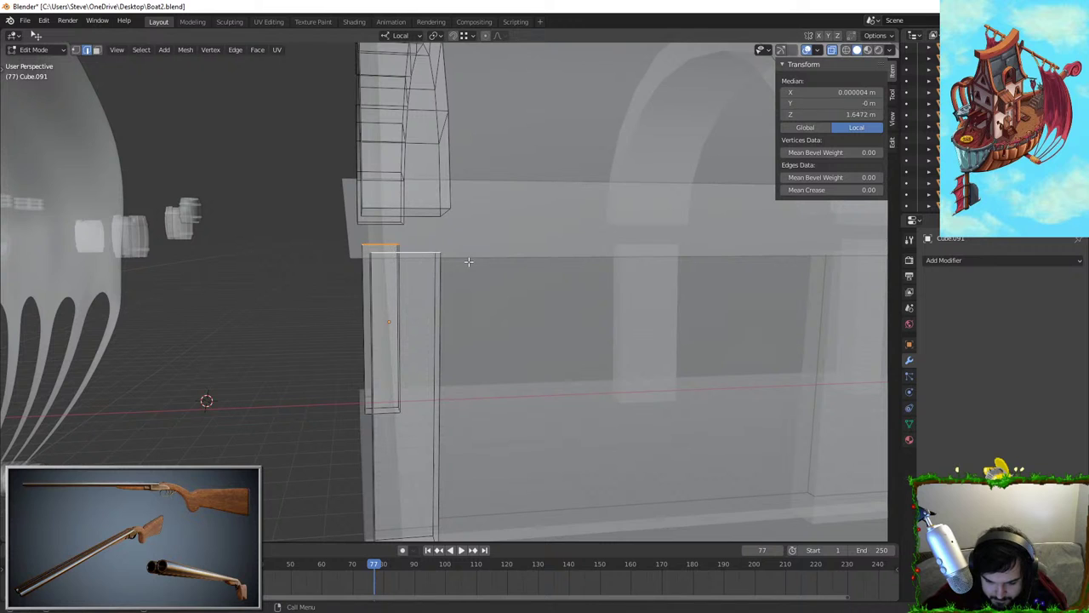
middle_click_drag(468, 262, 457, 263)
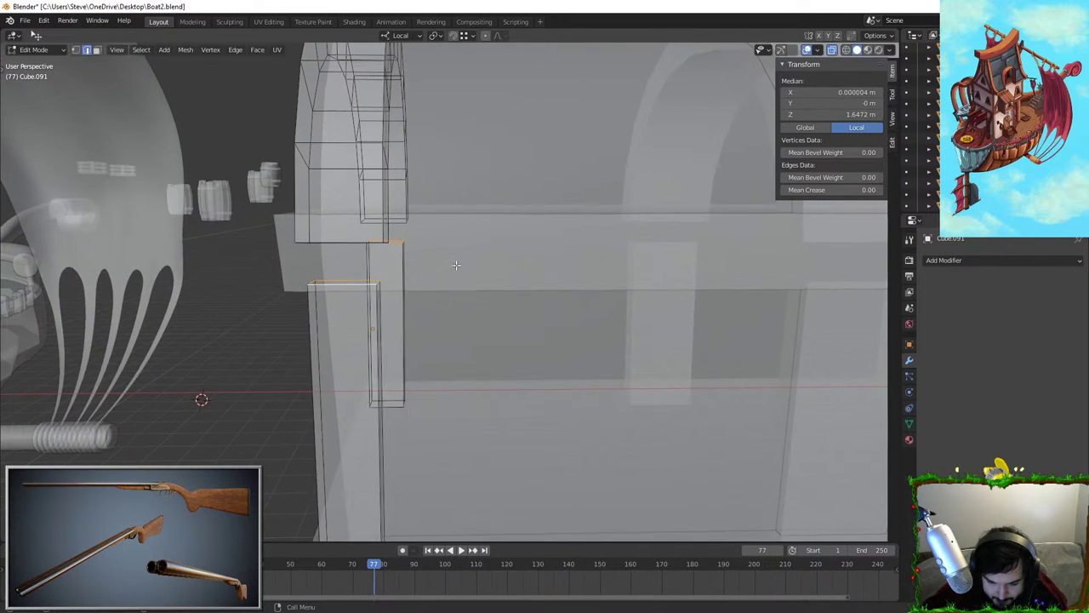
key("Tab")
scroll(516, 343, "down", 6)
middle_click_drag(516, 343, 395, 357)
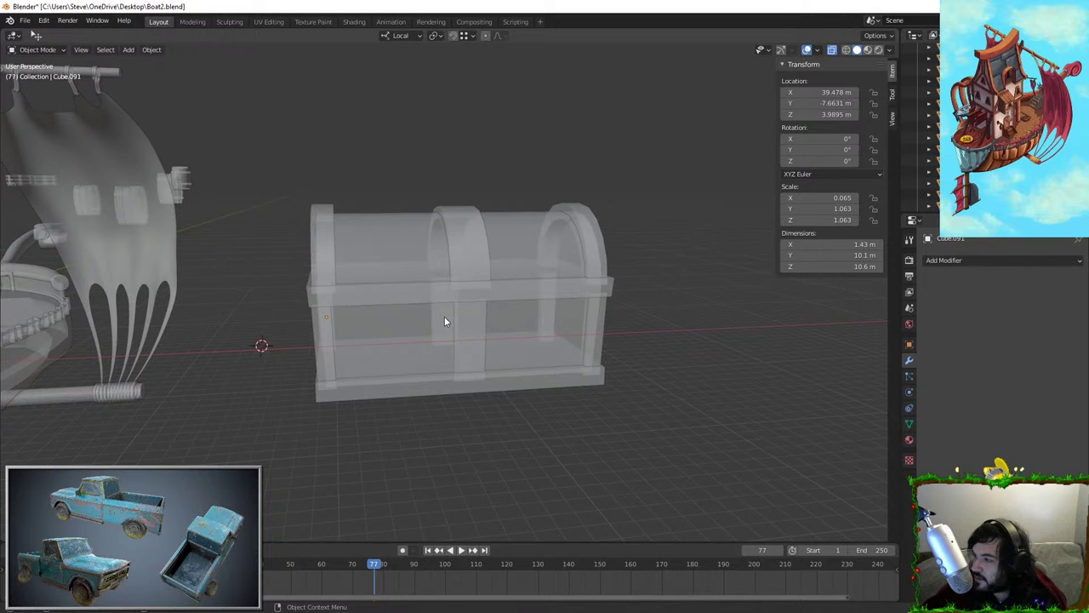
Add three crosswise loop cuts to the chest body, one at the middle and one centred in each half
scroll(459, 324, "up", 3)
middle_click_drag(449, 294, 482, 317, "shift")
left_click(394, 306)
key("Tab")
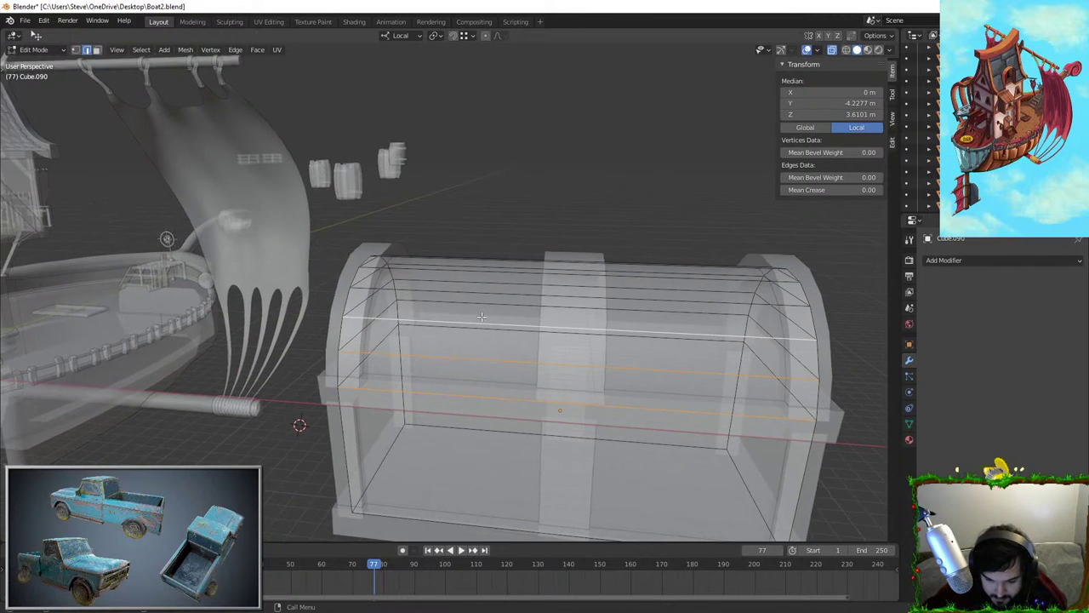
key("ctrl+r")
left_click(464, 266)
right_click(468, 267)
key("ctrl+r")
left_click(484, 278)
right_click(484, 278)
key("ctrl+r")
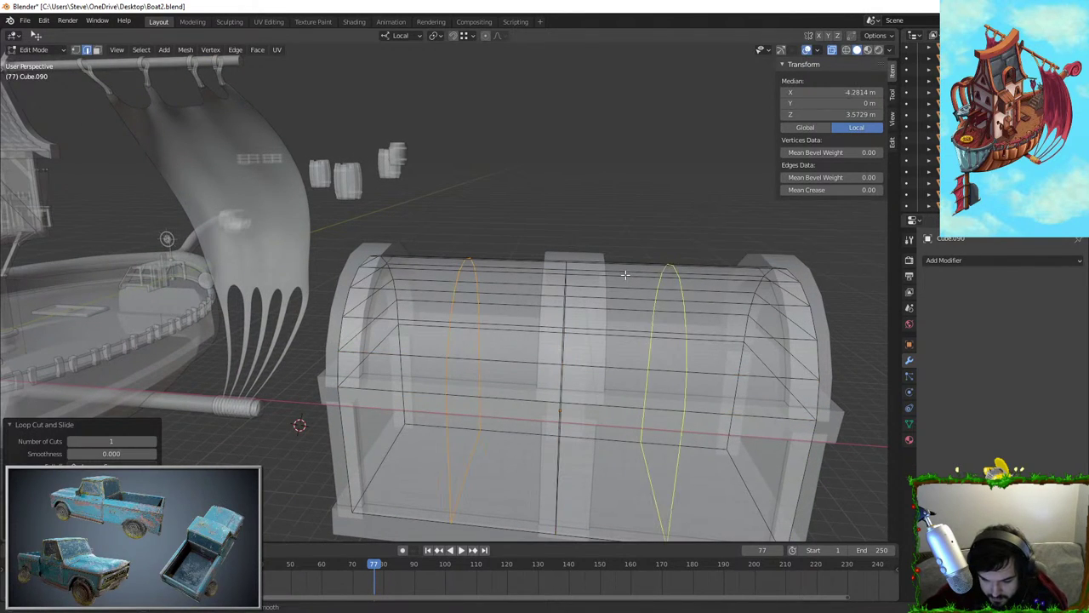
left_click(624, 274)
right_click(625, 274)
middle_click_drag(462, 271, 489, 313)
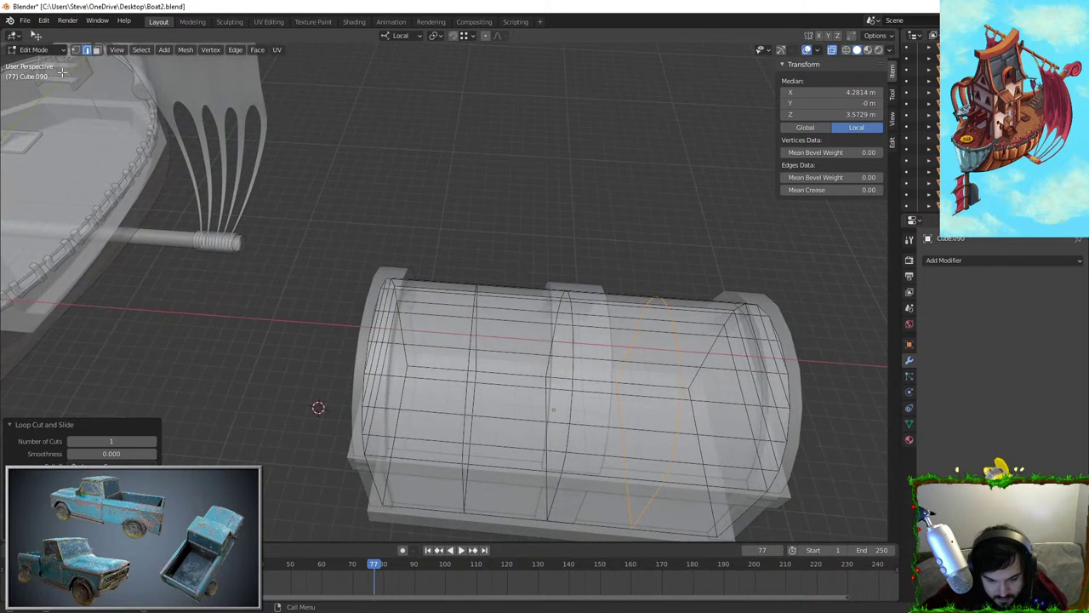
Select the curved lid portions of the two side loops and shrink them inward by about 0.38 with Shrink/Fatten
middle_click_drag(340, 289, 400, 285)
left_click(413, 338, "alt")
scroll(426, 357, "down", 1)
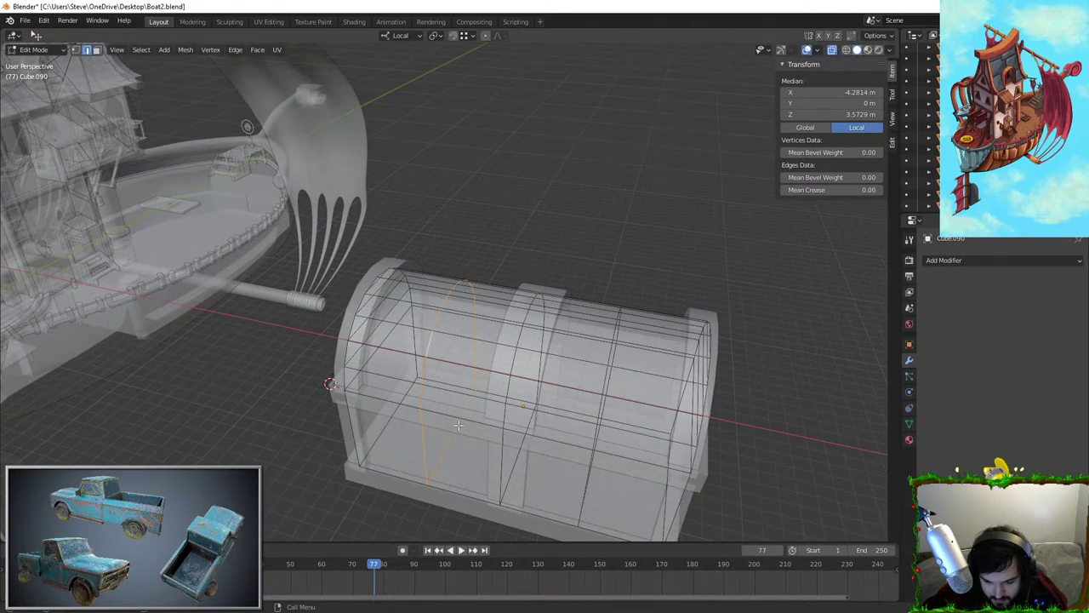
left_click(615, 369, "alt+shift")
middle_click_drag(615, 369, 528, 408)
key("b")
scroll(528, 409, "up", 3)
key("b")
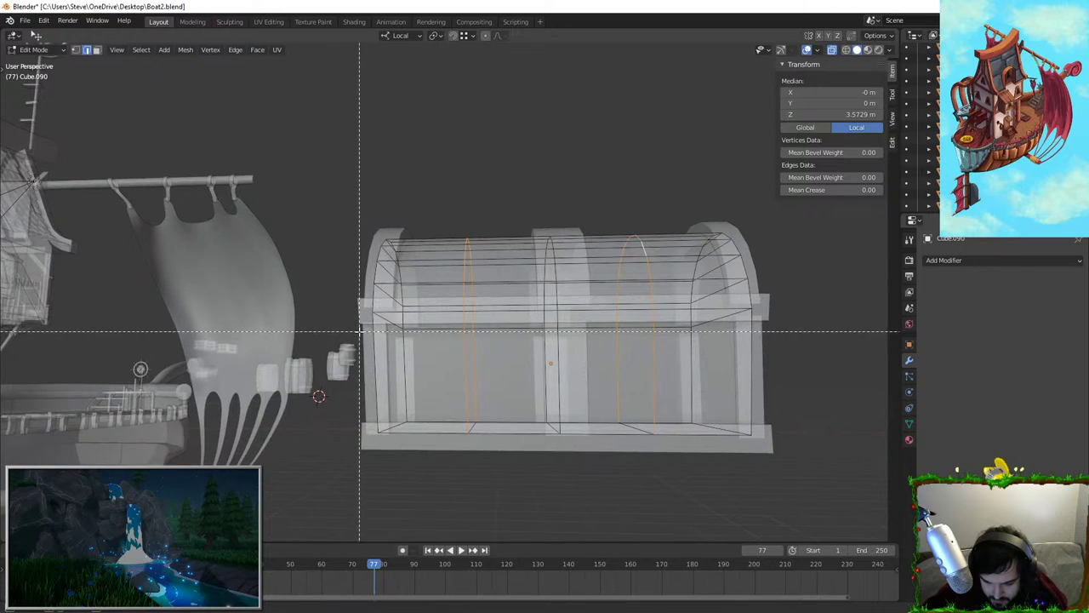
middle_click_drag(360, 331, 694, 502)
middle_click_drag(672, 383, 699, 385)
key("alt+s")
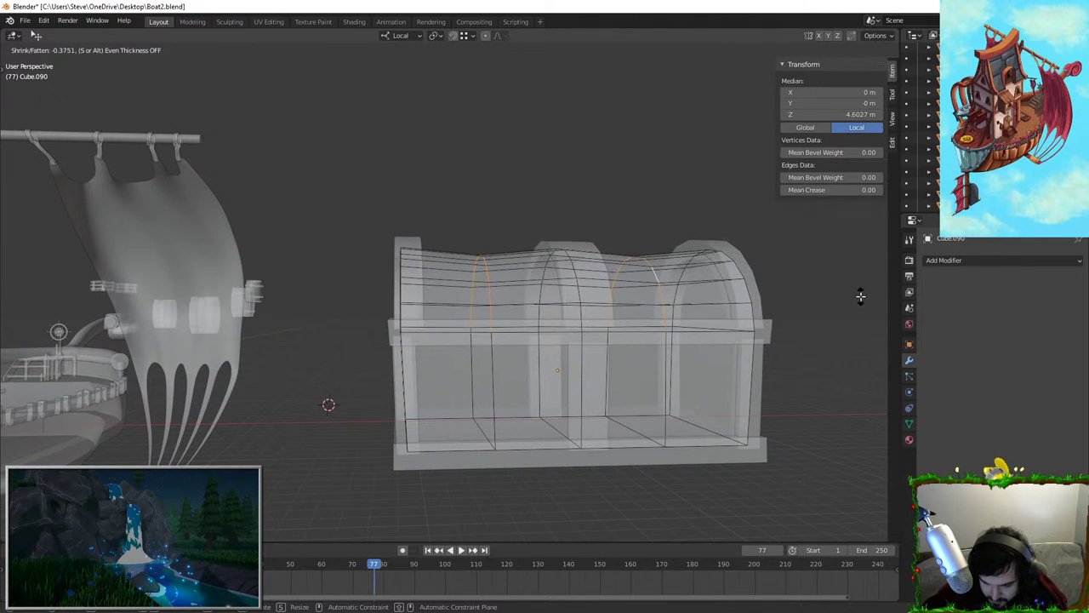
left_click(861, 298)
Extend the selection to both full side loops, bevel them and return to Object Mode
left_click(500, 374, "alt+shift")
left_click(652, 375, "alt+shift")
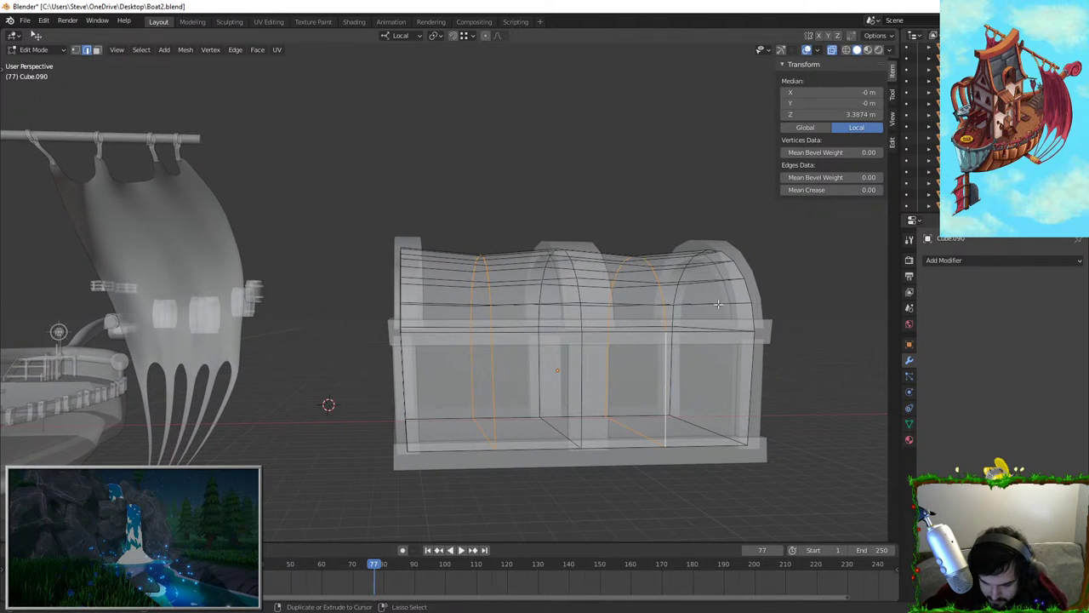
key("ctrl+b")
left_click(754, 289)
key("Tab")
Clear the object selection and turn off X-ray to check the chest as a solid shape
left_click(664, 183)
middle_click_drag(663, 183, 603, 212)
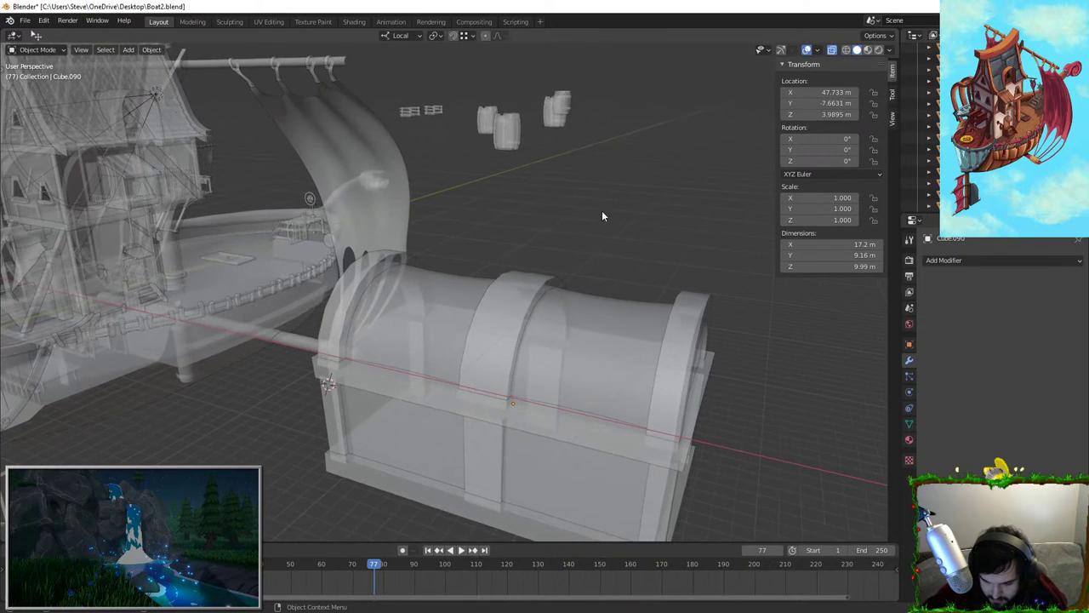
left_click(578, 331)
left_click(602, 308)
left_click(457, 252)
middle_click_drag(458, 252, 526, 261)
left_click(832, 51)
middle_click_drag(632, 198, 504, 241)
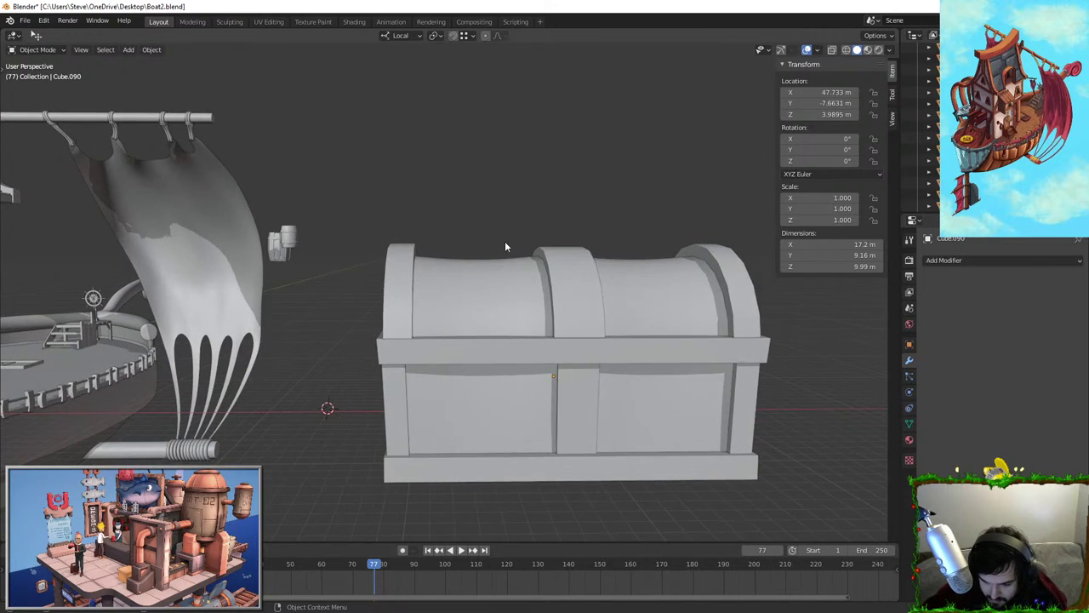
middle_click_drag(501, 296, 441, 359, "shift")
scroll(441, 359, "up", 1)
middle_click_drag(441, 359, 475, 392, "shift")
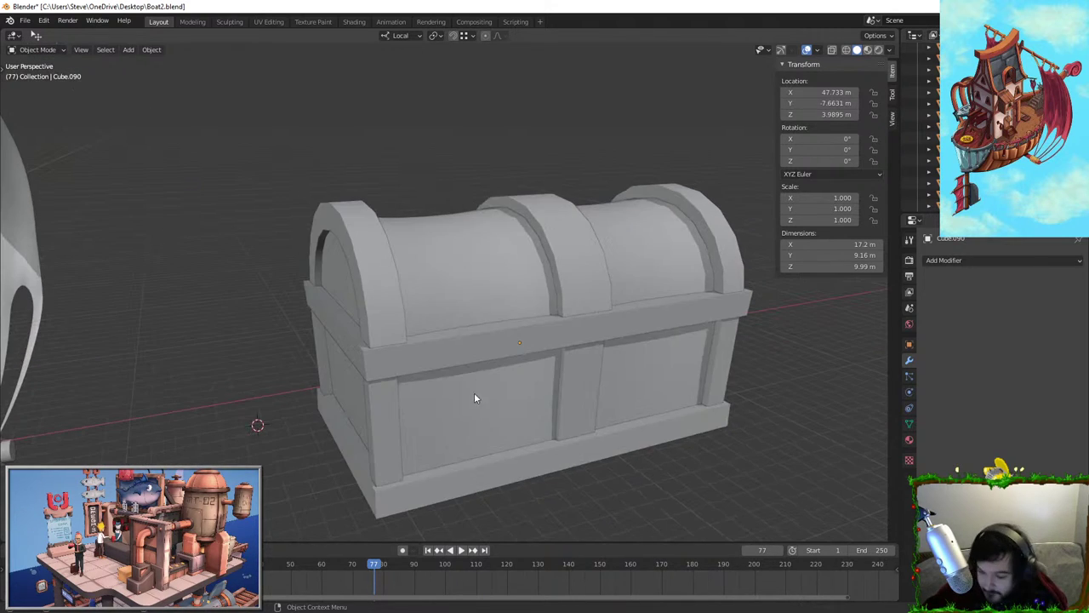
Scale the chest parts down along X, place the far end arch at about X 54.77 m and deselect it
left_click(474, 393)
middle_click_drag(494, 430, 399, 208, "shift")
scroll(399, 207, "down", 3)
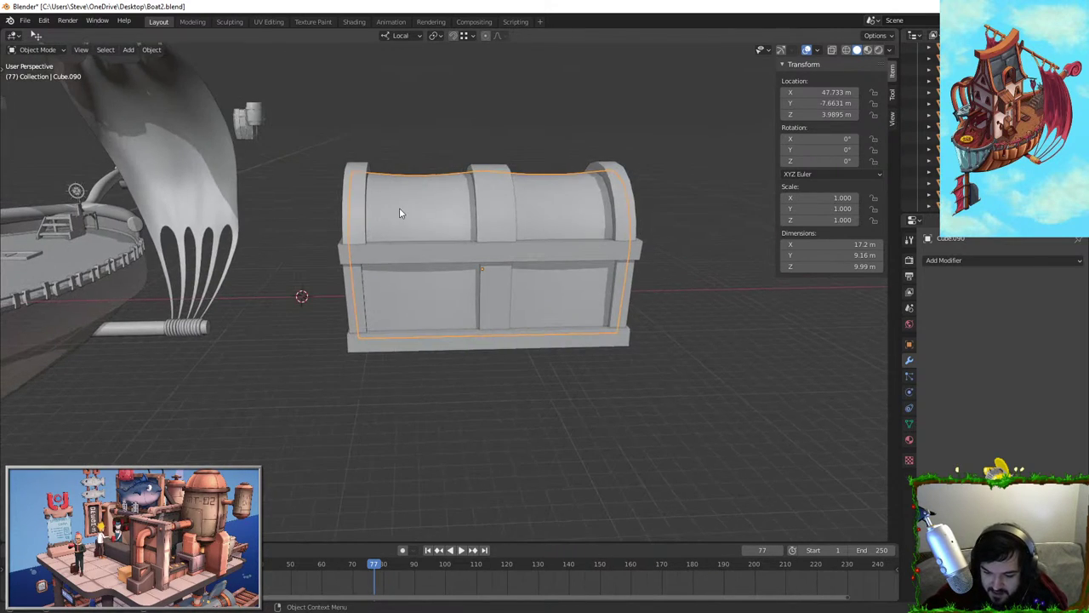
key("s")
key("x")
key("x")
left_click(709, 222)
left_click(606, 204)
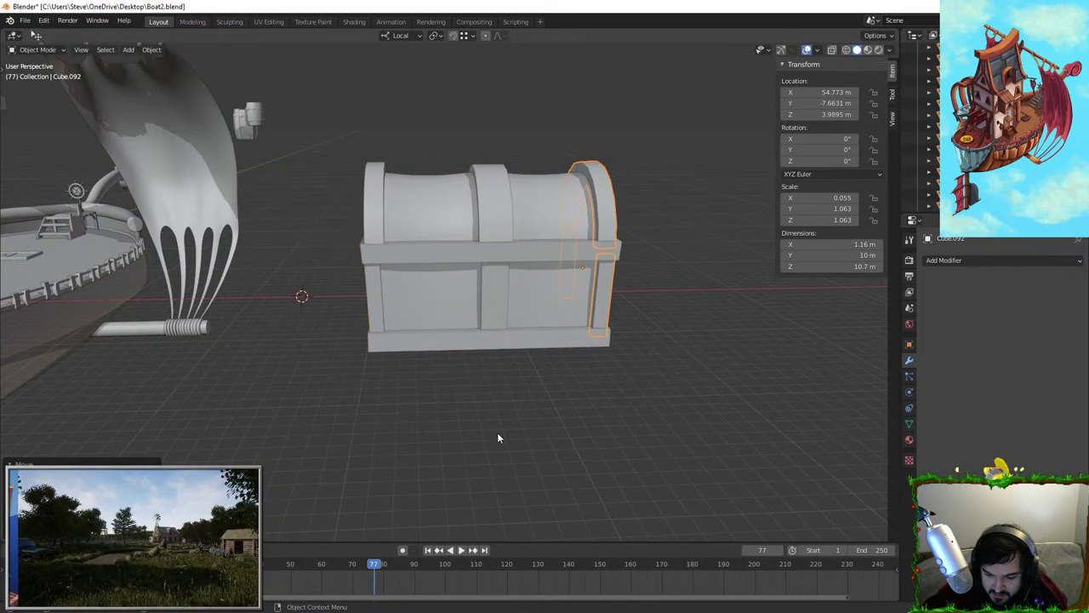
middle_click_drag(497, 434, 408, 317)
left_click(563, 459)
scroll(409, 317, "up", 3)
key("shift+a")
mouse_move(408, 318)
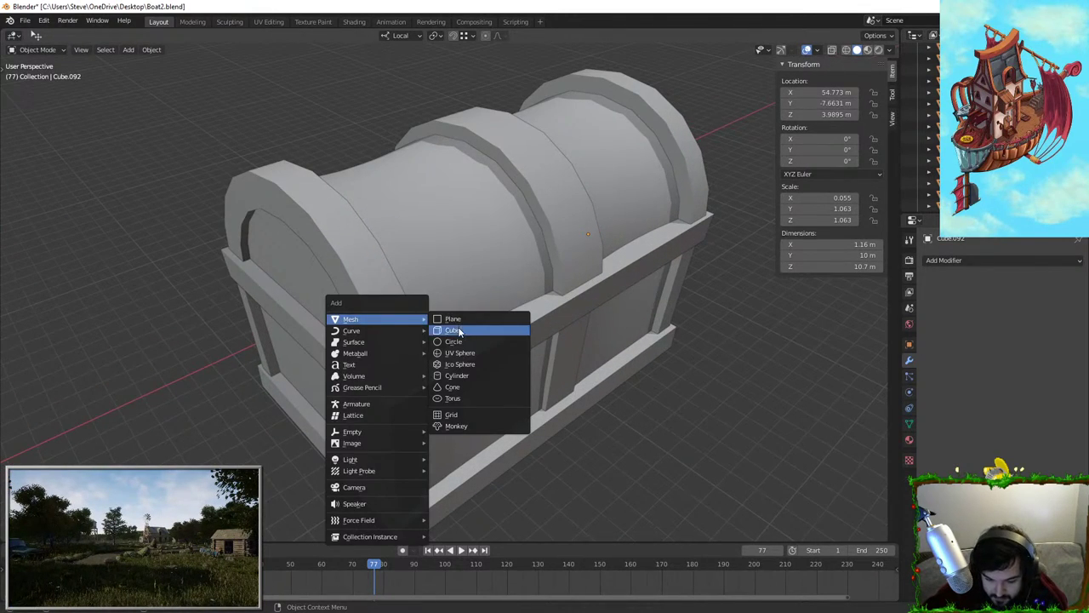
left_click(459, 330)
middle_click_drag(398, 374, 445, 337, "shift")
key("g")
right_click(344, 392)
key("Delete")
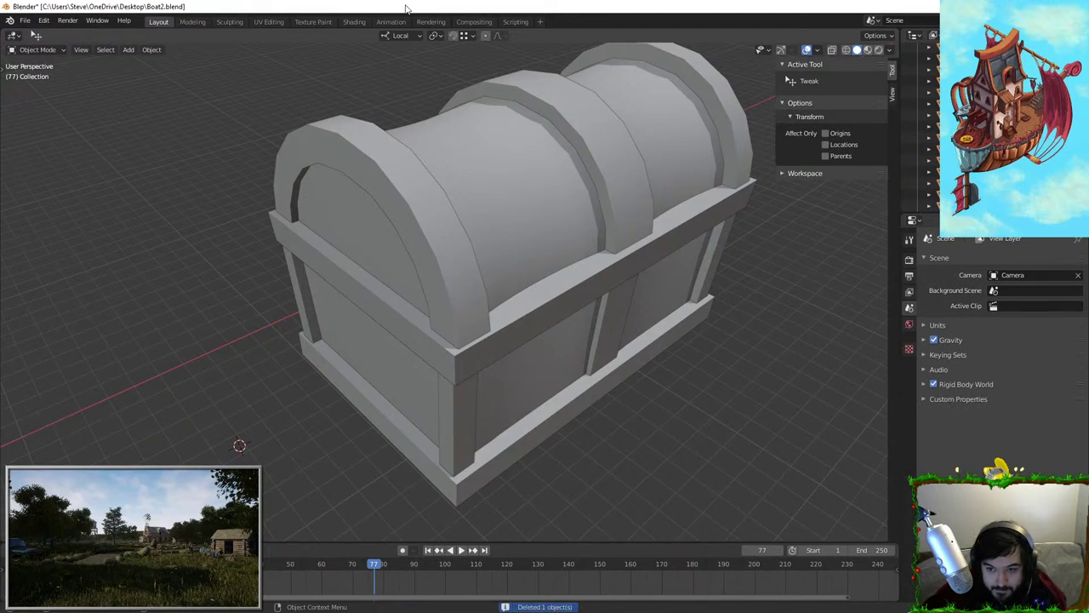
Add a 32-vertex cylinder with 1 m radius and 2 m depth, and rotate it 90° about X
key("shift+a")
mouse_move(394, 271)
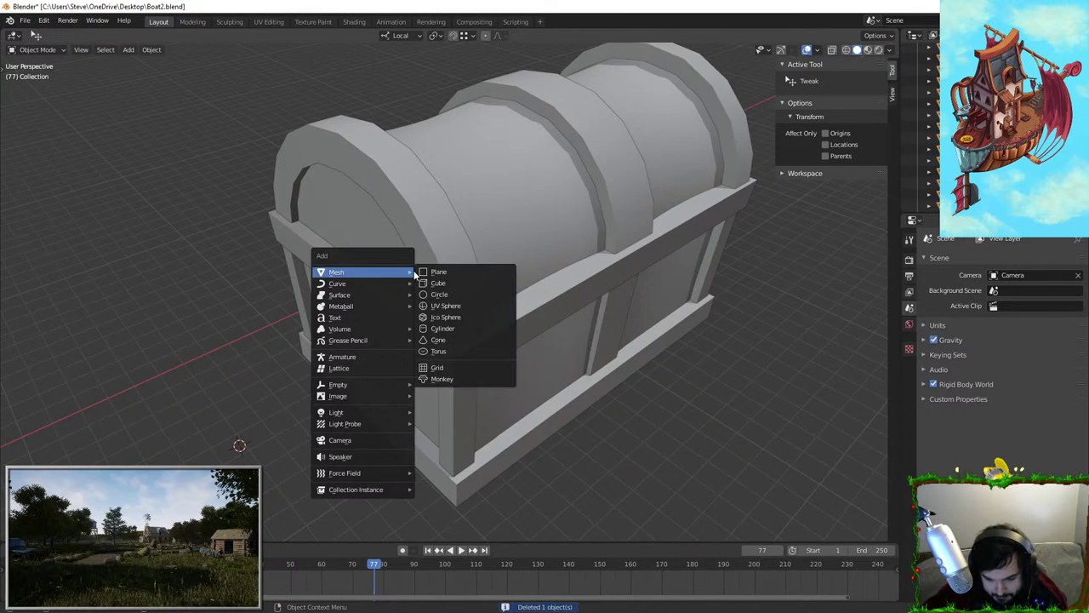
left_click(464, 329)
scroll(464, 337, "down", 5)
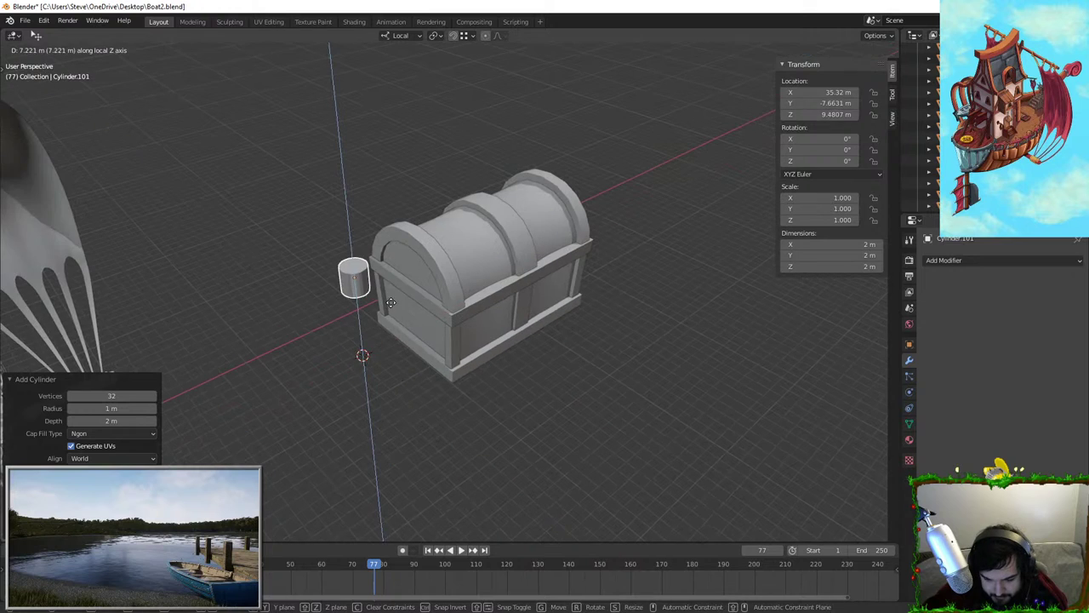
key("KP_1")
key("KP_3")
scroll(390, 313, "up", 4)
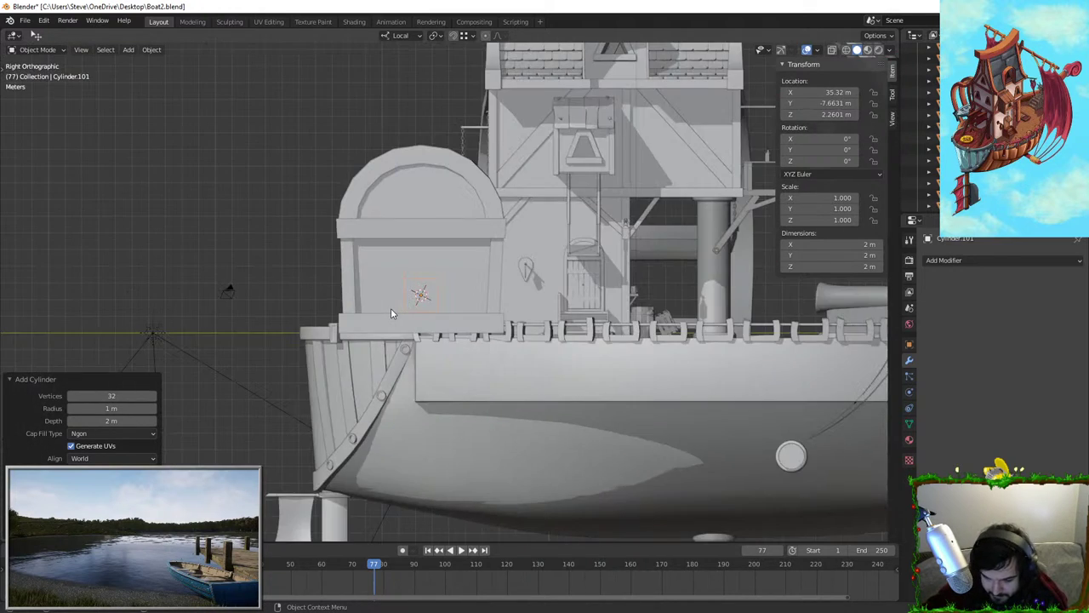
key("r")
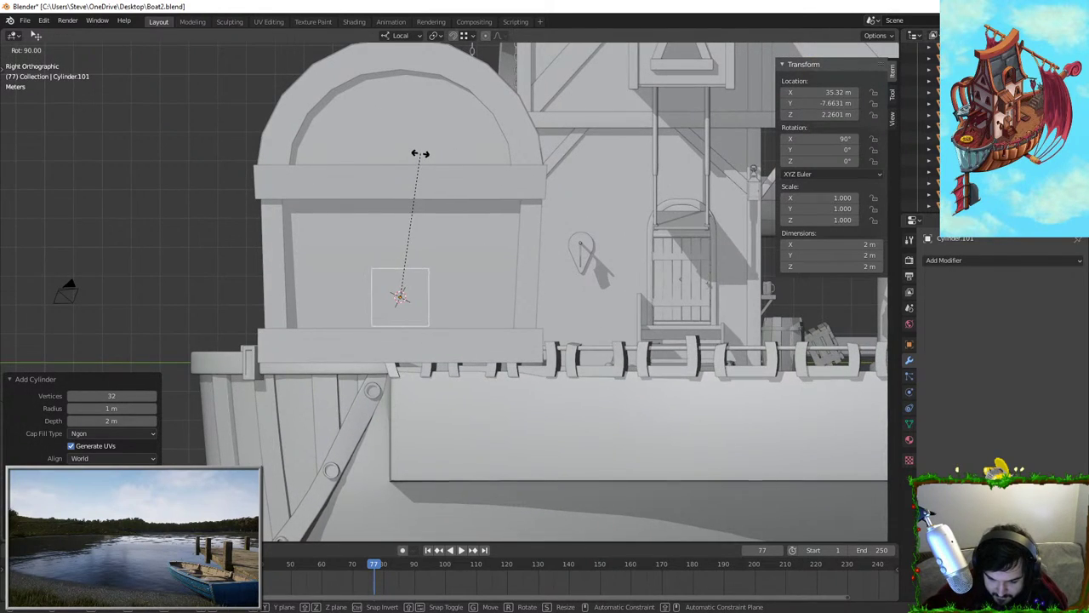
left_click(421, 155, "ctrl")
Scale the cylinder to about 1.07 m in diameter and stretch it along local Z to about 2.62 m long
key("s")
right_click(651, 286)
key("s")
left_click(529, 285)
key("s")
key("z")
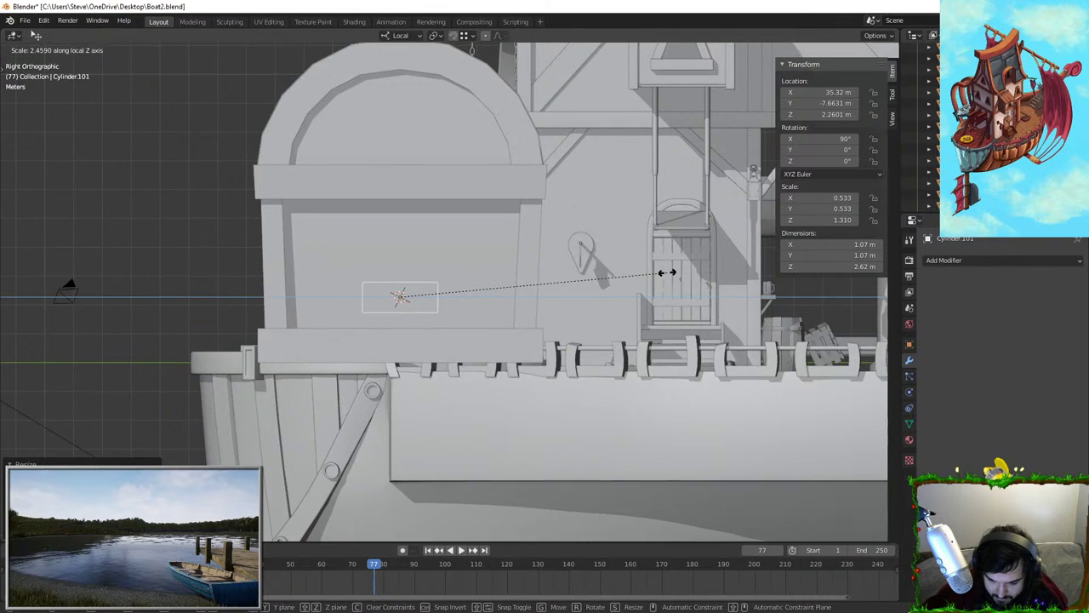
left_click(668, 272)
Raise the cylinder along its local Y axis to a height of about Z 5.88 m
middle_click_drag(669, 278, 651, 329)
key("g")
key("y")
left_click(544, 177)
middle_click_drag(544, 177, 504, 319, "shift")
middle_click_drag(504, 319, 431, 328)
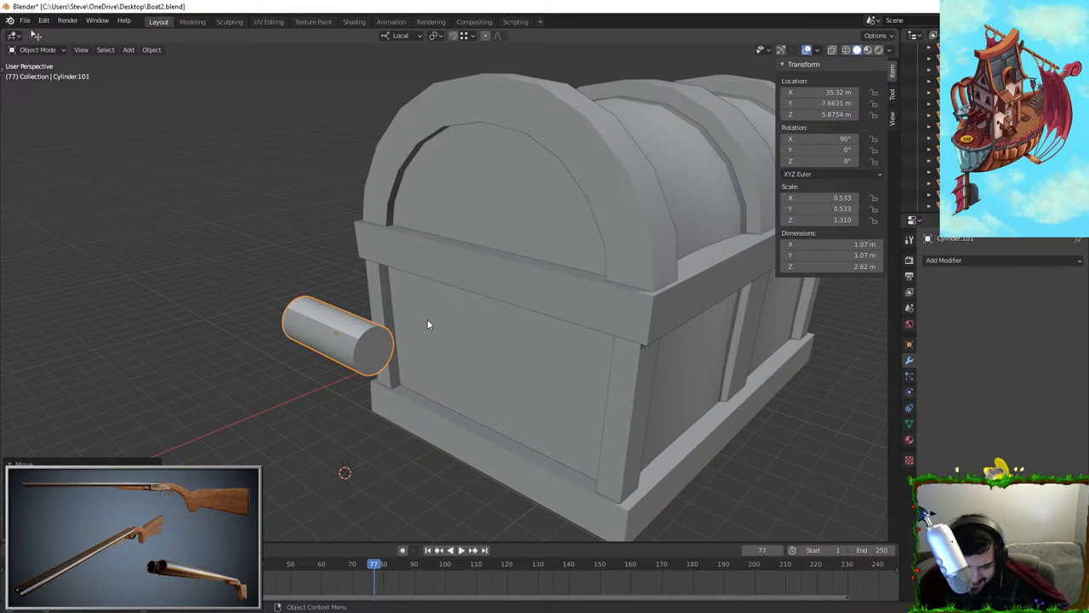
Move the cylinder along local X to about X 39.91 m against the chest's end and raise it to about Z 6.24 m
key("g")
key("x")
key("x")
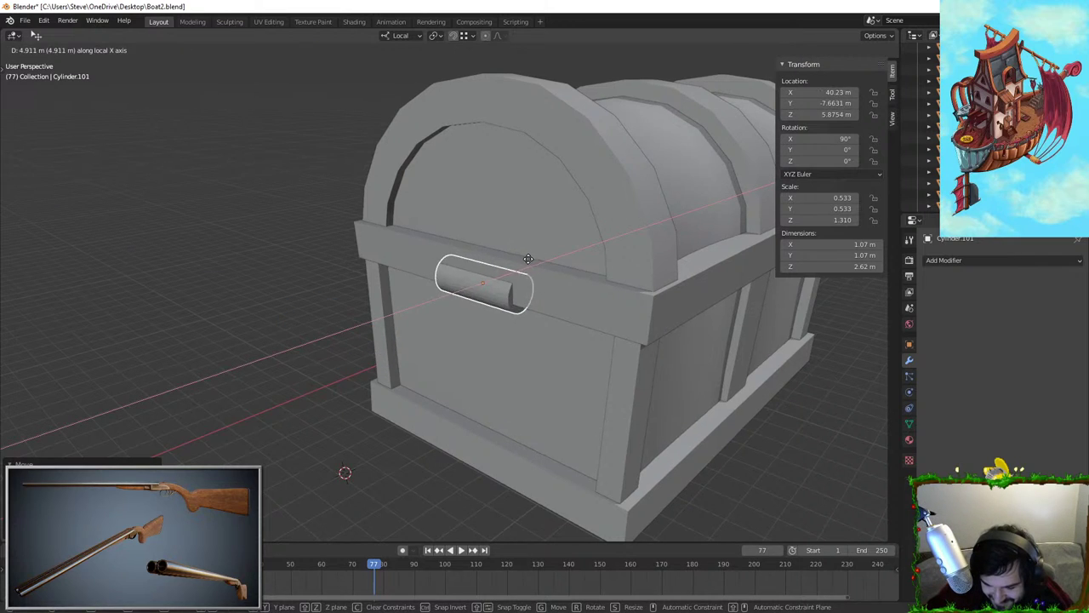
left_click(523, 263)
key("g")
key("y")
key("y")
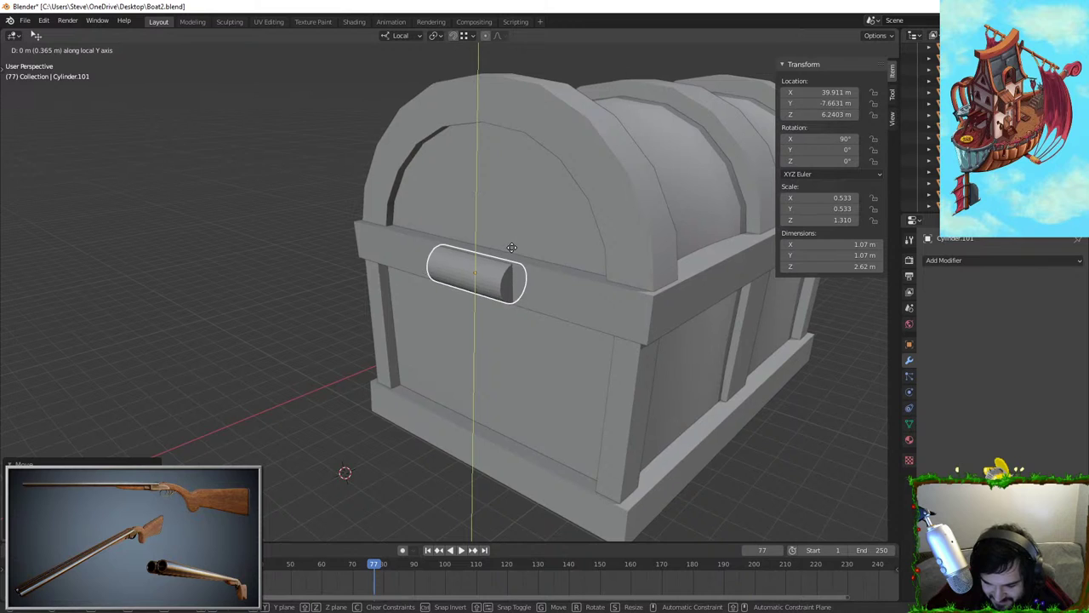
left_click(512, 248)
middle_click_drag(521, 255, 549, 252)
key("g")
right_click(650, 288)
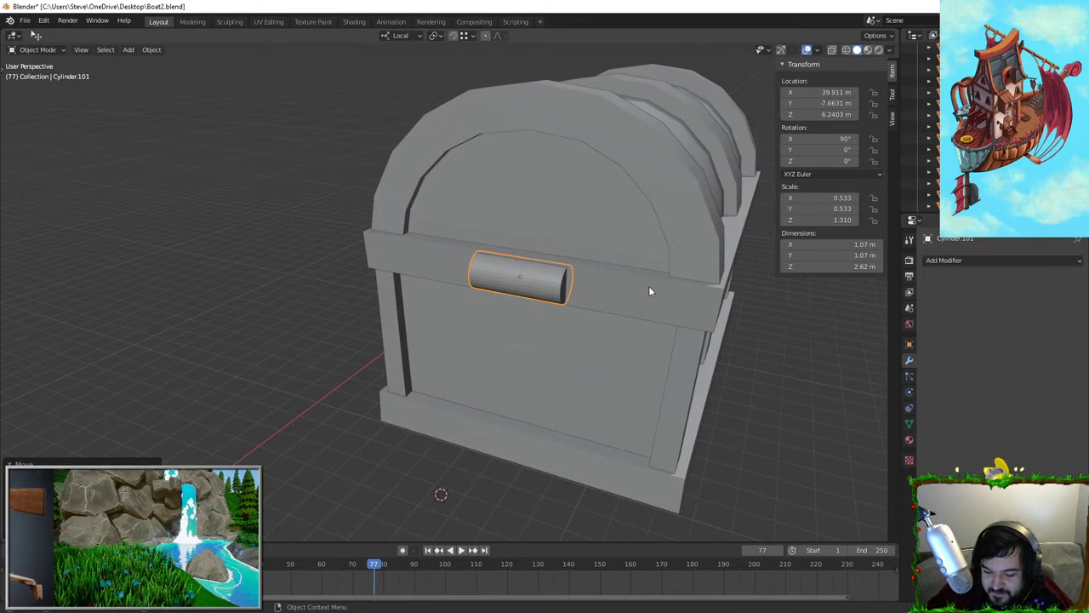
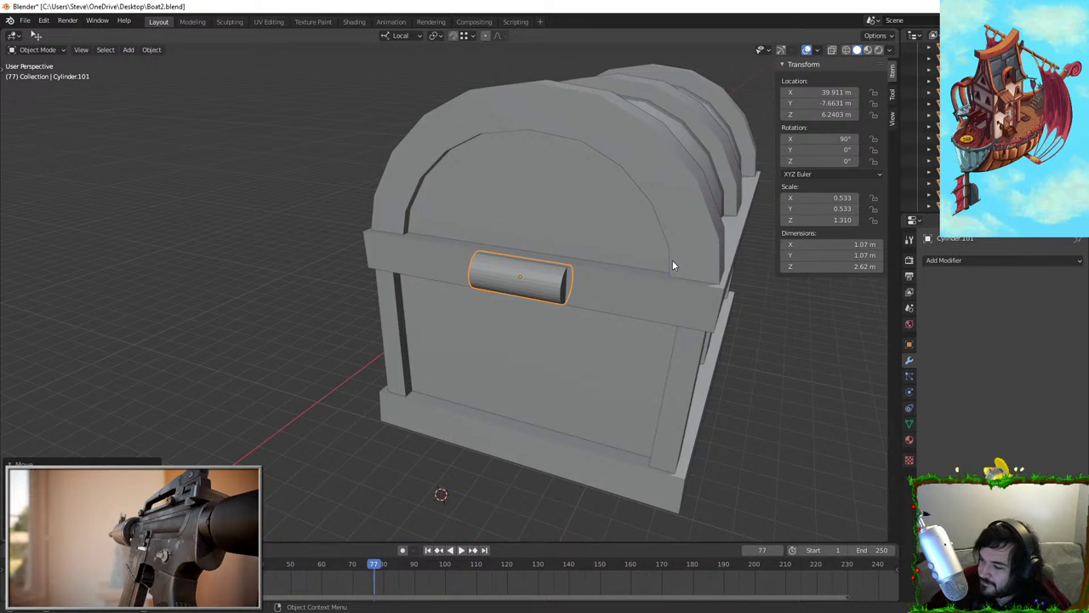
Shorten the cylinder along local Z to about 0.61 m on the chest's upper trim band
scroll(673, 261, "up", 4)
middle_click_drag(587, 295, 660, 293)
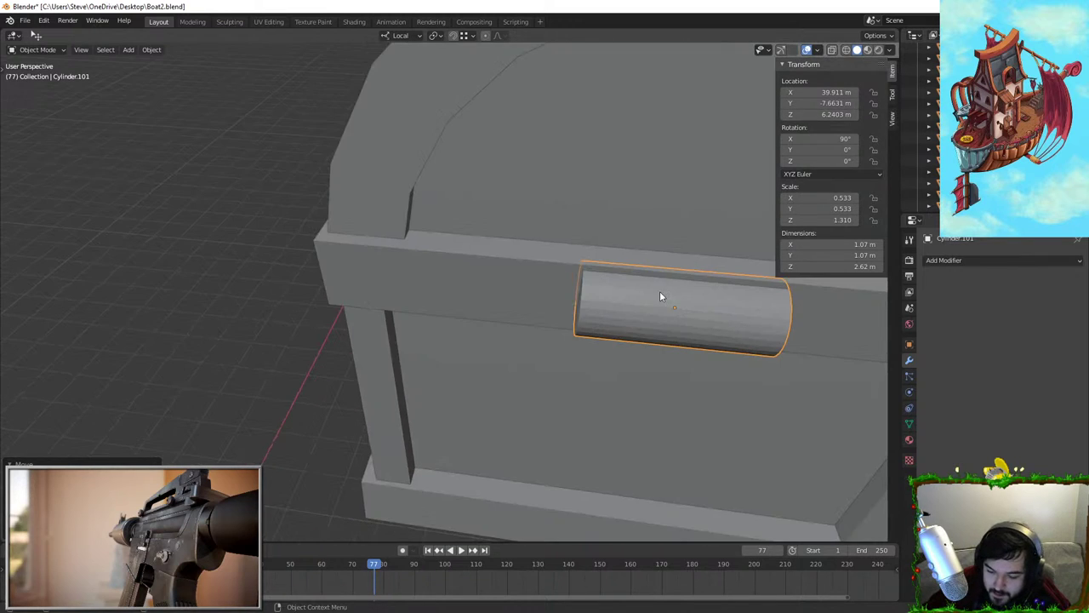
key("s")
key("z")
right_click(774, 316)
middle_click_drag(774, 316, 677, 318, "shift")
key("s")
key("z")
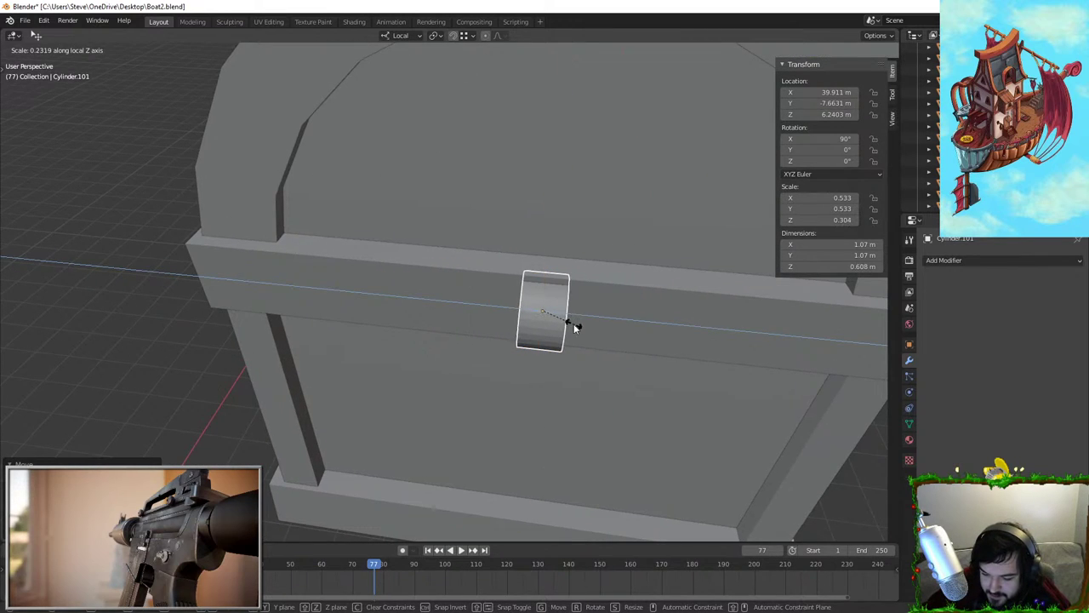
left_click(574, 323)
key("s")
key("z")
left_click(595, 316)
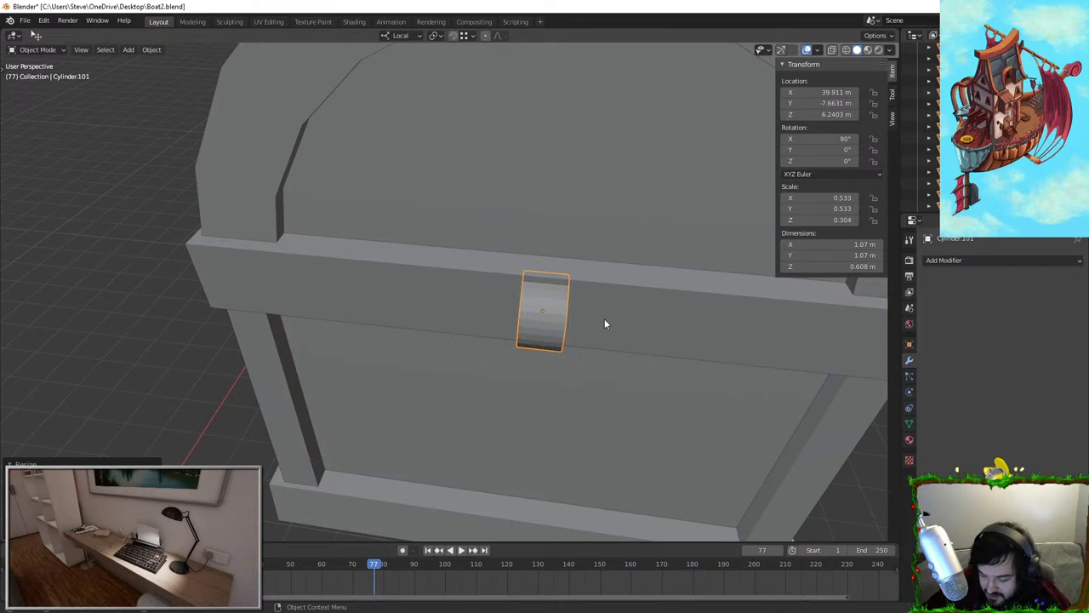
key("KP_1")
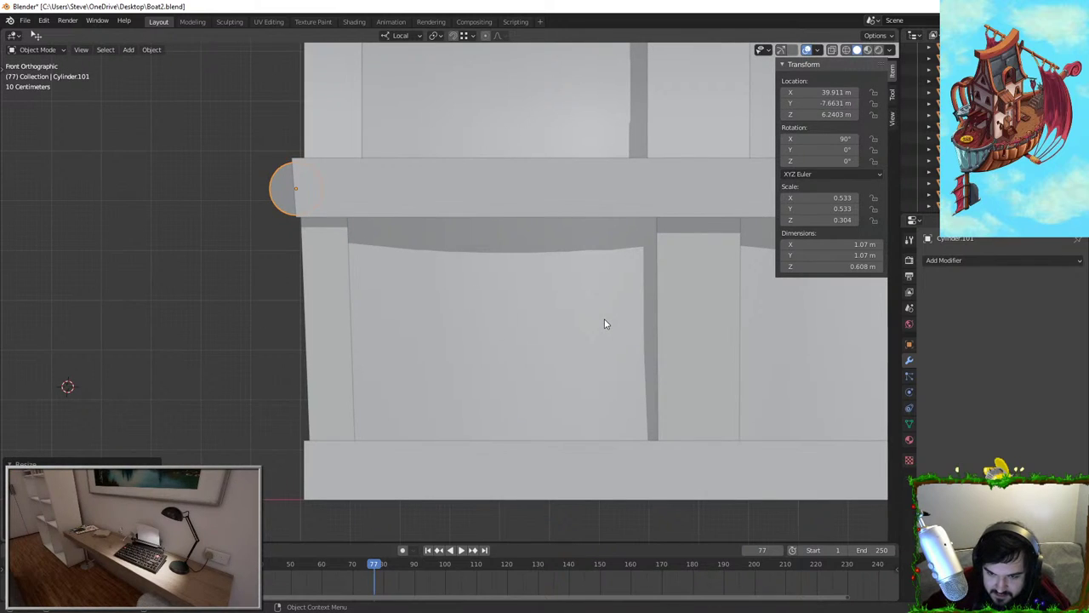
Delete the cylinder and add a new one with 10 vertices, 1 m radius and 2 m depth
key("Delete")
key("shift+a")
mouse_move(577, 213)
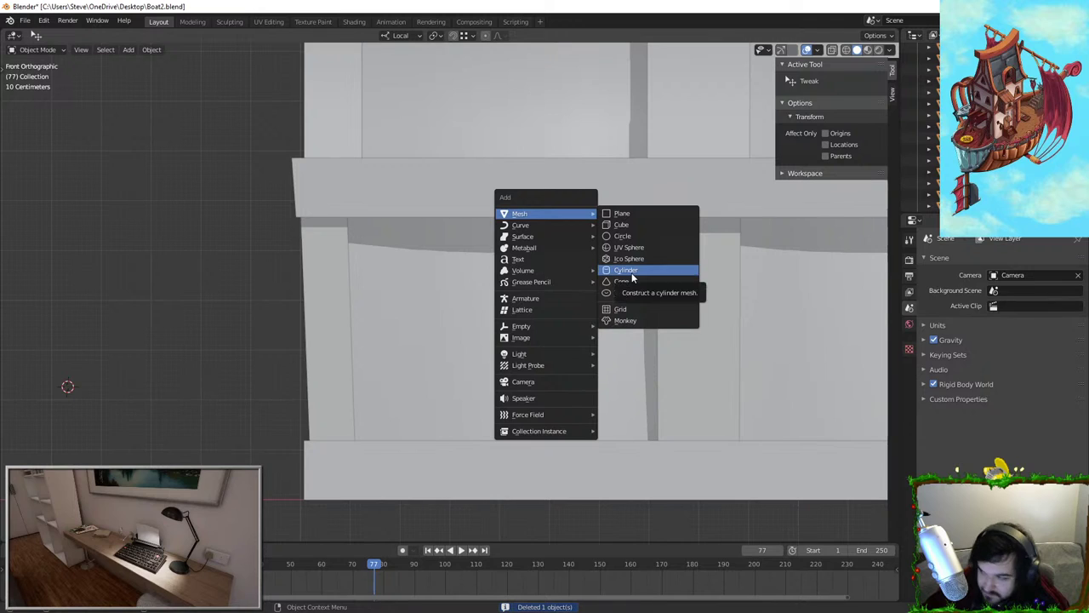
left_click(628, 270)
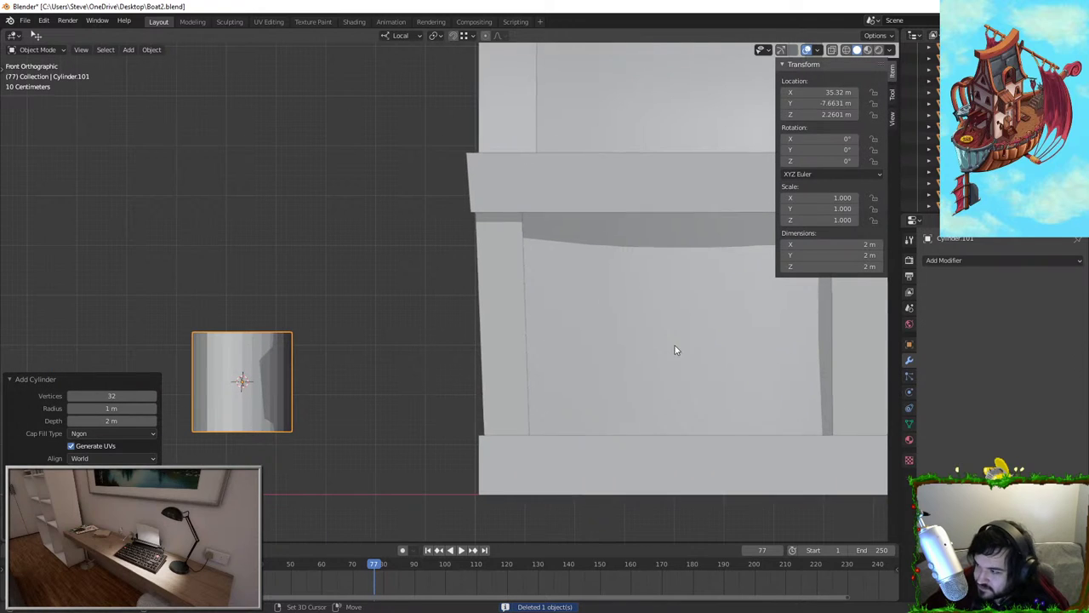
left_click(112, 396)
type("10")
key("Return")
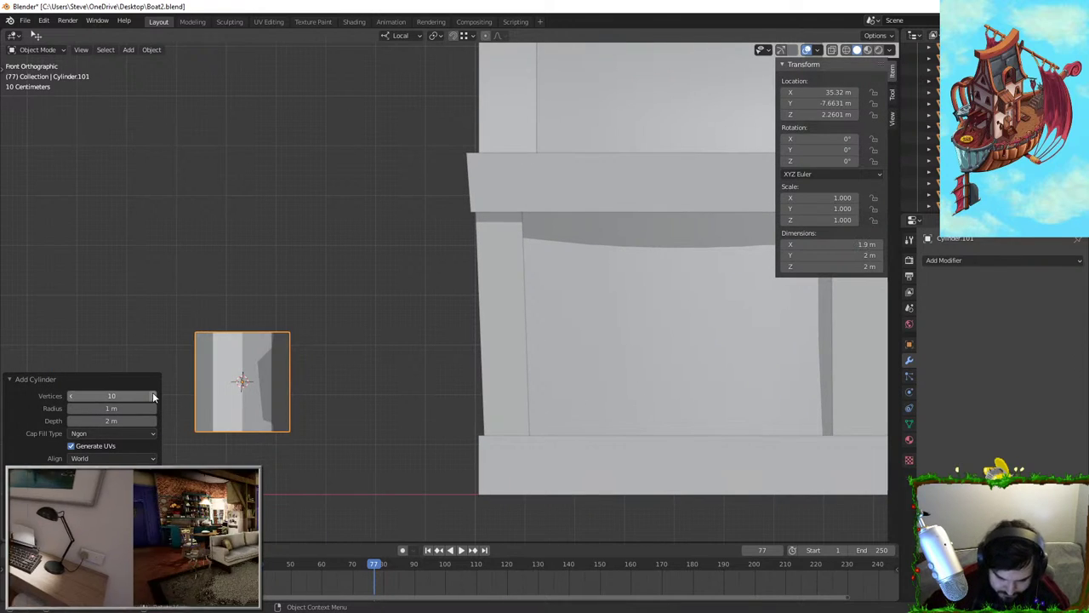
Flatten the new cylinder along local Z to about 0.41 m thick and rotate it 90° about Y
key("s")
key("z")
left_click(272, 332)
key("r")
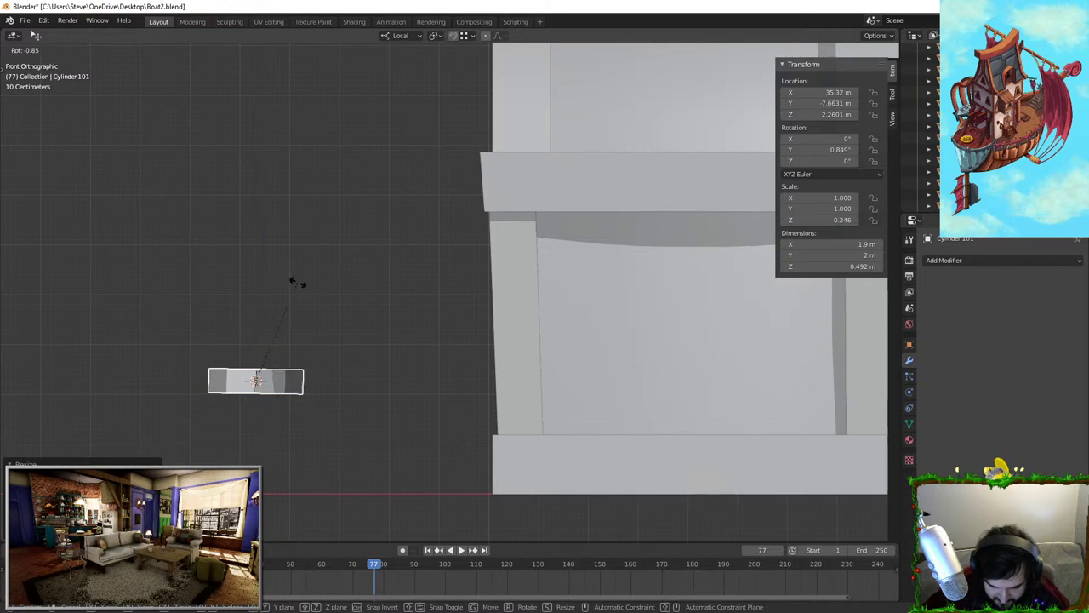
left_click(344, 416, "ctrl")
key("s")
key("z")
left_click(362, 364)
Delete the cap faces of the flattened cylinder, leaving an open band
middle_click_drag(362, 364, 383, 331)
key("Tab")
left_click(449, 339)
key("x")
key("f")
Extrude the band's whole face loop outward along its normals by about 0.46 m to form a thick ring
middle_click_drag(469, 321, 644, 352)
left_click(489, 352, "alt")
key("alt+e")
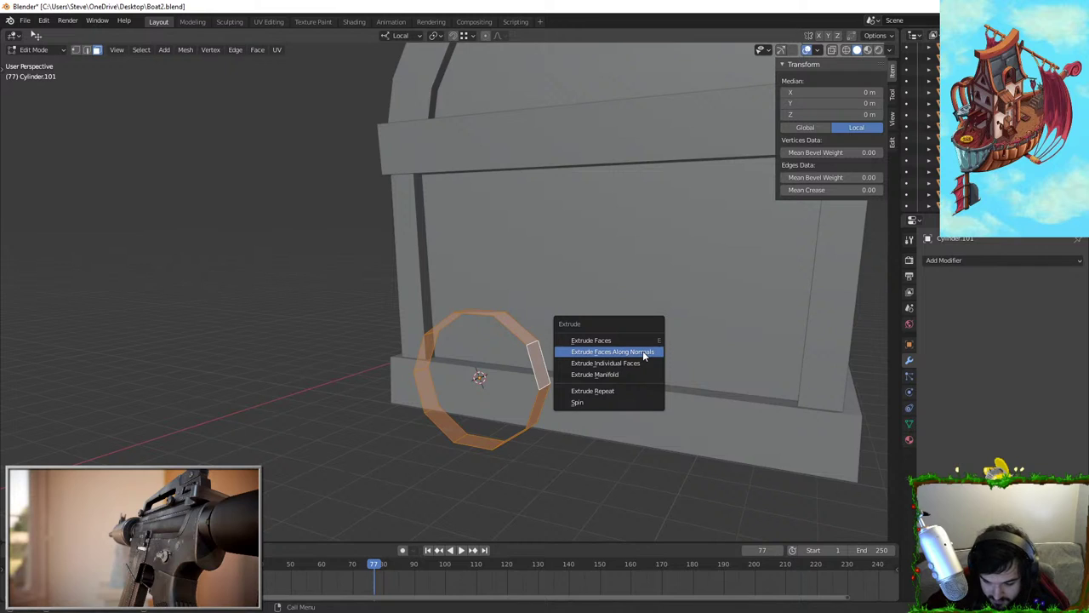
left_click(644, 355)
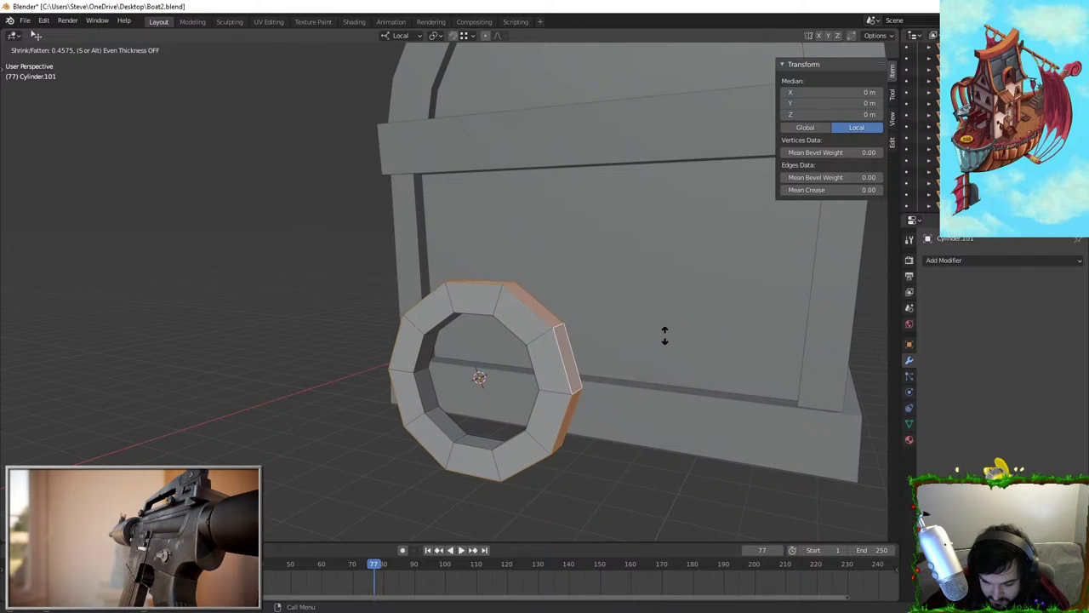
left_click(666, 335)
Try to bevel the ring's radial edge loops with five segments
middle_click_drag(663, 335, 549, 328)
key("Tab")
key("Tab")
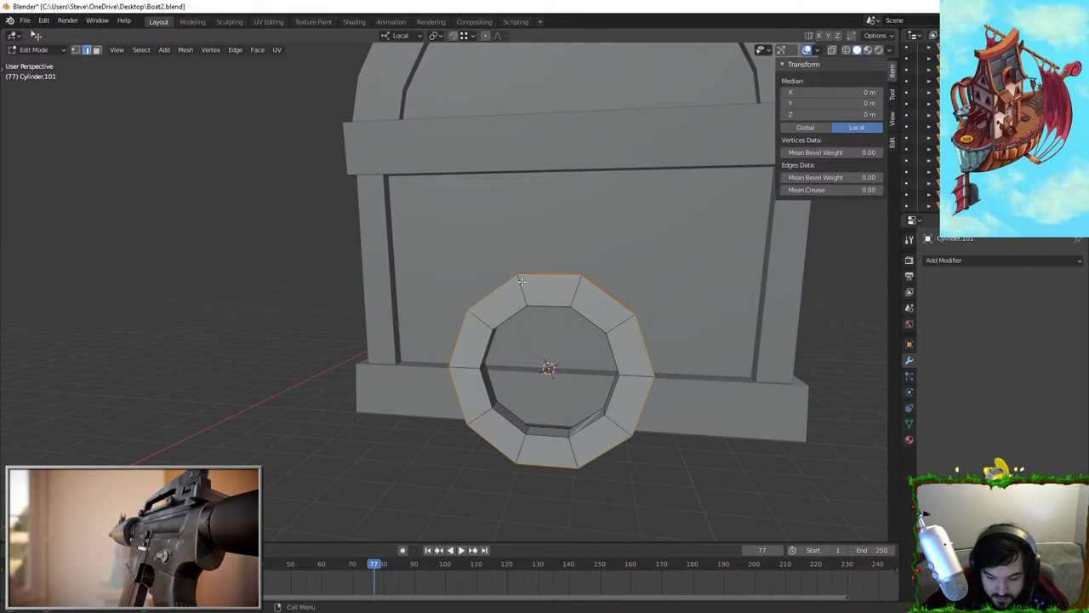
left_click(570, 297)
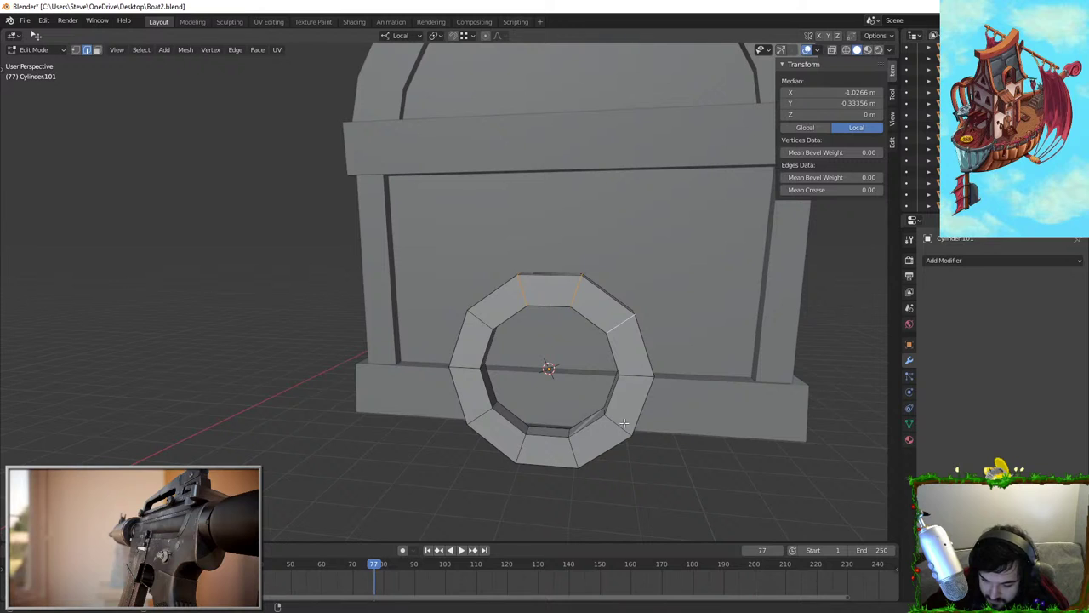
left_click(576, 451, "alt+shift")
left_click(518, 447, "alt+shift")
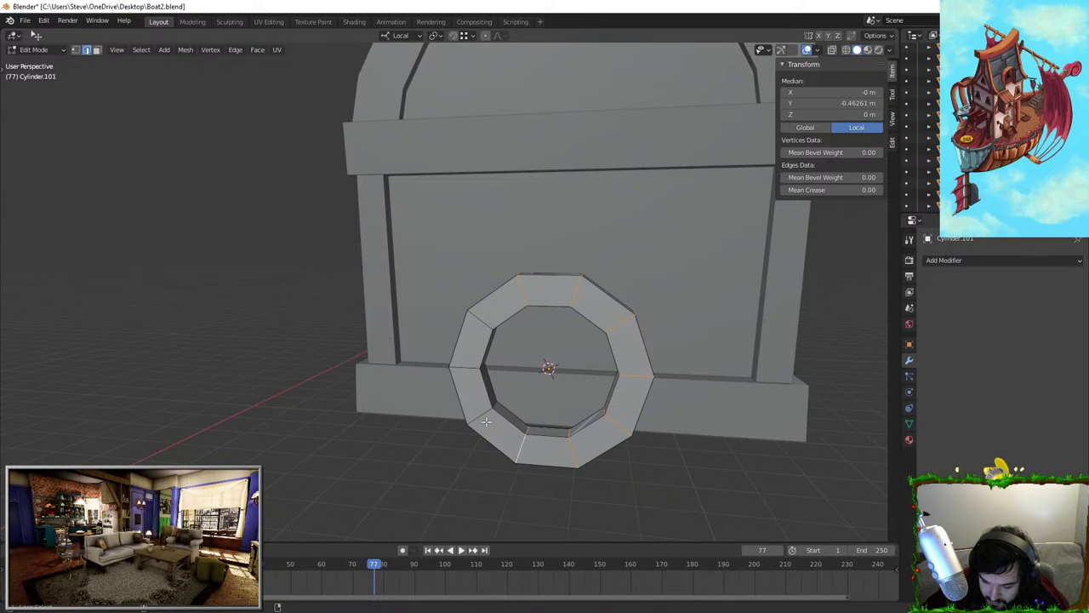
key("ctrl+b")
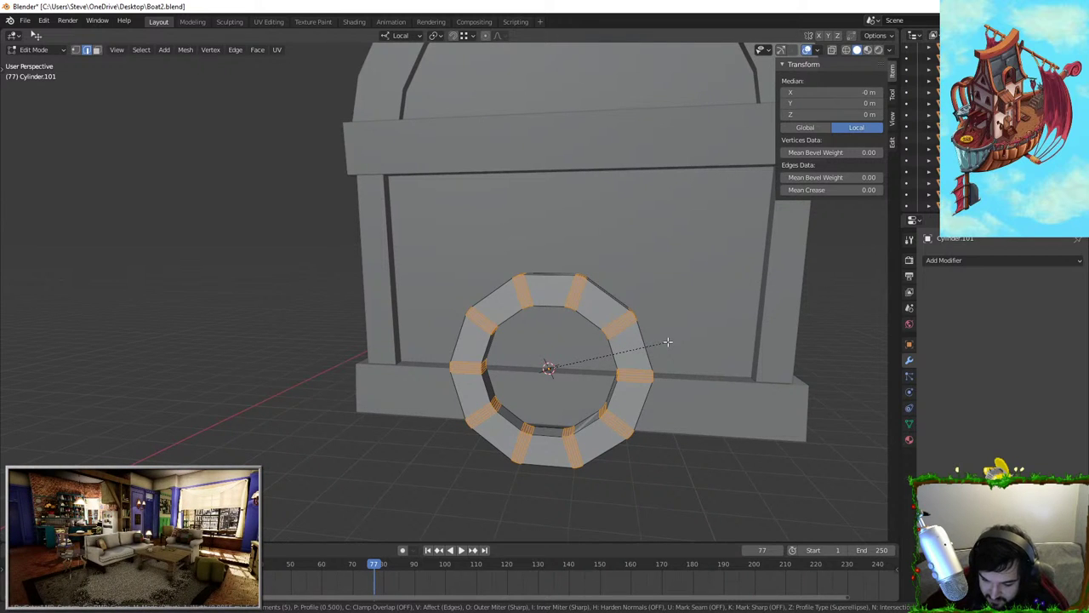
left_click(668, 341)
key("Tab")
middle_click_drag(558, 422, 633, 397)
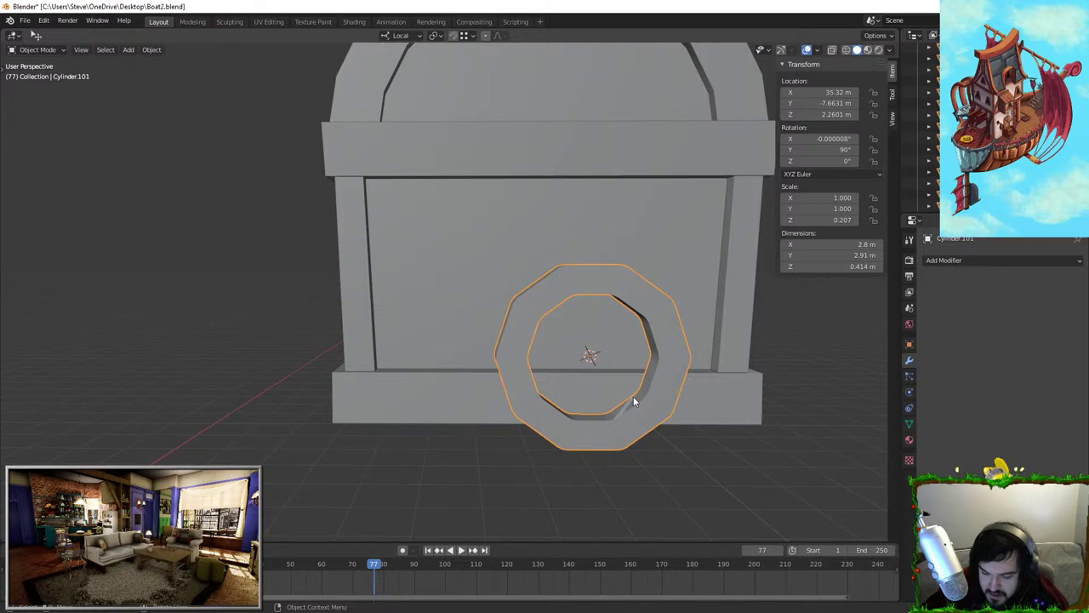
key("Tab")
key("ctrl+b")
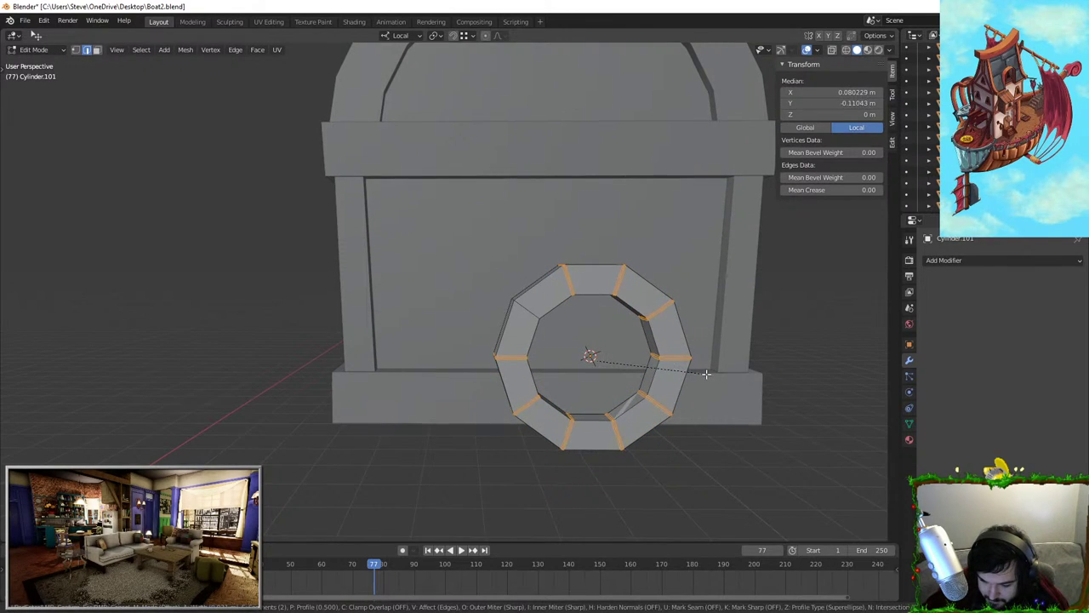
right_click(706, 375)
left_click(537, 314, "ctrl+alt")
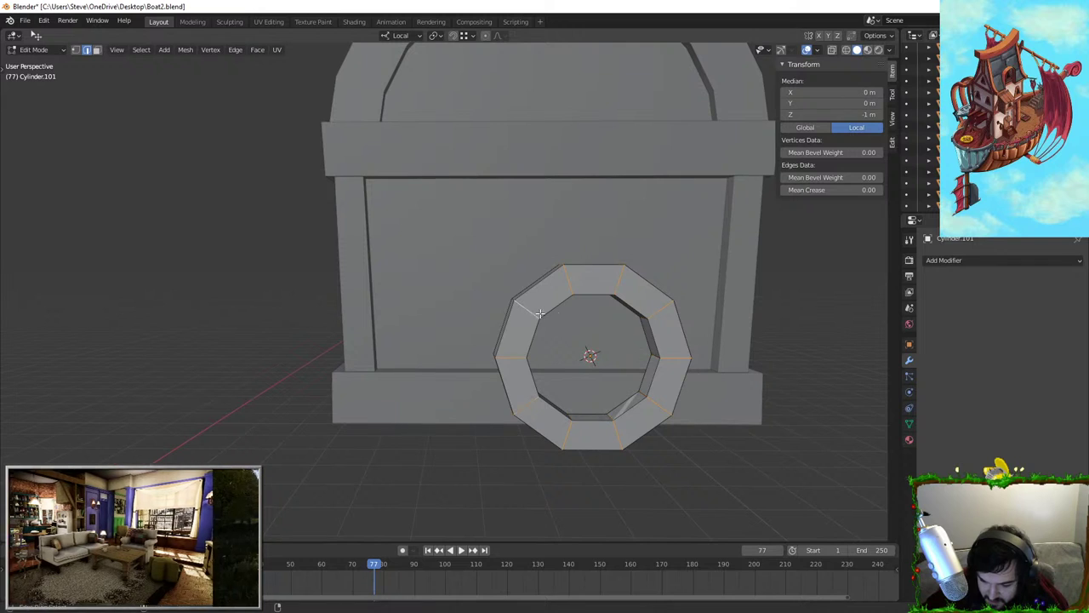
key("ctrl+b")
right_click(707, 335)
middle_click_drag(618, 331, 560, 345)
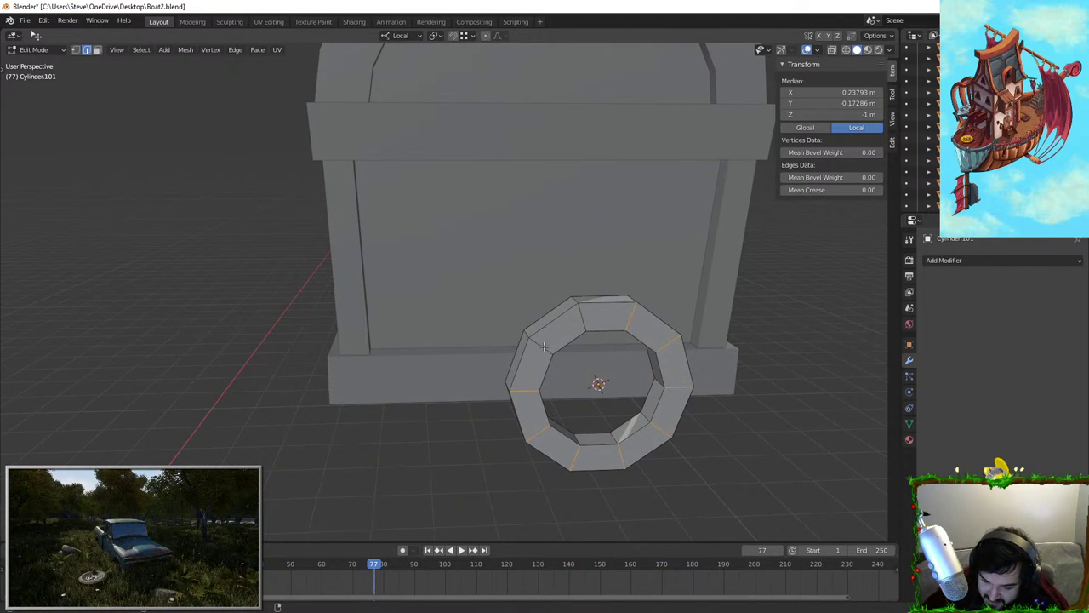
middle_click_drag(544, 346, 553, 328)
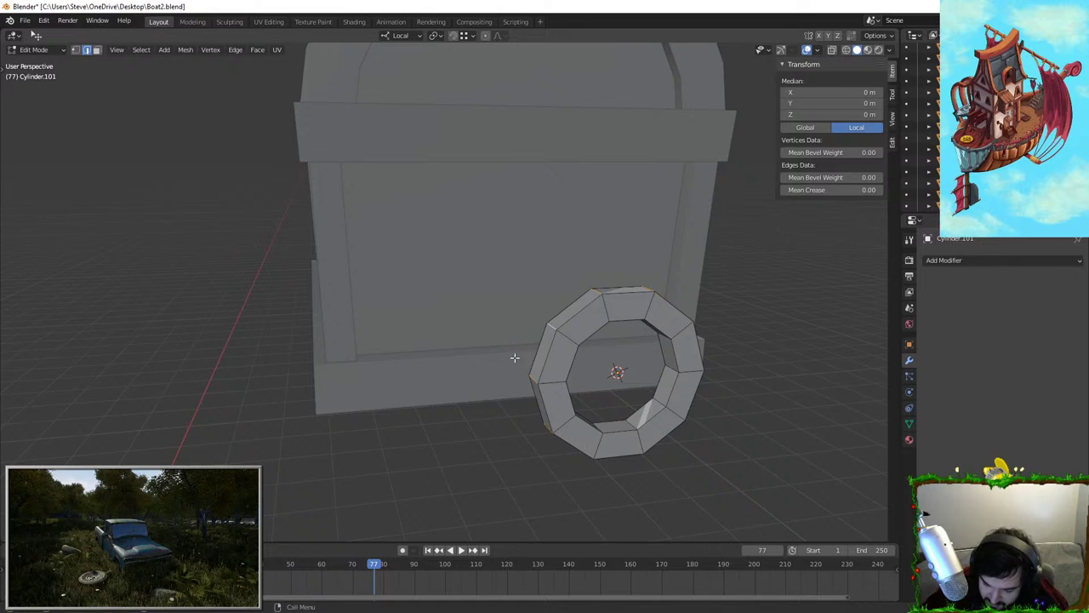
Select all ten radial edge loops of the ring and bevel them narrowly with one segment
key("alt+a")
left_click(575, 342, "alt")
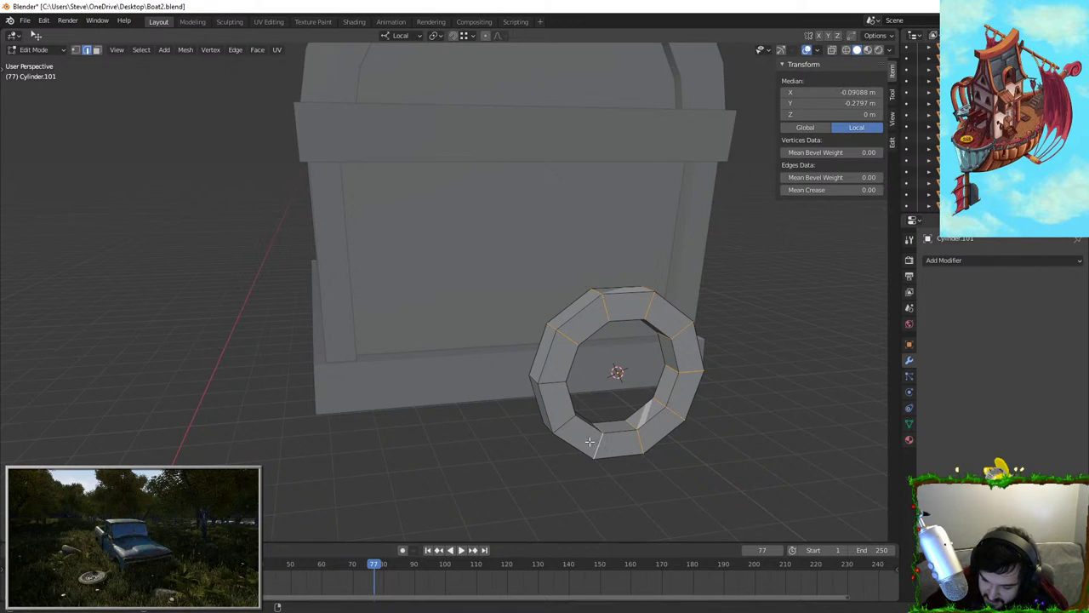
left_click(566, 421, "alt+shift")
left_click(551, 373, "alt+shift")
key("ctrl+z")
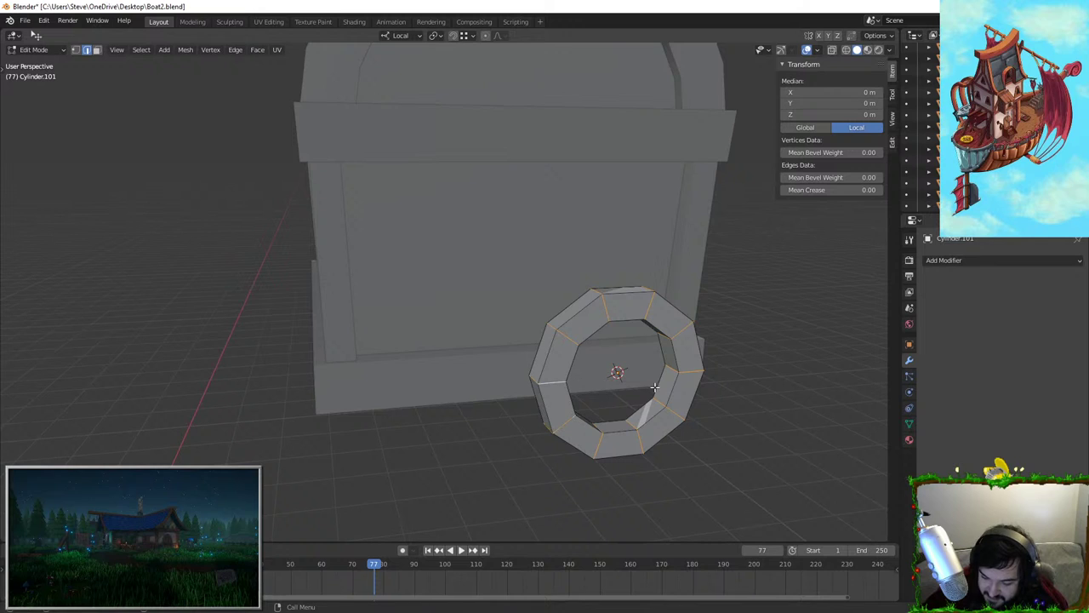
key("ctrl+b")
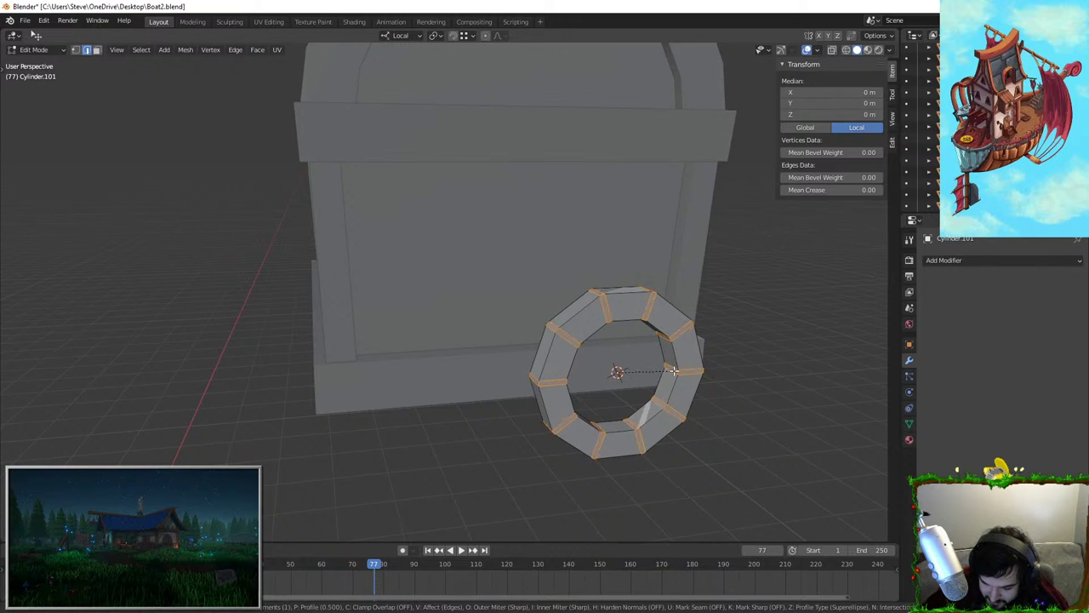
left_click(675, 371)
key("Tab")
middle_click_drag(672, 371, 604, 367)
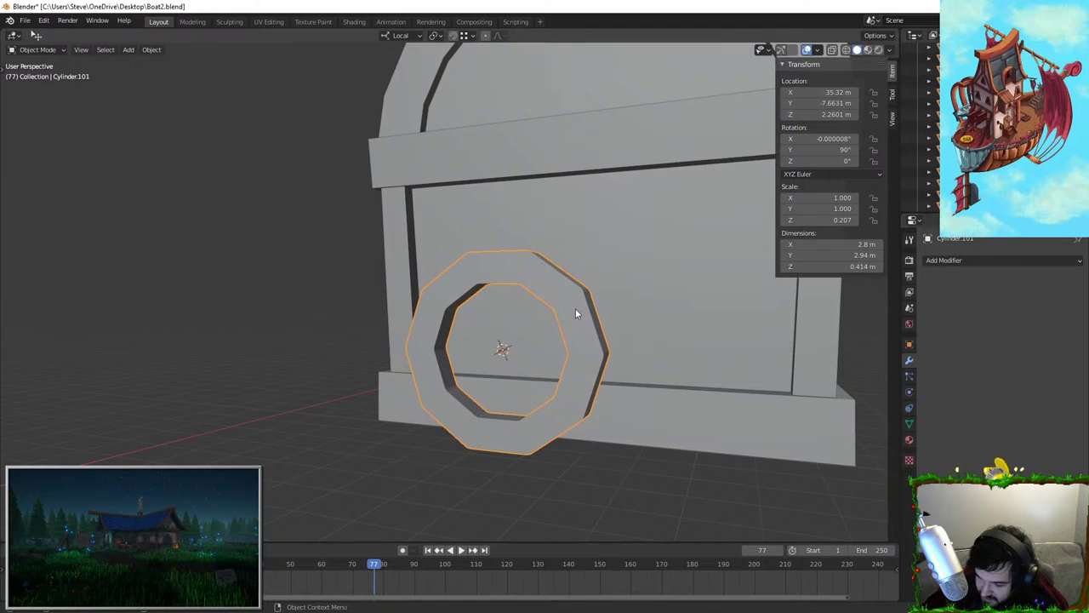
Thicken the ring along its local Z axis to about 0.57 m
middle_click_drag(575, 308, 522, 358)
key("s")
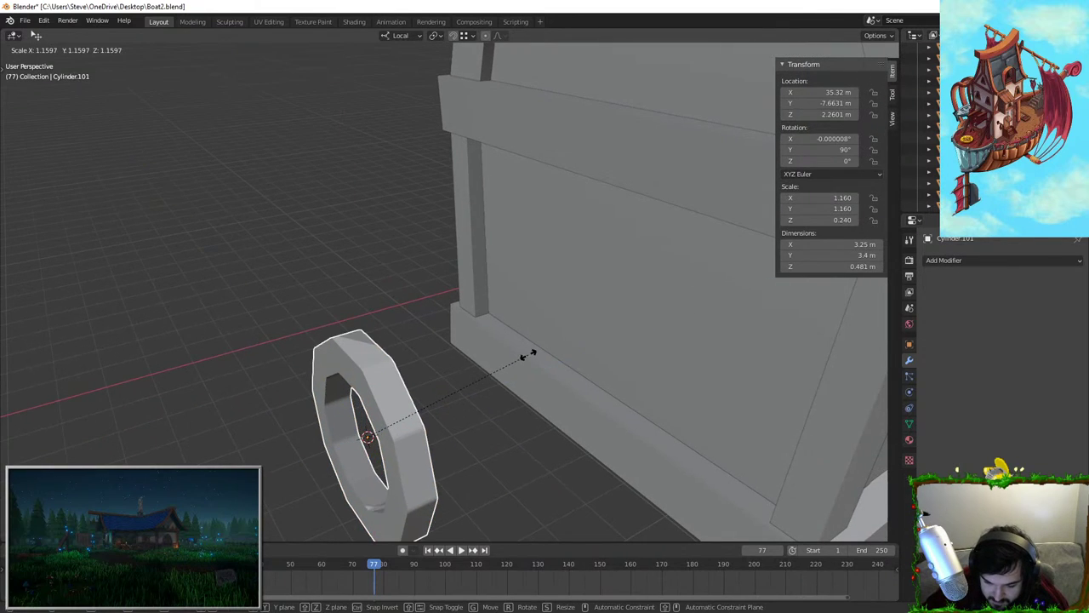
key("z")
left_click(570, 334)
Add a Bevel modifier to the ring and set its limit method to Angle
left_click(944, 259)
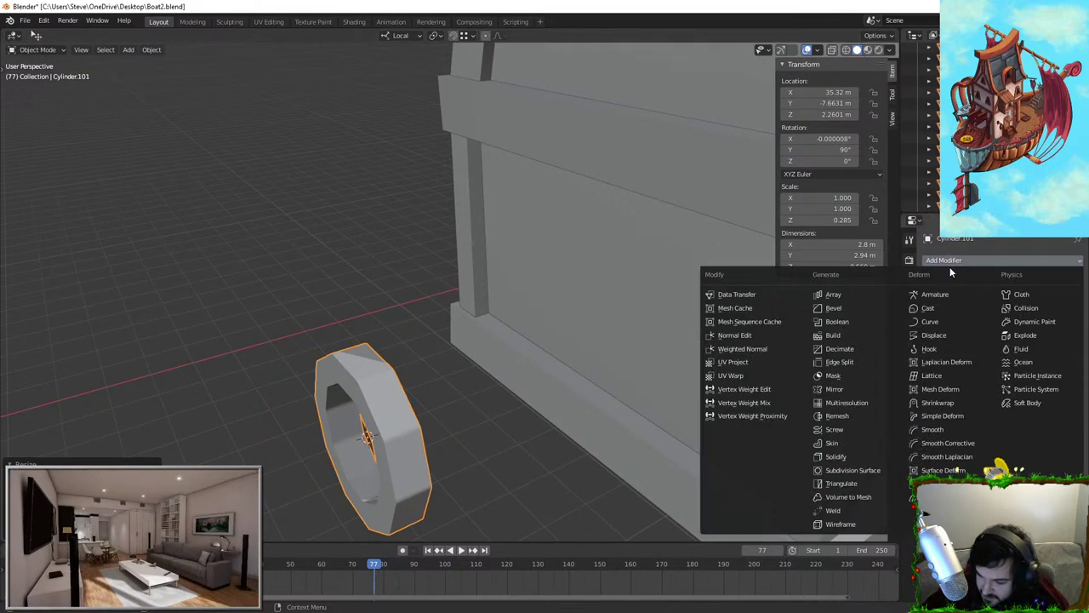
left_click(845, 308)
middle_click_drag(586, 337, 612, 328)
left_click(1021, 316)
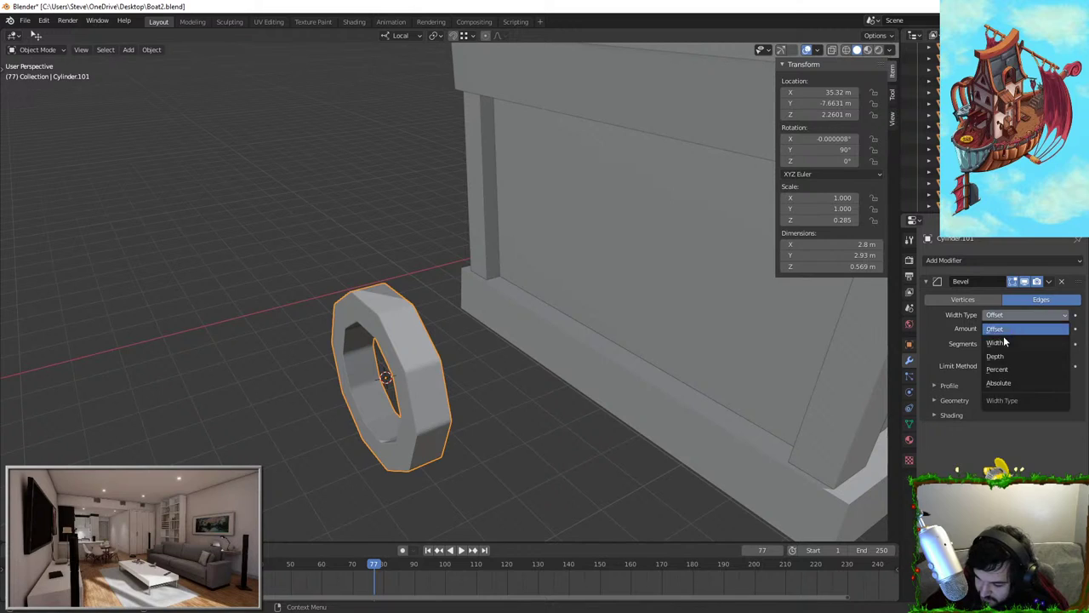
left_click(1018, 366)
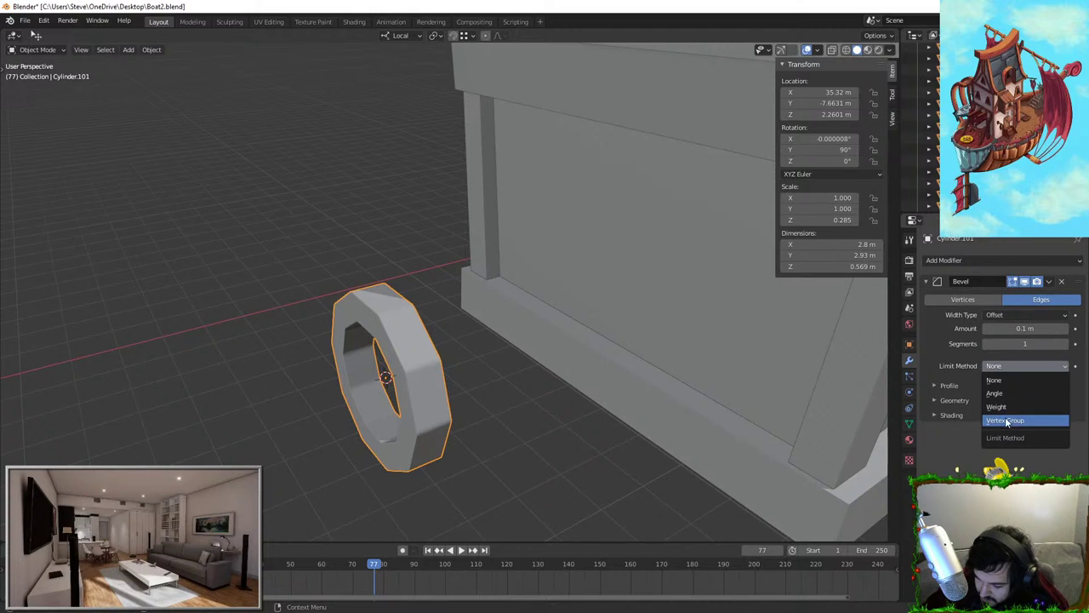
left_click(1016, 393)
Apply the ring's scale and set its Bevel modifier to an amount of 0.2 m with 4 segments
mouse_move(1024, 328)
left_mouse_down()
mouse_move(999, 328)
mouse_move(1024, 329)
left_mouse_up()
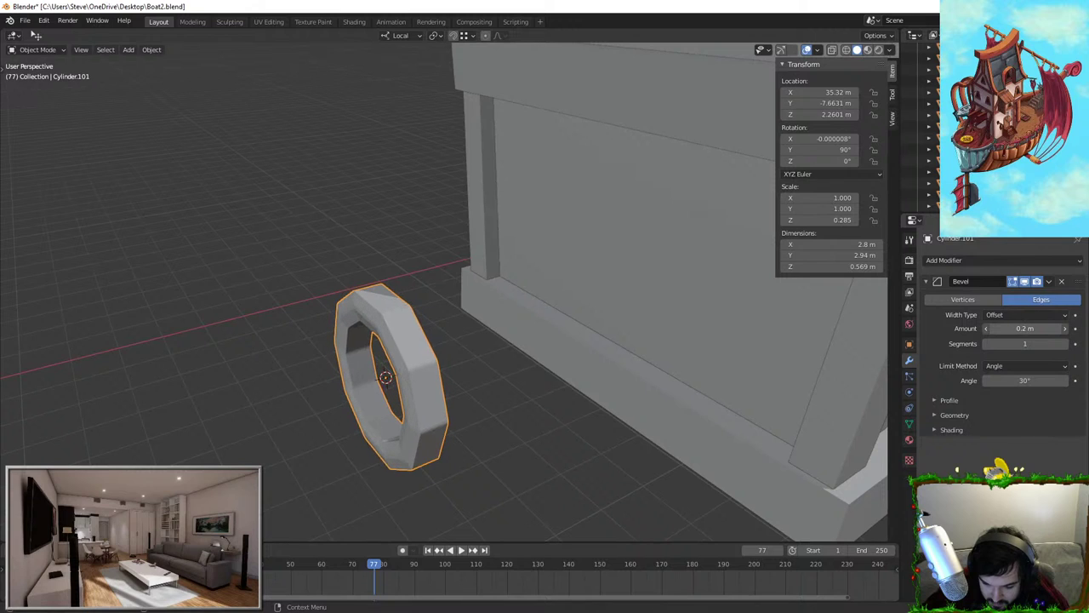
middle_click_drag(520, 375, 492, 348)
scroll(515, 383, "up", 1)
mouse_move(1024, 329)
left_mouse_down()
mouse_move(1007, 329)
mouse_move(1026, 328)
mouse_move(1033, 344)
left_mouse_up()
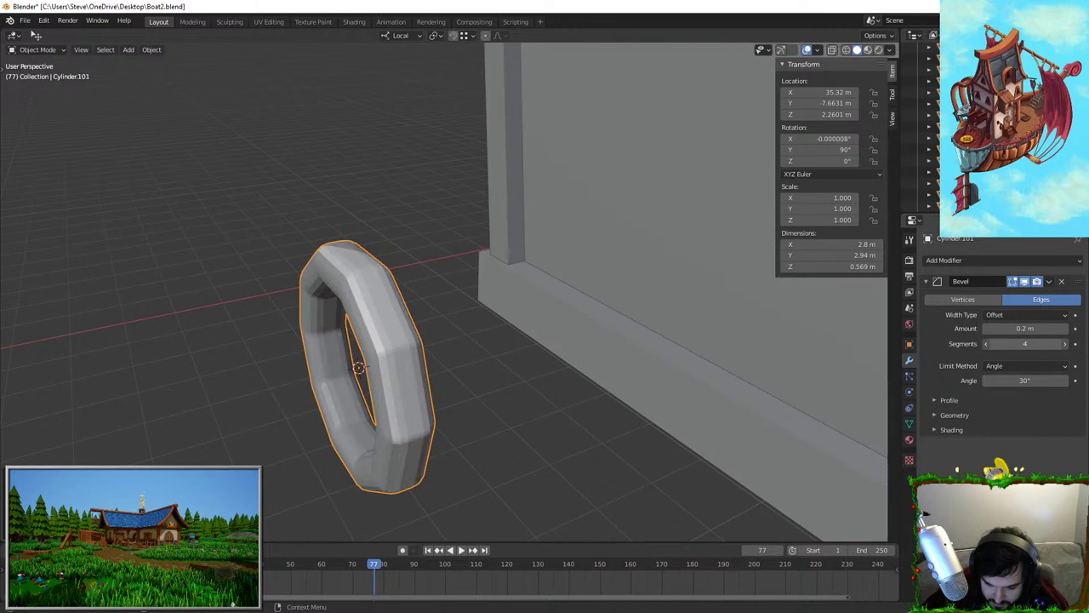
Shade the ring smooth
right_click(392, 305)
left_click(391, 305)
mouse_move(446, 306)
middle_mouse_down()
mouse_move(524, 322)
mouse_move(571, 313)
mouse_move(459, 315)
middle_mouse_up()
left_click(466, 260)
middle_click_drag(467, 260, 422, 203)
Select the ring's inner face loop and examine how the bevelled mesh wraps around the opening
key("Tab")
scroll(465, 225, "up", 1)
scroll(464, 224, "up", 3)
left_click(96, 51)
left_click(387, 212, "alt")
middle_click_drag(422, 240, 601, 274)
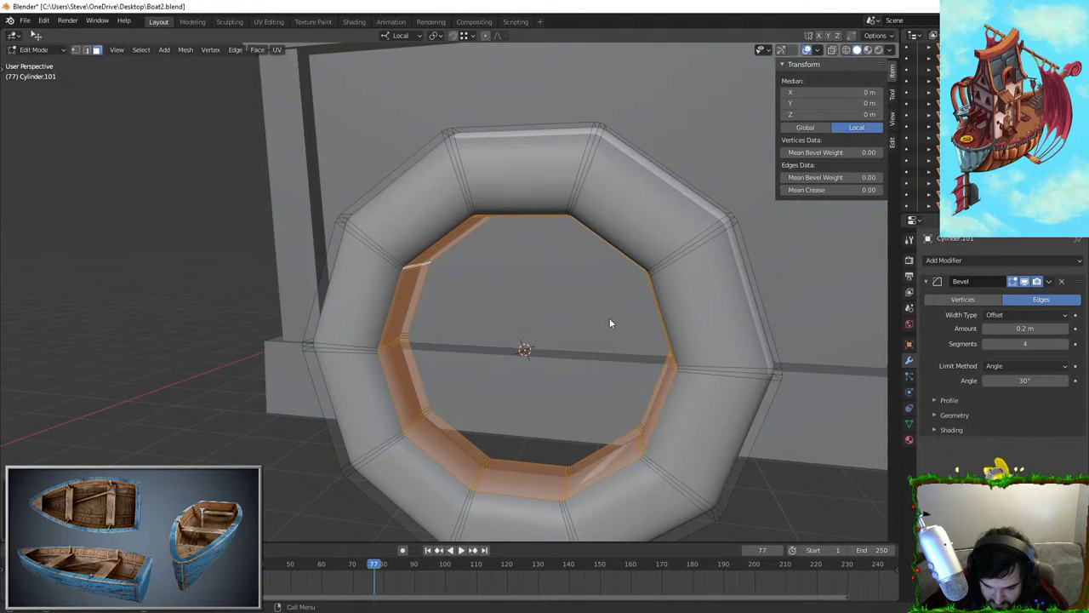
key("Tab")
Reduce the ring's Bevel modifier to 2 segments
scroll(609, 317, "down", 4)
middle_click_drag(637, 429, 763, 334)
mouse_move(1026, 343)
left_mouse_down()
mouse_move(1000, 344)
mouse_move(1011, 344)
left_mouse_up()
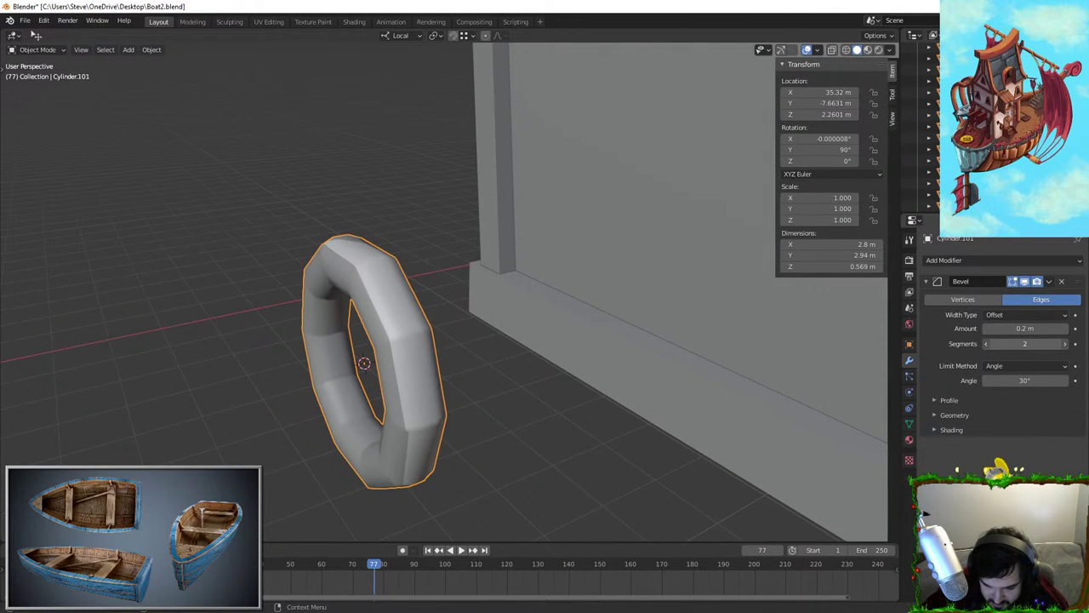
Add a Weighted Normal modifier to the handle ring below its Bevel modifier
left_click(909, 423)
middle_click_drag(499, 378, 553, 440)
left_click(909, 361)
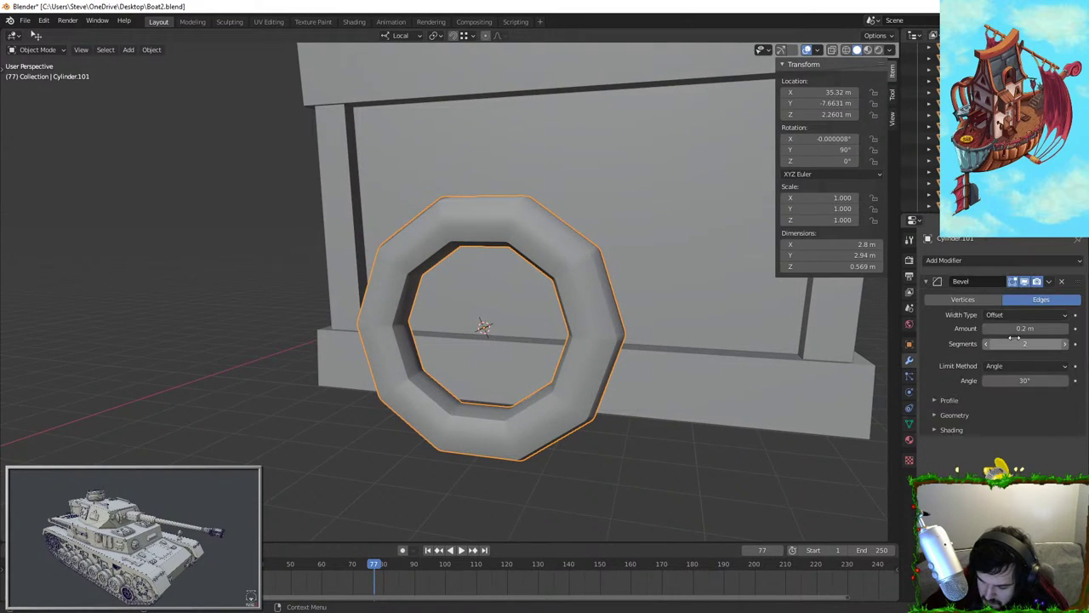
left_click(969, 263)
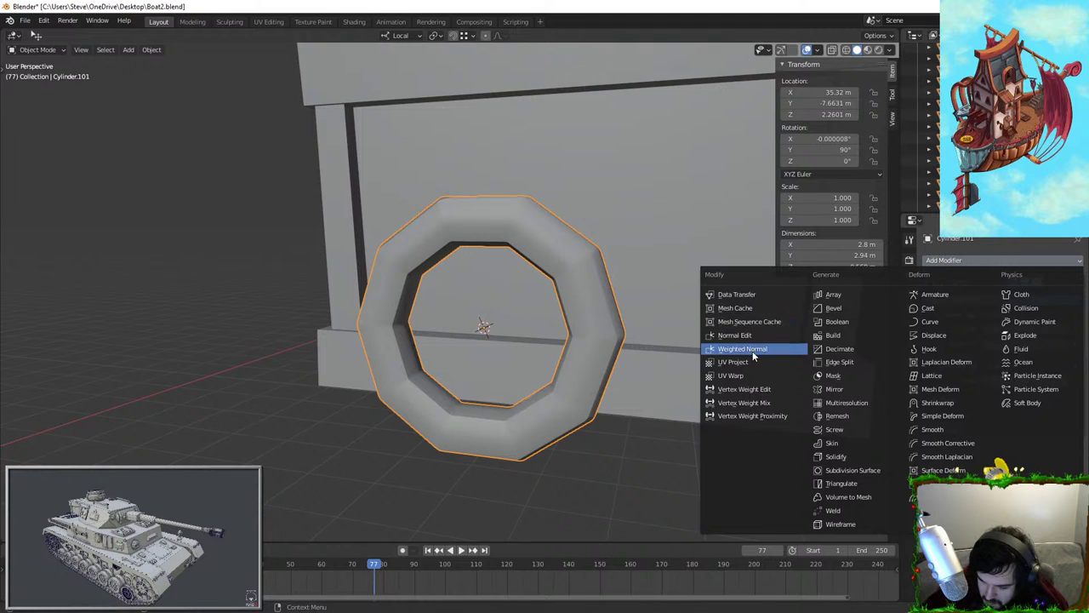
left_click(752, 351)
middle_click_drag(626, 373, 490, 372)
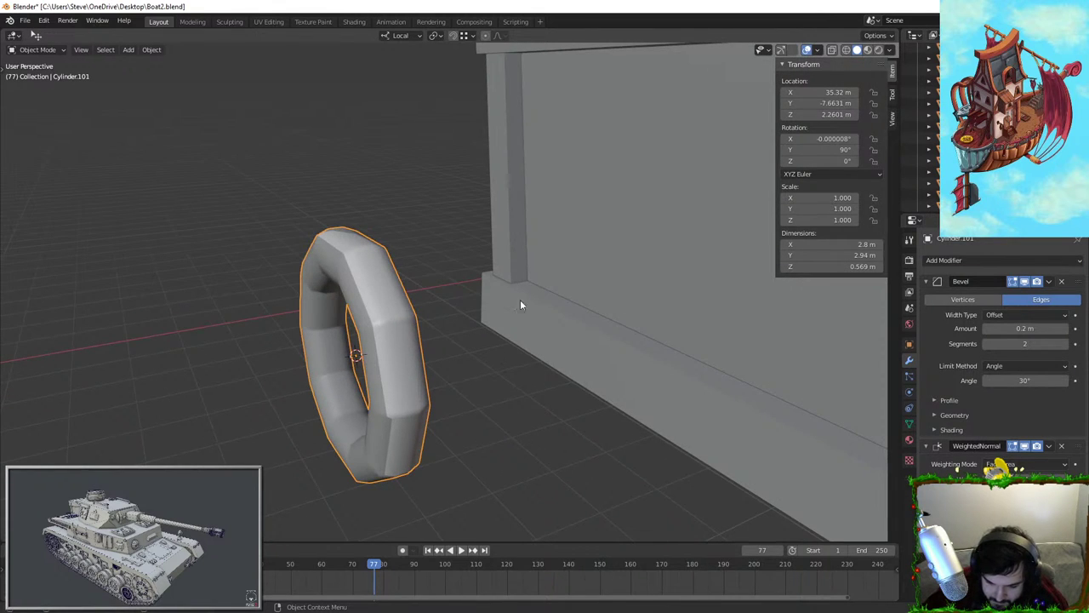
middle_click_drag(748, 144, 539, 261)
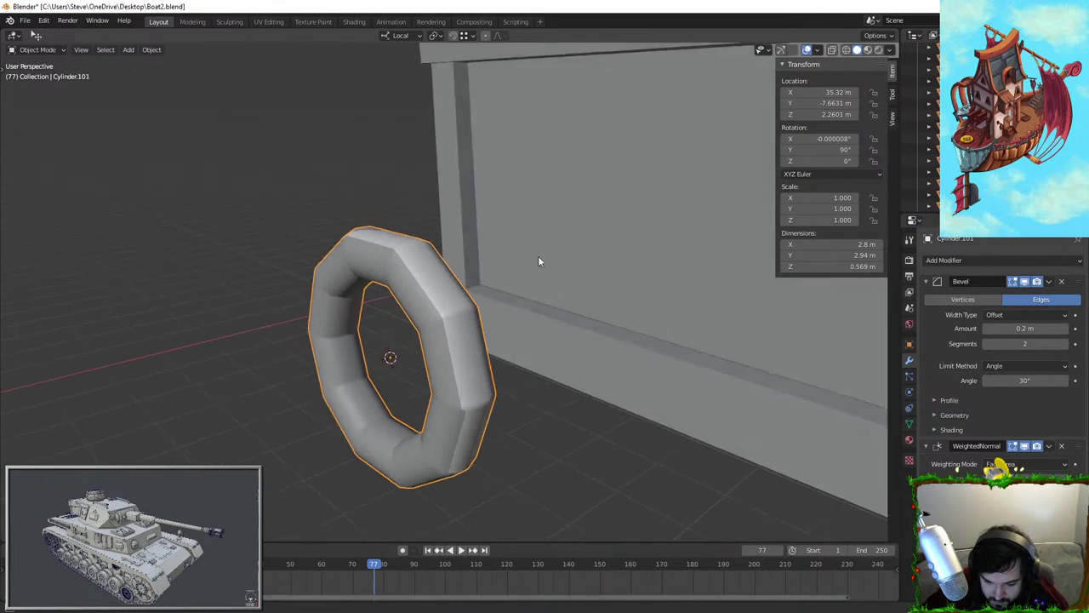
key("r")
key("r")
right_click(575, 357)
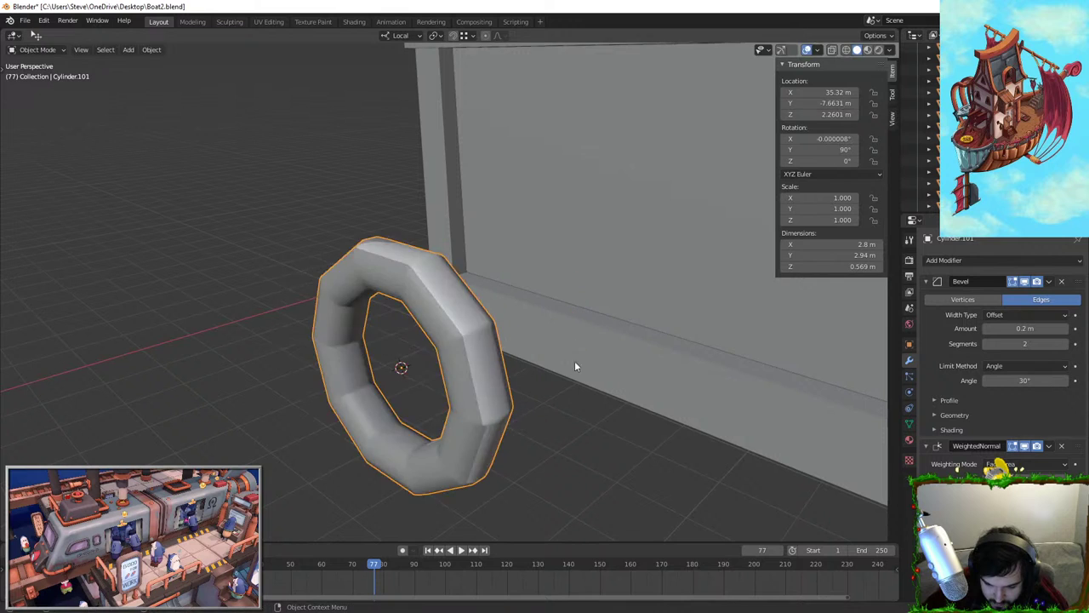
scroll(575, 362, "down", 5)
key("g")
key("y")
right_click(641, 410)
Move the handle ring towards the chest's end face and scale it up to about 1.251
middle_click_drag(642, 412, 436, 338)
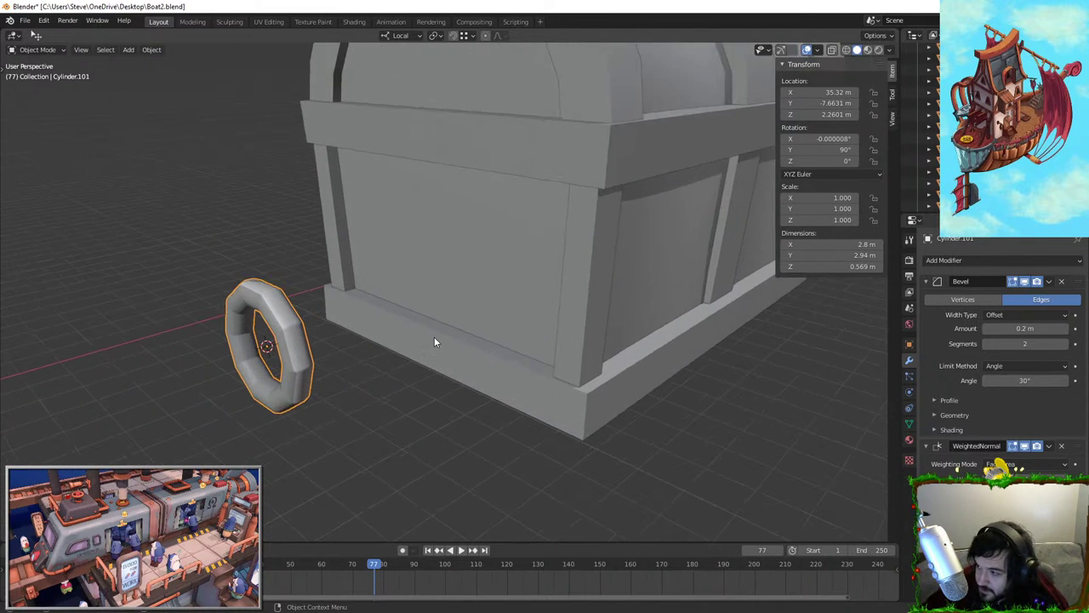
key("g")
left_click(529, 142)
key("g")
key("z")
middle_click_drag(530, 143, 533, 344)
right_click(489, 230)
key("s")
left_click(517, 238)
Position the handle ring against the chest's end, overlapping the trim band, at about X 39.594 m and Z 4.693 m
key("g")
key("x")
left_click(520, 263)
key("g")
key("z")
left_click(479, 246)
key("g")
key("z")
left_click(484, 246)
scroll(502, 314, "up", 2)
left_click(539, 316)
Add a cylinder for the ring's mount and raise it to about Z 7.46 m
scroll(533, 345, "up", 1)
key("shift+a")
mouse_move(534, 346)
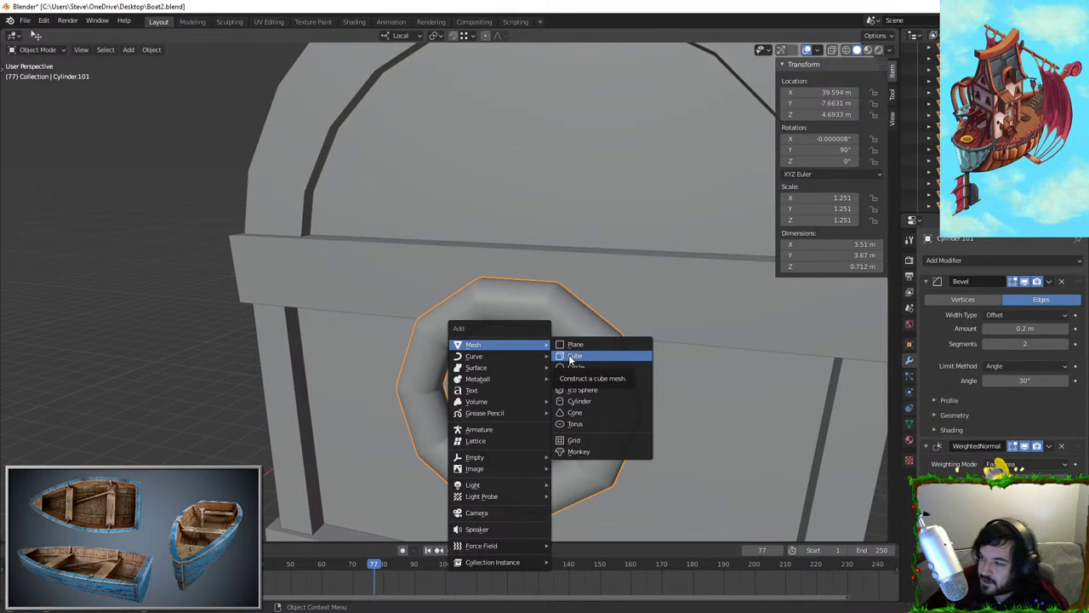
left_click(578, 405)
scroll(505, 371, "down", 6)
middle_click_drag(505, 369, 422, 394)
key("g")
key("z")
left_click(439, 258)
Delete the new cylinder's top and bottom cap faces, leaving an open tube
key("Tab")
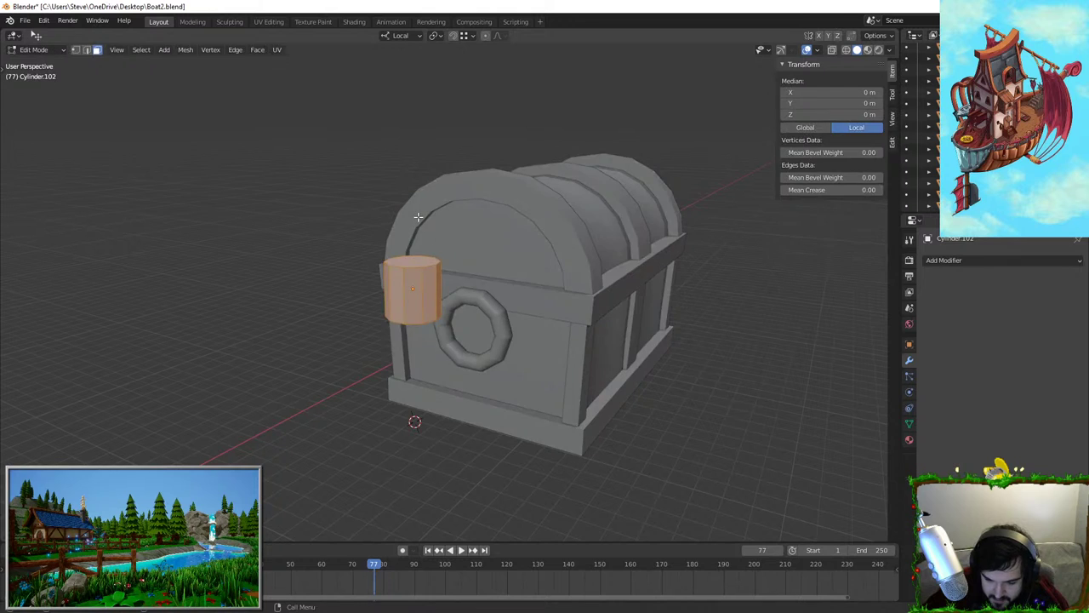
key("Tab")
scroll(447, 264, "up", 6)
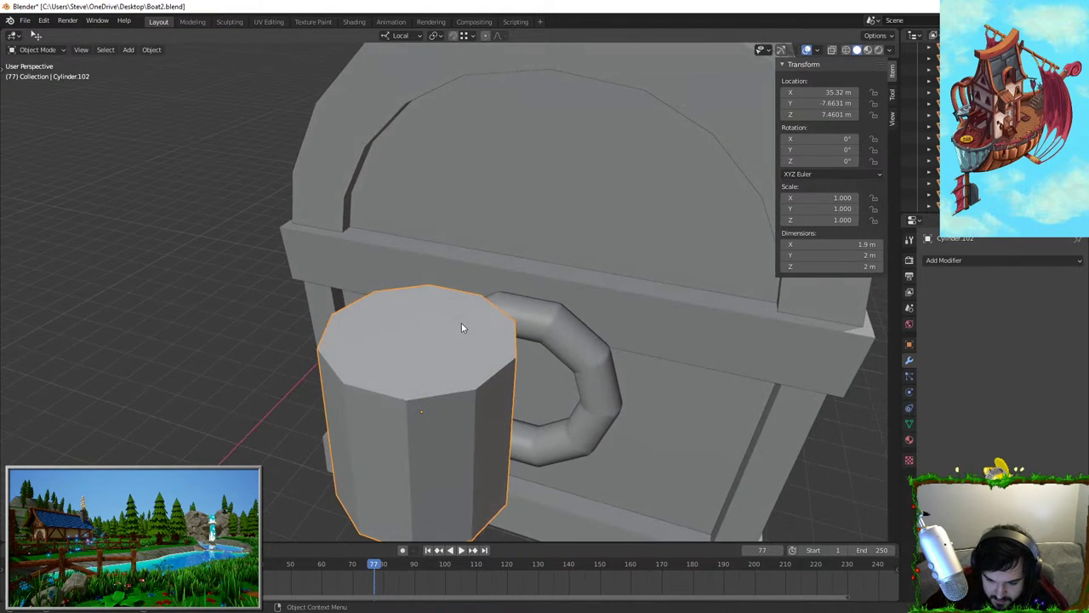
key("Tab")
left_click(440, 330)
middle_click_drag(440, 331, 446, 174)
left_click(466, 114, "shift")
key("x")
left_click(467, 115)
middle_click_drag(464, 127, 451, 298)
Flatten the open tube to a Z scale of 0.3 and extrude its faces along their normals into a thick-walled ring
key("Tab")
key("s")
key("z")
left_click(450, 318)
key("Tab")
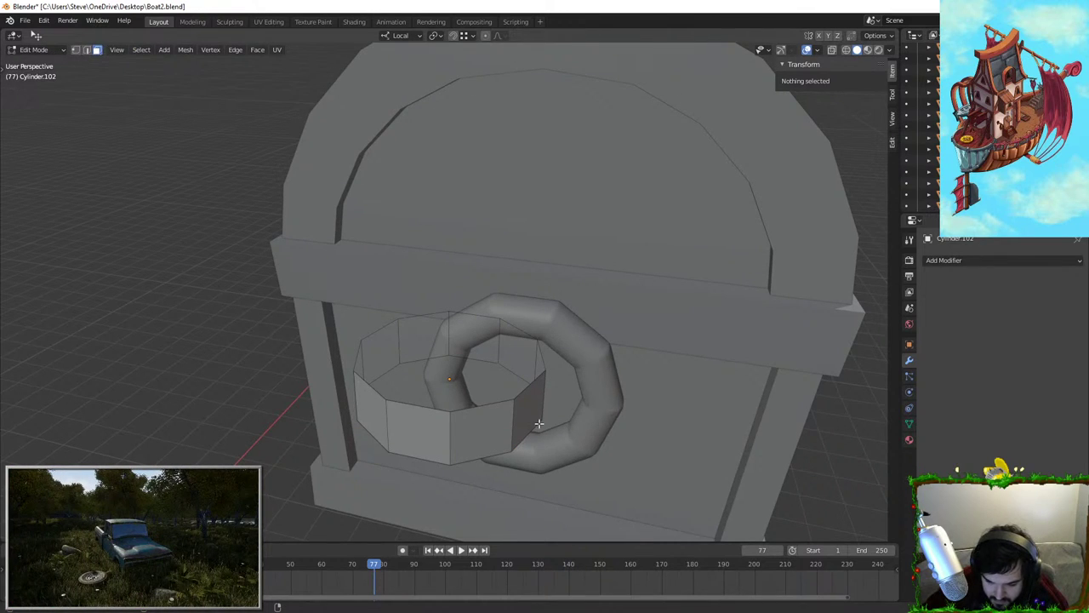
key("a")
key("alt+e")
left_click(561, 395)
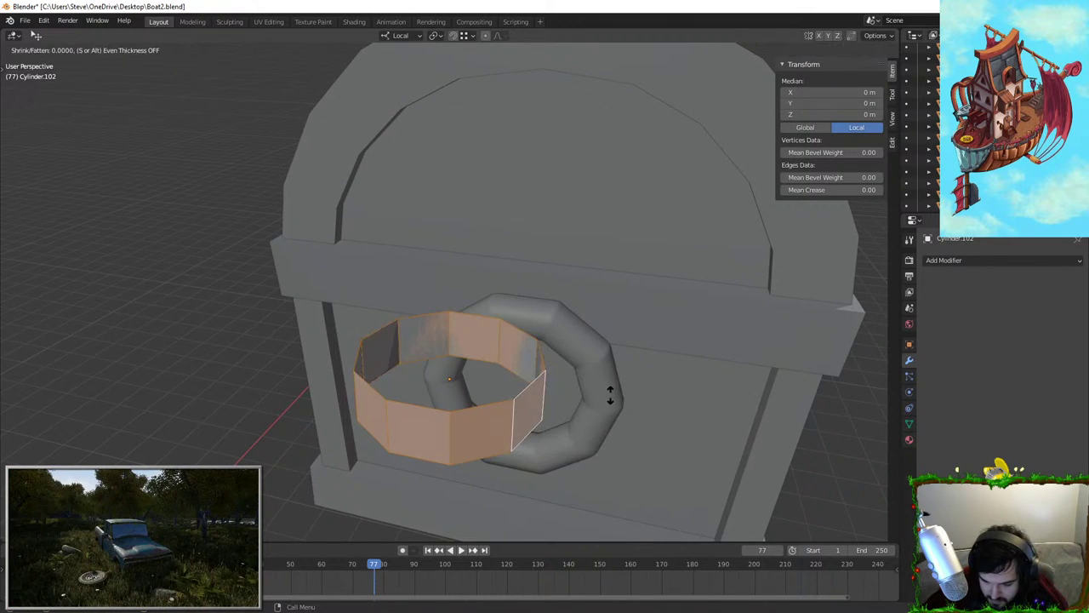
left_click(644, 377)
key("Tab")
middle_click_drag(644, 377, 488, 367)
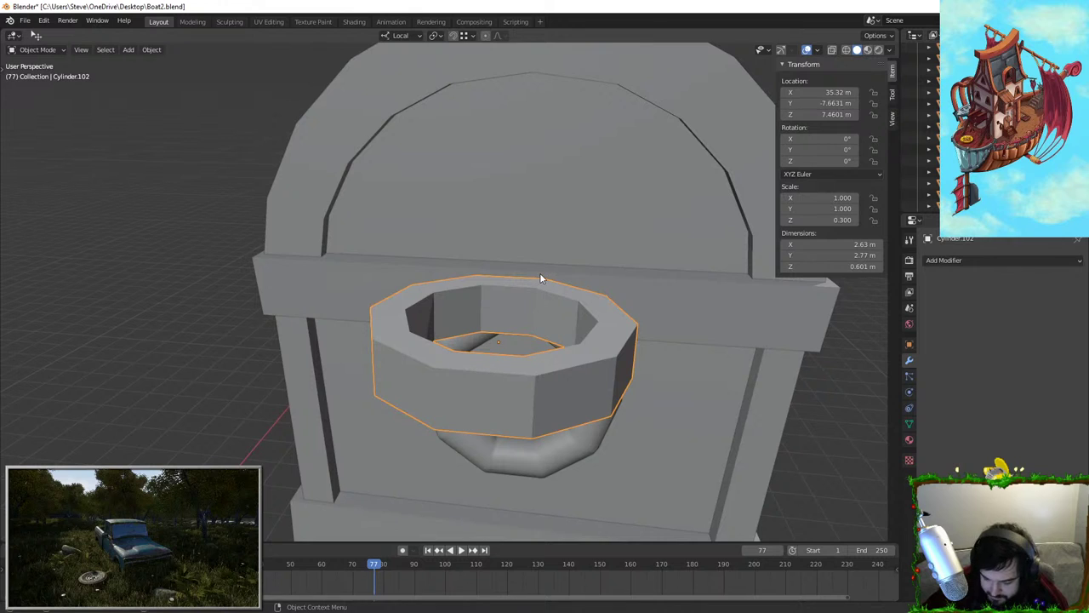
key("KP_1")
key("r")
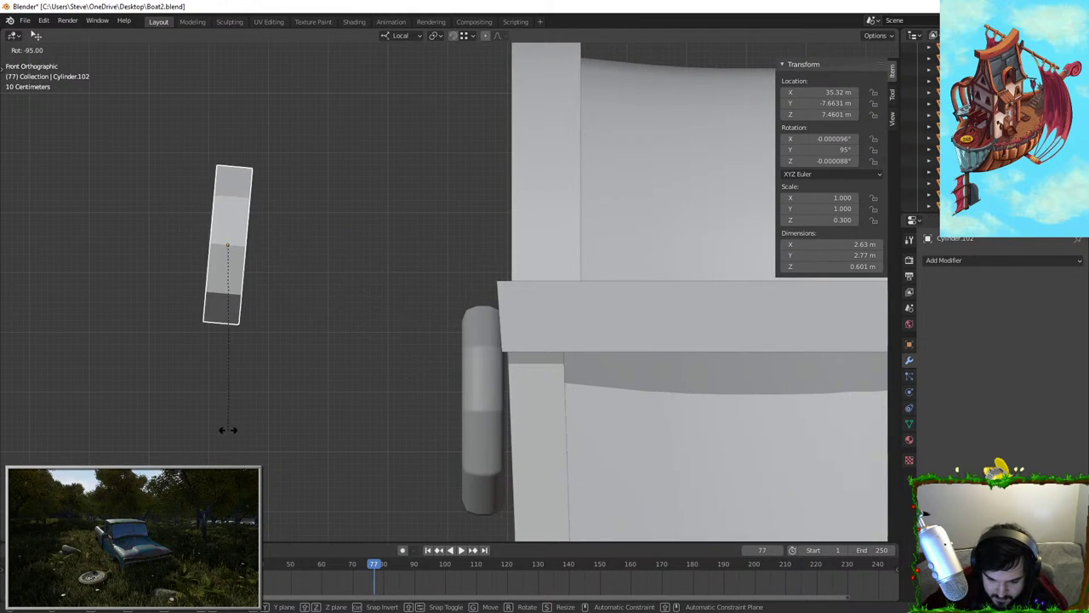
key("Escape")
Move the mounting ring to the top of the handle ring, at about X 41.067 m and Z 6.06 m
middle_click_drag(391, 420, 488, 452)
key("g")
key("x")
left_click(664, 326)
key("g")
key("z")
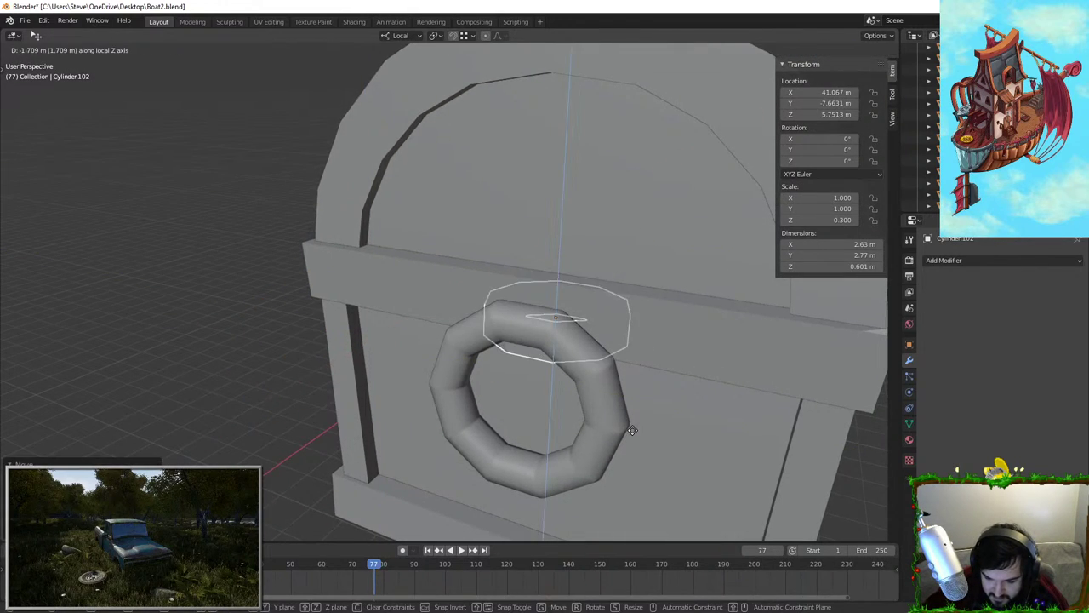
left_click(634, 435)
Rotate the mounting ring -90° about X and shift it to about X 39.284 m so it encircles the handle ring
key("r")
key("KP_3")
scroll(598, 407, "down", 3)
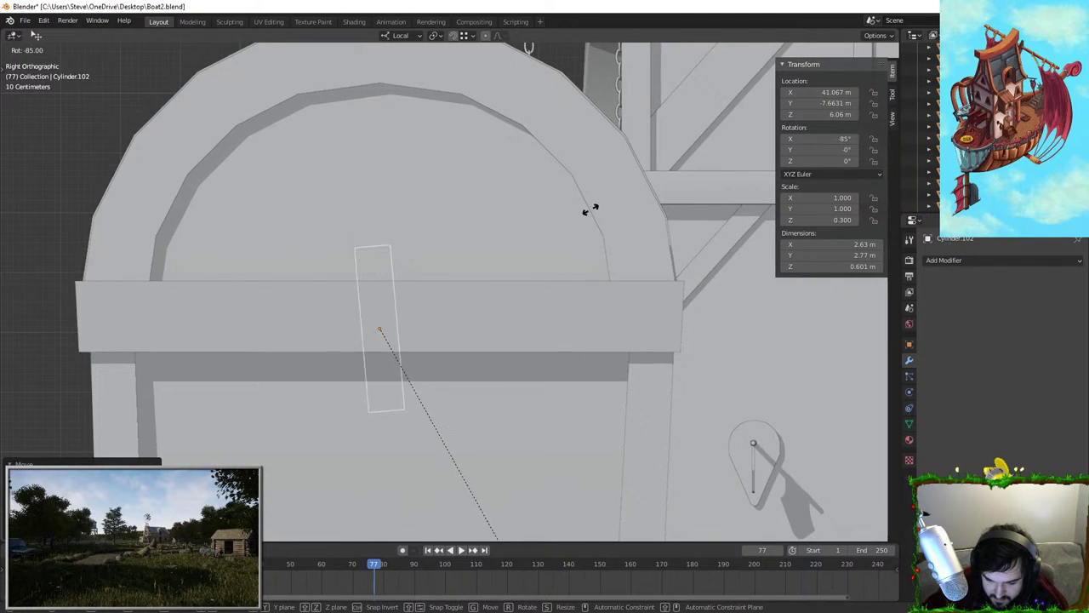
left_click(577, 238)
middle_click_drag(577, 238, 652, 312)
Scale the mounting ring down to about 0.463 so it fits around the handle ring's top segment
key("s")
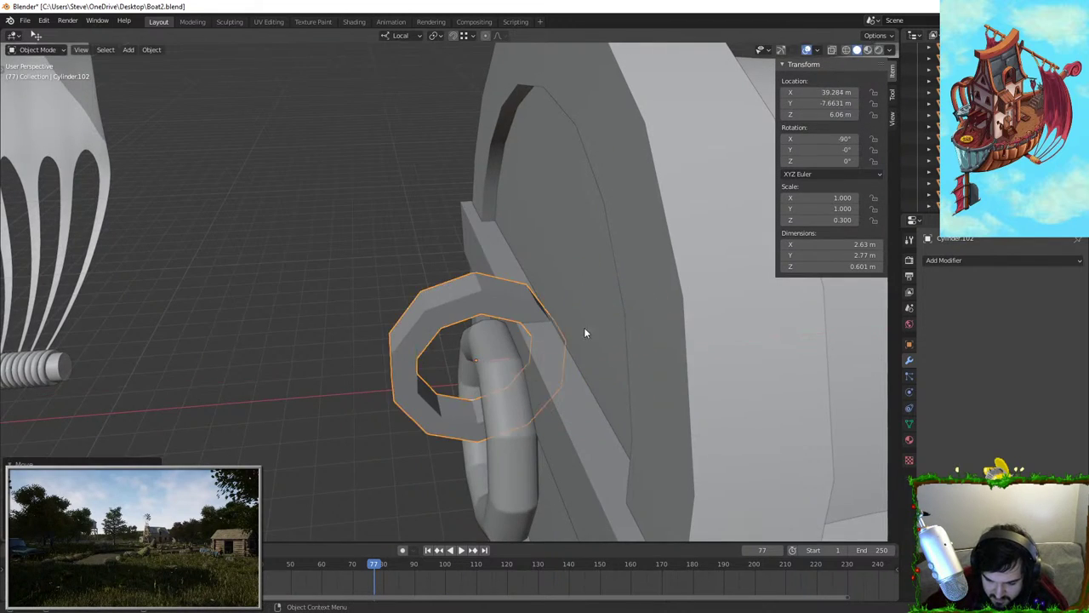
left_click(579, 340)
mouse_move(579, 339)
middle_mouse_down()
mouse_move(565, 303)
mouse_move(602, 323)
mouse_move(567, 322)
middle_mouse_up()
scroll(565, 303, "up", 2)
key("s")
left_click(607, 305)
Align the mounting ring with the handle ring's top segment, at about X 39.329 m and Z 6.225 m
key("g")
key("z")
left_click(609, 306)
key("g")
key("z")
right_click(593, 308)
key("g")
key("y")
left_click(595, 315)
key("g")
key("x")
left_click(571, 324)
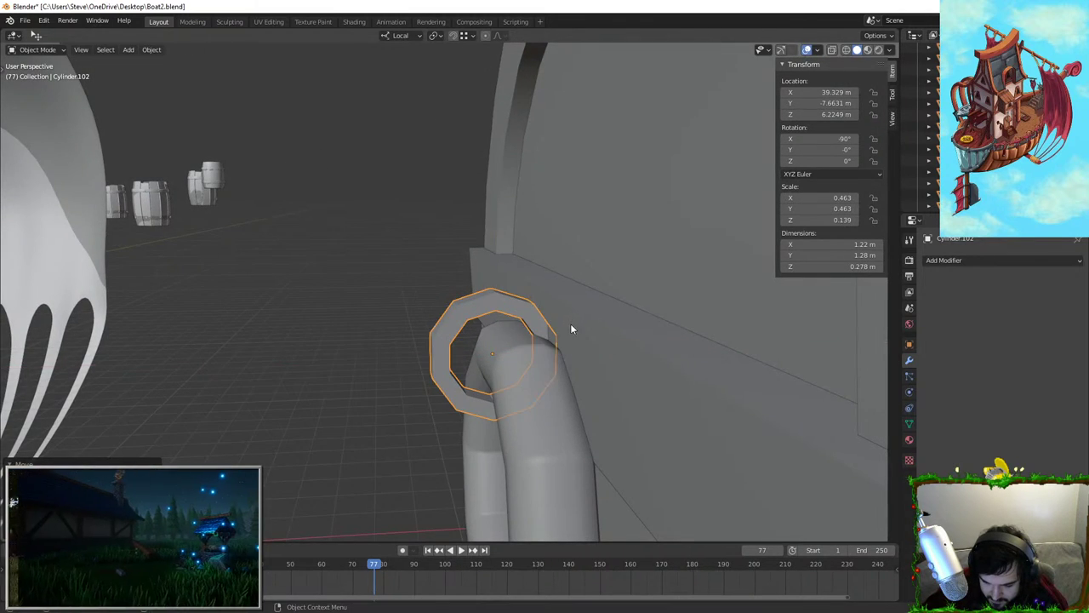
Narrow the mounting ring's opening by moving its inner face loop inward with Shrink/Fatten
middle_click_drag(533, 408, 441, 274)
scroll(457, 336, "up", 4)
key("Tab")
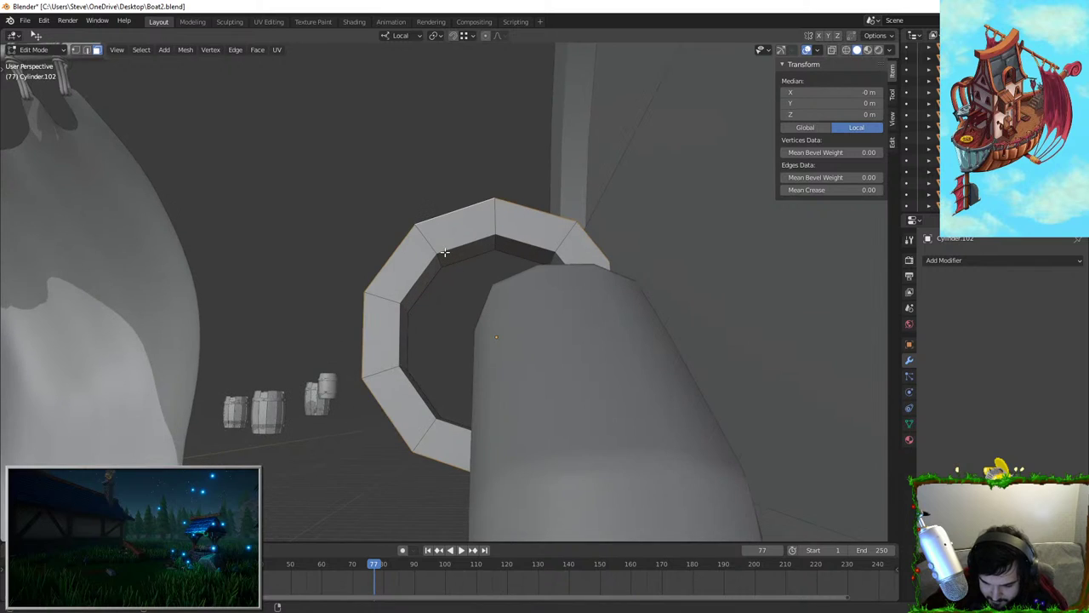
key("alt+s")
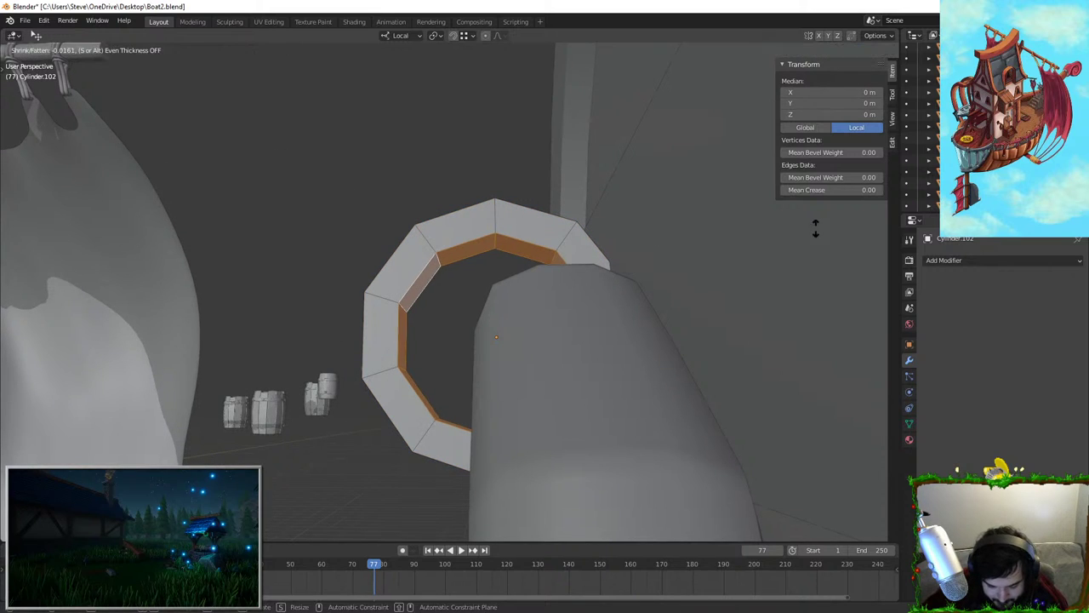
left_click(770, 202)
key("Tab")
Move the handle ring to about X 39.326 m and Z 4.829 m so it passes through the mounting ring's opening
middle_click_drag(770, 202, 397, 314)
left_click(676, 406)
middle_click_drag(676, 406, 602, 383)
key("g")
key("z")
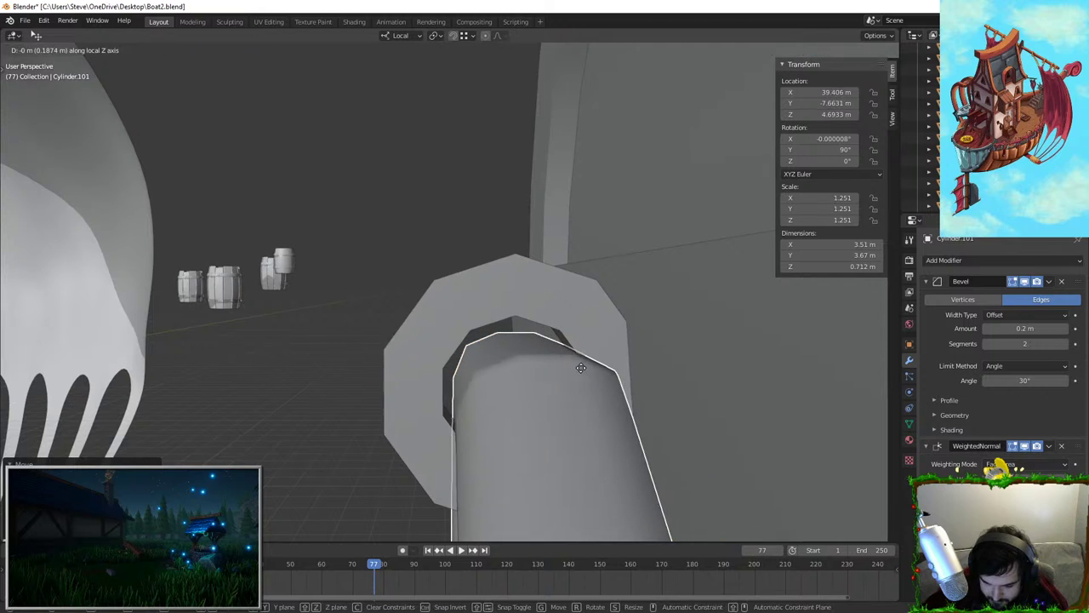
left_click(571, 338)
scroll(526, 342, "down", 3)
Shrink/Fatten the mounting ring's inner faces again to fit the opening closely around the handle ring
left_click(513, 284)
key("Tab")
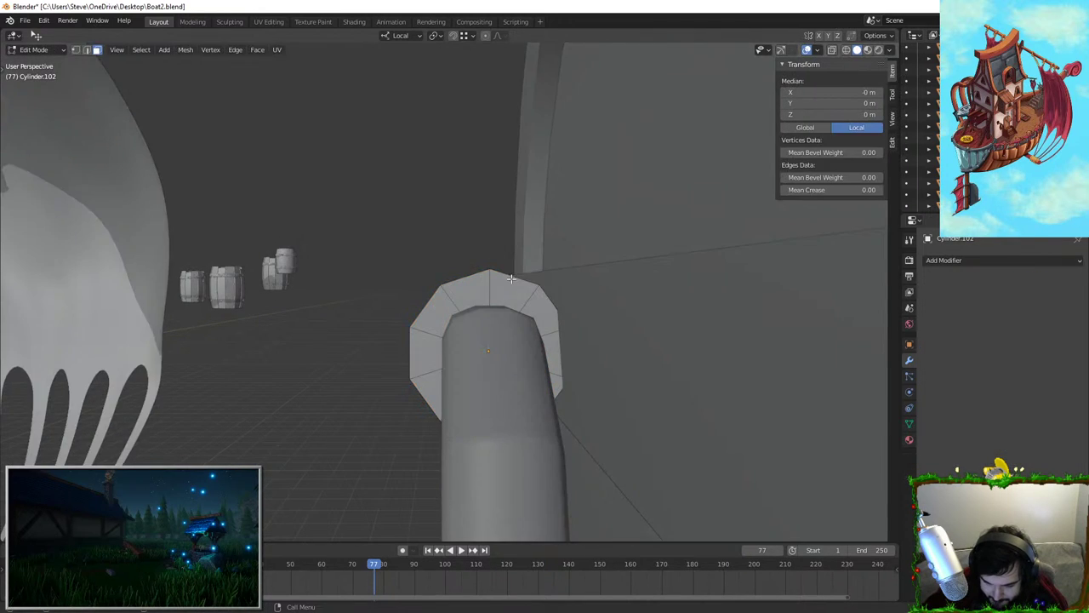
key("alt+s")
left_click(662, 235)
key("Tab")
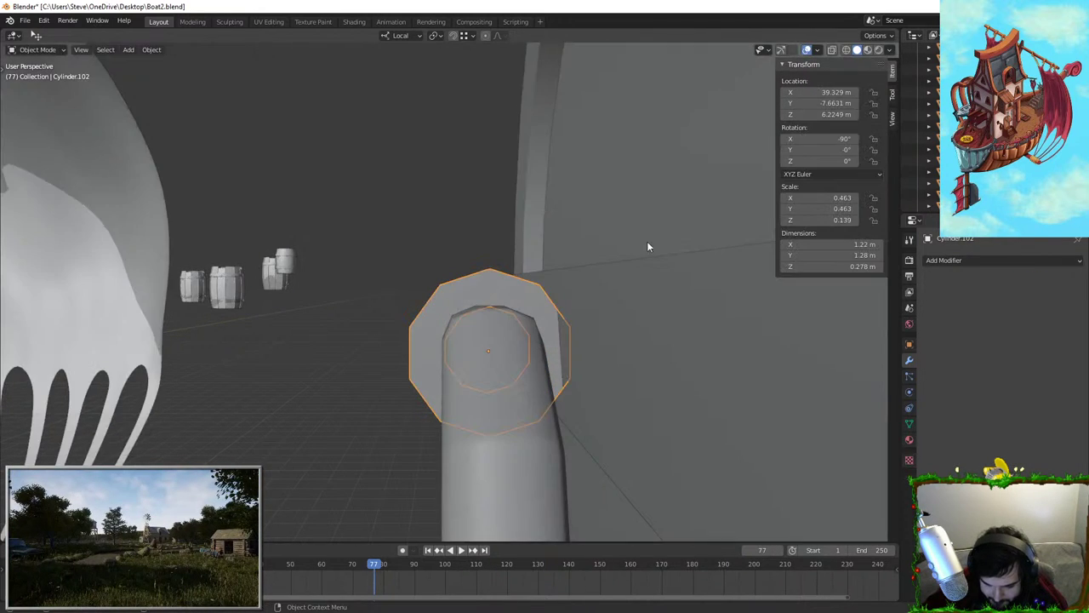
Scale the mounting ring up to about 0.541 and raise it to about Z 6.252 m
key("s")
left_click(691, 258)
key("g")
key("y")
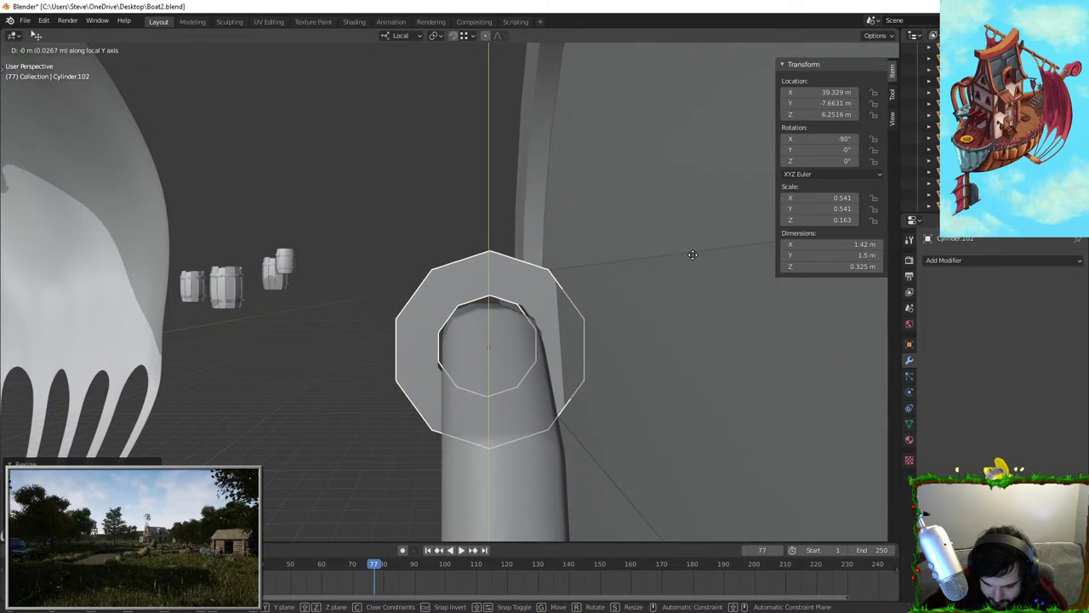
left_click(693, 254)
middle_click_drag(449, 236, 527, 307)
left_click(447, 235)
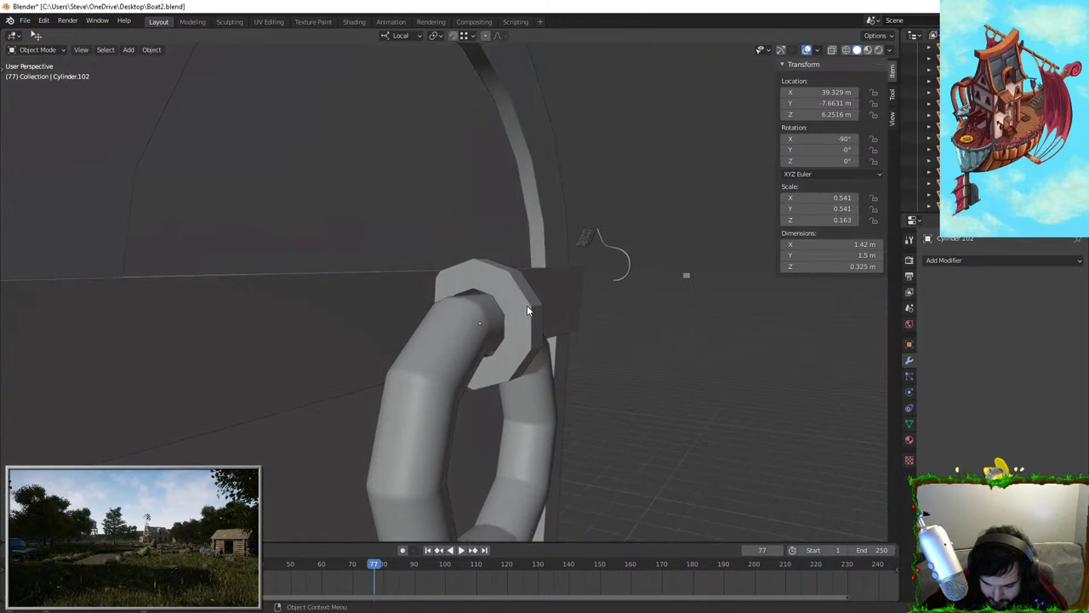
Add a Bevel modifier to the mounting ring with its limit method set to Angle
left_click(529, 313)
scroll(527, 314, "up", 1)
key("Tab")
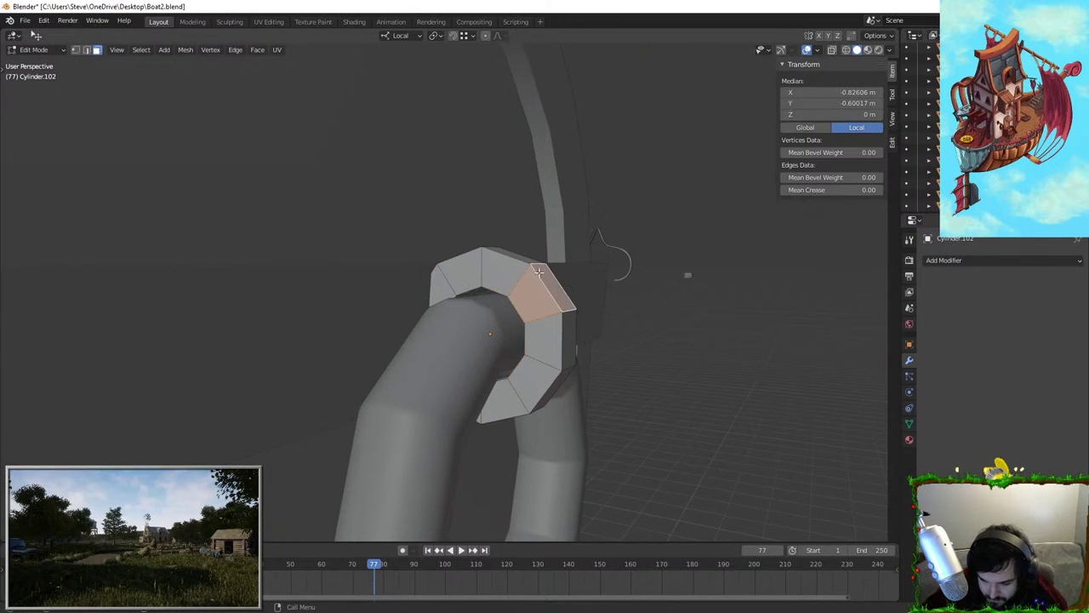
key("Tab")
left_click(944, 260)
left_click(830, 314)
middle_click_drag(766, 327, 749, 356)
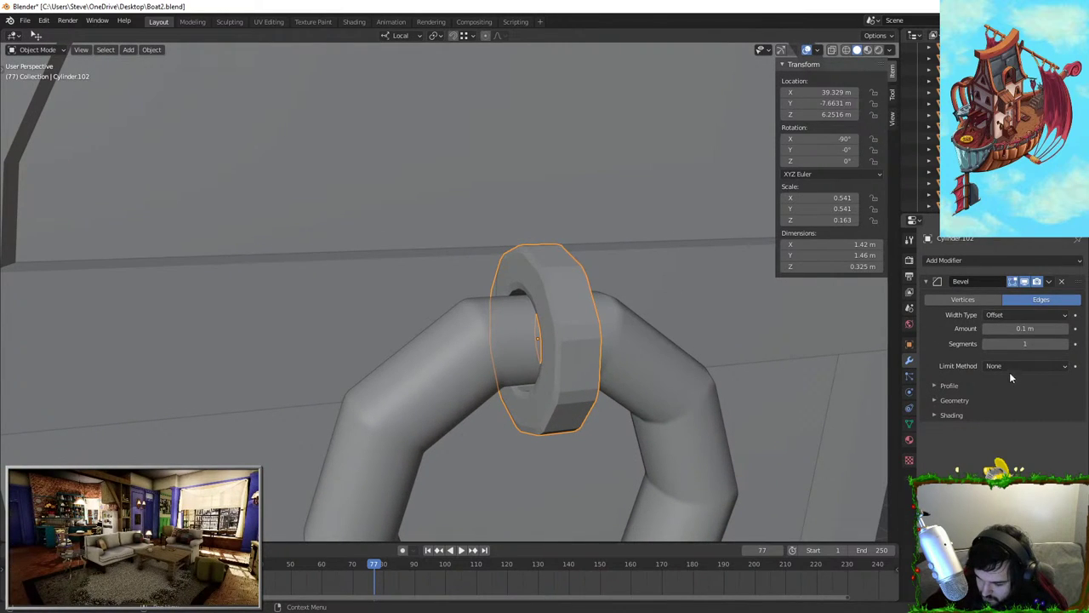
left_click(1011, 371)
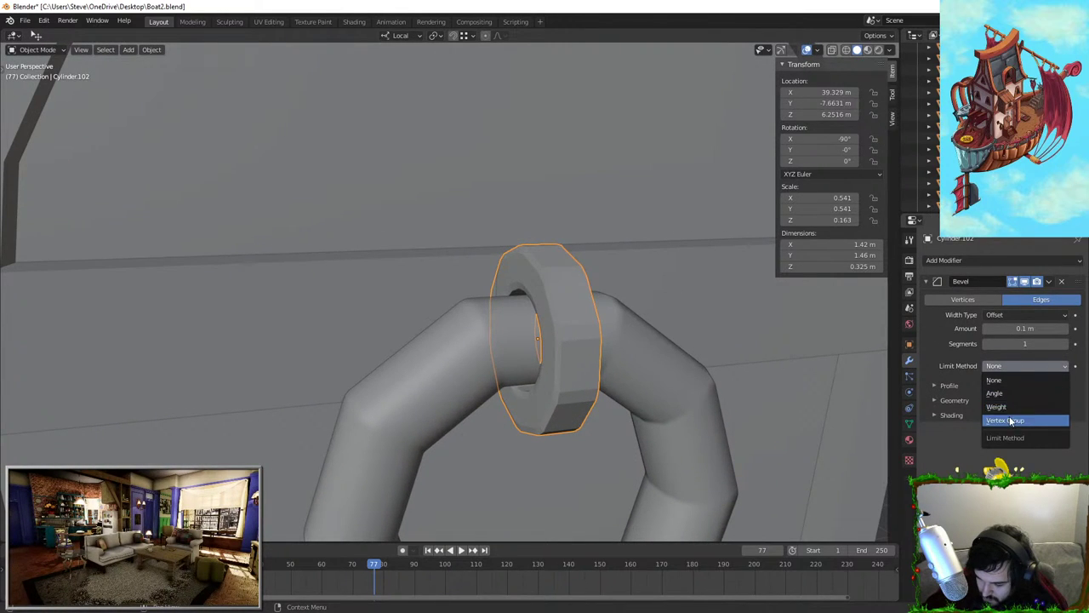
left_click(1014, 396)
middle_click_drag(547, 378, 848, 324)
key("Return")
key("Tab")
key("Tab")
Shade the mounting ring smooth
scroll(564, 322, "down", 4)
left_click(563, 324)
middle_click_drag(564, 324, 486, 300)
right_click(486, 300)
left_click(486, 301)
Enable Auto Smooth at 30° for the mounting ring's normals
scroll(283, 338, "up", 5)
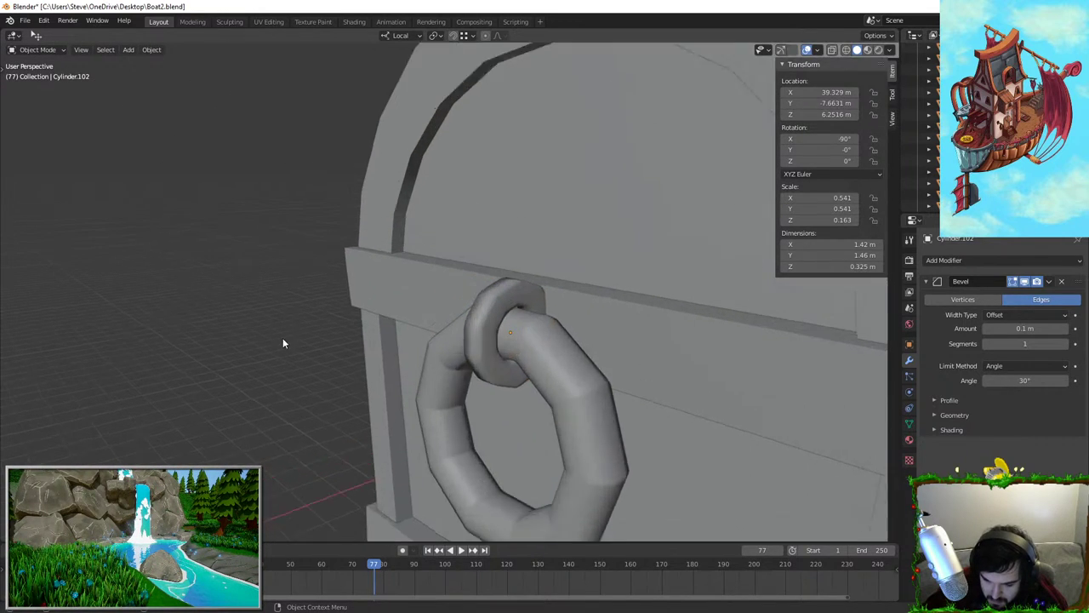
middle_click_drag(283, 338, 389, 364)
right_click(549, 303)
left_click(539, 308)
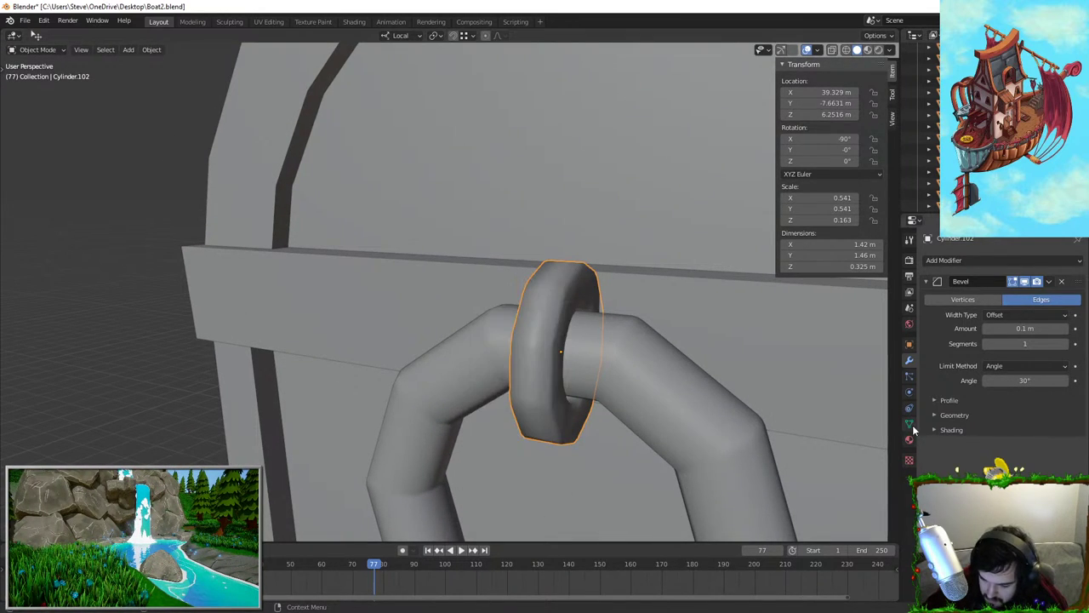
left_click(909, 424)
left_click(986, 430)
middle_click_drag(119, 333, 557, 329)
scroll(561, 361, "down", 4)
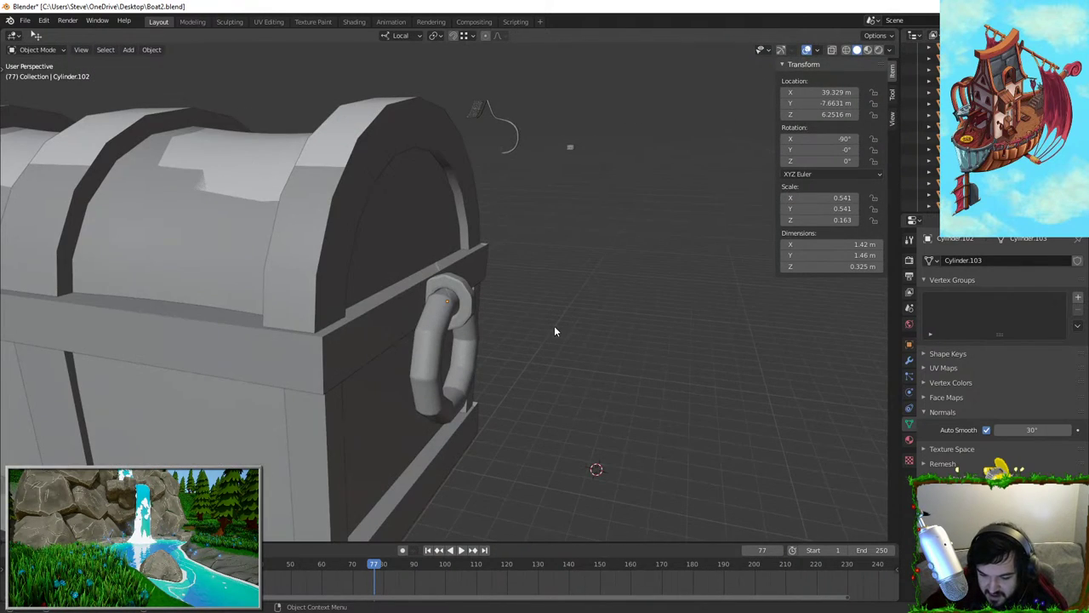
Examine the handle ring's bevelled mesh, its Auto Smooth setting and its modifier stack
key("shift+a")
mouse_move(554, 328)
left_click(420, 359)
scroll(473, 350, "up", 5)
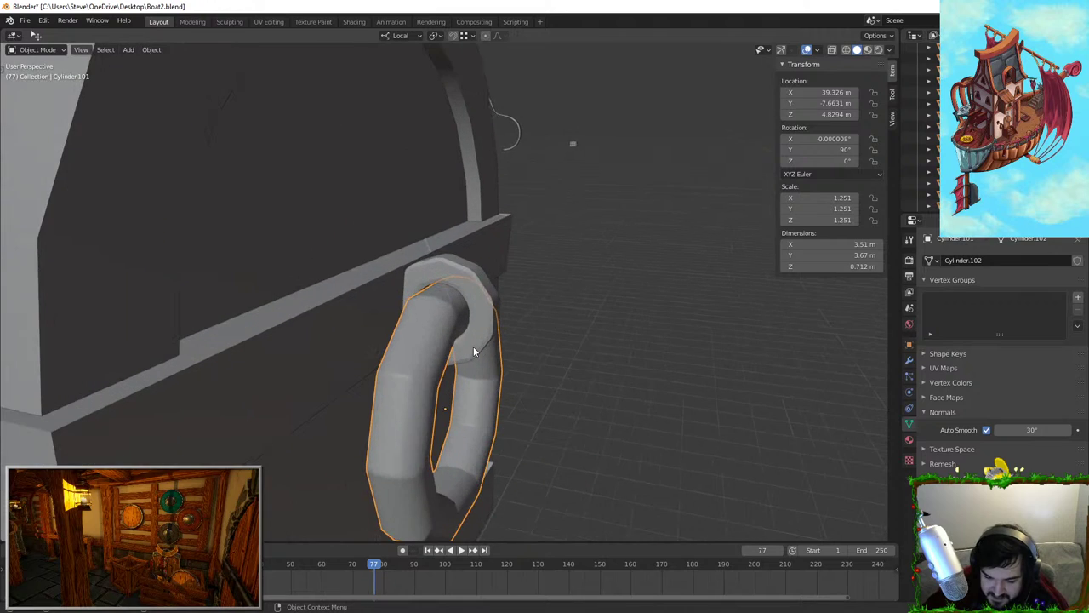
key("Tab")
middle_click_drag(556, 360, 325, 419)
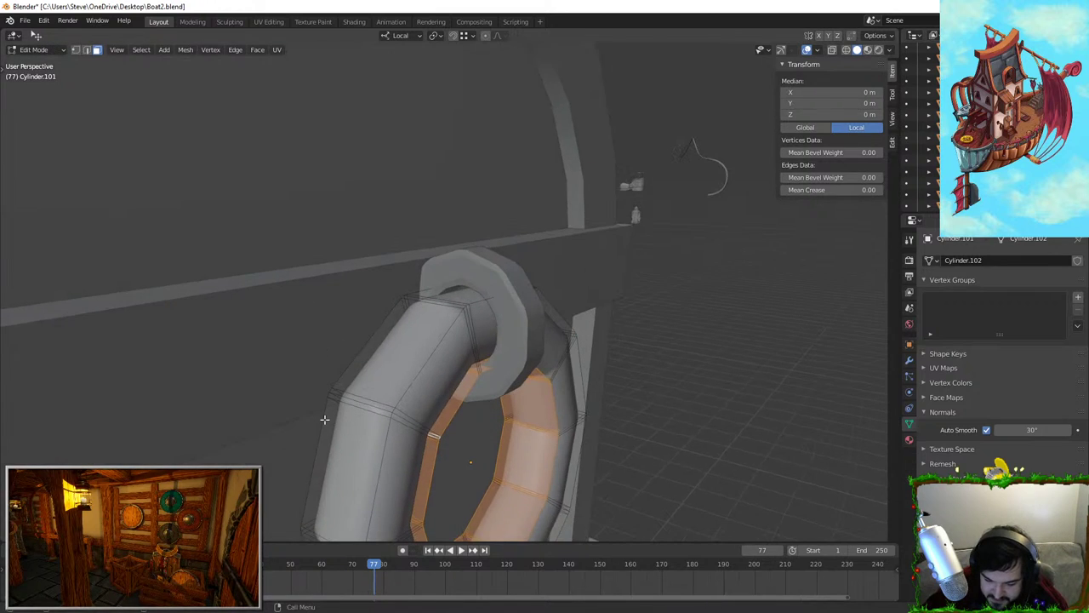
key("Tab")
mouse_move(1032, 430)
left_mouse_down()
mouse_move(1013, 430)
mouse_move(1047, 430)
left_mouse_up()
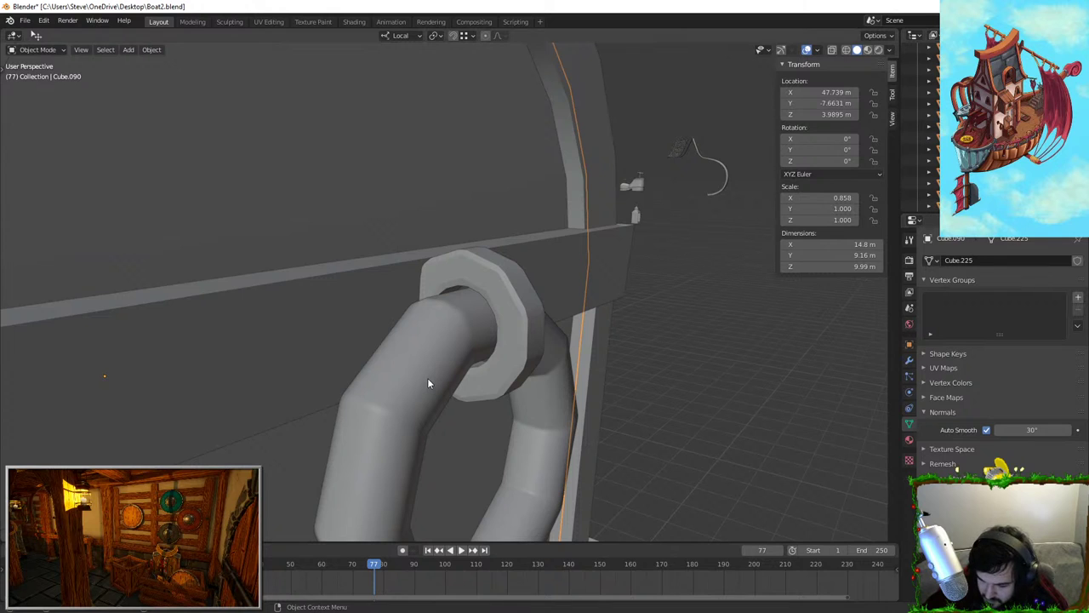
left_click(909, 360)
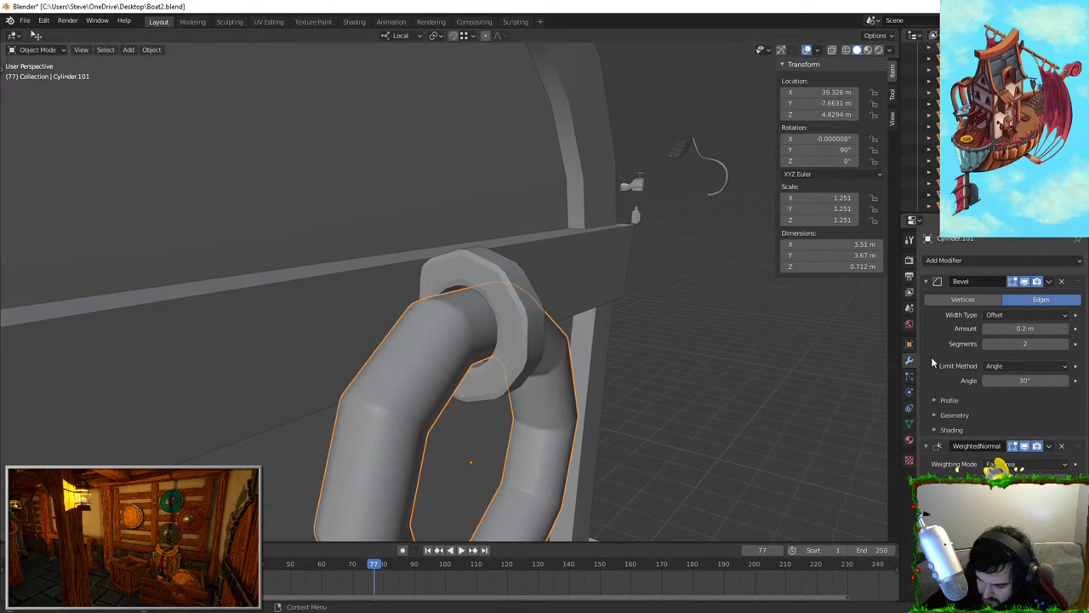
Remove the Weighted Normal and Bevel modifiers from the handle ring
left_click(1063, 447)
scroll(579, 387, "down", 2)
middle_click_drag(579, 387, 537, 296)
scroll(488, 308, "up", 3)
key("Tab")
key("Tab")
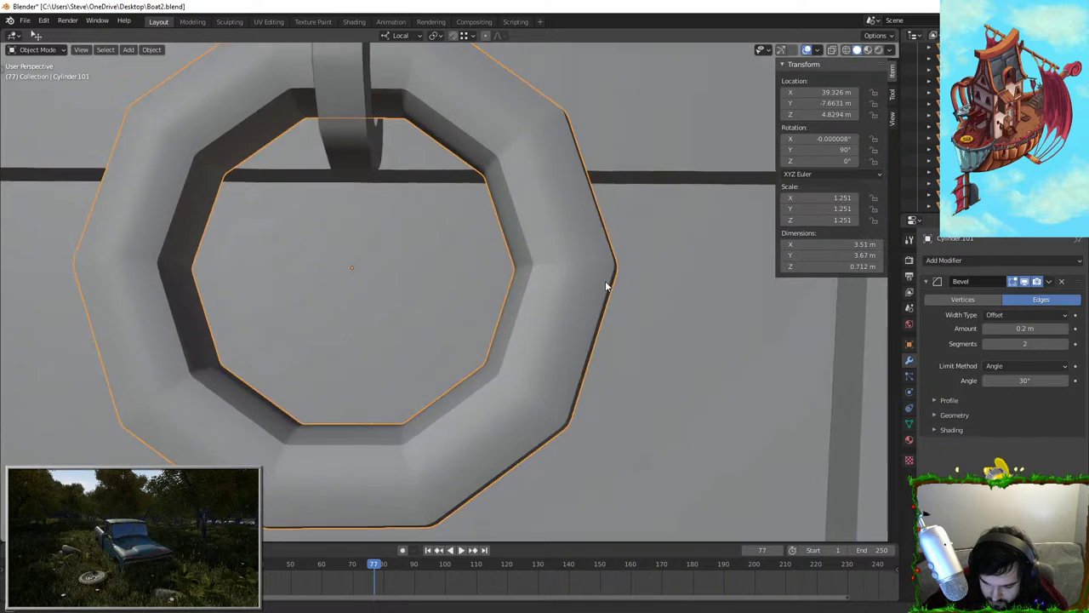
middle_click_drag(605, 283, 517, 288)
left_click(1061, 281)
Bevel the handle ring's outer and inner edge loops by about 0.121 m with one segment
middle_click_drag(786, 307, 488, 245)
key("Tab")
left_click(488, 245)
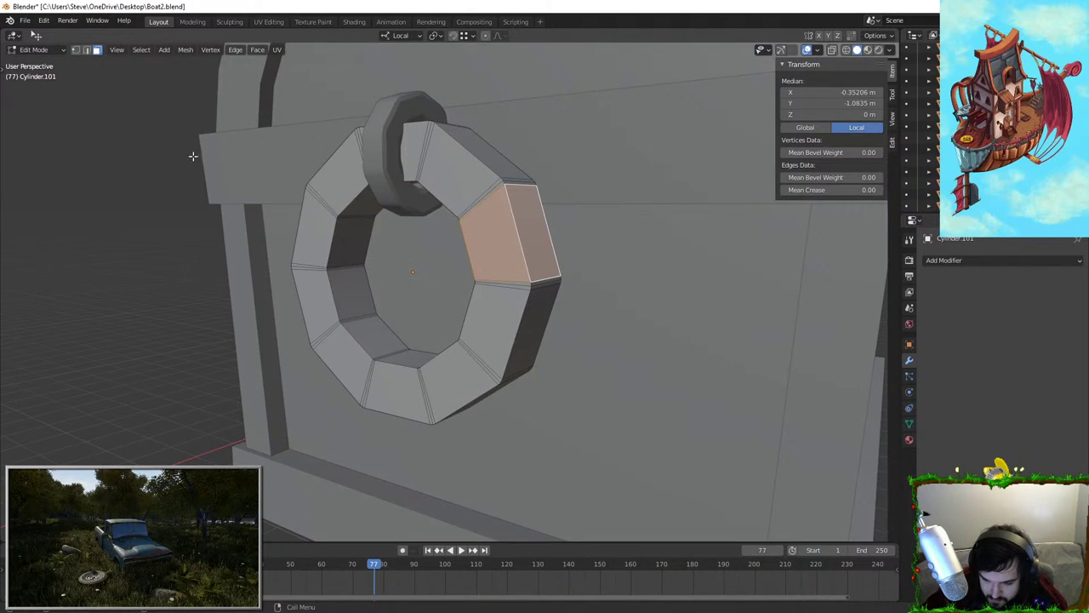
left_click(525, 235, "alt")
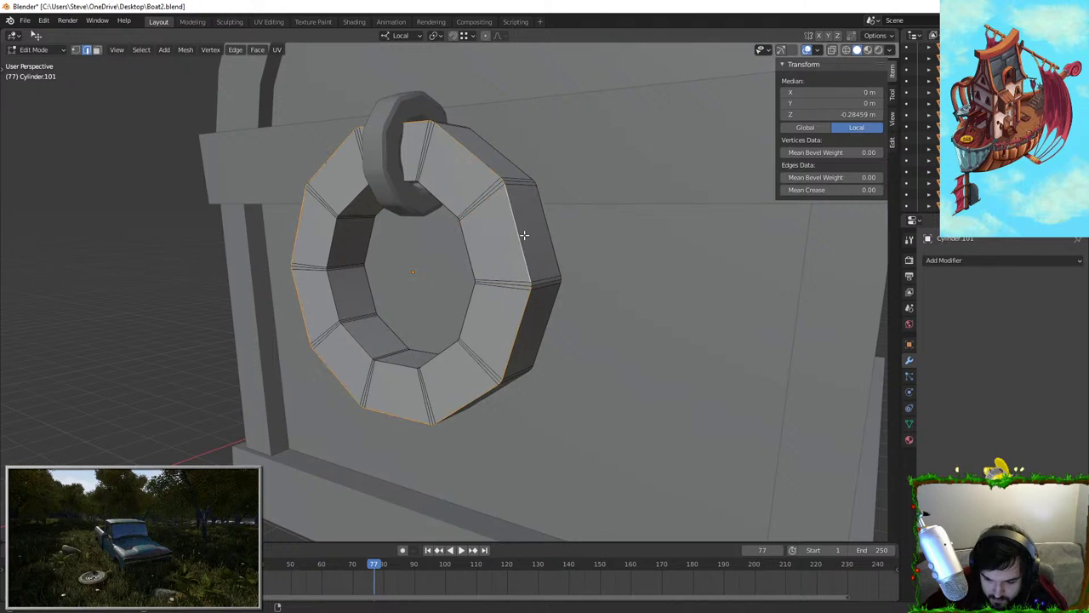
middle_click_drag(450, 256, 460, 264)
left_click(365, 270, "alt+shift")
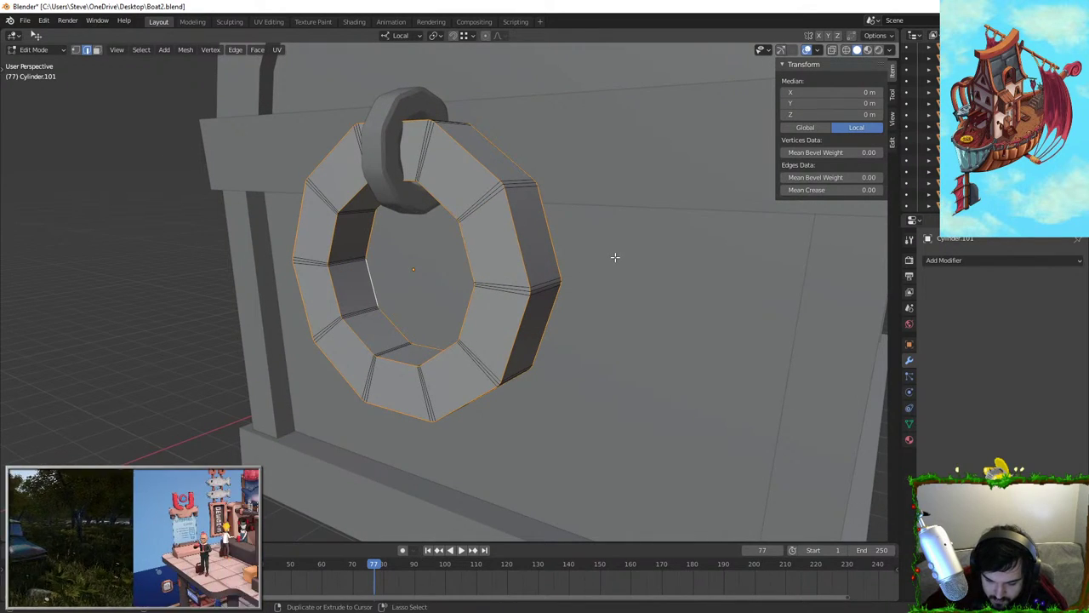
key("ctrl+b")
left_click(629, 263)
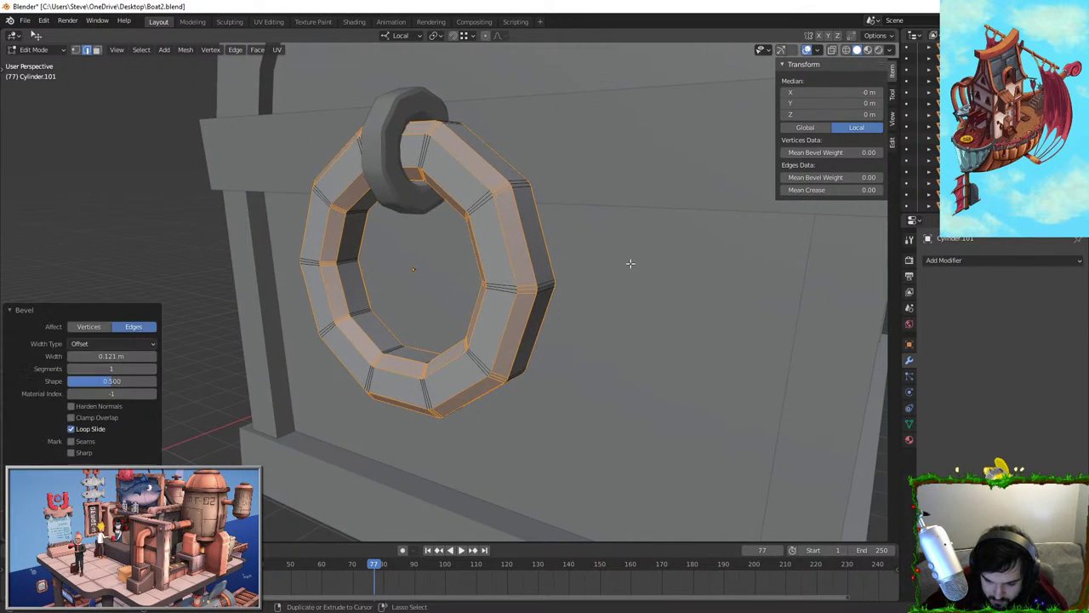
key("Tab")
Scale the handle ring down to about 1.105
scroll(214, 314, "down", 4)
left_click_drag(356, 313, 376, 311)
middle_click_drag(376, 309, 369, 334)
key("ctrl+z")
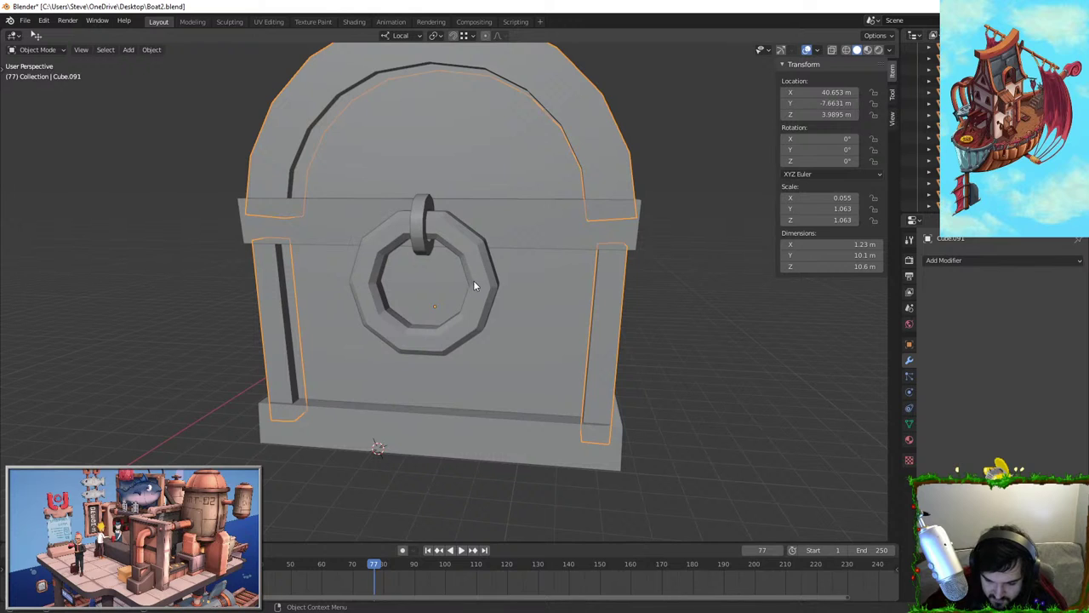
left_click(474, 286)
key("s")
left_click(568, 245)
key("g")
key("y")
right_click(564, 243)
middle_click_drag(564, 243, 412, 226)
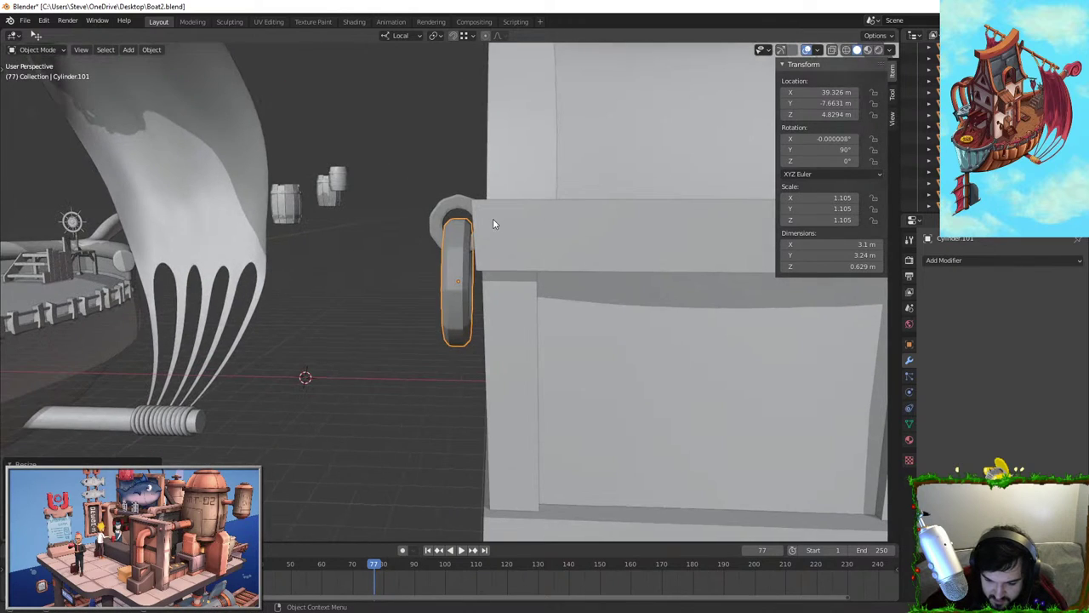
Scale the mounting ring to fit around the handle ring
left_click(465, 204)
key("s")
left_click(508, 195)
middle_click_drag(504, 196, 568, 255)
key("s")
left_click(507, 207)
Raise the handle ring along its local X axis to about Z 5.01 m so it hangs inside the mounting ring
left_click(492, 323)
key("g")
key("y")
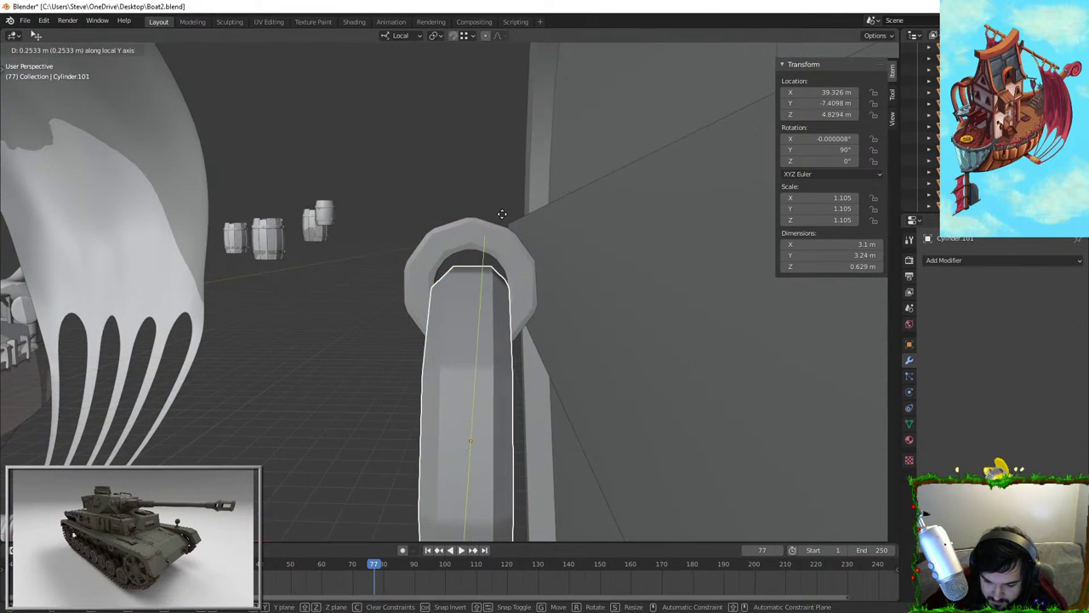
right_click(504, 209)
key("g")
key("x")
left_click(506, 196)
middle_click_drag(506, 195, 544, 177)
key("g")
key("x")
left_click(596, 182)
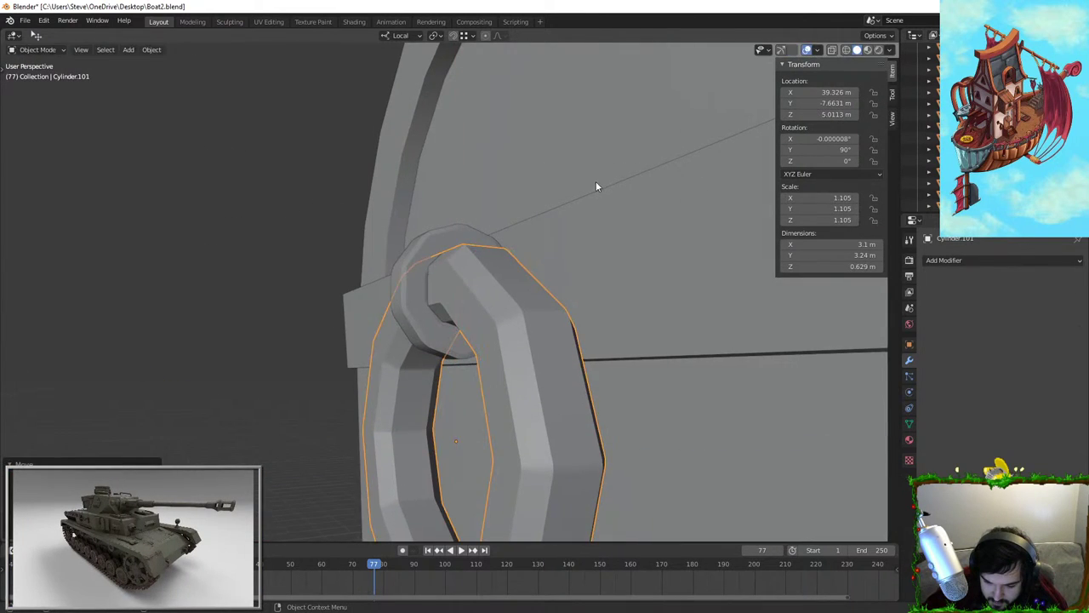
Scale the handle ring down to about 0.948 and raise it to about Z 5.19 m inside the mounting ring
key("s")
left_click(532, 212)
key("g")
key("x")
left_click(536, 204)
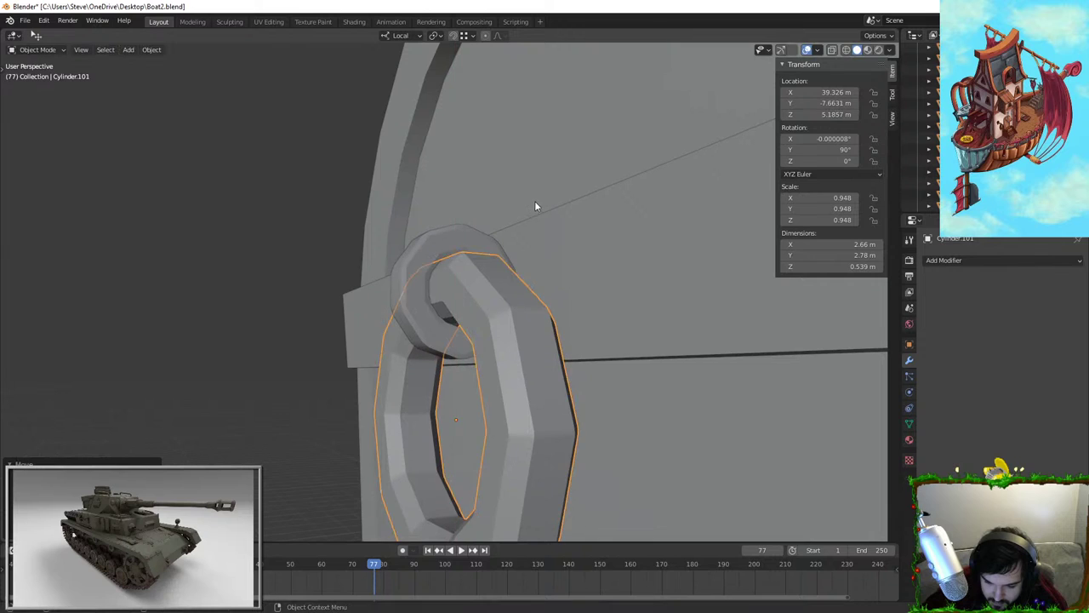
left_click(319, 294)
scroll(368, 310, "down", 8)
middle_click_drag(369, 310, 392, 375)
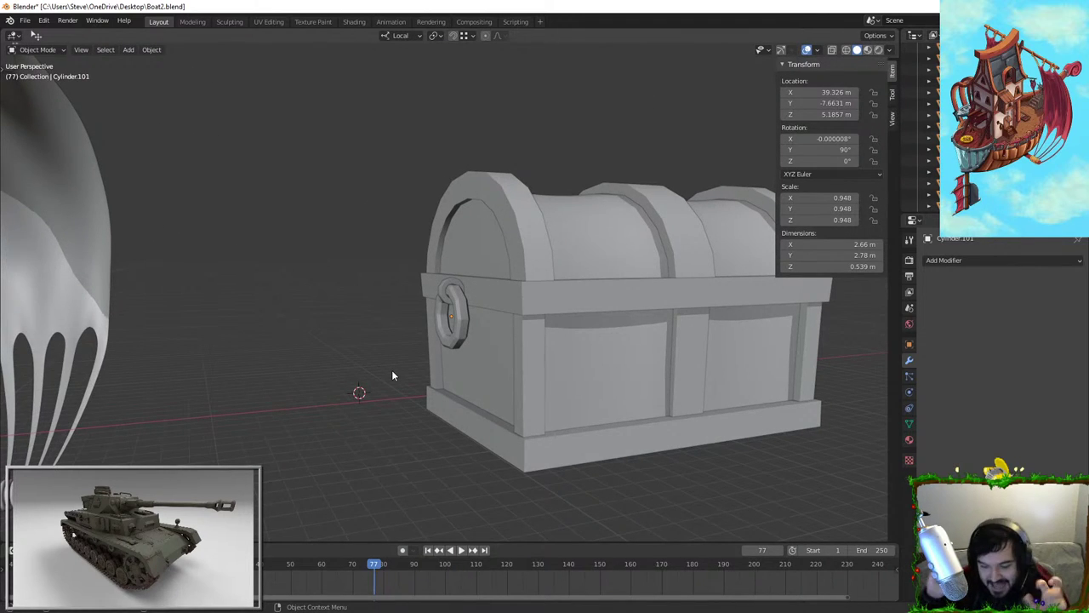
Add a 2 m cube and move it up beside the chest's side handle at about Z 6.33 m
scroll(392, 375, "up", 6)
left_click(468, 277)
left_click(498, 270, "shift")
middle_click_drag(464, 280, 532, 299)
key("shift+a")
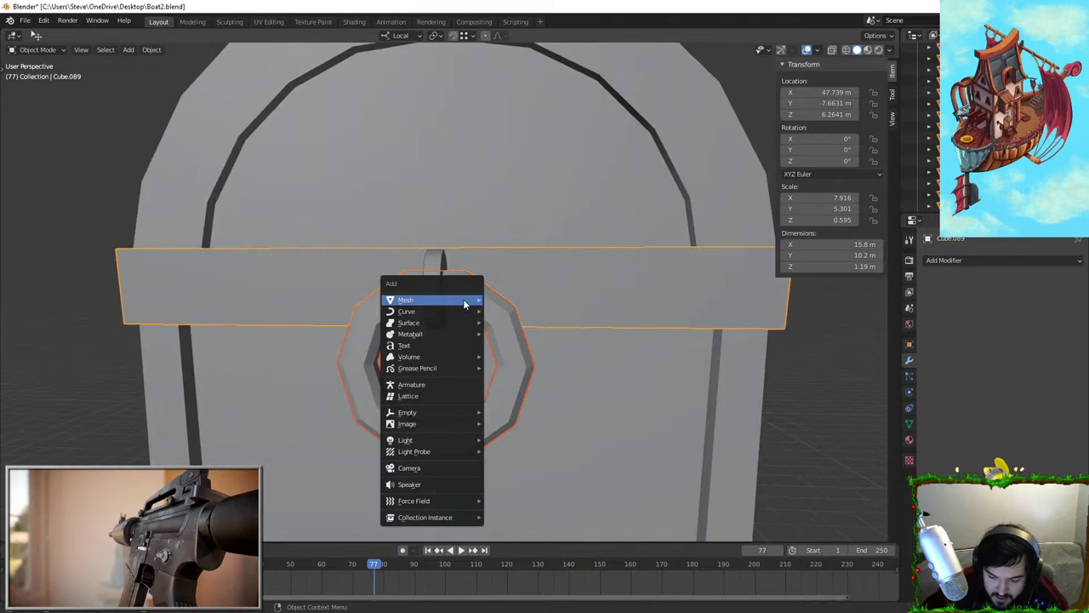
mouse_move(464, 304)
left_click(509, 311)
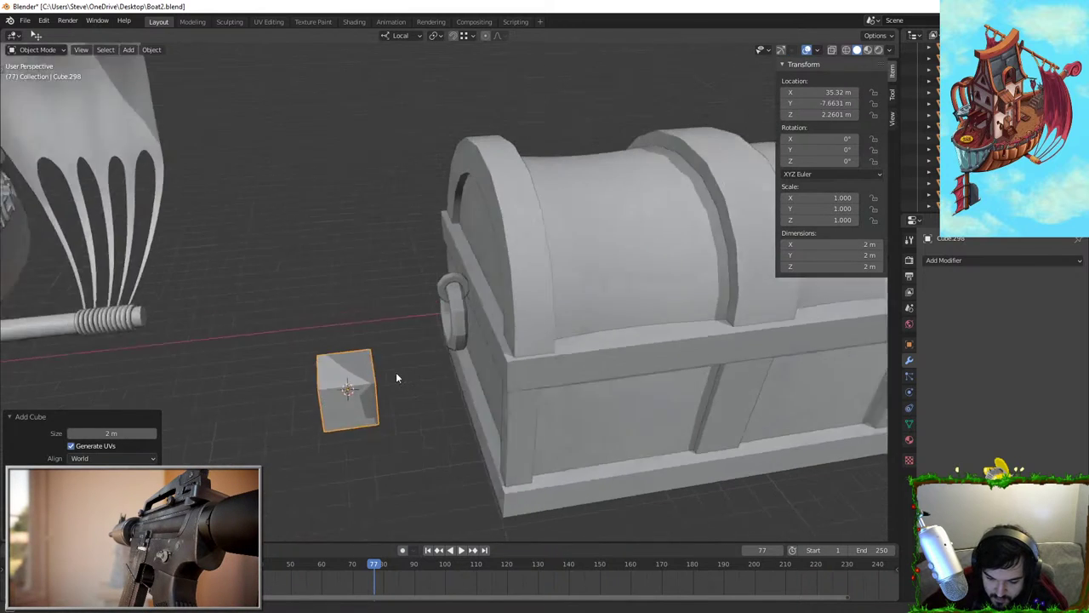
key("g")
key("x")
key("x")
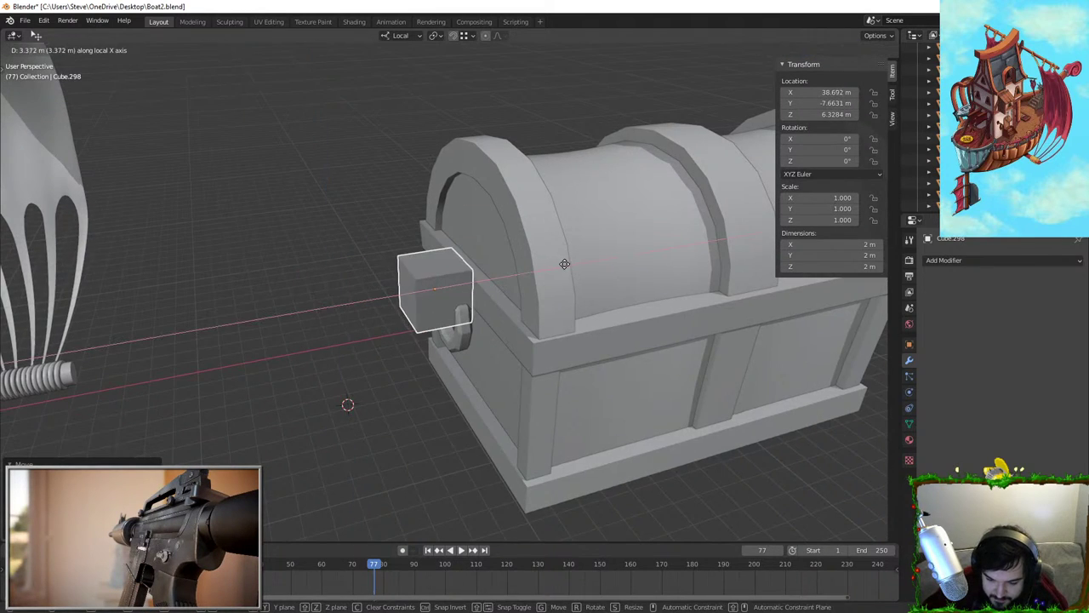
Shrink the cube to a thin block about 0.136 × 0.355 × 0.355 m and place it between the mounting ring and trim band
key("s")
scroll(466, 312, "up", 6)
middle_click_drag(477, 306, 544, 263)
scroll(633, 259, "up", 2)
key("s")
left_click(620, 245)
key("s")
key("x")
left_click(501, 265)
key("g")
key("x")
left_click(538, 256)
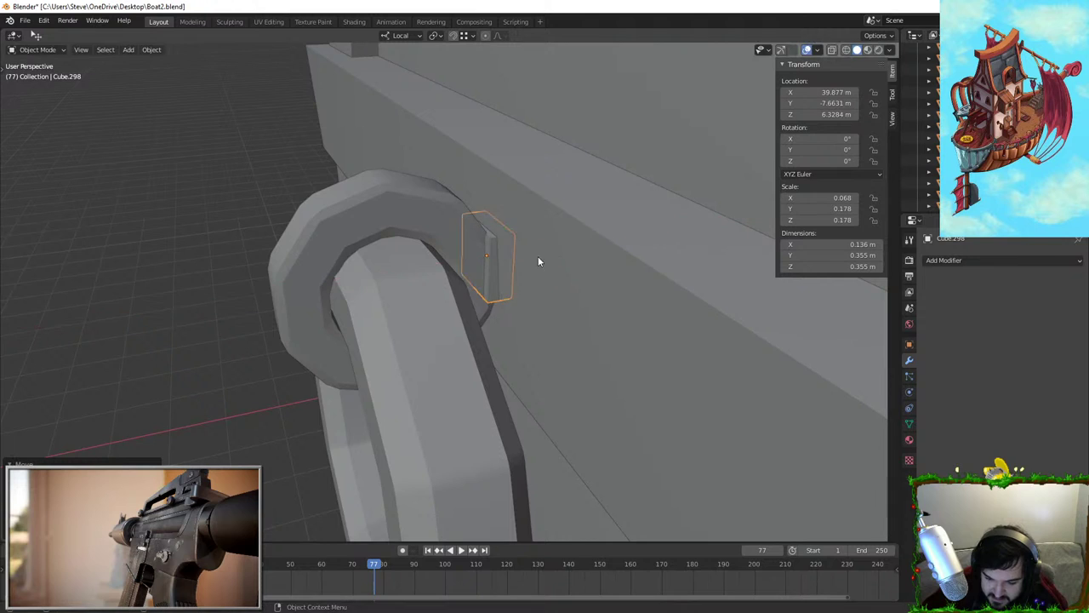
In the front view, tilt the block to about -5.89° along the trim band and reposition it behind the mounting ring
key("KP_1")
key("r")
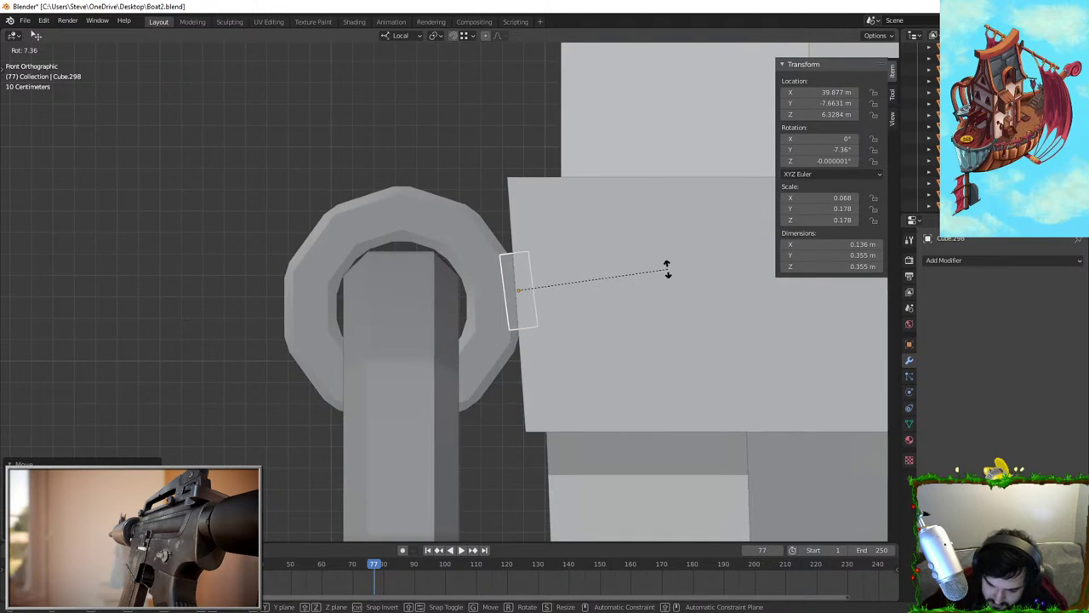
left_click(666, 273)
key("g")
left_click(504, 306)
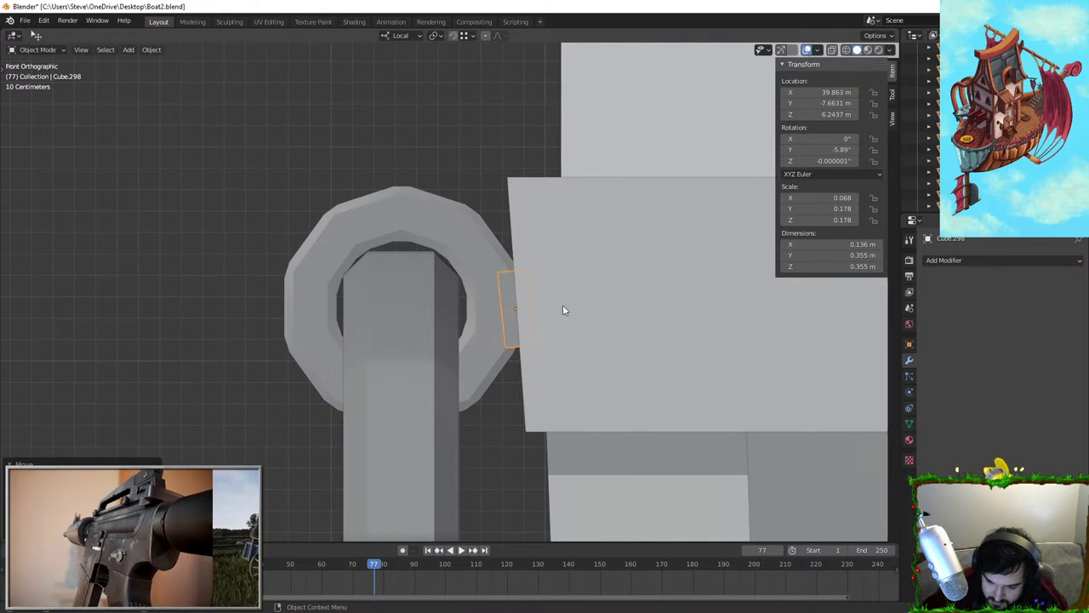
Stretch the block into a backing plate about 2.45 m wide and 0.765 m high behind the mounting ring
key("s")
key("z")
key("z")
left_click(522, 236)
middle_click_drag(522, 236, 520, 268)
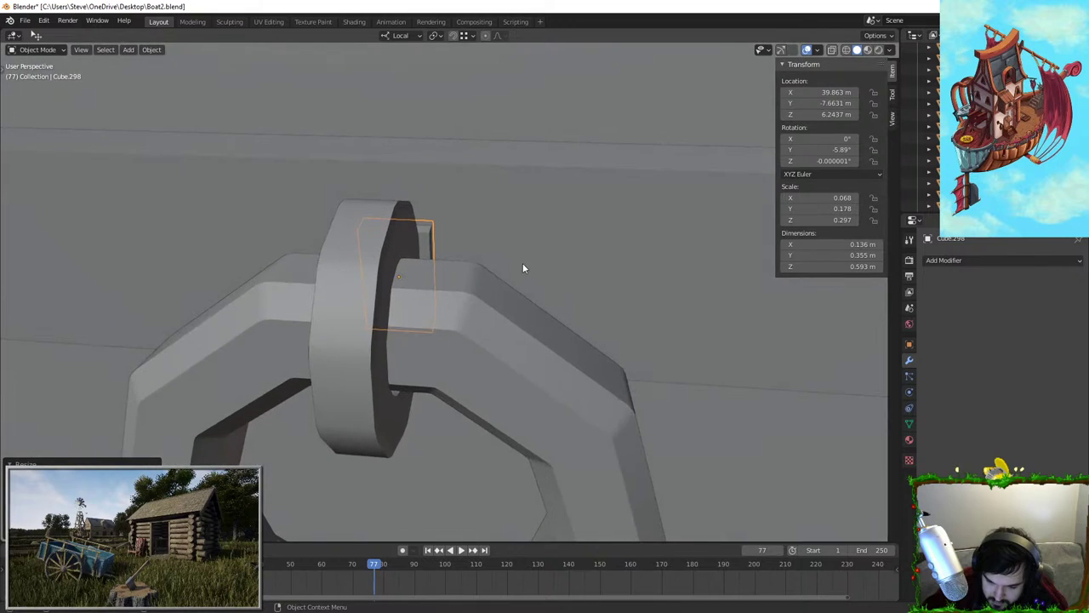
key("s")
key("z")
key("z")
left_click(524, 276)
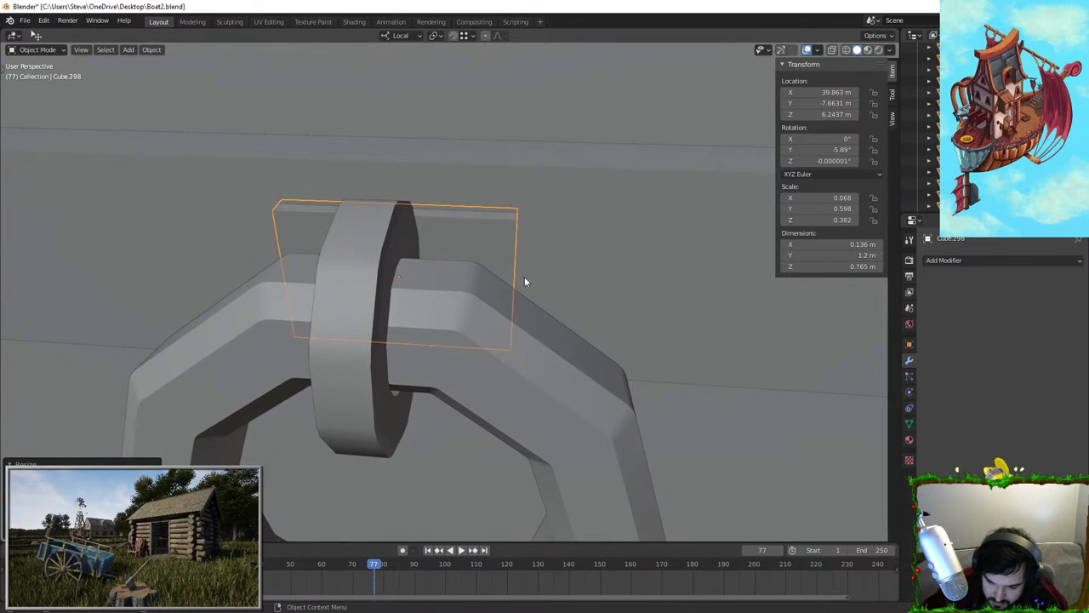
key("s")
key("y")
left_click(677, 266)
Apply the backing plate's scale
middle_click_drag(677, 265, 752, 267)
key("Tab")
middle_click_drag(260, 293, 294, 314)
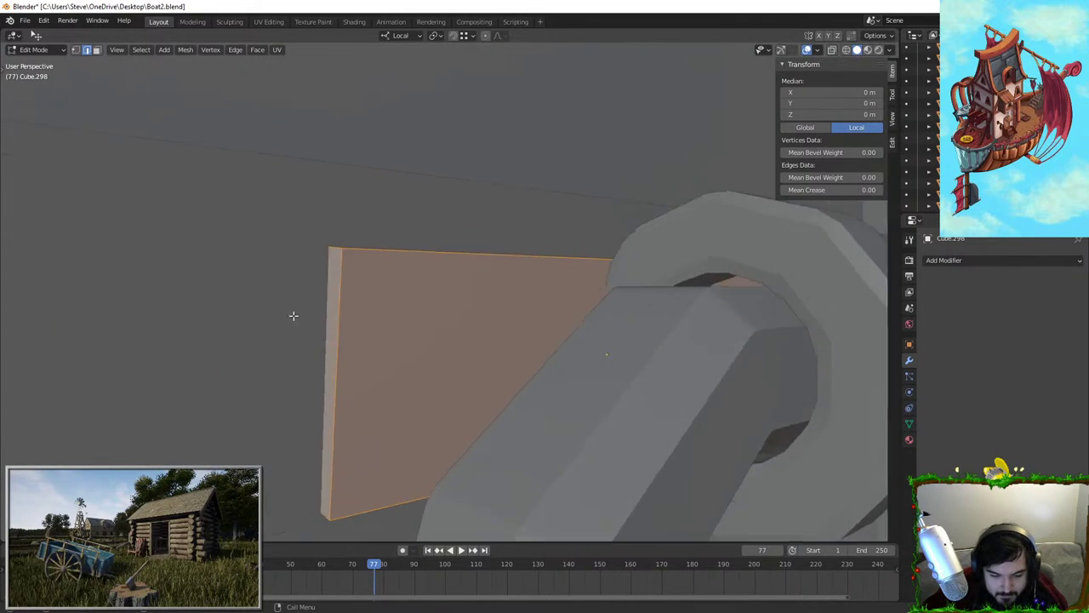
scroll(294, 314, "up", 1)
scroll(353, 256, "down", 3)
middle_click_drag(425, 310, 476, 339)
key("Tab")
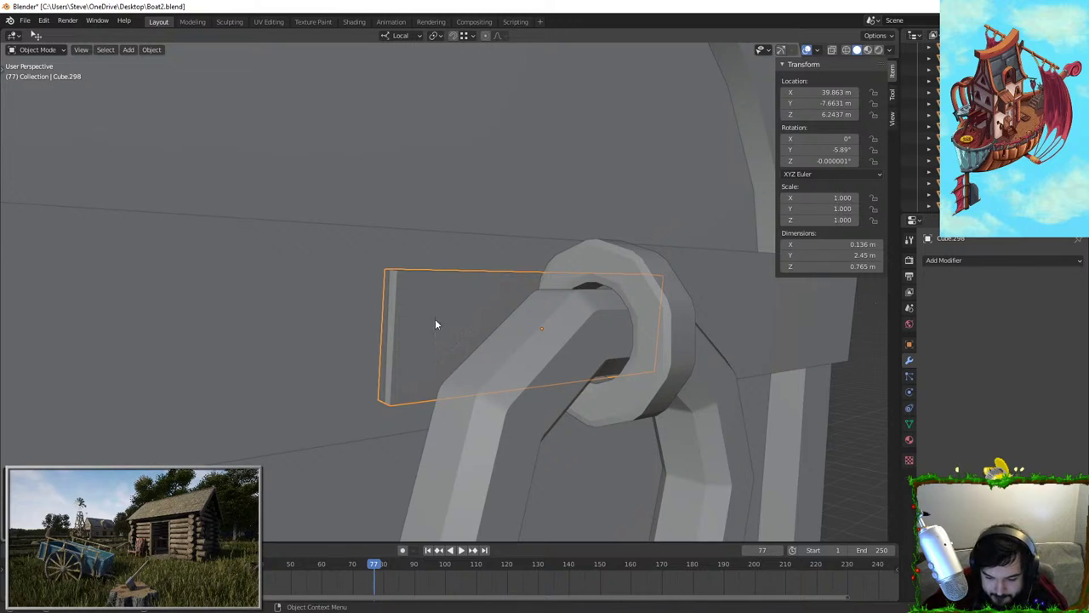
Select the short edges at the backing plate's corners
key("Tab")
left_click(388, 272)
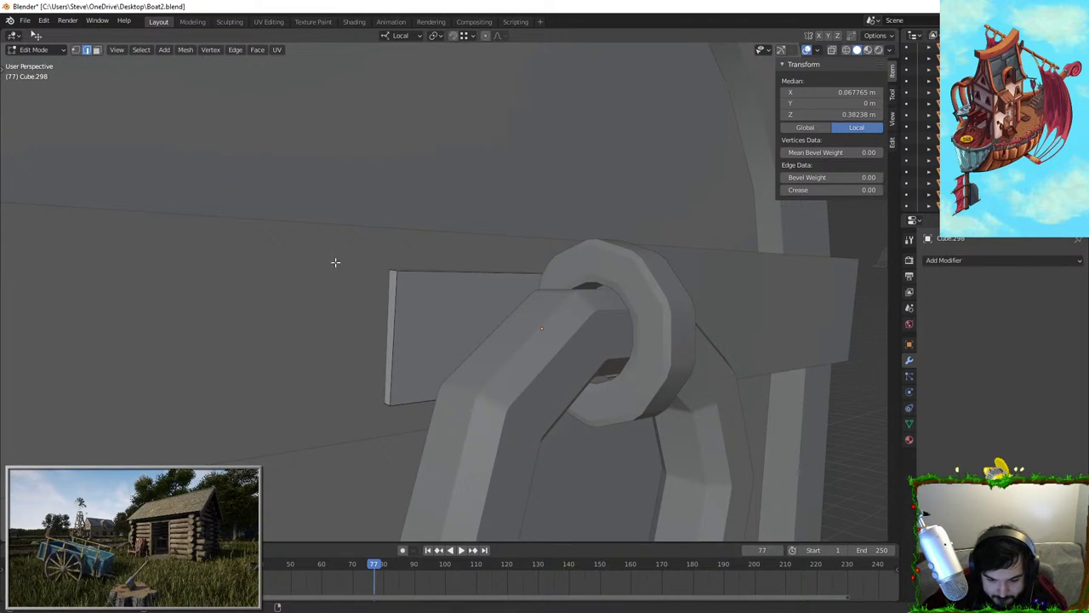
left_click(382, 338, "shift")
left_click(380, 403, "shift")
middle_click_drag(464, 403, 345, 412)
key("Tab")
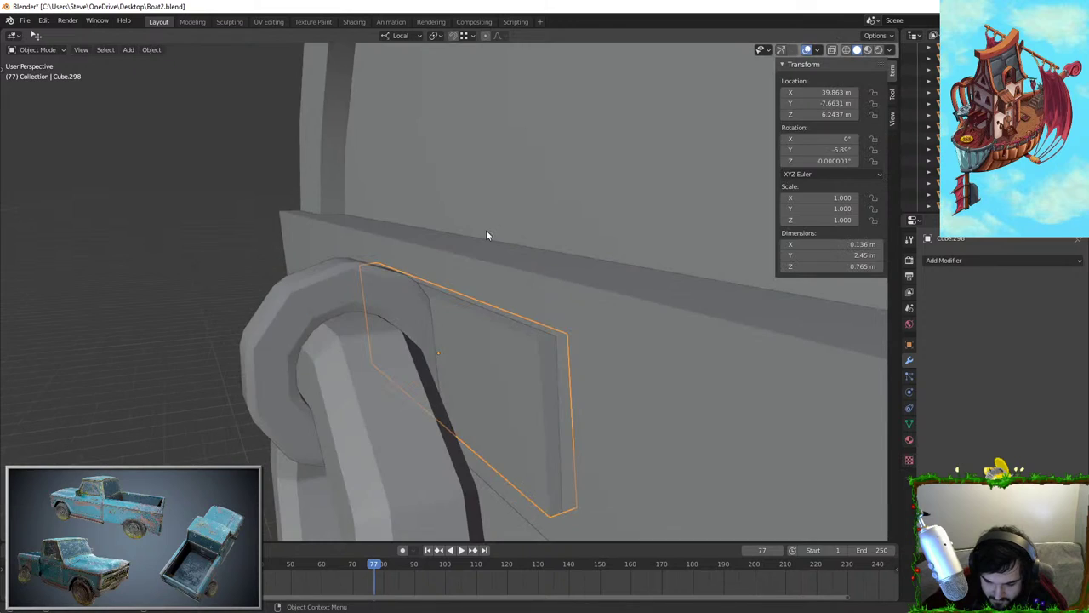
Rotate the backing plate about its local Y axis to about -4.33° so it follows the trim band's slope
key("r")
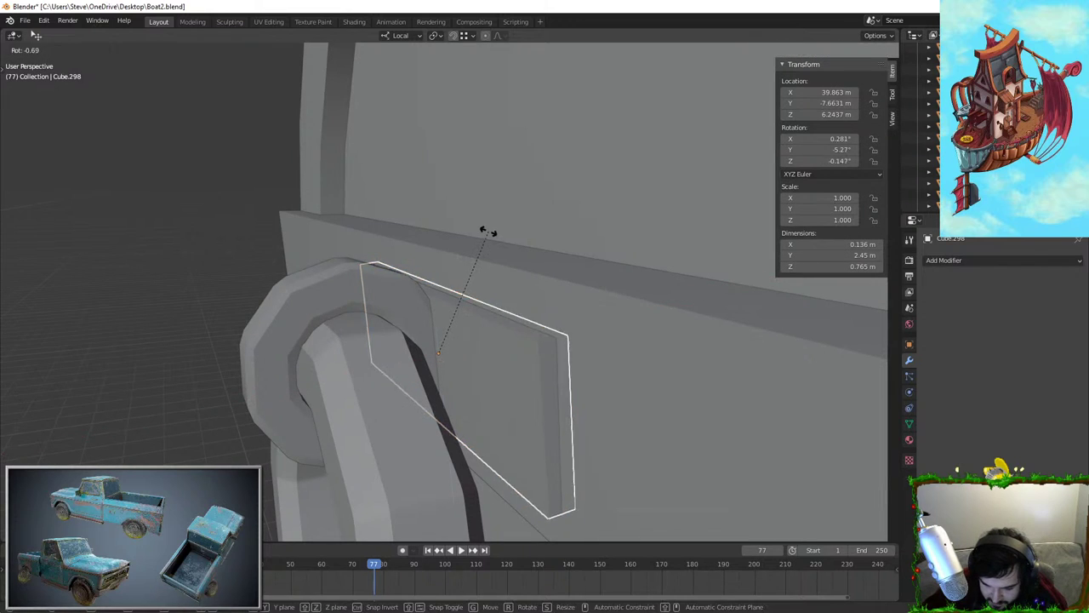
key("Escape")
key("r")
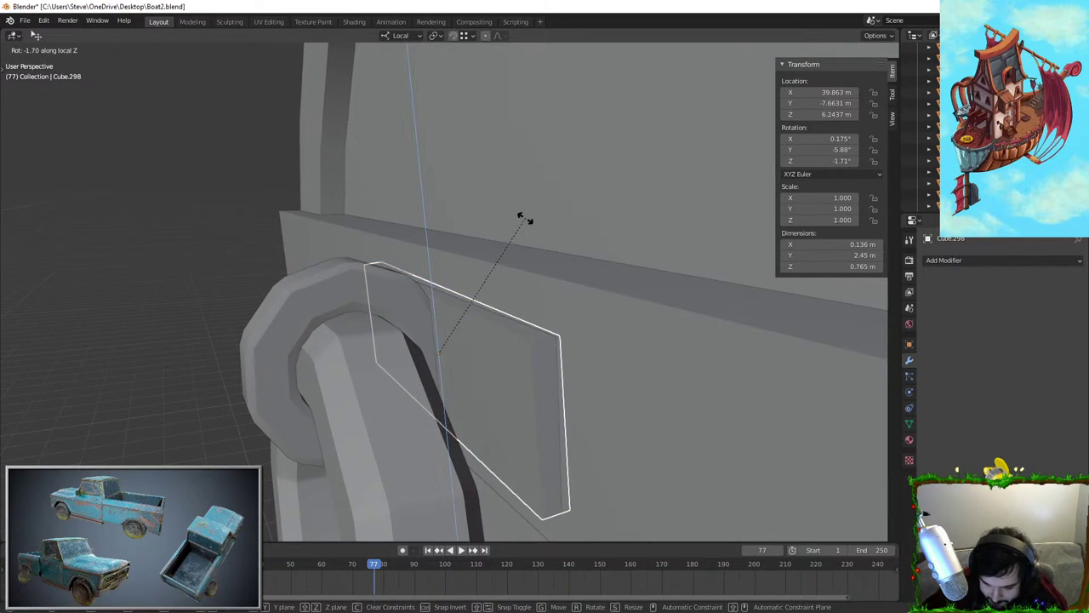
key("y")
key("y")
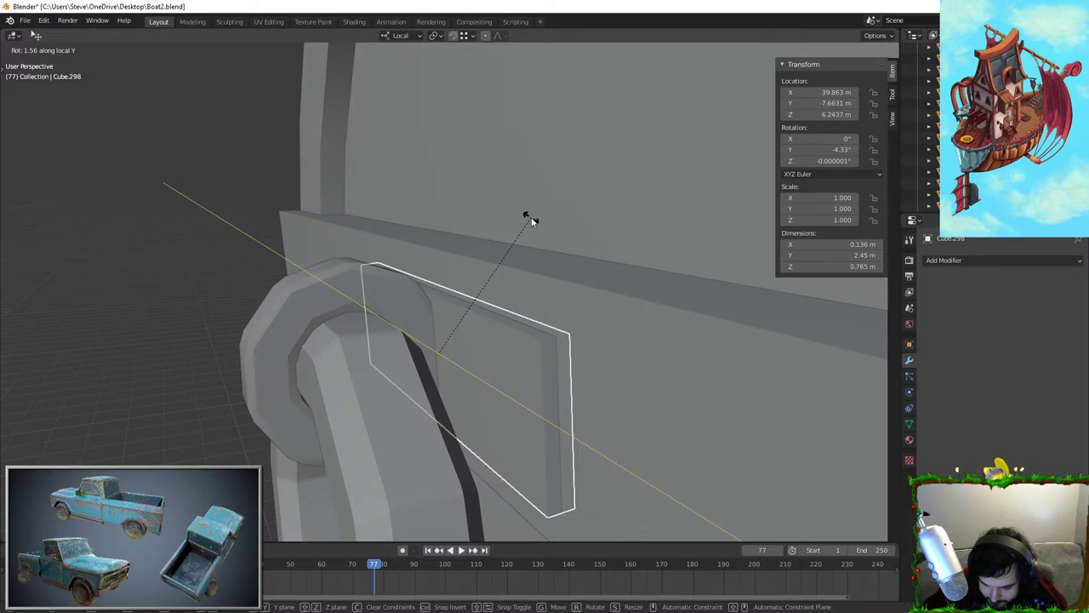
left_click(532, 222)
Shift the backing plate outward along its local X axis to about X 39.81 m
middle_click_drag(535, 223, 532, 252)
key("g")
key("x")
key("x")
left_click(503, 262)
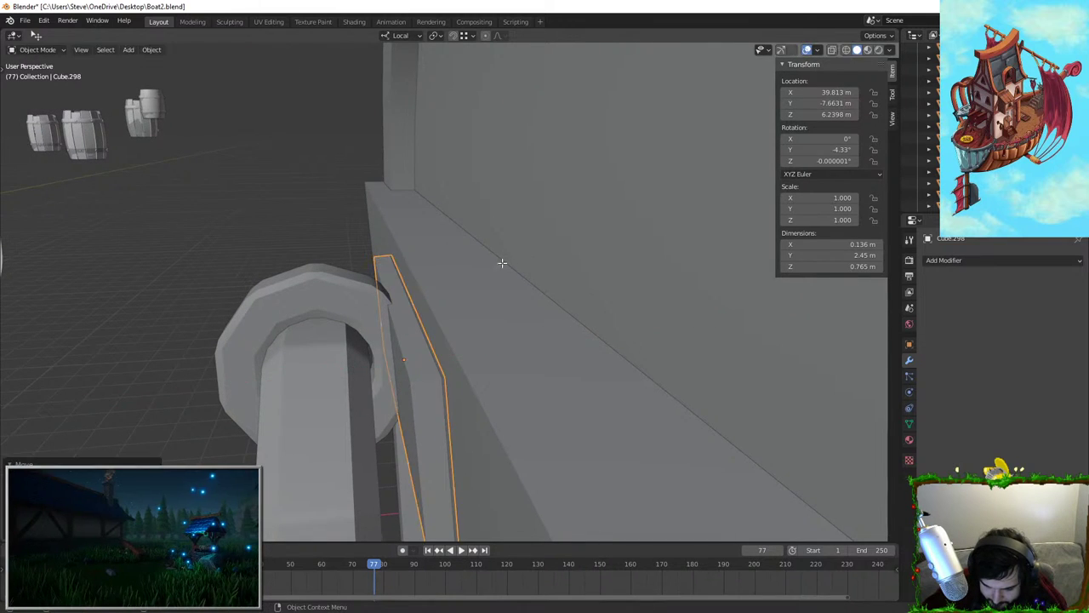
Scale the backing plate along its local Z axis to a height of about 0.902 m
key("Tab")
middle_click_drag(438, 313, 476, 329)
key("Tab")
key("s")
key("z")
key("z")
left_click(429, 204)
key("Tab")
key("ctrl+b")
key("Escape")
key("Tab")
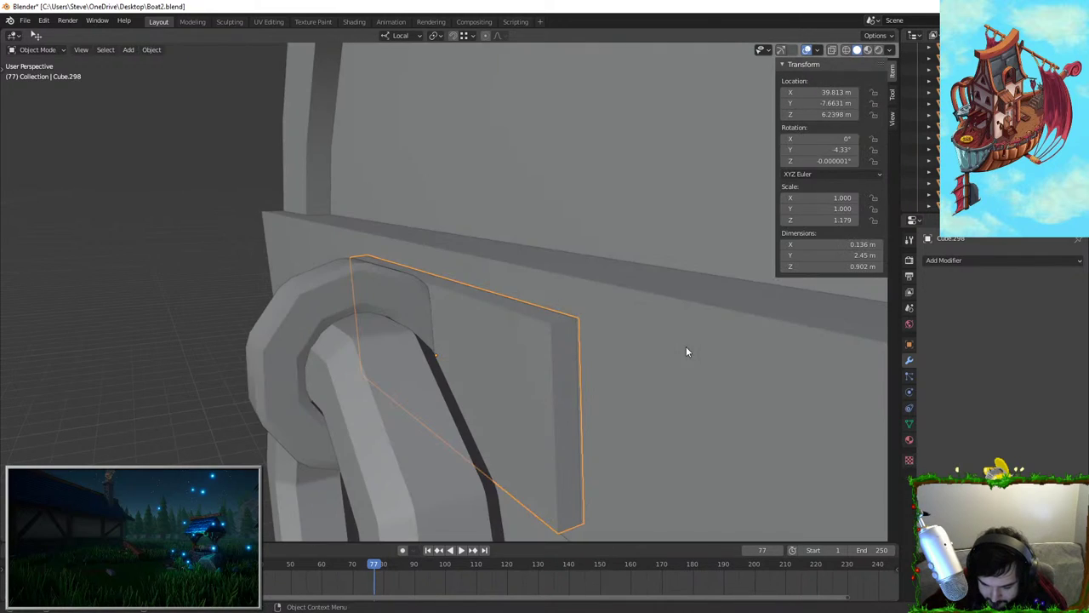
Apply the backing plate's scale and round its corners by bevelling the four short corner edges with several segments
key("Tab")
key("ctrl+b")
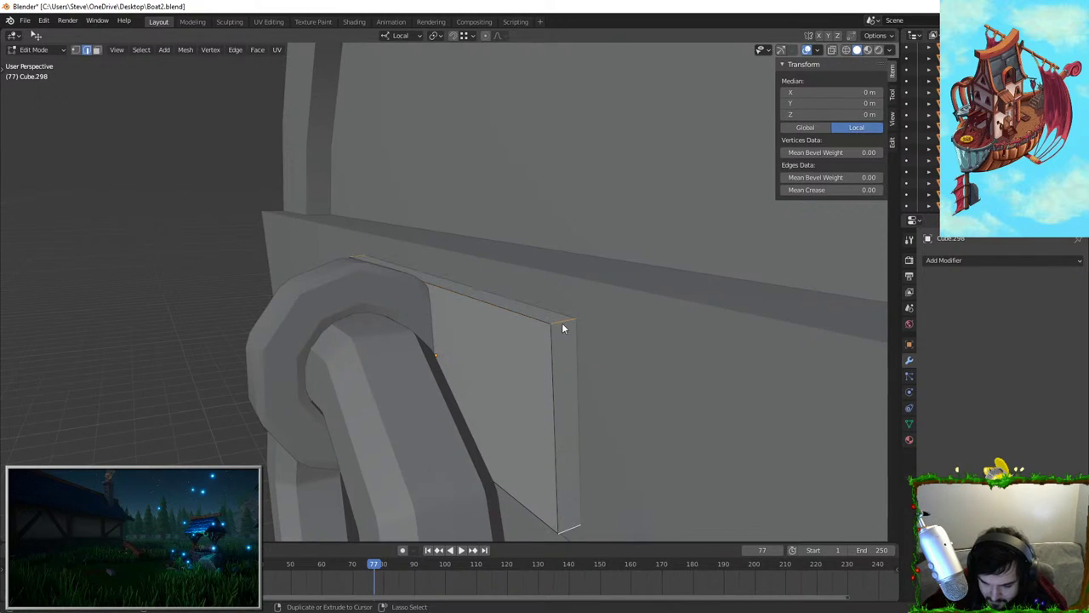
left_click(565, 323)
middle_click_drag(557, 515, 407, 302)
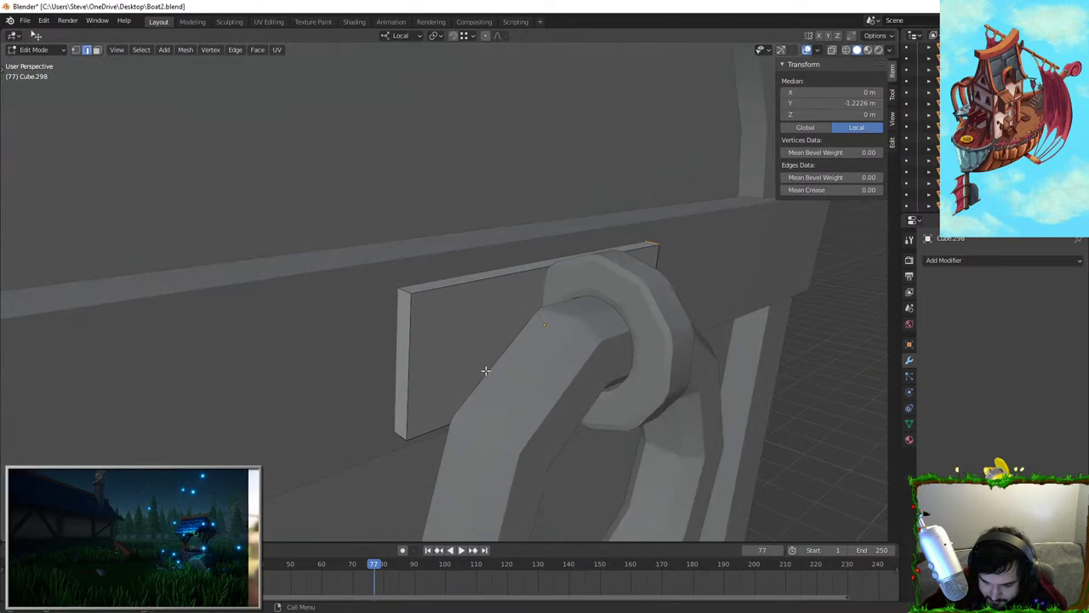
left_click(400, 433, "shift")
middle_click_drag(649, 298, 614, 296)
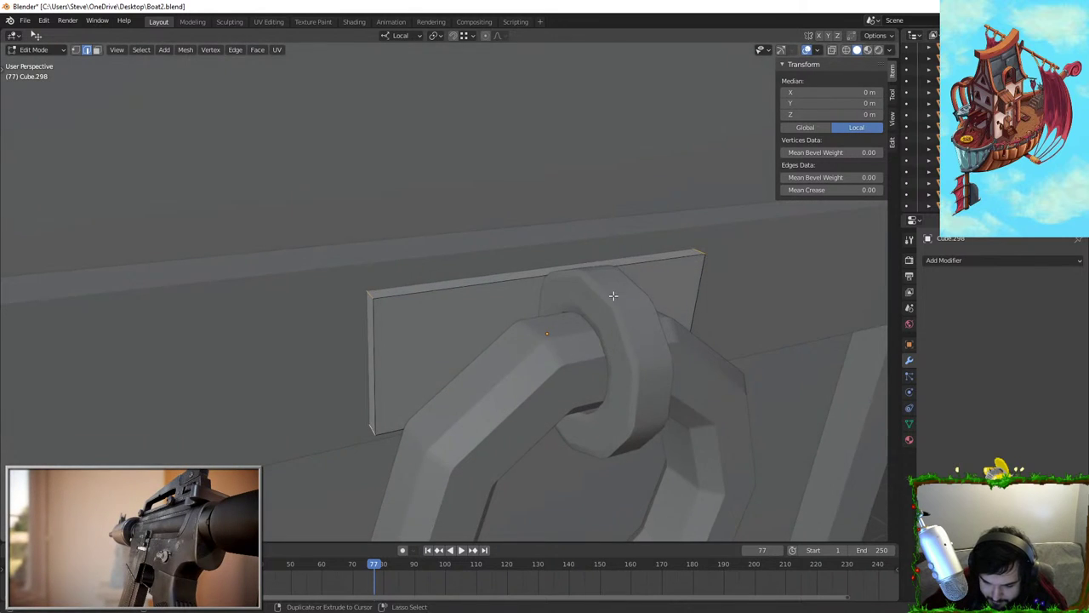
left_click(677, 292)
Bevel the outline edge loop around the backing plate's front face
key("Tab")
scroll(692, 310, "down", 3)
middle_click_drag(693, 311, 441, 352)
scroll(524, 318, "up", 3)
key("Tab")
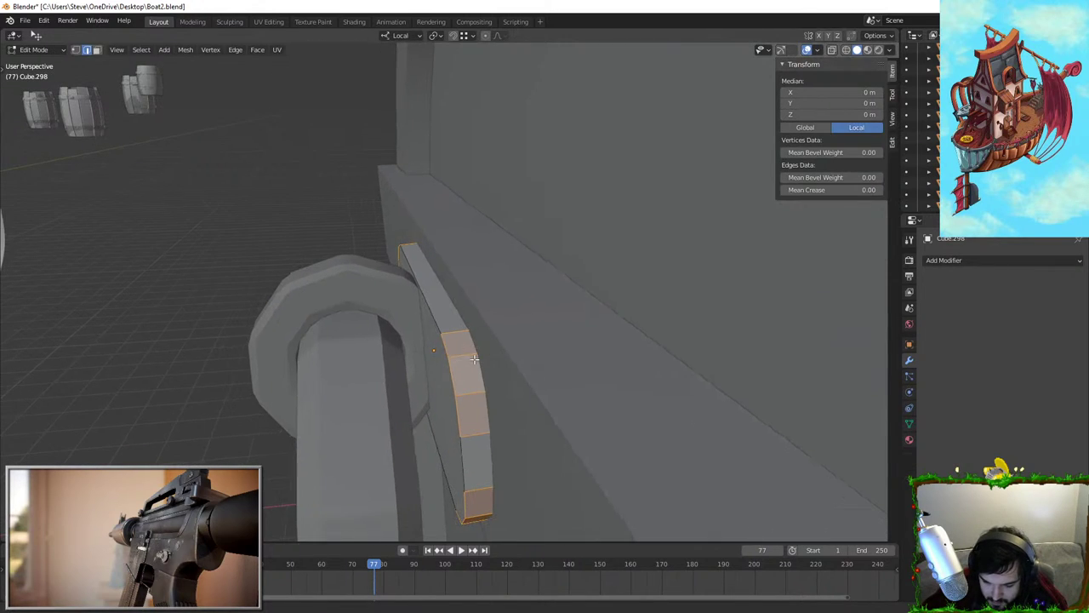
left_click(440, 352)
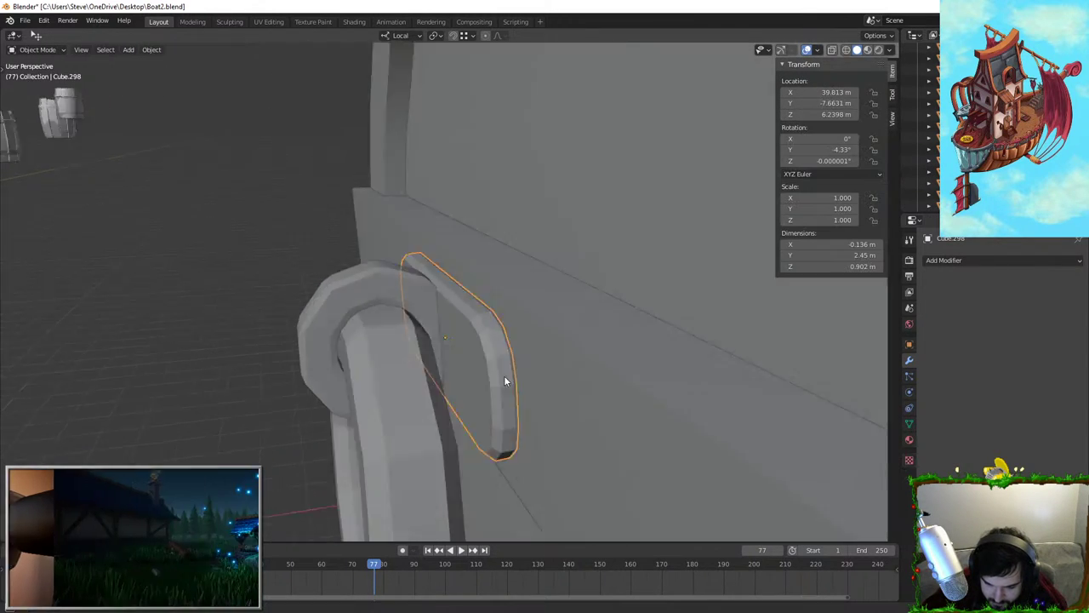
Scale the backing plate along its Z axis to a height of about 1.05 m
middle_click_drag(504, 376, 584, 333)
right_click(584, 311)
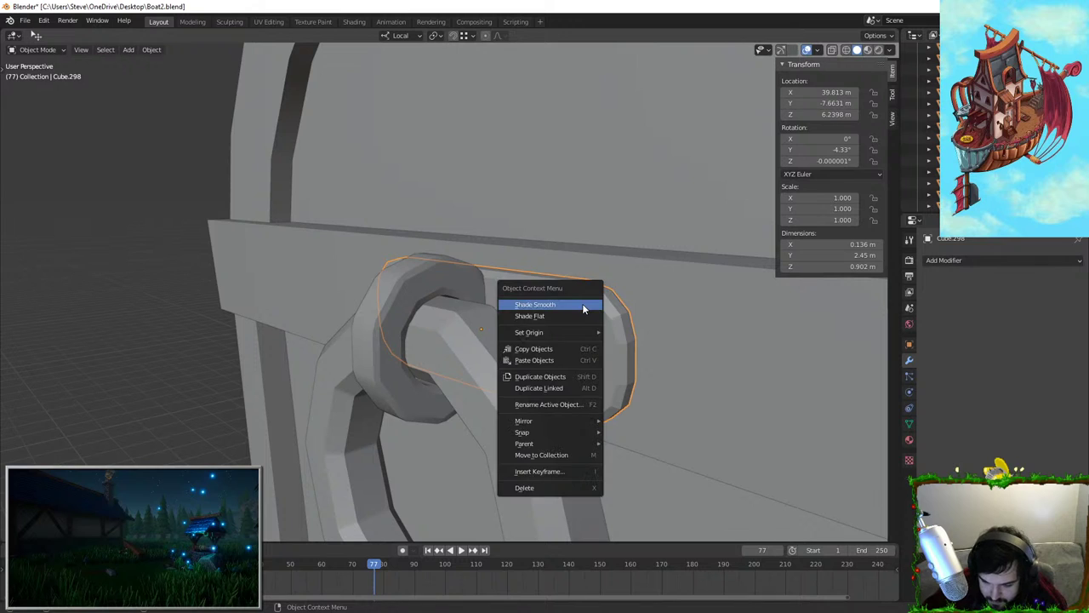
key("s")
key("x")
right_click(525, 214)
middle_click_drag(522, 213, 328, 298)
key("s")
key("z")
left_click(486, 189)
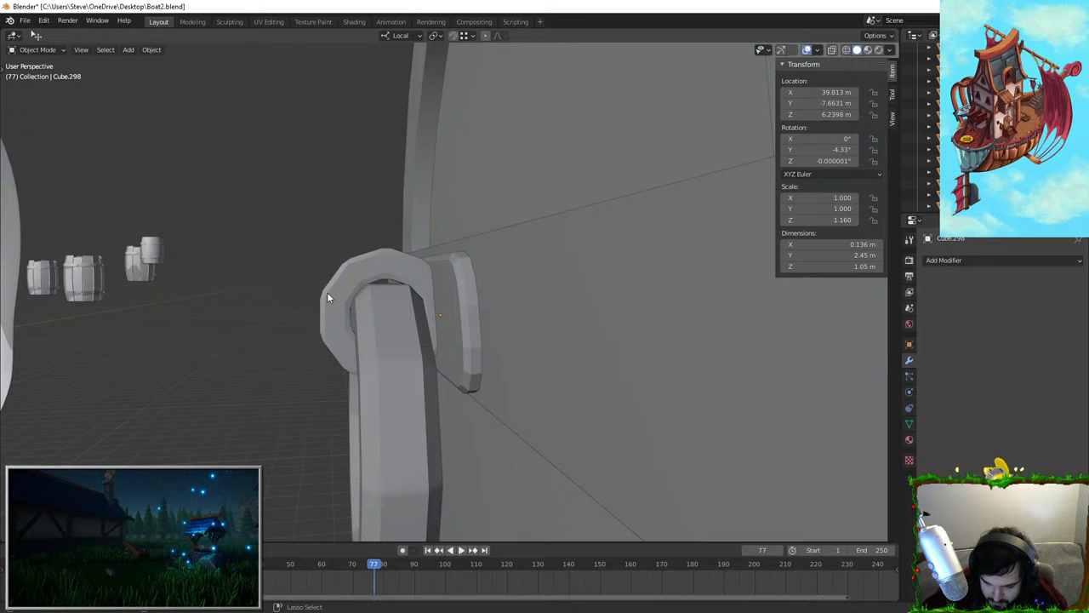
Move the ring handle along its local Z axis to an X location of about 39.232 m
left_click(387, 269)
middle_click_drag(394, 381, 443, 366)
key("g")
key("z")
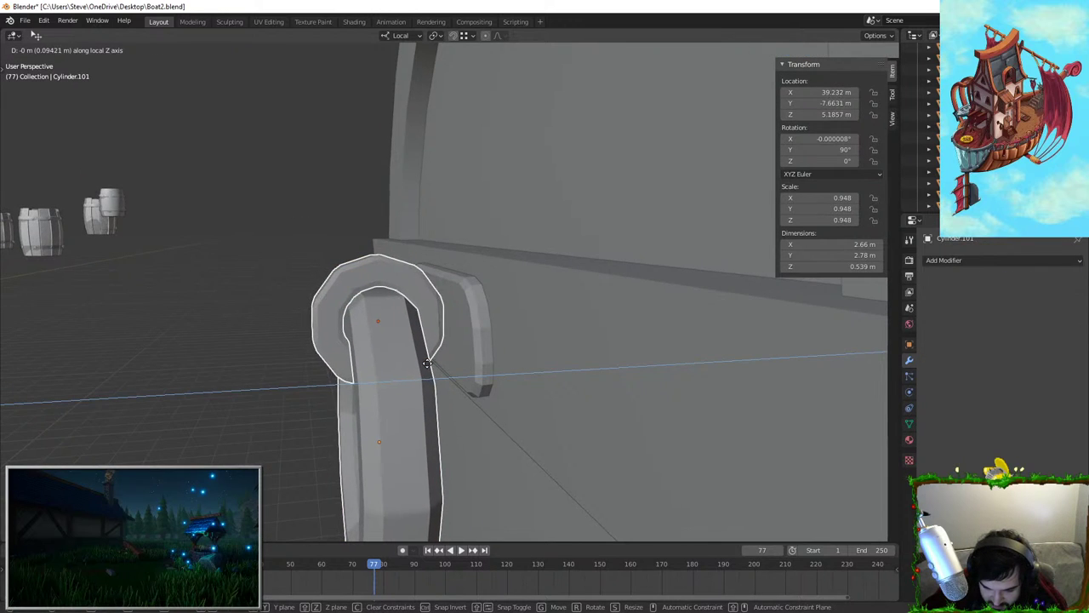
left_click(420, 361)
Scale the backing plate along its local Z axis to a height of about 0.671 m
left_click(243, 281)
middle_click_drag(243, 281, 464, 294)
left_click(500, 302)
key("s")
key("z")
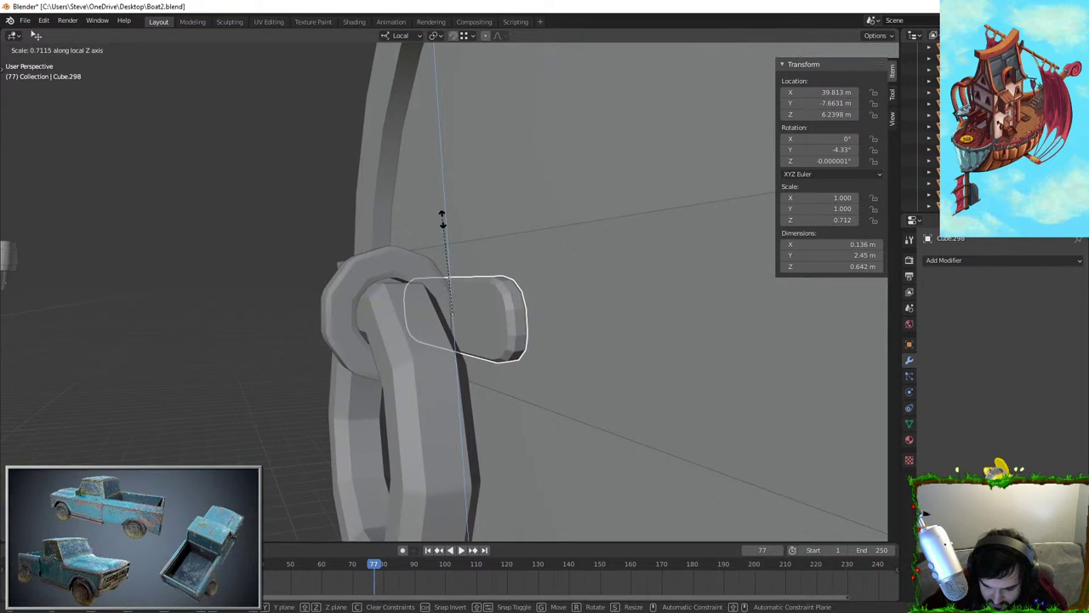
left_click(444, 217)
Raise the backing plate along its local Z axis to a Z location of about 6.265 m
middle_click_drag(116, 246, 221, 350)
key("g")
key("z")
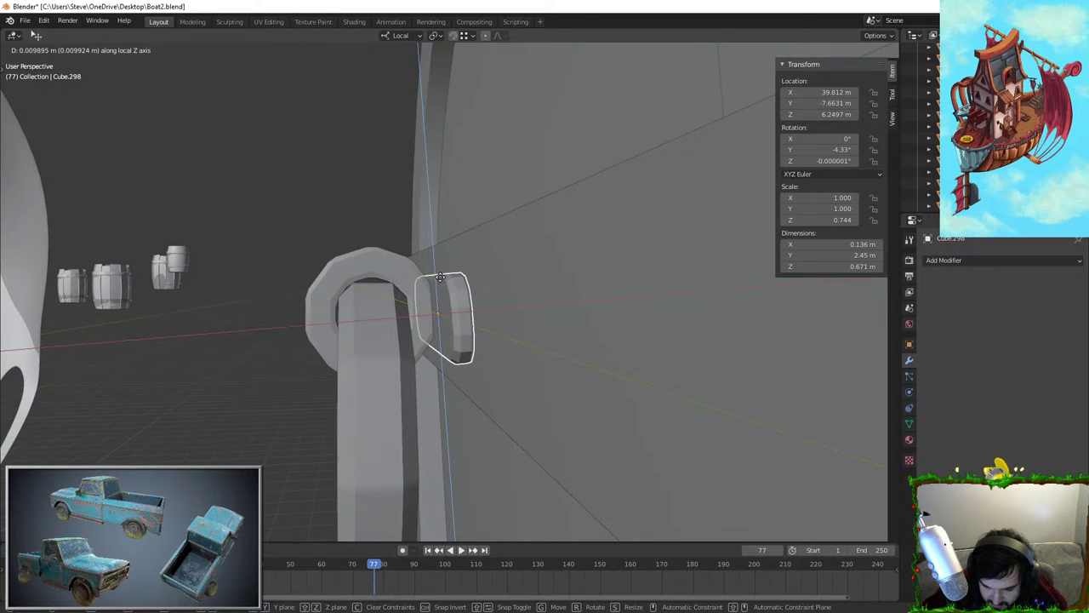
left_click(441, 278)
middle_click_drag(287, 241, 489, 281)
Shade the backing plate smooth and narrow it along its local Y axis to a width of about 1.34 m
left_click(909, 423)
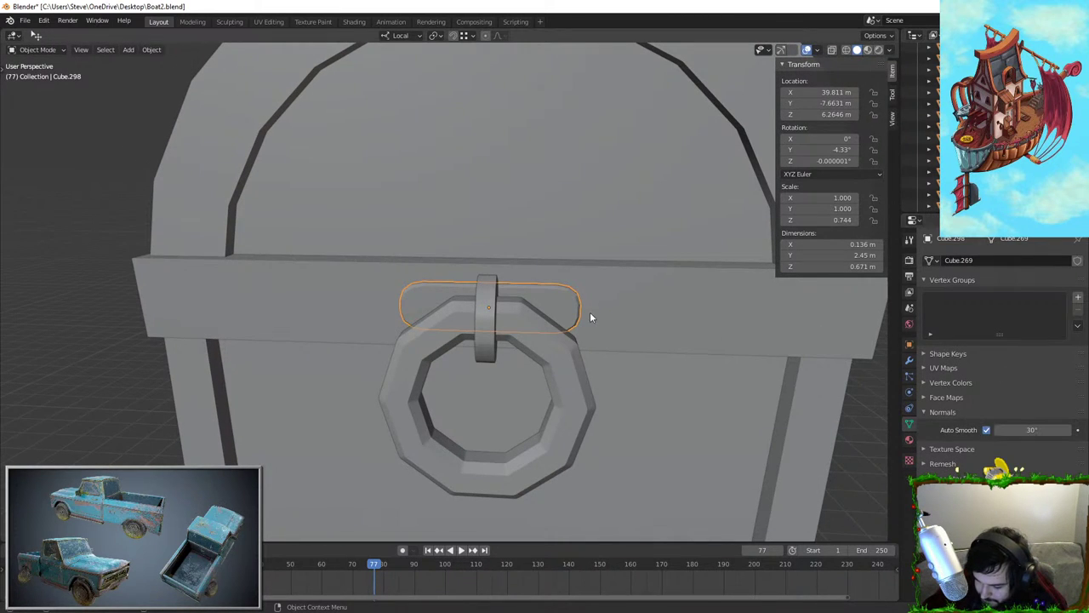
right_click(592, 317)
middle_click_drag(432, 331, 640, 322)
scroll(467, 345, "down", 5)
left_click(513, 305)
key("s")
key("y")
left_click(563, 318)
left_click(757, 339)
middle_click_drag(757, 338, 694, 334)
scroll(596, 320, "up", 5)
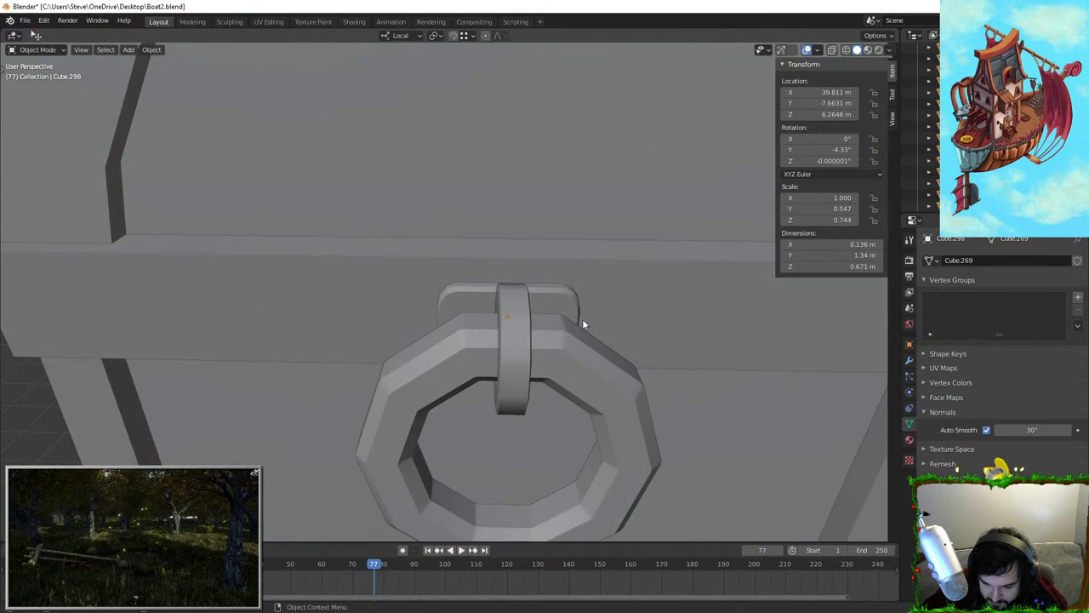
Delete the backing plate's front face together with the bevel faces around it
middle_click_drag(589, 300, 545, 304)
key("Tab")
key("Tab")
key("Tab")
key("Tab")
key("Tab")
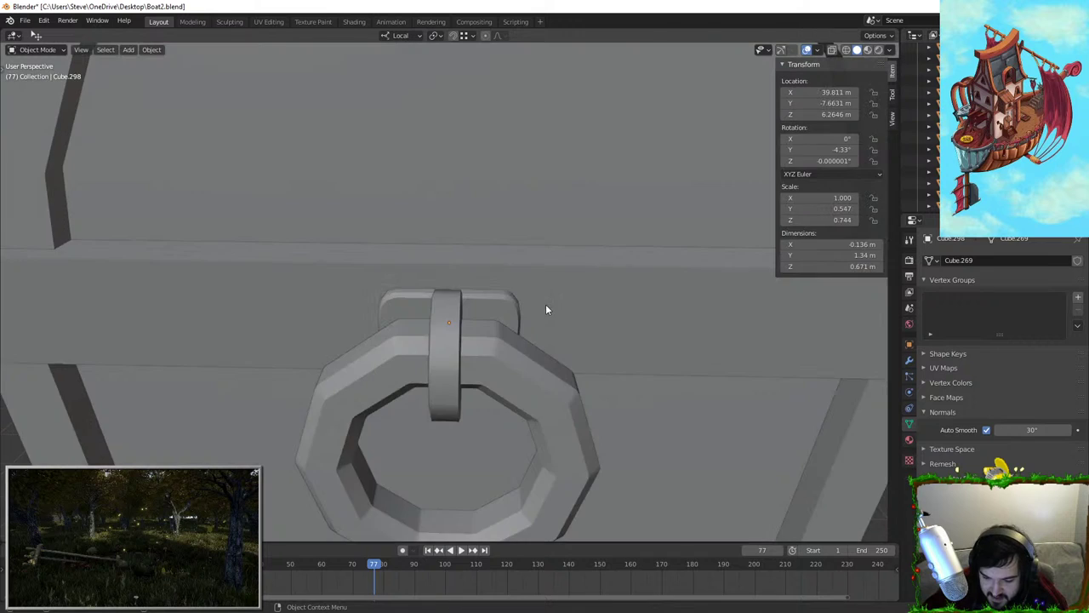
key("Tab")
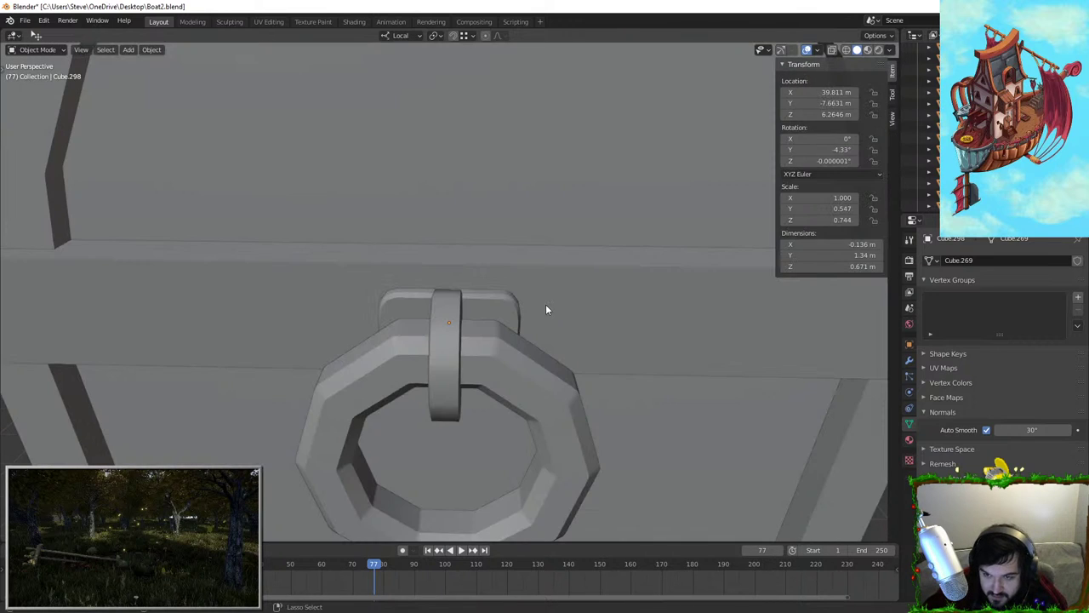
key("Tab")
middle_click_drag(554, 309, 509, 315)
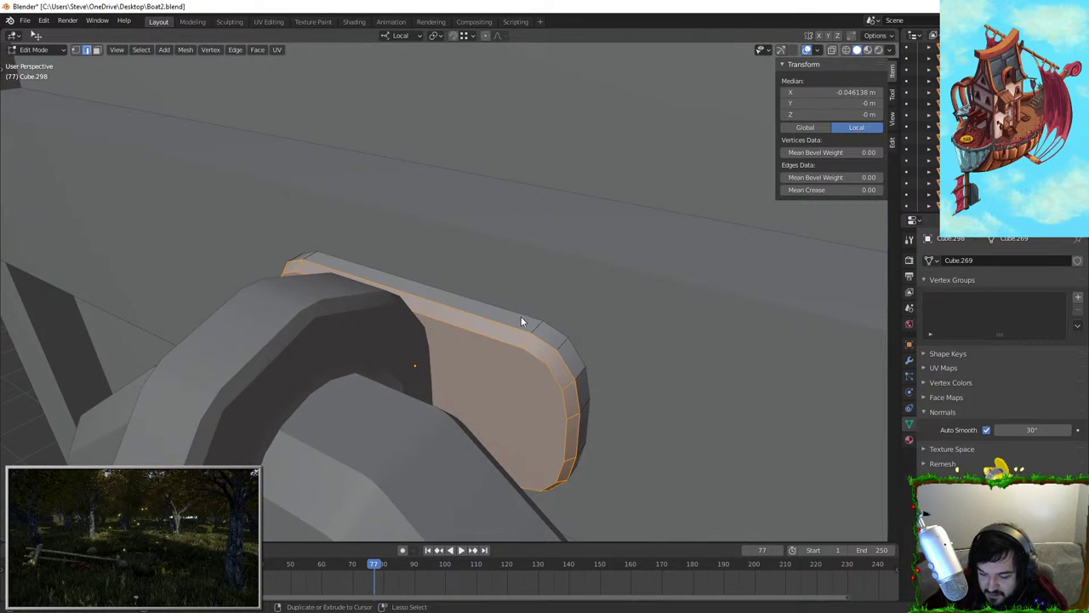
key("Tab")
key("Tab")
key("x")
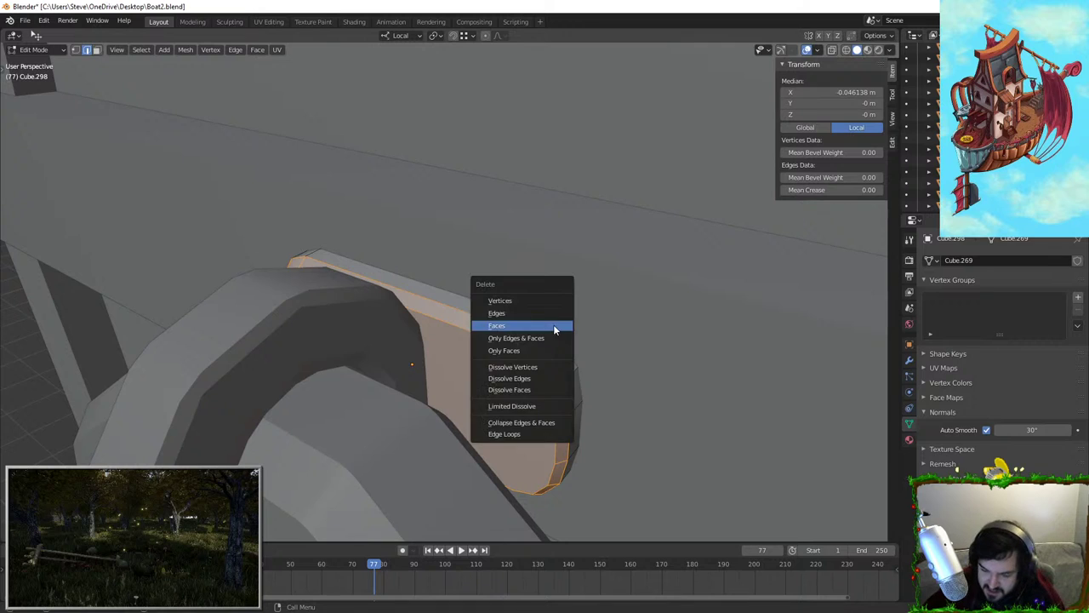
left_click(554, 327)
Try to close the plate's open front border with Grid Fill, and undo it
left_click(449, 299, "alt")
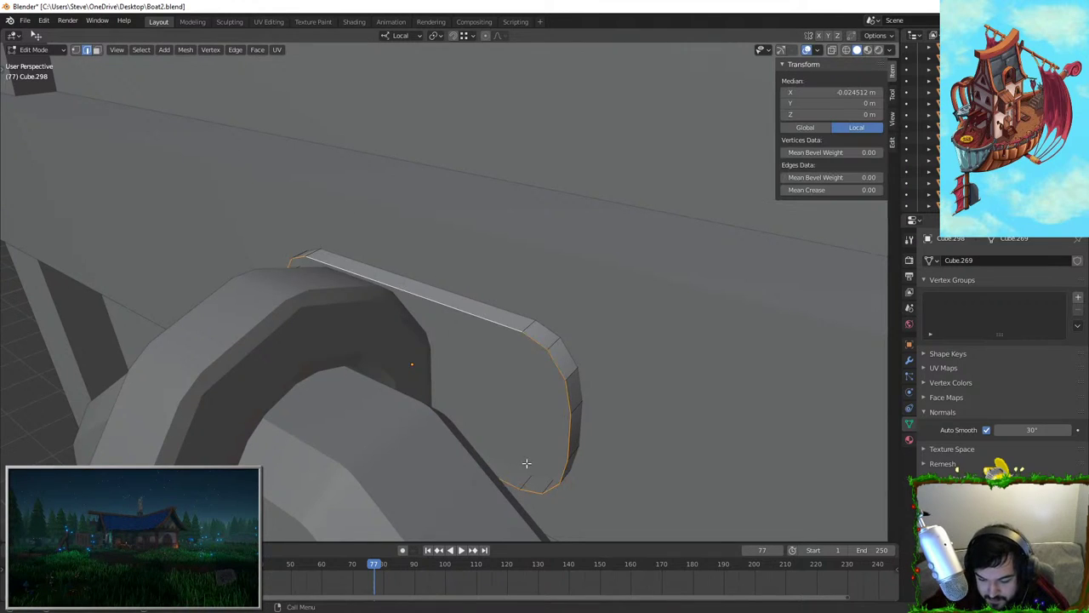
middle_click_drag(526, 463, 524, 428)
key("F3")
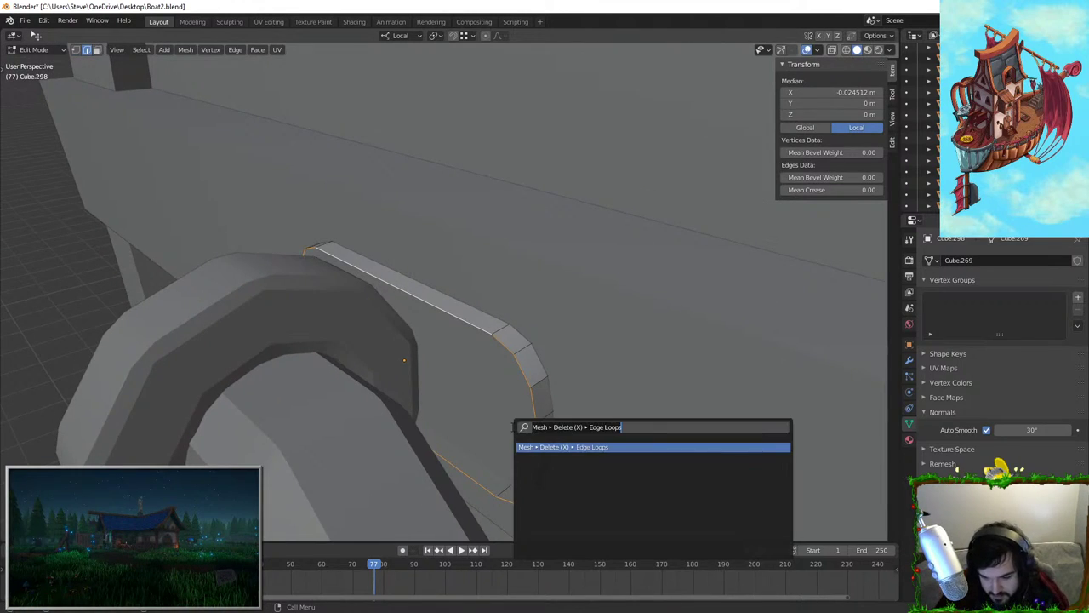
type("grid")
key("Return")
key("ctrl+z")
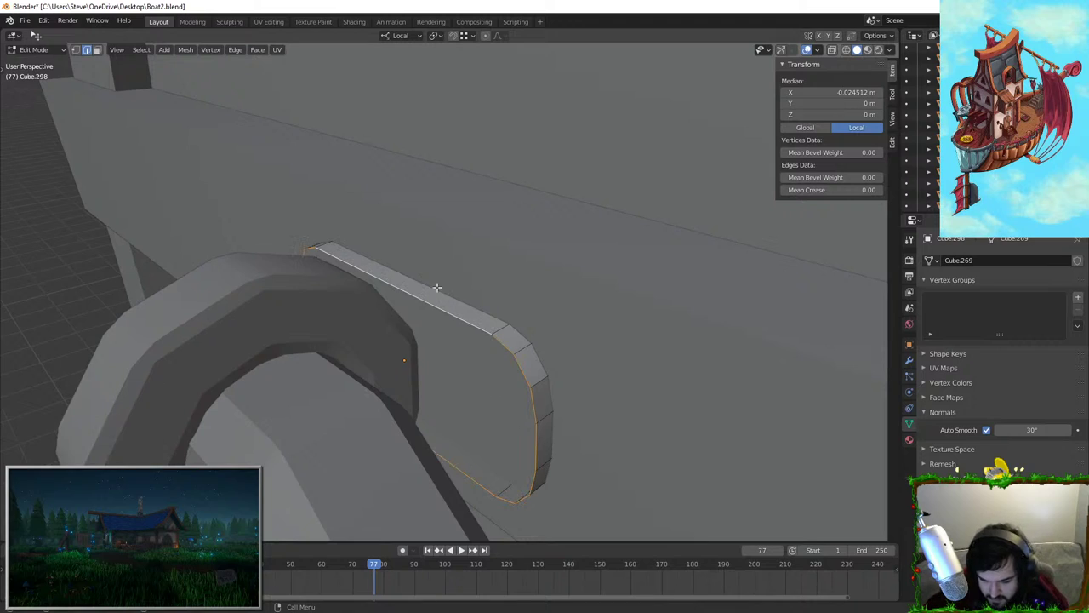
Fill the middle of the plate's open front and one rounded end with faces between opposite border edges
key("f")
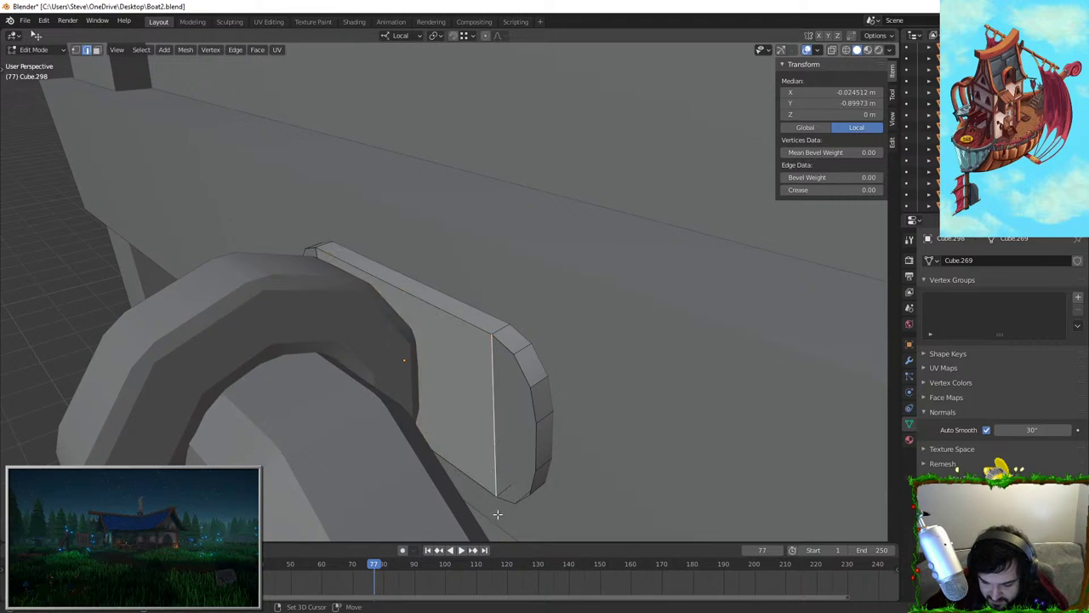
key("ctrl+z")
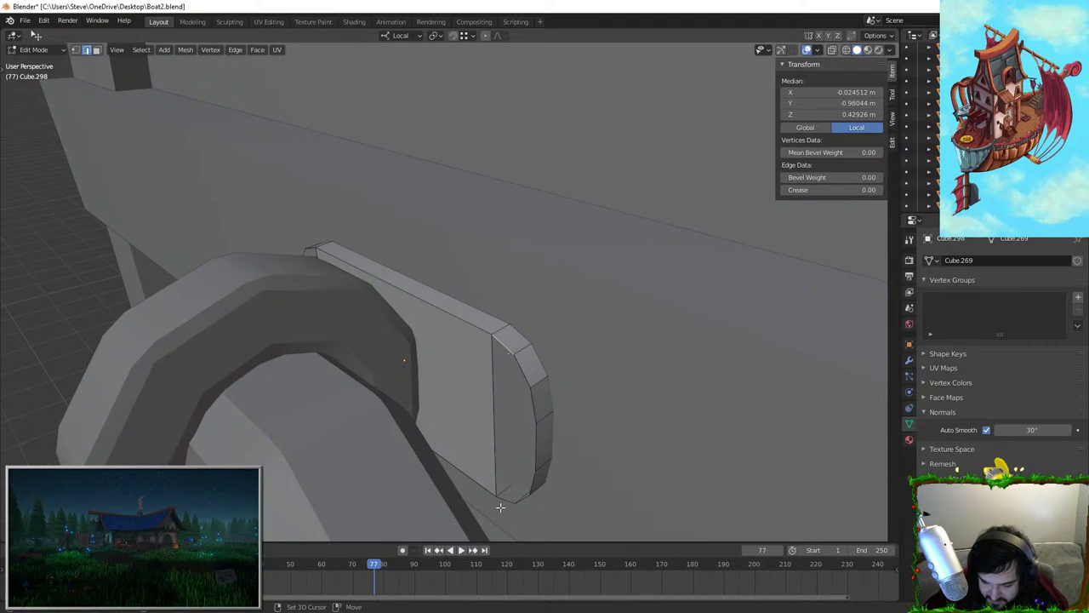
left_click(522, 500, "ctrl")
left_click(518, 381, "shift")
key("f")
key("ctrl+z")
left_click(529, 374)
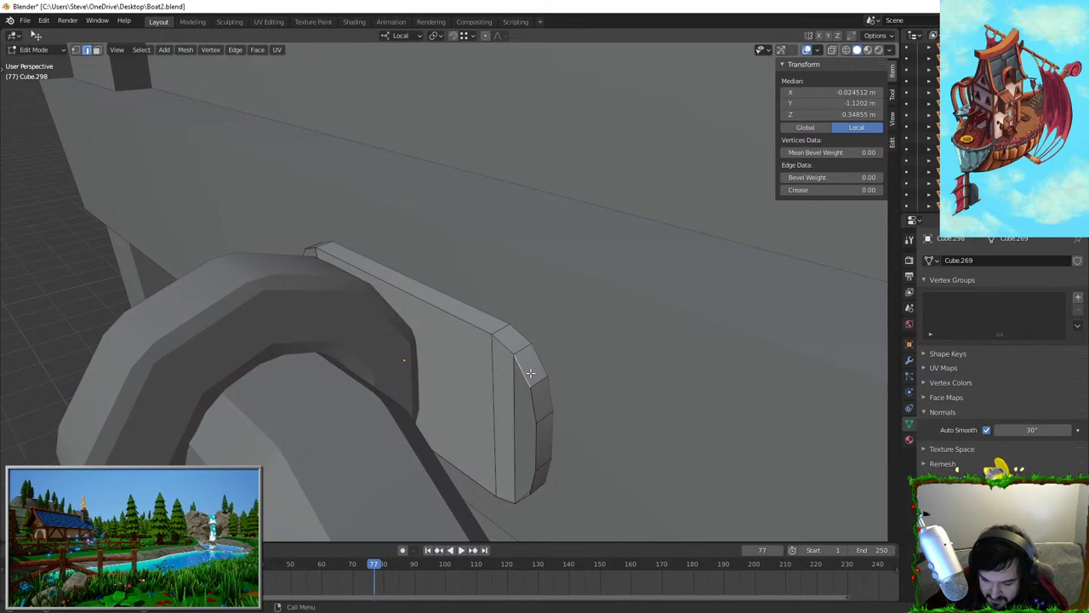
left_click(522, 499, "ctrl")
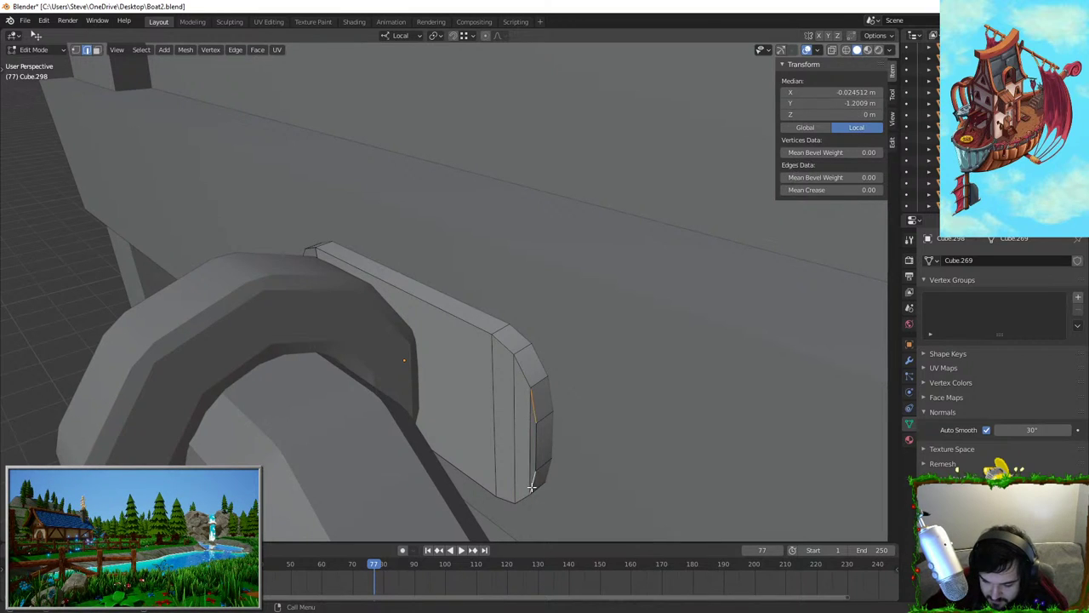
Fill the remaining openings at the plate's other rounded end with faces between opposite border edges
middle_click_drag(531, 486, 368, 388)
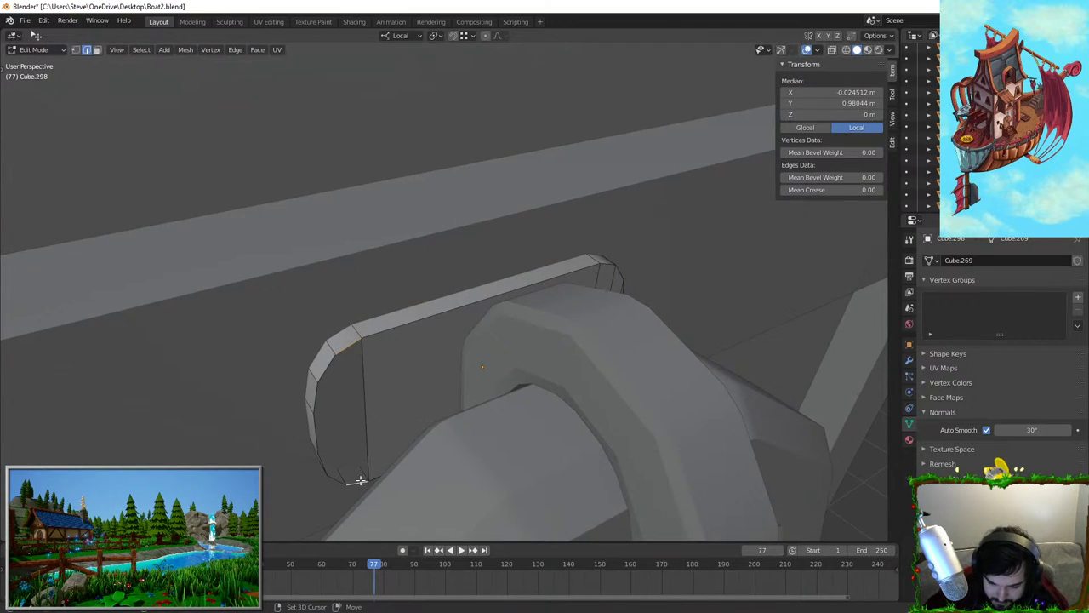
key("f")
left_click(331, 367)
left_click(336, 479, "shift")
key("f")
left_click(320, 426)
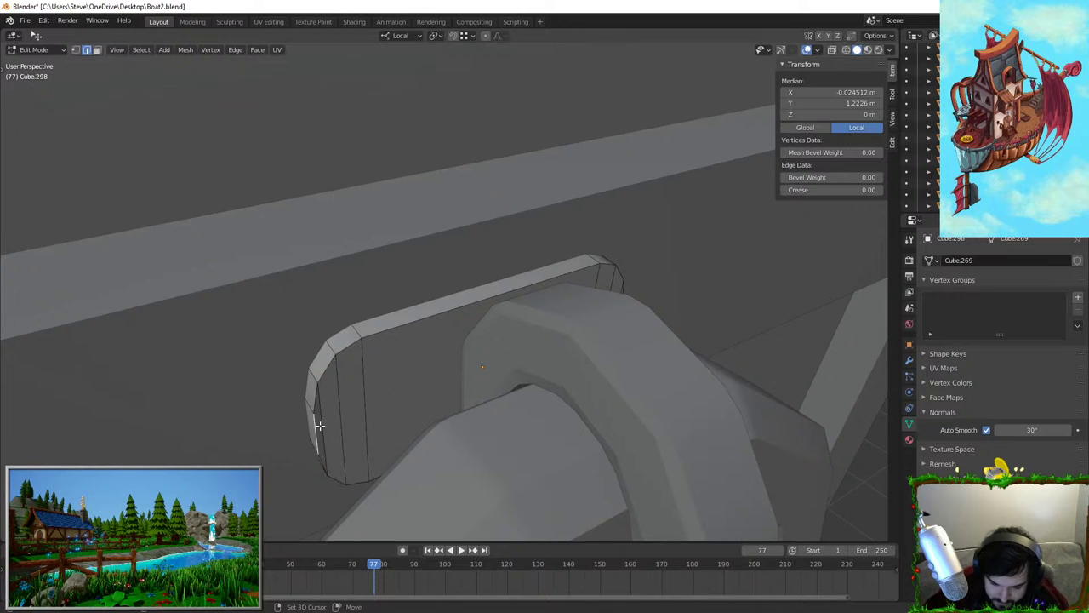
Move the plate's front outline loop outward along the X axis for a plate thickness of about 0.122 m
left_click(319, 426, "alt")
middle_click_drag(319, 425, 406, 488)
middle_click_drag(468, 473, 452, 268)
key("g")
key("x")
key("x")
left_click(499, 318)
key("Tab")
Rotate the mounting ring in the front view to a Y rotation of about -5.33°
left_click(326, 287)
key("KP_1")
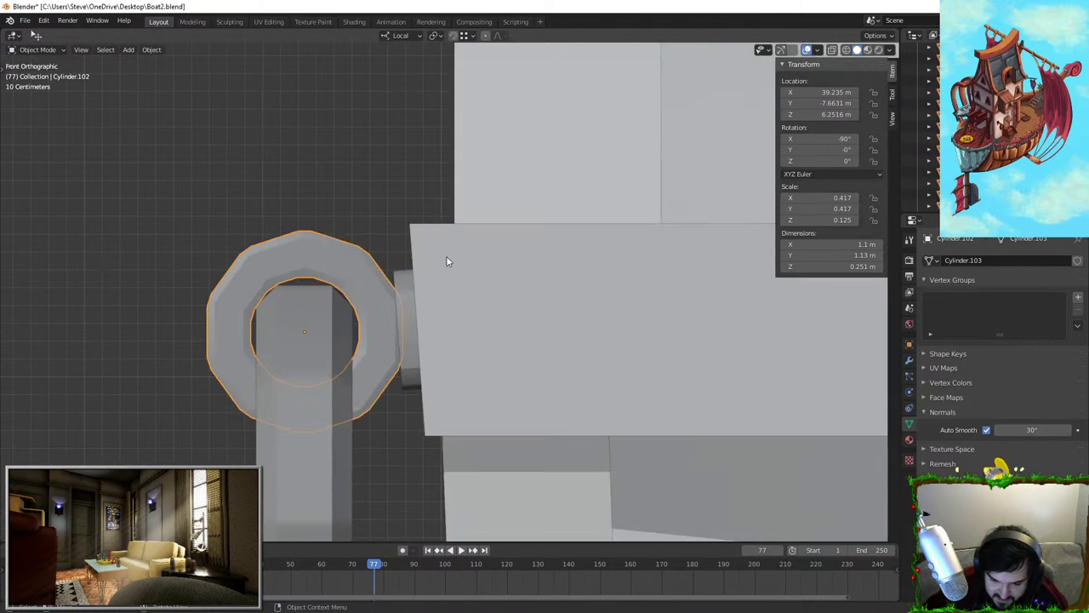
key("r")
left_click(587, 359)
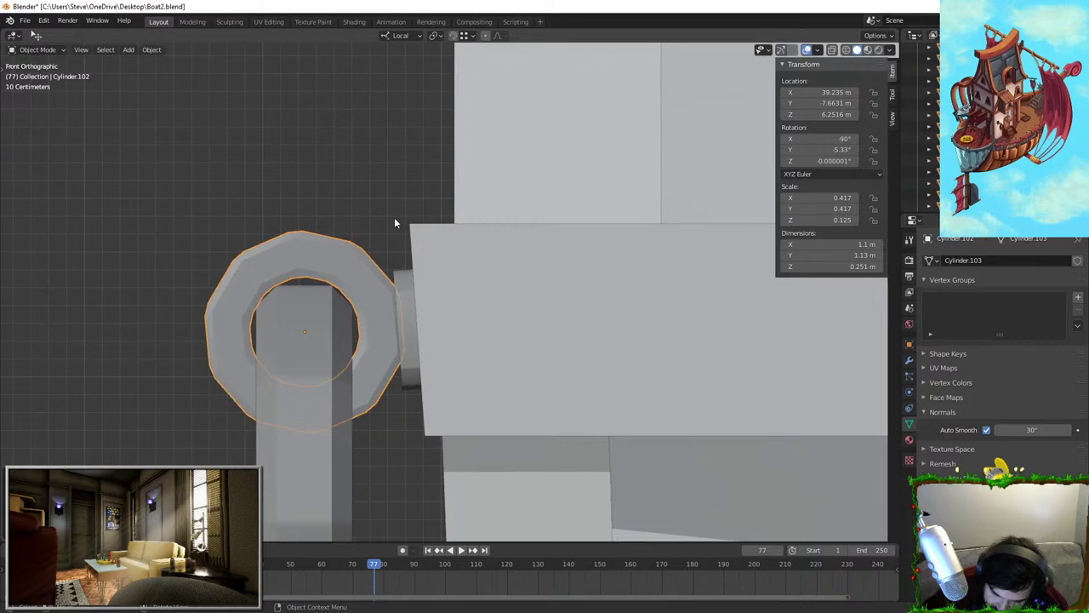
Apply the backing plate's scale
middle_click_drag(396, 219, 516, 340)
left_click(482, 320)
key("Tab")
scroll(518, 342, "up", 2)
key("ctrl+b")
left_click(565, 352)
key("Tab")
key("ctrl+a")
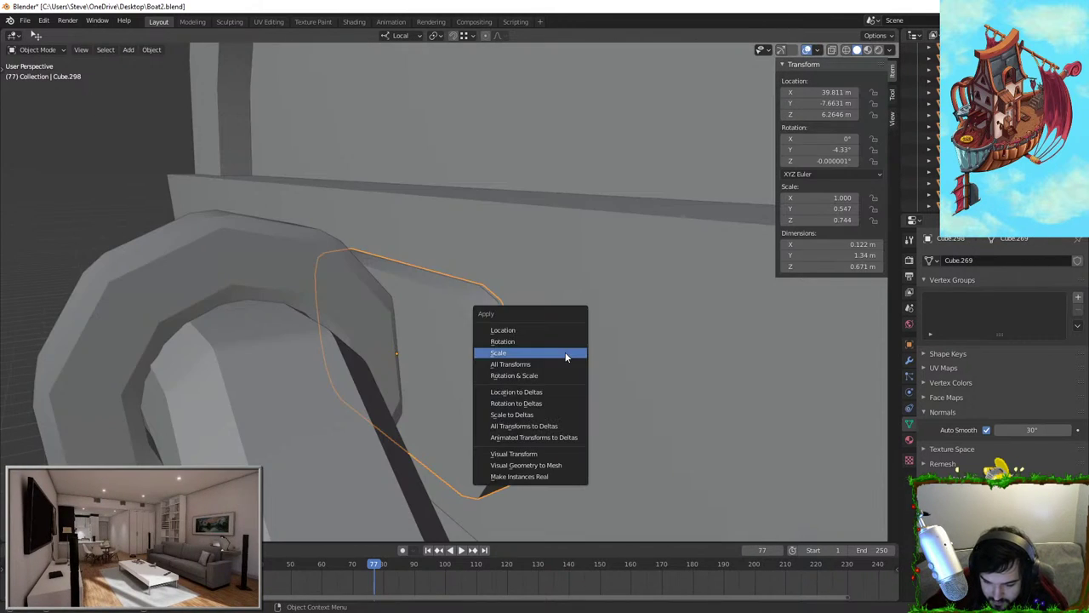
left_click(565, 356)
Bevel the edge loop around the backing plate's front face by about 0.0209 m with one segment
key("Tab")
key("ctrl+b")
left_click(527, 369)
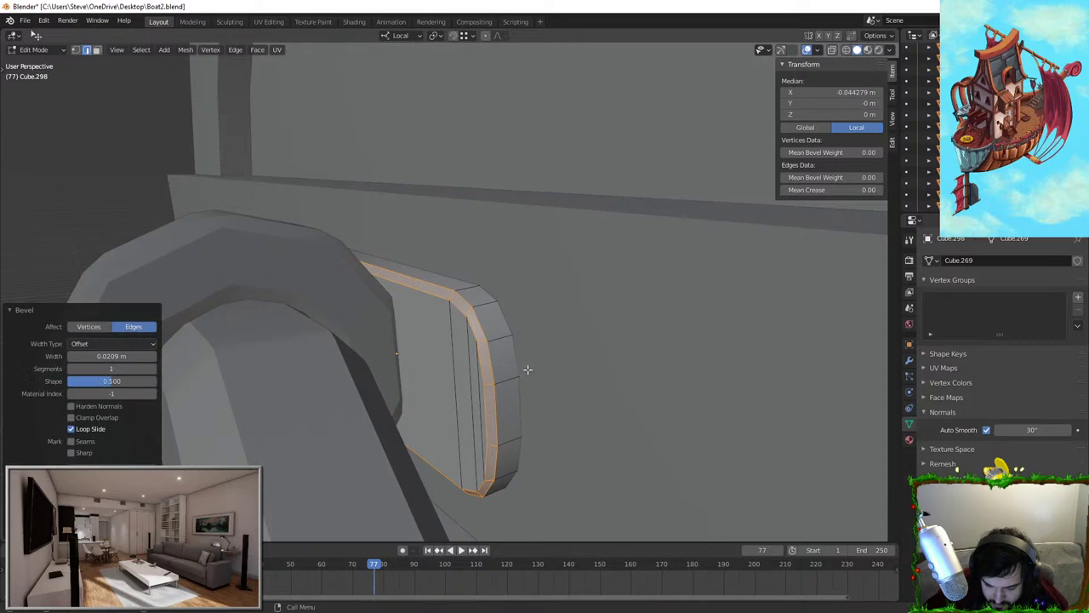
middle_click_drag(527, 369, 564, 249)
key("Tab")
scroll(712, 386, "down", 4)
scroll(564, 255, "up", 4)
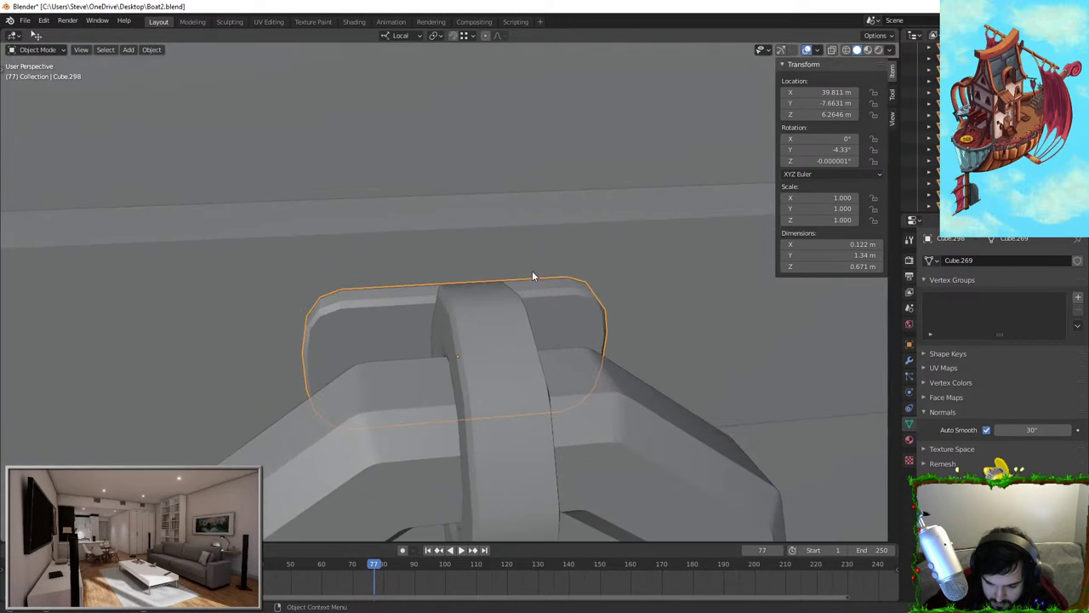
mouse_move(515, 298)
middle_mouse_down()
mouse_move(561, 313)
mouse_move(522, 307)
middle_mouse_up()
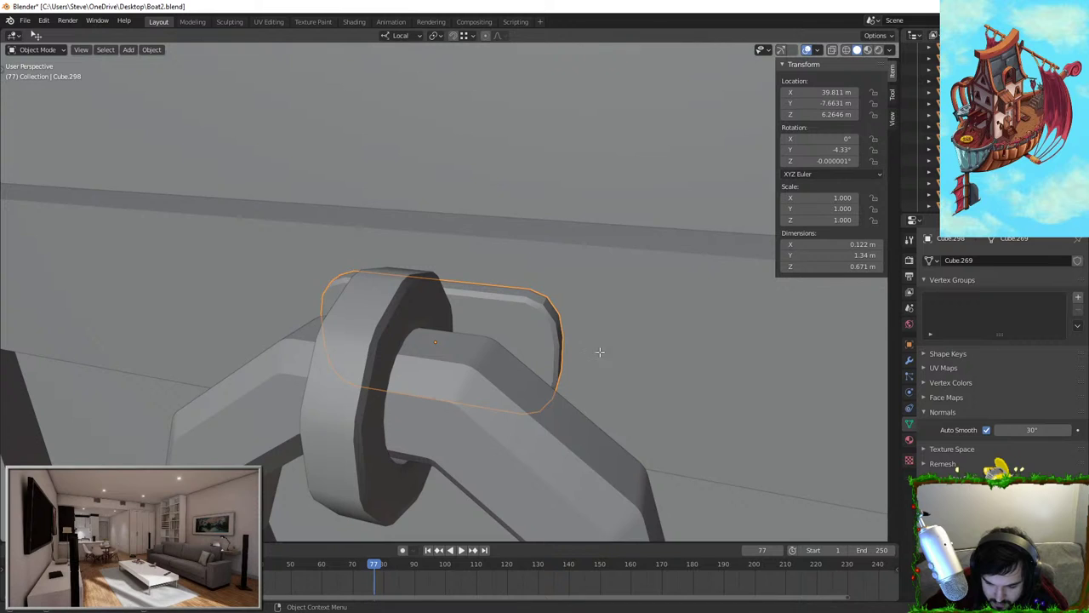
key("Tab")
key("Tab")
Select the ring handle together with its mounting ring and backing plate
scroll(596, 353, "down", 7)
middle_click_drag(559, 363, 413, 458)
key("alt+a")
scroll(465, 298, "up", 4)
left_click(477, 332, "shift")
left_click(513, 356, "shift")
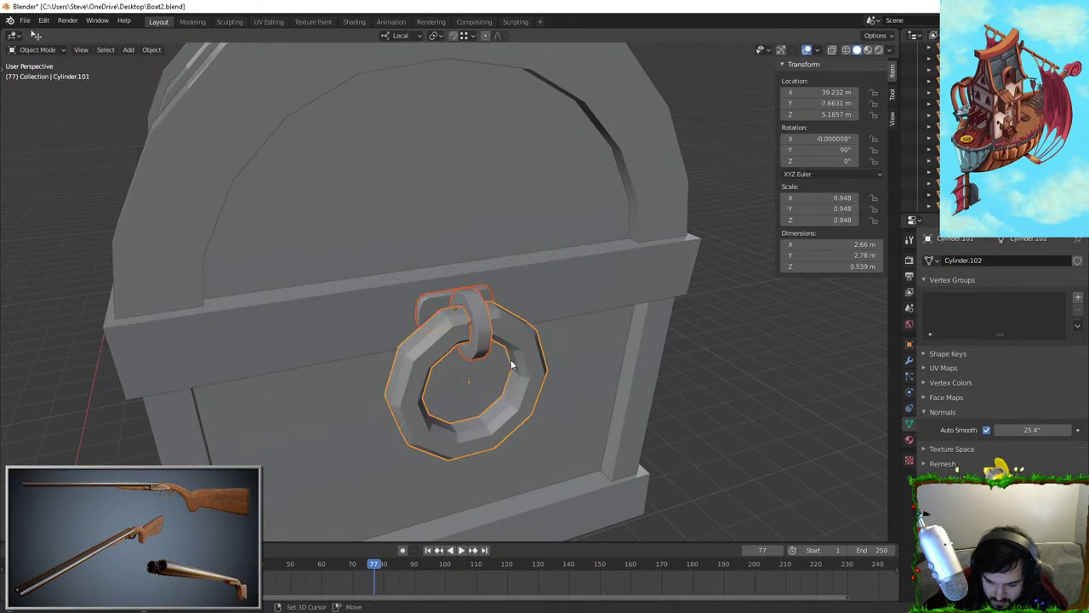
scroll(514, 358, "down", 3)
middle_click_drag(514, 359, 392, 366)
scroll(393, 366, "down", 4)
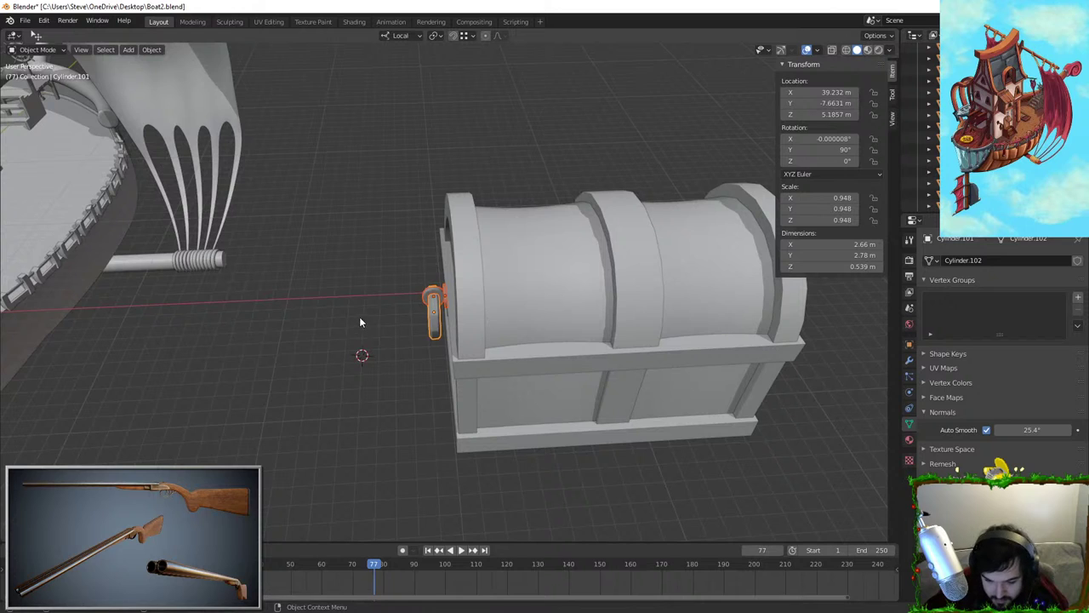
scroll(442, 316, "up", 4)
middle_click_drag(360, 321, 467, 331)
scroll(467, 331, "up", 4)
Apply the mounting ring's Bevel modifier
left_click(437, 388)
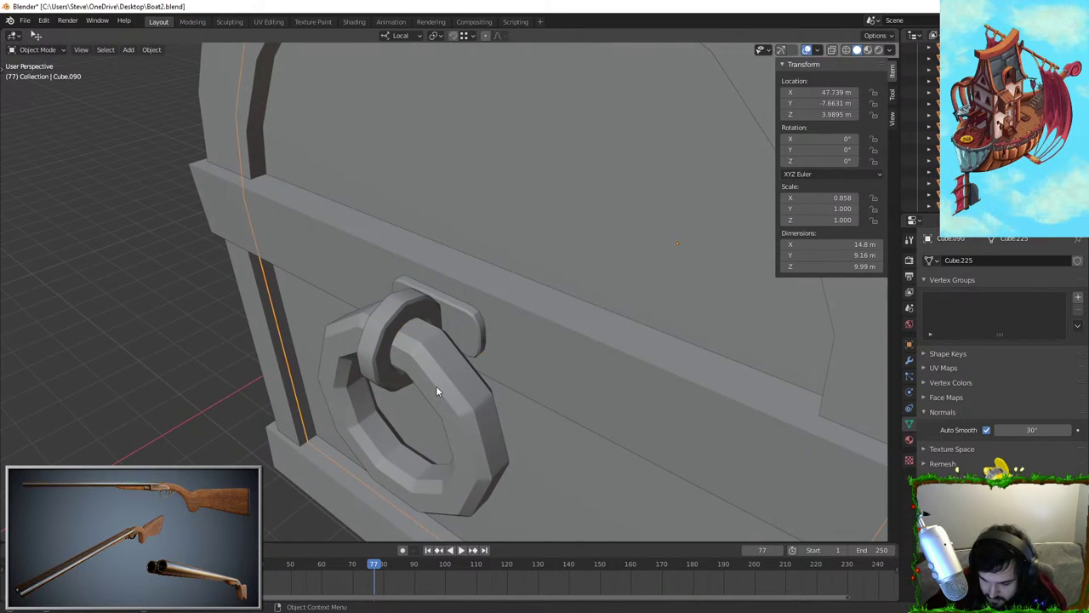
left_click(909, 361)
left_click(404, 323)
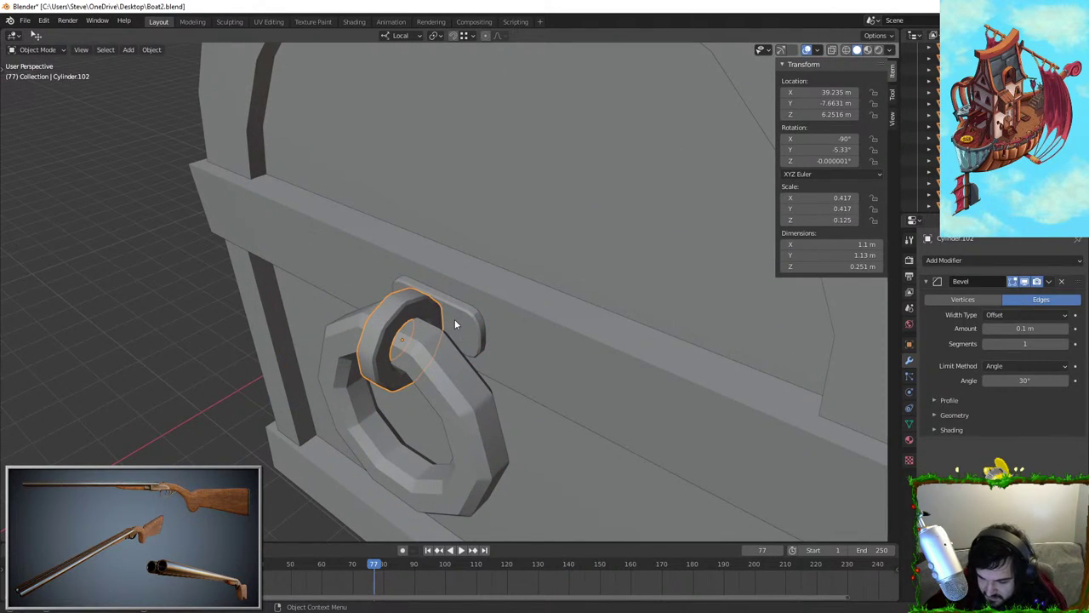
left_click(445, 367)
left_click(413, 304)
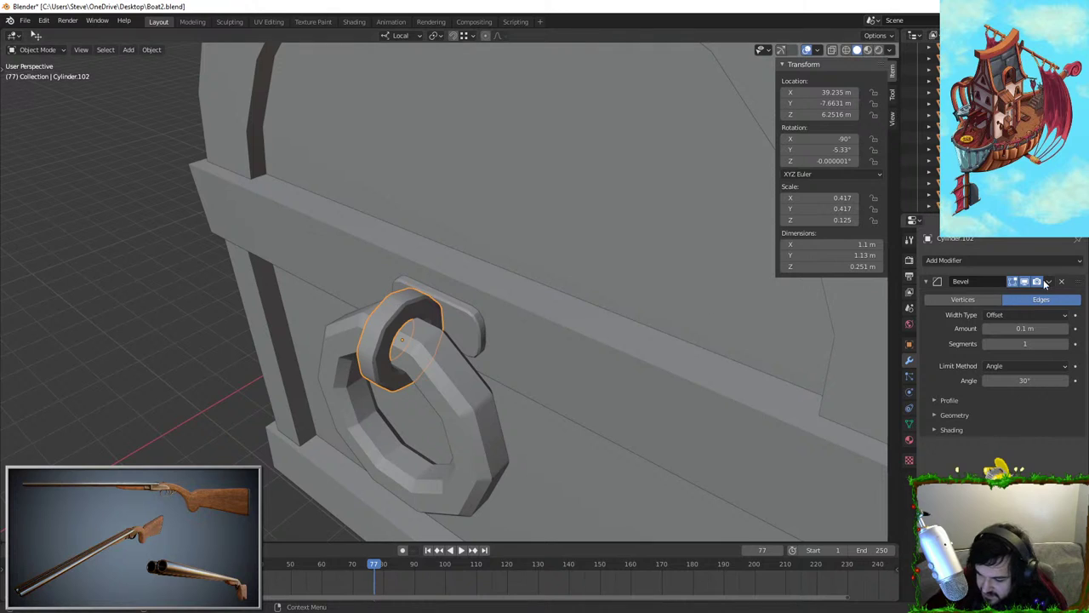
left_click(1048, 283)
left_click(1045, 295)
Try joining the ring handle, mounting ring and backing plate into a single object
left_click(417, 336)
left_click(426, 310, "shift")
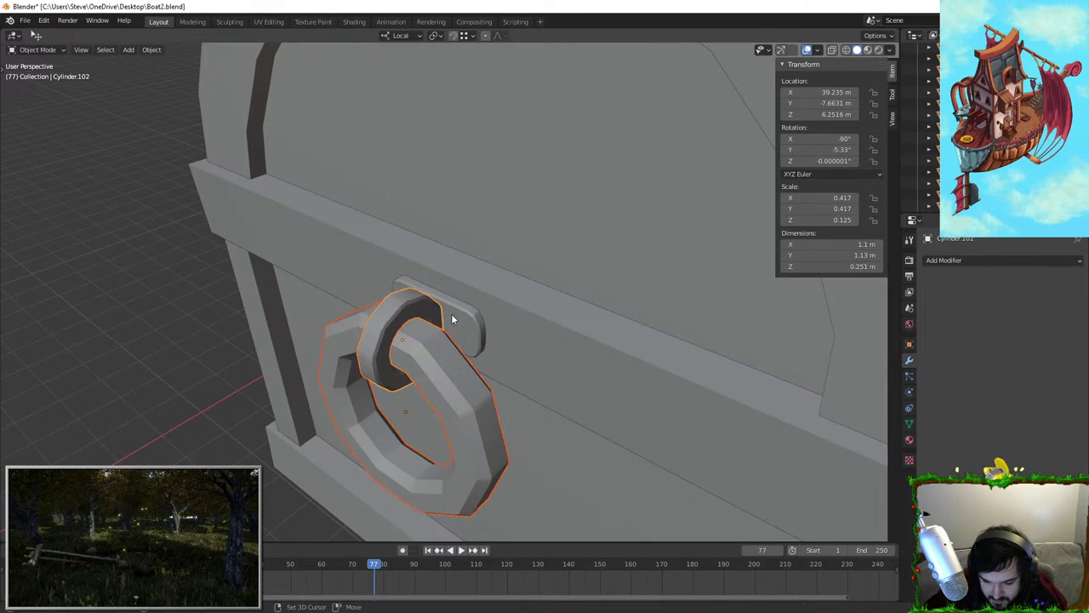
key("ctrl+j")
scroll(473, 338, "down", 5)
scroll(473, 338, "up", 7)
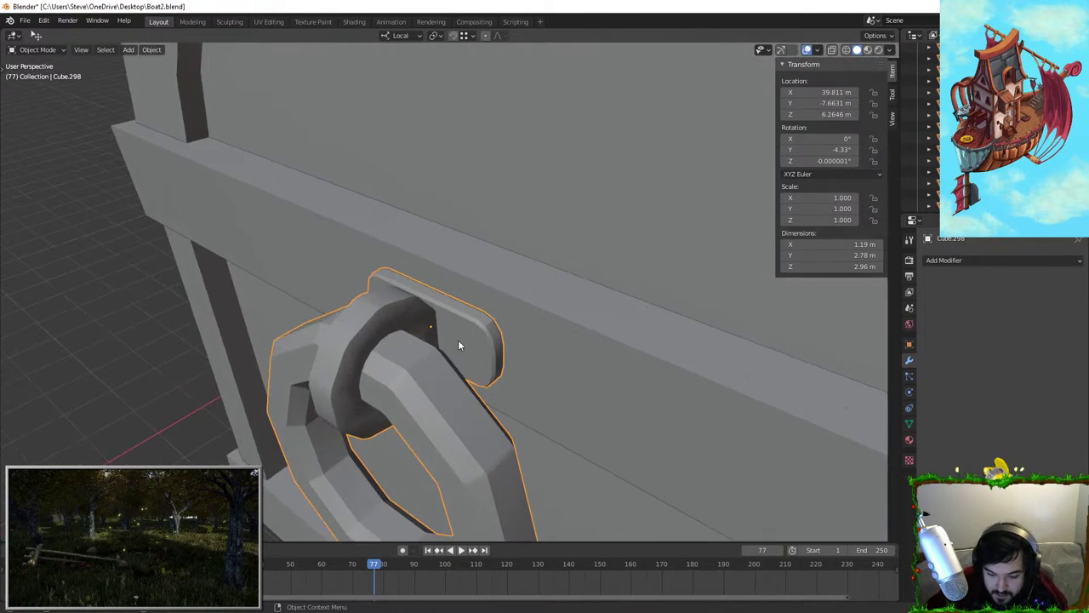
Try an Auto Smooth angle of 25.3° on the joined object, and undo it together with the join
left_click(909, 423)
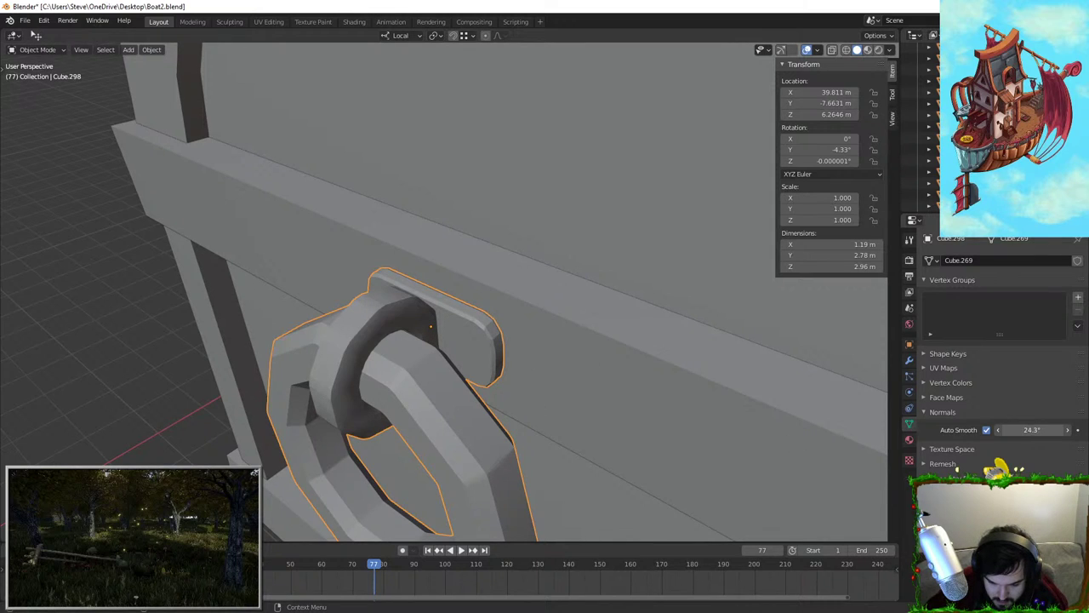
left_click_drag(1032, 430, 1029, 430)
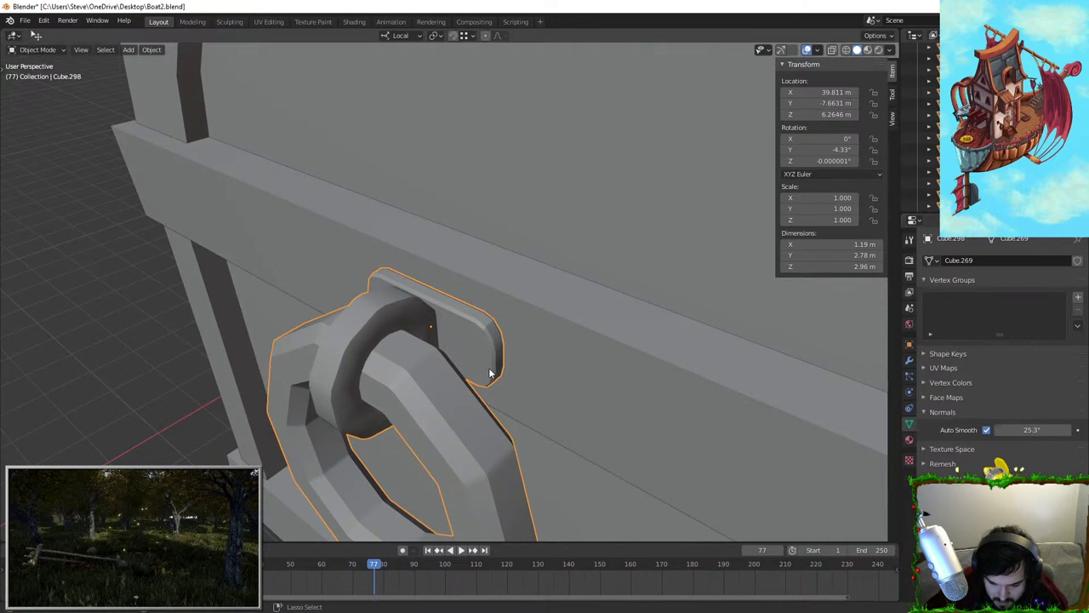
key("ctrl+z")
Check the Auto Smooth angles of the backing plate and the ring handle
middle_click_drag(445, 346, 274, 296)
scroll(274, 296, "up", 2)
left_click(575, 298)
left_click(573, 296)
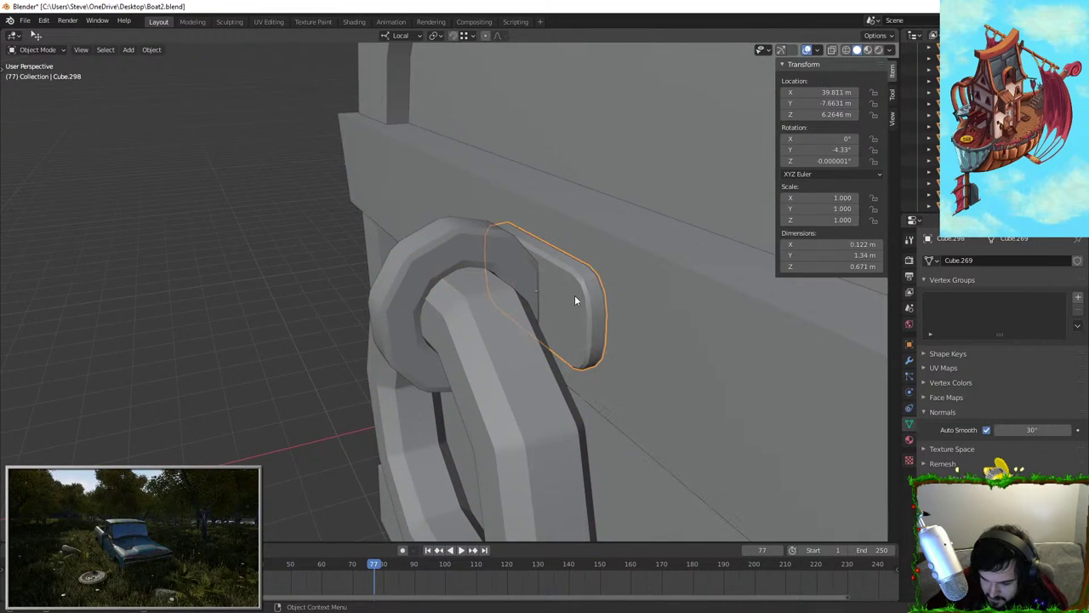
left_click(460, 290)
left_click(473, 326)
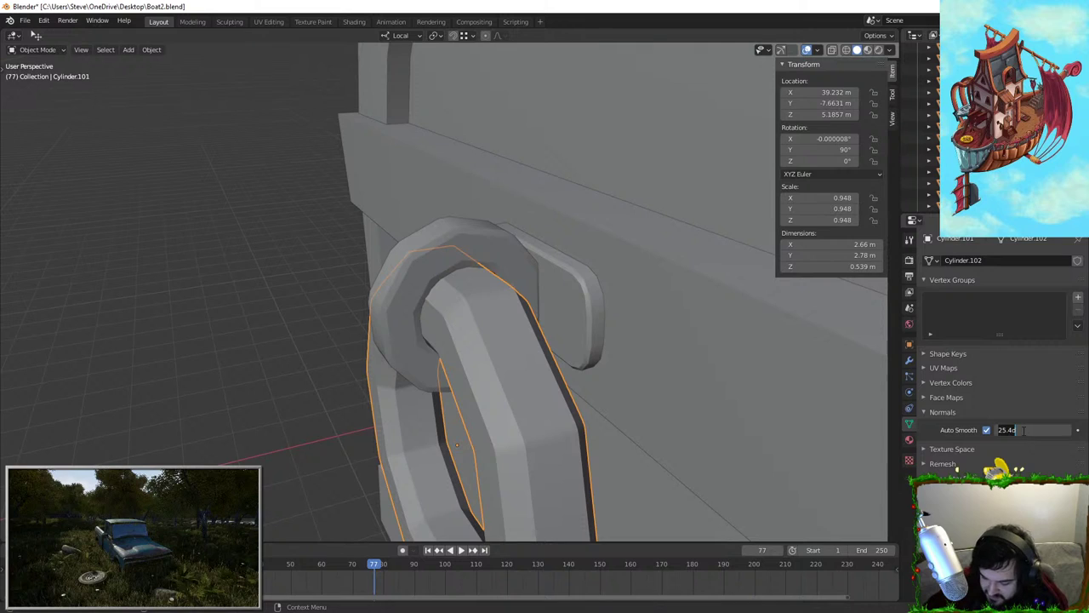
Try joining the ring handle and mounting ring into the backing plate, and undo the join
left_click(541, 287)
left_click(551, 289)
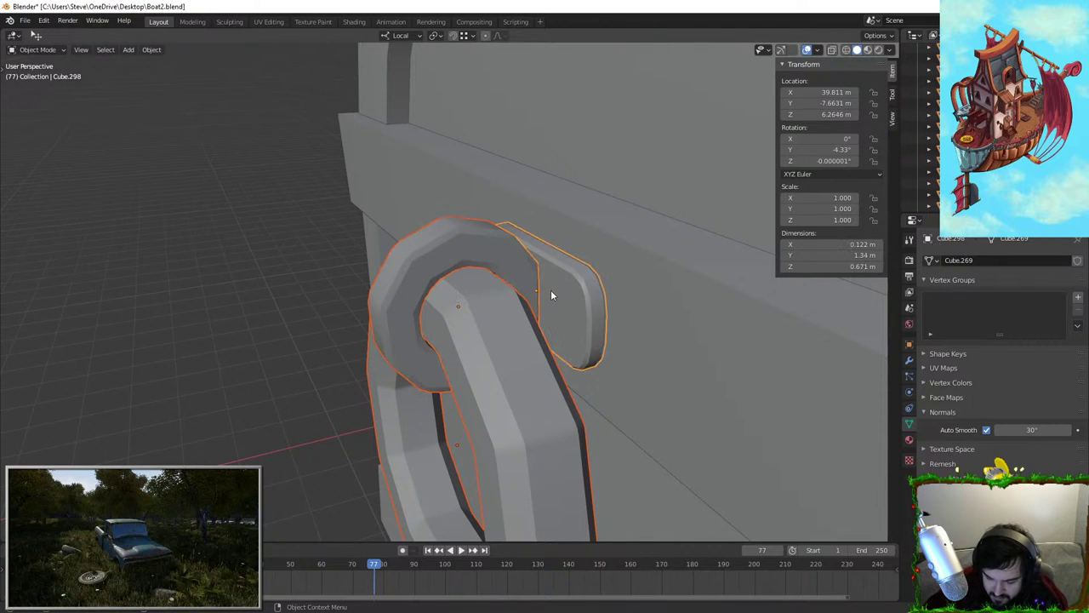
left_click(551, 289)
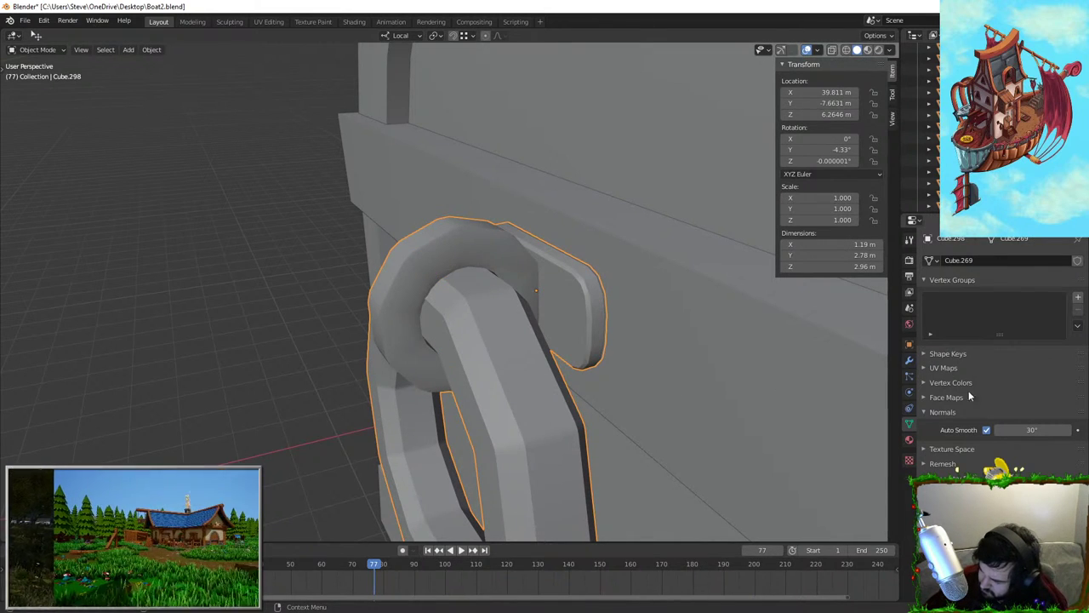
key("ctrl+z")
Check the mounting ring and the backing plate for remaining modifiers
right_click(480, 242)
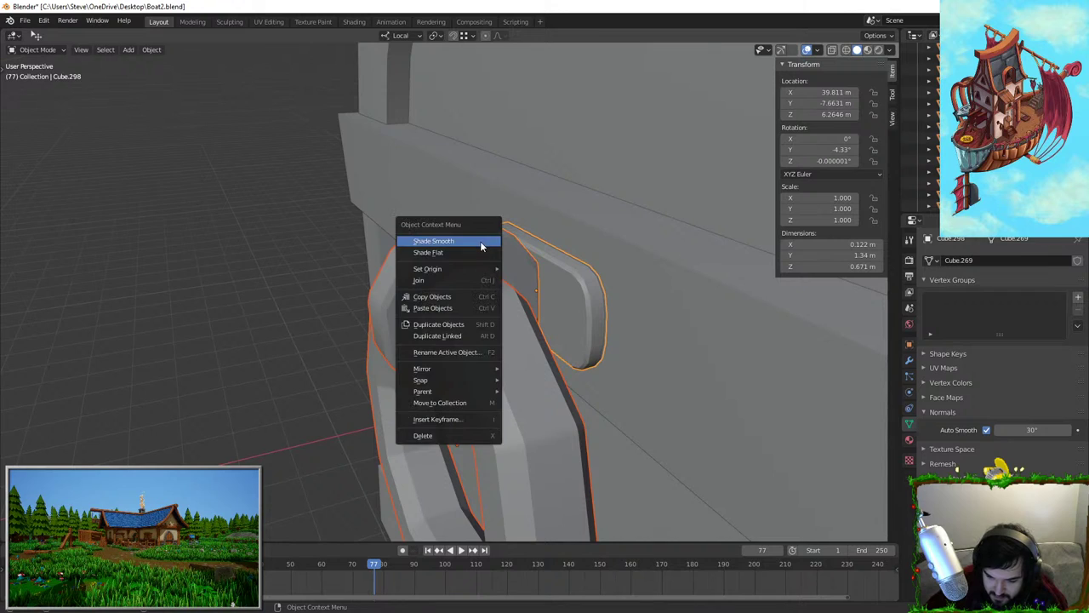
key("Escape")
right_click(491, 256)
key("Escape")
left_click(491, 256)
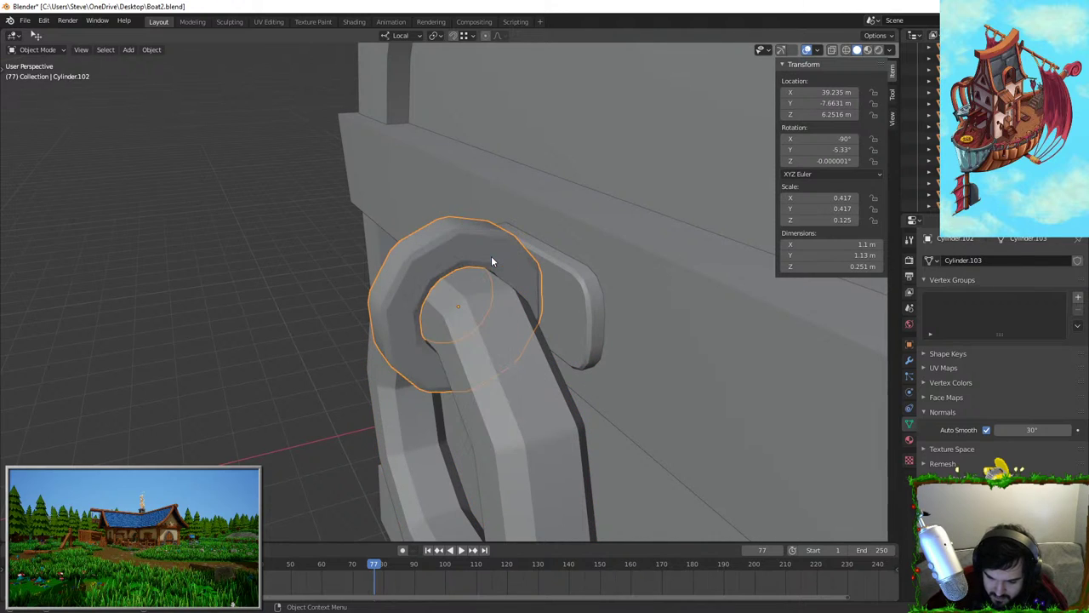
left_click(909, 360)
left_click(591, 321)
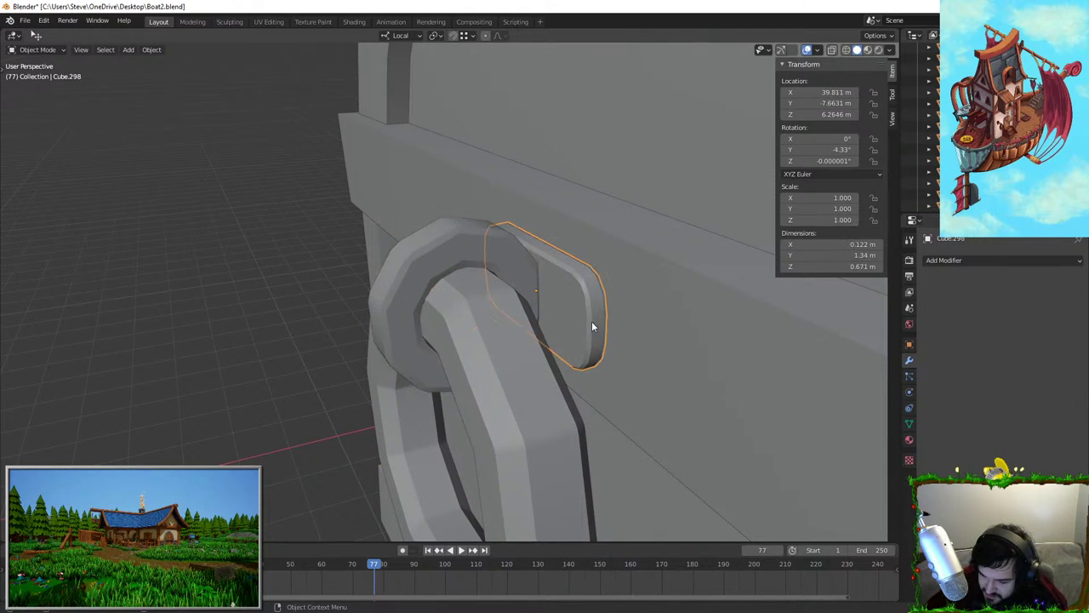
Retry the join of all three handle parts with the backing plate as the active object, and undo it
left_click(517, 390)
left_click(459, 251, "shift")
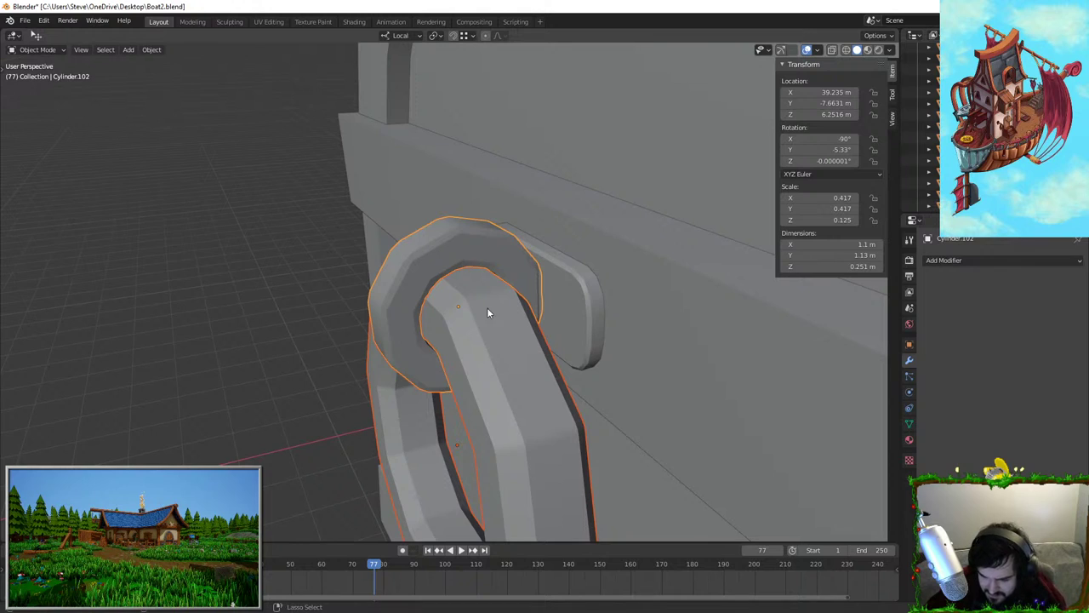
key("ctrl+j")
left_click(553, 285, "shift")
key("ctrl+j")
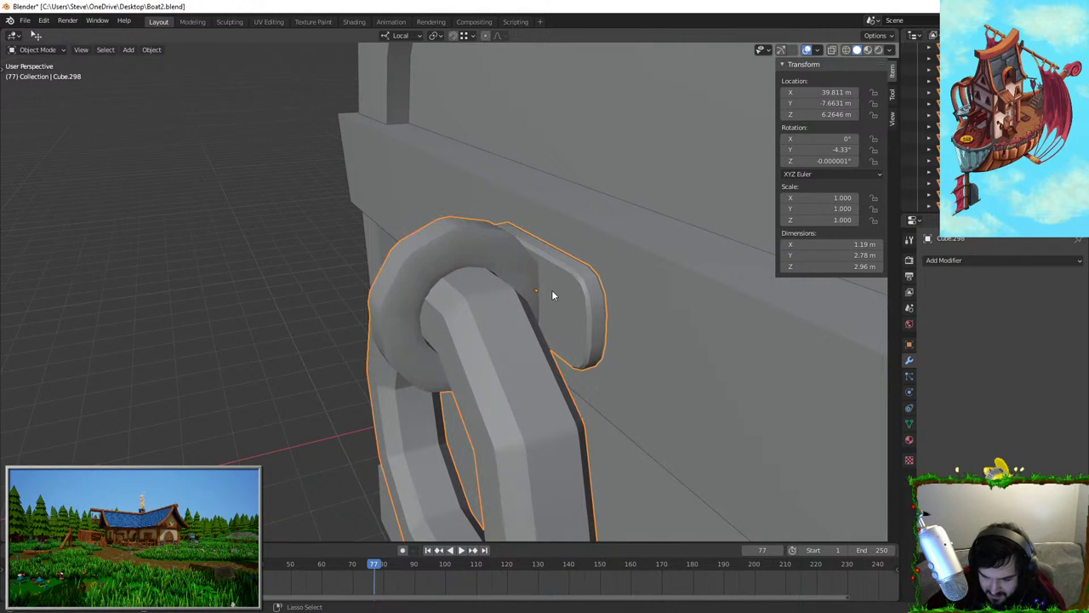
key("ctrl+z")
Join the ring handle and backing plate into the mounting ring, keeping the mounting ring as the active object
left_click(570, 269)
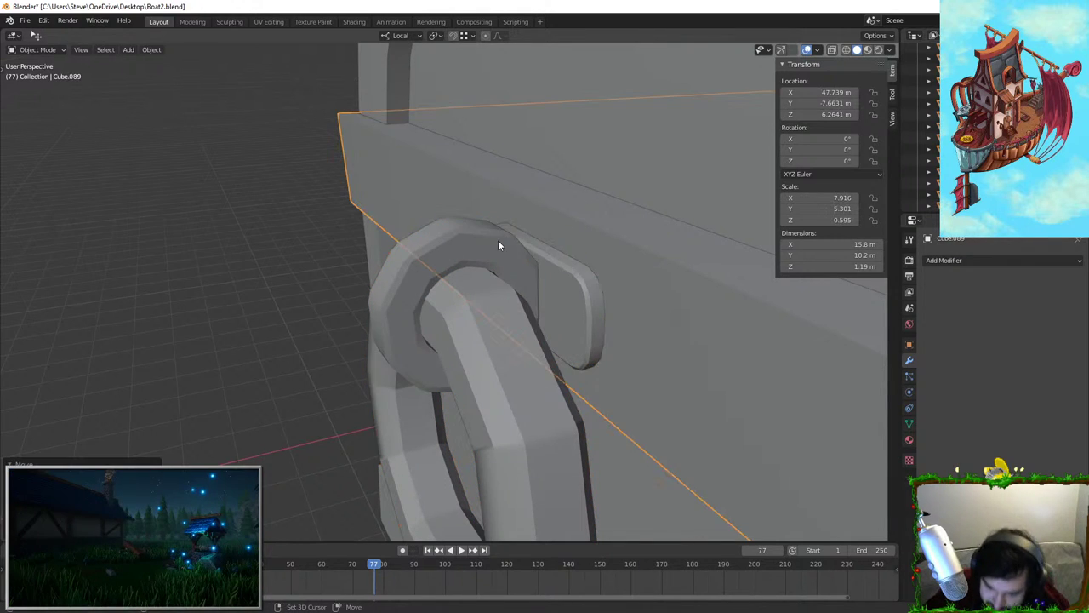
key("ctrl+z")
left_click(483, 238, "shift")
key("ctrl+j")
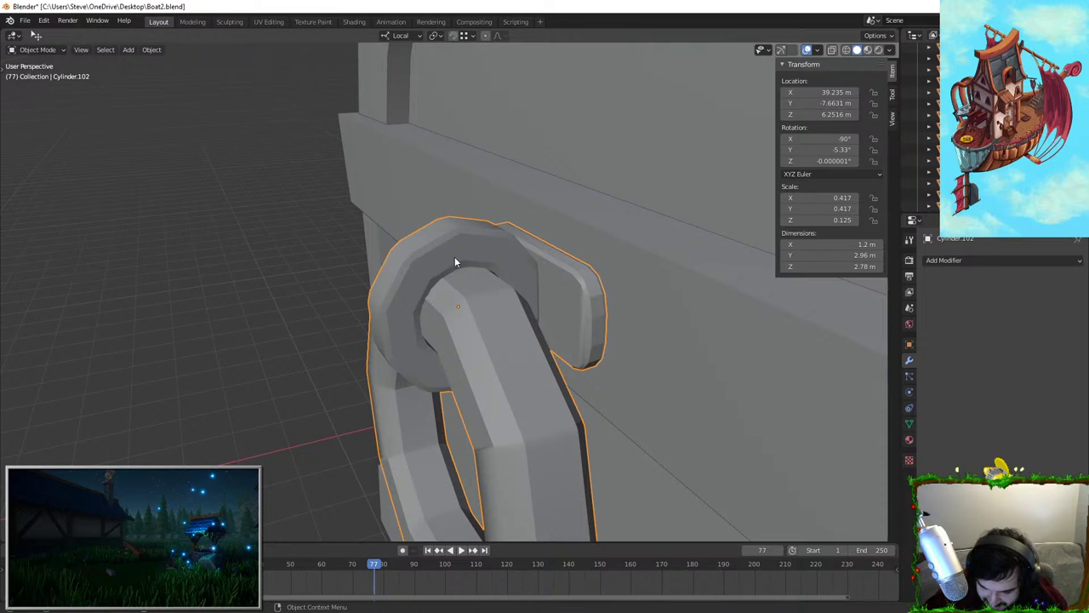
scroll(579, 313, "up", 4)
key("ctrl+z")
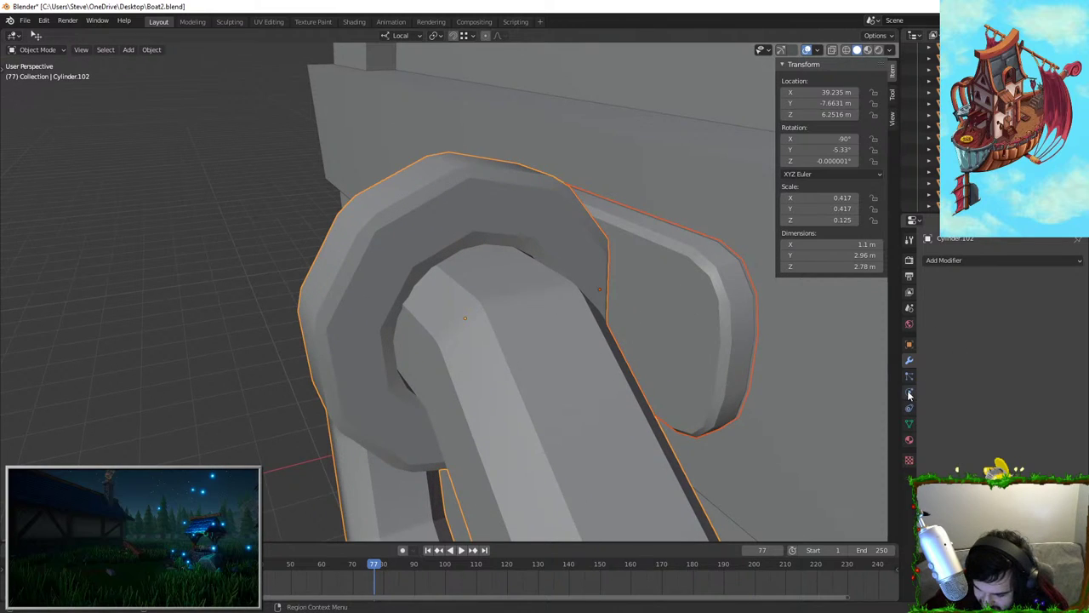
key("ctrl+j")
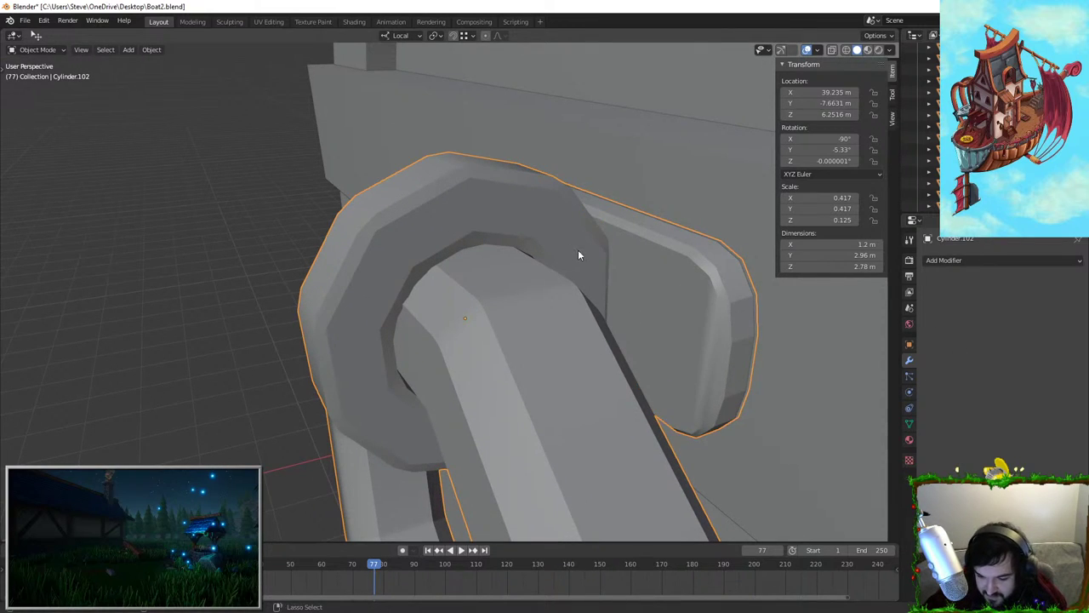
Apply the scale of the joined side handle
key("ctrl+a")
left_click(646, 267)
scroll(547, 294, "down", 2)
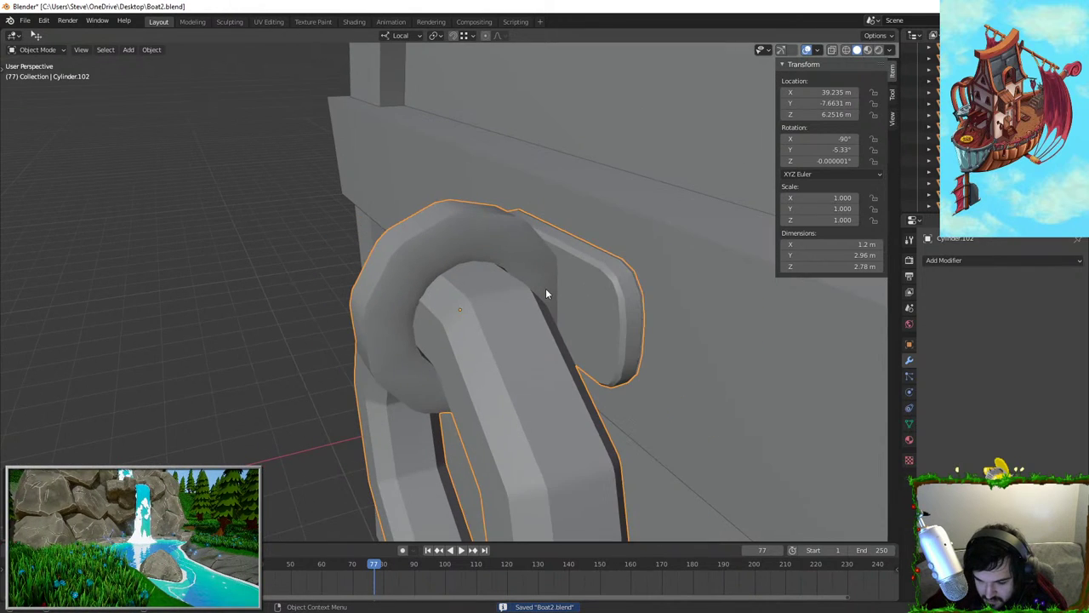
Examine the joined handle's mesh edges and shading in Edit Mode and Object Mode from several angles
mouse_move(546, 294)
middle_mouse_down()
mouse_move(600, 288)
mouse_move(553, 293)
middle_mouse_up()
key("Tab")
middle_click_drag(426, 270, 393, 241)
left_click(296, 335)
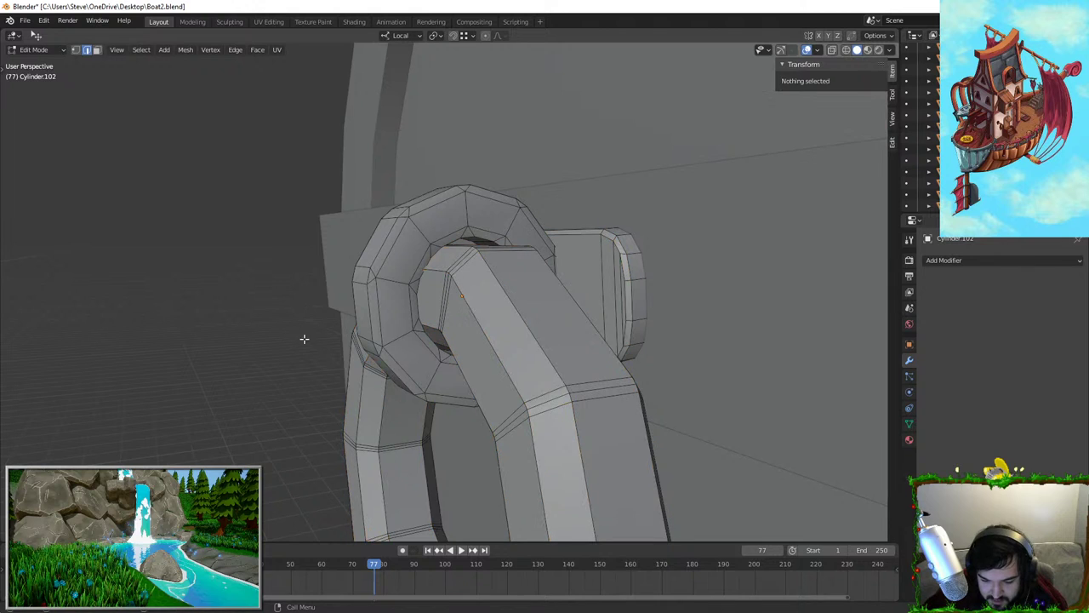
scroll(311, 340, "down", 1)
scroll(314, 342, "up", 1)
key("Tab")
scroll(424, 364, "down", 2)
middle_click_drag(315, 341, 443, 280)
scroll(453, 307, "up", 3)
key("Tab")
key("Tab")
mouse_move(451, 221)
middle_mouse_down()
mouse_move(433, 204)
mouse_move(436, 216)
mouse_move(462, 222)
middle_mouse_up()
key("Tab")
key("Tab")
left_click(462, 221)
scroll(492, 272, "down", 2)
middle_click_drag(492, 272, 564, 287)
scroll(564, 287, "down", 4)
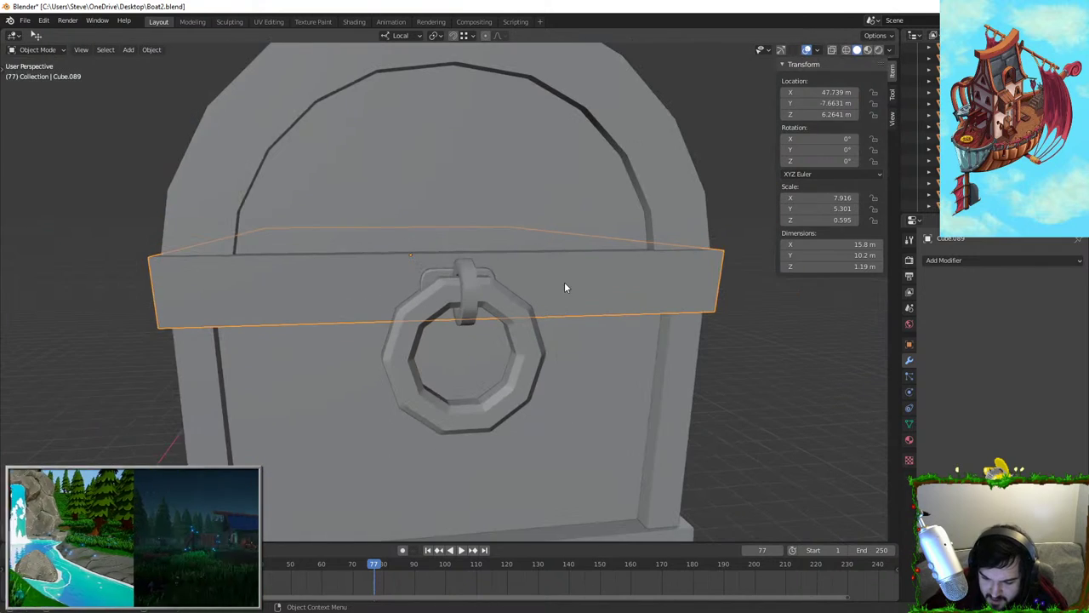
Duplicate the side handle in place and rotate the copy by -180° in top view
left_click(479, 286)
key("KP_7")
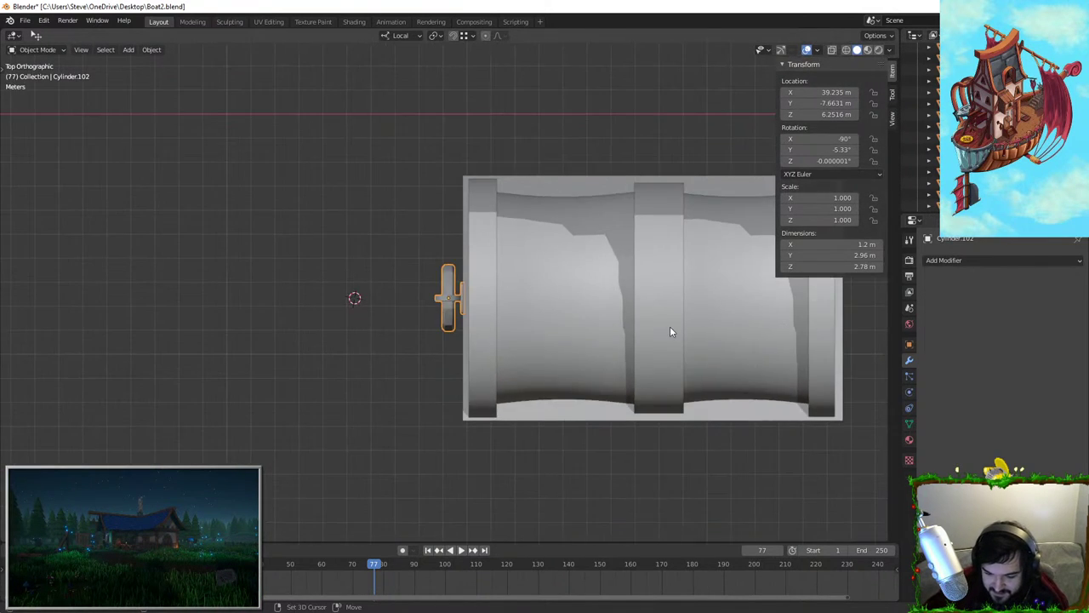
middle_click_drag(670, 328, 366, 293, "shift")
key("shift+d")
right_click(618, 226)
key("r")
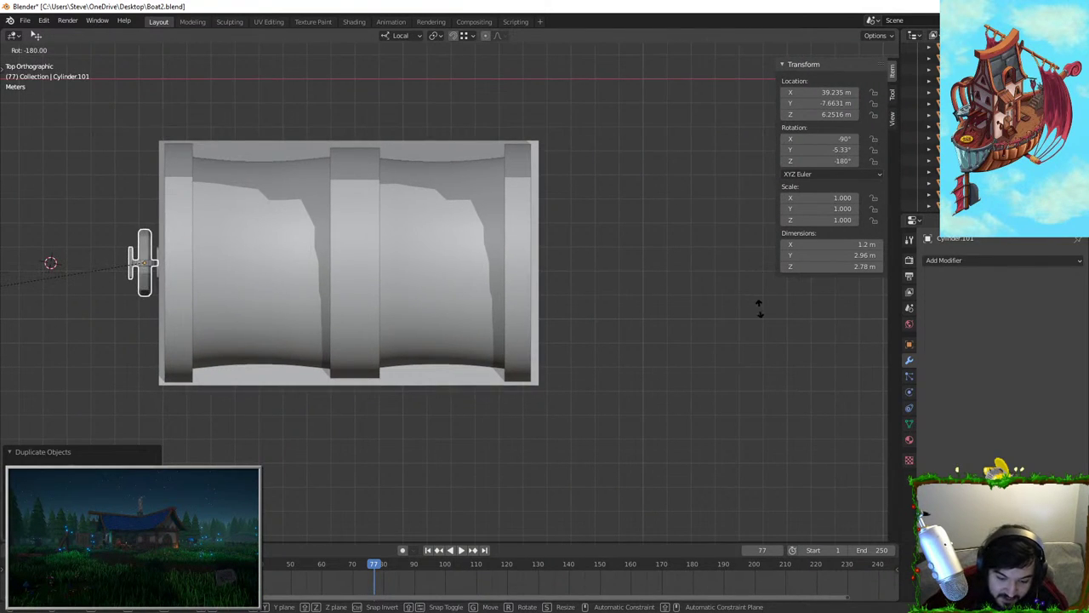
left_click(759, 309)
Try moving the handle copy along its local X axis to the chest's opposite end, and undo the moves
key("g")
key("x")
left_click(48, 326)
middle_click_drag(48, 326, 421, 244)
scroll(422, 244, "up", 1)
key("g")
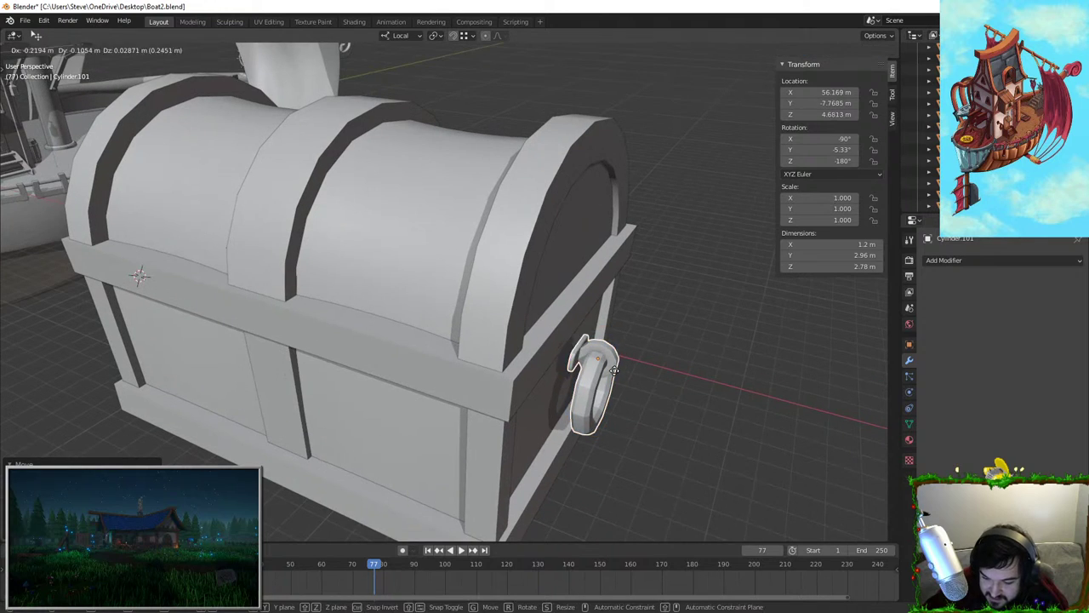
left_click(628, 373)
middle_click_drag(627, 373, 661, 317)
key("ctrl+z")
key("ctrl+z")
Set the transform orientation to Global and rotate the handle copy by another 180° in top view
middle_click_drag(174, 298, 467, 230)
left_click(417, 35)
left_click(375, 75)
key("KP_7")
key("r")
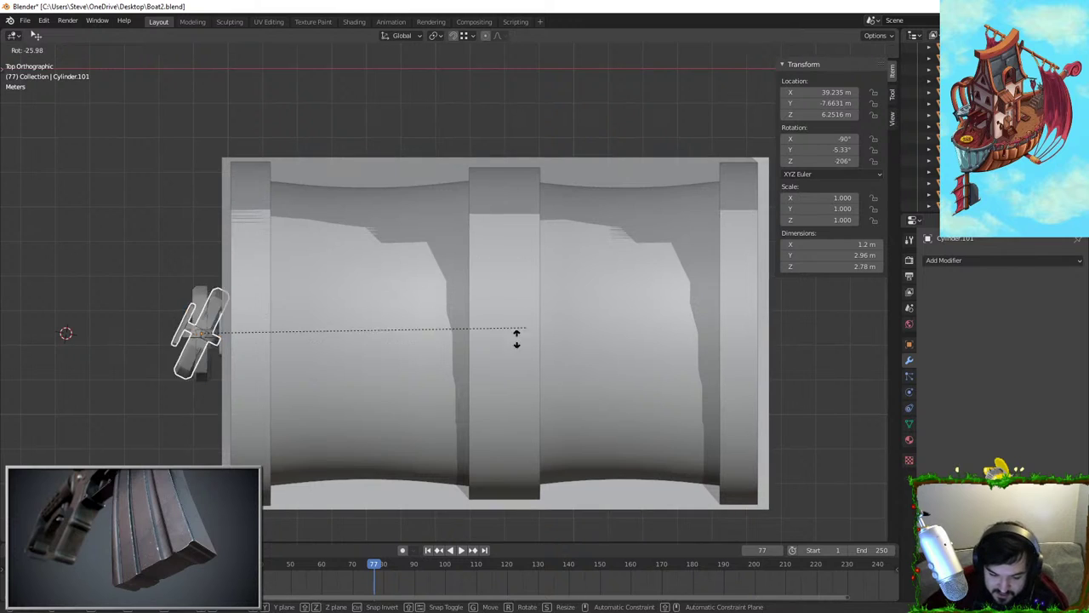
left_click(63, 404)
Move the handle copy about 10.42 m along the global X axis and turn it around by 180°
key("g")
key("x")
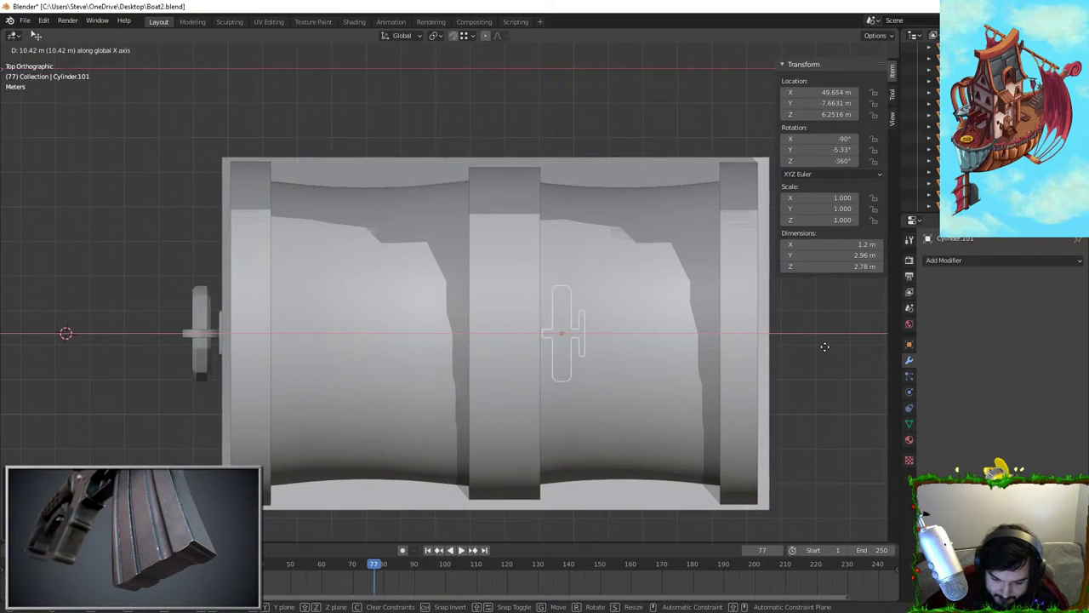
left_click(825, 347)
middle_click_drag(727, 301, 471, 294, "shift")
key("r")
left_click(148, 355)
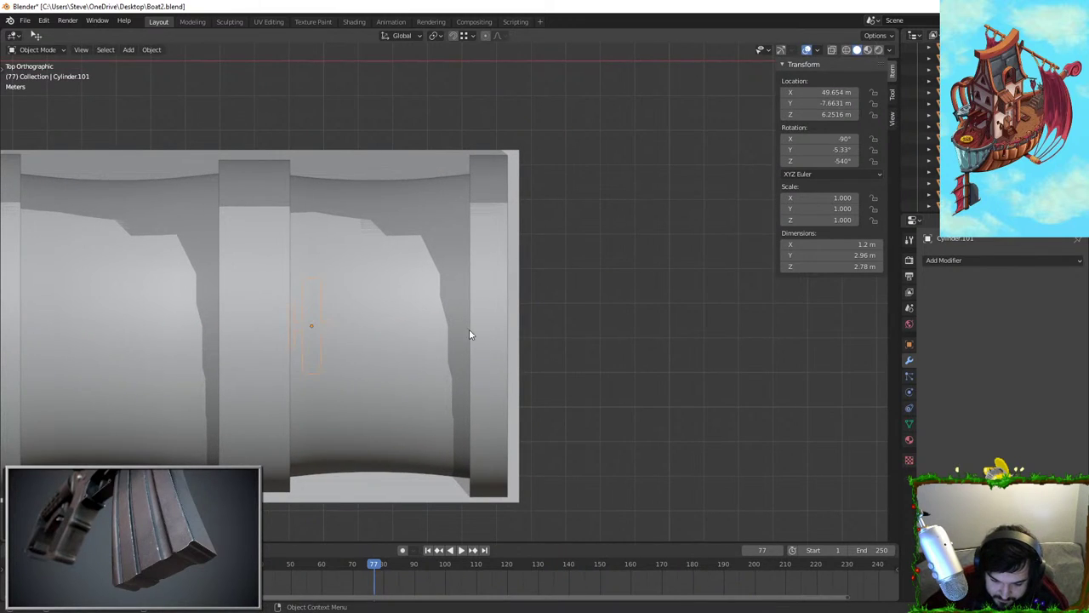
Move the handle copy about 6.6 m along global X so its backing plate meets the chest's opposite end
key("g")
key("x")
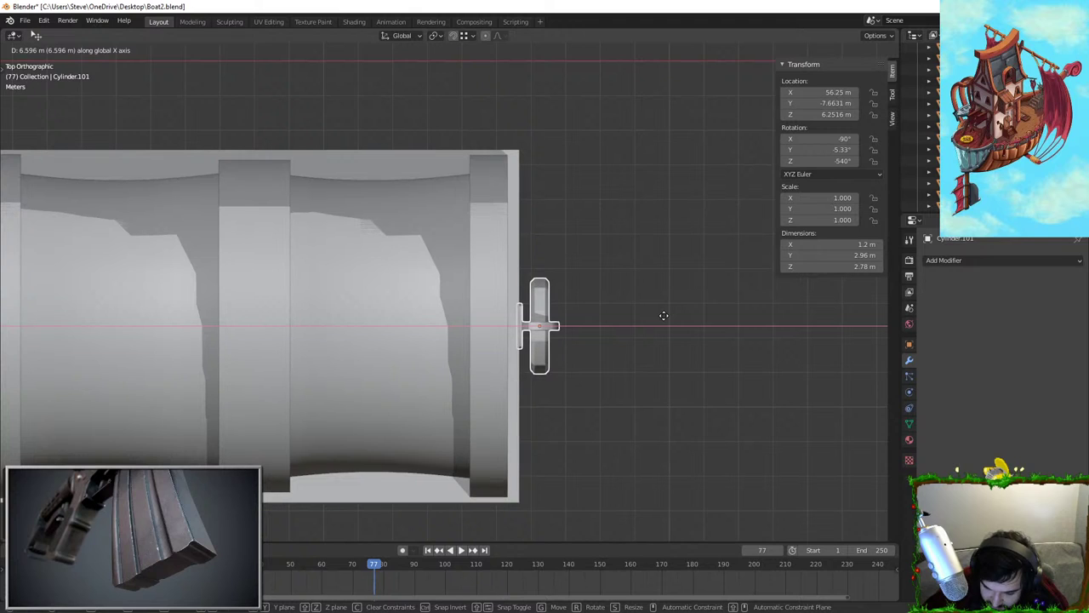
left_click(659, 317)
middle_click_drag(654, 318, 502, 242)
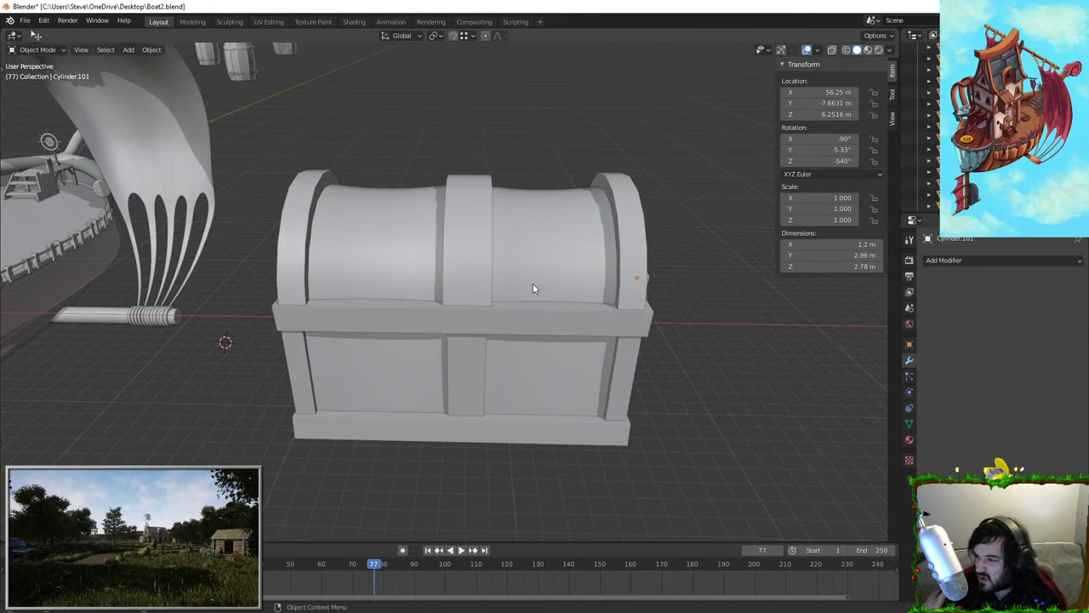
key("shift+a")
mouse_move(547, 283)
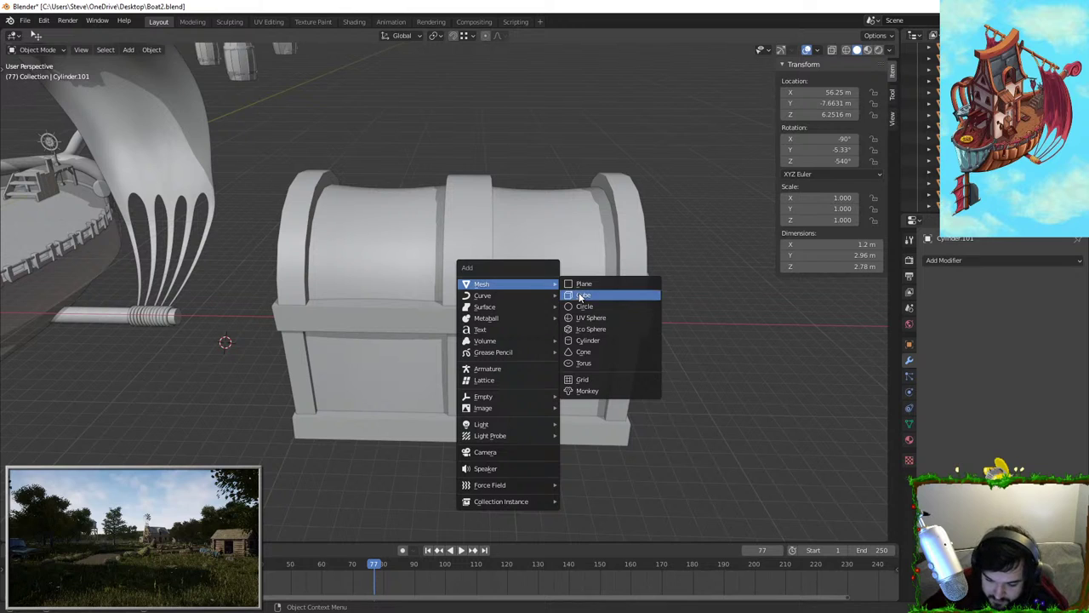
left_click(581, 296)
middle_click_drag(464, 327, 520, 340)
key("g")
key("x")
right_click(676, 356)
key("Delete")
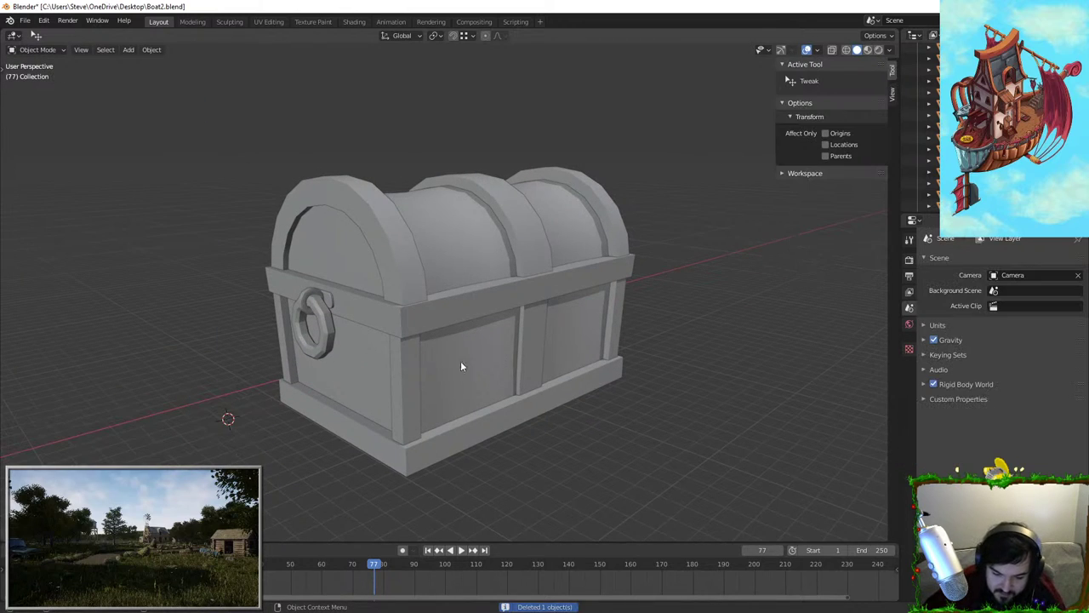
Select the chest's base, horizontal band and three arches, and join them into a single trim object
middle_click_drag(460, 361, 450, 329)
scroll(450, 328, "up", 3)
middle_click_drag(340, 379, 456, 326, "shift")
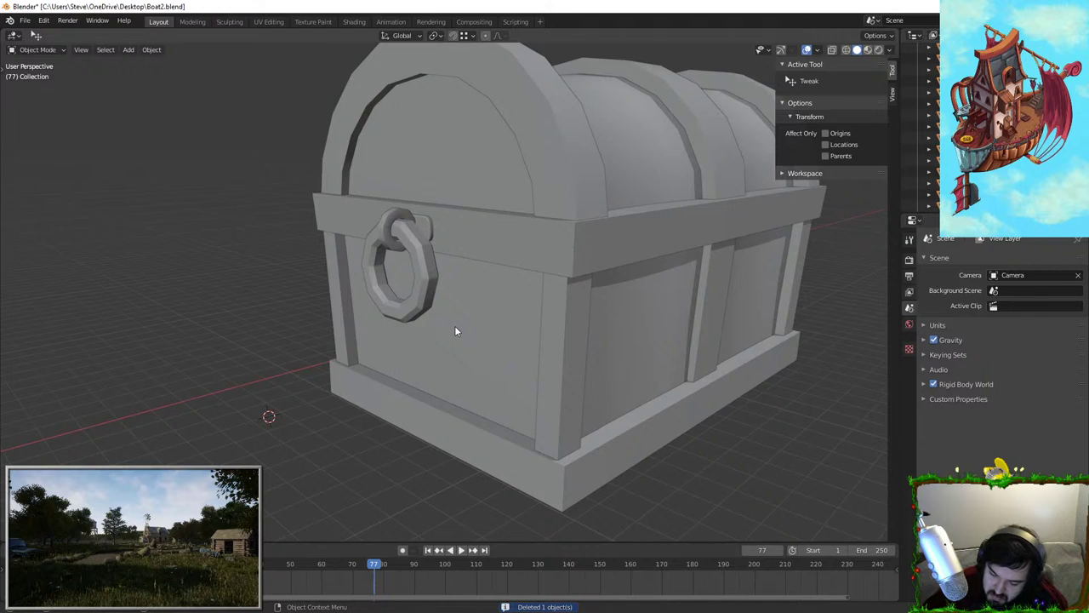
left_click(553, 412)
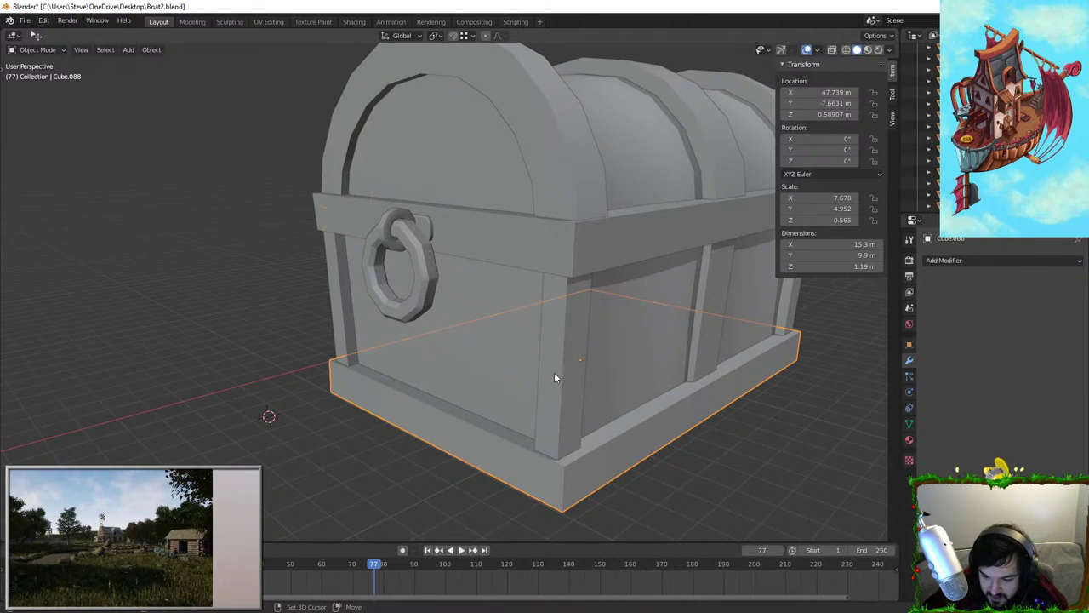
left_click(616, 235, "shift")
left_click(725, 133, "shift")
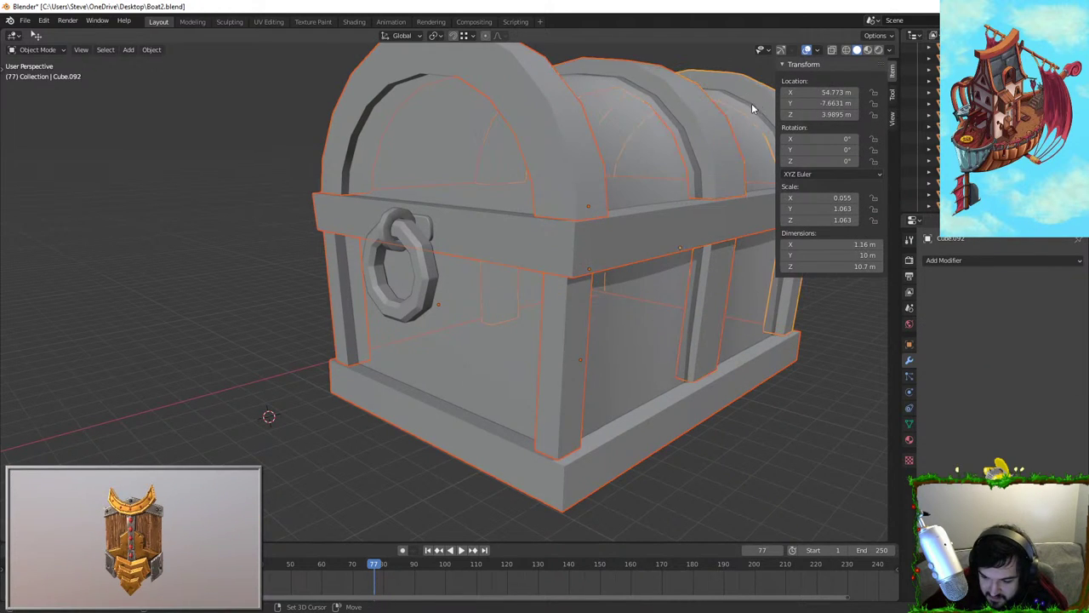
middle_click_drag(751, 104, 664, 196)
scroll(664, 196, "down", 4)
scroll(602, 298, "up", 2)
Apply the joined trim's scale and add a Bevel modifier to it
right_click(612, 246)
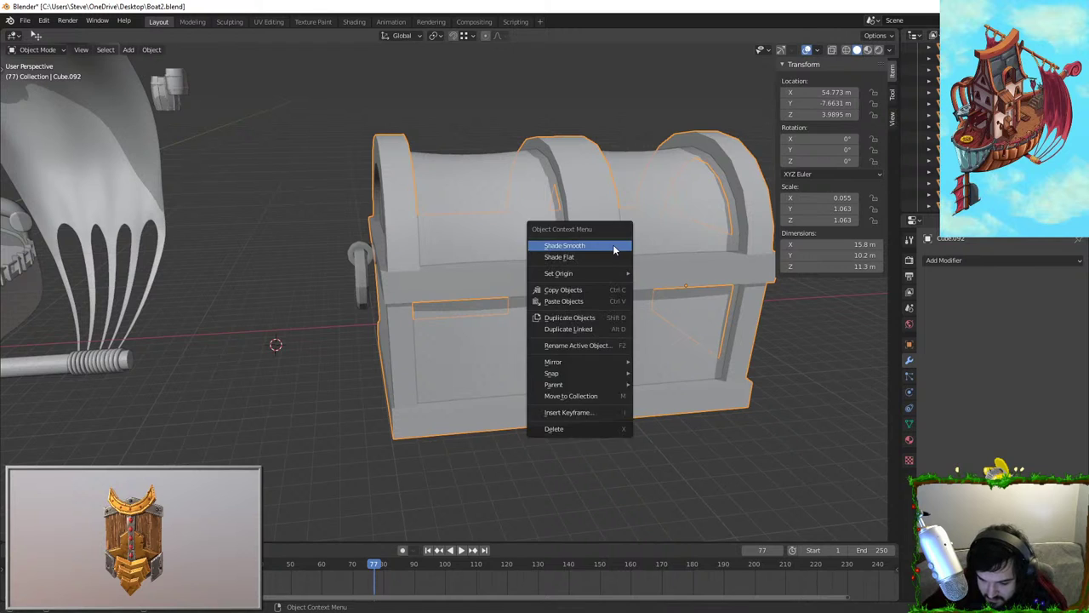
key("ctrl+a")
left_click(641, 259)
left_click(969, 257)
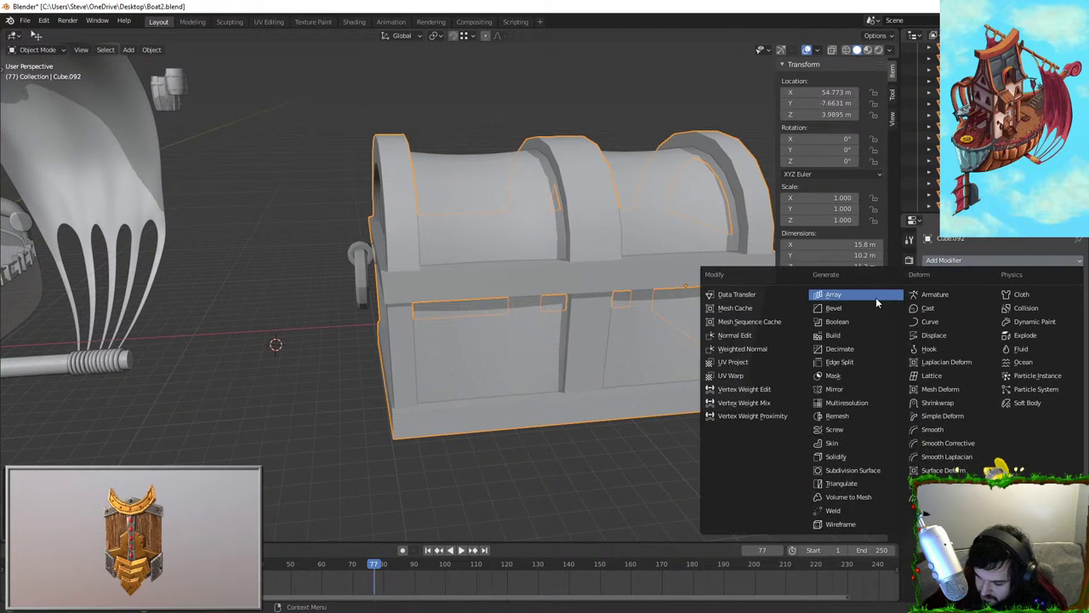
left_click(823, 309)
Add a Weighted Normal modifier to the bevelled trim object
middle_click_drag(742, 297, 623, 344)
left_click(547, 245)
scroll(529, 255, "up", 2)
left_click(527, 257)
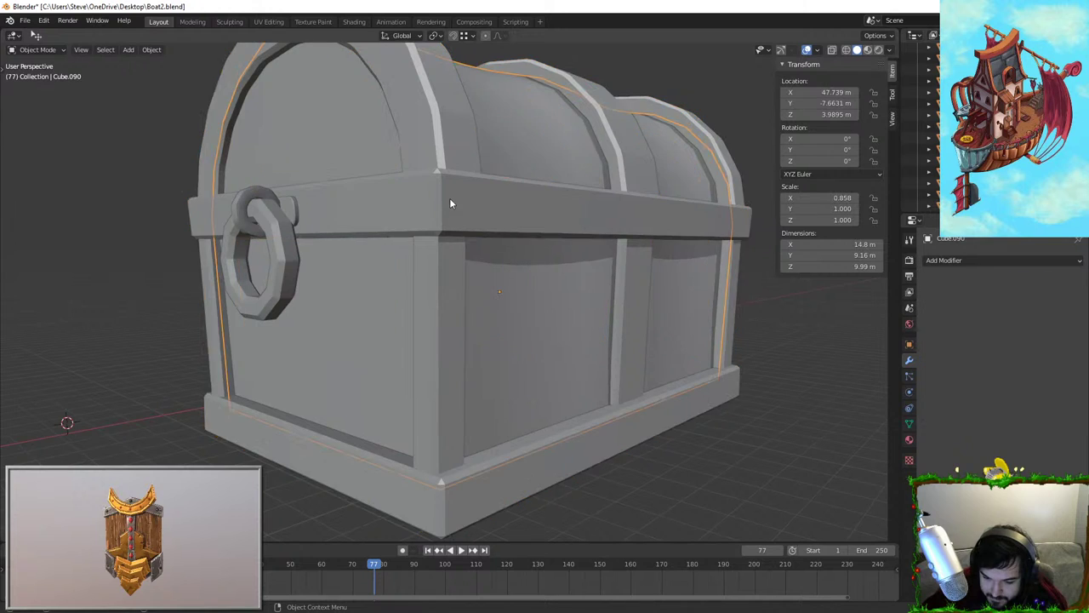
middle_click_drag(449, 198, 440, 224)
left_click(443, 296)
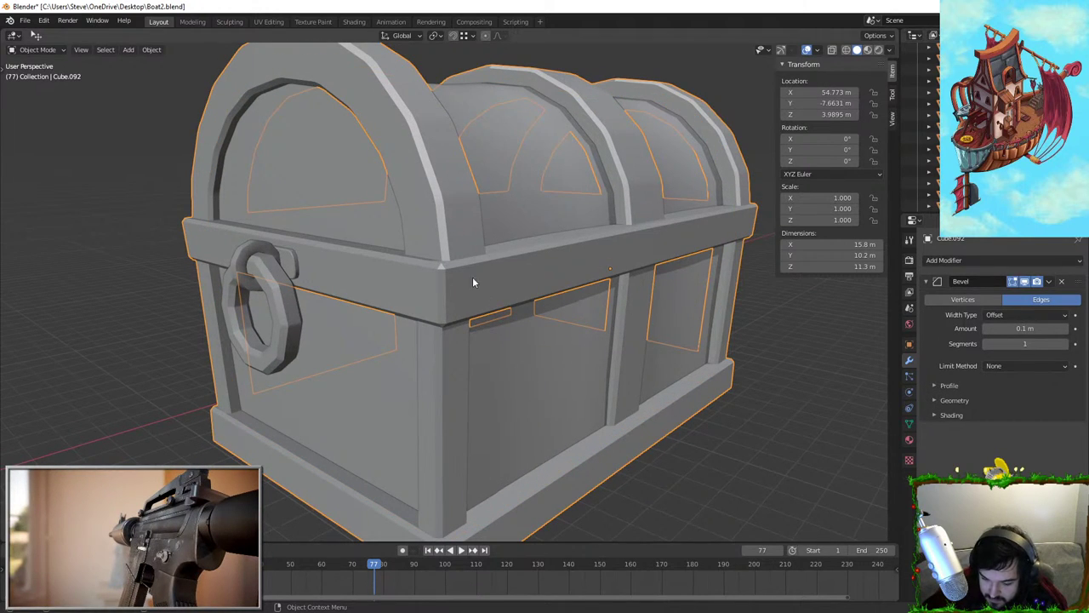
left_click(975, 260)
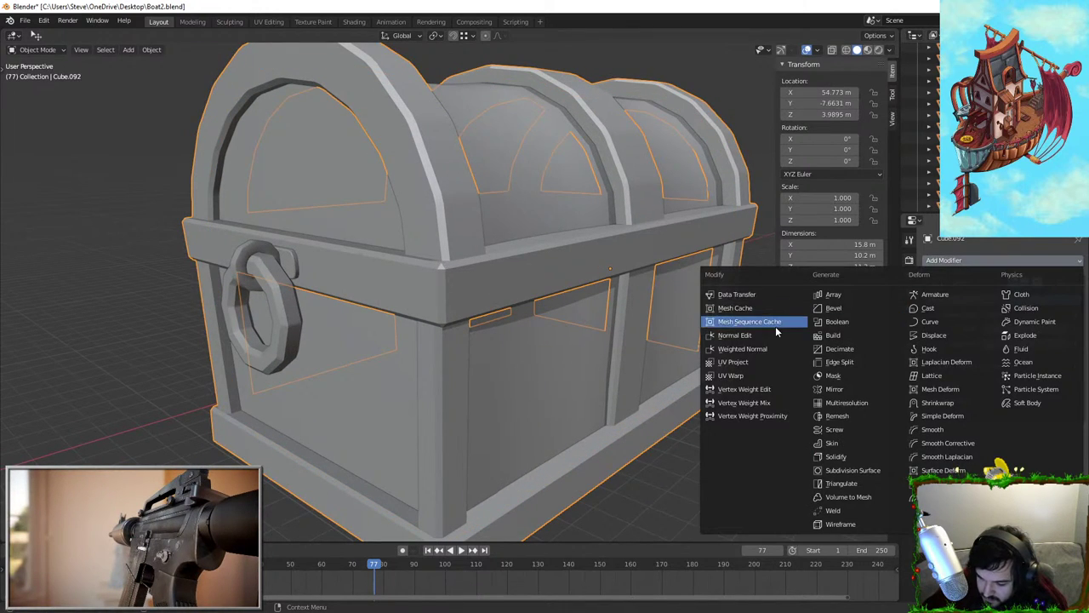
left_click(800, 349)
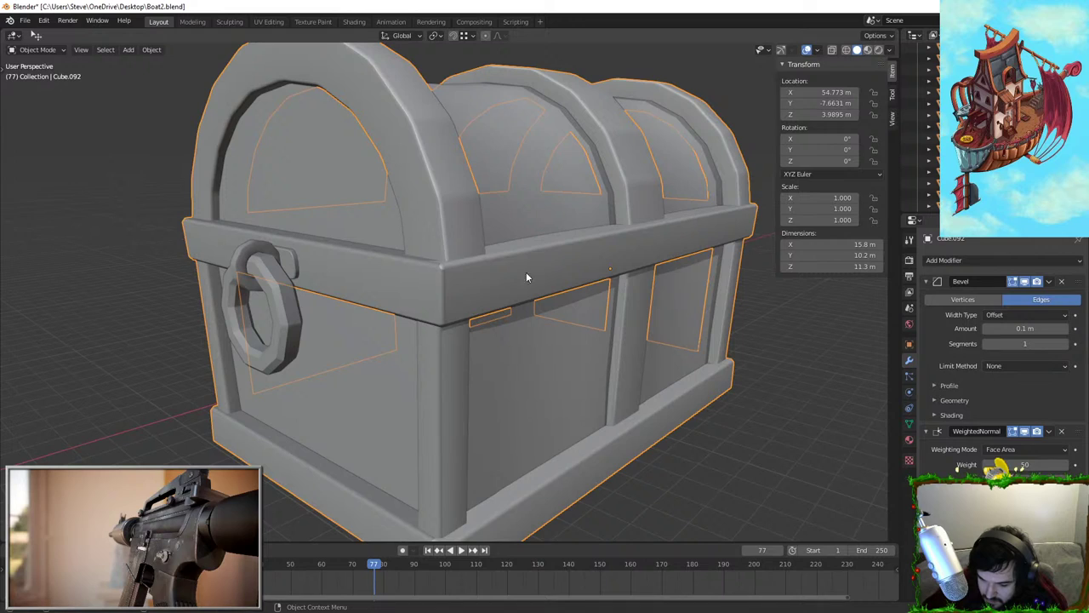
Check the joined trim's Auto Smooth setting and set its bevel amount to 0.05 m
left_click(908, 425)
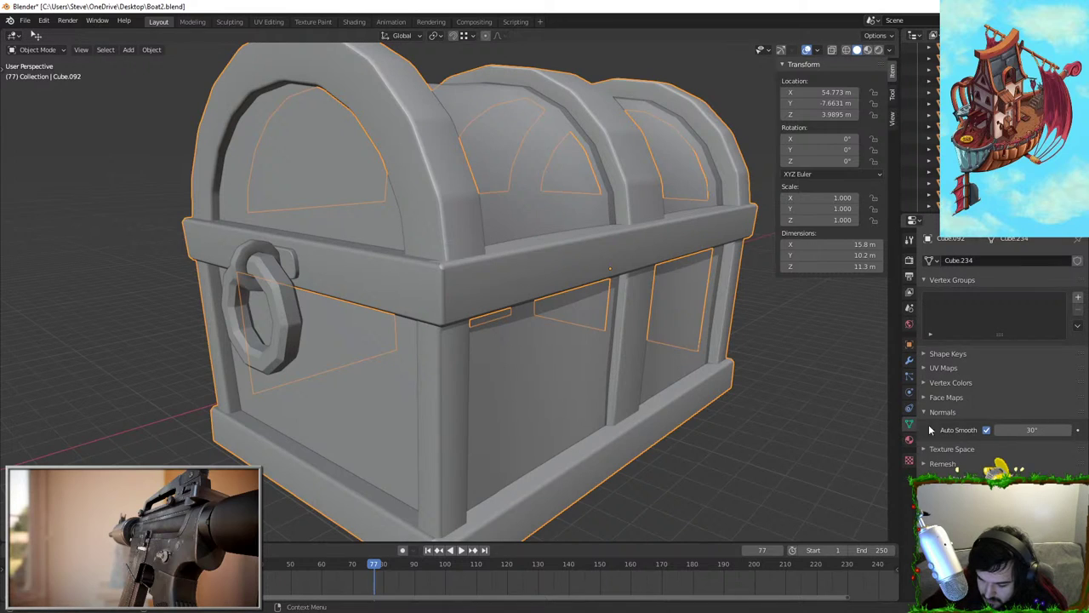
left_click(910, 361)
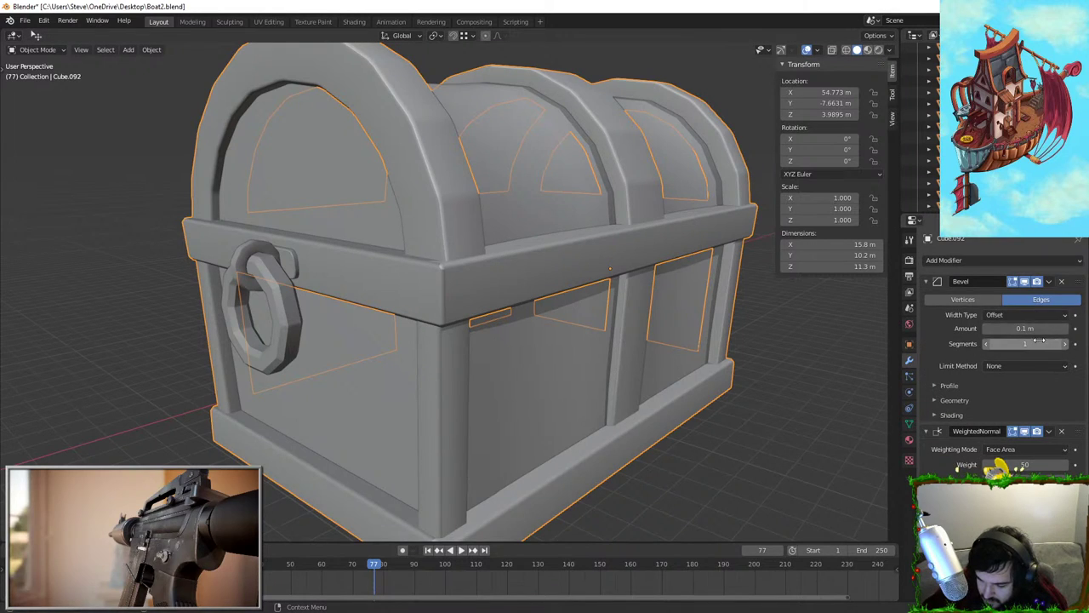
type(".05")
key("Return")
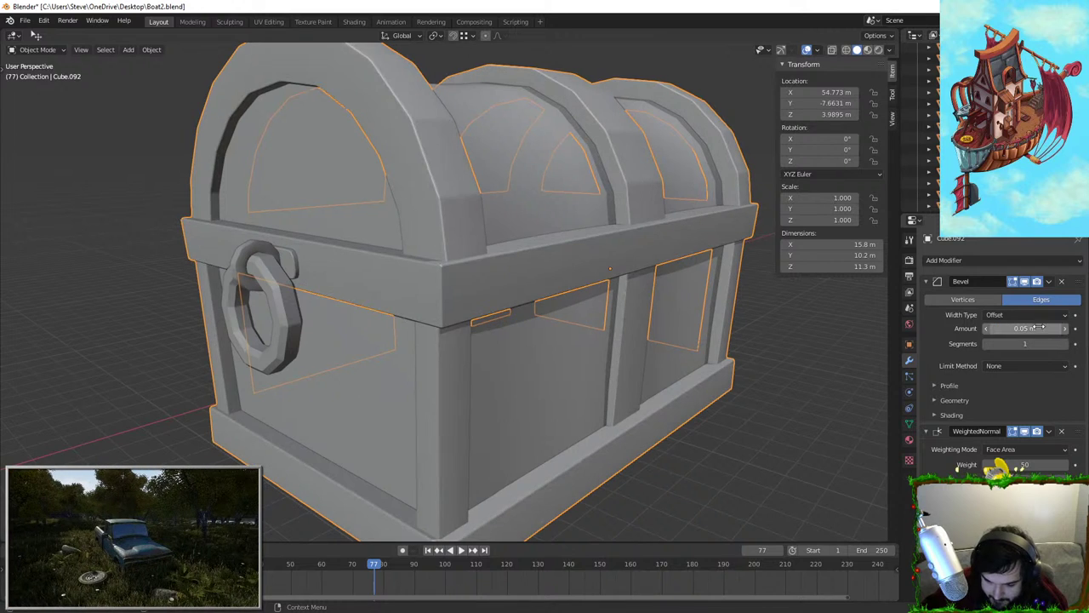
Set the limit method of the trim's Bevel modifier to Angle
left_click(774, 449)
scroll(773, 449, "down", 3)
middle_click_drag(774, 449, 646, 400)
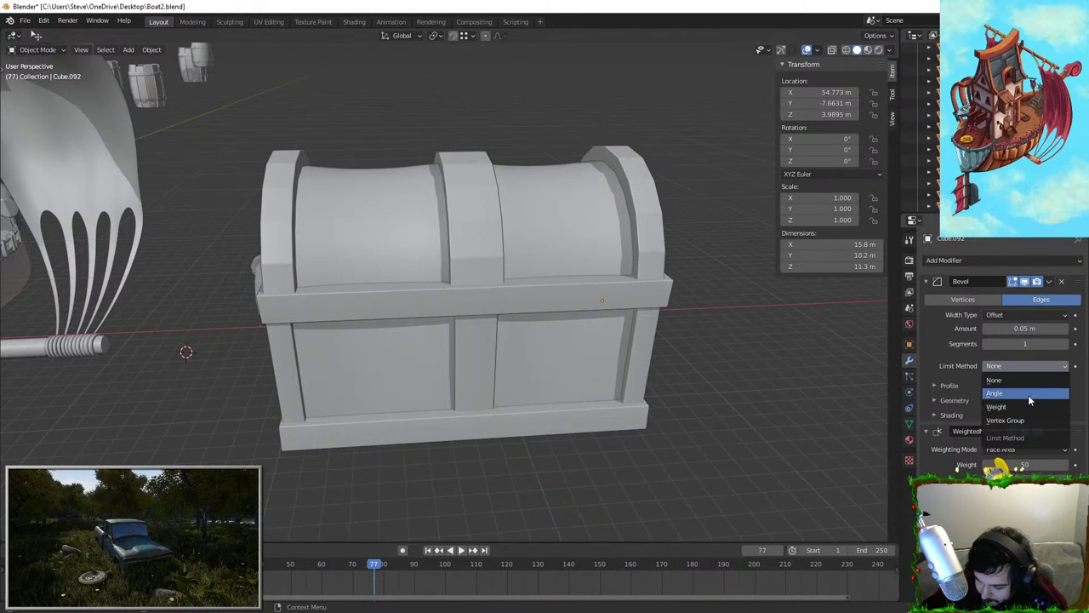
left_click(1028, 395)
middle_click_drag(566, 392, 489, 372)
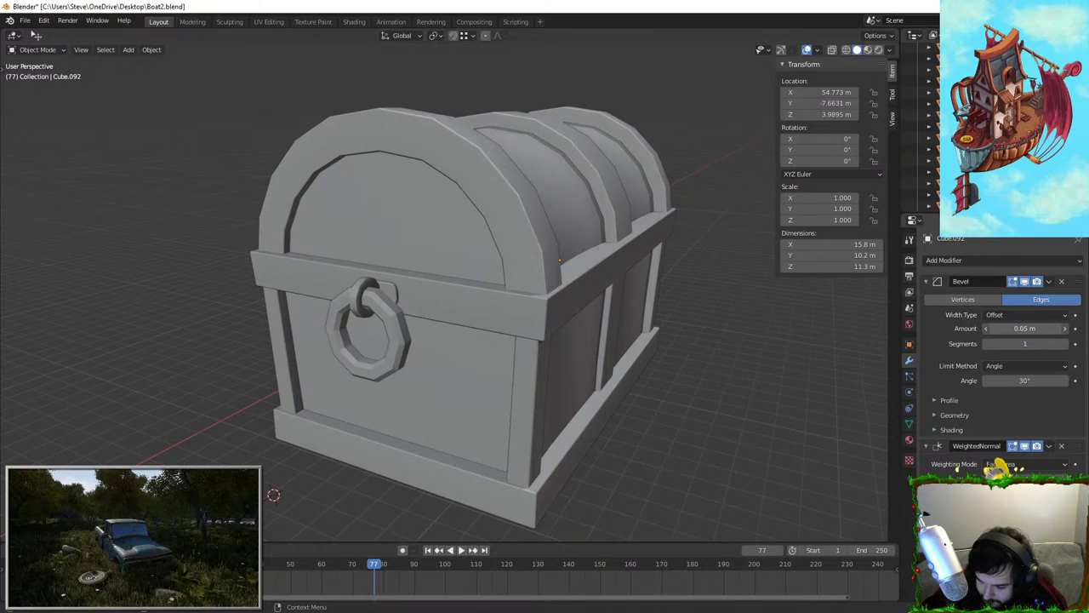
Set the amount of the trim's Bevel modifier to 0.07 m
key("ctrl+v")
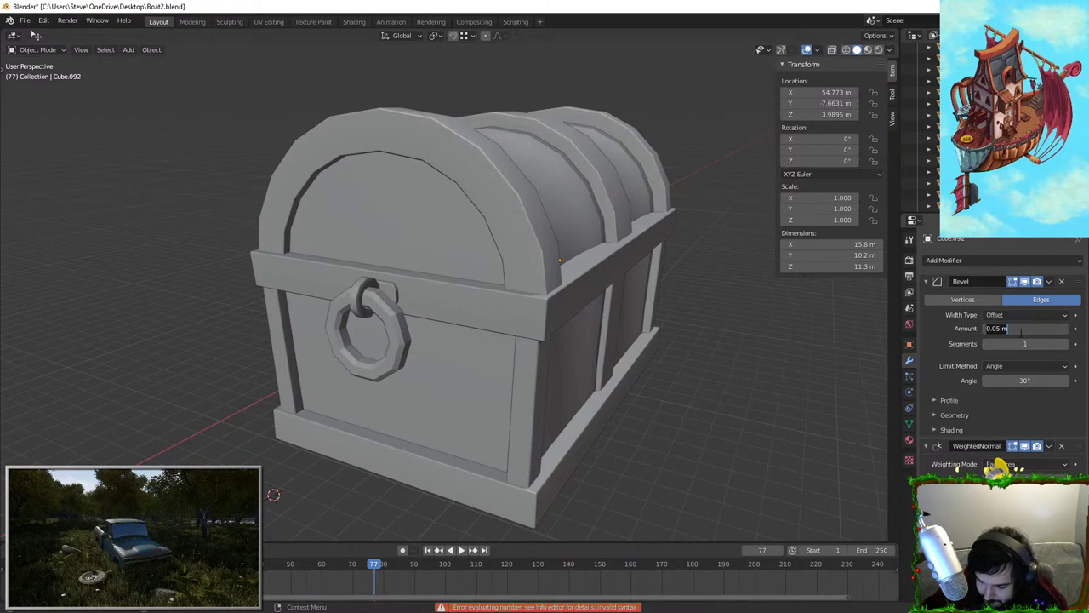
key("Return")
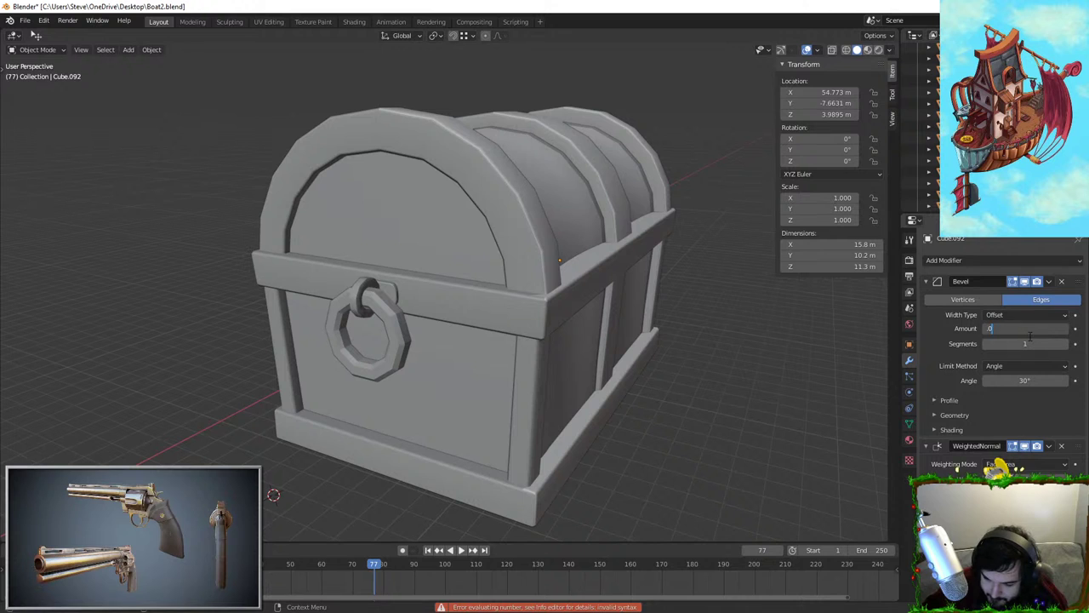
type(".07")
key("Return")
Examine the bevelled trim from the chest's front and from the end with the ring handle
scroll(589, 389, "up", 6)
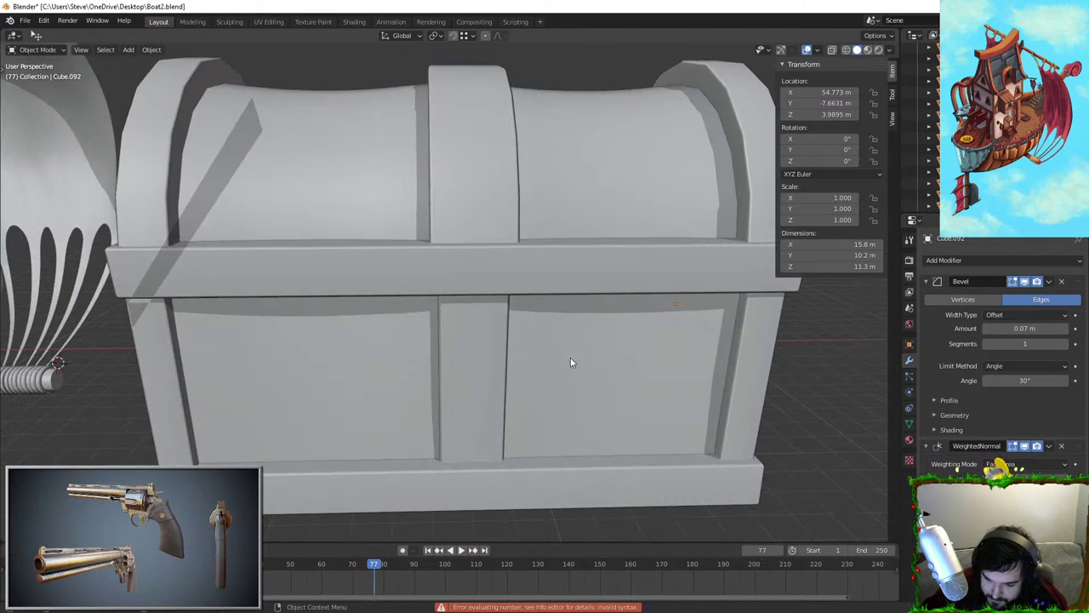
scroll(571, 362, "down", 6)
middle_click_drag(571, 361, 349, 331)
scroll(446, 345, "up", 5)
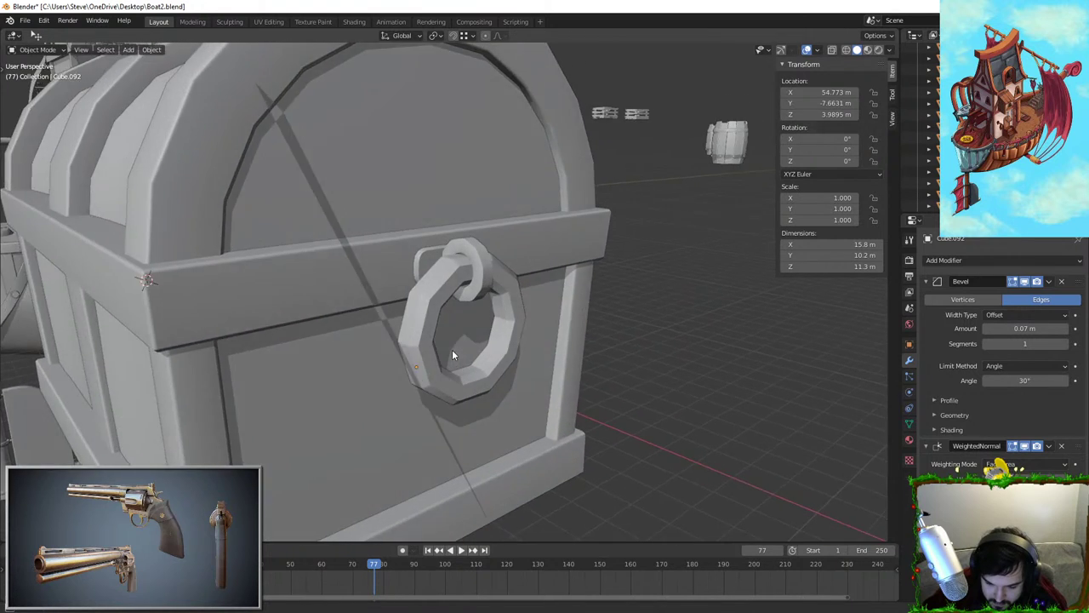
middle_click_drag(452, 353, 506, 350)
scroll(479, 360, "down", 5)
middle_click_drag(417, 361, 423, 281)
scroll(422, 272, "up", 1)
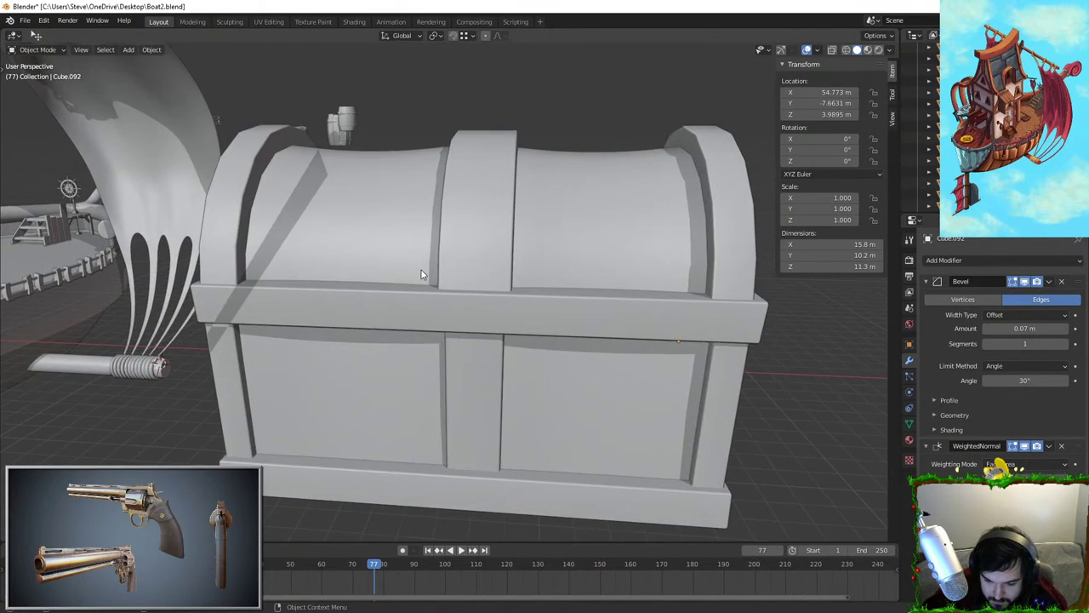
key("shift+a")
mouse_move(447, 287)
left_click(498, 301)
scroll(401, 351, "down", 3)
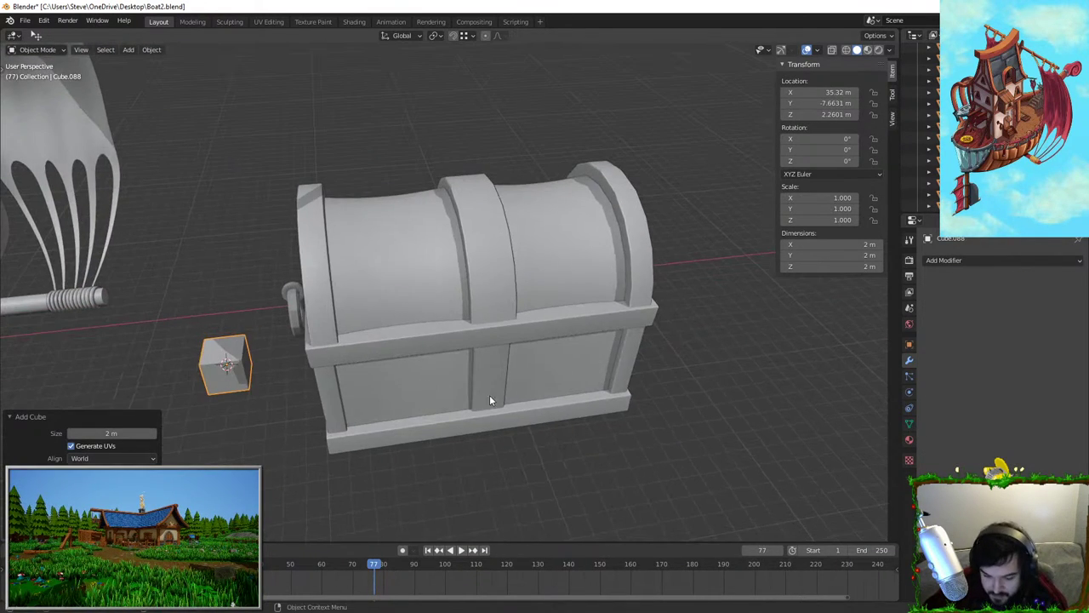
key("ctrl+z")
Add a cube at the front centre of the chest's horizontal band and scale it up slightly as the lock
key("shift+a")
mouse_move(493, 336)
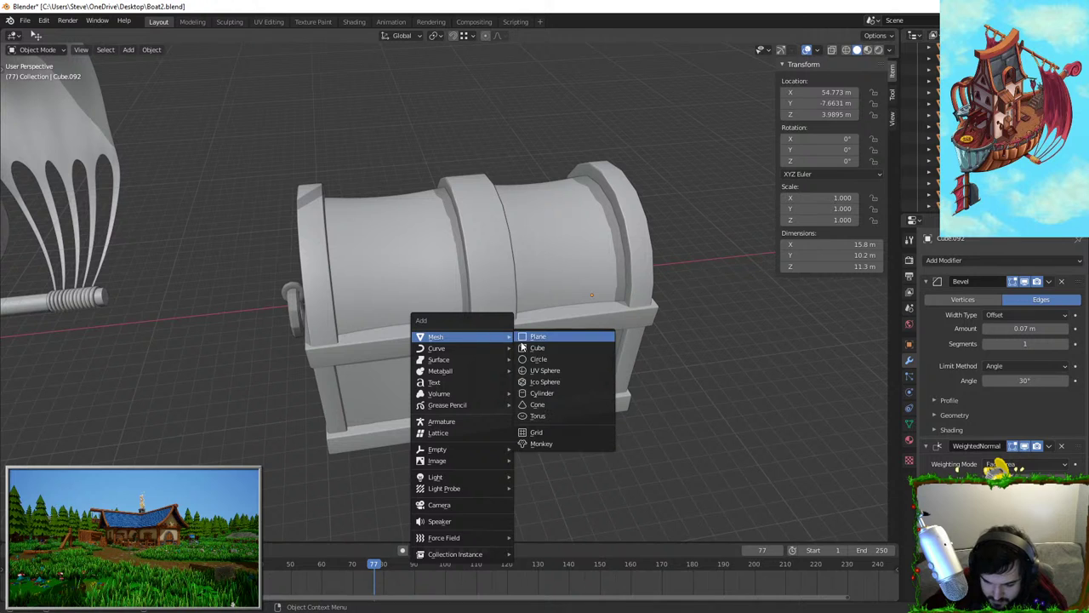
left_click(533, 335)
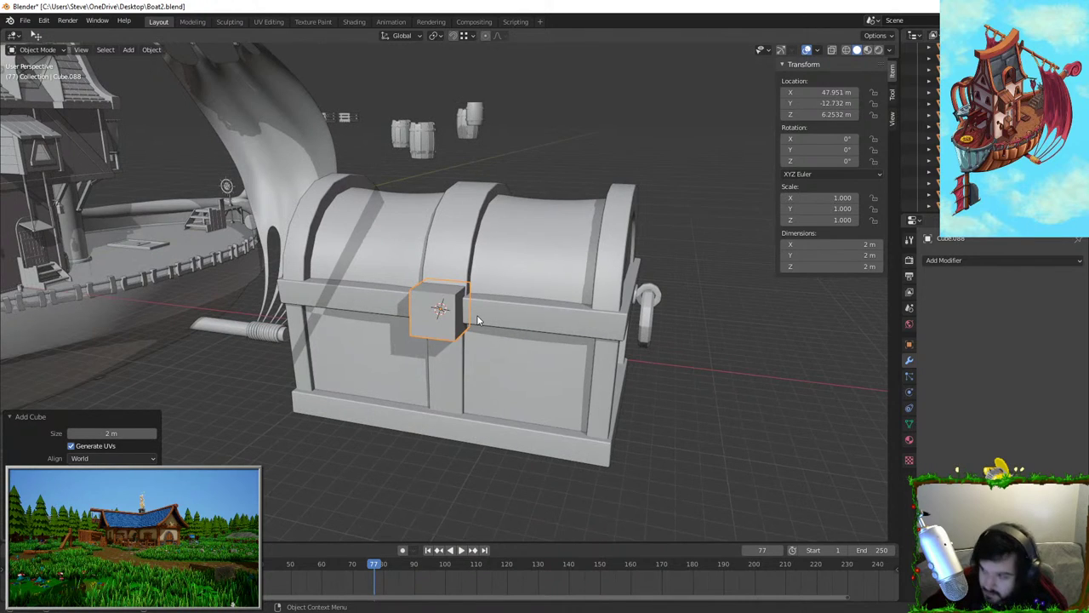
key("KP_1")
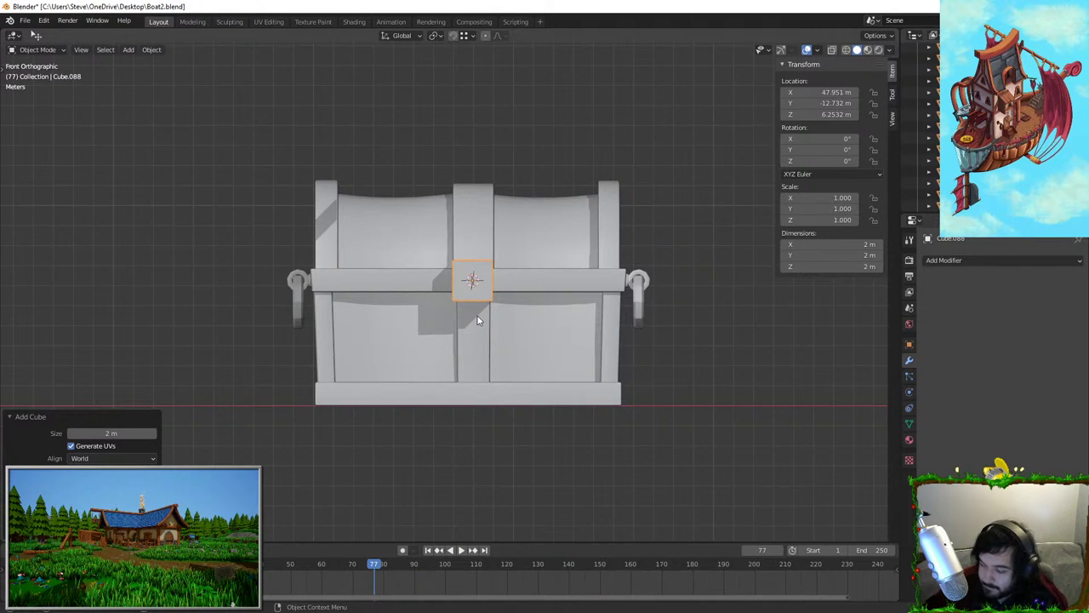
scroll(477, 316, "up", 3)
key("s")
left_click(505, 351)
middle_click_drag(477, 349, 518, 363)
Flatten the lock cube along global Y into a thinner plate
key("Tab")
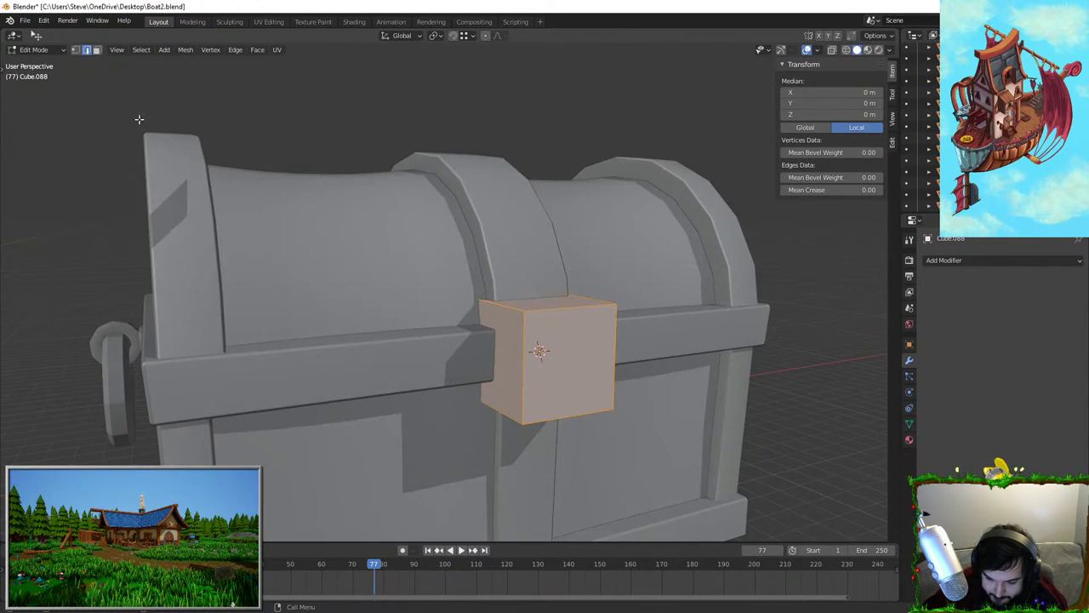
middle_click_drag(656, 396, 690, 406)
key("Tab")
key("s")
key("y")
left_click(617, 396)
key("Tab")
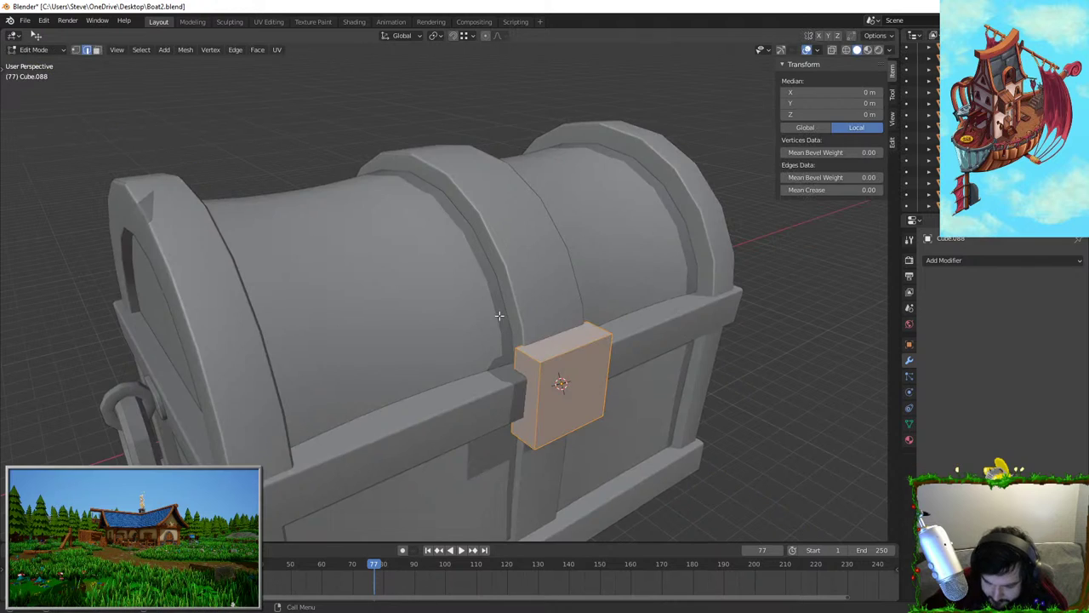
Add one horizontal loop cut around the middle of the lock plate and widen it about 1.3 times along X
scroll(545, 297, "up", 2)
left_click(86, 50)
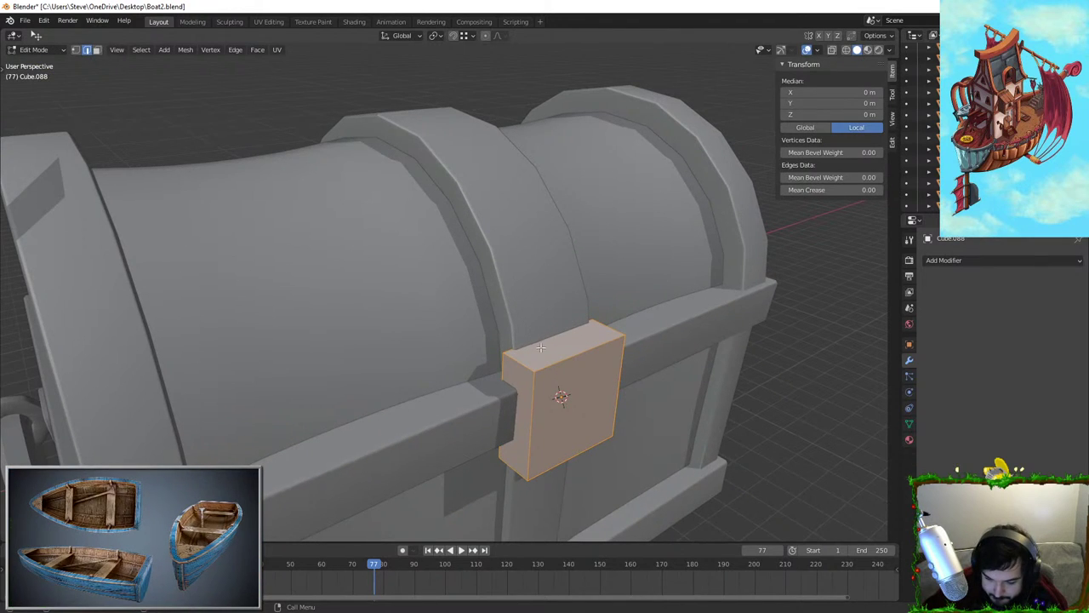
left_click(514, 465, "shift")
middle_click_drag(514, 465, 519, 351)
left_click(346, 312, "shift")
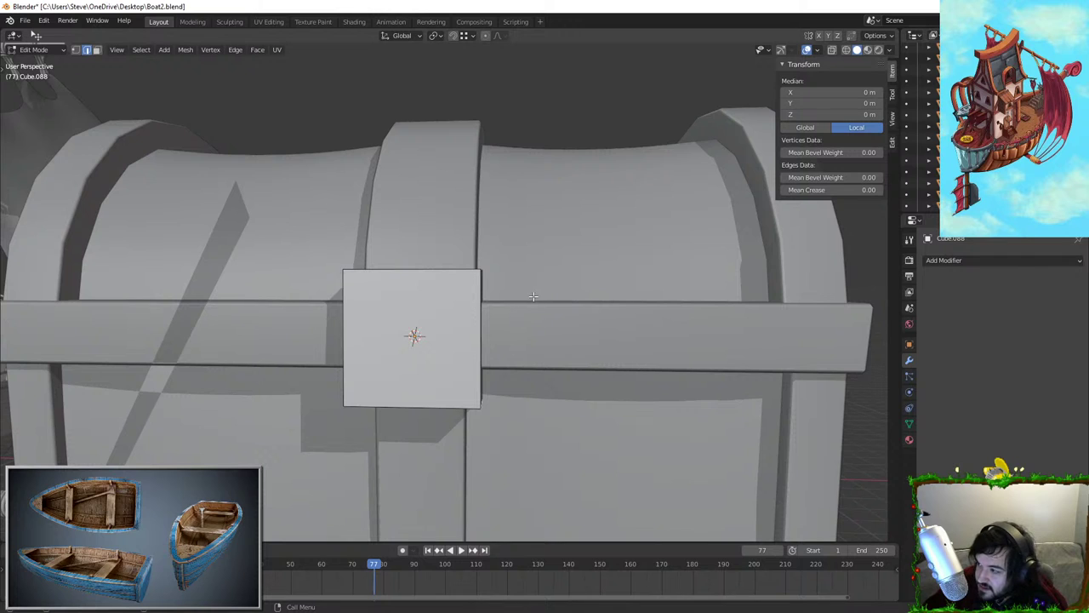
middle_click_drag(532, 296, 458, 320)
right_click(558, 329)
key("s")
key("x")
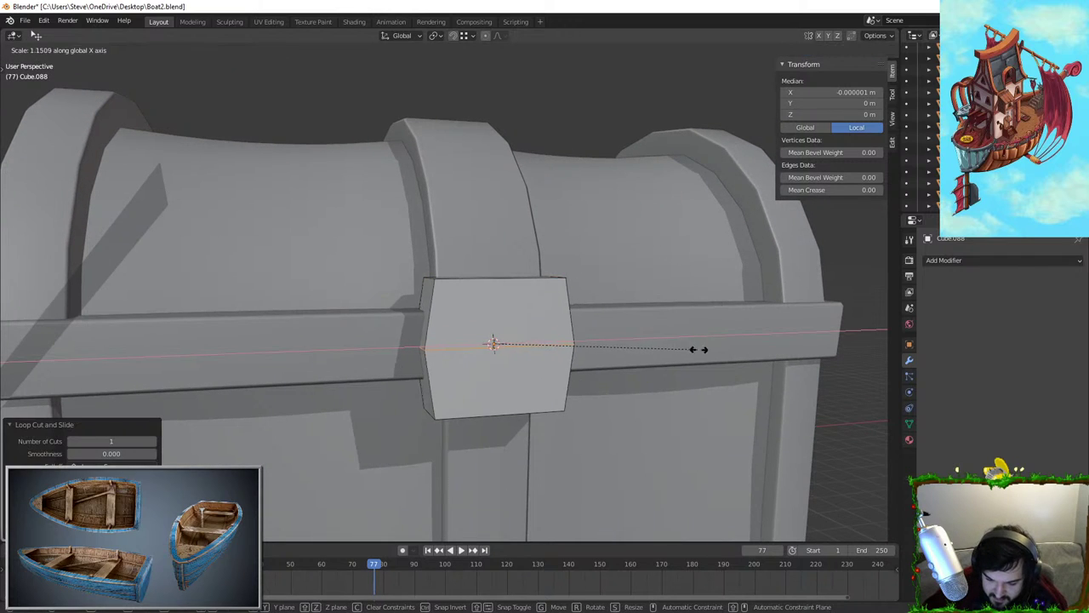
left_click(720, 349)
Stretch the whole lock plate along global Z, and scale it down uniformly
key("Tab")
key("s")
key("z")
left_click(505, 239)
key("s")
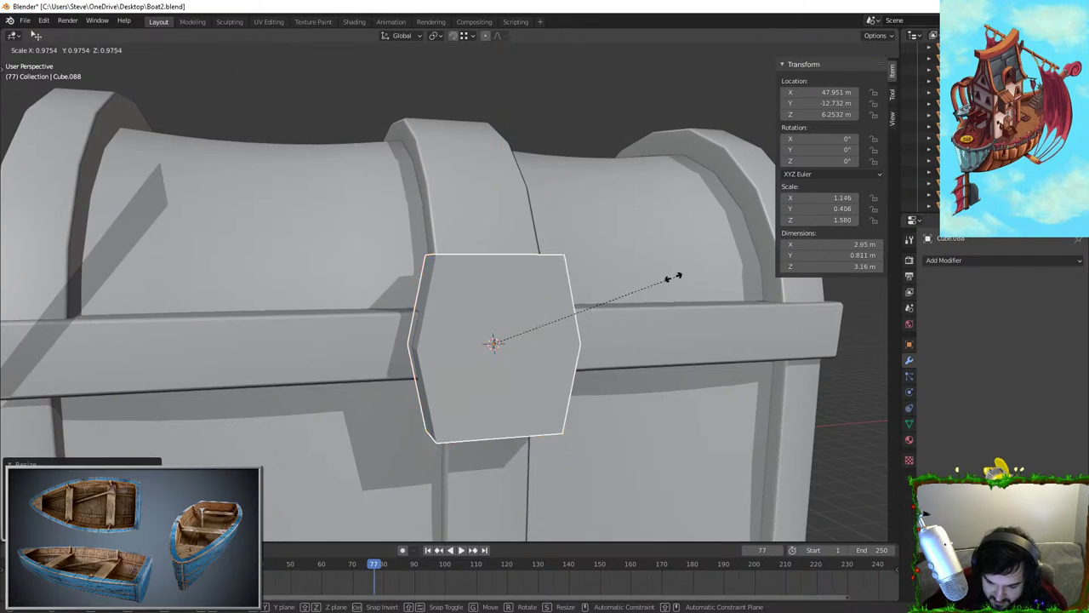
left_click(576, 306)
Scale the lock plate along global Y to about 0.73 m deep and raise it about 0.2 m along Z
key("Tab")
middle_click_drag(574, 305, 543, 322)
key("Tab")
key("s")
key("y")
left_click(637, 342)
key("g")
key("z")
left_click(539, 322)
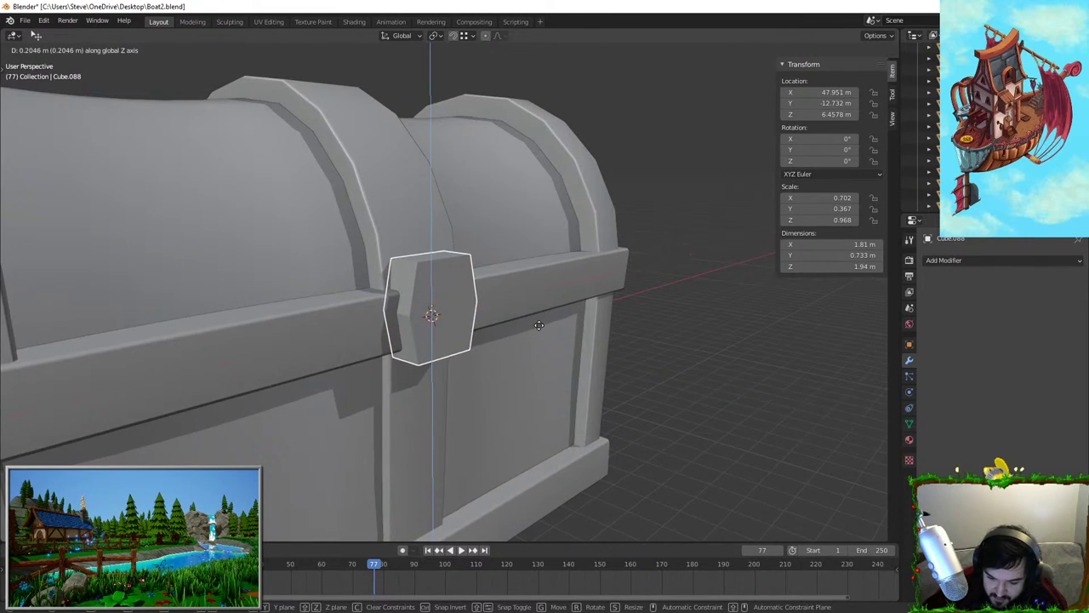
Enlarge the lock plate uniformly to about 2.47 × 1 × 2.65 m
key("s")
left_click(542, 323)
key("s")
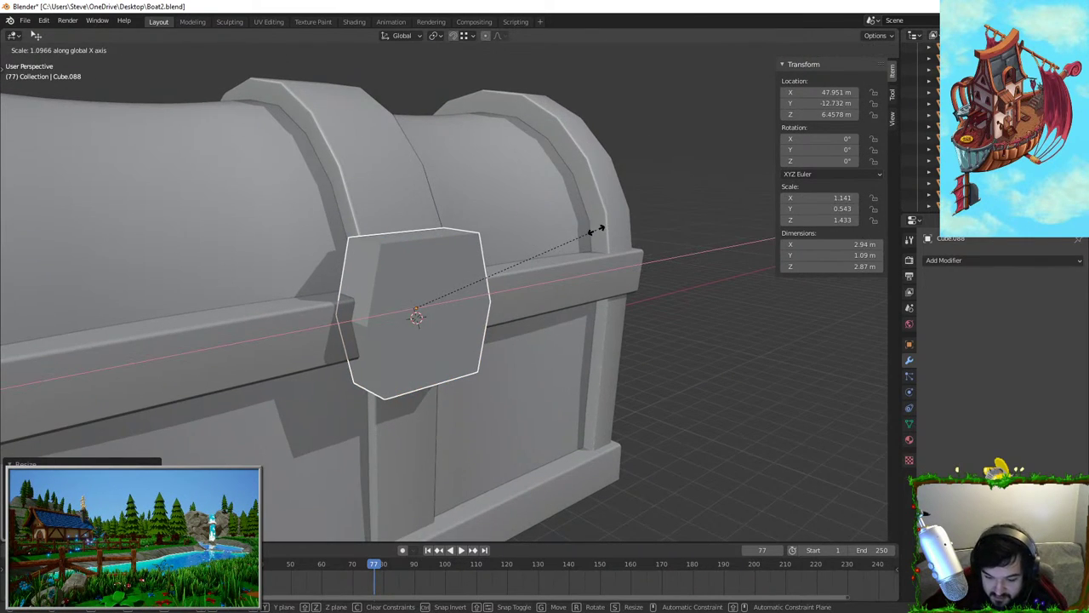
left_click(514, 269)
key("s")
left_click(545, 284)
middle_click_drag(545, 284, 573, 318)
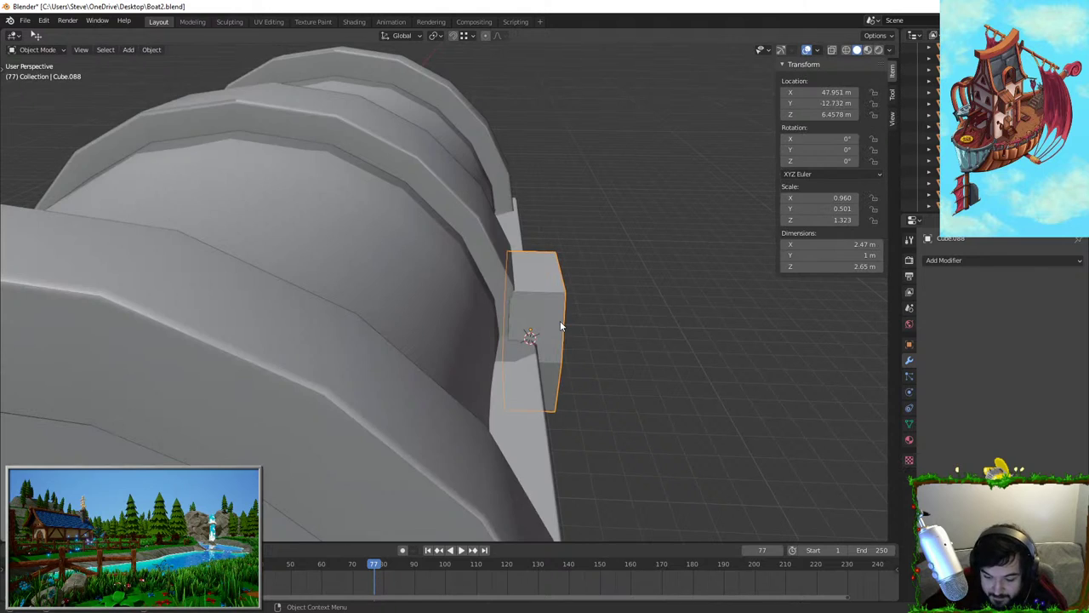
Isolate the lock plate and enlarge its two back faces to about 3.1 m wide and 3.32 m high
key("KP_Divide")
key("Tab")
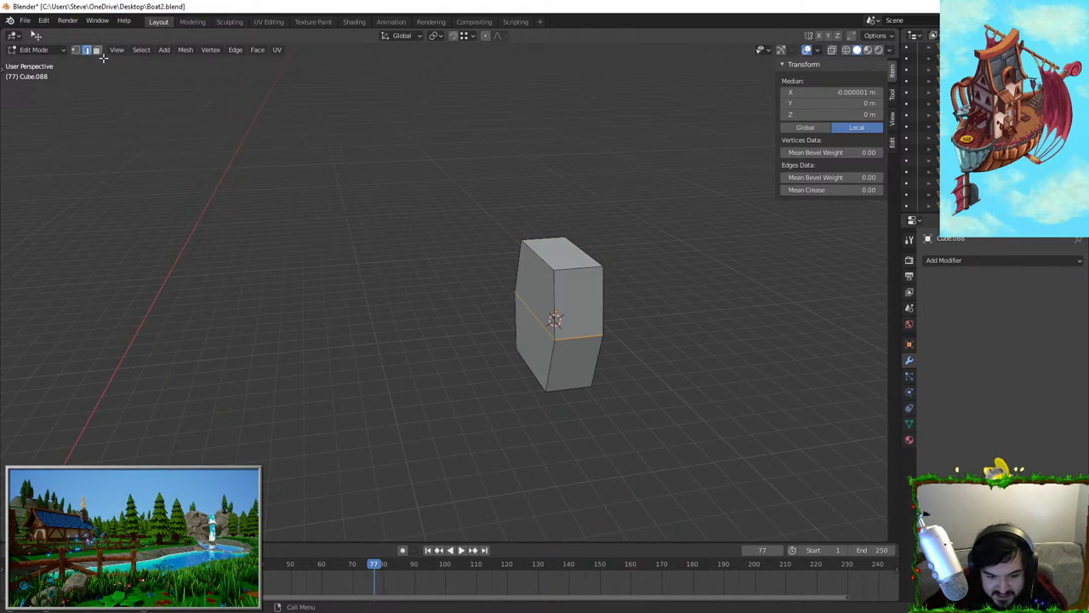
left_click(97, 50)
left_click(541, 300)
left_click(538, 348, "shift")
key("s")
left_click(679, 325)
key("Tab")
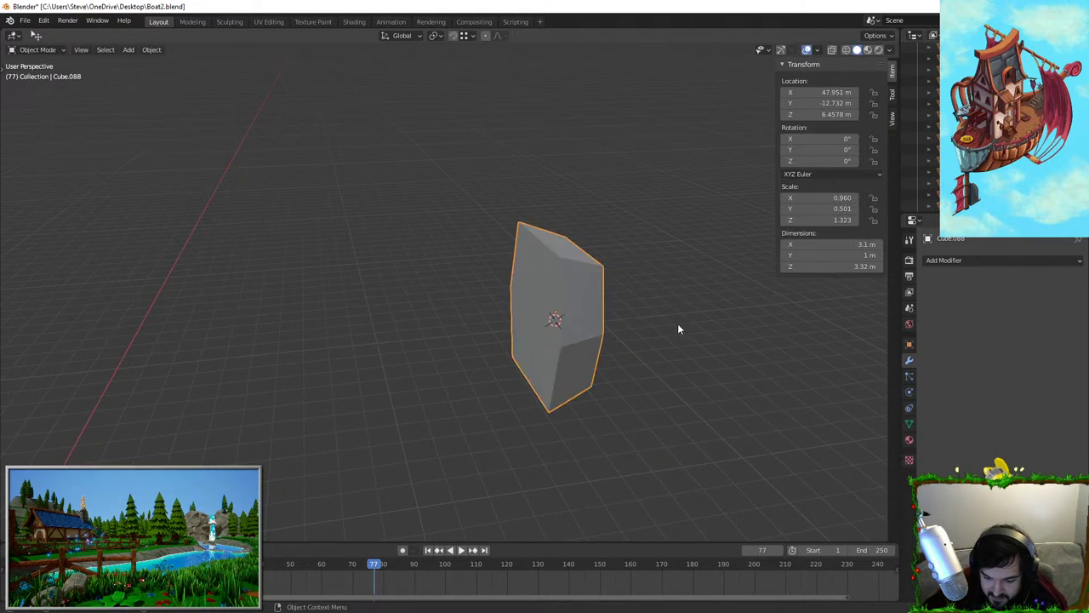
middle_click_drag(677, 323, 561, 313)
key("KP_Divide")
Move the lock plate about 0.46 m into the chest along Y and scale its depth to about 1.45 m
middle_click_drag(379, 323, 633, 337)
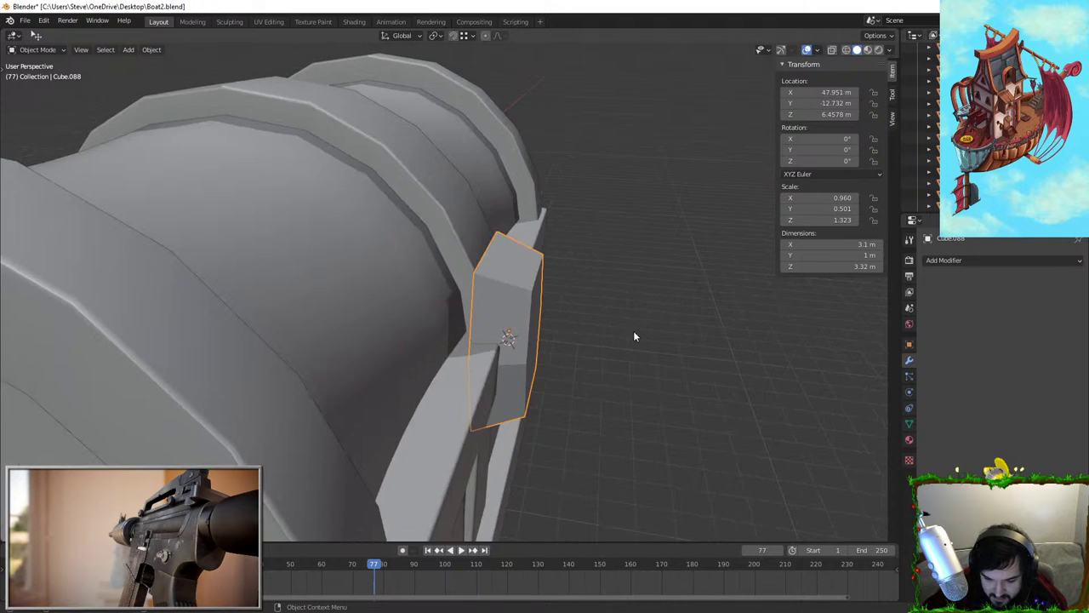
key("s")
key("y")
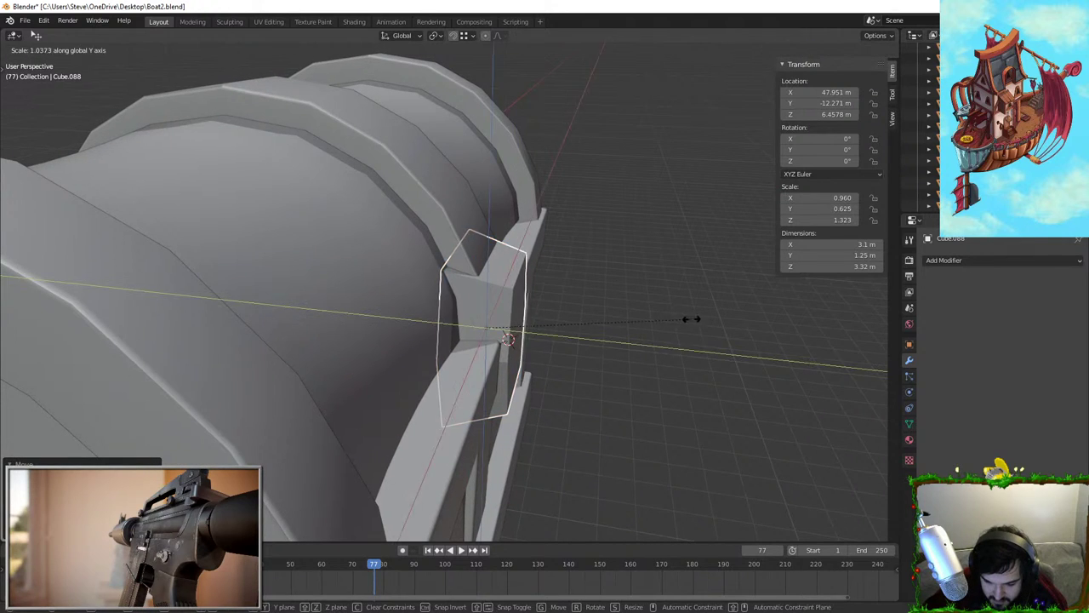
left_click(724, 315)
middle_click_drag(723, 315, 452, 294)
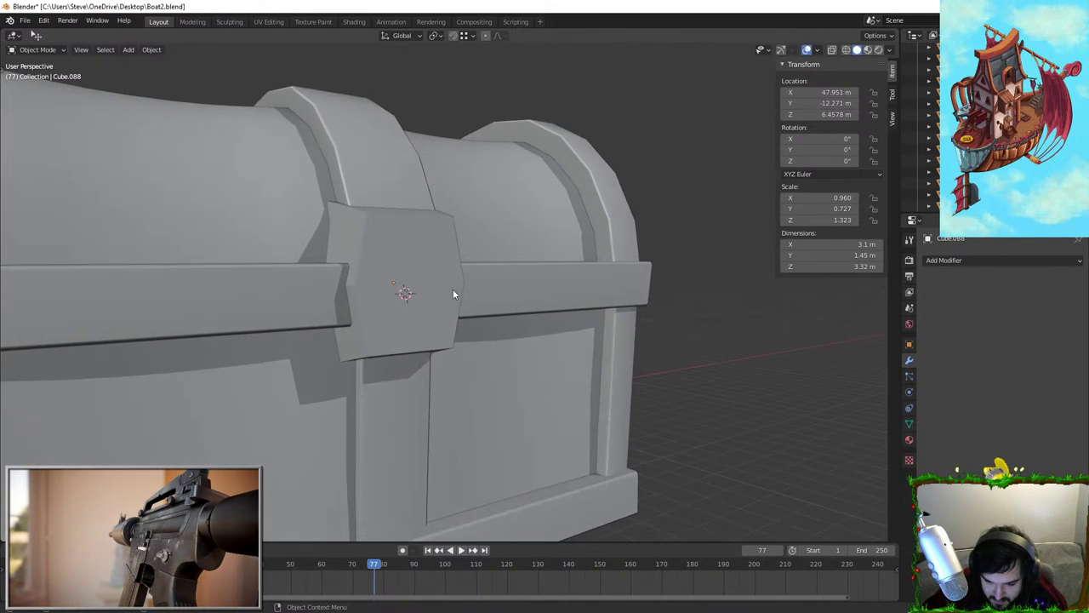
Scale the lock plate once more along global Y to make it protrude further from the chest's front
left_click(394, 275)
middle_click_drag(394, 275, 540, 364)
key("s")
key("y")
left_click(706, 369)
Open the lock plate's mesh in Edit Mode for editing its front faces
key("Tab")
key("Tab")
key("Tab")
scroll(453, 293, "up", 3)
middle_click_drag(357, 326, 574, 321, "shift")
key("Tab")
scroll(453, 295, "down", 2)
key("Tab")
scroll(573, 316, "up", 2)
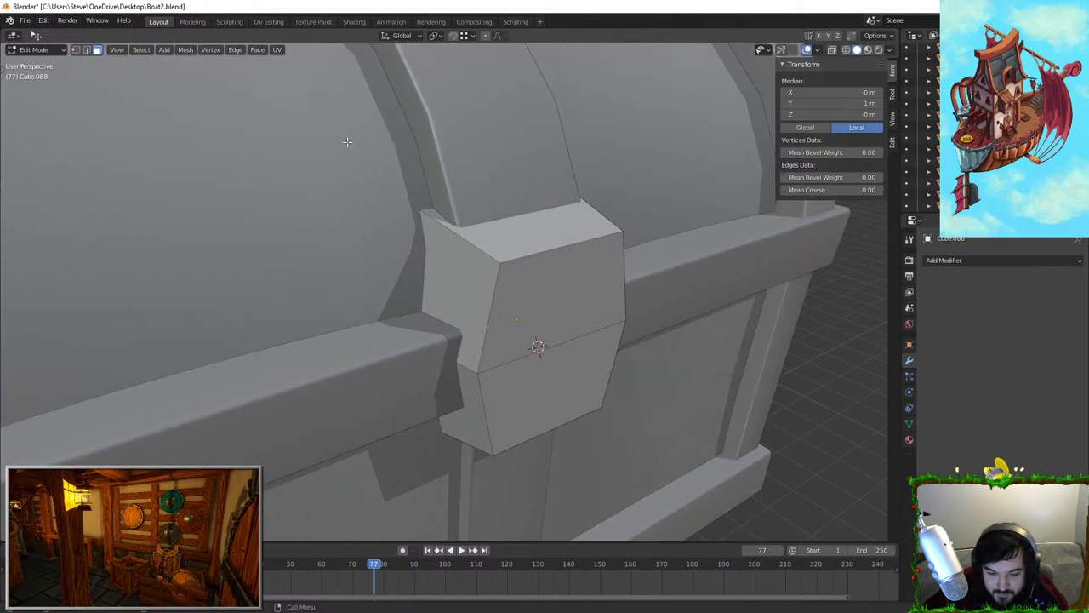
Add a cube at the chest's lock plate and move it along Y to about -17.5 m, in front of the chest
key("Tab")
key("shift+a")
mouse_move(627, 299)
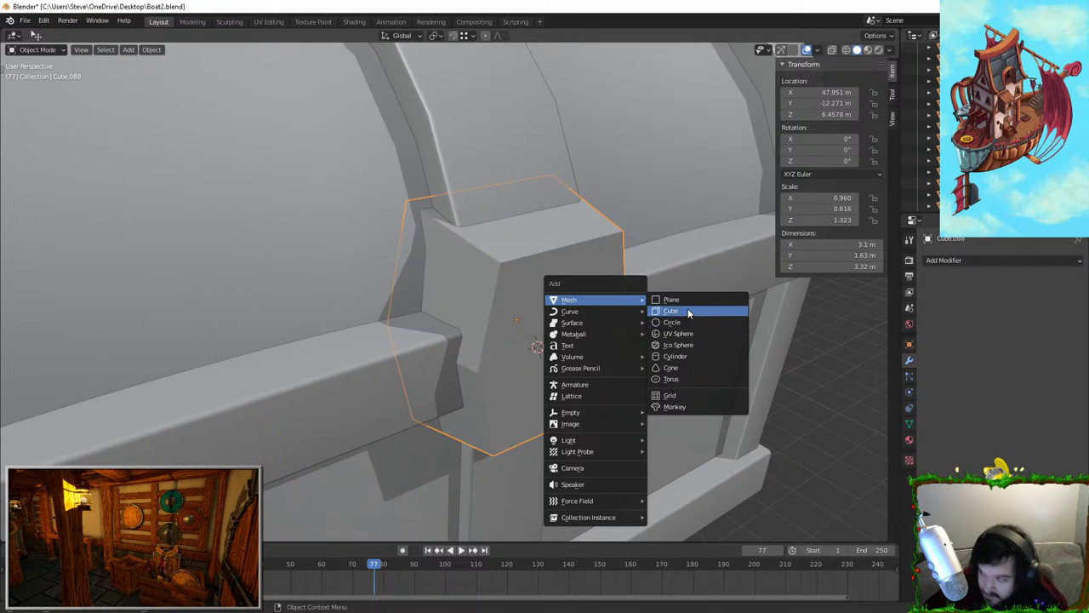
left_click(688, 308)
scroll(628, 349, "down", 3)
middle_click_drag(630, 353, 529, 414)
key("g")
key("y")
left_click(623, 504)
key("KP_1")
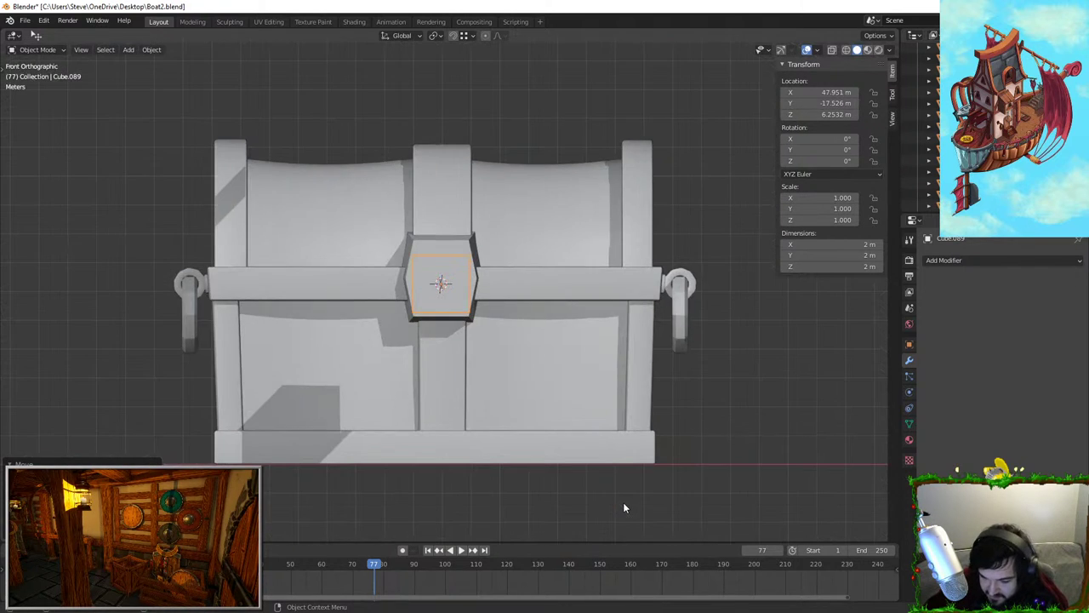
Scale the new cube down uniformly to about 0.65
scroll(595, 302, "up", 3)
key("s")
left_click(558, 218)
scroll(561, 218, "up", 2)
middle_click_drag(509, 264, 533, 307, "shift")
key("Tab")
key("Tab")
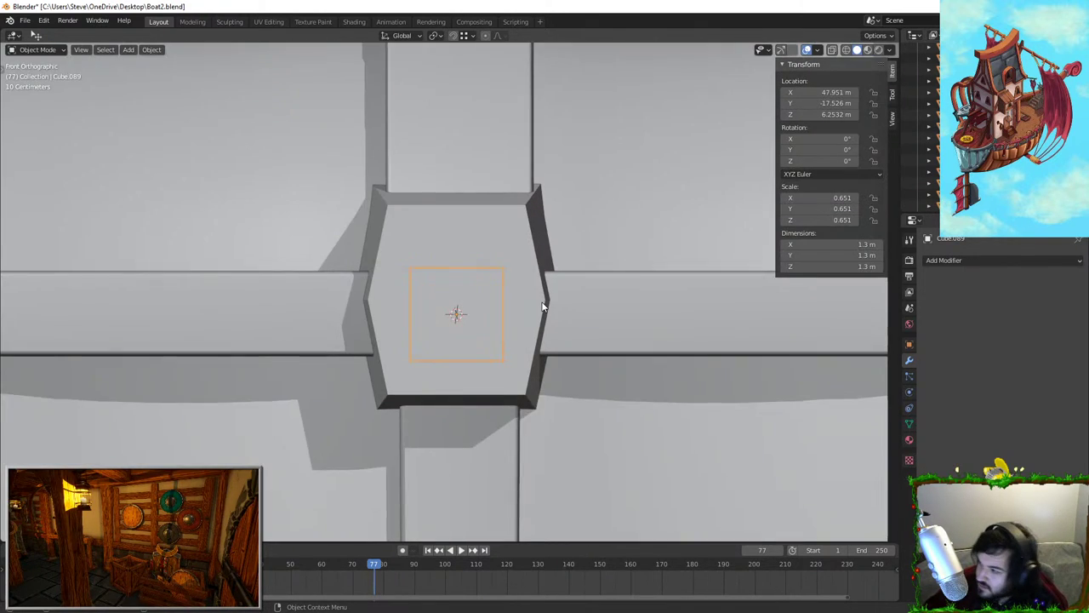
Narrow the cube's top face along X so the block becomes a trapezoid with a wide base
scroll(542, 304, "up", 1)
key("Tab")
middle_click_drag(460, 196, 535, 202)
scroll(457, 274, "down", 3)
scroll(462, 272, "down", 2)
left_click(545, 109)
key("s")
key("x")
left_click(603, 215)
middle_click_drag(603, 215, 405, 358)
key("alt+a")
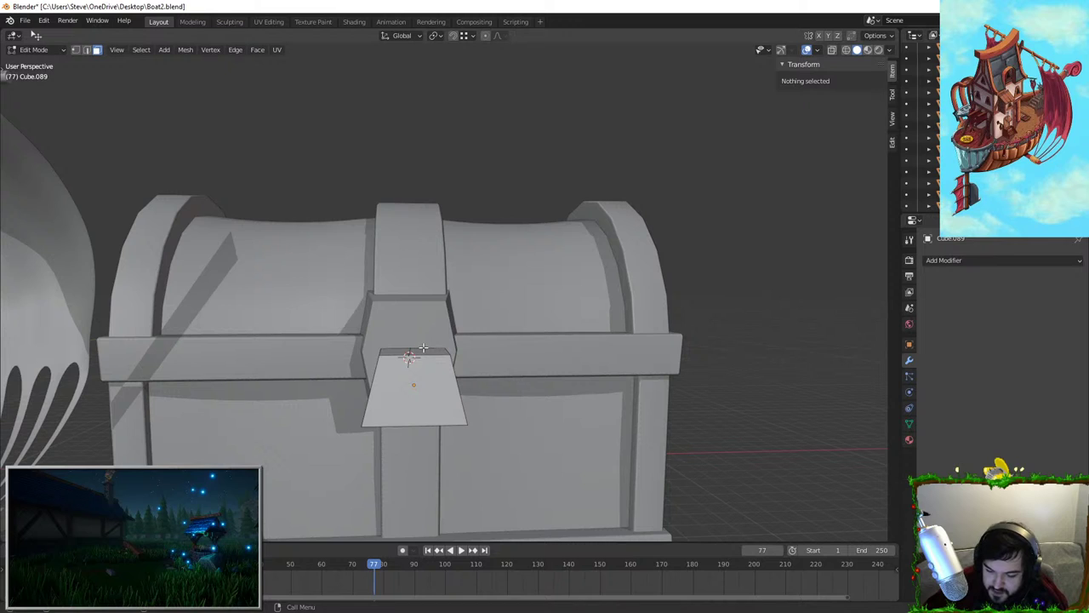
left_click(423, 351)
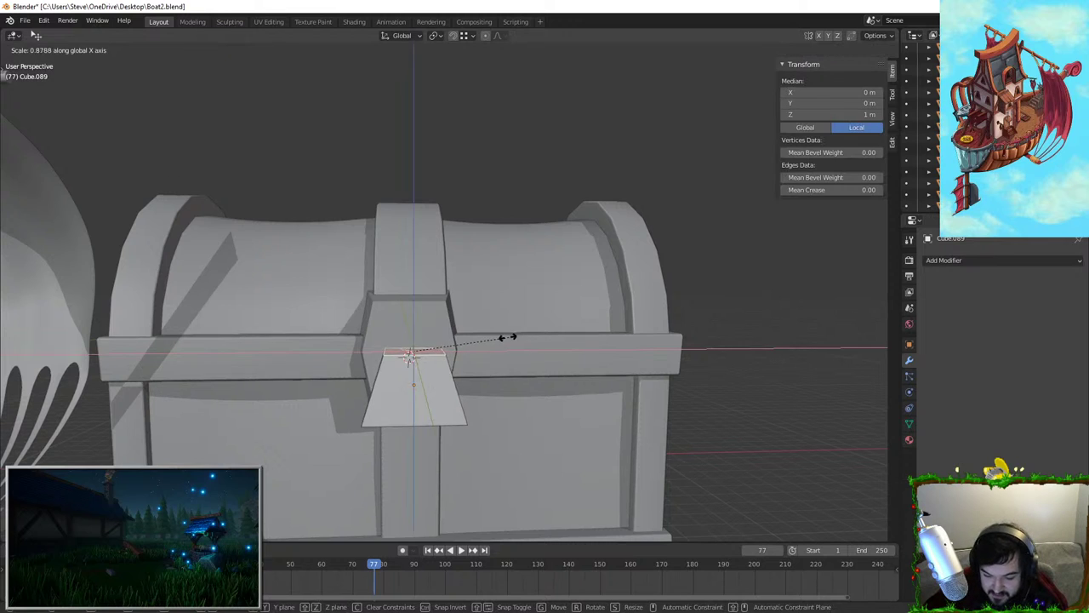
Extrude the trapezoid's top face upward and widen the new face along X to nearly the base's width
key("KP_1")
scroll(548, 294, "up", 2)
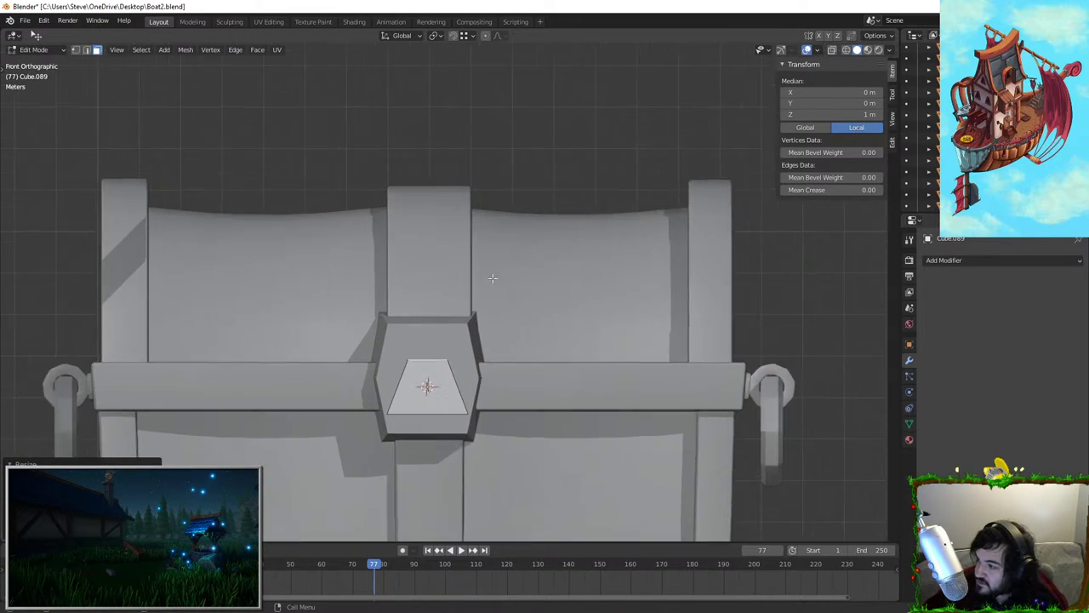
key("e")
left_click(467, 291)
key("s")
key("x")
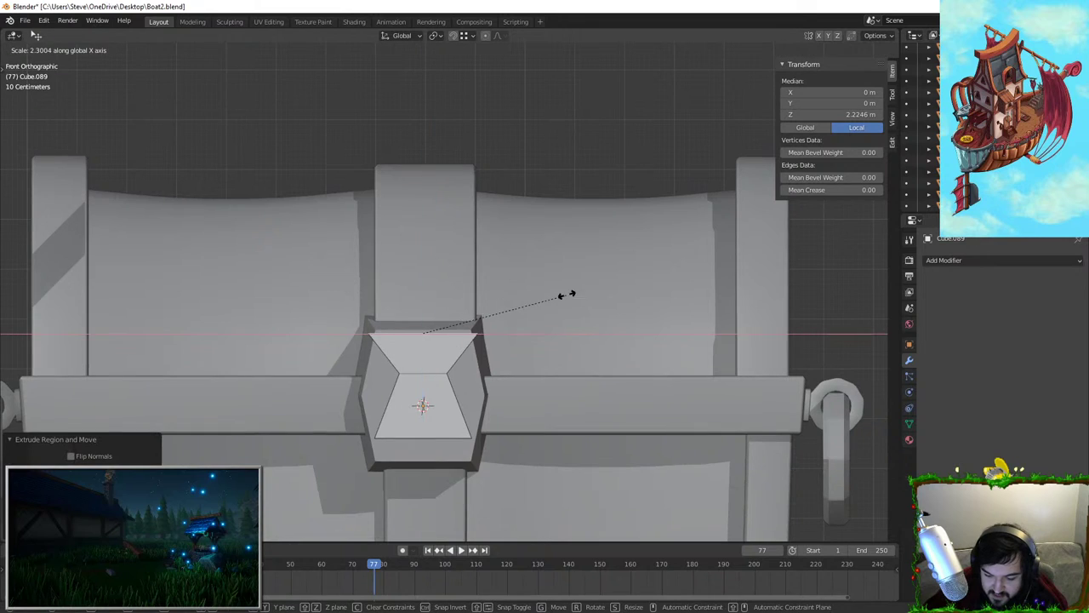
left_click(537, 300)
Extrude the top face upward again and narrow it along X to about half its width
key("e")
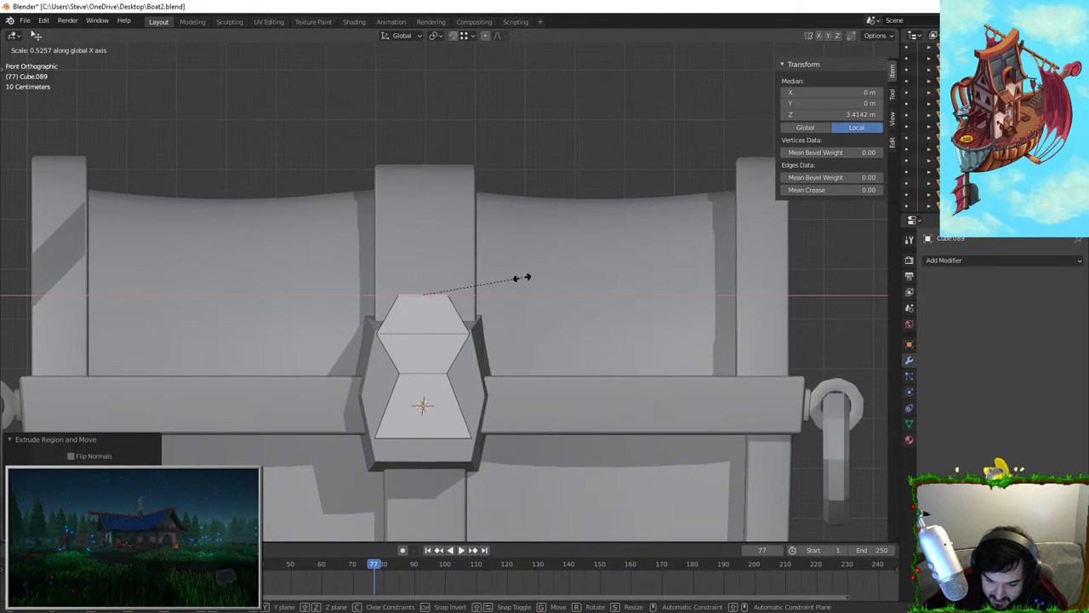
key("z")
left_click(522, 273)
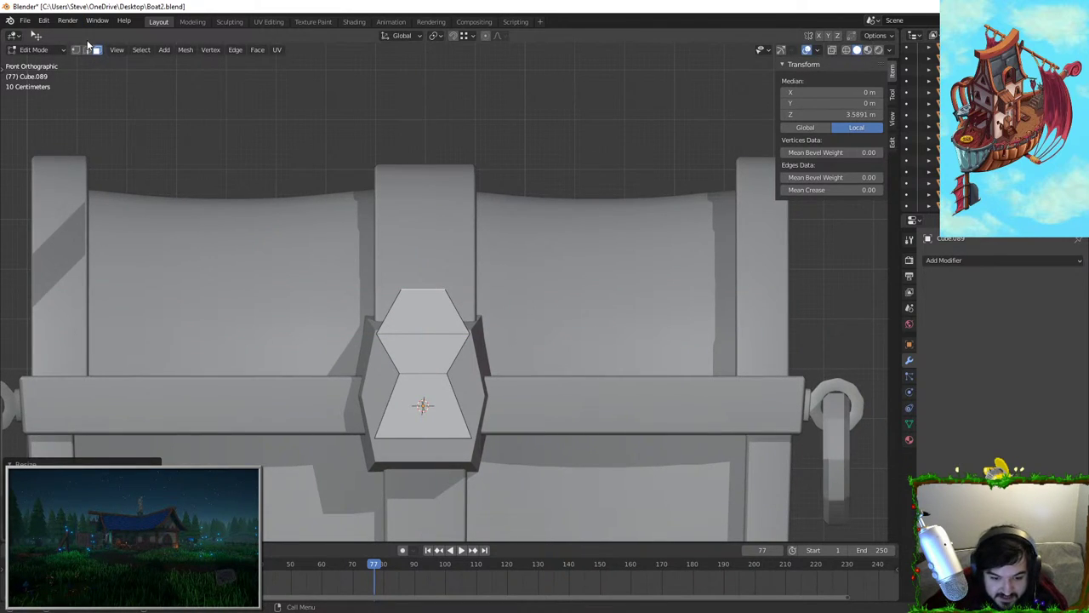
key("ctrl+b")
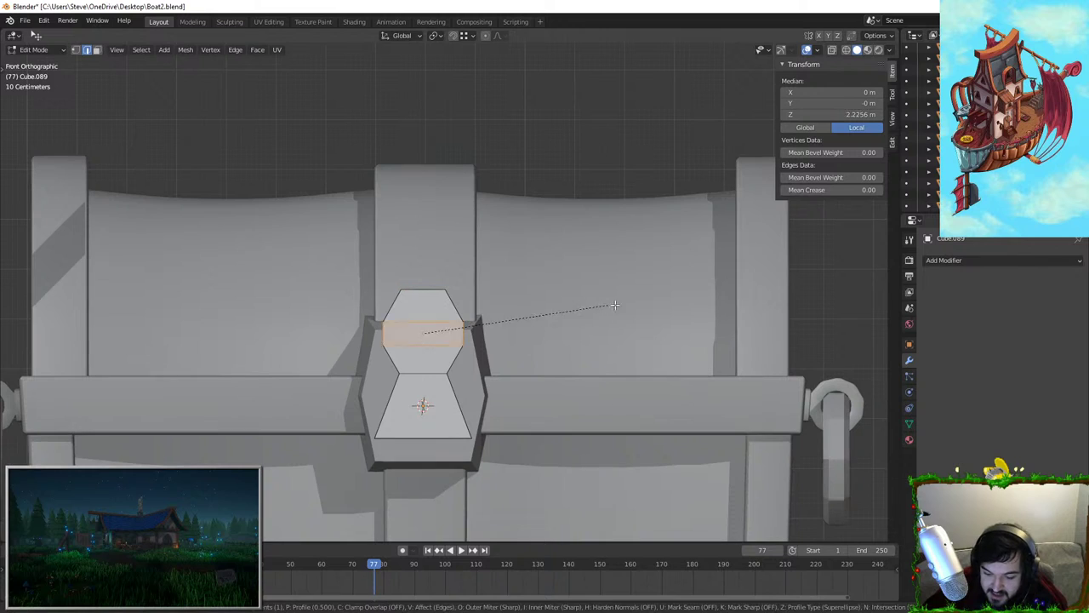
scroll(631, 308, "up", 2)
right_click(630, 307)
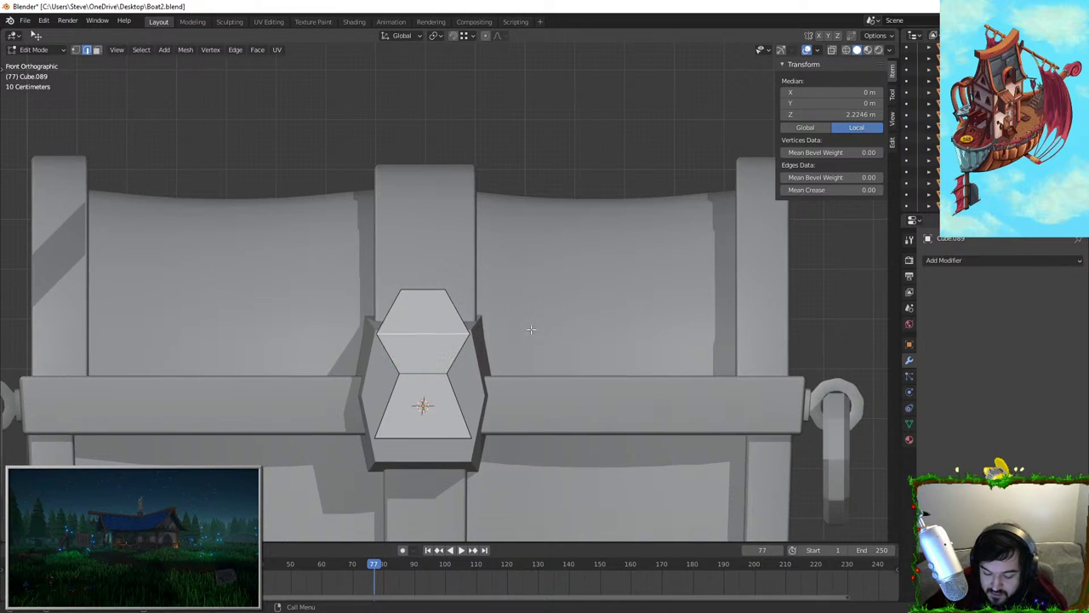
Widen the upper section's middle edges along X and apply the object's scale
key("s")
key("x")
left_click(578, 323)
key("Tab")
key("ctrl+a")
left_click(577, 319)
key("Tab")
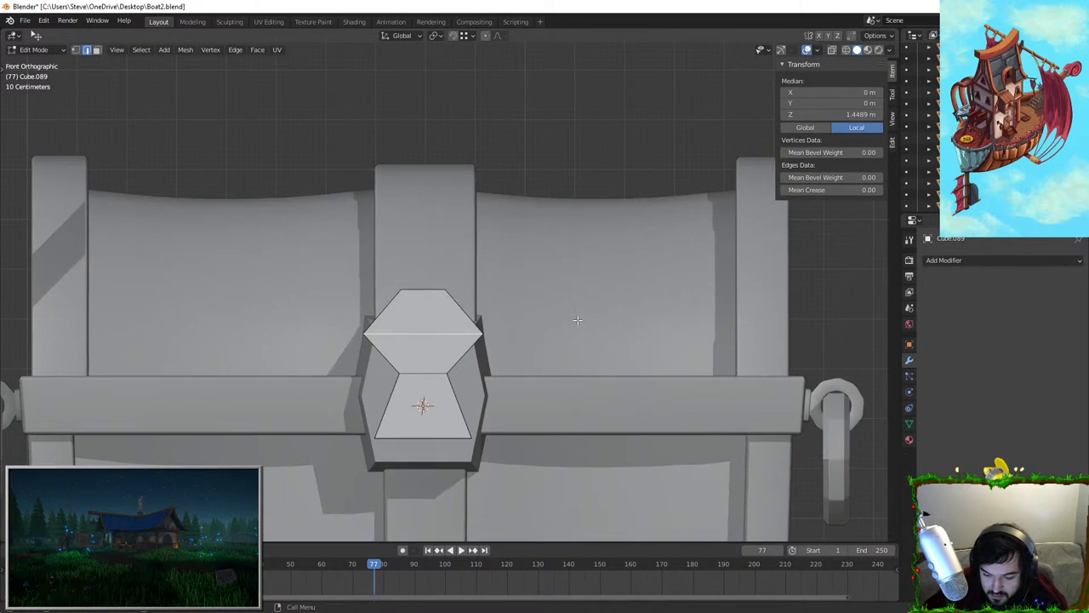
Bevel the upper section's widest edges with 4 segments to round off the keyhole's head
key("ctrl+b")
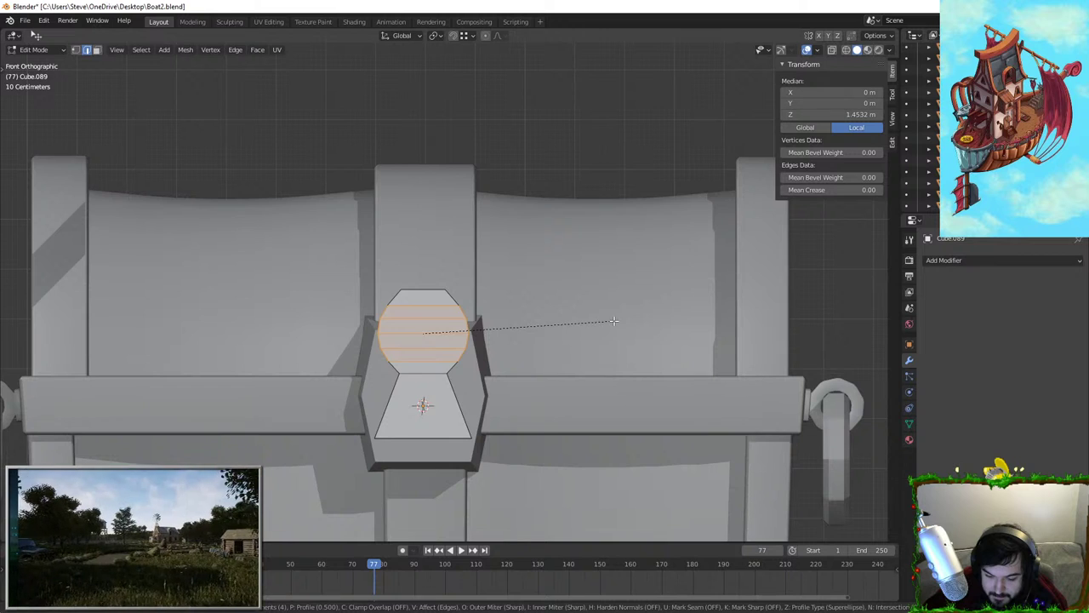
left_click(613, 320)
key("Tab")
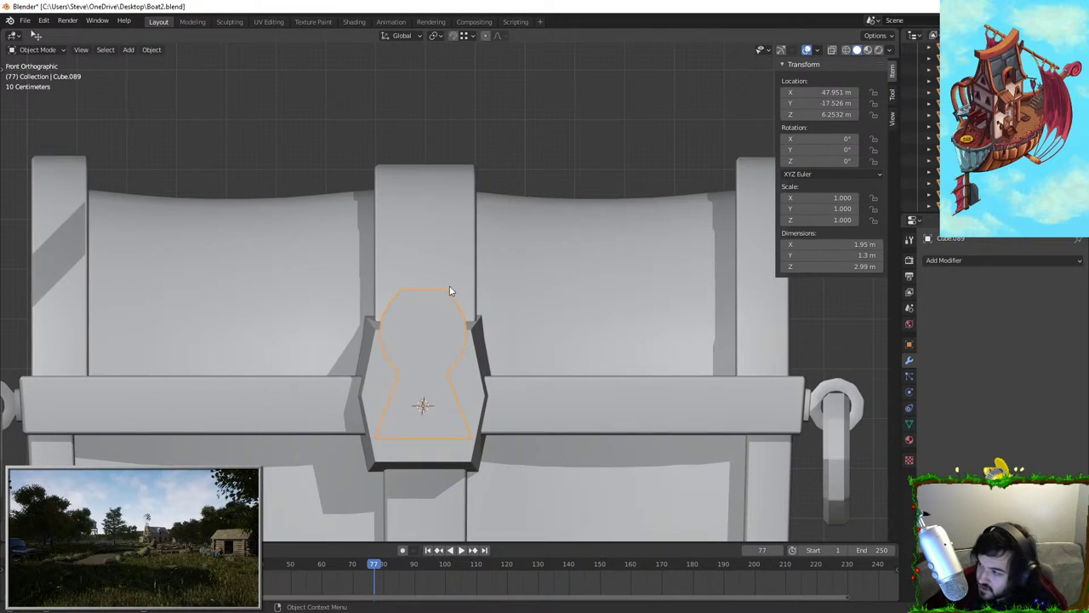
Extrude the top face of the keyhole's head, raise it along Z and narrow it along X
middle_click_drag(450, 286, 471, 230)
scroll(471, 230, "up", 1)
key("Tab")
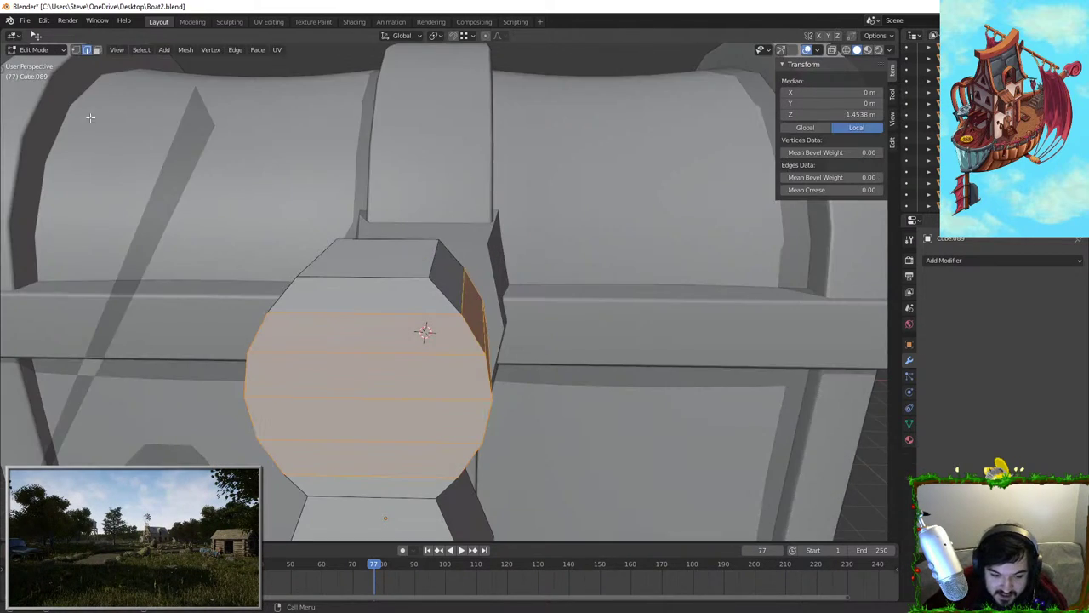
key("alt+a")
left_click(97, 50)
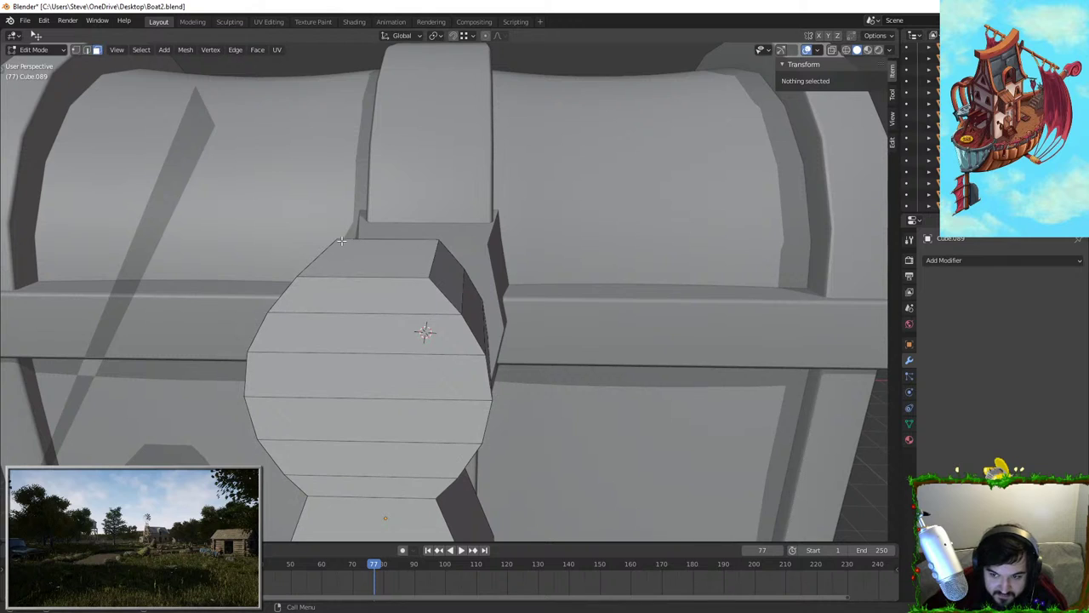
left_click(379, 261)
key("e")
right_click(469, 235)
middle_click_drag(469, 236, 472, 270)
key("g")
key("z")
left_click(475, 237)
key("s")
key("x")
left_click(511, 180)
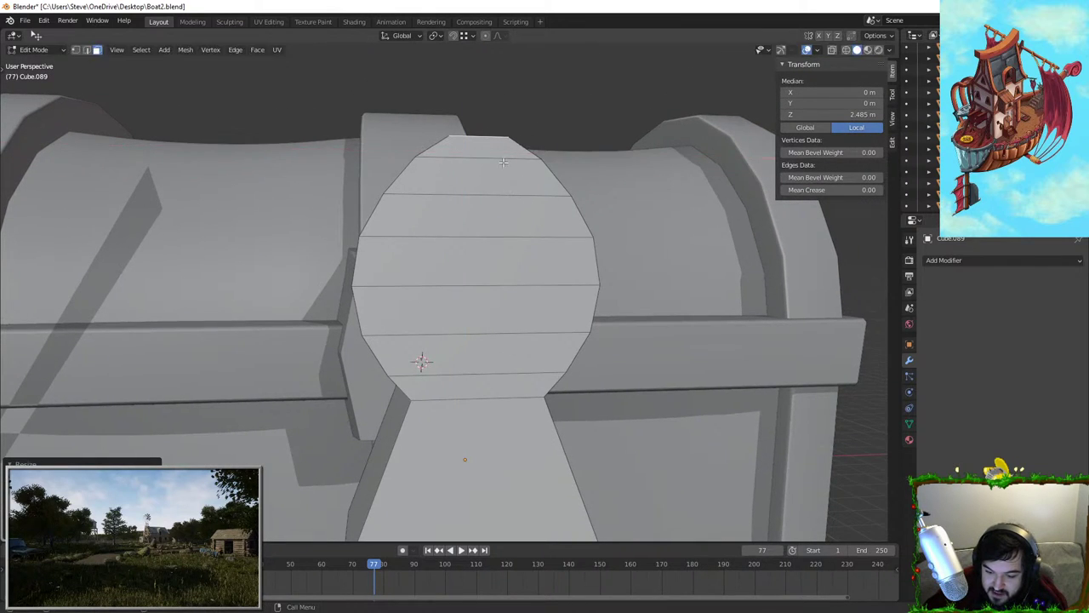
Lower the head's top face along Z to about 2.44 m to even out the curve
key("g")
key("z")
left_click(500, 124)
key("Tab")
scroll(550, 112, "down", 3)
key("Tab")
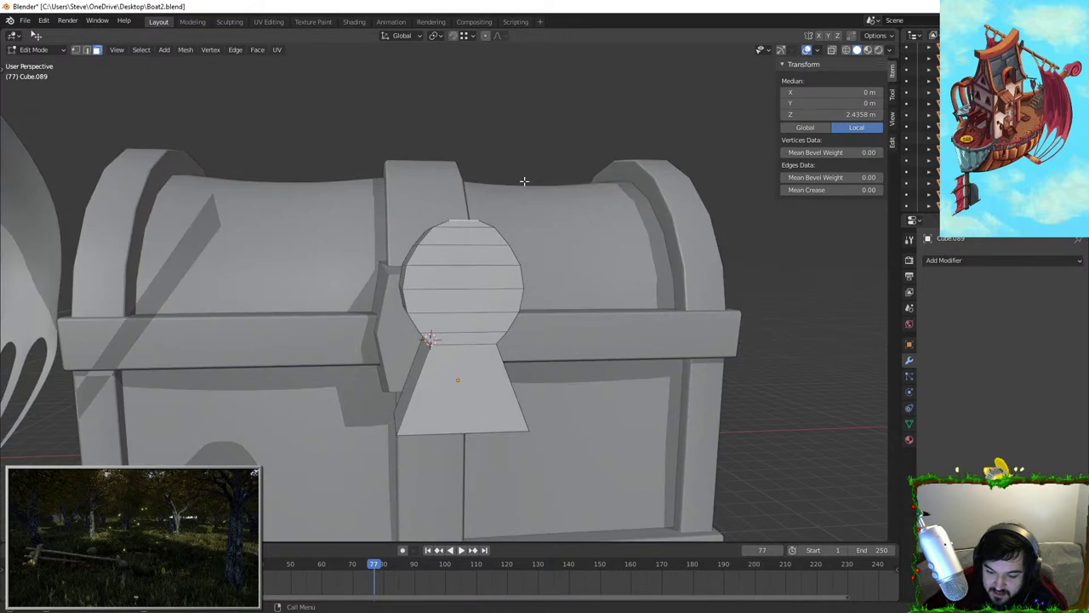
Extrude the top face once more, raise it slightly along Z and narrow it along X to close the round head
middle_click_drag(522, 180, 530, 257, "shift")
scroll(531, 256, "up", 3)
key("e")
right_click(521, 240)
key("g")
key("z")
left_click(524, 232)
key("s")
key("x")
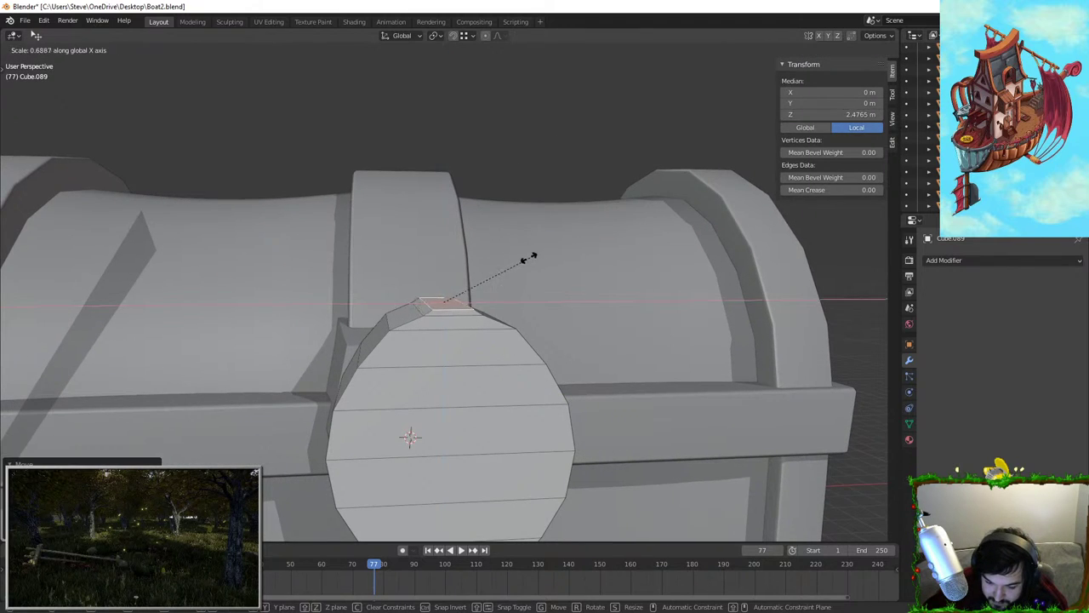
left_click(481, 193)
key("Tab")
middle_click_drag(513, 284, 505, 245)
scroll(464, 228, "down", 2)
Using X-ray in front view, select the round head's faces, squash them along Z and lower them toward the flared base
left_click(442, 311)
key("Tab")
middle_click_drag(778, 179, 761, 165)
key("KP_1")
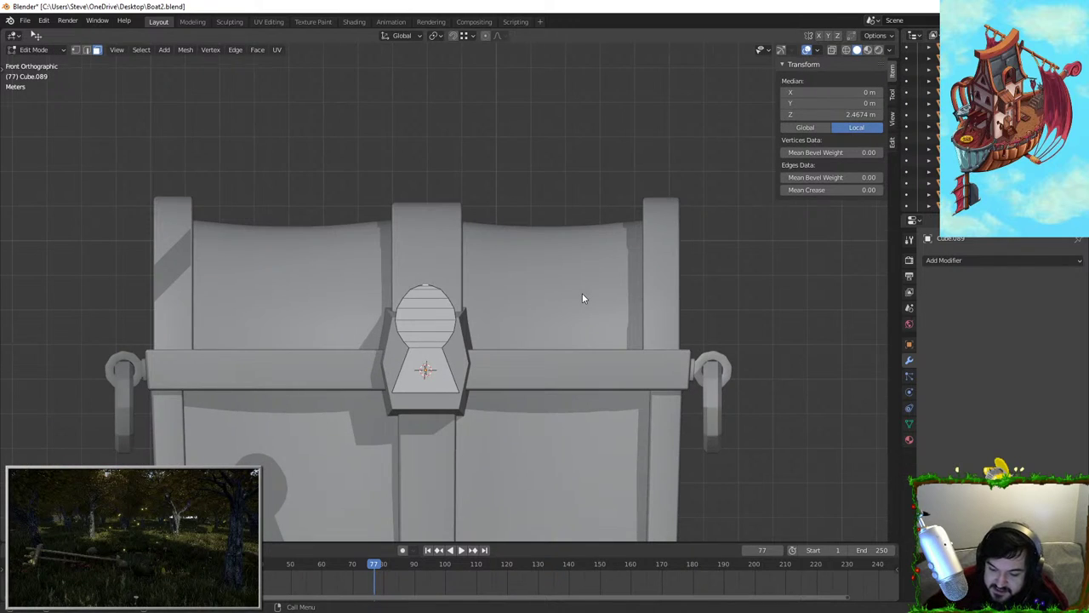
scroll(582, 293, "up", 2)
left_click(831, 50)
scroll(453, 263, "up", 3)
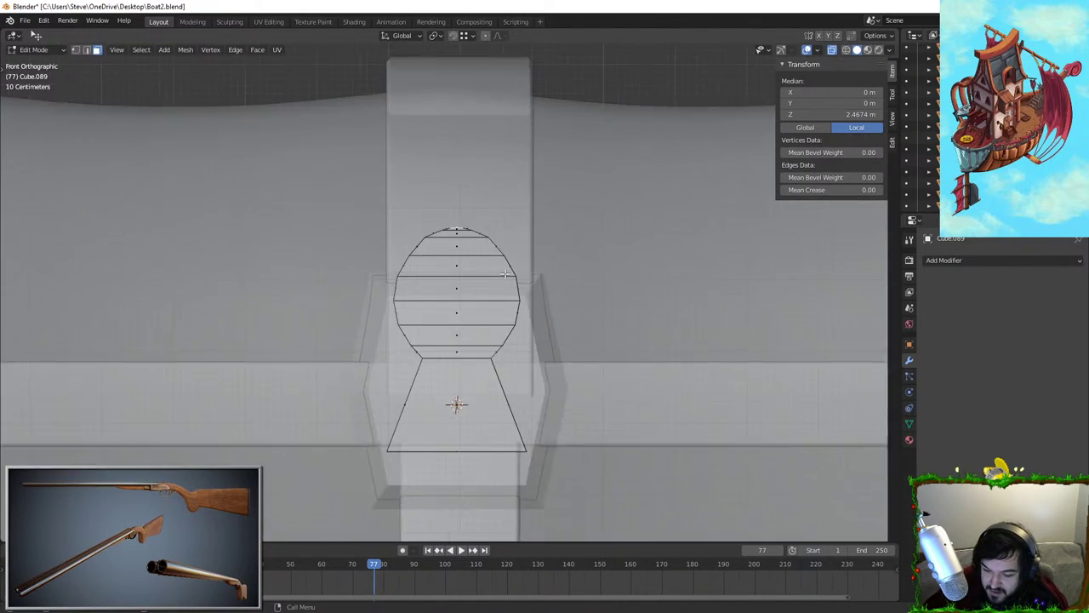
left_click_drag(644, 400, 643, 400)
key("g")
key("z")
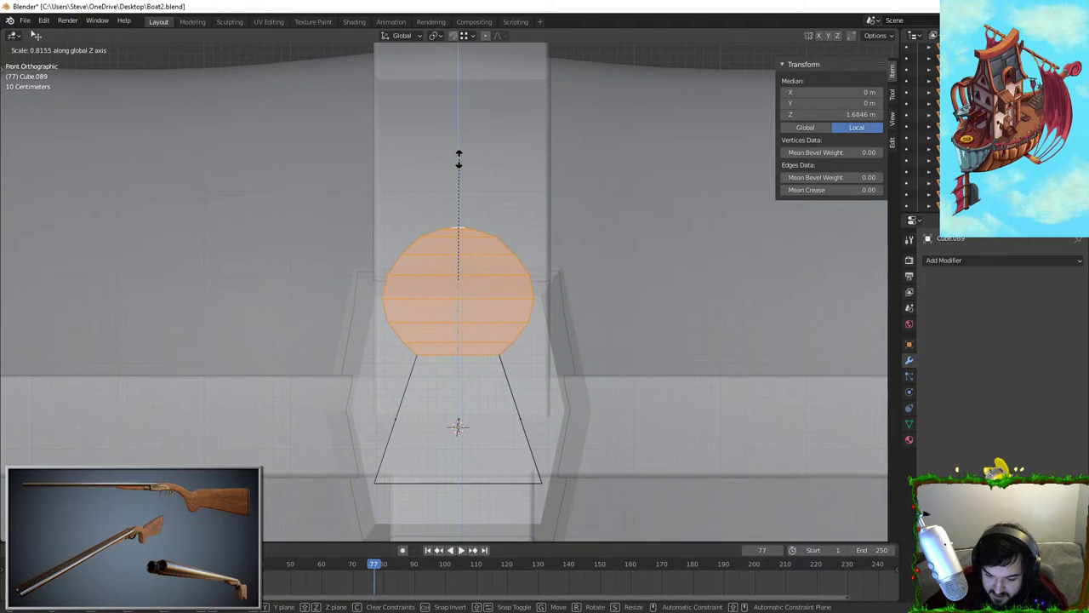
left_click(459, 176)
key("Tab")
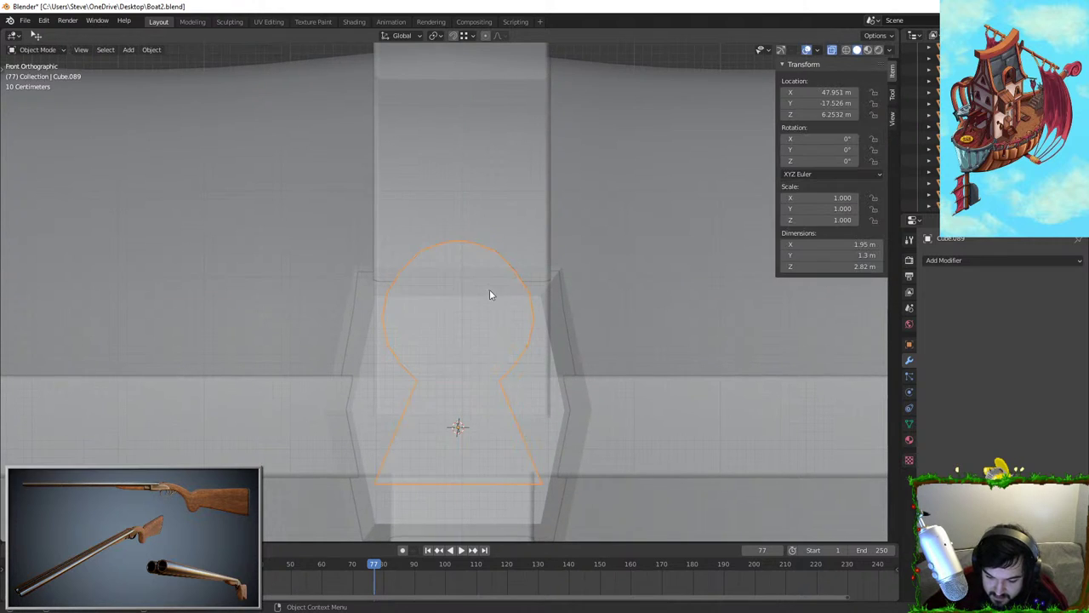
scroll(490, 290, "down", 3)
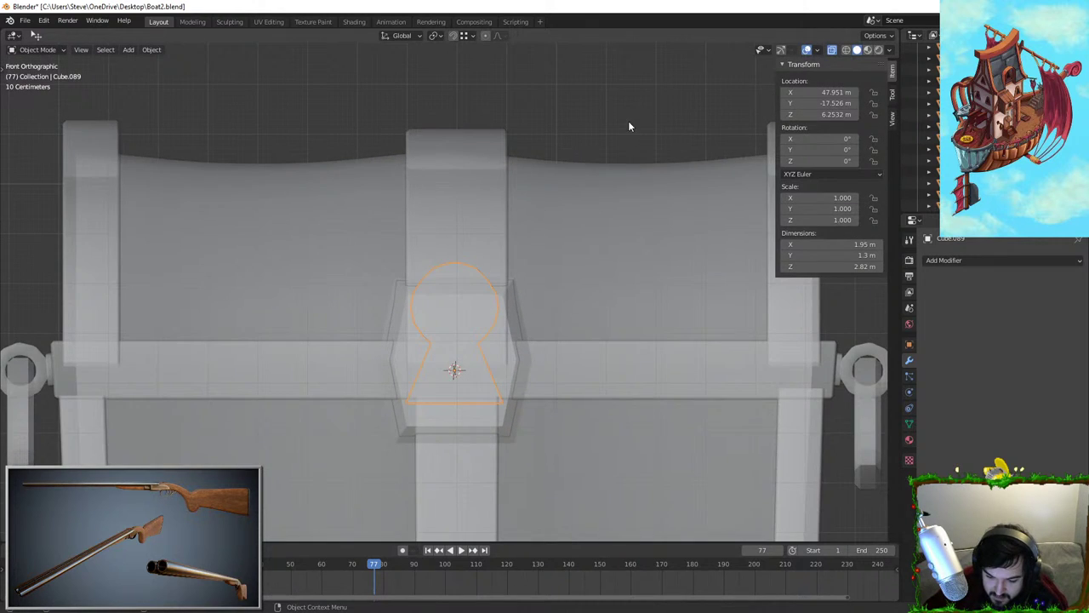
left_click(831, 49)
Shrink the keyhole block to a scale of about 0.55 and move it along Y to about -13.14 m, into the lock plate
middle_click_drag(601, 148, 567, 340)
key("s")
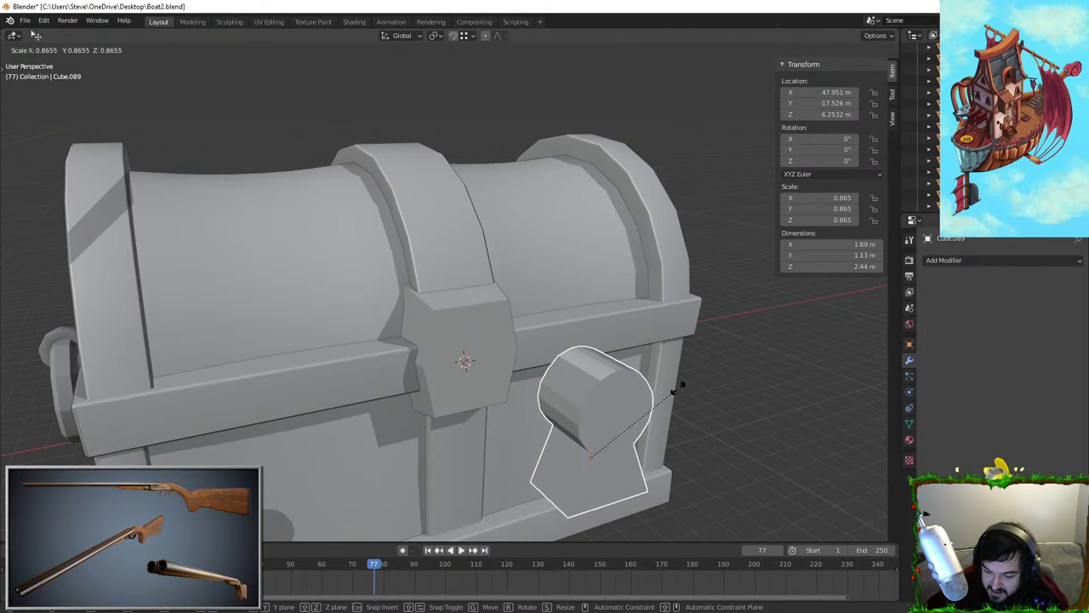
left_click(656, 390)
key("g")
key("y")
left_click(526, 362)
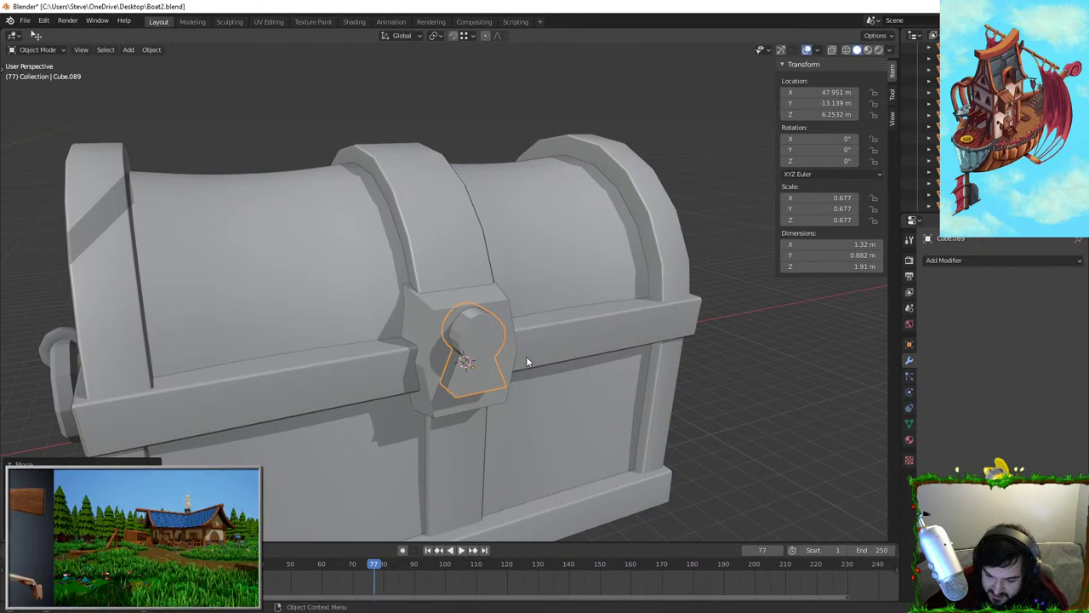
key("s")
left_click(555, 359)
middle_click_drag(555, 358, 519, 338)
In front view, lower the keyhole block along Z to about 6.14 m to center it on the lock plate
key("KP_1")
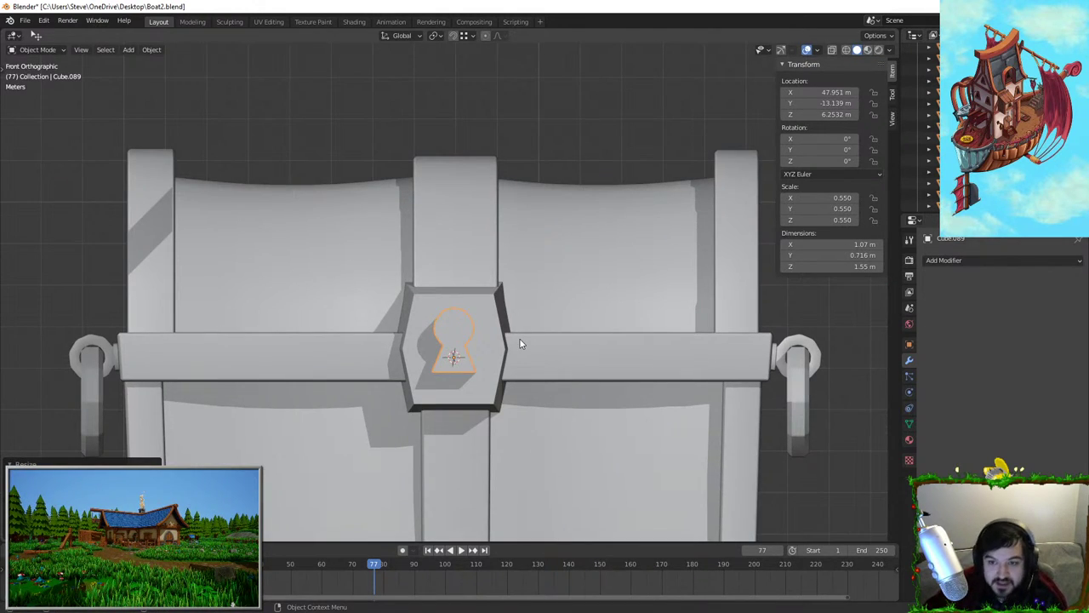
scroll(520, 344, "up", 3)
key("g")
key("z")
left_click(479, 246)
middle_click_drag(479, 246, 563, 320)
key("s")
left_click(627, 339)
key("ctrl+z")
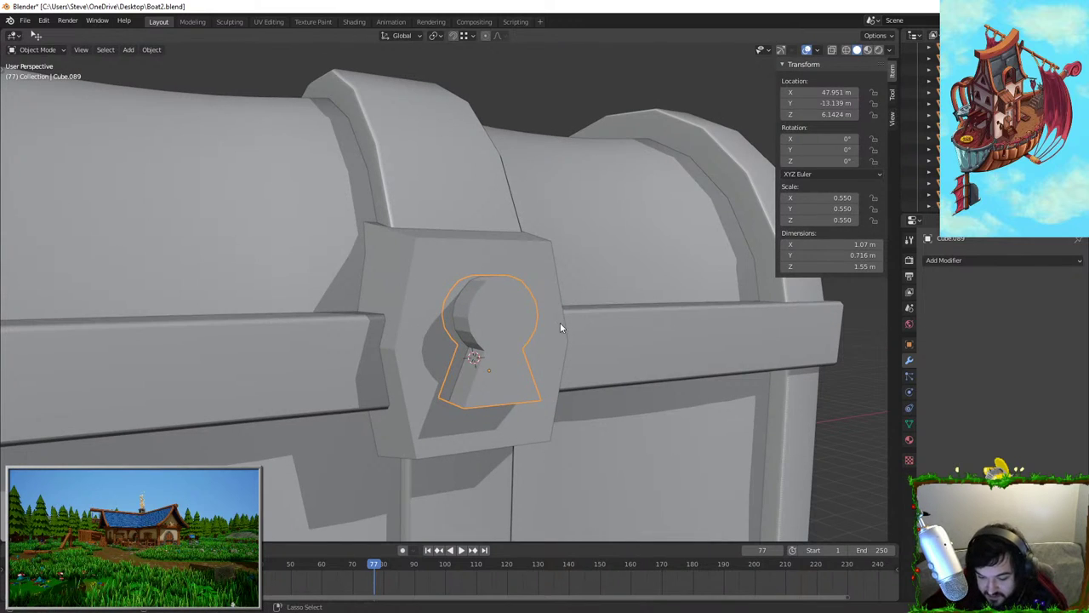
key("ctrl+a")
key("Escape")
key("shift+a")
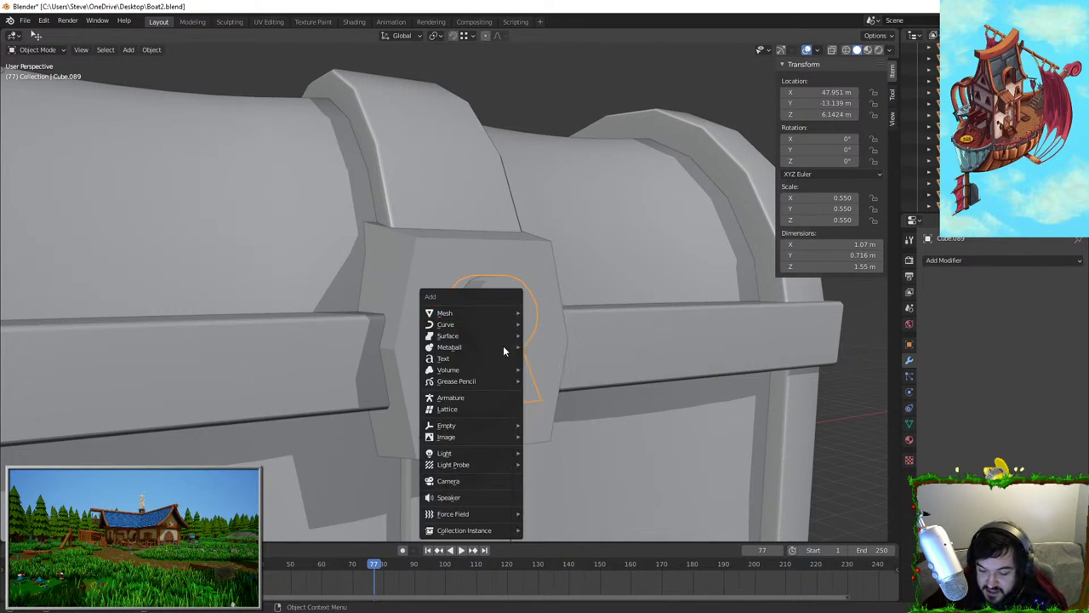
key("Escape")
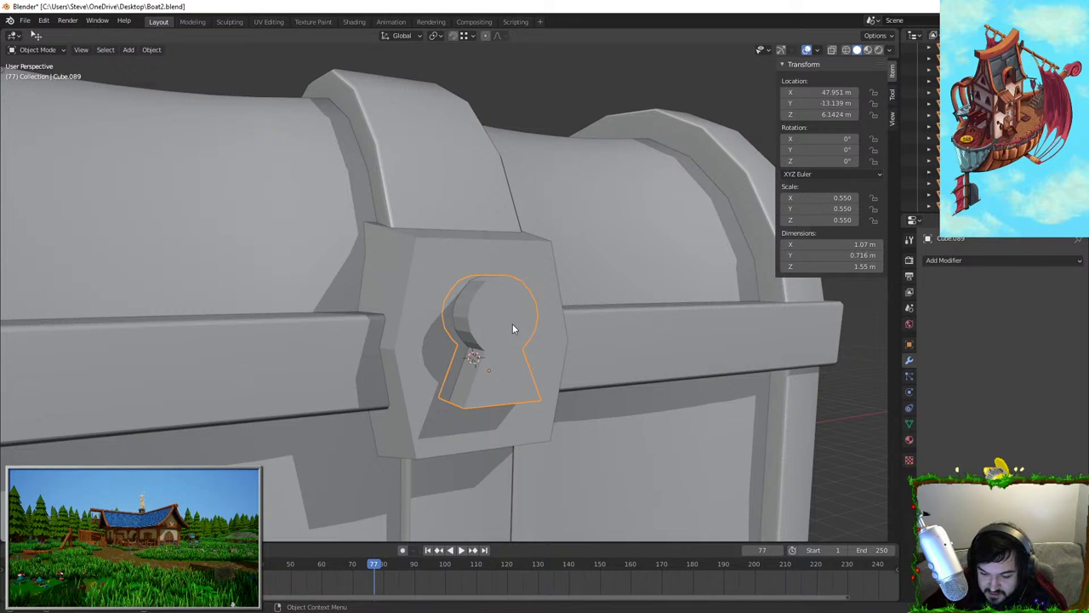
Set the keyhole block's origin to its center of mass (surface) and enlarge the block to a scale of about 0.607
right_click(512, 329)
mouse_move(477, 352)
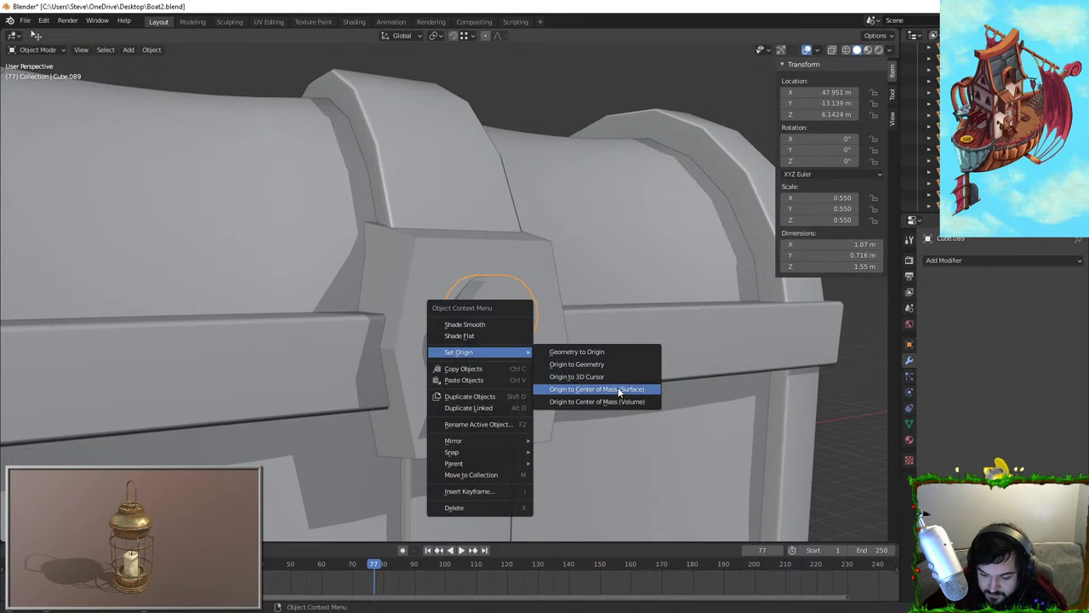
left_click(620, 392)
key("s")
middle_click_drag(653, 394, 578, 388)
left_click(635, 404)
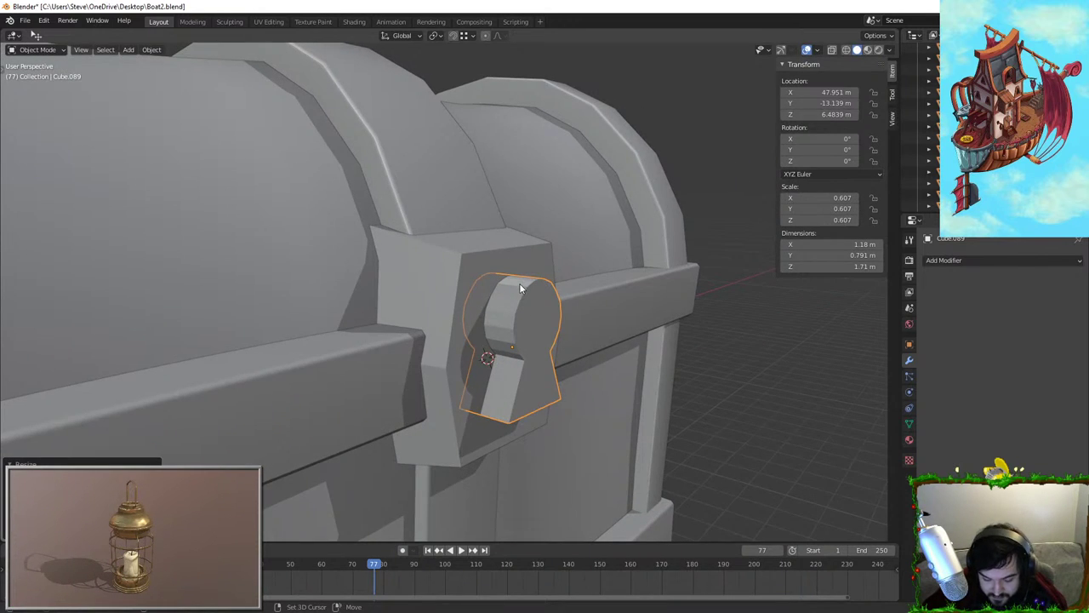
Apply the keyhole block's scale
right_click(519, 287)
key("Escape")
key("ctrl+a")
left_click(588, 306)
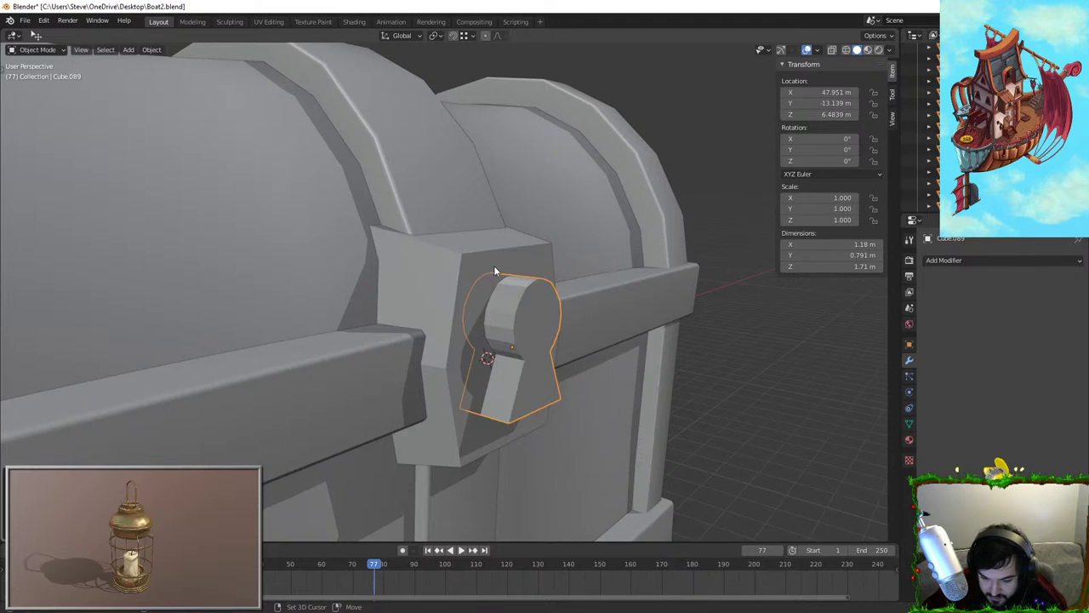
Select the keyhole block rather than the chest parts around it and rename the object KeyHole
left_click(494, 271, "shift")
left_click(480, 250)
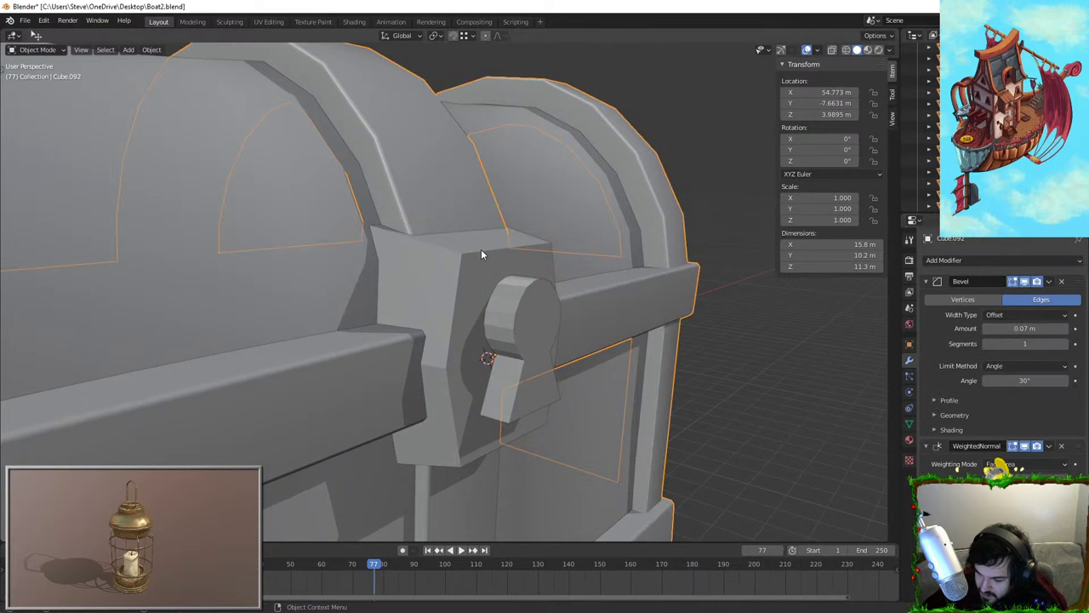
left_click(528, 309)
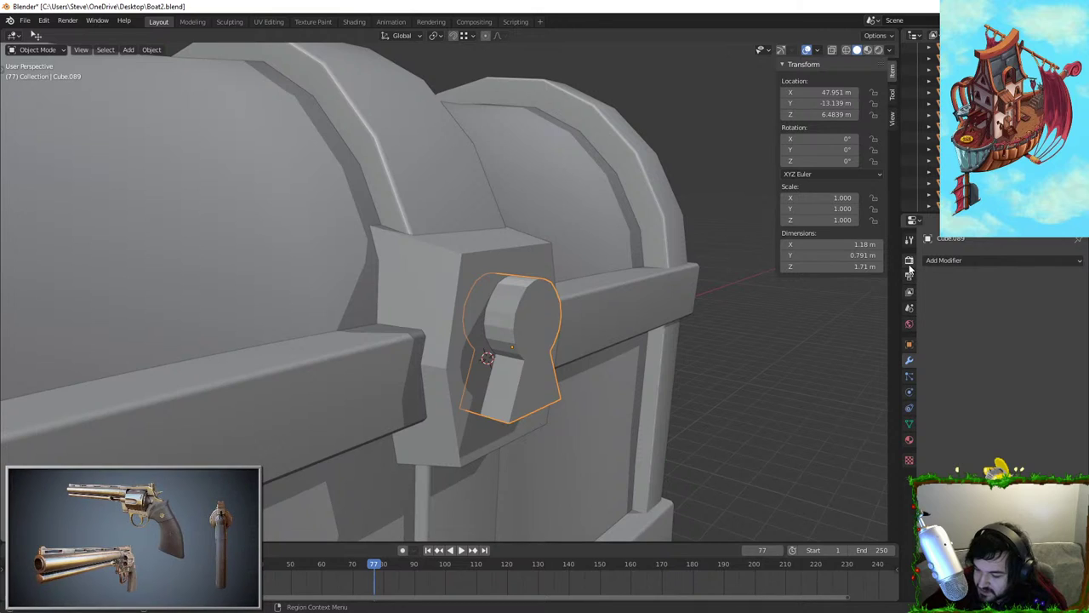
left_click(909, 264)
left_click(910, 292)
left_click(909, 310)
left_click(909, 324)
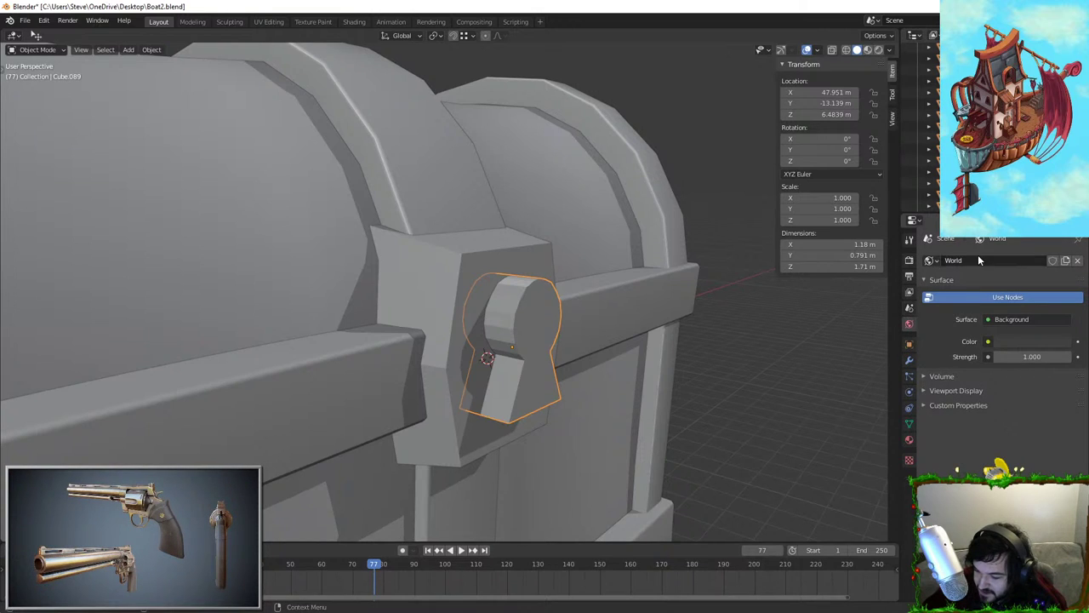
left_click(910, 344)
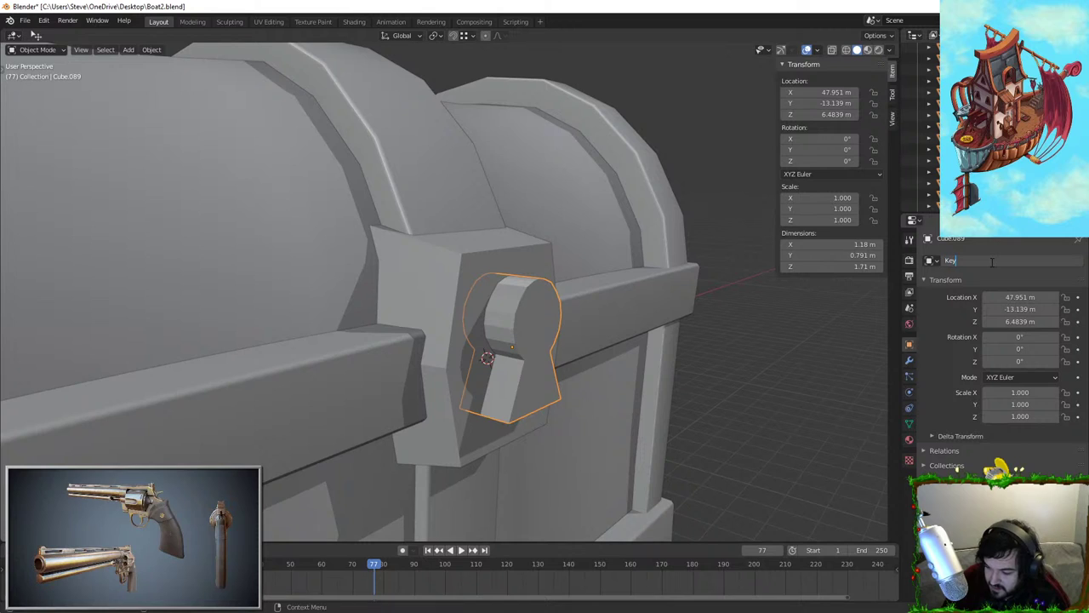
key("Return")
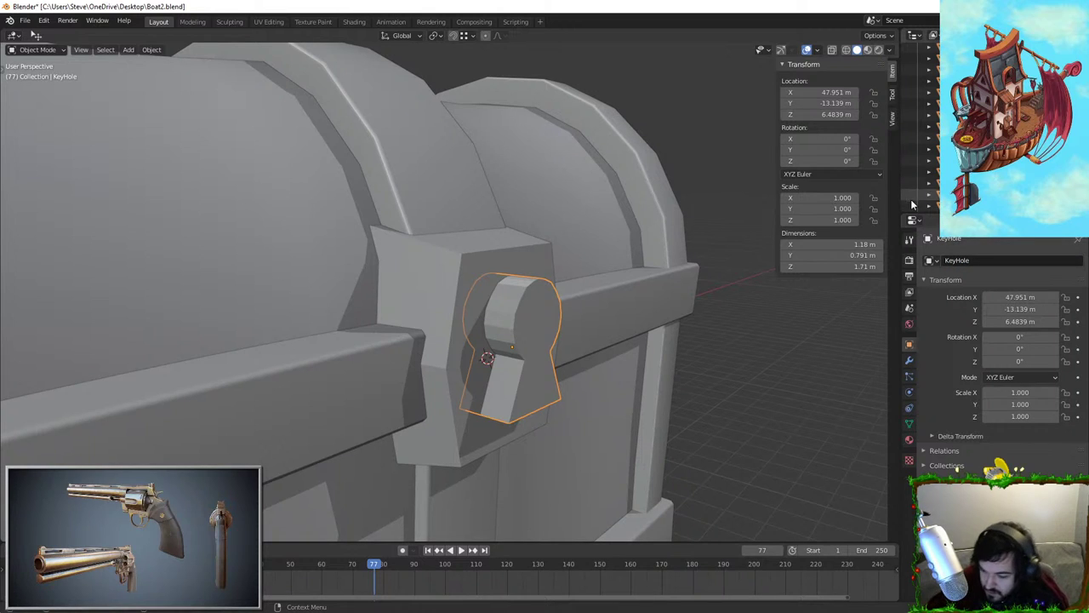
Add a Boolean modifier to the lock plate, set to Difference with KeyHole as the cutting object
left_click(521, 270)
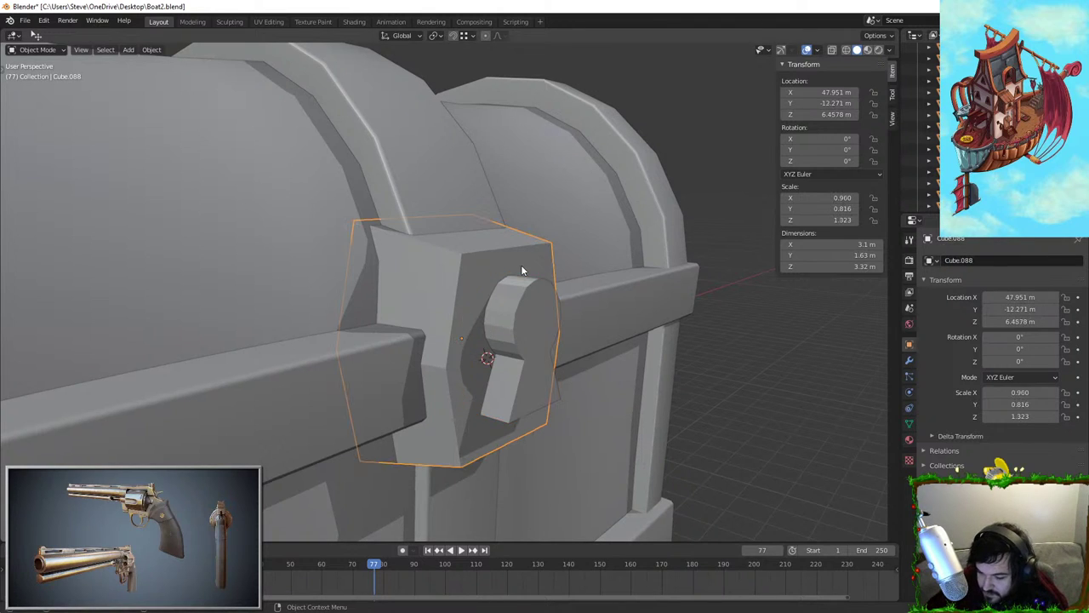
left_click(909, 360)
left_click(970, 260)
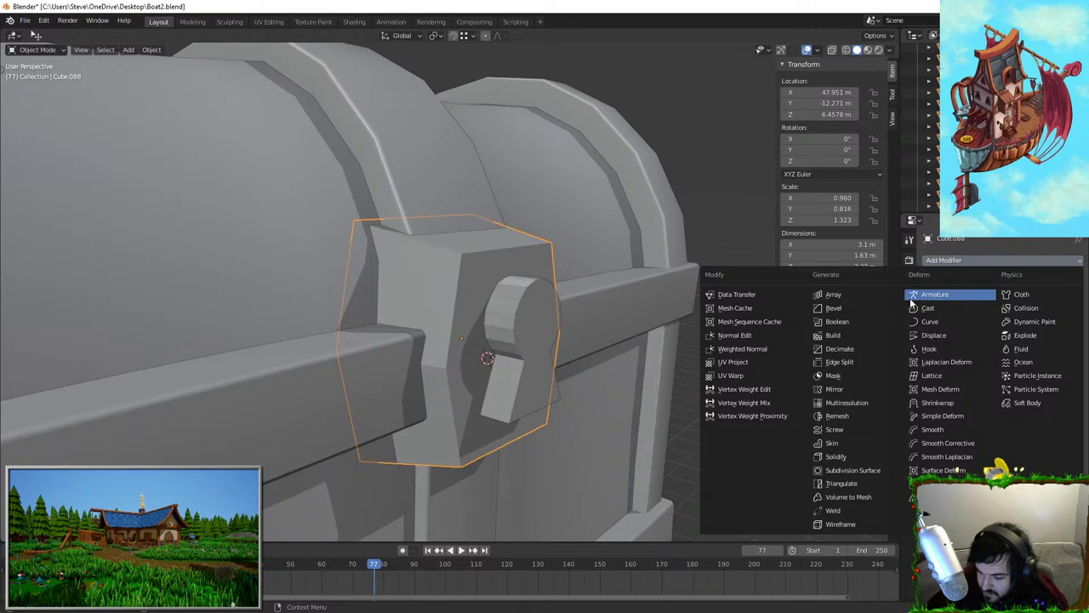
left_click(851, 323)
left_click(1015, 330)
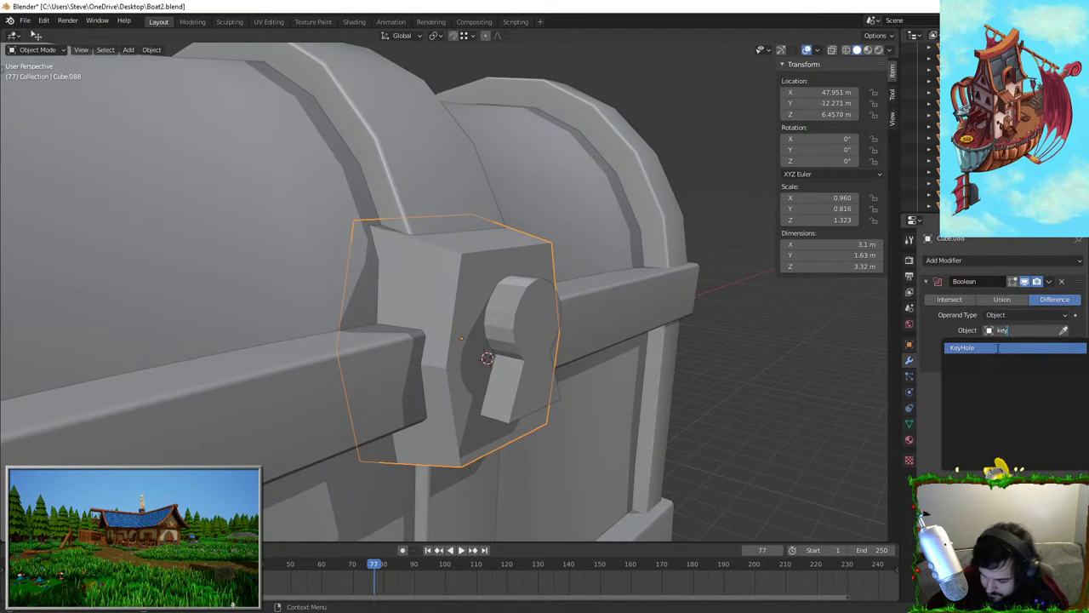
left_click(971, 347)
scroll(660, 339, "up", 3)
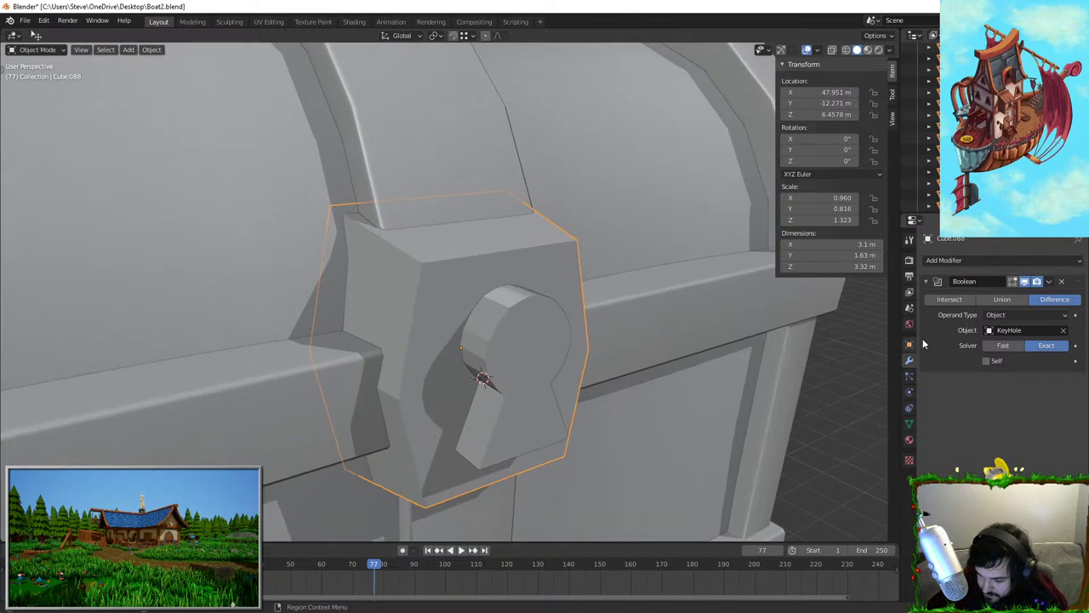
Apply the lock plate's Boolean modifier and delete the KeyHole block
left_click(1048, 282)
left_click(1038, 296)
key("g")
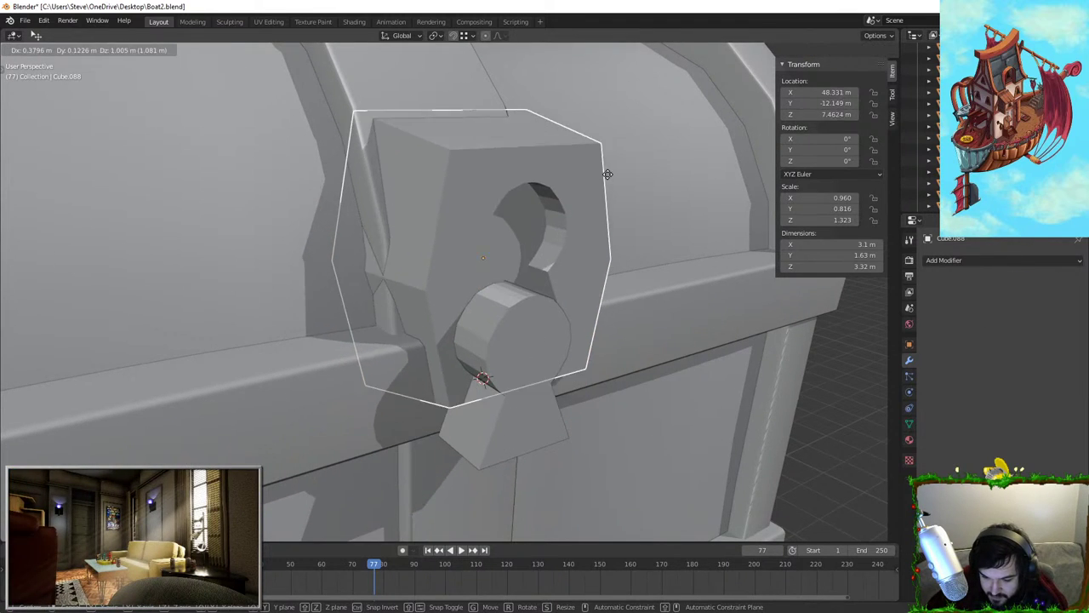
right_click(606, 119)
key("Tab")
key("Tab")
left_click(533, 297)
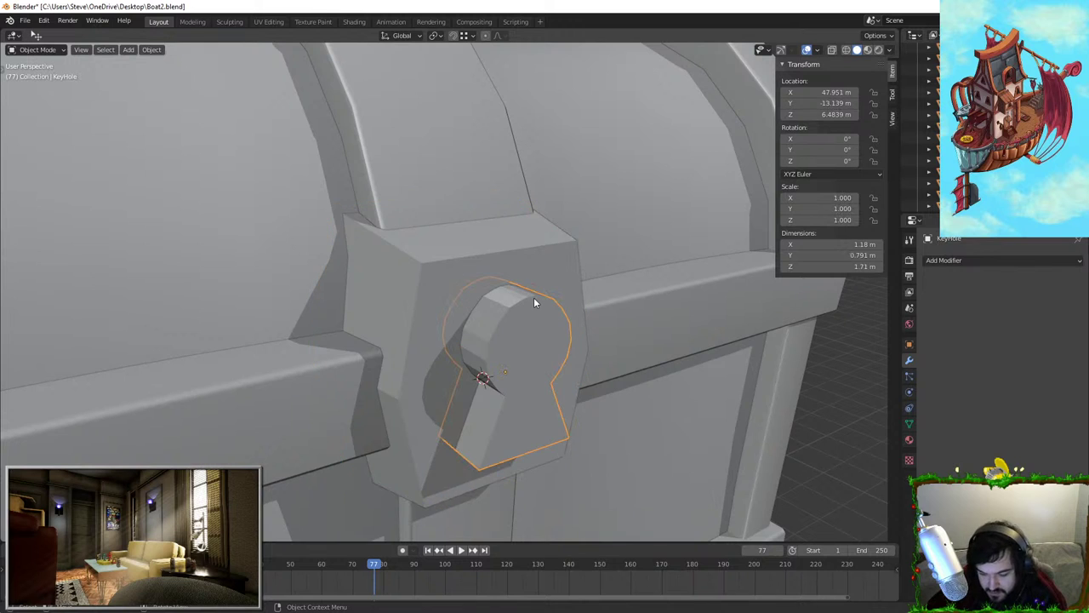
key("Delete")
Move the lock plate outward from the chest along Y to about -12.43 m
left_click(549, 278)
middle_click_drag(539, 264, 337, 325)
scroll(318, 315, "up", 2)
key("g")
key("y")
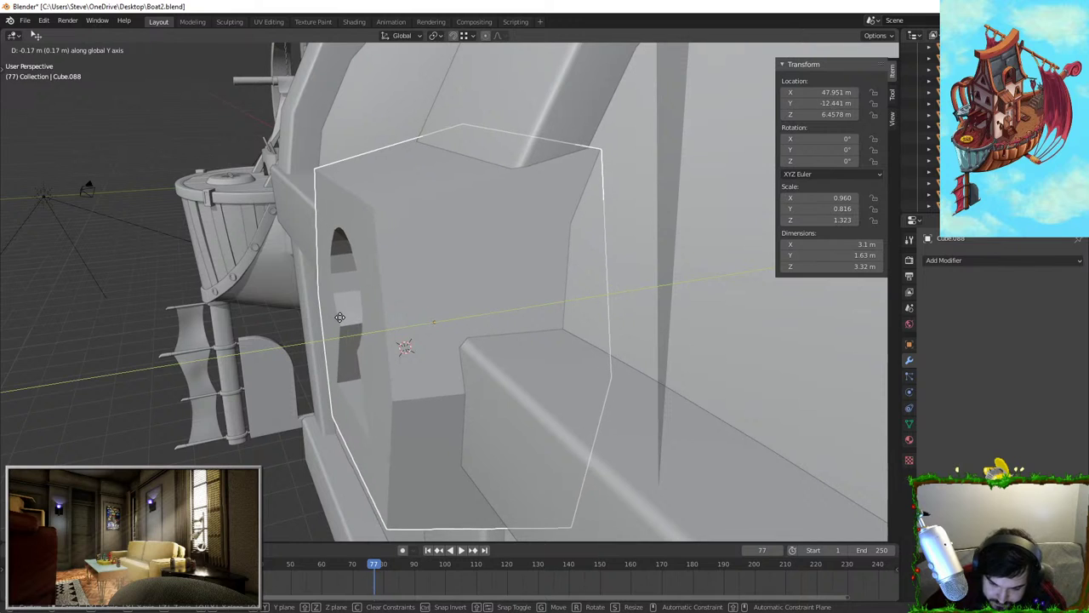
left_click(341, 316)
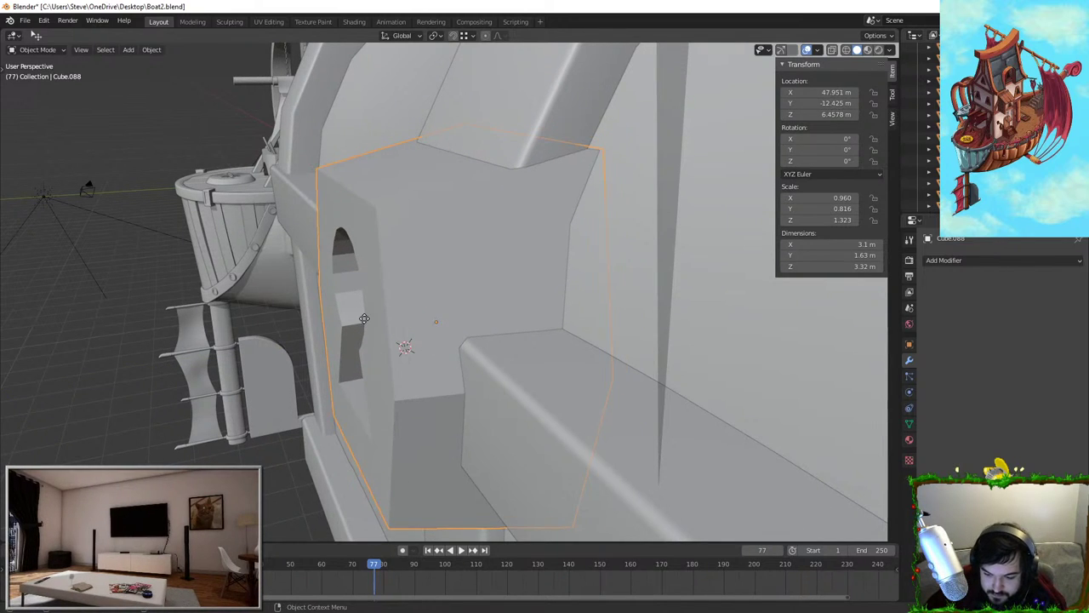
key("g")
key("y")
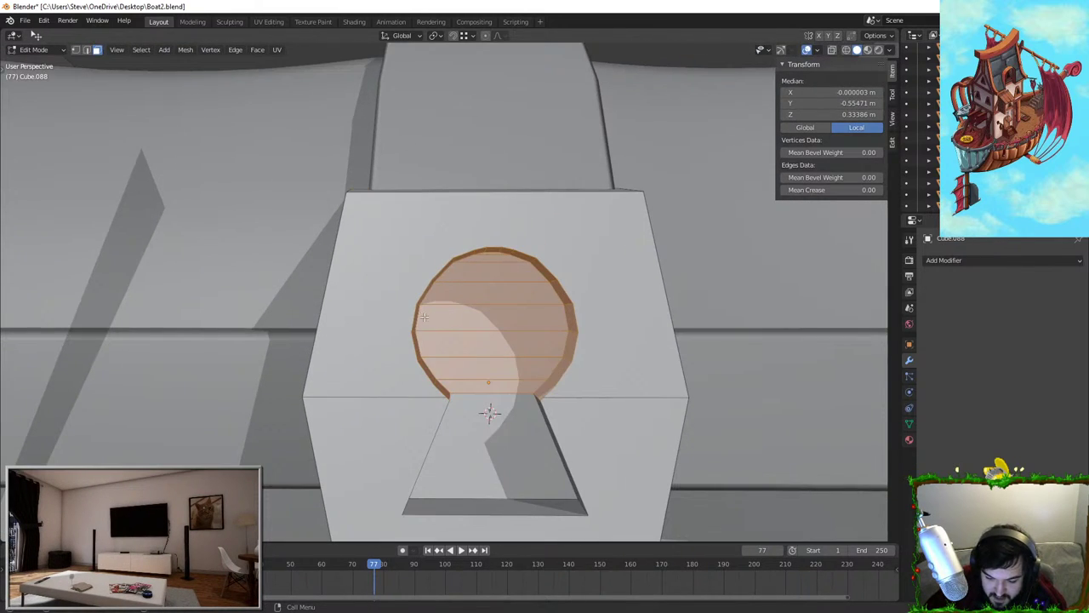
In Edit Mode, knife-cut an edge across the lock plate's front from its side corner to the round hole's lower rim
middle_click_drag(424, 316, 478, 332)
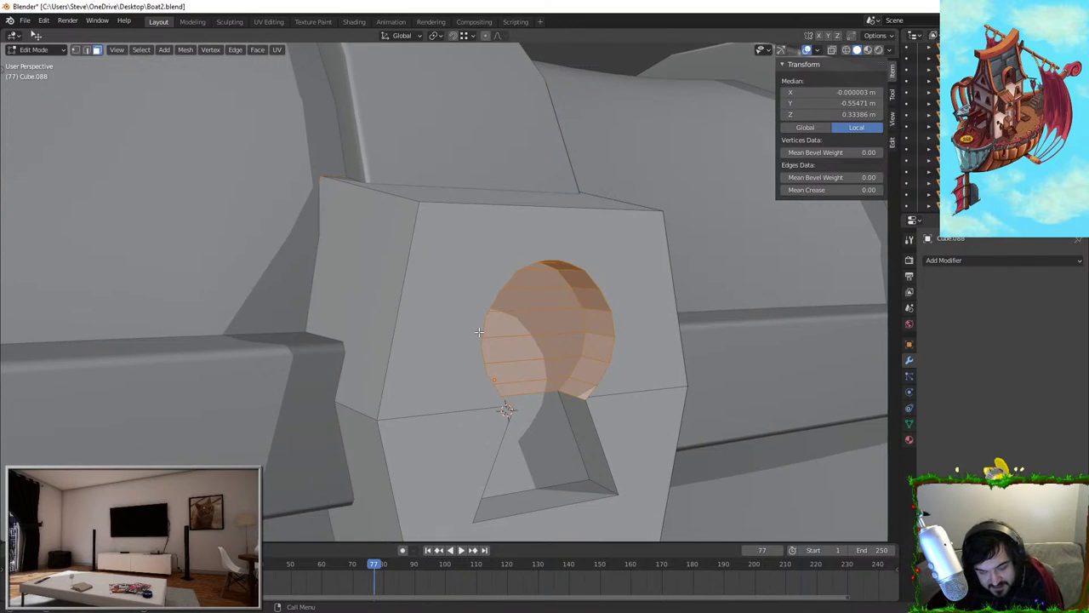
scroll(514, 412, "up", 2)
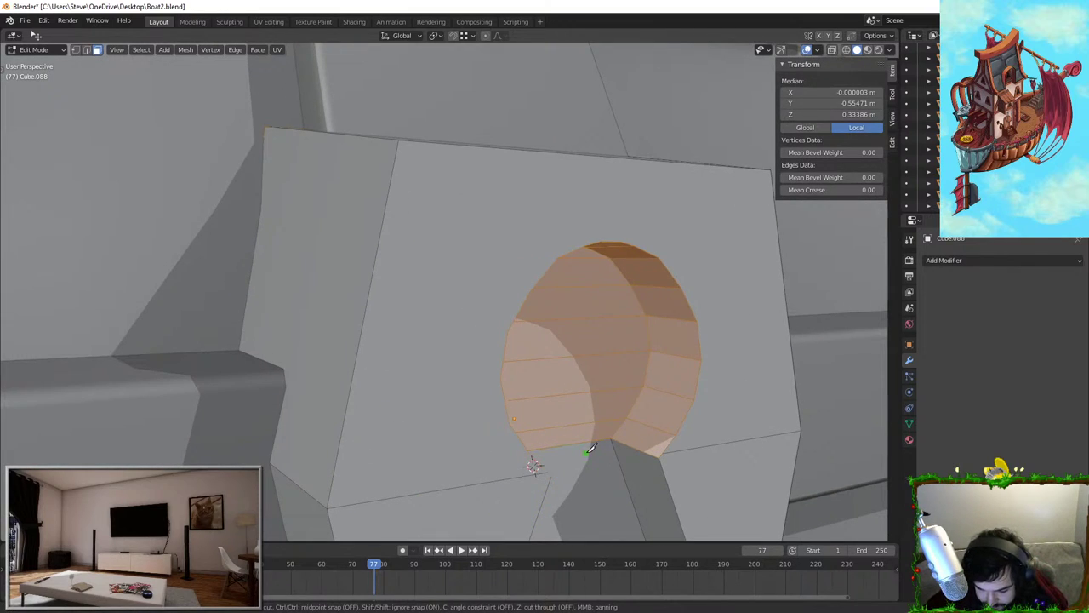
left_click(531, 460)
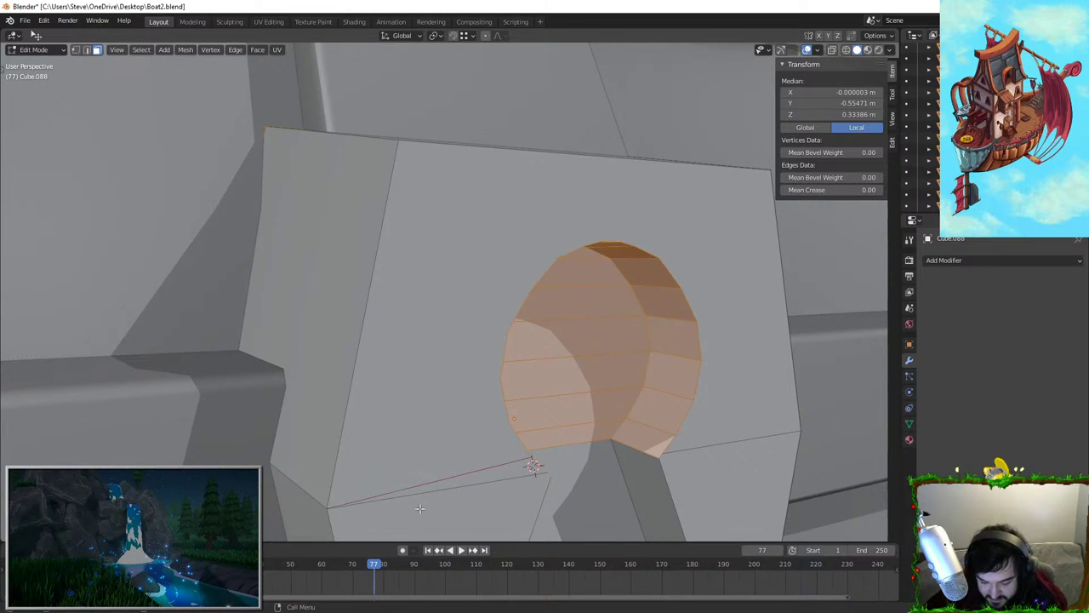
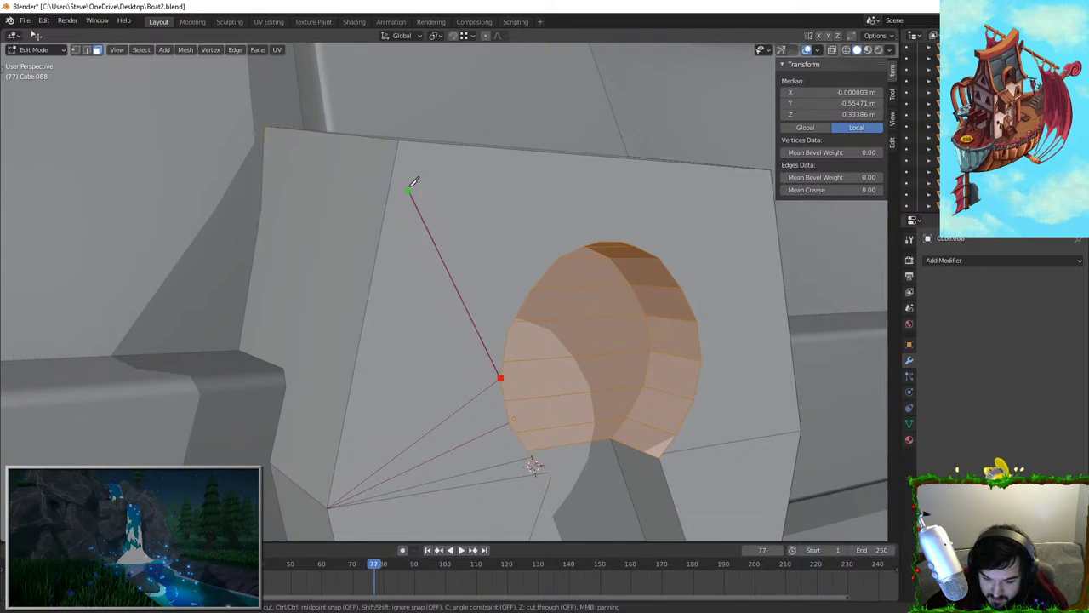
left_click(400, 139)
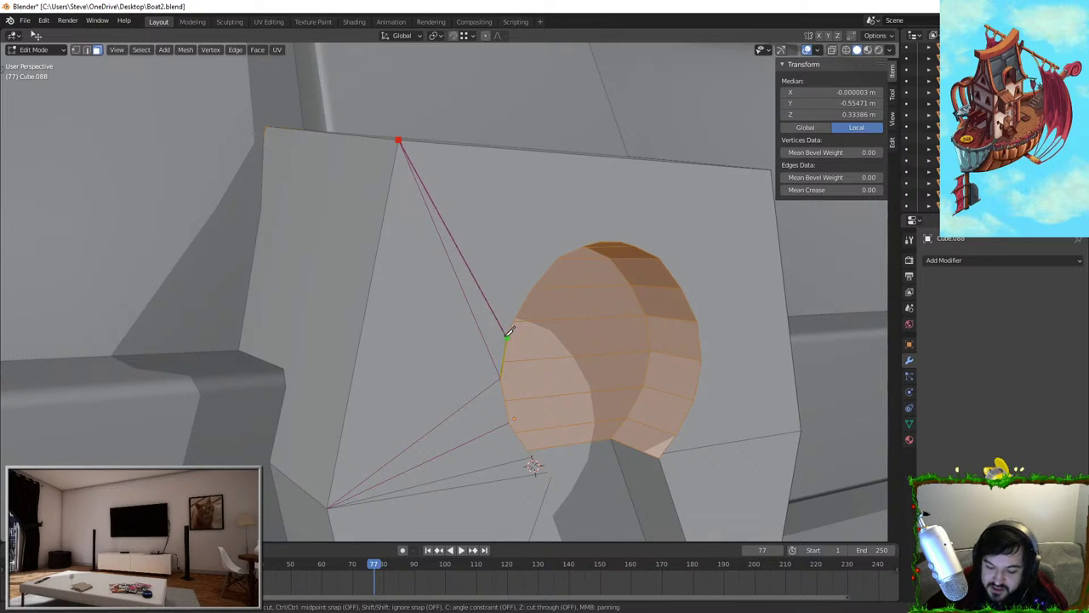
left_click(511, 330)
middle_click_drag(510, 330, 420, 192)
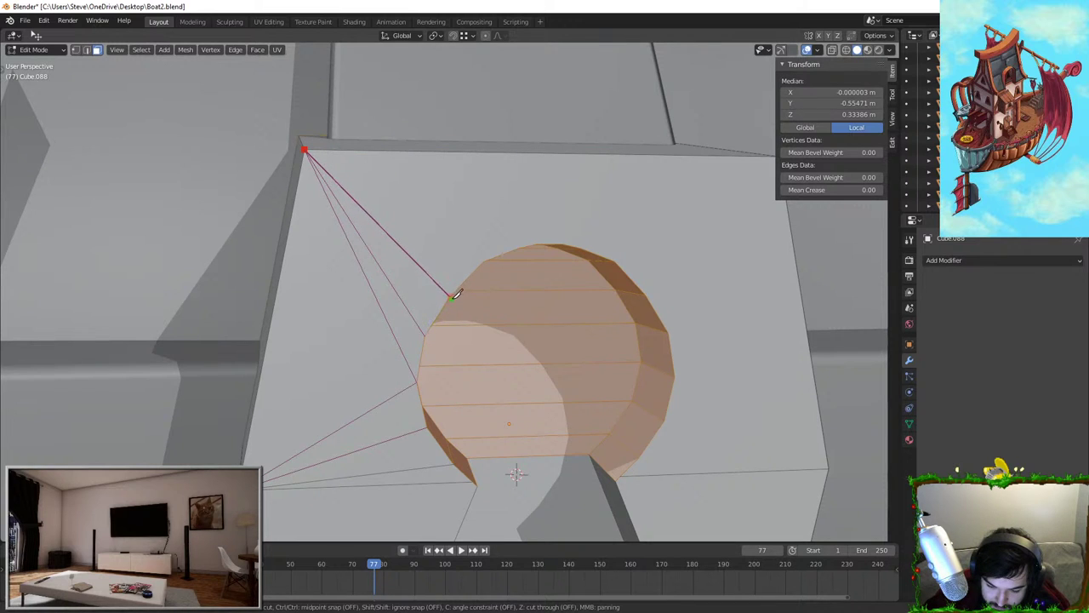
key("Escape")
Return to Object Mode and apply the scale of the chest body and of the surrounding trim frame
middle_click_drag(319, 251, 464, 317)
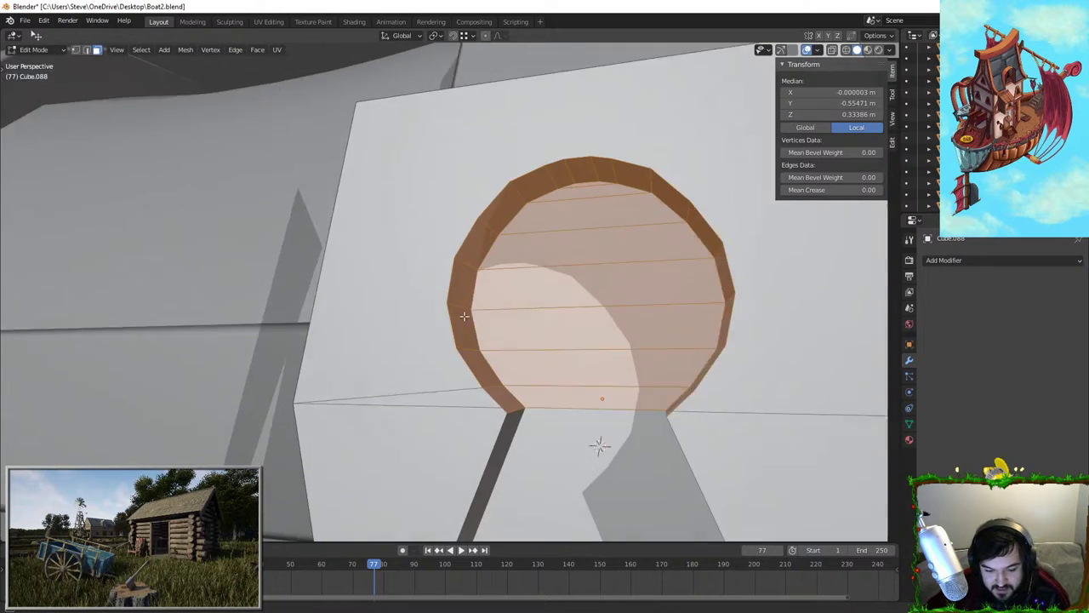
scroll(464, 317, "down", 10)
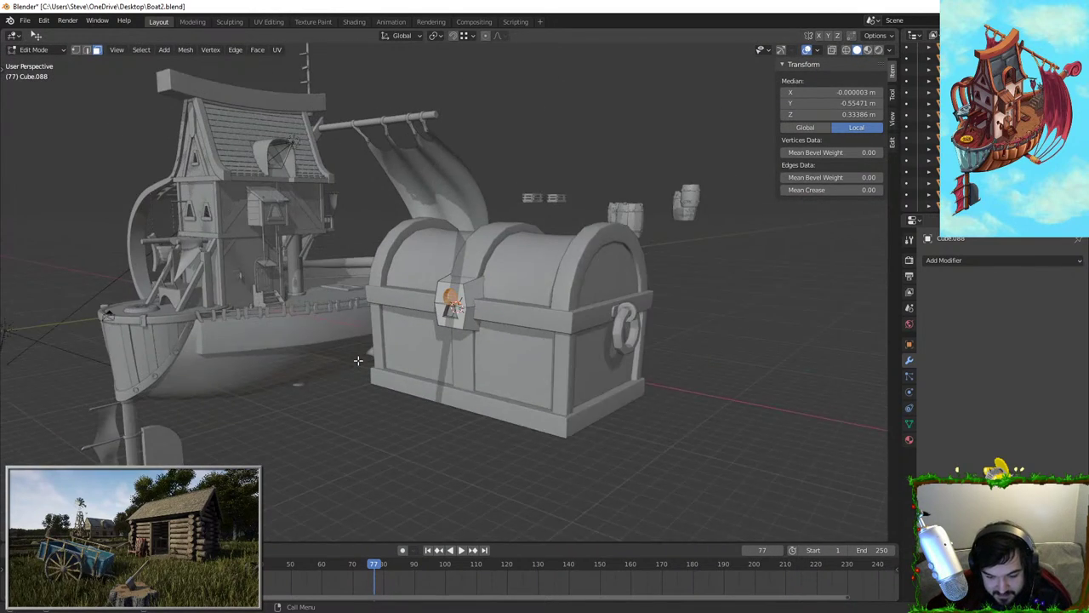
scroll(359, 361, "up", 2)
key("Tab")
middle_click_drag(380, 308, 426, 277)
left_click(429, 259)
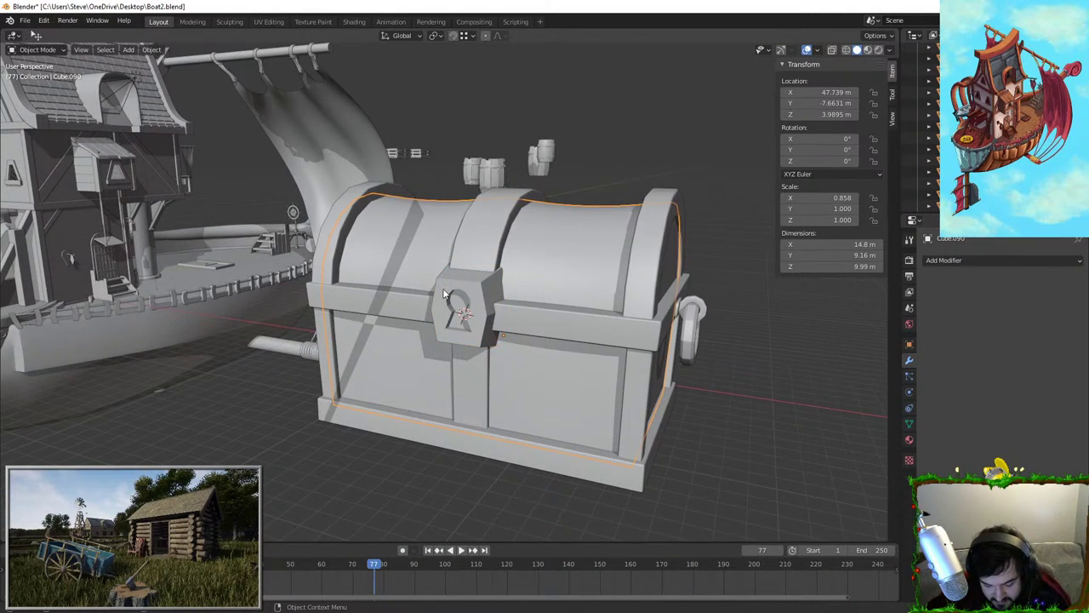
key("ctrl+a")
left_click(433, 274)
left_click(331, 226)
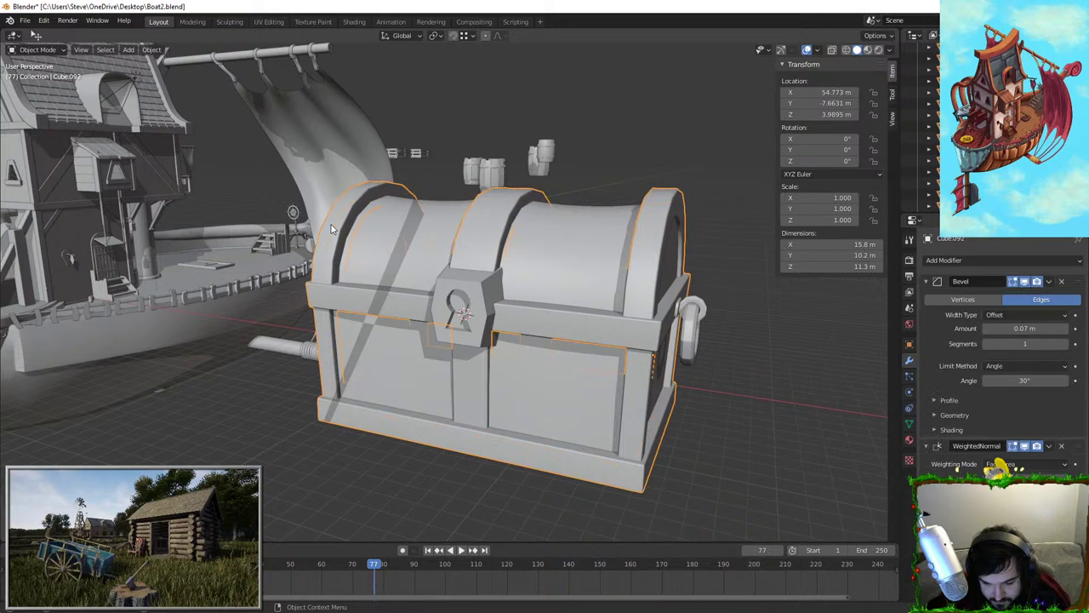
key("ctrl+a")
left_click(331, 225)
mouse_move(380, 329)
middle_mouse_down()
mouse_move(367, 309)
mouse_move(375, 315)
middle_mouse_up()
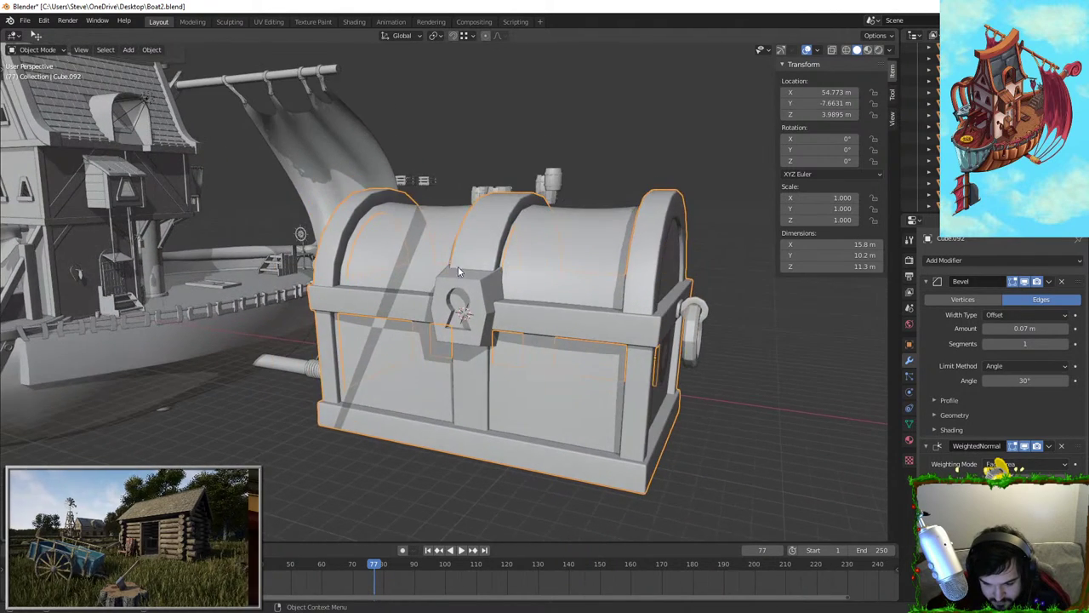
Save the file and apply the scale to the group of small props beyond the chest, leaving them deselected
scroll(459, 272, "down", 6)
middle_click_drag(462, 290, 28, 160)
left_click_drag(29, 160, 297, 333)
key("ctrl+s")
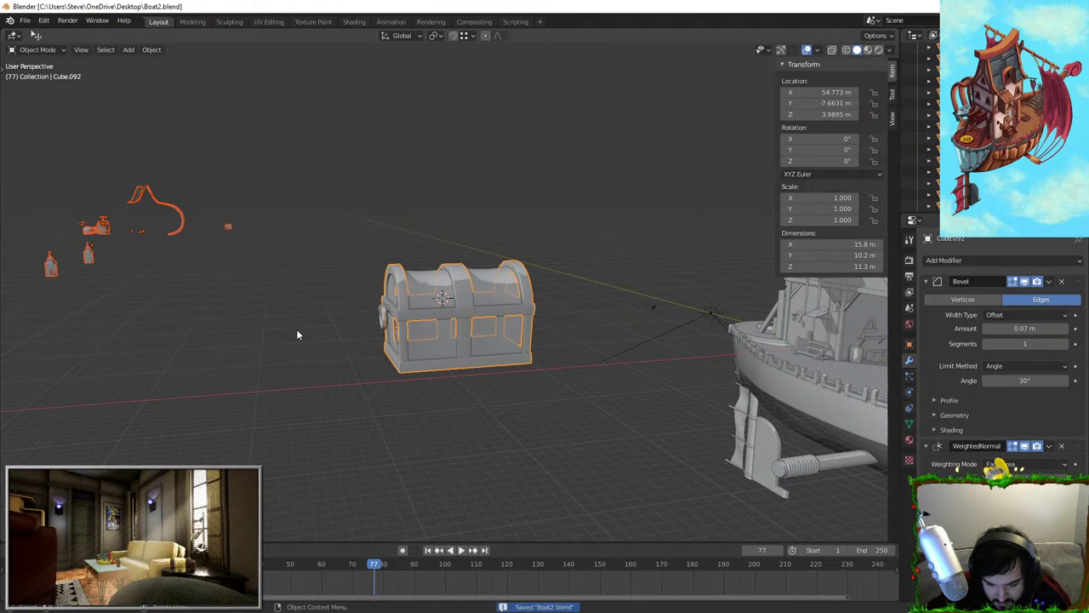
key("ctrl+a")
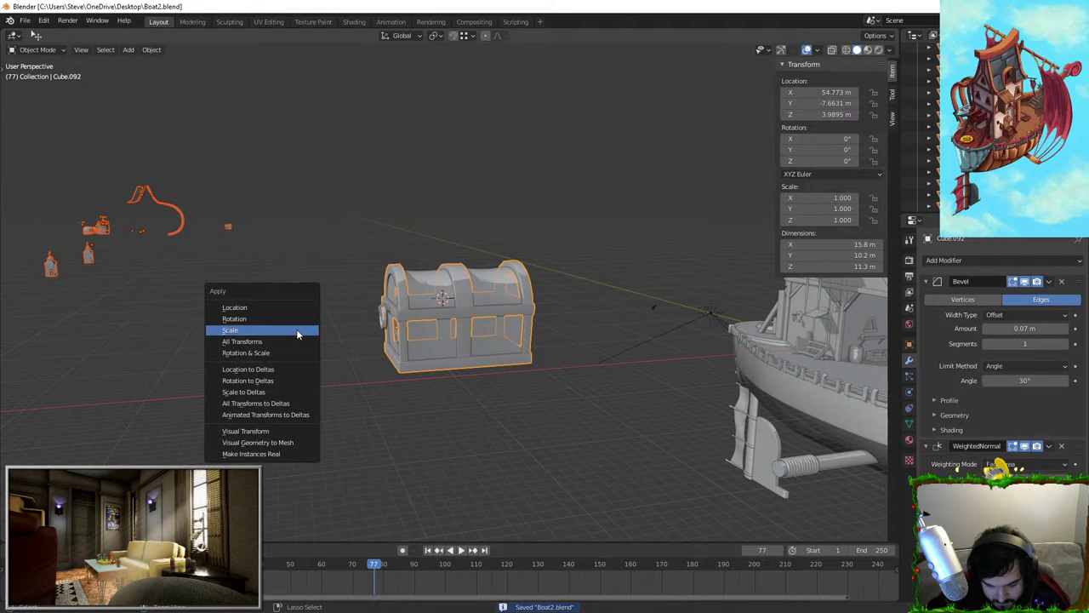
left_click(297, 330)
mouse_move(299, 330)
middle_mouse_down()
mouse_move(341, 322)
mouse_move(318, 331)
middle_mouse_up()
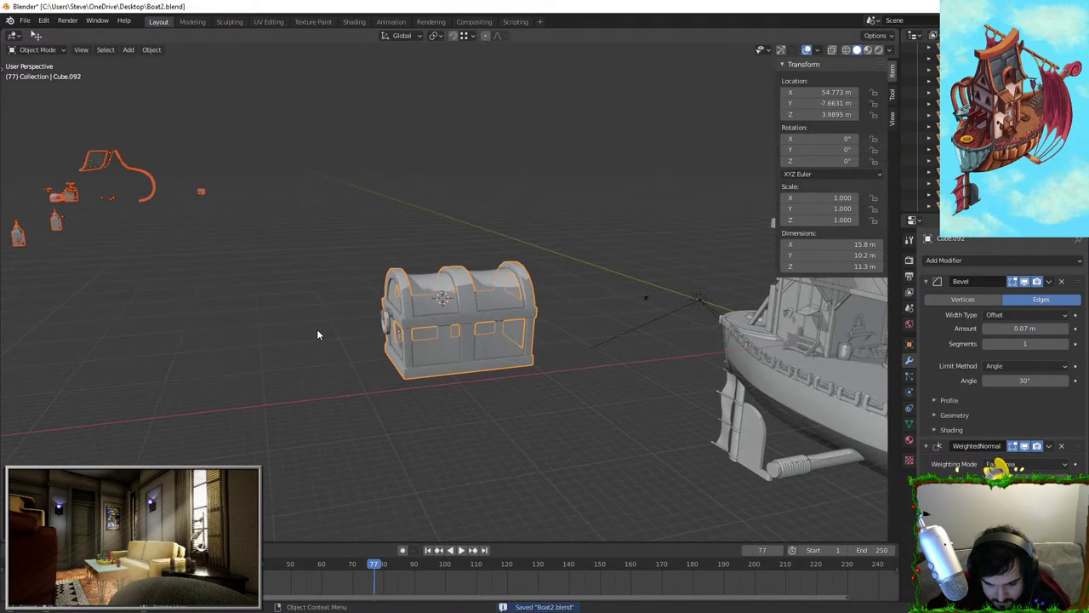
left_click(323, 286)
middle_click_drag(323, 286, 492, 290)
scroll(512, 296, "up", 3)
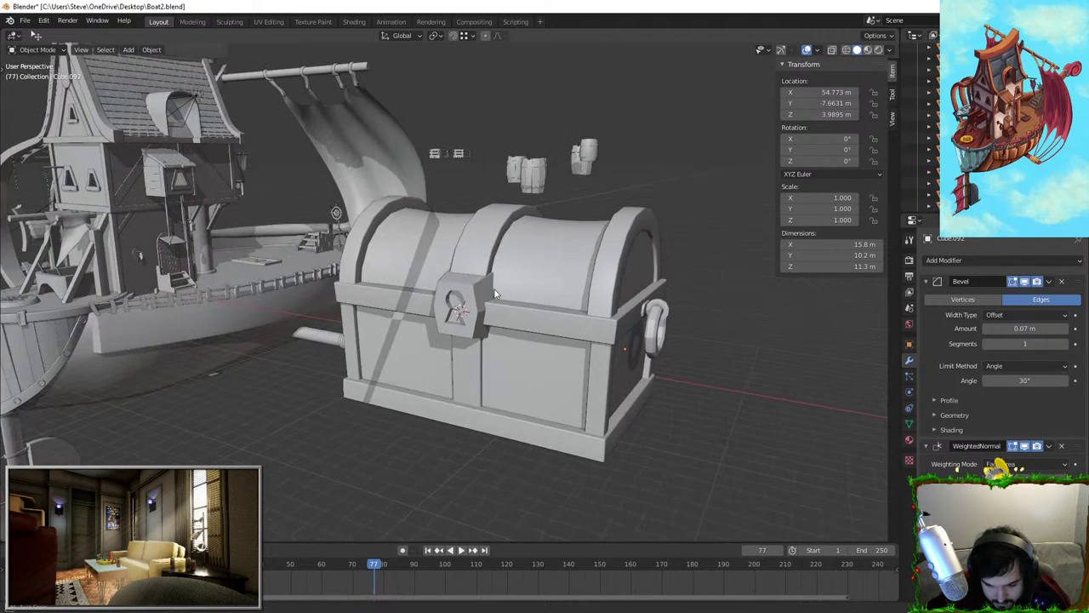
left_click(491, 290)
left_click(432, 234)
key("g")
right_click(593, 223)
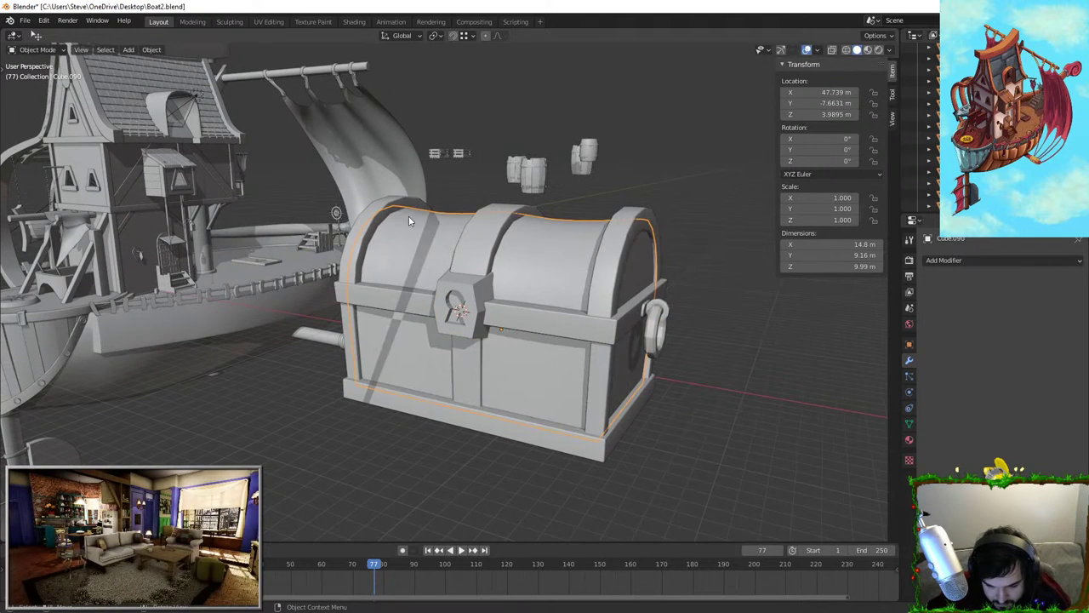
Set the origin of the chest's trim frame to its center
left_click(404, 214)
key("g")
right_click(501, 124)
key("shift+a")
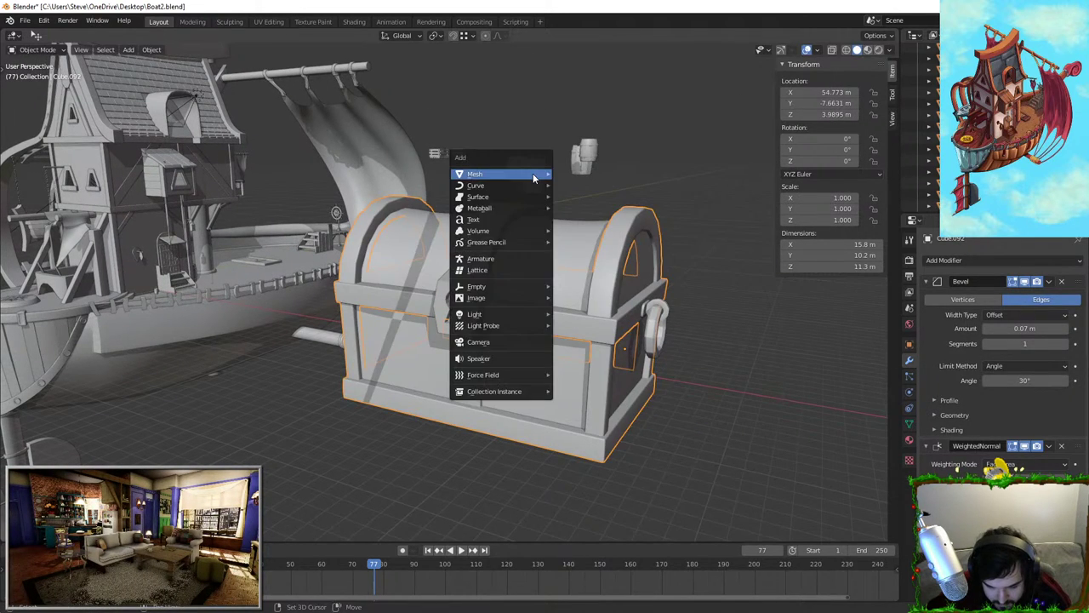
key("ctrl+a")
left_click(525, 215)
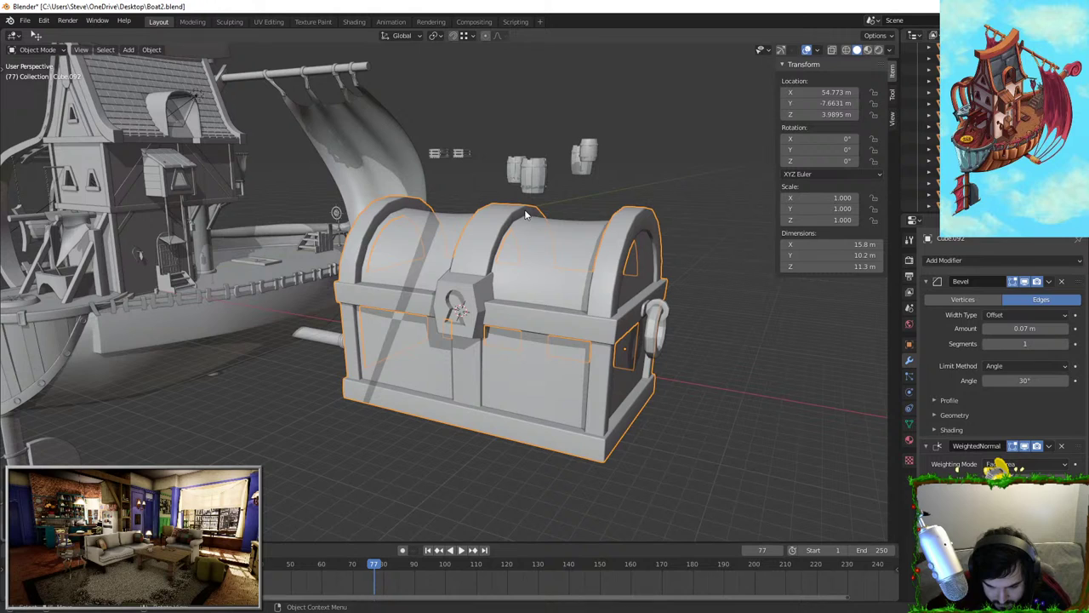
right_click(491, 244)
mouse_move(498, 245)
left_click(558, 278)
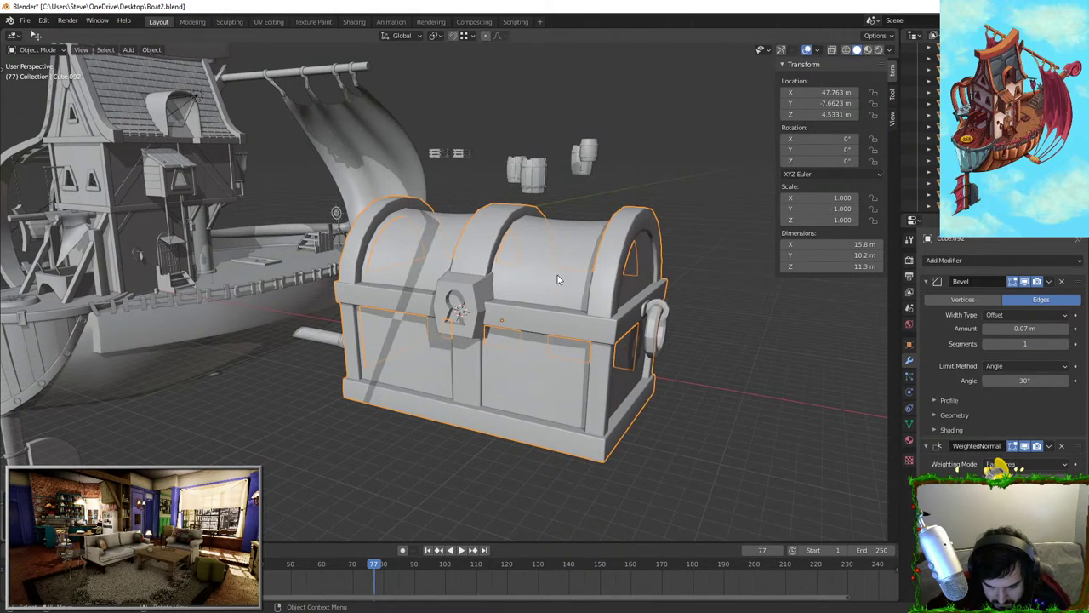
key("r")
key("r")
right_click(583, 202)
key("r")
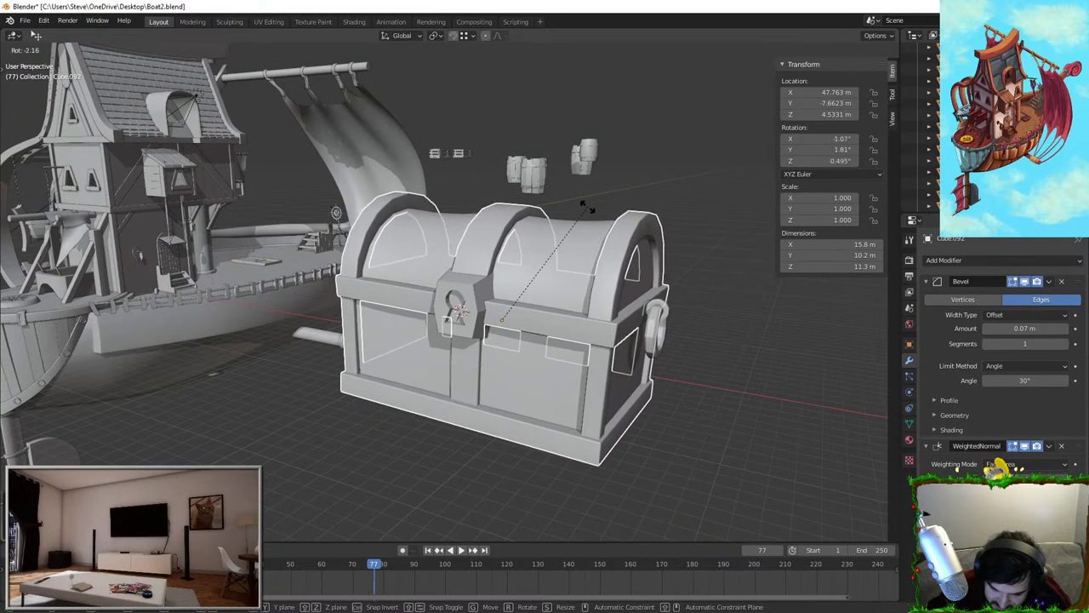
right_click(588, 207)
key("r")
key("r")
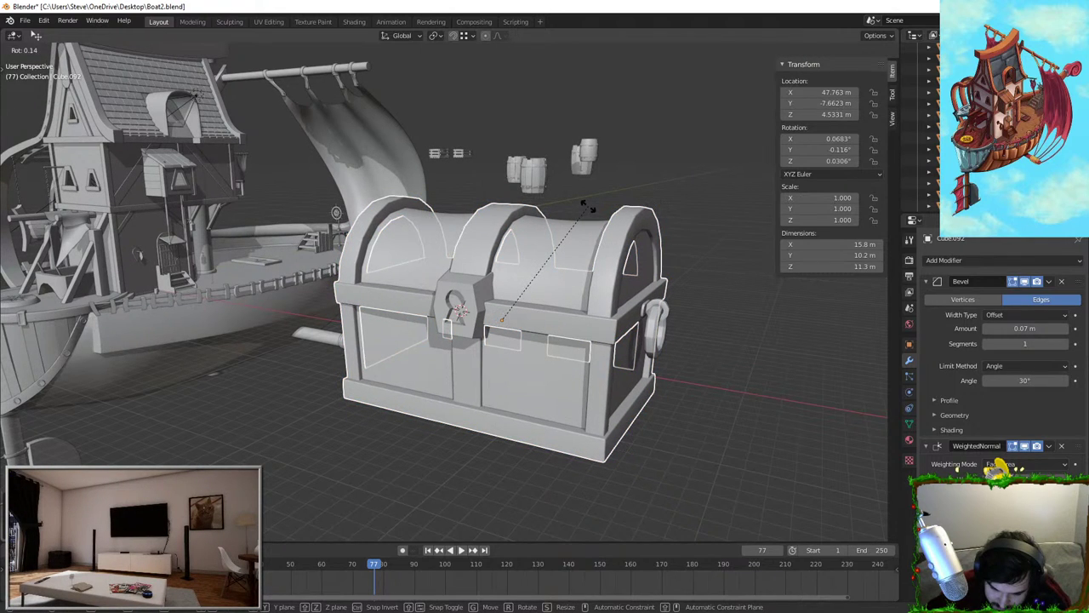
right_click(589, 206)
left_click(610, 195)
In Edit Mode, select the lock plate's upper front face around the round hole and triangulate it
middle_click_drag(610, 196, 639, 206)
scroll(559, 250, "up", 3)
left_click(557, 252)
left_click(503, 281)
scroll(502, 281, "up", 6)
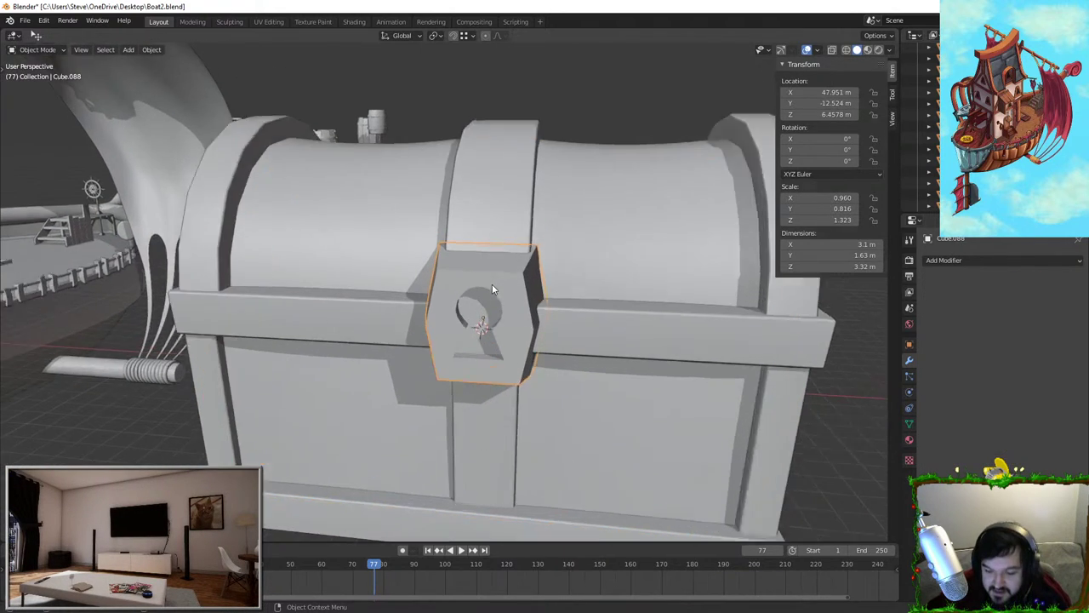
key("Tab")
scroll(414, 292, "up", 2)
mouse_move(478, 299)
middle_mouse_down()
mouse_move(414, 292)
mouse_move(469, 308)
middle_mouse_up()
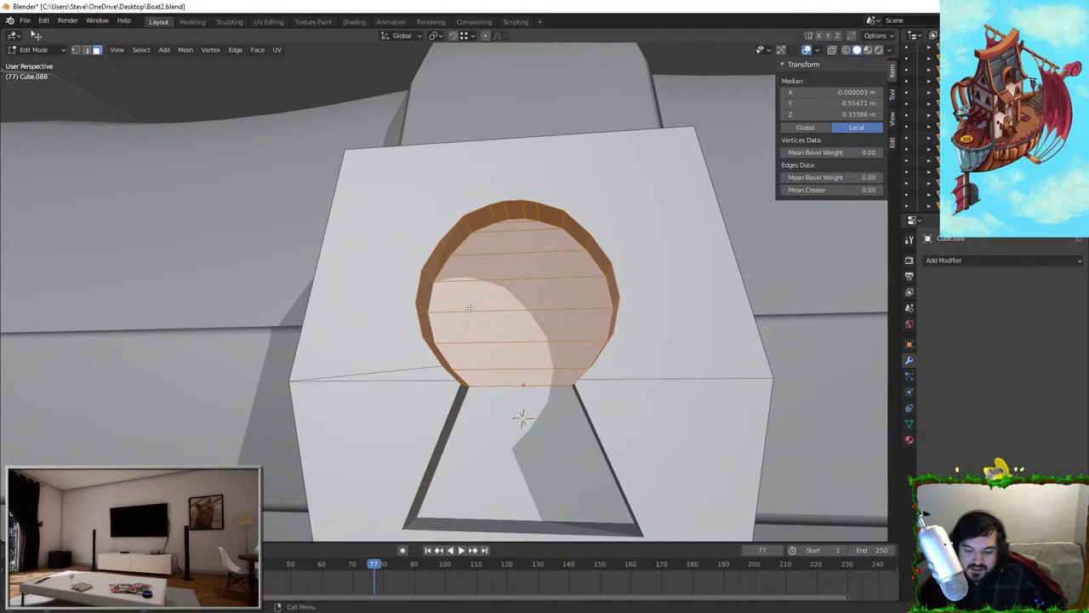
left_click(369, 257)
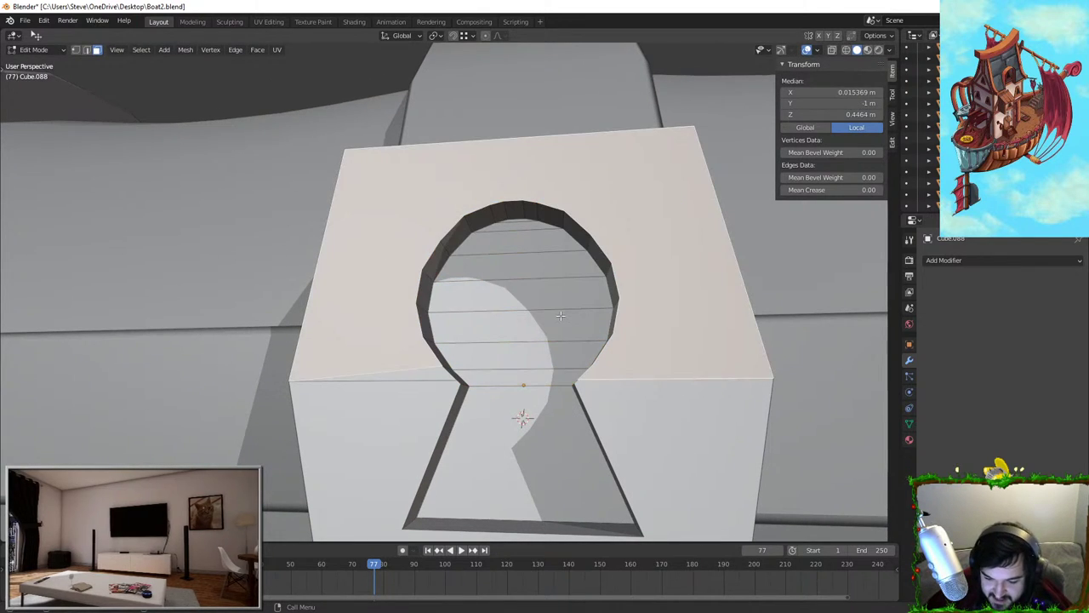
key("F3")
type("triang")
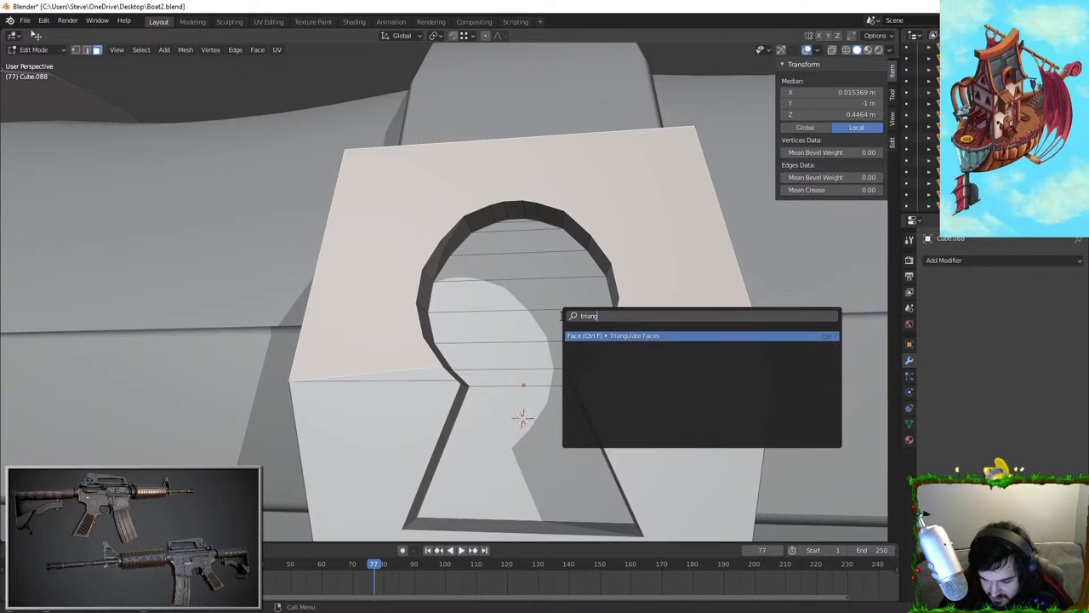
key("Return")
Try to triangulate the lock plate's lower front face around the keyhole slot
scroll(611, 394, "down", 2)
left_click(623, 437)
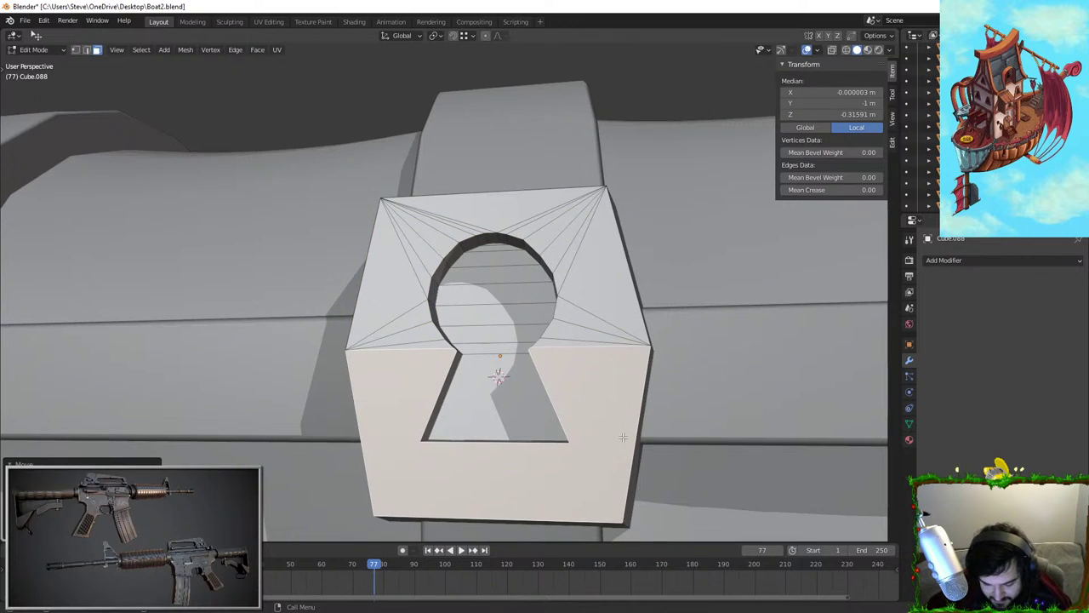
key("F3")
key("Return")
scroll(623, 437, "down", 2)
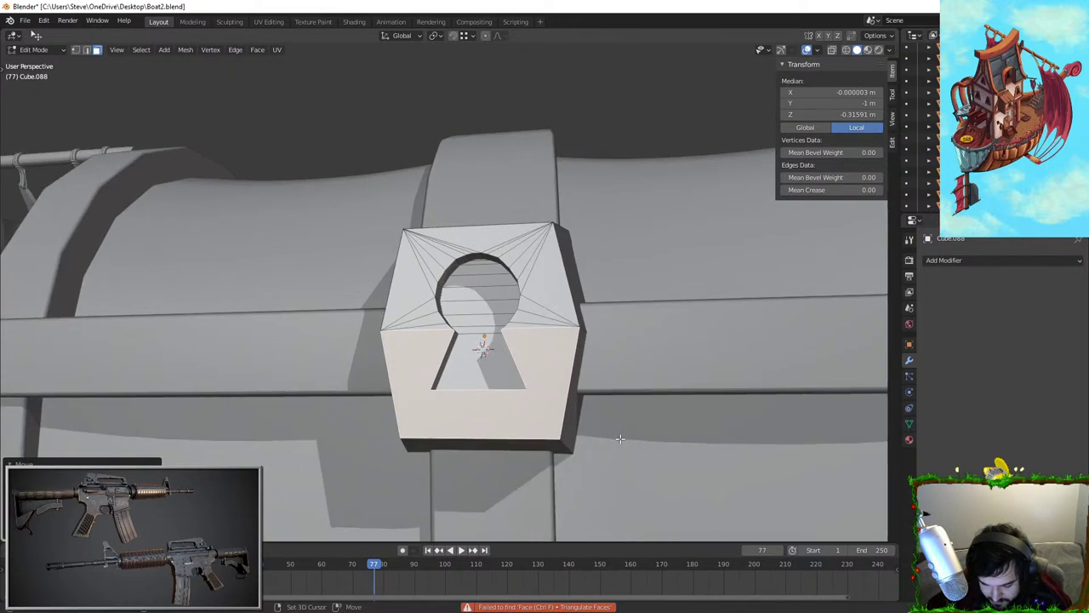
middle_click_drag(623, 436, 554, 413)
key("F3")
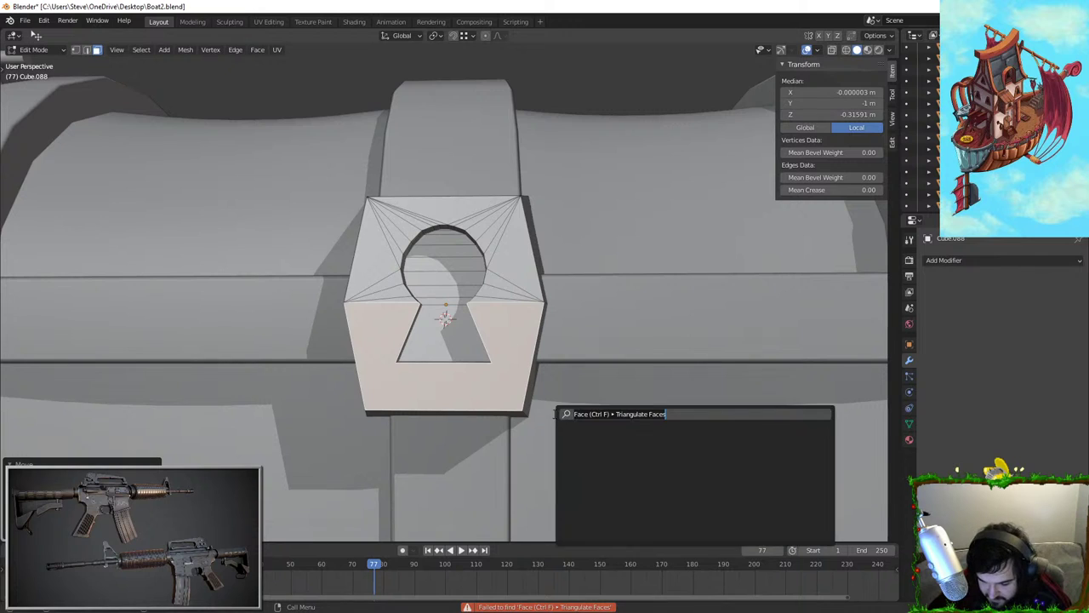
key("Return")
Knife-cut an edge from the keyhole slot's lower right corner to the lock plate's lower right corner
scroll(128, 136, "up", 2)
key("k")
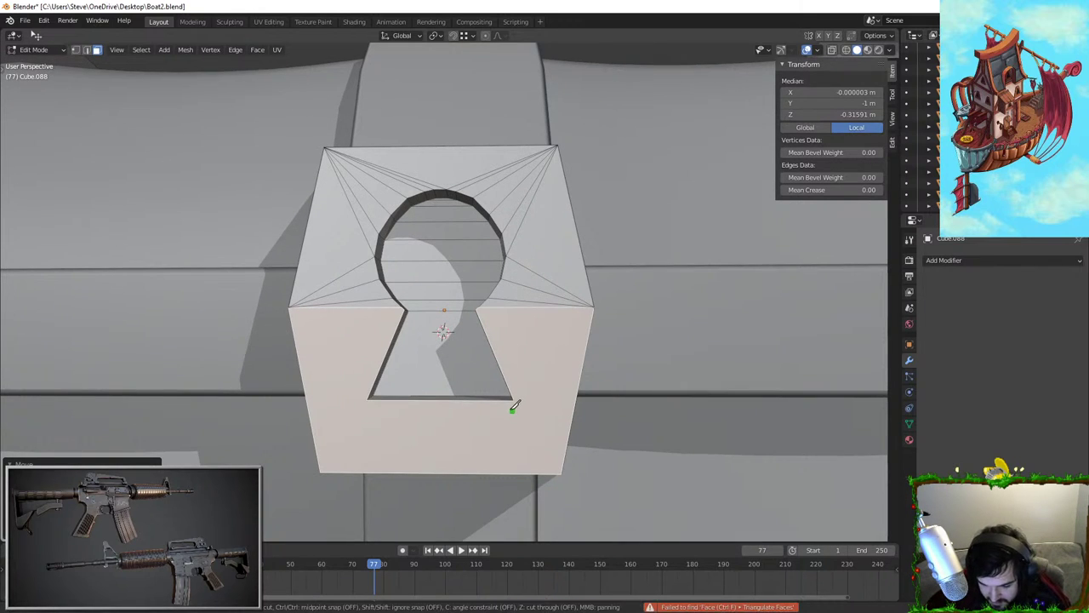
left_click(514, 400)
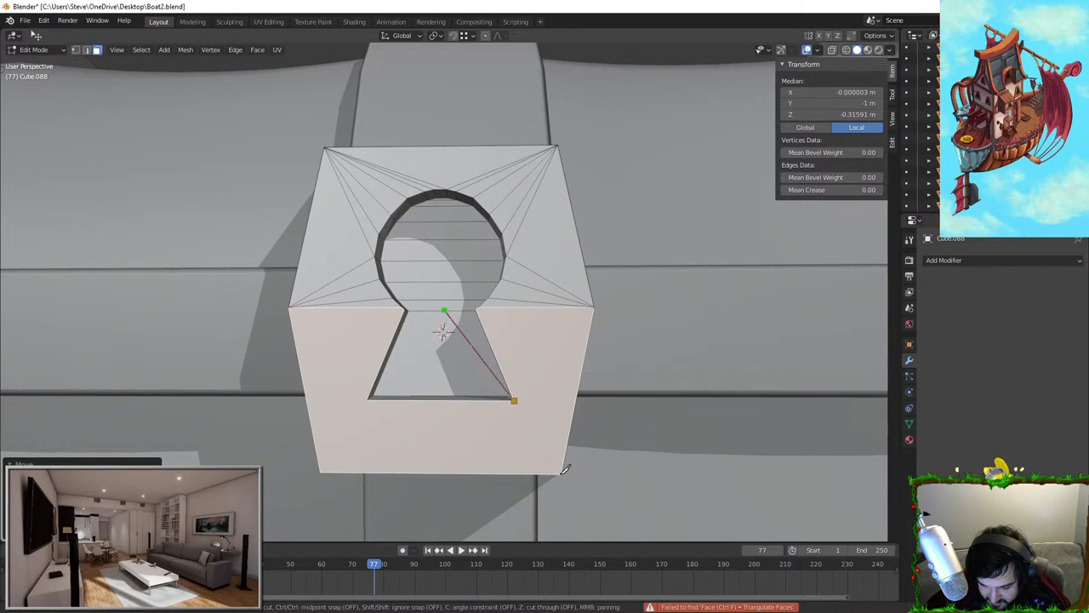
middle_click_drag(564, 468, 461, 387)
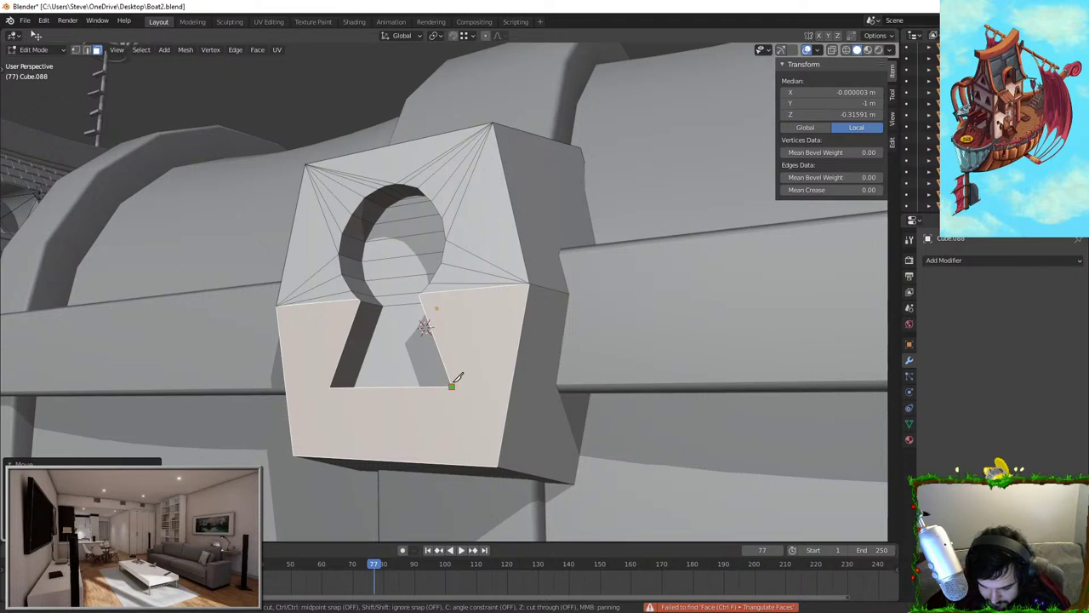
left_click(500, 464)
key("Return")
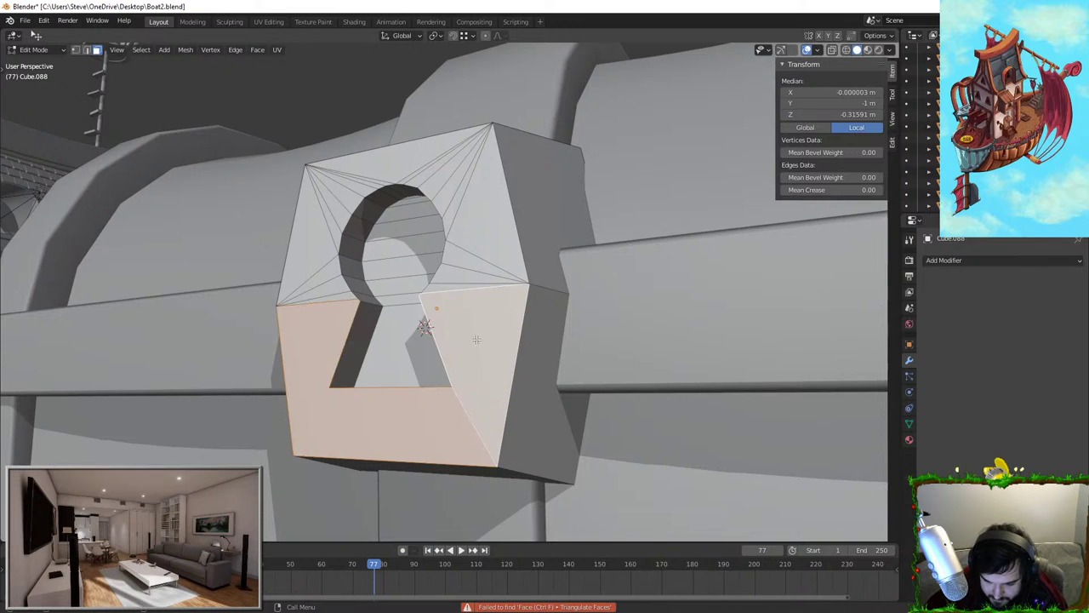
Knife-cut a matching edge from the keyhole slot's lower left corner to the lock plate's lower left corner
key("k")
left_click(329, 387)
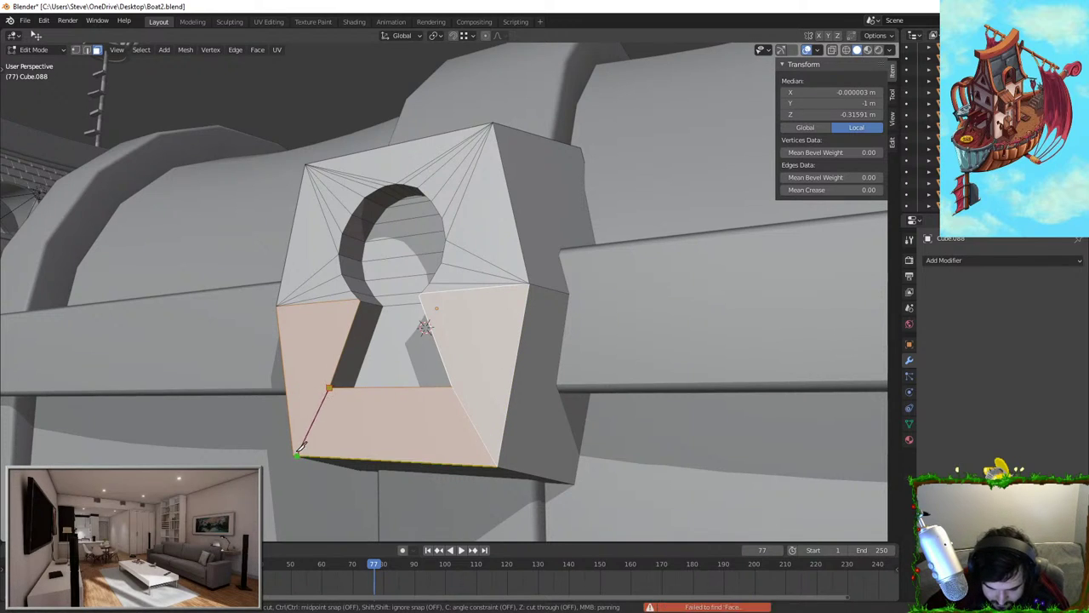
left_click(295, 456)
key("Return")
middle_click_drag(299, 453, 467, 425)
key("Tab")
key("Tab")
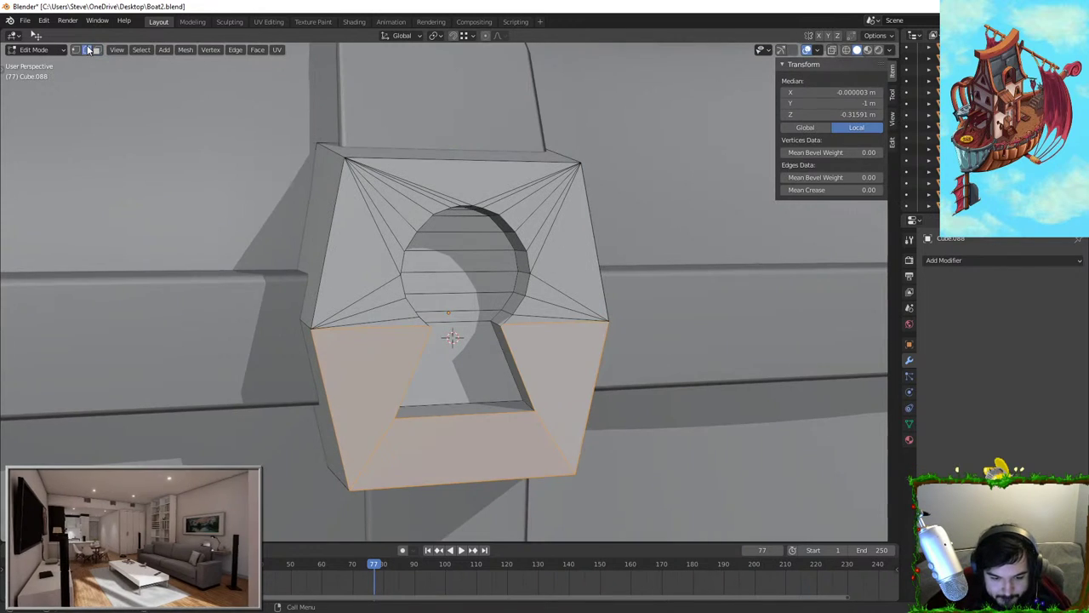
left_click(88, 49)
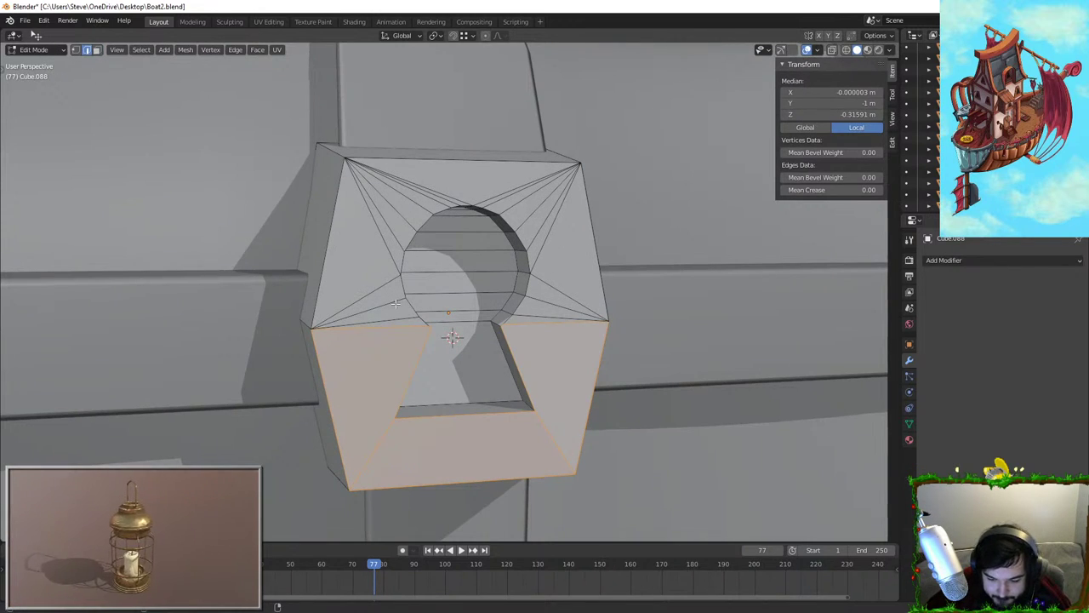
left_click(404, 308)
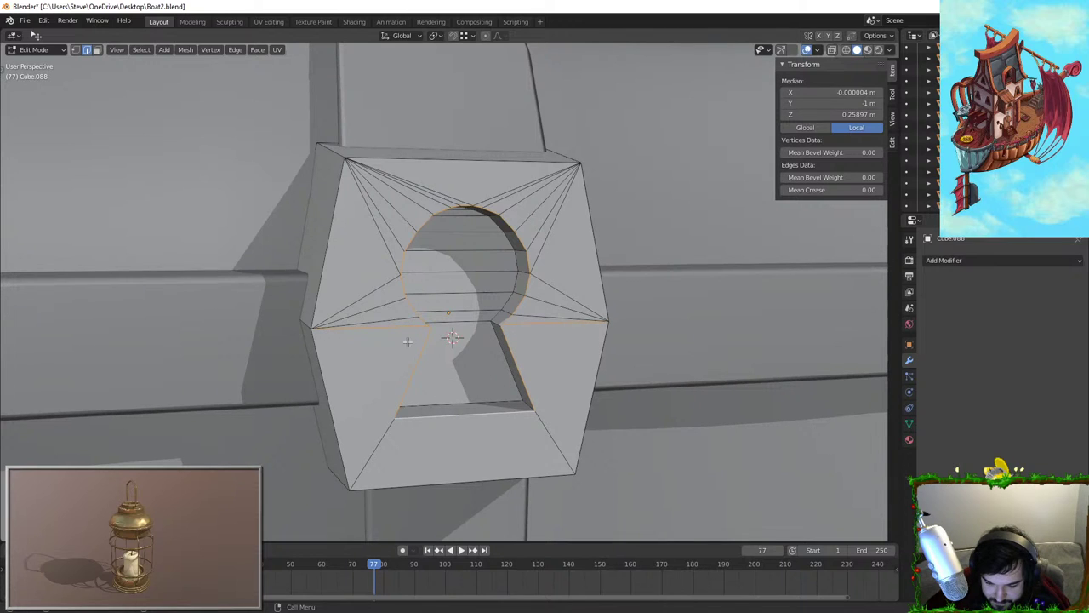
left_click(377, 327, "ctrl")
left_click(421, 330)
scroll(420, 330, "up", 2)
key("g")
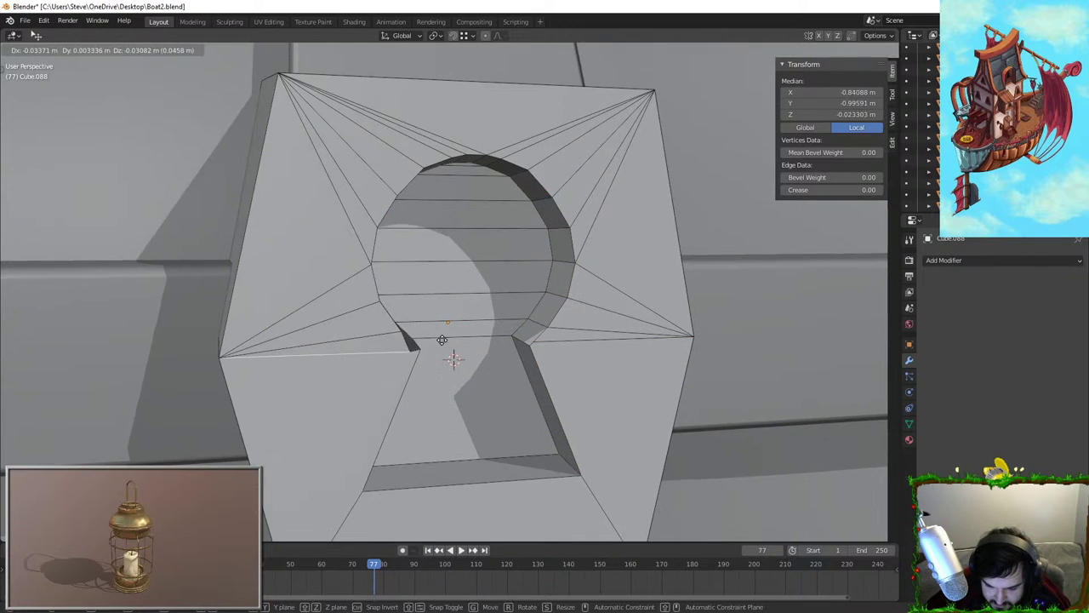
right_click(440, 345)
Merge the two nearly coincident vertices at the left side of the keyhole's neck with At Last, and return to Object Mode
scroll(440, 344, "up", 3)
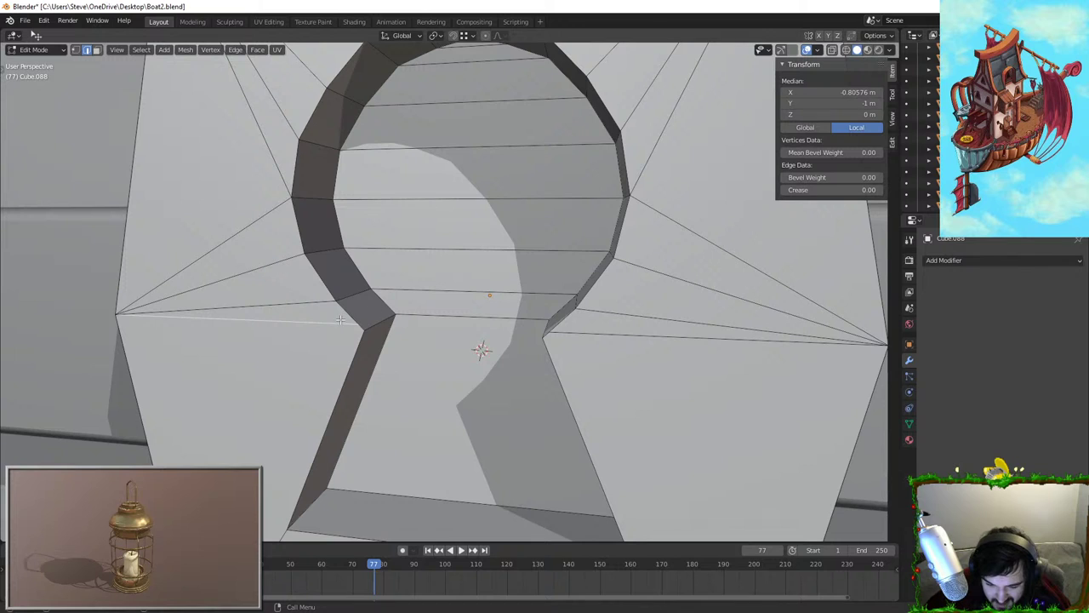
mouse_move(341, 320)
middle_mouse_down()
mouse_move(376, 303)
mouse_move(344, 306)
middle_mouse_up()
left_click(76, 50)
left_click(340, 335)
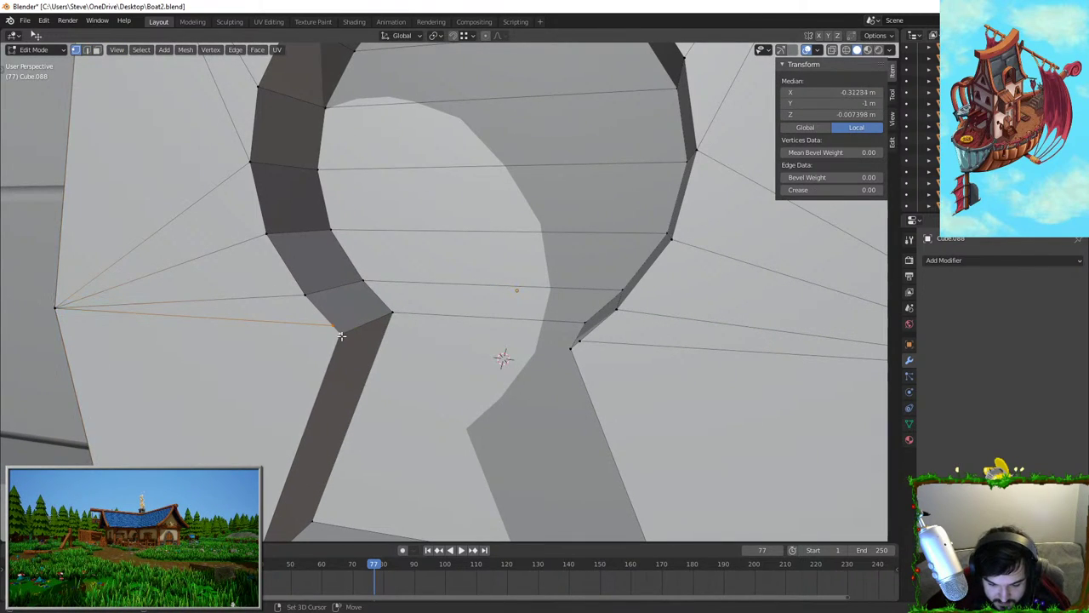
key("F3")
type("merge last")
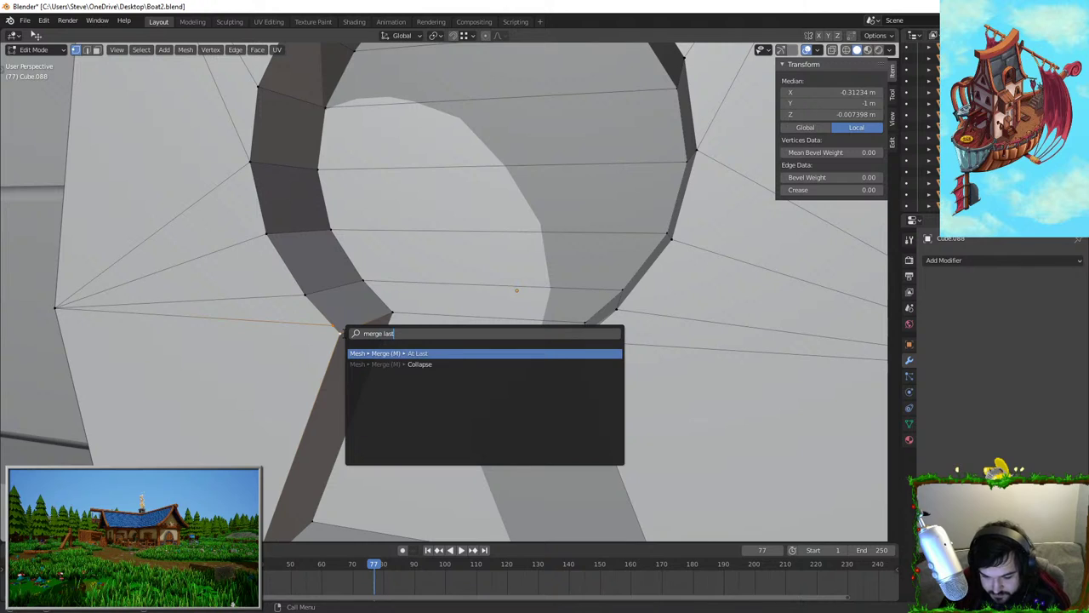
key("Return")
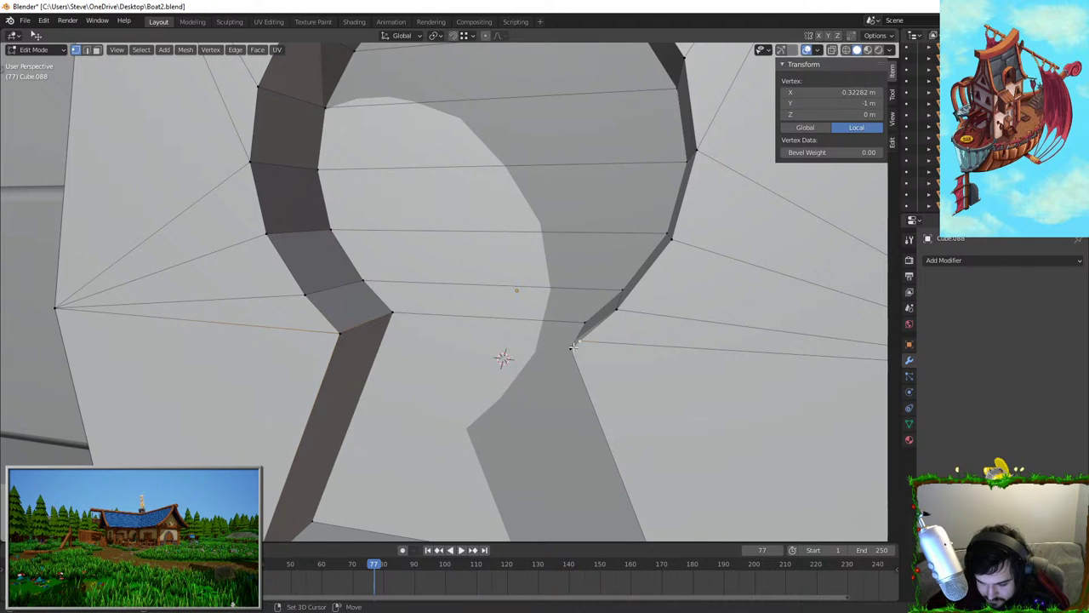
key("Tab")
Add a Bevel modifier to the lock plate, with its limit method set to Angle and its amount raised to 1.81 m
scroll(566, 382, "down", 3)
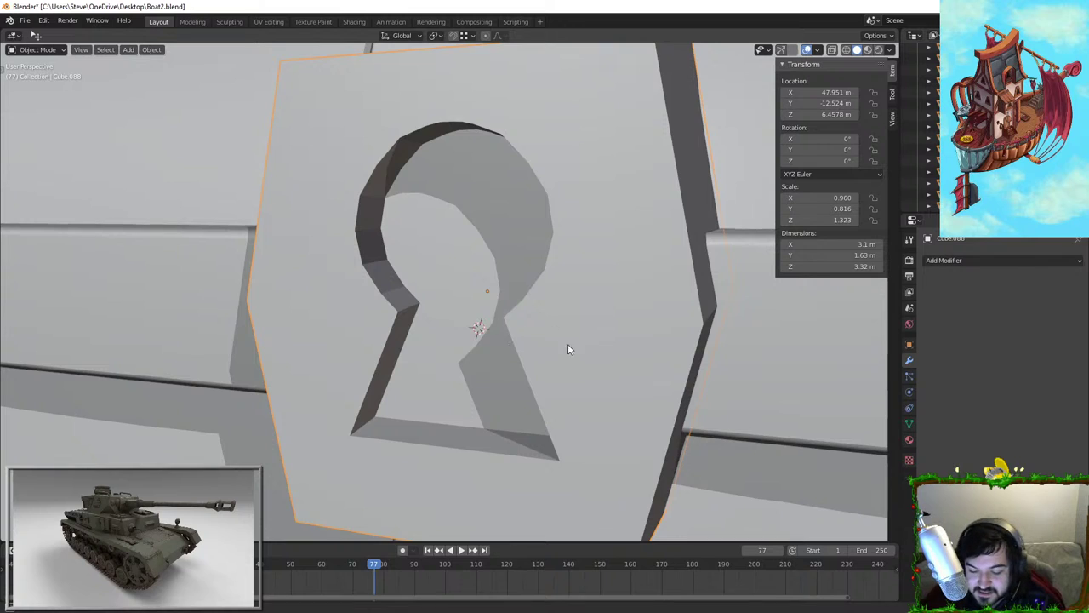
middle_click_drag(568, 343, 600, 326)
left_click(1003, 260)
left_click(869, 310)
left_click(1023, 315)
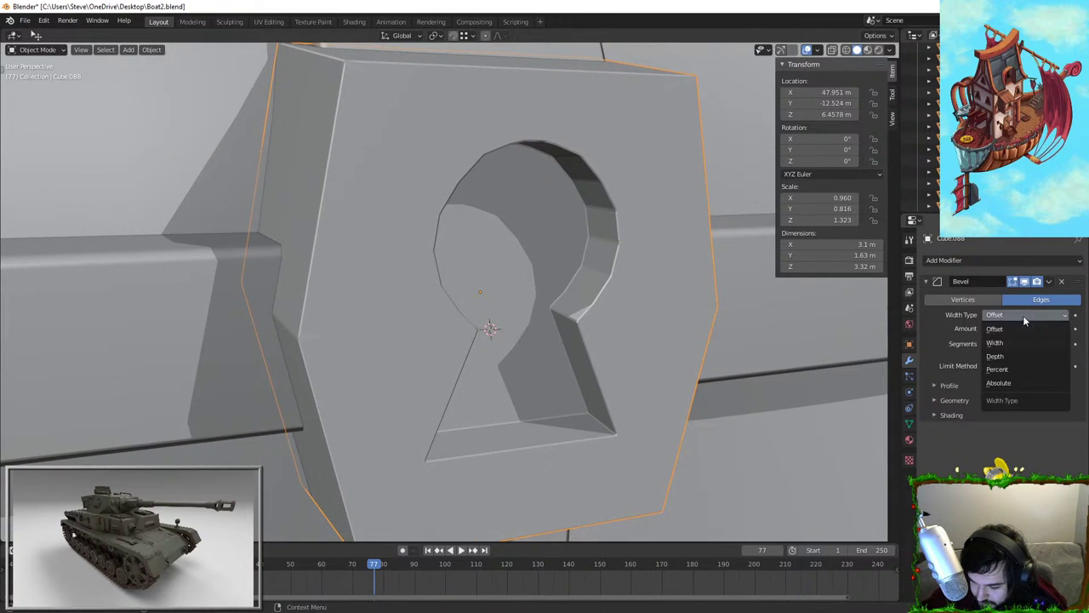
left_click(1021, 366)
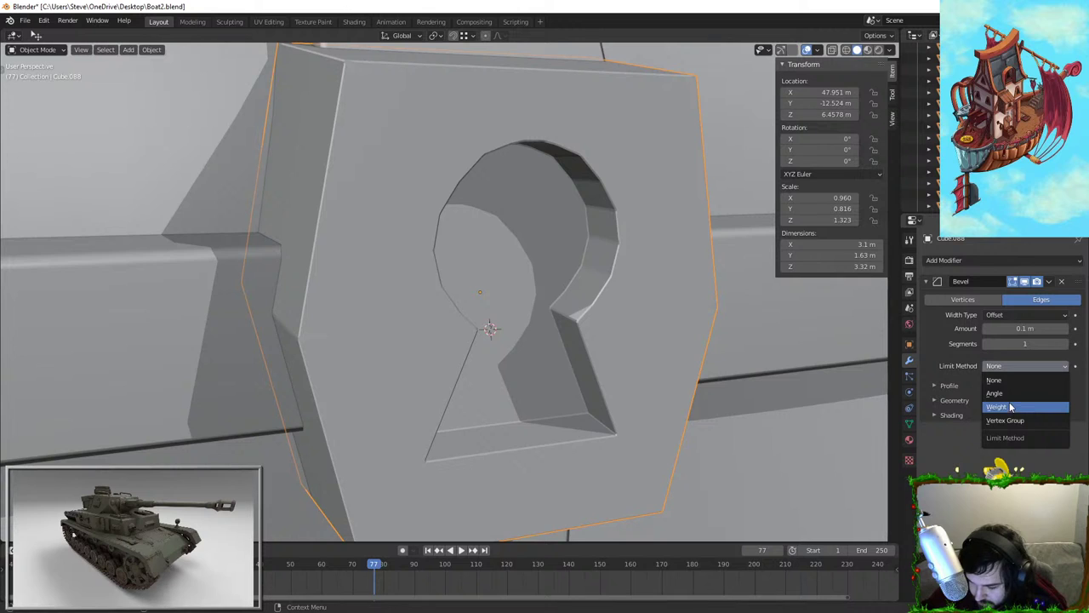
left_click(1012, 394)
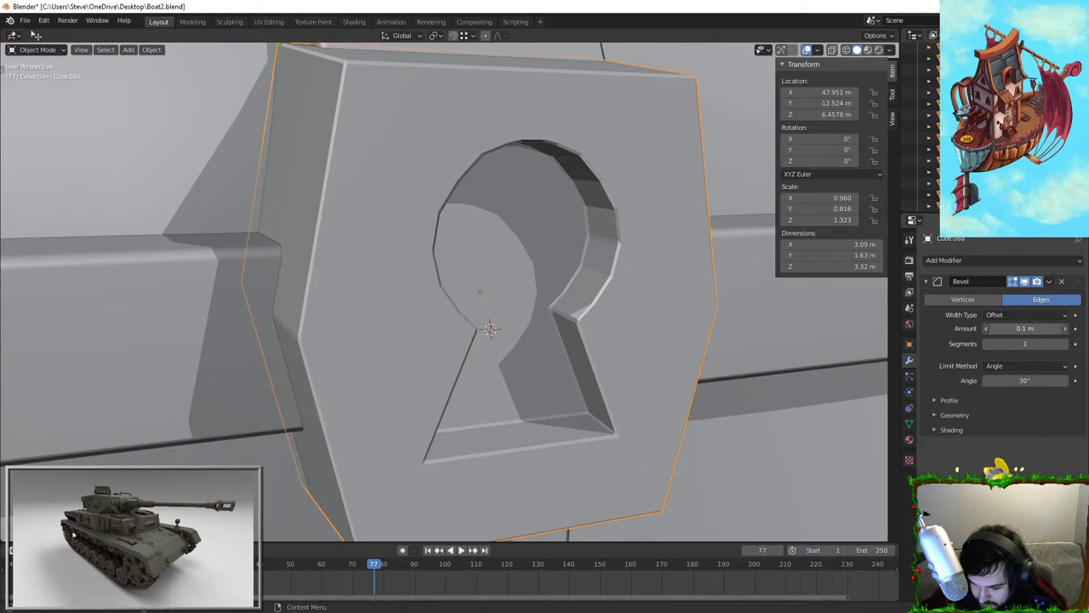
left_click_drag(1025, 328, 1081, 328)
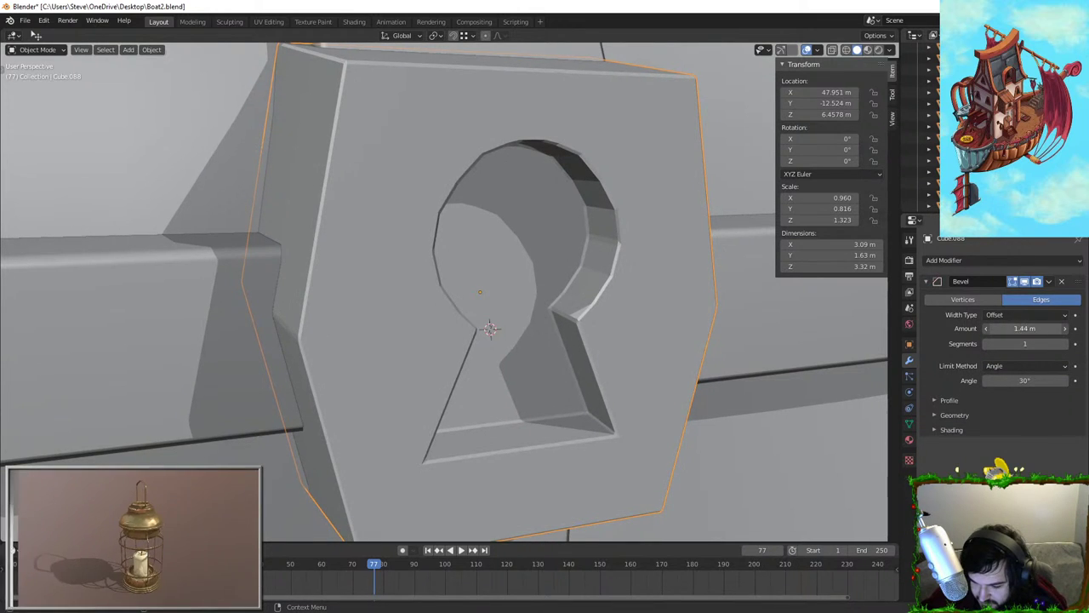
scroll(566, 306, "down", 2)
middle_click_drag(566, 306, 593, 314)
scroll(593, 314, "up", 1)
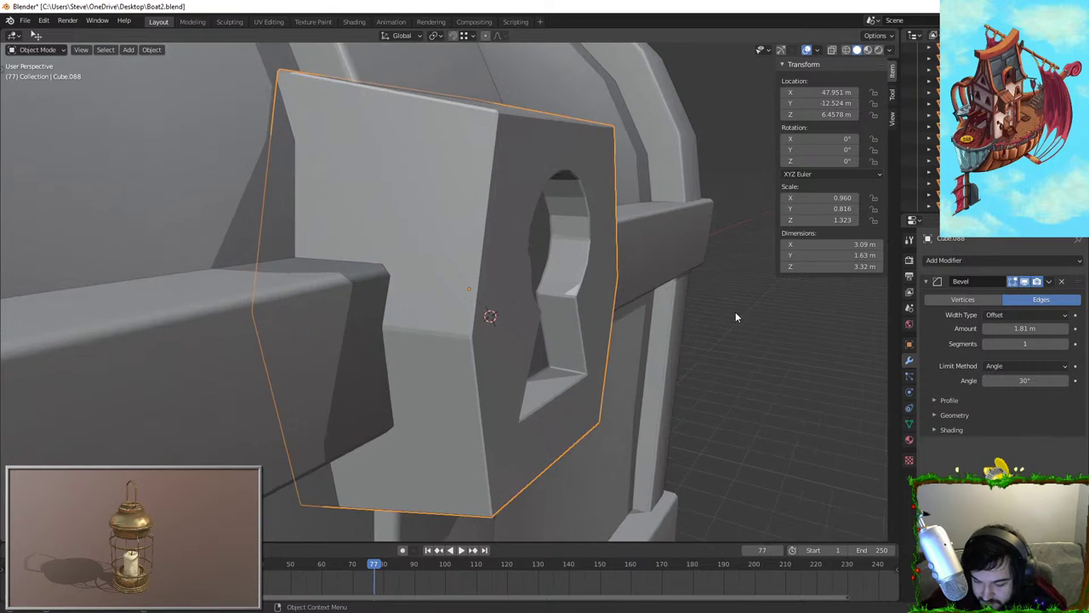
middle_click_drag(735, 312, 713, 313)
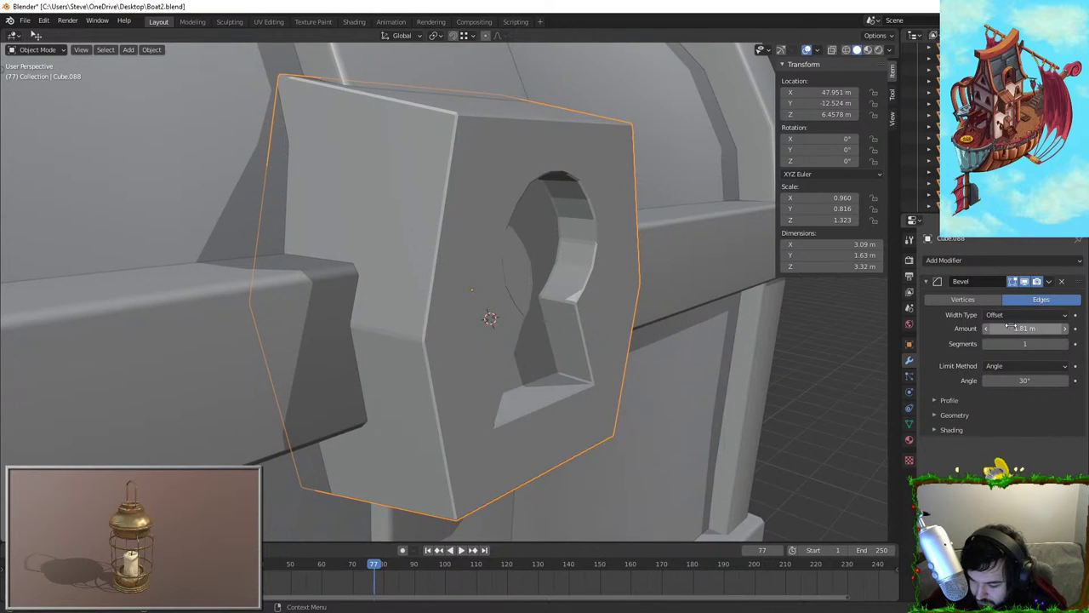
Add a Weighted Normal modifier to the lock plate and enable Auto Smooth for its normals
left_click(987, 261)
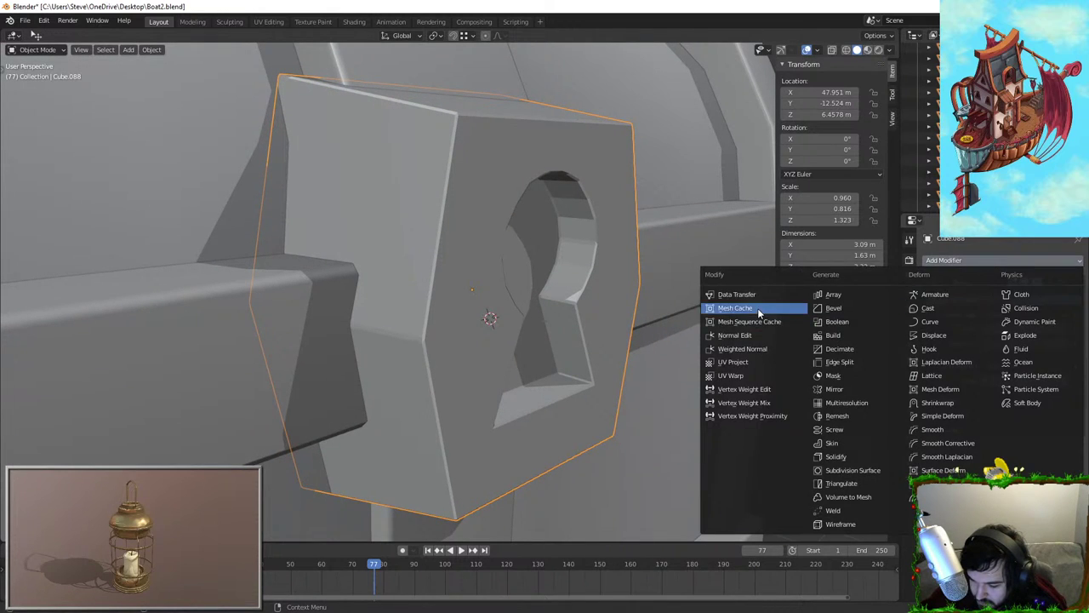
left_click(754, 347)
left_click(909, 423)
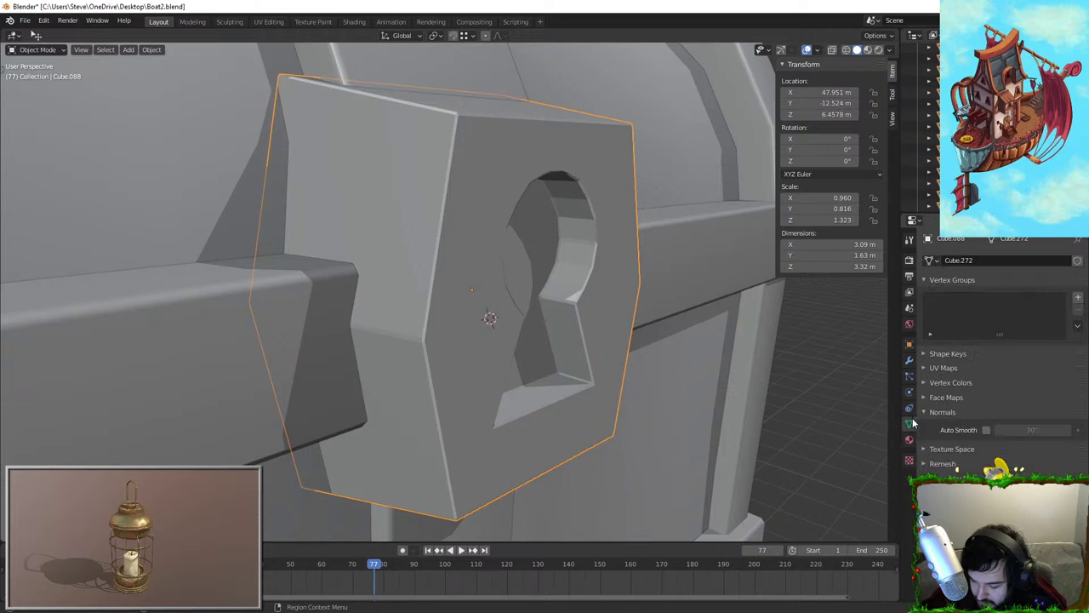
left_click(986, 429)
mouse_move(749, 349)
middle_mouse_down()
mouse_move(679, 328)
mouse_move(808, 394)
middle_mouse_up()
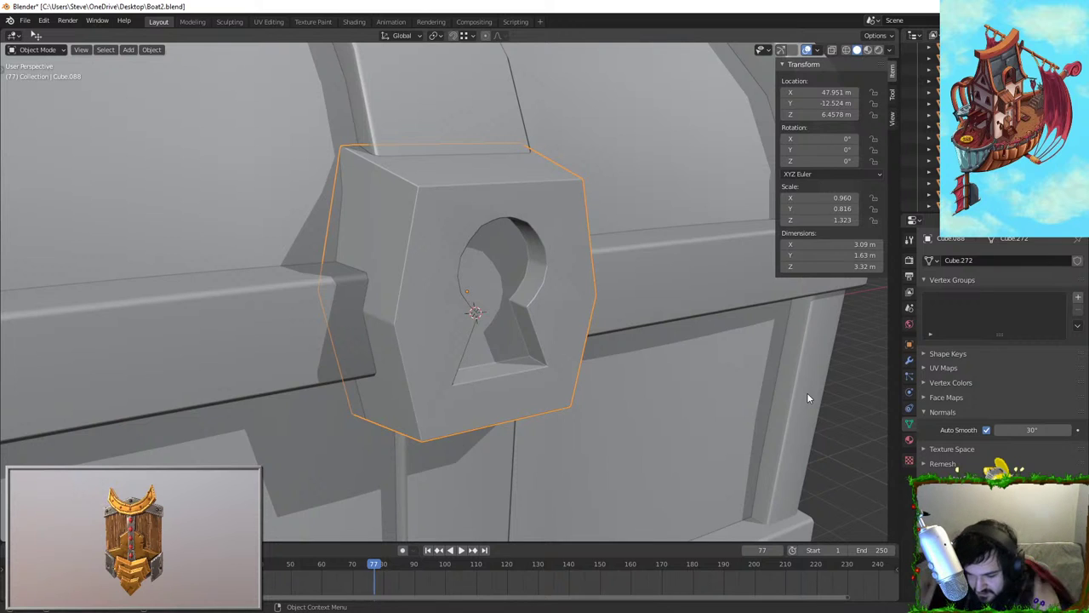
middle_click_drag(122, 312, 441, 345)
key("Tab")
middle_click_drag(380, 295, 463, 289)
key("Tab")
Try Width as the bevel modifier's width type and switch back to Offset
left_click(909, 360)
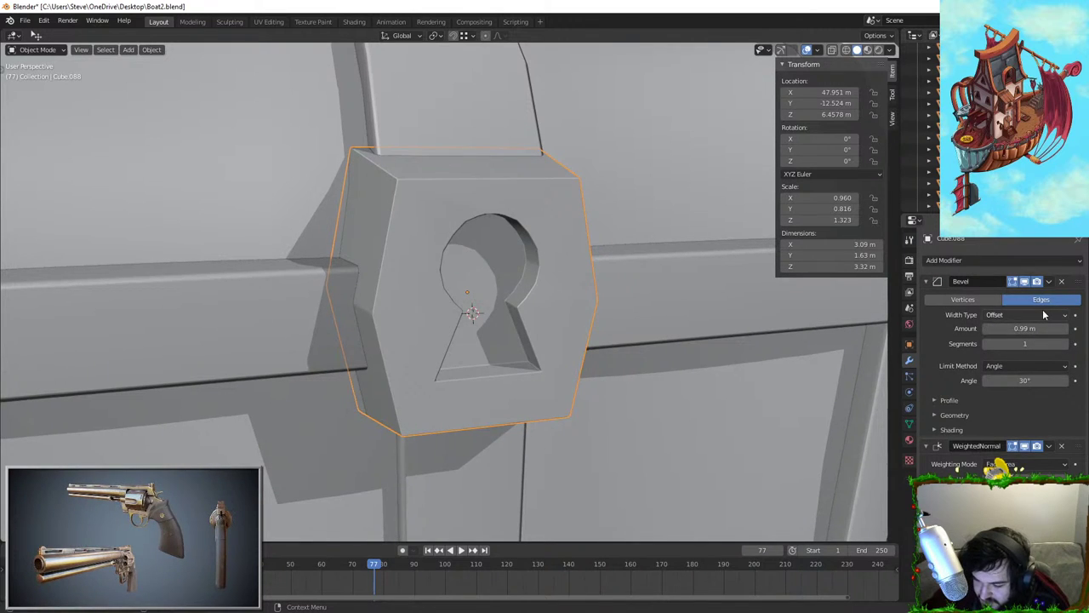
left_click(1043, 315)
left_click(1015, 332)
left_click(1025, 317)
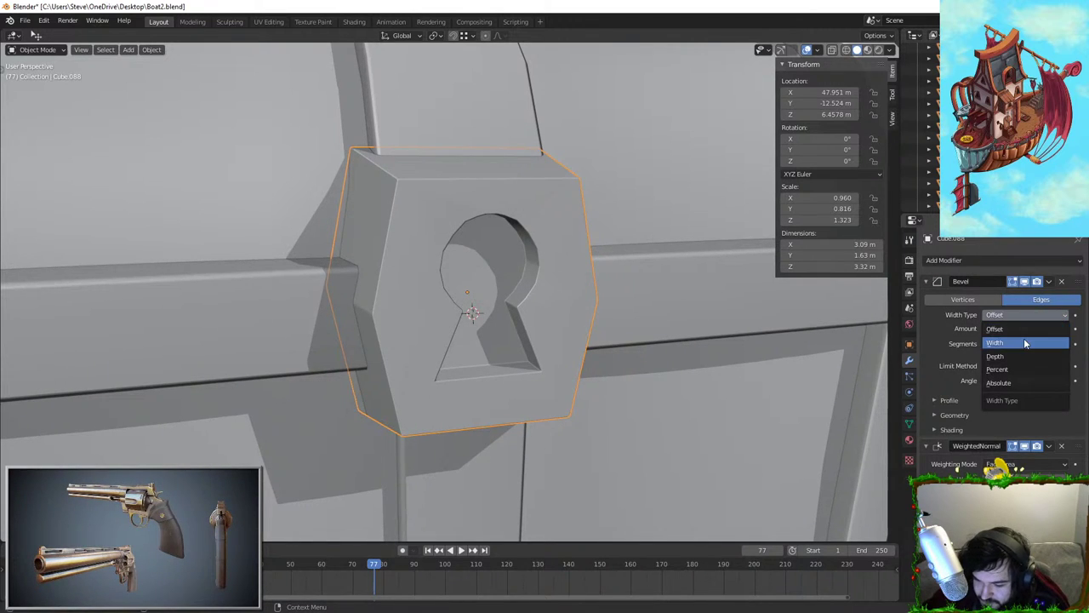
left_click(1026, 342)
left_click(1026, 317)
left_click(1021, 328)
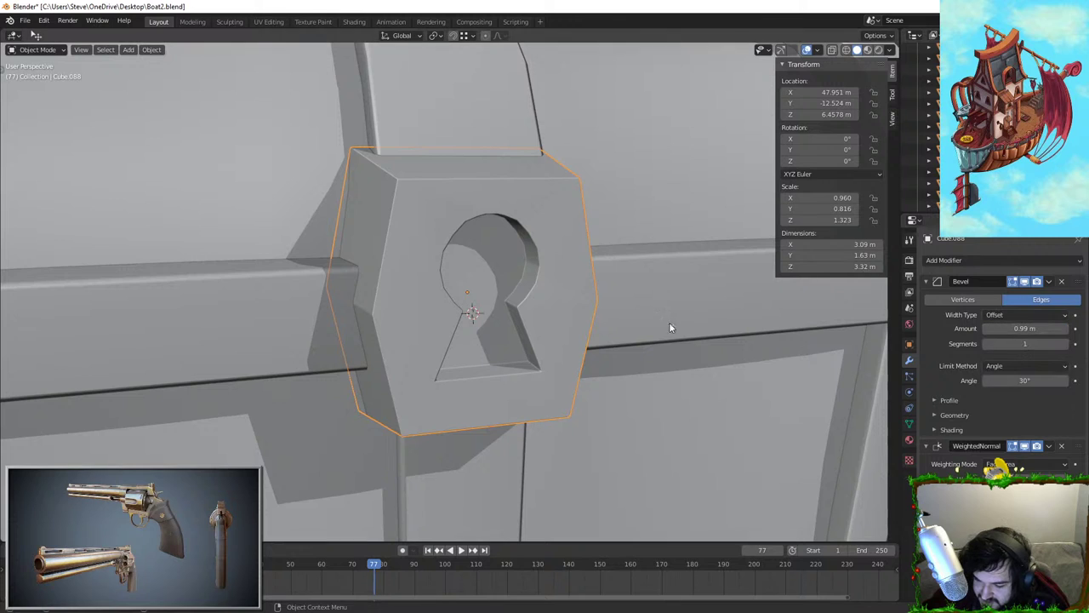
Scale the lock plate along Y to a depth of about 1.78 m
key("Tab")
middle_click_drag(669, 328, 458, 281)
key("Tab")
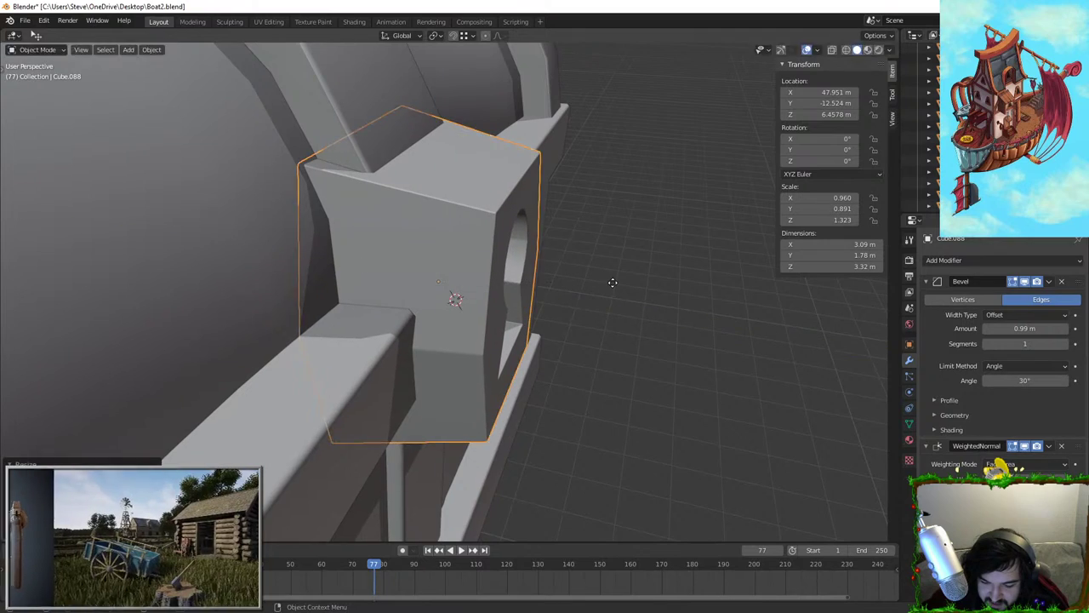
middle_click_drag(613, 283, 648, 271)
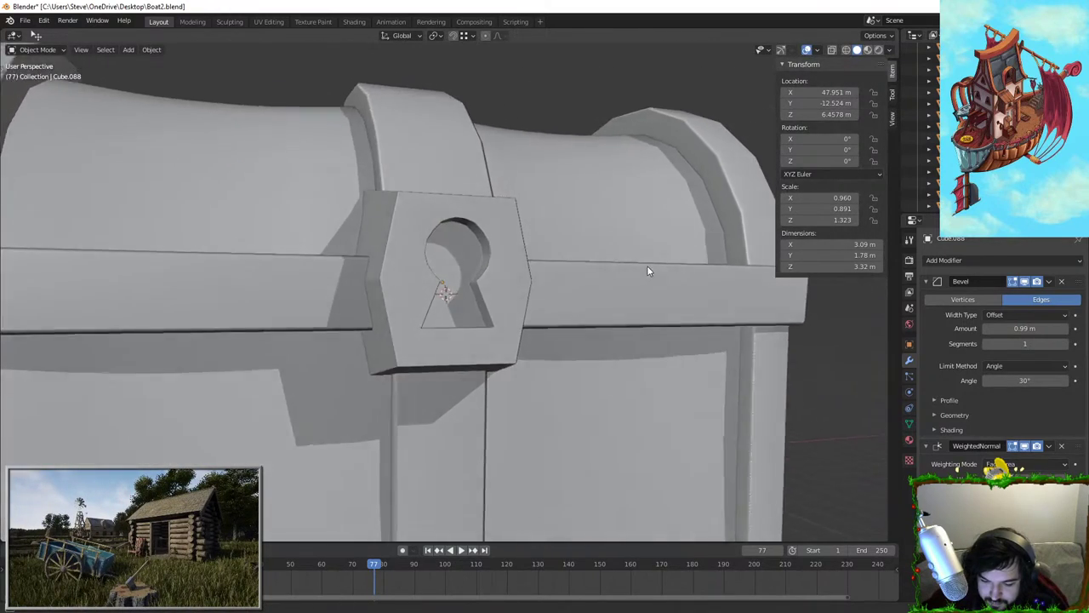
scroll(647, 270, "down", 5)
middle_click_drag(570, 343, 475, 289)
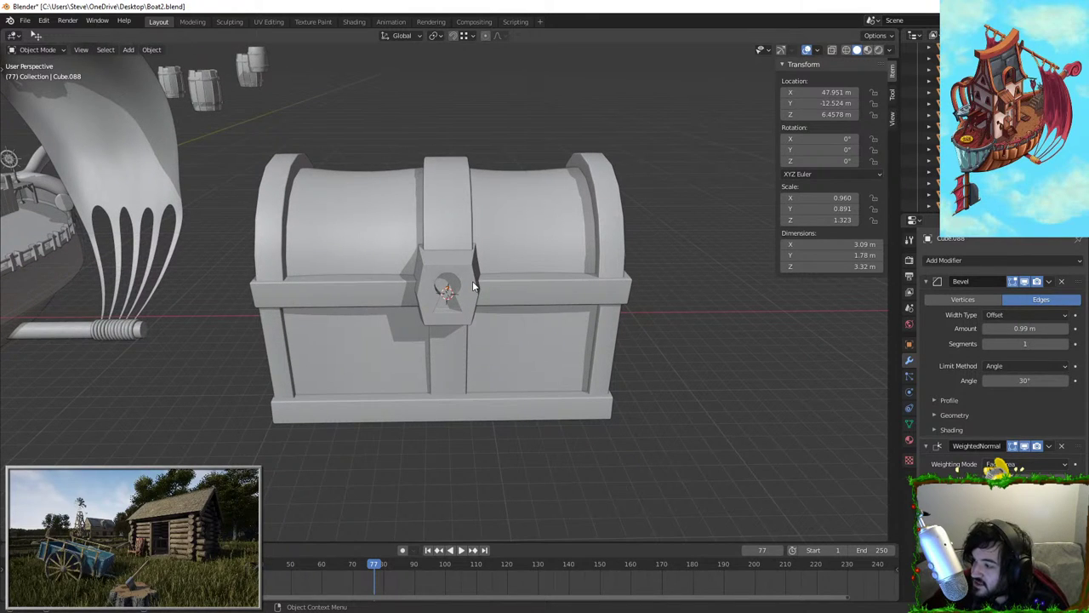
middle_click_drag(457, 294, 484, 300)
Duplicate the lock plate and place the copy along Y, out in front of the chest
left_click(477, 293)
scroll(474, 288, "up", 5)
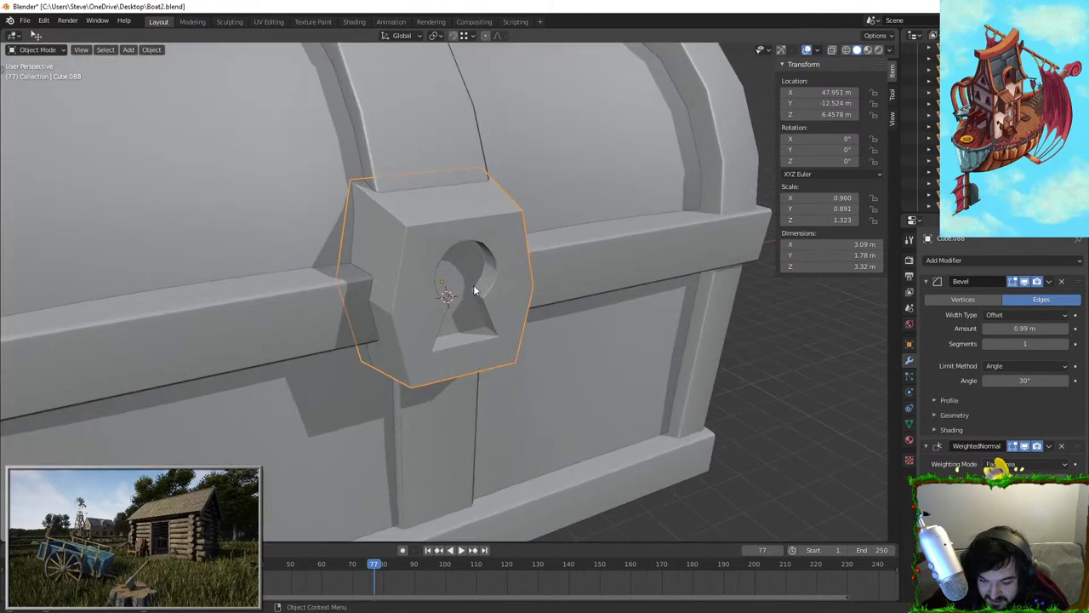
key("Tab")
key("Tab")
key("shift+d")
key("y")
left_click(551, 403)
In the copied plate, duplicate the back faces of the keyhole recess and move them out along Y in front of the plate
key("Tab")
middle_click_drag(375, 204, 290, 155)
left_click(96, 49)
scroll(453, 189, "up", 2)
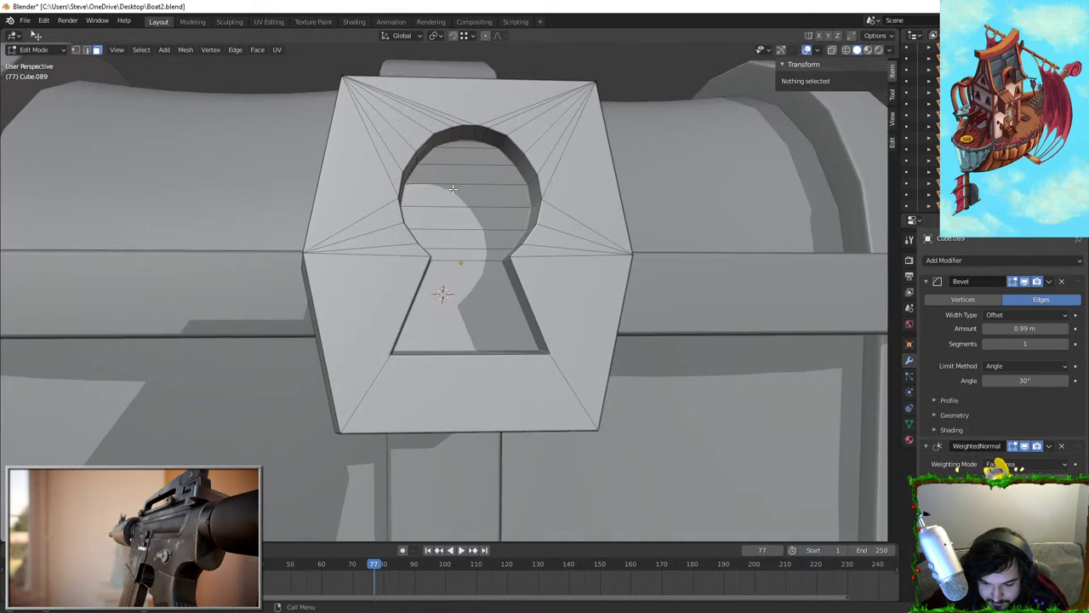
left_click(467, 139)
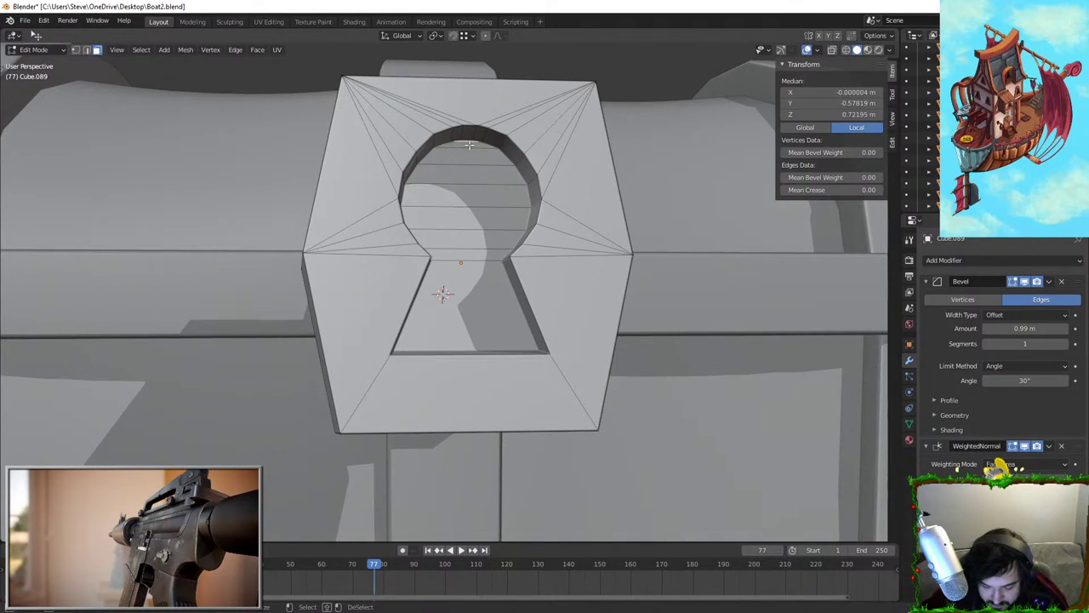
left_click_drag(467, 145, 471, 311)
right_click(472, 324)
middle_click_drag(474, 337, 560, 389)
scroll(562, 391, "down", 4)
key("shift+d")
key("shift+y")
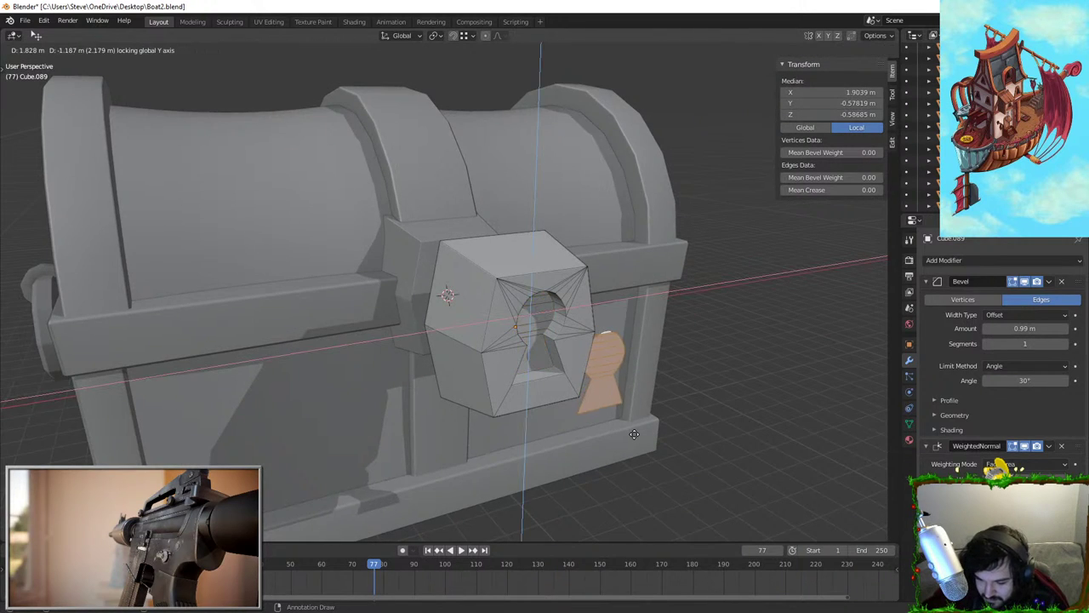
right_click(628, 426)
middle_click_drag(630, 427, 707, 476)
key("g")
key("y")
left_click(787, 363)
middle_click_drag(778, 362, 703, 354)
middle_click_drag(703, 354, 568, 340, "shift")
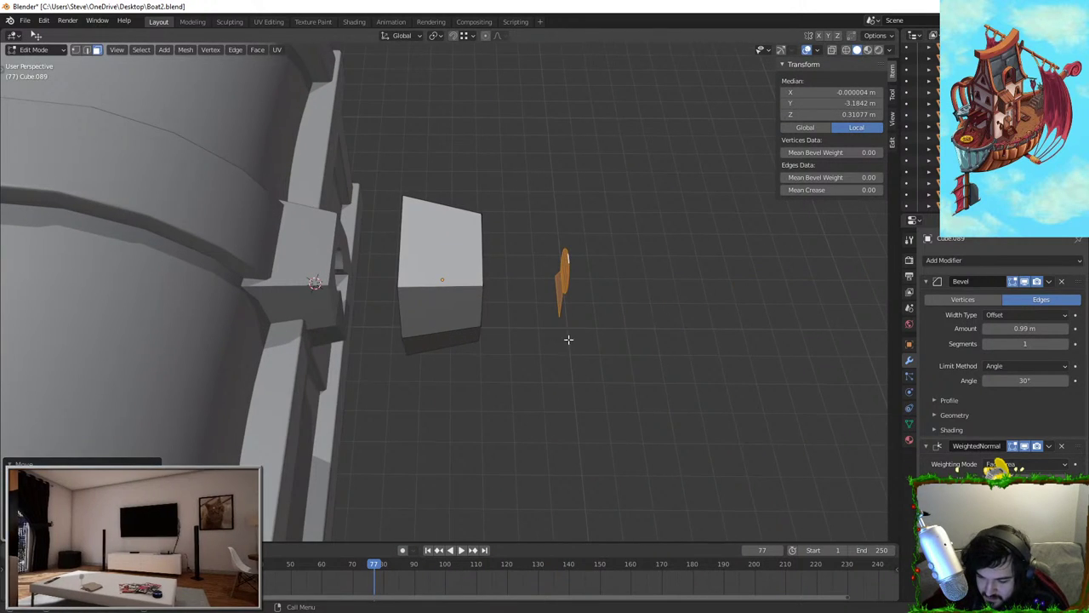
Delete all linked geometry of the copied plate block, keeping only the detached keyhole-shaped faces
left_click(478, 265)
key("ctrl+l")
key("x")
left_click(478, 265)
Scale the keyhole-shaped faces along Y and extrude them into a solid keyhole-shaped block
middle_click_drag(626, 359, 589, 342)
left_click(559, 302)
mouse_move(560, 301)
middle_mouse_down()
mouse_move(549, 291)
mouse_move(587, 308)
mouse_move(624, 302)
mouse_move(569, 267)
mouse_move(547, 284)
middle_mouse_up()
key("s")
key("y")
left_click(673, 294)
key("e")
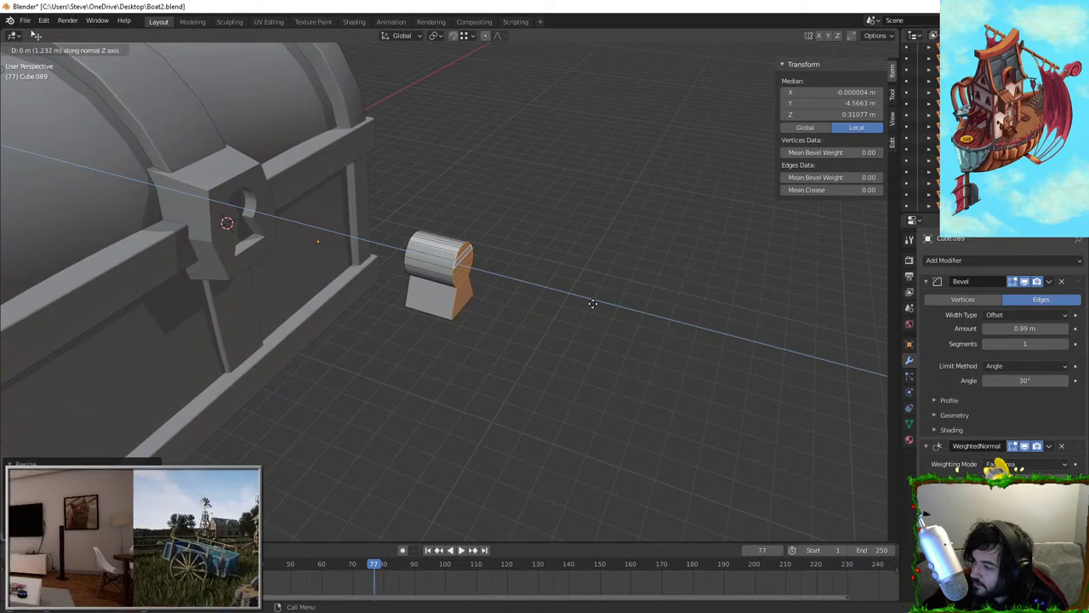
left_click(576, 299)
middle_click_drag(576, 299, 532, 253)
scroll(474, 276, "up", 4)
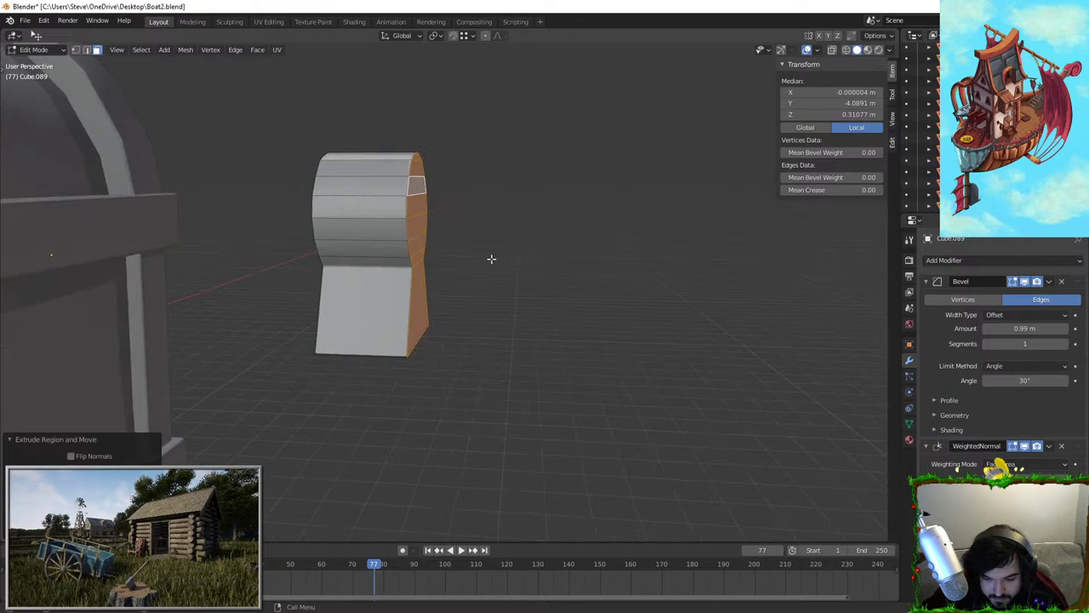
Duplicate the block's end faces outward along Y and extrude them into a second keyhole-shaped block
key("shift+d")
key("y")
left_click(586, 261)
key("e")
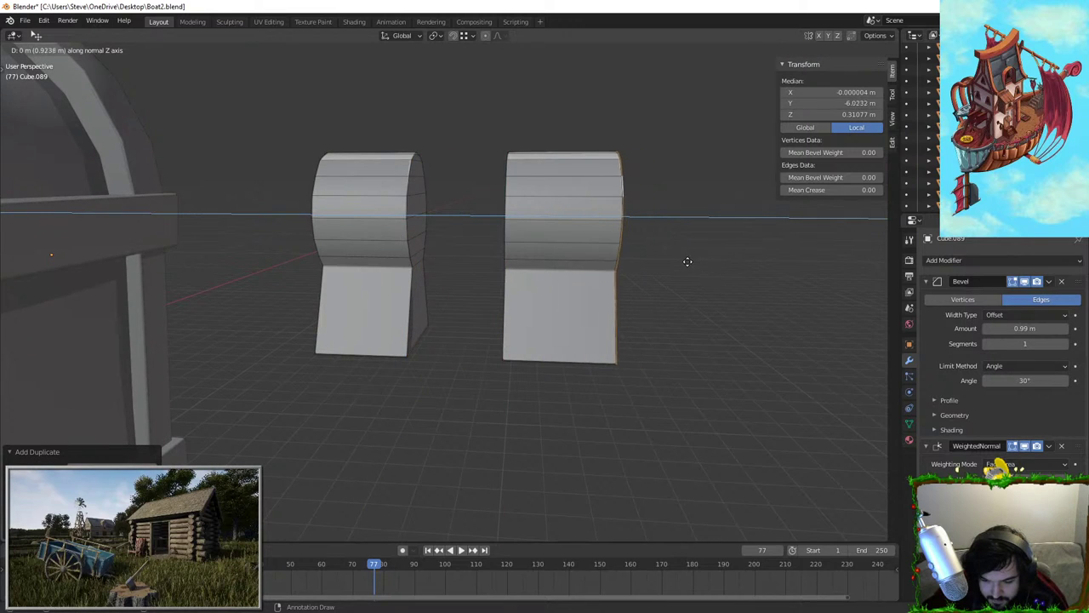
left_click(674, 262)
middle_click_drag(529, 252, 583, 248)
middle_click_drag(542, 246, 506, 281, "shift")
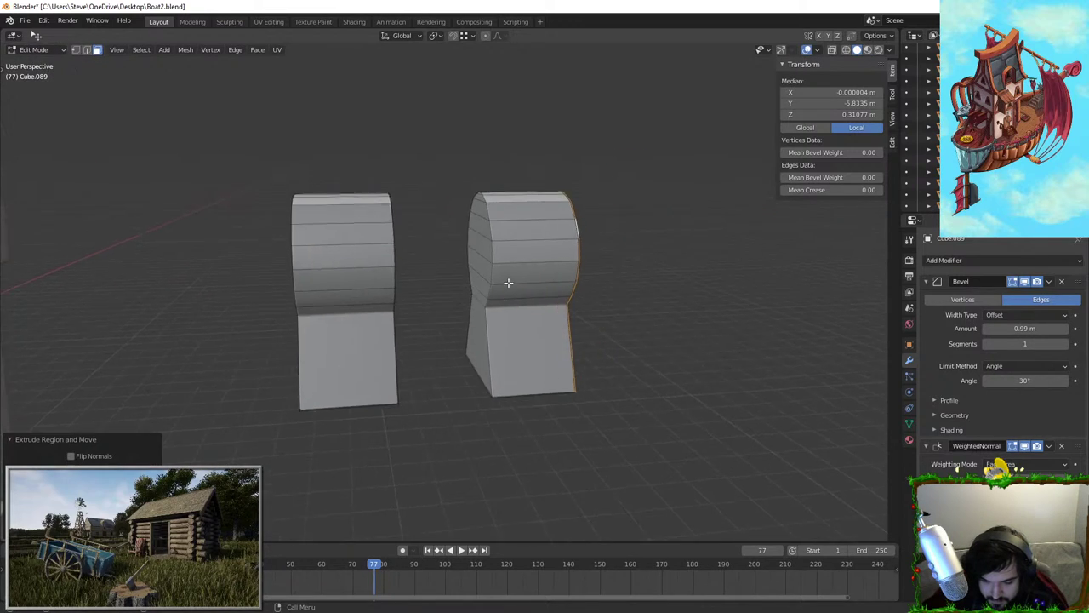
Delete the round upper faces on the facing ends of the two keyhole-shaped blocks
scroll(505, 281, "up", 3)
left_click(99, 55)
middle_click_drag(340, 122, 341, 156)
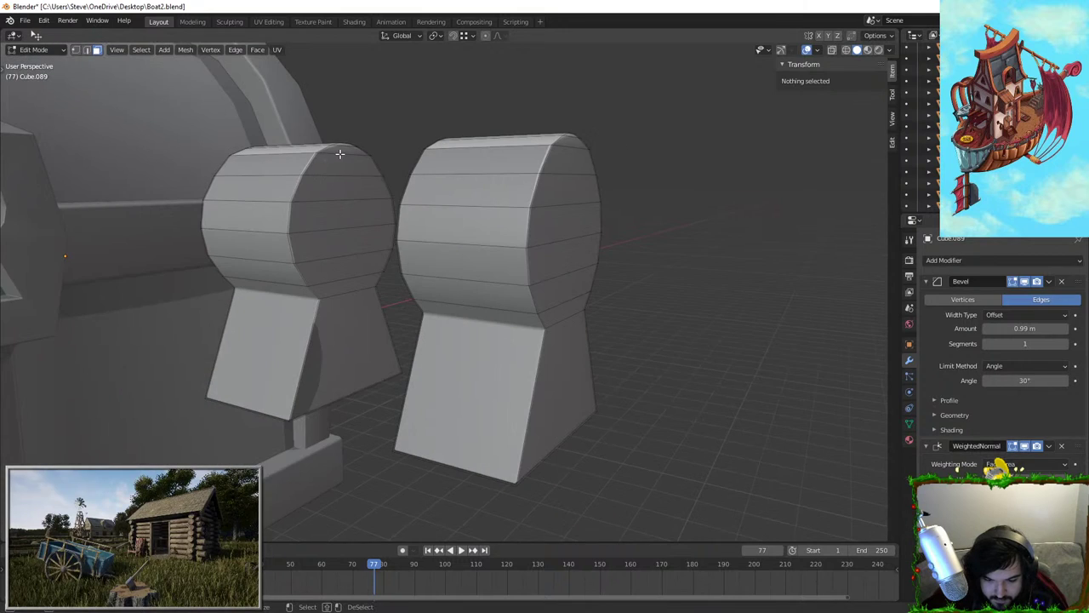
left_click(343, 144)
left_click_drag(343, 144, 349, 279)
right_click(350, 279)
mouse_move(350, 279)
middle_mouse_down()
mouse_move(533, 276)
mouse_move(525, 177)
middle_mouse_up()
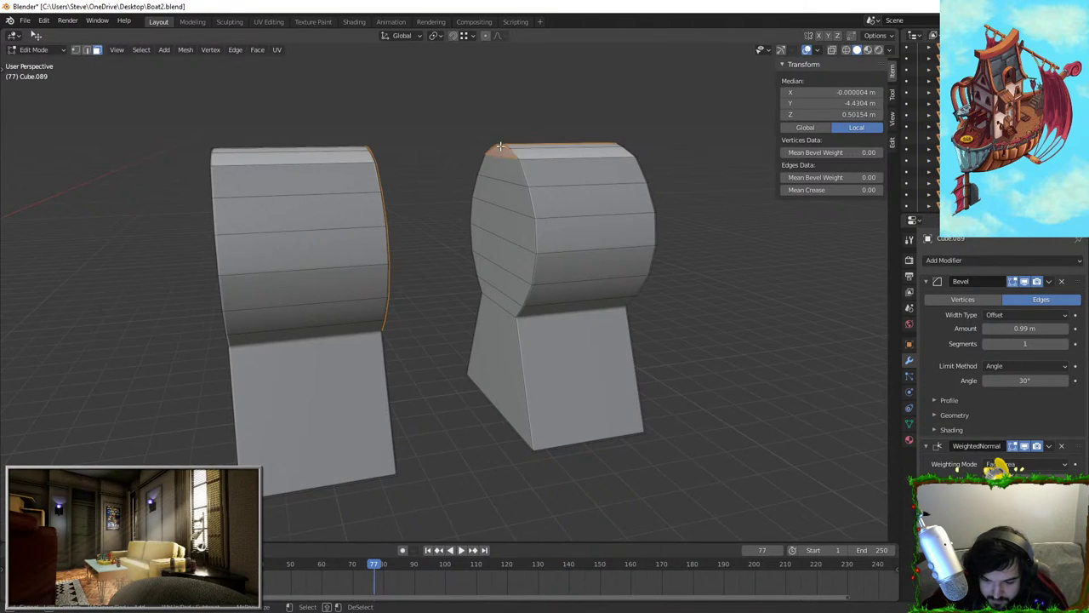
left_click(503, 281)
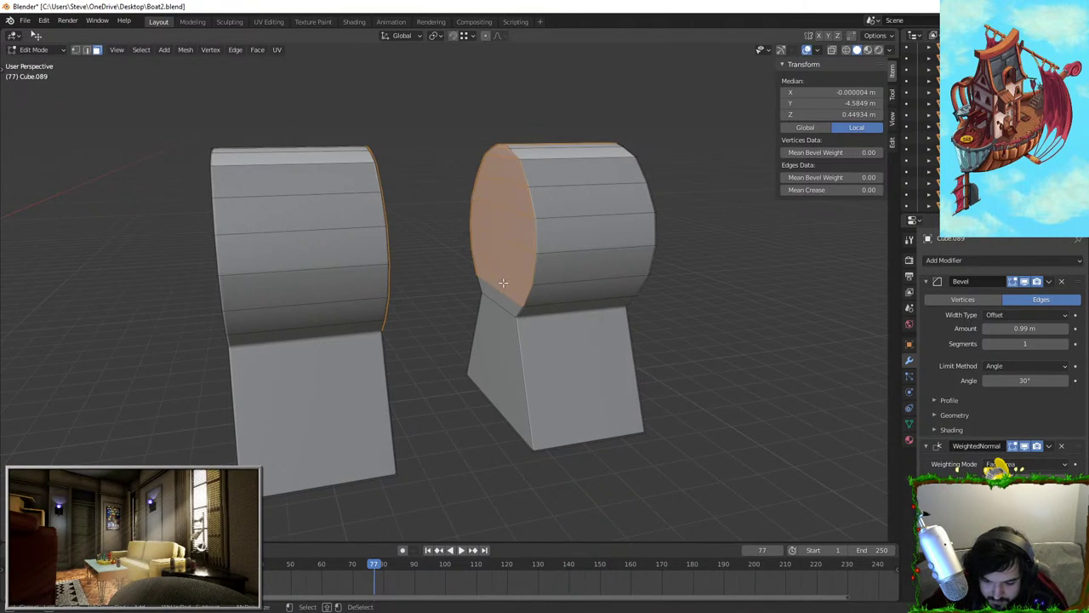
key("x")
left_click(533, 240)
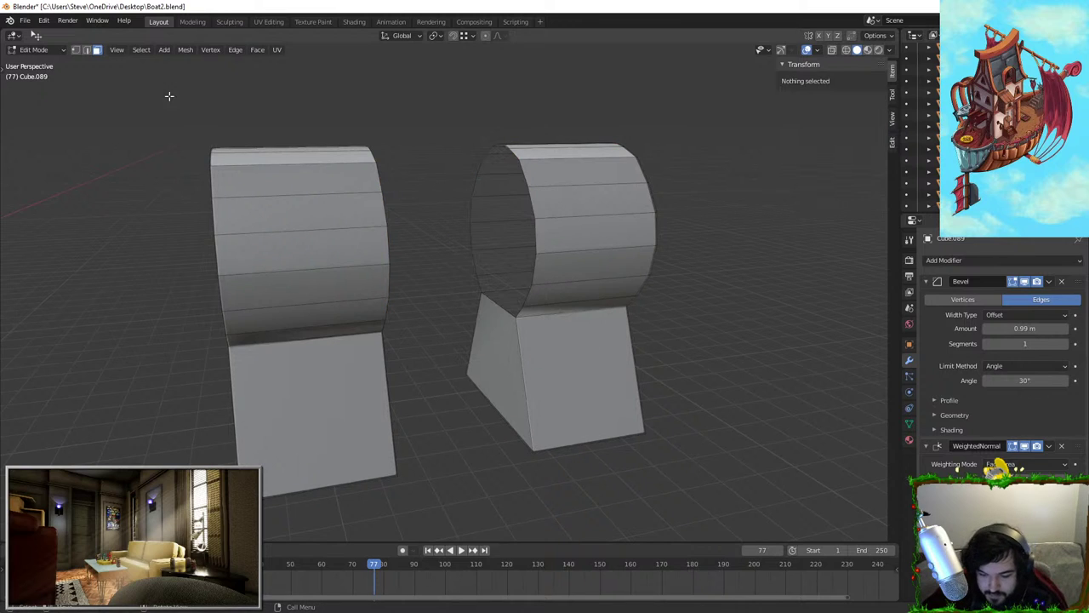
Fill a face between the matching upper edges of the two round openings and select the open edge loop
left_click(483, 163)
middle_click_drag(440, 165, 377, 166)
left_click(86, 50)
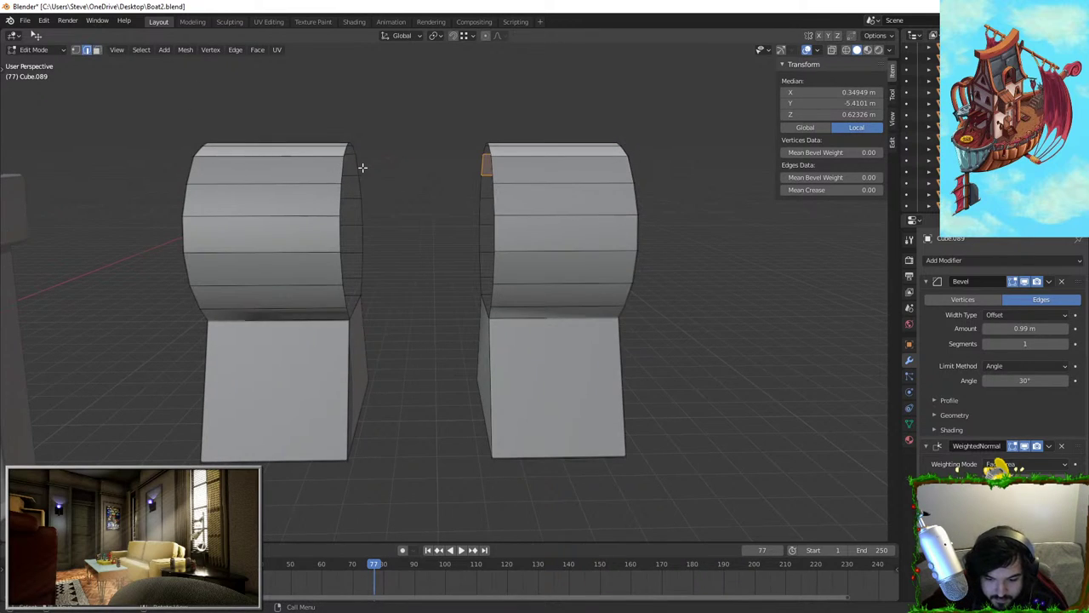
left_click(485, 165, "shift")
key("f")
left_click(454, 160, "alt")
middle_click_drag(440, 179, 412, 210)
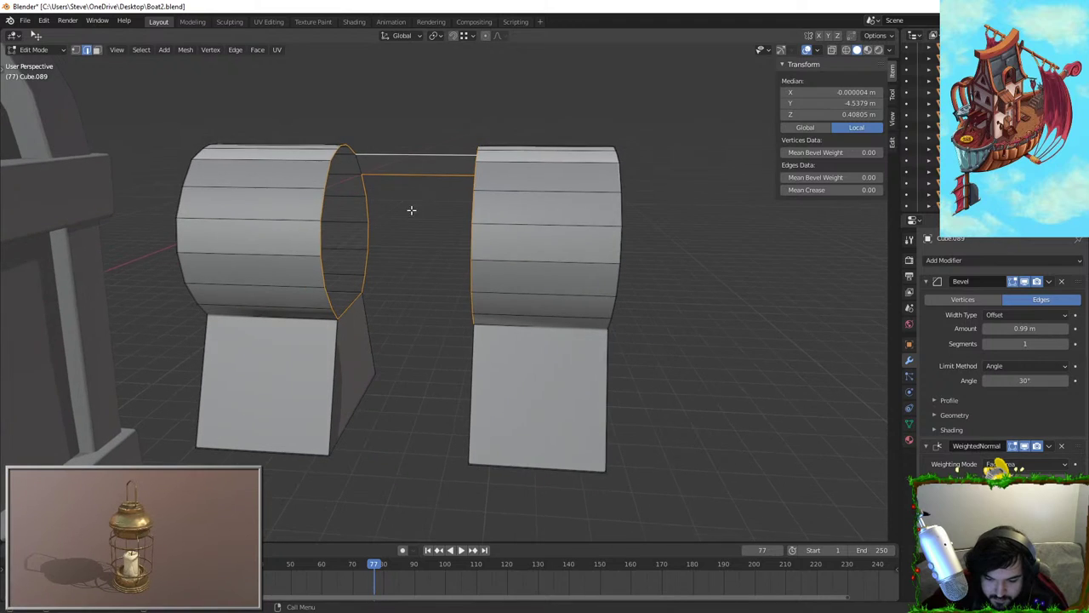
Try Grid Fill and Bridge Edge Loops on the selected border of the two round openings
key("F3")
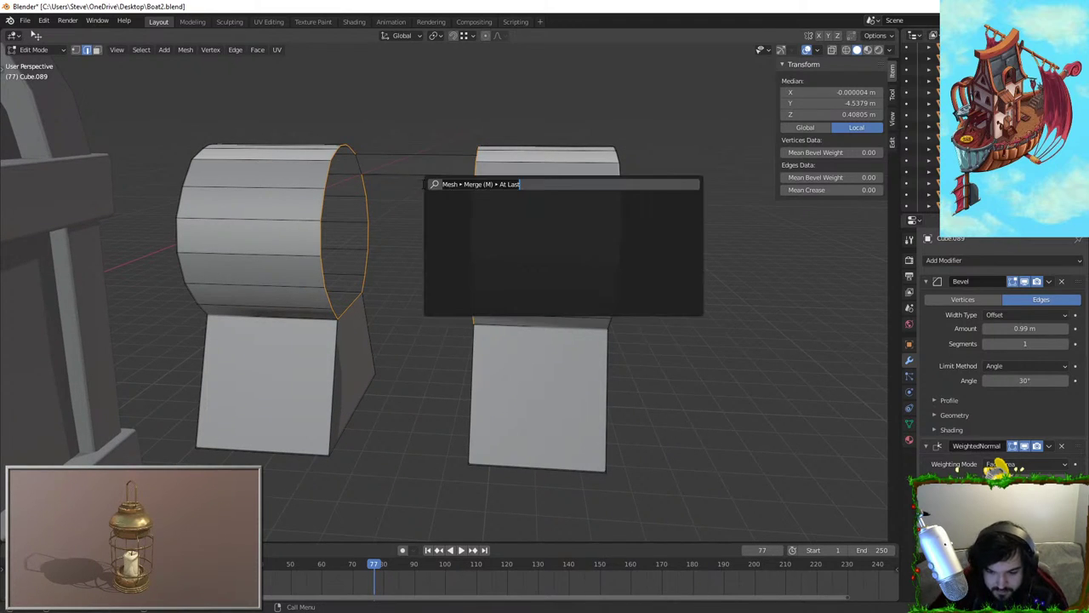
type("fill gr")
key("Return")
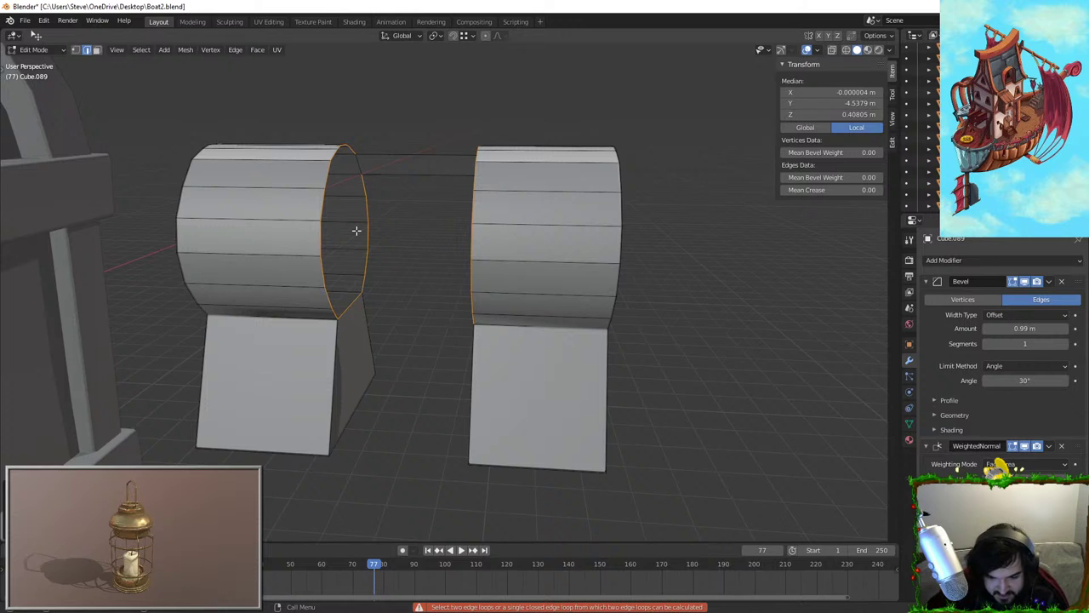
key("F3")
type("bri")
key("Return")
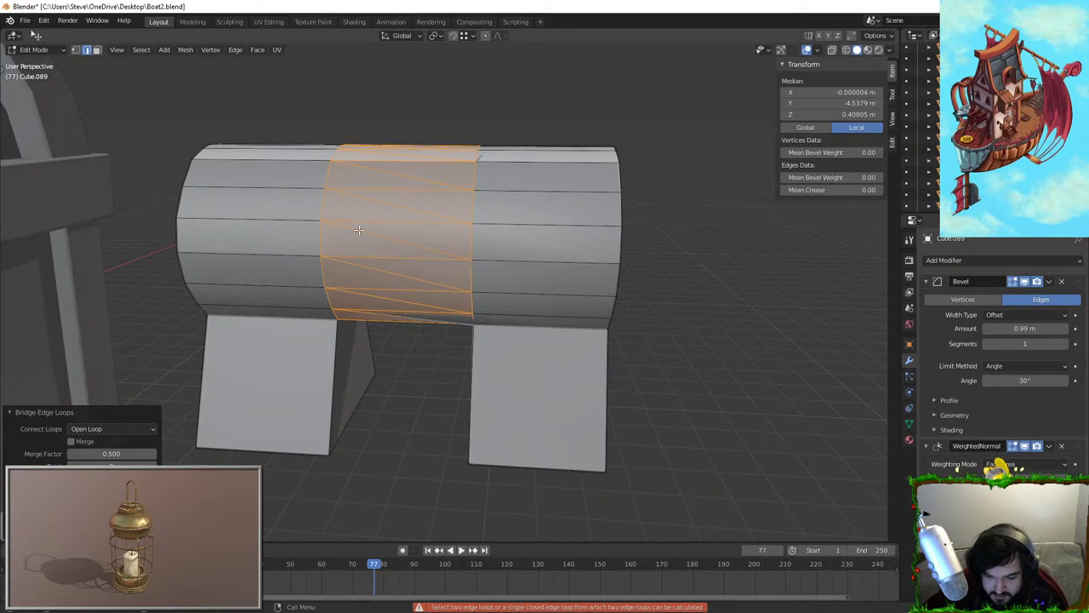
Reselect the border around the two round openings and join the rounded parts with Bridge Edge Loops
middle_click_drag(358, 230, 492, 159)
middle_click_drag(481, 247, 331, 130)
middle_click_drag(468, 122, 569, 210)
left_click(531, 116, "shift")
left_click(636, 222, "alt")
middle_click_drag(636, 223, 594, 228)
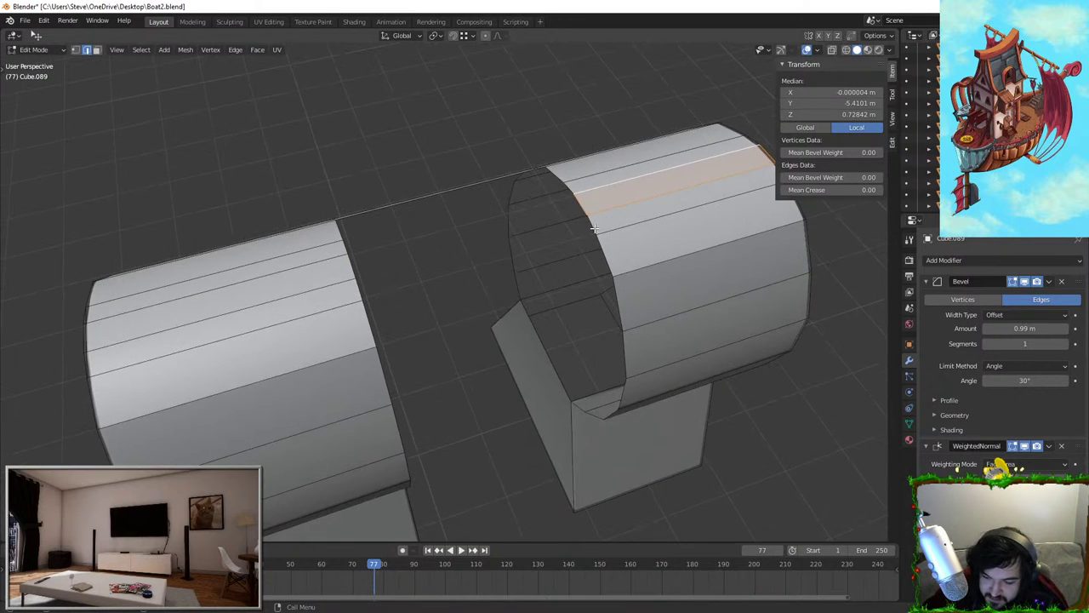
middle_click_drag(571, 189, 450, 149)
left_click(450, 150, "alt")
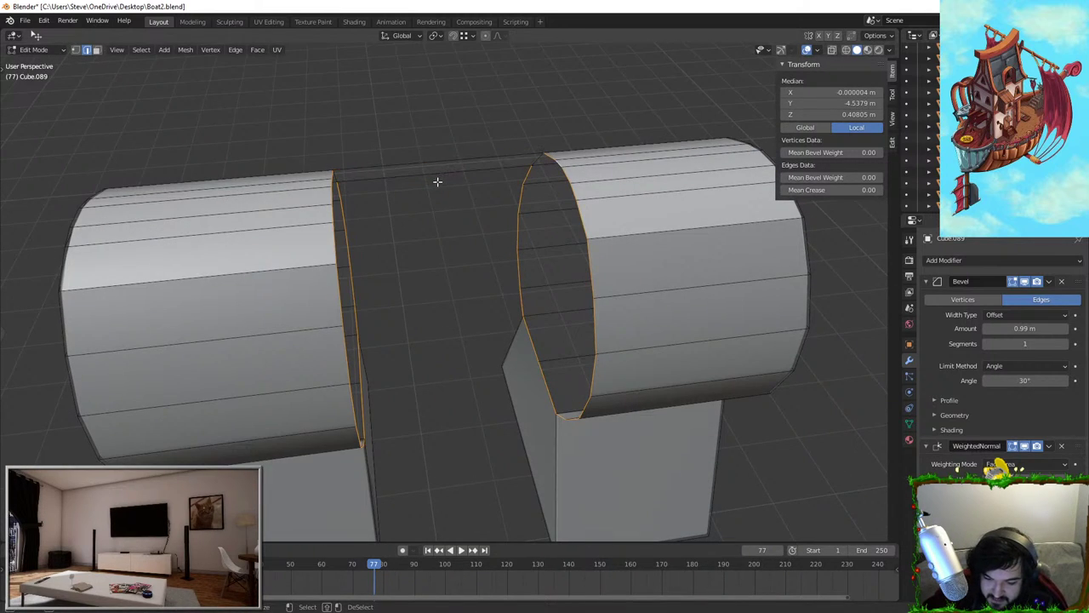
key("F3")
type("bridge")
key("Return")
middle_click_drag(438, 182, 557, 163)
key("Tab")
scroll(591, 219, "down", 4)
key("Tab")
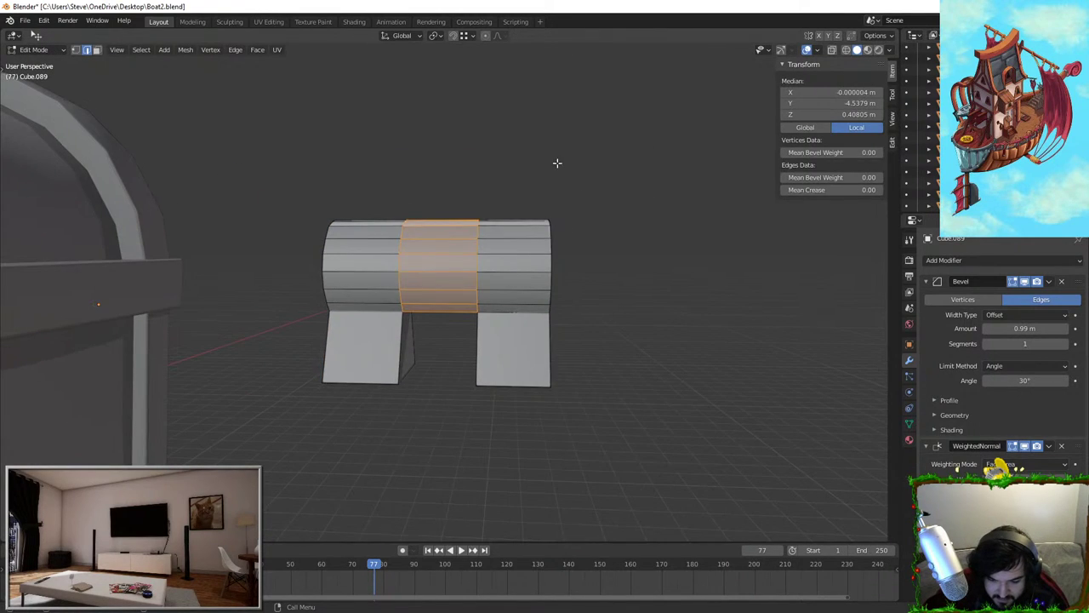
Turn on X-ray, select the outer keyhole-shaped section, and move it about 0.45 m along Y toward the inner one
left_click(558, 164)
key("b")
left_click_drag(451, 165, 619, 426)
left_click(832, 50)
left_click(528, 152)
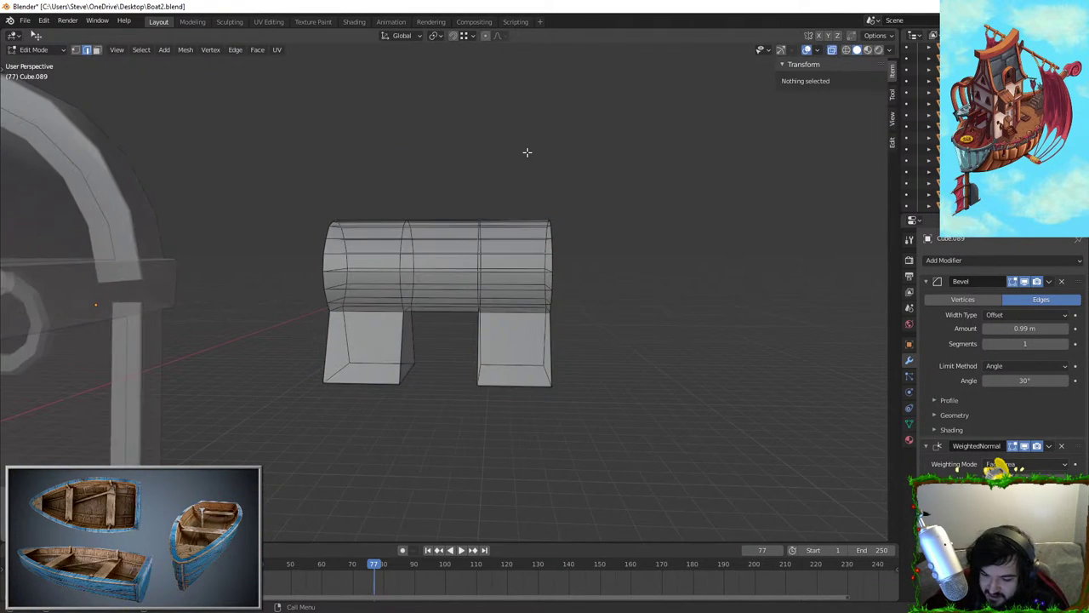
key("l")
key("g")
key("y")
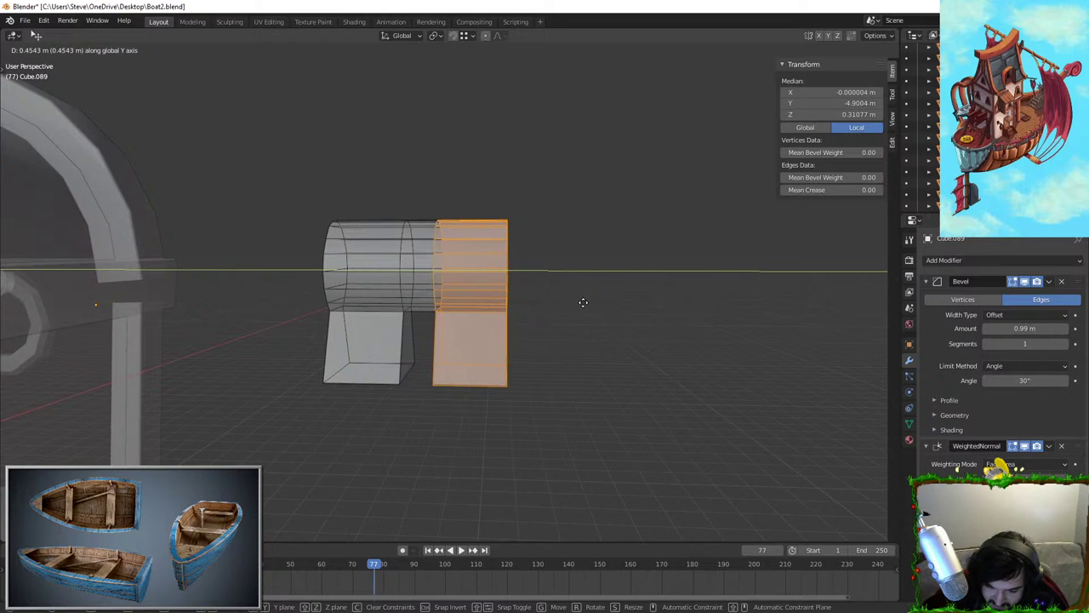
left_click(582, 304)
key("Tab")
scroll(576, 315, "down", 2)
middle_click_drag(574, 317, 519, 331)
key("Tab")
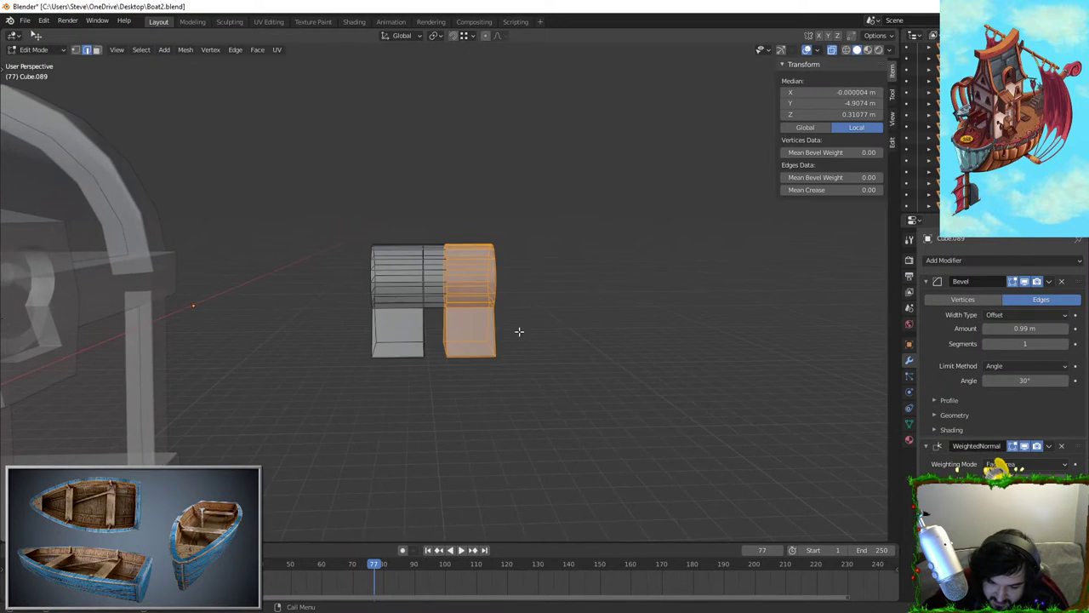
Narrow the outer keyhole-shaped section along Y and shift it closer to the inner one
key("s")
key("x")
left_click(354, 245)
key("g")
key("y")
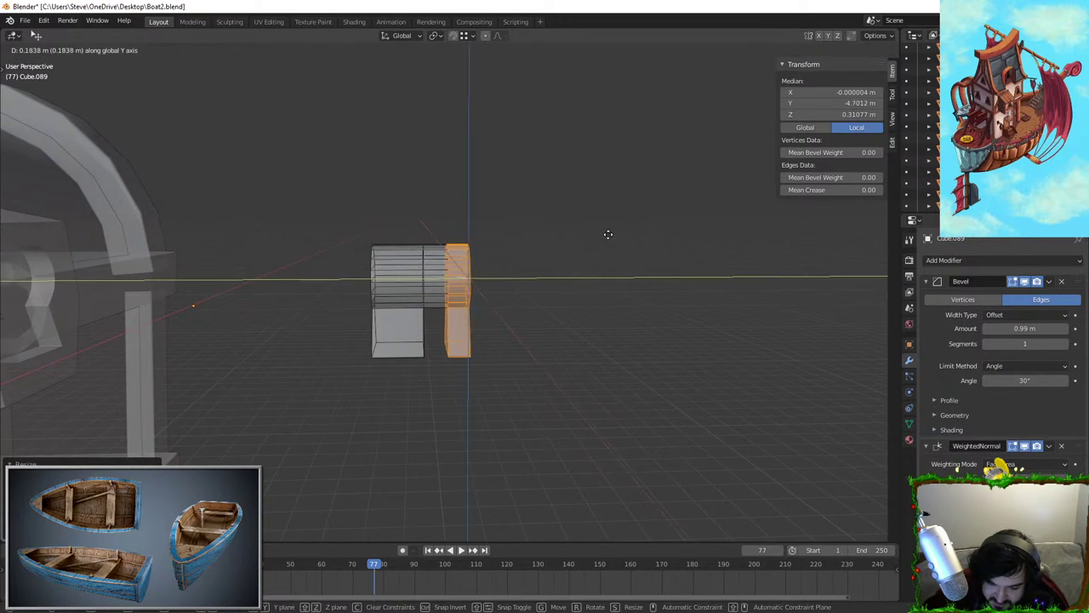
left_click(615, 233)
middle_click_drag(618, 233, 536, 265)
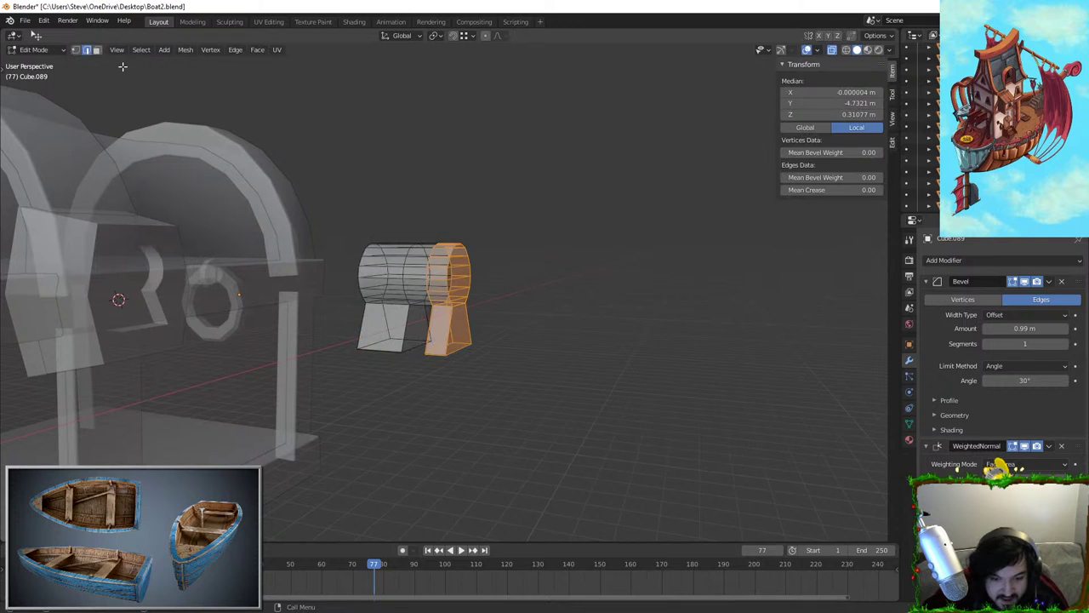
Turn off X-ray and extrude the round upper faces of the outer end along Y into a long cylindrical shaft
left_click(99, 53)
scroll(488, 212, "up", 4)
key("alt+a")
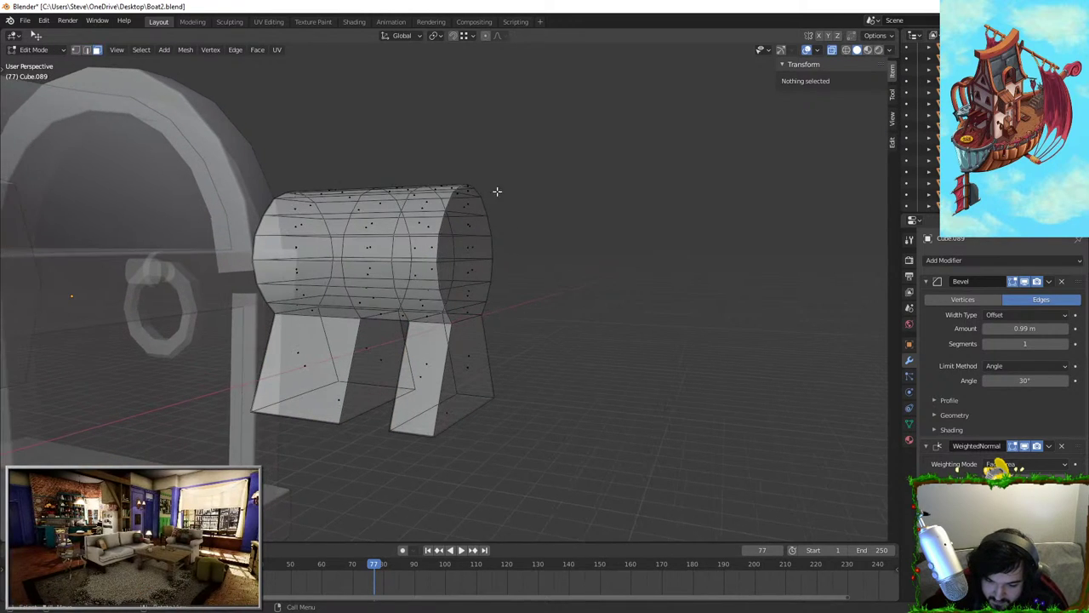
middle_click_drag(496, 190, 459, 234)
left_click(457, 232)
left_click(831, 50)
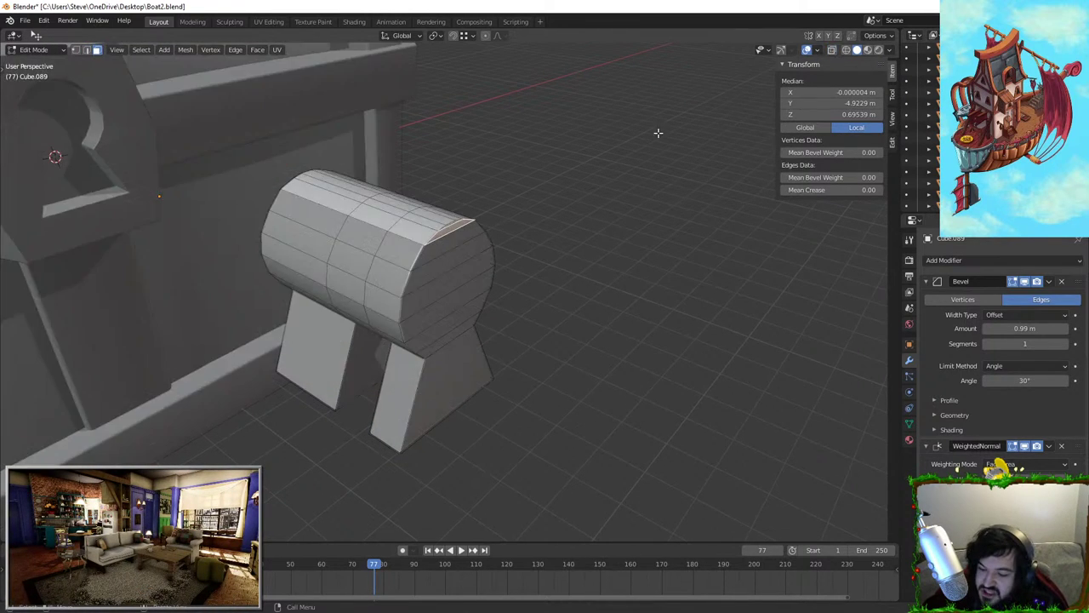
scroll(511, 177, "up", 4)
middle_click_drag(509, 177, 424, 189)
left_click(426, 213)
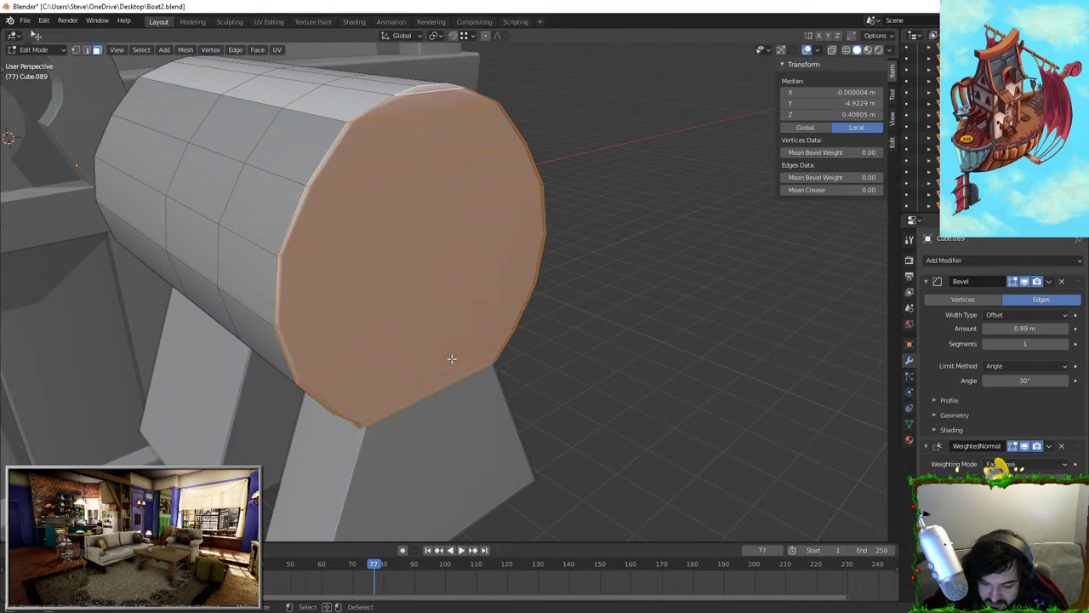
middle_click_drag(449, 360, 426, 273)
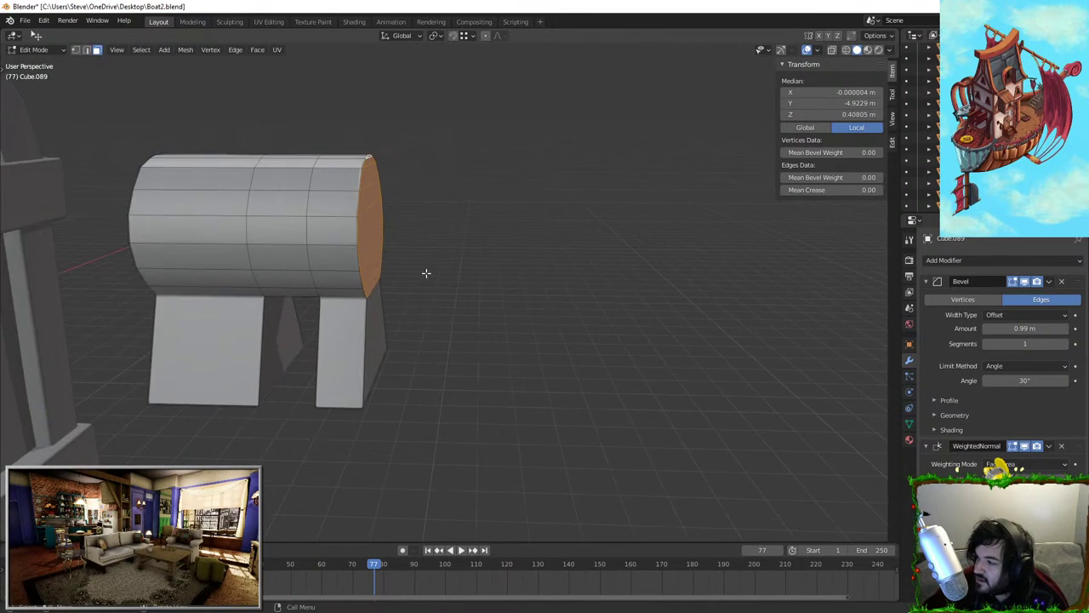
key("e")
left_click(546, 262)
left_click(652, 237)
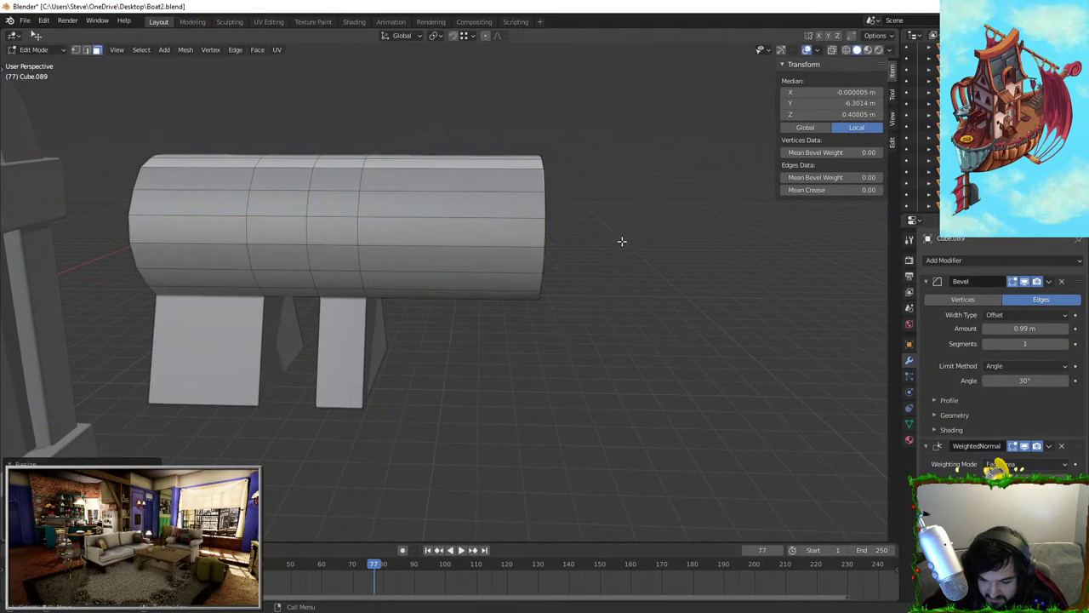
Extrude the shaft's outer end face slightly and scale it up by about 1.3 to finish a narrow groove around the shaft
middle_click_drag(623, 241, 505, 255)
key("e")
left_click(542, 249)
key("s")
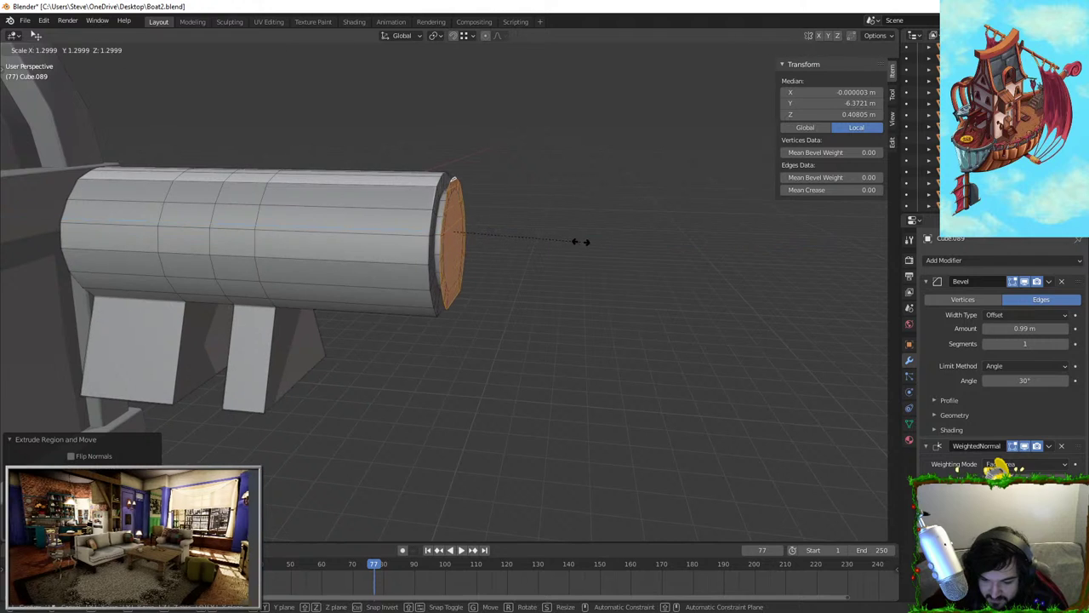
left_click(595, 242)
Extrude the widened end face about 0.97 m outward along Y as a second shaft section beyond the groove
key("e")
right_click(646, 252)
key("g")
key("y")
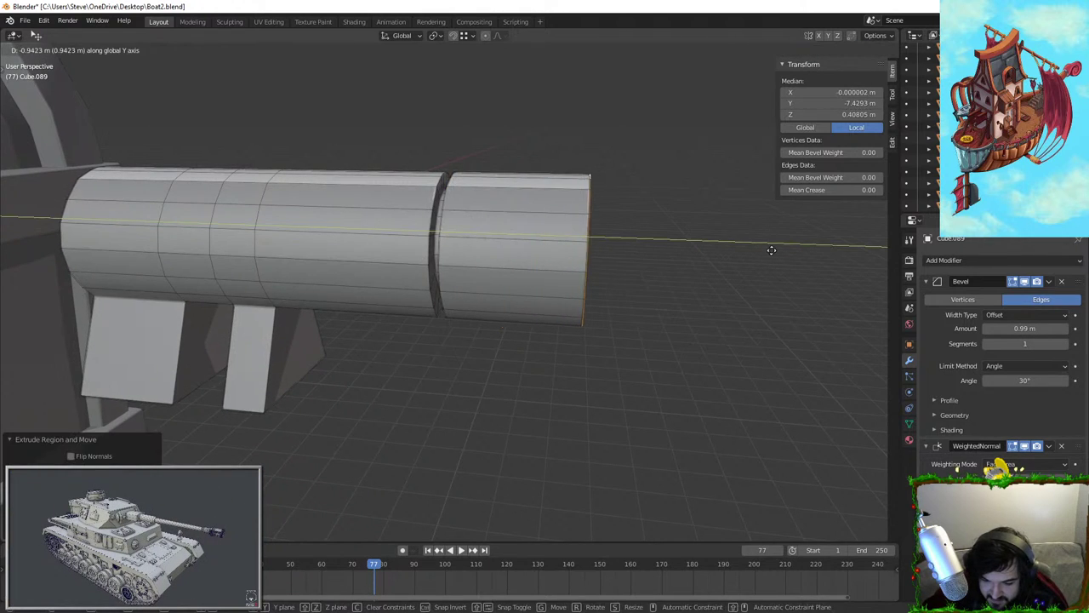
left_click(770, 249)
Move the whole key object about 6.9 m along Y into the chest's keyhole and check the fit from the front
scroll(571, 275, "down", 4)
key("Tab")
middle_click_drag(264, 192, 320, 187)
middle_click_drag(493, 204, 511, 238)
key("g")
key("y")
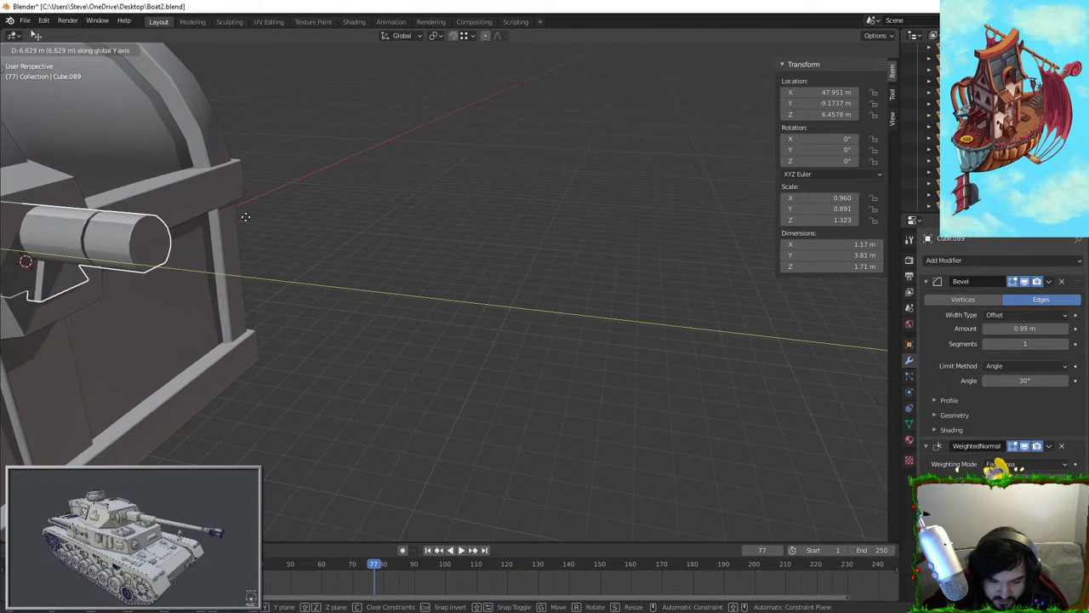
left_click(236, 216)
key("KP_1")
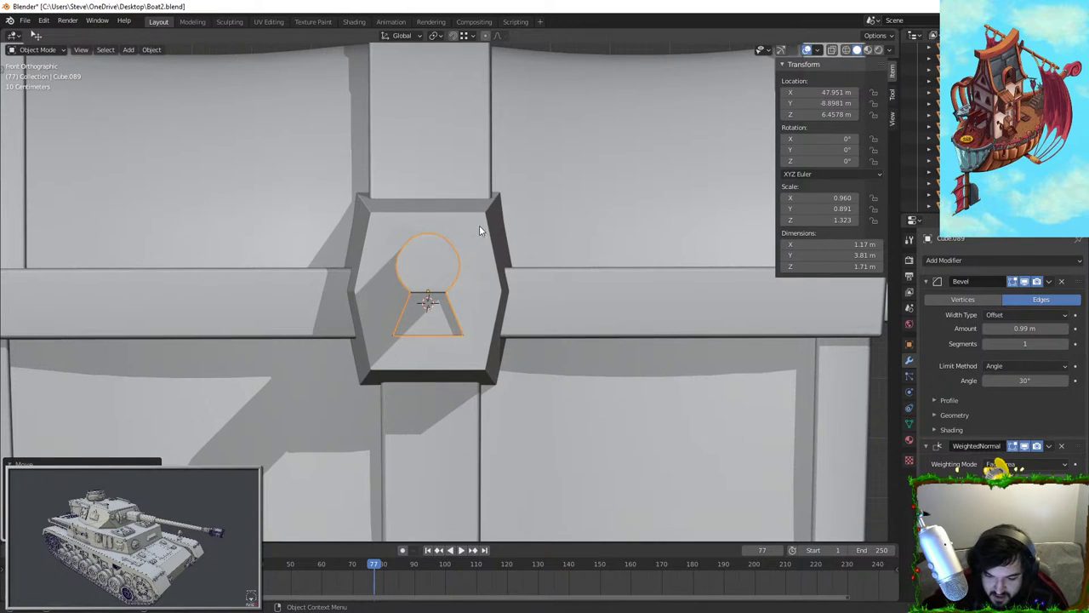
scroll(479, 229, "down", 4)
middle_click_drag(513, 241, 531, 253)
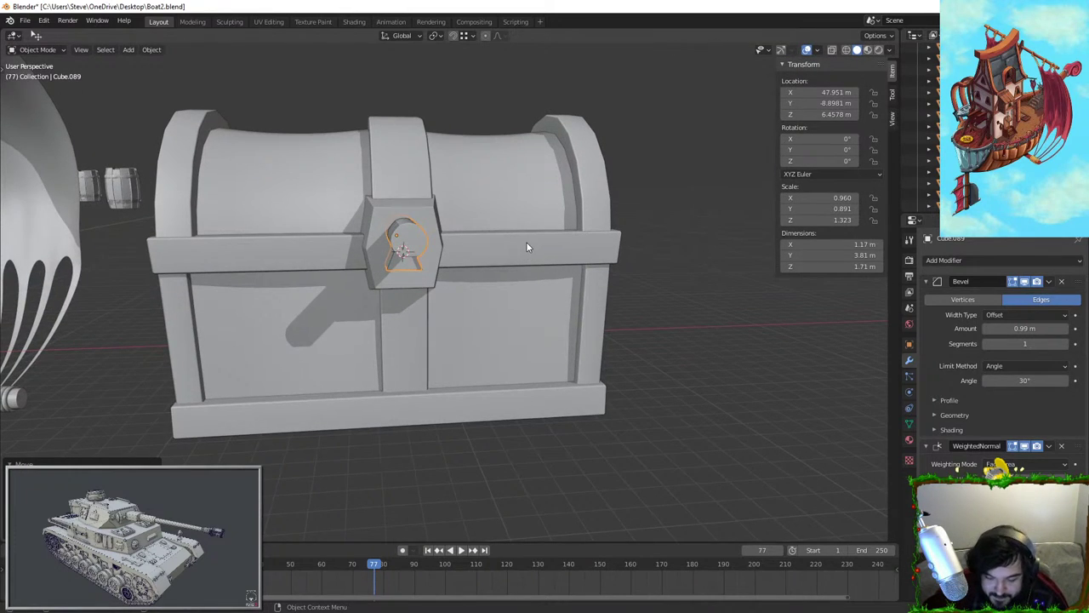
key("KP_1")
scroll(492, 249, "up", 3)
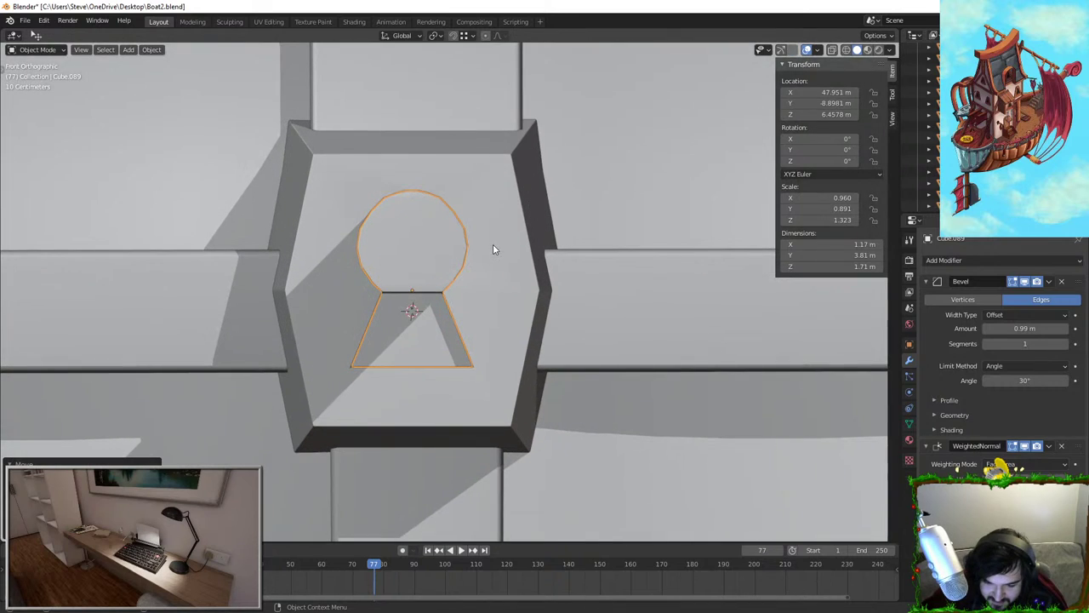
Shift the key's mesh down about 0.46 m along Z and raise the object equally, centring its origin on the round shaft
key("Tab")
key("Tab")
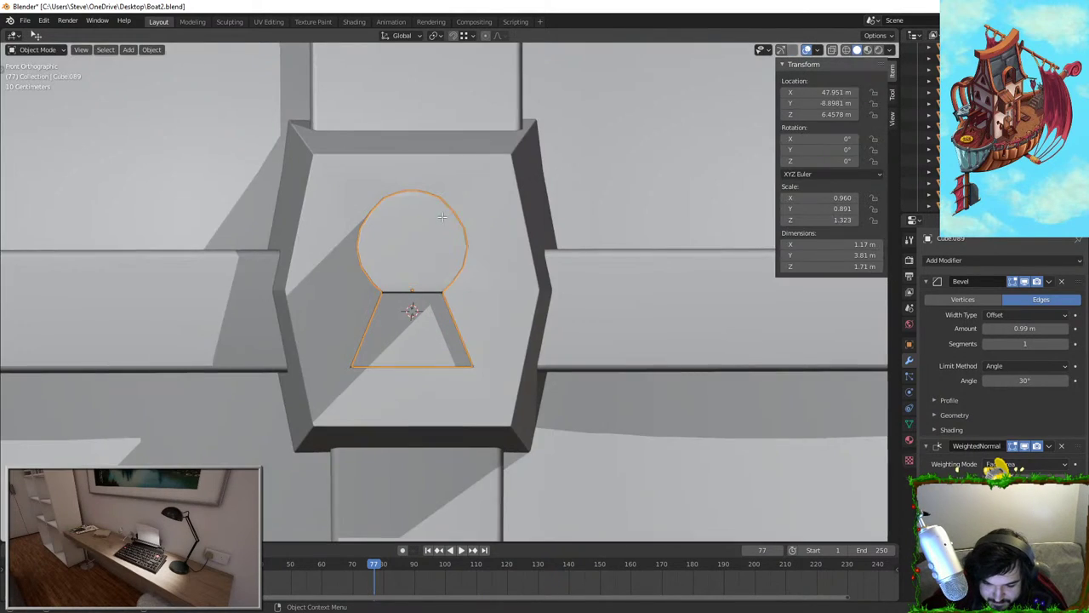
key("Tab")
key("g")
key("z")
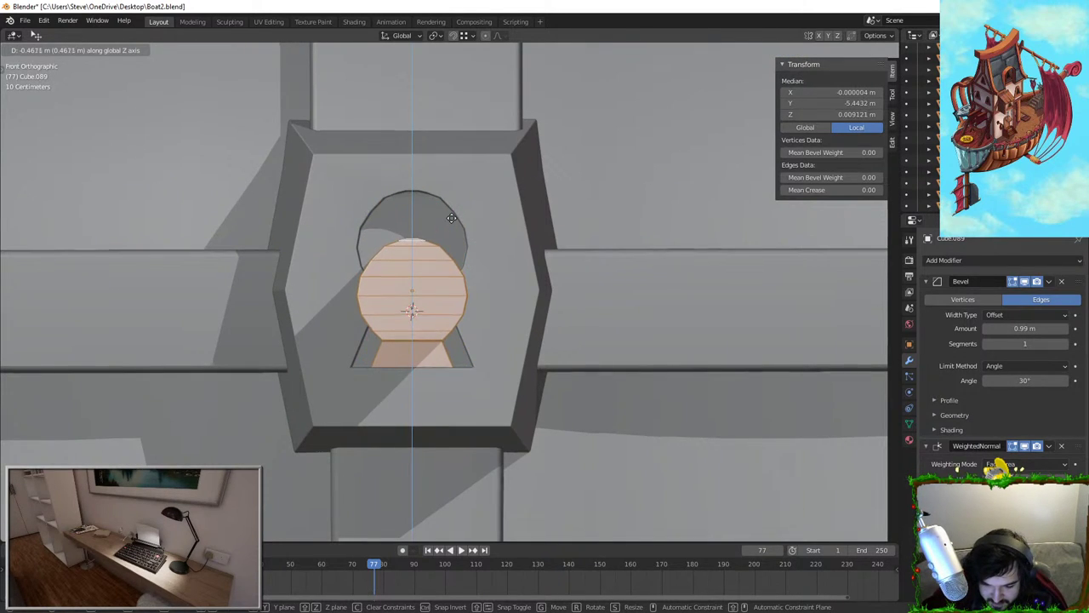
key("Escape")
key("Tab")
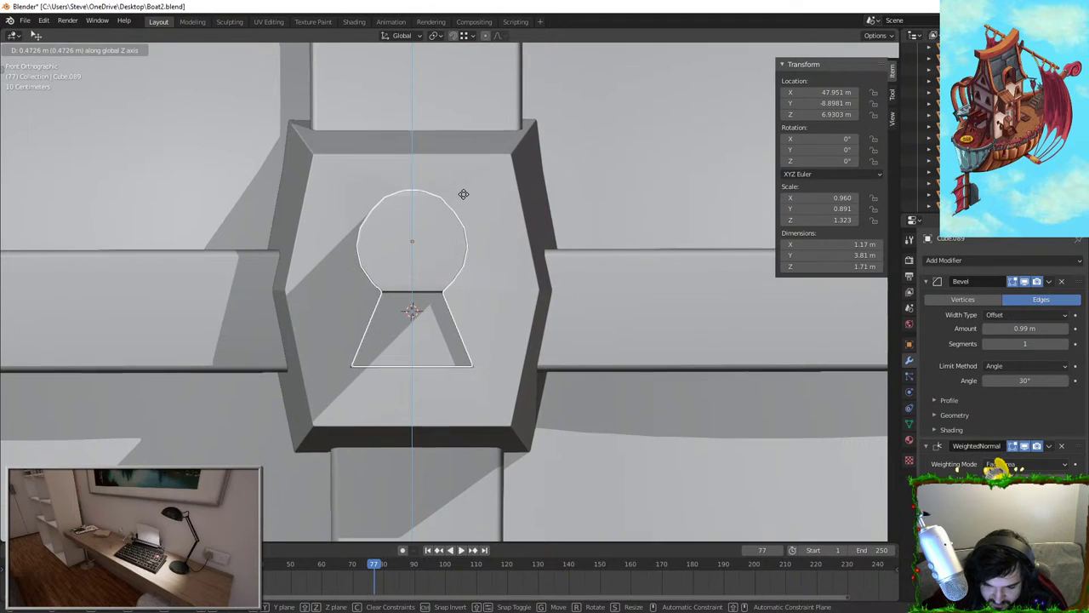
Test turning the key about 76° around Y in the keyhole and clear the rotation
key("r")
left_click(481, 286)
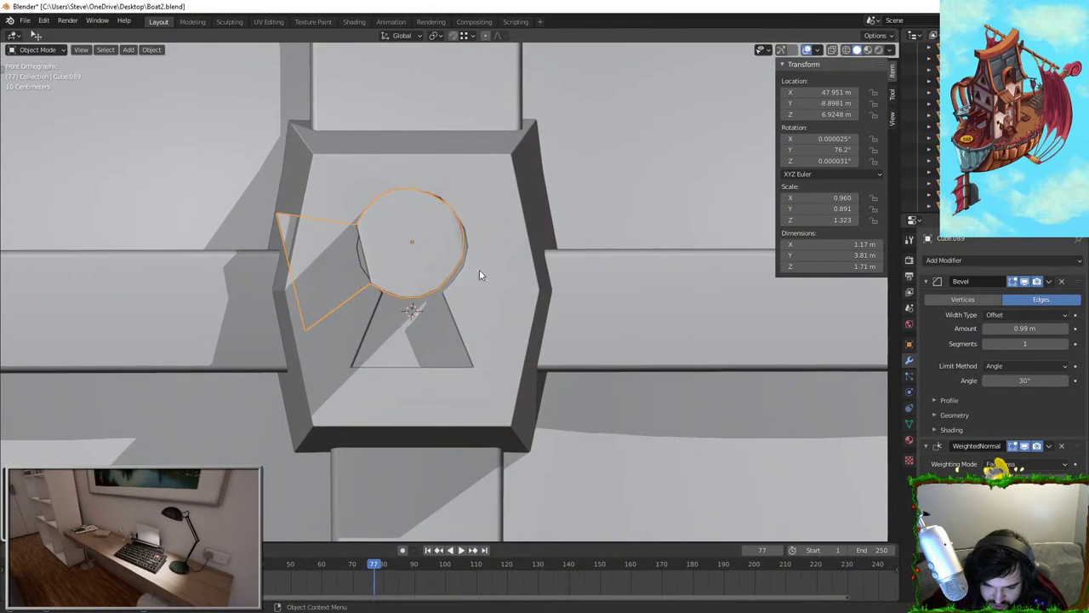
middle_click_drag(482, 275, 585, 309)
key("alt+r")
Scale the key down to about 0.89 of its size and move it about 7.15 m along Y, out in front of the lock
key("s")
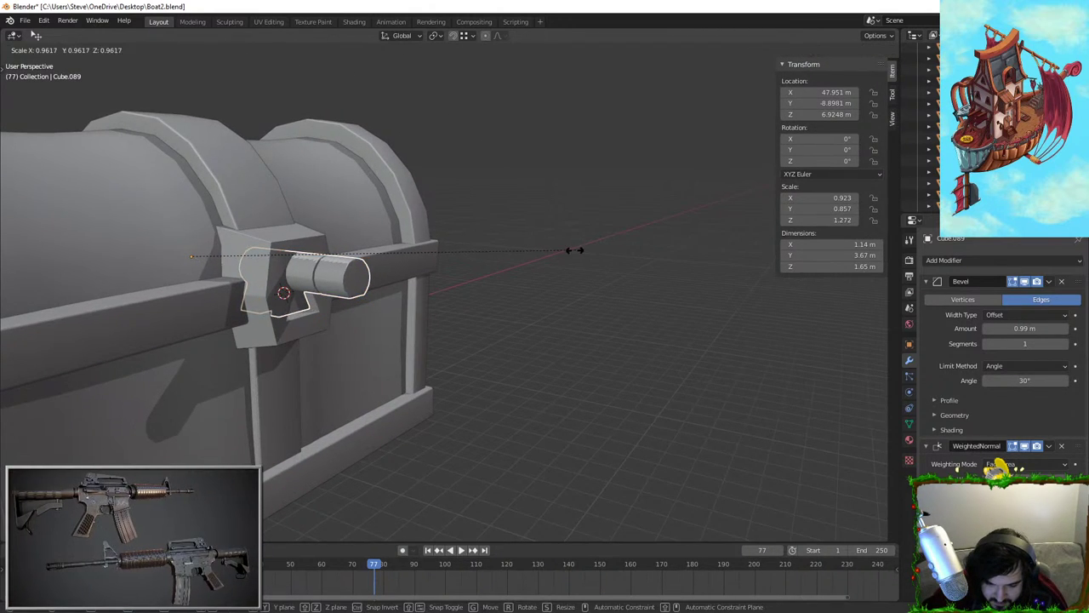
left_click(557, 253)
key("g")
key("y")
left_click(475, 271)
mouse_move(681, 271)
middle_mouse_down()
mouse_move(626, 273)
mouse_move(678, 273)
middle_mouse_up()
key("s")
left_click(622, 272)
key("g")
key("y")
left_click(584, 309)
middle_click_drag(582, 303, 502, 285)
key("Tab")
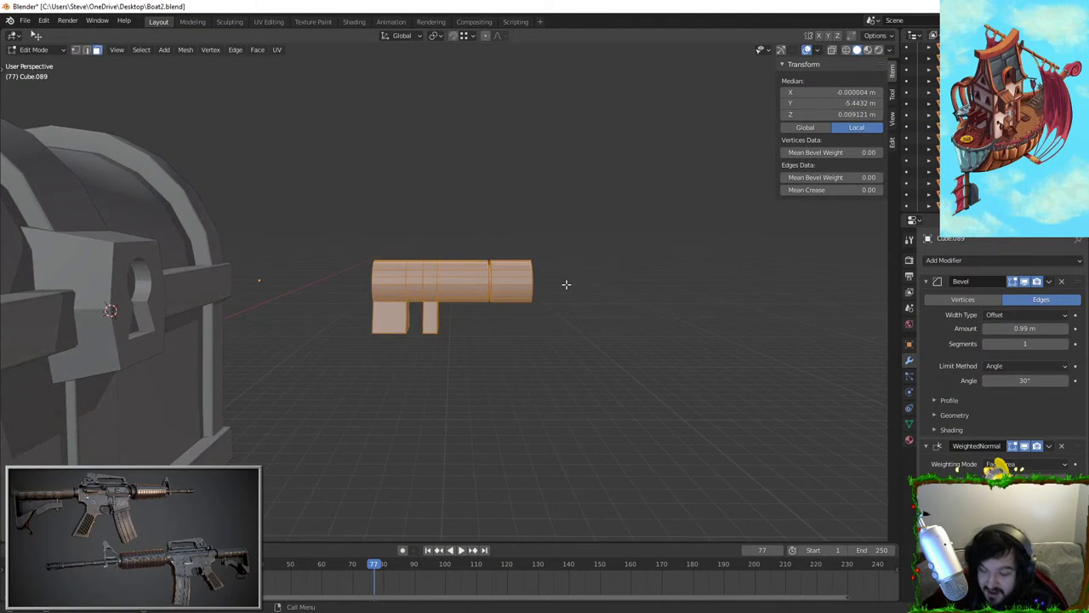
scroll(567, 285, "up", 1)
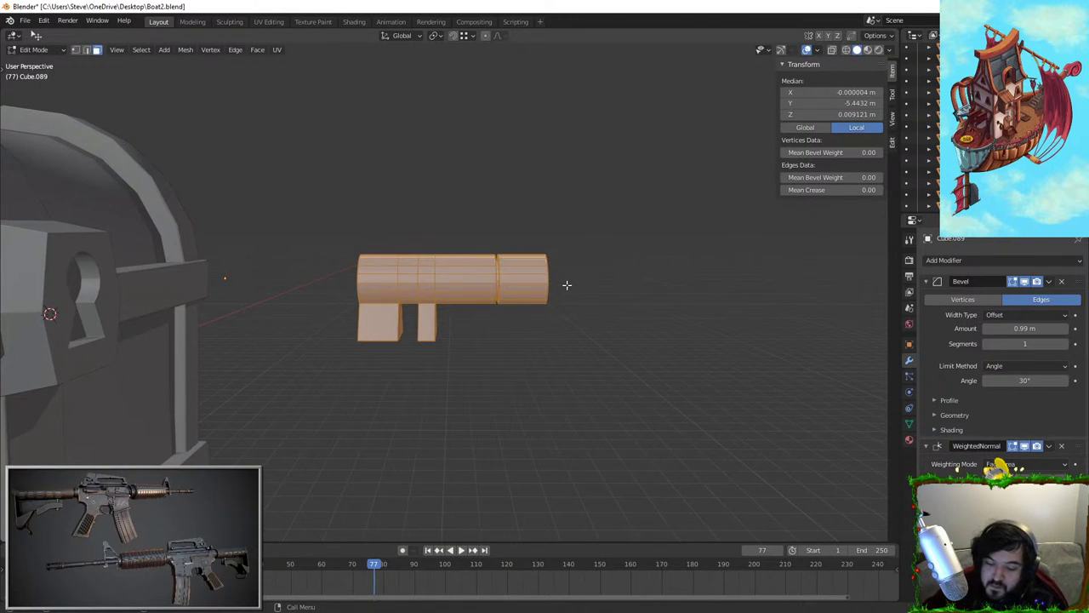
key("Tab")
middle_click_drag(586, 275, 403, 272)
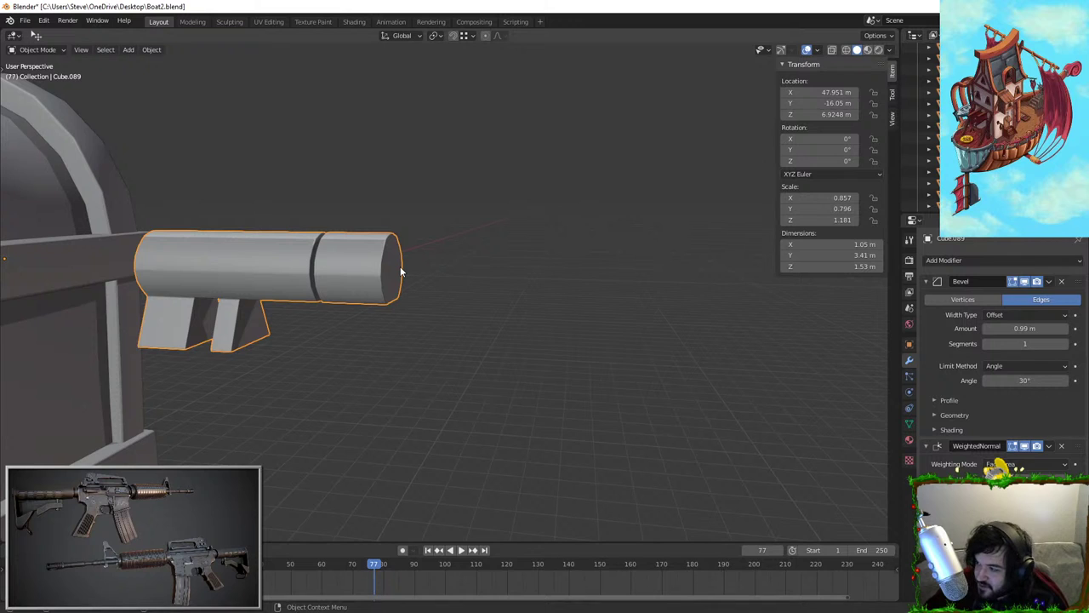
Clear the mesh selection and select all the flat faces closing the outer end of the key's shaft
scroll(402, 273, "up", 2)
key("Tab")
left_click(477, 201)
middle_click_drag(477, 201, 422, 213)
mouse_move(417, 218)
left_mouse_down()
mouse_move(440, 298)
mouse_move(452, 452)
left_mouse_up()
right_click(428, 257)
key("ctrl+z")
key("KP_Decimal")
key("alt+a")
key("c")
middle_click_drag(477, 470, 566, 373)
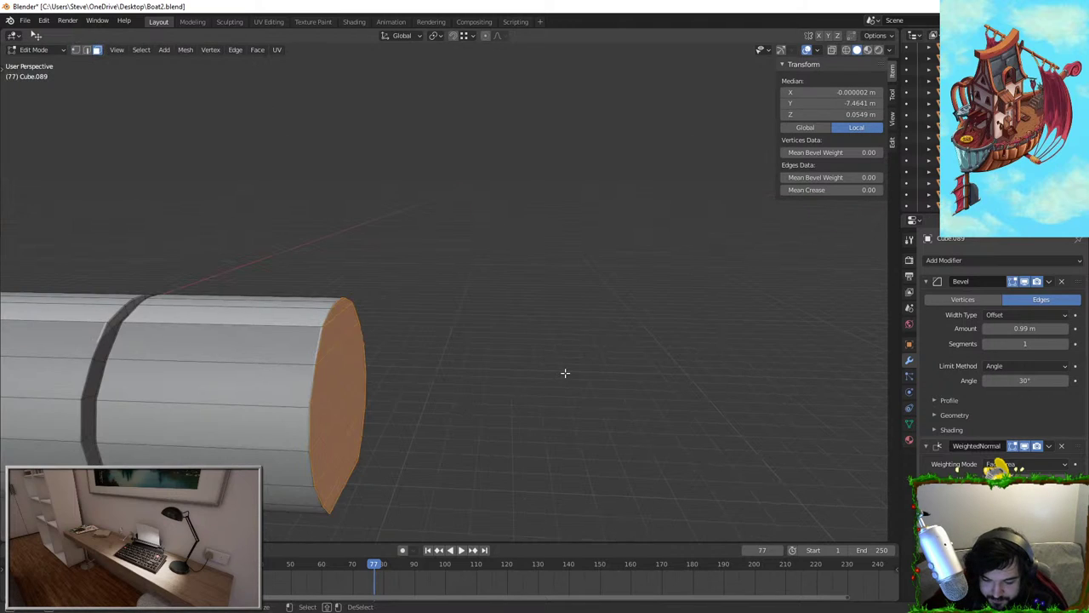
key("c")
key("Escape")
scroll(462, 377, "down", 5)
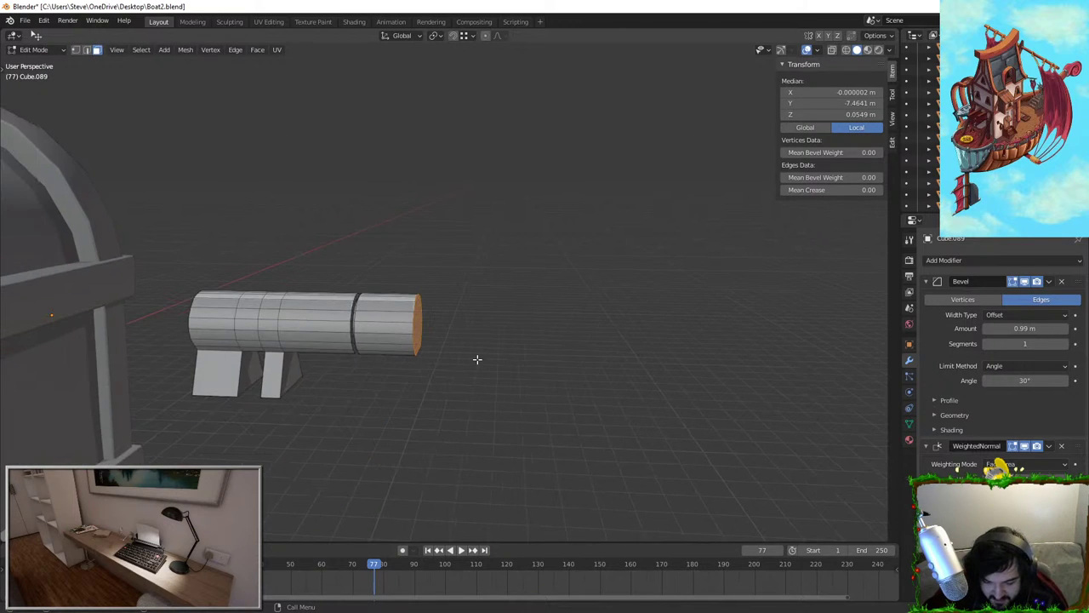
Try extending the shaft's outer end by about 1.04 m along Y and extruding it again into a wider flare
key("e")
left_click(545, 354)
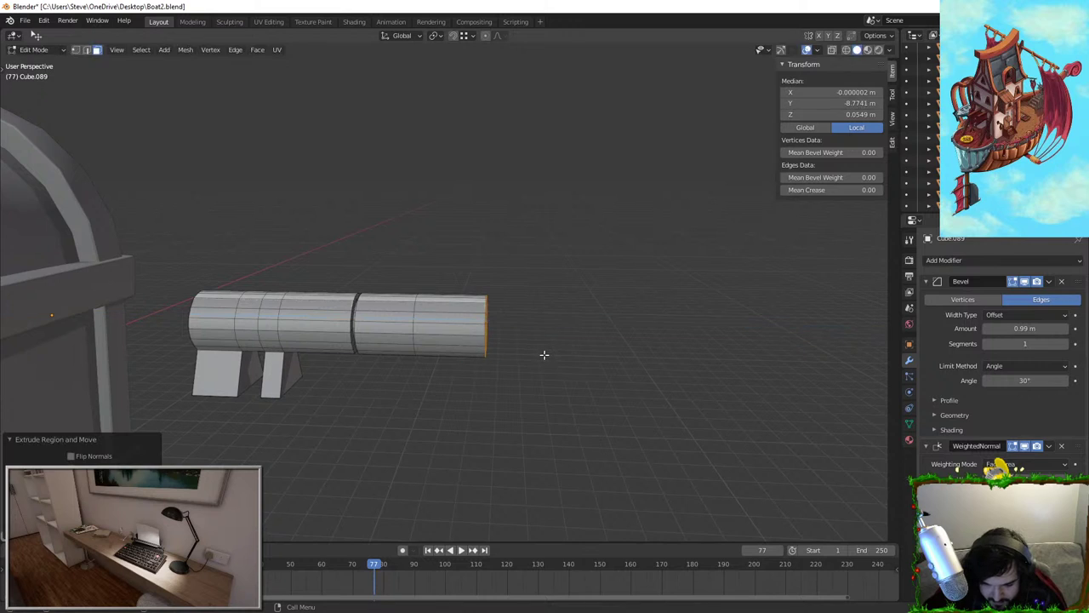
key("e")
right_click(548, 354)
key("s")
left_click(583, 345)
key("g")
left_click(600, 346)
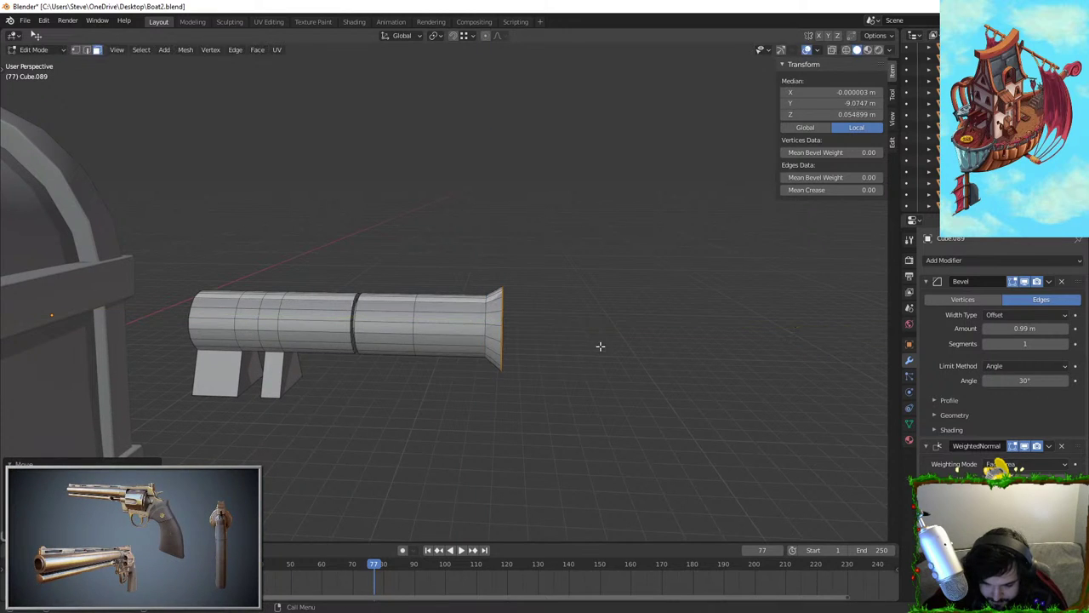
Extrude the flared end again and pull it outward about 0.54 m along Y into a thick collar
left_click(609, 346)
key("e")
right_click(647, 344)
middle_click_drag(620, 348, 579, 363)
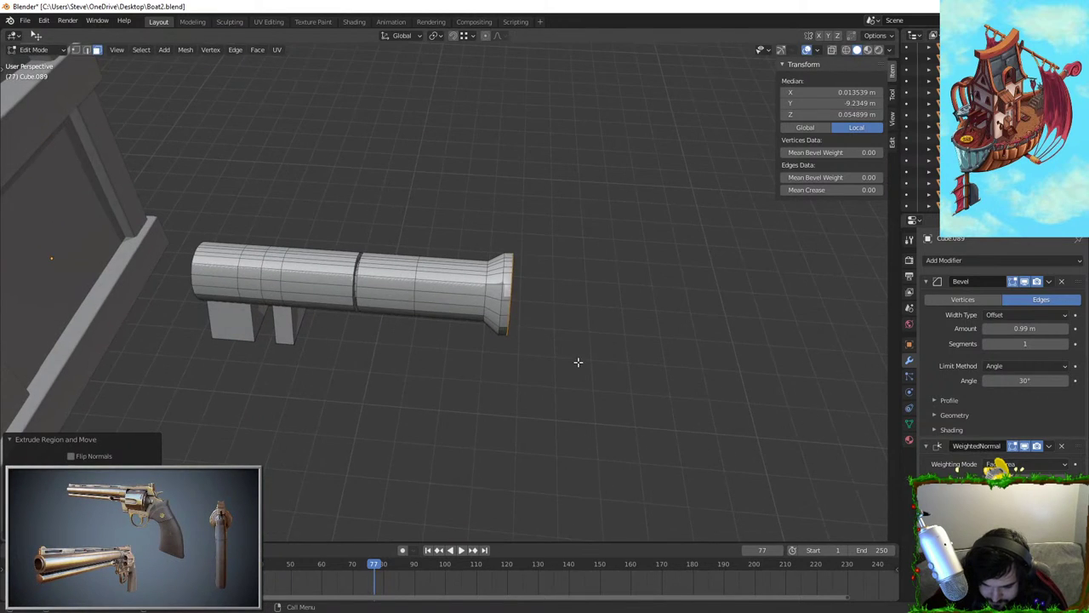
key("g")
key("y")
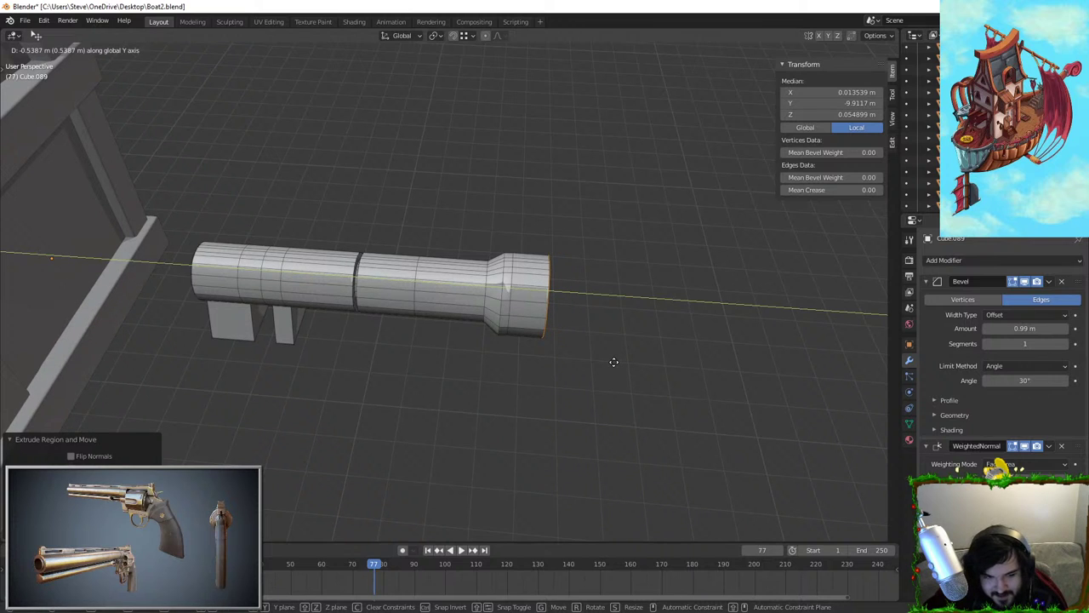
left_click(614, 362)
Undo the collar, the flare and the shaft extension at the key's outer end
middle_click_drag(613, 362, 267, 148)
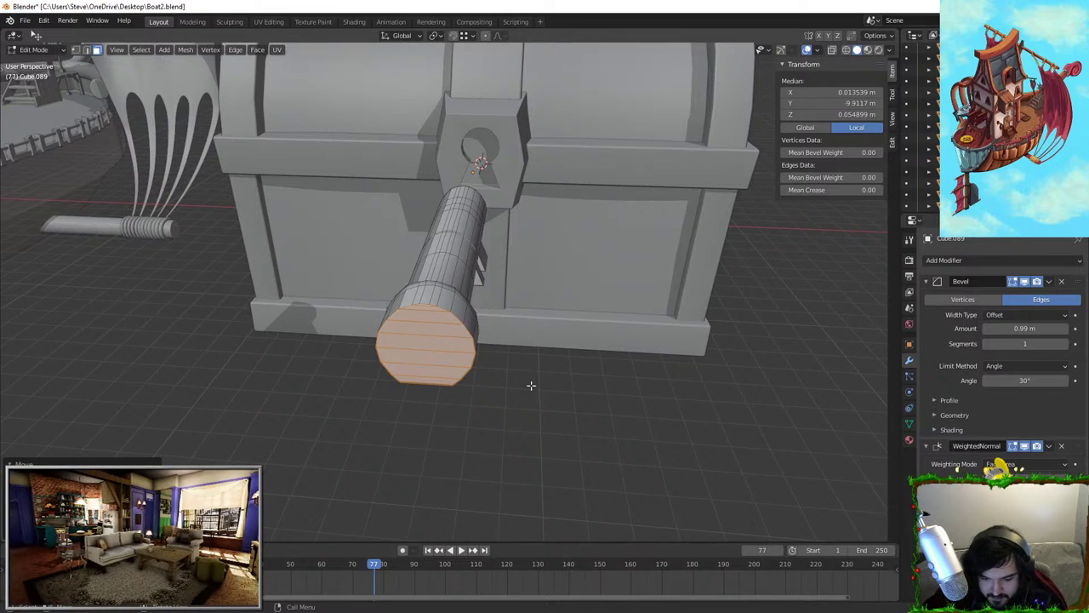
key("alt+a")
middle_click_drag(463, 318, 372, 326)
key("ctrl+z")
key("ctrl+z")
key("ctrl+z")
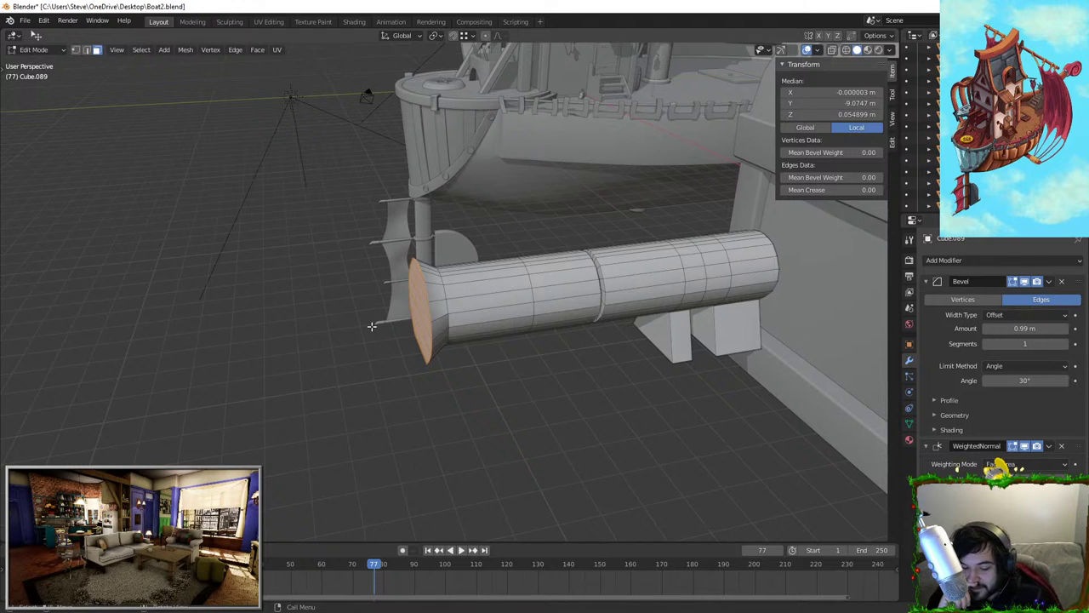
key("ctrl+z")
middle_click_drag(432, 248, 447, 255)
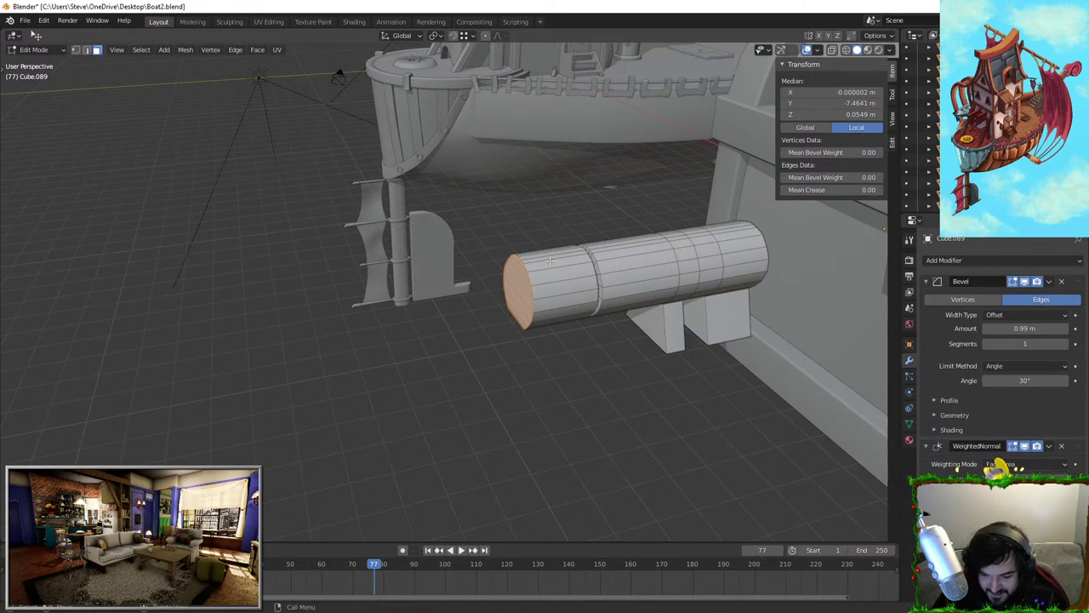
Redo the shaft extension, examine the longer key in object mode, and undo it again
key("ctrl+shift+z")
key("Tab")
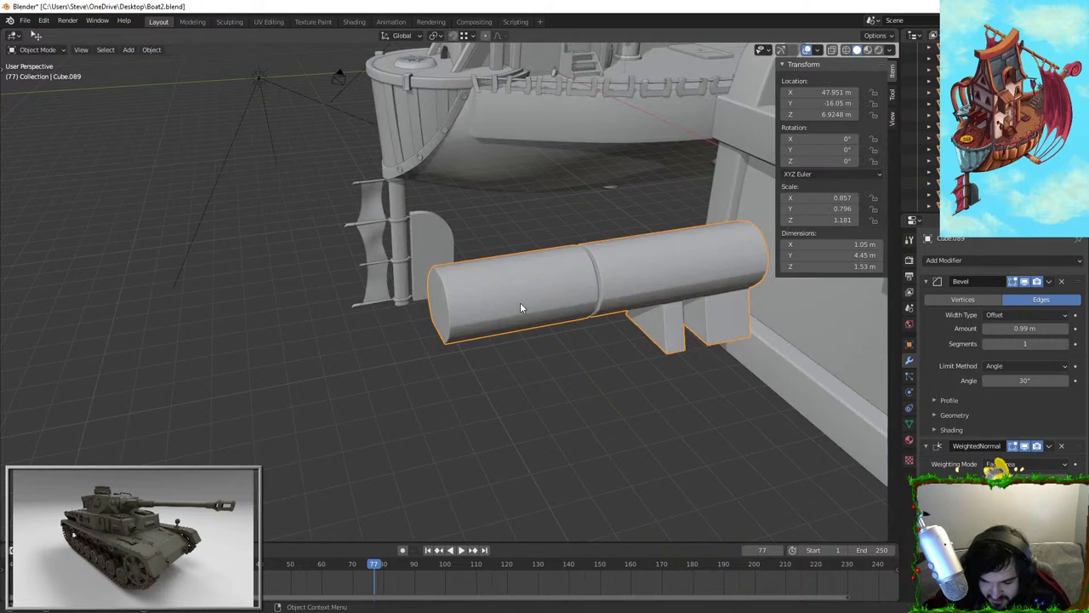
key("Tab")
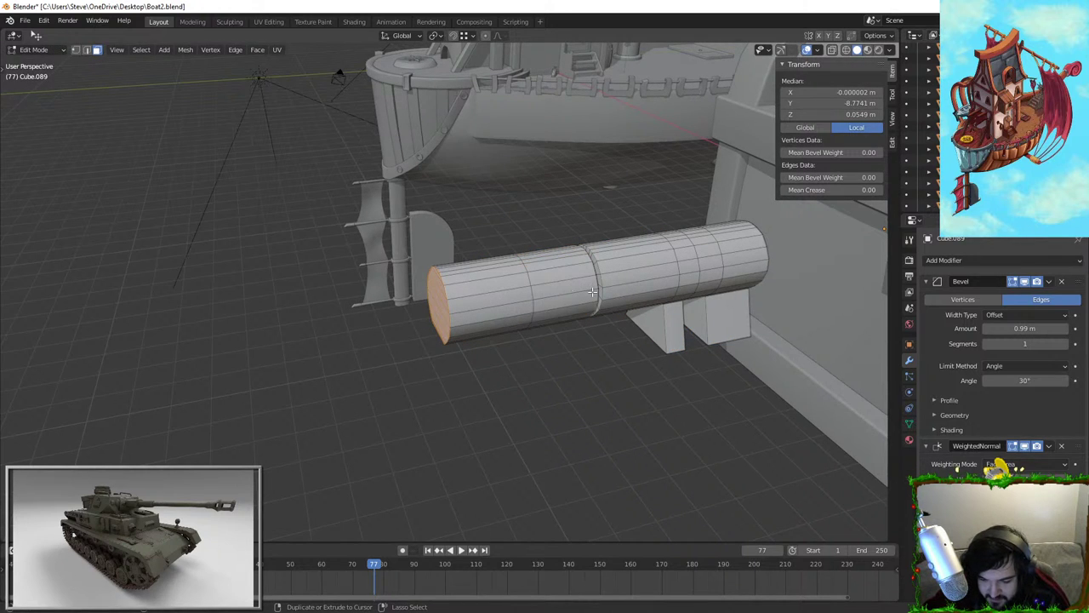
key("Tab")
key("ctrl+z")
key("ctrl+z")
scroll(539, 282, "down", 2)
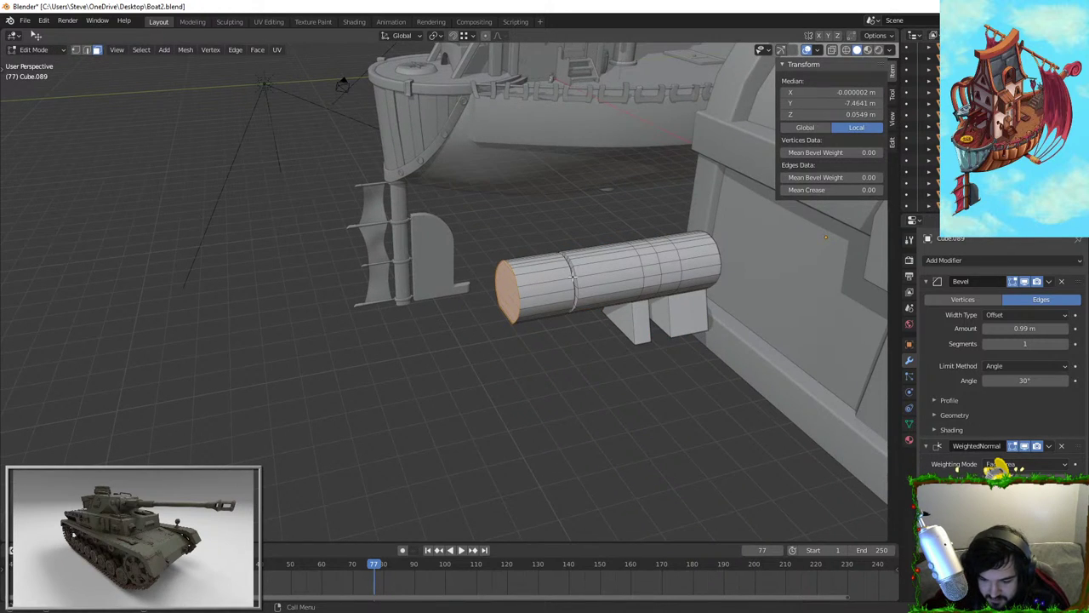
Move the shaft's outer end faces about 0.7 m outward along Y, return to object mode and save the file
key("Tab")
middle_click_drag(530, 284, 650, 303)
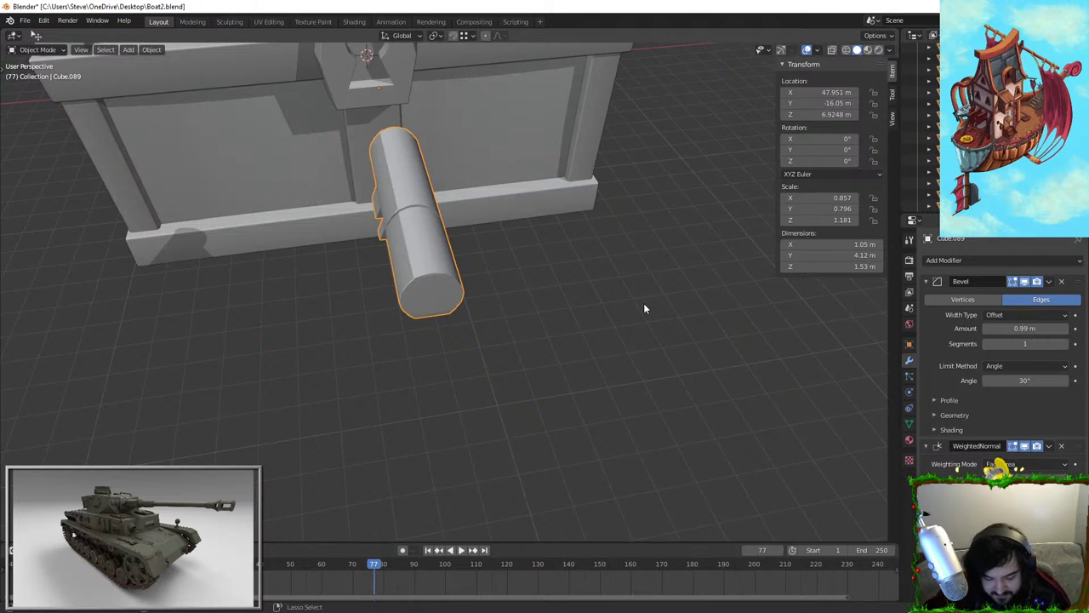
key("ctrl+s")
Add one centred loop cut lengthwise around the key, running through the shaft and both teeth
middle_click_drag(526, 268, 528, 245)
middle_click_drag(495, 142, 462, 241)
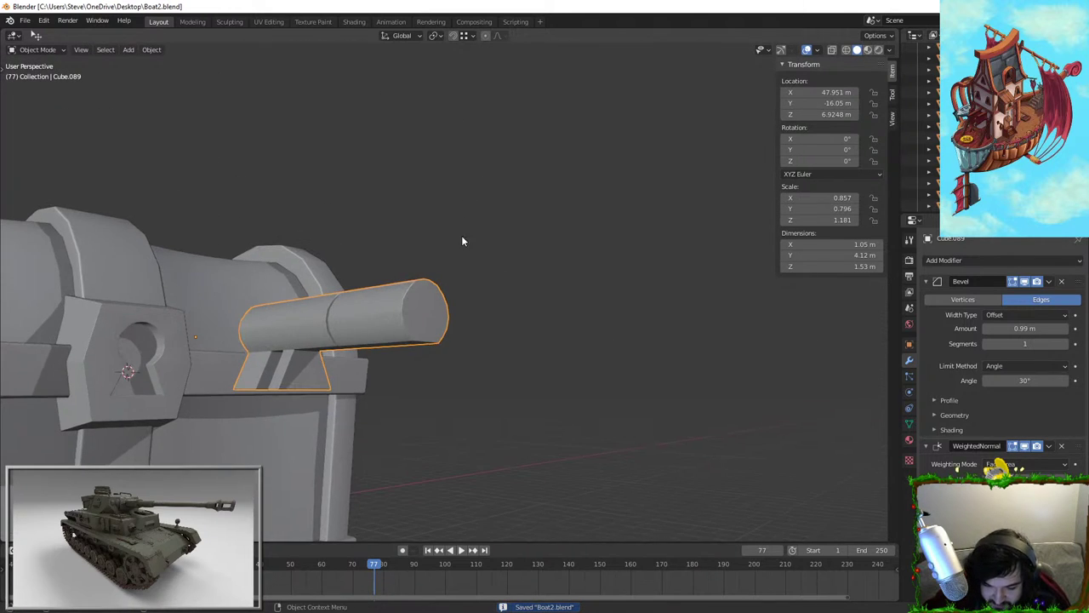
middle_click_drag(380, 292, 420, 290)
key("Tab")
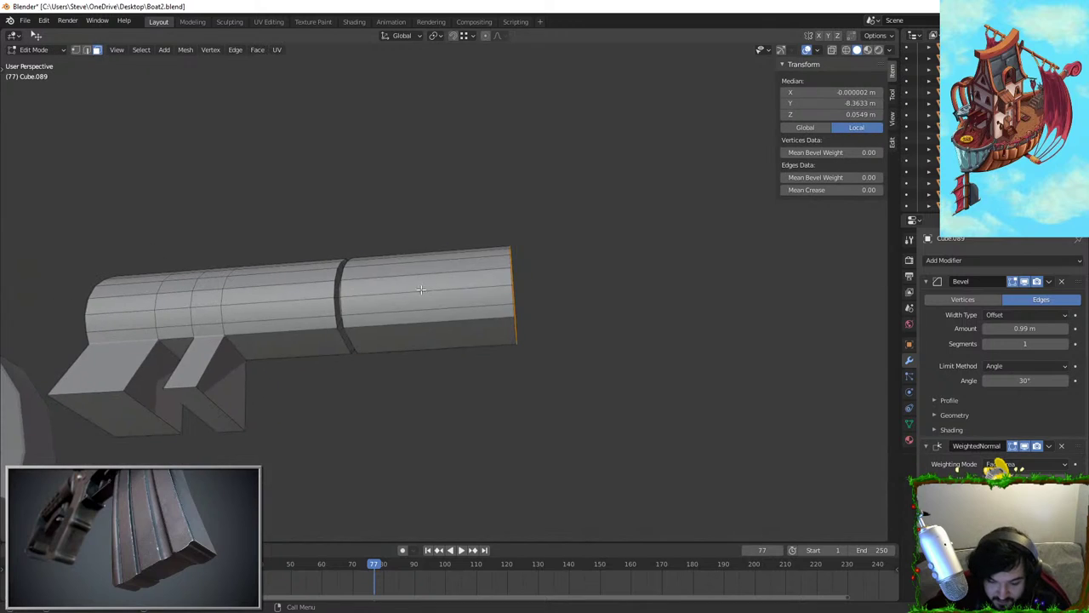
left_click(523, 329)
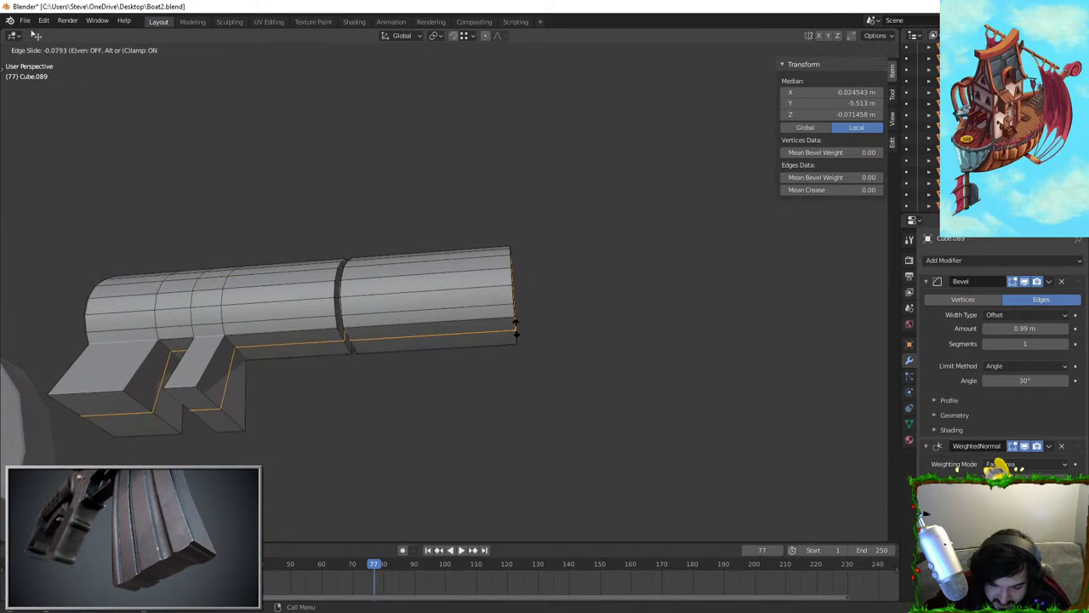
right_click(483, 341)
middle_click_drag(91, 259, 128, 270)
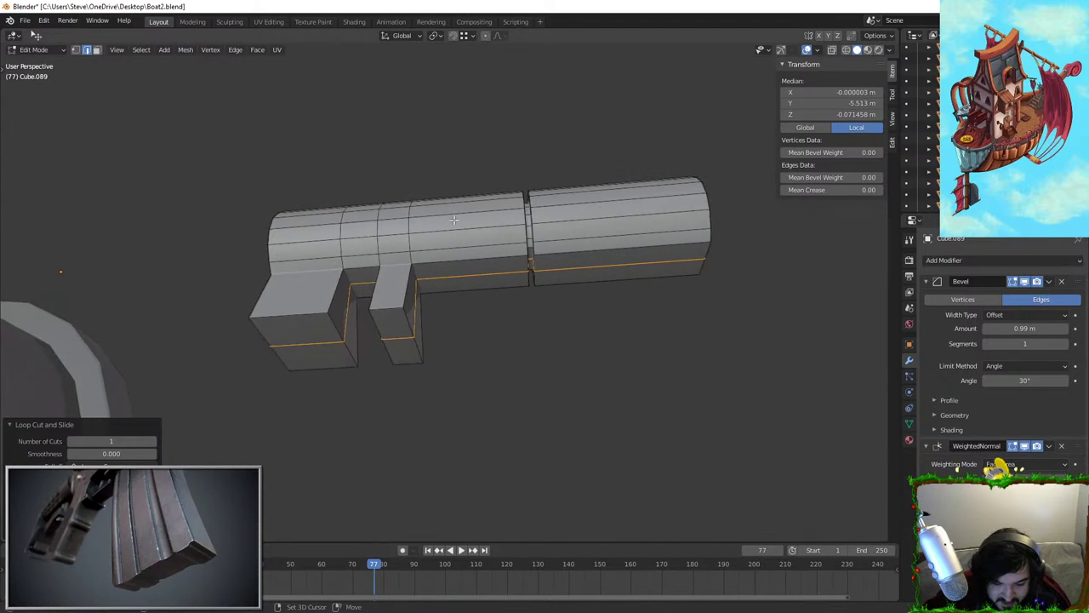
Try ripping the key's mesh along the lengthwise centre loop and shifting the loop down along Z
scroll(459, 308, "up", 1)
key("v")
right_click(453, 288)
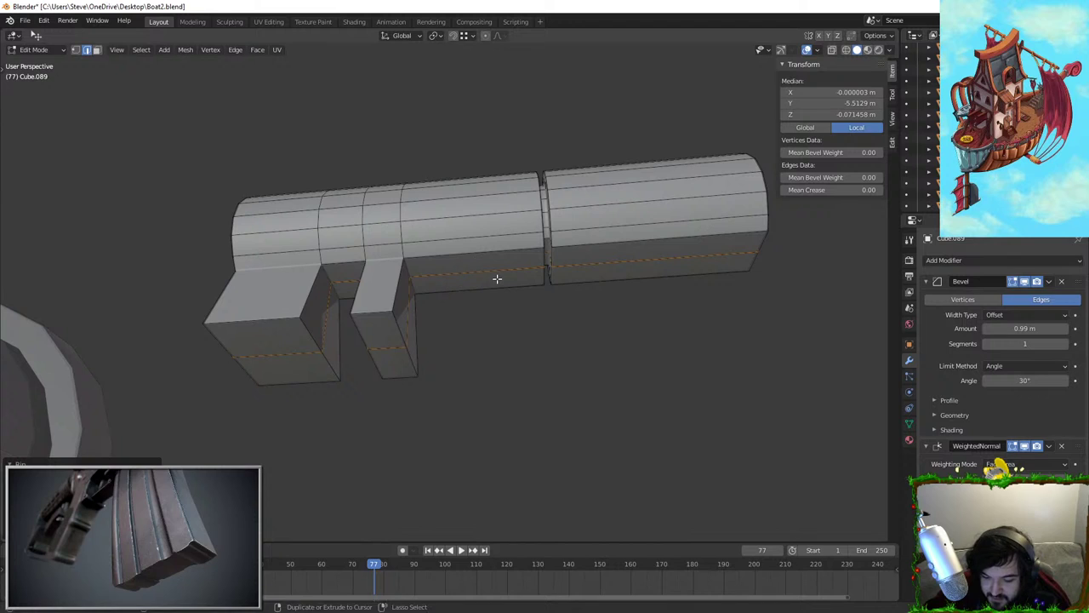
key("g")
key("z")
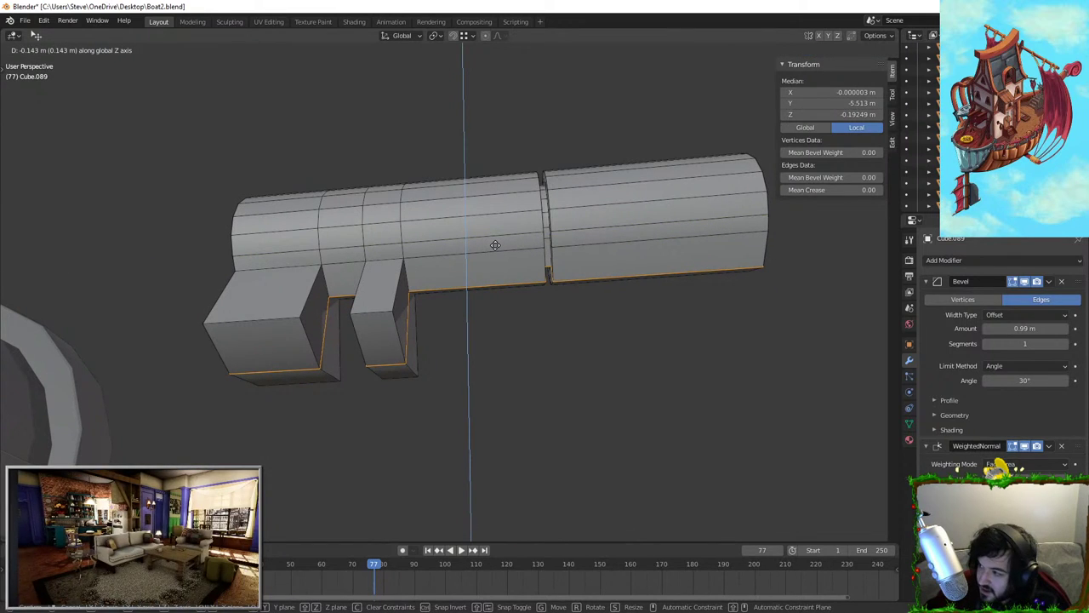
right_click(495, 246)
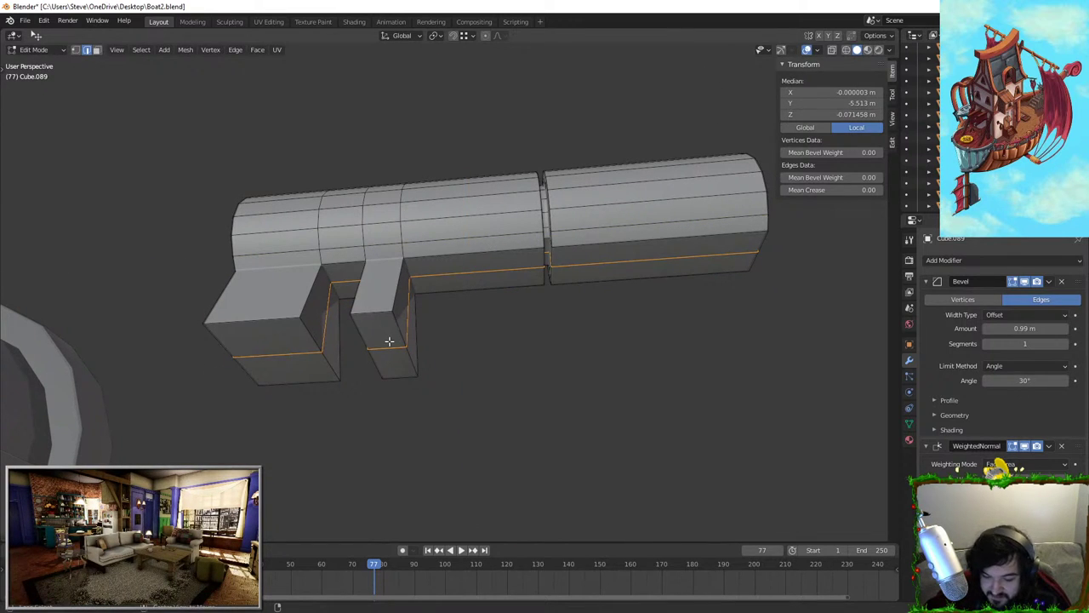
Deselect the parts of the key's lengthwise centre loop that run across the two teeth
mouse_move(389, 341)
middle_mouse_down()
mouse_move(418, 292)
mouse_move(405, 330)
mouse_move(297, 316)
middle_mouse_up()
key("c")
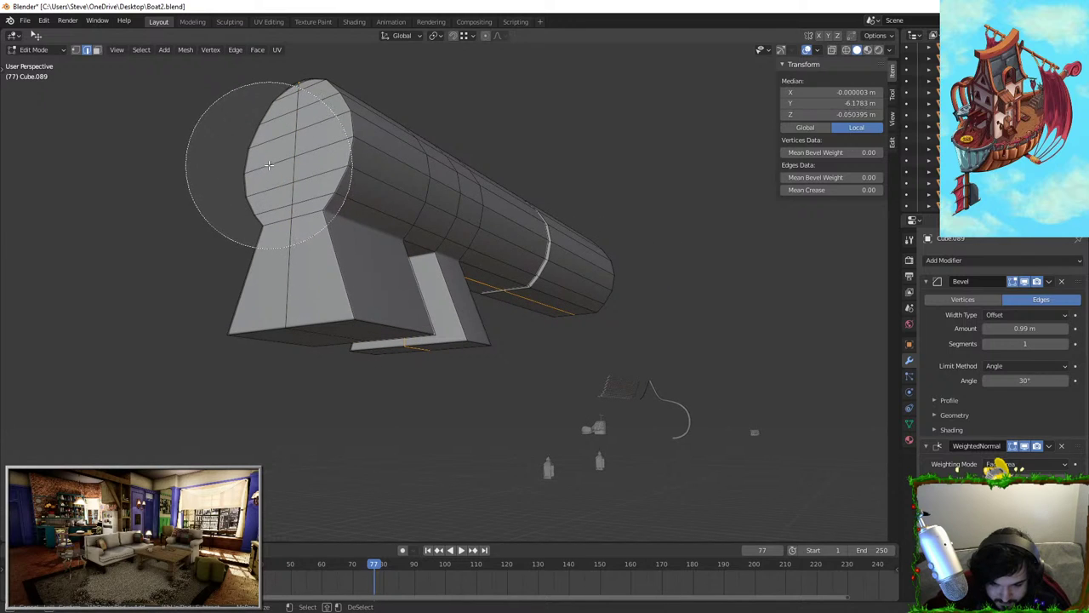
middle_click_drag(272, 162, 297, 357)
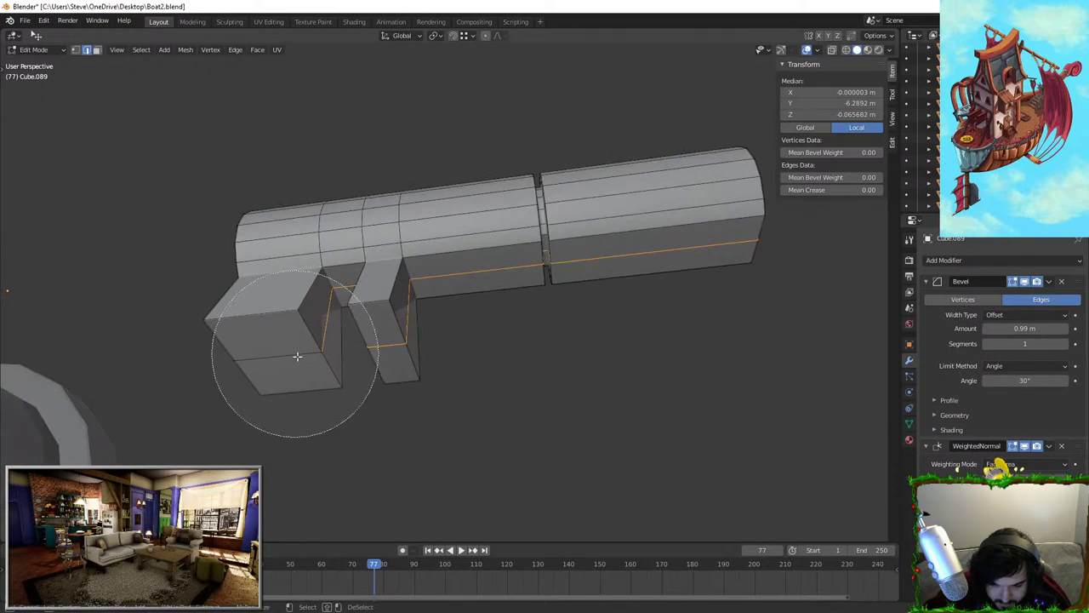
right_click(342, 409)
mouse_move(341, 409)
middle_mouse_down()
mouse_move(442, 428)
mouse_move(426, 400)
middle_mouse_up()
key("c")
middle_click(366, 334)
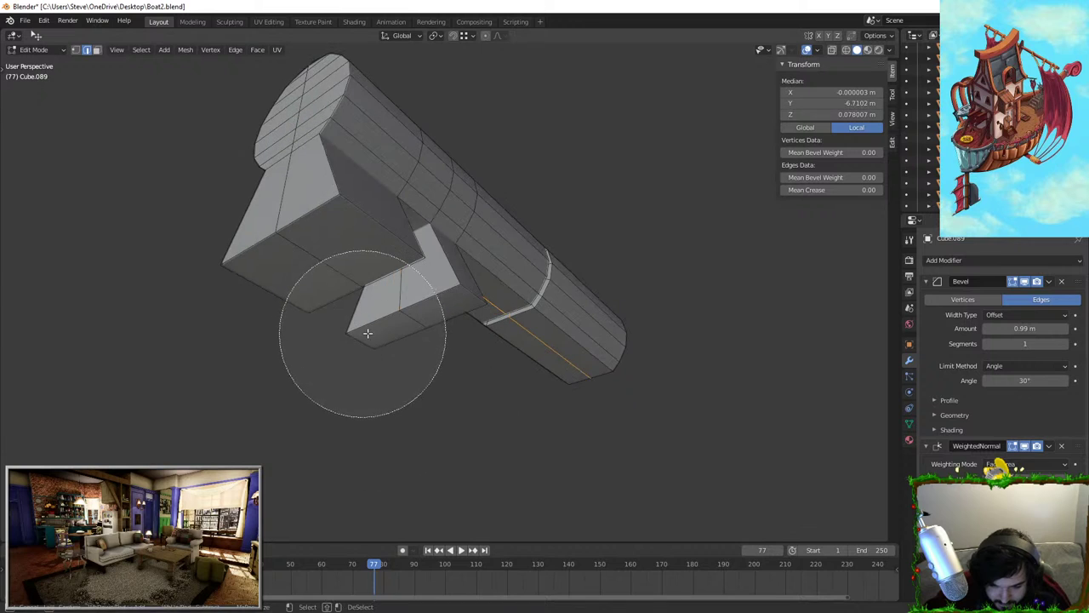
right_click(366, 334)
mouse_move(366, 334)
middle_mouse_down()
mouse_move(416, 384)
mouse_move(462, 284)
middle_mouse_up()
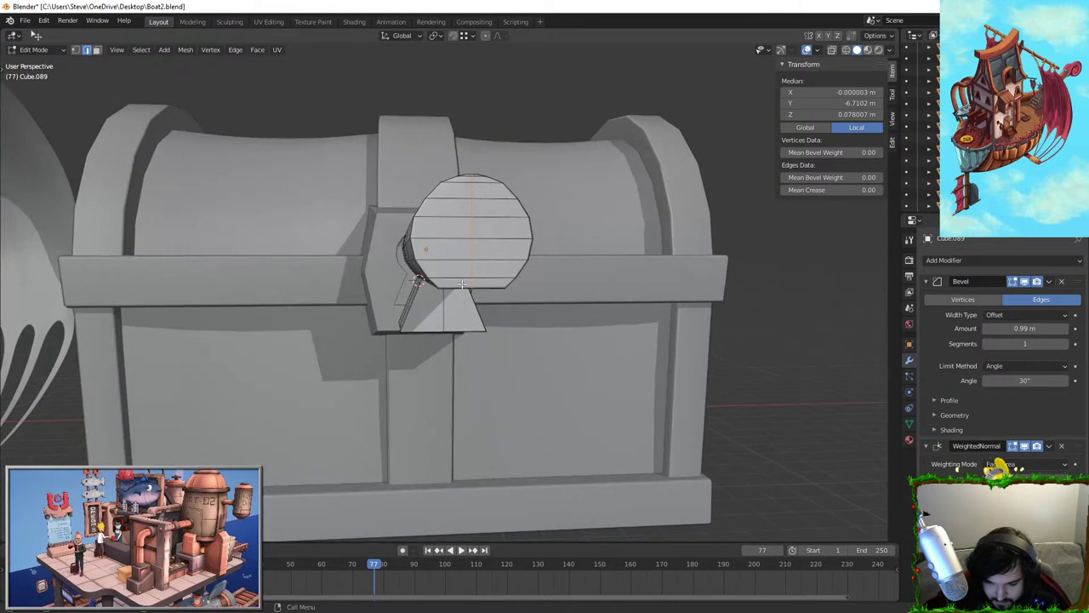
Drop the loop's edges on the key's end face from the selection and move the remaining edges along Z
right_click(467, 202)
middle_click_drag(466, 202, 491, 260)
key("c")
mouse_move(415, 219)
middle_mouse_down()
mouse_move(533, 386)
mouse_move(521, 266)
mouse_move(496, 254)
mouse_move(545, 213)
mouse_move(528, 270)
mouse_move(494, 268)
mouse_move(487, 256)
middle_mouse_up()
right_click(533, 386)
key("c")
middle_click(502, 260)
right_click(496, 273)
scroll(496, 273, "up", 5)
key("g")
key("z")
left_click(551, 276)
key("Tab")
left_click(642, 342)
scroll(641, 342, "down", 3)
middle_click_drag(641, 343, 525, 396)
scroll(628, 360, "down", 3)
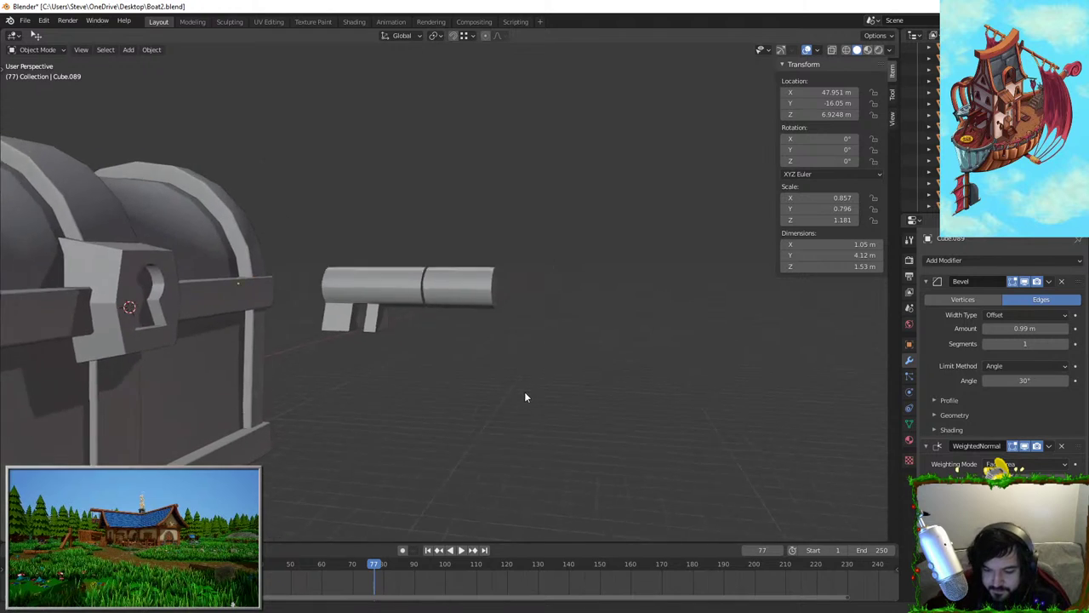
scroll(525, 396, "up", 2)
left_click(433, 300)
middle_click_drag(433, 299, 451, 312)
key("shift+a")
left_click(570, 341)
scroll(527, 342, "down", 2)
key("ctrl+z")
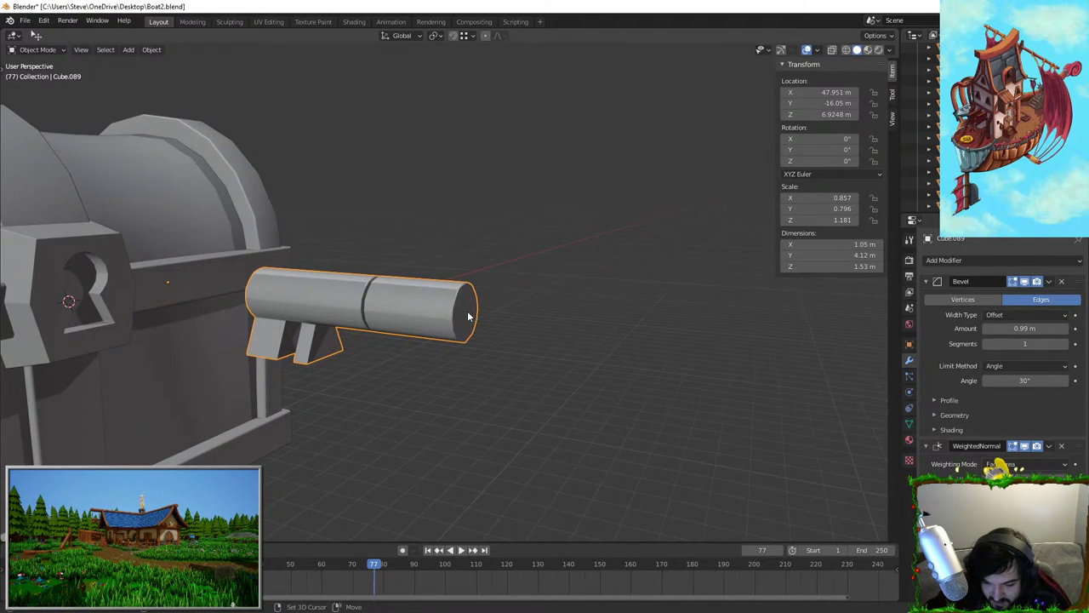
Add a cube at the shaft's outer end and scale it down to about 0.42 m
key("shift+a")
mouse_move(415, 311)
left_click(517, 319)
middle_click_drag(516, 319, 463, 350)
key("s")
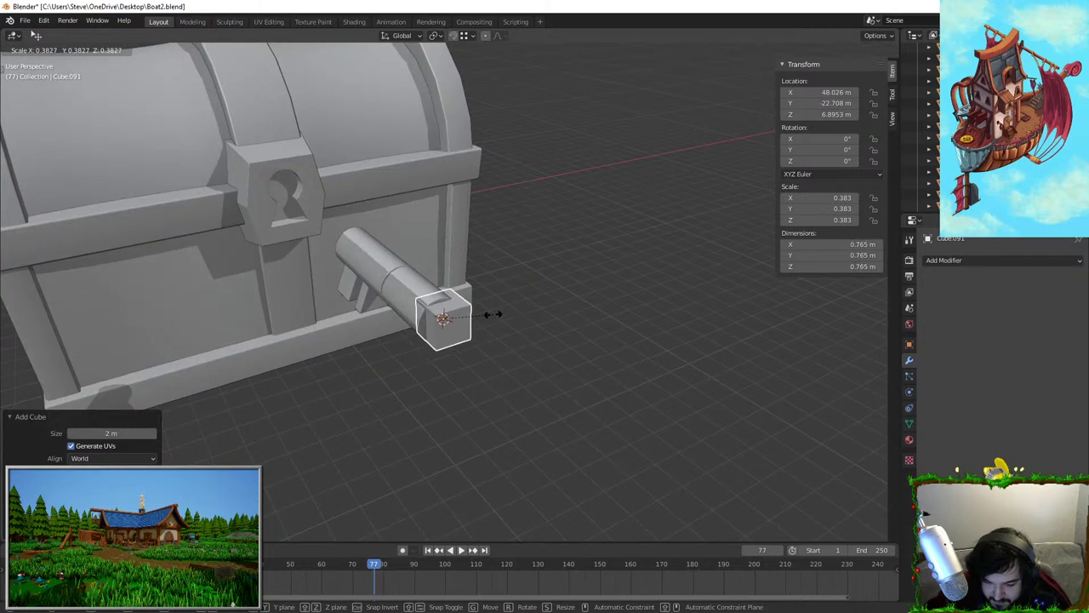
left_click(471, 317)
middle_click_drag(525, 316, 474, 291)
Centre the cube over the shaft's round end in the front view and scale it uniformly to about 1.06 m
key("KP_1")
scroll(478, 294, "up", 6)
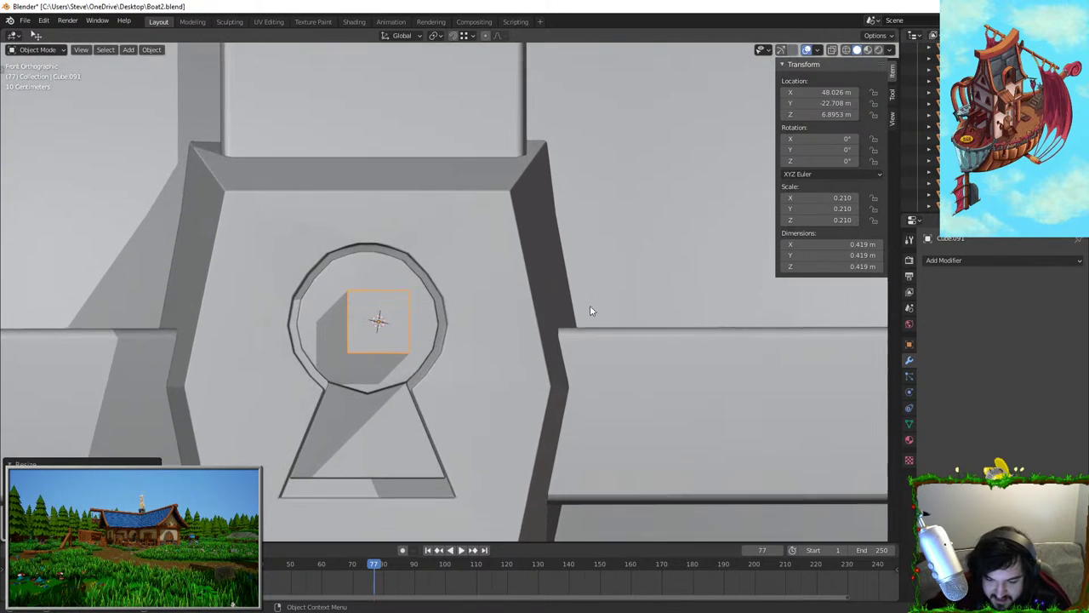
key("g")
left_click(801, 352)
key("g")
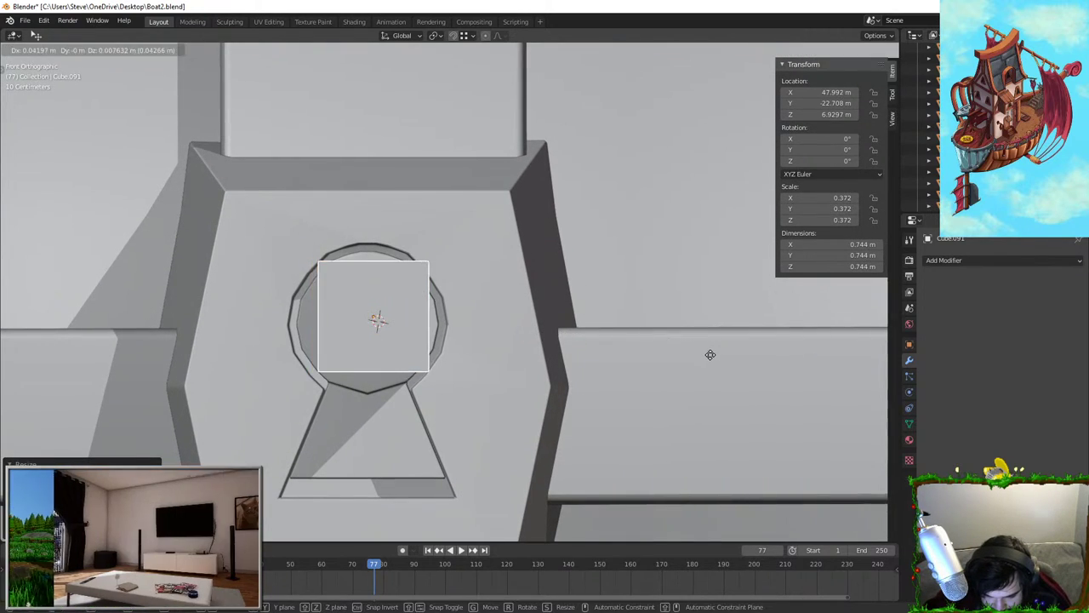
left_click(696, 354)
key("s")
left_click(780, 353)
key("g")
left_click(793, 363)
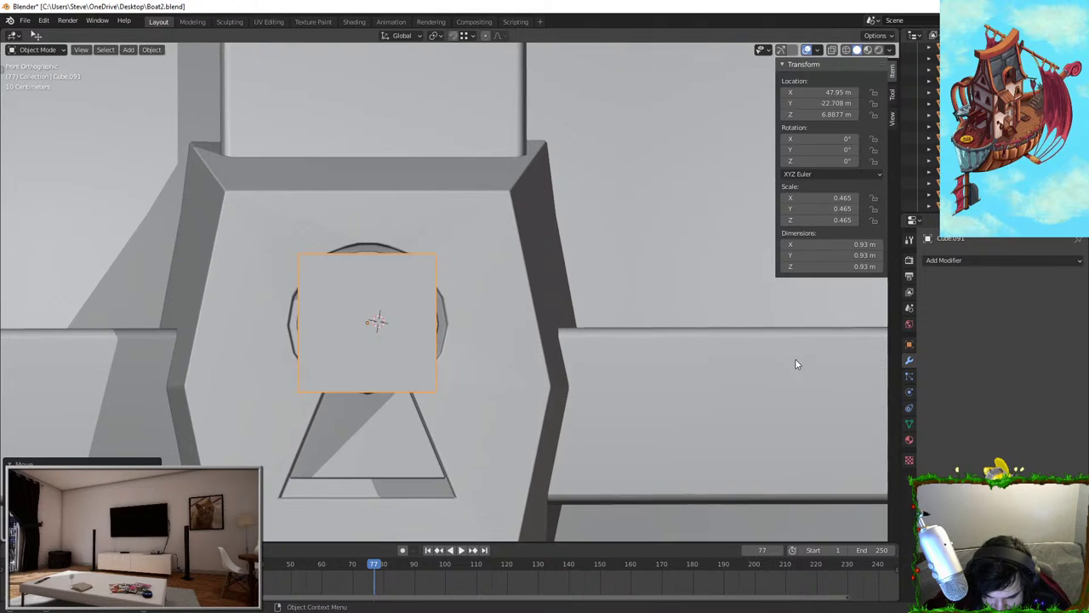
key("s")
left_click(788, 360)
middle_click_drag(788, 360, 725, 400)
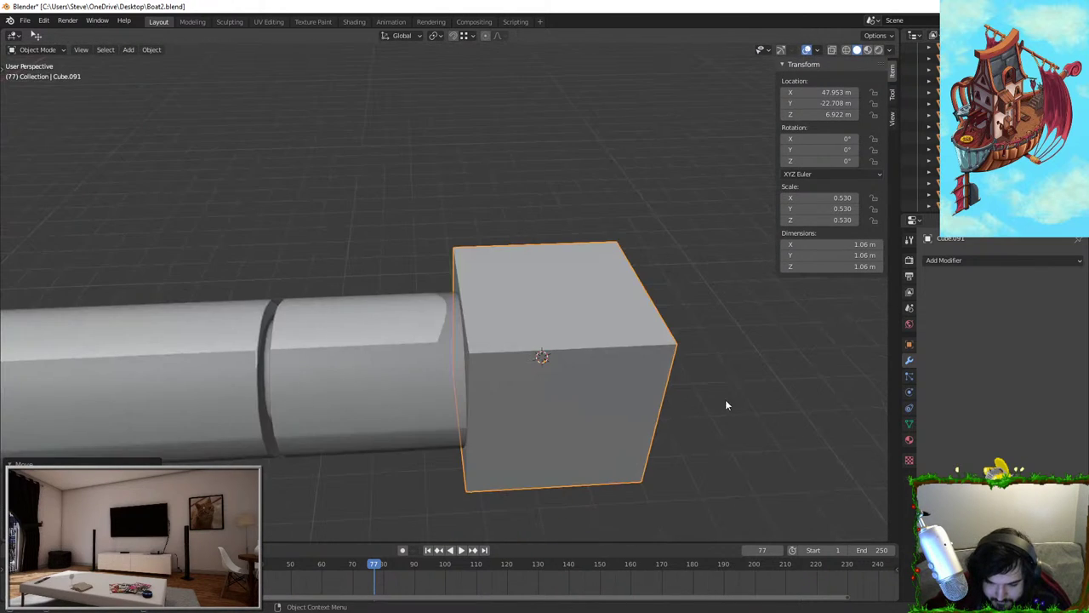
Stretch the cube along X into a crossbar about 2.92 m wide at the shaft's end
middle_click_drag(545, 217, 435, 311)
key("s")
key("x")
left_click(761, 294)
scroll(596, 369, "down", 3)
key("s")
key("x")
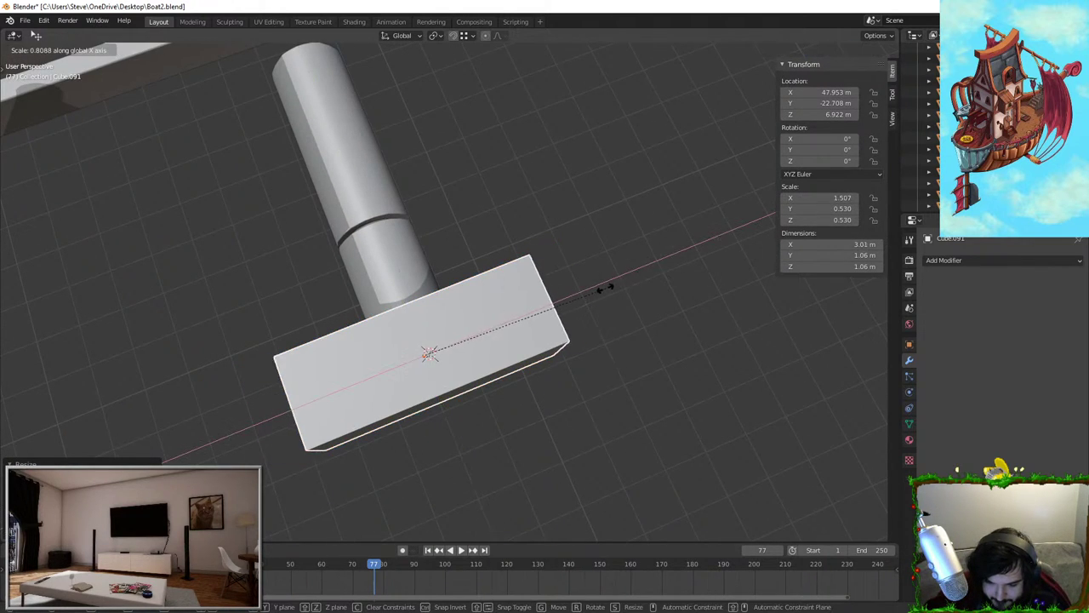
left_click(579, 310)
scroll(546, 338, "down", 3)
middle_click_drag(544, 339, 607, 330)
Scale the crossbar down uniformly to about 2.58 m wide and 0.94 m thick
key("s")
right_click(557, 338)
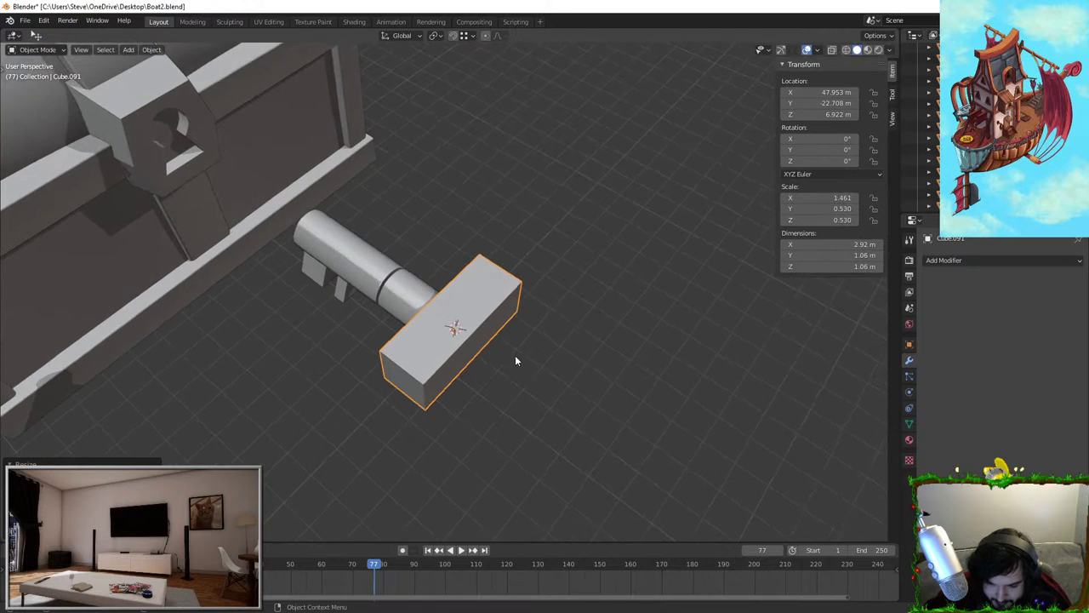
key("s")
right_click(545, 359)
middle_click_drag(545, 359, 516, 309)
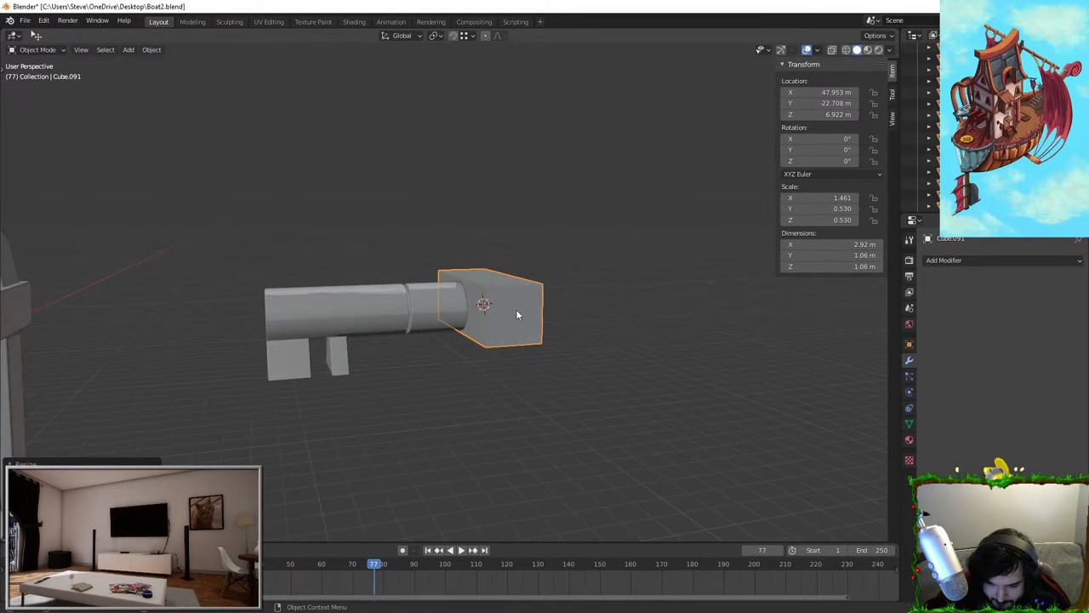
key("s")
right_click(587, 297)
key("s")
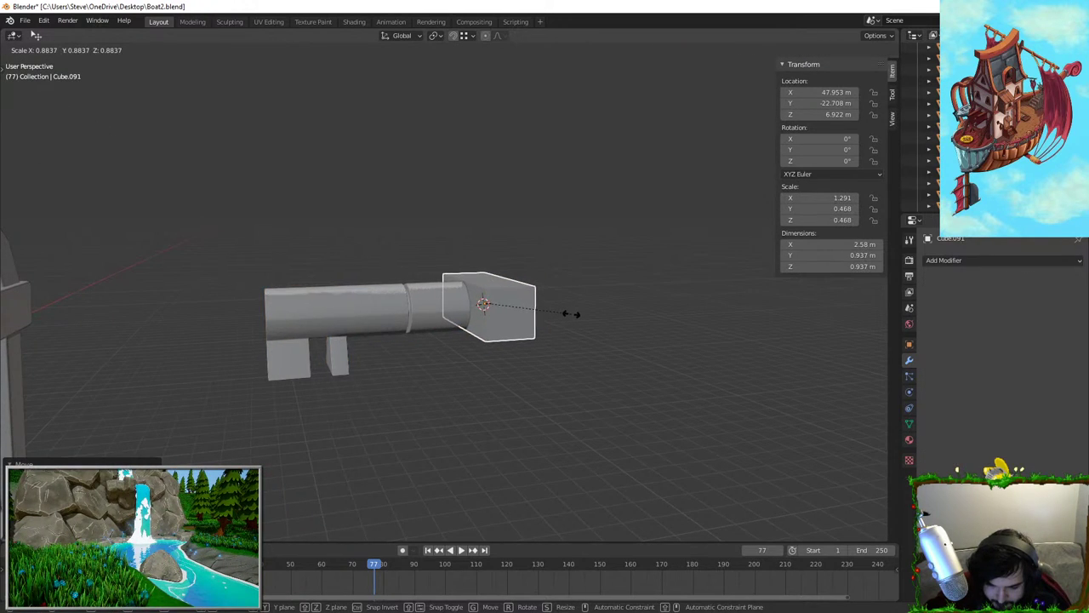
left_click(571, 314)
Extrude the crossbar's two end faces and scale them outward along X to add a corner block on each side
middle_click_drag(570, 314, 387, 344)
scroll(387, 345, "up", 4)
key("Tab")
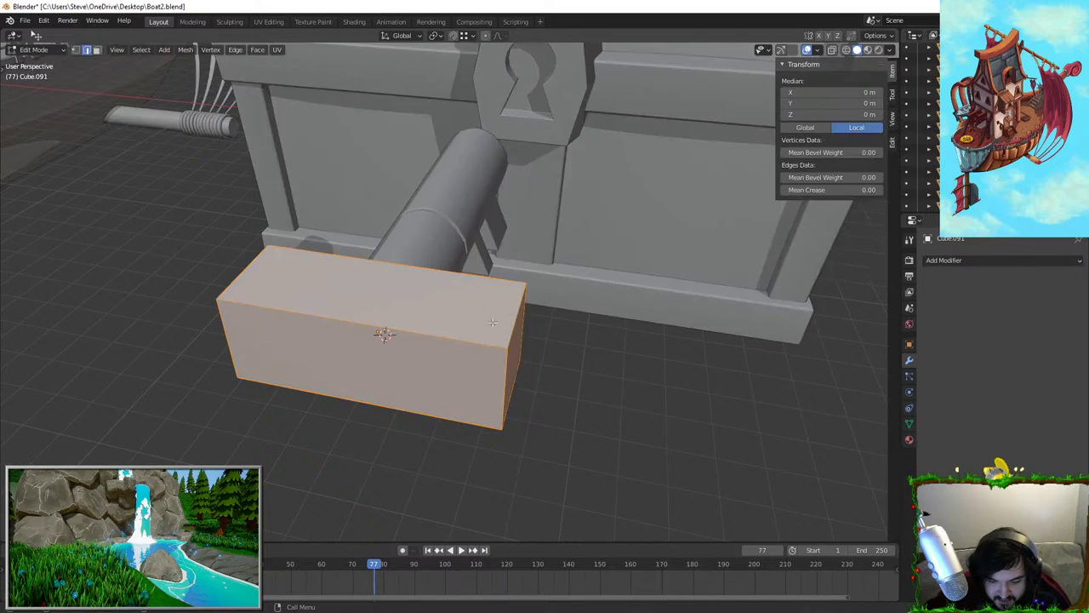
middle_click_drag(680, 68, 611, 74)
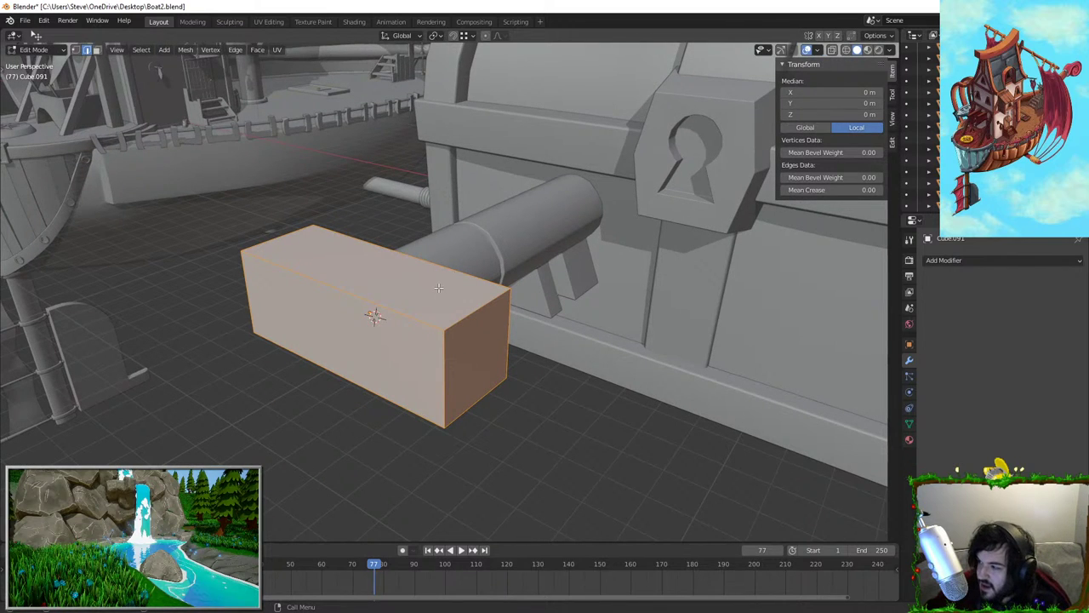
left_click(97, 52)
left_click(496, 355)
scroll(497, 355, "down", 3)
middle_click_drag(458, 316, 579, 317)
left_click(382, 339, "shift")
middle_click_drag(545, 271, 513, 267)
key("e")
right_click(513, 268)
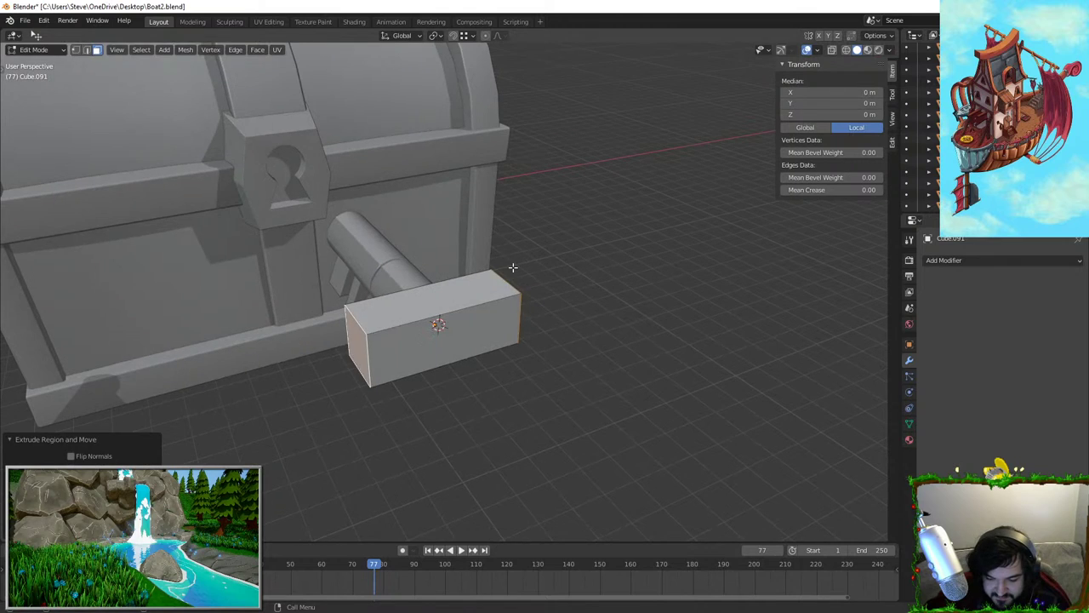
key("s")
key("x")
left_click(632, 250)
key("s")
key("x")
left_click(597, 268)
left_click_drag(313, 367, 328, 361)
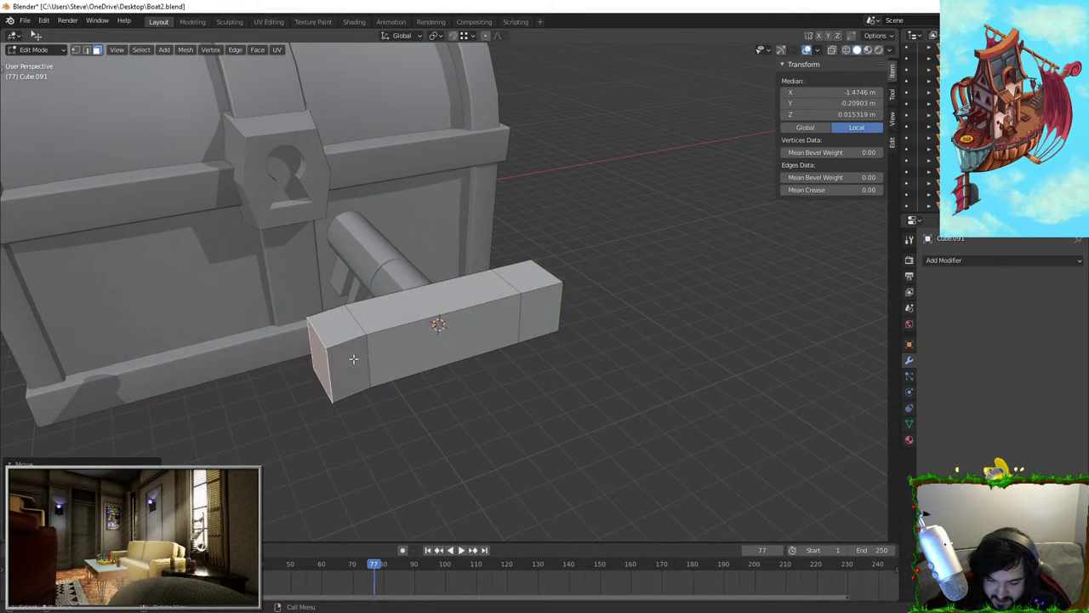
left_click(353, 358)
key("ctrl+z")
Extrude both corner blocks' faces away from the chest twice, forming two long arms with end segments
left_click(353, 361)
left_click(536, 322, "shift")
middle_click_drag(536, 345, 606, 368)
key("e")
left_click(722, 404)
middle_click_drag(721, 405, 568, 335)
key("e")
left_click(636, 371)
Delete the inward-facing faces at the arm tips and fill new faces between them to close the rectangular handle frame
key("x")
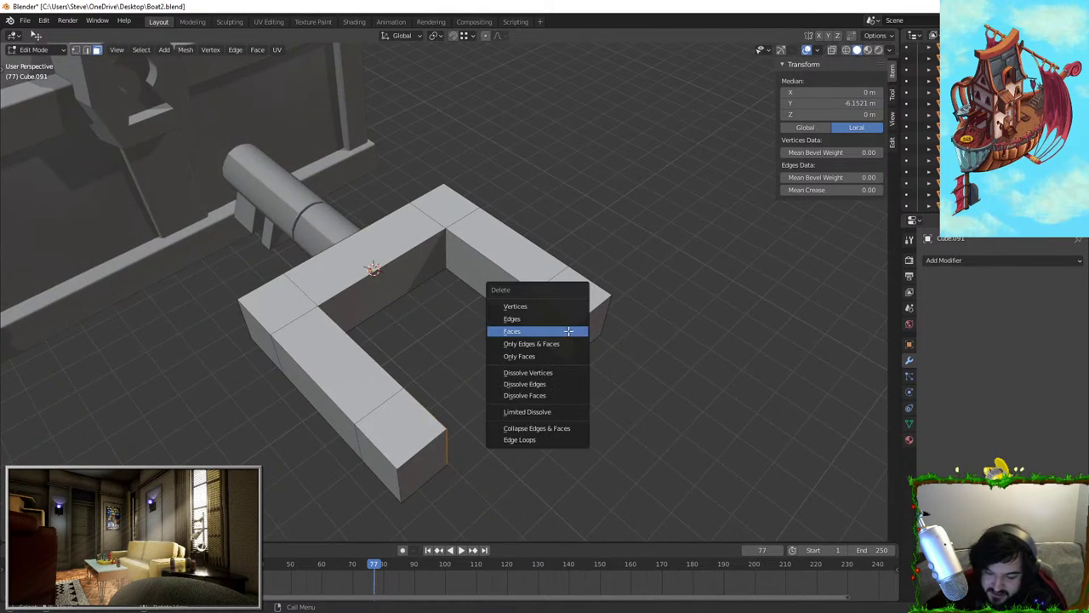
left_click(569, 330)
middle_click_drag(543, 280, 506, 287)
key("f")
middle_click_drag(557, 323, 294, 338)
left_click(269, 307)
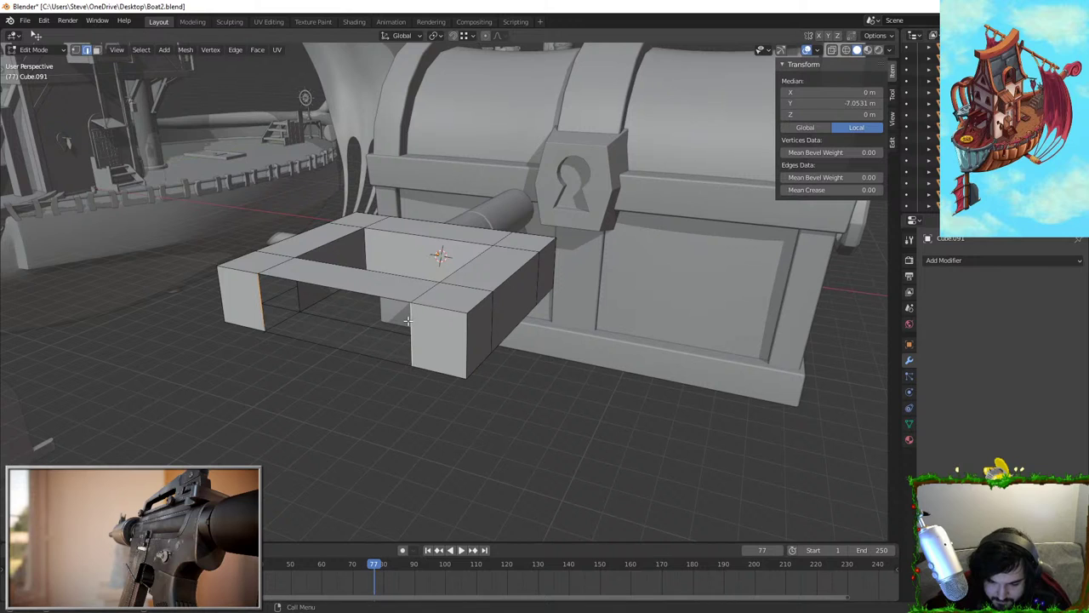
key("Tab")
key("Tab")
key("f")
middle_click_drag(467, 323, 527, 362)
key("Tab")
key("Tab")
key("Tab")
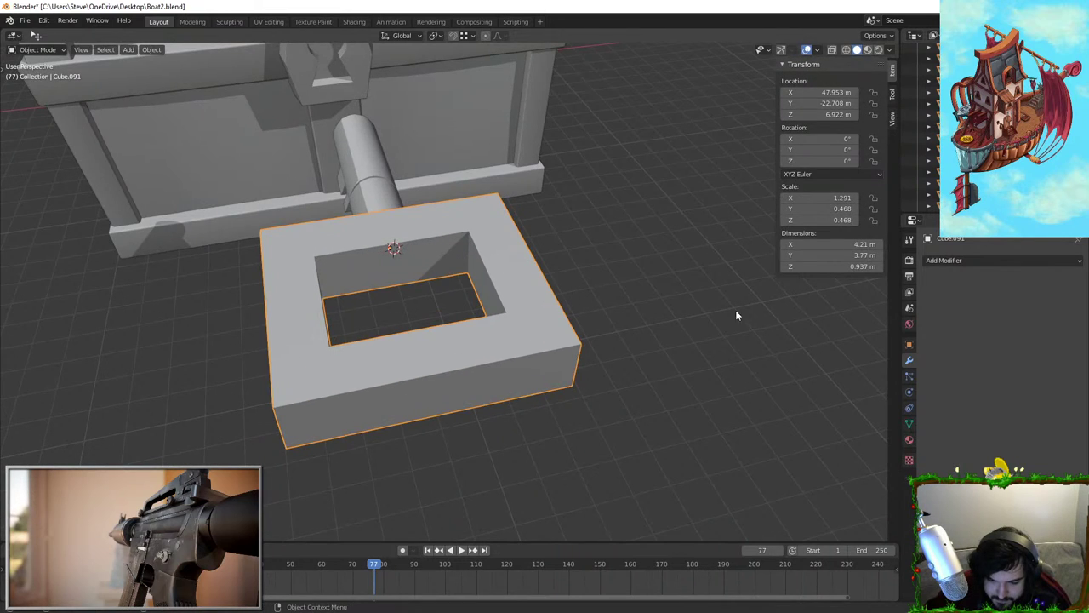
Add a Catmull-Clark Subdivision modifier to the handle frame
left_click(945, 261)
left_click(853, 471)
middle_click_drag(646, 366, 554, 346)
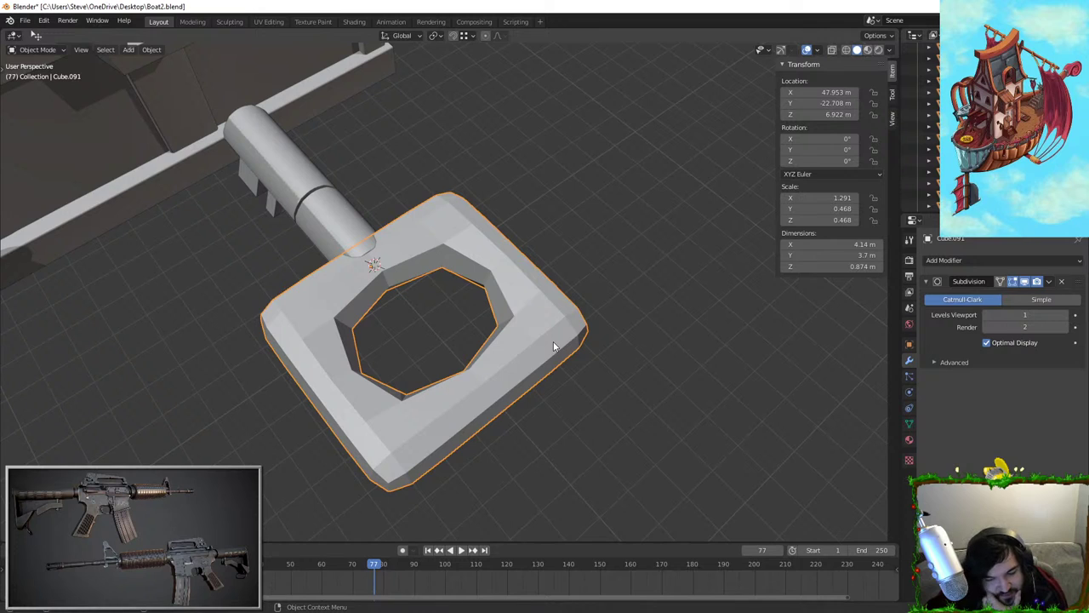
Knife-cut diagonals from the inner to the outer corner on the upper and lower faces of one frame corner
key("Tab")
scroll(533, 387, "up", 3)
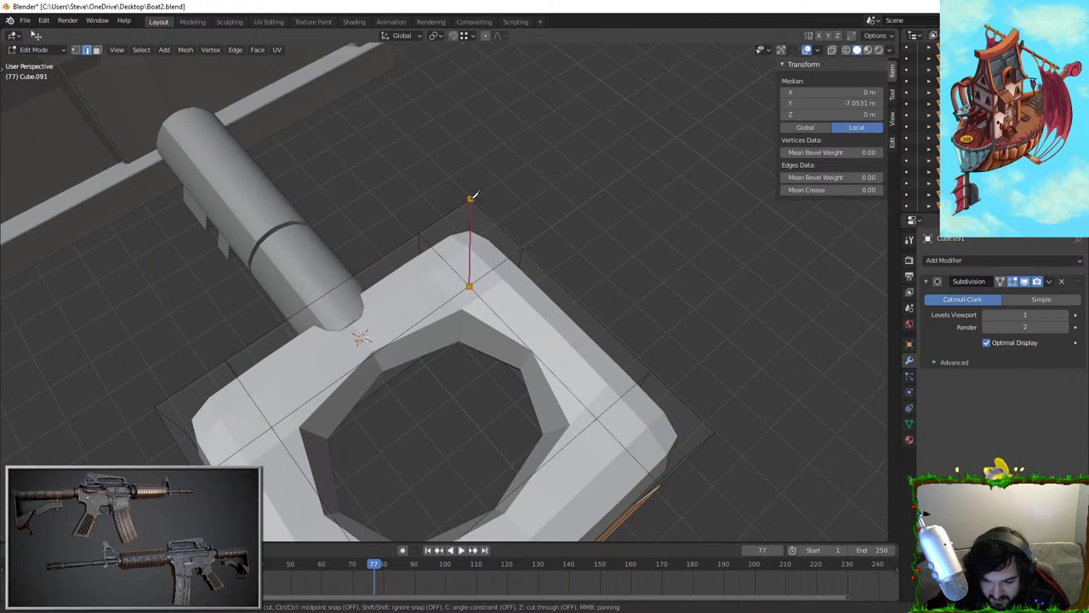
key("Return")
middle_click_drag(424, 328, 448, 256)
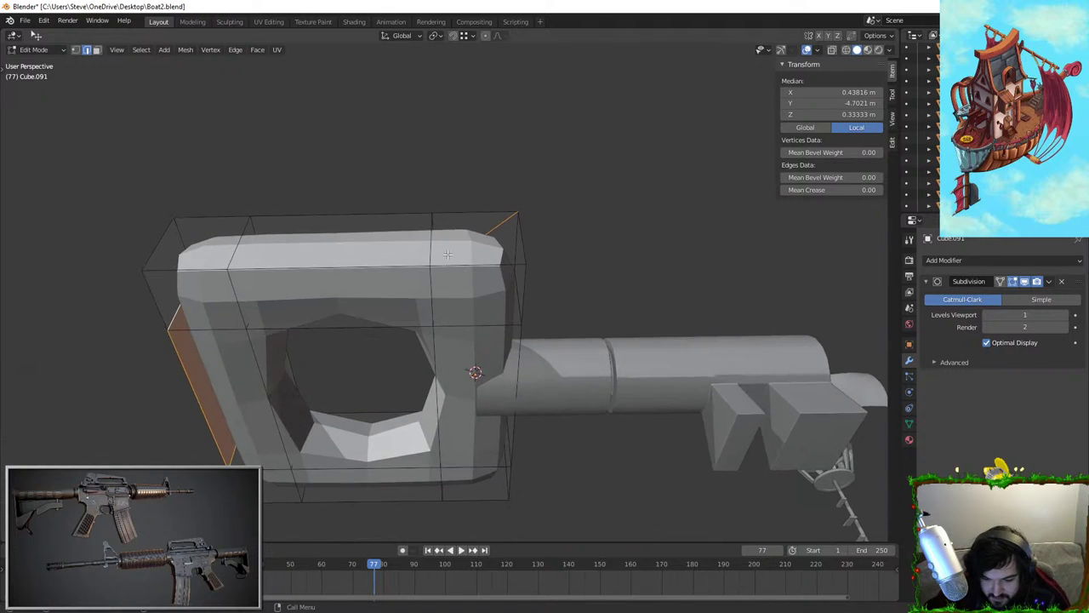
middle_click_drag(432, 297, 451, 260)
key("k")
left_click(434, 296)
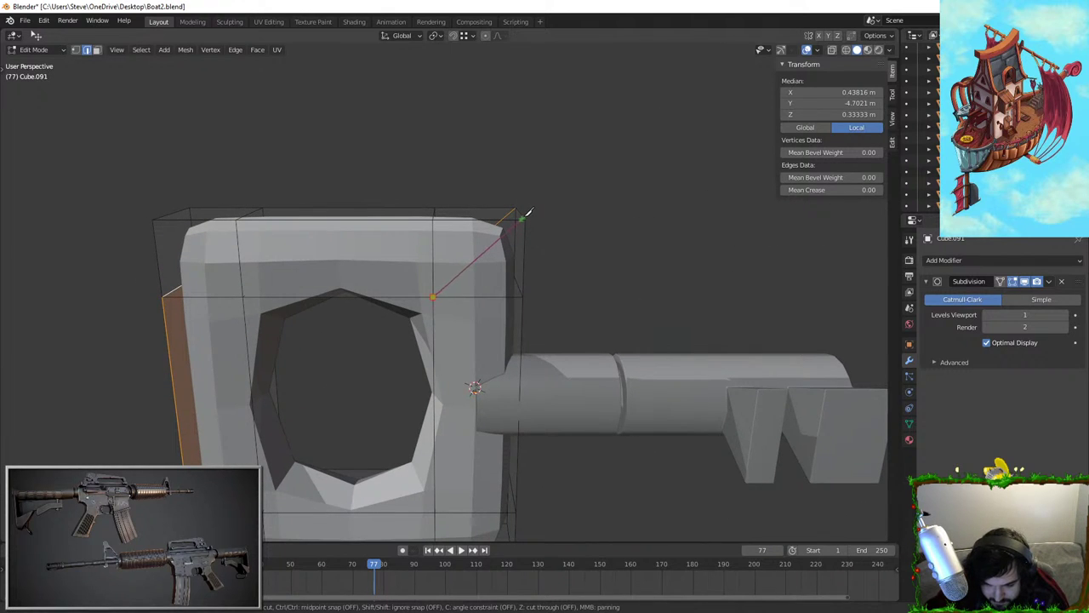
left_click(523, 217)
middle_click_drag(511, 226, 516, 331)
key("Return")
Select the edge loop around the cut frame corner and try bevelling it
key("KP_Divide")
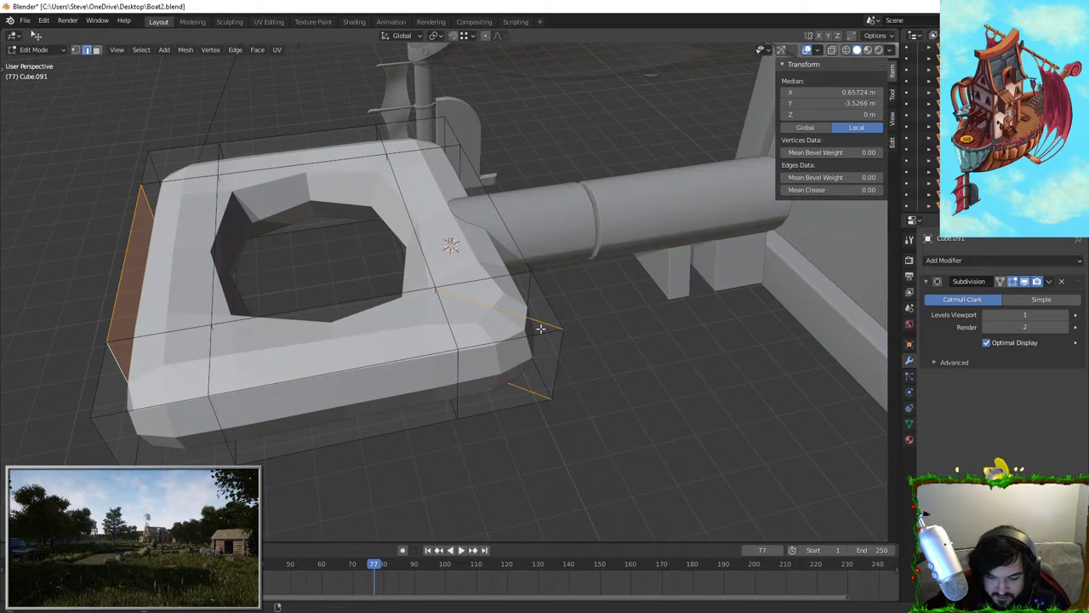
left_click(556, 348)
middle_click_drag(550, 329, 639, 241)
key("ctrl+b")
right_click(687, 253)
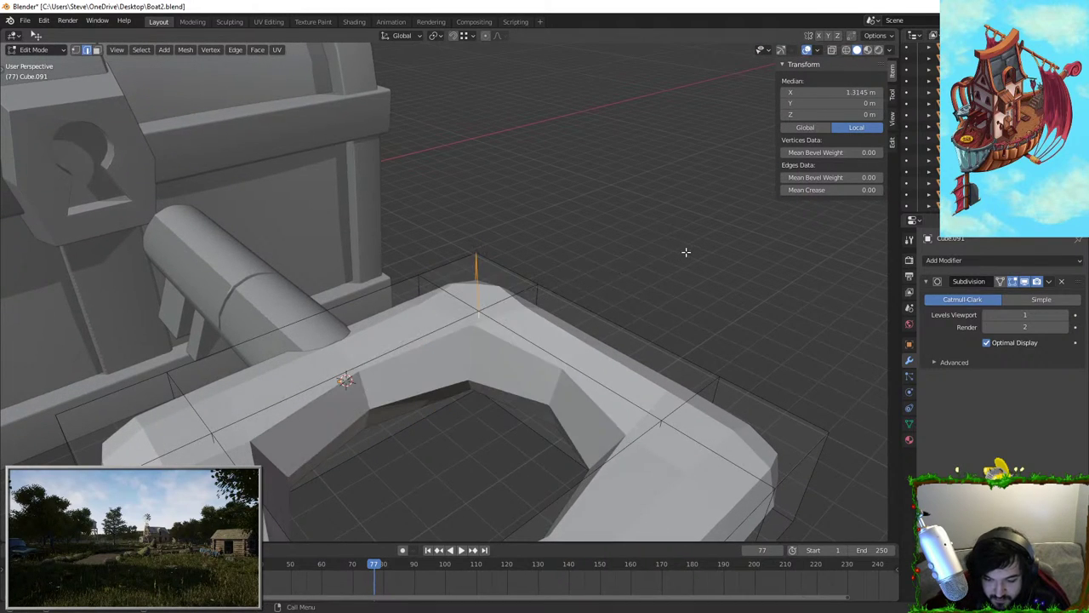
Apply the handle's scale and bevel the corner edge loop with 4 segments
key("Tab")
key("ctrl+a")
left_click(609, 267)
key("Tab")
key("ctrl+b")
scroll(656, 280, "up", 3)
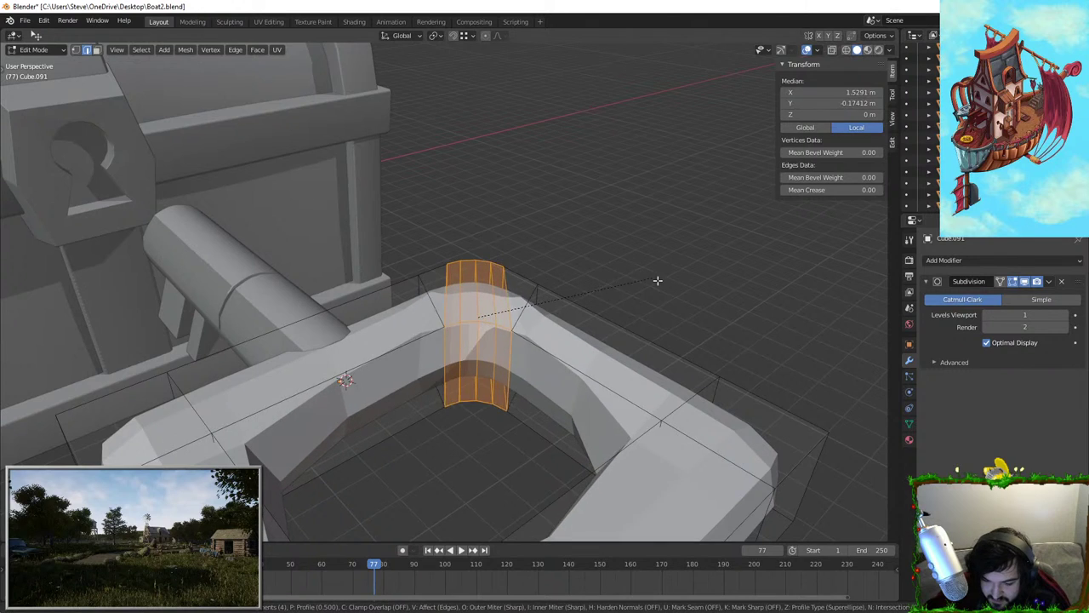
left_click(664, 290)
key("Tab")
middle_click_drag(664, 291, 581, 361)
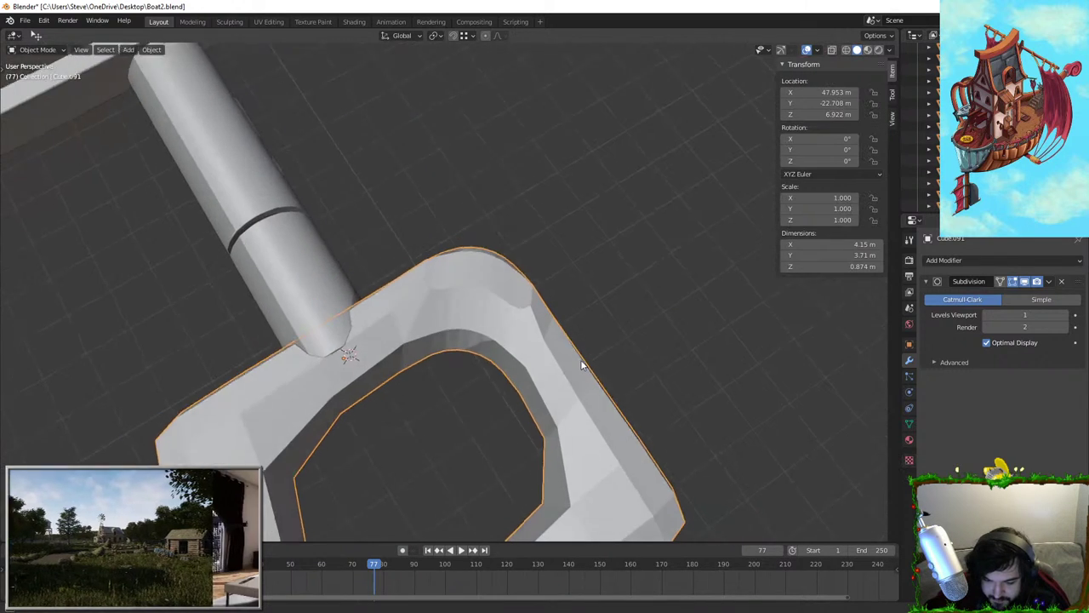
Undo the handle's corner bevel, knife cuts and Subdivision modifier, and delete the handle object
key("Tab")
key("Tab")
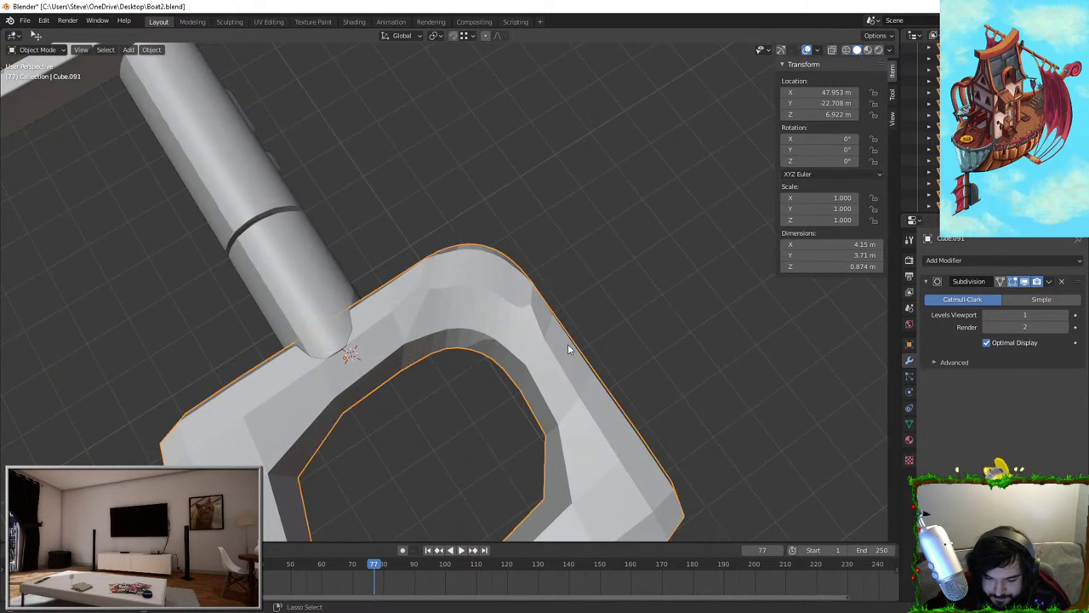
key("Tab")
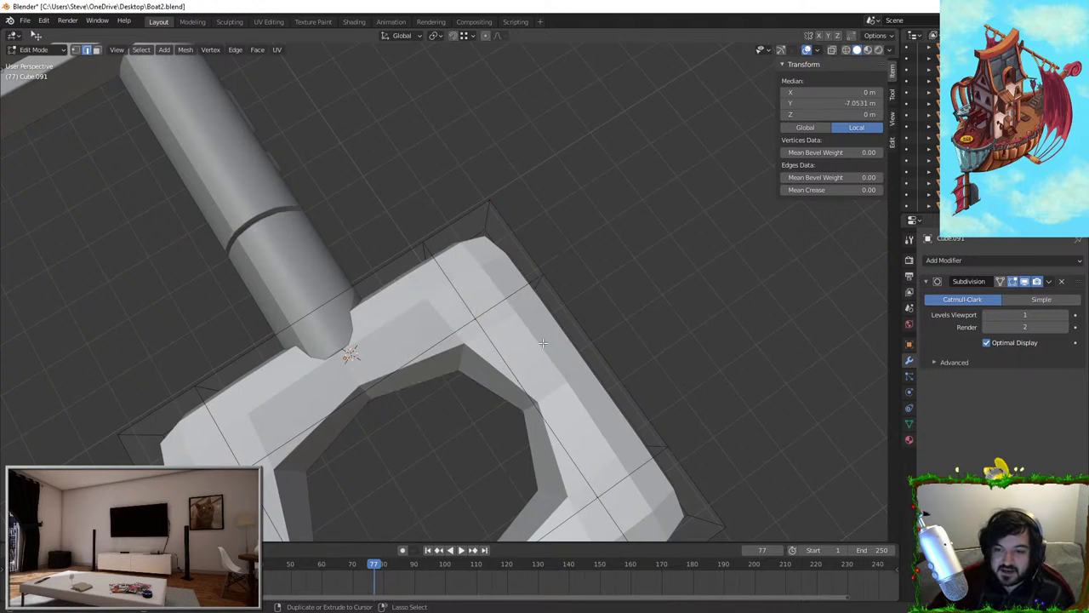
key("Tab")
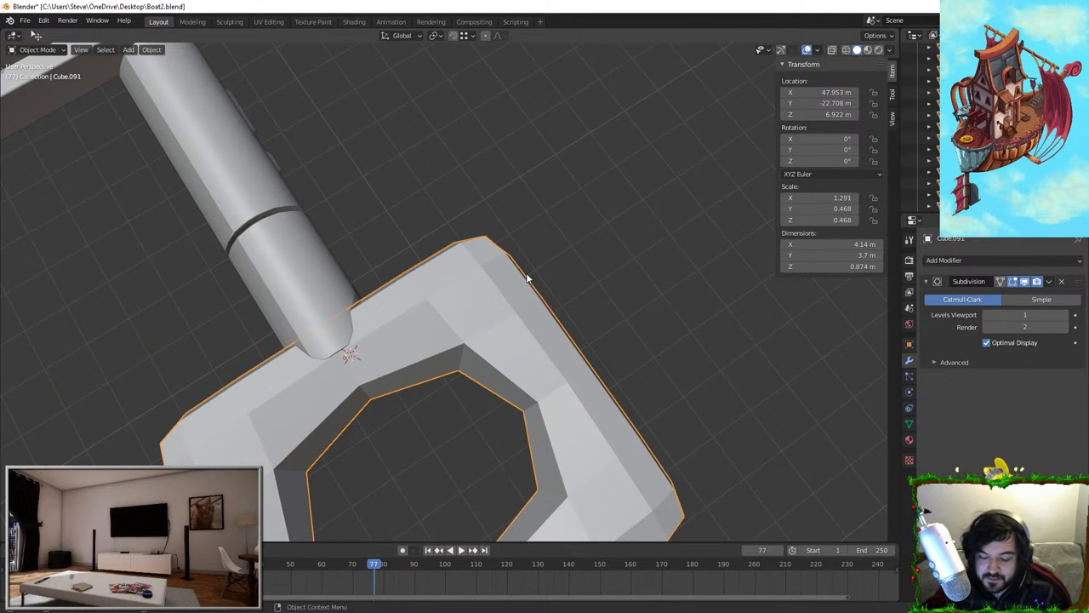
key("ctrl+z")
scroll(507, 308, "down", 3)
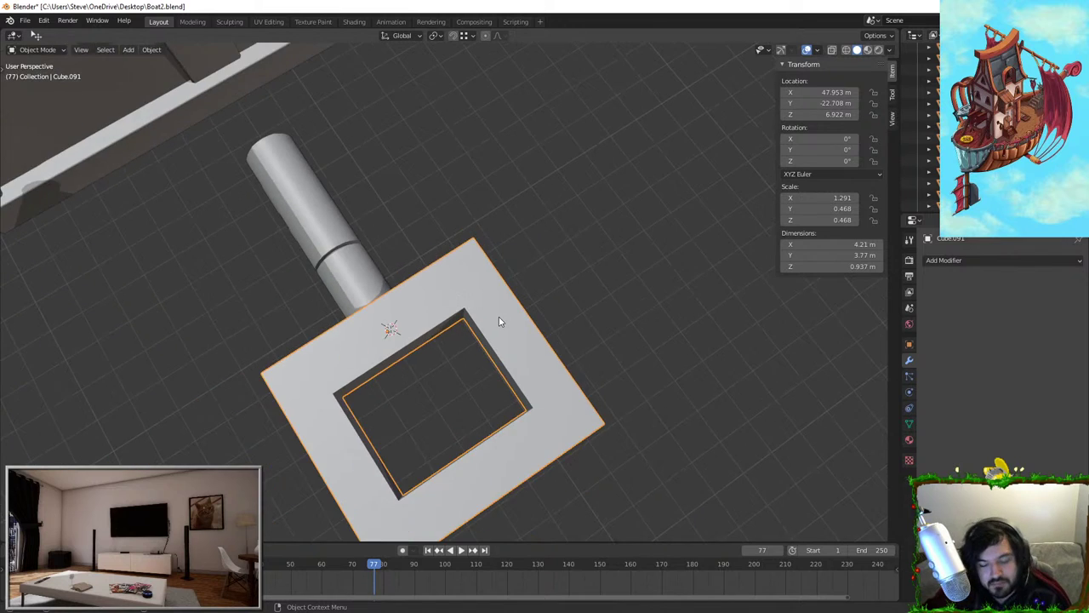
middle_click_drag(499, 317, 549, 274)
key("Delete")
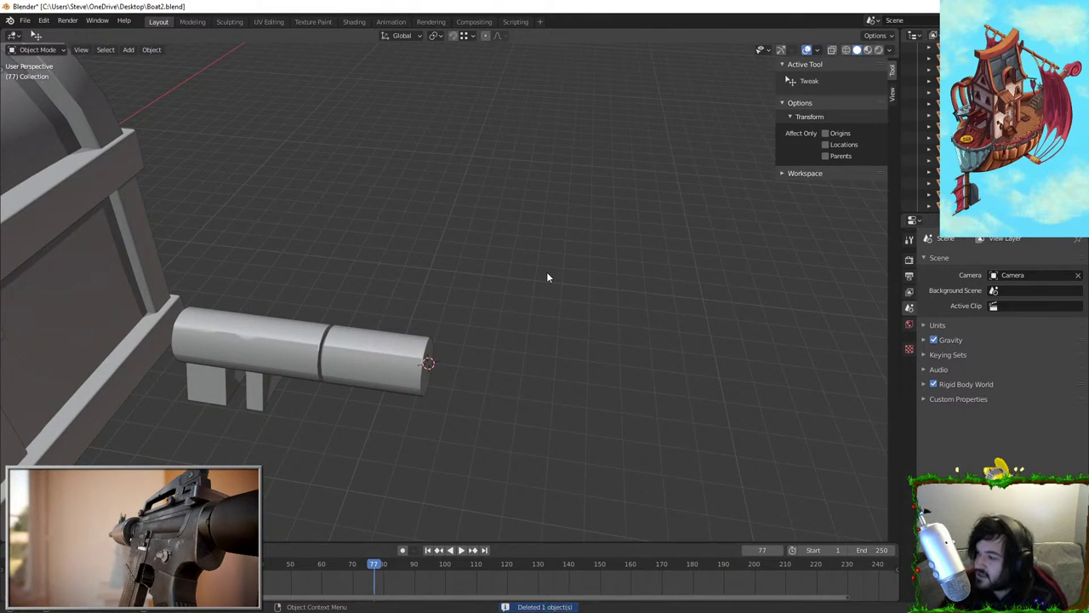
Turn on X-ray shading and delete the faces capping the handle end of the key shaft
middle_click_drag(548, 274, 468, 256)
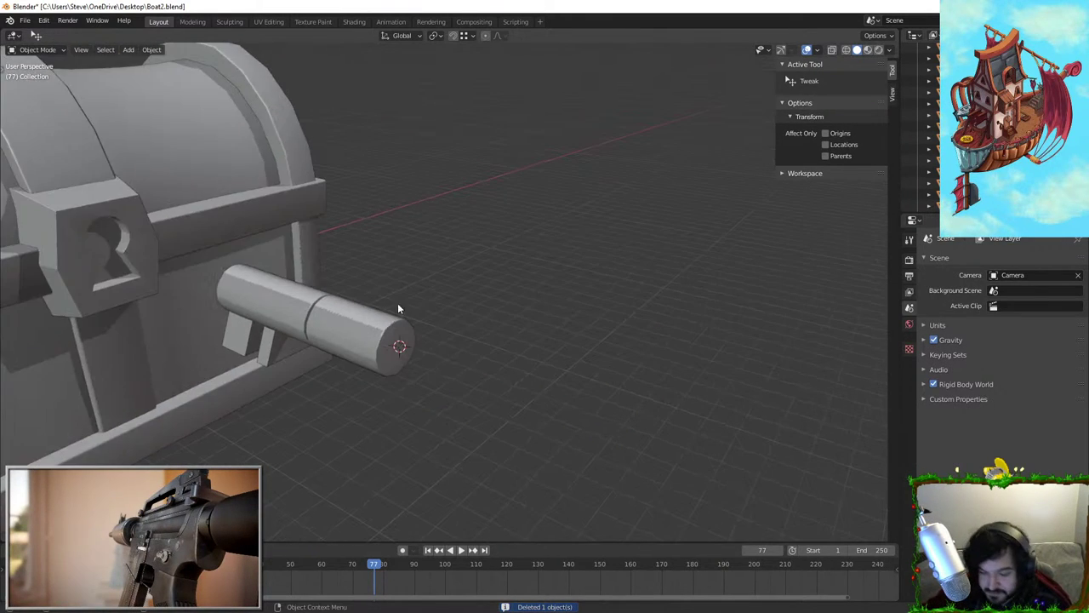
left_click(387, 314)
key("Tab")
scroll(383, 327, "up", 3)
middle_click_drag(383, 341, 493, 349, "shift")
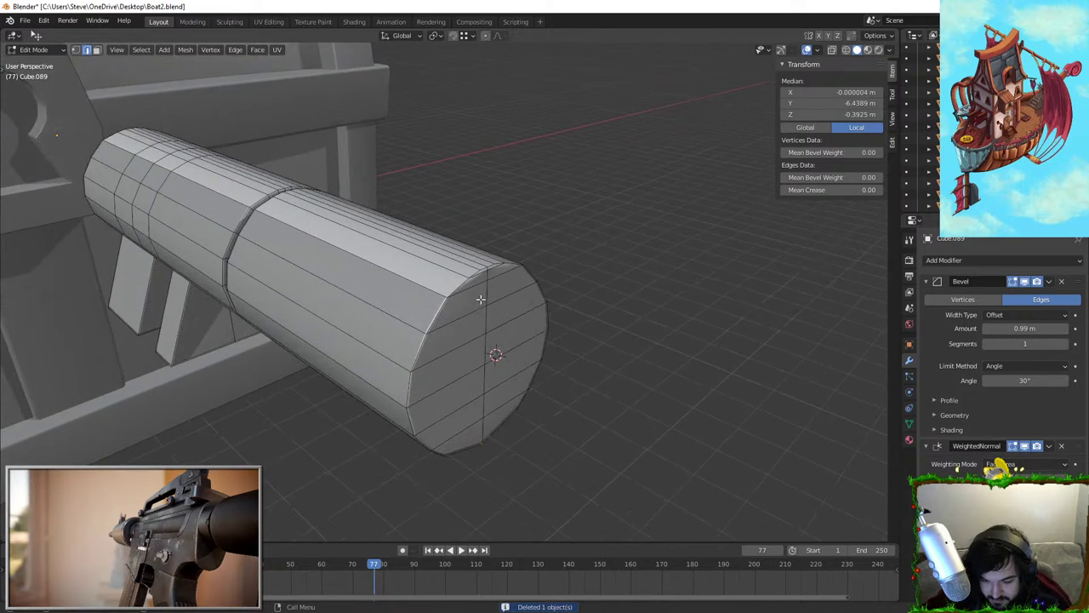
left_click(831, 50)
middle_click_drag(556, 188, 554, 217)
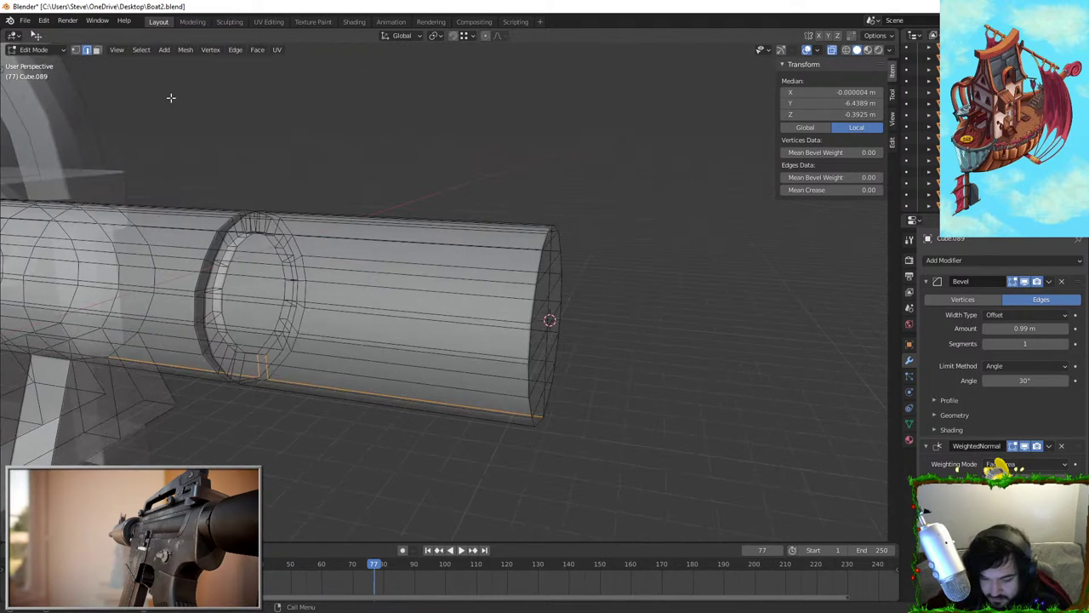
left_click(98, 51)
left_click(549, 321)
key("x")
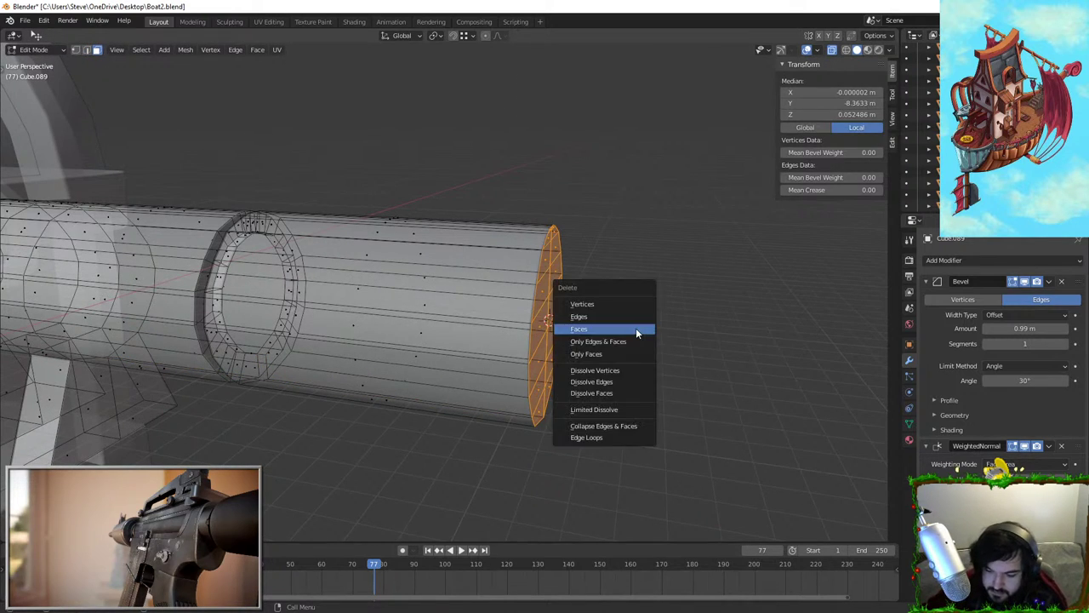
left_click(637, 329)
key("Tab")
middle_click_drag(637, 331, 577, 342)
key("shift+a")
mouse_move(577, 339)
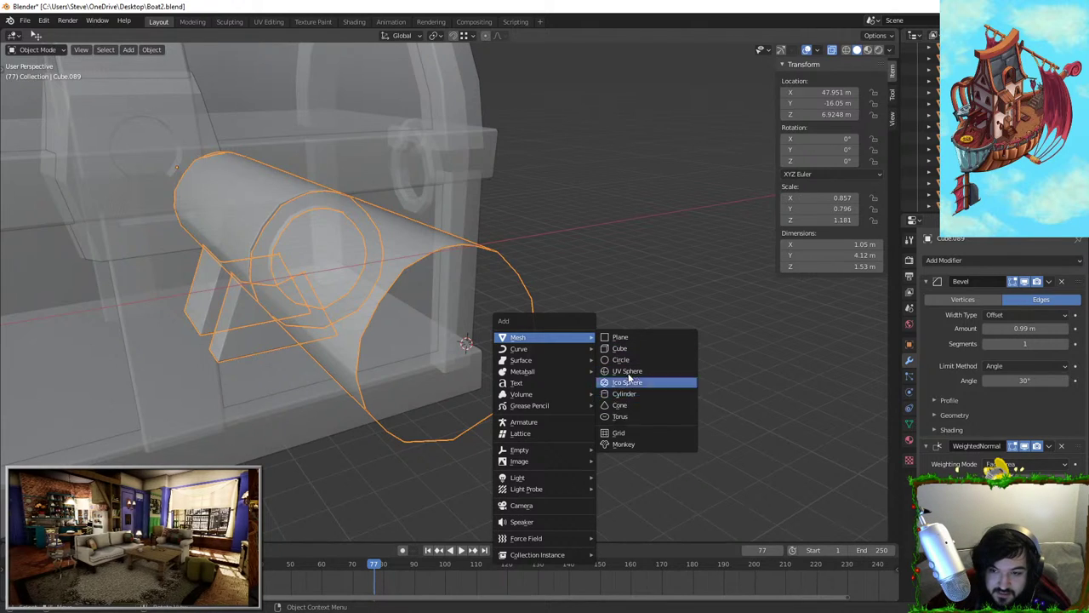
key("Escape")
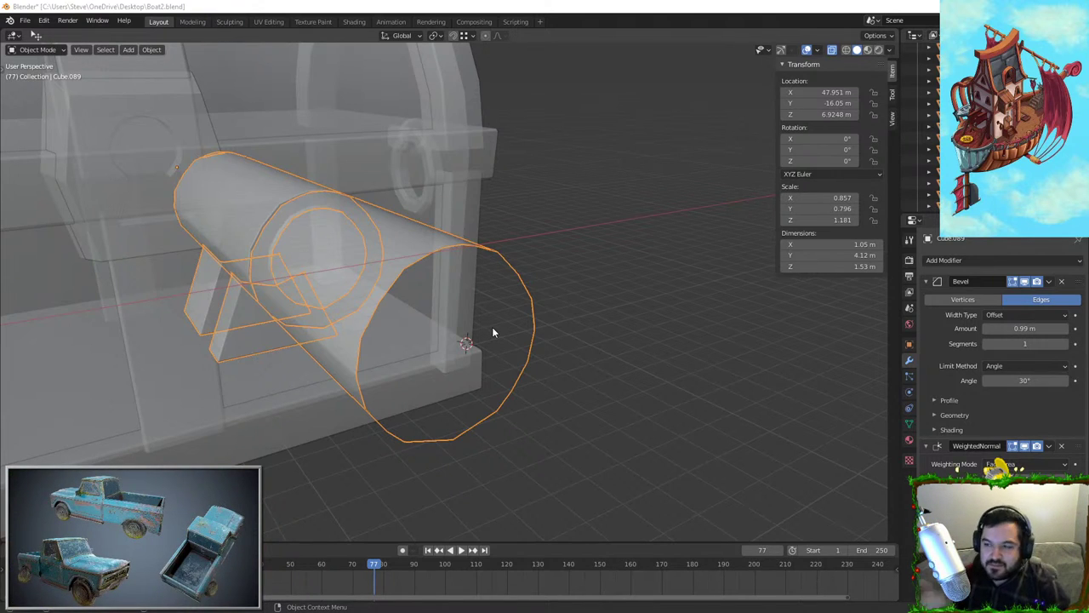
Add a cylinder mesh and move it along Y to sit just beyond the shaft's open end
middle_click_drag(387, 425, 605, 437)
scroll(604, 437, "down", 4)
left_click(604, 437)
key("shift+a")
mouse_move(567, 384)
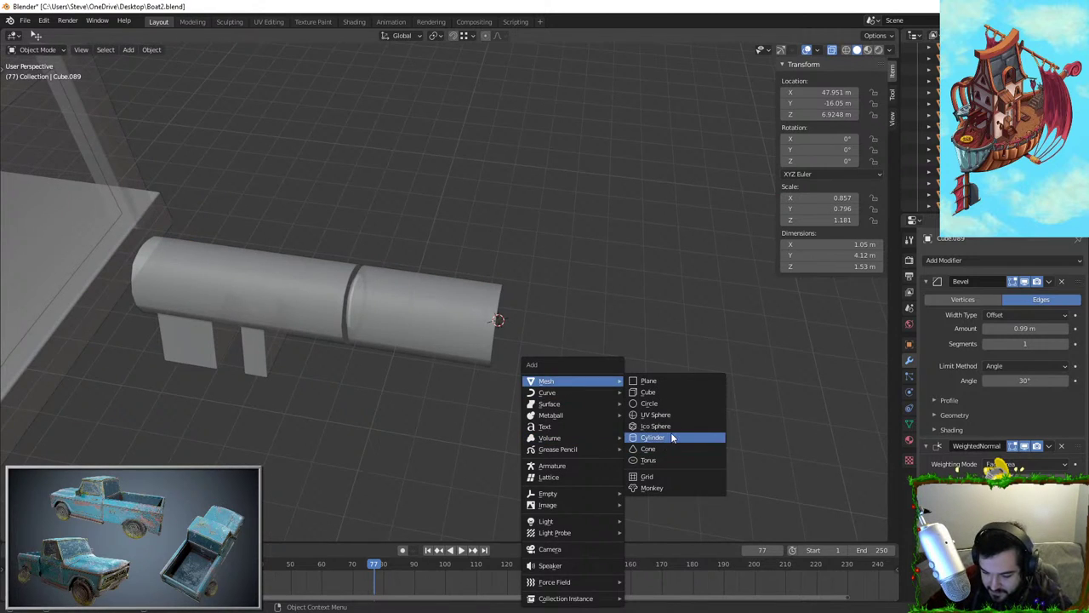
left_click(673, 438)
scroll(564, 376, "down", 4)
key("g")
key("y")
left_click(602, 384)
Scale the new cylinder up uniformly to about 1.63
key("s")
key("z")
right_click(536, 272)
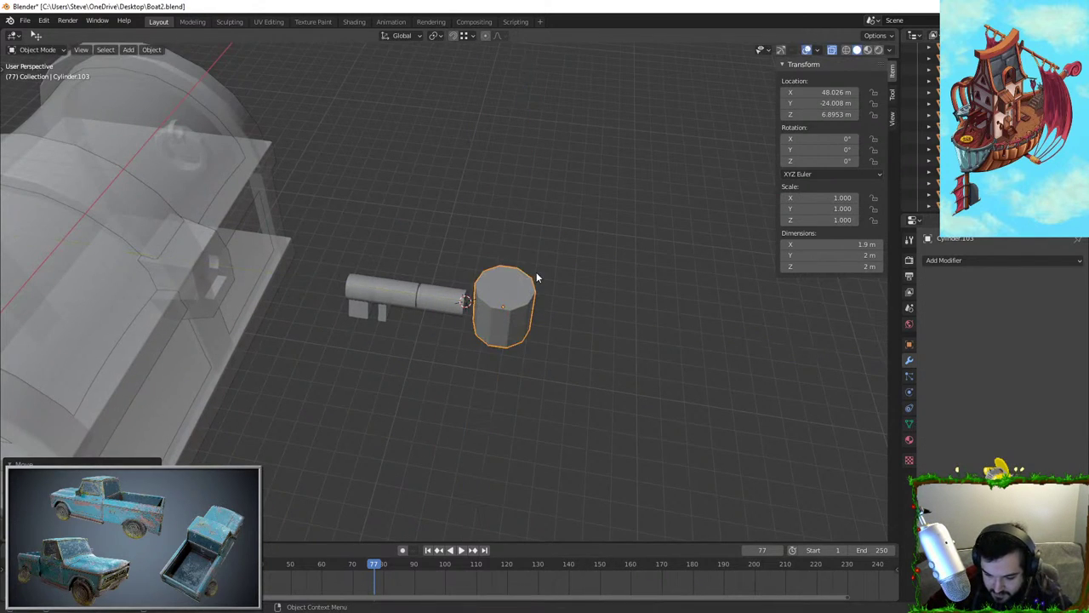
key("s")
left_click(518, 245)
Flatten the cylinder along Z to a scale of about 0.57
key("s")
key("z")
left_click(496, 295)
scroll(528, 268, "up", 4)
middle_click_drag(545, 257, 559, 221)
key("s")
key("z")
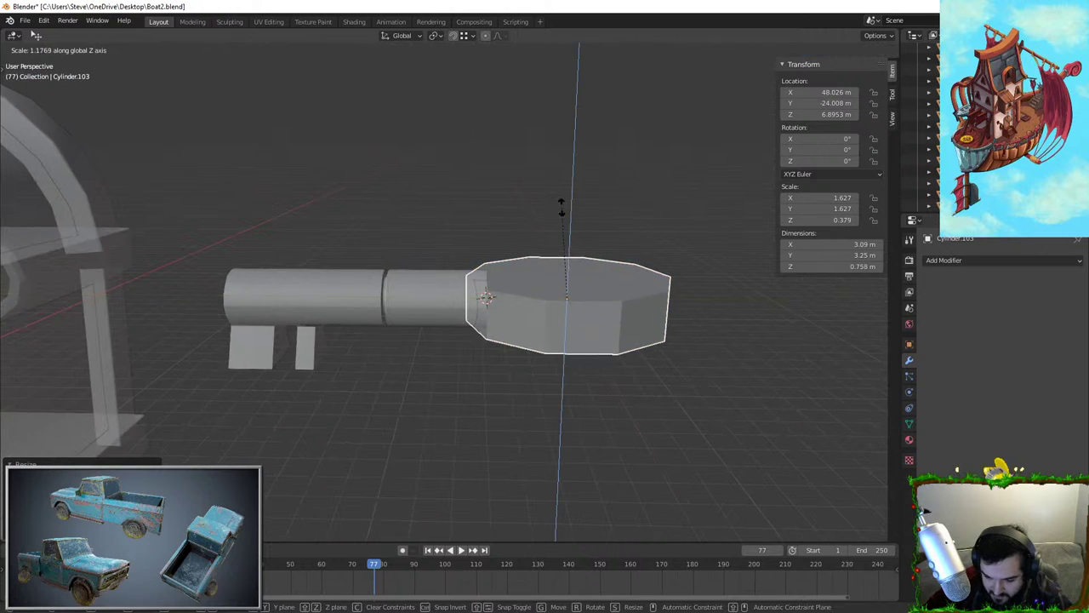
left_click(572, 165)
Delete the upper and lower cap faces of the flattened cylinder
middle_click_drag(575, 166, 467, 322)
key("Tab")
key("alt+a")
left_click(529, 379)
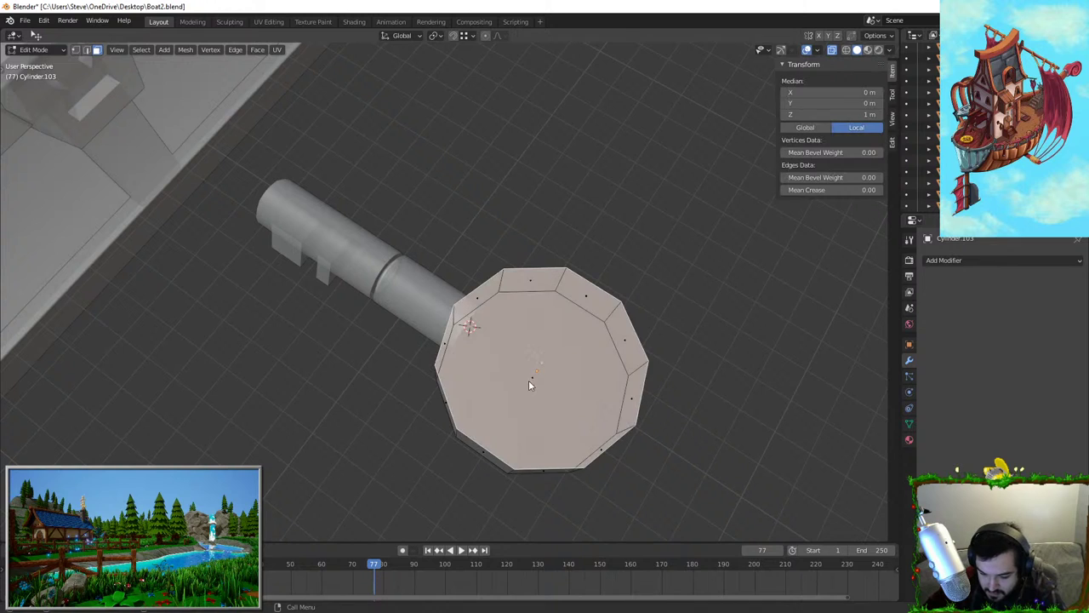
key("x")
left_click(528, 380)
left_click(529, 380)
key("x")
left_click(529, 380)
Extrude both rim edge loops in place and shrink them inward to form the ring's upper and lower faces
middle_click_drag(528, 381, 340, 224)
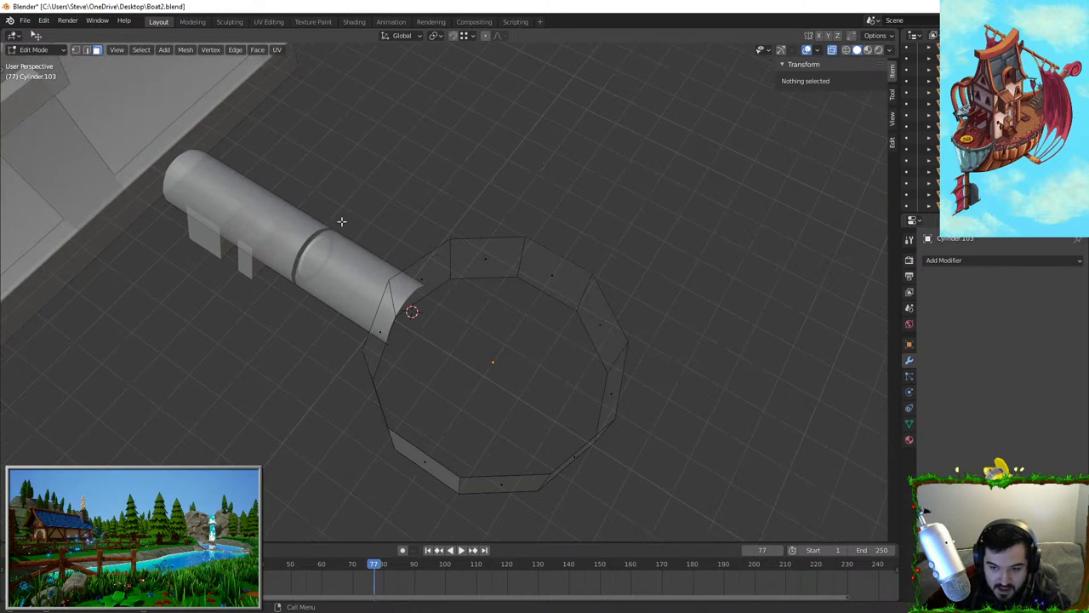
left_click(87, 50)
left_click(468, 269, "alt")
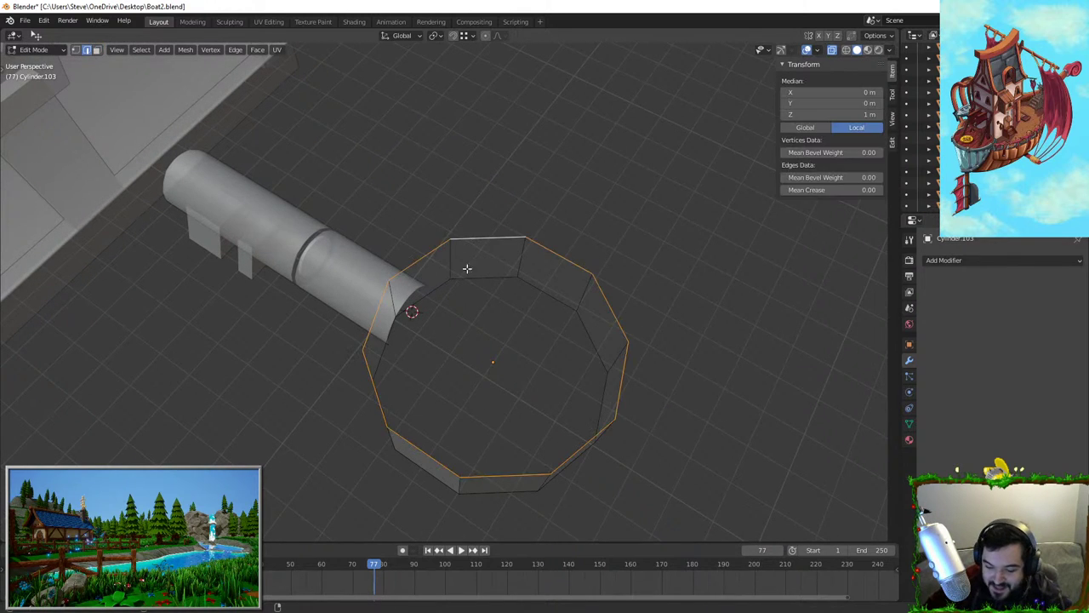
left_click(470, 277, "alt+shift")
middle_click_drag(494, 290, 515, 279)
key("e")
right_click(640, 244)
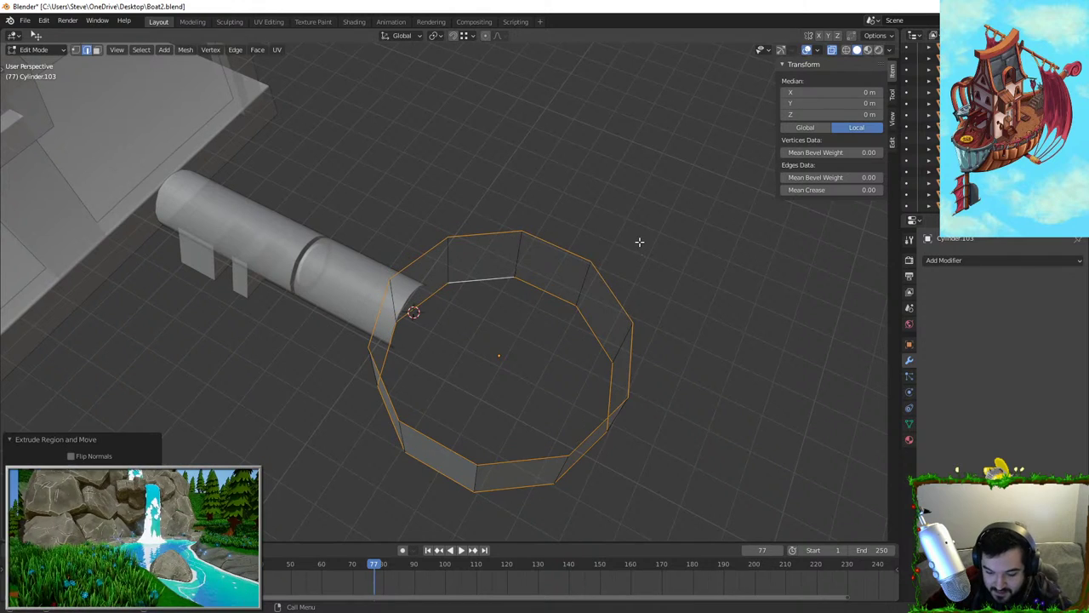
key("alt+s")
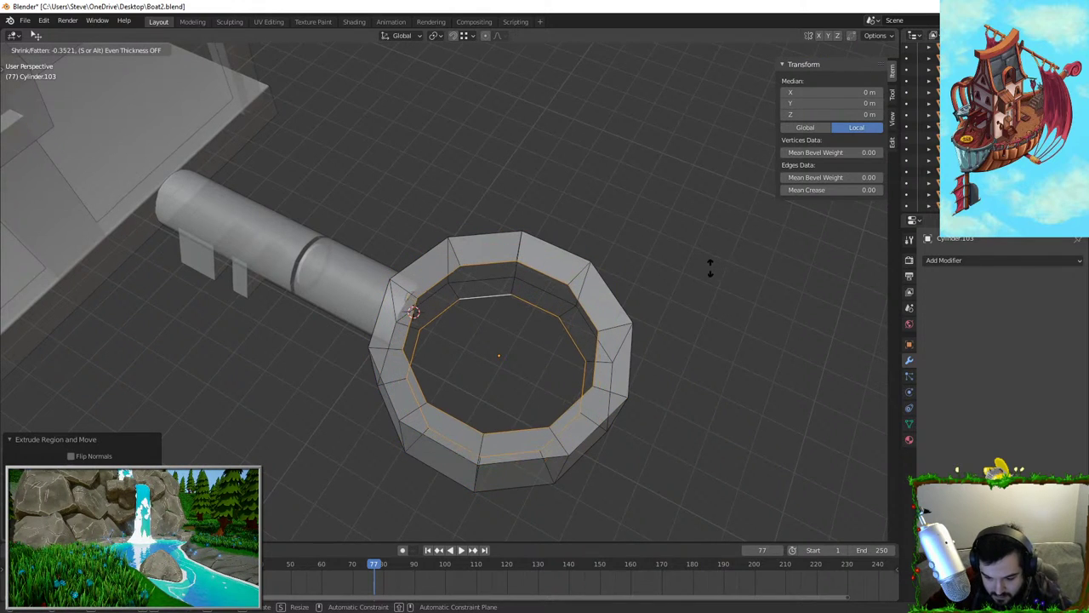
left_click(689, 268)
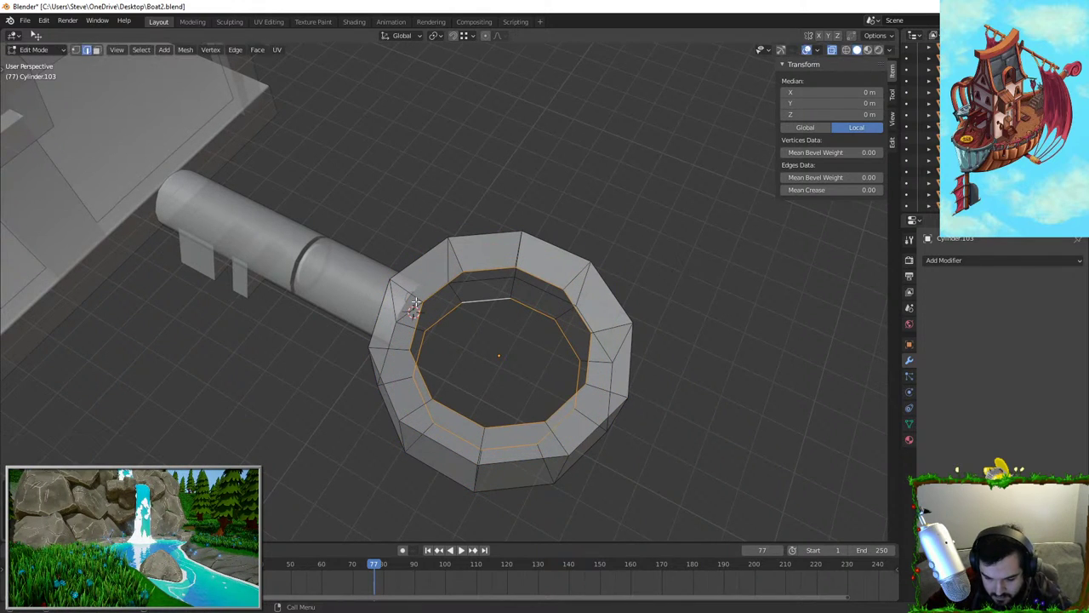
Close the ring's inner wall by filling one face and applying Grid Fill to the remaining open edges
left_click(447, 312)
key("f")
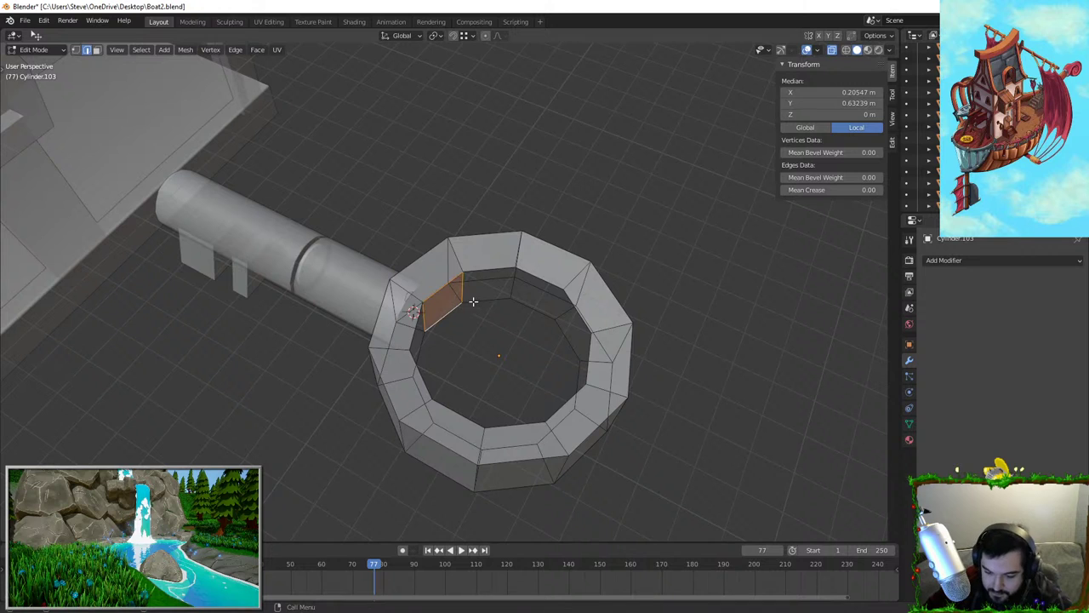
left_click(462, 293, "alt")
middle_click_drag(462, 294, 403, 280)
scroll(403, 280, "up", 4)
key("c")
scroll(387, 318, "up", 12)
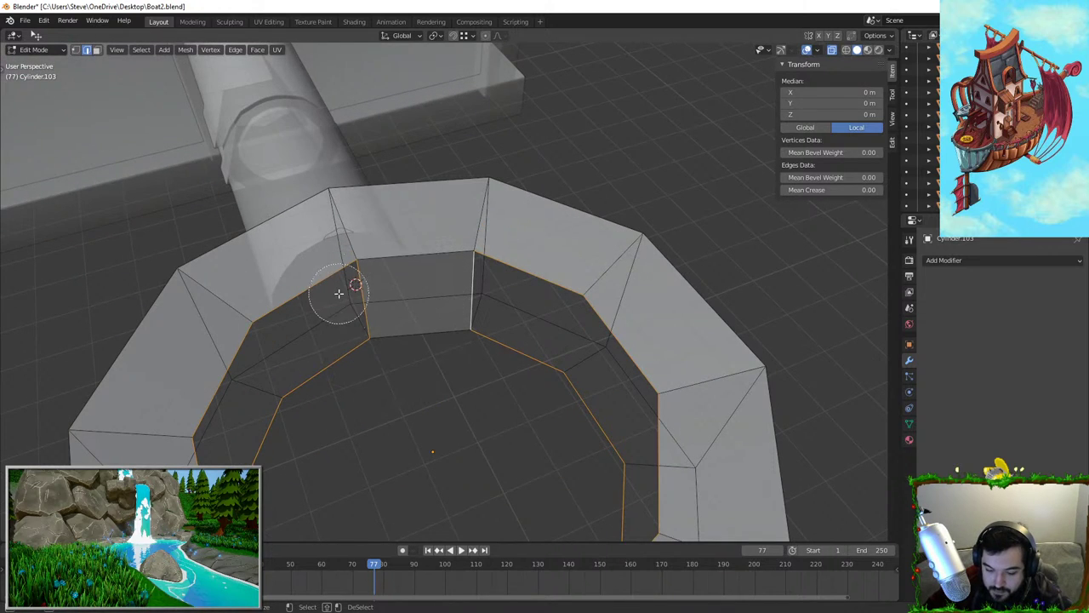
middle_click_drag(351, 304, 499, 295)
right_click(500, 296)
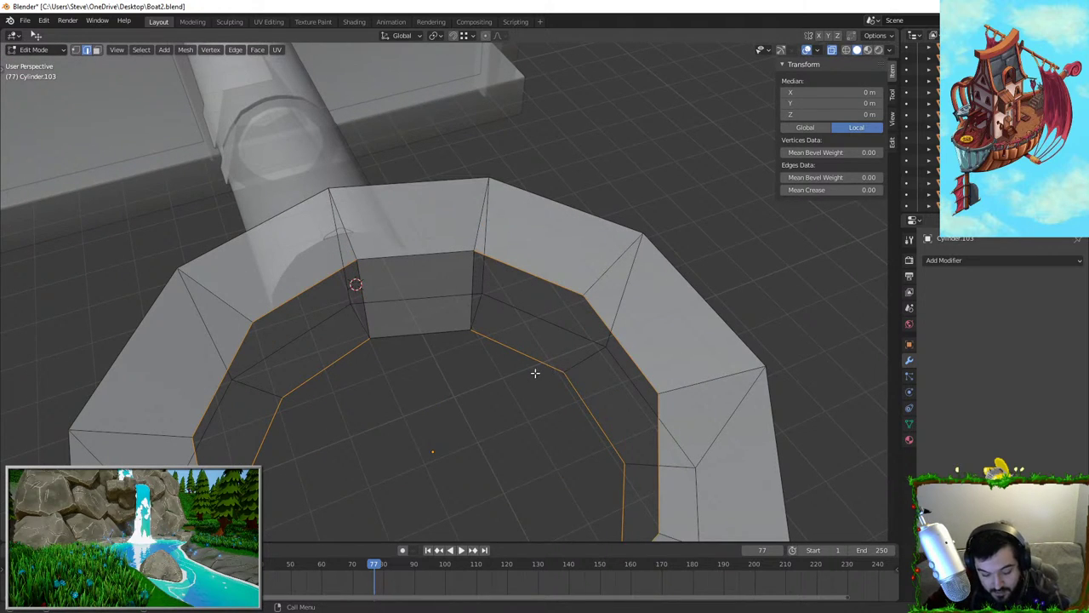
key("F3")
type("grid fill")
key("Return")
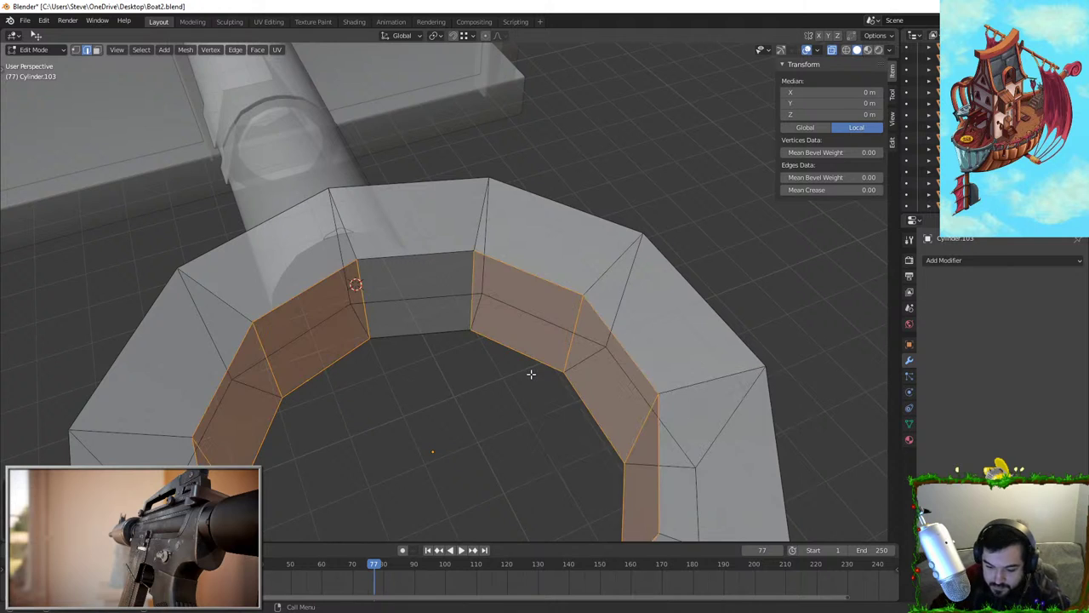
Delete the ring's two cross-section edge loops on the shaft axis, one beside the shaft and one opposite
middle_click_drag(531, 374, 407, 264)
left_click(391, 263)
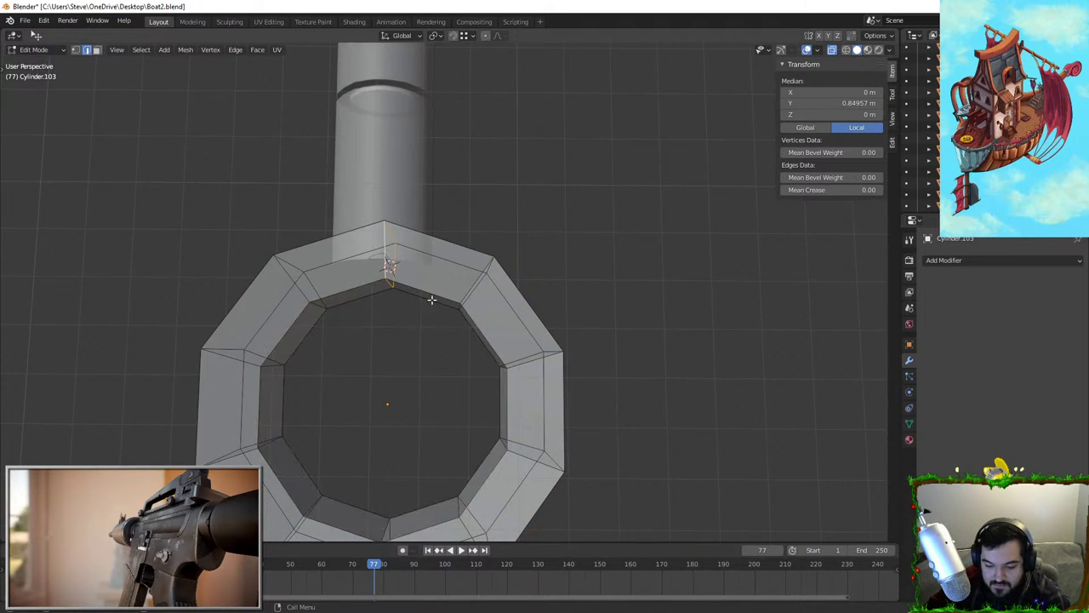
scroll(402, 500, "down", 2)
left_click(398, 482, "alt+shift")
key("ctrl+z")
key("ctrl+z")
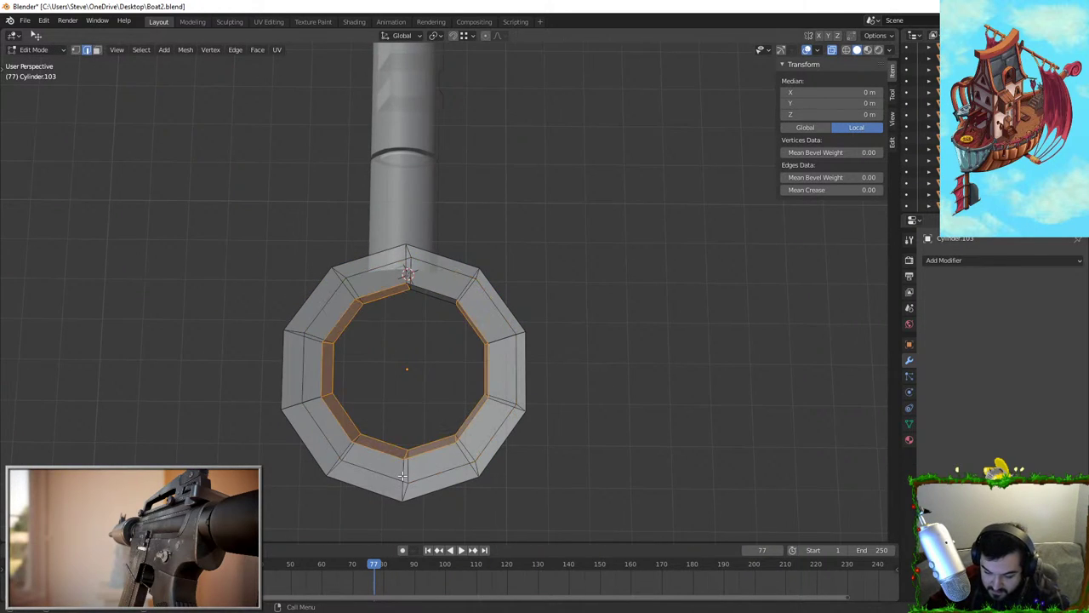
left_click(402, 474)
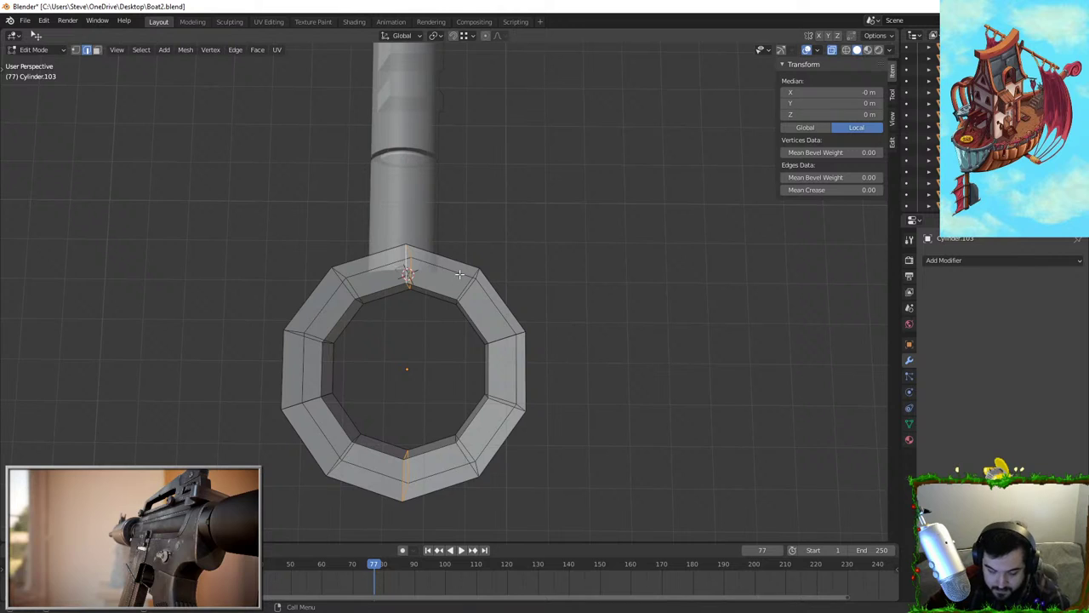
key("F3")
type("delete edge l")
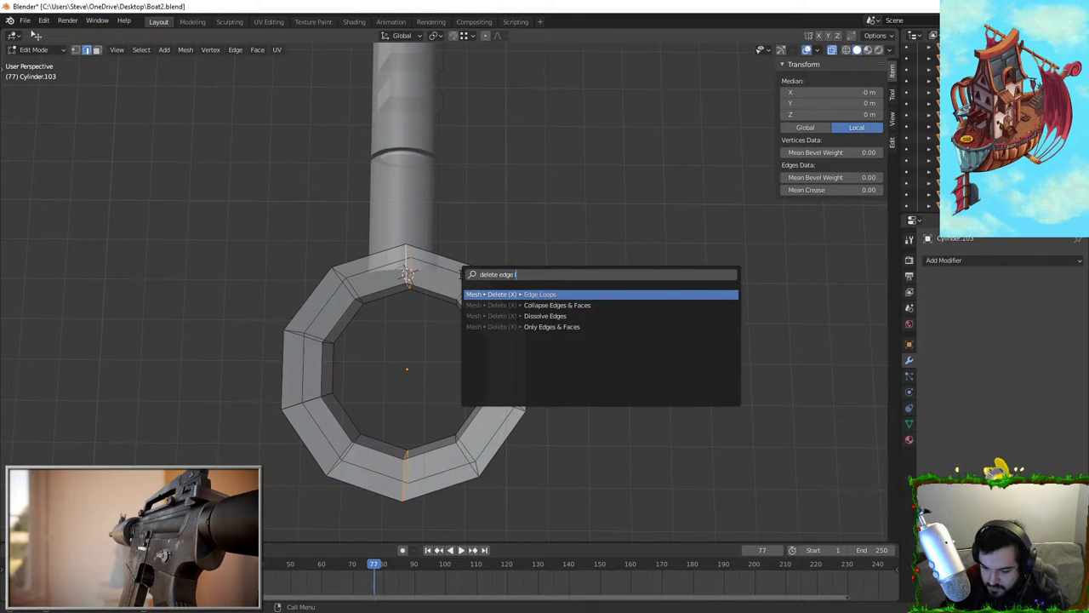
type("oop")
key("Return")
key("Tab")
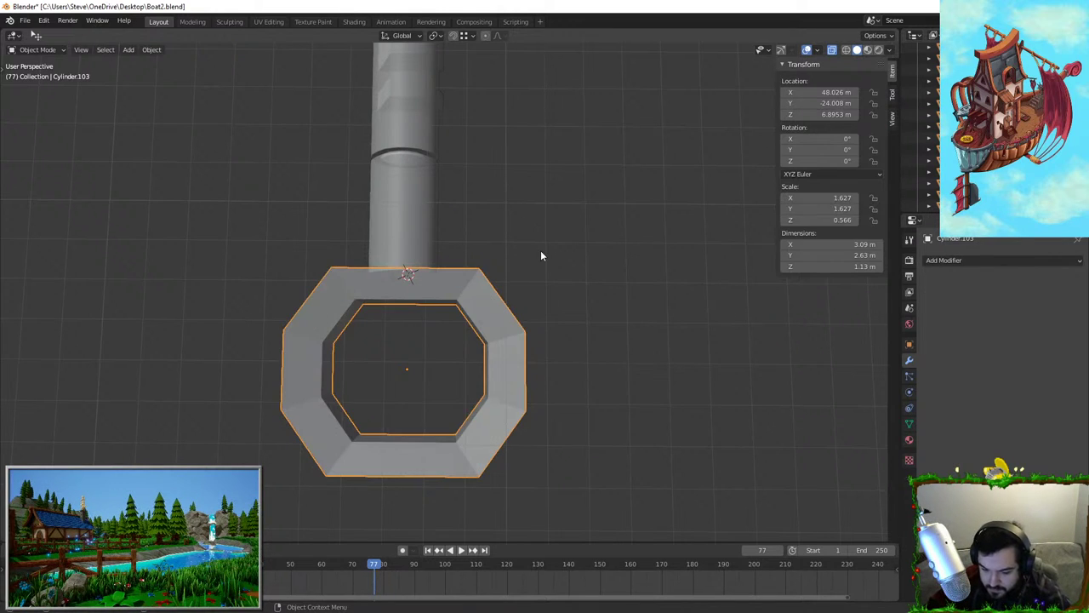
Select the ring's upper face loop and try scaling it outward
middle_click_drag(342, 213, 399, 192, "shift")
scroll(398, 192, "up", 2)
key("Tab")
middle_click_drag(510, 251, 132, 108)
left_click(98, 51)
left_click(375, 295)
middle_click_drag(374, 295, 507, 217)
left_click(476, 177, "alt")
left_click(492, 185, "alt")
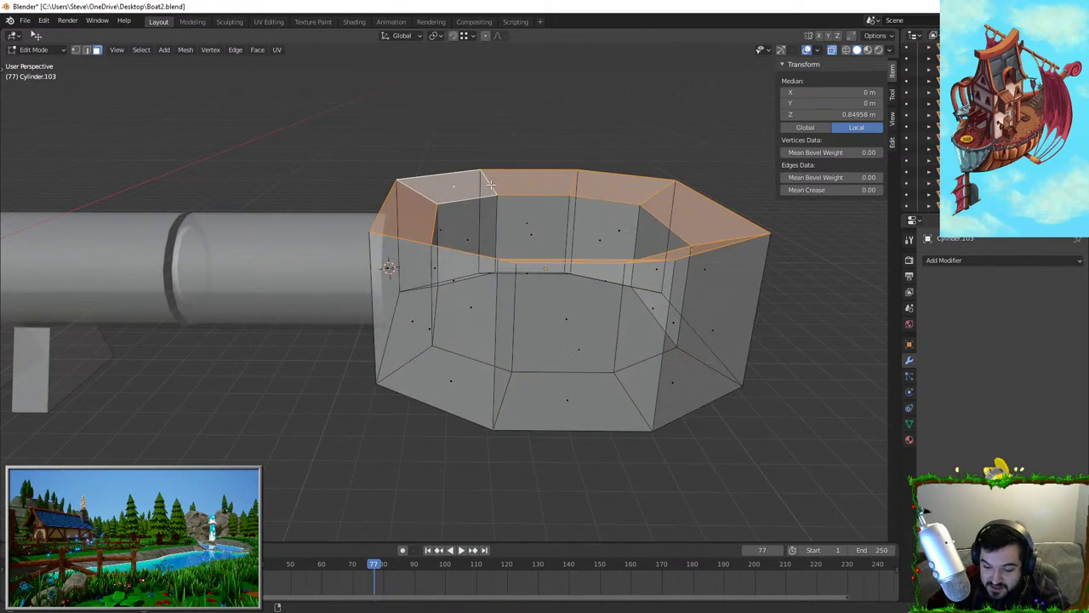
key("s")
key("z")
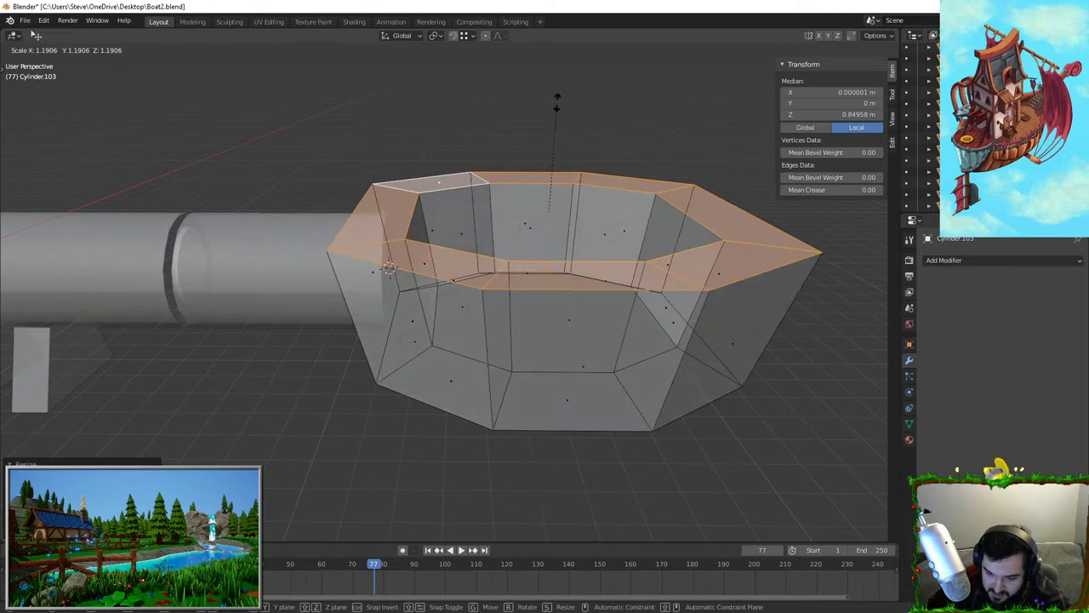
left_click(559, 115)
Select the ring's lower face loop and try scaling it
middle_click_drag(540, 187, 511, 307)
key("a")
left_click(427, 358, "alt")
key("s")
key("z")
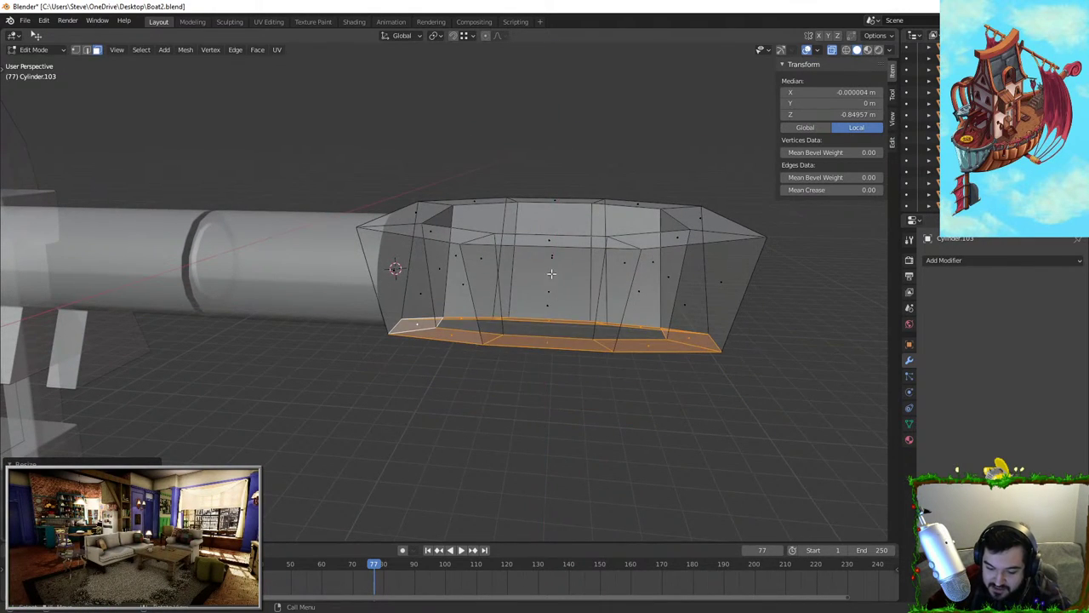
left_click(597, 180)
Try scaling the ring's lower face loop along the Z axis
middle_click_drag(596, 181, 587, 194)
key("s")
key("z")
left_click(562, 262)
key("s")
key("z")
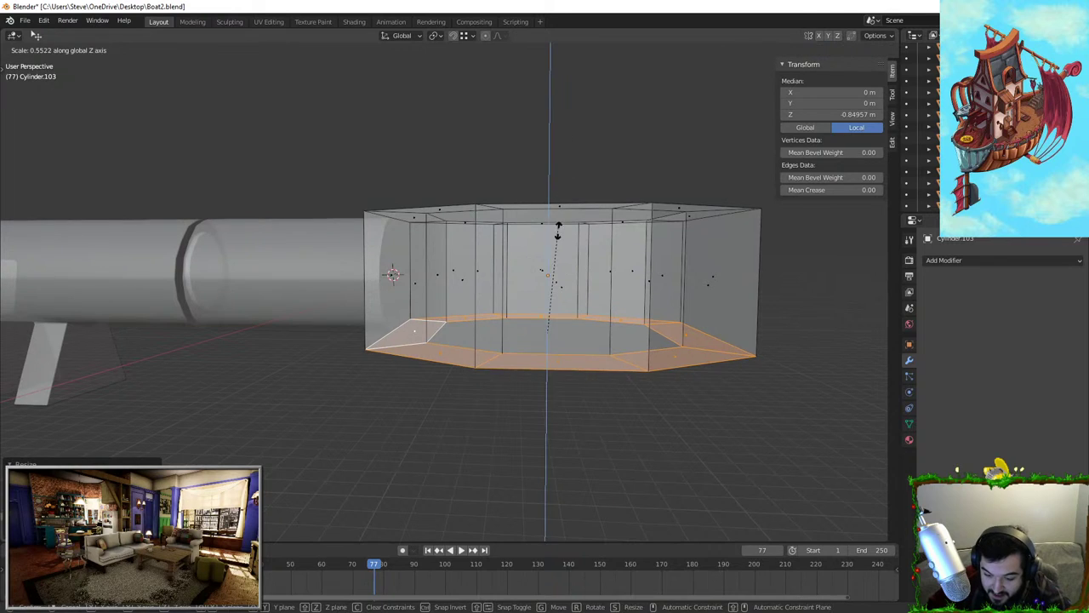
left_click(553, 200)
key("s")
key("z")
left_click(548, 134)
right_click(555, 290)
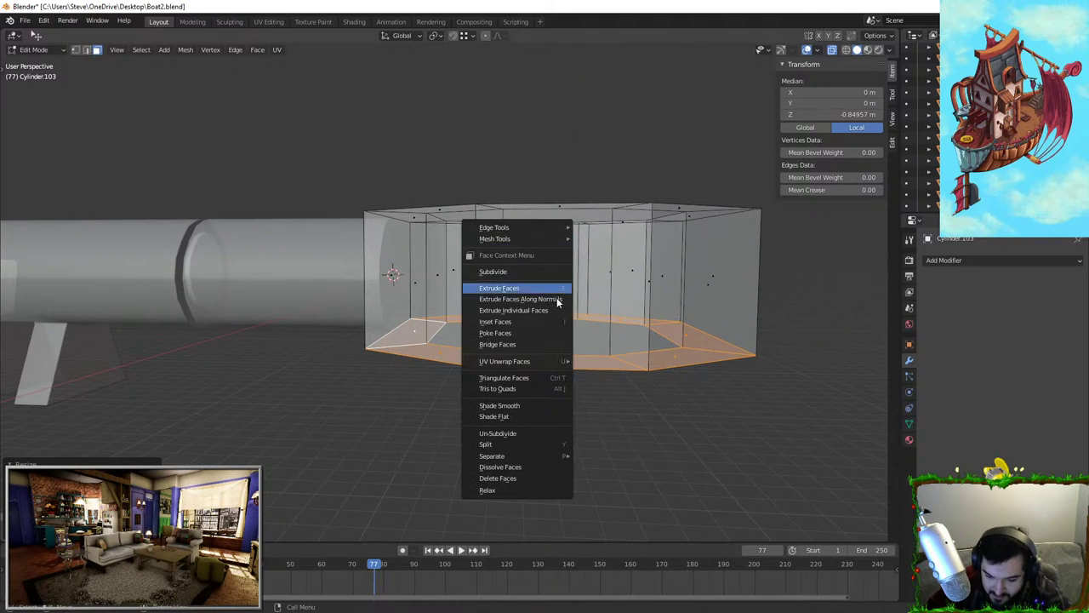
Select the ring's upper face loop and try scaling it along the Z axis
middle_click_drag(451, 146, 448, 211)
left_click(427, 159, "alt")
middle_click_drag(428, 159, 470, 101)
key("s")
key("z")
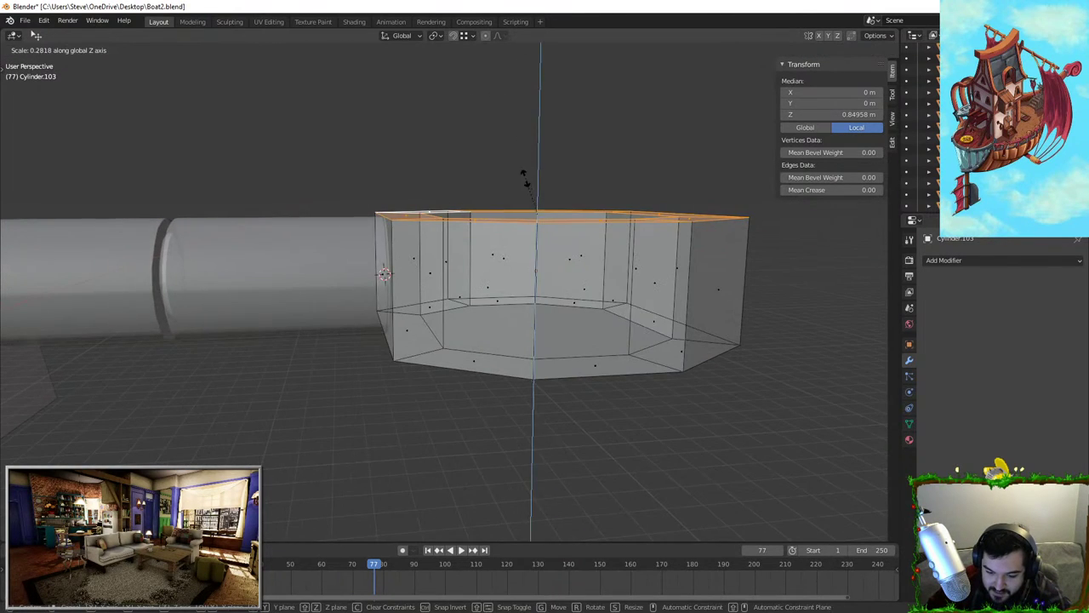
left_click(521, 162)
Scale the ring's outer end faces, beside the shaft and opposite it, apart along Y to a 2.79 m length
middle_click_drag(520, 155, 545, 175)
left_click(385, 281)
middle_click_drag(558, 223, 429, 204)
left_click(448, 285, "shift")
key("s")
key("y")
left_click(571, 329)
key("Tab")
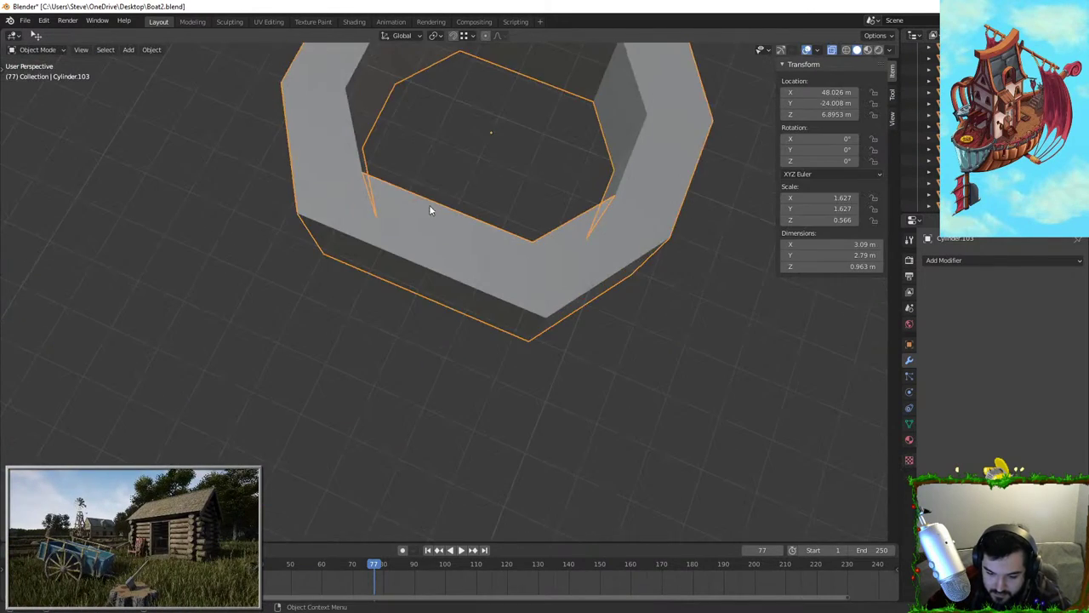
Scale the ring handle to about 1.68 in X and Y and move it along Y to -24.034 m
scroll(429, 204, "down", 3)
middle_click_drag(558, 153, 509, 178, "shift")
key("s")
left_click(564, 223)
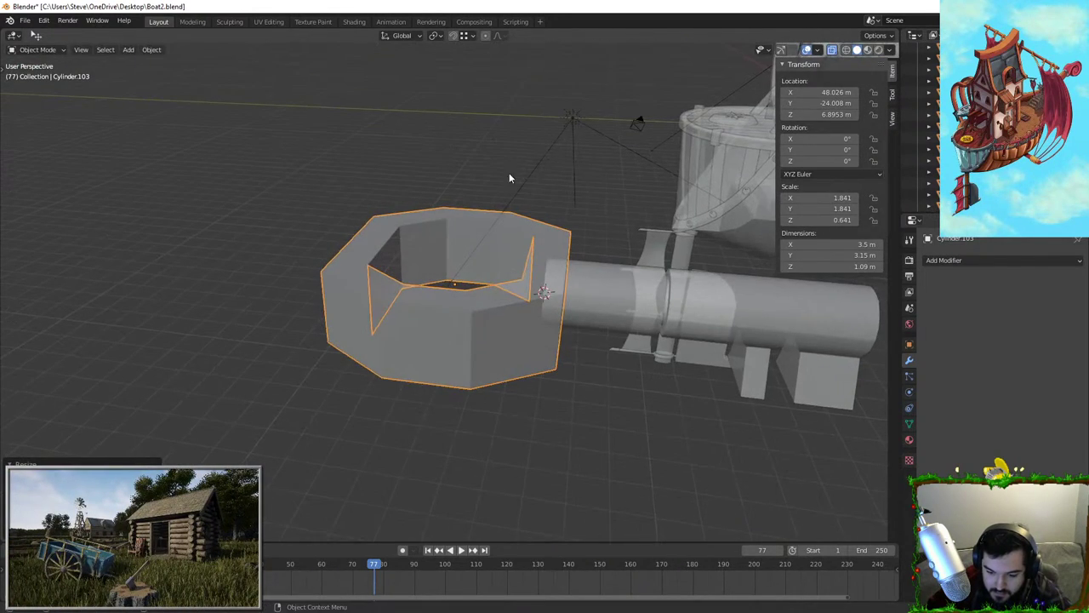
key("s")
left_click(593, 194)
middle_click_drag(640, 268, 627, 231)
key("g")
key("y")
left_click(623, 236)
key("Tab")
key("Tab")
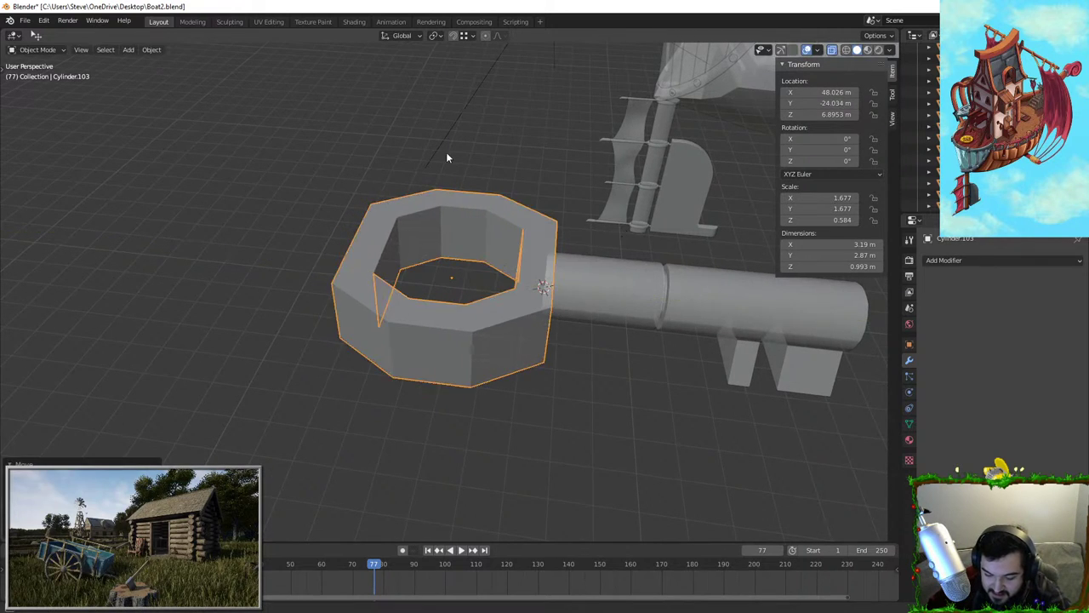
key("Tab")
key("alt+z")
key("Tab")
scroll(442, 246, "up", 2)
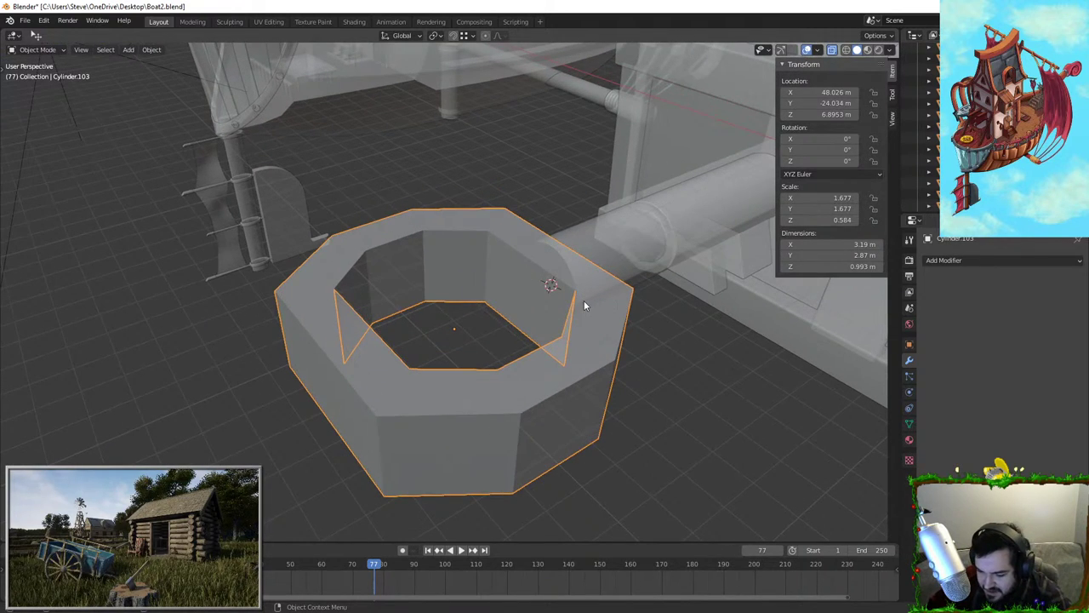
Apply the ring handle's scale and give it a Bevel modifier with the limit method set to Angle
key("ctrl+a")
left_click(584, 301)
left_click(987, 259)
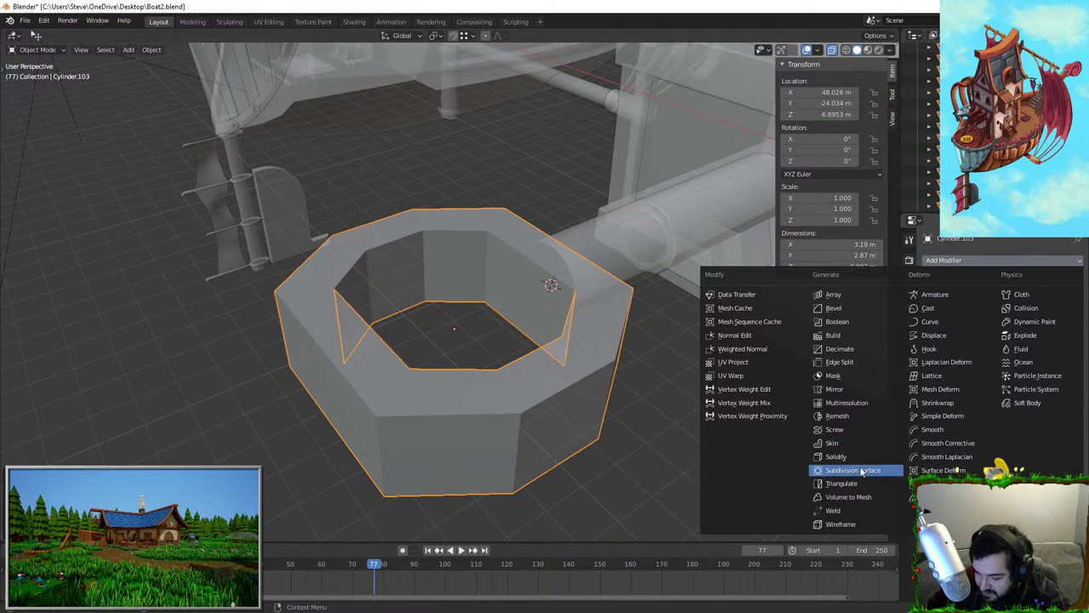
middle_click_drag(707, 400, 550, 279)
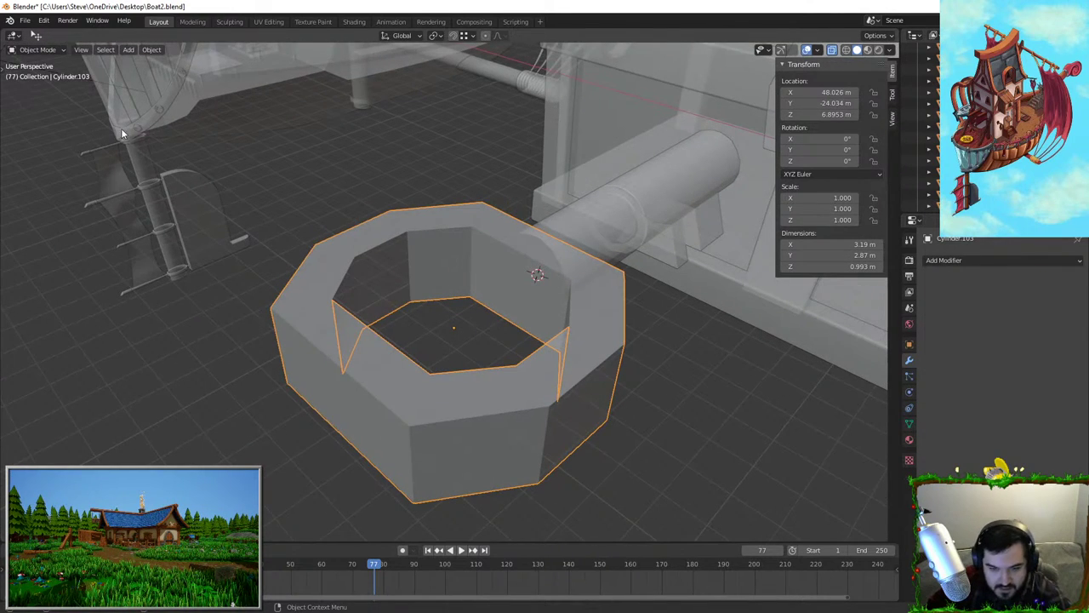
key("Tab")
key("Tab")
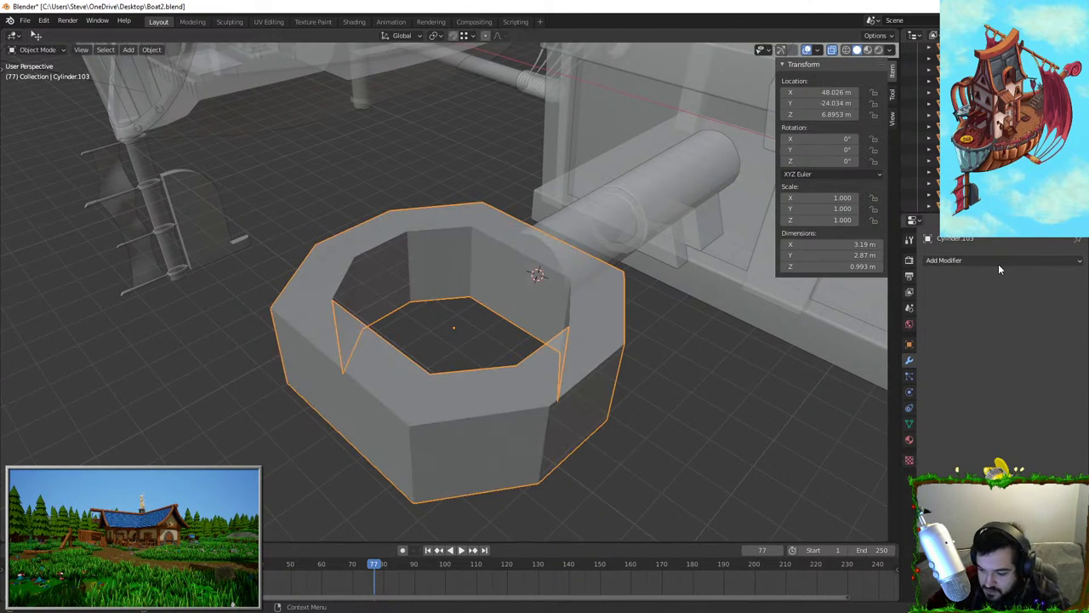
left_click(987, 260)
left_click(838, 319)
middle_click_drag(838, 316, 724, 327)
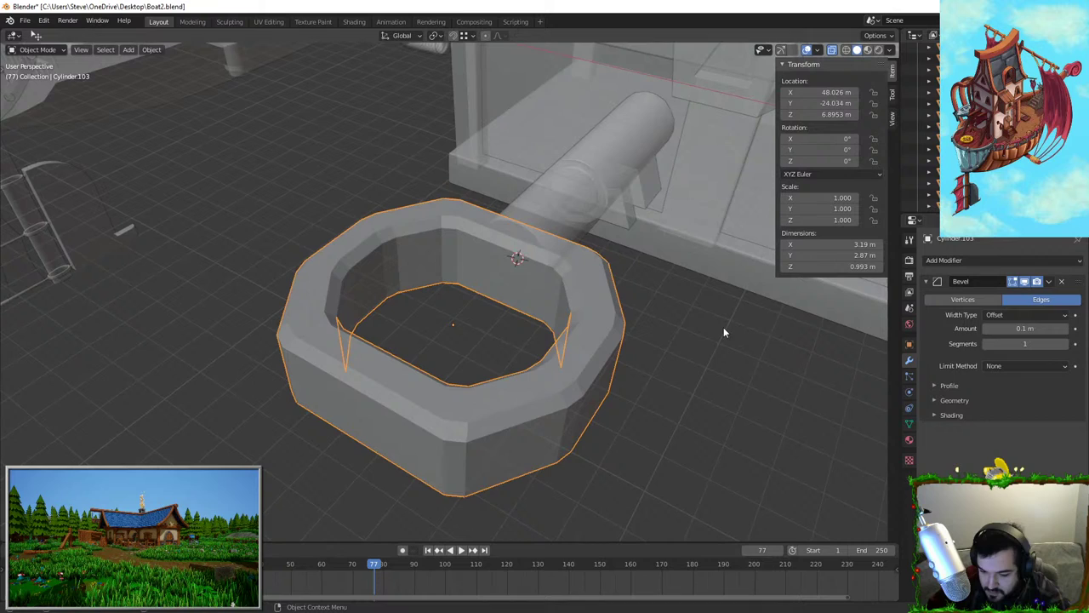
left_click(1026, 365)
left_click(1014, 394)
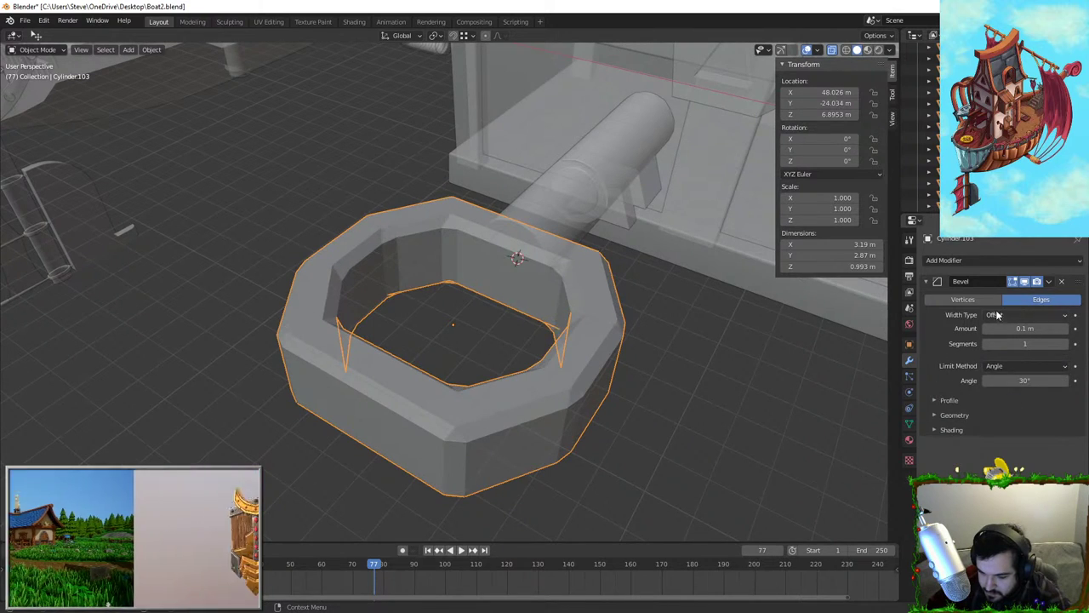
Add a Subdivision Surface modifier to the ring handle and turn off X-ray display
left_click(965, 260)
scroll(590, 328, "up", 1)
mouse_move(608, 383)
middle_mouse_down()
mouse_move(591, 328)
mouse_move(554, 354)
mouse_move(596, 383)
middle_mouse_up()
left_click(832, 51)
scroll(619, 308, "down", 3)
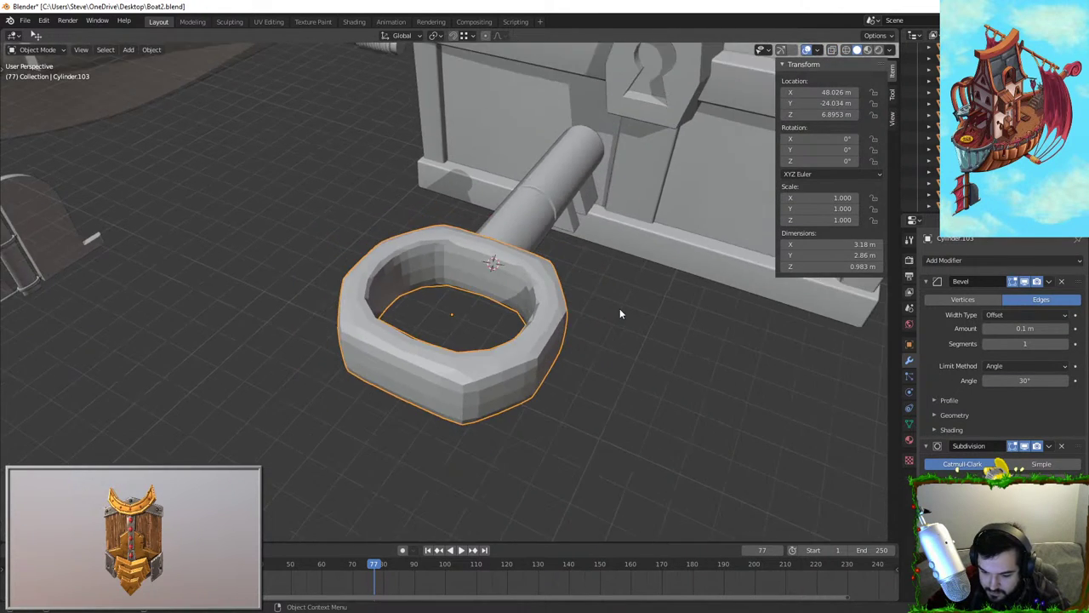
Shade the ring handle smooth
middle_click_drag(620, 309, 493, 274)
right_click(501, 245)
left_click(501, 244)
middle_click_drag(622, 264, 480, 209)
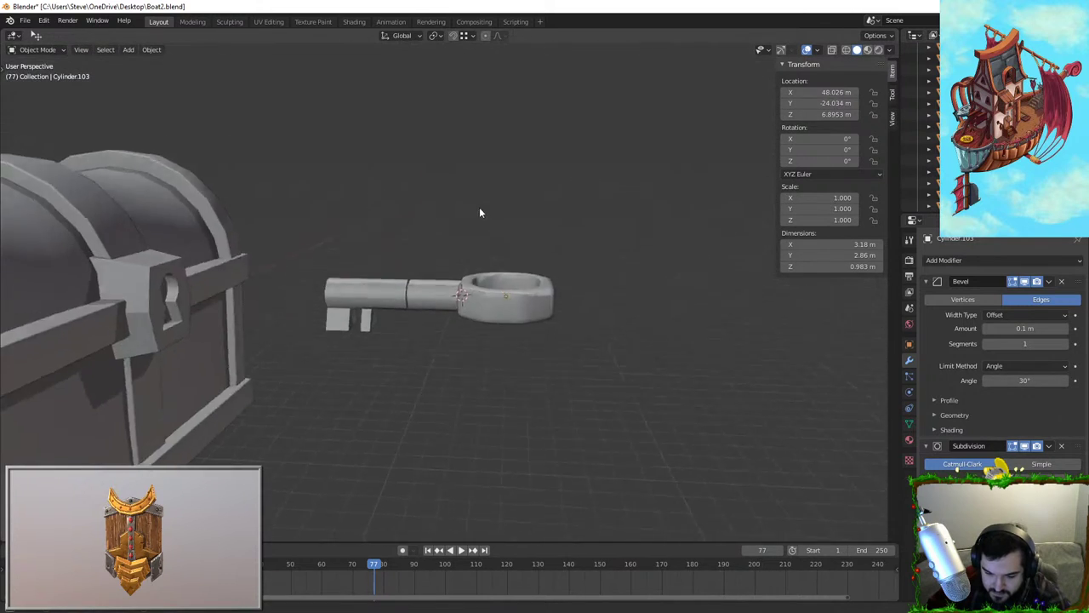
Scale the ring handle along the Z axis to 1.318, keeping it against the end of the shaft
scroll(482, 223, "up", 3)
left_click(513, 309)
key("s")
key("z")
middle_click_drag(512, 309, 521, 342)
left_click(537, 223)
key("g")
key("y")
left_click(543, 228)
Select the ring's inner face loop and use Shrink/Fatten on it to thicken the ring's wall
key("Tab")
middle_click_drag(570, 297, 374, 251)
scroll(374, 251, "up", 2)
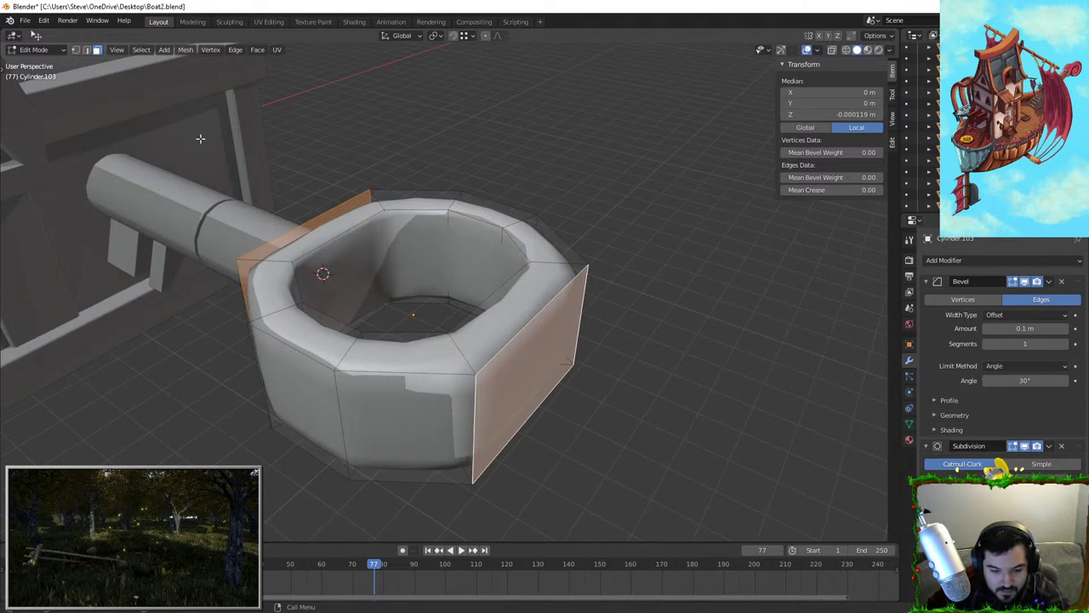
left_click(372, 254, "alt")
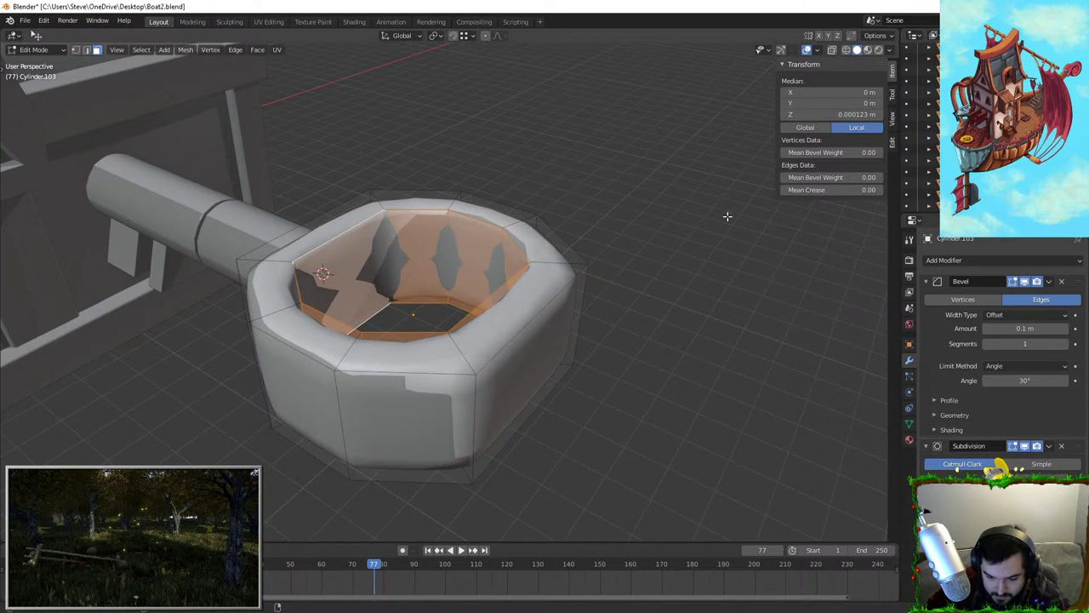
key("alt+s")
left_click(577, 195)
key("Tab")
scroll(575, 196, "down", 4)
left_click(628, 238)
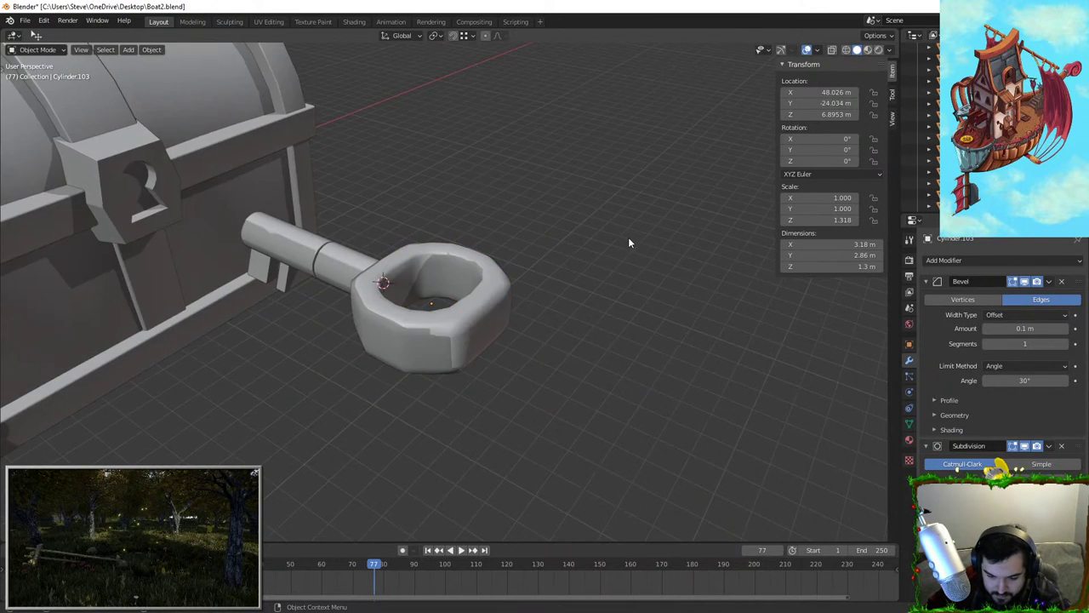
Set the ring's Bevel modifier to an amount of 0.18 m with 2 segments
middle_click_drag(628, 237, 579, 275)
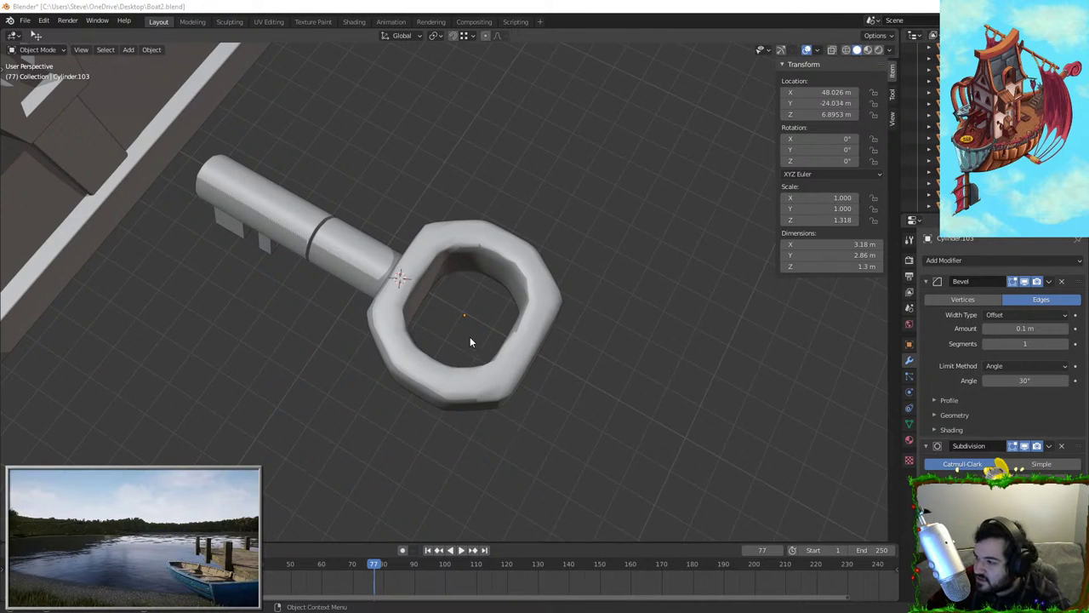
middle_click_drag(470, 336, 480, 273)
scroll(522, 346, "up", 3)
key("Tab")
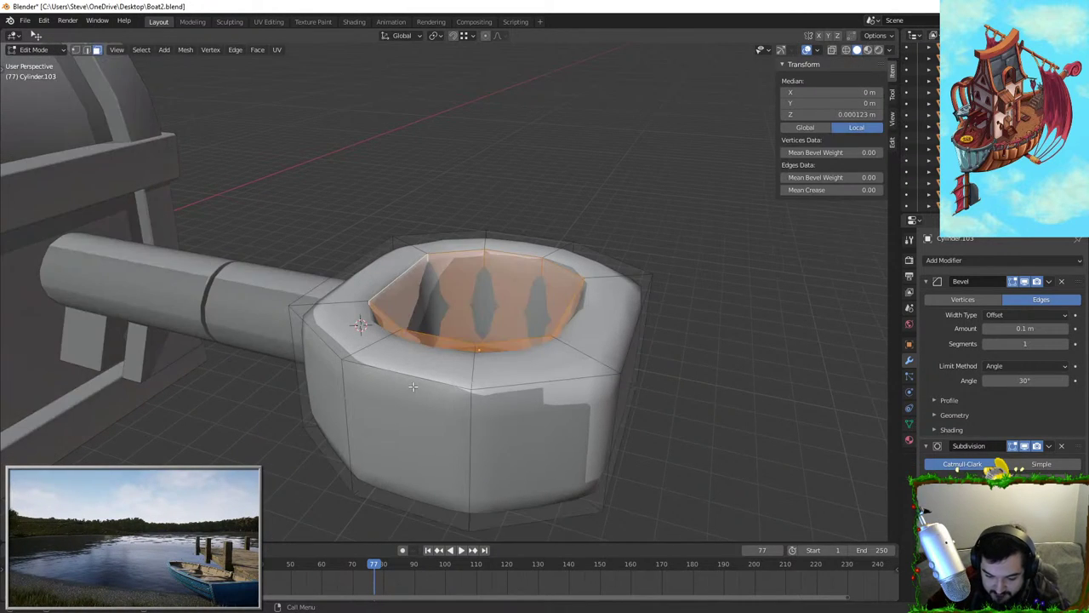
mouse_move(1024, 329)
left_mouse_down()
mouse_move(1056, 329)
mouse_move(1019, 328)
mouse_move(1049, 344)
mouse_move(1014, 344)
left_mouse_up()
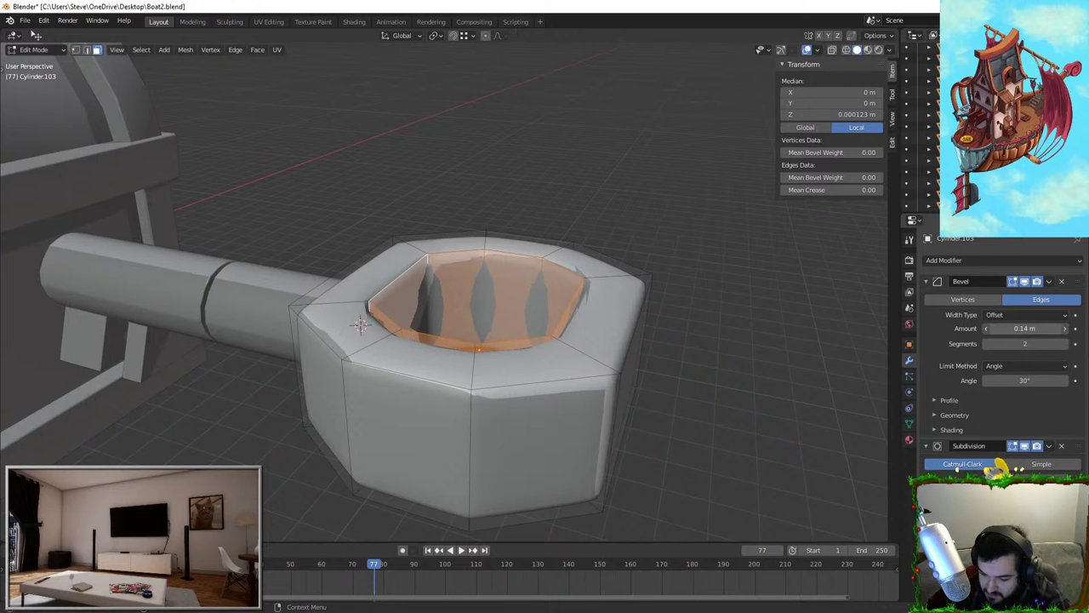
left_click_drag(1025, 328, 1029, 329)
scroll(537, 269, "down", 3)
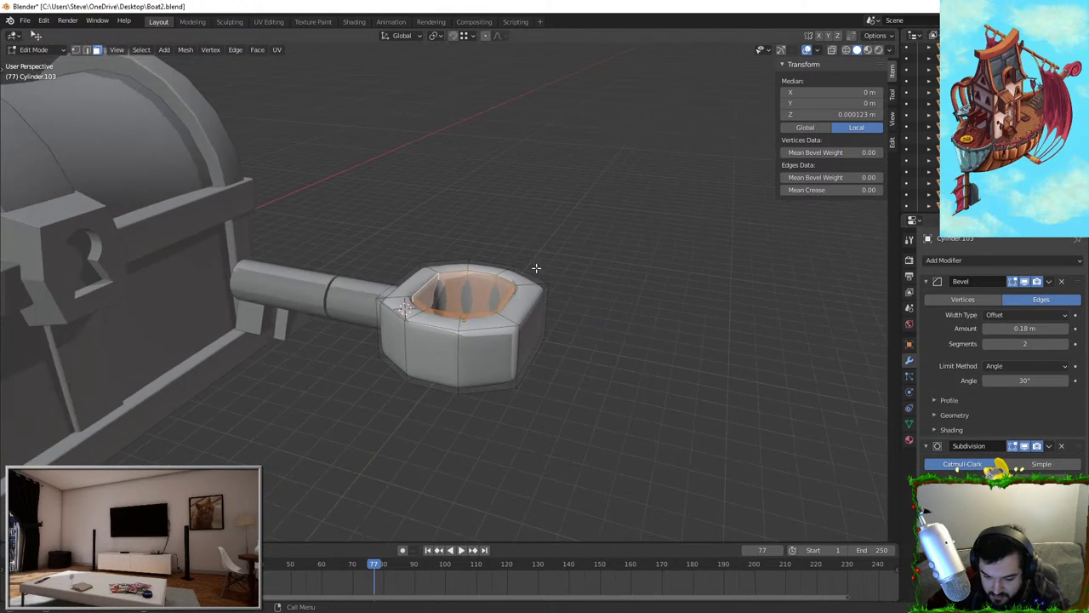
key("Tab")
Centre the ring handle on the shaft in top view by moving it along X to 47.946 m
middle_click_drag(527, 263, 475, 304)
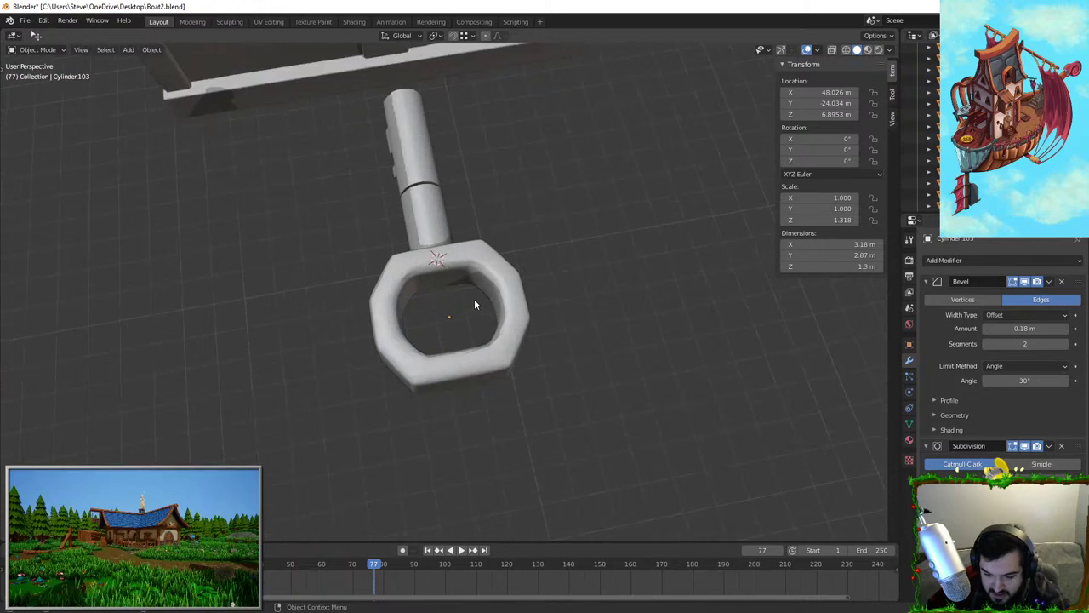
scroll(479, 260, "up", 2)
key("KP_7")
scroll(480, 259, "up", 4)
middle_click_drag(480, 208, 505, 271, "shift")
scroll(511, 271, "up", 1)
left_click(628, 239)
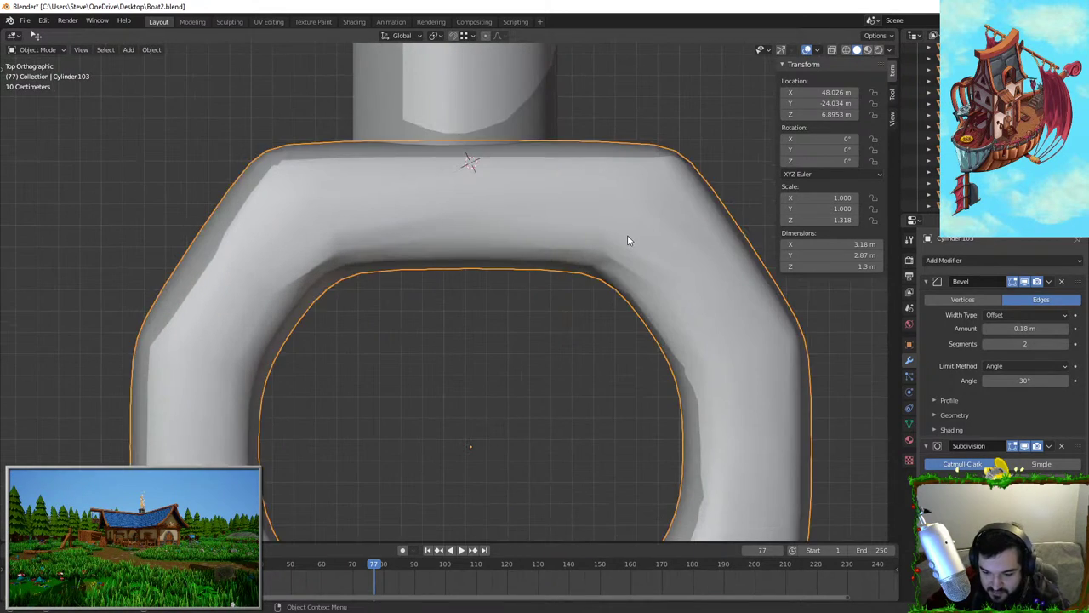
scroll(627, 239, "down", 2)
key("g")
key("x")
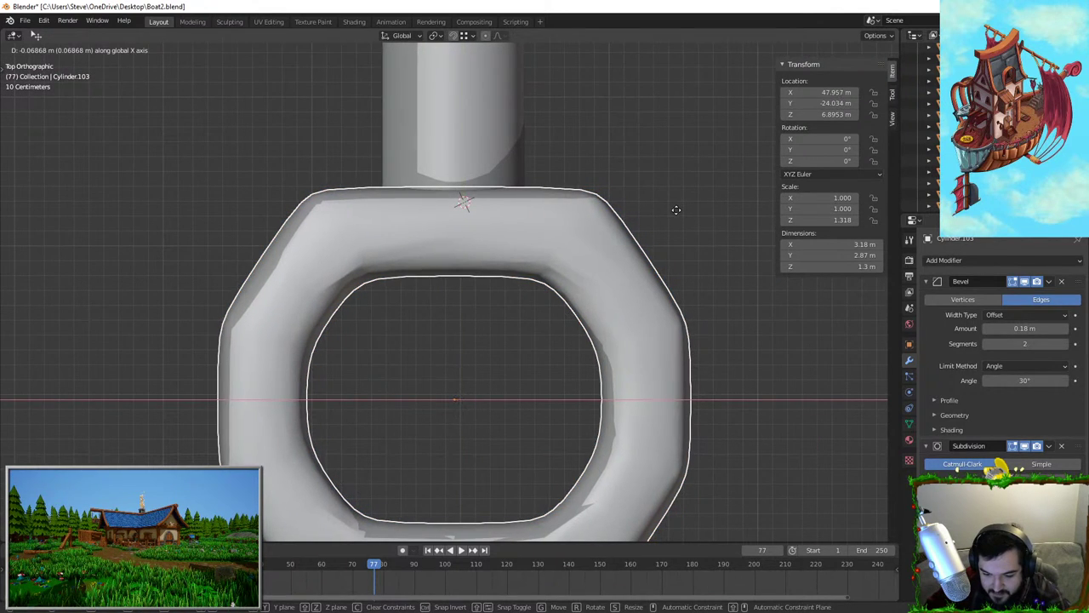
left_click(675, 210)
Apply the ring handle's Bevel and Subdivision modifiers
middle_click_drag(674, 208, 625, 130)
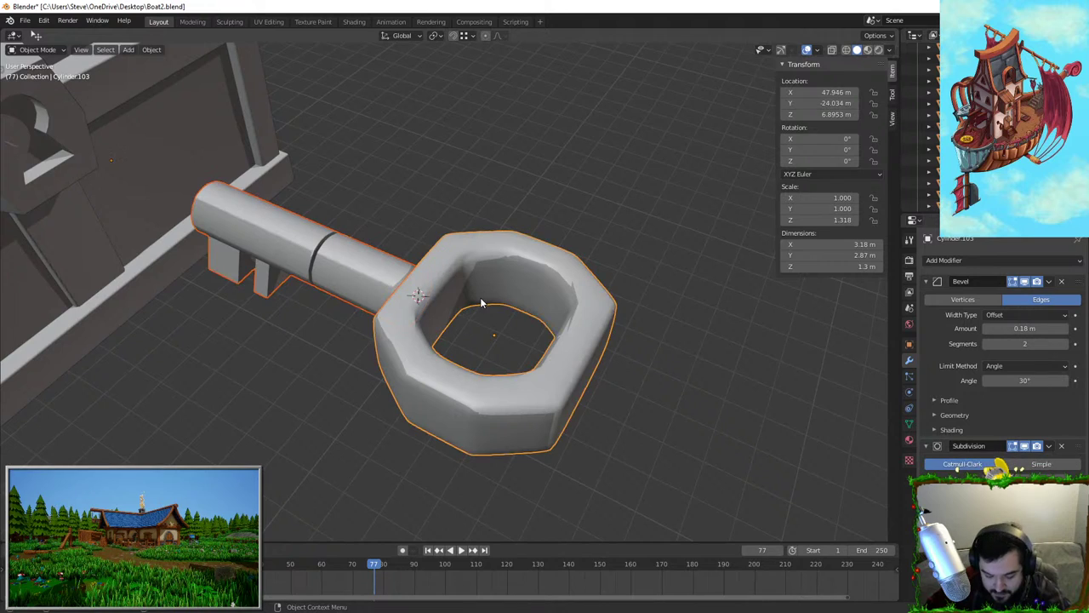
left_click(470, 246)
left_click(1049, 281)
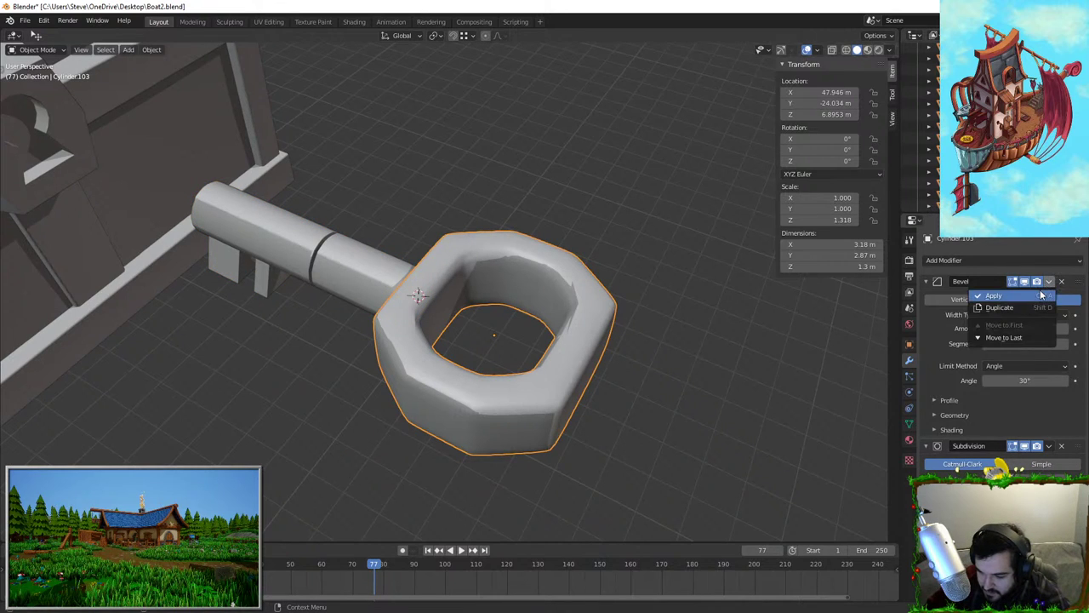
left_click(1022, 295)
left_click(1049, 281)
left_click(1021, 294)
Join the toothed shaft and the ring handle into a single key object
left_click(322, 244, "shift")
left_click(528, 261, "shift")
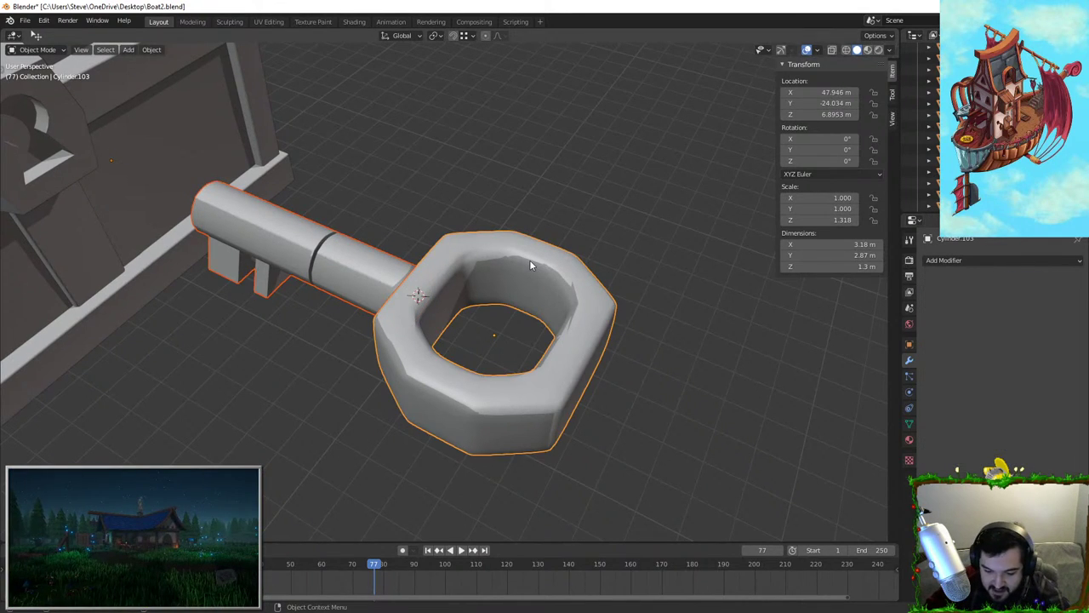
key("ctrl+j")
left_click(588, 209)
Shade the joined key smooth with Auto Smooth at 30°
left_click(387, 286)
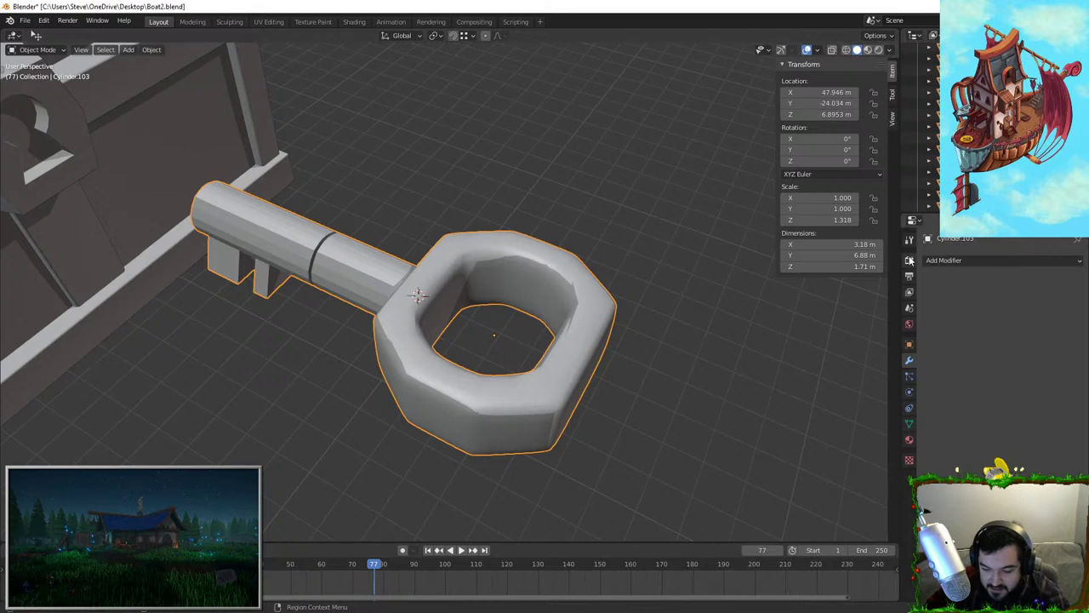
left_click(909, 424)
right_click(443, 285)
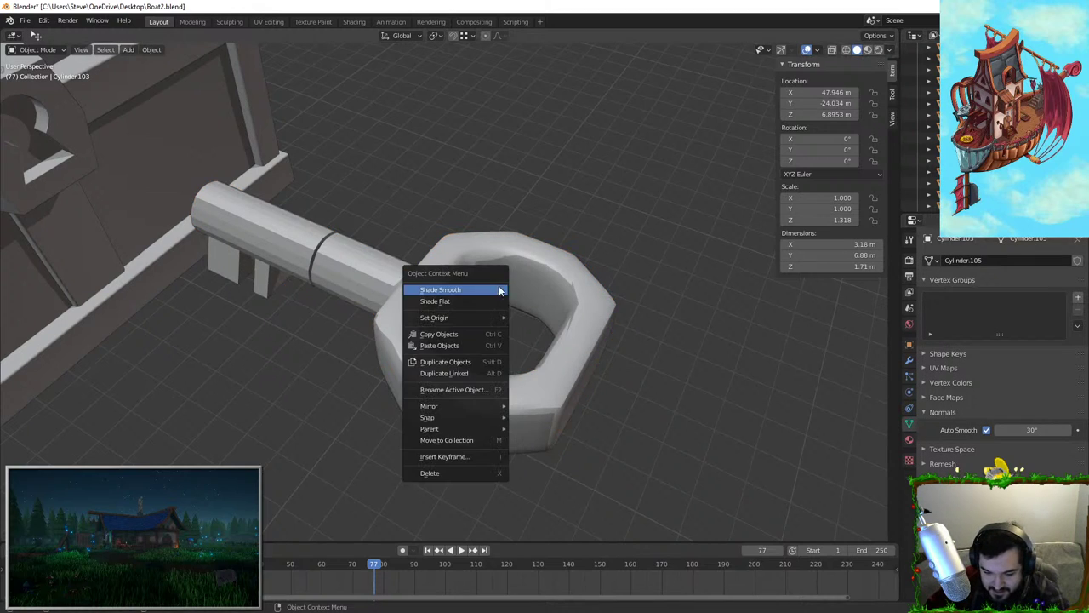
middle_click_drag(562, 245, 420, 225)
scroll(562, 257, "up", 4)
scroll(469, 295, "down", 6)
left_click(467, 298)
key("KP_1")
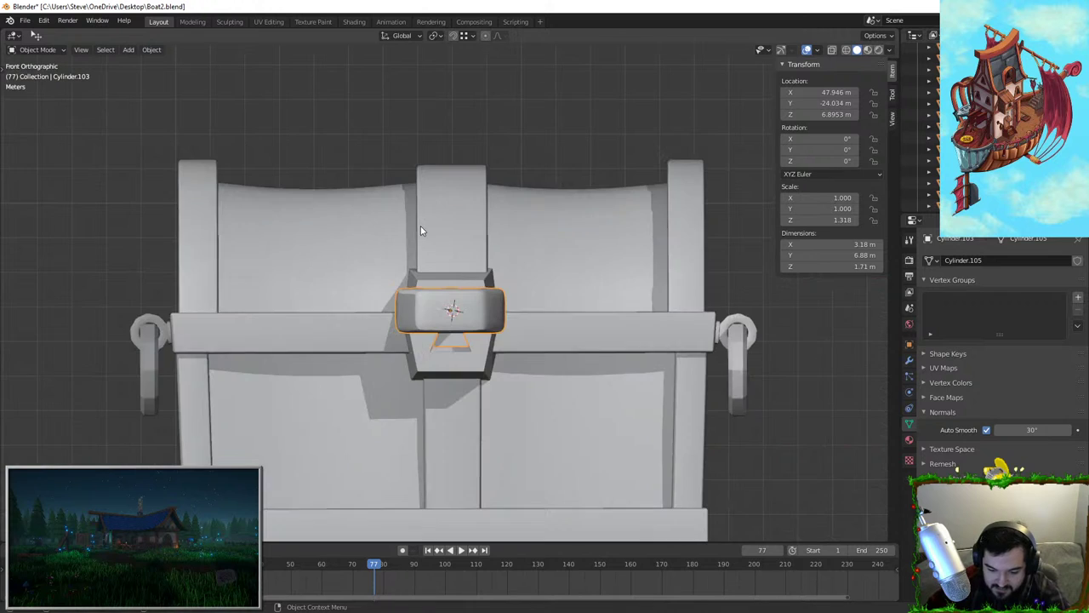
key("r")
right_click(683, 286)
Select the round end faces of the key shaft above the teeth, extrude them outward and scale the new faces down
middle_click_drag(497, 297, 587, 204)
scroll(518, 304, "up", 3)
key("Tab")
scroll(649, 219, "up", 4)
middle_click_drag(587, 204, 497, 308, "shift")
scroll(498, 308, "up", 1)
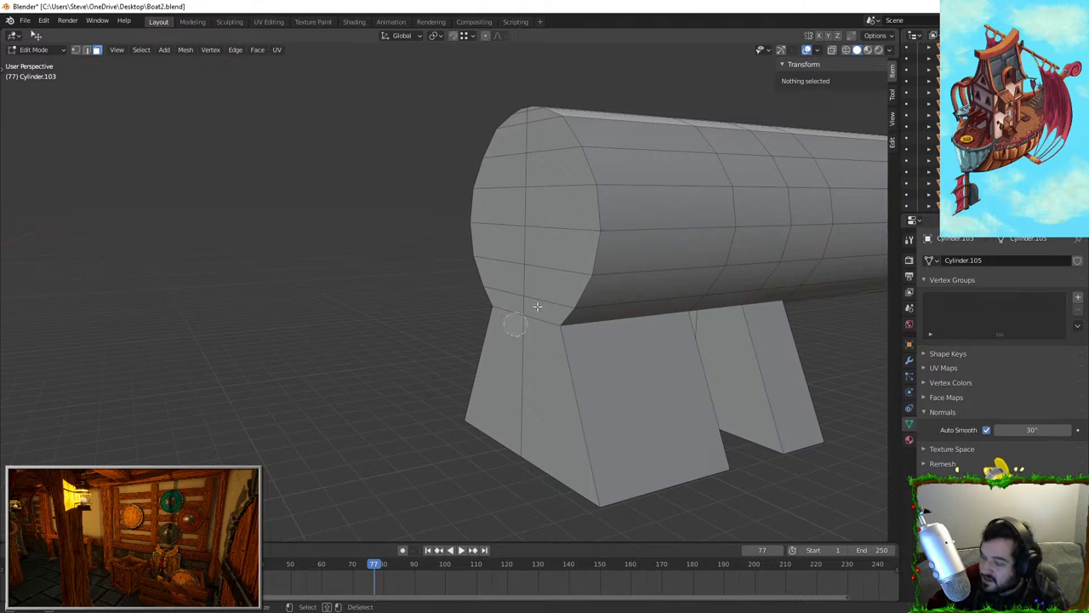
mouse_move(534, 142)
left_mouse_down()
mouse_move(528, 118)
mouse_move(541, 199)
left_mouse_up()
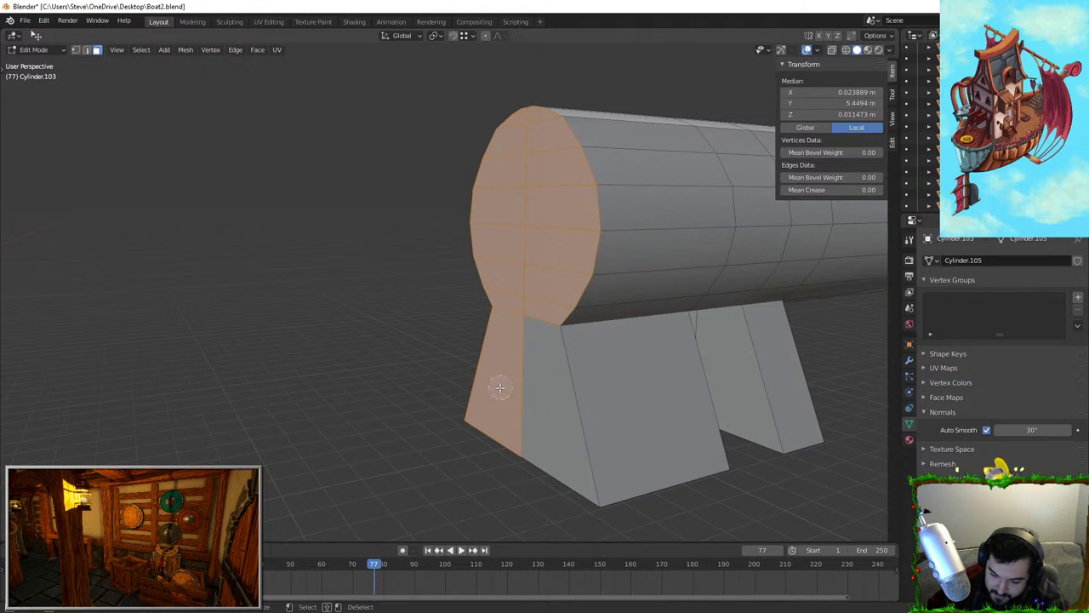
middle_click(500, 387)
right_click(500, 387)
middle_click_drag(536, 367, 503, 377)
key("e")
left_click(539, 340)
key("s")
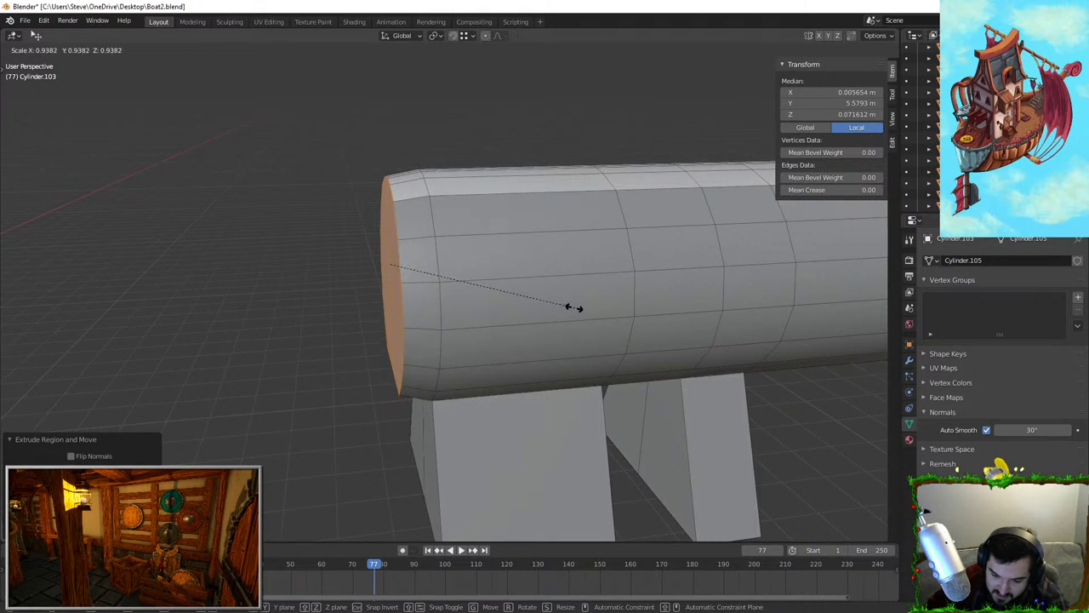
left_click(572, 307)
Shape the shaft's tapered tip by shifting its end faces along Y and rescaling them, for a 7.1 m overall key length
key("g")
key("y")
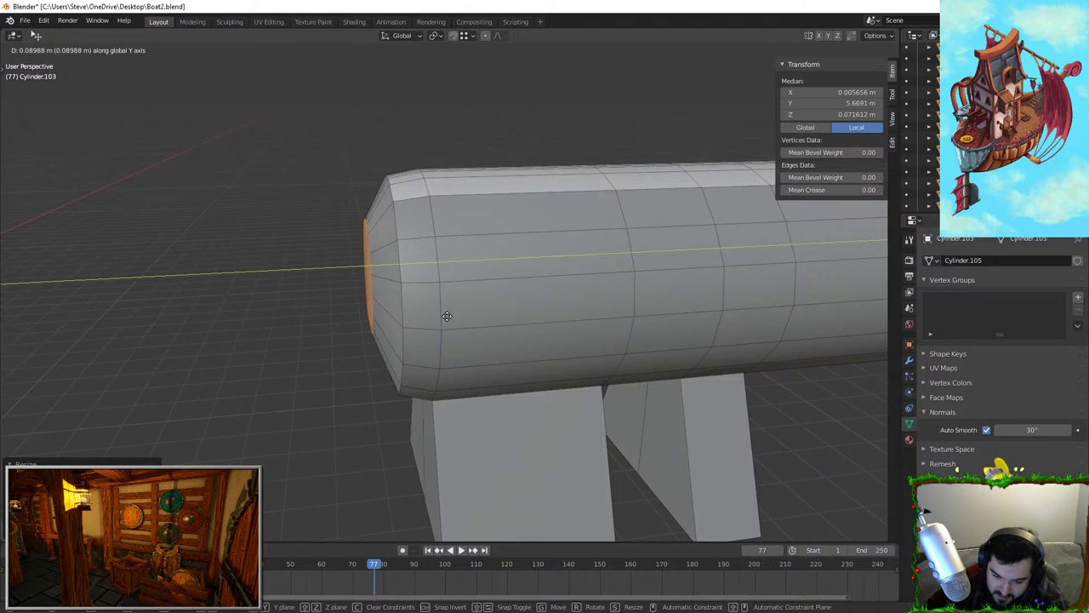
left_click(447, 317)
key("s")
left_click(506, 301)
key("g")
key("y")
left_click(500, 302)
key("Tab")
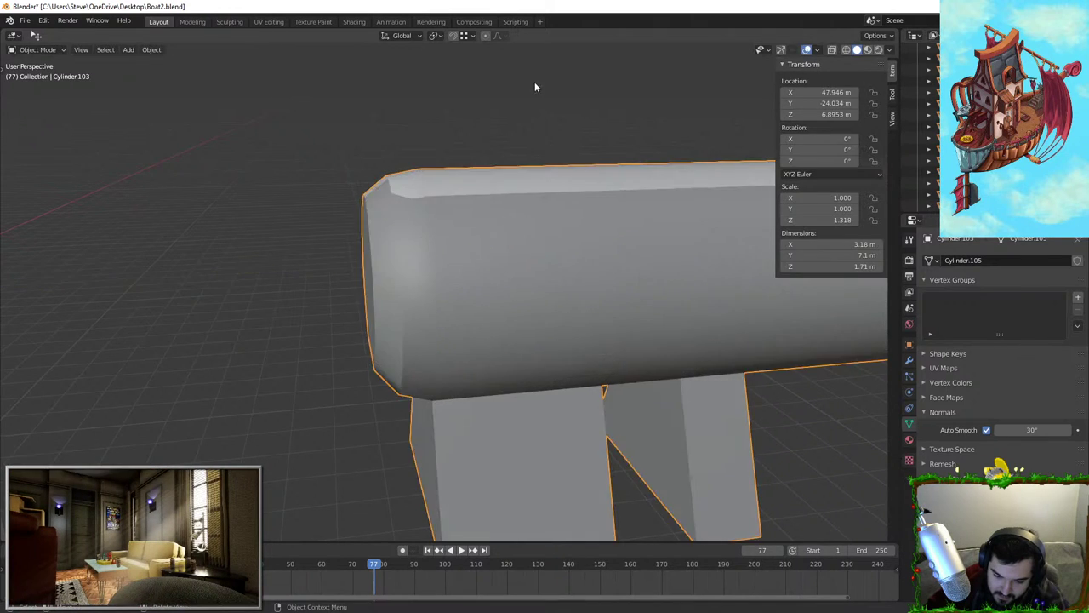
Try moving the key along Y to -17.34 m, into the chest's keyhole
scroll(541, 136, "down", 5)
middle_click_drag(545, 188, 542, 323)
key("g")
key("y")
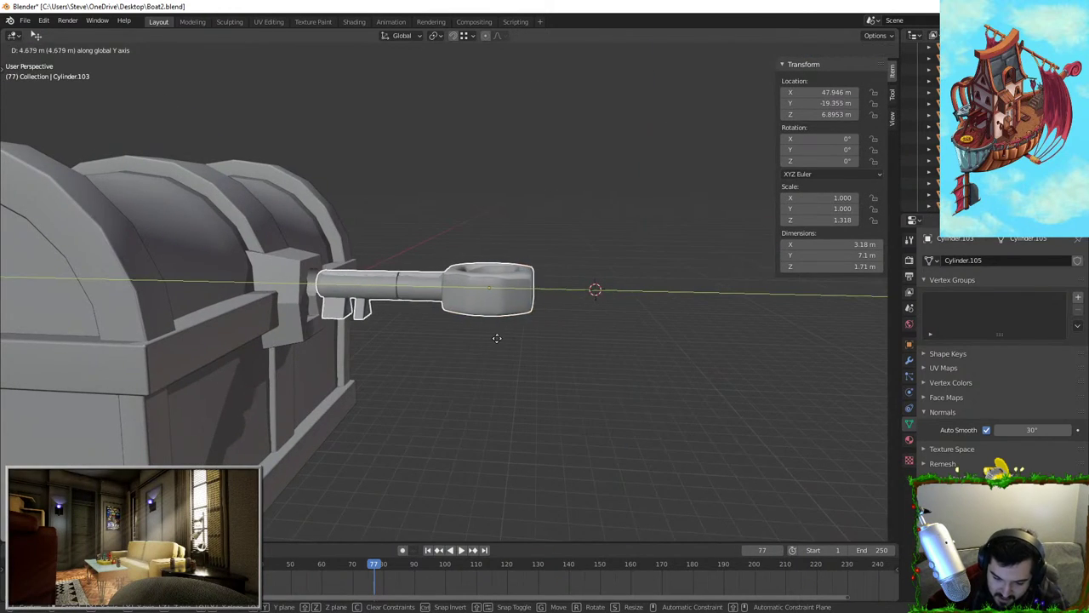
left_click(435, 331)
middle_click_drag(435, 330, 426, 134)
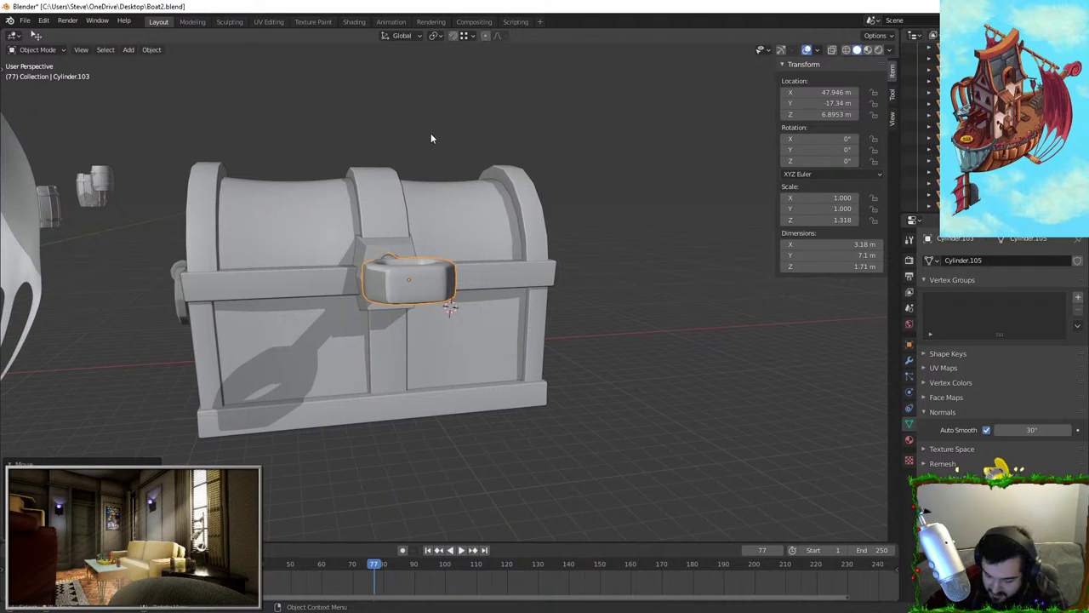
Try turning the key in the lock in front view, to 82.3° about Y
key("KP_1")
key("r")
left_click(652, 145)
middle_click_drag(652, 146, 582, 197)
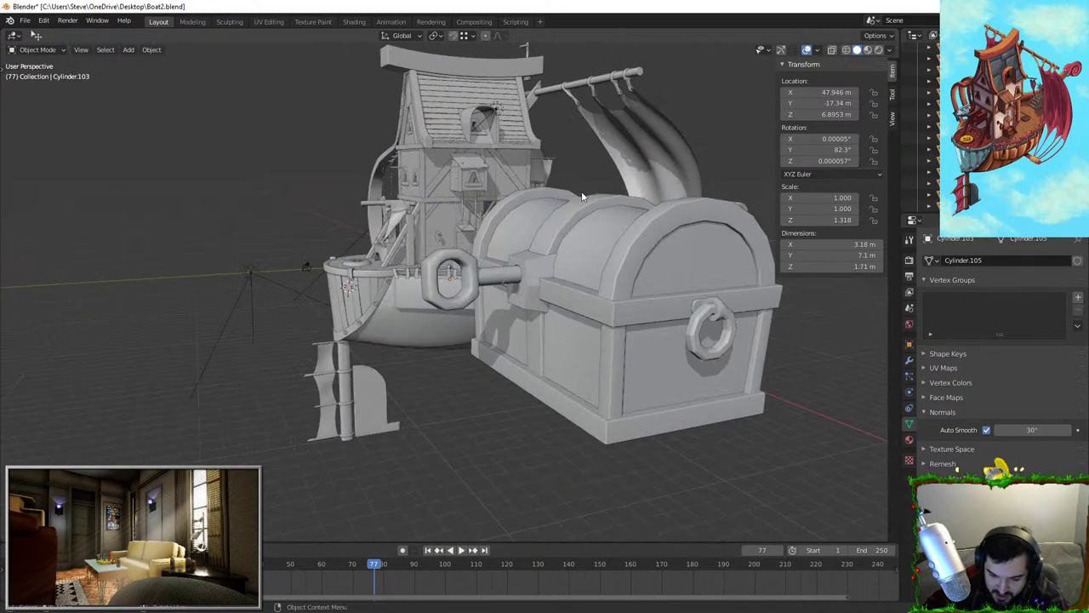
Undo the key's rotation and its move into the lock
left_click(529, 309)
key("ctrl+z")
key("ctrl+z")
key("ctrl+z")
key("ctrl+z")
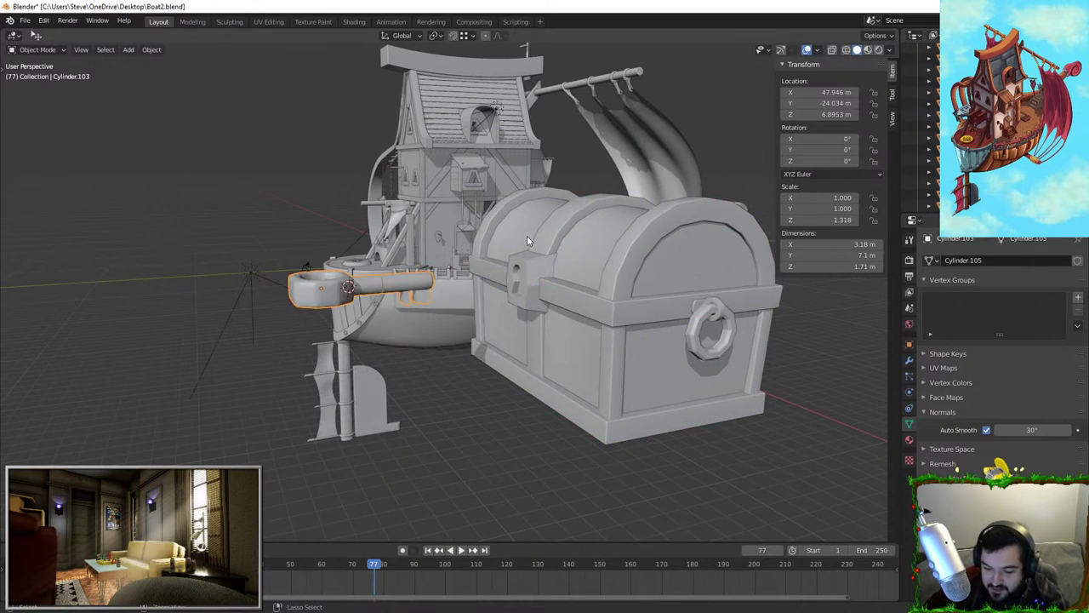
Lower the key to the ground in front of the chest, at about X 53.22 m and Z 1.15 m, tilted to -24.8° about Y
middle_click_drag(383, 289, 450, 361)
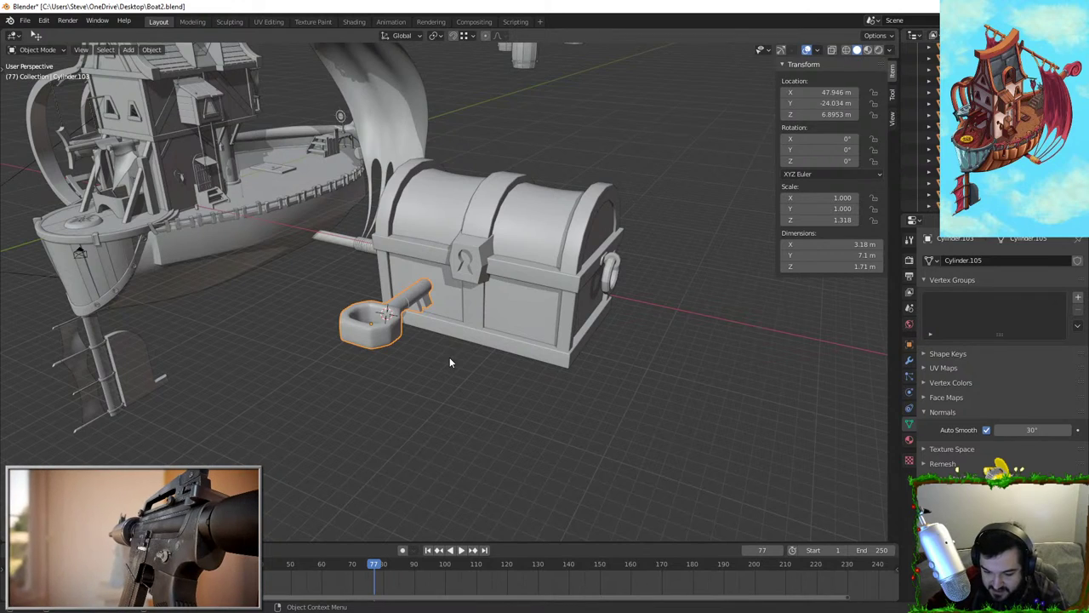
key("KP_1")
key("r")
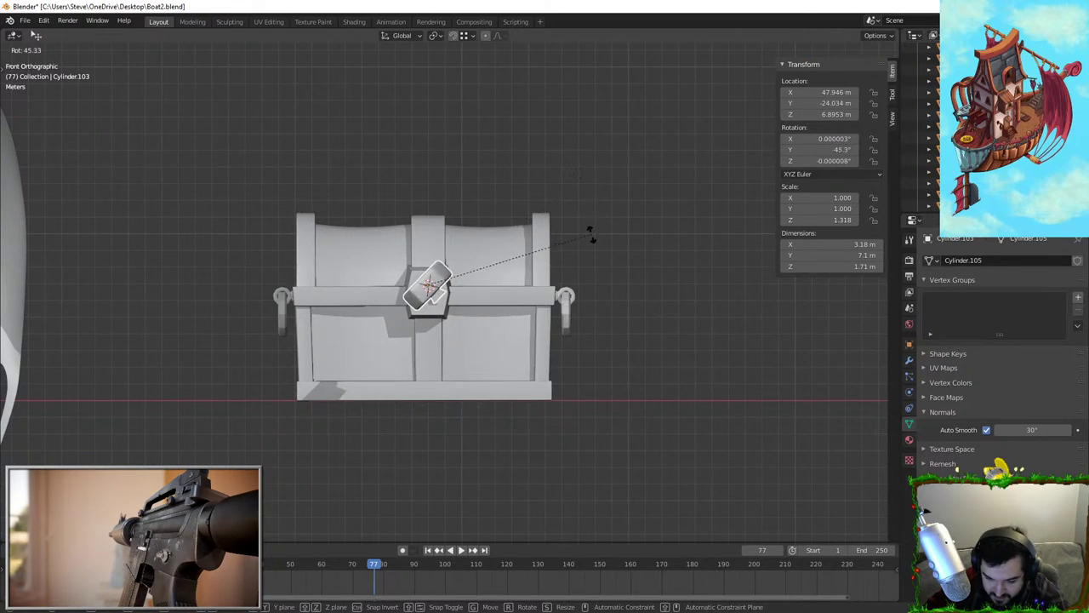
left_click(595, 279)
key("g")
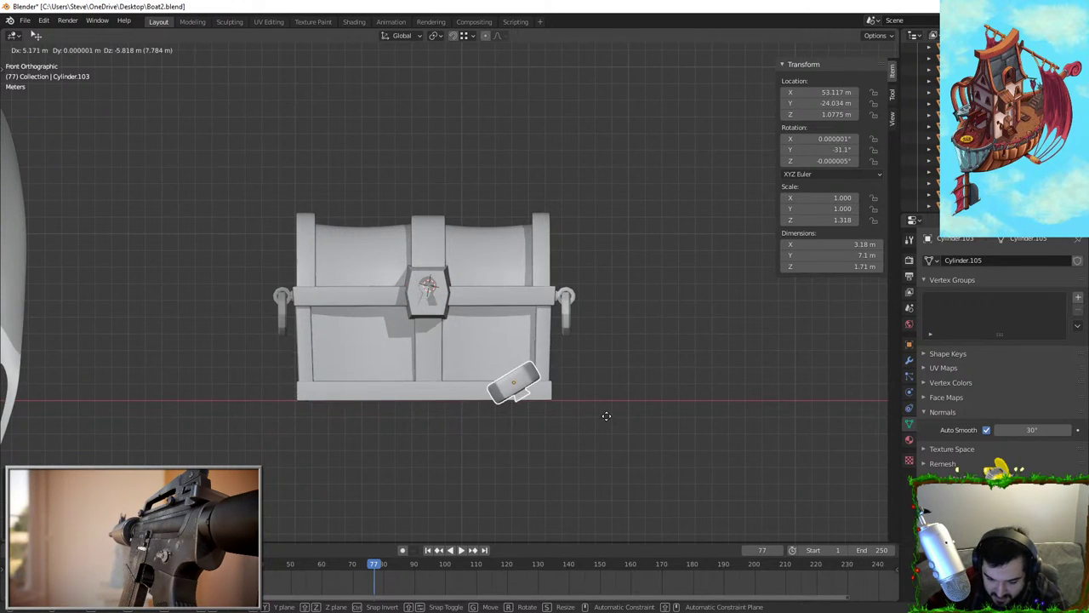
left_click(607, 414)
key("r")
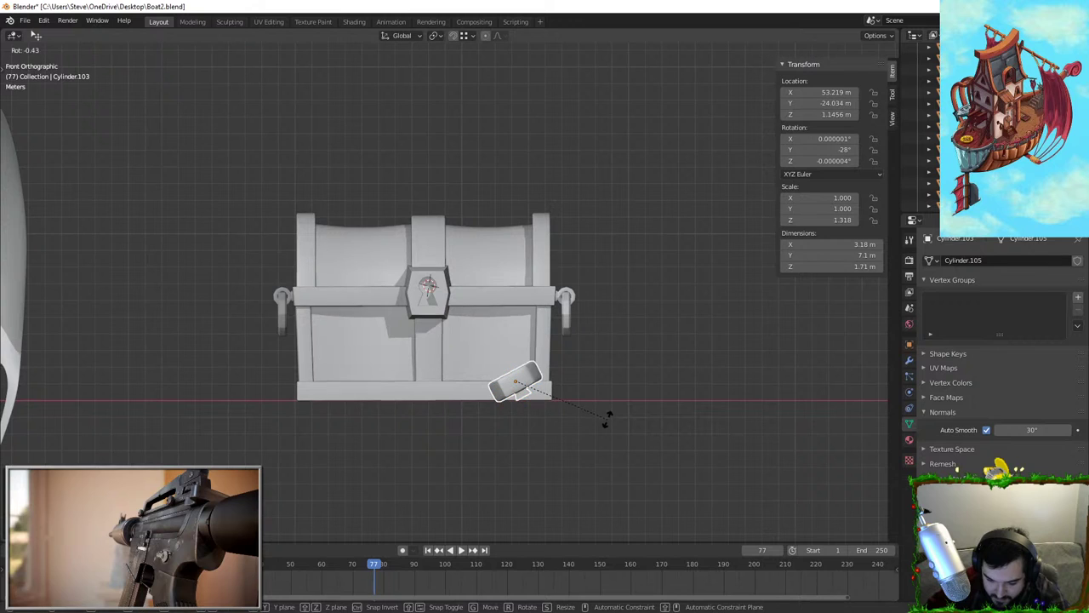
key("KP_7")
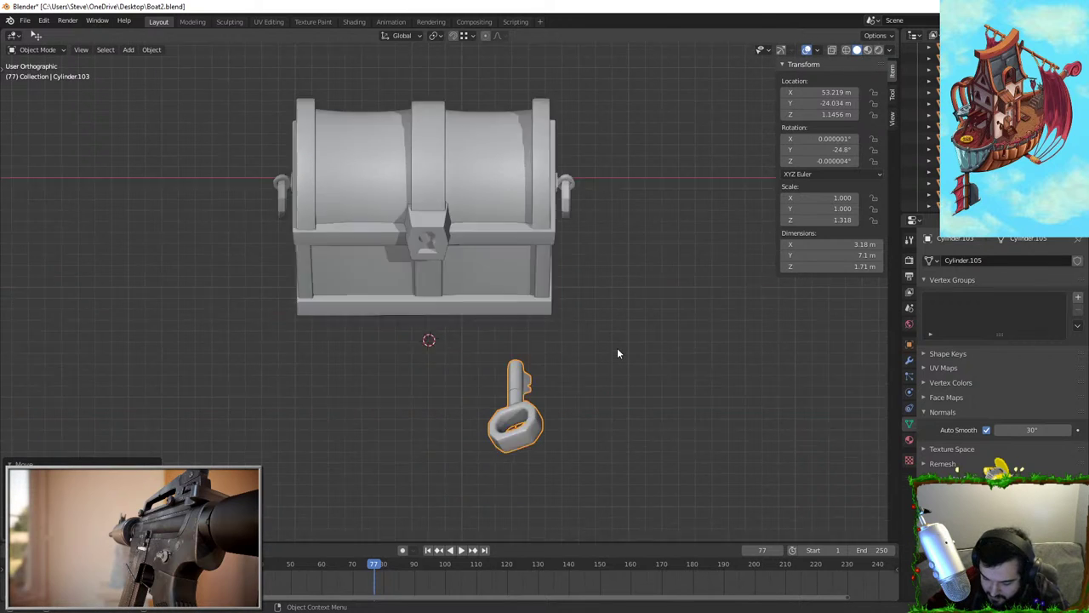
left_click(661, 402)
scroll(661, 402, "down", 4)
middle_click_drag(661, 402, 418, 219)
Apply the Bevel and Weighted Normal modifiers of the chest's outer frame trim
key("b")
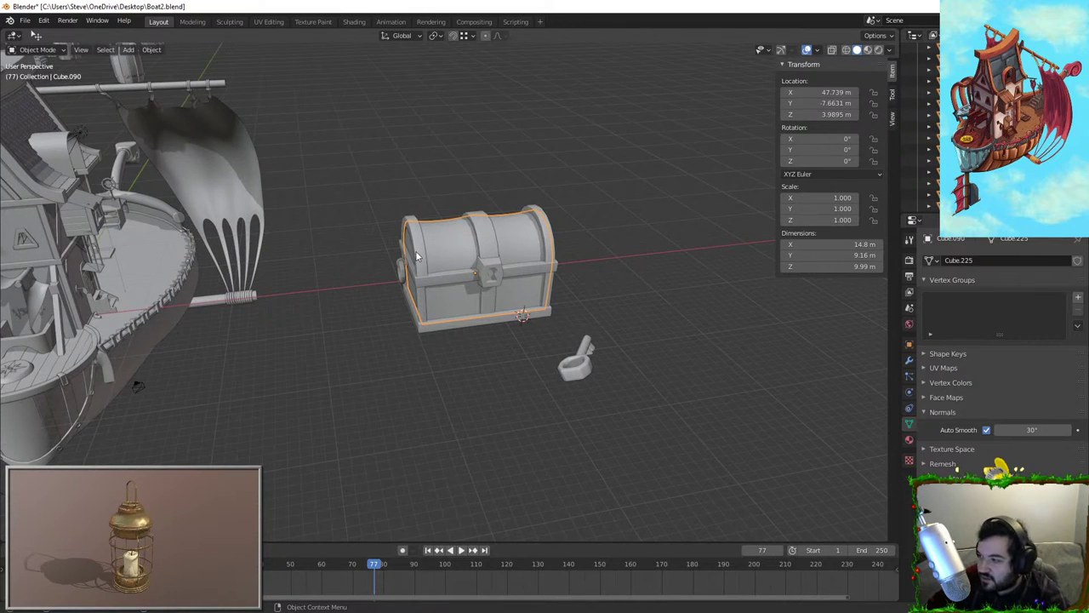
left_click(548, 233)
middle_click_drag(457, 255, 519, 364)
scroll(519, 364, "up", 3)
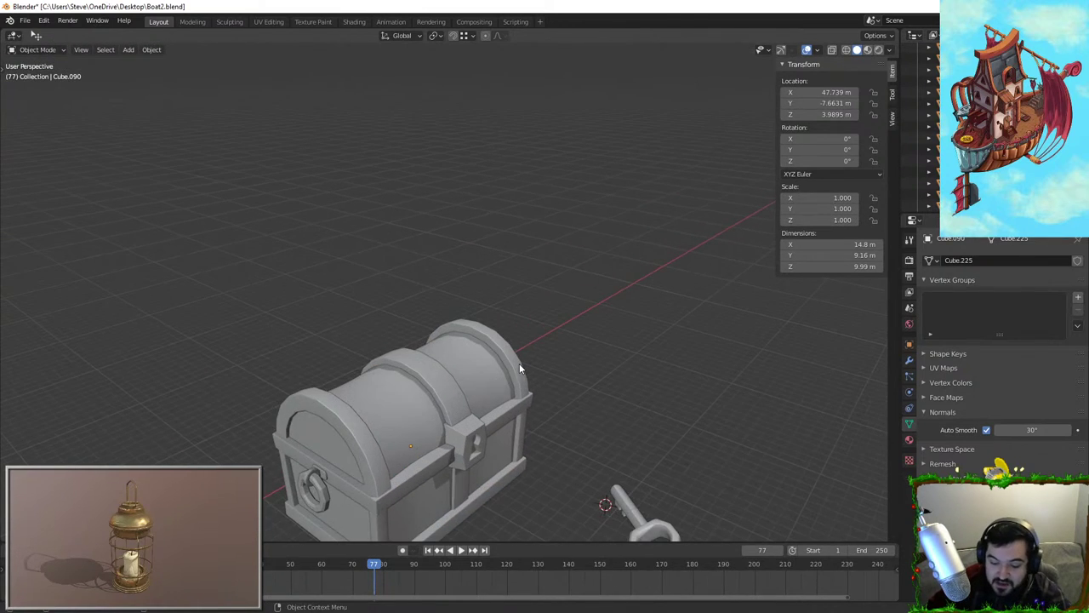
scroll(611, 248, "down", 2)
middle_click_drag(611, 248, 394, 287)
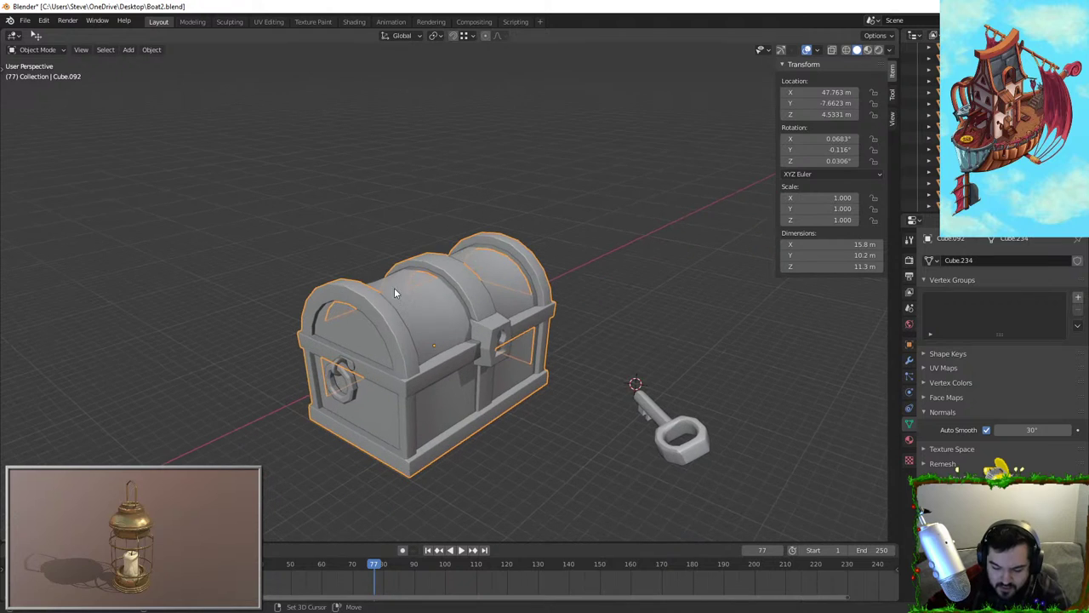
left_click(459, 286)
left_click(909, 361)
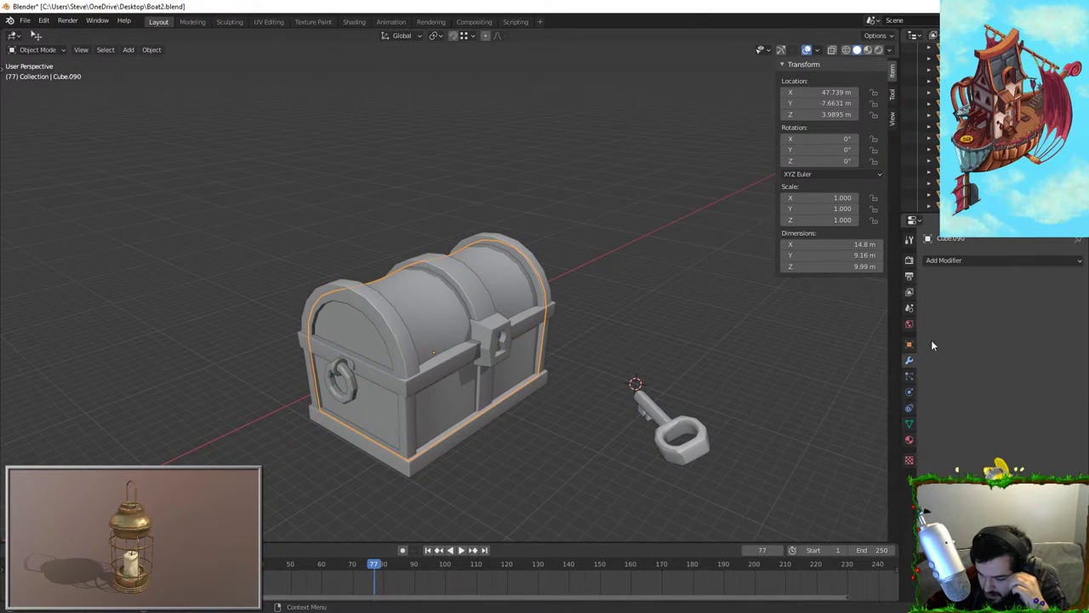
left_click(485, 291)
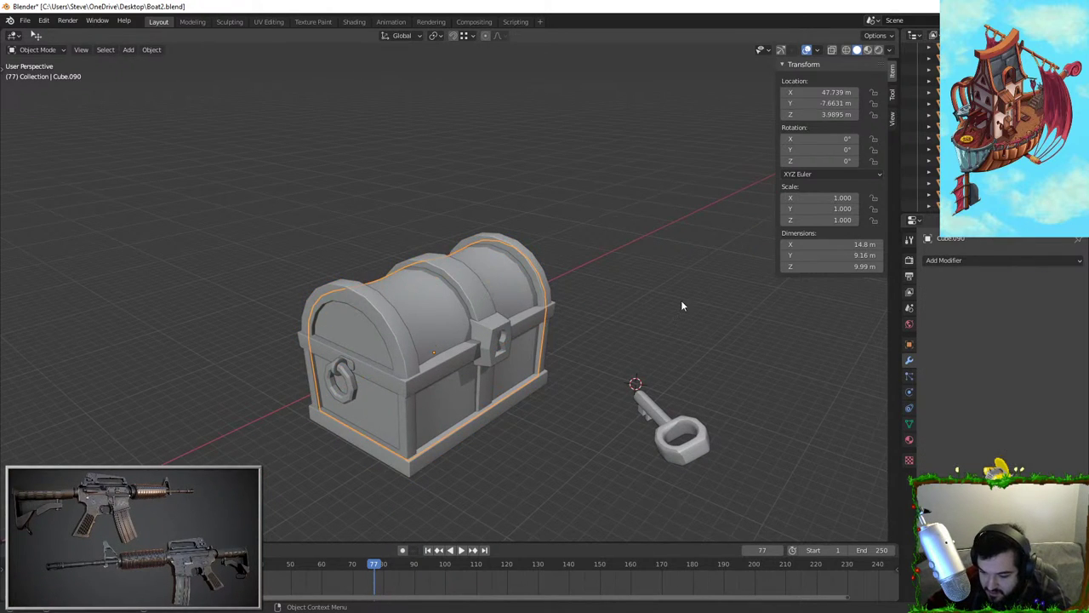
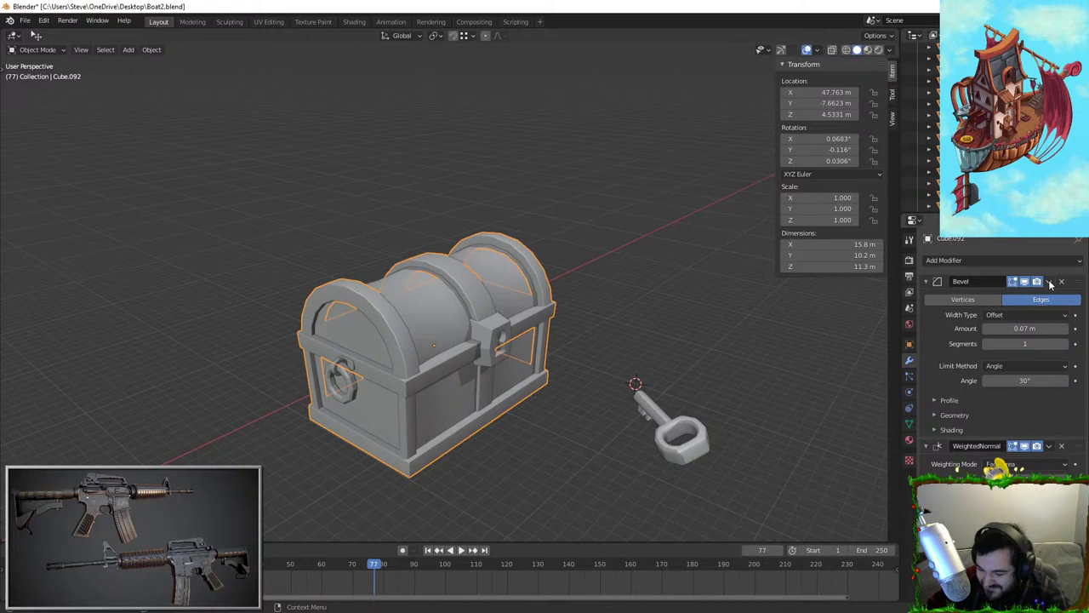
left_click(1051, 282)
left_click(1013, 293)
left_click(1050, 281)
left_click(1013, 293)
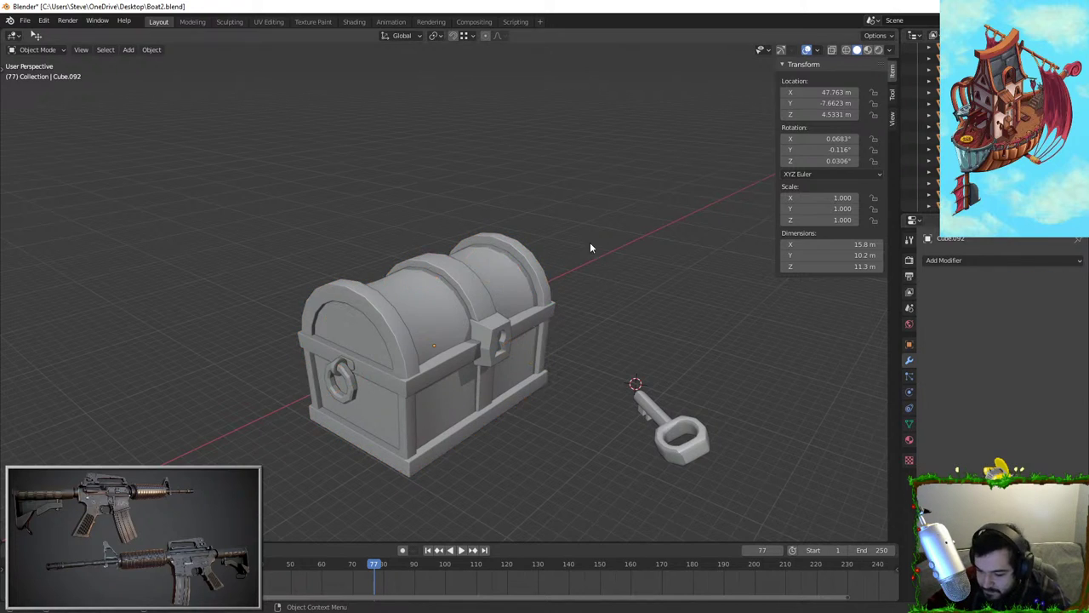
Try joining the chest's body, frame, lock plate and ring handles into one object
left_click(451, 308)
left_click(437, 338)
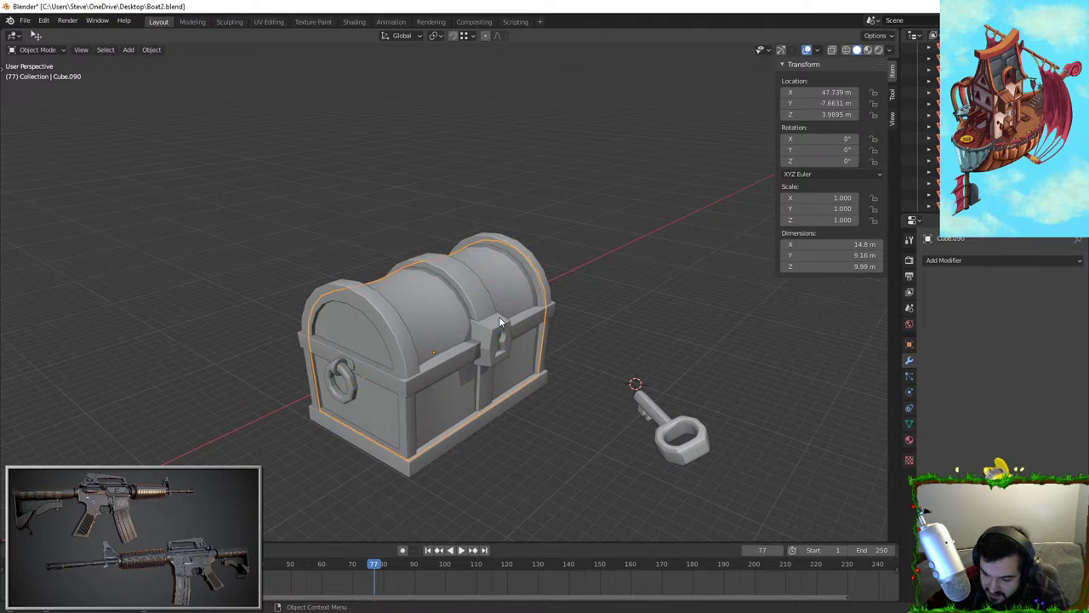
left_click(441, 310)
left_click_drag(184, 211, 574, 497)
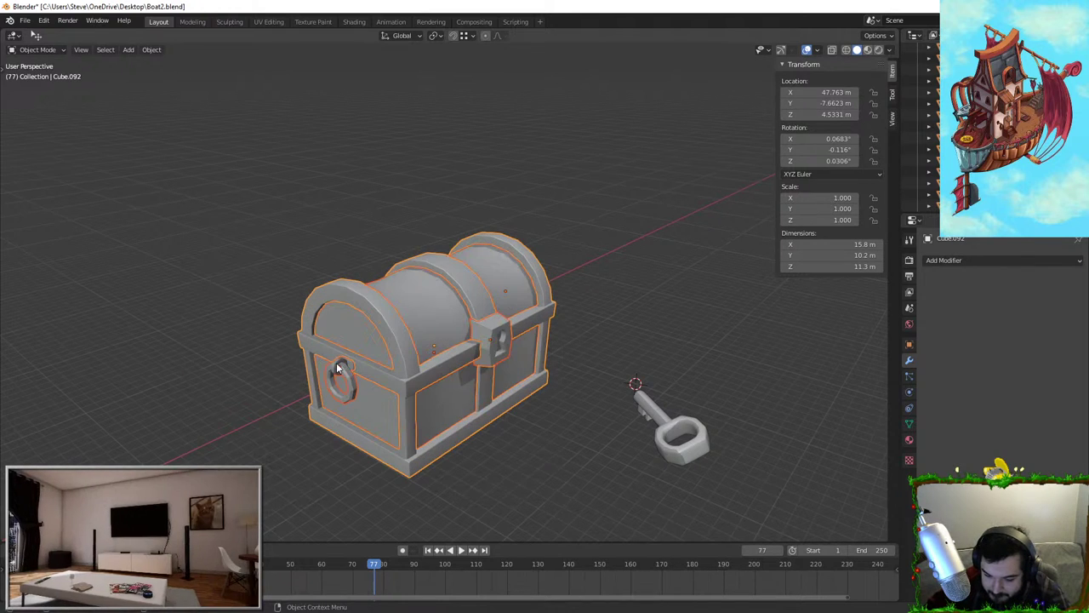
left_click(340, 375)
left_click_drag(311, 221, 560, 503)
middle_click_drag(562, 502, 655, 425)
key("Tab")
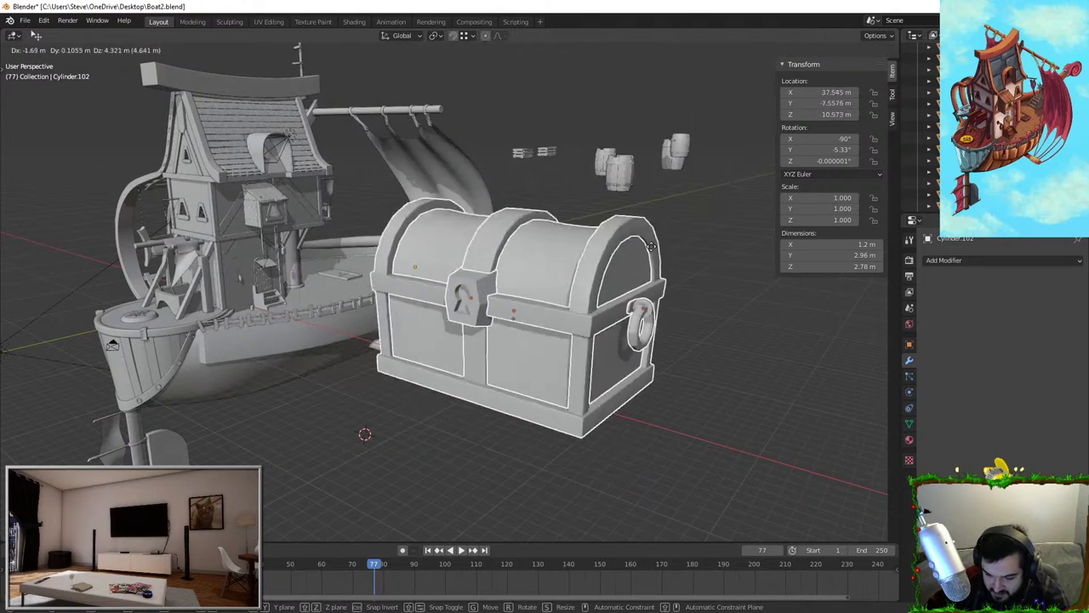
key("Tab")
key("ctrl+j")
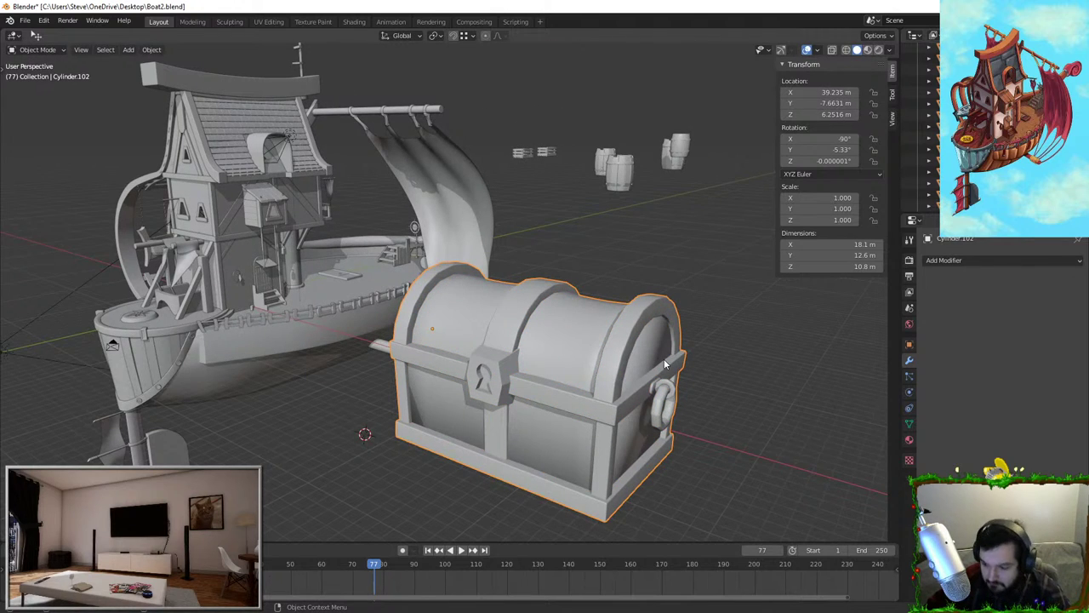
Try smooth shading with Auto Smooth and a Weighted Normal modifier on the joined chest
left_click(909, 424)
left_click(986, 430)
right_click(596, 351)
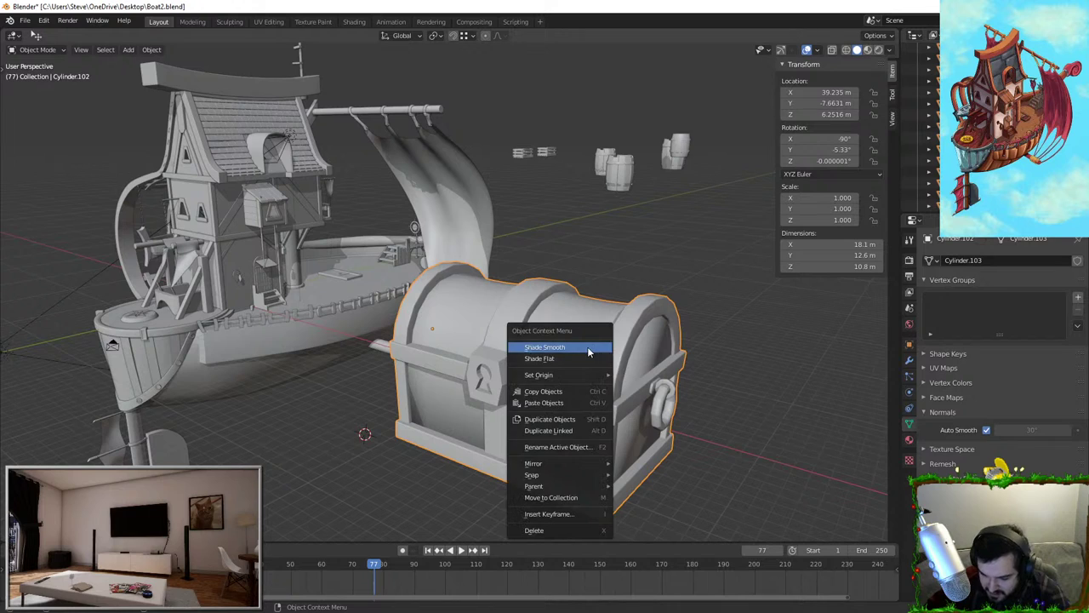
left_click(595, 357)
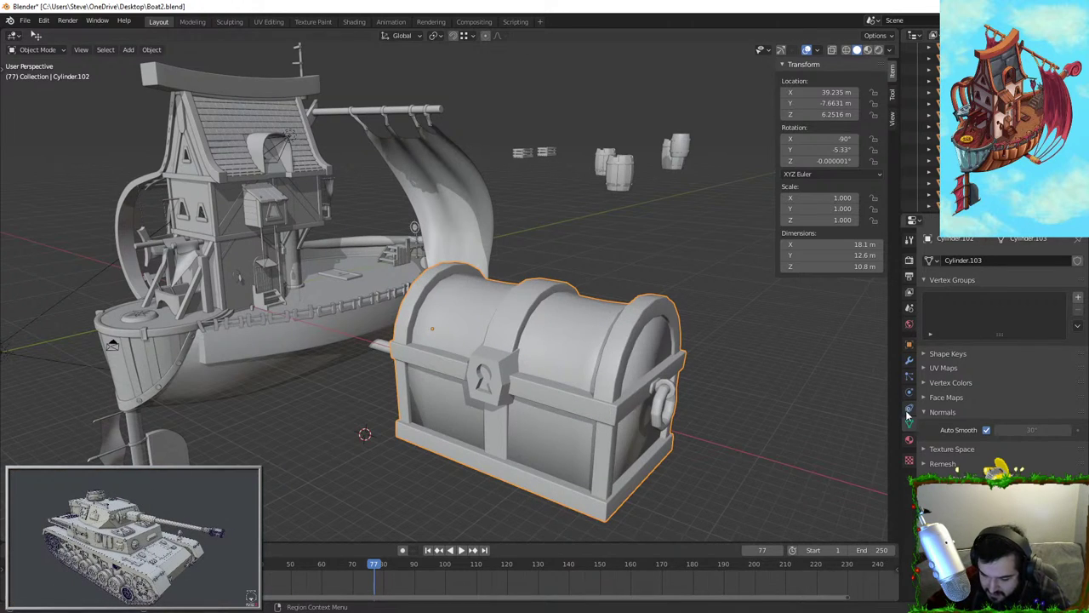
left_click(910, 361)
left_click(966, 260)
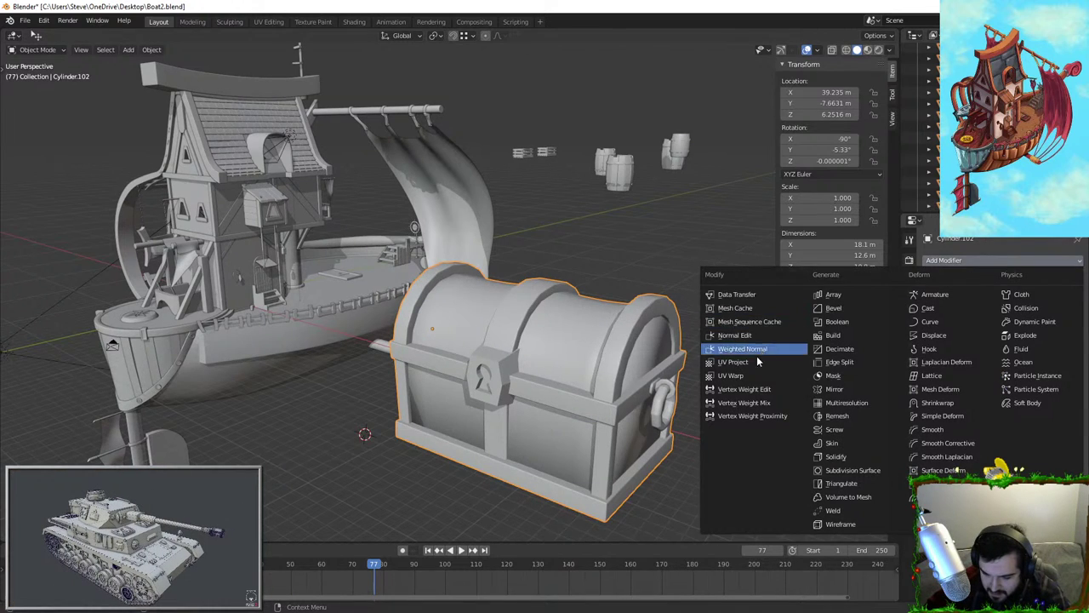
left_click(764, 348)
Undo the Weighted Normal modifier, the smooth shading and the joining of the chest parts
middle_click_drag(764, 345, 644, 329)
right_click(496, 307)
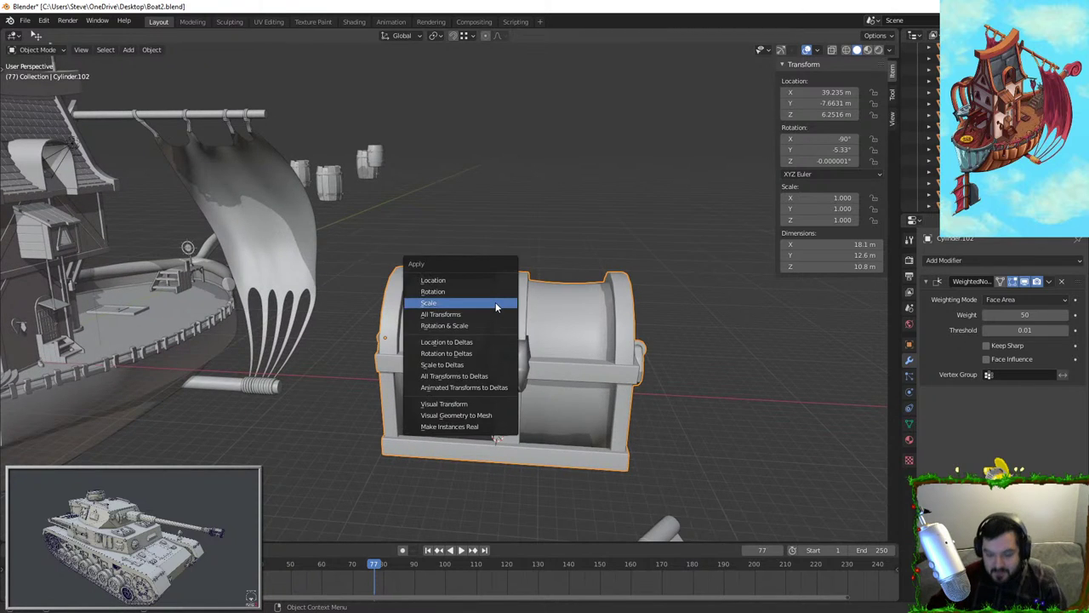
key("ctrl+z")
middle_click_drag(490, 346, 601, 301, "shift")
scroll(601, 277, "up", 2)
key("ctrl+z")
Isolate the chest's inner body by hiding all other objects
left_click(509, 217)
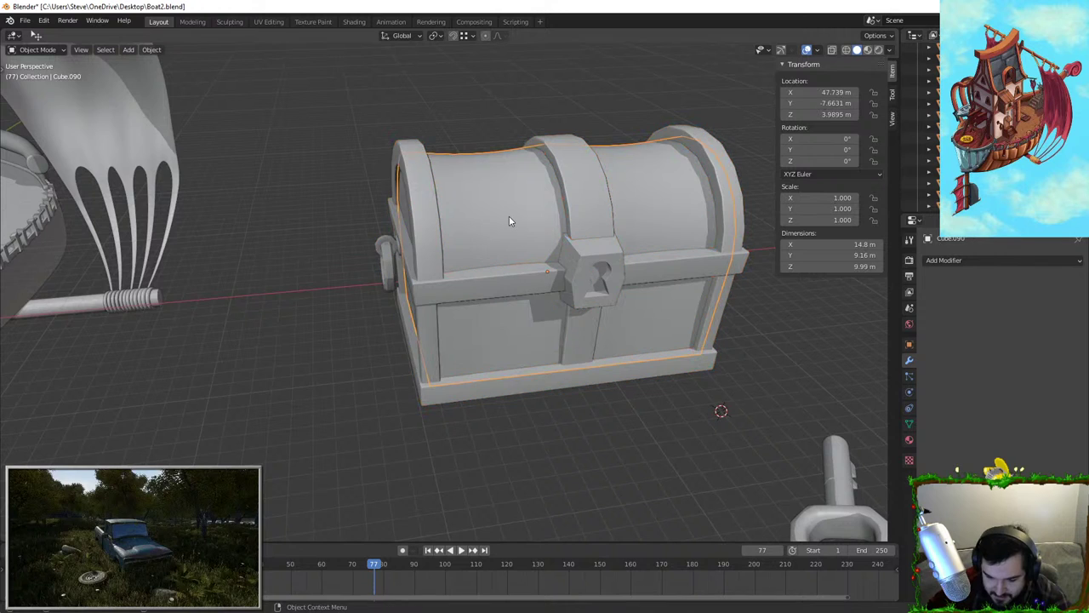
key("g")
key("Escape")
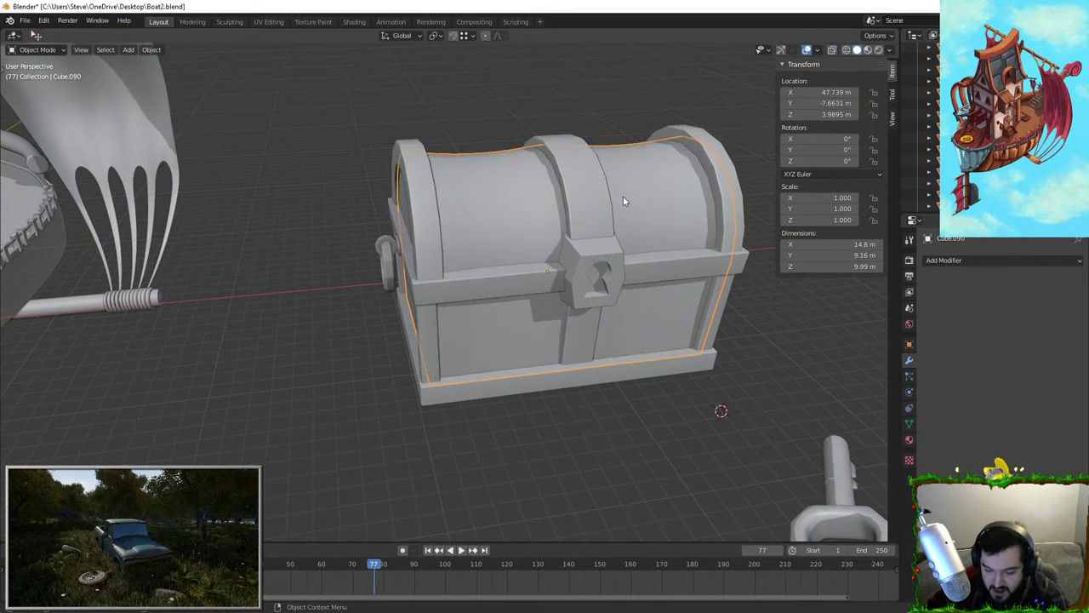
key("KP_Divide")
middle_click_drag(567, 270, 571, 219)
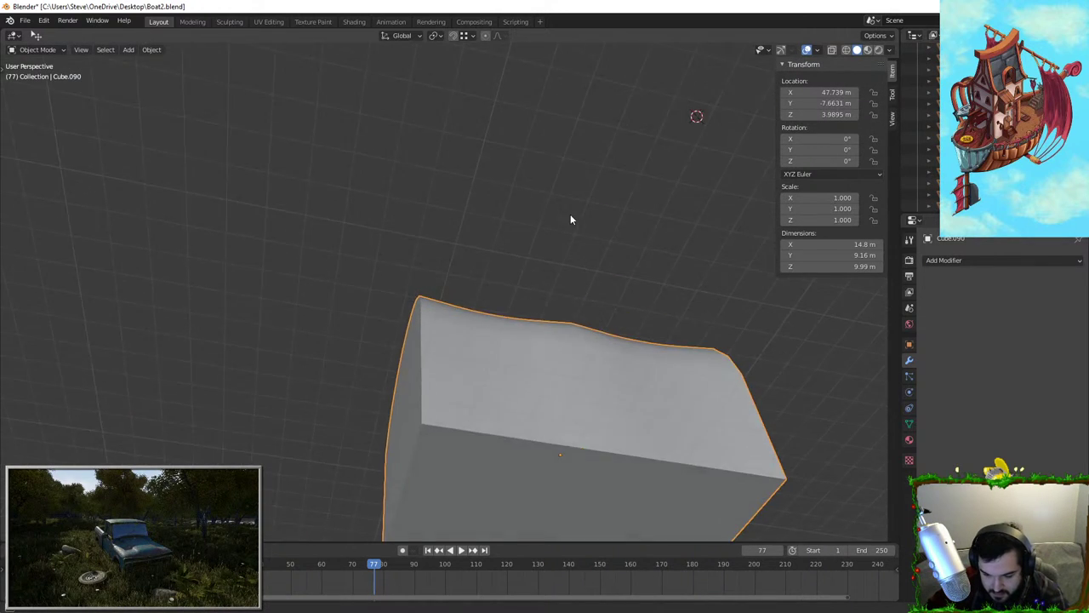
Delete the bottom faces of the chest's inner body
key("Tab")
middle_click_drag(541, 486, 471, 265, "shift")
key("alt+a")
left_click_drag(363, 241, 645, 290)
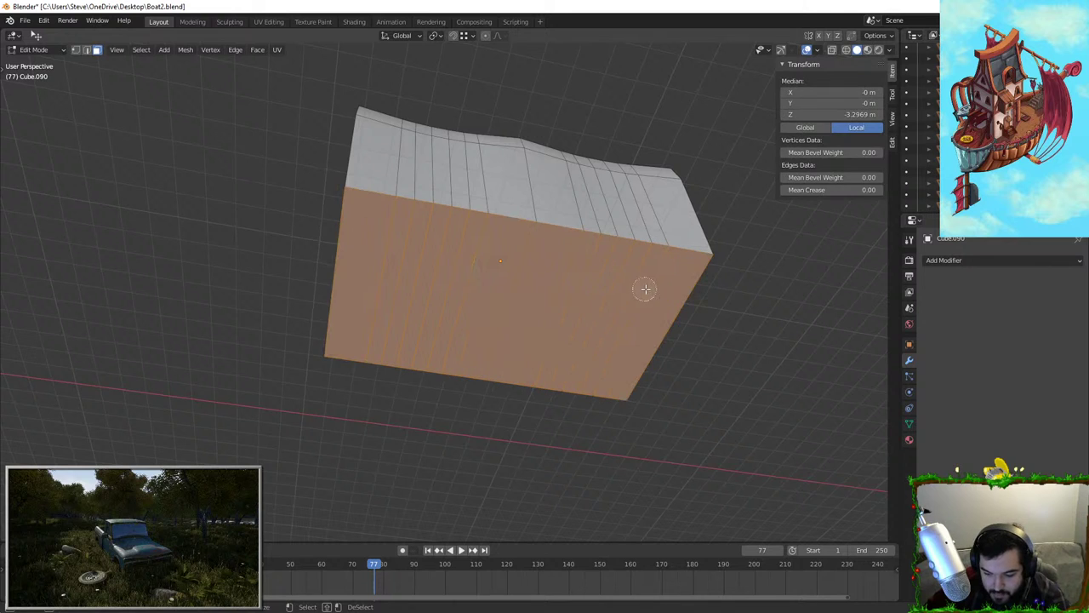
key("x")
left_click(639, 287)
key("Tab")
middle_click_drag(555, 261, 552, 224)
middle_click_drag(432, 92, 415, 220)
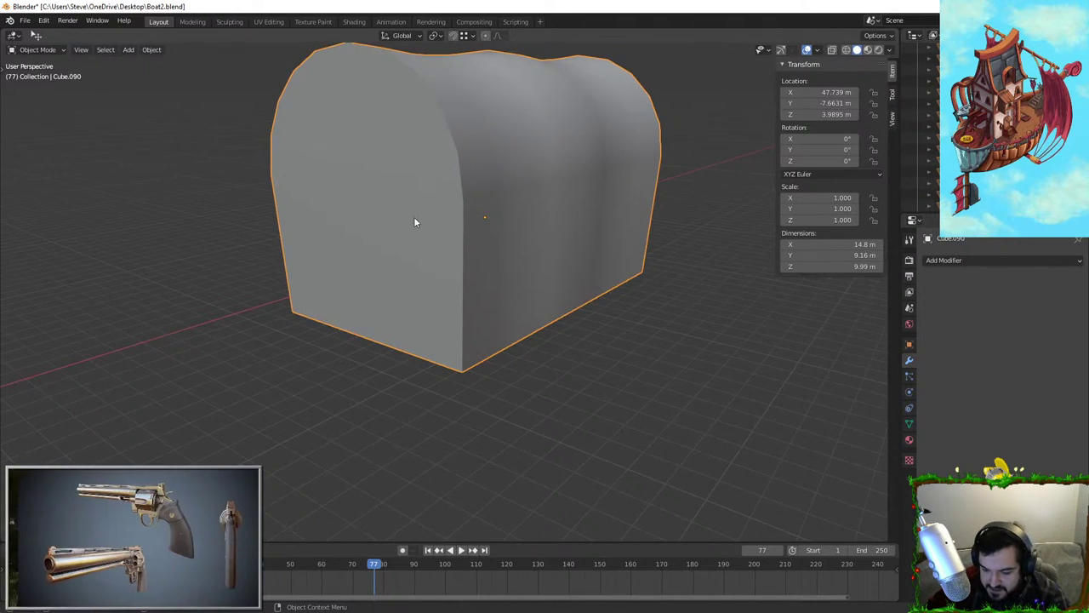
Reveal all hidden objects and undo the accidental joining of the whole scene
key("alt+h")
scroll(537, 242, "down", 2)
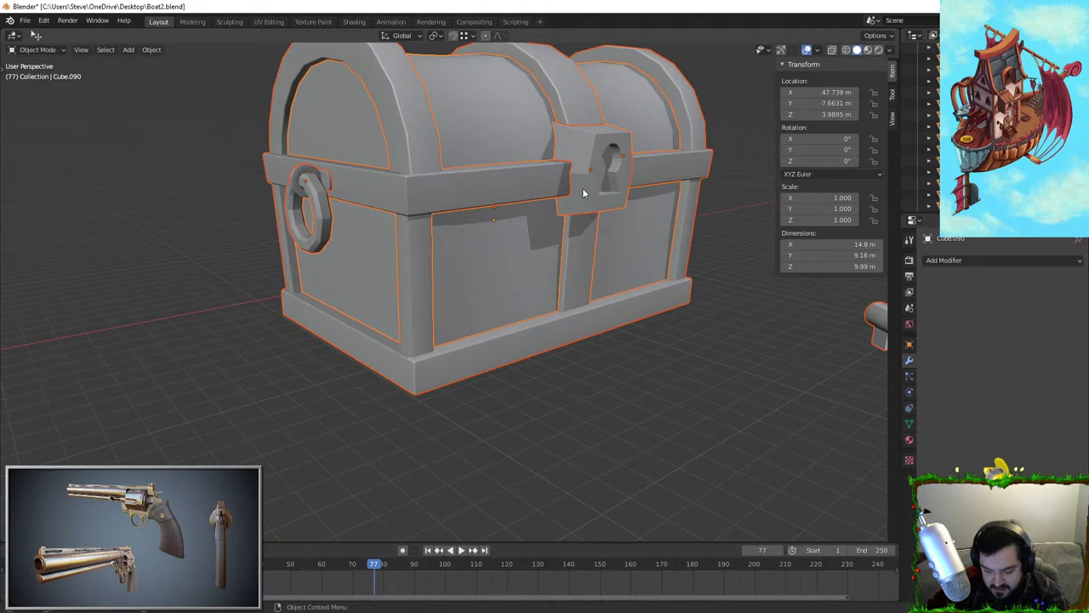
left_click(701, 294)
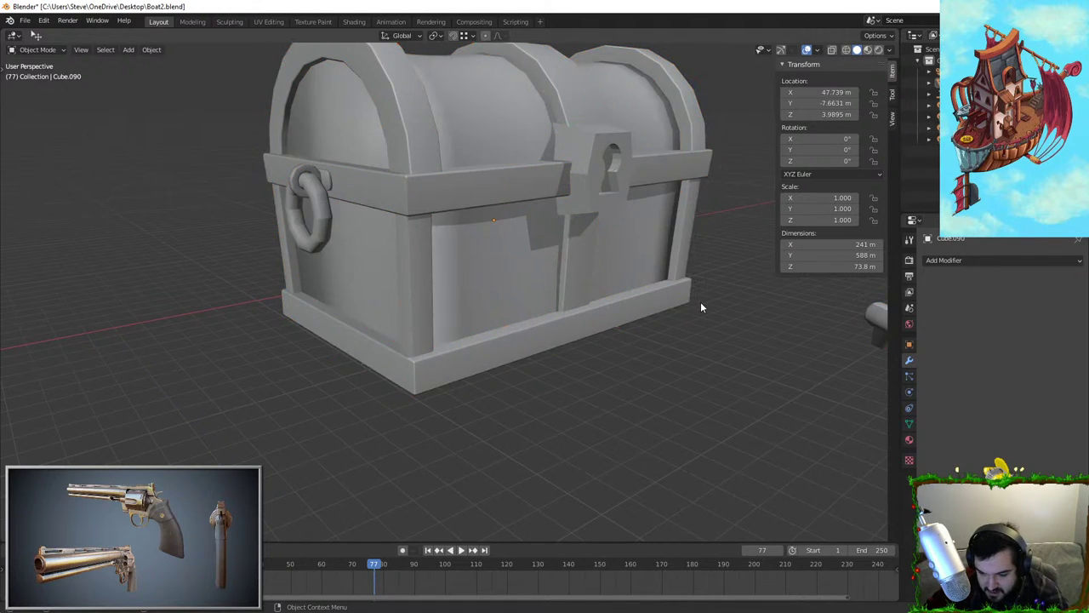
scroll(701, 301, "down", 3)
key("a")
key("ctrl+z")
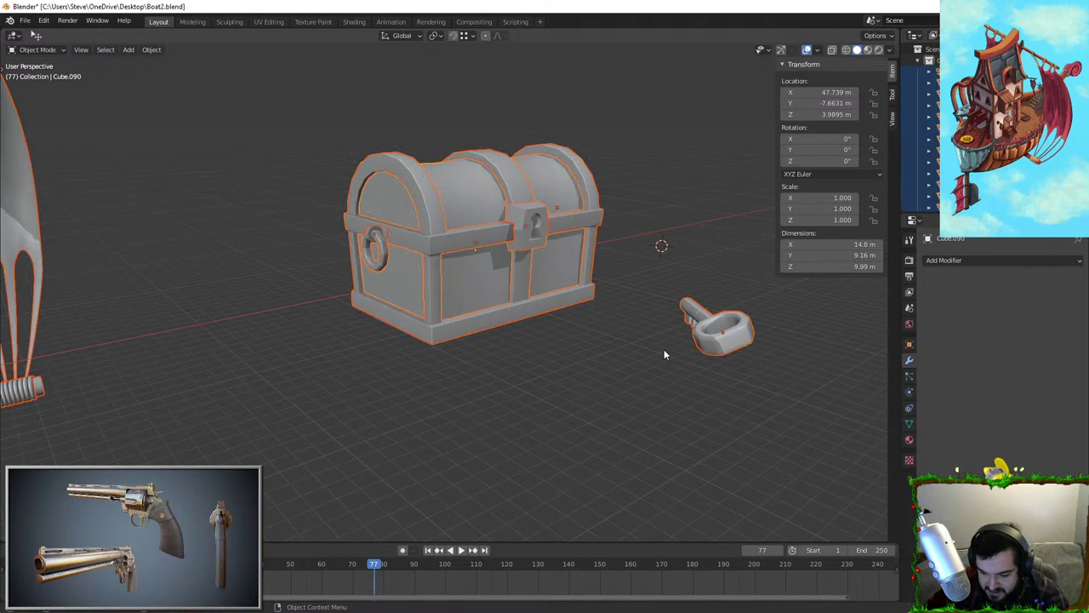
Select all the chest parts without the key and join them into one object
left_click(662, 349)
scroll(548, 329, "up", 1)
key("b")
left_click_drag(272, 108, 647, 441)
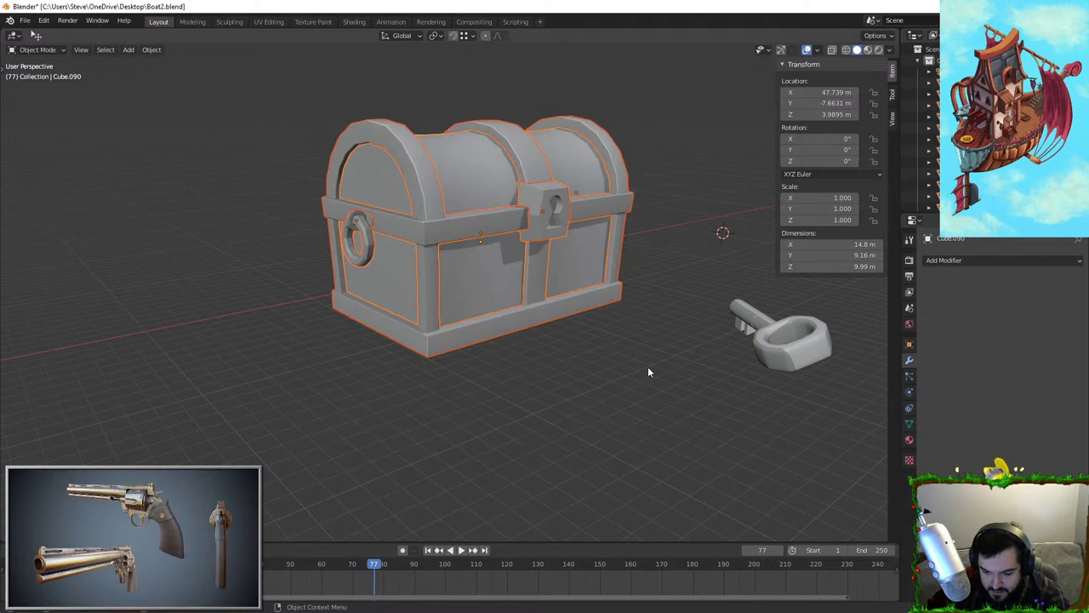
middle_click_drag(479, 270, 425, 274)
middle_click_drag(426, 274, 465, 384, "shift")
scroll(468, 341, "up", 2)
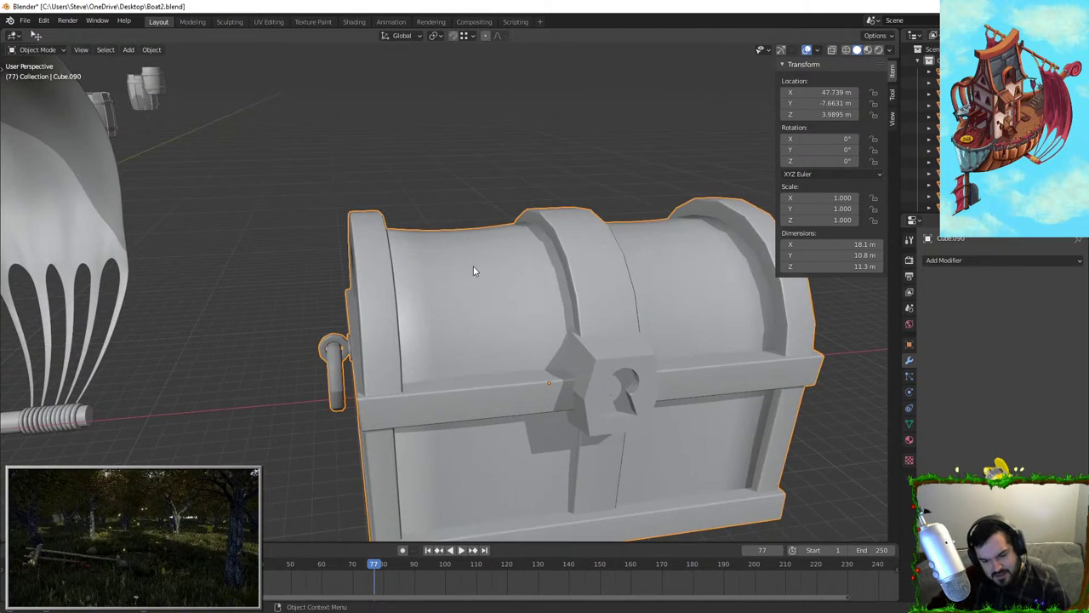
Reset the joined chest's shading to flat and switch it back to smooth
left_click(909, 423)
right_click(519, 280)
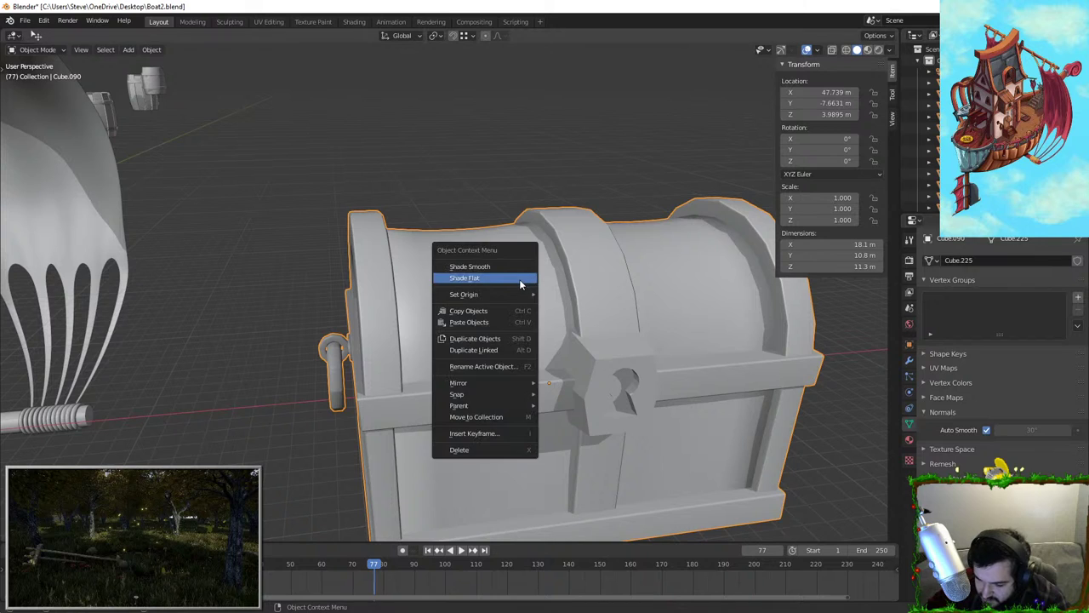
left_click(519, 278)
right_click(520, 279)
left_click(528, 267)
middle_click_drag(586, 286, 314, 314)
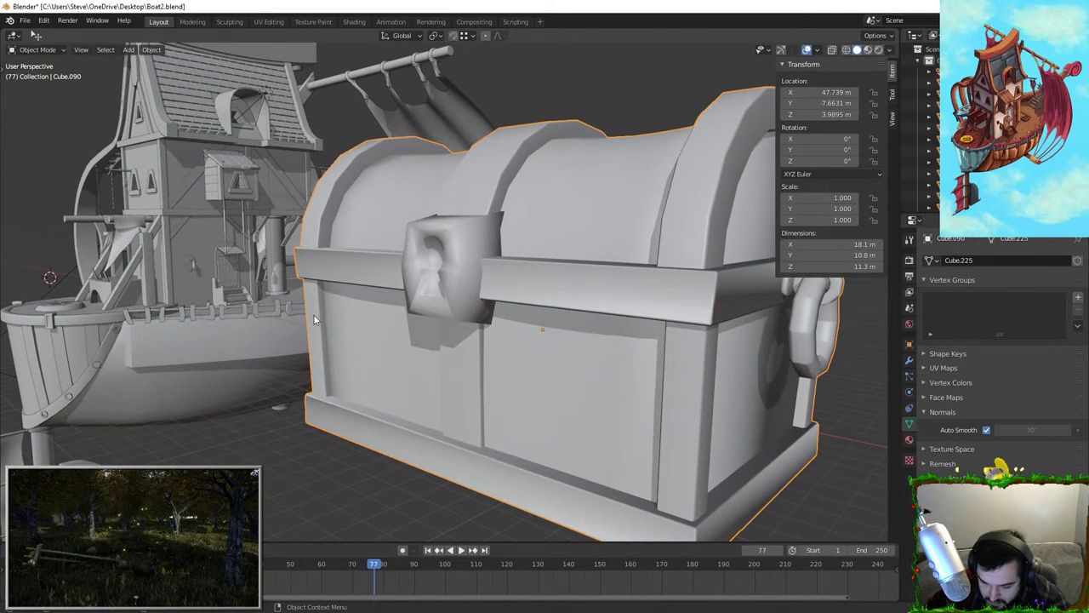
Examine the smooth shading of the joined chest around its lock plate and trim
left_click(908, 360)
left_click(978, 259)
left_click(503, 271)
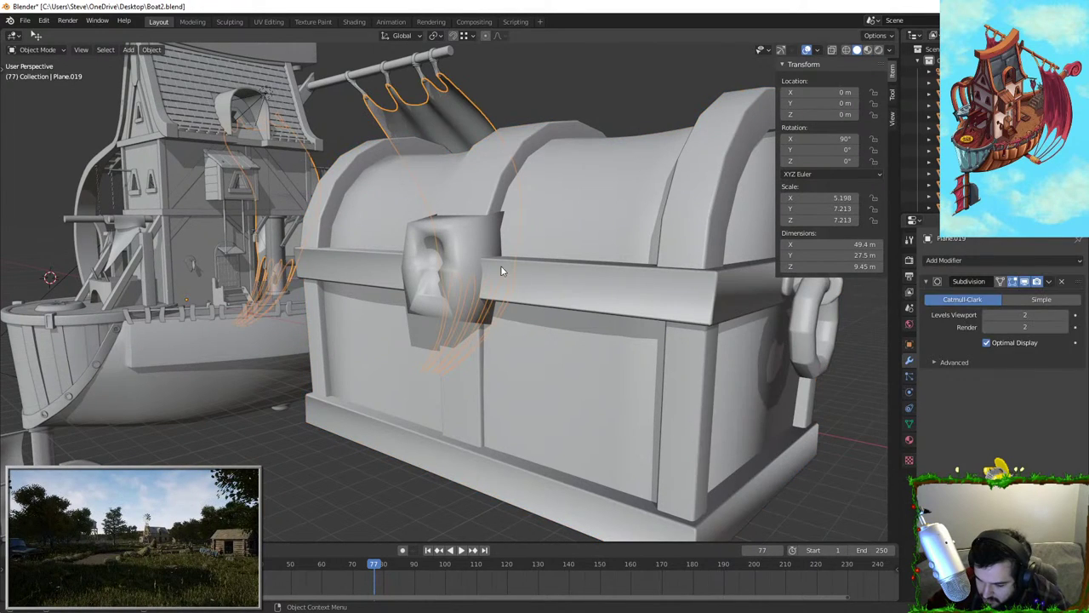
left_click(502, 270)
left_click(998, 260)
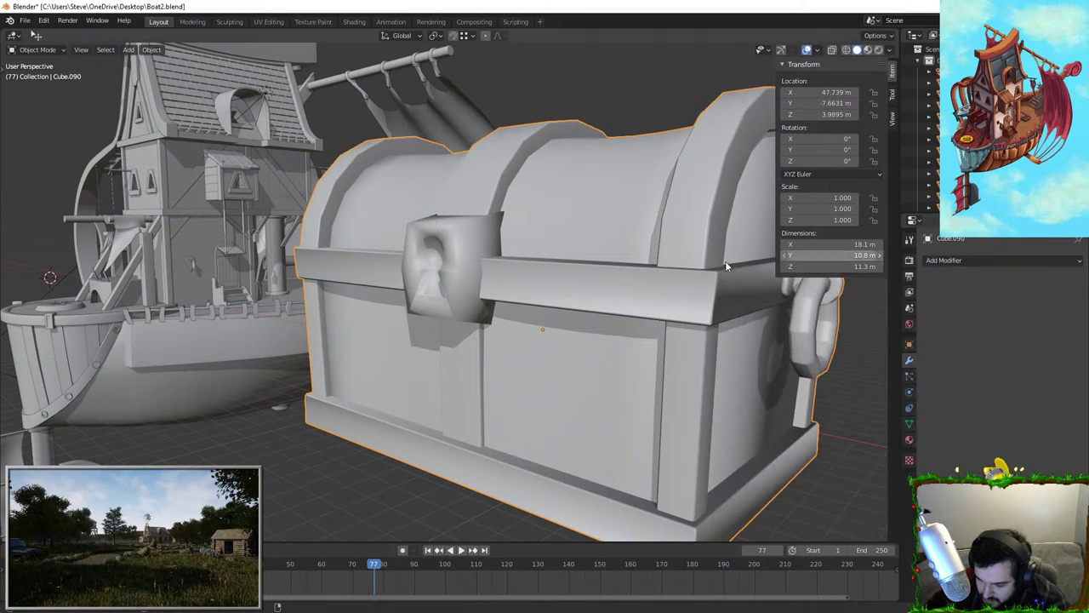
left_click(511, 269)
middle_click_drag(502, 269, 562, 274)
left_click(596, 269)
scroll(516, 320, "up", 3)
middle_click_drag(652, 262, 462, 238, "shift")
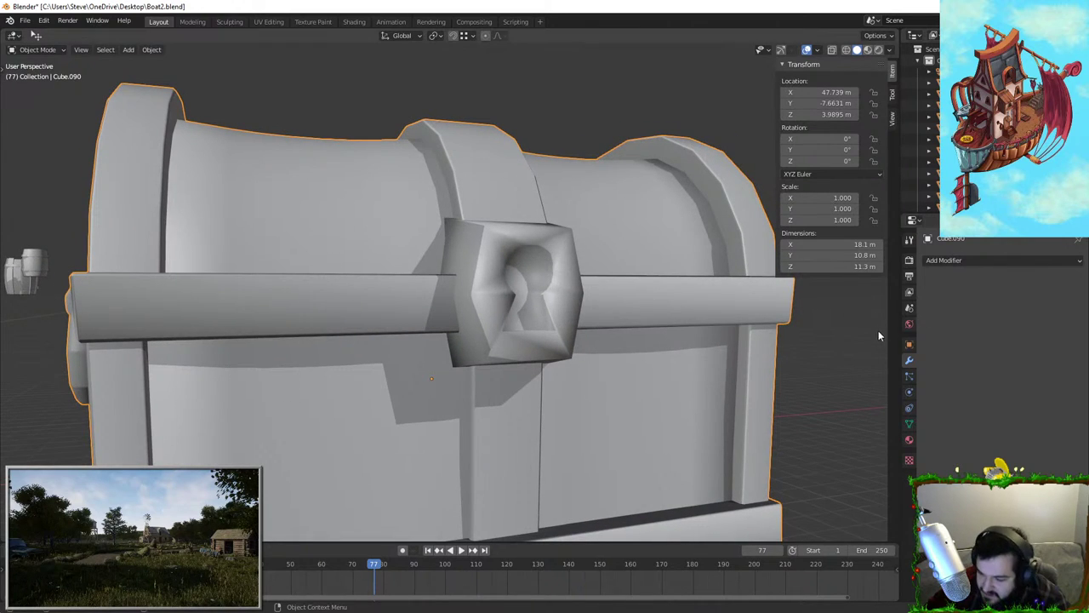
Show the joined chest's normals settings, then reapply flat shading and smooth shading to it
left_click(909, 423)
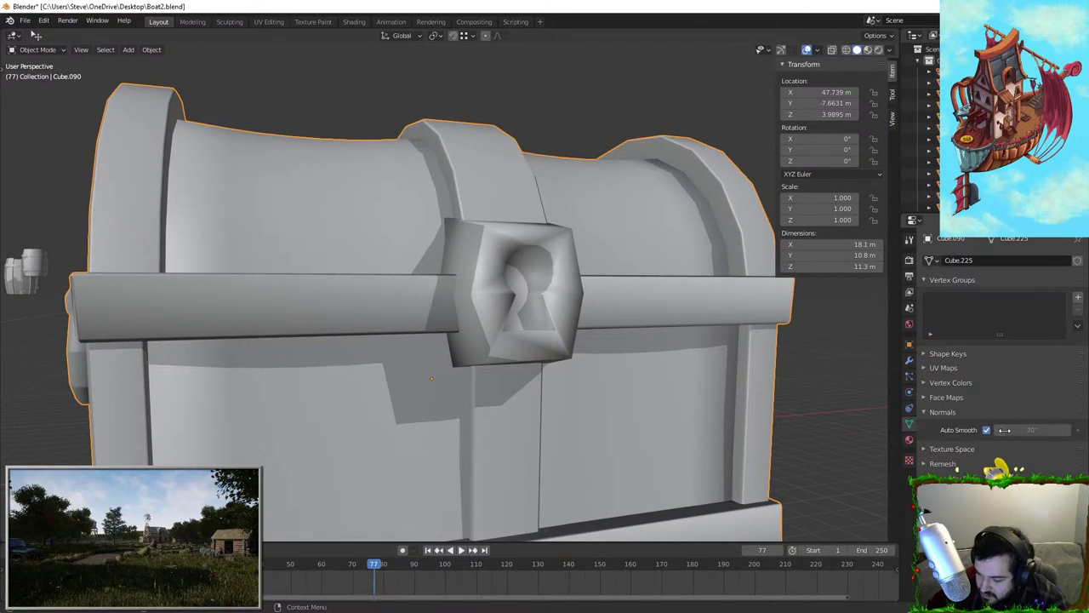
right_click(549, 239)
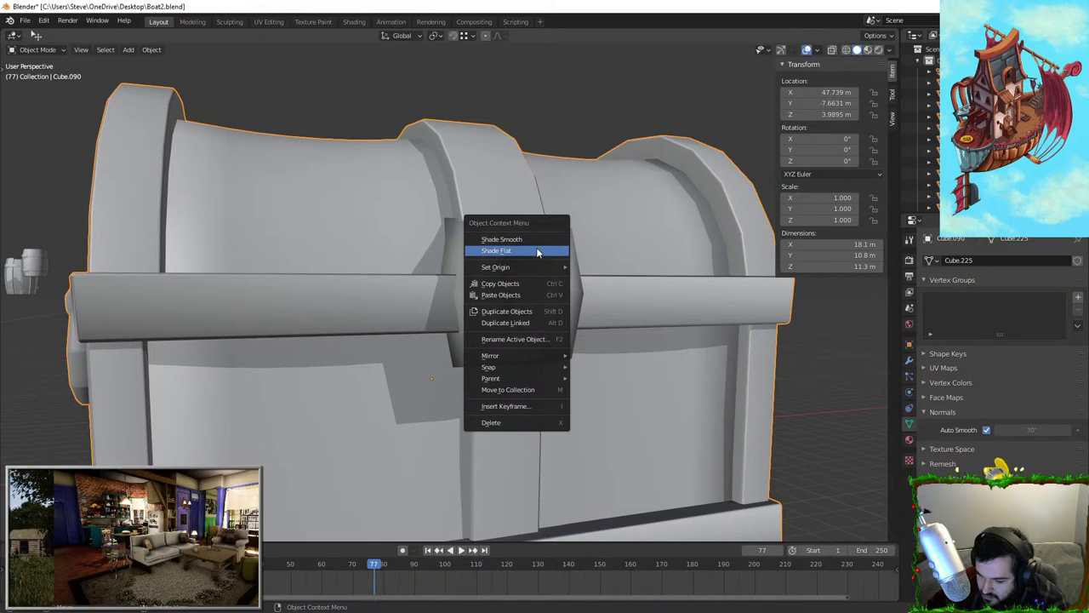
left_click(539, 246)
right_click(565, 238)
left_click(797, 389)
scroll(797, 388, "down", 4)
middle_click_drag(796, 388, 720, 379)
left_click(478, 278)
right_click(475, 277)
left_click(490, 266)
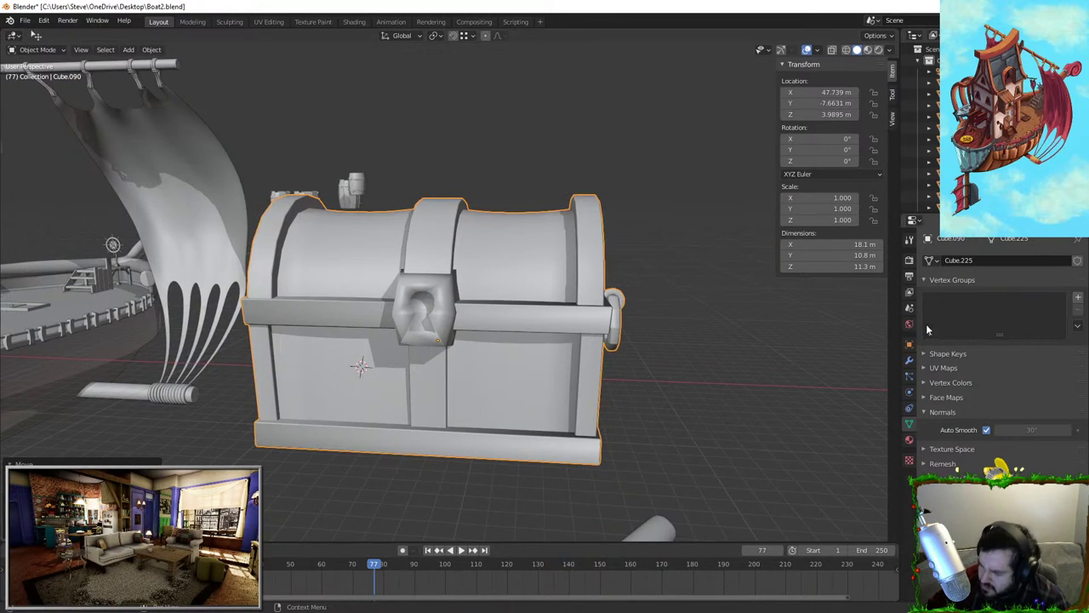
Try a Weighted Normal modifier on the joined chest and undo it
left_click(909, 359)
left_click(971, 262)
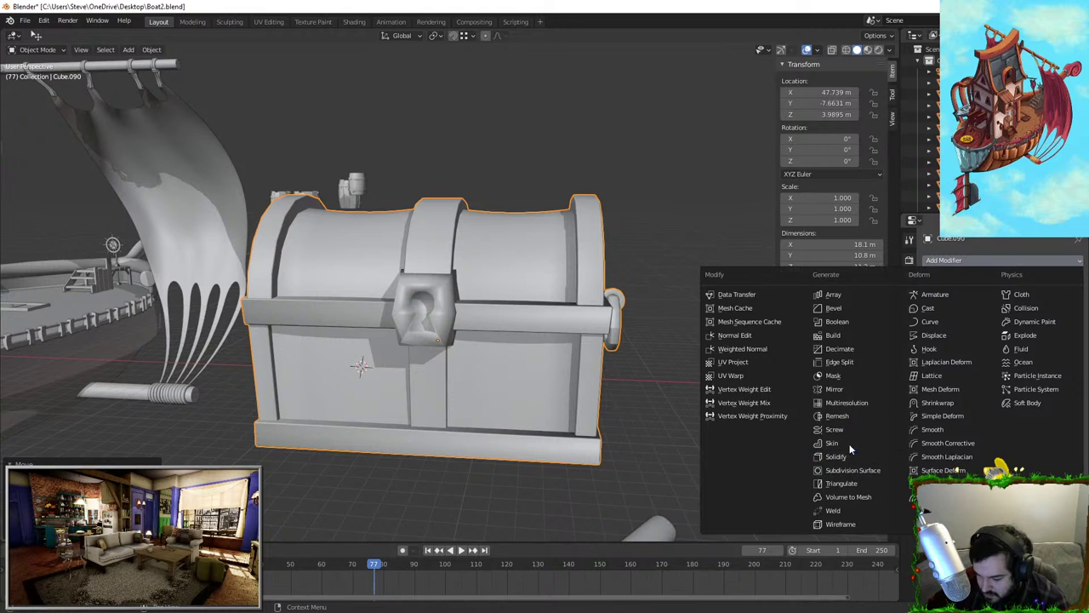
left_click(758, 349)
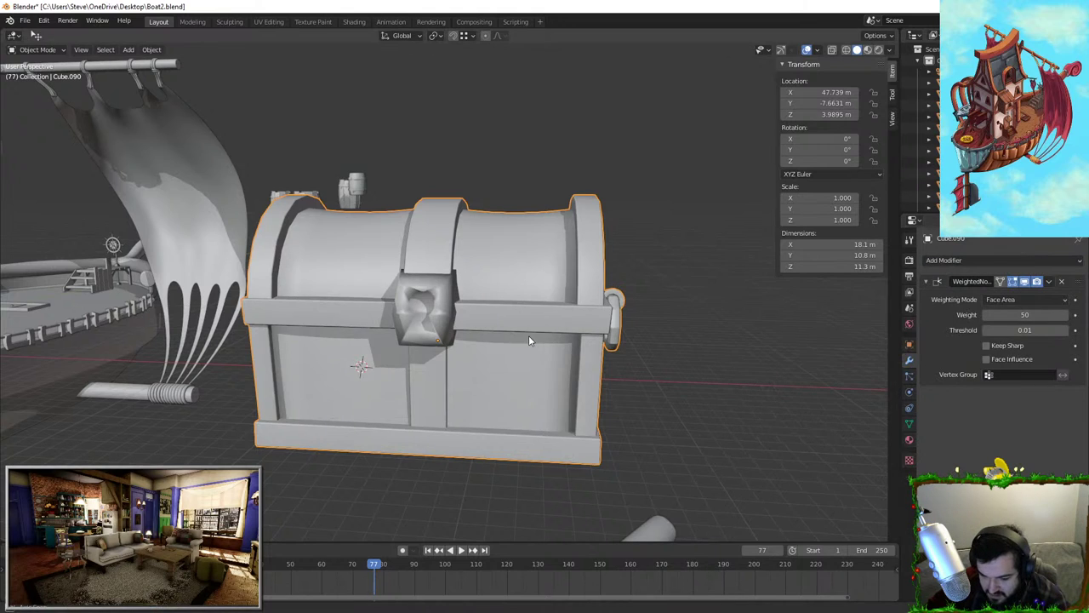
middle_click_drag(528, 336, 969, 321)
key("ctrl+z")
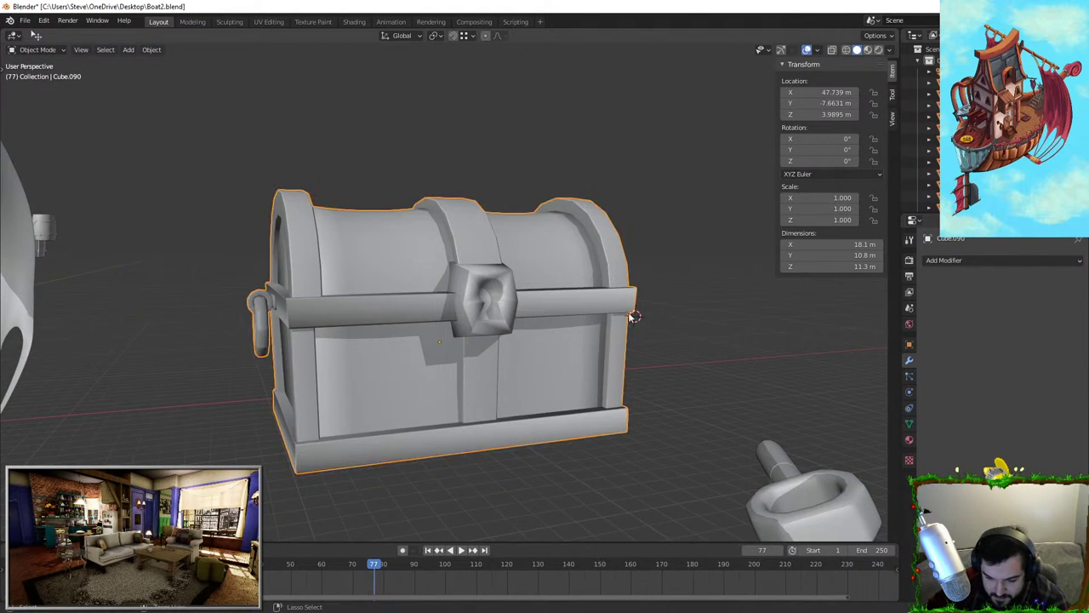
Compare the joined chest's states through undo and redo, returning to the one with crisp lock plate and trim shading
key("ctrl+z")
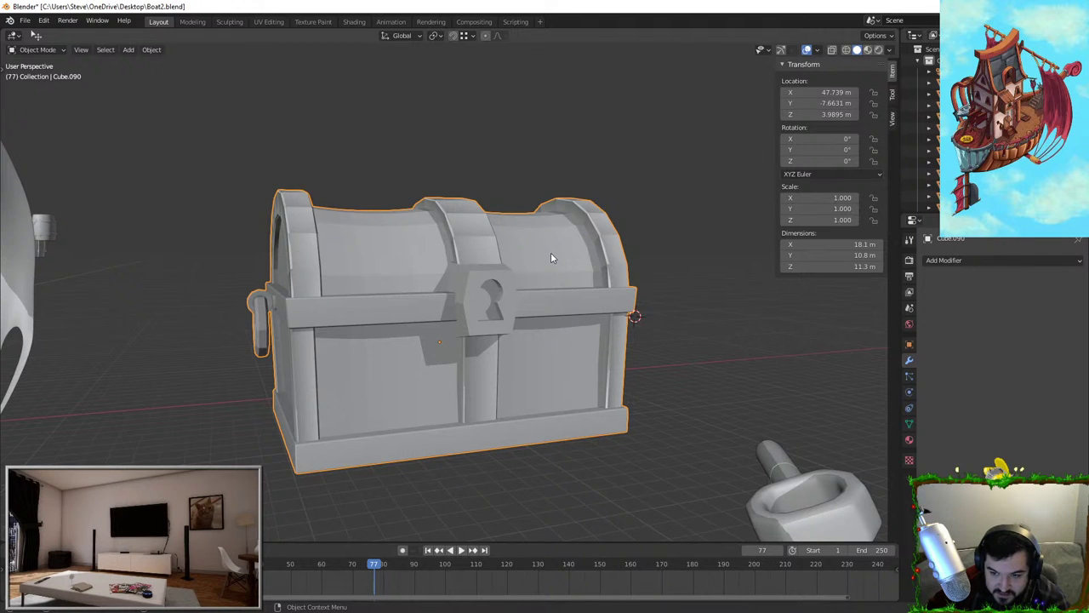
key("ctrl+shift+z")
key("ctrl+shift+z")
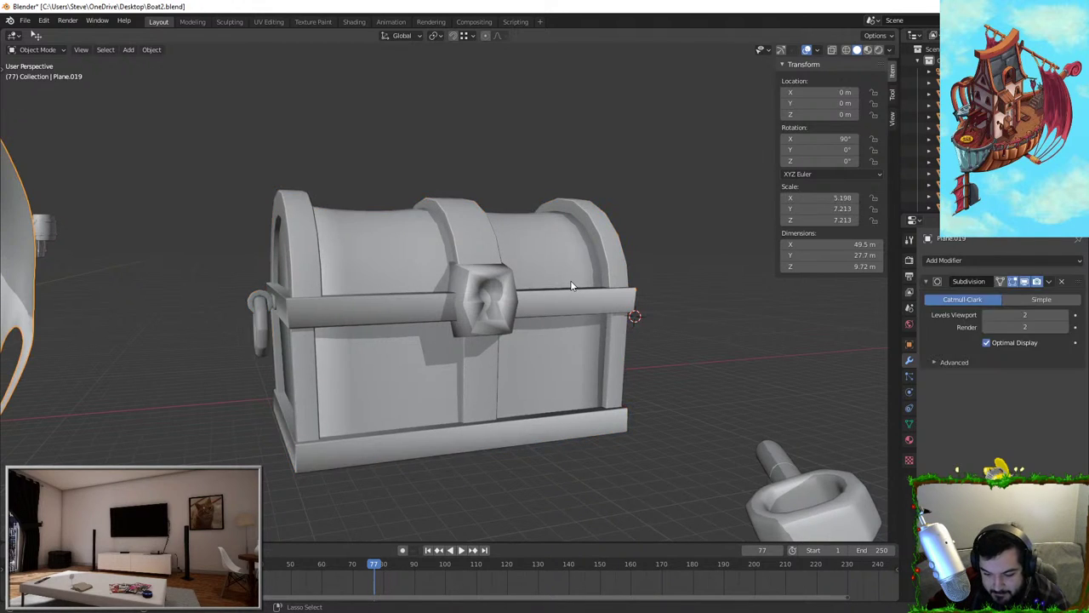
key("ctrl+z")
key("ctrl+shift+z")
key("ctrl+z")
key("ctrl+z")
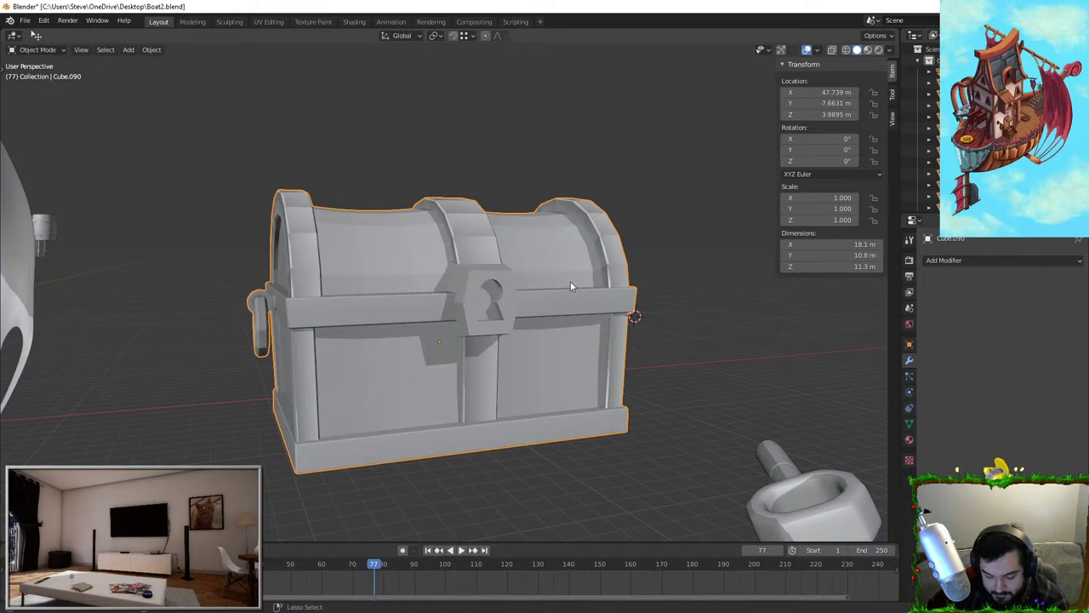
key("ctrl+shift+z")
key("ctrl+shift+z")
key("ctrl+z")
key("ctrl+z")
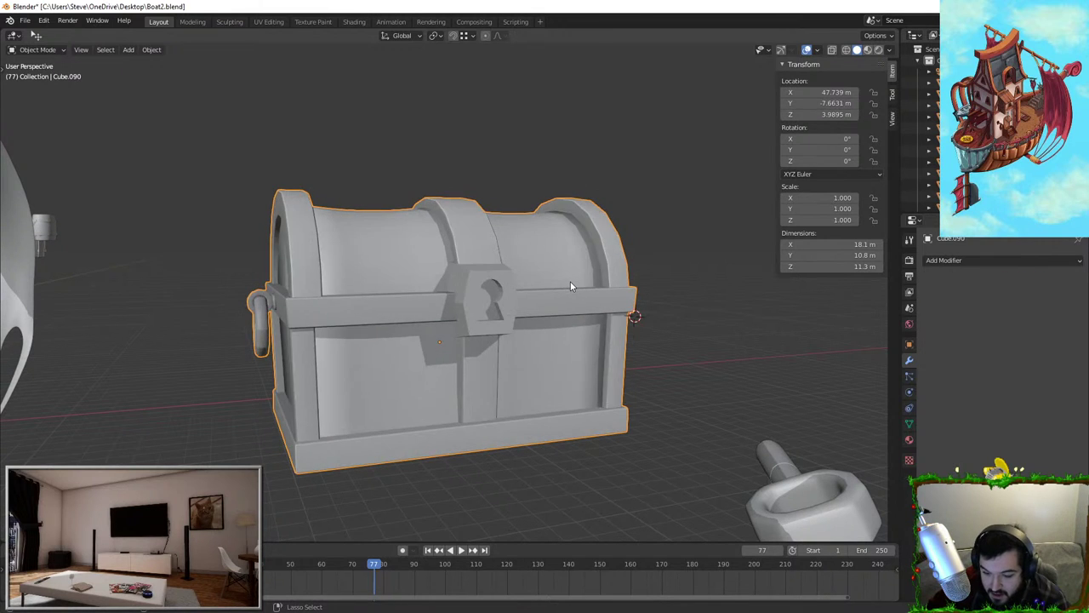
key("ctrl+shift+z")
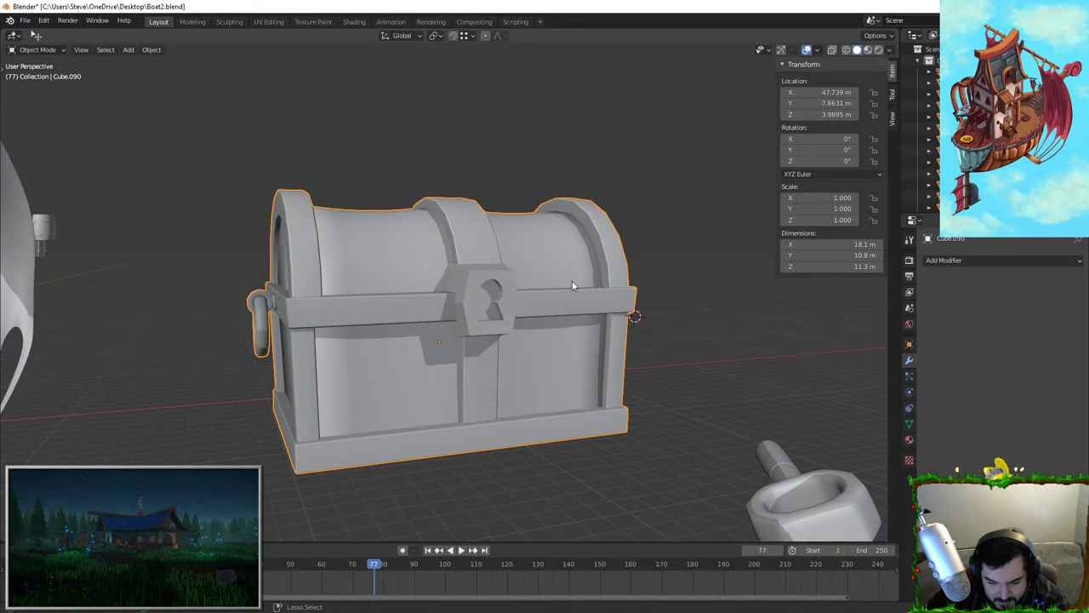
Inspect the joined chest's front and end panel, and undo the joining of its parts
middle_click_drag(572, 280, 468, 263)
left_click(538, 249)
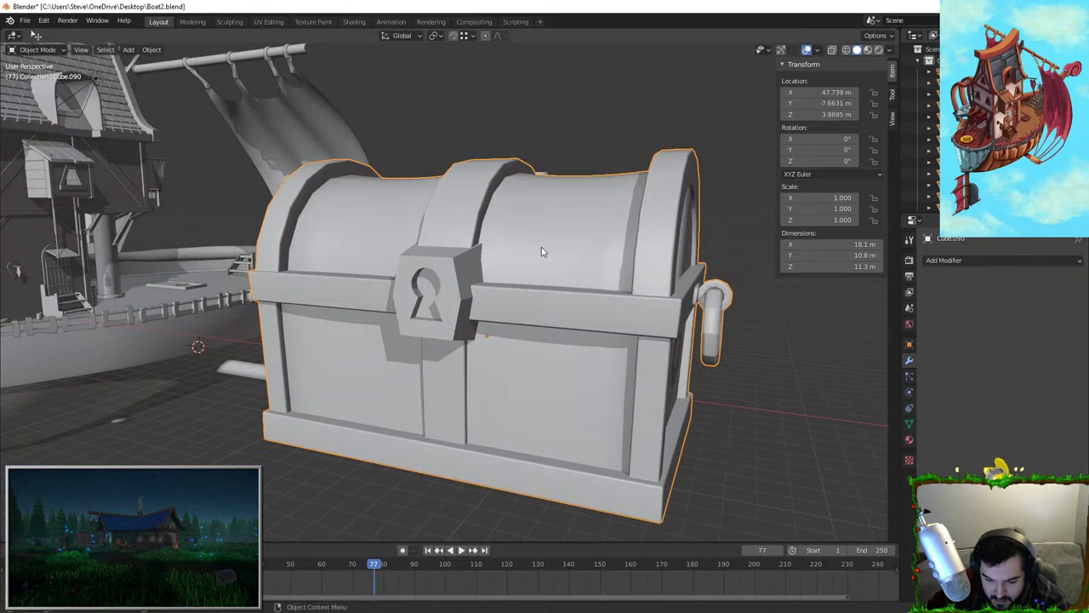
middle_click_drag(541, 248, 484, 249)
left_click(607, 125)
middle_click_drag(608, 126, 614, 259)
left_click(649, 239)
key("ctrl+z")
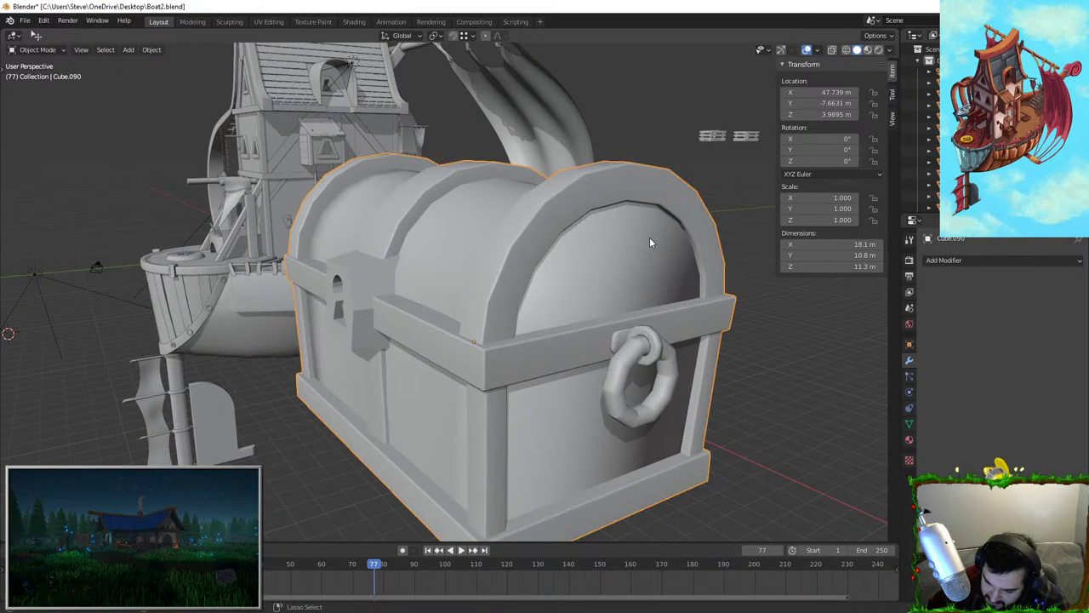
key("ctrl+z")
Check with a cancelled move that the chest body is a separate object and view its end panel
middle_click_drag(617, 280, 700, 299)
left_click(730, 439)
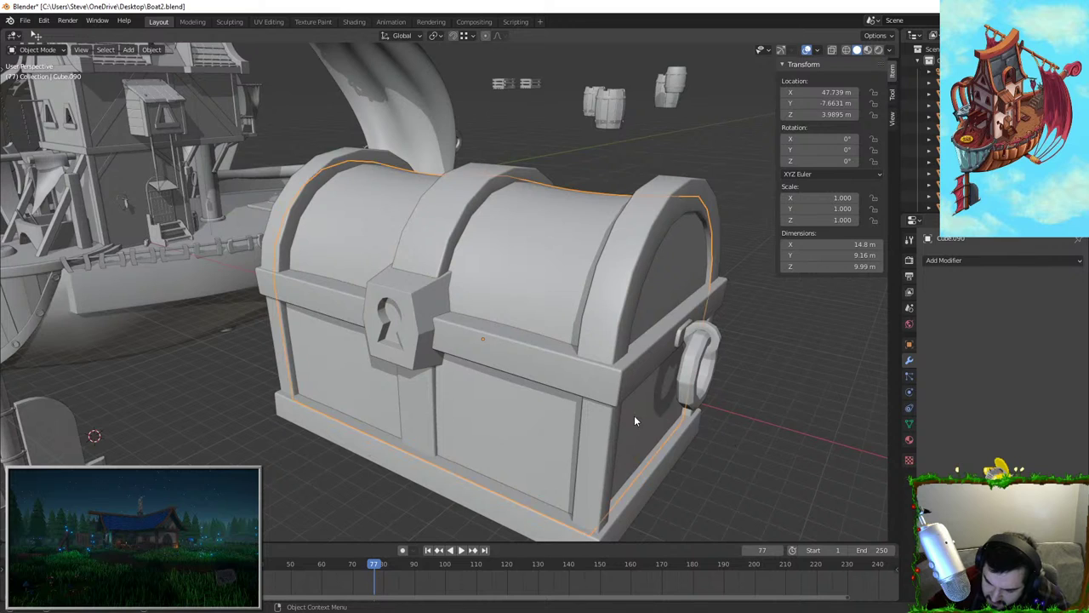
key("g")
right_click(596, 249)
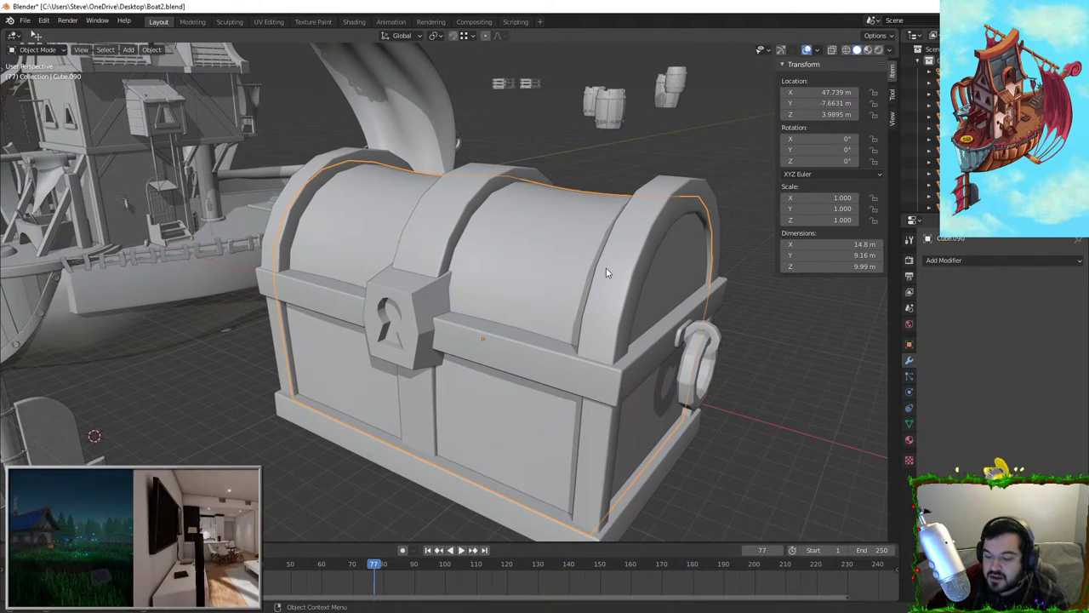
middle_click_drag(608, 274, 561, 249)
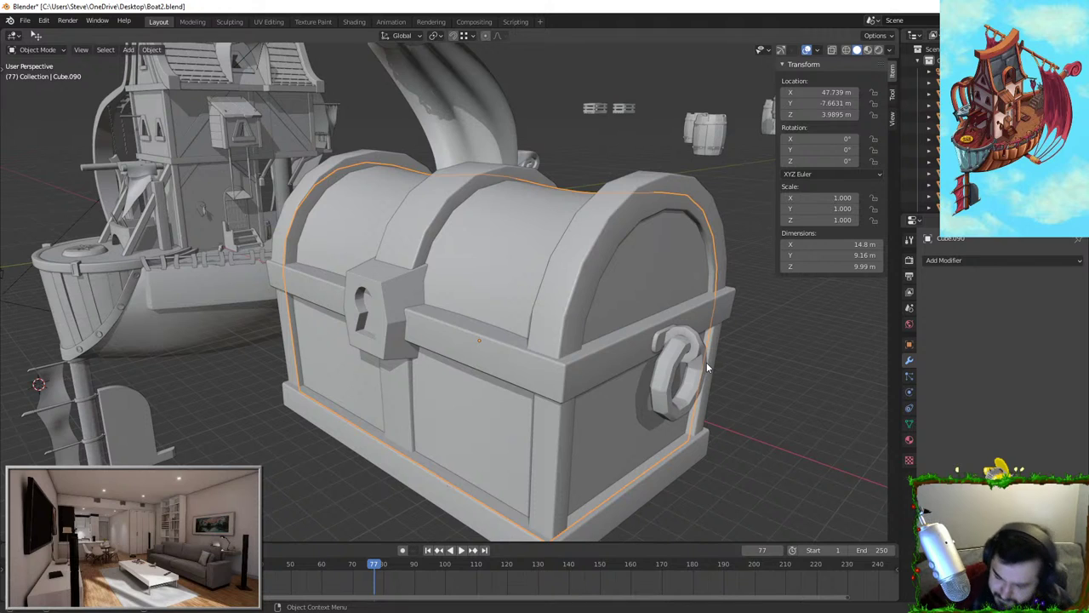
middle_click_drag(597, 322, 656, 251)
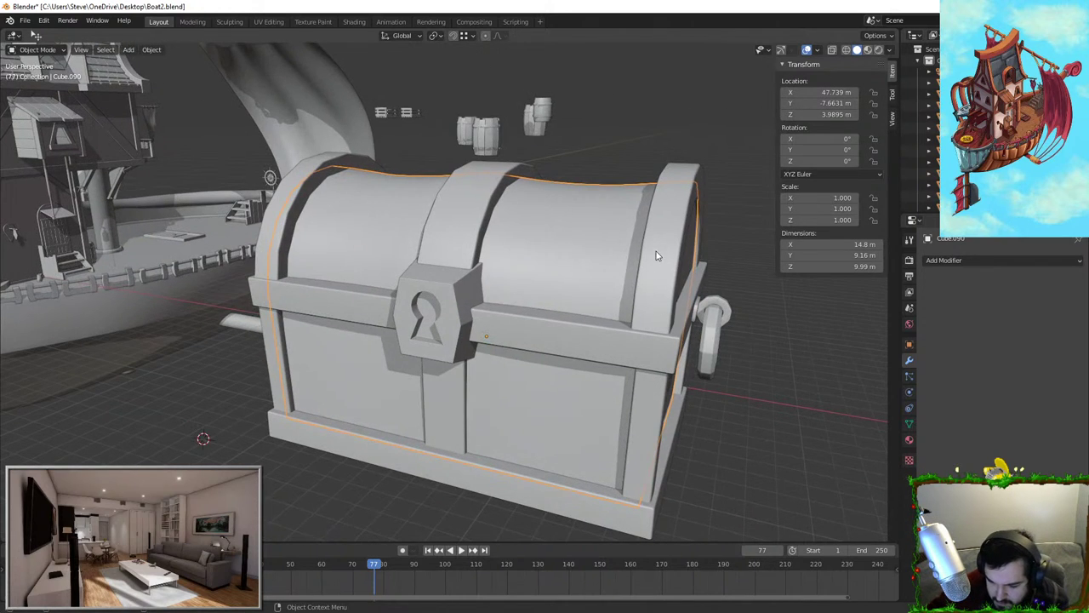
Try a combined selection of the chest body and trim with a cancelled move, and undo it
left_click(654, 251)
left_click(587, 285, "shift")
key("g")
right_click(495, 302)
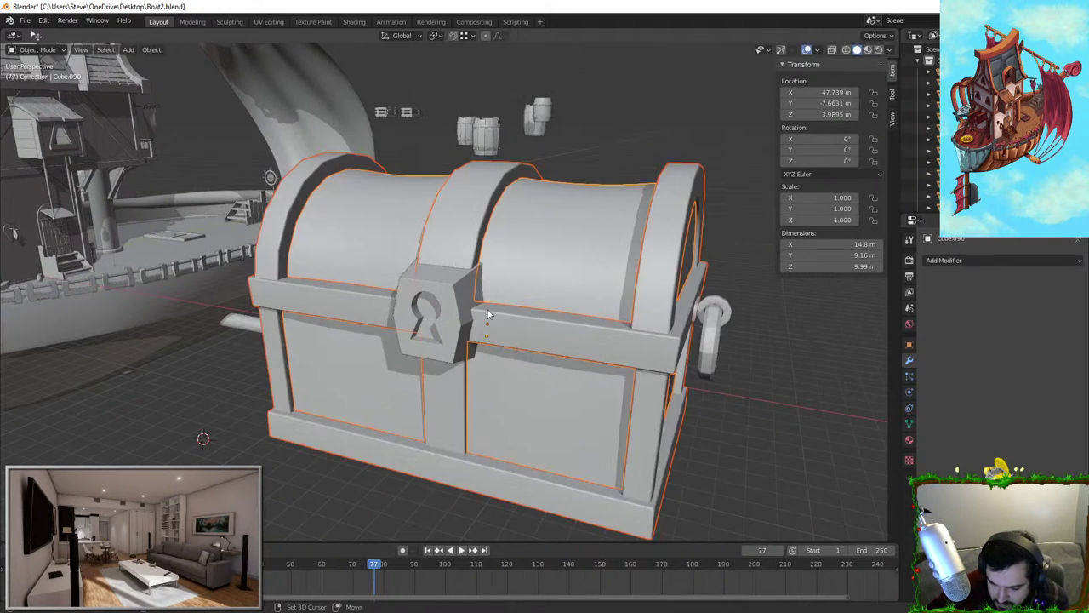
key("ctrl+z")
key("ctrl+z")
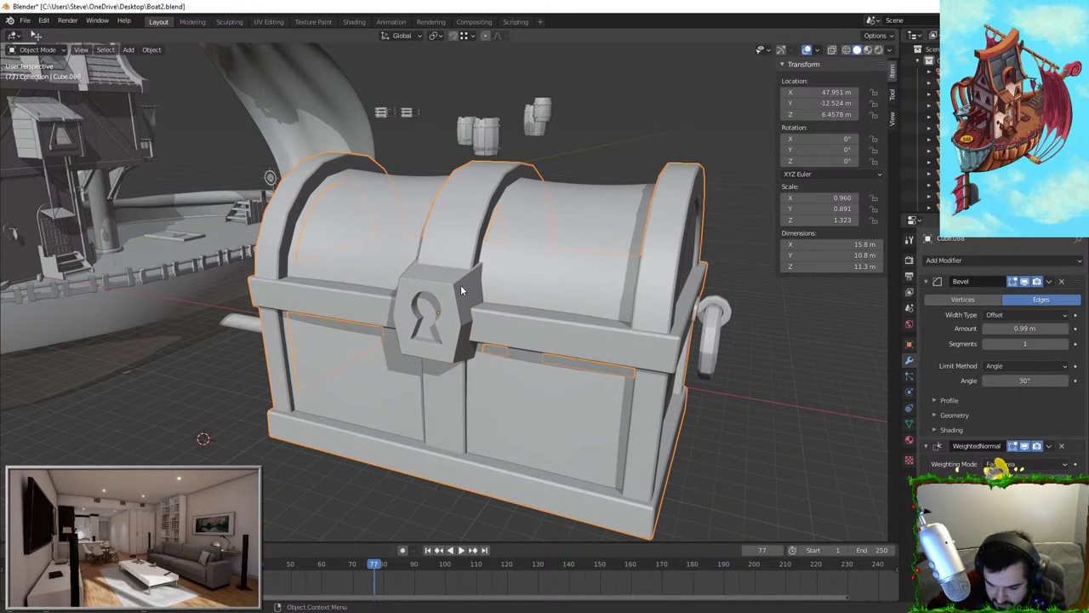
Join the chest's trim with the ring handle on one end and check the result with a cancelled move
left_click(469, 199)
key("g")
right_click(478, 143)
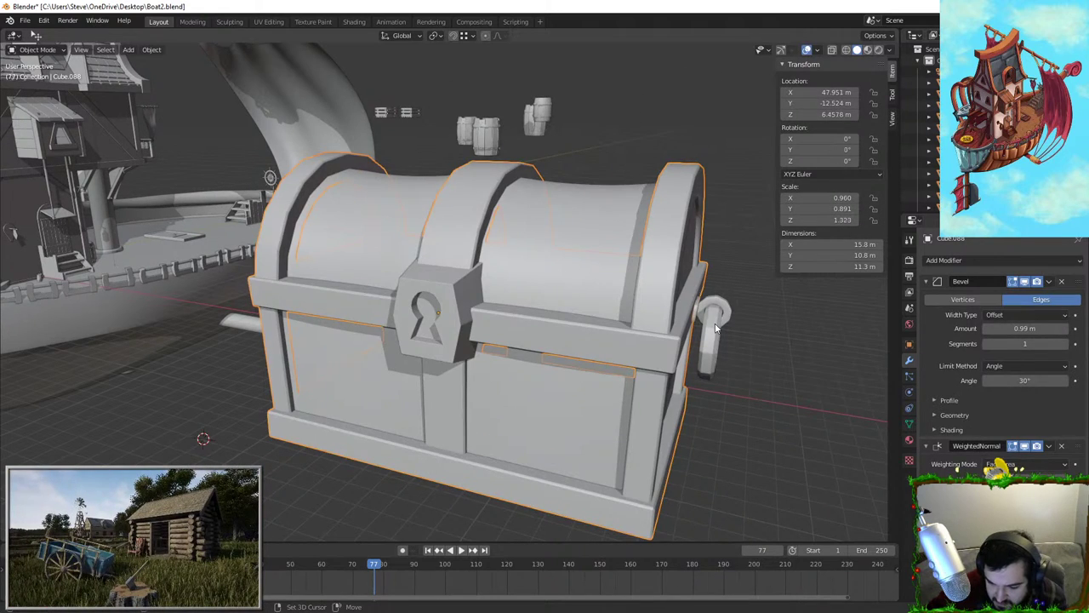
left_click(713, 327, "shift")
middle_click_drag(713, 327, 688, 315)
key("ctrl+j")
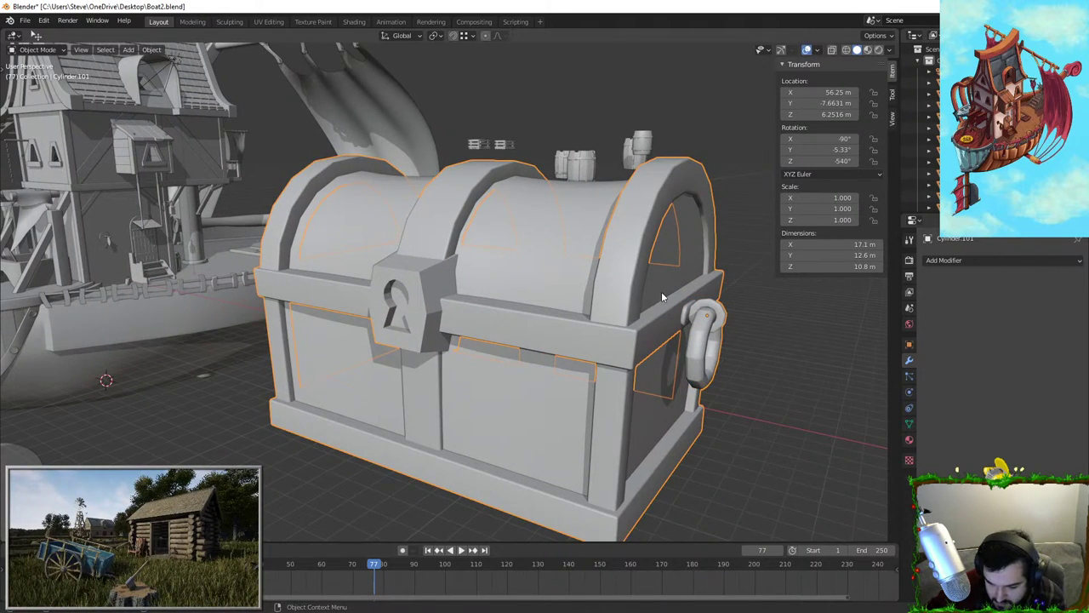
key("g")
right_click(568, 100)
Join the ring handle on the opposite end to the trim object and check it with a cancelled move
middle_click_drag(569, 200, 677, 197)
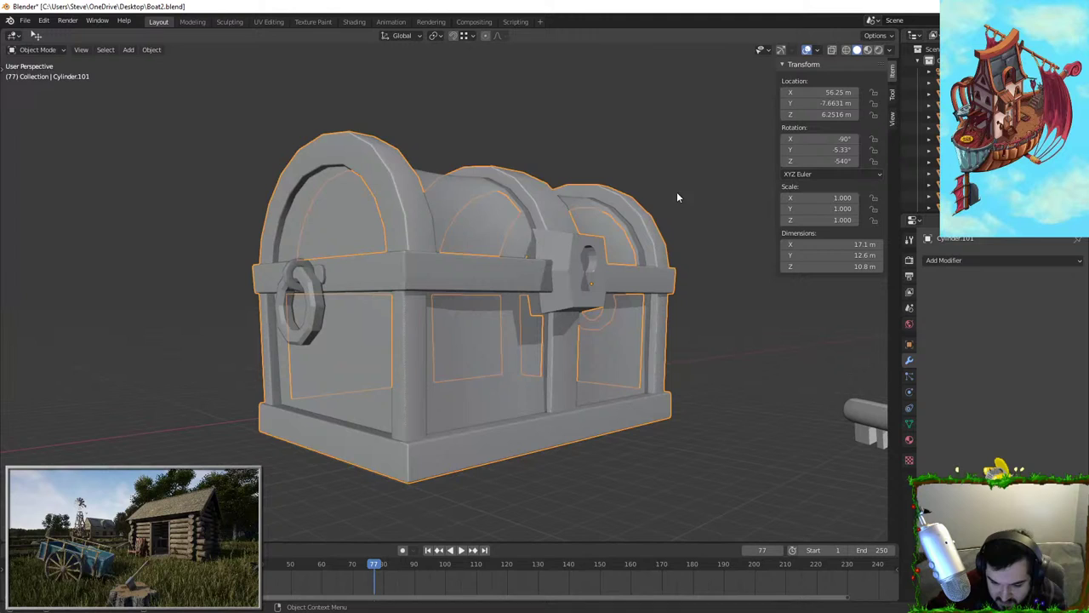
left_click(309, 280, "shift")
key("ctrl+j")
key("g")
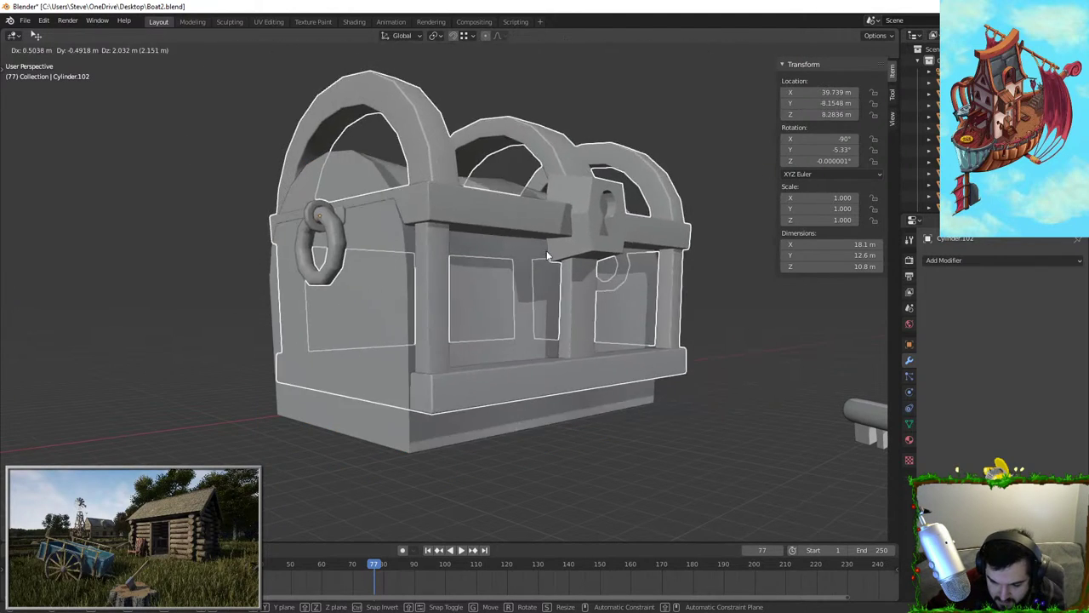
key("Escape")
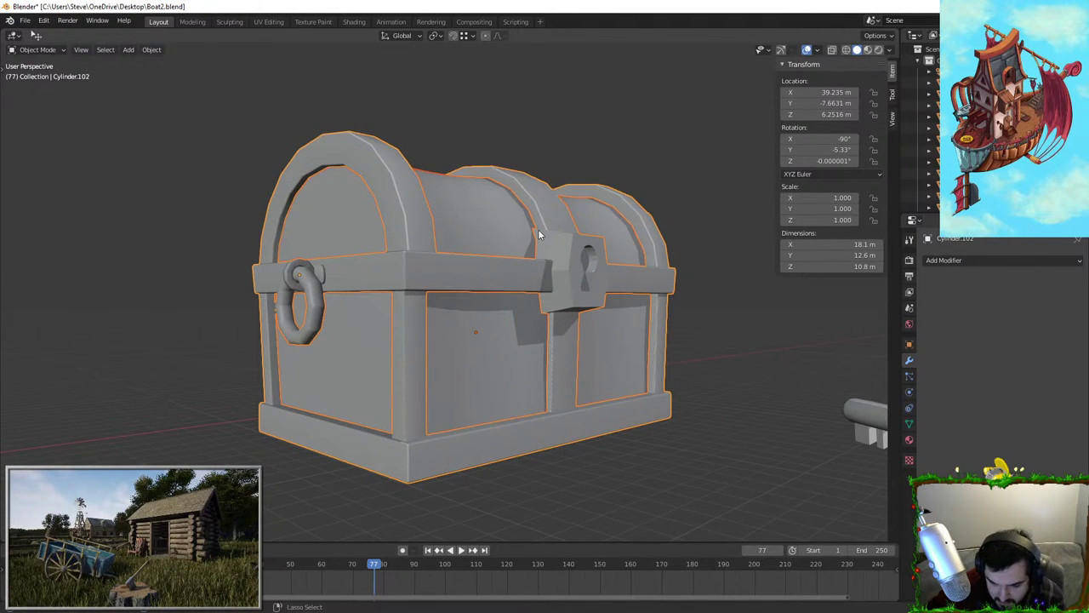
Try smooth shading on the joined trim and handles and undo it
middle_click_drag(538, 234, 484, 257)
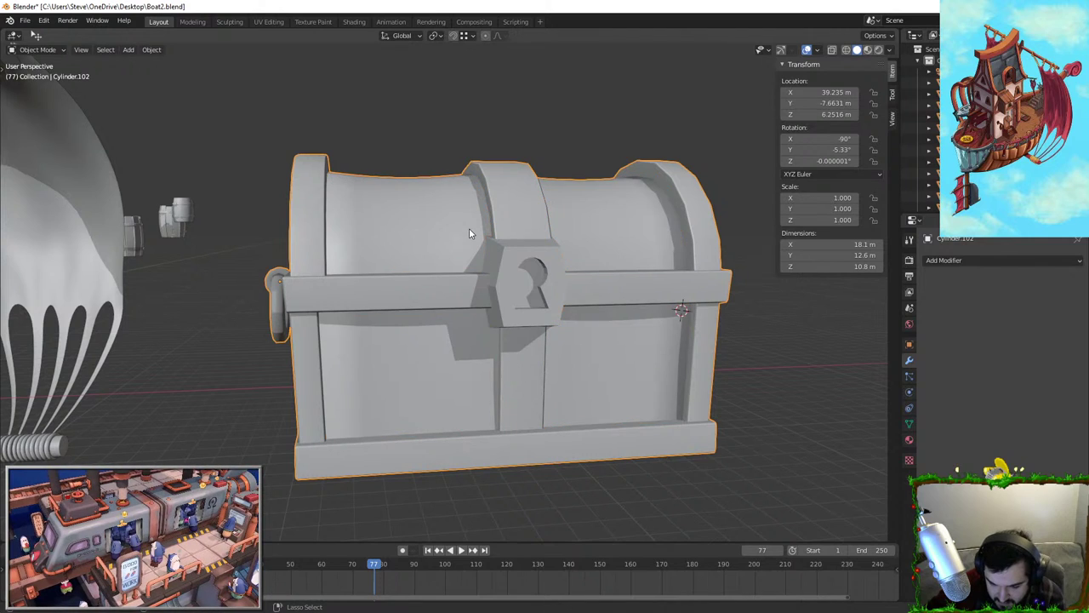
middle_click_drag(464, 237, 505, 260)
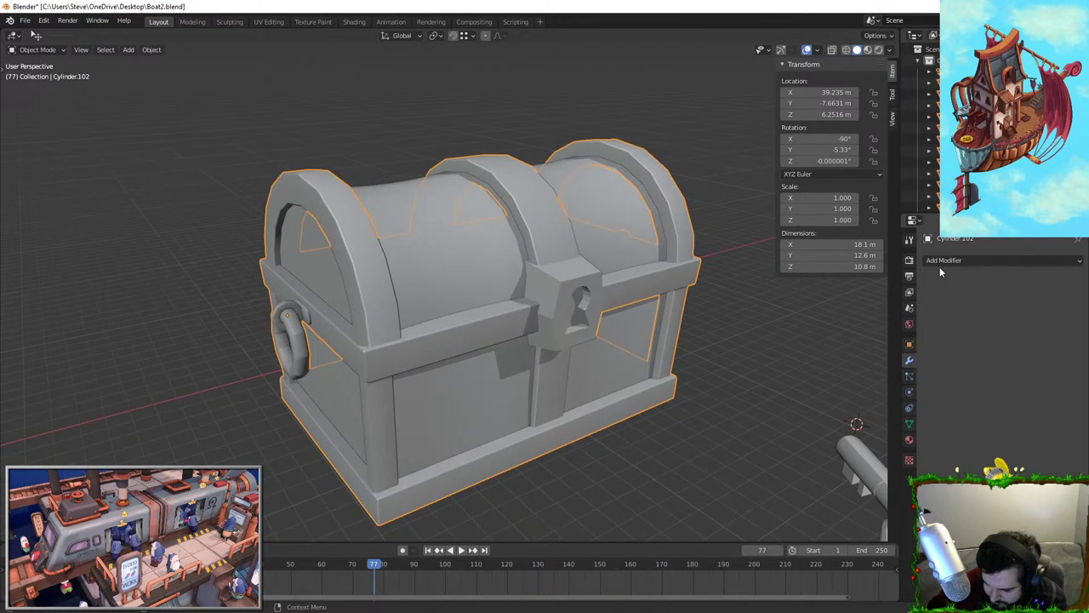
right_click(420, 255)
left_click(420, 255)
middle_click_drag(701, 310, 576, 293)
key("ctrl+z")
Shade the chest body smooth and open its Auto Smooth settings
left_click(423, 229)
right_click(423, 228)
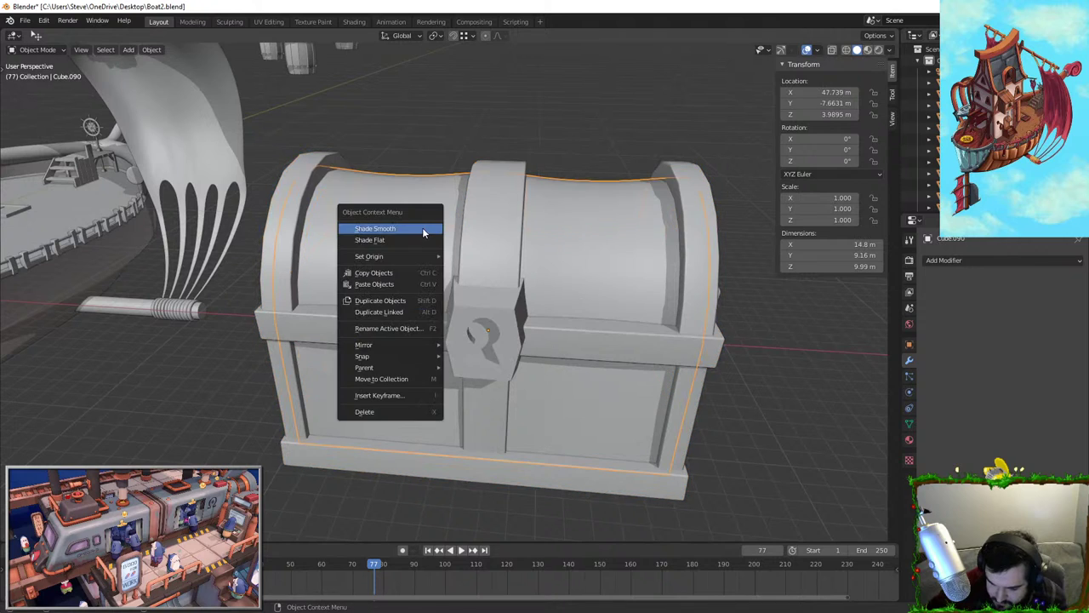
left_click(423, 227)
middle_click_drag(431, 246, 607, 181)
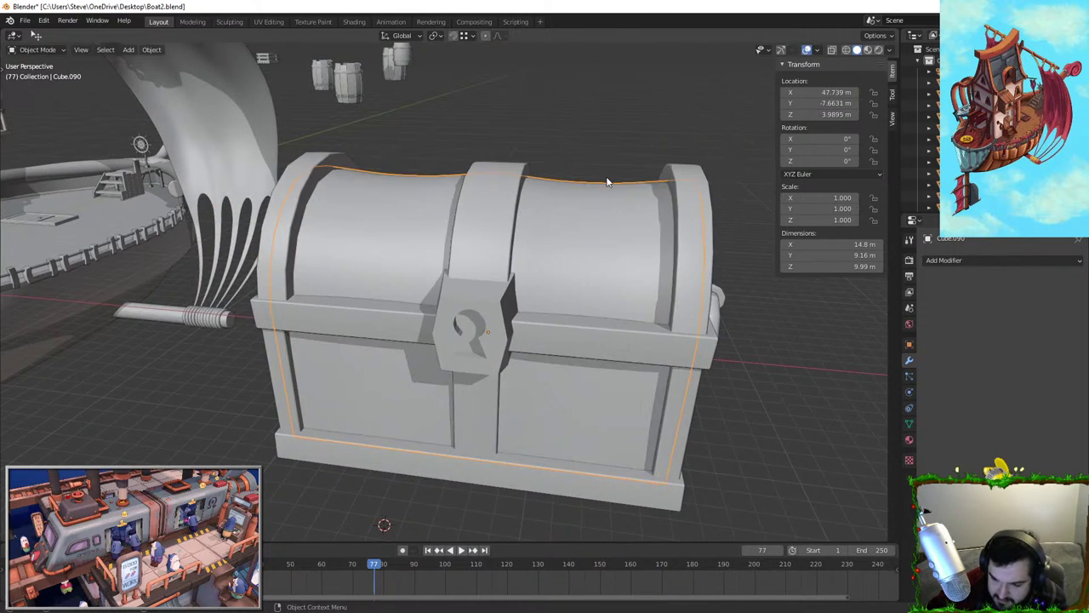
left_click(909, 423)
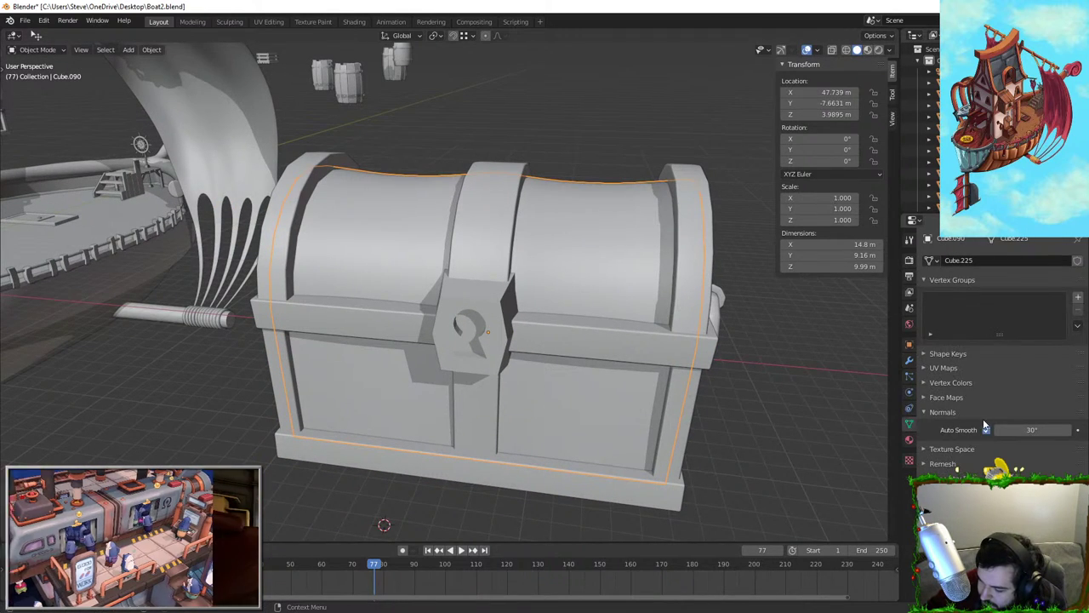
Select the trim object and check its separation from the body and its normals settings using cancelled moves
left_click(563, 336, "shift")
key("g")
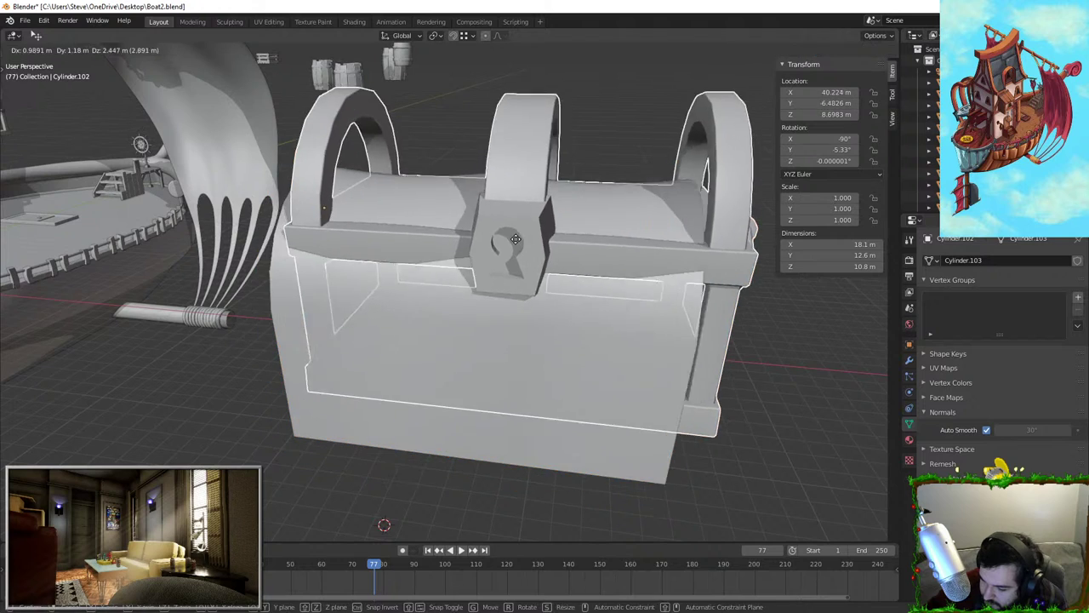
right_click(535, 254)
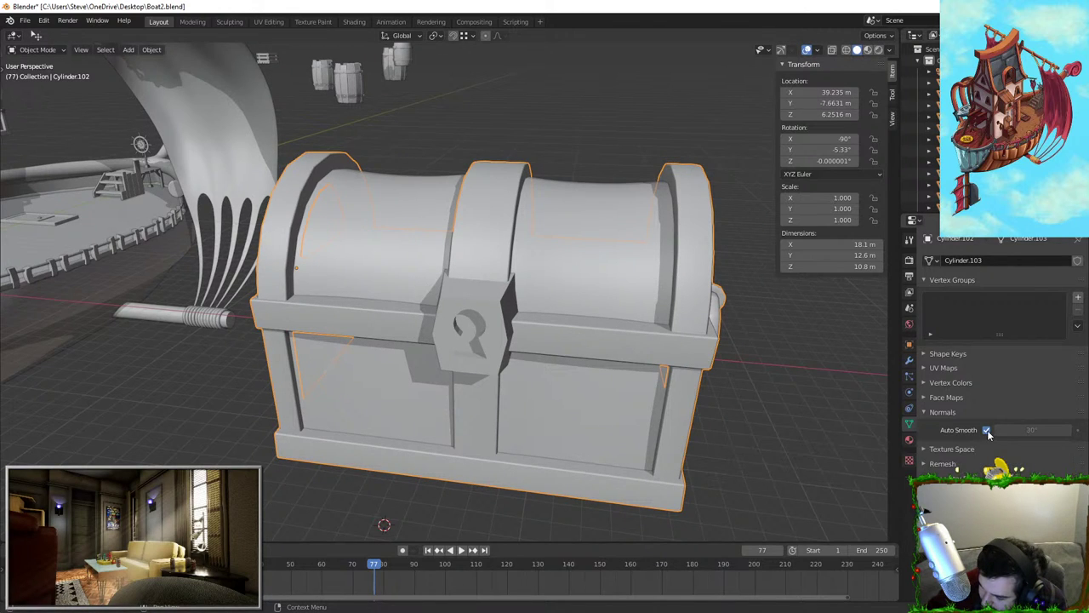
mouse_move(878, 403)
middle_mouse_down()
mouse_move(667, 282)
mouse_move(502, 324)
mouse_move(433, 270)
mouse_move(494, 234)
middle_mouse_up()
key("g")
right_click(684, 239)
Shade the trim object with its lock plate and ring handles smooth
scroll(648, 263, "up", 4)
right_click(495, 234)
left_click(492, 237)
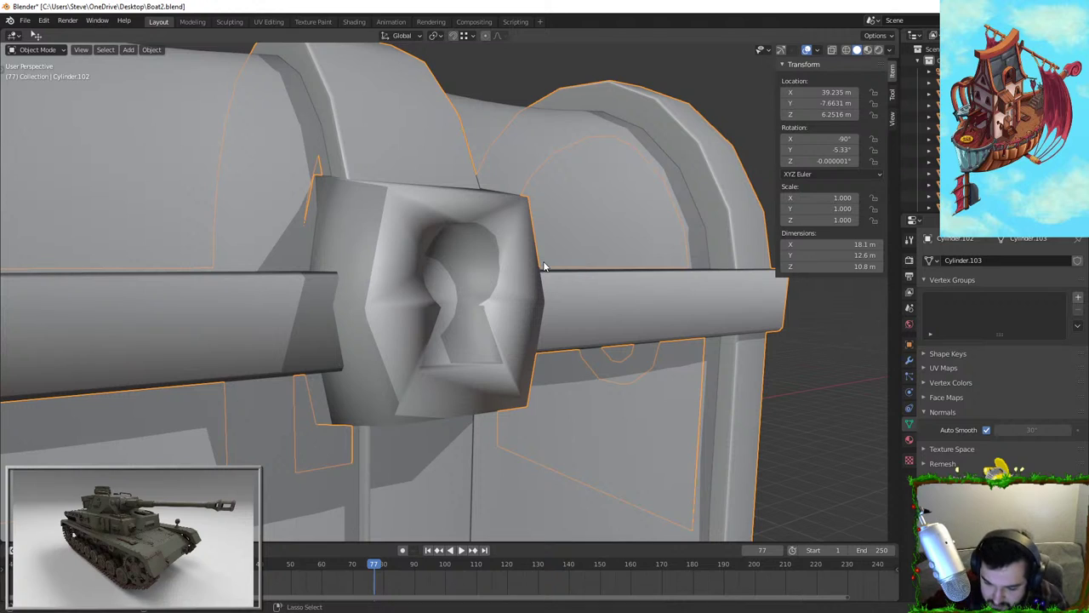
Try applying location, rotation and scale to the trim object and check the lock plate's shading
key("ctrl+a")
left_click(543, 261)
key("ctrl+a")
left_click(545, 284)
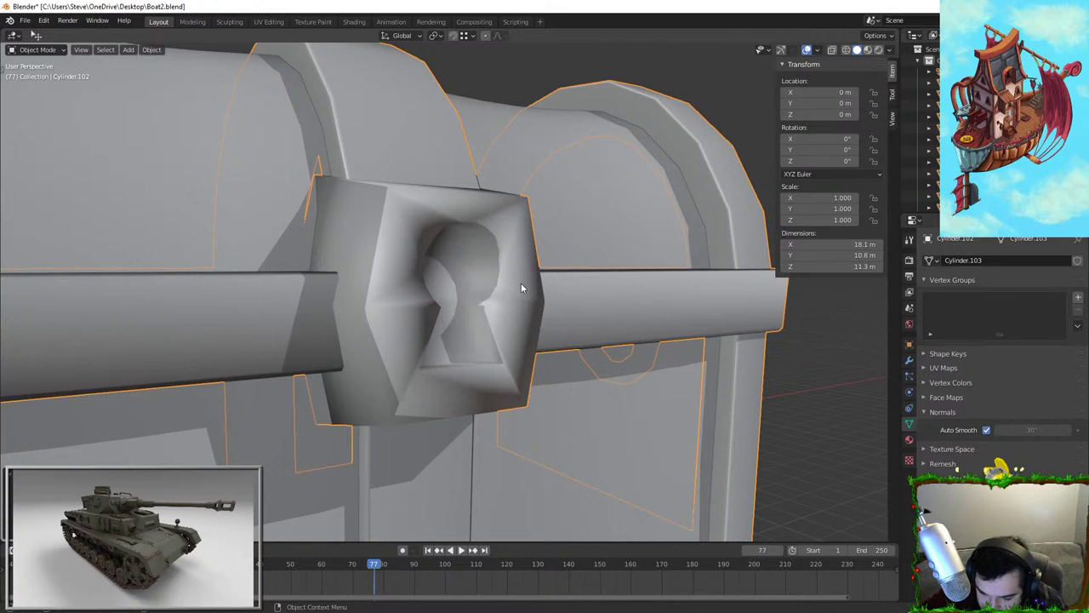
scroll(528, 306, "down", 3)
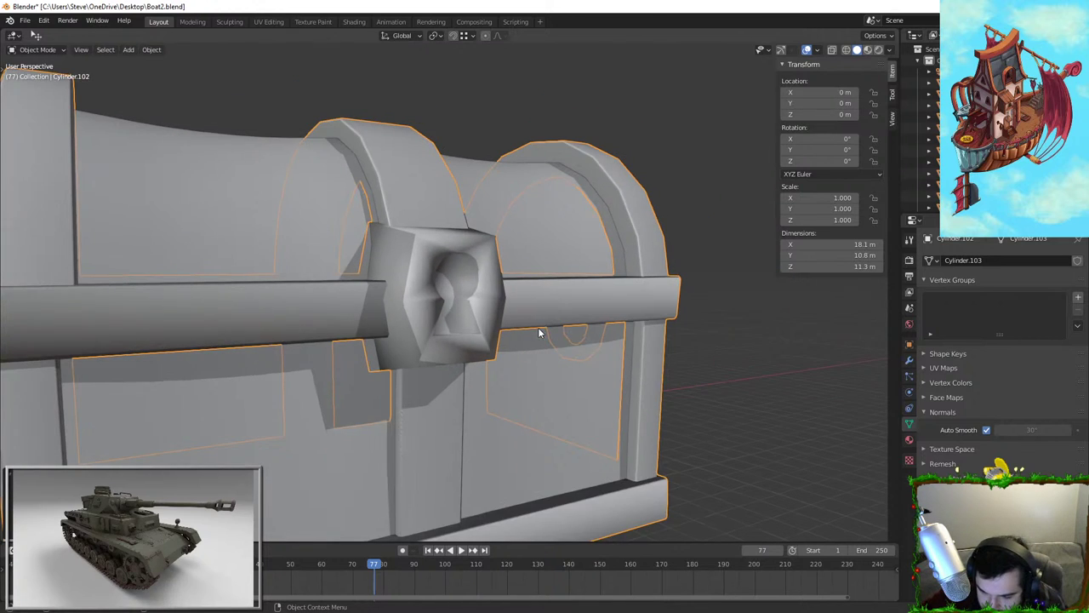
Turn the trim object's Auto Smooth off and back on, and set its shading to flat
left_click(987, 430)
left_click(987, 430)
right_click(500, 286)
left_click(487, 296)
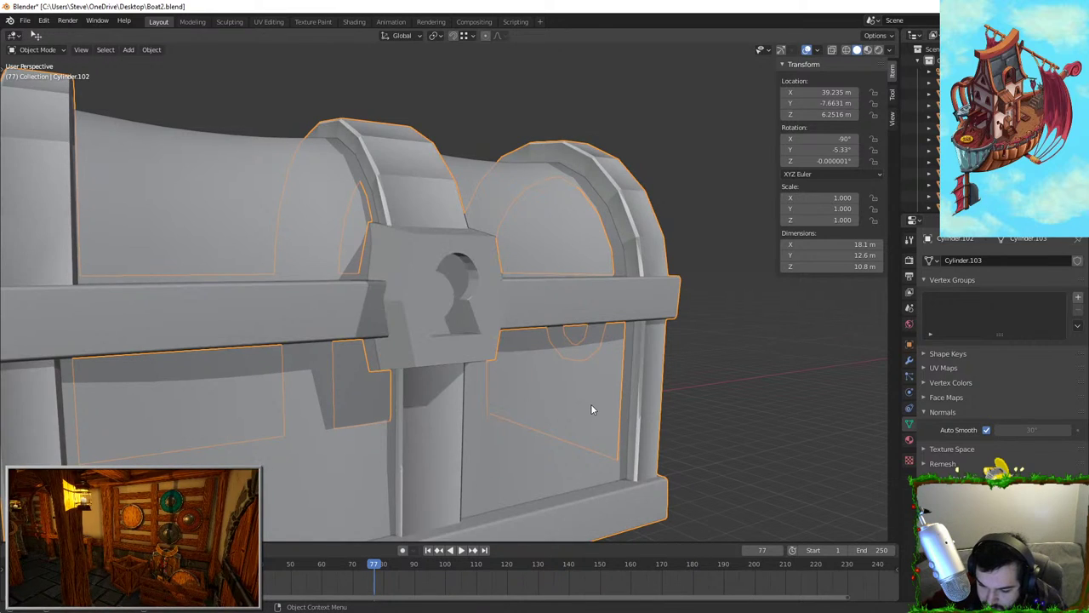
Undo the recent flat and smooth shading changes on the trim object
key("ctrl+z")
key("ctrl+shift+z")
key("ctrl+z")
key("ctrl+z")
key("ctrl+z")
key("ctrl+z")
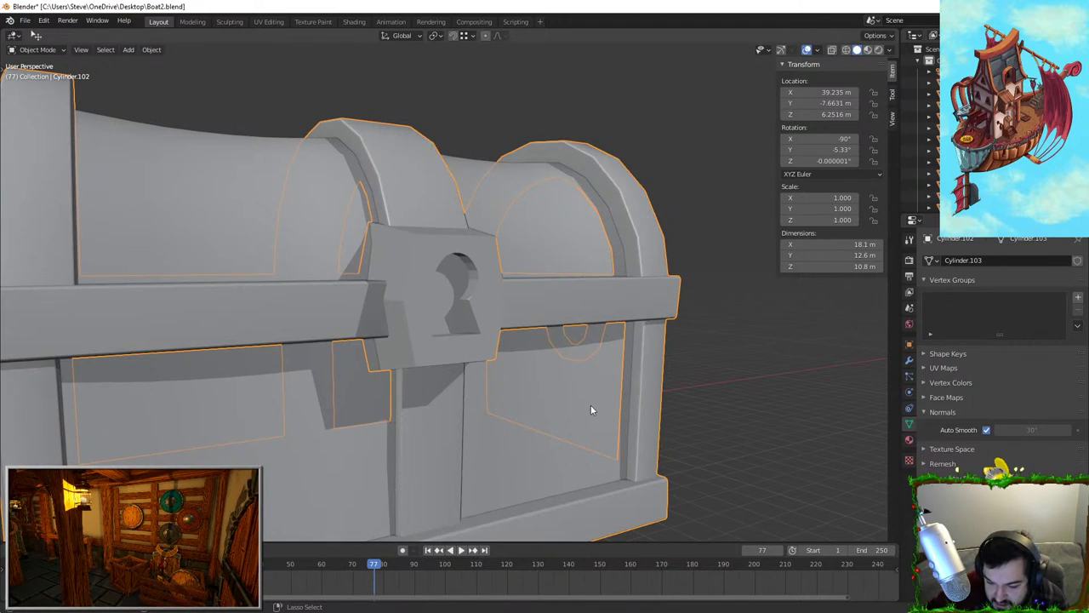
Undo the earlier edits back to the state where the trim and ring handles are separate objects
left_click(592, 409)
key("ctrl+z")
key("ctrl+z")
key("ctrl+z")
key("ctrl+z")
key("ctrl+z")
key("ctrl+z")
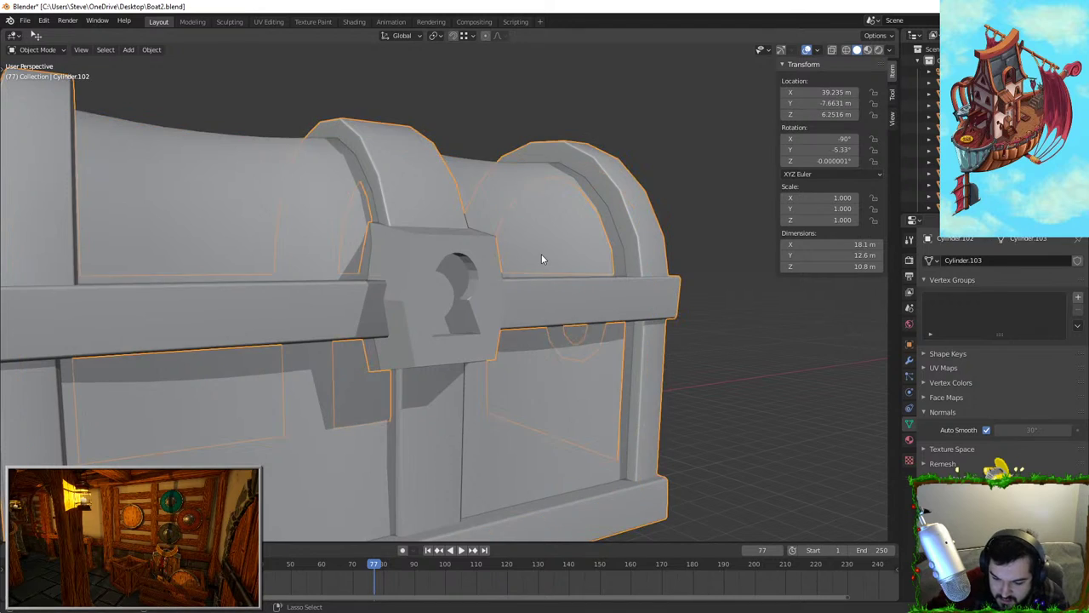
key("ctrl+z")
key("ctrl+z")
key("ctrl+z")
key("ctrl+z")
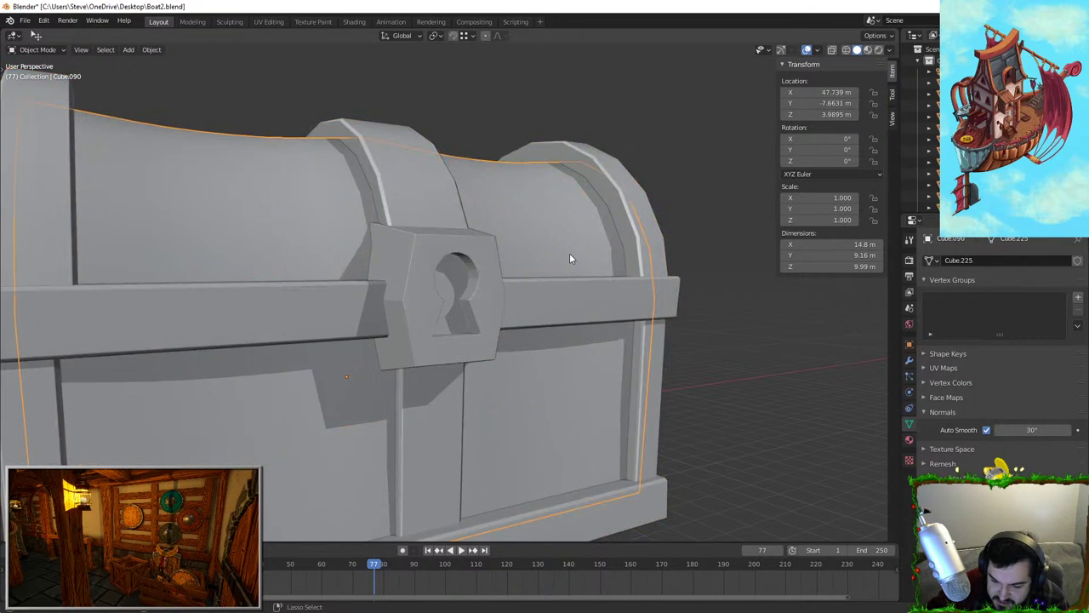
Select the trim, check its Bevel and Weighted Normal modifiers, and test its separation from the body with a cancelled move
key("alt+a")
left_click(503, 297)
left_click(501, 271)
left_click(467, 264)
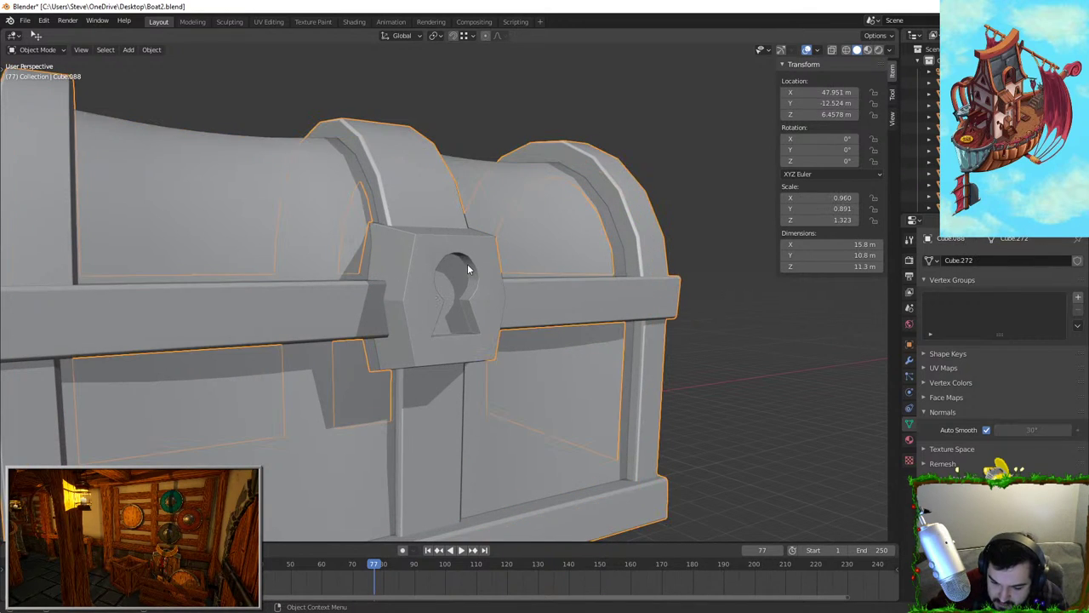
middle_click_drag(487, 267, 470, 289)
left_click(909, 360)
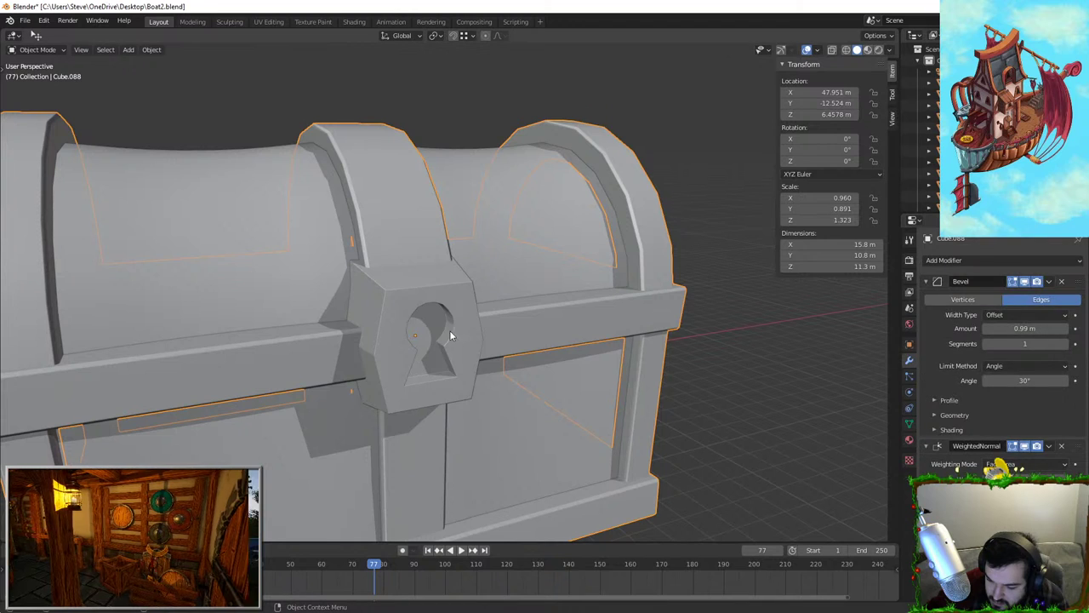
key("g")
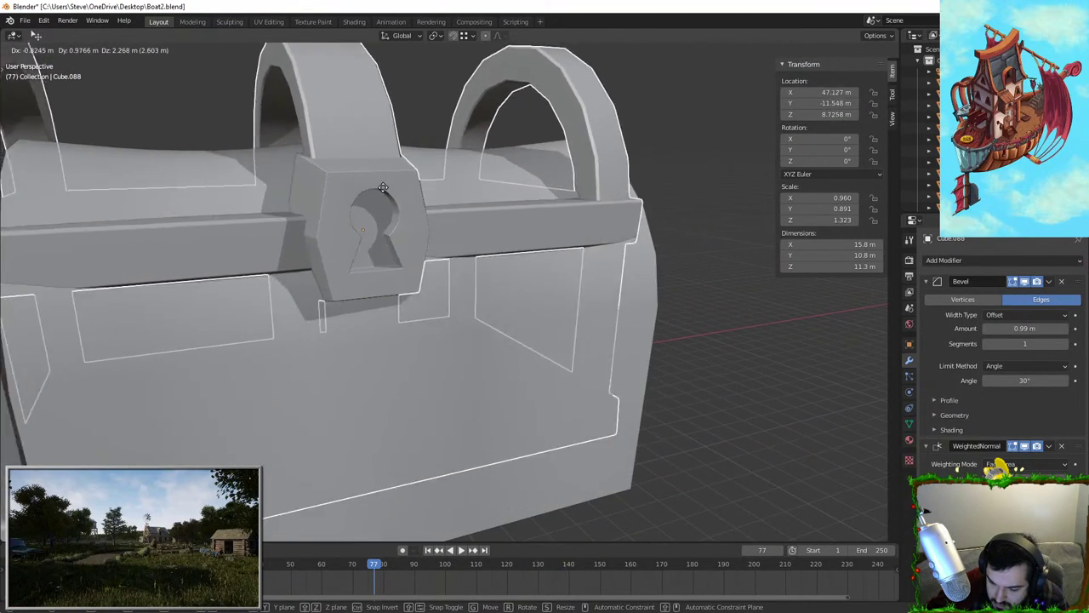
right_click(383, 190)
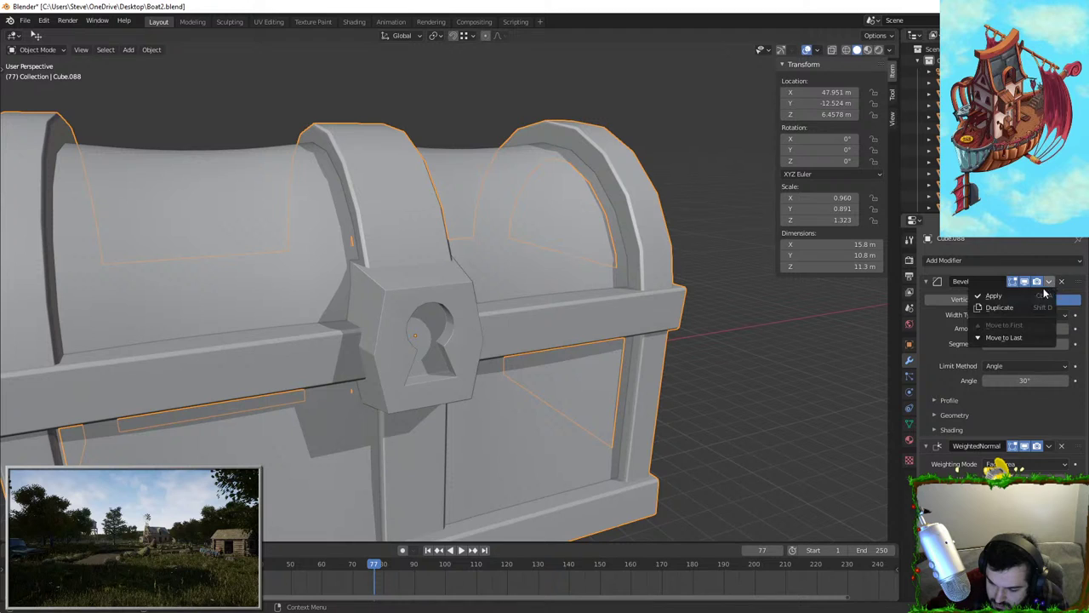
Apply the trim's Bevel modifier and clear the rest of its modifier stack
left_click(1060, 282)
left_click(1050, 282)
left_click(1036, 295)
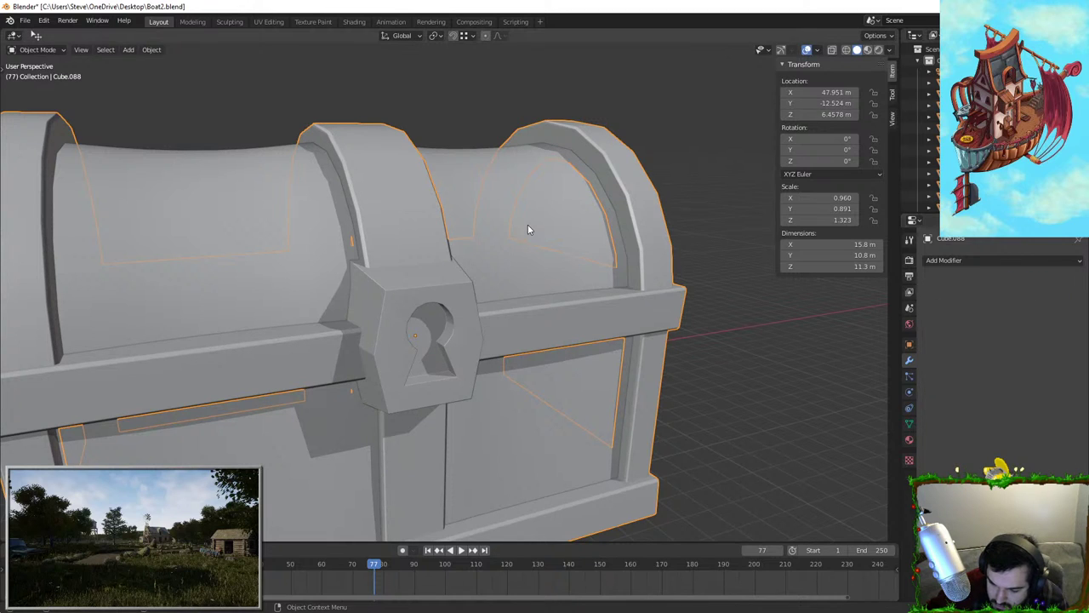
Join the trim into the chest body and add a Weighted Normal modifier to the joined mesh
left_click(537, 244, "shift")
key("ctrl+j")
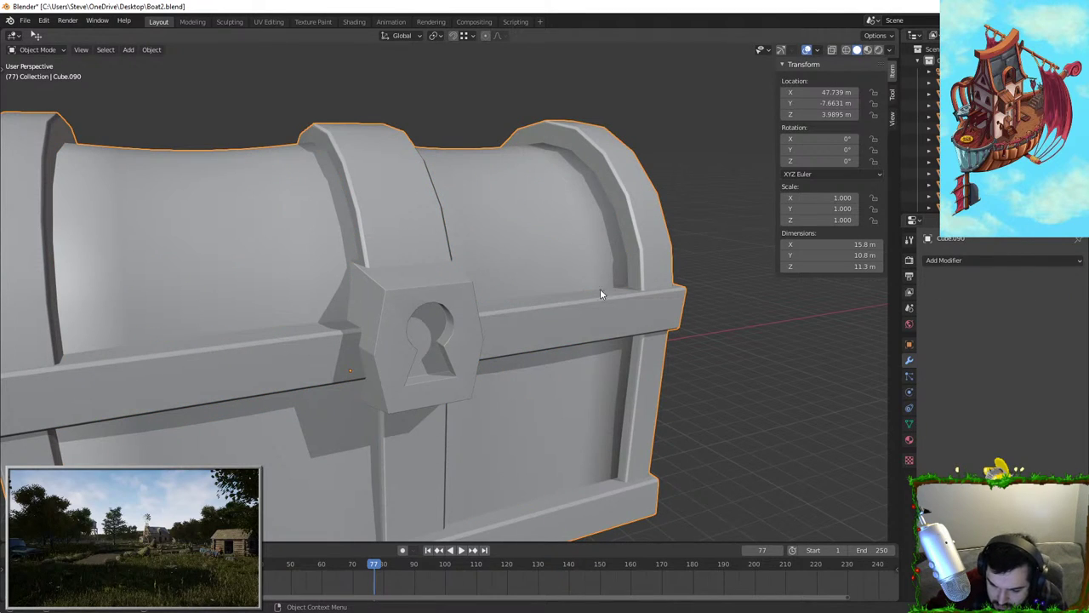
scroll(492, 256, "down", 4)
middle_click_drag(492, 256, 749, 223)
left_click(943, 260)
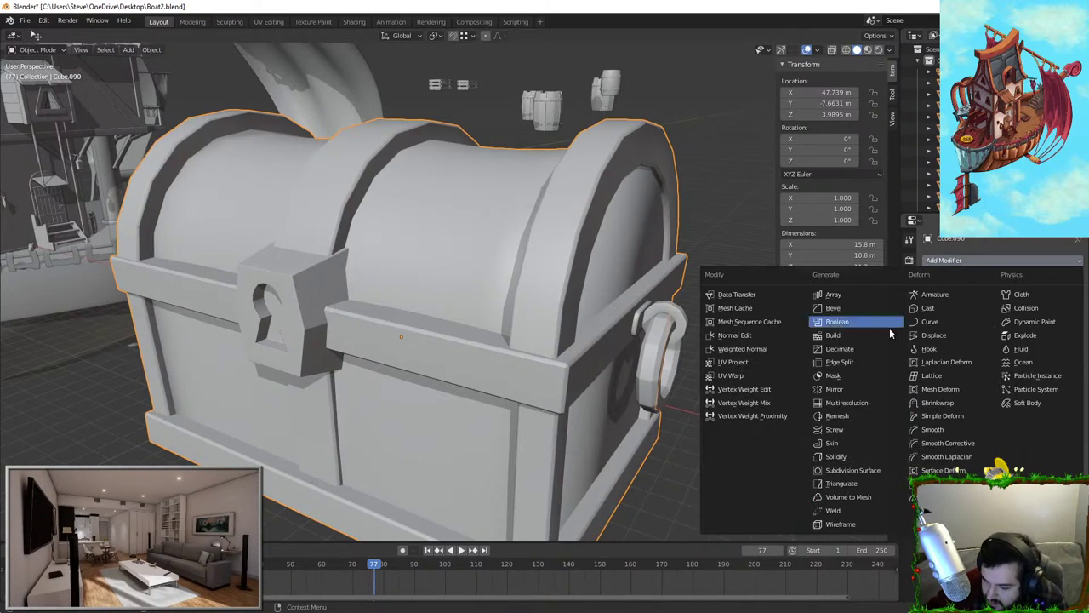
left_click(740, 348)
scroll(579, 341, "up", 3)
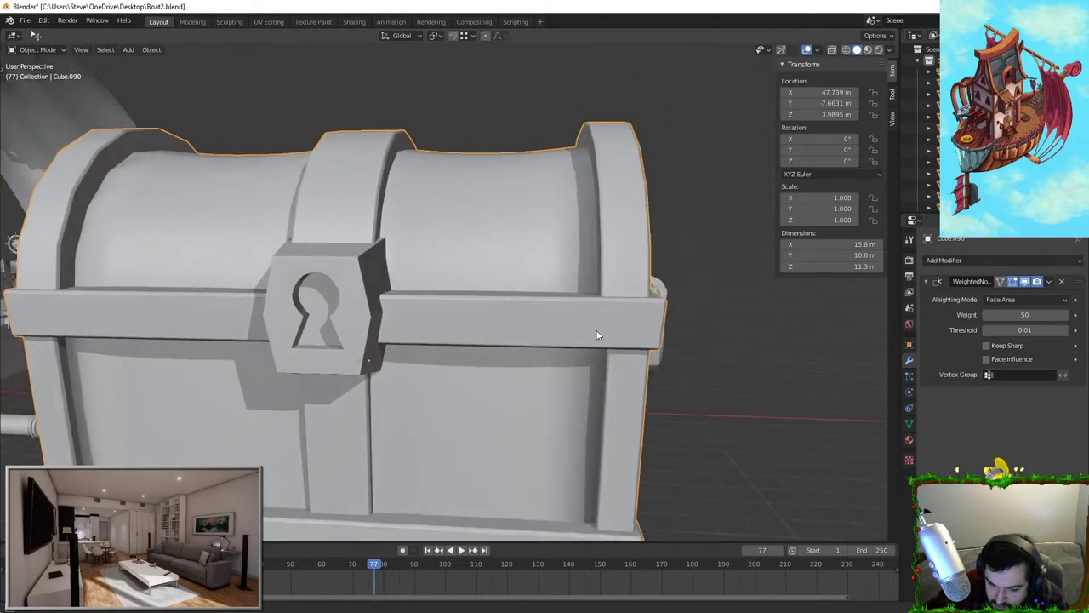
Examine the joined chest's shading on the lid, trim and corners from several angles
middle_click_drag(595, 329, 653, 327)
scroll(645, 339, "up", 5)
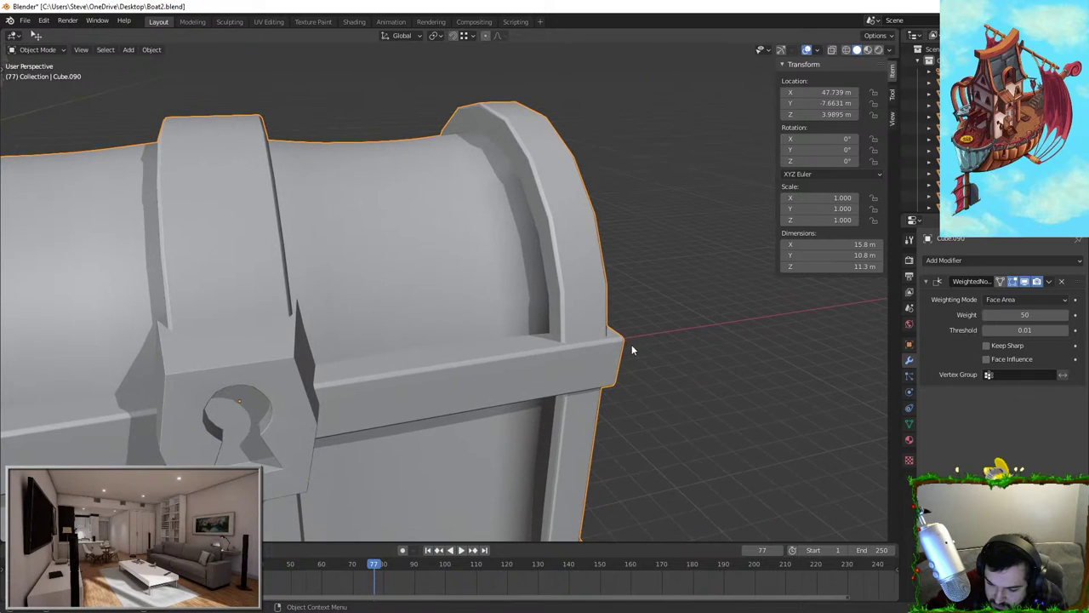
key("r")
key("r")
right_click(650, 353)
middle_click_drag(652, 352, 695, 319)
left_click(695, 319)
scroll(634, 358, "down", 3)
mouse_move(631, 361)
middle_mouse_down()
mouse_move(638, 351)
mouse_move(619, 356)
middle_mouse_up()
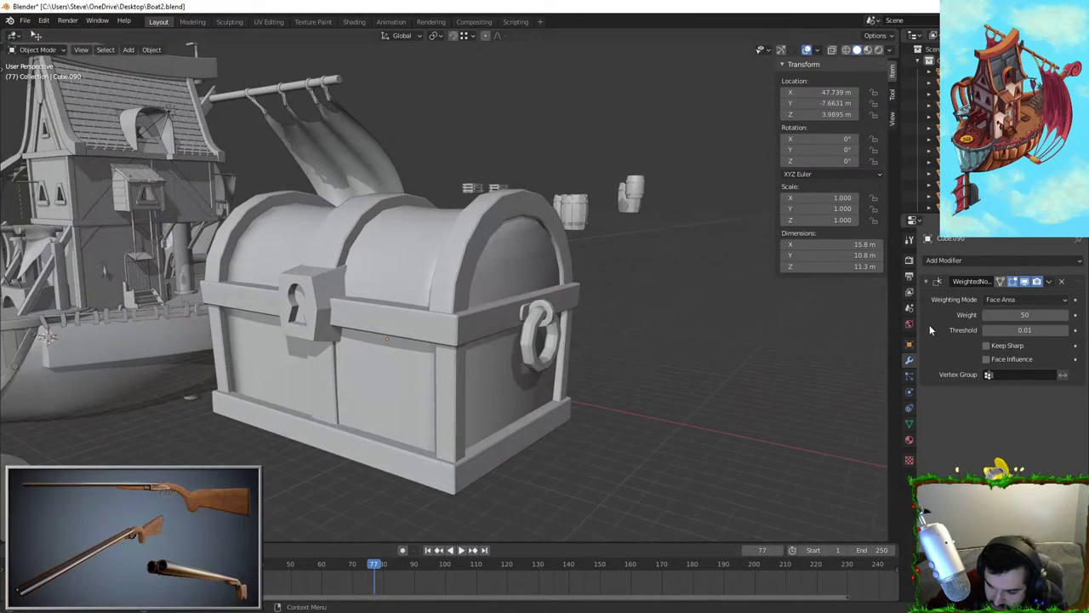
Compare the chest's shading with and without the Weighted Normal modifier and check its normals settings
left_click(1062, 282)
key("ctrl+z")
mouse_move(654, 298)
middle_mouse_down()
mouse_move(560, 316)
mouse_move(489, 311)
mouse_move(406, 258)
middle_mouse_up()
scroll(585, 315, "down", 5)
scroll(406, 254, "up", 4)
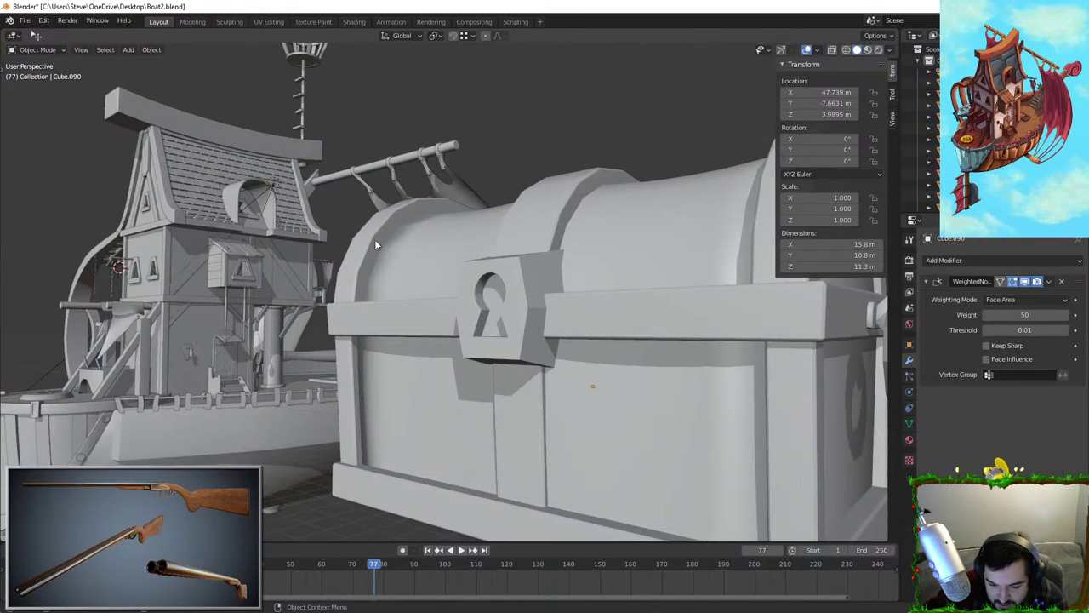
left_click(909, 423)
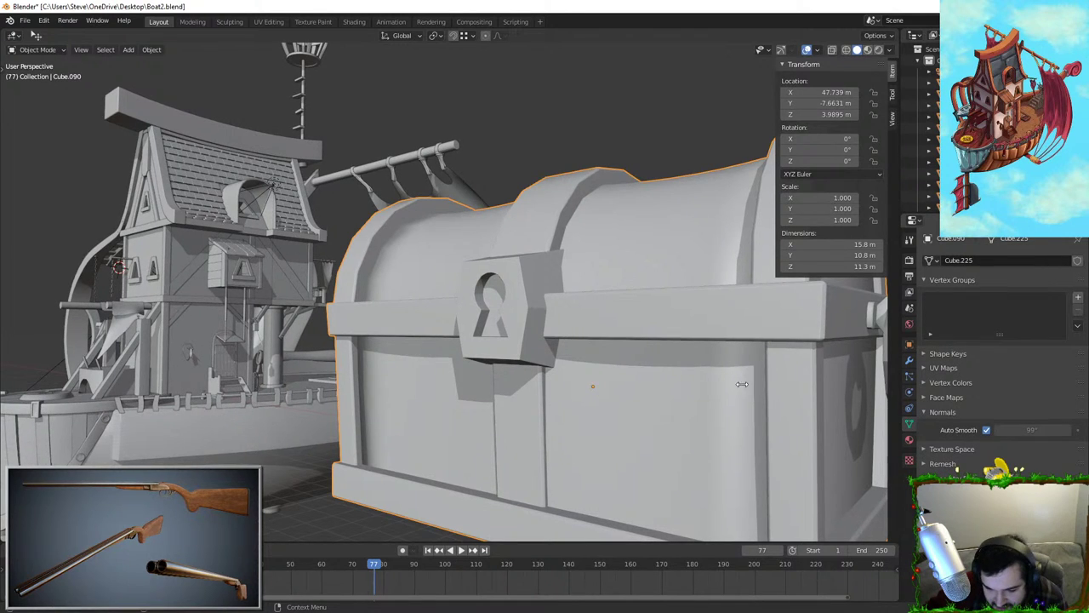
middle_click_drag(468, 233, 504, 257)
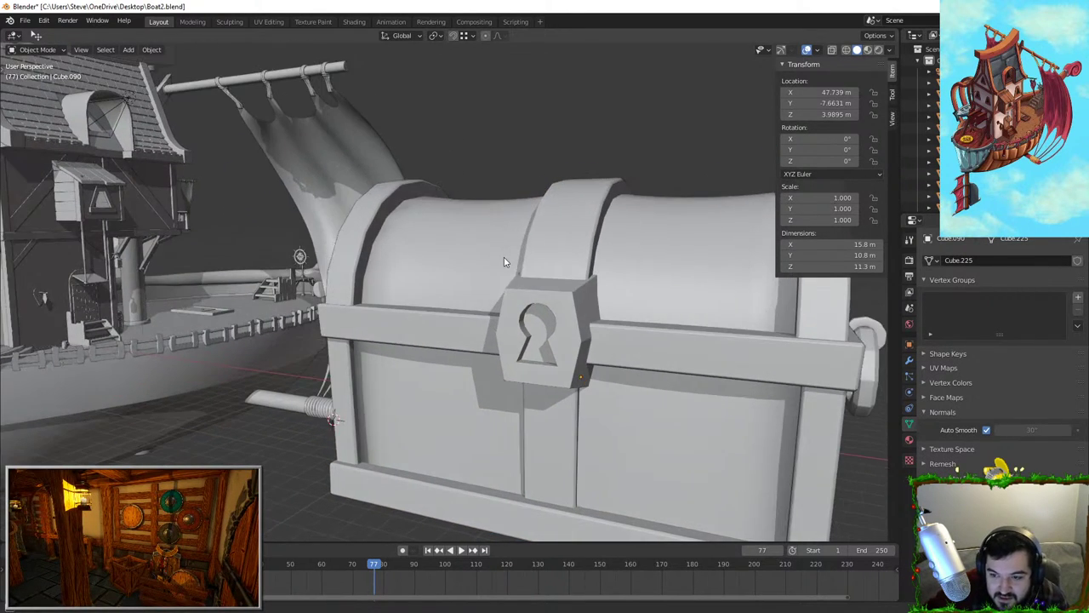
Turn on backface culling in the viewport shading options and inspect the chest's faces
left_click(890, 50)
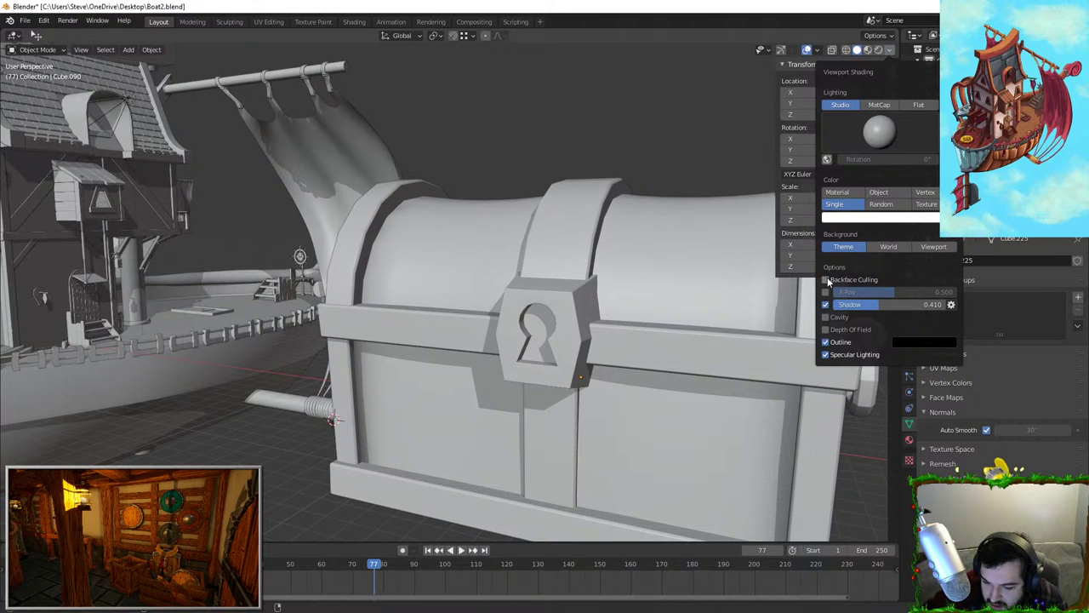
middle_click_drag(571, 228, 625, 221)
mouse_move(546, 247)
middle_mouse_down()
mouse_move(608, 245)
mouse_move(589, 233)
middle_mouse_up()
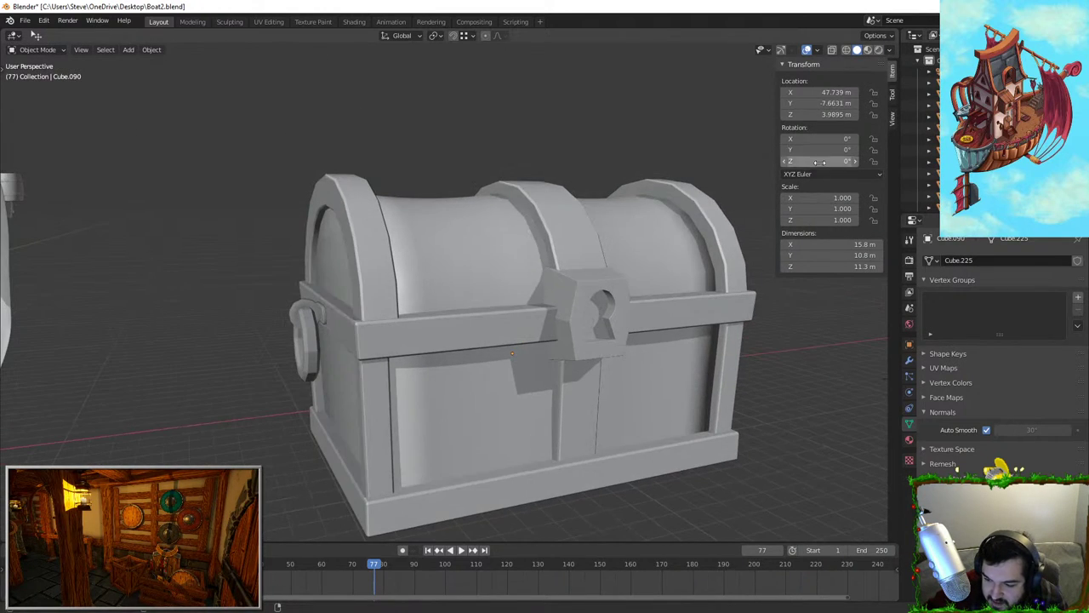
Select all linked faces of the chest body within the joined mesh and try recalculating their normals inward
left_click(481, 228)
key("Tab")
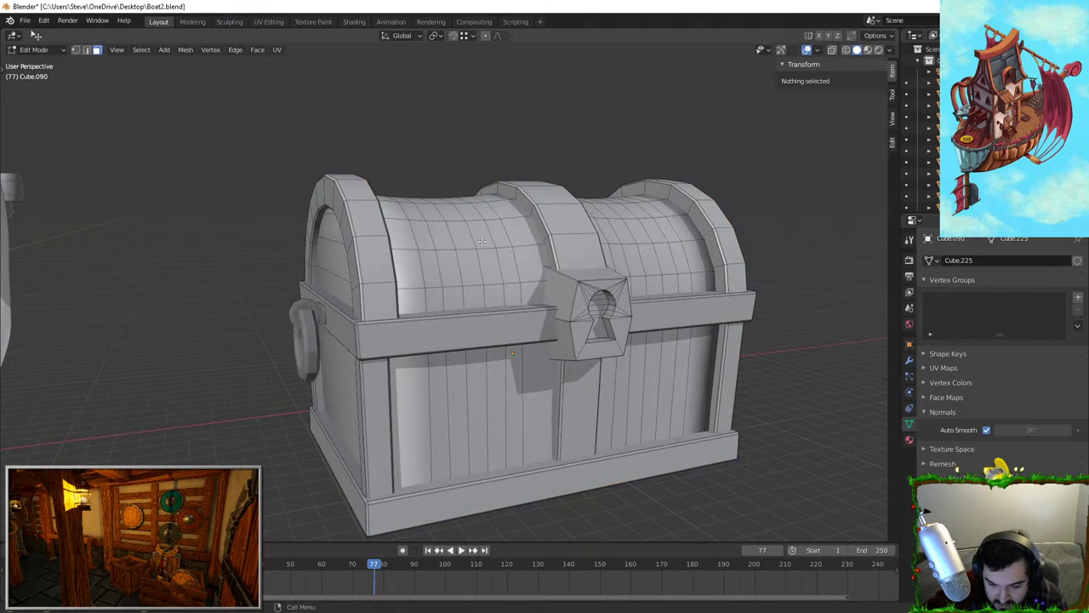
left_click(474, 233)
key("ctrl+l")
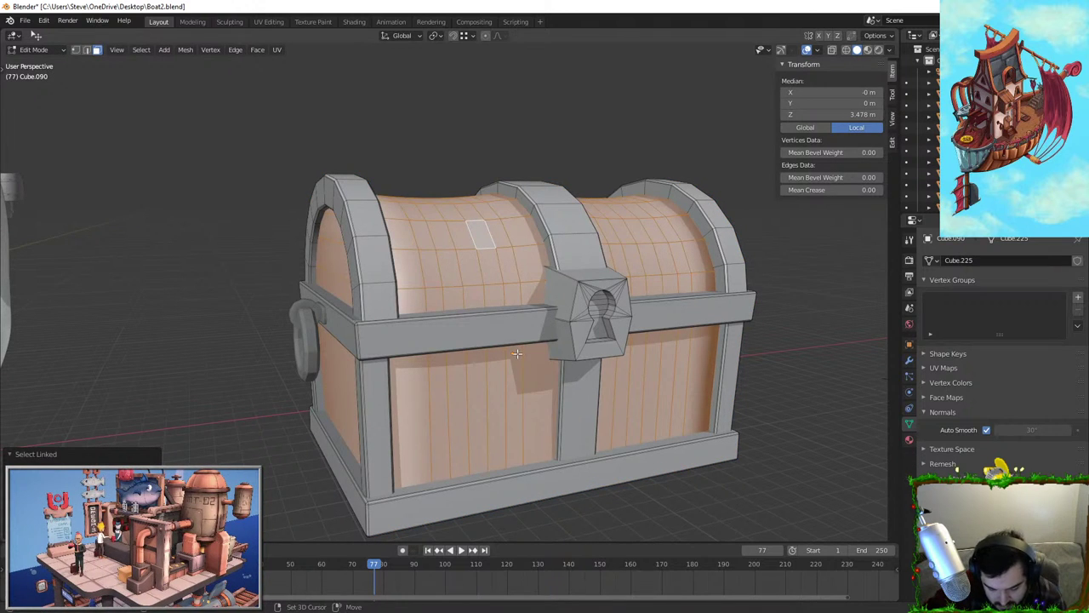
key("shift+d")
key("ctrl+shift+n")
key("Tab")
middle_click_drag(568, 225, 502, 277)
key("Tab")
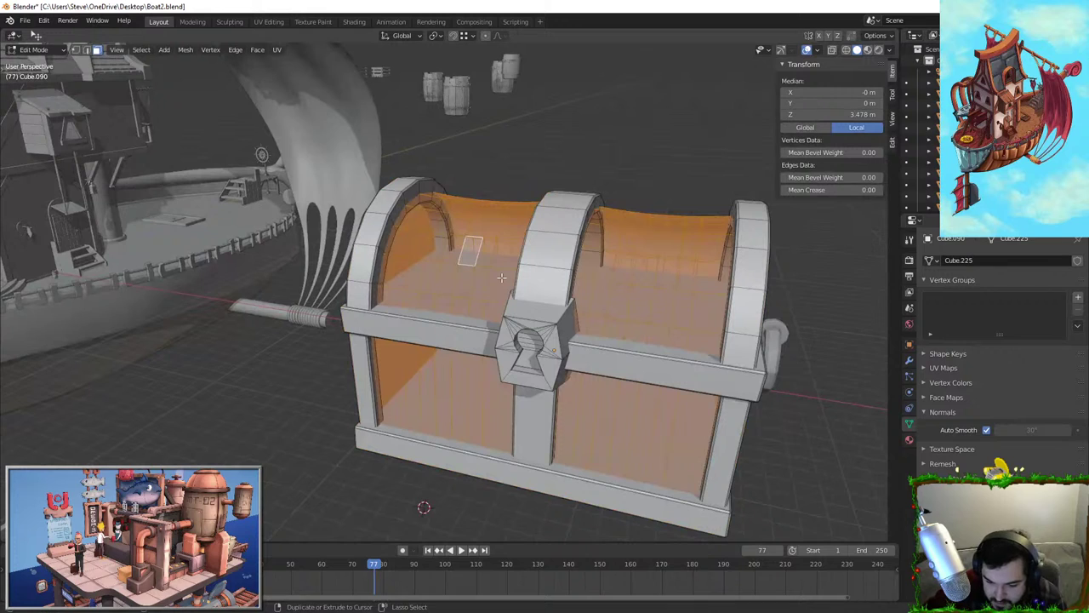
Undo the inward normals change and the joining of the trim with the chest body
key("ctrl+shift+z")
key("ctrl+z")
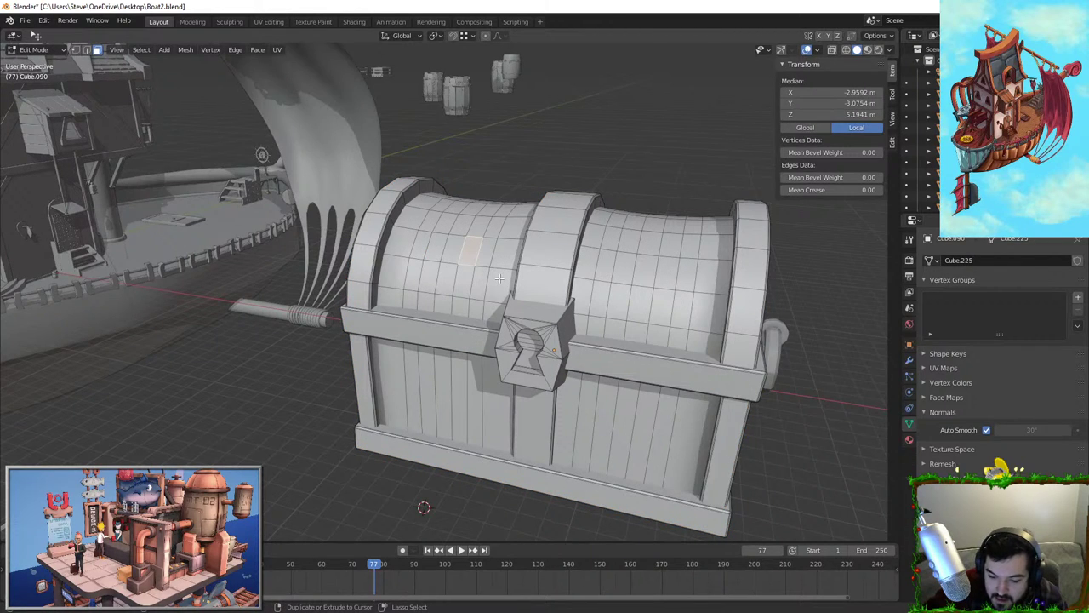
key("Tab")
mouse_move(500, 277)
middle_mouse_down()
mouse_move(518, 269)
mouse_move(518, 283)
middle_mouse_up()
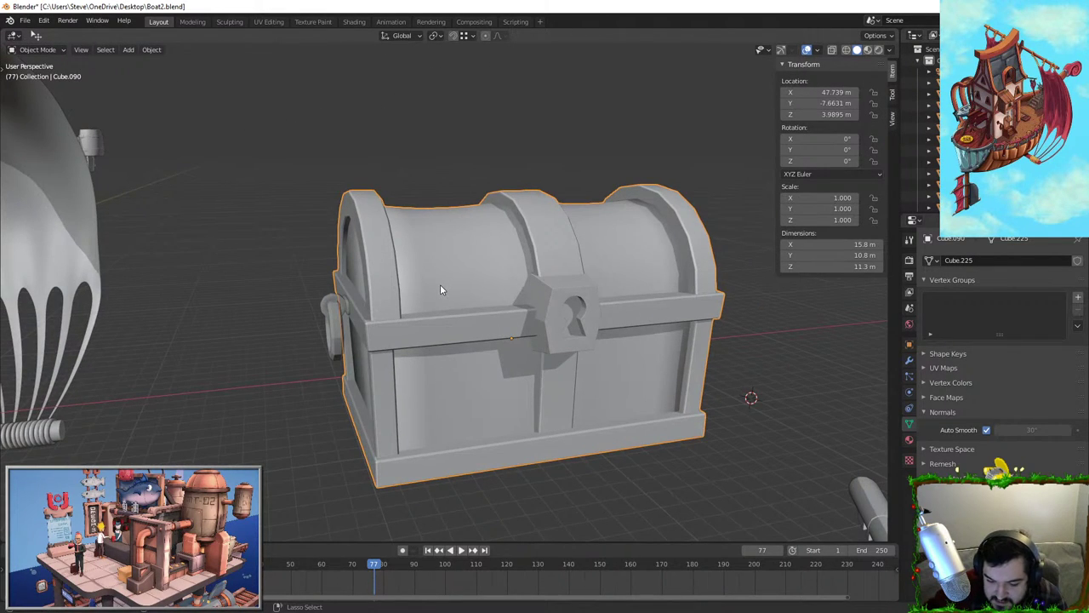
key("ctrl+z")
Select the chest body and trim and move them together about 0.6 m, away from the left ring handle
left_click(475, 188)
left_click(509, 228)
left_click(536, 236, "shift")
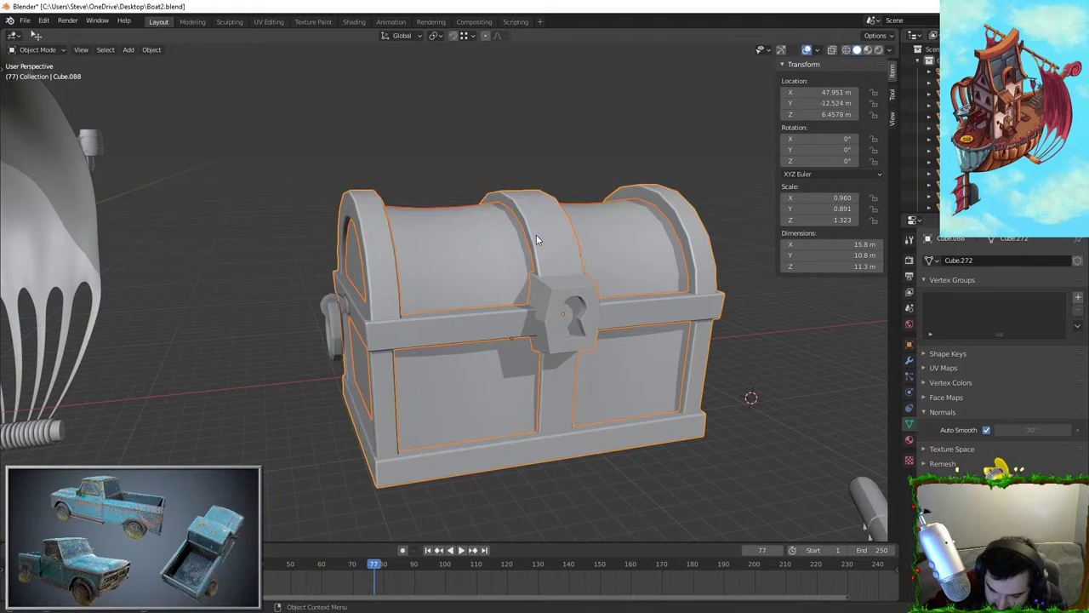
key("g")
left_click(541, 171)
Move the left ring handle along X toward the chest's end, to a location of about 39.87 m
left_click(346, 302, "shift")
mouse_move(558, 293)
middle_mouse_down()
mouse_move(516, 292)
mouse_move(572, 297)
middle_mouse_up()
scroll(404, 319, "up", 2)
middle_click_drag(404, 320, 364, 331)
scroll(361, 324, "up", 2)
left_click(342, 304)
key("g")
key("x")
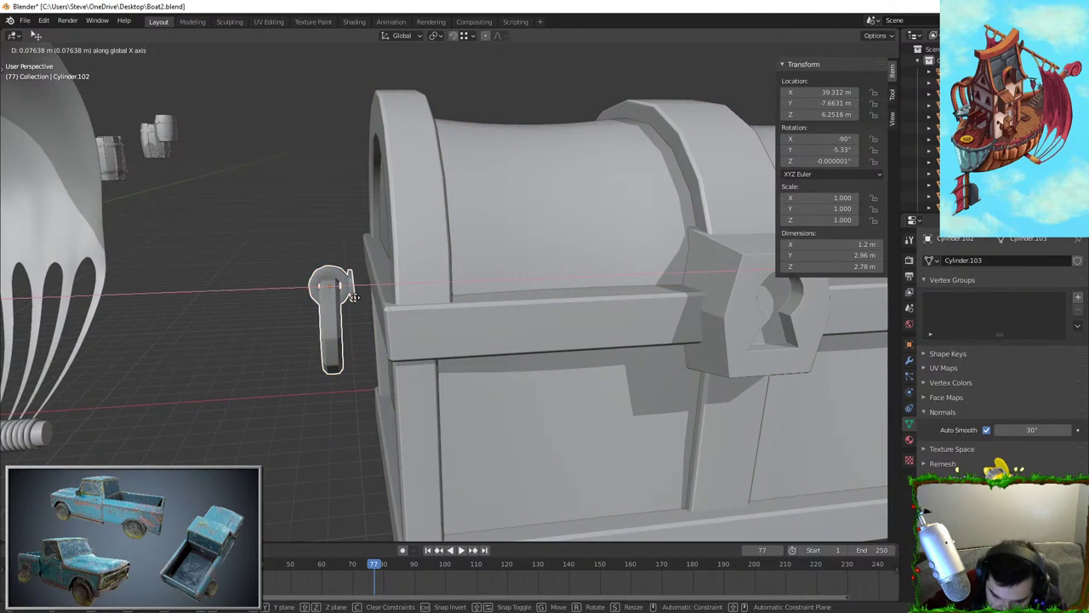
left_click(375, 296)
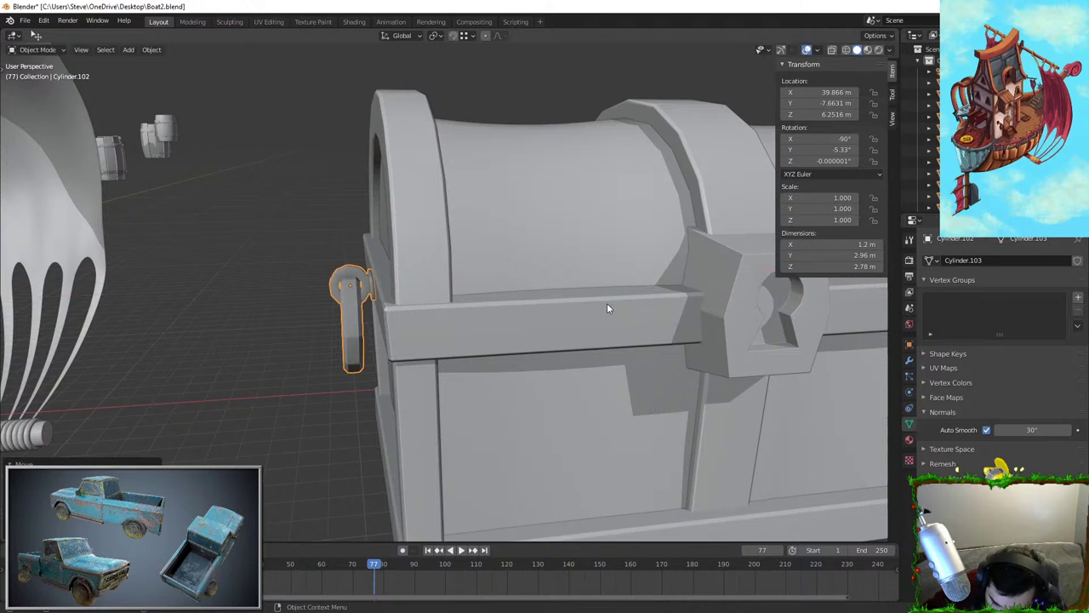
Move the right ring handle along X to a location of about 56.81 m, out from the chest's end
scroll(545, 304, "down", 3)
middle_click_drag(503, 300, 385, 310)
scroll(535, 257, "up", 3)
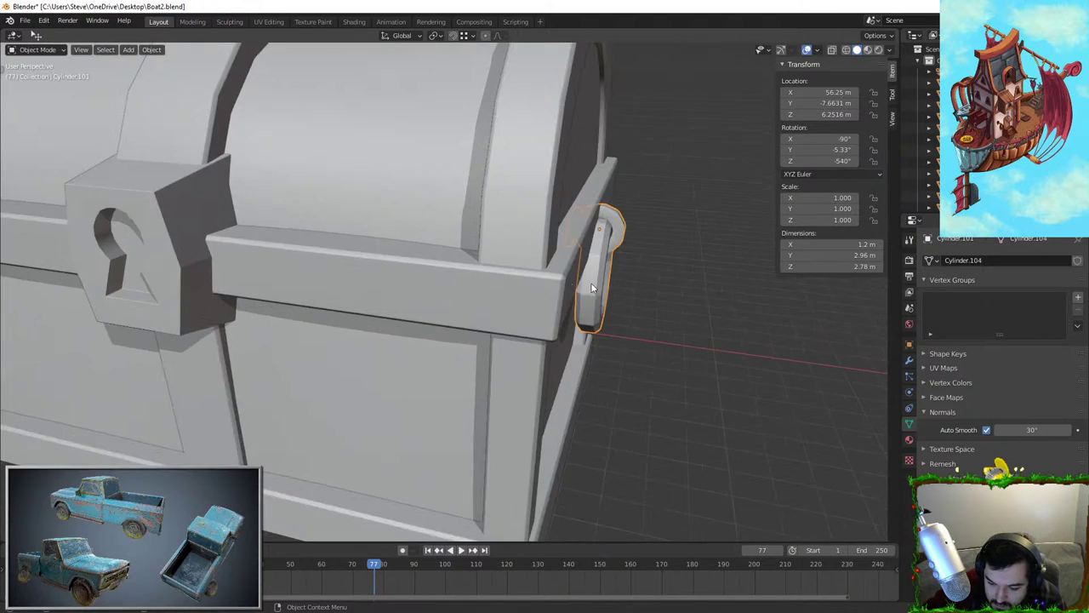
key("shift+d")
key("x")
left_click(574, 302)
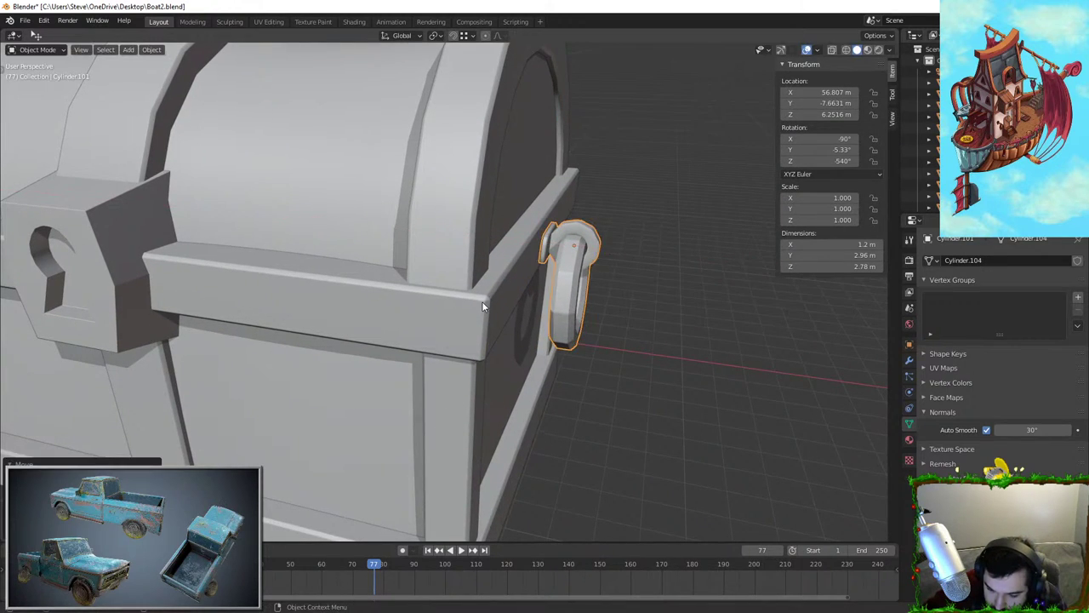
Join both ring handles with the trim object, keeping the chest body separate
left_click(484, 305, "shift")
scroll(484, 305, "down", 2)
middle_click_drag(483, 309, 488, 303)
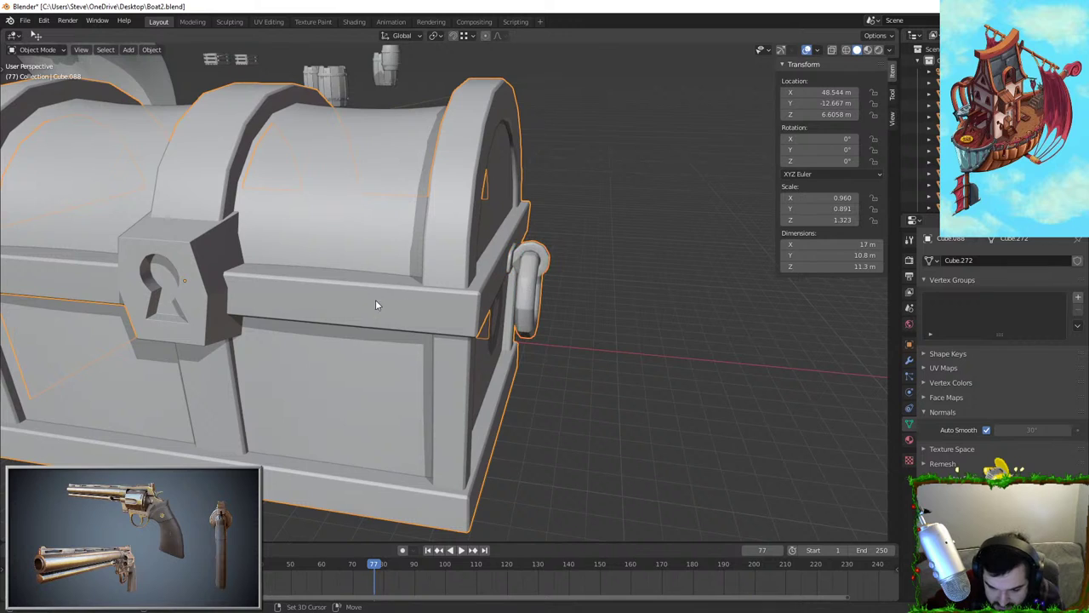
middle_click_drag(376, 299, 545, 269)
left_click(150, 294, "shift")
key("ctrl+j")
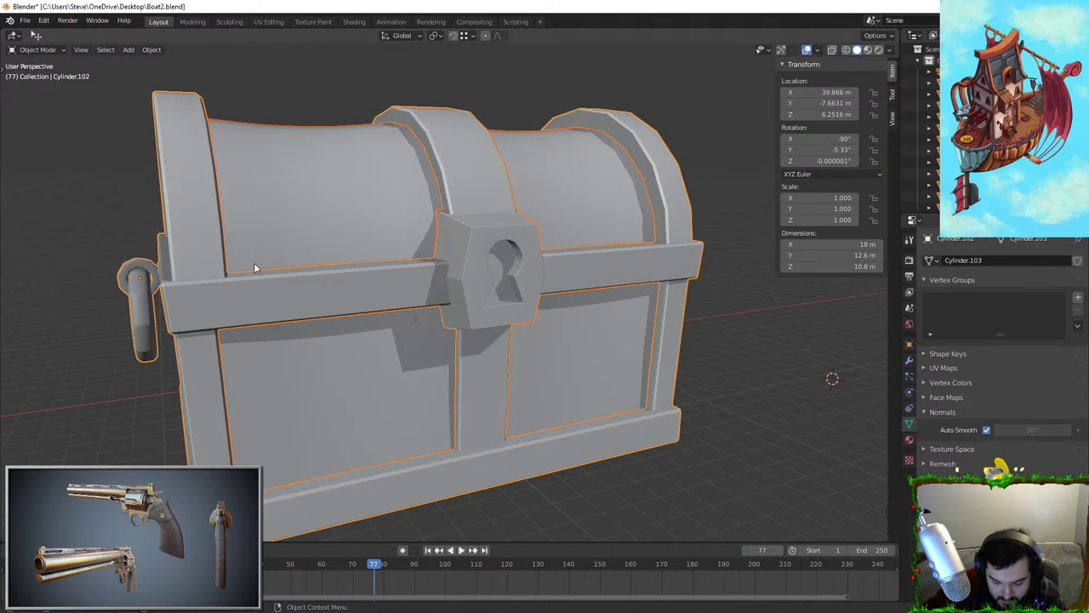
Search the commands for "group" and run Select Grouped with the Children option
key("F3")
type("group")
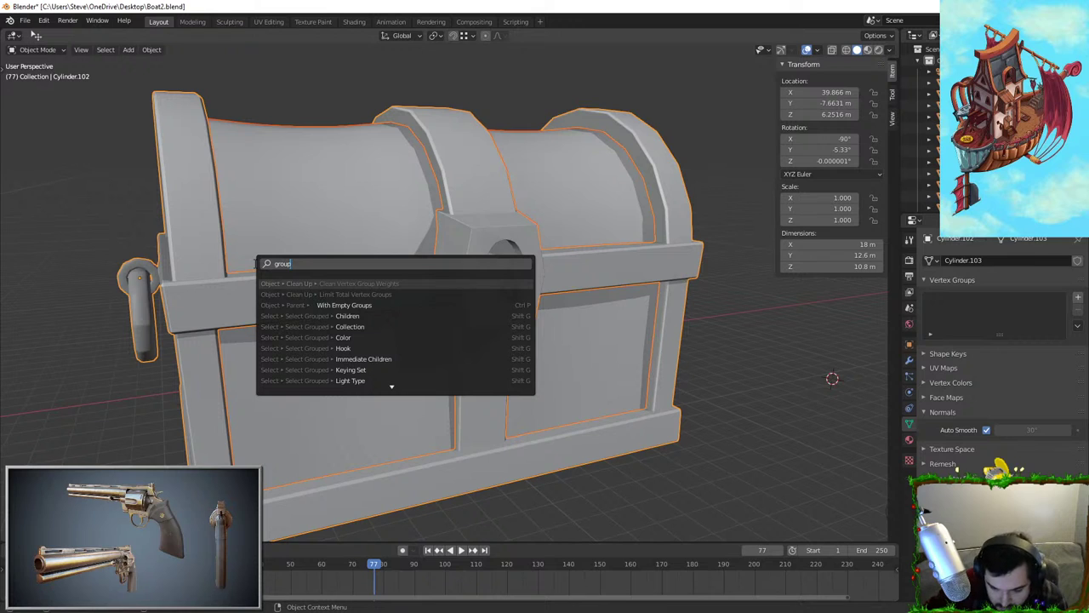
left_click(357, 316)
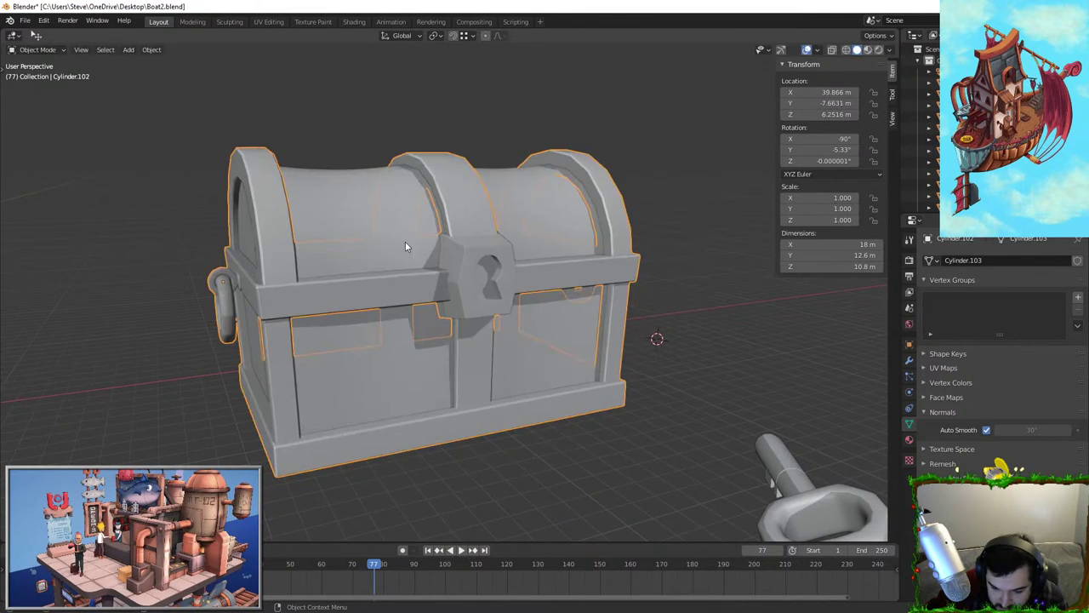
left_click(405, 242)
key("g")
right_click(547, 204)
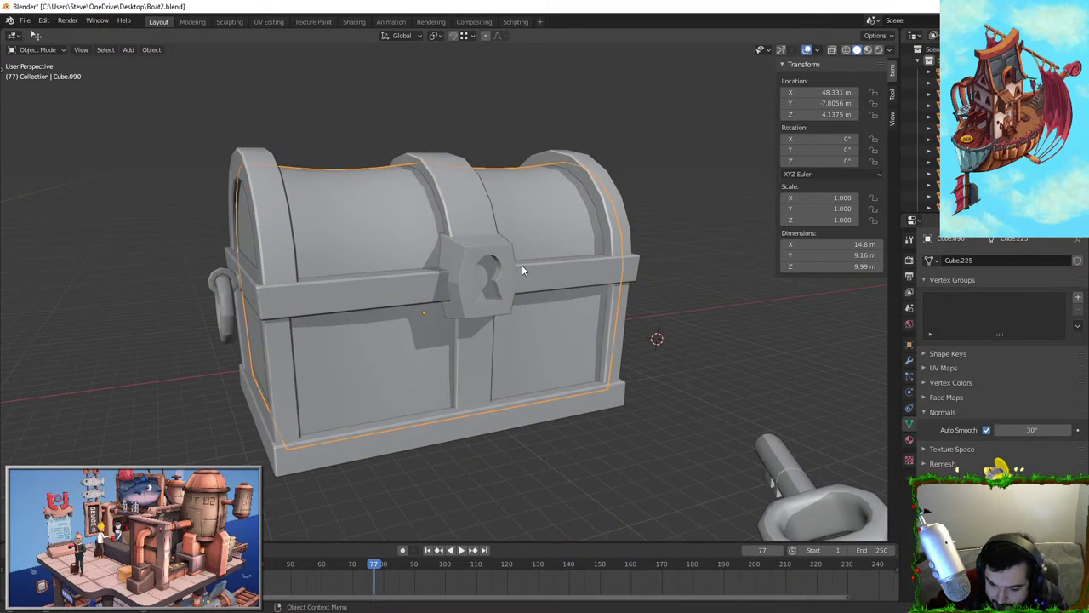
key("g")
right_click(422, 250)
Select the chest's body together with its frame and apply flat shading to both
left_click(479, 242, "shift")
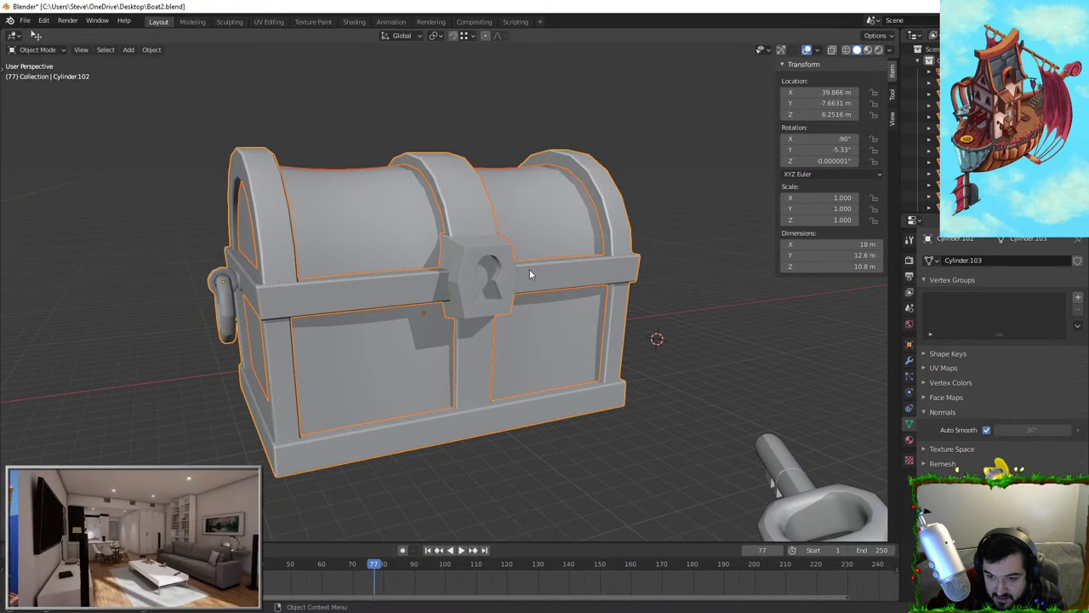
right_click(465, 227)
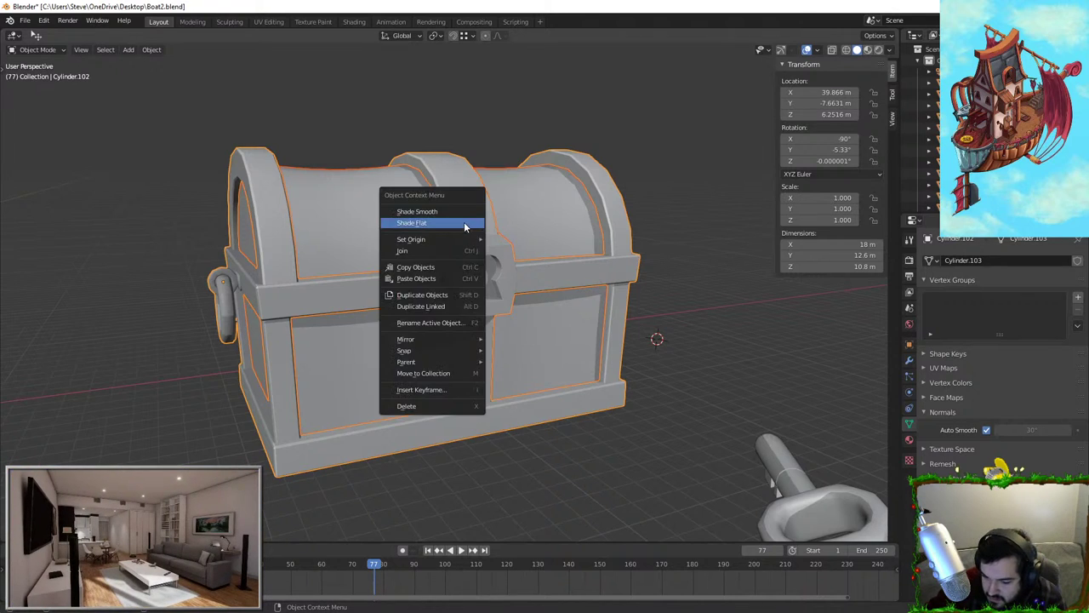
left_click(466, 223)
left_click(909, 362)
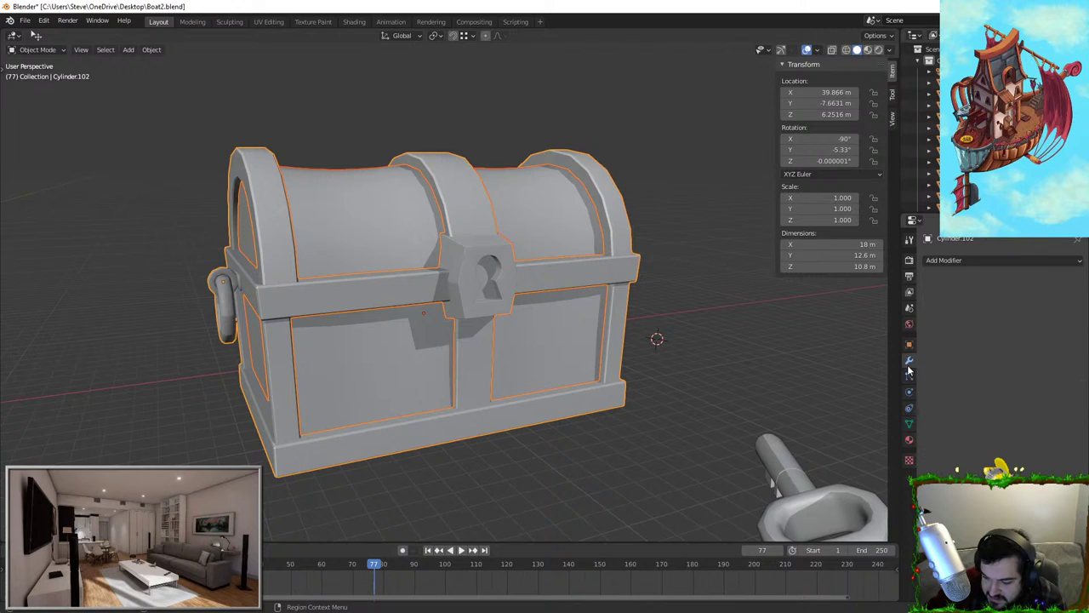
right_click(539, 237)
left_click(538, 226)
right_click(520, 238)
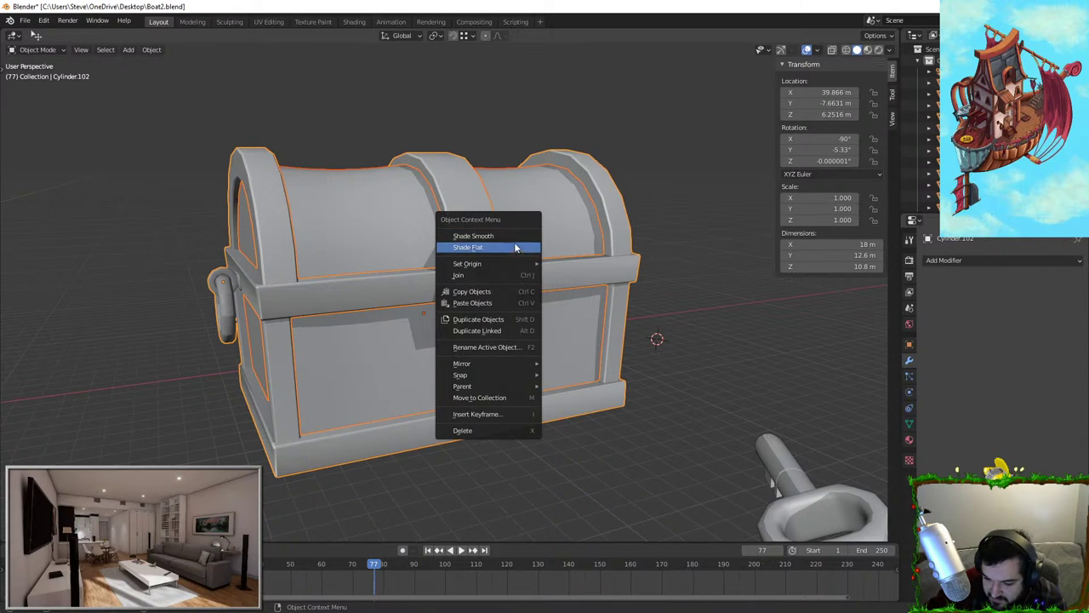
left_click(518, 247)
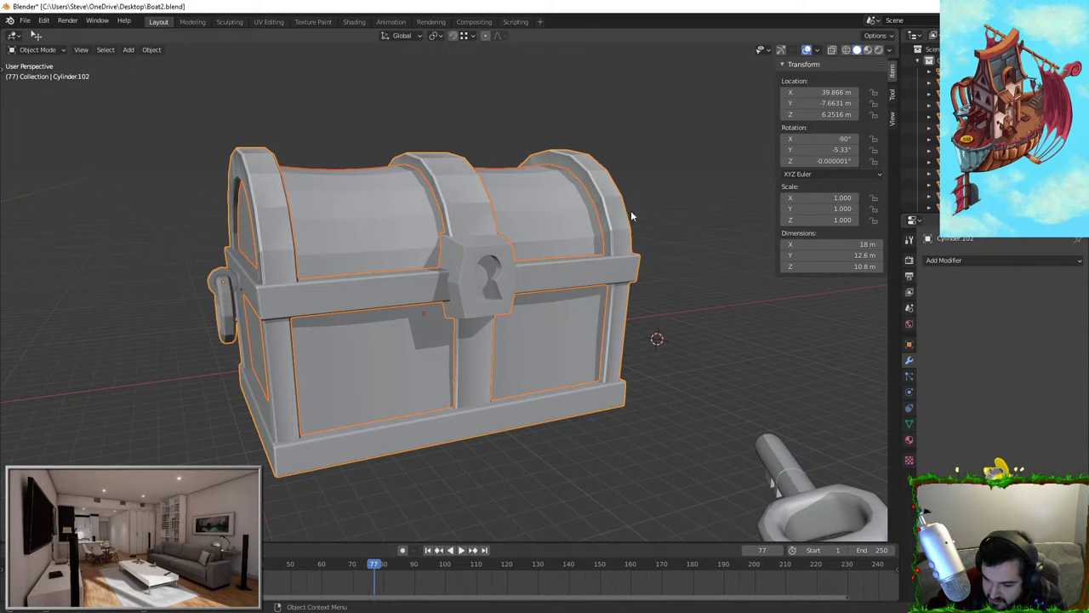
Try adding a Weighted Normal modifier to the chest's frame while it is still separate from the body
left_click(974, 261)
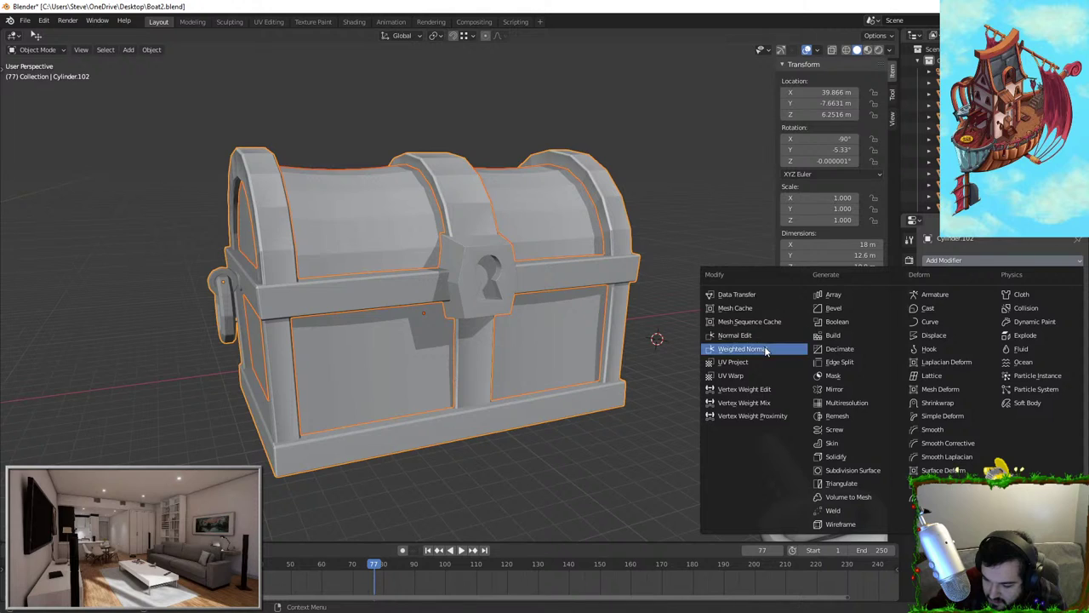
left_click(742, 349)
left_click(558, 243)
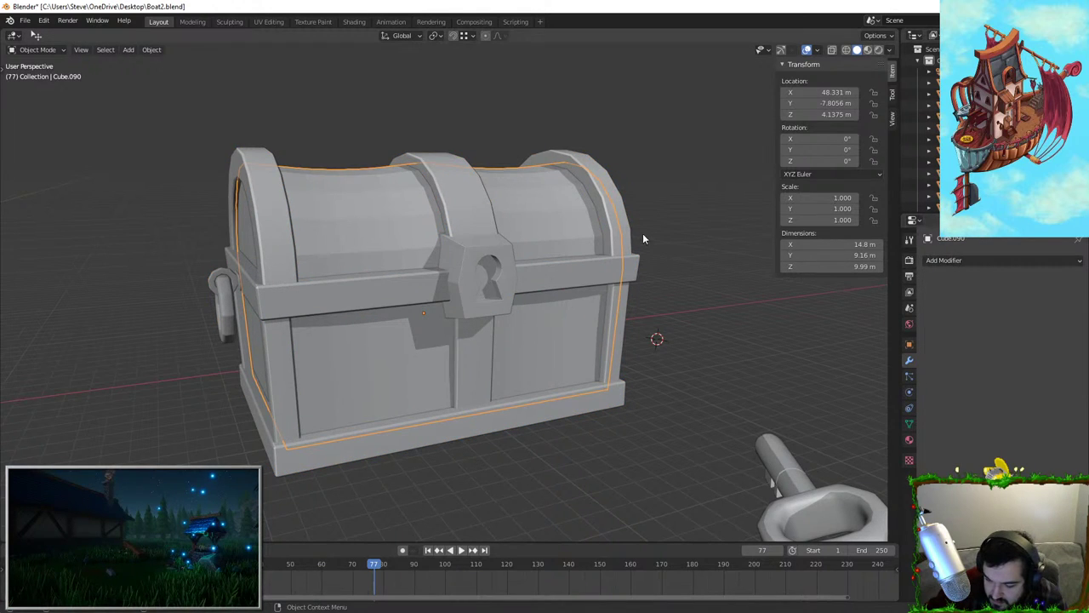
key("ctrl+z")
key("ctrl+z")
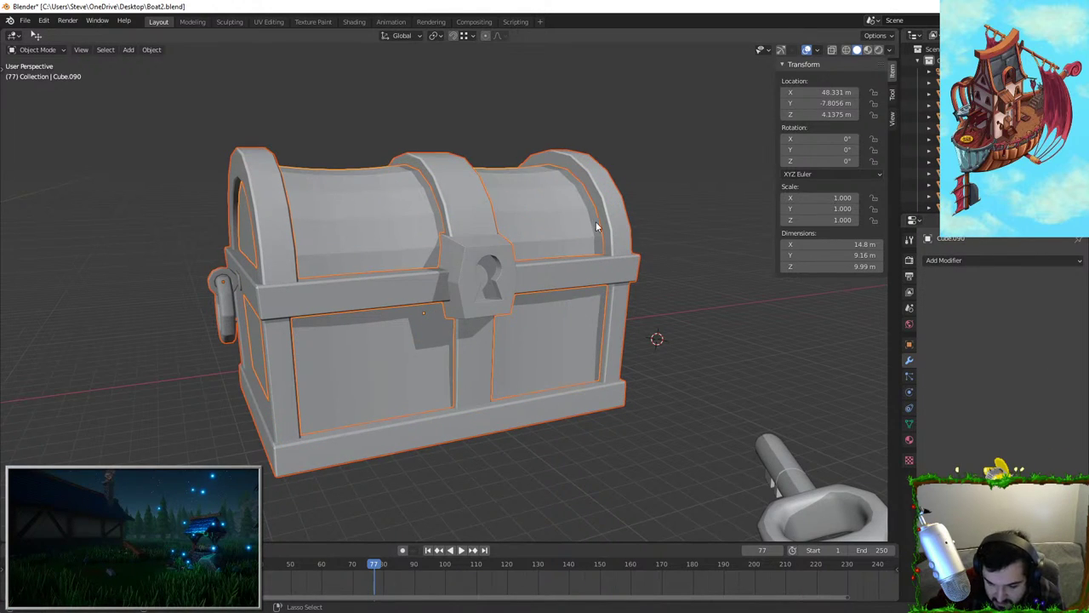
Join the chest's frame and body into one object and add a Weighted Normal modifier to it
key("ctrl+j")
left_click(941, 260)
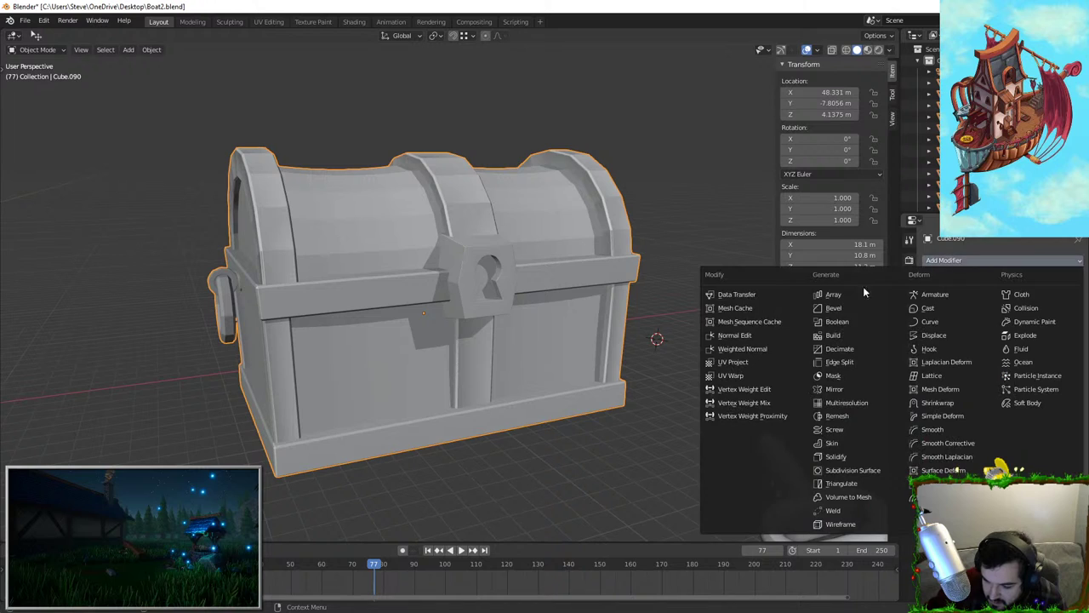
left_click(770, 349)
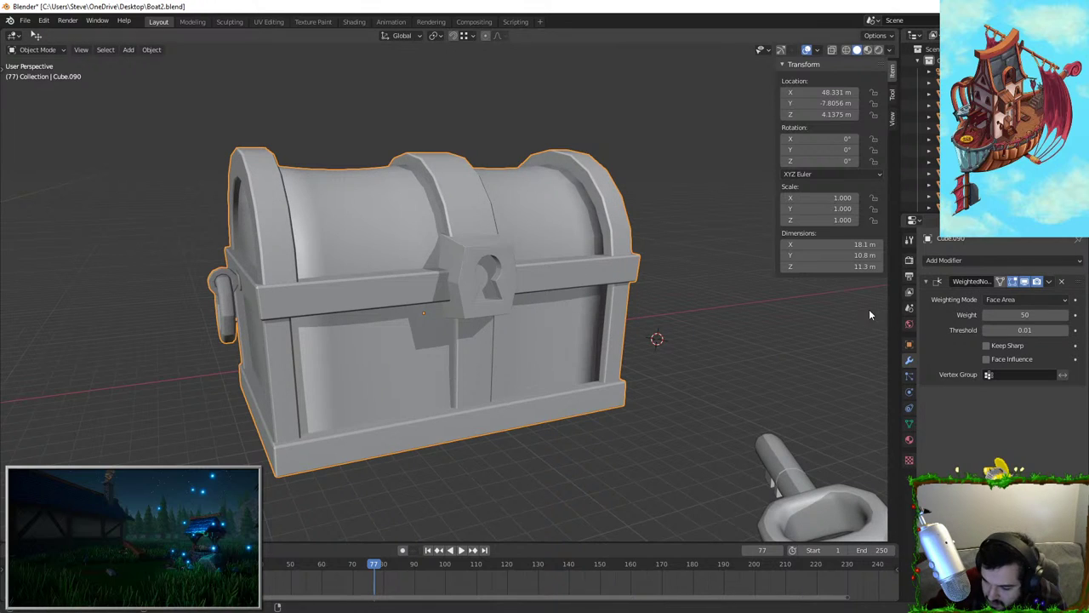
Toggle Auto Smooth on the joined chest to compare the Weighted Normal shading, leaving it disabled
left_click(909, 423)
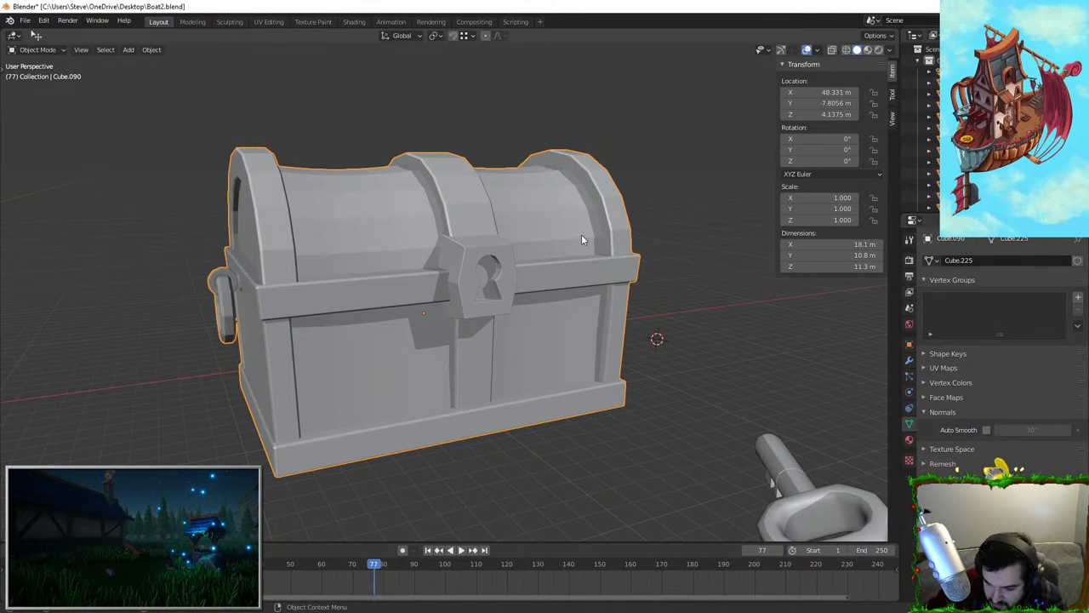
left_click(987, 430)
left_click(909, 359)
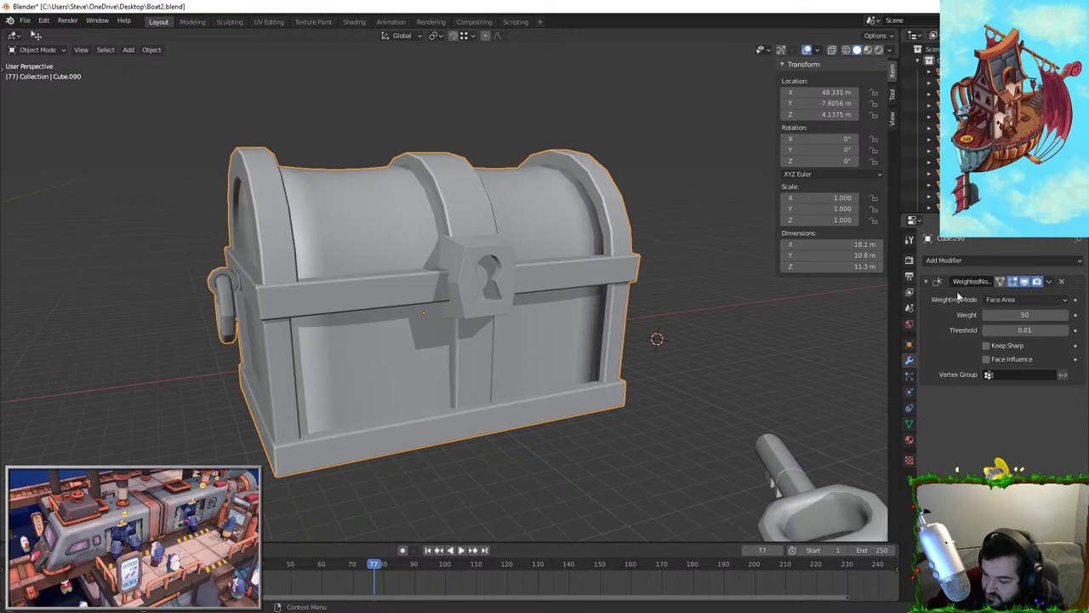
left_click(909, 423)
left_click(987, 429)
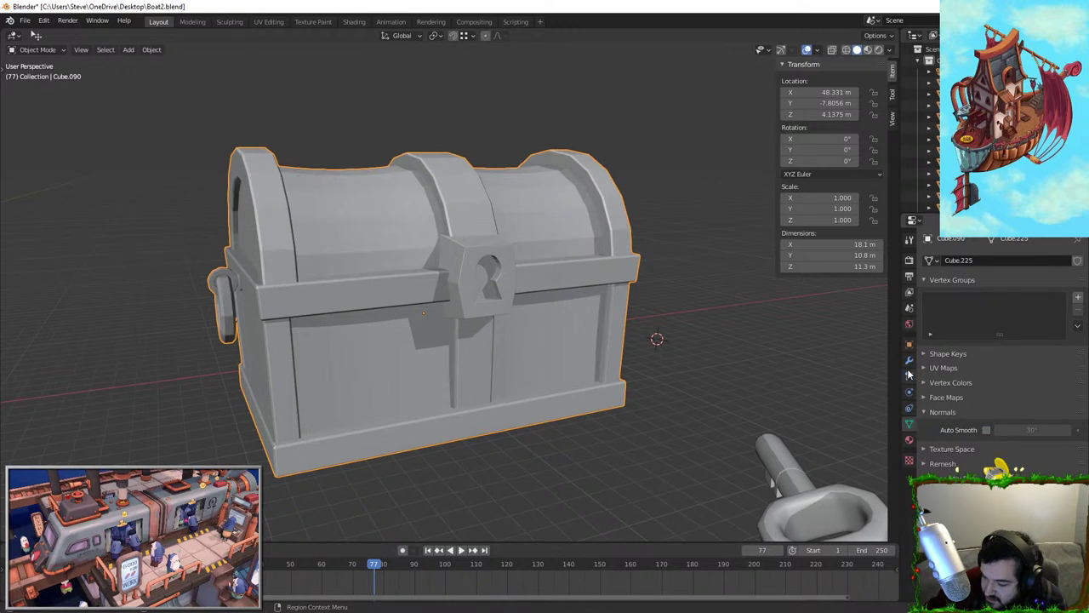
left_click(909, 359)
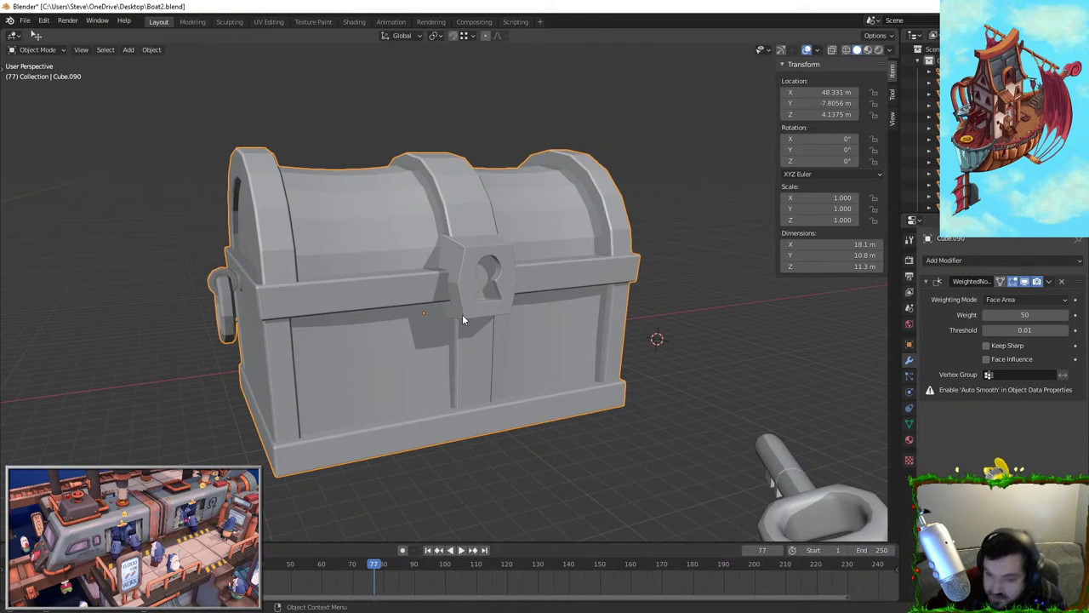
Try both smooth and flat shading on the joined chest
middle_click_drag(462, 315, 460, 310)
right_click(505, 218)
left_click(506, 207)
right_click(507, 205)
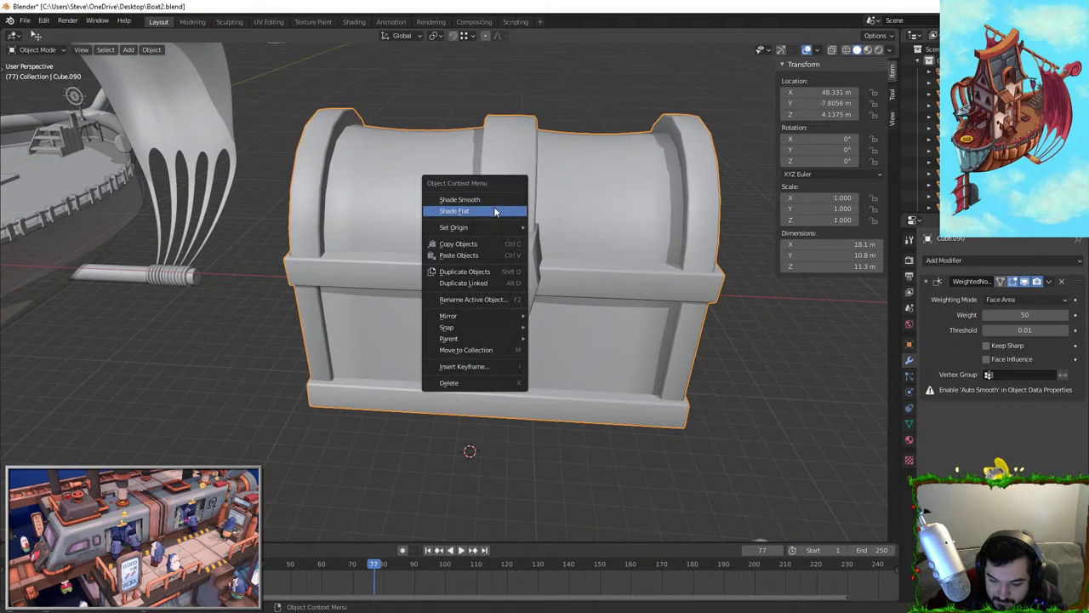
left_click(506, 212)
Undo the shading changes, the Weighted Normal modifier and the joining of the chest's frame and body
key("ctrl+z")
key("ctrl+z")
key("ctrl+z")
middle_click_drag(511, 204, 626, 110)
left_click(626, 109)
mouse_move(527, 127)
middle_mouse_down()
mouse_move(584, 151)
mouse_move(518, 161)
mouse_move(565, 150)
mouse_move(448, 203)
mouse_move(533, 199)
mouse_move(591, 245)
mouse_move(597, 235)
middle_mouse_up()
left_click(591, 244)
key("ctrl+z")
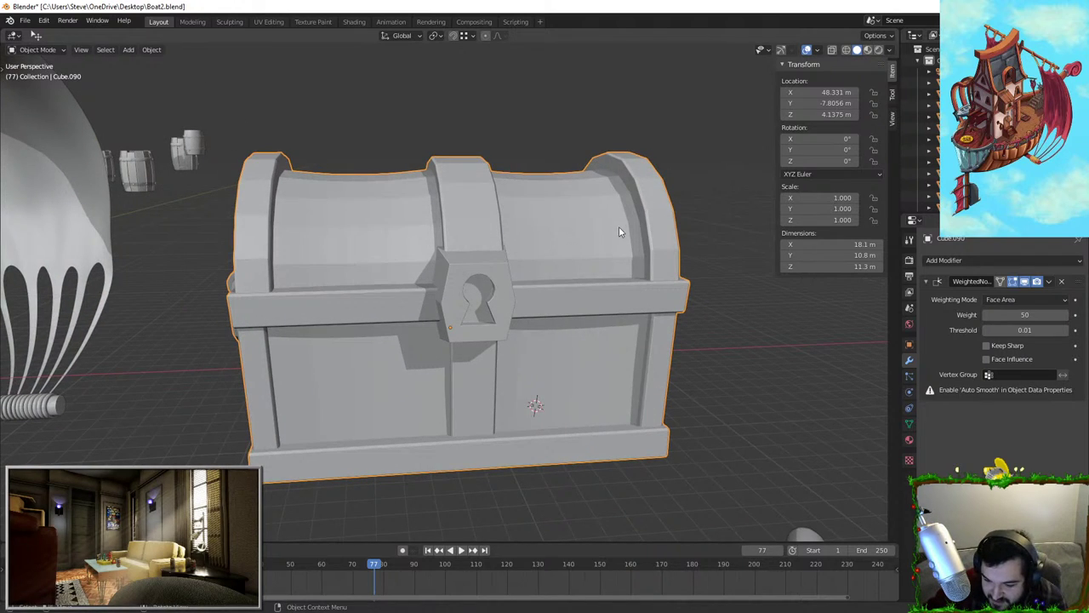
key("ctrl+shift+z")
key("ctrl+z")
key("ctrl+z")
key("ctrl+z")
key("ctrl+z")
key("ctrl+z")
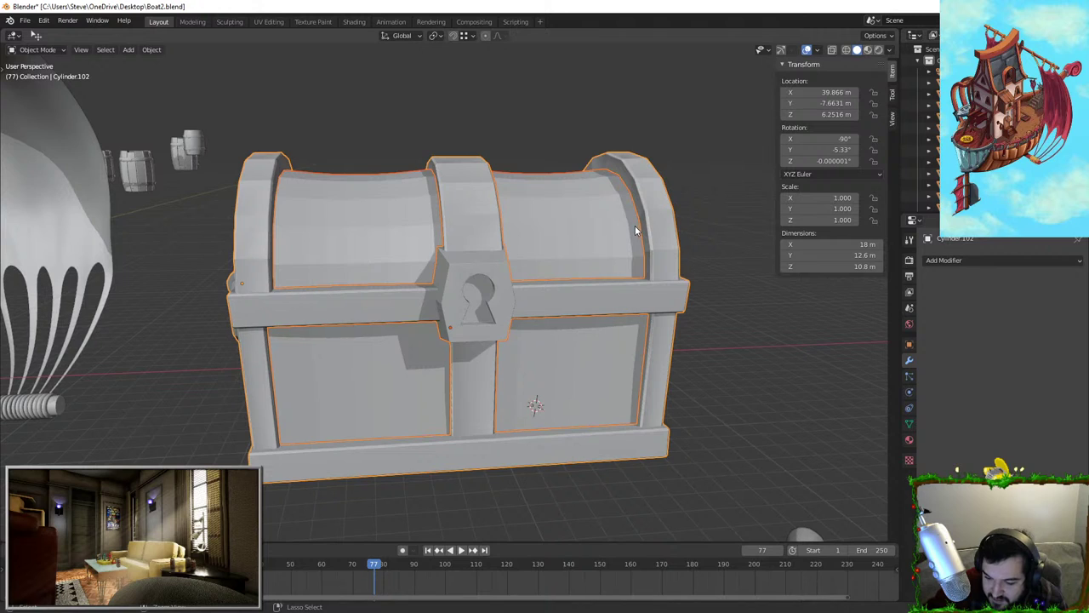
Select all of the chest frame's geometry in Edit Mode and search for the Select Sharp Edges operator
left_click(461, 216)
left_click(461, 216)
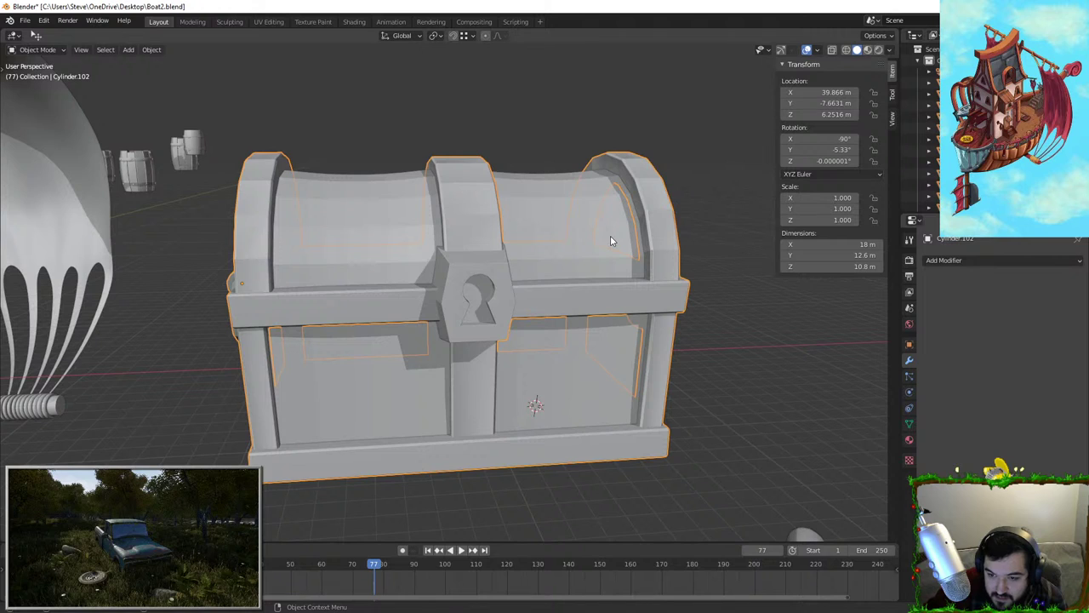
middle_click_drag(609, 241, 537, 268)
key("Tab")
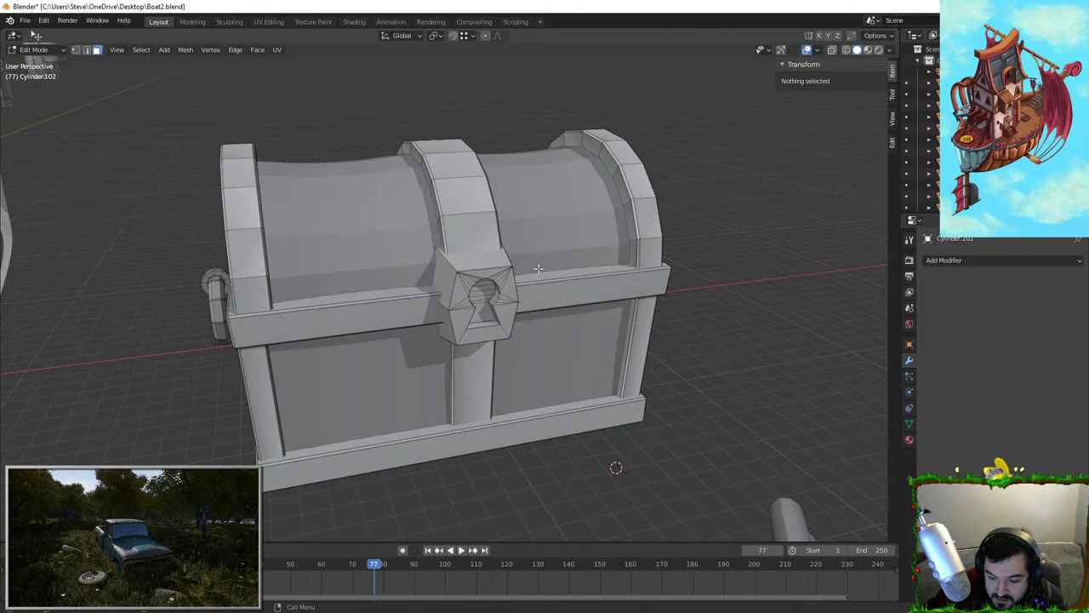
key("a")
key("F3")
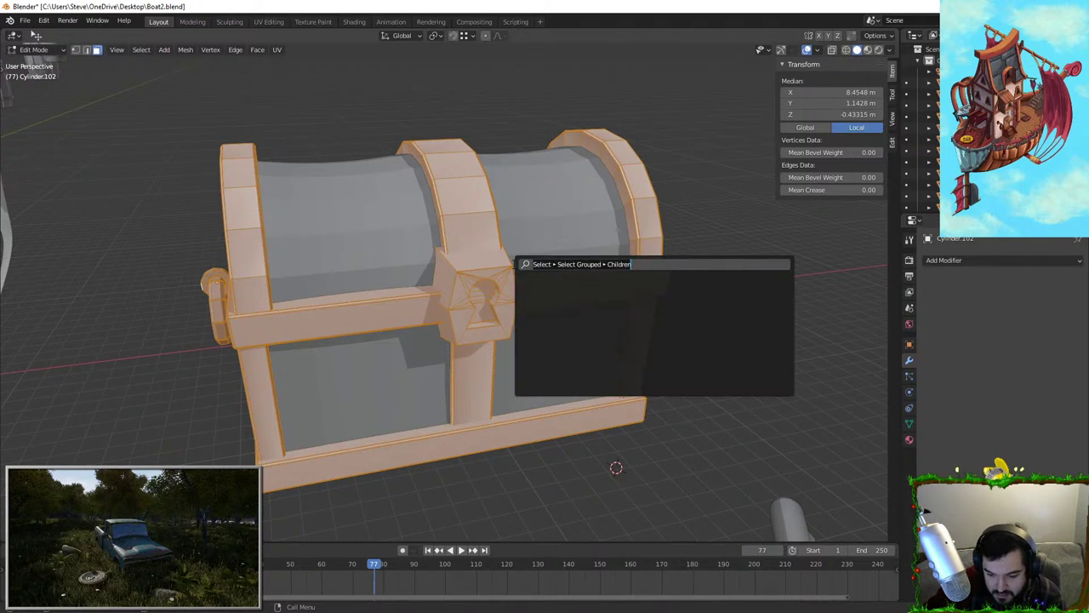
type("sharp edge")
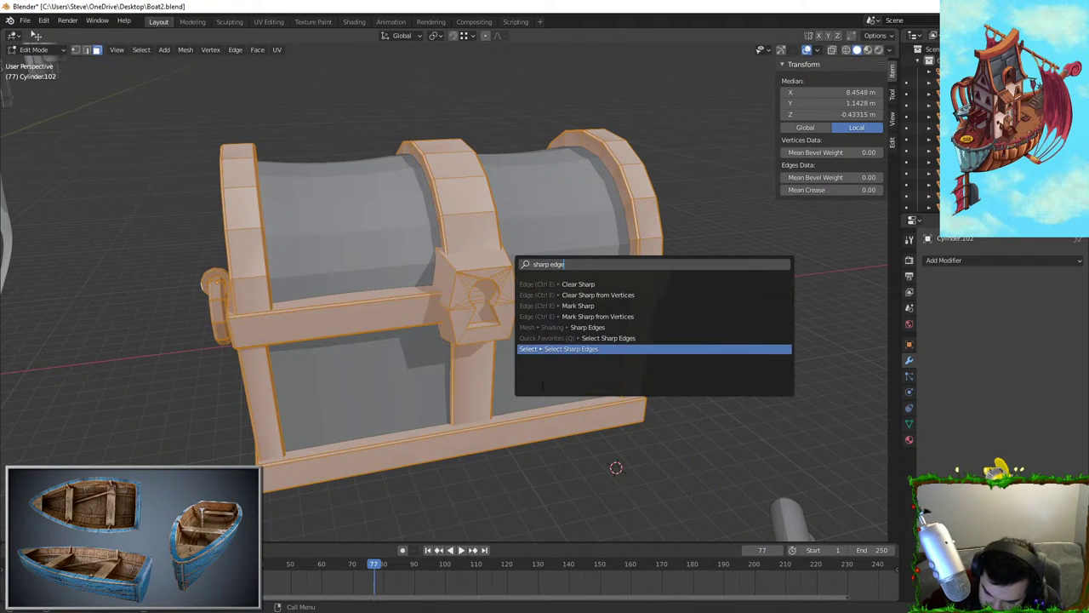
left_click_drag(537, 202, 584, 233, "shift")
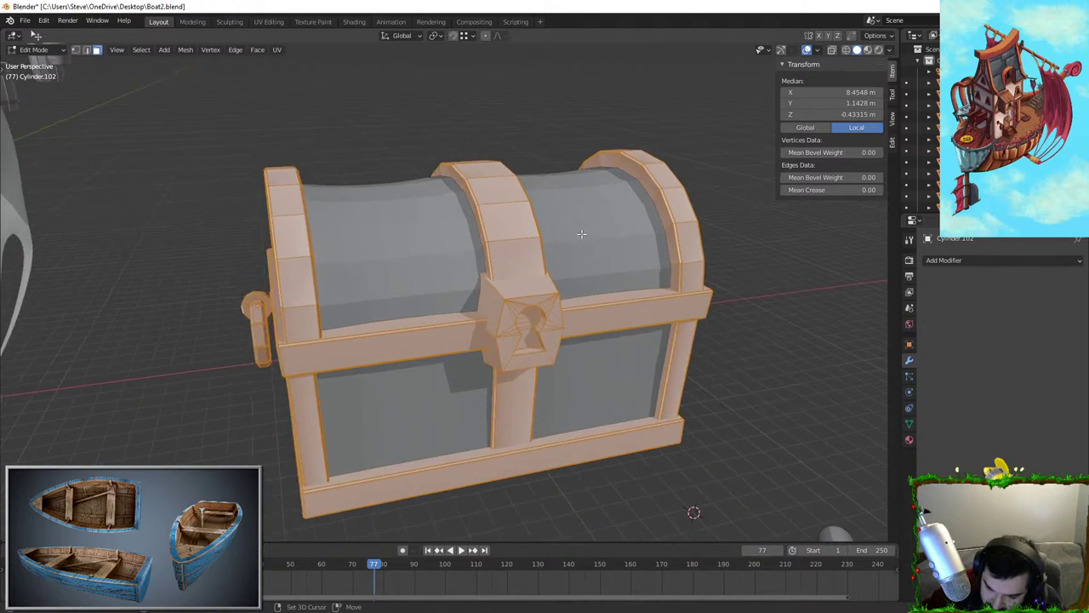
Inspect the frame's mesh around the lock up close and return to Object Mode
scroll(645, 285, "up", 4)
scroll(495, 275, "up", 4)
middle_click_drag(645, 284, 370, 246, "shift")
left_click(485, 287, "alt")
scroll(478, 296, "down", 4)
key("Tab")
scroll(502, 286, "down", 4)
scroll(369, 246, "down", 1)
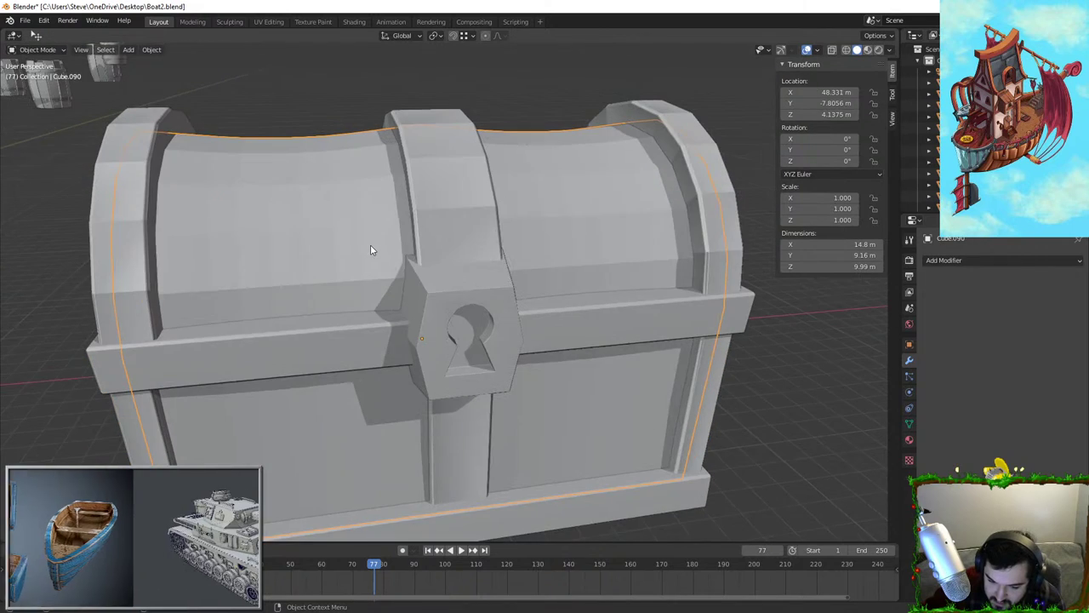
Apply smooth shading to the chest's frame and body together
scroll(368, 252, "up", 2)
scroll(368, 251, "down", 1)
left_click(199, 245)
right_click(199, 245)
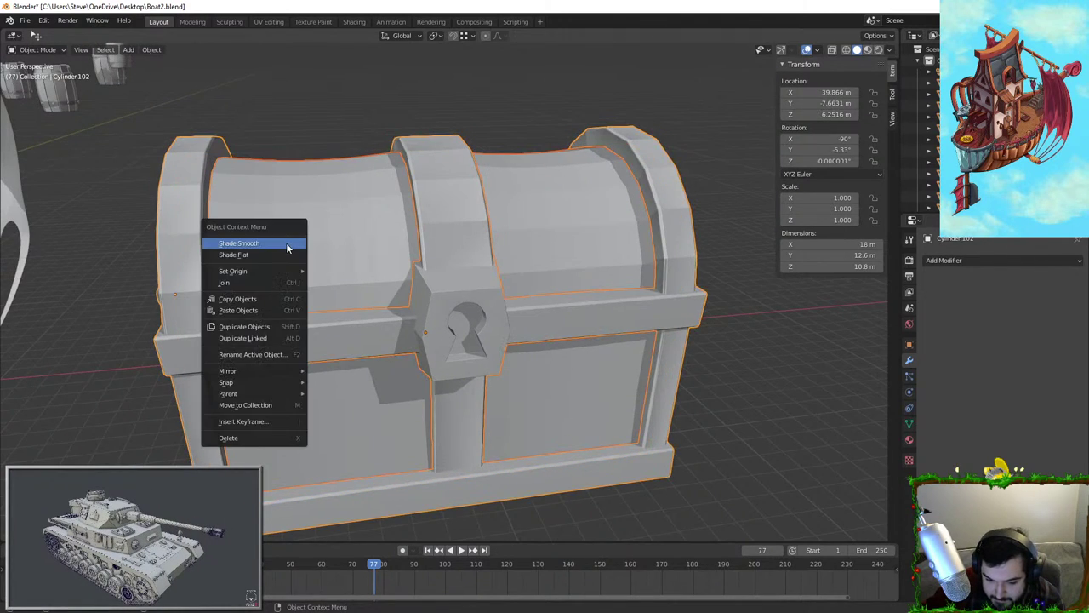
left_click(287, 242)
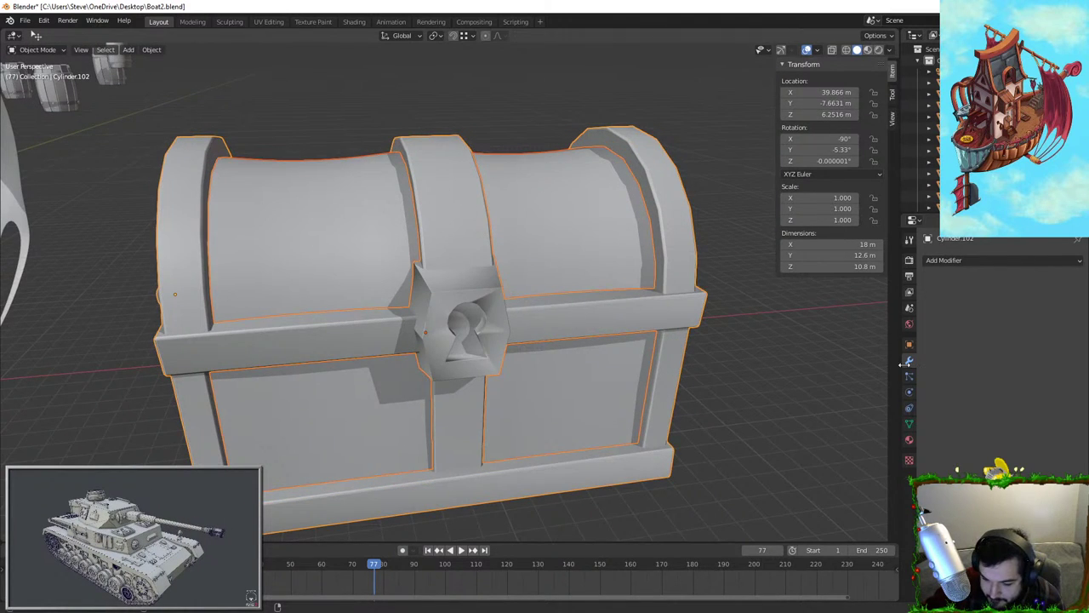
Turn off Auto Smooth in the normals settings of the chest's frame
left_click(909, 423)
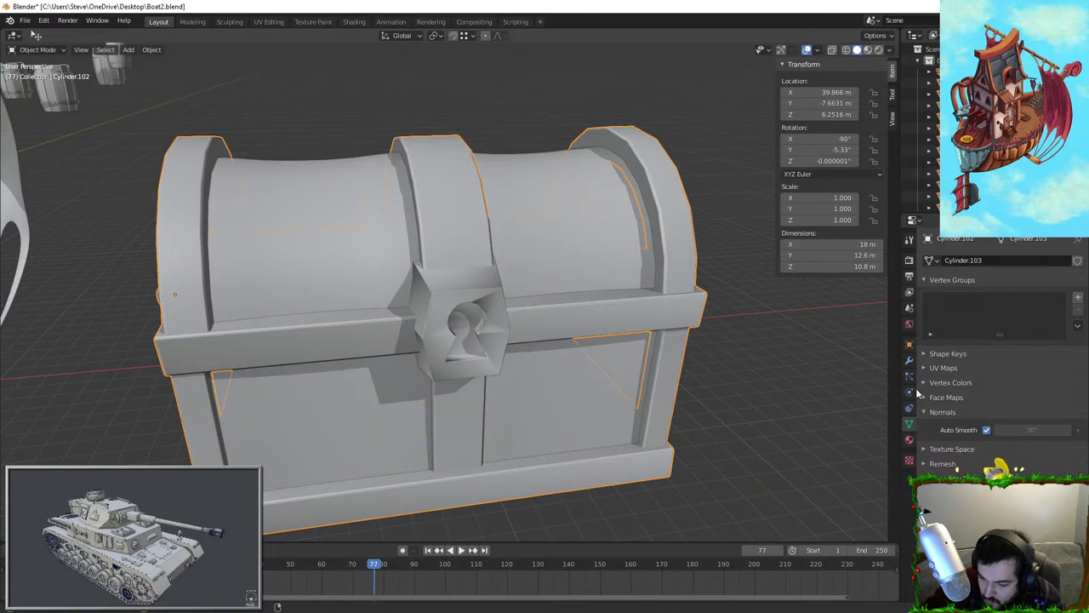
left_click(986, 430)
left_click_drag(1021, 430, 1081, 431)
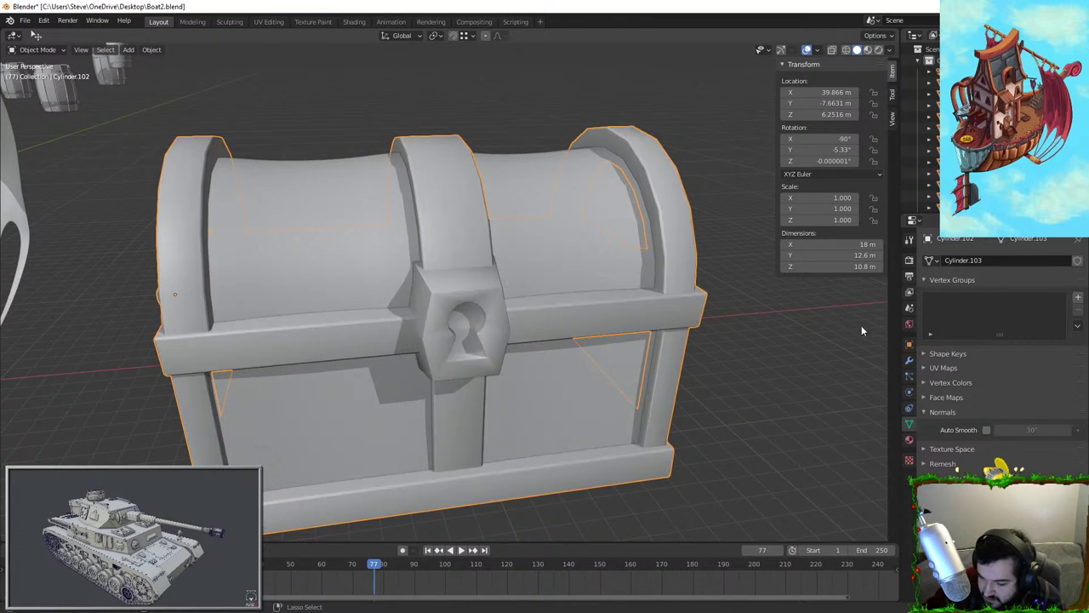
Revert the smooth shading and search the commands for "seperate"
left_click(451, 276)
left_click(456, 261)
scroll(458, 258, "down", 1)
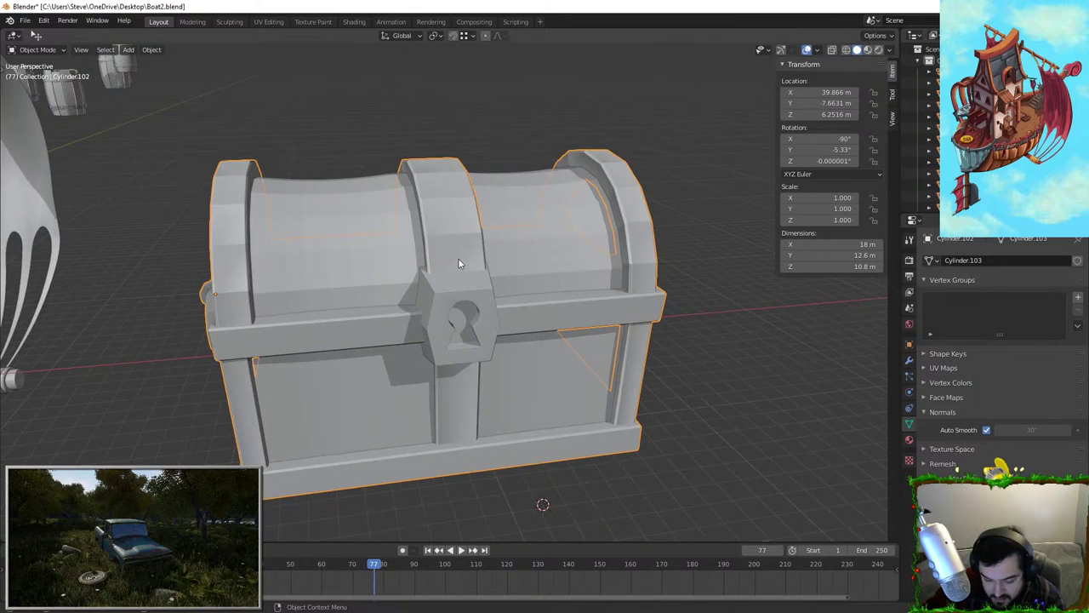
scroll(458, 258, "up", 1)
key("F3")
type("seperate")
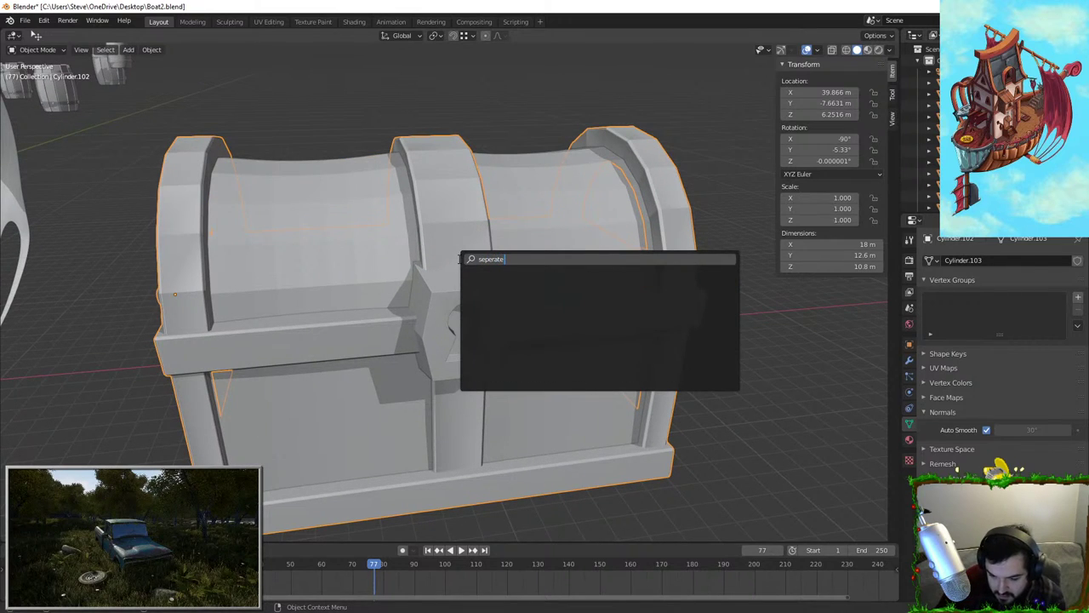
key("Escape")
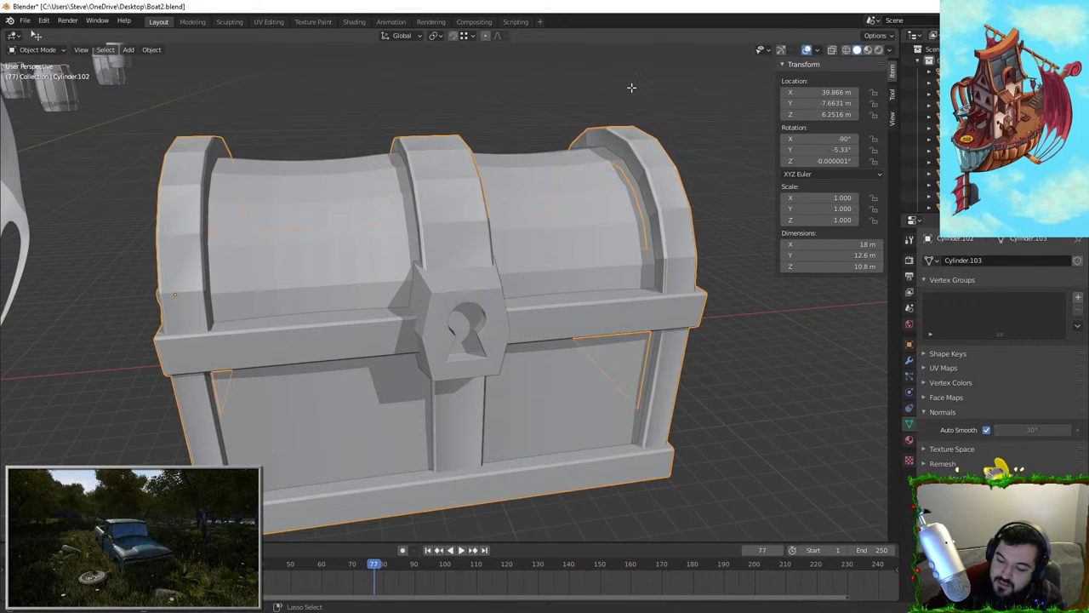
Undo the chest edits back through the flat shading, the joining of the frame with its handles and the repositioning of the chest
key("ctrl+z")
key("ctrl+z")
key("ctrl+z")
key("ctrl+z")
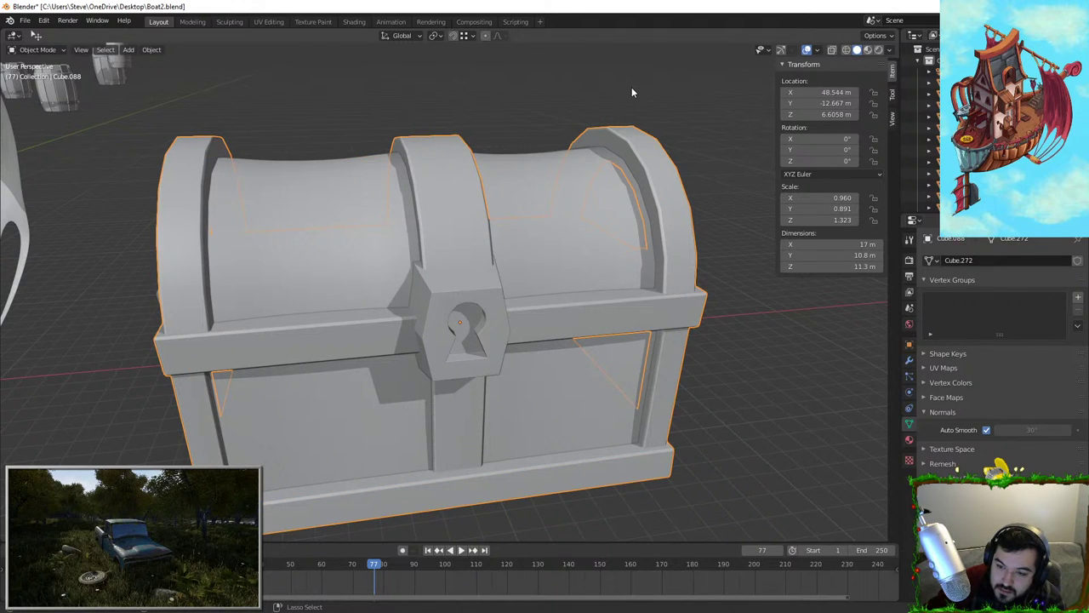
key("ctrl+z")
key("ctrl+z")
key("ctrl+z")
key("ctrl+z")
key("ctrl+z")
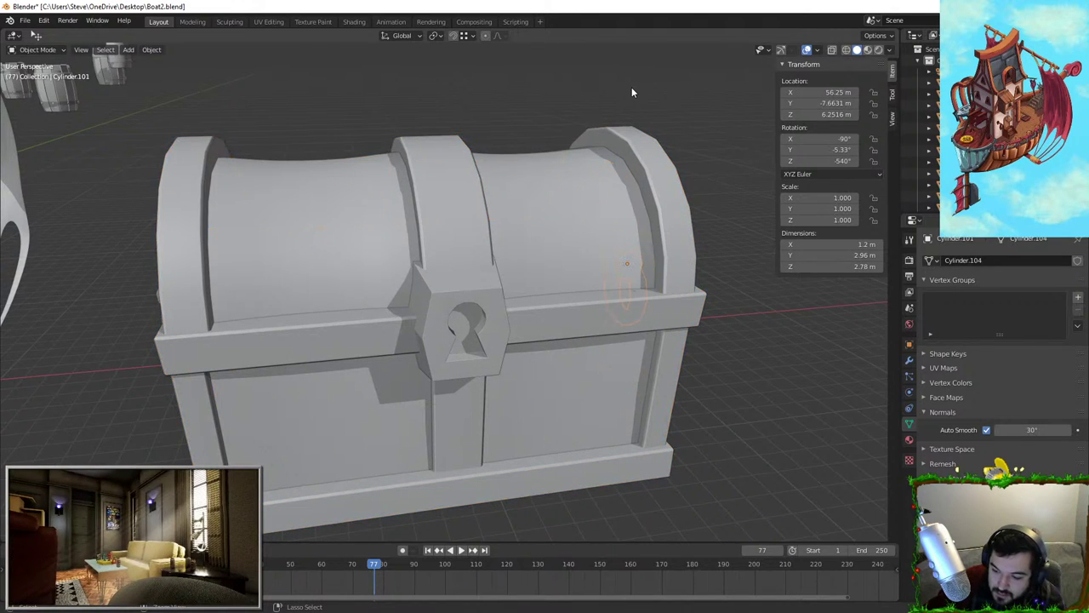
key("ctrl+z")
key("ctrl+z")
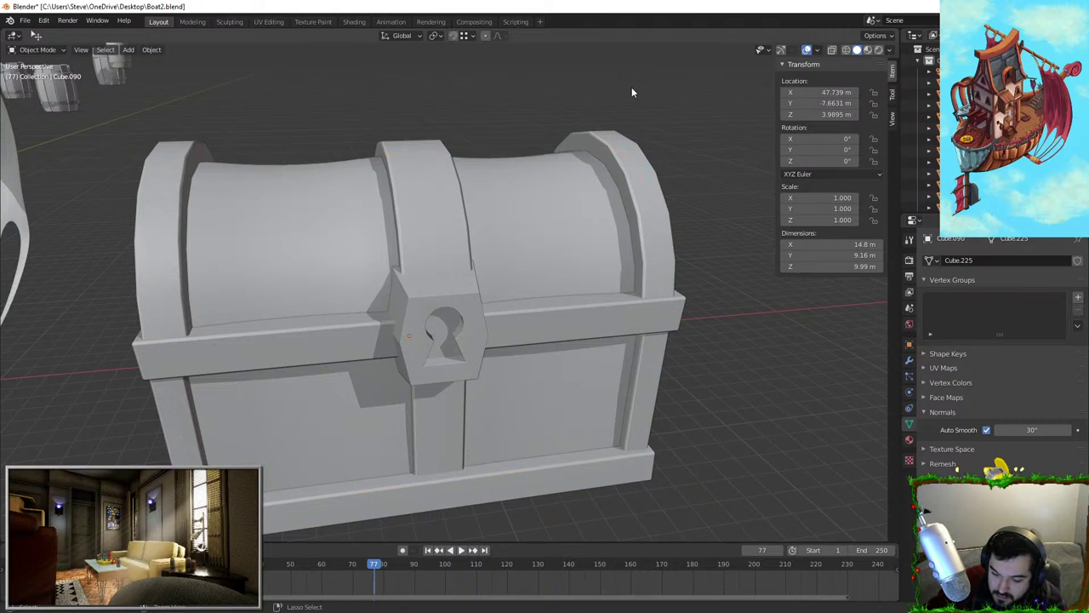
key("ctrl+z")
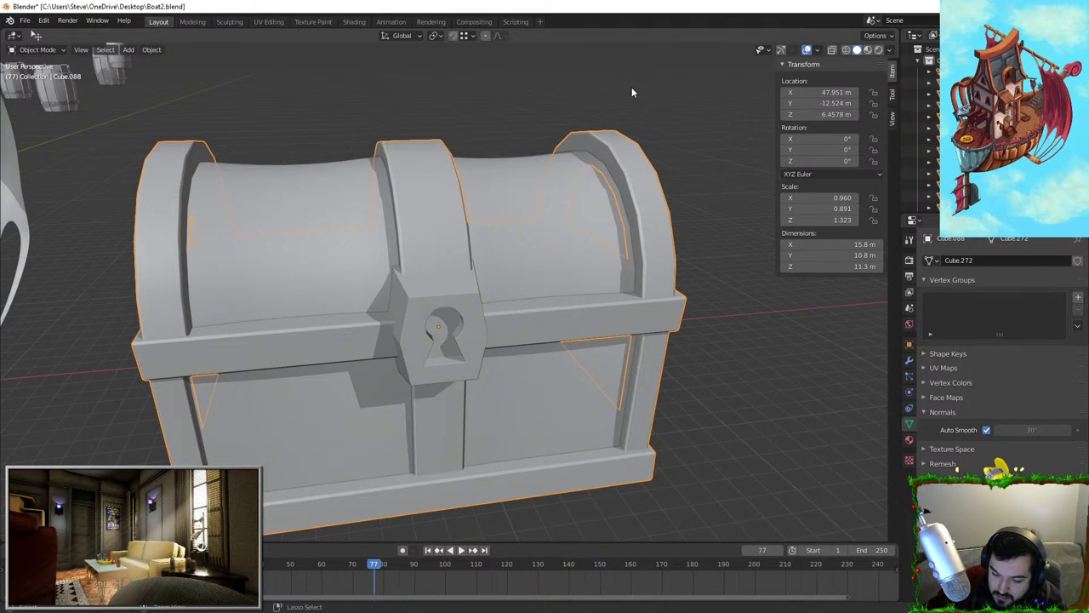
left_click(442, 280)
key("g")
right_click(511, 276)
left_click(444, 285)
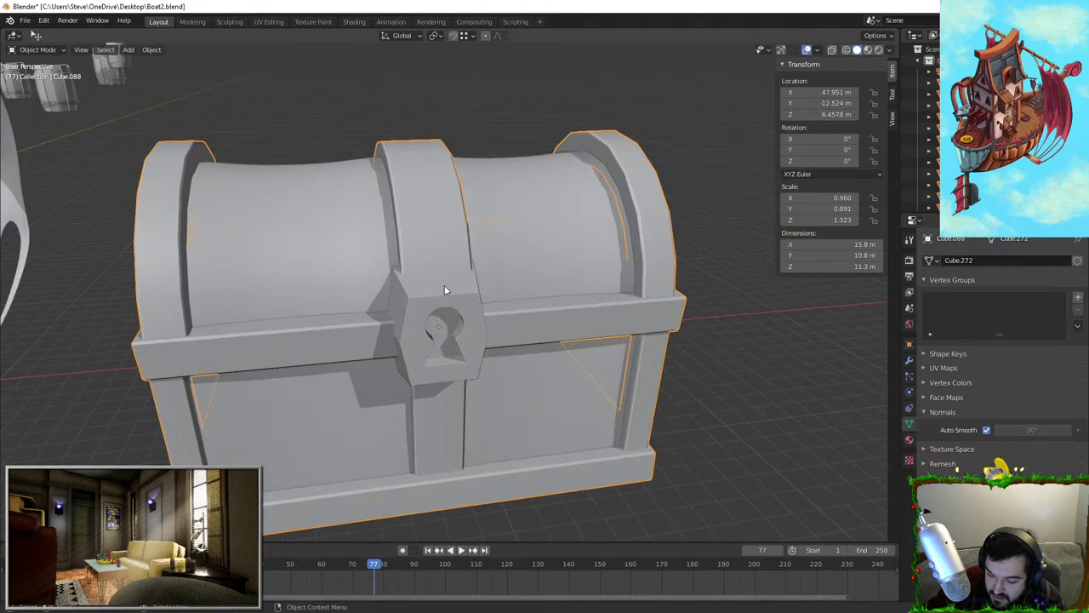
key("F3")
type("seperat")
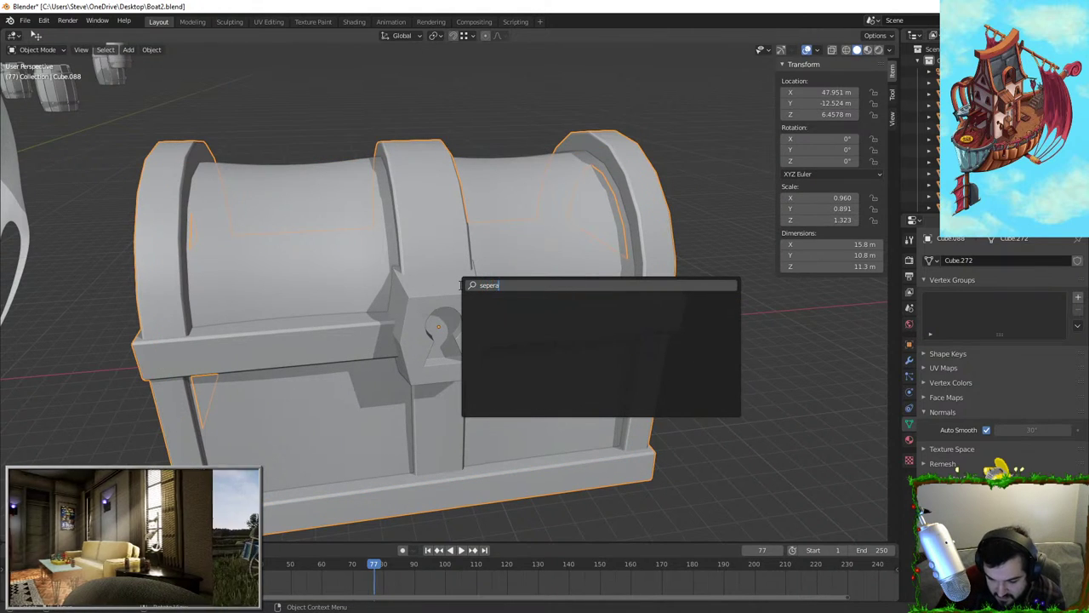
key("BackSpace")
key("BackSpace")
key("BackSpace")
type("rate")
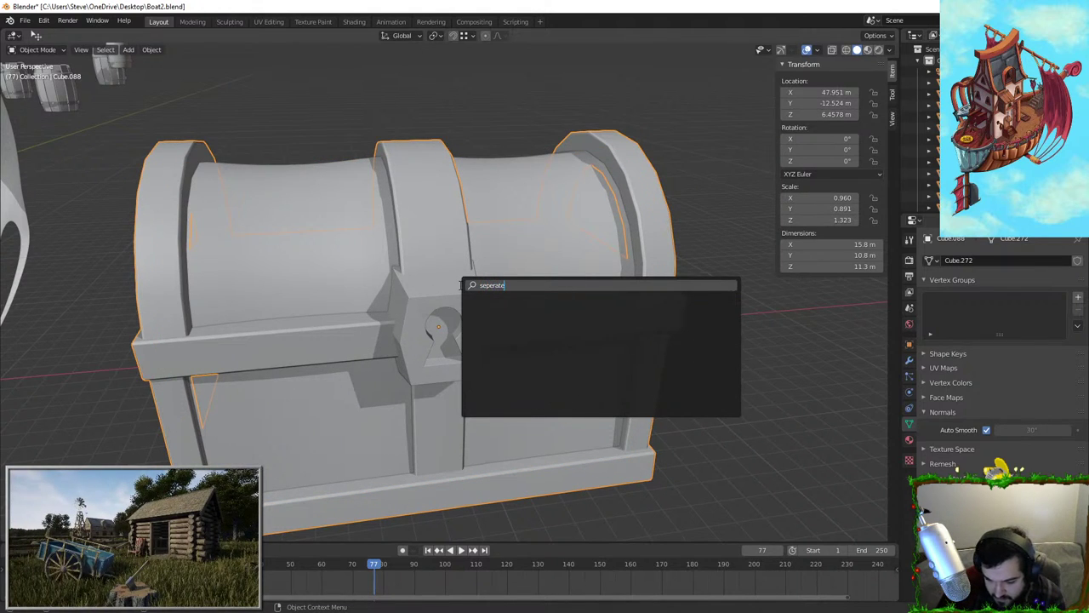
key("BackSpace")
key("BackSpace")
key("BackSpace")
key("BackSpace")
key("BackSpace")
key("BackSpace")
key("BackSpace")
key("Escape")
Separate the chest frame's whole mesh into individual objects by loose parts
key("Tab")
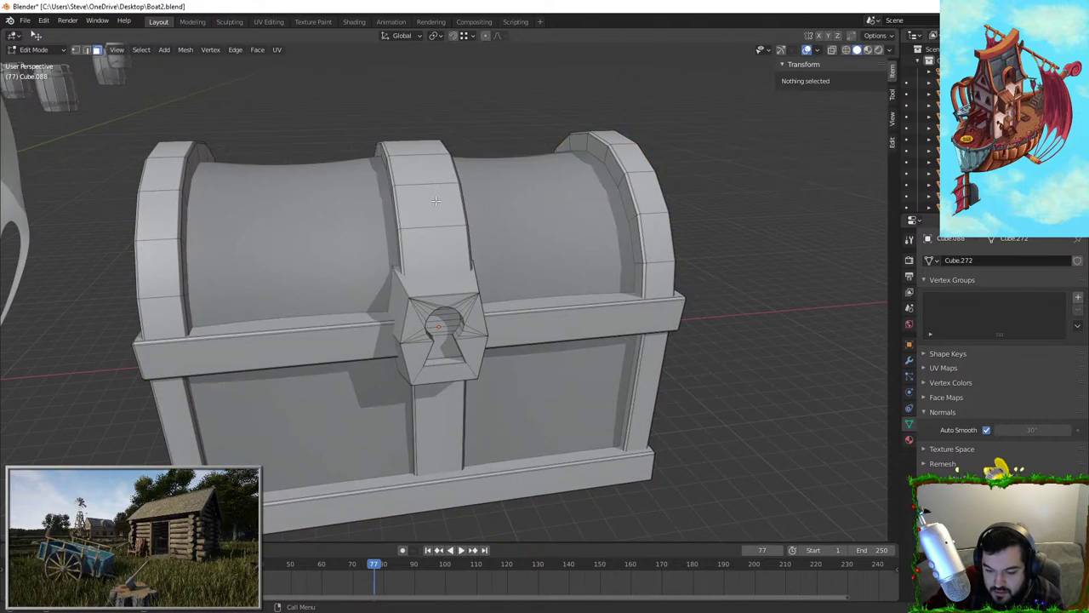
key("Tab")
key("Tab")
key("F3")
type("seperate")
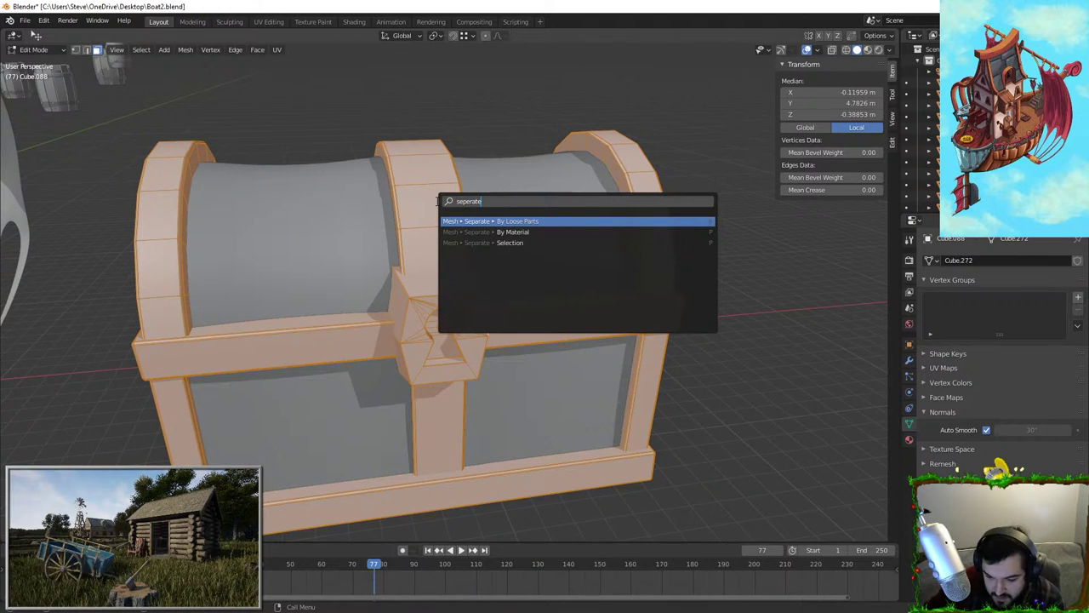
key("Return")
key("Tab")
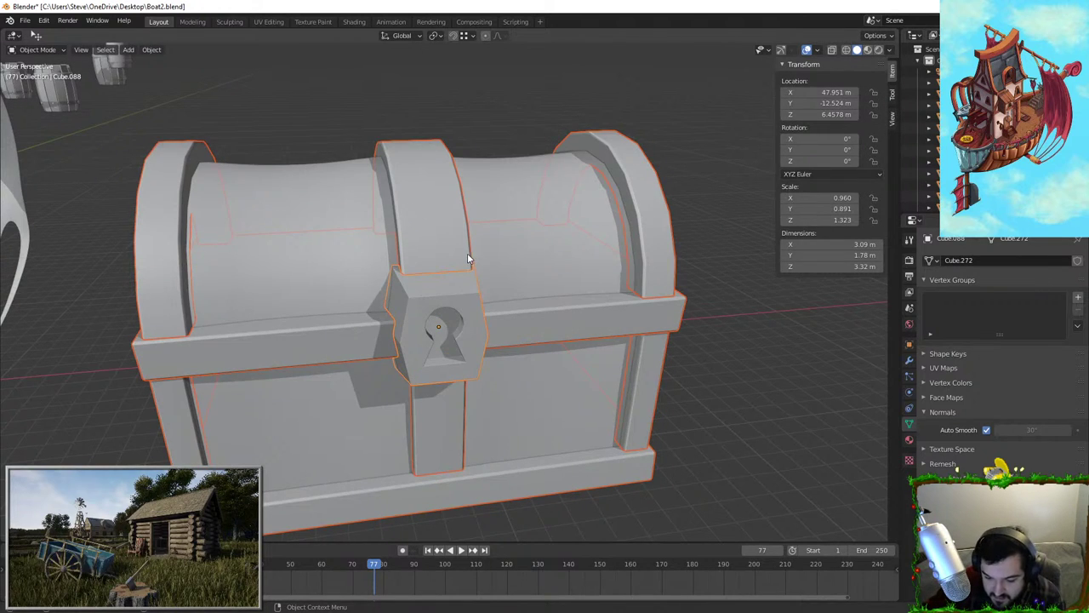
Try smooth shading on the chest's separated lock plate
left_click(451, 289)
scroll(537, 272, "up", 3)
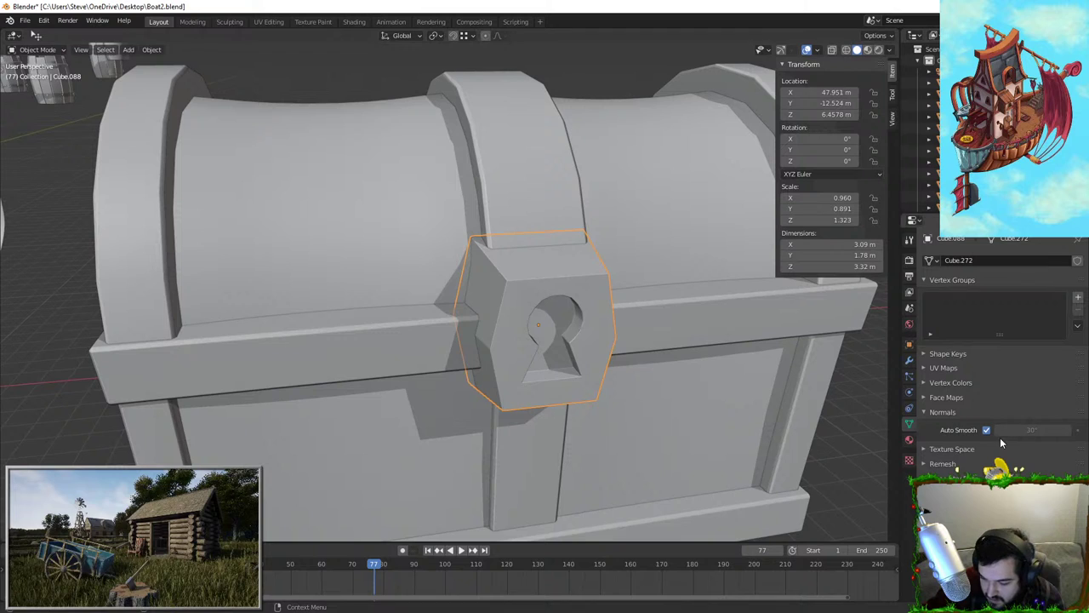
right_click(550, 283)
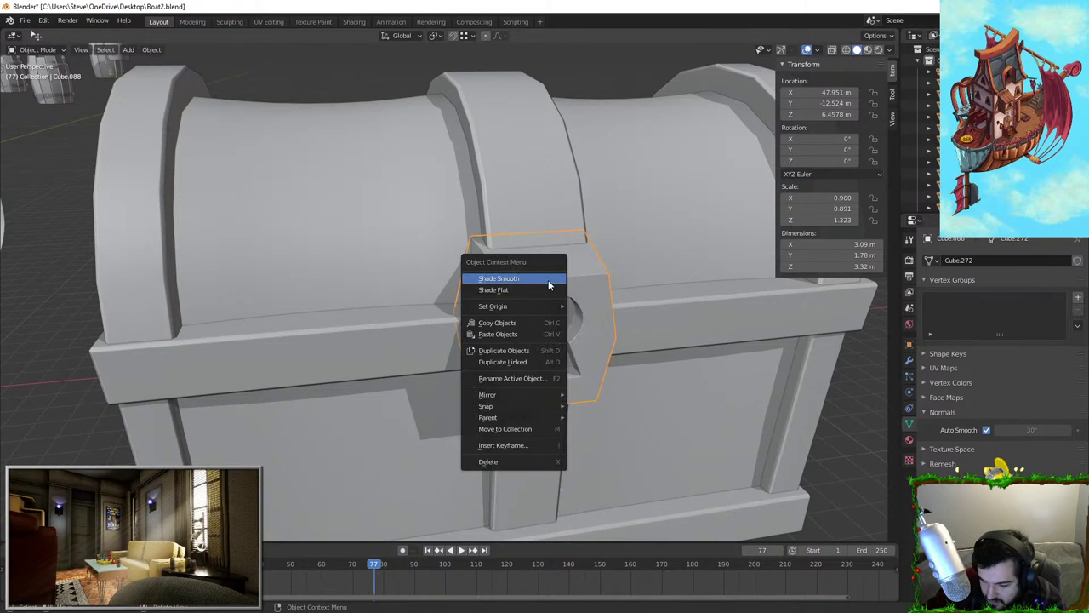
left_click(571, 305)
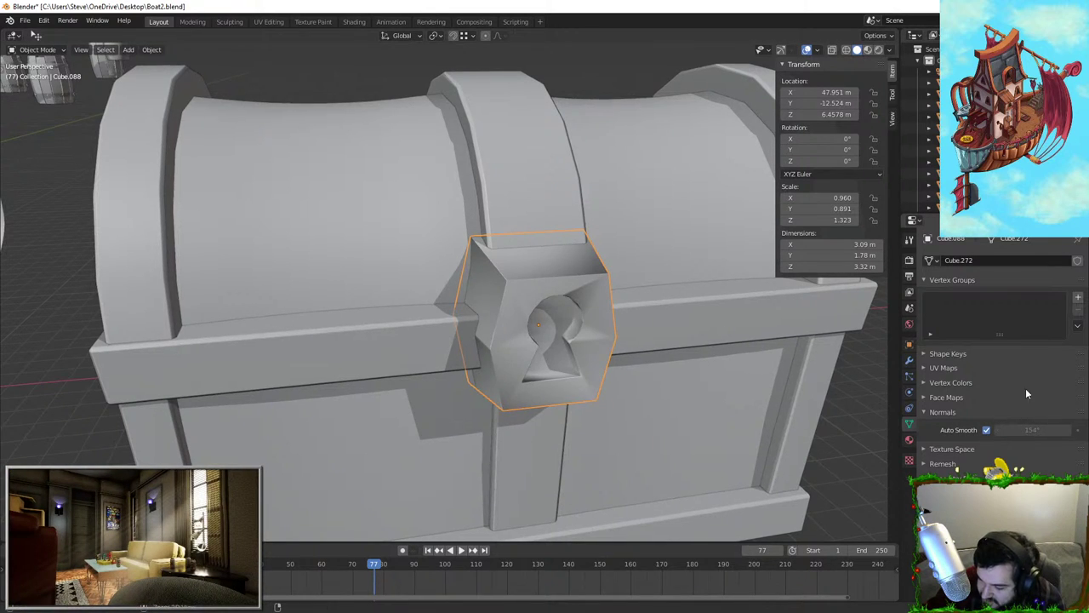
Try a Weighted Normal modifier on the lock plate and undo the last changes
left_click(909, 360)
left_click(962, 259)
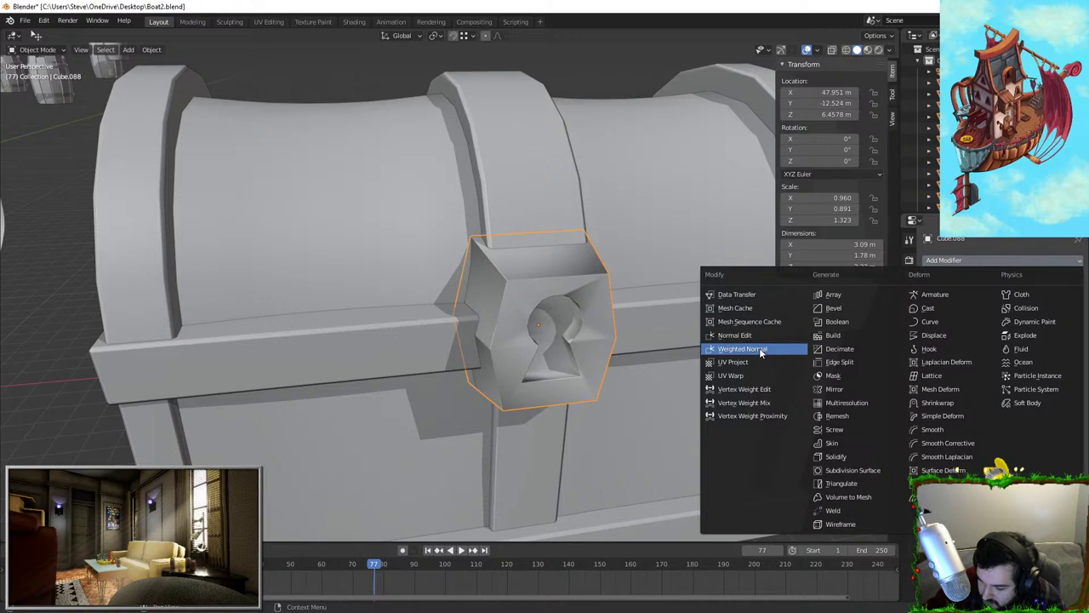
left_click(753, 349)
middle_click_drag(691, 353, 706, 333)
left_click_drag(591, 300, 586, 297)
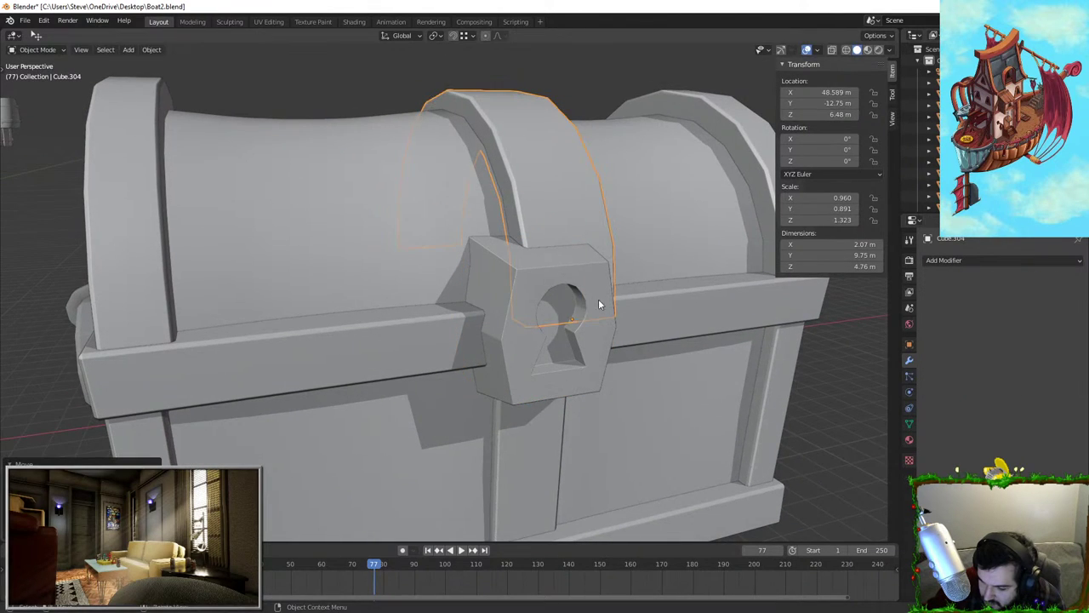
key("ctrl+z")
key("ctrl+z")
Switch Auto Smooth off and back on in the lock plate's normals settings
left_click(909, 423)
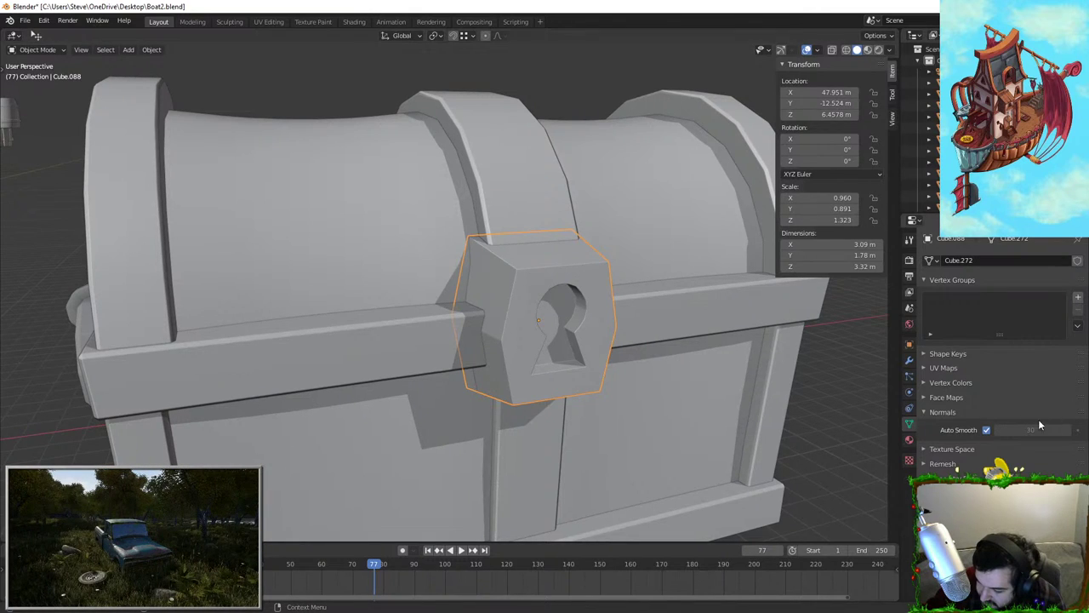
left_click(987, 431)
left_click(987, 431)
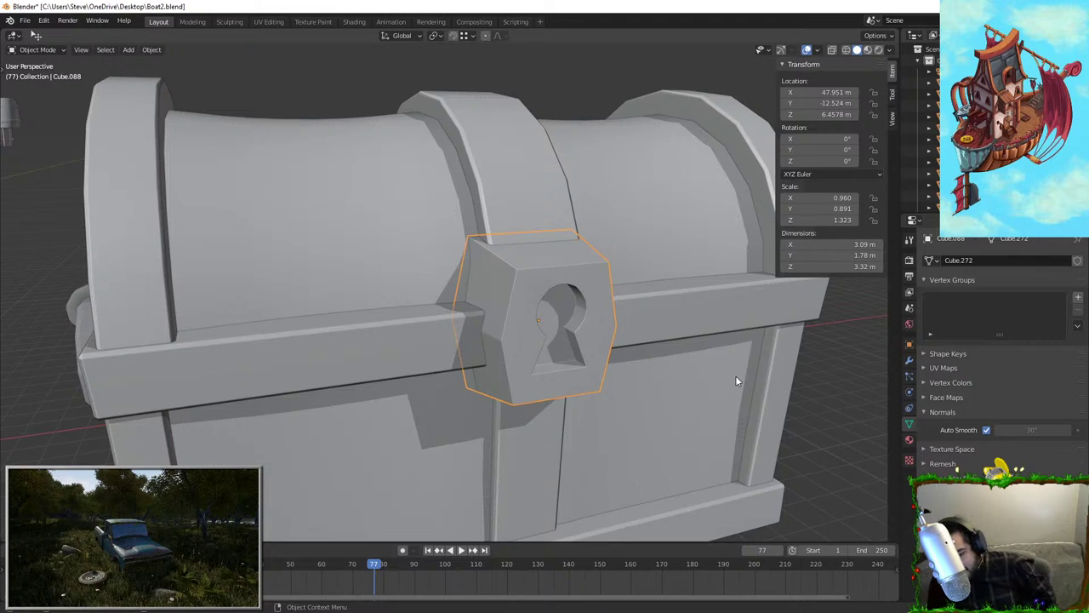
Search the commands for "clear", try Clear Object Constraints on the lock plate and undo the last change
key("F3")
type("cl")
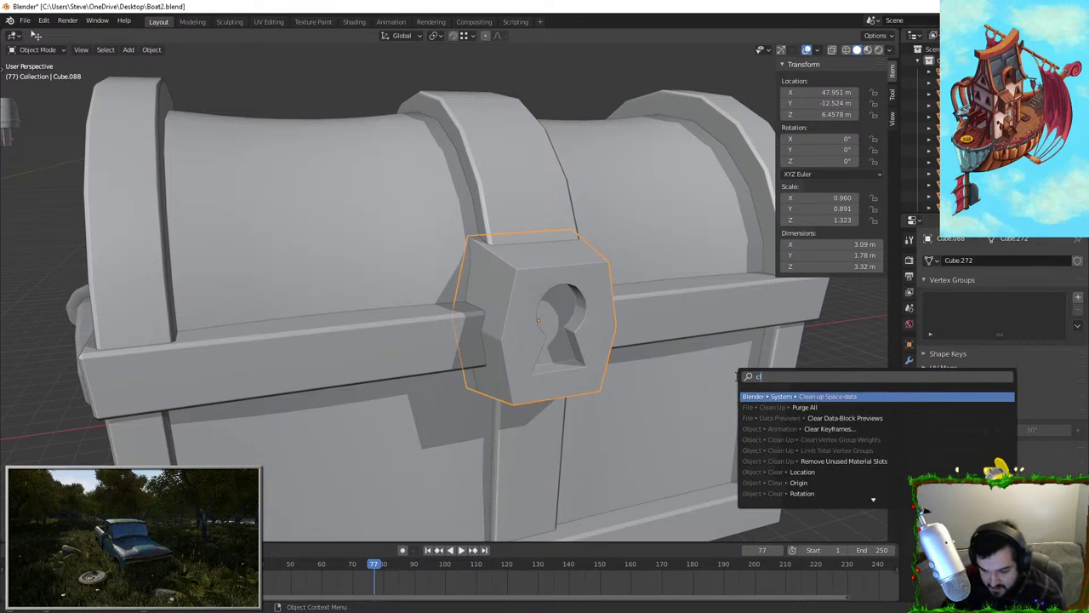
type("ear")
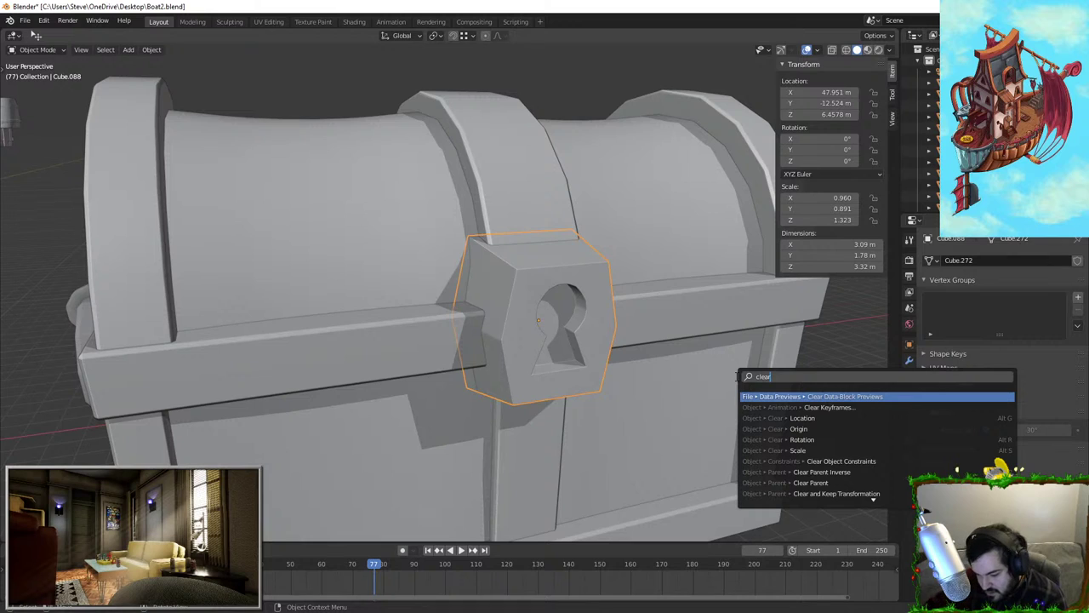
left_click(884, 464)
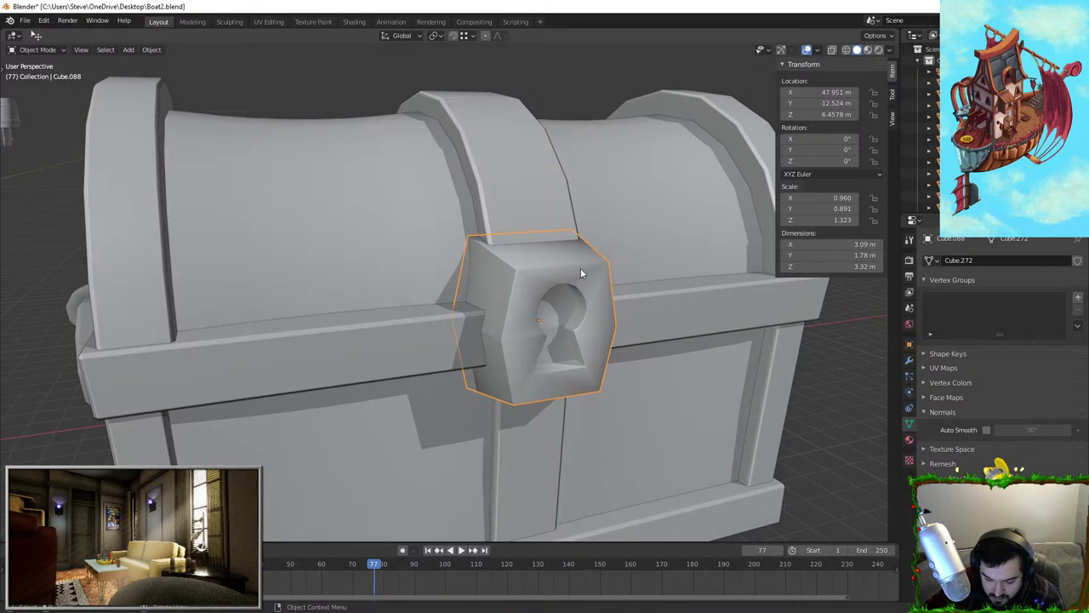
key("ctrl+z")
key("F3")
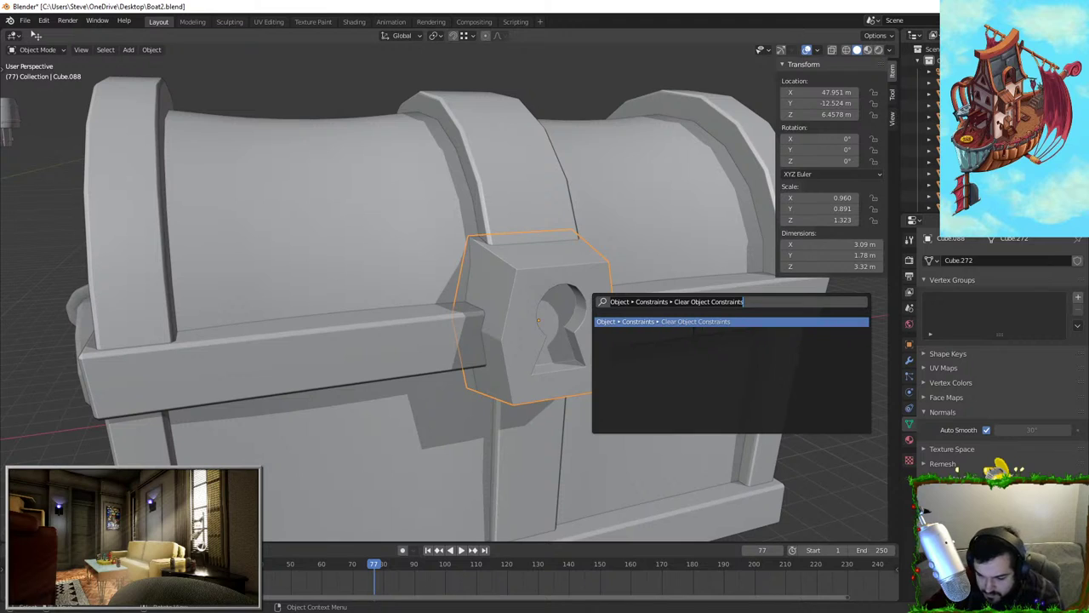
key("BackSpace")
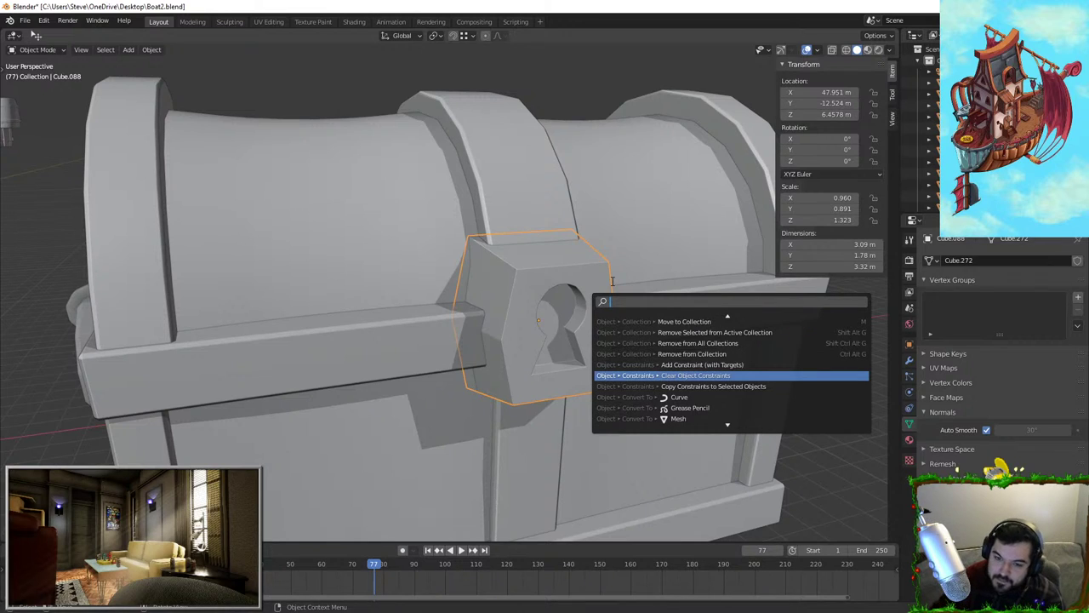
key("Escape")
Apply all transforms and the visual transform to the chest's lock plate
key("ctrl+a")
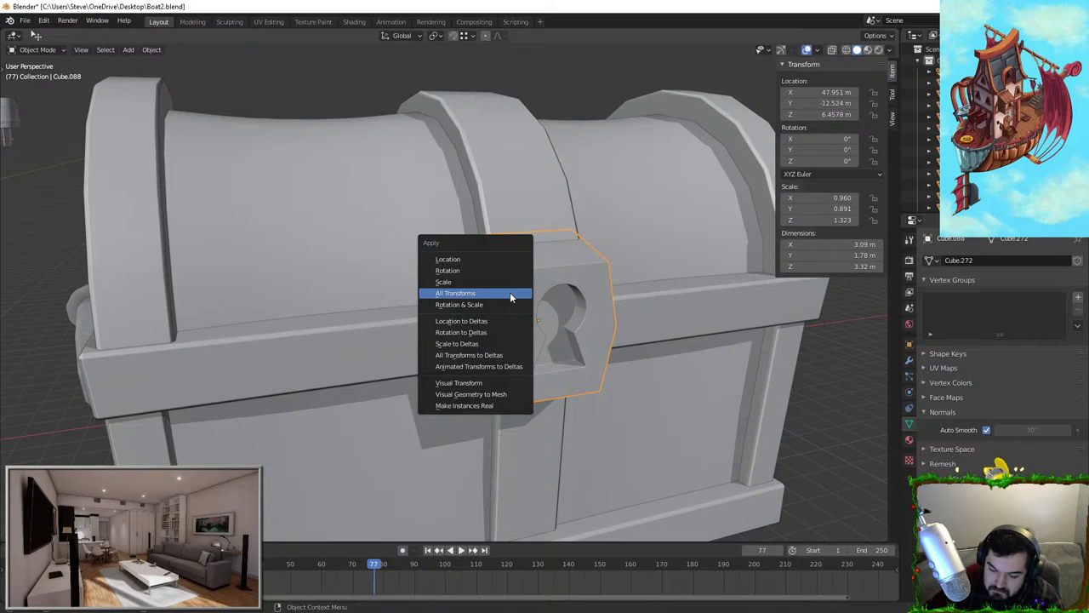
left_click(510, 292)
key("ctrl+a")
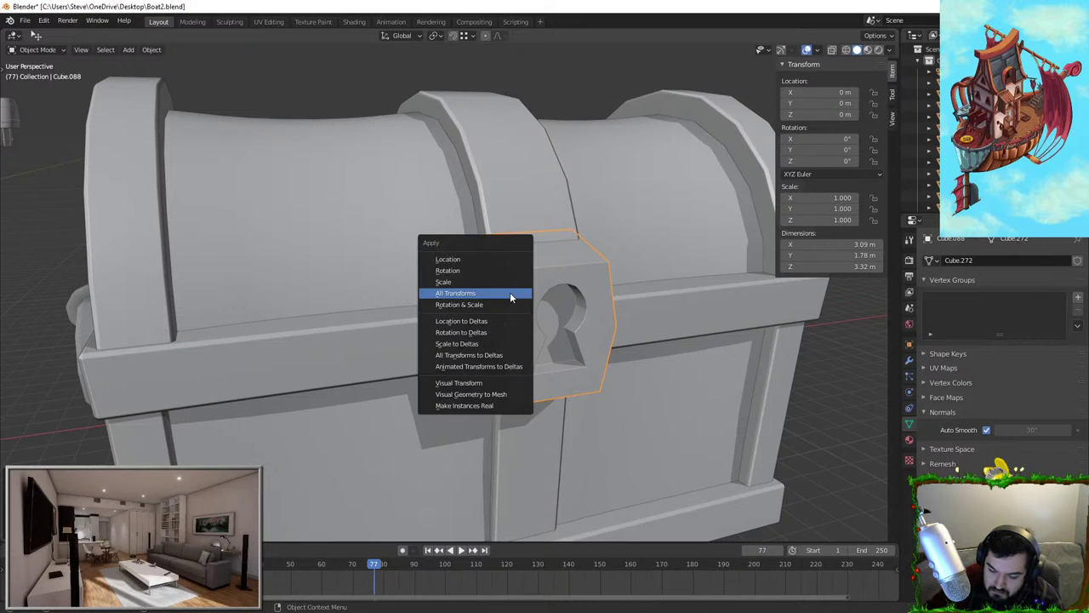
left_click(510, 382)
key("ctrl+a")
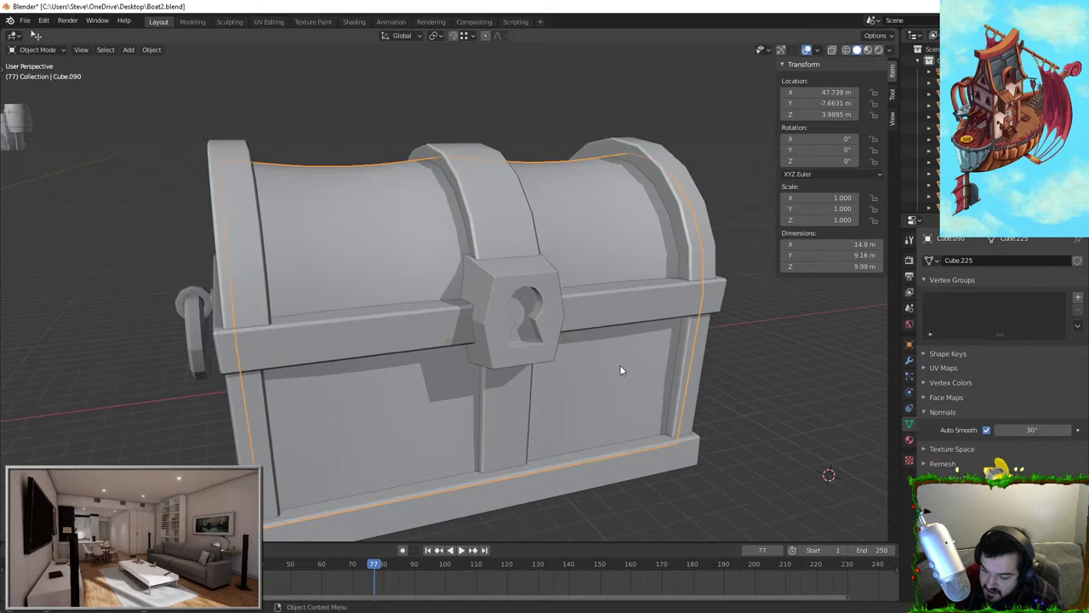
key("g")
right_click(673, 225)
key("g")
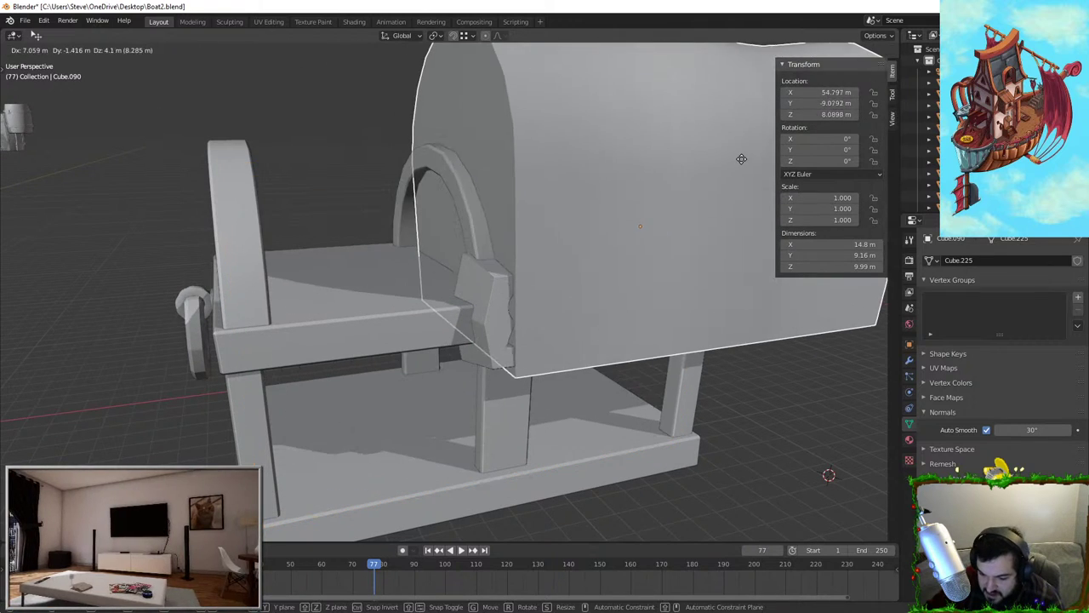
right_click(739, 162)
Select all the chest's parts and set their origins to the center of mass (surface)
scroll(454, 228, "down", 3)
scroll(454, 230, "down", 2)
middle_click_drag(471, 227, 439, 234)
left_click_drag(284, 184, 557, 388)
right_click(544, 326)
mouse_move(525, 353)
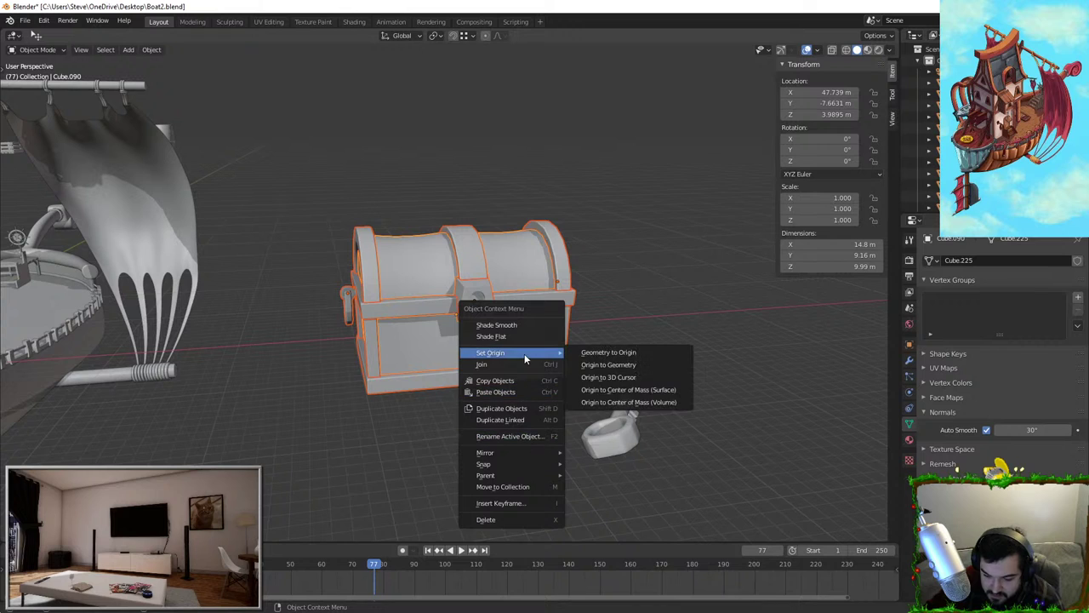
left_click(596, 389)
Scale the whole chest down to about 0.275 and move it about 18 m along the X axis
key("s")
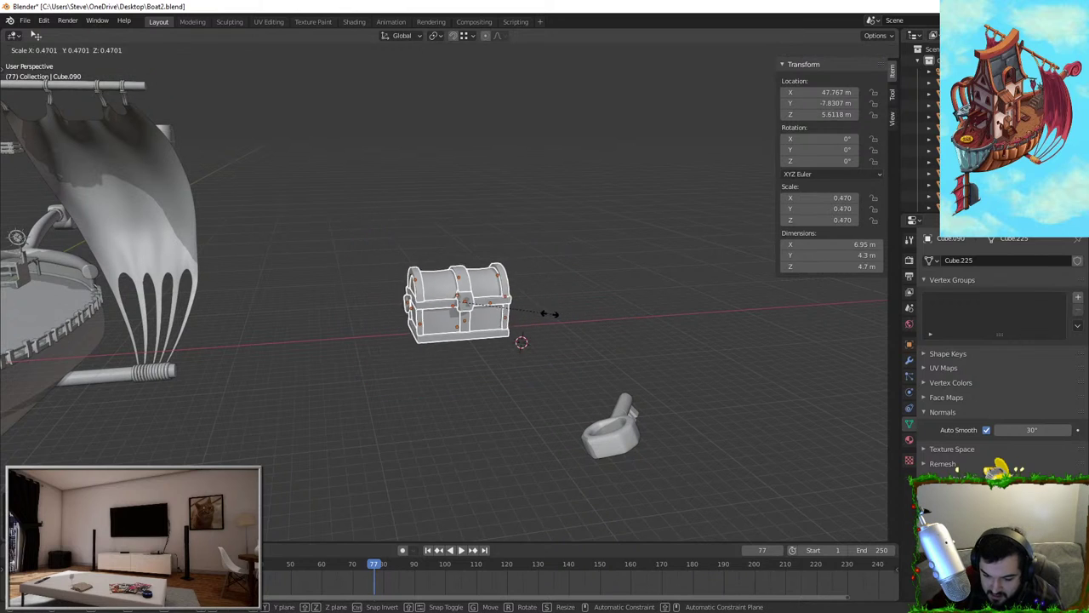
left_click(505, 302)
key("g")
key("x")
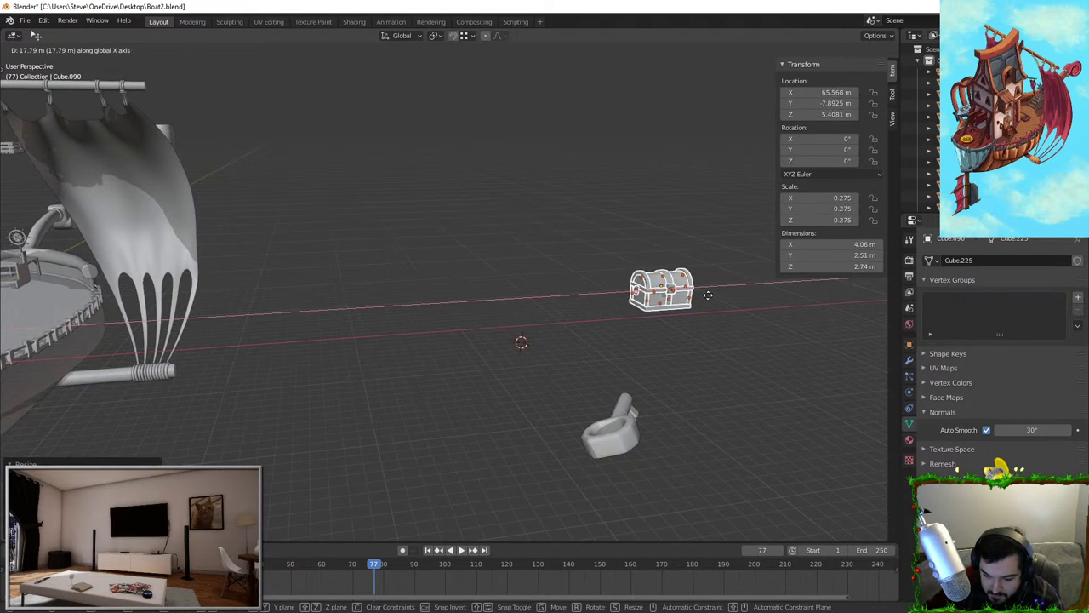
left_click(712, 294)
Duplicate the chest and move the copy along the X axis to about X 23.2 m, beside the boat's sail
key("shift+d")
key("x")
right_click(255, 319)
middle_click_drag(570, 310, 712, 308, "shift")
key("g")
key("x")
left_click(188, 326)
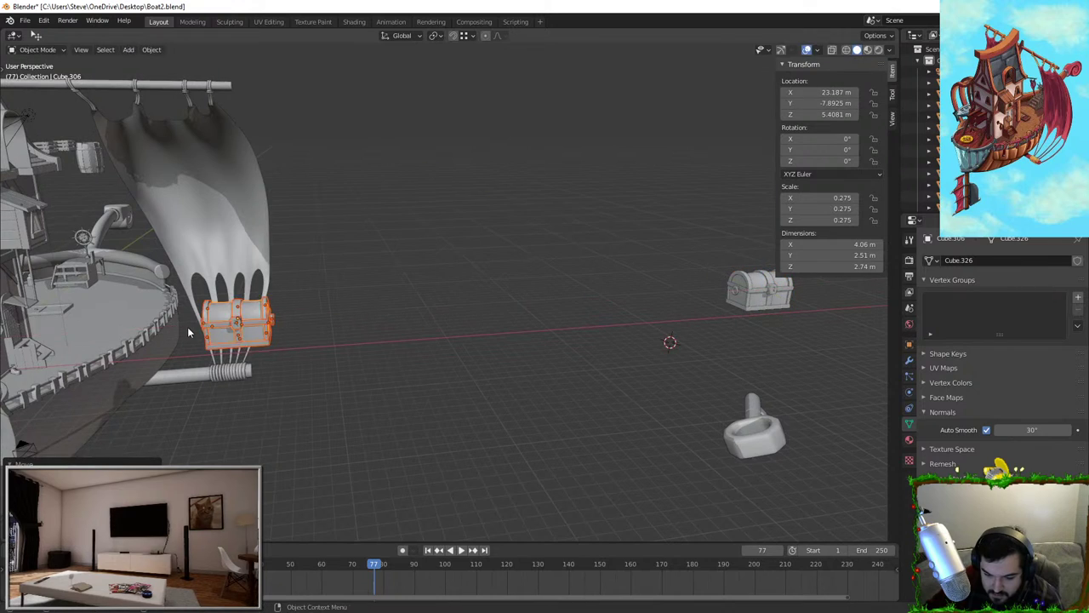
Scale the chest copy down to a body width of about 2 m and move it against the boat's hull
middle_click_drag(552, 299, 691, 298, "shift")
key("s")
left_click(547, 306)
key("g")
left_click(345, 320)
middle_click_drag(345, 320, 517, 241, "shift")
key("g")
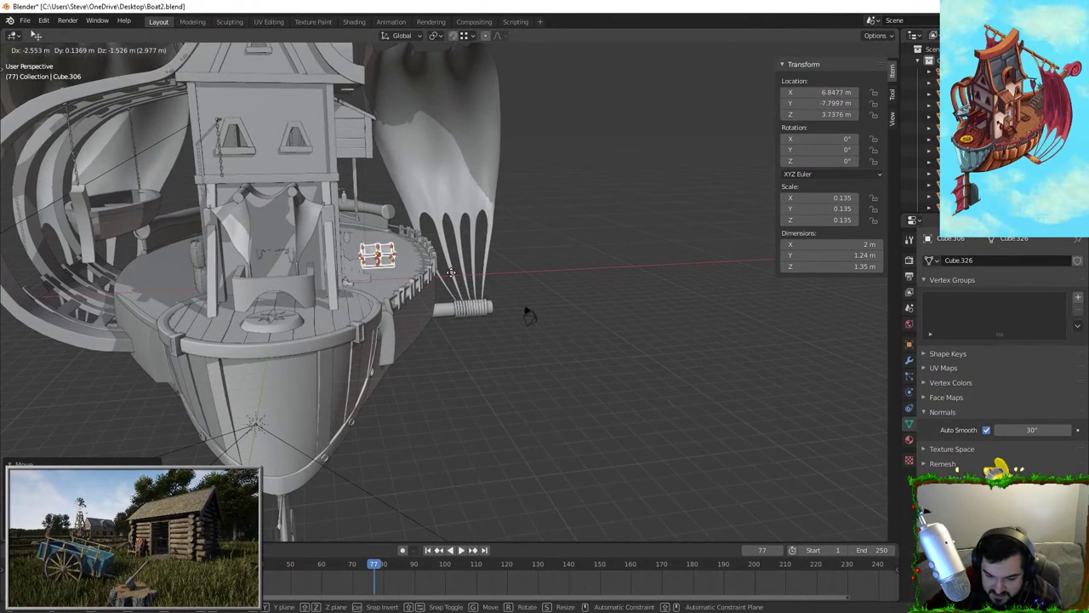
left_click(418, 315)
middle_click_drag(419, 315, 338, 315)
scroll(376, 316, "up", 3)
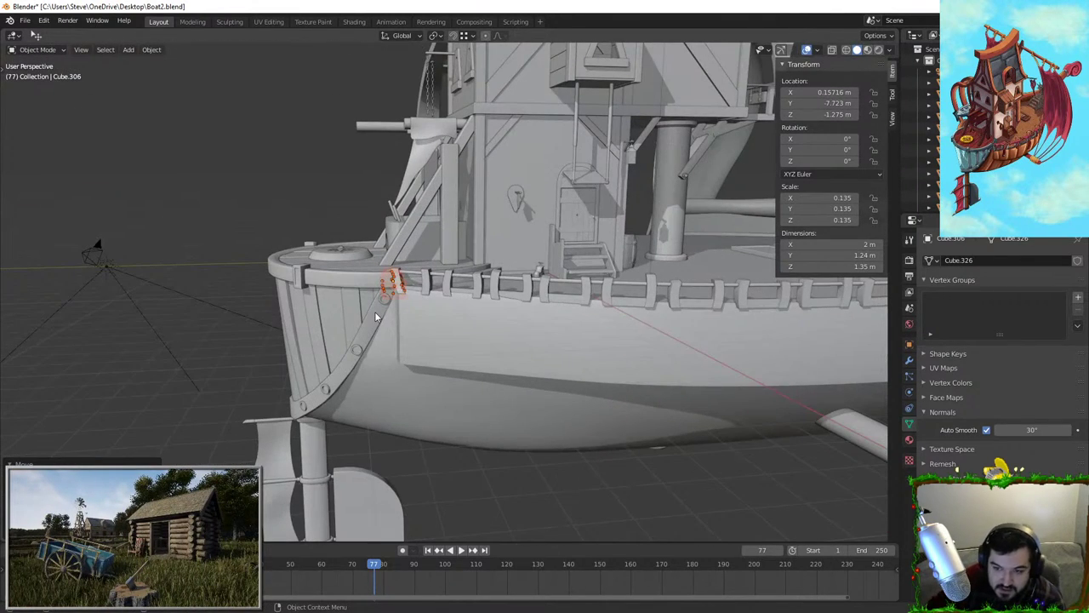
scroll(388, 309, "down", 4)
Move the chest copy clear of the boat along X to about 39.8 m and raise it along Z to about 8.5 m
key("g")
key("x")
left_click(858, 482)
middle_click_drag(858, 481, 767, 438)
key("g")
key("z")
left_click(765, 301)
Isolate the chest copy in local view and toggle Backface Culling in the viewport shading options
key("KP_Decimal")
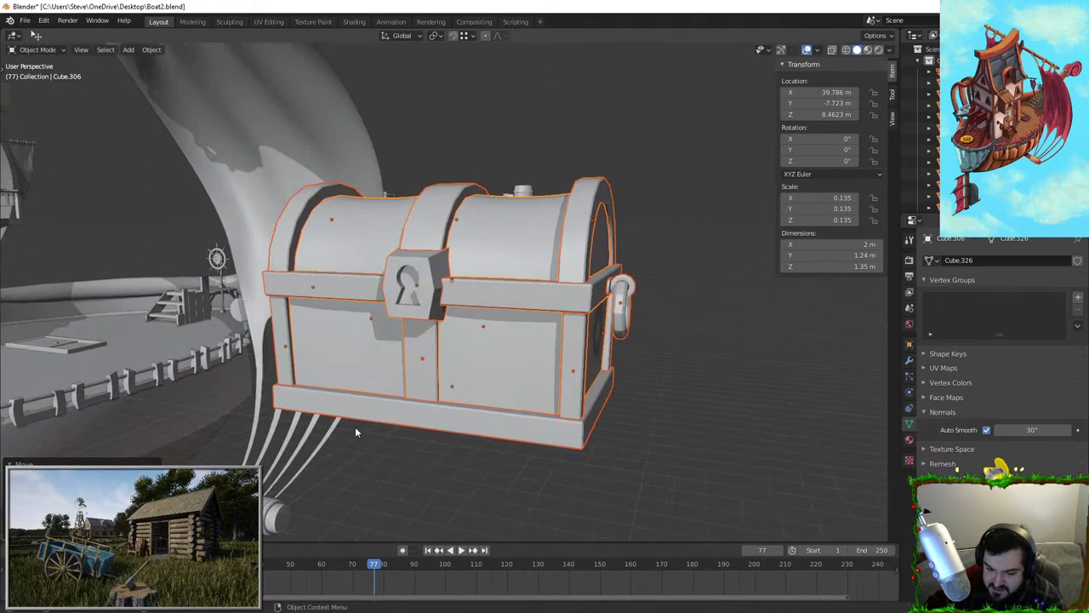
key("KP_Divide")
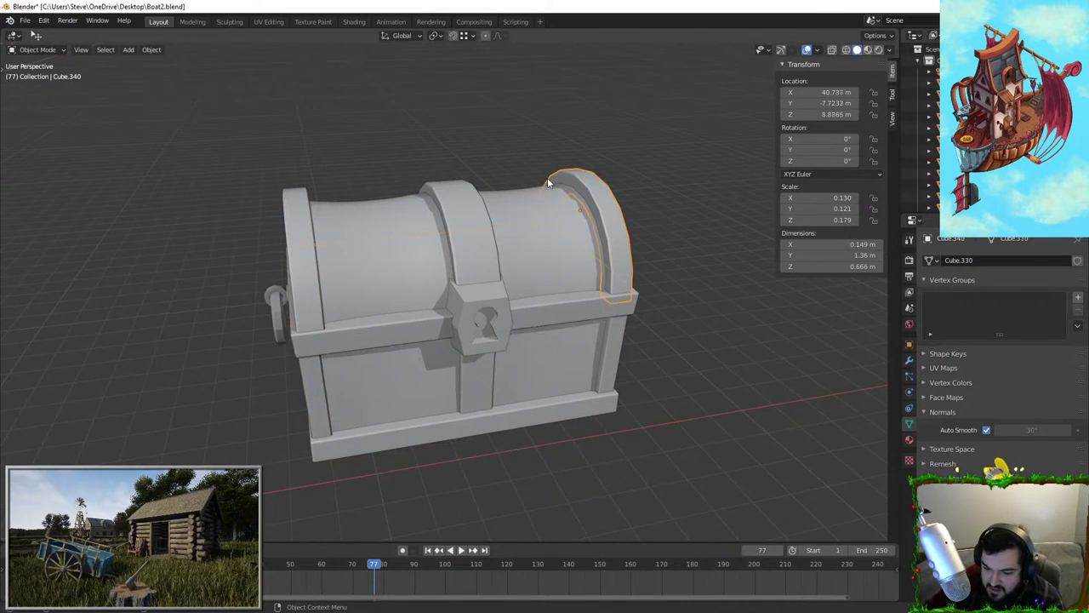
left_click(888, 50)
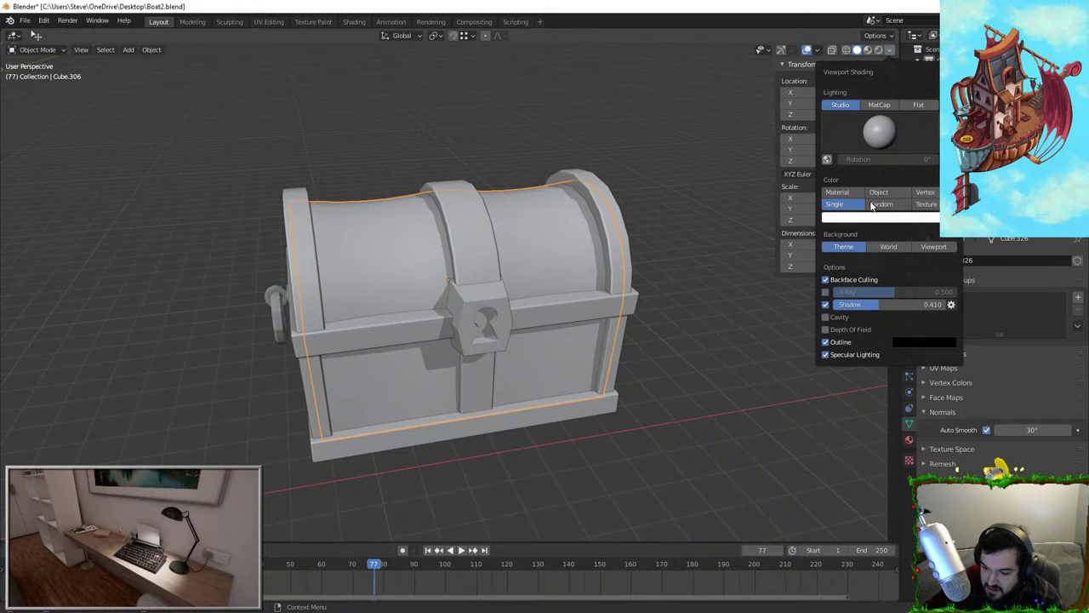
left_click(824, 284)
left_click(509, 243)
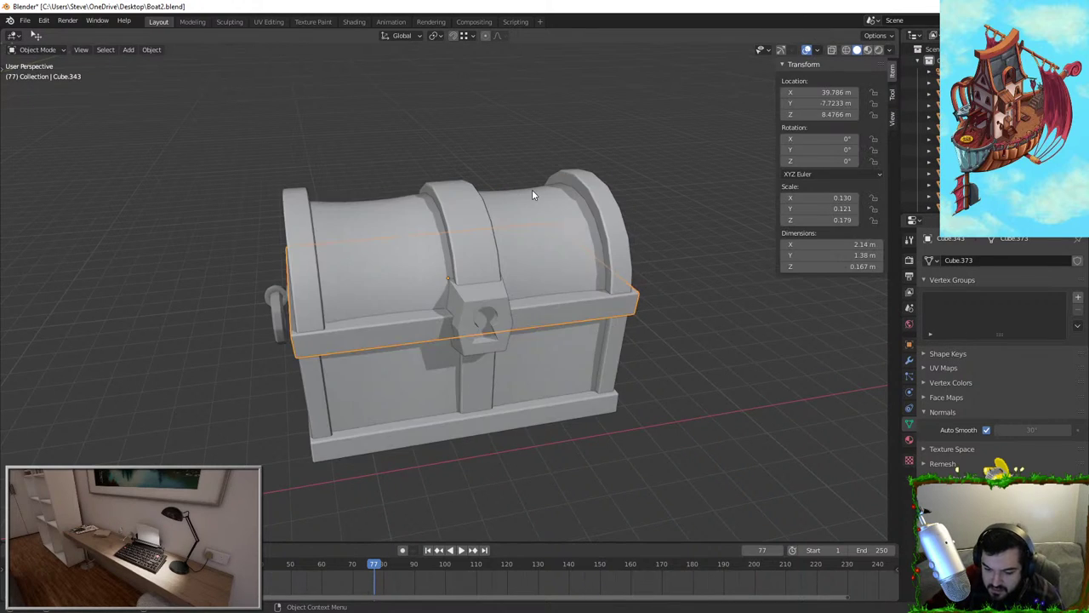
Select all faces of the chest's body in Edit Mode and check its face orientation with Backface Culling
left_click(533, 194)
key("Tab")
key("a")
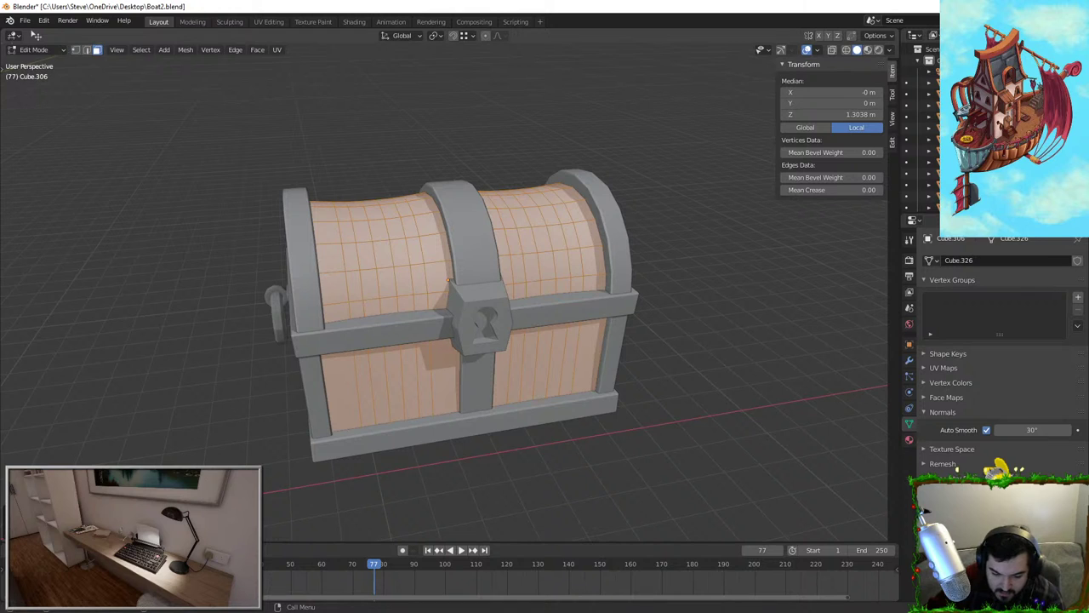
key("Tab")
key("Tab")
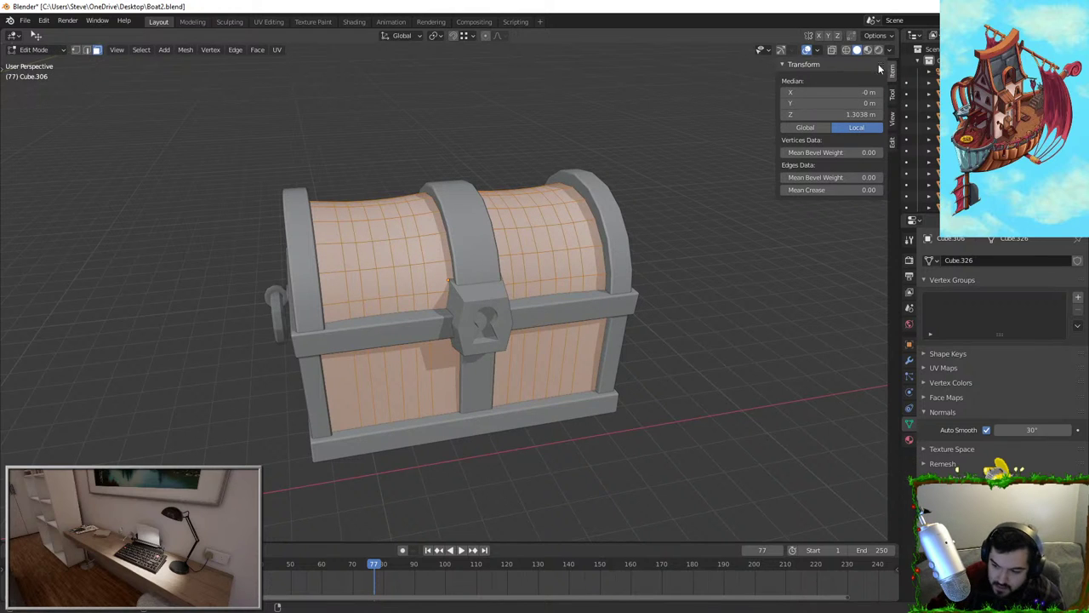
left_click(890, 53)
key("Tab")
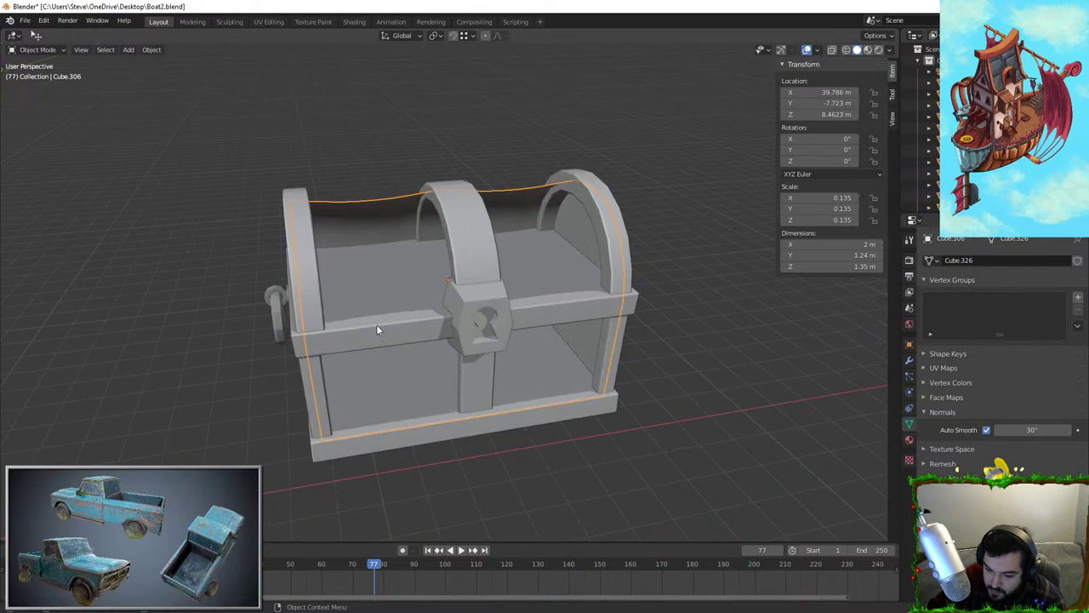
Recalculate the normals of all faces of the chest's body to point outside
middle_click_drag(504, 217, 386, 290)
key("Tab")
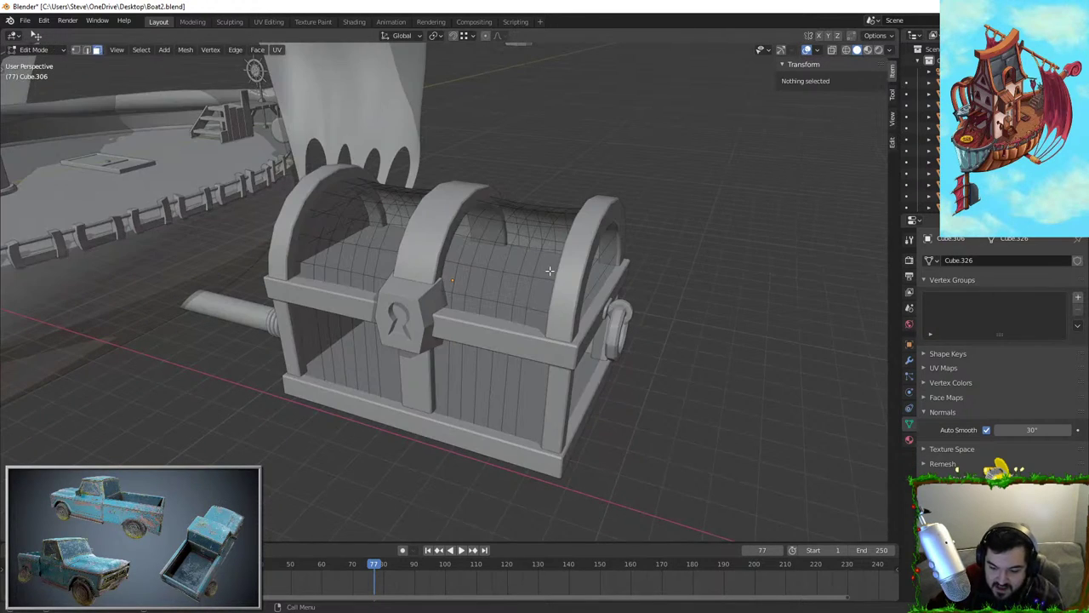
key("Tab")
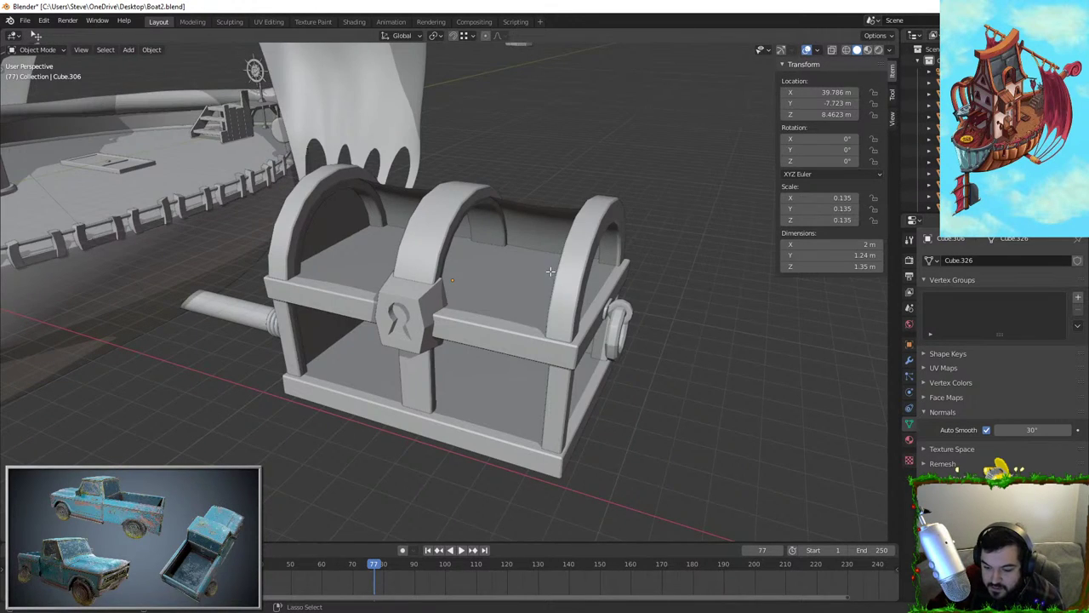
key("Tab")
key("shift+n")
key("grave")
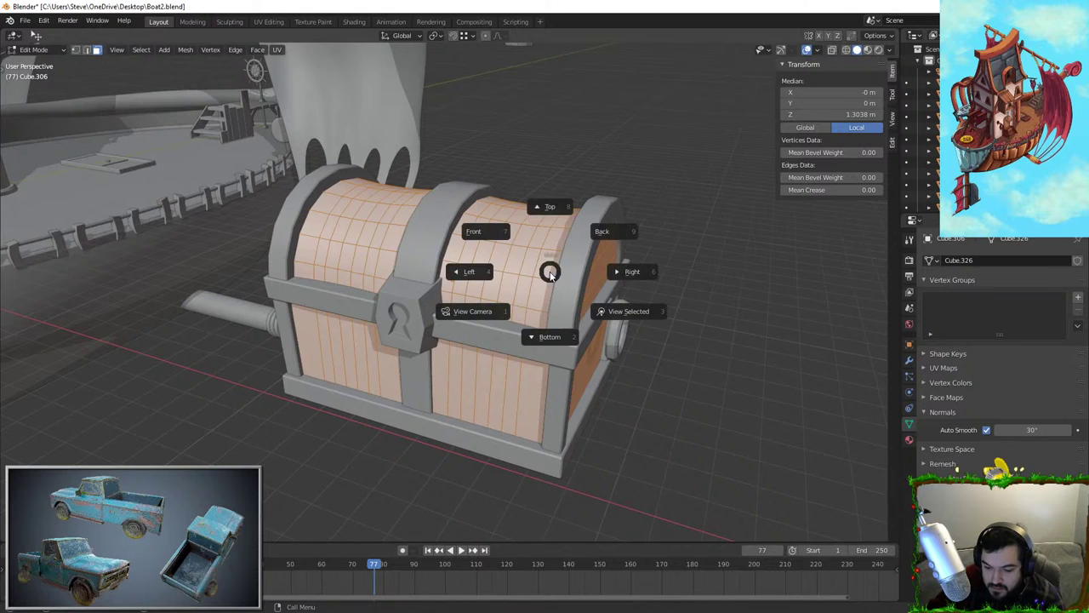
key("Escape")
key("Tab")
key("Tab")
key("Tab")
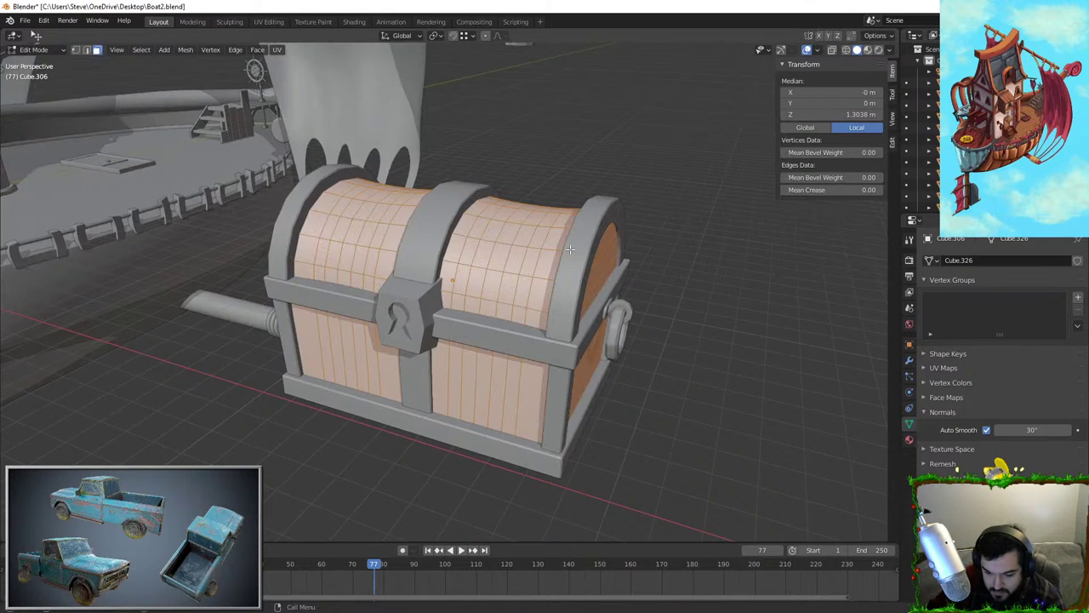
Recalculate the normals of all faces of the chest's lock to point outside
left_click(429, 302)
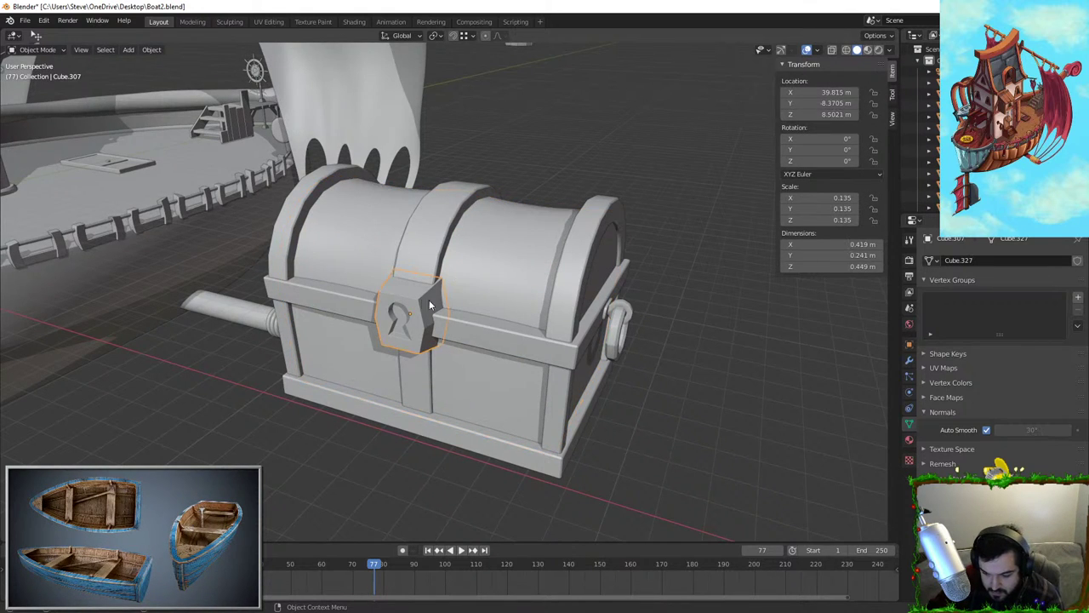
key("Tab")
key("a")
key("s")
right_click(562, 324)
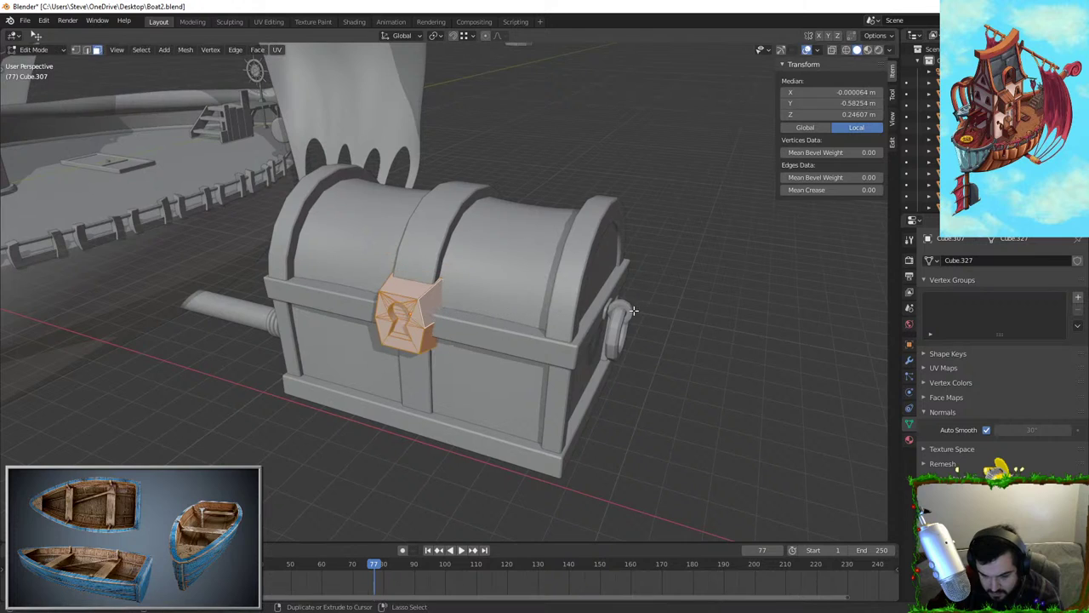
key("ctrl+n")
key("Tab")
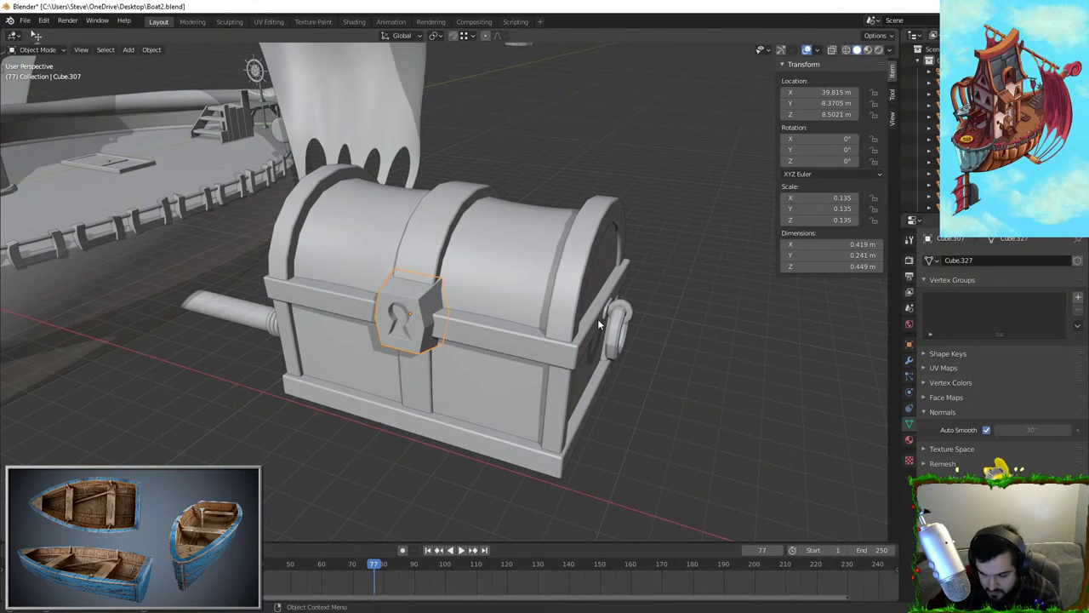
left_click(634, 311)
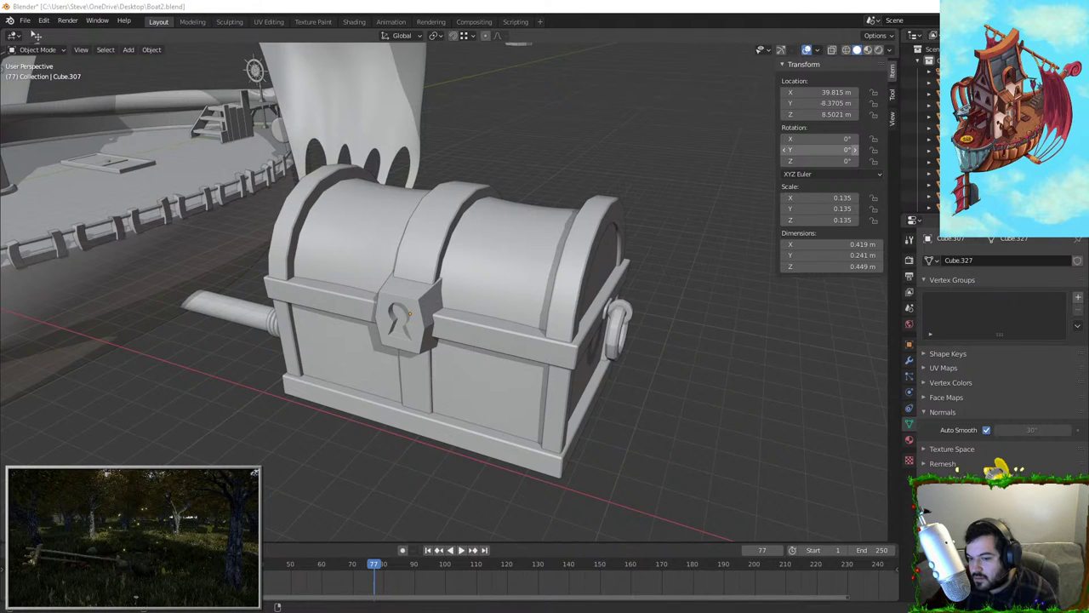
Flip the normals of two faces on the front of the curved lid, one on each side of the centre band
left_click(542, 223)
key("Tab")
middle_click_drag(542, 223, 555, 269)
left_click(506, 286)
scroll(306, 303, "up", 5)
left_click(152, 296, "shift")
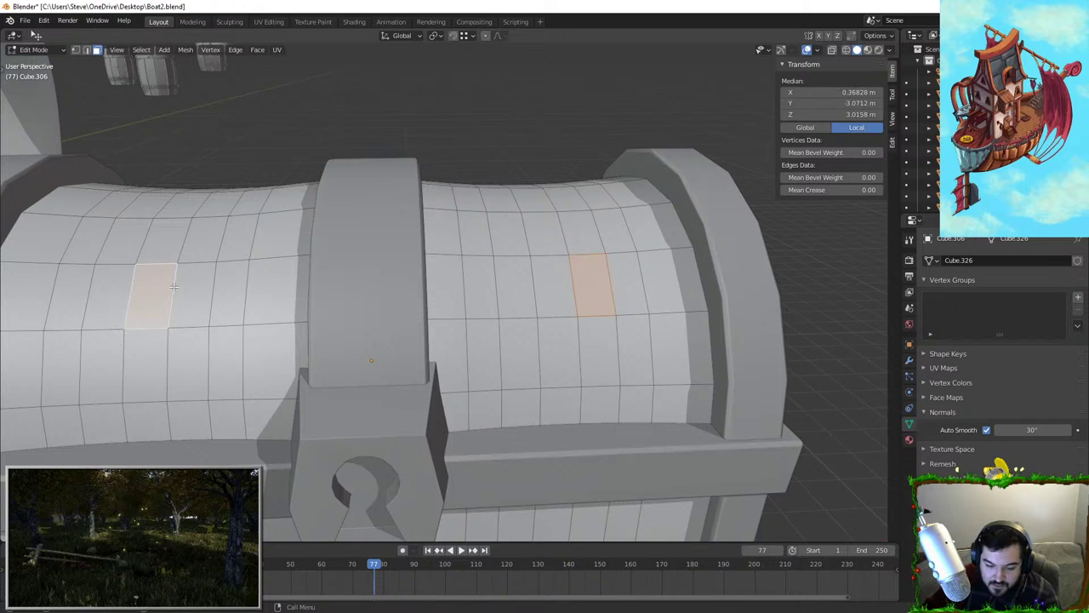
key("x")
key("f")
key("Tab")
scroll(255, 251, "down", 4)
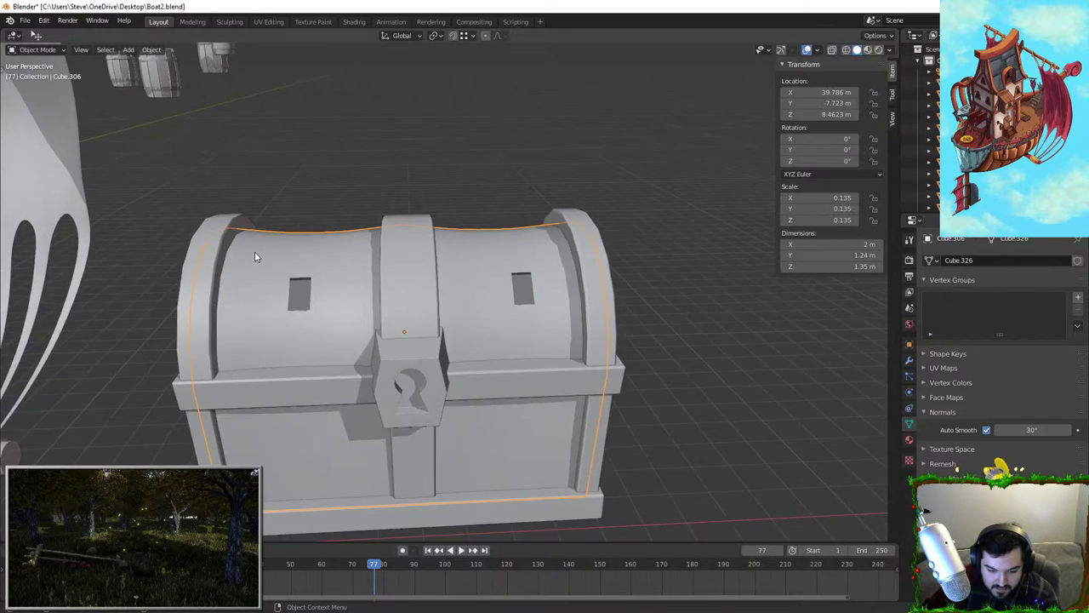
middle_click_drag(477, 287, 544, 306)
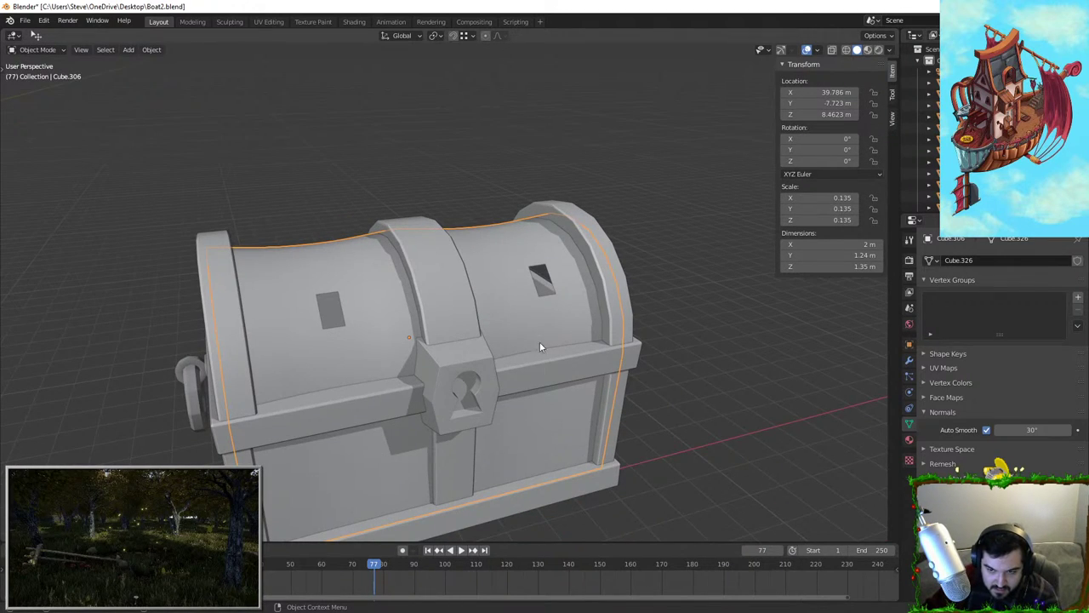
Select all linked faces of the chest's body and apply Recalculate Outside to their normals
key("Tab")
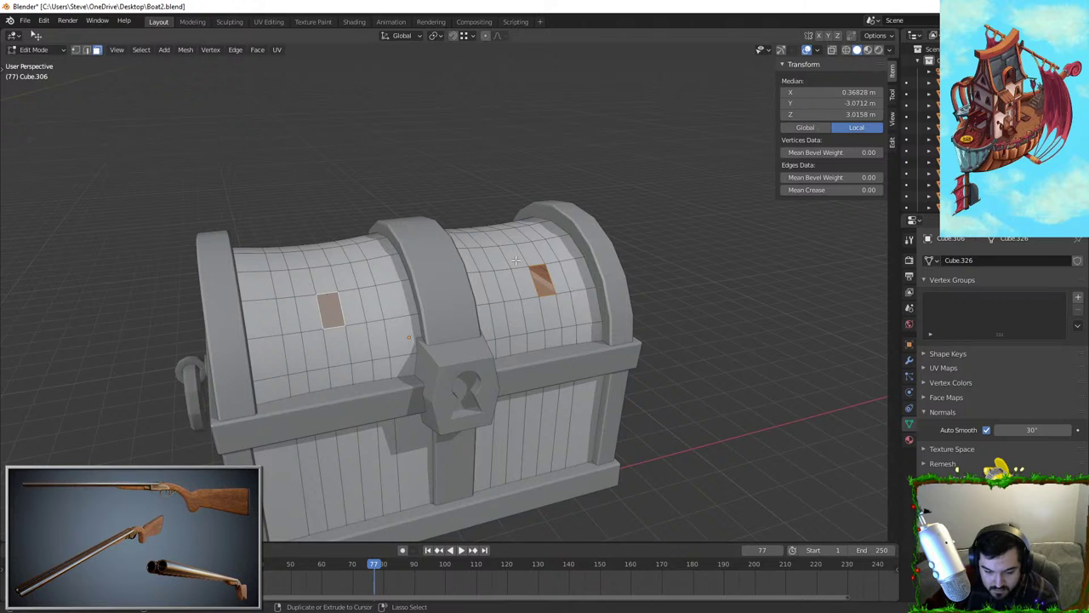
key("Tab")
key("Tab")
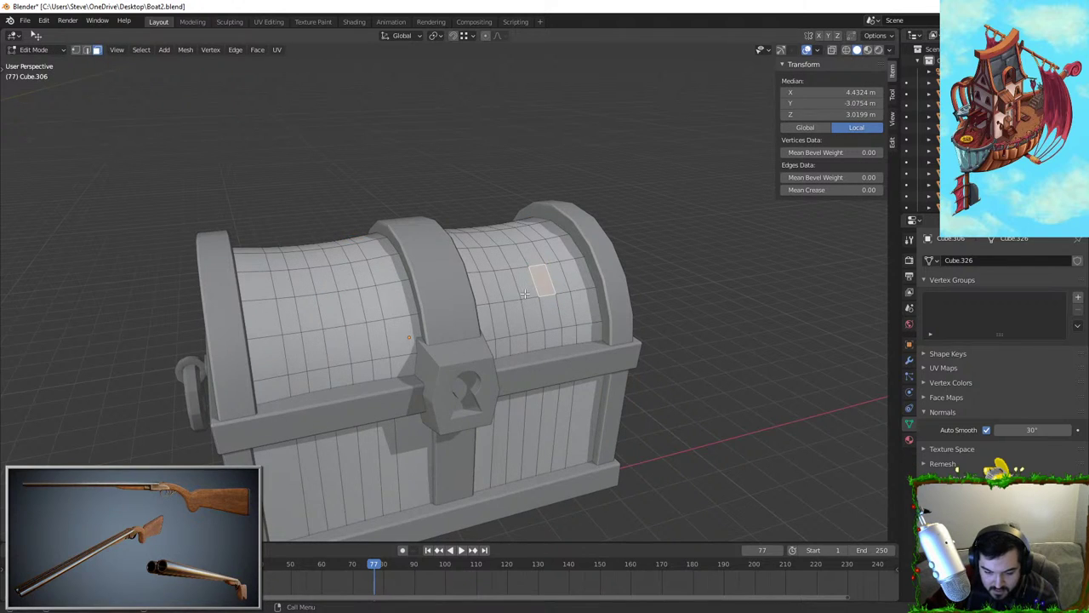
key("l")
key("alt+n")
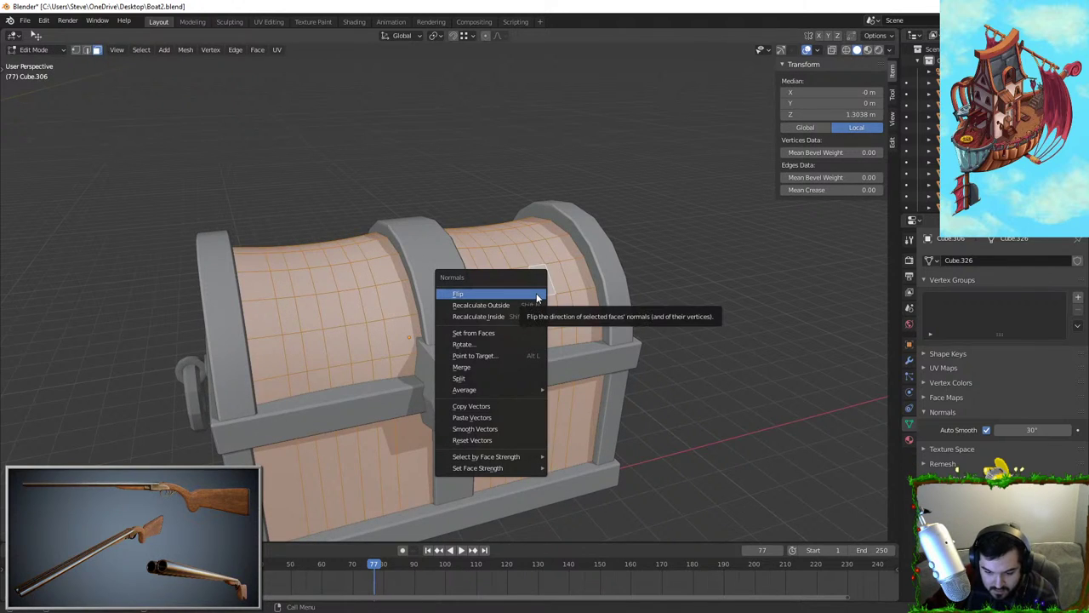
left_click(534, 307)
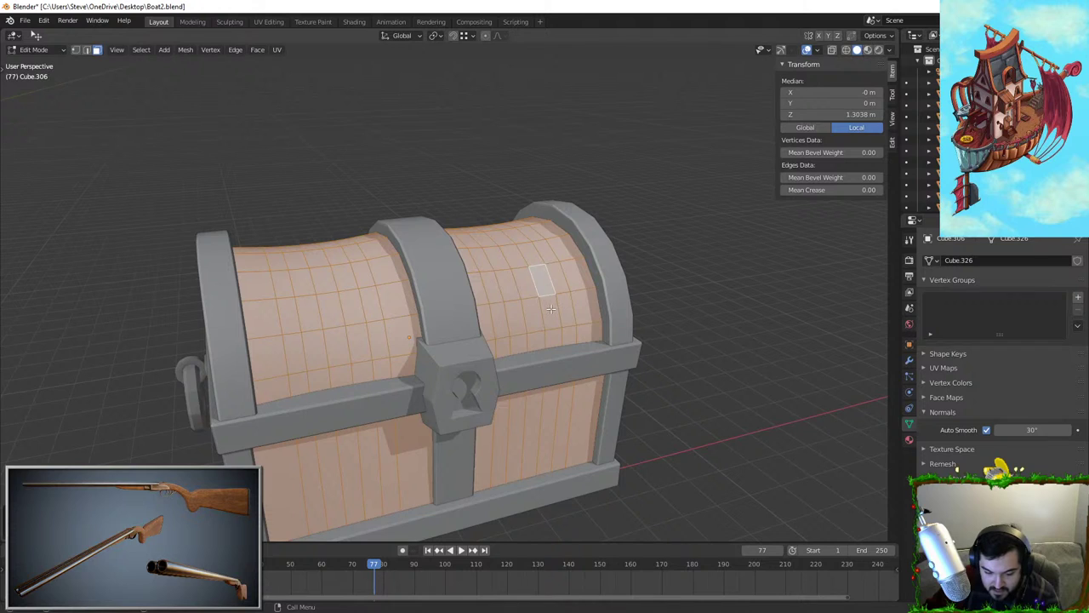
key("alt+a")
left_click(532, 290)
key("l")
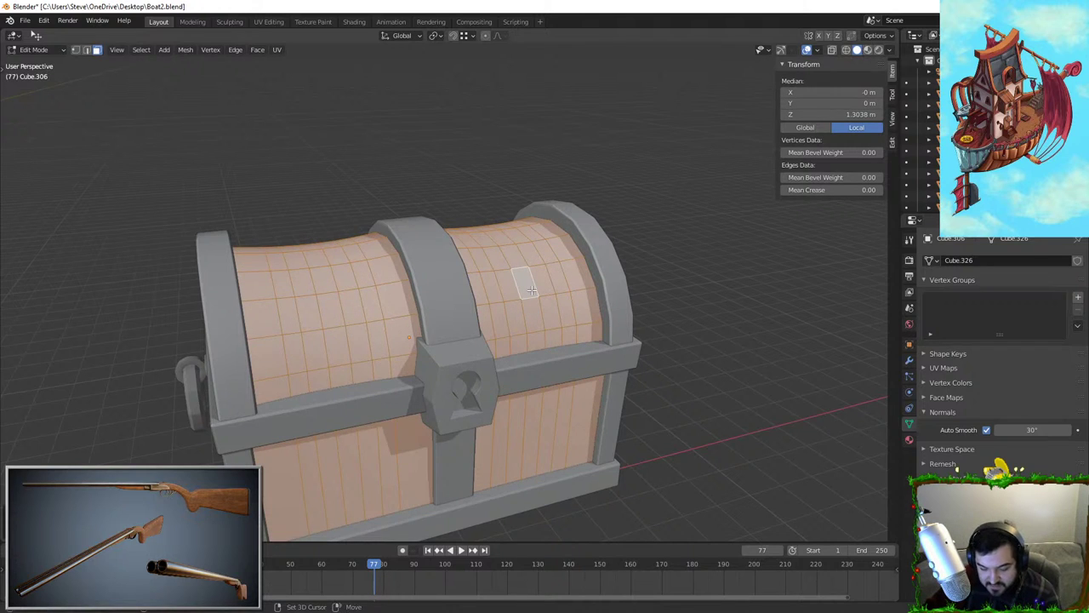
key("Tab")
key("Tab")
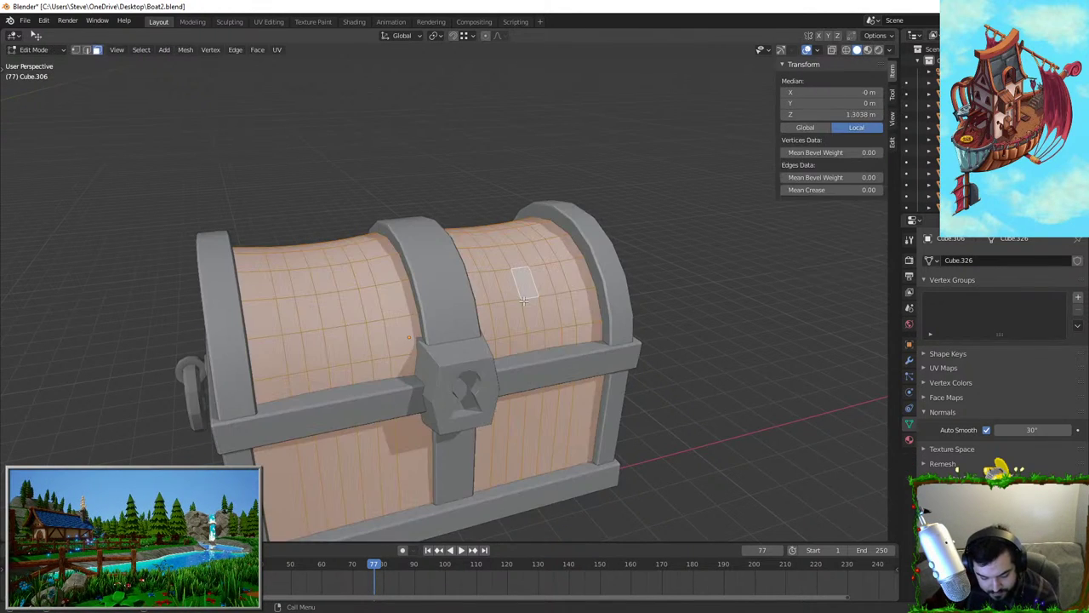
key("alt+n")
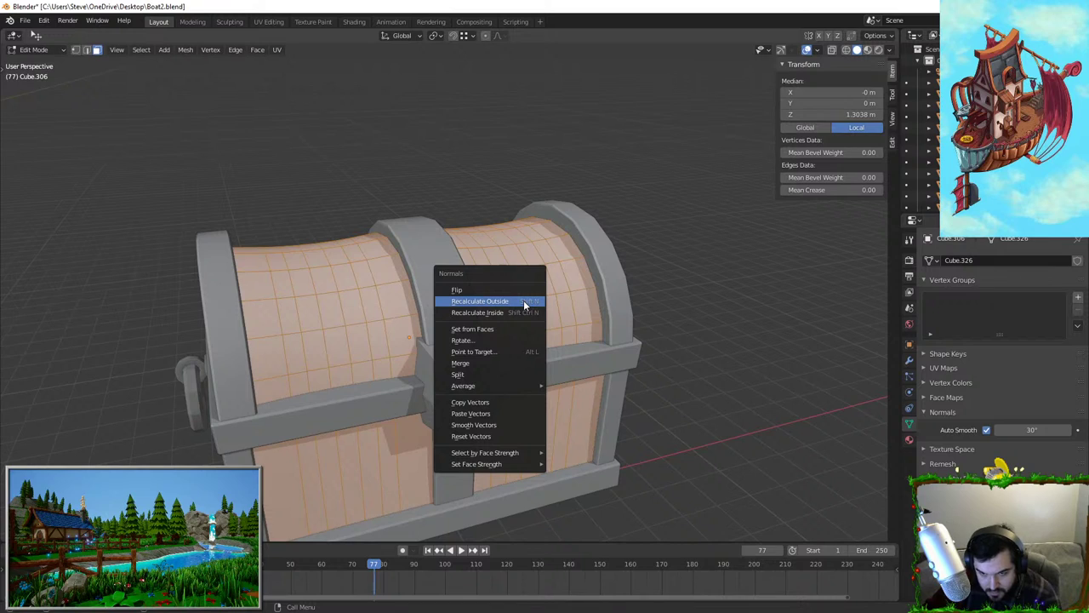
right_click(655, 157)
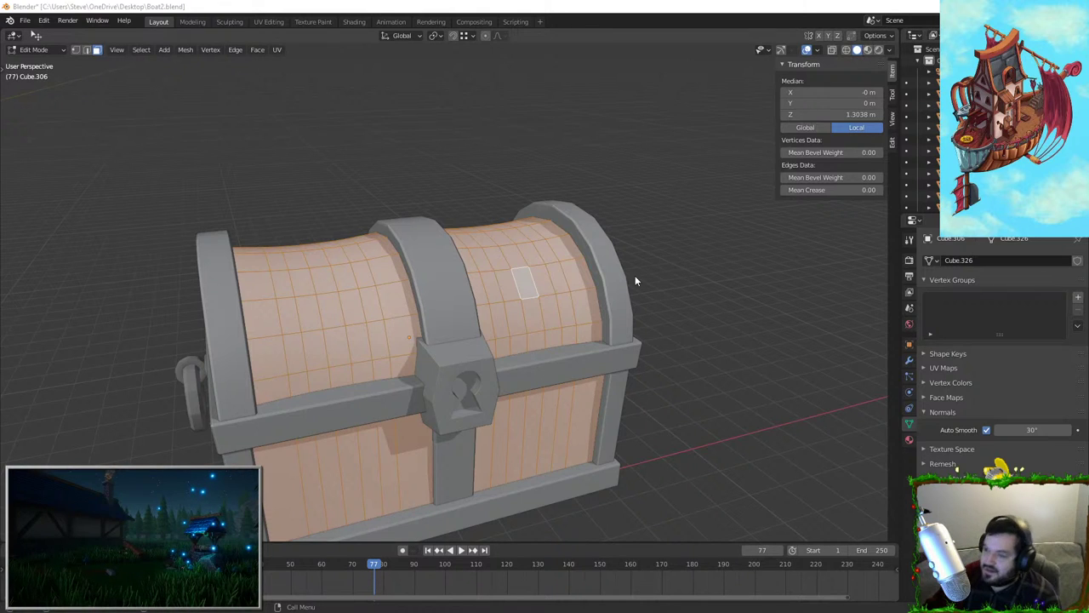
key("Tab")
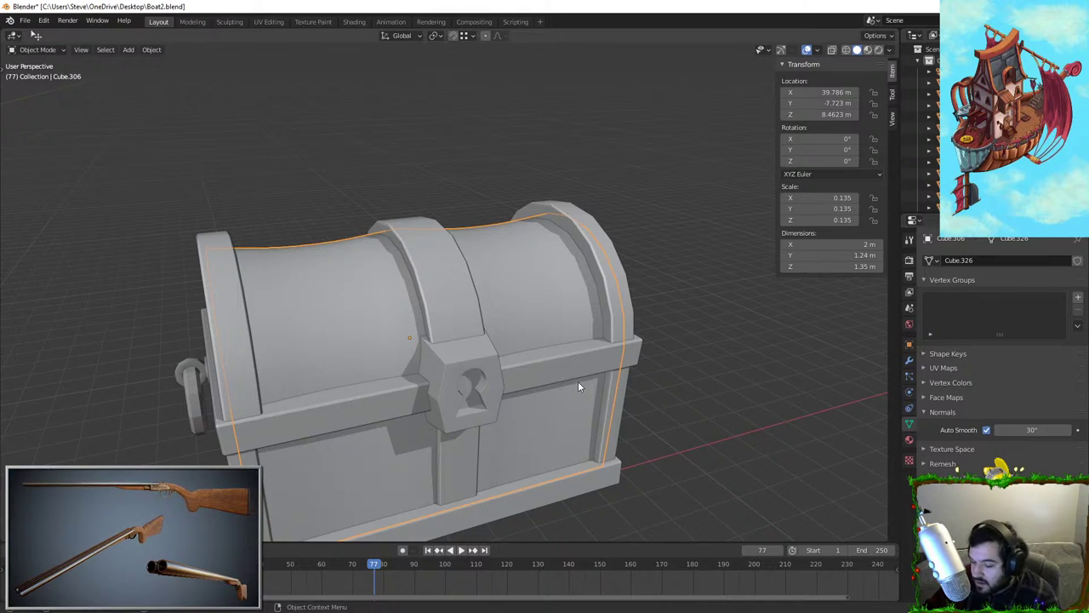
Pick the lock, an end arch and the centre band to check their shading, and box-select the whole chest
left_click(442, 295)
left_click(460, 366)
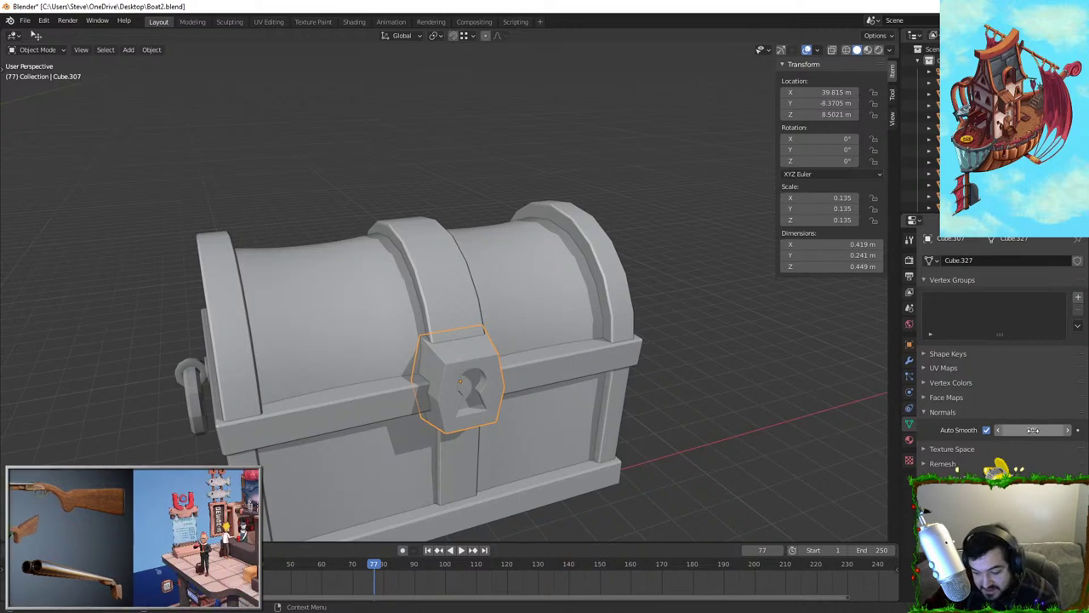
left_click(625, 289)
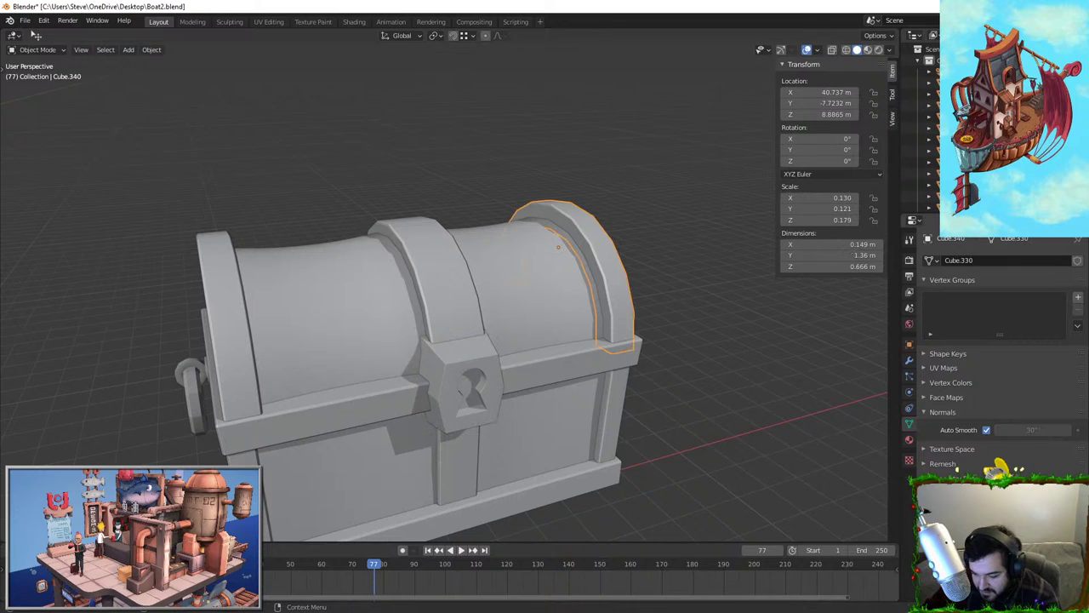
left_click(479, 301)
scroll(605, 315, "down", 5)
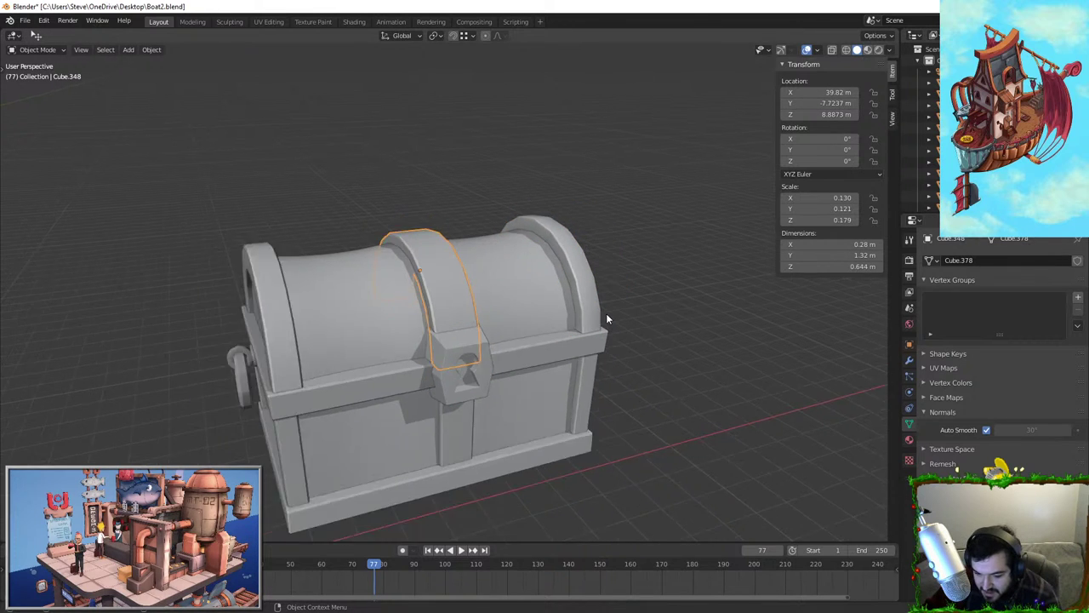
key("b")
left_click_drag(257, 181, 626, 494)
scroll(610, 377, "up", 2)
middle_click_drag(667, 412, 588, 337)
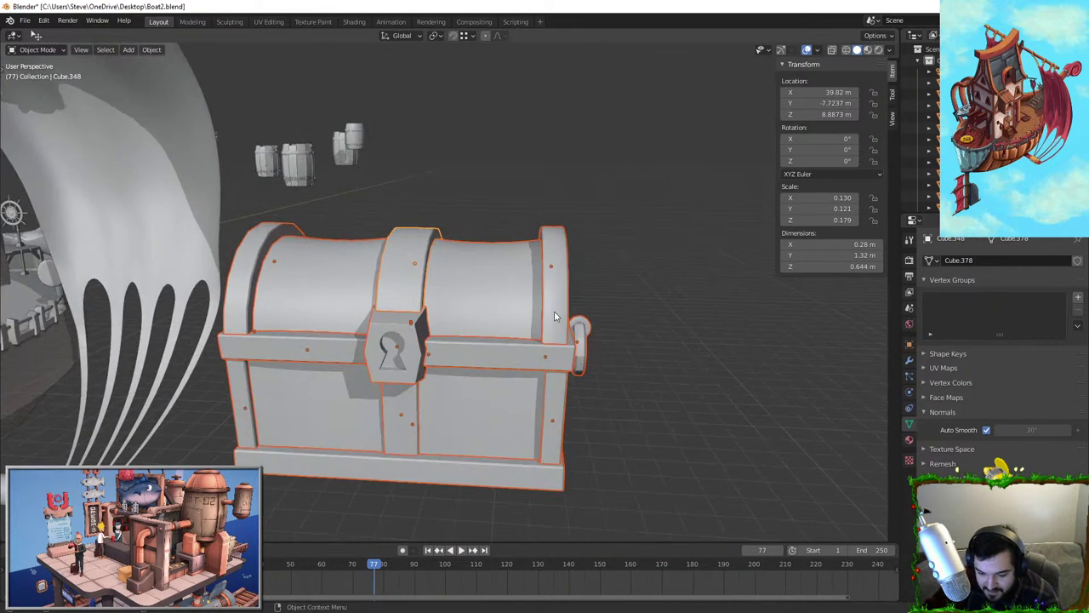
Select the chest's arched bands, rim, front posts, base and one ring handle together
left_click(554, 311)
left_click(542, 349, "shift")
left_click(550, 409, "shift")
left_click(532, 466, "shift")
left_click(411, 421, "shift")
left_click(411, 293, "shift")
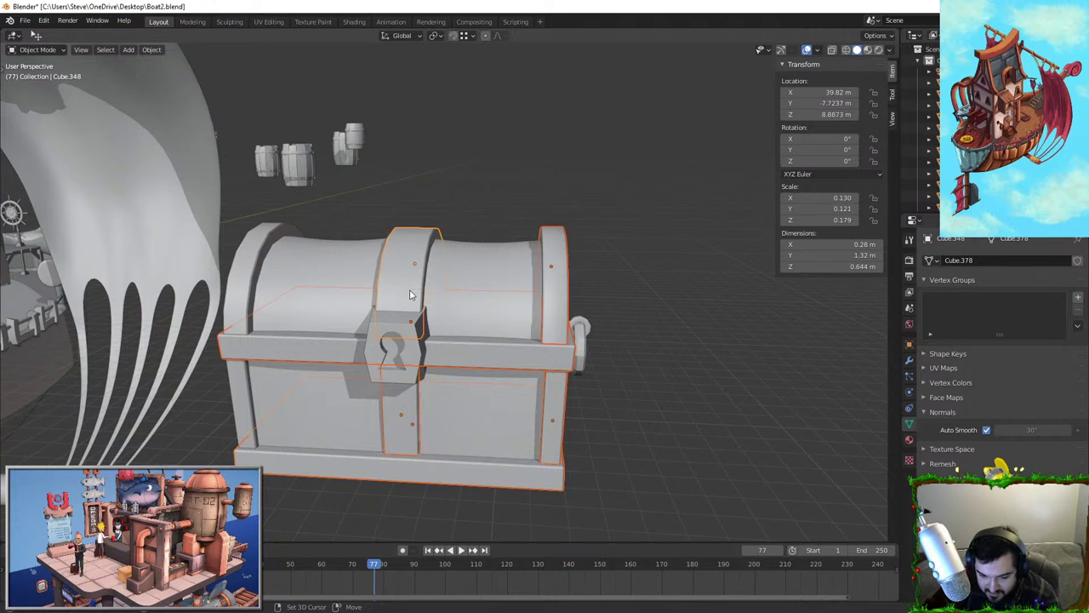
left_click(234, 302, "shift")
key("Tab")
key("Tab")
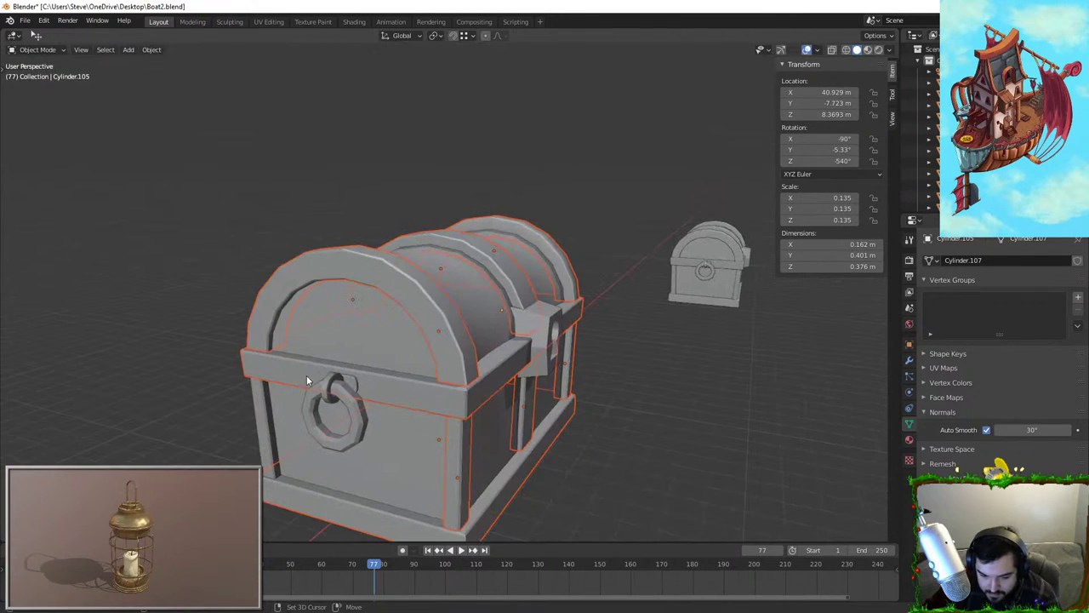
Add the other ring handle, the rear posts and the lock to the selection, test-moving it to find missed parts
key("g")
key("Escape")
middle_click_drag(260, 409, 291, 352)
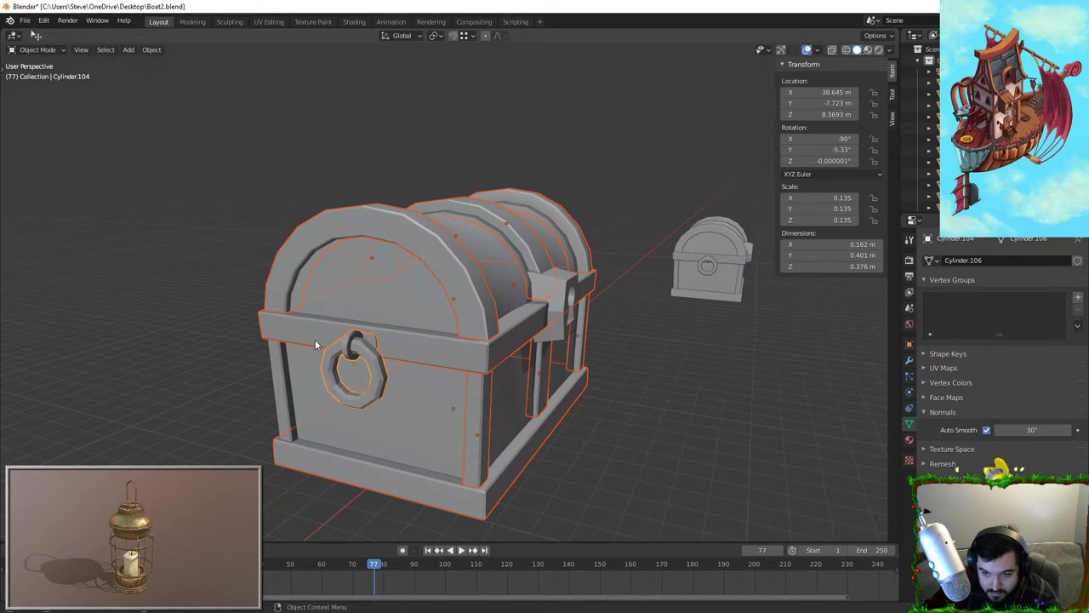
left_click(283, 370, "shift")
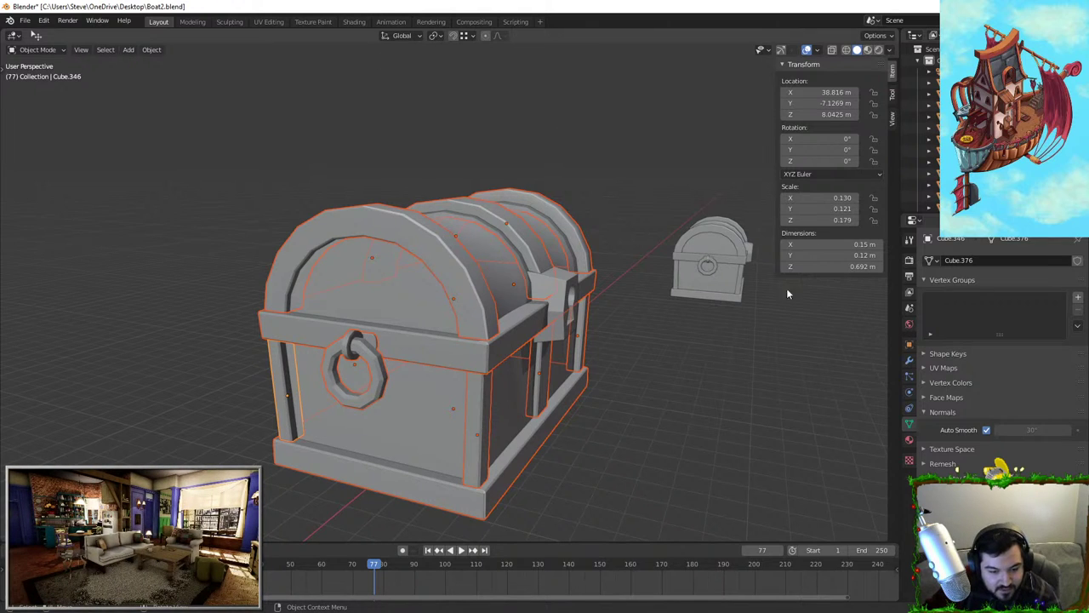
middle_click_drag(536, 290, 464, 277)
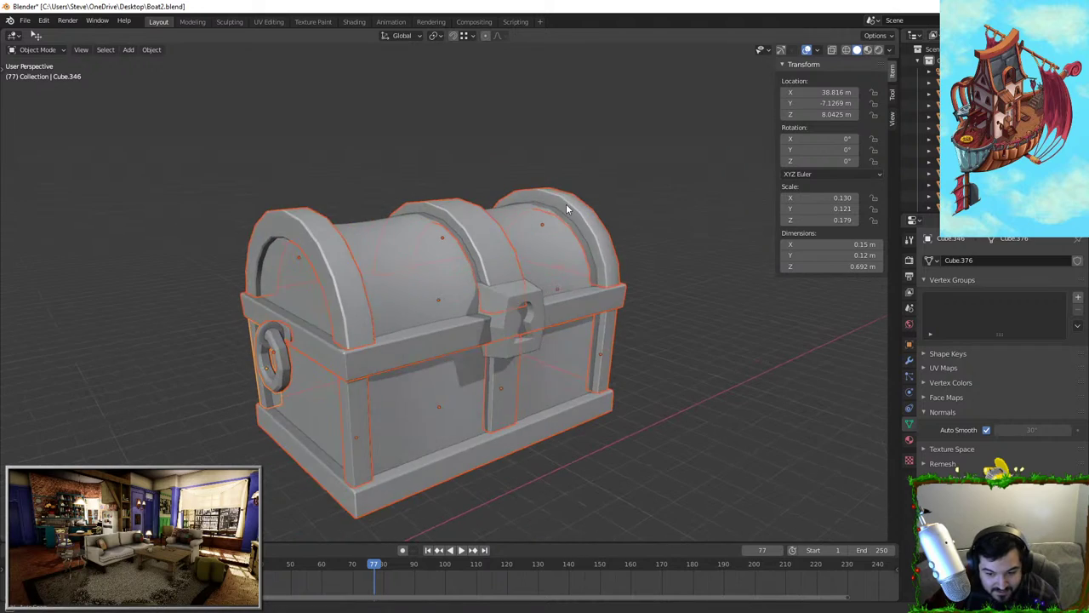
key("g")
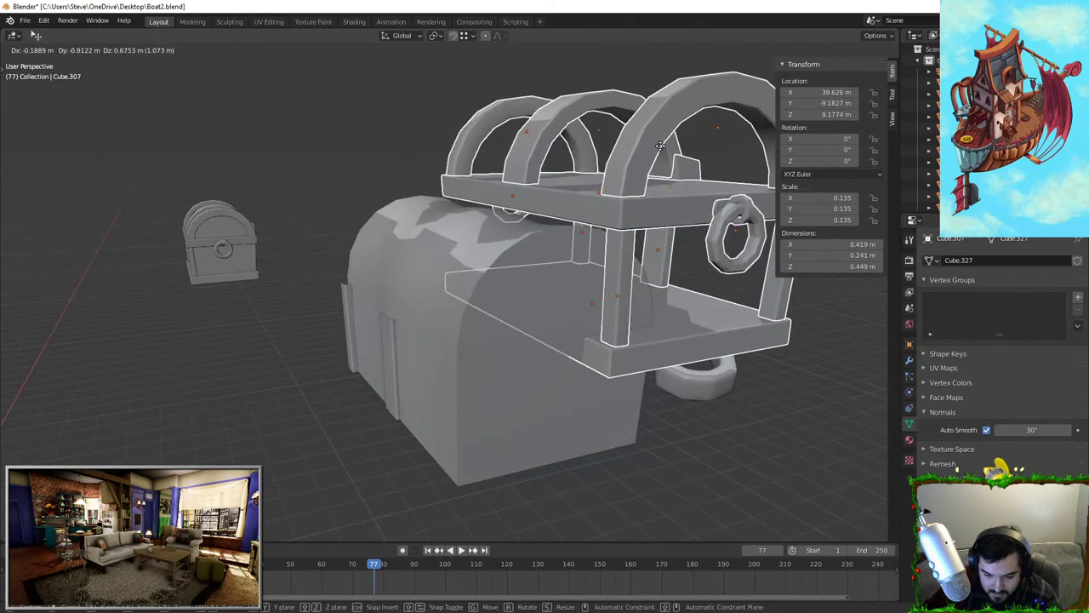
key("Escape")
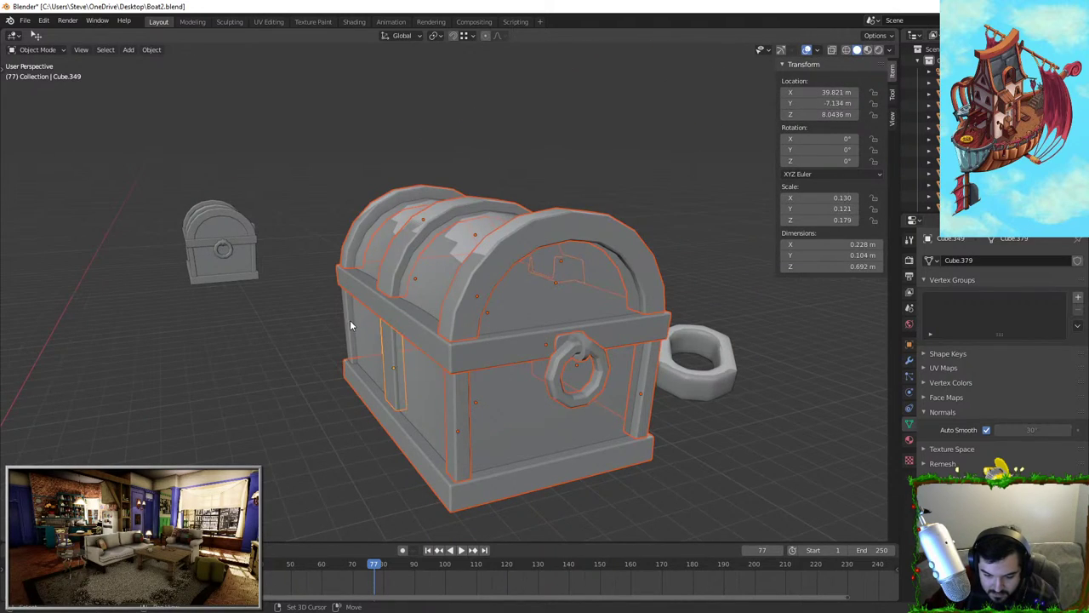
key("g")
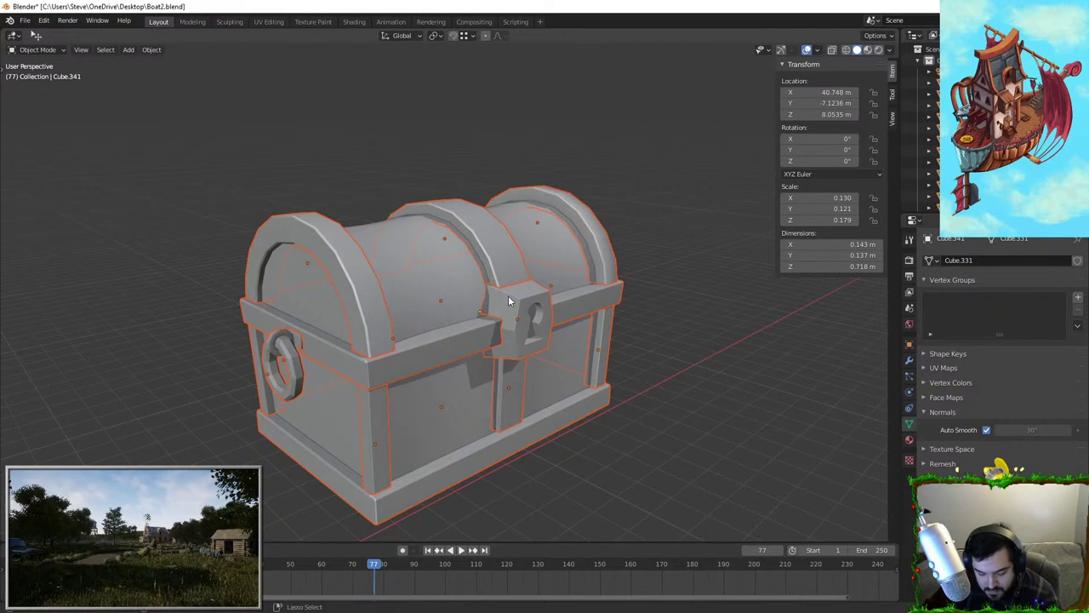
Join the selected trim, handles and lock into one object and show its modifier properties
key("ctrl+j")
middle_click_drag(673, 357, 624, 358)
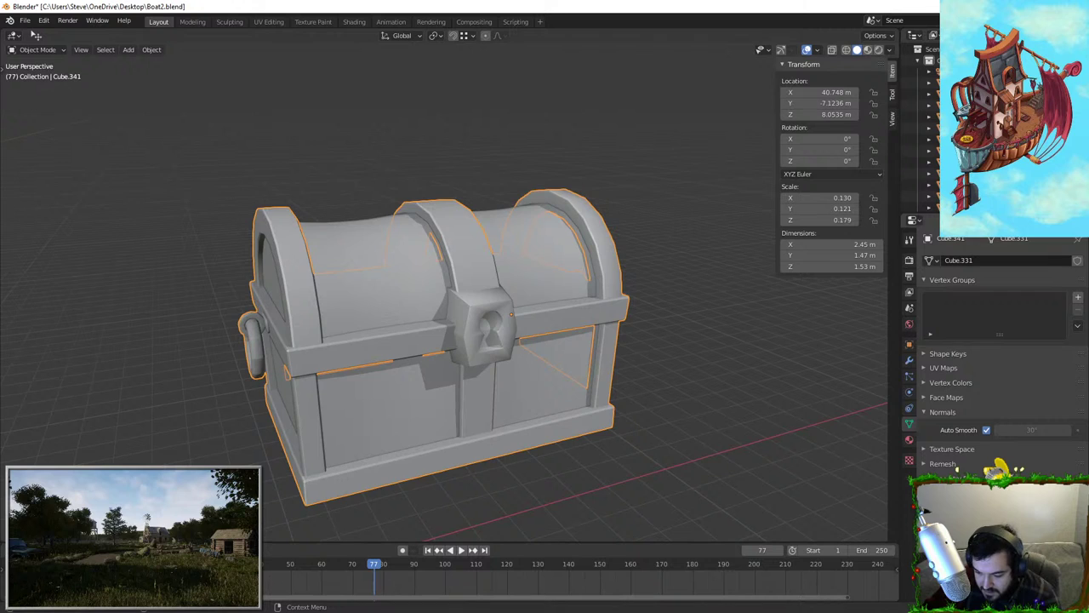
scroll(760, 325, "up", 2)
left_click(760, 325)
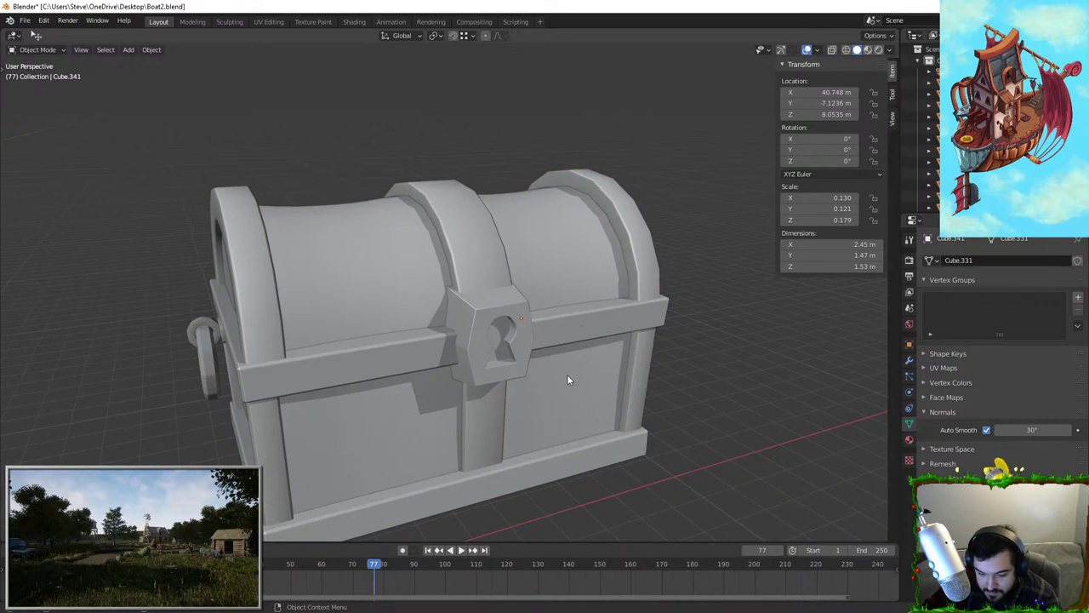
left_click(513, 331)
left_click(909, 360)
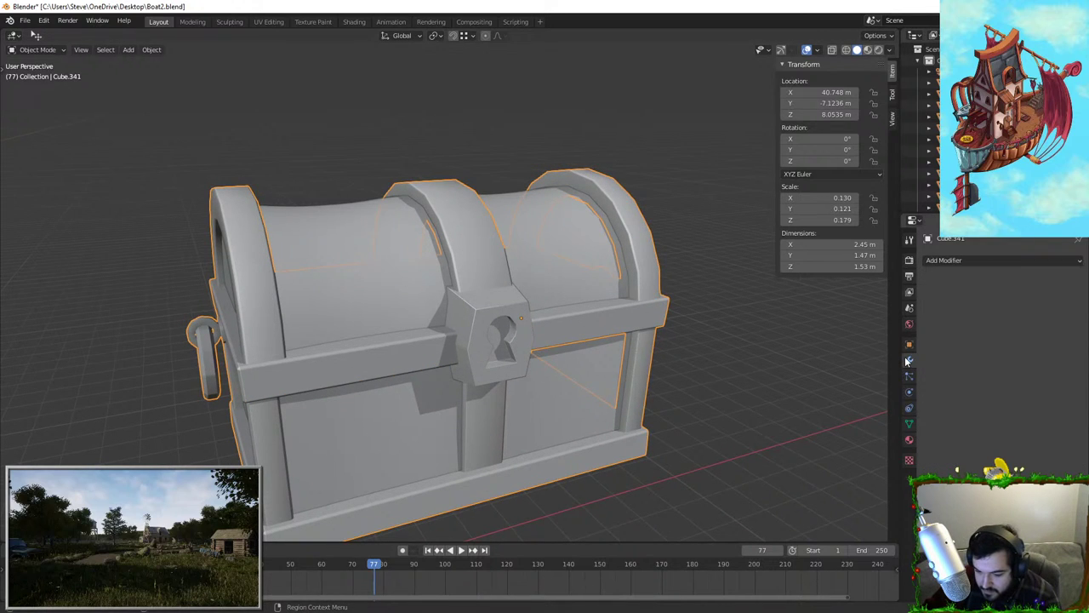
Add a Weighted Normal modifier to the joined trim, handles and lock
left_click(960, 264)
left_click(769, 348)
middle_click_drag(672, 315, 544, 236)
Join the chest's trim with its body into one object and show its mesh data properties
left_click(722, 240)
middle_click_drag(721, 240, 513, 292)
left_click(435, 247)
left_click(513, 251, "shift")
key("ctrl+j")
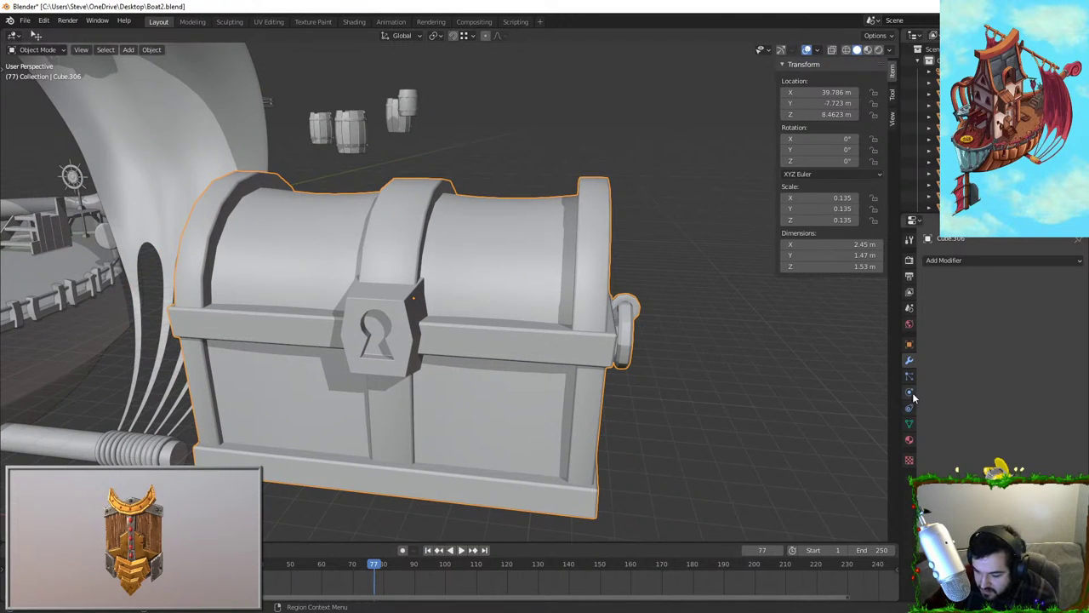
left_click(909, 423)
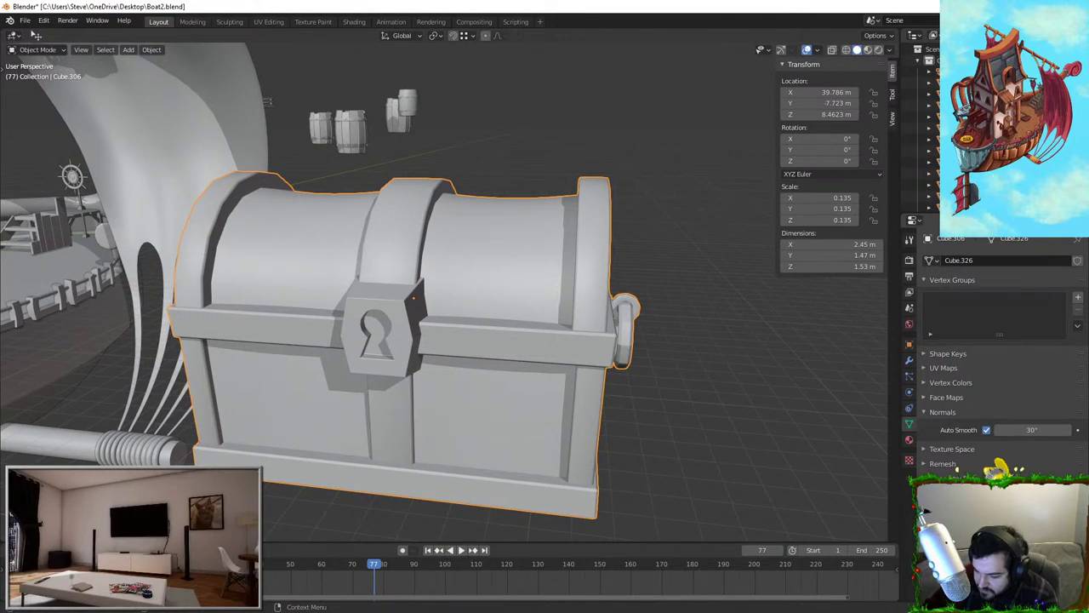
Examine the joined chest's shading from both ends, including a close-up of the front posts and panels
left_click(739, 330)
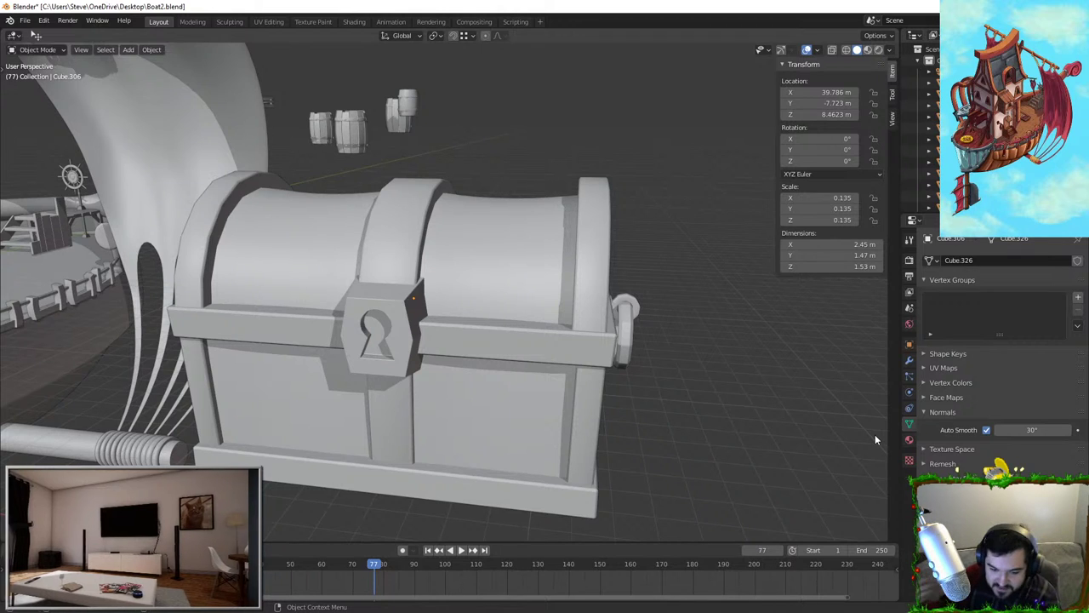
middle_click_drag(382, 234, 570, 294)
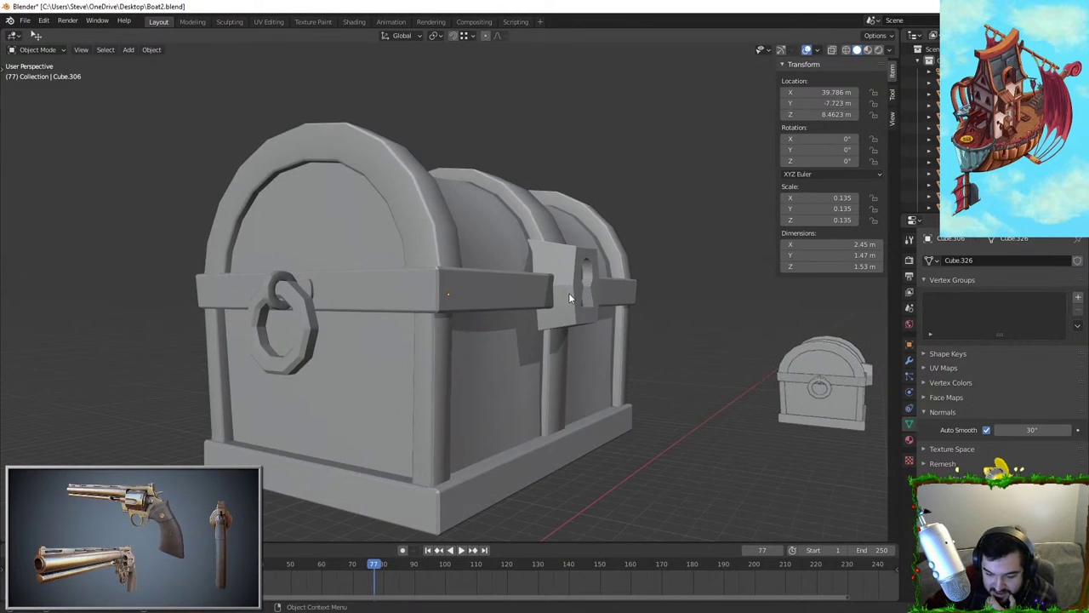
left_click(570, 297)
scroll(564, 366, "up", 3)
middle_click_drag(637, 427, 458, 248, "shift")
scroll(458, 247, "up", 2)
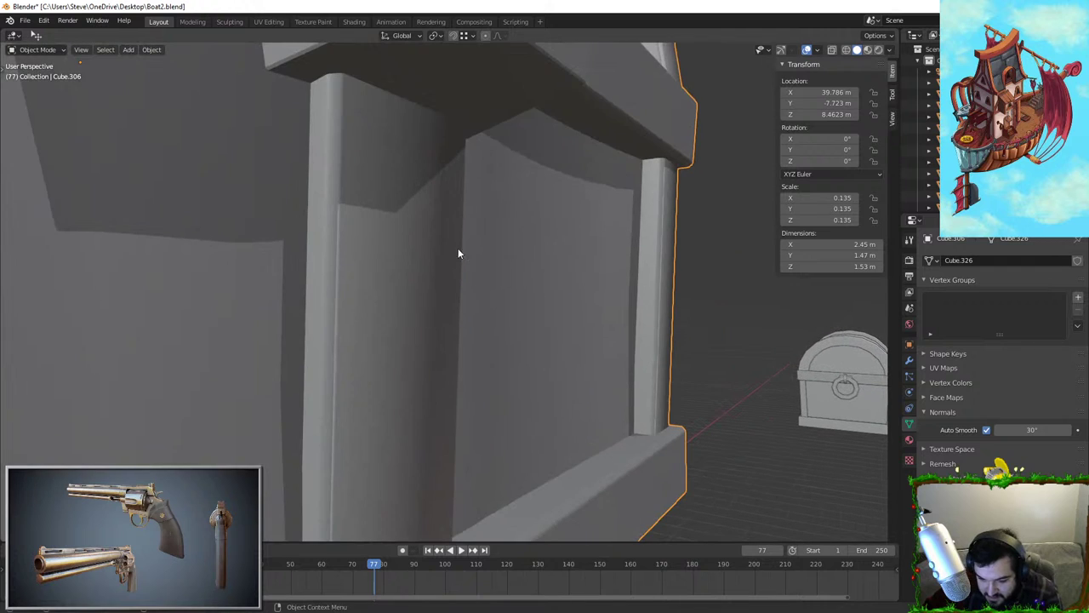
scroll(484, 379, "down", 5)
middle_click_drag(526, 342, 460, 356)
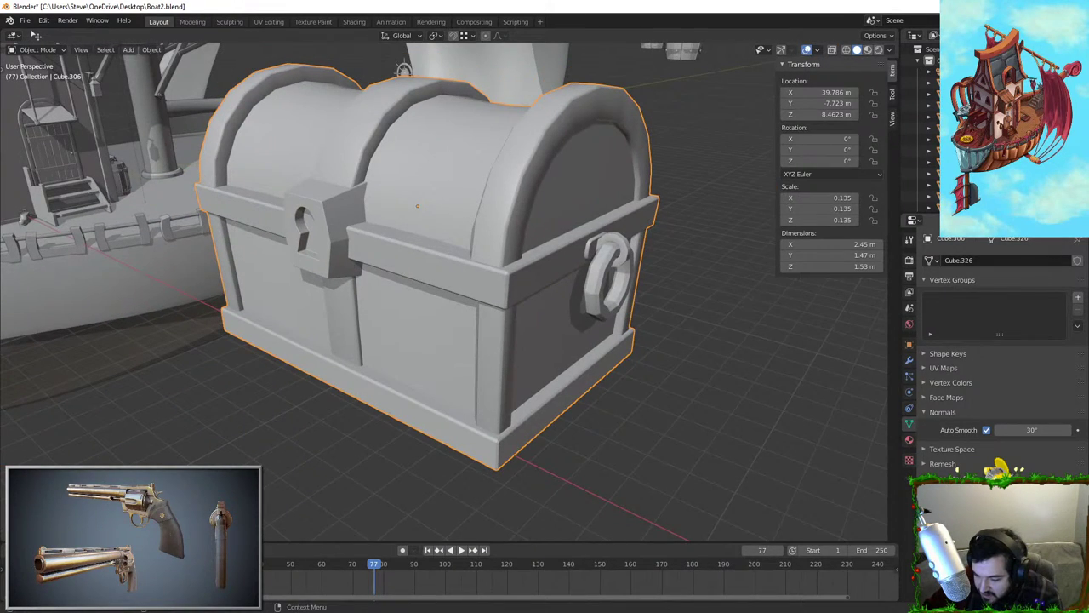
Try adjusting the Auto Smooth angle of the joined chest
left_click_drag(1025, 430, 1040, 430)
middle_click_drag(682, 381, 746, 447)
scroll(745, 447, "up", 1)
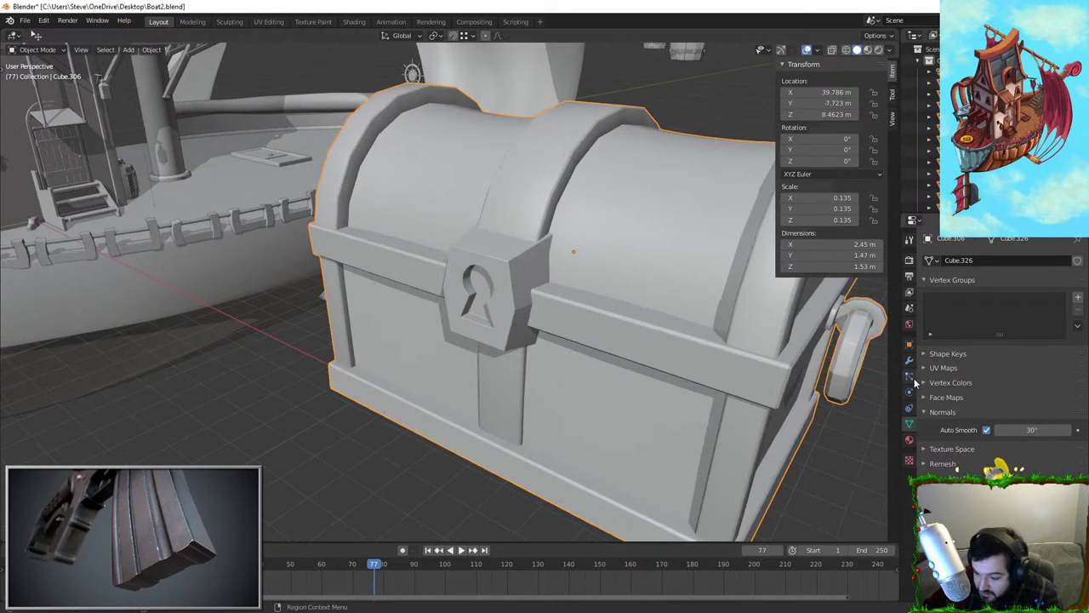
Add a Weighted Normal modifier to the joined chest
left_click(910, 365)
left_click(967, 261)
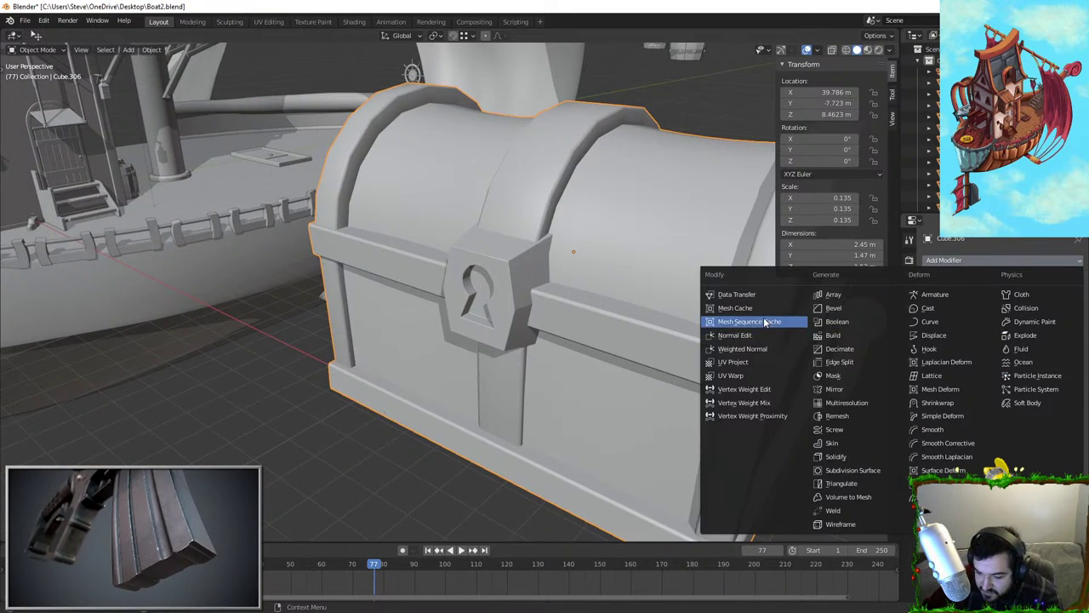
left_click(759, 351)
middle_click_drag(719, 349, 501, 291)
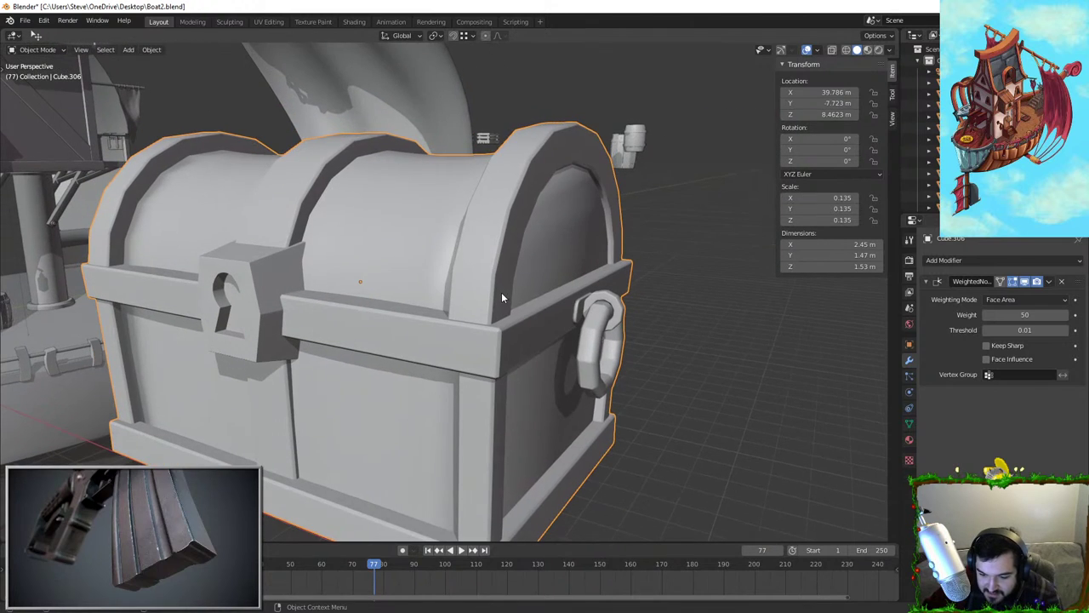
Check the chest's Auto Smooth setting and examine the shading and mesh of its lid, lock and panels
left_click(909, 423)
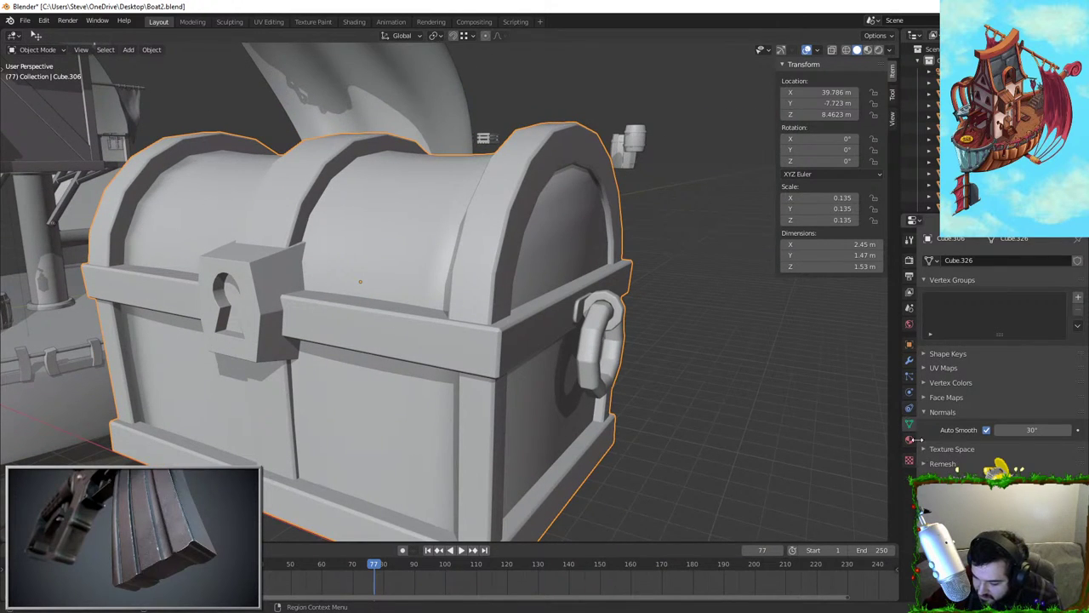
middle_click_drag(502, 283, 540, 294)
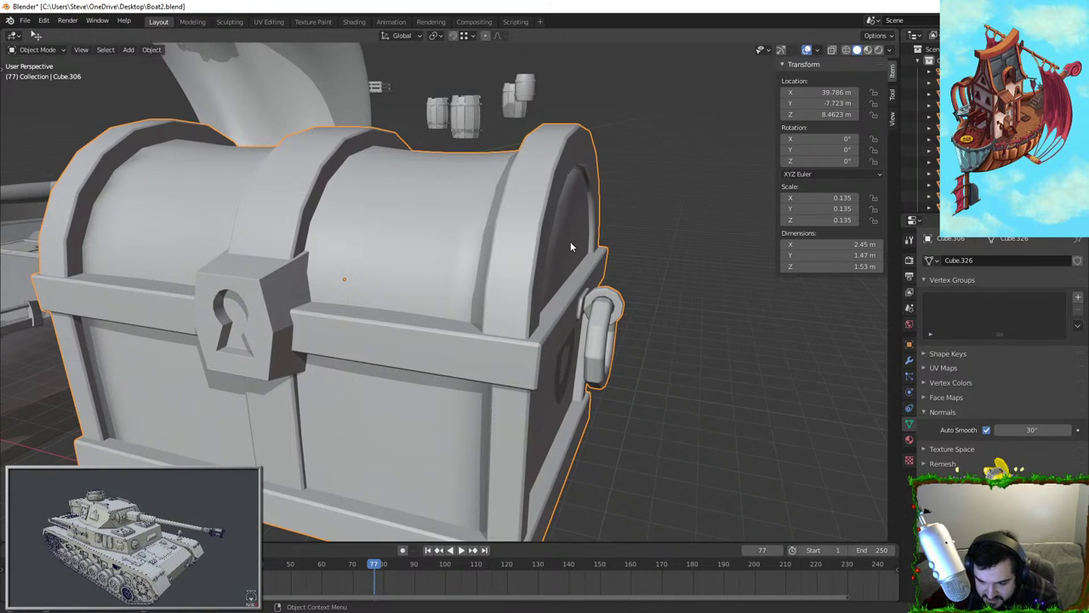
middle_click_drag(446, 245, 491, 239, "shift")
middle_click_drag(334, 247, 447, 242, "shift")
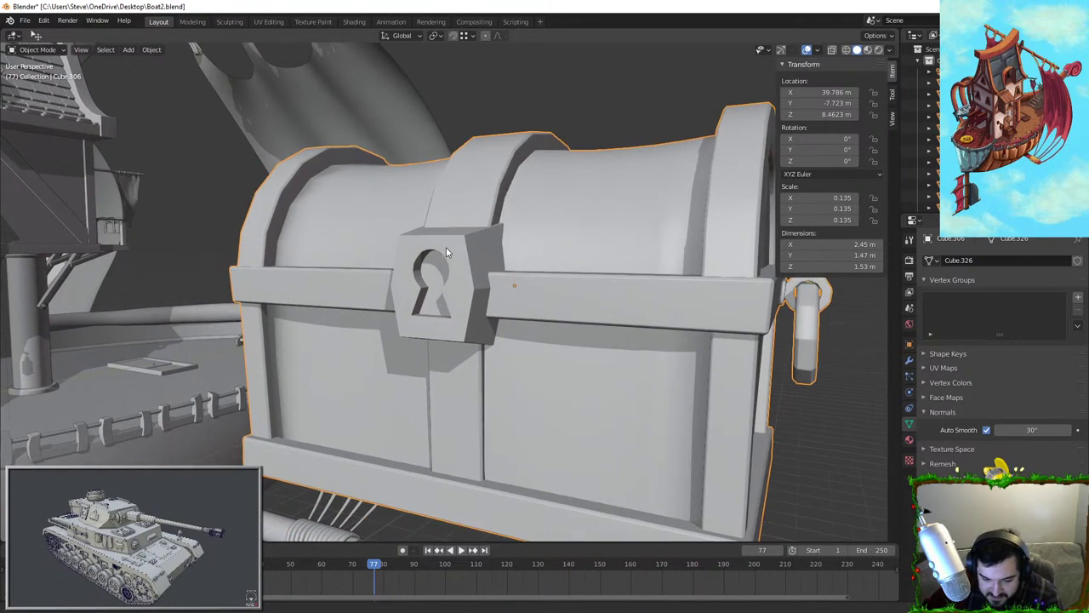
middle_click_drag(470, 278, 426, 238)
key("Tab")
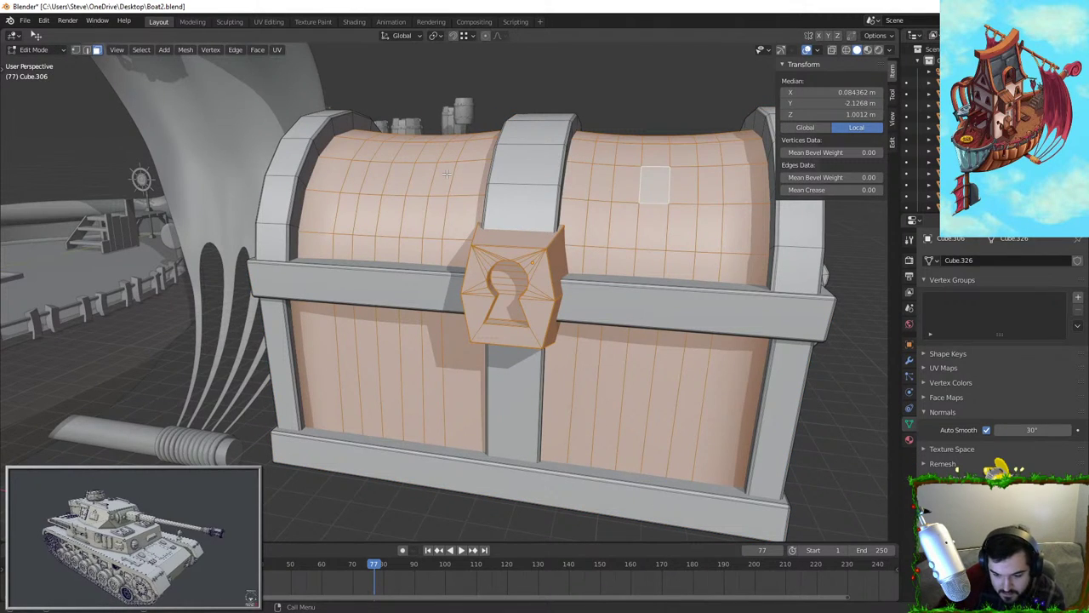
key("Tab")
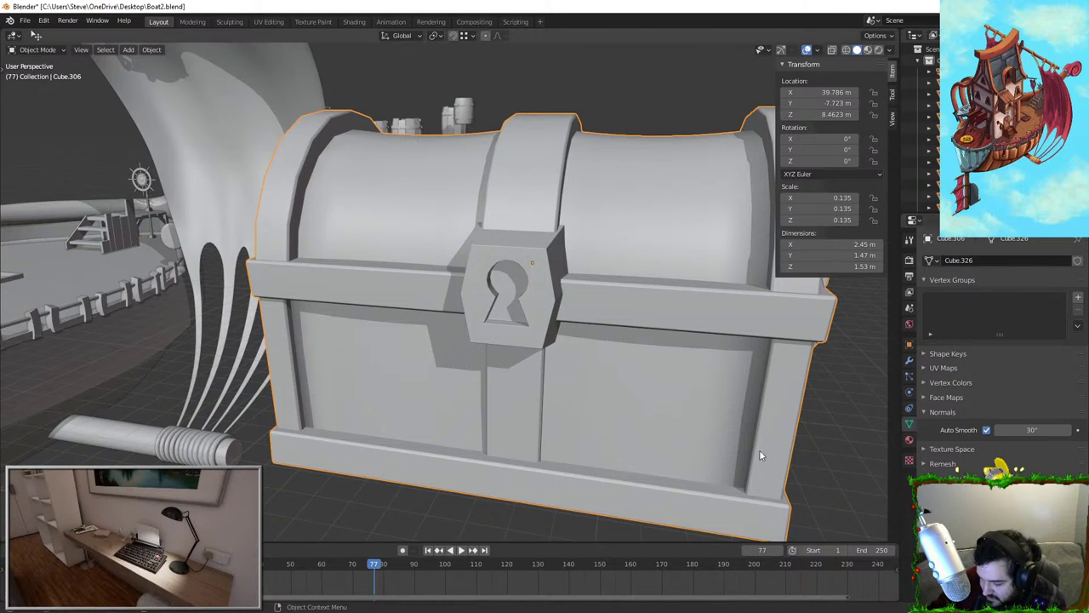
Look through the view options, transform orientations, transform options, viewport shading settings and 3D view settings
left_click(81, 50)
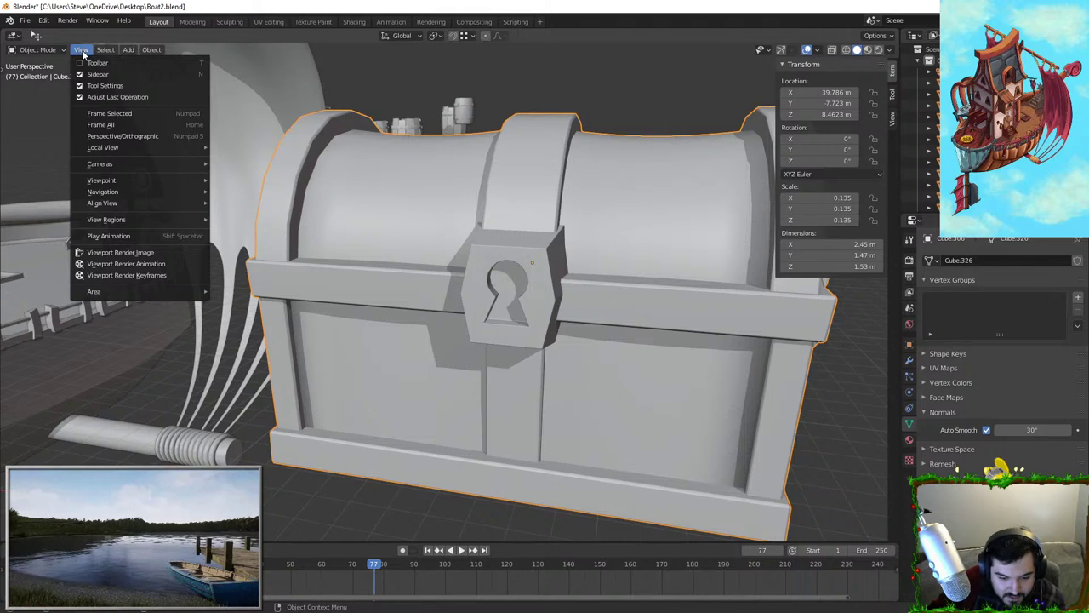
mouse_move(102, 179)
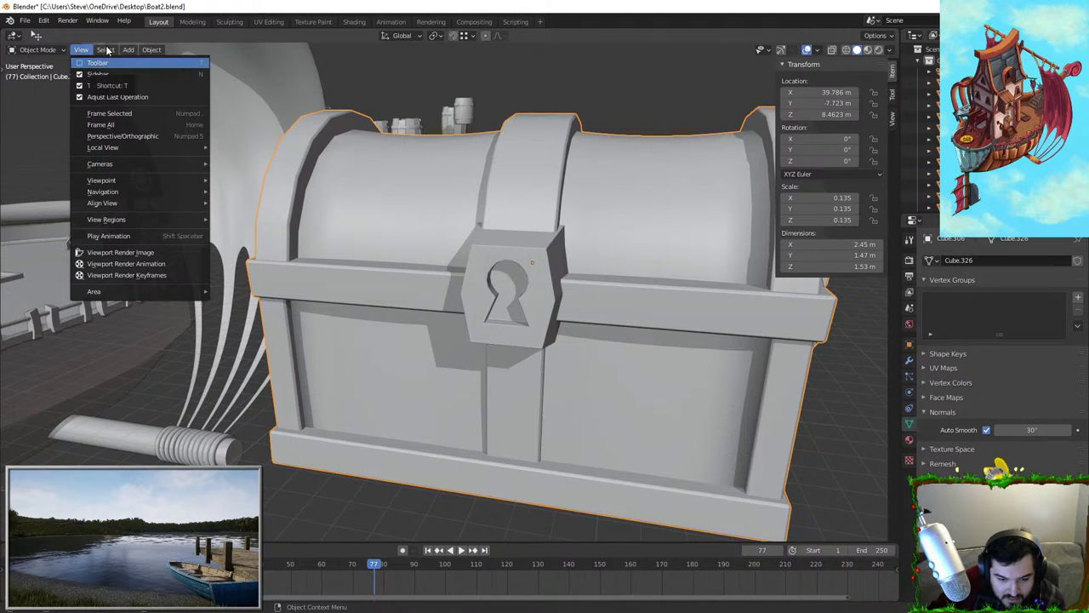
left_click(107, 51)
left_click(108, 51)
left_click(109, 52)
left_click(122, 52)
left_click(122, 52)
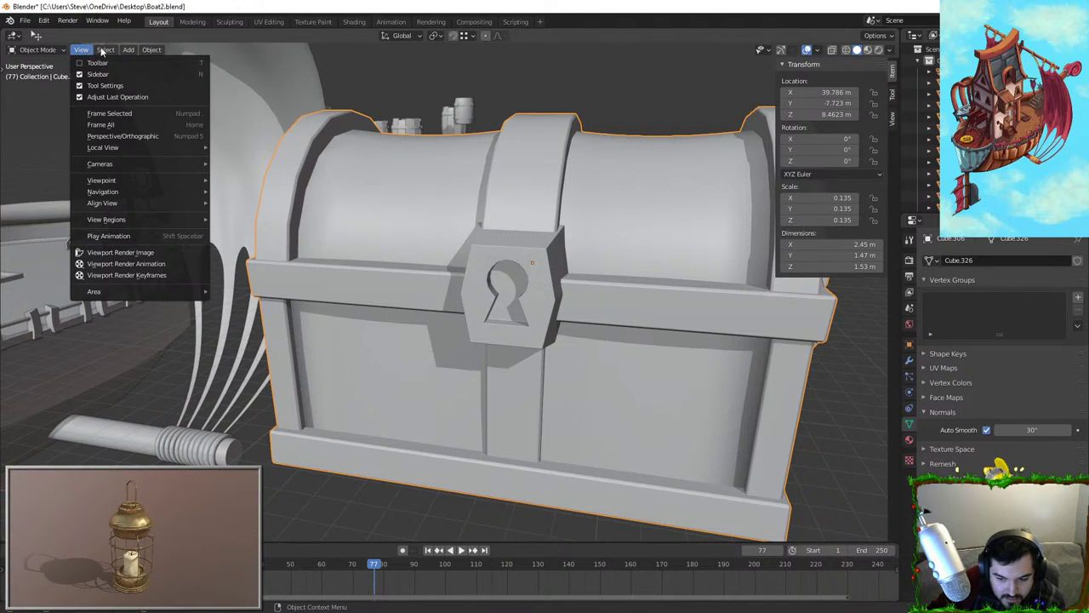
left_click(401, 36)
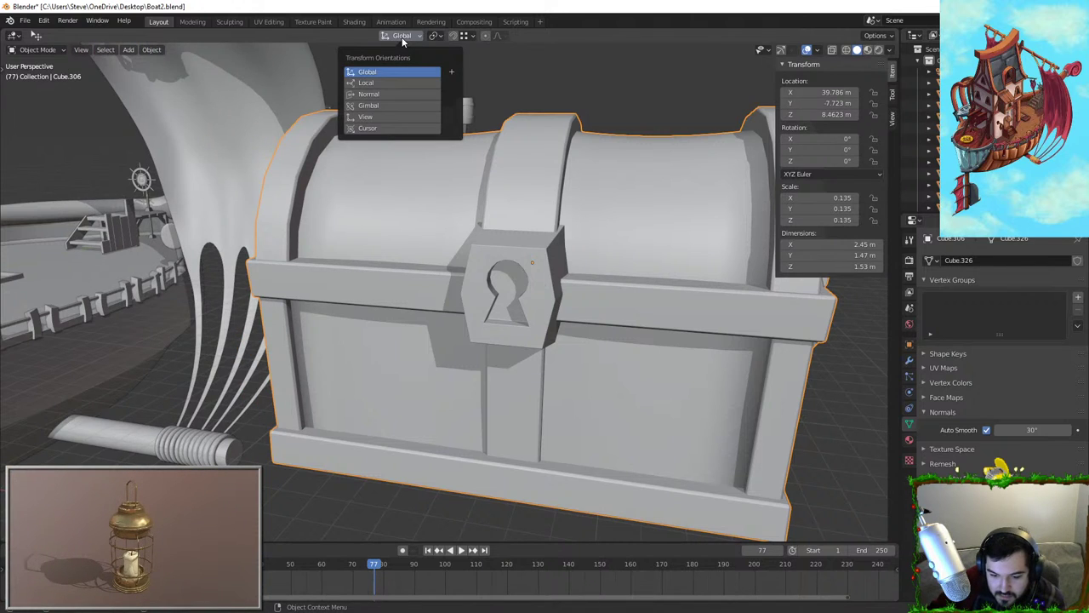
left_click(402, 35)
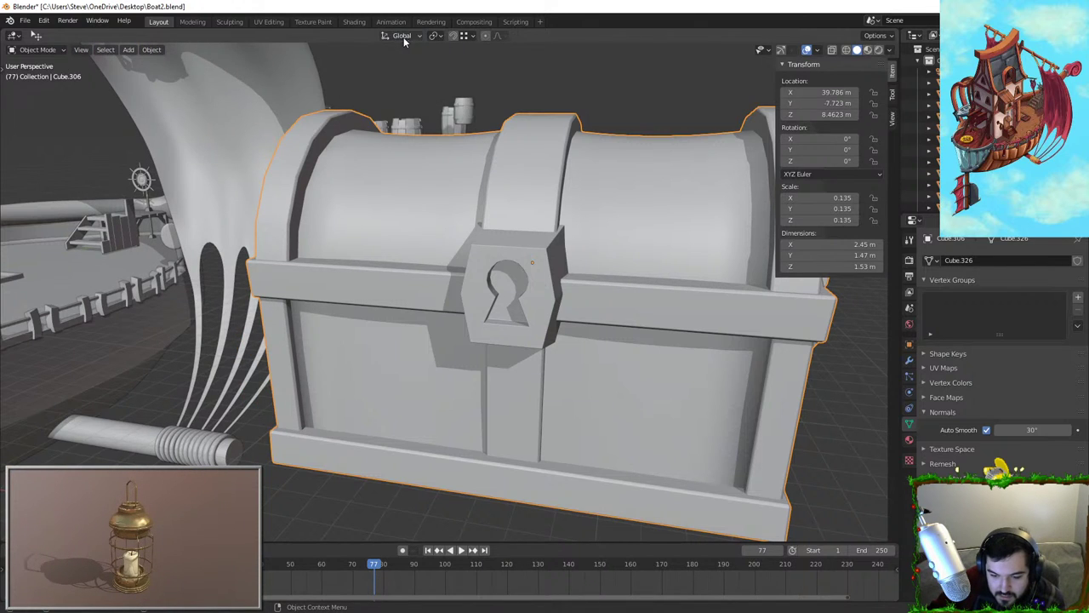
left_click(890, 49)
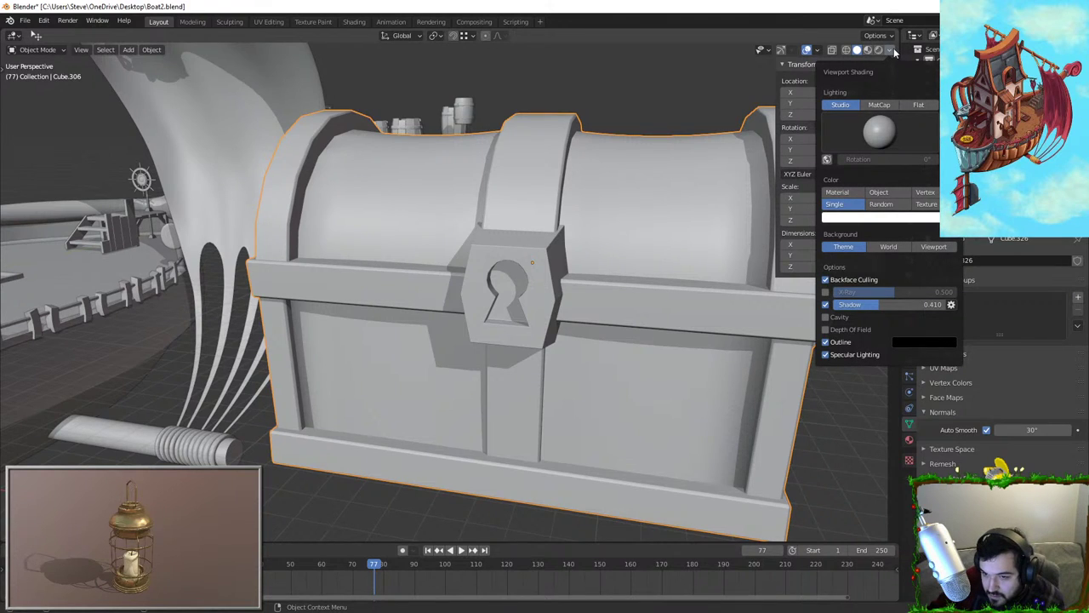
left_click(881, 49)
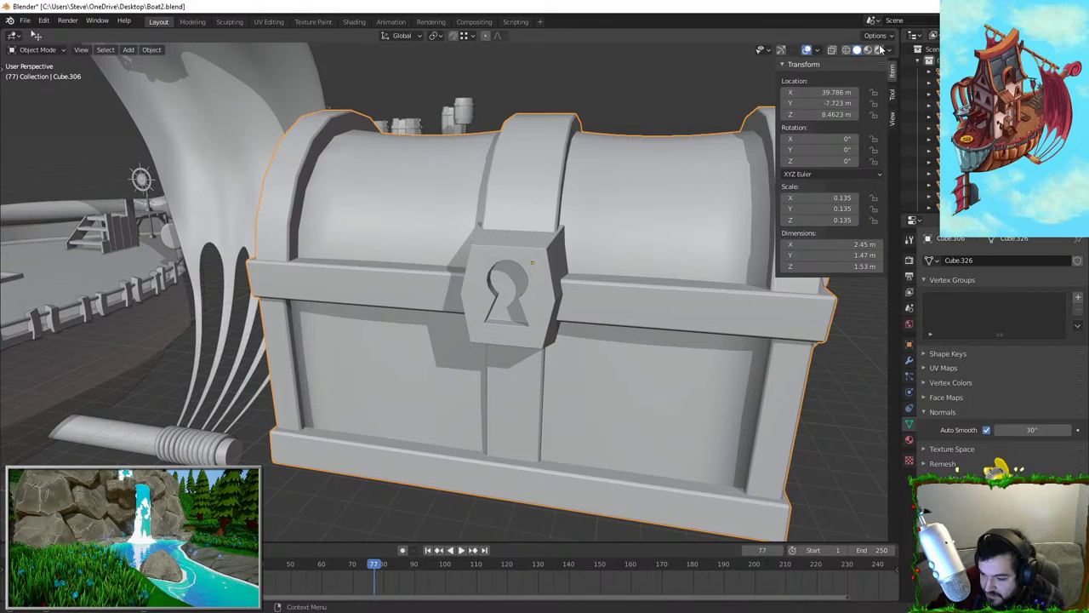
left_click(883, 37)
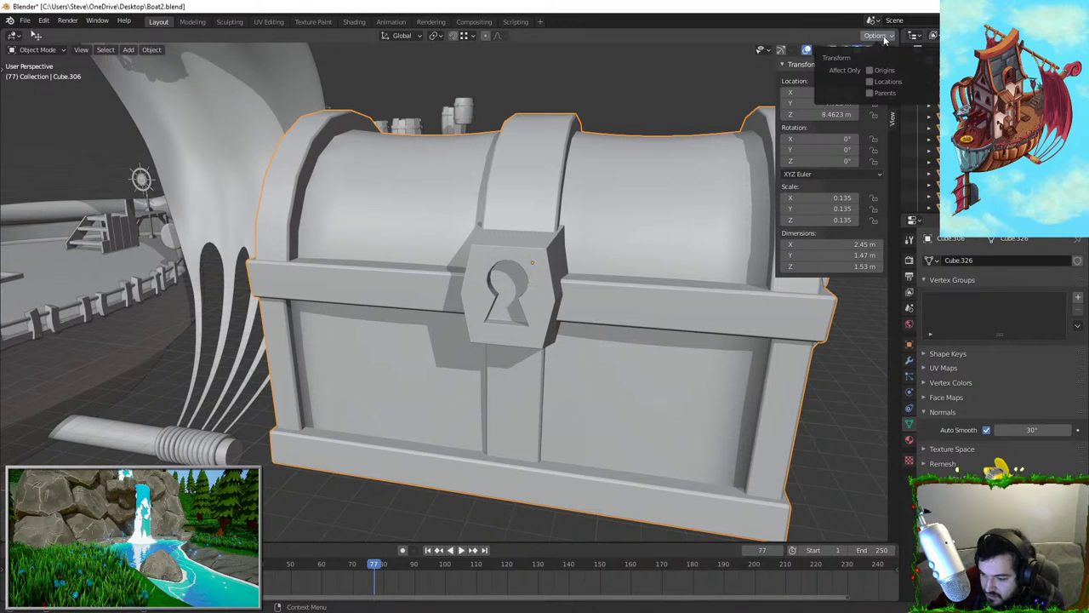
left_click(884, 39)
left_click(890, 51)
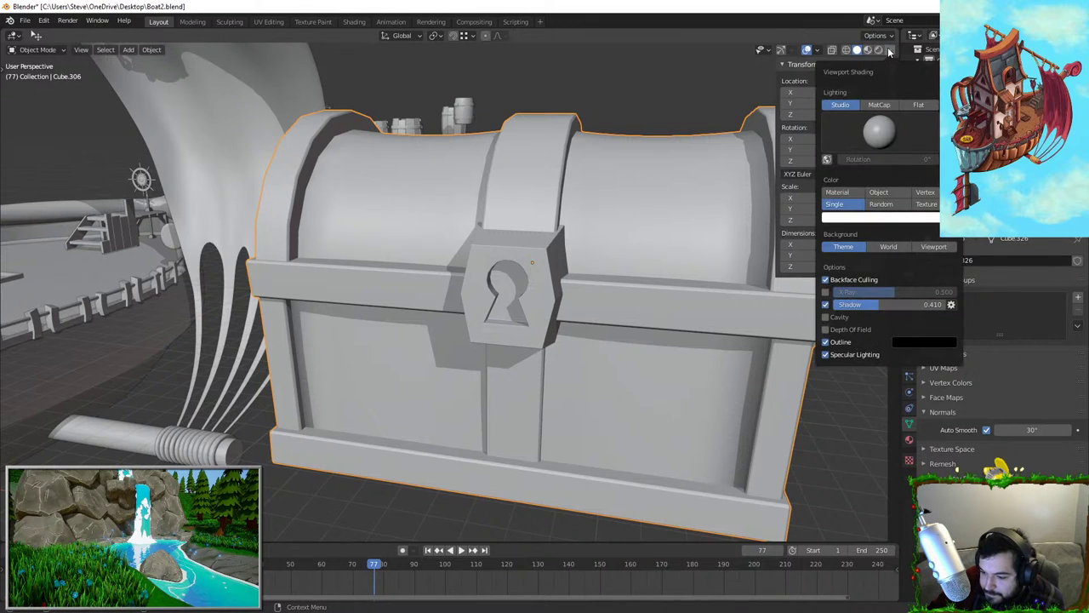
left_click(890, 51)
left_click(893, 96)
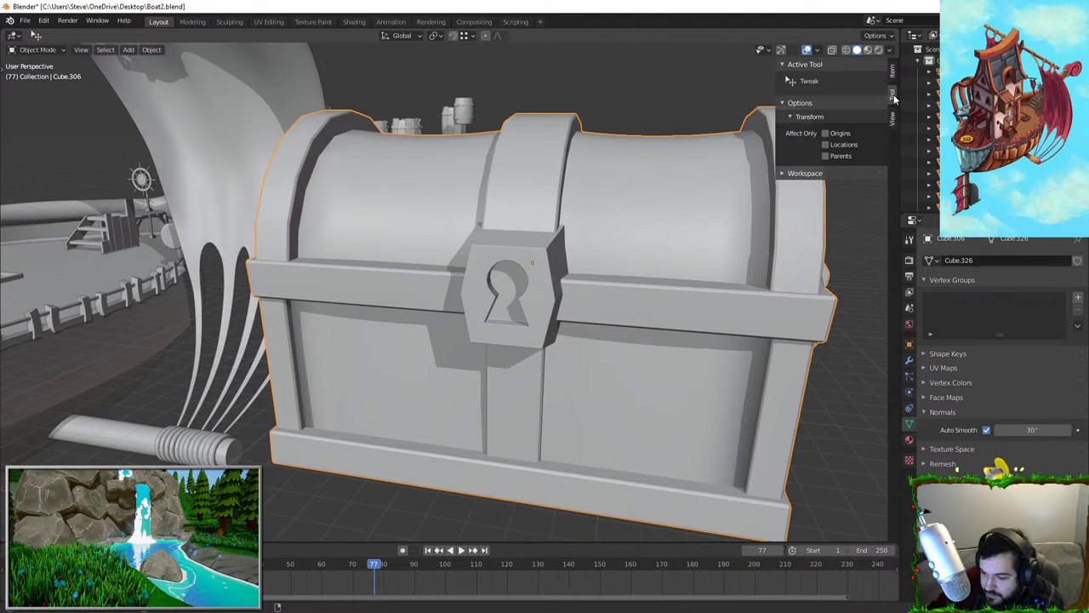
left_click(893, 121)
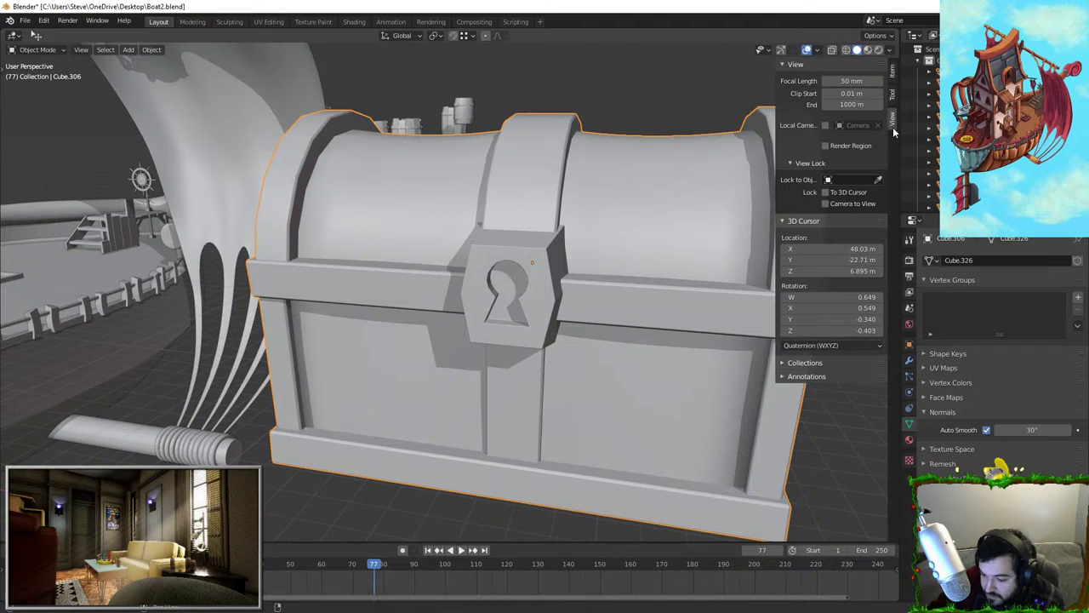
left_click(891, 50)
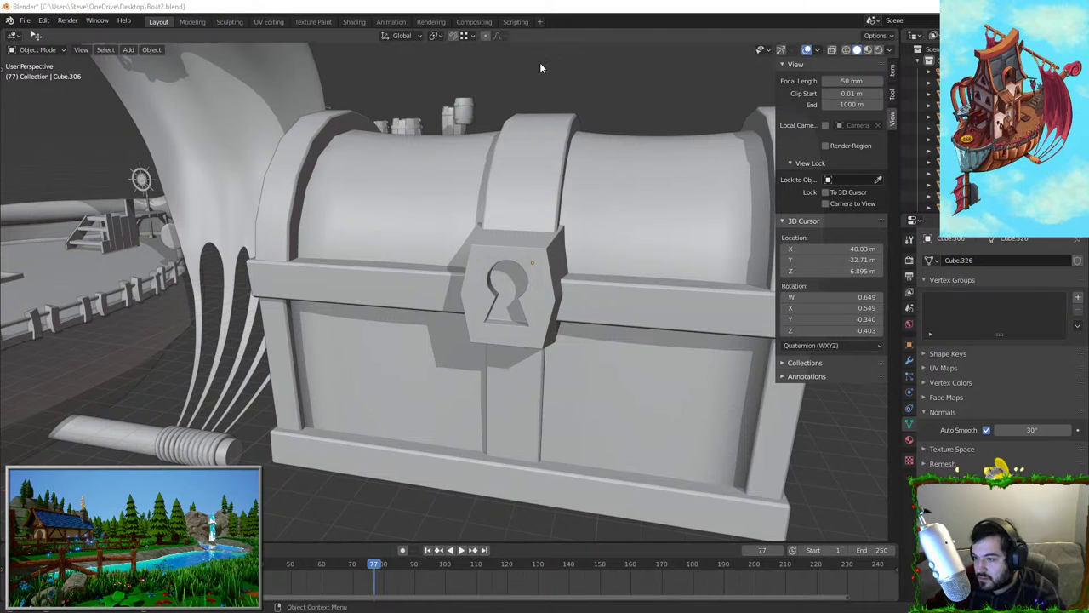
Try recalculating the normals of the whole chest mesh to the inside, undo it, and review the other normals operations
middle_click_drag(572, 163, 620, 173)
left_click(620, 173)
key("Tab")
key("a")
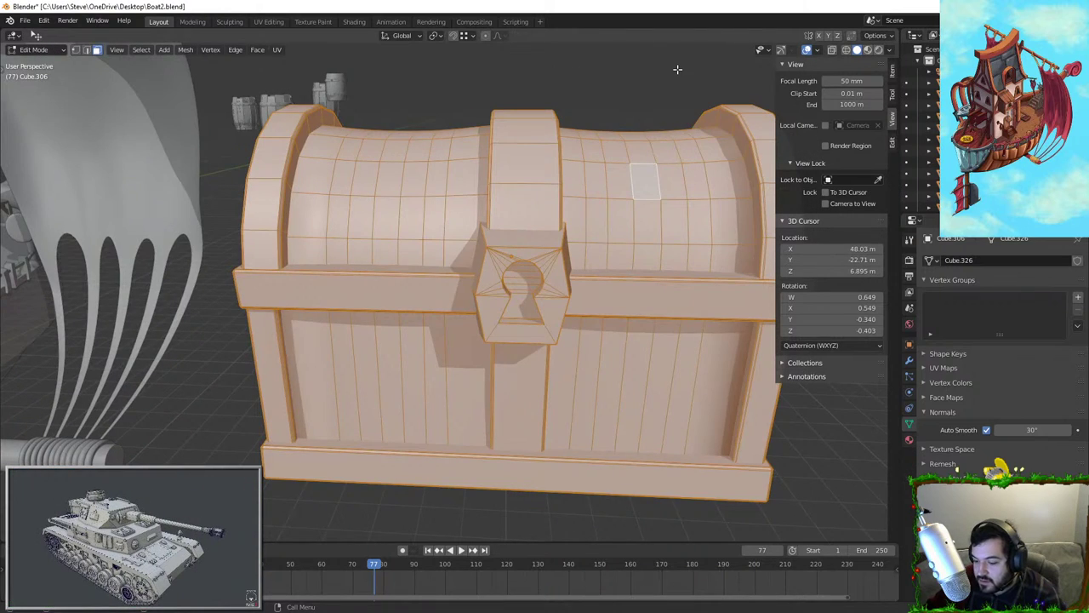
key("Tab")
key("Tab")
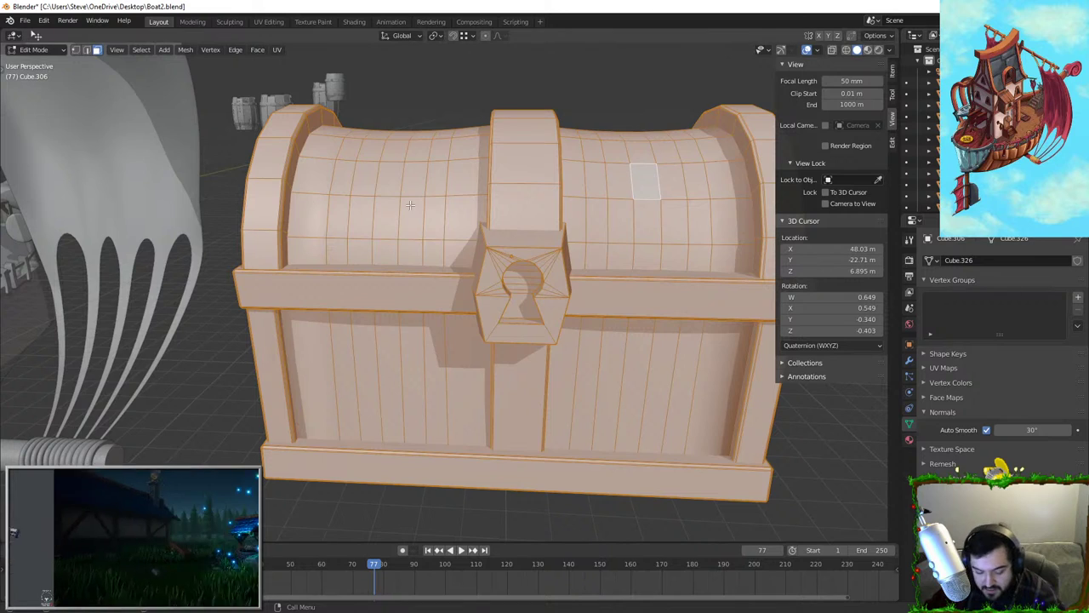
key("alt+n")
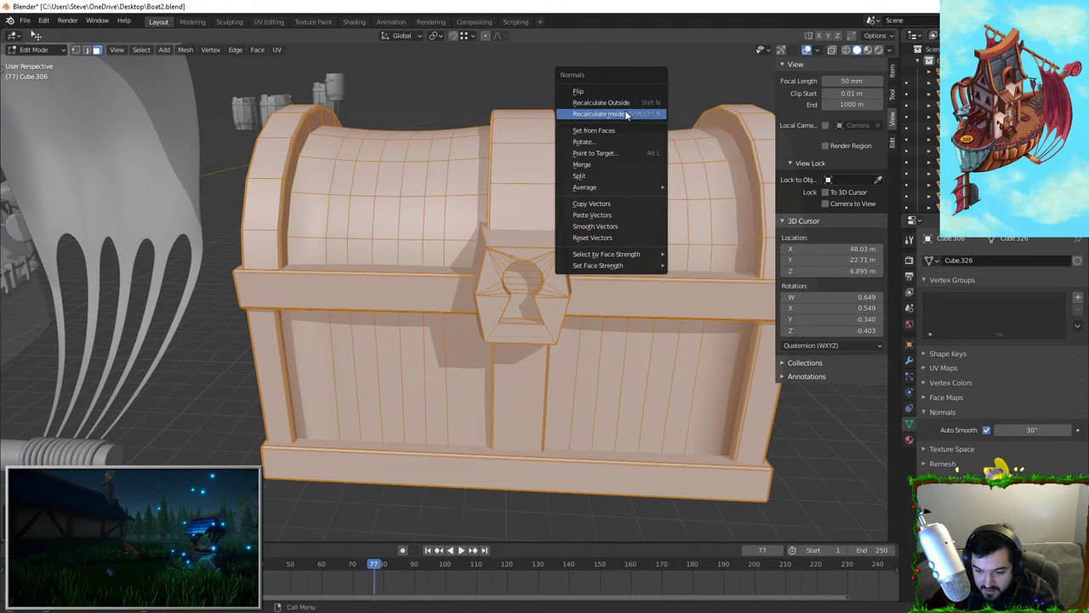
left_click(628, 115)
key("ctrl+z")
key("alt+n")
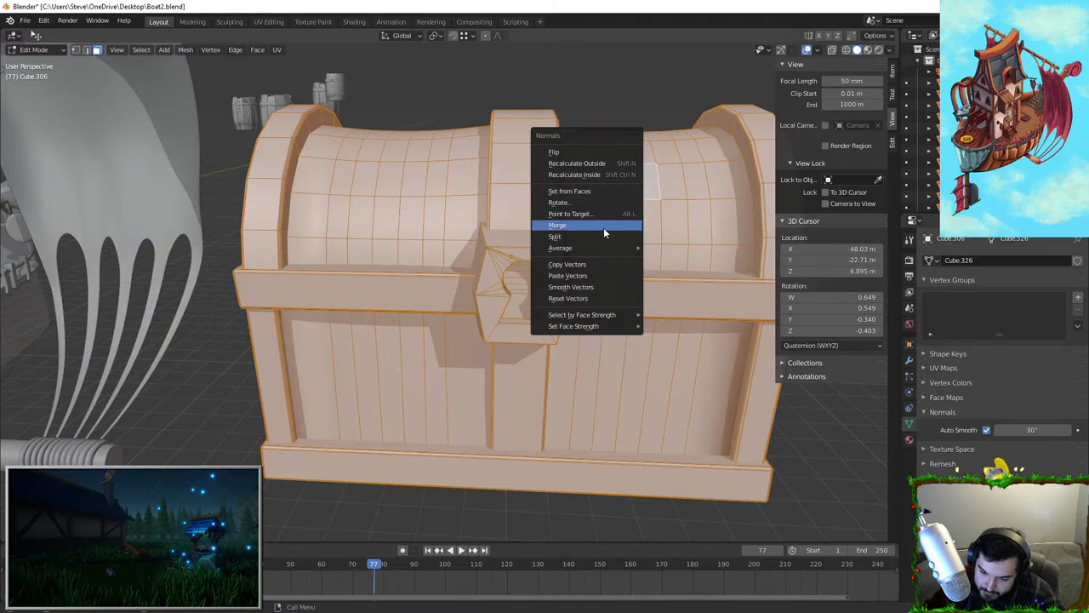
mouse_move(602, 254)
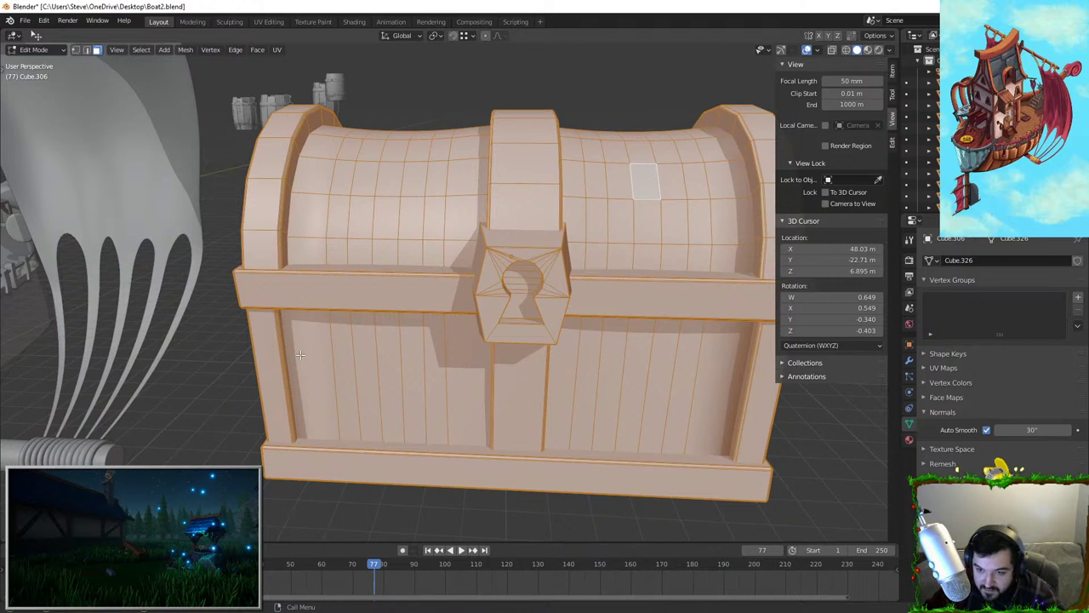
Select the chest's linked body mesh from a lid face and hide all the other parts of the mesh
key("Tab")
middle_click_drag(333, 323, 618, 107)
key("Tab")
left_click(601, 192)
middle_click_drag(600, 192, 584, 194)
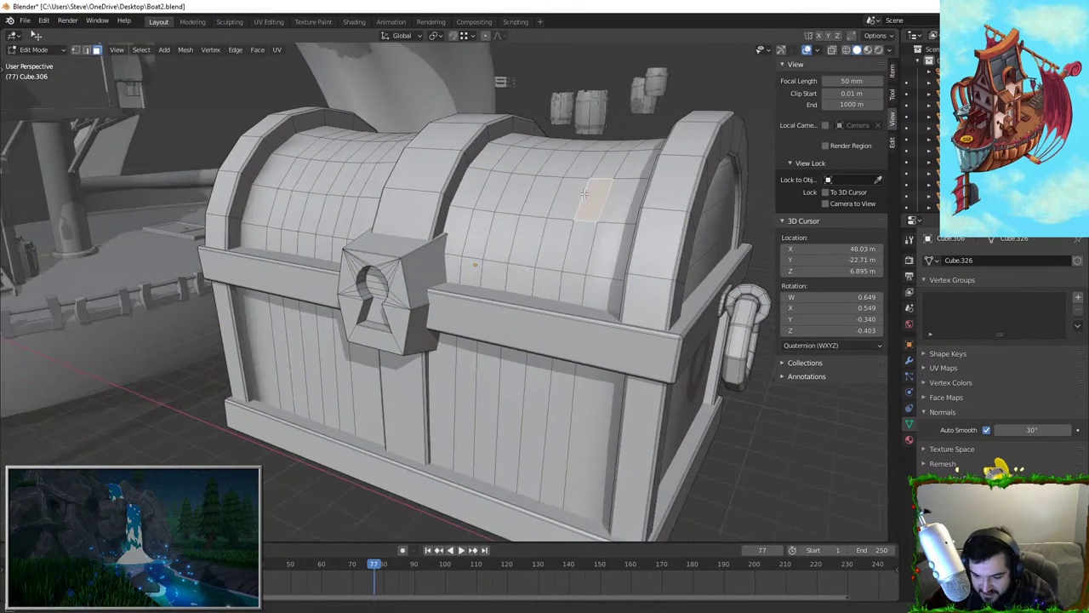
key("Tab")
key("Tab")
key("ctrl+l")
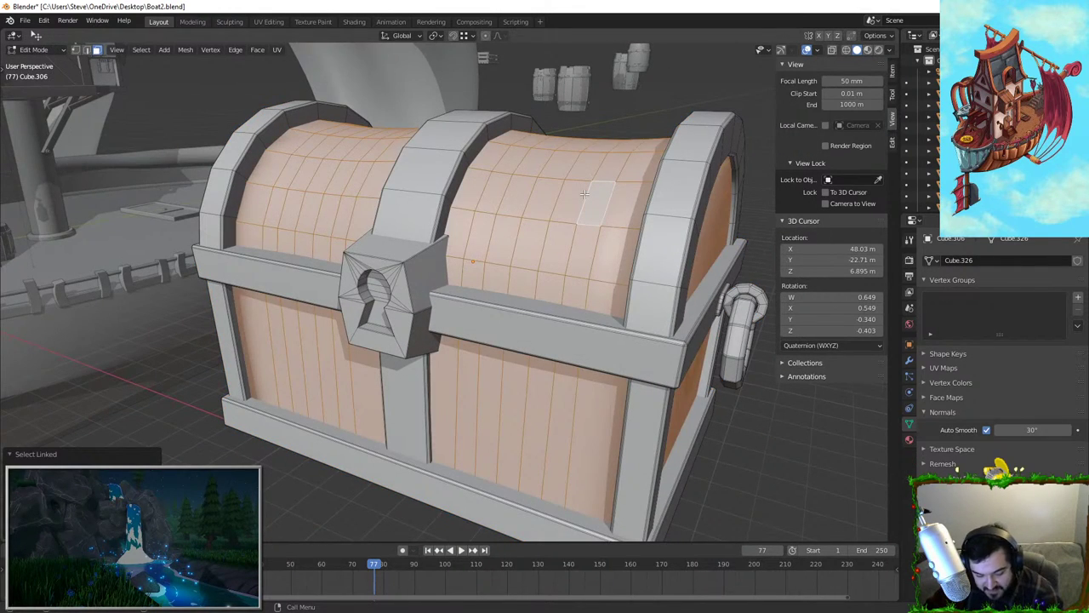
key("ctrl+z")
key("shift+h")
Select the edge loops running around both end panels of the chest's body mesh
key("Tab")
middle_click_drag(585, 194, 425, 206)
key("Tab")
left_click(614, 199, "alt")
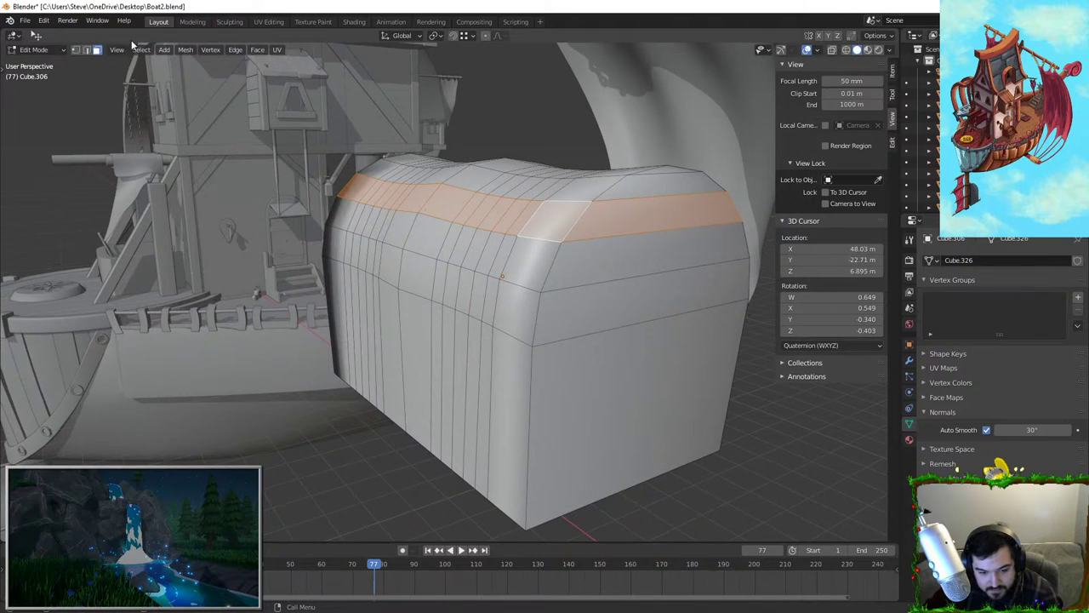
left_click(87, 51)
left_click(531, 393, "alt")
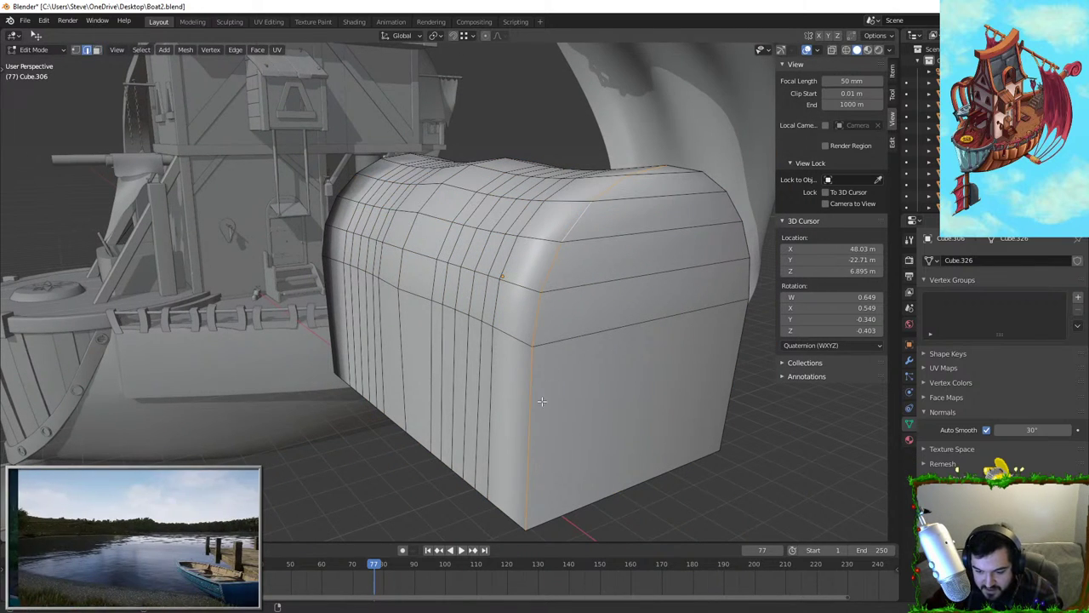
left_click(597, 492, "alt+shift")
left_click(721, 393, "alt+shift")
middle_click_drag(723, 385, 821, 379)
middle_click_drag(183, 351, 310, 352)
left_click(320, 420, "alt+shift")
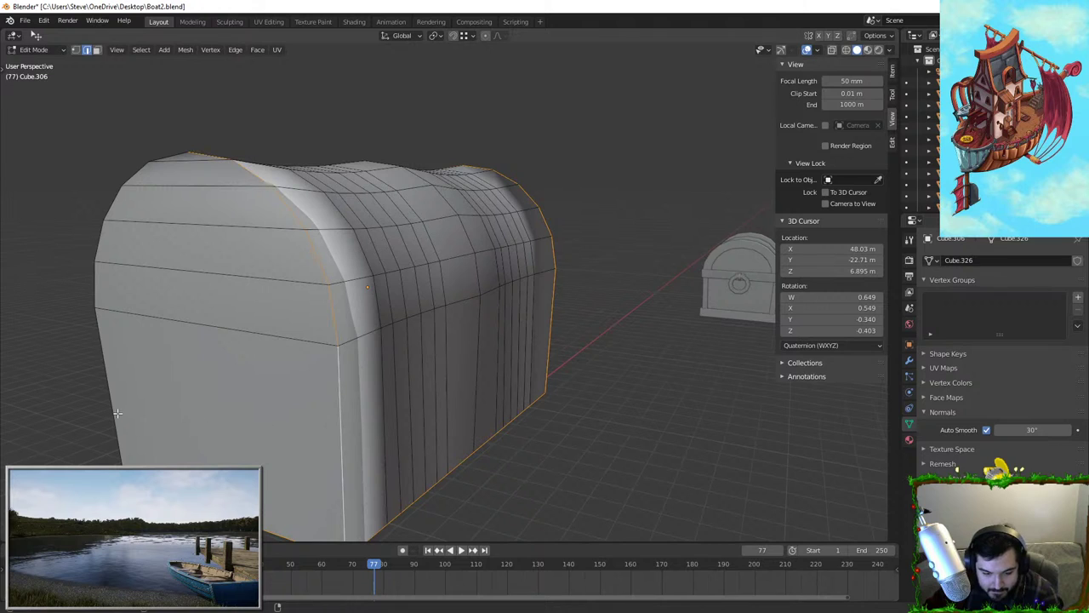
left_click(118, 413, "alt+shift")
Bevel the selected end loops about 0.283 m wide with one segment and delete the resulting strip faces
middle_click_drag(464, 358, 423, 403)
scroll(495, 361, "down", 1)
middle_click_drag(495, 359, 537, 323)
key("ctrl+b")
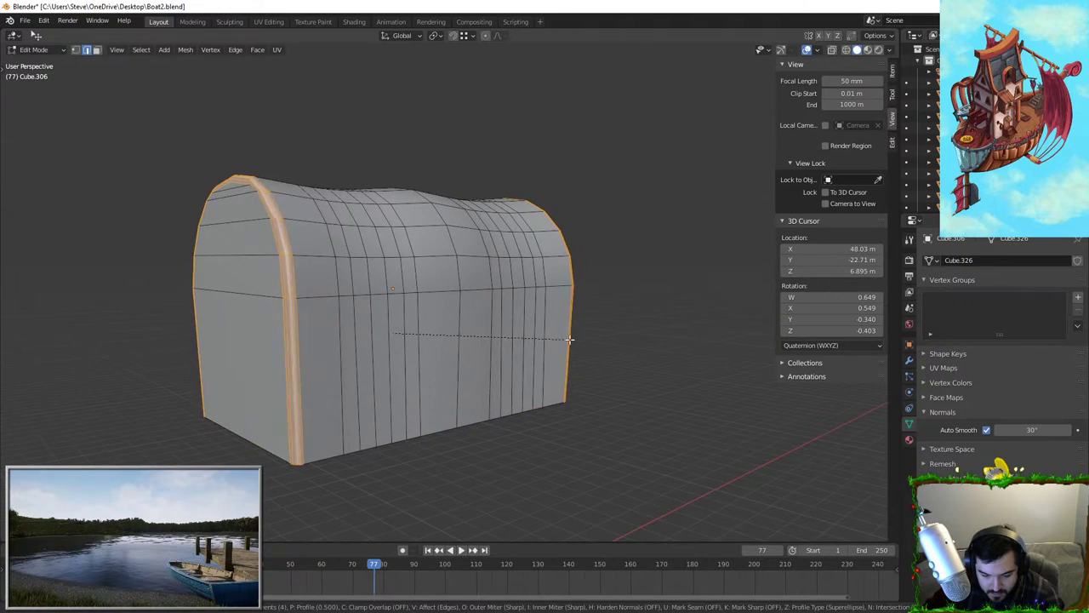
left_click(568, 341)
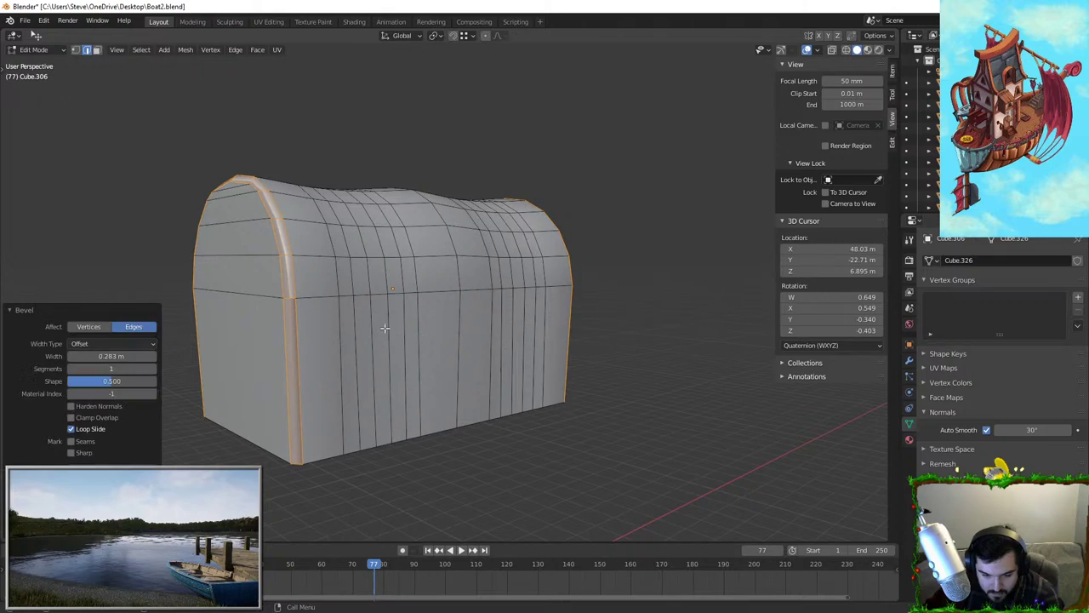
middle_click_drag(384, 328, 408, 329)
key("x")
left_click(441, 309)
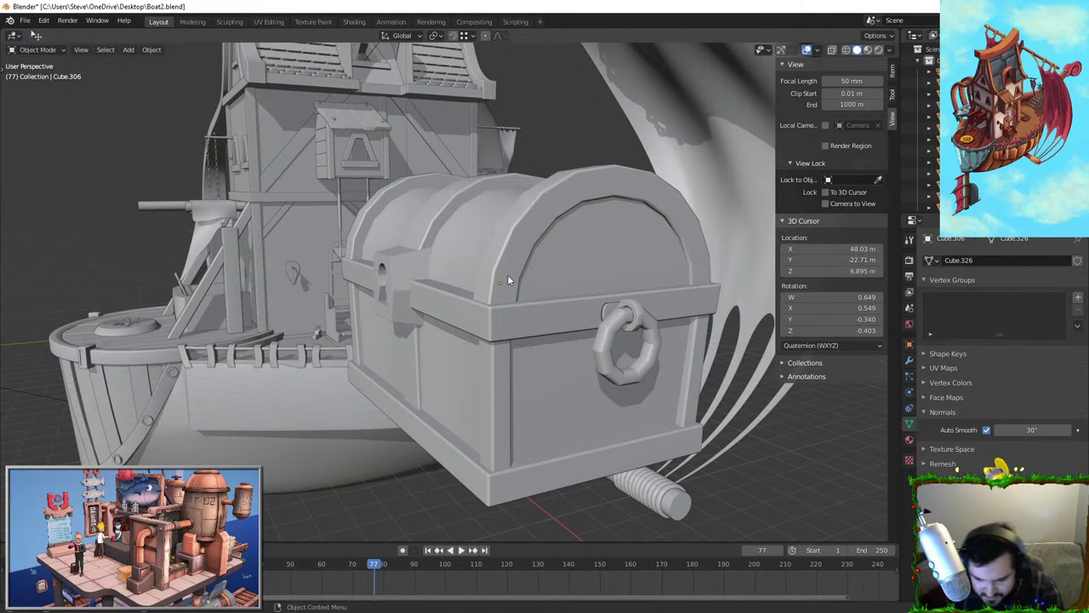
left_click(507, 274)
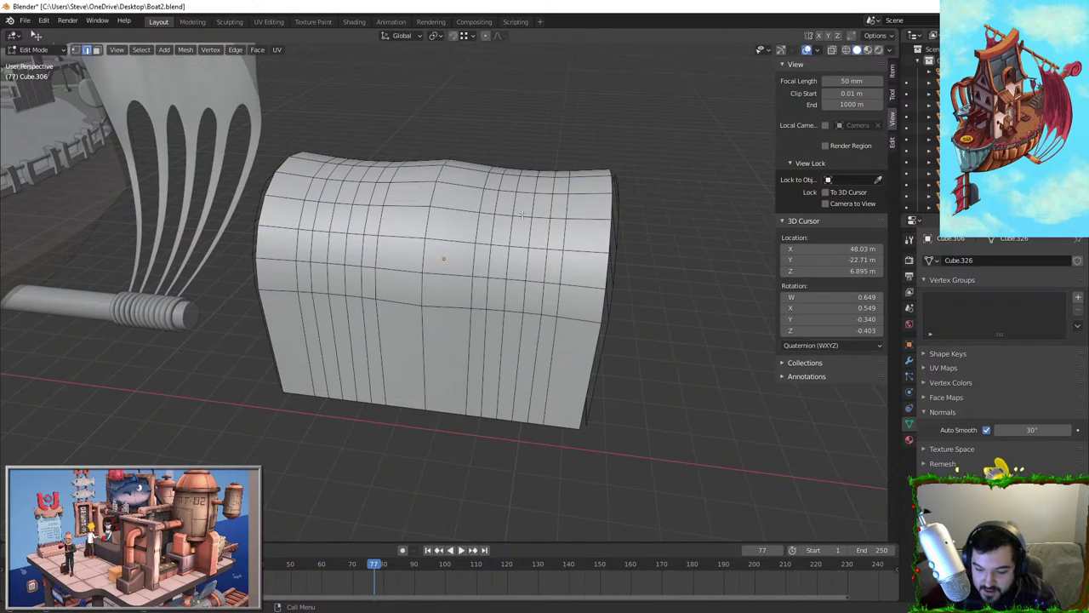
key("ctrl+l")
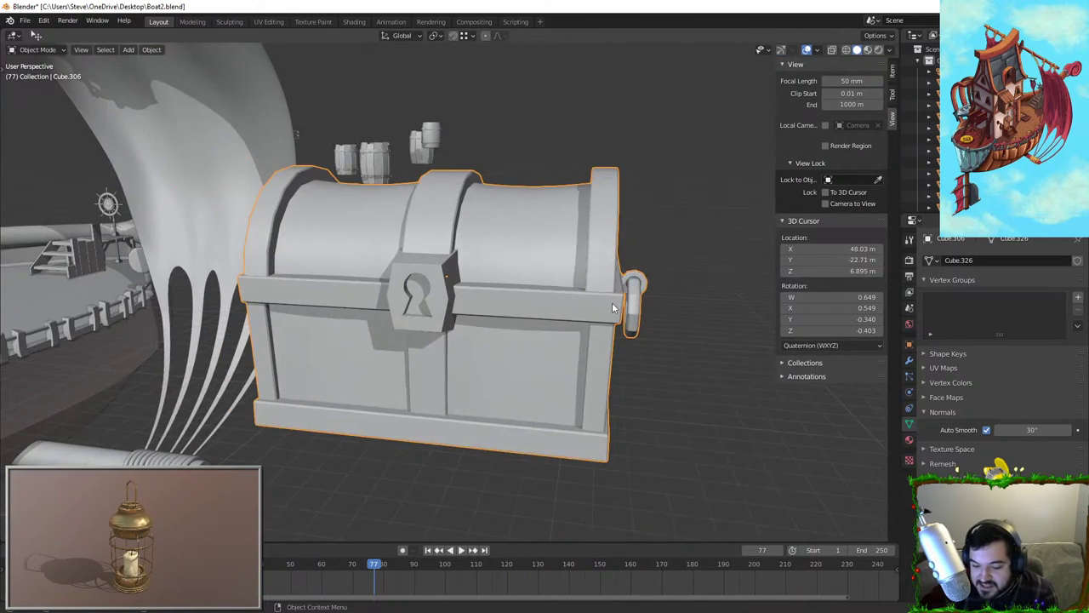
key("g")
right_click(493, 200)
Select all the separate parts of the original treasure chest and delete them
scroll(596, 196, "down", 4)
middle_click_drag(460, 285, 613, 294)
scroll(508, 321, "down", 3)
scroll(707, 413, "down", 3)
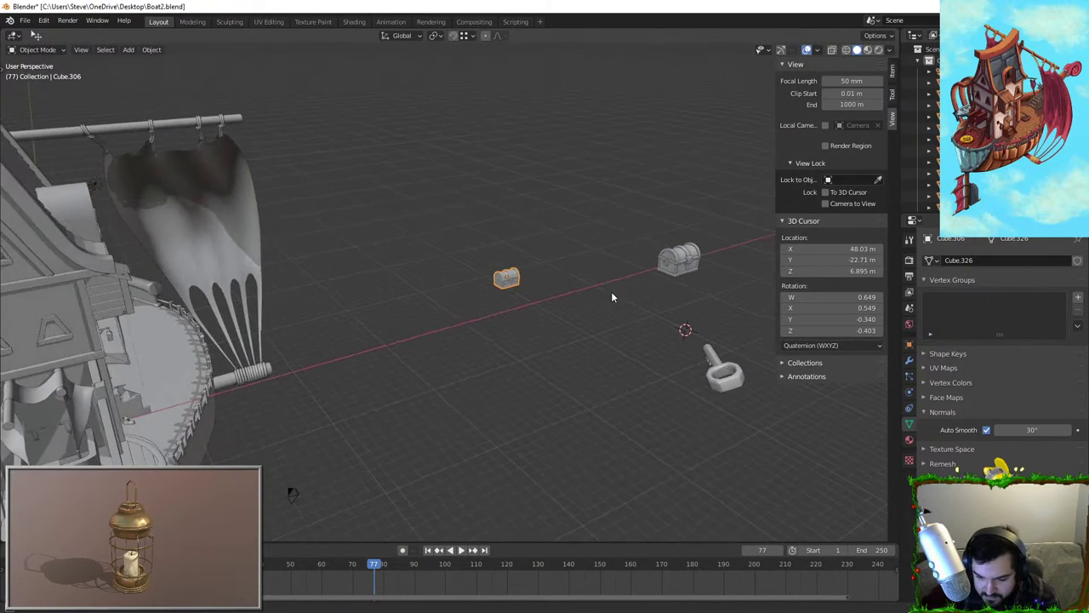
left_click(672, 259)
left_click(674, 258)
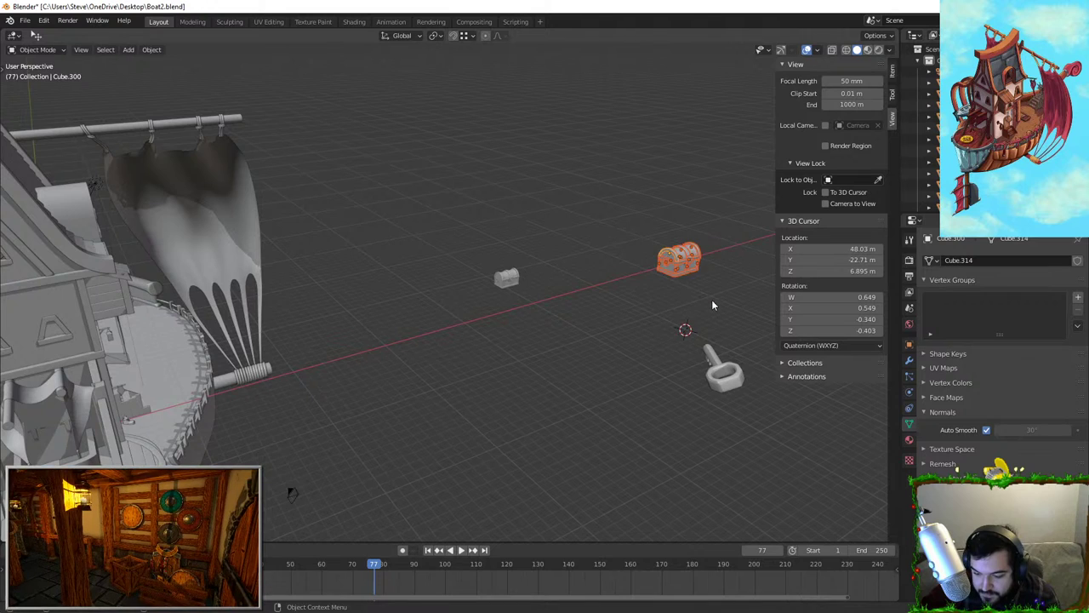
middle_click_drag(712, 299, 248, 241)
key("KP_Decimal")
key("Delete")
Enlarge the joined chest and move it to the spot where the original chest stood
left_click(248, 241)
key("g")
key("x")
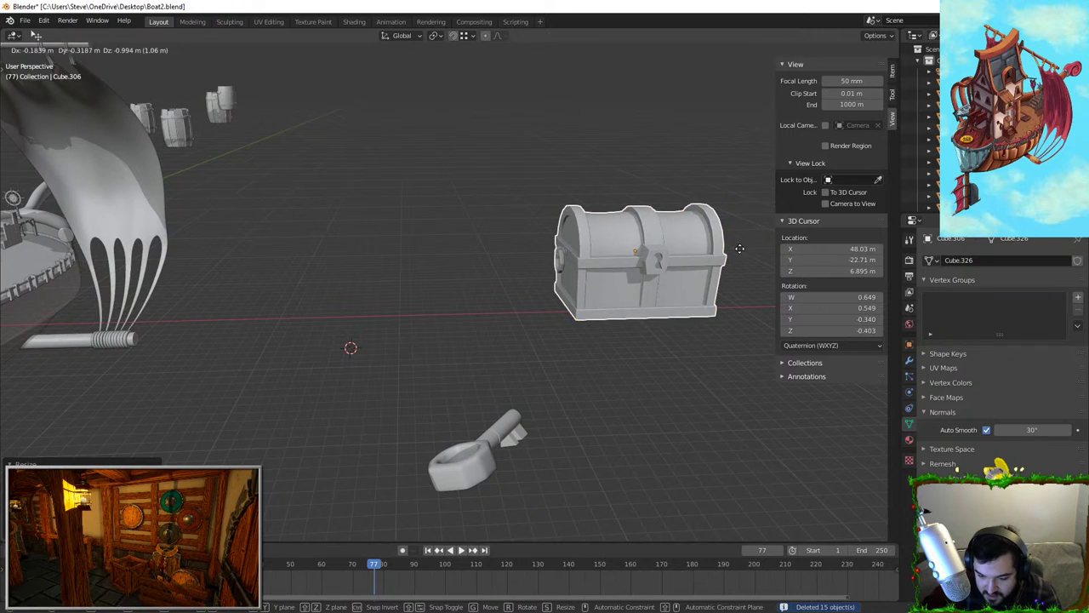
left_click(841, 350)
Duplicate the joined chest, move the copy along X towards the boat and scale it to about 0.22
scroll(663, 337, "down", 4)
middle_click_drag(664, 339, 691, 300)
key("shift+d")
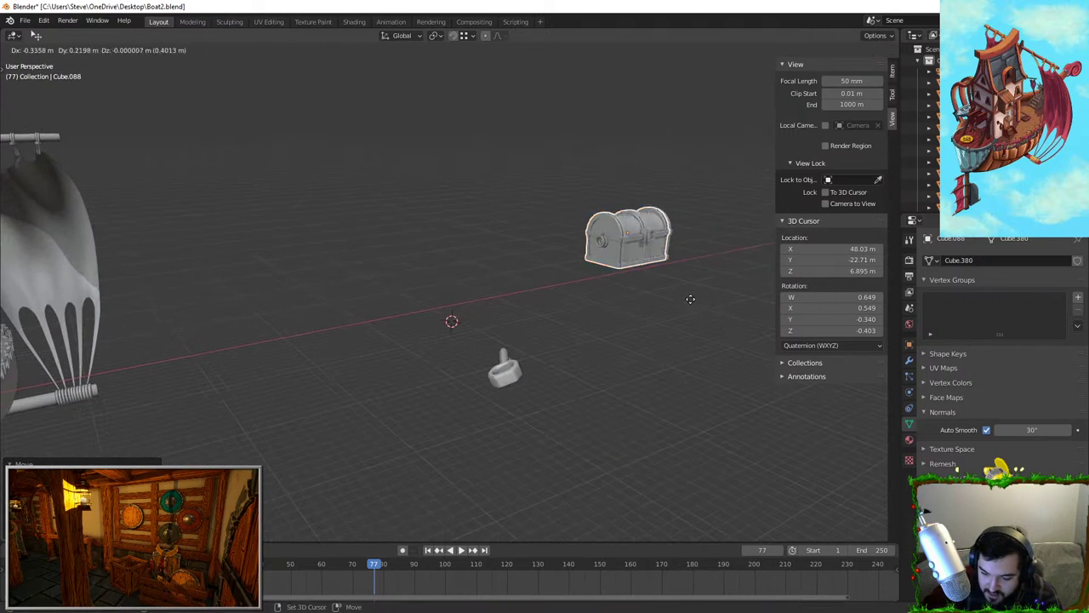
right_click(250, 340)
key("g")
key("x")
left_click(144, 368)
middle_click_drag(362, 318, 590, 298, "shift")
key("s")
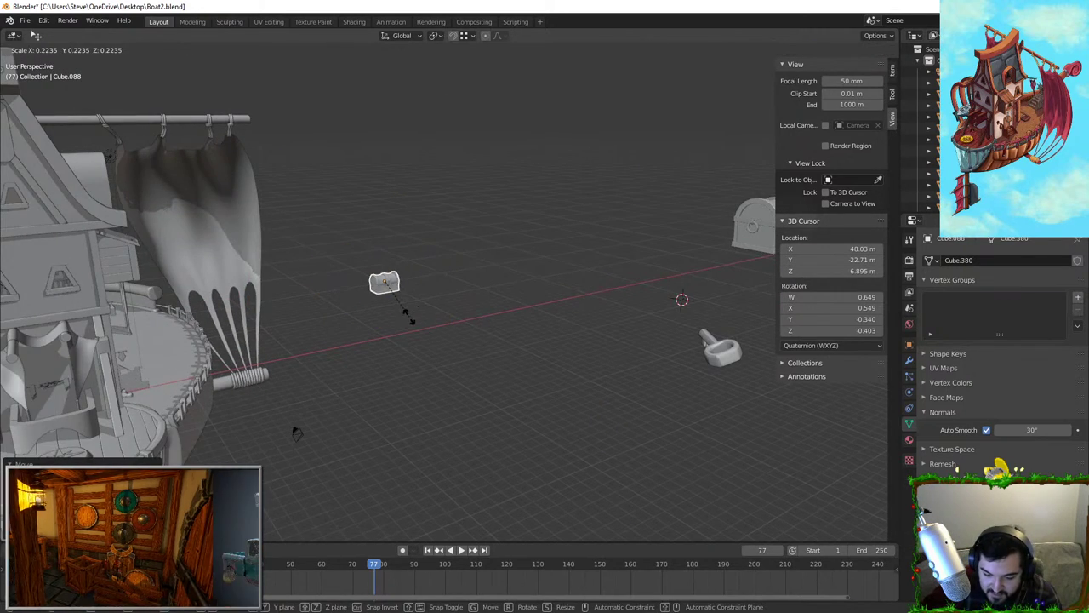
left_click(413, 317)
Move the chest copy along X and Z onto the boat's deck and adjust its scale
key("g")
key("x")
left_click(290, 316)
key("g")
key("z")
left_click(304, 391)
key("s")
middle_click_drag(304, 391, 485, 313)
left_click(446, 295)
key("g")
key("x")
left_click(414, 364)
key("KP_Decimal")
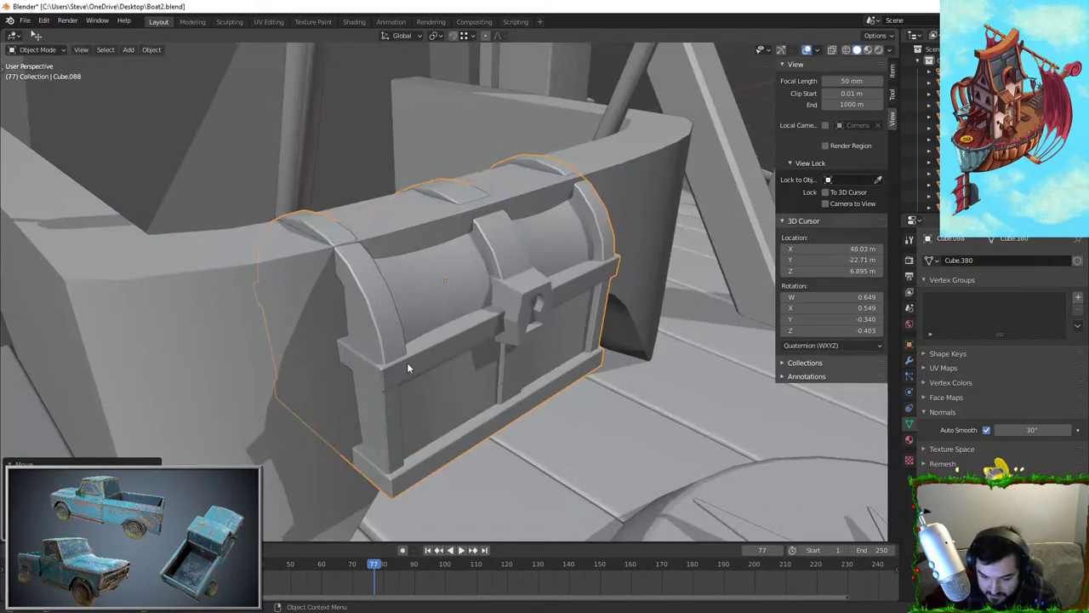
Shift the chest copy along Y clear of the curved wall, rescale it and lower it along Z onto the planks
middle_click_drag(407, 363, 486, 393)
key("g")
key("y")
left_click(340, 213)
key("s")
left_click(406, 216)
middle_click_drag(406, 216, 651, 362)
scroll(455, 336, "up", 3)
key("g")
key("y")
key("z")
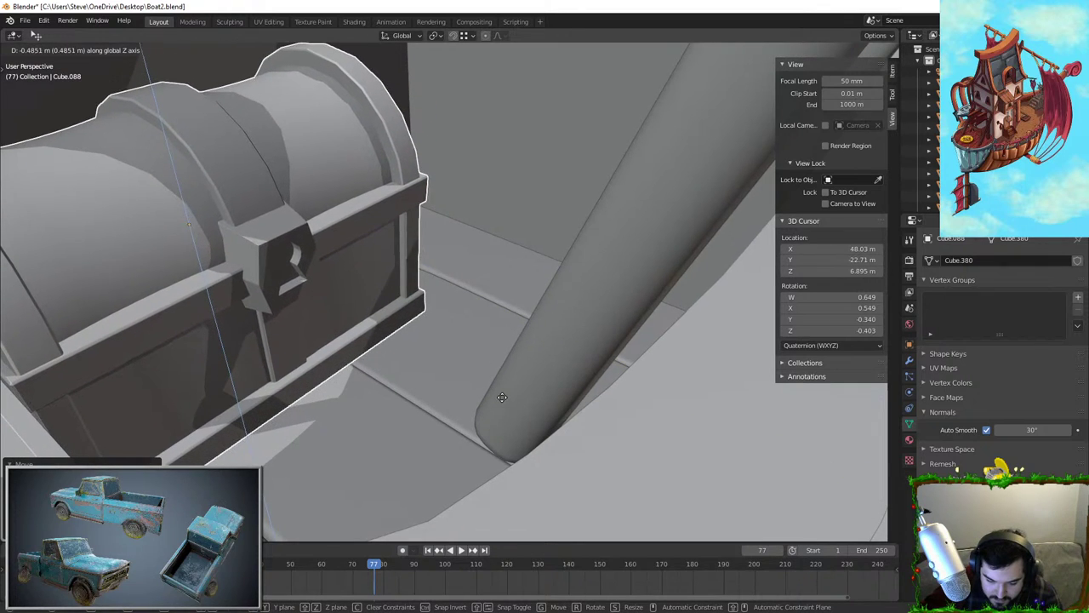
left_click(503, 394)
Adjust the chest copy's horizontal position between the posts inside the curved wall
middle_click_drag(503, 394, 340, 308)
middle_click_drag(340, 308, 494, 314, "shift")
scroll(536, 311, "down", 2)
key("g")
key("shift+z")
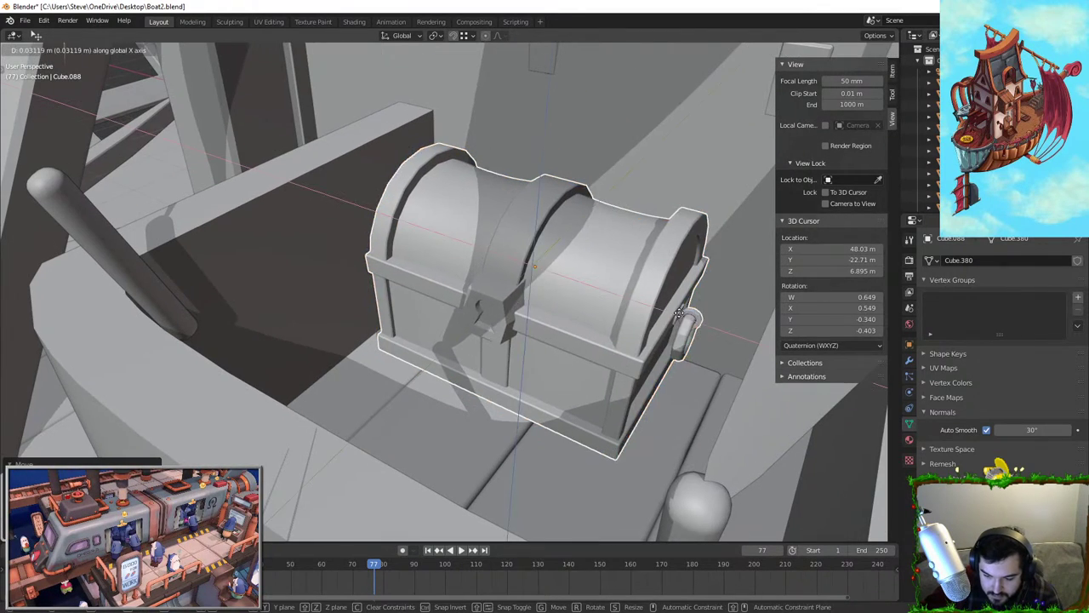
left_click(683, 337)
scroll(683, 337, "down", 3)
middle_click_drag(683, 337, 616, 281)
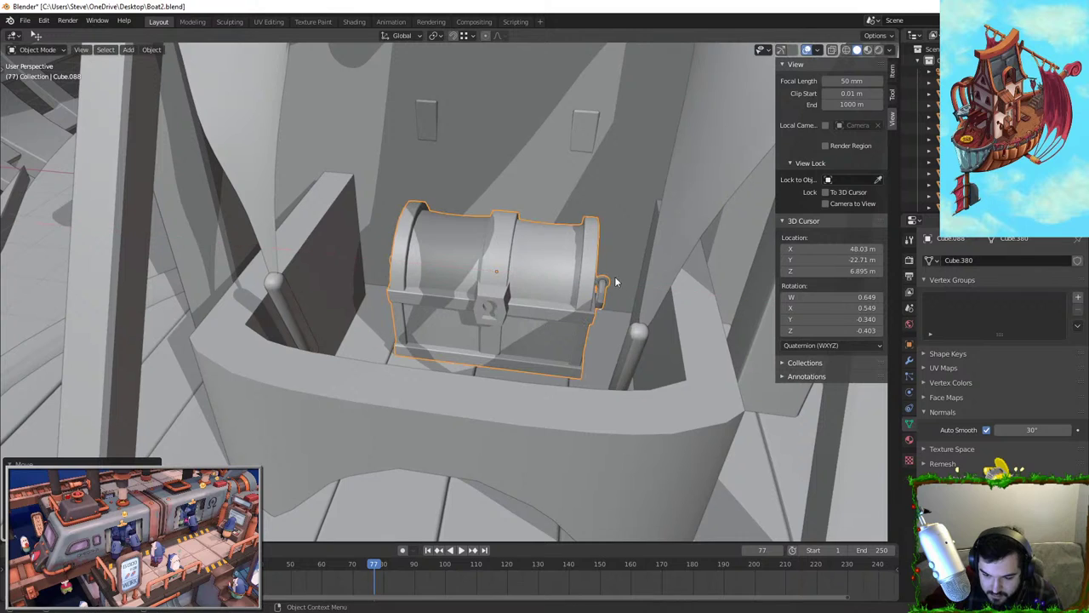
Select the open plank hatch cover and rotate it about the X axis
left_click(432, 128)
middle_click_drag(432, 128, 379, 216)
key("KP_Decimal")
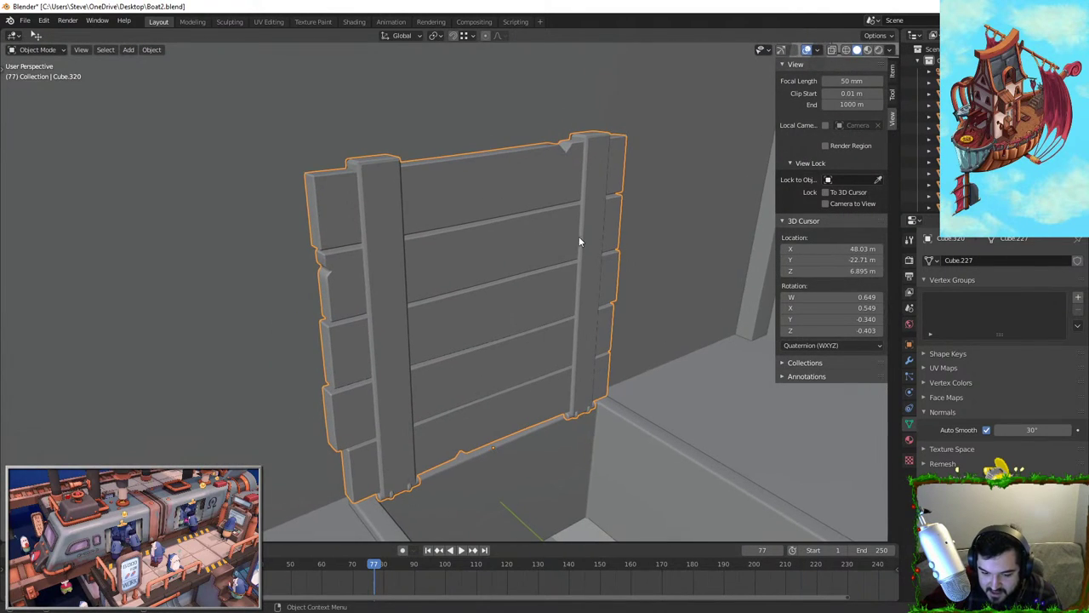
key("r")
key("x")
left_click(573, 286)
Examine the hatch opening and the mesh of the deck surface around it
middle_click_drag(573, 286, 559, 233)
scroll(611, 201, "up", 8)
scroll(615, 197, "down", 8)
left_click(613, 177)
key("Tab")
key("Tab")
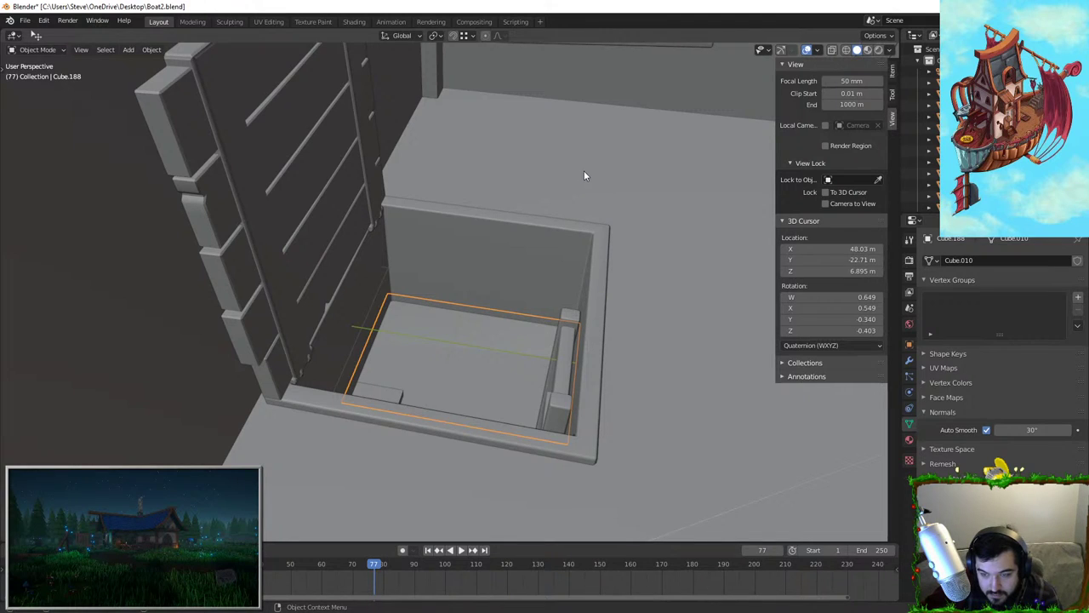
left_click(582, 169)
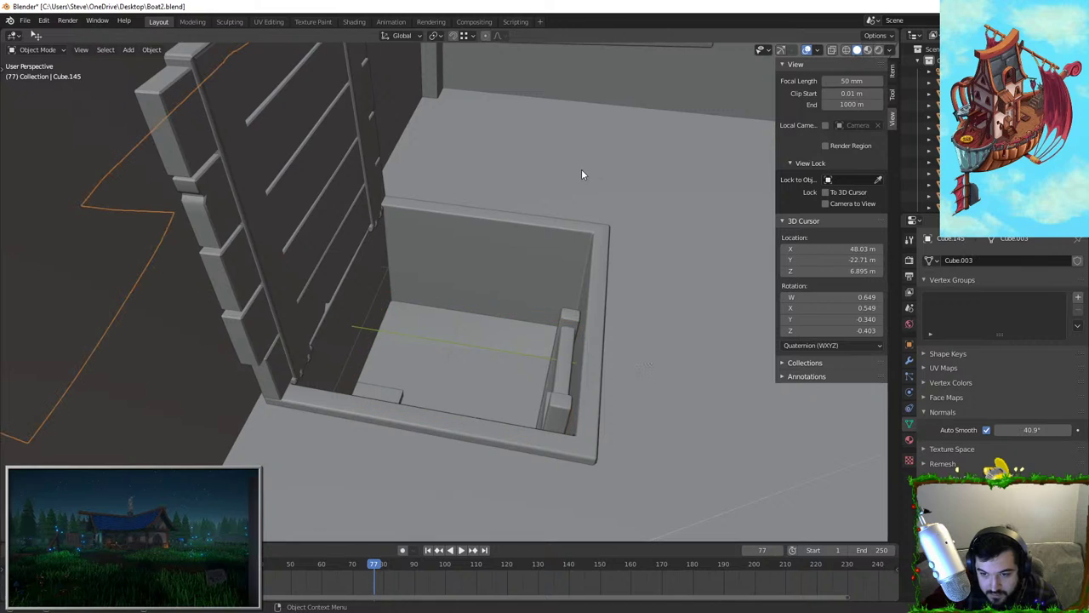
left_click(582, 152)
key("Tab")
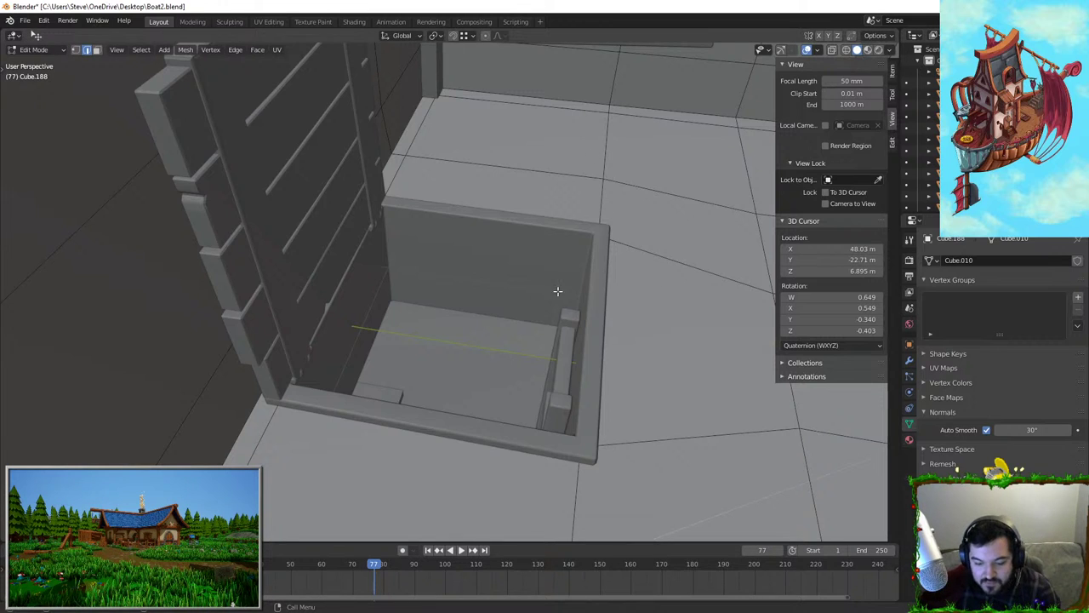
key("Tab")
middle_click_drag(558, 291, 477, 281)
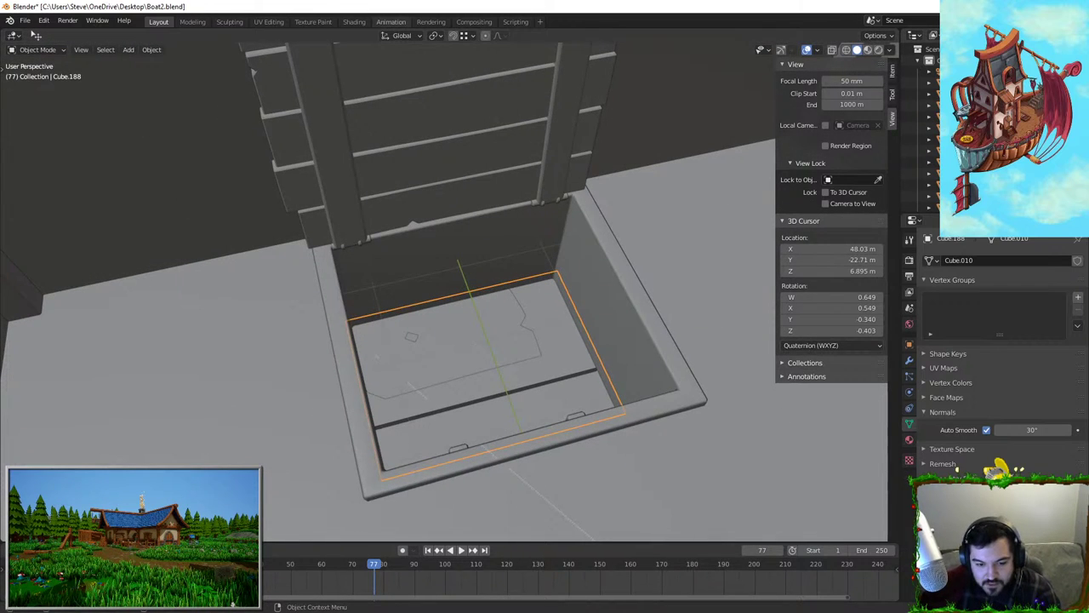
Switch to Maya LT for a brief look and return to Blender
left_click(393, 23)
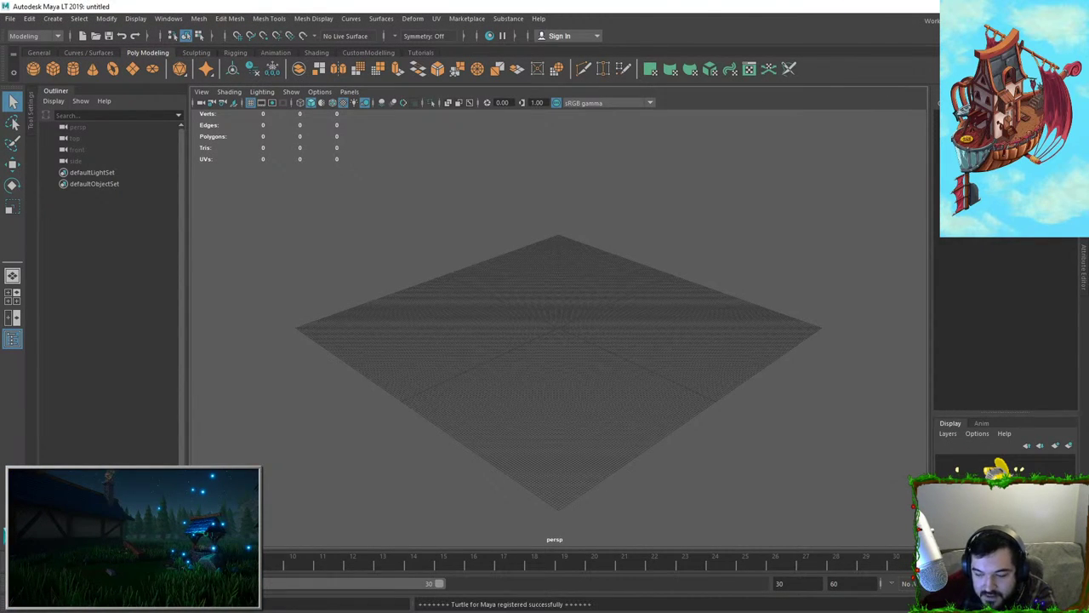
key("alt+Tab")
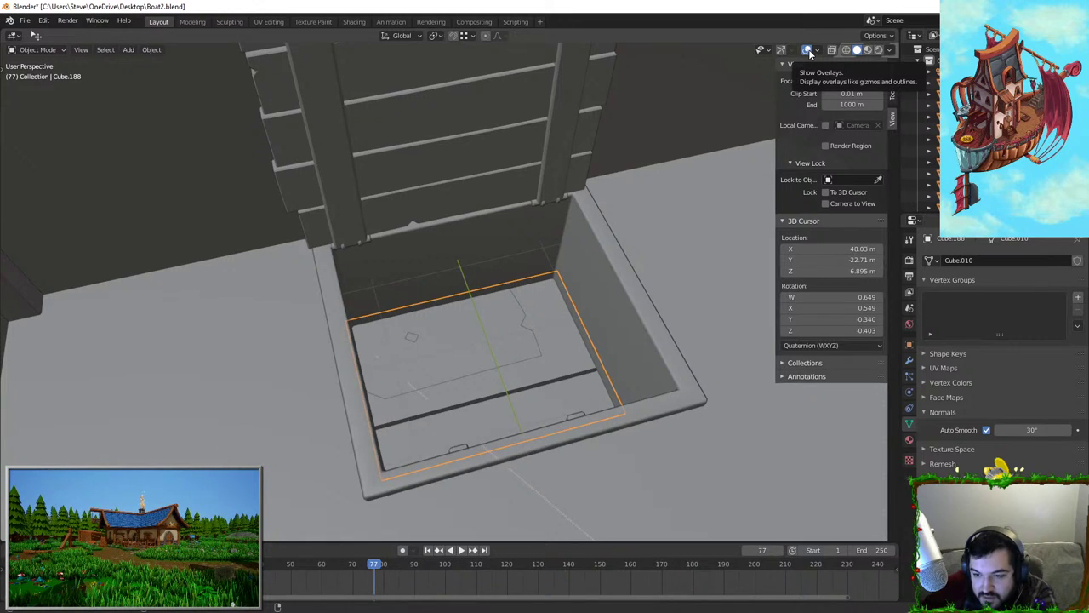
Turn on the Face Orientation overlay for the viewport
left_click(807, 49)
left_click(808, 50)
left_click(816, 49)
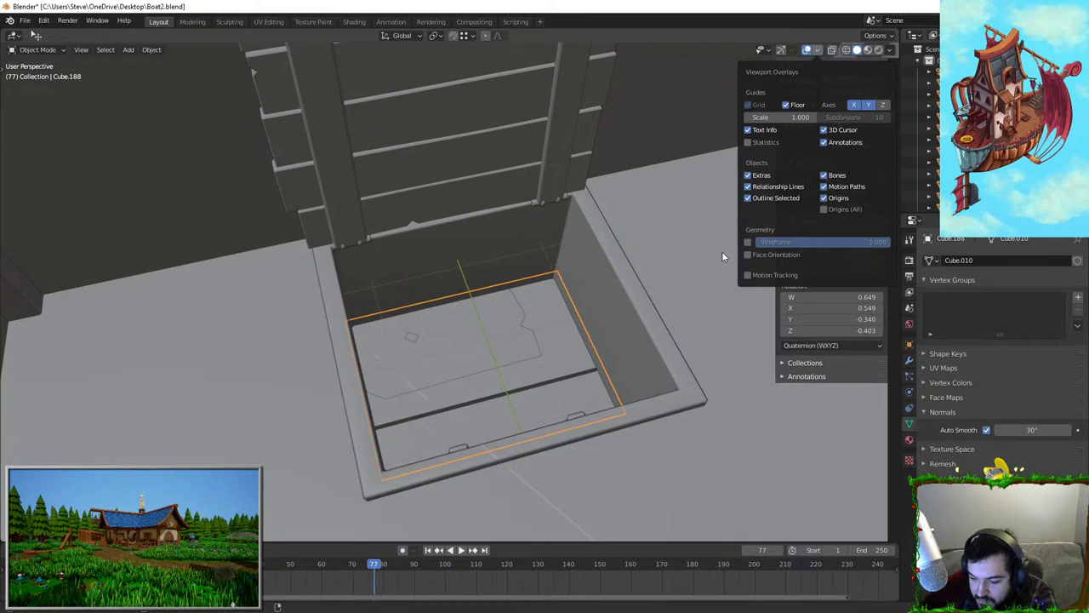
left_click(747, 253)
scroll(447, 274, "down", 5)
middle_click_drag(447, 275, 490, 244)
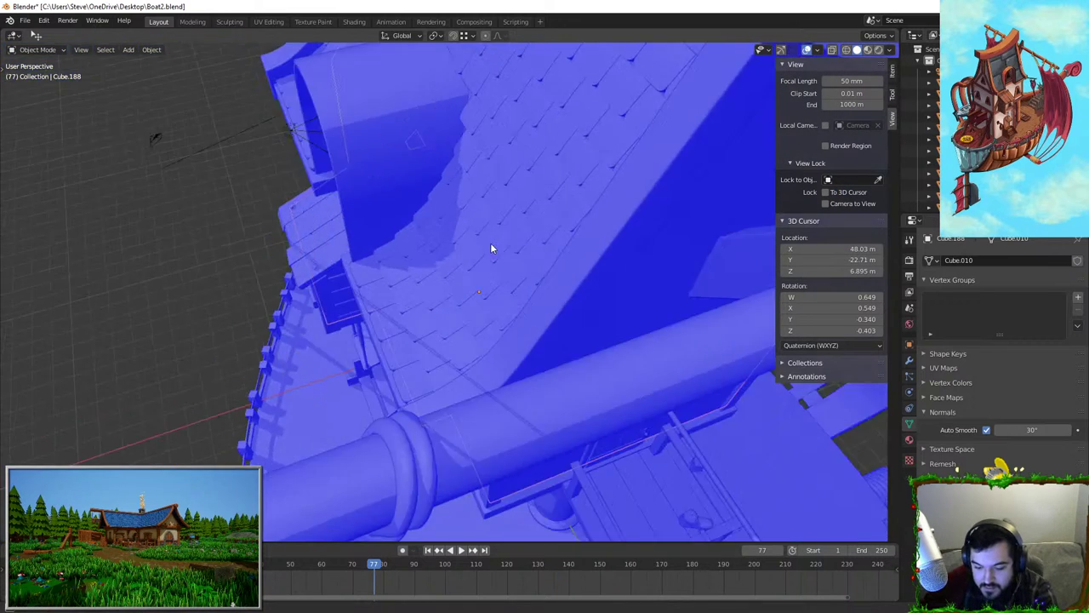
Select the large treasure chest and inspect its face orientation from several sides
scroll(555, 260, "down", 4)
middle_click_drag(555, 265, 501, 262)
left_click(568, 227)
key("KP_Decimal")
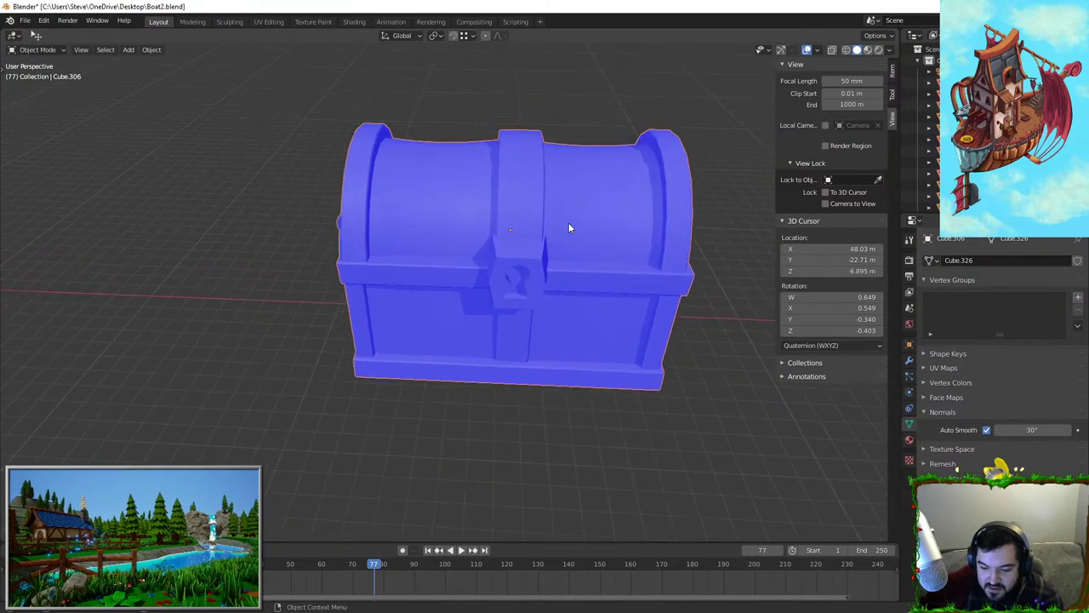
middle_click_drag(340, 294, 392, 304)
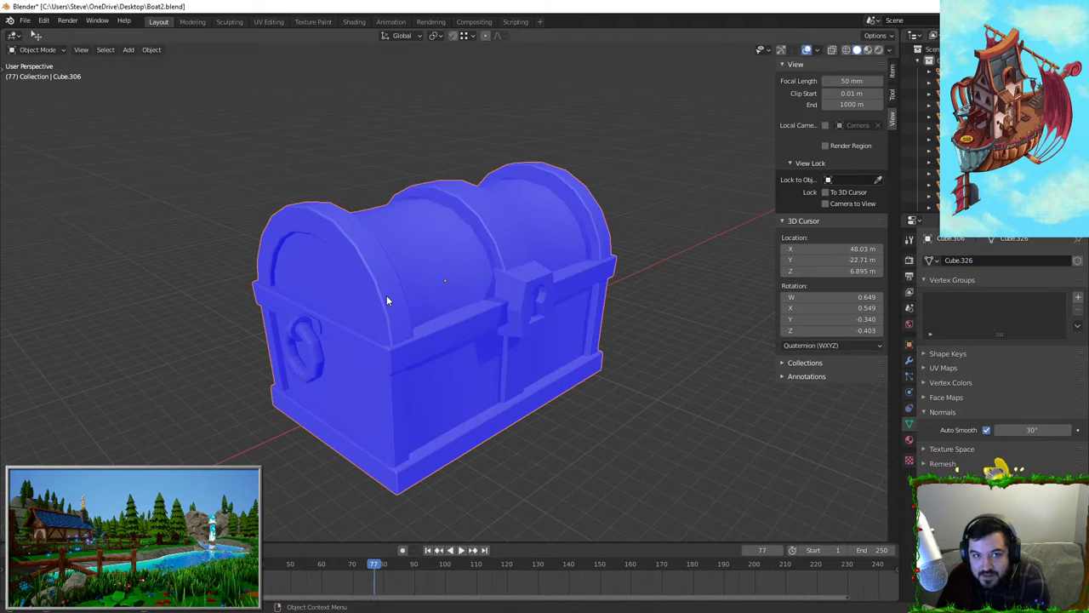
middle_click_drag(436, 265, 406, 280)
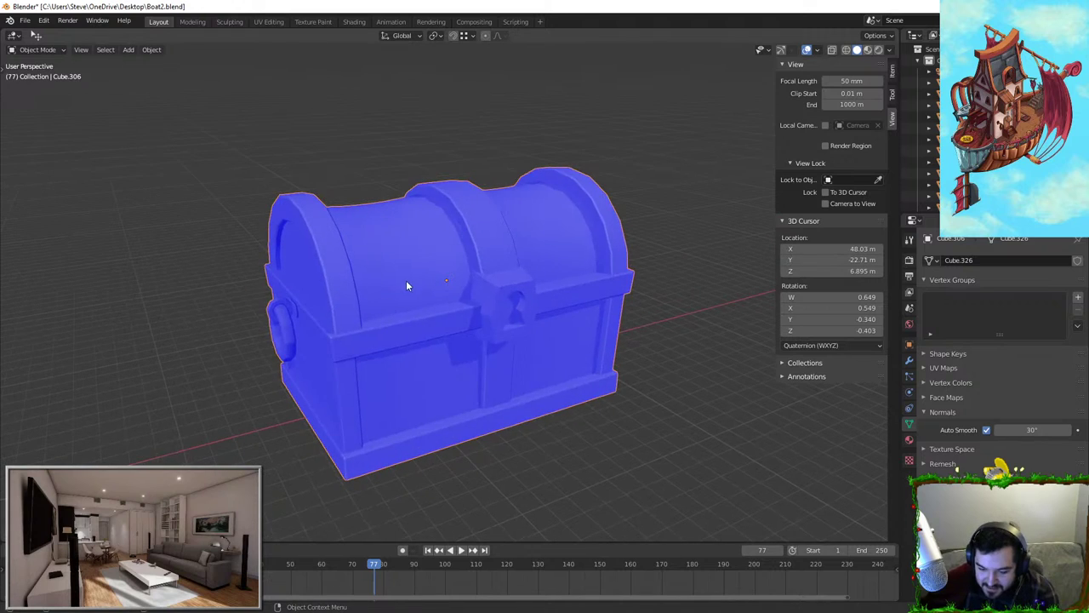
Try deleting a single lid face from the chest's body mesh and view the whole chest
key("Tab")
left_click(97, 49)
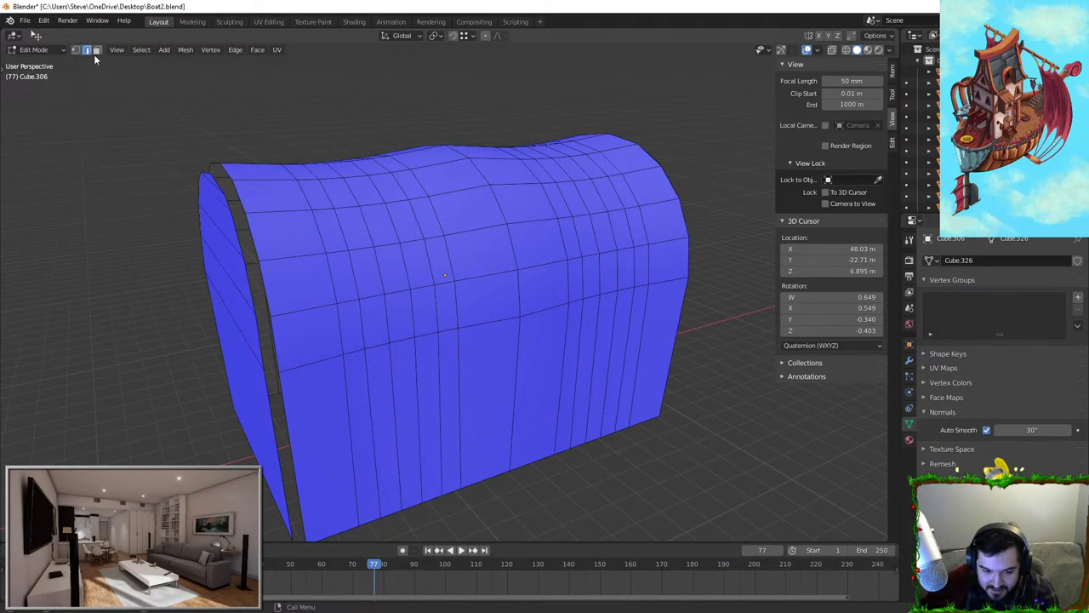
left_click(406, 228)
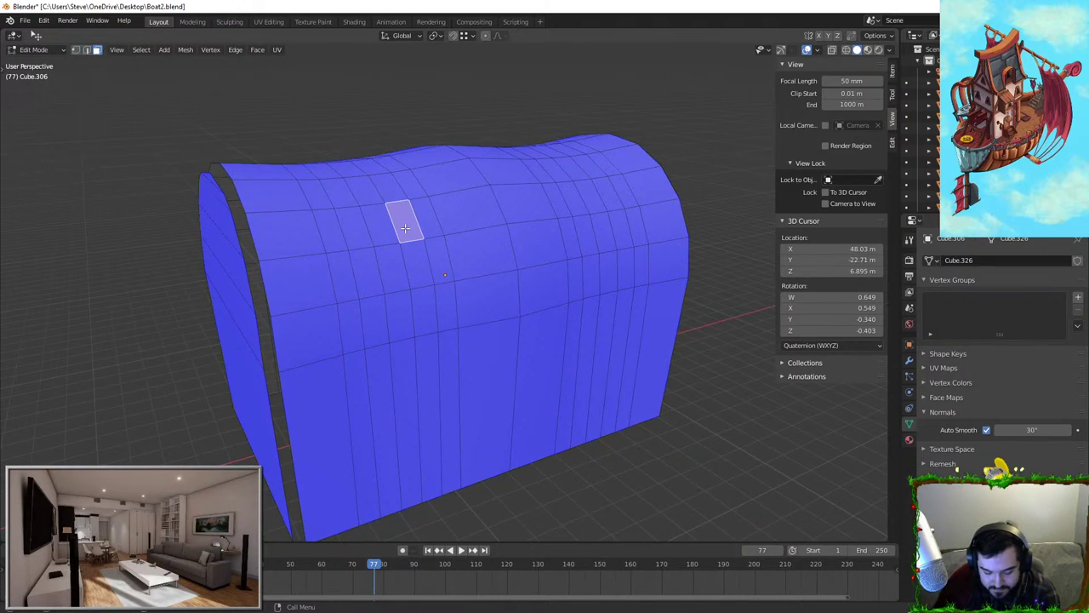
key("x")
key("f")
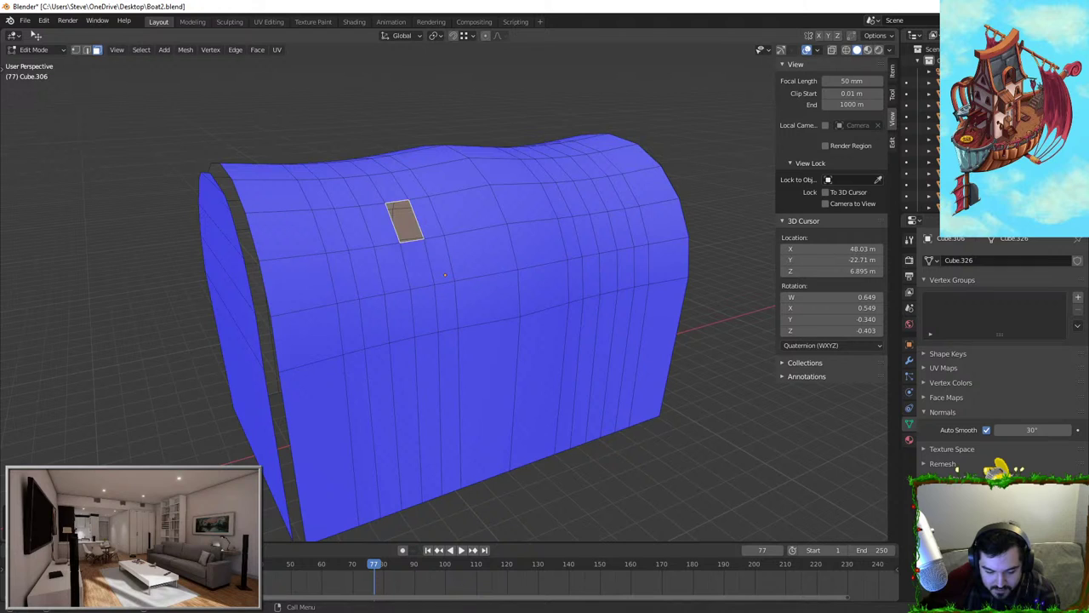
key("Tab")
scroll(423, 246, "down", 2)
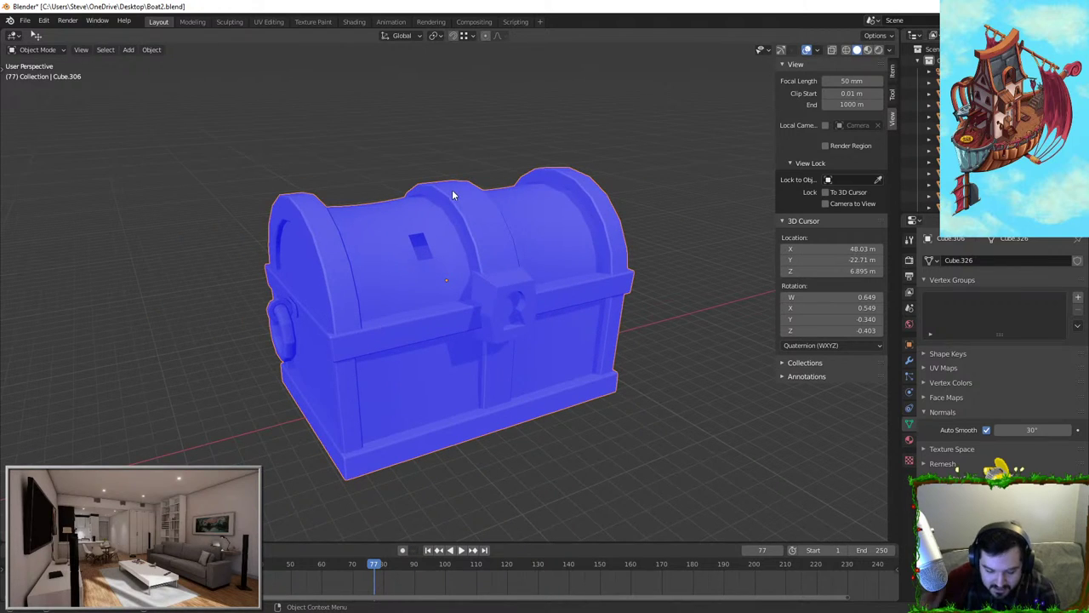
Undo the deletion of the lid face and return to object mode
key("Tab")
key("Tab")
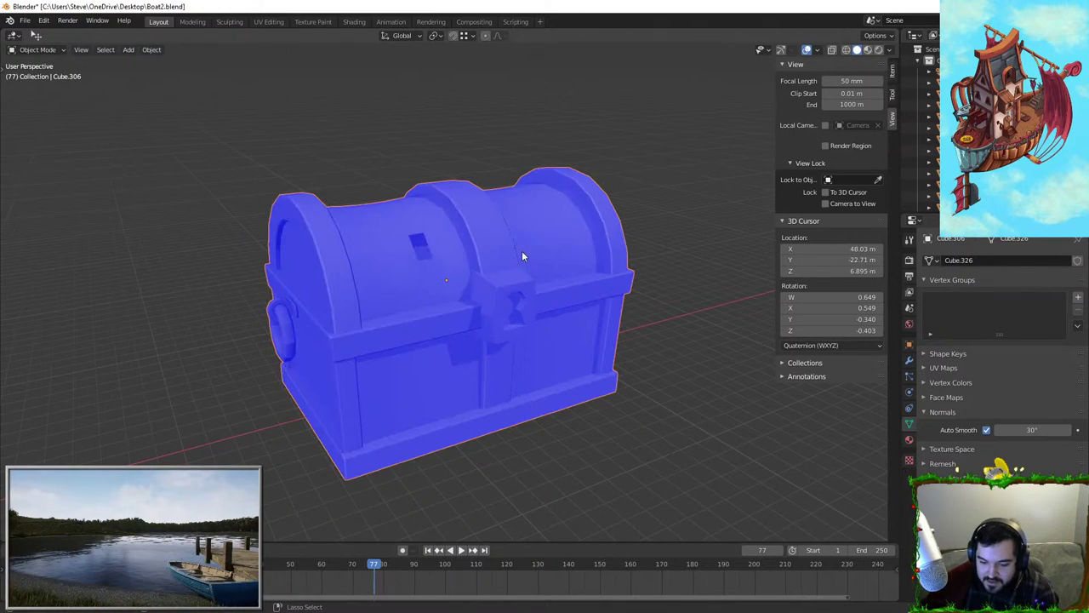
key("ctrl+z")
key("ctrl+z")
key("Tab")
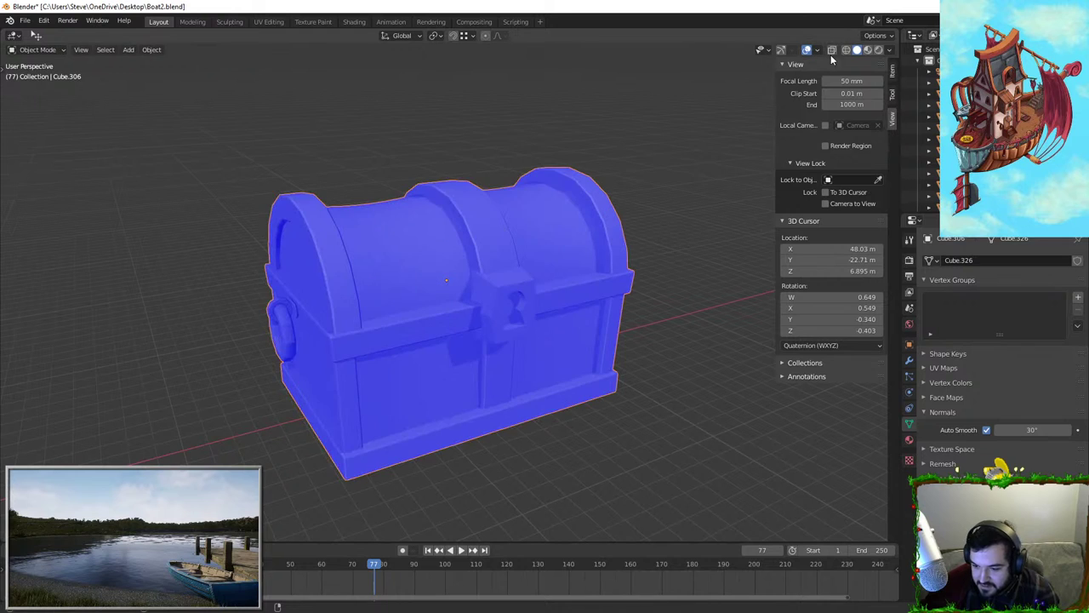
Turn off the Face Orientation overlay for the viewport
left_click(813, 51)
left_click(757, 255)
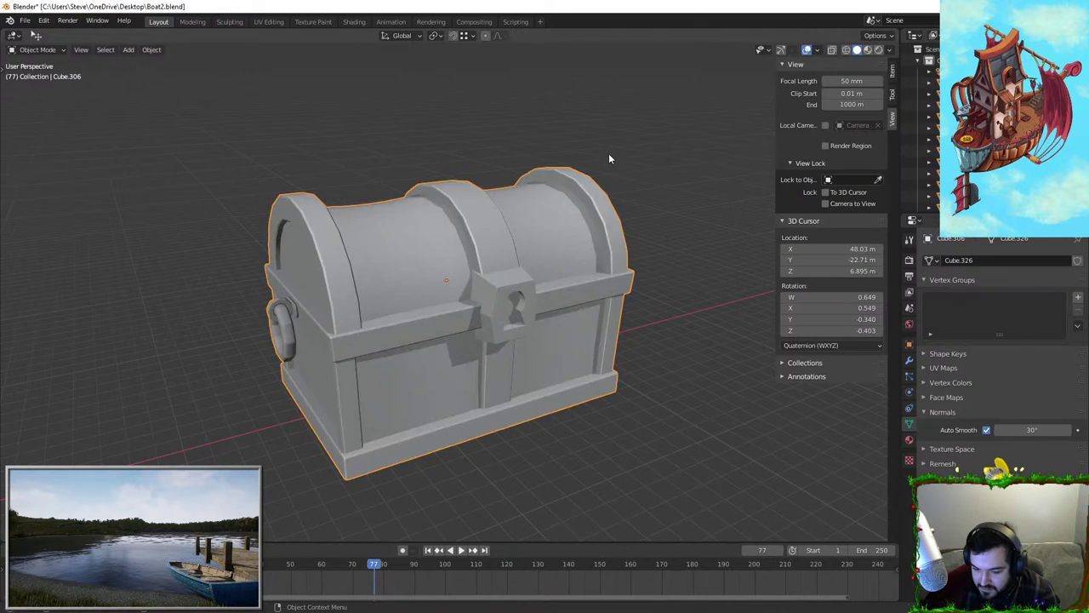
left_click(609, 154)
Focus on the treasure chest placed on the boat's deck and look over the open hatch behind it
scroll(455, 229, "down", 8)
middle_click_drag(454, 230, 562, 243, "shift")
scroll(561, 243, "down", 4)
scroll(480, 254, "up", 10)
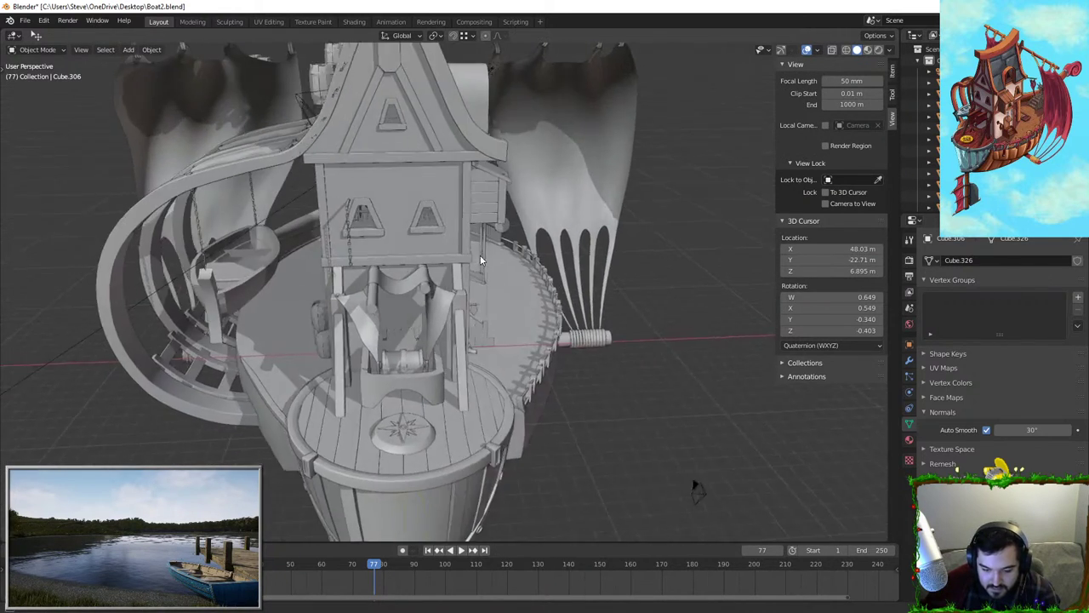
left_click(459, 360)
key("KP_Decimal")
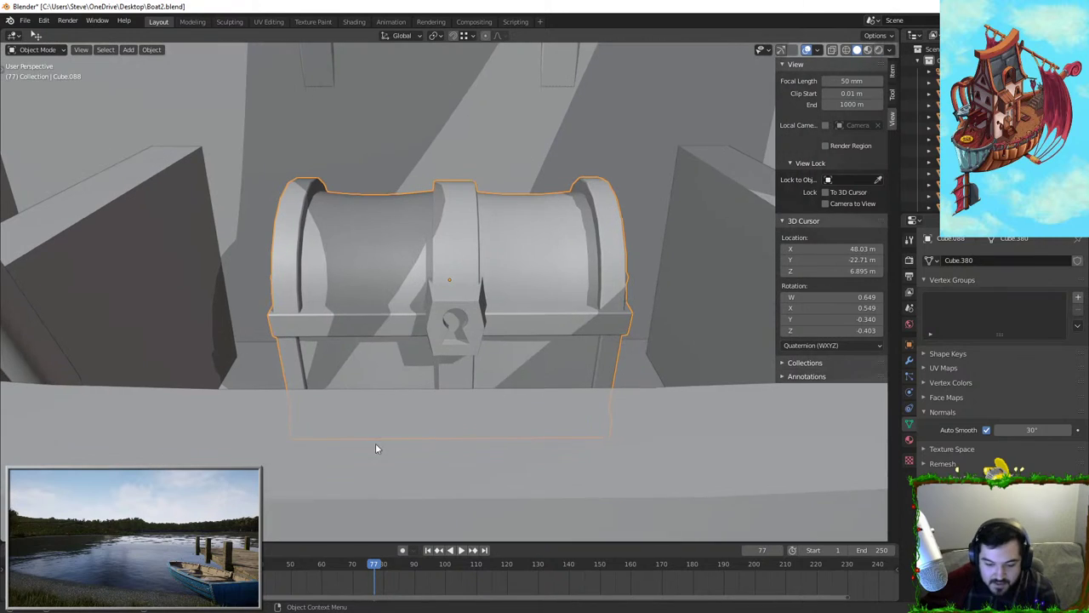
left_click(574, 95)
left_click(550, 48)
scroll(577, 114, "down", 5)
middle_click_drag(577, 114, 409, 196)
middle_click_drag(409, 195, 431, 241, "shift")
Try to move the inner wall faces of the hatch opening along the Y axis in the isolated mesh
left_click(575, 307)
key("Tab")
middle_click_drag(568, 330, 559, 295, "shift")
key("Tab")
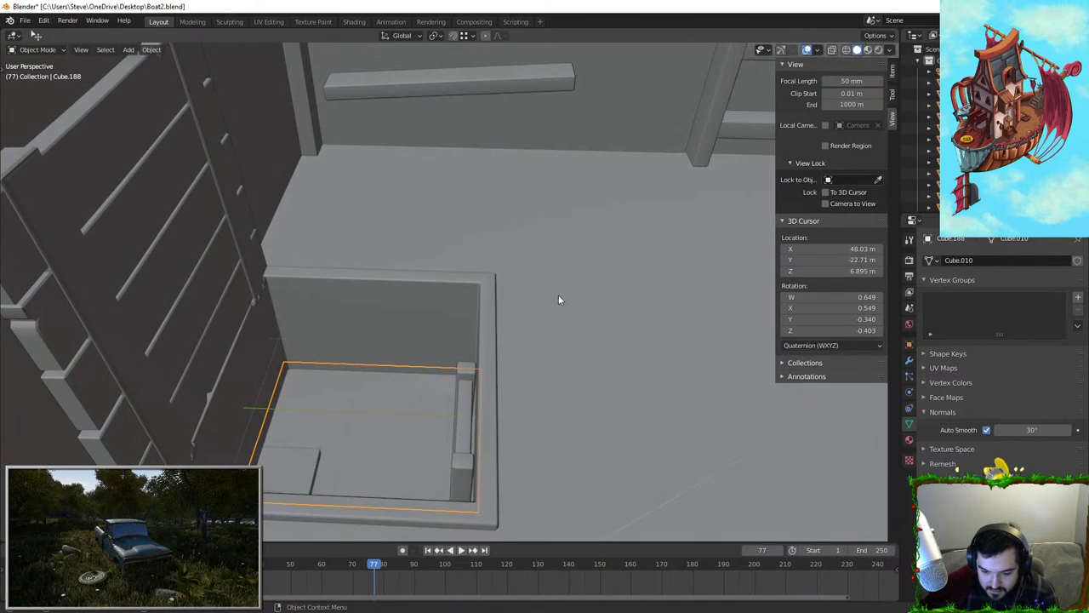
key("Tab")
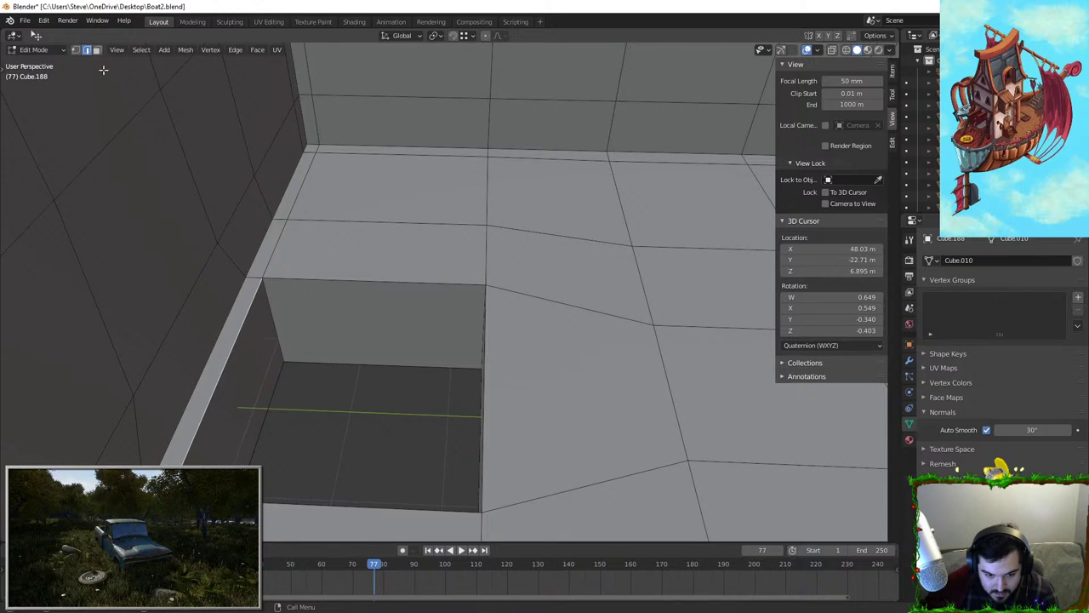
key("3")
left_click(221, 366)
left_click(348, 324, "shift")
middle_click_drag(348, 323, 541, 298)
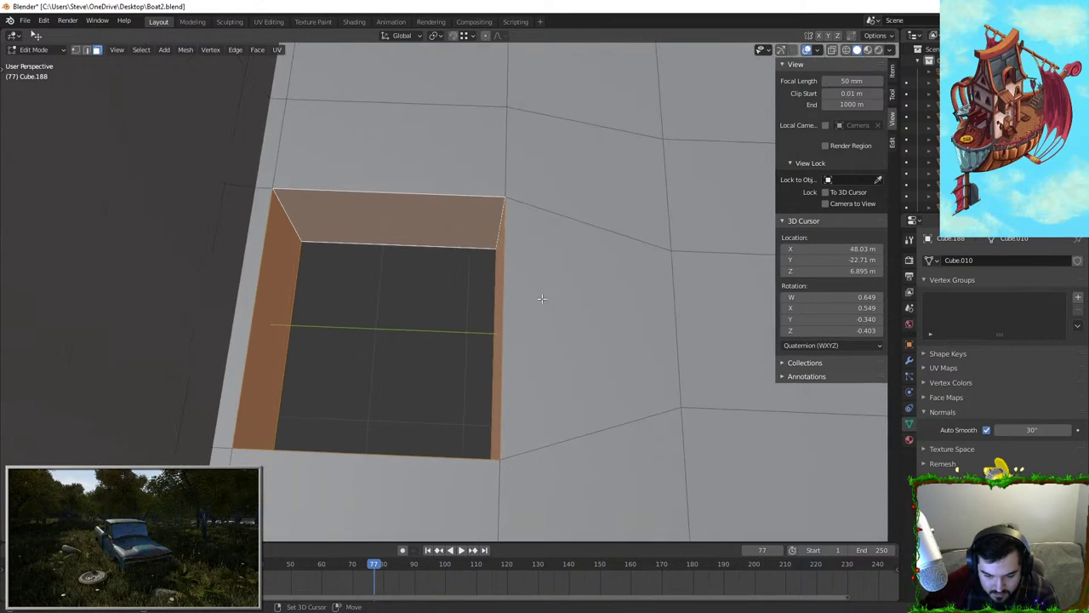
key("g")
key("y")
right_click(582, 293)
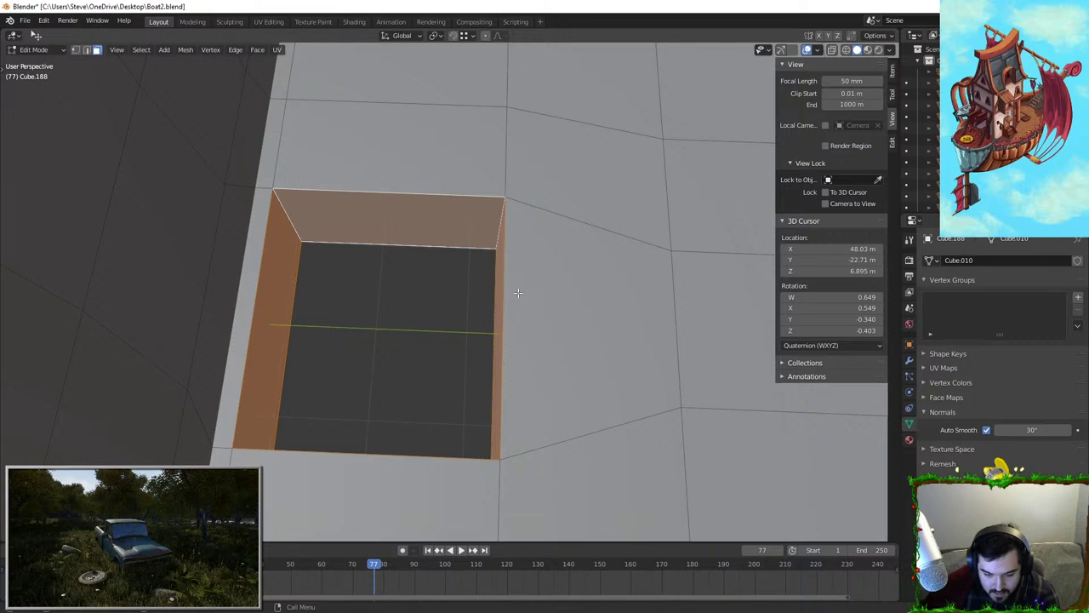
key("g")
key("y")
right_click(549, 295)
middle_click_drag(517, 359, 511, 299)
key("Tab")
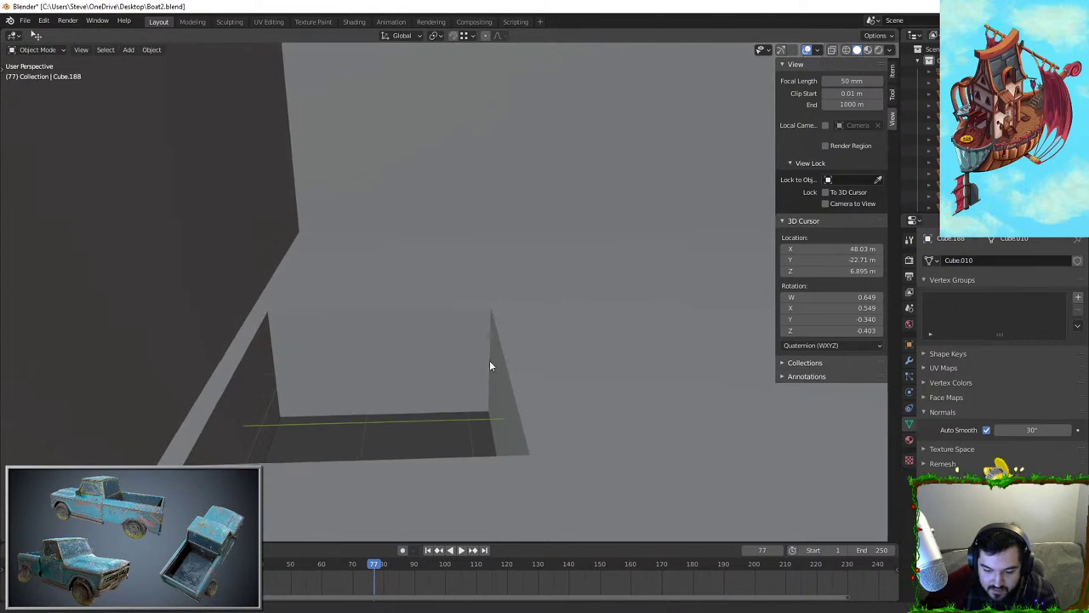
scroll(483, 362, "up", 2)
scroll(477, 357, "down", 2)
middle_click_drag(477, 357, 536, 341)
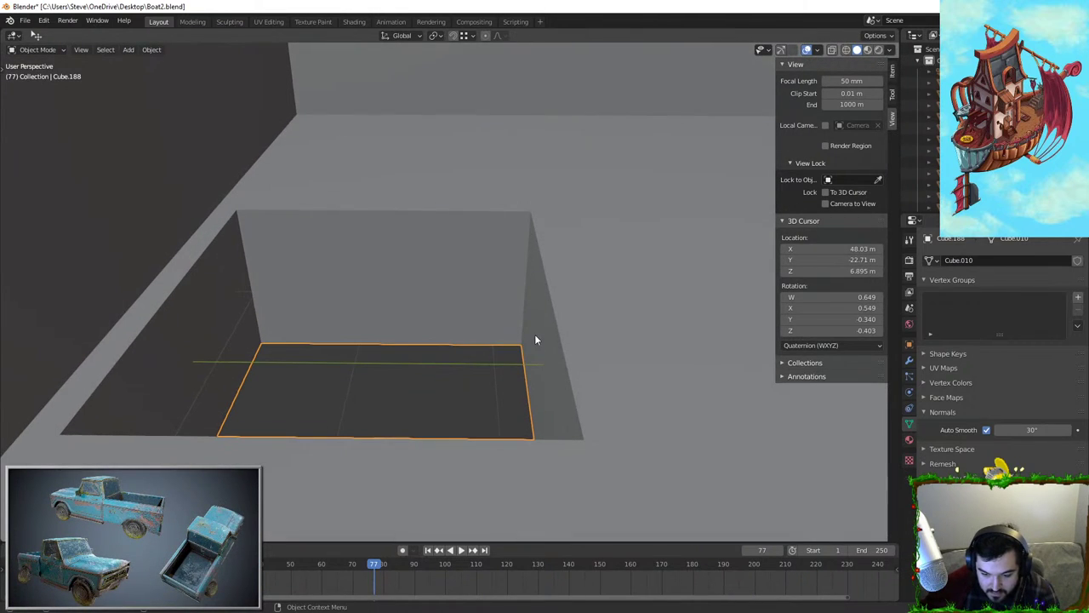
Unhide all objects, isolate the two overlapping meshes that form the hatch opening, and edit both together
key("alt+h")
left_click(635, 261)
scroll(596, 285, "down", 2)
middle_click_drag(579, 297, 548, 400)
left_click(620, 267)
middle_click_drag(620, 267, 487, 306)
scroll(488, 306, "down", 5)
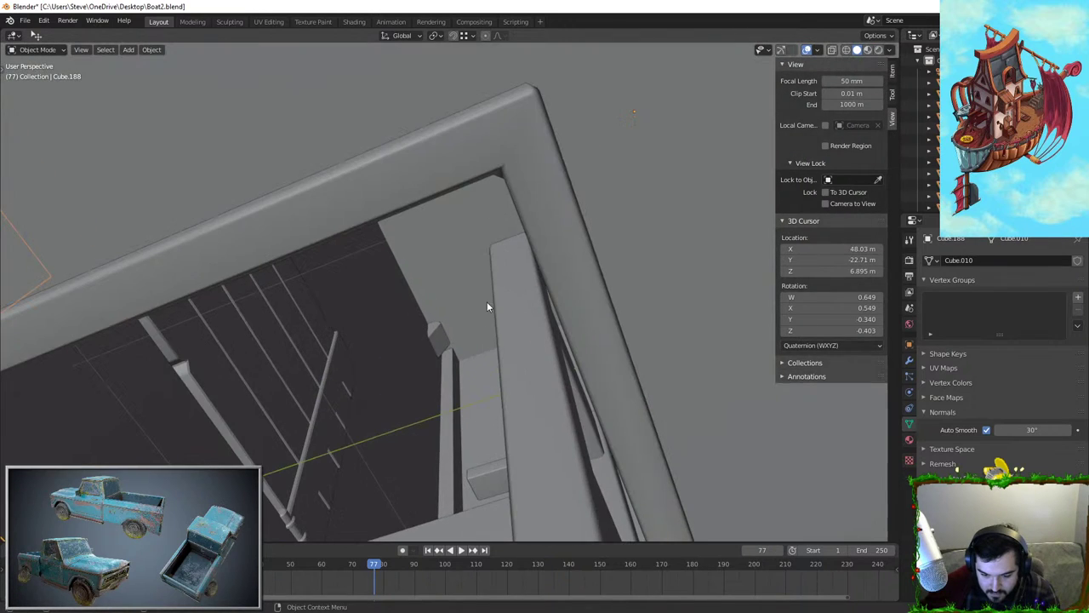
left_click(364, 333, "shift")
middle_click_drag(376, 307, 410, 298)
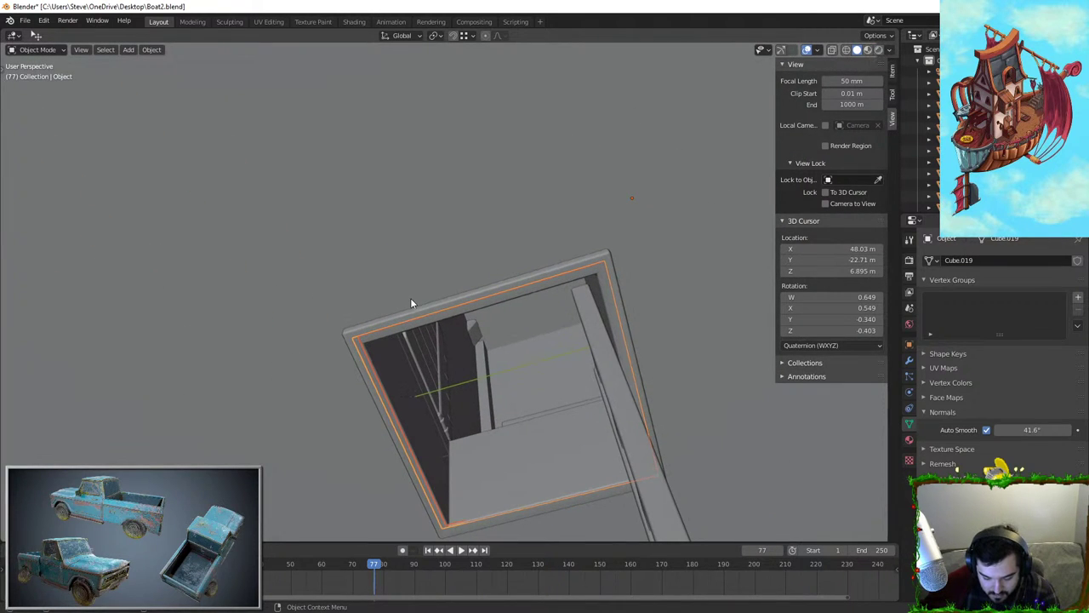
key("shift+h")
key("Tab")
middle_click_drag(519, 303, 491, 309)
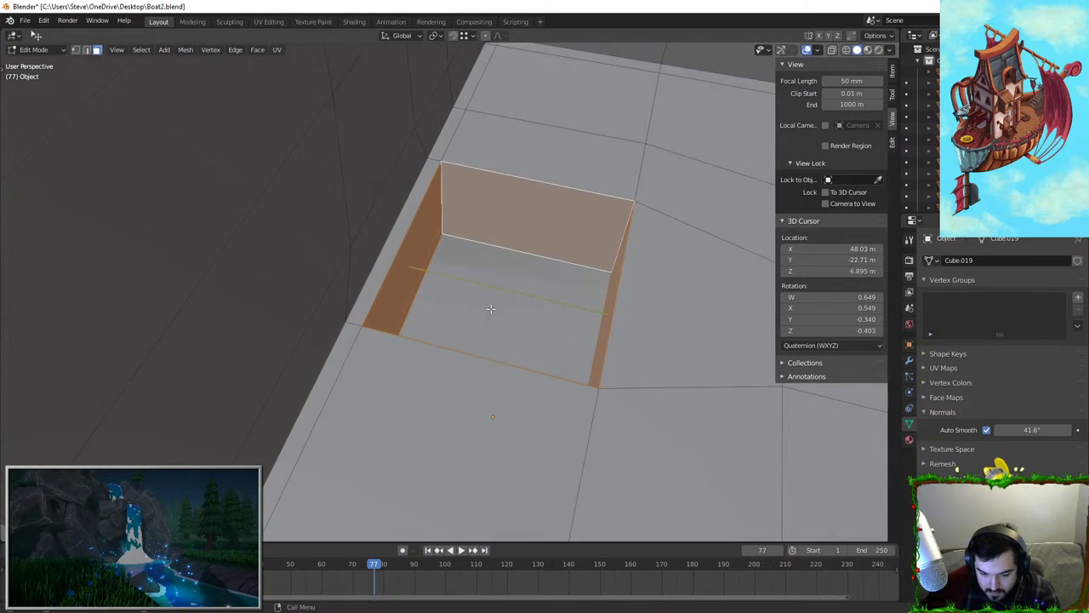
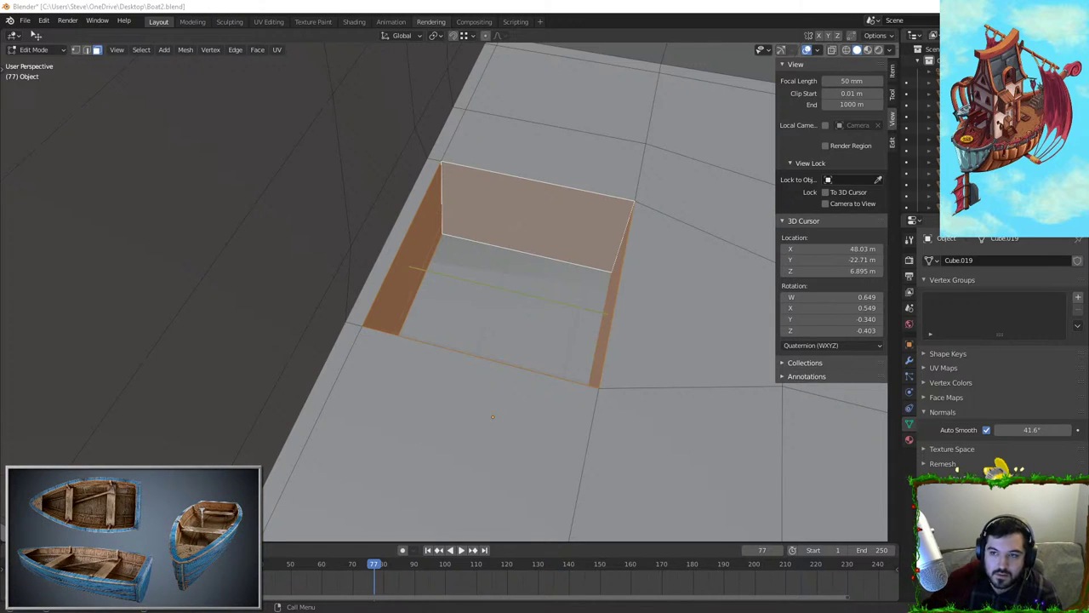
Select the inner wall loops of the hatch opening in both meshes and move them about 0.25 m along Y
middle_click_drag(616, 236, 408, 276)
left_click(409, 278)
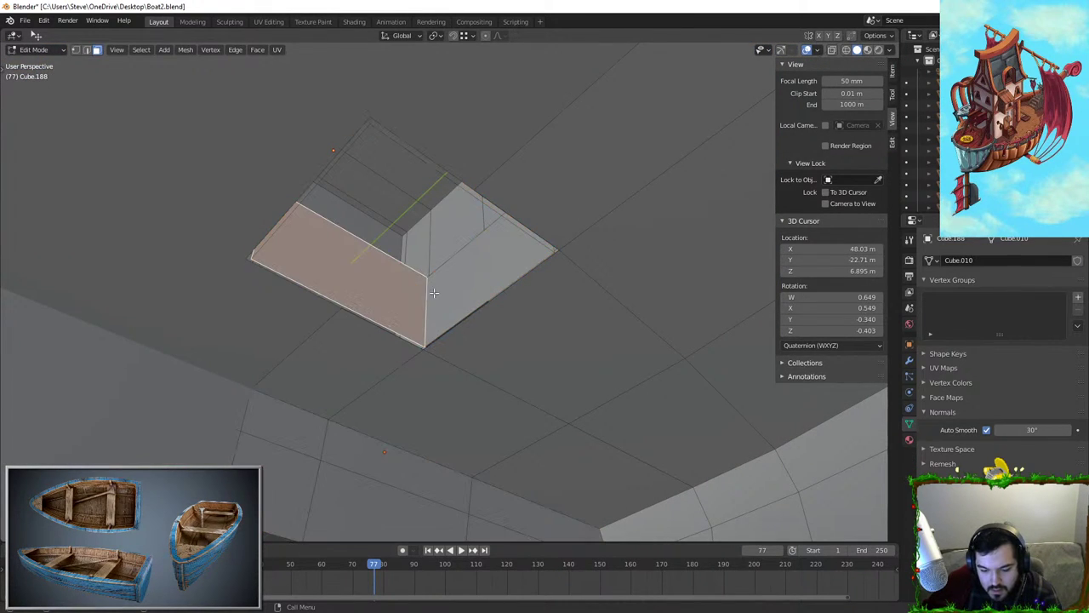
left_click(428, 294, "alt")
middle_click_drag(350, 299, 336, 279)
left_click(86, 50)
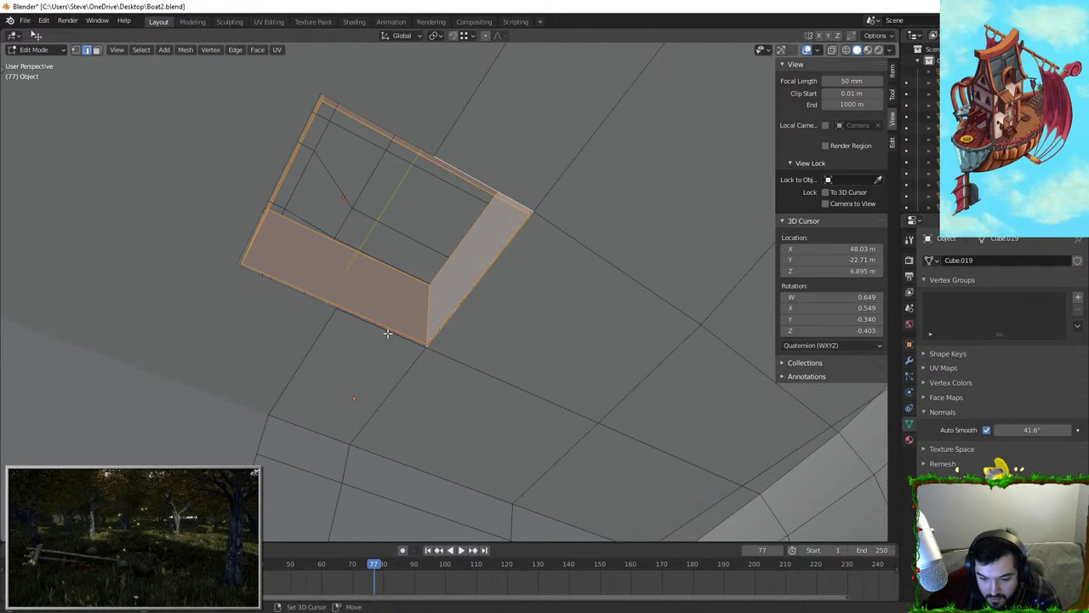
middle_click_drag(388, 333, 326, 277)
key("g")
key("y")
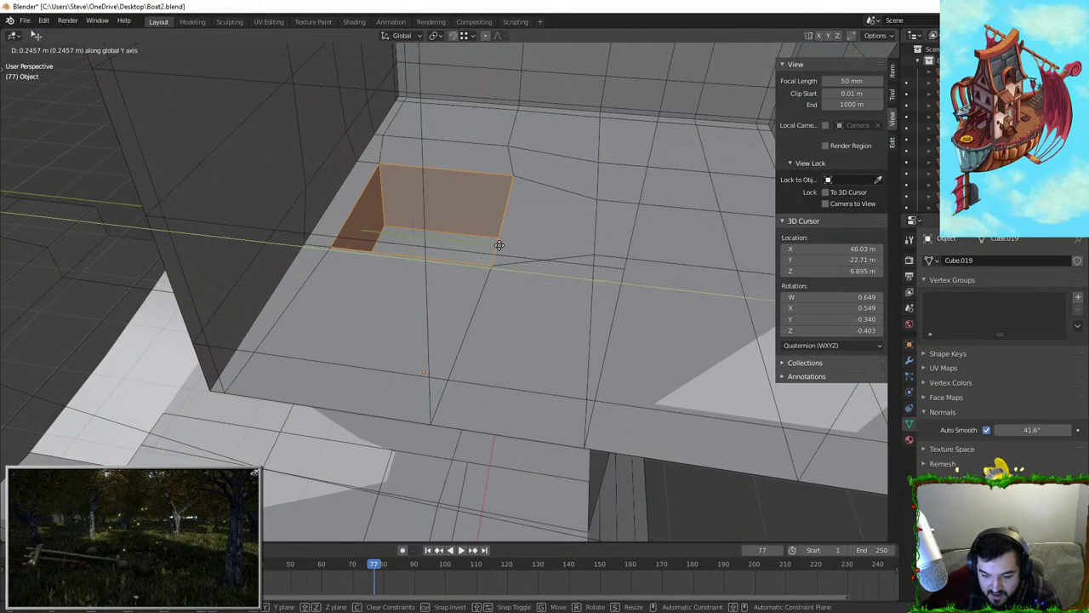
left_click(501, 244)
key("Tab")
Bring back the hidden boat parts and inspect the hatch frame against its opening in the deck
middle_click_drag(500, 244, 413, 242)
scroll(402, 254, "down", 6)
scroll(383, 255, "up", 5)
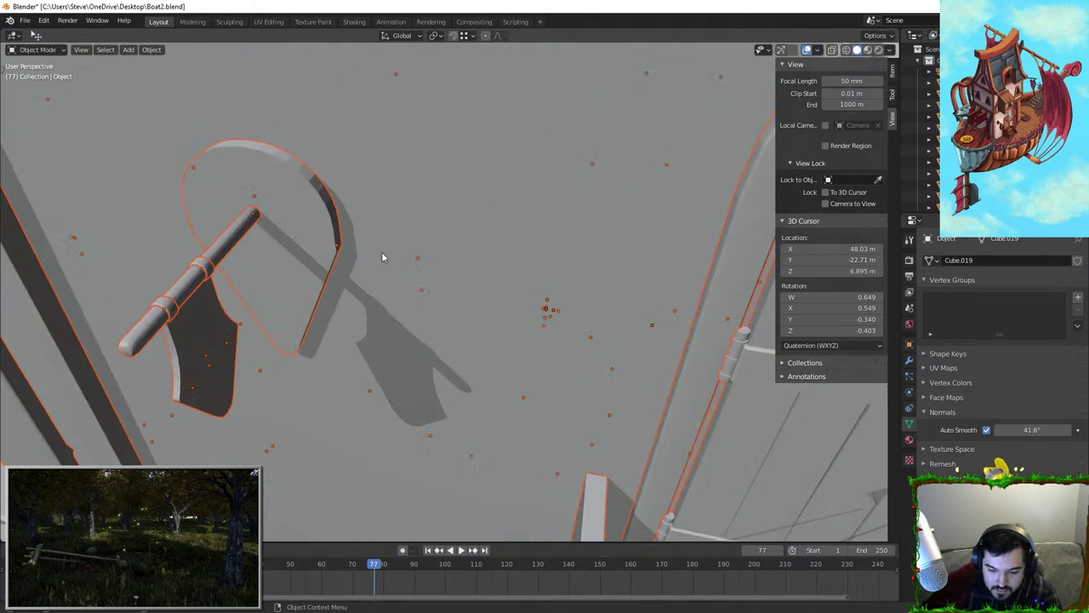
left_click(285, 217)
key("KP_Decimal")
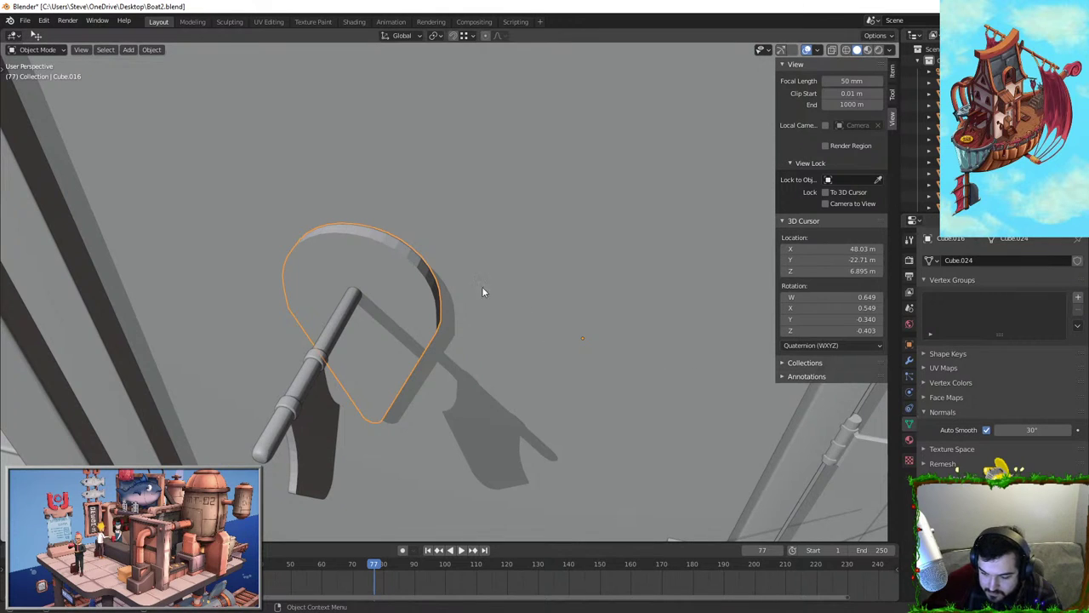
right_click(430, 254)
right_click(326, 248)
left_click(320, 222)
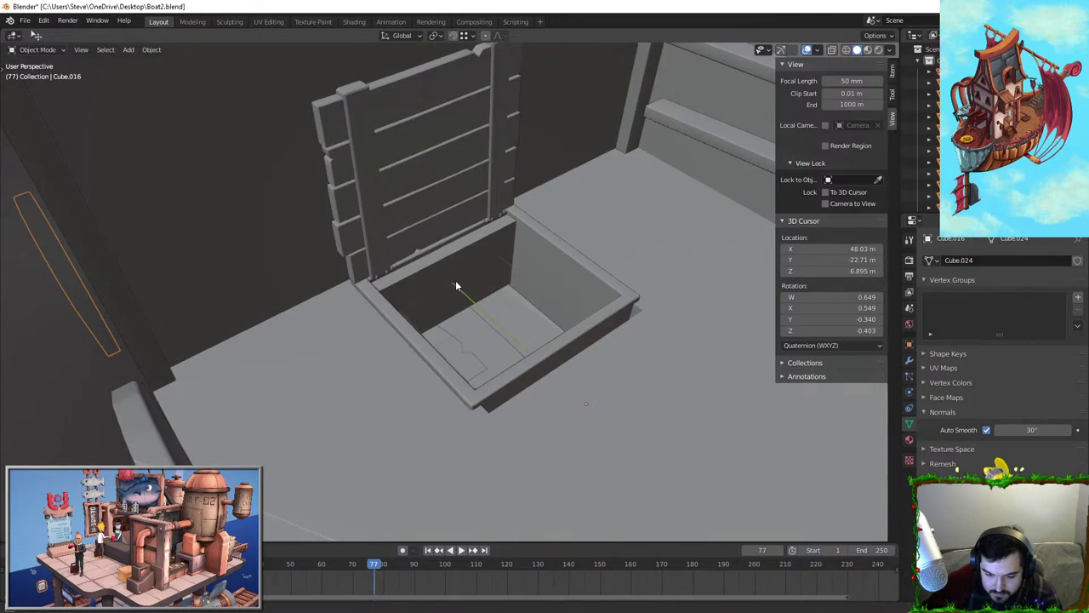
scroll(444, 288, "up", 4)
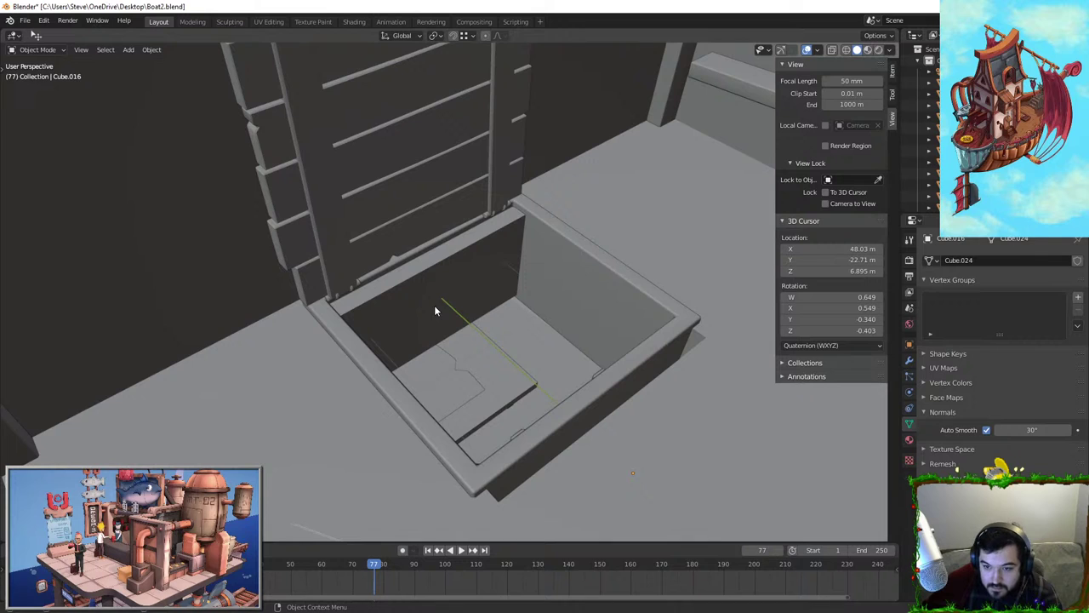
middle_click_drag(434, 303, 466, 316)
Select the hatch frame, ladder and open lid together, adjust their height, and move them about 0.3 m along Y
left_click(540, 253)
middle_click_drag(565, 389, 368, 256)
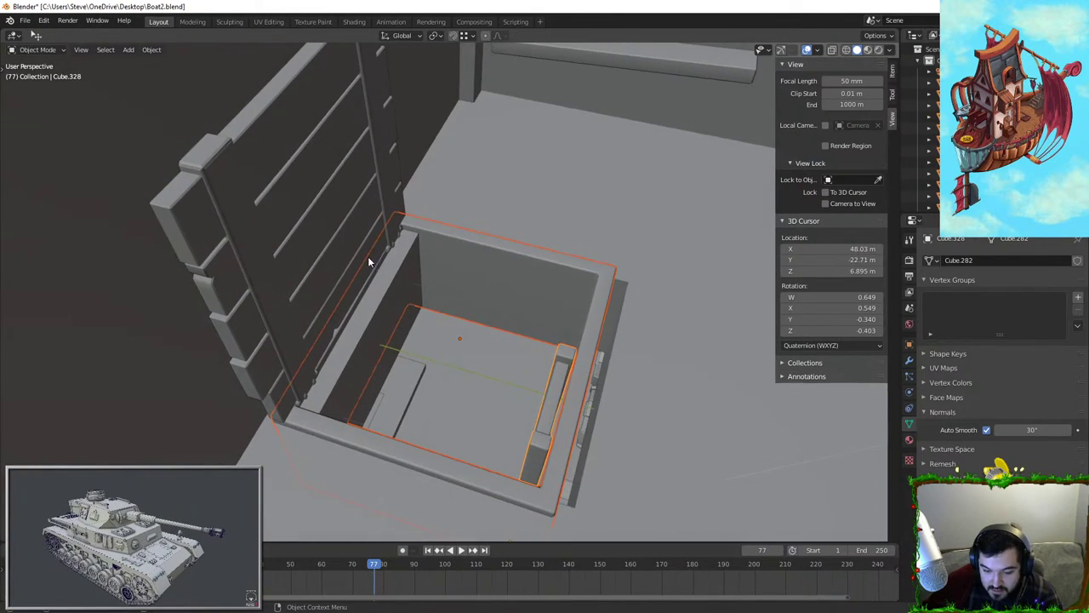
left_click(367, 256, "shift")
middle_click_drag(389, 292, 406, 292)
key("g")
key("z")
left_click(519, 291)
key("g")
key("y")
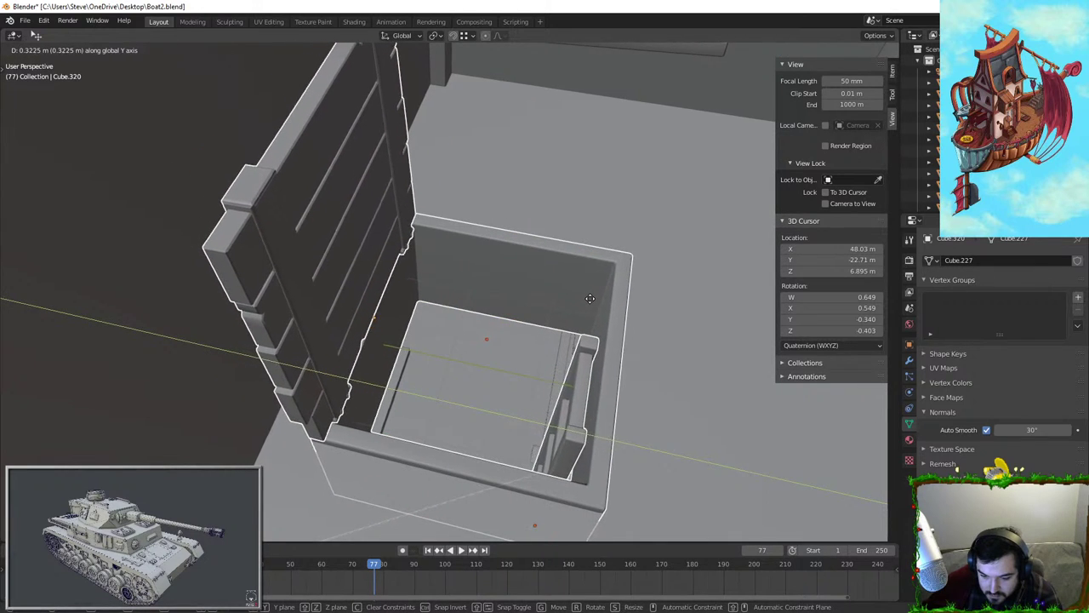
left_click(585, 302)
View the boat from the right side and hide the wall that covers the hatch lid
left_click(352, 188)
middle_click_drag(352, 189, 353, 177)
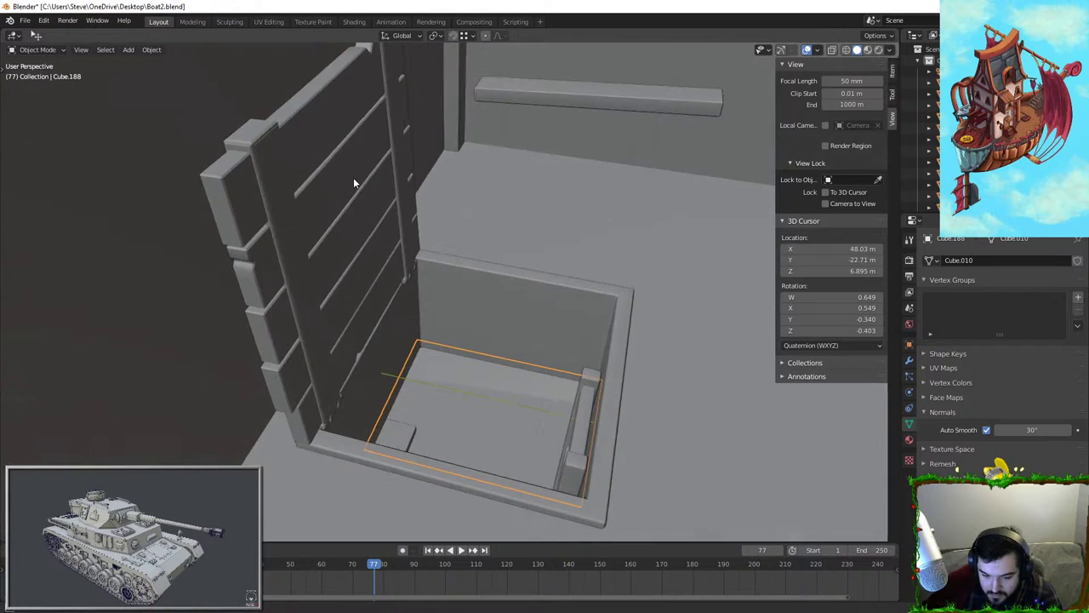
left_click(364, 173)
key("KP_1")
key("KP_3")
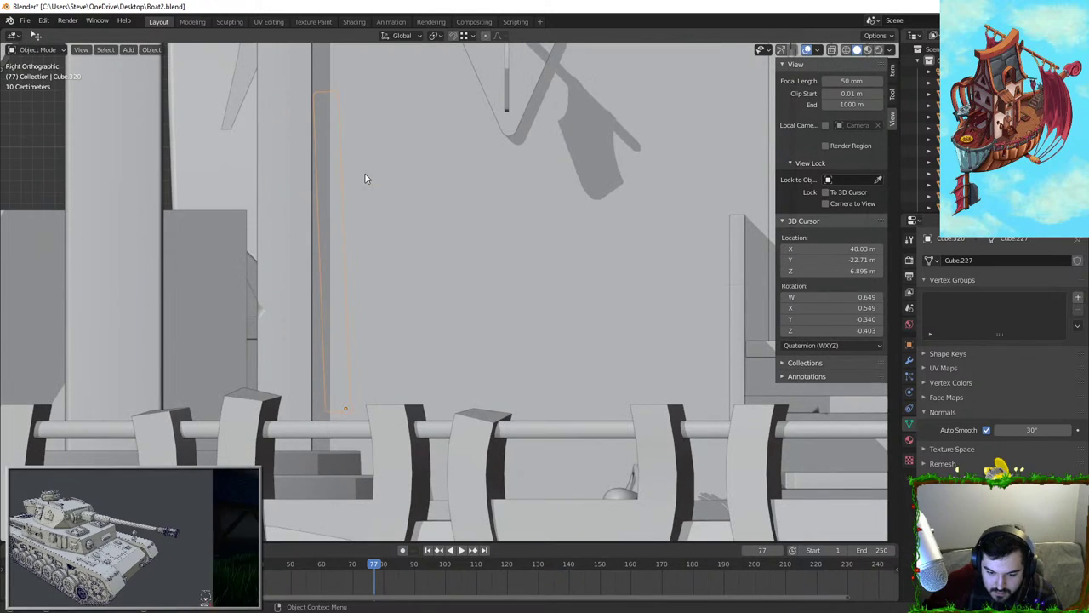
left_click(420, 180)
key("h")
middle_click_drag(307, 210, 366, 263, "shift")
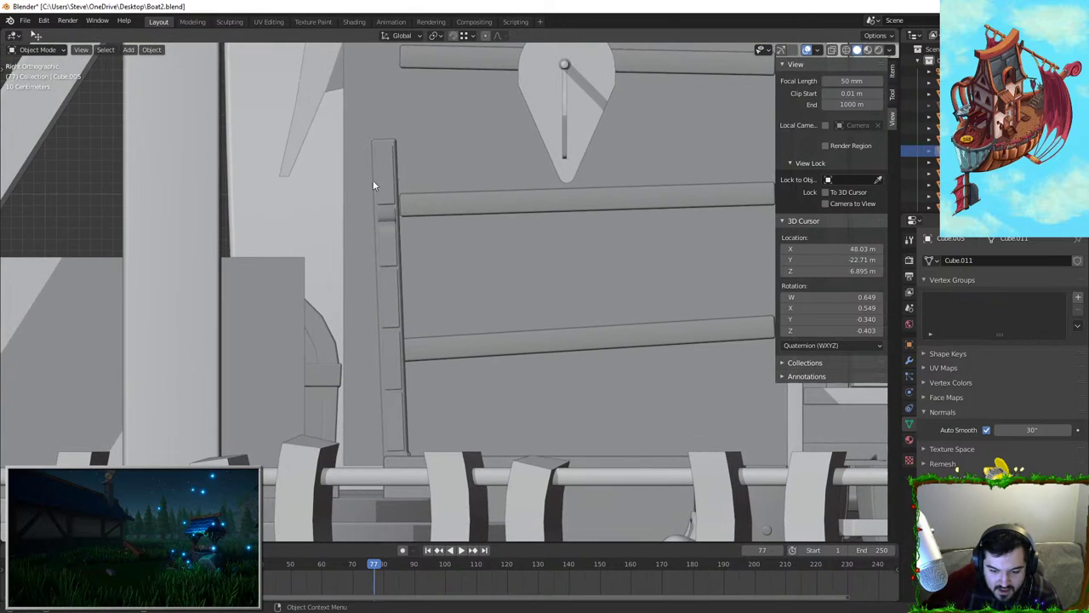
Rotate the hatch lid about 5° in the right side view so it leans back from the opening
left_click(374, 183)
key("r")
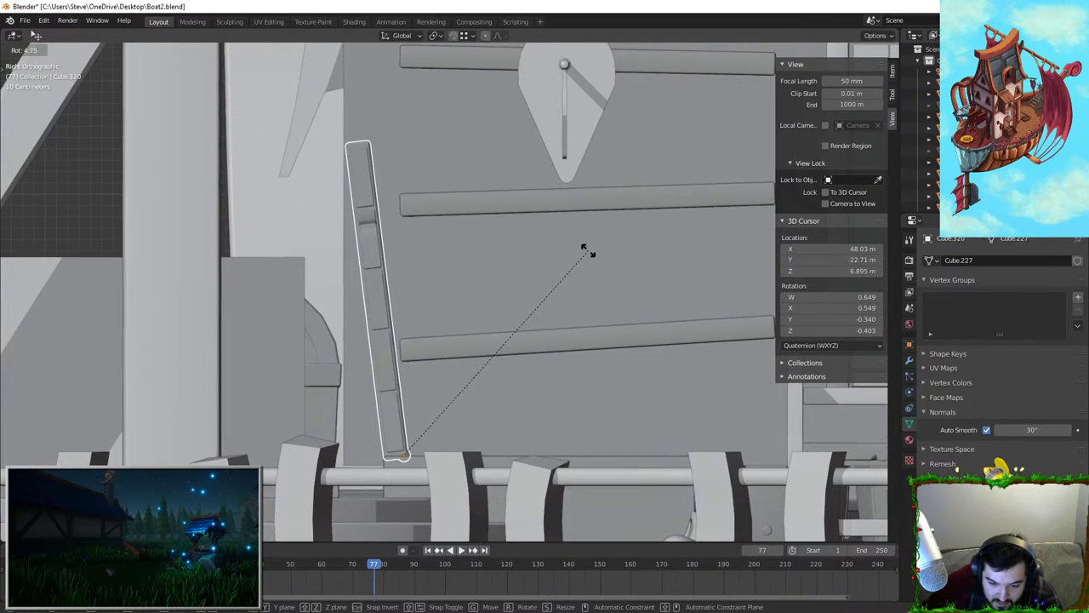
left_click(555, 269)
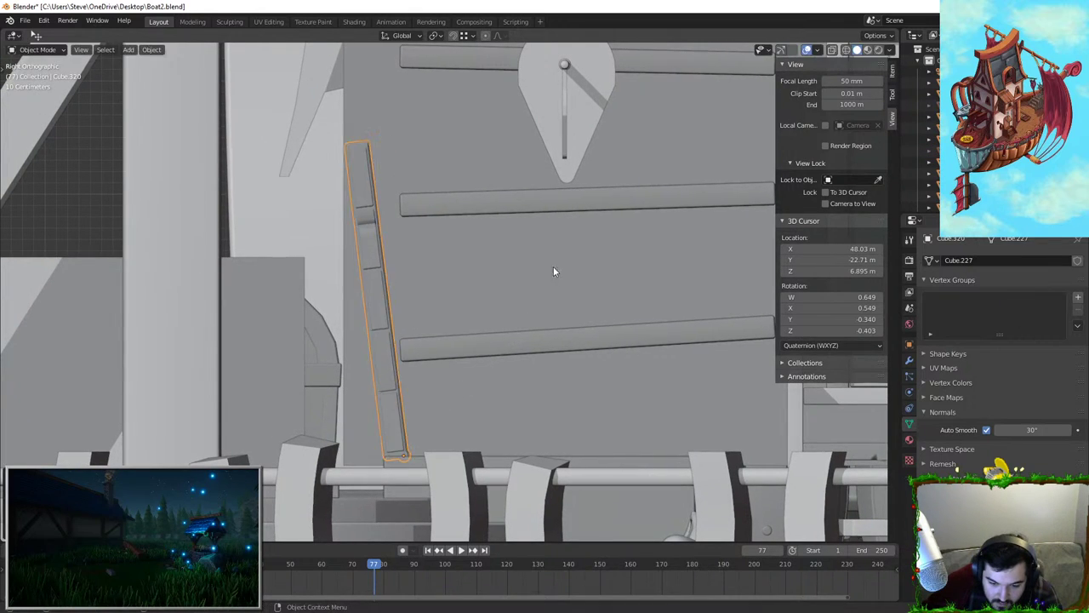
middle_click_drag(555, 269, 326, 299)
scroll(332, 298, "down", 1)
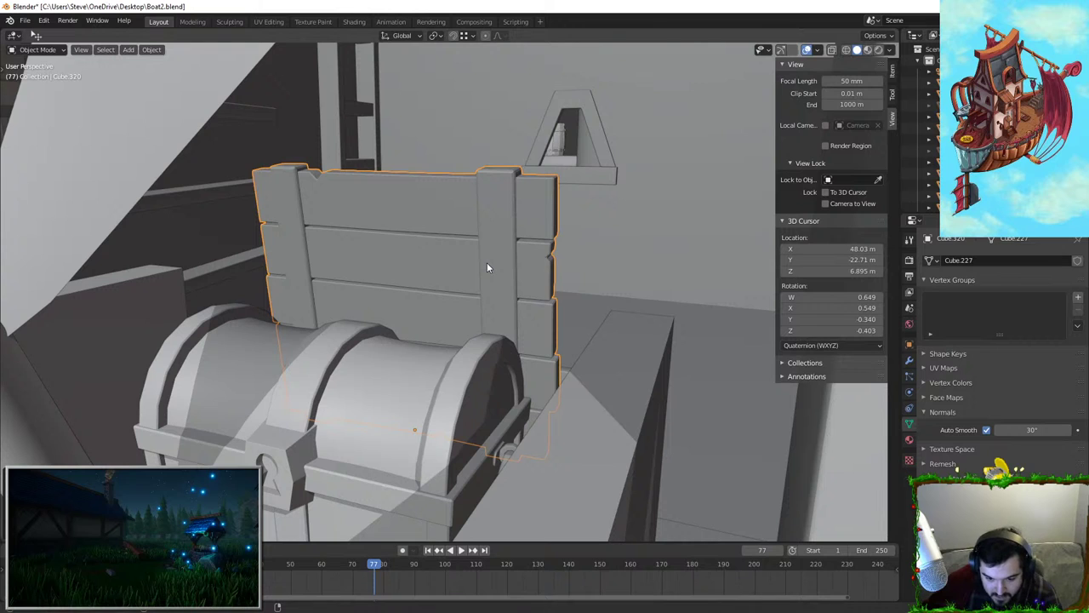
Check the hatch lid in isolation, unhide all objects, and rotate the lid about 0.8° around the X axis
key("shift+h")
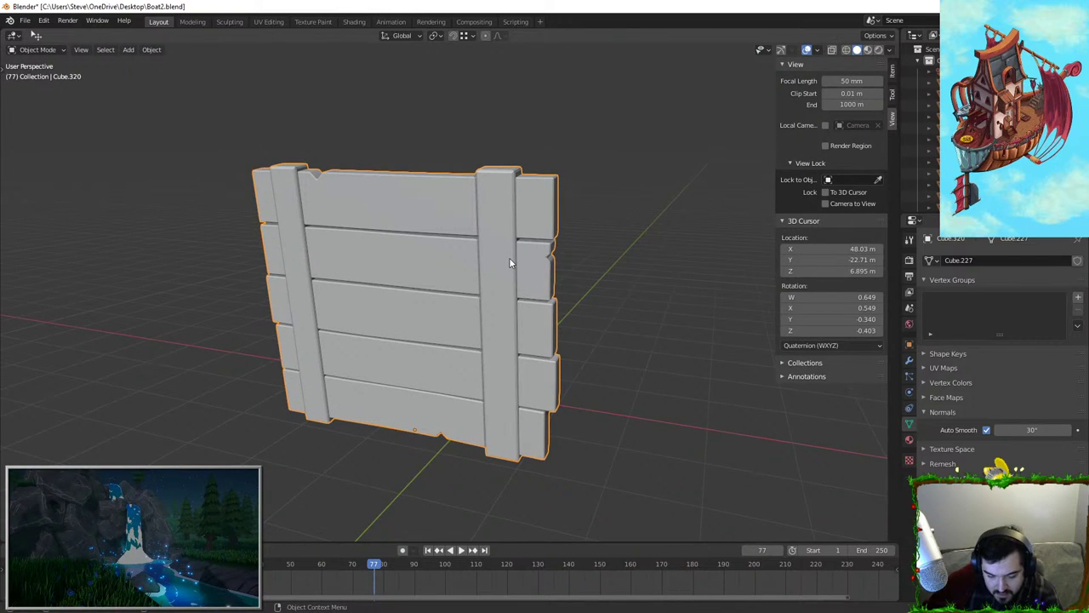
key("alt+h")
scroll(511, 259, "down", 2)
left_click(522, 256)
mouse_move(523, 256)
middle_mouse_down()
mouse_move(426, 246)
mouse_move(371, 365)
mouse_move(567, 260)
mouse_move(537, 262)
middle_mouse_up()
left_click(538, 262)
key("r")
key("x")
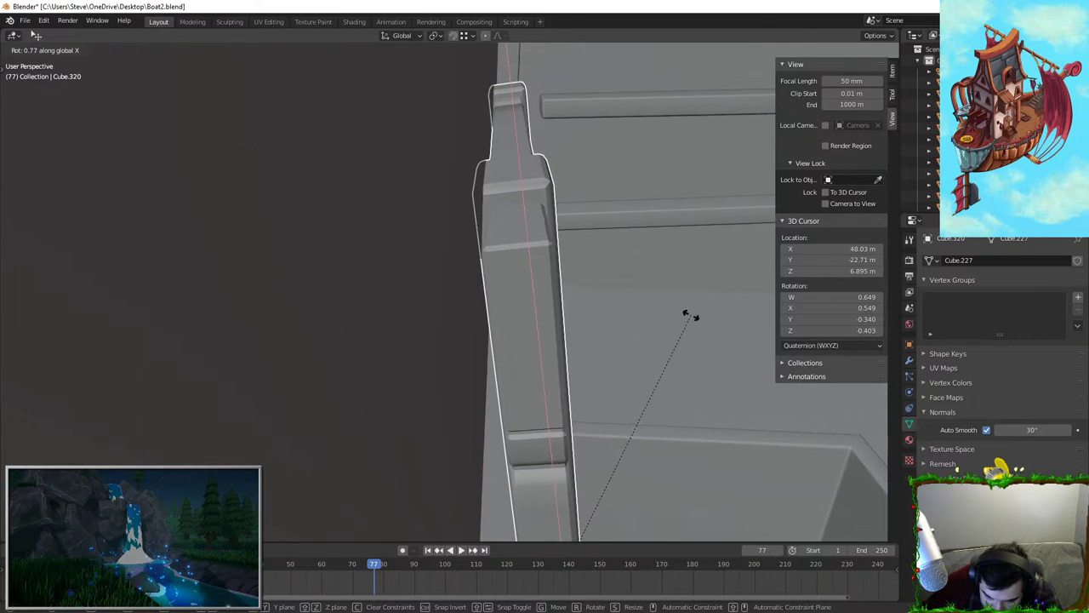
left_click(688, 315)
mouse_move(687, 315)
middle_mouse_down()
mouse_move(559, 220)
mouse_move(491, 142)
mouse_move(437, 248)
mouse_move(491, 251)
mouse_move(306, 246)
mouse_move(544, 257)
mouse_move(487, 287)
middle_mouse_up()
scroll(683, 318, "down", 2)
left_click(491, 142)
key("Tab")
scroll(463, 251, "down", 2)
scroll(486, 250, "down", 1)
scroll(486, 251, "down", 3)
scroll(470, 258, "down", 1)
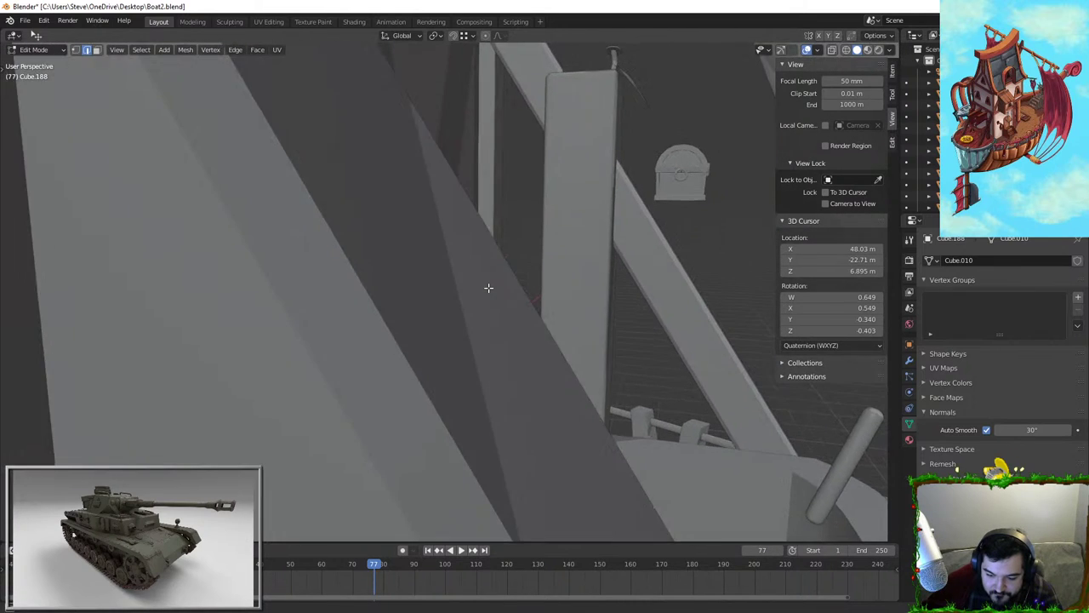
key("Tab")
Shade the hatch lid smooth and add a Weighted Normal modifier after its Bevel modifier
left_click(426, 173)
left_click(431, 141)
middle_click_drag(432, 143, 536, 275)
left_click(426, 219)
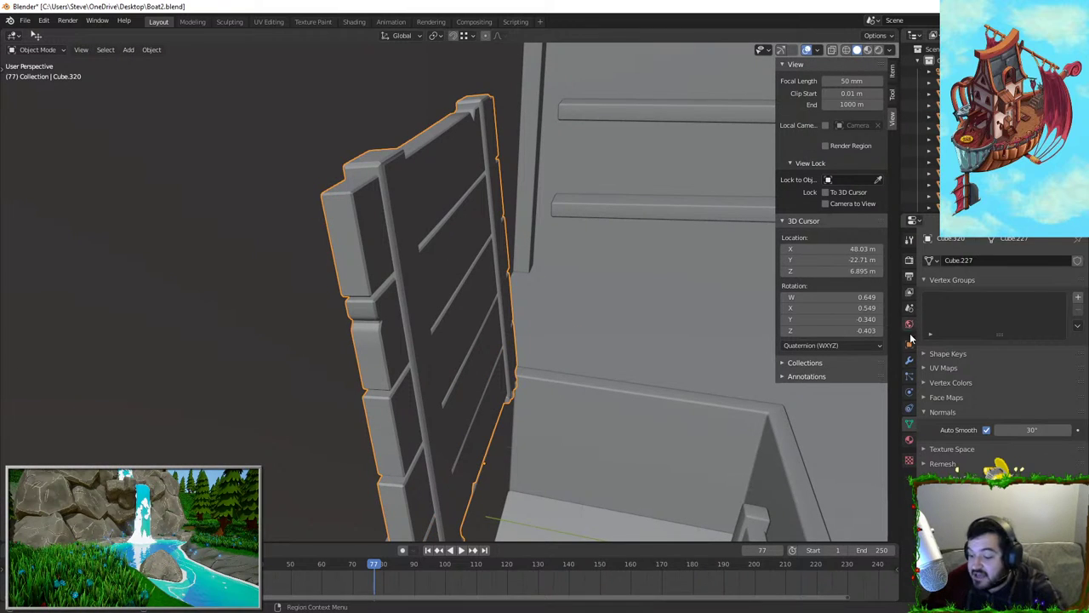
left_click(909, 361)
right_click(412, 158)
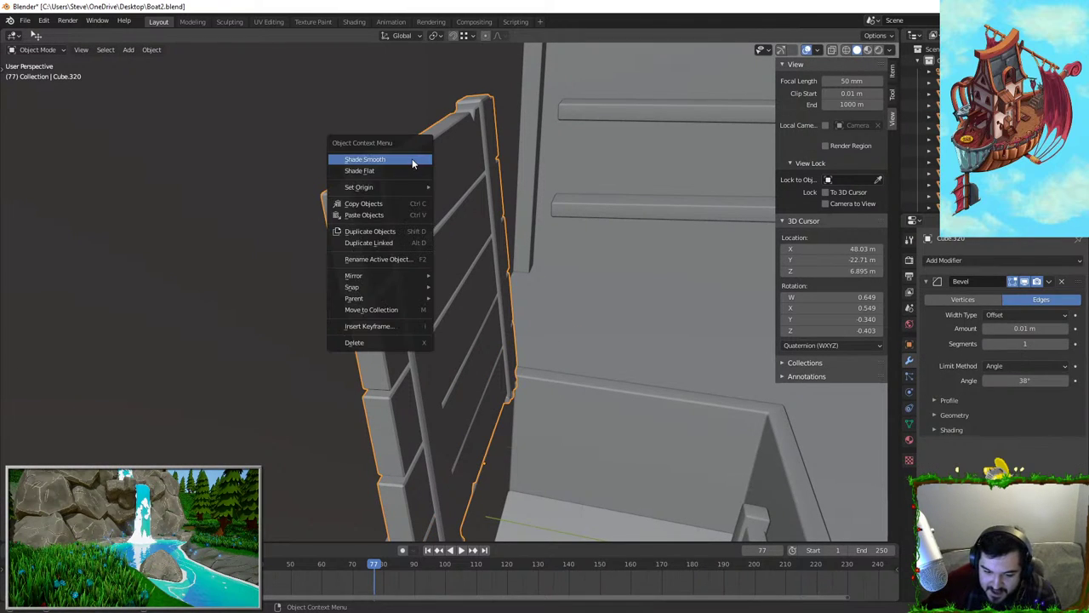
left_click(962, 260)
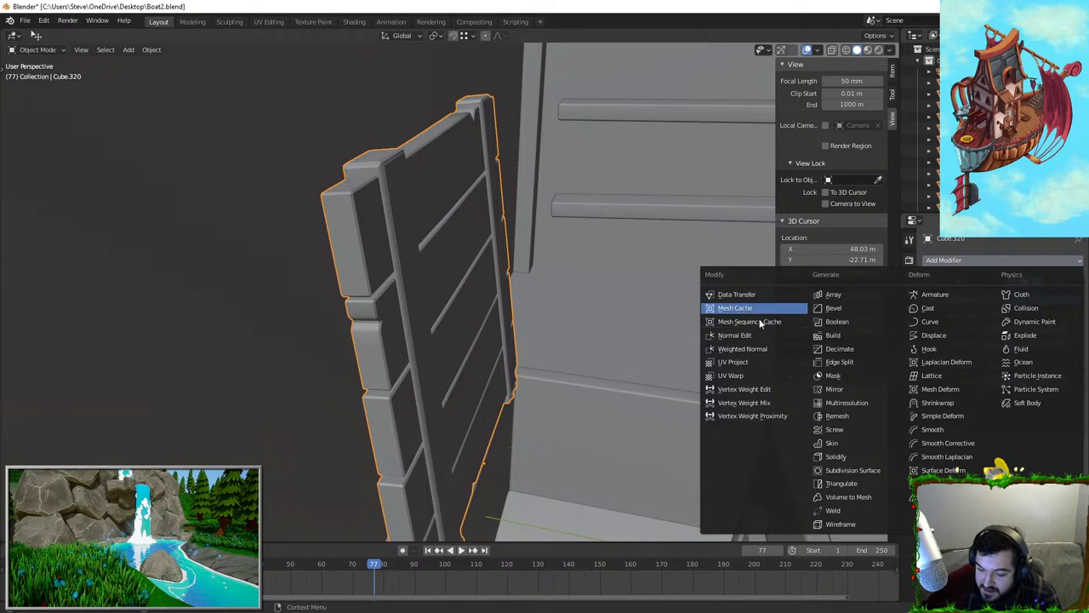
left_click(742, 348)
middle_click_drag(762, 345, 377, 340)
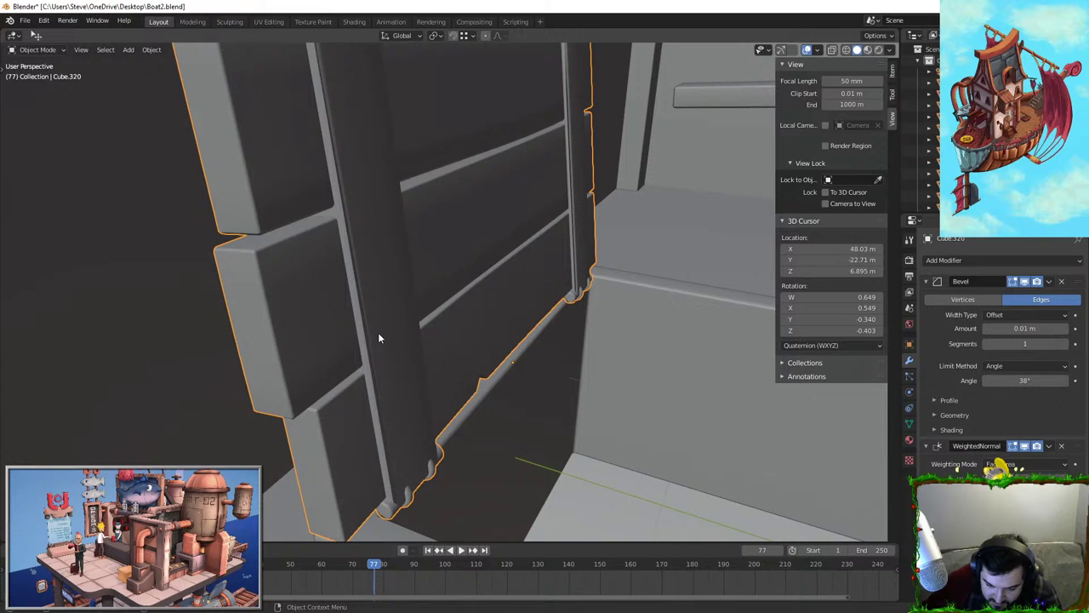
Check the hatch lid's normals settings, try a free trackball rotation of the lid and undo it
left_click(908, 423)
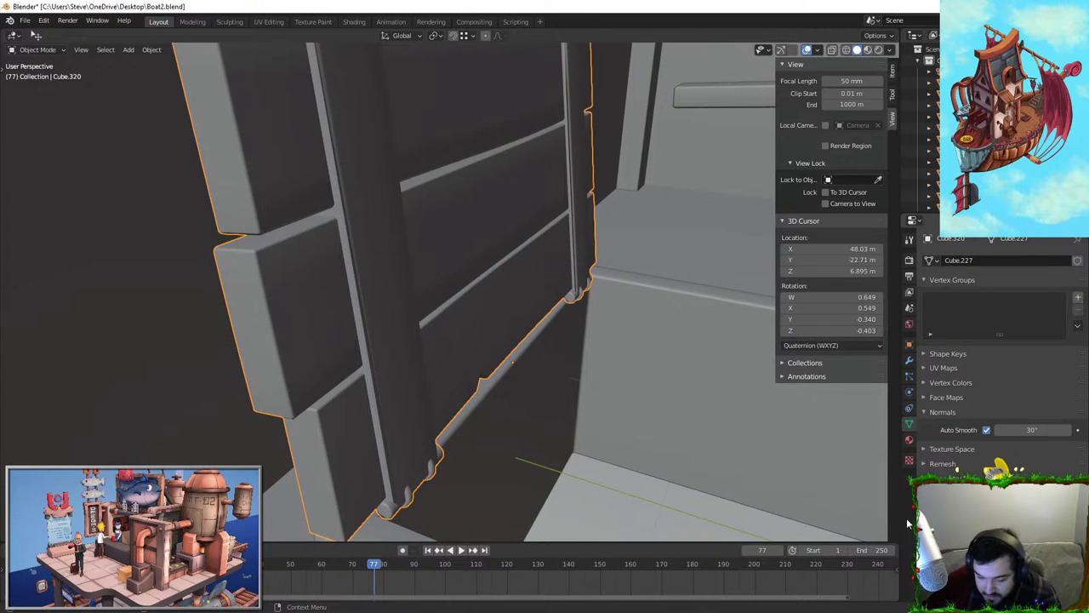
middle_click_drag(470, 277, 490, 446)
key("Tab")
key("Tab")
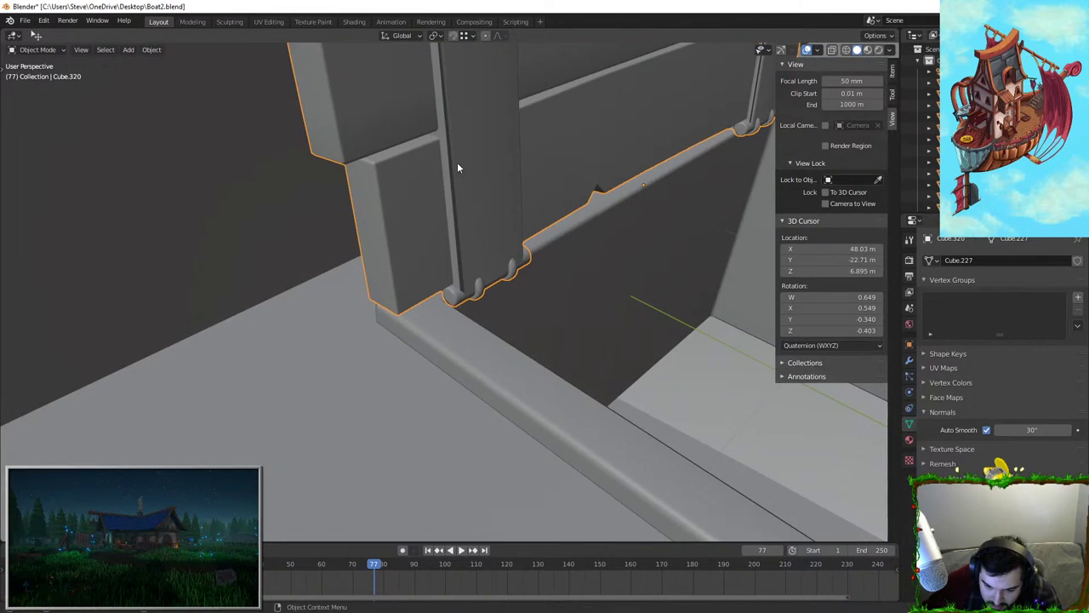
key("r")
key("r")
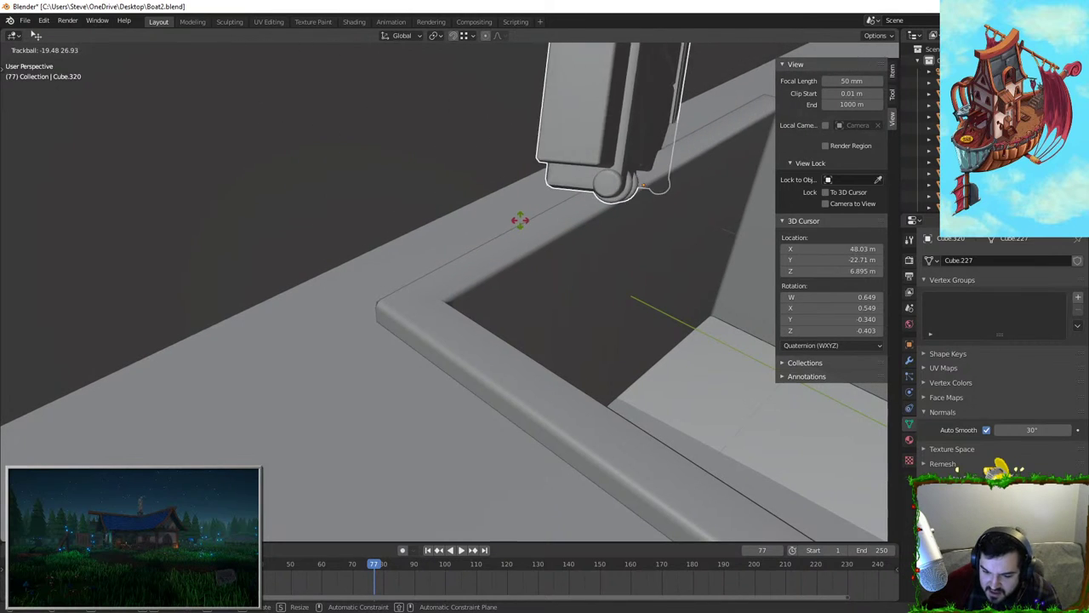
left_click(523, 224)
middle_click_drag(523, 227, 525, 270)
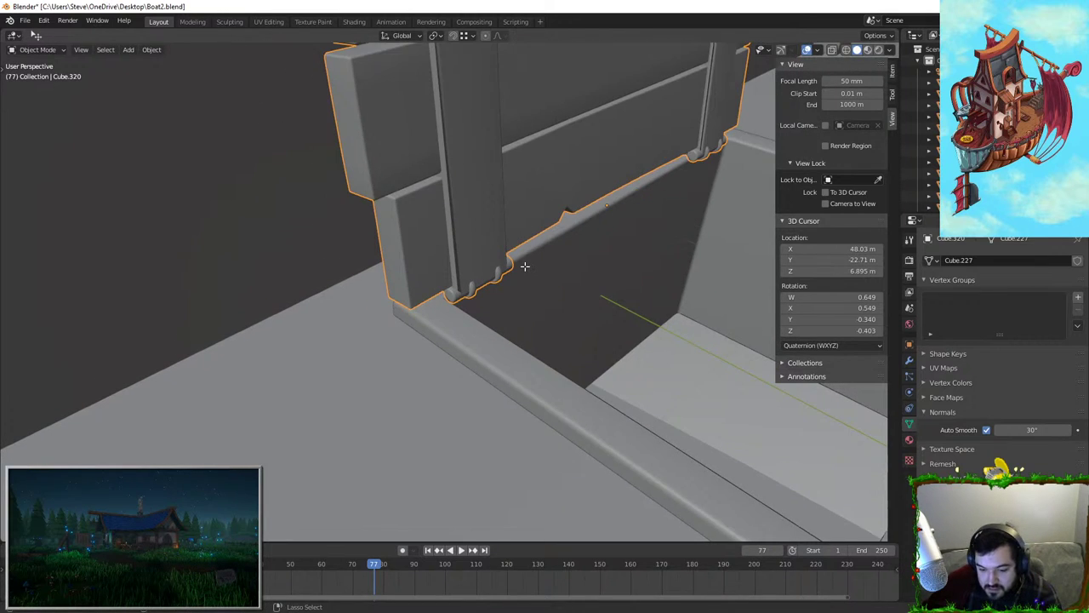
key("ctrl+z")
key("ctrl+z")
middle_click_drag(498, 219, 455, 362)
key("ctrl+z")
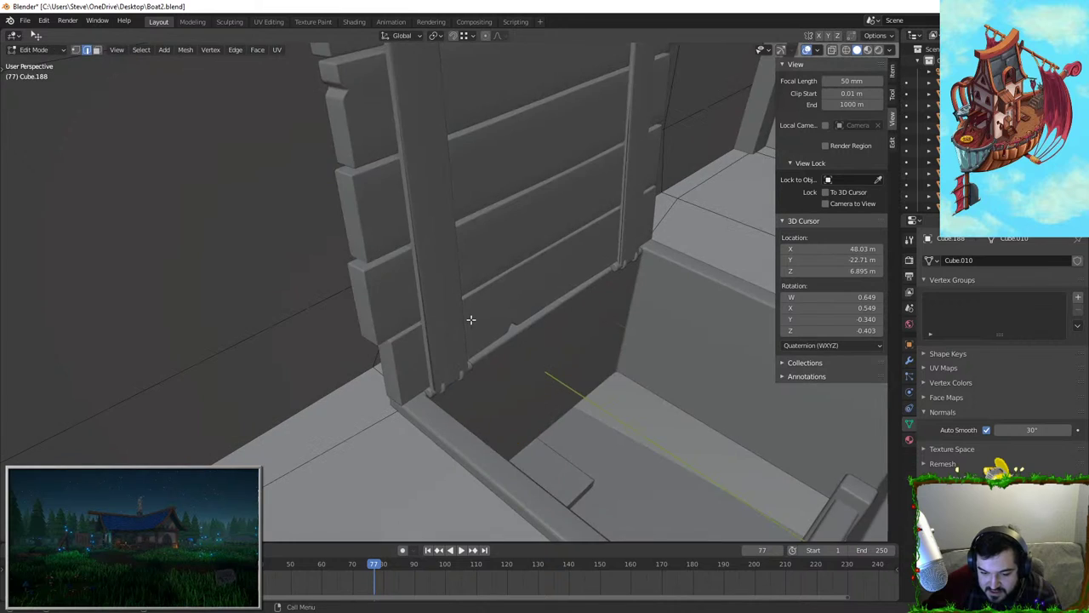
key("ctrl+z")
Remove the Weighted Normal modifier from the hatch lid
middle_click_drag(473, 321, 453, 188)
left_click(453, 188)
left_click(910, 360)
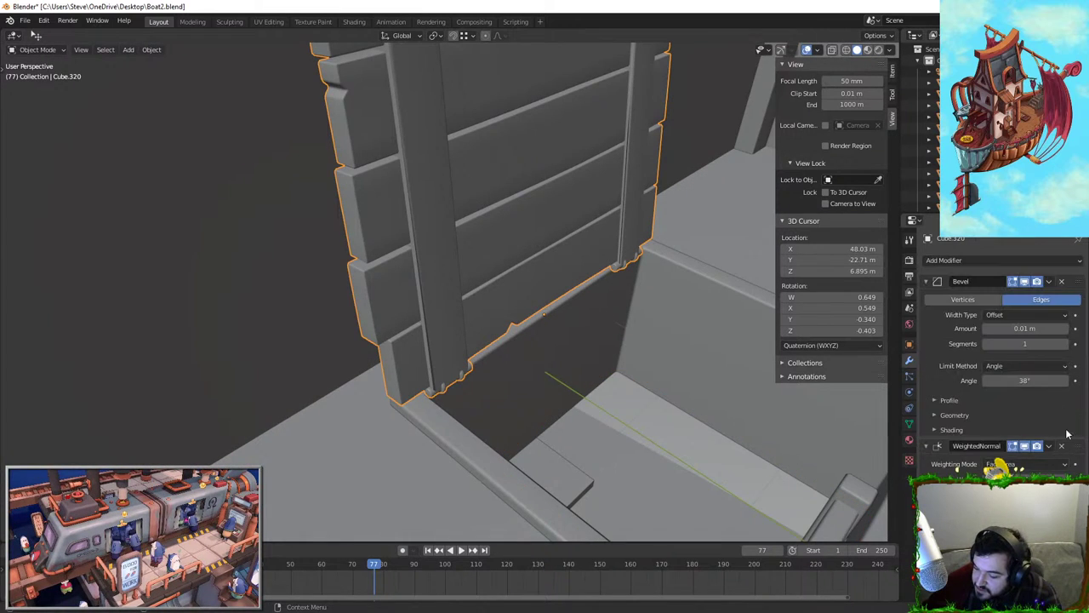
left_click(1061, 449)
Turn off Backface Culling in the viewport shading options while viewing the sail's lower corners
middle_click_drag(474, 246, 480, 275)
middle_click_drag(303, 277, 407, 368)
scroll(295, 307, "up", 5)
left_click(889, 49)
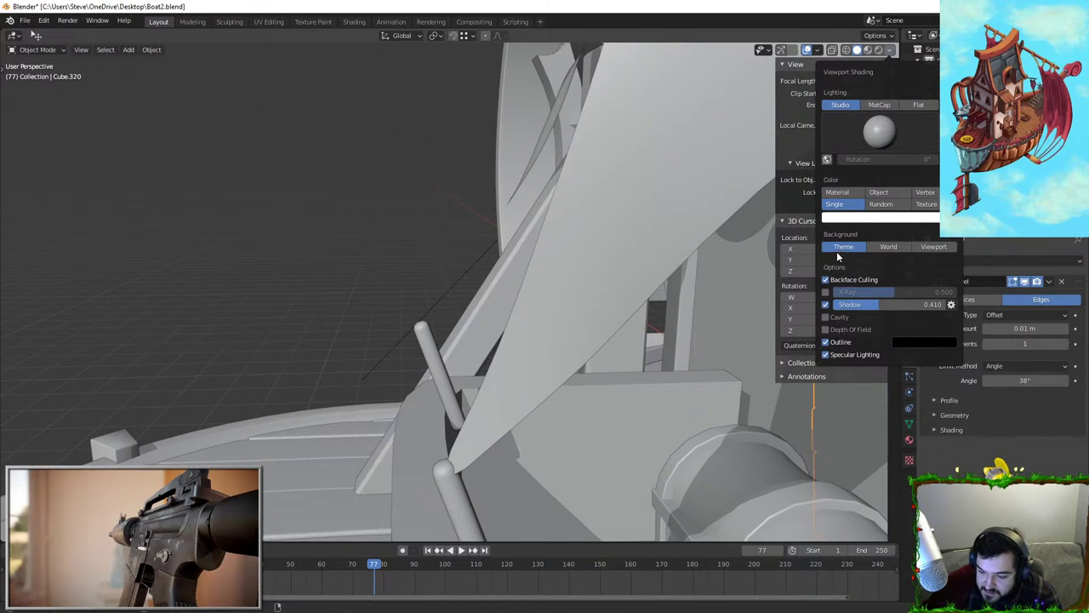
mouse_move(830, 283)
middle_mouse_down()
mouse_move(517, 336)
mouse_move(480, 307)
mouse_move(532, 312)
mouse_move(467, 292)
mouse_move(449, 325)
middle_mouse_up()
key("shift+a")
mouse_move(449, 325)
left_click(493, 337)
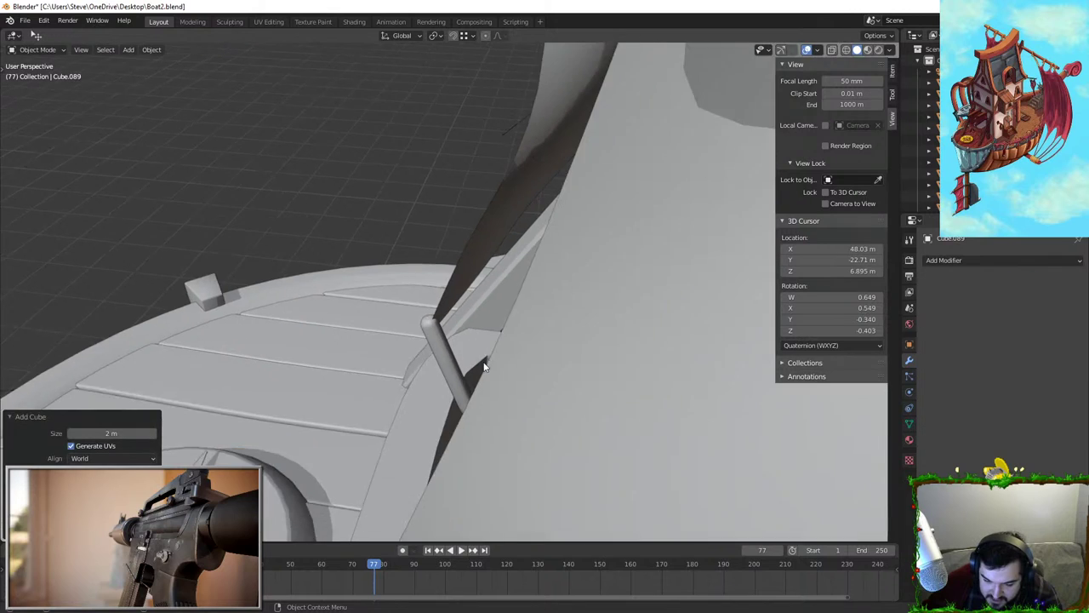
middle_click_drag(483, 365, 502, 350)
key("Delete")
key("shift+a")
mouse_move(506, 351)
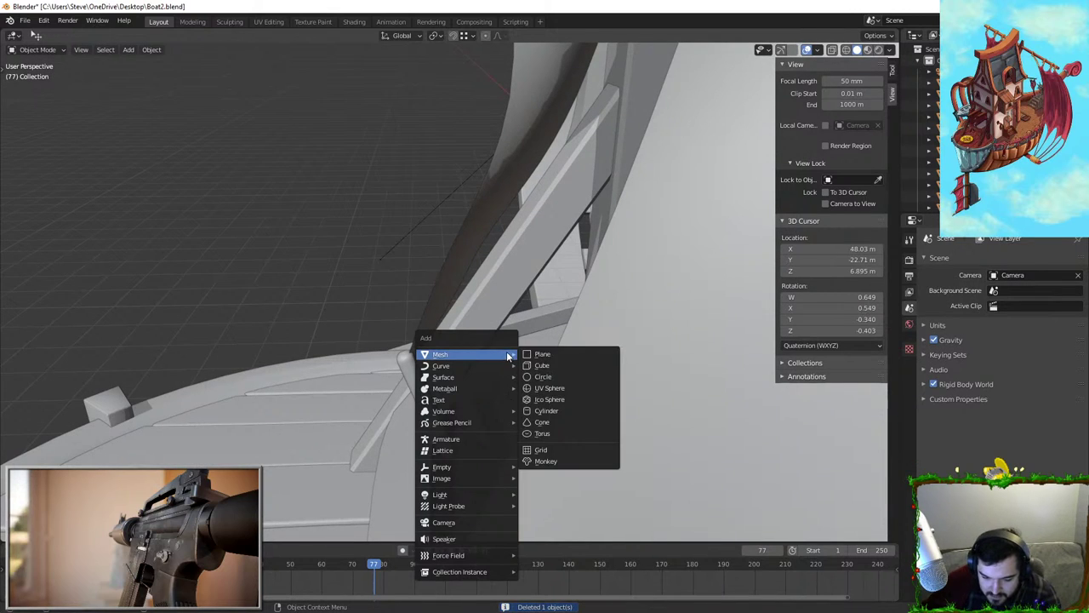
left_click(546, 410)
Place the 3D cursor on the deck wall's rim beside the sail rods and add a cylinder there
middle_click_drag(545, 410, 450, 356)
key("ctrl+a")
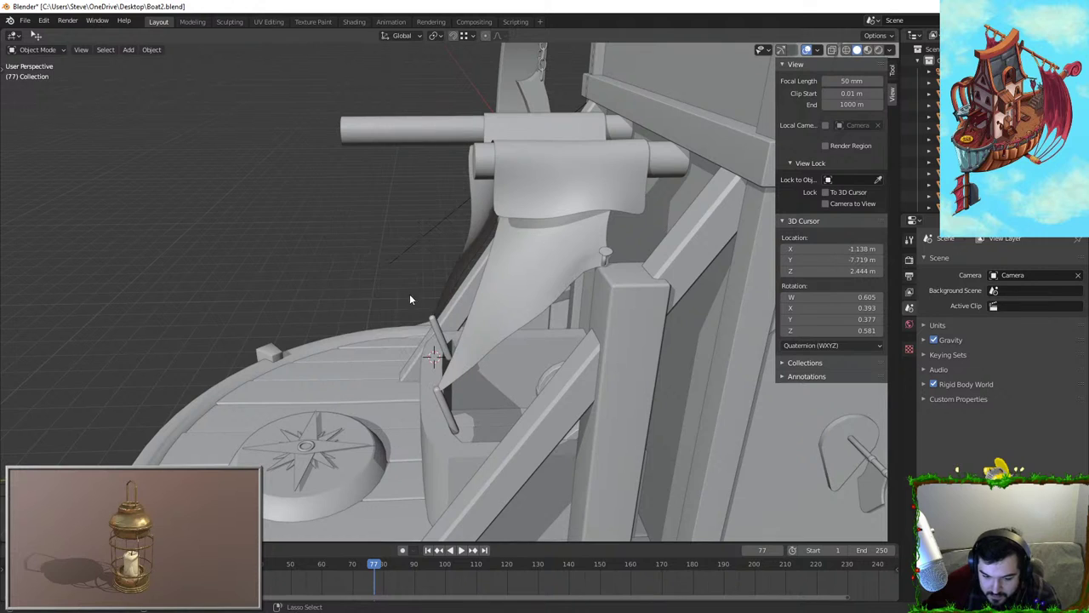
key("ctrl+a")
key("shift+a")
mouse_move(371, 237)
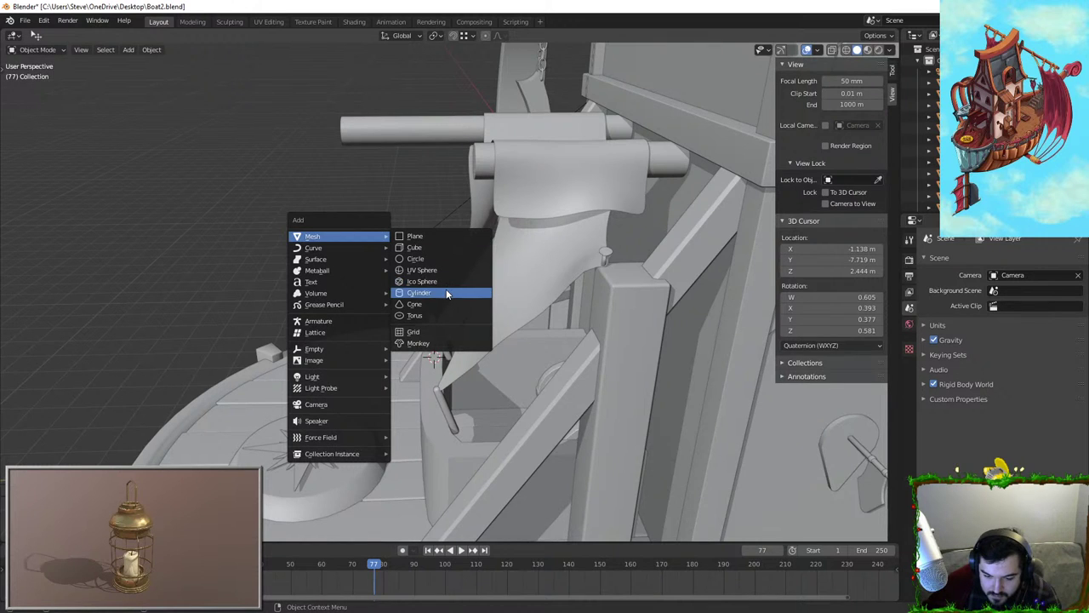
left_click(448, 294)
Set the new cylinder's vertex count to 14
scroll(504, 342, "up", 4)
middle_click_drag(504, 342, 587, 314)
key("s")
right_click(587, 313)
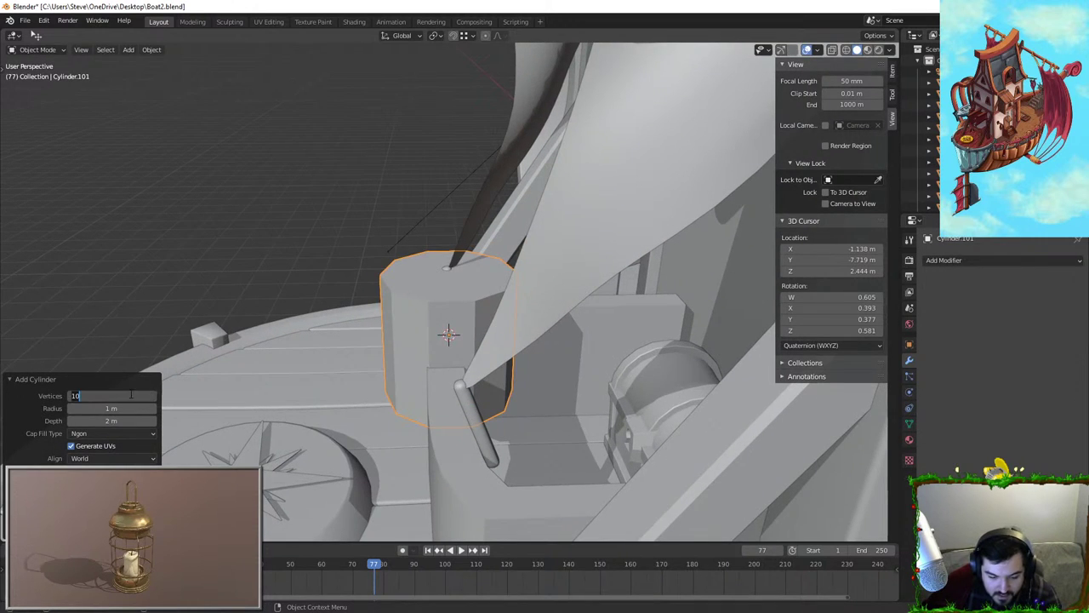
type("16")
key("Return")
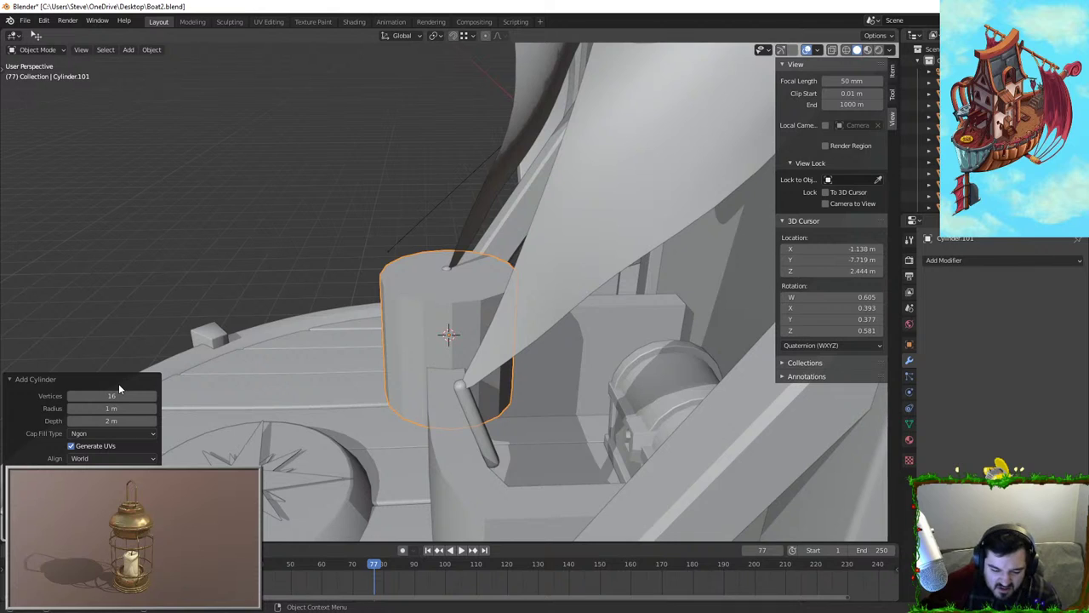
left_click(119, 395)
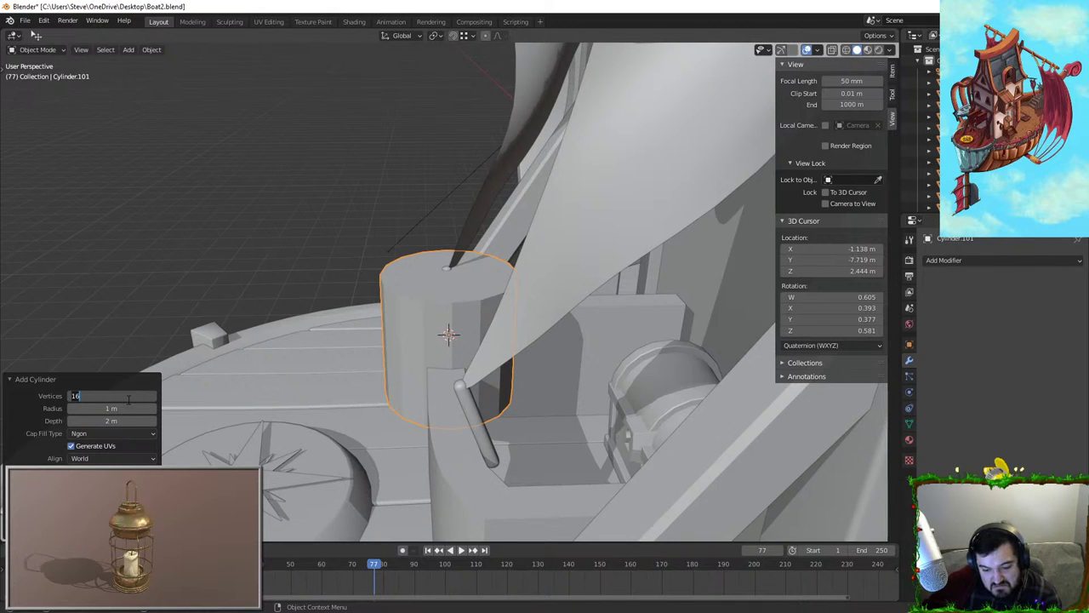
key("BackSpace")
type("4")
key("Return")
Scale the cylinder down to a small thin disc and move it next to the sail rod's lower end
middle_click_drag(596, 281, 688, 219)
key("s")
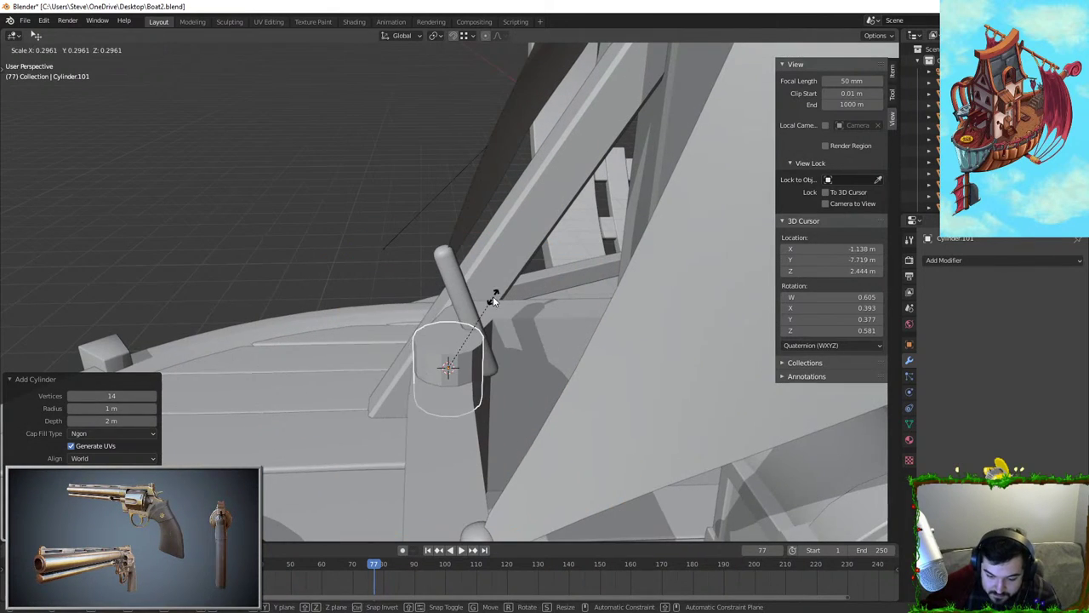
left_click(519, 327)
key("g")
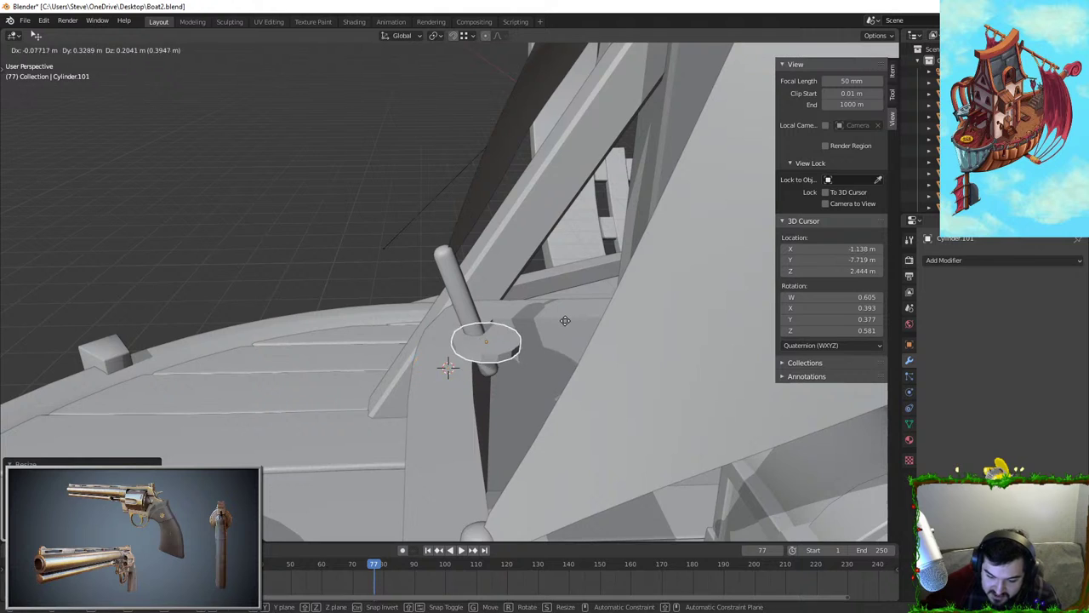
left_click(565, 320)
Select both sail rods, set the transform orientation to Local and lengthen the rods along their Z axis
middle_click_drag(565, 320, 503, 342)
left_click(516, 375)
left_click(565, 471)
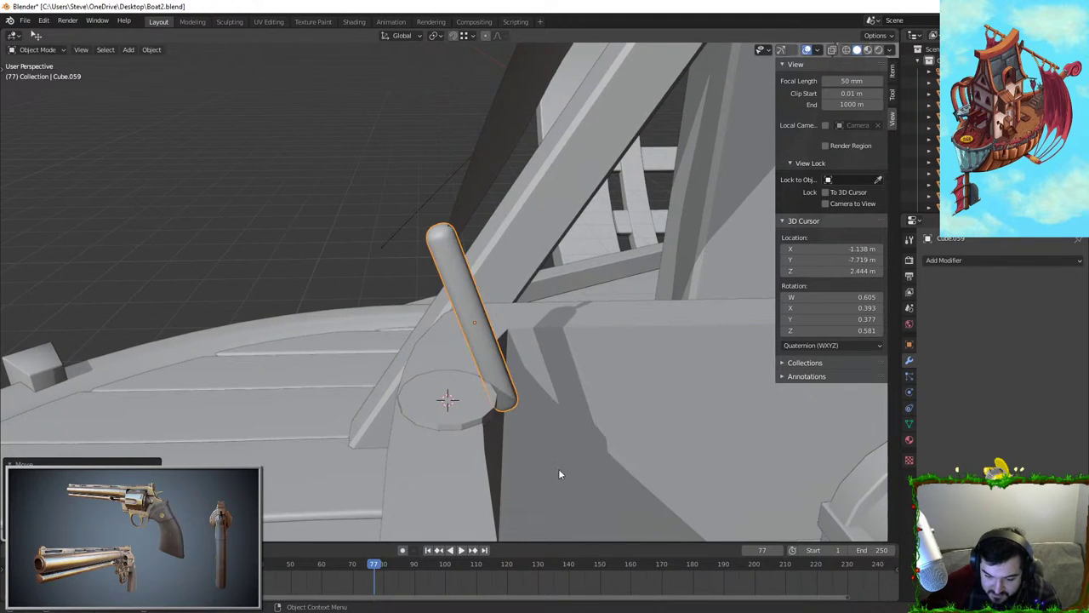
middle_click_drag(559, 468, 439, 310)
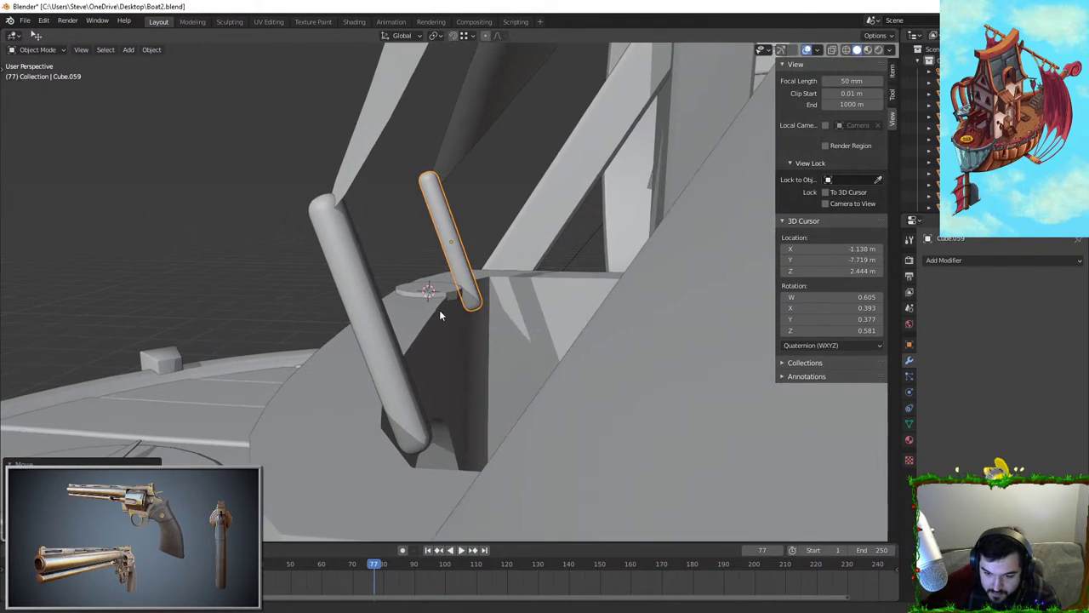
left_click(363, 300, "shift")
left_click(410, 40)
left_click(392, 82)
key("s")
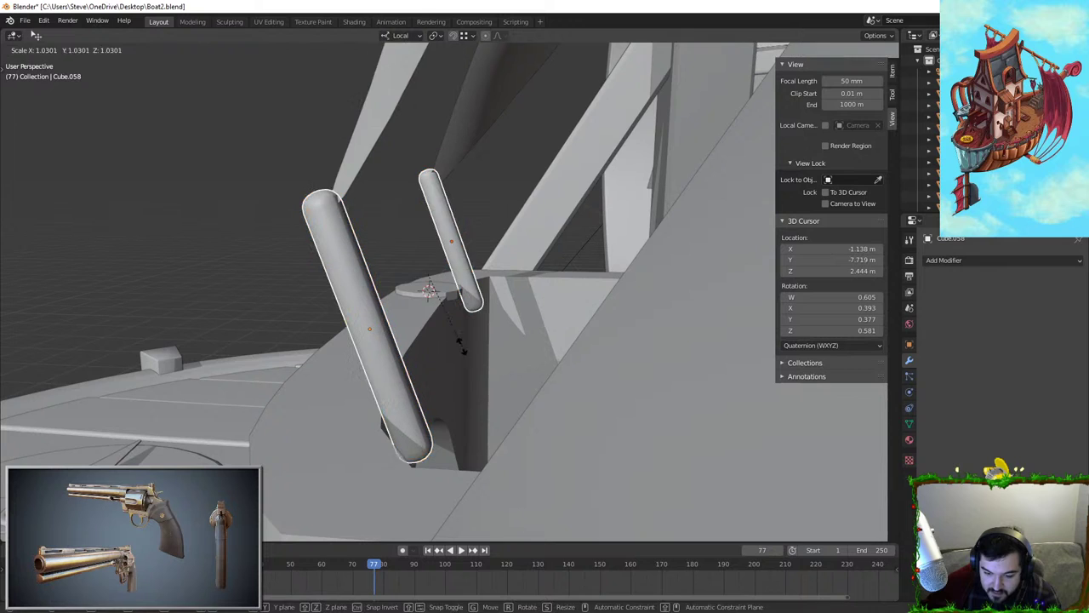
key("z")
left_click(468, 357)
Slide both sail rods down about 0.12 m along their local Z axis
key("g")
key("z")
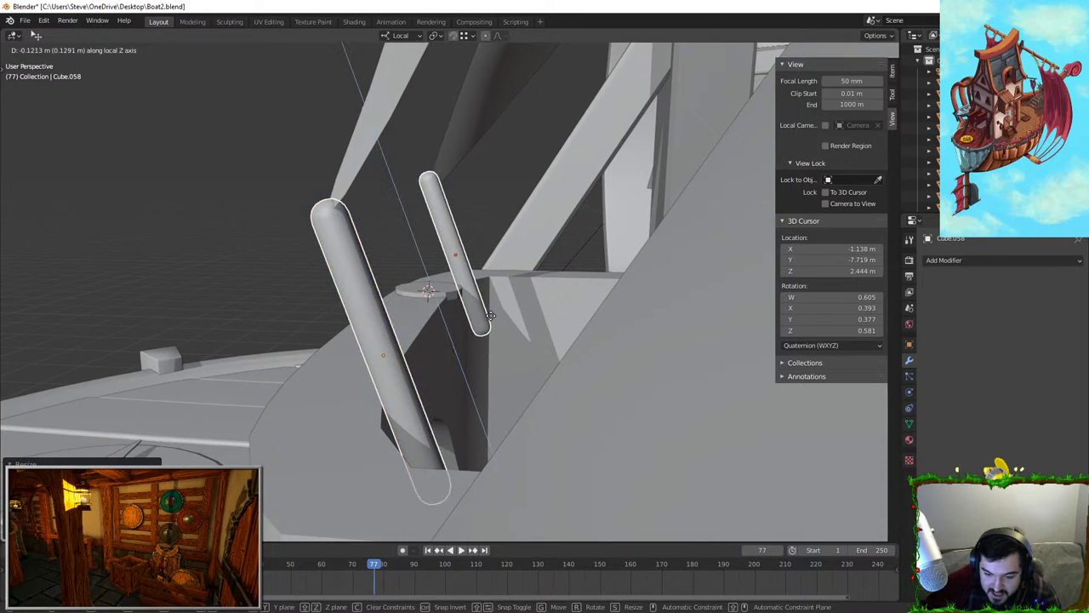
left_click(491, 318)
Move the thin disc down inside the deck wall so that it meets the rod's lower end
left_click(432, 292)
scroll(464, 317, "up", 4)
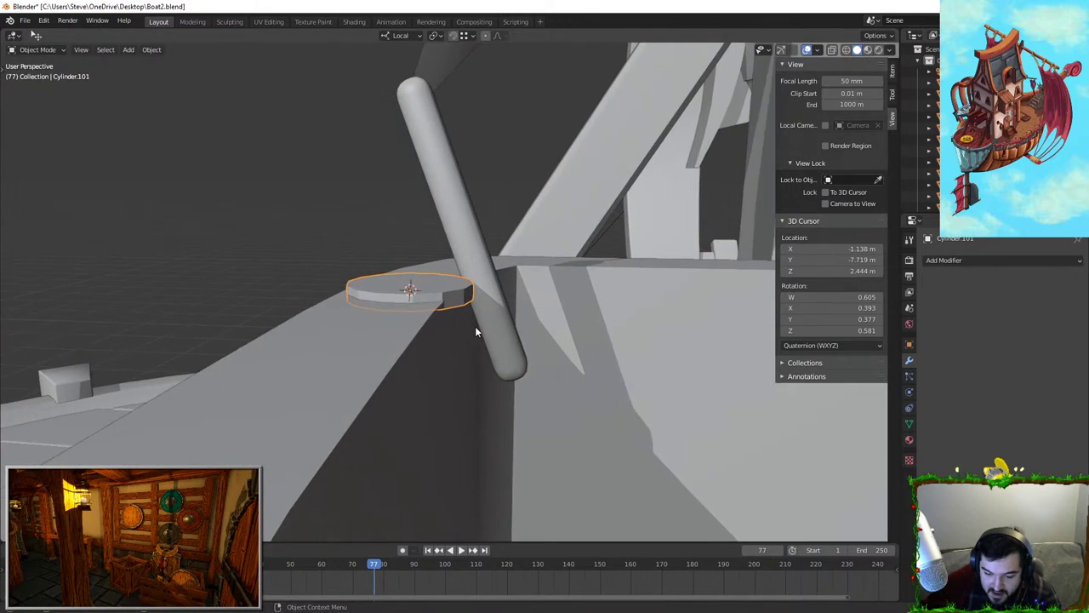
key("g")
left_click(551, 411)
middle_click_drag(546, 414, 263, 383)
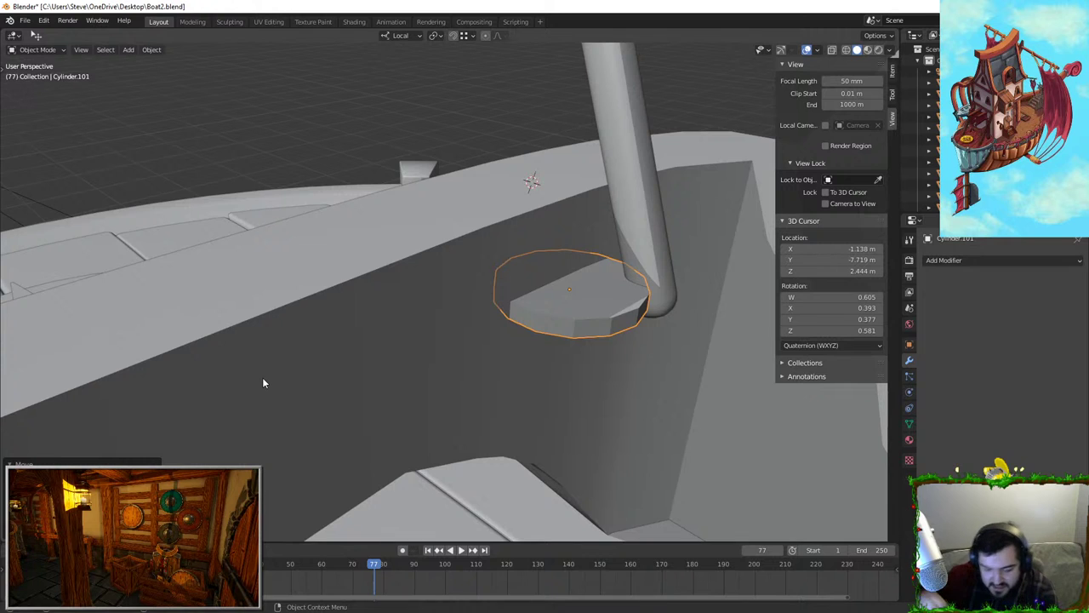
scroll(263, 383, "up", 2)
key("g")
key("x")
left_click(490, 418)
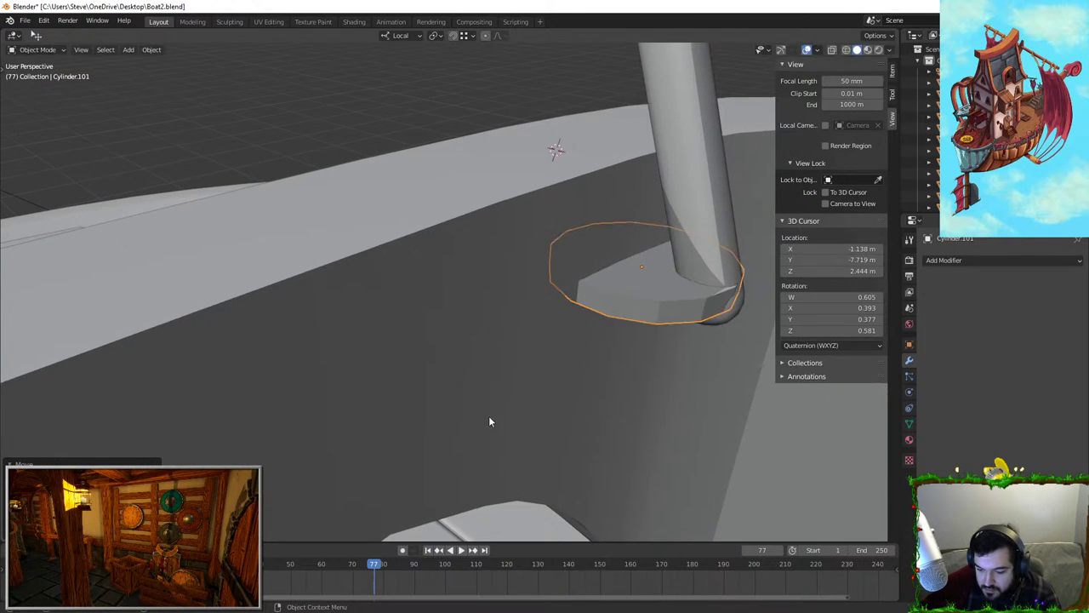
Shift the disc about 0.08 m along its local X axis to centre it around the rod
middle_click_drag(489, 421, 301, 329)
scroll(302, 328, "up", 4)
key("g")
key("x")
key("x")
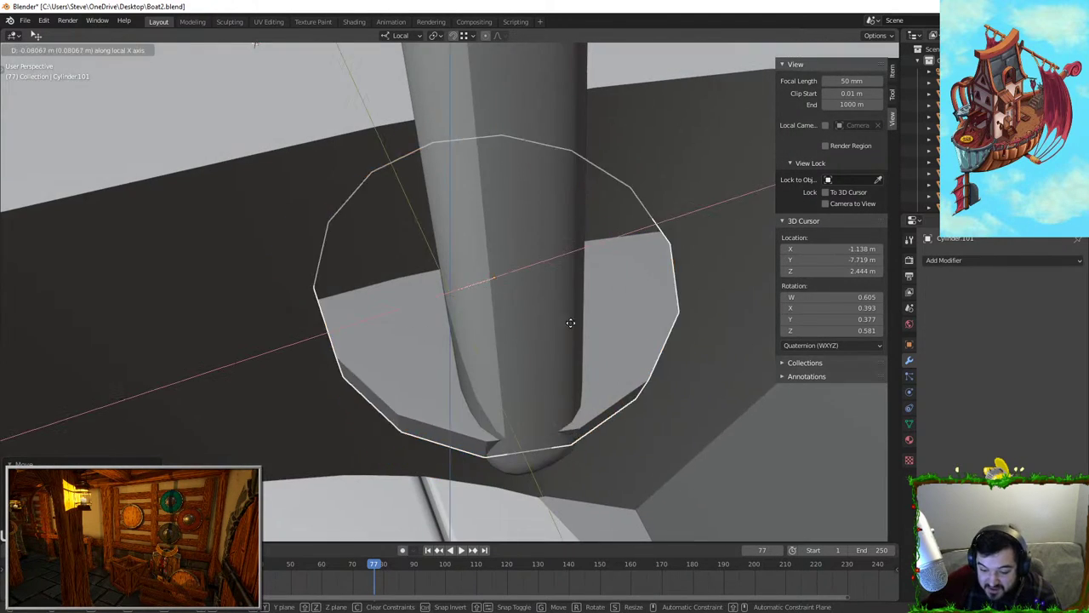
left_click(569, 335)
Scale the disc to fit around the rod and adjust its height along the local Z axis
key("s")
middle_click_drag(568, 337, 461, 159)
left_click(689, 321)
key("g")
key("z")
left_click(692, 307)
Isolate the disc and delete its top and bottom cap faces, leaving an open ring
key("Tab")
key("alt+a")
key("Tab")
key("slash")
middle_click_drag(514, 231, 515, 366)
key("Tab")
left_click(449, 310)
middle_click_drag(448, 319, 452, 188)
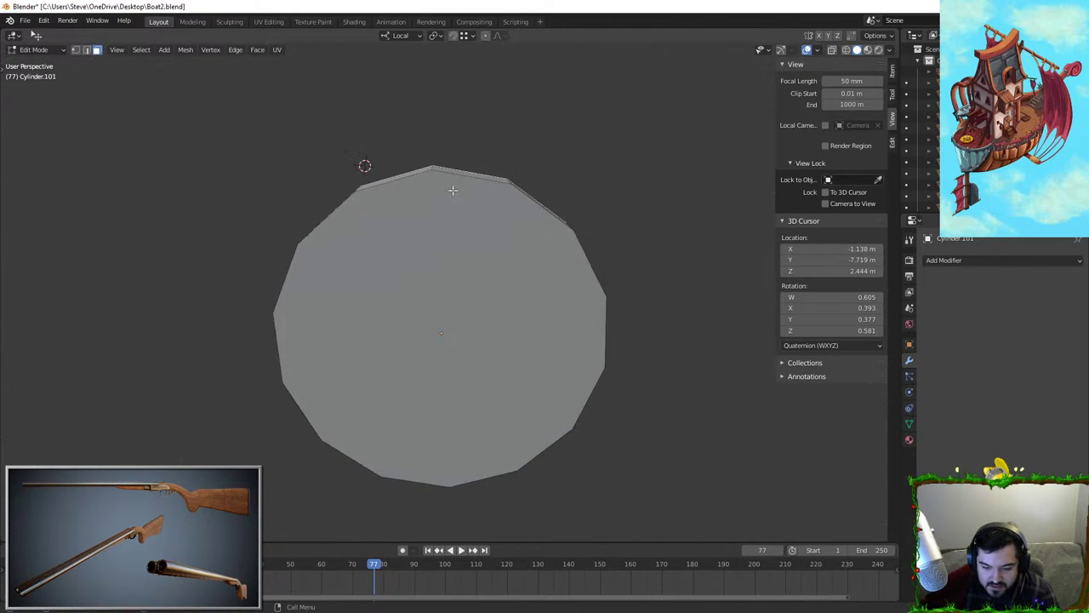
left_click(458, 294, "shift")
key("x")
left_click(459, 304)
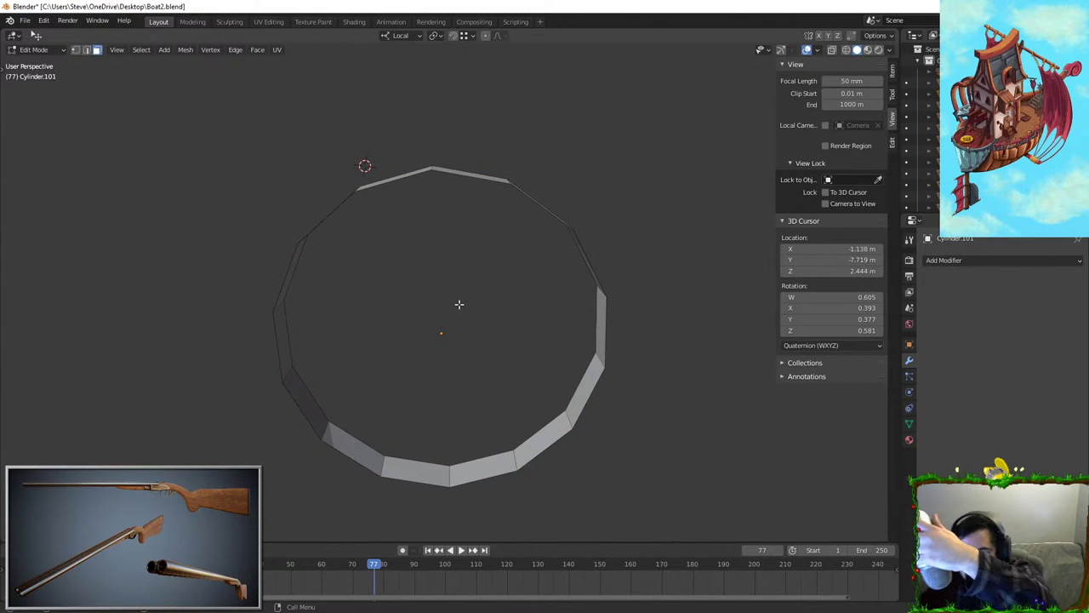
Delete the ring faces on the wall side to leave a half-ring bracket, and return to the full scene
middle_click_drag(384, 319, 380, 447)
key("c")
mouse_move(378, 216)
left_mouse_down()
mouse_move(387, 237)
mouse_move(309, 289)
left_mouse_up()
right_click(299, 330)
middle_click_drag(299, 333, 248, 366)
key("c")
left_click_drag(390, 345, 376, 372)
right_click(379, 362)
key("x")
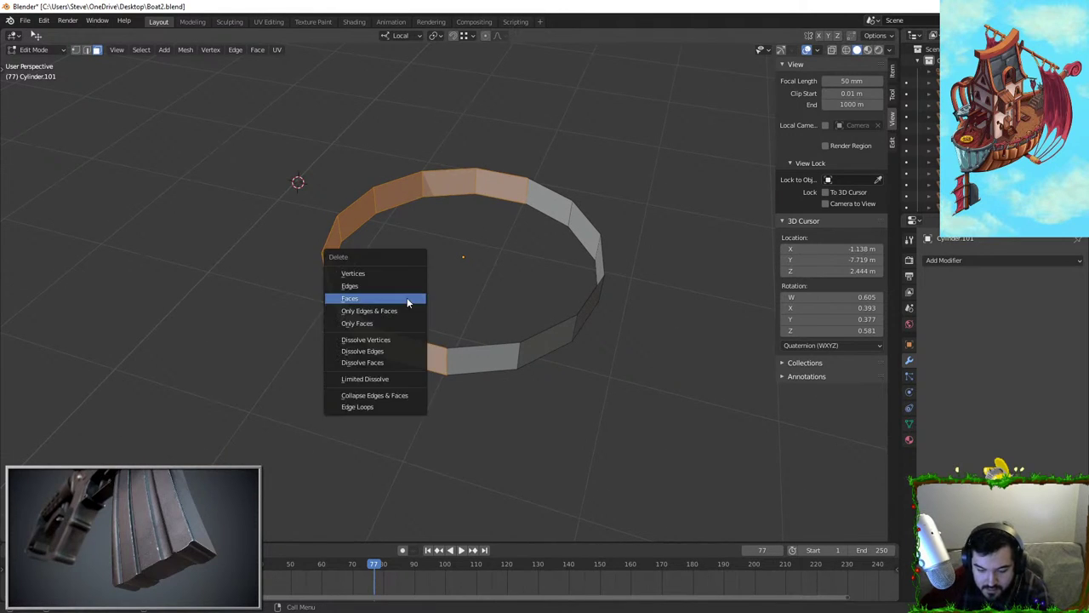
left_click(407, 302)
key("Tab")
middle_click_drag(408, 302, 550, 161)
key("KP_Divide")
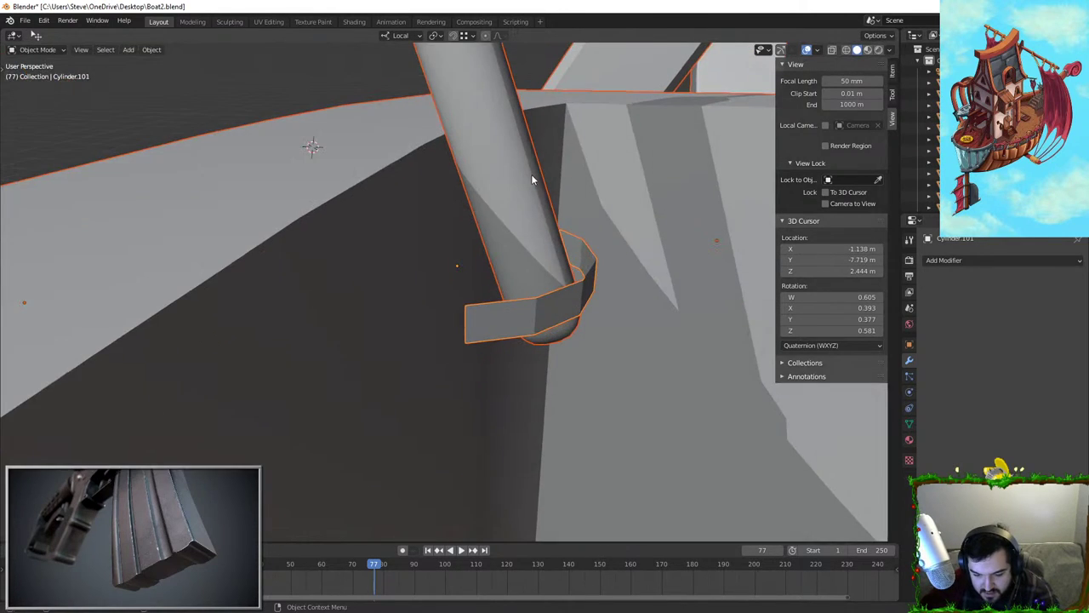
Extrude the half-ring bracket's open end edges along local Y toward the deck wall
left_click(474, 328)
key("Tab")
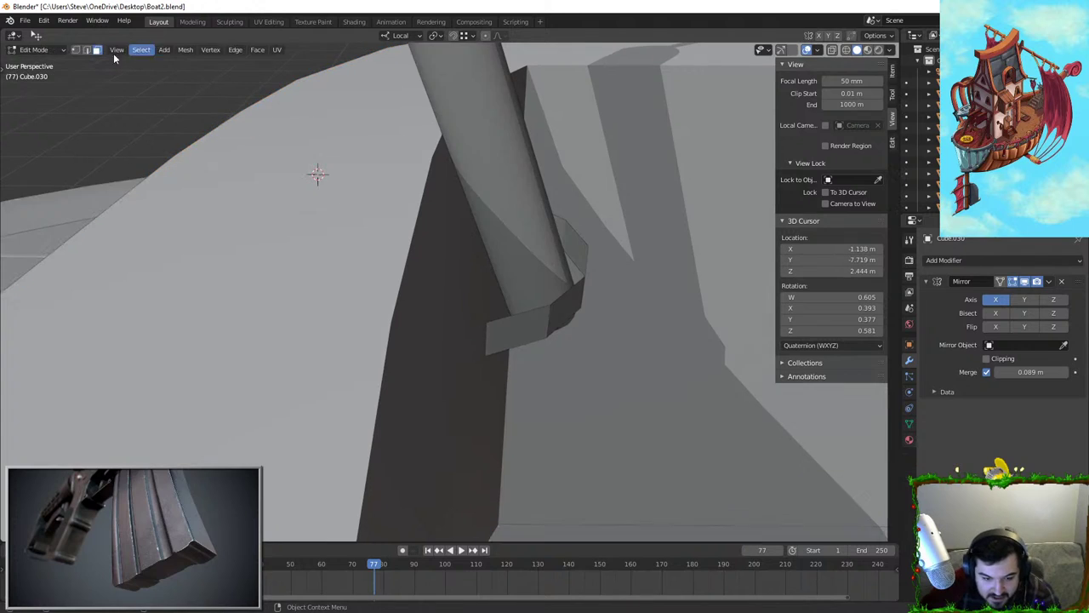
middle_click_drag(485, 339, 503, 336)
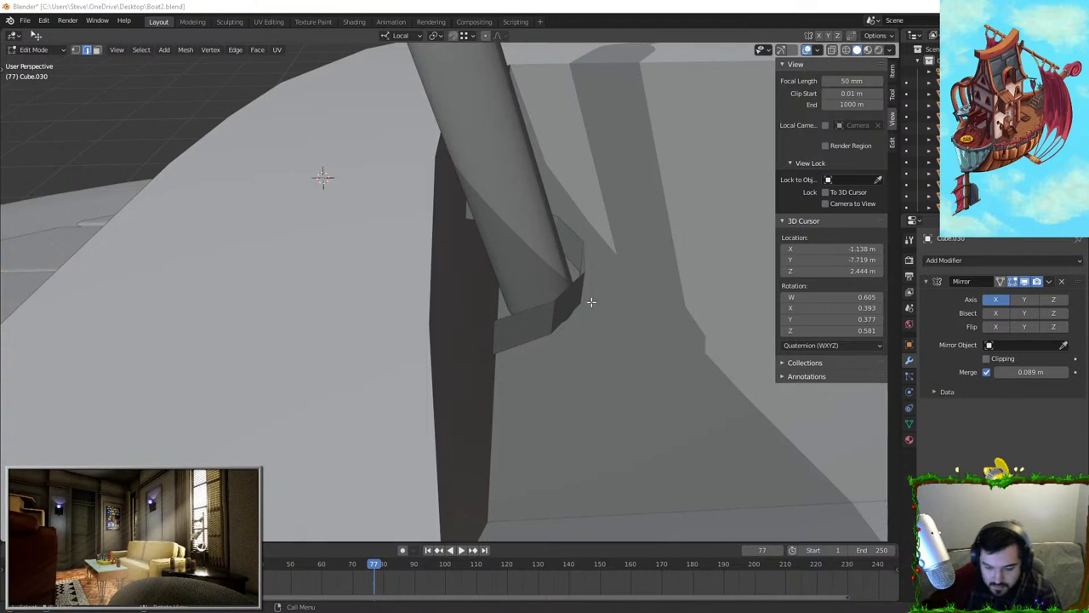
key("Tab")
left_click(524, 335)
key("Tab")
middle_click_drag(488, 313, 452, 325)
left_click(478, 339)
left_click(559, 235, "shift")
key("g")
key("y")
key("y")
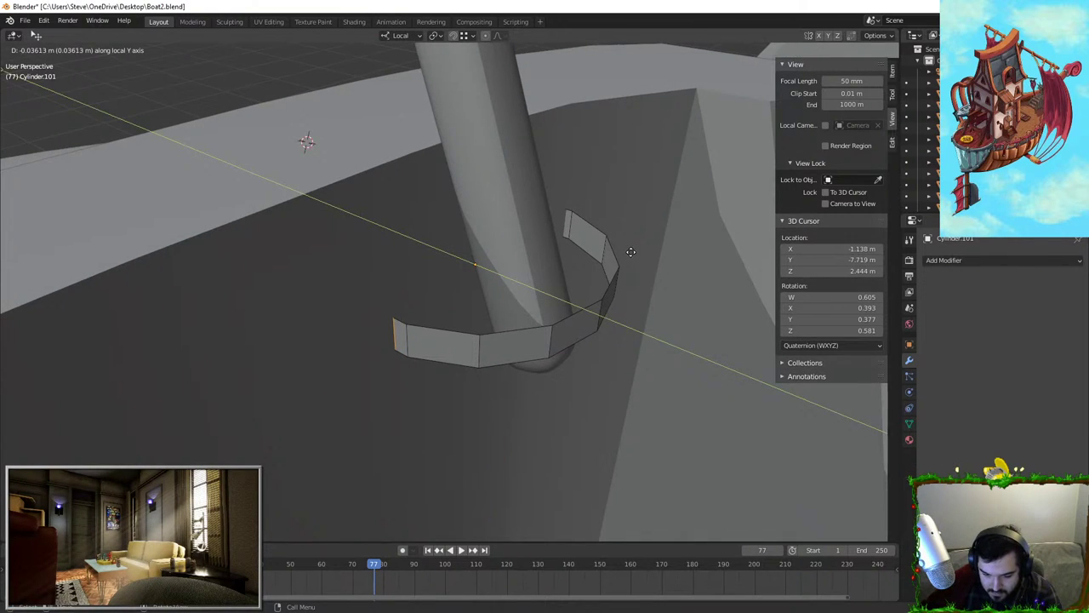
left_click(594, 246)
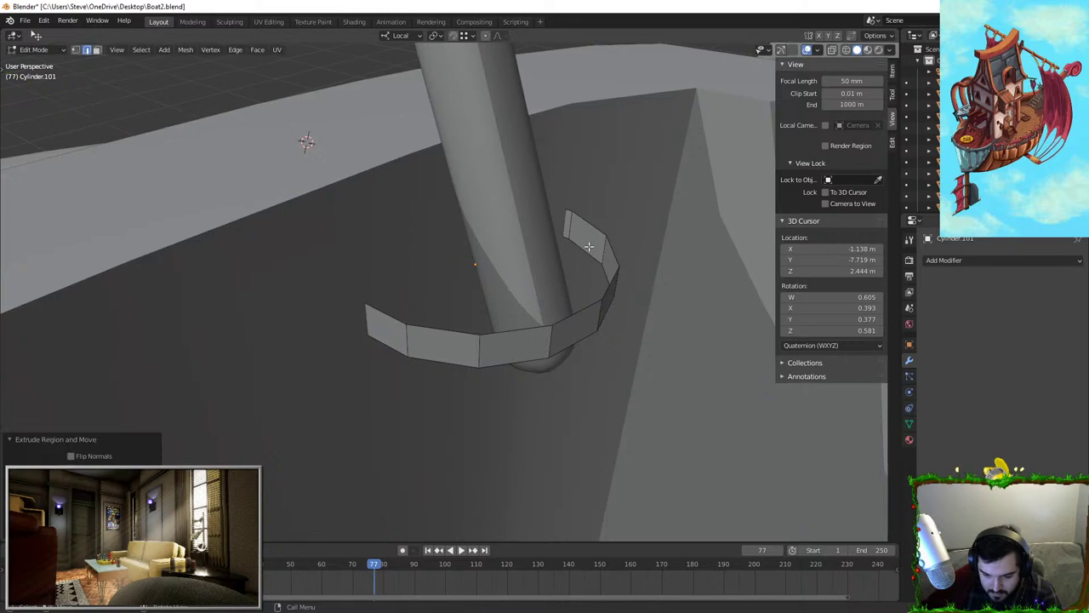
Isolate the bracket, the rod and the deck wall by hiding all other objects, and select the rod
middle_click_drag(593, 246, 467, 160)
key("KP_7")
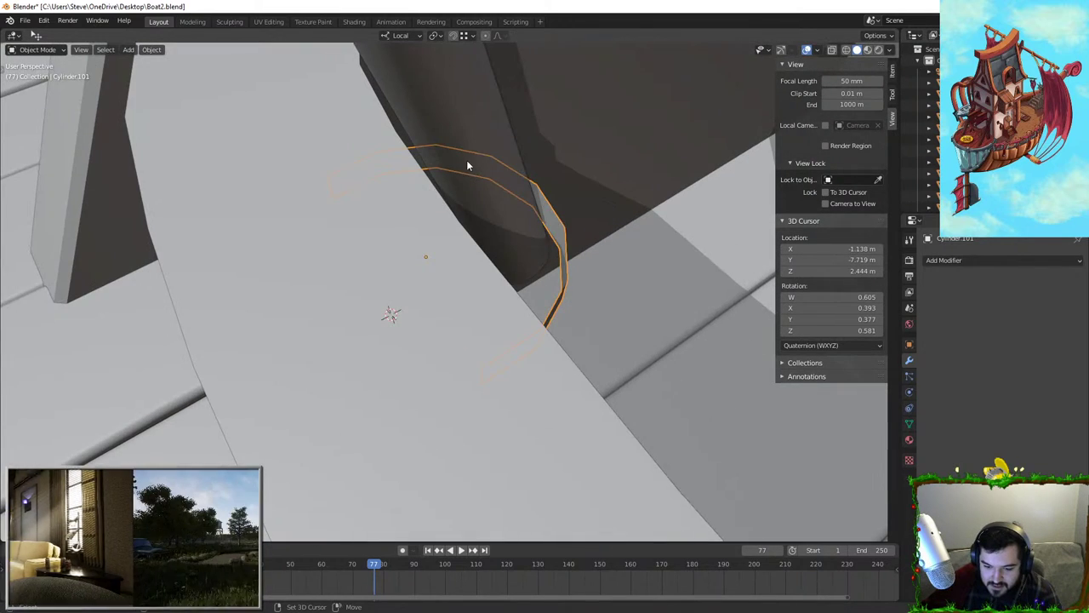
left_click(467, 167, "shift")
left_click(346, 369, "shift")
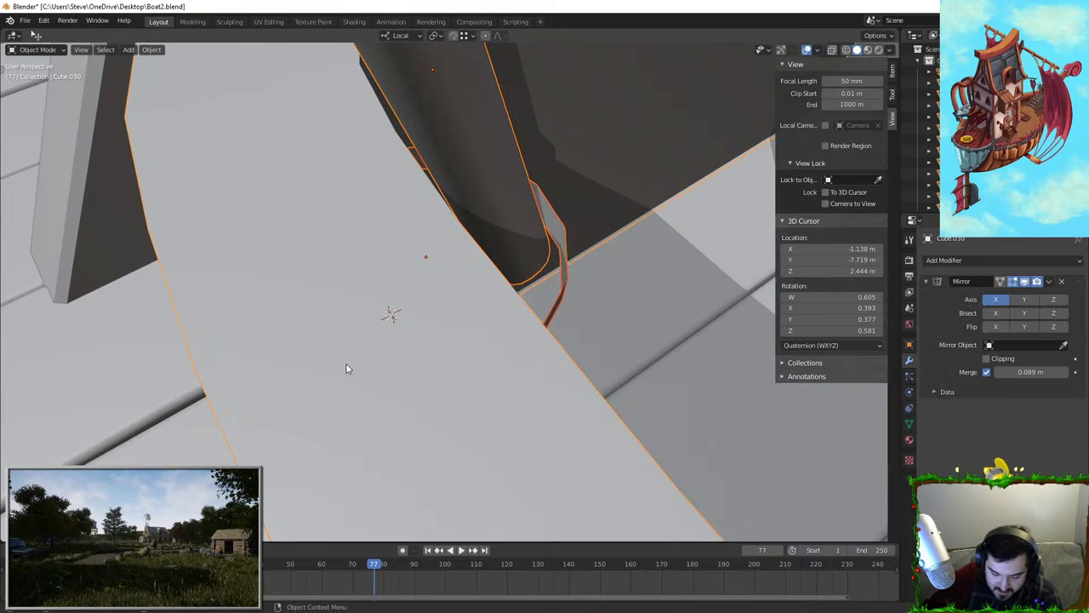
scroll(555, 339, "down", 6)
key("shift+h")
left_click(479, 260)
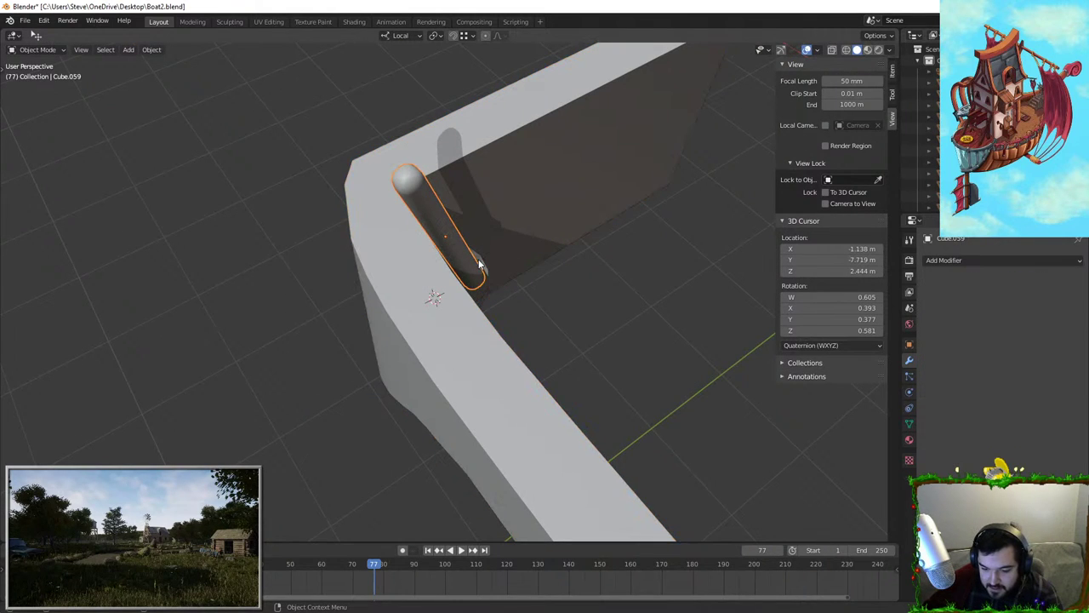
Thicken the half-ring bracket outward by extruding all its faces along their normals
left_click(478, 257)
key("KP_7")
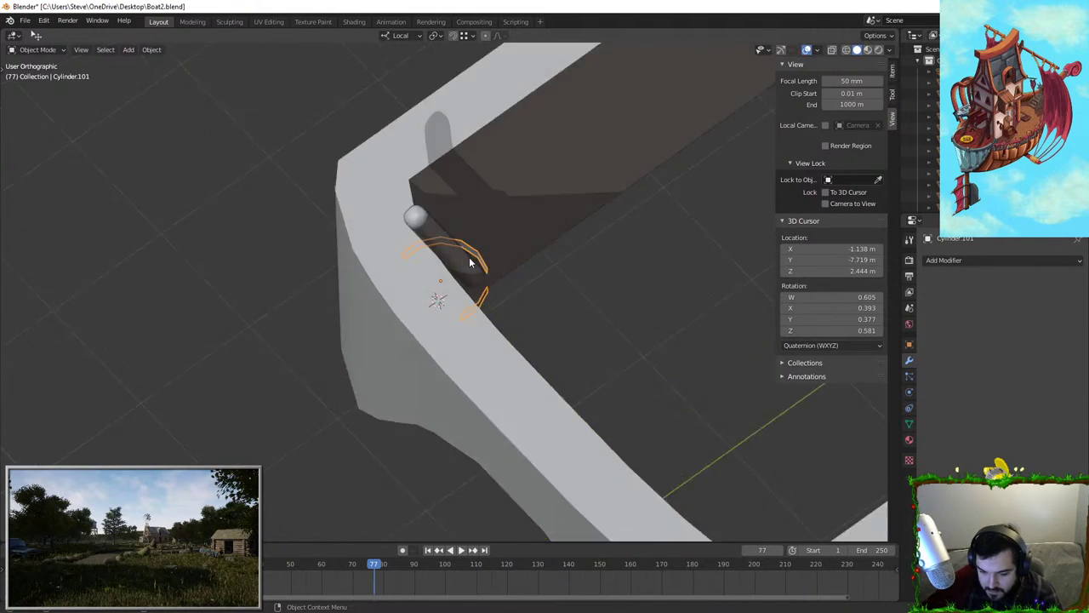
scroll(536, 258, "up", 3)
key("Tab")
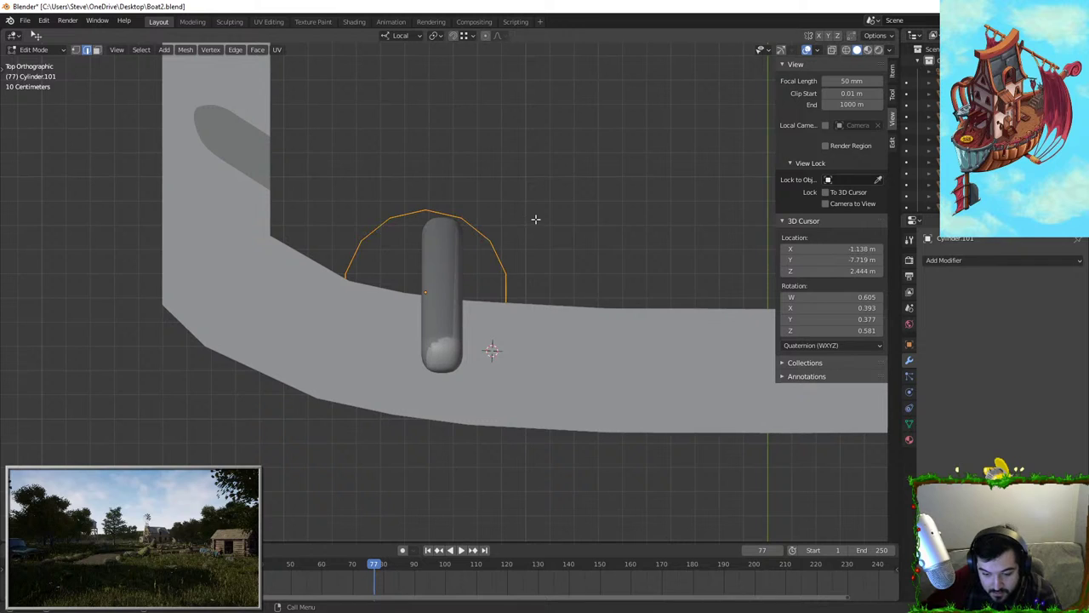
key("alt+e")
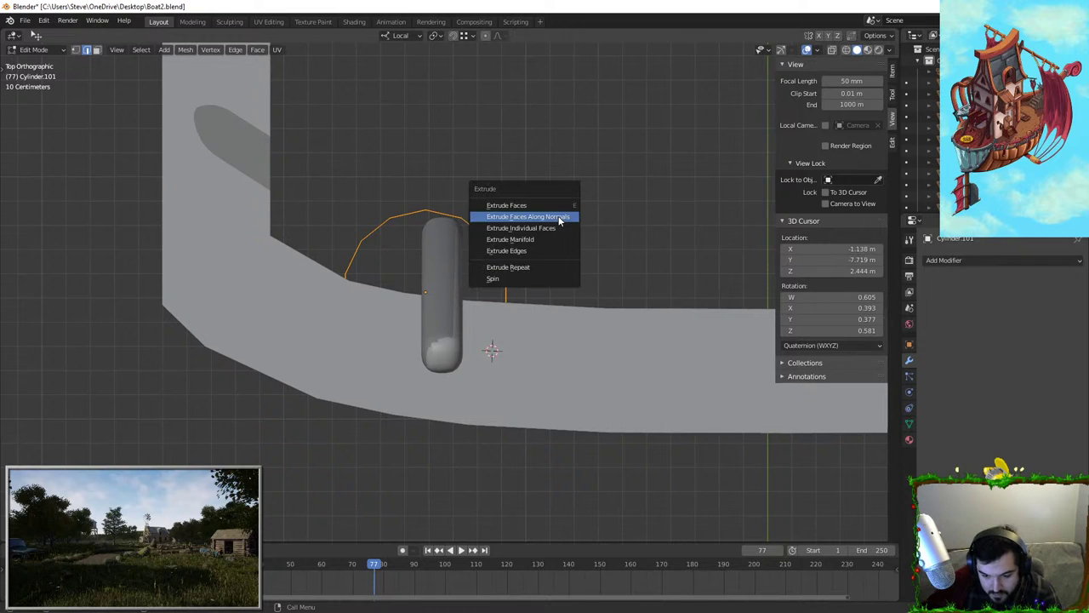
left_click(560, 217)
left_click(642, 182)
key("Tab")
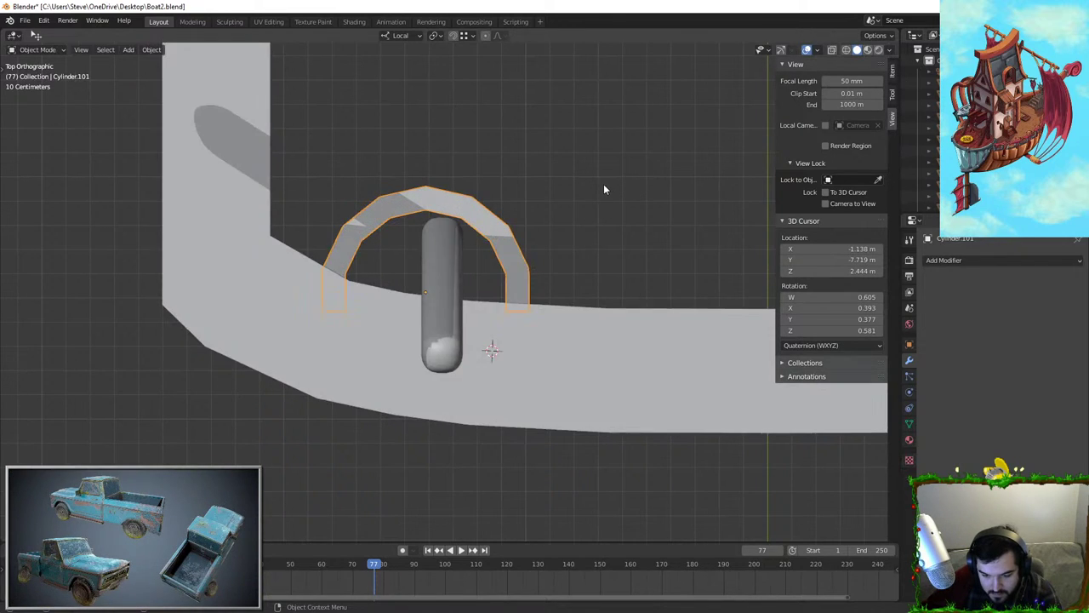
Rotate and shift the bracket in plan so it centres on the rod and follows the wall's angle
key("r")
left_click(626, 186)
key("g")
left_click(644, 190)
key("r")
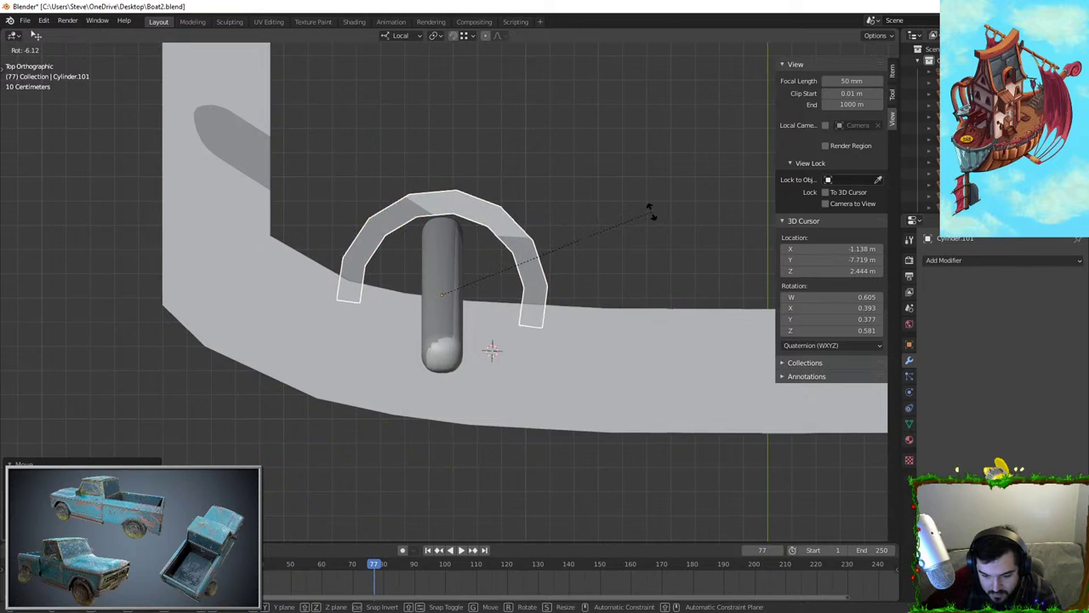
left_click(653, 214)
Isolate the bracket, delete its hidden wall-side end faces, and bring back the full scene
key("Tab")
middle_click_drag(416, 241, 502, 223)
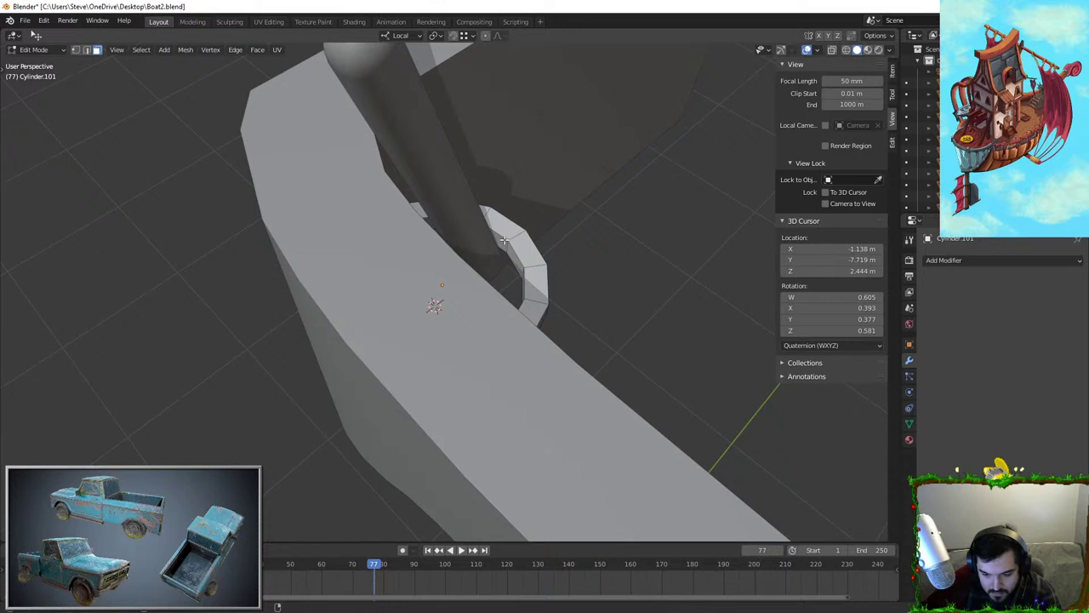
middle_click_drag(513, 250, 501, 220)
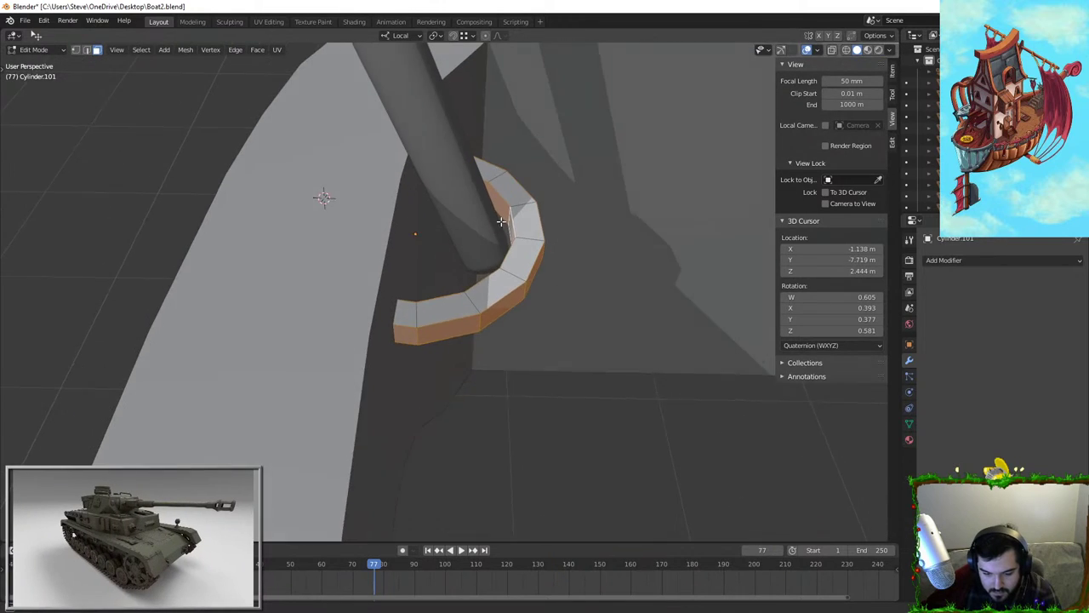
key("Tab")
key("shift+h")
key("Tab")
middle_click_drag(434, 276, 419, 338)
key("alt+a")
key("x")
left_click(467, 319)
key("Tab")
key("KP_Divide")
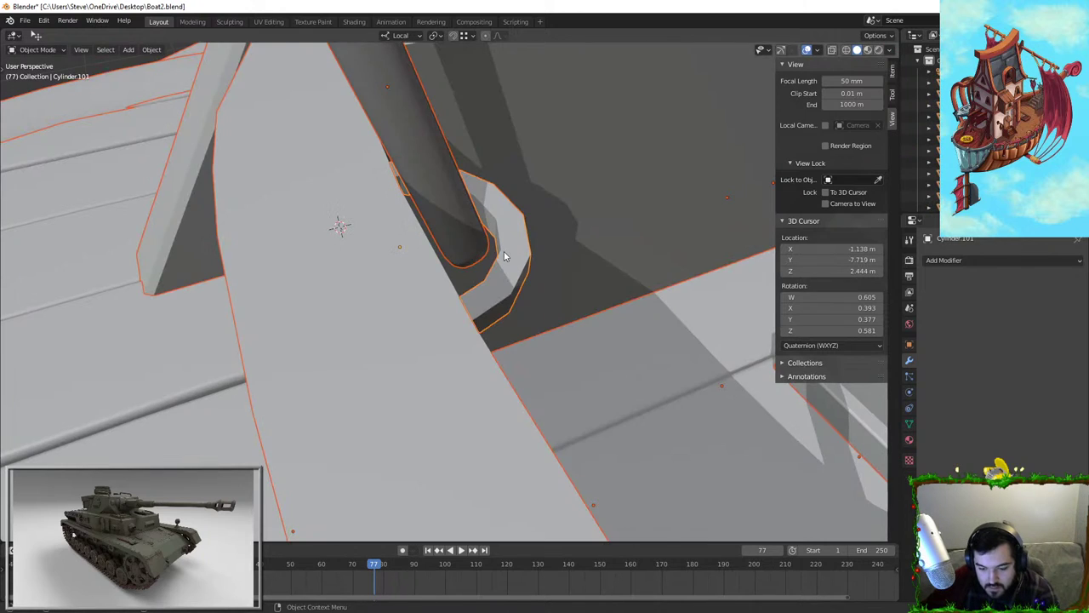
Use Shrink/Fatten on the bracket's inner faces to bring them in against the rod
middle_click_drag(463, 258, 372, 241)
key("Tab")
key("Tab")
key("Tab")
left_click(413, 245)
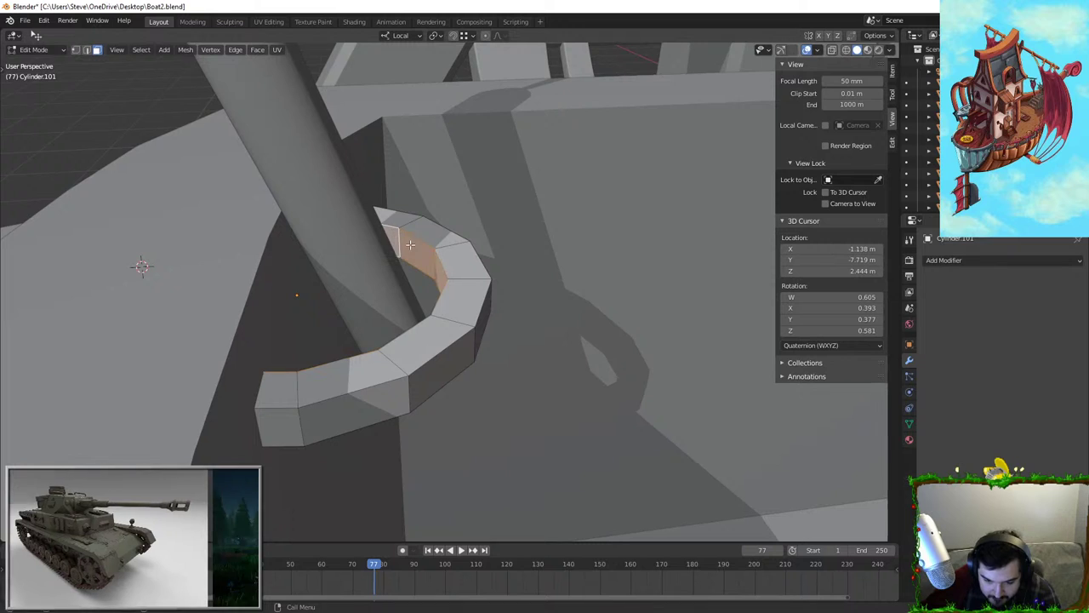
middle_click_drag(573, 261, 620, 269)
key("alt+s")
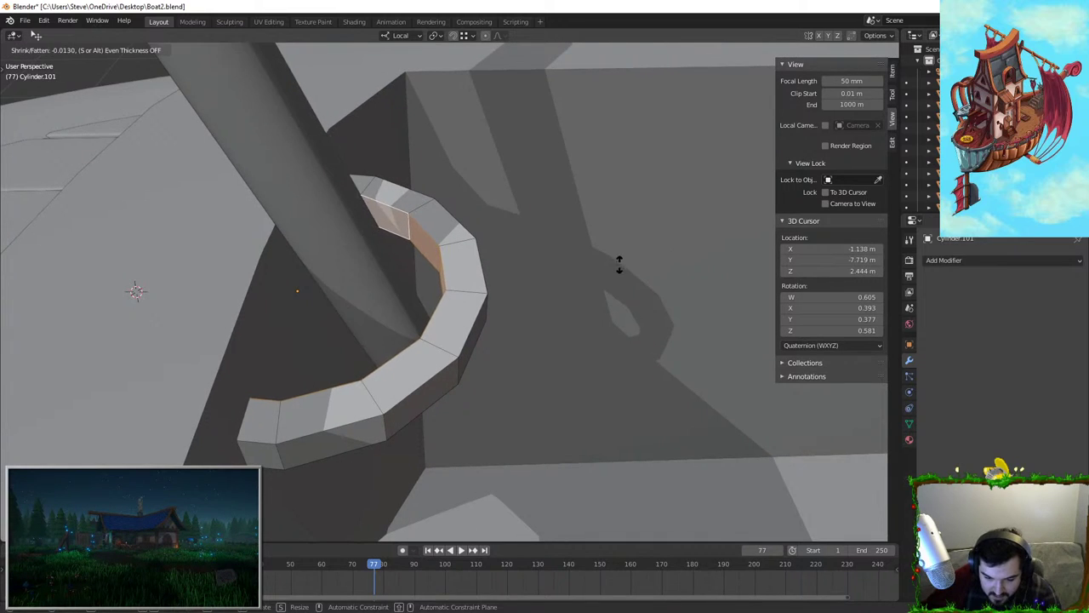
left_click(570, 203)
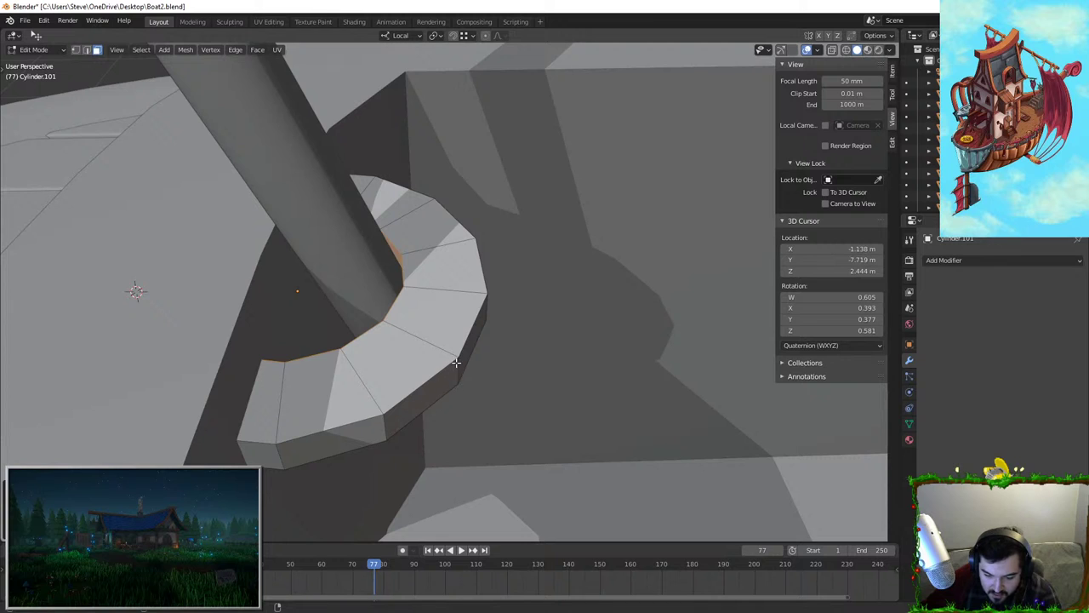
Use Shrink/Fatten to pull the bracket's outer face loop inward by about 0.34
left_click(456, 362, "alt")
key("alt+s")
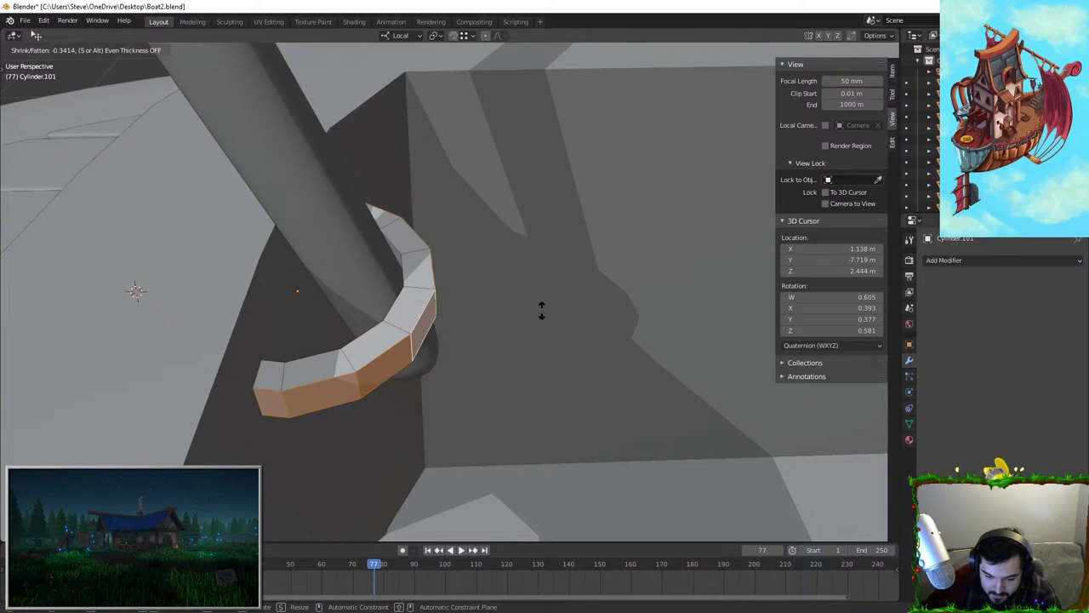
left_click(541, 312)
key("Tab")
Scale the bracket along local Z to make a taller band around the rod
scroll(494, 323, "down", 3)
left_click(463, 328)
middle_click_drag(463, 328, 417, 238)
left_click(435, 276)
key("s")
key("z")
left_click(413, 195)
middle_click_drag(414, 194, 486, 242)
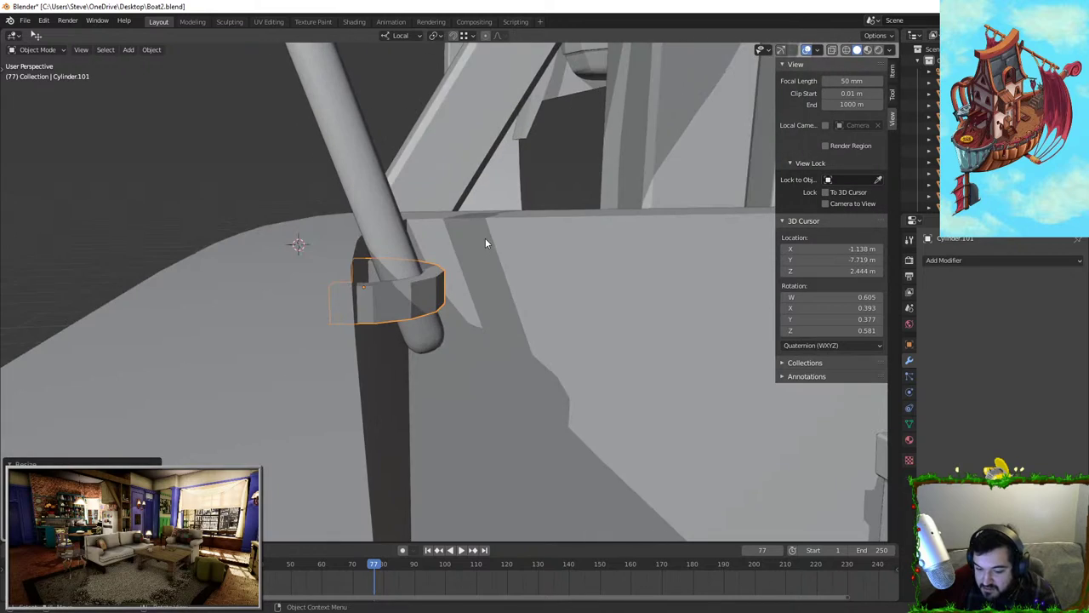
scroll(486, 242, "up", 4)
key("Tab")
key("Tab")
Add a Bevel modifier to the bracket with the limit method set to Angle and an amount of 0.05 m
left_click(937, 260)
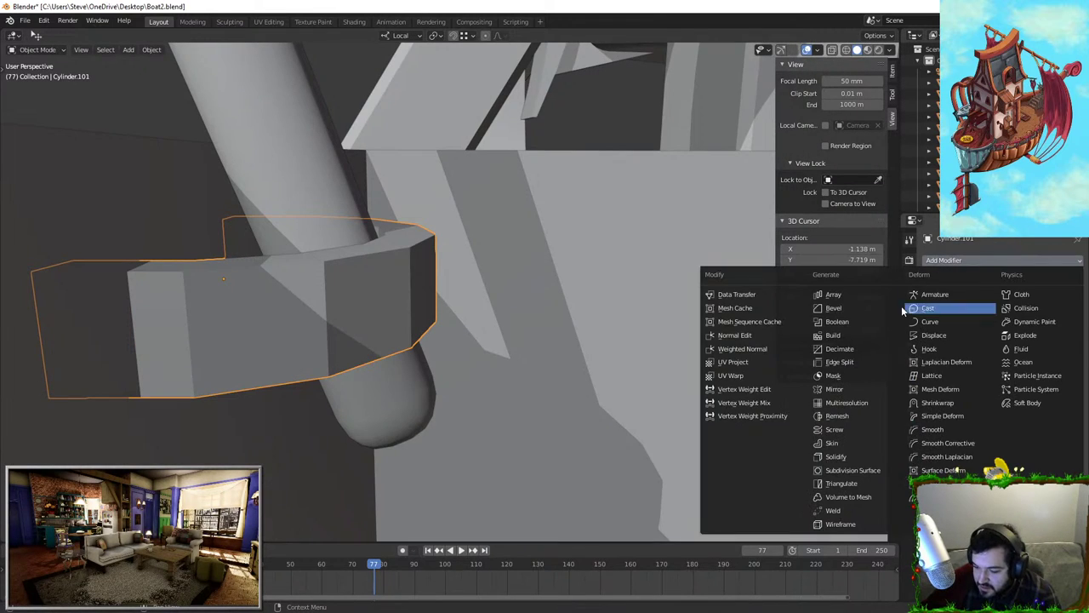
left_click(833, 308)
middle_click_drag(833, 308, 691, 300)
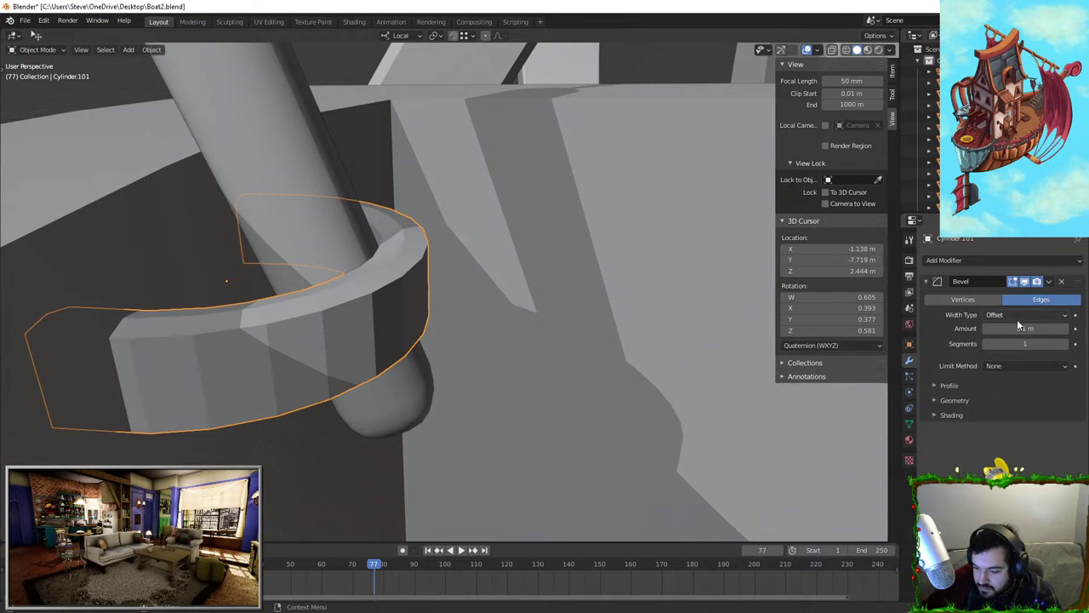
left_click(1009, 366)
left_click(1007, 394)
middle_click_drag(851, 366, 612, 358)
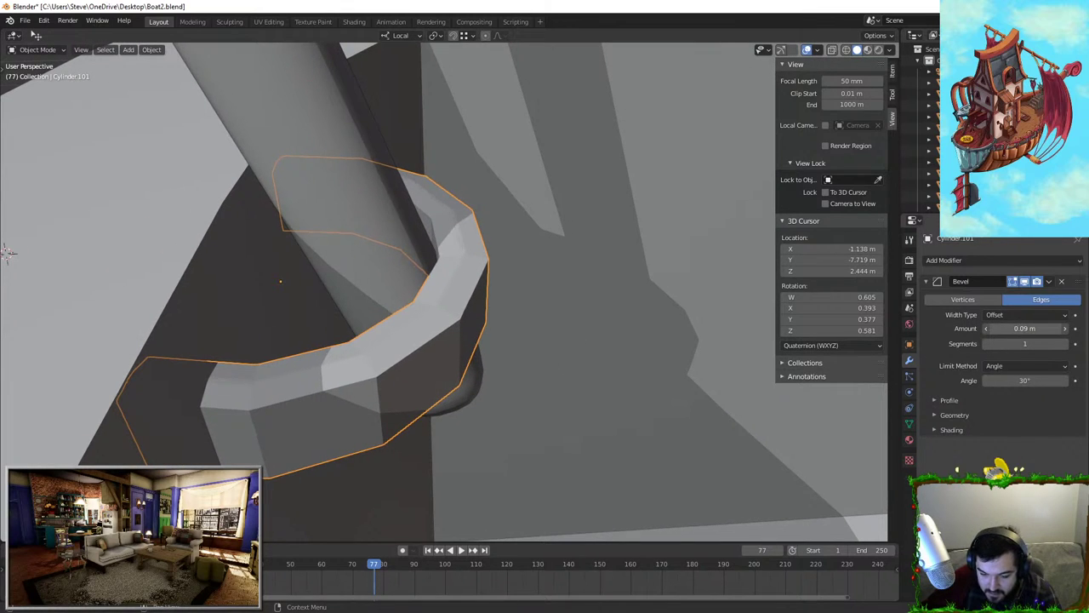
Add a Subdivision Surface modifier to the bracket, shade it smooth, and set the bevel segments to 2
left_click(1011, 260)
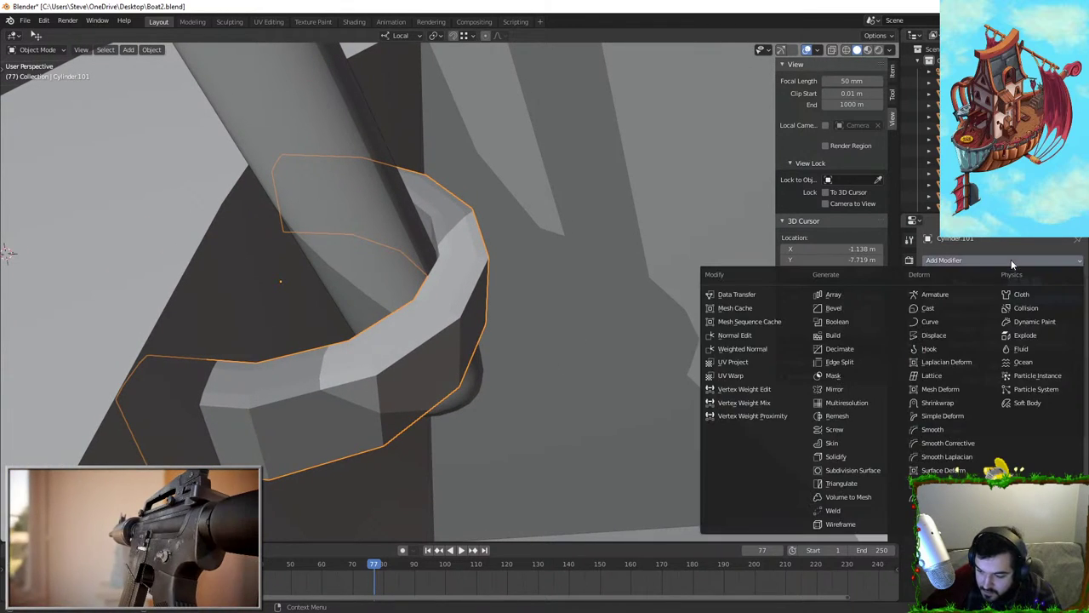
left_click(852, 471)
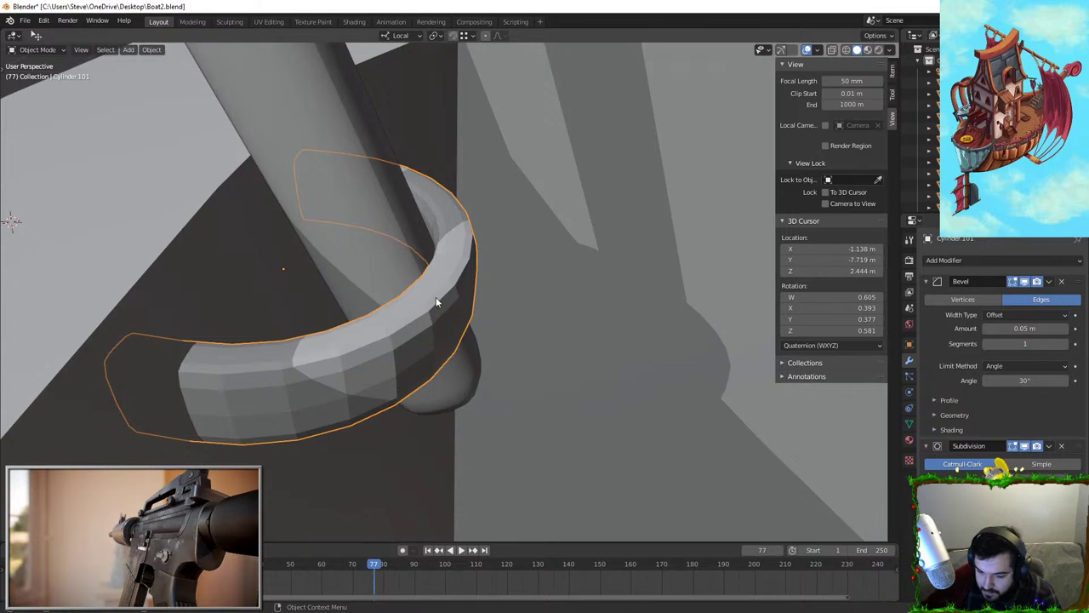
right_click(433, 300)
left_click(373, 299)
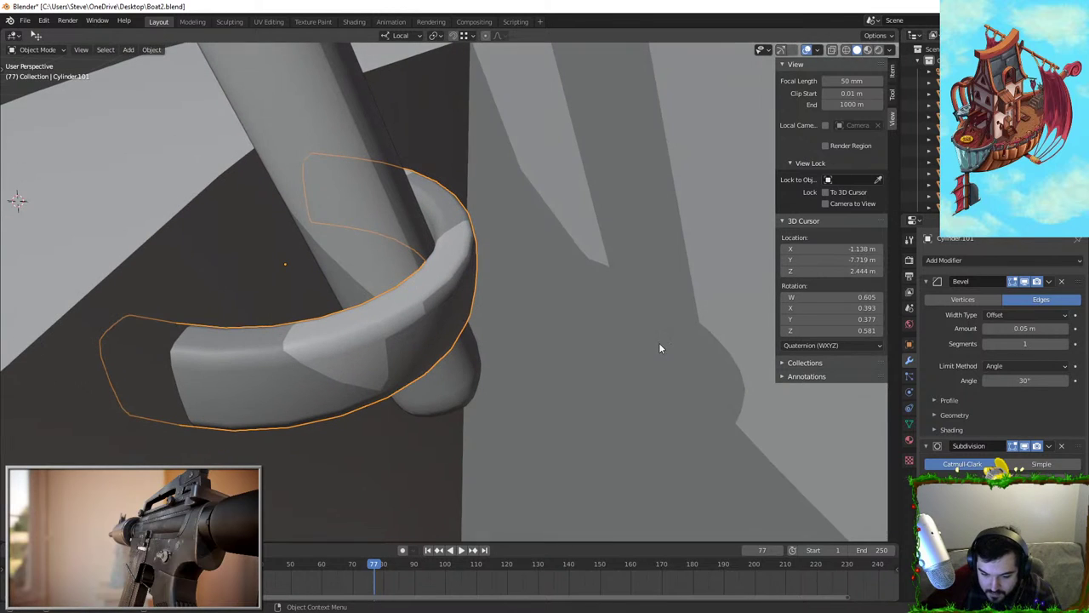
left_click(1065, 344)
middle_click_drag(732, 255, 412, 321)
scroll(412, 322, "down", 6)
middle_click_drag(489, 333, 655, 326)
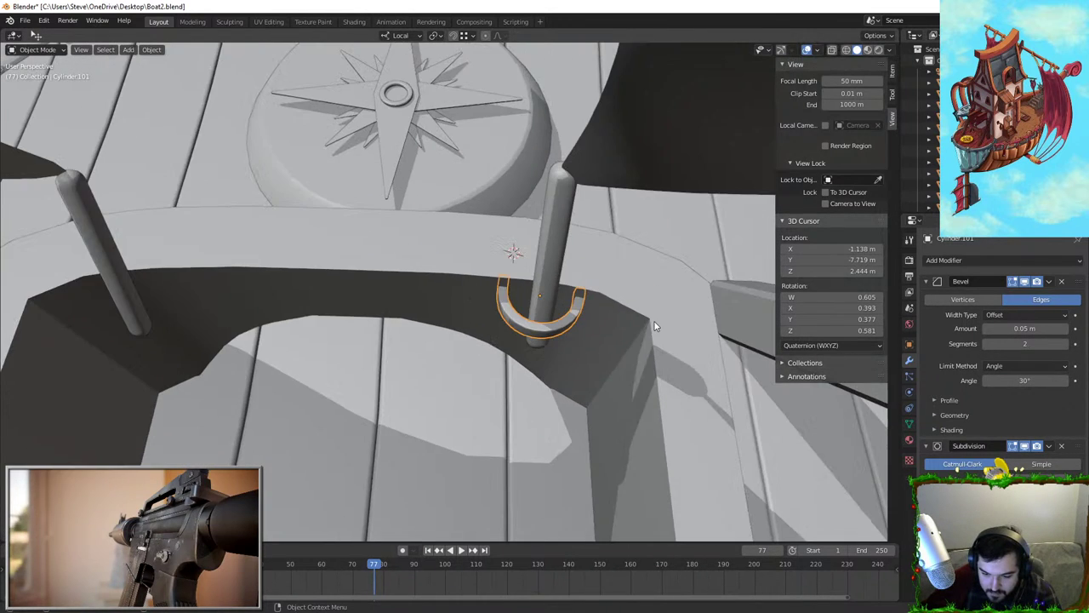
Duplicate the bracket and try to move the copy along its local X axis toward the other rod
key("KP_7")
middle_click_drag(524, 269, 159, 289, "shift")
key("shift+d")
key("x")
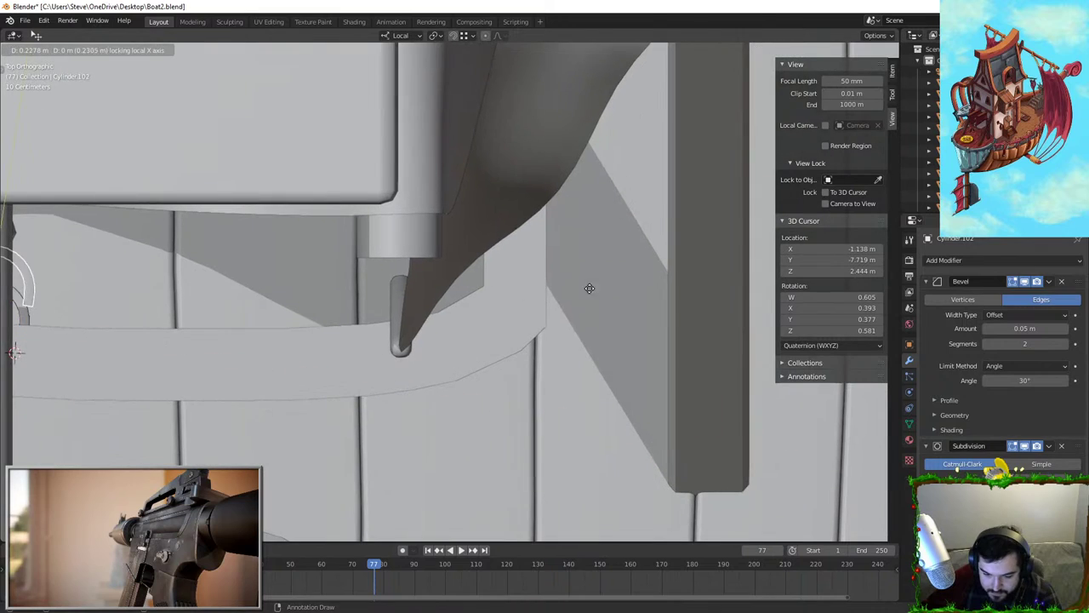
right_click(589, 289)
key("g")
key("x")
right_click(662, 339)
Switch the transform orientation to Global, move the bracket copy along X to the other rod, and rotate it to follow the wall
left_click(401, 35)
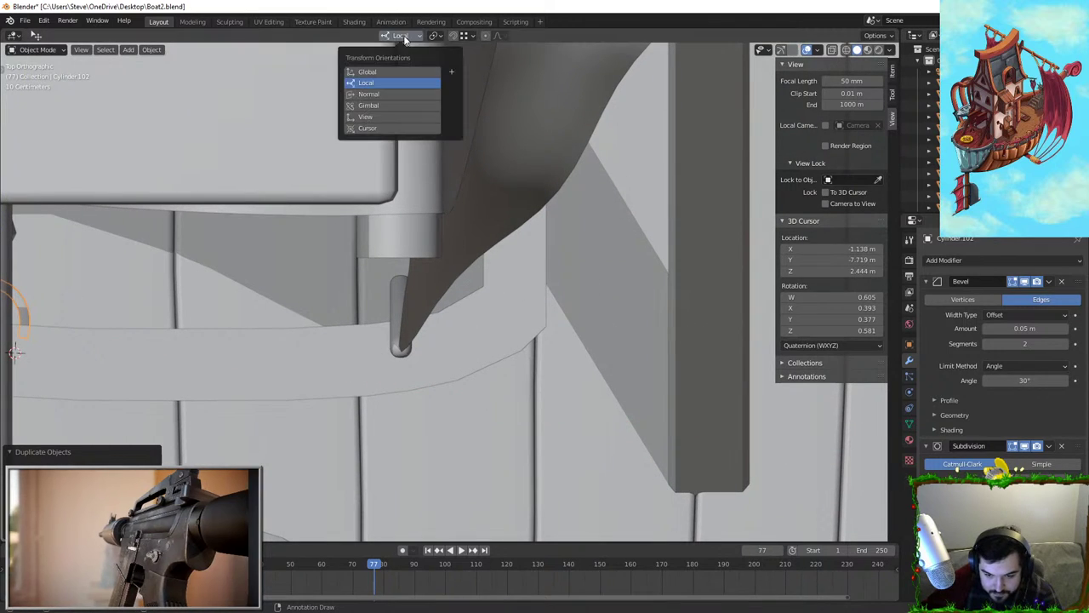
left_click(389, 70)
key("g")
key("x")
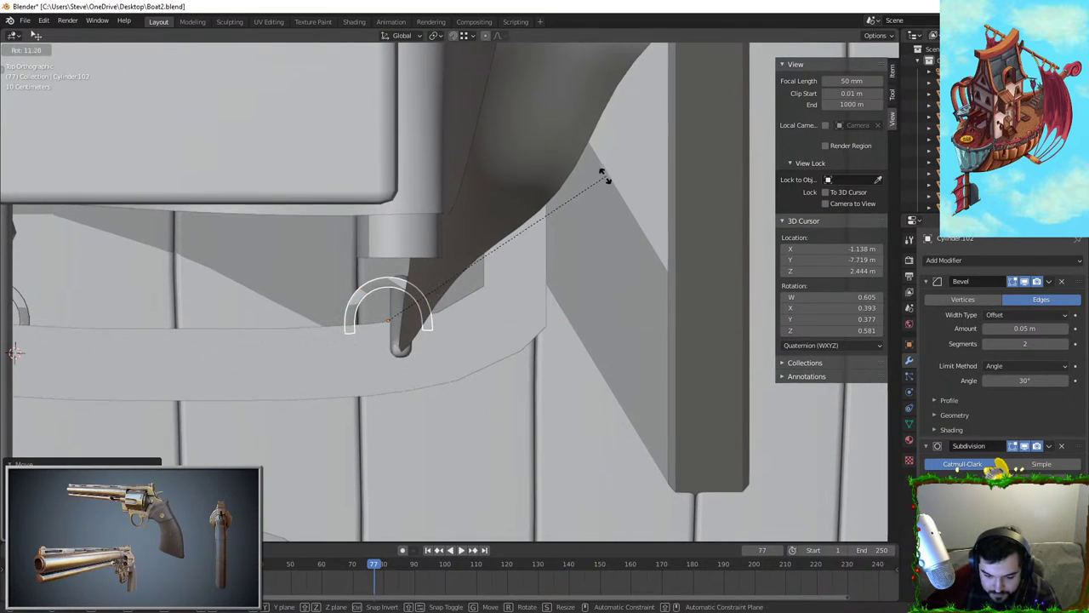
left_click(607, 170)
Examine the brackets, the deck and the house from several sides for remaining details to add
middle_click_drag(608, 170, 395, 301)
scroll(484, 205, "down", 4)
scroll(369, 230, "down", 3)
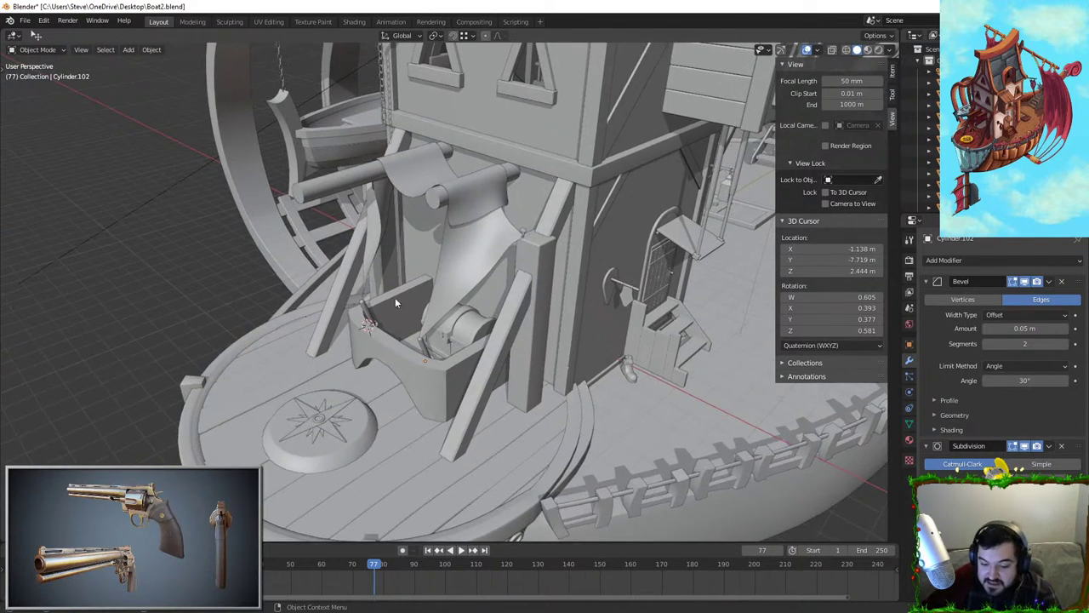
middle_click_drag(379, 365, 501, 344)
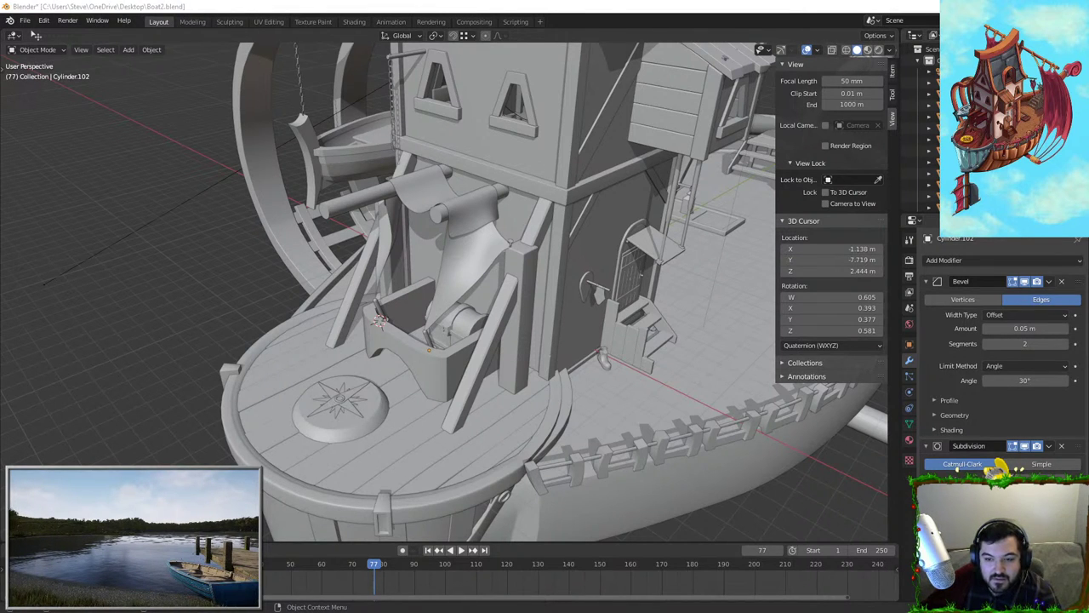
middle_click_drag(572, 318, 429, 309)
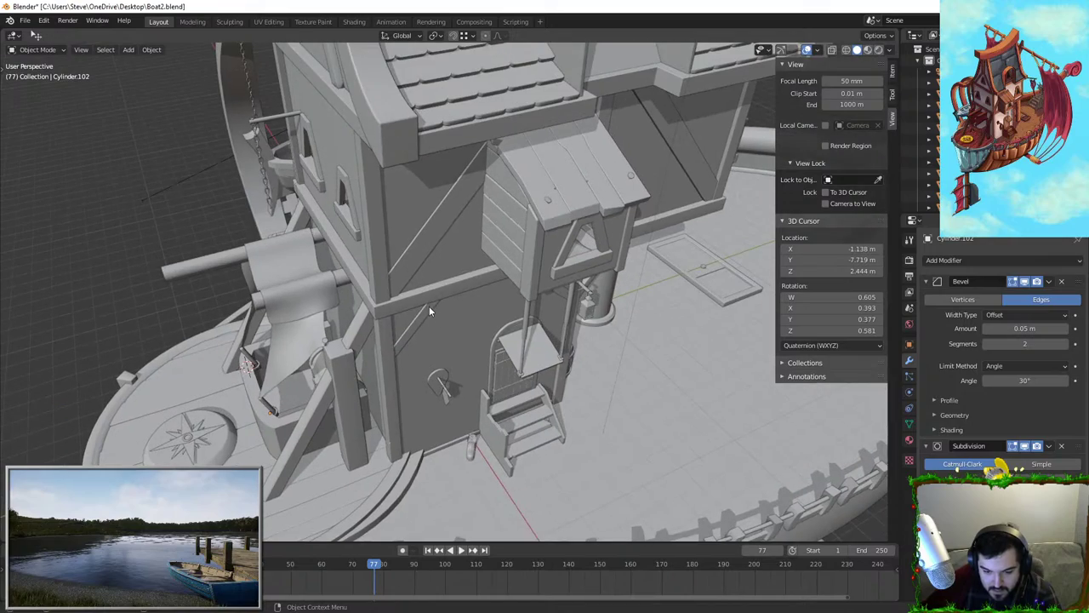
key("shift+grave")
key("w")
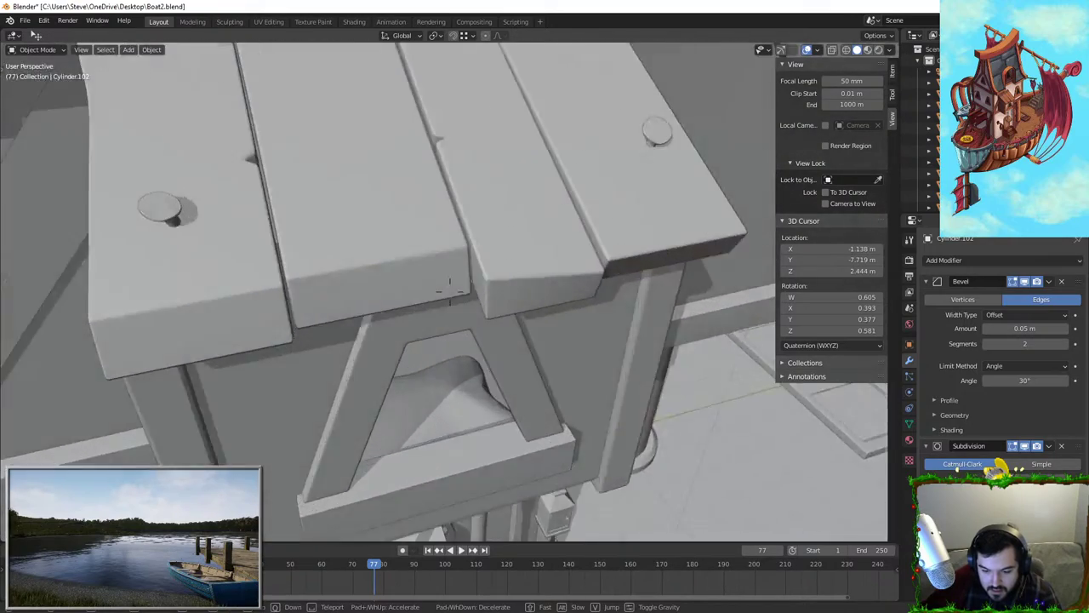
key("w")
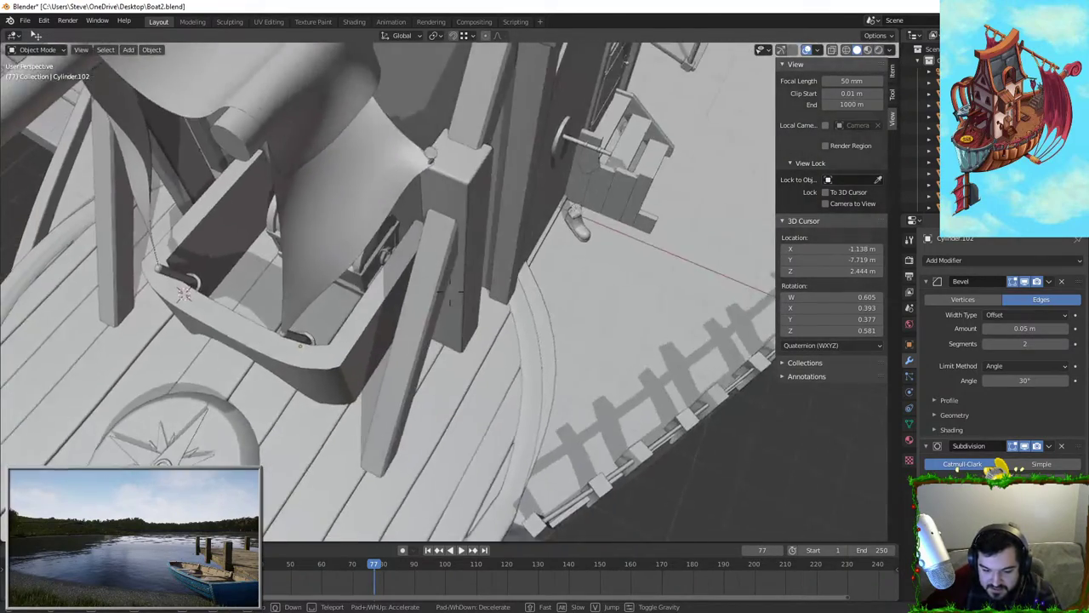
key("w")
Duplicate the treasure chest, move the copy horizontally to the table inside the ship, and lower it along Z
left_click(449, 291)
left_click(566, 257)
middle_click_drag(566, 257, 427, 98, "shift")
key("KP_Decimal")
scroll(496, 256, "down", 2)
key("shift+d")
key("shift+z")
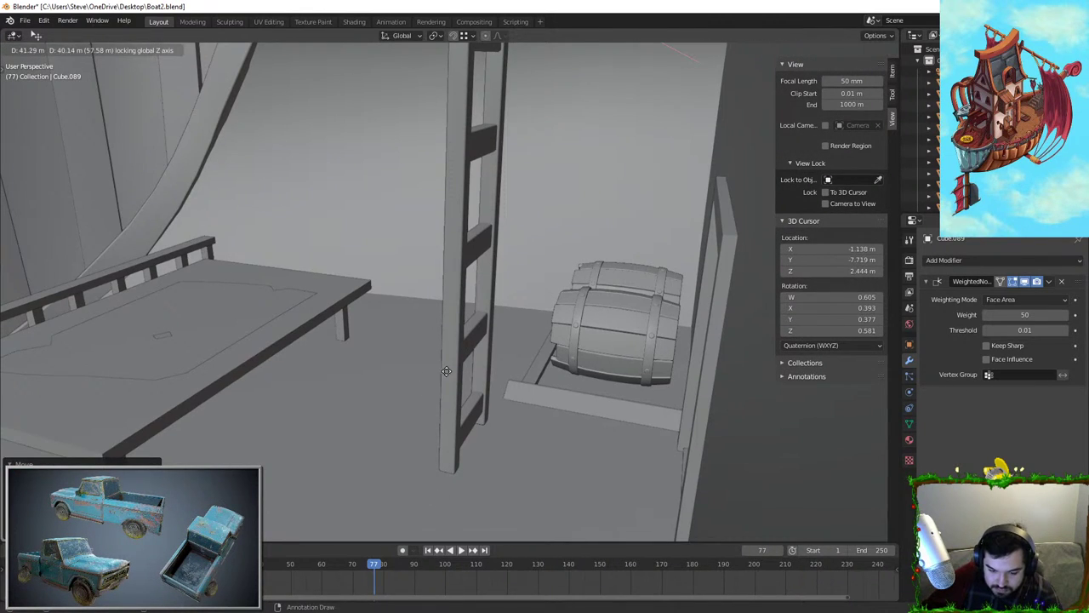
left_click(380, 351)
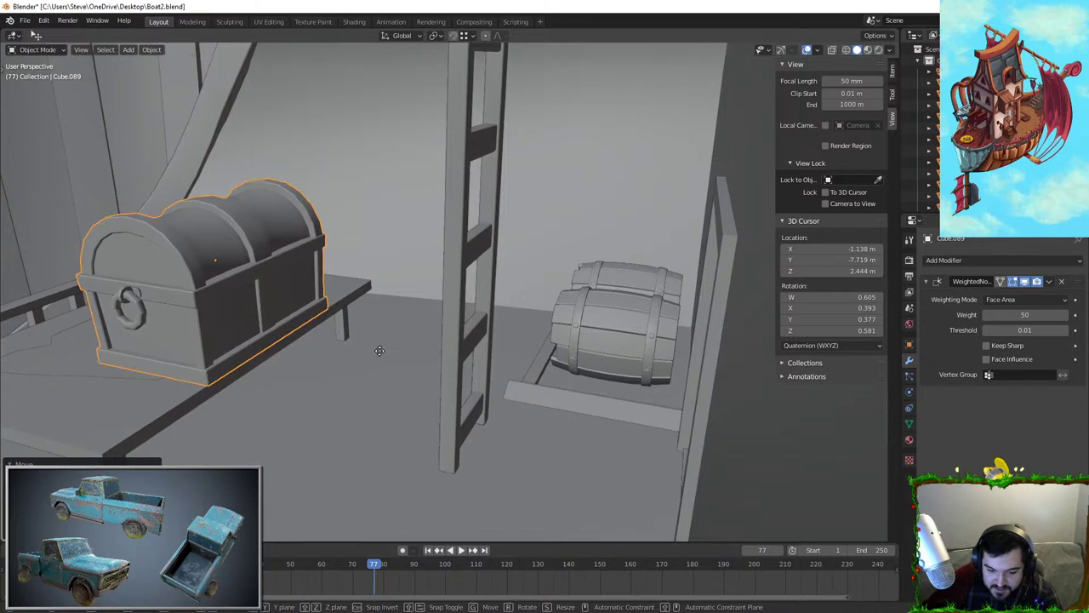
key("g")
key("z")
left_click(388, 417)
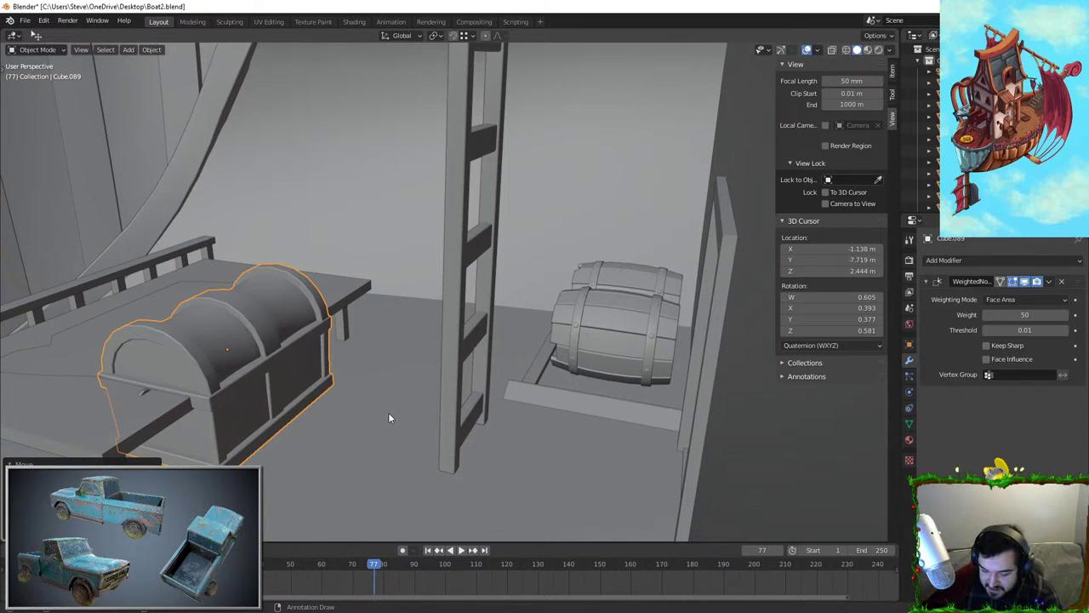
Rotate the treasure chest about the global Z axis
key("KP_4")
key("KP_5")
middle_click_drag(460, 279, 350, 209)
key("KP_Decimal")
key("r")
key("x")
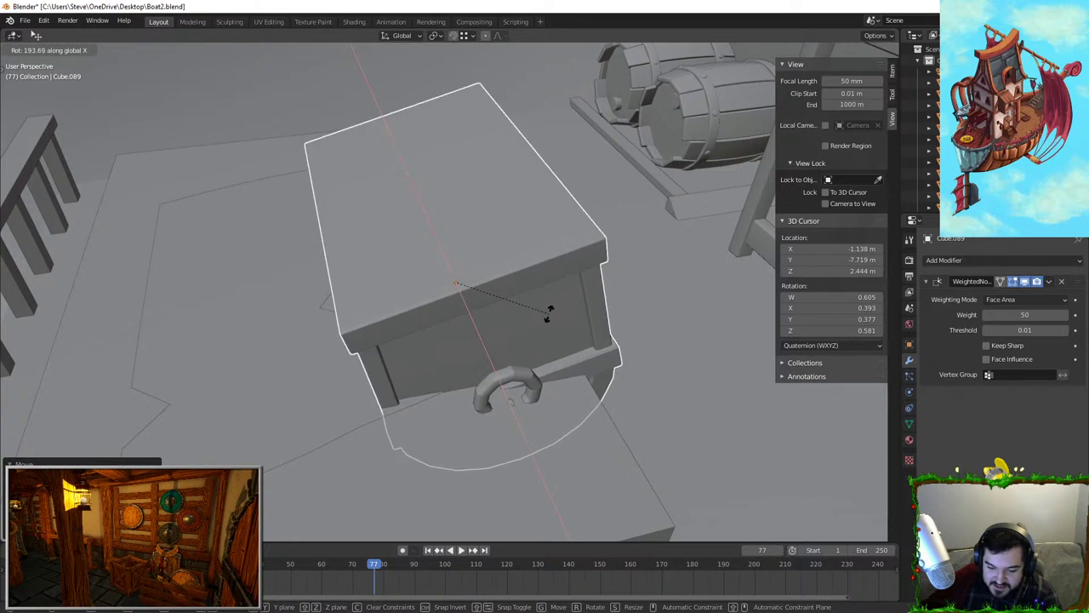
right_click(550, 314)
key("r")
key("z")
left_click(502, 126)
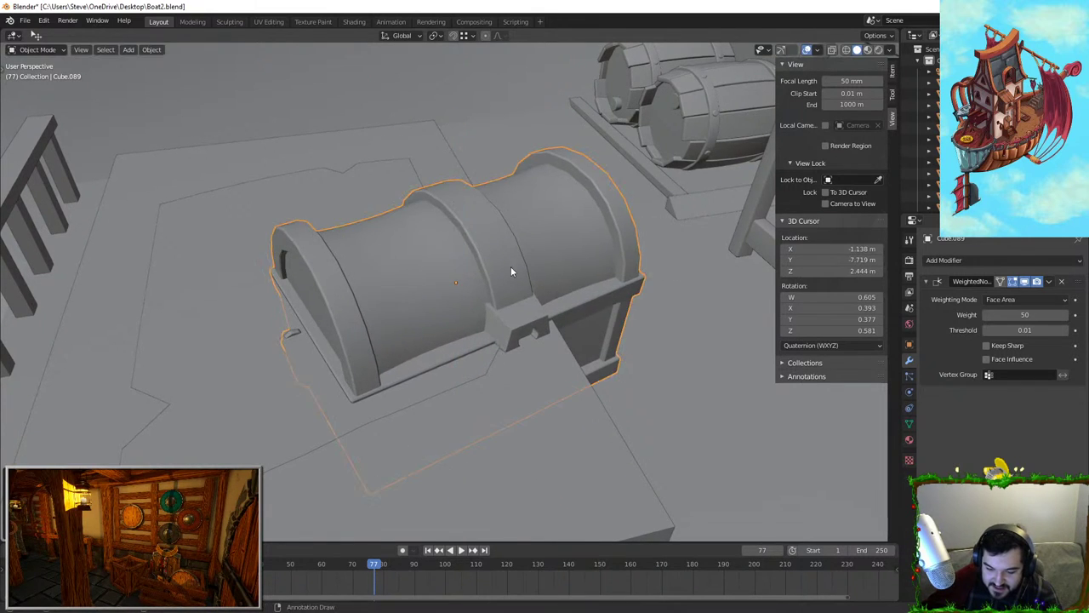
Move the treasure chest along the global X axis to the end of the table
key("g")
key("x")
middle_click_drag(512, 269, 625, 401)
left_click(464, 192)
key("g")
key("x")
left_click(600, 388)
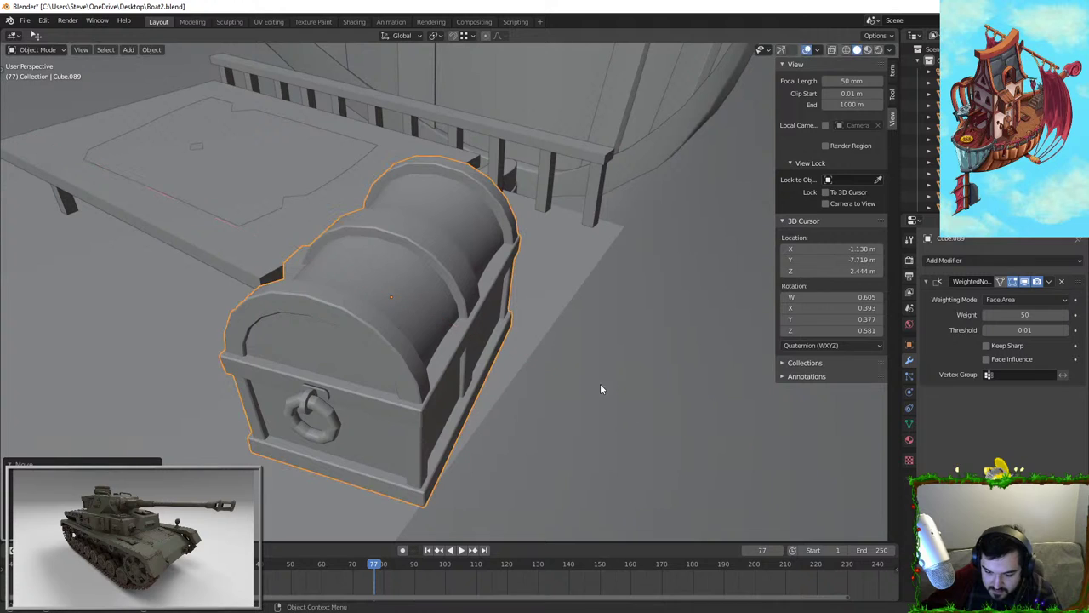
Shift the treasure chest freely and along the global X axis to fine-tune its place beside the table
key("r")
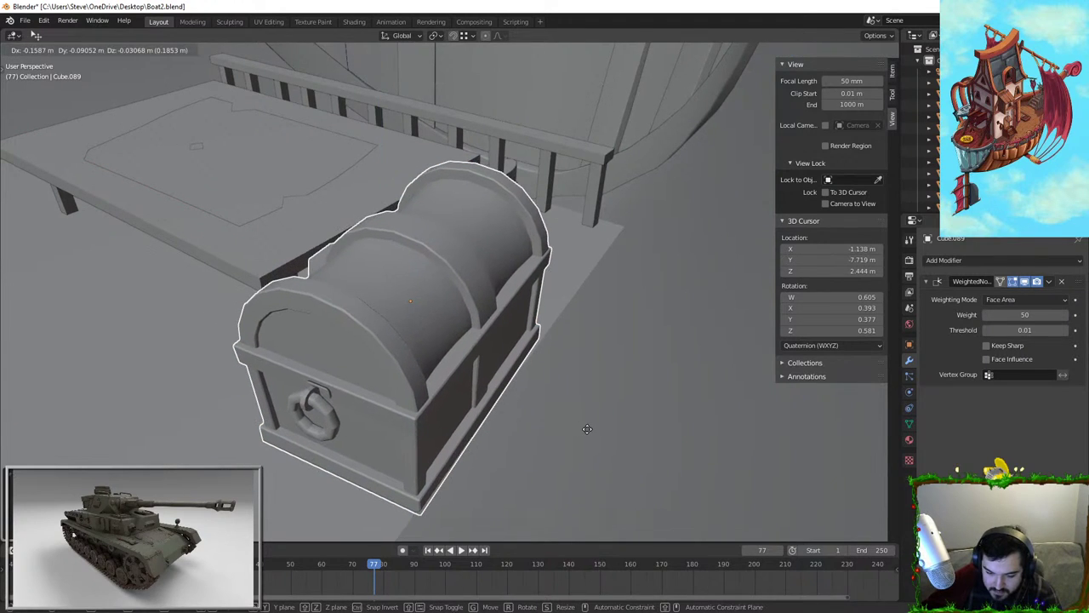
left_click(586, 428)
key("g")
key("x")
left_click(620, 428)
middle_click_drag(482, 433, 491, 340)
key("g")
key("x")
left_click(614, 312)
Duplicate the treasure chest and move the copy horizontally below the deck hatch
middle_click_drag(615, 311, 571, 317)
scroll(612, 295, "down", 7)
left_click(673, 377)
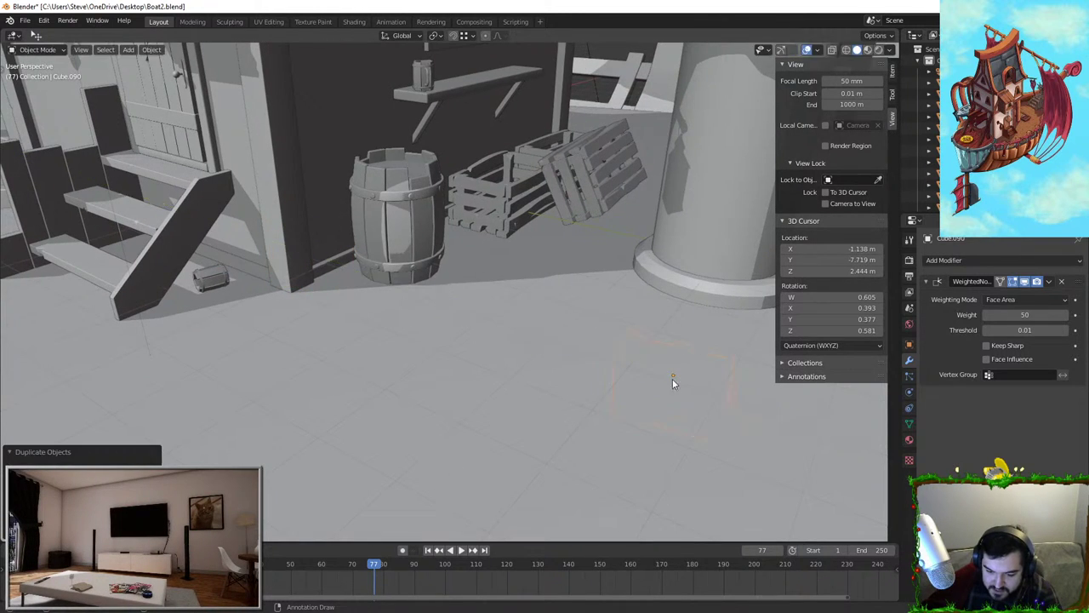
middle_click_drag(672, 378, 484, 310, "shift")
scroll(485, 311, "up", 4)
scroll(414, 313, "down", 4)
key("g")
left_click(502, 373)
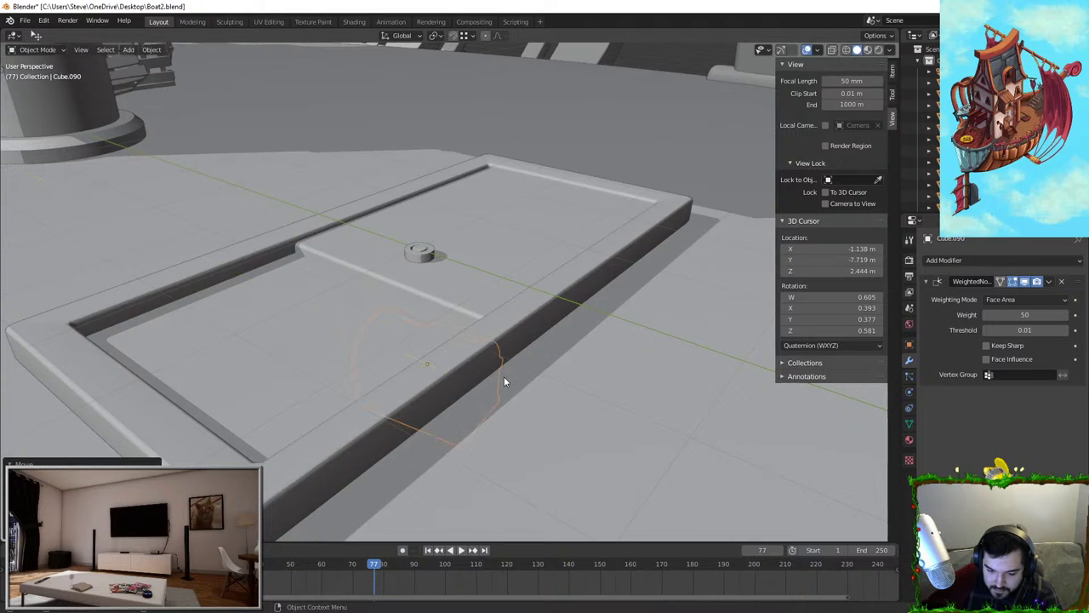
Move the copied chest along Z onto the storage floor and along X toward the side wall near the crates
scroll(511, 357, "up", 4)
key("g")
key("z")
left_click(727, 224)
scroll(376, 394, "down", 2)
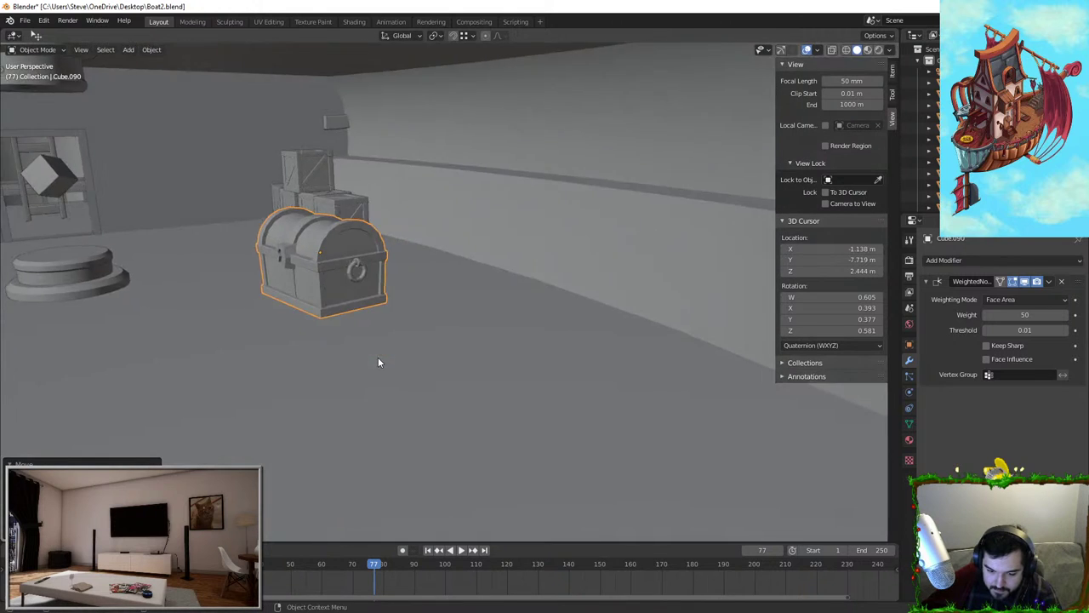
key("g")
key("x")
left_click(634, 247)
Examine the crates and chest in the storage room, the house entrance and the whole ship from outside
middle_click_drag(634, 248, 583, 322, "shift")
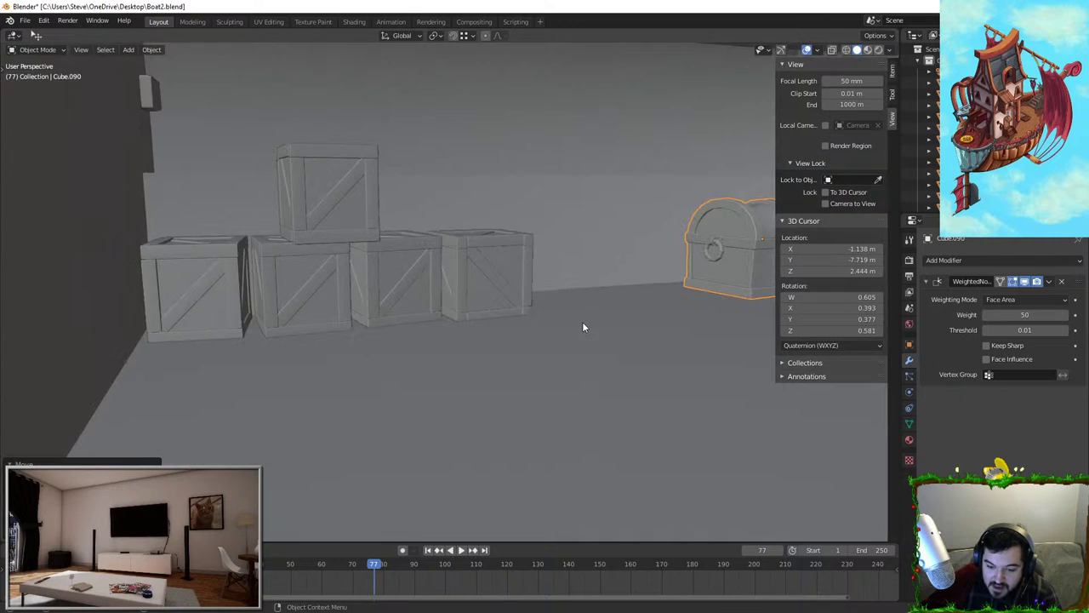
middle_click_drag(278, 236, 347, 260, "shift")
scroll(347, 260, "down", 4)
middle_click_drag(420, 261, 489, 321)
scroll(488, 320, "down", 2)
scroll(489, 320, "down", 2)
middle_click_drag(416, 232, 470, 255)
middle_click_drag(749, 491, 489, 308)
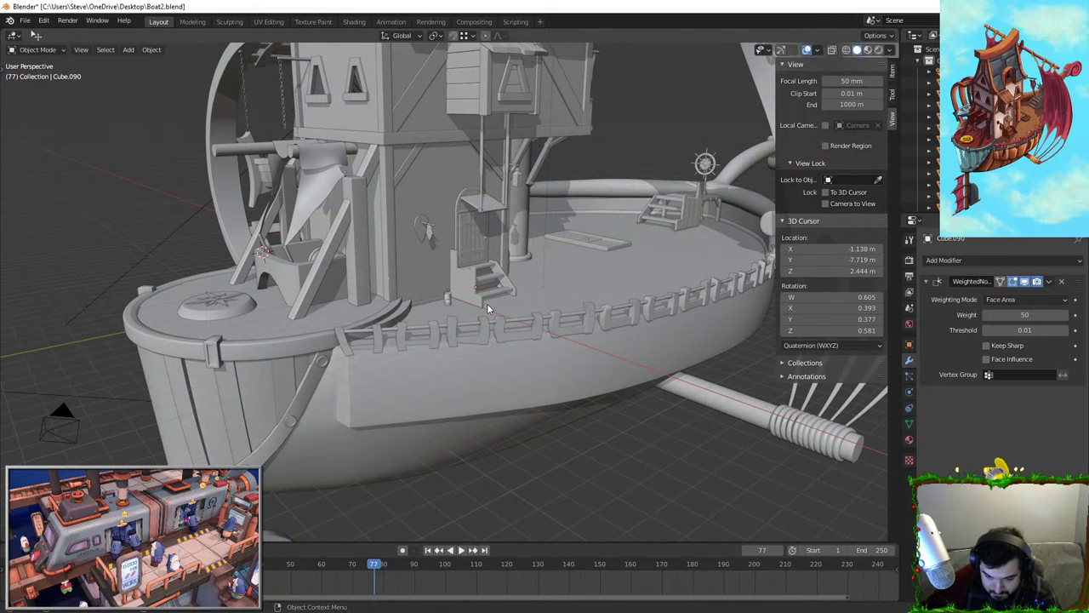
scroll(487, 303, "up", 6)
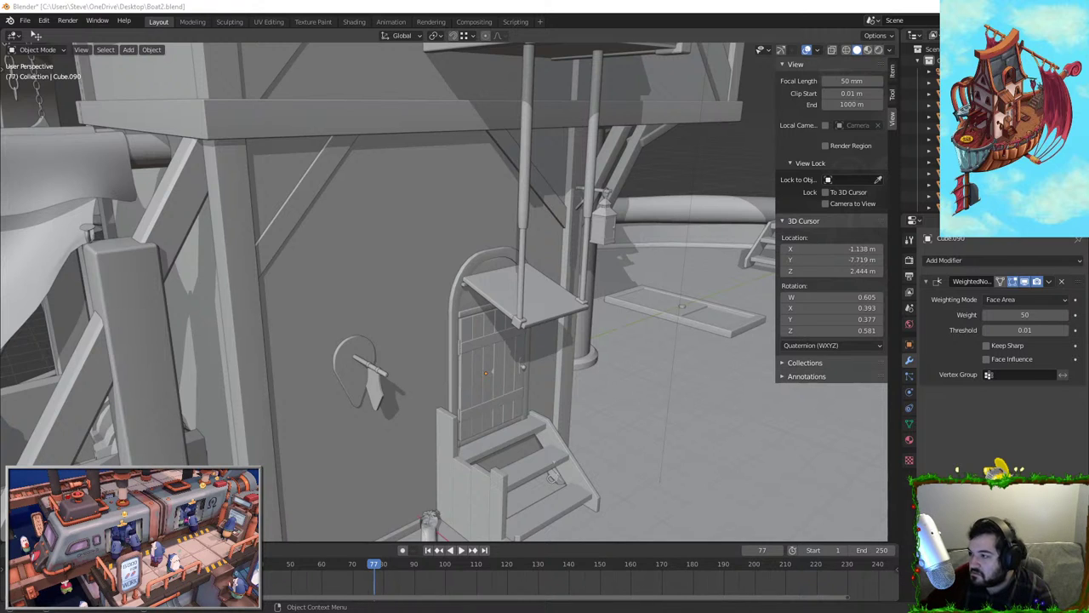
scroll(413, 177, "down", 7)
middle_click_drag(519, 288, 537, 298)
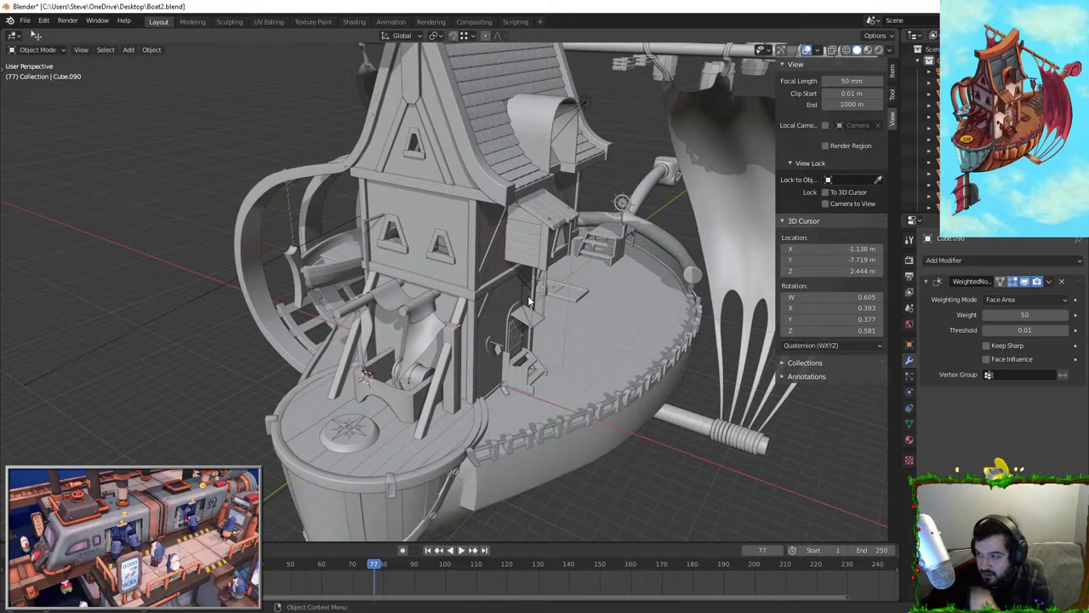
middle_click_drag(605, 280, 536, 295)
key("shift+a")
mouse_move(567, 224)
left_click(600, 233)
scroll(528, 237, "up", 2)
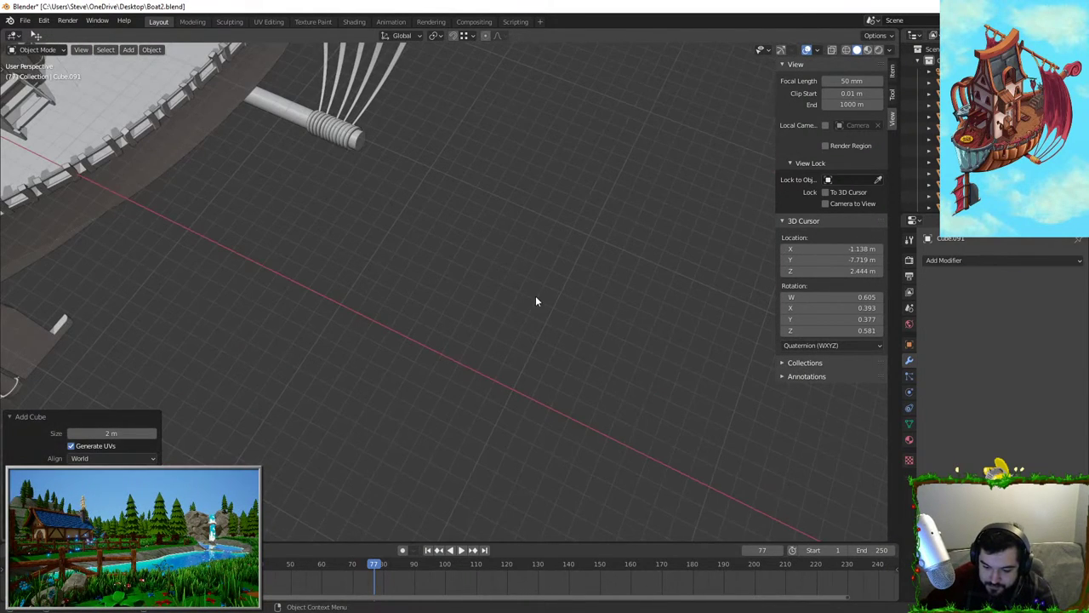
key("ctrl+z")
Place the 3D cursor on empty ground beside the ship, add a cube there and resize it
right_click(528, 343, "shift")
key("shift+a")
mouse_move(529, 343)
left_click(582, 356)
middle_click_drag(583, 361, 618, 326)
key("s")
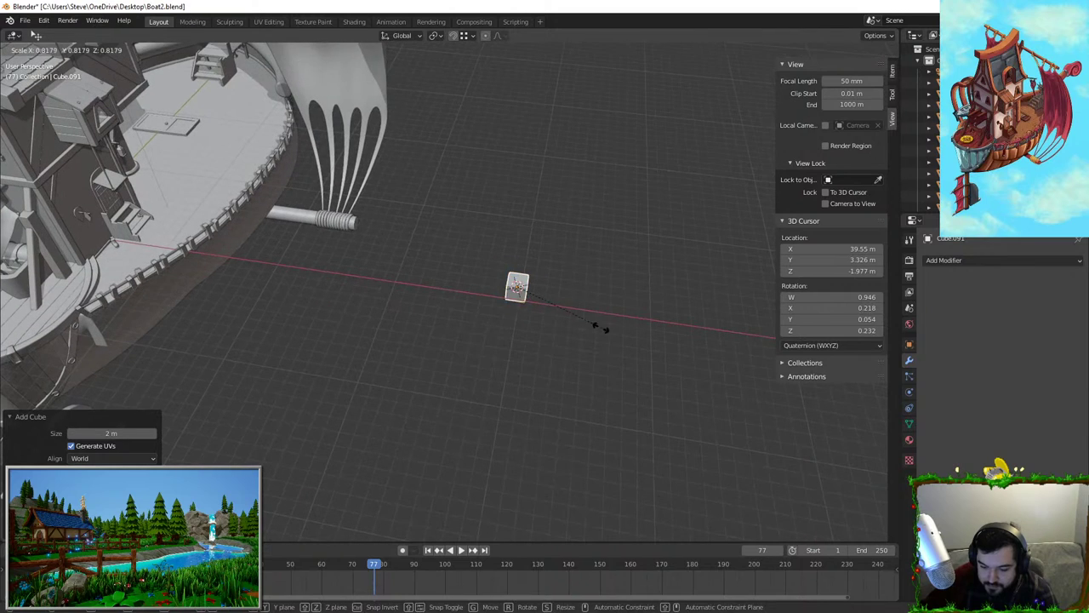
left_click(542, 292)
key("s")
left_click(544, 241)
Stretch the new cube along Z in the front view and scale it down to a narrow block
key("KP_1")
scroll(538, 242, "up", 2)
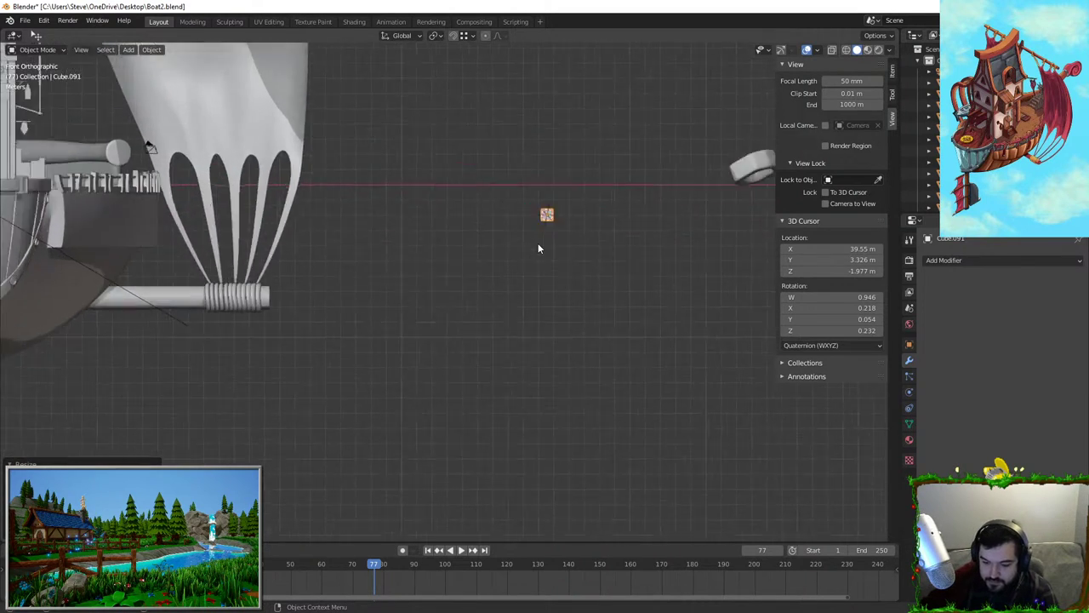
middle_click_drag(538, 242, 401, 388, "shift")
scroll(521, 368, "up", 3)
key("s")
key("z")
left_click(412, 97)
key("s")
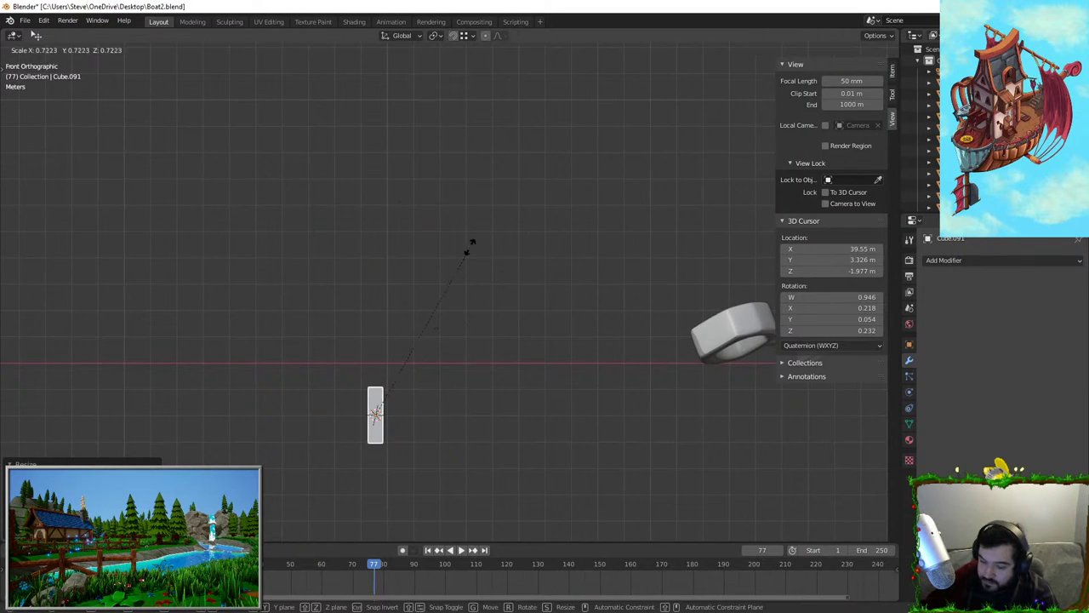
left_click(464, 252)
Stretch the block along Z into a tall thin post and raise it along Z
key("s")
key("z")
left_click(359, 243)
key("s")
key("z")
left_click(373, 170)
scroll(374, 172, "down", 2)
key("KP_5")
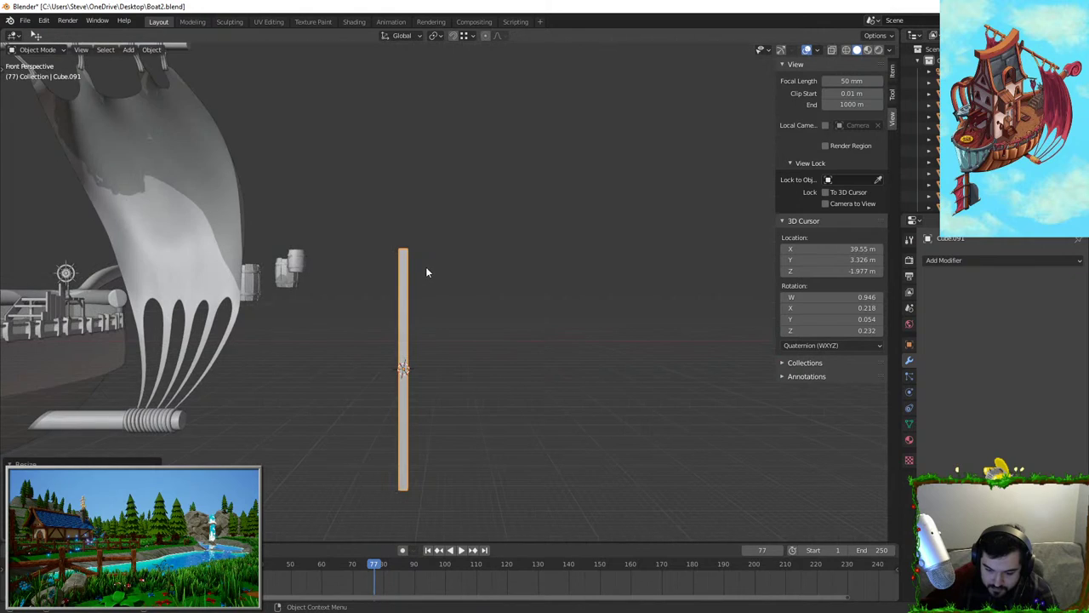
key("g")
key("z")
left_click(441, 277)
Scale the post in every direction but Z, resize it as a whole, and adjust its length along Z
key("s")
key("shift+z")
left_click(497, 288)
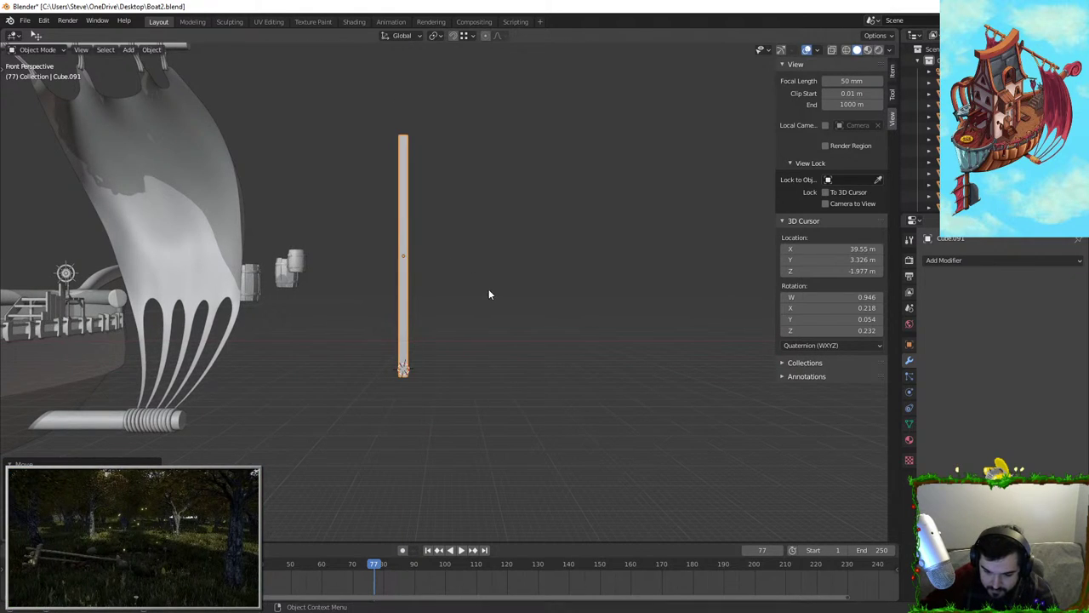
middle_click_drag(475, 227, 438, 256)
key("s")
left_click(487, 246)
key("s")
key("z")
left_click(389, 211)
Lengthen the post along Z and raise it until its base rests on the ground line
key("KP_1")
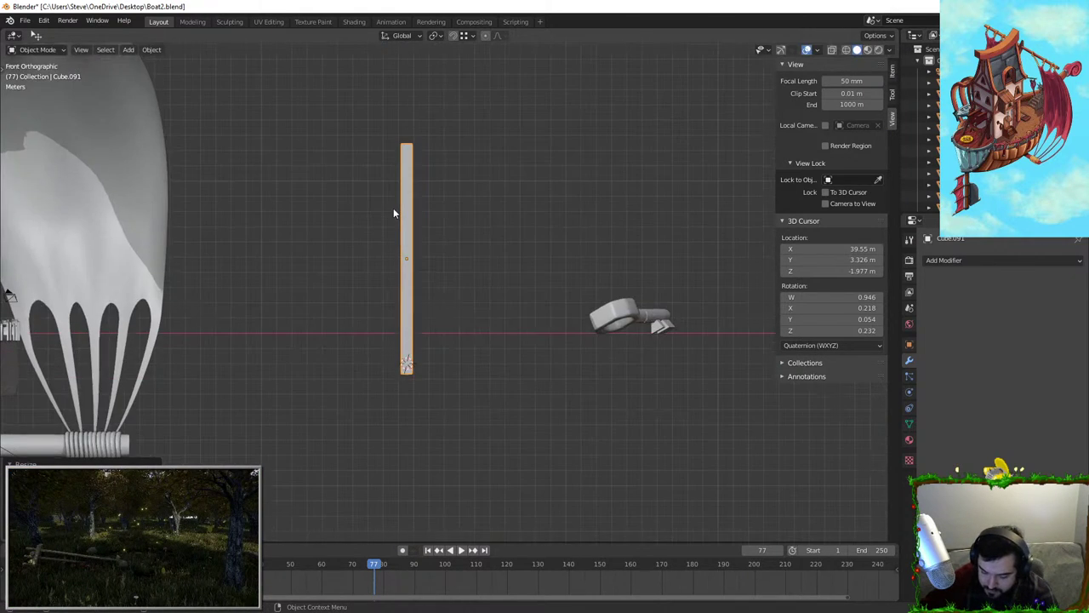
middle_click_drag(467, 206, 427, 182)
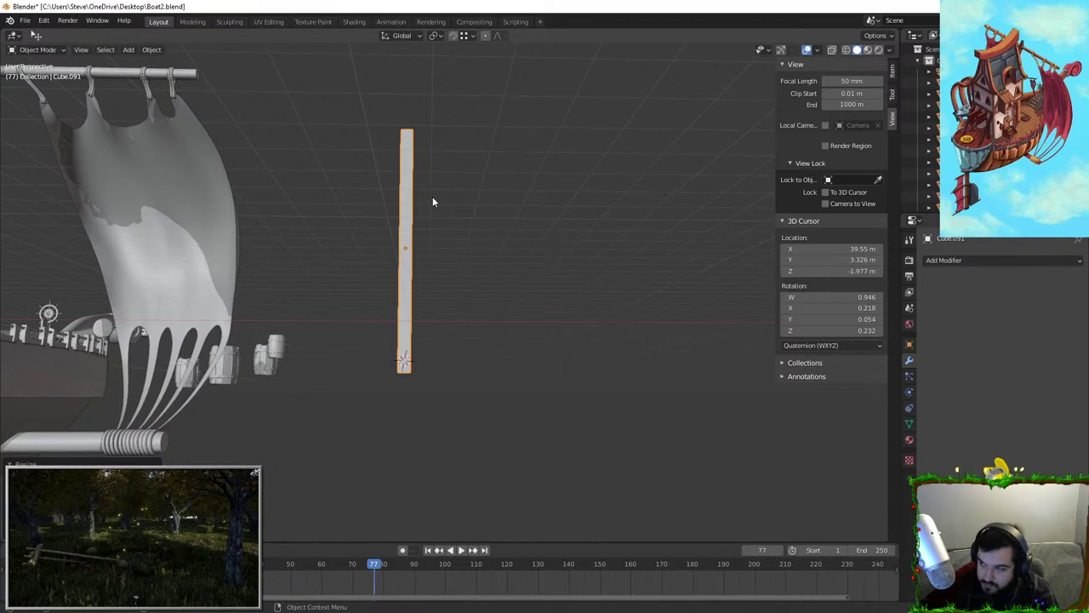
key("KP_1")
key("g")
key("z")
key("Escape")
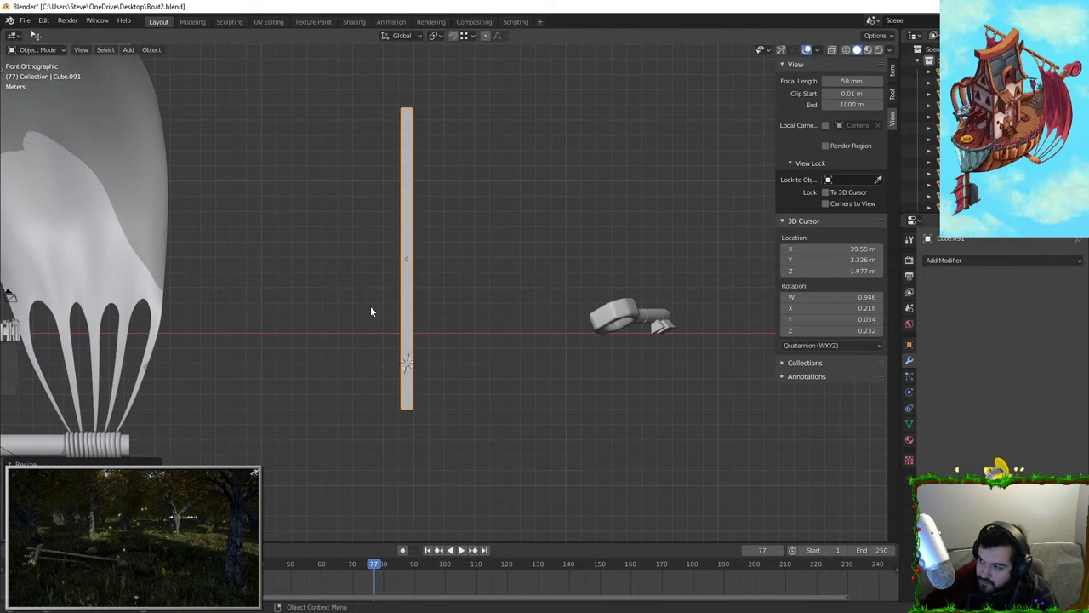
key("g")
key("z")
left_click(396, 261)
middle_click_drag(396, 260, 392, 312, "shift")
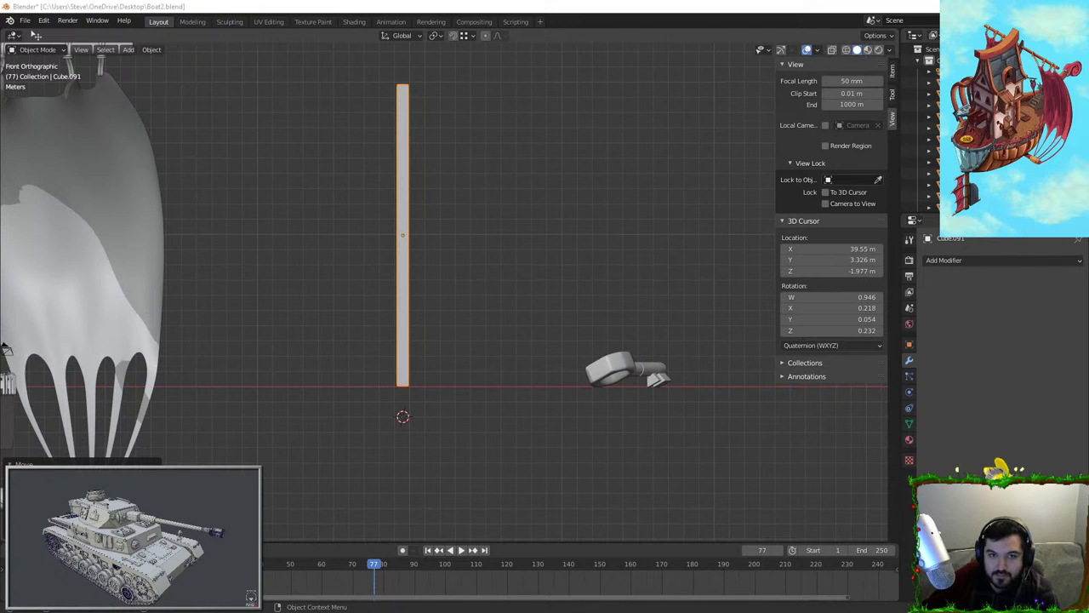
middle_click_drag(503, 267, 491, 280, "shift")
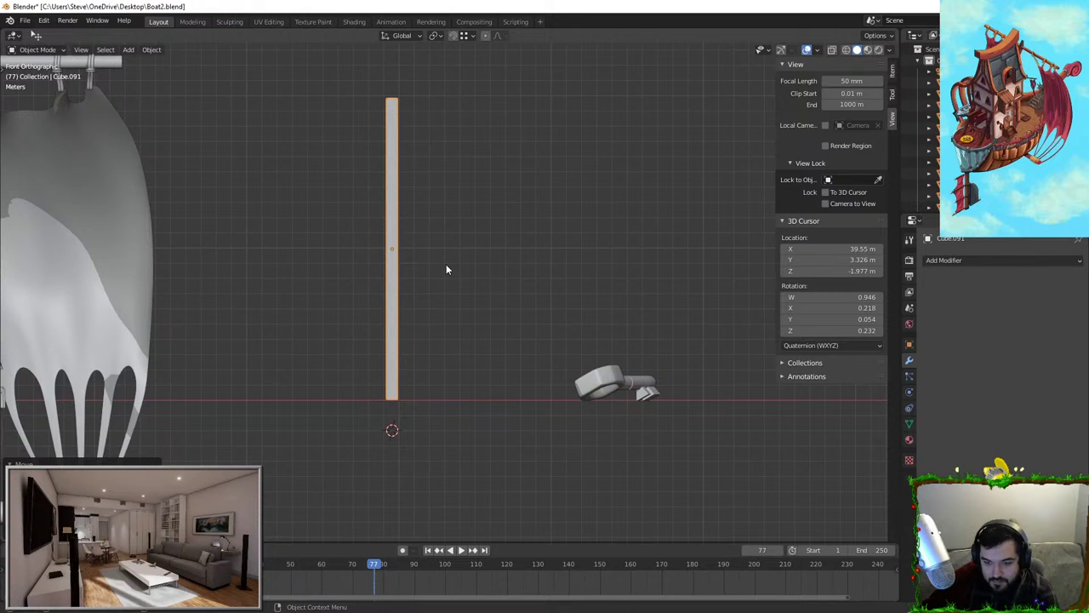
Duplicate the post to one side along X and move both posts together along the global Y axis
key("shift+d")
left_click(578, 267)
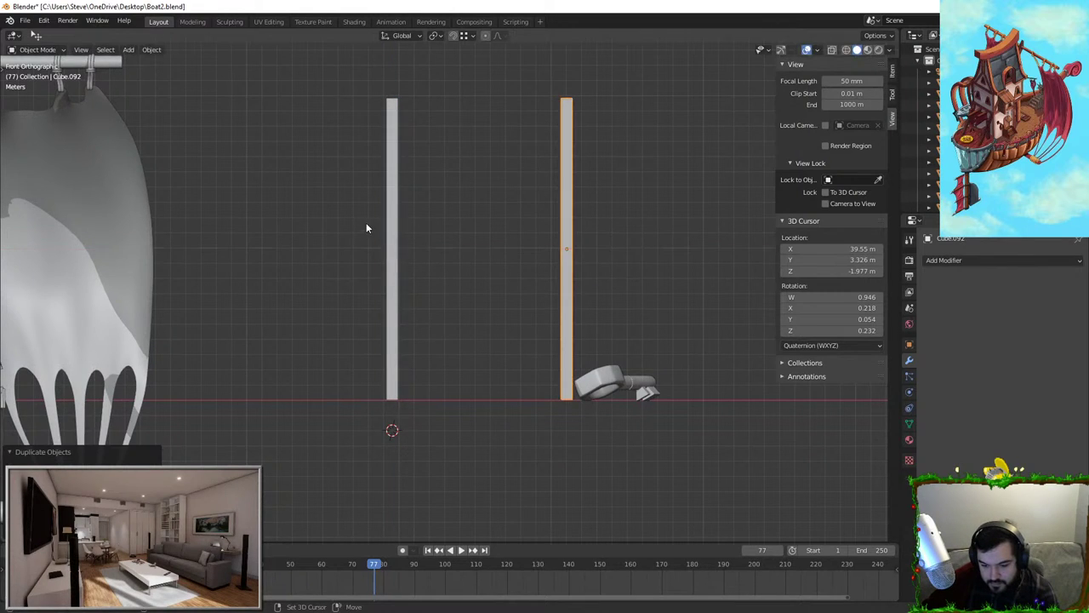
left_click(390, 207, "shift")
middle_click_drag(409, 236, 593, 353)
key("g")
key("y")
left_click(502, 311)
Duplicate the pair of posts and move the copies away along the global Y axis
middle_click_drag(434, 285, 496, 328)
key("shift+d")
key("y")
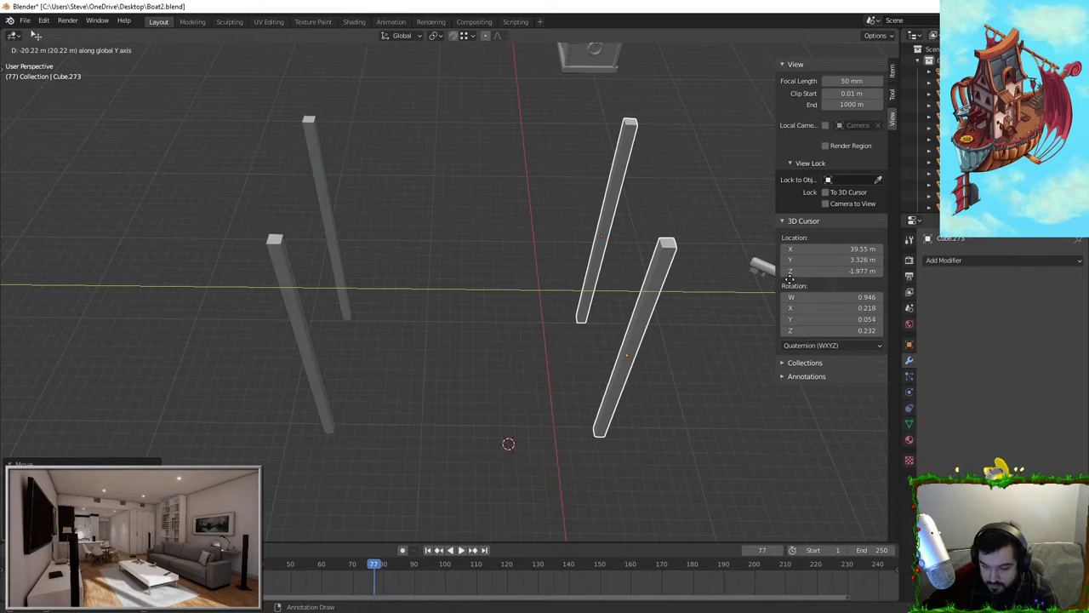
left_click(783, 283)
middle_click_drag(686, 279, 617, 281, "shift")
key("g")
key("y")
left_click(722, 280)
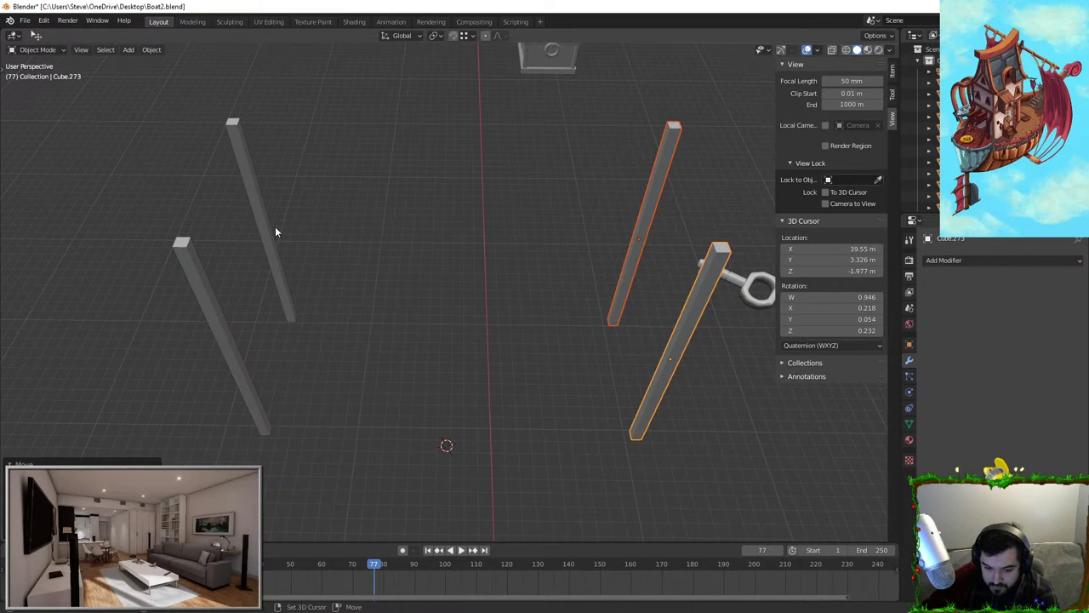
Add the original two posts to the selection and move all four along the global Y axis
left_click(267, 235, "shift")
left_click(225, 332, "shift")
key("g")
key("y")
left_click(364, 320)
Check the posts' alignment from the front and delete the misaligned pair of copied posts
left_click_drag(495, 243, 493, 223)
left_click(489, 254, "shift")
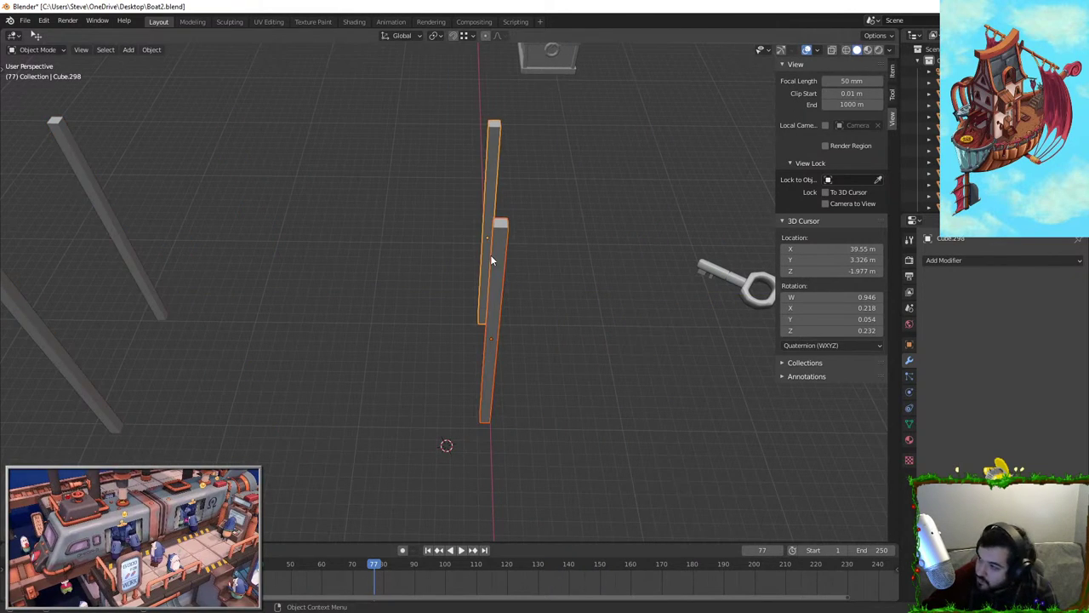
left_click(490, 255)
middle_click_drag(449, 162, 244, 227)
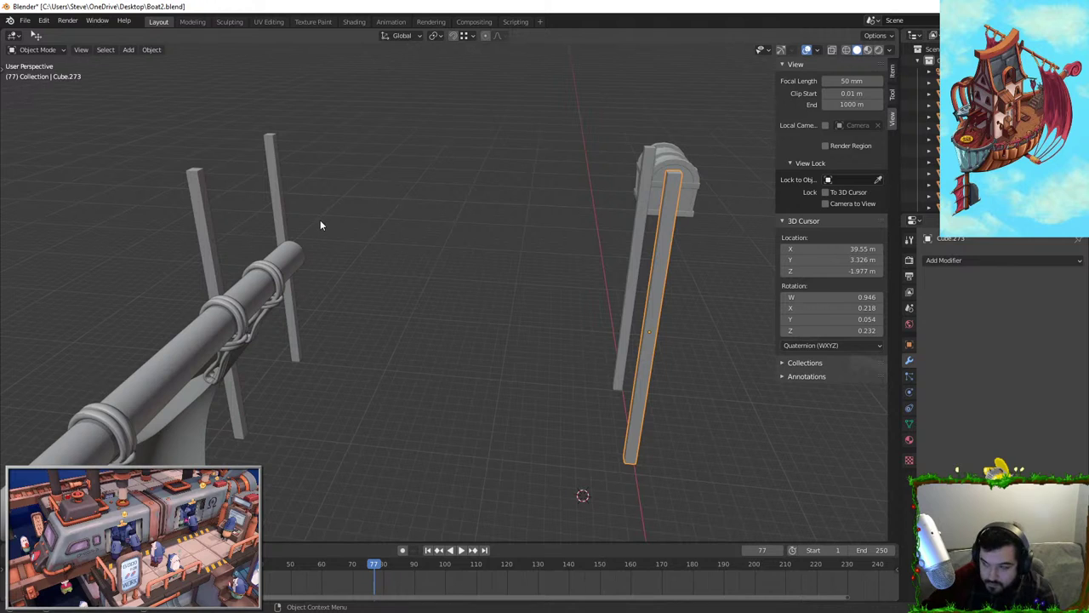
key("KP_1")
left_click(228, 265)
key("KP_Decimal")
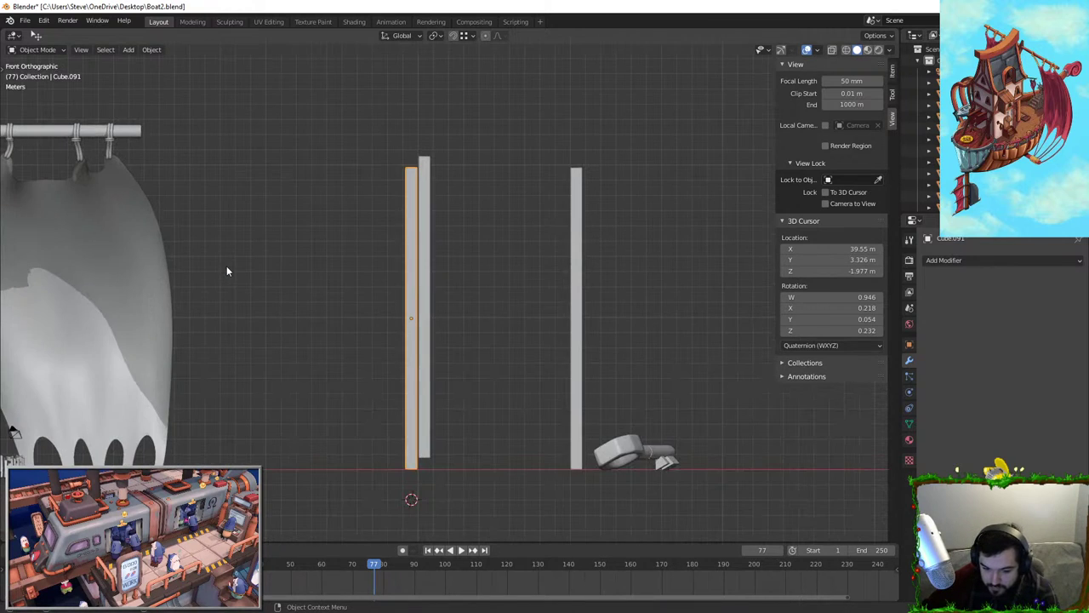
middle_click_drag(226, 268, 556, 287)
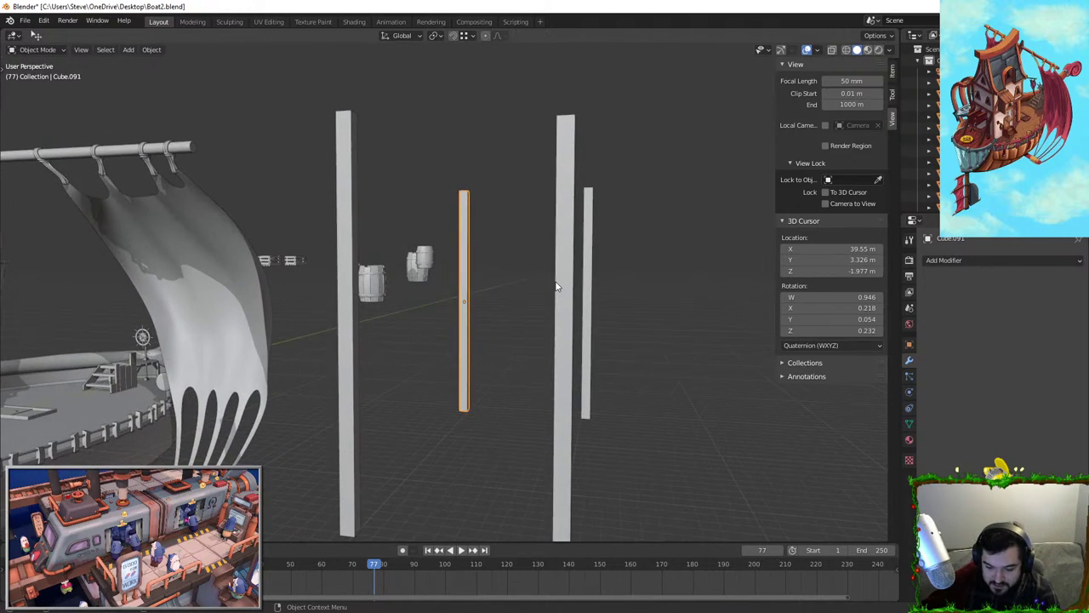
key("KP_1")
scroll(406, 224, "up", 1)
left_click(429, 175)
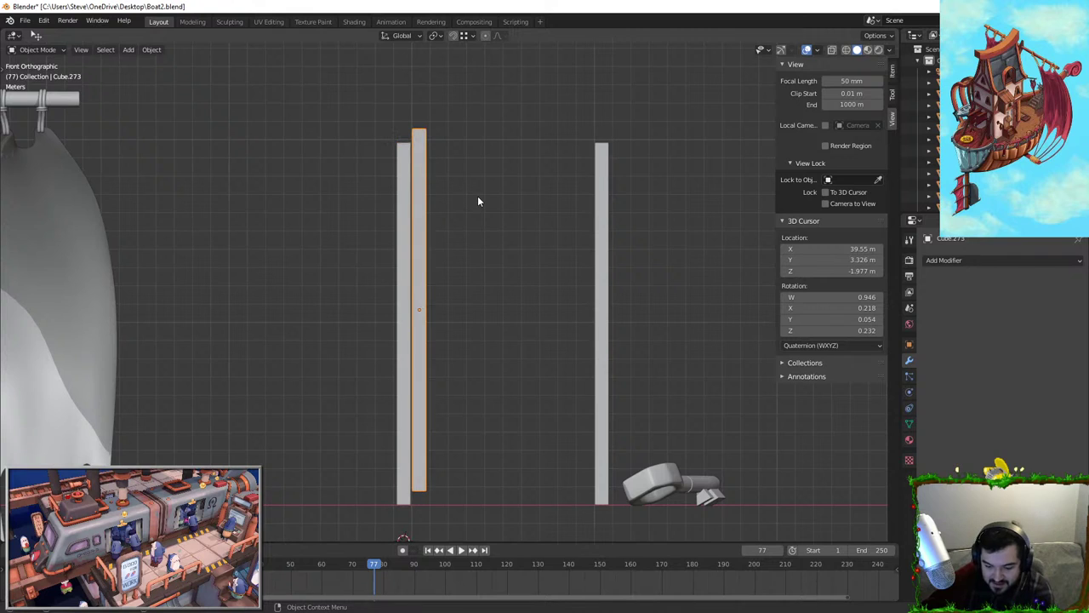
key("Delete")
middle_click_drag(479, 200, 454, 291)
left_click(581, 317)
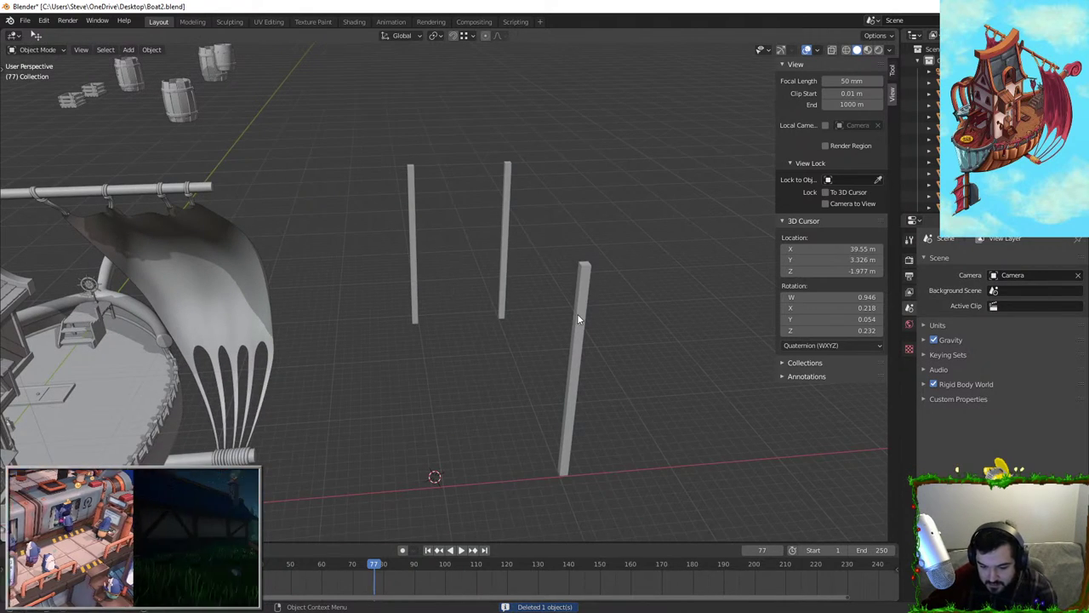
key("Delete")
Duplicate the remaining two posts and move the copies along the global Y axis to form a rectangle of four
left_click_drag(417, 225, 544, 277)
middle_click_drag(545, 277, 581, 322)
key("shift+d")
key("shift+y")
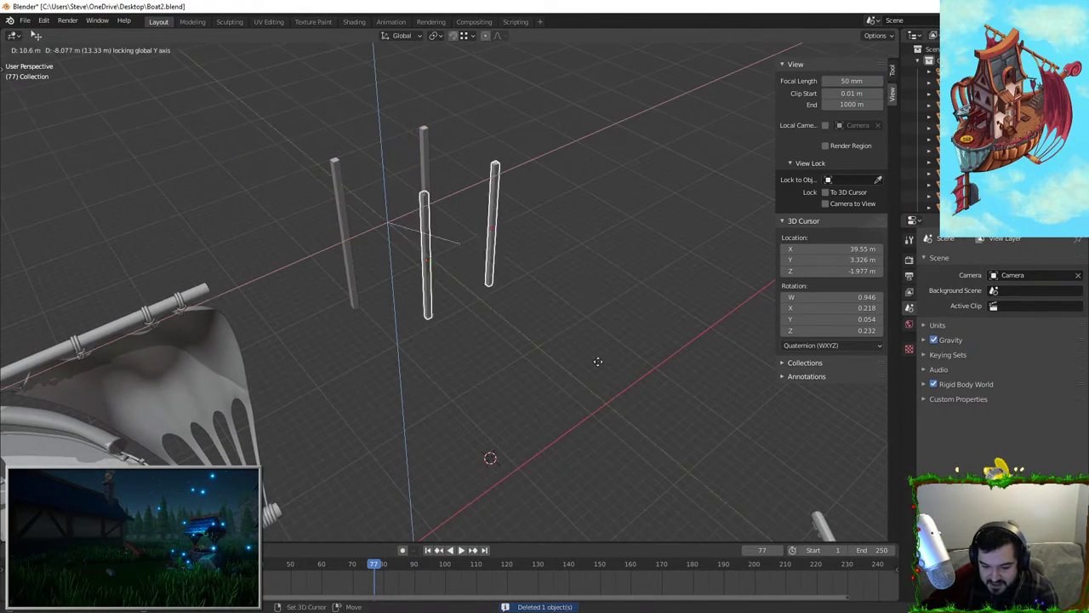
right_click(593, 411)
key("g")
key("y")
left_click(732, 511)
Examine the four posts up close and beside the whole ship, reselecting all of them
middle_click_drag(477, 289, 531, 269)
key("KP_1")
scroll(531, 271, "up", 3)
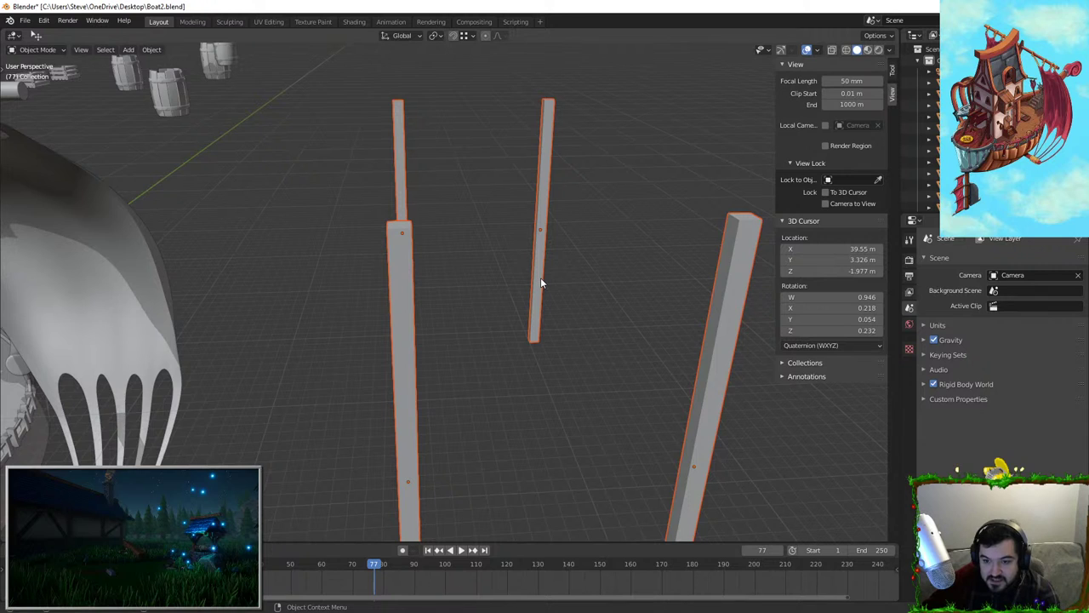
scroll(540, 278, "down", 3)
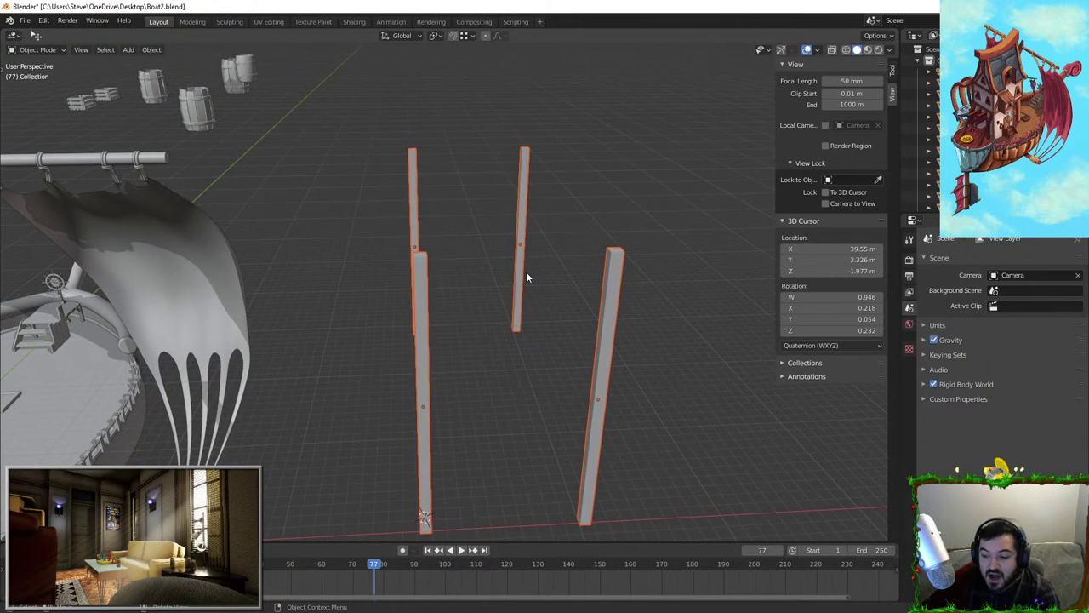
middle_click_drag(526, 277, 619, 298)
left_click(619, 298)
left_click(444, 286, "shift")
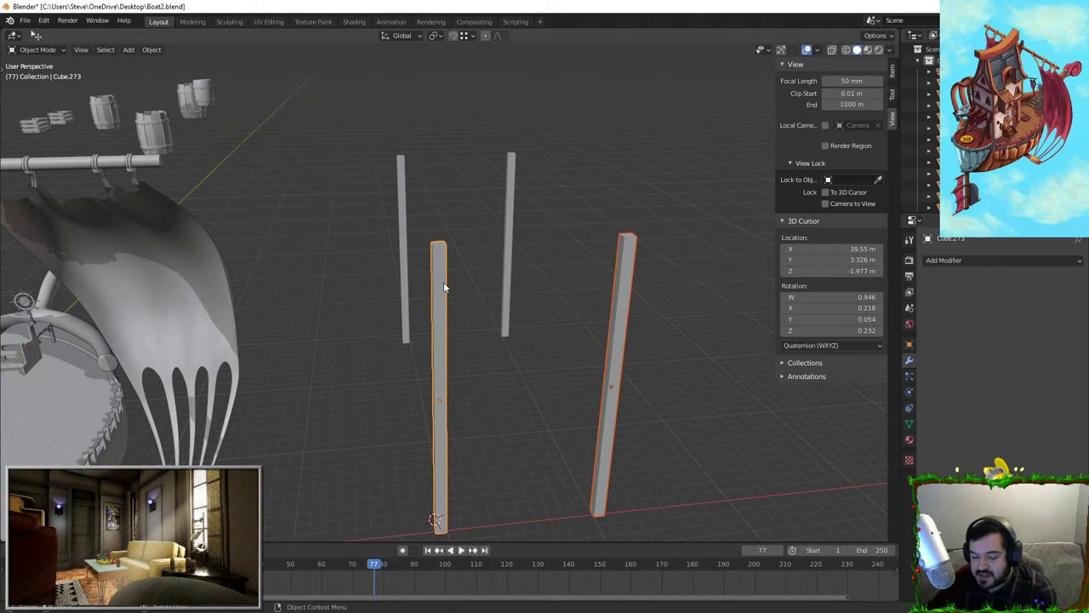
key("b")
left_click_drag(358, 134, 543, 202)
middle_click_drag(543, 203, 418, 221)
scroll(457, 207, "down", 7)
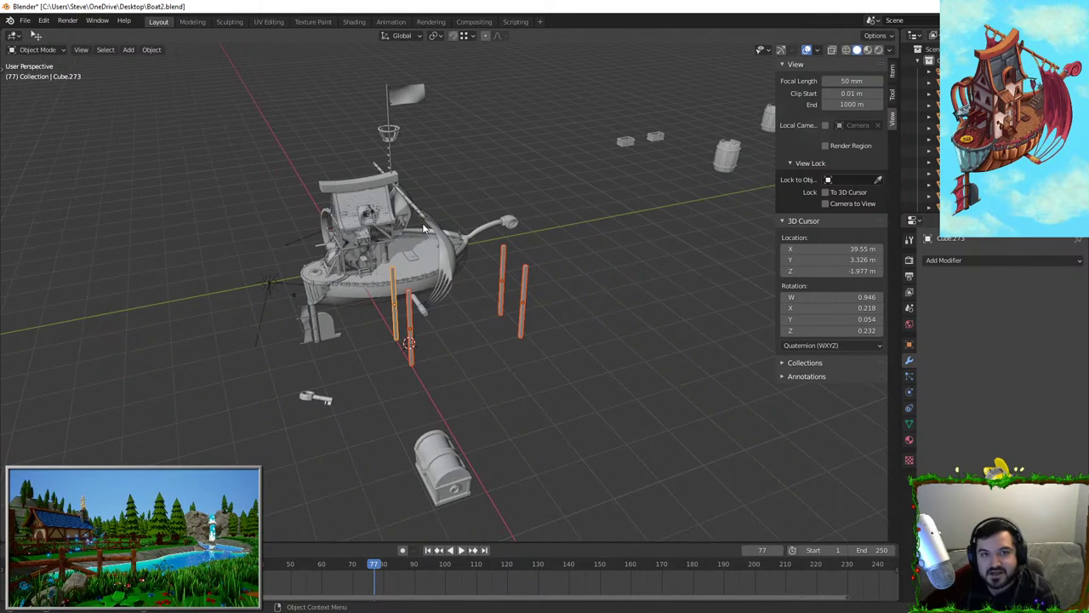
scroll(423, 223, "up", 2)
left_click(331, 165)
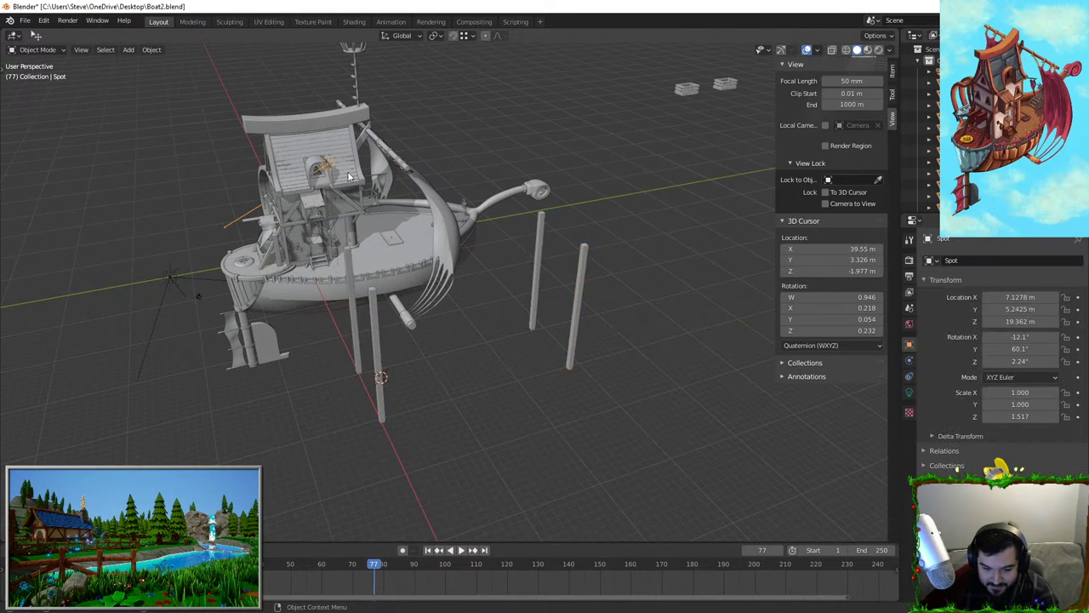
Delete the spot light in the ship's house and select the four standalone posts
key("Delete")
scroll(449, 243, "up", 3)
middle_click_drag(450, 242, 546, 248)
left_click_drag(388, 188, 606, 441)
scroll(585, 380, "up", 2)
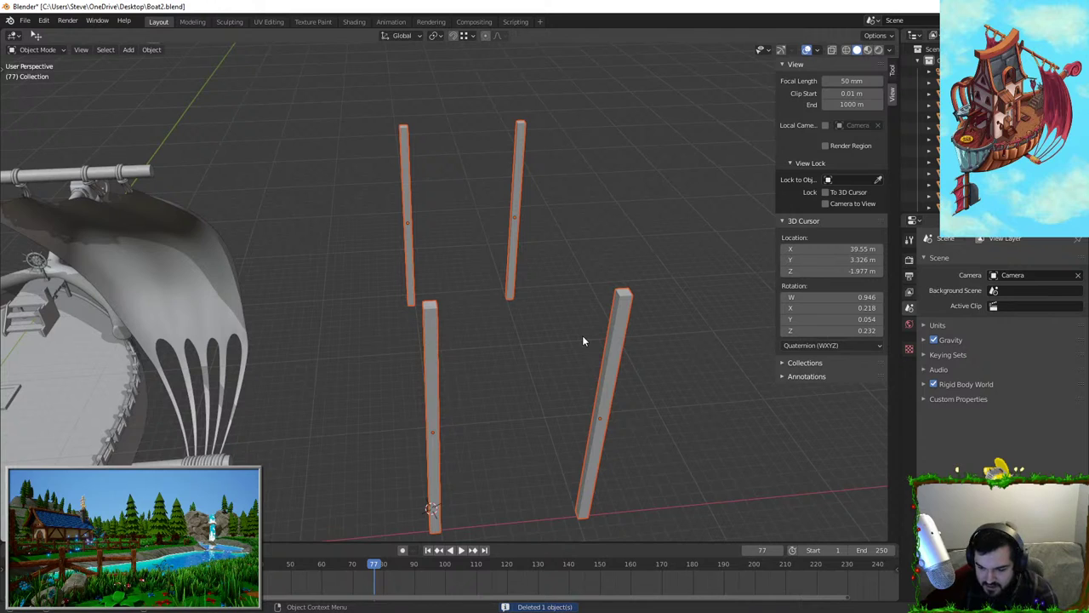
Select the four posts one after another and open their meshes together in Edit Mode
middle_click_drag(582, 335, 570, 336)
left_click(496, 344)
key("Tab")
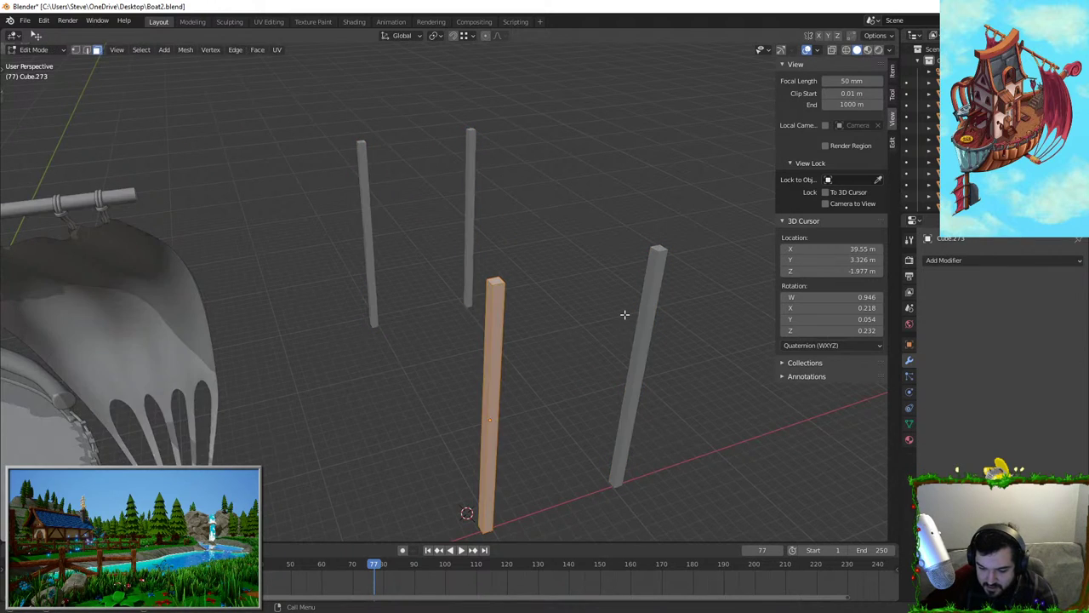
key("Tab")
left_click(651, 305, "shift")
key("Tab")
key("Tab")
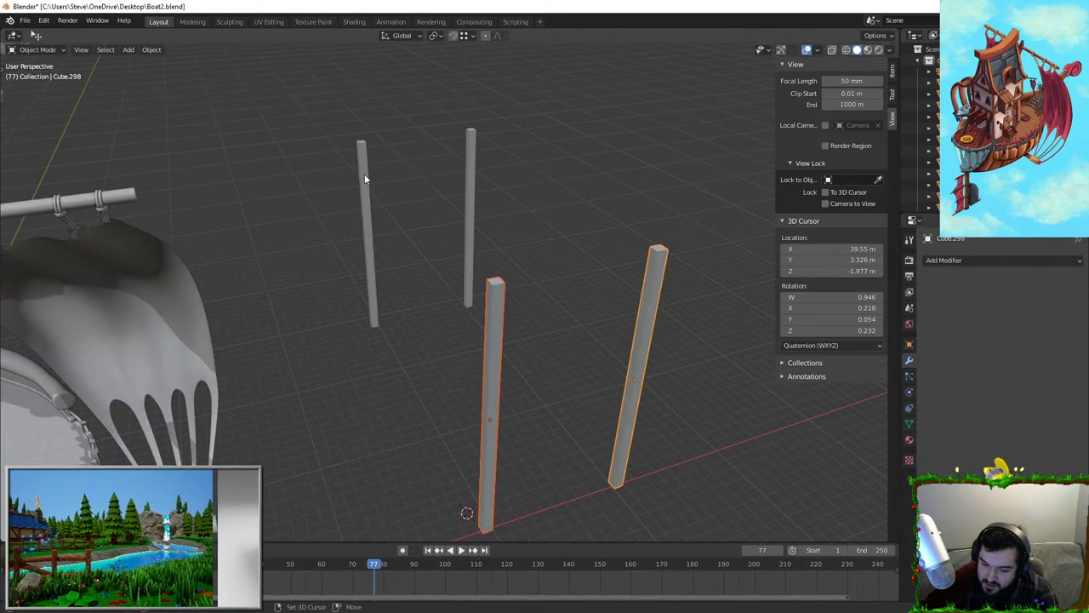
left_click(365, 176, "shift")
key("Tab")
key("Tab")
left_click(467, 166, "shift")
key("Tab")
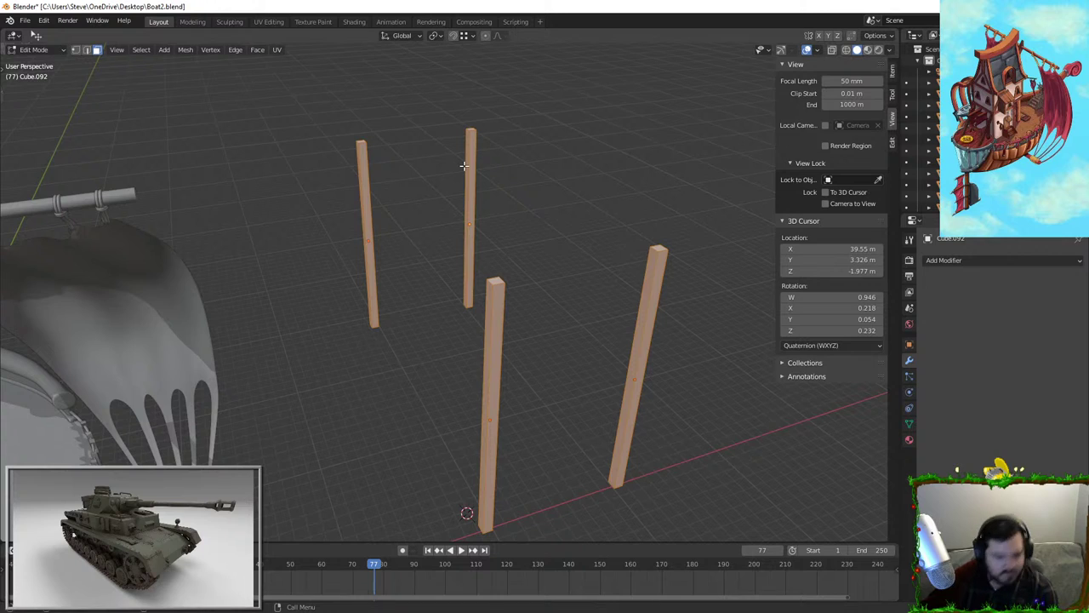
key("Tab")
key("Tab")
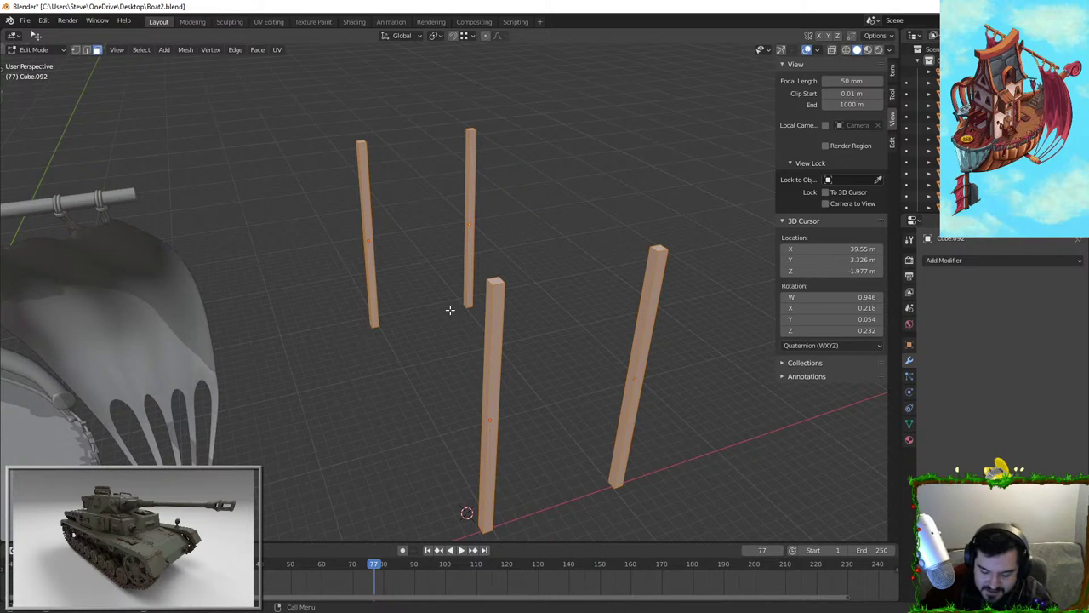
Apply the scale of all four posts in Object Mode
key("alt+s")
right_click(666, 258)
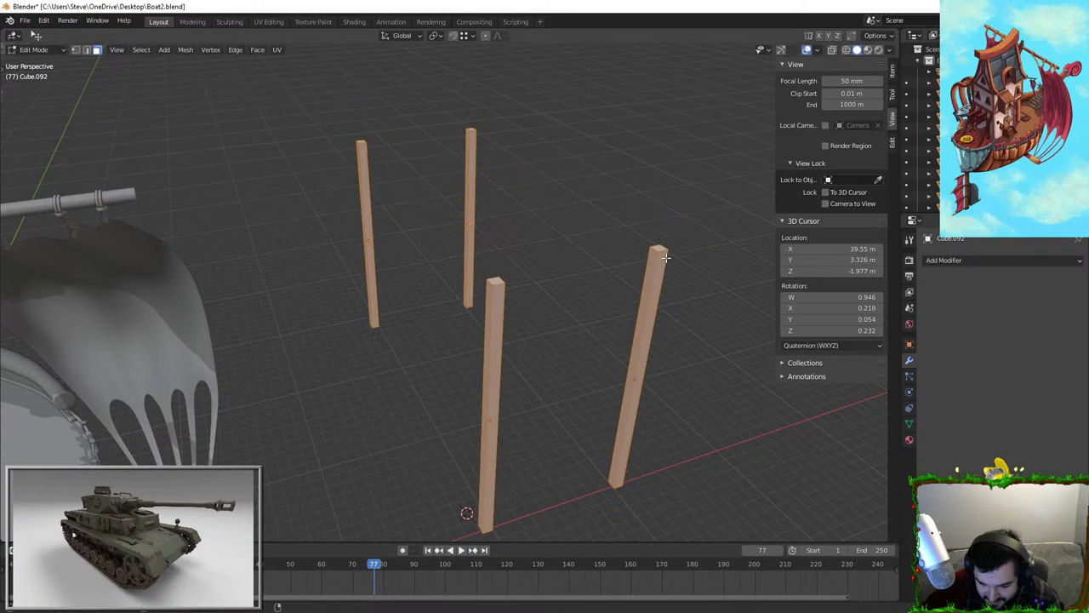
key("Tab")
key("ctrl+a")
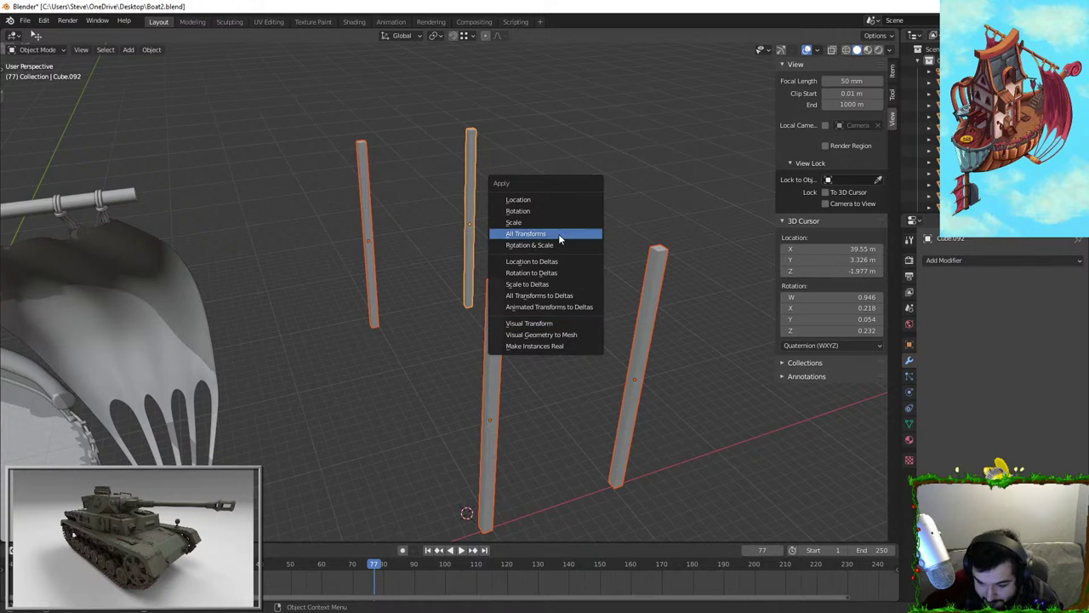
left_click(567, 225)
Thicken all four posts with Shrink/Fatten by about 0.377, return to Object Mode and clear the selection
key("Tab")
key("alt+s")
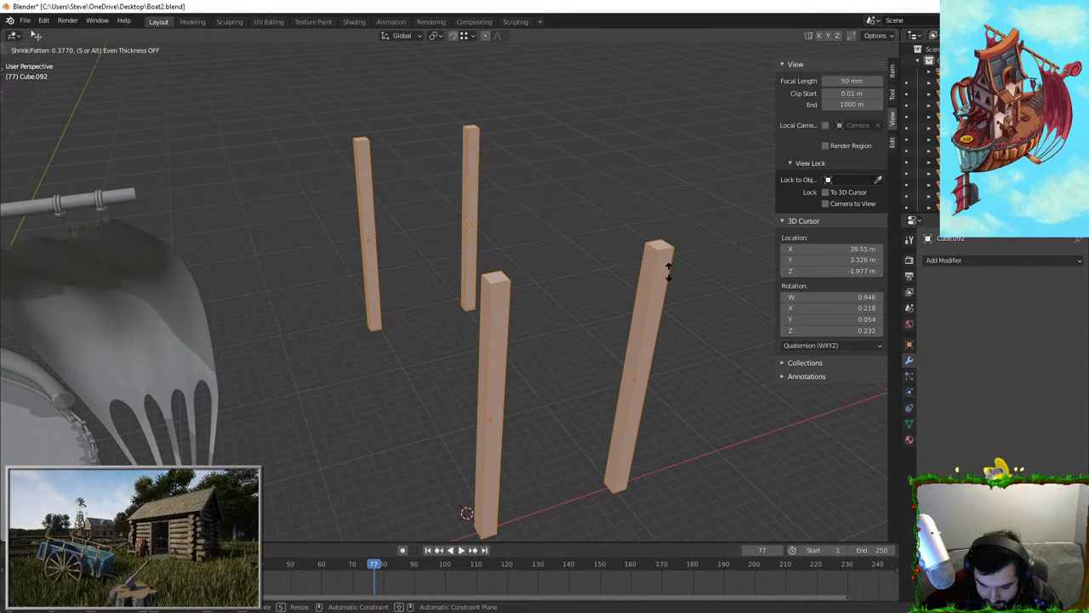
left_click(669, 272)
key("Tab")
middle_click_drag(525, 231, 539, 189)
left_click(539, 189)
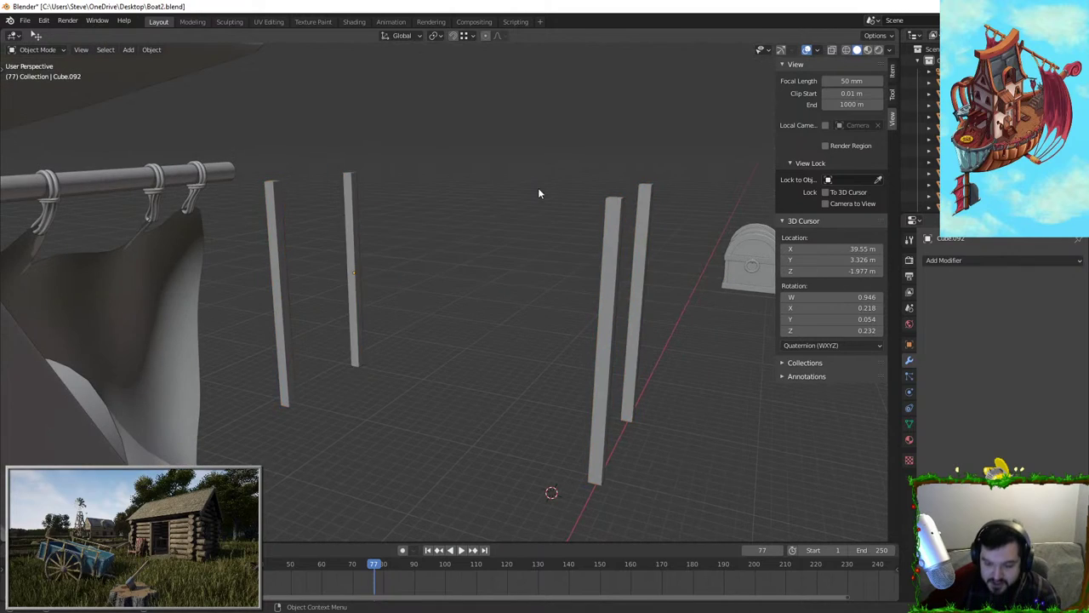
Check the alignment of the thickened posts from the front and right side views
left_click(285, 218)
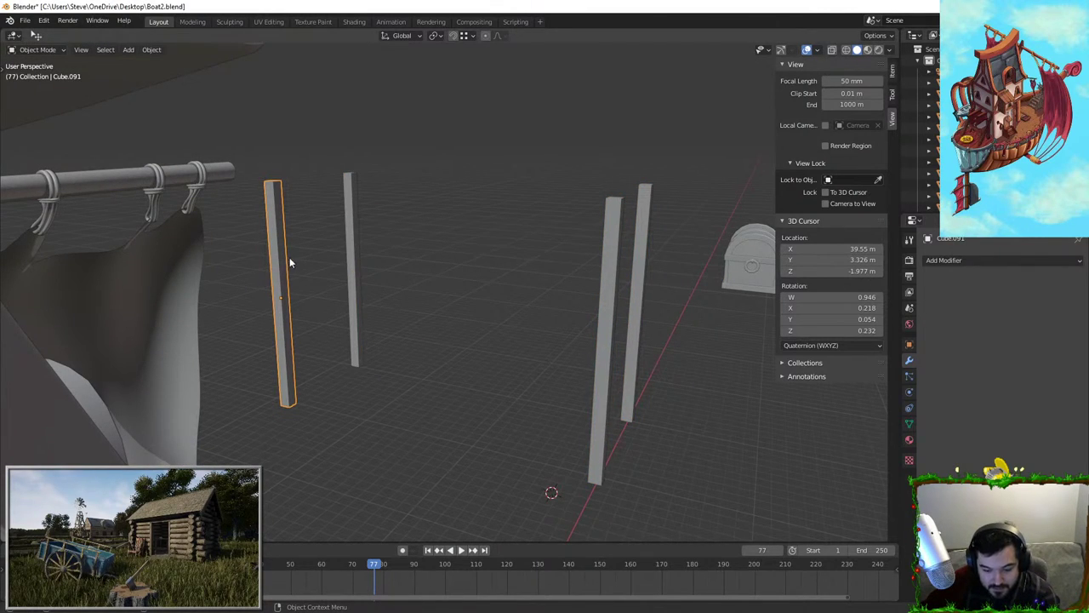
key("KP_1")
scroll(468, 266, "up", 3)
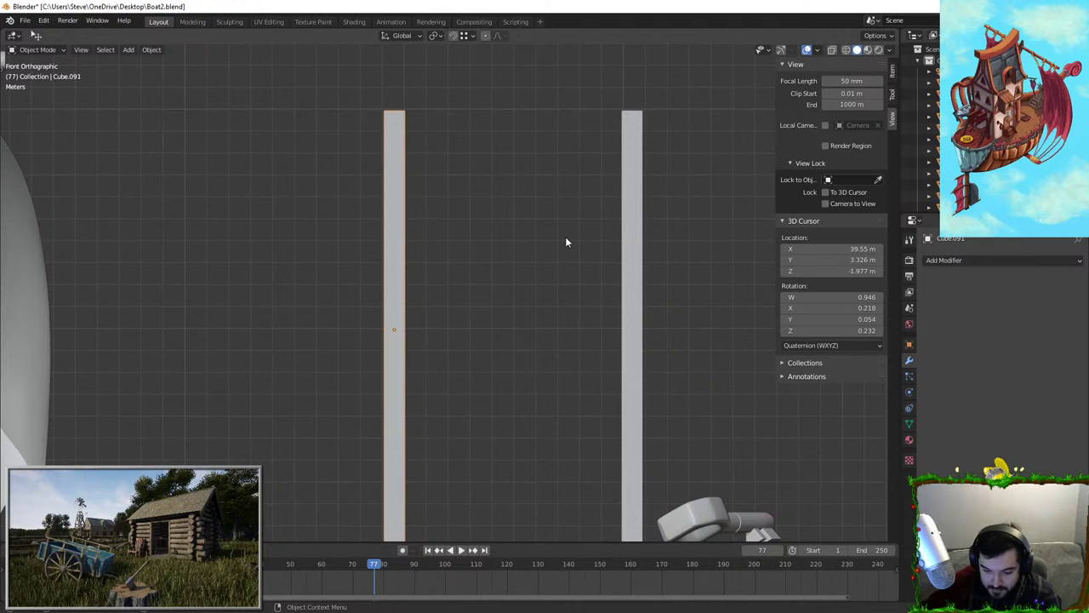
scroll(565, 242, "down", 8)
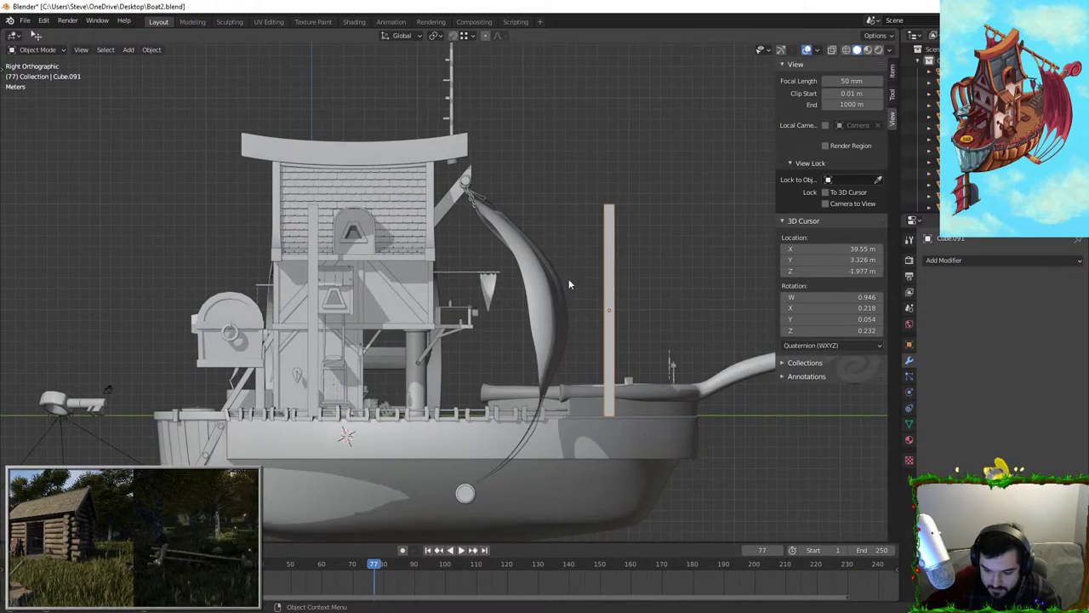
middle_click_drag(569, 278, 686, 255)
Isolate the four posts in local view and show them from the right side
key("b")
left_click_drag(407, 128, 696, 434)
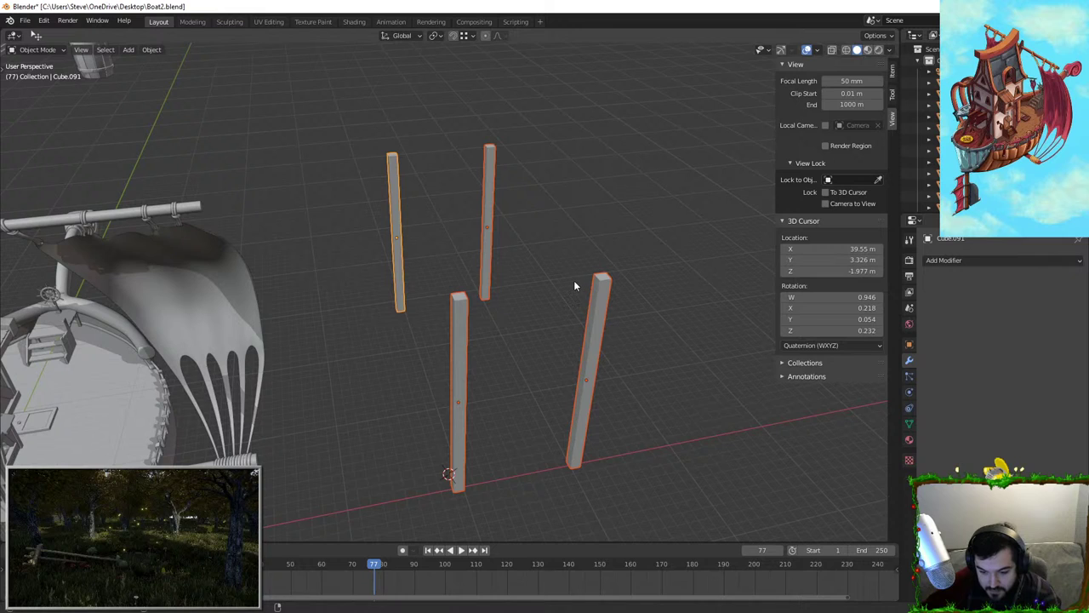
key("KP_Divide")
key("KP_3")
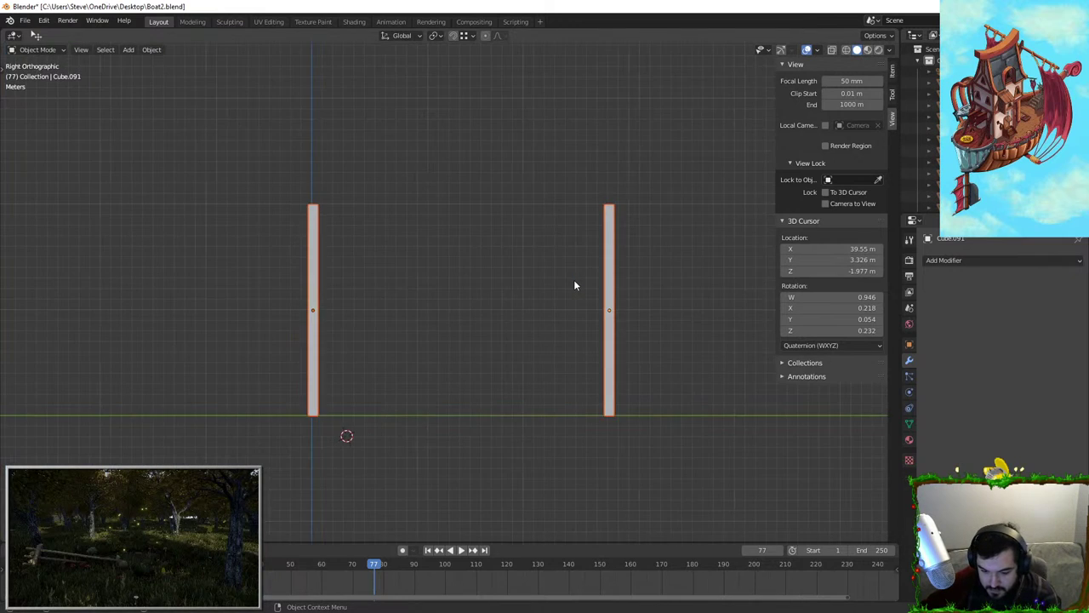
Duplicate one post, rotate the copy 90 degrees to horizontal and place it between the two uprights
scroll(574, 280, "up", 2)
left_click(255, 200)
key("shift+d")
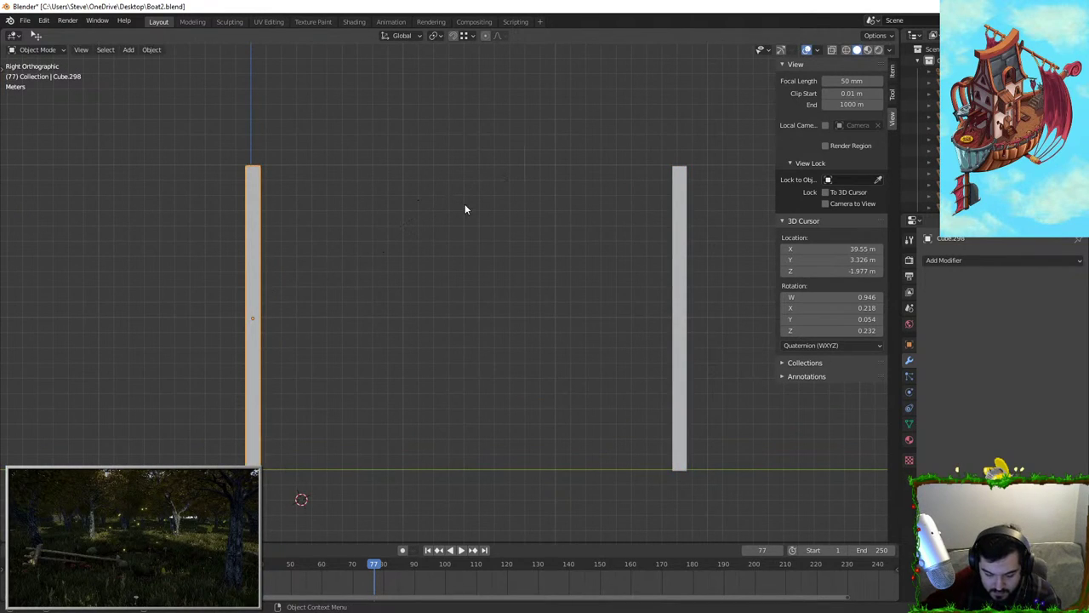
right_click(527, 211)
key("r")
left_click(344, 501, "ctrl")
key("g")
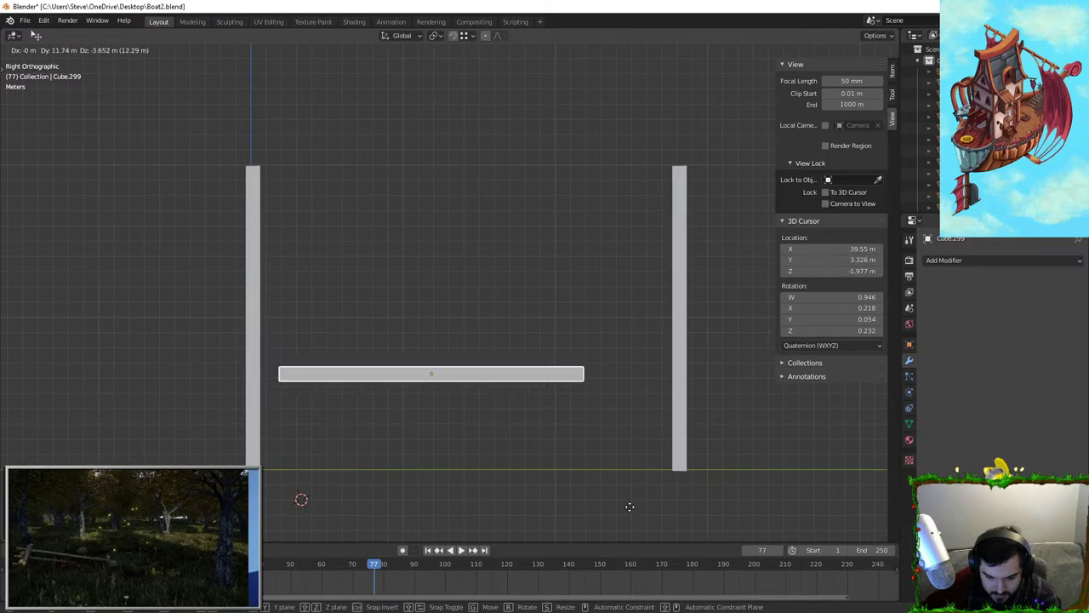
left_click(661, 516)
Scale the horizontal beam along the Y axis to span both posts and position it near their lower ends
key("s")
key("y")
left_click(757, 377)
key("g")
left_click(752, 383)
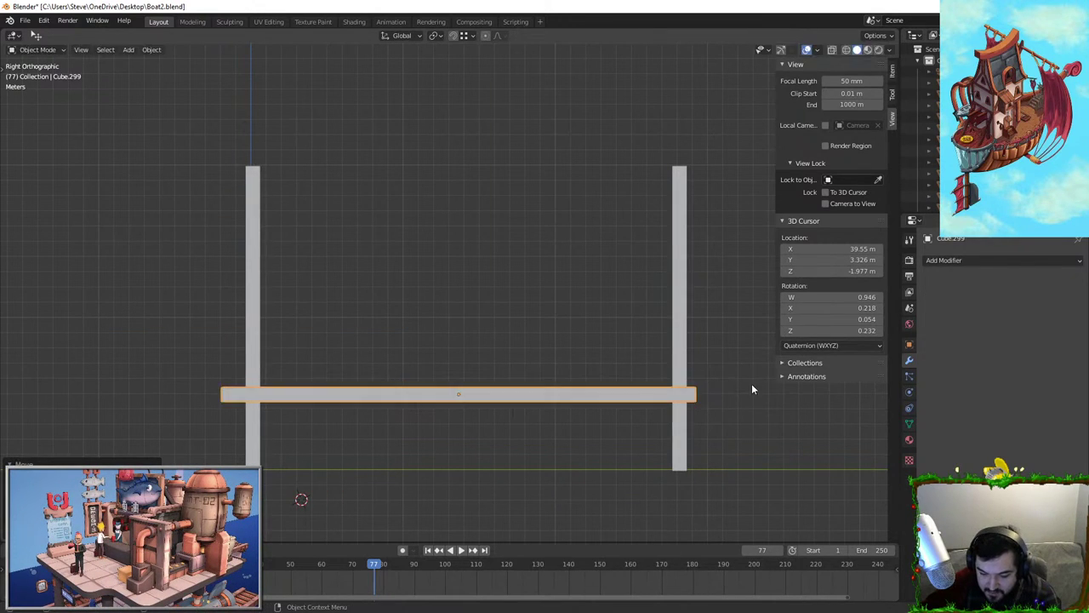
key("s")
key("y")
left_click(729, 383)
key("g")
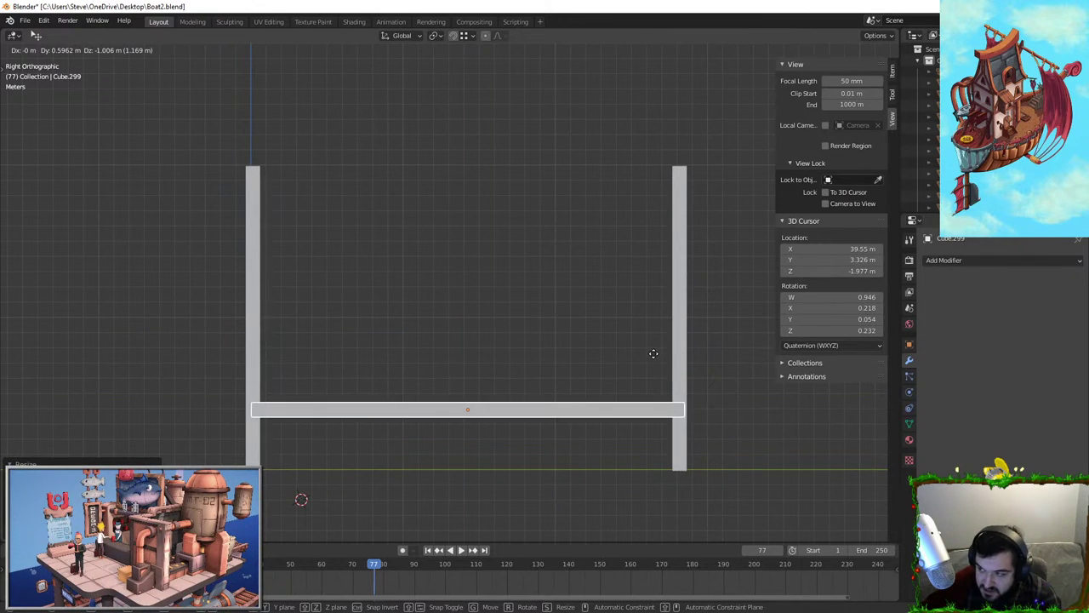
left_click(618, 411)
Flatten the crossbeam into a taller board narrower than the posts along the X axis
middle_click_drag(618, 411, 739, 388)
key("s")
key("x")
left_click(596, 341)
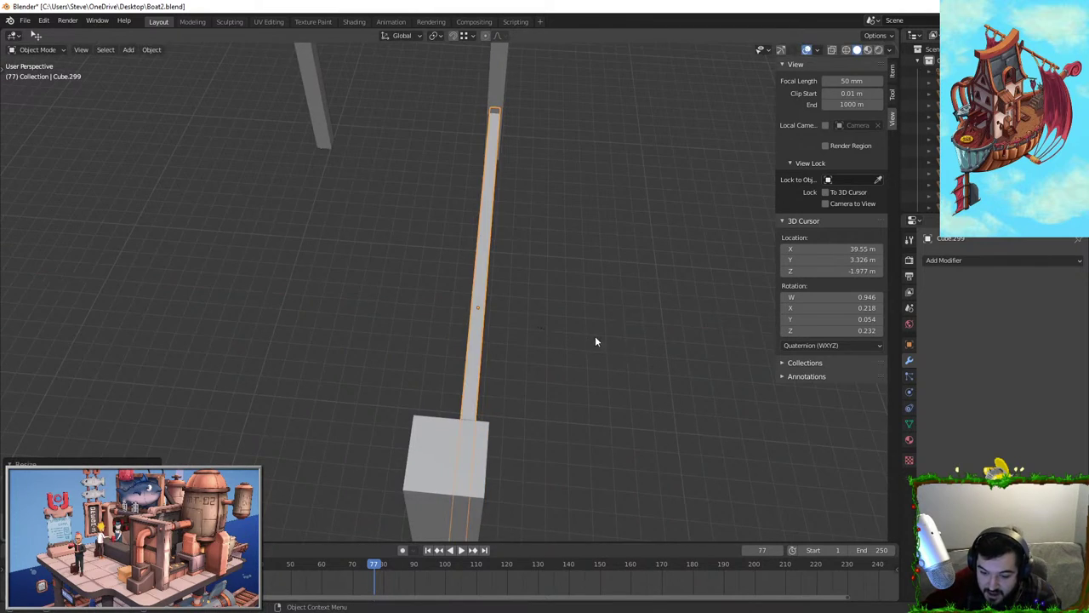
middle_click_drag(600, 317, 485, 207)
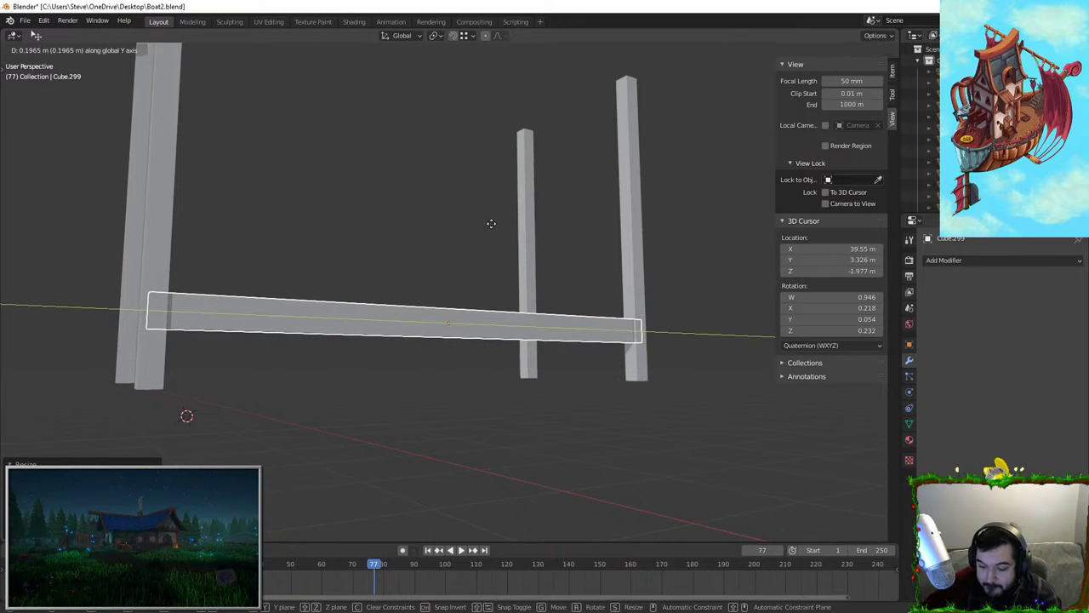
Adjust the crossbeam's length and position along the Y axis so both ends sit inside the posts
key("KP_3")
middle_click_drag(475, 234, 490, 383, "shift")
key("s")
key("y")
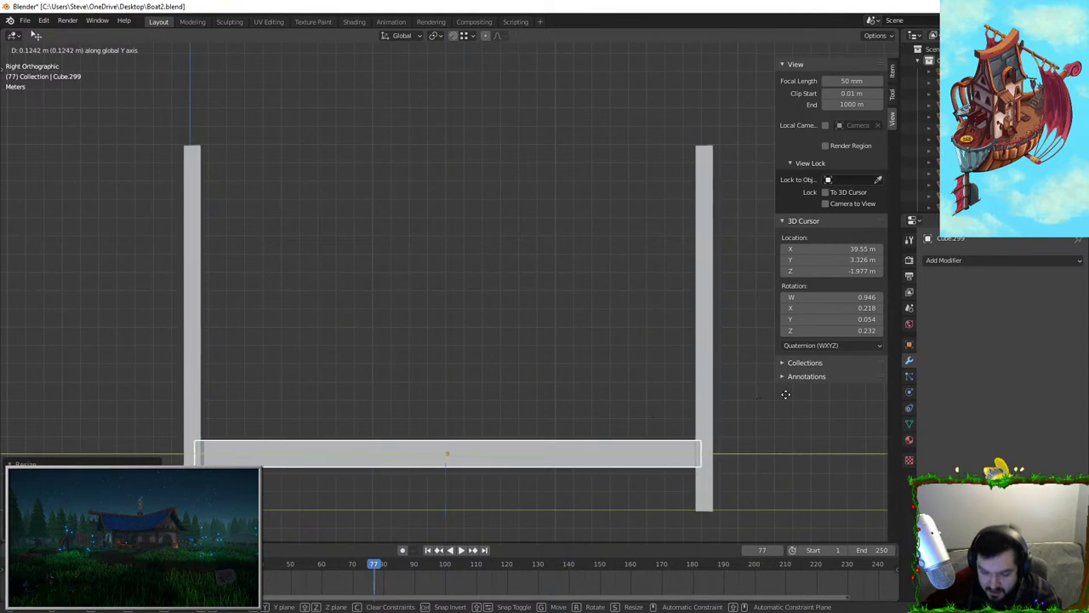
left_click(688, 423)
Hide everything except the crossbeam and open its mesh in Edit Mode
key("Tab")
key("Tab")
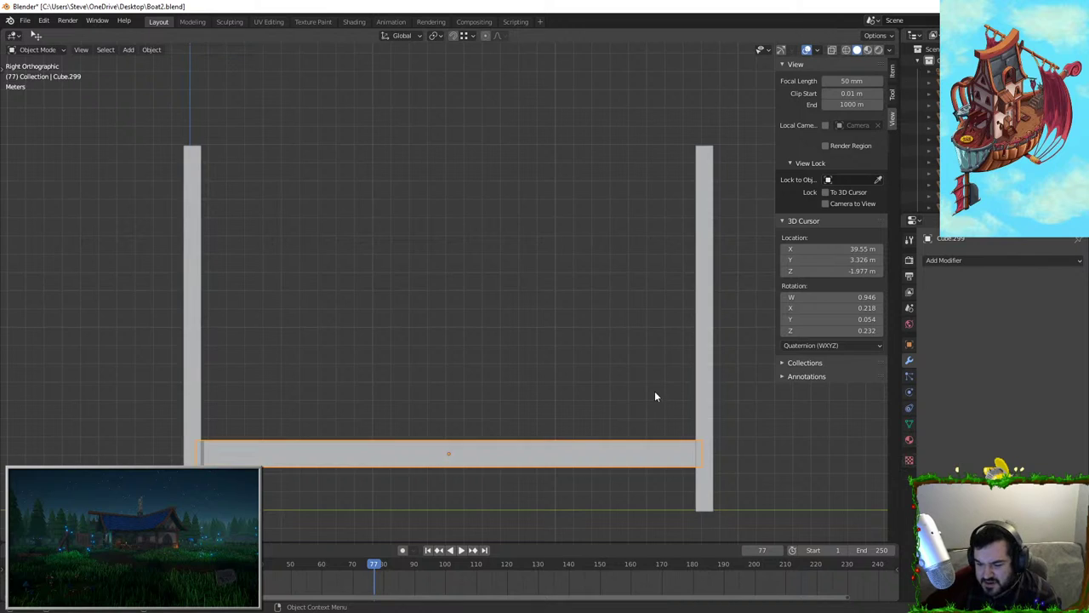
key("Tab")
middle_click_drag(650, 380, 530, 295)
key("Tab")
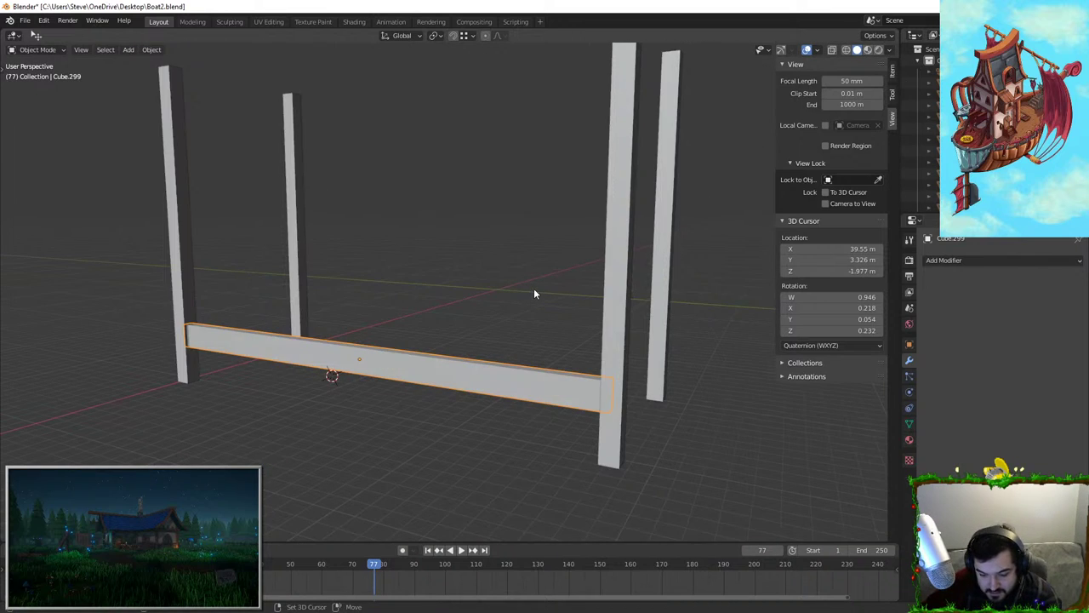
key("shift+h")
key("Tab")
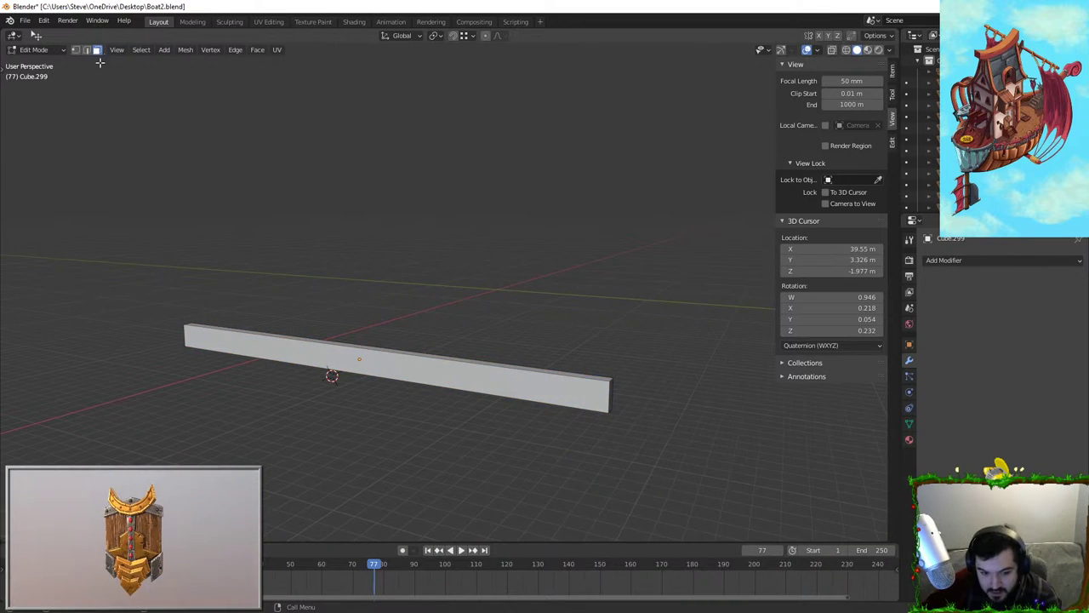
Delete the two end faces of the crossbeam and return to Object Mode
left_click(609, 392)
left_click(611, 390)
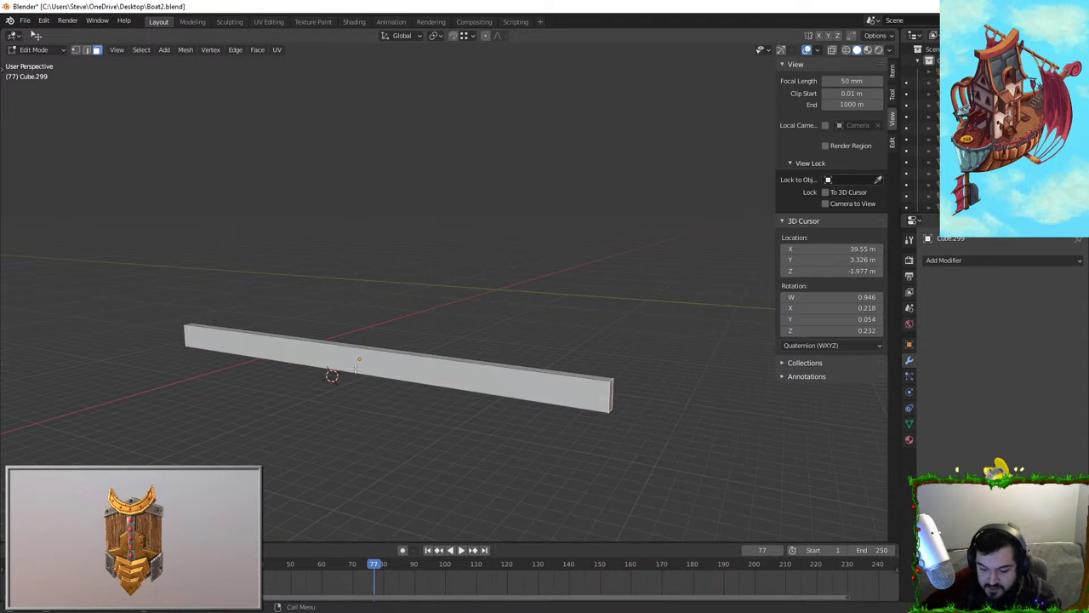
middle_click_drag(611, 391, 162, 452)
left_click(223, 462, "shift")
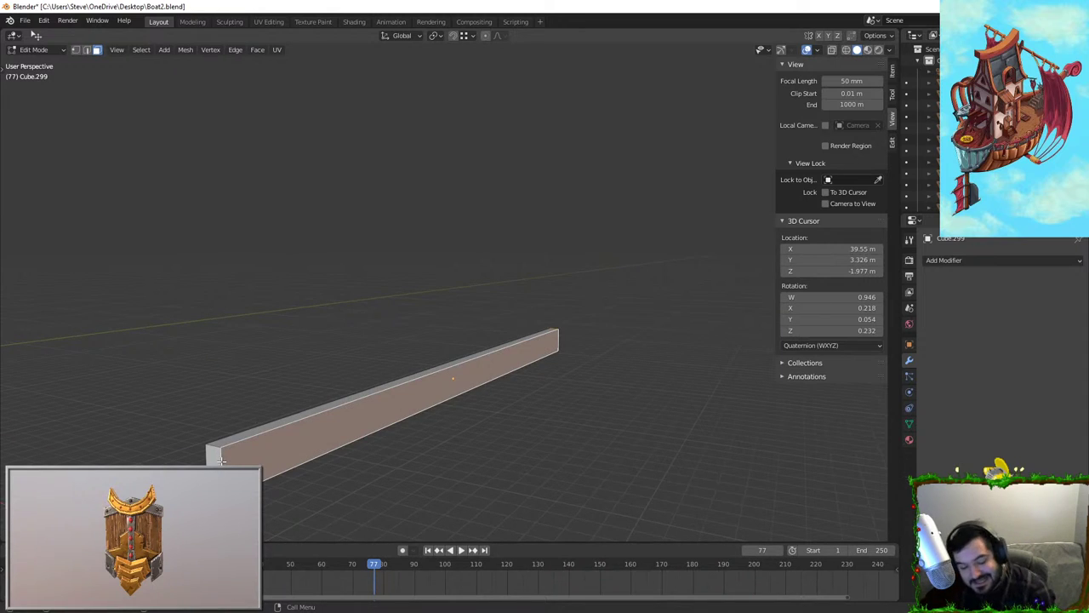
key("ctrl+z")
left_click(217, 462, "shift")
key("x")
left_click(220, 462)
key("Tab")
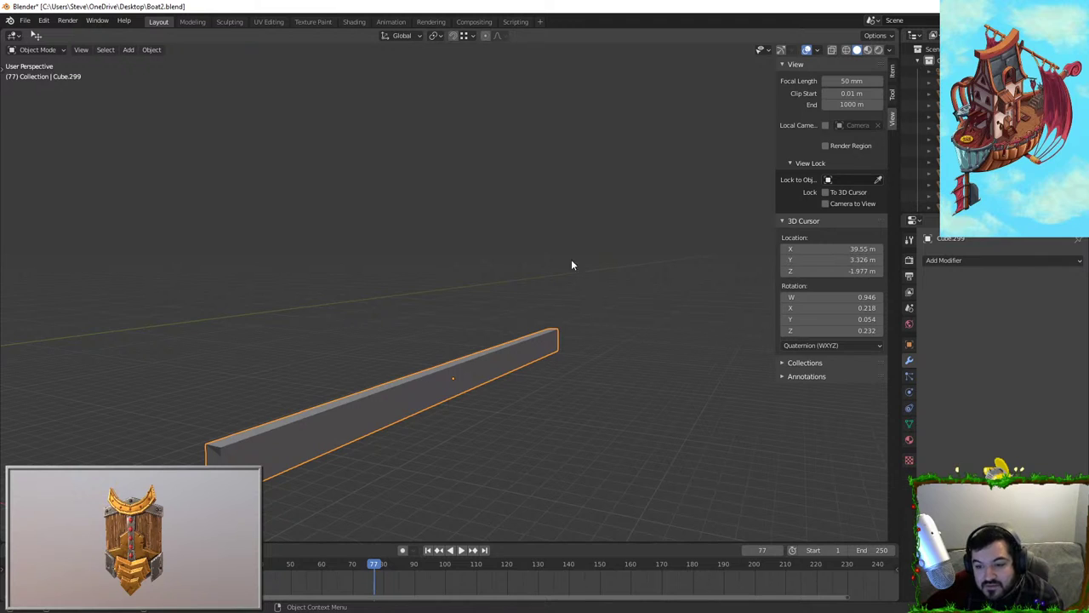
Turn on the Statistics overlay and check the crossbeam's geometry counts in Edit Mode
left_click(817, 49)
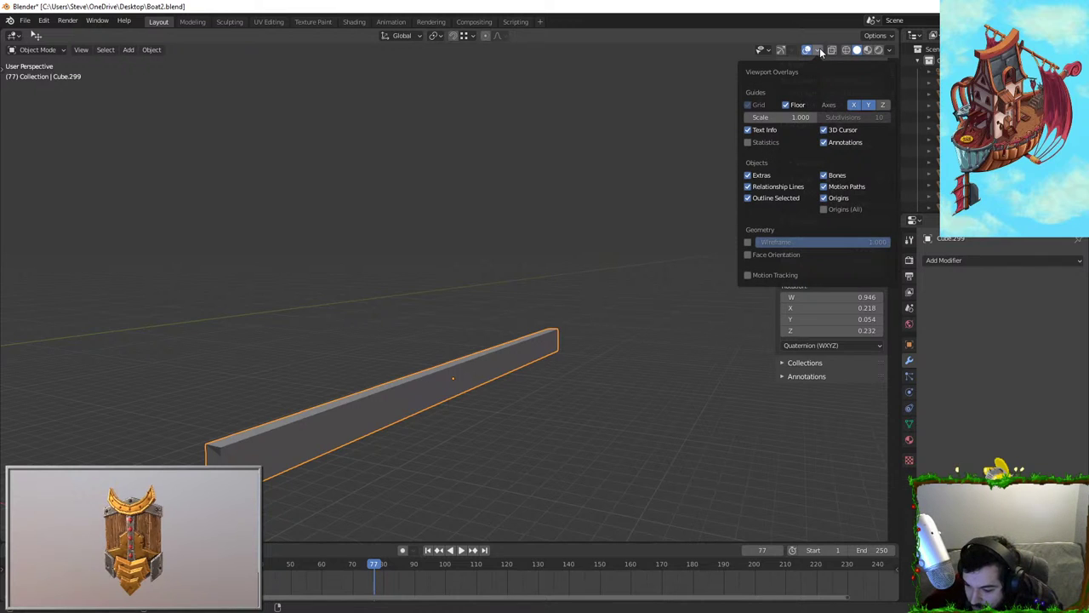
left_click(748, 142)
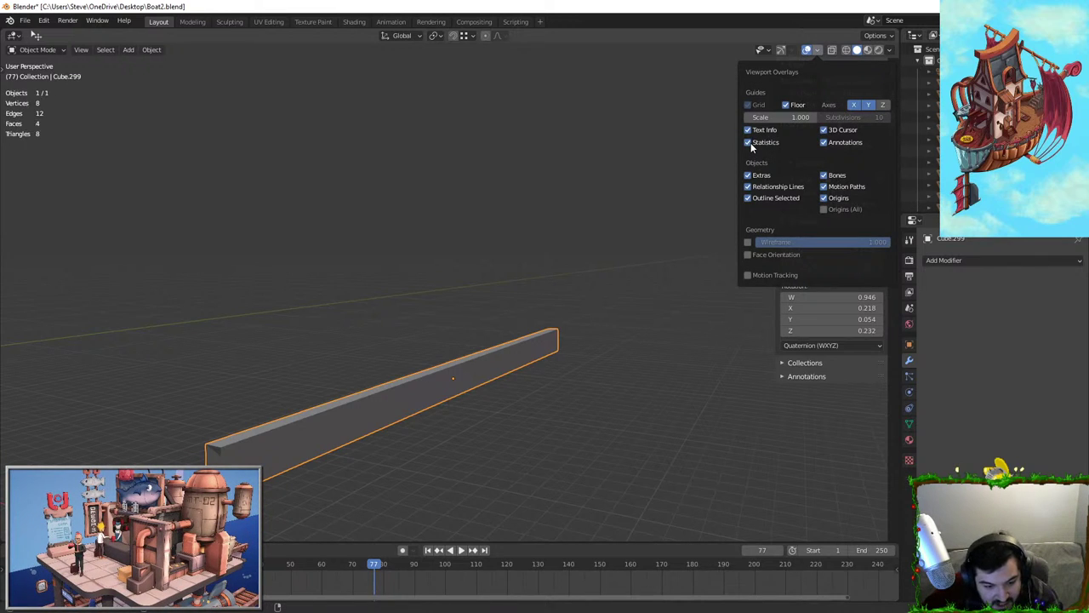
left_click(15, 96)
scroll(468, 229, "down", 5)
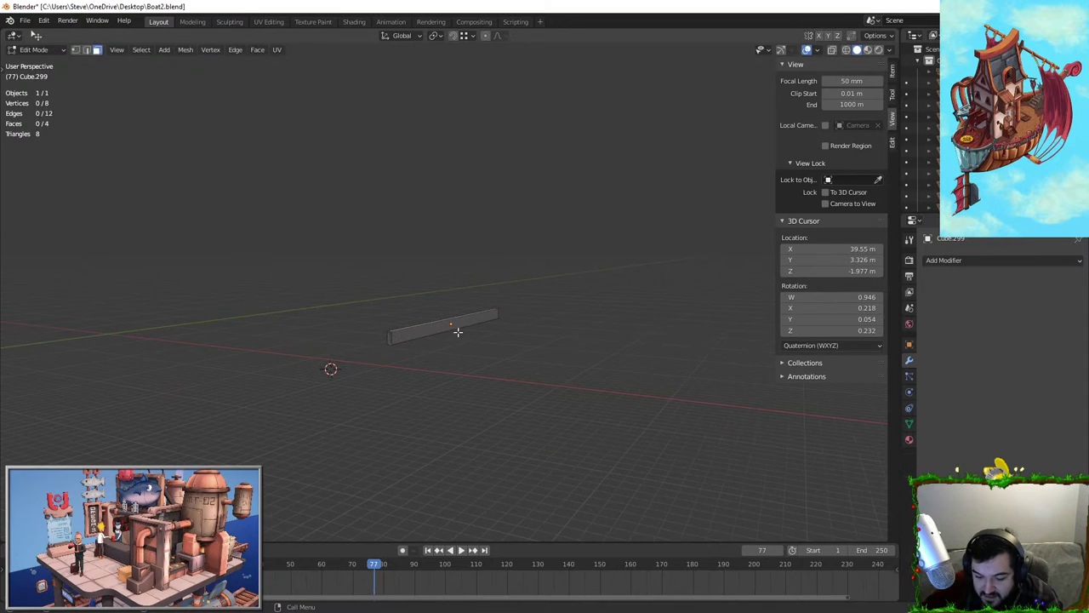
Bring back all hidden objects of the scene and deselect everything
key("shift+h")
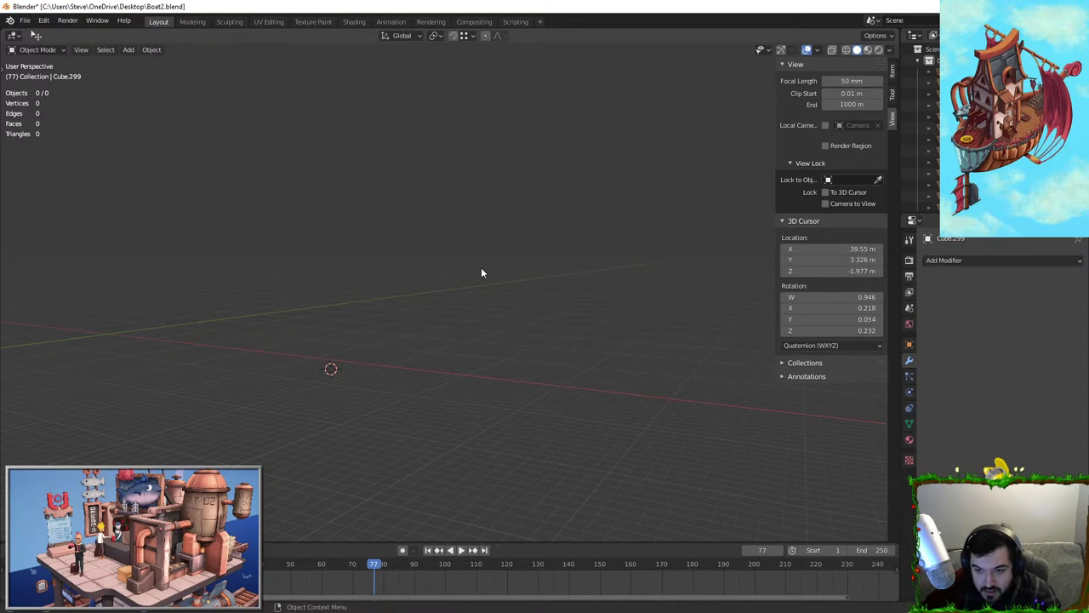
key("ctrl+v")
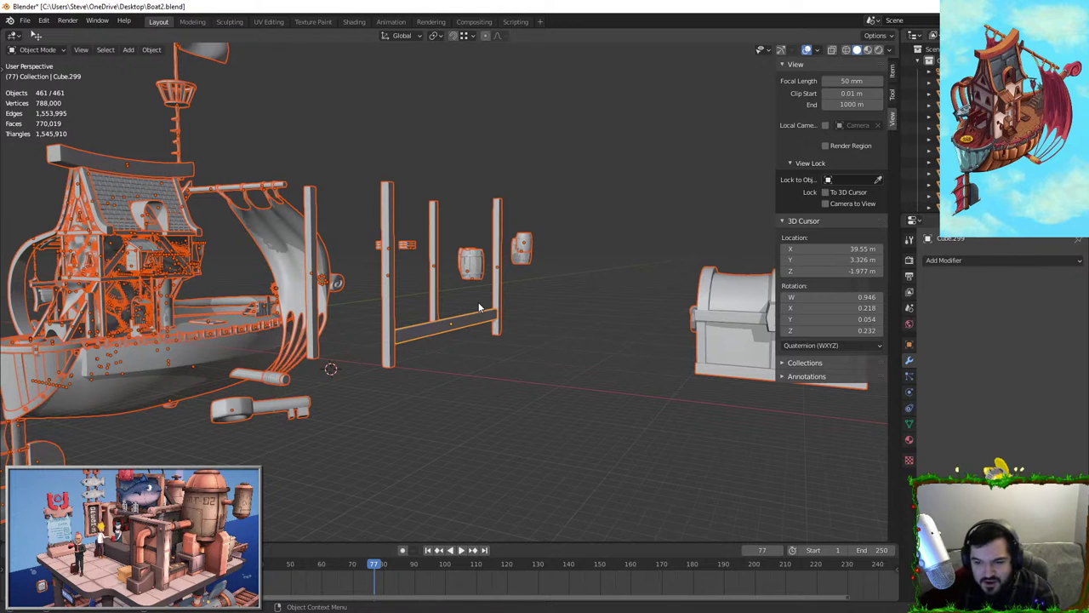
key("alt+a")
middle_click_drag(544, 384, 336, 221)
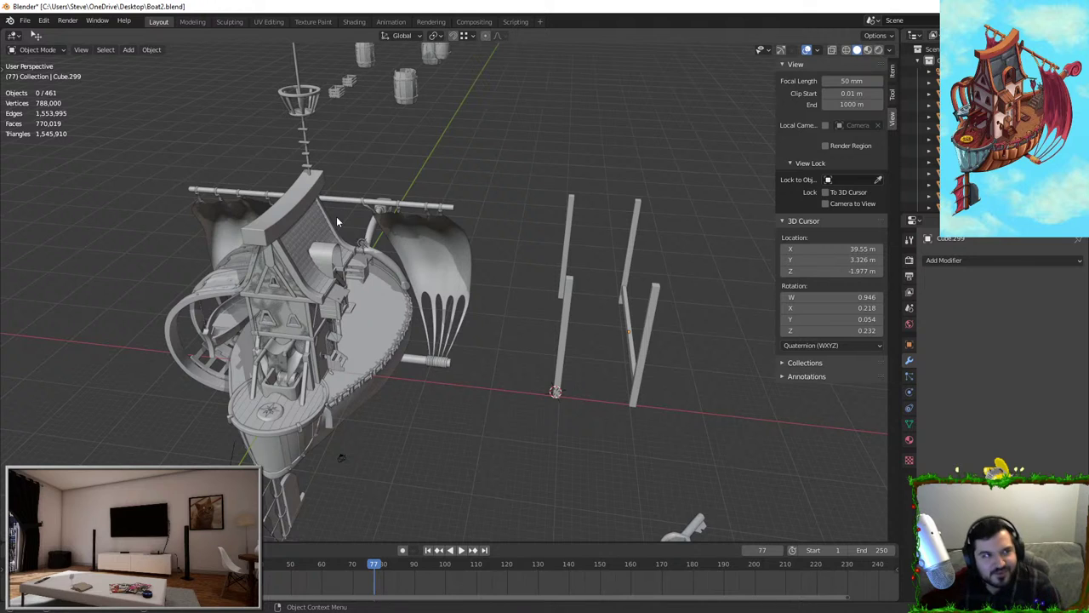
Box-select the whole ship from above and check the geometry statistics
scroll(337, 217, "down", 3)
middle_click_drag(334, 201, 413, 229)
left_click_drag(308, 160, 539, 428)
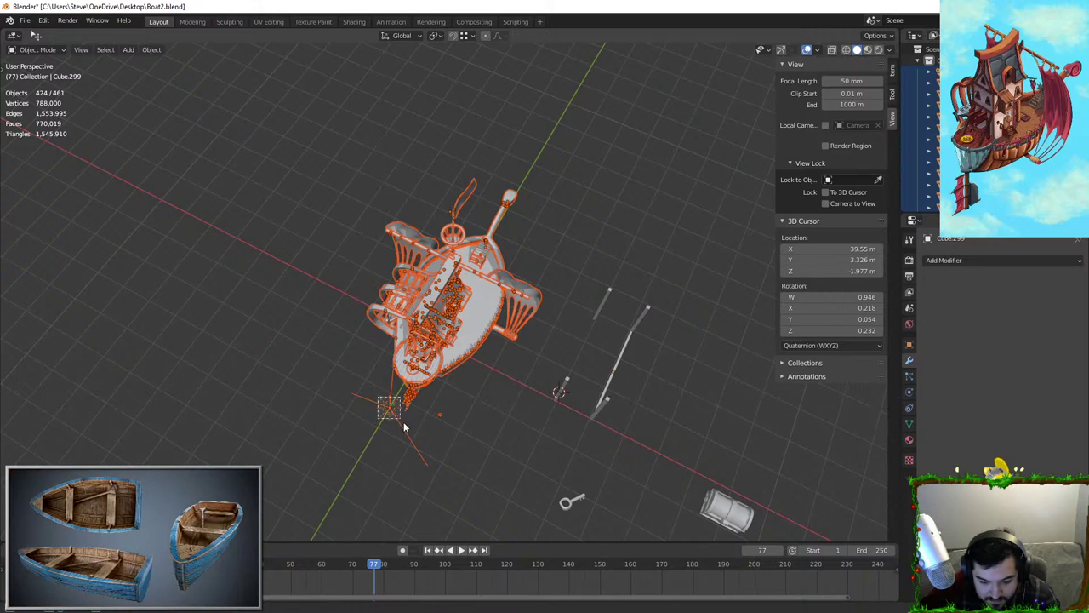
scroll(317, 363, "up", 1)
middle_click_drag(316, 363, 229, 287)
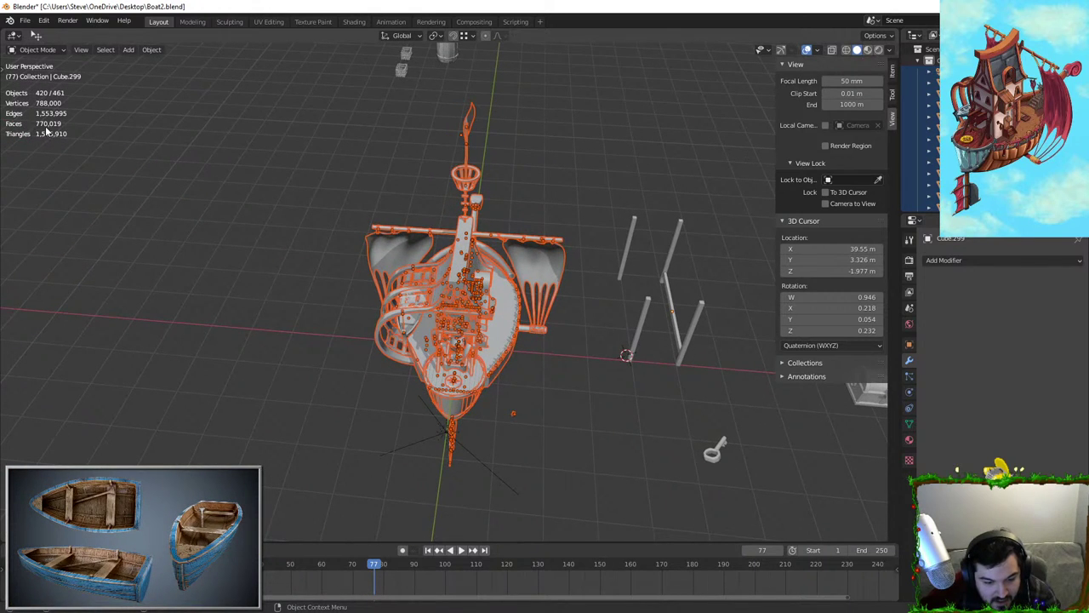
Examine the ship's interior around the floating cube and pedestal, keeping the whole ship selected
middle_click_drag(190, 225, 294, 167)
scroll(553, 369, "up", 3)
middle_click_drag(553, 370, 438, 304, "shift")
scroll(533, 330, "up", 2)
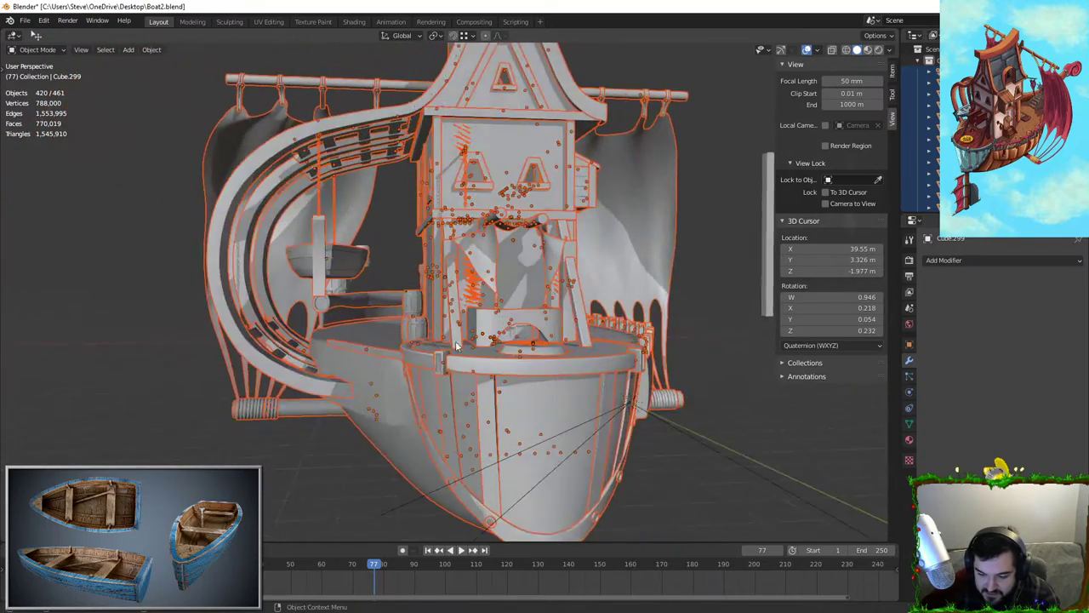
scroll(435, 304, "up", 5)
scroll(436, 303, "up", 8)
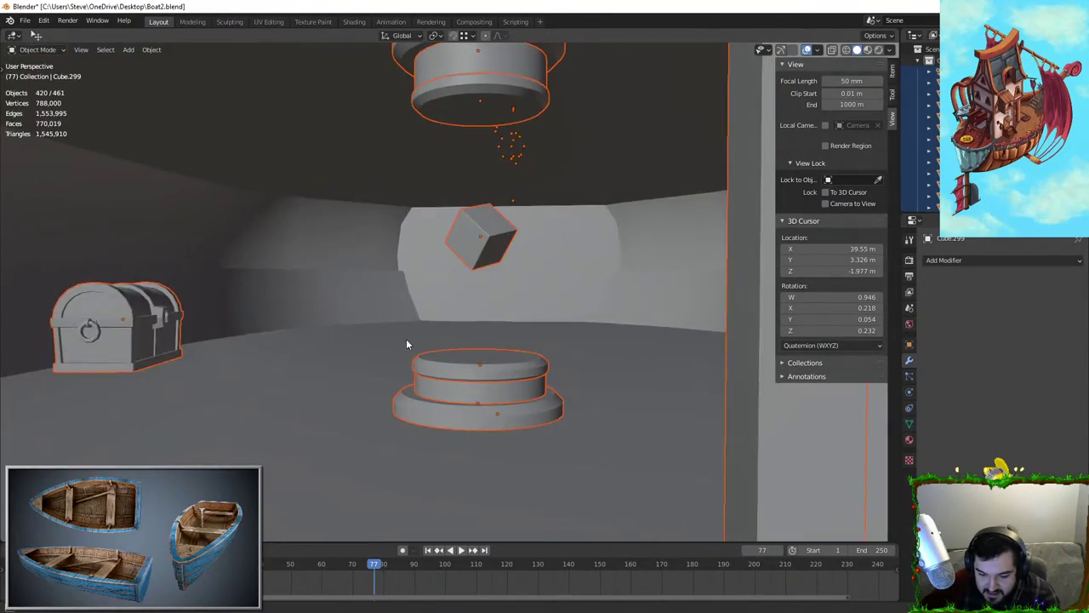
left_click(514, 219)
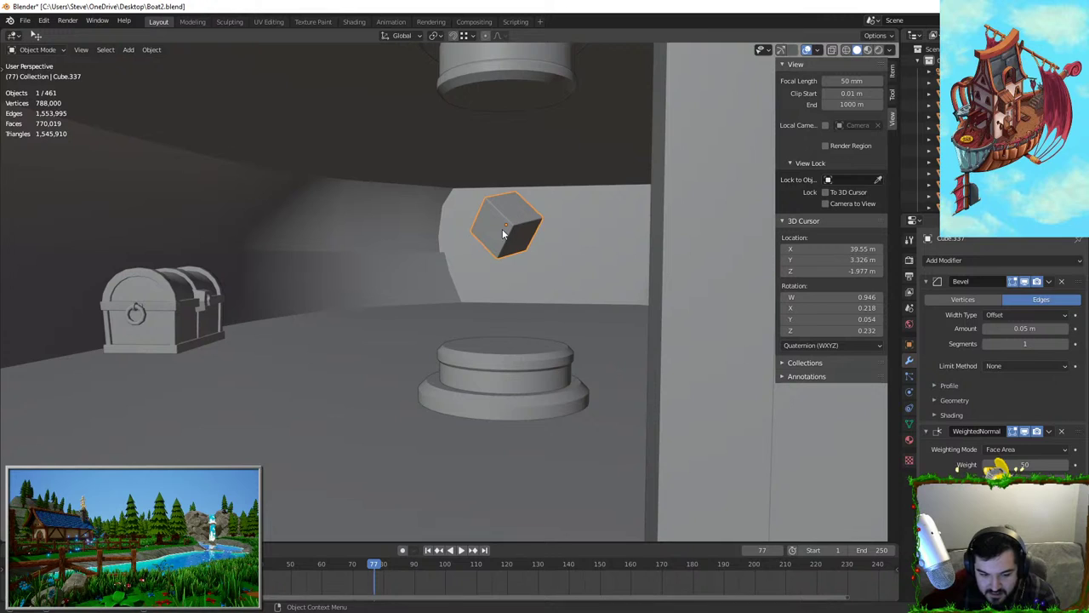
key("ctrl+z")
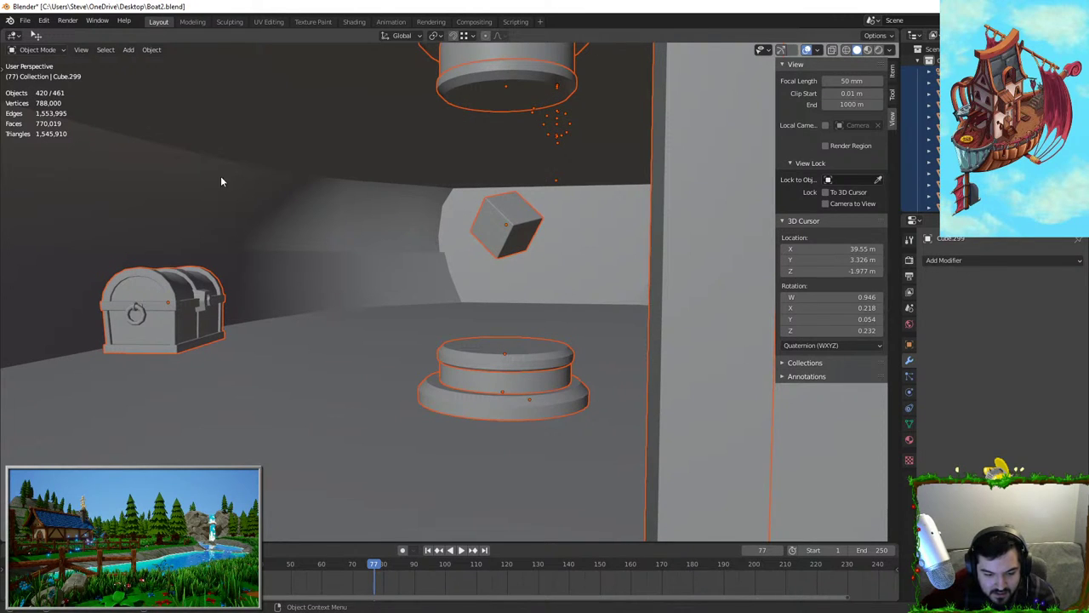
Isolate the selected ship to check its geometry statistics, and return to the full scene
scroll(413, 219, "down", 8)
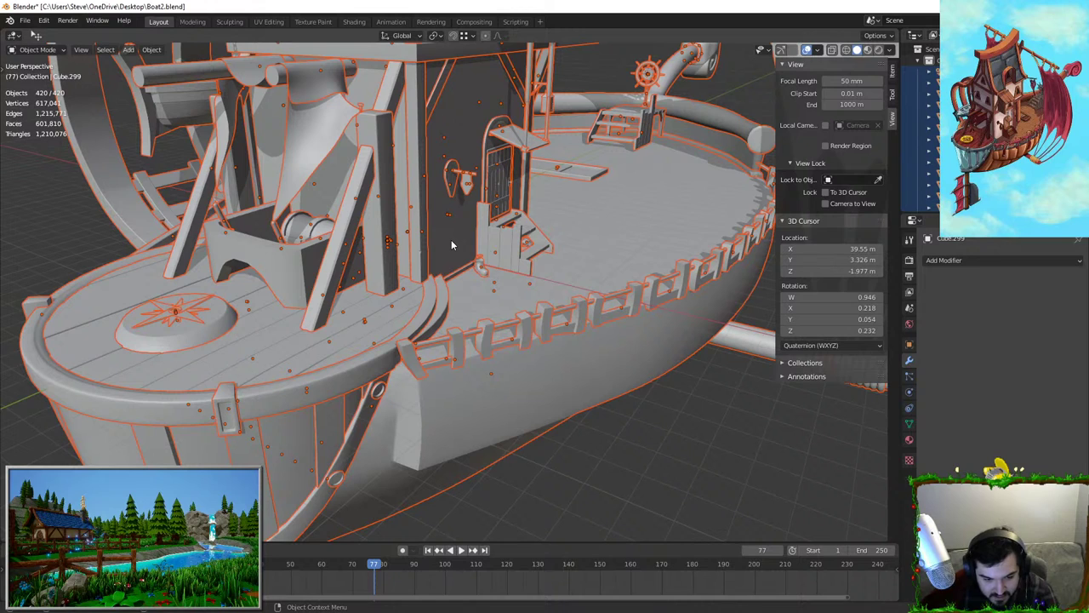
scroll(610, 192, "down", 8)
scroll(506, 245, "up", 2)
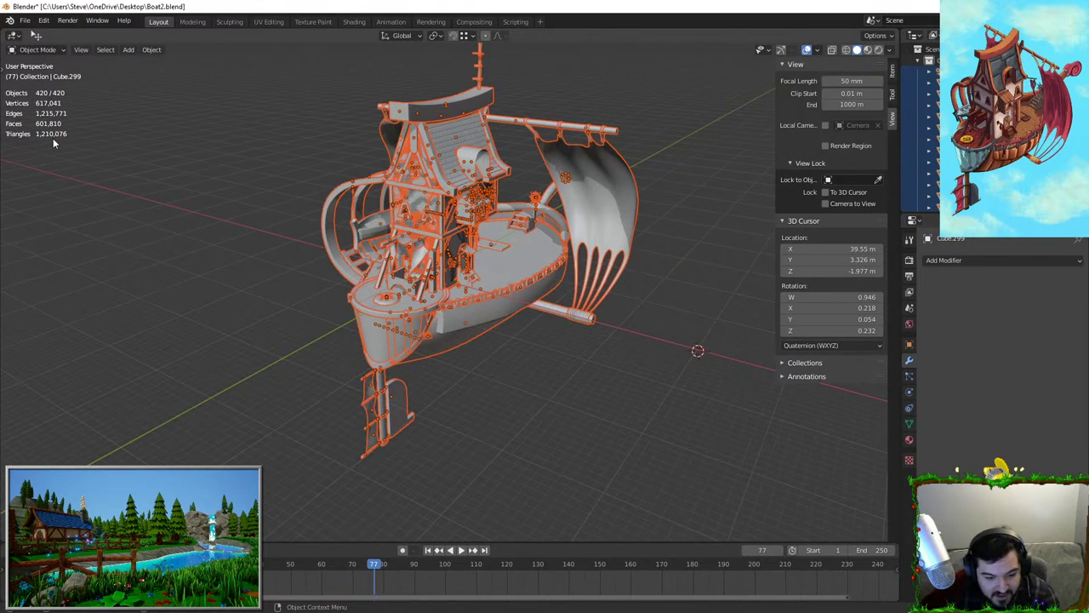
middle_click_drag(236, 169, 540, 320)
scroll(511, 349, "up", 5)
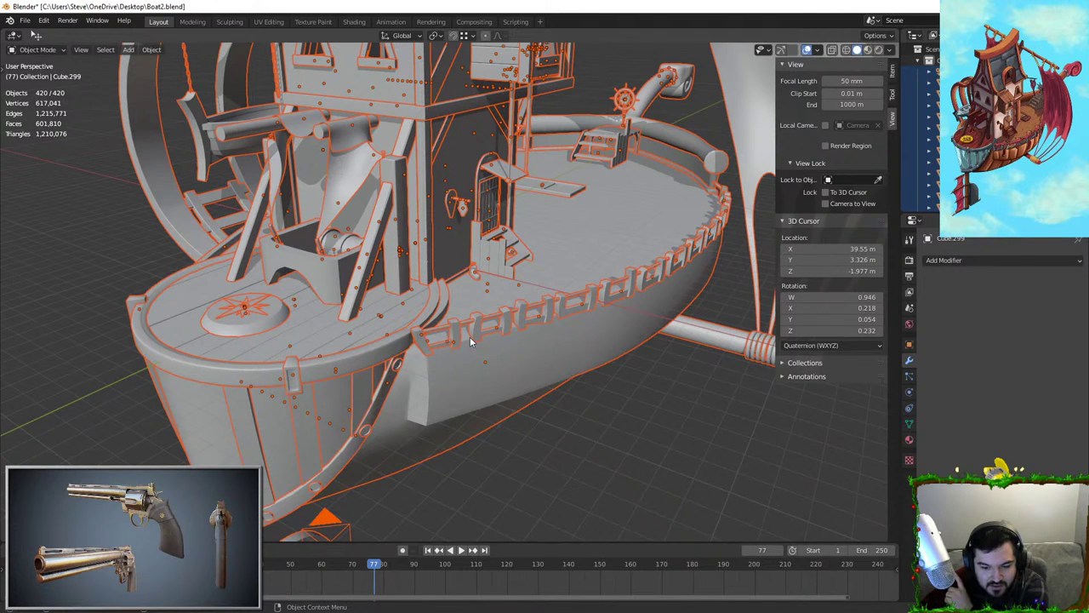
scroll(470, 336, "down", 4)
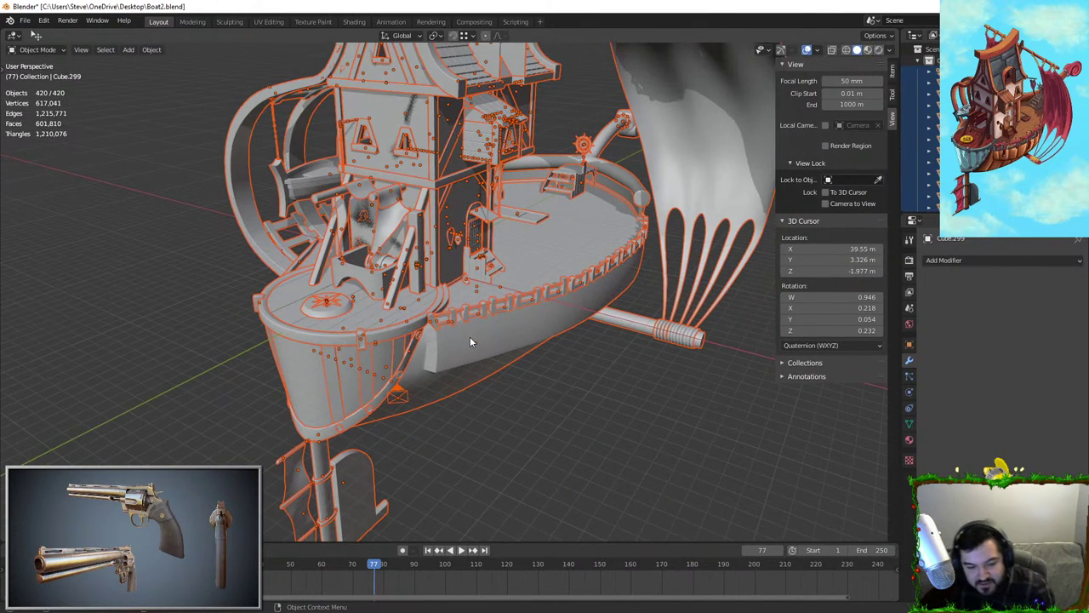
middle_click_drag(509, 345, 566, 363)
scroll(647, 374, "down", 5)
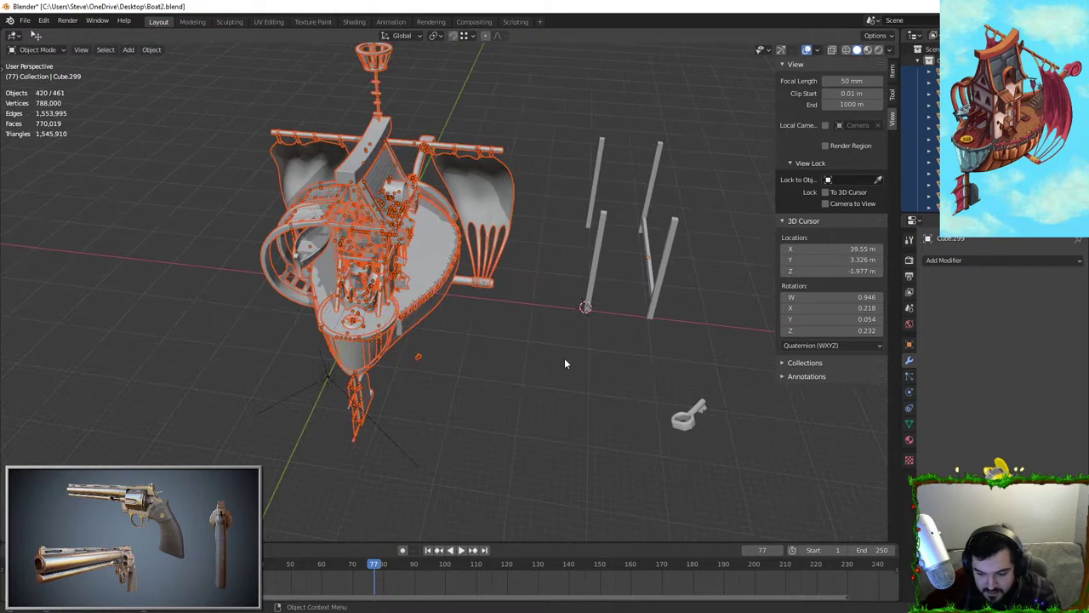
Deselect everything, add a cube, move it into the open space in front of the posts and hide all other objects
key("alt+a")
key("shift+a")
mouse_move(565, 363)
left_click(607, 370)
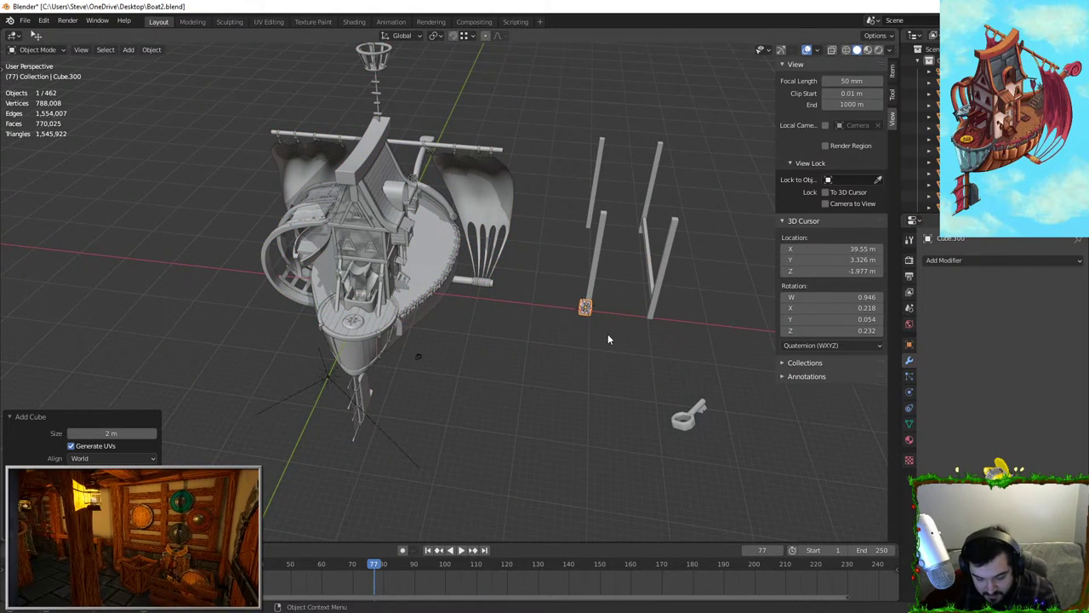
key("g")
left_click(591, 433)
key("shift+h")
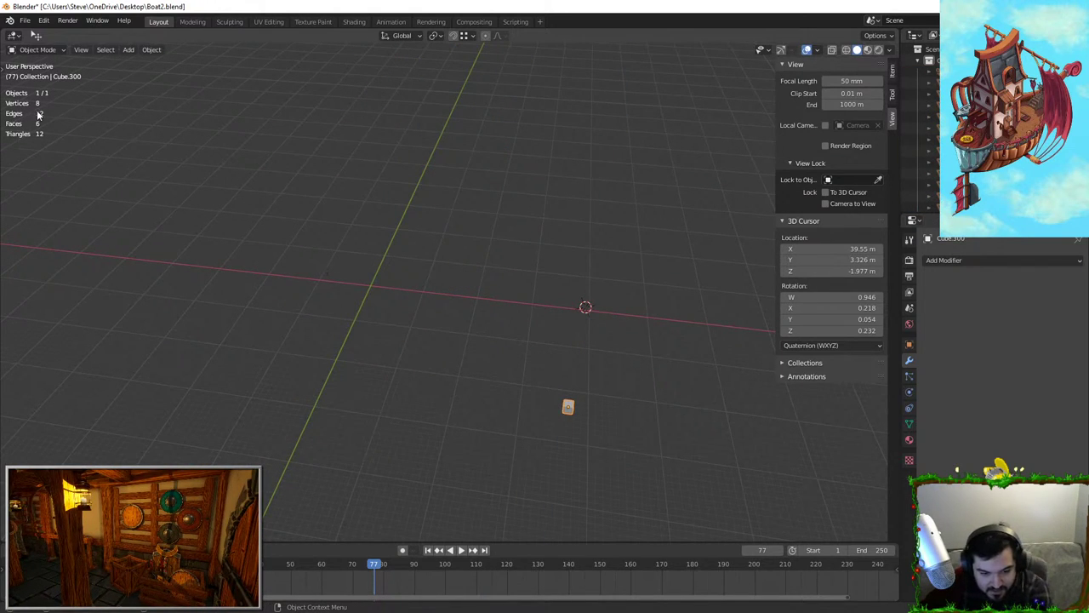
Add a Subdivision Surface modifier and a Bevel modifier to the test cube to compare geometry counts
left_click(962, 260)
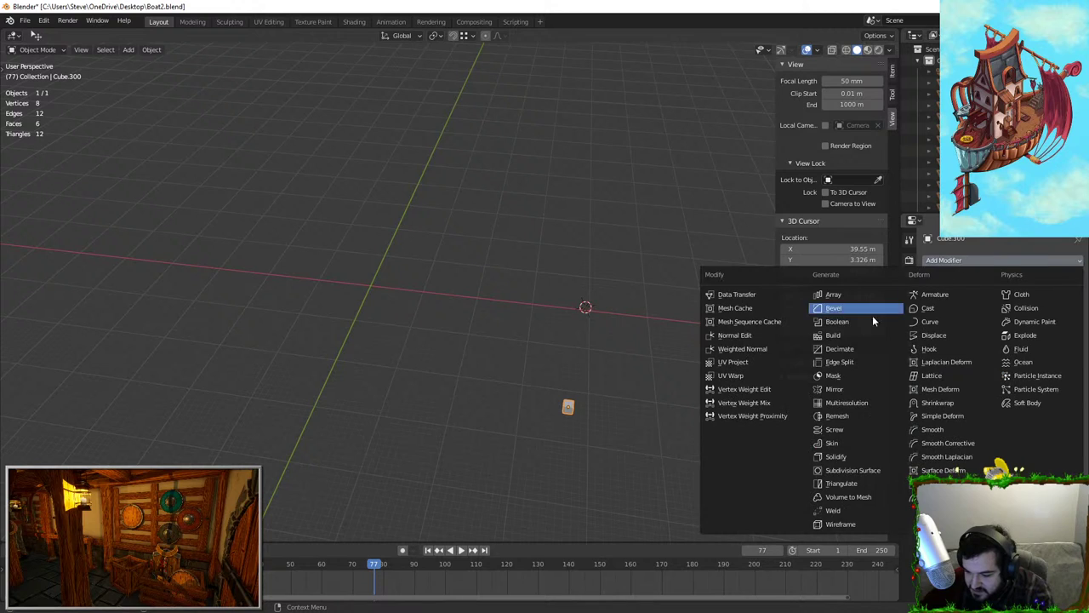
left_click(854, 470)
middle_click_drag(844, 462, 977, 292)
left_click(962, 261)
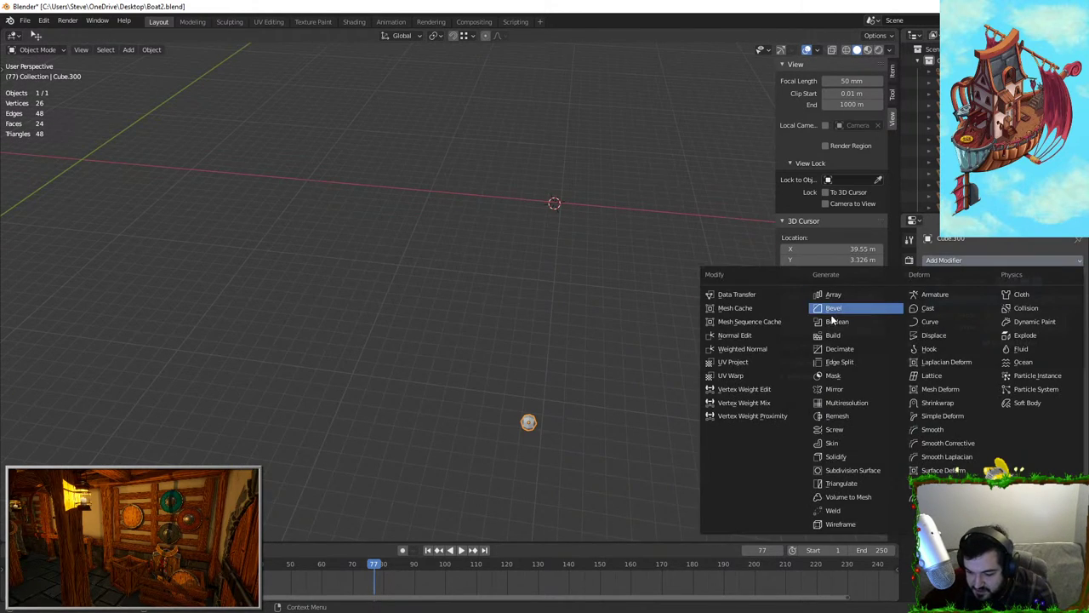
left_click(850, 315)
mouse_move(552, 334)
middle_mouse_down()
mouse_move(614, 335)
mouse_move(562, 318)
middle_mouse_up()
Delete the test cube and bring back all hidden objects of the scene
key("Delete")
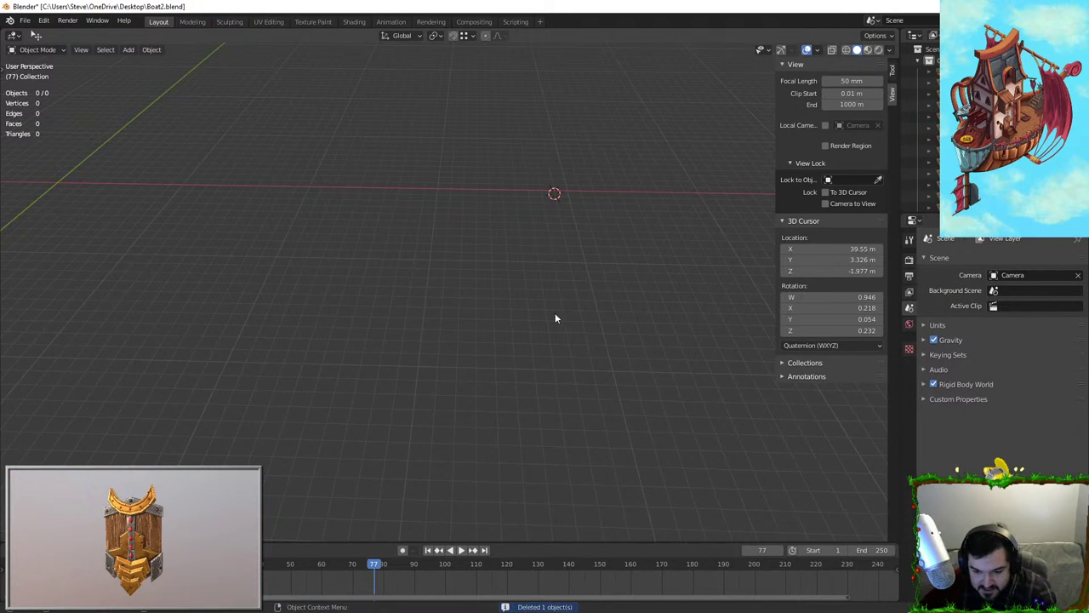
key("alt+h")
scroll(497, 314, "down", 2)
middle_click_drag(381, 291, 431, 185)
Apply the Subdivision modifier on the ship's sail and inspect its mesh density in Edit Mode
left_click(520, 182)
key("Tab")
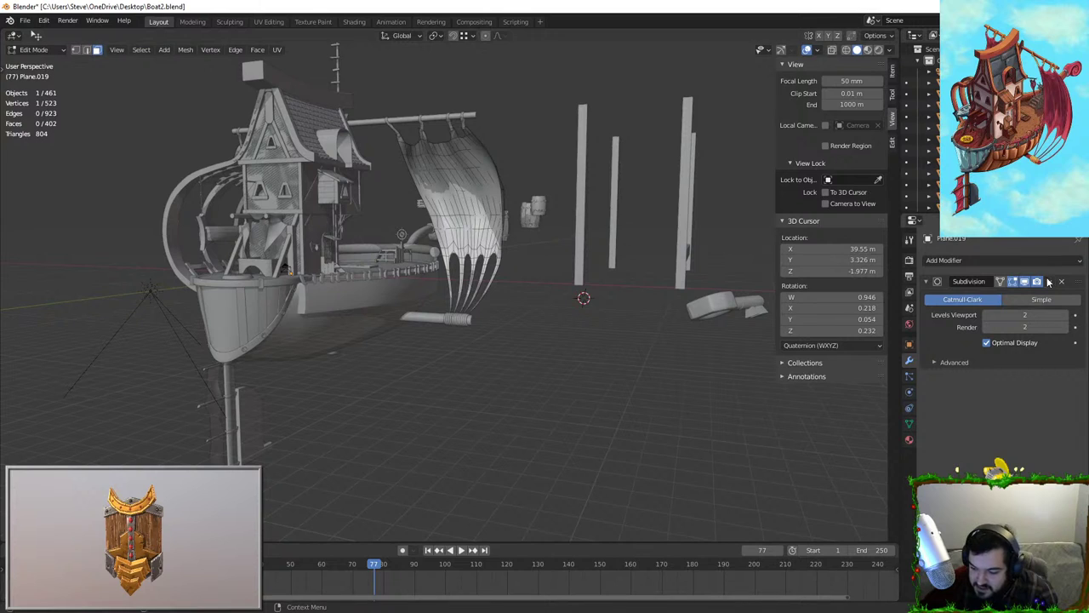
key("Tab")
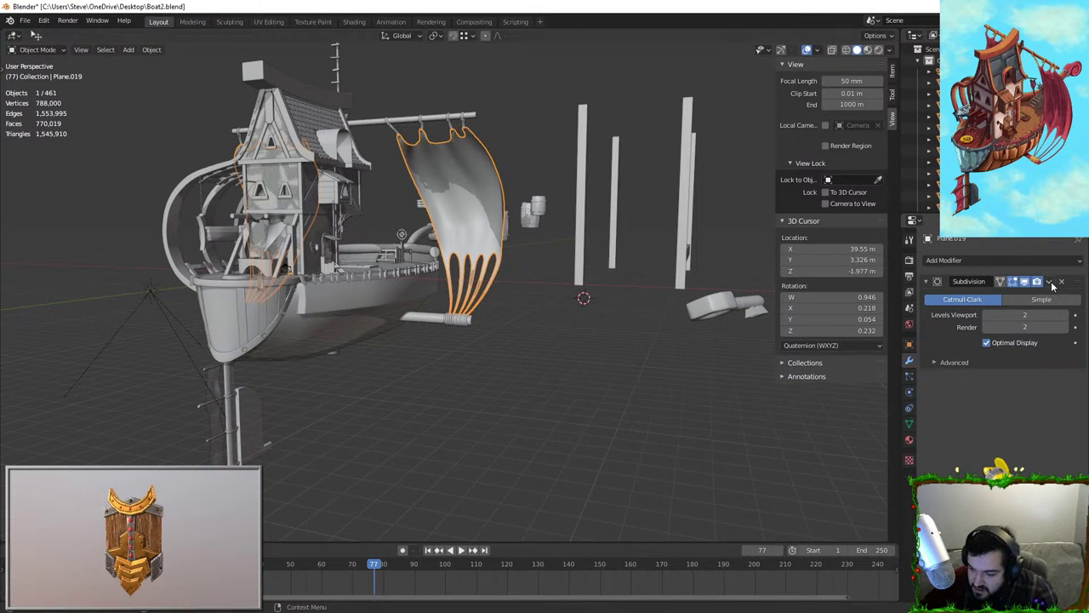
left_click(1050, 283)
left_click(1039, 294)
key("Tab")
scroll(514, 223, "up", 5)
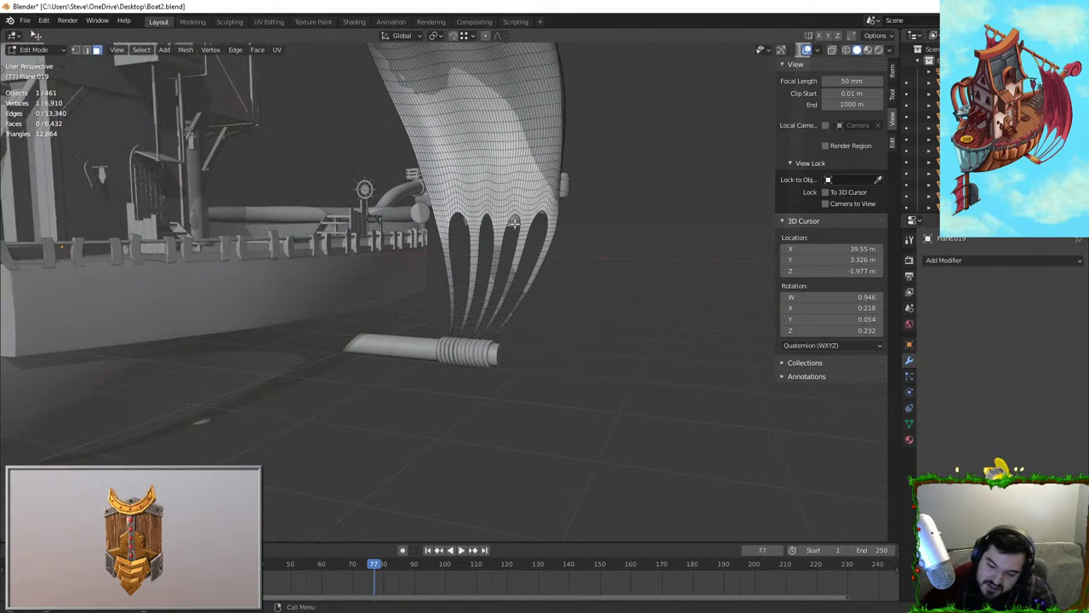
key("Tab")
key("Tab")
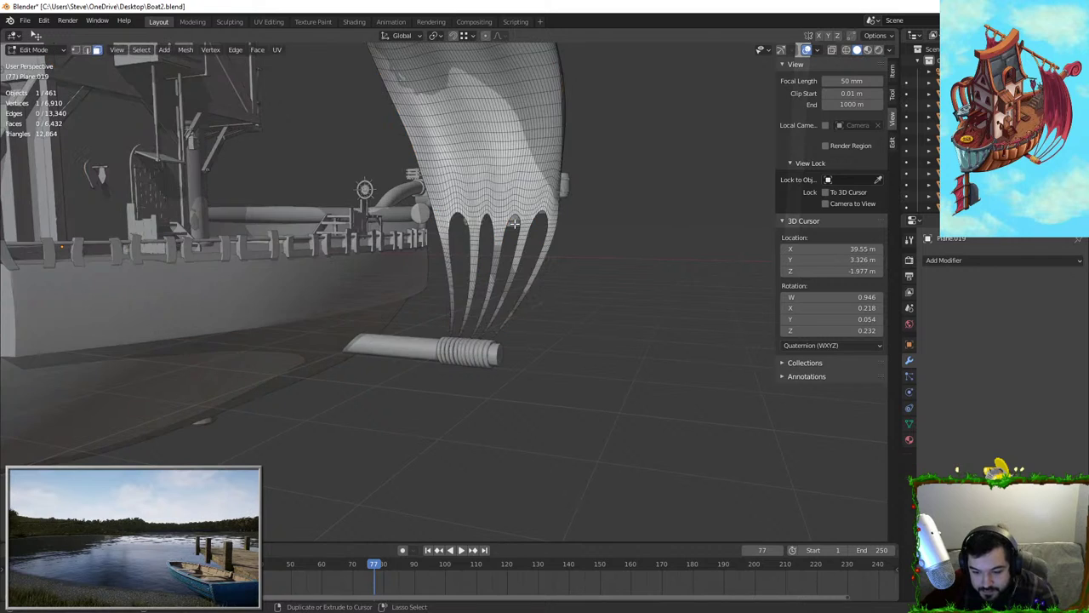
Undo applying the sail's Subdivision modifier and return to Object Mode
key("Tab")
key("ctrl+z")
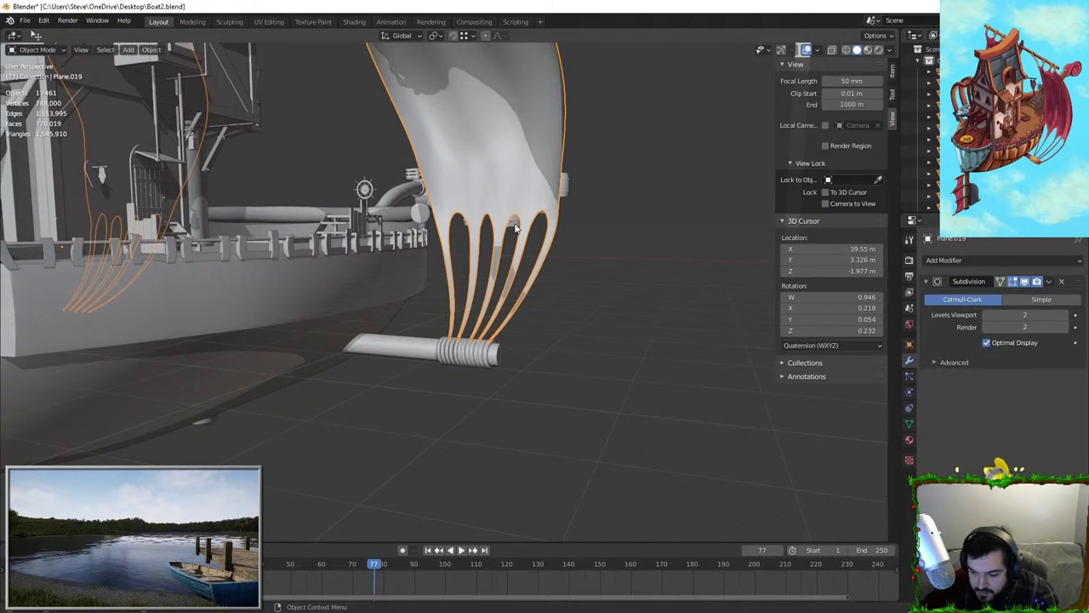
key("Tab")
scroll(515, 226, "down", 10)
middle_click_drag(516, 227, 405, 268)
key("Tab")
Box-select the whole ship and isolate it in local view to check its geometry statistics
scroll(405, 268, "up", 5)
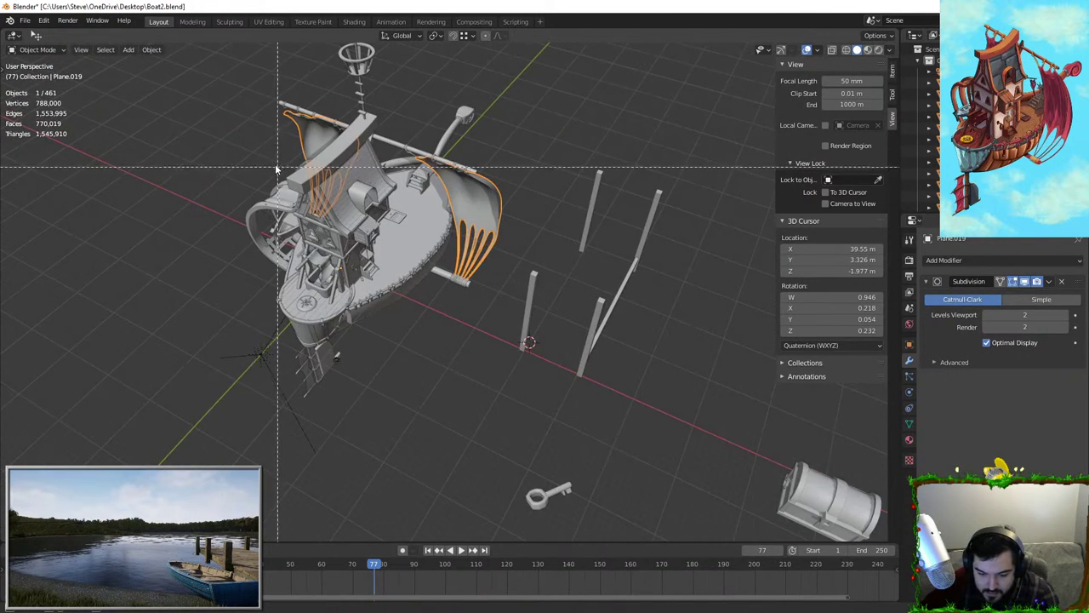
middle_click_drag(215, 100, 338, 208)
key("b")
scroll(263, 142, "down", 4)
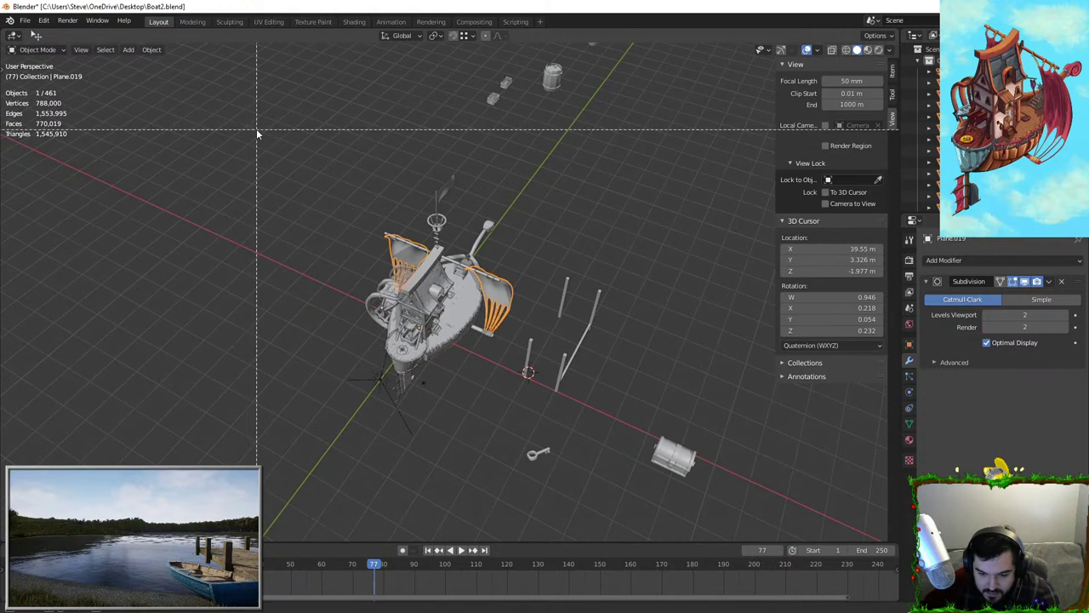
left_click_drag(259, 132, 502, 437)
key("KP_Decimal")
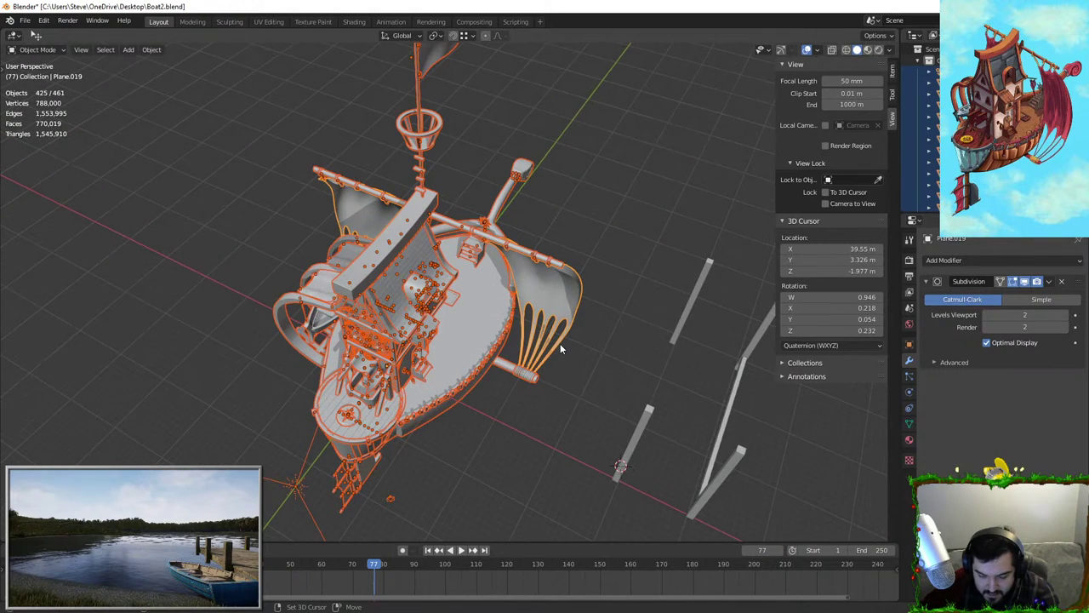
key("KP_Divide")
middle_click_drag(473, 357, 513, 307)
scroll(494, 303, "up", 5)
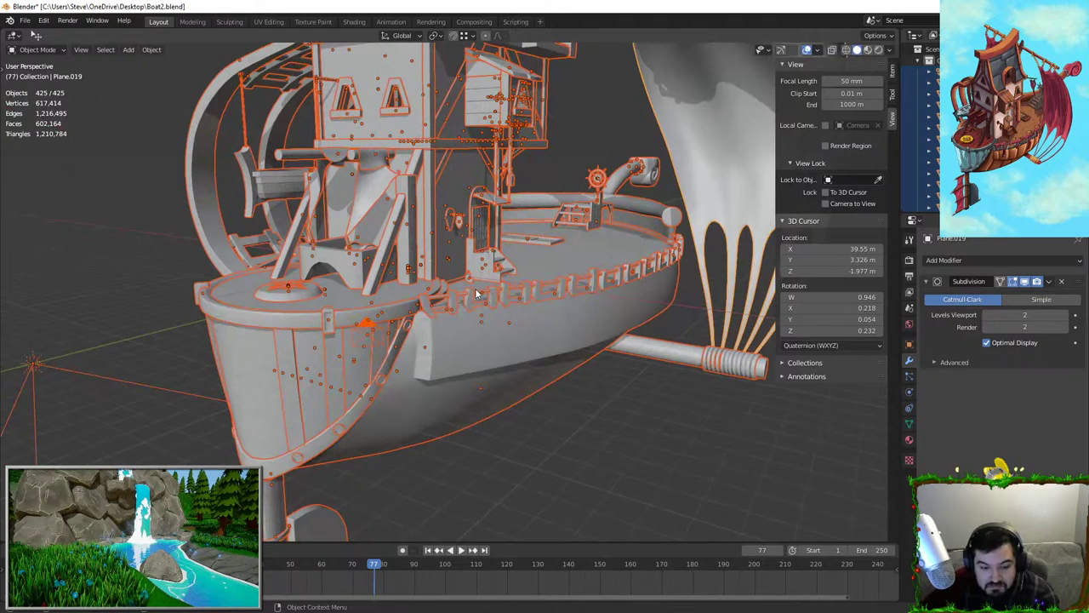
Examine the deck railing and fly through the hull to inspect the chest and pedestal inside
scroll(477, 293, "up", 6)
scroll(442, 314, "down", 5)
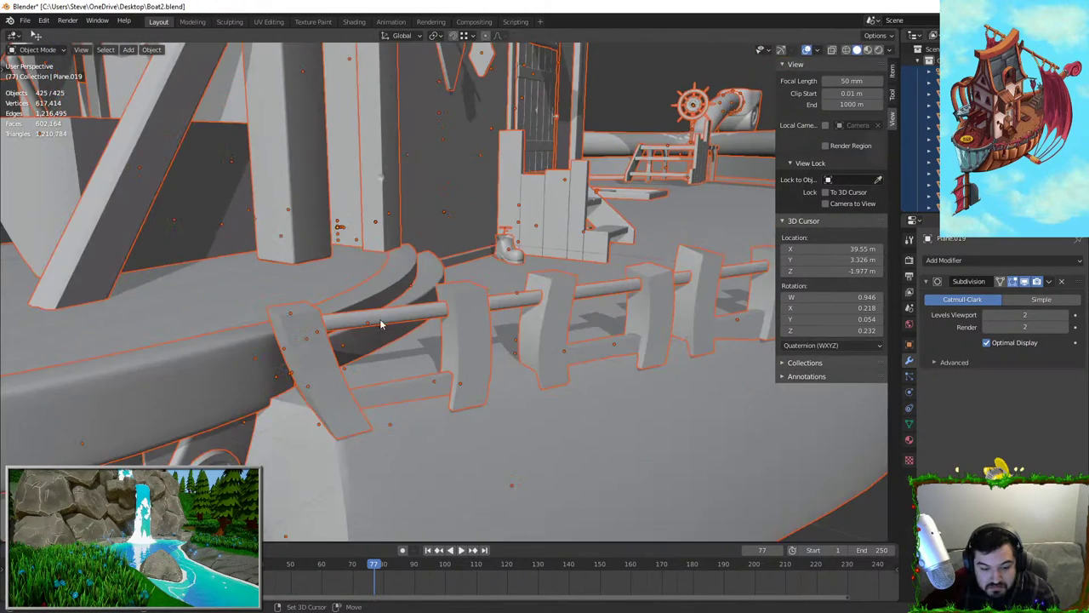
middle_click_drag(382, 323, 457, 297)
key("shift+grave")
key("w")
key("w")
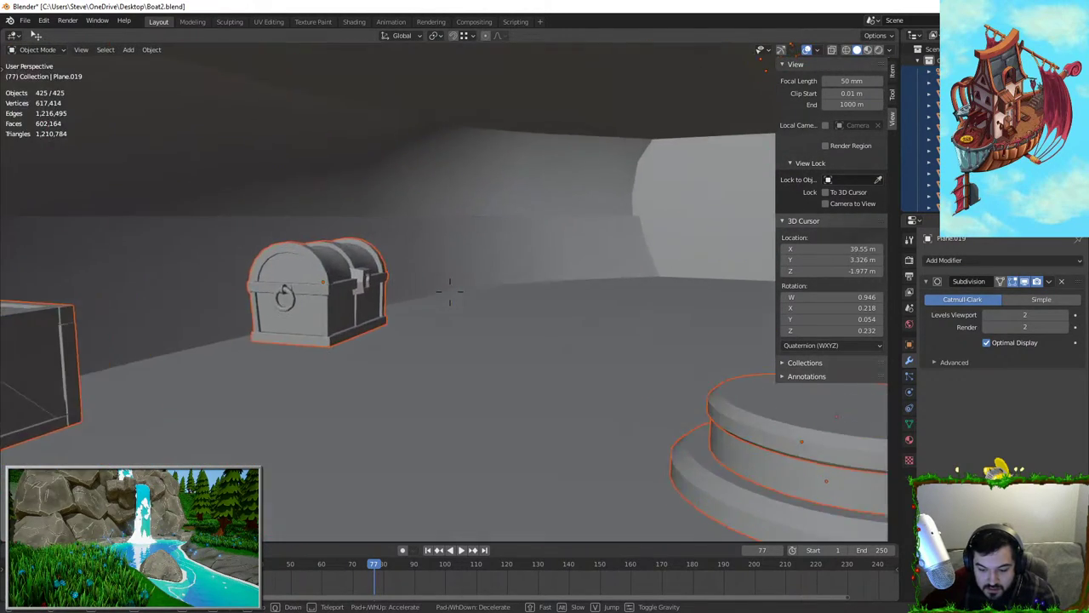
Walk through the ship model's interior, deck, tower and sail, and inspect the whole ship from outside
key("w")
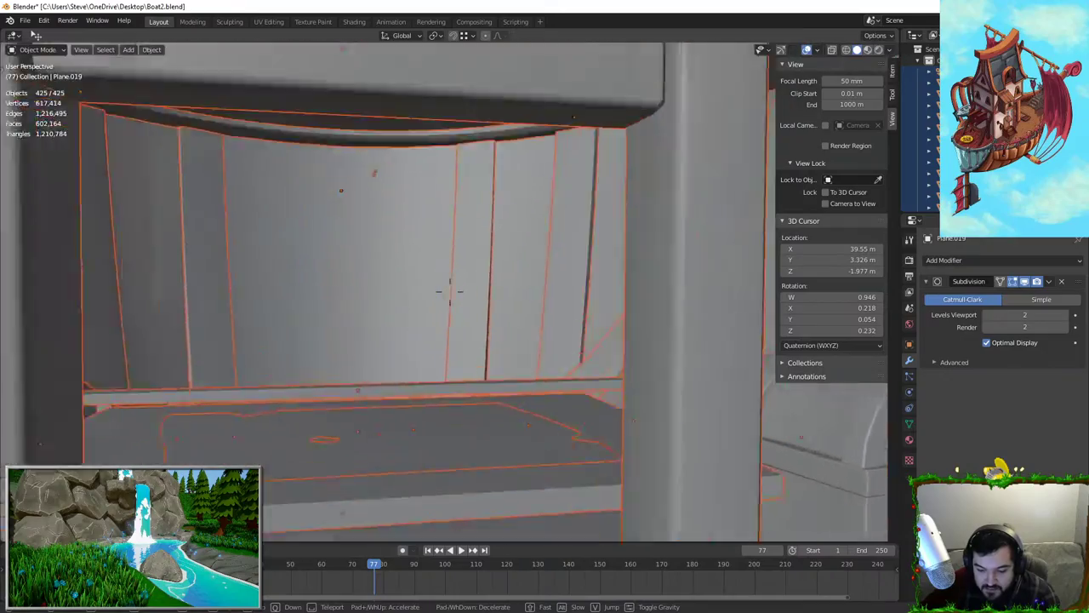
key("s")
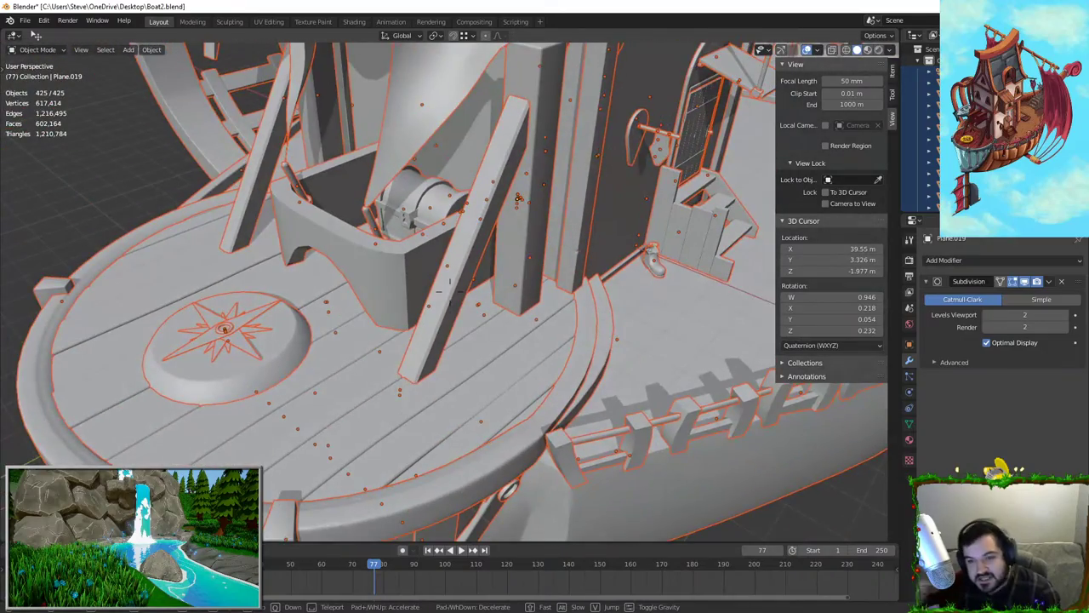
key("w")
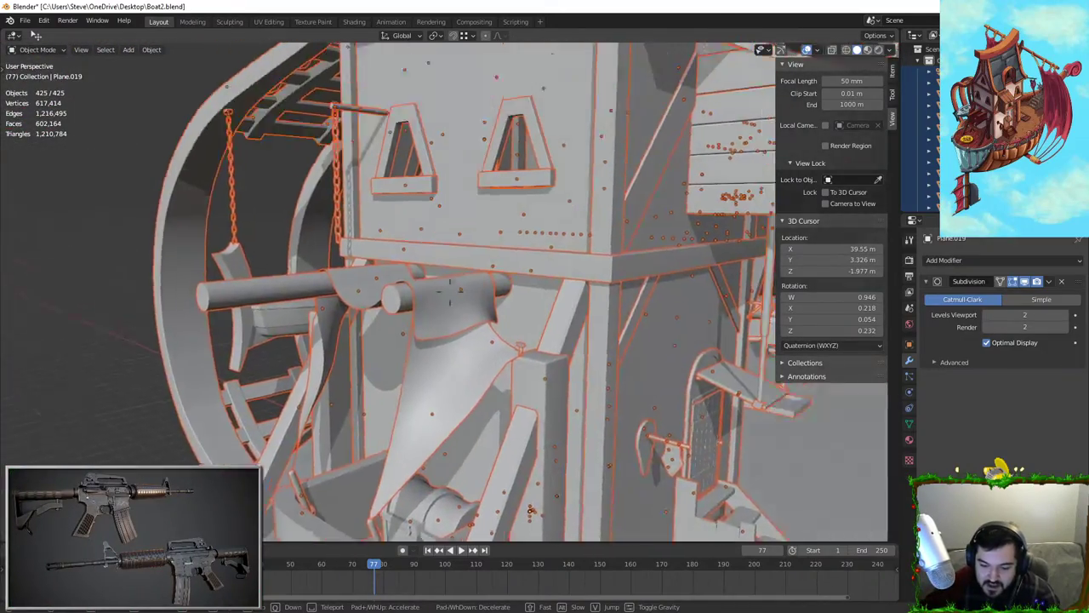
key("w")
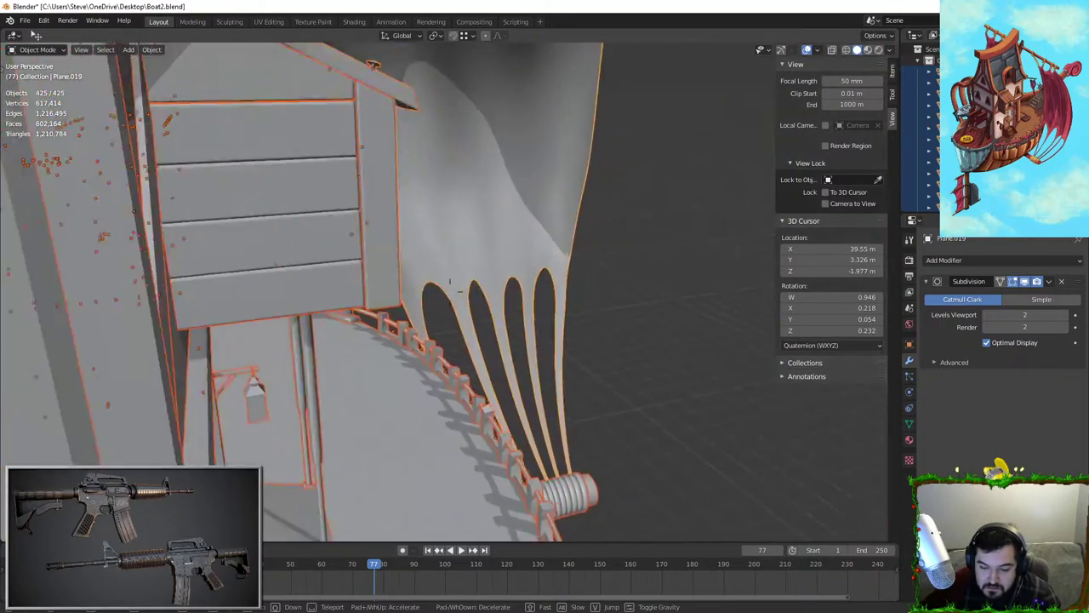
left_click(468, 306)
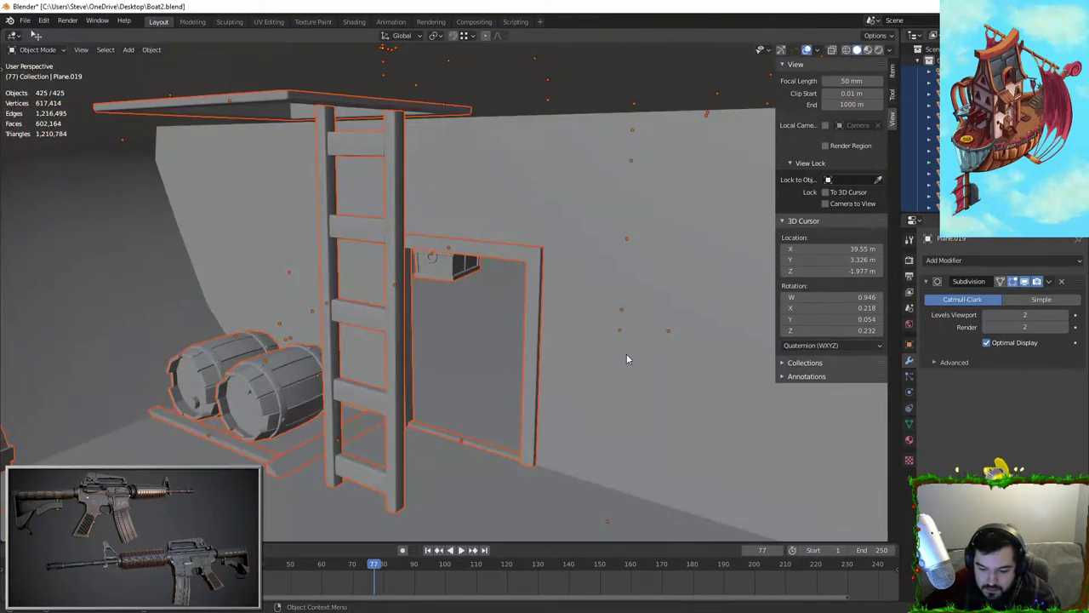
scroll(626, 358, "down", 8)
left_click(613, 481)
middle_click_drag(612, 408, 616, 462)
scroll(616, 462, "down", 3)
scroll(616, 460, "up", 2)
middle_click_drag(766, 405, 517, 316, "shift")
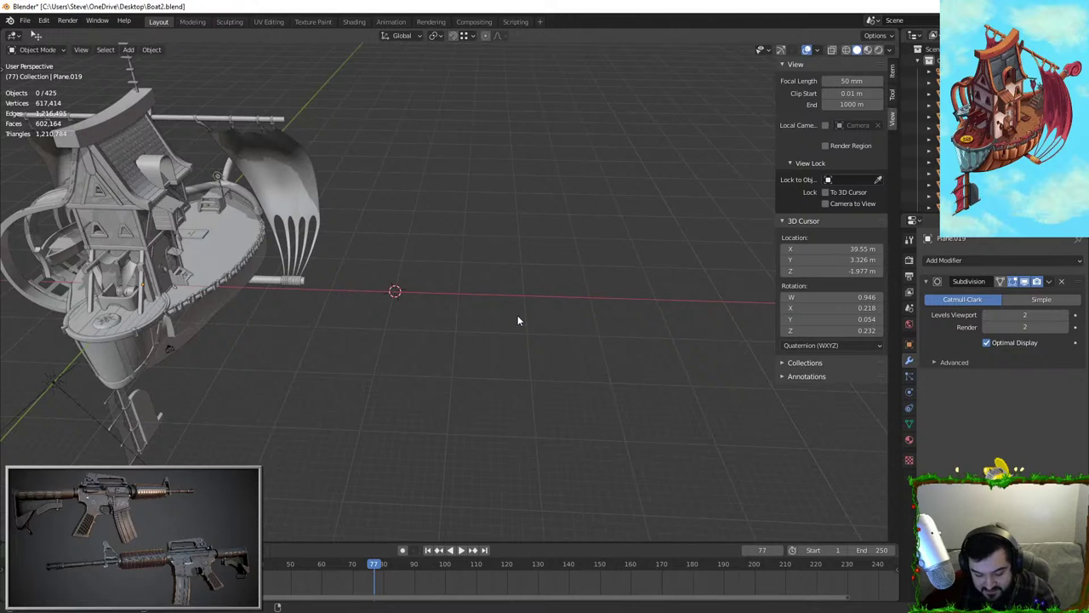
Unhide all hidden objects and duplicate the lower long crossbeam about 11 m upward along Z between its two posts
key("alt+h")
middle_click_drag(420, 263, 434, 279)
left_click(430, 134)
middle_click_drag(561, 252, 455, 281)
left_click(507, 259)
key("KP_3")
scroll(507, 257, "up", 5)
key("shift+d")
key("z")
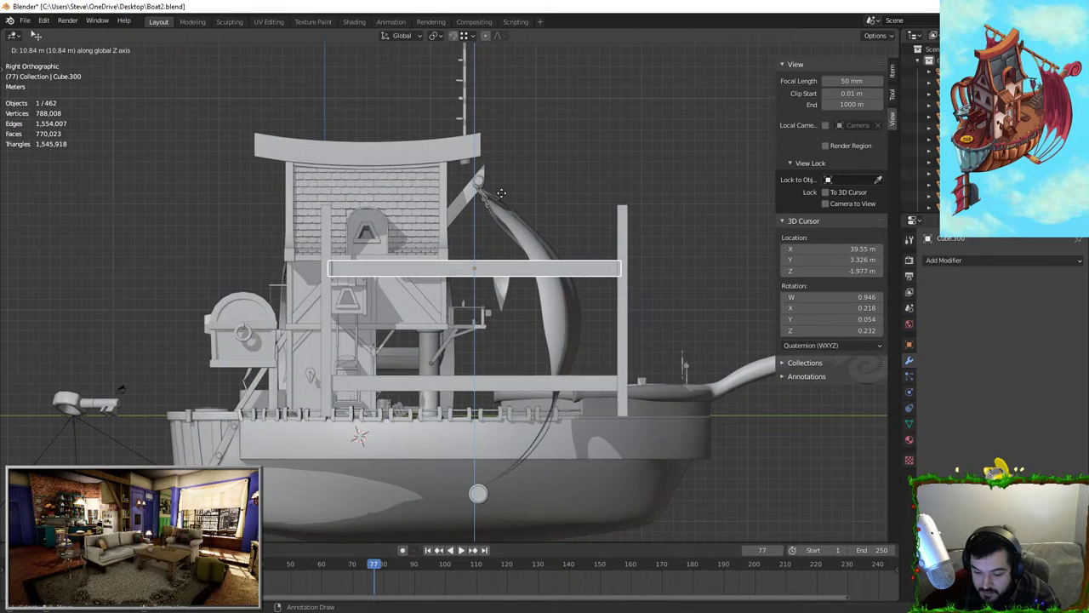
left_click(500, 192)
Lower the bottom long crossbeam slightly along Z towards the feet of the posts
left_click(492, 385)
key("g")
key("z")
left_click(496, 368)
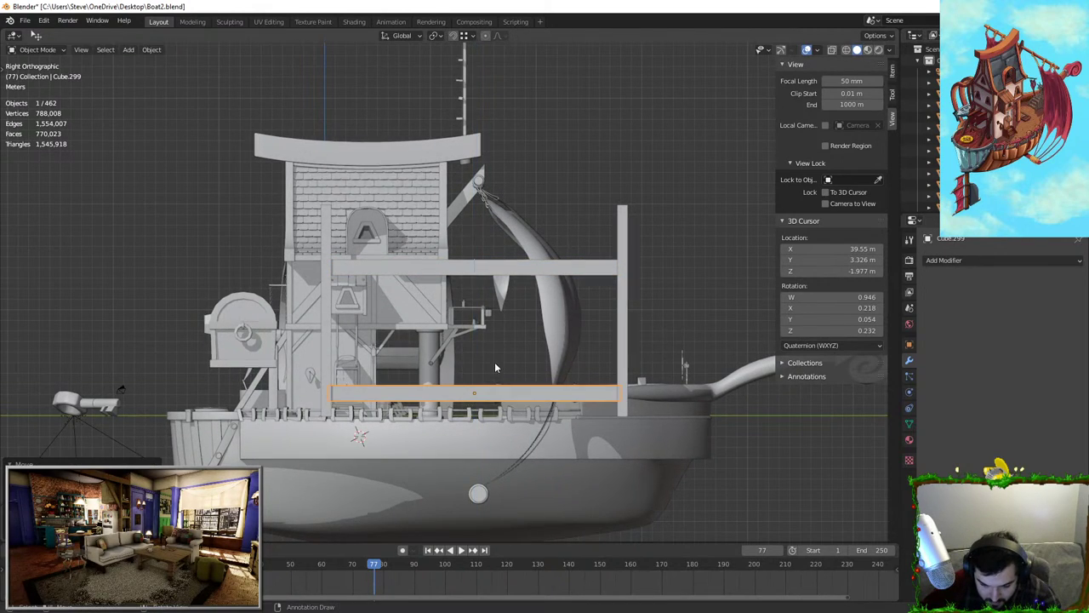
Select only the four upright posts and stretch them slightly taller along Z
left_click(478, 270)
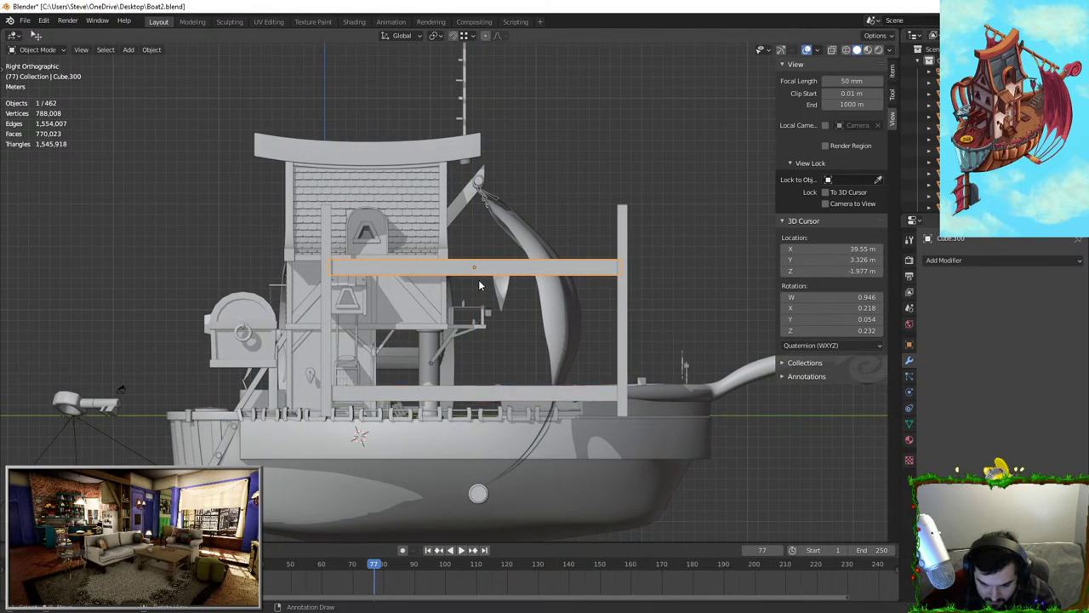
middle_click_drag(359, 220, 500, 254)
left_click(519, 220, "shift")
left_click(370, 229, "shift")
left_click(427, 231, "shift")
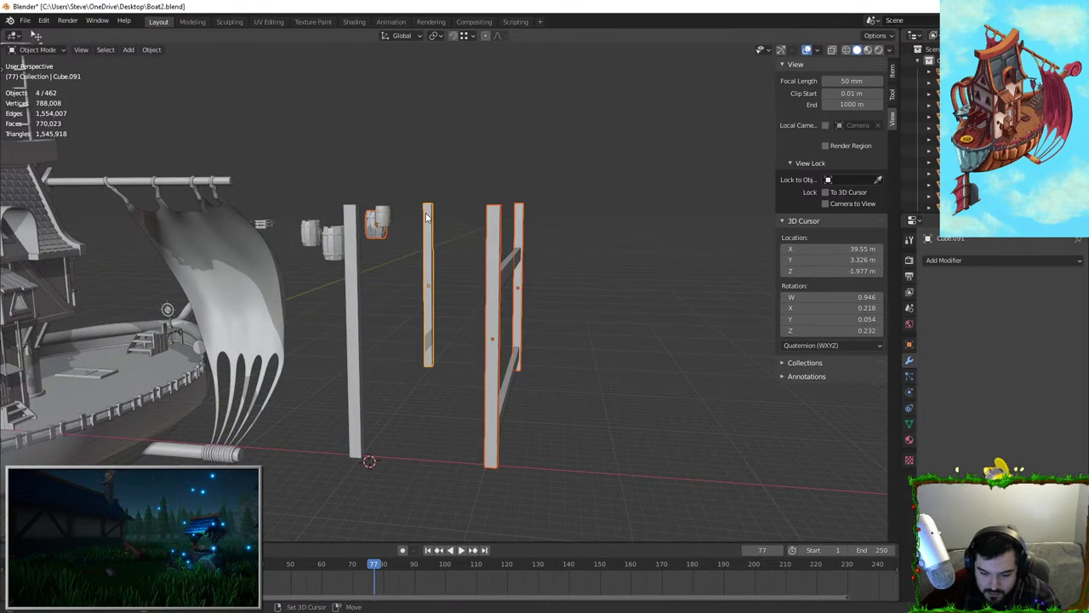
key("ctrl+z")
left_click(355, 244, "shift")
left_click(428, 228, "shift")
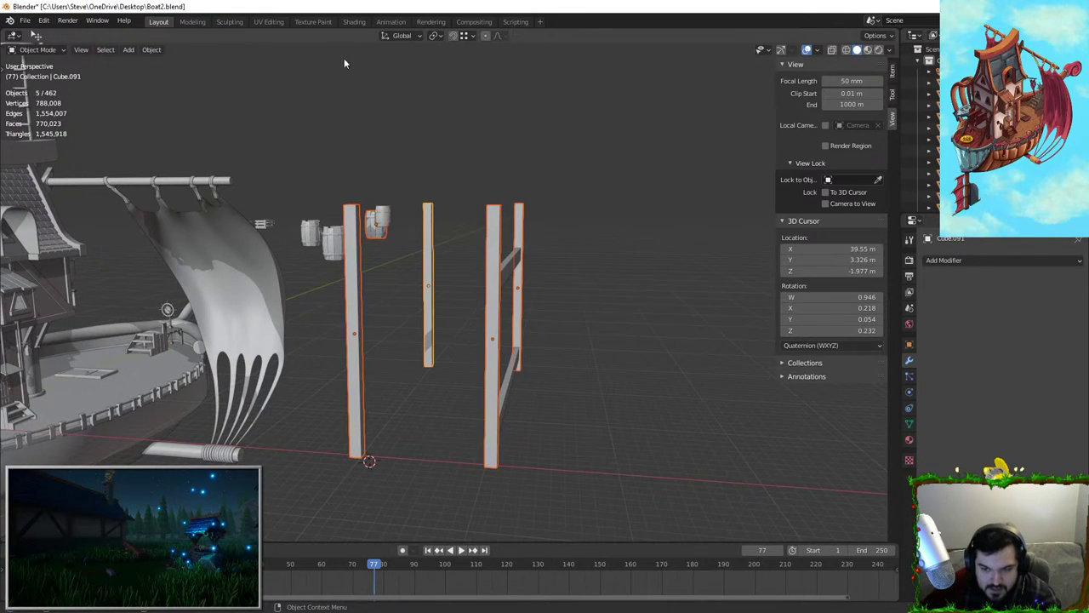
left_click(376, 223, "shift")
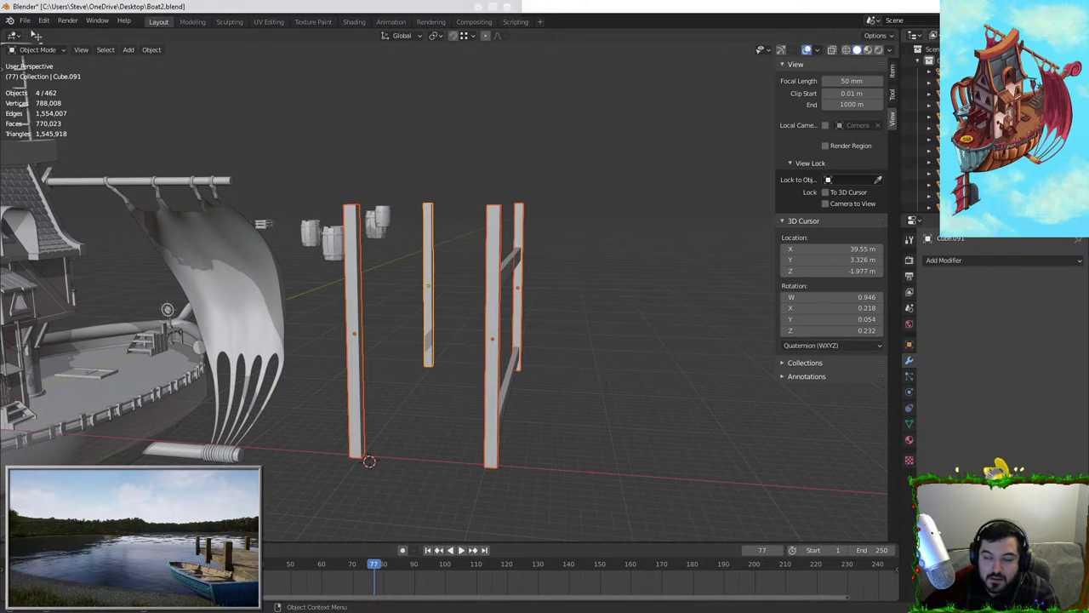
middle_click_drag(560, 250, 534, 231)
key("s")
key("z")
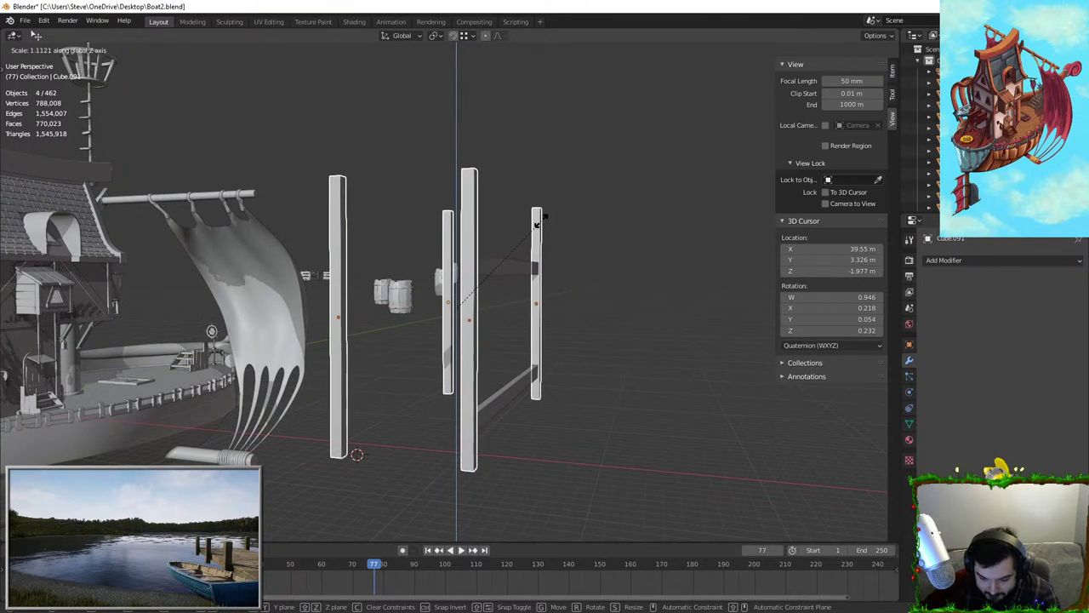
left_click(545, 214)
Move the lower long crossbeam about 1.6 m down along Z to suit the taller posts
left_click(512, 258)
left_click(501, 394)
middle_click_drag(500, 393, 493, 350)
key("g")
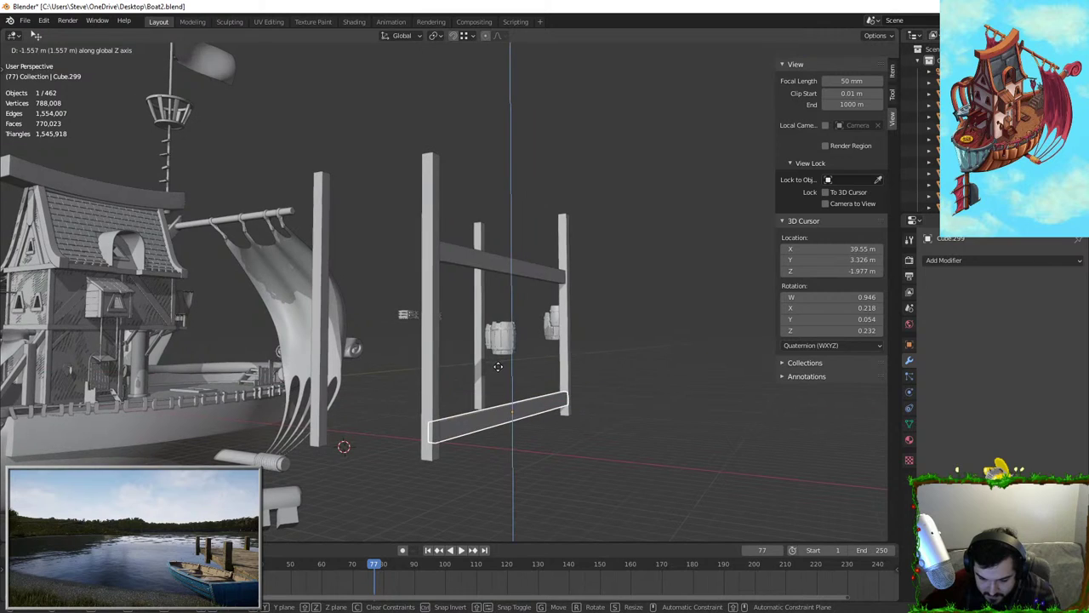
left_click(501, 379)
Duplicate the upper long crossbeam about 10.84 m along negative X to span the opposite pair of posts
left_click(528, 262)
left_click(533, 404)
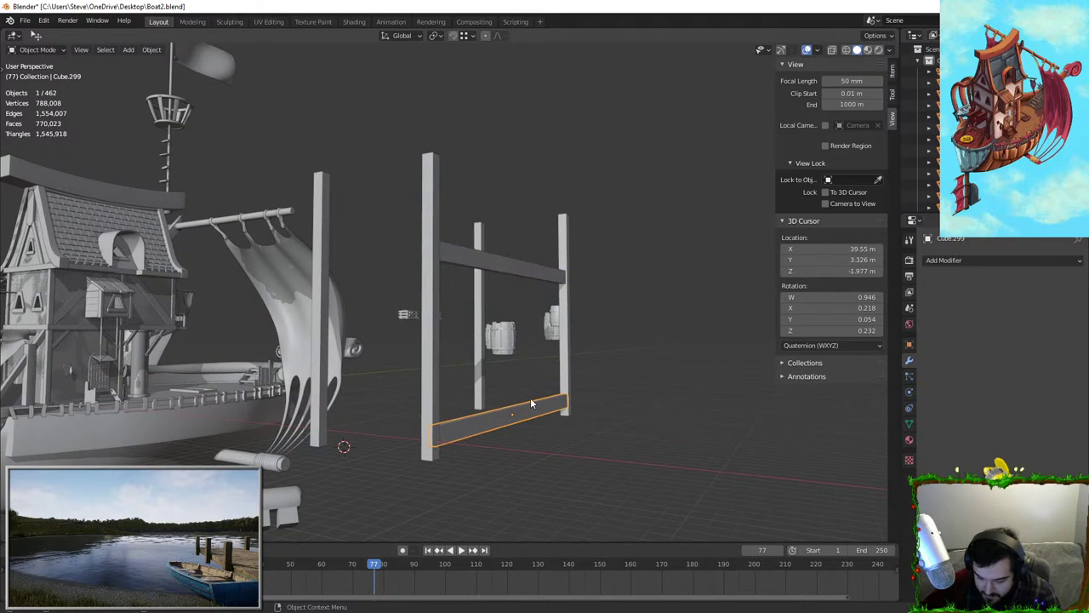
key("KP_7")
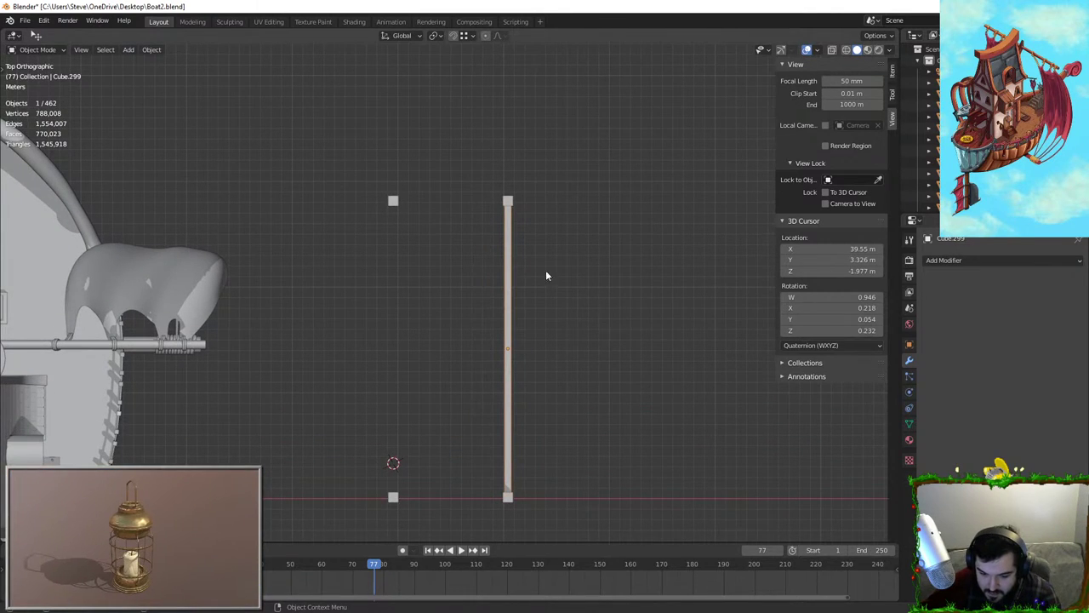
middle_click_drag(545, 275, 486, 312)
left_click(483, 315)
key("KP_7")
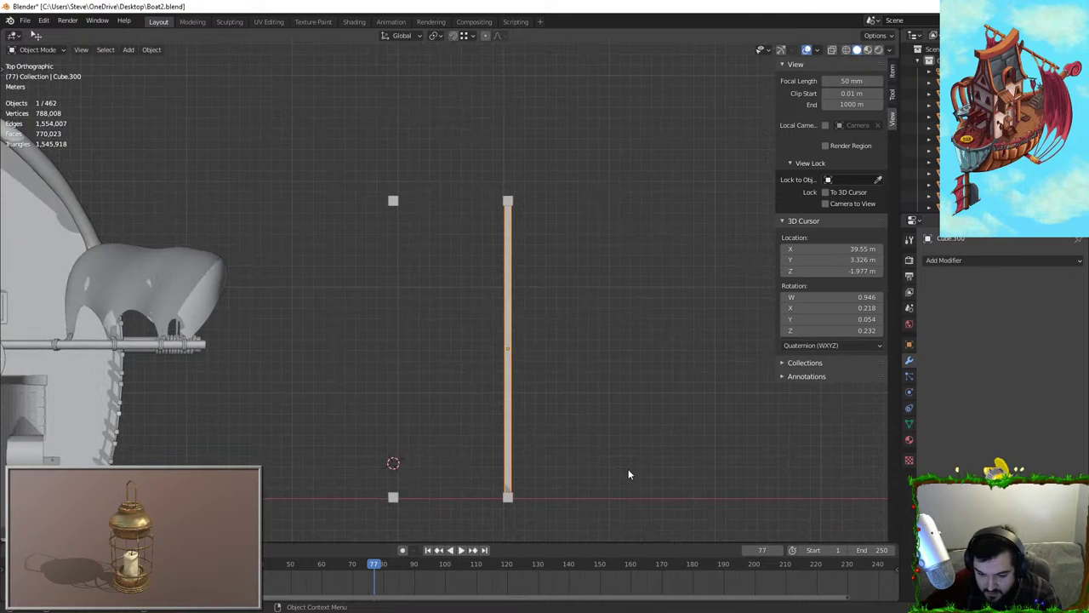
key("shift+d")
key("x")
left_click(523, 394)
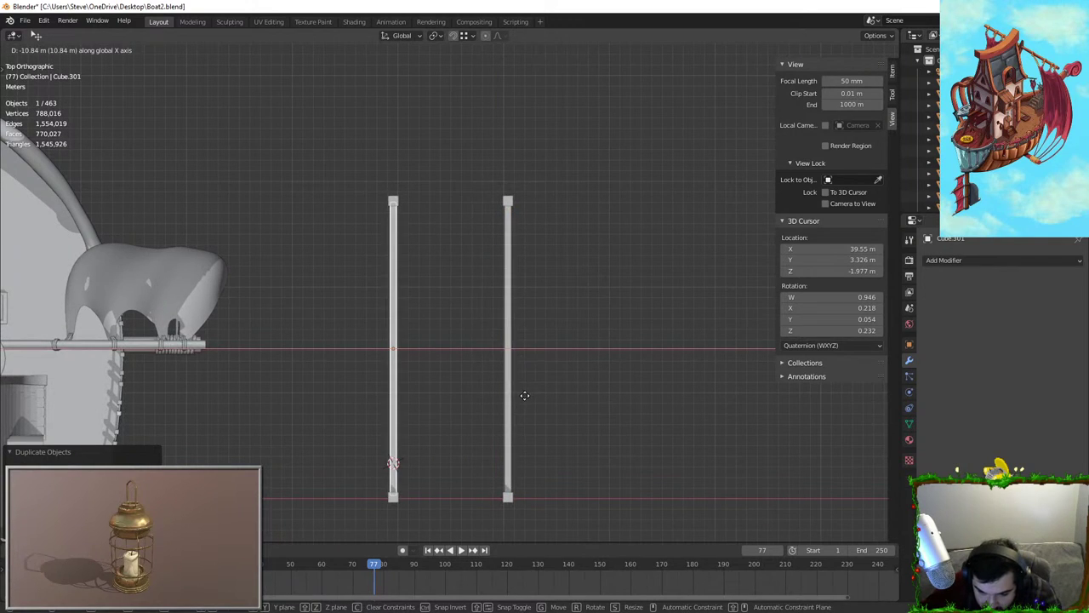
Duplicate the upper long crossbeam, rotate the copy 90 degrees and place it across the two posts at one end
middle_click_drag(522, 394, 505, 271)
left_click(514, 274)
key("KP_7")
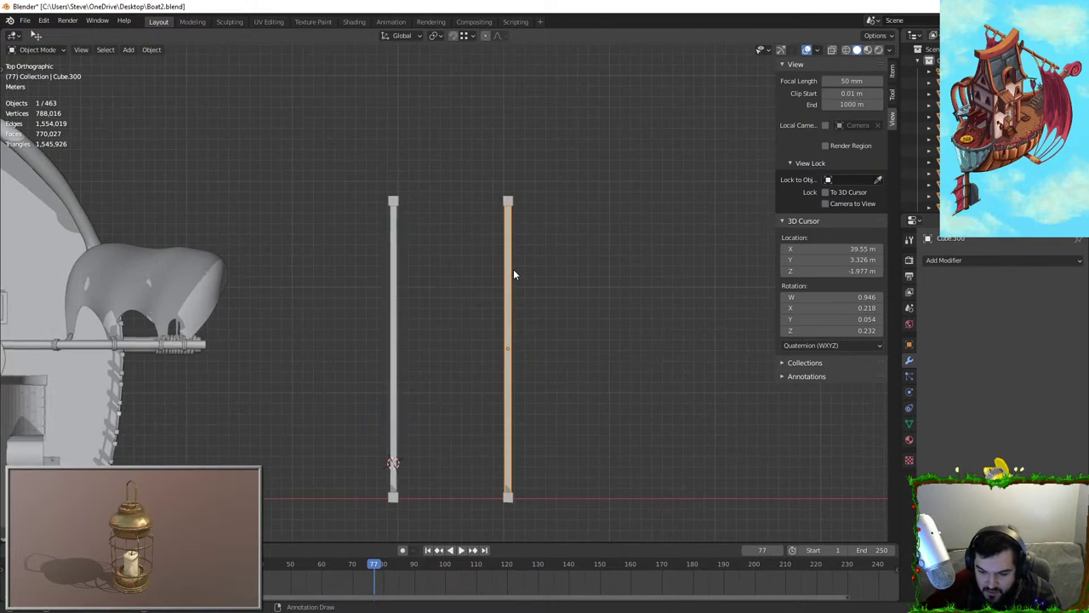
key("shift+d")
key("r")
left_click(623, 362)
key("g")
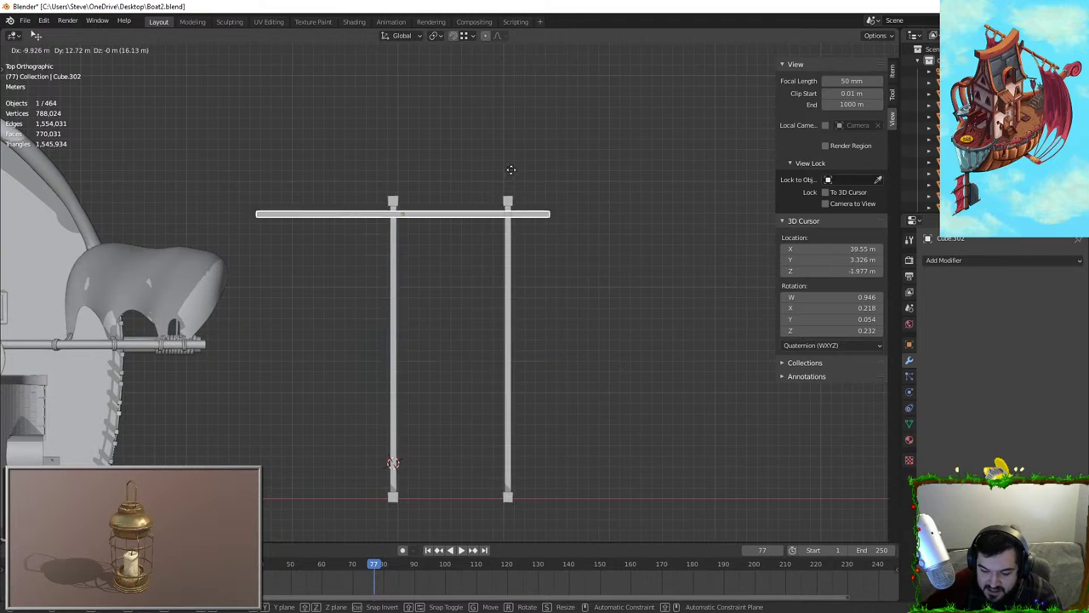
left_click(556, 178)
key("s")
key("y")
right_click(675, 200)
Shorten the rotated beam along X to fit between the two end posts and centre it between them
key("s")
key("x")
left_click(534, 202)
scroll(577, 195, "up", 5)
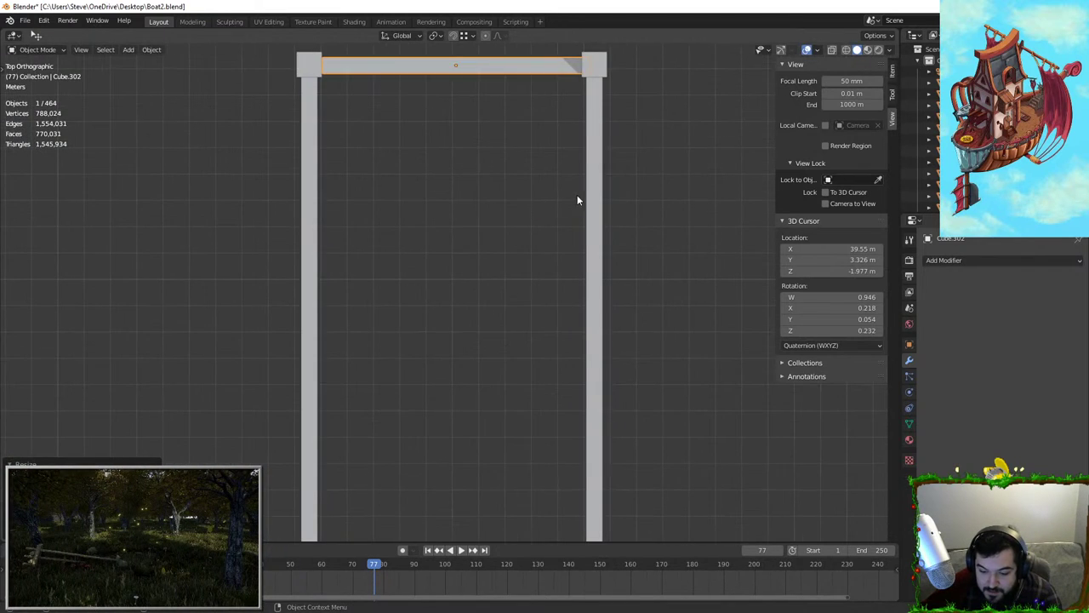
key("g")
key("x")
left_click(582, 185)
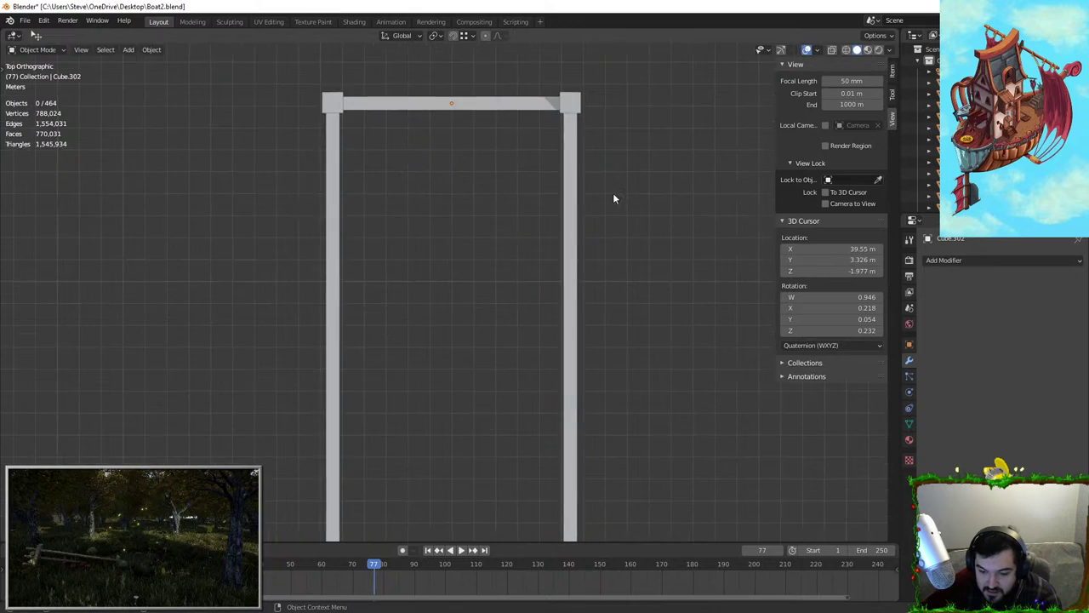
Duplicate the upper short end beam down along Z to near the foot of the same two posts
middle_click_drag(612, 193, 385, 153)
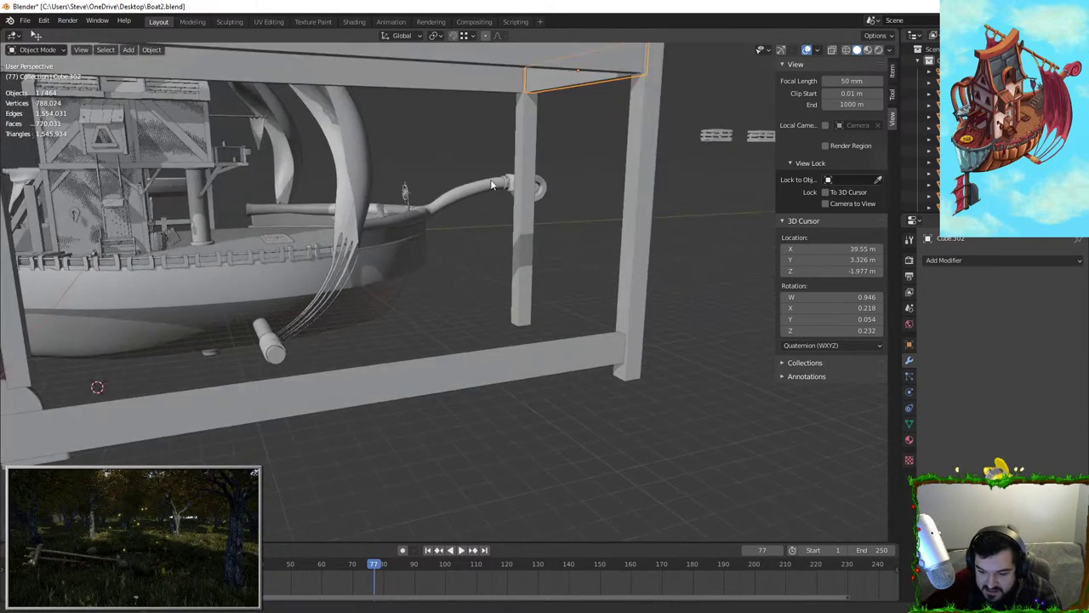
middle_click_drag(659, 371, 556, 330, "shift")
key("shift+d")
key("z")
left_click(572, 426)
Adjust the lower short beam's height along Z to line up with the lower long crossbeam
key("ctrl+KP_1")
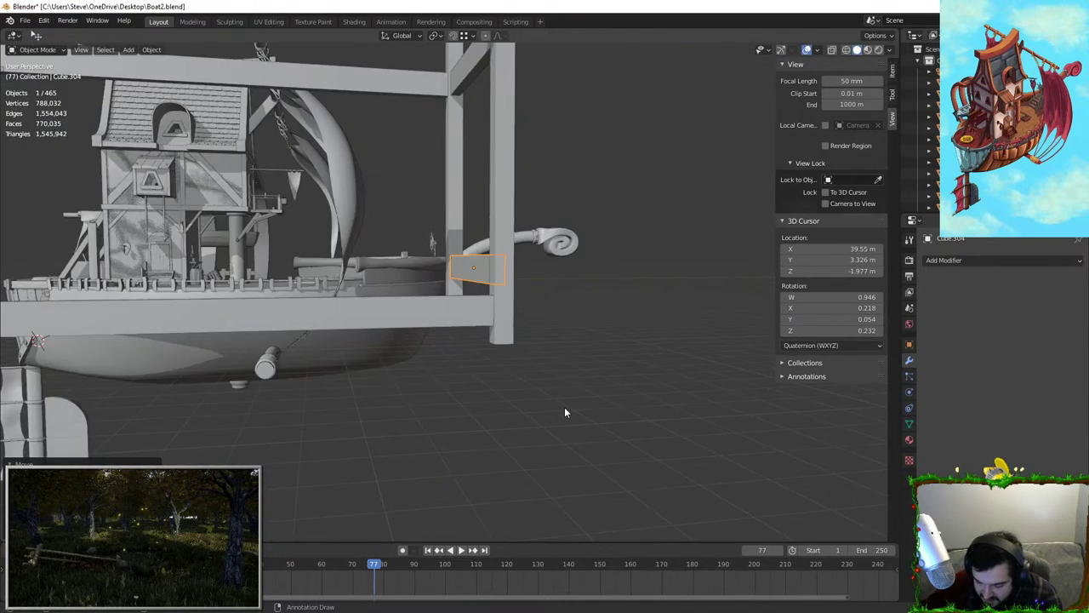
key("KP_3")
scroll(564, 407, "up", 5)
key("g")
key("z")
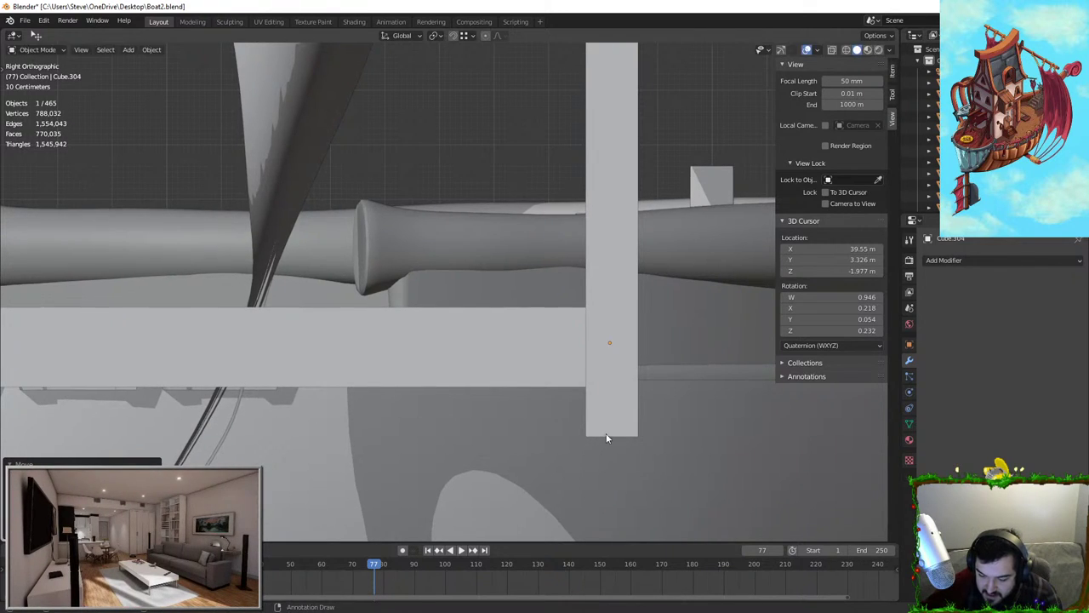
left_click(620, 405)
middle_click_drag(619, 405, 656, 420)
key("g")
key("z")
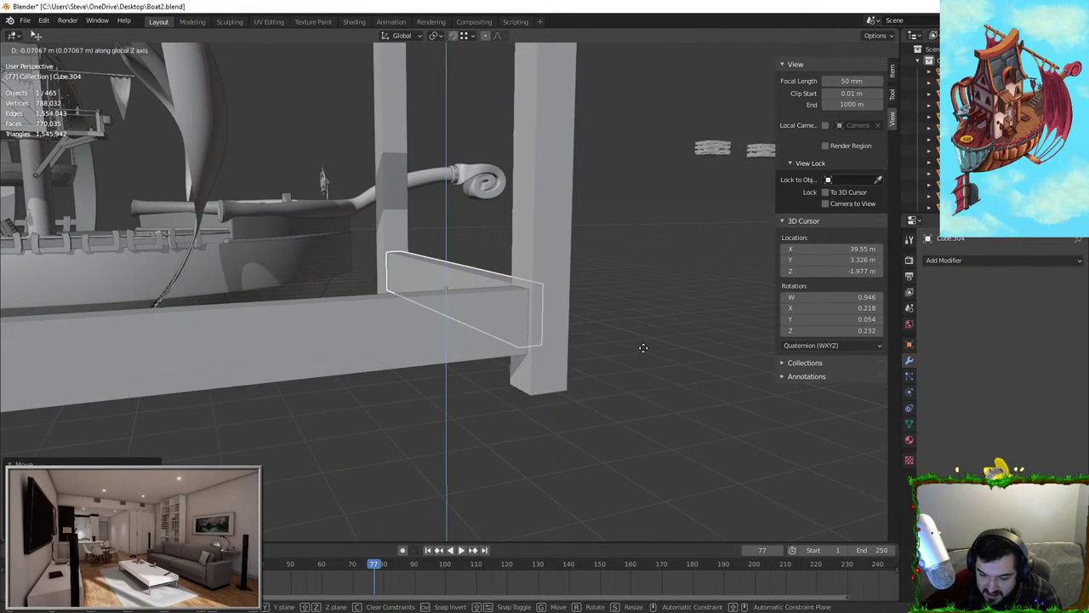
left_click(644, 355)
Raise the lower short beam and the lower long crossbeam together slightly along Z
scroll(645, 355, "down", 3)
middle_click_drag(423, 281, 445, 282)
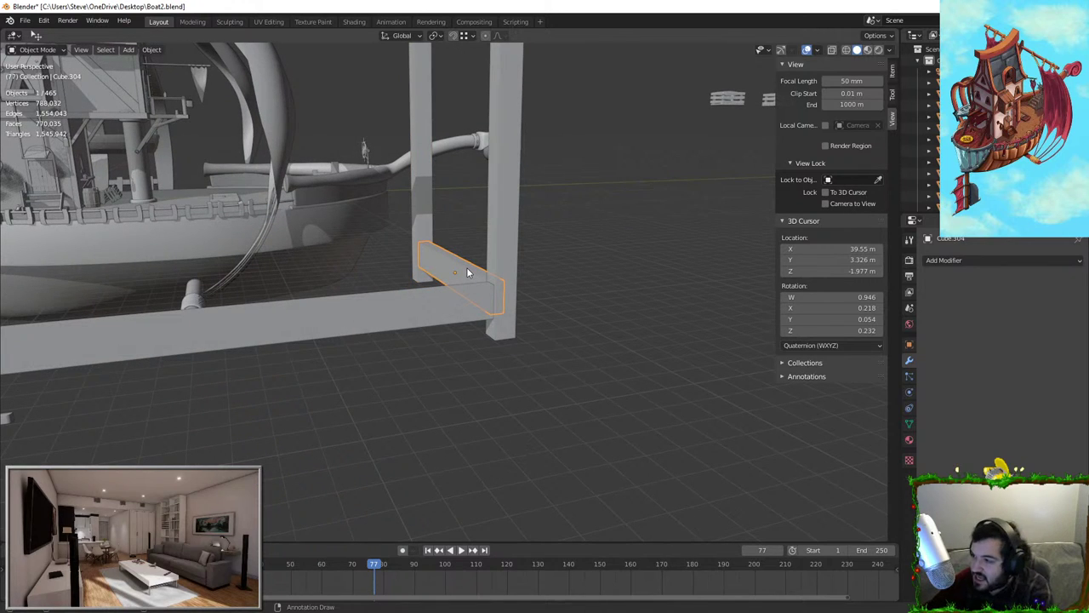
scroll(471, 252, "down", 2)
left_click(467, 308, "shift")
key("g")
key("z")
left_click(509, 281)
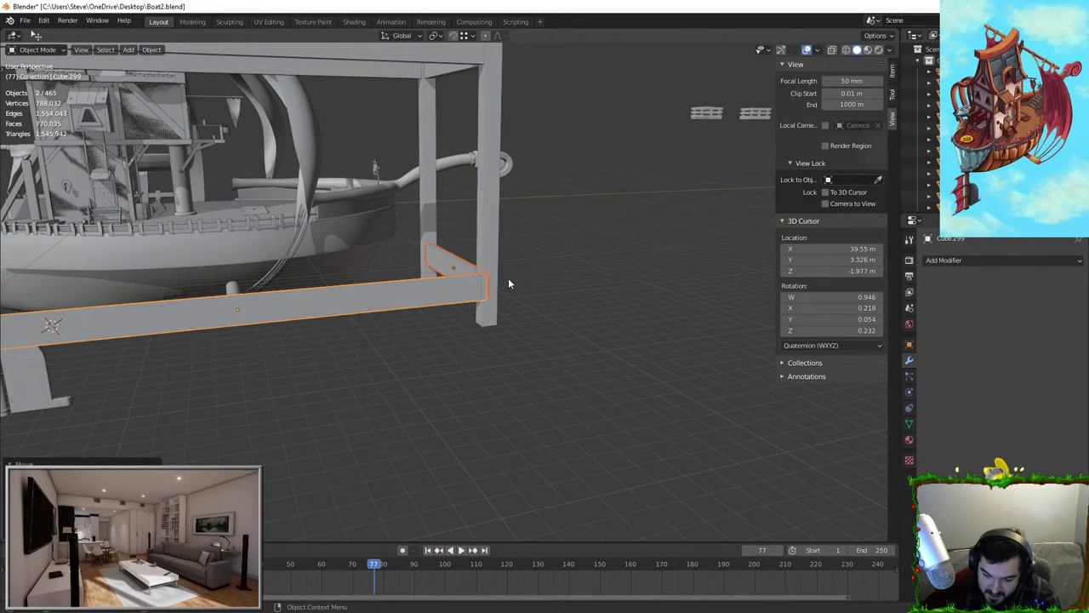
Duplicate the lower short beam to the opposite pair of end posts and fine-tune its position along Y
left_click(458, 271)
key("shift+d")
key("shift+y")
middle_click_drag(460, 272, 531, 311, "shift")
right_click(254, 315)
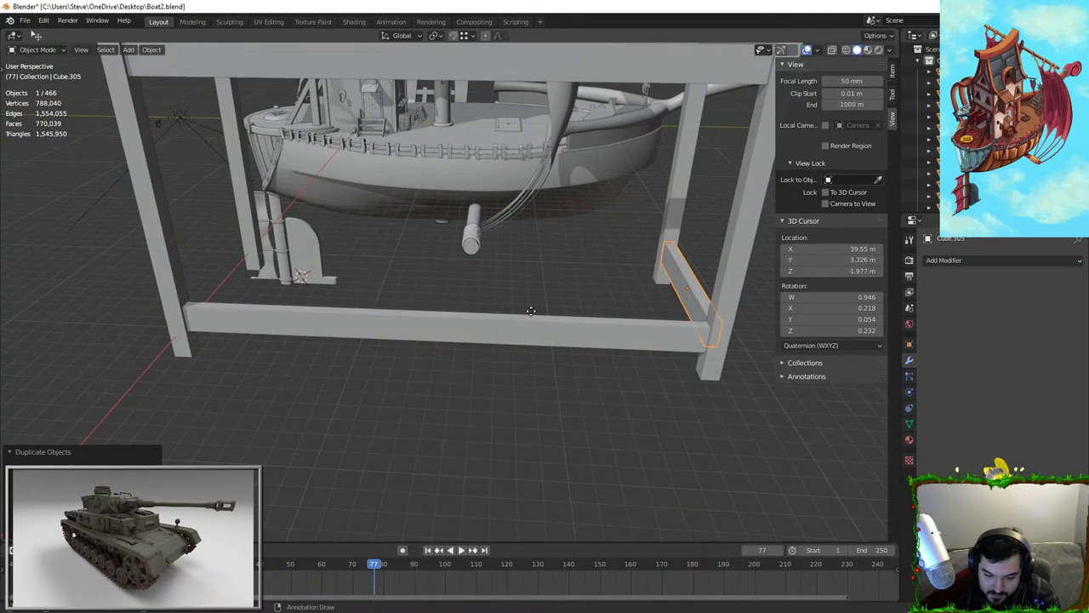
left_click(205, 297)
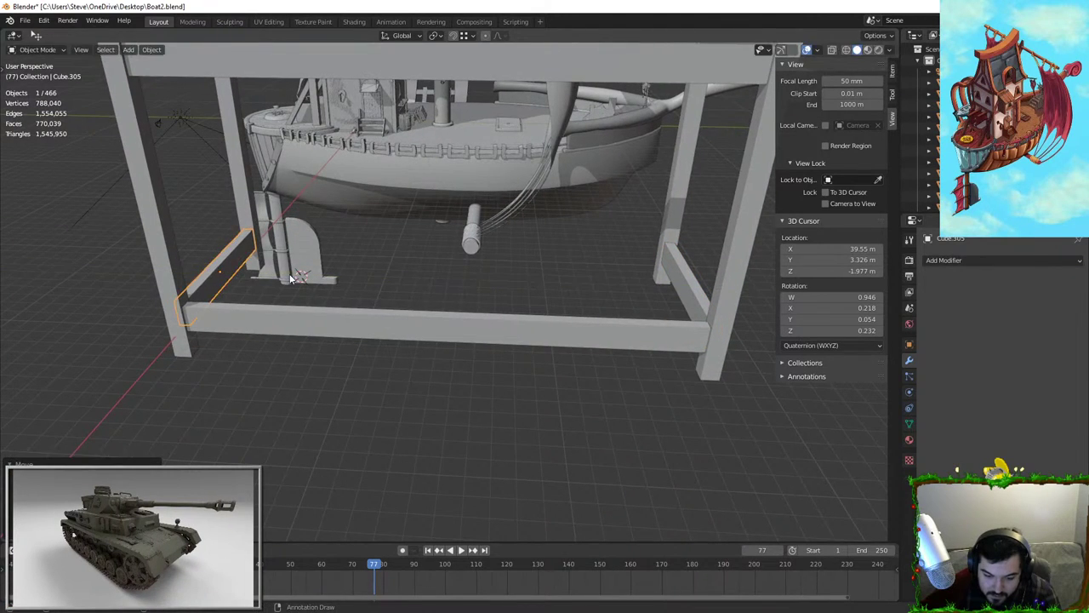
key("g")
key("y")
left_click(285, 279)
Duplicate the upper short end beam about 28.06 m along negative Y to the opposite end of the frame
middle_click_drag(519, 265, 509, 442, "shift")
left_click(710, 300)
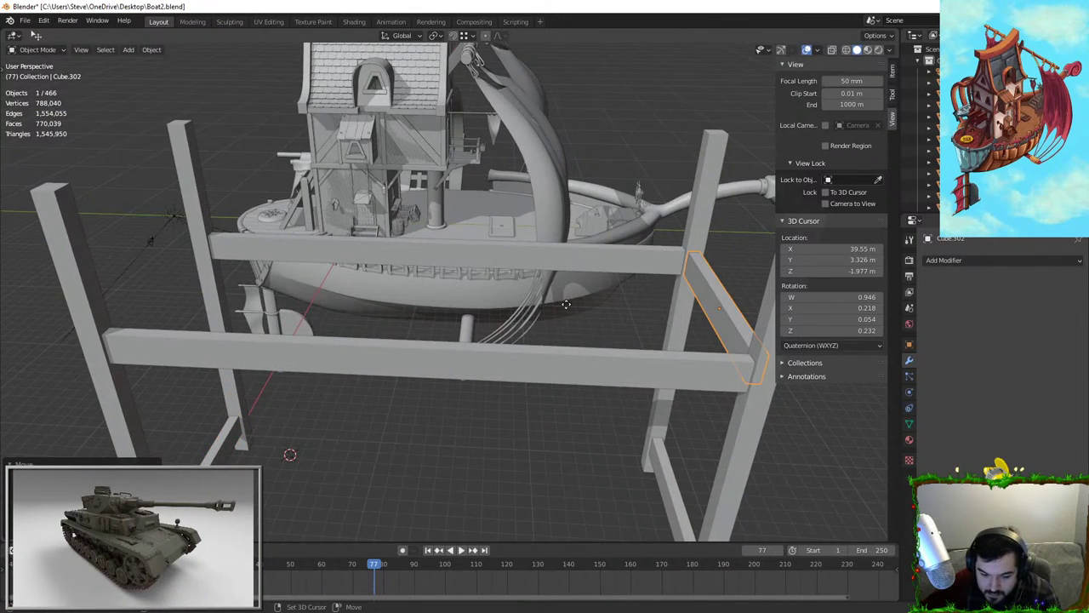
key("shift+d")
key("y")
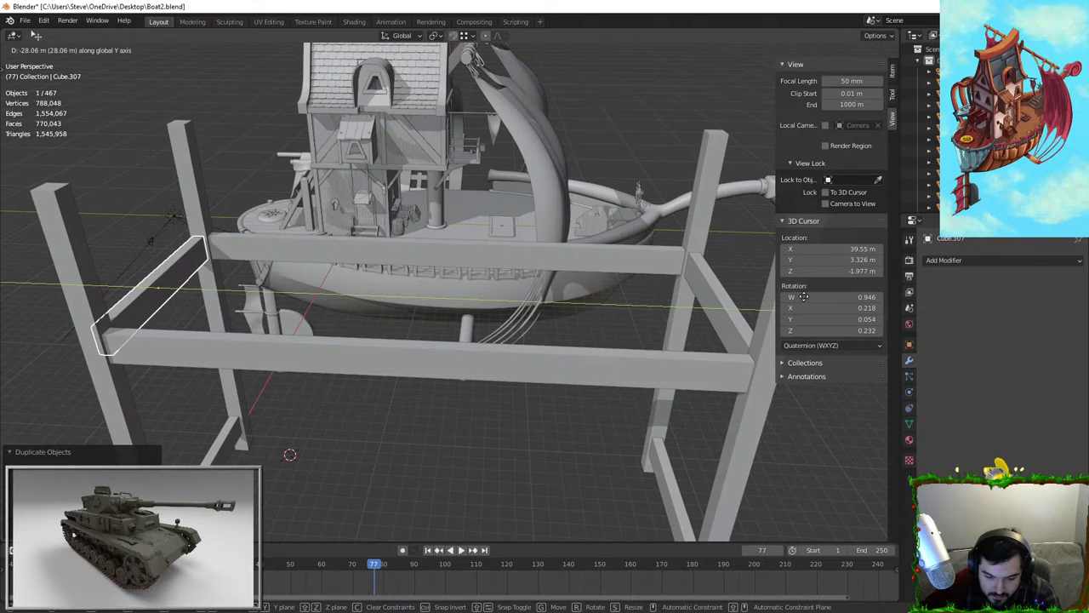
left_click(804, 296)
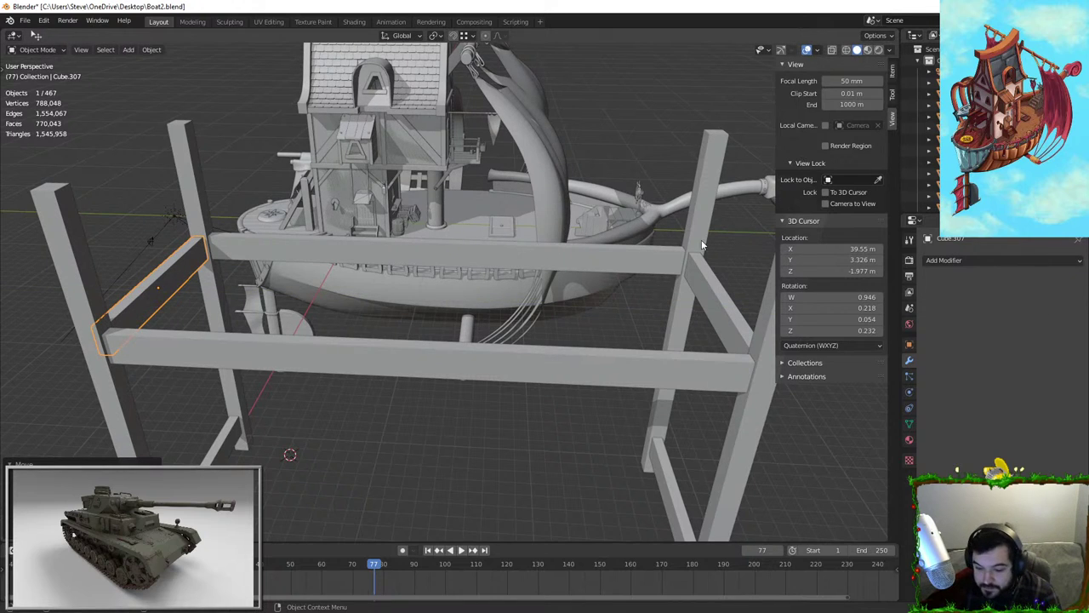
Duplicate the upper long crossbeam nearest the ship about 5 m up along Z and shorten the copy along Y to about half its length
left_click(666, 261)
key("shift+d")
key("z")
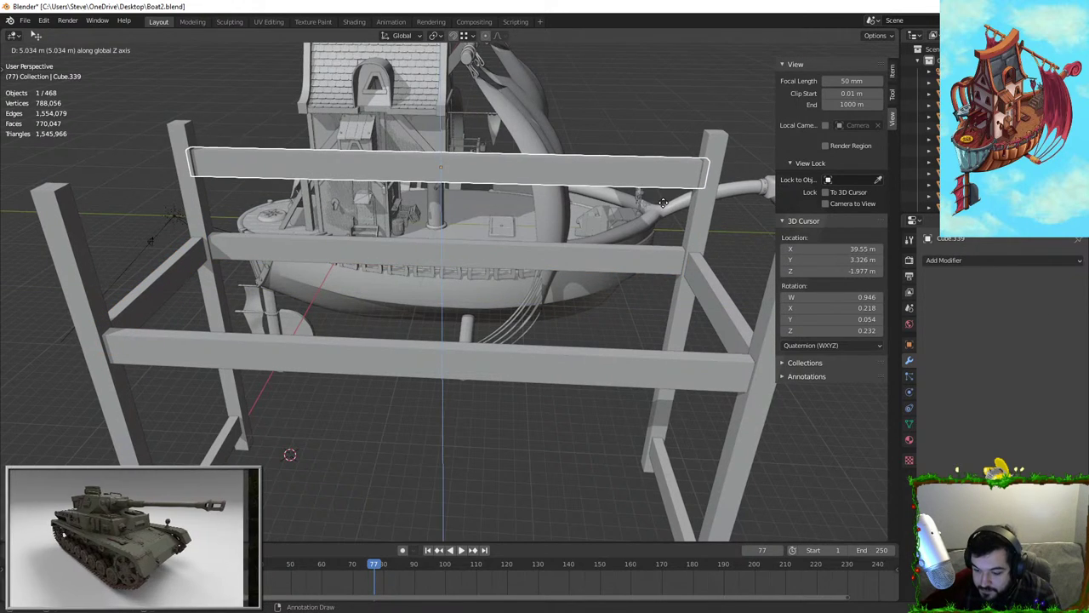
left_click(663, 205)
key("s")
key("y")
left_click(478, 110)
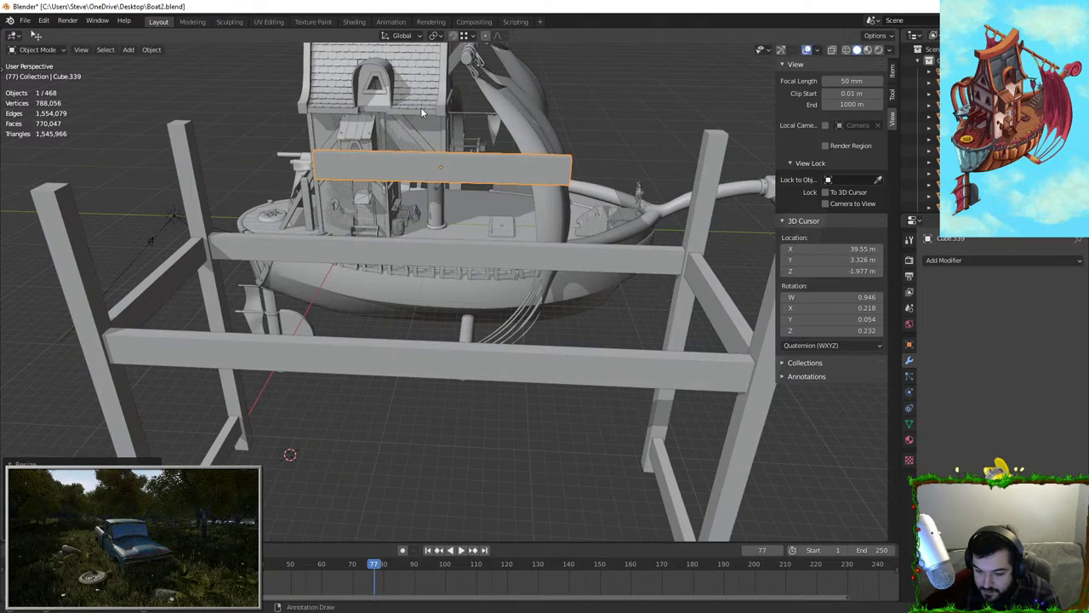
Thin the shortened upper beam by scaling it down along X and Z
key("s")
key("y")
key("x")
right_click(412, 128)
key("s")
key("x")
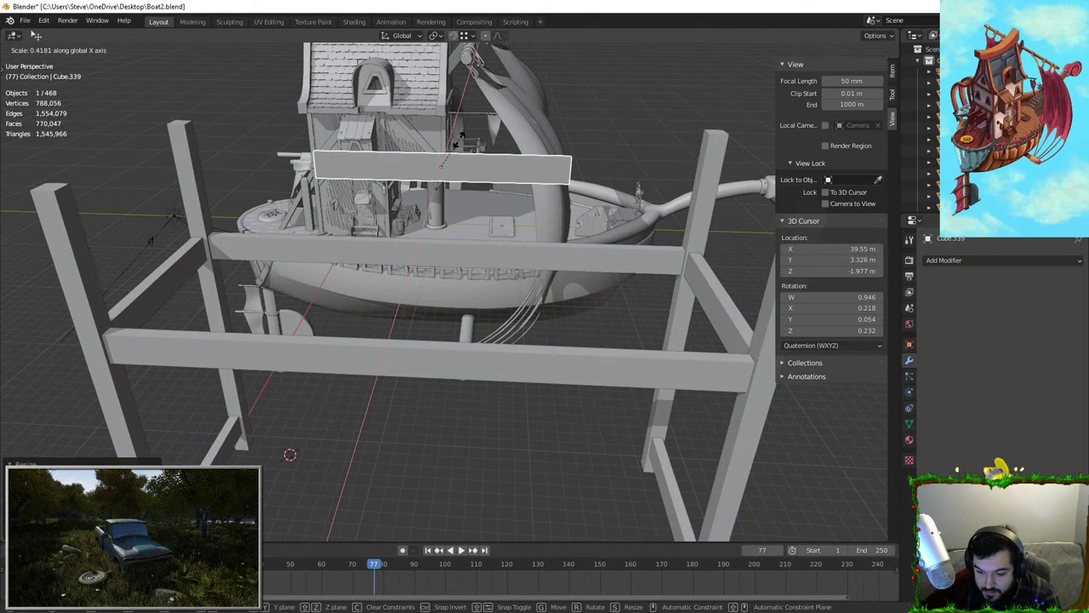
left_click(449, 99)
key("s")
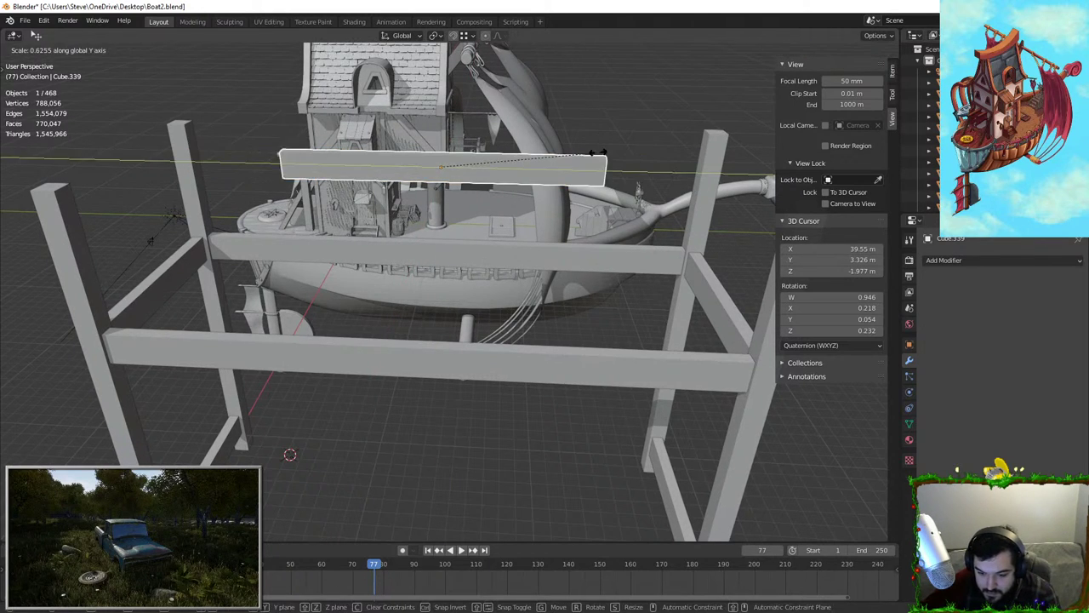
key("z")
left_click(432, 129)
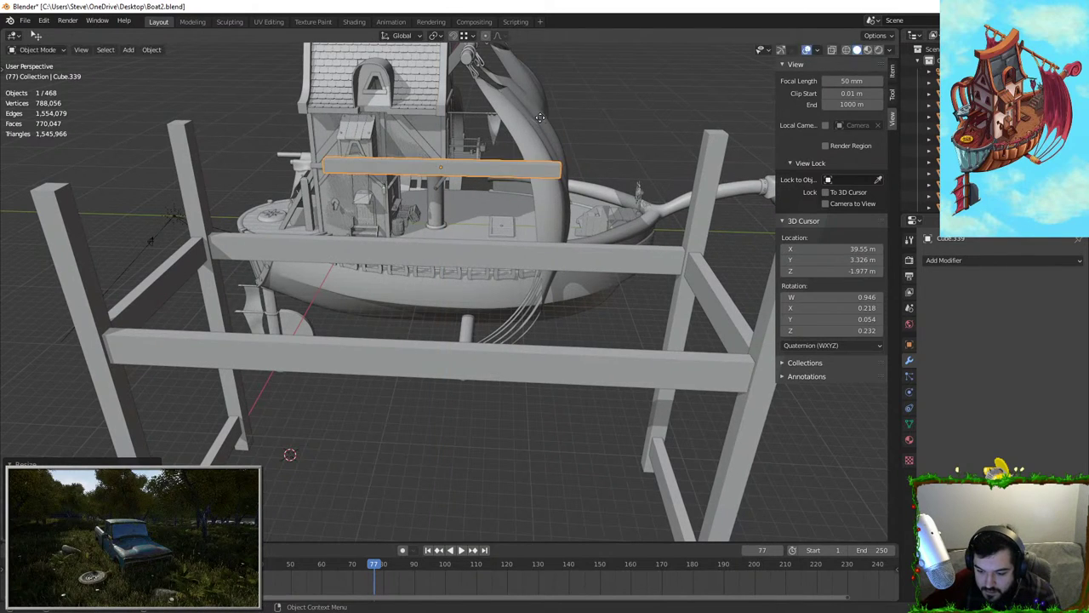
Move the thin beam along Y until its end meets the corner post on the ship side
key("g")
key("y")
left_click(677, 109)
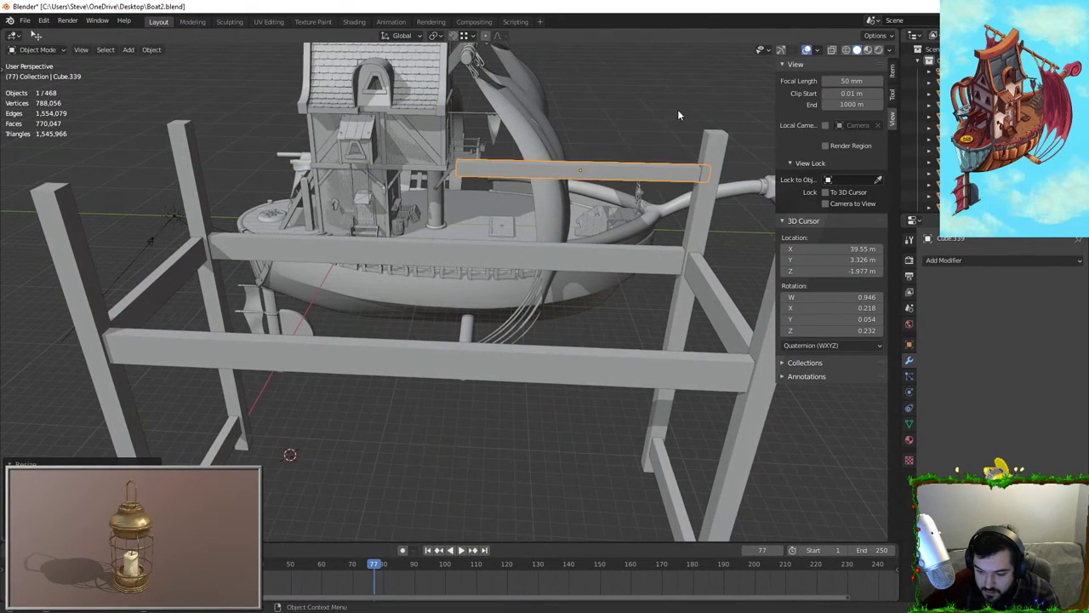
Select the edge loop around the thin beam's open free end and fill it with a face
middle_click_drag(678, 109, 517, 159)
key("Tab")
left_click(453, 164, "alt")
key("g")
right_click(527, 157)
key("f")
Extend the thin beam's free end face about 6.1 m along negative Y
middle_click_drag(677, 154, 638, 225)
scroll(660, 221, "up", 3)
key("g")
key("y")
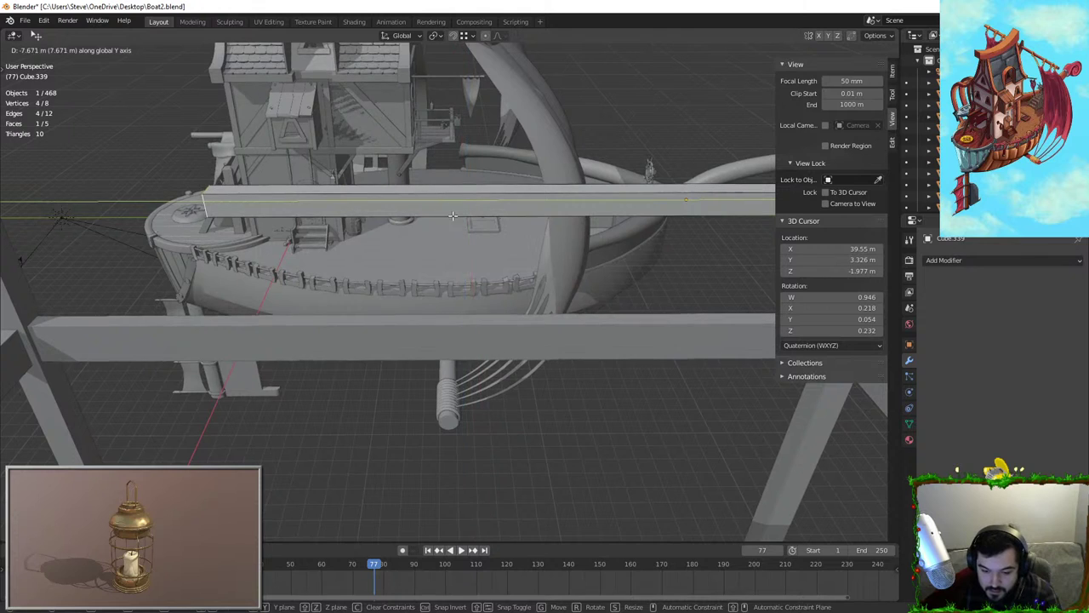
key("Escape")
key("g")
key("y")
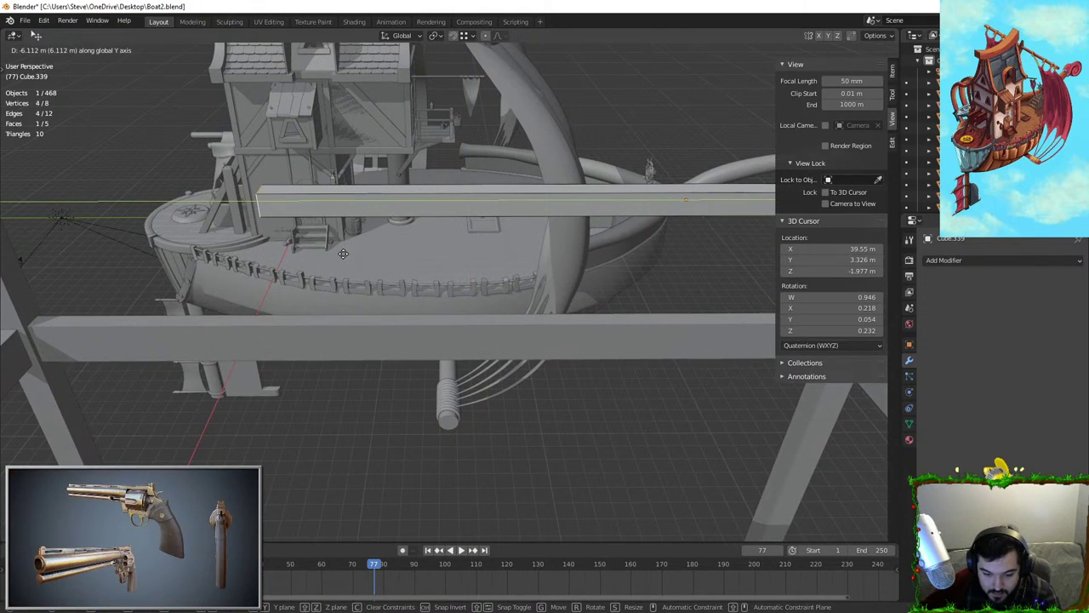
left_click(343, 253)
scroll(343, 253, "down", 1)
middle_click_drag(366, 254, 468, 255, "shift")
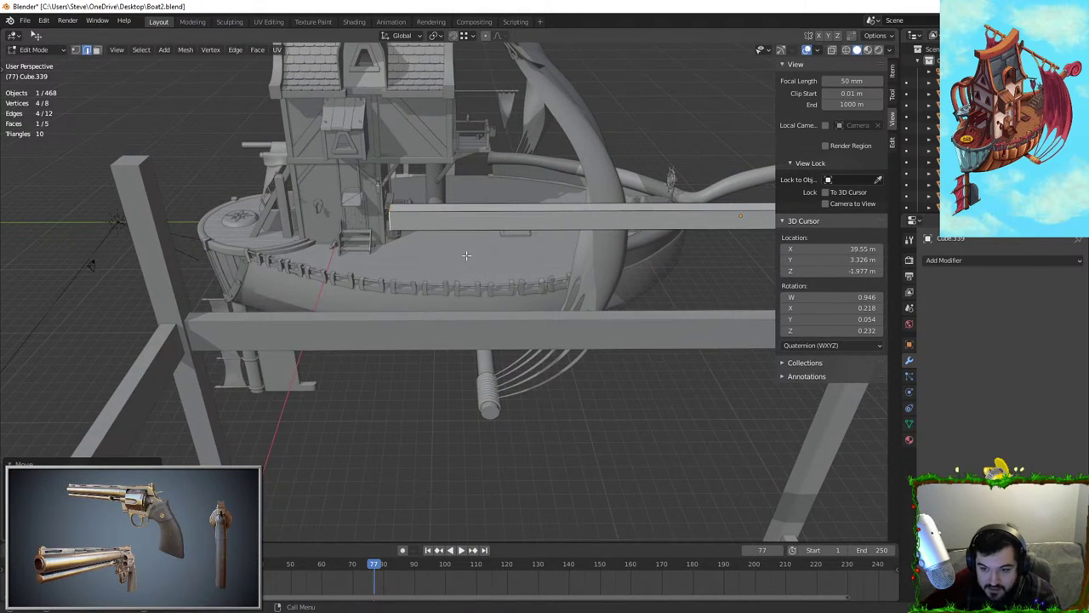
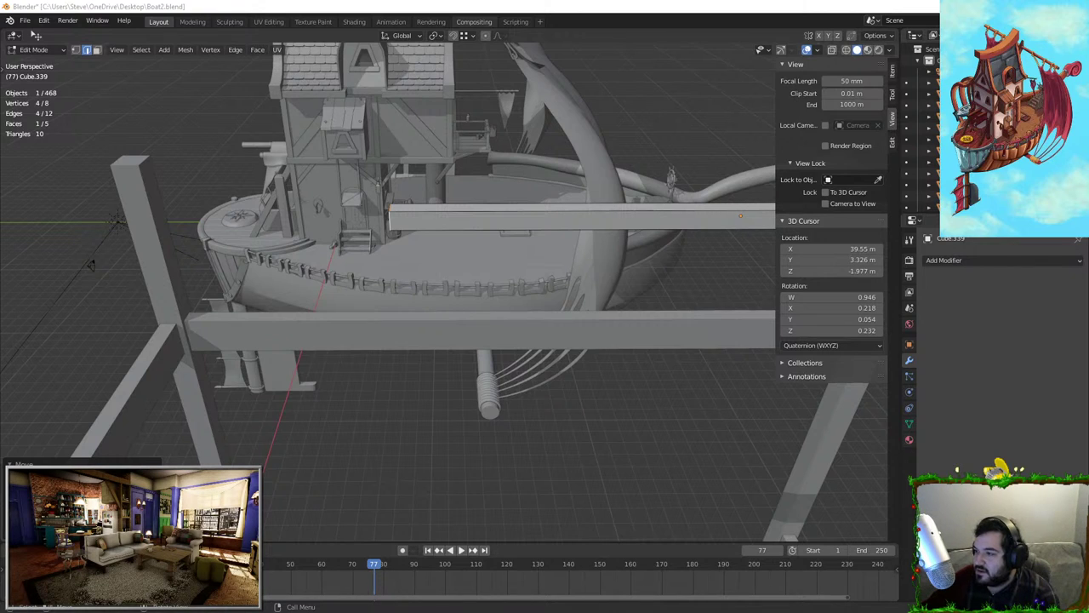
Switch to the browser and look through the BioShock Infinite image results for floating-city references
left_click_drag(728, 84, 691, 1)
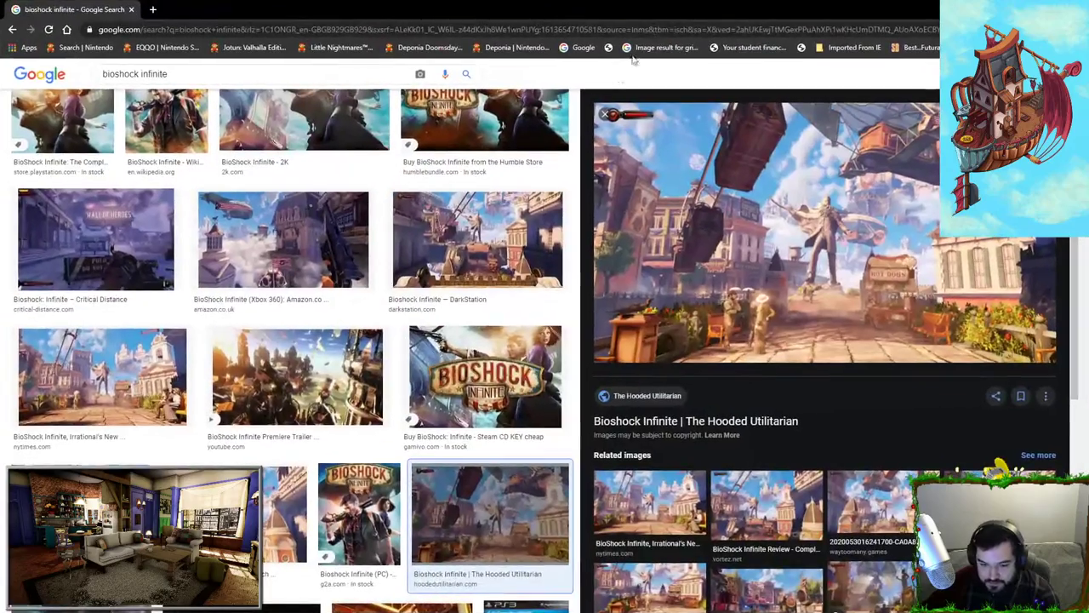
left_click(234, 520)
scroll(286, 497, "down", 5)
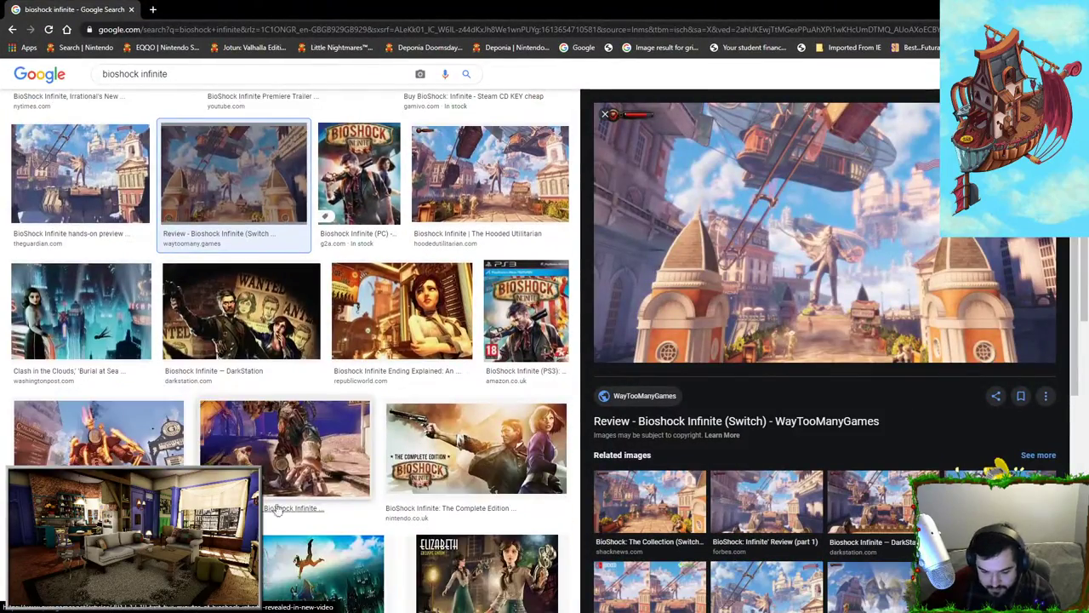
scroll(323, 477, "down", 5)
scroll(323, 477, "down", 5)
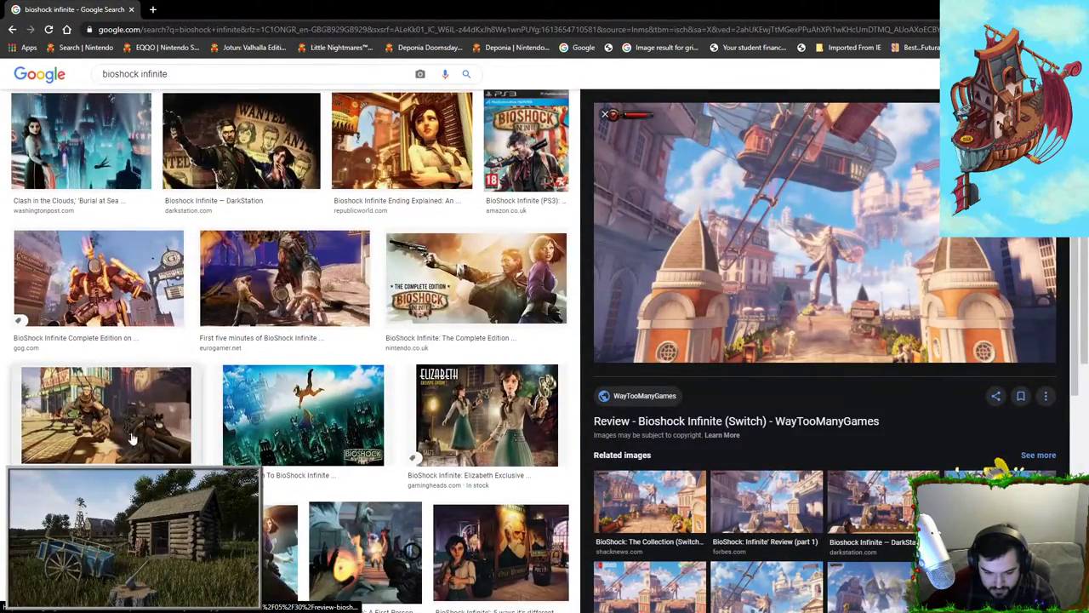
left_click(183, 410)
scroll(207, 340, "down", 5)
scroll(208, 306, "up", 15)
Search images for "bioshock infinite city", view the Columbia skyline pictures, and close the browser tab
left_click(195, 85)
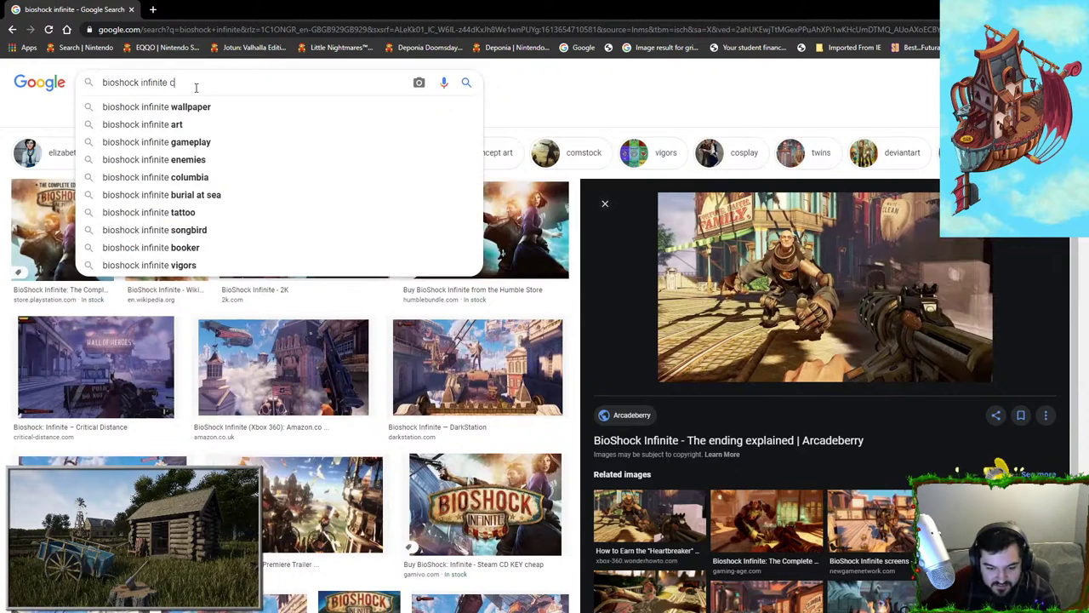
type("city")
key("Return")
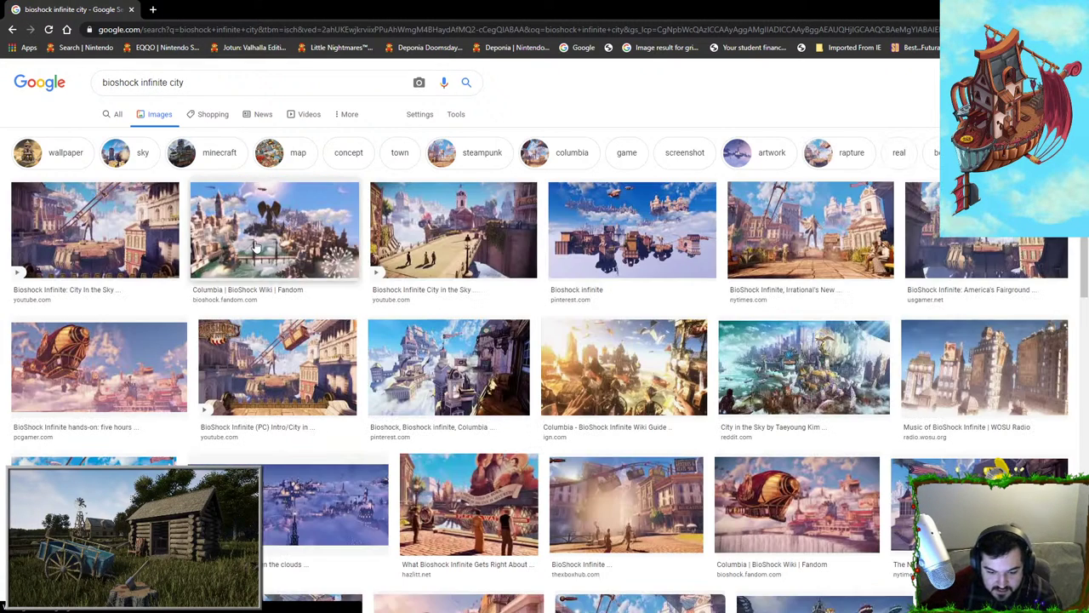
left_click(274, 231)
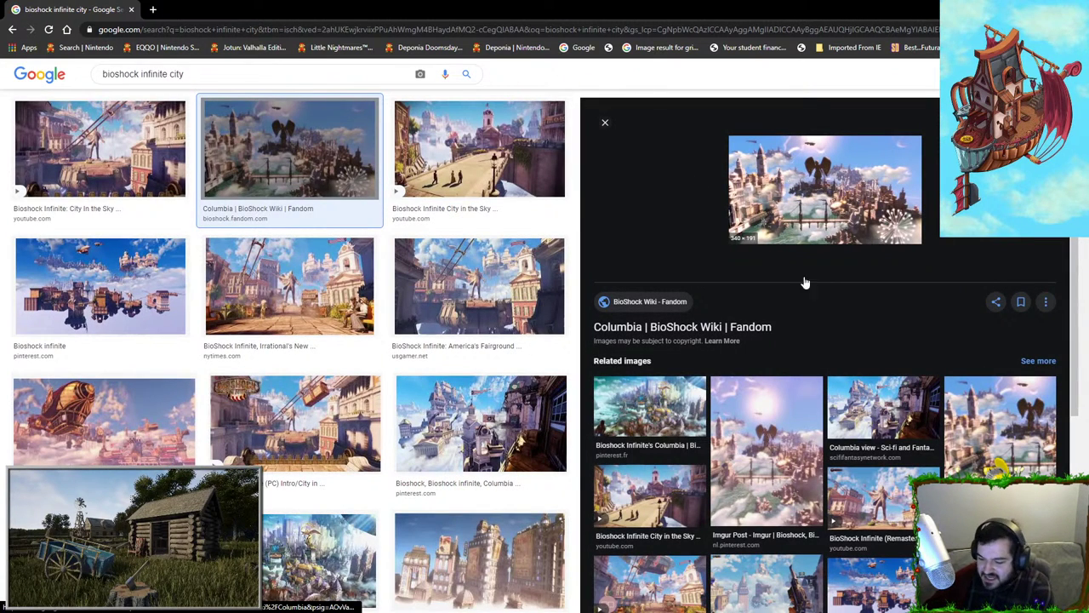
left_click(796, 455)
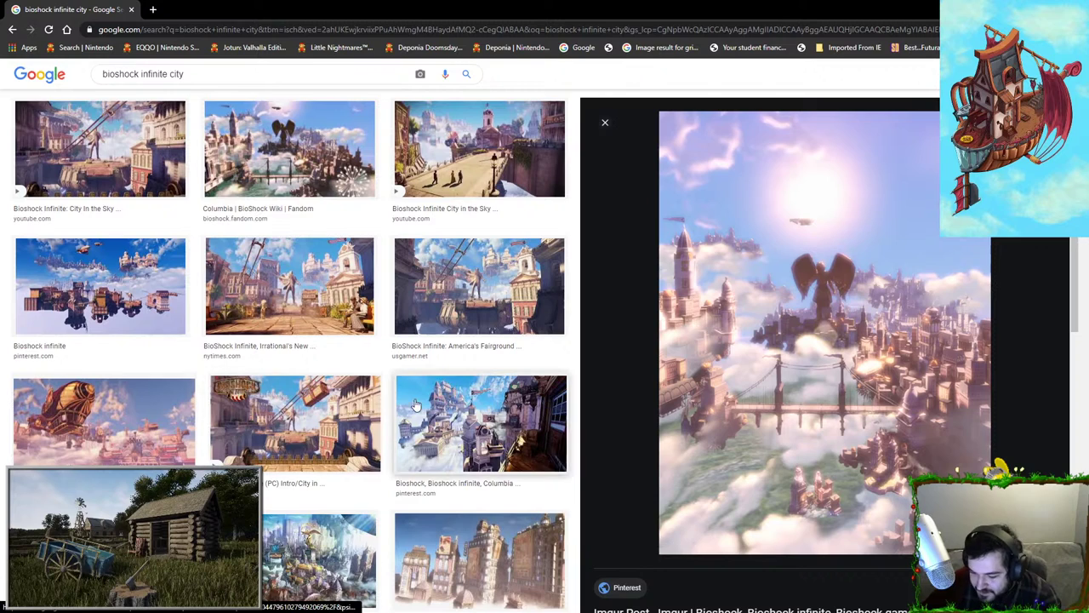
scroll(341, 422, "down", 2)
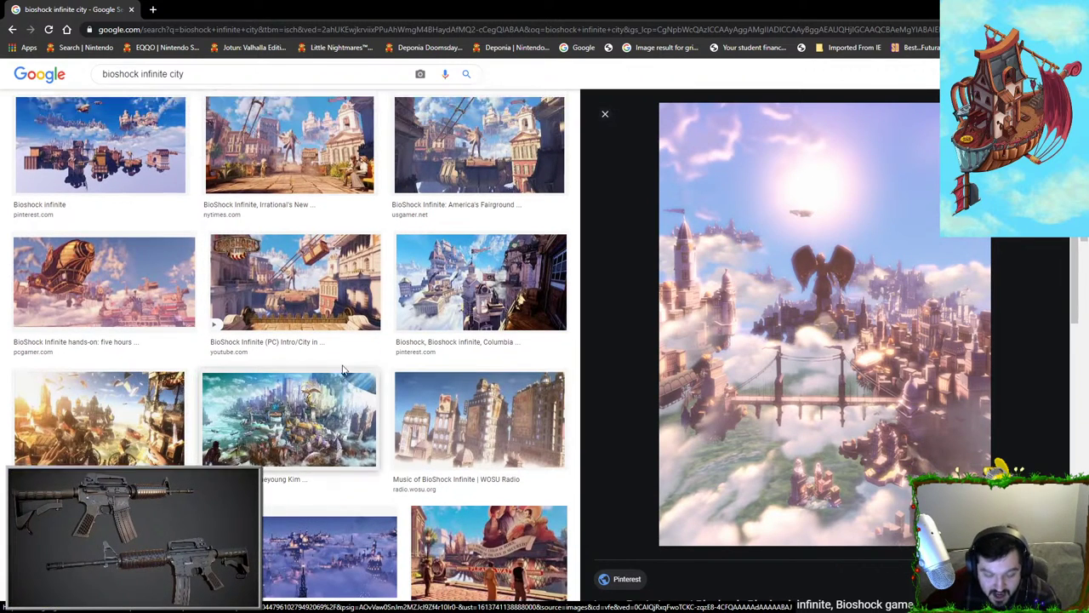
scroll(344, 400, "up", 3)
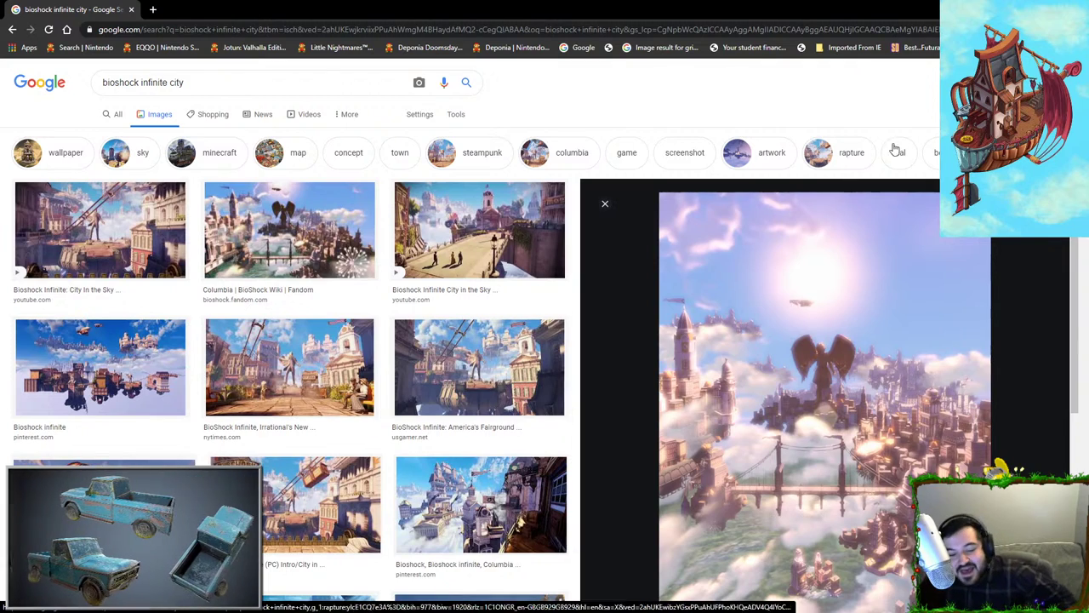
middle_click(75, 15)
Back in Blender, extend the thin beam's free end further along negative Y and scale the whole beam down slightly
middle_click_drag(482, 246, 630, 250)
key("Tab")
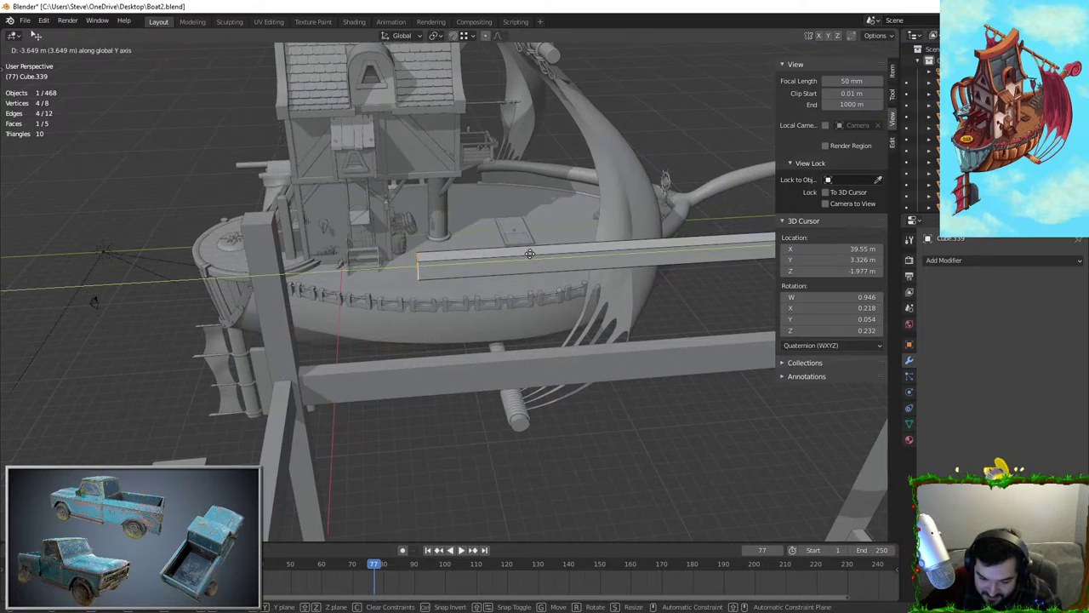
key("KP_Decimal")
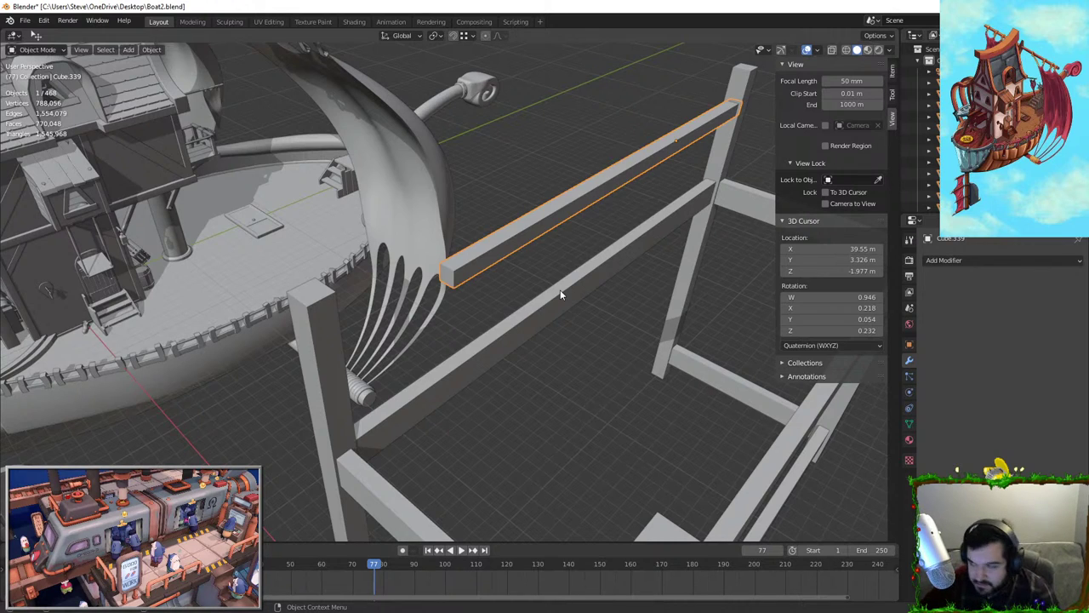
middle_click_drag(560, 294, 697, 250)
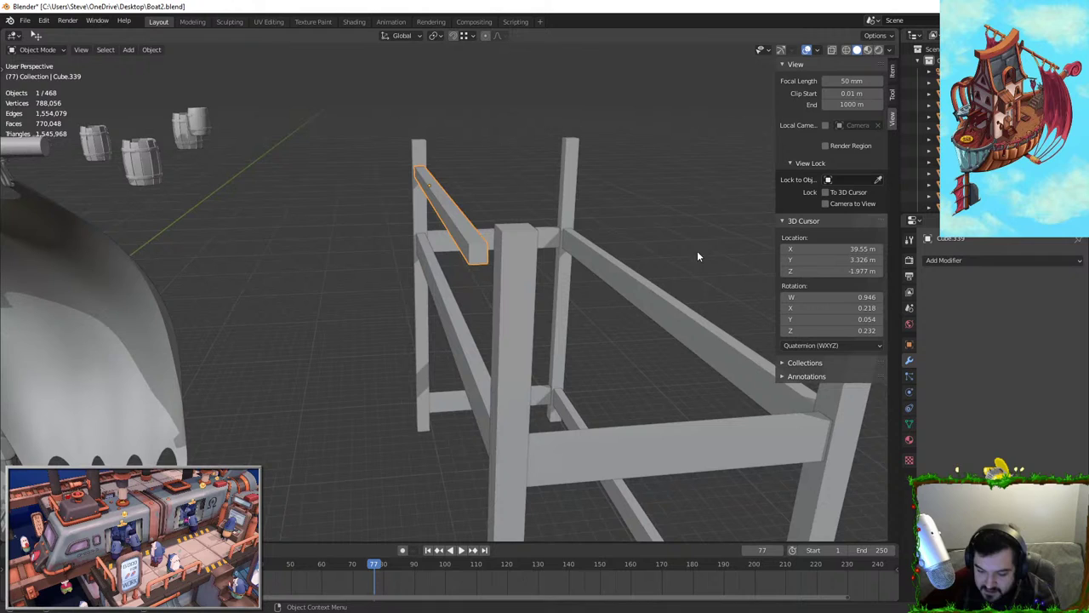
key("s")
left_click(670, 216)
key("Tab")
middle_click_drag(670, 216, 539, 243)
key("Tab")
left_click(537, 357)
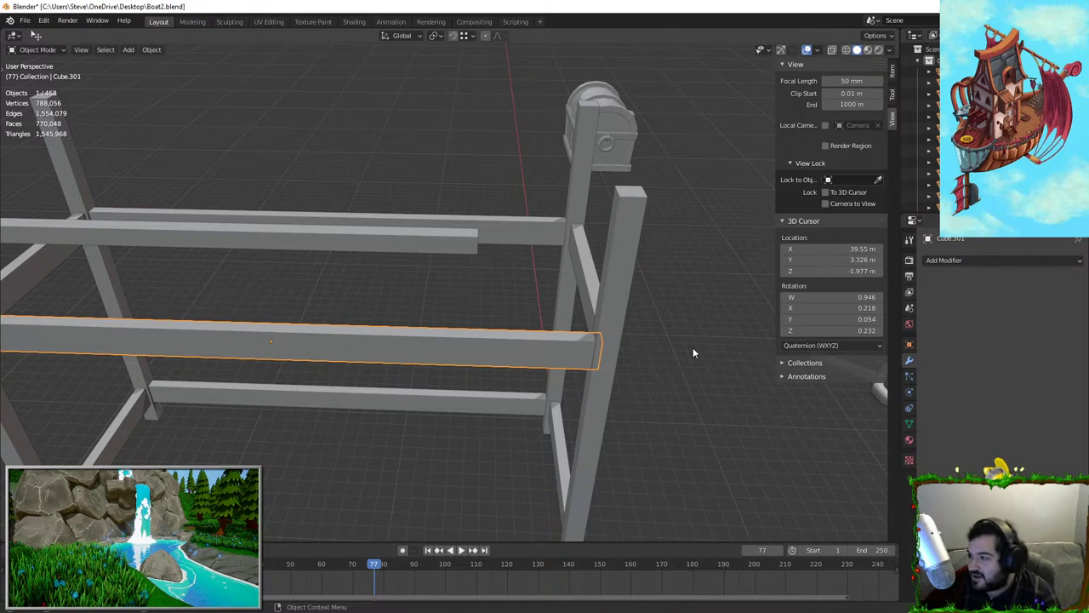
key("shift+d")
left_click(490, 247)
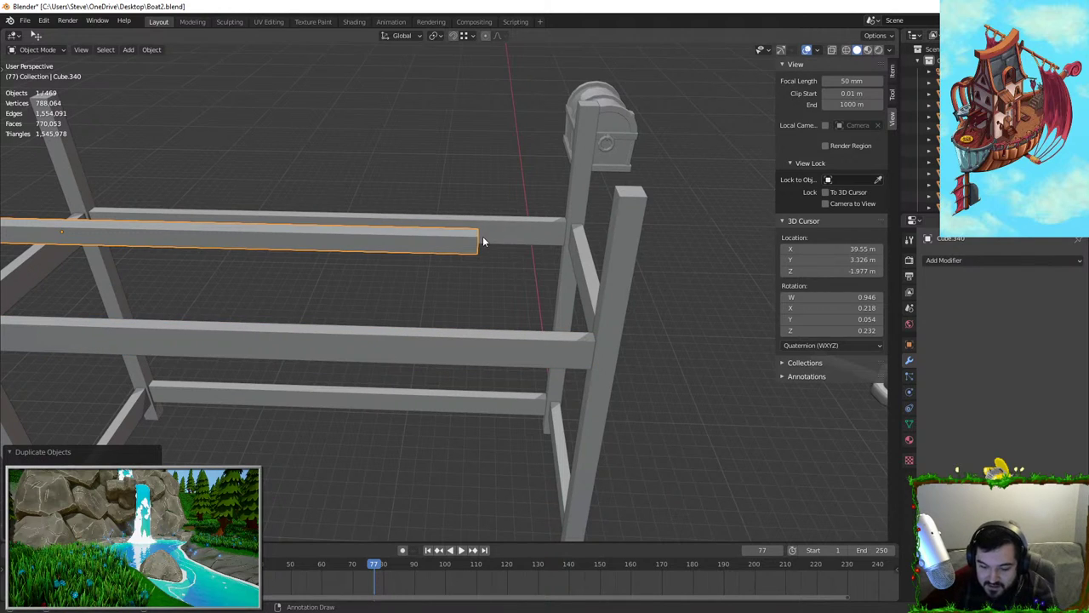
key("Delete")
middle_click_drag(499, 236, 524, 237)
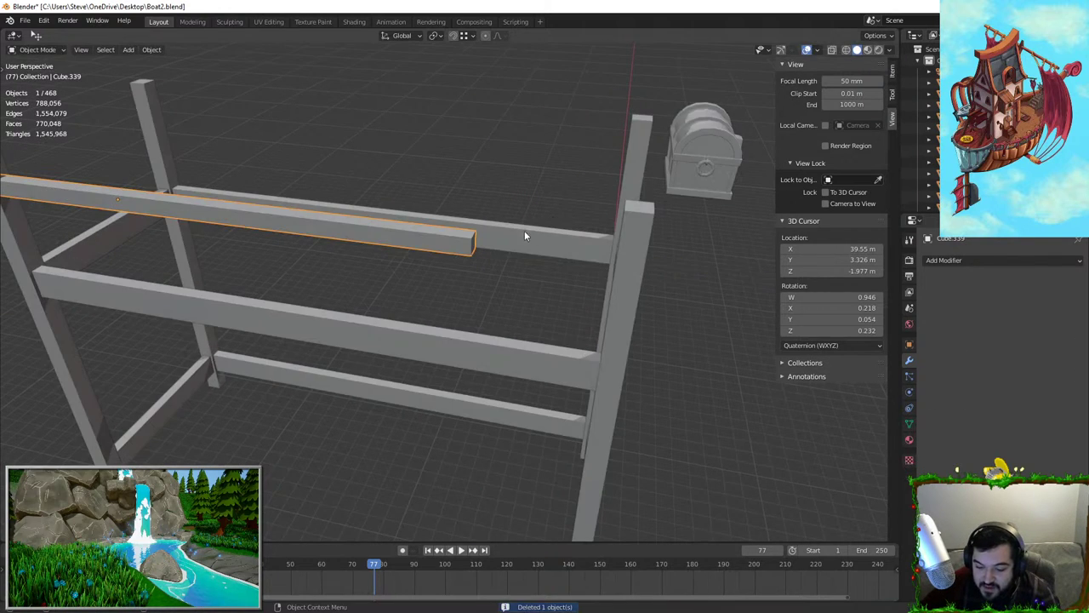
Duplicate the corner post facing the thin beam's free end, working in the right orthographic view
middle_click_drag(616, 264, 593, 264)
left_click(594, 264)
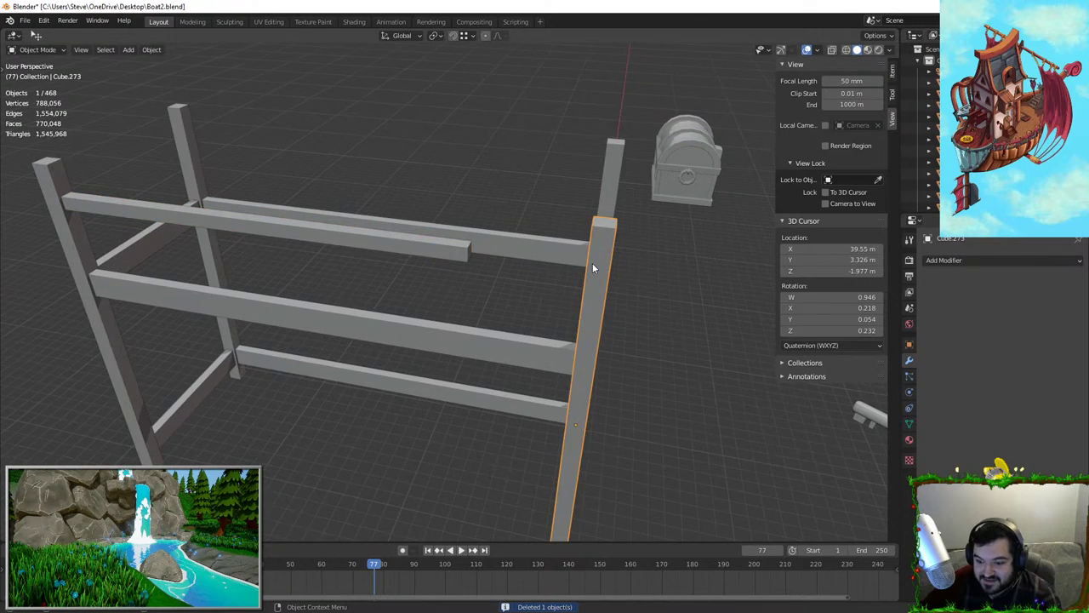
key("KP_1")
key("KP_3")
key("KP_3")
key("shift+d")
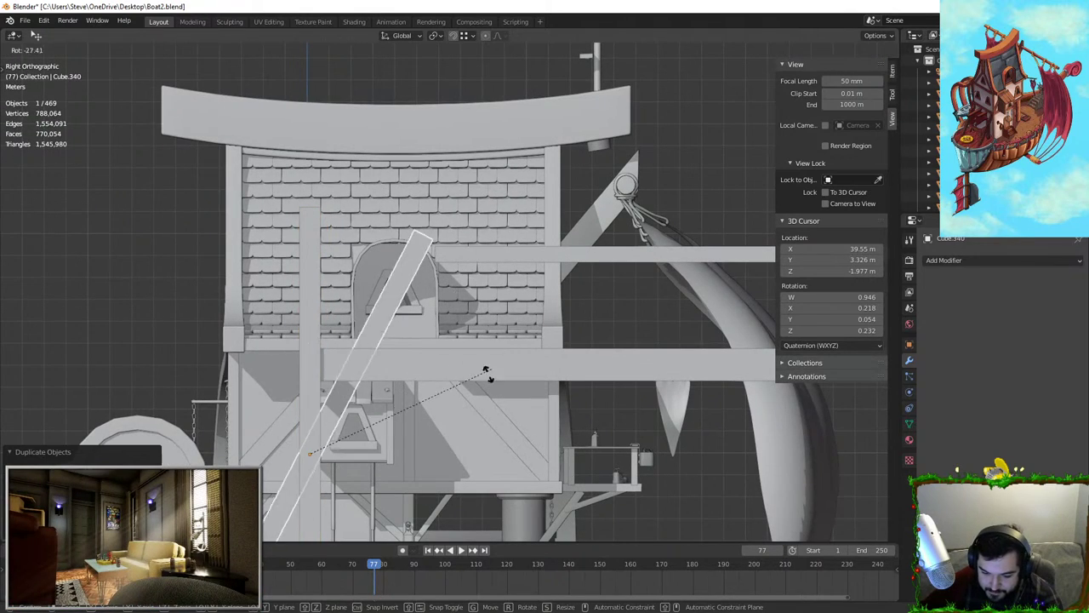
key("r")
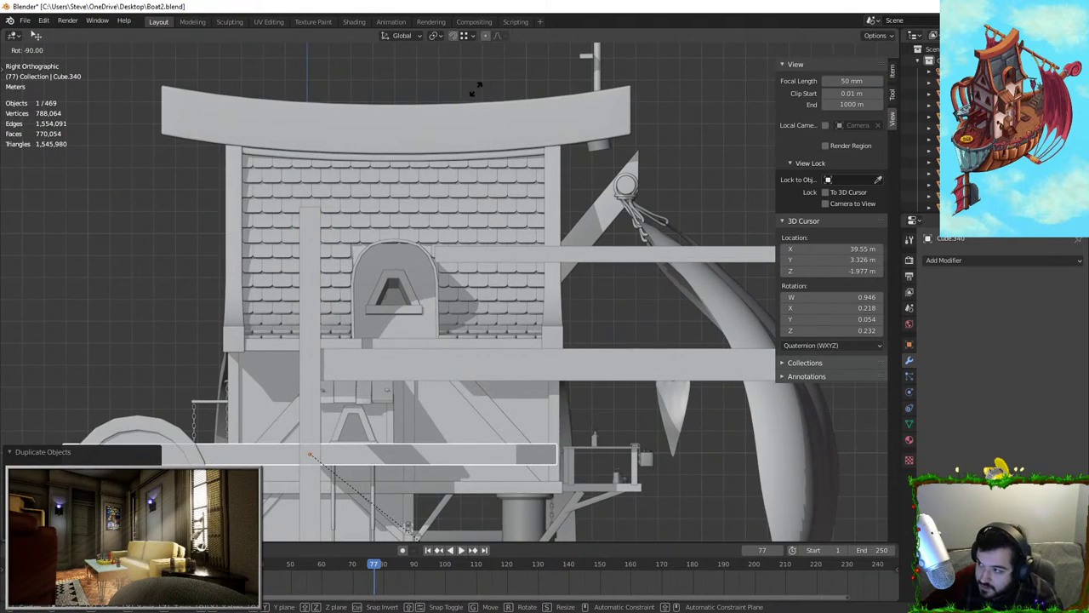
left_click(608, 192)
key("r")
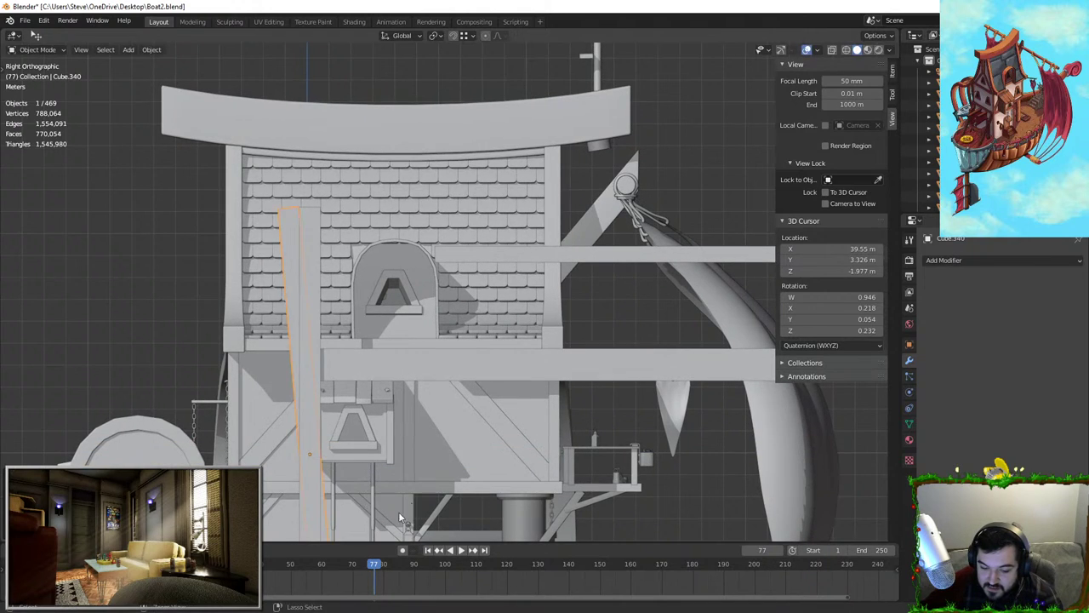
left_click(483, 340)
Move the duplicated post about 5 m along Y to the free end of the thin beam
key("g")
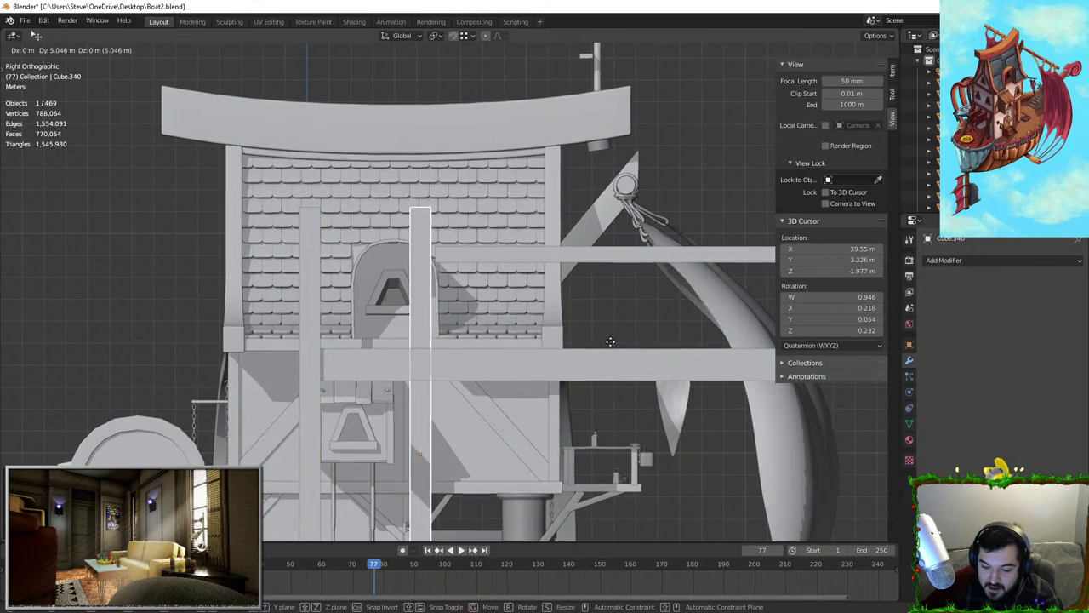
key("y")
left_click(657, 324)
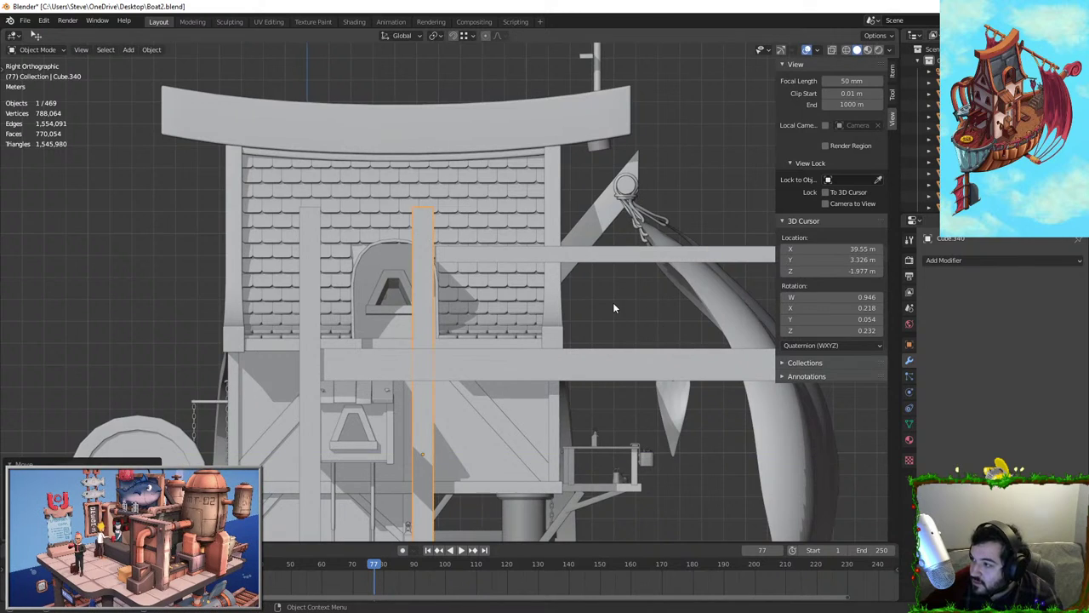
Shorten the duplicated post along Z to about 85% of its height, just above the thin beam
scroll(613, 302, "up", 1)
middle_click_drag(452, 189, 515, 170)
key("s")
key("z")
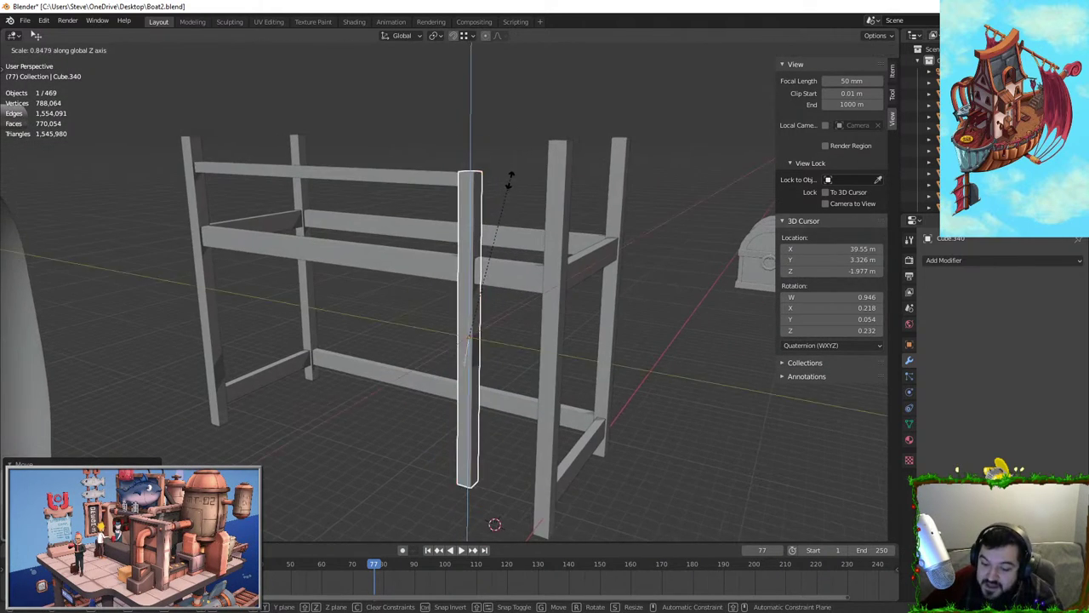
left_click(516, 185)
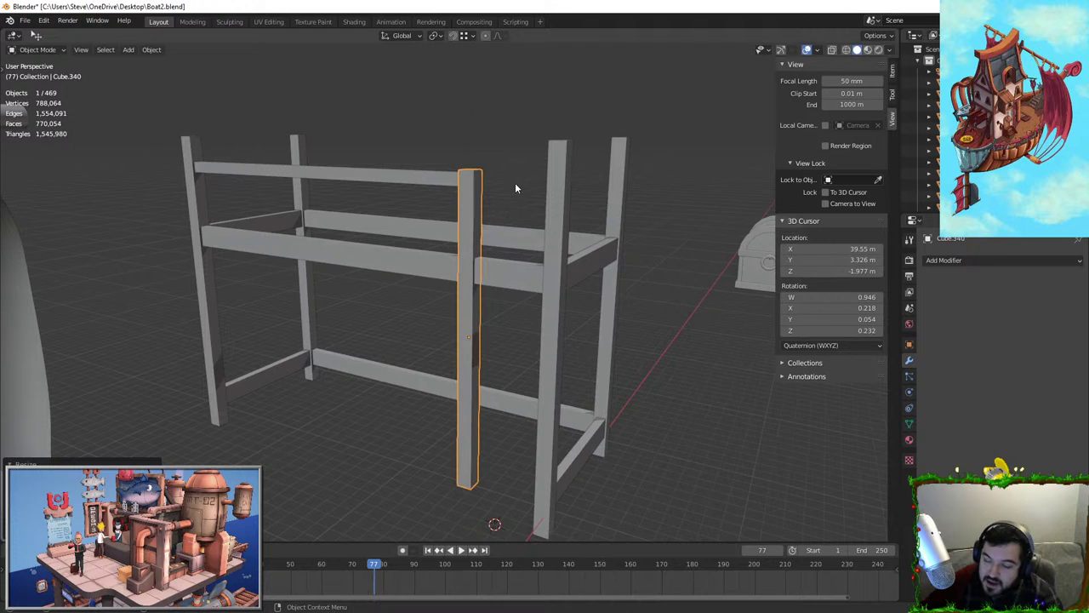
Nudge the shortened post slightly along Y to line it up with the thin beam's end
middle_click_drag(502, 223, 596, 255)
key("g")
key("y")
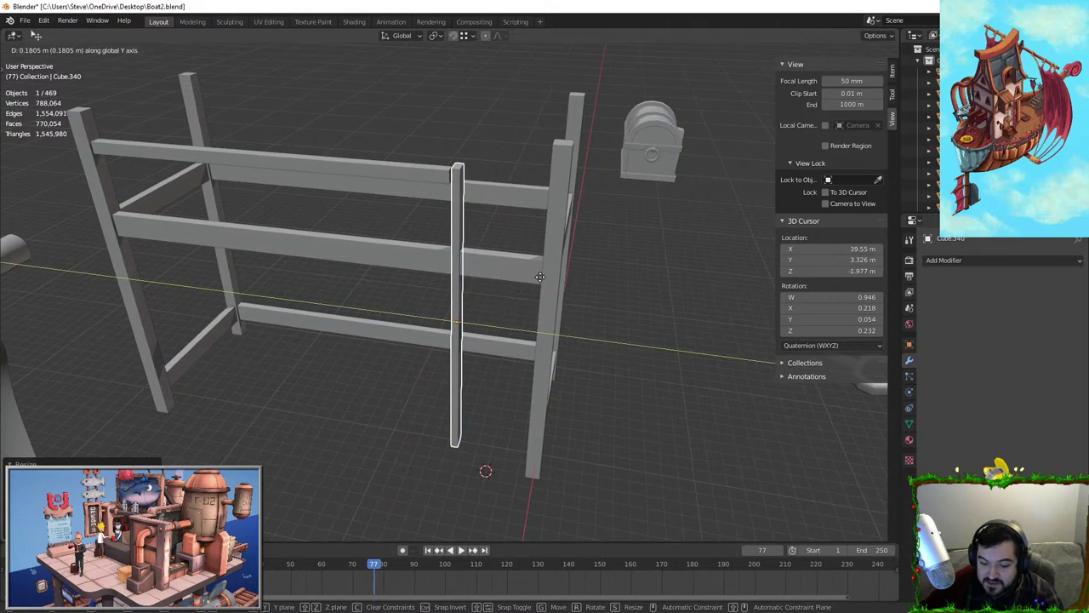
left_click(535, 274)
Open the intermediate post's mesh for editing with face selection active
scroll(524, 220, "up", 3)
middle_click_drag(502, 191, 416, 469)
left_click(579, 277)
left_click(407, 235)
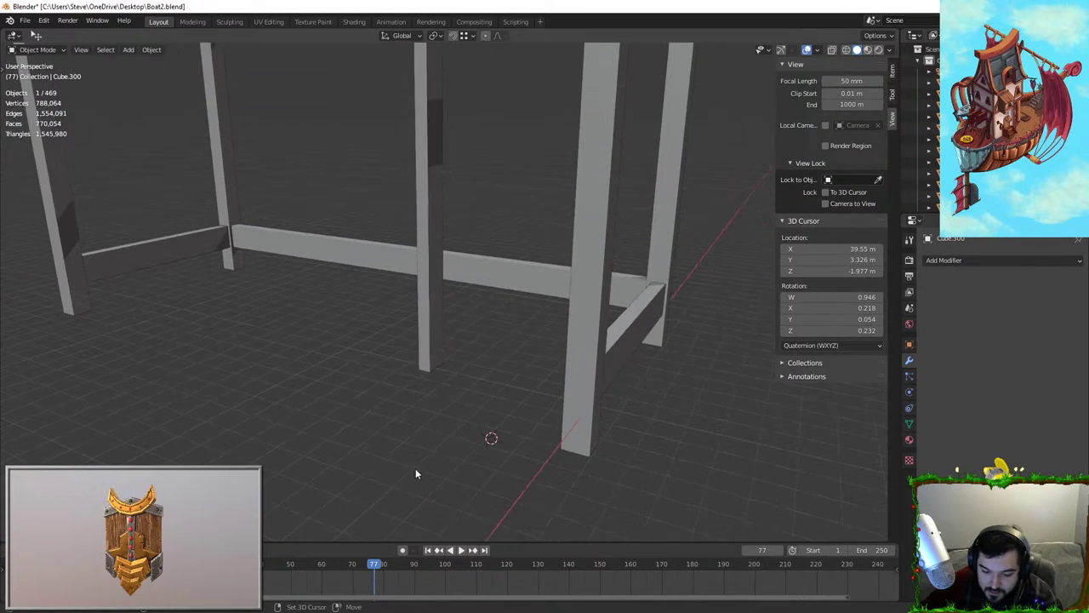
middle_click_drag(445, 318, 446, 308)
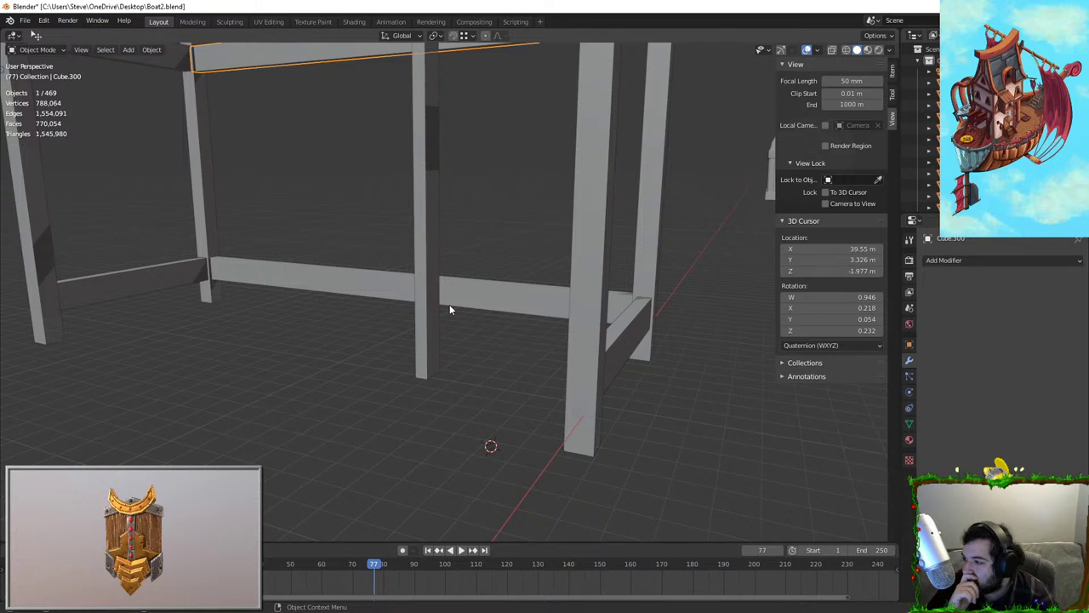
left_click(416, 294)
key("Tab")
middle_click_drag(416, 294, 479, 285)
left_click(439, 293)
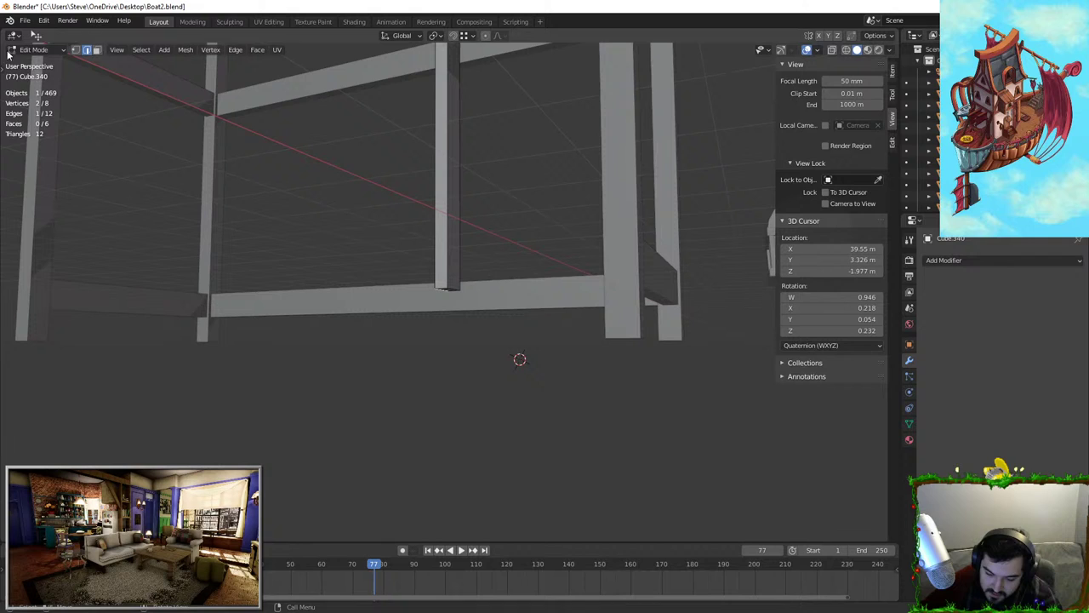
left_click(96, 50)
Check the stylized bunk bed image results in the browser and return to the Blender scene
left_click_drag(1088, 51, 698, 0)
key("alt+Tab")
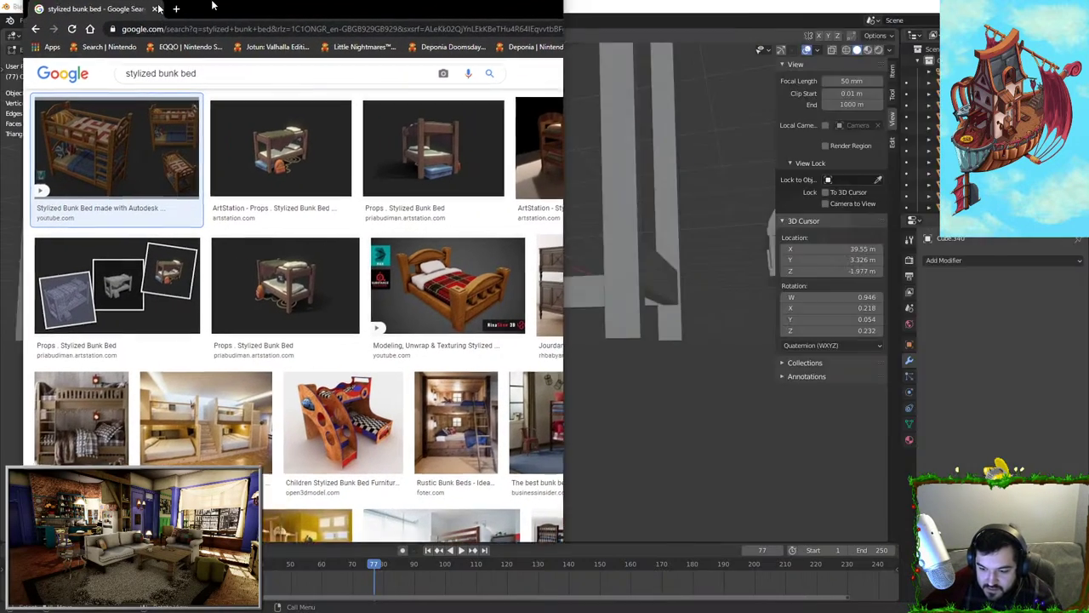
middle_click_drag(612, 353, 496, 297)
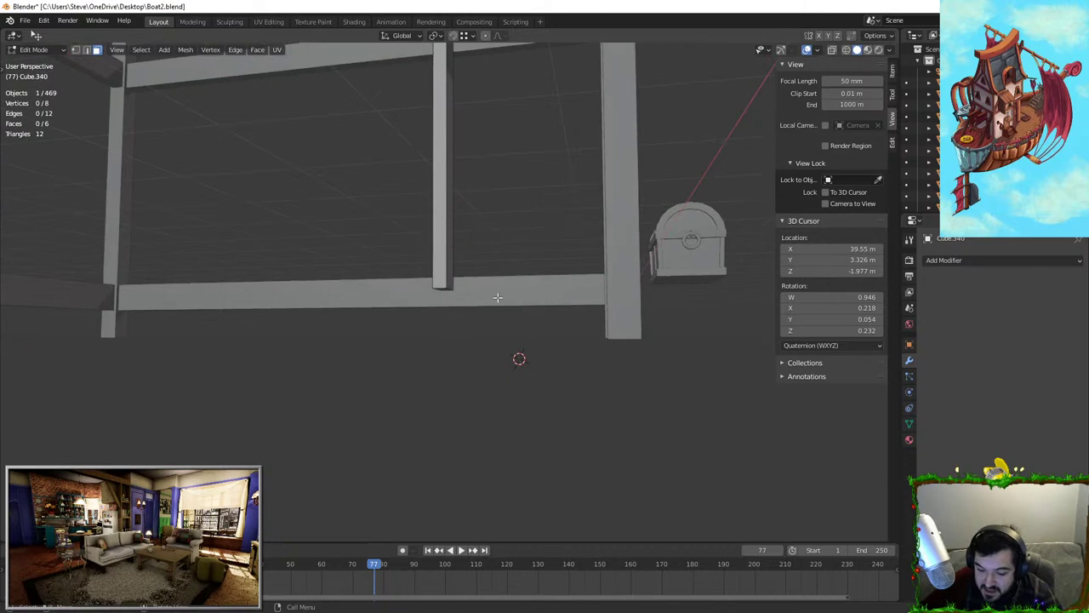
Lower the intermediate post's bottom face along Z to the level of the corner posts' feet
key("Tab")
key("Tab")
middle_click_drag(455, 268, 490, 297)
left_click(476, 278)
left_click(421, 290)
key("g")
key("z")
left_click(498, 301)
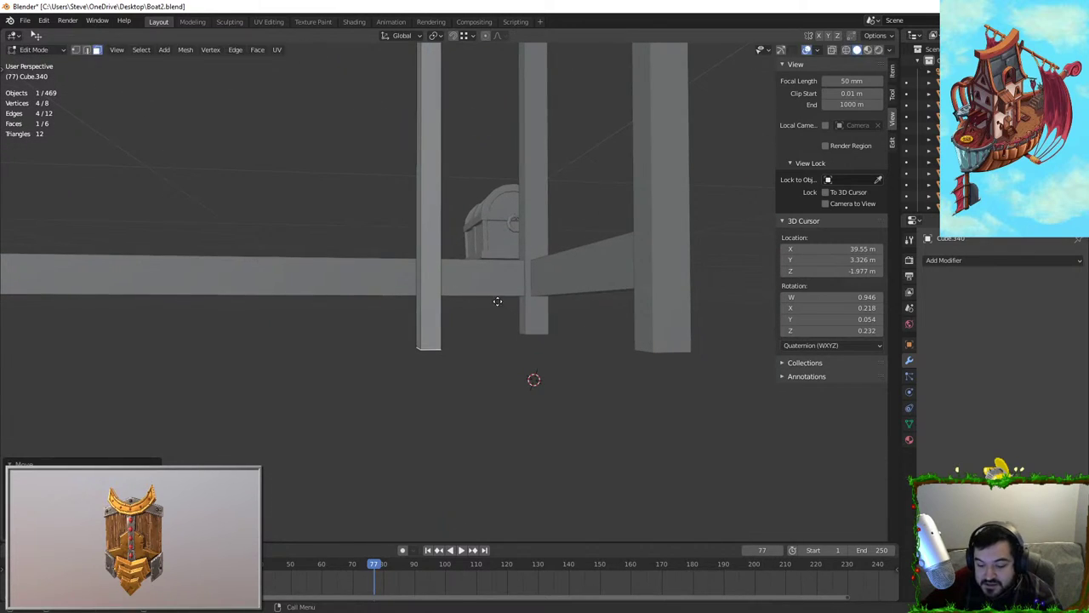
key("g")
key("y")
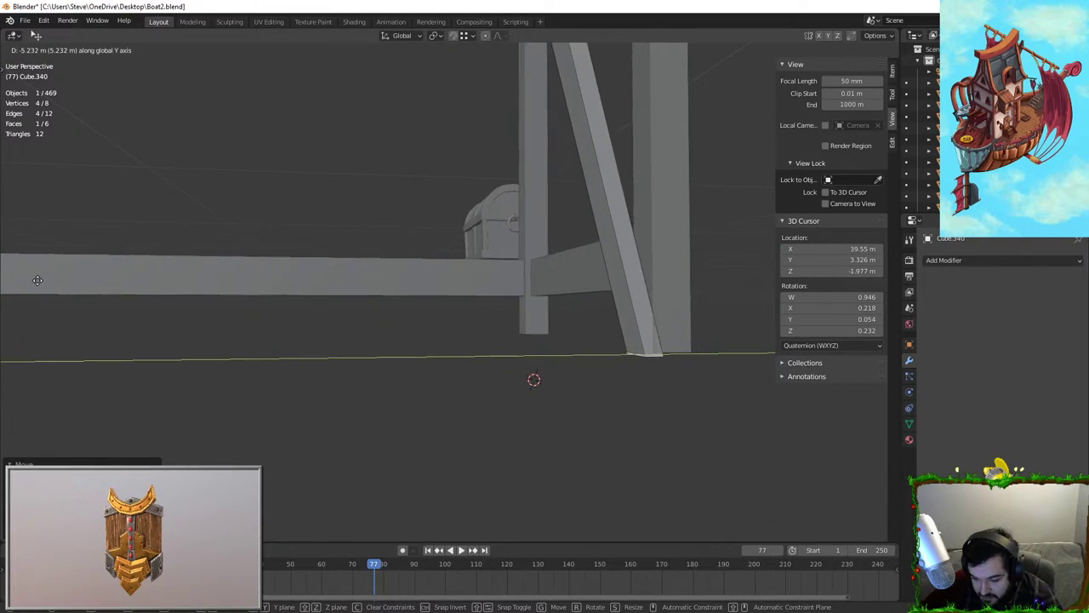
key("x")
key("z")
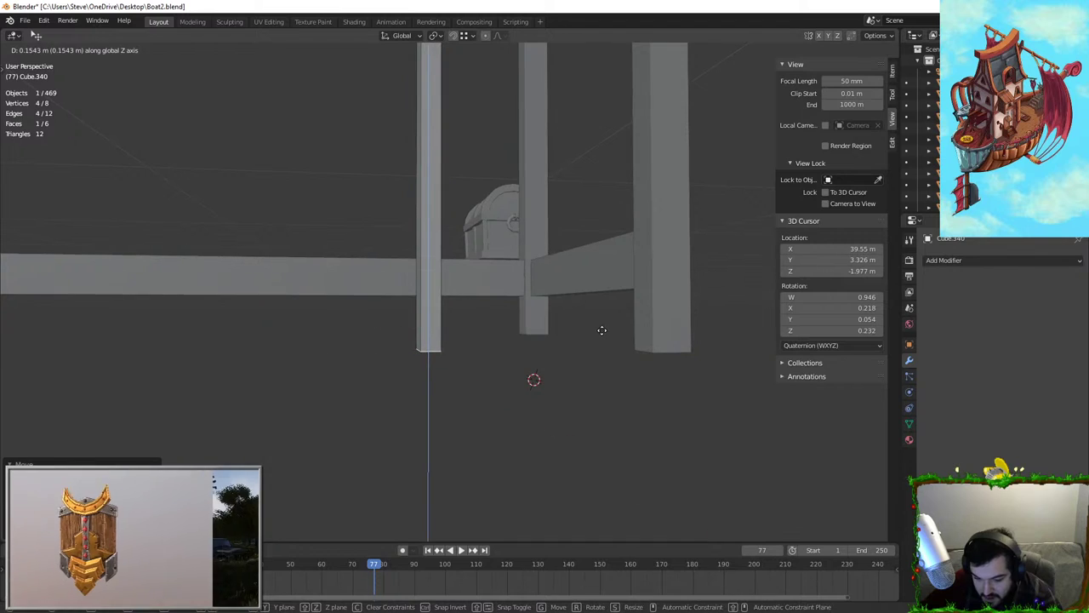
right_click(602, 330)
key("g")
key("y")
right_click(807, 332)
key("g")
key("x")
right_click(605, 298)
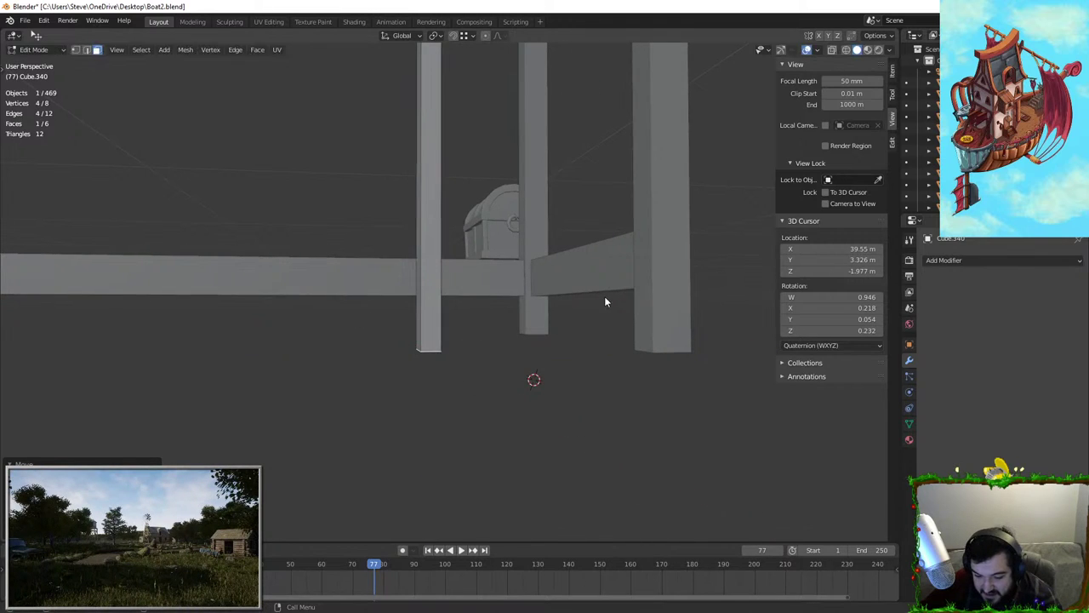
Thicken the whole intermediate post in X and Y while keeping its height
key("Tab")
key("KP_Decimal")
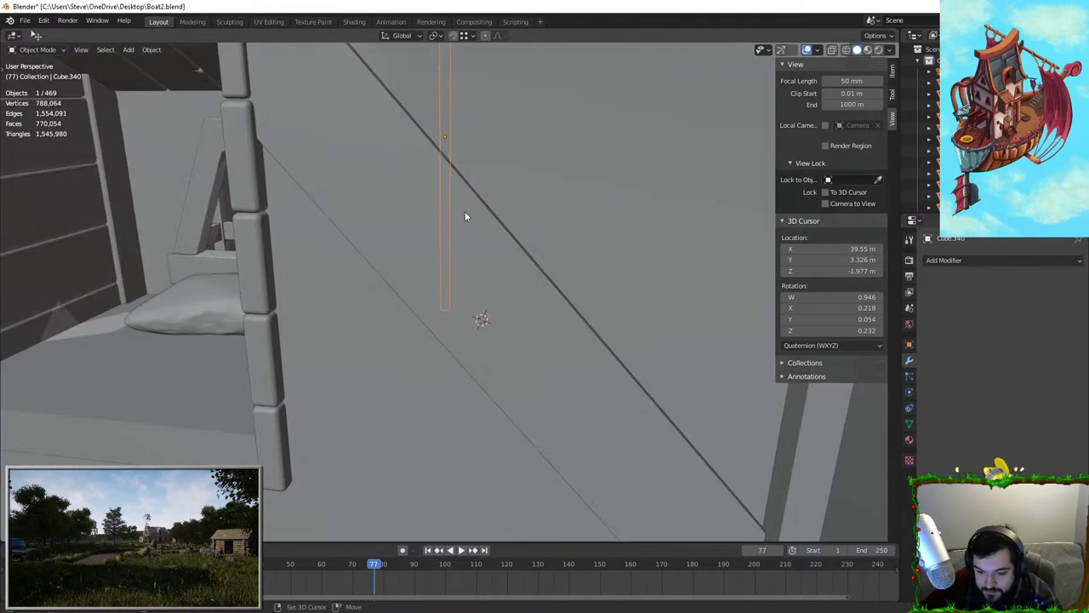
scroll(435, 322, "down", 6)
middle_click_drag(434, 322, 522, 327)
key("s")
key("shift+z")
left_click(601, 314)
Duplicate the intermediate post and move the copy about 5 m along Y against the corner post
key("shift+d")
key("shift+y")
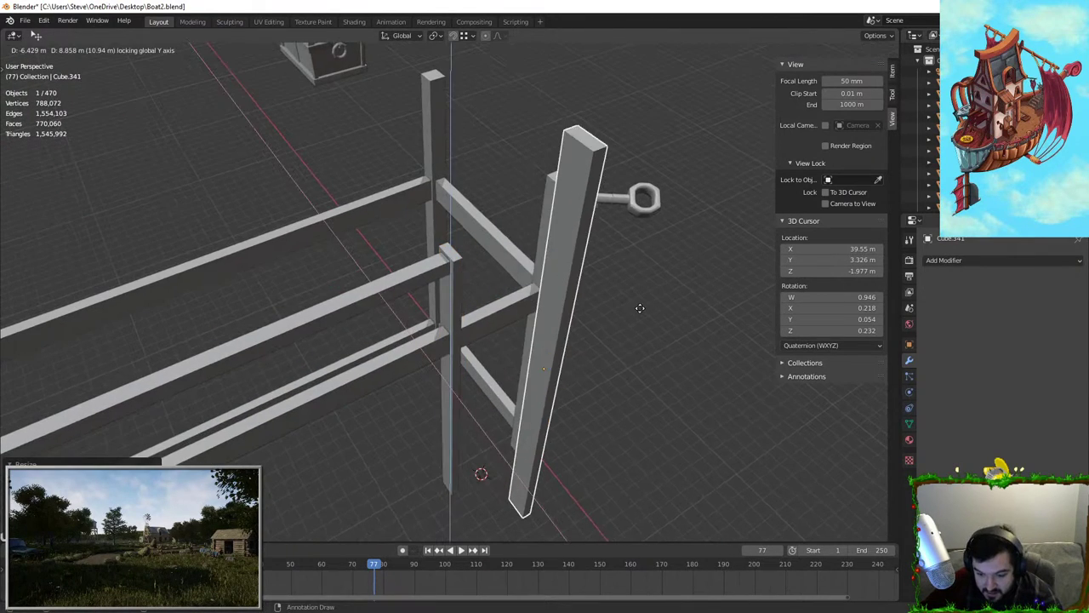
right_click(516, 318)
key("y")
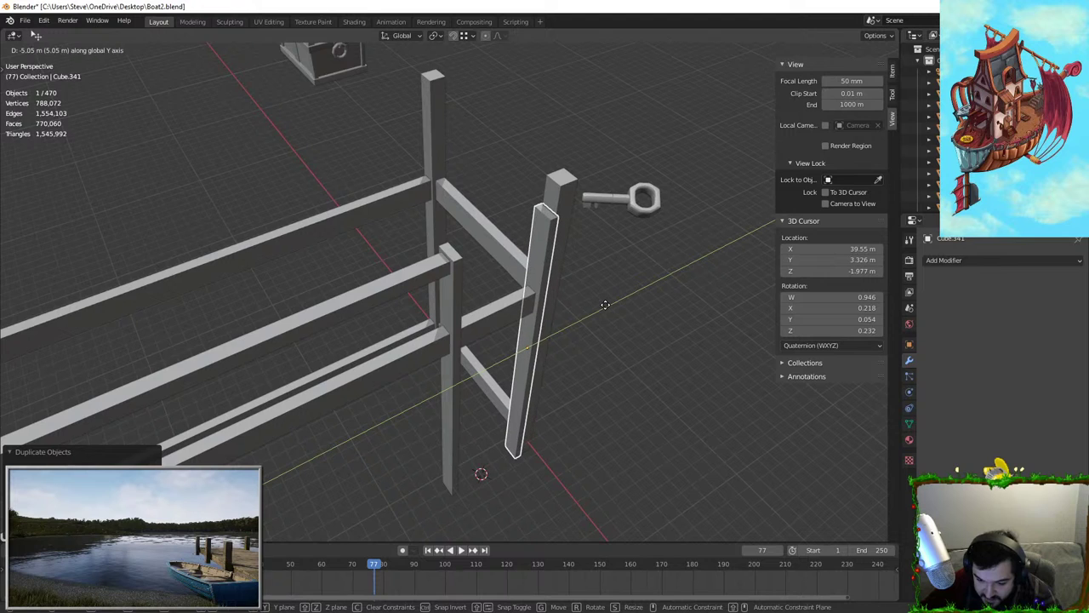
left_click(606, 305)
left_click(606, 305)
Delete the end face of the thin upper rail where it meets the intermediate post
middle_click_drag(606, 304, 543, 274)
left_click(310, 174)
middle_click_drag(310, 175, 228, 291)
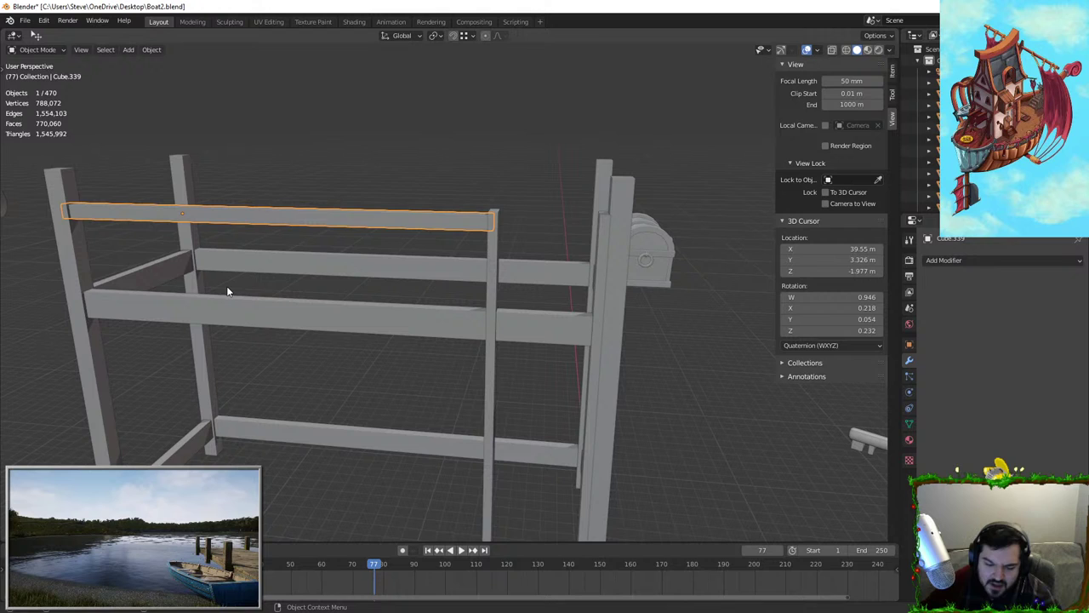
key("g")
right_click(464, 161)
key("Tab")
middle_click_drag(503, 190, 482, 249)
scroll(139, 85, "up", 2)
key("x")
left_click(475, 251)
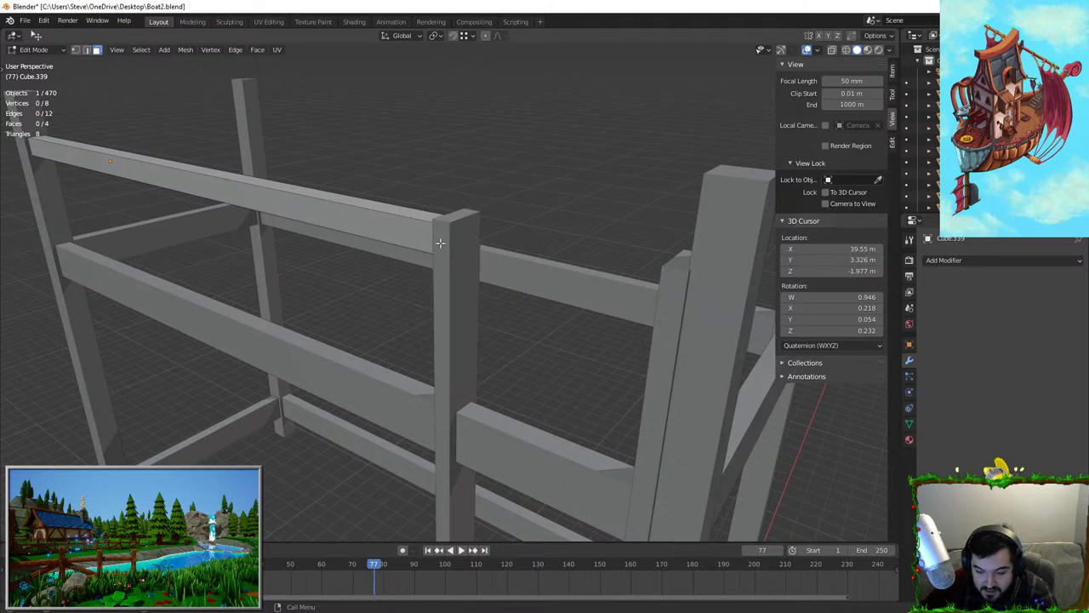
Slide the thin upper rail along its length so its open end sits inside the intermediate post
key("Tab")
key("g")
left_click(460, 238)
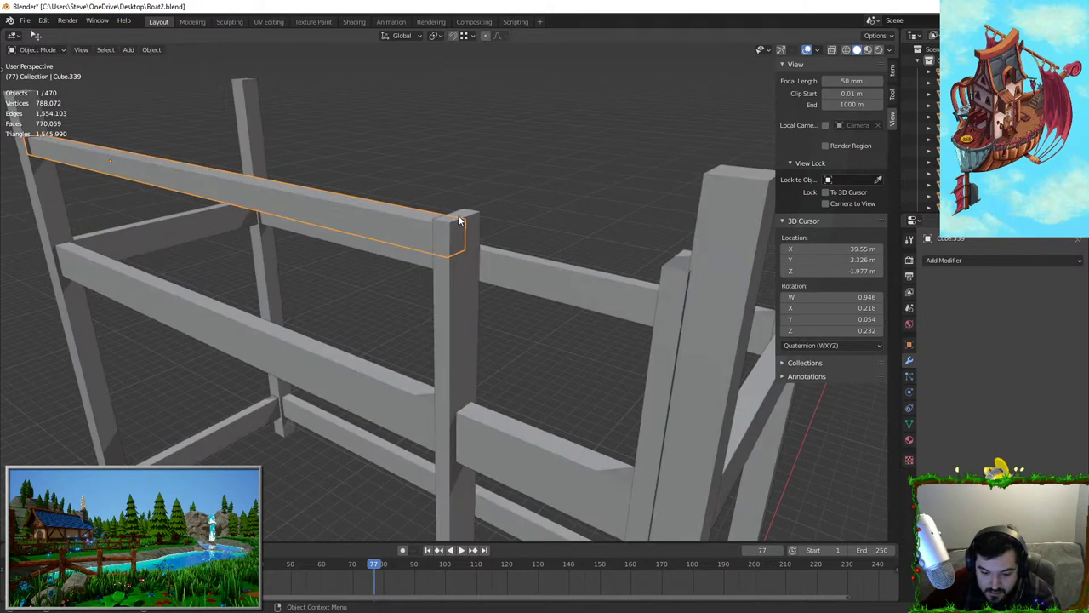
scroll(461, 221, "down", 3)
middle_click_drag(460, 221, 349, 229)
middle_click_drag(414, 243, 364, 254)
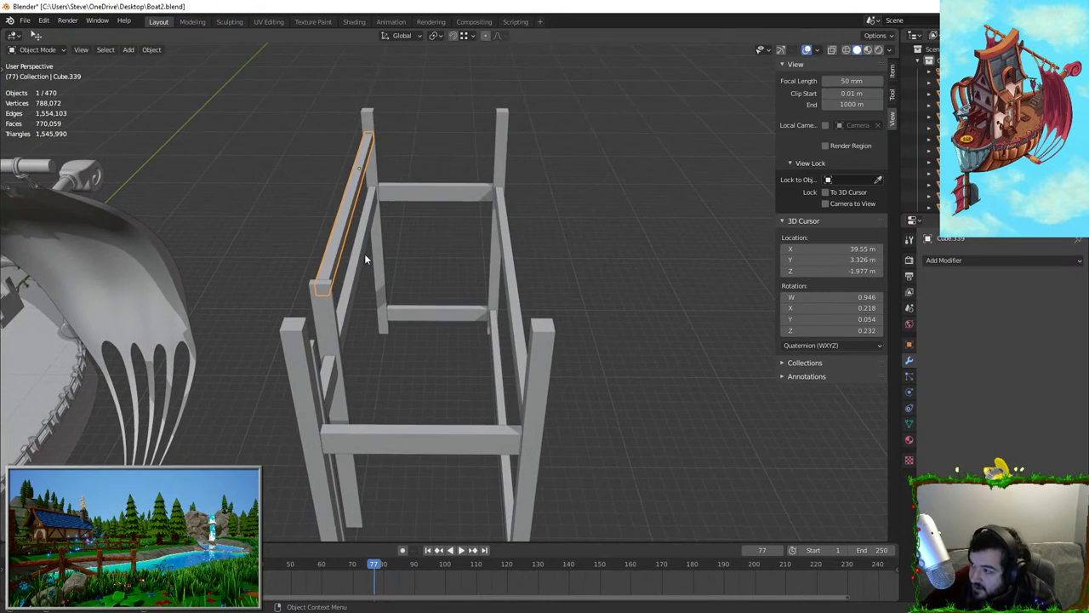
Duplicate the thin upper rail along X to the opposite long side of the frame
key("shift+d")
key("x")
left_click(507, 262)
middle_click_drag(507, 263, 434, 243)
Extend the copied rail's open end about 5 m along Y to reach the far corner post
key("Tab")
left_click(87, 50)
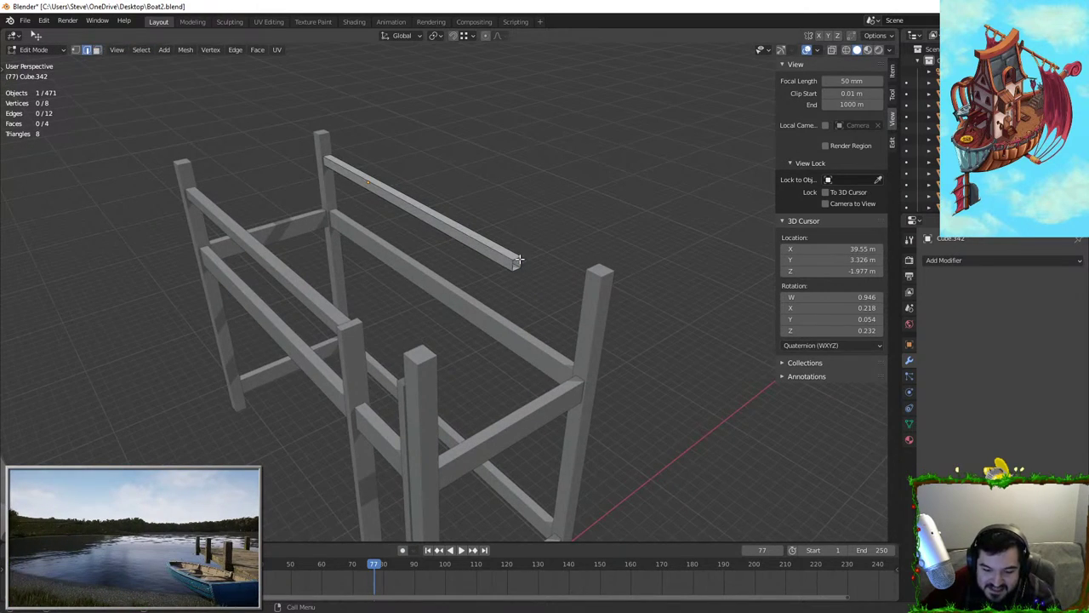
left_click(513, 265, "alt")
middle_click_drag(513, 266, 572, 266)
key("g")
key("y")
left_click(651, 270)
key("Tab")
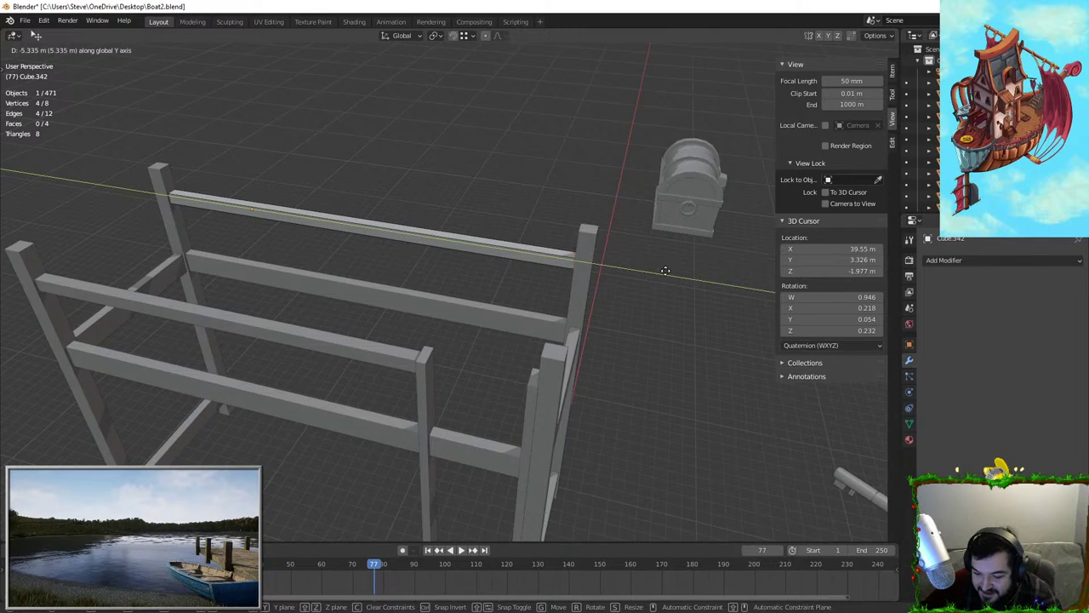
Duplicate the full-length upper rail in place and rotate the copy upright in the right orthographic view
middle_click_drag(662, 267, 479, 250)
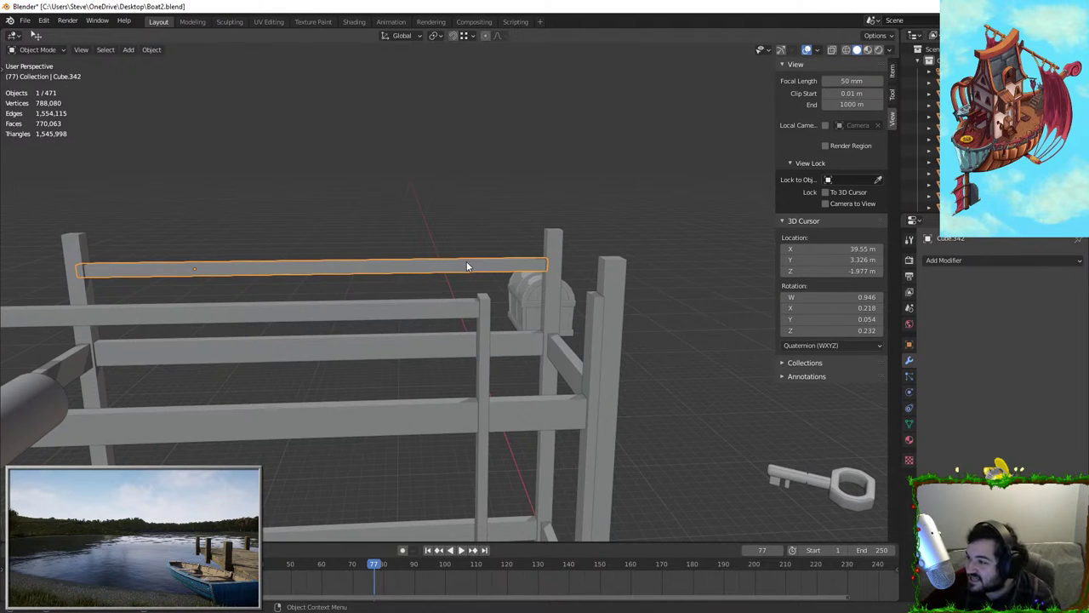
key("shift+d")
right_click(455, 201)
key("KP_1")
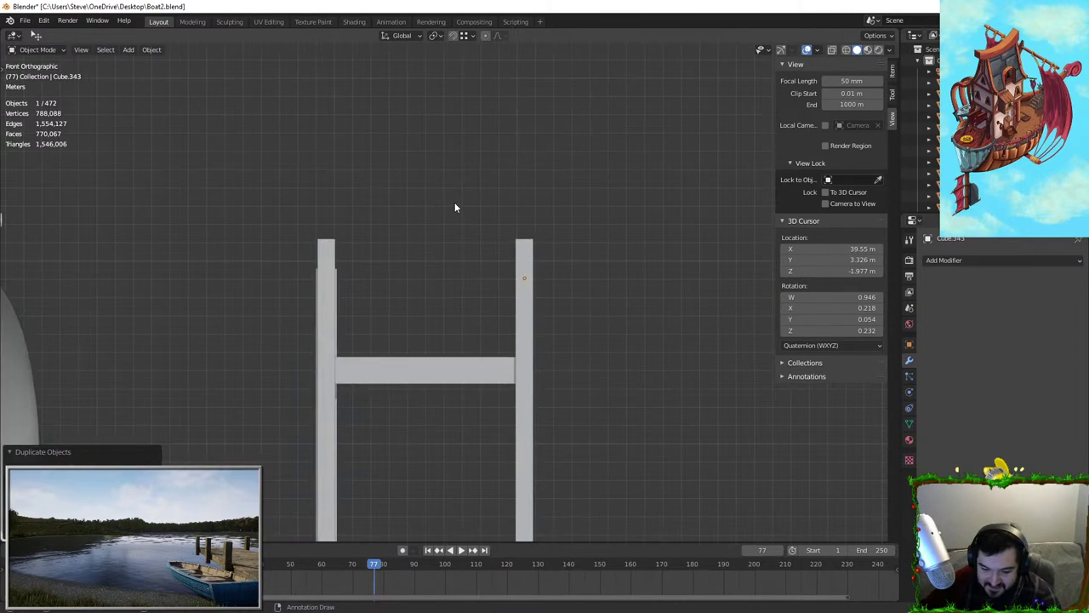
key("KP_3")
key("r")
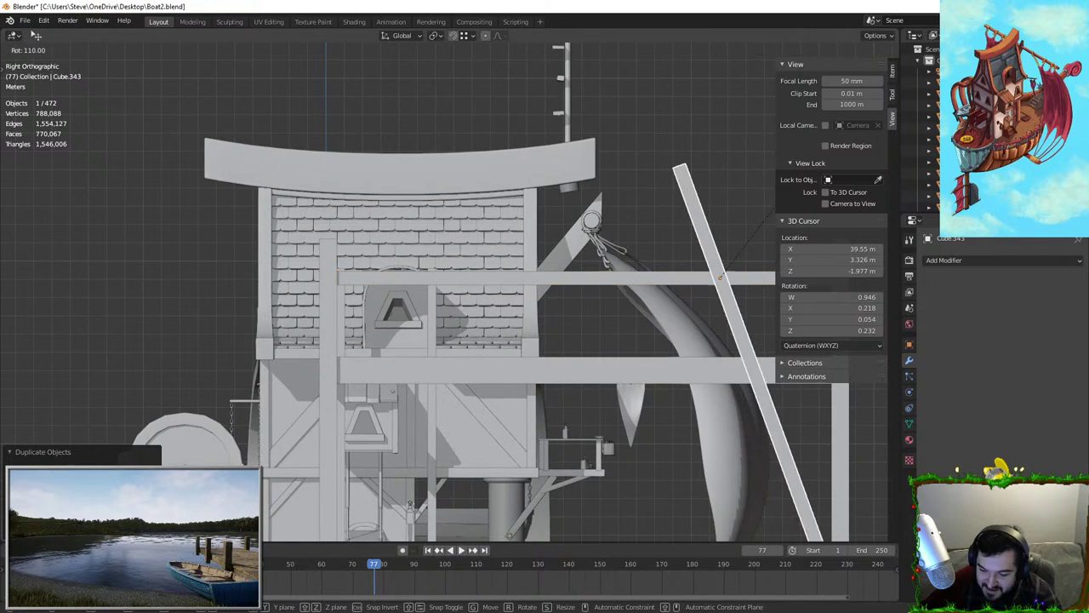
left_click(808, 219)
middle_click_drag(675, 242, 466, 232, "shift")
key("r")
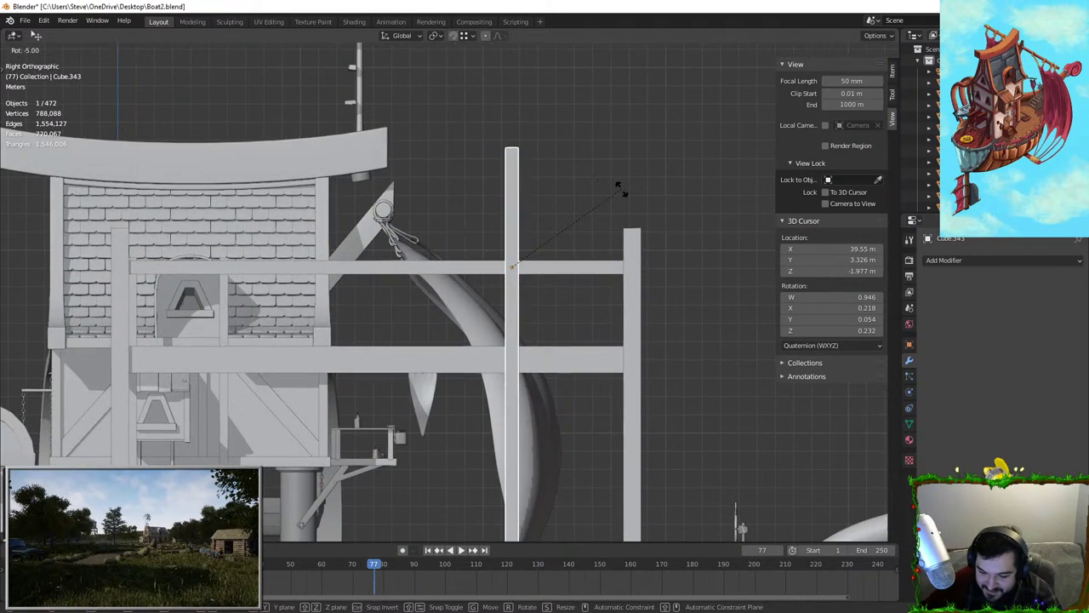
left_click(584, 163)
Shorten the upright copy along Z to about 23% and fit it between the upper rail and the beam
key("s")
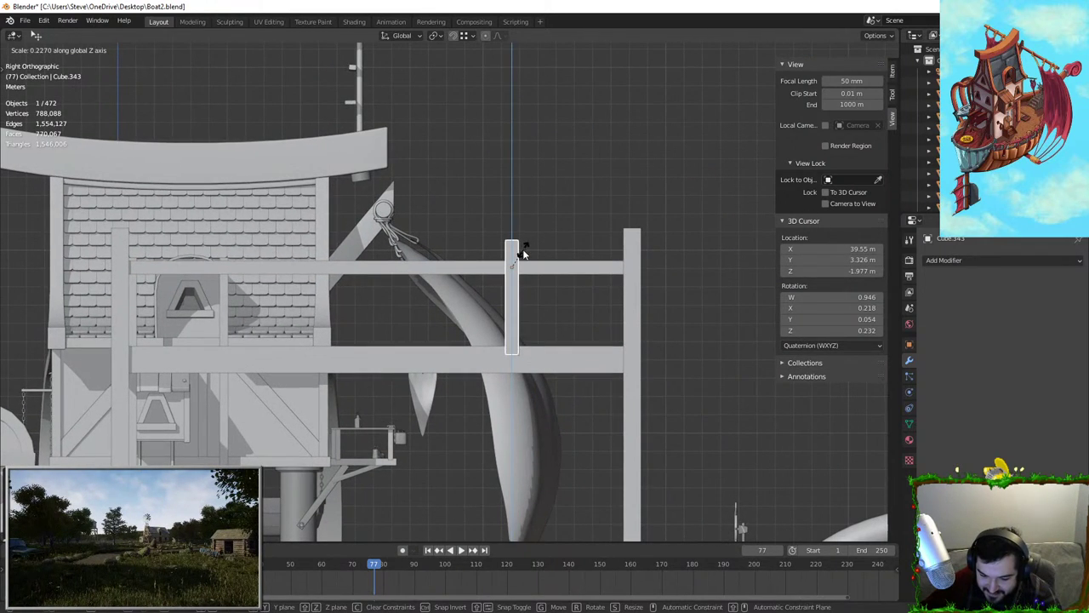
left_click(524, 254)
key("g")
left_click(577, 254)
key("s")
key("z")
left_click(574, 260)
middle_click_drag(573, 261, 442, 206)
key("s")
key("z")
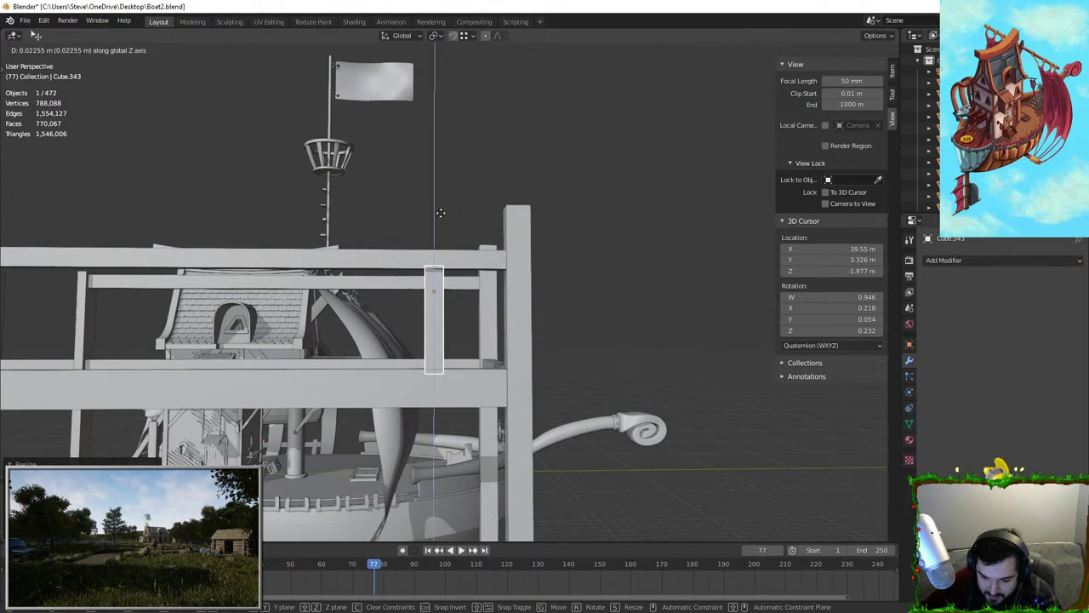
left_click(441, 216)
Shift the short baluster along Y to set its spacing from the corner post
middle_click_drag(578, 251, 603, 274)
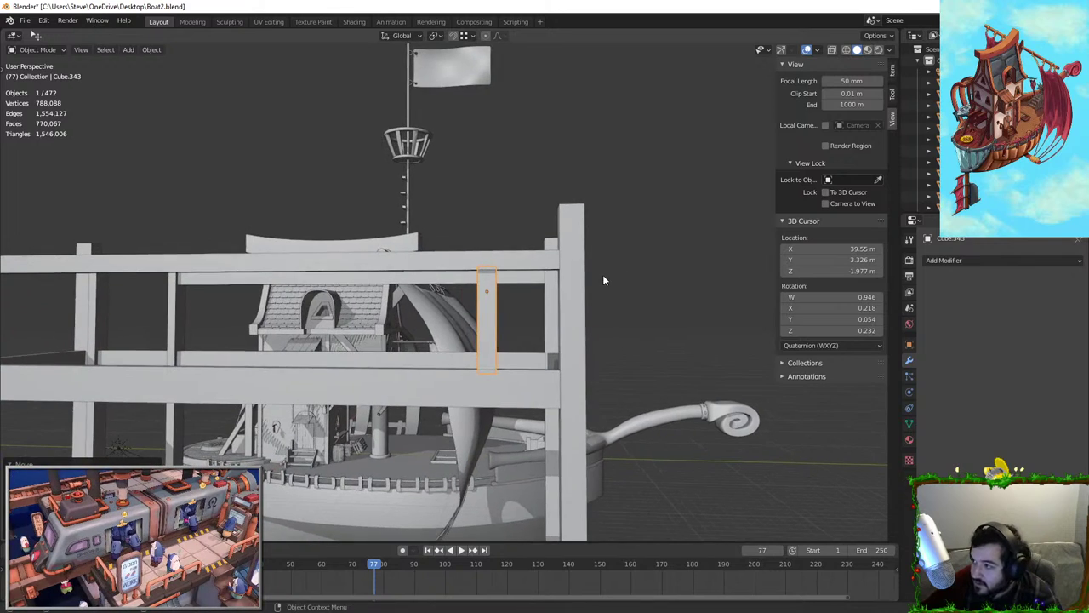
key("g")
key("y")
left_click(567, 272)
key("g")
key("y")
left_click(583, 271)
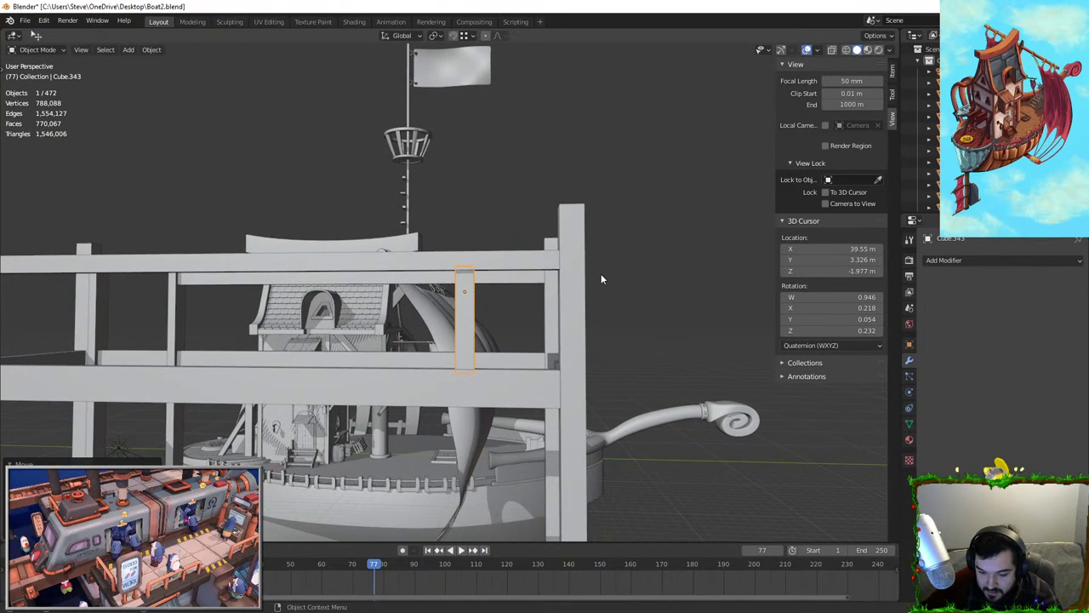
middle_click_drag(573, 295, 588, 302)
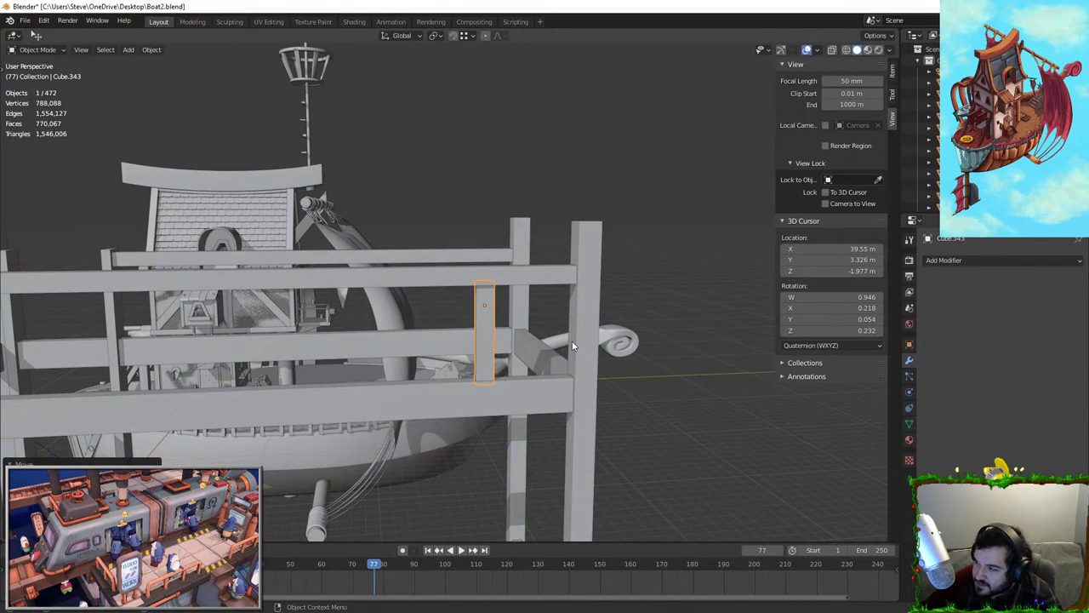
middle_click_drag(559, 348, 582, 351)
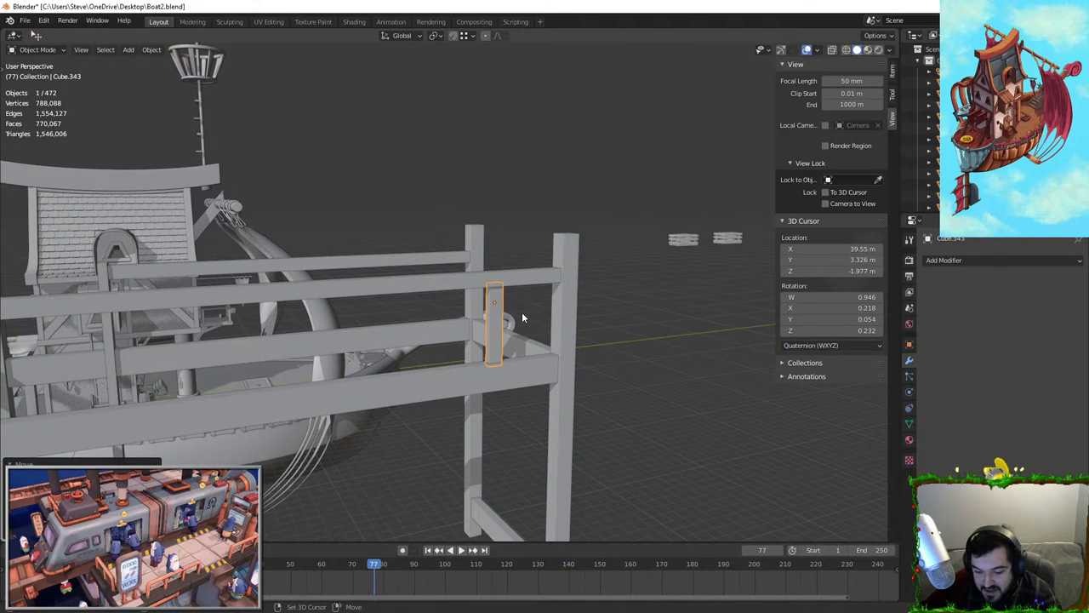
Duplicate the baluster and move the copy about 6 m along Y beneath the full-length rail
middle_click_drag(522, 318, 625, 321)
key("shift+d")
key("shift+y")
right_click(553, 320)
key("g")
key("y")
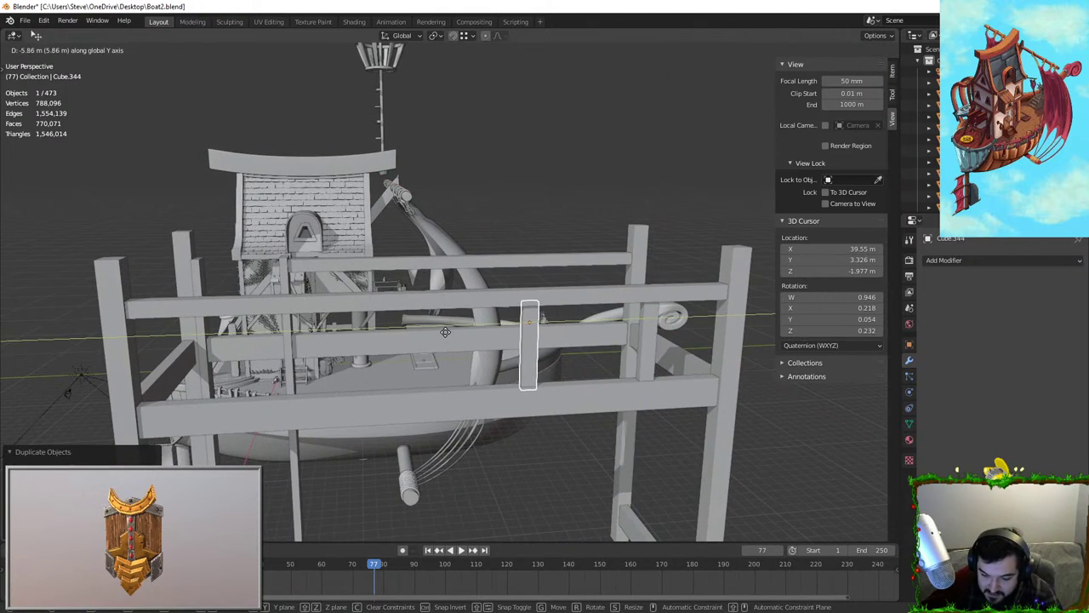
left_click(437, 330)
Duplicate the baluster twice more along Y to complete a spaced row of four under the full-length rail
middle_click_drag(438, 330, 477, 313)
key("shift+d")
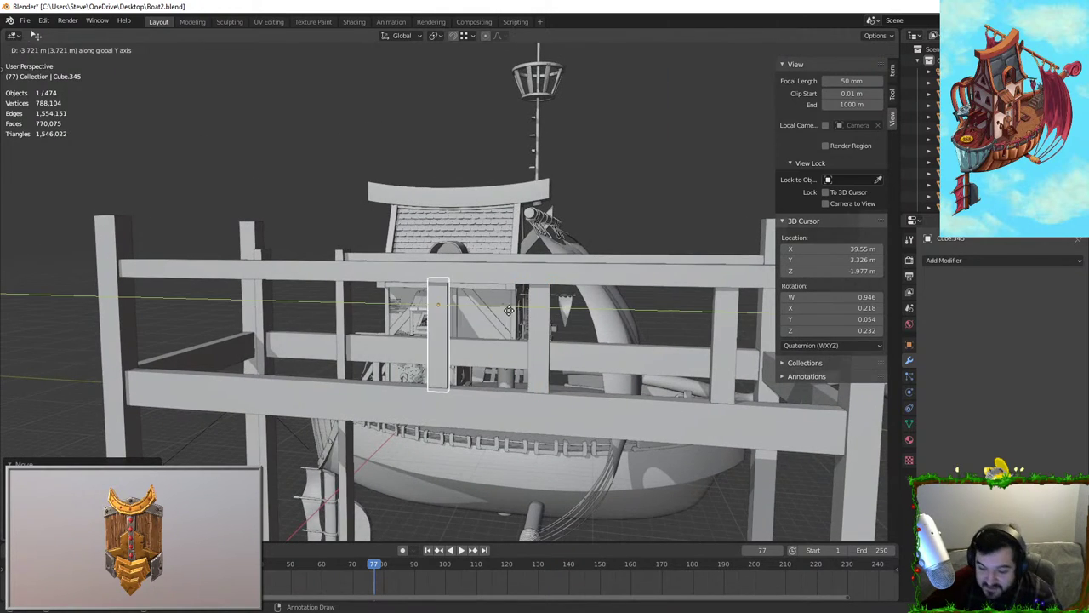
key("y")
left_click(443, 310)
key("shift+d")
key("y")
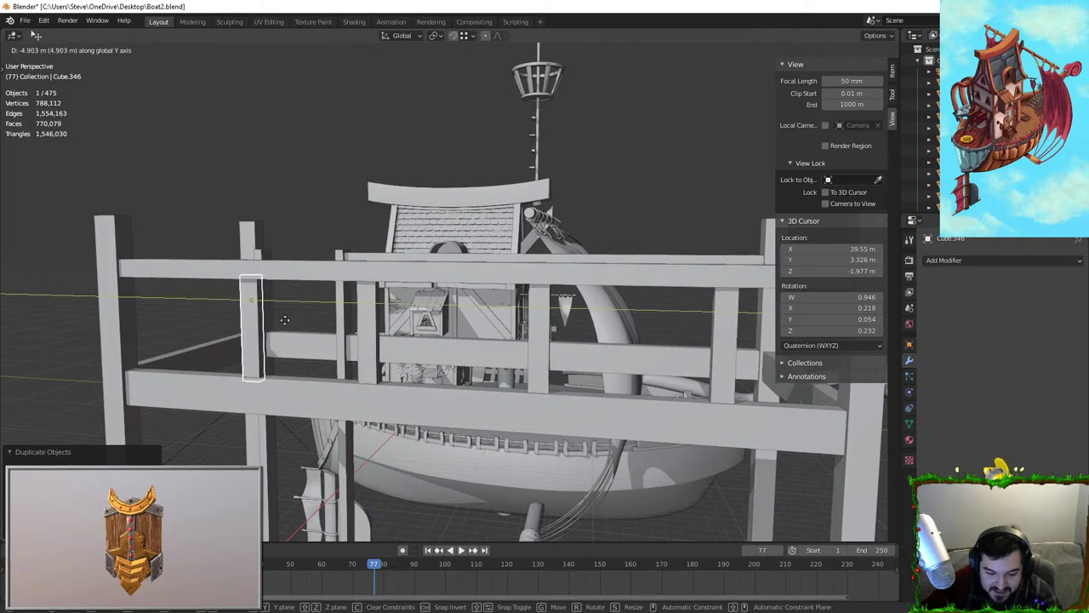
left_click(309, 321)
Duplicate a middle baluster and move the copy along X under the partial rail on the opposite side
middle_click_drag(387, 320, 435, 313)
left_click(481, 237)
middle_click_drag(482, 237, 584, 326)
left_click(532, 323)
key("shift+d")
key("x")
right_click(400, 320)
middle_click_drag(400, 320, 559, 310)
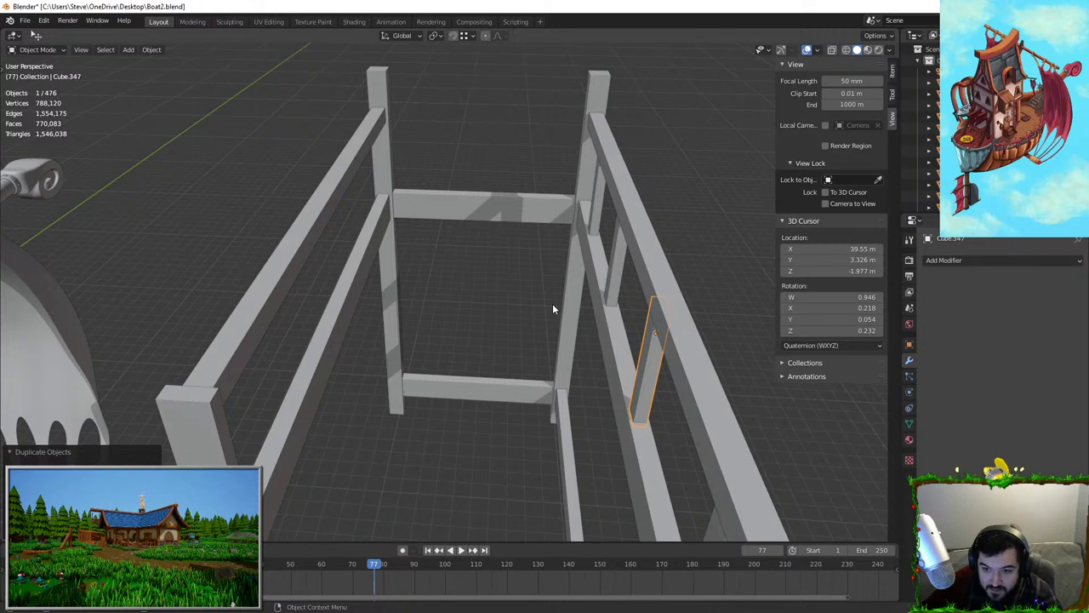
key("g")
key("x")
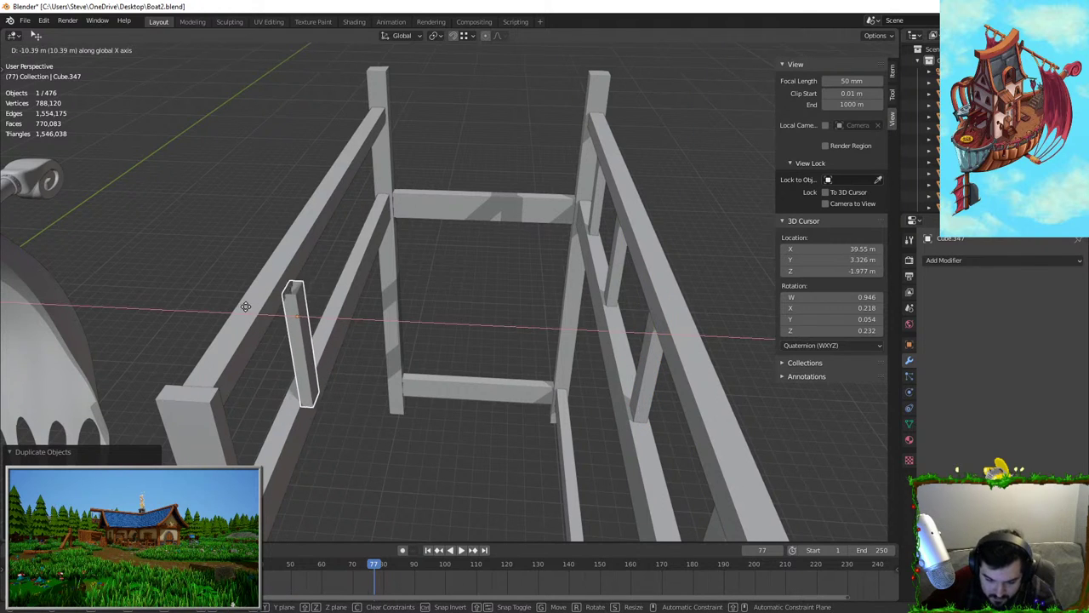
left_click(233, 302)
Slide the copied baluster along Y to its place near the intermediate post
middle_click_drag(233, 302, 628, 293)
key("g")
key("y")
left_click(533, 301)
Duplicate the partial rail's baluster and place the copy along Y near the middle of the rail
key("shift+d")
key("y")
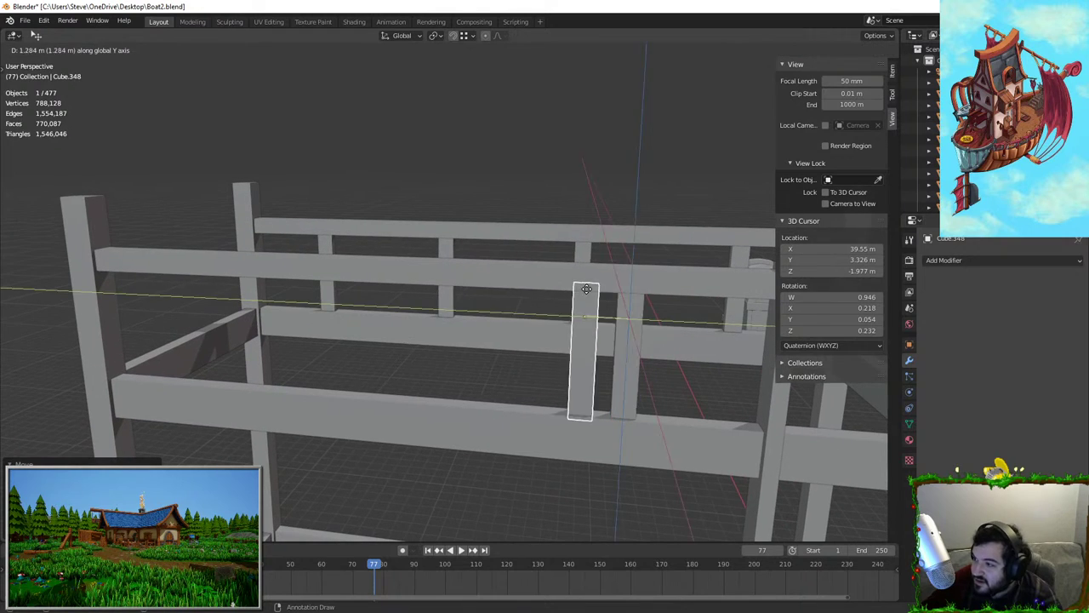
right_click(464, 290)
key("g")
key("y")
left_click(387, 292)
Duplicate the partial rail's middle baluster and slide the copy along Y close to the frame's corner post
key("shift+d")
key("x")
right_click(428, 290)
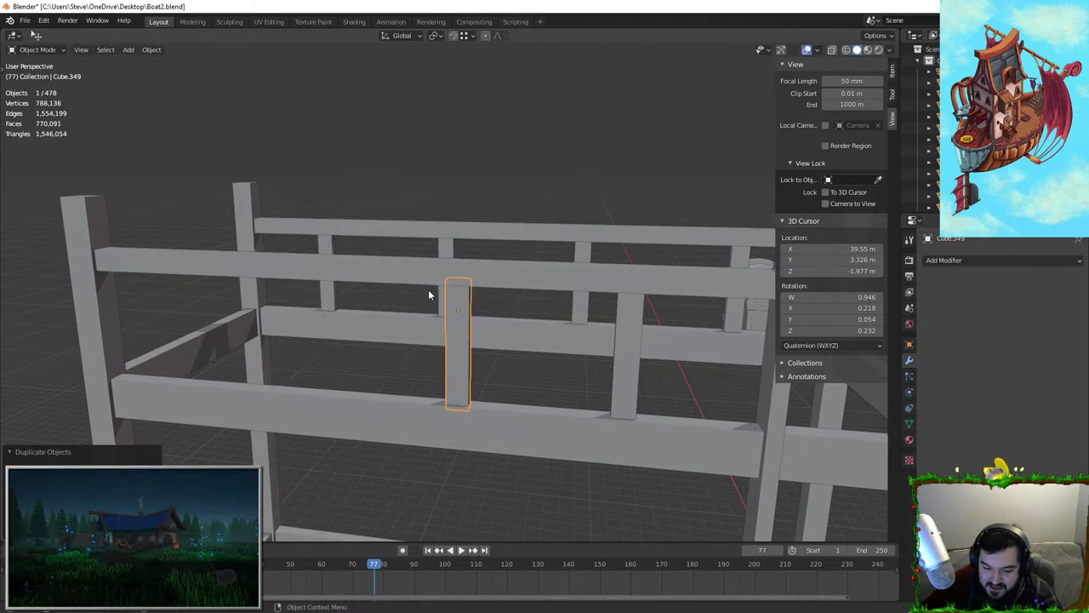
key("g")
key("y")
left_click(183, 281)
Move the original baluster along Y so the balusters under the partial rail are evenly spaced
left_click(450, 337)
key("g")
key("y")
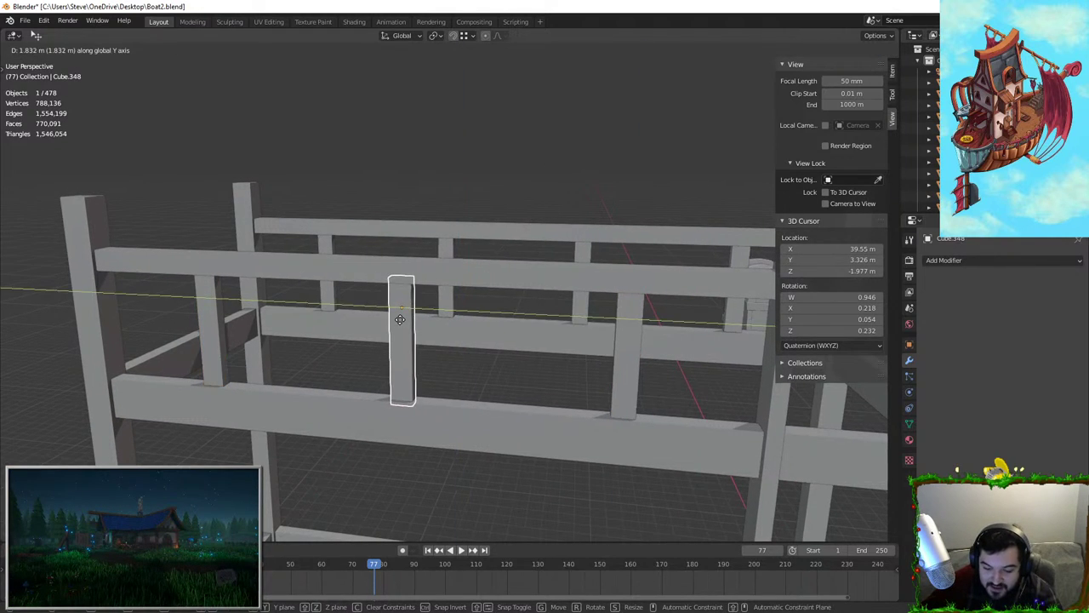
left_click(393, 321)
left_click(550, 145)
Apply the scale of the full-length upper guard rail and deselect it
middle_click_drag(550, 144, 496, 190)
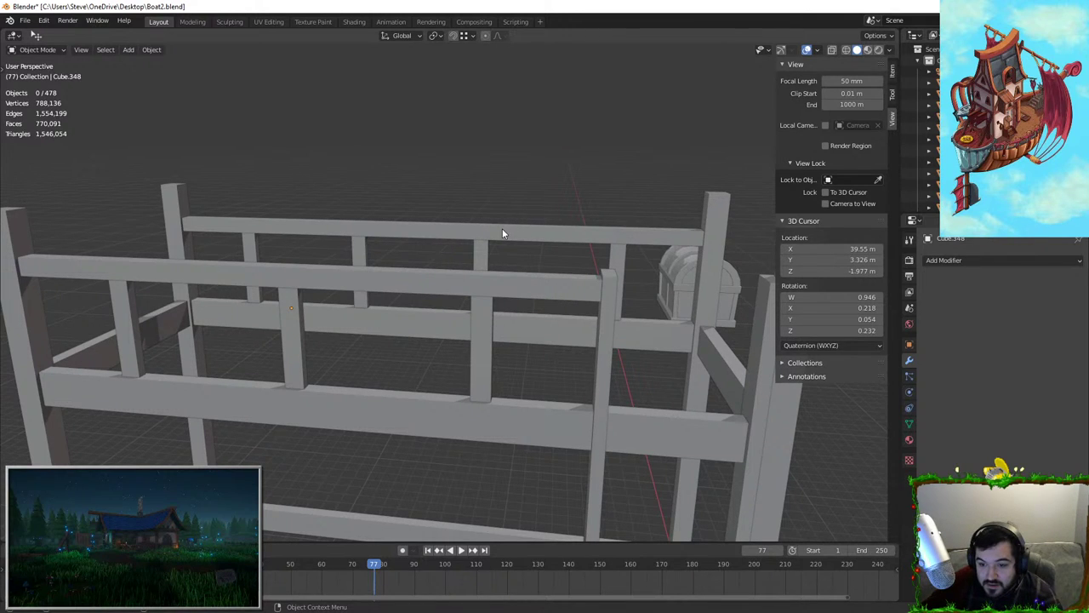
middle_click_drag(480, 365, 434, 310)
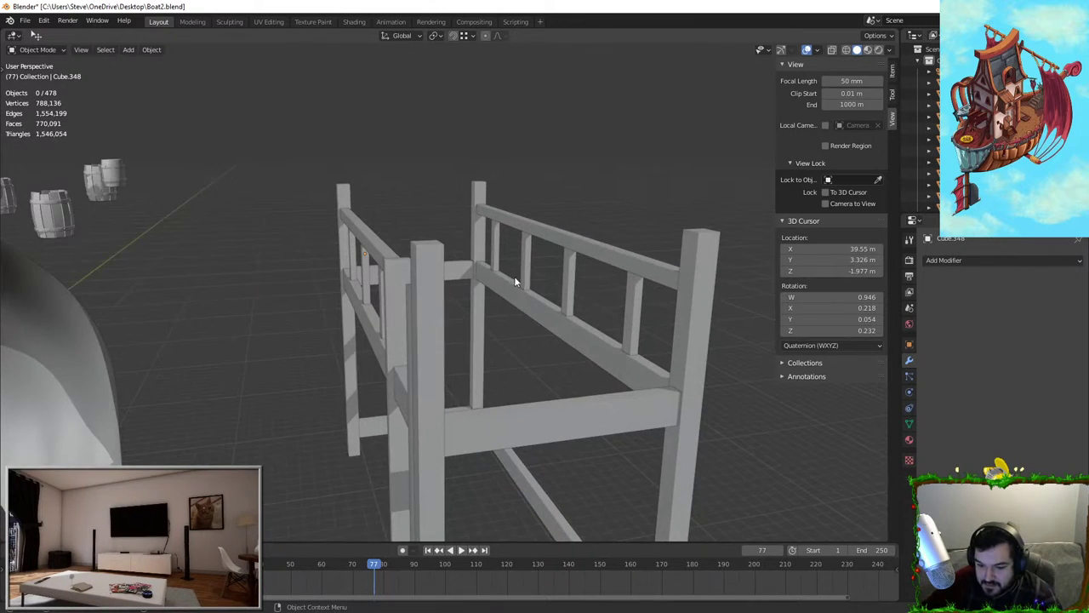
key("KP_7")
scroll(628, 237, "down", 4)
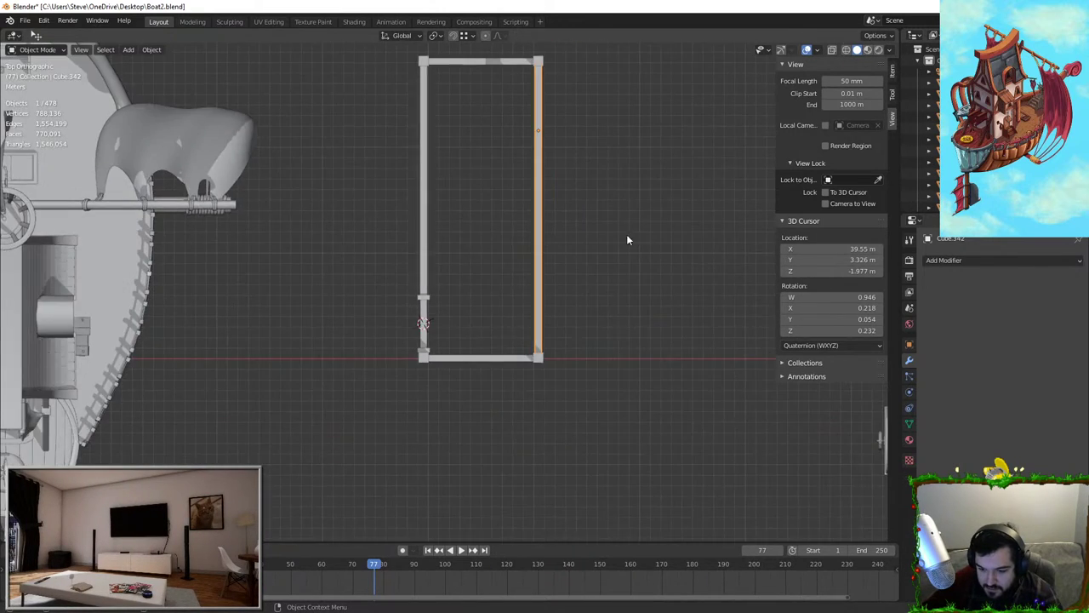
scroll(627, 238, "up", 2)
key("shift+a")
key("ctrl+a")
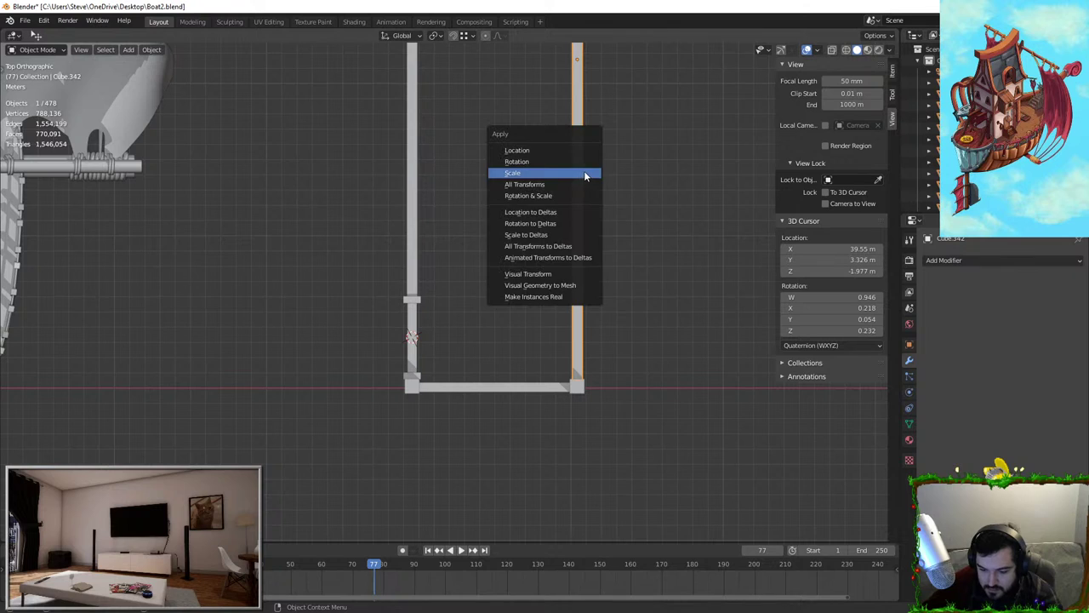
left_click(586, 173)
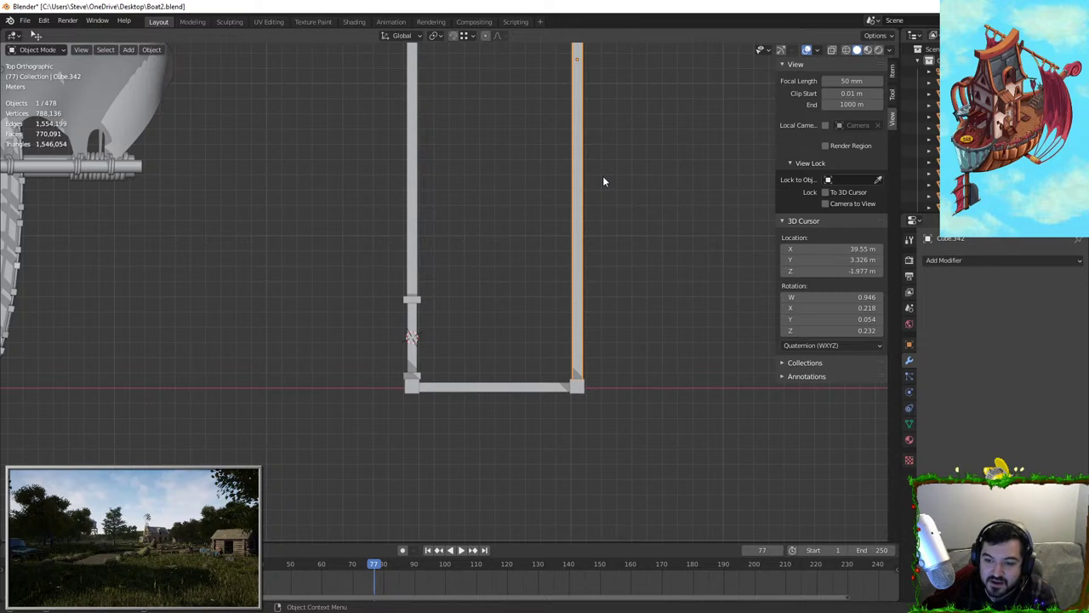
left_click(603, 181)
Box-select all of the airship's objects and isolate them in local view
middle_click_drag(499, 212, 560, 268)
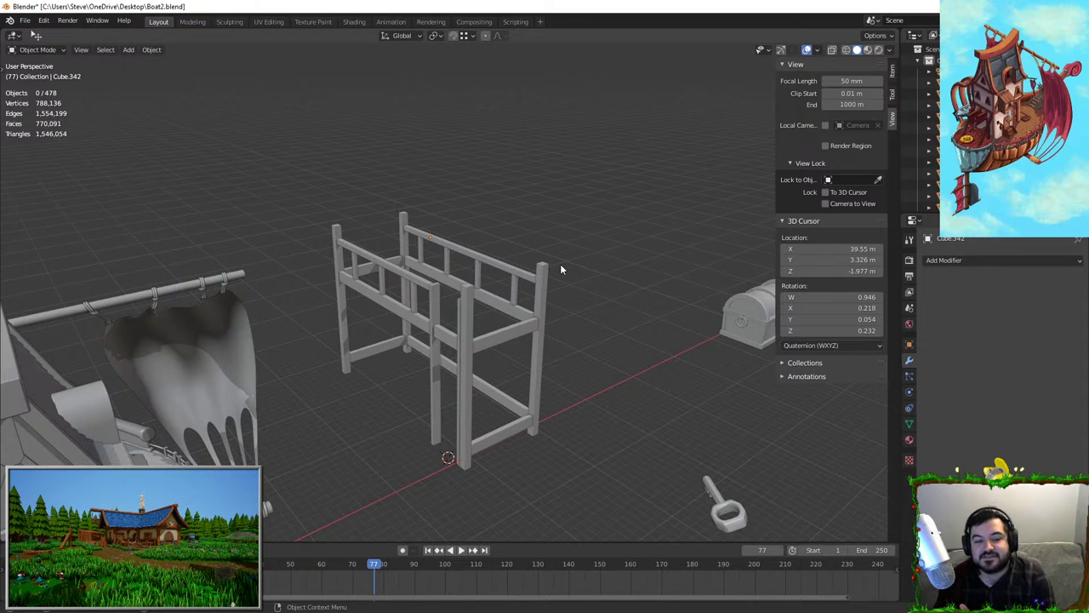
scroll(560, 269, "down", 4)
middle_click_drag(560, 268, 361, 177)
key("b")
left_click_drag(301, 88, 516, 355)
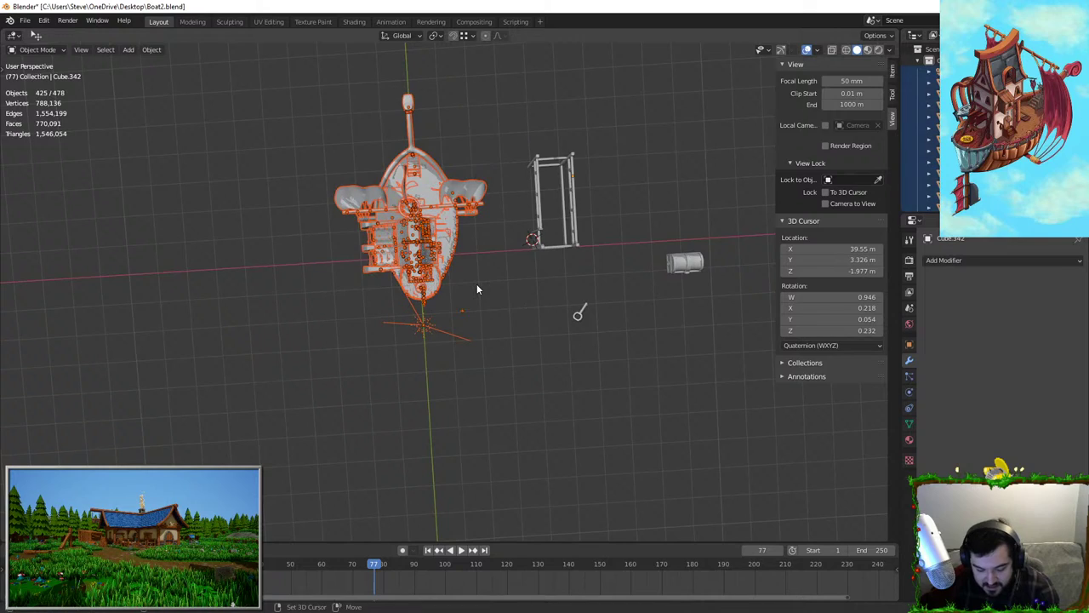
middle_click_drag(477, 284, 530, 264)
key("KP_Decimal")
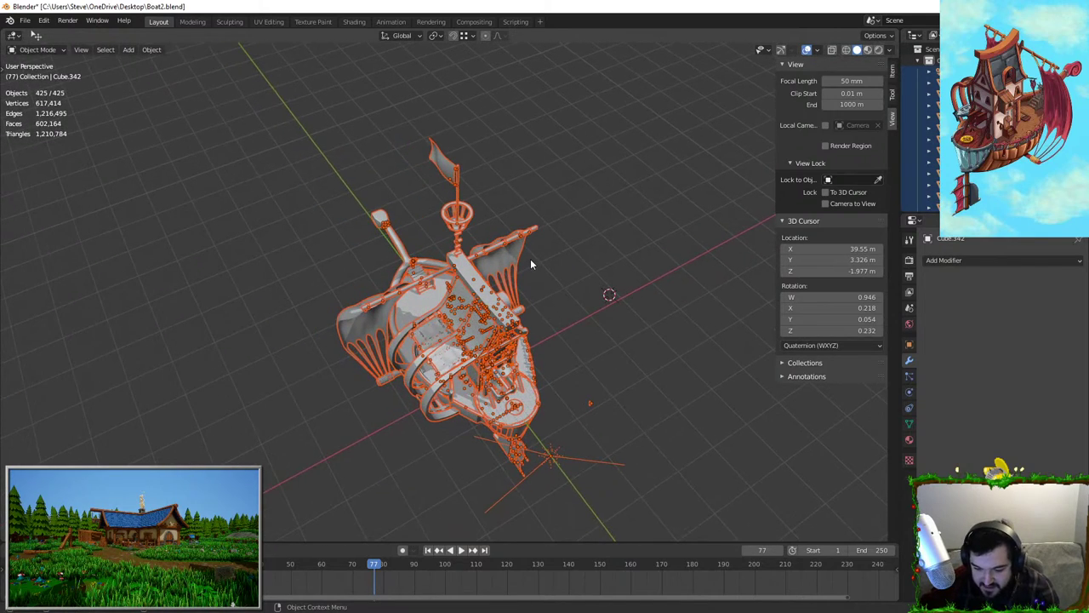
left_click(586, 298)
Set the viewport to rendered shading and examine the airship's front door, steps and surrounding deck
scroll(588, 301, "up", 8)
middle_click_drag(588, 301, 754, 364)
left_click(877, 51)
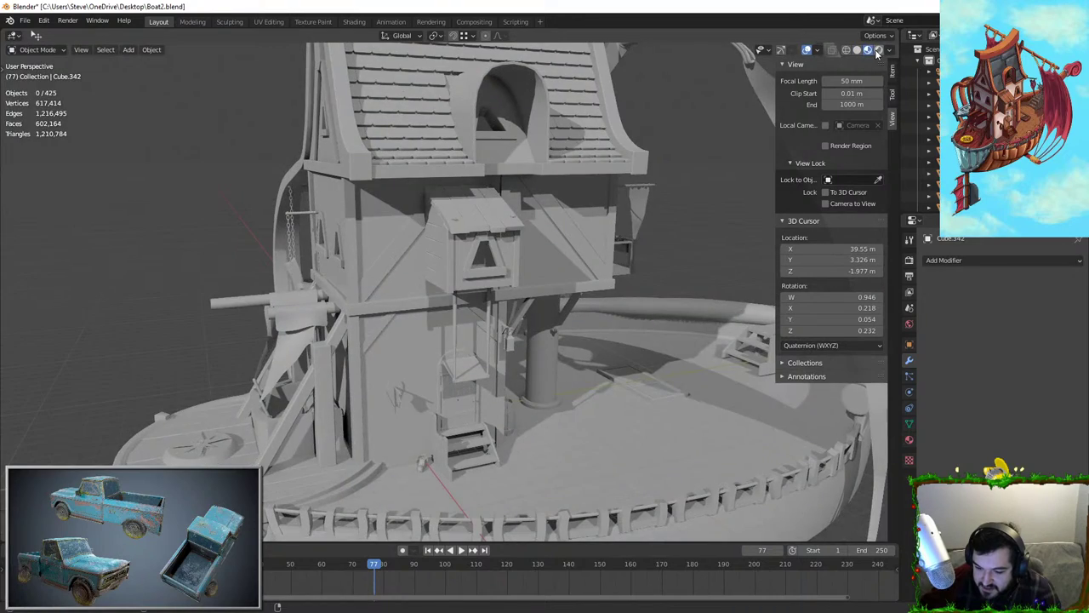
middle_click_drag(533, 252, 603, 262)
scroll(500, 301, "up", 5)
mouse_move(500, 299)
middle_mouse_down("shift")
mouse_move(500, 325)
mouse_move(498, 297)
middle_mouse_up("shift")
middle_click_drag(361, 425, 352, 313)
scroll(353, 318, "up", 8)
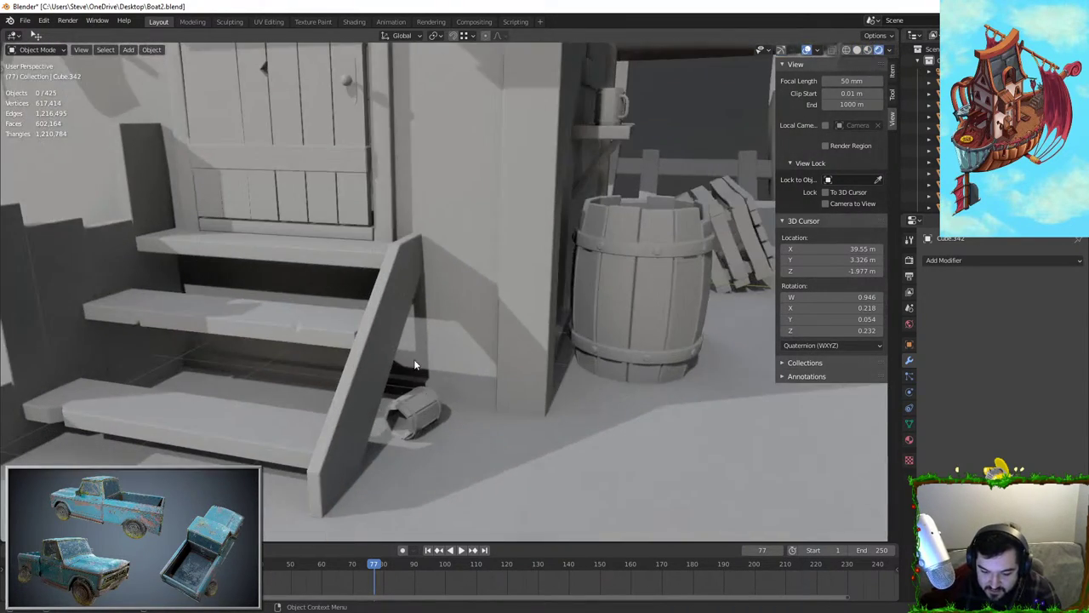
Examine the deck props beside the house, including the small barrel, large barrel, shelf and crates
middle_click_drag(464, 273, 168, 375)
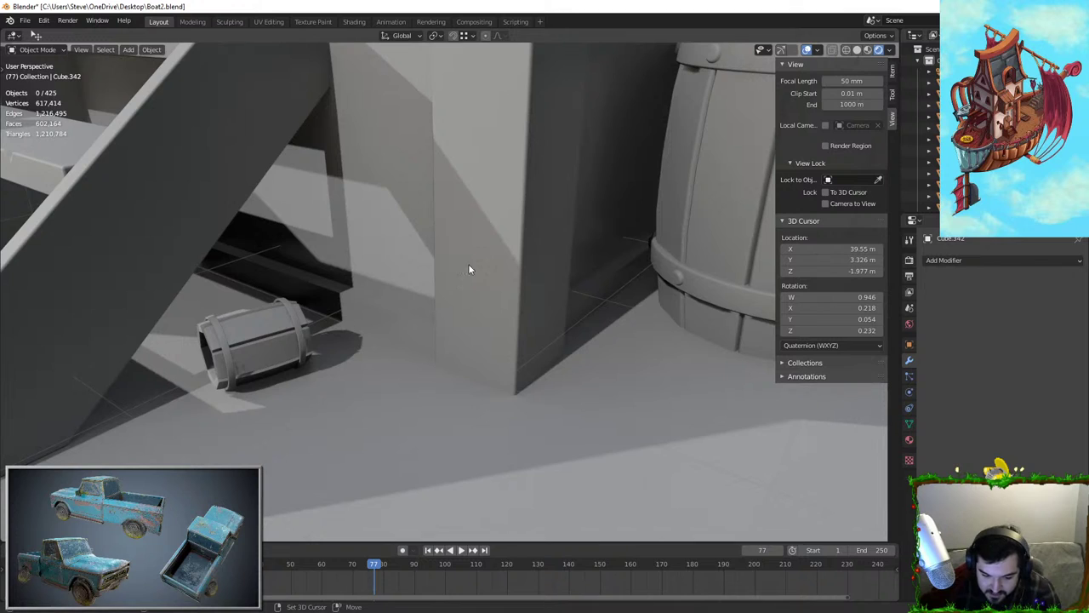
middle_click_drag(468, 269, 238, 425, "shift")
middle_click_drag(223, 198, 301, 249, "shift")
scroll(399, 297, "down", 3)
middle_click_drag(400, 297, 447, 273, "shift")
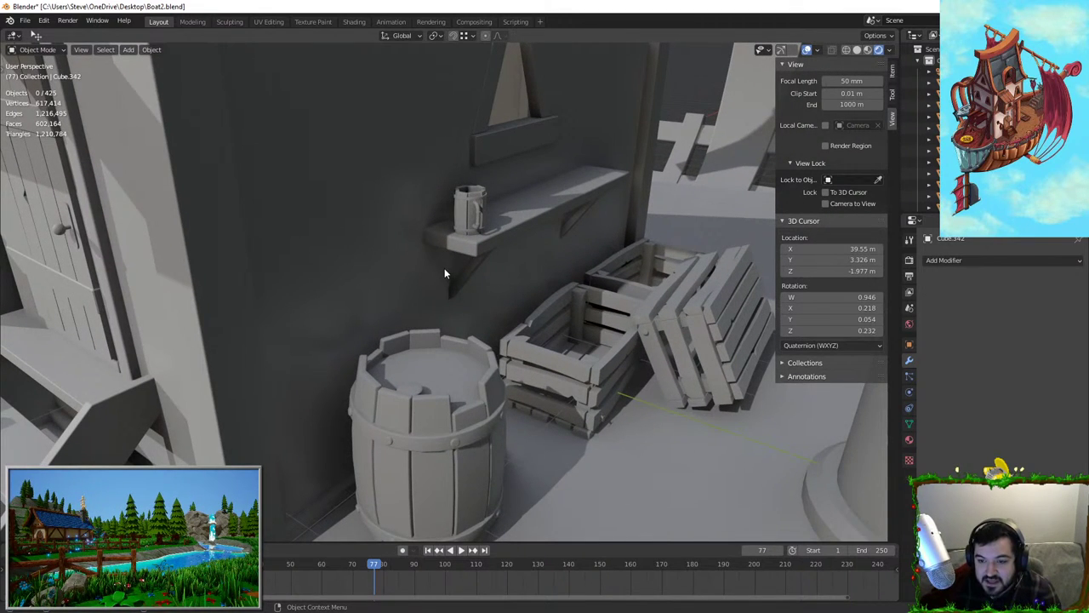
scroll(444, 268, "down", 3)
middle_click_drag(465, 281, 374, 344)
scroll(365, 346, "down", 5)
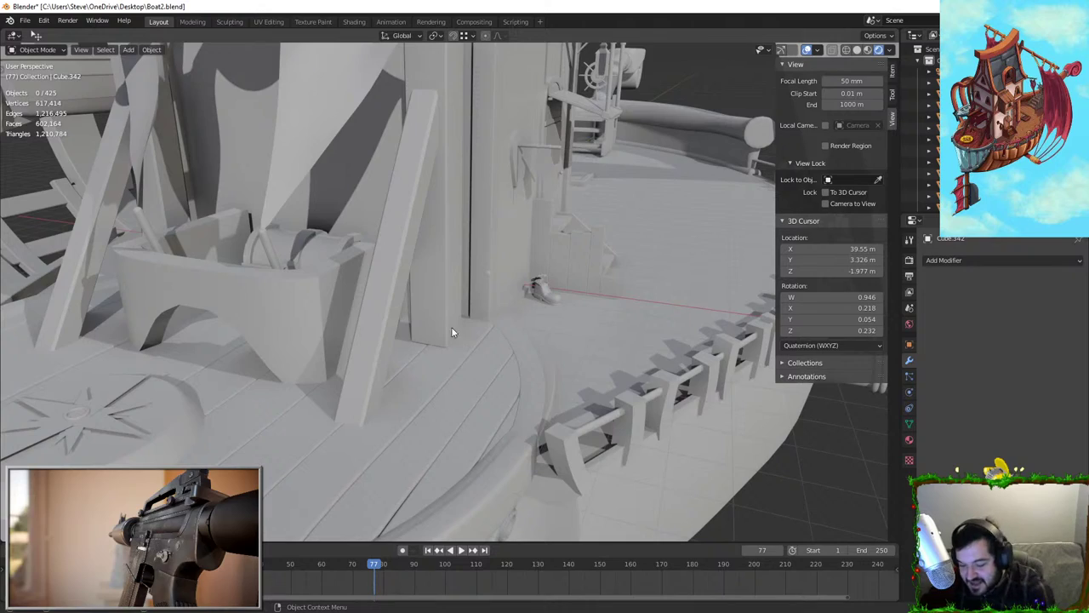
Fly around the house's roof and rear wall, then into the upper bedroom to examine the bunk bed
mouse_move(452, 329)
middle_mouse_down()
mouse_move(486, 297)
mouse_move(510, 299)
mouse_move(463, 319)
mouse_move(457, 284)
mouse_move(440, 319)
middle_mouse_up()
key("shift+grave")
key("s")
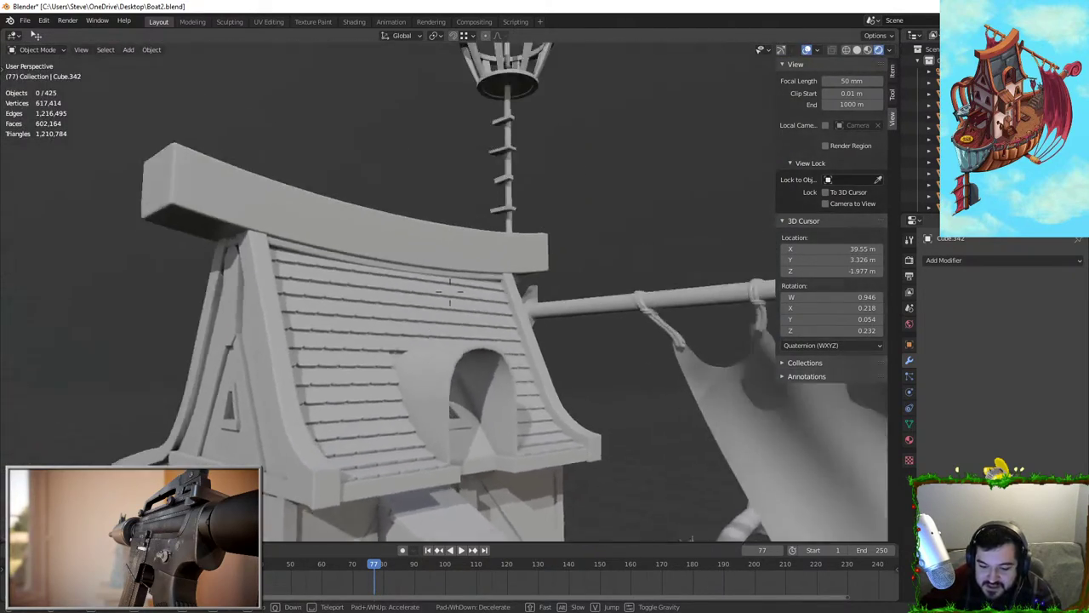
key("a")
key("s")
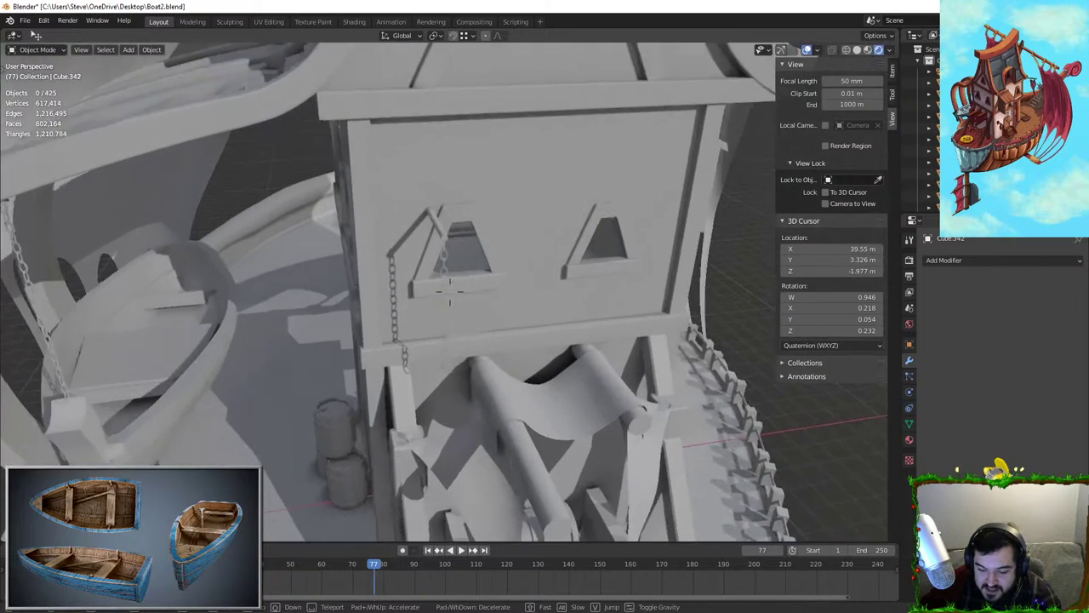
key("w")
key("s")
key("w")
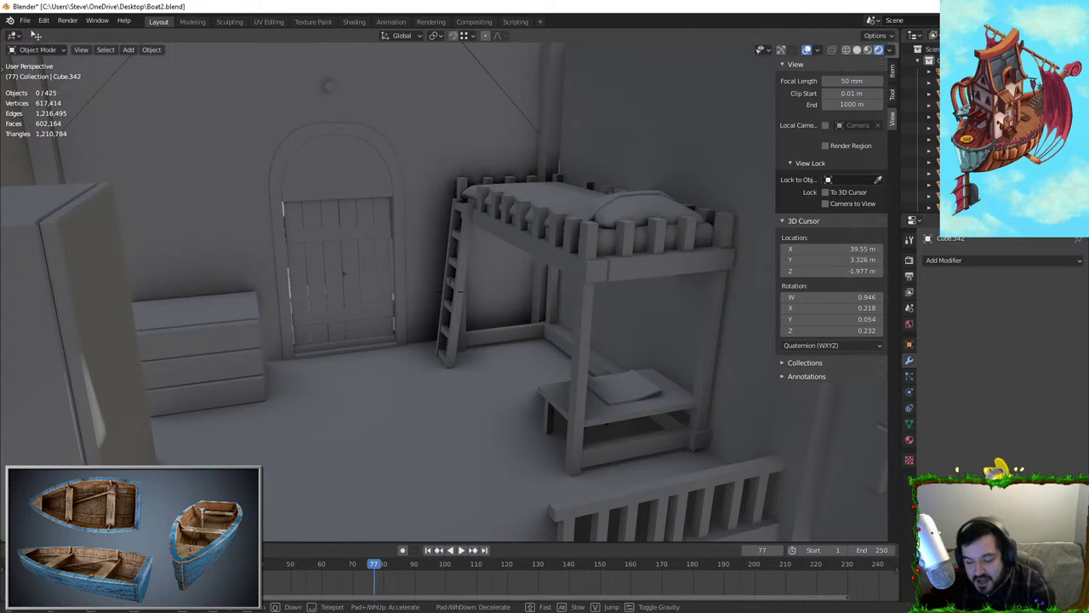
Walk through the bedroom and out past the balcony to examine its furniture, railing planter and hanging sail
key("w")
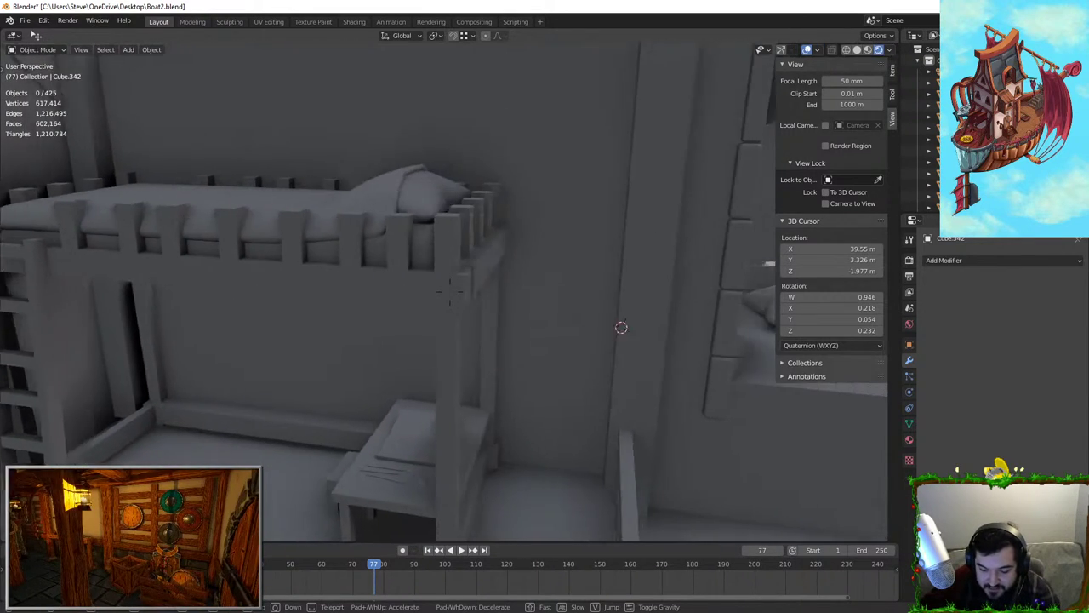
key("w")
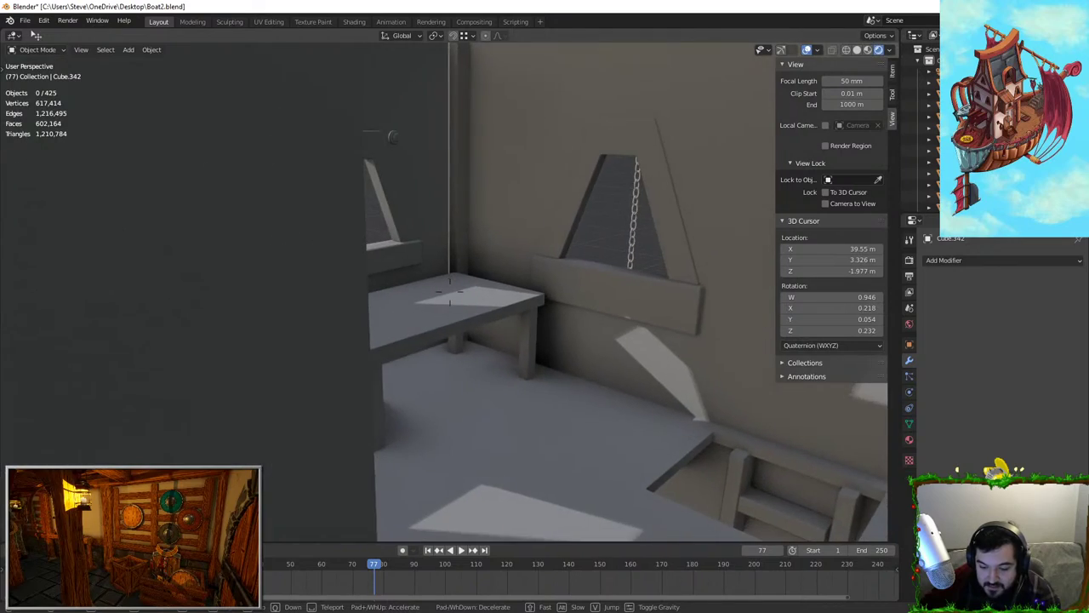
key("w")
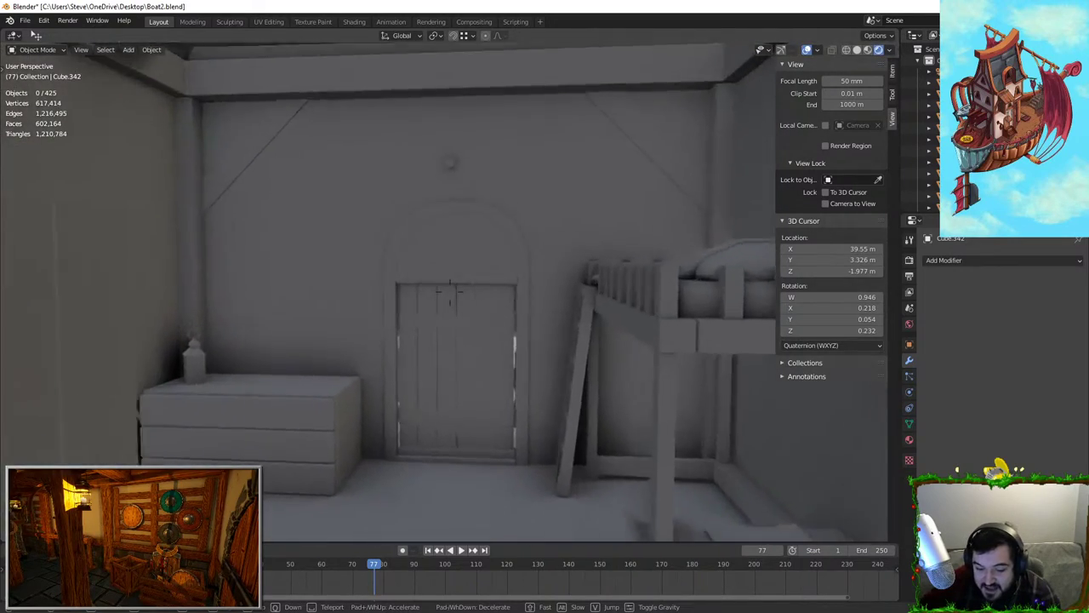
key("w")
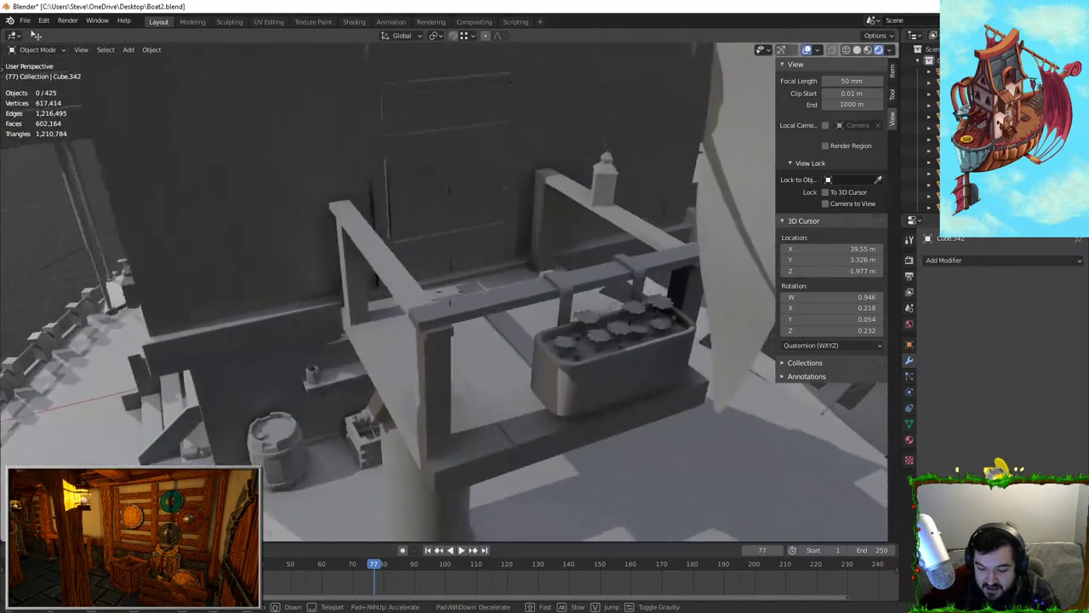
key("w")
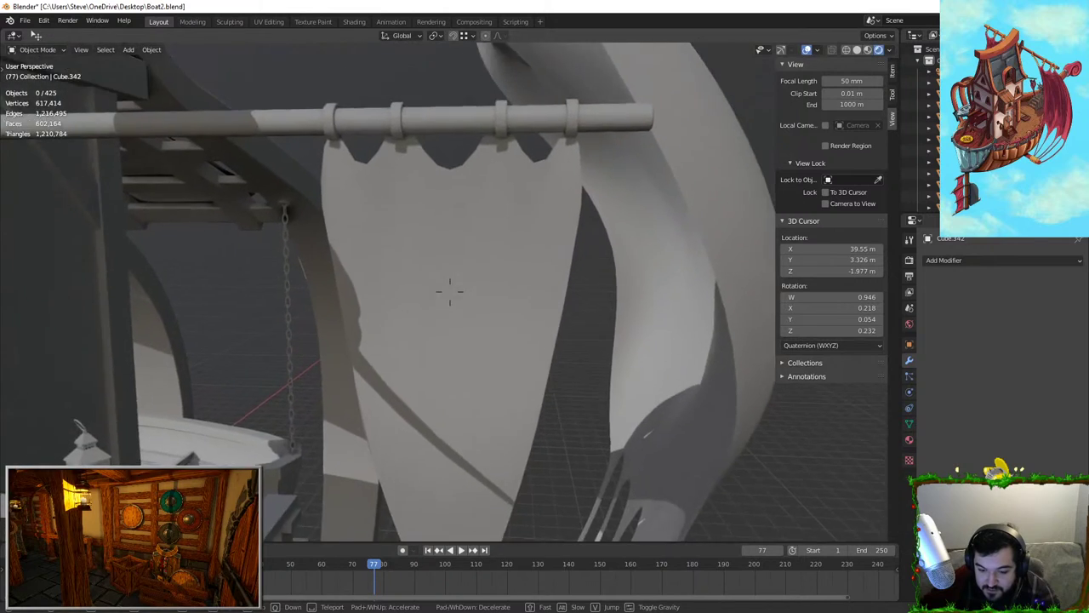
Rotate the lantern on the balcony railing about Z and shift it along X
key("w")
key("d")
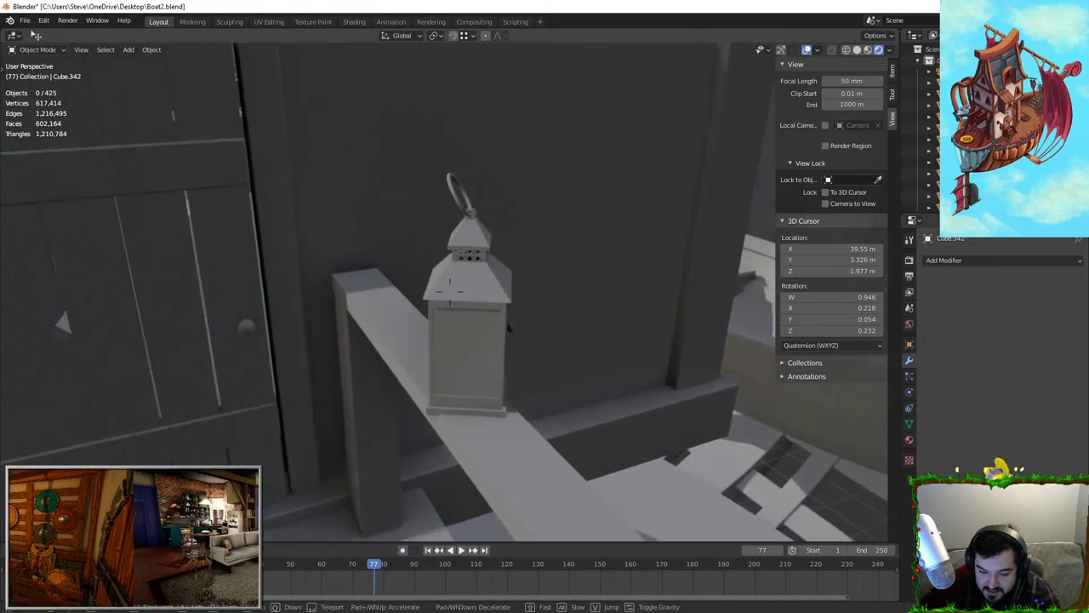
key("d")
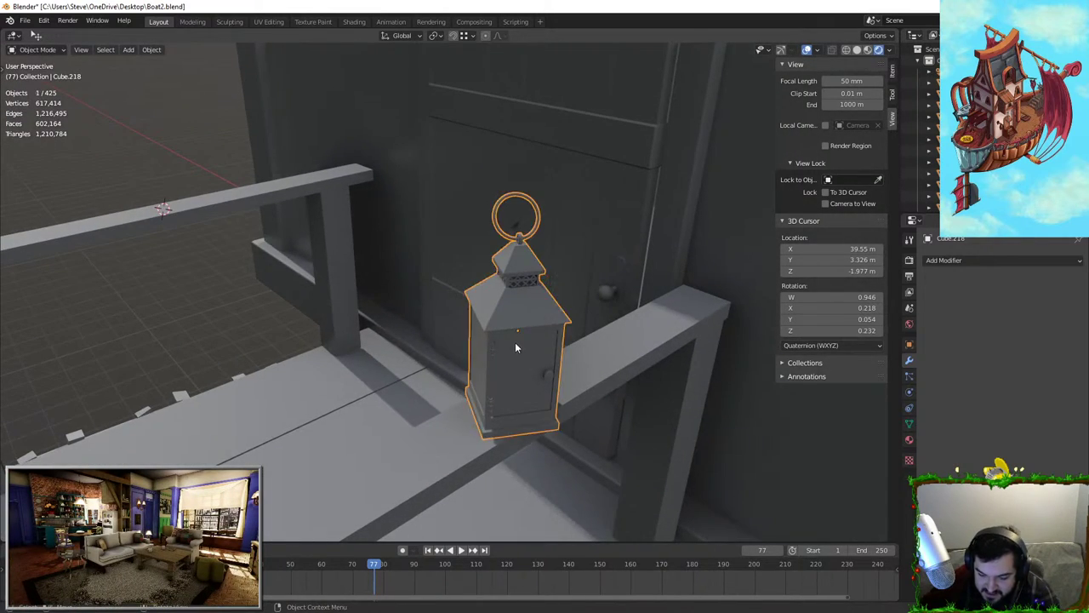
key("r")
key("Escape")
key("r")
key("z")
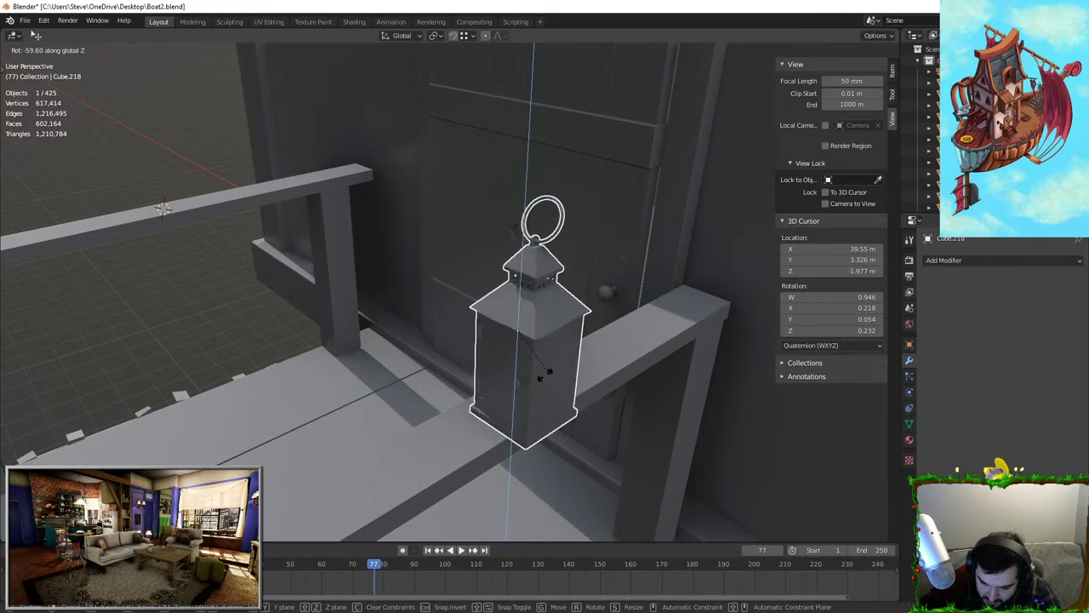
left_click(441, 384)
key("z")
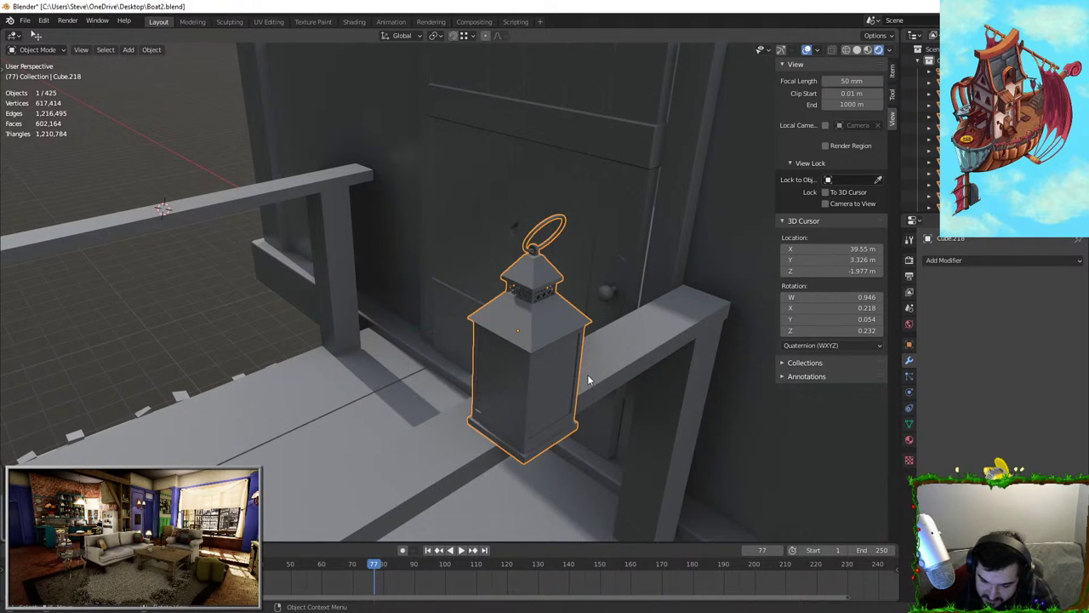
key("g")
key("x")
left_click(549, 373)
Switch to solid shading inside the stern room and delete the curved panel between the wall ribs behind the railing
middle_click_drag(486, 366, 643, 339)
key("shift+grave")
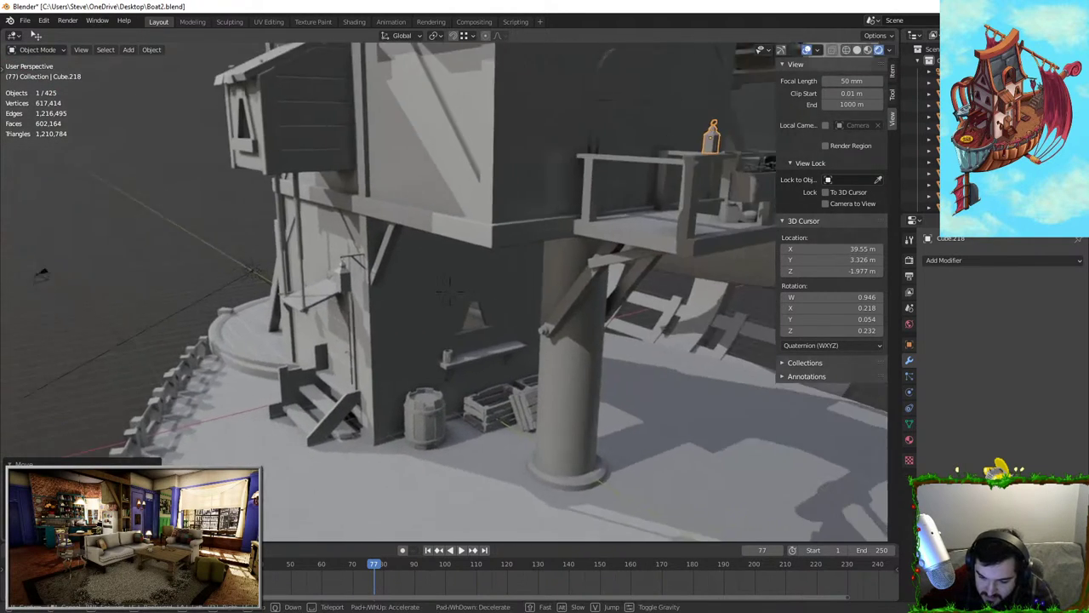
key("w")
key("a")
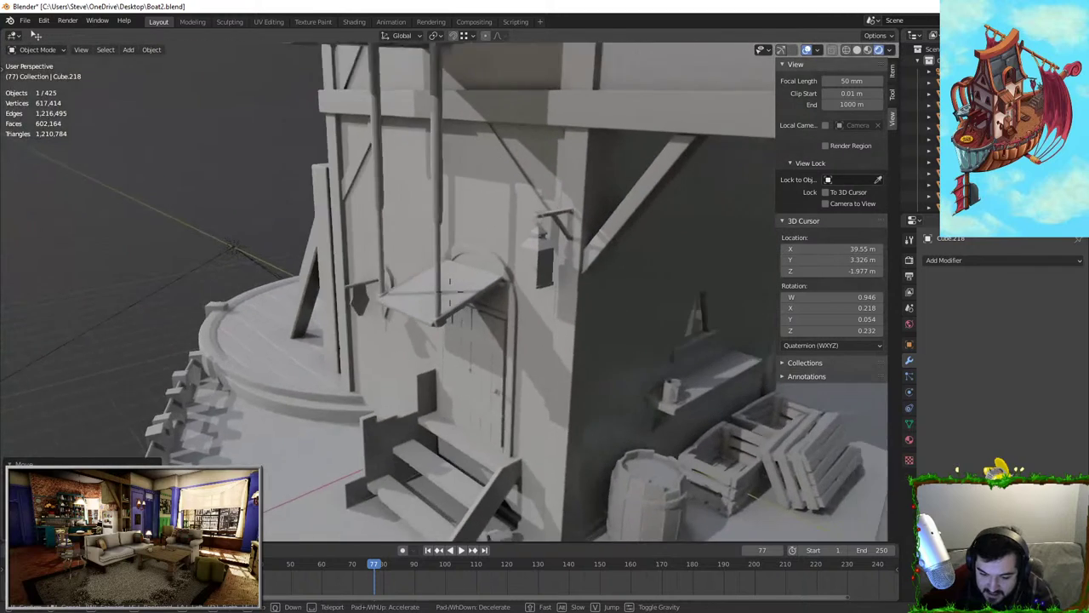
key("w")
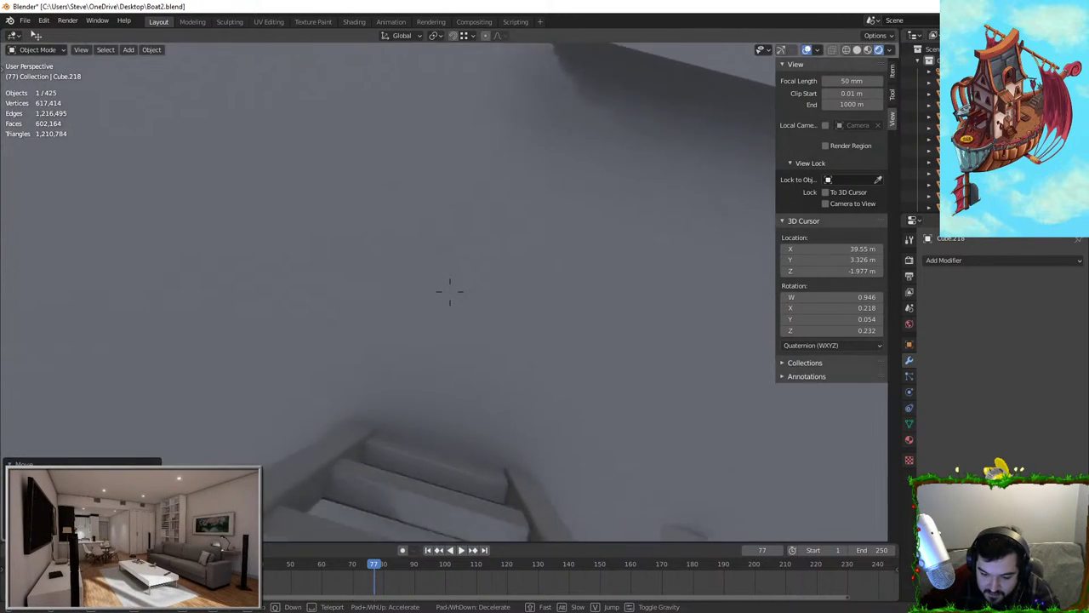
key("s")
key("w")
left_click(443, 244)
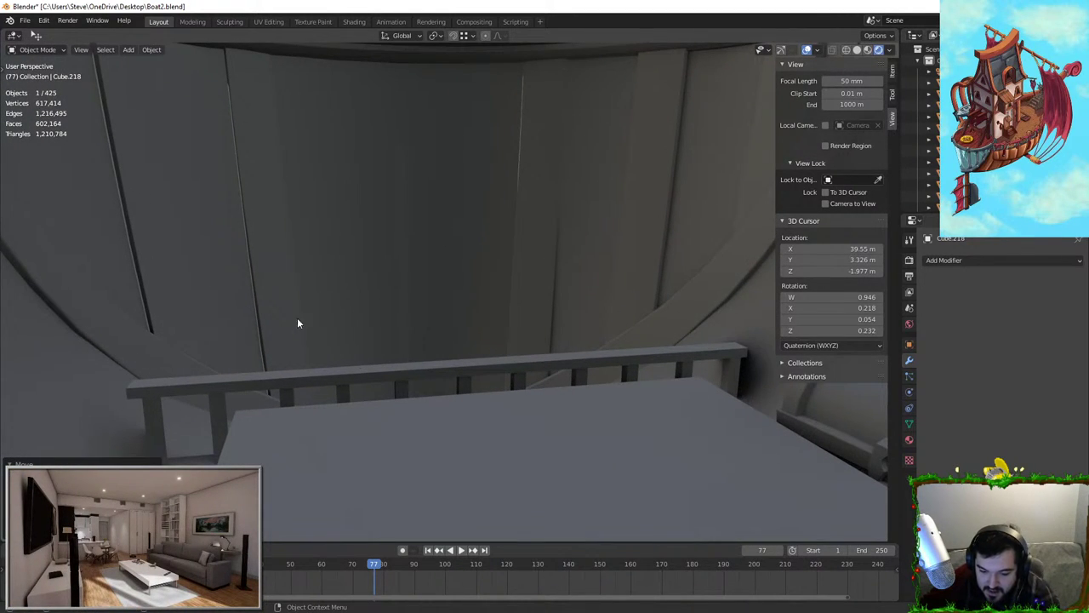
key("z")
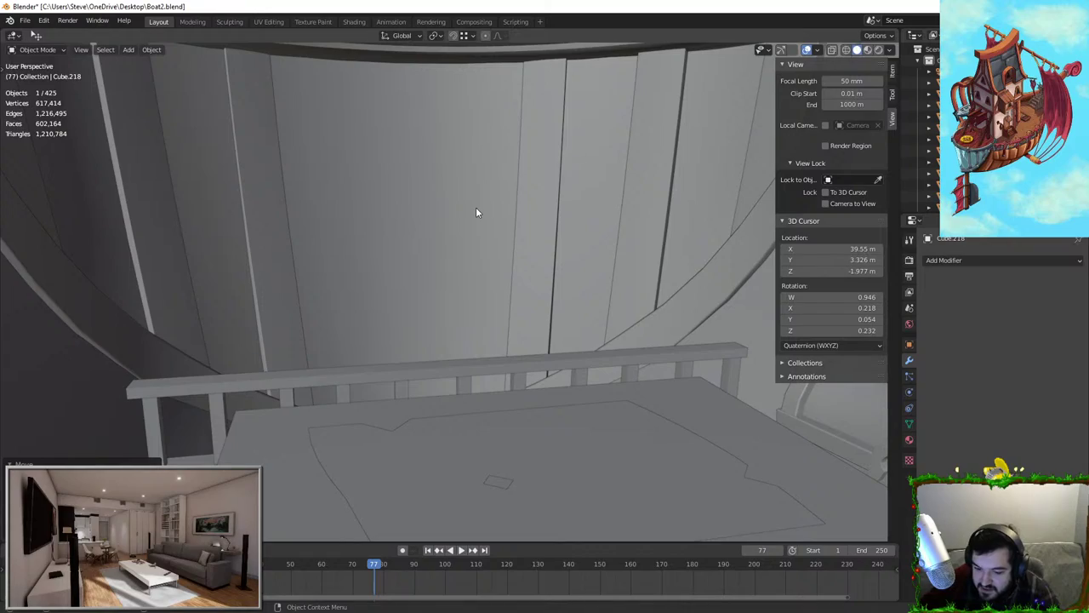
key("Delete")
Return to the camera view, fly through the stern and ladder room into the upper bedroom, and switch to rendered shading
key("KP_0")
key("shift+grave")
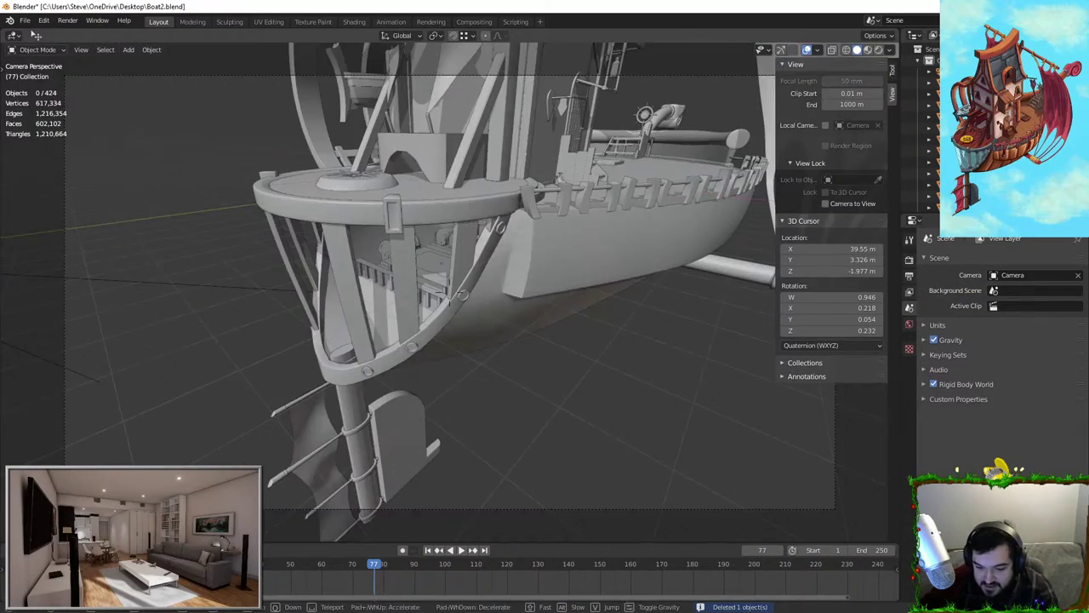
key("w")
key("w")
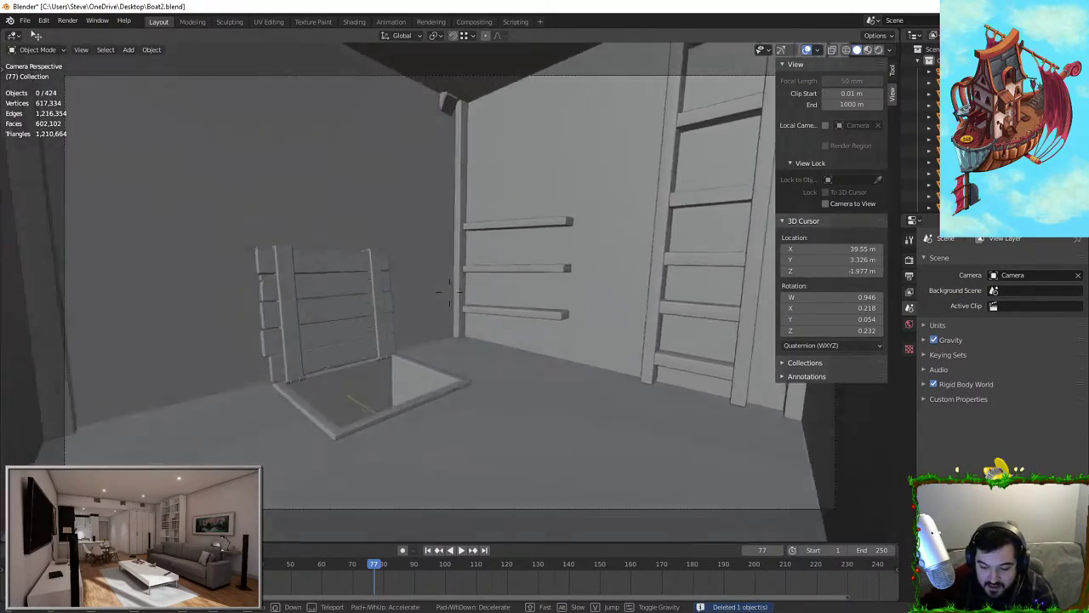
key("w")
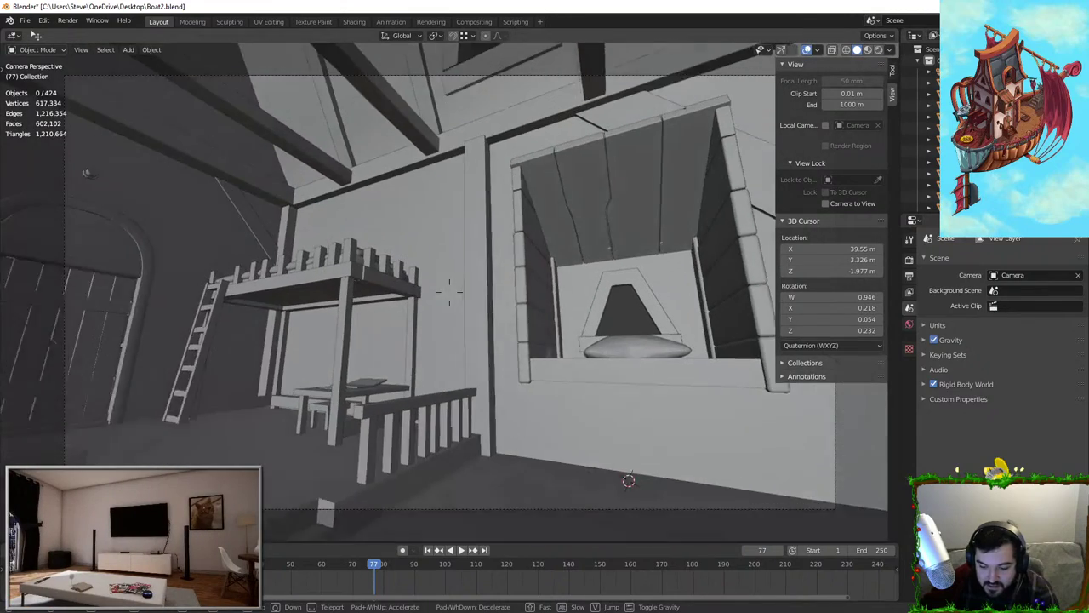
left_click(449, 292)
left_click(880, 51)
key("shift+grave")
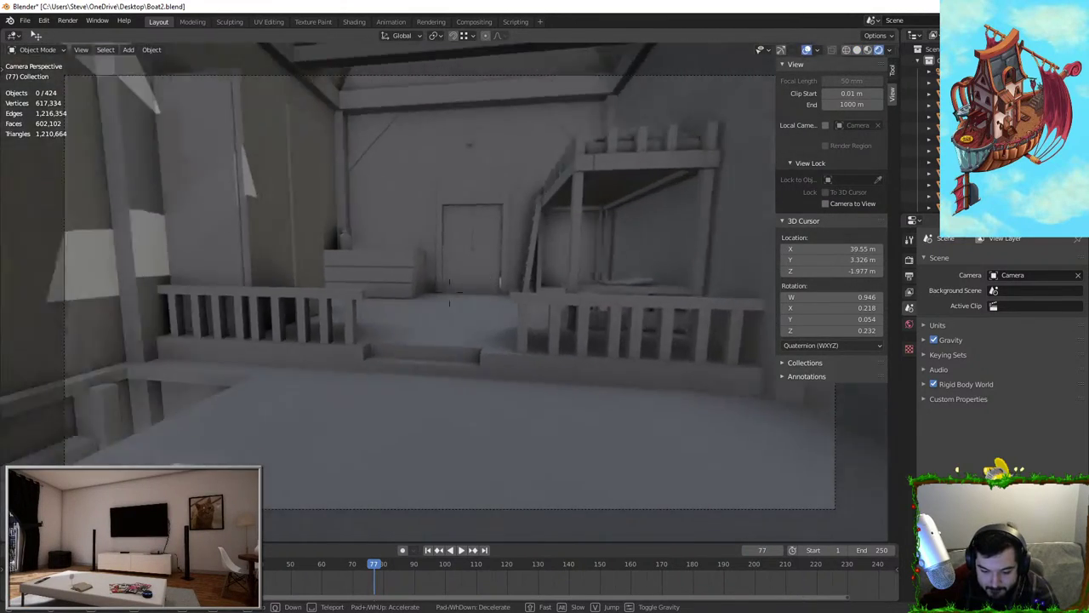
Fly below deck to examine the barrels, treasure chest, stacked crates and round pedestal in the cargo hold
key("w")
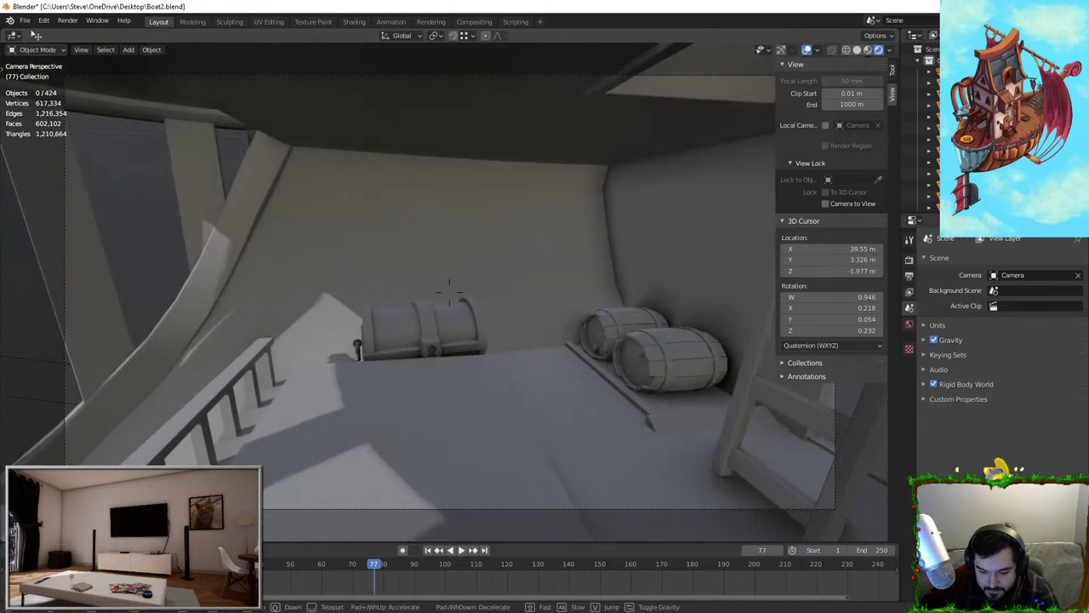
key("a")
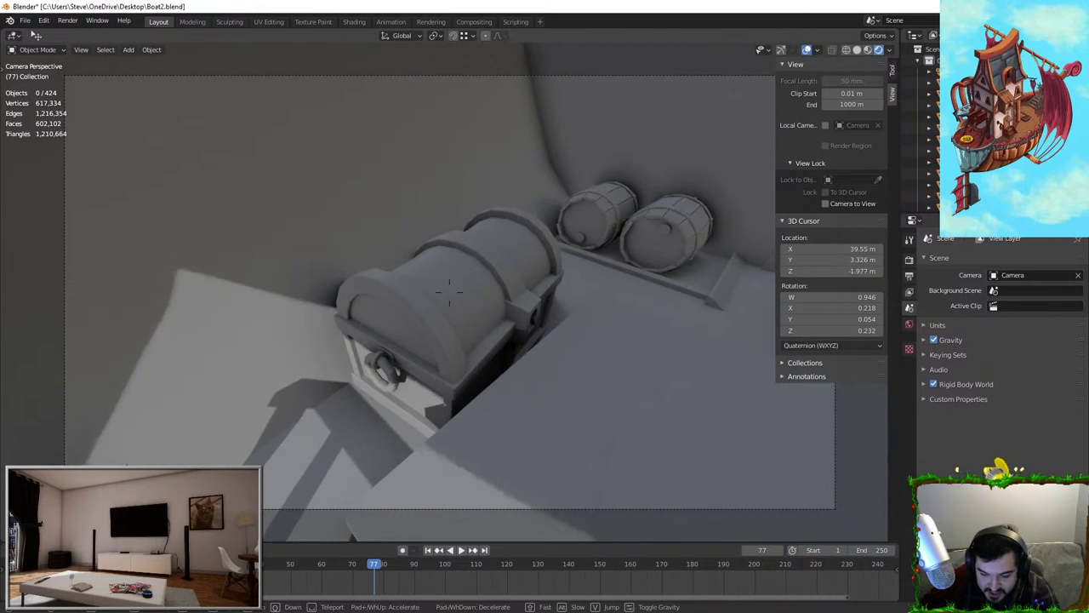
key("w")
key("w")
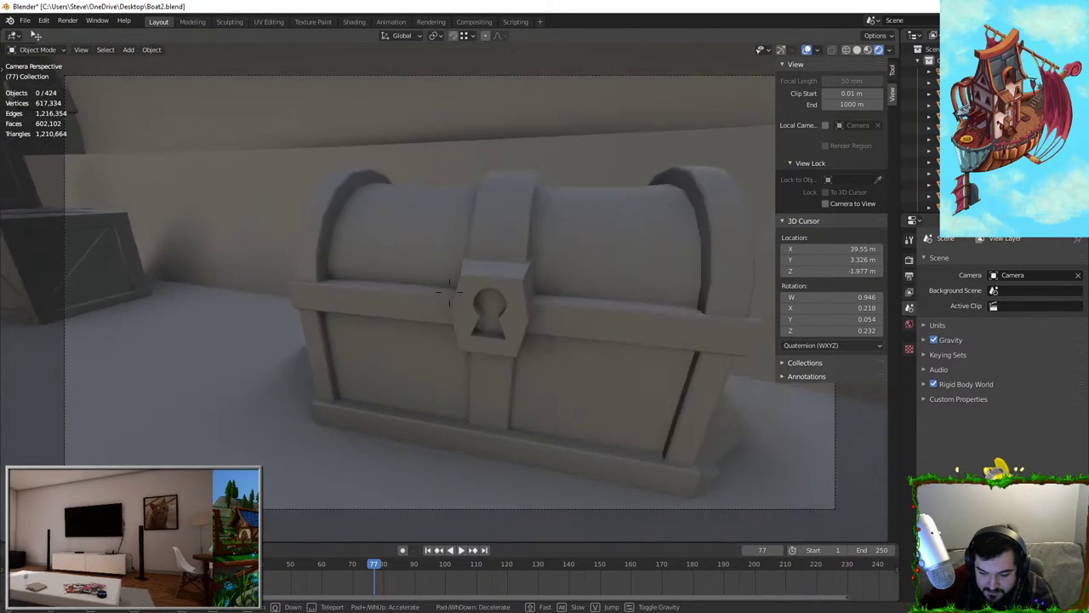
key("a")
key("w")
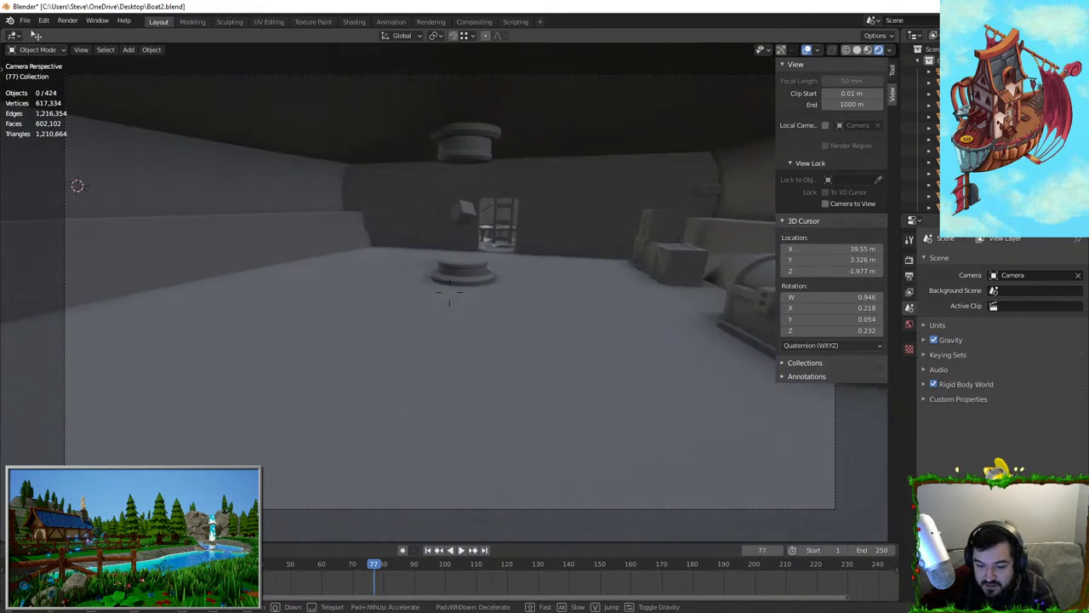
key("a")
key("w")
key("w")
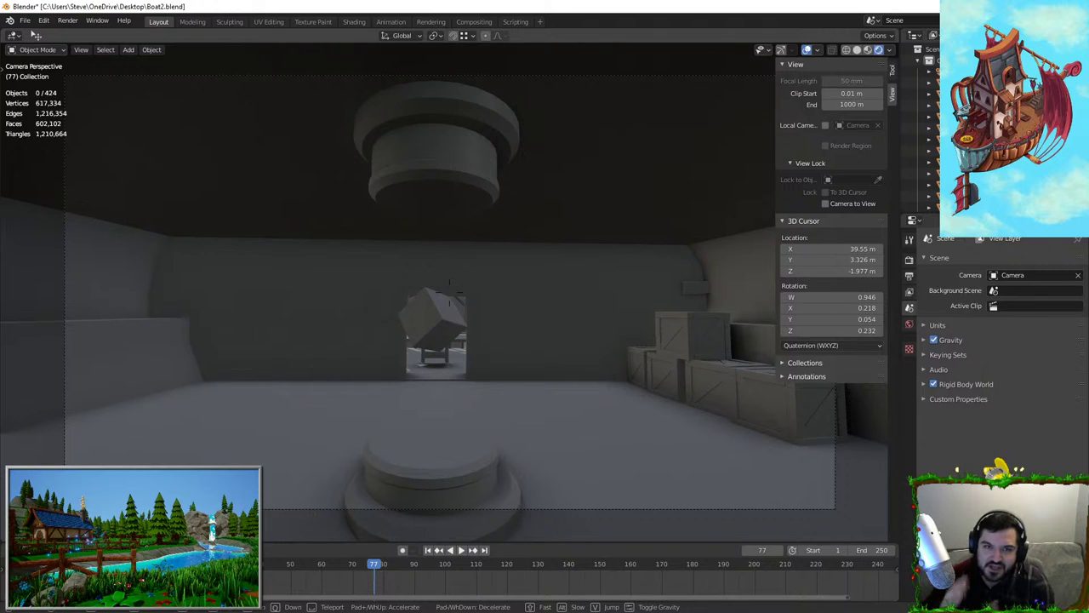
Try to rotate the floating cube between the hold's floor and ceiling pedestals with free trackball rotation
left_click(409, 328)
key("r")
key("r")
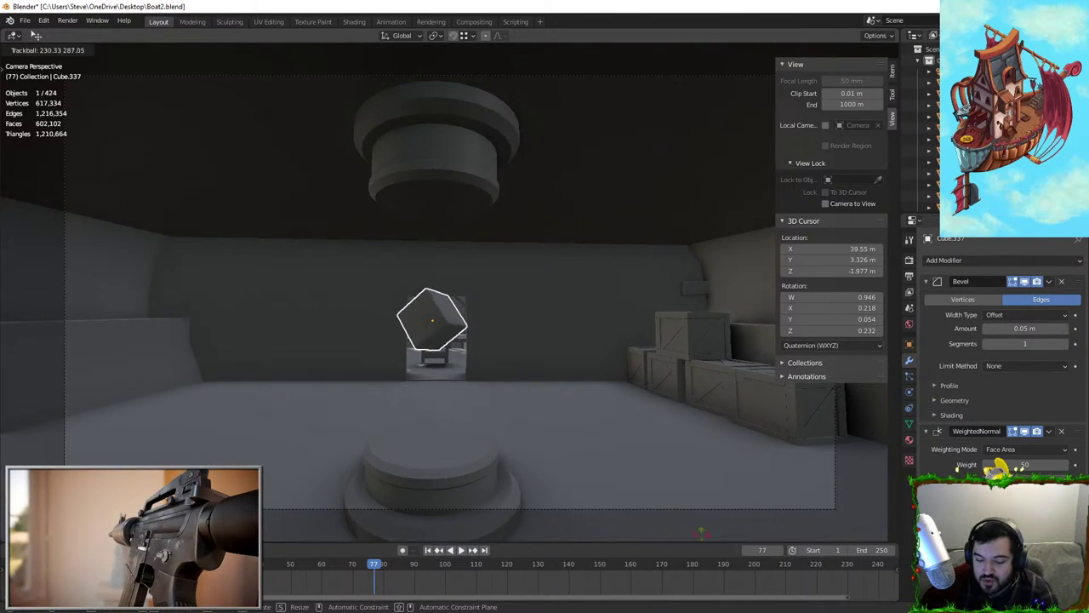
left_click(666, 539)
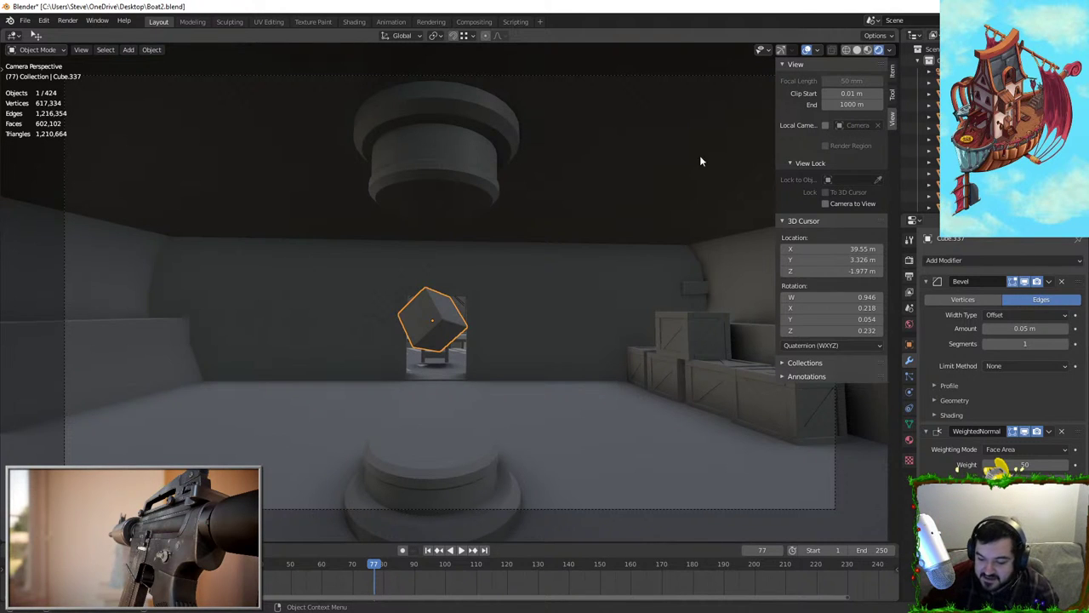
Fly outside to examine the whole airship, re-enter the hold around the floating cube, and exit past the sail
key("shift+grave")
key("s")
key("s")
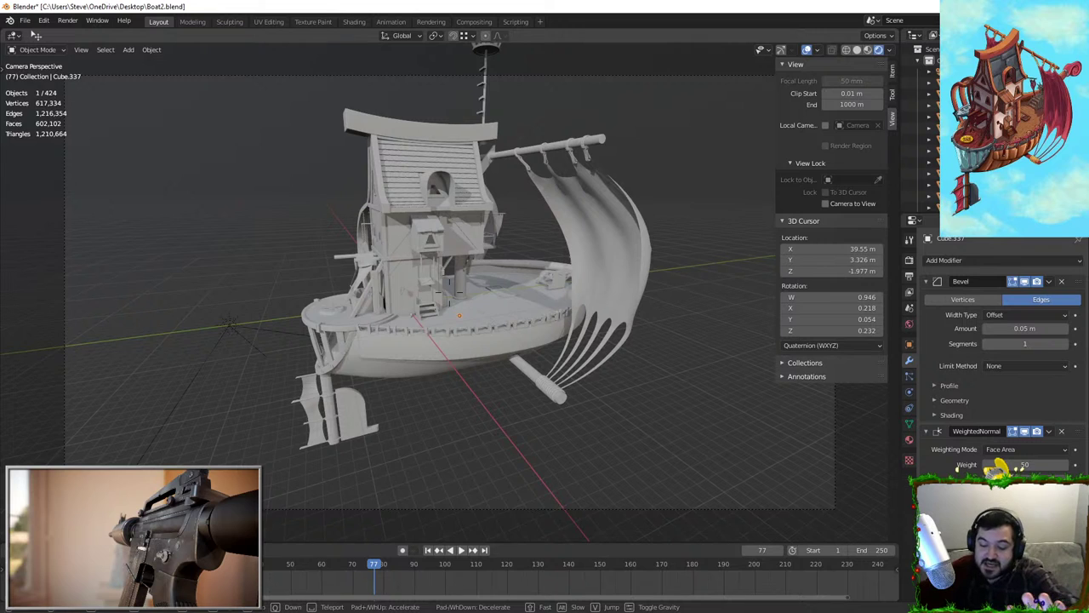
key("w")
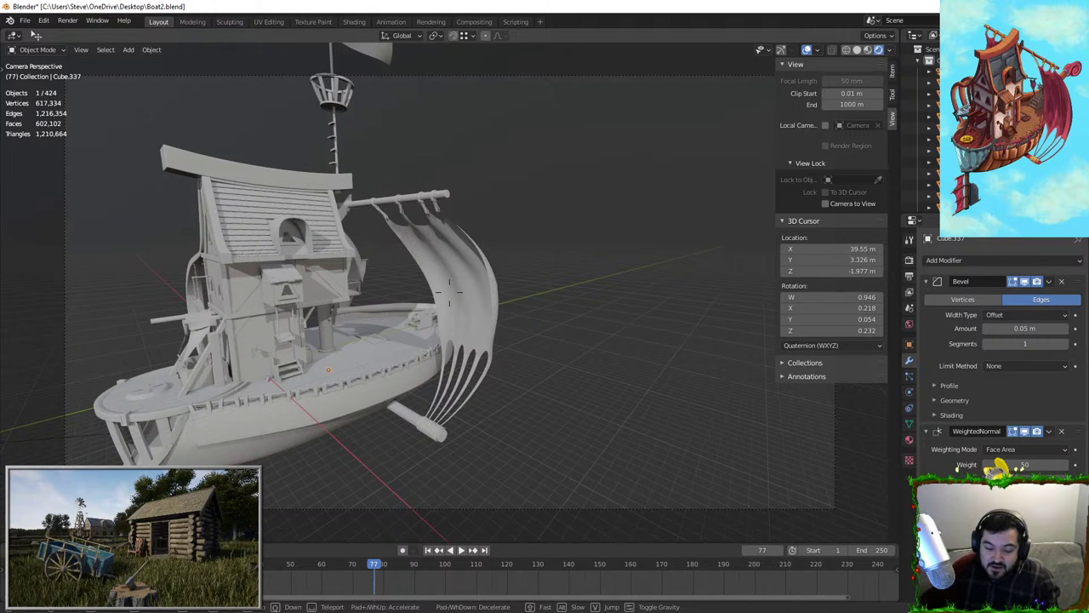
key("w")
key("w")
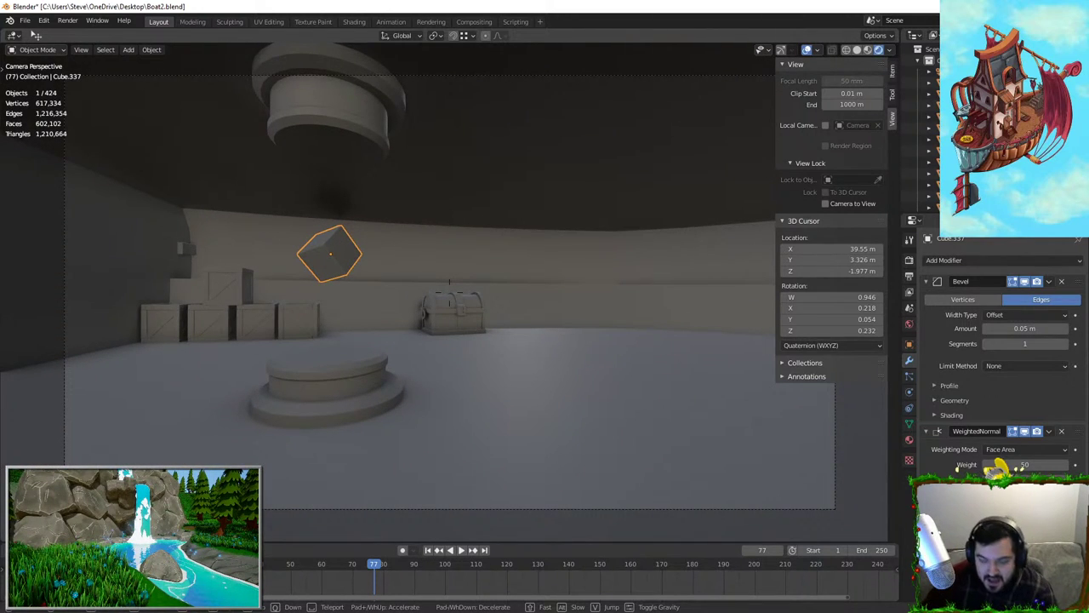
key("d")
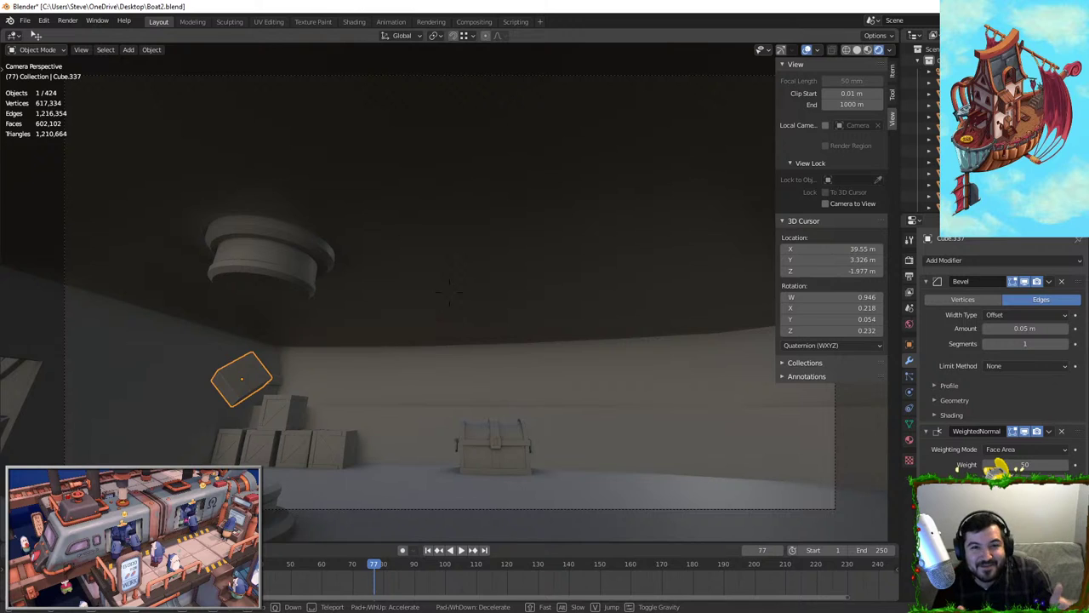
key("s")
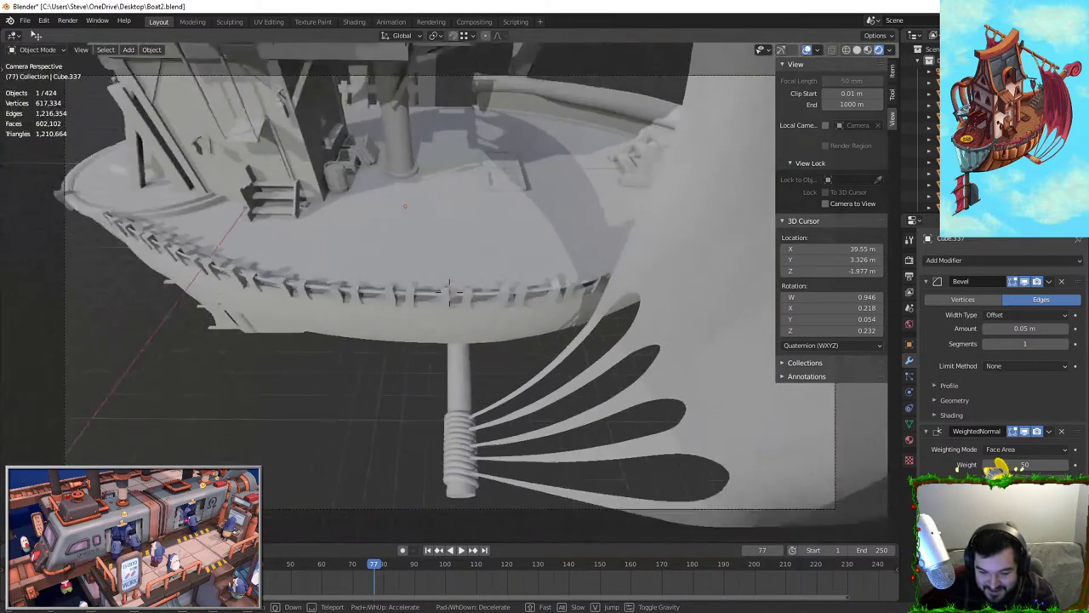
left_click(451, 296)
Undo the cube rotation and the deletion of the stern wall panel, and clear the selection
key("ctrl+z")
key("ctrl+z")
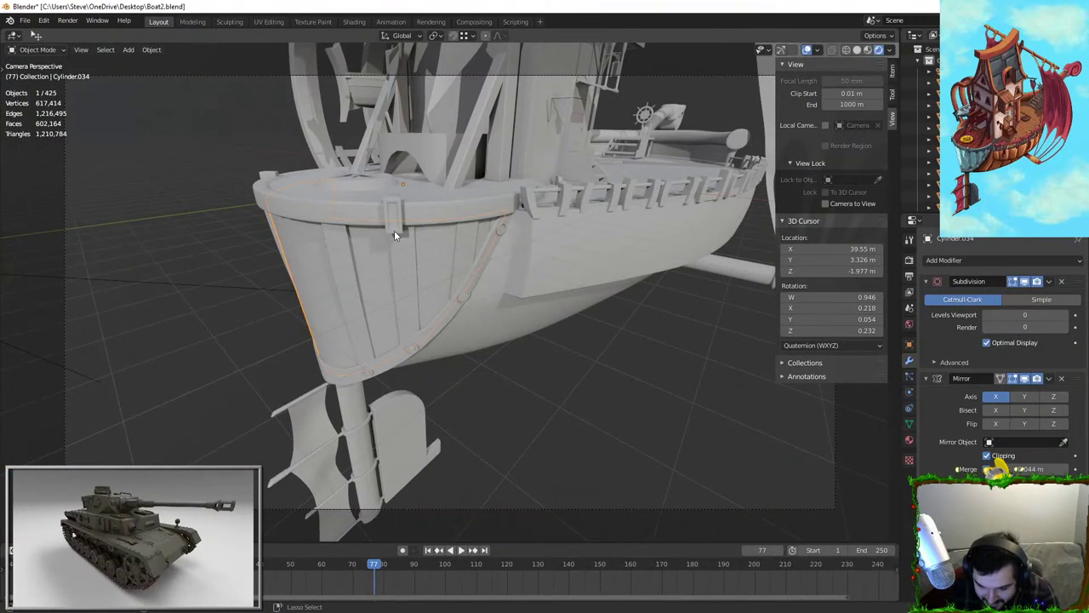
left_click(522, 347)
middle_click_drag(621, 382, 554, 396)
Bring back the hidden bunk-bed frame and props beside the airship and deselect everything
key("shift+grave")
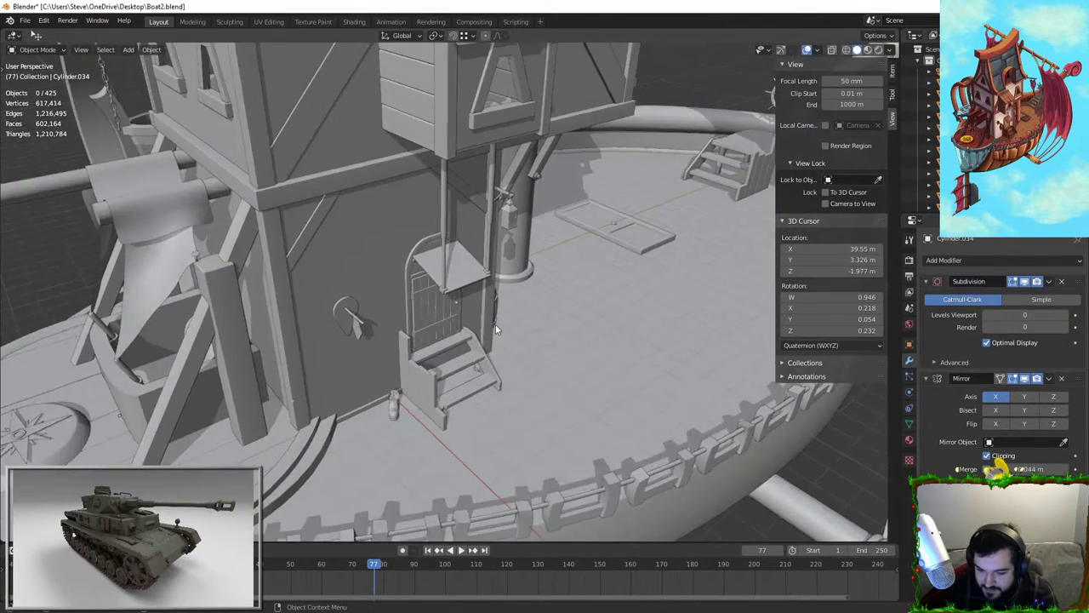
key("w")
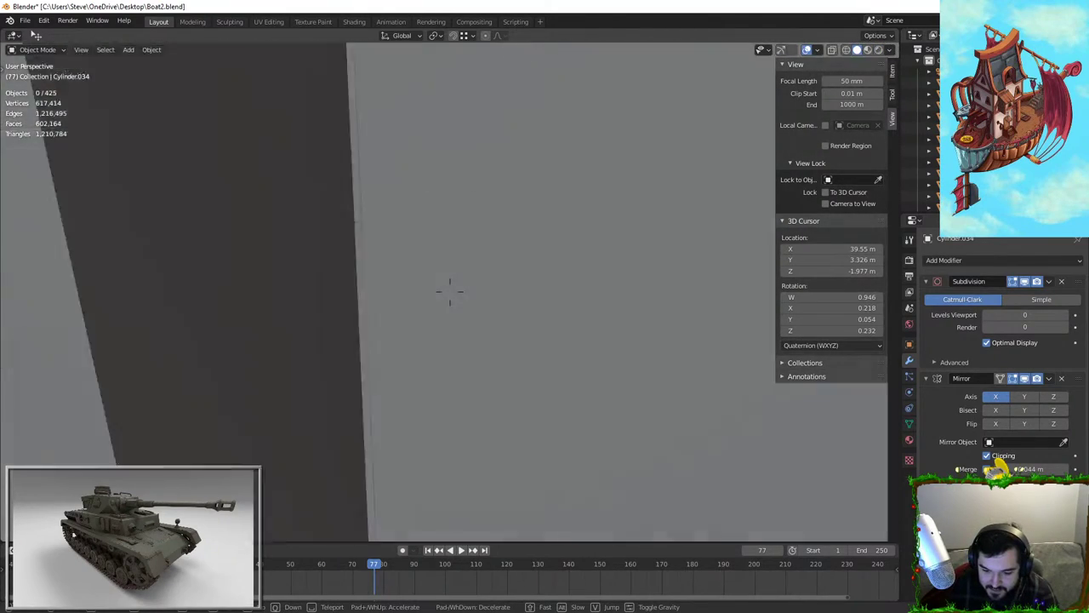
key("s")
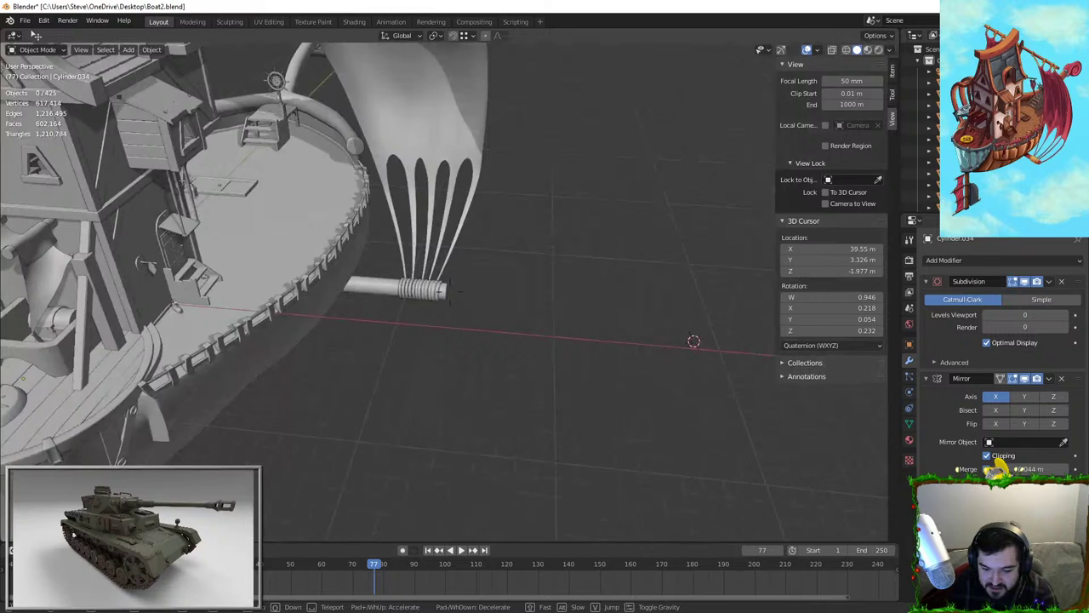
left_click(449, 291)
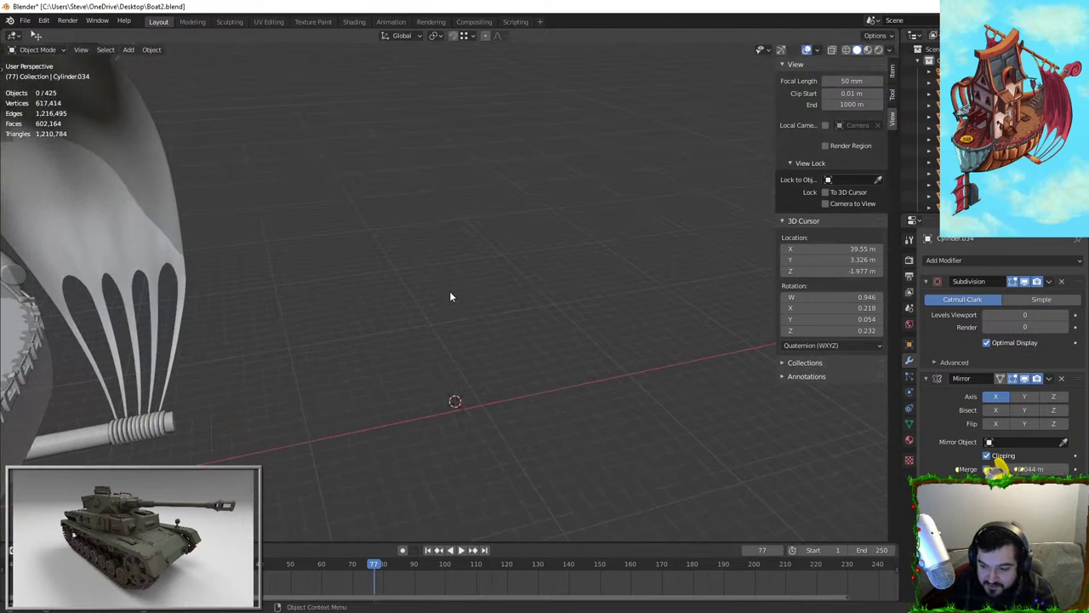
key("ctrl+v")
key("alt+a")
middle_click_drag(544, 218, 475, 235)
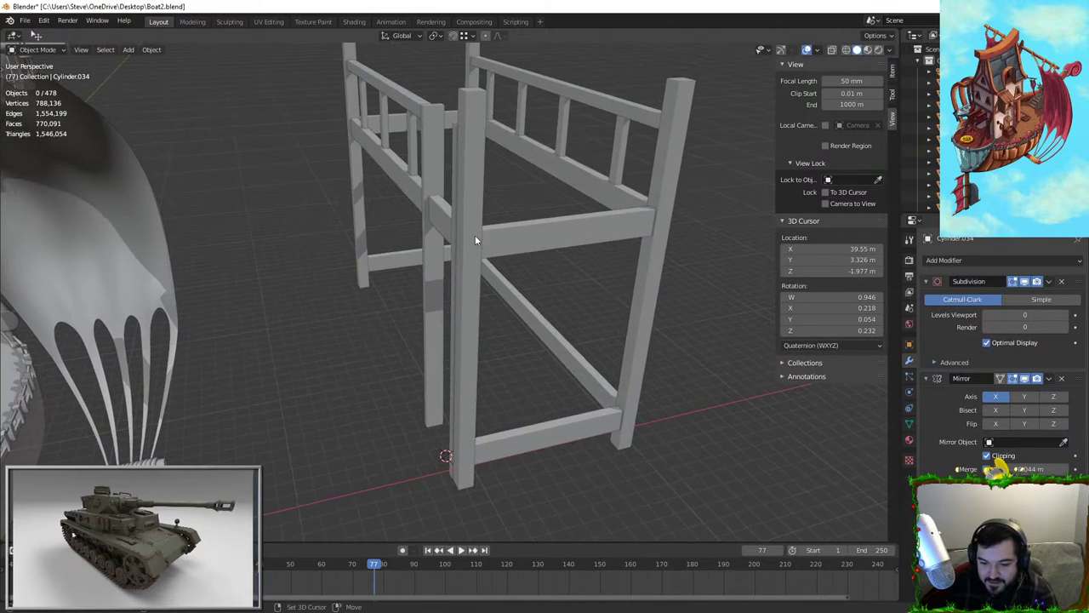
Duplicate the crossbar at the far end of the bunk-bed frame in place, working from the front view
left_click(428, 119)
left_click(396, 118)
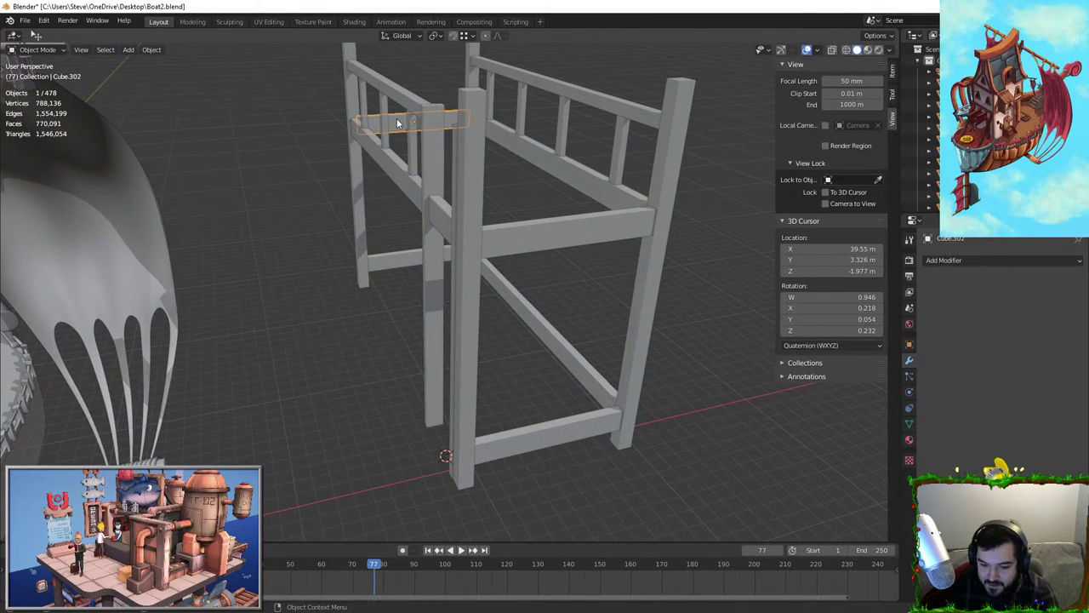
key("KP_Decimal")
middle_click_drag(397, 119, 157, 230)
middle_click_drag(157, 230, 399, 287, "shift")
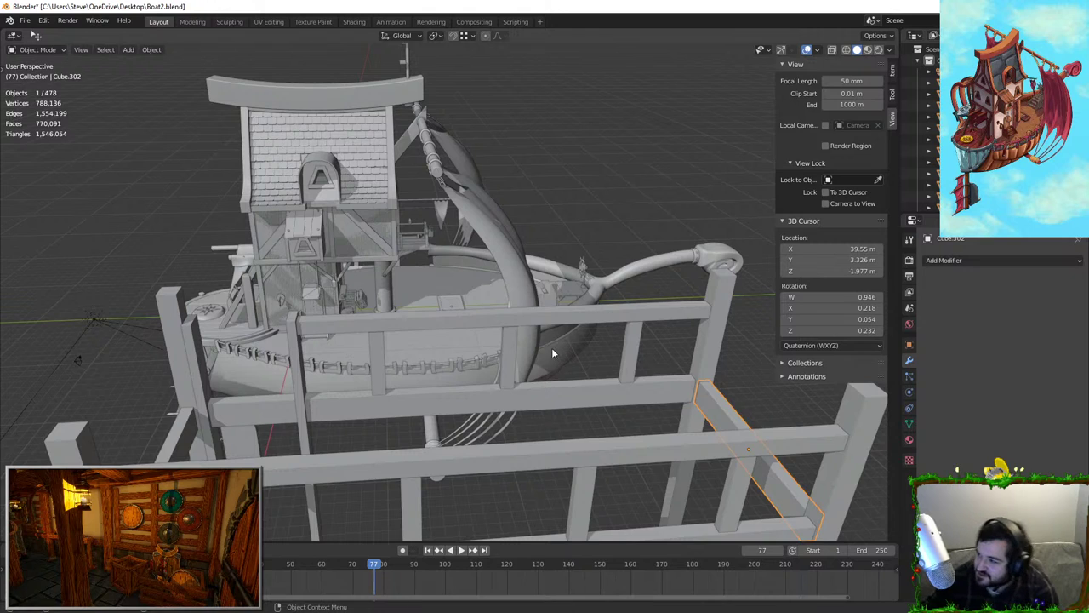
middle_click_drag(478, 329, 404, 315)
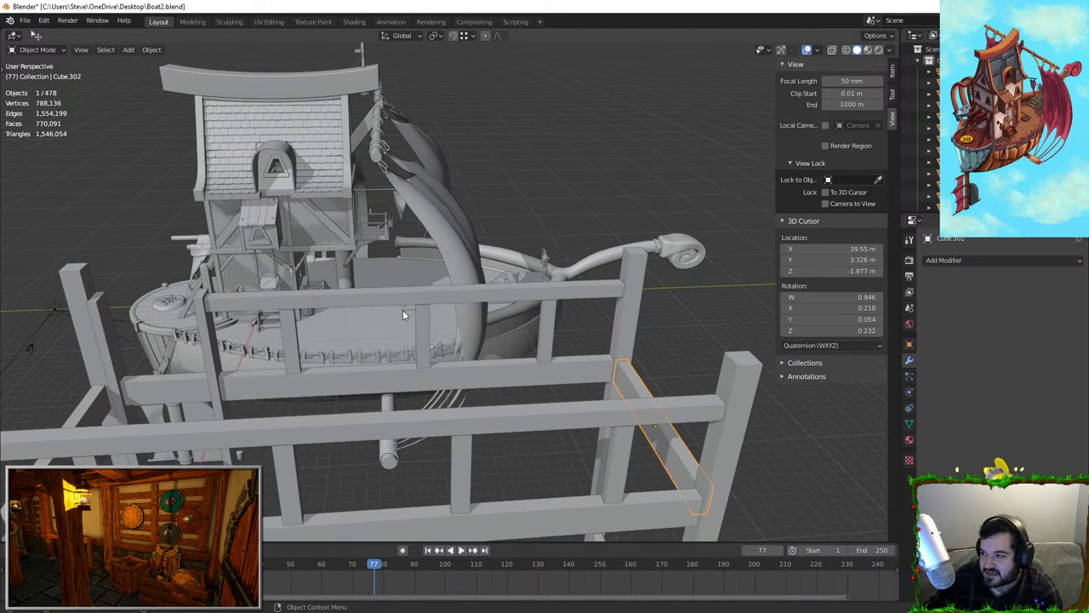
key("KP_3")
key("KP_1")
key("shift+d")
middle_click(613, 316)
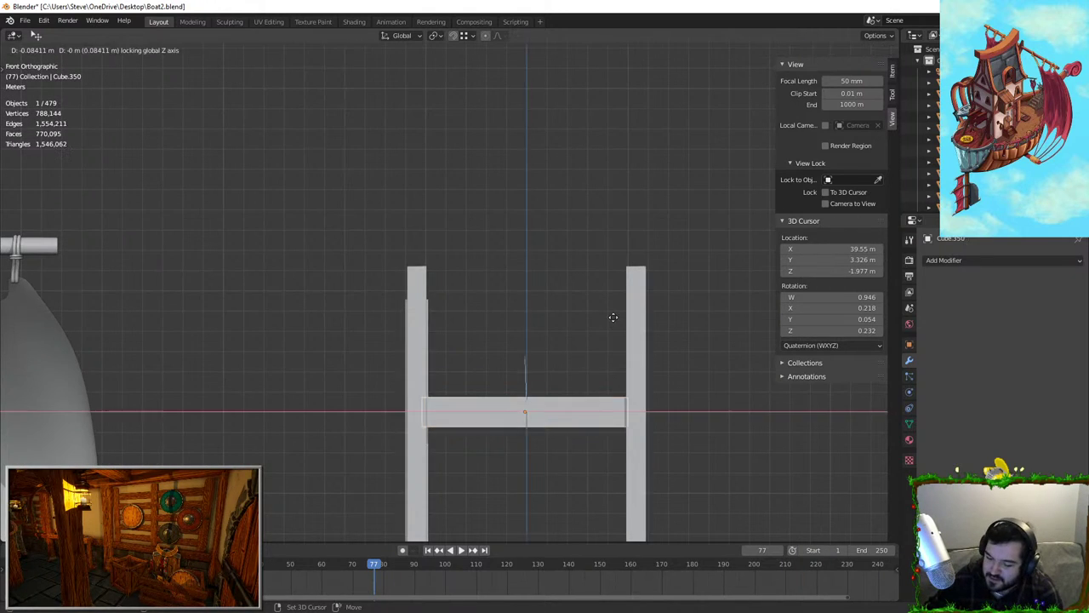
right_click(613, 298)
Raise the duplicated crossbar along Z to guard-rail height and scale it to about 0.6 along Z
middle_click_drag(607, 306, 495, 271, "shift")
key("g")
key("z")
left_click(562, 261)
key("g")
key("z")
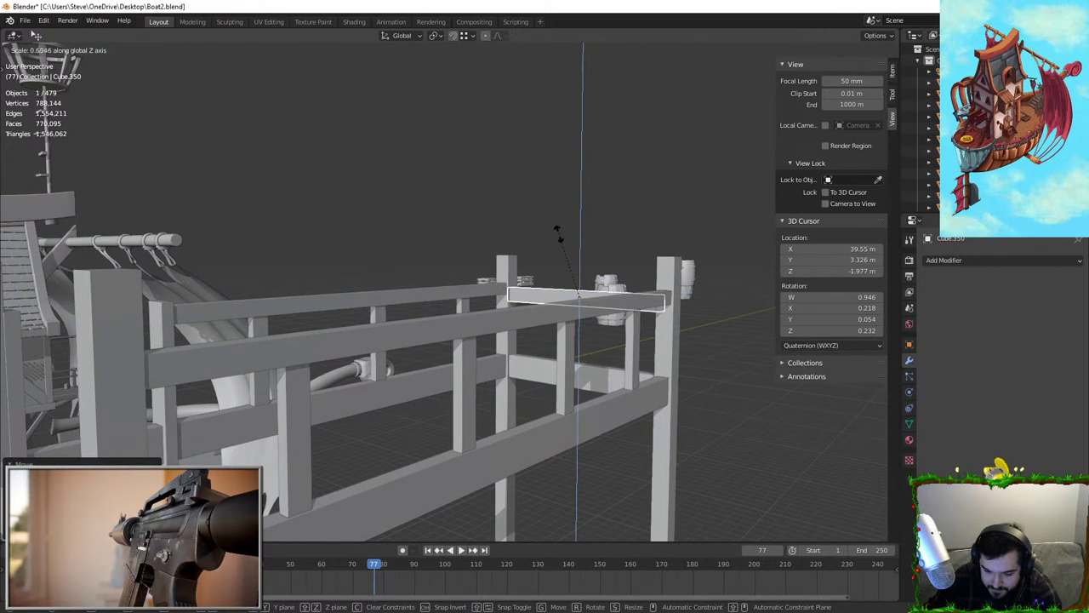
left_click(560, 237)
Fine-tune the upper end rail's size and its height along Z to line up with the side guard rails
middle_click_drag(563, 240, 612, 279)
key("s")
left_click(729, 235)
key("g")
key("z")
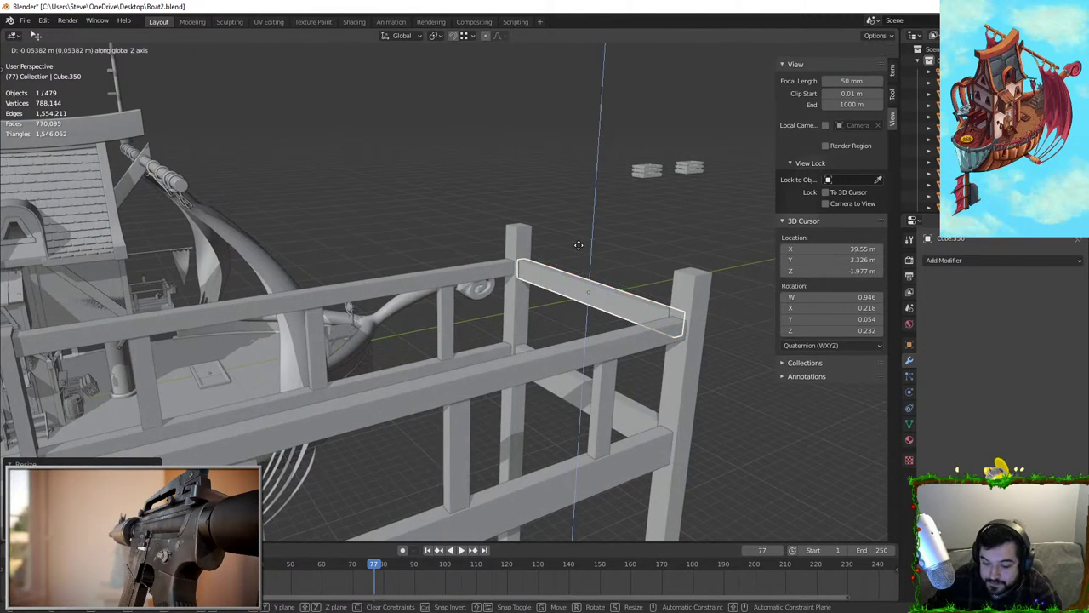
left_click(591, 235)
middle_click_drag(592, 234, 595, 237)
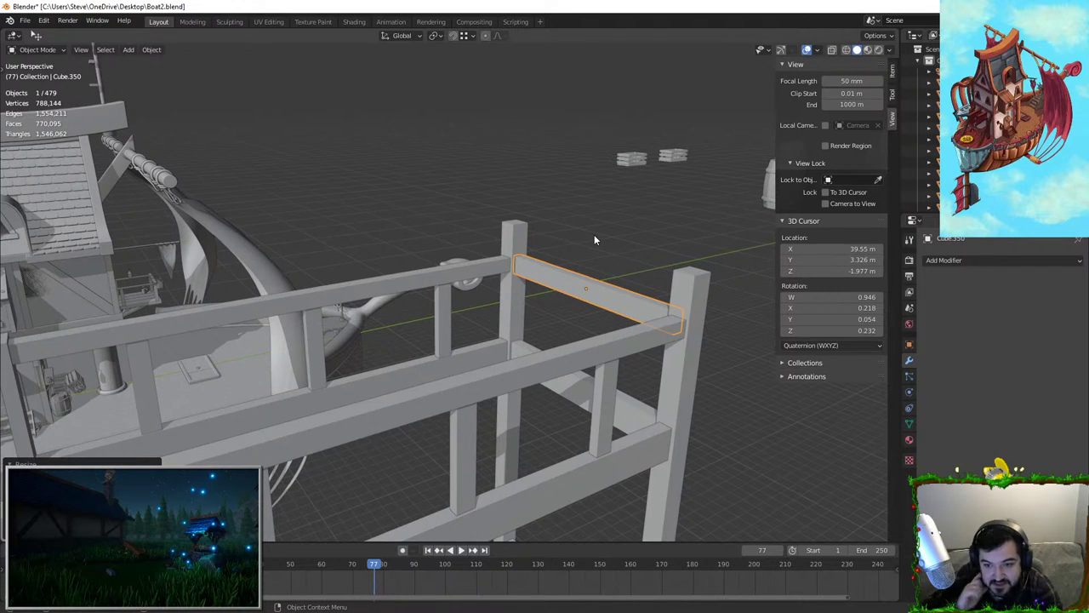
Duplicate the upper end rail and move the copy along negative Y to the posts at the bed's opposite end
middle_click_drag(613, 252, 547, 293)
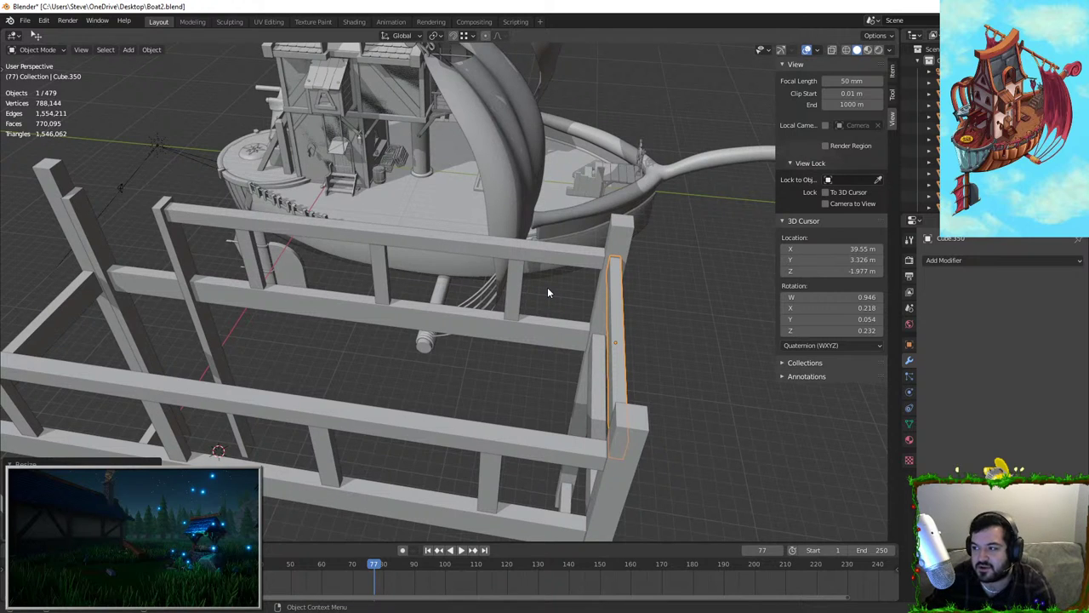
middle_click_drag(547, 287, 706, 265)
key("shift+d")
key("shift+y")
right_click(289, 274)
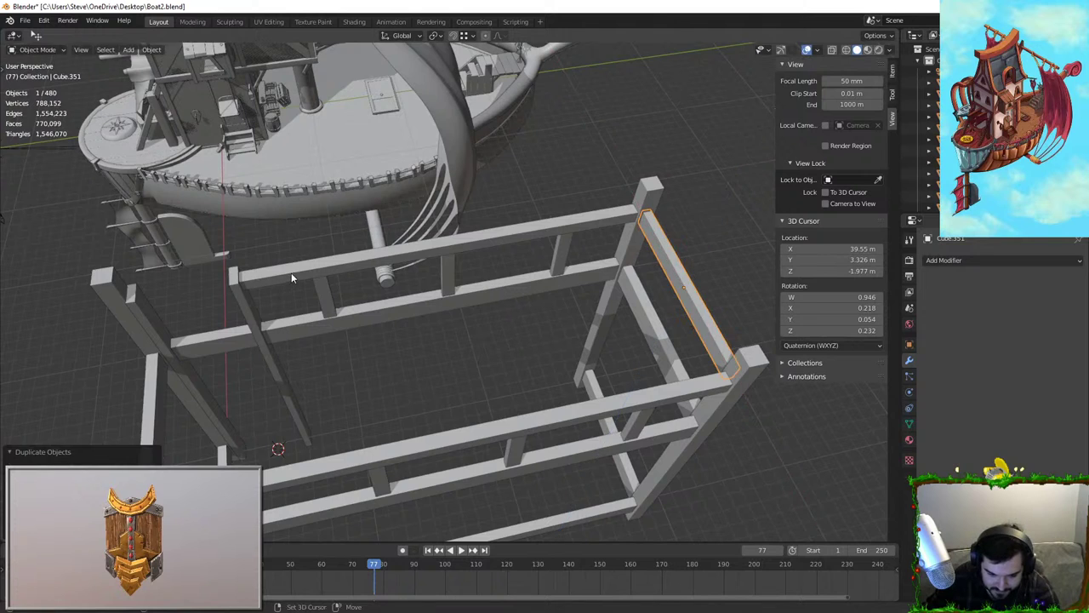
middle_click_drag(292, 275, 575, 214, "shift")
key("g")
key("y")
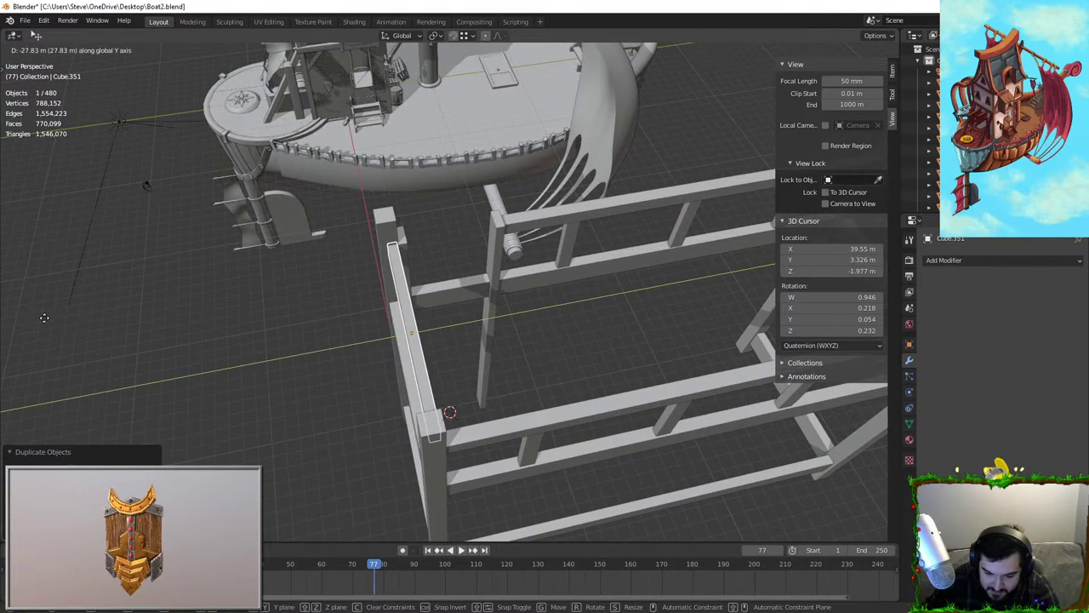
left_click(218, 317)
Duplicate the new end rail upward along Z and place the copy directly above it between the posts
middle_click_drag(218, 317, 517, 299)
scroll(529, 326, "down", 4)
left_click(532, 320)
scroll(511, 256, "up", 3)
left_click(513, 248)
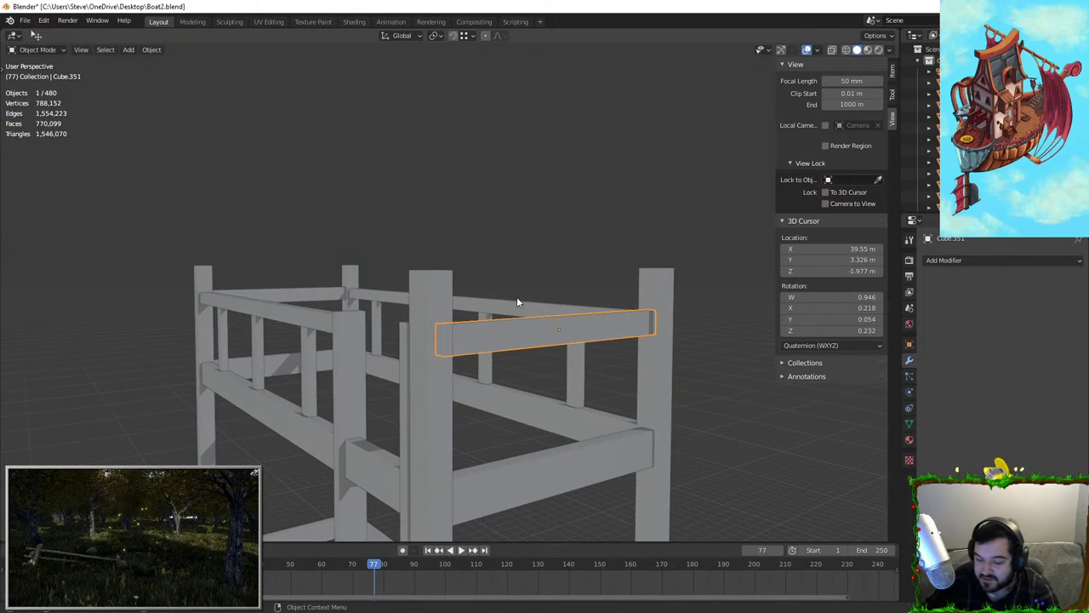
key("shift+d")
key("z")
left_click(534, 219)
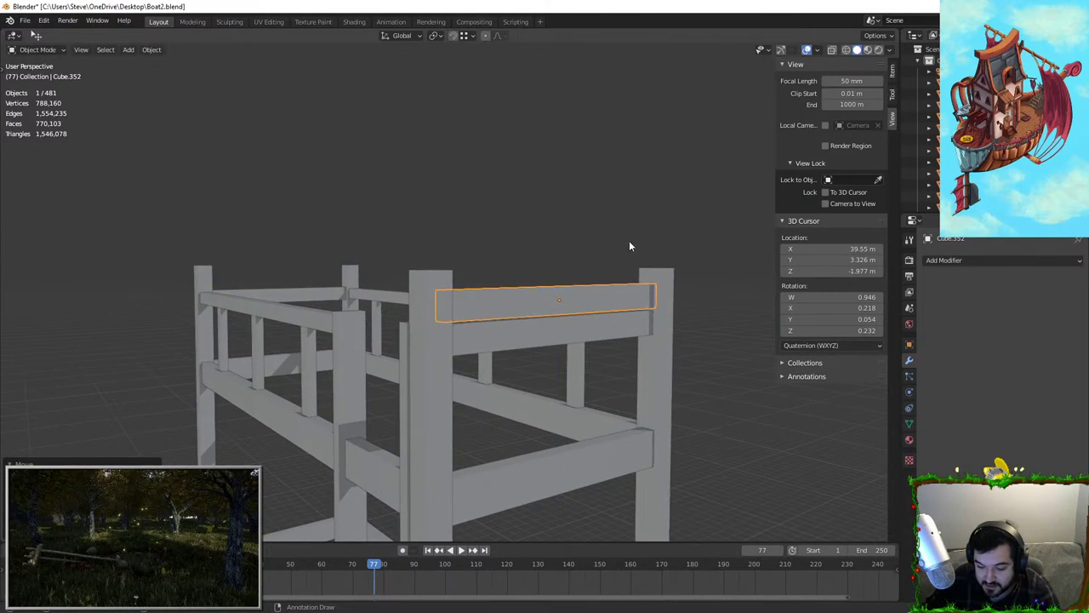
Add two loop cuts across the upper end rail and scale them apart along X until they sit near the posts
middle_click_drag(629, 240, 558, 255)
key("Tab")
key("ctrl+r")
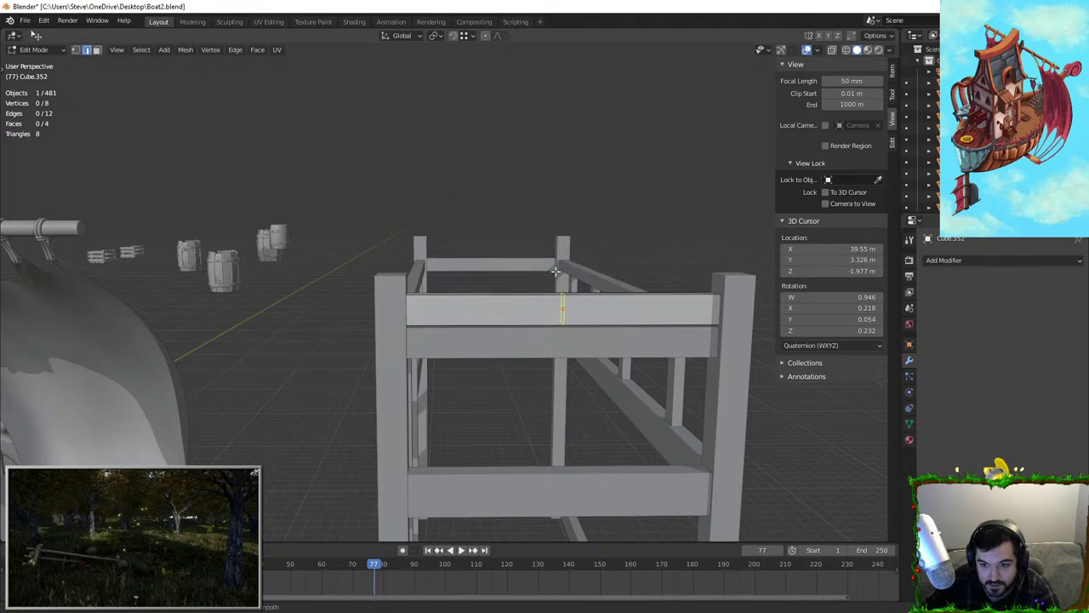
key("Escape")
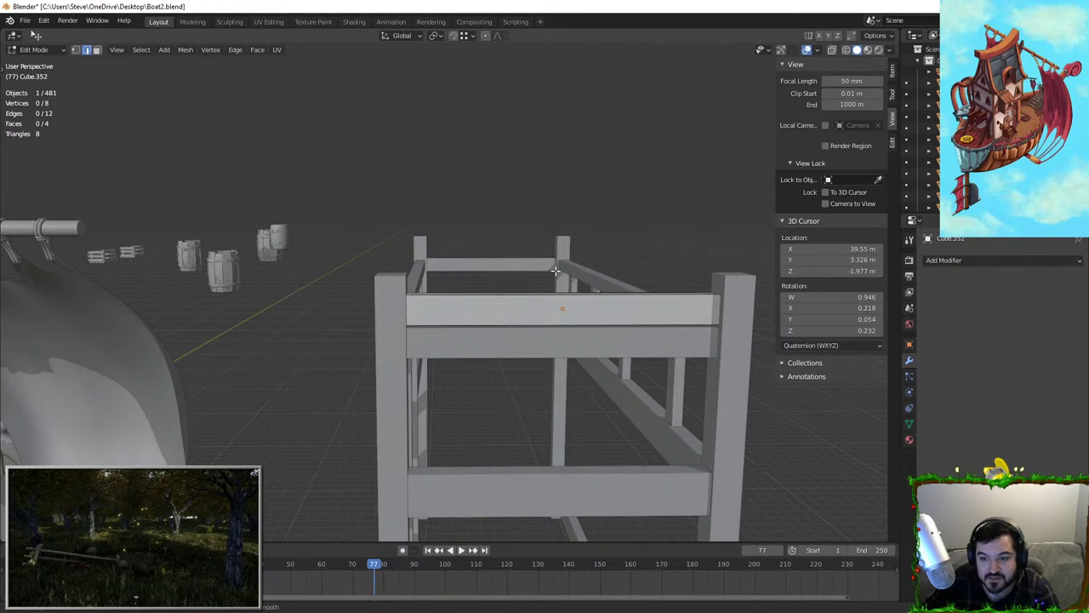
key("ctrl+r")
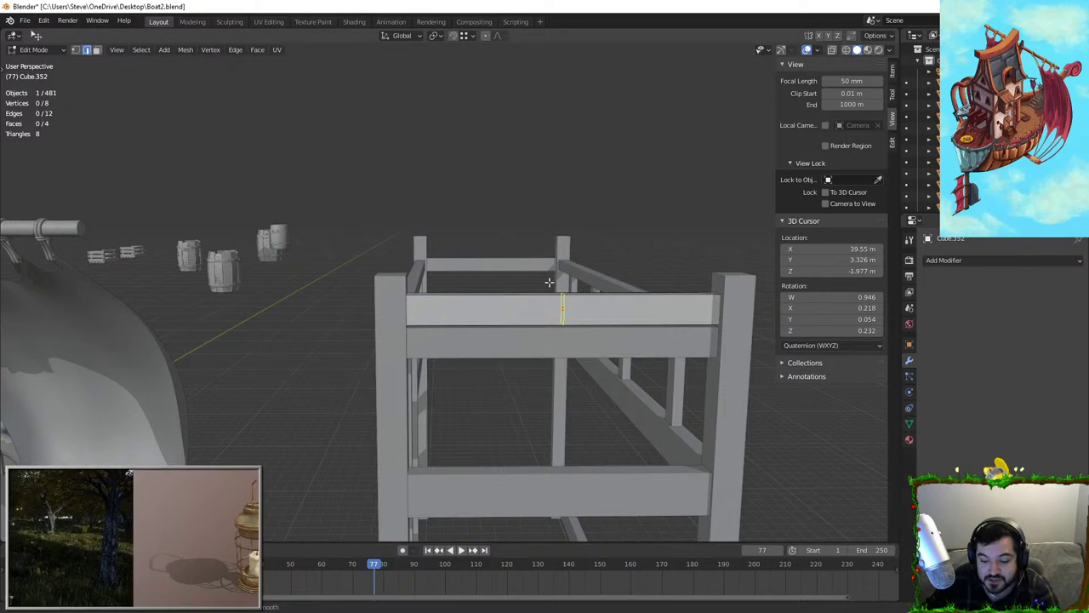
scroll(550, 282, "up", 1)
left_click(550, 281)
middle_click_drag(550, 281, 502, 292, "shift")
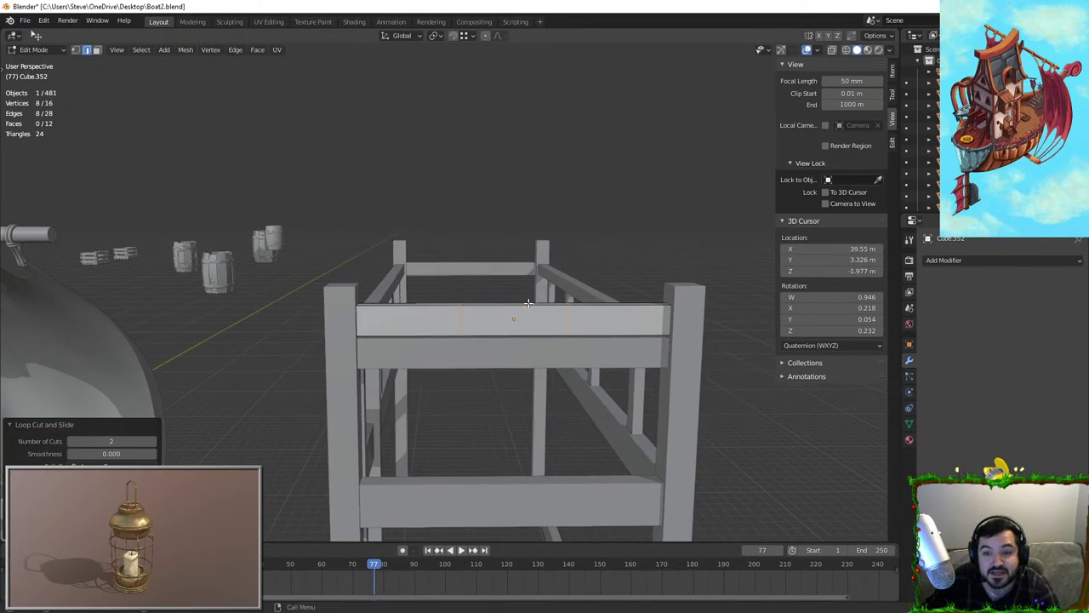
key("s")
key("x")
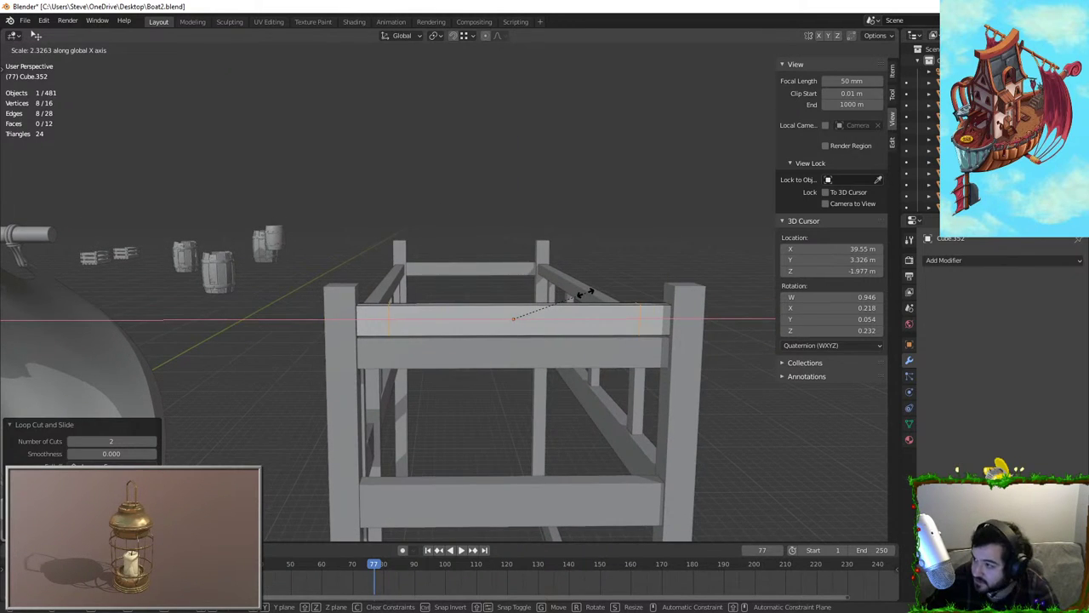
left_click(582, 292)
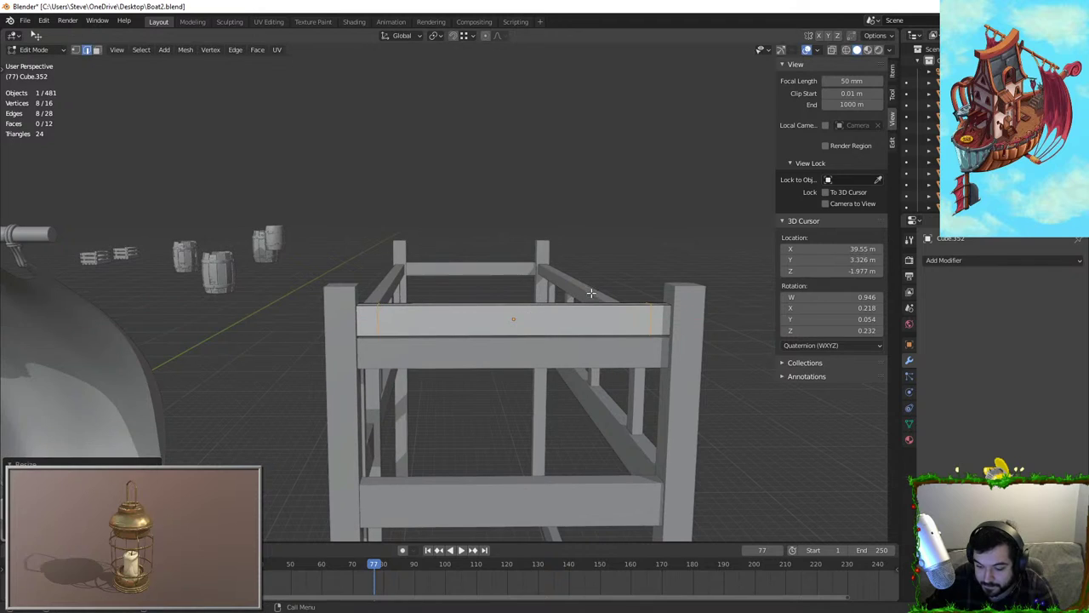
key("ctrl+b")
key("Escape")
Add a centre loop cut to the rail, raise it along Z and bevel it with four segments to form an arch
key("ctrl+r")
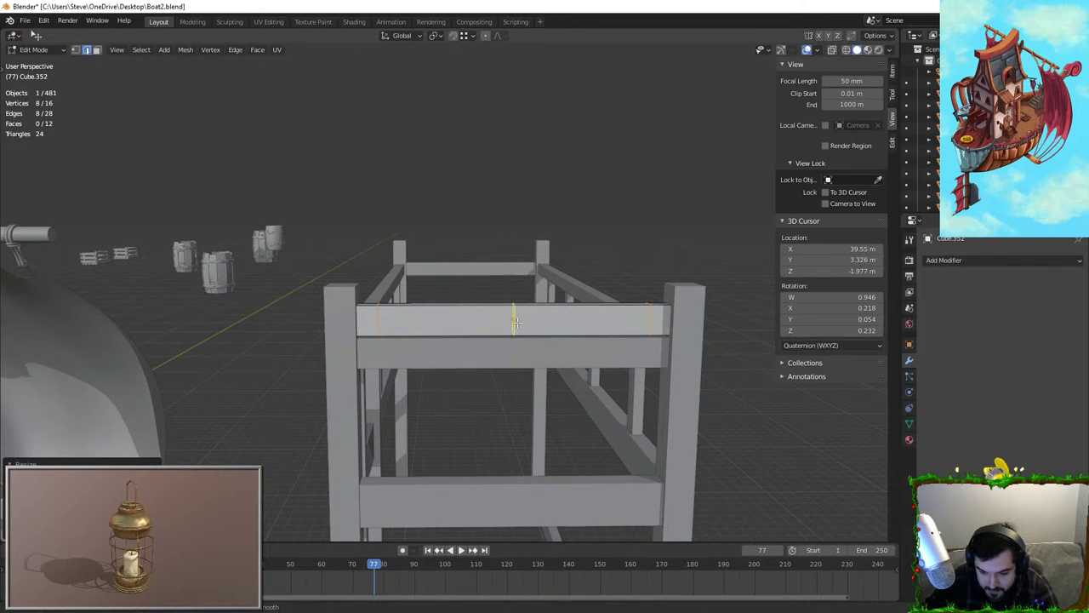
left_click(517, 299)
key("g")
key("z")
left_click(536, 224)
key("ctrl+b")
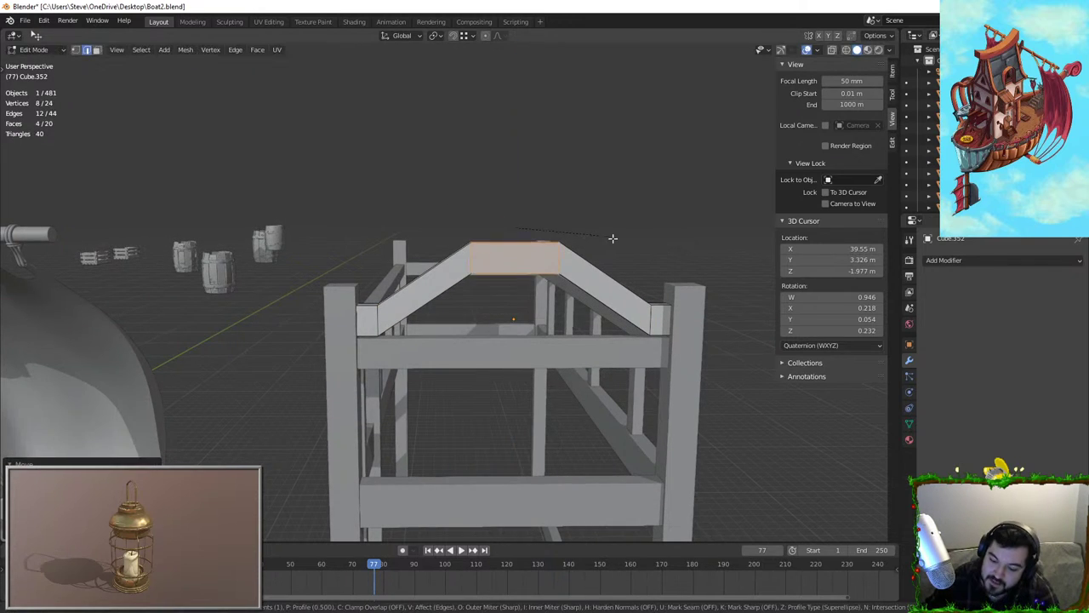
scroll(655, 261, "up", 3)
left_click(667, 264)
Redo the bevel on the arch's centre edge loop with eight segments for a smoother curve
key("Tab")
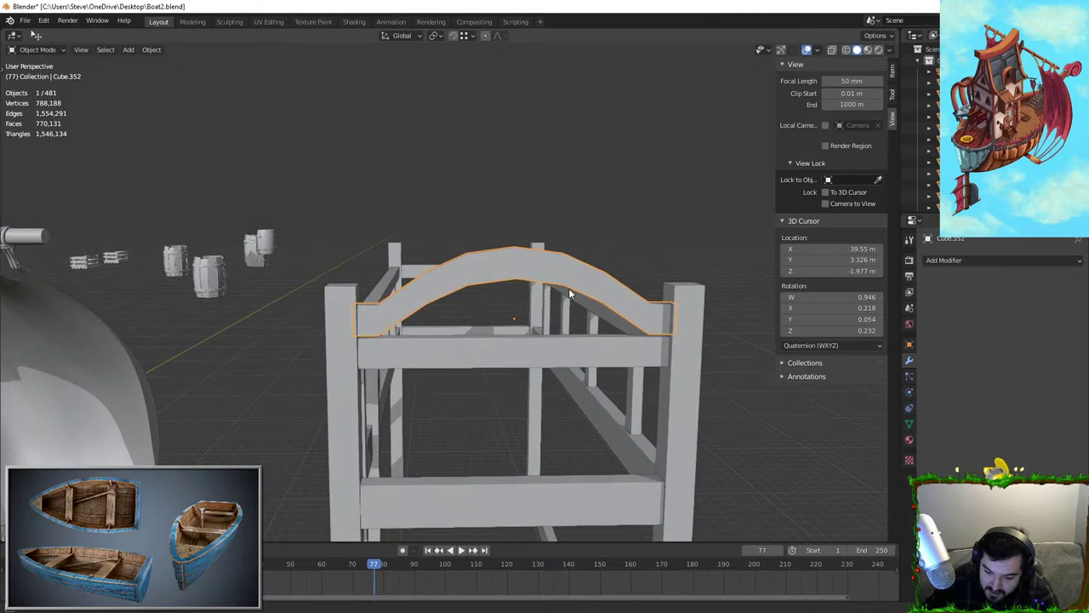
middle_click_drag(569, 287, 537, 270)
left_click(537, 269)
key("Tab")
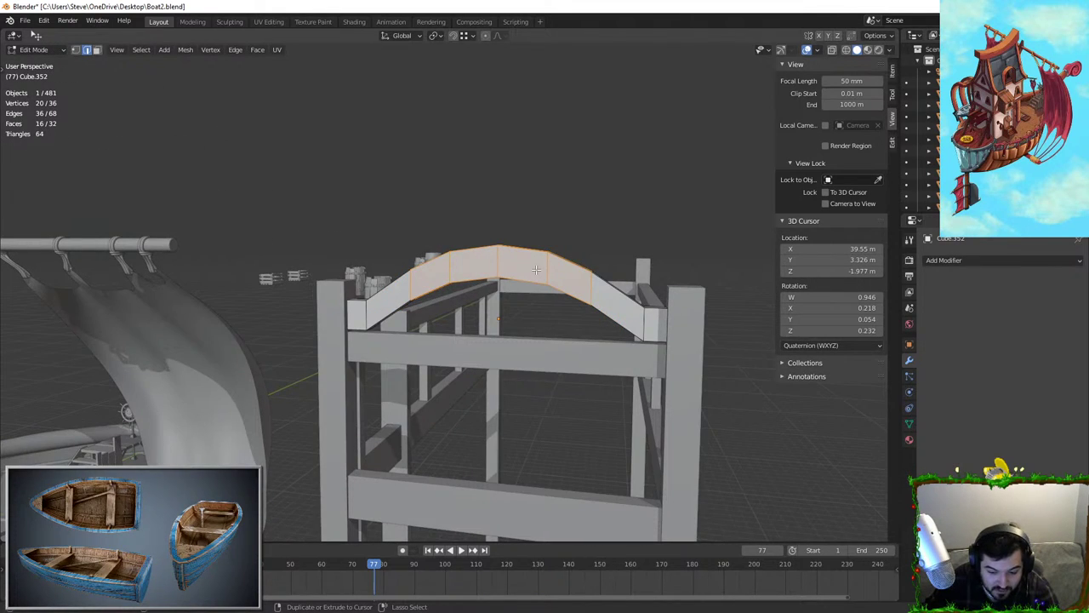
key("Tab")
key("Tab")
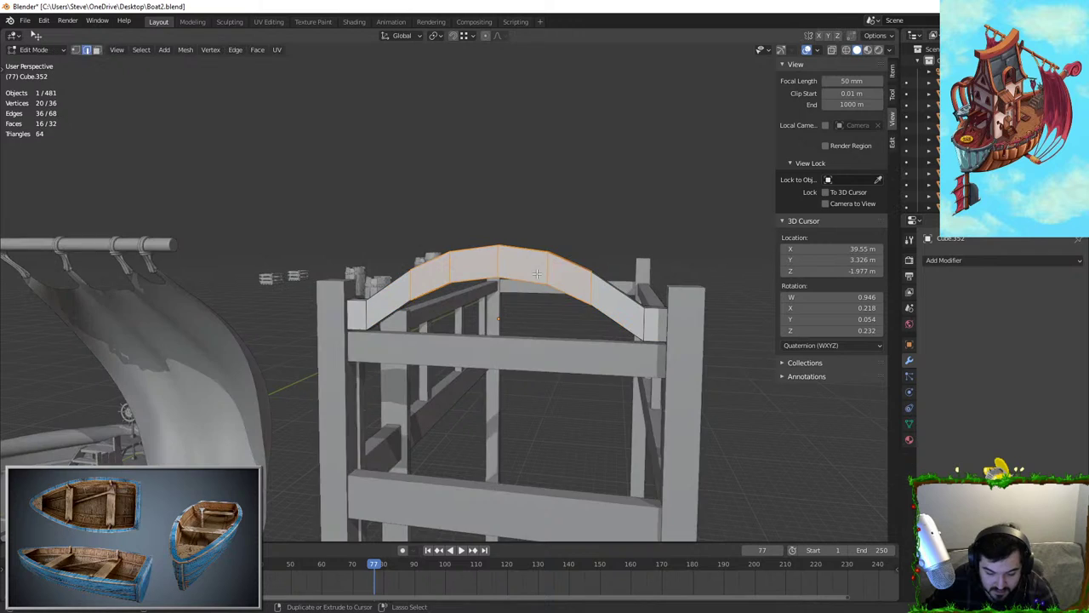
key("ctrl+b")
scroll(596, 255, "up", 8)
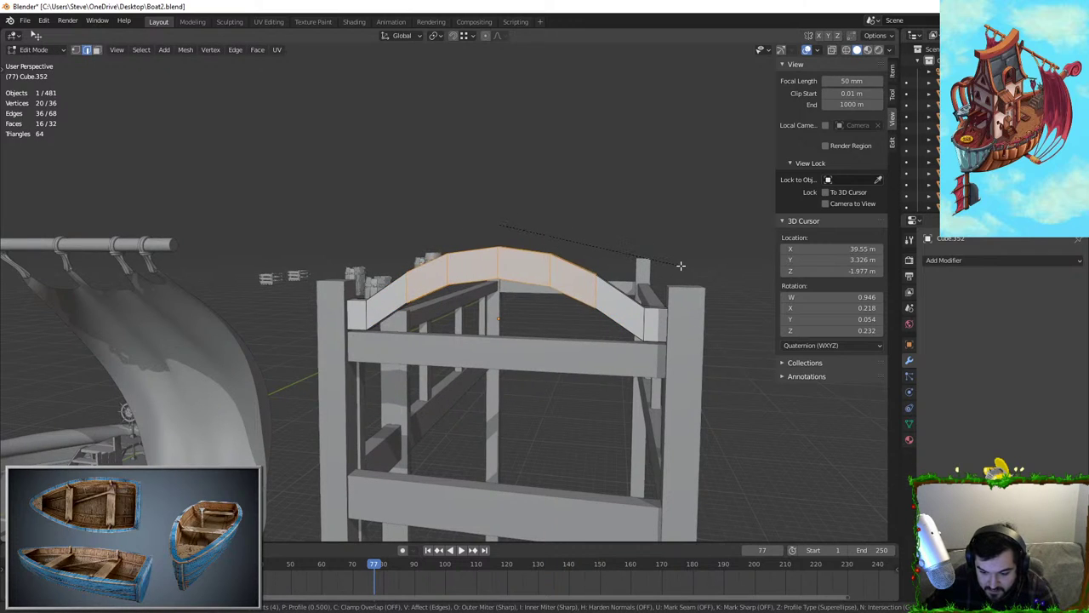
left_click(710, 266)
key("Tab")
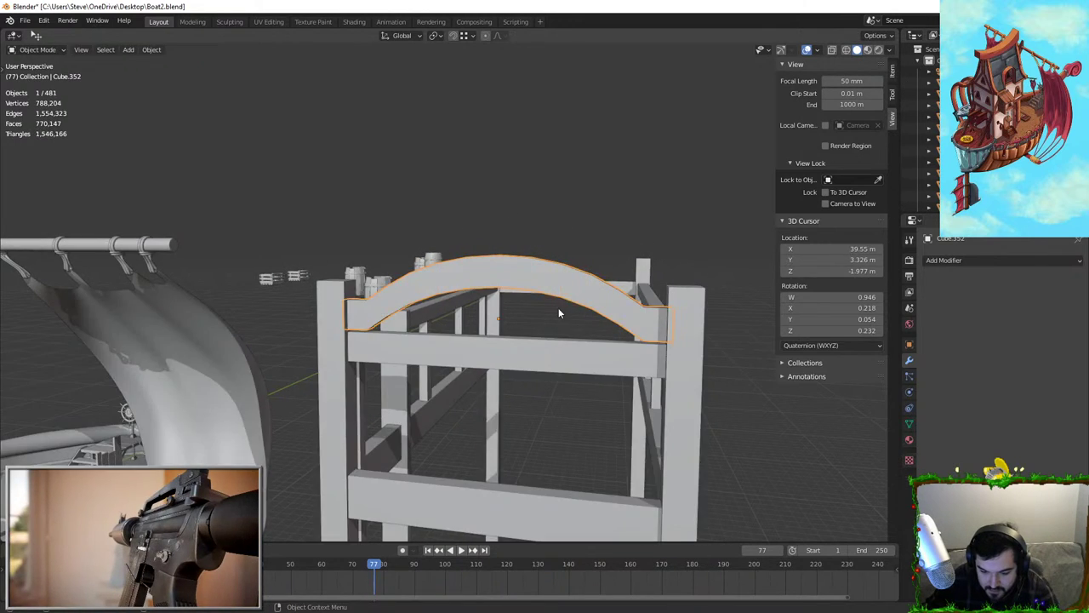
Try beveling the edge loop at one end of the arched rail with eight segments, then with two
middle_click_drag(558, 307, 547, 275)
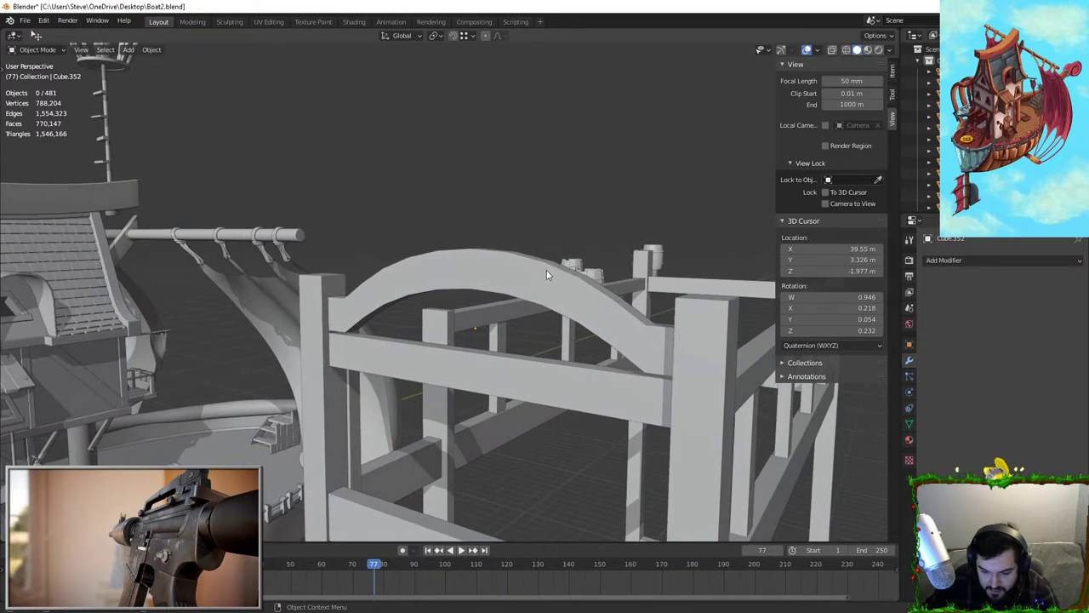
key("Tab")
left_click(644, 334, "alt")
key("ctrl+b")
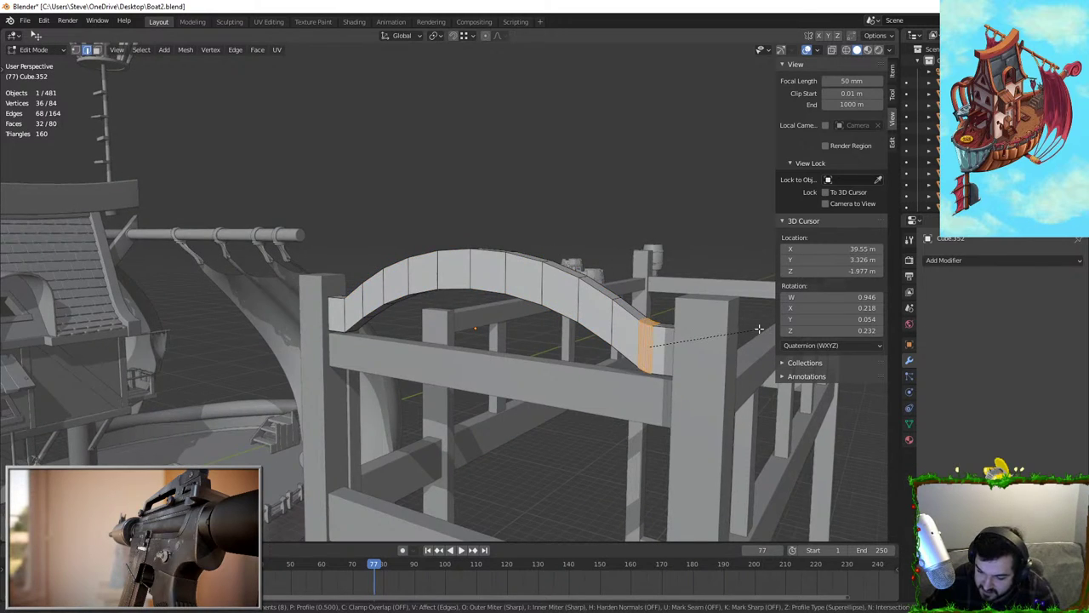
left_click(758, 333)
key("Tab")
key("Tab")
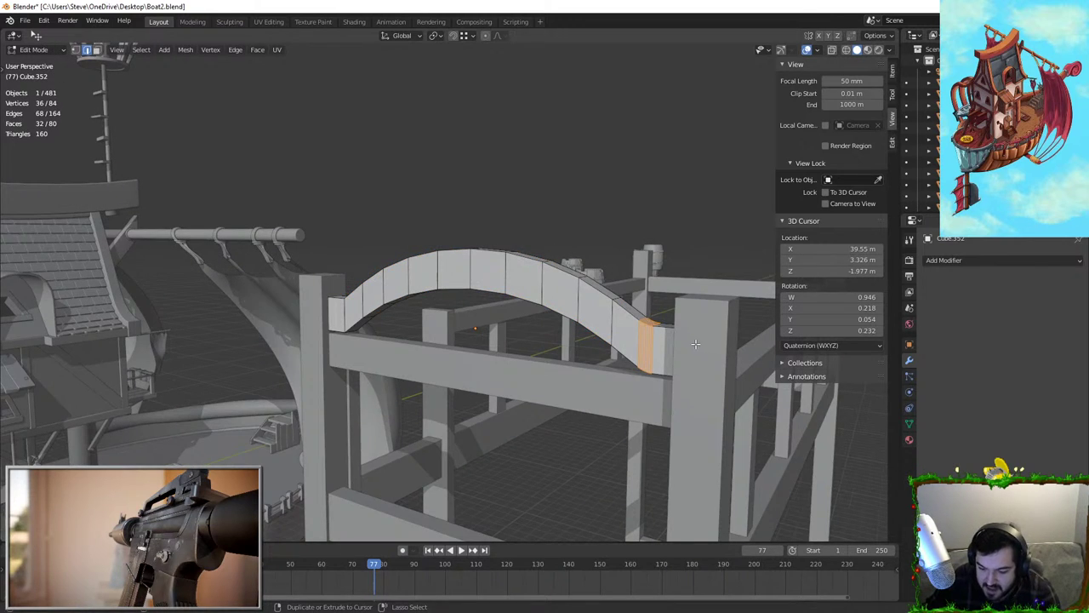
key("Tab")
key("Tab")
left_click(693, 344)
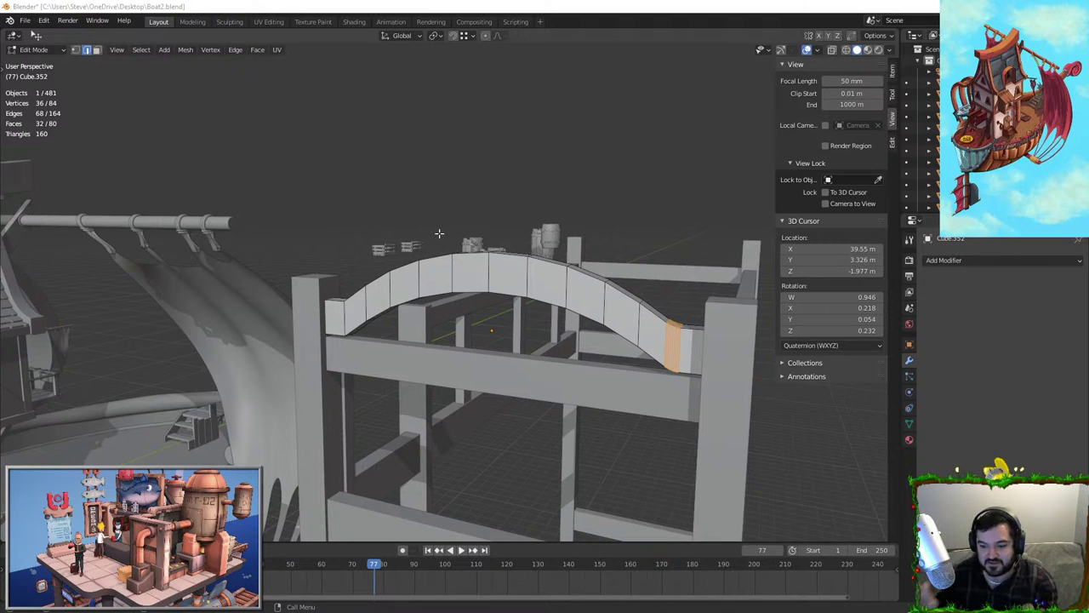
middle_click_drag(440, 233, 536, 250)
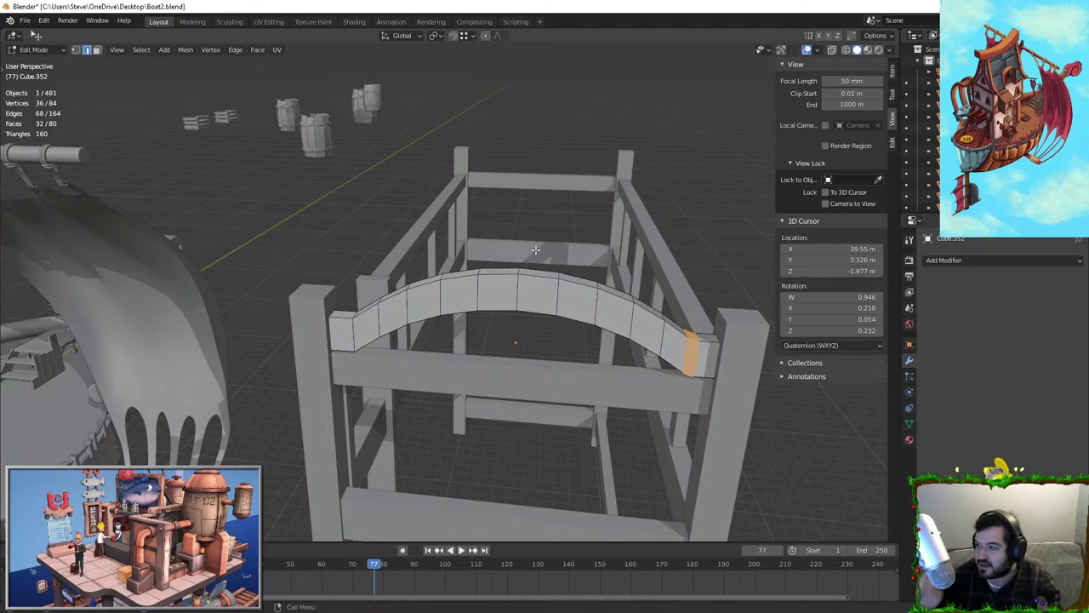
key("ctrl+z")
key("ctrl+b")
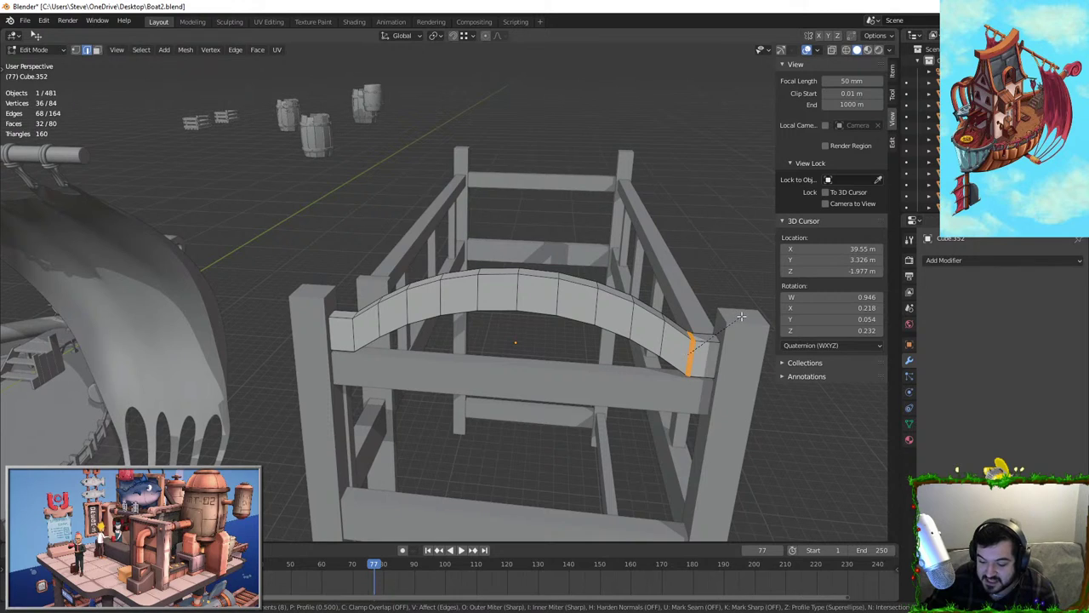
scroll(741, 316, "down", 1)
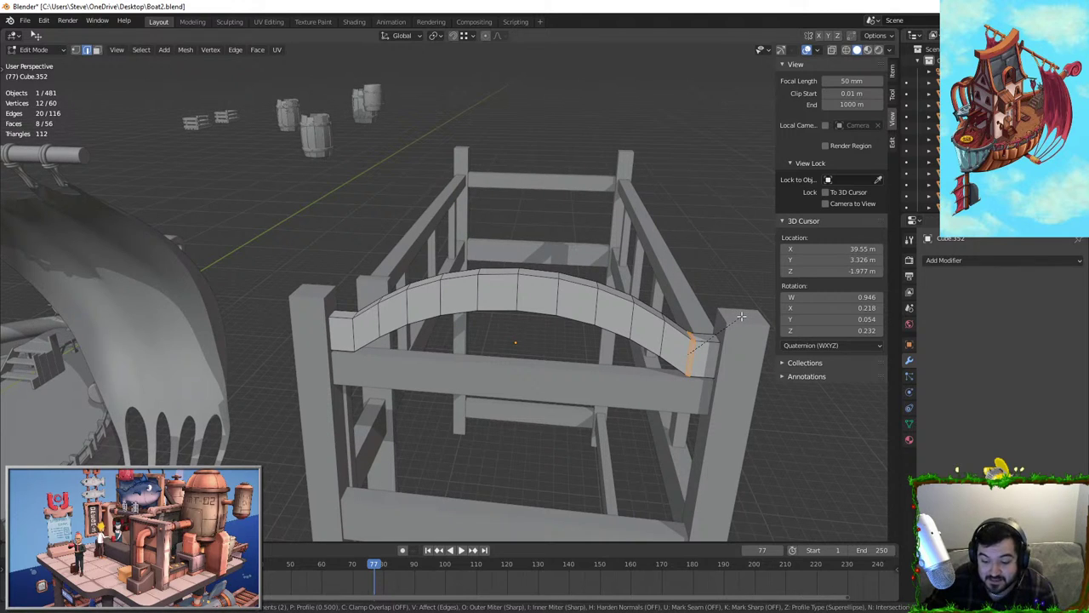
right_click(742, 316)
Bevel the edge loops at both ends of the arched rail together with two segments
left_click(356, 345, "alt+shift")
key("ctrl+b")
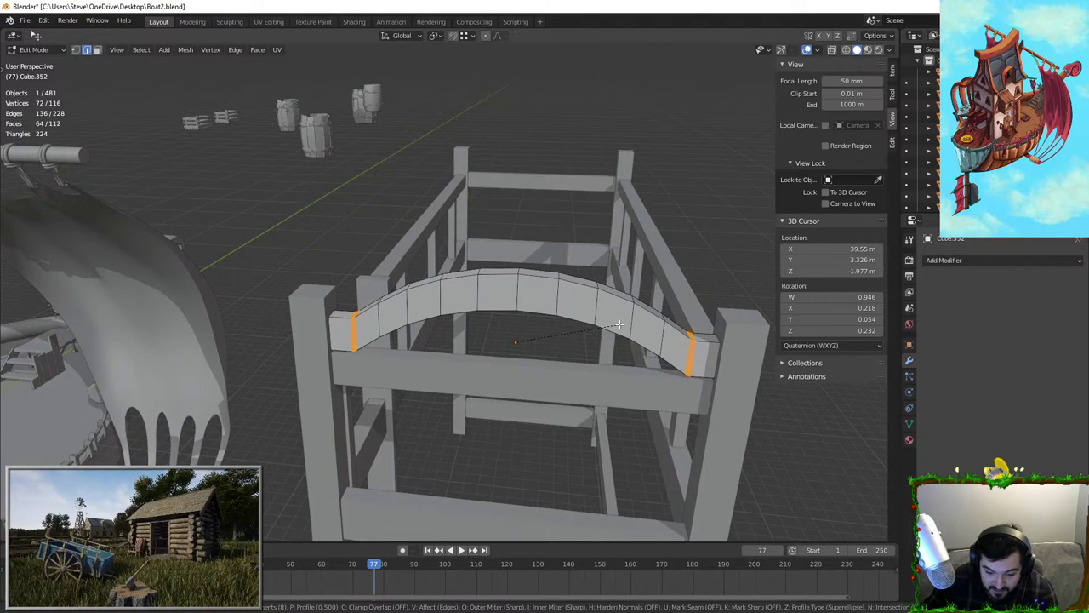
scroll(619, 324, "down", 4)
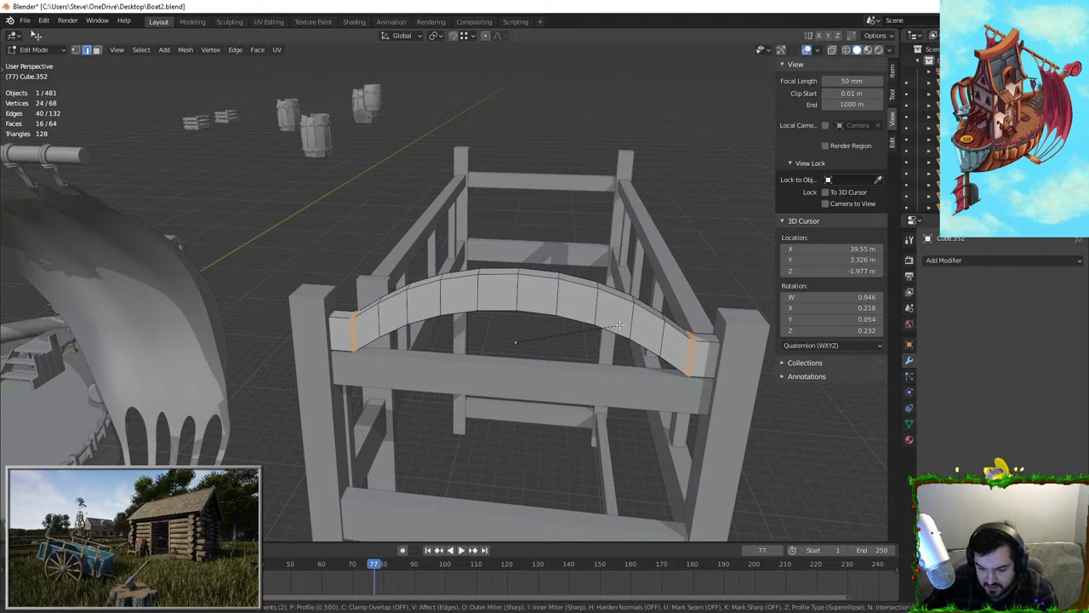
left_click(619, 325)
key("Tab")
left_click(684, 182)
middle_click_drag(685, 181, 688, 166)
left_click(533, 290)
middle_click_drag(534, 290, 522, 286)
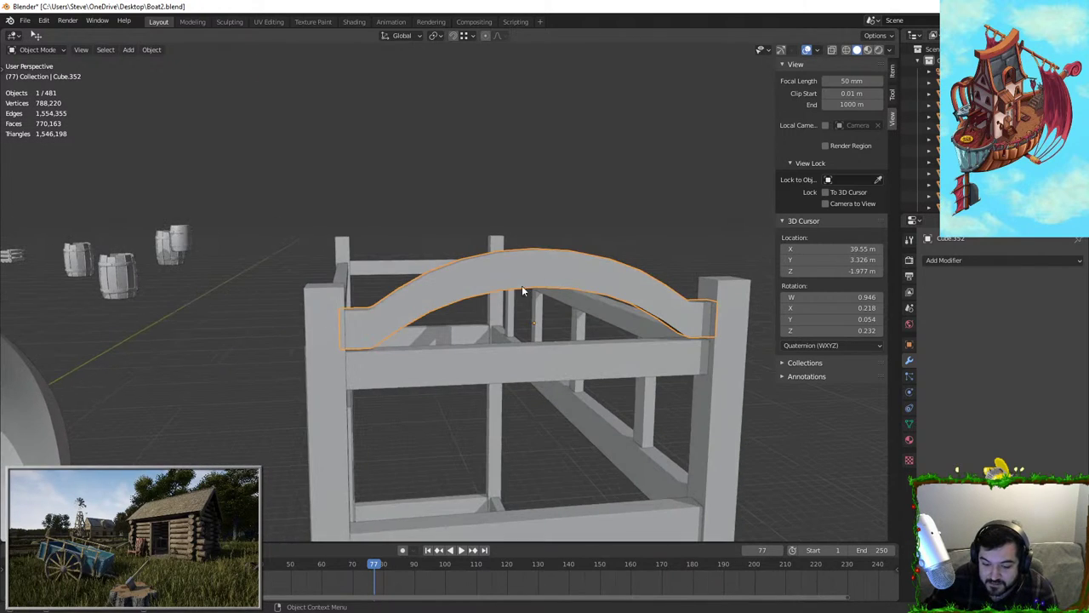
Select all four corner posts of the bed and open them together in Edit Mode
left_click(331, 299)
key("Tab")
middle_click_drag(331, 299, 340, 297)
left_click(337, 288)
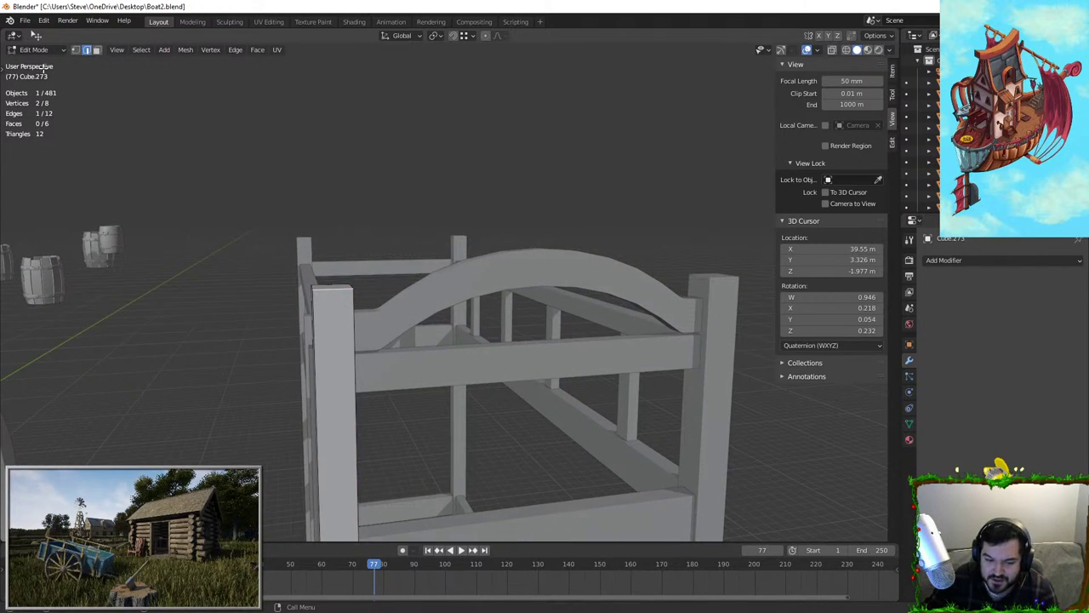
key("Tab")
left_click(299, 242, "shift")
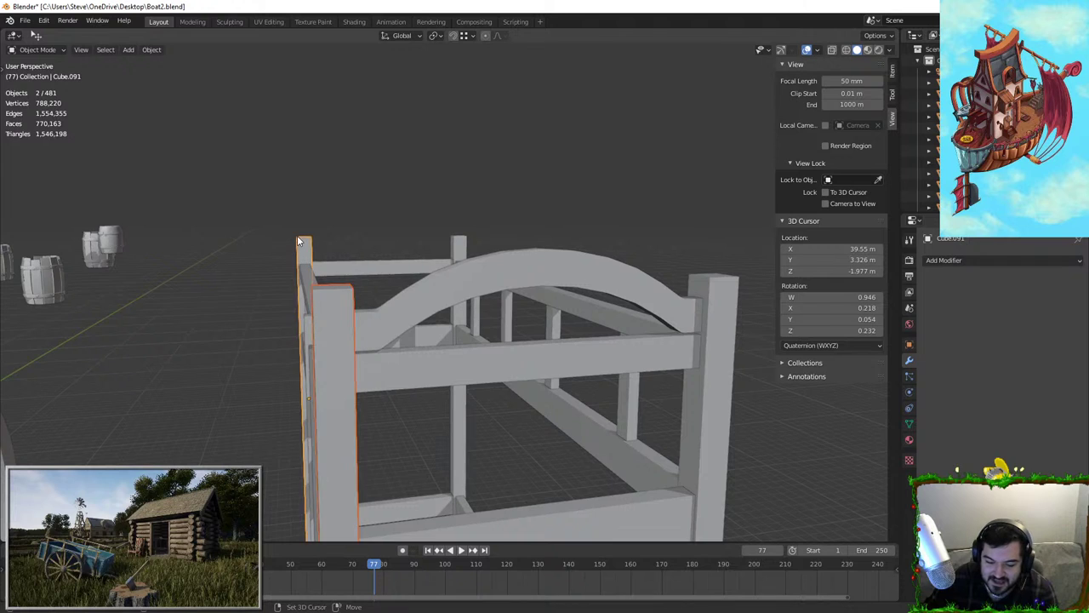
left_click(462, 245, "shift")
left_click(709, 295, "shift")
key("Tab")
Select the top faces of the four corner posts and move them together along Z to adjust the post height
key("3")
key("KP_7")
middle_click_drag(606, 347, 664, 272)
left_click(408, 364)
left_click(628, 212, "shift")
middle_click_drag(204, 65, 270, 75, "shift")
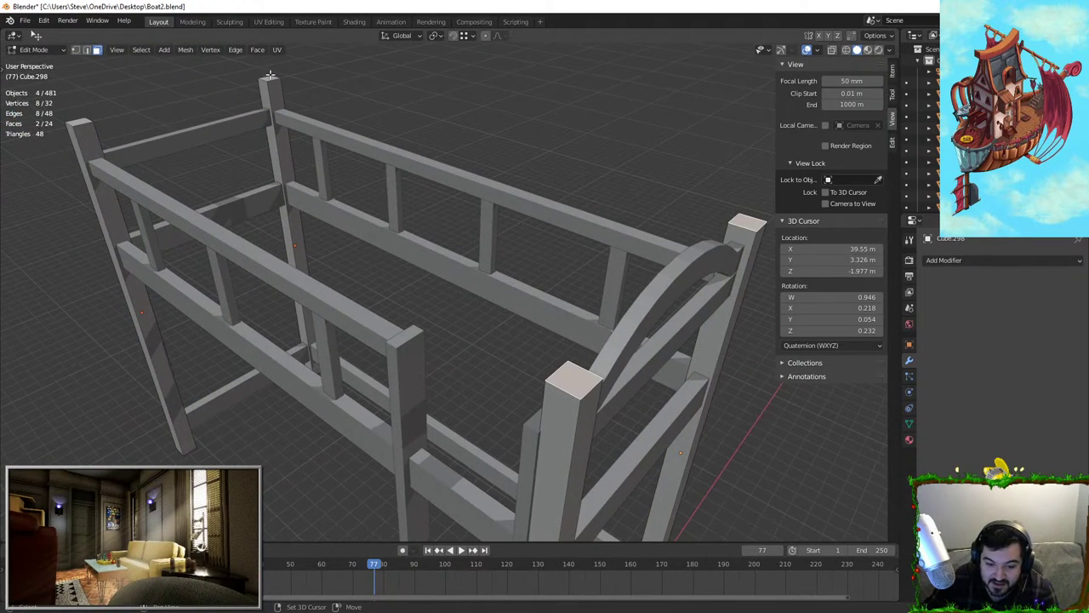
left_click(270, 79, "shift")
key("KP_Decimal")
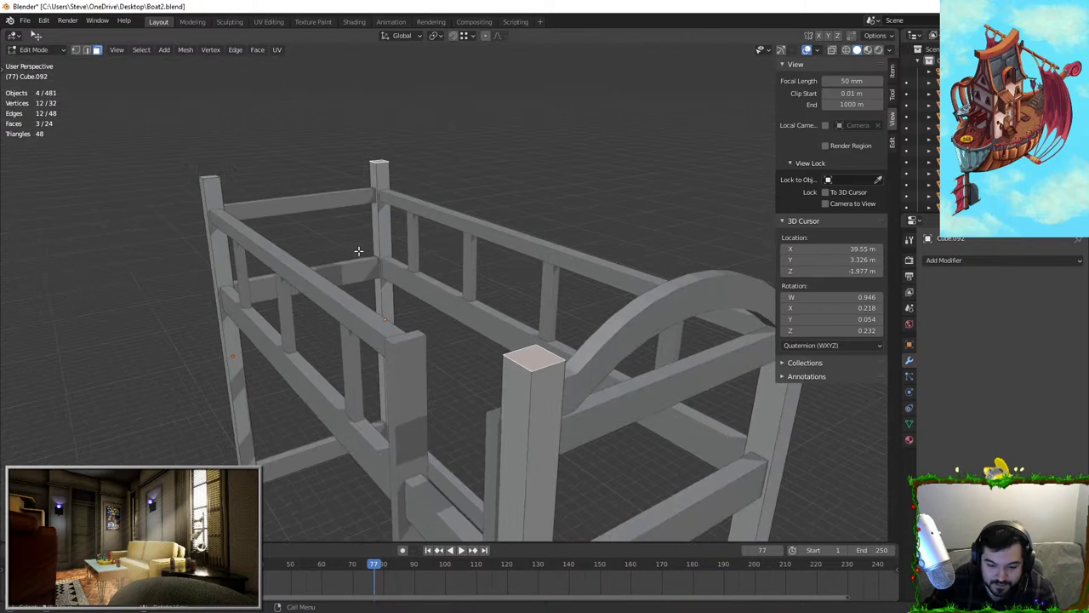
left_click(212, 177, "shift")
key("KP_Decimal")
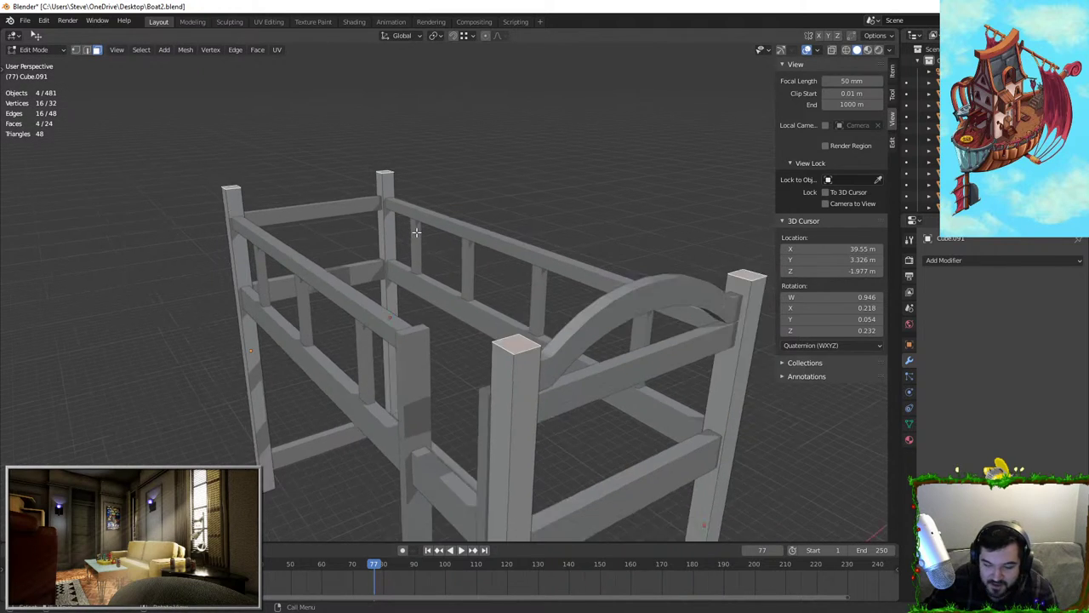
middle_click_drag(416, 231, 688, 310)
key("g")
key("z")
left_click(522, 249)
Duplicate the arched rail and move the copy along Y between the posts at the bed's opposite end
key("Tab")
left_click(509, 291)
key("shift+d")
key("y")
right_click(307, 294)
middle_click_drag(308, 296, 518, 309)
key("g")
key("y")
right_click(162, 331)
middle_click_drag(468, 227, 581, 229, "shift")
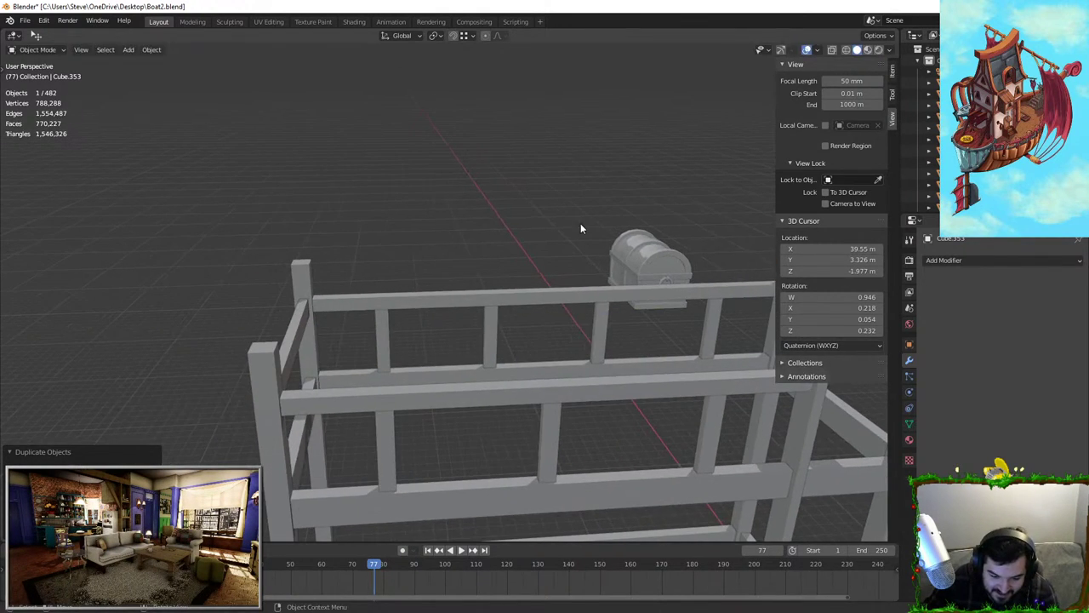
key("g")
key("y")
left_click(14, 270)
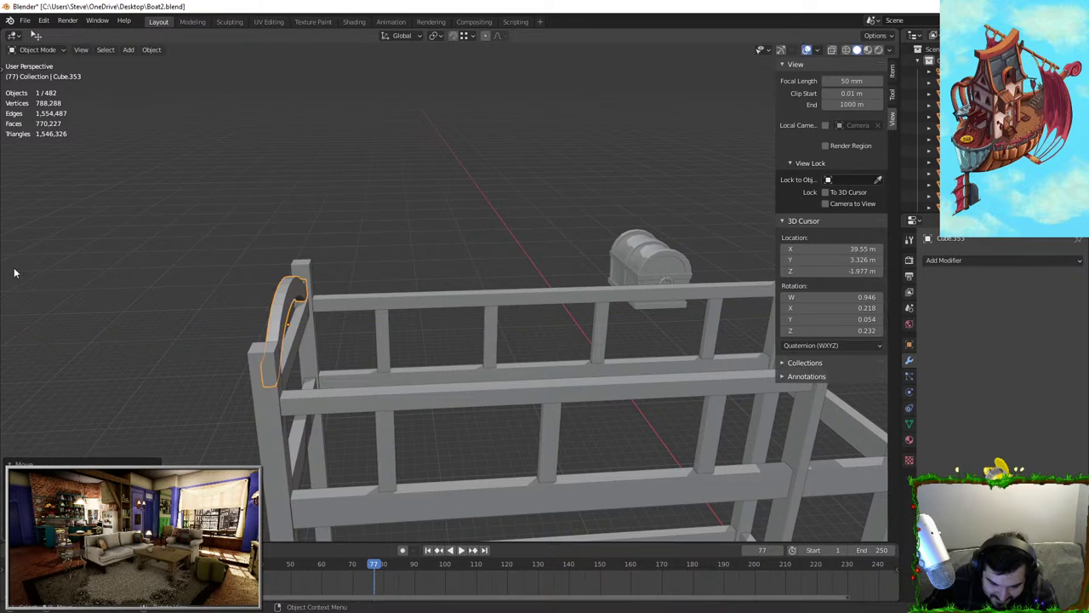
Scale the copied arched rail along Y to adjust its thickness against the posts
left_click(292, 295)
left_click(290, 296)
key("s")
key("y")
left_click(435, 275)
scroll(487, 276, "down", 1)
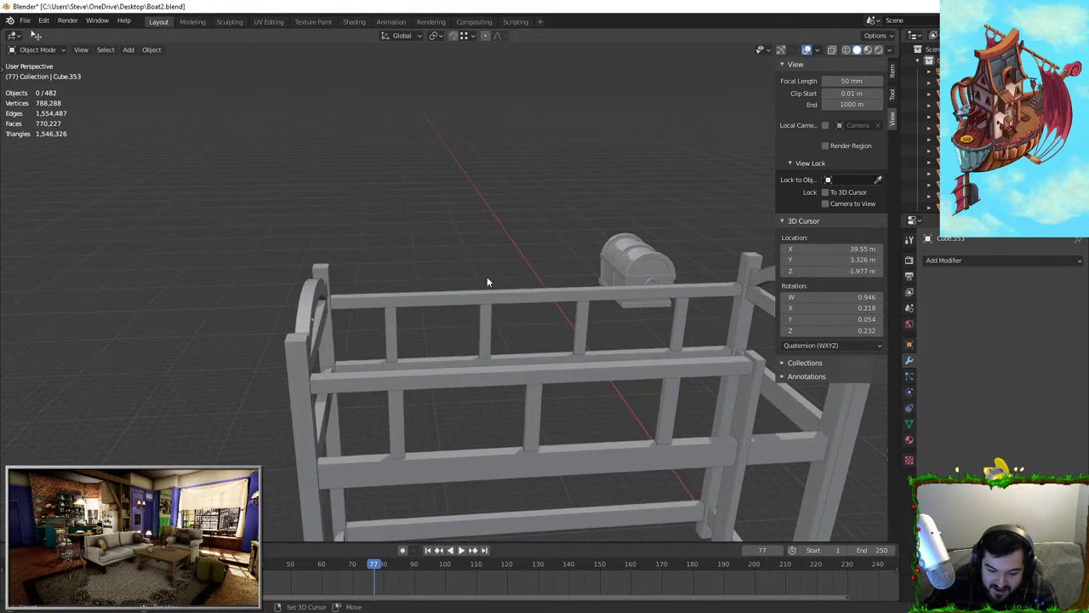
Adjust the scale of the original arched rail at the bed's other end to fit its posts
middle_click_drag(487, 276, 213, 279, "shift")
left_click(513, 313)
middle_click_drag(599, 302, 562, 300)
key("s")
key("y")
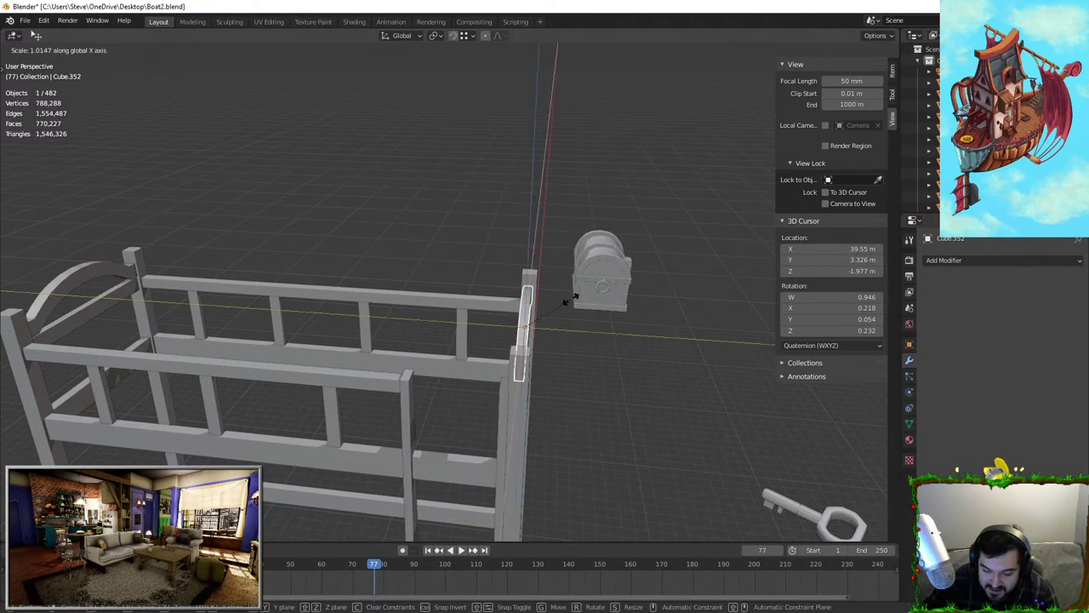
left_click(602, 302)
middle_click_drag(594, 332, 608, 333)
key("g")
key("x")
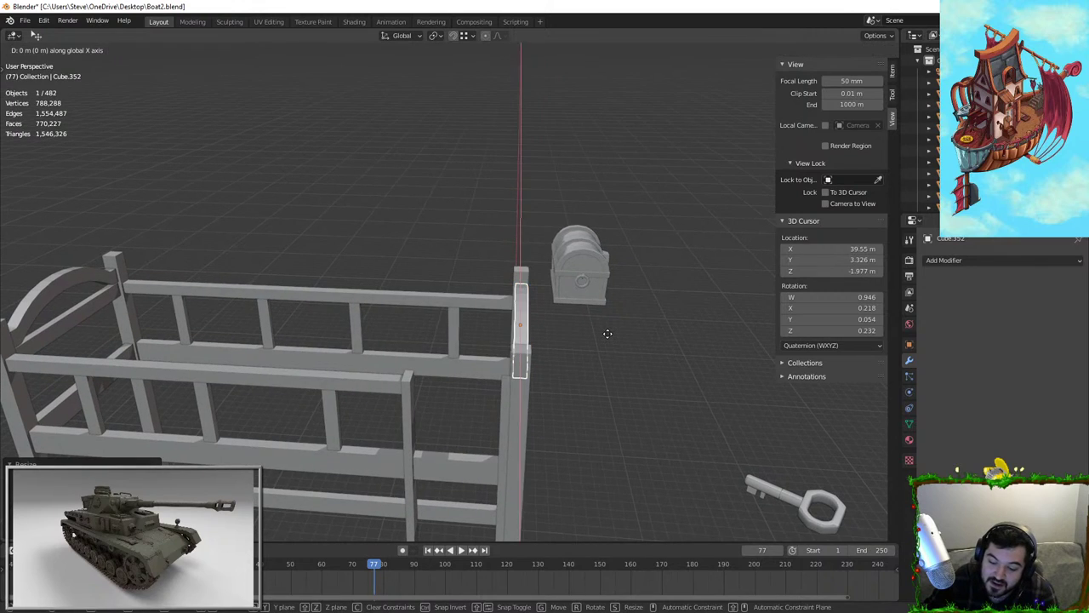
right_click(608, 333)
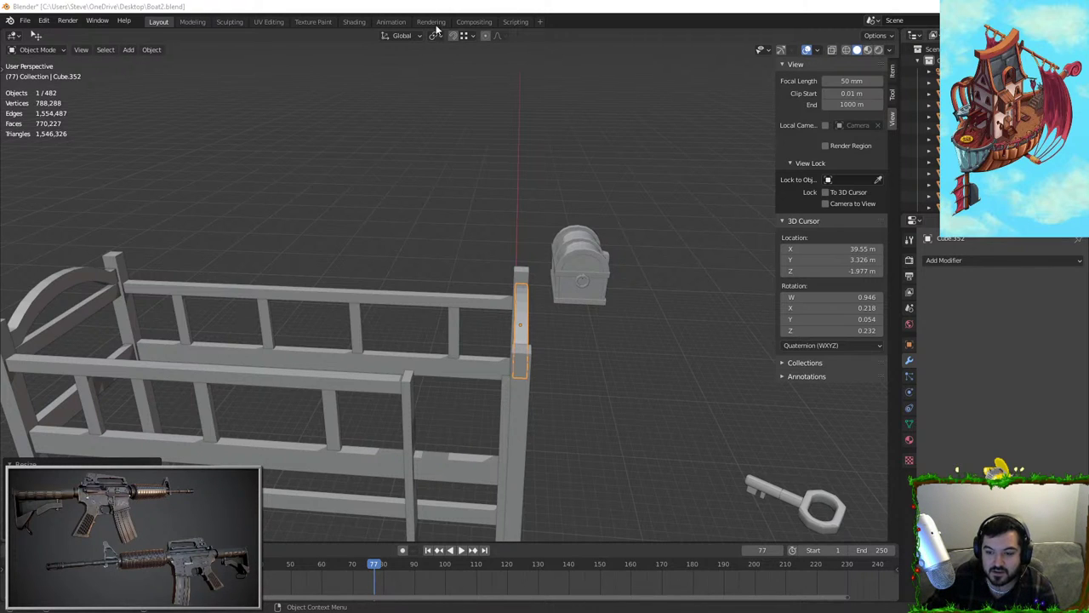
Duplicate the side guard-rail slat nearest the bed's end, leaving the copy in place
left_click(458, 167)
middle_click_drag(458, 167, 419, 257)
mouse_move(432, 312)
middle_mouse_down()
mouse_move(507, 305)
mouse_move(425, 297)
middle_mouse_up()
middle_click_drag(616, 295, 408, 293)
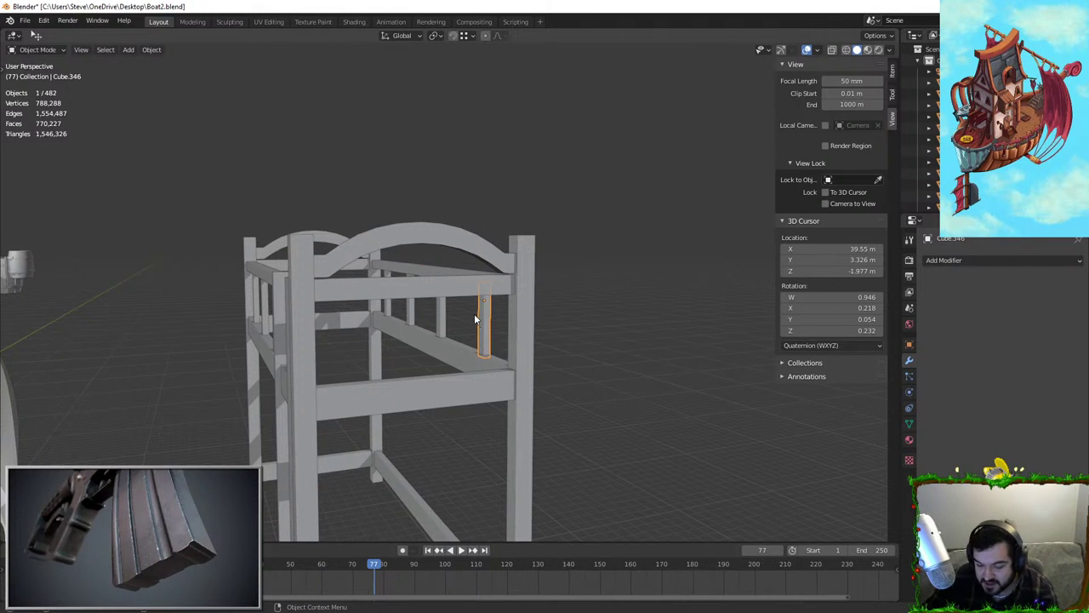
key("KP_7")
key("shift+d")
right_click(512, 317)
Move the copied slat in top view onto the end rail between the two corner posts
scroll(668, 196, "down", 2)
middle_click_drag(667, 196, 621, 277, "shift")
key("r")
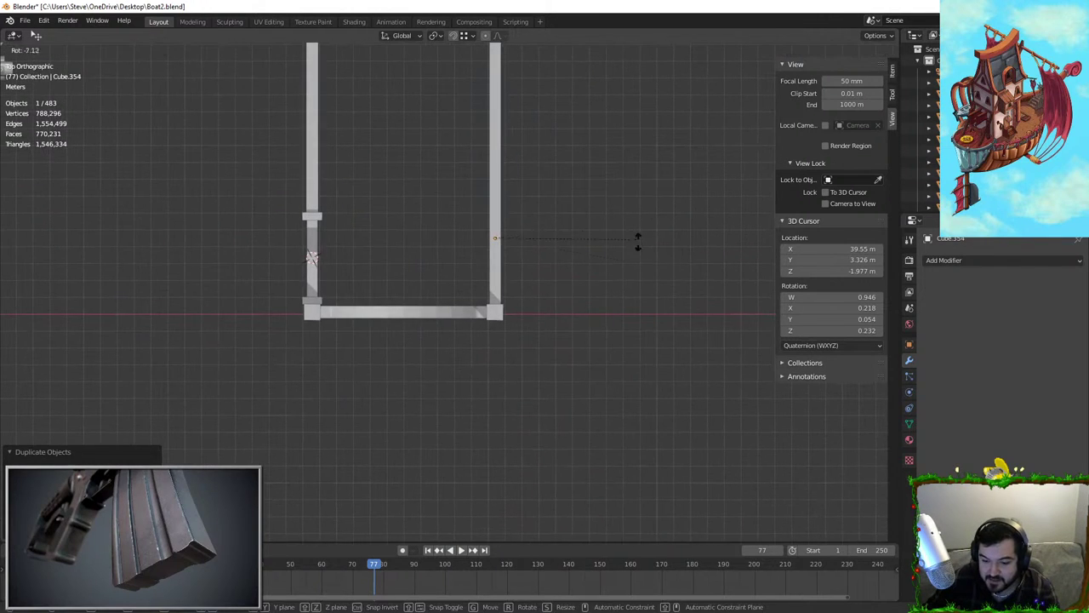
scroll(571, 308, "up", 4)
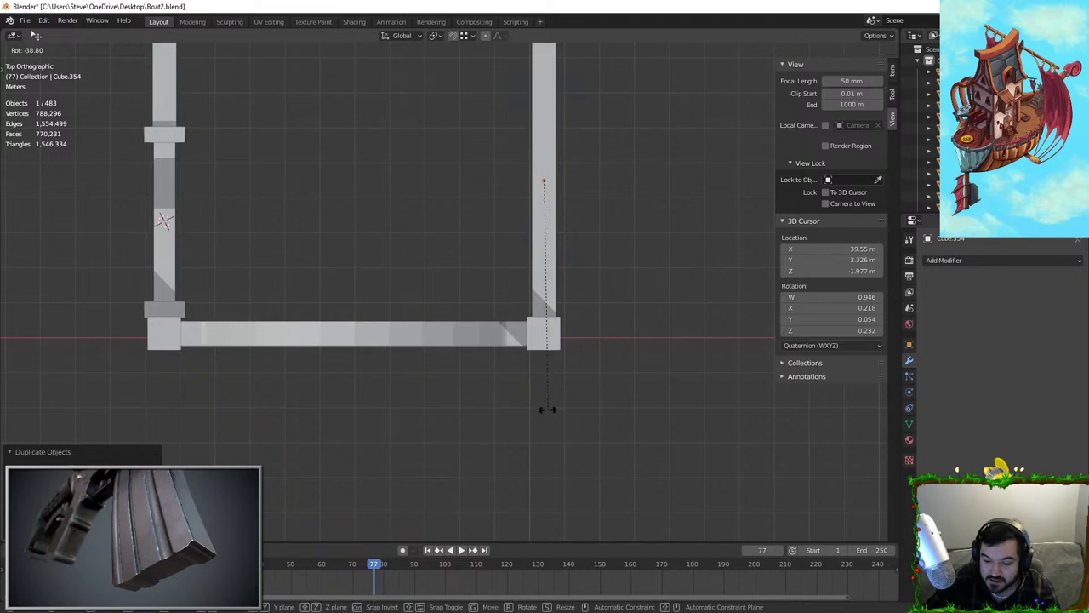
key("g")
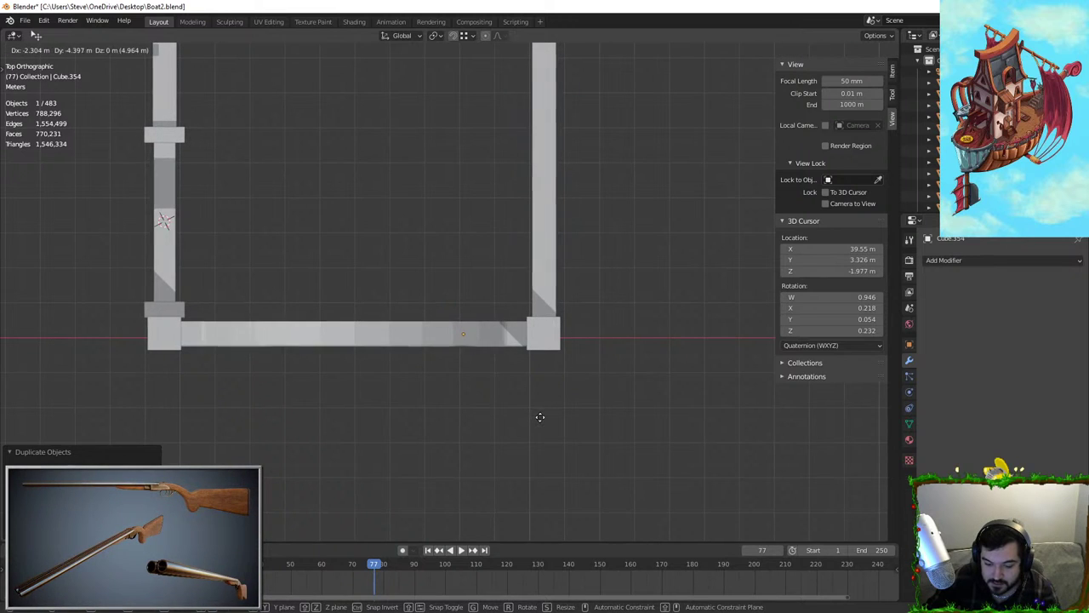
left_click(539, 417)
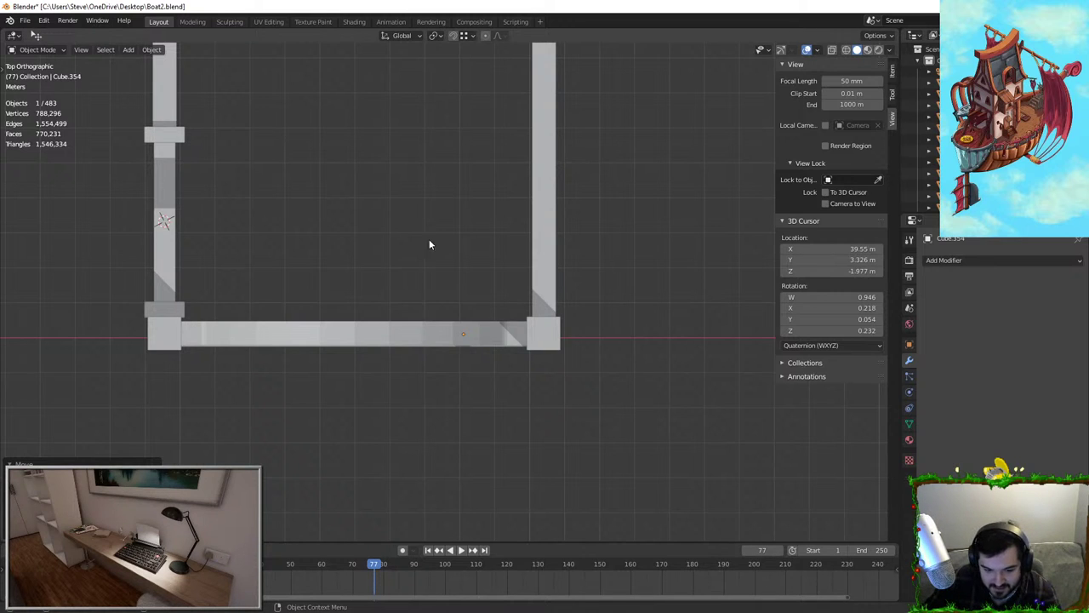
Rotate the copied slat -90° about Z so it lines up with the end rail, checking its rotation values
middle_click_drag(421, 247, 502, 299)
scroll(554, 309, "up", 3)
key("KP_7")
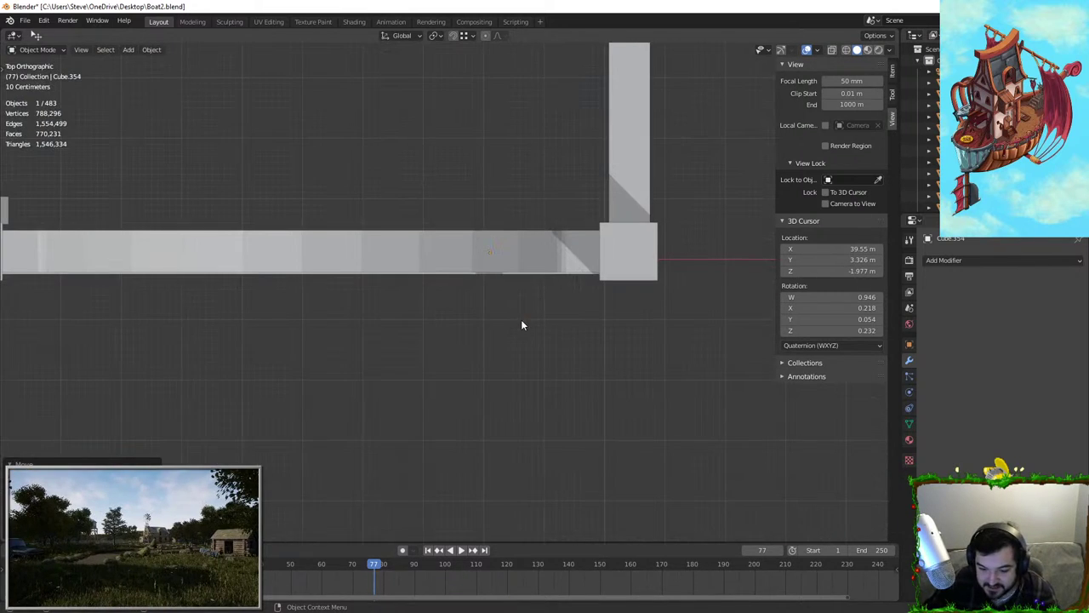
key("r")
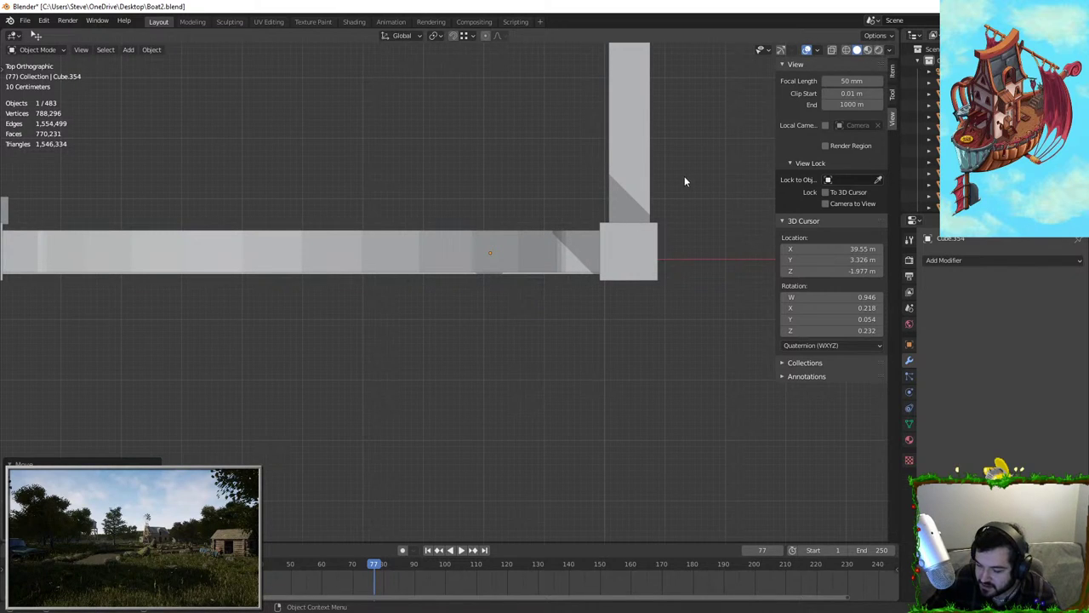
left_click(650, 446)
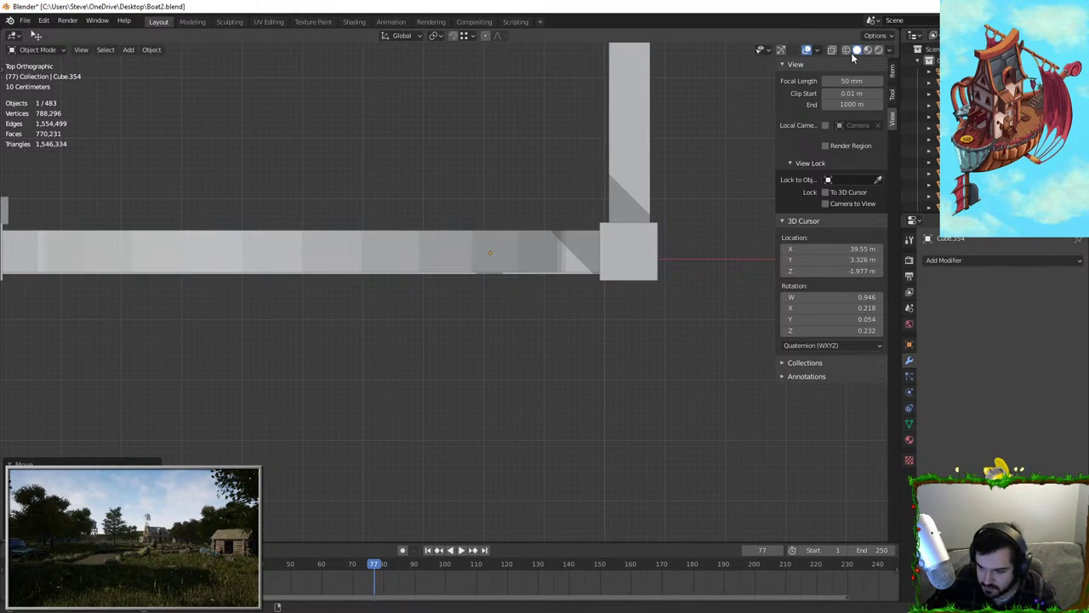
left_click(892, 71)
left_click(892, 93)
left_click(892, 71)
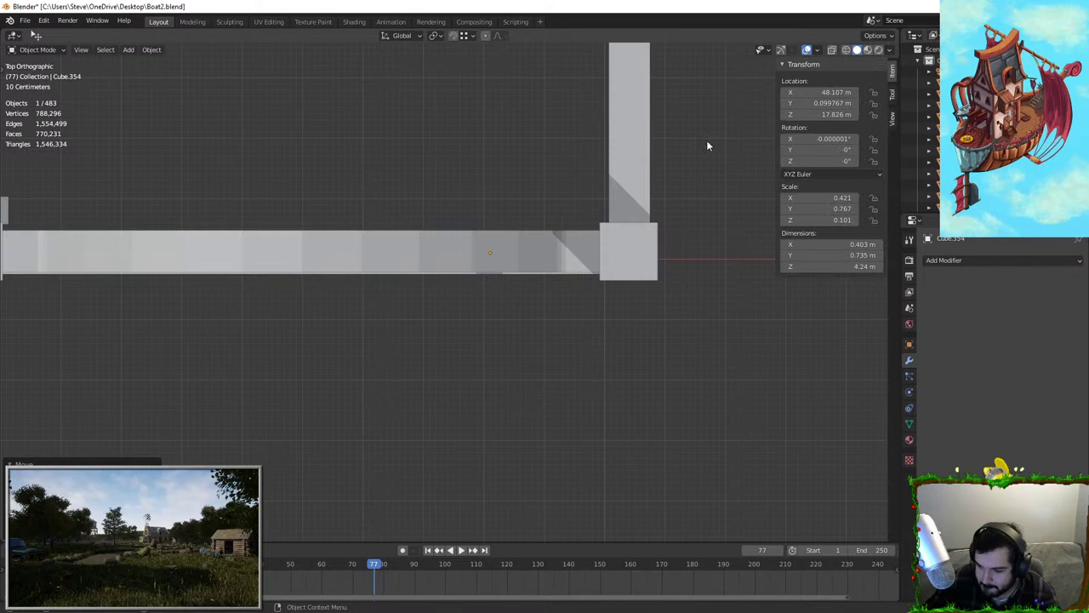
key("r")
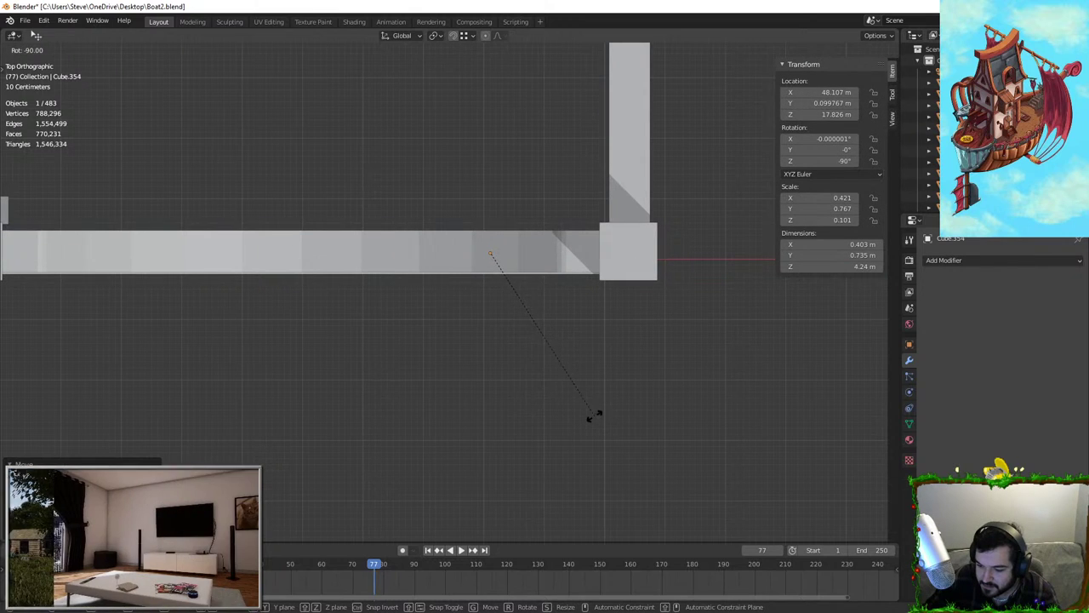
left_click(593, 416)
middle_click_drag(593, 416, 576, 256)
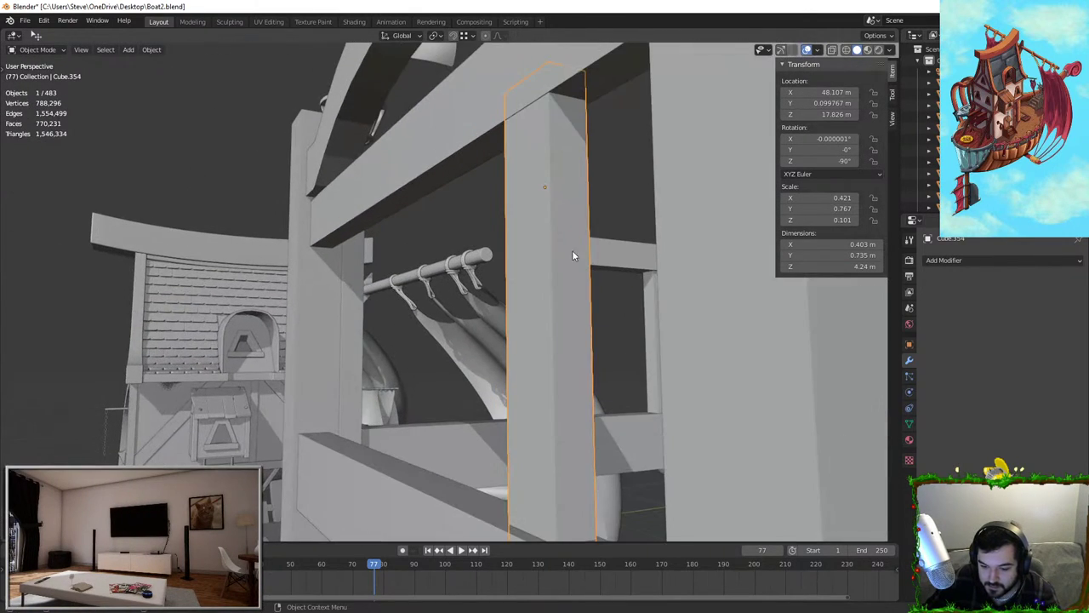
key("g")
left_click(594, 239)
key("s")
right_click(528, 128)
middle_click_drag(527, 128, 595, 215)
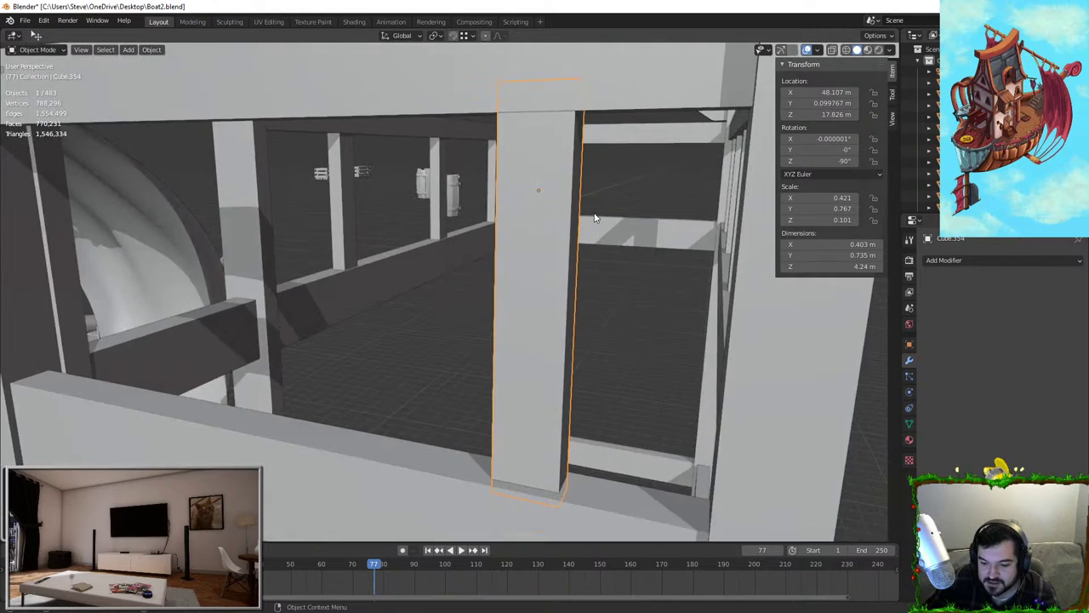
key("Tab")
middle_click_drag(570, 256, 575, 235)
key("Tab")
key("ctrl+a")
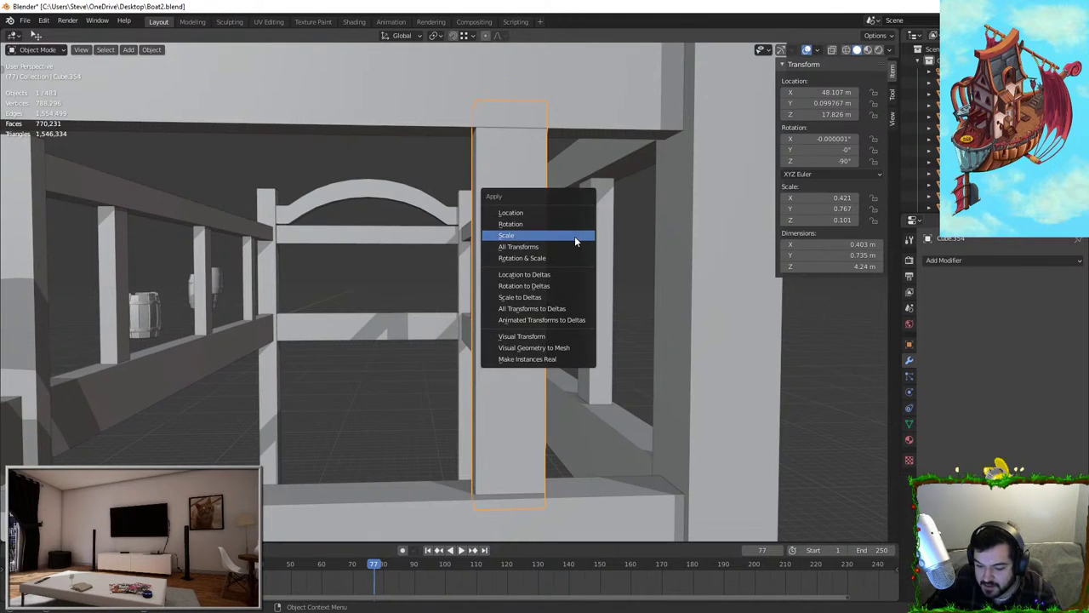
left_click(575, 236)
Set the end slat's origin to its center of mass (Surface)
right_click(518, 236)
mouse_move(520, 265)
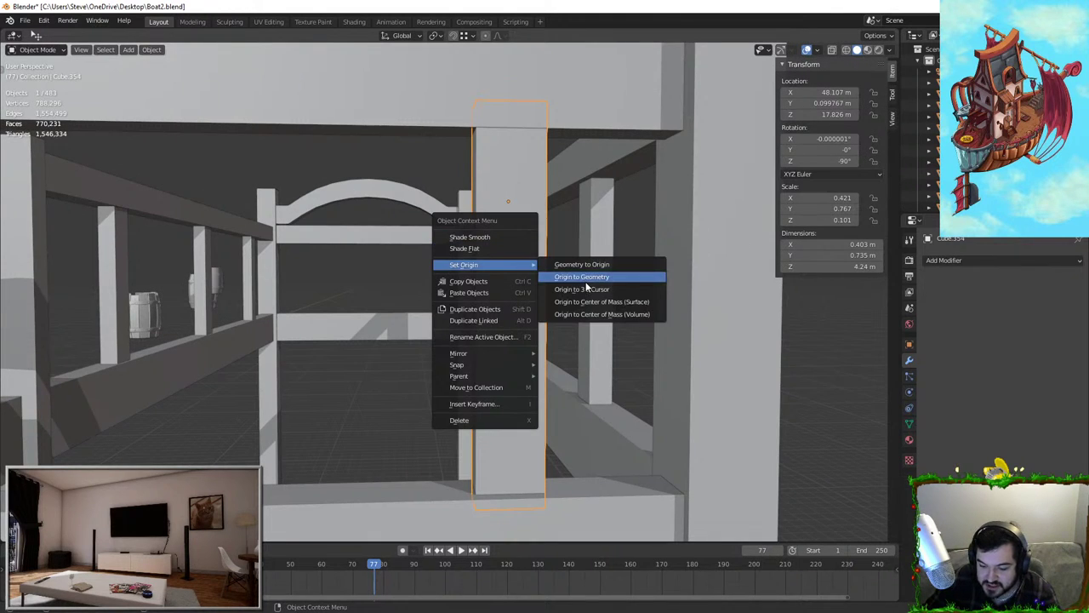
left_click(602, 306)
Scale the end slat along Z to about 3.97 m tall so it fits between the upper and lower end rails
middle_click_drag(600, 299, 668, 259)
key("s")
key("z")
left_click(500, 173)
key("g")
key("z")
right_click(502, 194)
Center the end slat in the rails along Y at about 0.112 m and scale its Y thickness to about 0.333 m
key("g")
key("y")
left_click(561, 214)
key("s")
key("y")
left_click(564, 256)
Duplicate the end slat twice along X, placing one copy mid-rail and one near the opposite post at about X 41.5 m
scroll(570, 259, "down", 3)
middle_click_drag(569, 259, 683, 280, "shift")
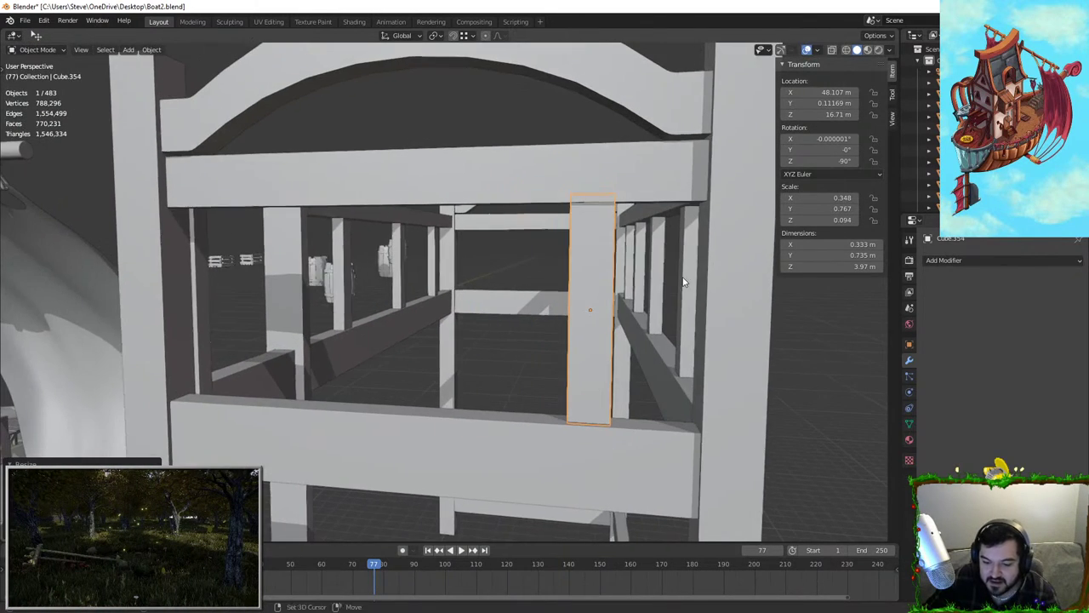
middle_click_drag(614, 281, 669, 250)
key("shift+d")
key("x")
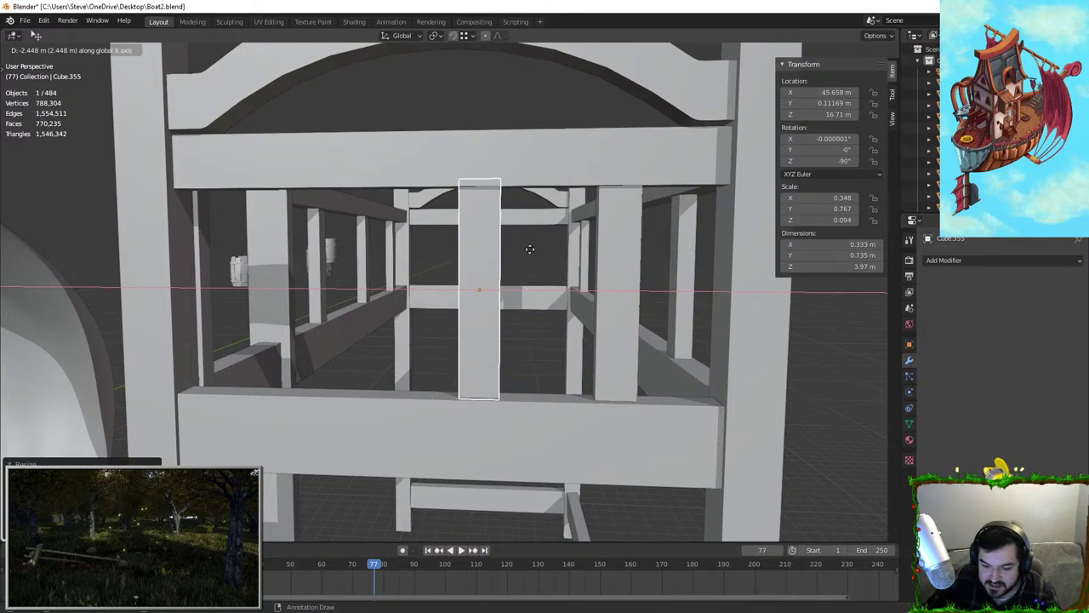
left_click(490, 257)
key("shift+d")
key("x")
left_click(383, 260)
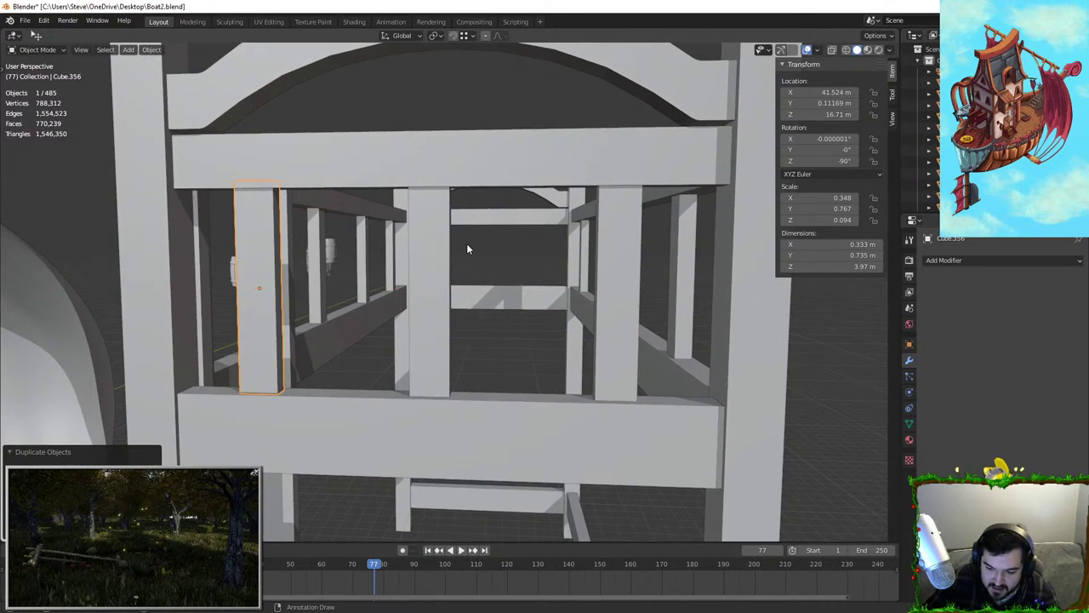
Select all three end slats and duplicate them in place
left_click(439, 247)
left_click(617, 256, "shift")
left_click(281, 245, "shift")
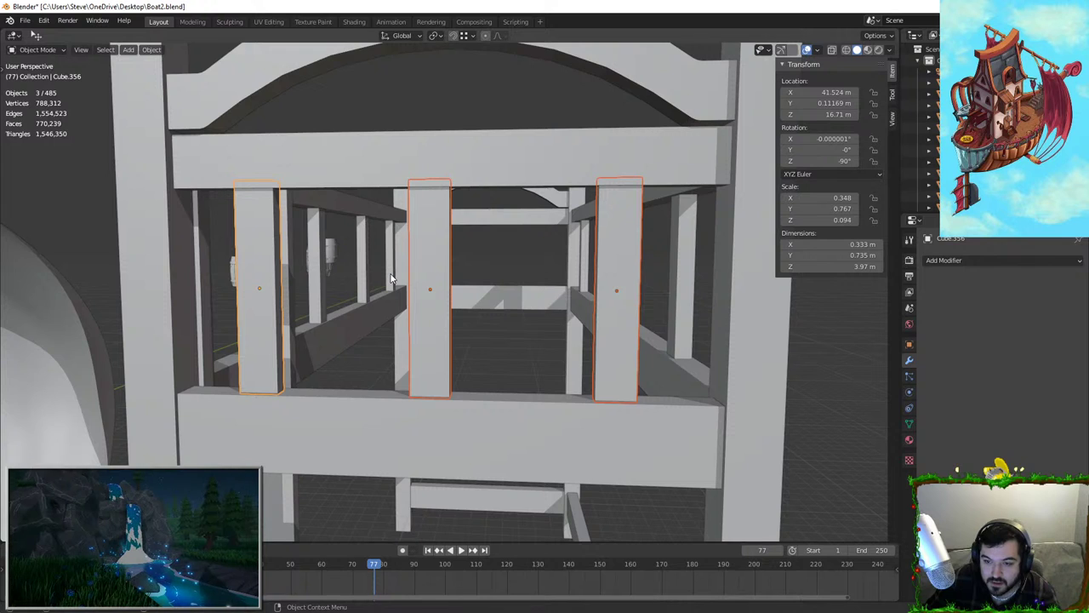
middle_click_drag(391, 279, 542, 272)
scroll(416, 289, "down", 5)
scroll(417, 291, "up", 3)
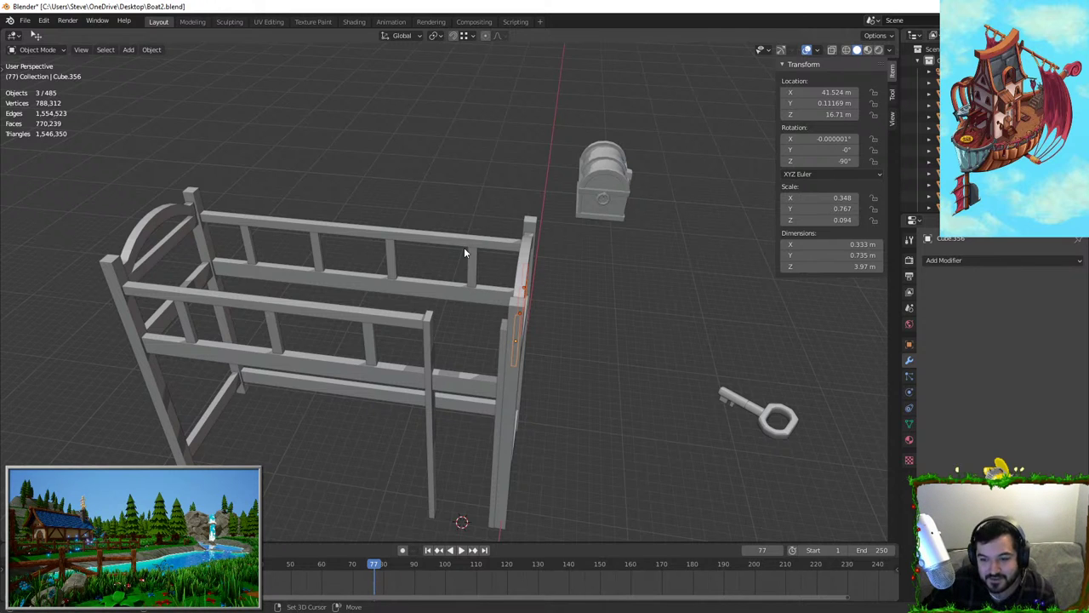
middle_click_drag(465, 253, 652, 250)
key("shift+d")
key("shift+y")
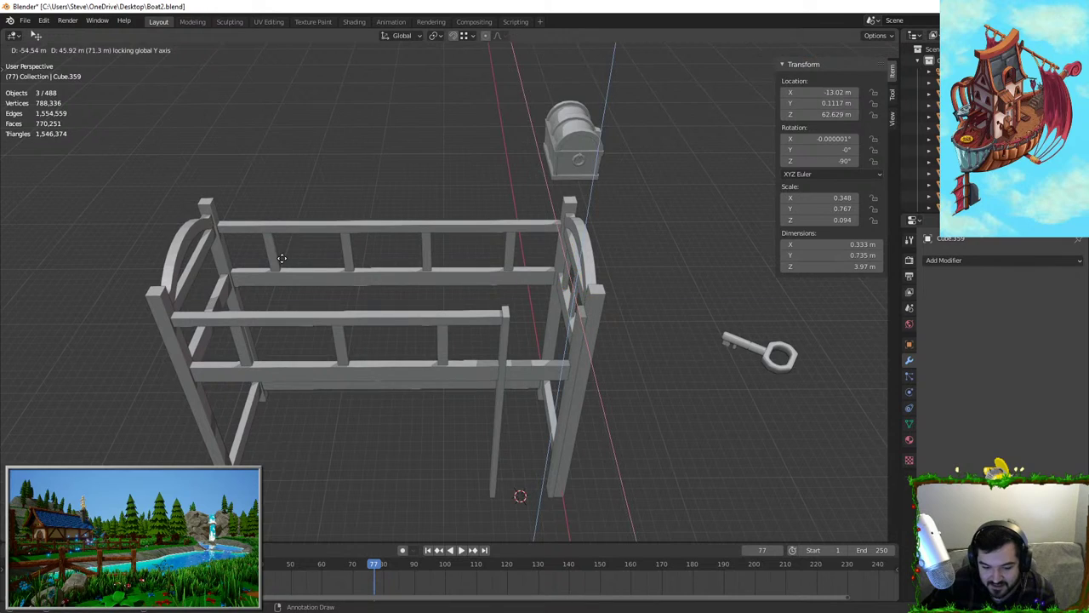
right_click(282, 258)
key("g")
key("y")
right_click(361, 283)
middle_click_drag(363, 282, 704, 232)
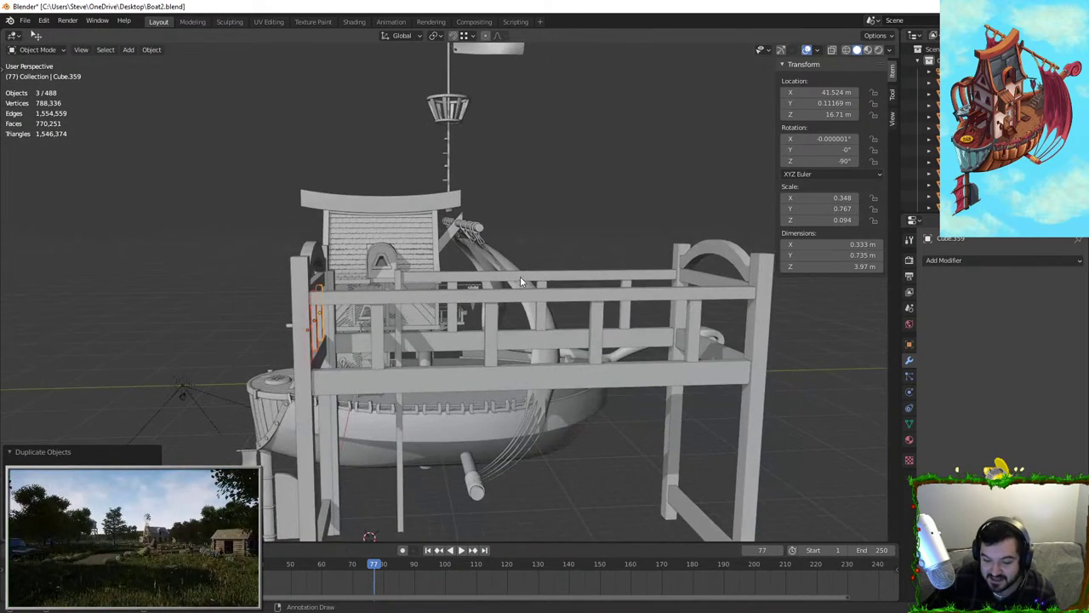
middle_click_drag(520, 276, 449, 322)
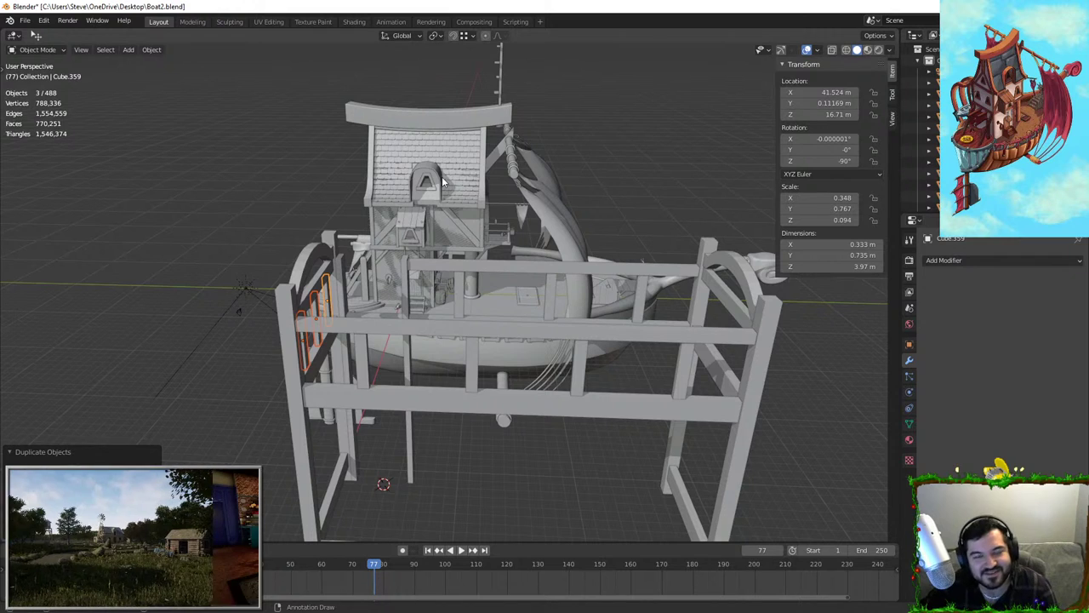
Move the three copied slats along Y toward the bed's opposite end
middle_click_drag(536, 285, 418, 299)
key("g")
key("y")
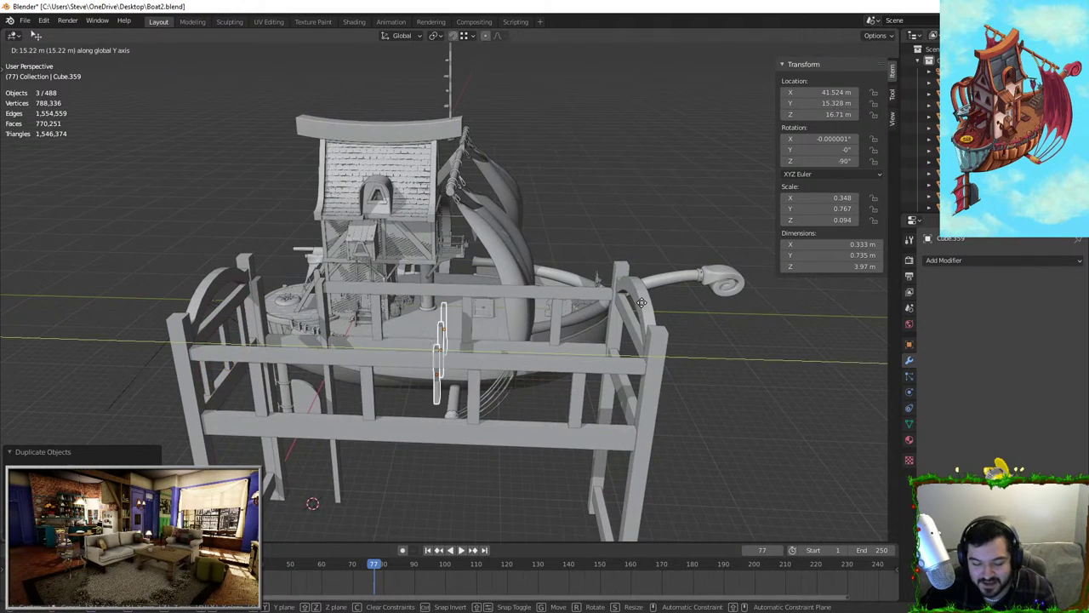
left_click(644, 301)
middle_click_drag(644, 302, 452, 287, "shift")
key("g")
key("y")
Fine-tune the copied slats along Y to about 28.16 m so they sit within the opposite end's rails, and deselect them
middle_click_drag(612, 420, 522, 319)
key("g")
key("y")
left_click(506, 381)
key("g")
key("y")
left_click(504, 317)
left_click(503, 318)
Duplicate one upper end's arch, straight rail and three slats, moving the copies about 13.45 m down along Z to the lower bunk
scroll(536, 330, "down", 4)
scroll(480, 372, "down", 3)
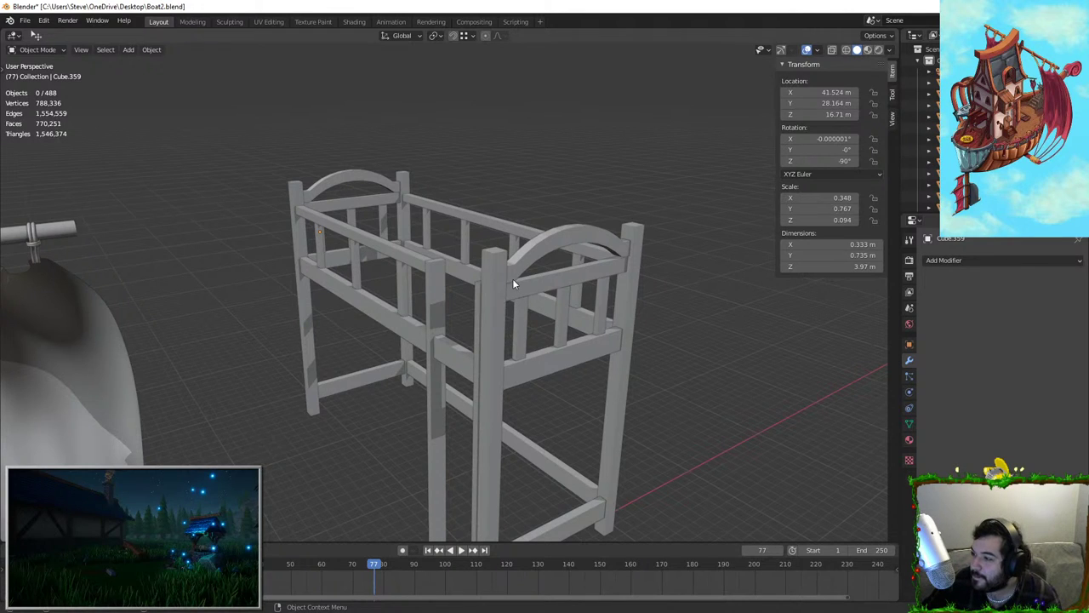
left_click(362, 208)
middle_click_drag(354, 195, 416, 189)
left_click(475, 182, "shift")
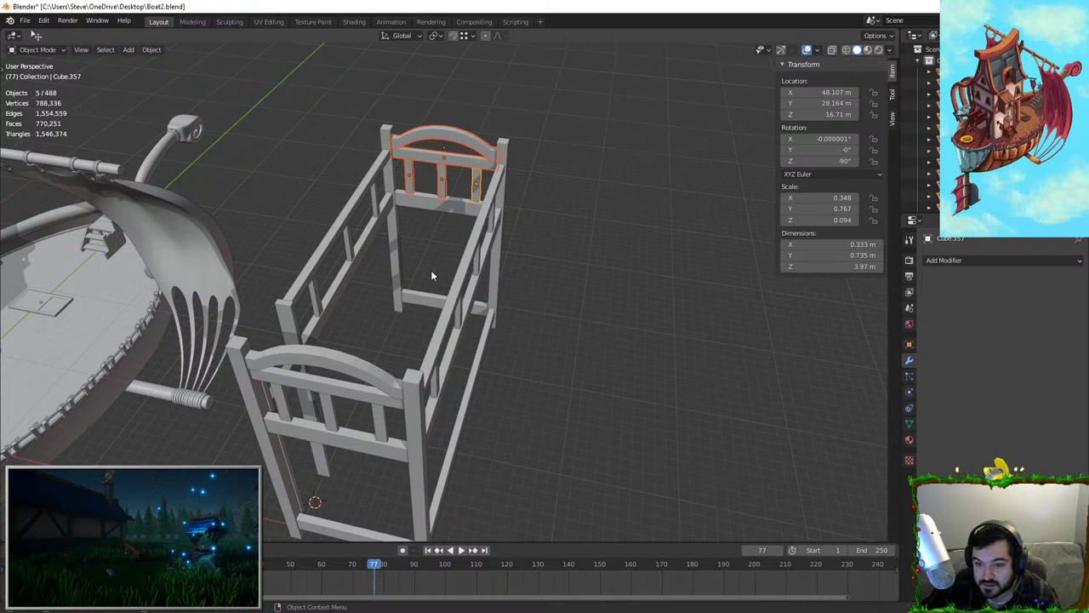
middle_click_drag(432, 274, 502, 160)
scroll(552, 215, "up", 4)
key("shift+d")
key("z")
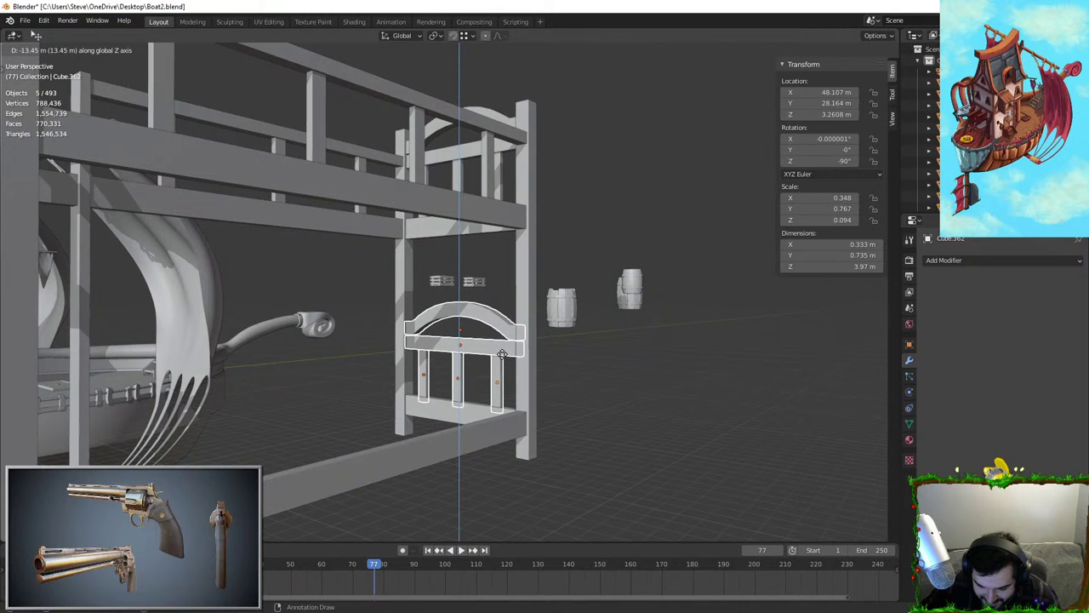
left_click(502, 354)
Duplicate the lower end panel along Y to the bed's other end, aligning it between the posts at about Y 0.094 m
middle_click_drag(612, 353, 528, 323)
key("shift+d")
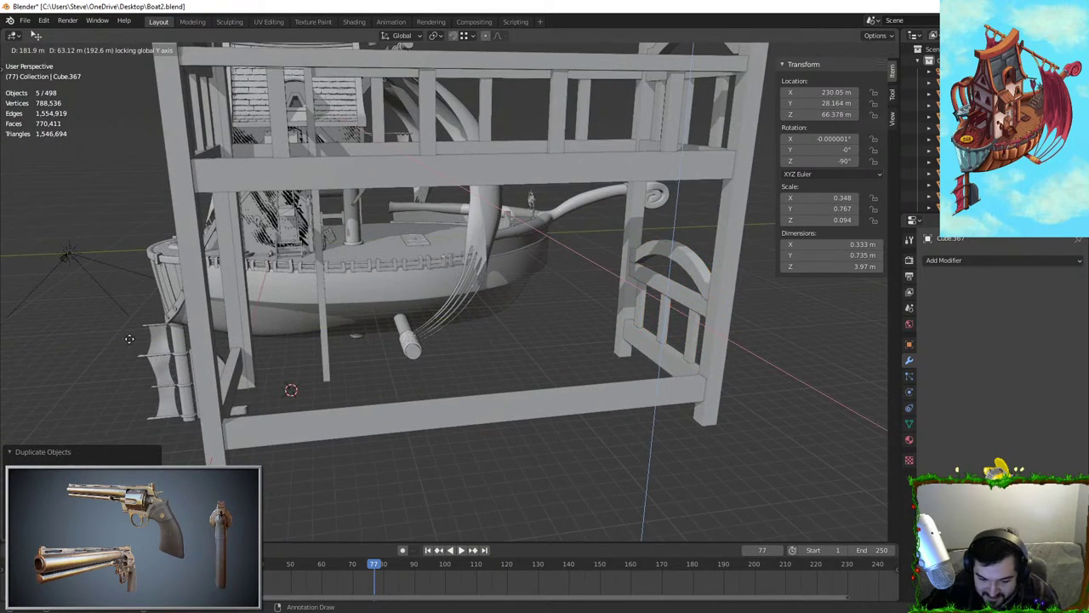
key("y")
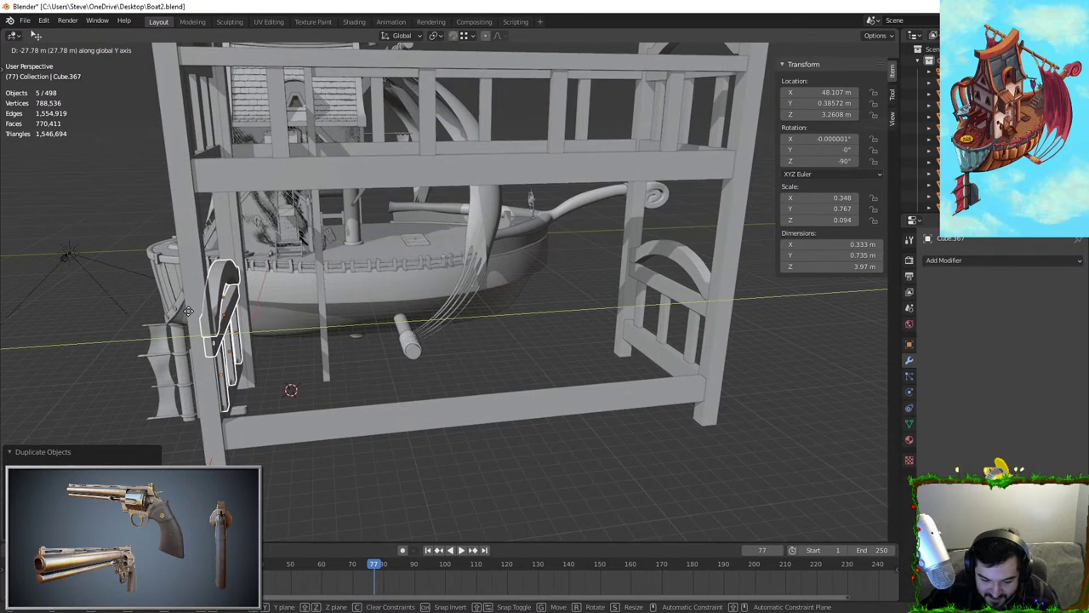
left_click(188, 311)
middle_click_drag(188, 311, 342, 322)
key("g")
key("y")
left_click(390, 299)
left_click(427, 295)
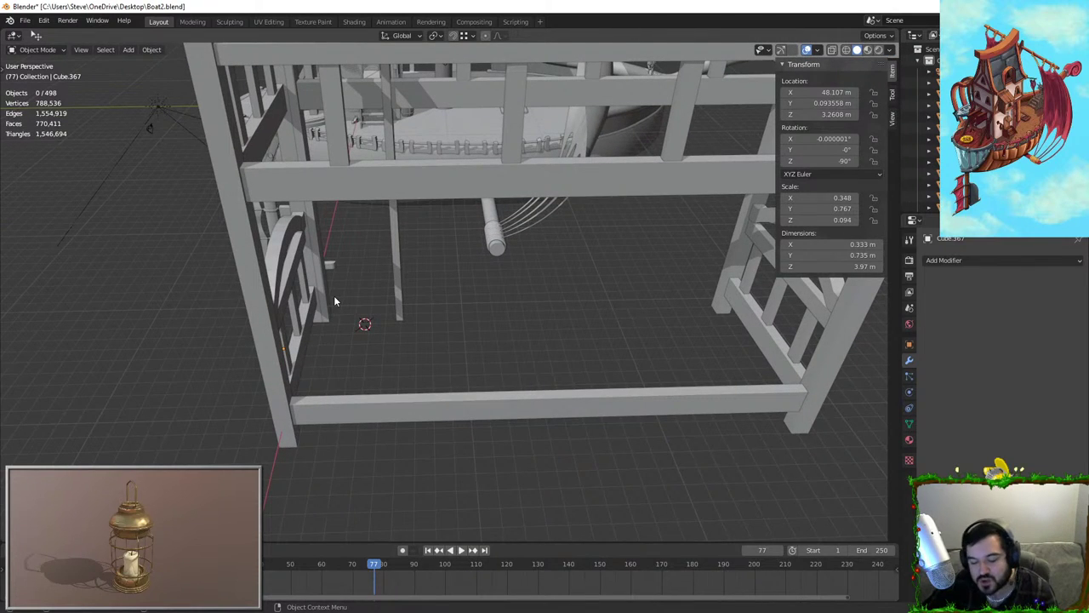
Select a slat in the full-length upper side guard rail and set its origin to center of mass (Surface)
middle_click_drag(460, 316, 553, 314)
scroll(540, 283, "down", 4)
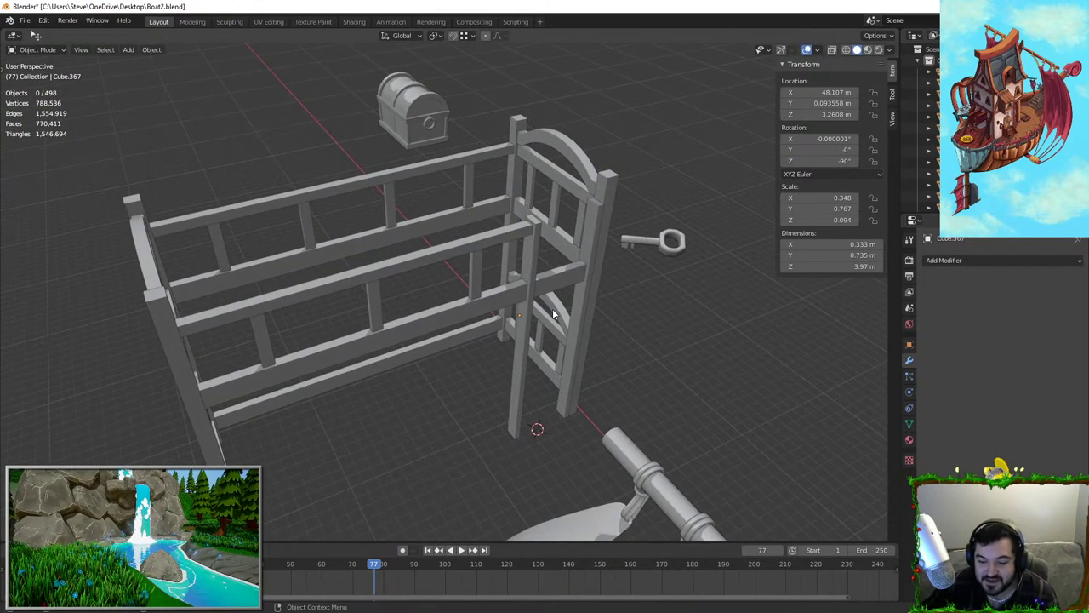
left_click(387, 207)
right_click(388, 207)
key("Escape")
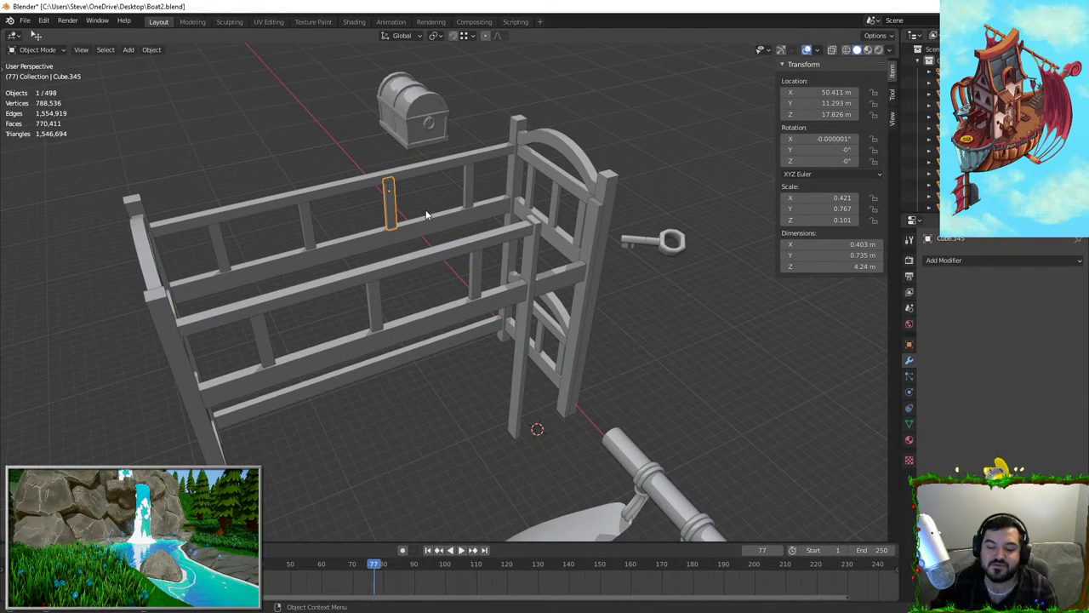
right_click(395, 213)
key("Escape")
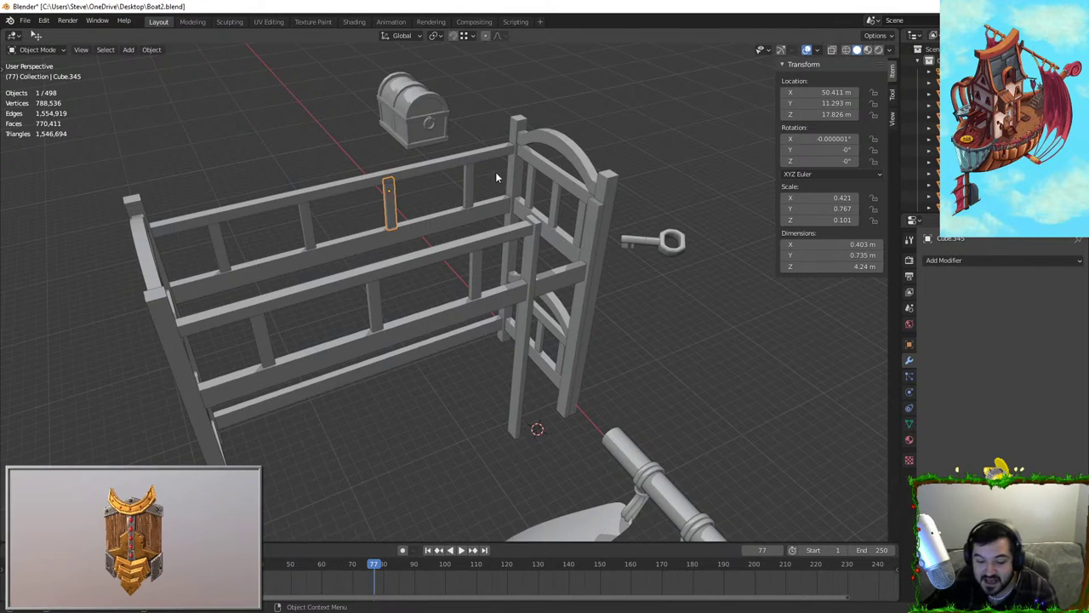
key("ctrl+a")
key("Escape")
right_click(390, 197)
mouse_move(390, 195)
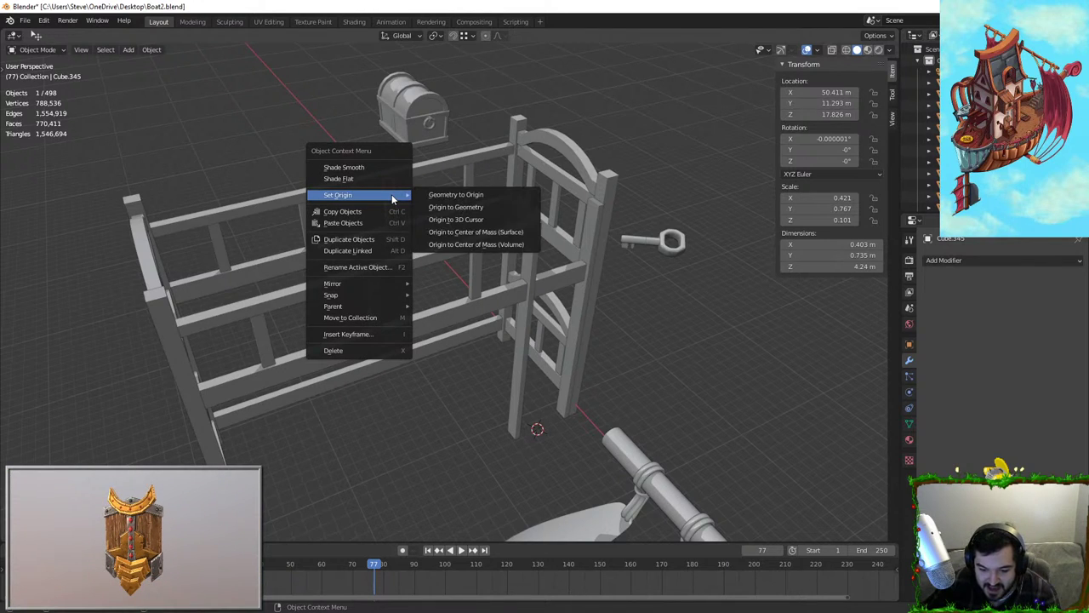
left_click(475, 234)
In front view, duplicate the guard-rail slat to about X 46.32 m, Z 14.09 m and rotate the copy 90° so it lies horizontal
key("KP_1")
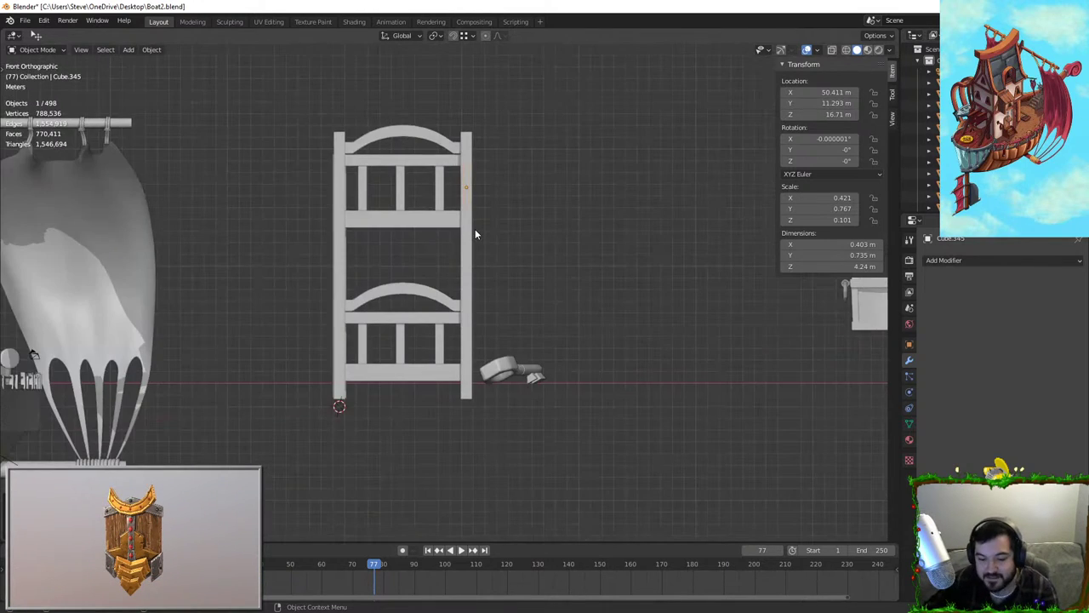
scroll(511, 264, "up", 5)
key("shift+d")
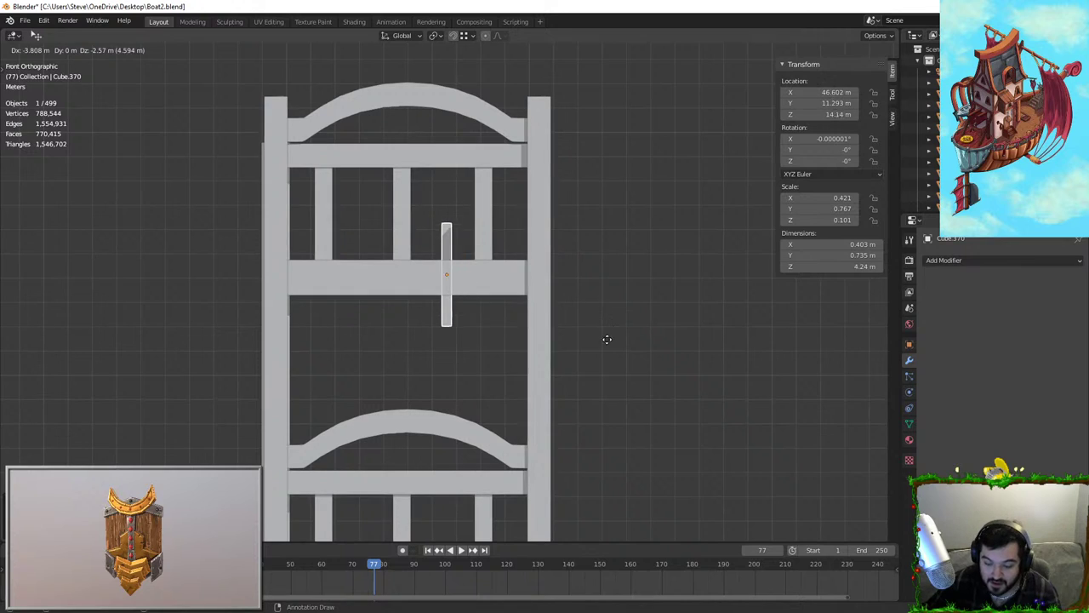
left_click(601, 335)
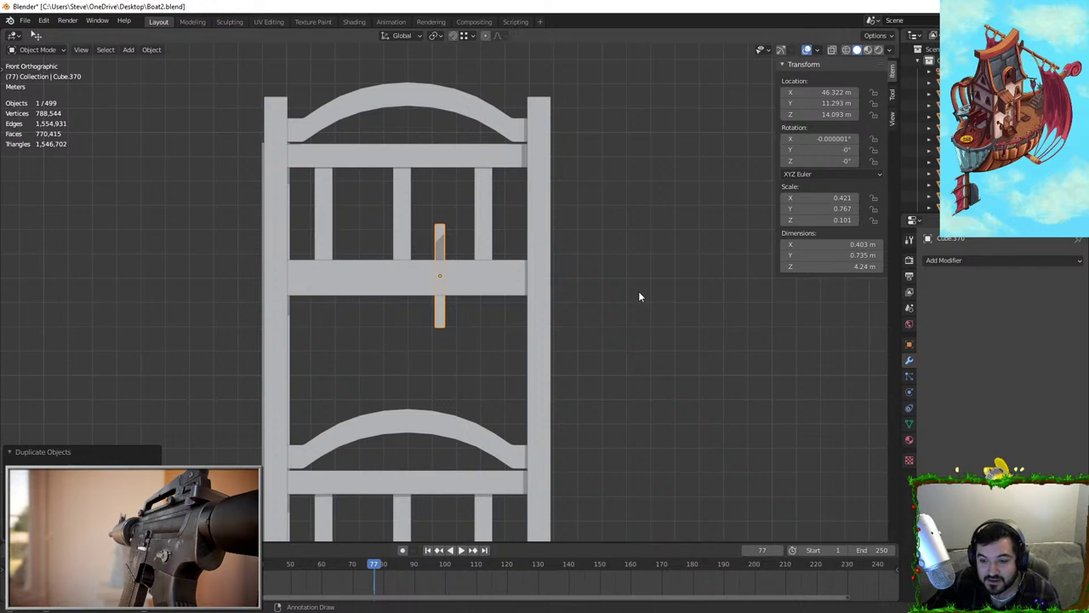
key("r")
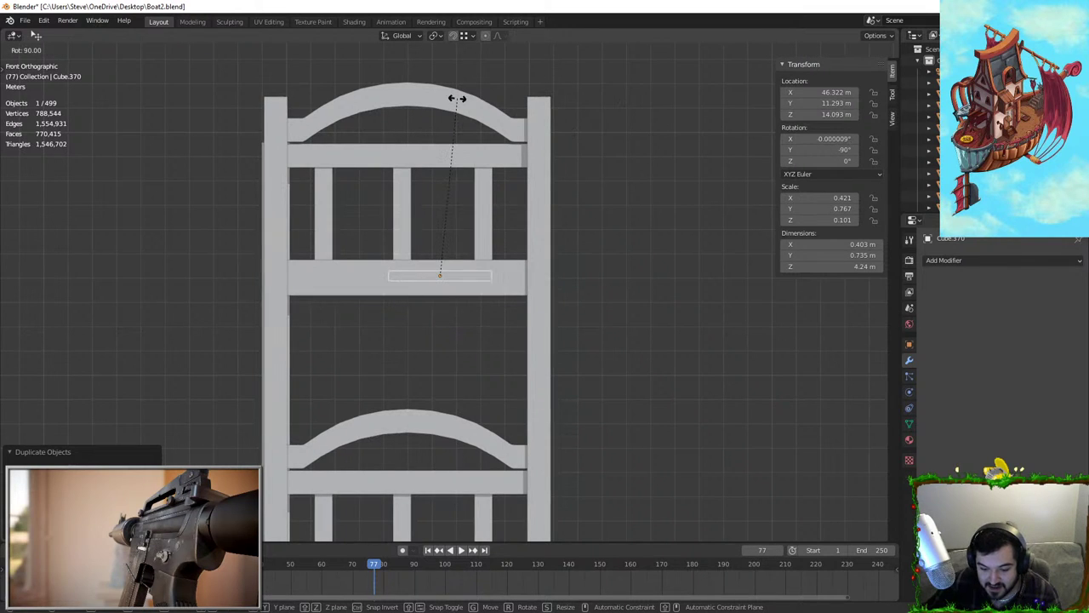
left_click(455, 97)
Position the horizontal slat between the upper side rails at about X 44.95 m, Z 14.07 m, scaled to about 10.8 m long and 1.07 m wide
middle_click_drag(507, 144, 484, 199)
key("g")
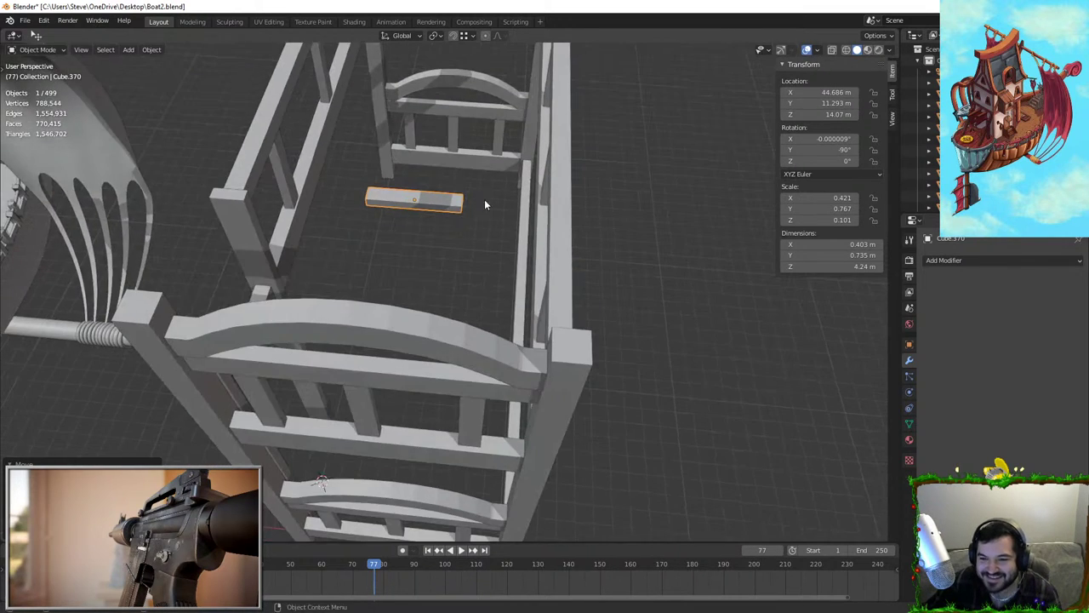
key("z")
left_click(688, 241)
middle_click_drag(688, 241, 501, 309)
key("g")
key("x")
left_click(562, 246)
key("s")
key("y")
left_click(594, 185)
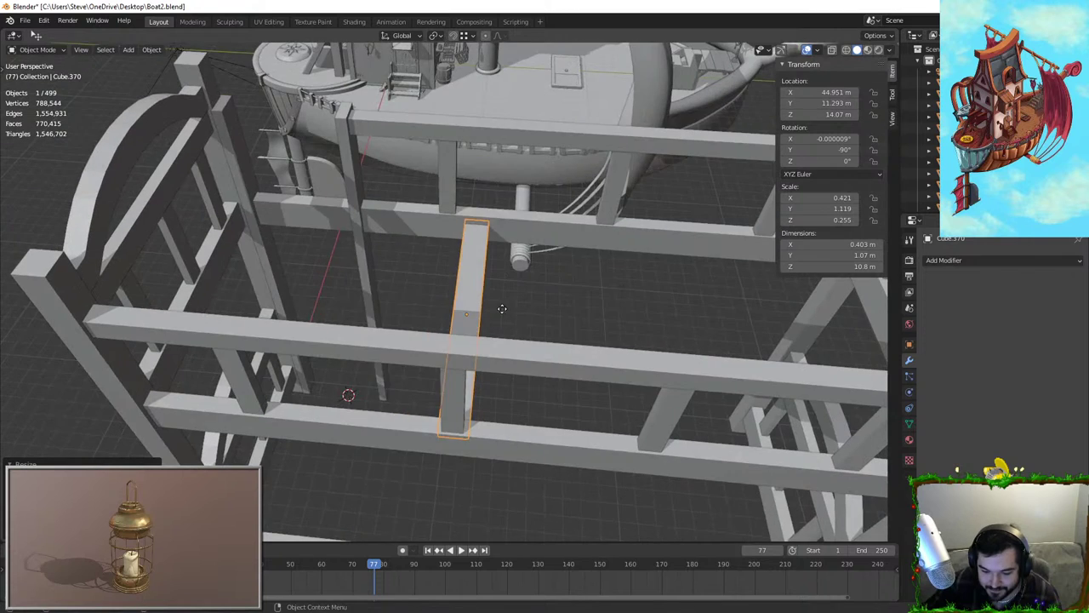
Move the slat to the bed's end at about Y 1.73 m and duplicate it along Y to about 4.79 m
key("g")
key("y")
left_click(313, 279)
key("shift+d")
key("y")
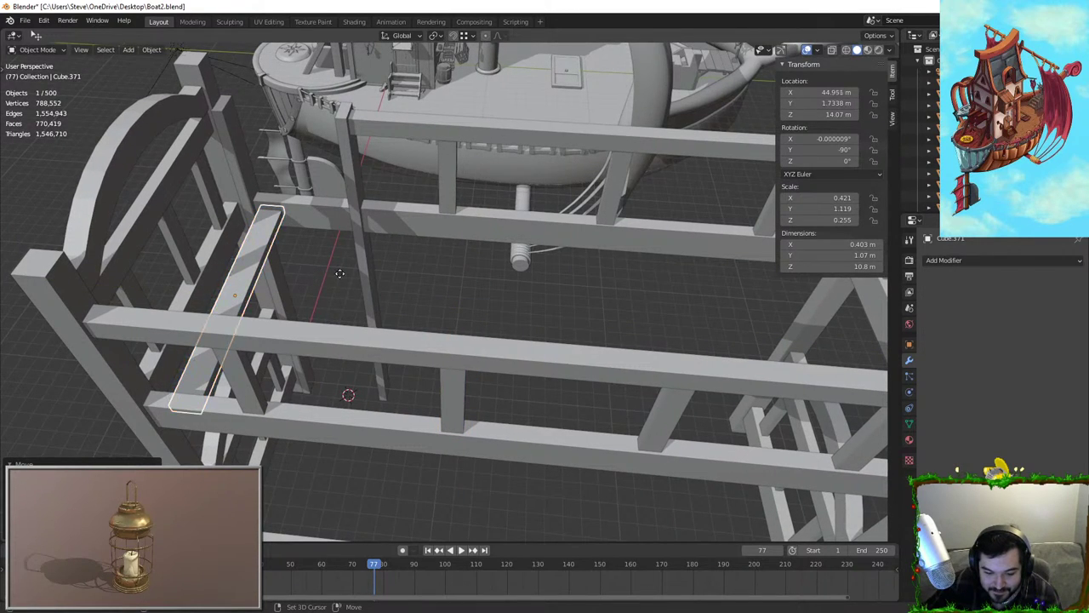
left_click(380, 274)
Duplicate both bed slats along Y, placing the first copy at about Y 7.96 m
left_click(386, 272)
left_click(247, 266, "shift")
key("shift+d")
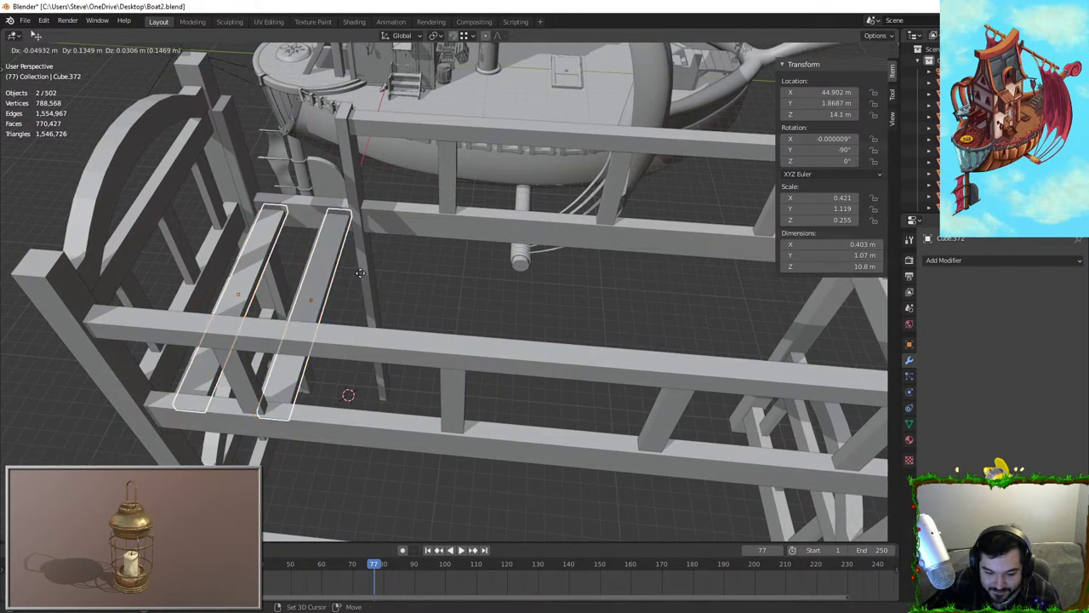
key("y")
left_click(366, 271)
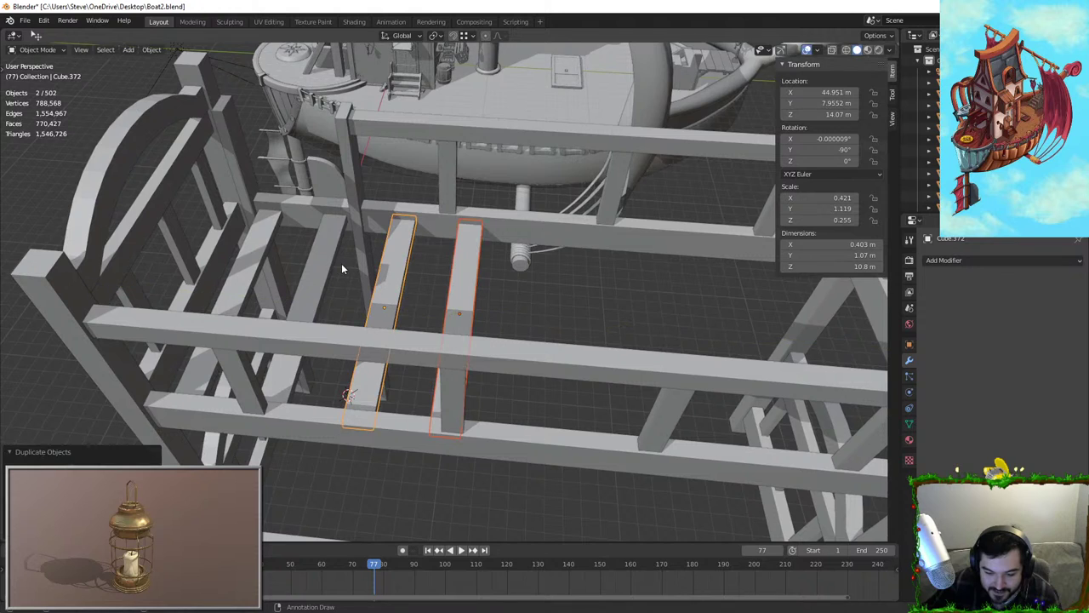
Duplicate all four bed slats along Y, with the first copy at about Y 14.46 m
left_click(336, 260, "shift")
left_click(274, 256, "shift")
middle_click_drag(274, 259, 283, 272)
key("ctrl+s")
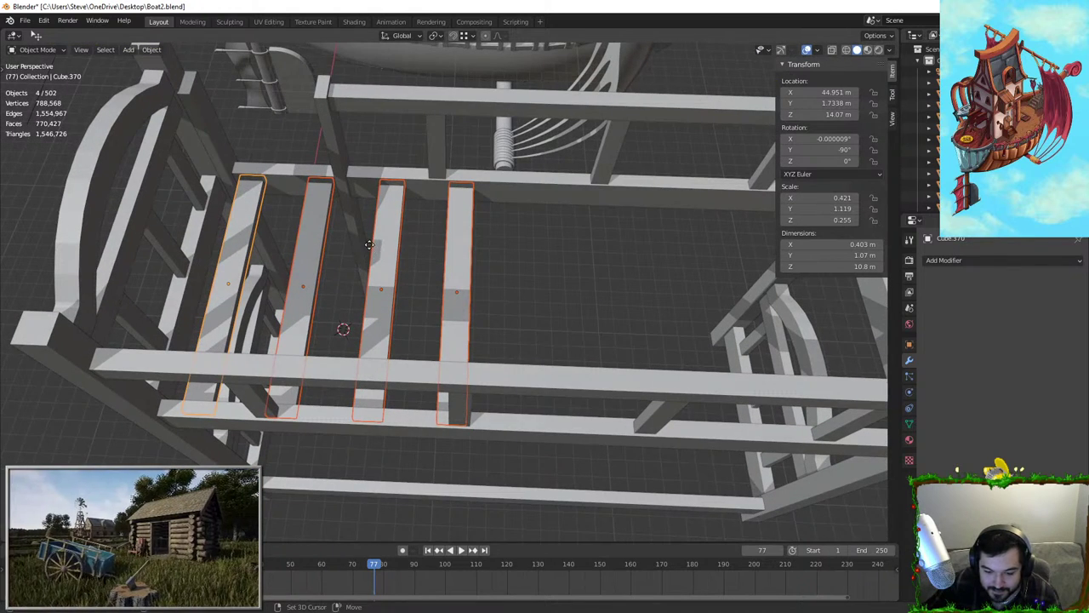
key("shift+d")
key("y")
left_click(688, 262)
middle_click_drag(687, 262, 463, 271, "shift")
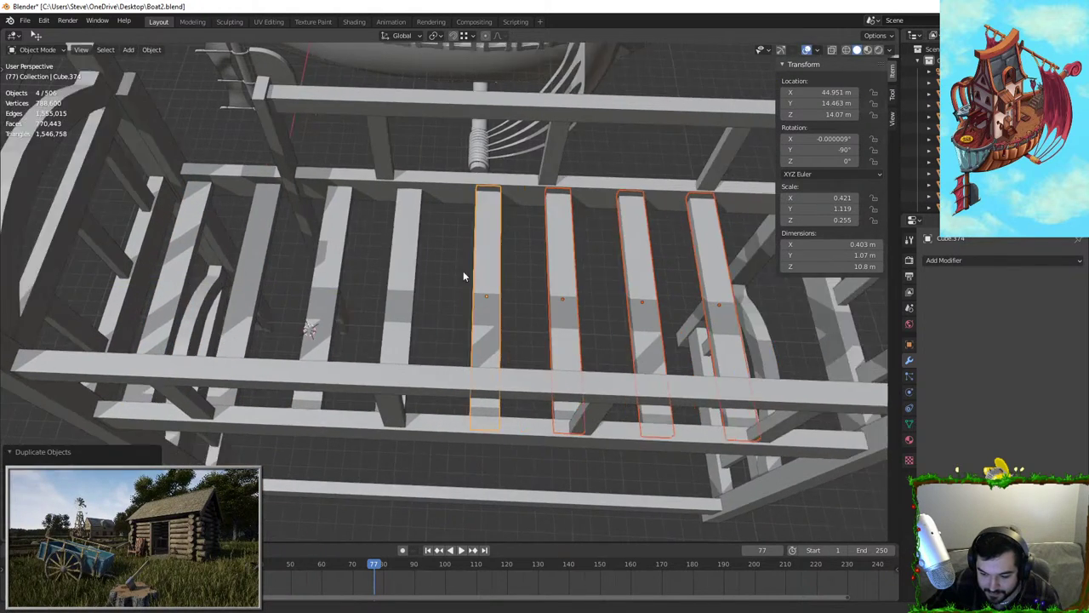
Duplicate the last slat along Y to about 26.82 m to complete the upper bunk's base, and deselect it
left_click(575, 268)
key("shift+d")
key("y")
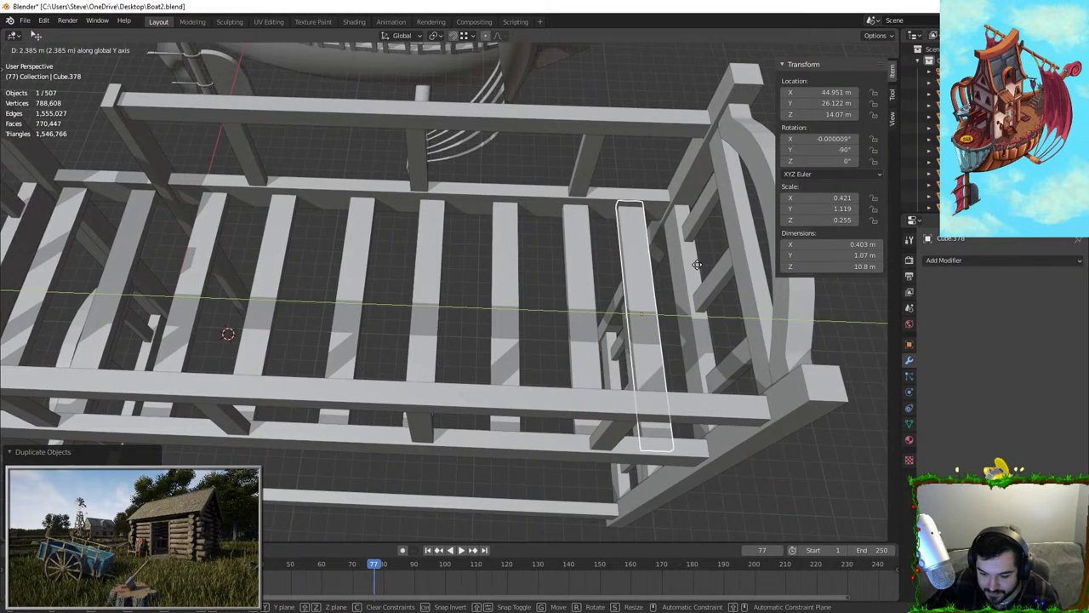
left_click(706, 264)
scroll(681, 255, "down", 3)
left_click(555, 268)
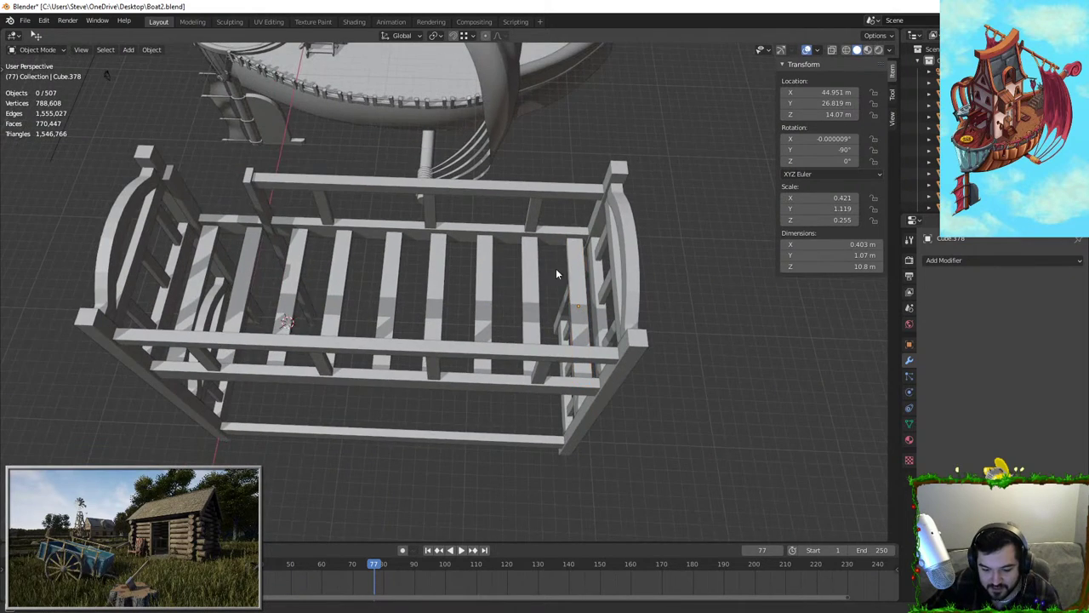
Try to duplicate the nine upper-bunk slats down along Z to the lower bunk
middle_click_drag(556, 268, 715, 260)
left_click(379, 259)
left_click(419, 278, "shift")
left_click(451, 298, "shift")
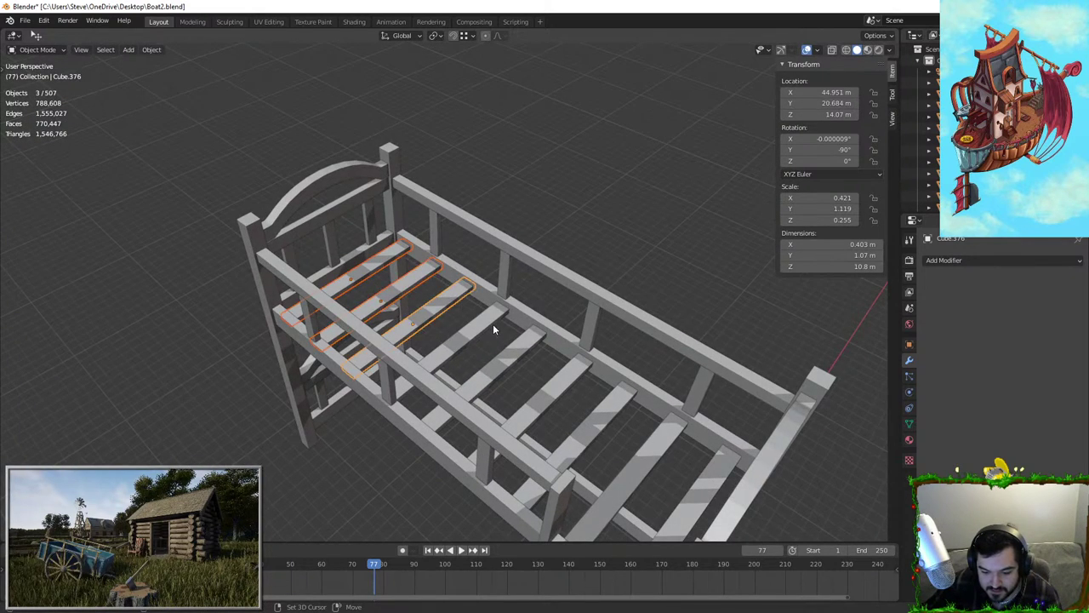
left_click(492, 320, "shift")
left_click(525, 346, "shift")
left_click(563, 386, "shift")
left_click(599, 404, "shift")
left_click(653, 439, "shift")
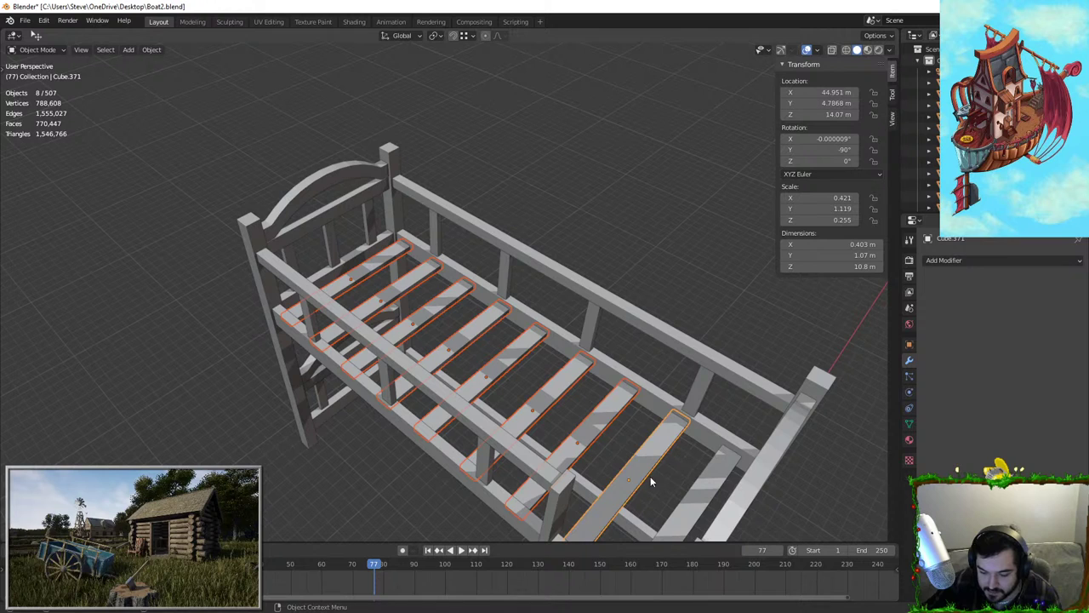
left_click(693, 491, "shift")
middle_click_drag(626, 468, 609, 302)
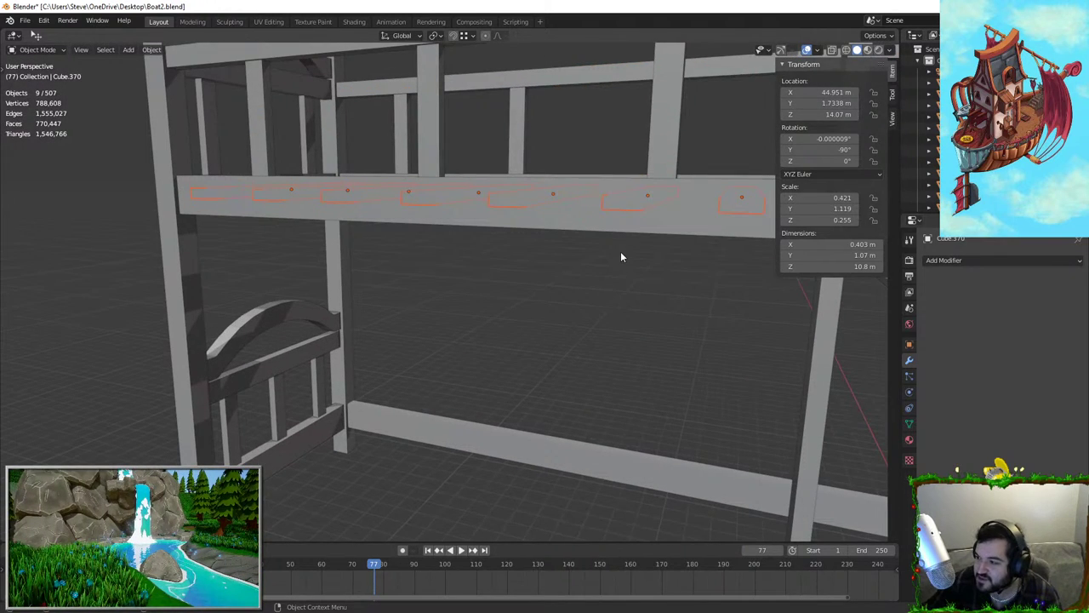
scroll(529, 183, "down", 3)
key("shift+d")
key("z")
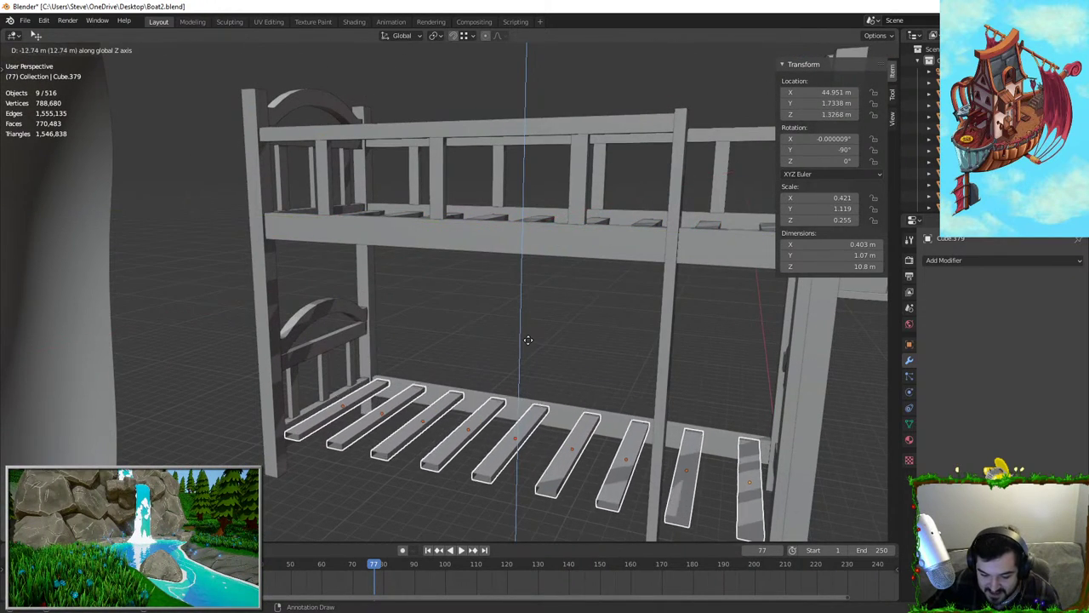
right_click(545, 357)
key("Delete")
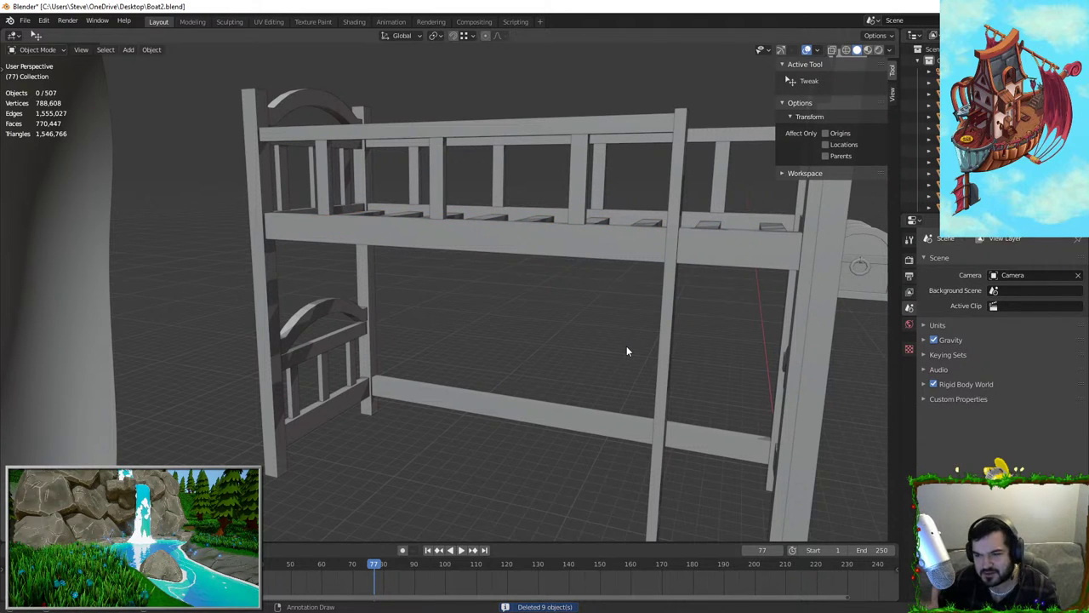
middle_click_drag(625, 347, 547, 383)
key("ctrl+z")
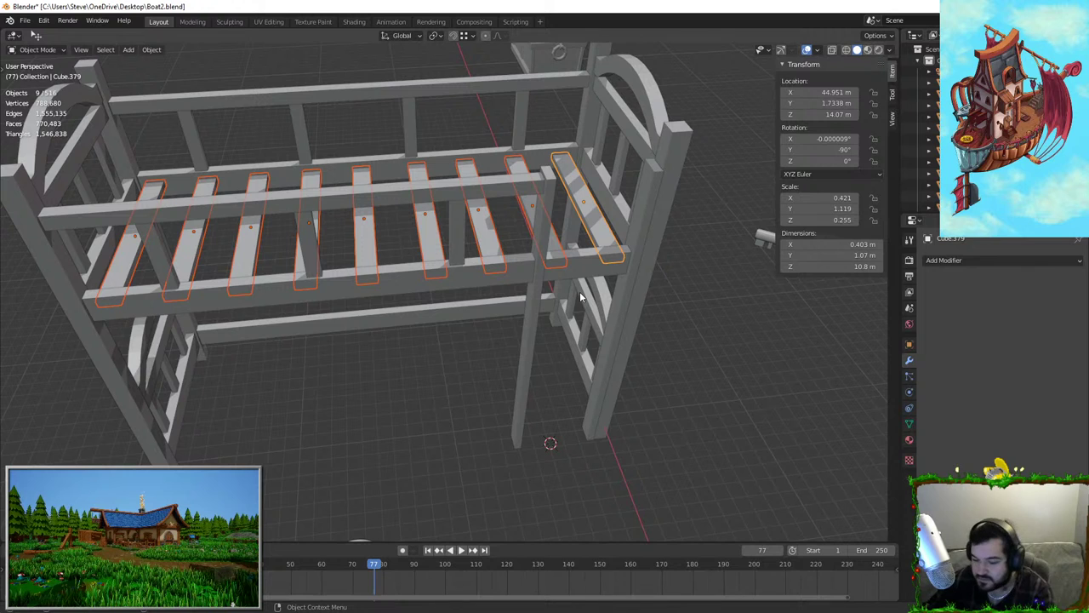
Duplicate the end slat, rotate the copy 90° in top view, and place it at the ladder opening near X 39.53 m, Y 3.11 m
key("g")
key("shift+x")
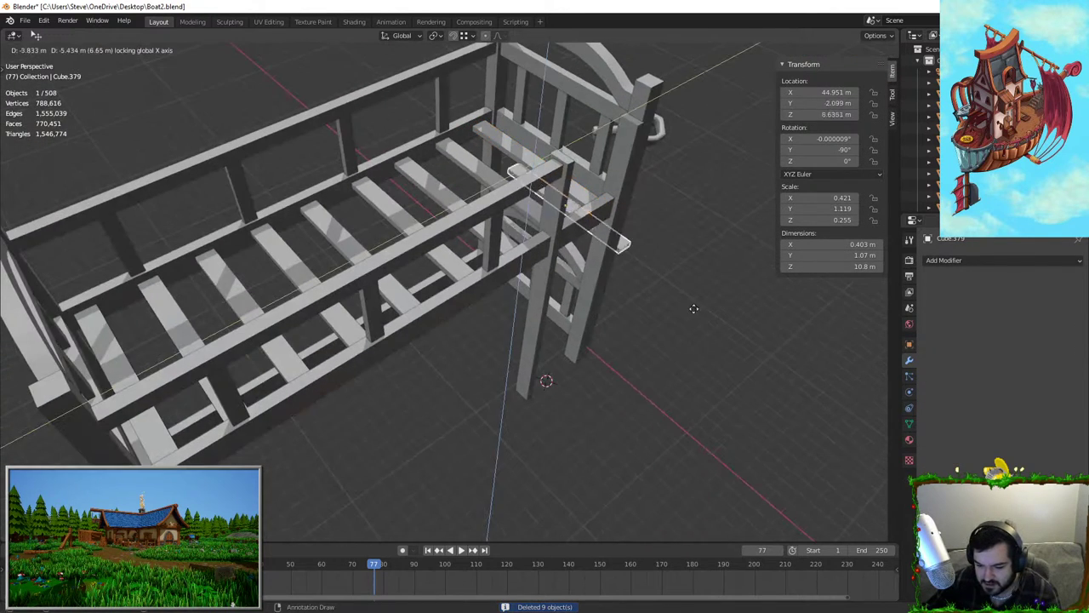
right_click(694, 309)
key("r")
right_click(687, 308)
key("KP_7")
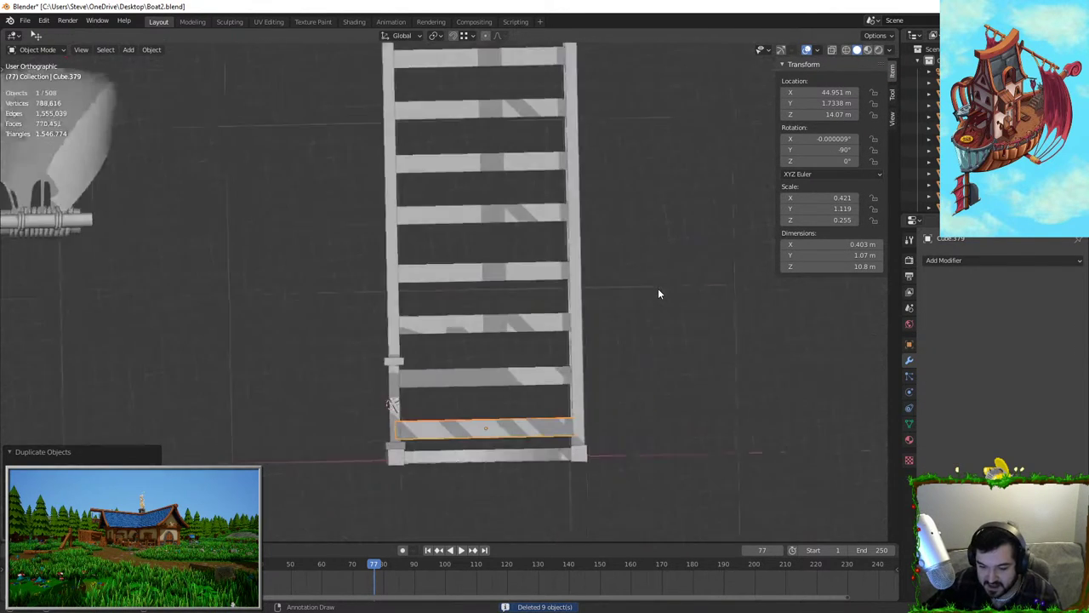
key("r")
left_click(652, 477)
key("g")
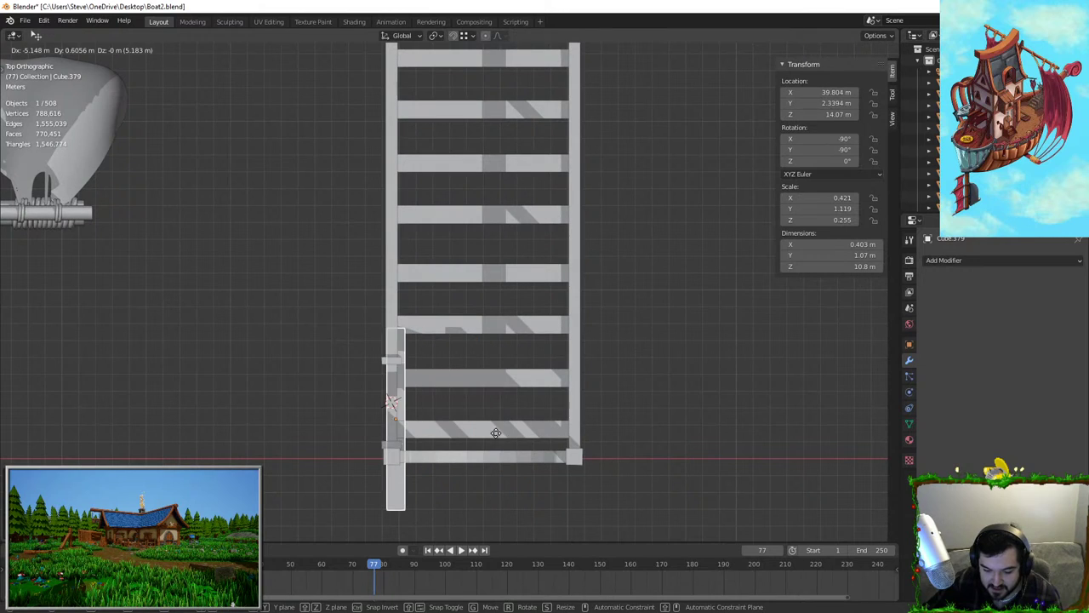
left_click(497, 430)
Shorten the rotated slat along Y to about 4.92 m so it spans the ladder opening as a rung
middle_click_drag(497, 431, 596, 282)
key("KP_Decimal")
scroll(596, 281, "up", 2)
key("s")
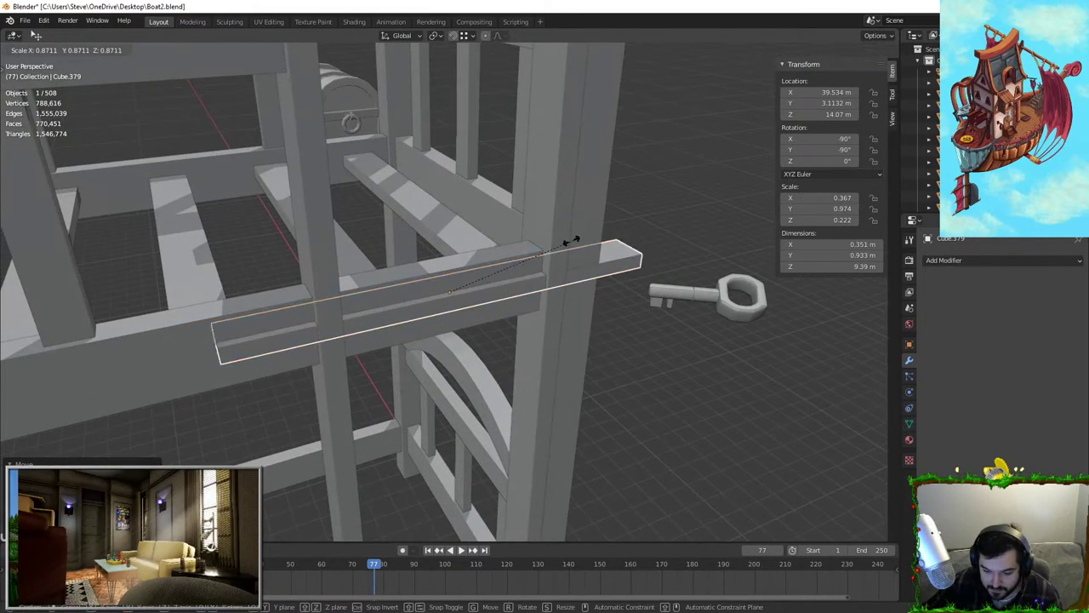
right_click(569, 245)
key("s")
key("y")
left_click(542, 286)
Adjust the rung's height along Z to about 14.05 m, level with the upper side rail
middle_click_drag(542, 287, 462, 244)
key("g")
key("z")
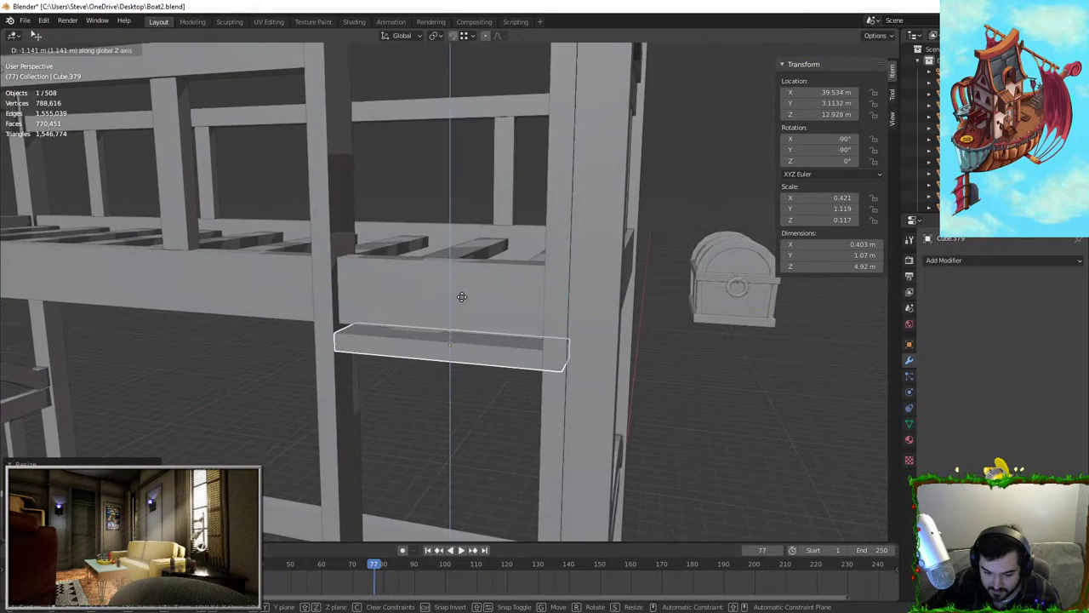
left_click(462, 297)
mouse_move(476, 329)
middle_mouse_down()
mouse_move(485, 266)
mouse_move(486, 313)
middle_mouse_up()
key("g")
key("z")
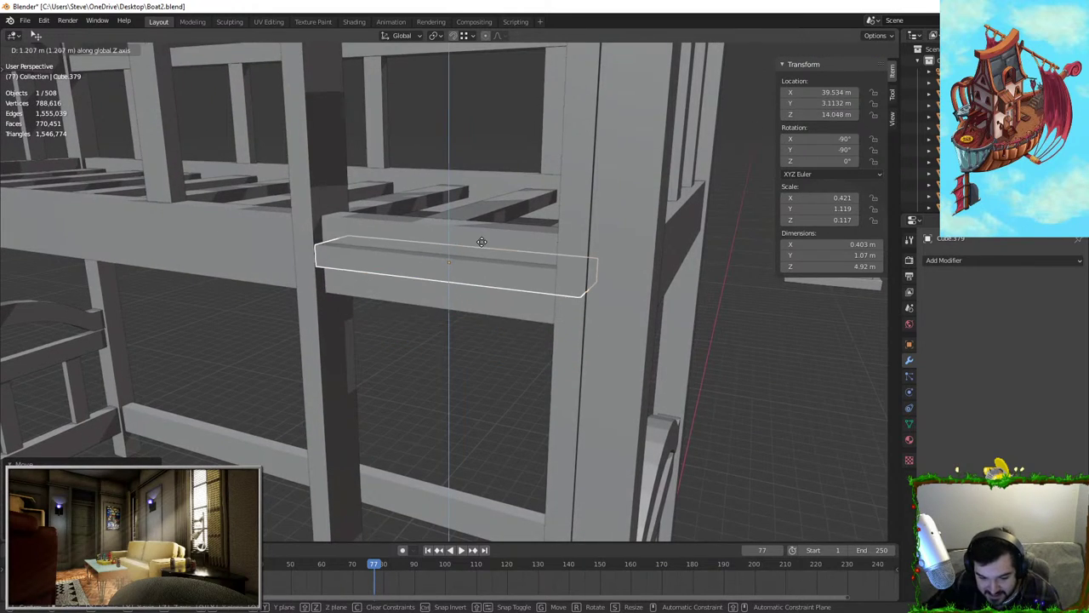
left_click(479, 240)
Trim the rung's length to about 4.89 m and shift it along Y to about 3.21 m between the ladder posts
middle_click_drag(479, 240, 515, 249)
key("s")
middle_click(510, 256)
left_click(506, 250)
key("g")
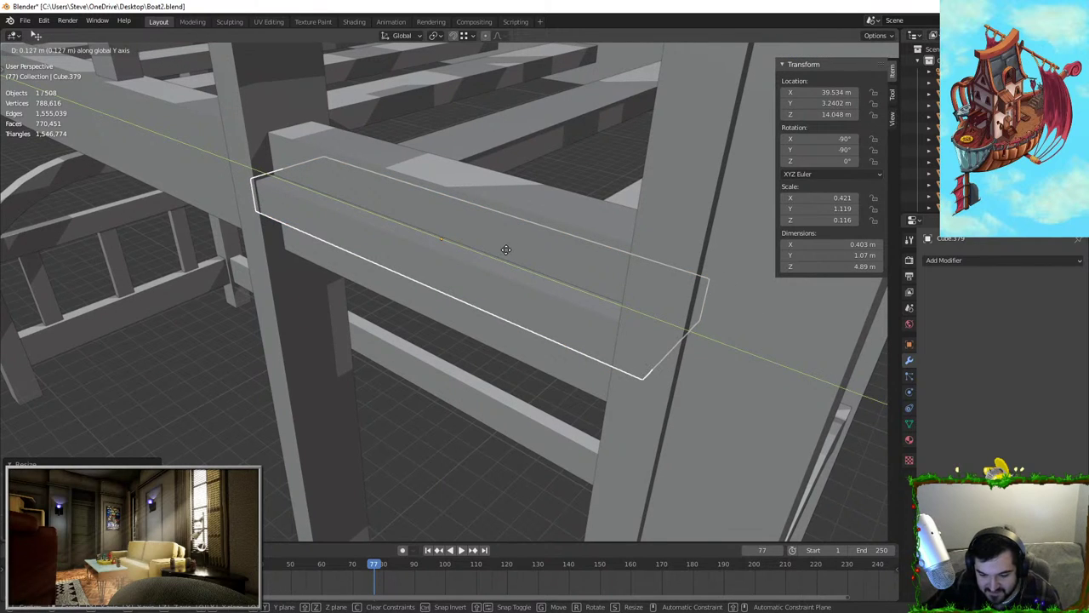
left_click(479, 282)
middle_click_drag(479, 282, 512, 289)
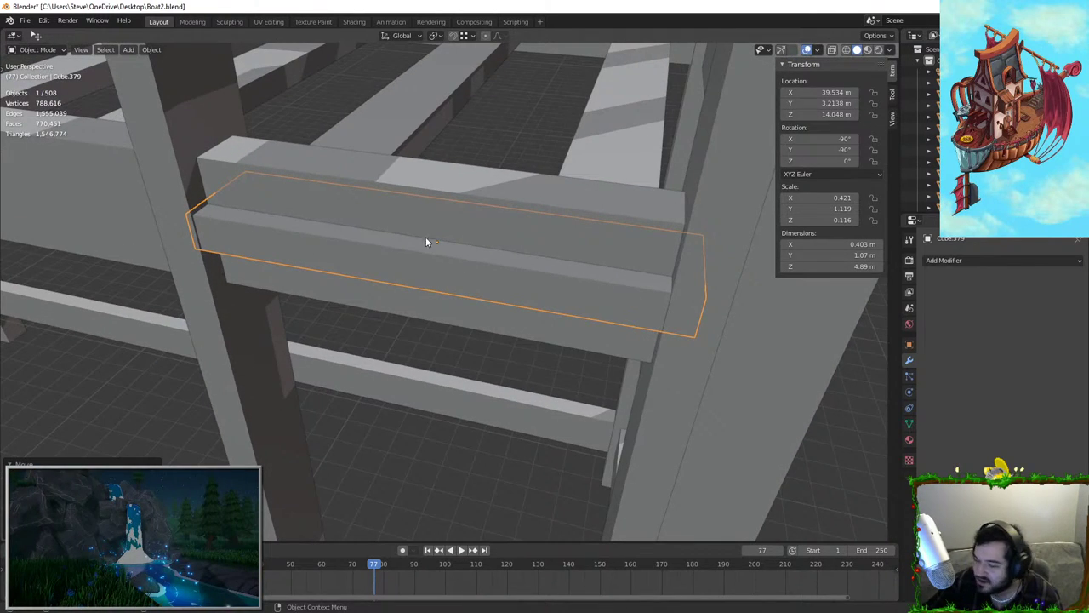
Lower the rung to about Z 11.62 m and duplicate it down the ladder to about Z 7.44 m
scroll(456, 311, "down", 3)
middle_click_drag(456, 312, 451, 175)
scroll(464, 202, "down", 1)
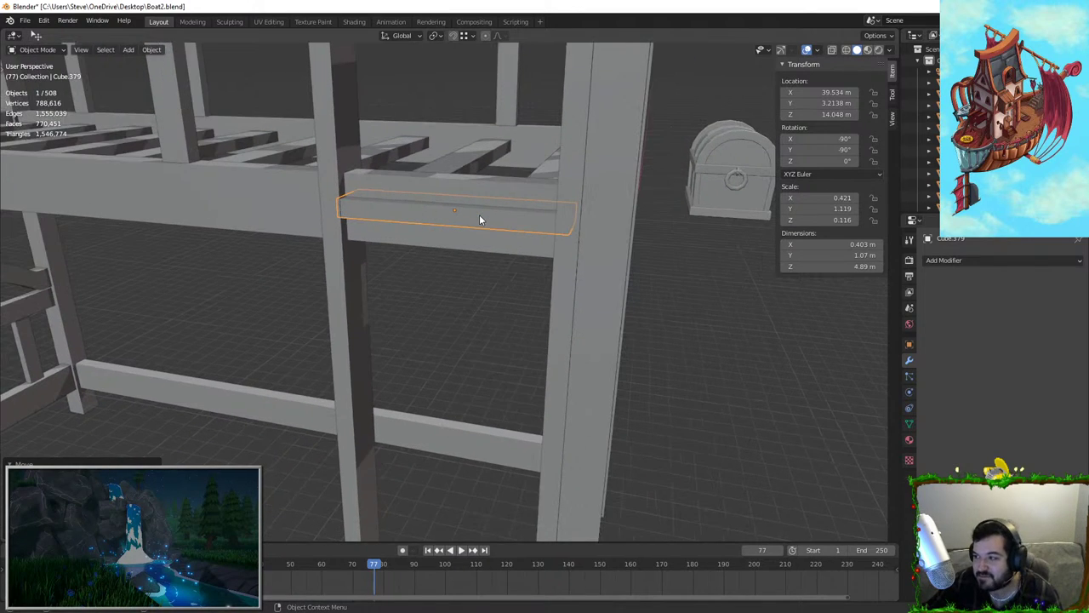
key("shift+d")
key("z")
left_click(487, 341)
middle_click_drag(487, 341, 511, 250)
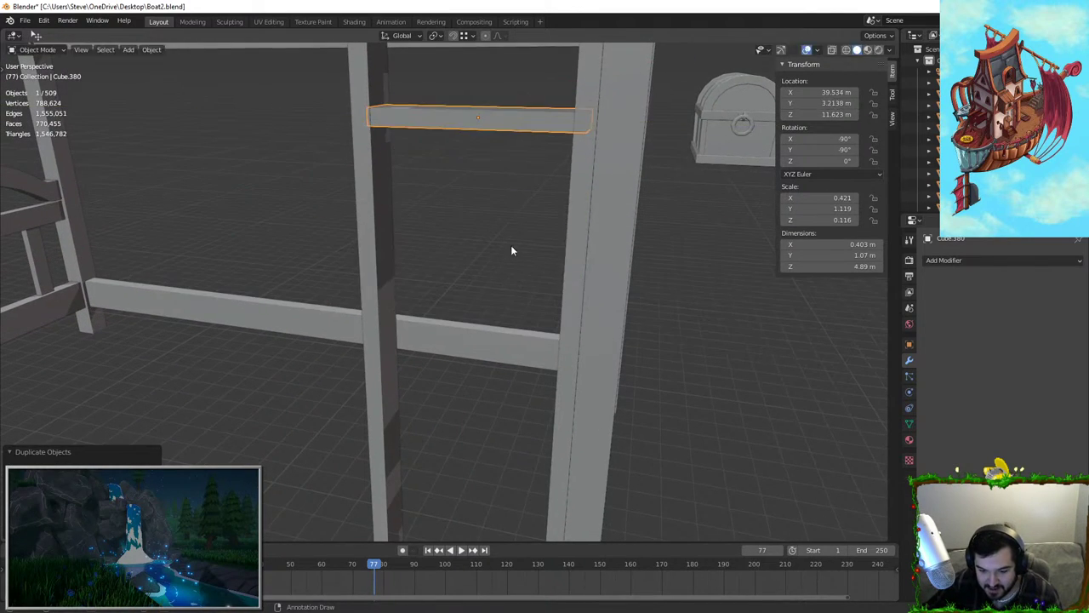
key("g")
key("z")
left_click(523, 429)
Duplicate the lower rung down along Z to about 3.26 m and deselect it
middle_click_drag(523, 428, 500, 299)
scroll(501, 299, "down", 2)
key("shift+d")
key("shift+z")
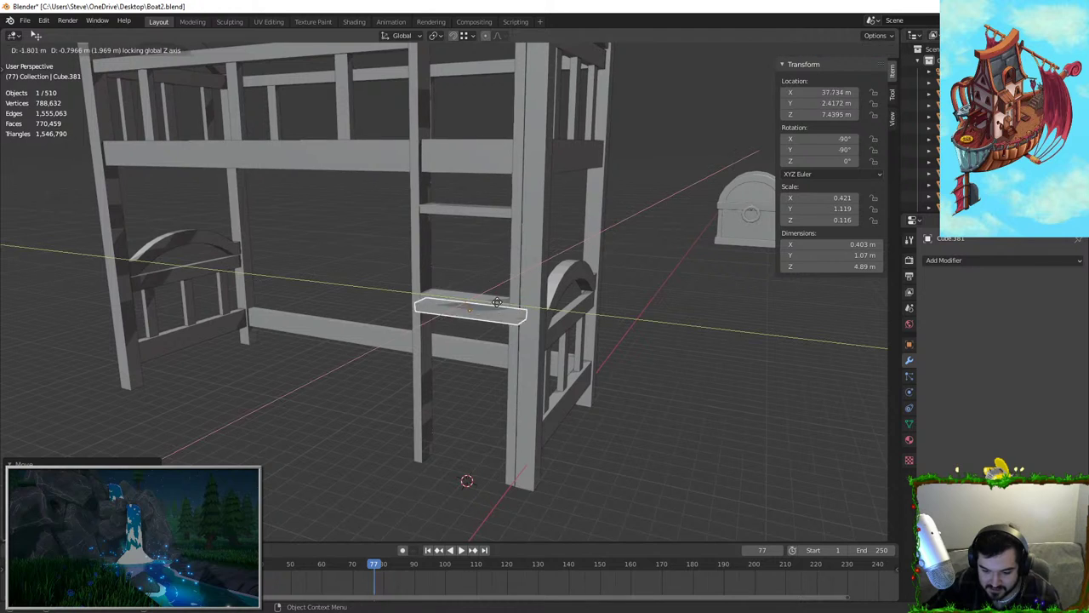
left_click(505, 336)
key("shift+d")
key("z")
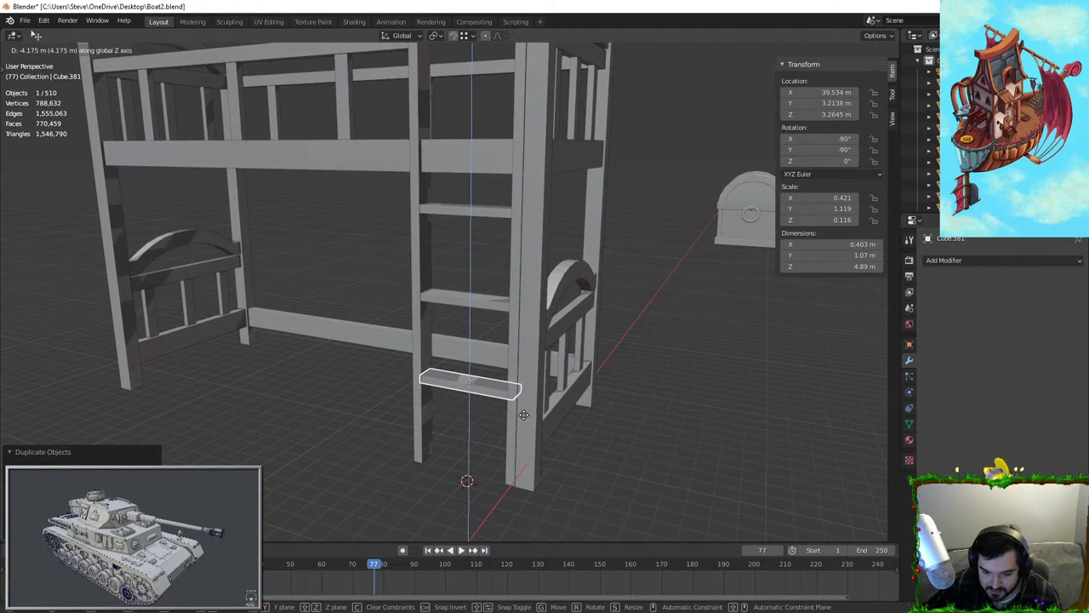
left_click(523, 416)
left_click(596, 416)
Raise the top ladder rung to about Z 12.63 m, just below the upper side rail
mouse_move(614, 416)
middle_mouse_down()
mouse_move(701, 418)
mouse_move(623, 413)
middle_mouse_up()
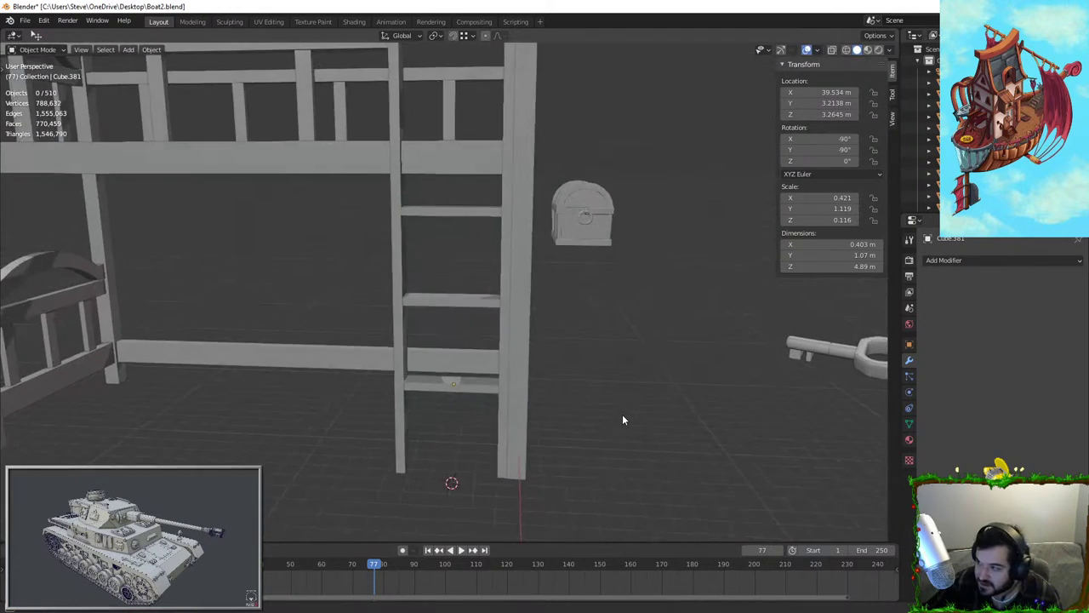
scroll(549, 315, "up", 1)
left_click(447, 196)
key("g")
key("z")
left_click(451, 170)
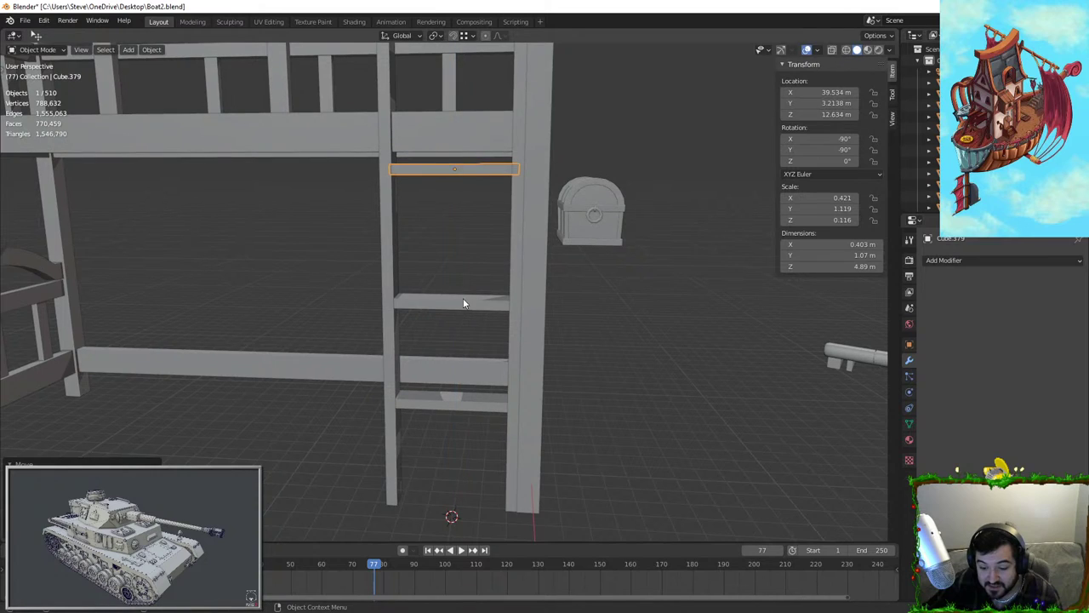
Raise the second rung to about Z 9.65 m and the third rung to about Z 6.4 m for closer spacing
left_click(463, 299)
key("g")
key("z")
left_click(464, 246)
left_click(463, 408)
key("g")
key("z")
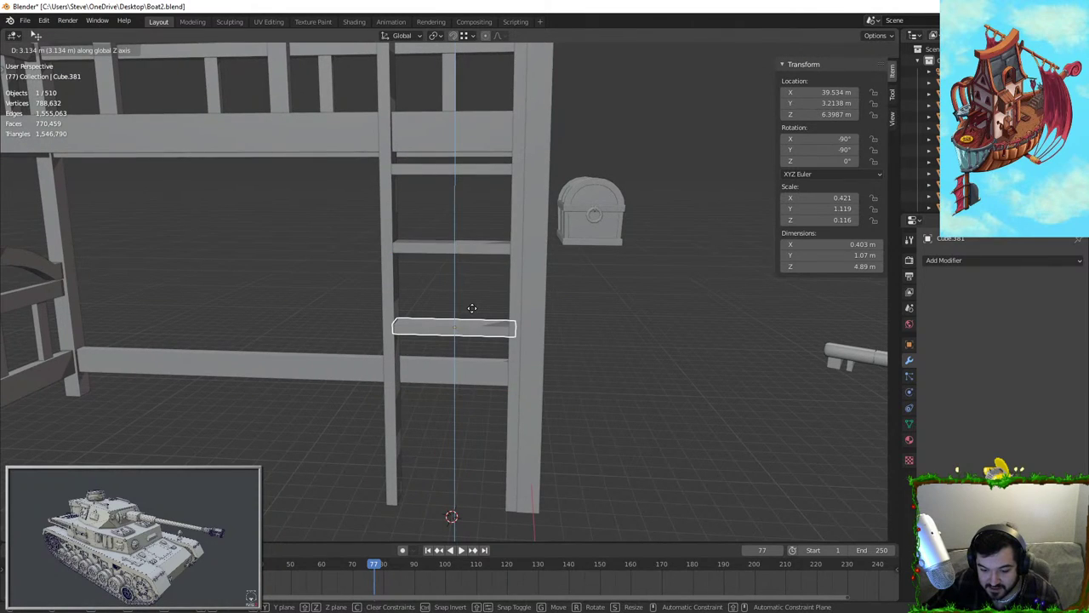
left_click(471, 309)
Duplicate the second and third ladder rungs down along Z, with the upper copy at about 3.54 m, and deselect them
left_click(462, 249, "shift")
key("shift+d")
key("z")
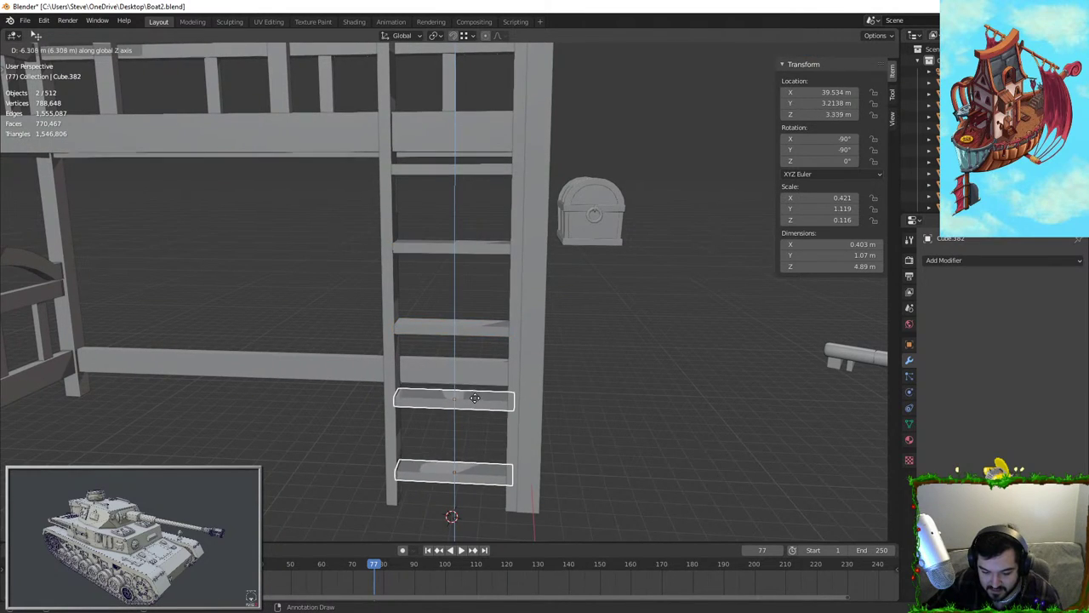
left_click(499, 396)
left_click(699, 393)
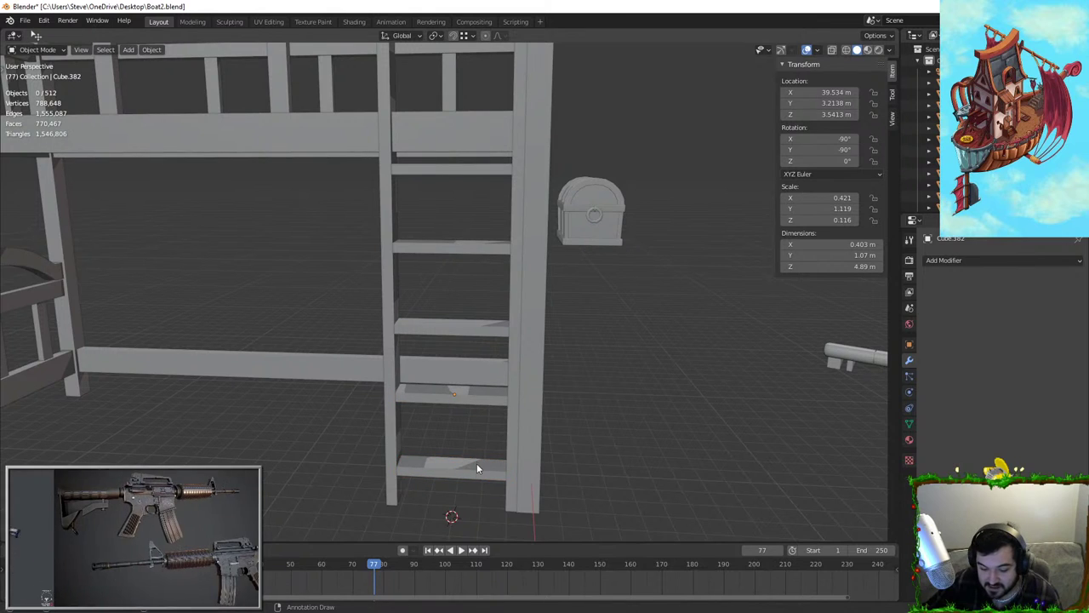
Examine the ladder rungs, upper-bunk slats and lower side of the bunk-bed frame from several angles
middle_click_drag(503, 445, 536, 443)
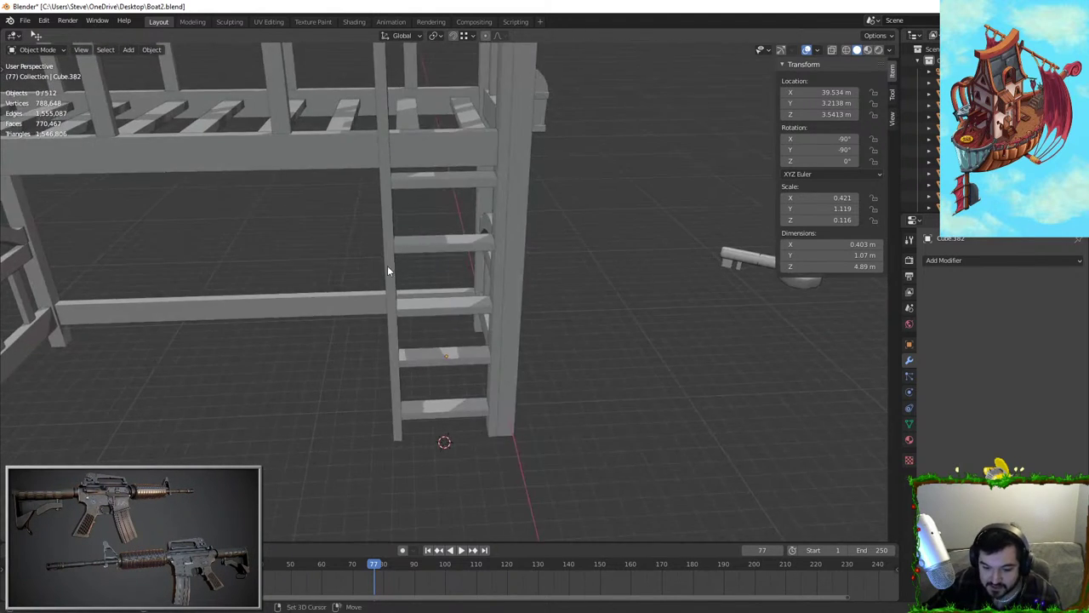
middle_click_drag(387, 266, 417, 356, "shift")
scroll(417, 356, "up", 1)
middle_click_drag(428, 319, 530, 418)
left_click(530, 438)
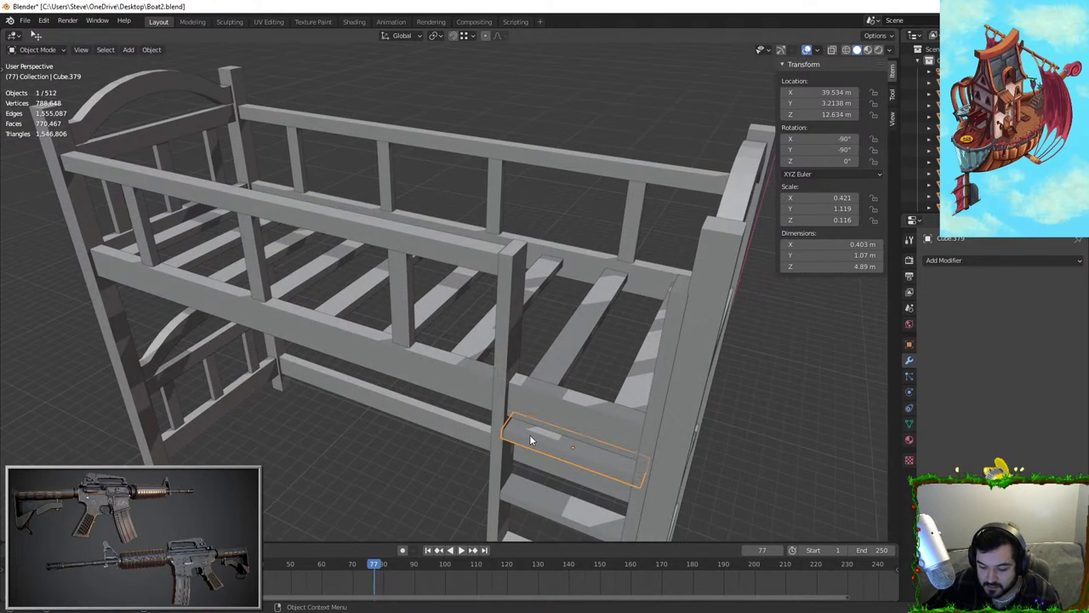
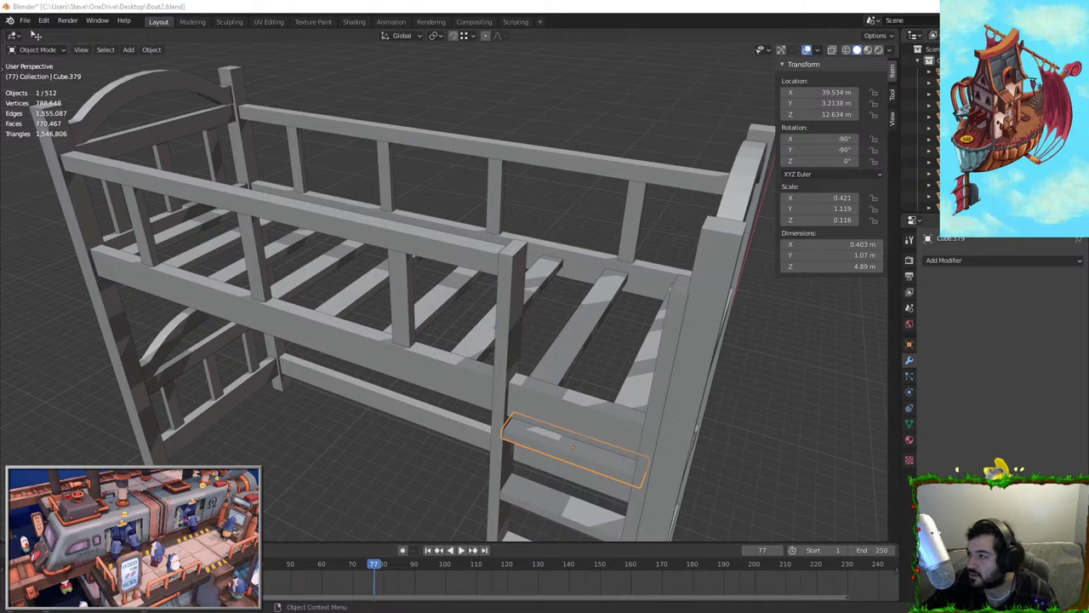
middle_click_drag(578, 165, 613, 107)
left_click(612, 107)
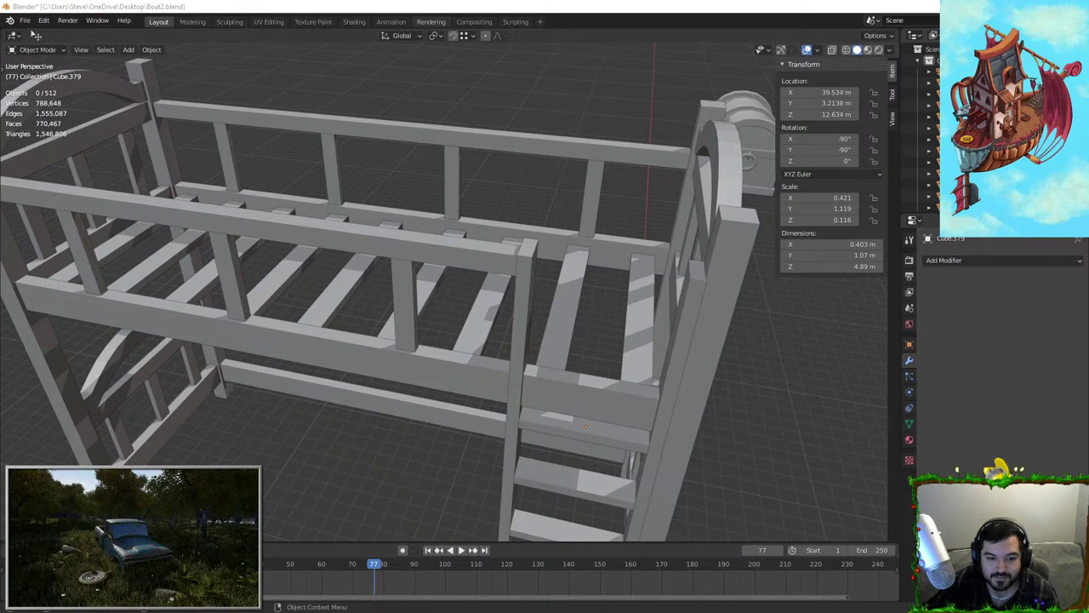
middle_click_drag(627, 131, 546, 207)
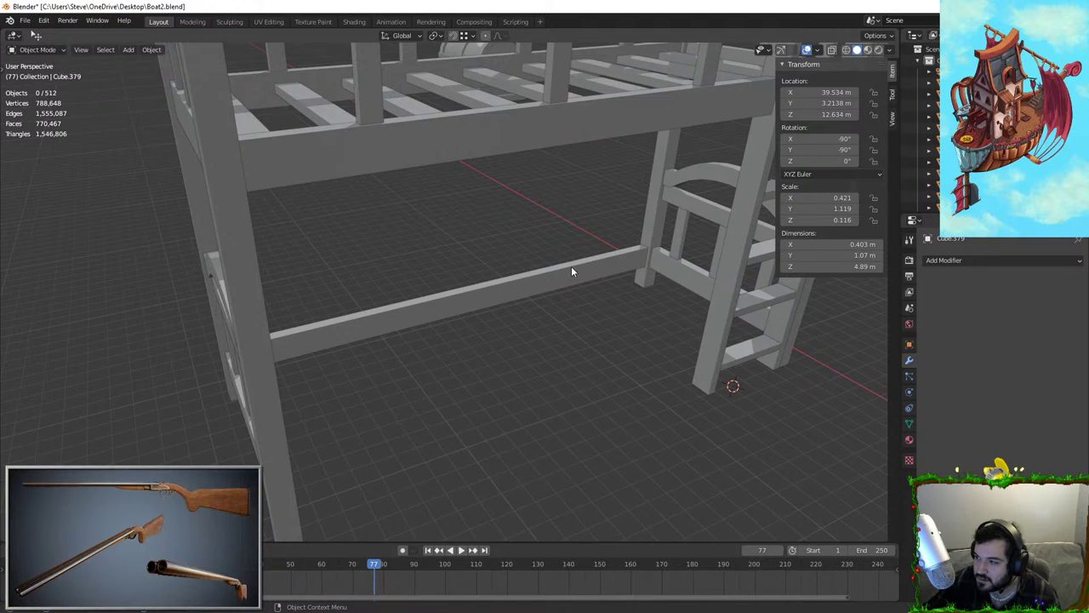
Locate the pillow by the small window inside the boat's house
scroll(625, 335, "down", 4)
middle_click_drag(625, 335, 418, 210)
scroll(418, 210, "up", 4)
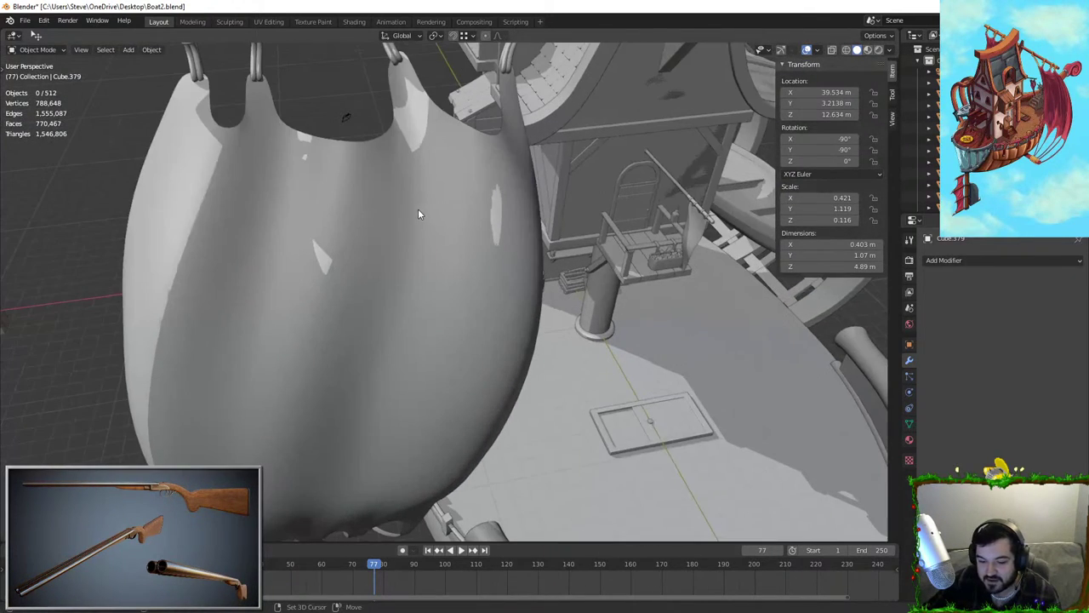
middle_click_drag(456, 302, 460, 406, "shift")
scroll(461, 407, "up", 2)
middle_click_drag(470, 170, 587, 168, "shift")
scroll(566, 260, "up", 4)
scroll(587, 169, "up", 3)
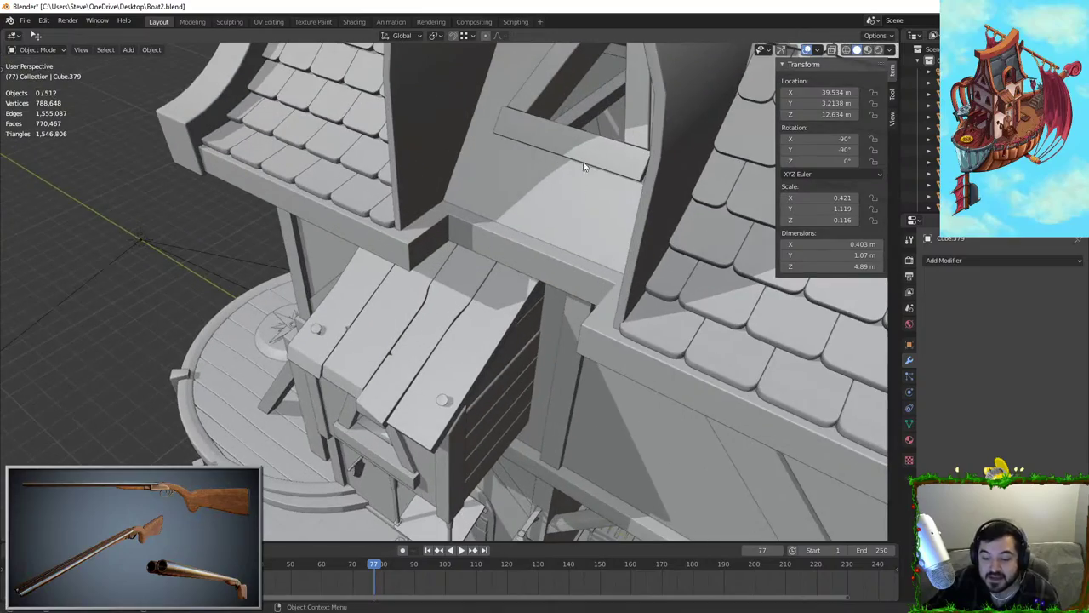
middle_click_drag(609, 106, 715, 89)
middle_click_drag(587, 136, 522, 205, "shift")
scroll(526, 197, "up", 2)
key("shift+grave")
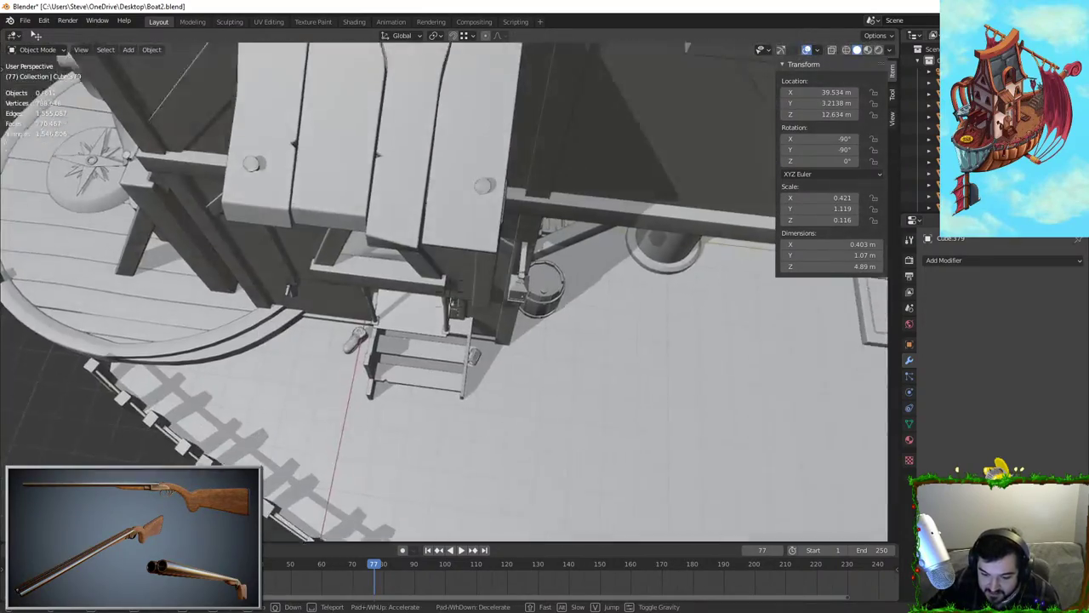
key("w")
key("s")
key("w")
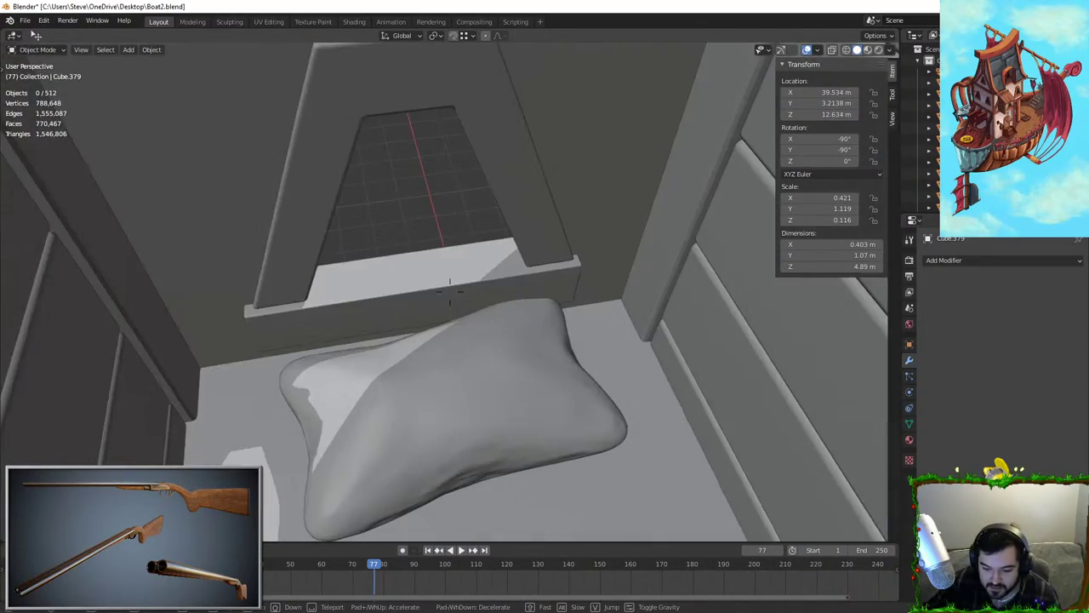
left_click(449, 292)
Try to duplicate the pillow and move the copy along the X axis out of the house
left_click(471, 424)
key("shift+d")
key("shift+x")
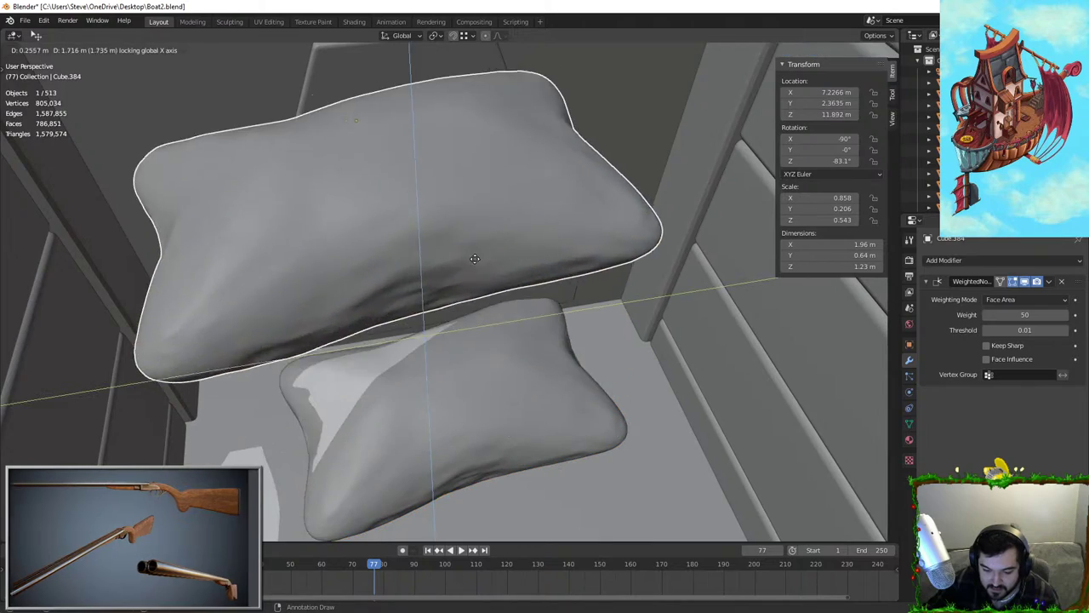
right_click(477, 247)
key("g")
key("x")
left_click(485, 536)
Delete the stray pillow copy far out on X, and undo back to the original pillow without a duplicate
middle_click_drag(533, 243, 487, 319)
key("g")
right_click(365, 292)
scroll(364, 293, "down", 4)
middle_click_drag(364, 293, 586, 236)
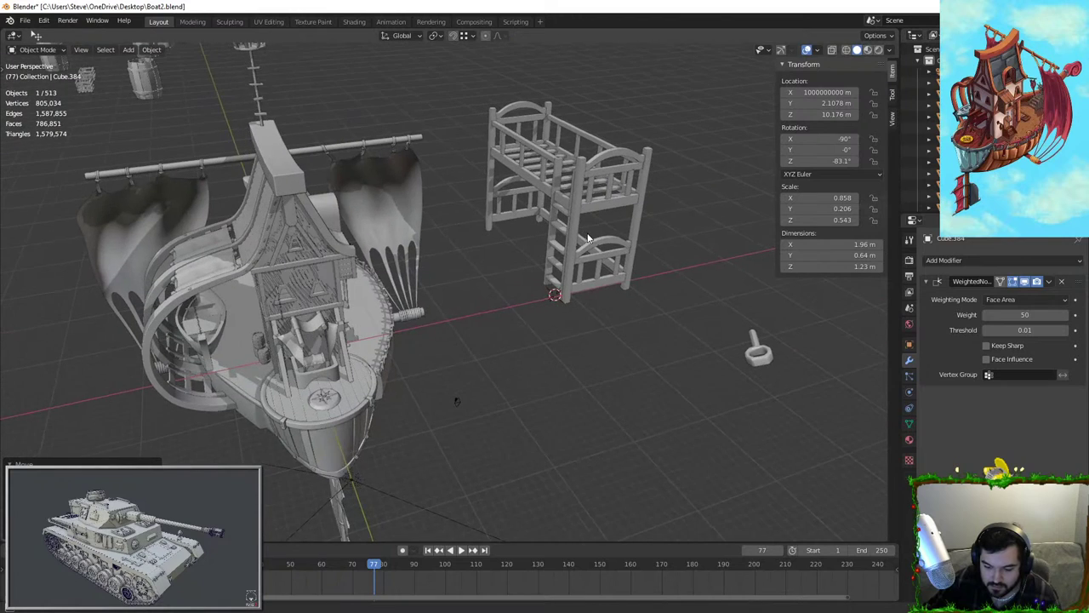
key("KP_Decimal")
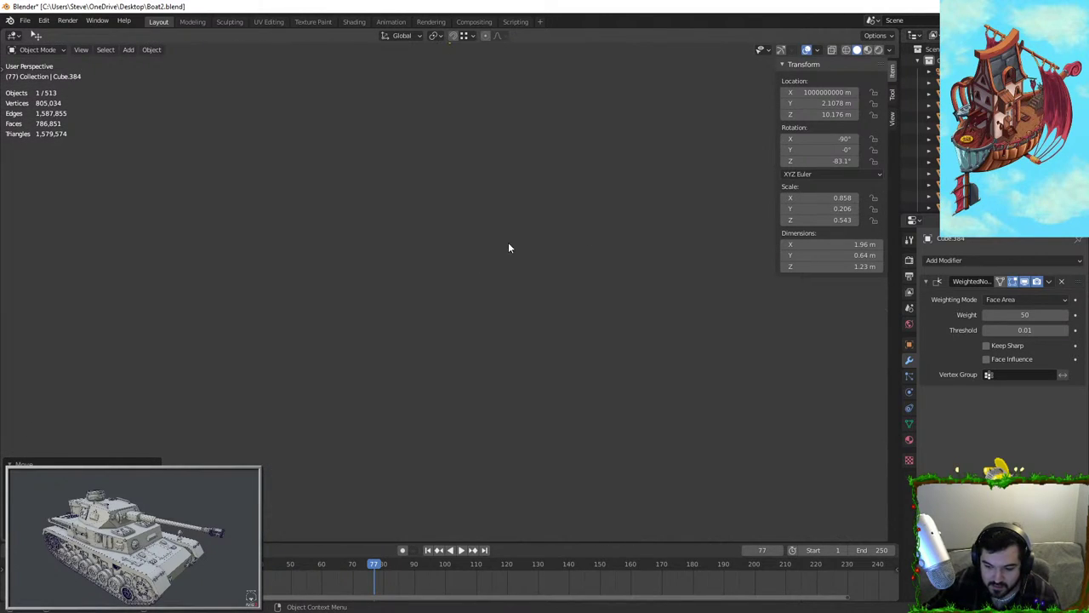
middle_click_drag(633, 239, 616, 244)
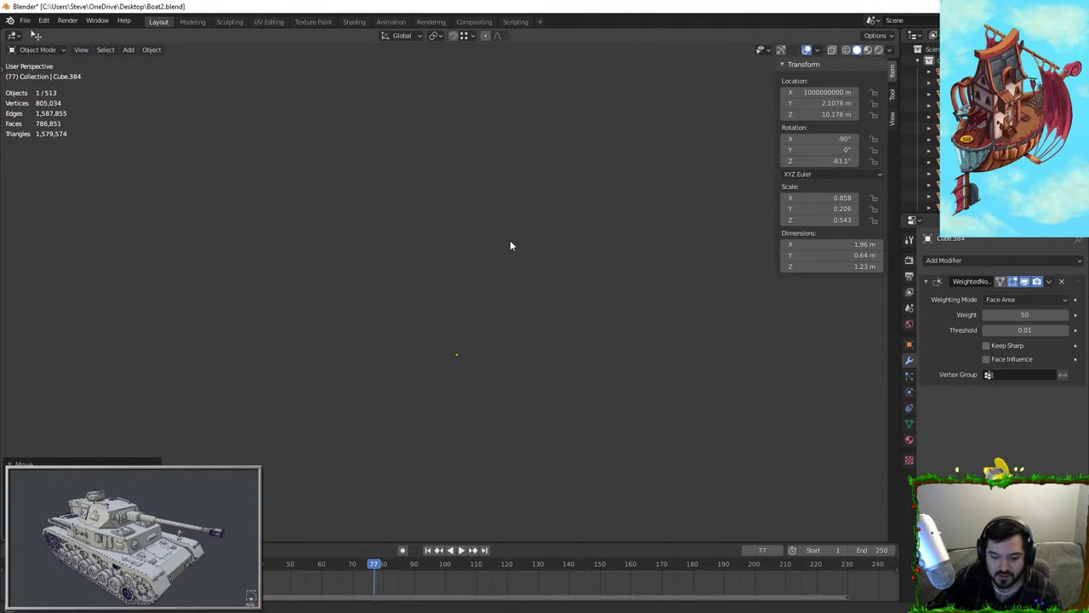
key("KP_Decimal")
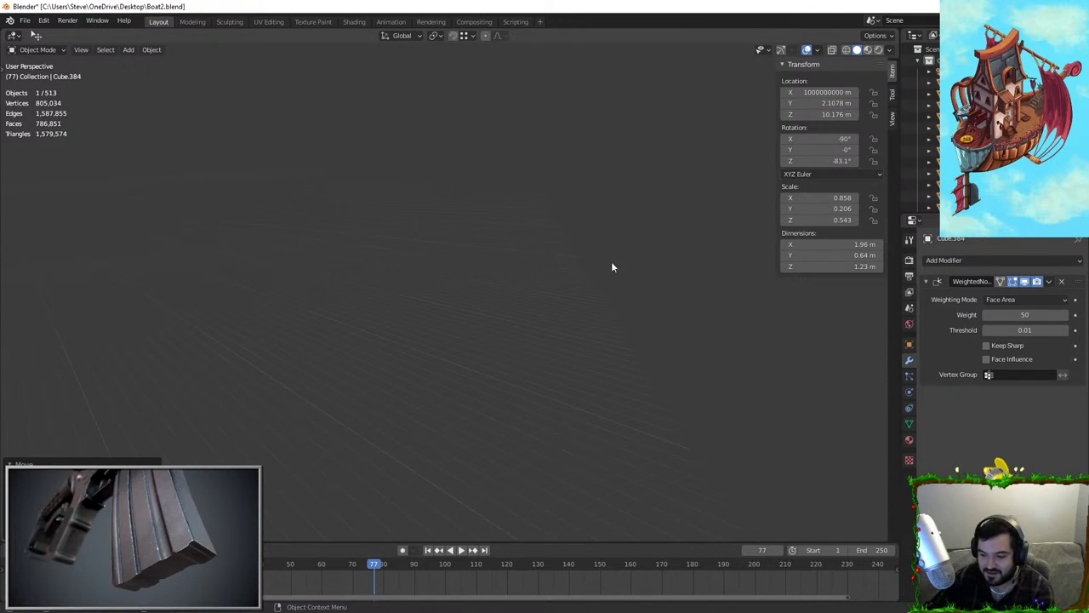
key("Delete")
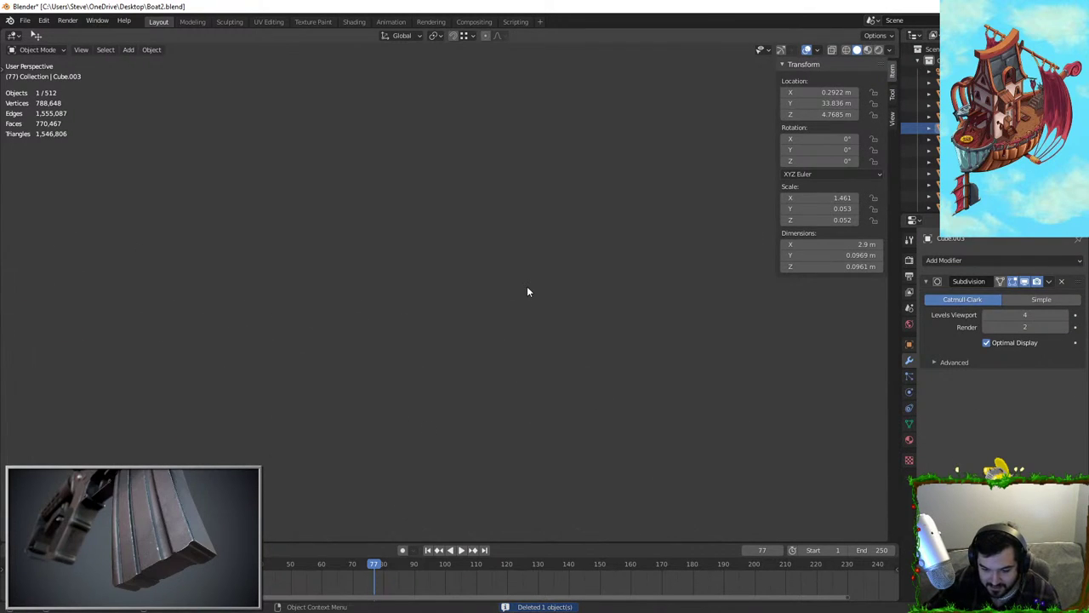
left_click(932, 94)
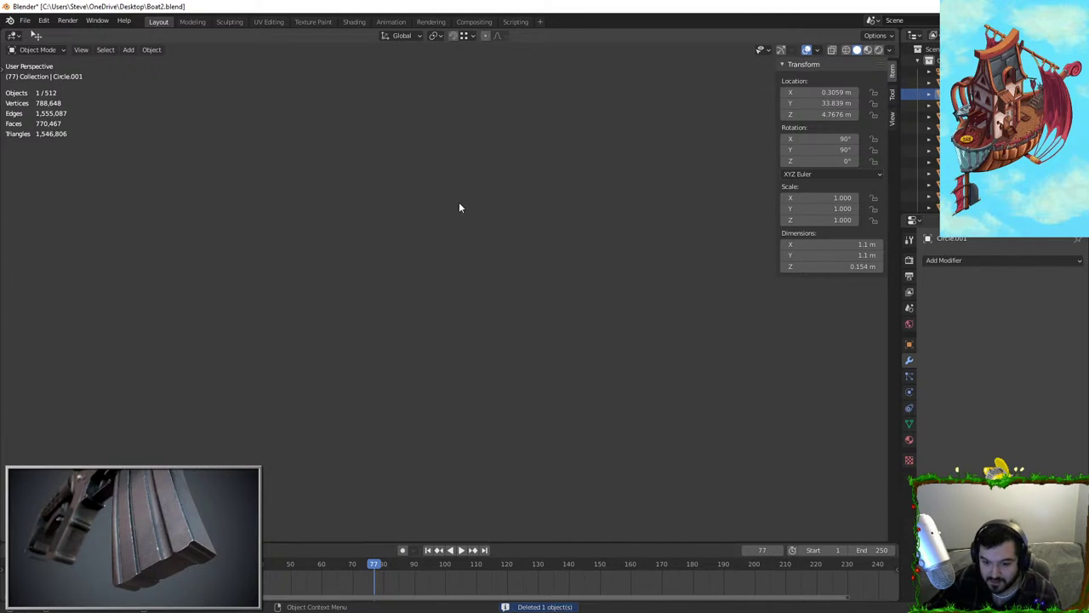
key("ctrl+z")
key("ctrl+z")
key("ctrl+z")
key("ctrl+z")
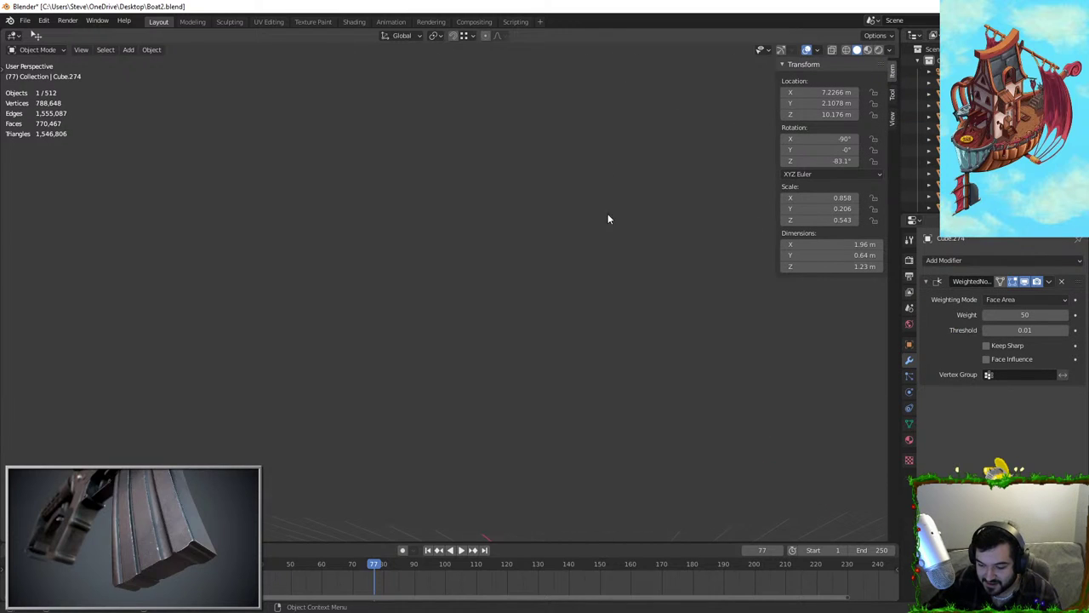
Return to the house interior and duplicate its pillow along X to about 17.48 m
left_click(953, 105)
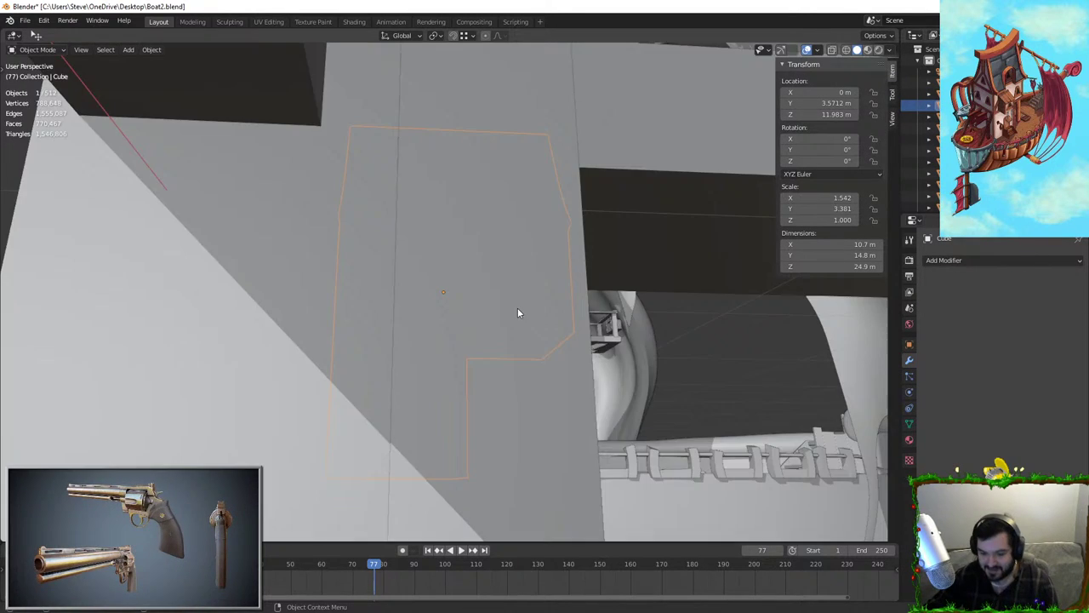
middle_click_drag(518, 307, 406, 387)
scroll(484, 357, "up", 2)
scroll(406, 387, "up", 4)
left_click(241, 427)
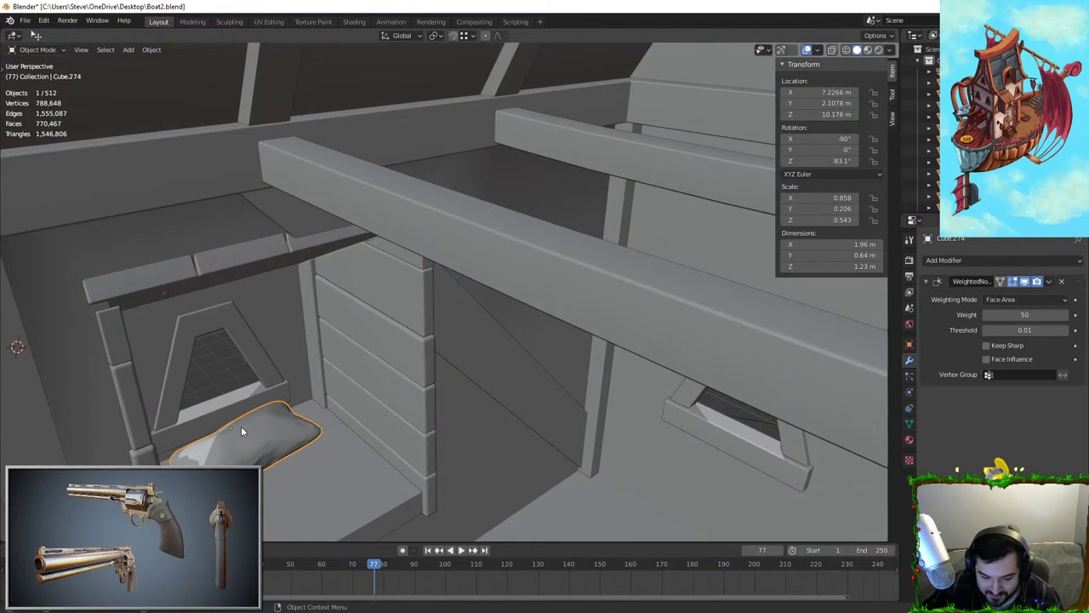
key("shift+d")
key("x")
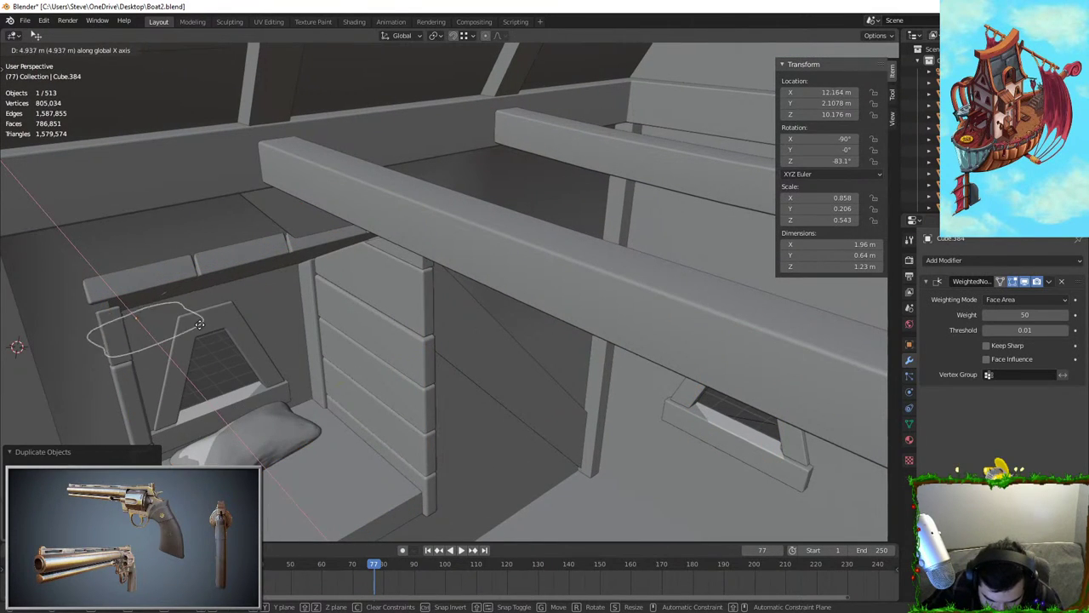
left_click(134, 269)
Move the pillow copy along X to about 41.75 m and raise it to about Z 22.48 m at the bunk bed
middle_click_drag(133, 269, 312, 355)
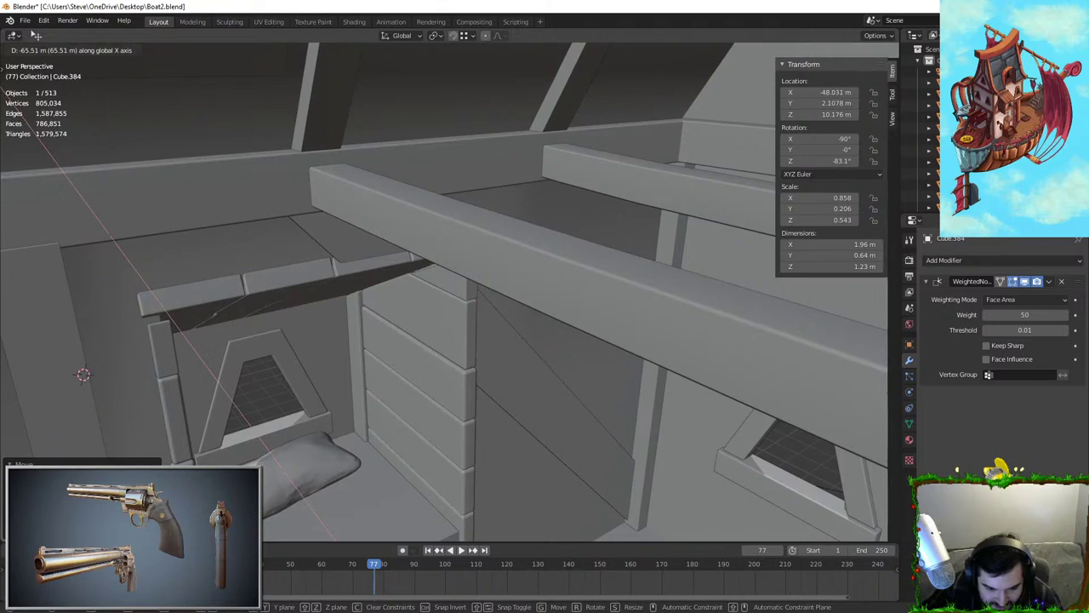
middle_click_drag(265, 183, 498, 356)
key("g")
key("x")
right_click(735, 382)
middle_click_drag(734, 382, 340, 309, "shift")
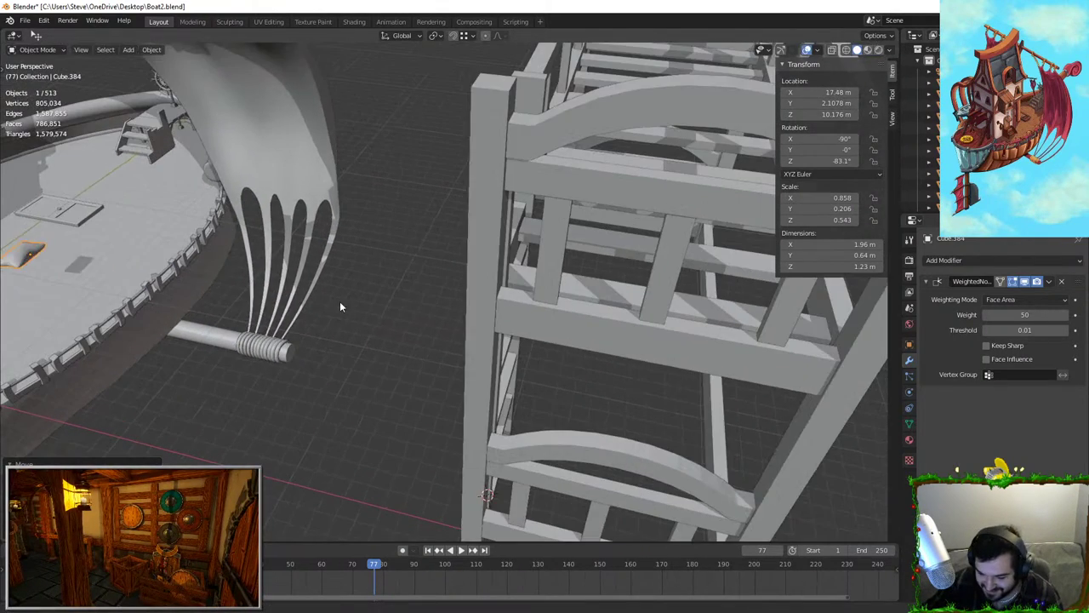
key("g")
key("x")
left_click(874, 390)
key("g")
key("z")
left_click(650, 103)
middle_click_drag(650, 103, 633, 244)
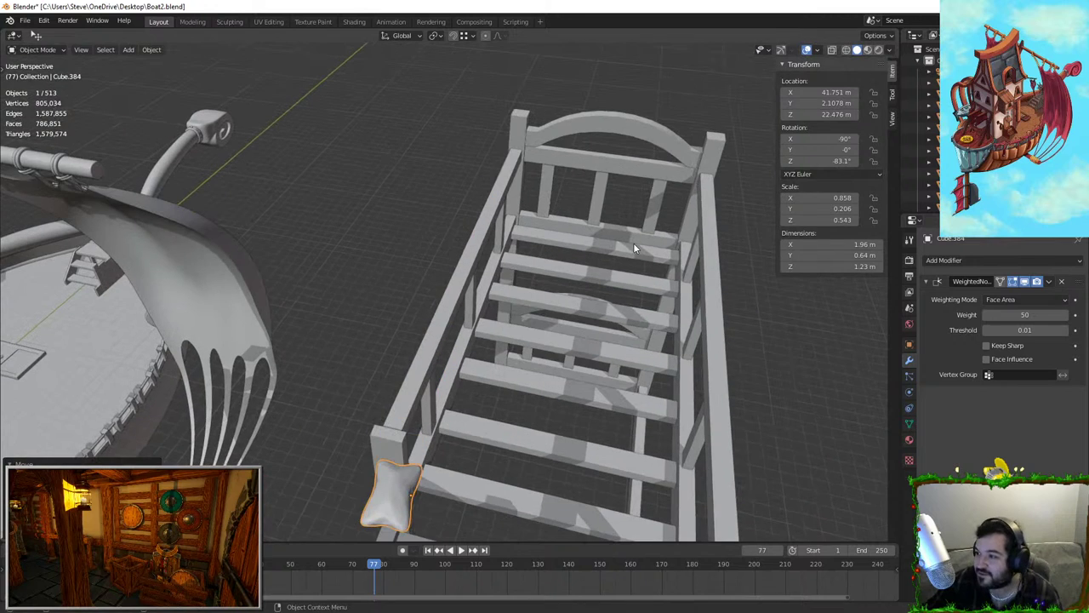
From above, move the pillow to the bed's far end at about X 45.5 m, Y 24.3 m, and rotate it to about Z -178°
key("KP_7")
scroll(634, 246, "down", 5)
key("g")
left_click(621, 166)
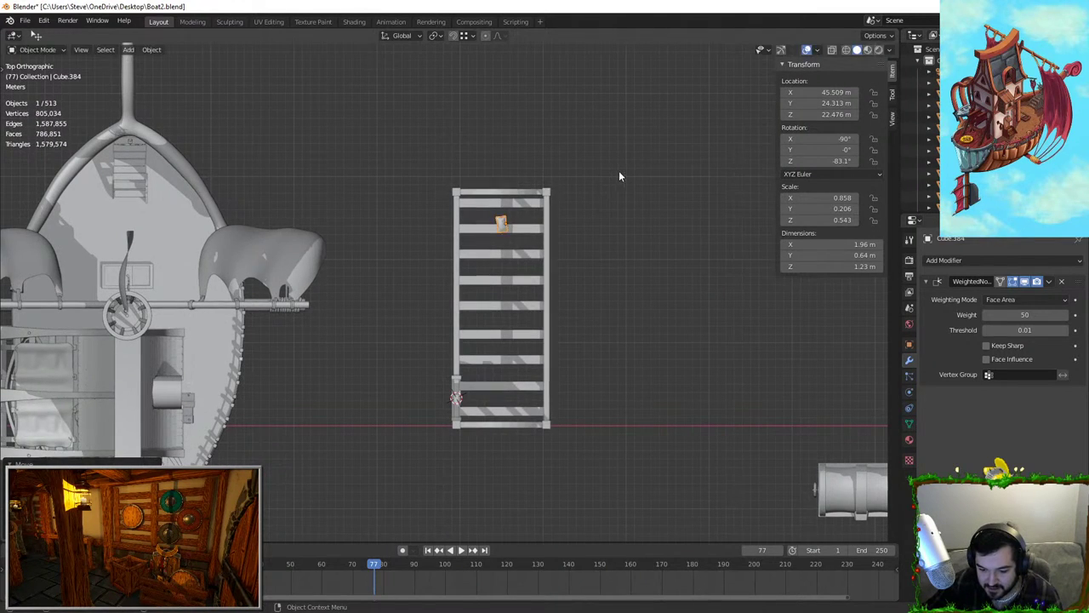
key("r")
left_click(546, 346)
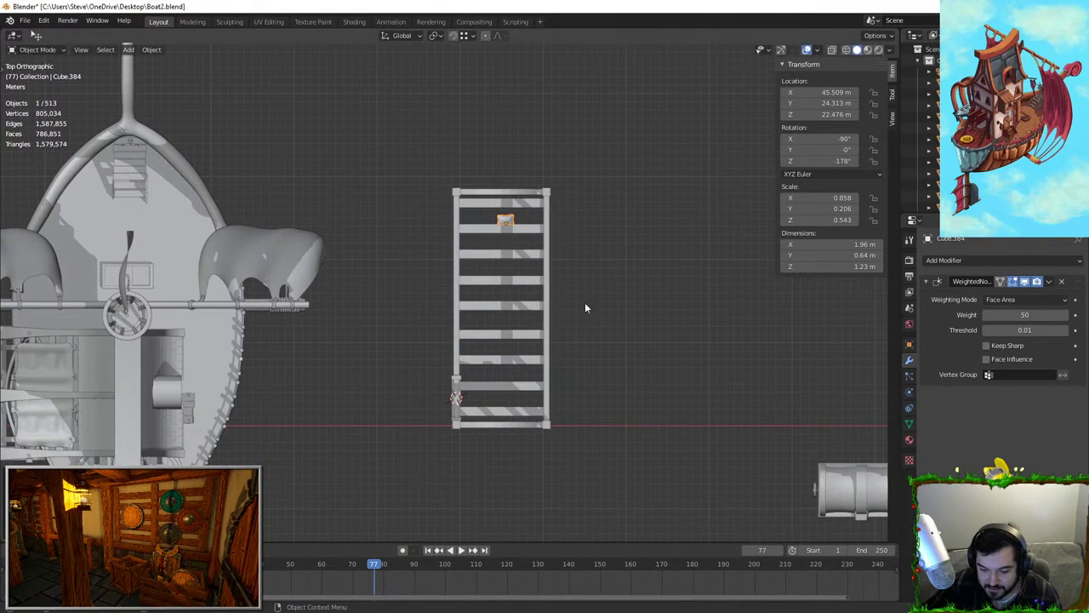
Enlarge the pillow to about 7.57 × 2.47 × 4.74 m, position it by the headboard, lower it to about Z 18.96 m and deselect it
scroll(585, 300, "up", 5)
scroll(587, 301, "up", 3)
key("s")
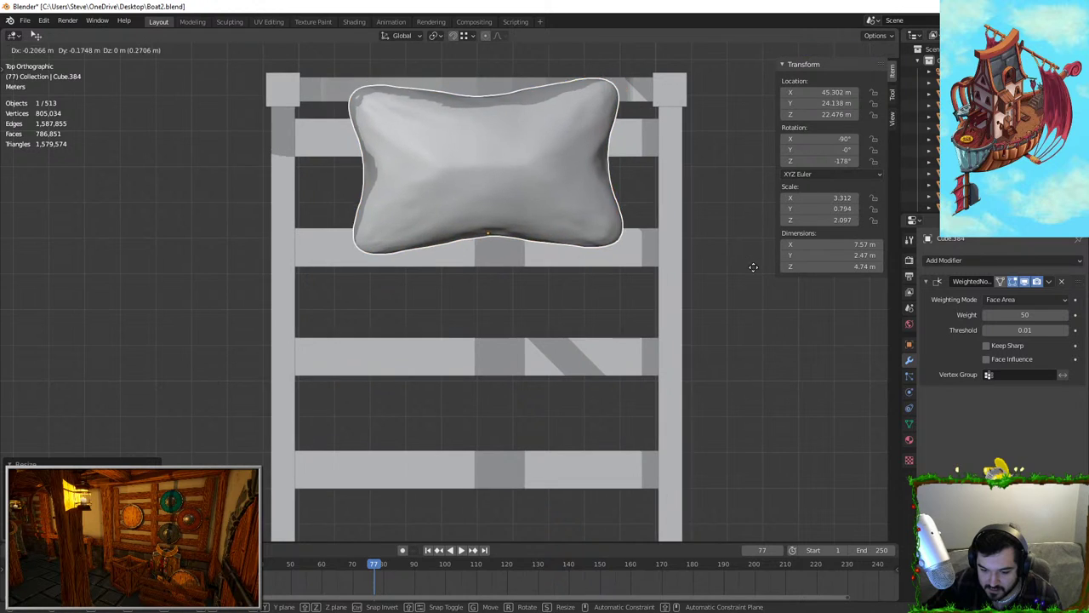
left_click(554, 318)
middle_click_drag(554, 318, 531, 218)
key("g")
key("z")
left_click(580, 126)
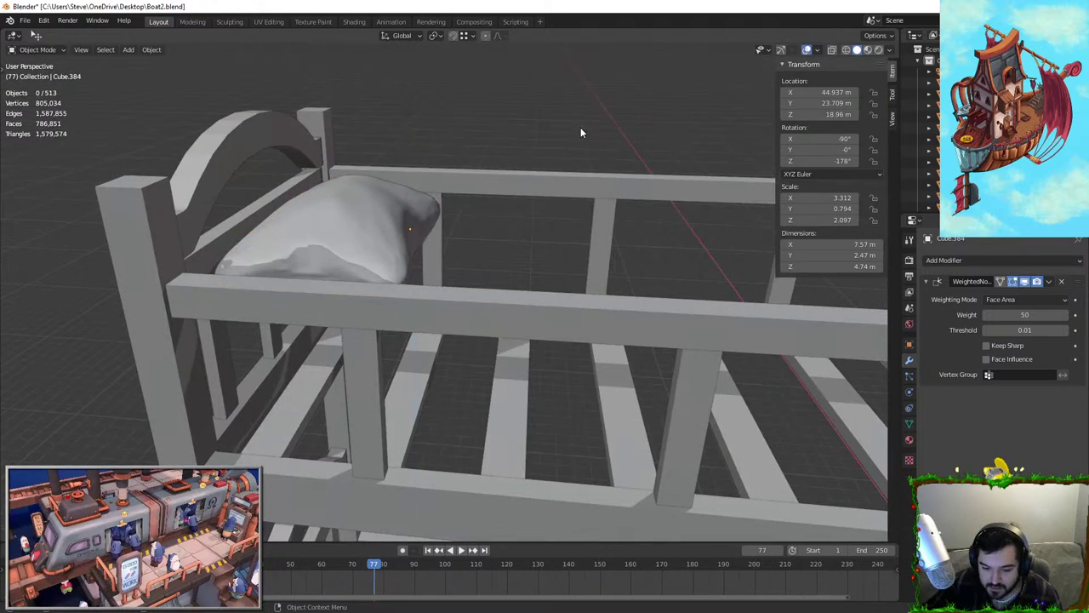
key("alt+a")
key("shift+a")
key("Escape")
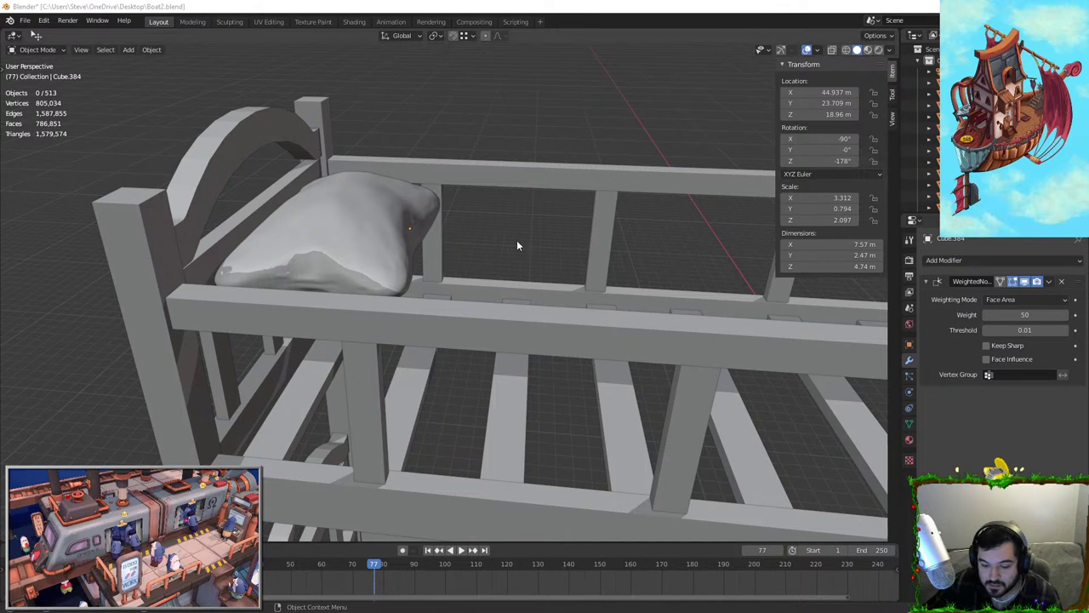
key("shift+a")
mouse_move(571, 136)
left_click(607, 151)
scroll(603, 204, "down", 5)
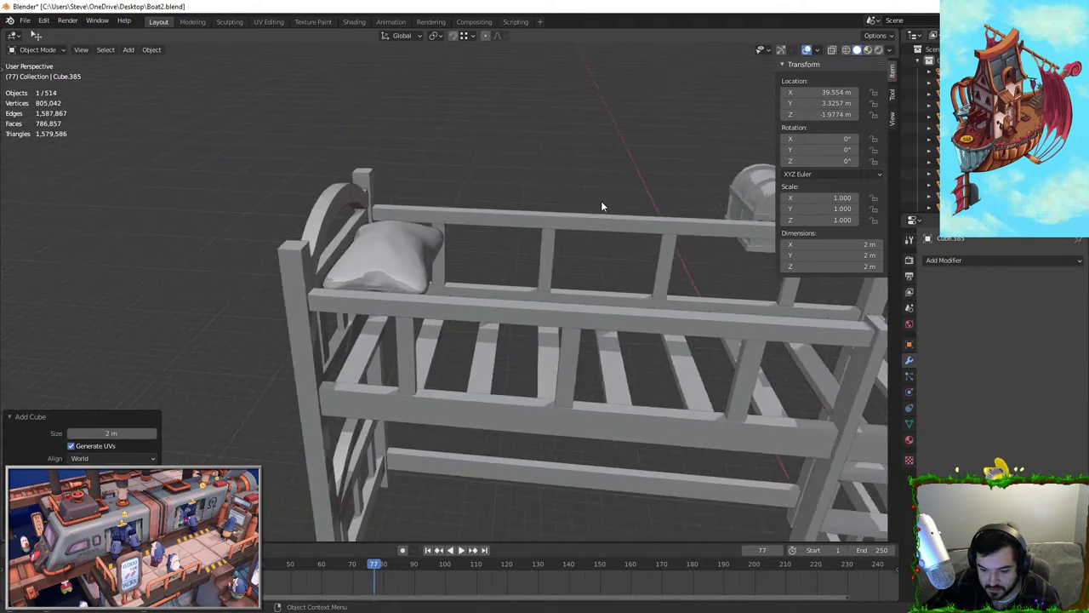
key("ctrl+z")
Place the 3D cursor around the middle of the upper bunk's slats and add a cube there
mouse_move(552, 319)
middle_mouse_down()
mouse_move(481, 363)
mouse_move(563, 328)
middle_mouse_up()
scroll(502, 364, "up", 3)
right_click(538, 368, "shift")
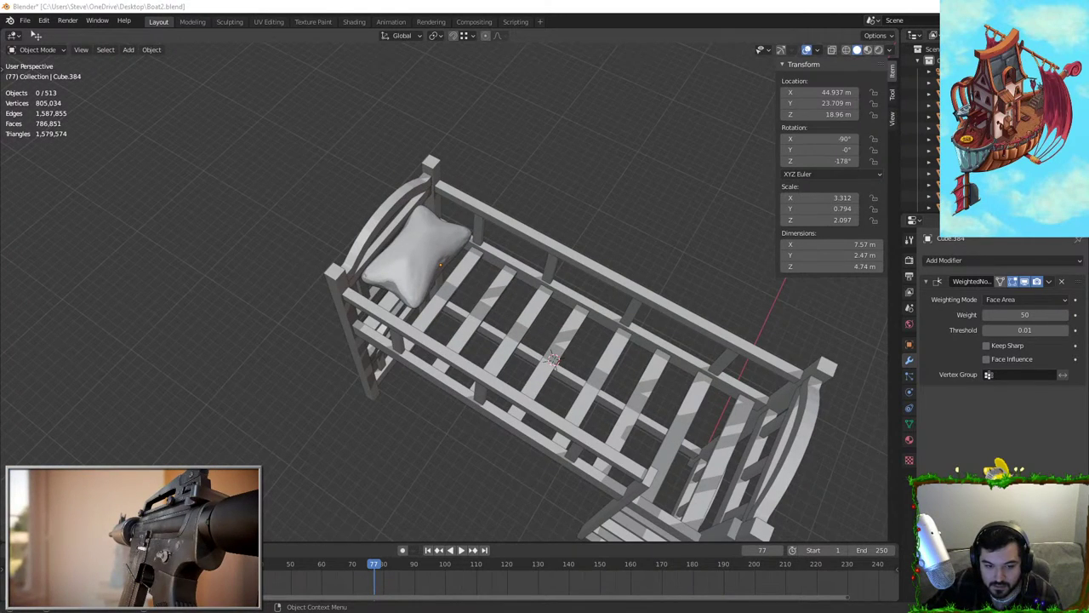
middle_click_drag(629, 353, 579, 327)
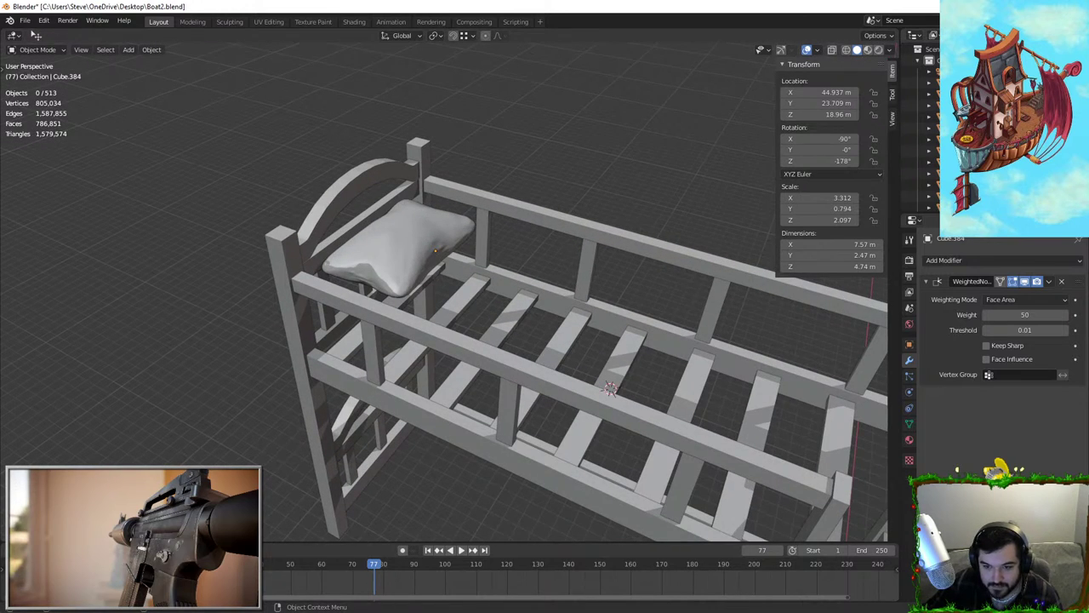
middle_click_drag(532, 267, 547, 305)
key("shift+a")
mouse_move(630, 284)
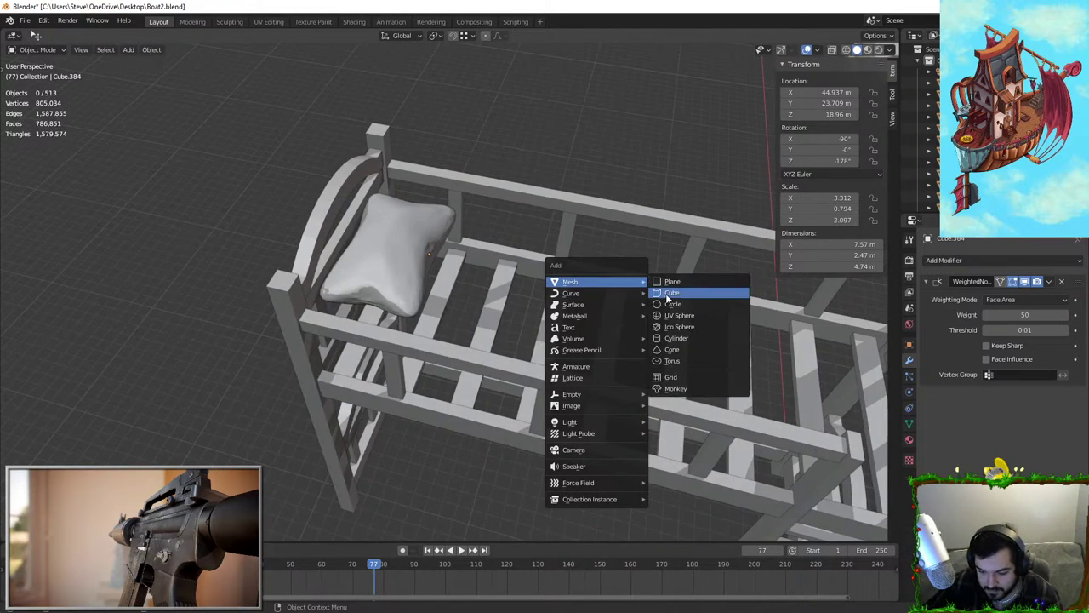
left_click(668, 295)
Raise the new cube to about Z 16.3 m and stretch it along Y to about 25.1 m for the mattress
middle_click_drag(632, 328, 658, 335)
key("g")
key("z")
left_click(649, 277)
key("s")
key("y")
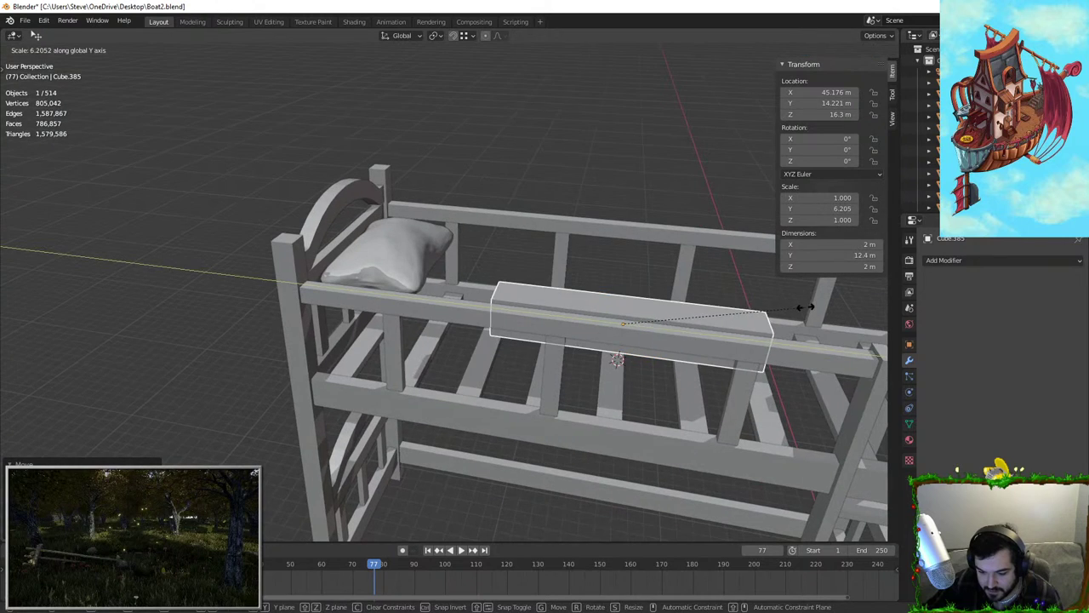
left_click(804, 309)
middle_click_drag(804, 309, 576, 278, "shift")
key("s")
key("y")
left_click(738, 286)
key("g")
key("x")
right_click(666, 288)
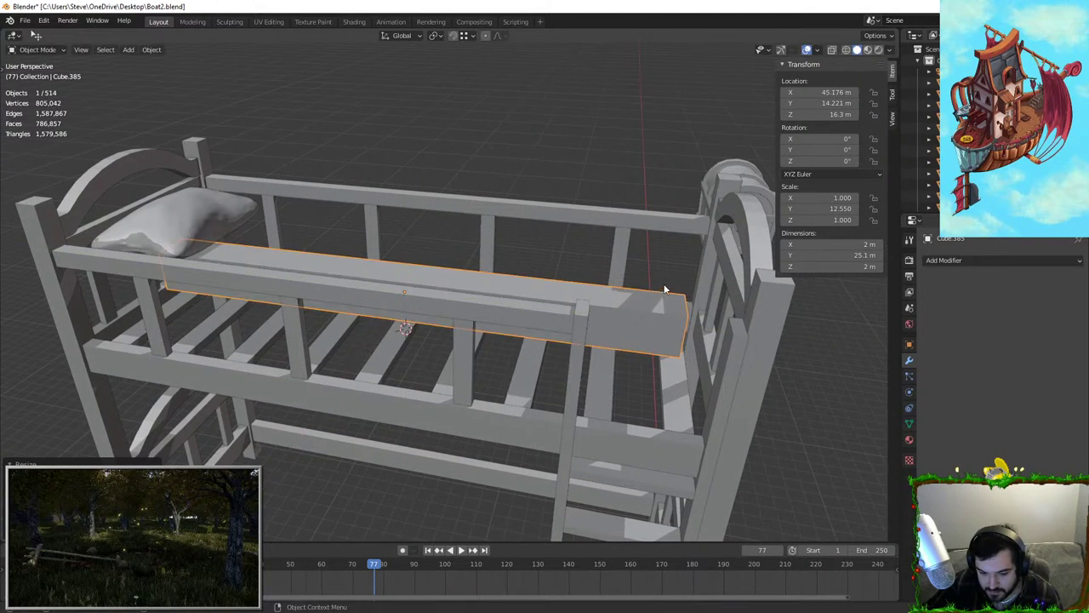
Shift the mattress block along Y between the bed ends and lengthen it to about 26.3 m
key("g")
key("y")
middle_click_drag(666, 288, 652, 254)
left_click(684, 280)
key("s")
key("y")
left_click(698, 278)
Lower the mattress block to about Z 15.29 m above the slats and move it along Y to about 14.15 m
key("g")
key("z")
left_click(693, 302)
key("g")
key("y")
left_click(700, 312)
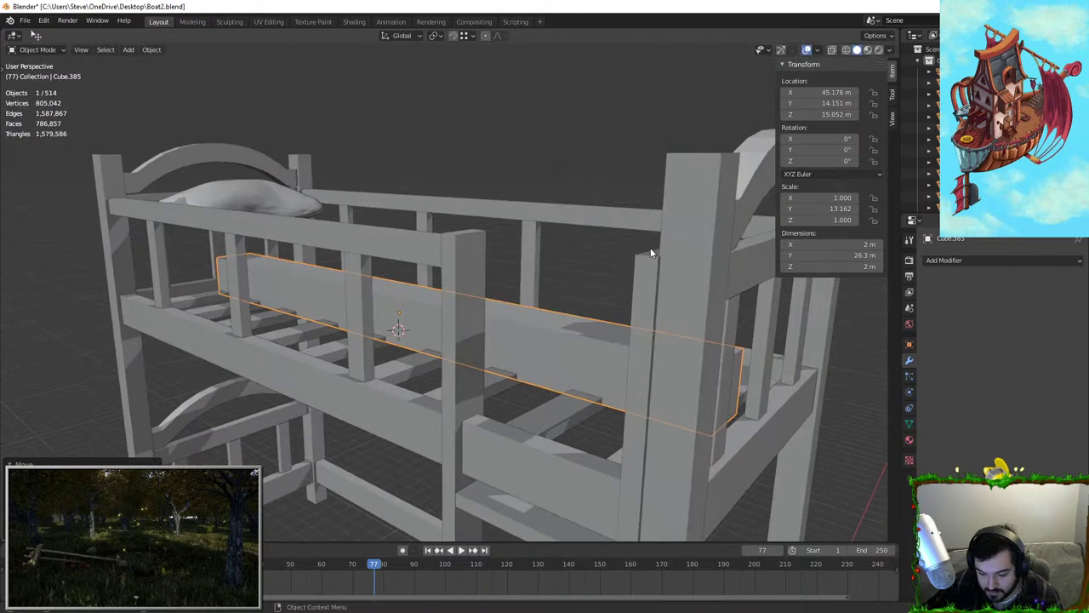
key("g")
key("z")
left_click(651, 243)
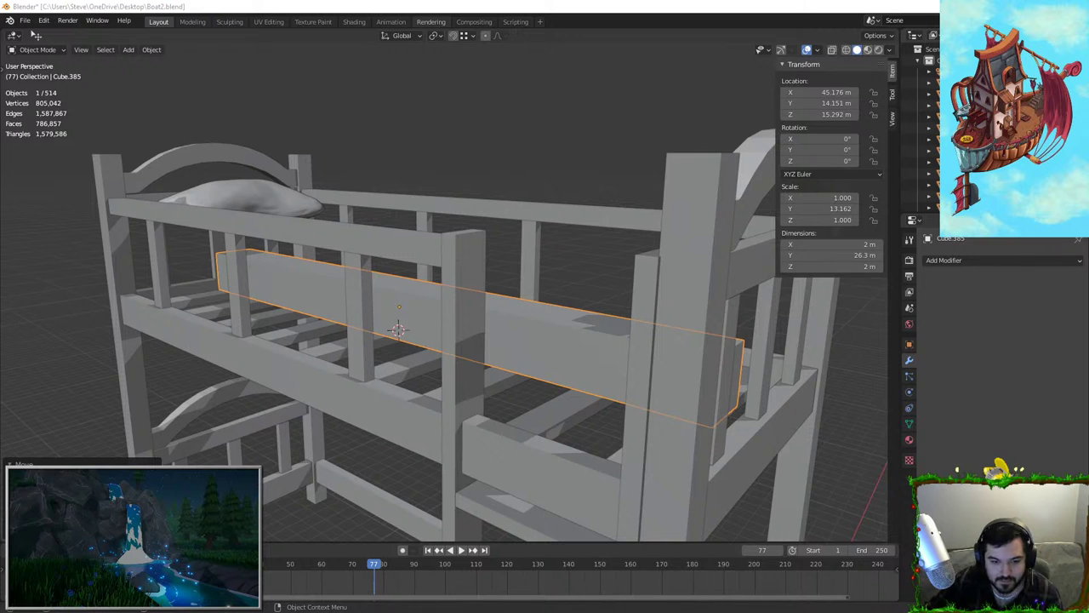
Raise the top face of the mattress block to a local Z of about 1.6 m, making the block about 2.6 m high
middle_click_drag(443, 213, 526, 254)
scroll(526, 254, "up", 2)
key("Tab")
left_click(538, 300)
middle_click_drag(538, 299, 644, 340)
key("g")
key("z")
right_click(611, 239)
key("g")
key("z")
left_click(609, 318)
Extend one long side face of the mattress outward along X to a local position of about -4.99 m
left_click(599, 407)
key("g")
key("x")
left_click(540, 321)
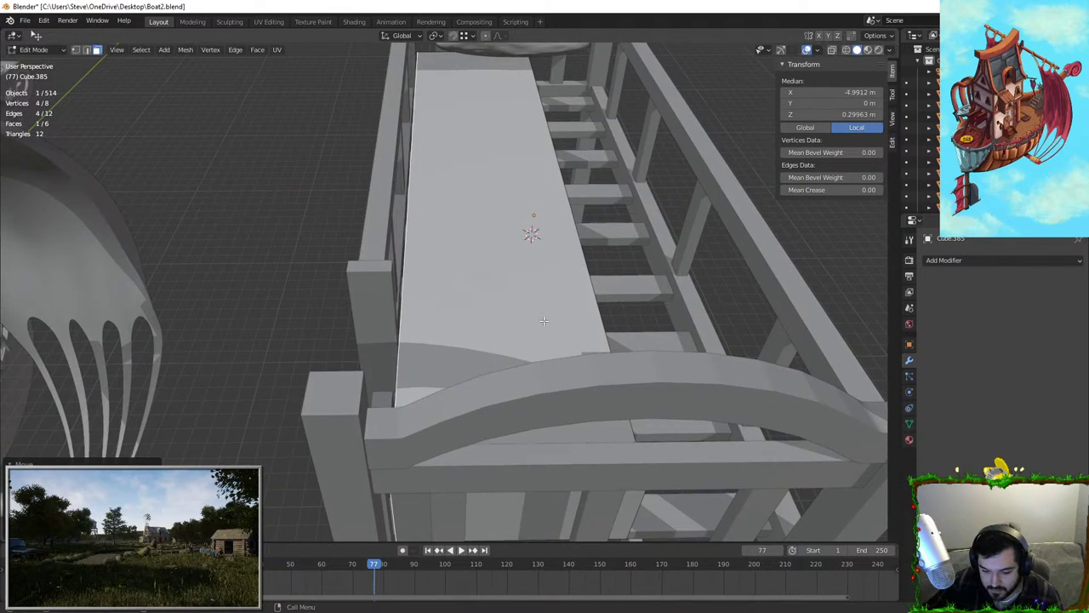
Extend the opposite long side face along X to a local position of about 4.9 m, up to the other rail
middle_click_drag(539, 321, 724, 327)
left_click(647, 323)
middle_click_drag(724, 327, 536, 300, "shift")
key("g")
key("x")
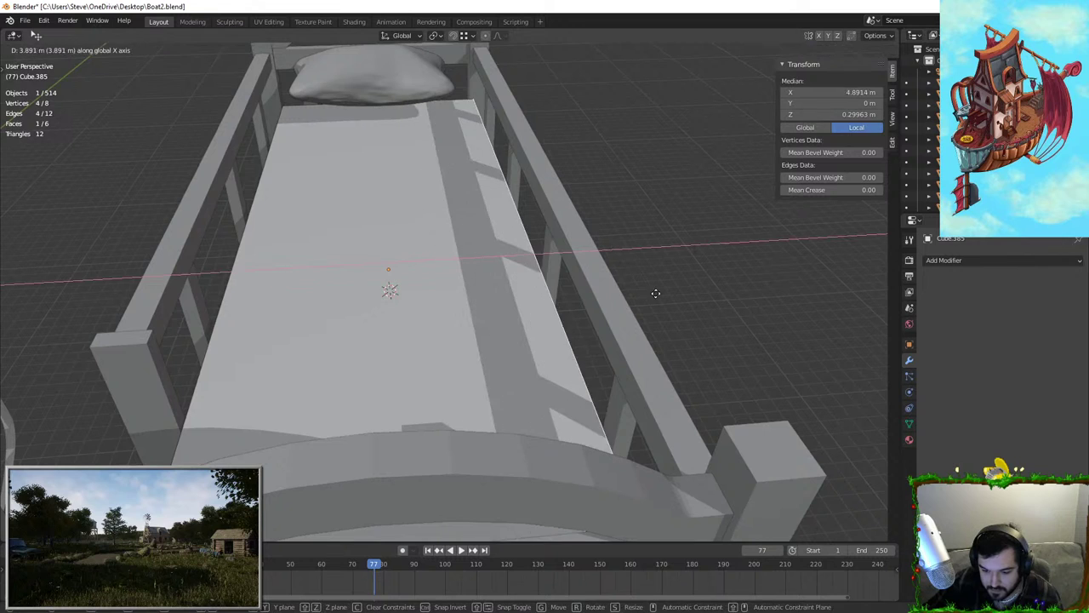
left_click(644, 293)
middle_click_drag(645, 294, 585, 292)
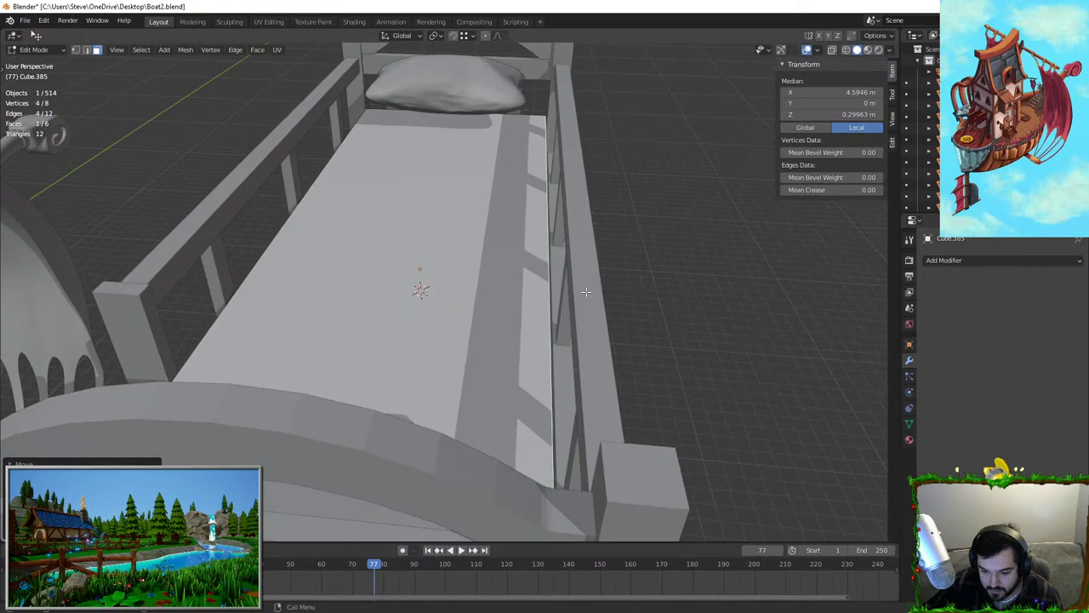
key("g")
key("x")
left_click(595, 291)
key("Tab")
Raise the whole mattress slightly to about Z 15.37 m so that it rests on the slats
middle_click_drag(460, 294, 512, 284)
key("Tab")
key("Tab")
scroll(521, 306, "up", 2)
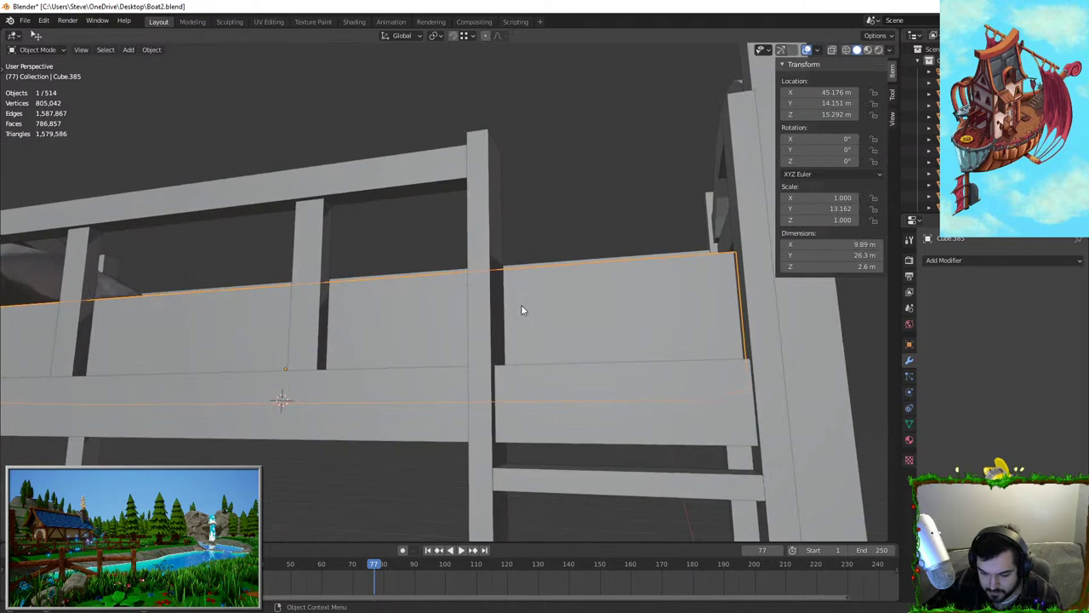
middle_click_drag(419, 316, 442, 281)
key("g")
key("z")
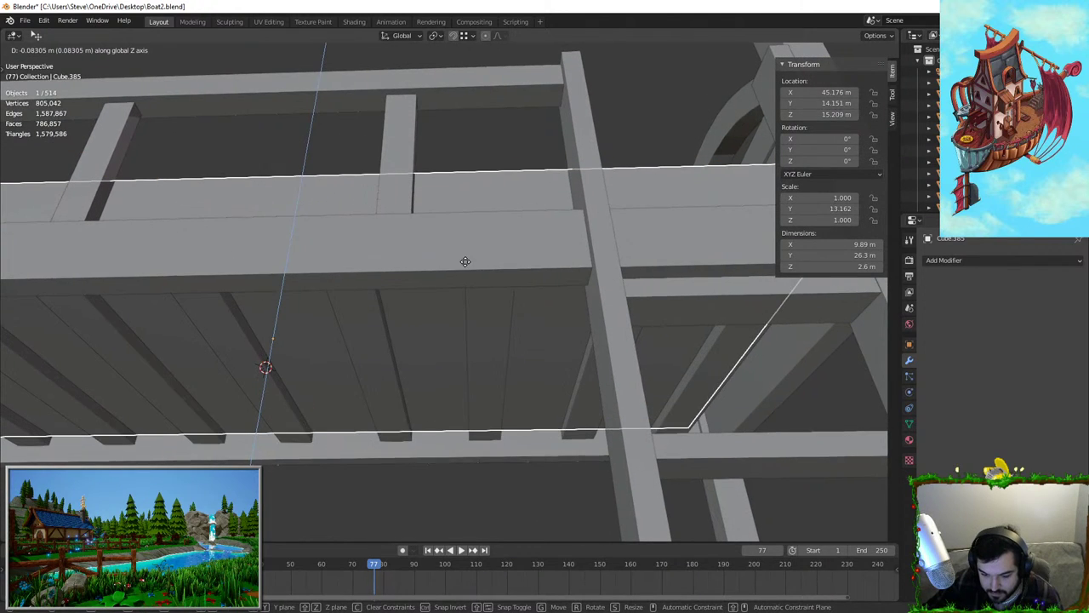
left_click(467, 255)
middle_click_drag(455, 258, 430, 294)
key("Tab")
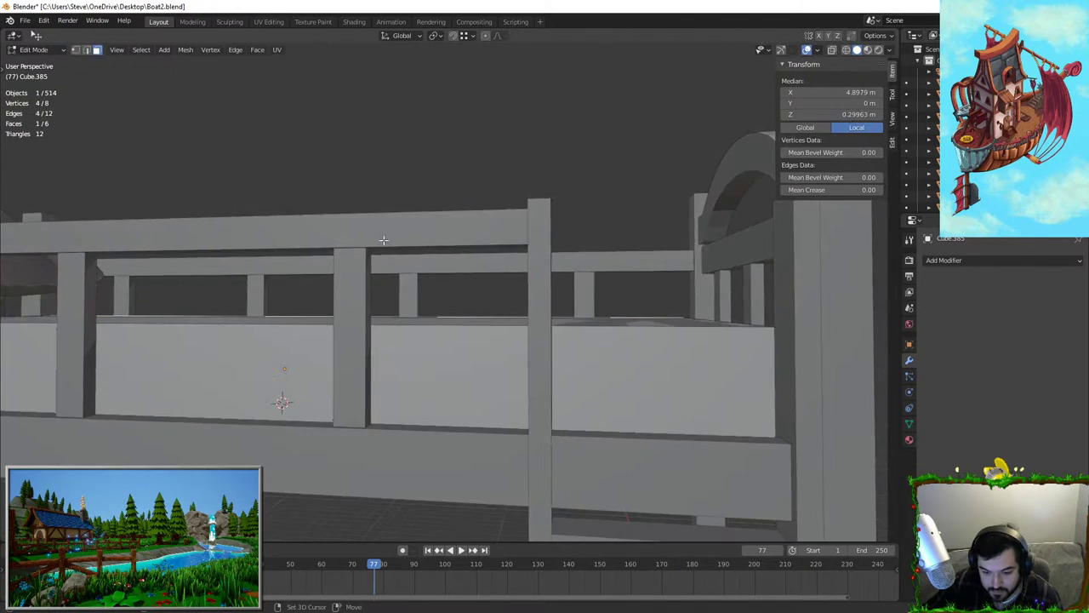
middle_click_drag(382, 240, 519, 285)
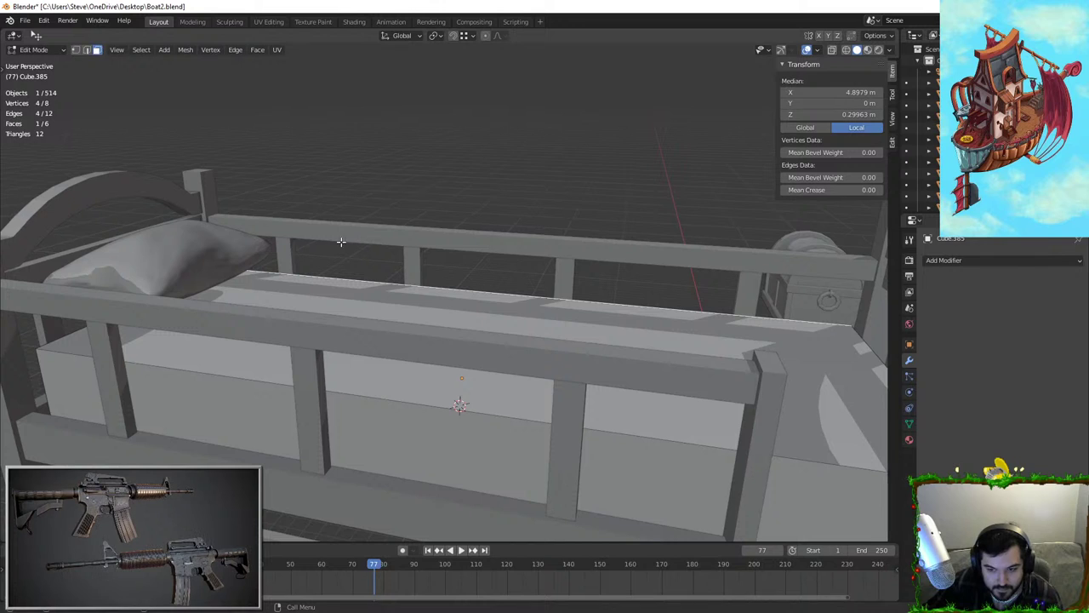
middle_click_drag(343, 241, 423, 311)
left_click(422, 311)
key("ctrl+b")
right_click(664, 246)
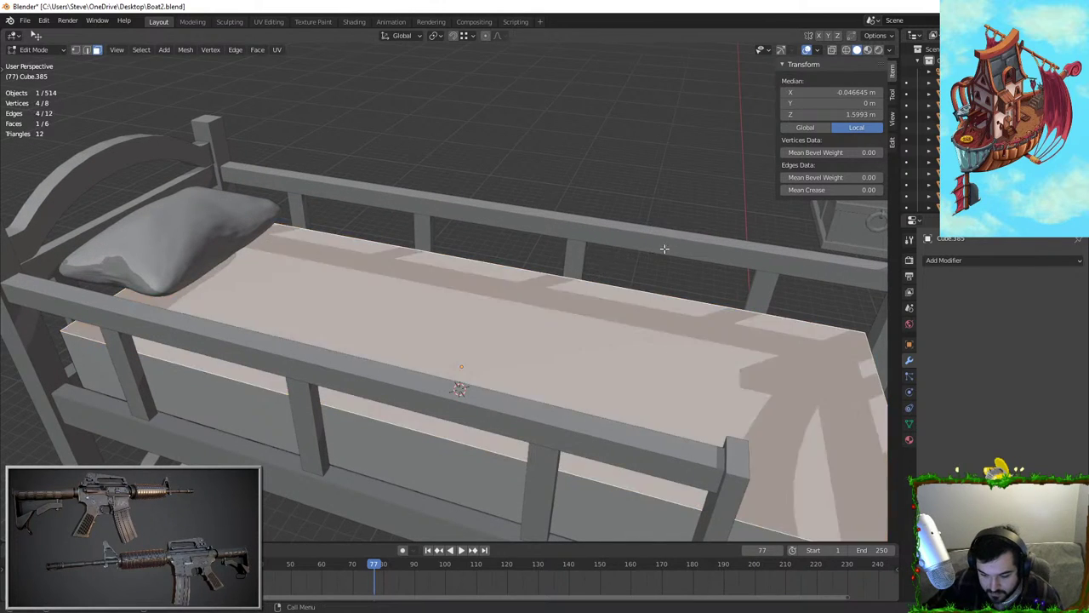
Apply the mattress's scale so that all three scale values become 1
key("Tab")
key("ctrl+a")
left_click(645, 273)
key("Tab")
key("ctrl+b")
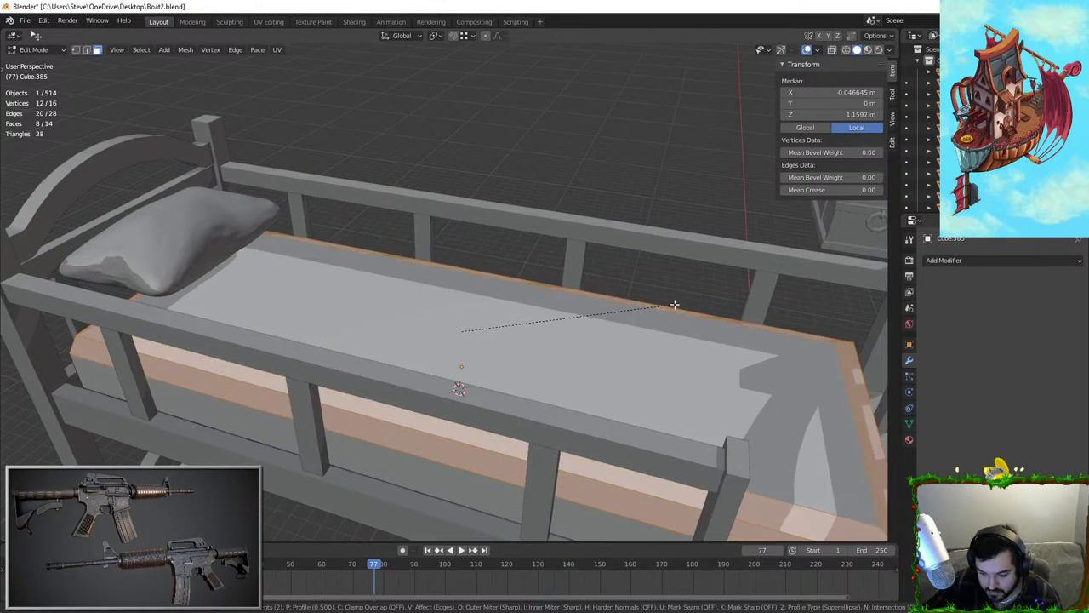
right_click(652, 319)
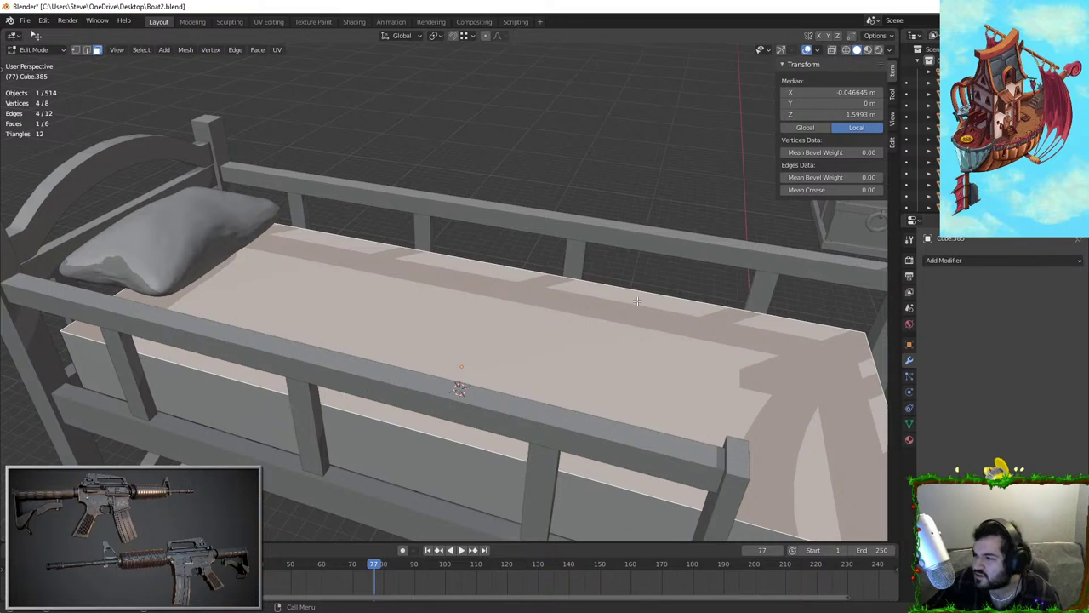
key("Tab")
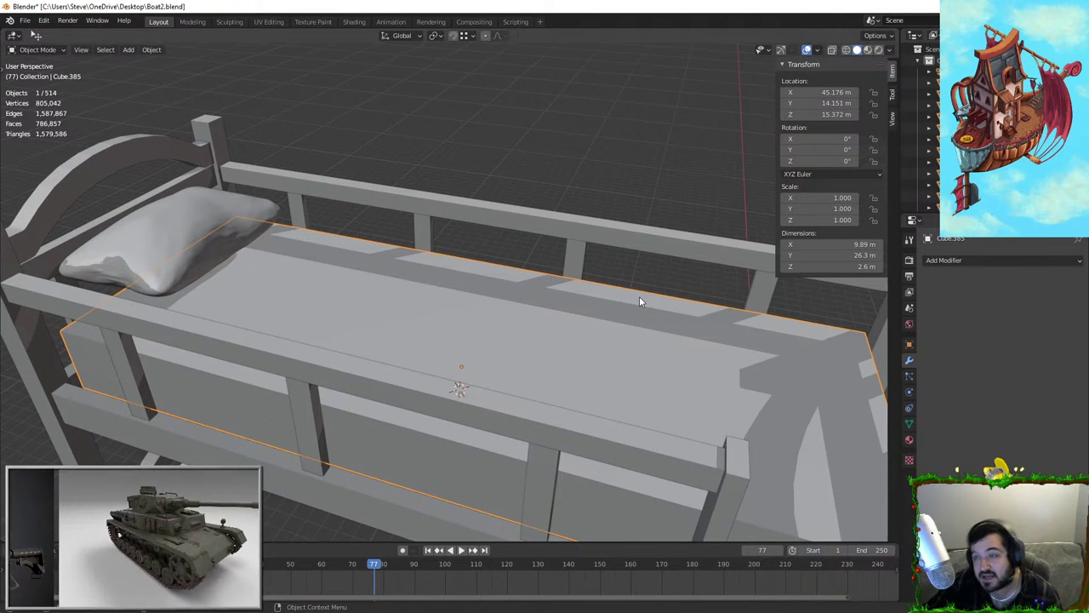
middle_click_drag(640, 297, 518, 344)
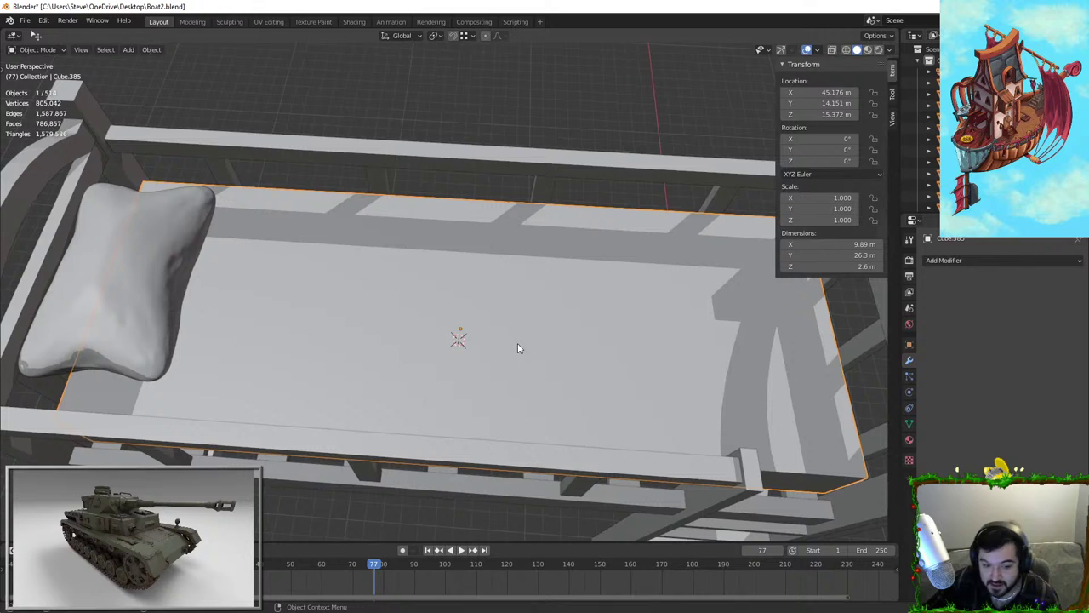
left_click(34, 51)
middle_click_drag(475, 261, 453, 247)
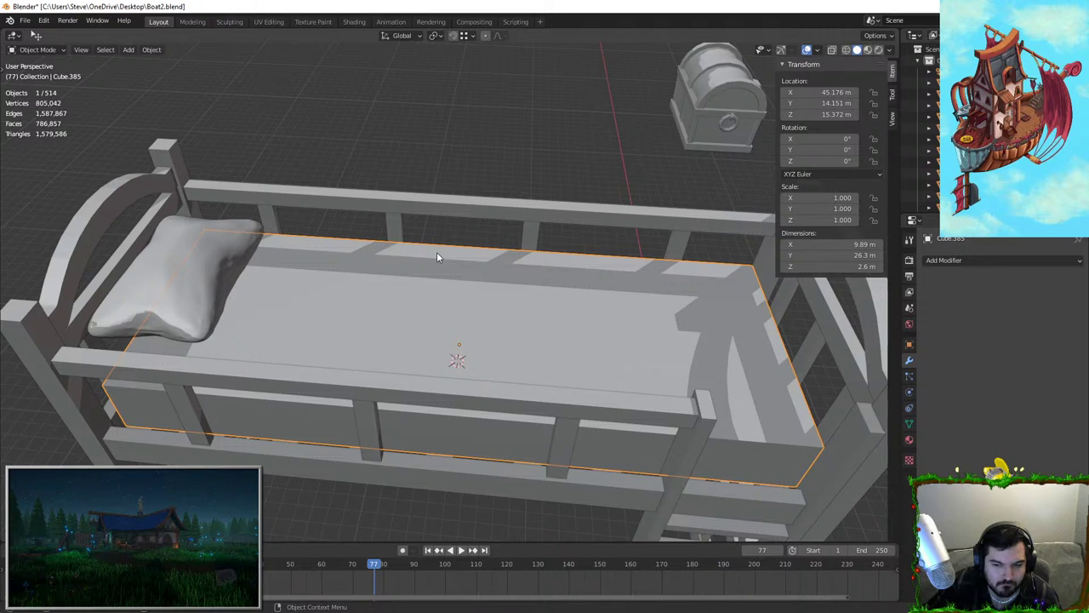
Divide the mattress with 26 evenly spaced loop cuts across its length and 14 loop cuts across its width
key("Tab")
key("ctrl+r")
scroll(453, 248, "up", 18)
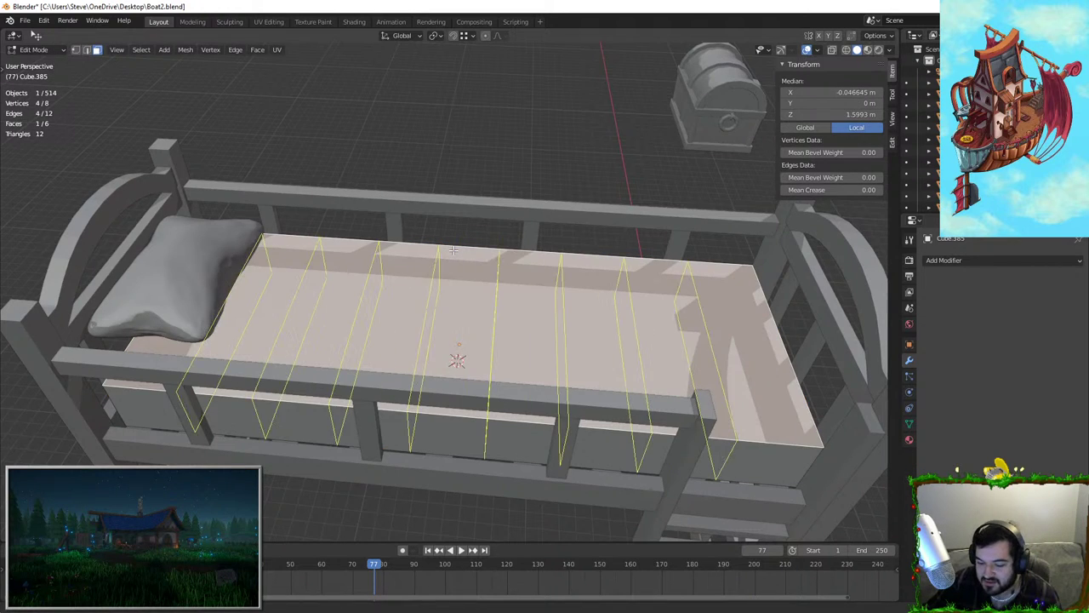
left_click(454, 249)
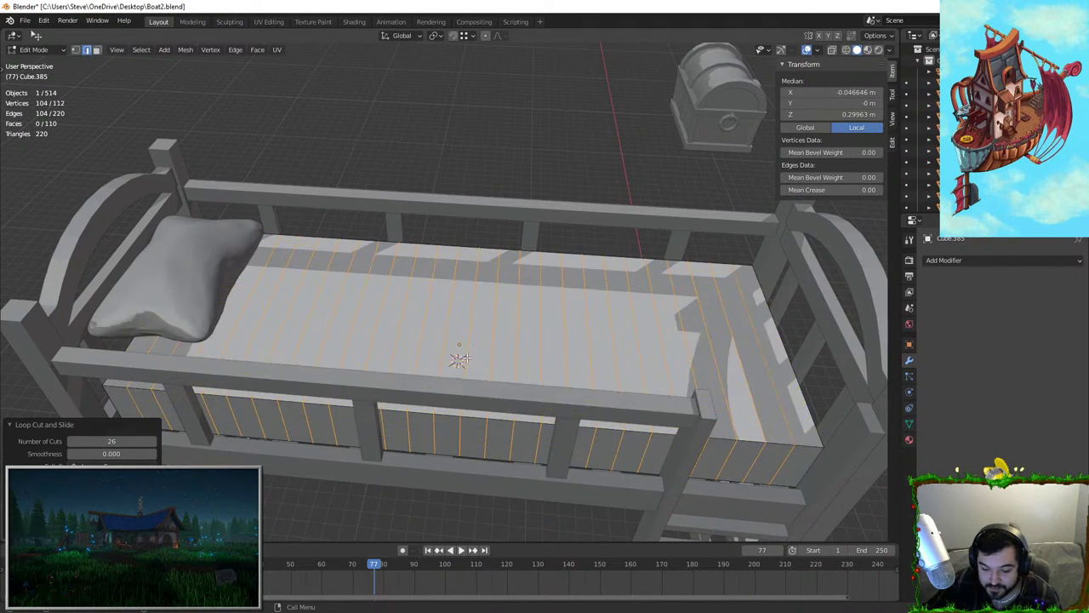
middle_click_drag(454, 249, 511, 408)
scroll(413, 343, "up", 13)
left_click(426, 343)
right_click(432, 343)
Add 4 evenly spaced horizontal loop cuts around the mattress's height
key("ctrl+r")
scroll(513, 412, "up", 5)
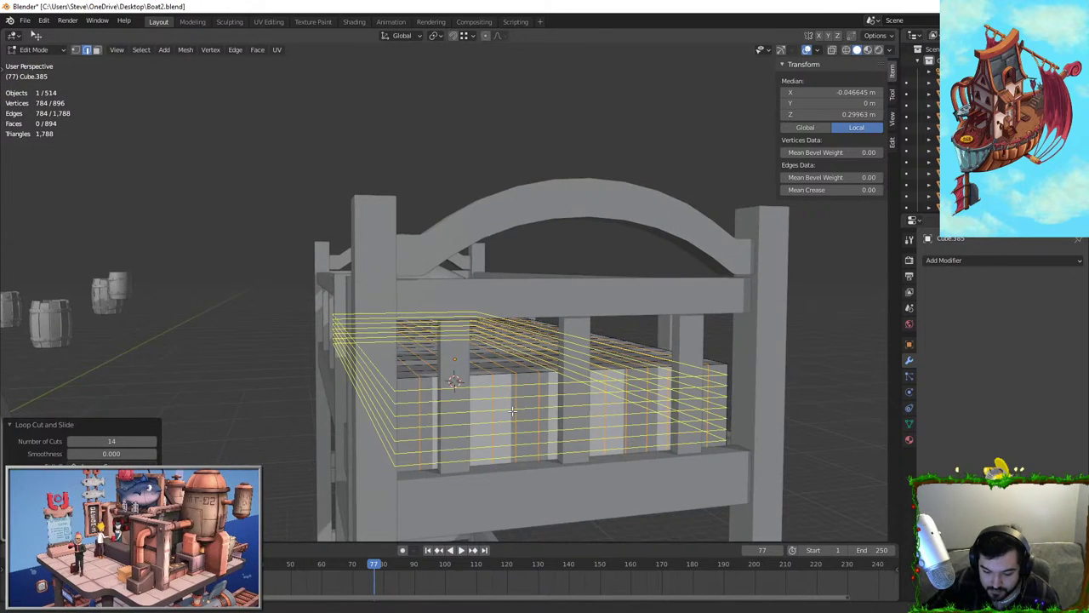
scroll(514, 411, "down", 6)
left_click(514, 411)
right_click(514, 411)
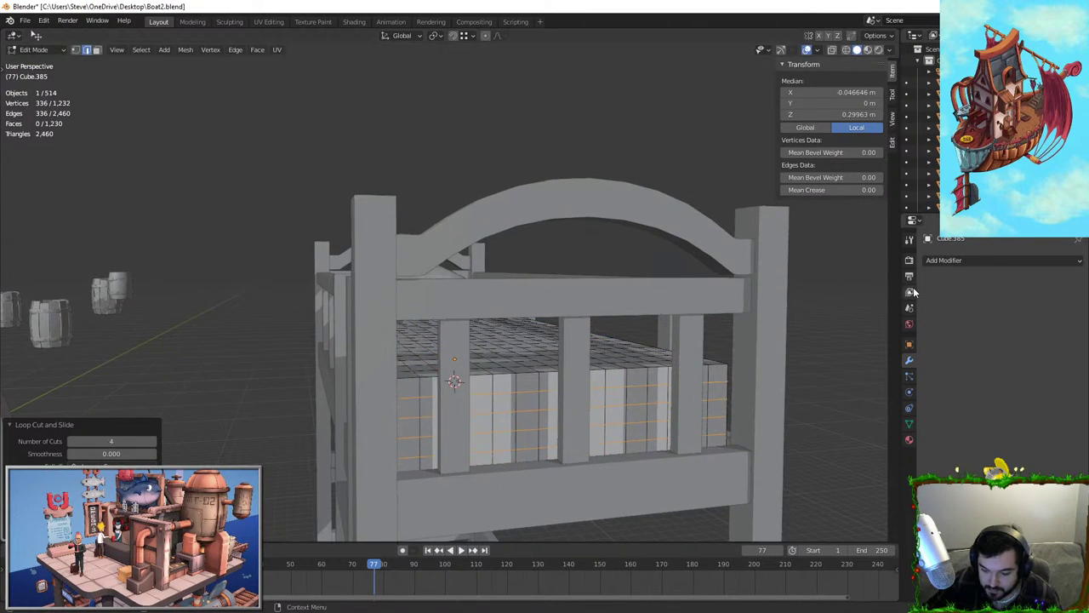
Add a Subdivision Surface modifier to the mattress and return to Object Mode with the mattress selected
left_click(951, 260)
left_click(873, 470)
key("Tab")
middle_click_drag(596, 310, 554, 311)
key("alt+a")
left_click(562, 312)
scroll(829, 319, "up", 3)
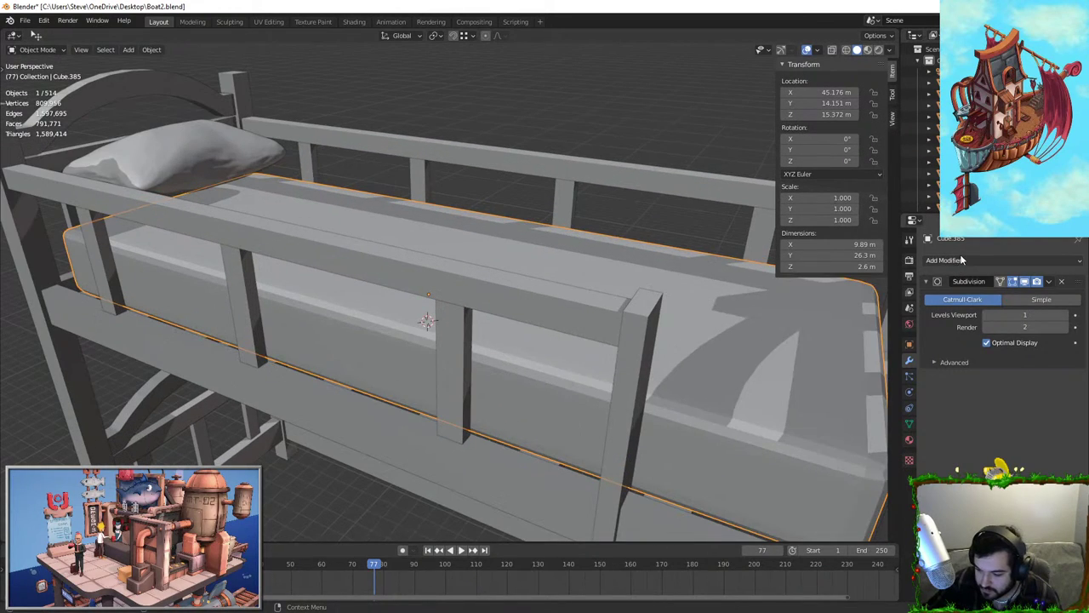
Add a Cloth modifier to the mattress and set the timeline back to frame 0
left_click(954, 260)
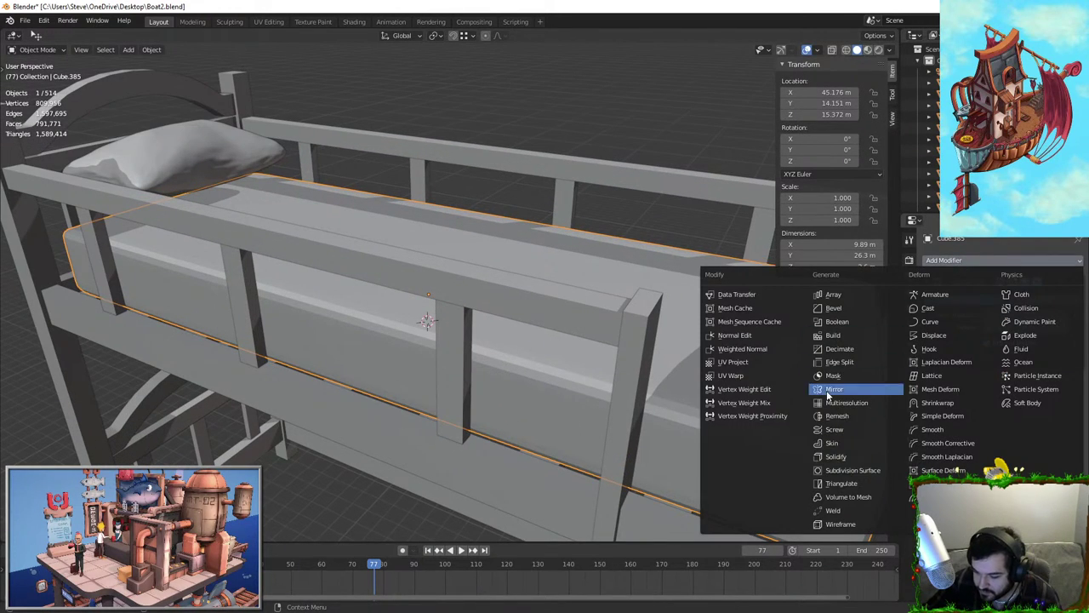
left_click(1021, 295)
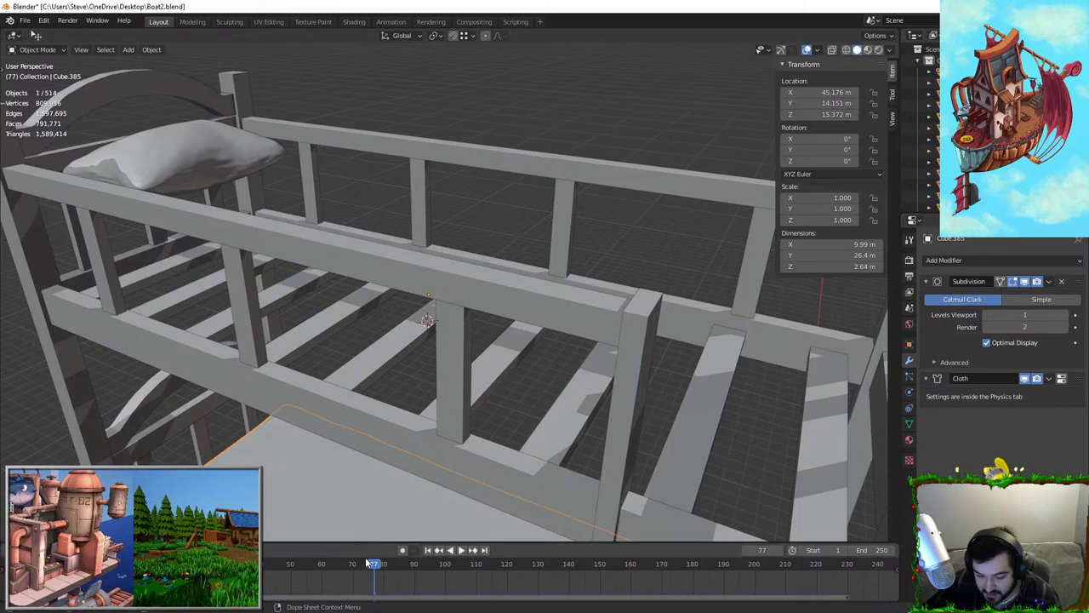
left_click_drag(375, 567, 131, 579)
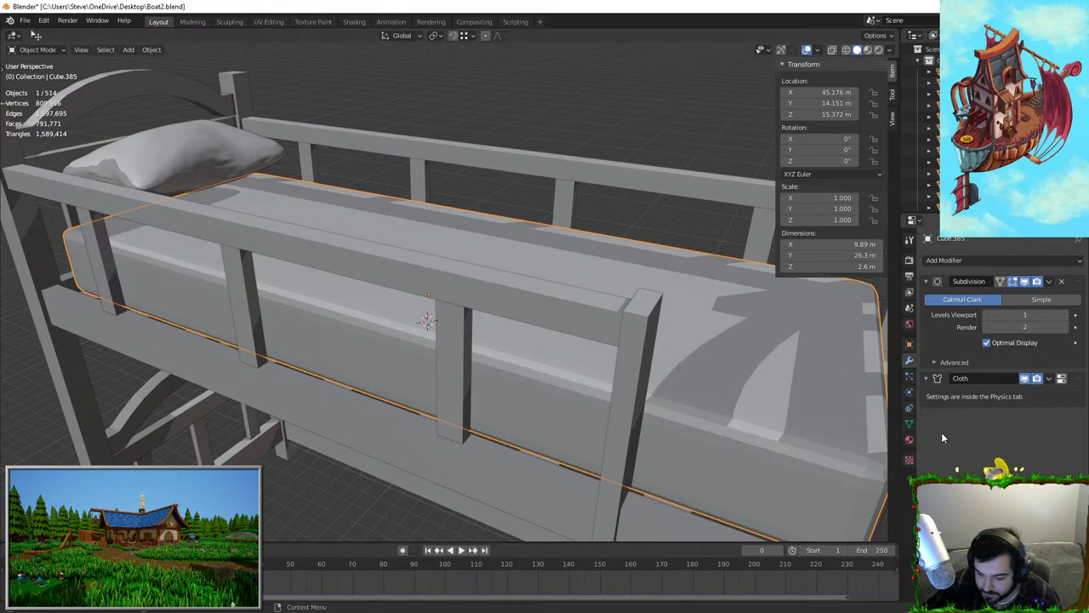
left_click(909, 424)
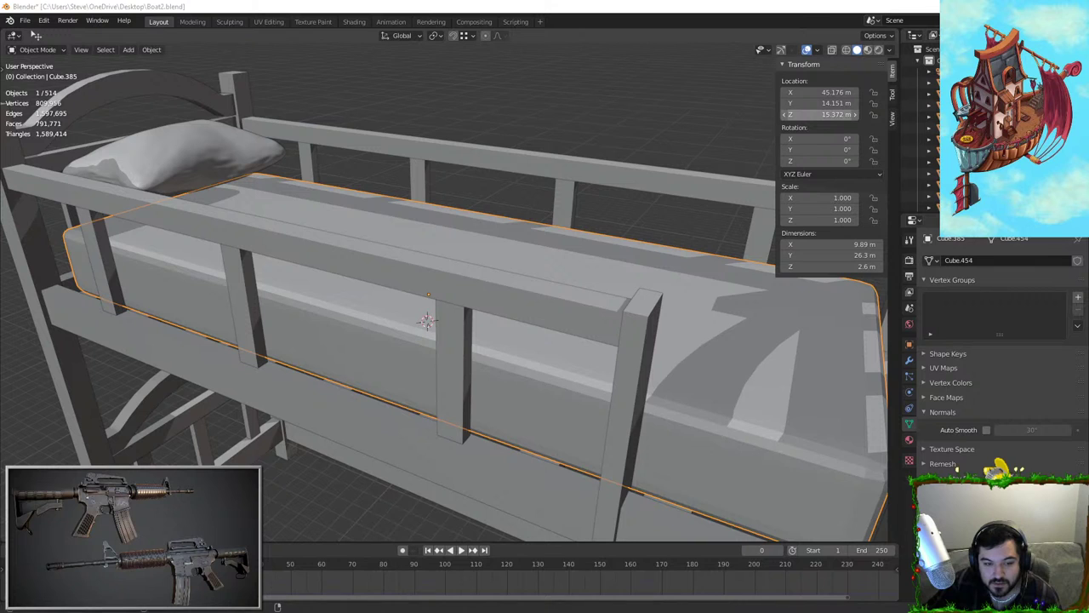
left_click(677, 148)
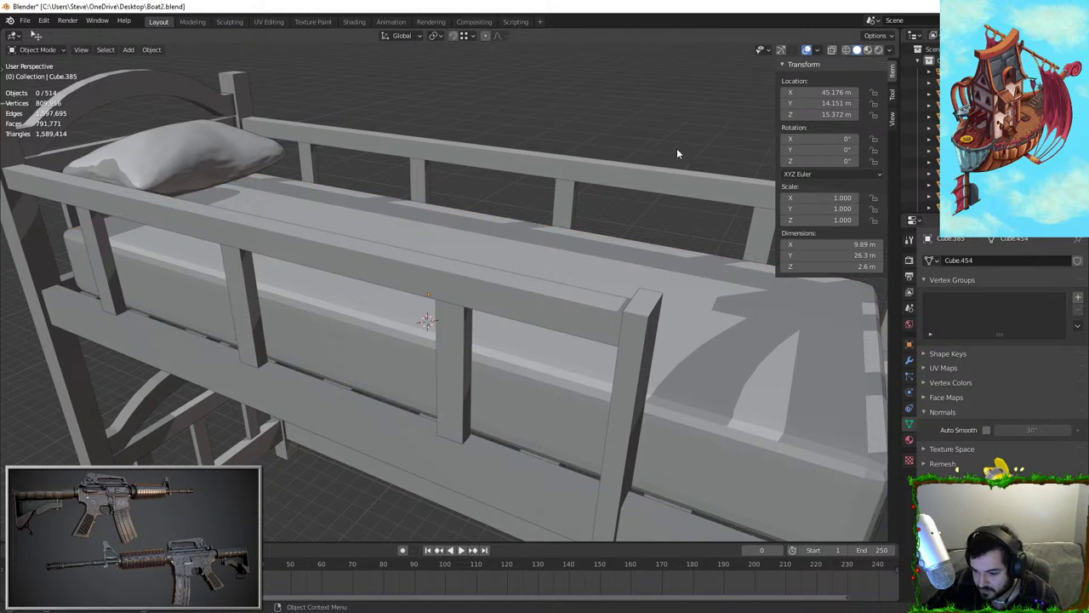
Thicken the mattress along Z to about 2.94 m and position it at about Z 15.35 m
left_click(644, 315)
middle_click_drag(655, 298, 599, 194)
left_click(723, 297)
key("Tab")
key("Tab")
key("s")
key("z")
left_click(608, 107)
middle_click_drag(607, 110, 436, 194)
key("g")
key("z")
left_click(520, 95)
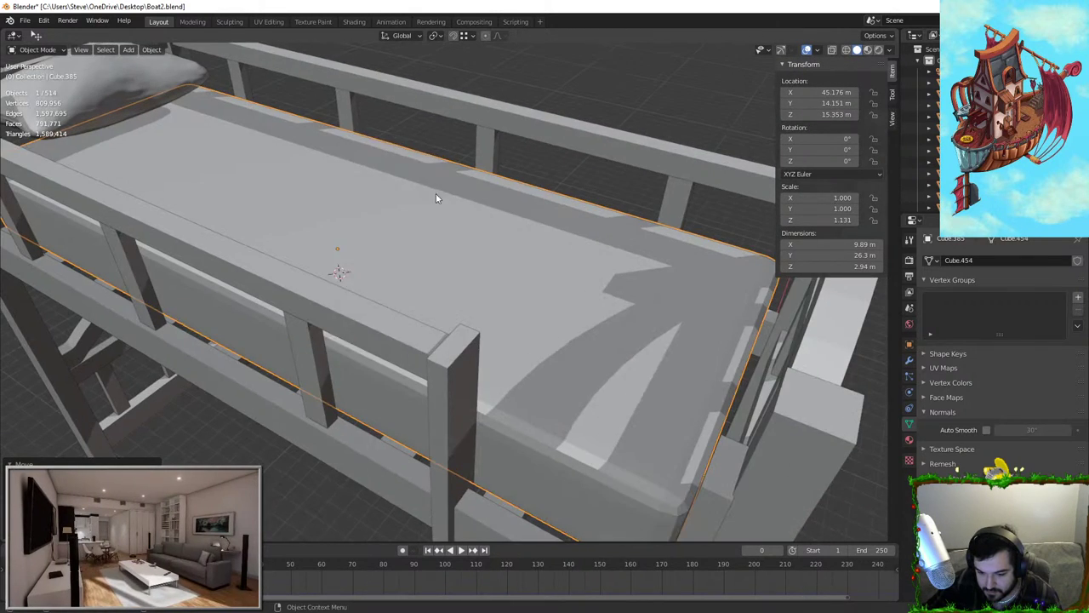
Shade the mattress smooth and select it again for further editing
right_click(435, 190)
left_click(425, 160)
left_click(568, 91)
middle_click_drag(567, 92, 647, 281)
left_click(481, 194)
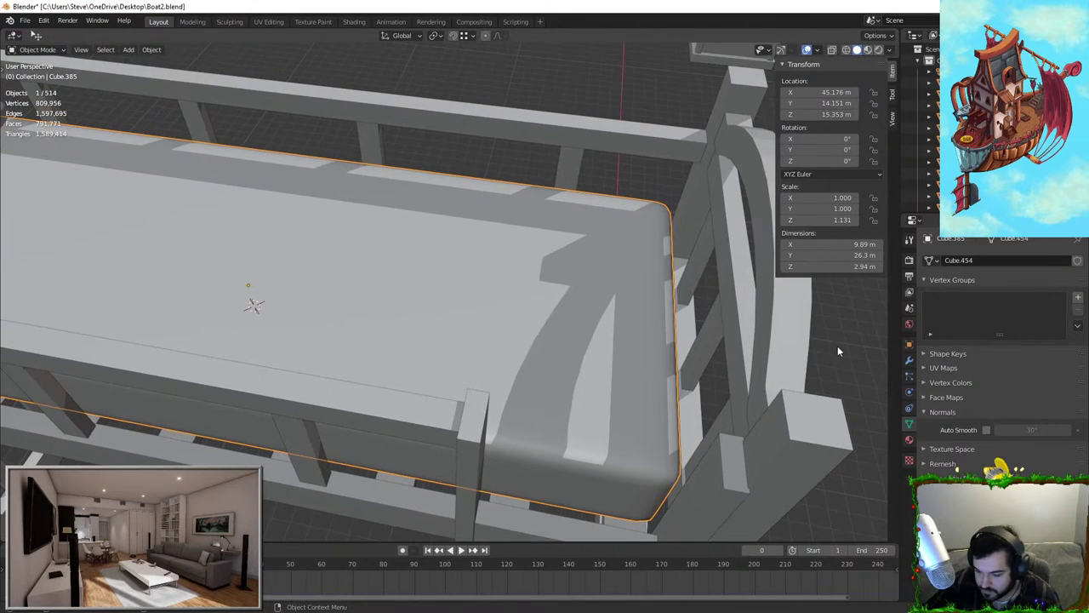
Review the mattress's cloth physics settings, filter them for gravity, and look through the damping, internal springs and pressure options
left_click(910, 377)
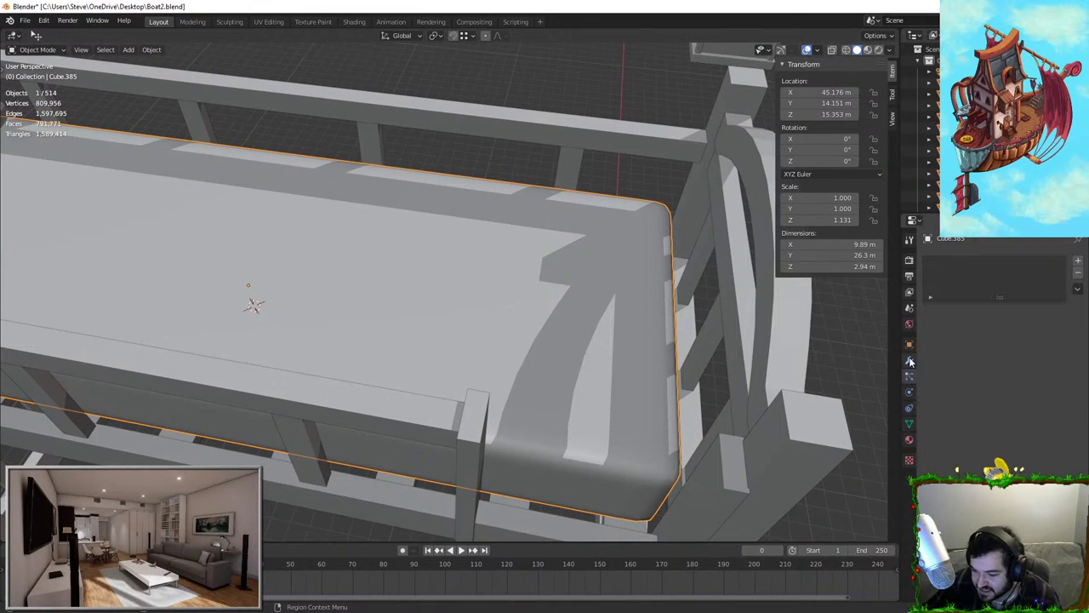
left_click(911, 389)
scroll(972, 427, "down", 5)
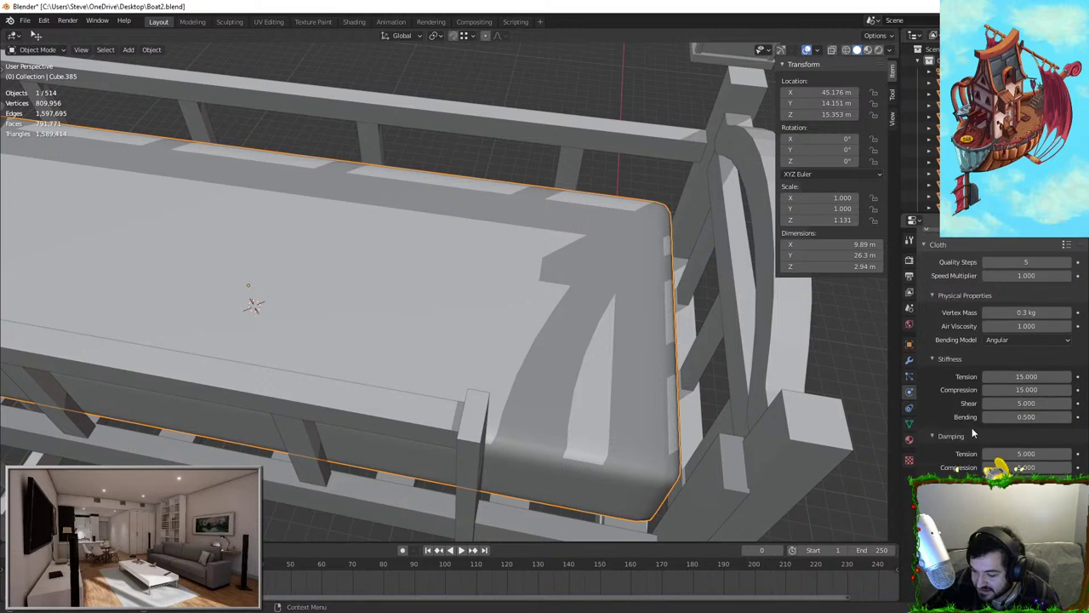
scroll(966, 446, "up", 7)
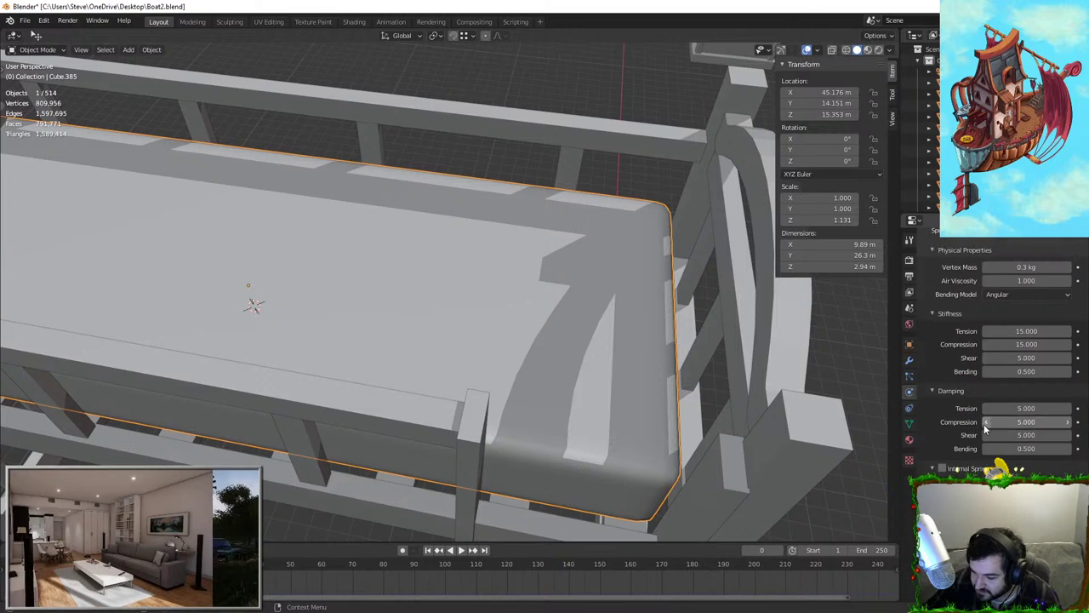
left_click(998, 220)
type("grav")
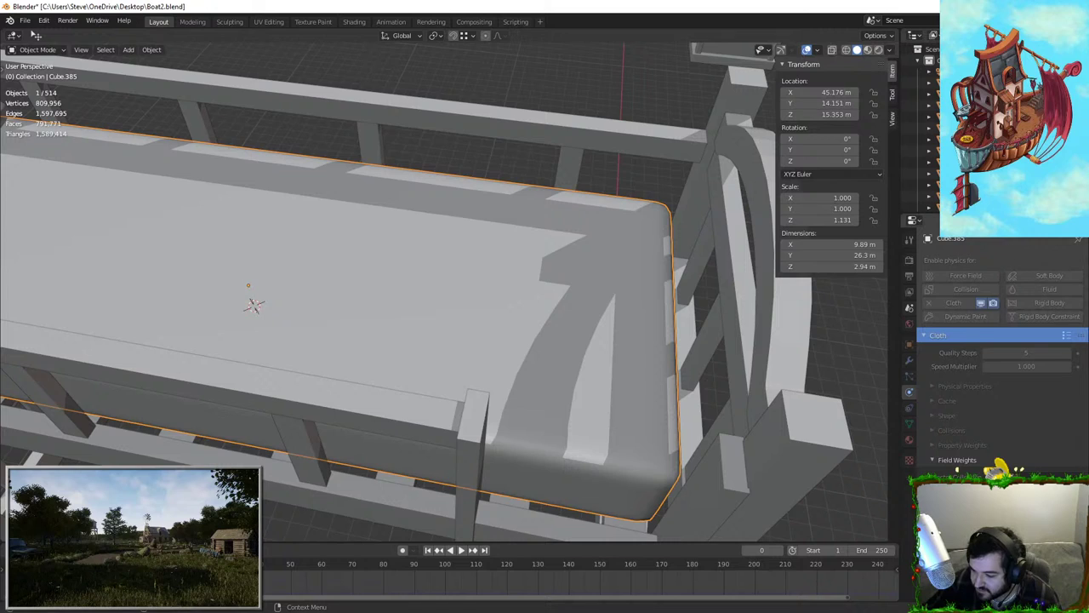
scroll(957, 467, "down", 3)
scroll(957, 468, "down", 4)
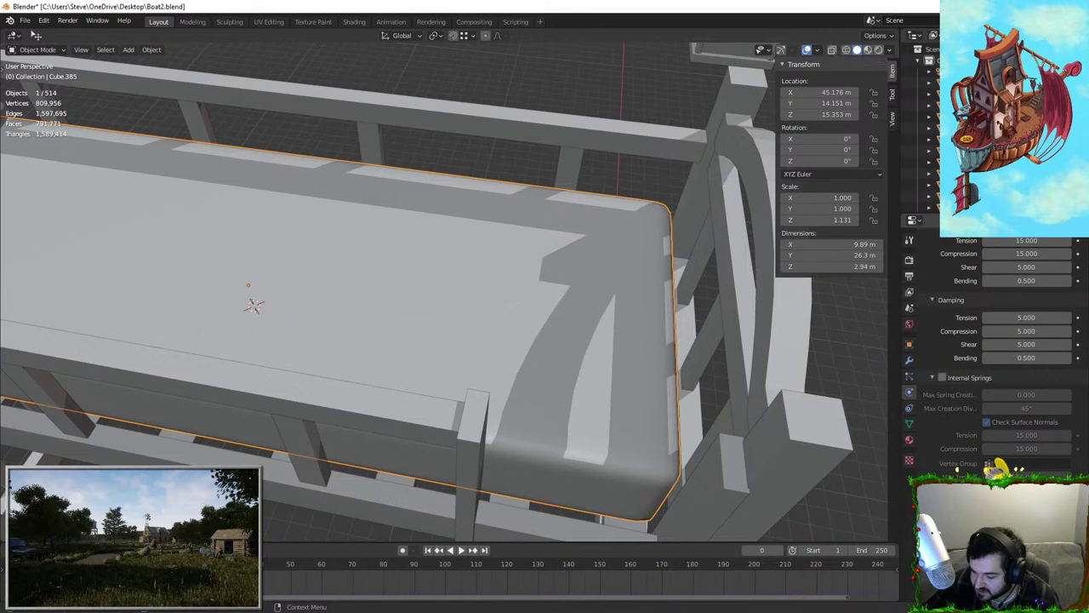
scroll(996, 350, "down", 2)
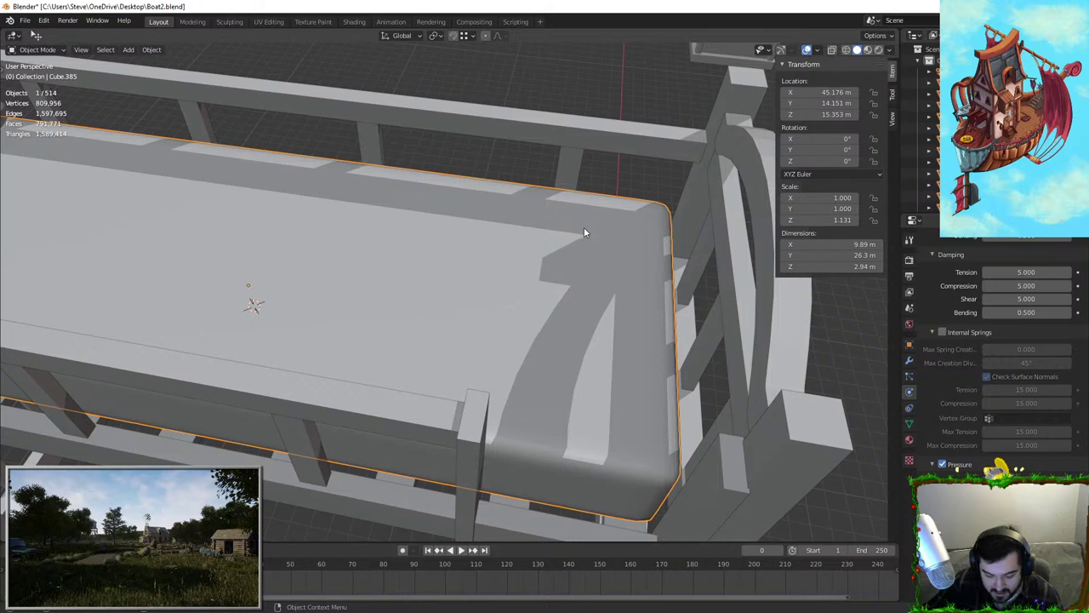
Play a first preview of the mattress's cloth simulation and cancel it back to frame 0
middle_click_drag(452, 293, 404, 278)
key("space")
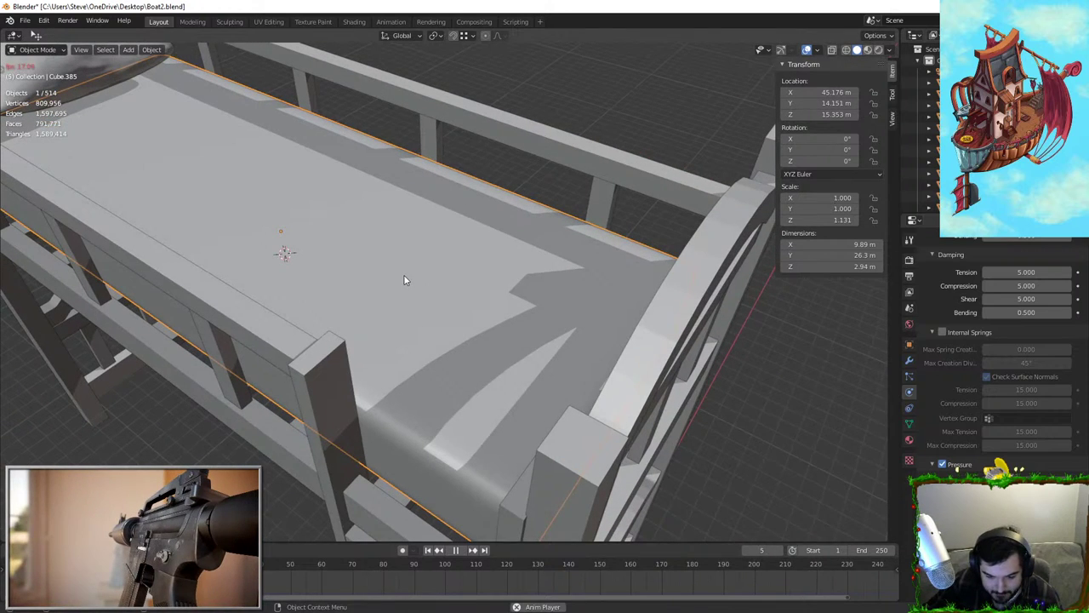
key("shift+space")
key("space")
key("Escape")
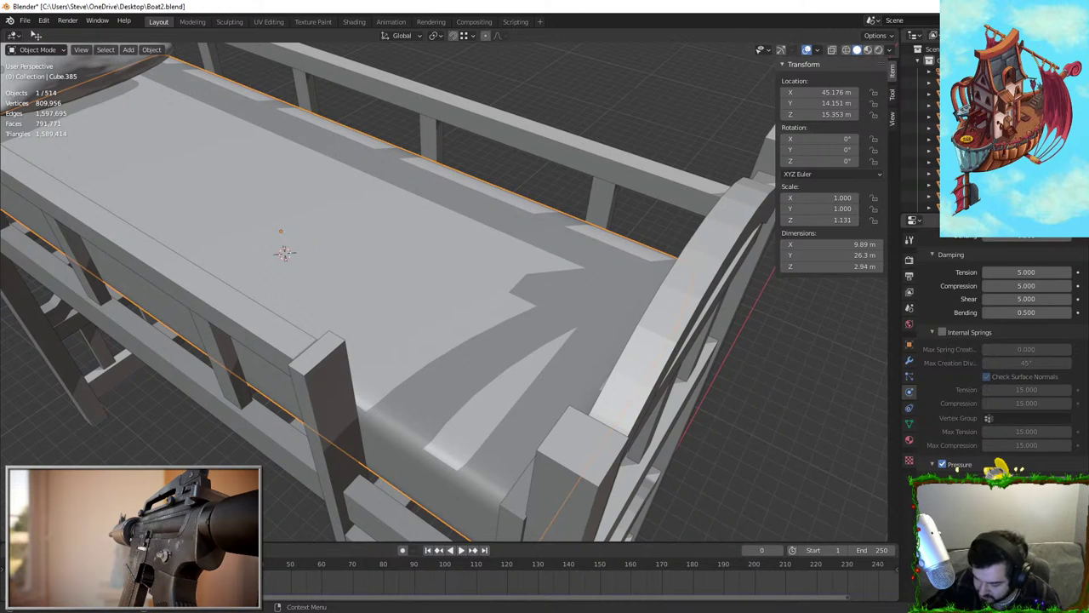
Run the cloth simulation to about frame 37, examine the mattress from several angles, and rewind to the start
key("space")
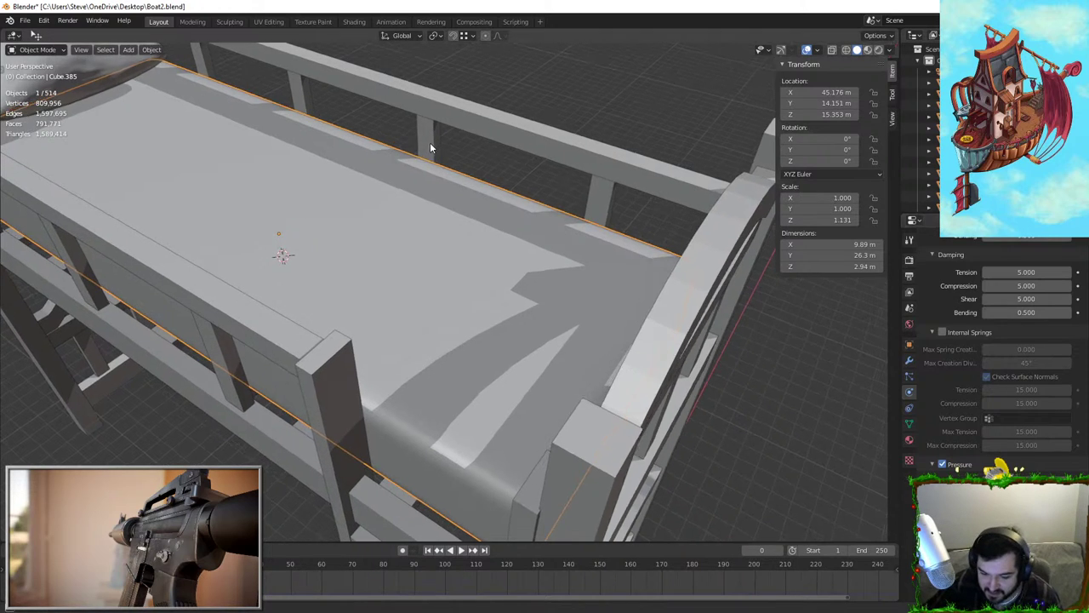
middle_click_drag(443, 227, 446, 182)
key("space")
middle_click_drag(444, 227, 581, 304)
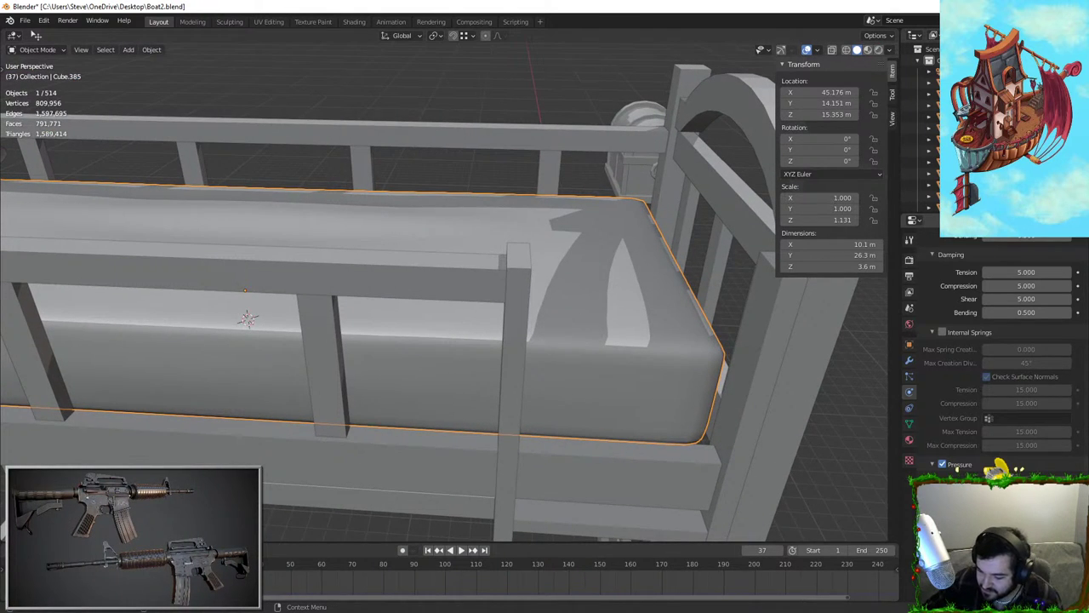
middle_click_drag(504, 295, 474, 299)
key("space")
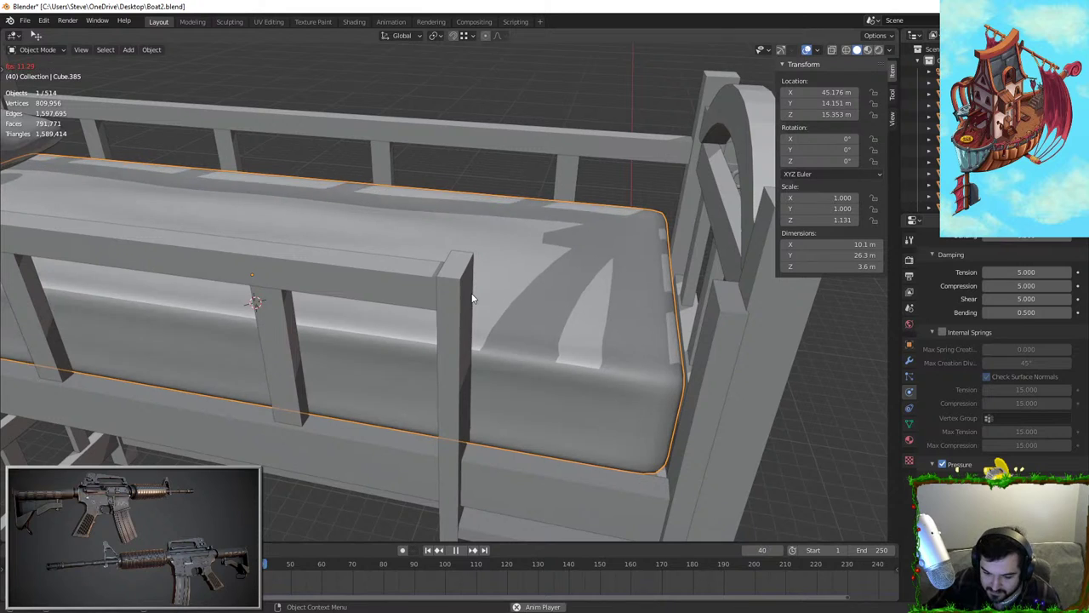
key("shift+Left")
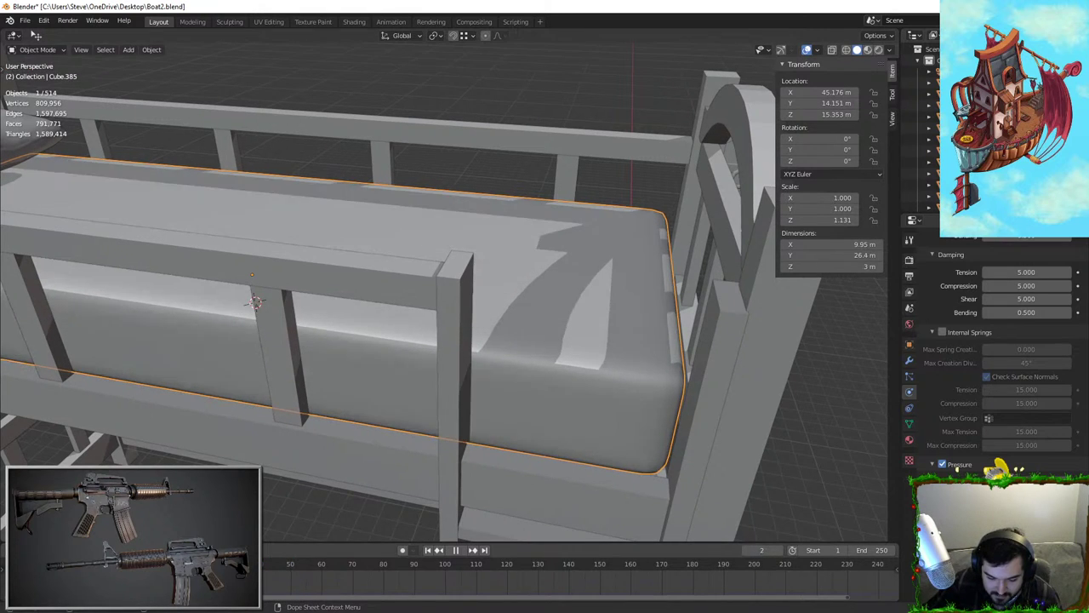
key("space")
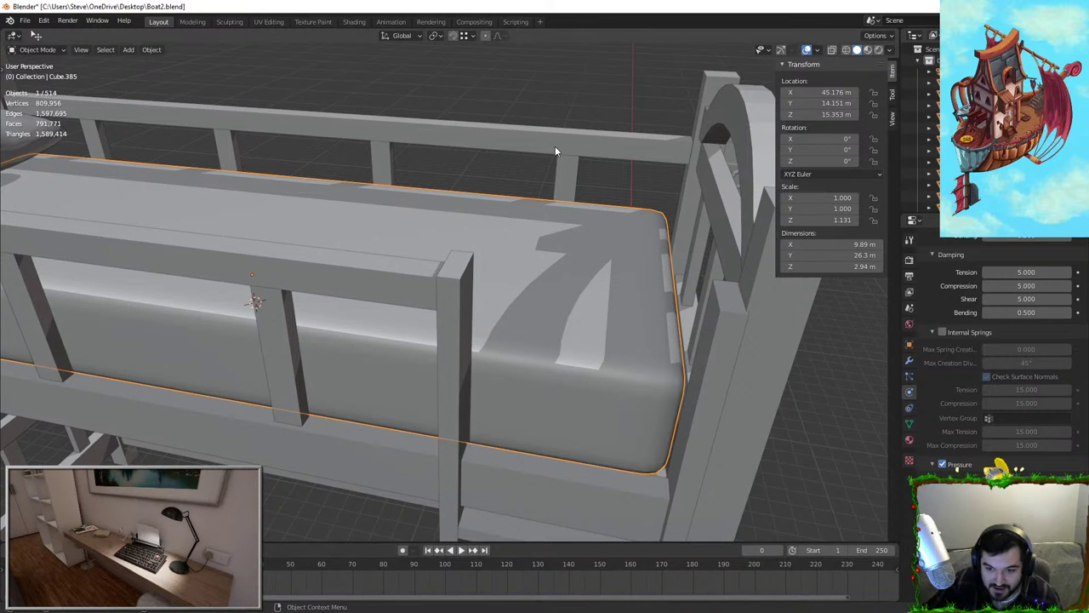
Replay the mattress's cloth simulation from frame 0 while viewing the upper bunk from the ladder end
middle_click_drag(513, 179, 492, 166)
key("space")
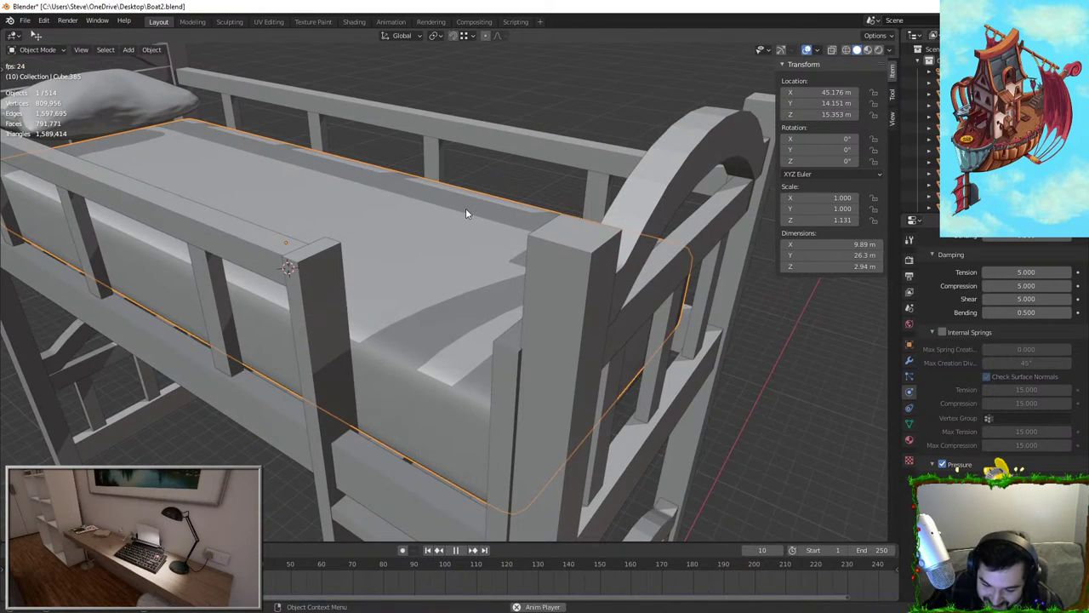
key("space")
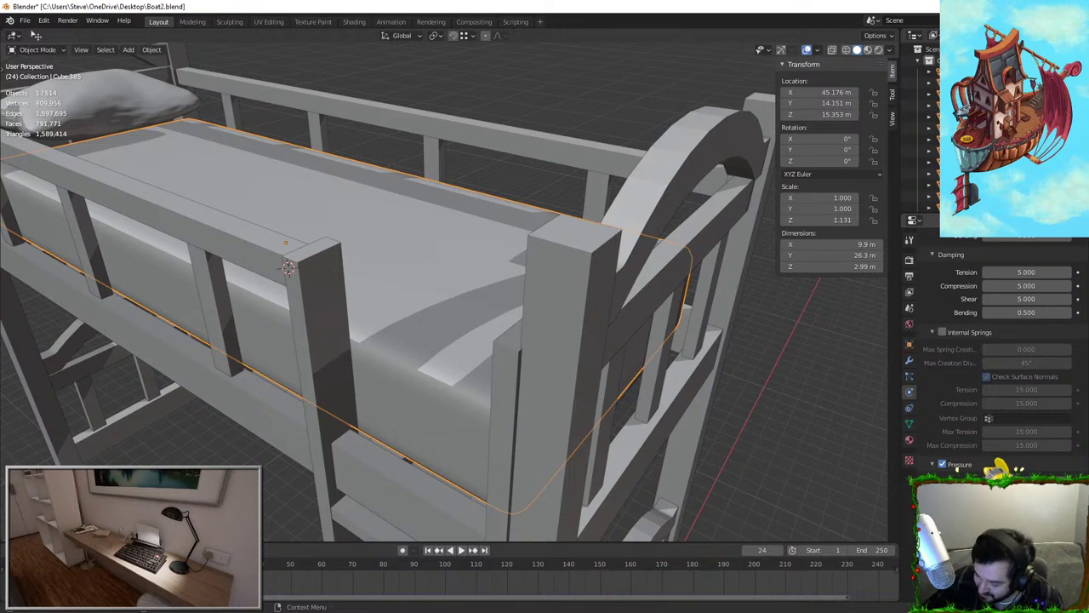
left_click(136, 564)
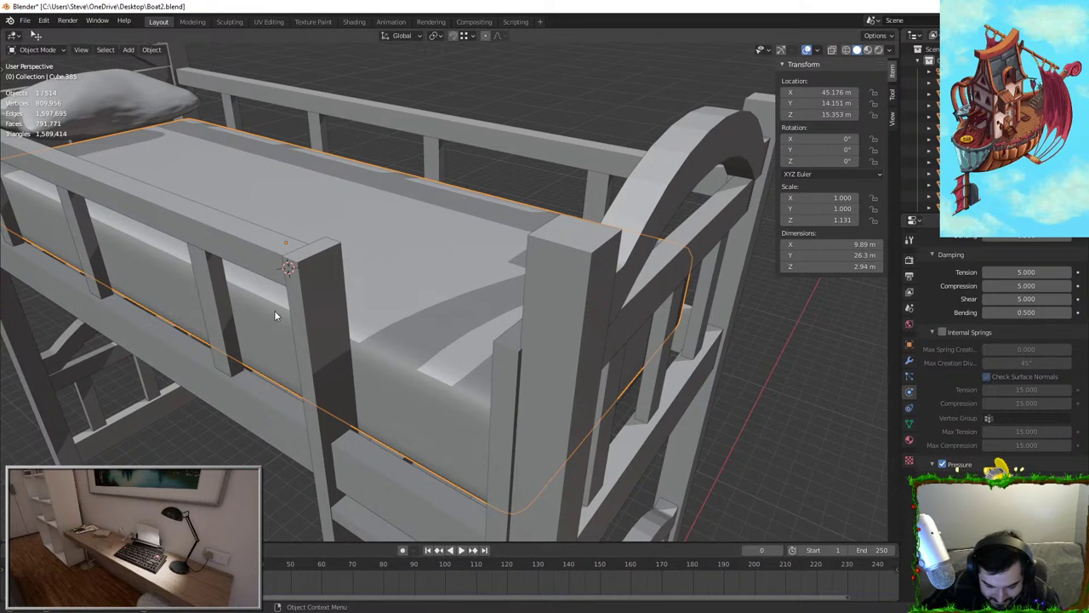
key("space")
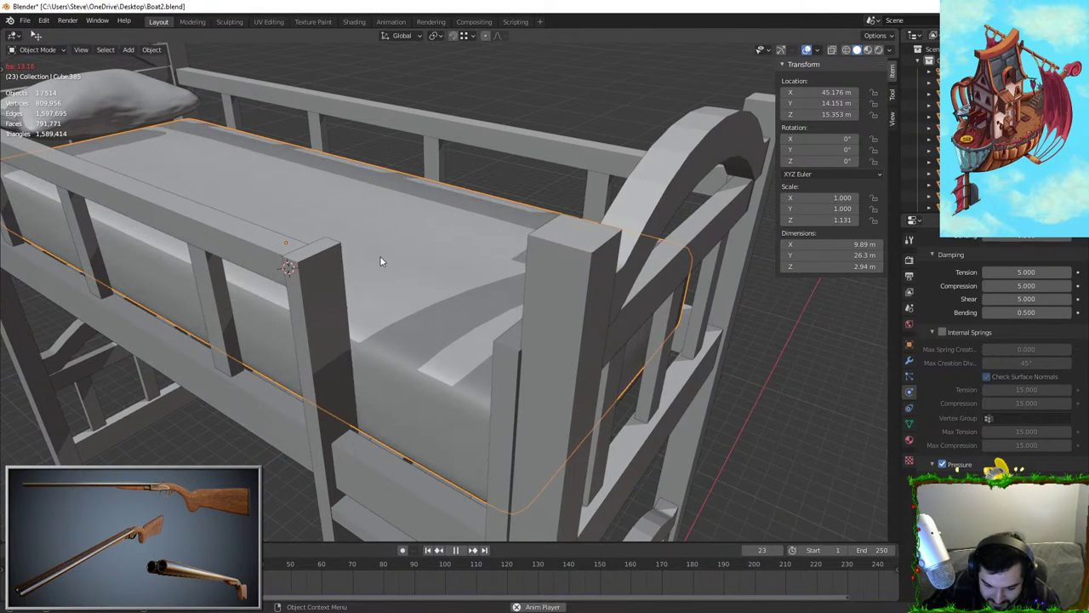
key("space")
Check the mattress mesh in Edit Mode and cancel the simulation playback back to frame 0 in Object Mode
middle_click_drag(380, 255, 477, 257)
key("Tab")
middle_click_drag(527, 209, 445, 245)
key("Tab")
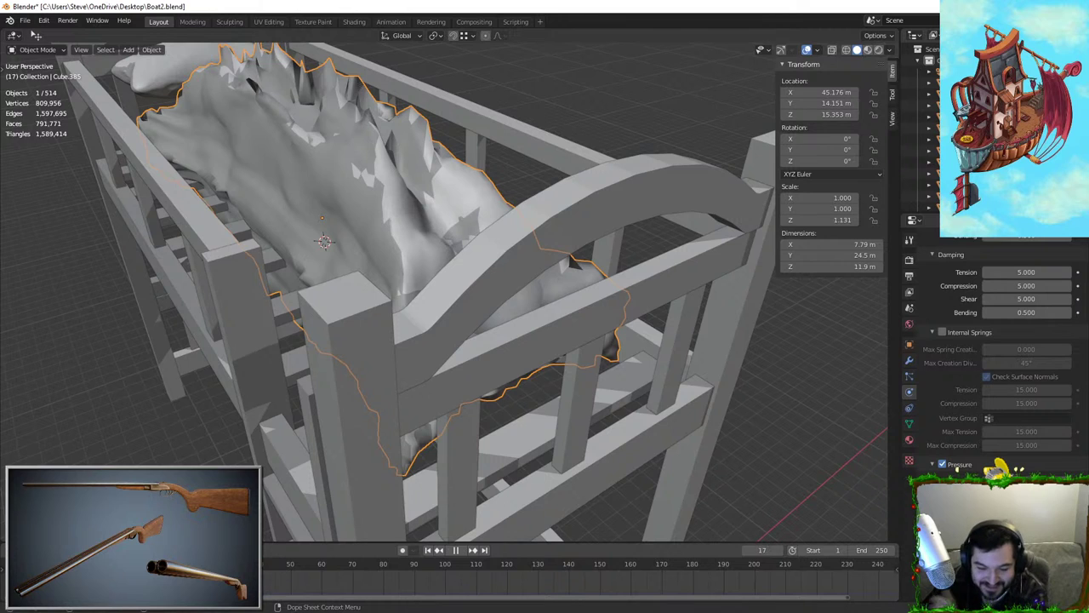
key("Escape")
Apply the mattress's Subdivision Surface modifier and check the resulting mesh in Edit Mode
left_click(909, 360)
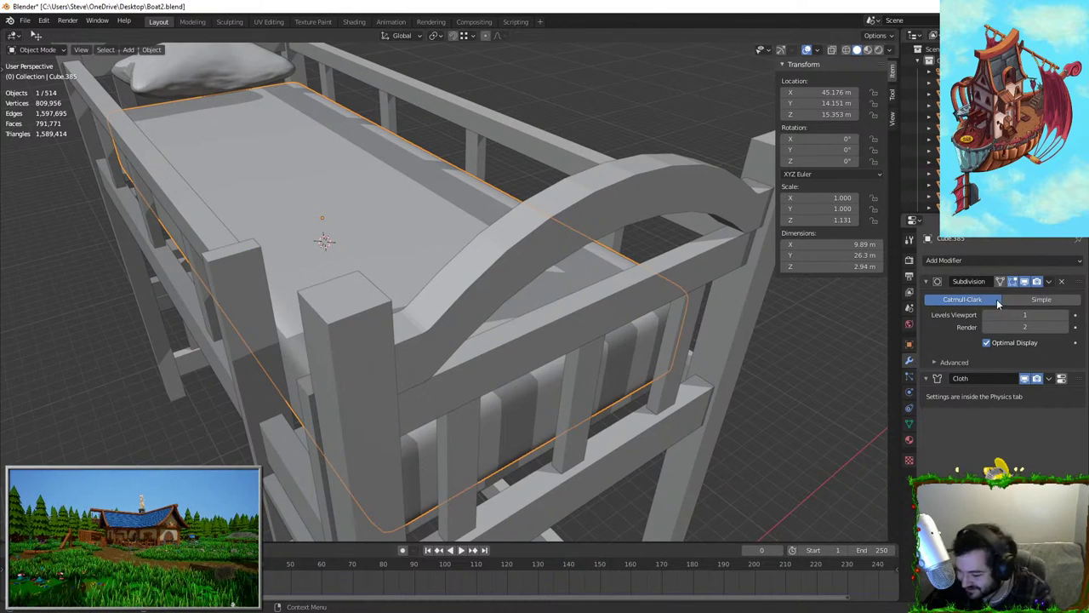
left_click(1048, 281)
left_click(1044, 298)
middle_click_drag(396, 210, 452, 217)
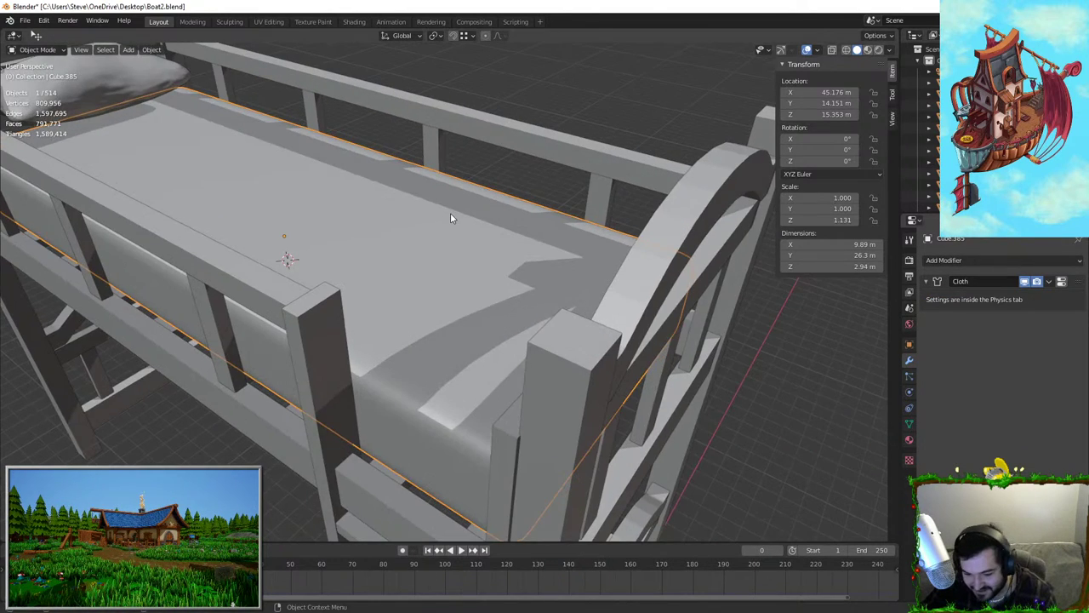
key("Tab")
key("Tab")
Add another Subdivision Surface modifier to the mattress and place it above the Cloth modifier
left_click(962, 259)
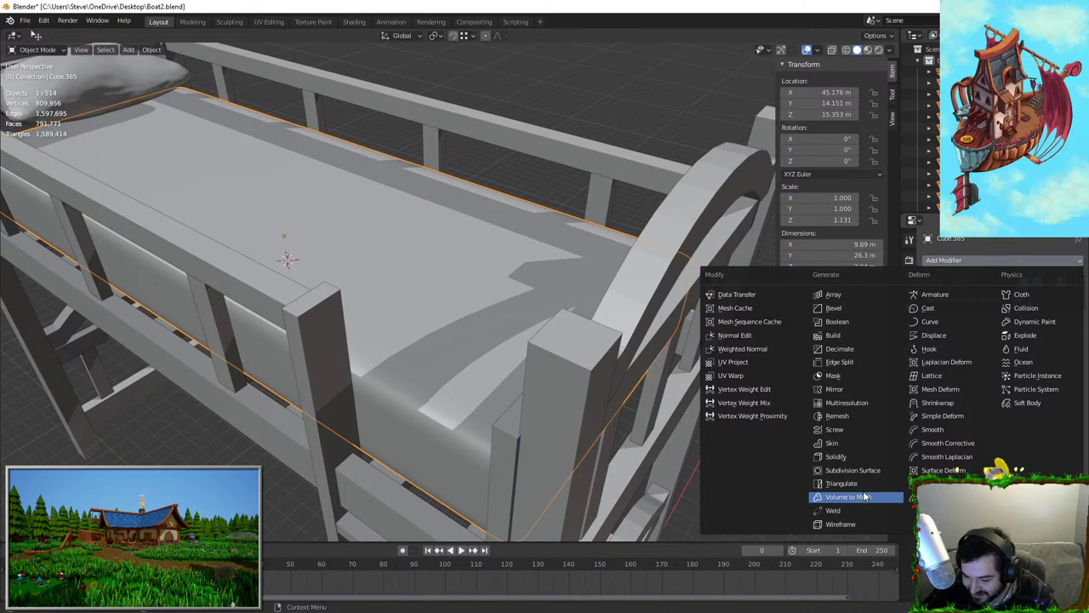
left_click(877, 470)
left_click_drag(1078, 322, 1076, 275)
key("Tab")
key("Tab")
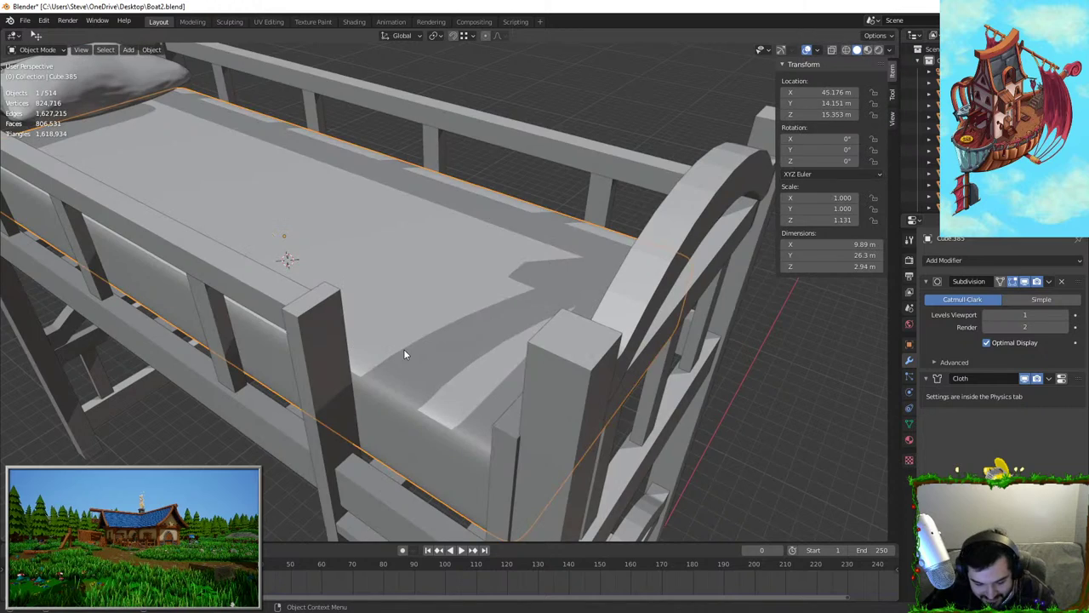
Run the mattress's cloth simulation and stop it at frame 44
key("space")
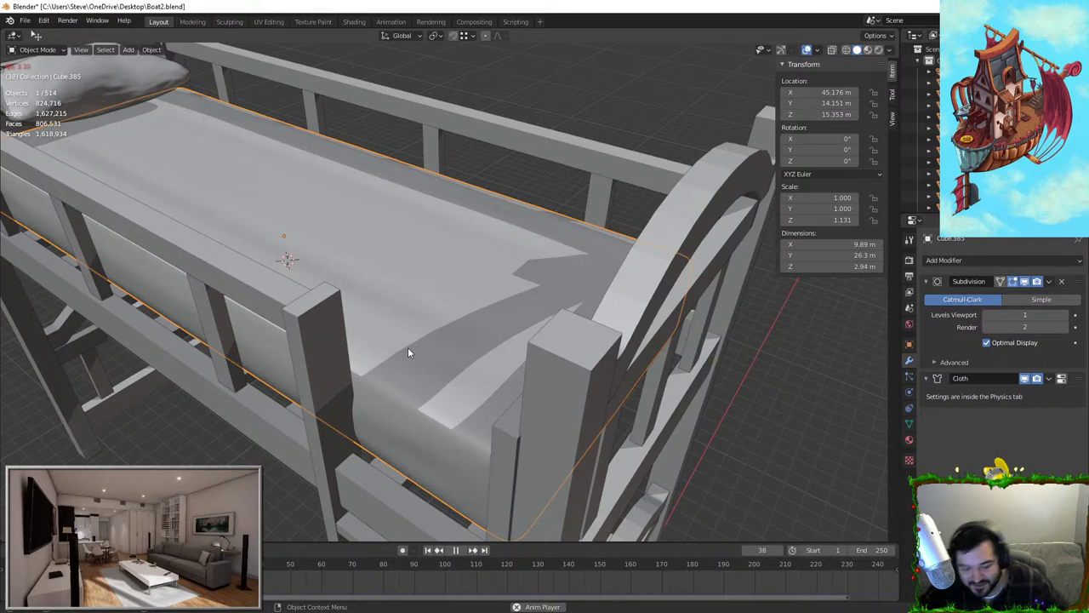
key("space")
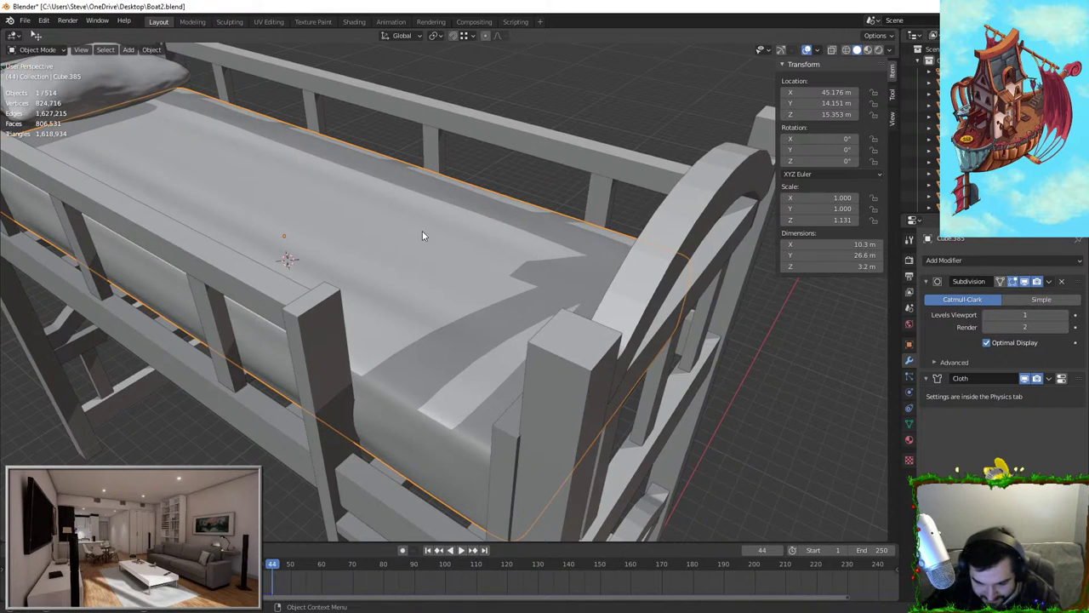
middle_click_drag(423, 236, 477, 255)
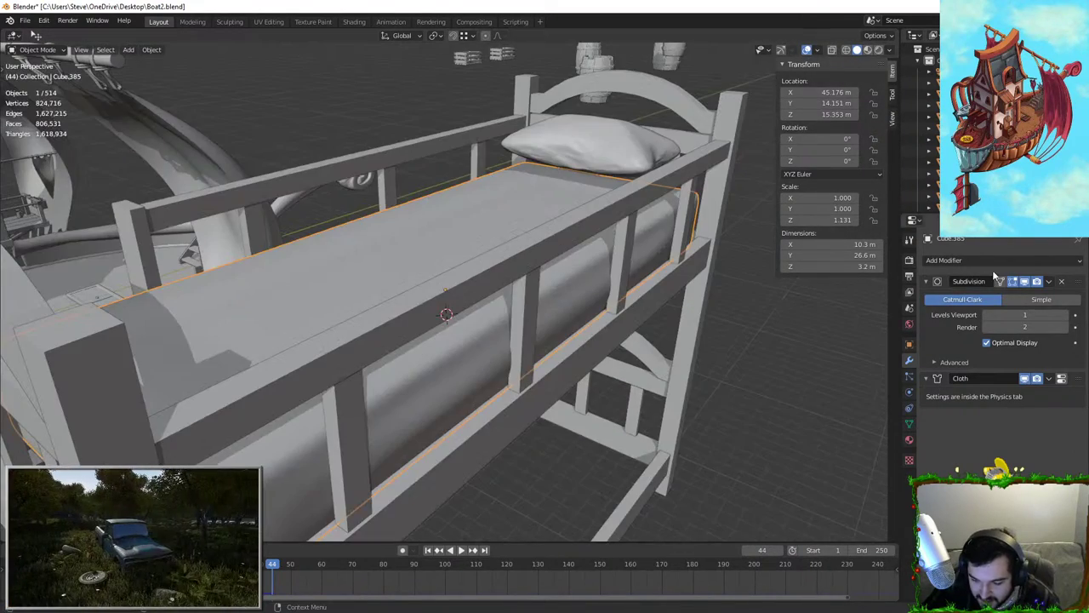
Set the Subdivision render level to 1, try to apply the Cloth modifier beneath it, and undo that application
left_click(990, 327)
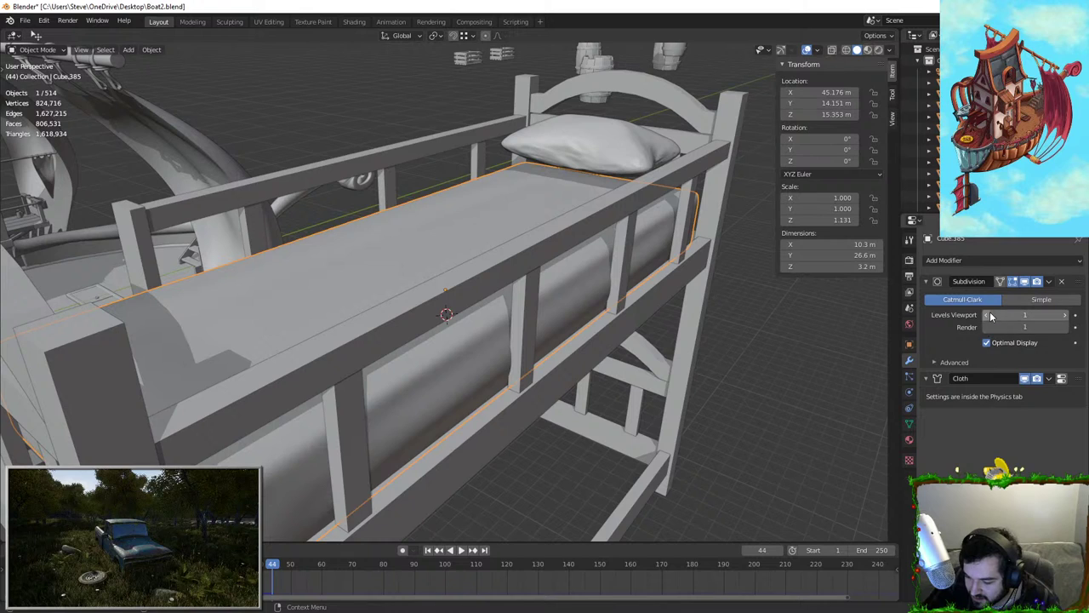
left_click(1049, 281)
left_click(1057, 380)
left_click(1038, 392)
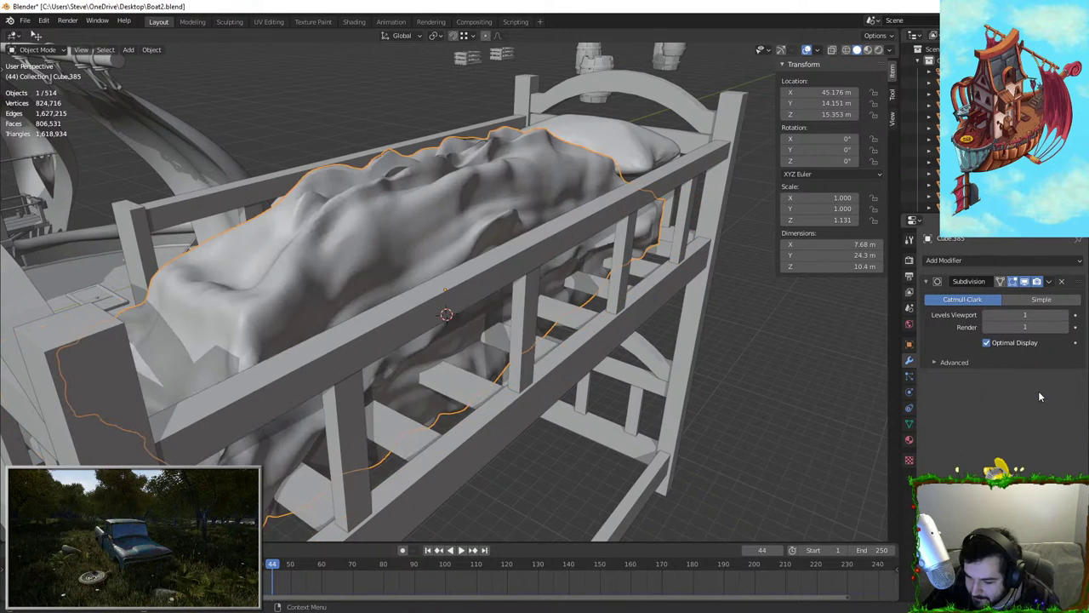
middle_click_drag(526, 325, 502, 289)
key("ctrl+z")
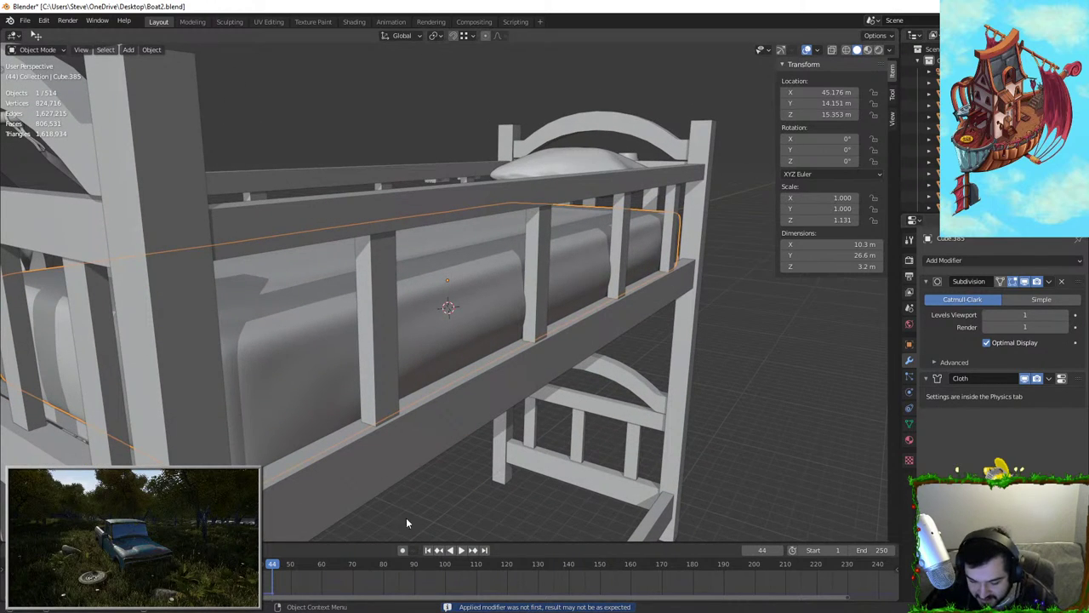
Remove the mattress's Subdivision modifier, apply the Cloth modifier at frame 44, and return the timeline to frame 0
left_click(1062, 282)
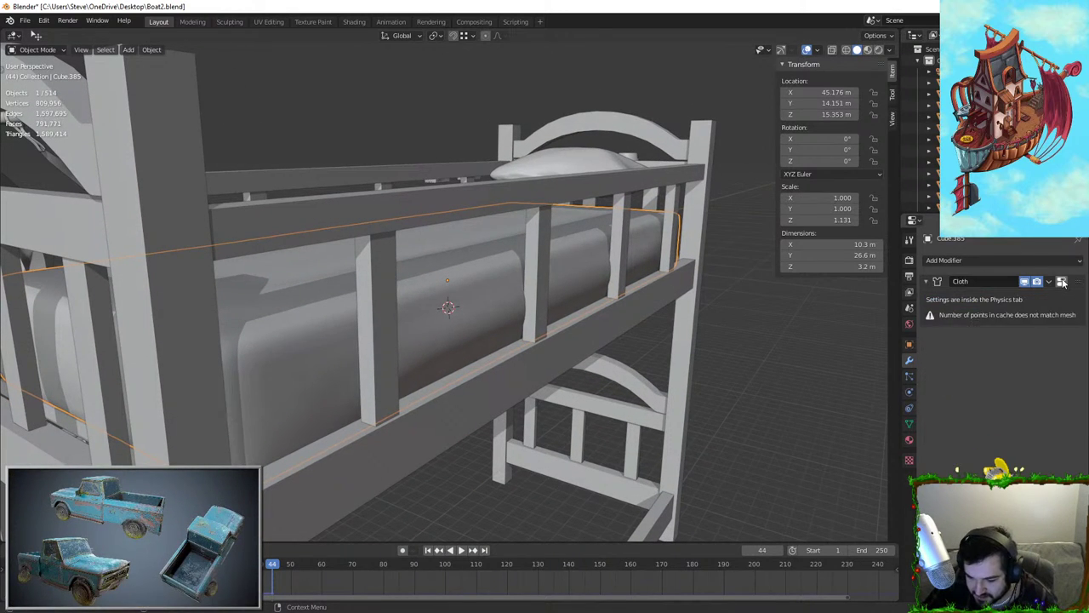
left_click(1049, 281)
left_click(1034, 298)
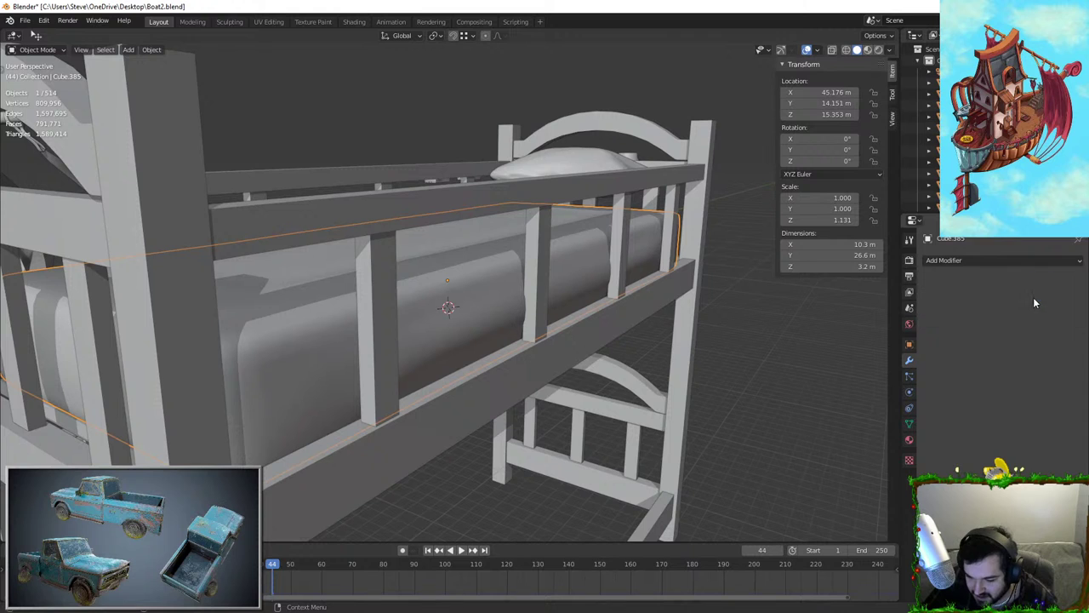
left_click_drag(261, 564, 135, 564)
Scale the mattress along X to about 10.1 m wide so it fits between the side rails
middle_click_drag(332, 319, 627, 366)
key("s")
key("x")
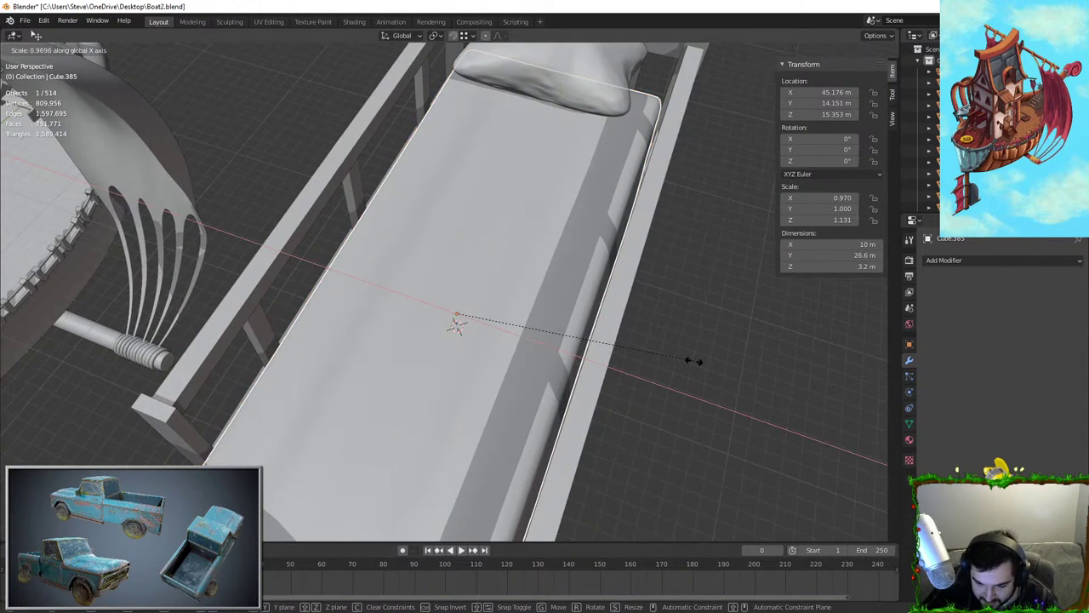
left_click(689, 350)
Lengthen the mattress along Y to about 27.4 m so it reaches toward the bed's end boards
middle_click_drag(690, 350, 632, 362)
key("Tab")
key("Tab")
key("s")
key("y")
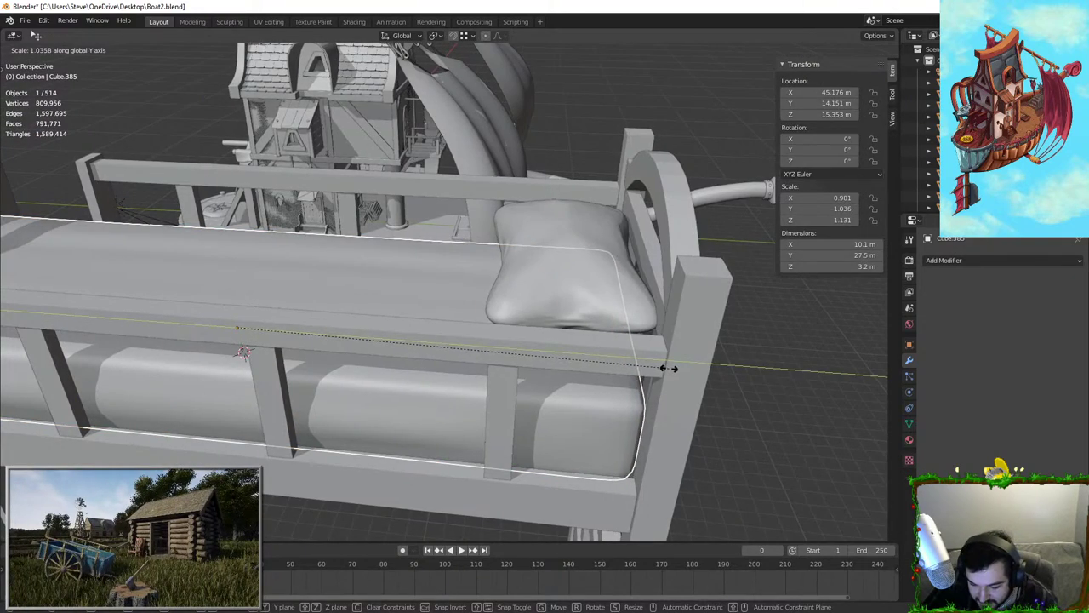
left_click(667, 364)
middle_click_drag(667, 364, 507, 417)
Inspect the mattress mesh in Edit Mode with nothing selected, then view the whole bunk bed and reselect the mattress in Object Mode
key("Tab")
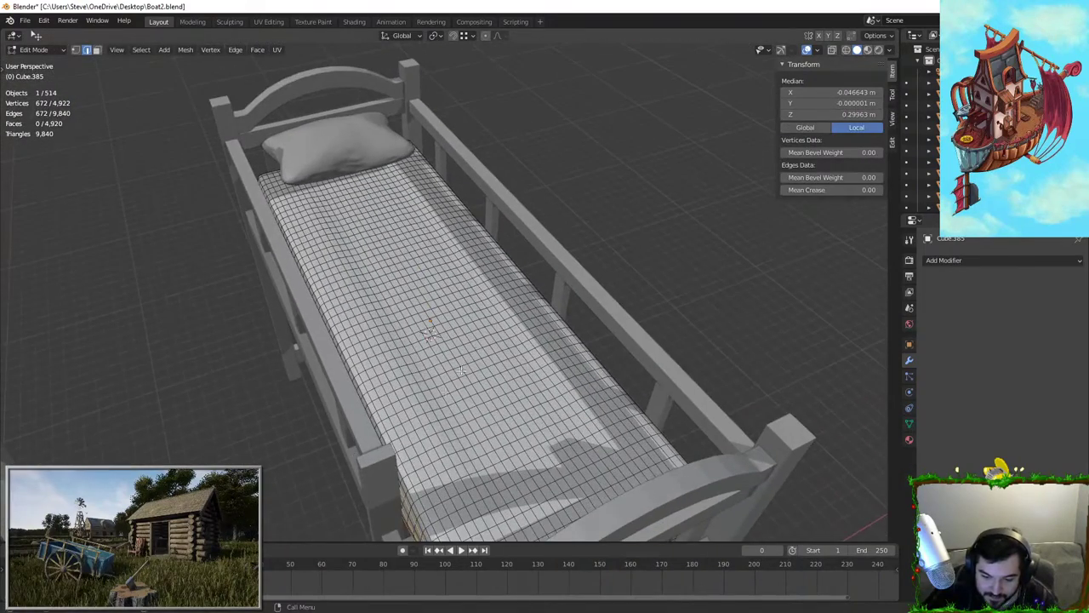
key("alt+a")
middle_click_drag(430, 298, 482, 271)
key("Tab")
key("alt+a")
middle_click_drag(356, 294, 437, 372)
scroll(404, 276, "down", 4)
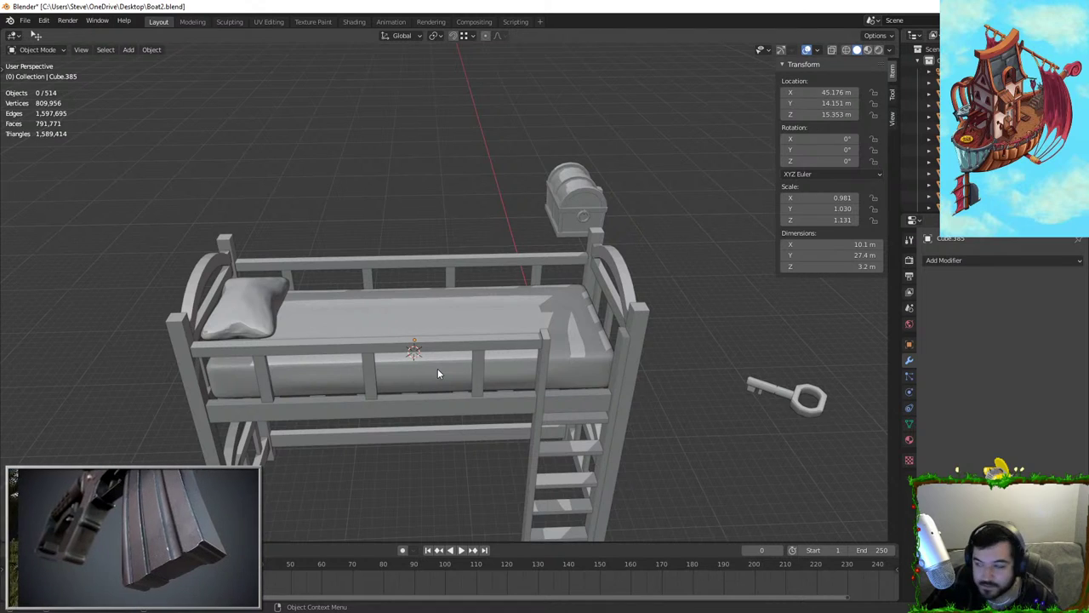
left_click(452, 318)
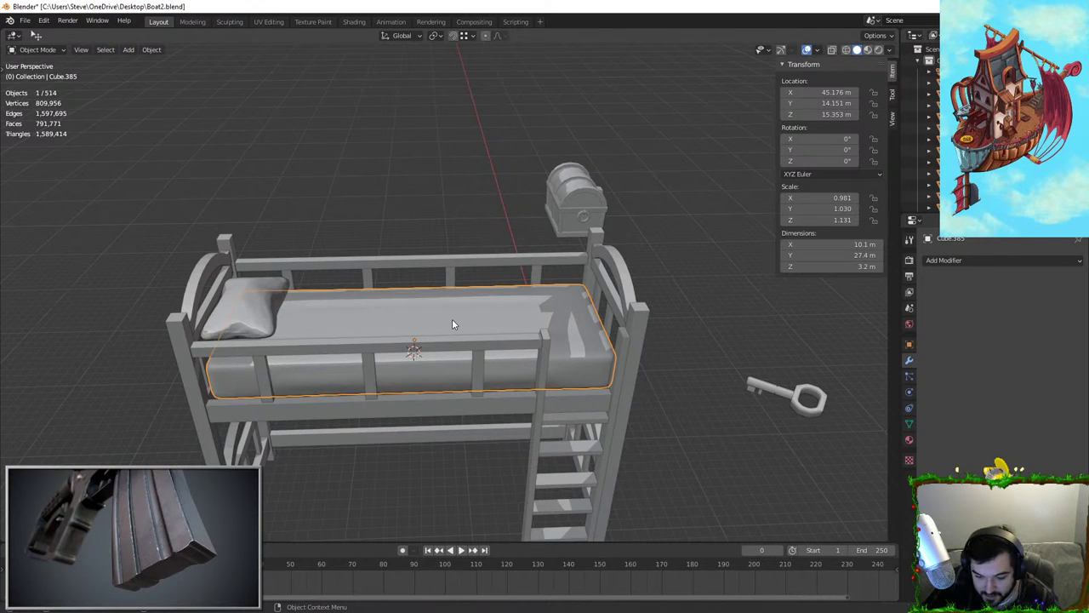
Duplicate the mattress in place, isolate the copy from the rest of the scene, and open its mesh in Edit Mode
key("Tab")
key("Tab")
key("Tab")
scroll(476, 319, "up", 3)
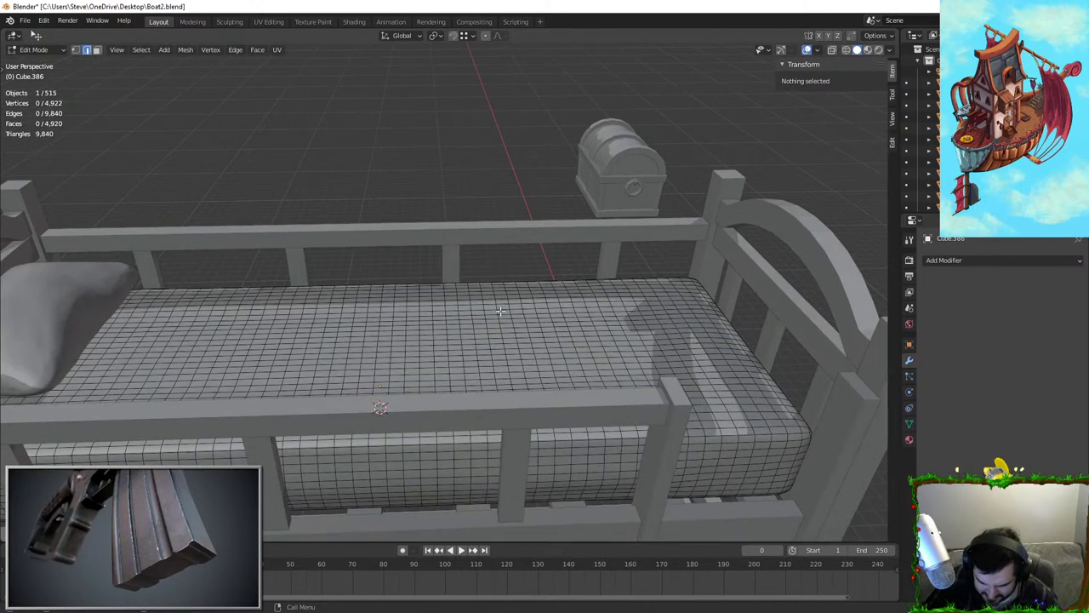
key("Tab")
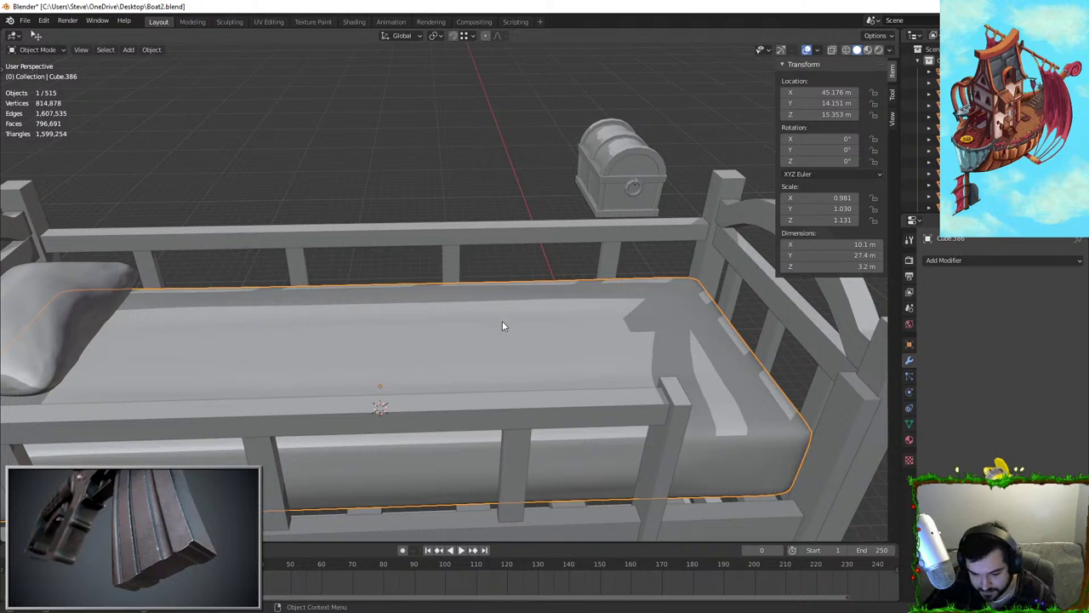
key("shift+h")
key("Tab")
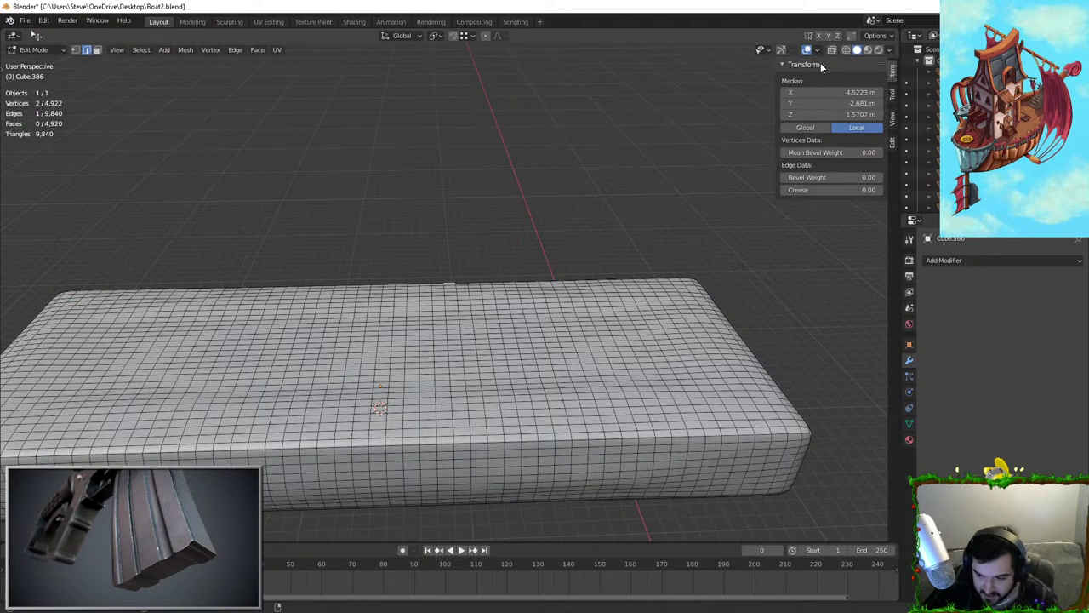
Set up the mattress copy for selecting faces through the mesh from above, with X-ray on, face selection mode, and nothing selected
left_click(831, 49)
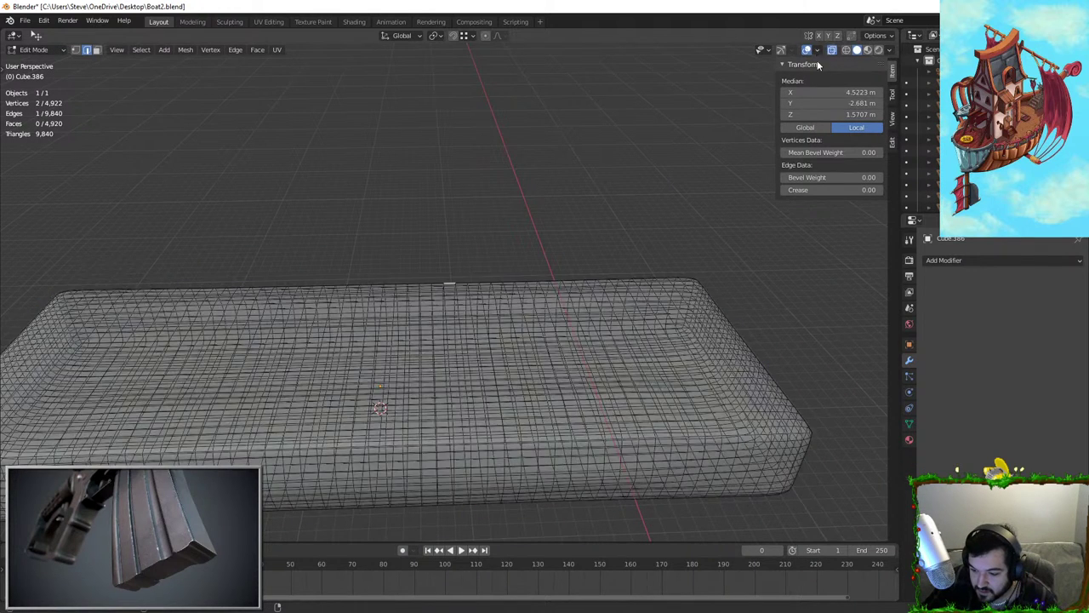
scroll(462, 295, "down", 3)
key("KP_7")
scroll(464, 257, "down", 2)
scroll(443, 364, "up", 3)
middle_click_drag(465, 257, 504, 216, "shift")
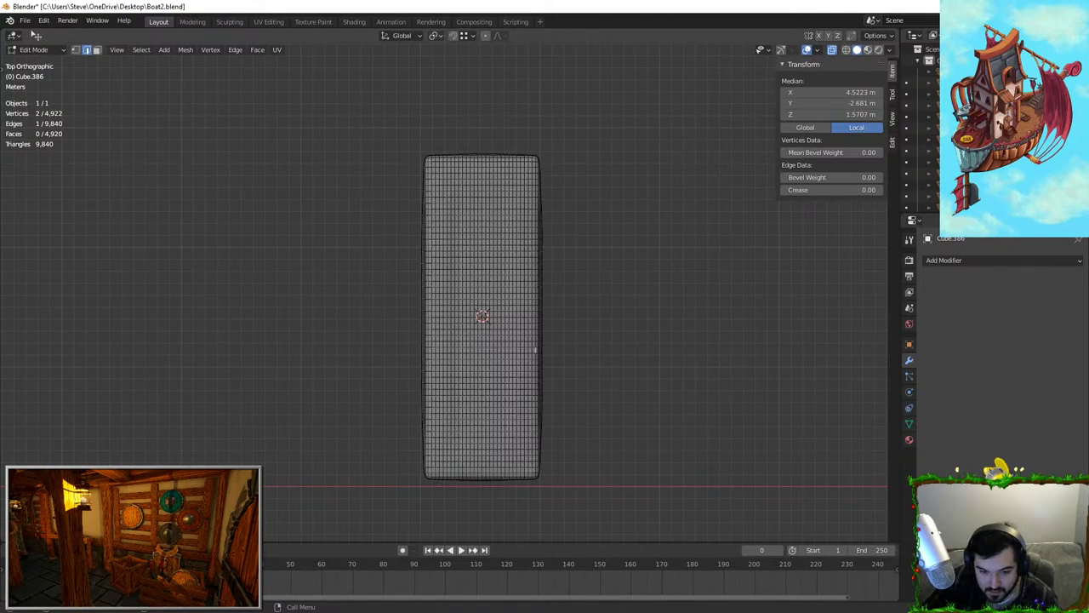
key("alt+a")
left_click(96, 50)
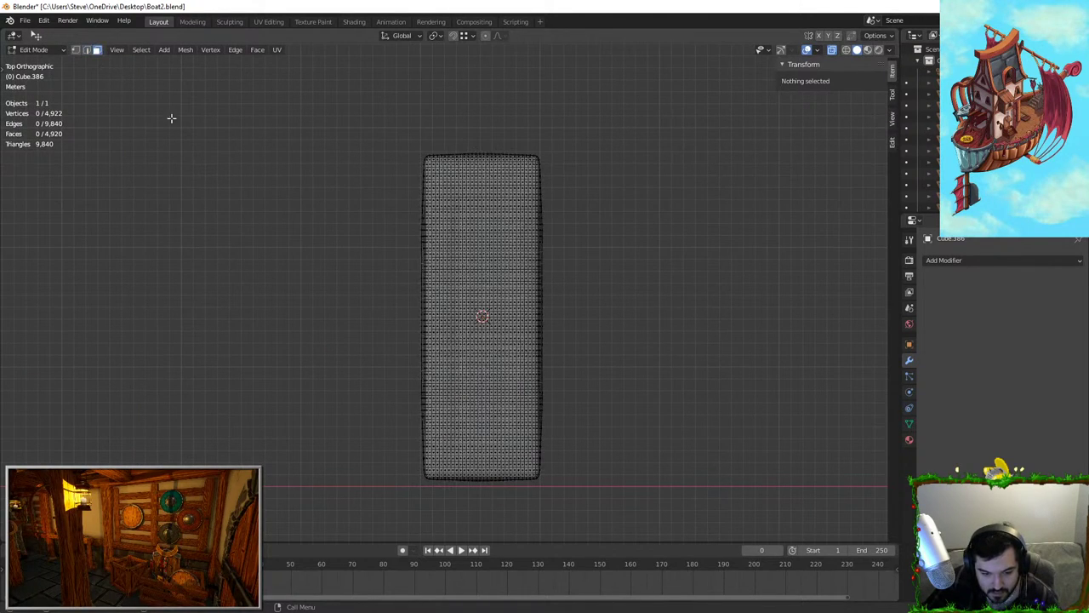
Delete the faces at the pillow end of the mattress copy, keeping roughly the lower three quarters of its length
key("b")
left_click_drag(396, 226, 549, 482)
middle_click_drag(549, 384, 576, 252)
key("KP_7")
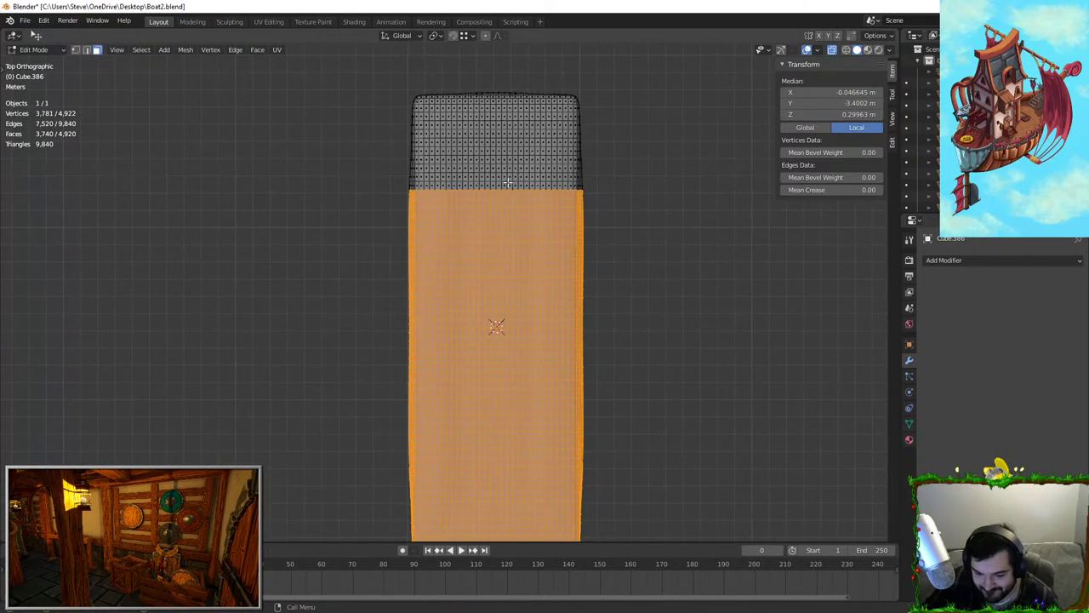
key("b")
middle_click_drag(348, 134, 727, 215)
middle_click_drag(417, 334, 550, 199)
key("ctrl+i")
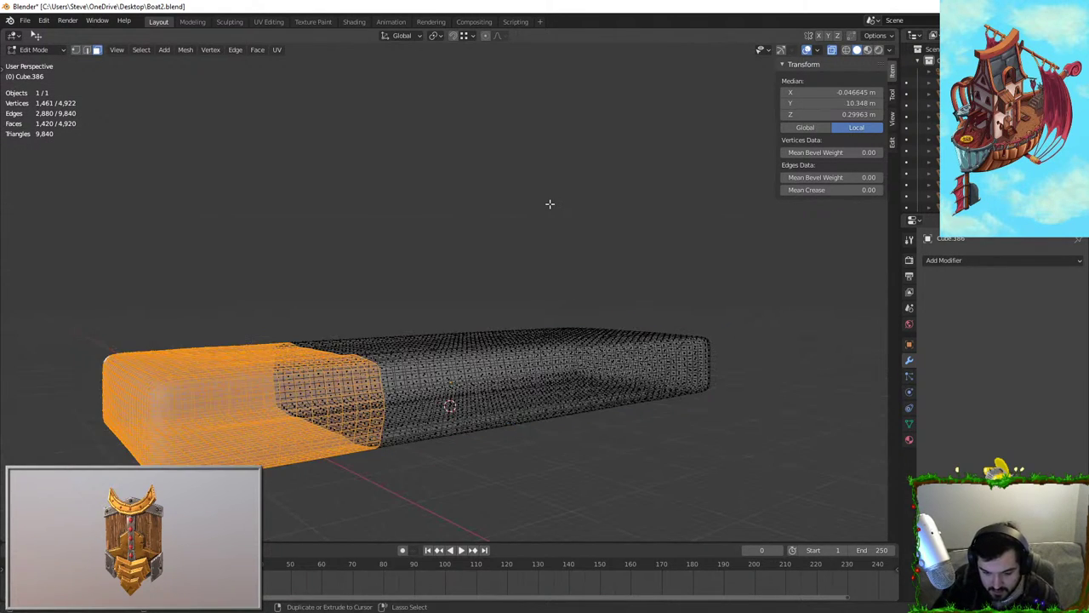
key("x")
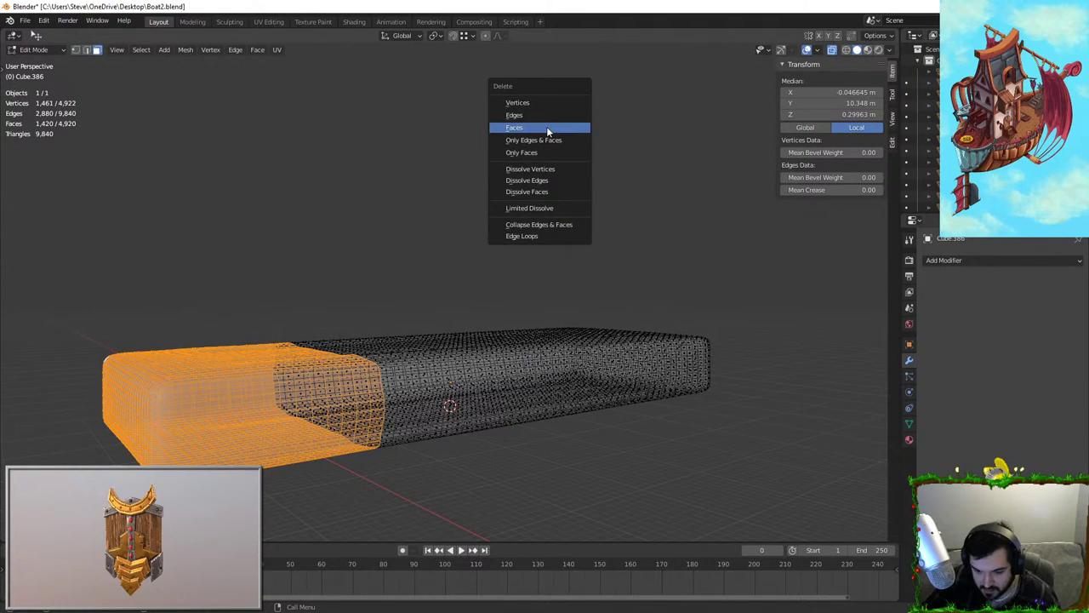
left_click(547, 128)
Delete the underside faces of the shortened mattress copy so it forms an open blanket shell
key("KP_1")
scroll(423, 464, "up", 2)
key("b")
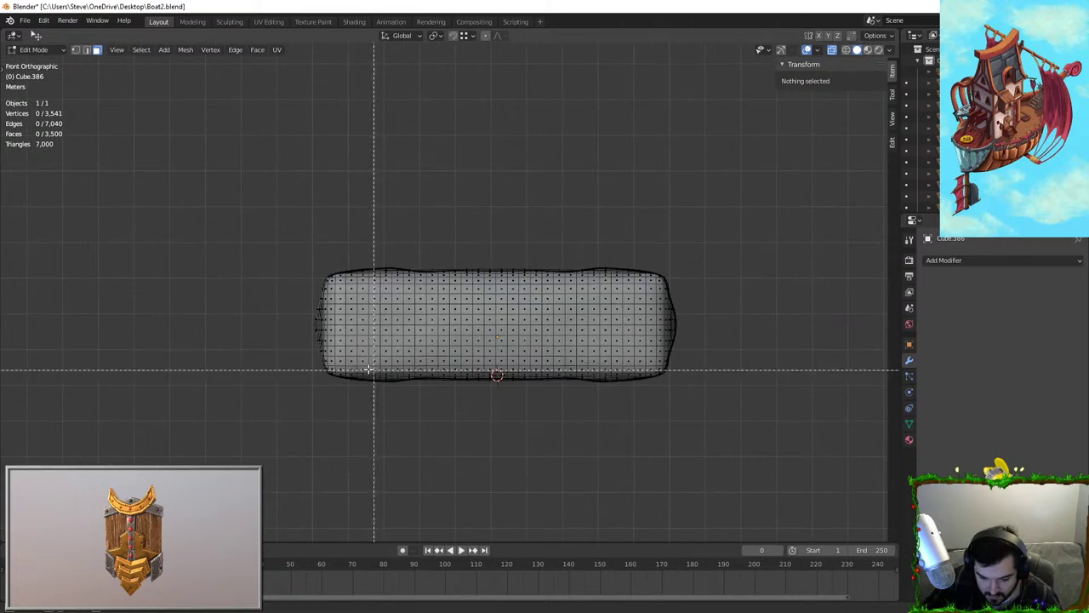
left_click_drag(275, 366, 775, 425)
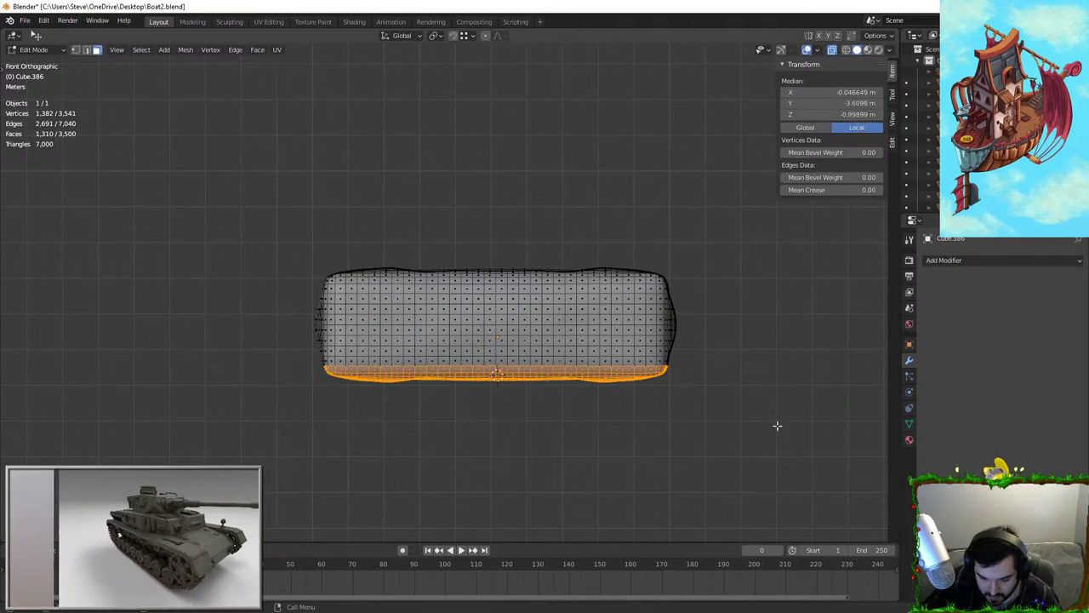
key("x")
left_click(763, 416)
scroll(678, 418, "up", 3)
middle_click_drag(763, 416, 479, 336)
scroll(679, 418, "down", 4)
Leave Edit Mode on the blanket, reveal the rest of the scene, turn off X-ray and clear the selection
key("Tab")
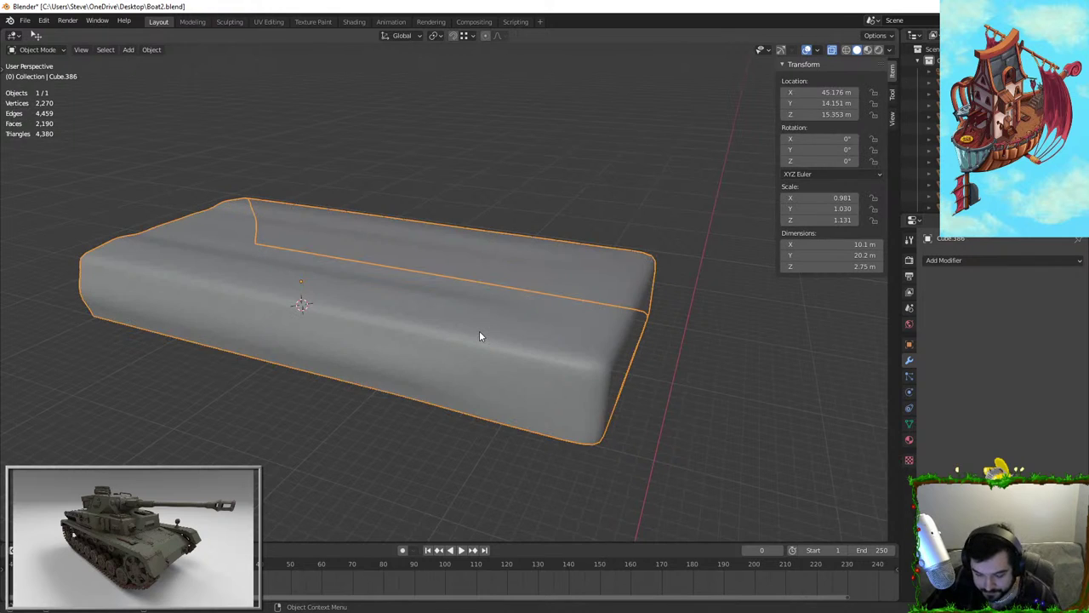
key("alt+h")
left_click(832, 51)
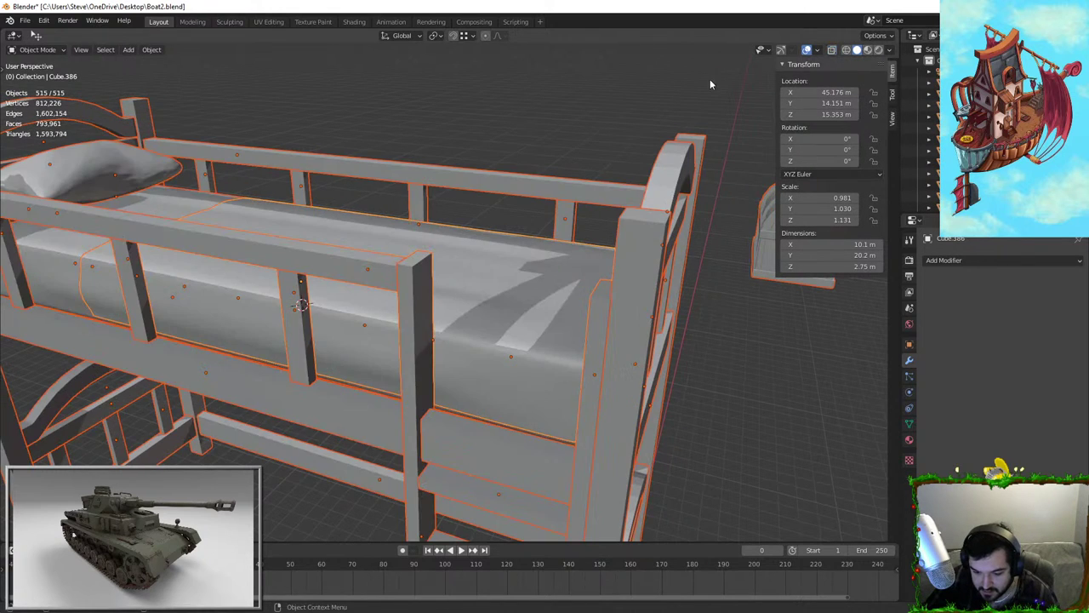
left_click(710, 79)
Fatten the whole blanket mesh outward by about 0.035 so it sits over the mattress
middle_click_drag(319, 262, 521, 284)
left_click(353, 293)
key("Tab")
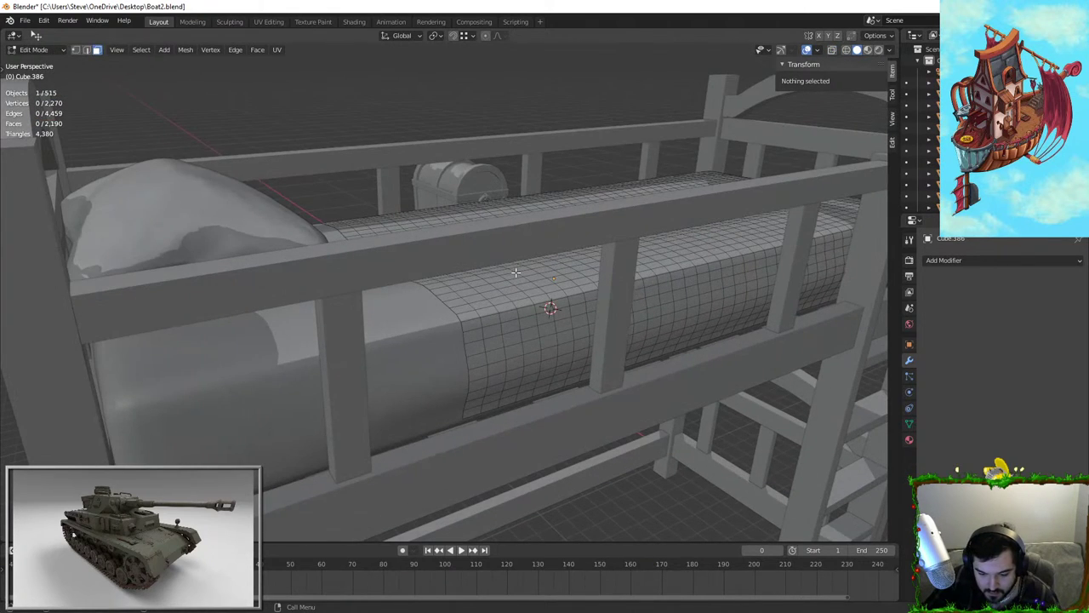
key("a")
scroll(550, 272, "up", 2)
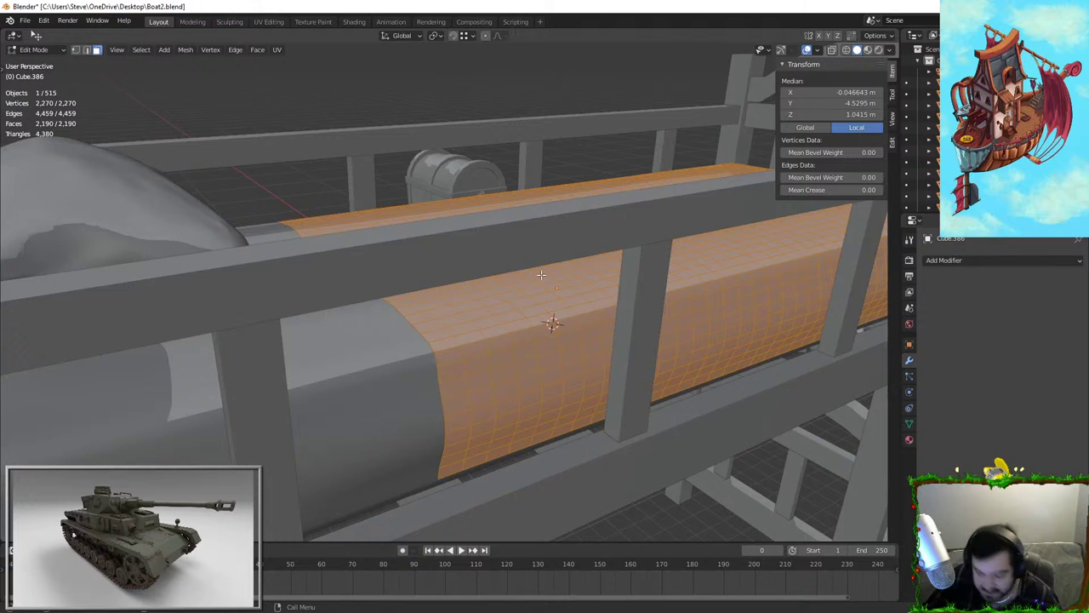
key("alt+s")
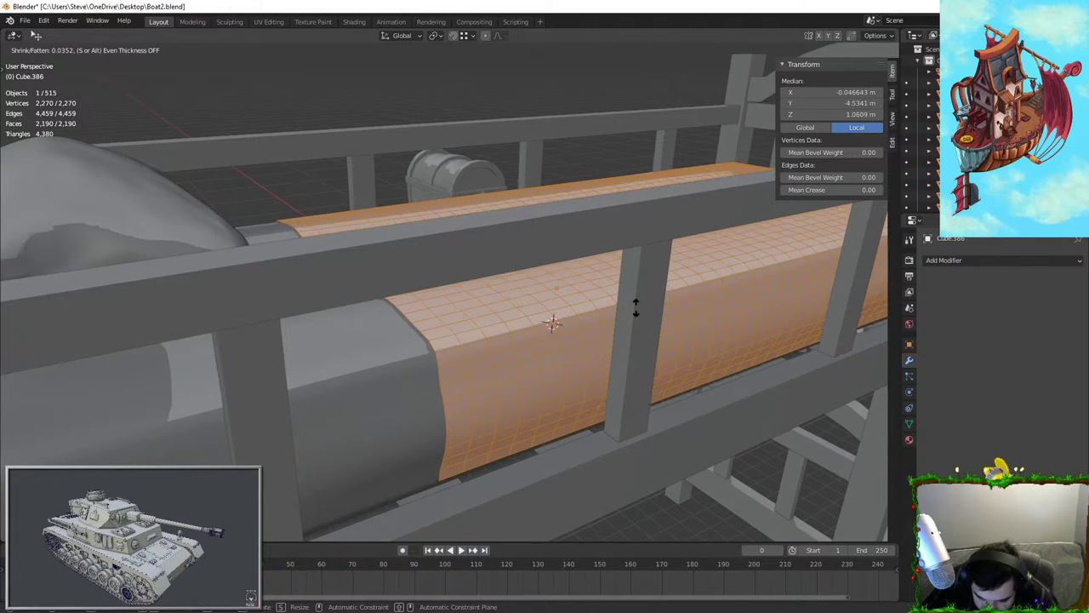
left_click(635, 311)
key("Tab")
Inspect the blanket's fit on the mattress from several angles and check its mesh
middle_click_drag(635, 313, 681, 367)
scroll(681, 368, "down", 5)
left_click(744, 298)
middle_click_drag(434, 353, 523, 400)
left_click(515, 289)
middle_click_drag(508, 296, 450, 375)
scroll(457, 334, "up", 1)
key("Tab")
key("Tab")
key("Tab")
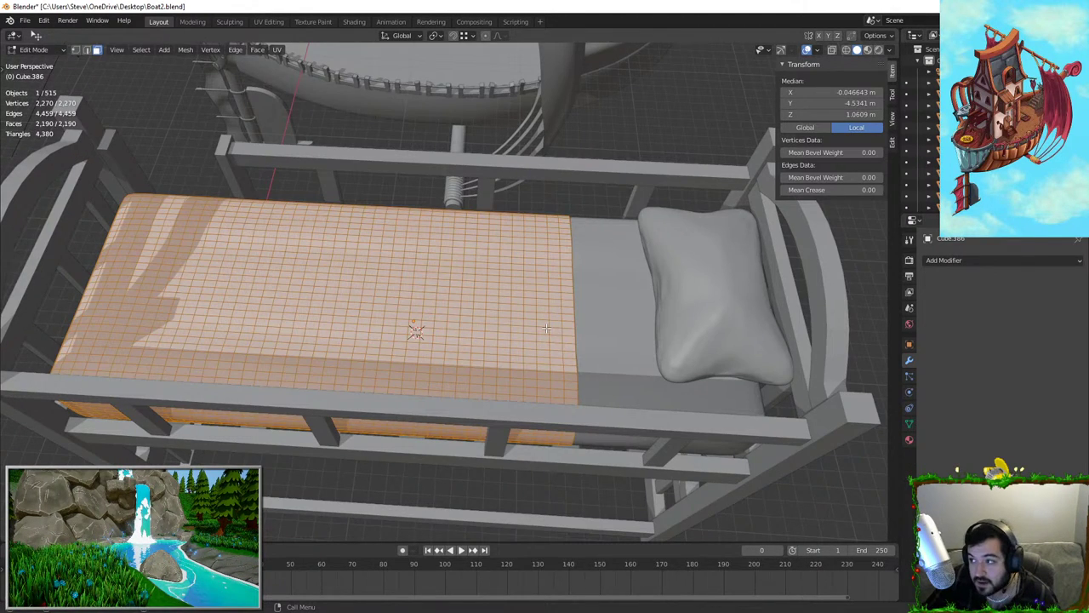
Duplicate the mattress in place without moving the copy
key("Tab")
left_click(616, 301)
key("Tab")
middle_click_drag(586, 286, 535, 292, "shift")
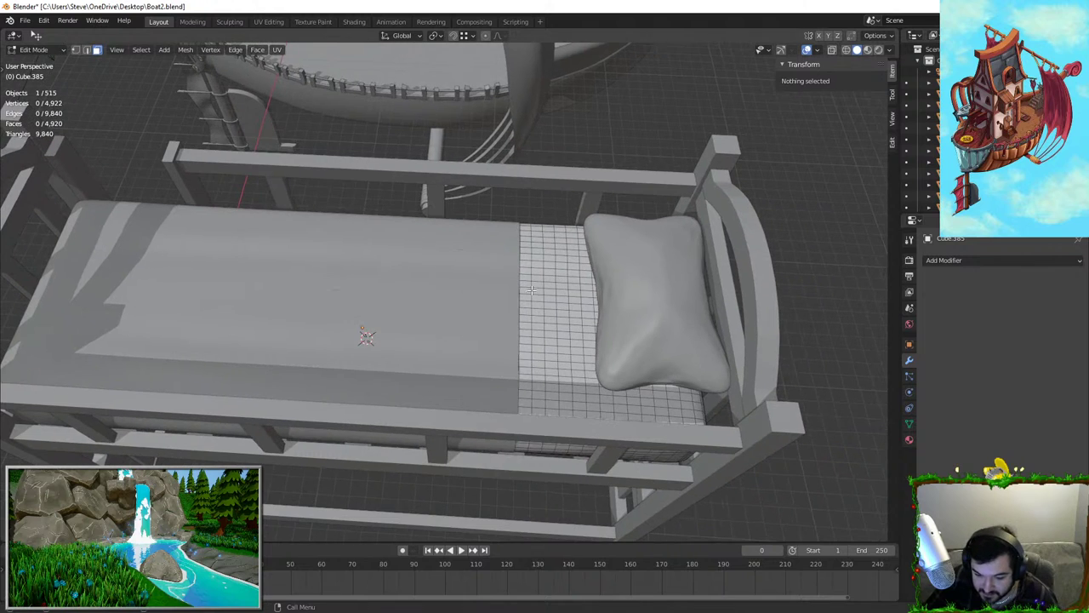
key("Tab")
key("shift+d")
right_click(552, 269)
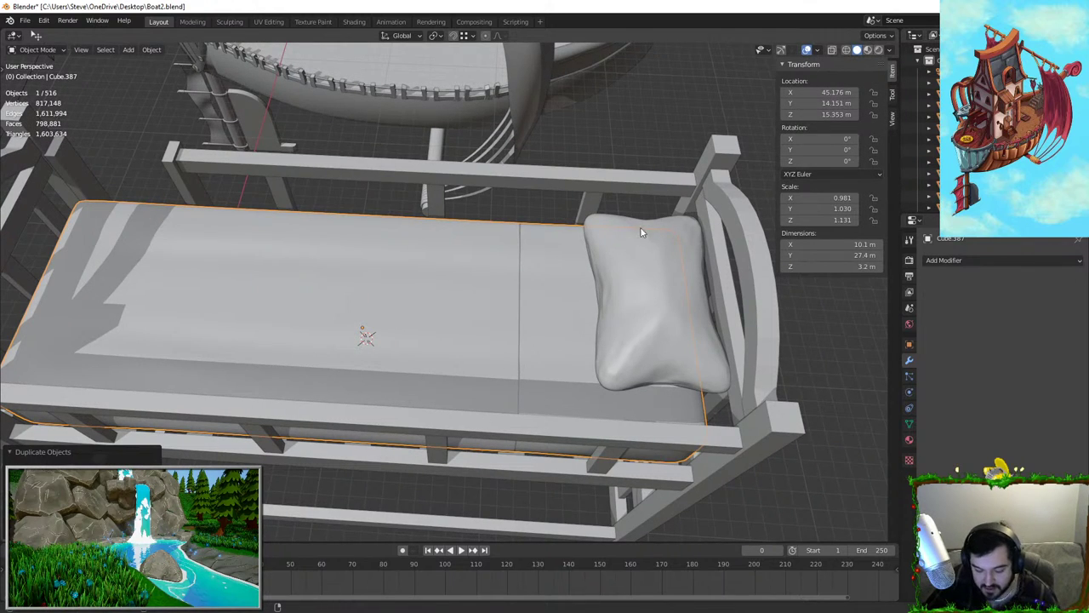
Isolate the duplicated mattress and set it up for mesh editing in top view with X-ray on
key("KP_Divide")
key("Tab")
middle_click_drag(637, 211, 596, 230, "shift")
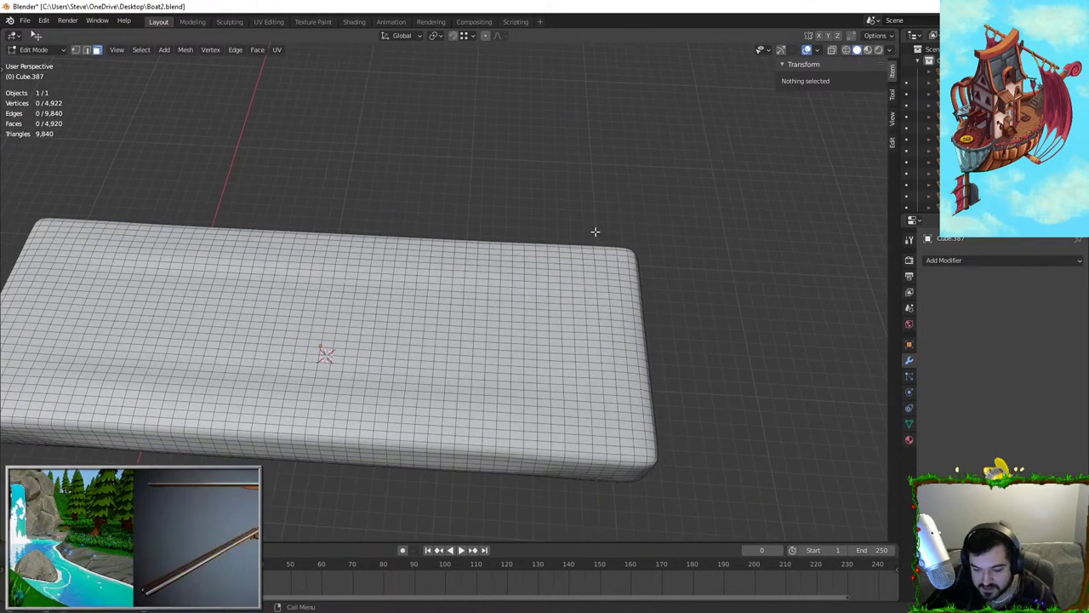
key("KP_7")
key("KP_7")
key("Tab")
key("Tab")
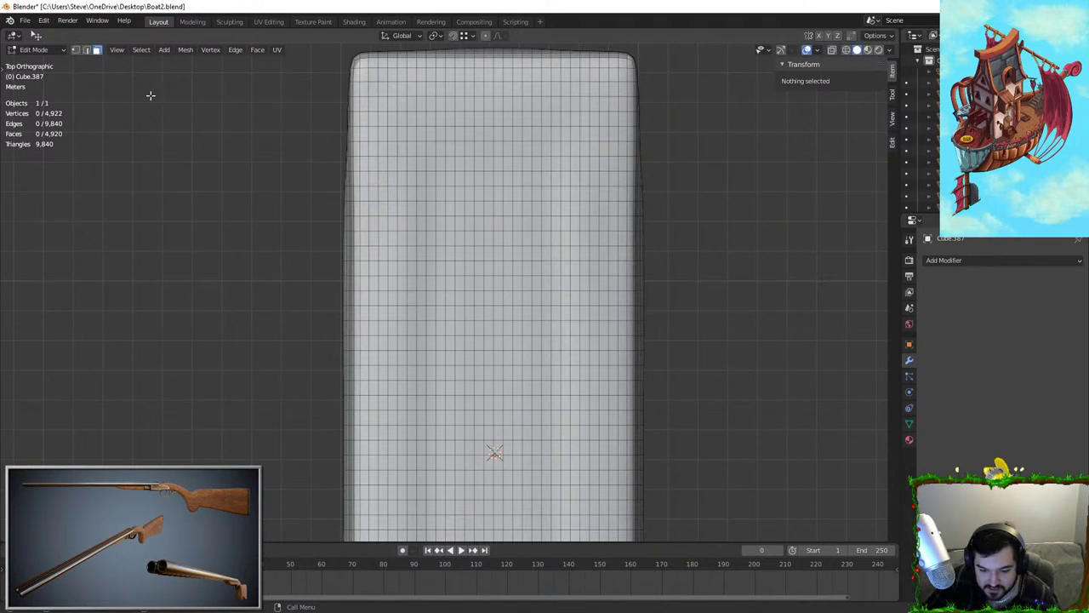
left_click(832, 50)
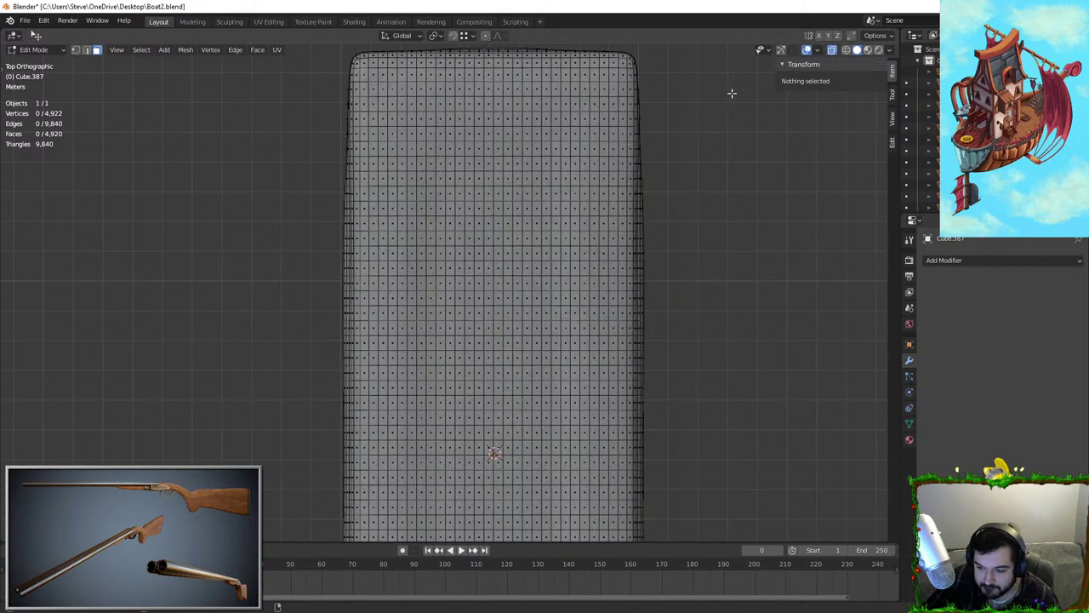
Delete all faces of the mattress duplicate except a four-face-wide crosswise band near the pillow end
key("b")
left_click_drag(295, 201, 695, 263)
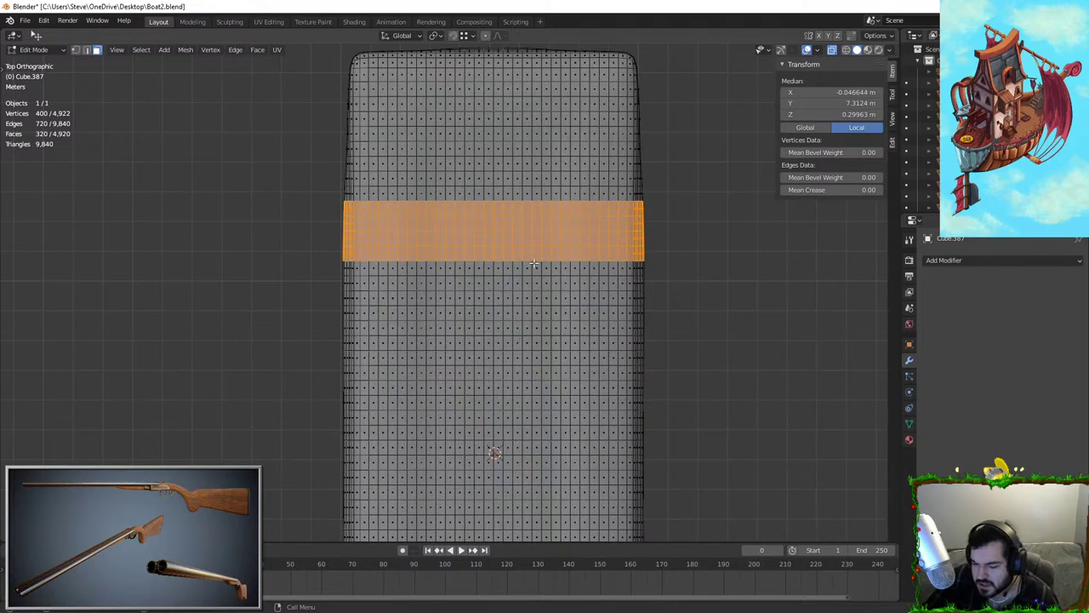
middle_click_drag(533, 263, 554, 104)
scroll(447, 305, "down", 1)
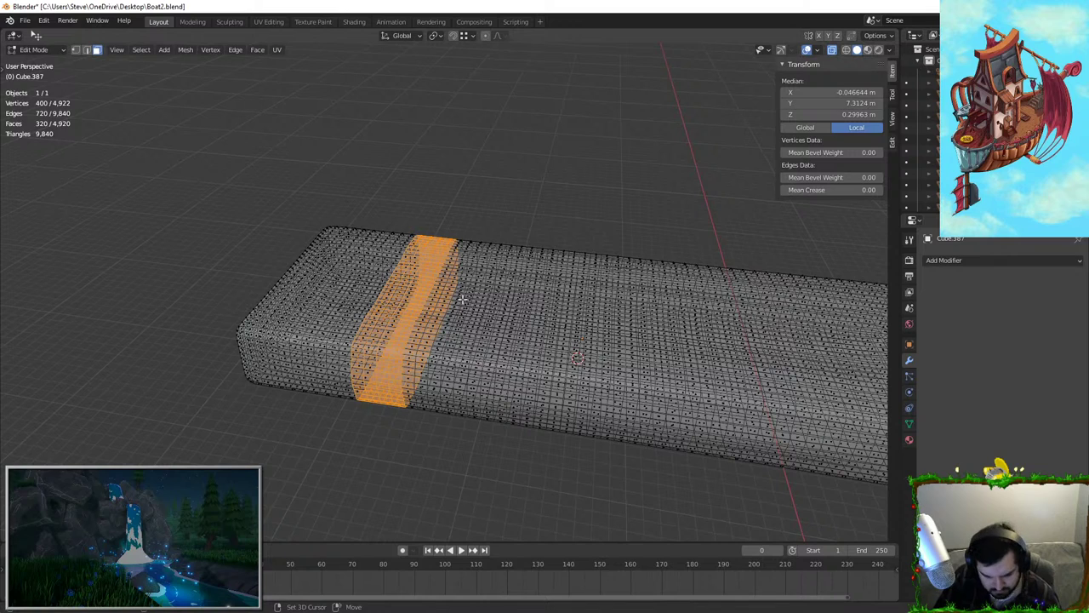
key("ctrl+i")
key("x")
left_click(463, 297)
Delete the underside faces of the crosswise band and select all of its remaining faces
key("KP_1")
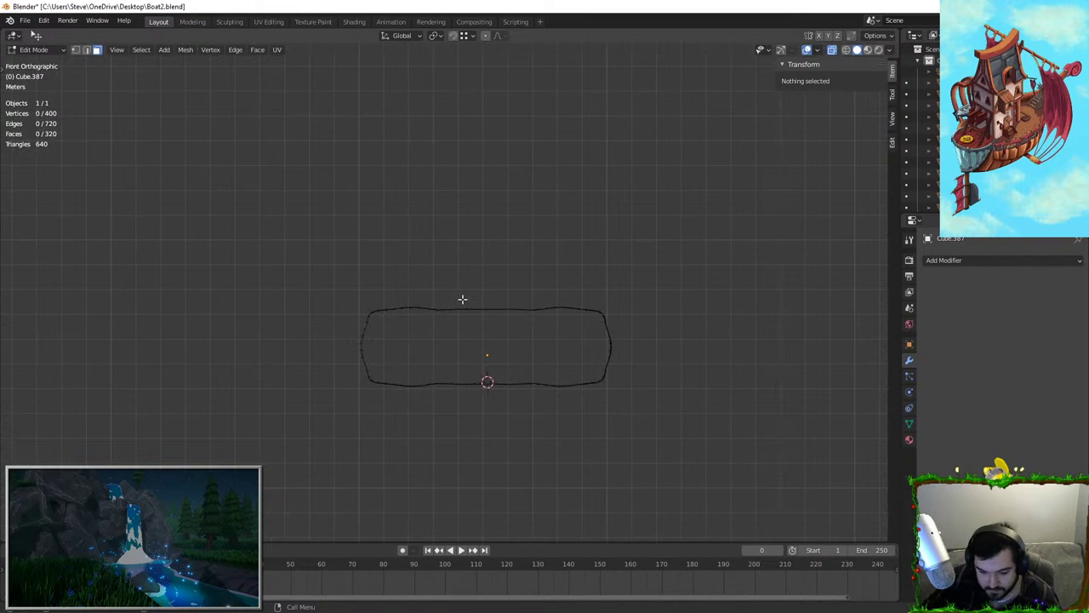
key("b")
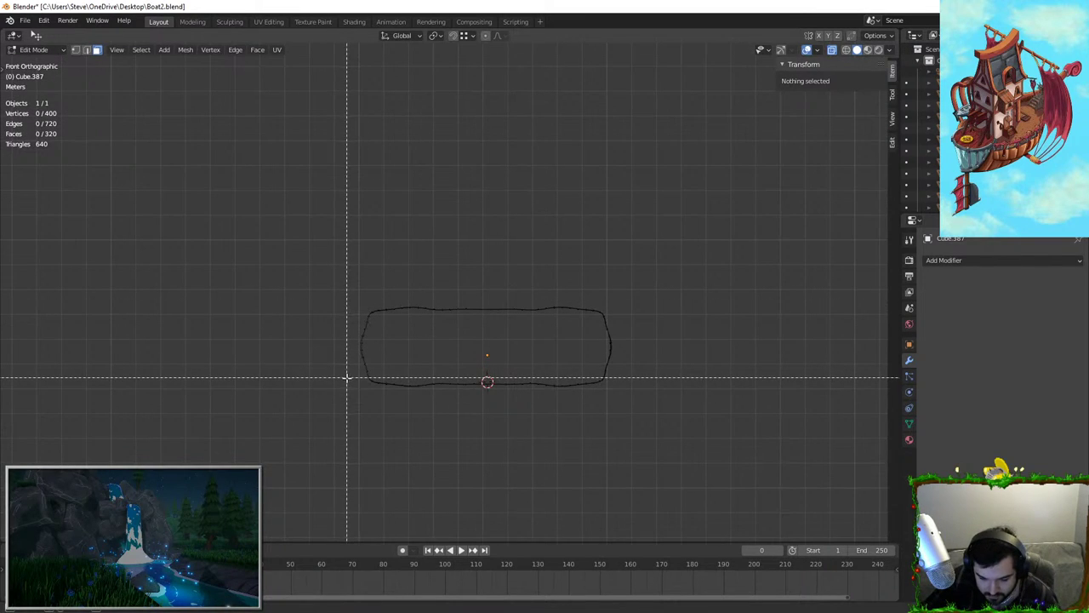
left_click_drag(346, 378, 610, 455)
key("Delete")
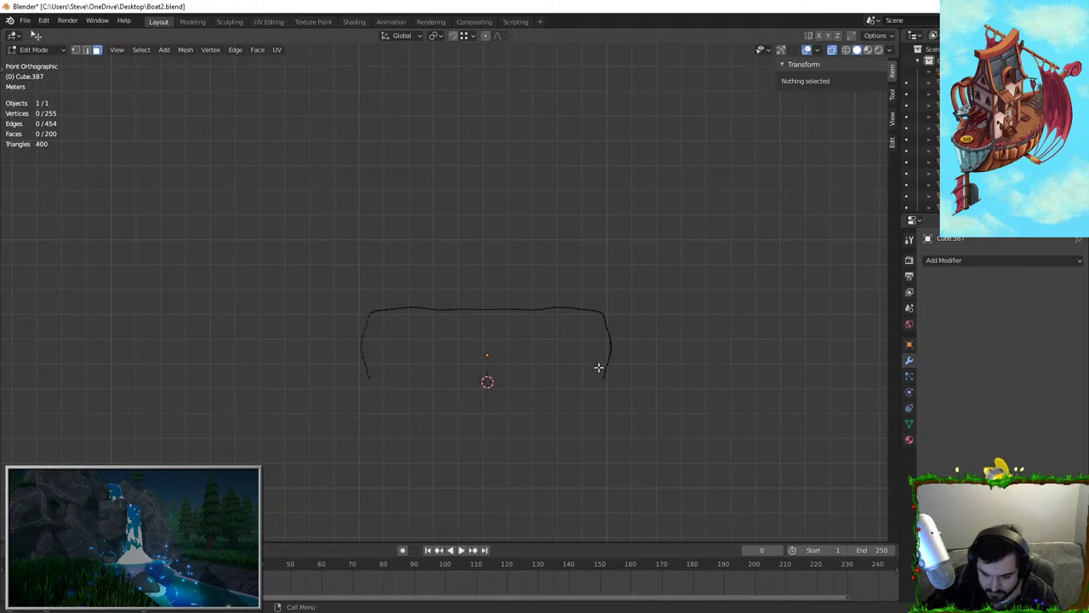
key("a")
middle_click_drag(598, 367, 533, 315)
key("alt+e")
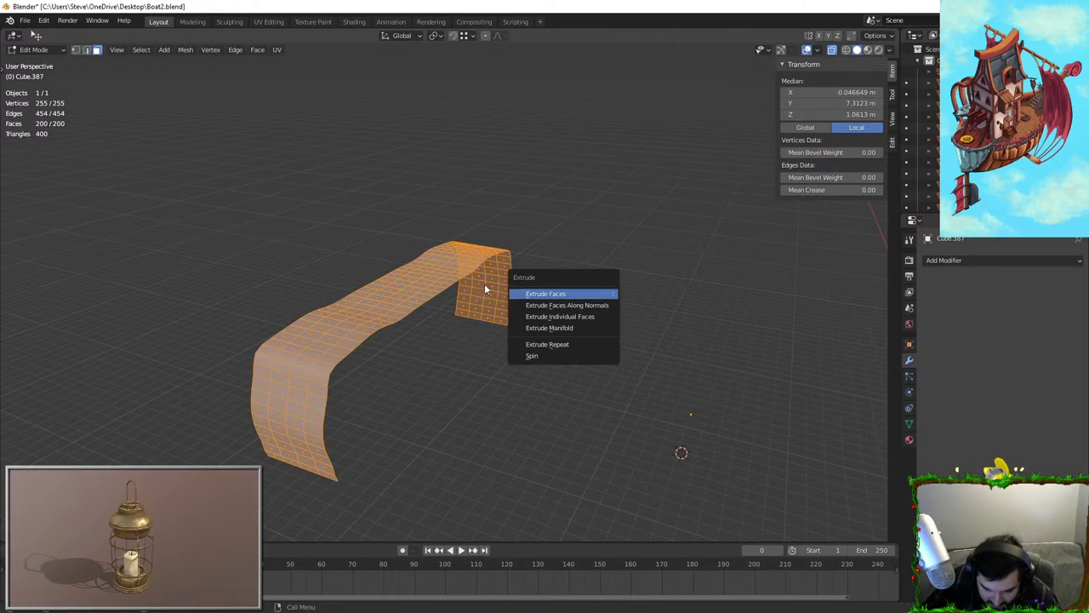
key("Escape")
key("shift+e")
key("Escape")
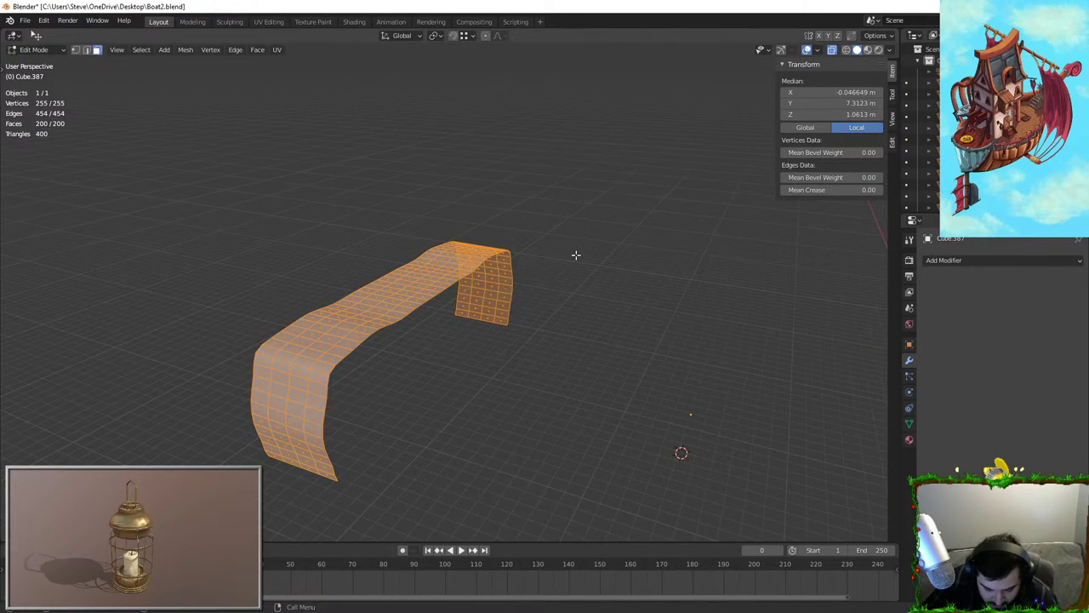
Extrude the band's faces along their normals to give the sheet fold thickness
key("alt+e")
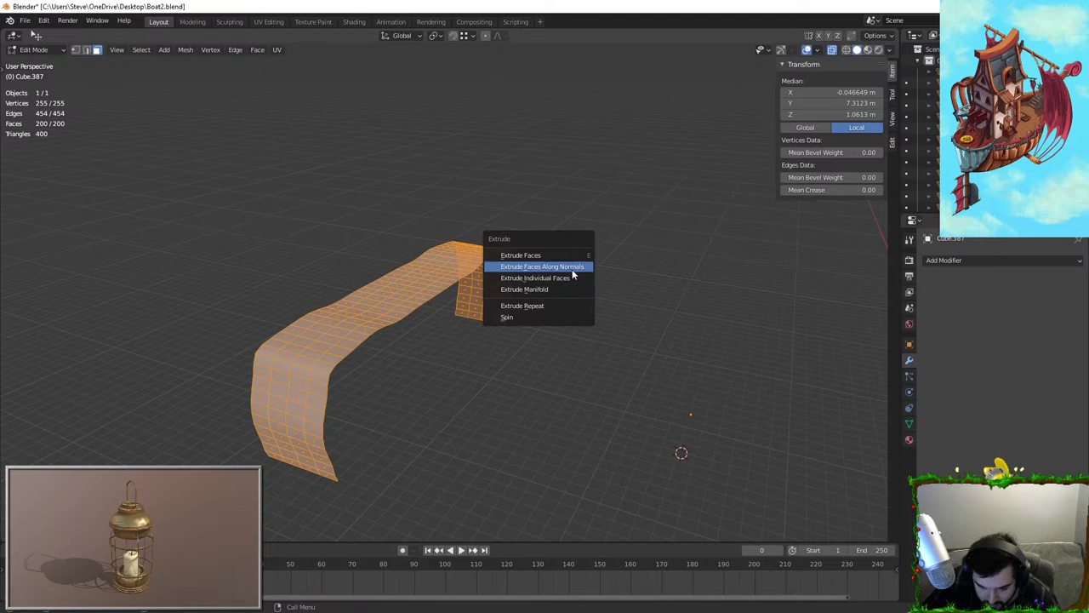
left_click(576, 269)
left_click(576, 259)
Finish editing the sheet fold, turn off X-ray and bring back the hidden bed and scene objects
key("Tab")
middle_click_drag(575, 263, 464, 307)
left_click(464, 307)
left_click(832, 51)
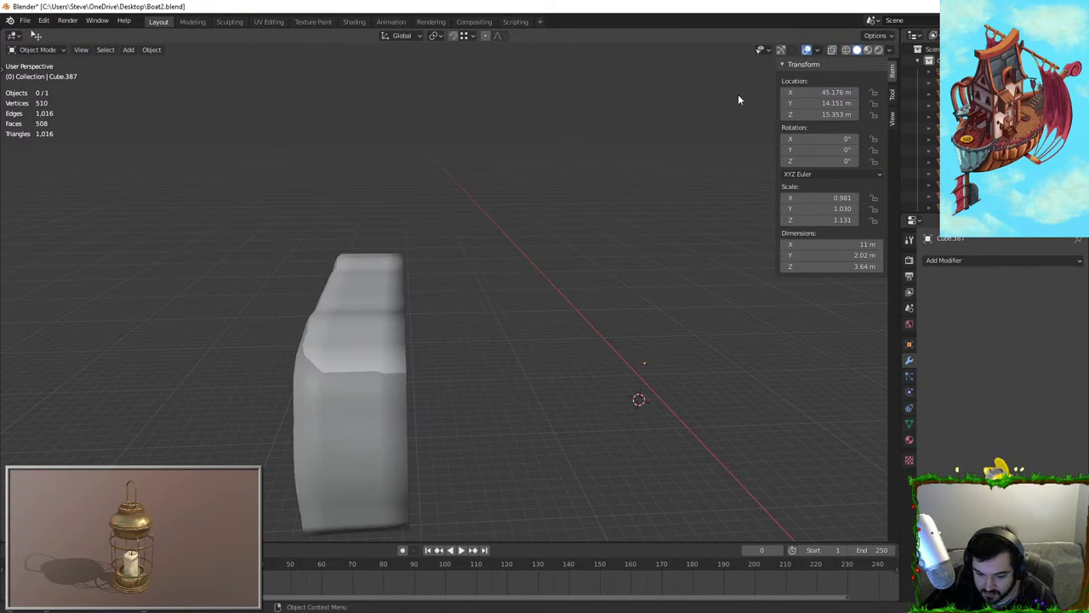
key("alt+h")
Scale the mattress, blanket and sheet fold together along X, bringing the fold's X scale to about 1.011
middle_click_drag(508, 223, 361, 293)
left_click(440, 295)
left_click(361, 293)
left_click(401, 246, "shift")
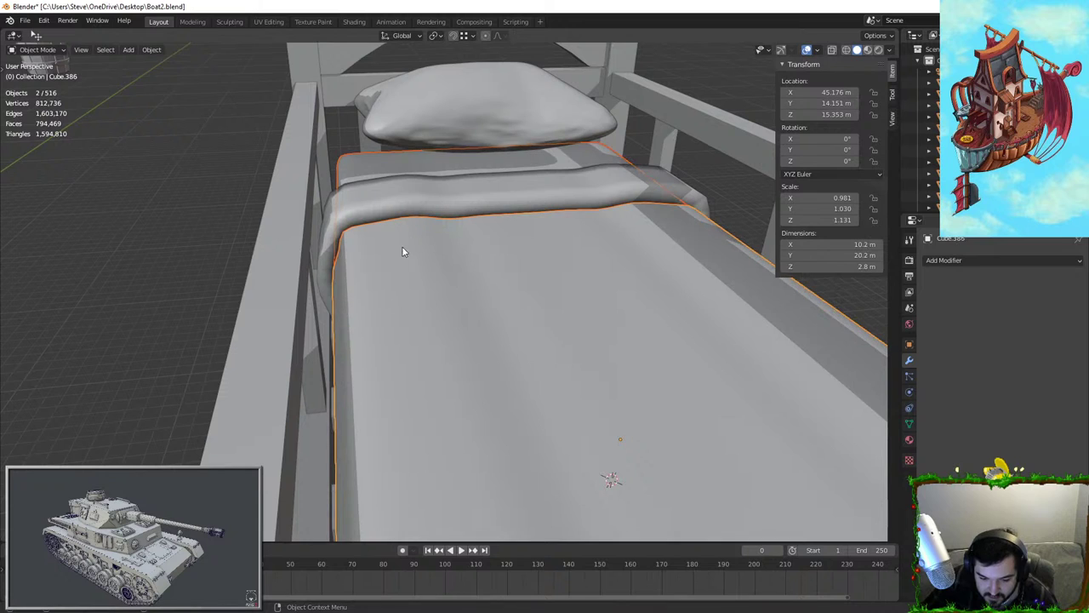
left_click(646, 204, "shift")
key("s")
key("x")
left_click(671, 201)
left_click(720, 130)
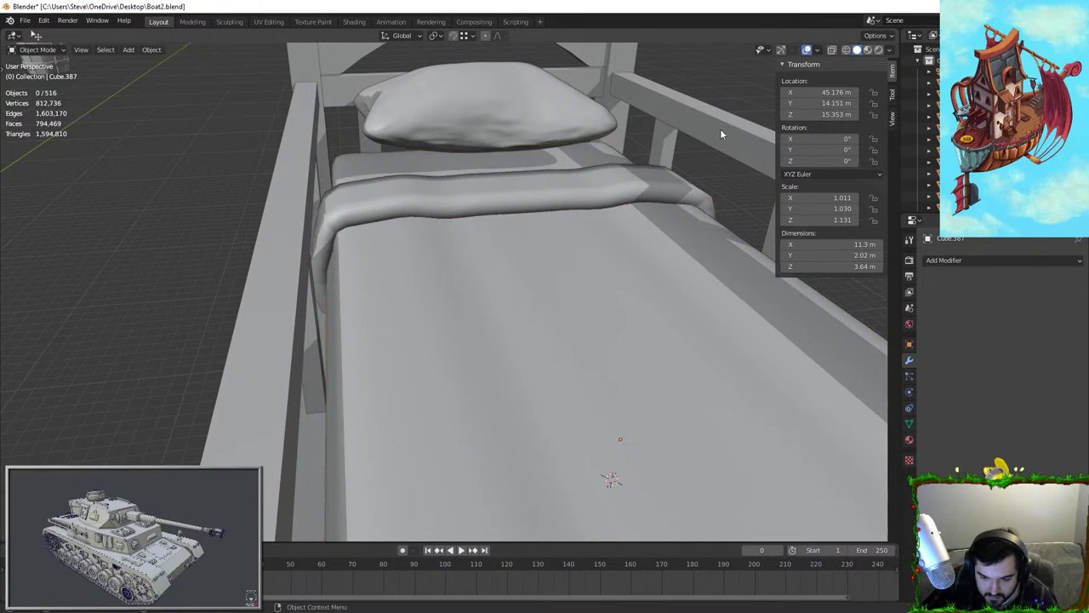
Restore the three-object selection and widen it along X until the fold's X scale is about 1.036
middle_click_drag(720, 131, 622, 221)
key("ctrl+z")
key("s")
key("x")
left_click(741, 169)
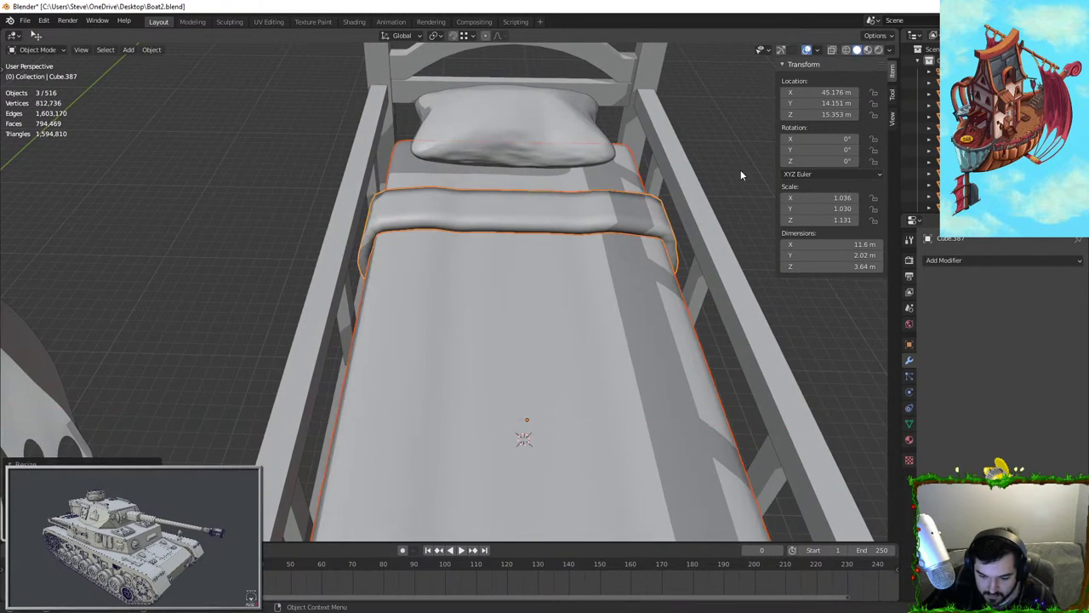
left_click(741, 169)
Enable Auto Smooth at 30° for the sheet fold's normals
middle_click_drag(478, 220, 503, 287)
left_click(518, 223)
scroll(503, 286, "up", 3)
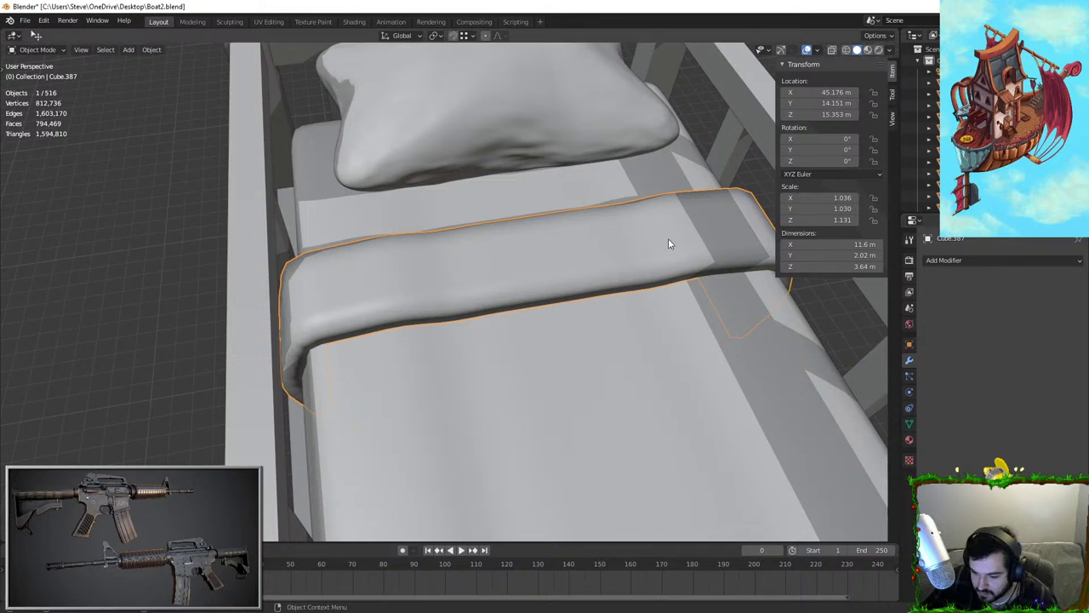
left_click(909, 423)
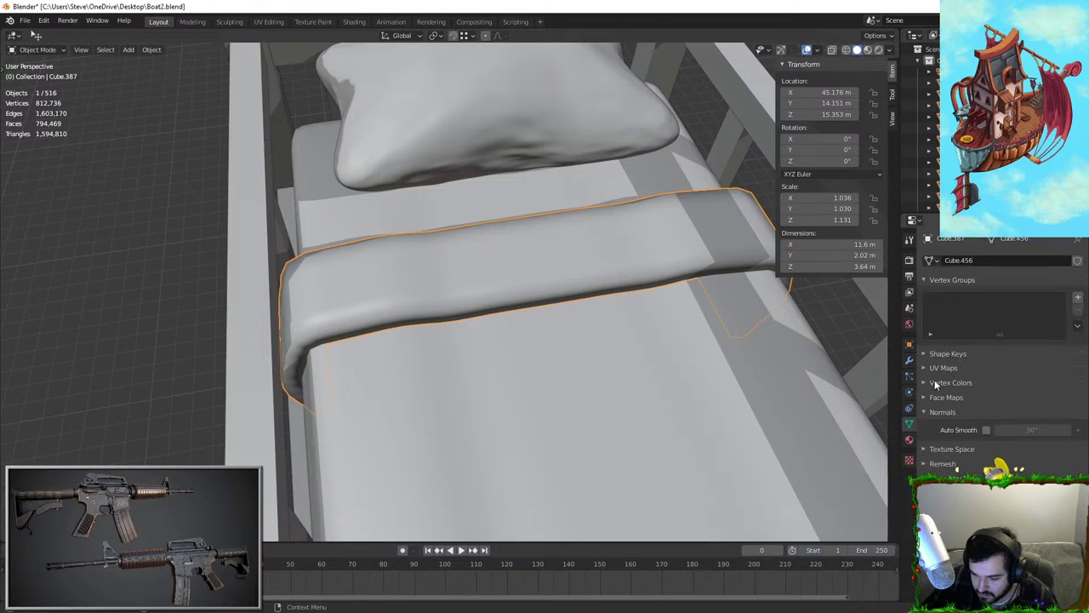
left_click(986, 429)
Delete the two inner edge loops on either side of the sheet fold's centre loop, using Delete Edge Loops
key("Tab")
key("alt+a")
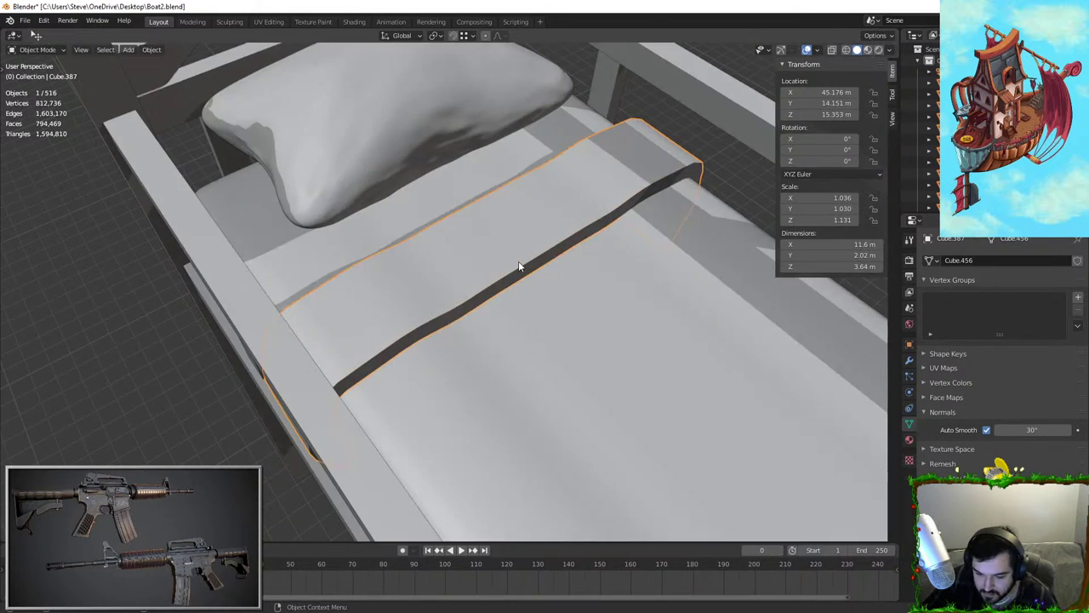
left_click(521, 263, "alt")
middle_click_drag(521, 262, 424, 217)
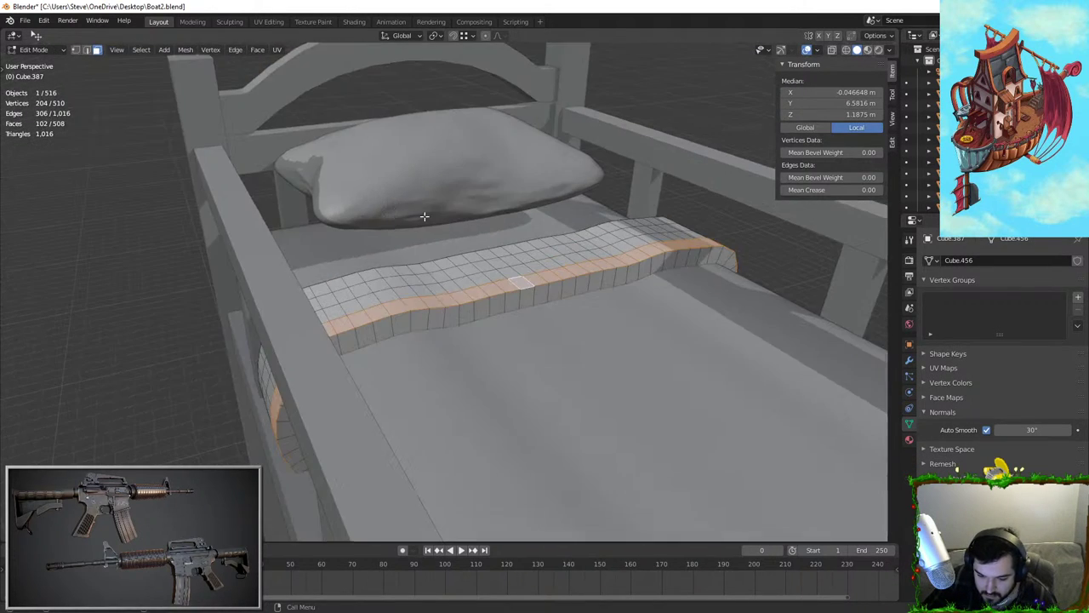
left_click(86, 49)
middle_click_drag(400, 341, 436, 345)
left_click(280, 390, "alt")
middle_click_drag(280, 390, 400, 365)
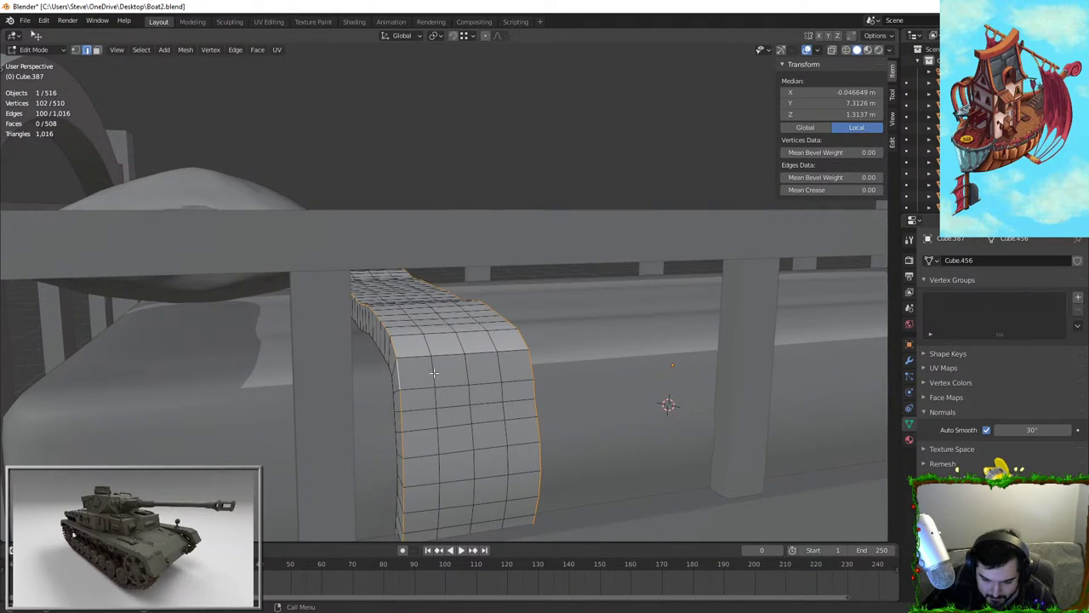
left_click(434, 372, "alt+shift")
key("F3")
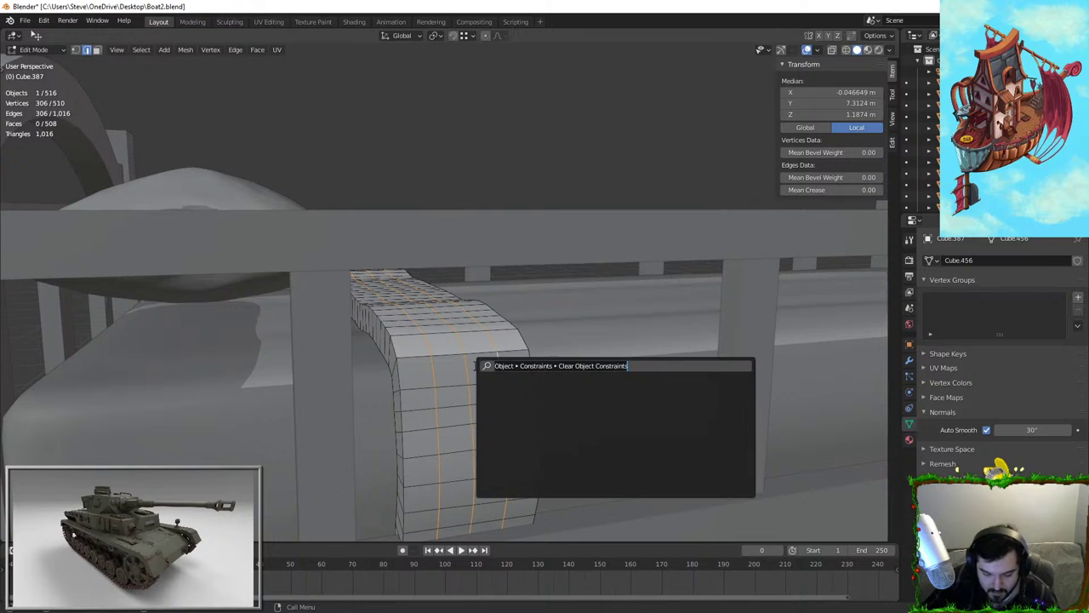
type("dele ed")
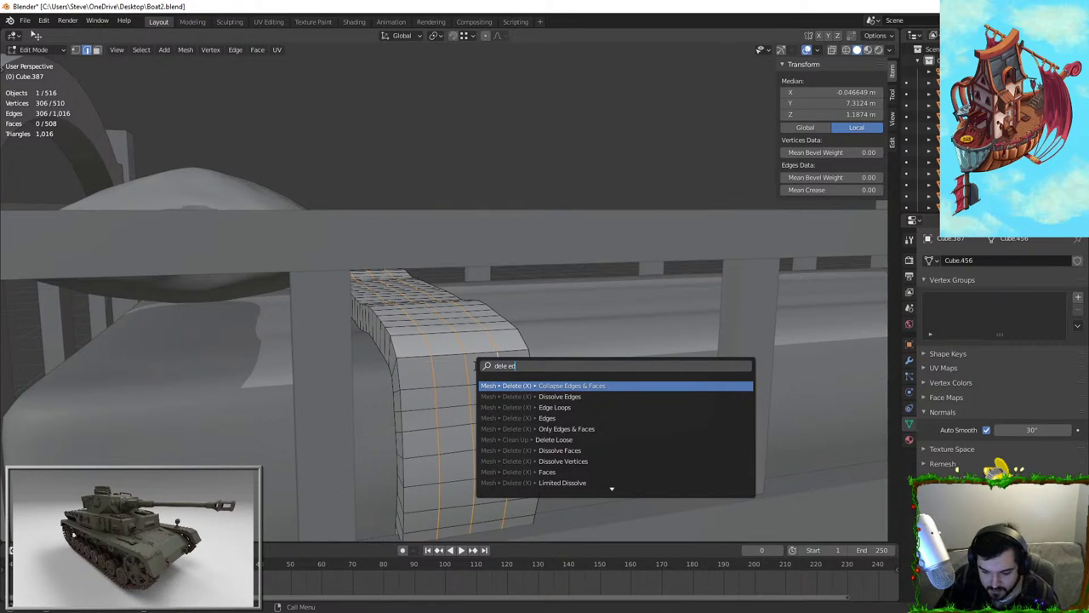
key("Escape")
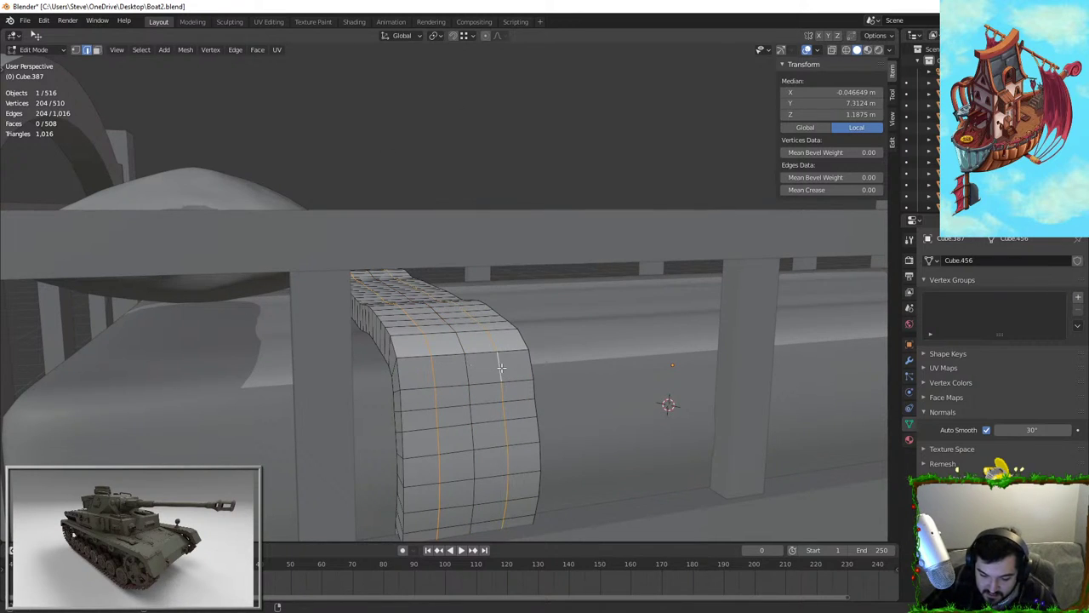
key("F3")
type("delete e")
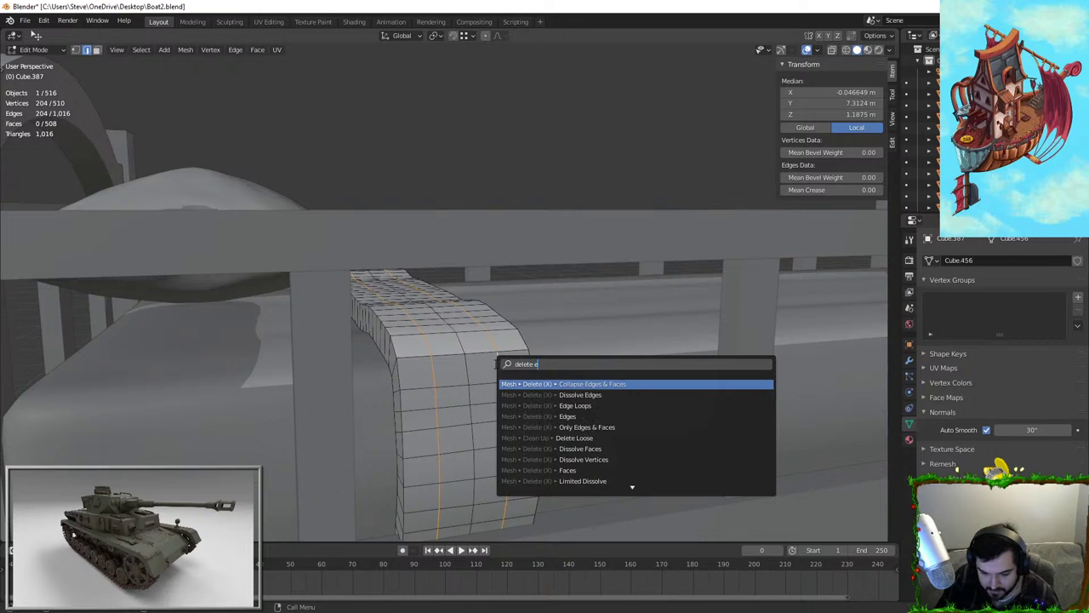
type("dge l")
key("Return")
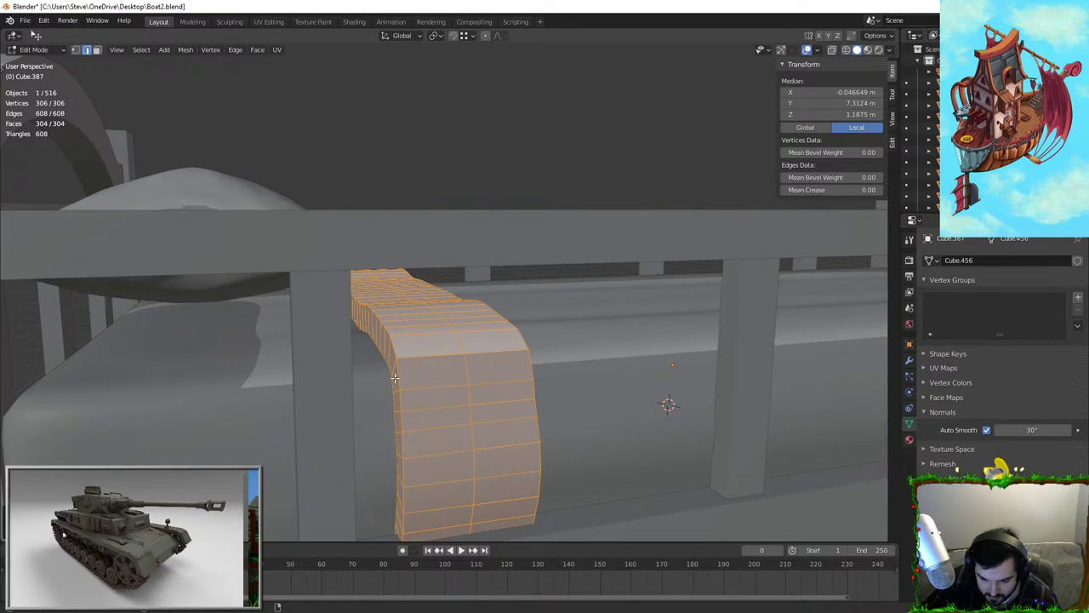
Scale the sheet fold's two outer top edge loops together along Y by about 0.57 to taper its profile
left_click(407, 373, "alt")
middle_click_drag(656, 355, 631, 333)
key("s")
key("y")
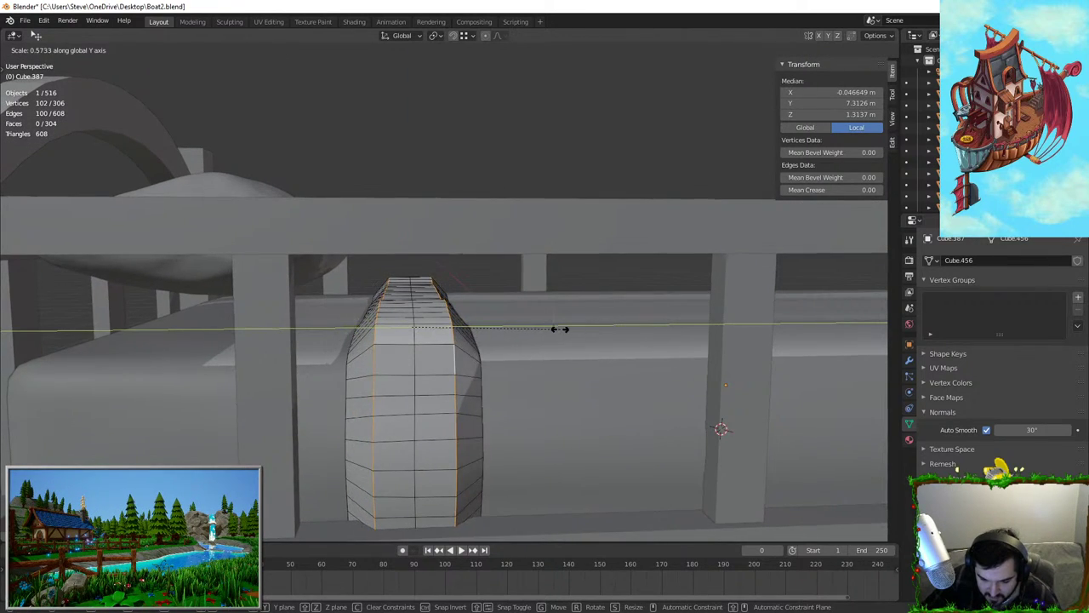
left_click(561, 331)
Cancel the started bevel and apply the sheet fold's scale in Object Mode
key("ctrl+b")
right_click(566, 345)
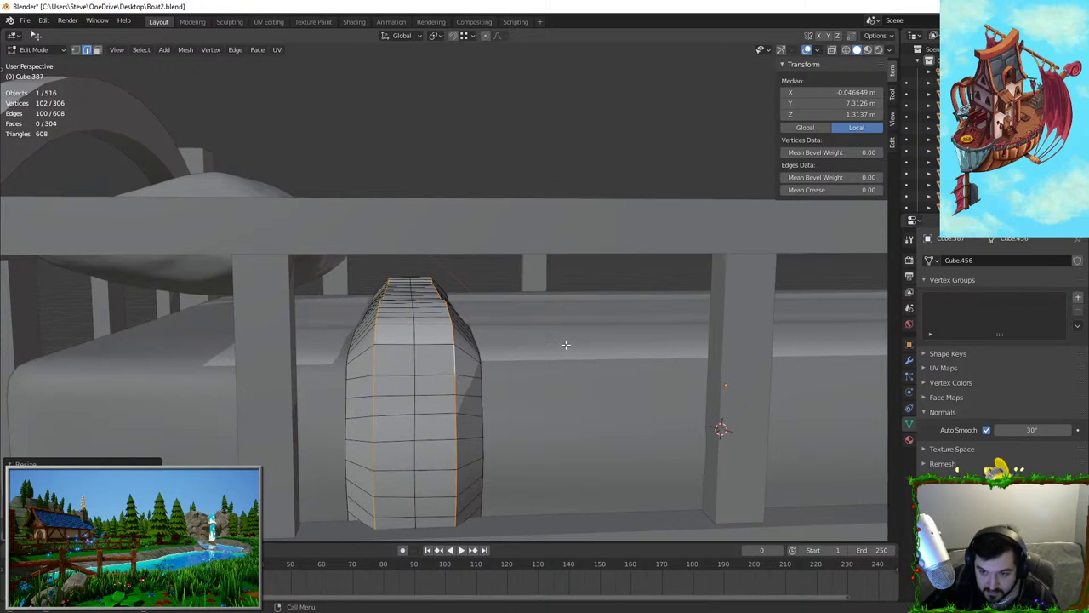
key("Tab")
key("ctrl+a")
left_click(566, 345)
Try a wide two-segment bevel on the sheet fold's tapered edge loops, reaching nearly to the centre loop
key("Tab")
key("a")
key("ctrl+b")
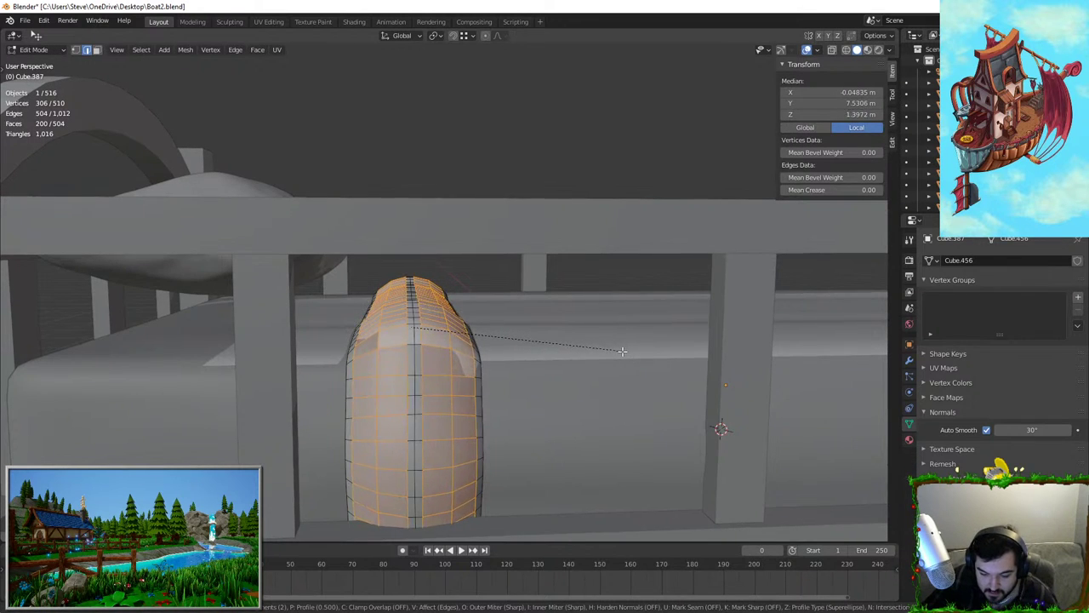
left_click(619, 351)
key("Tab")
scroll(609, 336, "down", 3)
middle_click_drag(587, 307, 468, 351)
key("alt+a")
middle_click_drag(526, 262, 623, 277)
middle_click_drag(446, 319, 391, 274)
left_click(419, 324)
key("Tab")
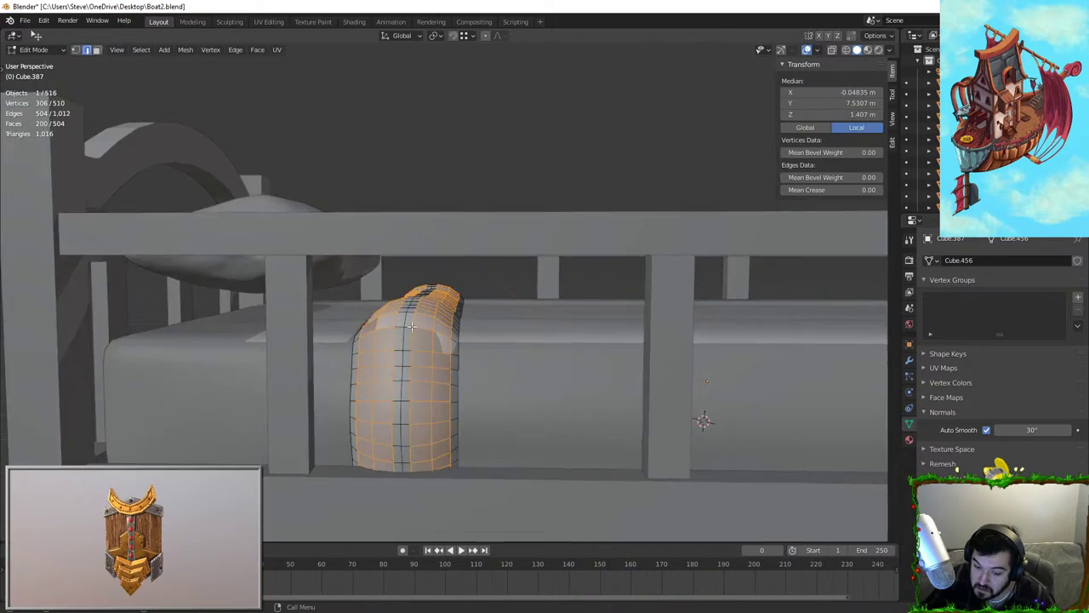
middle_click_drag(420, 324, 416, 318)
key("Tab")
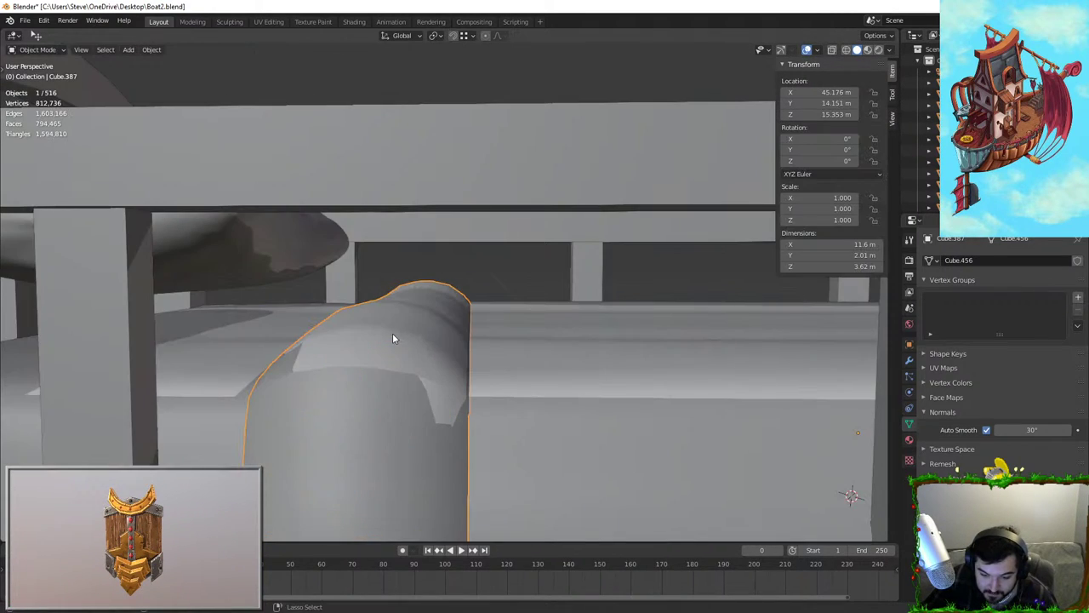
key("Tab")
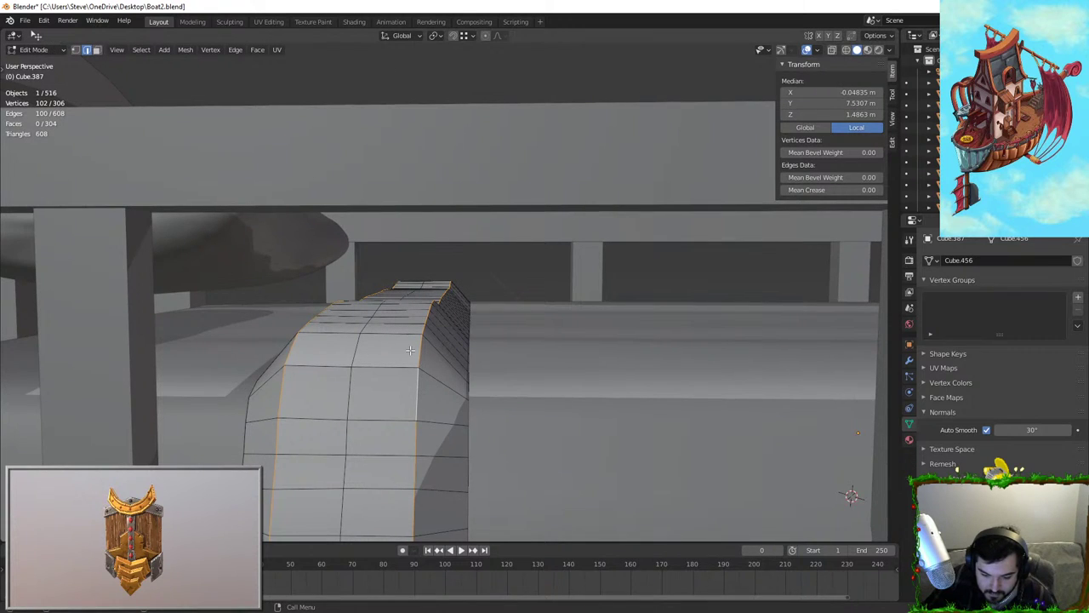
Bevel the sheet fold's two tapered edge loops more narrowly with two segments to round its sides
key("ctrl+b")
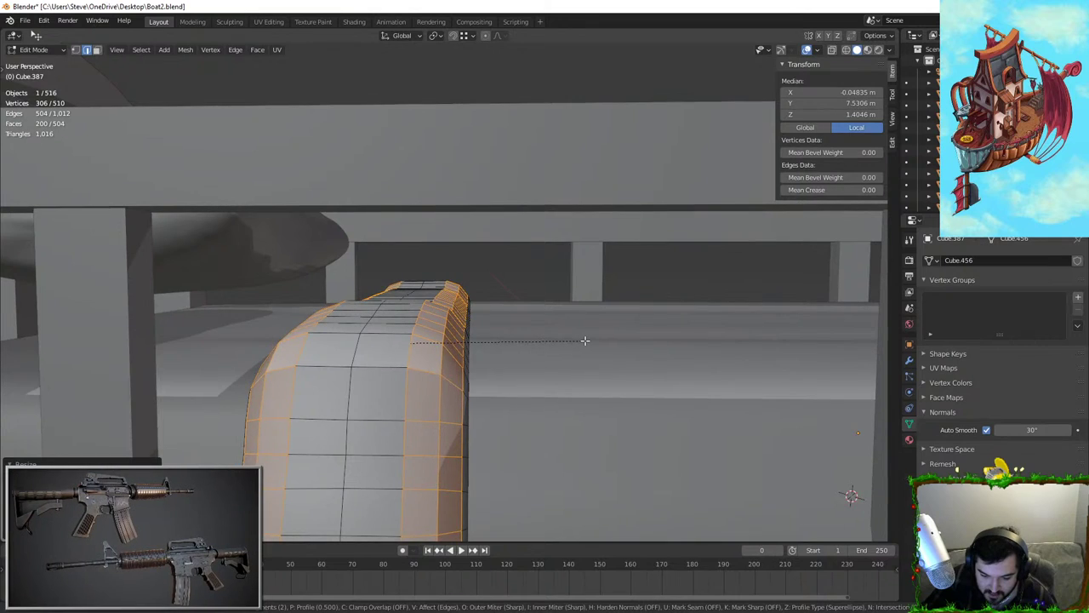
left_click(585, 340)
key("Tab")
scroll(568, 297, "down", 6)
middle_click_drag(565, 297, 661, 103)
left_click(665, 102)
Move the sheet fold's hanging end along X toward the mattress, bringing the fold to about 11.3 m wide
middle_click_drag(565, 228, 379, 259)
scroll(391, 401, "up", 5)
left_click(405, 279)
key("Tab")
scroll(443, 308, "up", 1)
left_click(438, 325, "alt")
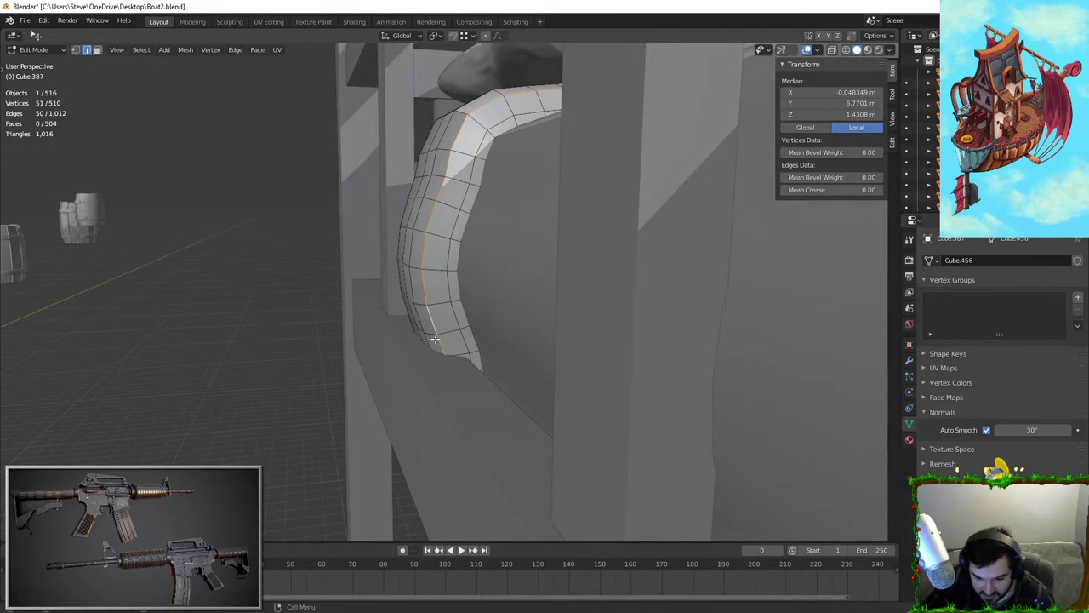
key("g")
key("x")
left_click(521, 300)
key("Tab")
Examine the sheet fold and the blanket's mesh from several angles around the bed
scroll(372, 354, "down", 4)
middle_click_drag(372, 354, 259, 478)
left_click(271, 454)
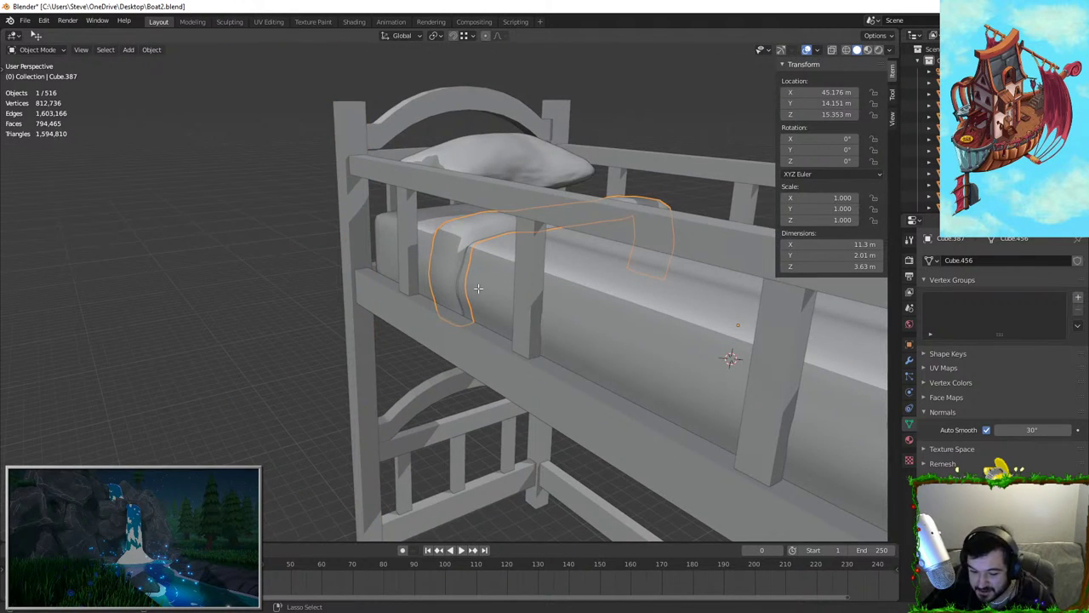
key("Tab")
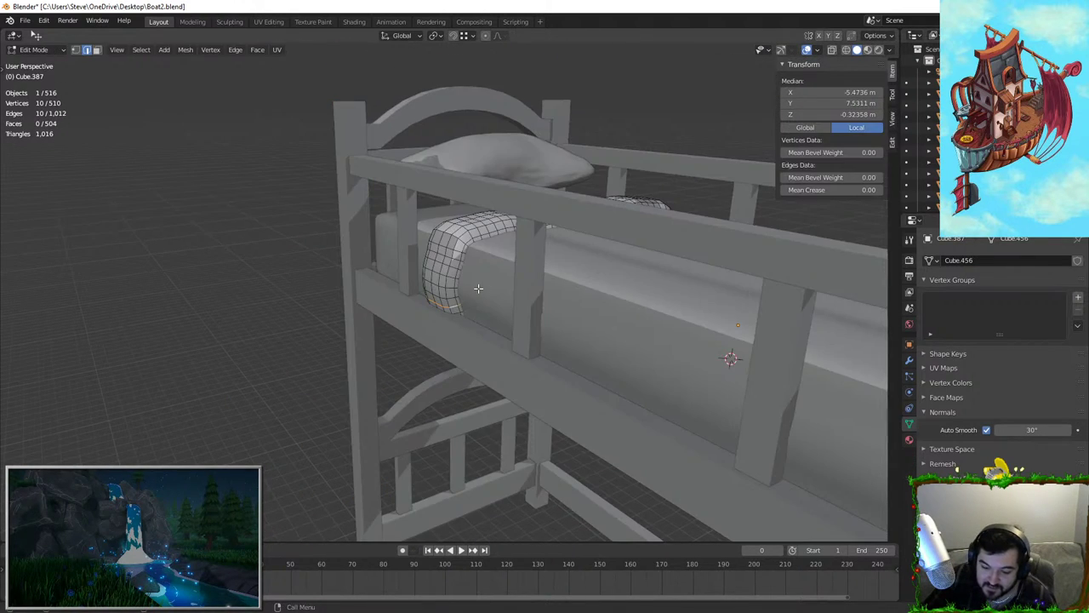
key("Tab")
middle_click_drag(479, 288, 407, 270)
scroll(333, 245, "up", 3)
left_click(528, 319)
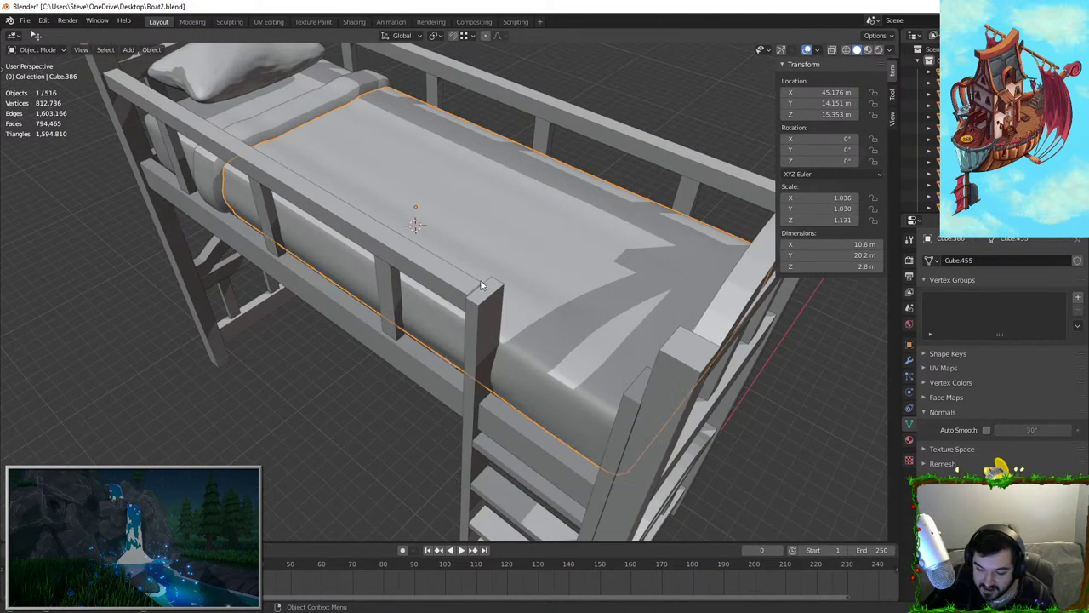
key("Tab")
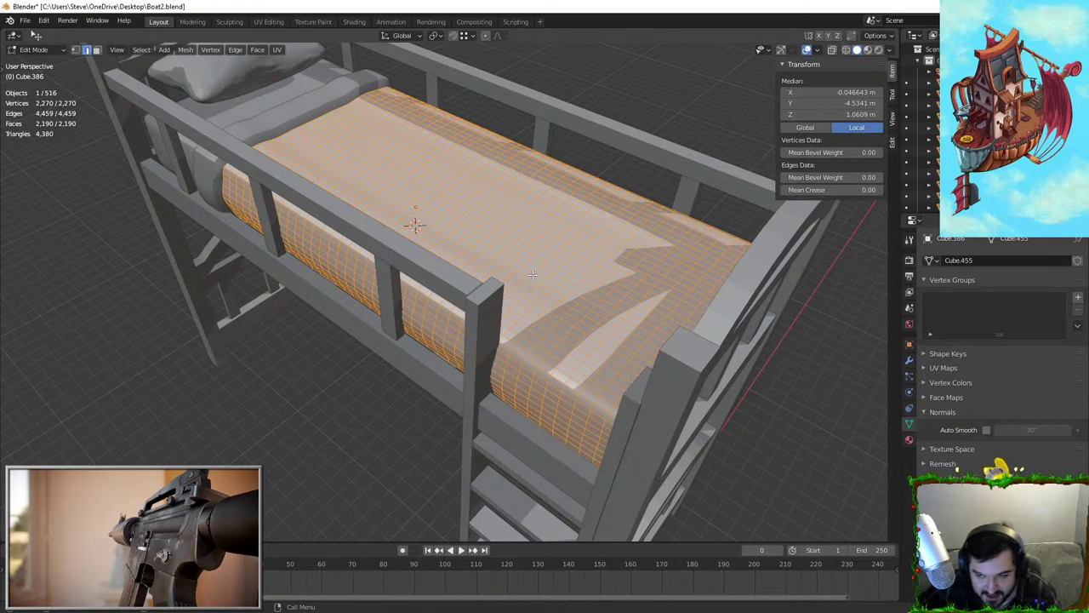
key("Tab")
scroll(598, 173, "down", 2)
left_click(599, 173)
middle_click_drag(277, 285, 344, 265)
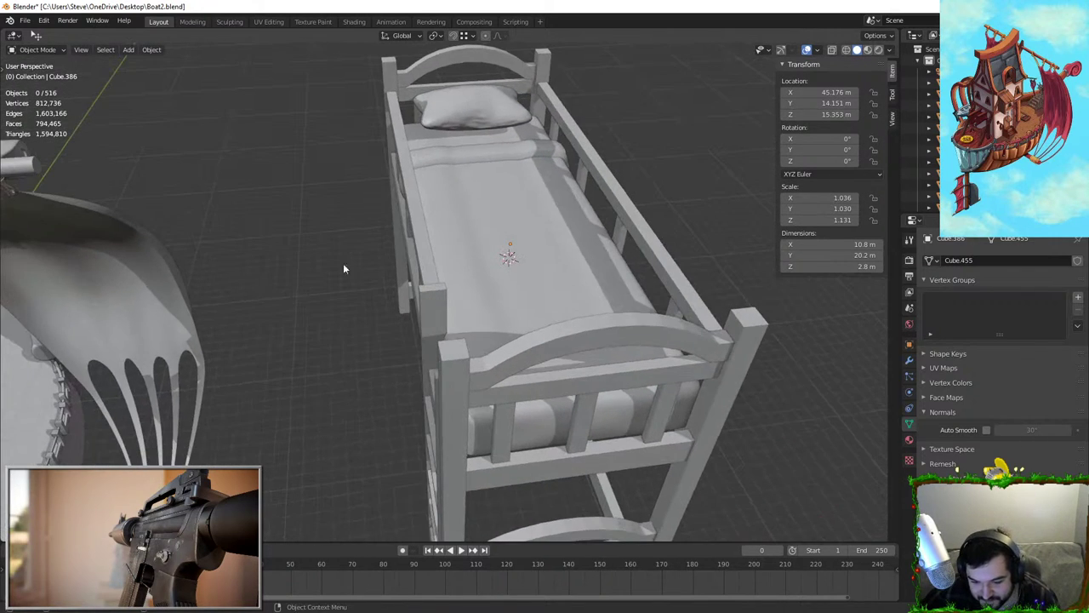
left_click(497, 156)
middle_click_drag(404, 202, 454, 206)
left_click(455, 208)
Rotate the pillow in the right side view to lean it more upright, at about -127° on X
left_click(379, 122)
scroll(456, 174, "up", 2)
middle_click_drag(380, 122, 134, 261)
key("KP_1")
key("KP_1")
key("KP_3")
key("r")
left_click(520, 125)
Place the pillow against the headboard at about Y 24.15 m, Z 17.66 m, and shrink it to about 7.1 m wide
key("g")
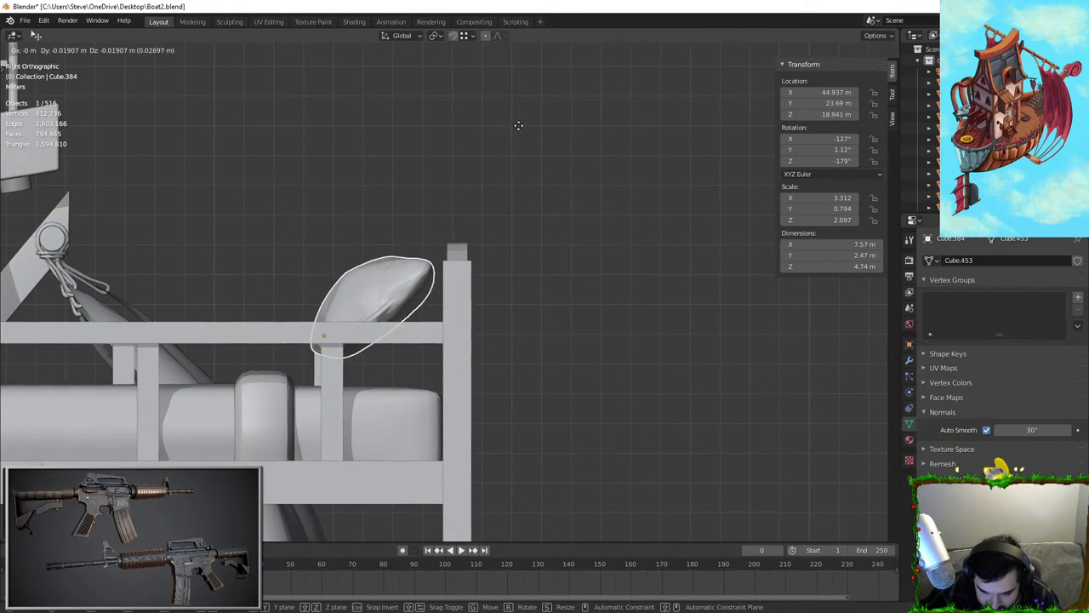
left_click(532, 163)
middle_click_drag(542, 190, 549, 347)
key("s")
left_click(647, 315)
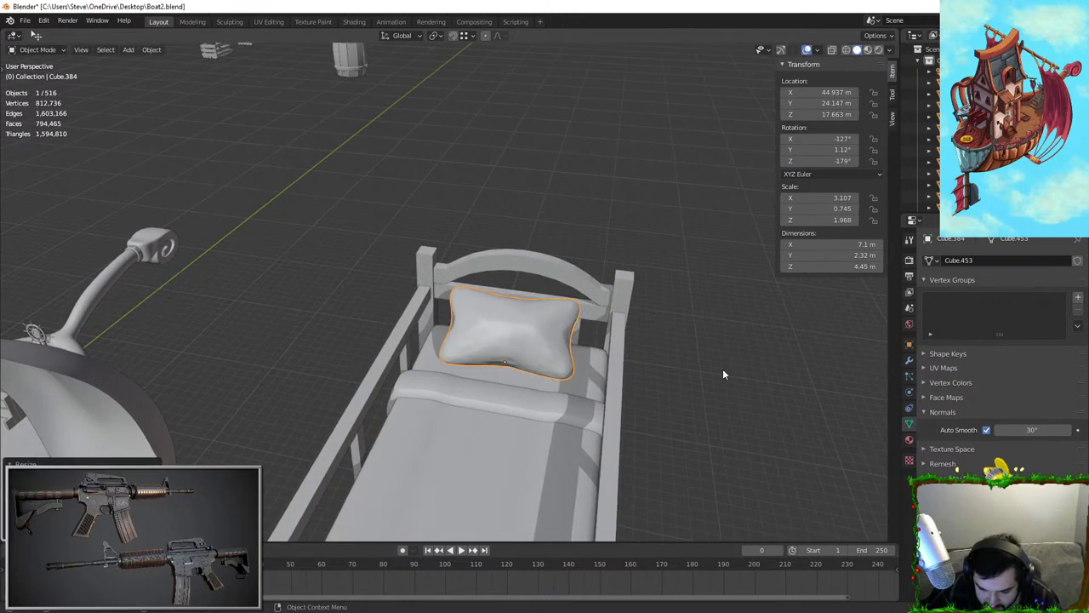
middle_click_drag(722, 368, 535, 277)
middle_click_drag(415, 195, 565, 309)
key("alt+a")
Select all parts of the bunk bed with its bedding and apply their scale
scroll(577, 227, "down", 2)
middle_click_drag(522, 240, 672, 213)
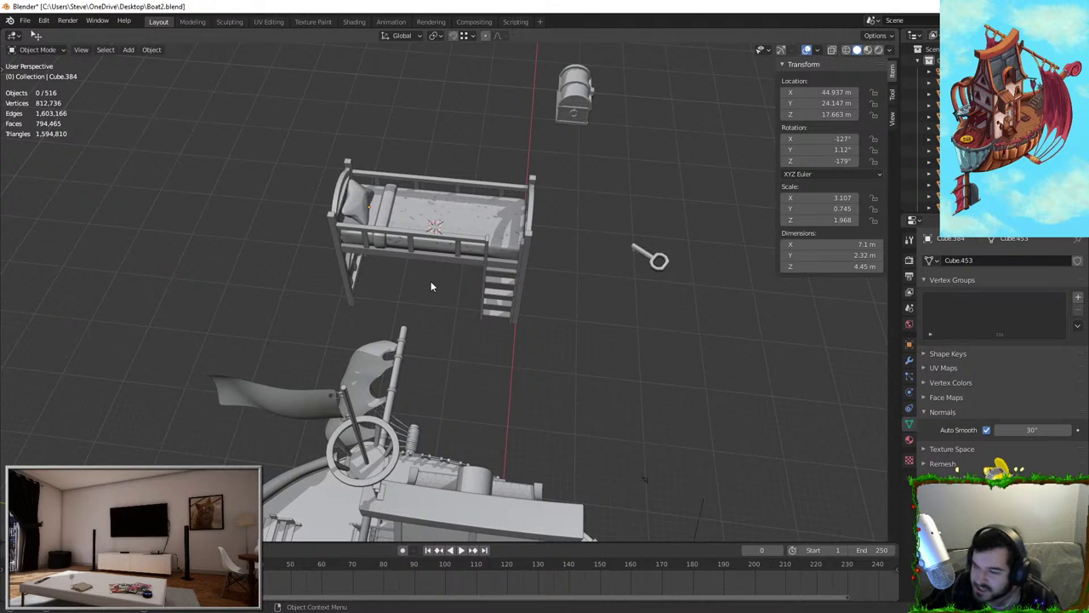
middle_click_drag(429, 281, 481, 272)
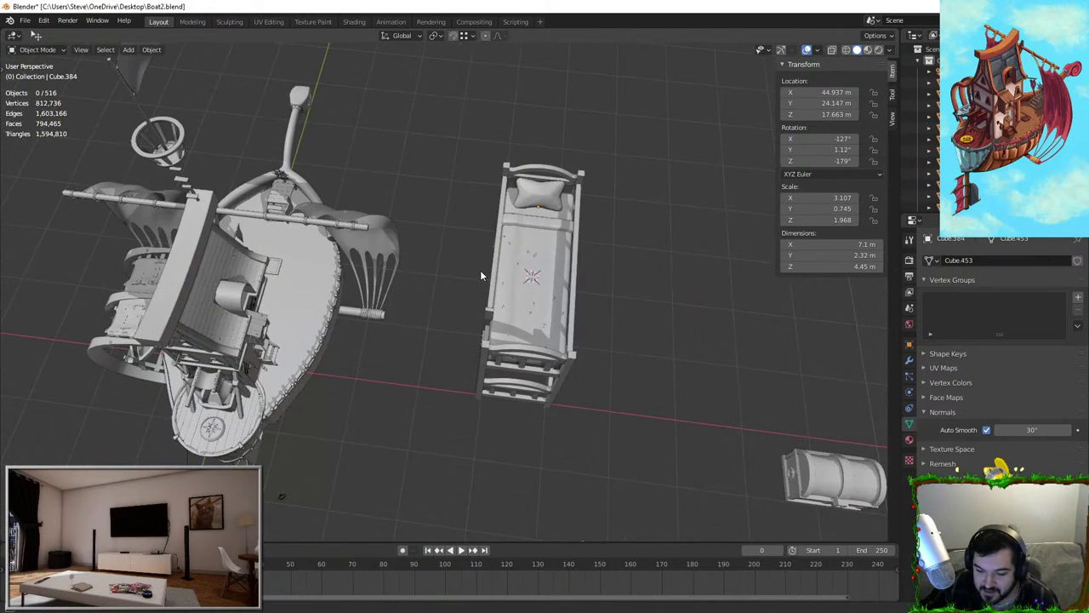
middle_click_drag(538, 254, 345, 85)
left_click_drag(345, 83, 572, 405)
key("ctrl+a")
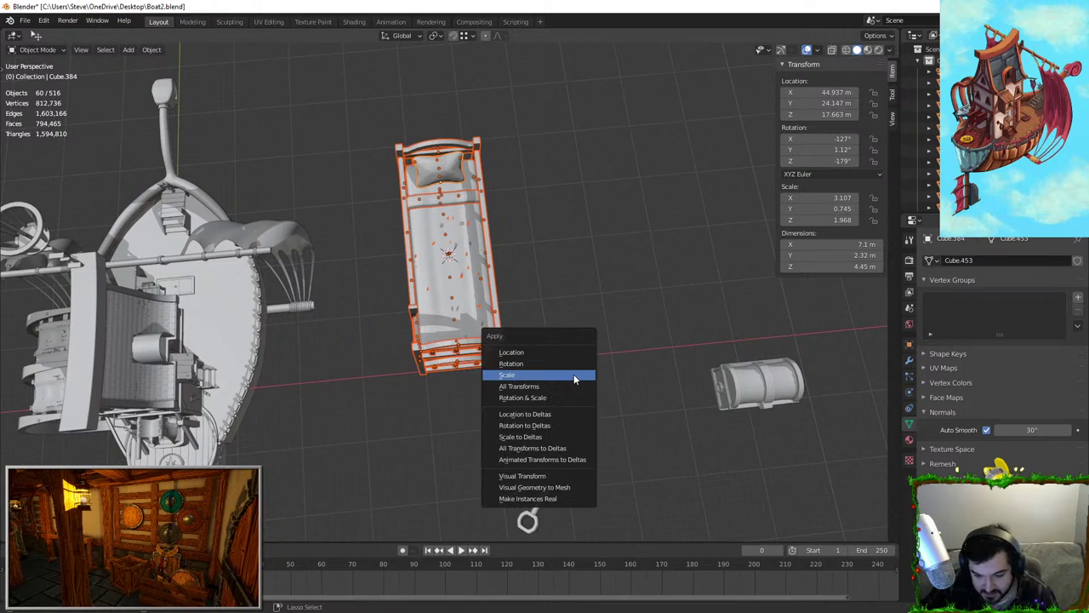
left_click(574, 373)
Try widening the whole bunk bed along X by a factor of about 1.107
key("s")
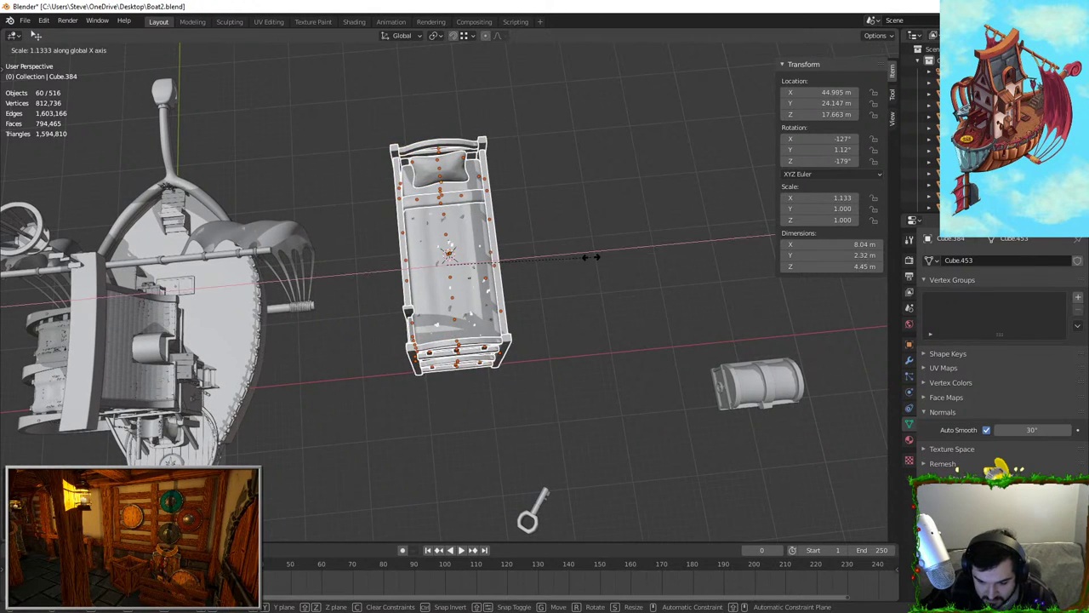
key("x")
left_click(600, 248)
left_click(599, 249)
middle_click_drag(509, 333, 535, 284)
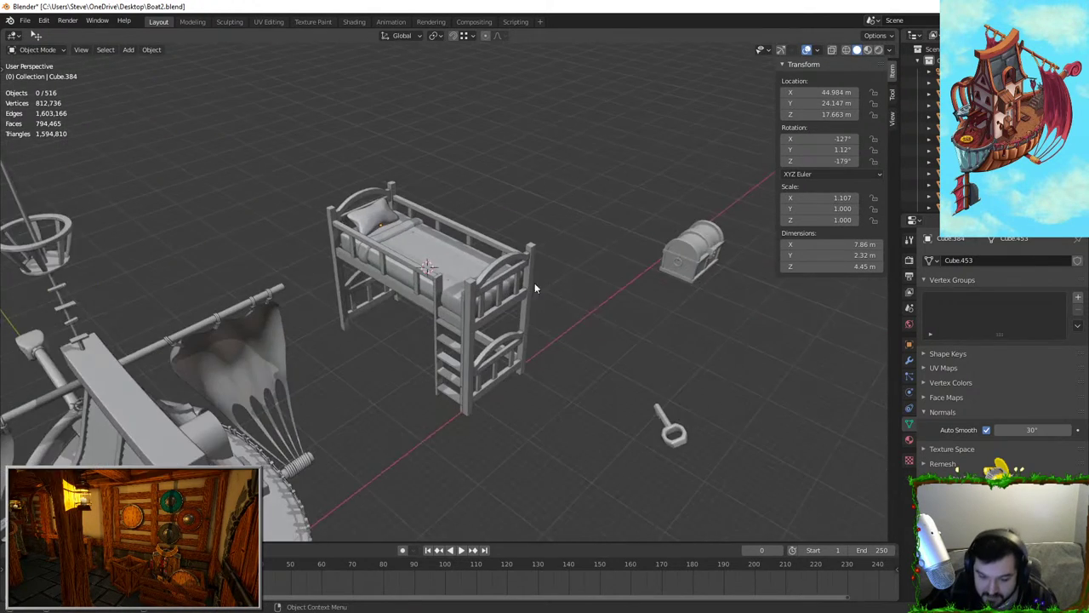
scroll(571, 228, "up", 1)
middle_click_drag(571, 230, 519, 253)
key("ctrl+z")
Widen the whole bunk bed along X by a factor of about 1.171
key("s")
key("x")
left_click(580, 232)
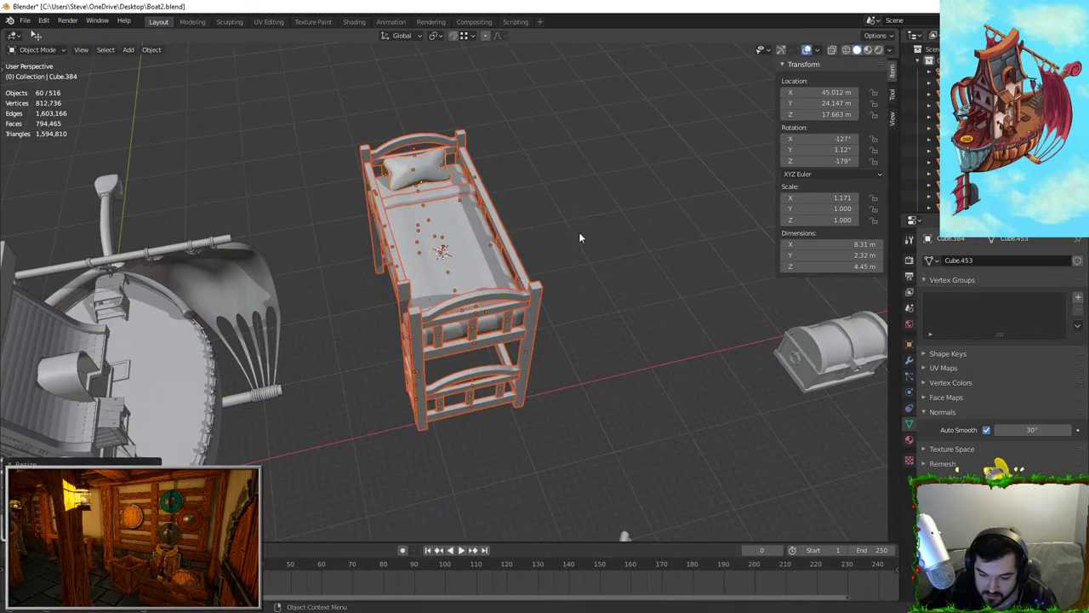
left_click(579, 233)
middle_click_drag(579, 233, 366, 293)
Restore the bed selection and move the whole bunk bed about 12 m along X, away from the ship
key("ctrl+z")
key("g")
key("x")
left_click(380, 235)
left_click(381, 238)
Add a cube and move it along Y toward the bed's head end, to about Y 23.593 m
middle_click_drag(382, 237, 360, 349)
scroll(424, 265, "up", 2)
scroll(390, 364, "down", 2)
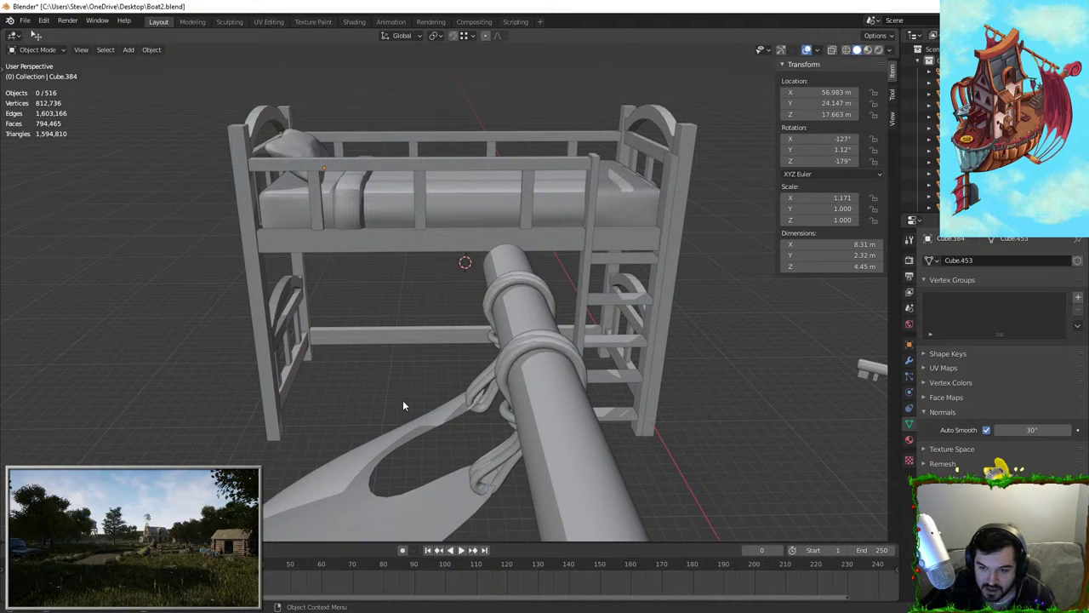
scroll(403, 400, "up", 5)
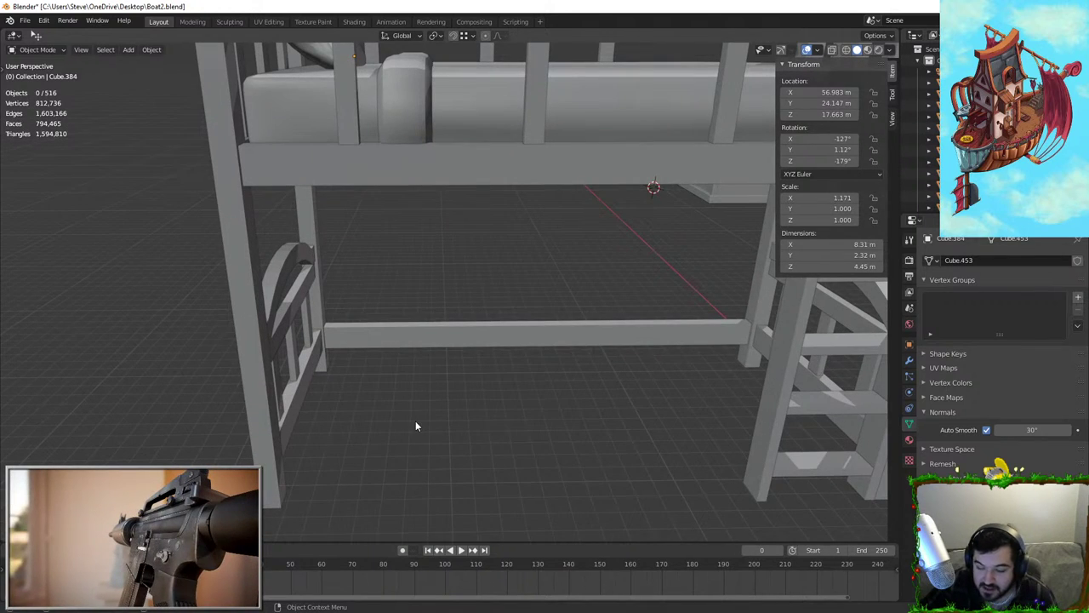
scroll(425, 412, "down", 3)
scroll(455, 416, "down", 2)
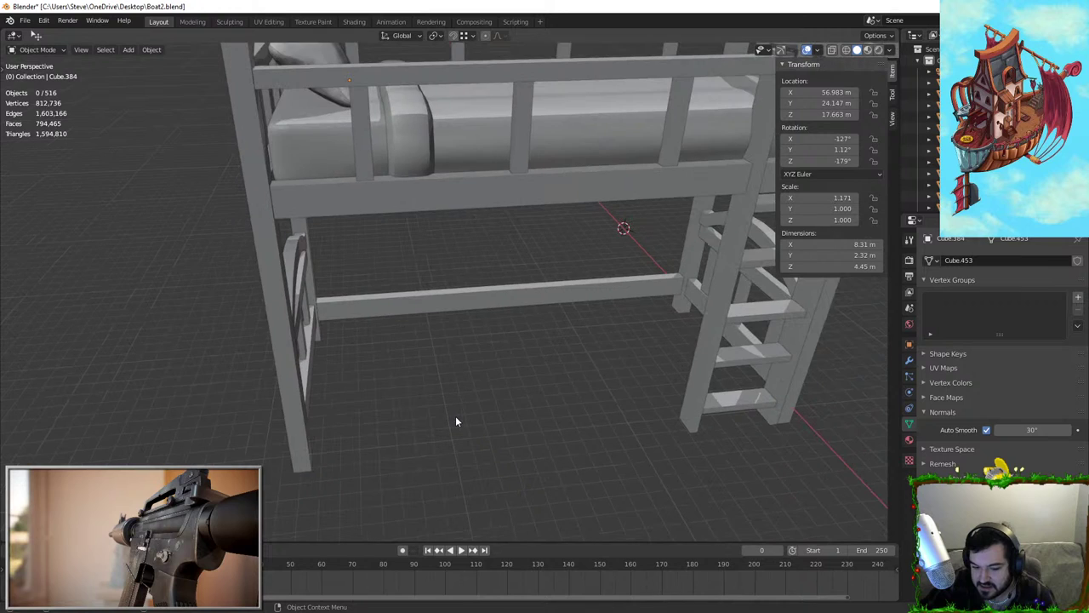
key("shift+a")
mouse_move(463, 402)
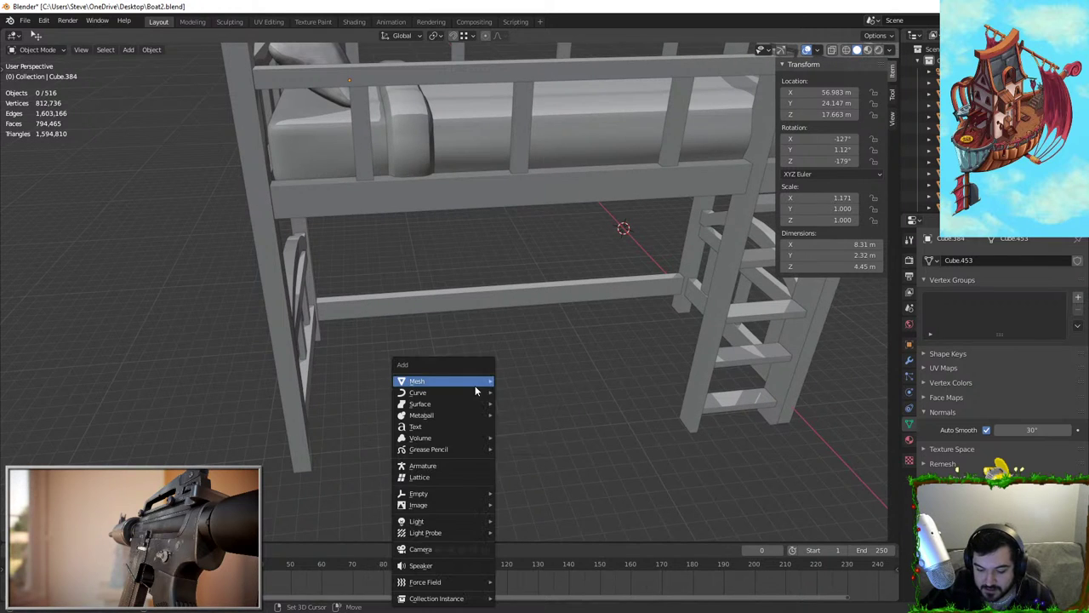
mouse_move(469, 383)
left_click(523, 392)
key("g")
key("y")
left_click(349, 340)
key("g")
key("z")
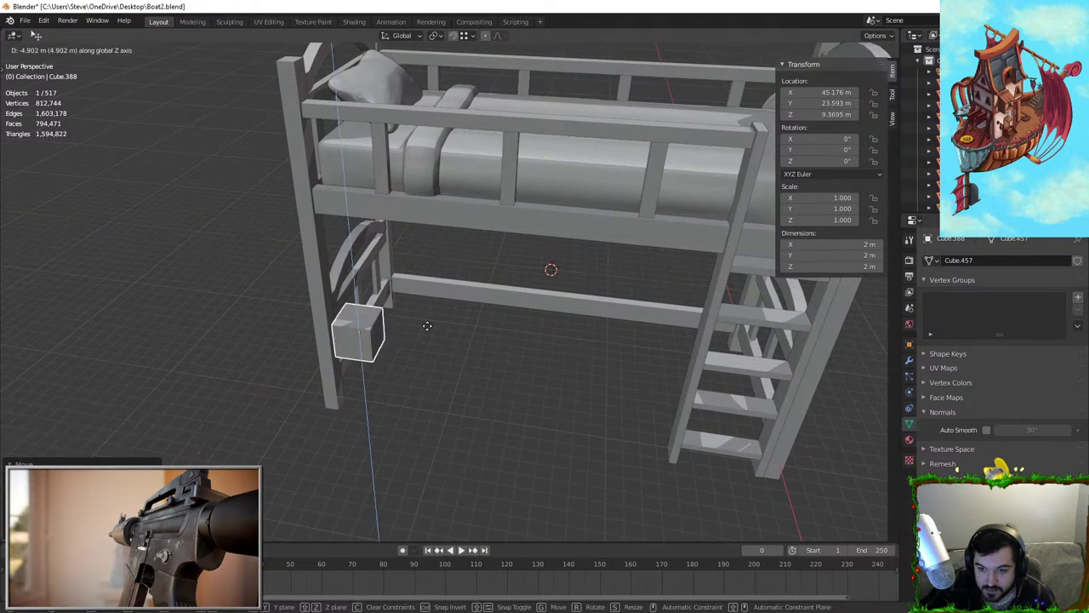
right_click(444, 322)
middle_click_drag(445, 321, 351, 372)
key("g")
key("y")
right_click(451, 301)
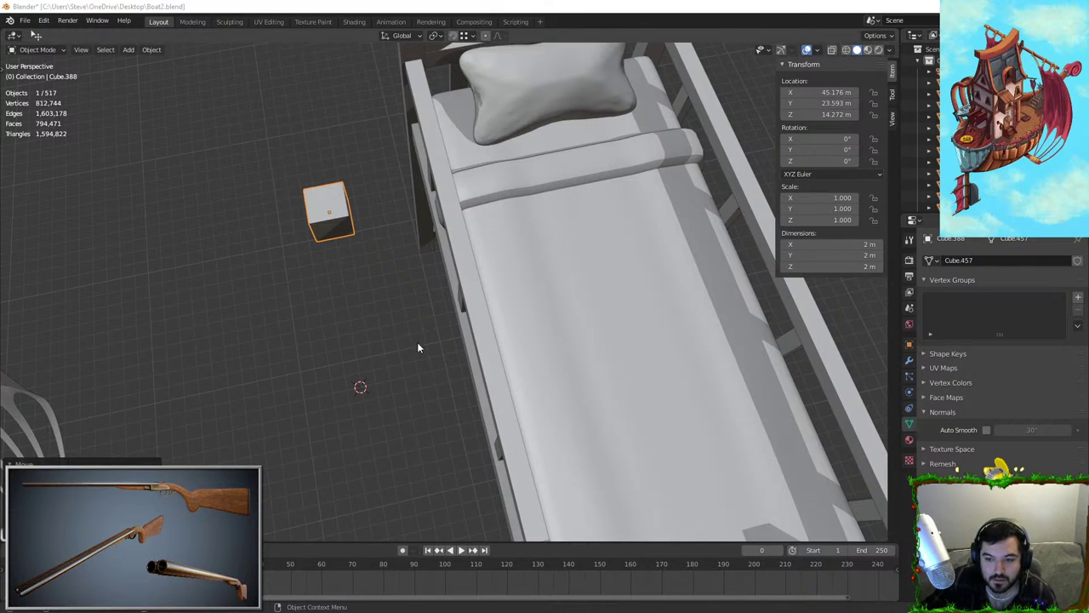
Lower the cube along Z to about Z 3.208 m, down to the lower part of the bunk bed
middle_click_drag(417, 342, 422, 123)
key("g")
key("z")
left_click(420, 312)
scroll(435, 240, "up", 2)
middle_click_drag(420, 312, 442, 202, "shift")
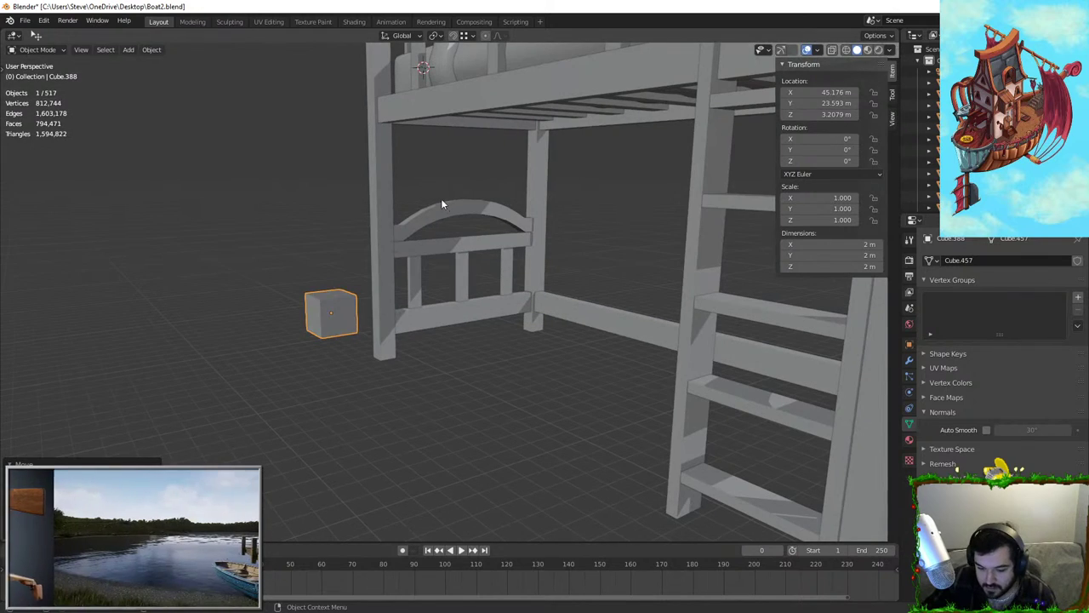
Place the cube at the foot of the bed's near leg in front view, at about X 50.64 m, Z -0.307 m
key("g")
key("z")
right_click(432, 315)
middle_click_drag(431, 320, 411, 275)
key("KP_1")
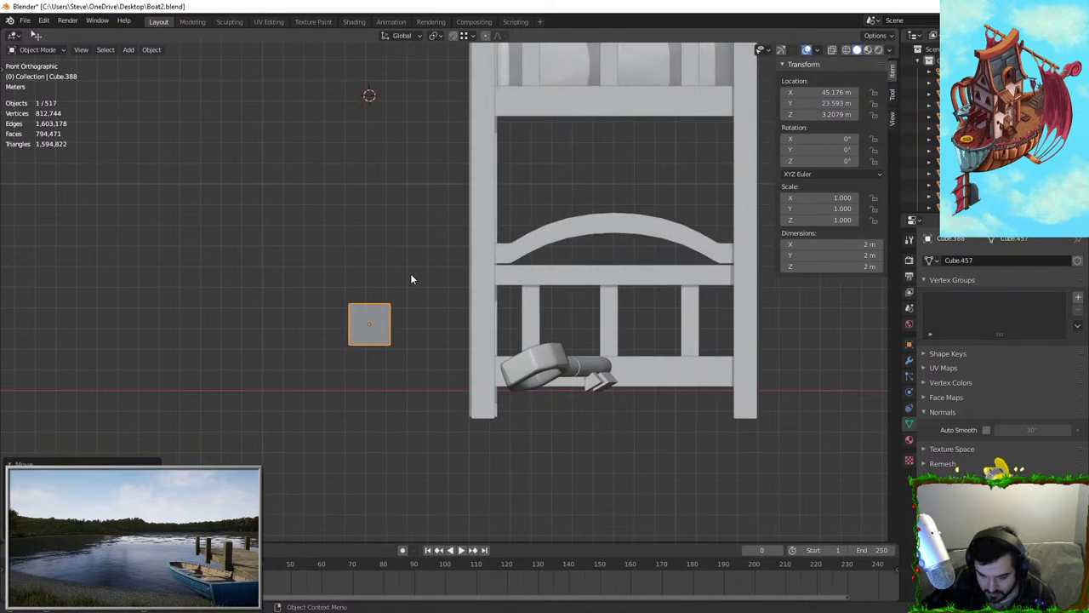
key("g")
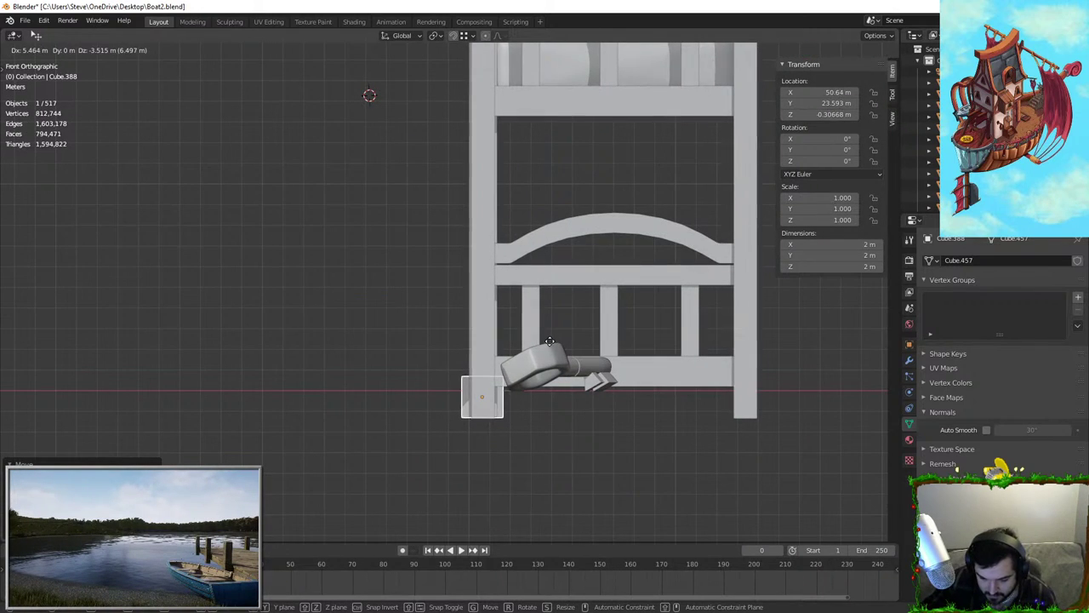
left_click(549, 342)
mouse_move(549, 343)
middle_mouse_down()
mouse_move(554, 375)
mouse_move(602, 397)
mouse_move(500, 333)
mouse_move(547, 323)
middle_mouse_up()
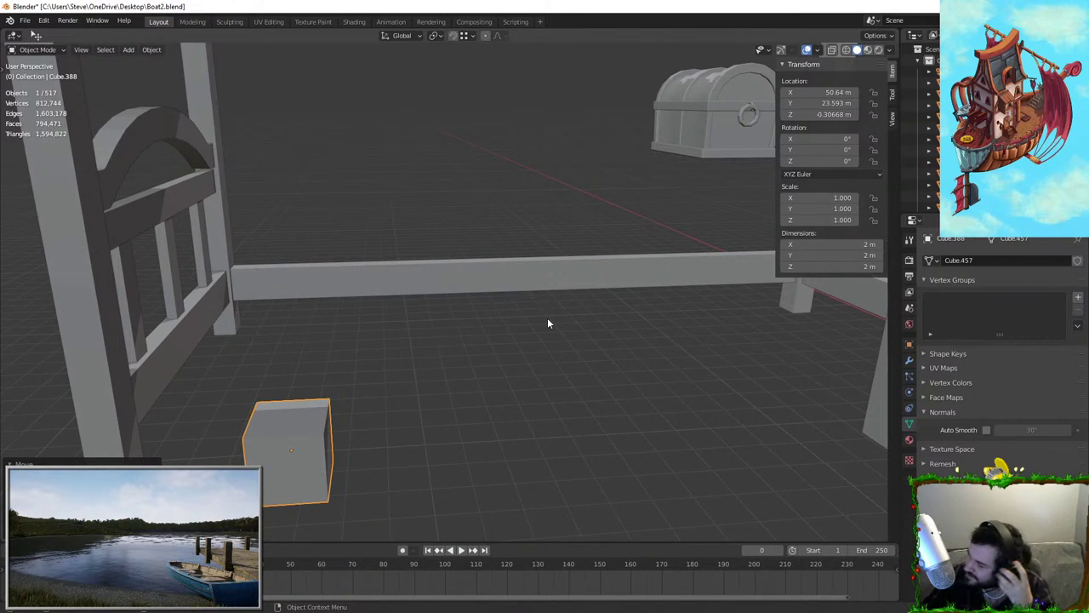
Stretch the cube along Y into a block about 10.1 m long
middle_click_drag(679, 231, 553, 319)
key("s")
key("y")
left_click(778, 301)
key("s")
key("y")
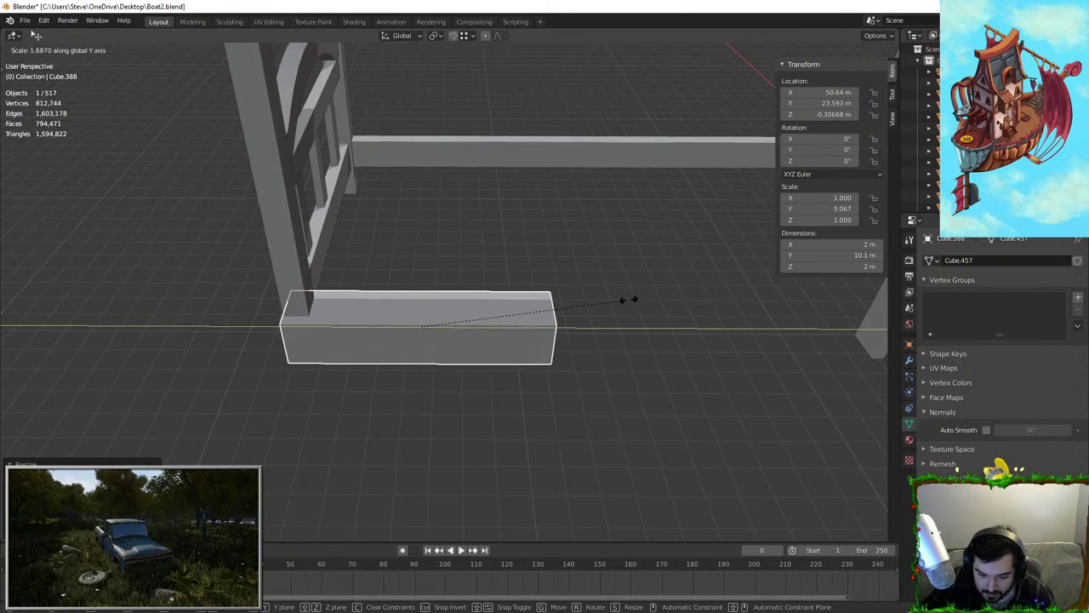
left_click(653, 299)
Move the block beside the bed's leg, to about X 51.439 m, Y 22.58 m
middle_click_drag(653, 299, 510, 209)
key("g")
key("x")
left_click(562, 297)
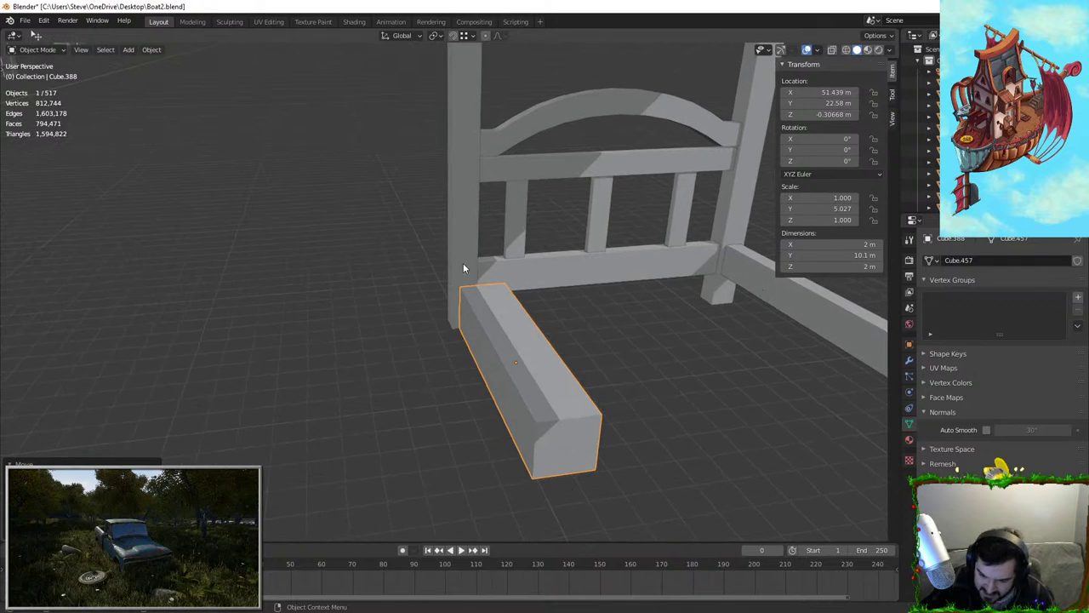
In face editing, extend the block's inner side face along X across the bed until the block is about 12.5 m wide
middle_click_drag(562, 350, 328, 304, "shift")
key("Tab")
left_click(402, 325)
middle_click_drag(403, 326, 439, 354)
left_click(97, 51)
left_click(475, 343)
key("g")
key("x")
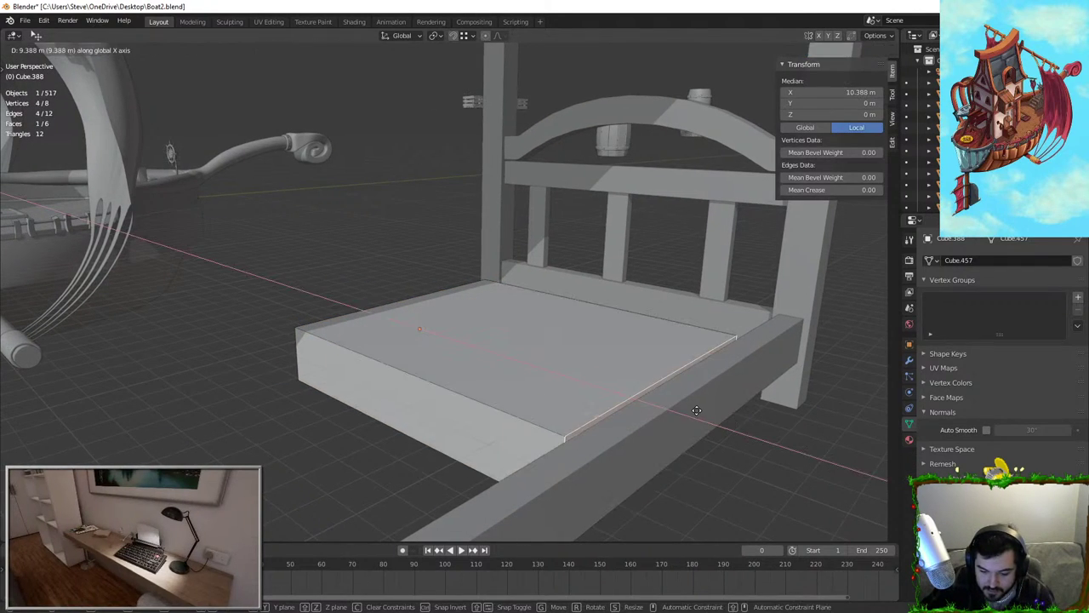
left_click(693, 401)
middle_click_drag(637, 397, 644, 360)
key("g")
key("x")
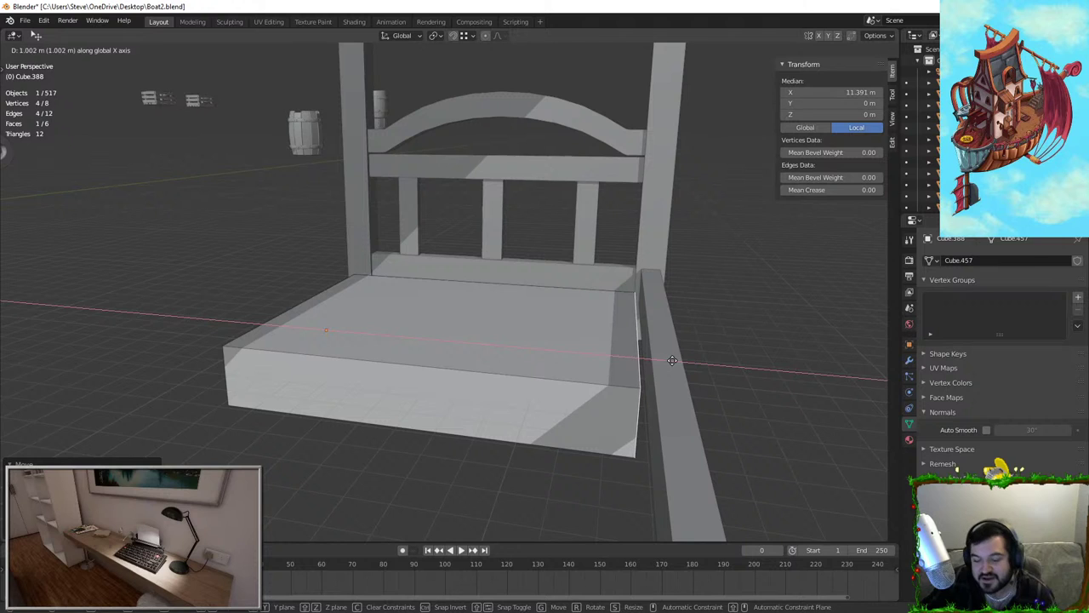
left_click(676, 361)
Raise the block's top face along Z to about local Z 5.27 m
left_click(513, 327)
key("g")
key("z")
left_click(516, 217)
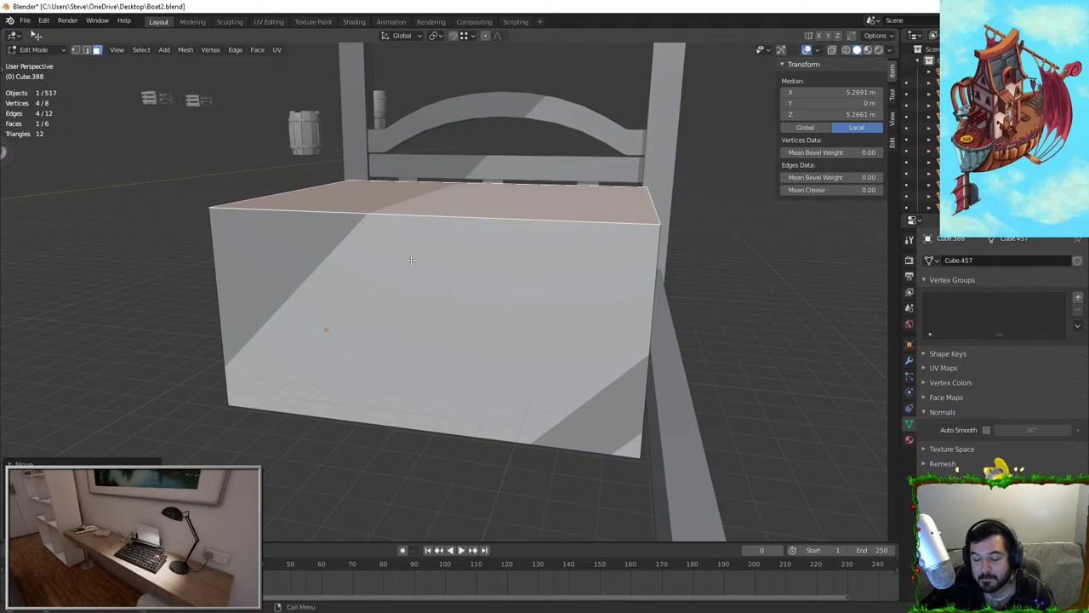
middle_click_drag(410, 260, 533, 265)
scroll(749, 266, "down", 4)
middle_click_drag(749, 266, 570, 276, "shift")
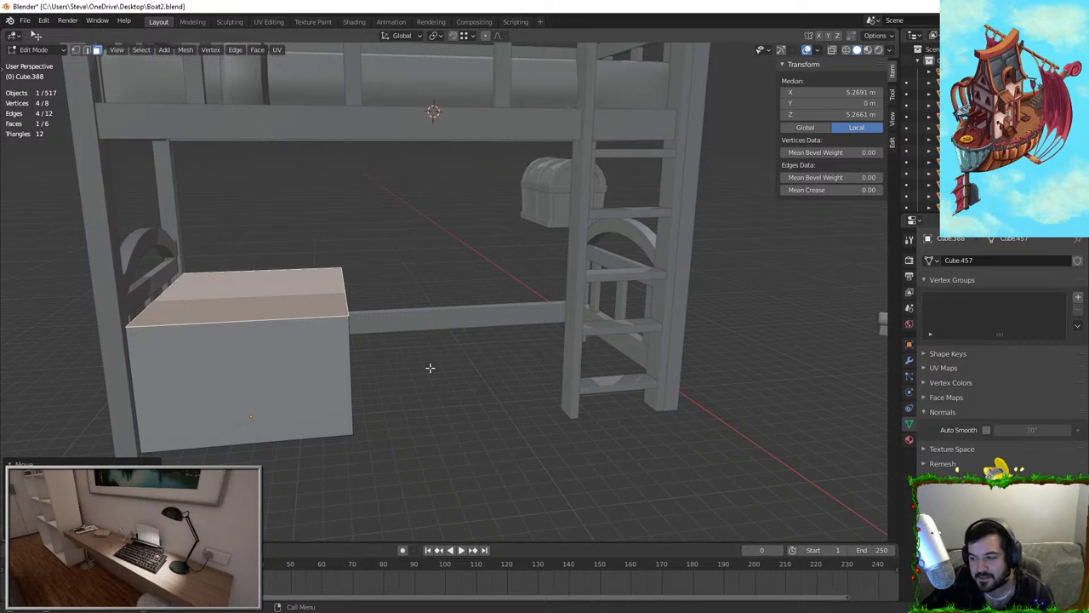
Adjust the top face's height further along Z so the block is about 7.03 m tall
key("g")
key("z")
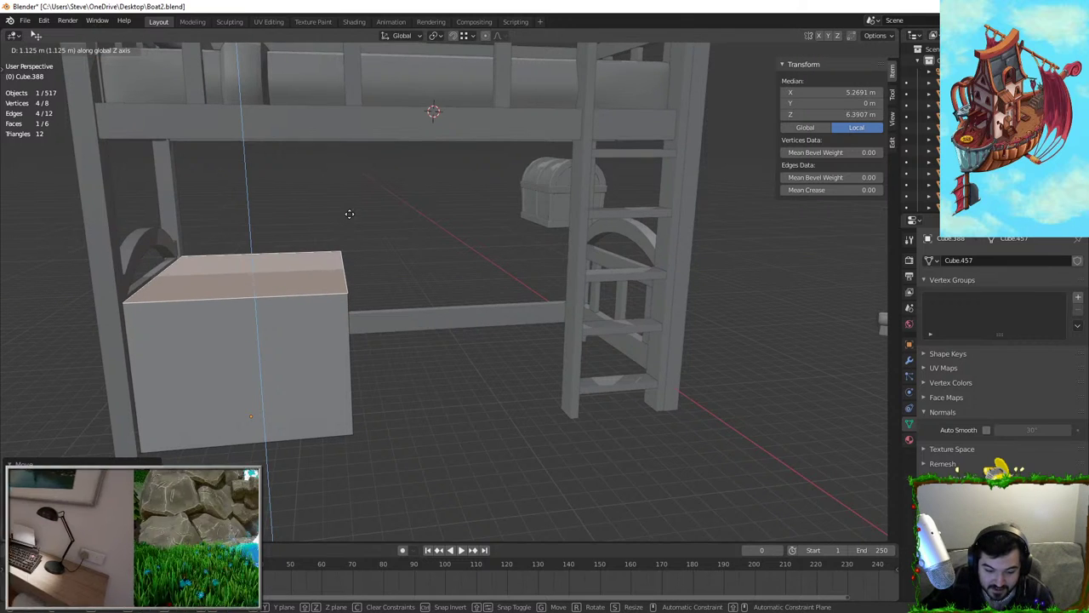
left_click(349, 212)
middle_click_drag(341, 332, 385, 343)
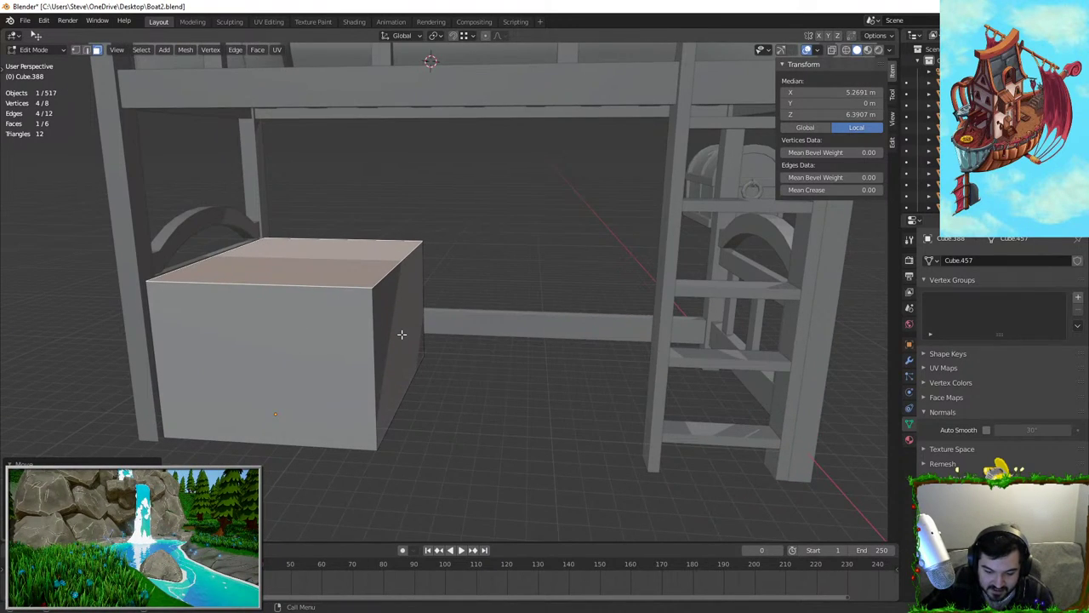
key("g")
key("z")
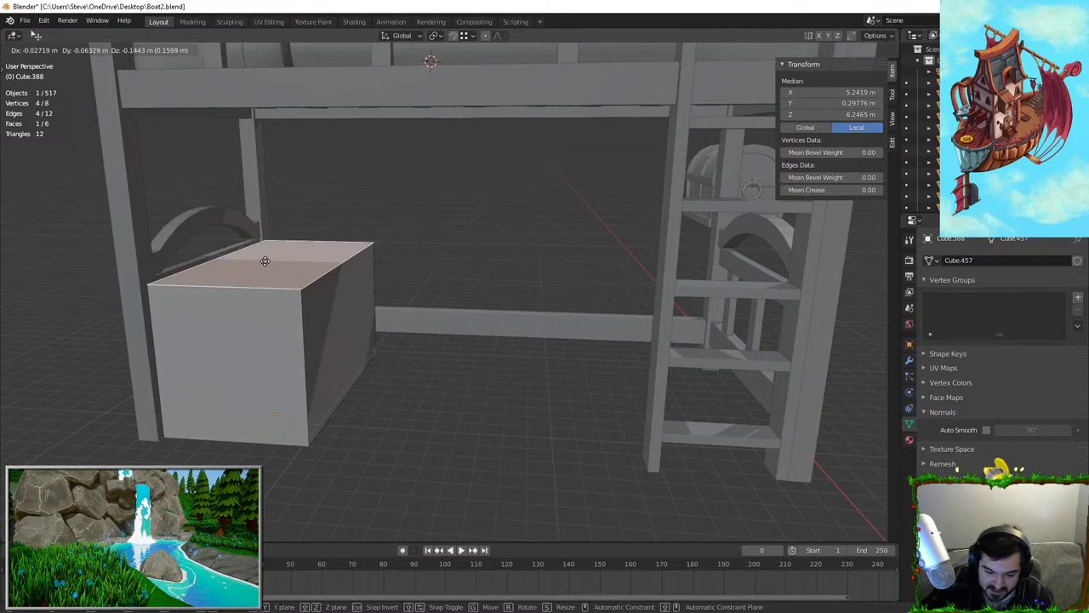
left_click(275, 262)
Pull the block's front face back along Y to a depth of about 5.47 m and return to Object Mode
left_click(335, 316)
key("g")
key("y")
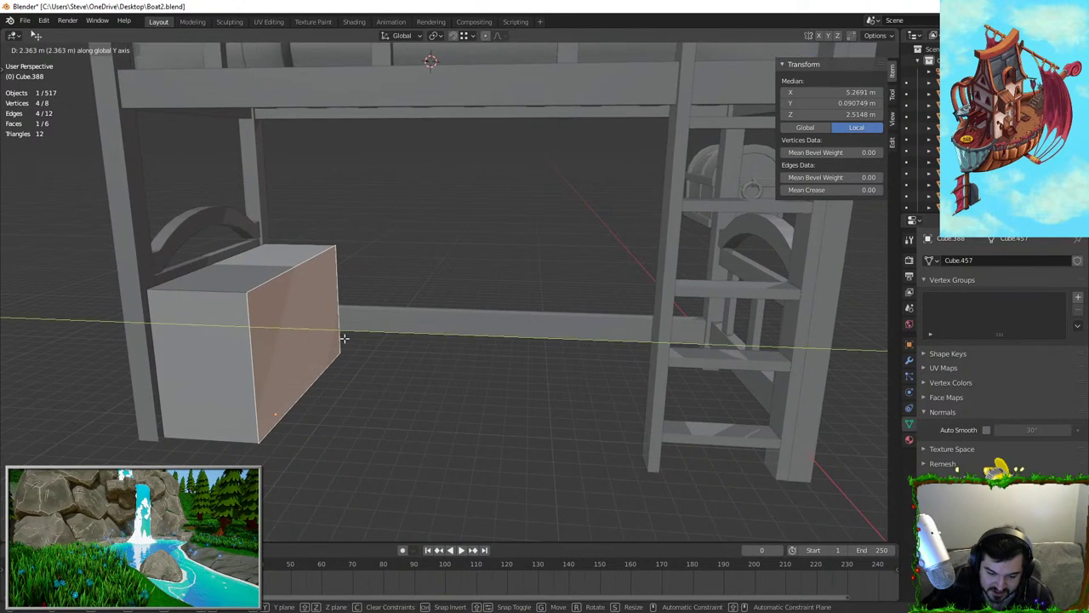
left_click(343, 338)
middle_click_drag(343, 338, 303, 268)
key("g")
key("z")
right_click(333, 318)
key("g")
key("y")
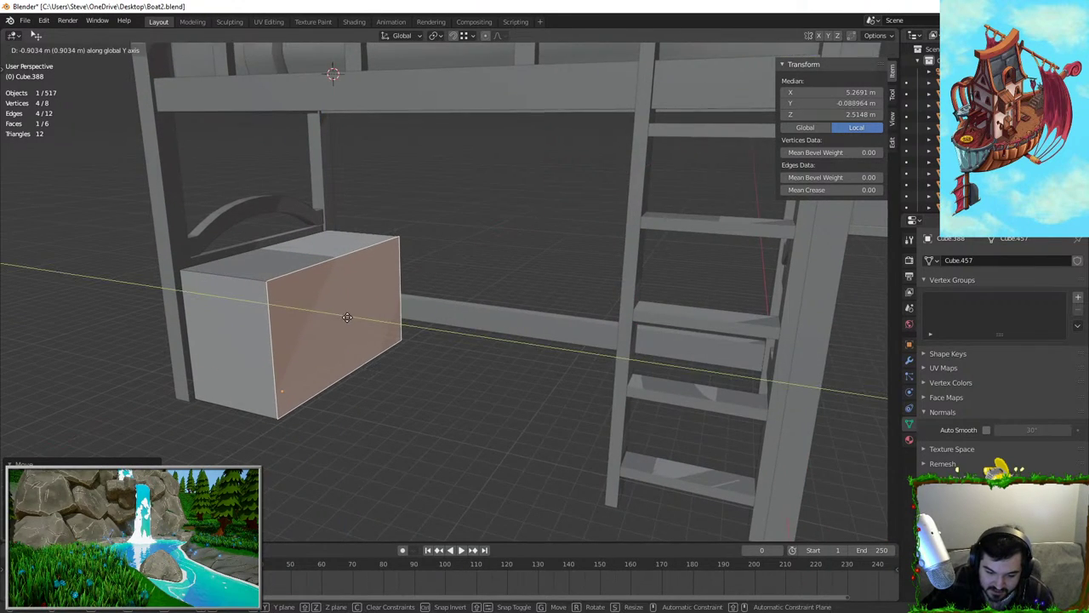
left_click(360, 311)
key("Tab")
Duplicate the block forward along Y to about Y 19.587 m and reduce the copy's height to about 4.07 m
scroll(321, 310, "up", 3)
middle_click_drag(322, 309, 412, 365, "shift")
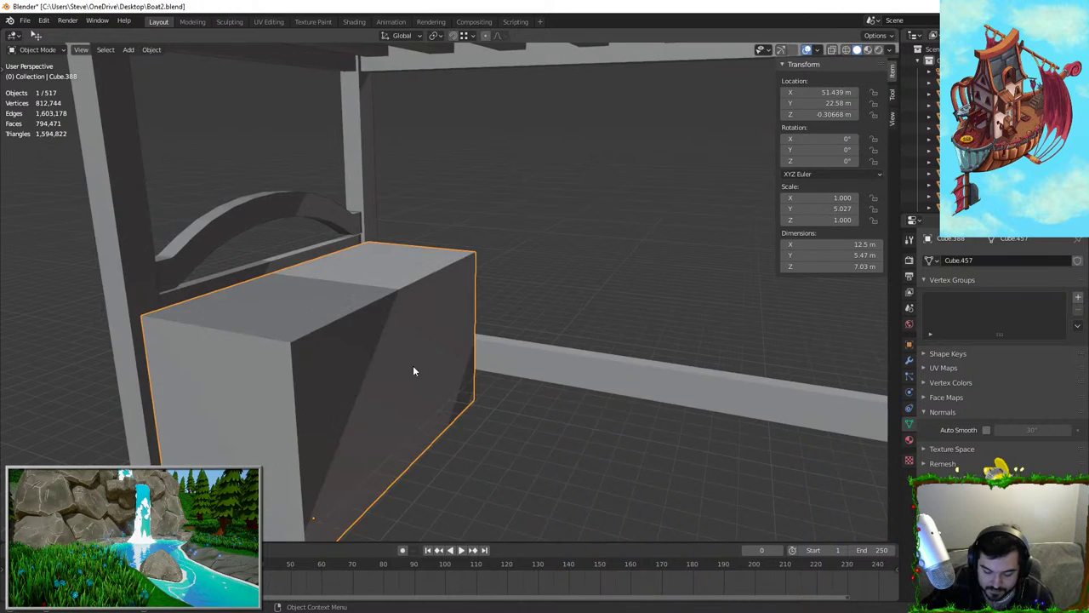
key("shift+d")
key("y")
left_click(492, 392)
key("s")
key("z")
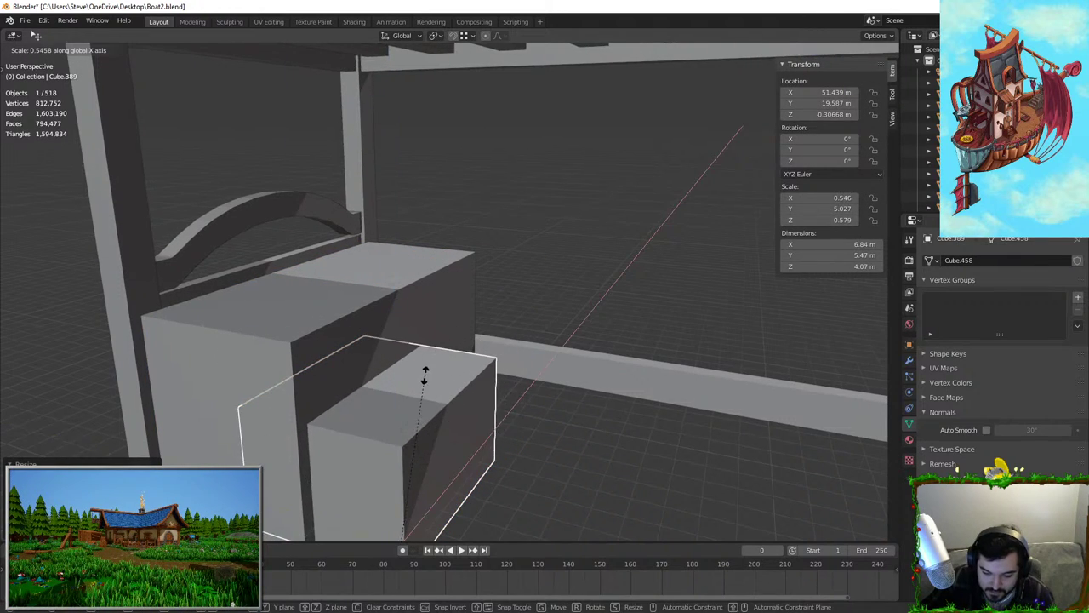
left_click(426, 372)
Center the copy's origin on its own geometry and scale it along X to about 12 m wide
middle_click_drag(426, 372, 416, 296)
right_click(416, 296)
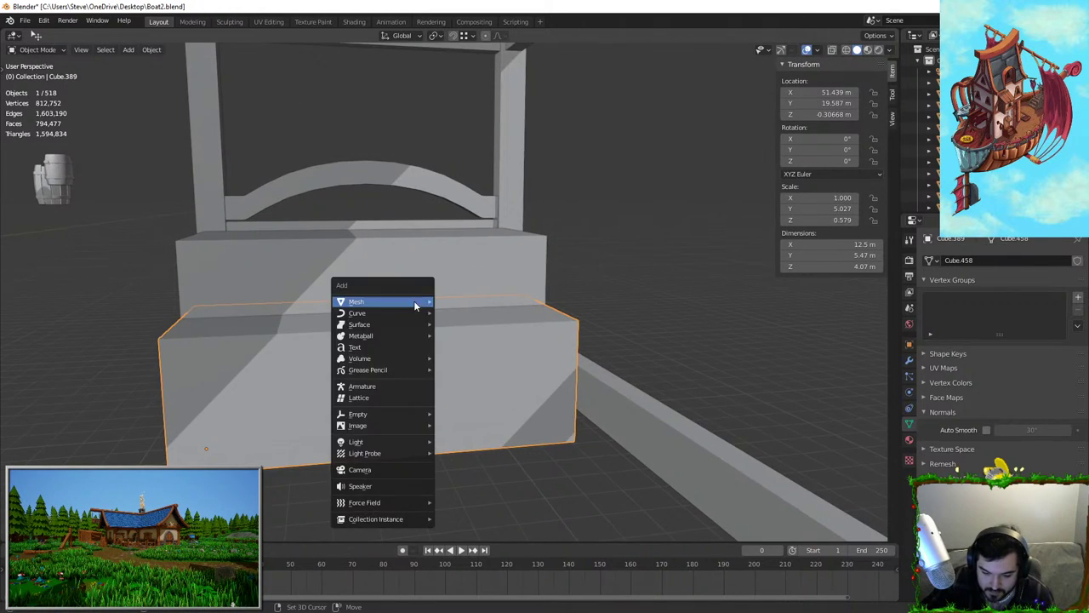
right_click(468, 350)
left_click(523, 393)
middle_click_drag(518, 364, 540, 360, "shift")
key("s")
key("x")
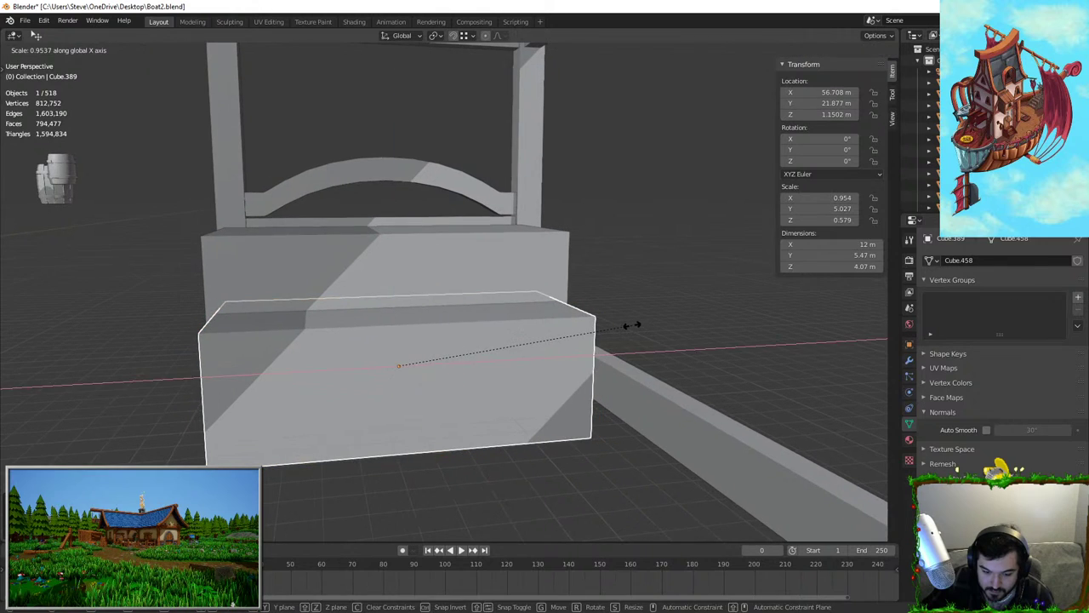
left_click(631, 325)
Raise the copy to about Z 3.68 m and flatten it along Y into a panel about 0.461 m thick
key("g")
key("z")
left_click(578, 246)
middle_click_drag(540, 307, 576, 304)
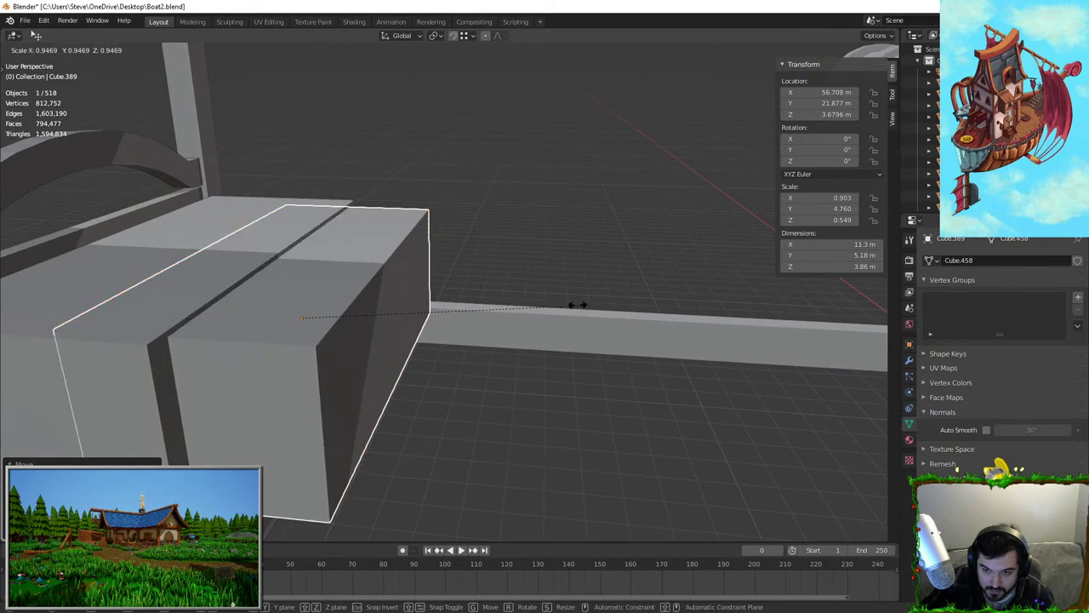
key("s")
key("y")
left_click(328, 319)
Move the panel along Y to about Y 21.639 m and reduce its height to about 1.7 m
key("g")
key("y")
left_click(337, 321)
key("s")
key("z")
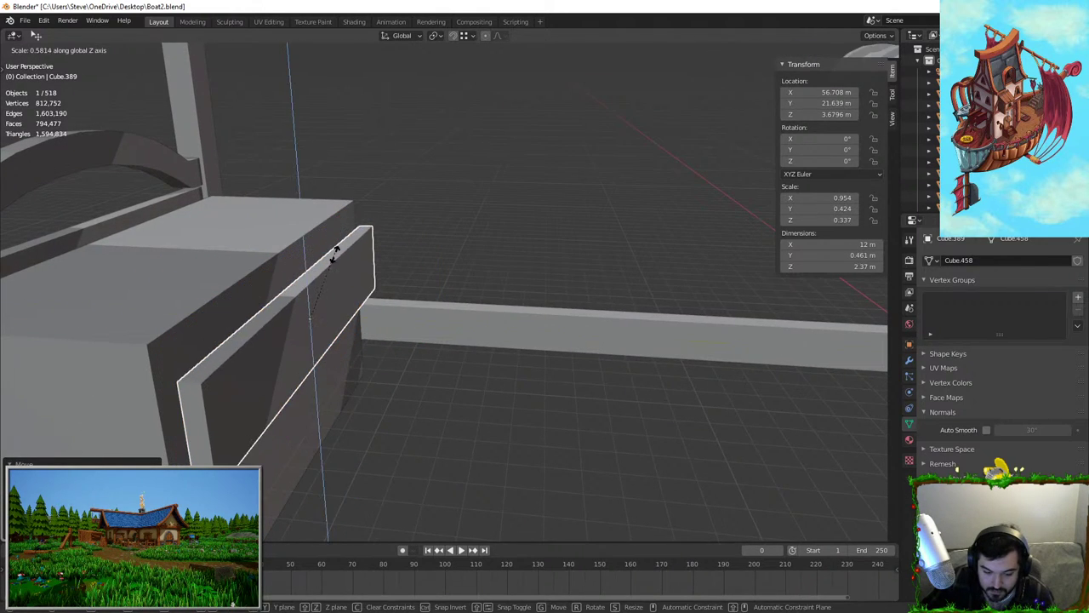
left_click(353, 278)
Raise the drawer panel along Z to about Z 4.57 m, near the block's upper edge
middle_click_drag(353, 277, 470, 237)
key("g")
key("z")
left_click(497, 211)
scroll(471, 237, "up", 2)
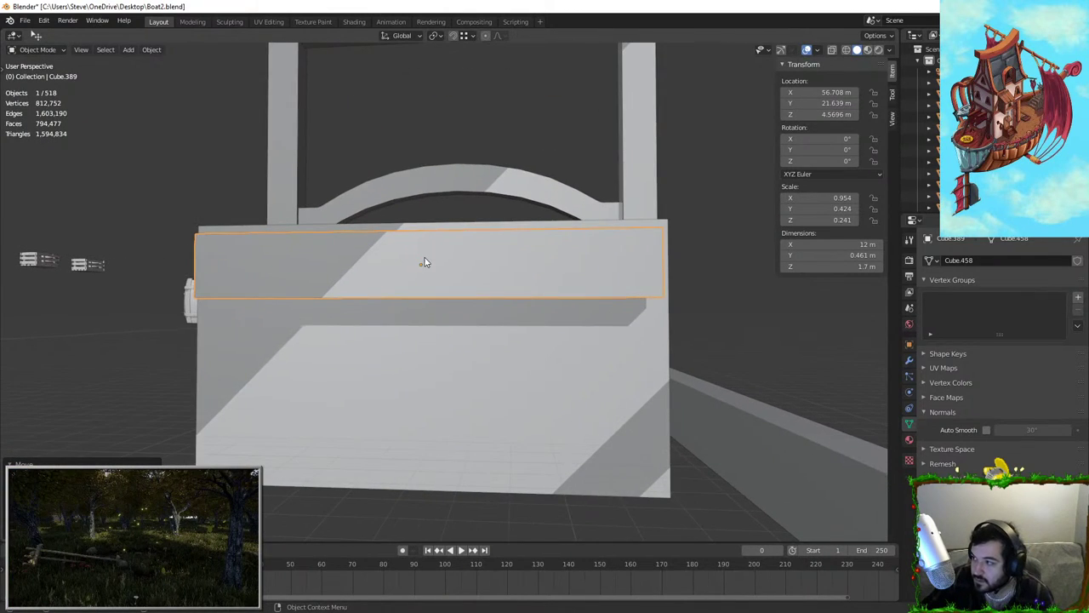
Try stacking two copies of the drawer panel below it along Z, the lowest at about Z 0.989 m
key("shift+d")
key("z")
left_click(426, 333)
key("shift+d")
key("z")
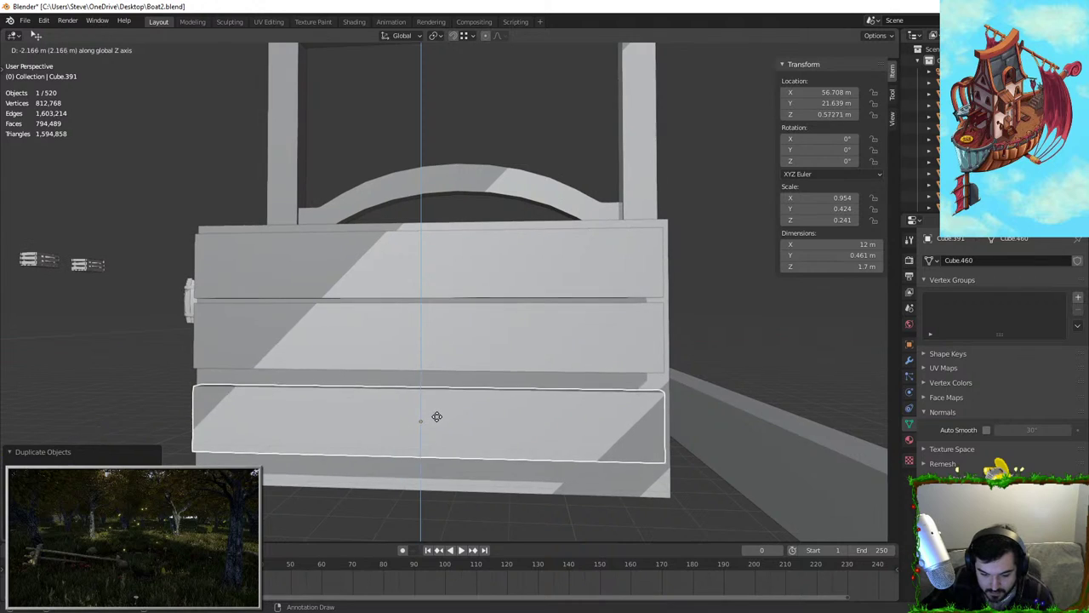
left_click(440, 401)
middle_click_drag(440, 401, 585, 354)
middle_click_drag(323, 360, 460, 366)
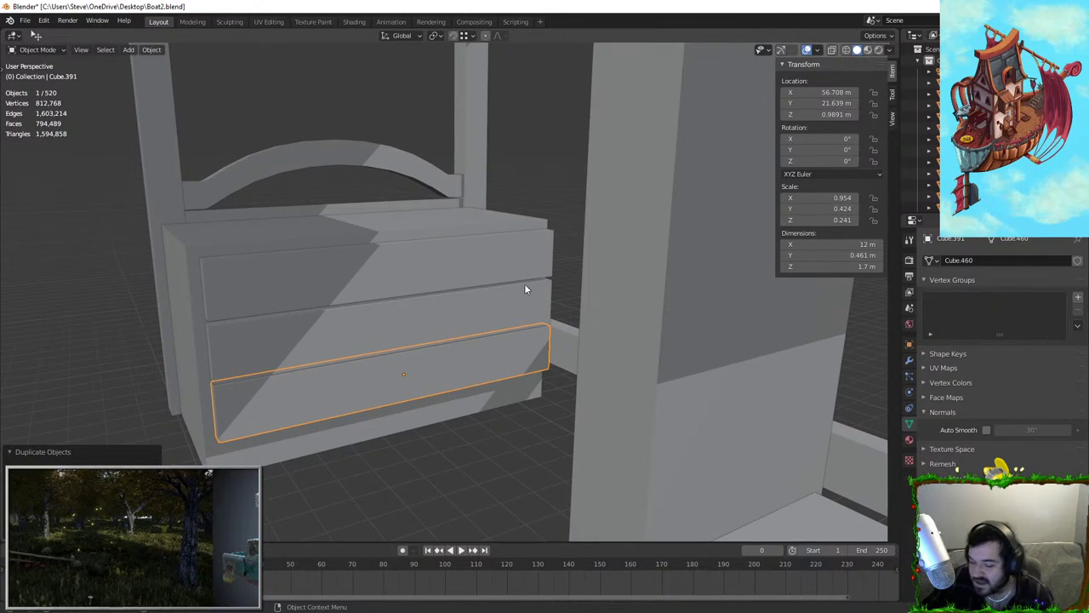
middle_click_drag(526, 287, 457, 277)
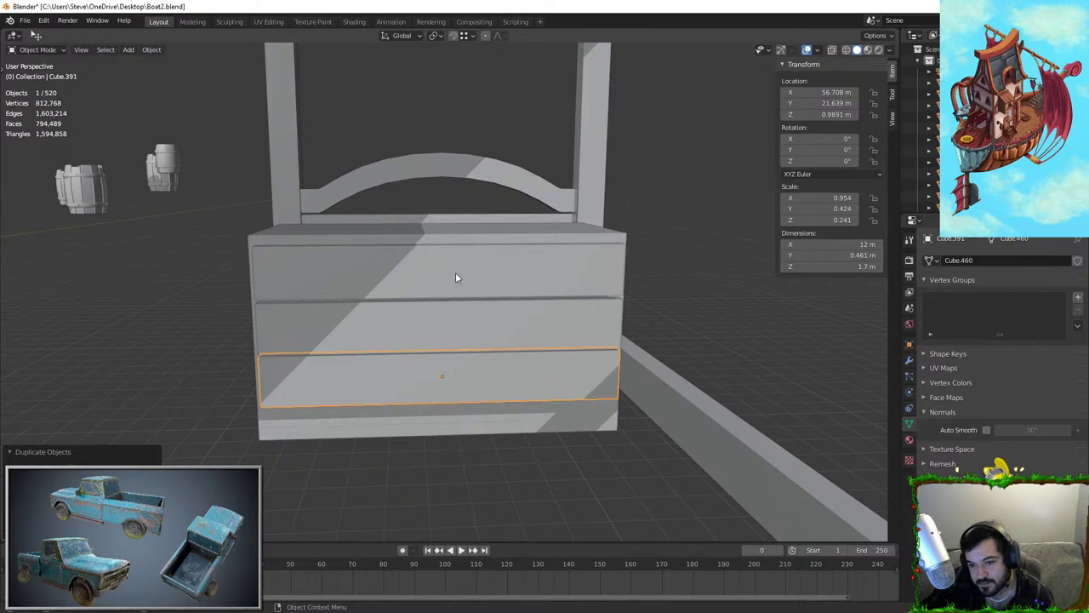
Delete the two lower copies of the drawer panel
key("Delete")
left_click(435, 323)
key("Delete")
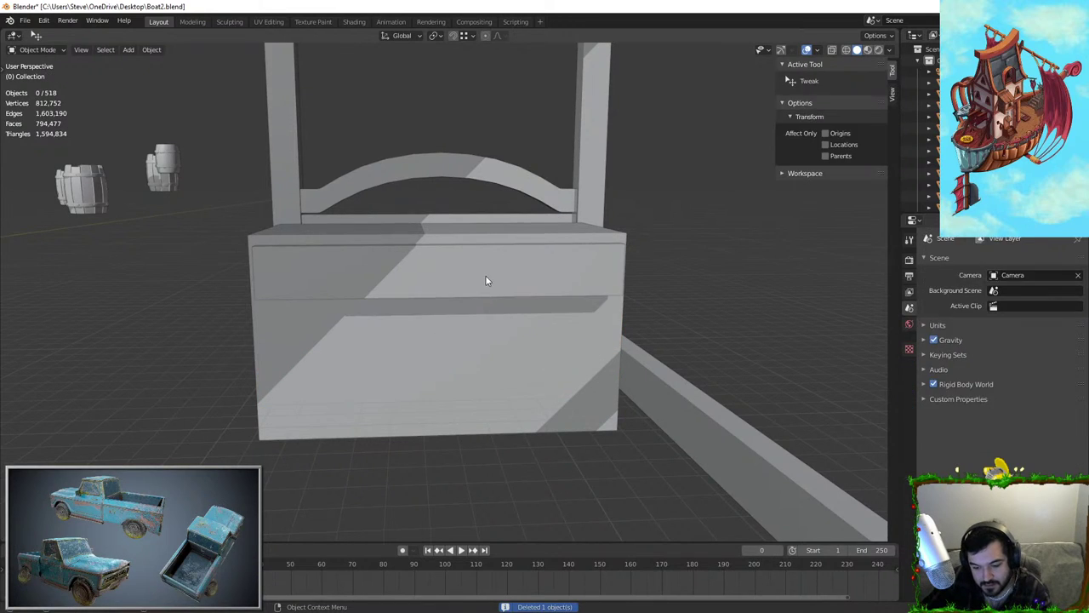
Narrow the remaining drawer panel along X to about 6.1 m wide
left_click(487, 275)
key("s")
key("z")
left_click(614, 251)
key("s")
key("x")
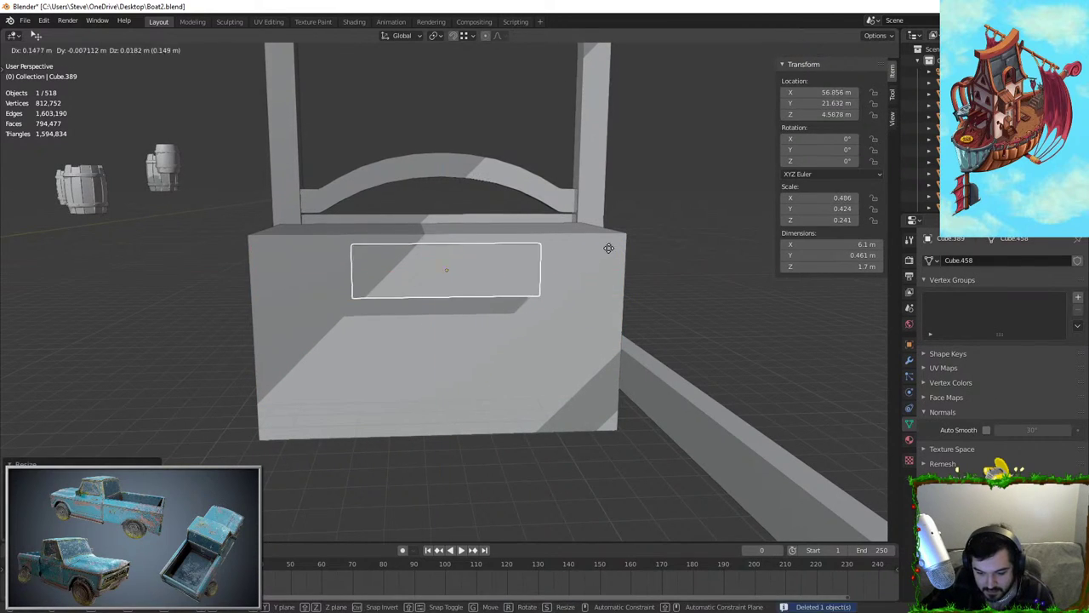
left_click(604, 247)
Move the drawer panel along X toward the block's rail-side end and narrow it to about 5.06 m
key("g")
key("x")
left_click(673, 249)
key("s")
key("x")
left_click(656, 244)
Position the drawer panel in the block front's upper corner, at about X 59.958 m, Y 21.929 m
key("g")
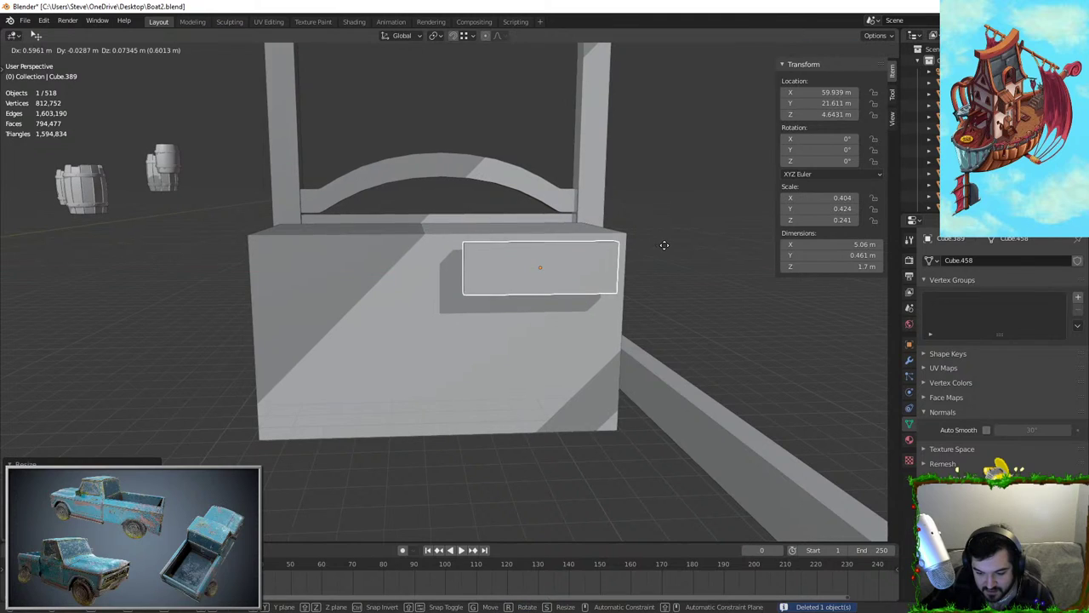
key("x")
left_click(664, 244)
middle_click_drag(691, 247, 545, 236)
key("g")
key("x")
left_click(600, 258)
key("g")
key("y")
left_click(610, 256)
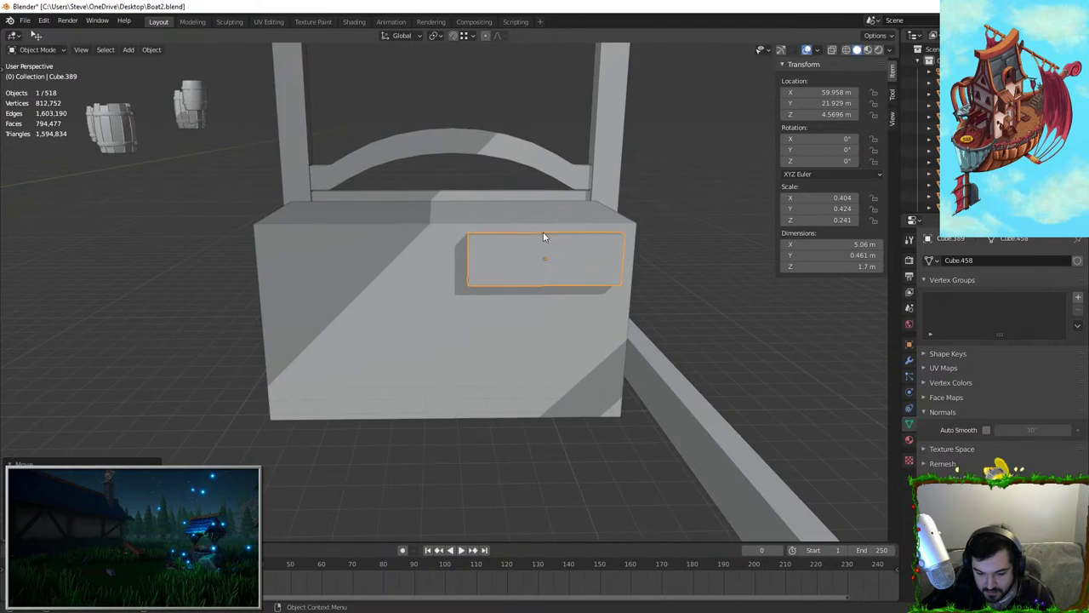
Duplicate the drawer panel along X to about X 54.63 m and join both panels into one object
key("shift+d")
key("x")
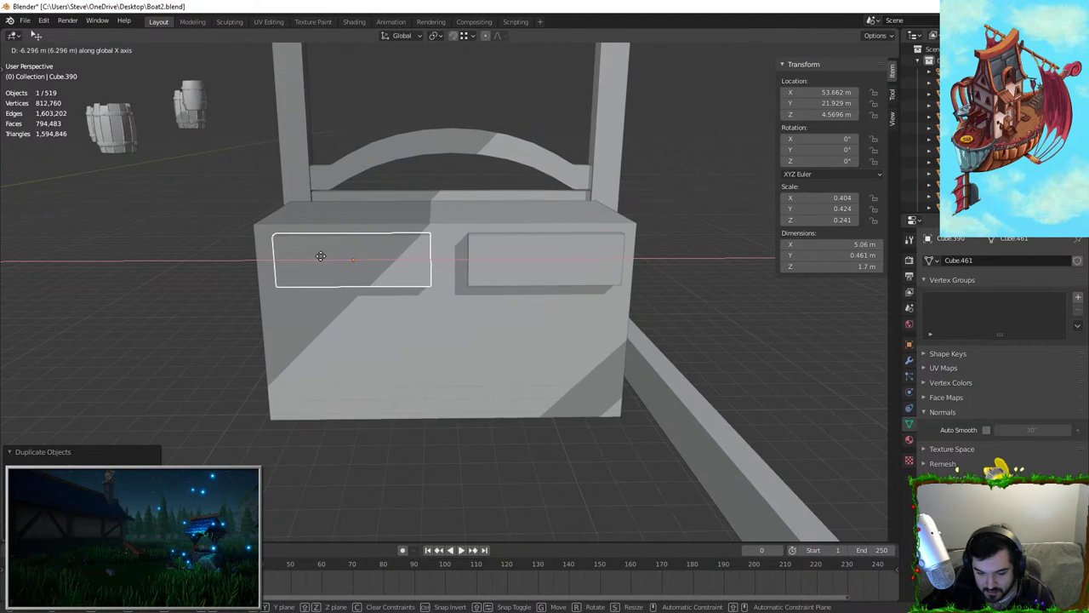
left_click(352, 252)
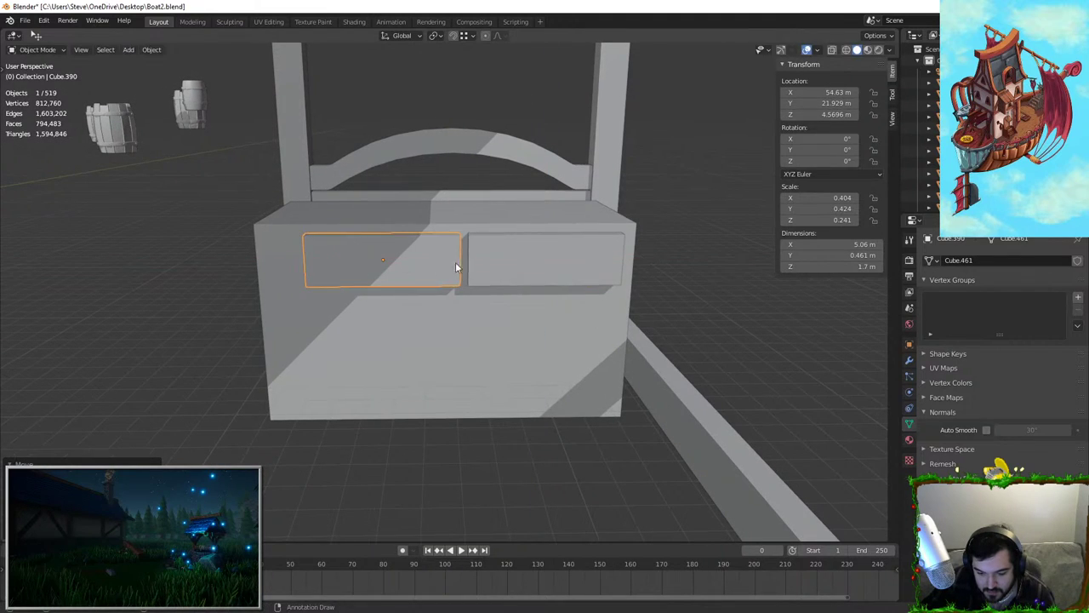
left_click(584, 275, "shift")
key("x")
key("ctrl+j")
Apply the joined drawer panels' scale and set their origin to the center of the pair
key("s")
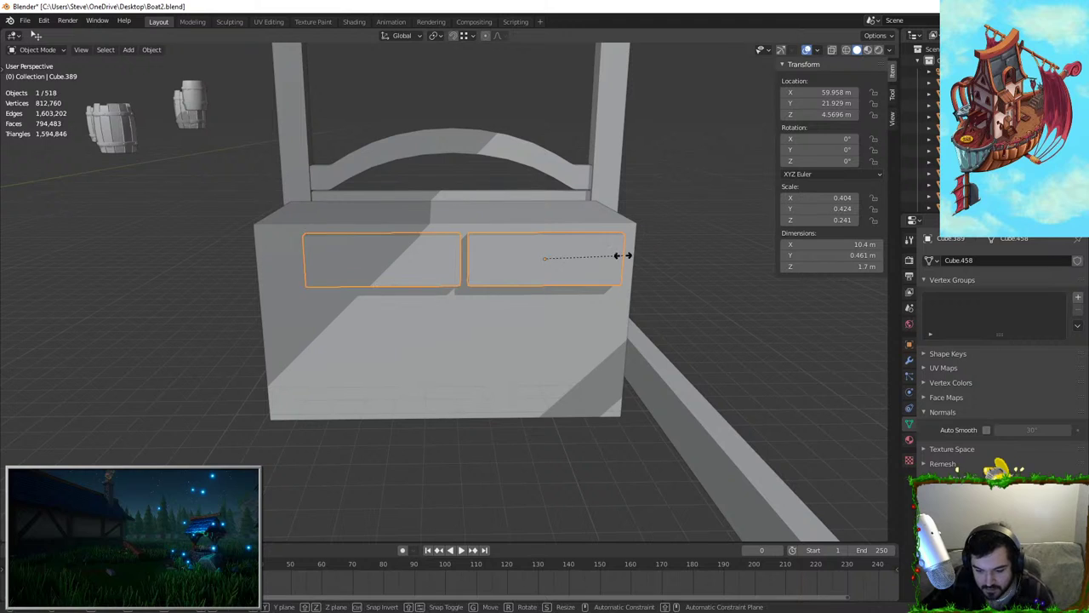
key("x")
right_click(641, 257)
key("ctrl+a")
left_click(641, 258)
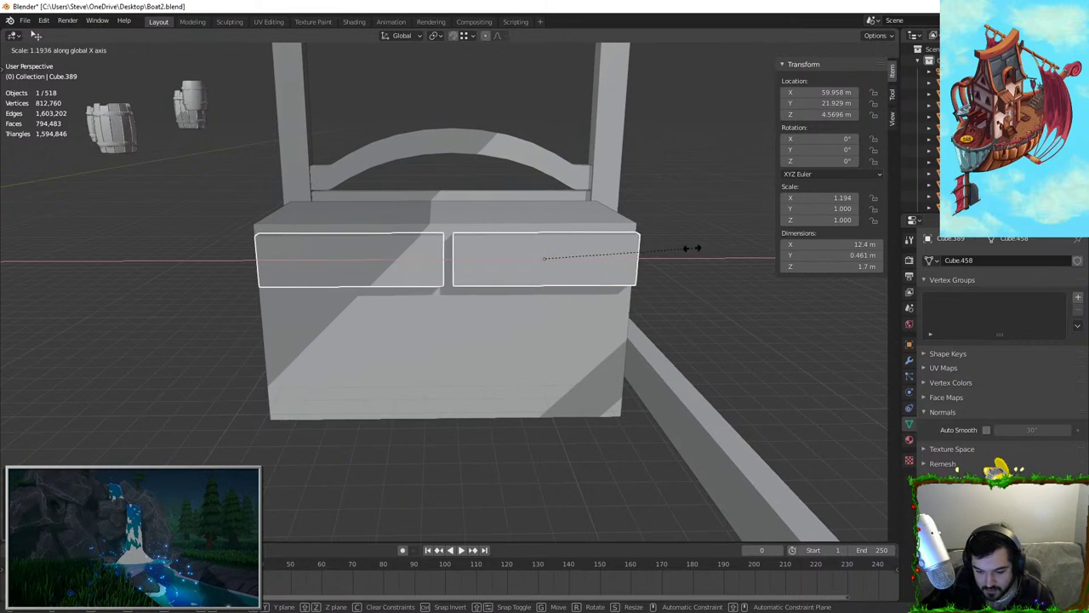
right_click(621, 258)
mouse_move(587, 253)
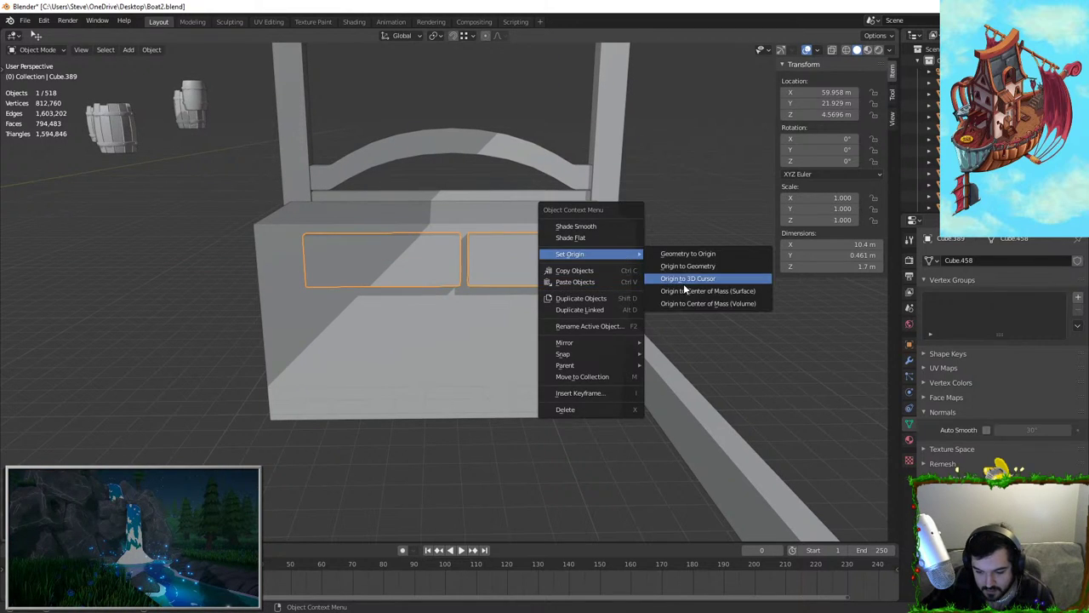
left_click(685, 292)
Widen the joined drawer pair along X to about 12.4 m and move it along X to about X 56.696 m
key("s")
key("x")
left_click(649, 275)
key("g")
key("x")
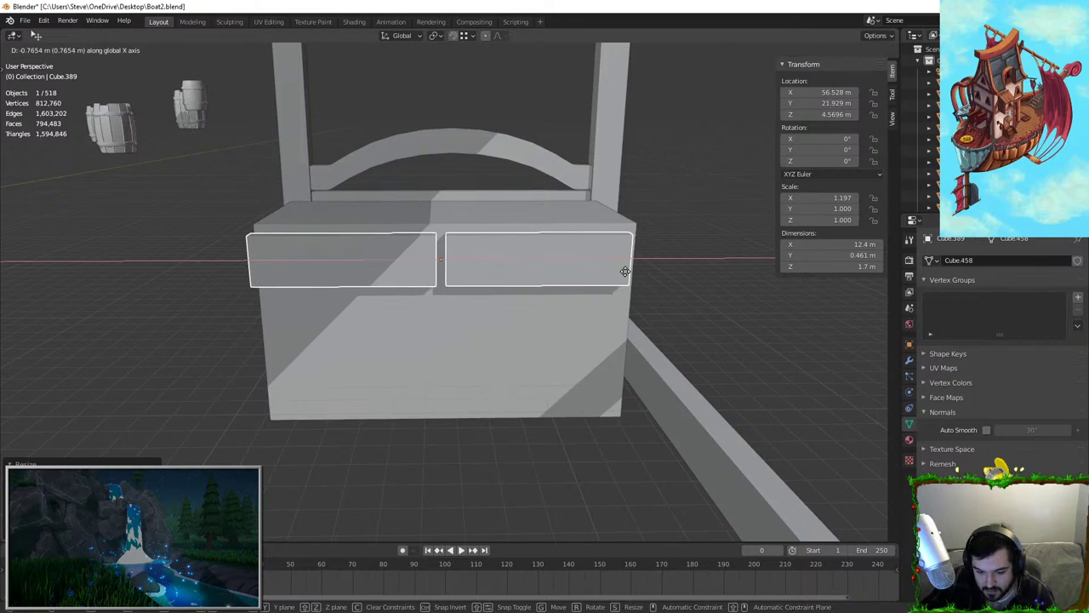
left_click(632, 272)
Scale the drawer pair along X to a width of about 11.7 m so it fits the block's front face
key("s")
key("x")
left_click(663, 264)
key("g")
key("x")
right_click(663, 265)
key("s")
key("x")
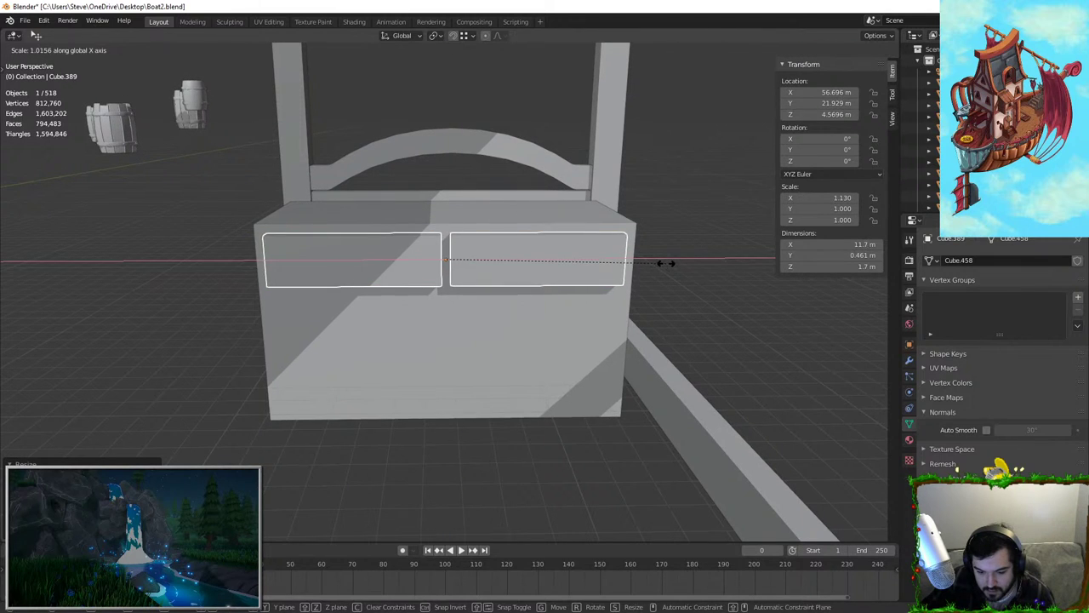
left_click(666, 264)
key("alt+a")
Duplicate the drawer pair straight down to about Z 2.354 m as the middle row of drawers
middle_click_drag(618, 275, 698, 285)
middle_click_drag(521, 291, 603, 171, "shift")
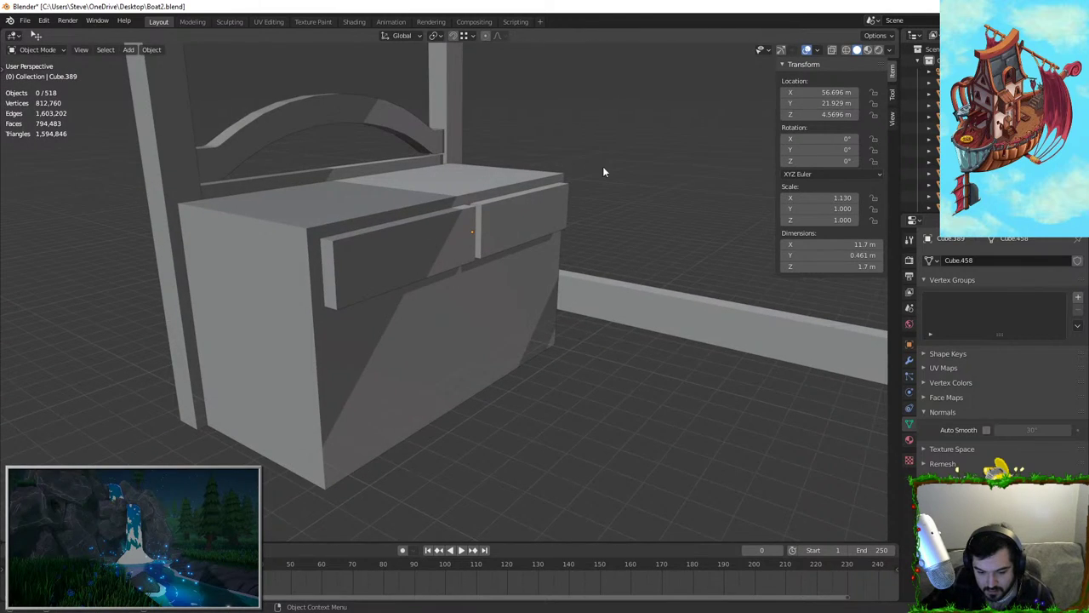
left_click(373, 241)
key("shift+d")
key("shift+z")
right_click(380, 296)
key("g")
key("z")
left_click(537, 228)
Duplicate the middle drawer row straight down to about Z -0.162 m as the bottom row
key("shift+d")
key("shift+z")
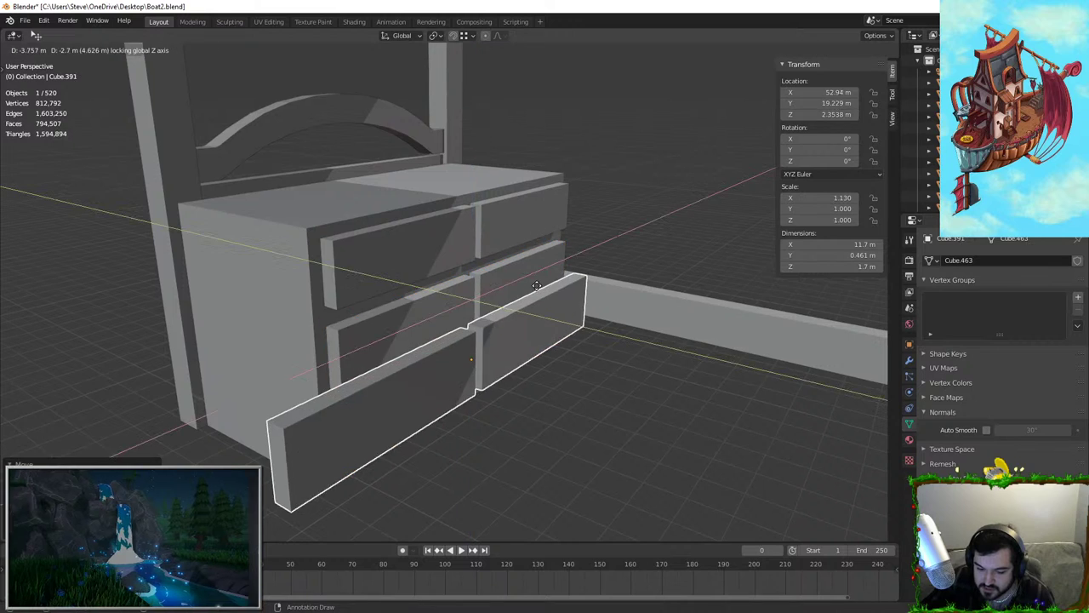
right_click(537, 286)
key("g")
key("z")
left_click(579, 340)
key("alt+a")
middle_click_drag(630, 264, 567, 225)
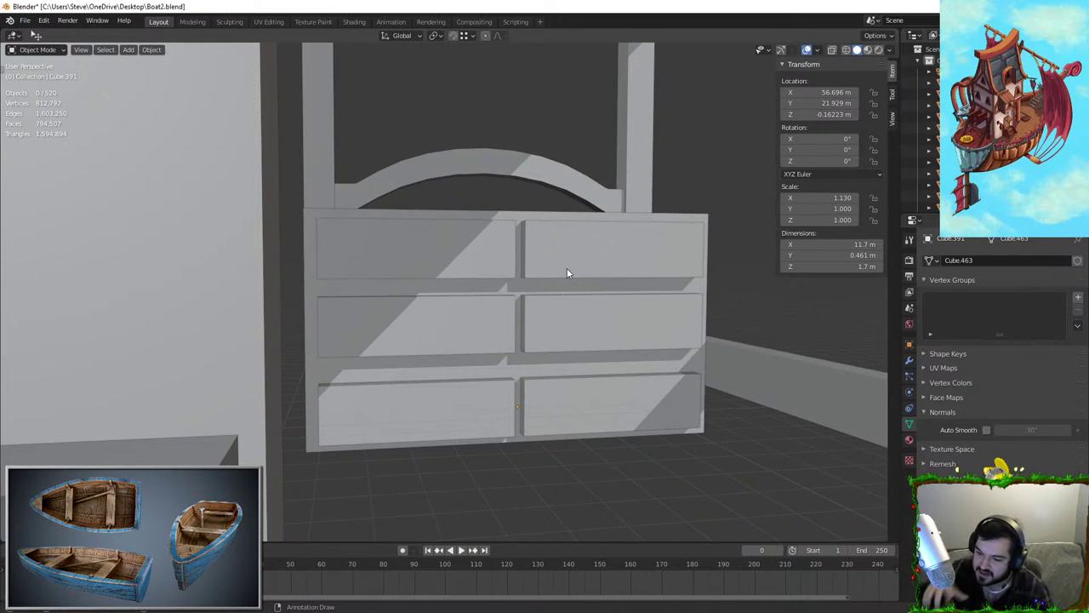
Select the entire bunk bed together with its bedding and the chest of drawers beneath it
middle_click_drag(583, 287, 645, 324)
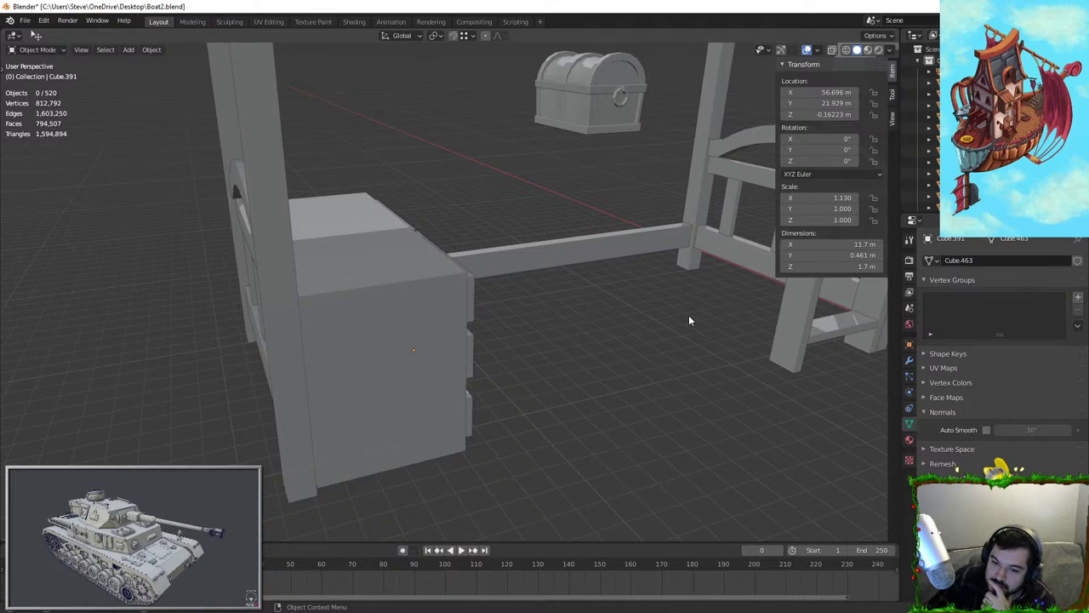
scroll(688, 315, "down", 5)
scroll(663, 303, "up", 2)
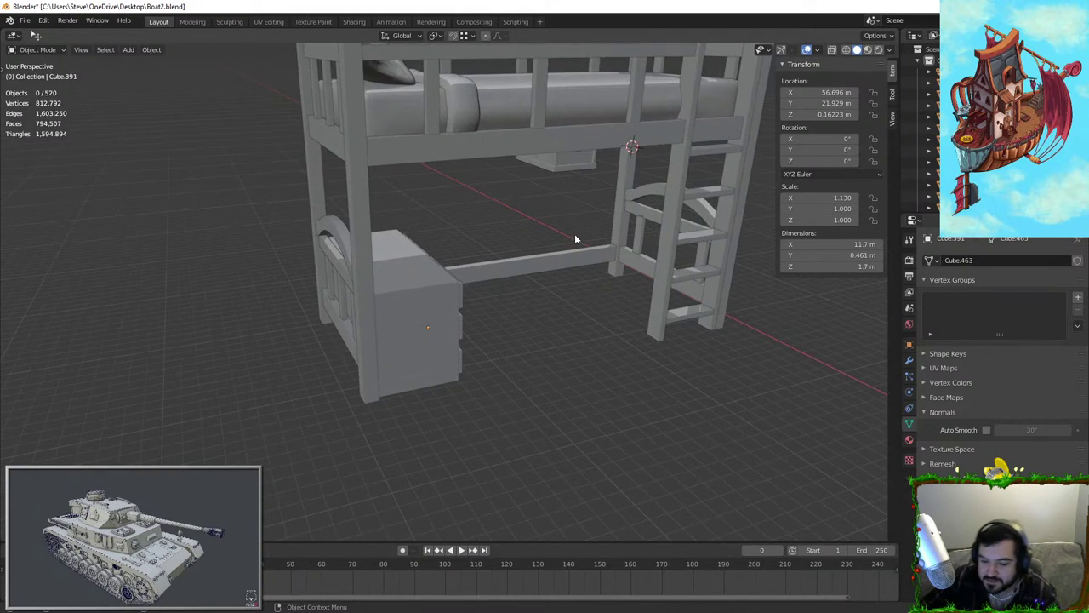
middle_click_drag(575, 236, 499, 382, "shift")
scroll(502, 392, "up", 2)
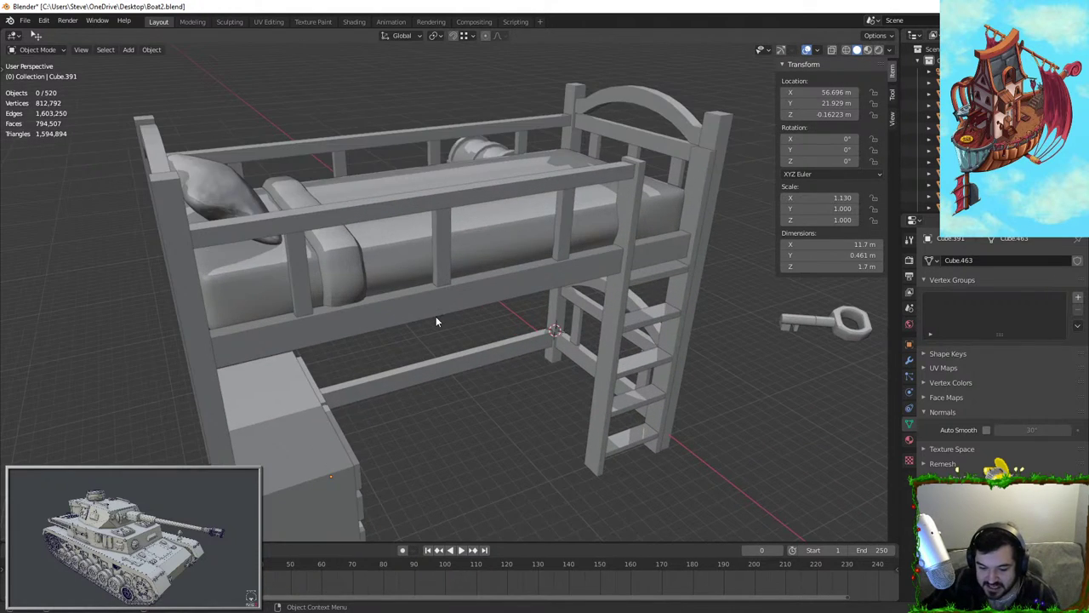
left_click(459, 298)
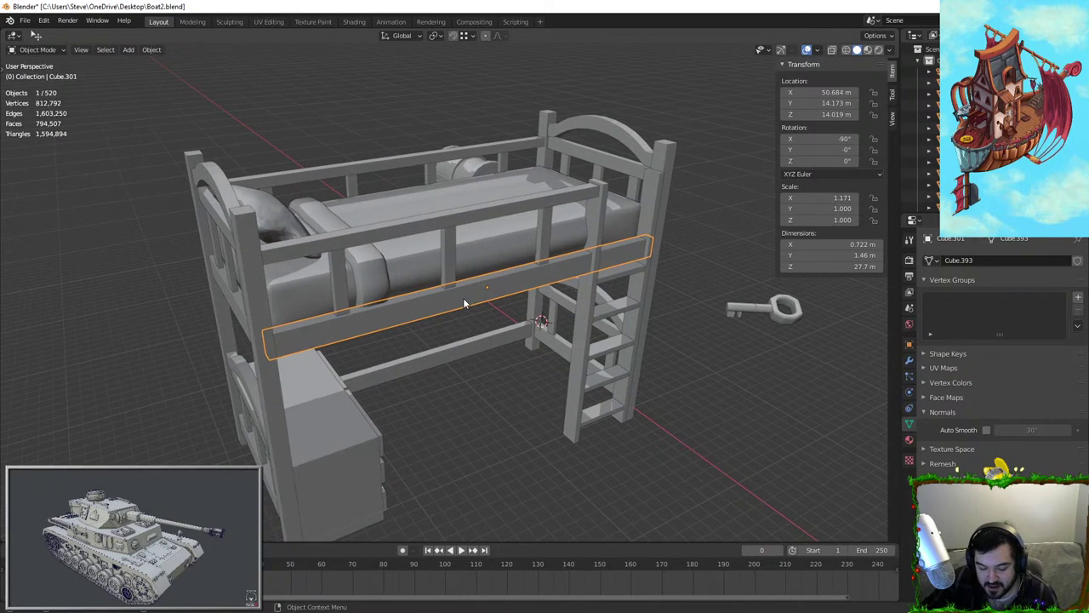
middle_click_drag(443, 285, 311, 145)
left_click_drag(287, 97, 613, 509)
scroll(475, 241, "up", 1)
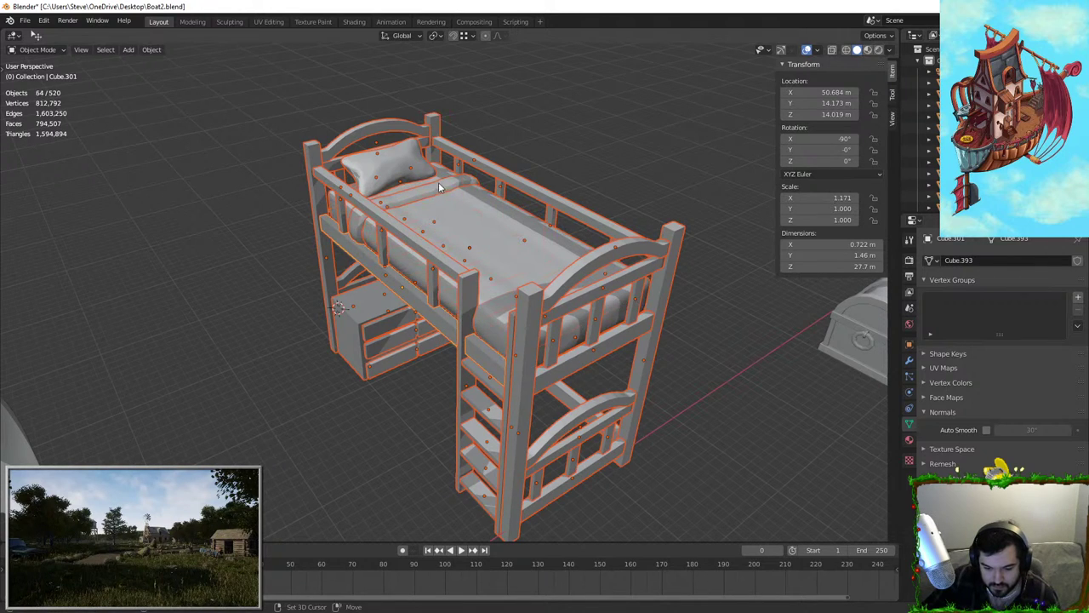
Try to remove the folded blanket from the selection by picking it on the mattress
scroll(441, 188, "up", 2)
scroll(424, 194, "up", 1)
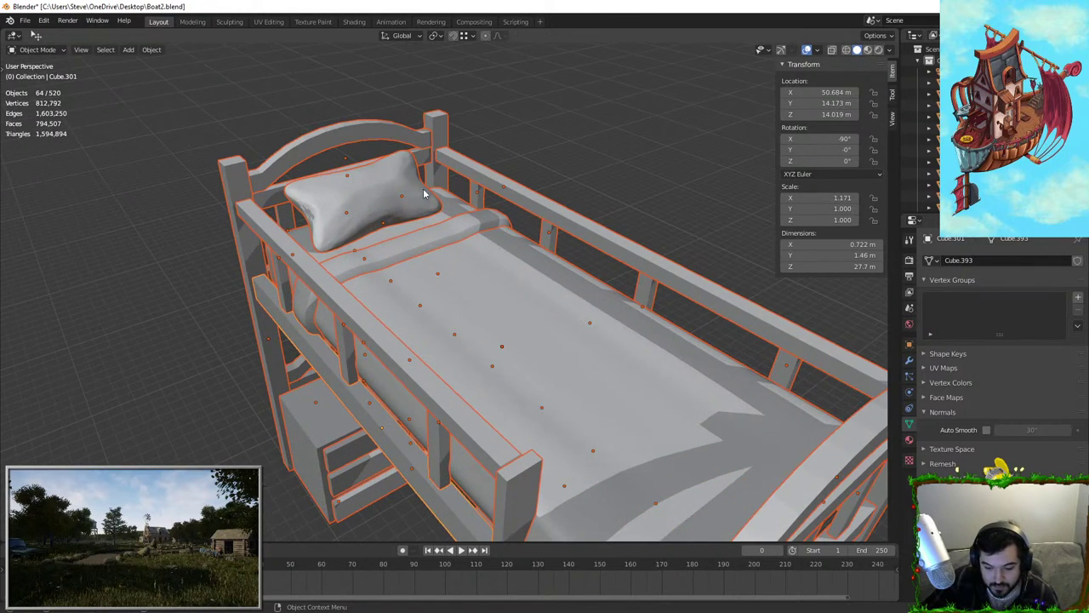
left_click(436, 240, "shift")
left_click(460, 243, "shift")
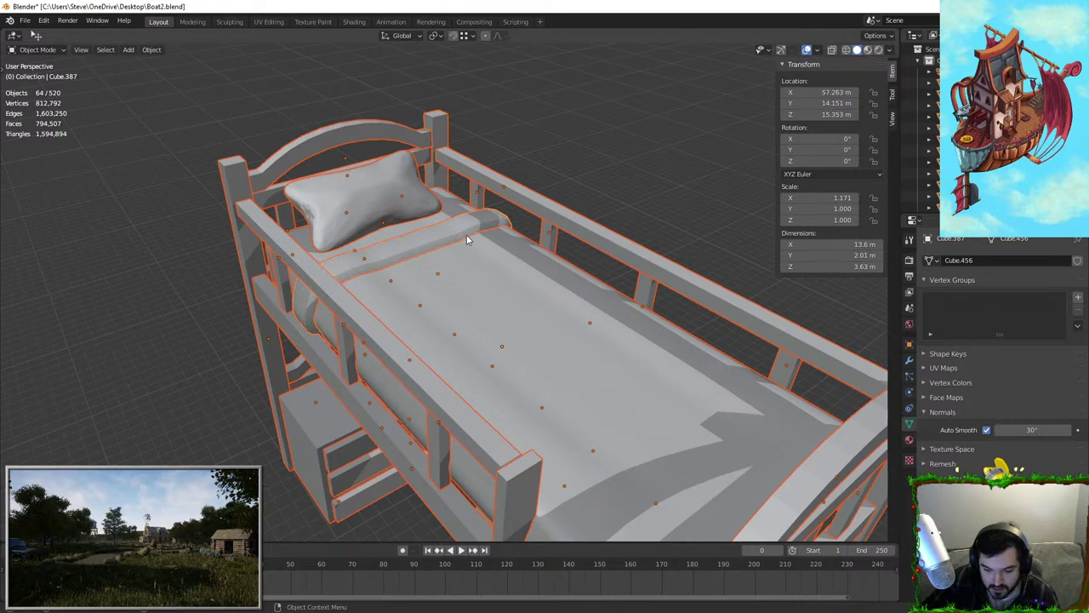
left_click(466, 231, "ctrl")
key("ctrl+z")
left_click(479, 246, "alt")
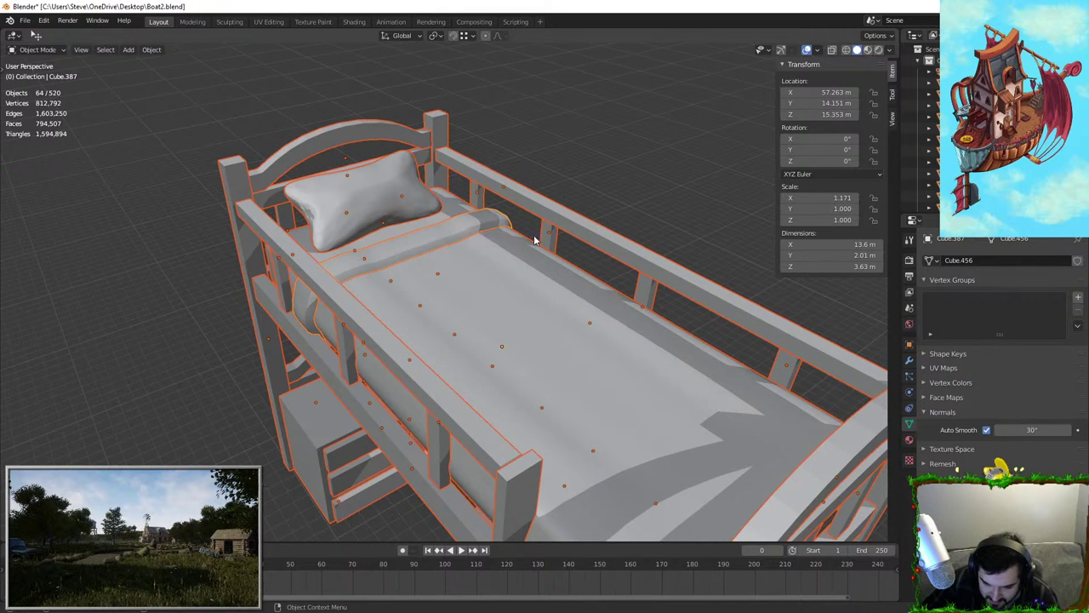
left_click(465, 240, "shift")
left_click(464, 241, "shift")
middle_click_drag(464, 241, 476, 218)
left_click_drag(407, 228, 411, 232)
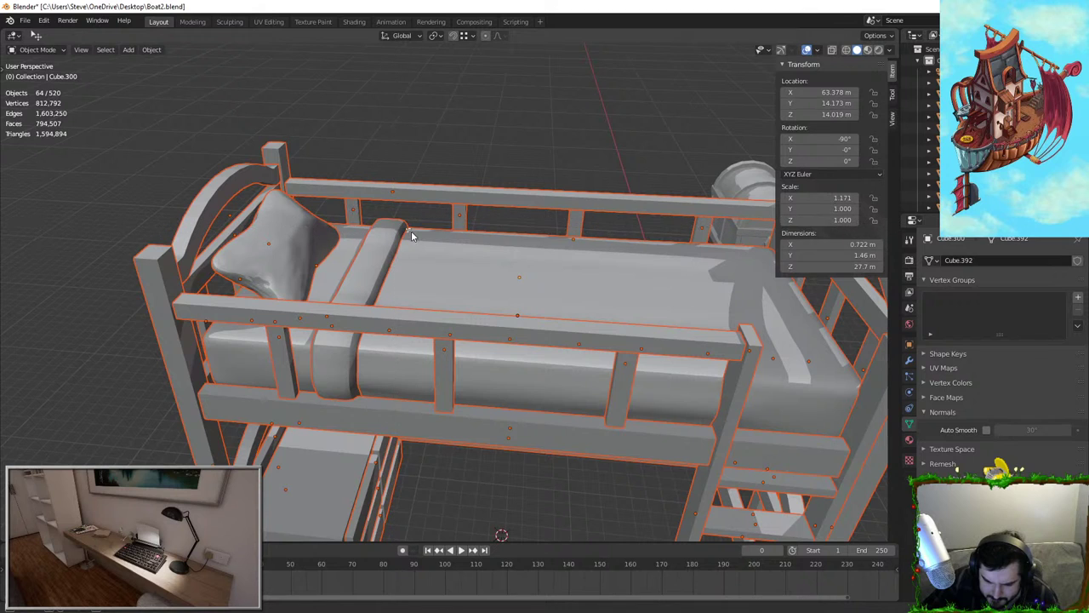
Remove the bedding and the chest of drawers from the selection so only the wooden bed frame parts remain selected
scroll(412, 230, "up", 5)
key("b")
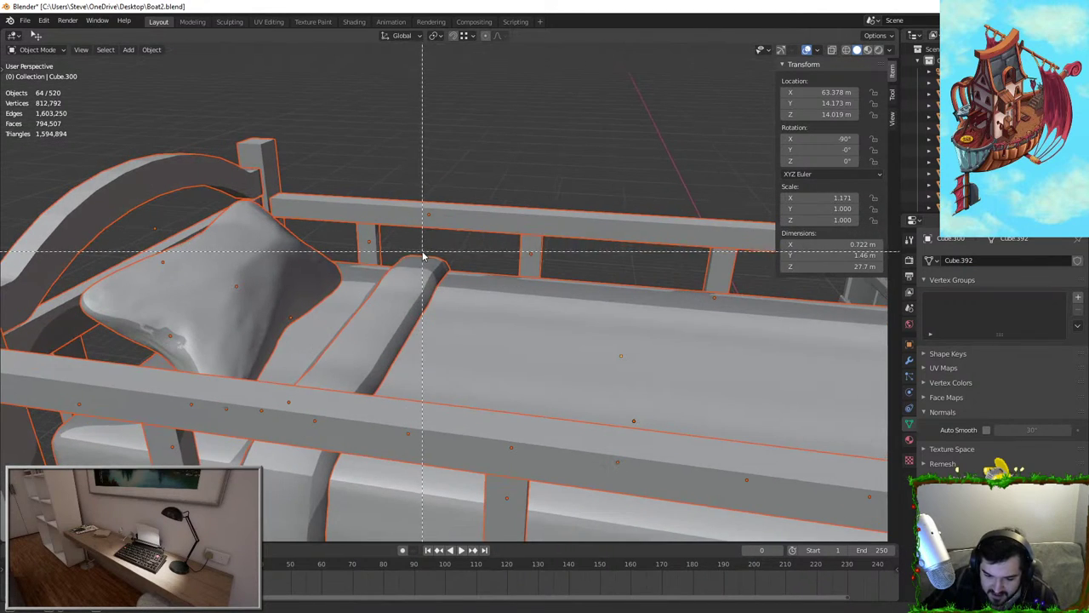
middle_click_drag(314, 255, 453, 362)
key("b")
middle_click_drag(411, 356, 458, 439)
middle_click_drag(434, 408, 470, 400)
scroll(503, 314, "up", 5)
scroll(509, 310, "down", 6)
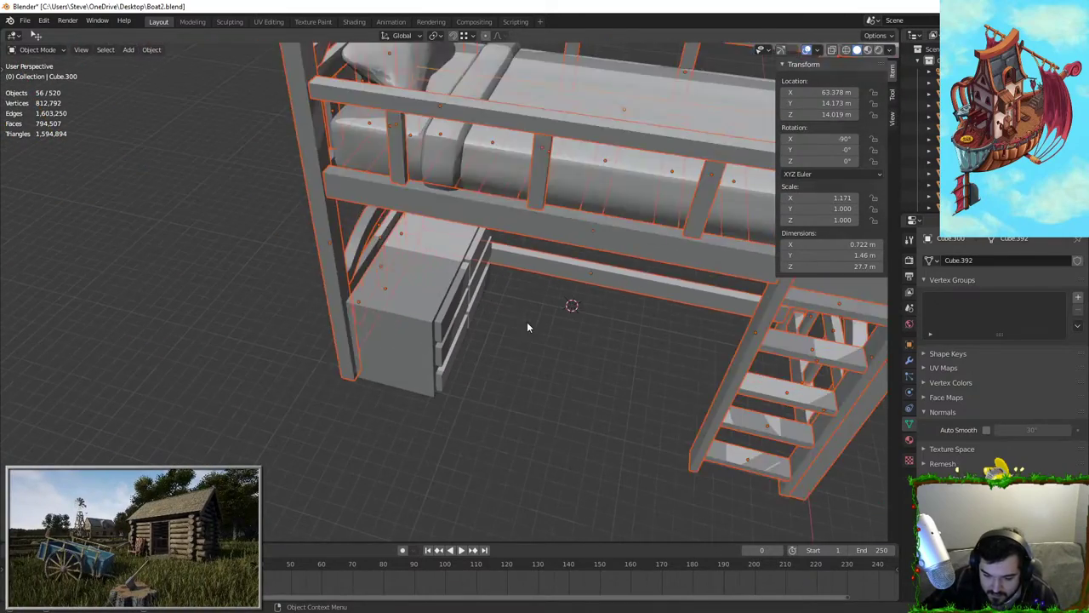
Try moving the selected frame parts away from the bedding and chest to check the selection
key("g")
right_click(547, 213)
middle_click_drag(547, 230, 595, 204)
key("g")
right_click(568, 268)
scroll(565, 281, "down", 4)
key("g")
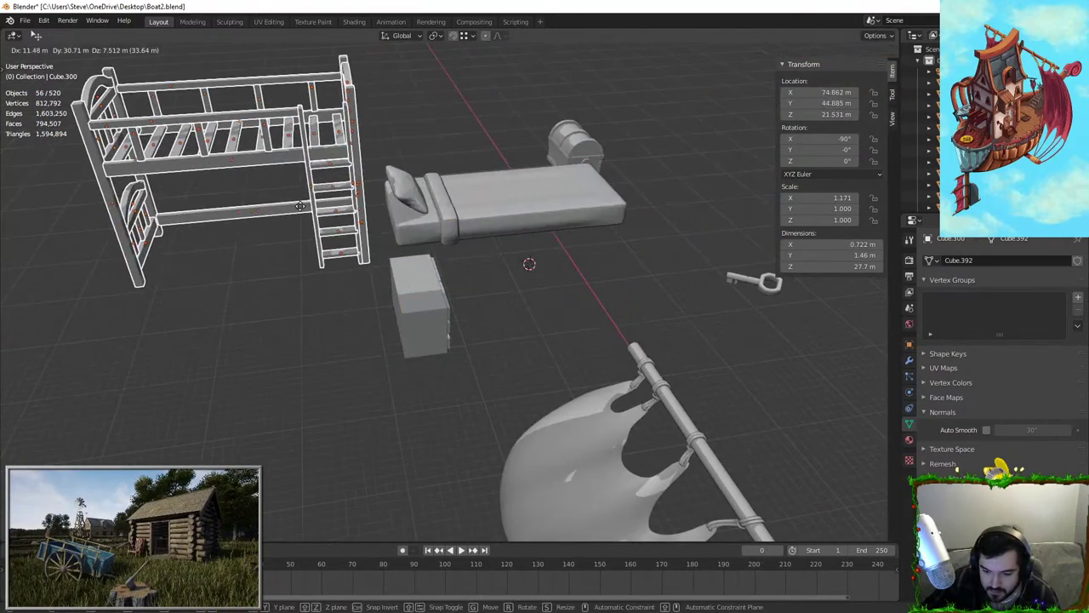
key("Escape")
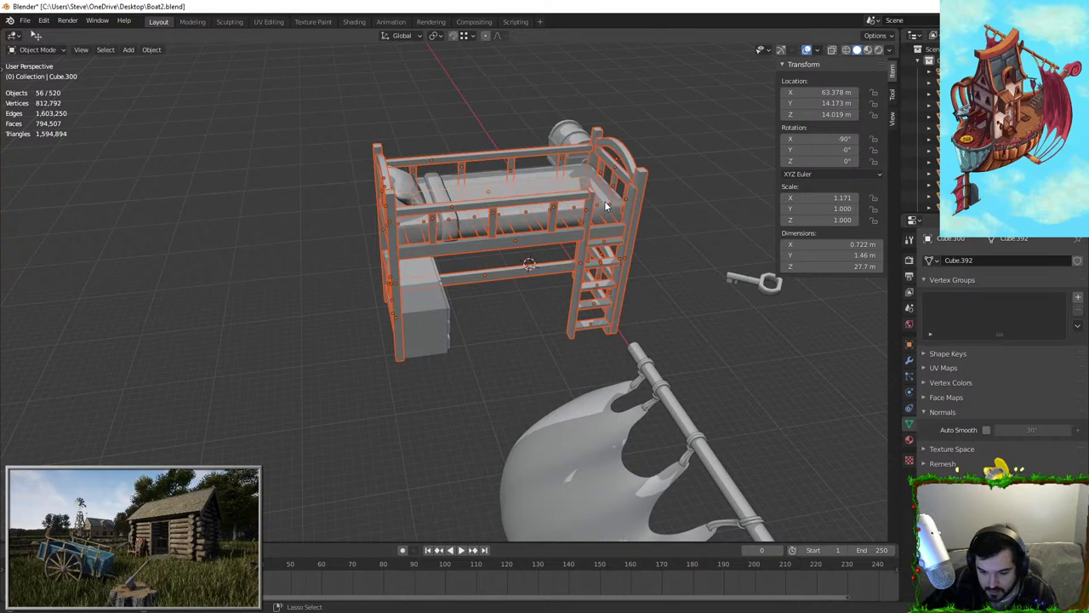
Join the selected bed frame parts into one object and set its origin to the frame's center
key("ctrl+j")
right_click(553, 238)
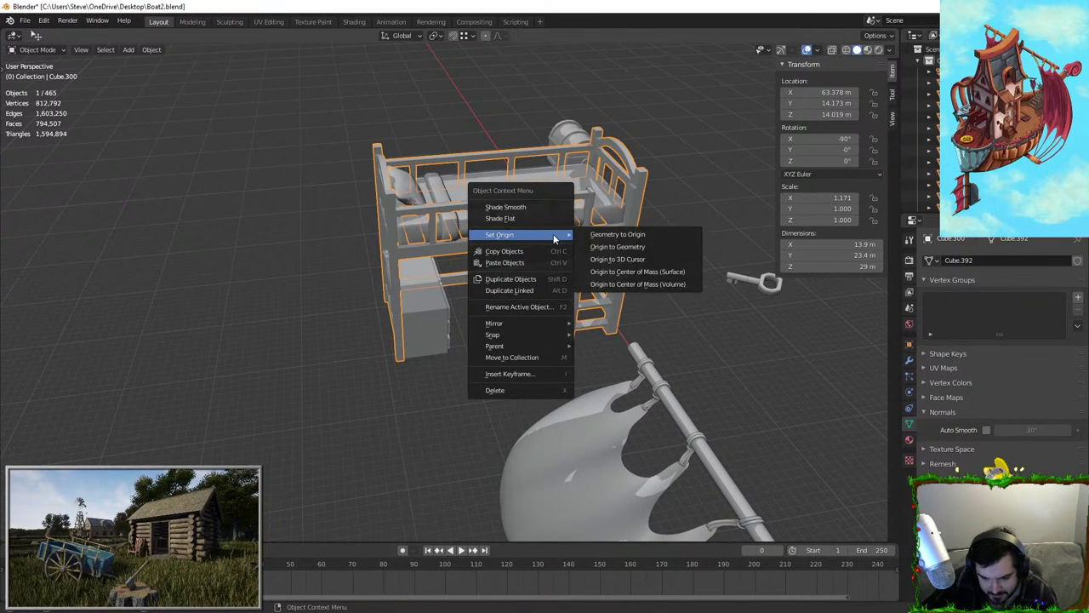
key("Escape")
right_click(524, 229)
left_click(607, 262)
Try to apply the joined frame's scale, and add a Bevel modifier with a 0.1 m amount to it
key("ctrl+a")
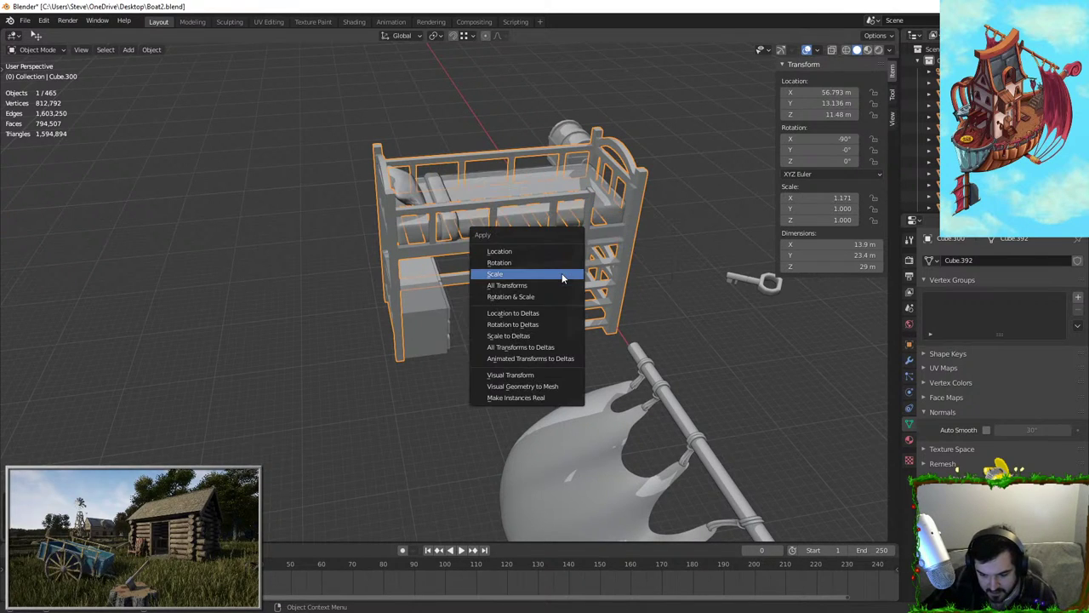
left_click(565, 274)
middle_click_drag(562, 258, 623, 365)
left_click(909, 360)
left_click(952, 261)
left_click(876, 310)
scroll(673, 248, "up", 3)
scroll(623, 364, "up", 5)
middle_click_drag(711, 342, 615, 315)
middle_click_drag(615, 315, 400, 322, "shift")
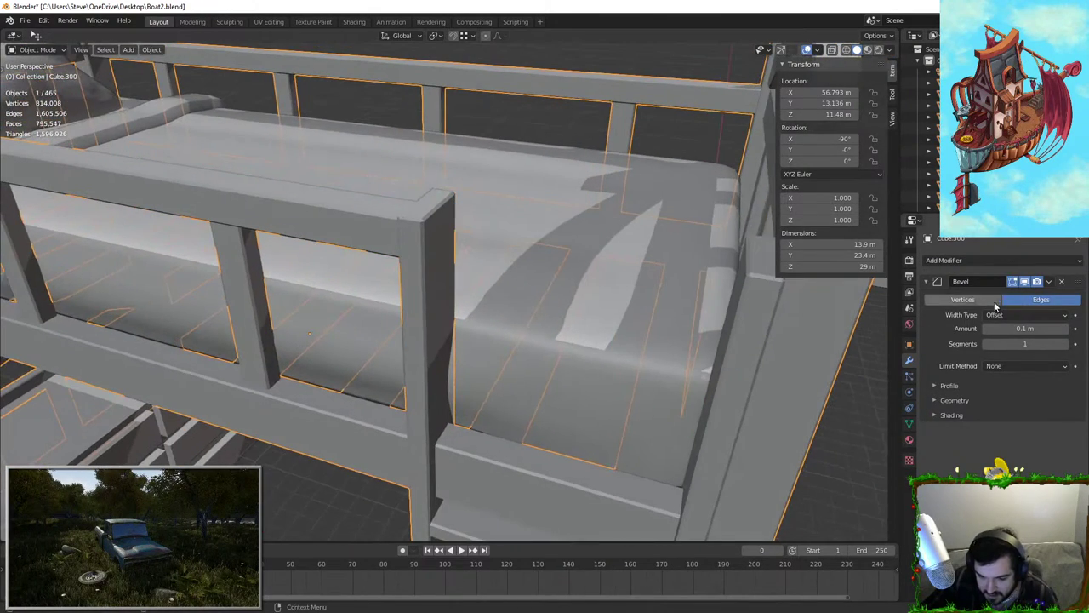
Add a Weighted Normal modifier to the bed frame and enable Auto Smooth at 30°
left_click(975, 260)
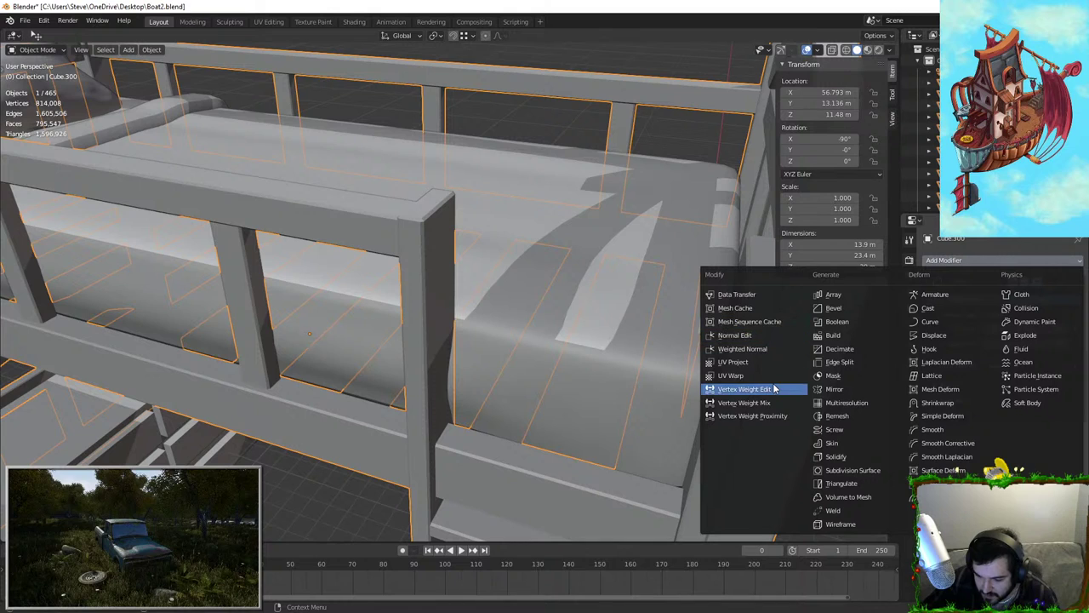
left_click(753, 348)
scroll(764, 349, "down", 3)
middle_click_drag(763, 349, 701, 283)
scroll(618, 262, "up", 3)
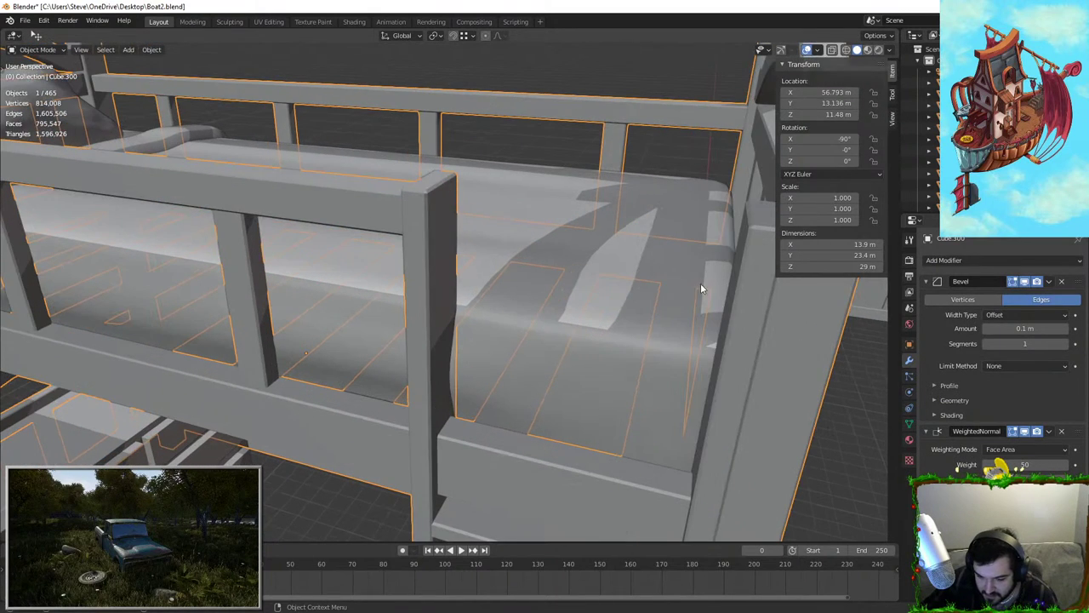
left_click(909, 423)
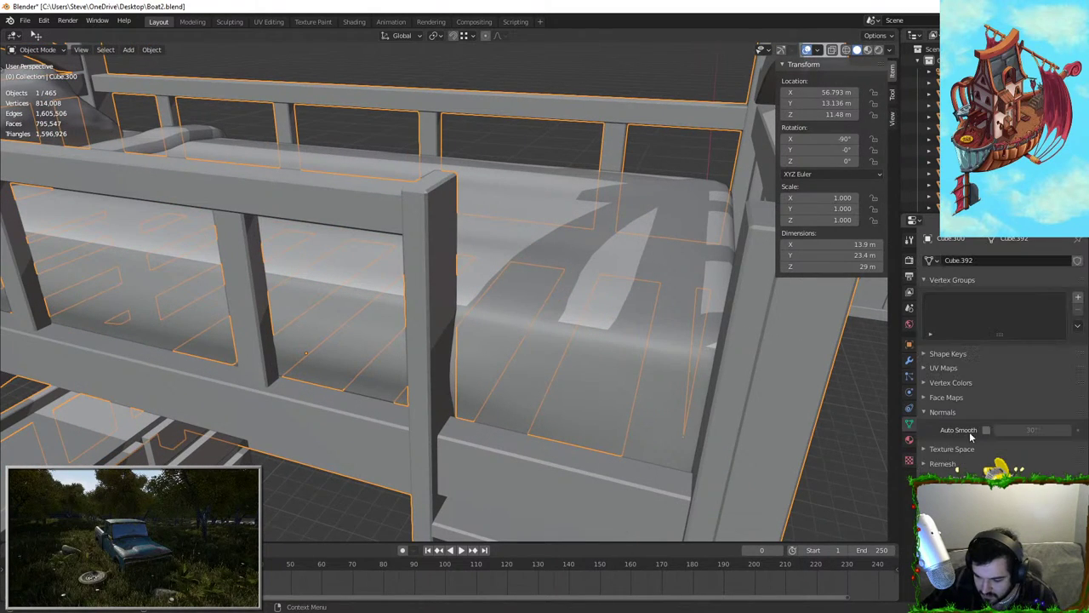
middle_click_drag(715, 281, 657, 216)
key("alt+a")
middle_click_drag(417, 262, 444, 262)
scroll(443, 262, "down", 3)
scroll(436, 271, "up", 2)
scroll(436, 274, "up", 1)
Try a different bevel amount on the bed frame and undo the change
left_click(466, 313)
scroll(465, 315, "up", 4)
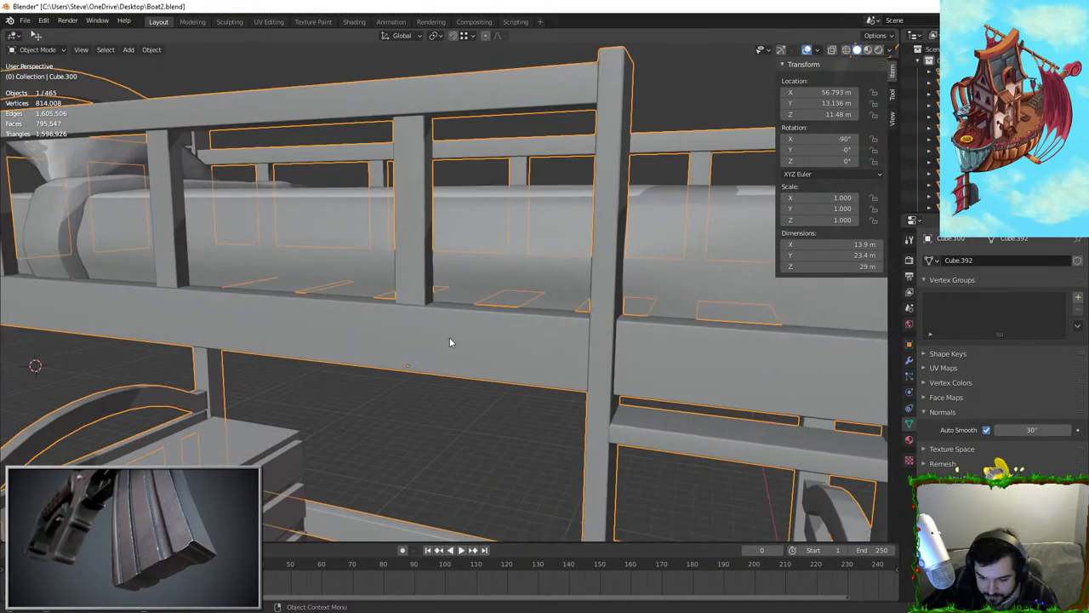
middle_click_drag(449, 337, 505, 356)
scroll(505, 356, "down", 4)
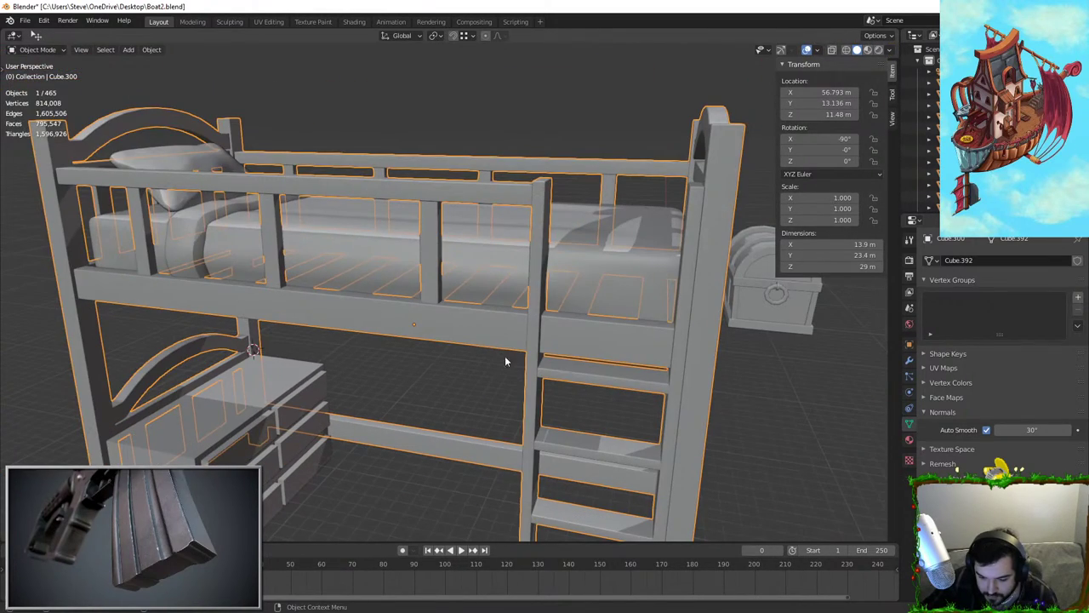
right_click(719, 305)
left_click(910, 363)
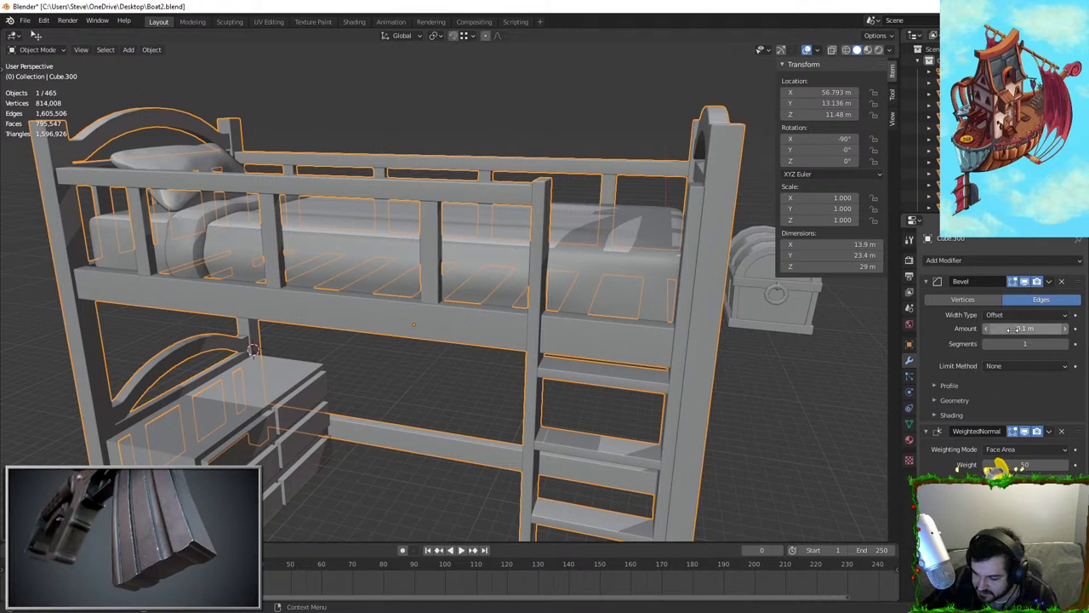
left_click_drag(1025, 328, 1056, 329)
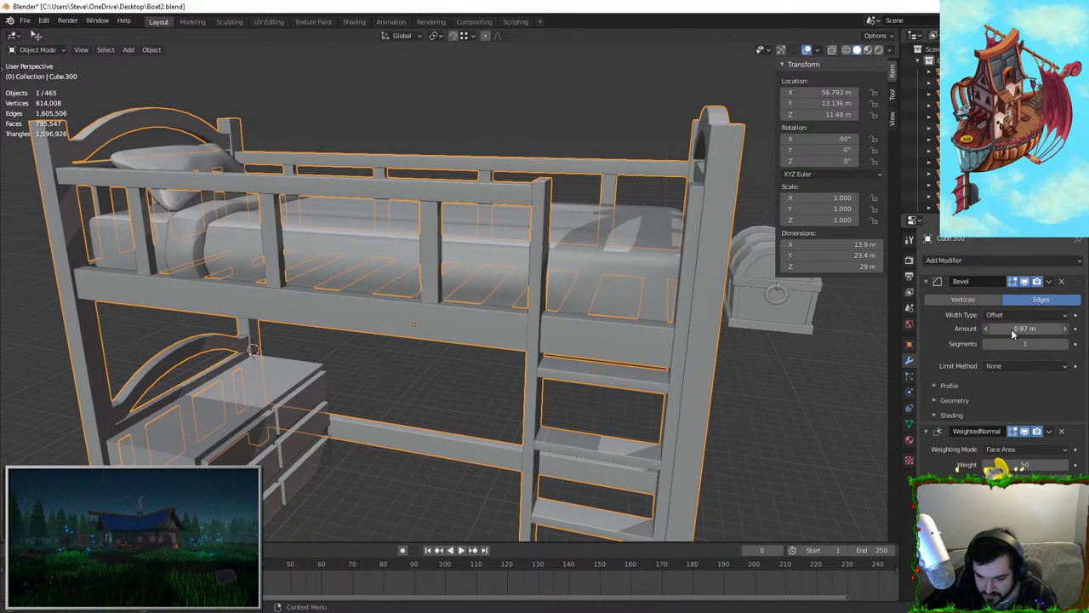
middle_click_drag(672, 324, 588, 319)
scroll(588, 318, "up", 3)
key("ctrl+z")
Examine the bevelled edges of the bed frame around the rails, the headboard arches and the lower end board
scroll(427, 307, "down", 4)
middle_click_drag(427, 307, 579, 332)
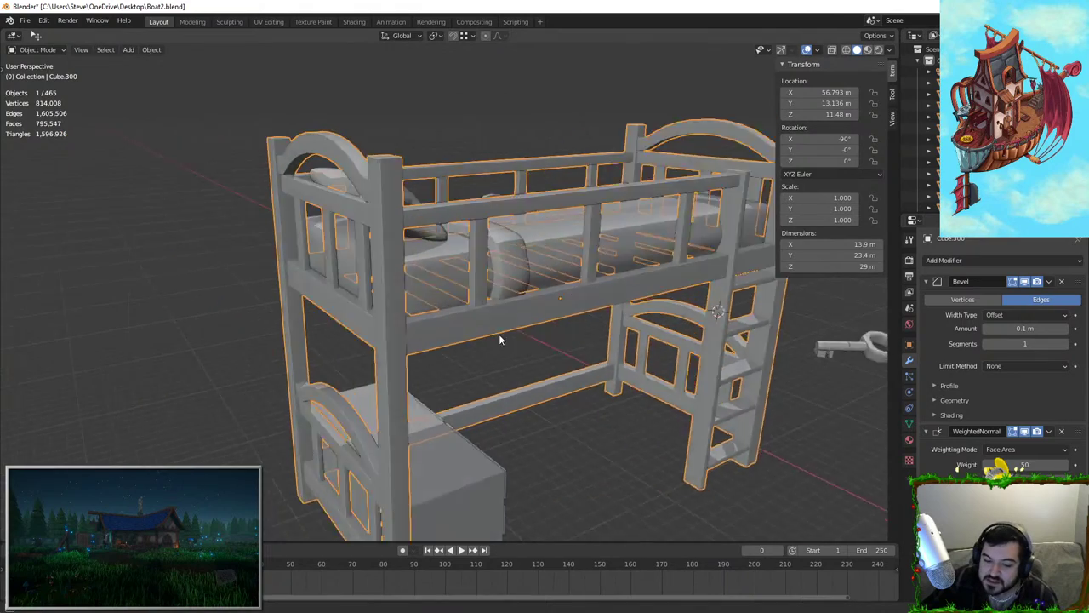
middle_click_drag(499, 338, 521, 338)
scroll(487, 333, "up", 3)
middle_click_drag(435, 268, 531, 328)
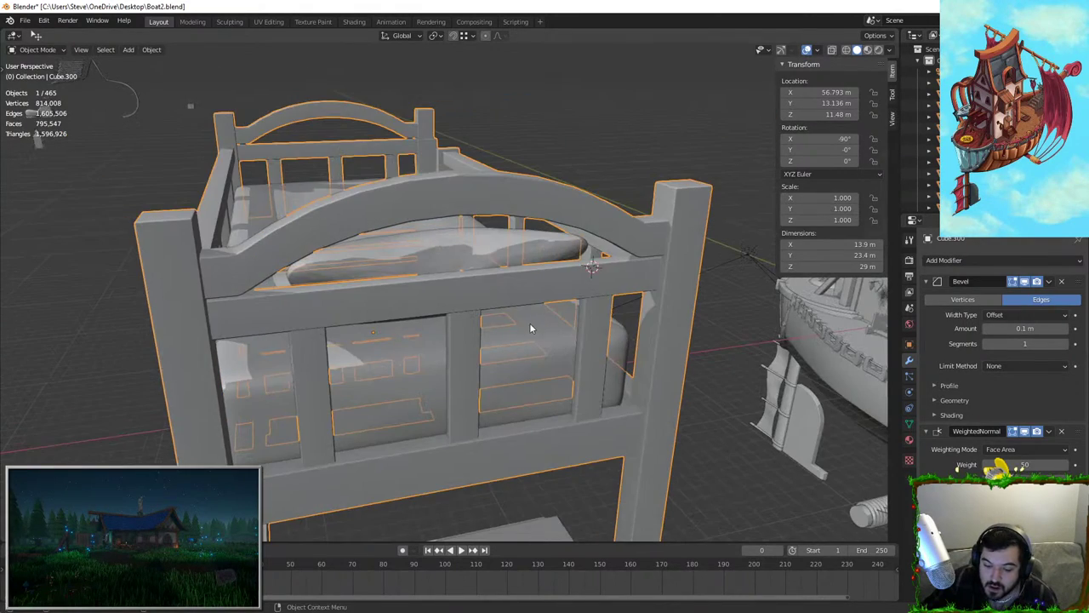
key("Tab")
key("Tab")
scroll(693, 250, "down", 4)
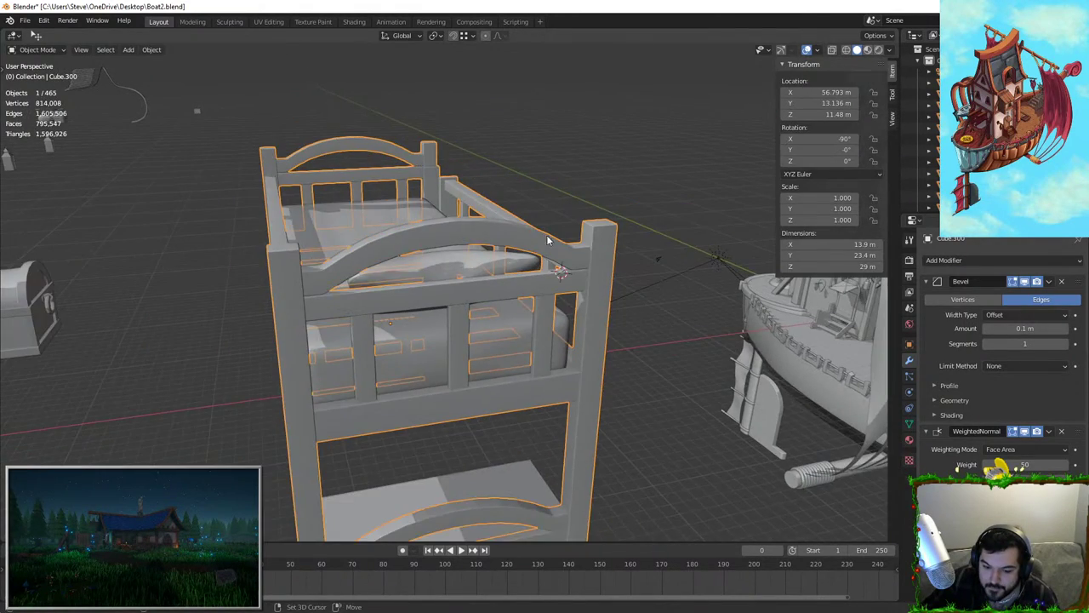
middle_click_drag(550, 239, 443, 175, "shift")
middle_click_drag(442, 174, 525, 202)
middle_click_drag(532, 523, 543, 413, "shift")
scroll(543, 413, "up", 4)
middle_click_drag(538, 368, 509, 186)
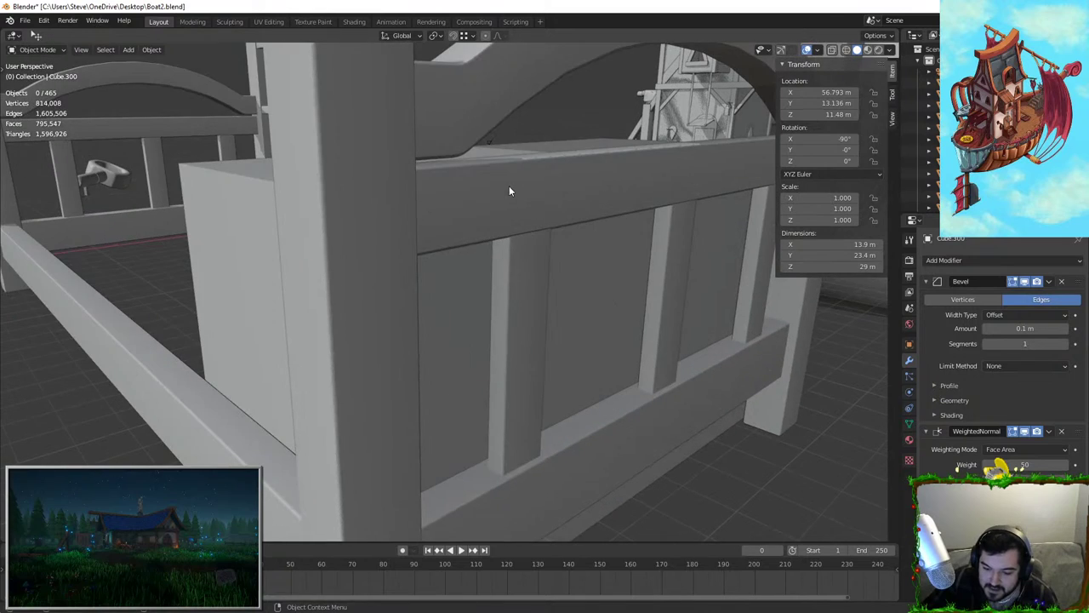
Examine the lower end board's slats and their bevels up close in Edit Mode and return to Object Mode
middle_click_drag(592, 277, 486, 305)
key("Tab")
scroll(439, 308, "up", 3)
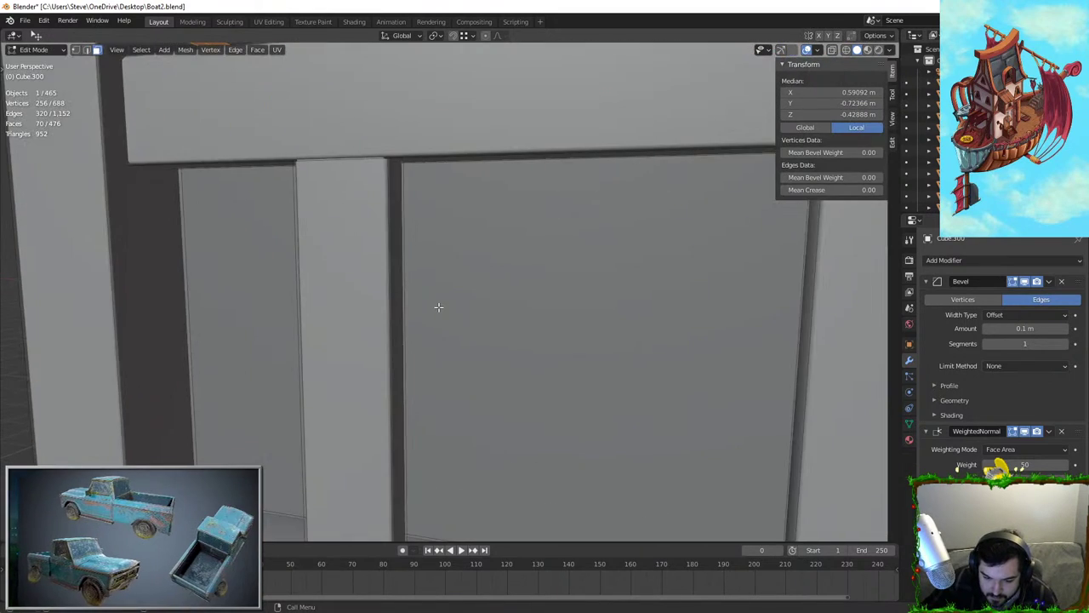
scroll(440, 312, "down", 4)
key("Tab")
scroll(475, 307, "down", 4)
Select the top row of drawer fronts on the chest beneath the bunk bed
middle_click_drag(587, 305, 507, 441)
left_click(506, 441)
scroll(509, 441, "down", 3)
scroll(455, 336, "down", 2)
middle_click_drag(451, 333, 553, 412, "shift")
middle_click_drag(321, 313, 474, 345)
left_click(396, 315)
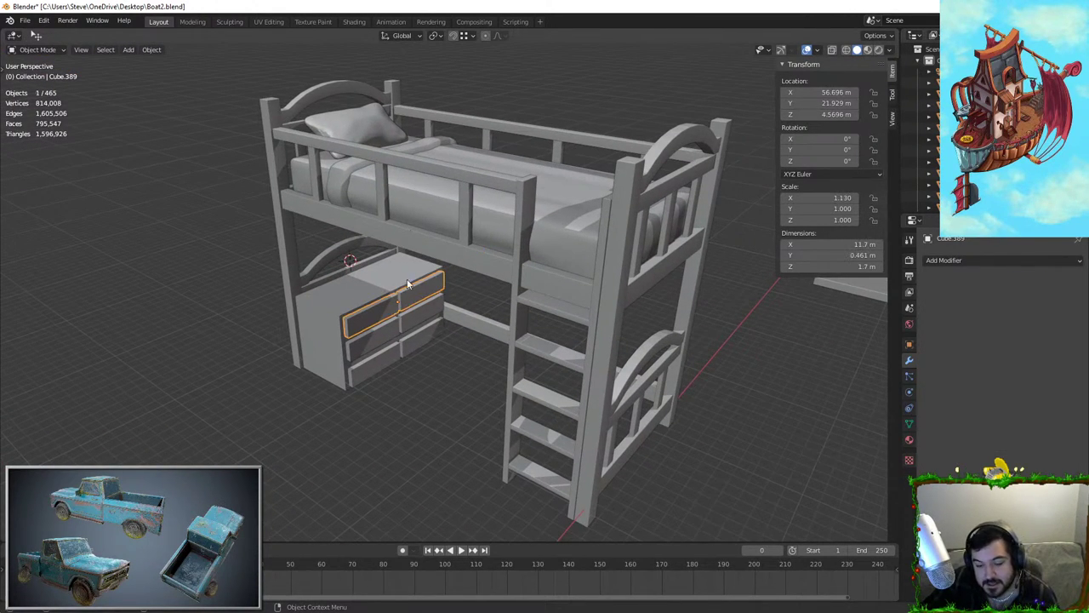
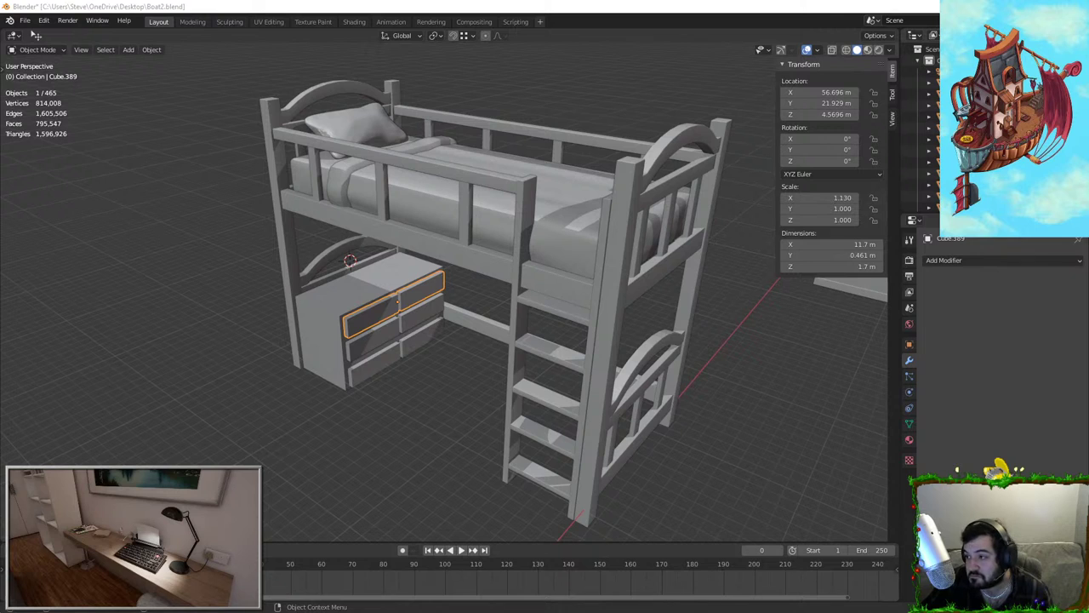
Add a cube in the open space beneath the bunk and scale it into a bar about 4.94 m long and 0.9 m thick
middle_click_drag(378, 277, 513, 292)
right_click(508, 313, "shift")
scroll(512, 292, "up", 4)
key("shift+a")
mouse_move(515, 293)
left_click(551, 303)
scroll(508, 318, "down", 3)
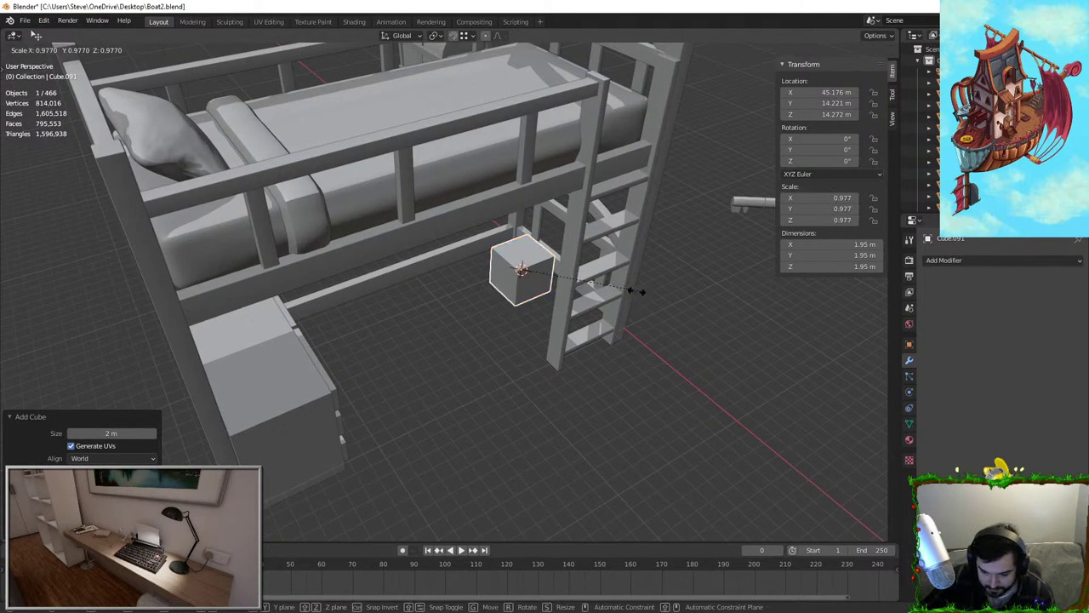
left_click(563, 292)
key("KP_Decimal")
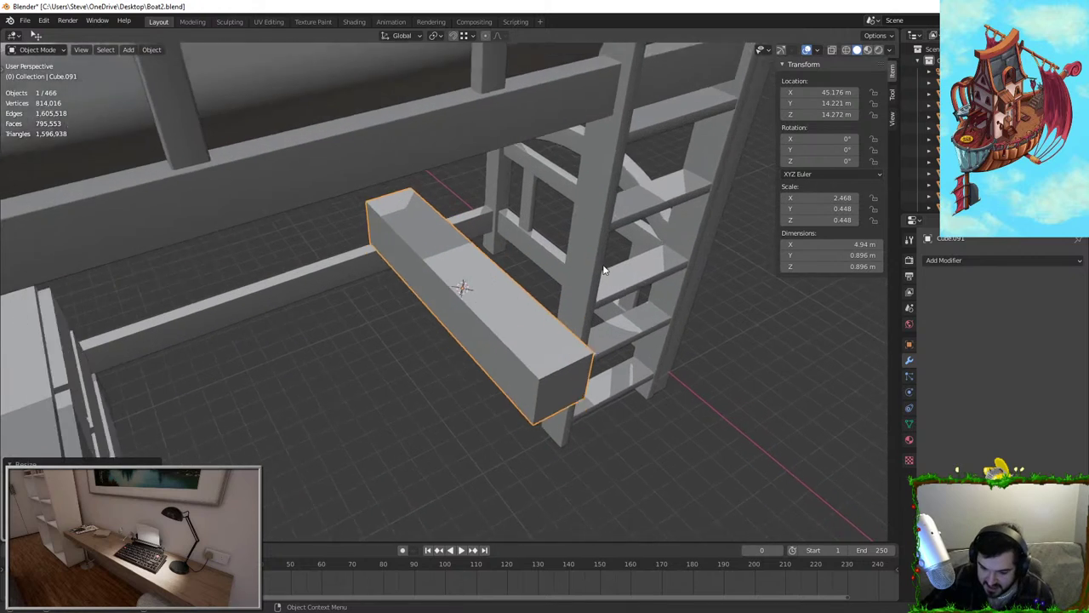
Move the bar along X to about 56.6 m and lower it to a Z of about 7.78 m
middle_click_drag(544, 299, 598, 271)
scroll(598, 271, "down", 4)
key("g")
key("x")
left_click(274, 292)
key("g")
key("z")
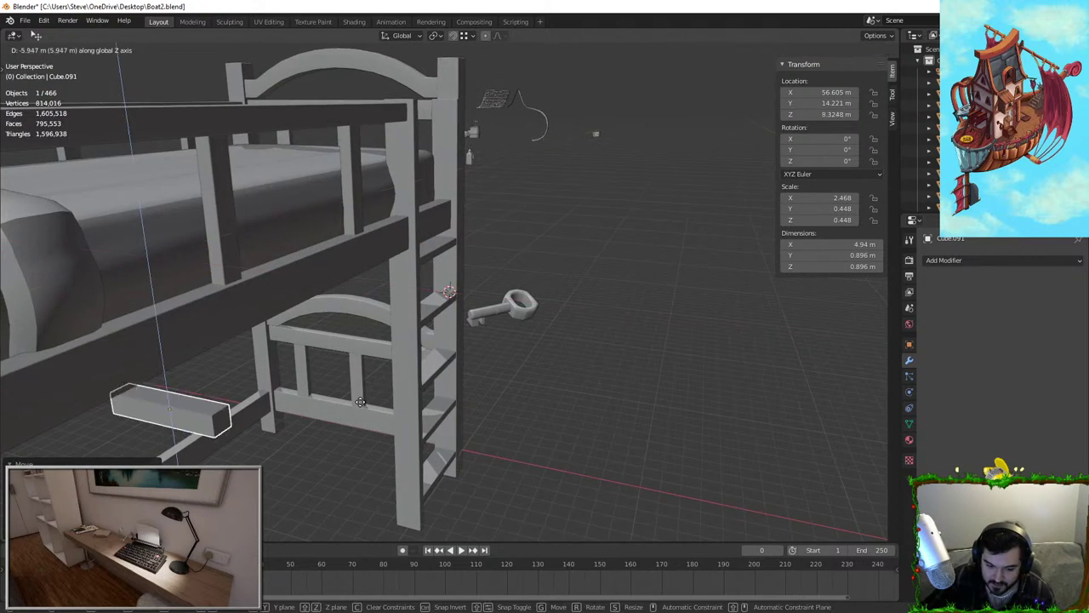
left_click(286, 444)
middle_click_drag(426, 364, 570, 274, "shift")
Flatten the bar along Z into a plank 0.4 m thick
key("KP_Decimal")
middle_click_drag(304, 286, 379, 179)
key("s")
key("z")
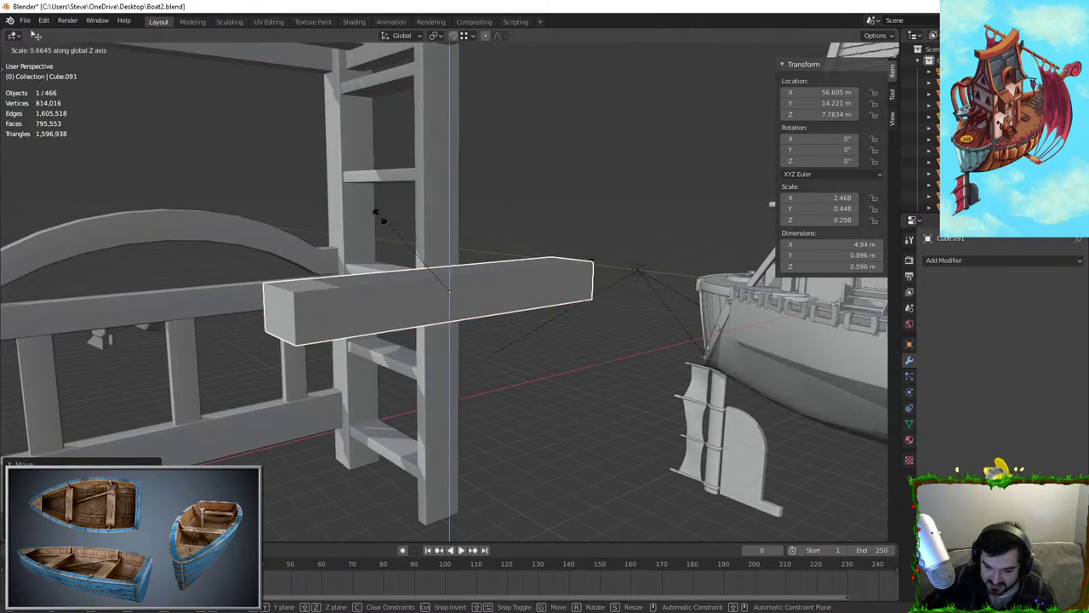
left_click(377, 293)
Move the plank along Y to about 1.54 m so it sits beside the lower end board
middle_click_drag(377, 294, 482, 409, "shift")
key("g")
key("y")
left_click(320, 356)
middle_click_drag(320, 356, 531, 313)
key("g")
key("y")
left_click(305, 326)
middle_click_drag(305, 327, 496, 371, "shift")
key("g")
key("y")
right_click(451, 317)
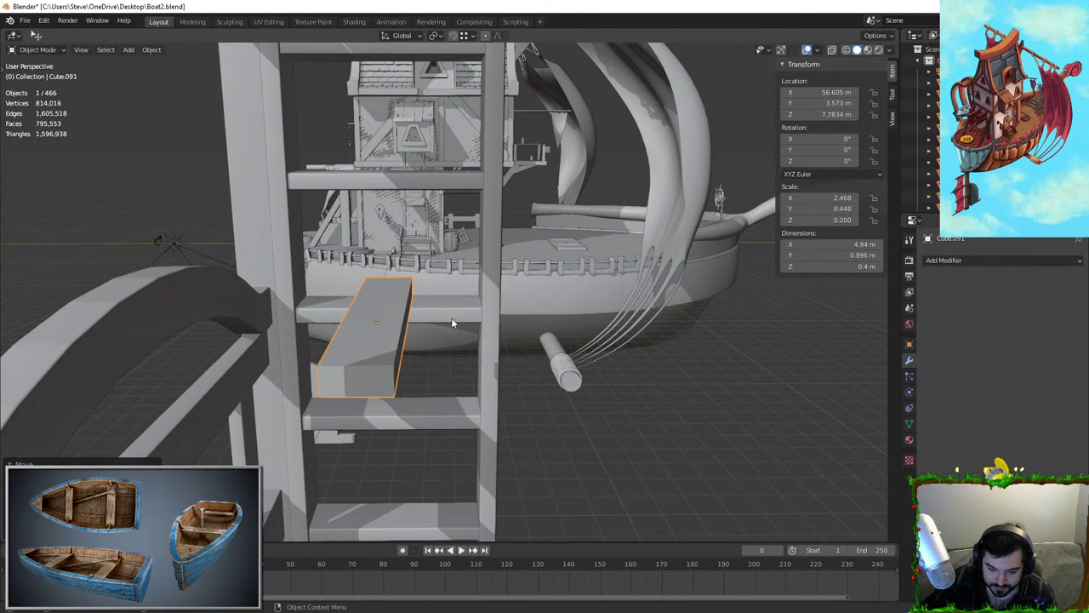
key("g")
key("y")
left_click(329, 318)
Stretch the plank along X to a length of about 10.2 m
middle_click_drag(493, 296, 338, 314)
key("s")
key("x")
left_click(684, 278)
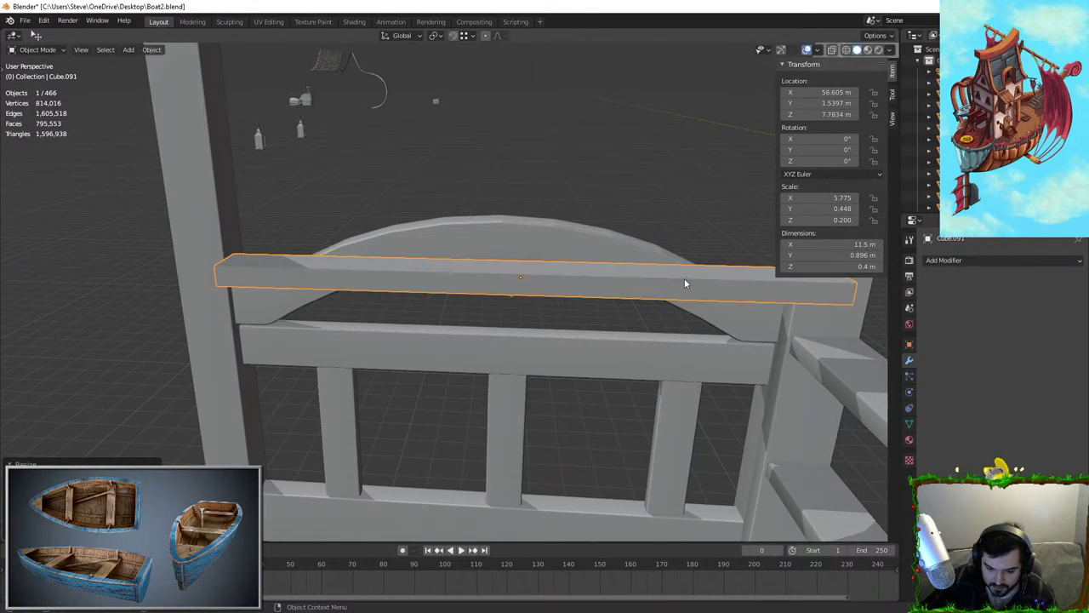
middle_click_drag(685, 278, 404, 257)
key("s")
key("x")
left_click(642, 274)
Position the plank along the lower end board at about X 57.4 m and Z 5.74 m
scroll(537, 284, "up", 1)
key("g")
key("x")
left_click(534, 295)
key("g")
key("x")
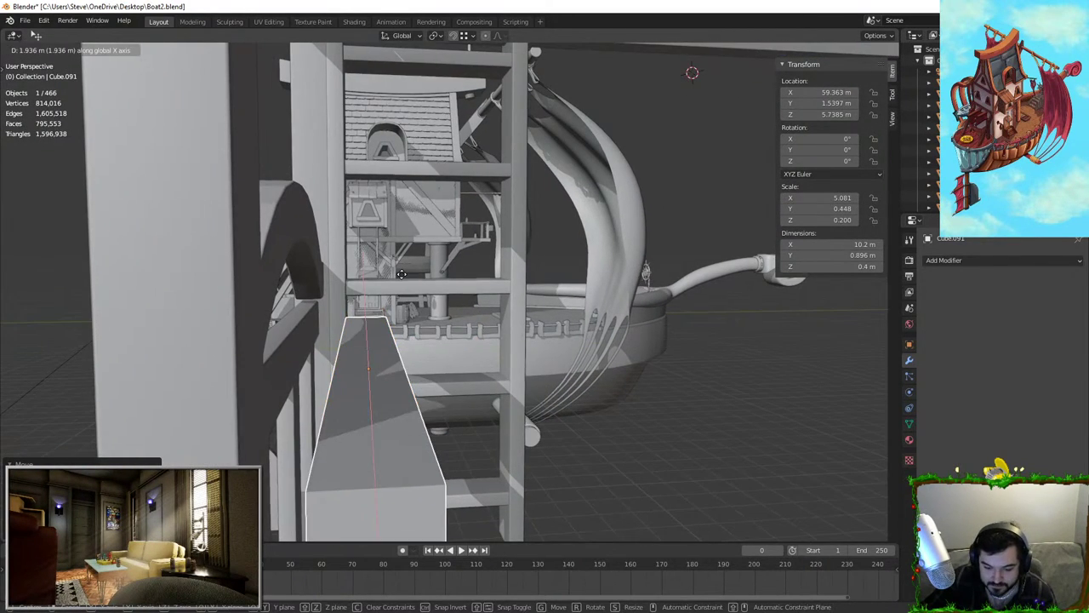
right_click(415, 304)
scroll(419, 304, "down", 3)
middle_click_drag(419, 304, 456, 335)
scroll(667, 335, "down", 4)
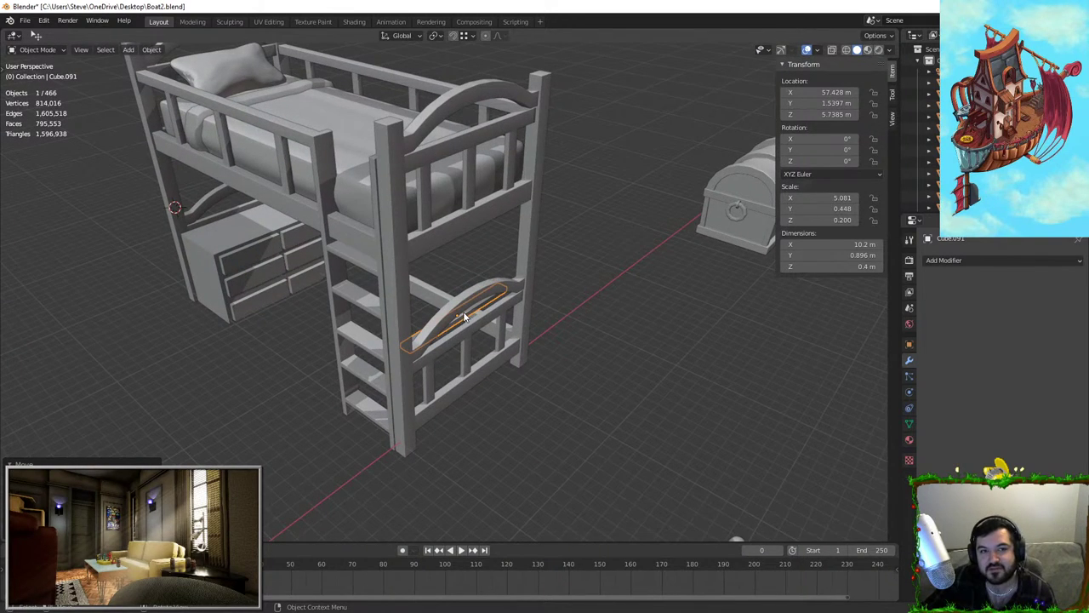
Lower the plank below the end board's upper rail to about Z 4.57 m and thicken it to 0.57 m
scroll(428, 284, "up", 5)
middle_click_drag(428, 285, 455, 317)
key("g")
middle_click_drag(455, 317, 501, 341)
key("z")
left_click(496, 335)
key("g")
key("z")
left_click(500, 358)
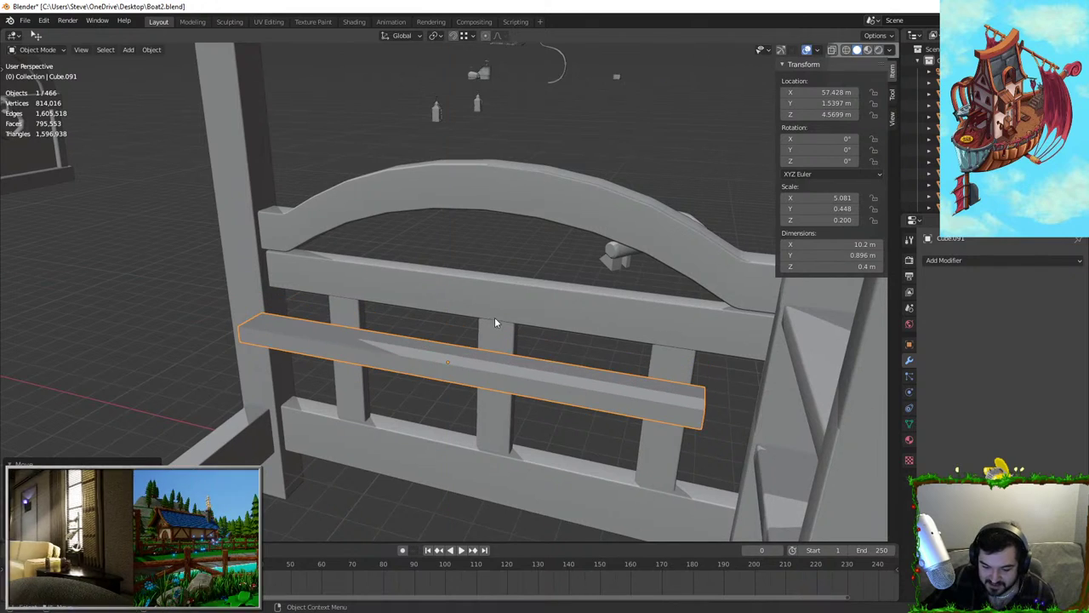
key("s")
key("z")
left_click(477, 265)
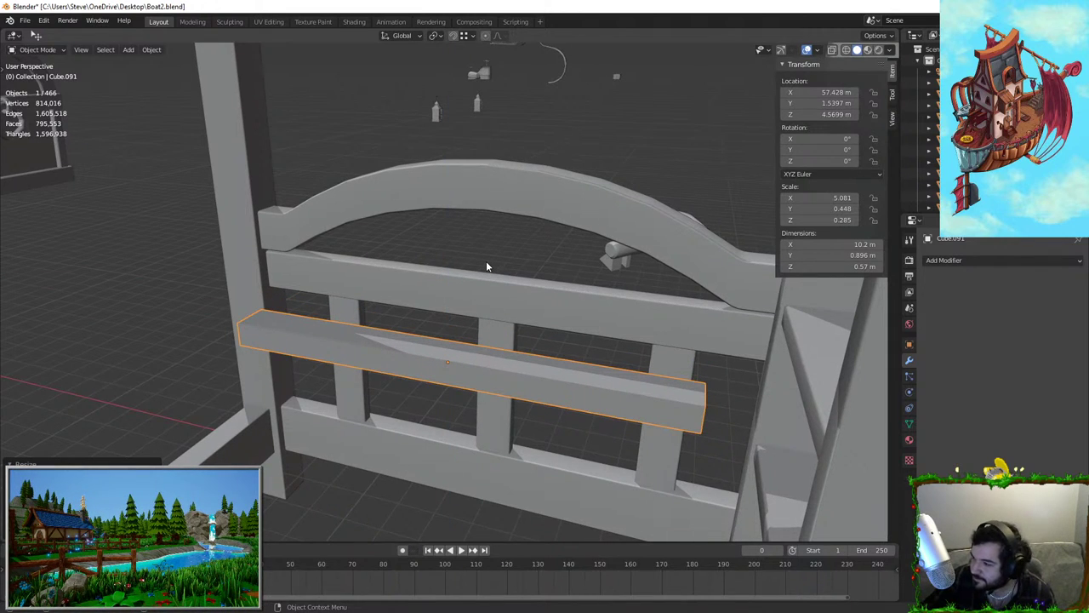
Duplicate the plank along Y to form a row of four planks separated by narrow gaps
middle_click_drag(488, 267, 452, 321)
scroll(452, 320, "up", 2)
middle_click_drag(457, 270, 469, 223, "shift")
key("shift+d")
key("z")
right_click(466, 280)
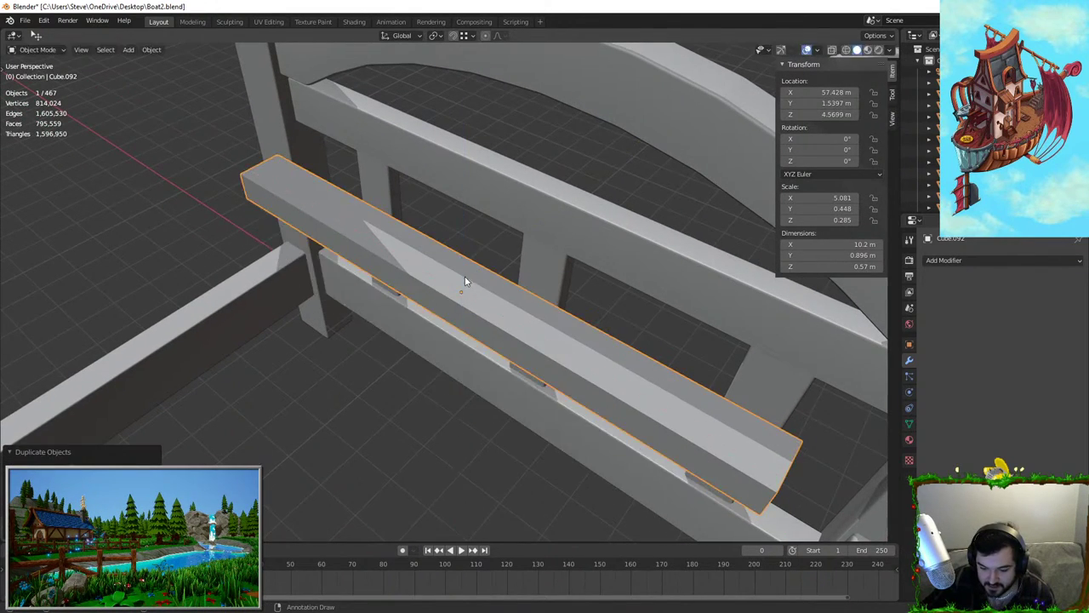
key("shift+d")
key("y")
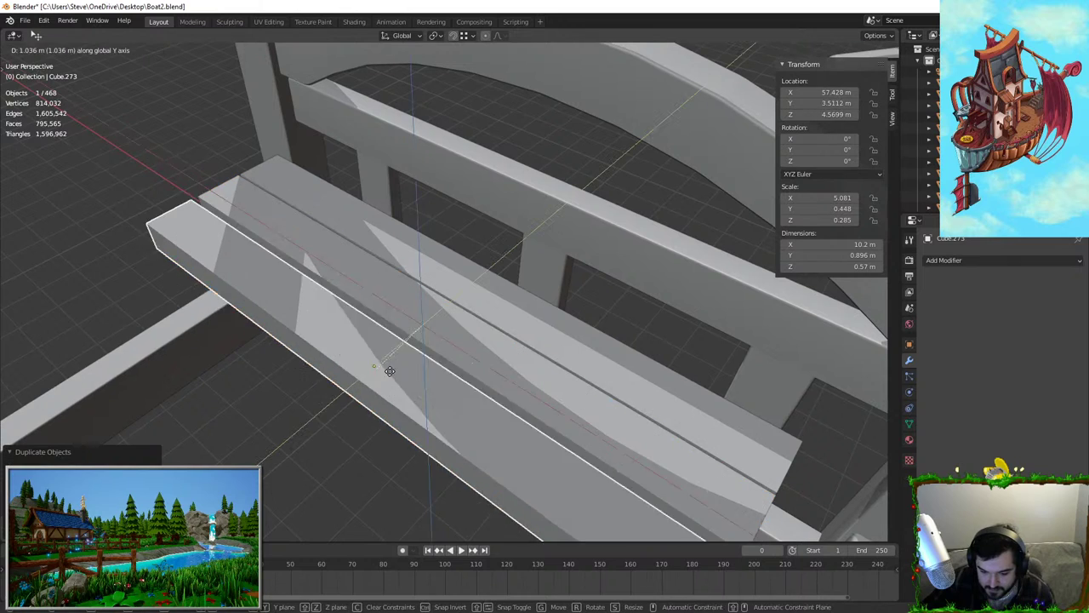
left_click(420, 365)
key("shift+d")
key("y")
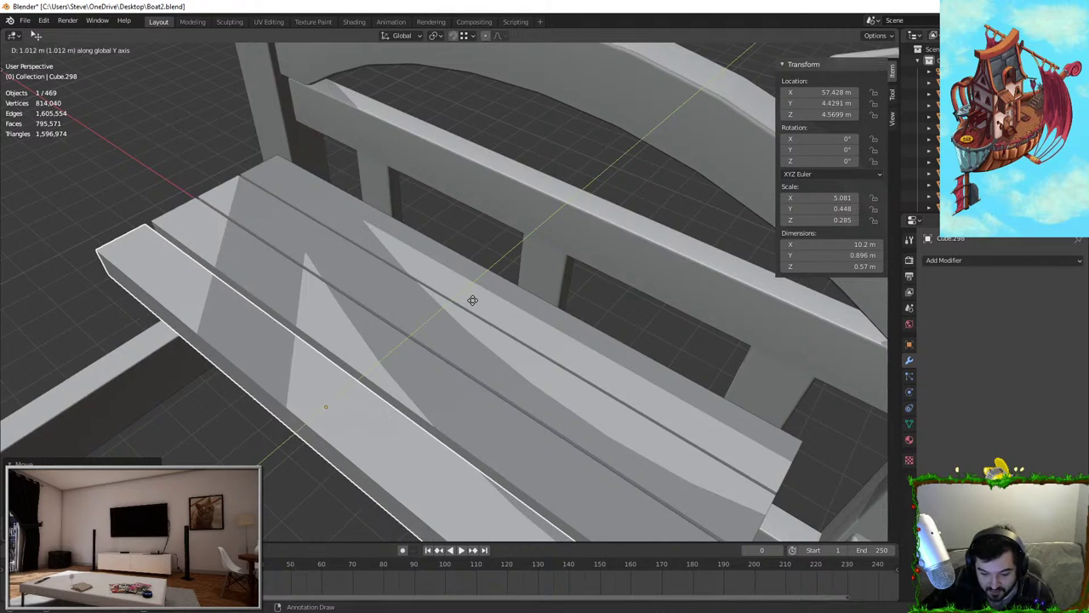
left_click(480, 302)
Scale the four planks together to about 0.48 m thick and 1.1 m wide each
left_click(388, 347, "shift")
scroll(439, 323, "down", 4)
middle_click_drag(438, 324, 557, 313)
key("s")
key("z")
left_click(499, 242)
key("s")
key("y")
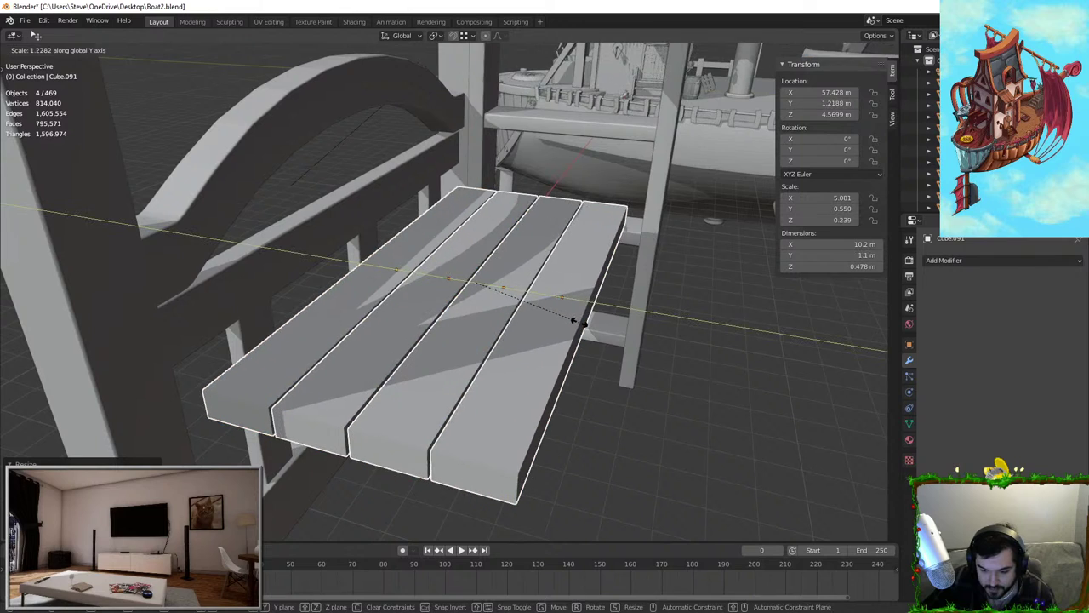
left_click(585, 322)
Shift the four planks together along Y beside the lower end board
key("g")
key("y")
left_click(606, 327)
left_click(637, 426)
Duplicate the plank farthest from the end board in place and shorten the copy along X to about 3.88 m
left_click(551, 338)
middle_click_drag(576, 279, 494, 347)
scroll(563, 303, "up", 1)
key("shift+d")
right_click(608, 212)
key("s")
key("x")
right_click(556, 303)
key("s")
key("x")
left_click(596, 301)
Shorten the copied plank piece along X to a block about 1.08 m long
middle_click_drag(596, 301, 643, 292)
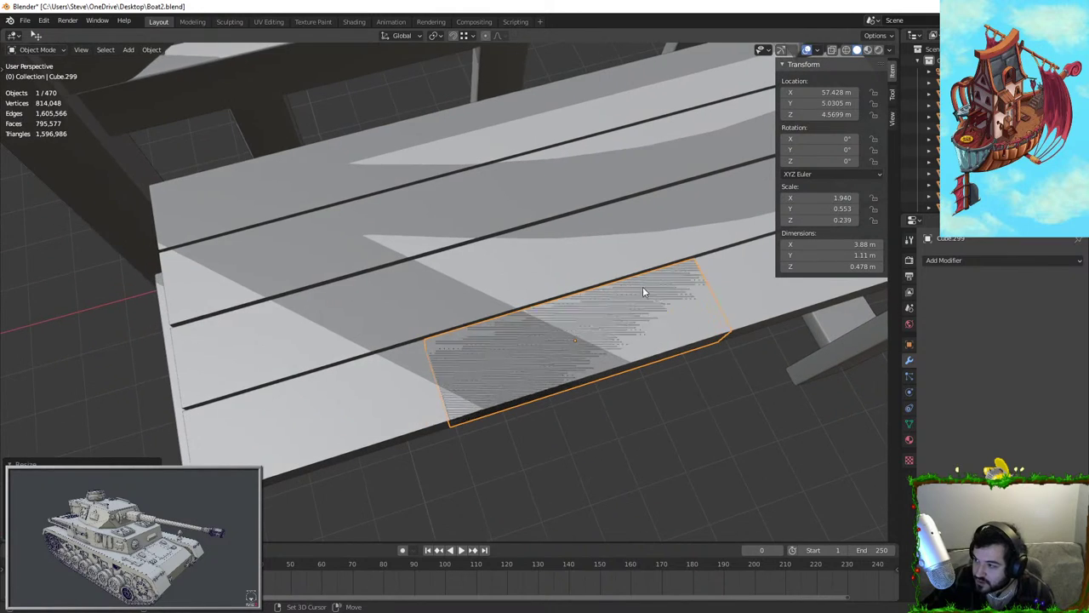
key("s")
key("x")
left_click(554, 329)
key("g")
key("s")
key("x")
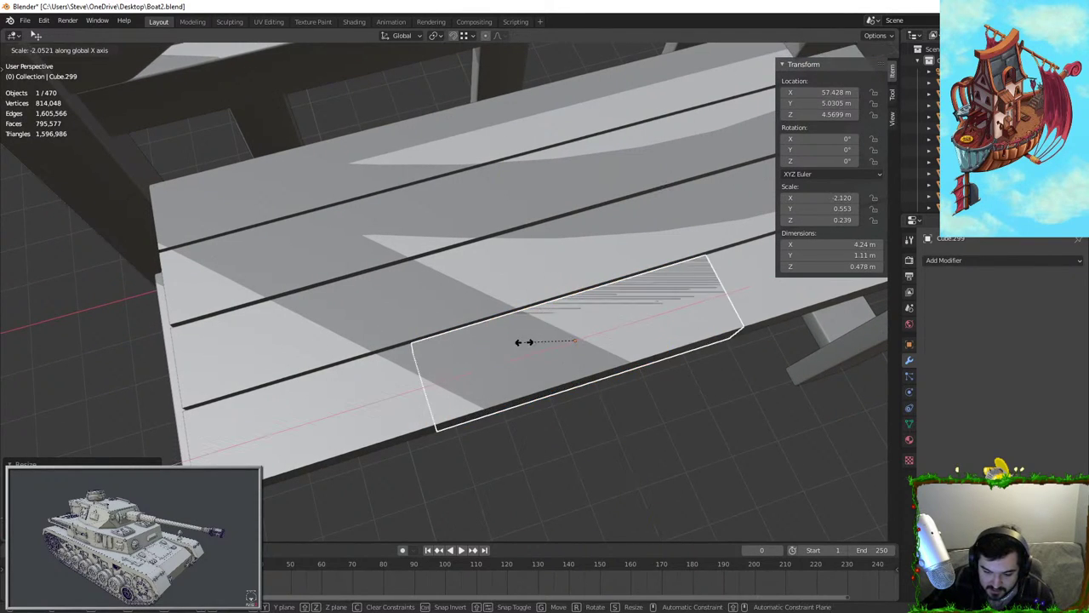
left_click(630, 318)
middle_click_drag(630, 318, 509, 179)
key("s")
key("x")
left_click(591, 199)
Increase the block's height to about 0.78 m
middle_click_drag(591, 199, 587, 145)
key("s")
key("z")
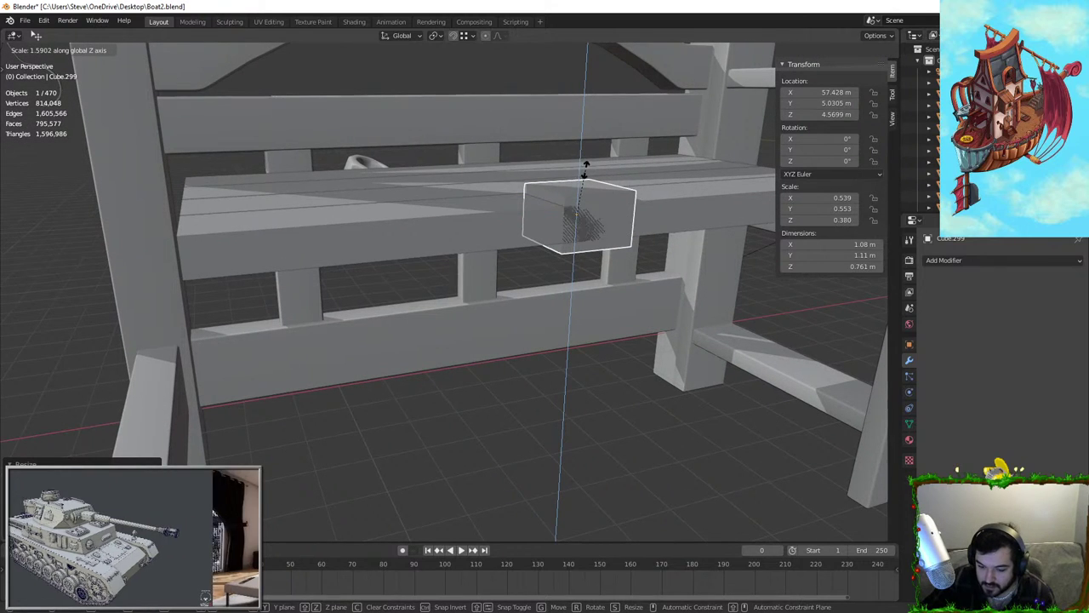
left_click(630, 183)
Move the block along X to about 62.5 m and adjust it along Y to cap the outer corner of the planks
middle_click_drag(630, 184, 389, 311)
key("g")
key("x")
left_click(260, 328)
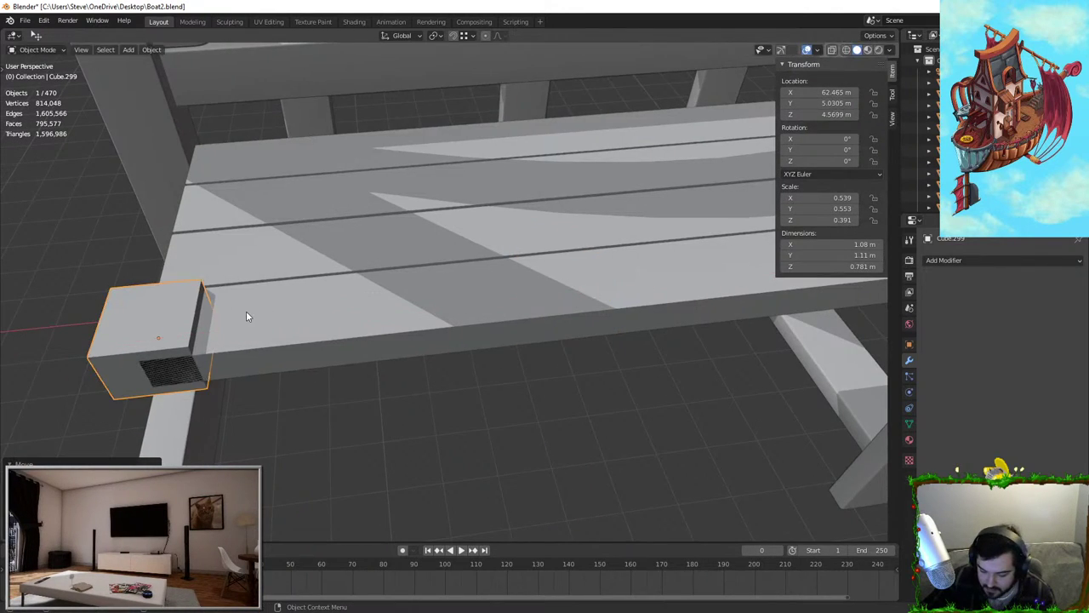
key("KP_7")
middle_click_drag(245, 311, 356, 259)
key("g")
key("y")
left_click(472, 174)
Duplicate the corner block along Y to the other corner at the same end of the planks
key("shift+d")
key("y")
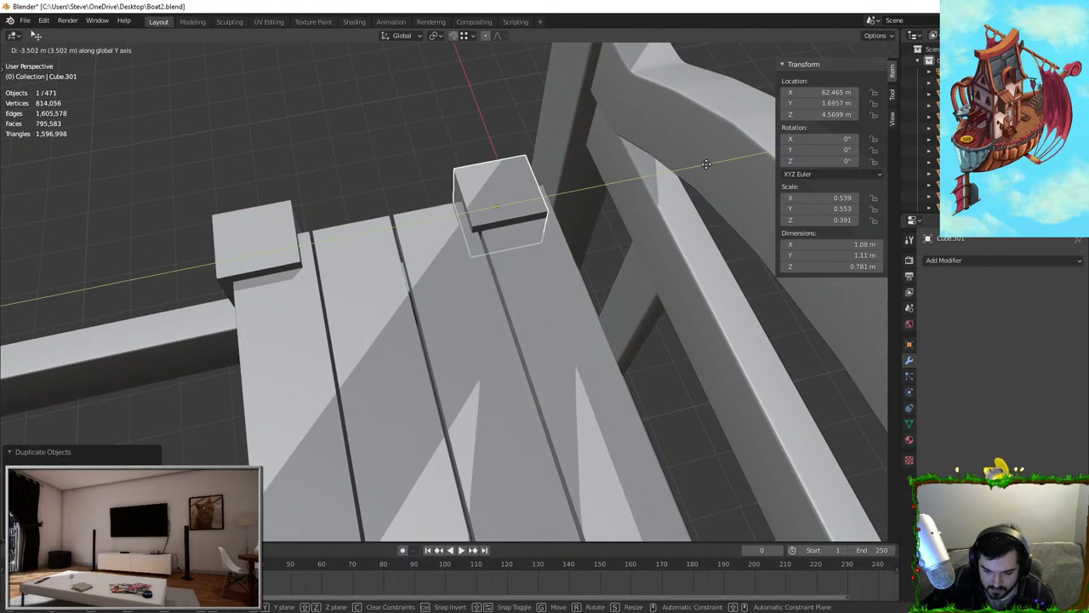
left_click(718, 156)
Duplicate both corner blocks along X to the two corners at the opposite end of the planks
left_click(246, 238, "shift")
middle_click_drag(256, 239, 464, 242)
middle_click_drag(587, 277, 331, 258, "shift")
key("shift+d")
middle_click_drag(680, 229, 584, 258)
key("g")
key("x")
left_click(408, 335)
key("shift+d")
key("x")
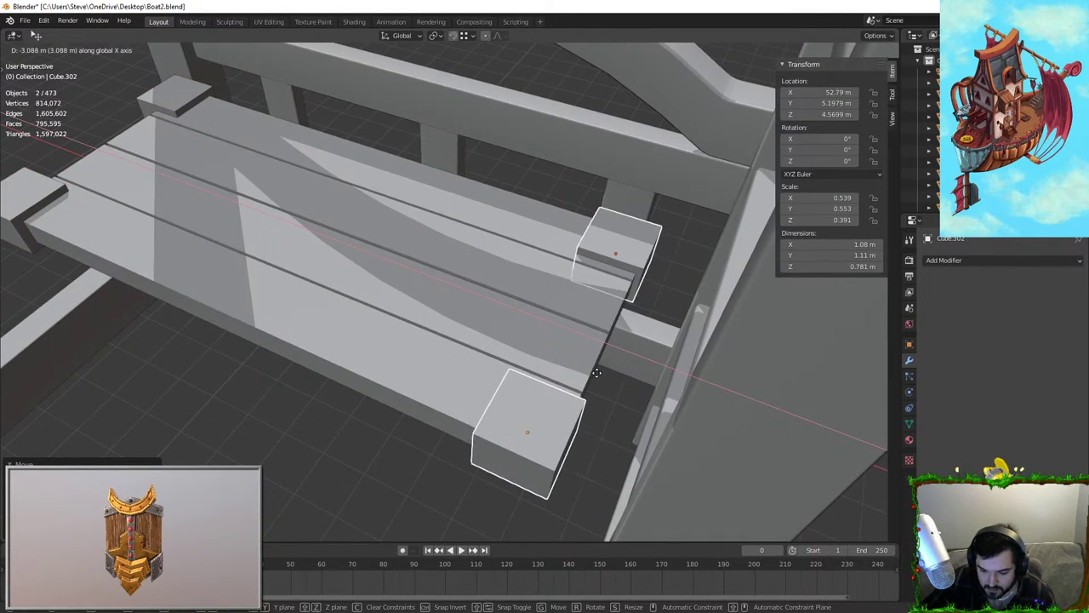
left_click(604, 373)
Duplicate one outer corner block straight down to sit directly beneath the original
middle_click_drag(604, 373, 449, 261)
middle_click_drag(173, 254, 472, 162)
key("shift+d")
key("z")
left_click(492, 234)
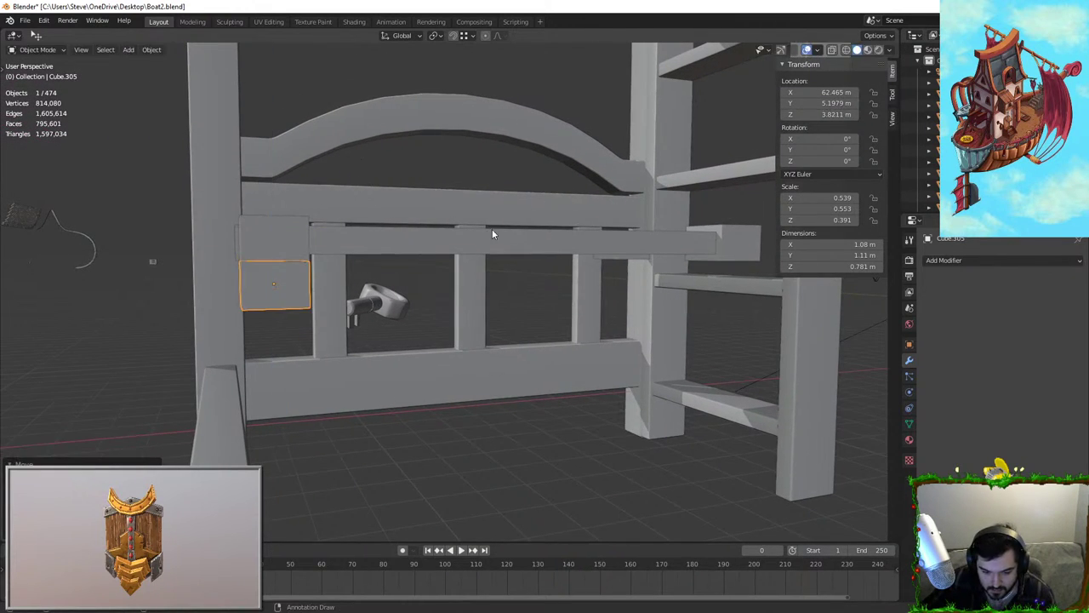
Scale the lower block into a leg about 0.86 by 0.88 by 4 m and lower it beneath the corner block
key("z")
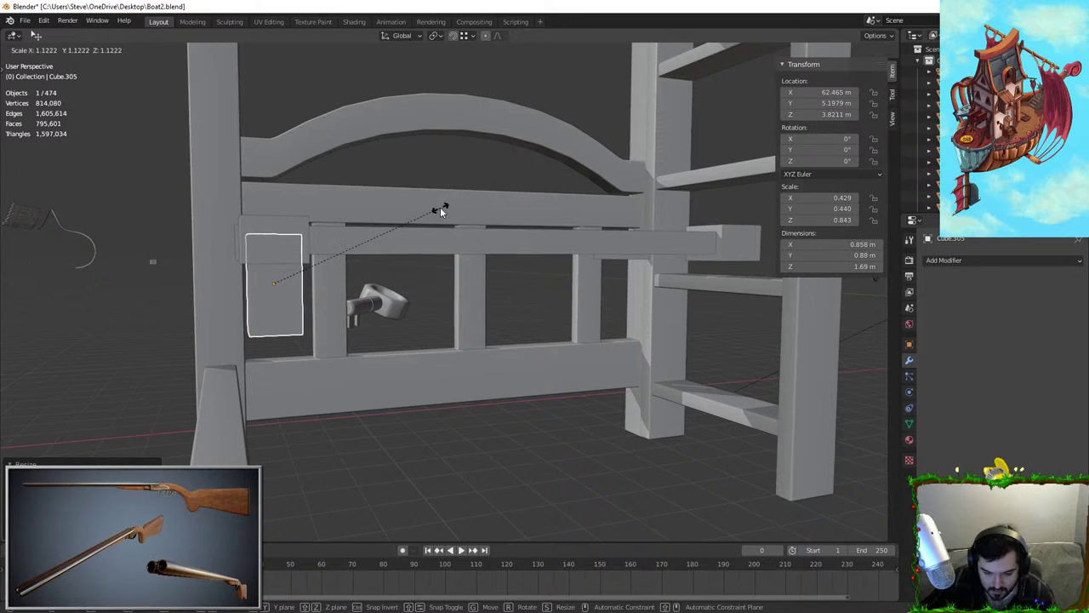
left_click(312, 134)
key("g")
key("z")
left_click(321, 222)
middle_click_drag(362, 269, 440, 256)
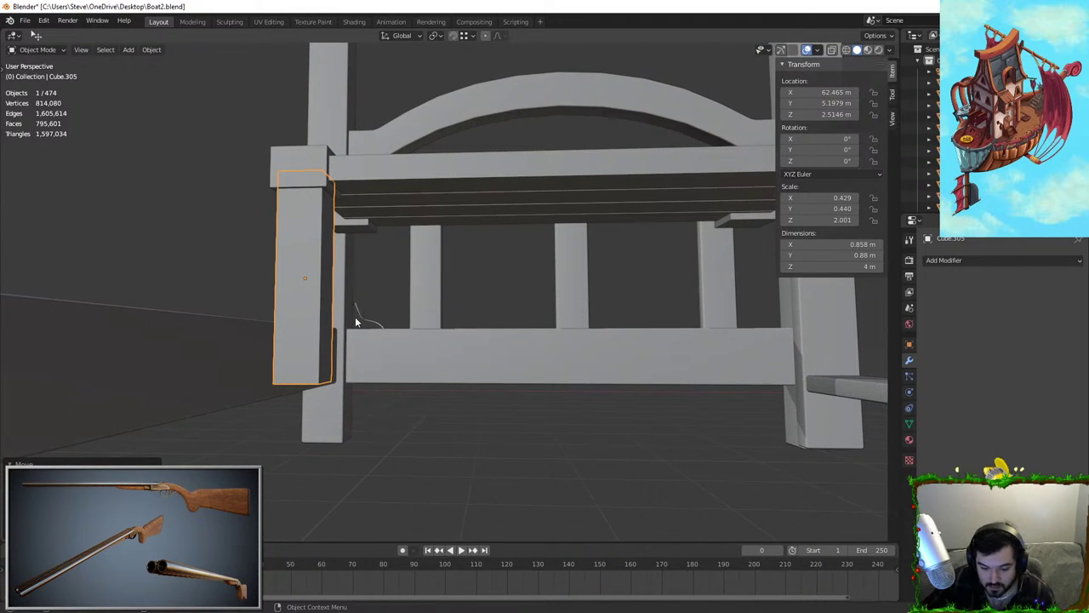
Lengthen the leg along Z to a scale of about 2.22 and lower it so its top meets the corner block's underside
key("s")
key("z")
left_click(317, 211)
key("g")
key("z")
left_click(316, 232)
Extrude the leg's bottom face into a foot that flares outward and tapers to a narrower base
key("Tab")
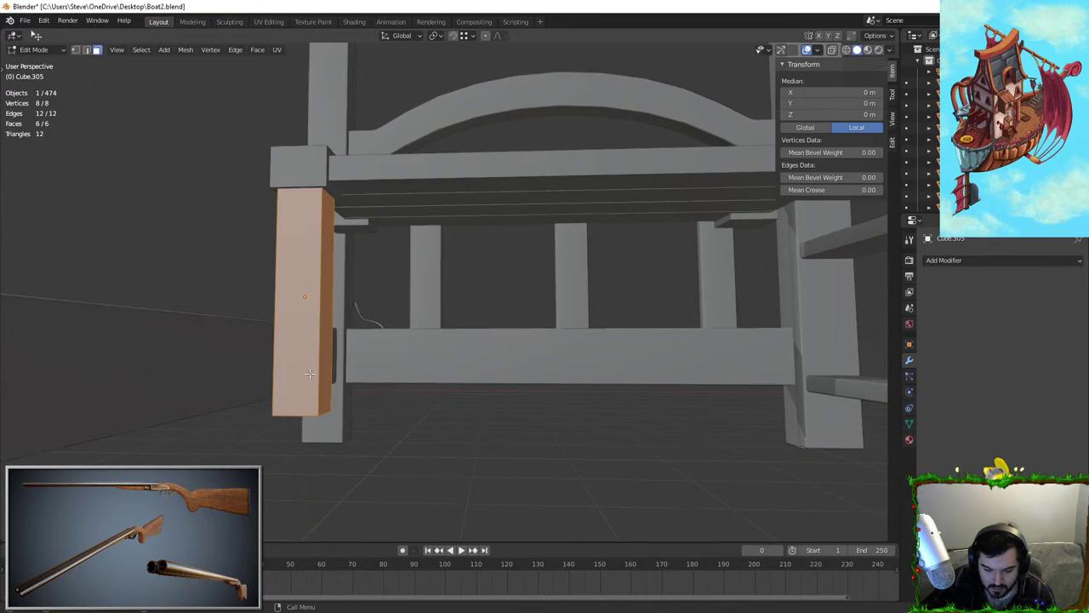
key("Tab")
middle_click_drag(299, 456, 360, 340)
key("Tab")
key("g")
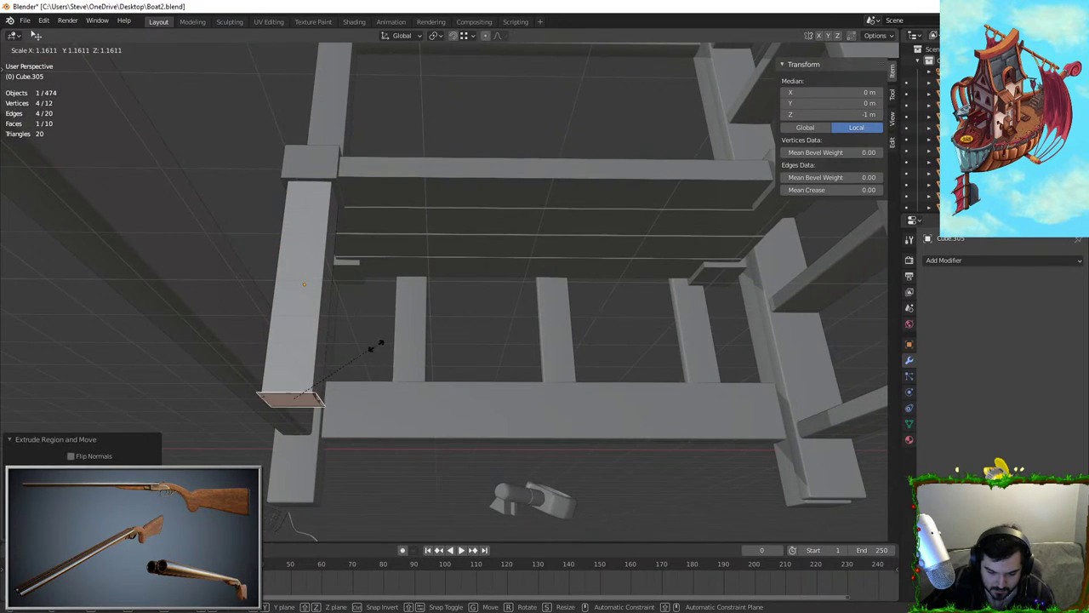
key("x")
key("Escape")
key("e")
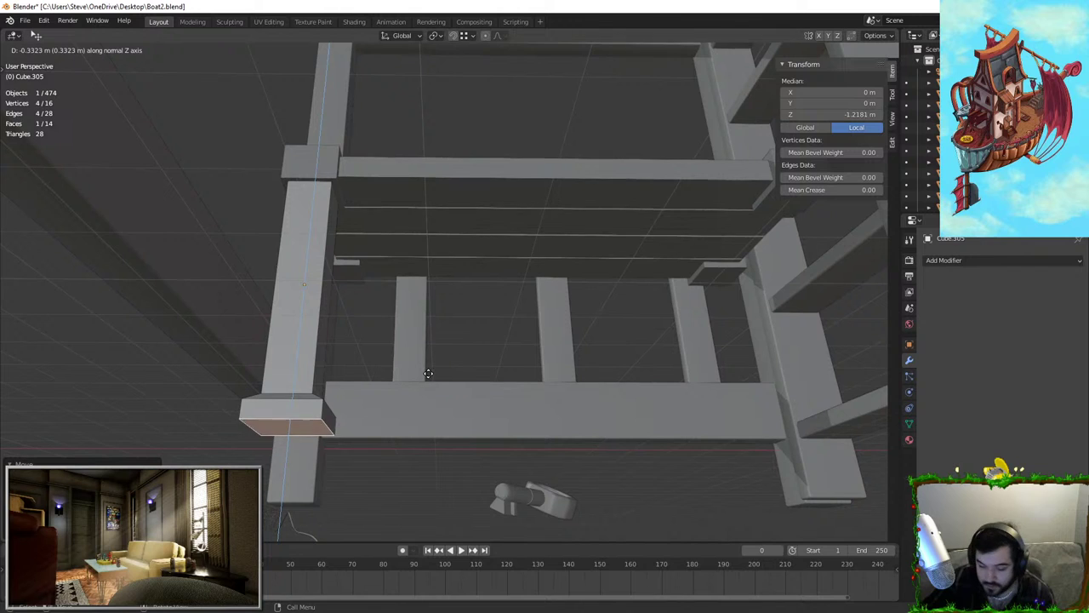
left_click(424, 408)
key("s")
left_click(372, 427)
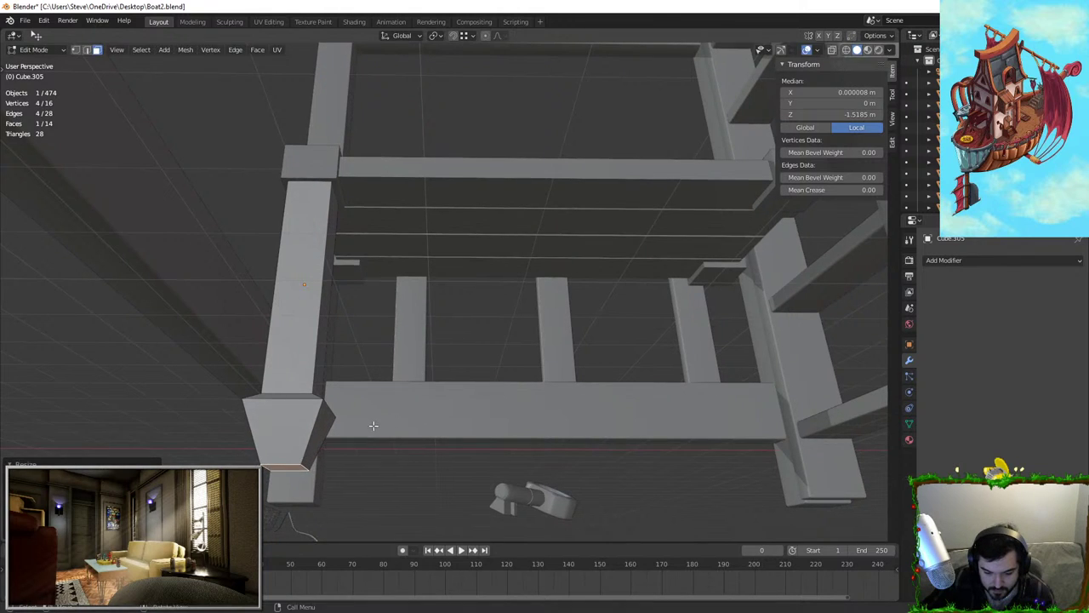
Adjust the foot's bottom face along Z in the front view, giving a leg about 5.7 m tall
mouse_move(373, 428)
middle_mouse_down()
mouse_move(346, 467)
mouse_move(376, 444)
middle_mouse_up()
key("KP_1")
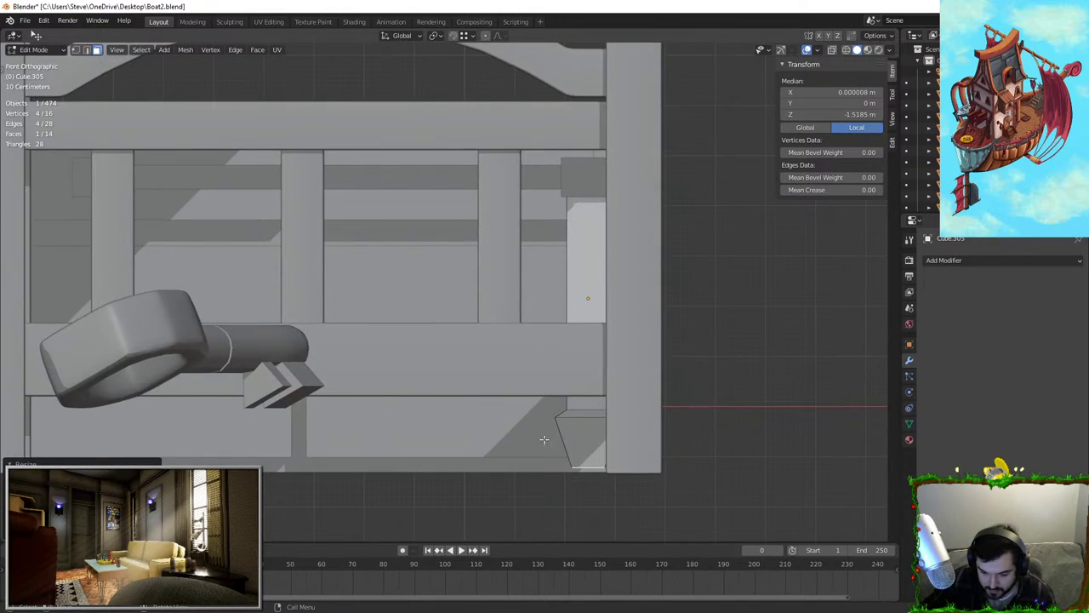
scroll(575, 443, "up", 4)
middle_click_drag(713, 362, 327, 295, "shift")
key("g")
key("z")
left_click(499, 293)
key("Tab")
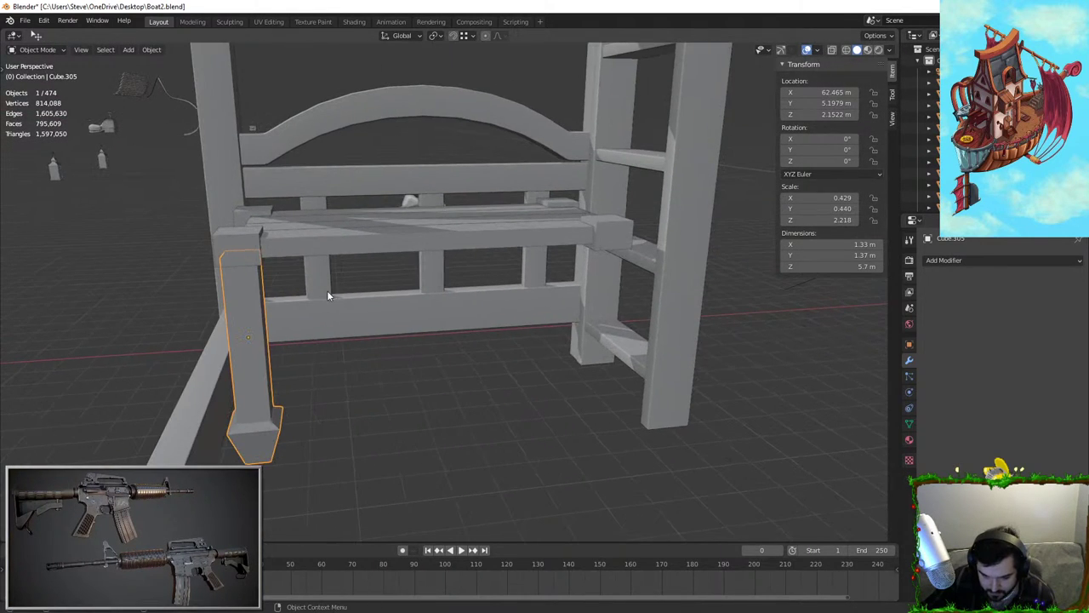
Duplicate the leg along X beneath the corner block at the desk's opposite end, at about X 52.7 m
right_click(637, 356)
key("g")
key("x")
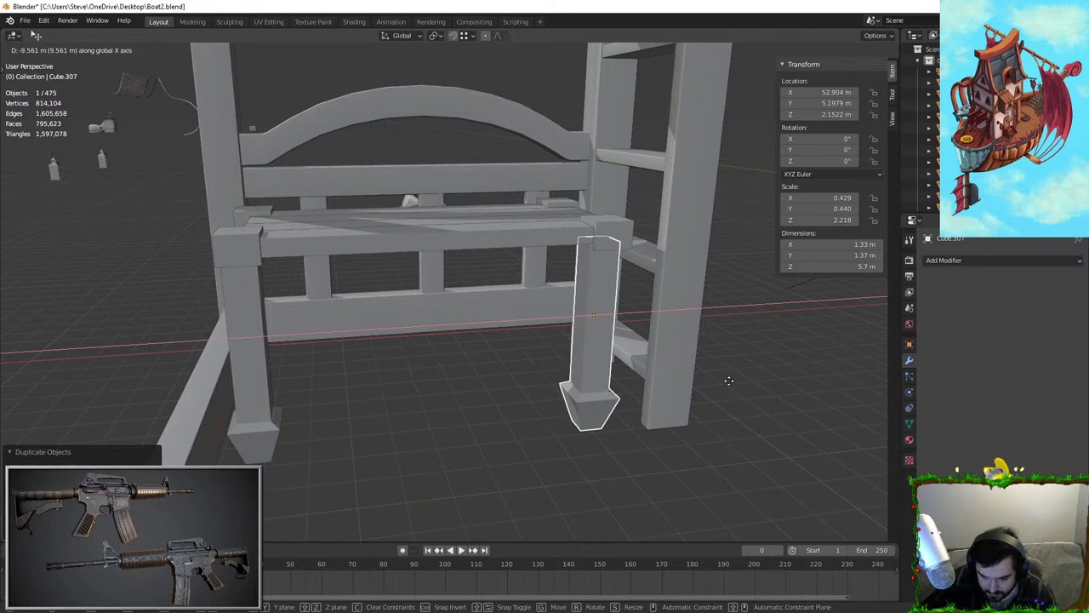
left_click(729, 383)
middle_click_drag(729, 382, 558, 269)
key("g")
key("x")
left_click(569, 275)
Duplicate both front legs along Y beneath the two rear corner blocks, at about Y 1.43 m
middle_click_drag(78, 311, 564, 334)
key("shift+d")
key("y")
right_click(471, 354)
key("g")
key("y")
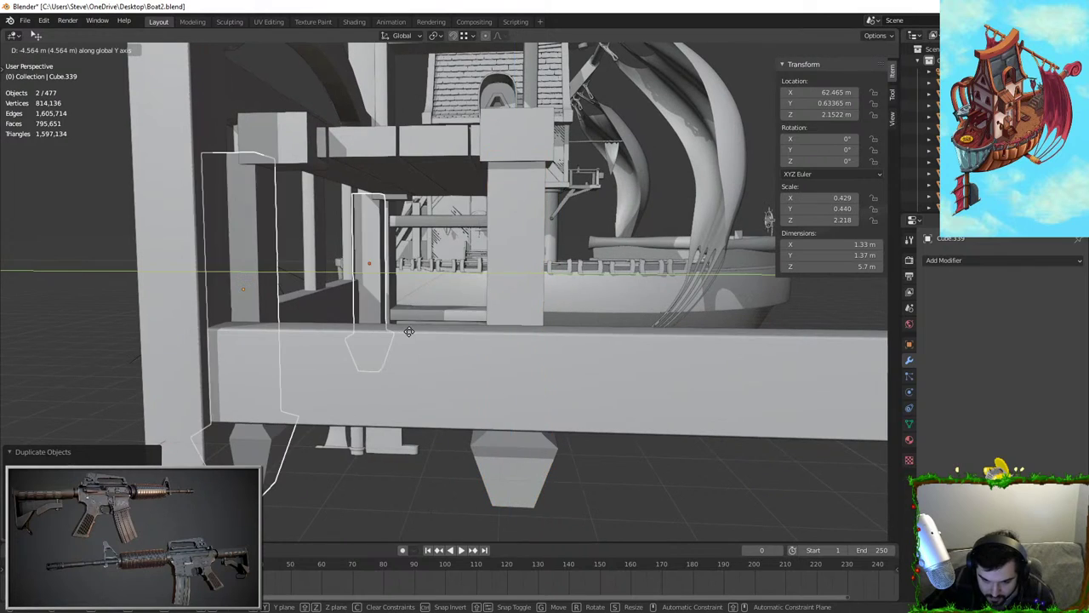
left_click(442, 329)
middle_click_drag(578, 292, 298, 349)
Select all four legs and shorten them along Z to about 4.78 m
left_click(469, 431)
left_click(292, 345)
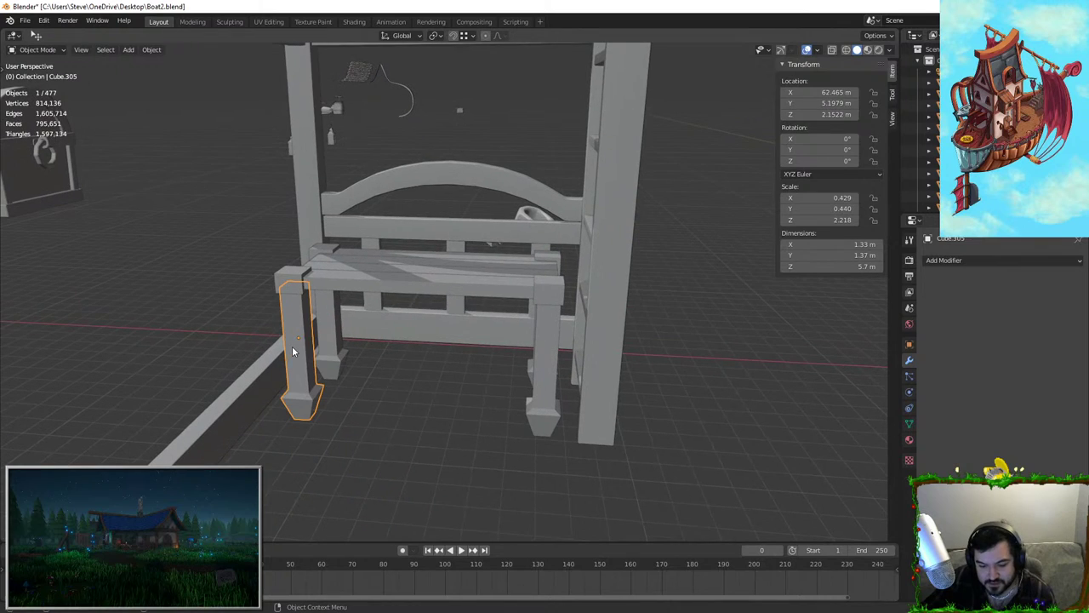
left_click(332, 341, "shift")
left_click(514, 330, "shift")
middle_click_drag(504, 340, 517, 285)
key("s")
key("z")
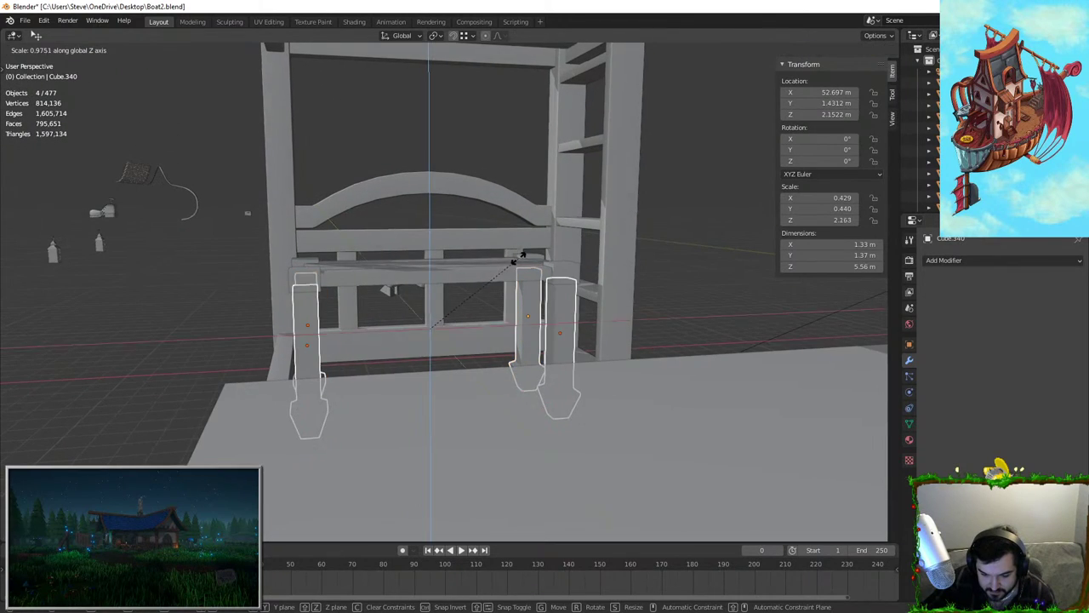
left_click(514, 283)
Lower the four shortened legs along Z in the front view to a location of about 1.6 m
key("KP_5")
key("KP_3")
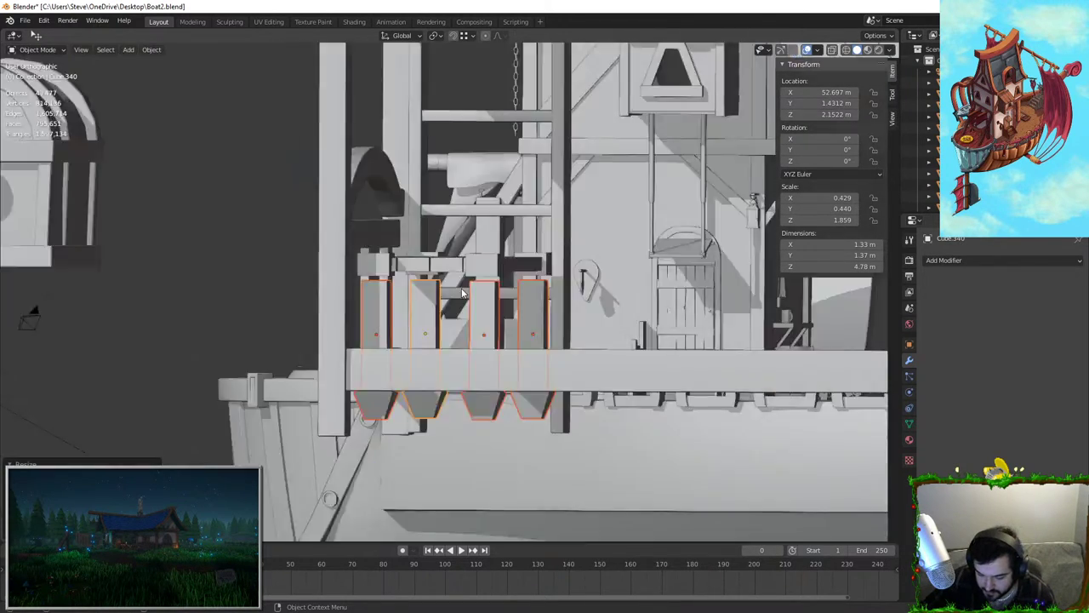
key("KP_1")
middle_click_drag(689, 317, 500, 266, "shift")
scroll(547, 259, "up", 4)
key("g")
key("z")
left_click(587, 263)
scroll(499, 298, "down", 4)
left_click(460, 266)
left_click(501, 252, "shift")
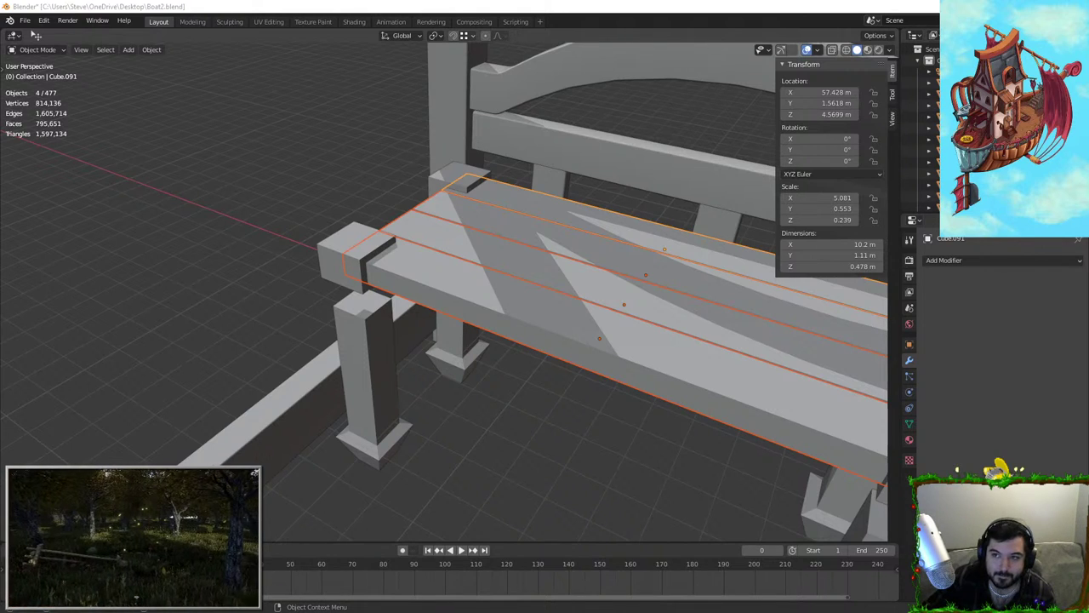
middle_click_drag(387, 440, 466, 311)
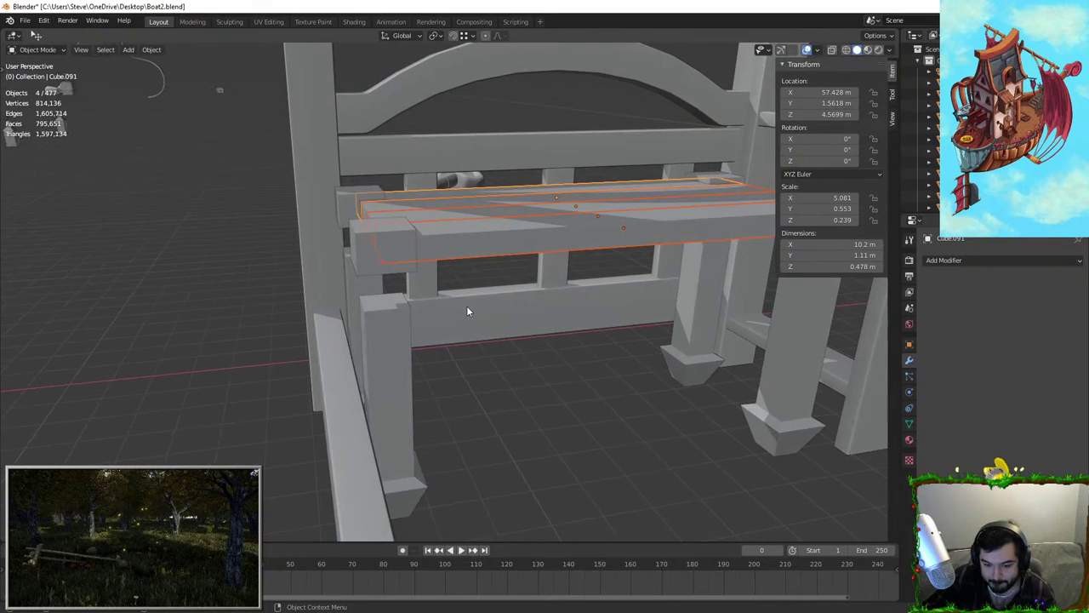
middle_click_drag(565, 219, 476, 223)
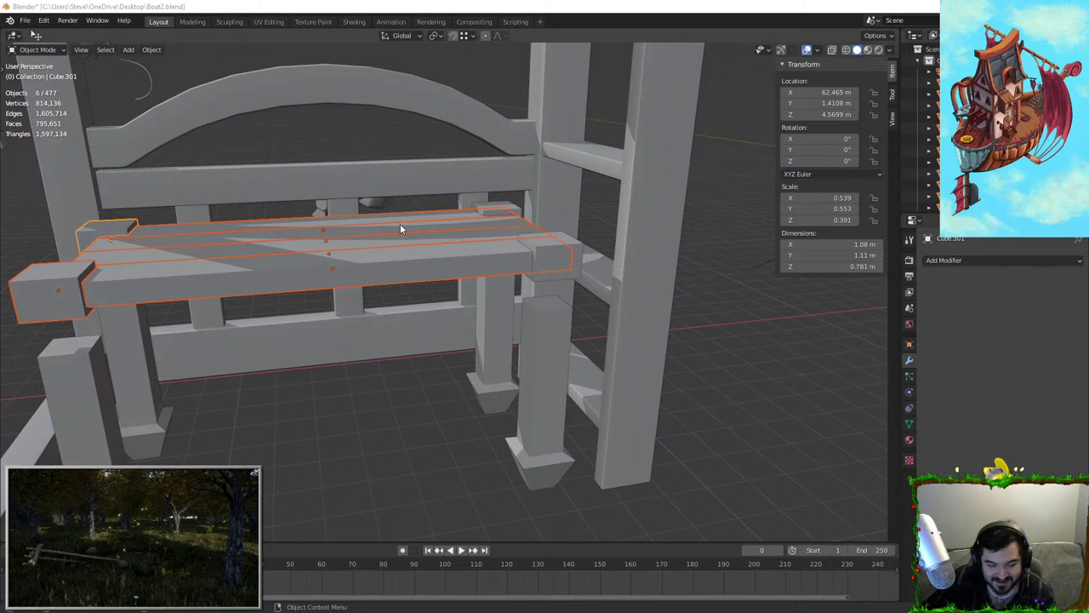
left_click(67, 275, "shift")
left_click(101, 232, "shift")
middle_click_drag(238, 246, 308, 198, "shift")
key("g")
key("z")
right_click(341, 219)
left_click(340, 223, "shift")
left_click(289, 204, "shift")
left_click(290, 204, "shift")
left_click(309, 197, "shift")
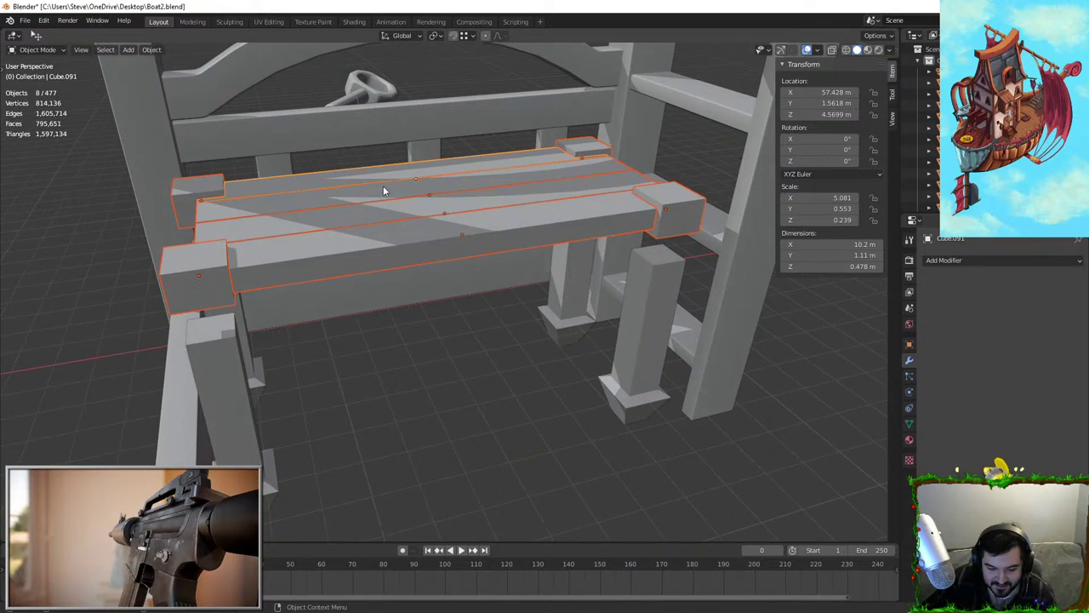
key("g")
key("z")
right_click(402, 167)
Shift the corner blocks and legs at the bed-rail end inward along X by about 0.28 m
middle_click_drag(213, 213, 474, 178)
scroll(326, 230, "up", 1)
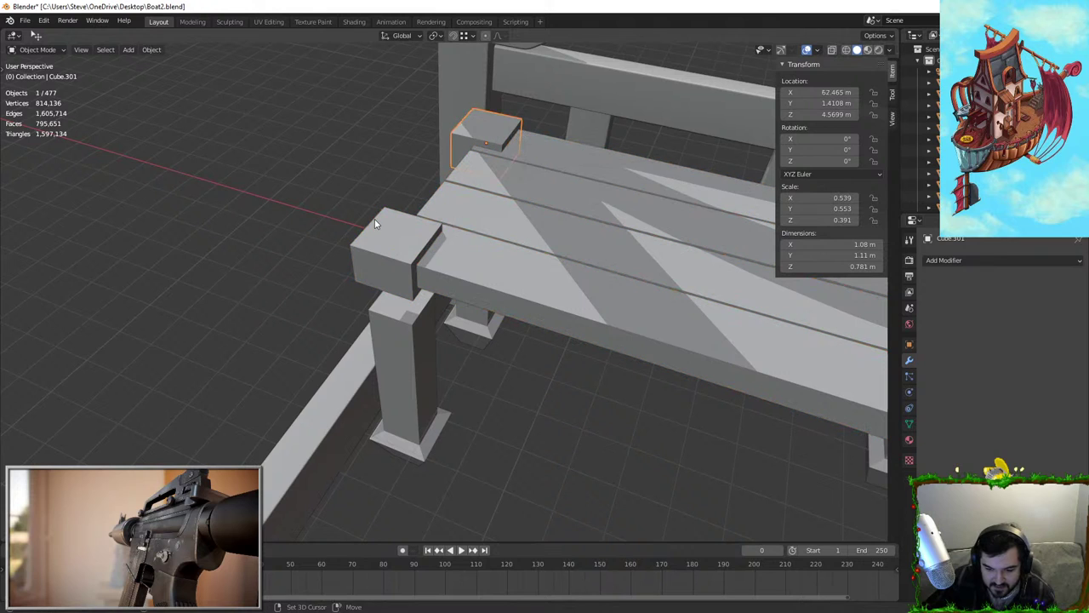
middle_click_drag(424, 315, 407, 207)
left_click(476, 332, "shift")
key("g")
key("x")
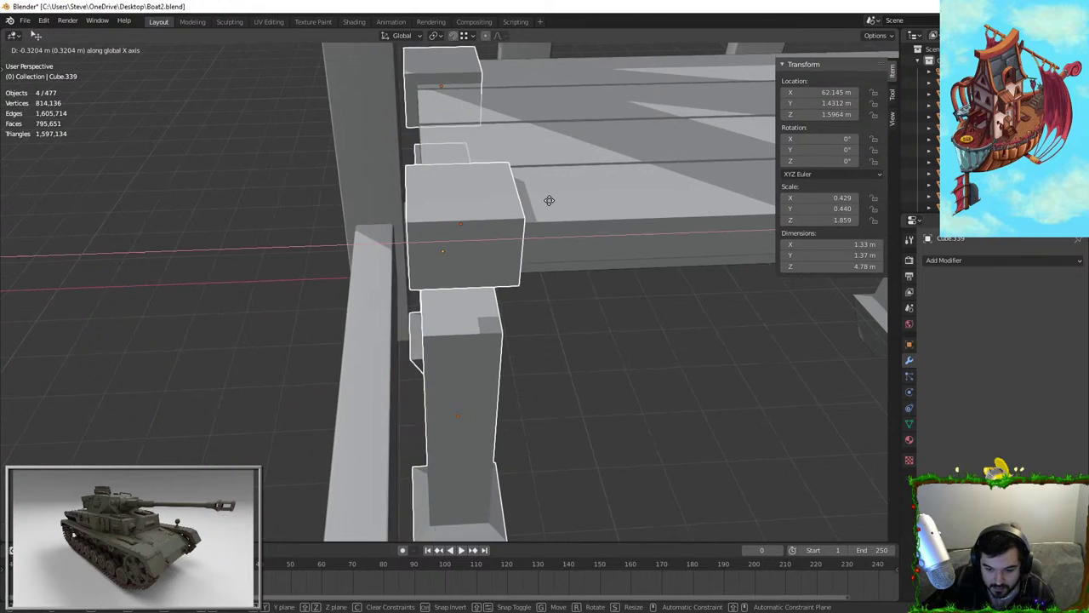
left_click(486, 168)
middle_click_drag(487, 168, 428, 202)
Select the four desktop planks and four corner blocks and lower them along Z onto the legs
left_click(520, 190)
middle_click_drag(521, 196, 505, 139)
left_click(432, 127, "shift")
middle_click_drag(669, 138, 474, 127)
middle_click_drag(333, 74, 477, 162)
key("g")
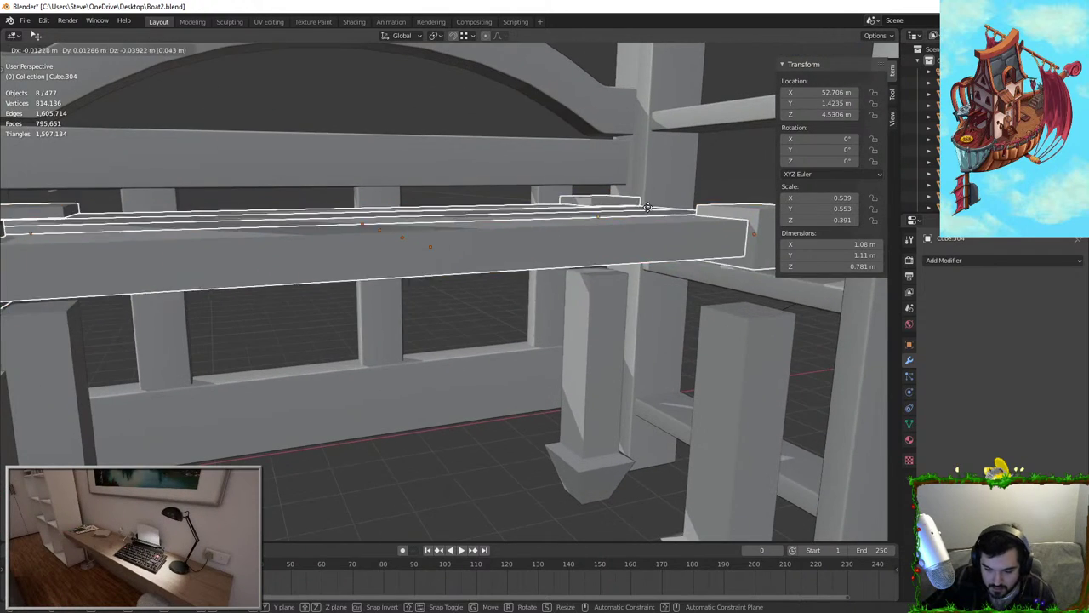
key("z")
right_click(654, 242)
middle_click_drag(654, 243, 502, 256)
key("g")
key("z")
left_click(482, 239)
Join the planks, corner blocks and four legs into one desk object with its scale applied
left_click(535, 216)
middle_click_drag(535, 216, 503, 332)
key("ctrl+z")
middle_click_drag(434, 286, 506, 306, "shift")
left_click(540, 284, "shift")
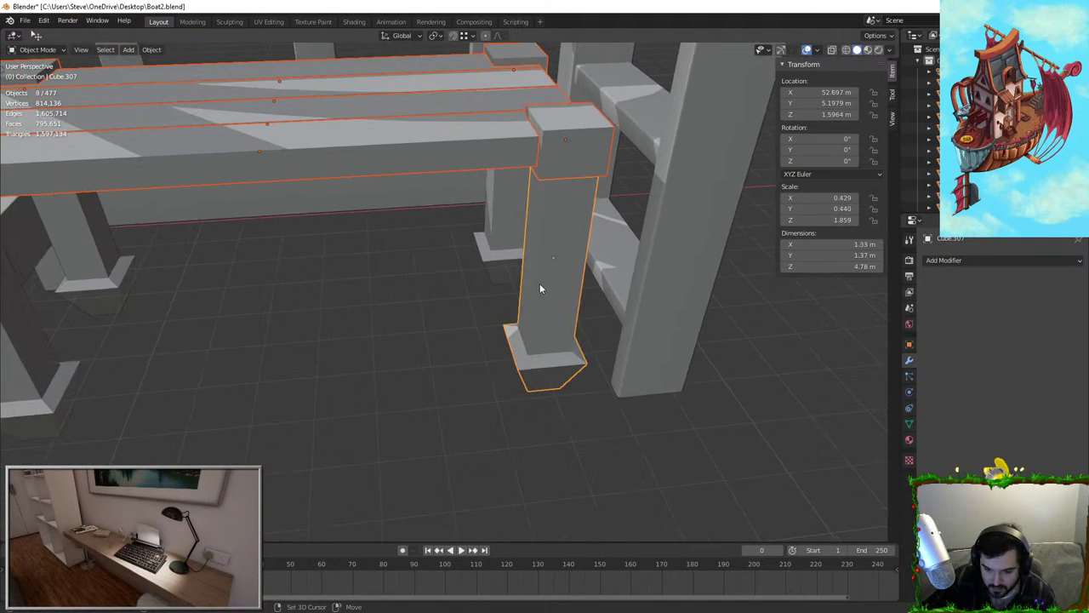
left_click(501, 252, "shift")
middle_click_drag(340, 255, 457, 271, "shift")
middle_click_drag(271, 299, 455, 225)
right_click(456, 223)
left_click(455, 223)
Add a Bevel modifier to the desk with an amount of 0.06 m and 2 segments
left_click(928, 264)
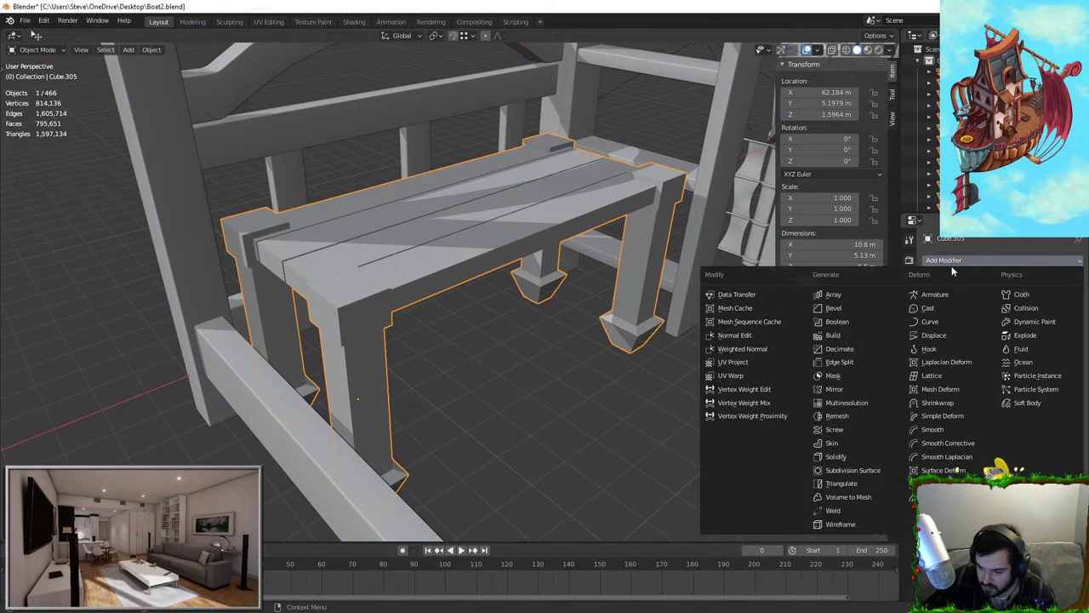
left_click(842, 304)
middle_click_drag(595, 298, 554, 295)
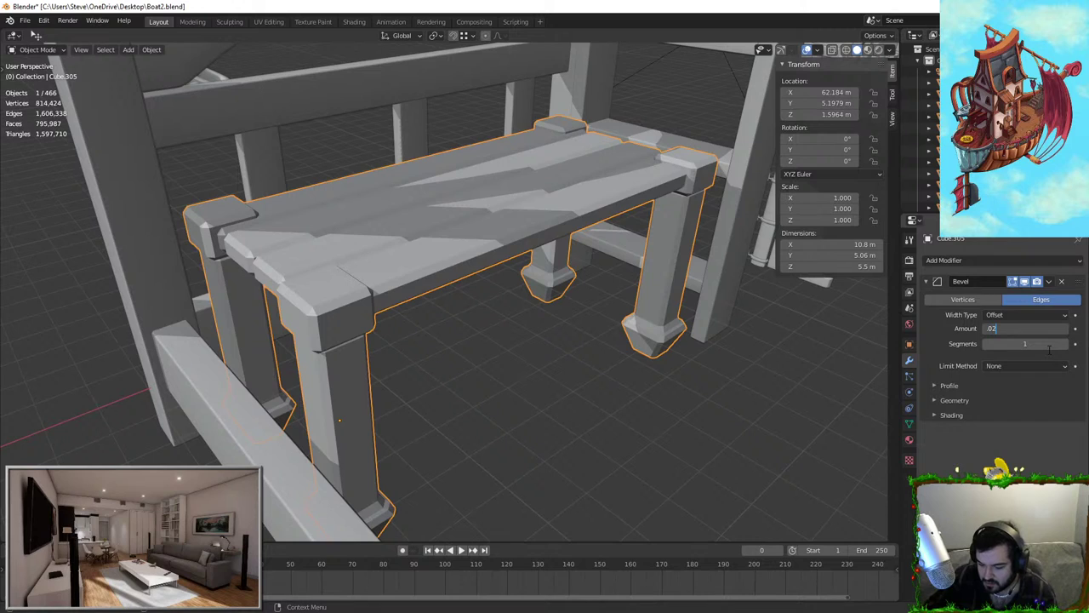
type("0.05")
key("Return")
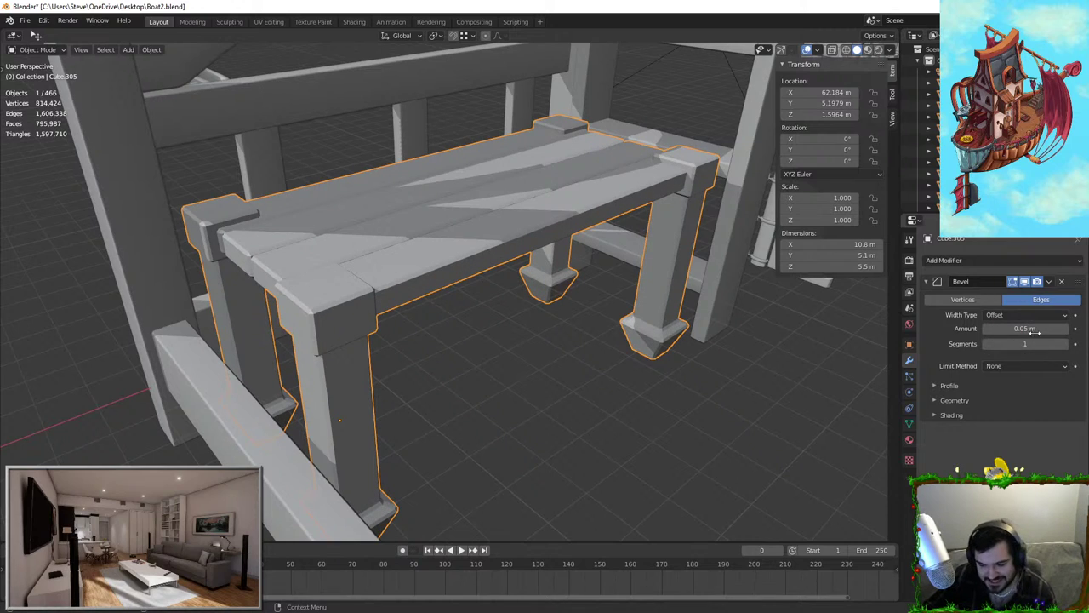
type("0.06")
key("Return")
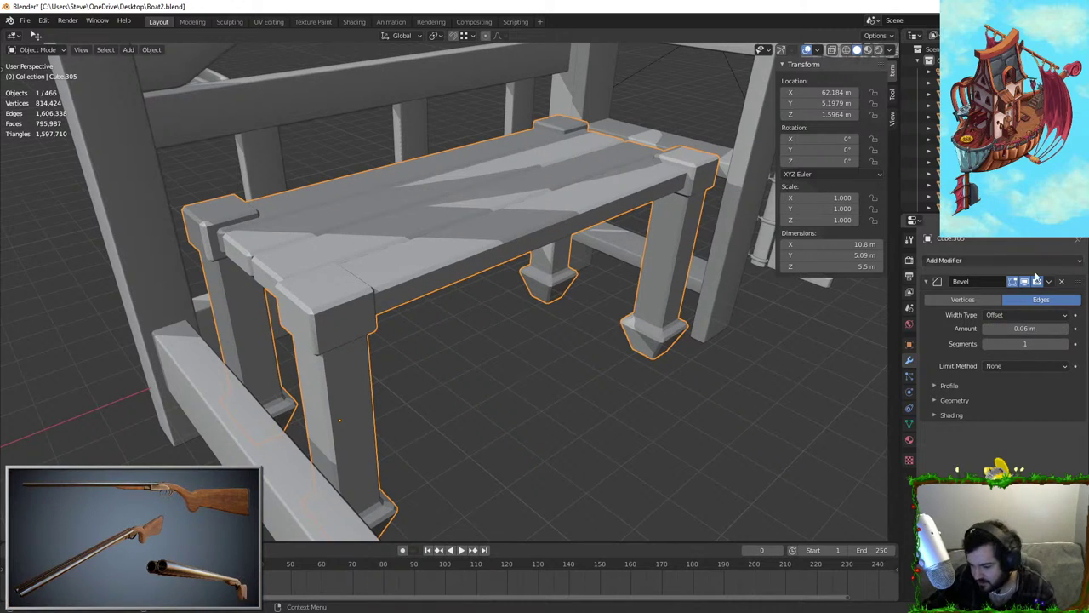
middle_click_drag(471, 298, 552, 319, "shift")
left_click(1064, 347)
Add a Weighted Normal modifier, shade the desk smooth and enable Auto Smooth at 30°
left_click(967, 261)
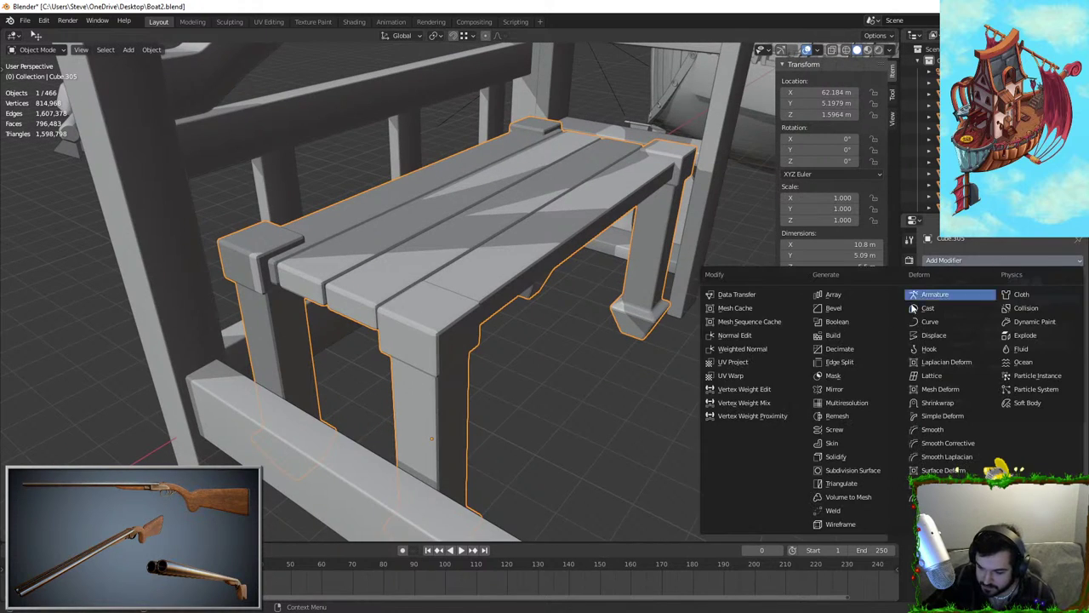
left_click(776, 349)
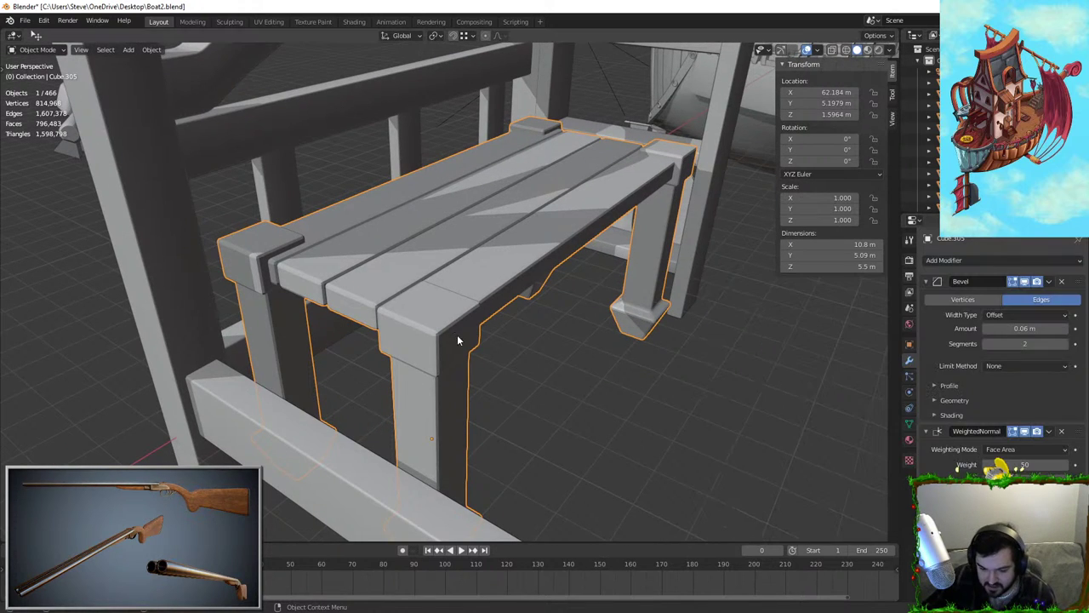
scroll(583, 347, "up", 2)
middle_click_drag(583, 347, 542, 256)
right_click(542, 256)
left_click(540, 229)
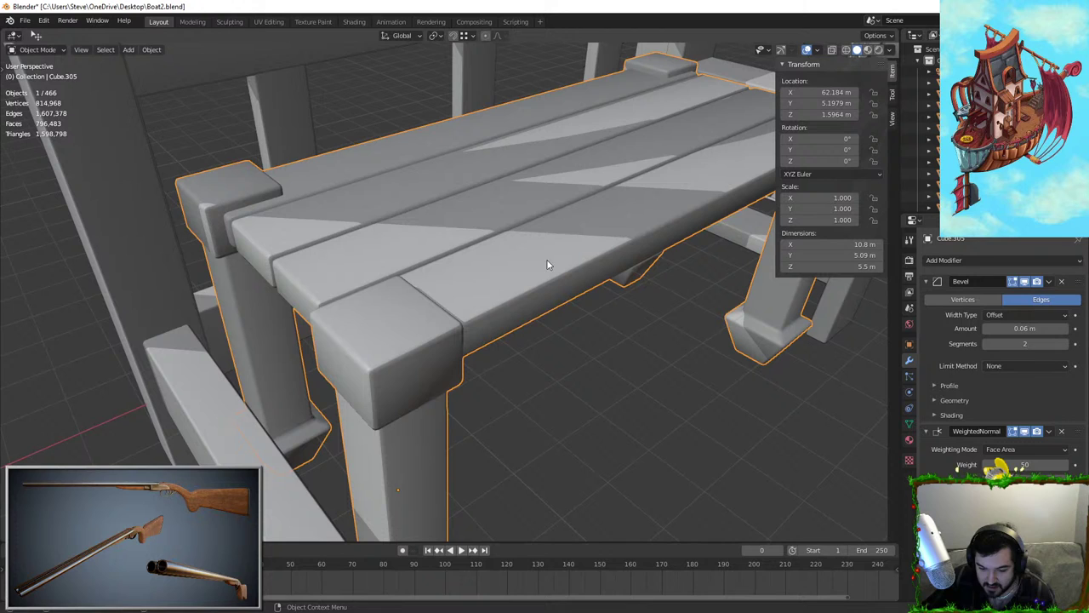
left_click(909, 424)
left_click(986, 430)
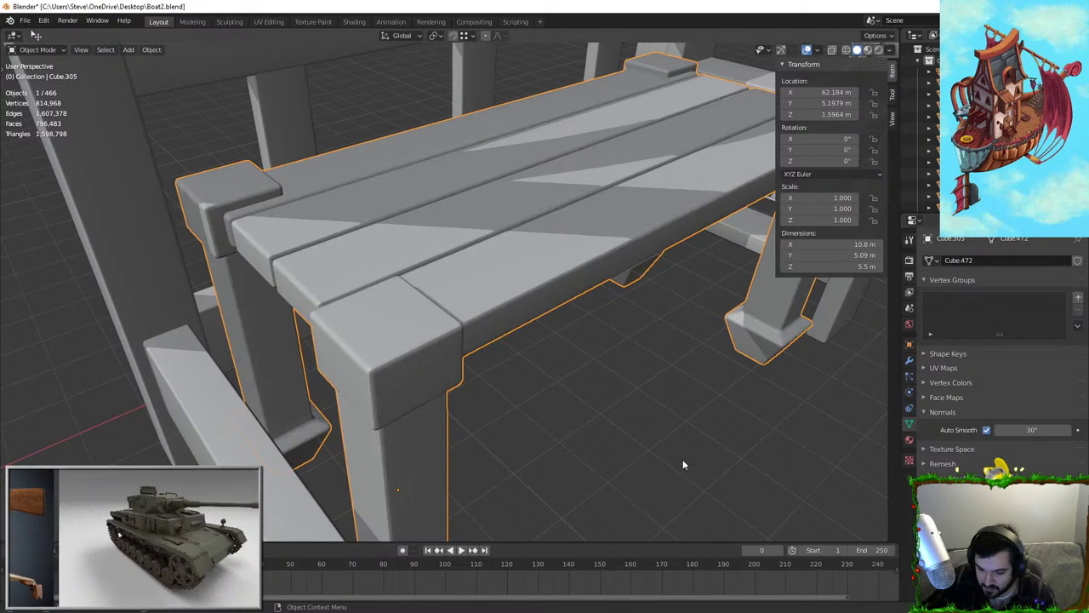
Select one whole middle desktop plank in the mesh and scale it slightly along Y
middle_click_drag(414, 394, 486, 385)
middle_click_drag(361, 328, 451, 271, "shift")
scroll(443, 287, "up", 3)
key("Tab")
scroll(470, 277, "down", 4)
left_click(444, 247)
key("l")
middle_click_drag(645, 216, 645, 218)
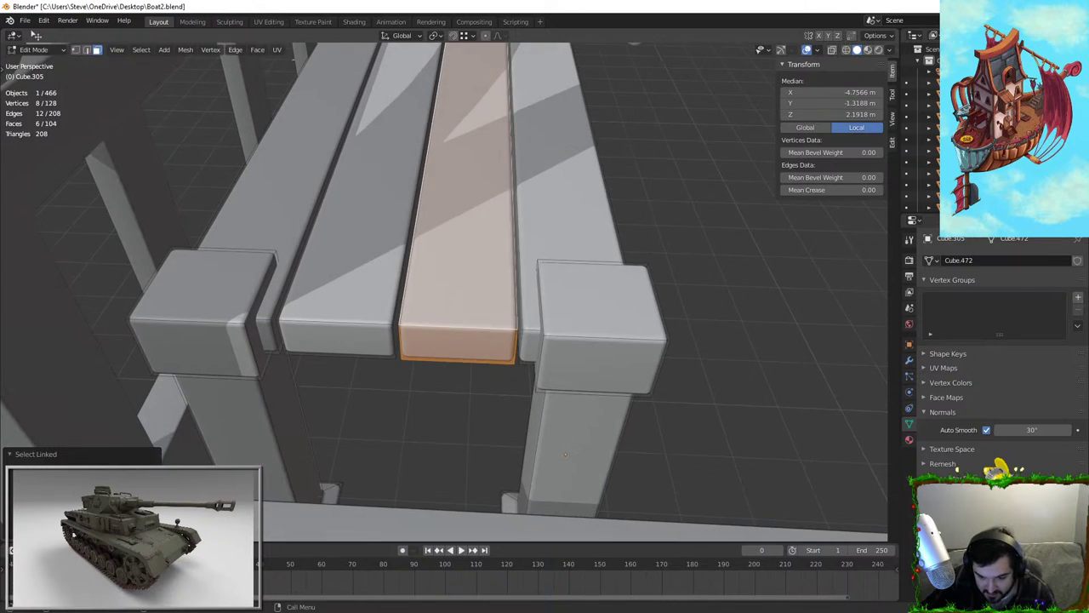
key("s")
key("y")
left_click(641, 218)
key("alt+a")
Extend the middle plank's near end face outward along X to a local position of about 0.47 m
middle_click_drag(220, 384, 389, 348)
left_click(382, 346)
key("g")
key("x")
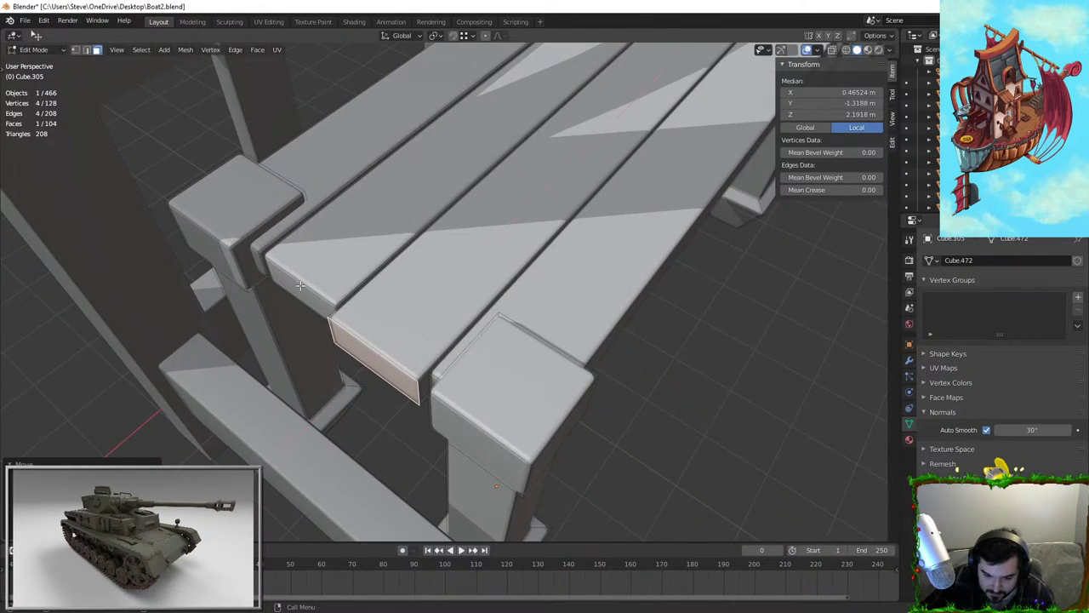
left_click(337, 274)
Extend the rear plank's end face slightly outward along X to a local position of about 0.36 m
left_click(260, 268)
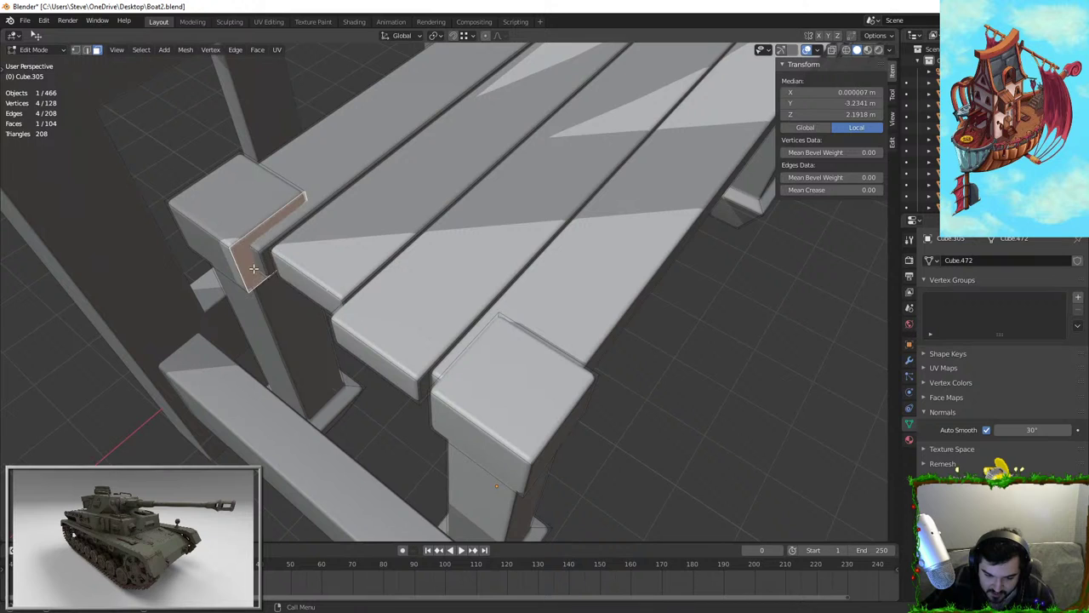
key("g")
key("x")
left_click(258, 268)
Pull the middle plank's end face at the opposite desk end inward along X to a local position of about -9.78 m
middle_click_drag(393, 338, 307, 216)
key("Tab")
key("Tab")
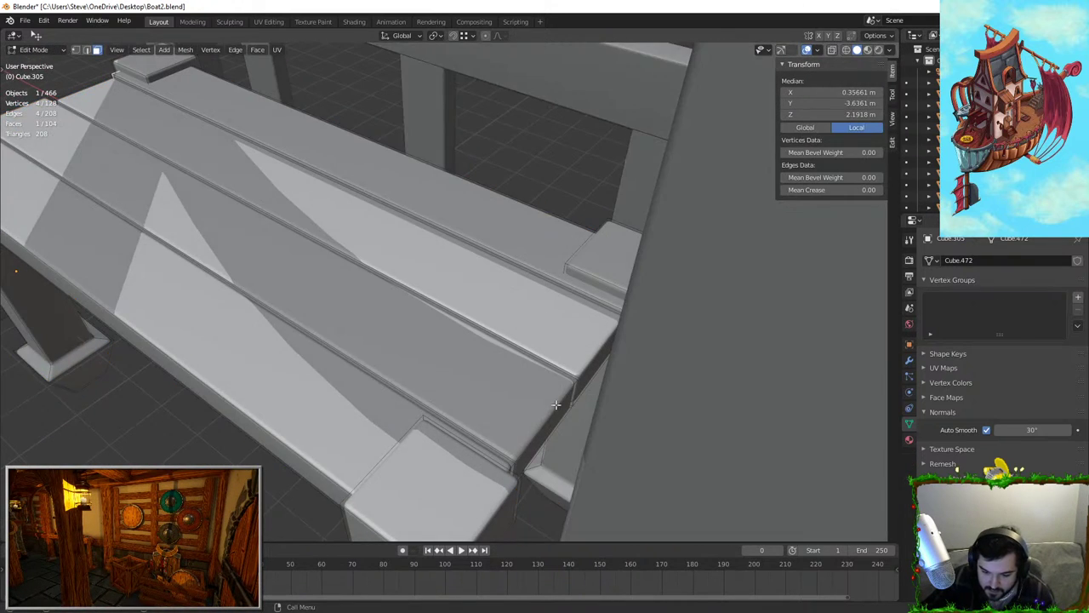
left_click(559, 394)
middle_click_drag(559, 394, 584, 383)
left_click(569, 381)
key("g")
key("x")
left_click(599, 362)
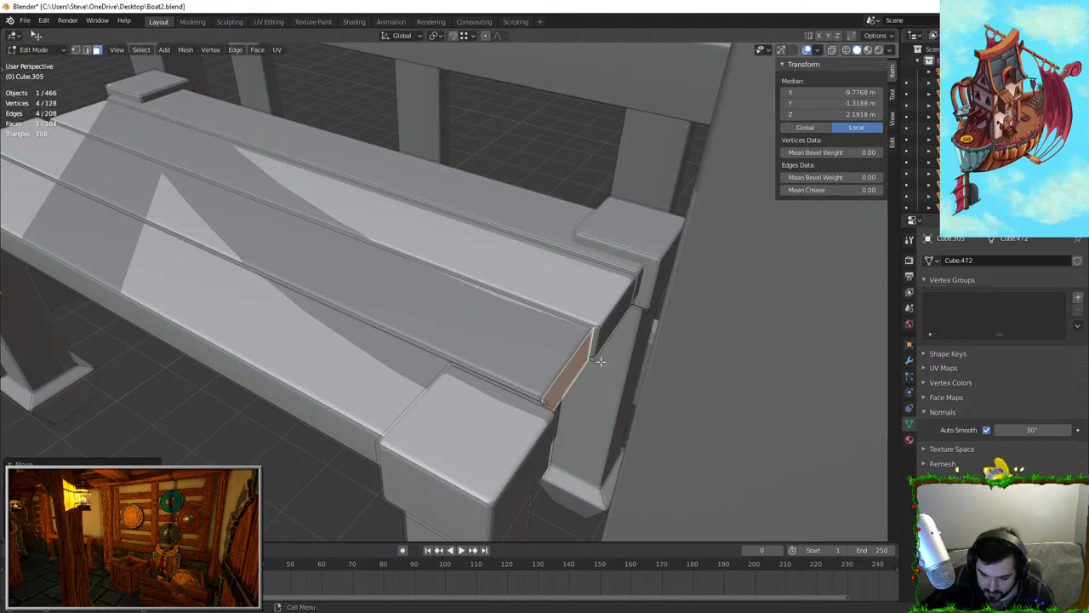
Shift the end face of the third desktop plank along X to a local position of about -9.89 m
left_click(622, 325)
left_click(620, 318)
key("g")
key("x")
left_click(626, 323)
key("Tab")
scroll(436, 366, "down", 5)
middle_click_drag(435, 366, 565, 328)
middle_click_drag(346, 322, 433, 309)
Add seven evenly spaced loop cuts across the front desktop plank and seven across the second plank
key("Tab")
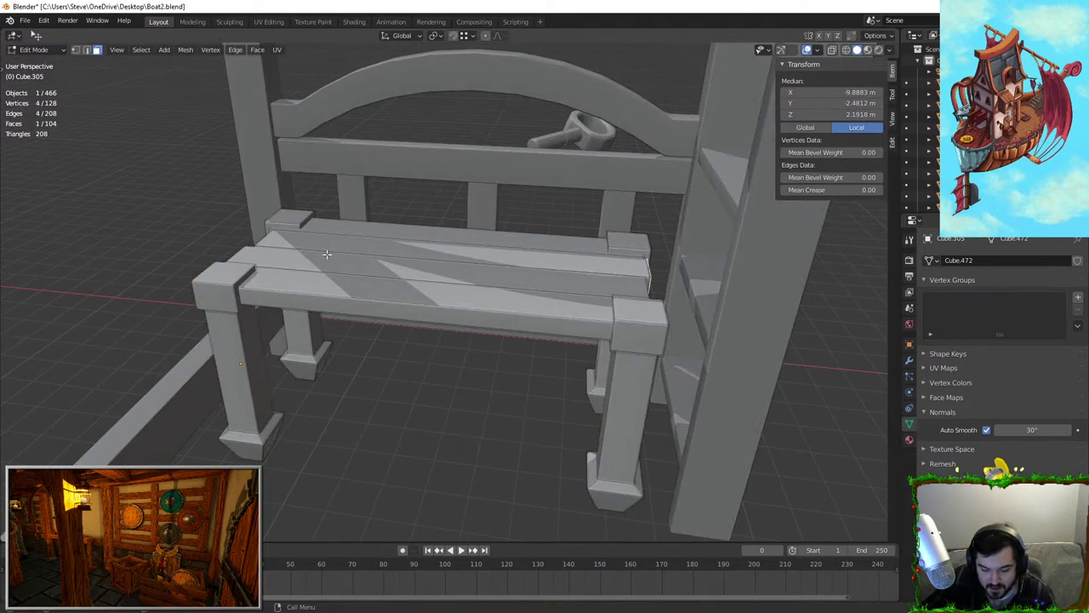
scroll(431, 293, "up", 6)
left_click(430, 293)
right_click(430, 293)
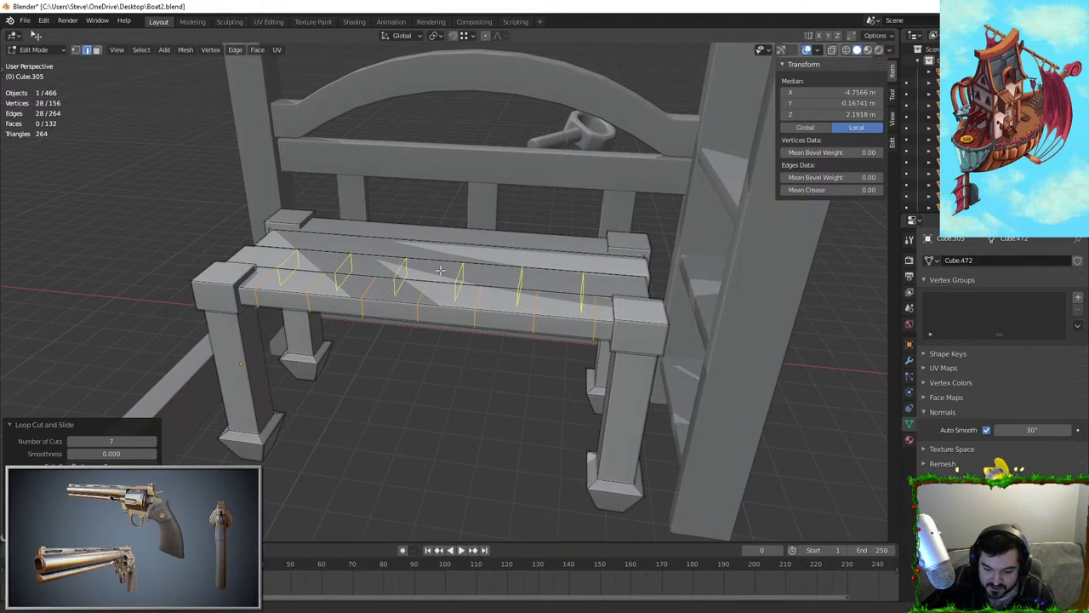
left_click(440, 270)
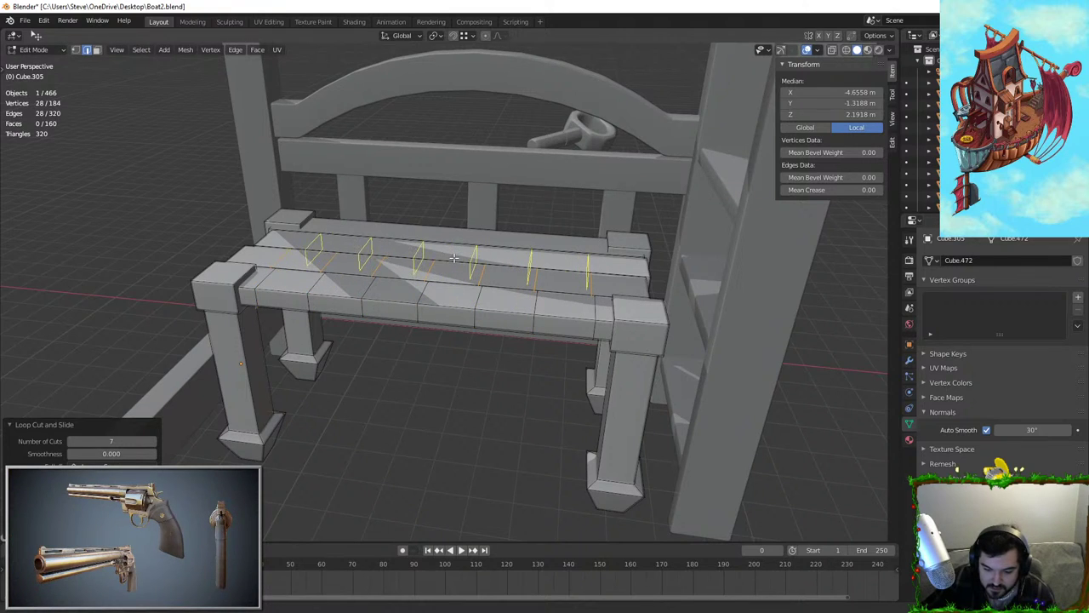
key("KP_Decimal")
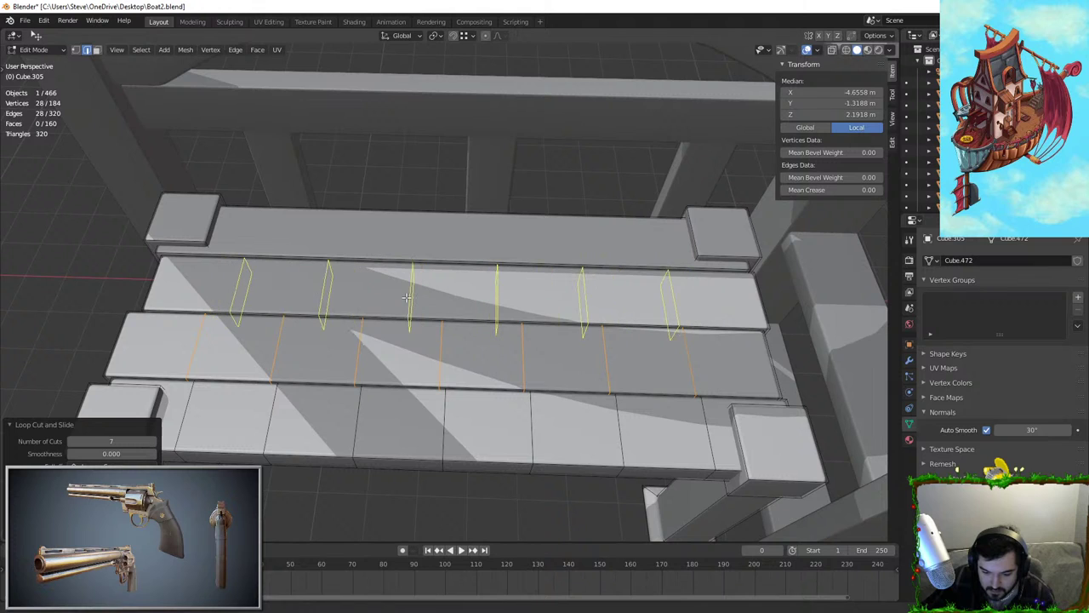
Add eight evenly spaced loop cuts across the third desktop plank and seven across the rear plank
scroll(406, 297, "up", 1)
left_click(406, 297)
right_click(423, 260)
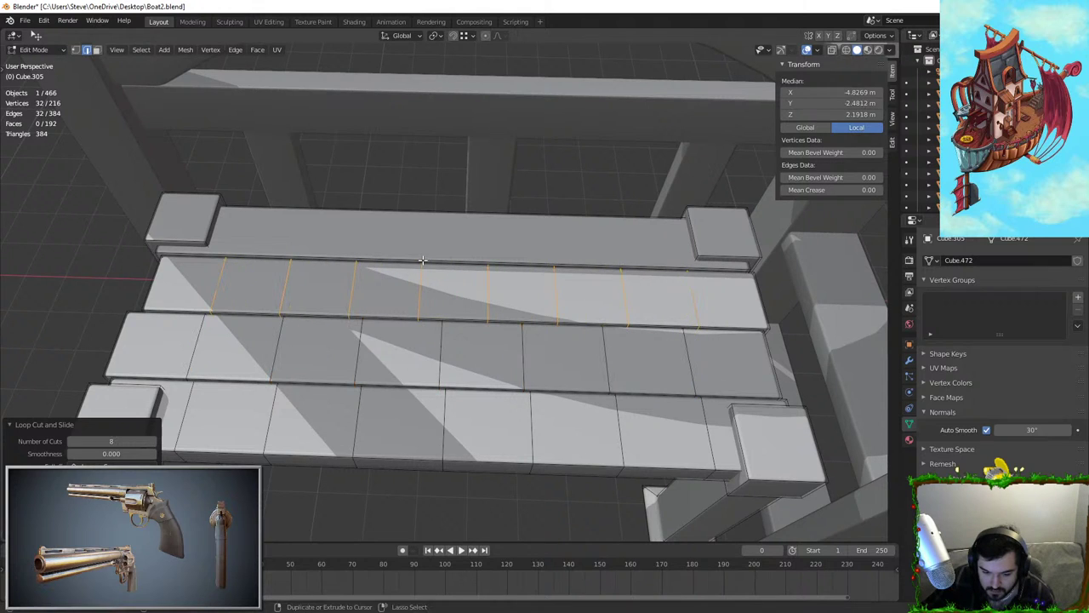
middle_click_drag(423, 253, 442, 288)
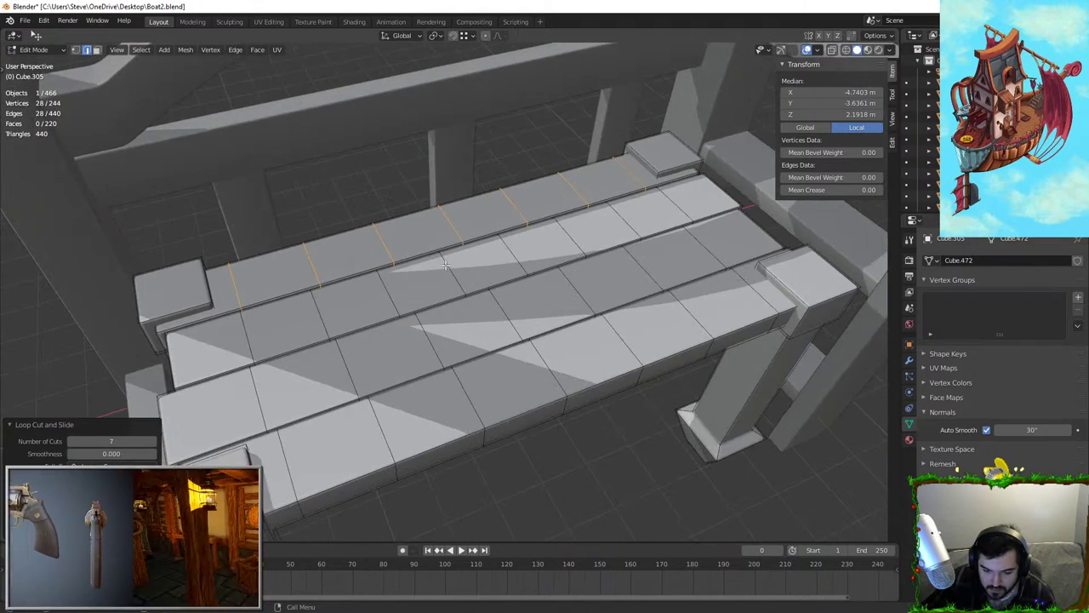
Enable proportional editing and lower a central cross edge on the third plank about 0.08 m along Z
left_click(441, 287)
middle_click_drag(550, 325, 560, 220)
key("o")
key("g")
right_click(559, 239)
key("g")
key("z")
right_click(549, 265)
key("g")
key("z")
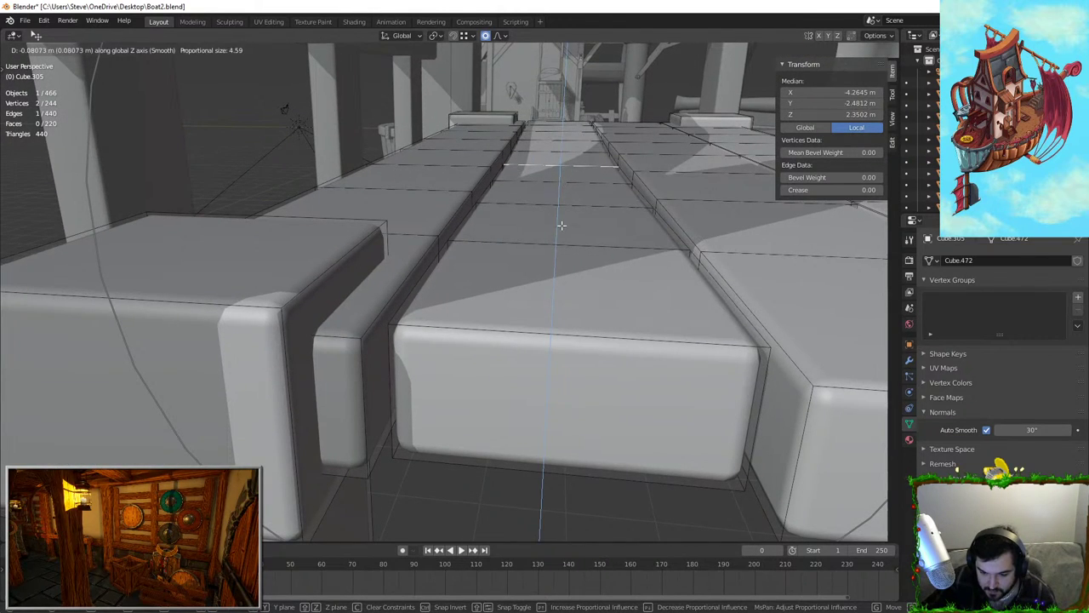
left_click(561, 225)
Scale a cross edge of the rear plank to 0.939 along Y and shift it about 0.07 m along Y
left_click(425, 198)
middle_click_drag(425, 199, 579, 241)
key("s")
key("y")
left_click(565, 237)
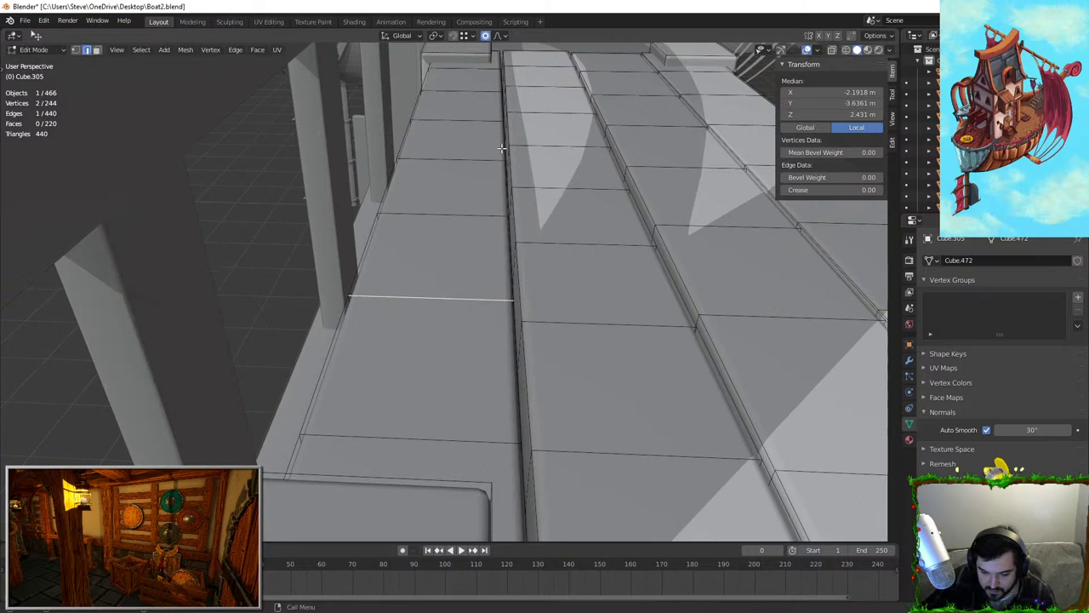
key("g")
key("y")
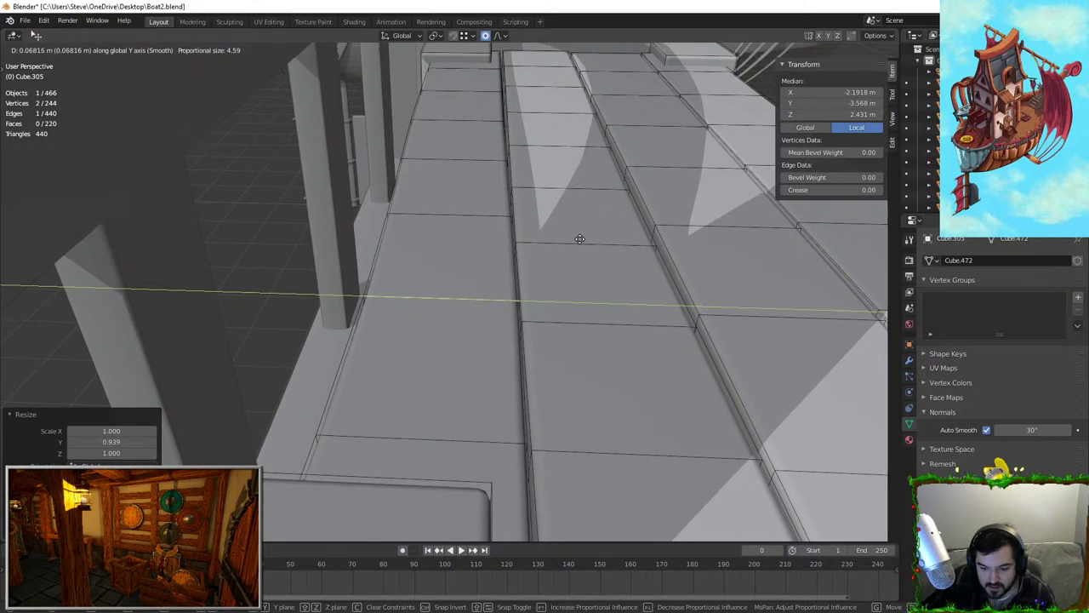
left_click(580, 239)
Nudge a far-end edge of the third plank along Z and raise the second plank's far-end cross edge about 0.05 m
middle_click_drag(580, 240, 573, 332, "shift")
left_click(614, 144)
key("g")
right_click(616, 144)
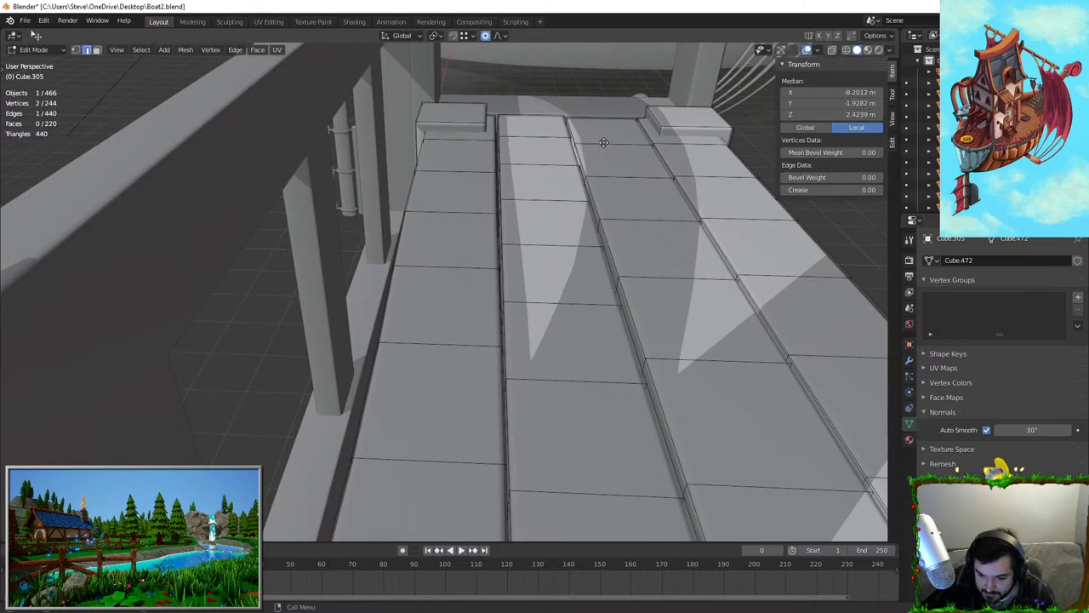
key("g")
key("z")
left_click(605, 145)
left_click(623, 141)
key("g")
key("z")
left_click(625, 136)
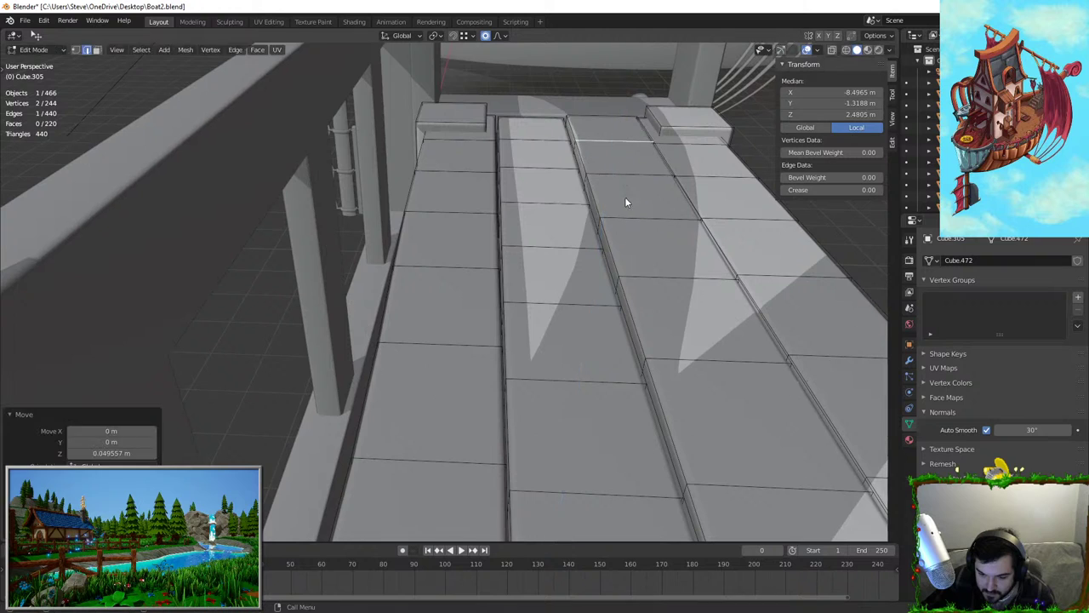
Lower the front plank's cross edge near the -X corner post to a local Z of about 2.35 m
middle_click_drag(624, 202, 573, 226)
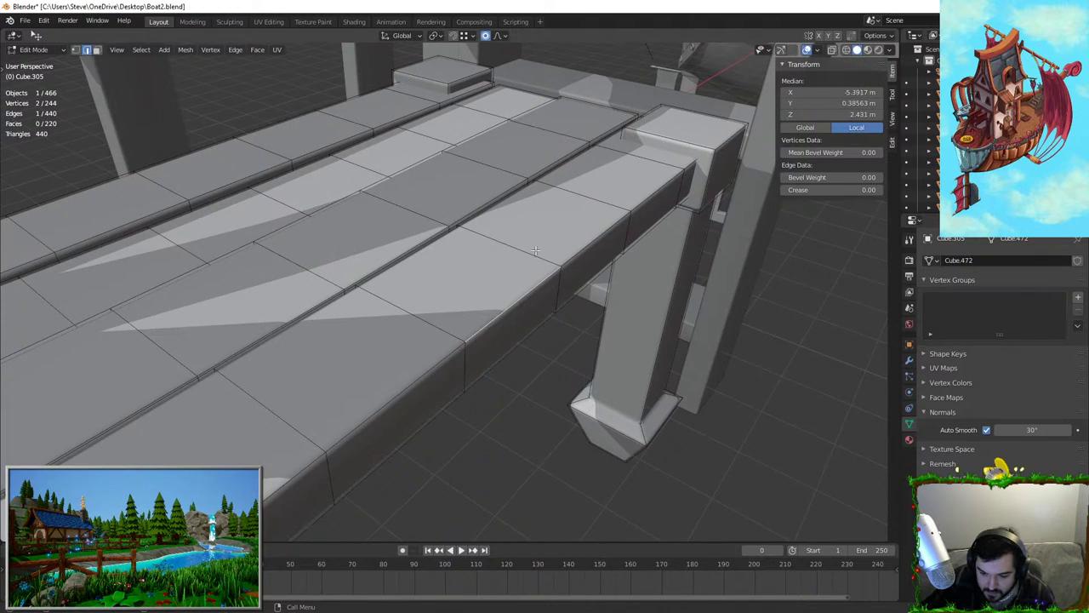
left_click(648, 159)
key("g")
key("z")
left_click(649, 165)
key("Tab")
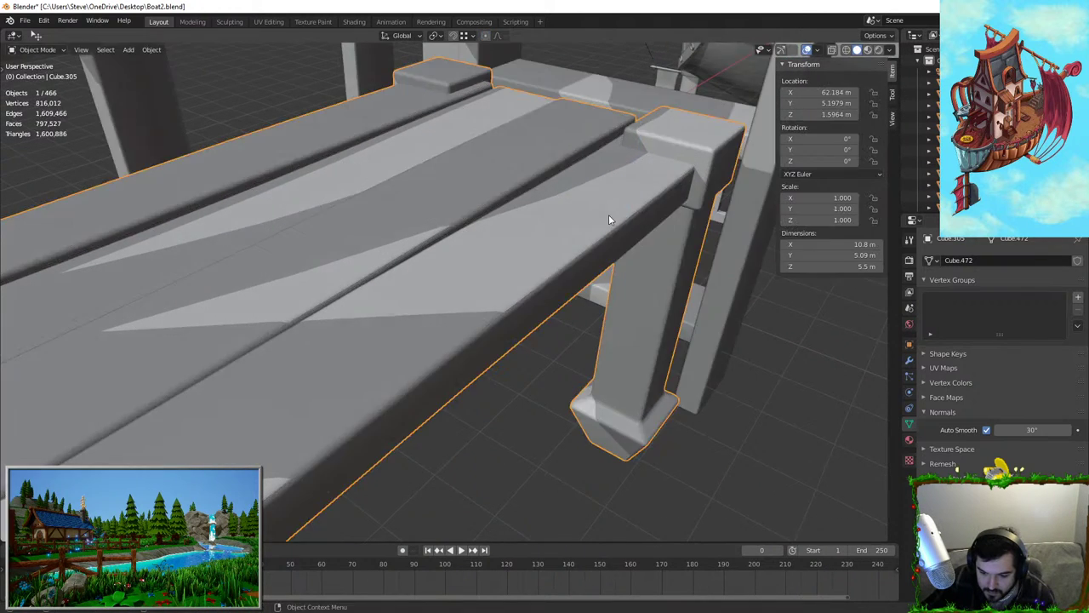
middle_click_drag(608, 214, 386, 320)
Scale the front plank's outer edge near the opposite corner post to about 0.95 along Y and shift it along Y
key("Tab")
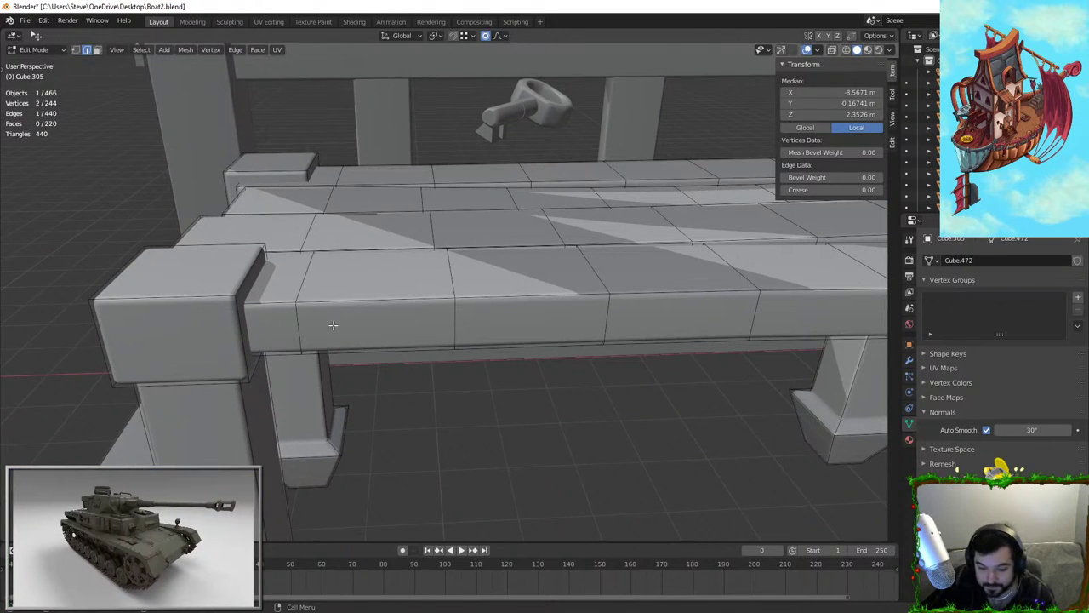
middle_click_drag(300, 332, 778, 414)
key("s")
key("y")
right_click(768, 418)
key("s")
key("y")
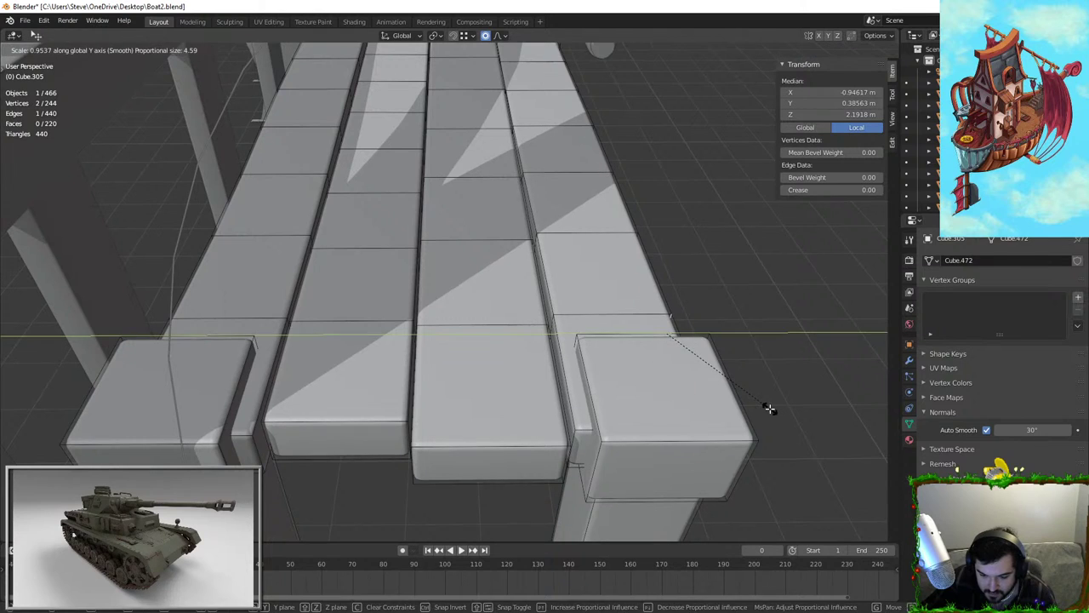
left_click(771, 409)
key("g")
key("y")
left_click(800, 340)
key("Tab")
middle_click_drag(797, 307, 463, 224)
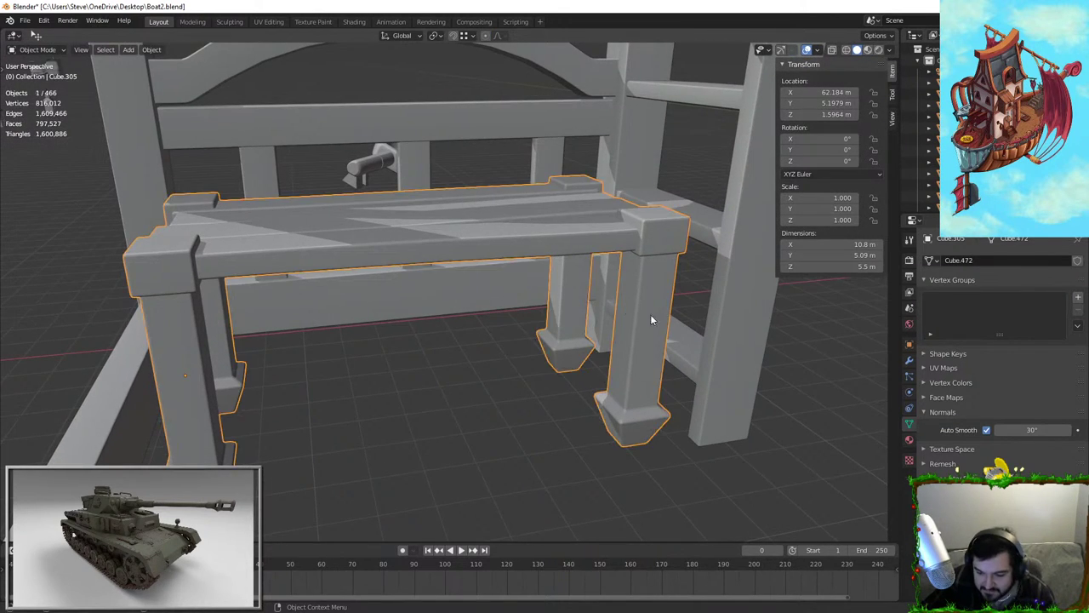
Add four evenly spaced loop cuts around each of the four desk legs
key("Tab")
middle_click_drag(650, 317, 601, 317, "shift")
key("ctrl+r")
scroll(585, 321, "up", 3)
left_click(585, 320)
right_click(586, 320)
key("ctrl+r")
scroll(542, 291, "up", 3)
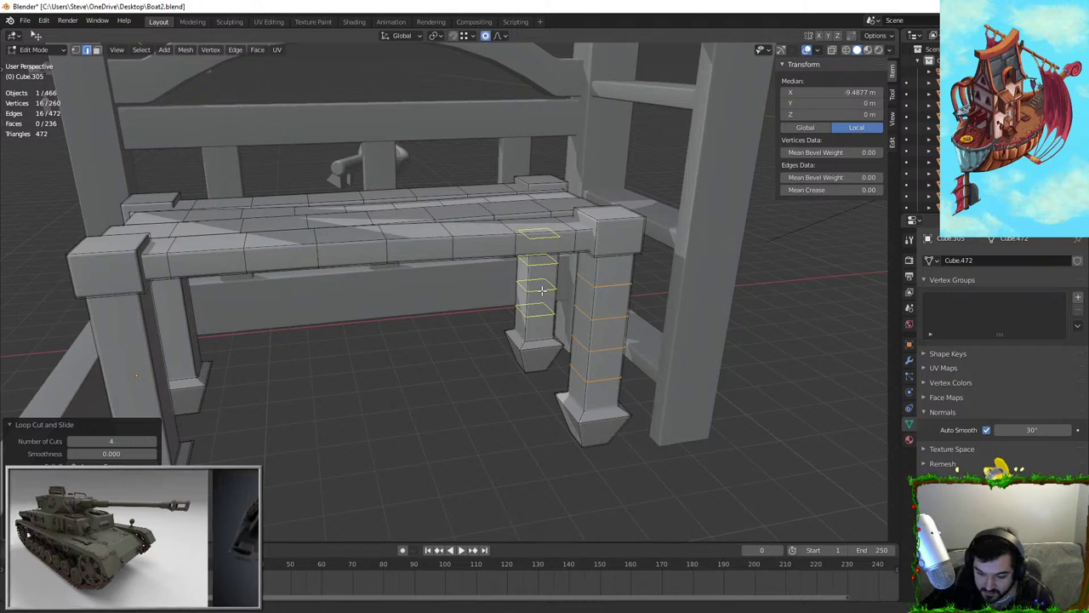
left_click(541, 289)
right_click(542, 290)
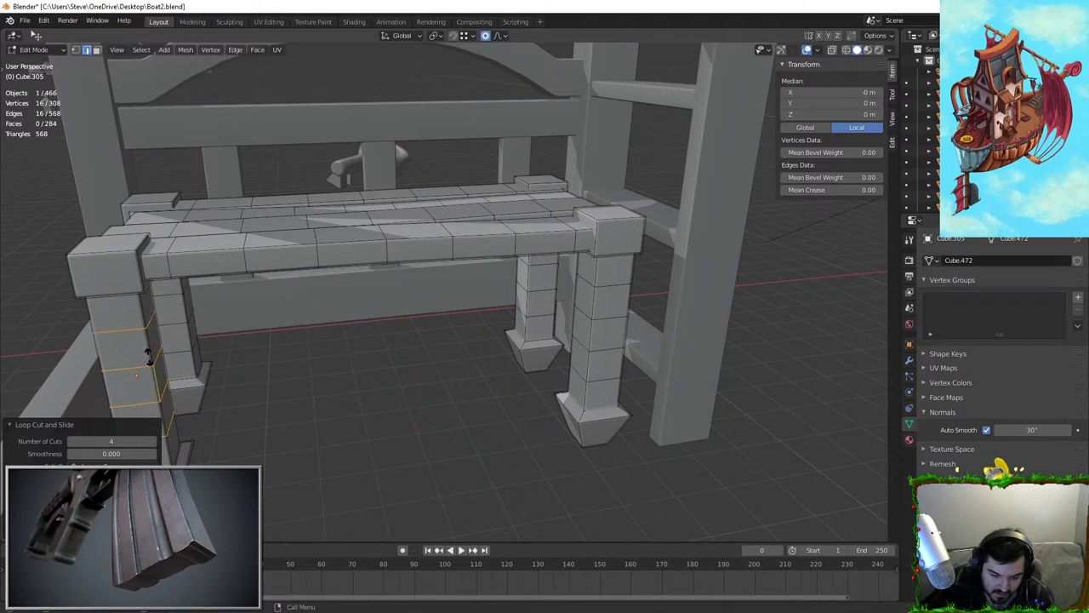
Shift a vertex midway up the front leg at the +X end about 0.015 m in the negative X direction
middle_click_drag(149, 358, 182, 359)
left_click(182, 359)
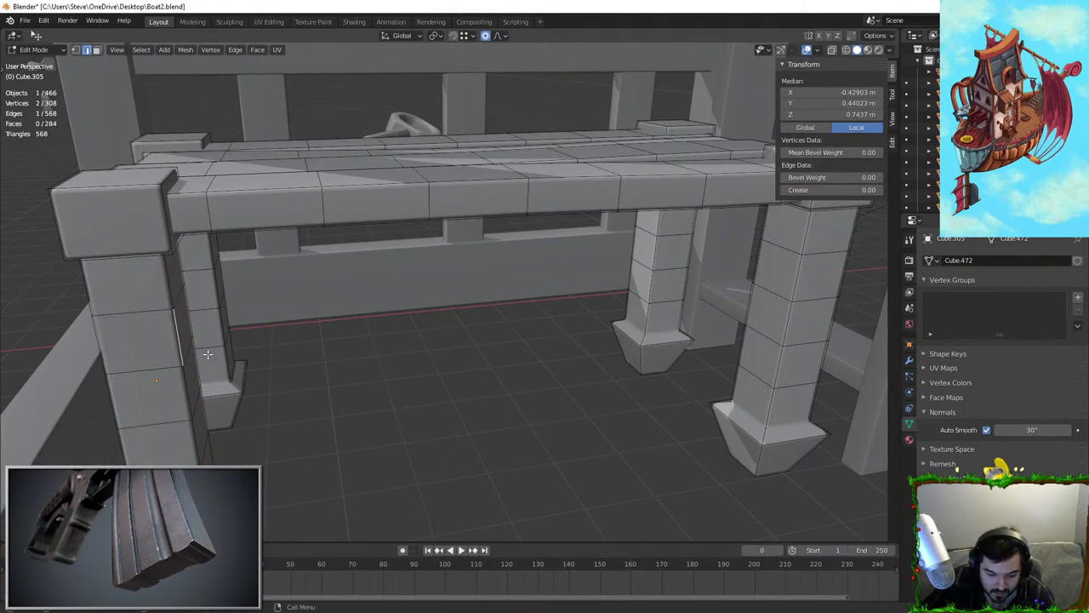
left_click(182, 365)
key("g")
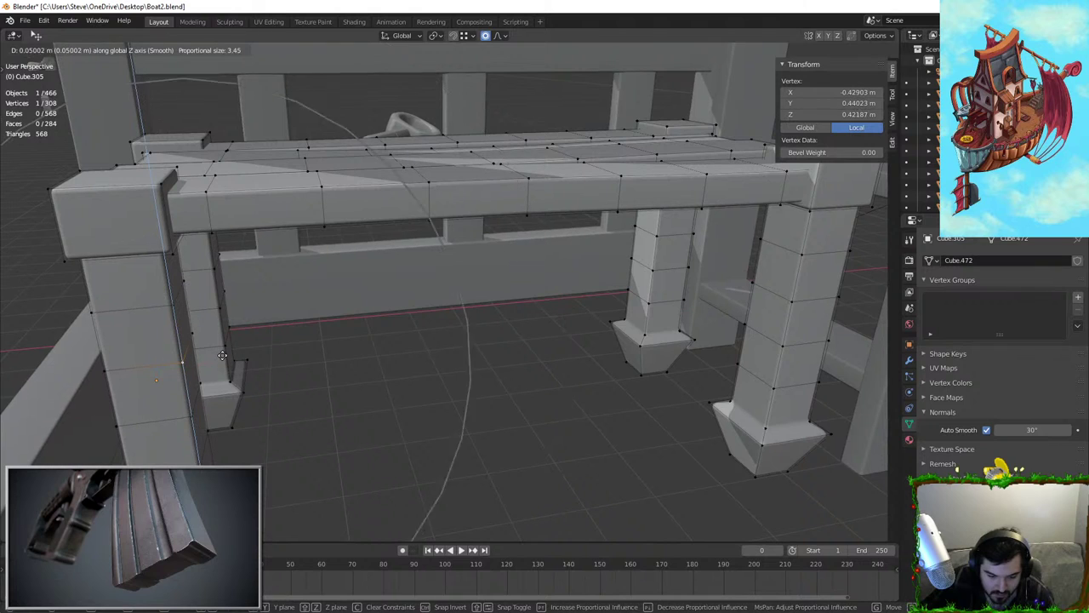
right_click(261, 348)
key("g")
key("x")
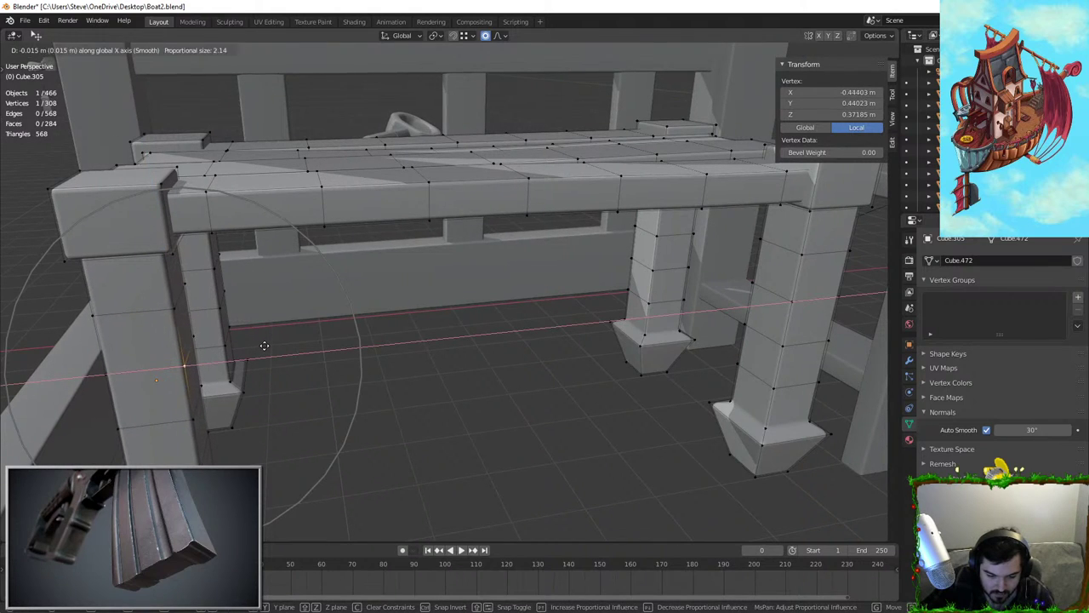
left_click(263, 345)
Move a vertex midway up the +X rear leg about 0.06 m along X and 0.08 m along Y
left_click(220, 302)
key("g")
key("x")
left_click(287, 289)
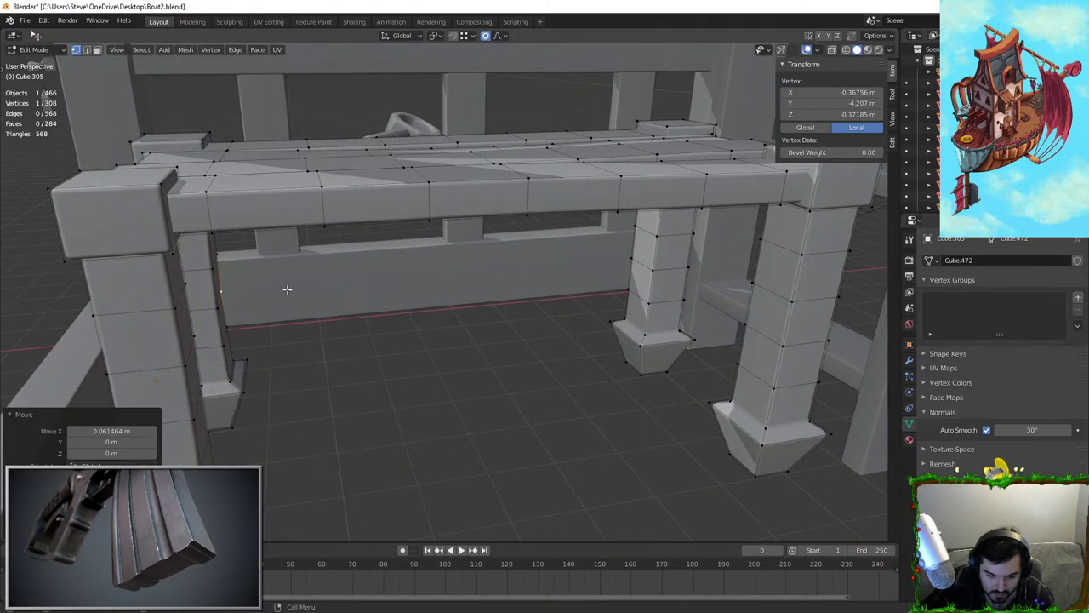
middle_click_drag(287, 289, 451, 283)
key("g")
key("x")
middle_click_drag(526, 273, 614, 313)
right_click(630, 286)
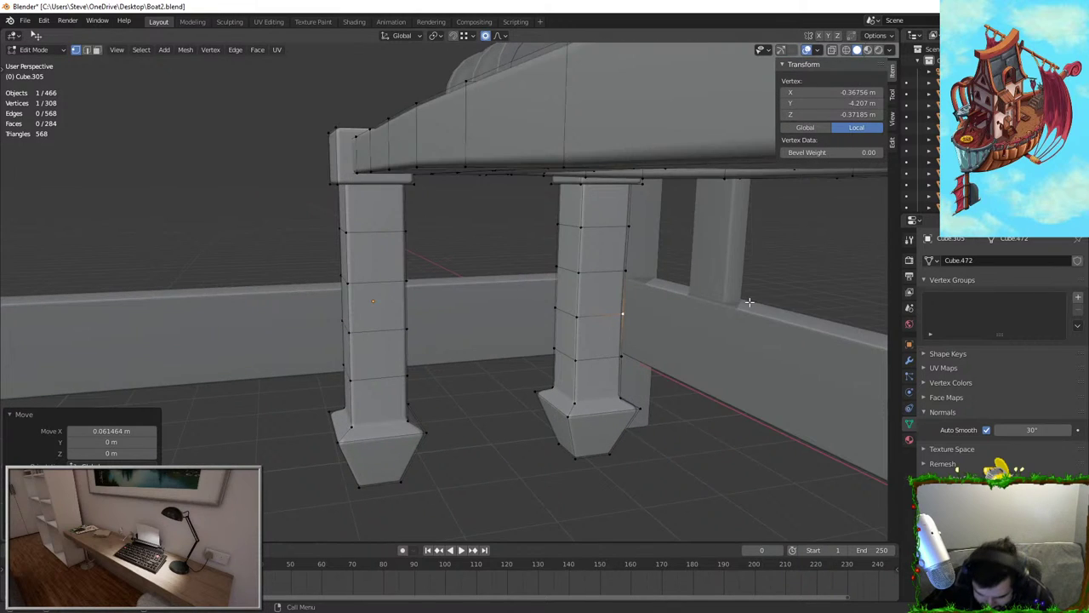
key("g")
key("y")
left_click(539, 326)
At the -X end, scale the rear leg's middle to about 0.97 and the front leg's upper section to 1.046 with proportional editing
middle_click_drag(540, 327, 530, 349)
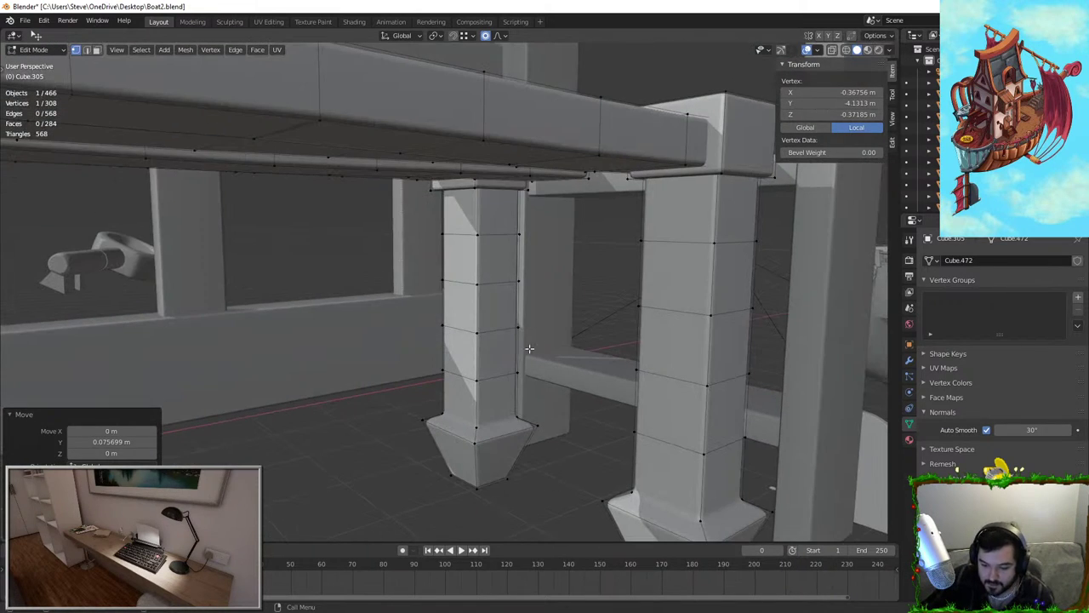
key("s")
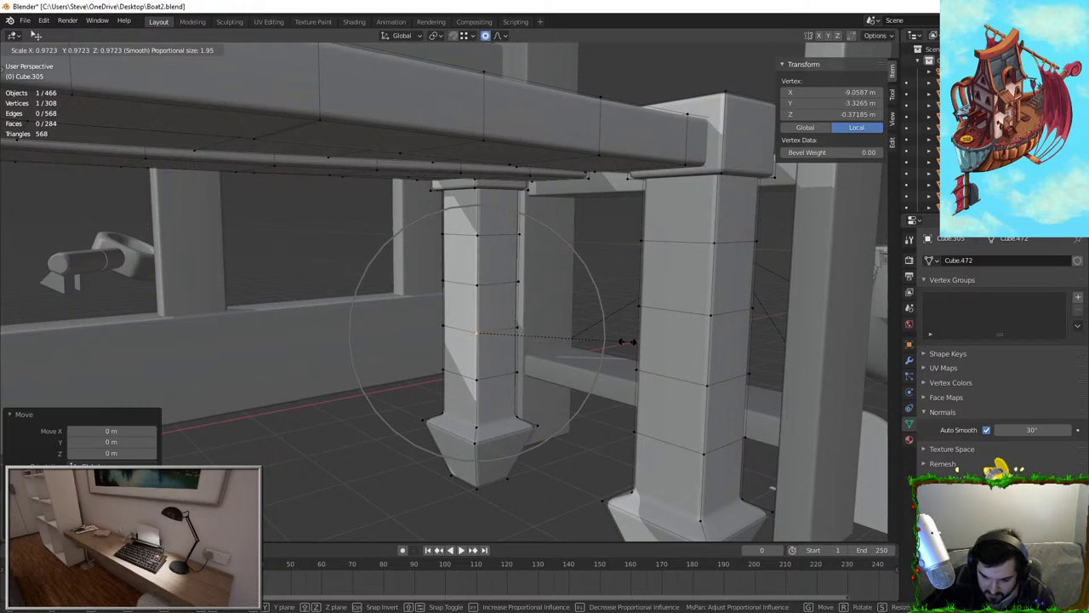
left_click(627, 341)
left_click(718, 253)
key("s")
scroll(728, 247, "up", 3)
right_click(730, 251)
key("s")
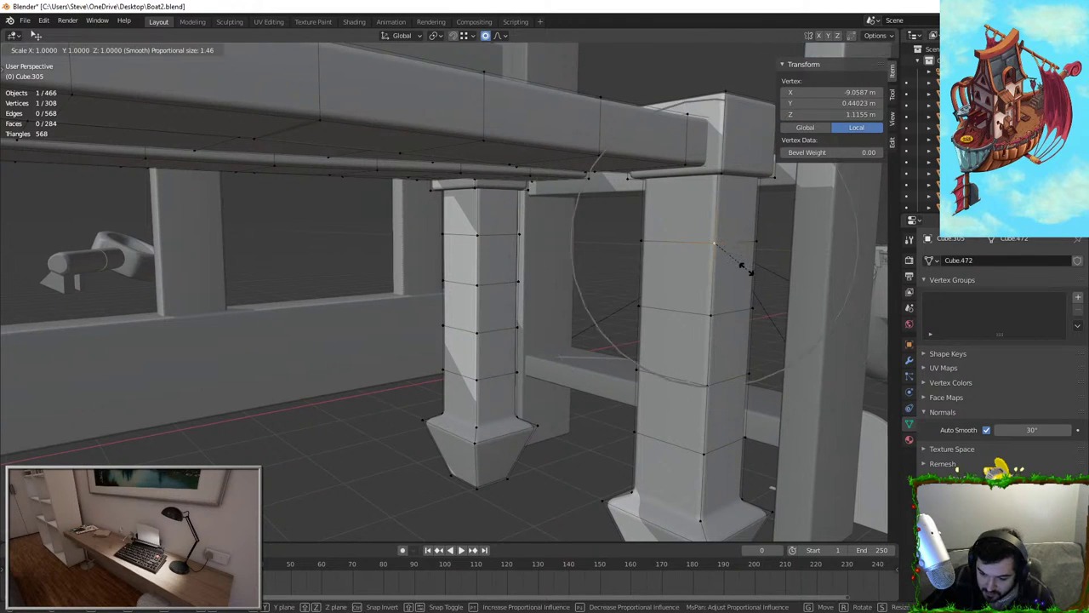
left_click(749, 269)
Try to raise the vertex where the -X front leg meets its foot about 0.29 m along Z
scroll(720, 320, "down", 3)
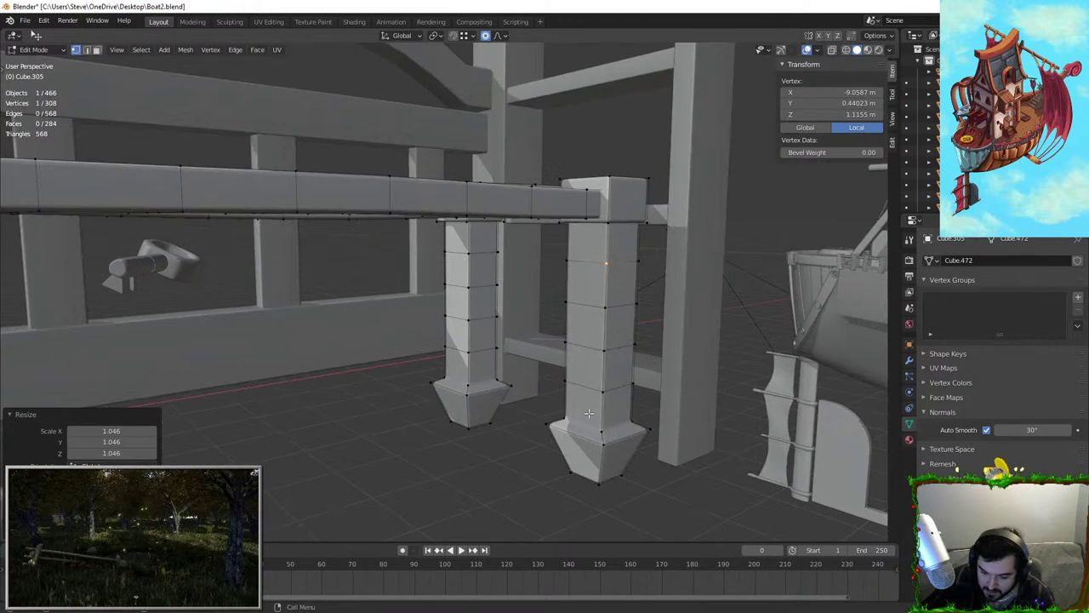
left_click(606, 433)
key("g")
key("z")
left_click(638, 387)
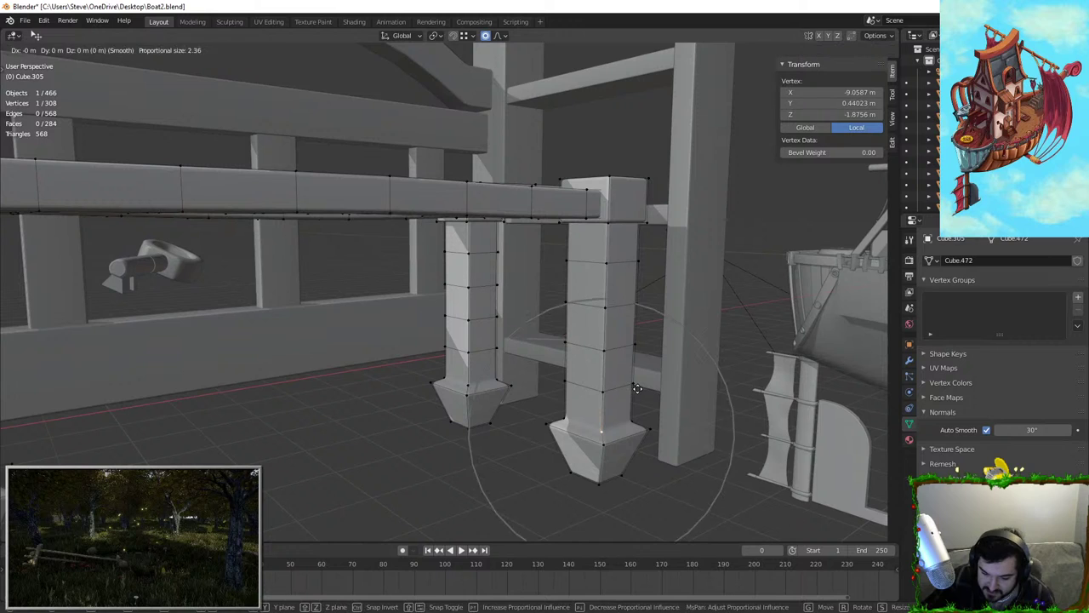
scroll(638, 387, "up", 5)
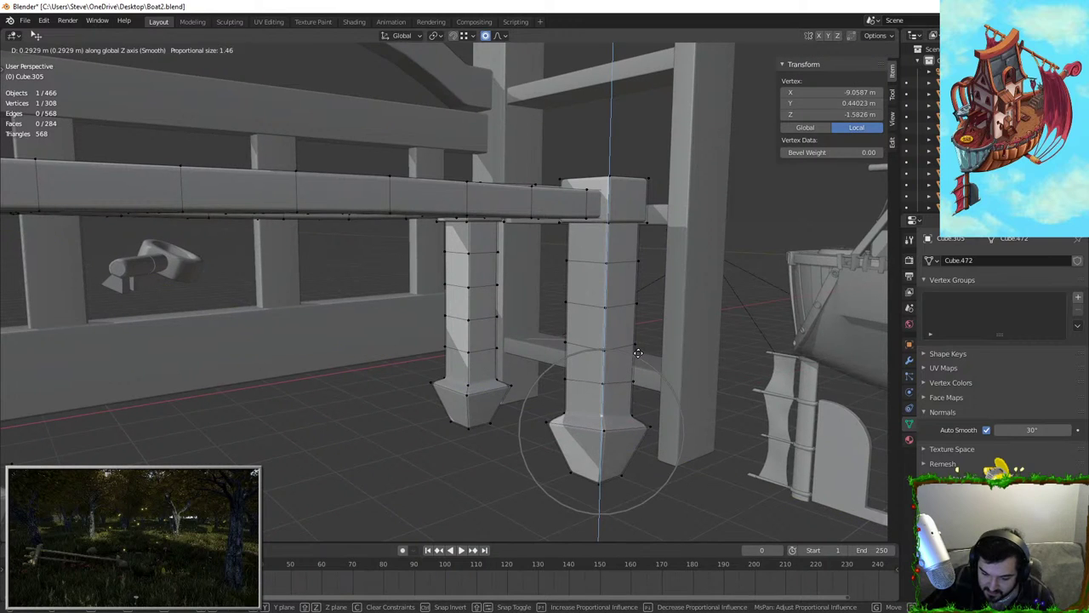
left_click(638, 353)
Try to raise the matching foot-joint vertex on the -X rear leg about 0.2 m along Z, and undo both foot raises
left_click(486, 369)
key("g")
left_click(504, 361)
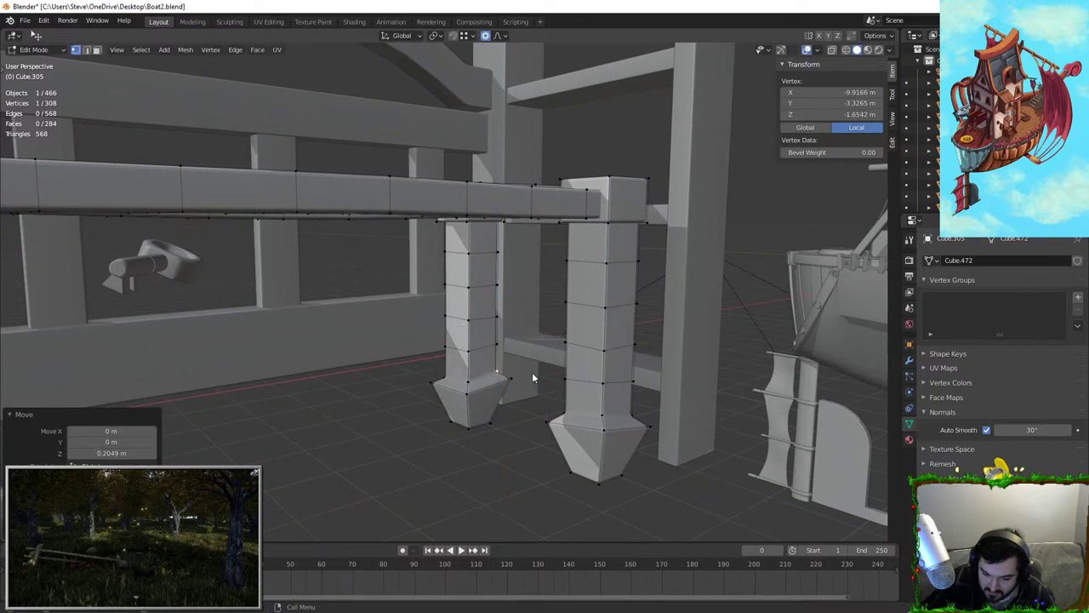
key("Tab")
scroll(519, 376, "down", 3)
middle_click_drag(392, 380, 444, 400)
key("Tab")
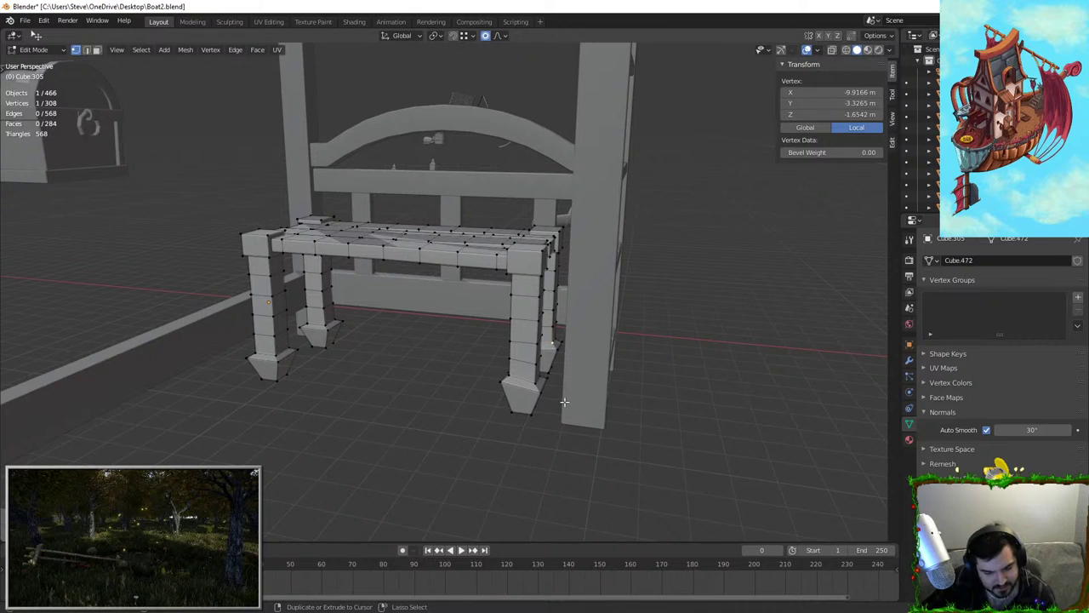
key("Tab")
key("Tab")
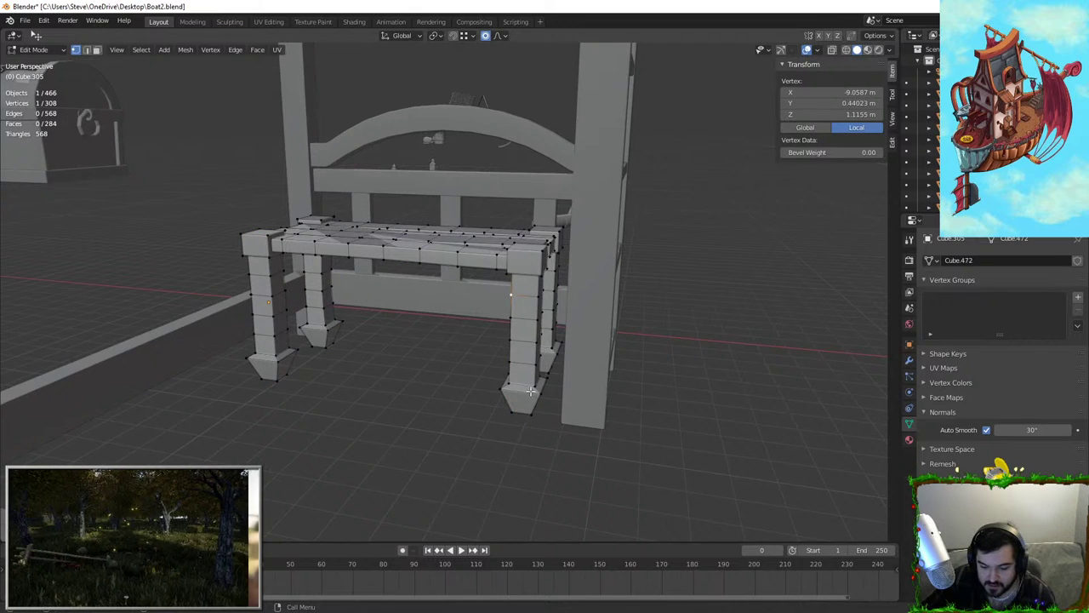
Raise the outer foot-joint vertex of the -X front leg about 0.11 m along Z with a small proportional radius
key("g")
key("z")
right_click(557, 360)
scroll(559, 362, "up", 2)
key("g")
scroll(565, 367, "up", 8)
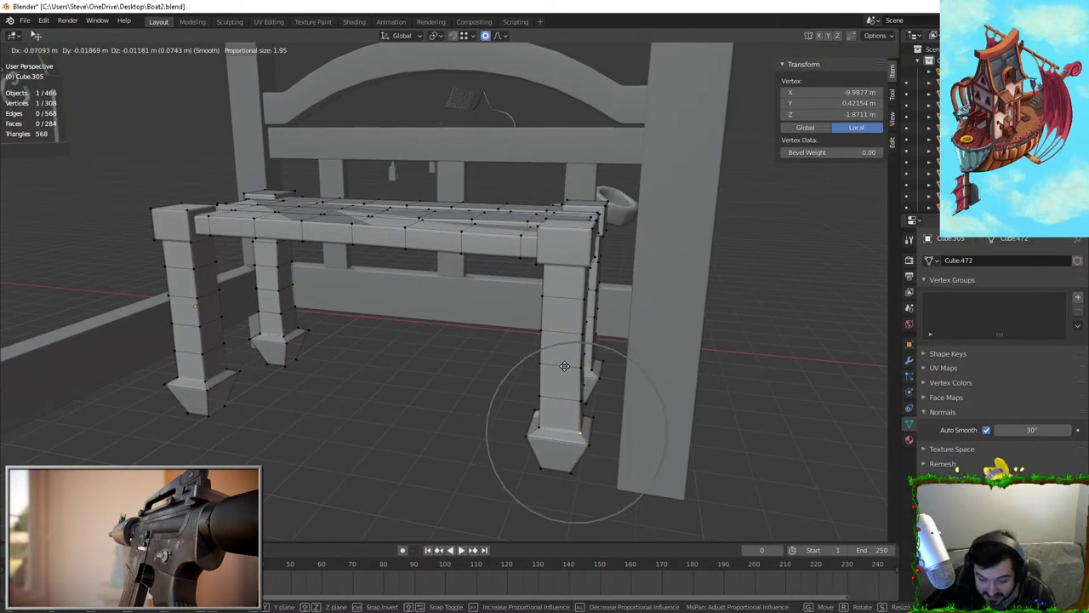
right_click(565, 367)
key("g")
key("z")
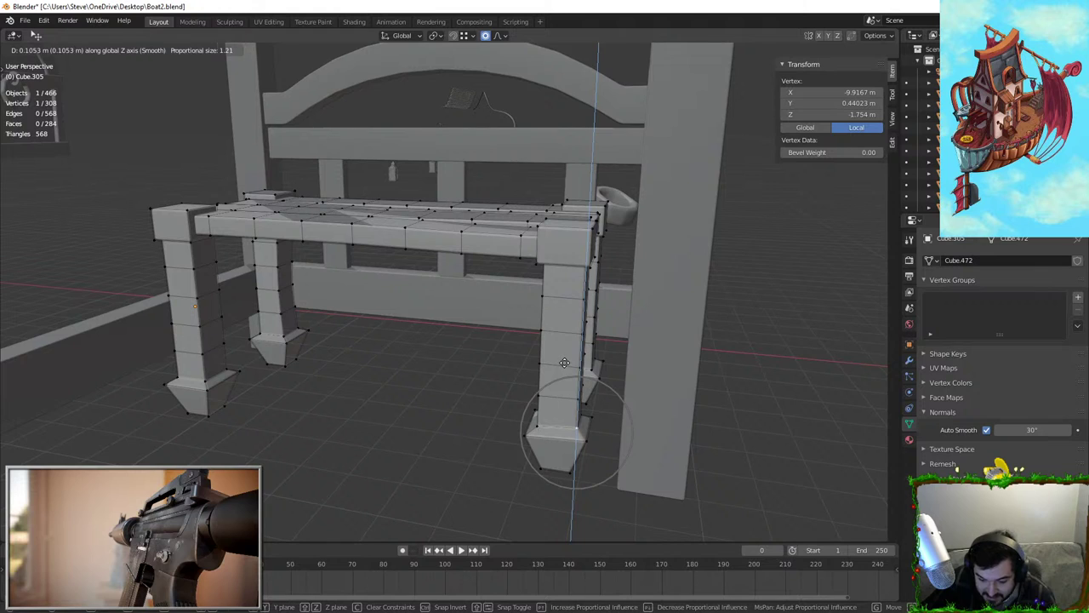
left_click(565, 362)
Raise a foot-joint vertex on the +X rear leg about 0.04 m along Z
middle_click_drag(565, 362, 373, 345)
left_click(332, 331)
key("g")
key("z")
left_click(359, 324)
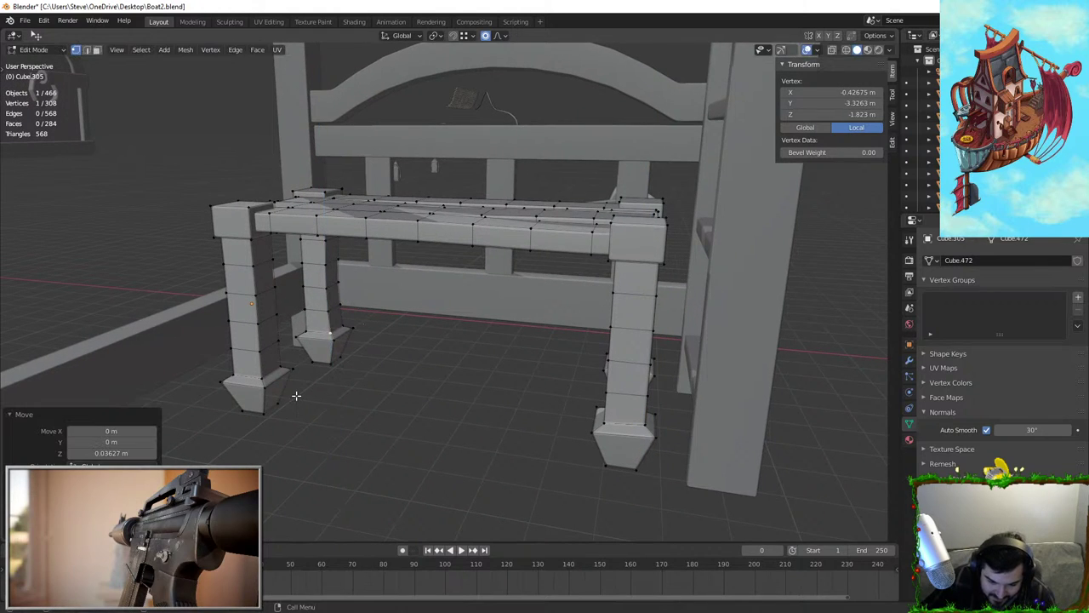
Move a bottom vertex of the +X front leg's foot about 0.04 m toward -X
left_click(291, 394)
key("g")
key("x")
left_click(298, 394)
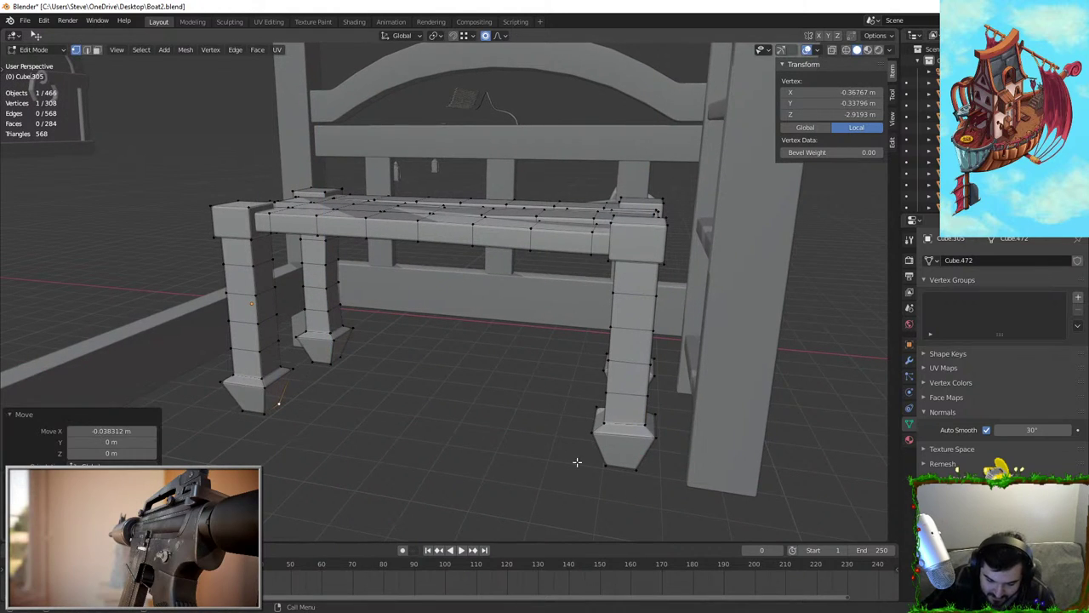
Nudge a bottom foot vertex of the -X front leg and a mid-height vertex of the -X rear leg slightly along X
left_click(604, 463)
scroll(604, 463, "up", 1)
key("g")
key("x")
left_click(599, 450)
left_click(645, 345)
key("g")
key("x")
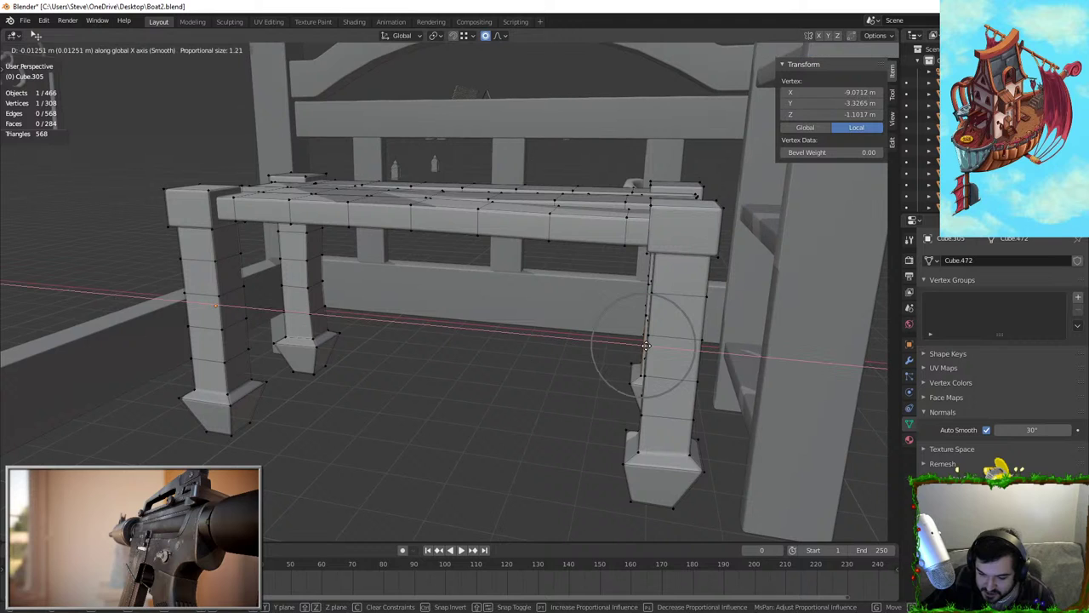
left_click(641, 345)
key("Tab")
scroll(435, 388, "down", 2)
left_click(481, 411)
middle_click_drag(482, 412, 511, 373)
middle_click_drag(511, 373, 581, 345, "shift")
key("shift+a")
mouse_move(546, 347)
left_click(584, 357)
scroll(561, 363, "down", 1)
scroll(577, 343, "down", 1)
key("Delete")
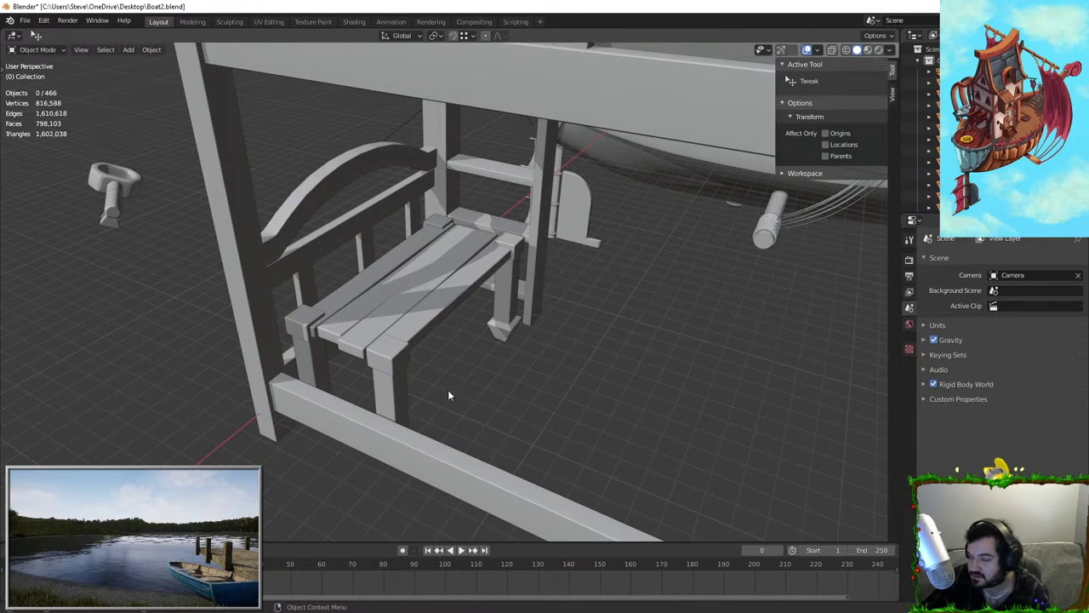
Duplicate the desk and place the copy about 6.85 m away along +Y
left_click(407, 359)
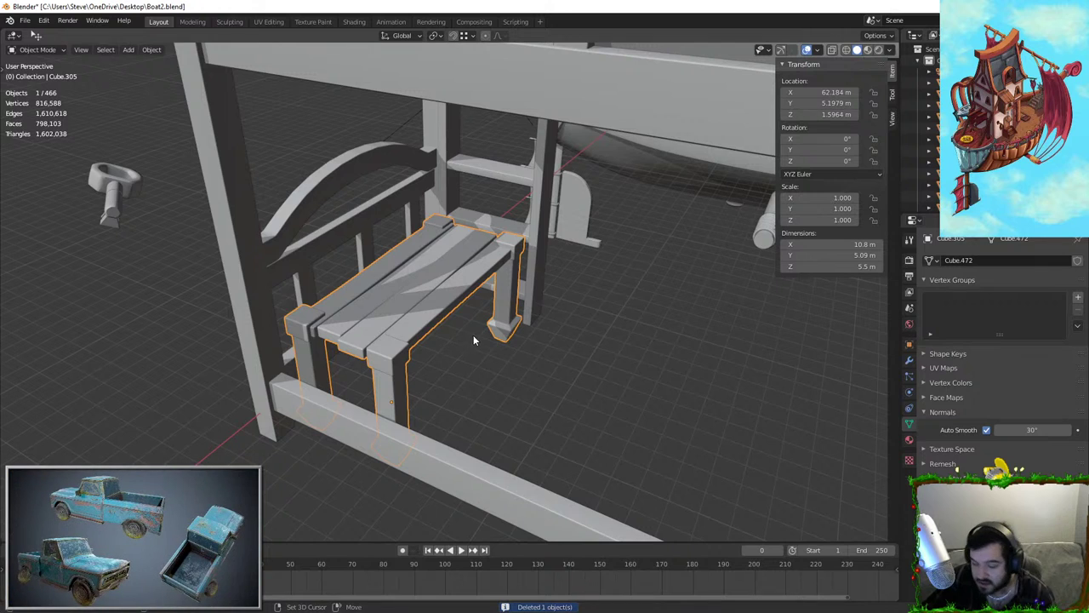
key("shift+d")
key("y")
left_click(720, 425)
Delete all geometry of the desk copy except its +X front leg, including the leftover small block
key("Tab")
middle_click_drag(574, 394, 541, 366, "shift")
scroll(541, 366, "up", 1)
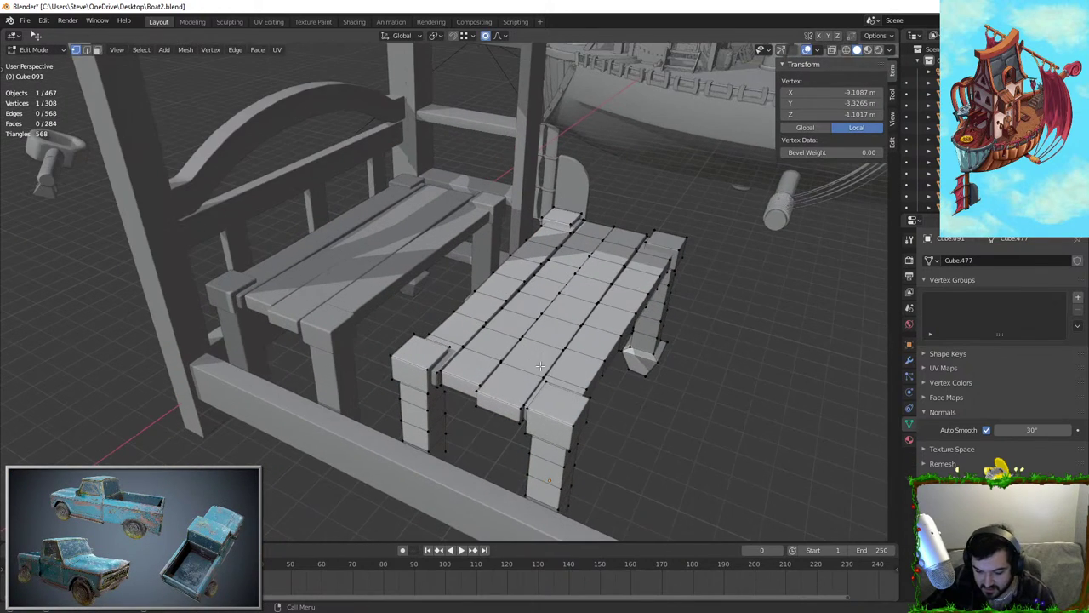
key("ctrl+l")
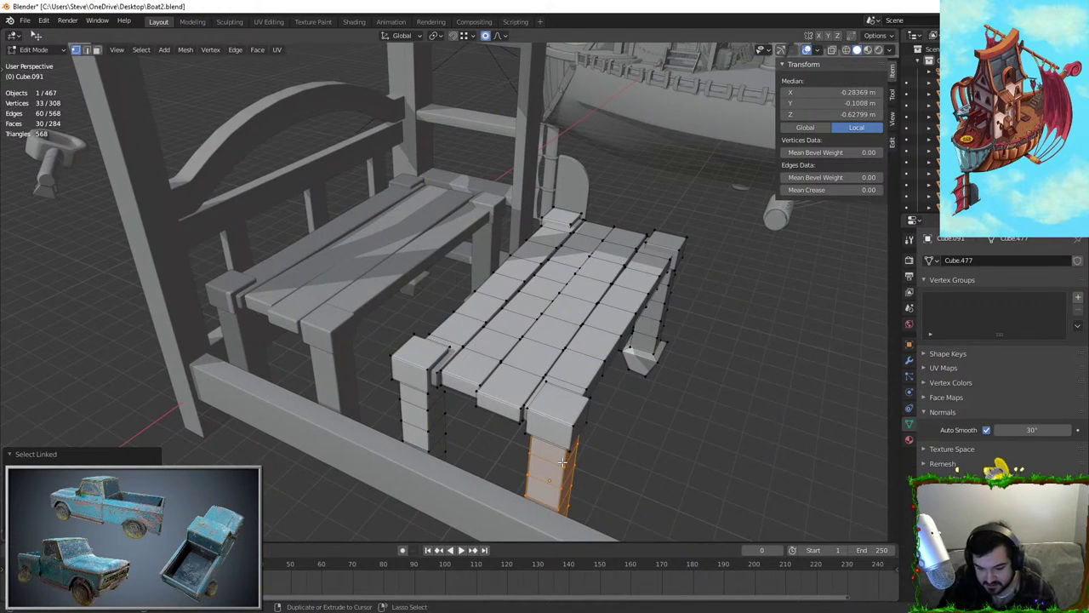
key("ctrl+i")
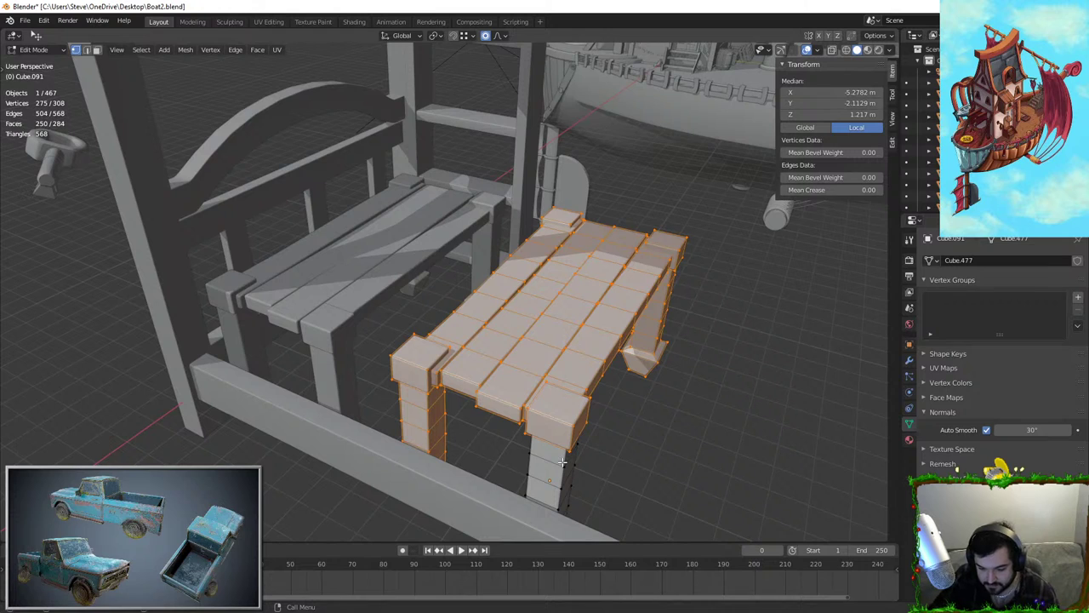
key("x")
left_click(562, 462)
key("Tab")
key("Tab")
left_click(562, 463)
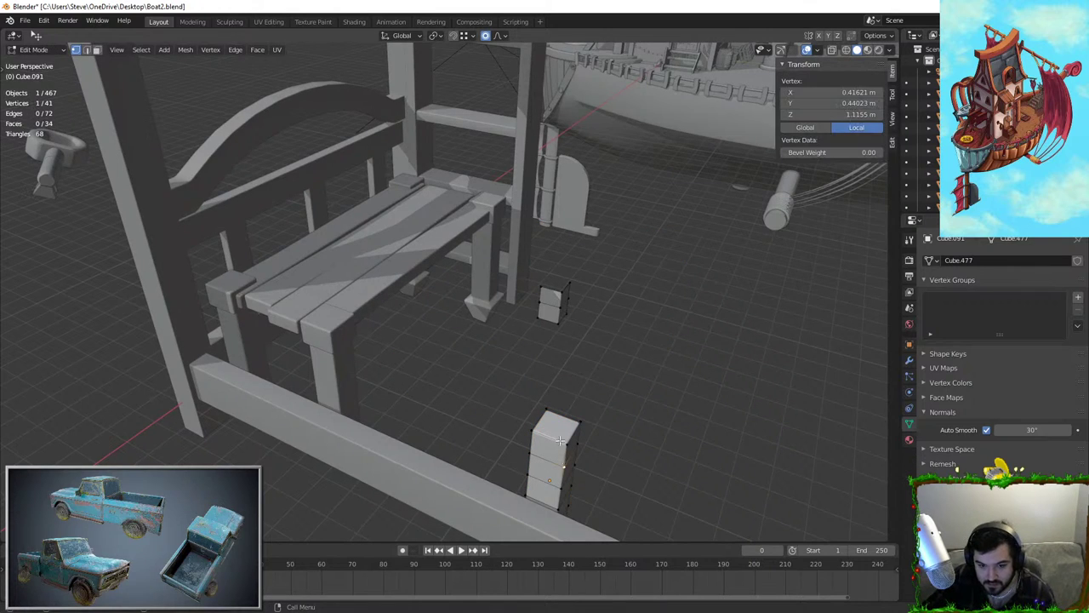
key("Tab")
key("Tab")
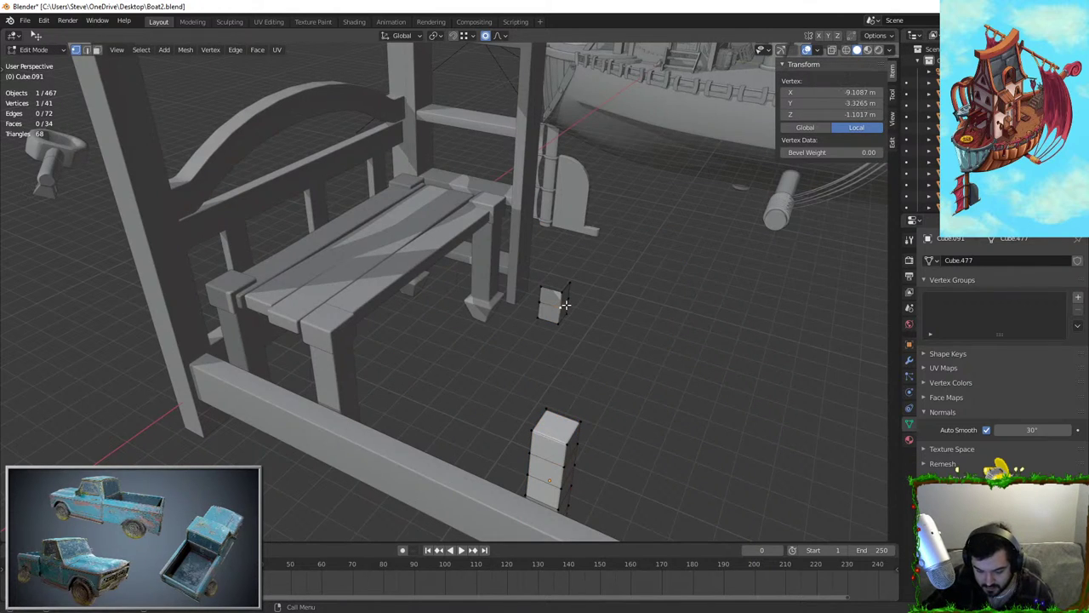
key("x")
left_click(566, 304)
key("Tab")
middle_click_drag(566, 304, 608, 400)
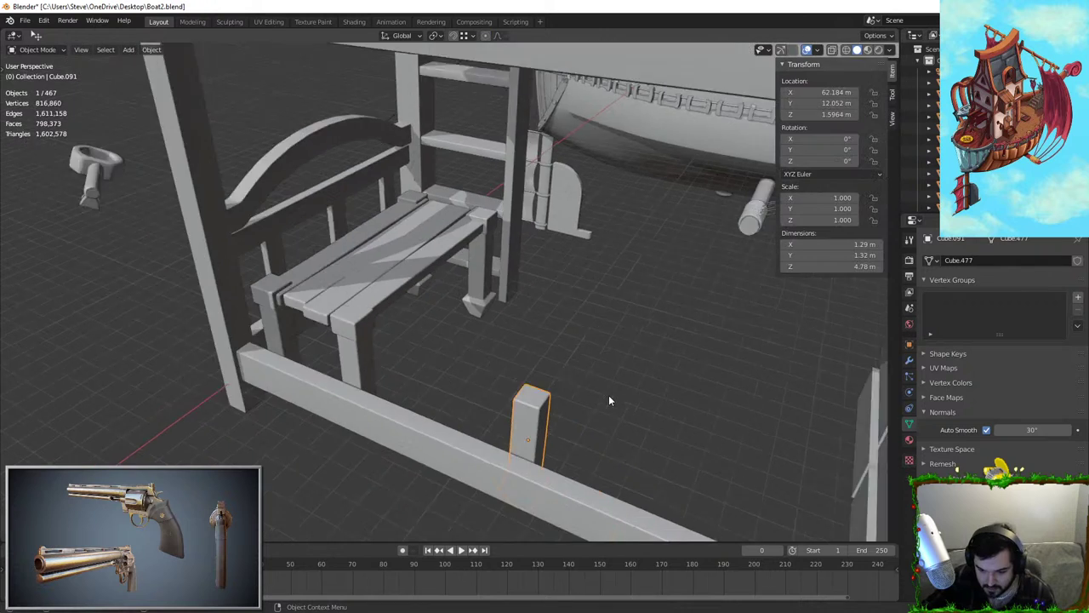
Scale the isolated leg to about 0.782 and lower it about 0.66 m along Z to floor level
key("KP_5")
key("KP_5")
key("KP_5")
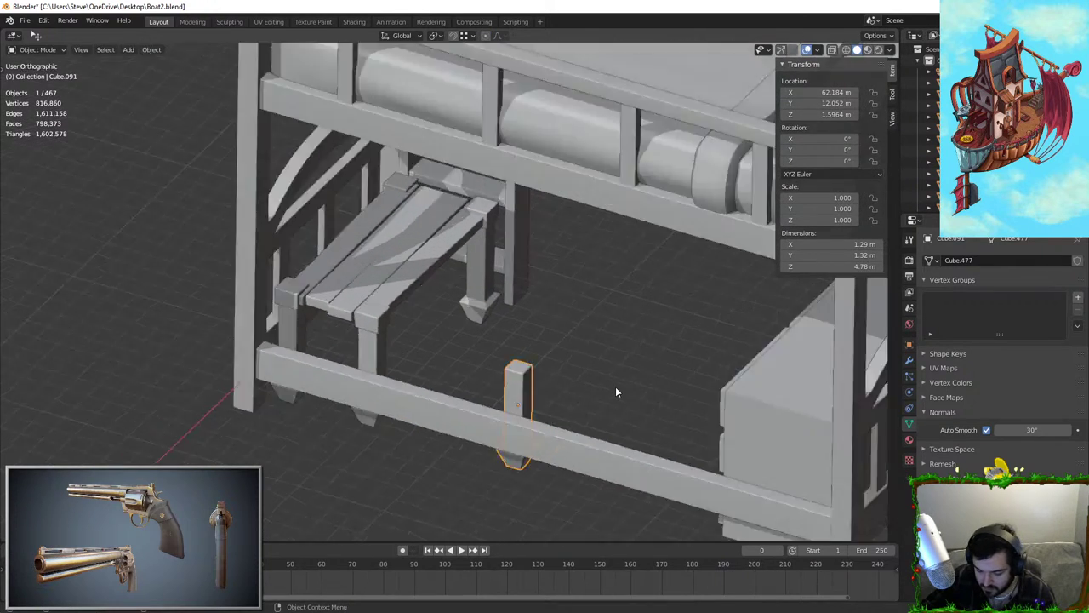
key("KP_1")
key("s")
left_click(703, 360)
key("g")
key("z")
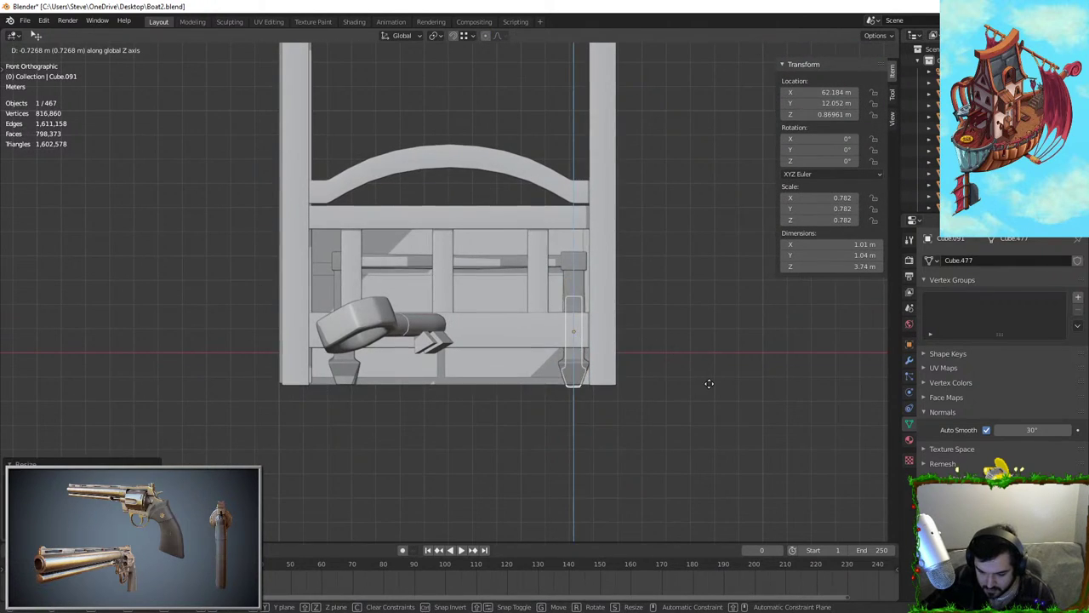
left_click(717, 382)
Move the leg about 3.85 m toward -X and about 3.2 m toward -Y, in front of the desk
key("g")
key("x")
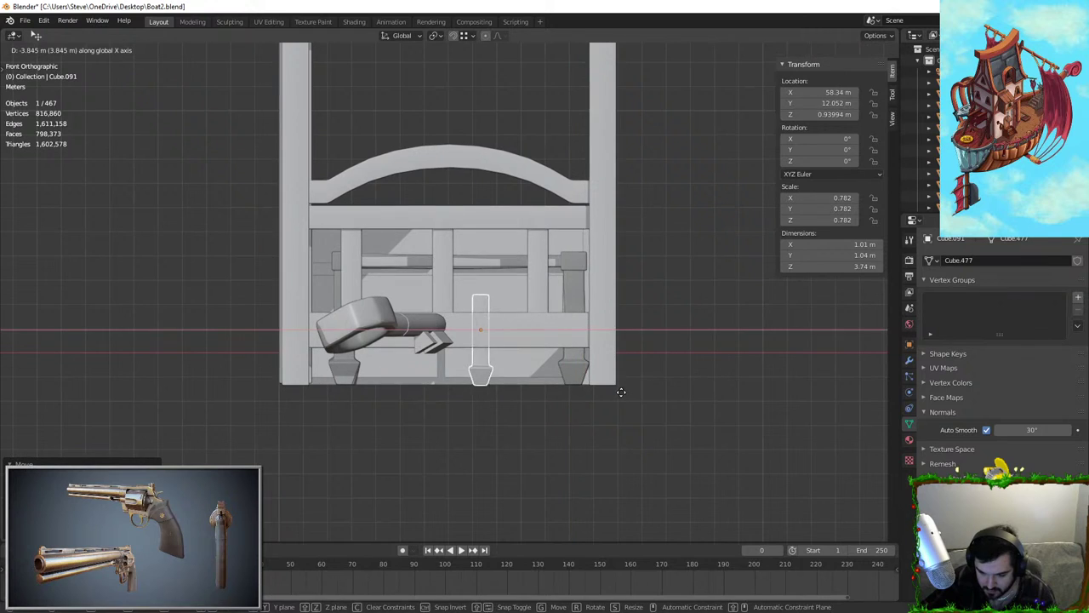
left_click(619, 392)
key("KP_7")
key("KP_Decimal")
middle_click_drag(642, 412, 508, 334)
scroll(480, 298, "down", 9)
scroll(553, 330, "up", 3)
key("shift+d")
key("y")
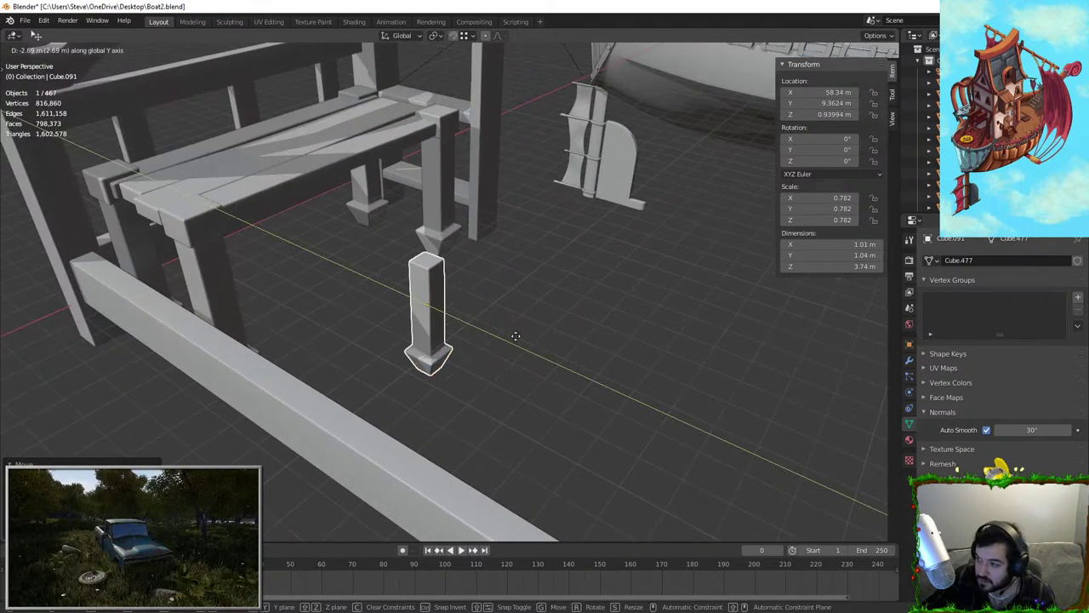
left_click(447, 281)
Delete the extra copy of the short leg and scale the remaining one down to about 0.654
middle_click_drag(446, 281, 579, 295)
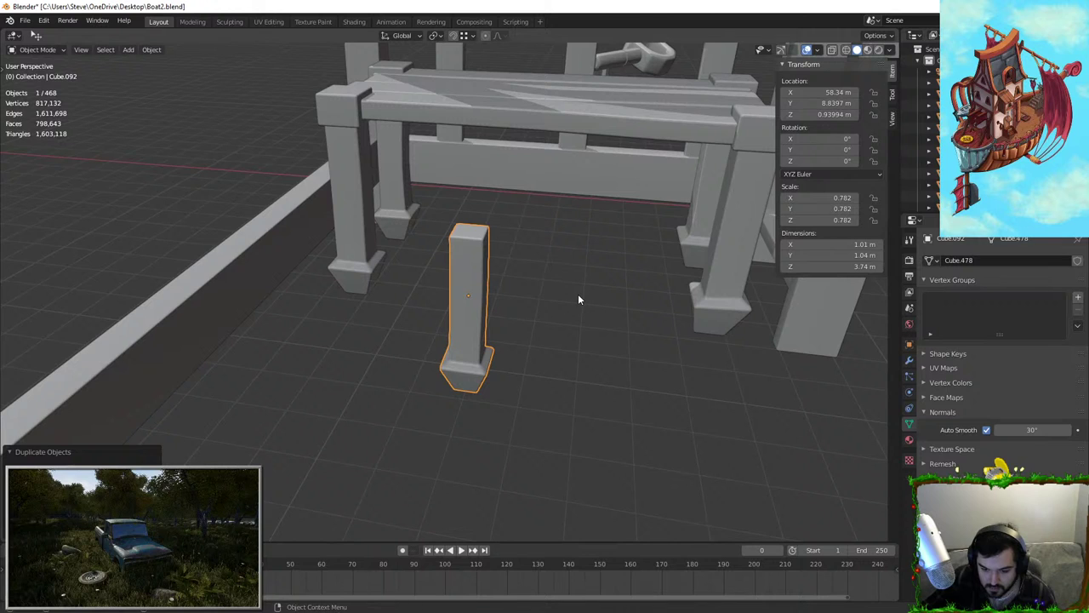
key("Delete")
left_click(475, 294)
middle_click_drag(475, 294, 560, 260)
key("s")
left_click(558, 283)
key("g")
key("z")
right_click(560, 278)
Lower the short leg about 0.35 m to floor level and shift it about 1.09 m toward +X
key("KP_3")
key("KP_1")
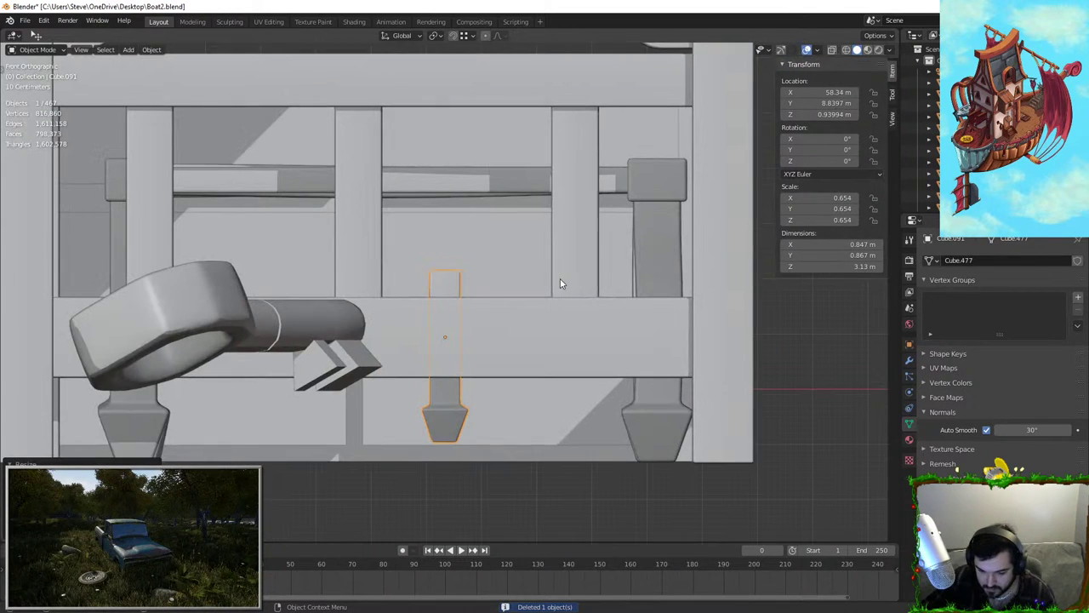
key("g")
left_click(754, 333)
key("g")
key("x")
left_click(579, 343)
Duplicate the short leg about 2.95 m toward -X and copy the resulting pair about 3.2 m along +Y
middle_click_drag(579, 343, 403, 428)
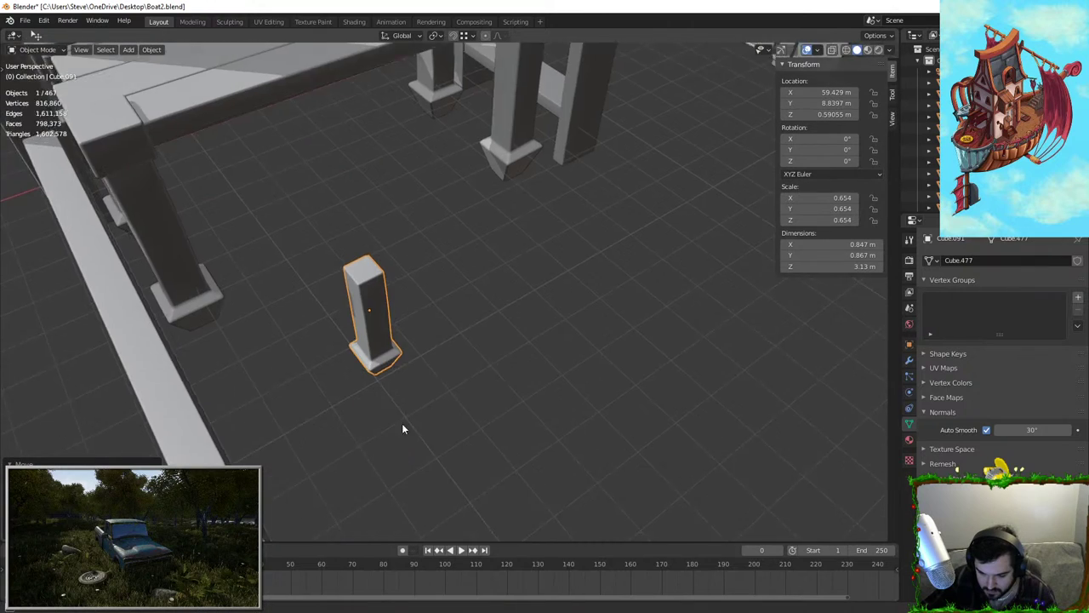
key("shift+d")
key("x")
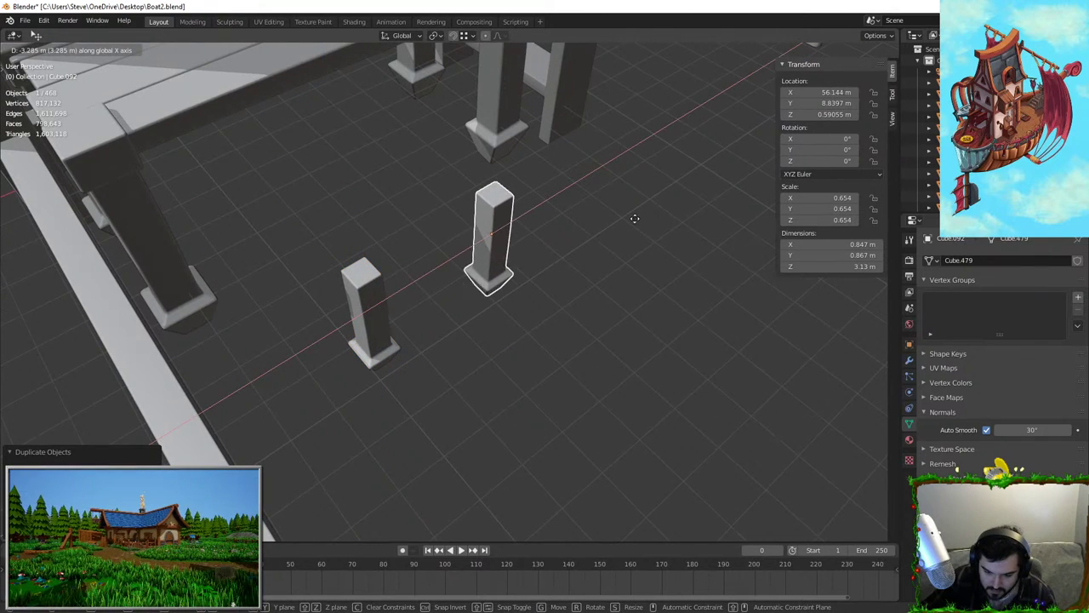
left_click(458, 313)
key("shift+d")
key("y")
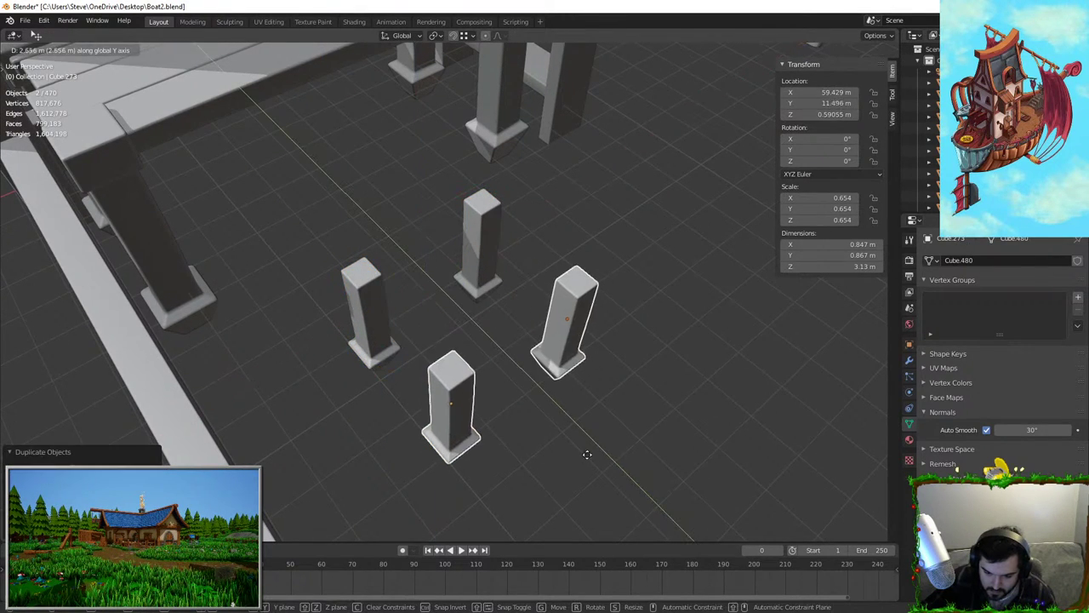
left_click(600, 487)
Move the two -X short legs about 0.76 m toward +X, closer to the other pair
middle_click_drag(603, 315, 537, 324)
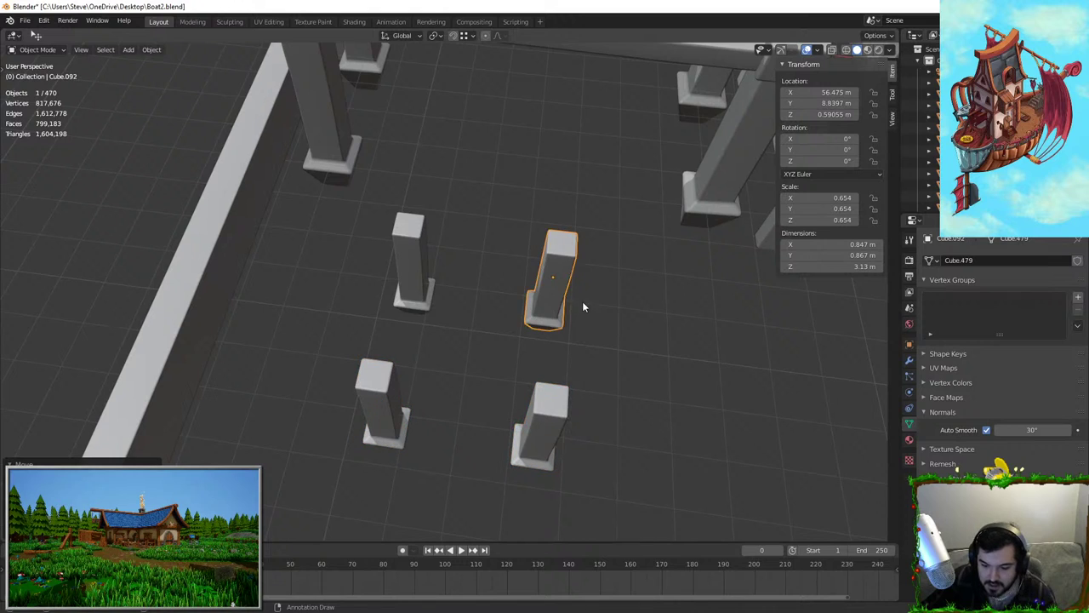
key("g")
key("x")
left_click(547, 337)
left_click(543, 431)
key("g")
key("x")
left_click(430, 437)
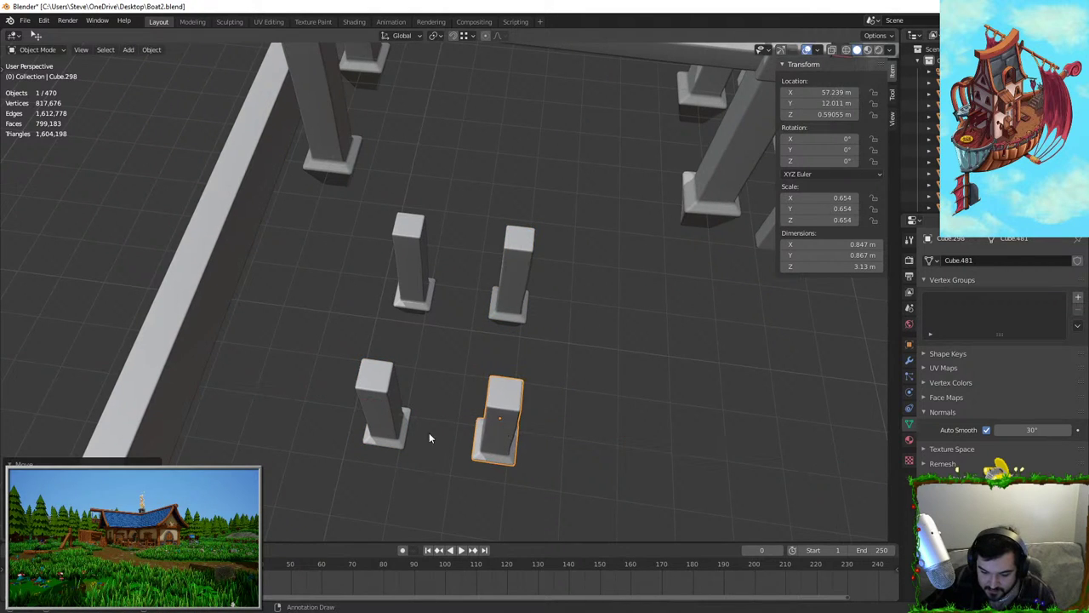
Move the two +Y short legs about 1.18 m toward -Y, closer to the other pair
left_click(383, 430, "shift")
middle_click_drag(383, 428, 313, 417)
key("g")
key("y")
left_click(426, 401)
left_click(455, 399)
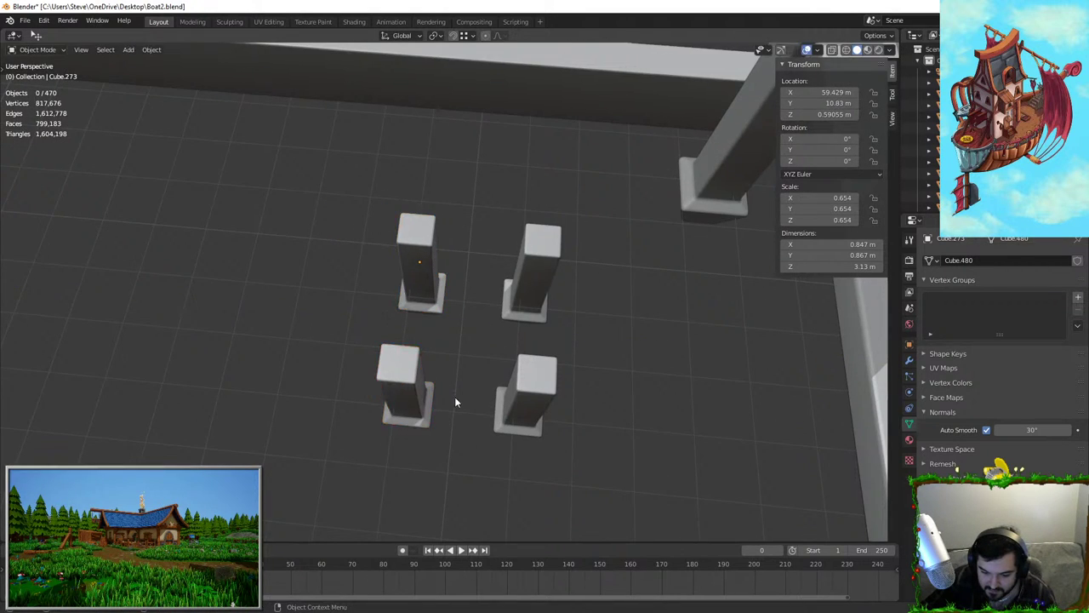
Shorten all four small legs to about 2.6 m tall by lowering their top faces together
middle_click_drag(455, 399, 558, 375)
scroll(509, 372, "up", 2)
middle_click_drag(426, 370, 405, 327)
scroll(433, 335, "up", 3)
left_click(376, 334)
key("Tab")
key("Tab")
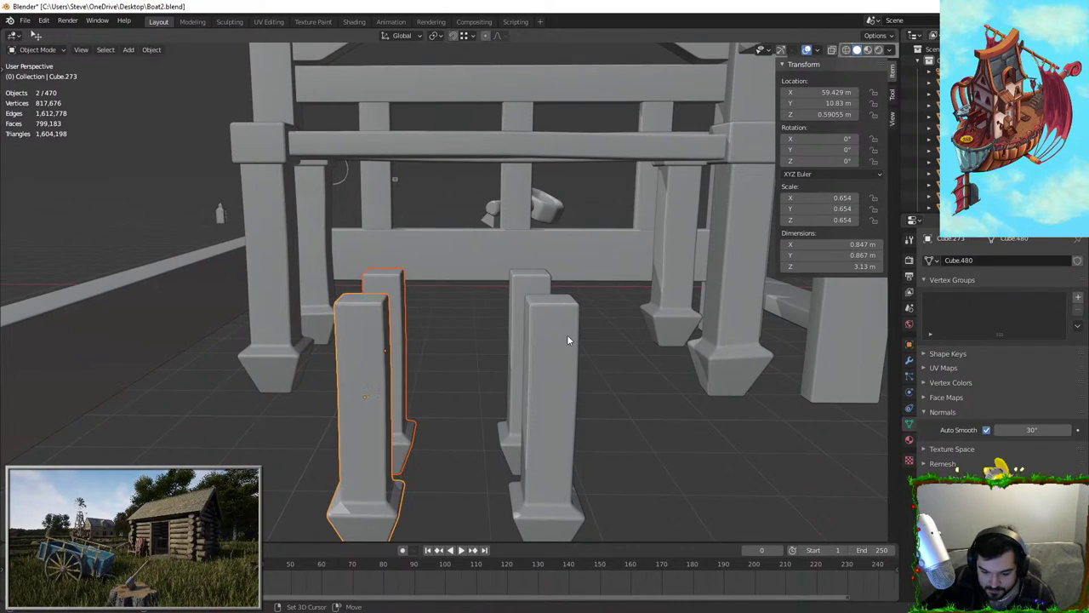
left_click(569, 340, "shift")
key("Tab")
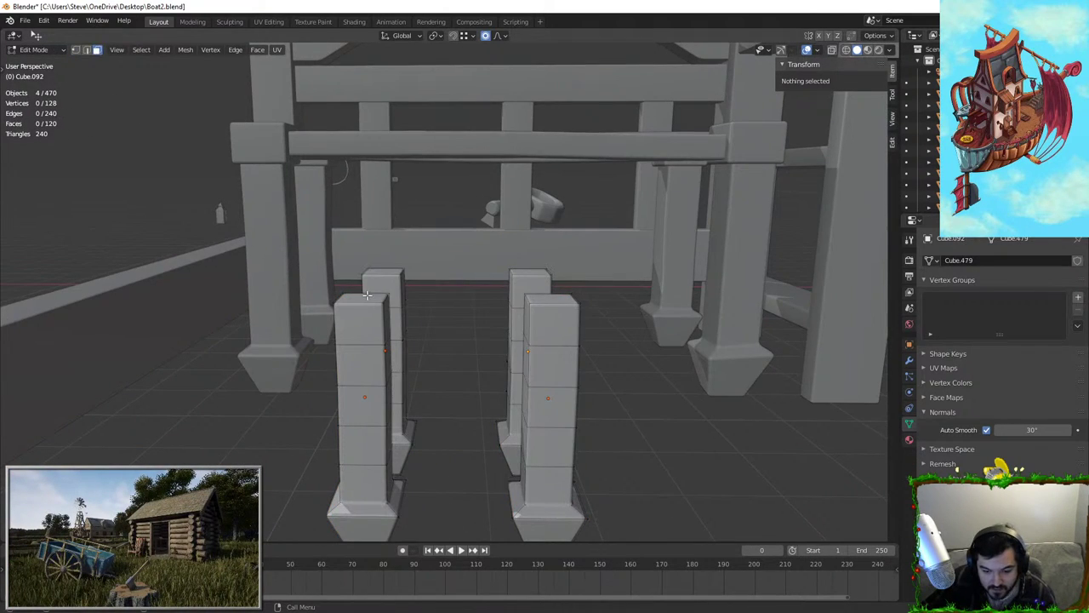
left_click(367, 294)
left_click(383, 272, "shift")
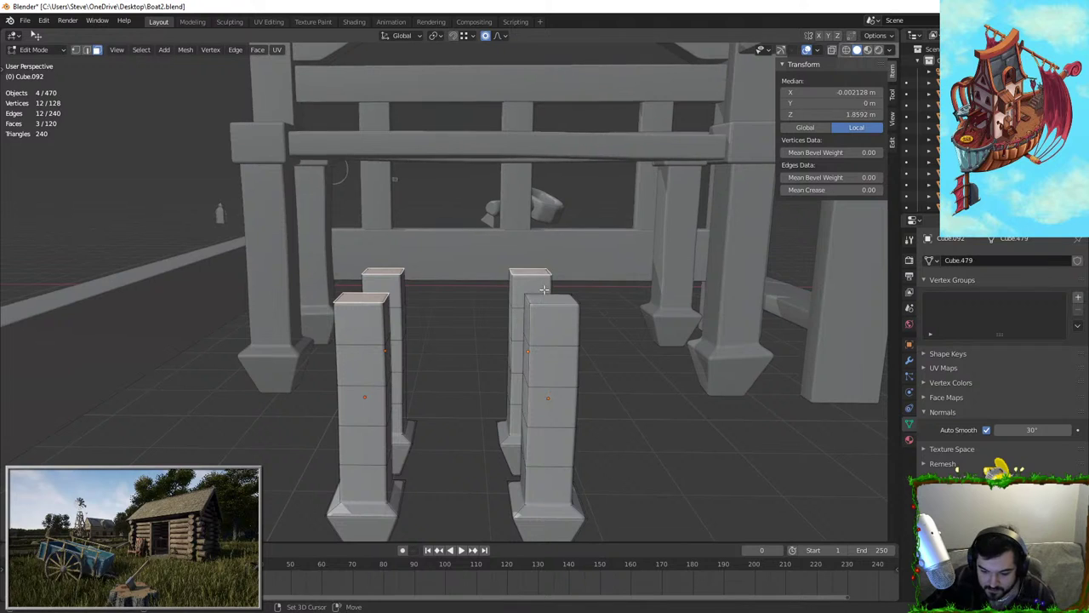
left_click(545, 295, "shift")
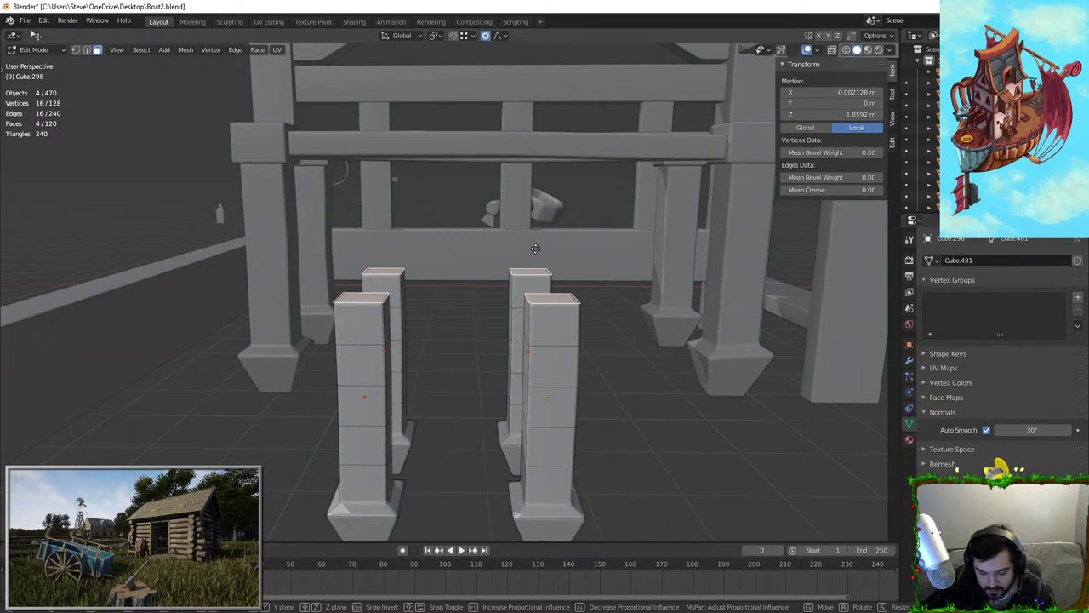
key("y")
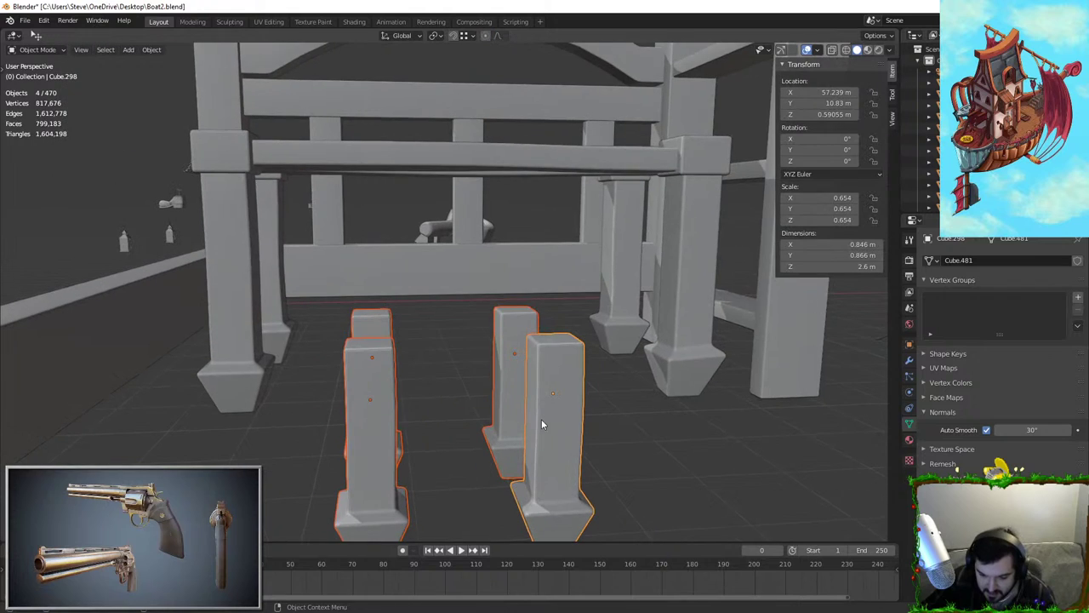
Scale the lower edge loop of the -X front short leg to about 0.846 with proportional editing
key("Tab")
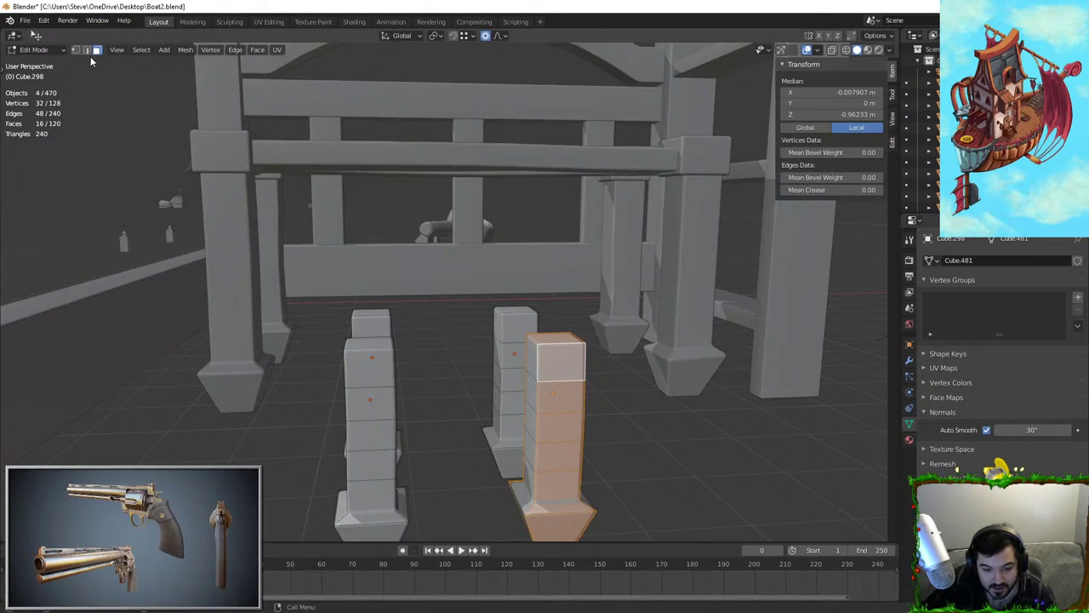
left_click(89, 52)
middle_click_drag(626, 362, 589, 375)
left_click(573, 381, "alt")
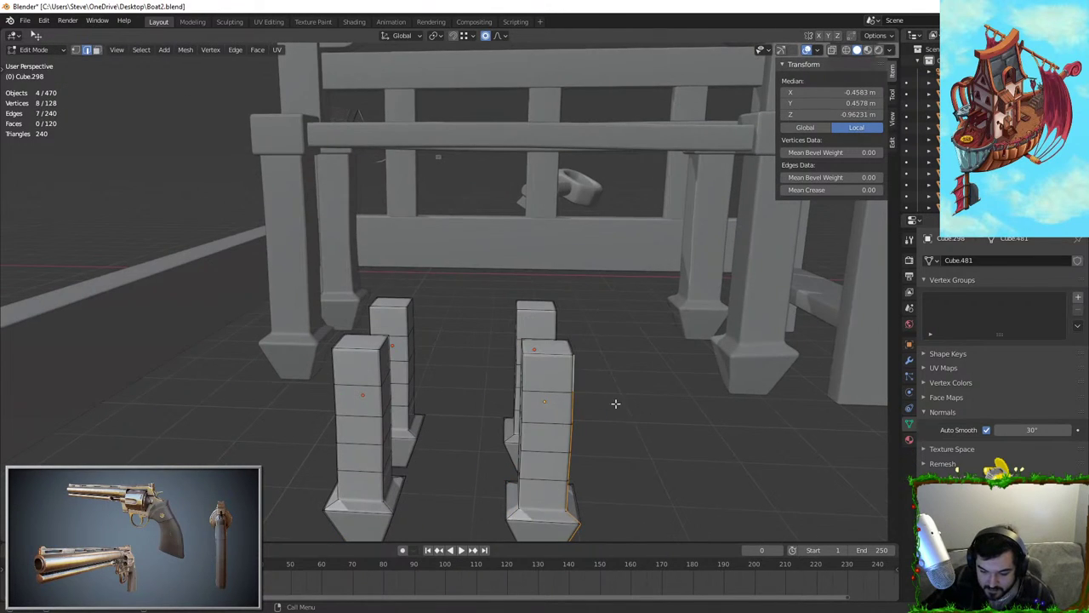
left_click(555, 389, "alt")
key("s")
scroll(675, 395, "up", 9)
right_click(673, 397)
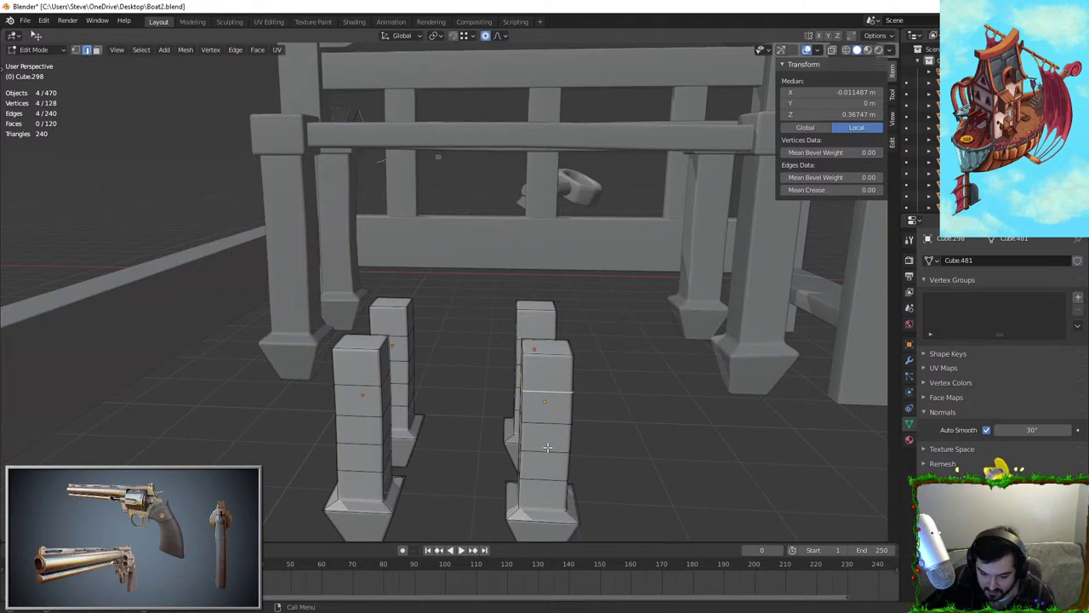
key("s")
left_click(632, 433)
key("s")
left_click(600, 391)
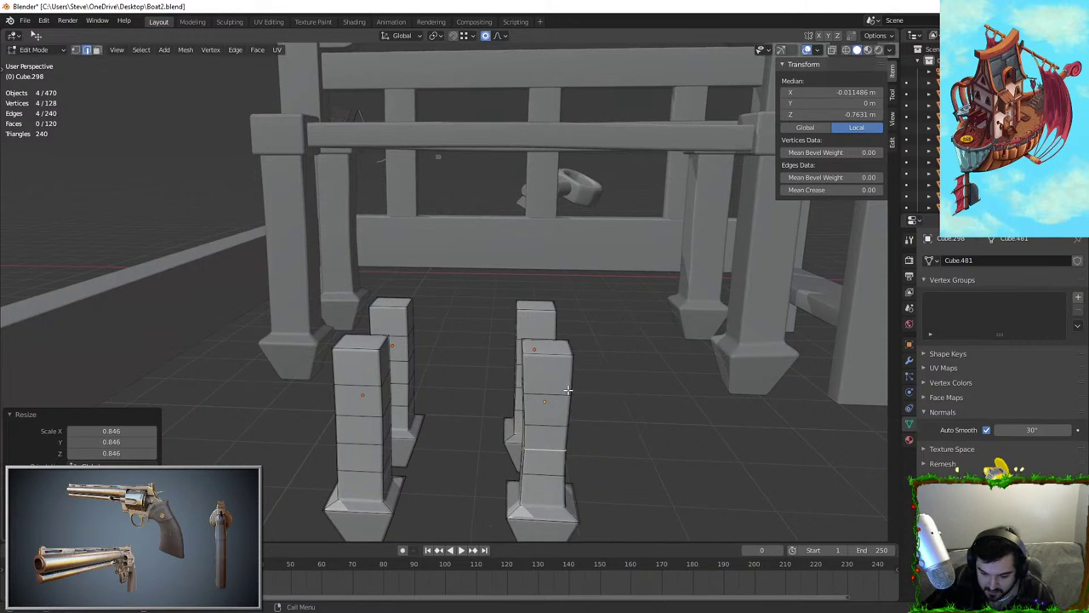
Scale the upper edge loop of the -X front short leg to about 0.931
left_click(568, 390, "alt")
key("s")
right_click(624, 392)
key("s")
left_click(610, 395)
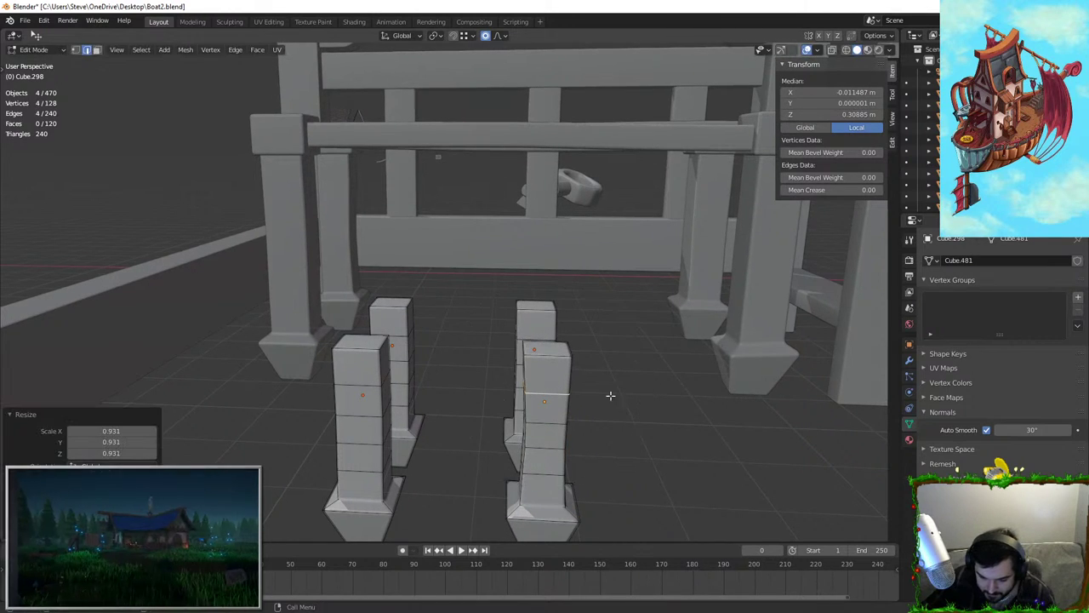
Scale an upper edge loop of the +X rear short leg with proportional editing
left_click(368, 450, "alt")
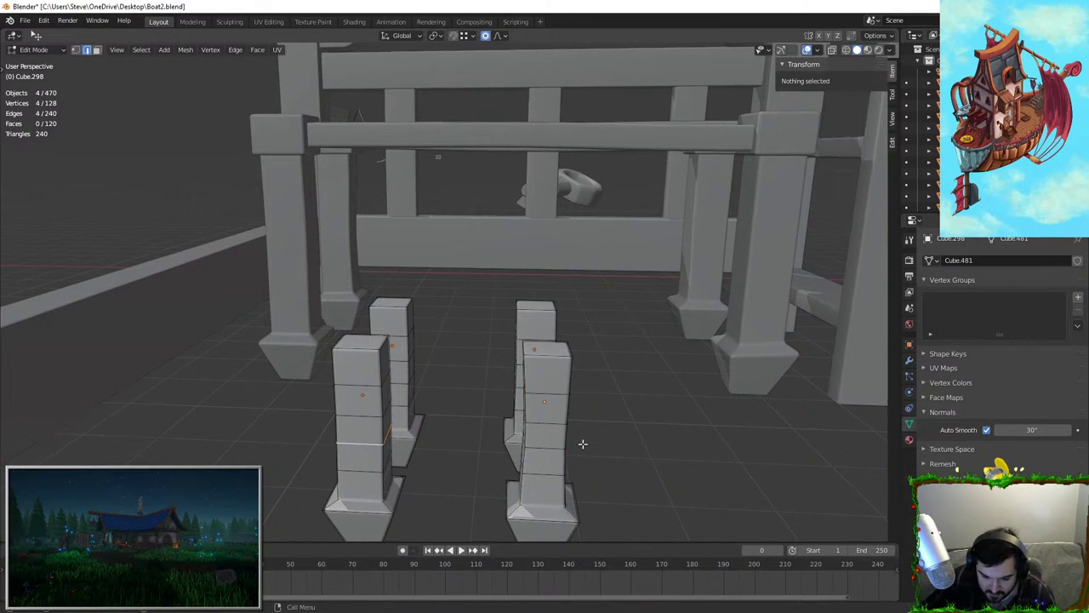
left_click(400, 337, "alt")
key("s")
left_click(518, 357)
Scale a middle edge loop of the -X rear short leg and shift it about 0.12 m along Y and 0.06 m along X
middle_click_drag(455, 325, 533, 353)
left_click(487, 330, "alt")
key("s")
left_click(564, 338)
key("g")
key("y")
left_click(538, 350)
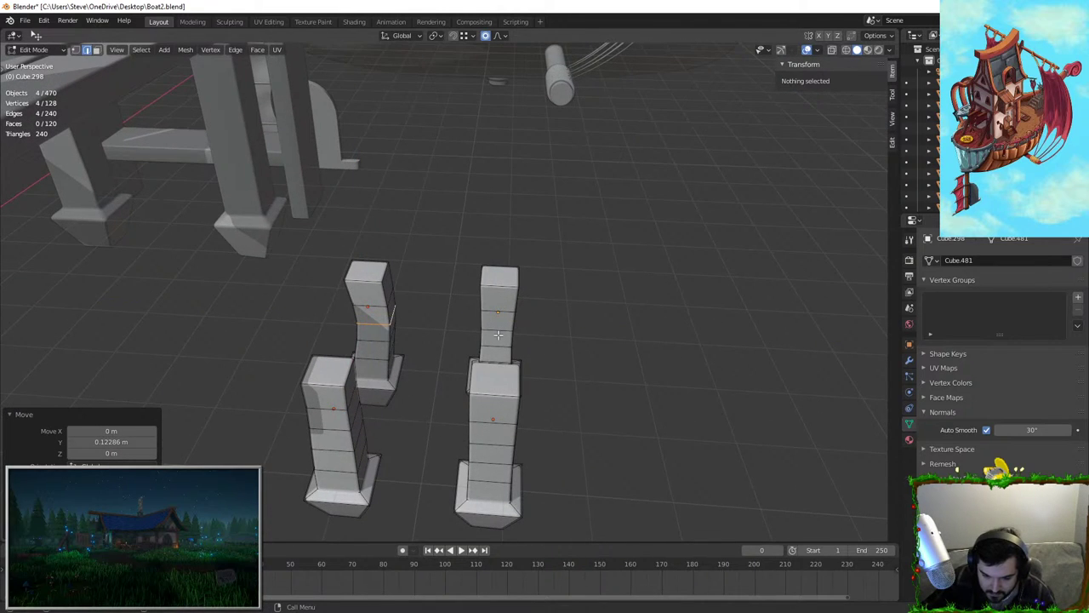
key("g")
key("x")
left_click(503, 327)
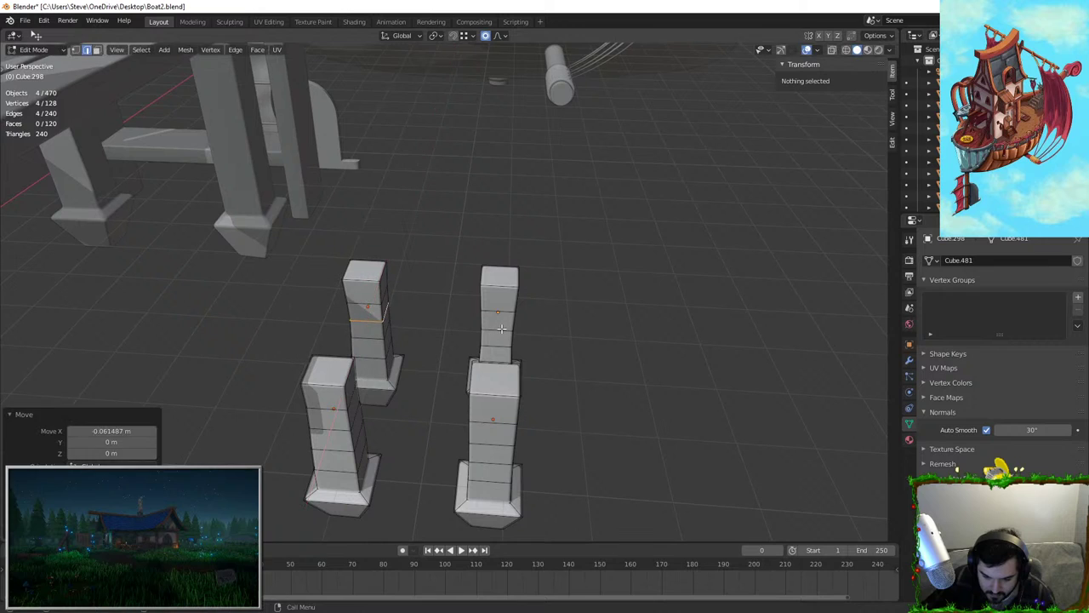
Shift an edge of the -X front short leg about -0.03 m along X and -0.05 m along Y with proportional editing
left_click(515, 331)
middle_click_drag(481, 338, 588, 315)
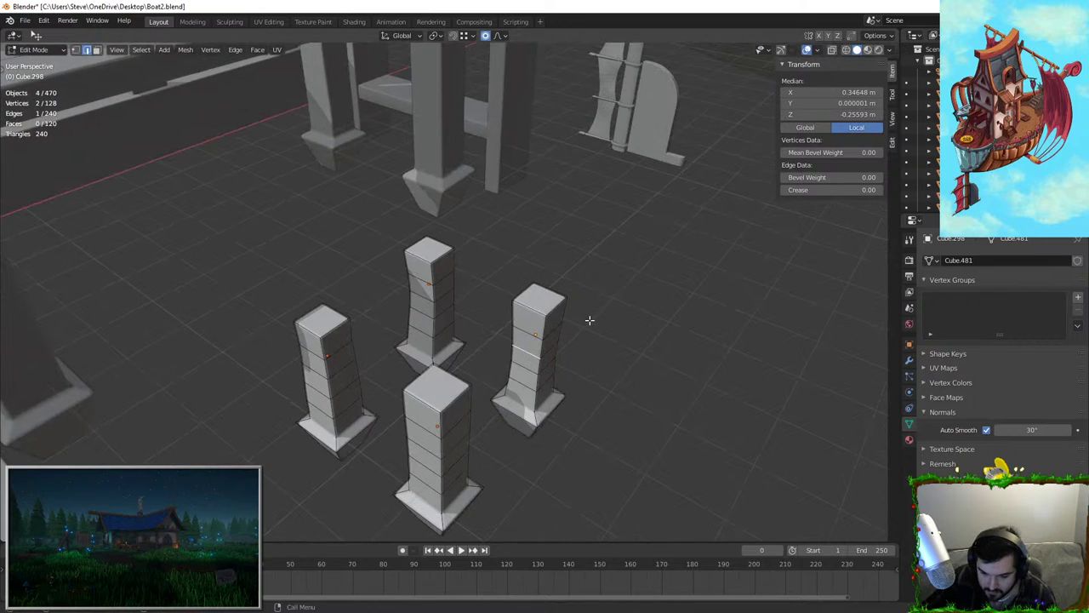
key("g")
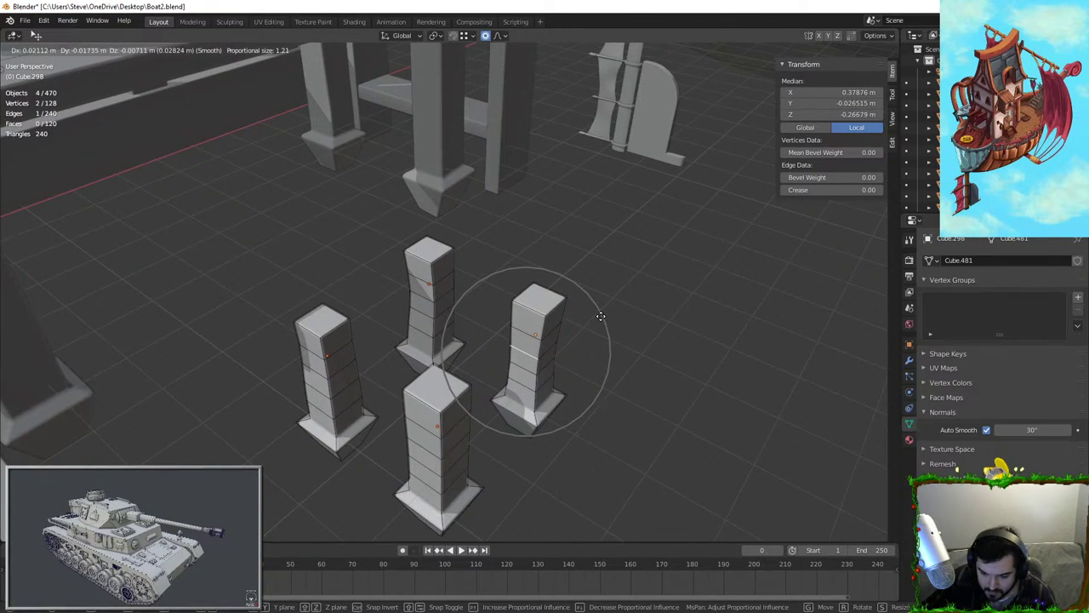
key("shift+z")
left_click(604, 283)
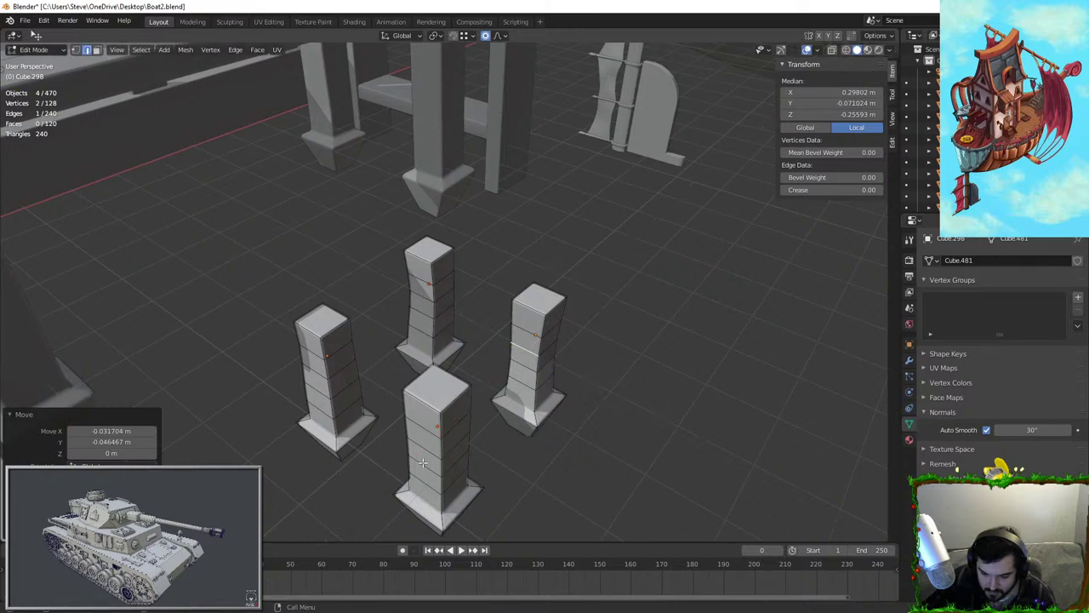
Nudge an edge of the +X front short leg horizontally with proportional editing and return to Object Mode
left_click(455, 451)
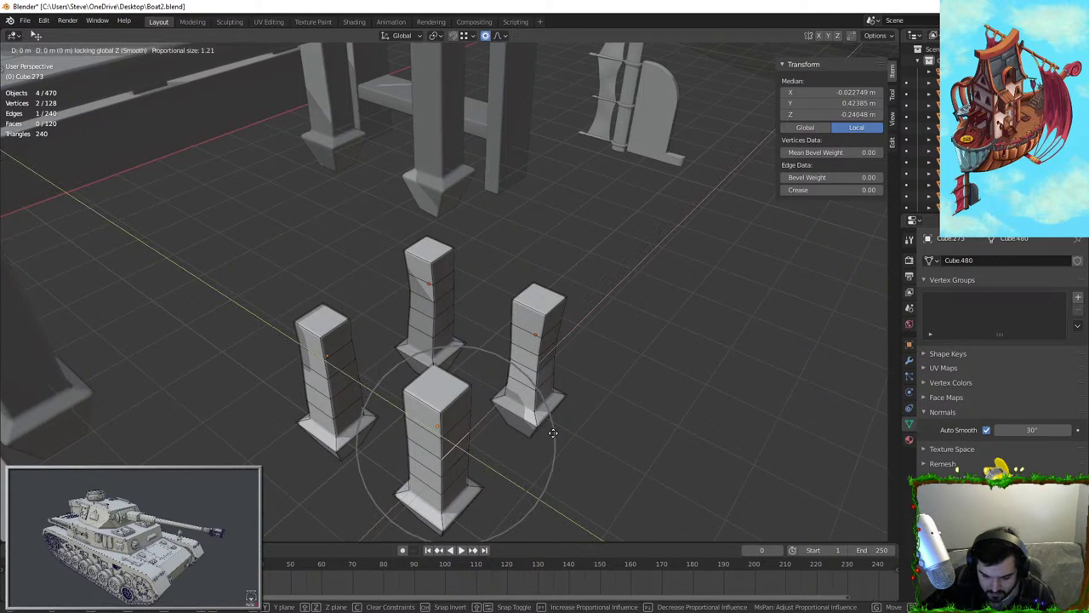
left_click(491, 414)
key("Tab")
Place the 3D cursor on top of the -X front short leg and add a cube there
middle_click_drag(591, 347, 521, 326)
key("shift+a")
mouse_move(494, 329)
key("Escape")
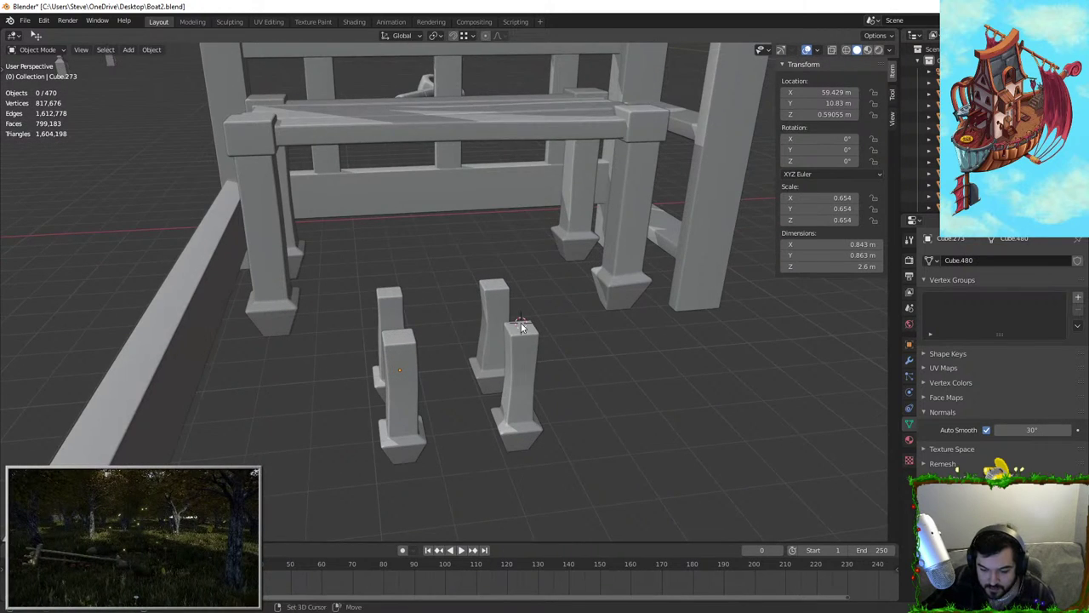
key("ctrl+a")
left_click(522, 325)
right_click(470, 345)
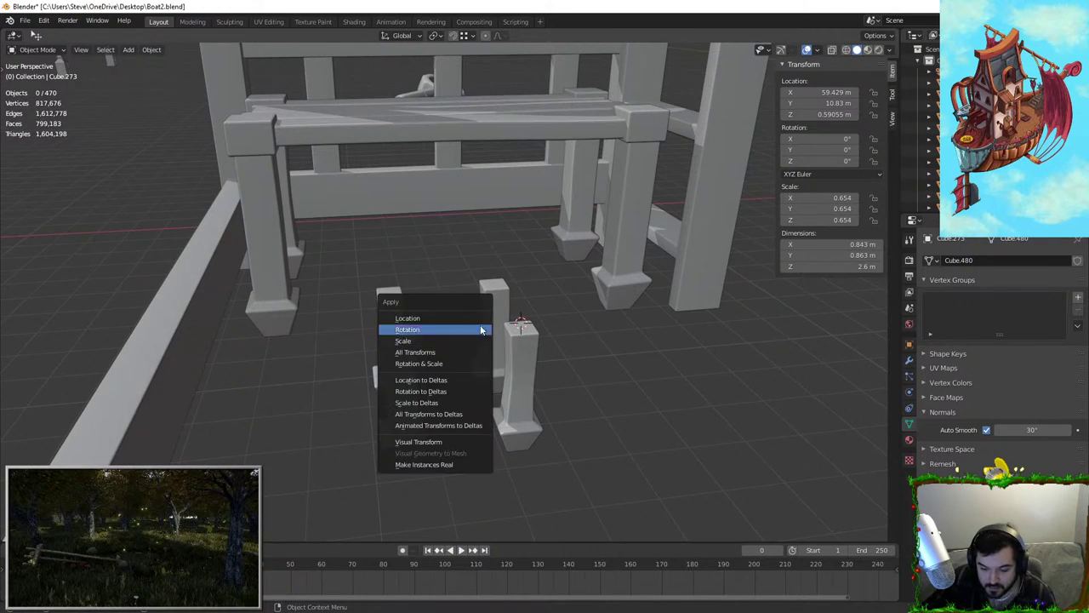
key("Escape")
key("shift+a")
mouse_move(494, 319)
left_click(588, 334)
Centre the new cube over the four short legs along X and Y and flatten it along Z to about 0.42 m thick
key("g")
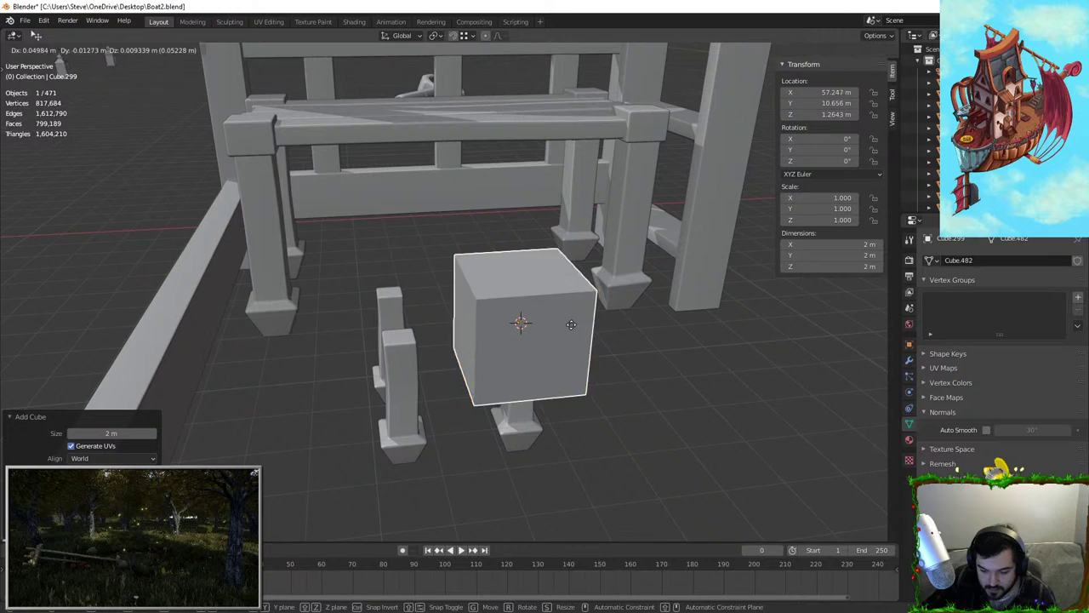
key("x")
left_click(520, 352)
key("g")
key("y")
middle_click_drag(518, 355, 447, 214)
left_click(547, 366)
key("s")
key("z")
left_click(455, 303)
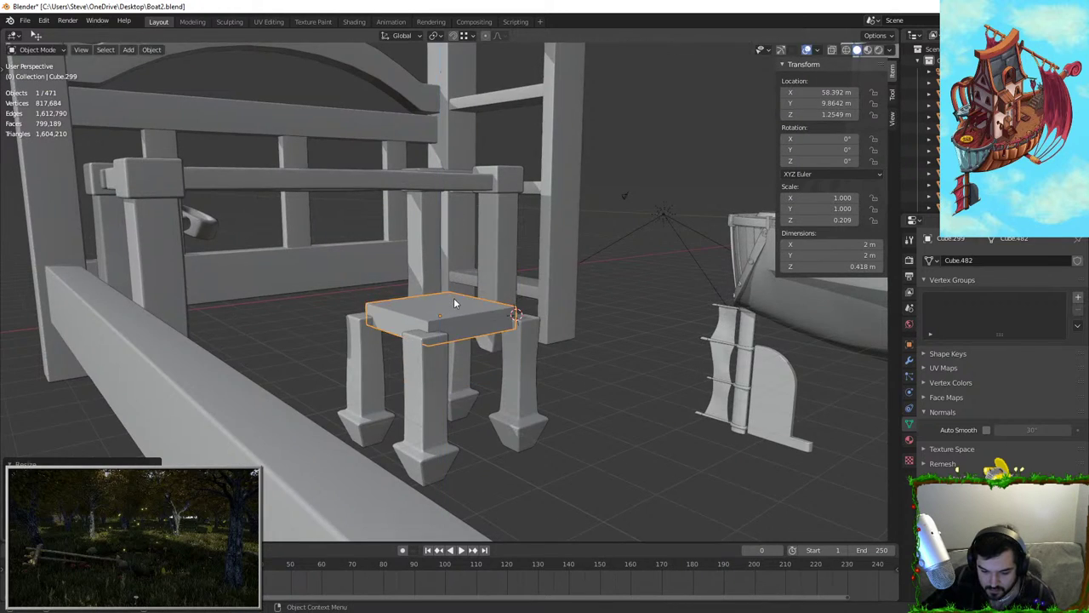
Scale the seat slab uniformly to about 2.84 x 2.84 x 0.6 m and raise it about 0.34 m onto the legs
key("s")
left_click(490, 300)
middle_click_drag(488, 275, 473, 254)
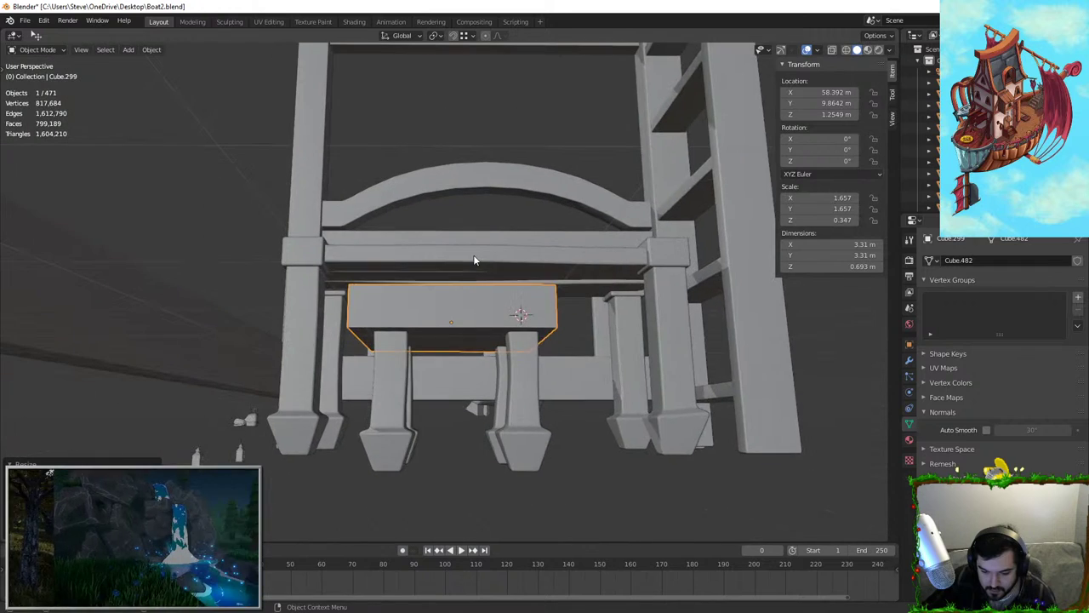
key("g")
key("z")
key("s")
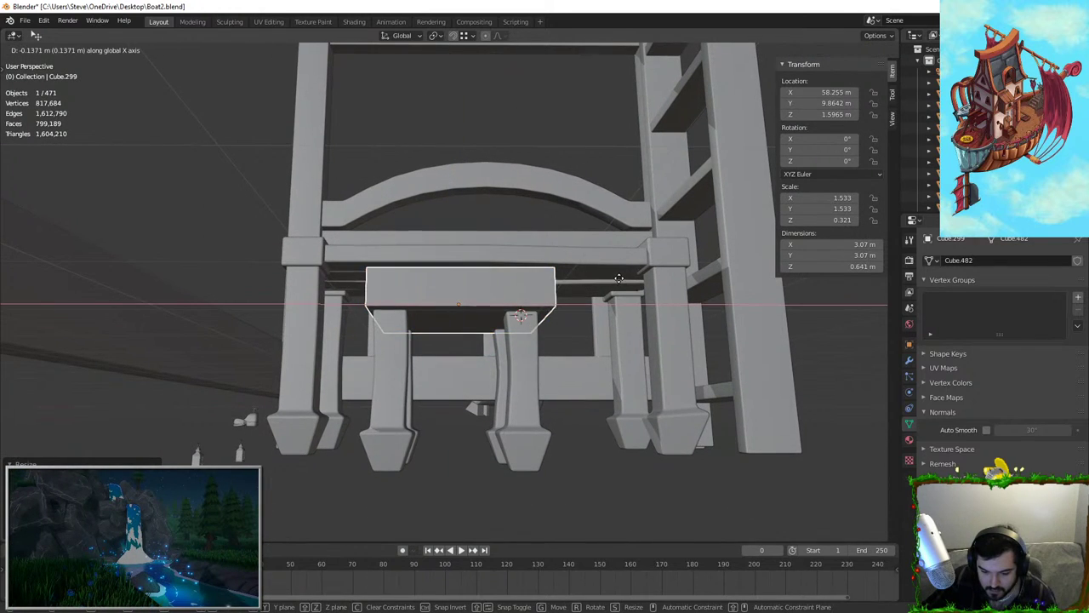
left_click(515, 270)
scroll(520, 281, "up", 2)
middle_click_drag(521, 283, 437, 319)
key("s")
left_click(549, 308)
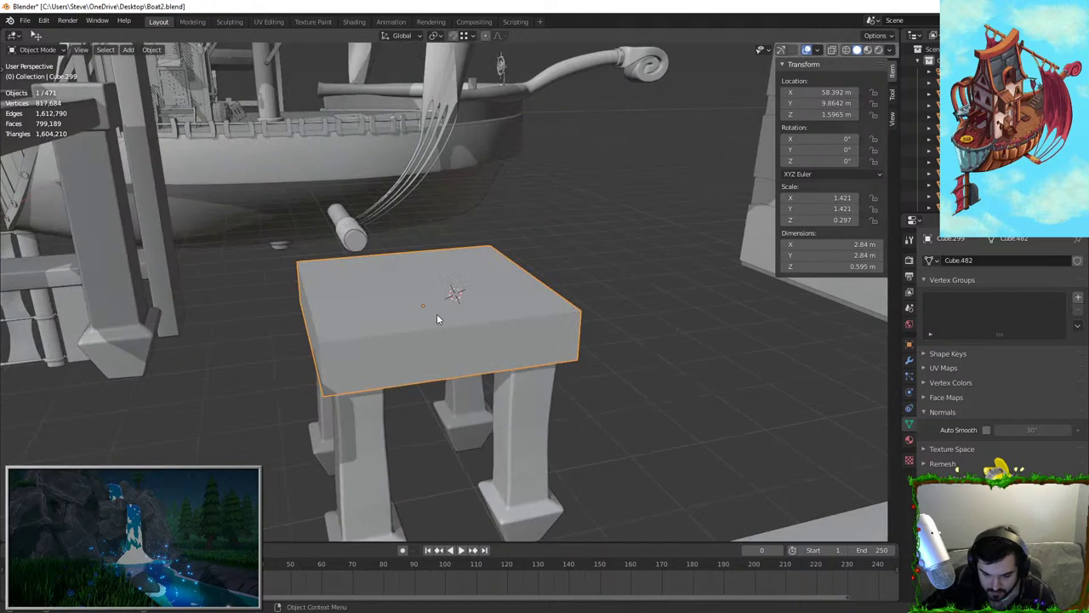
Duplicate the seat slab, rotate the copy about -83.3° around X in the right view, and place it upright on the seat's rear edge as a backrest
middle_click_drag(444, 246, 474, 320)
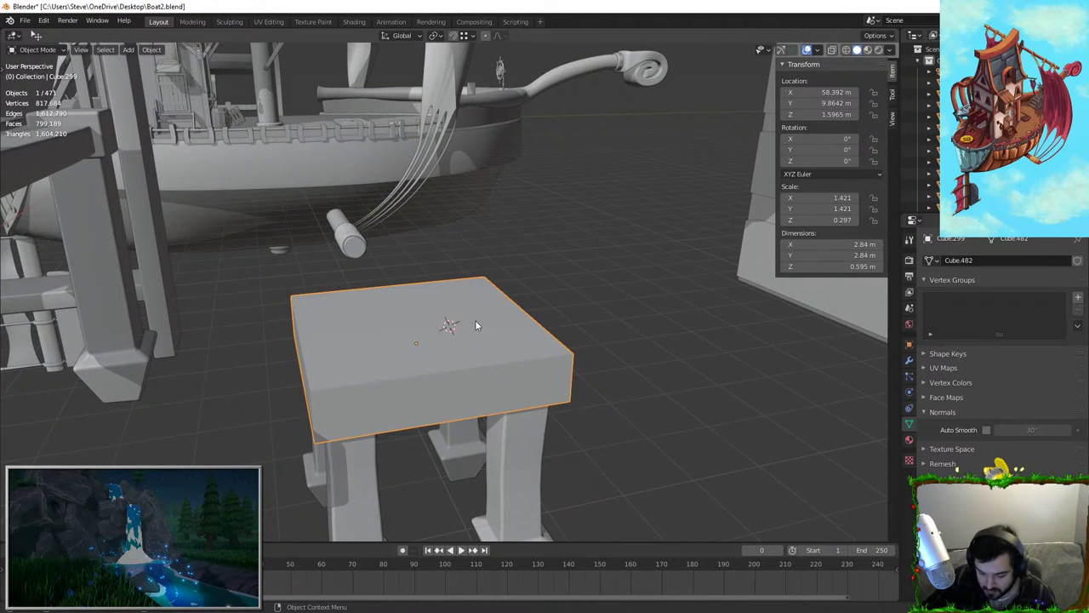
key("KP_1")
key("KP_3")
key("shift+d")
key("Escape")
key("r")
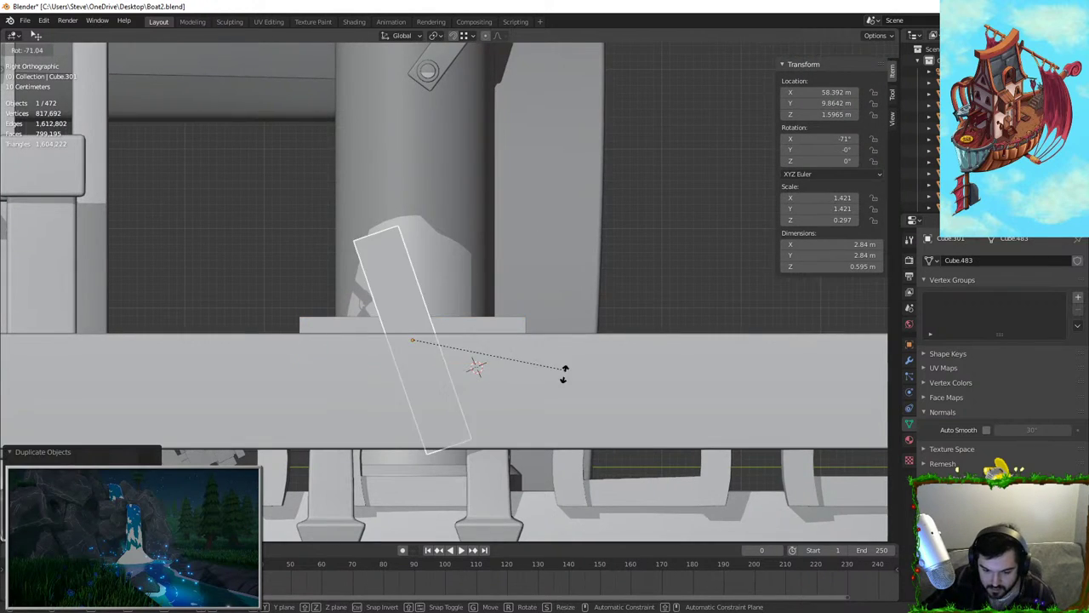
left_click(522, 387)
scroll(607, 457, "up", 3)
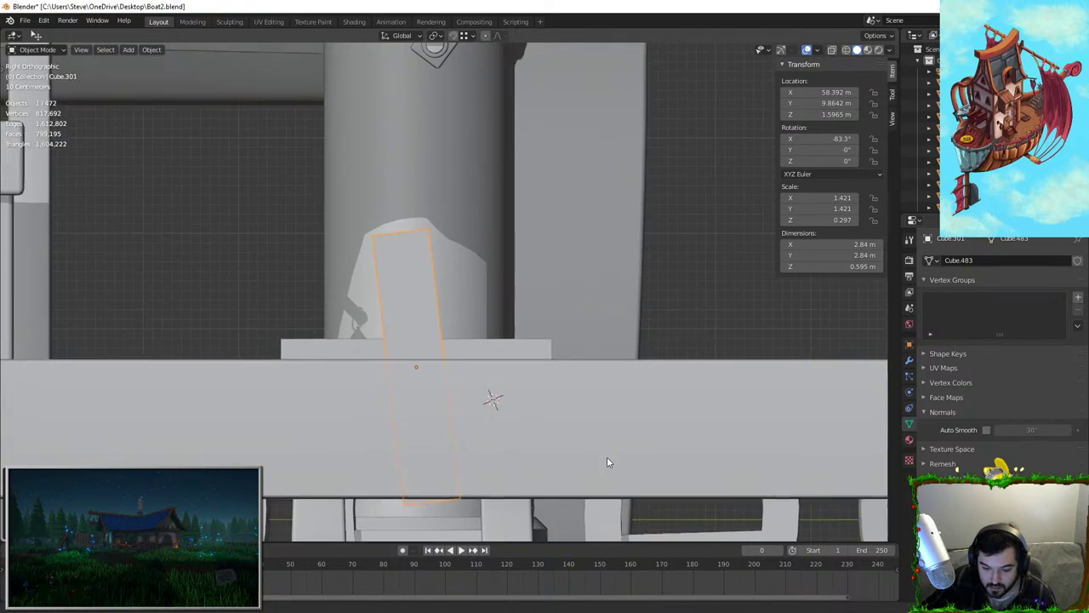
key("g")
left_click(475, 229)
mouse_move(475, 229)
middle_mouse_down()
mouse_move(397, 247)
mouse_move(455, 223)
middle_mouse_up()
Switch to Local orientation and pull the backrest's top face up along local Y until the backrest is about 3.86 m long
key("Tab")
left_click(97, 49)
left_click(399, 228)
key("g")
key("z")
right_click(438, 132)
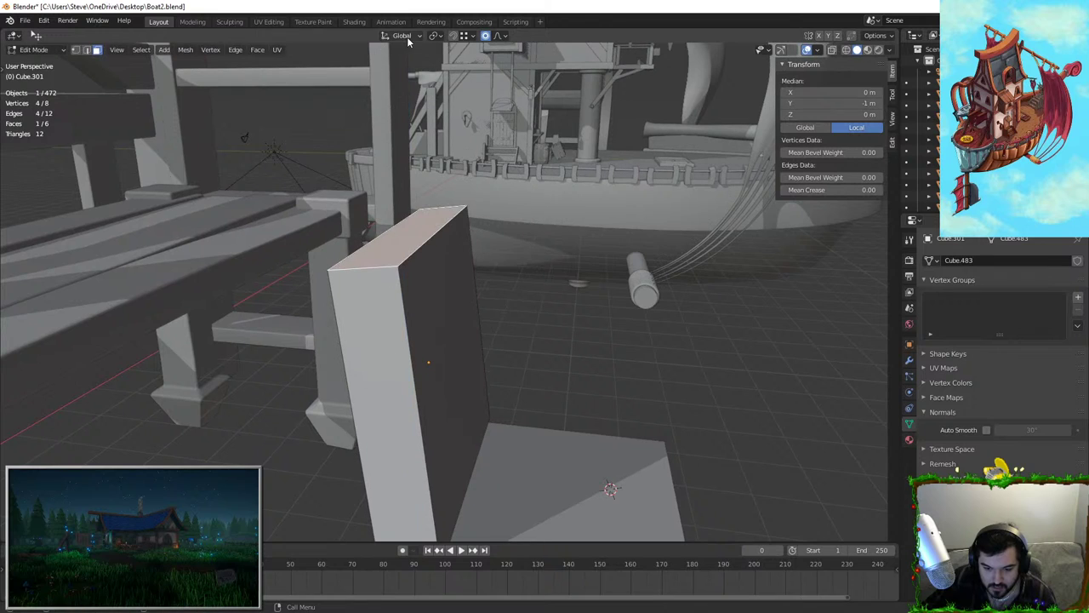
left_click(404, 36)
left_click(409, 84)
key("g")
key("y")
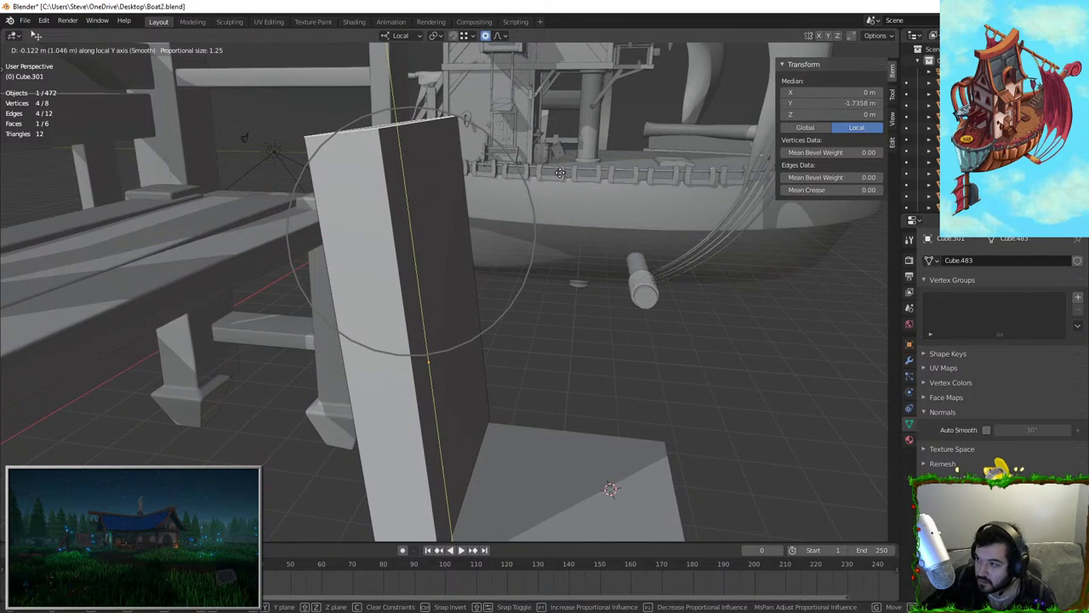
left_click(560, 176)
key("Tab")
scroll(552, 341, "down", 5)
middle_click_drag(542, 419, 527, 362, "shift")
scroll(502, 380, "up", 4)
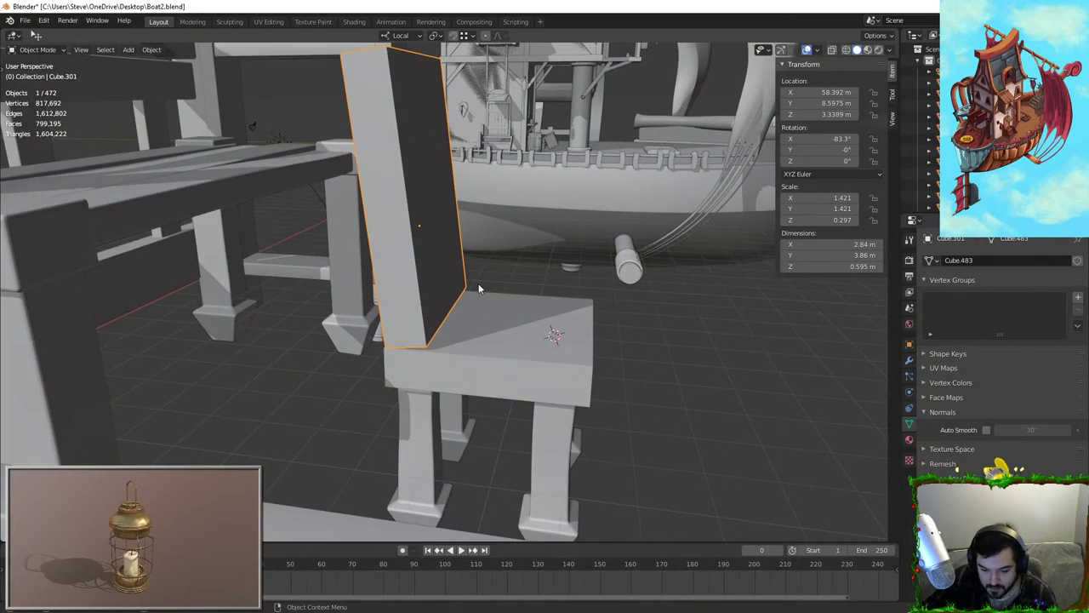
key("shift+a")
mouse_move(578, 381)
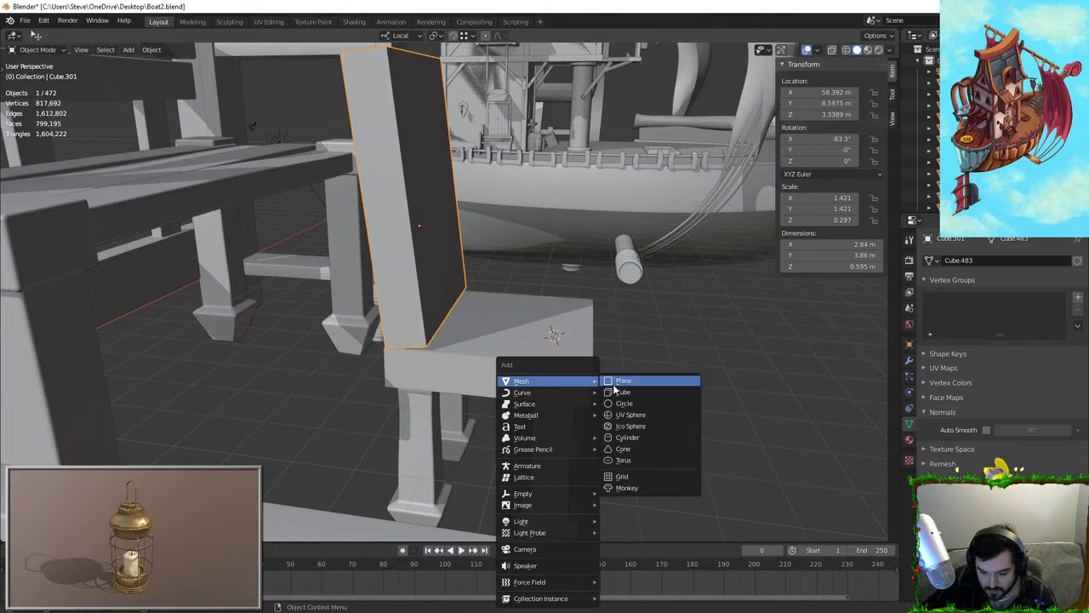
left_click(616, 401)
key("ctrl+z")
Add a cube, shrink it to about 0.6 m and place it at the seat's -X front corner as a corner block
key("shift+a")
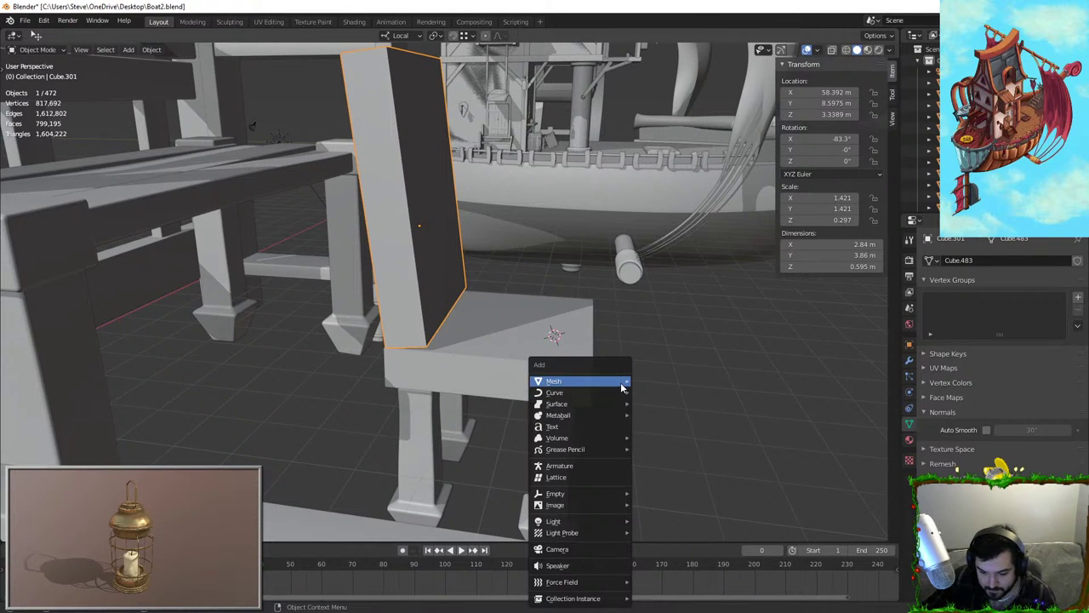
mouse_move(624, 389)
left_click(674, 394)
scroll(541, 400, "down", 2)
middle_click_drag(541, 400, 662, 324)
key("s")
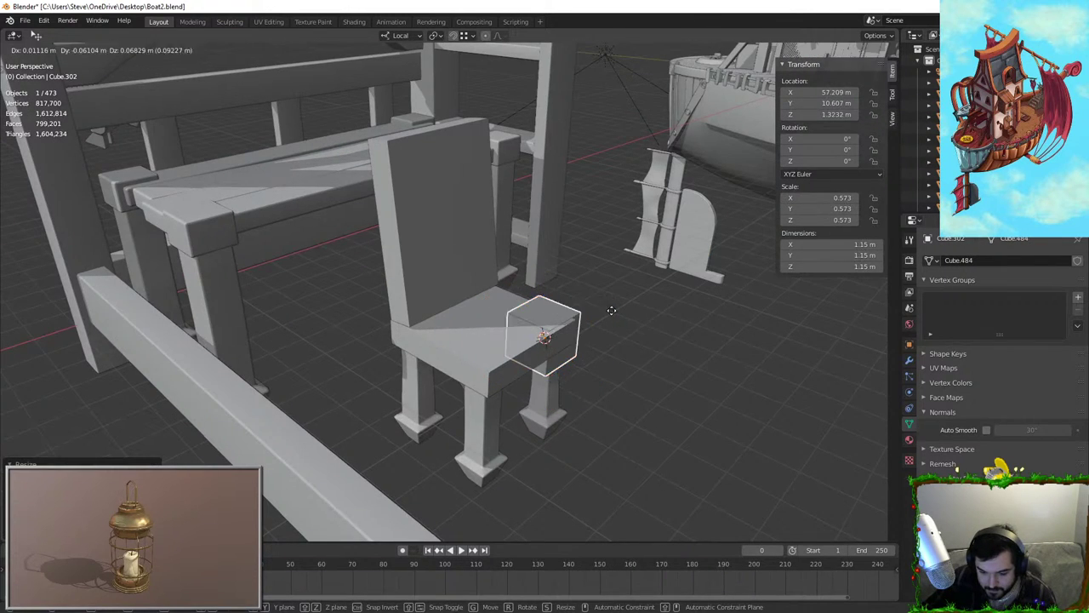
left_click(634, 306)
scroll(639, 304, "up", 2)
key("s")
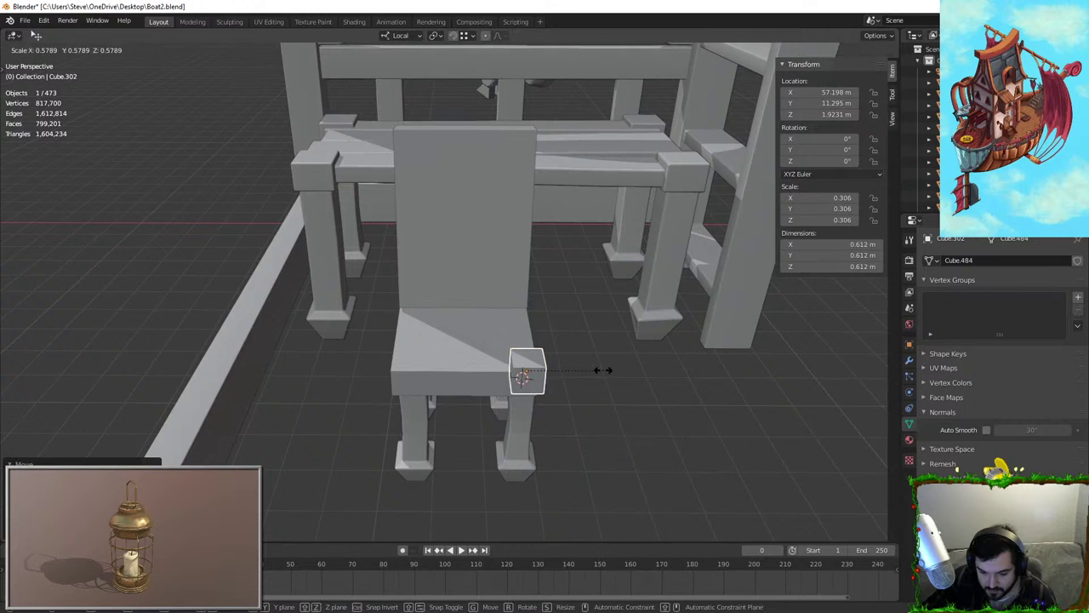
left_click(604, 370)
Lower the corner block to seat level and shift the two -X short legs about 0.07 m along X
middle_click_drag(603, 369, 524, 327)
key("g")
key("z")
left_click(483, 304)
scroll(530, 371, "up", 3)
left_click(451, 339)
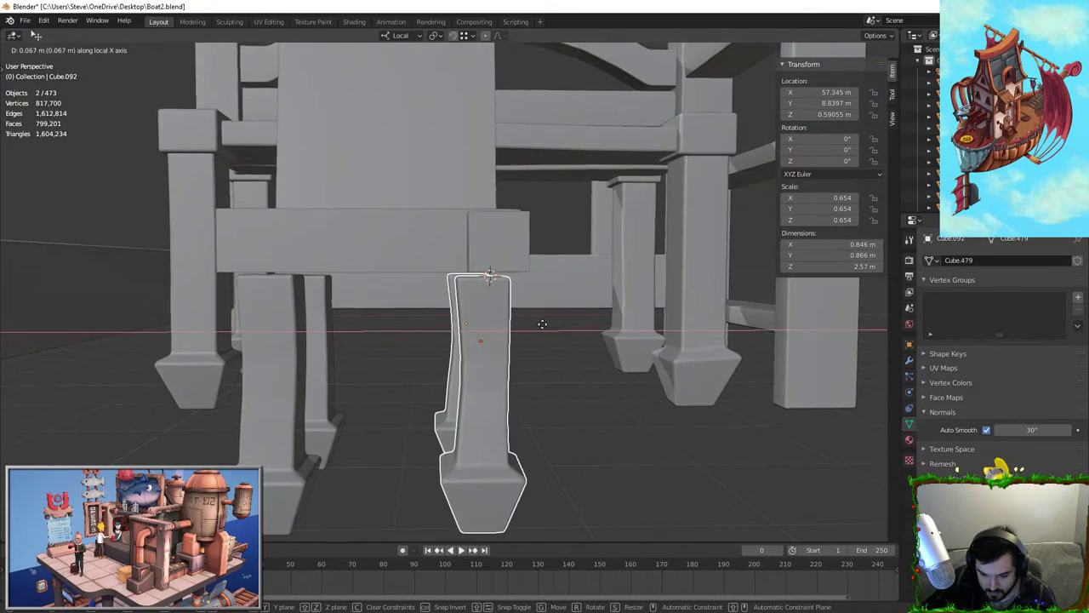
Lower the corner block, seat and backrest together about 0.03 m along the backrest's local Y axis onto the legs
left_click(509, 239)
key("g")
key("y")
key("y")
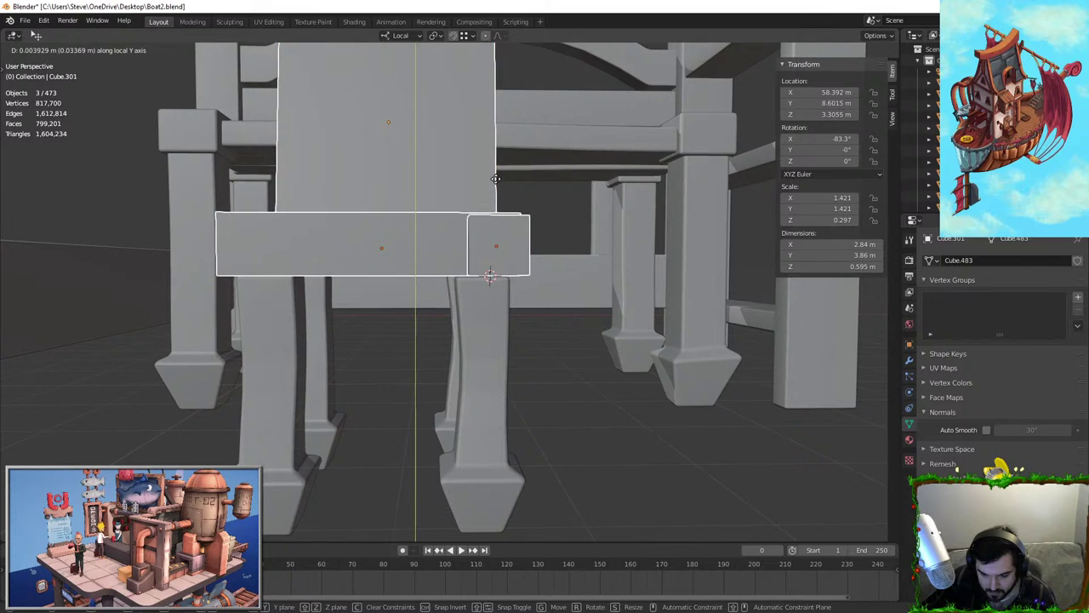
left_click(493, 184)
Resize the corner block to about 0.64 m and move it about 0.28 m along -Y over the -X front leg
scroll(508, 238, "up", 2)
left_click(513, 252)
middle_click_drag(513, 253, 453, 317)
key("s")
left_click(548, 299)
middle_click_drag(548, 299, 455, 263)
key("s")
left_click(463, 261)
key("g")
key("y")
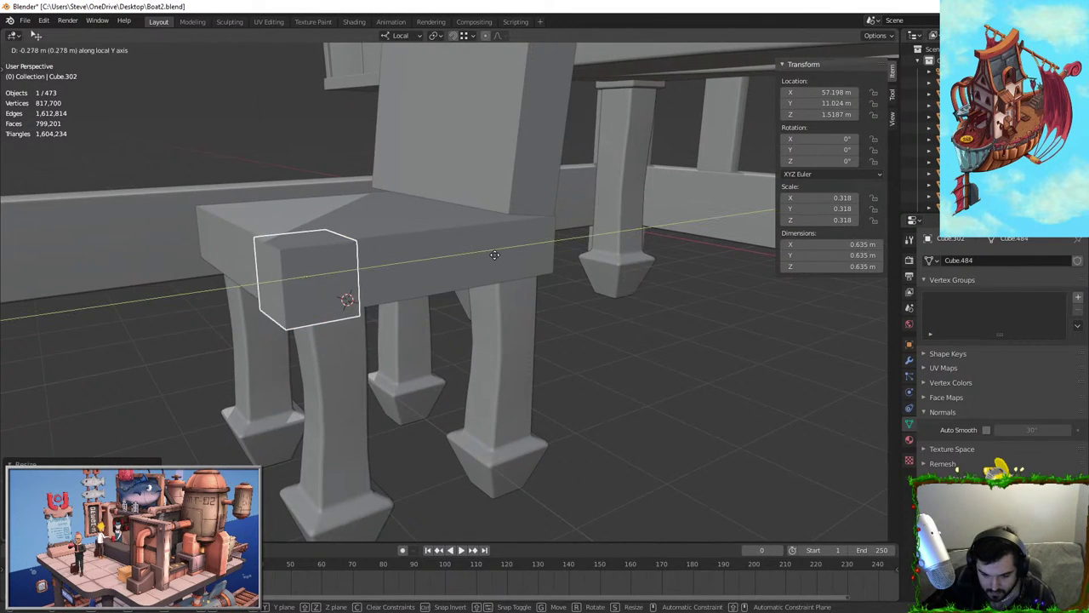
left_click(505, 254)
Enlarge the corner block to about 0.7 m and adjust it along Y so it caps the -X front leg
key("s")
middle_click_drag(470, 310, 432, 309)
left_click(500, 295)
key("g")
key("y")
left_click(457, 309)
key("s")
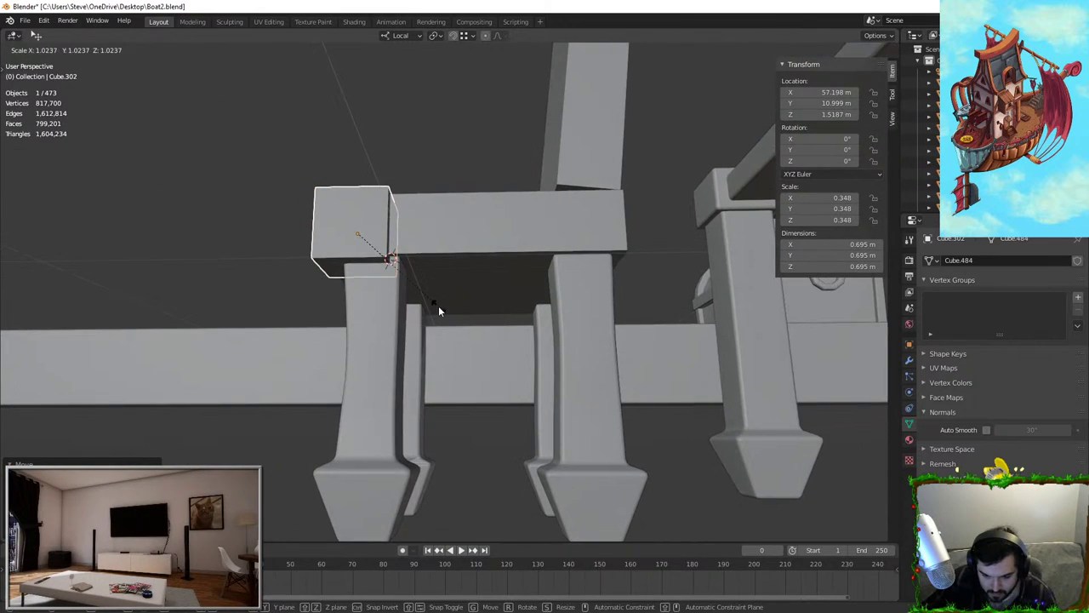
left_click(438, 307)
Move both front short legs about 0.16 m along Y and align the -X one along X beneath the corner block
left_click(397, 340)
middle_click_drag(397, 341, 575, 323)
left_click(429, 364, "shift")
key("g")
left_click(484, 377)
key("g")
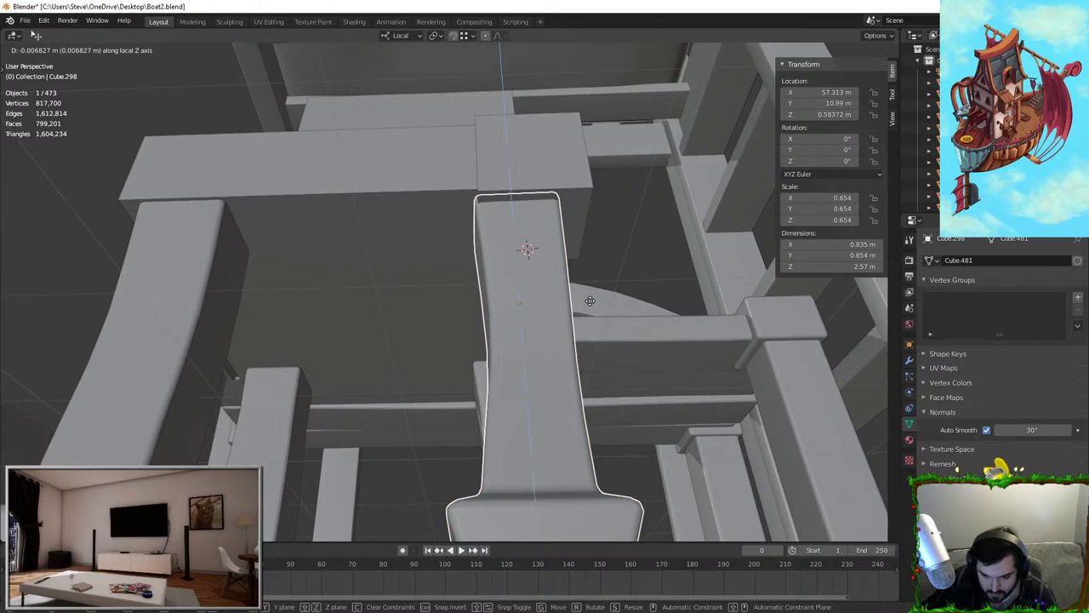
key("x")
left_click(608, 304)
Duplicate the corner block and move the copy about 2.28 m along X over the +X front leg
left_click(516, 195)
middle_click_drag(516, 195, 627, 250)
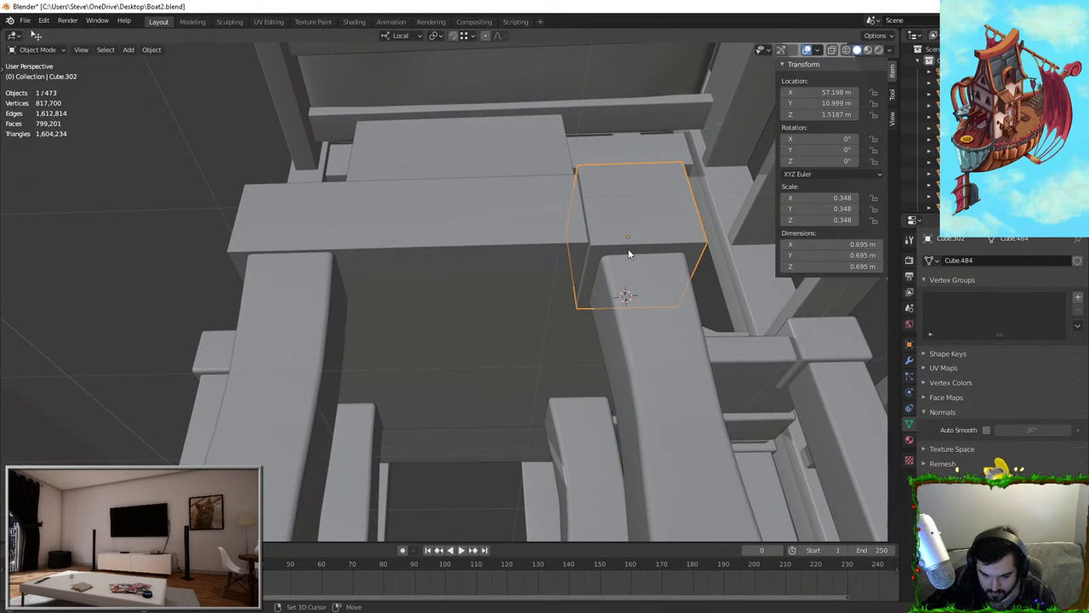
key("shift+d")
key("x")
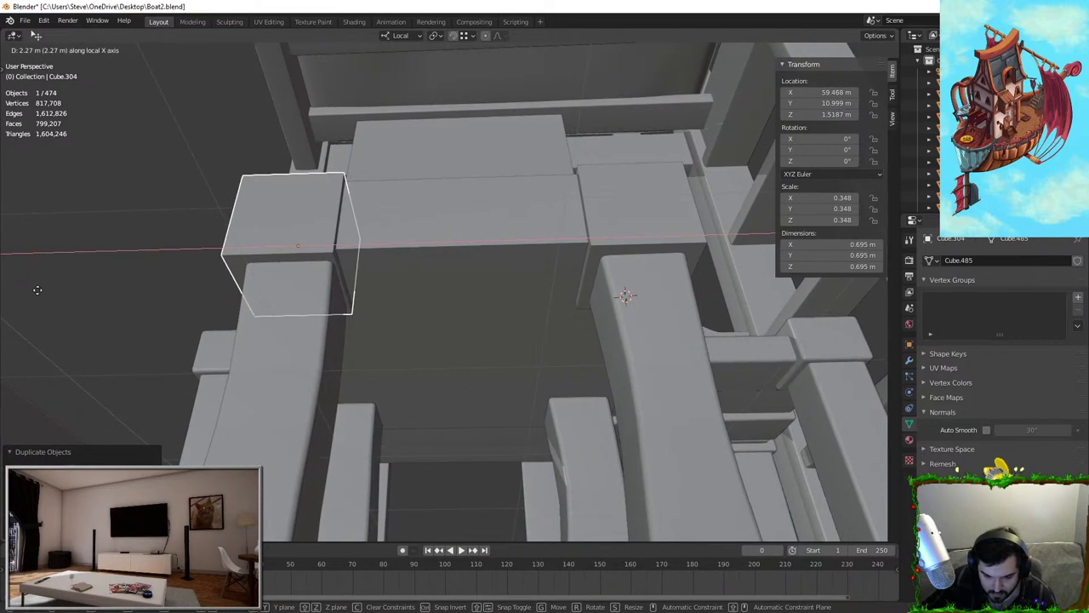
left_click(39, 289)
Shift the +X front short leg about 0.07 m along X beneath its corner block
left_click(267, 343)
key("g")
key("x")
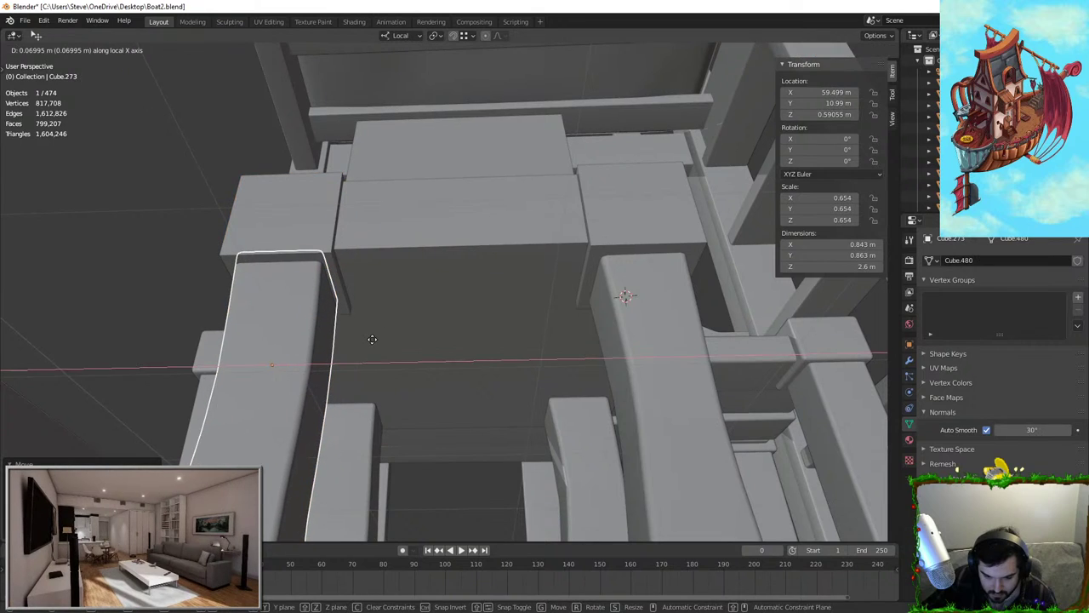
left_click(373, 339)
Duplicate both front corner blocks and move the copies about 2.23 m along -Y over the rear legs
middle_click_drag(502, 339, 523, 375)
left_click(522, 374)
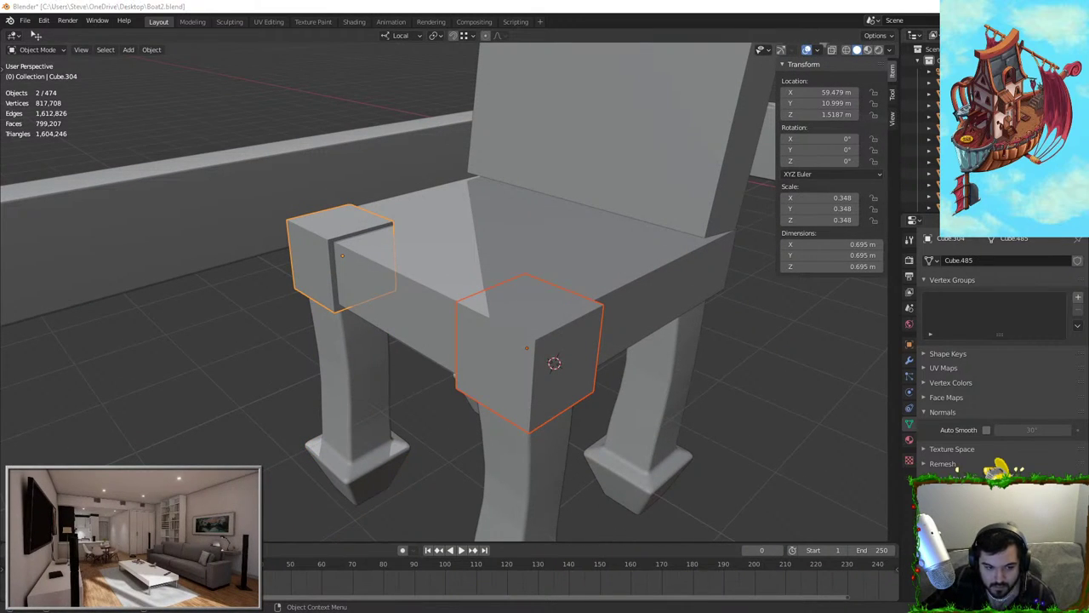
middle_click_drag(562, 301, 540, 282)
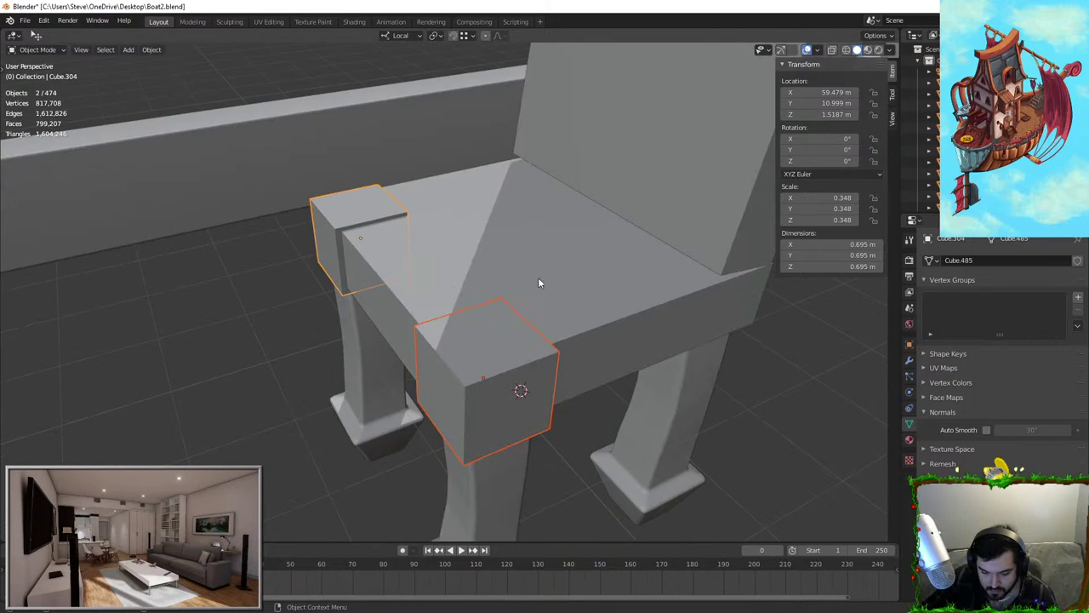
key("shift+d")
right_click(707, 272)
middle_click_drag(707, 273, 587, 255)
key("g")
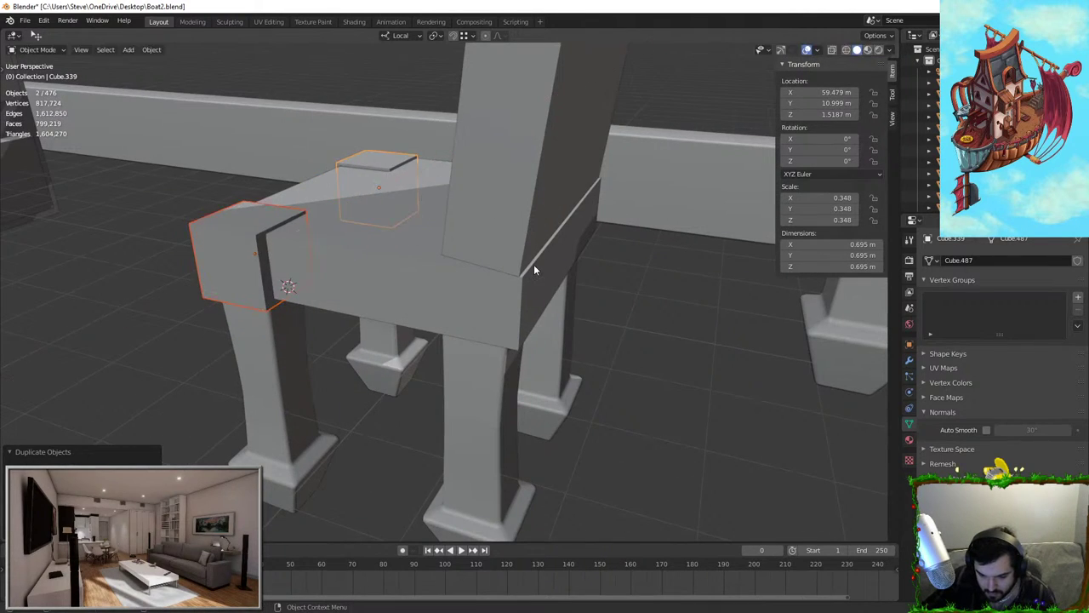
key("y")
left_click(717, 304)
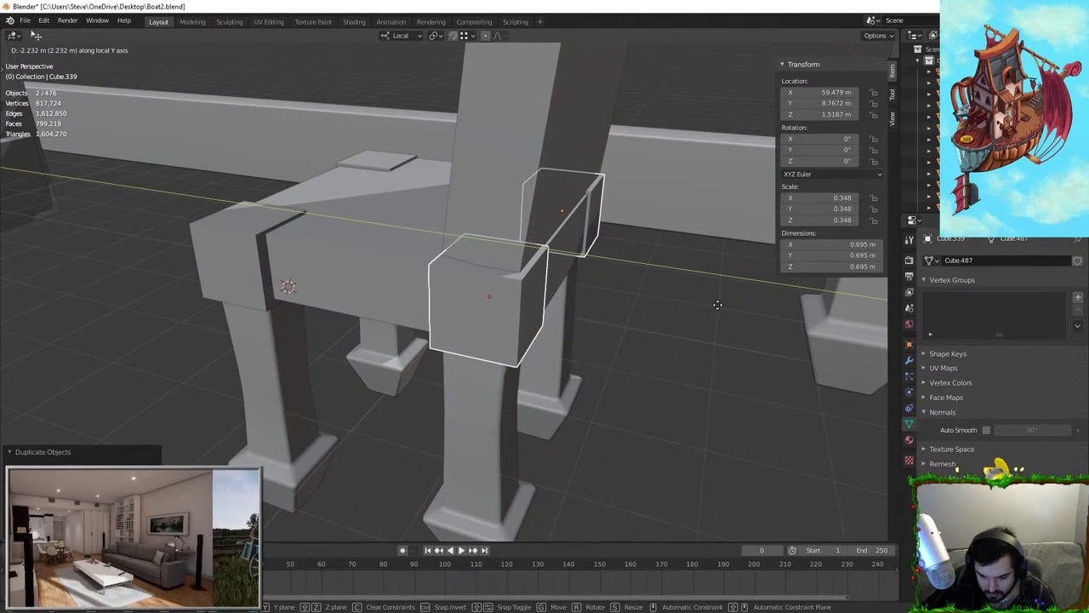
middle_click_drag(718, 304, 519, 338)
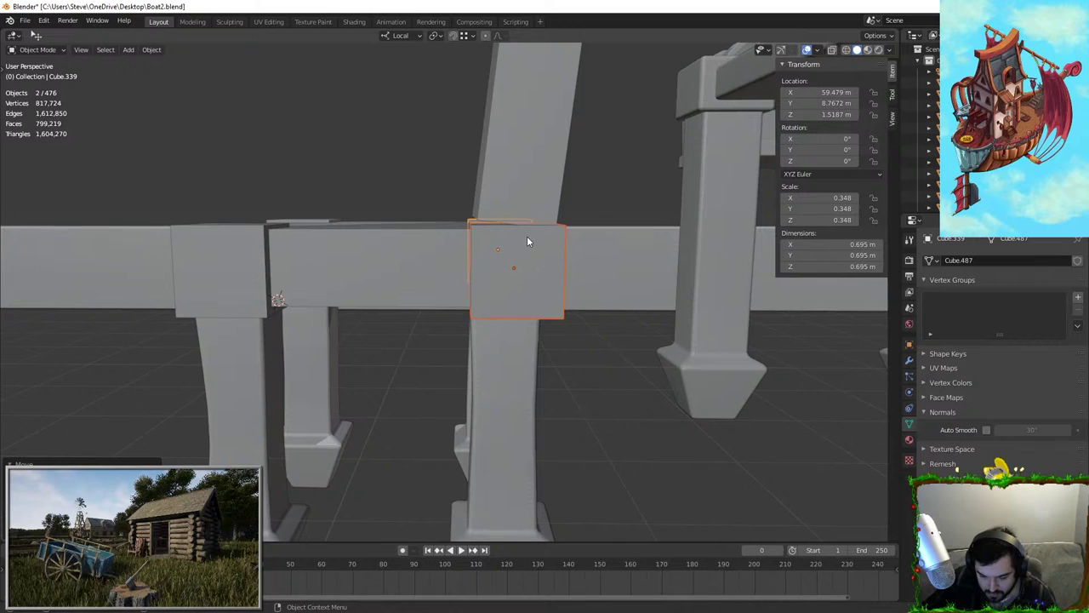
key("s")
key("Escape")
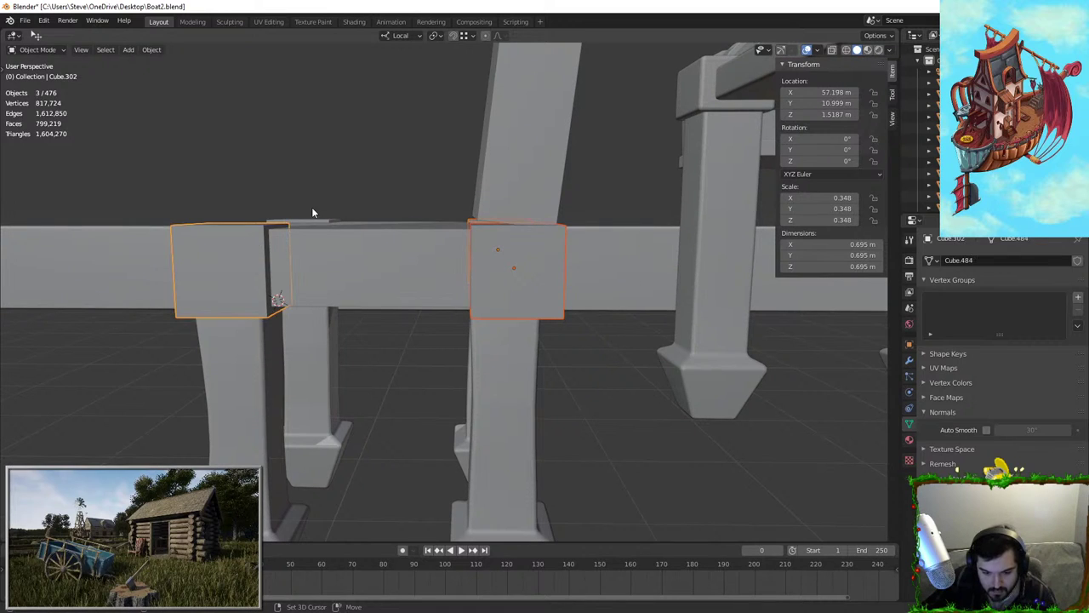
Add the remaining front corner block to the selection so all four chair corner blocks are selected, and save the file
left_click(313, 214, "shift")
key("s")
key("Escape")
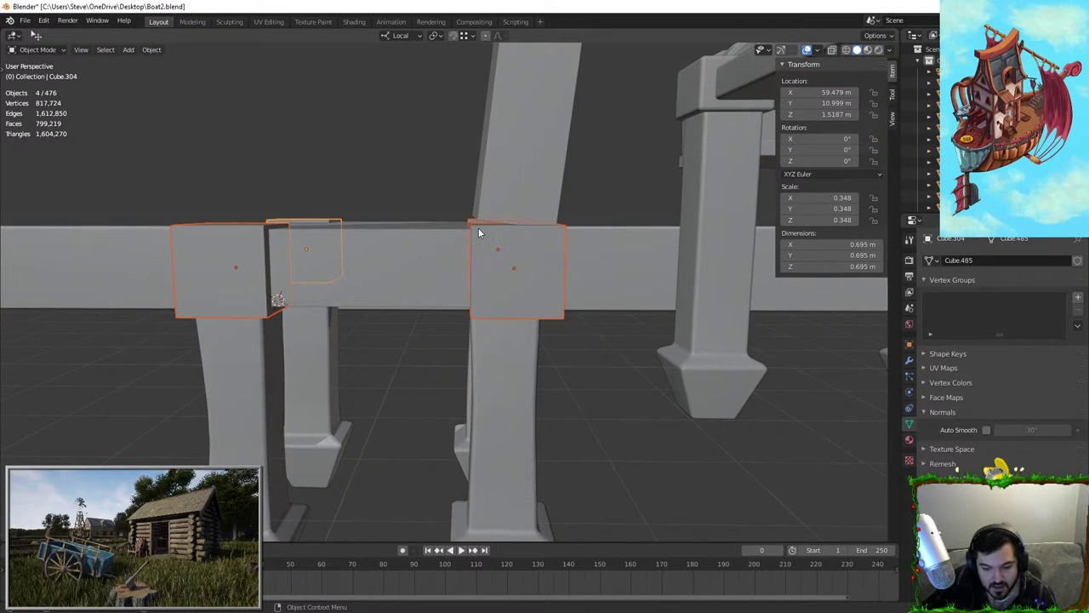
key("alt+s")
key("ctrl+z")
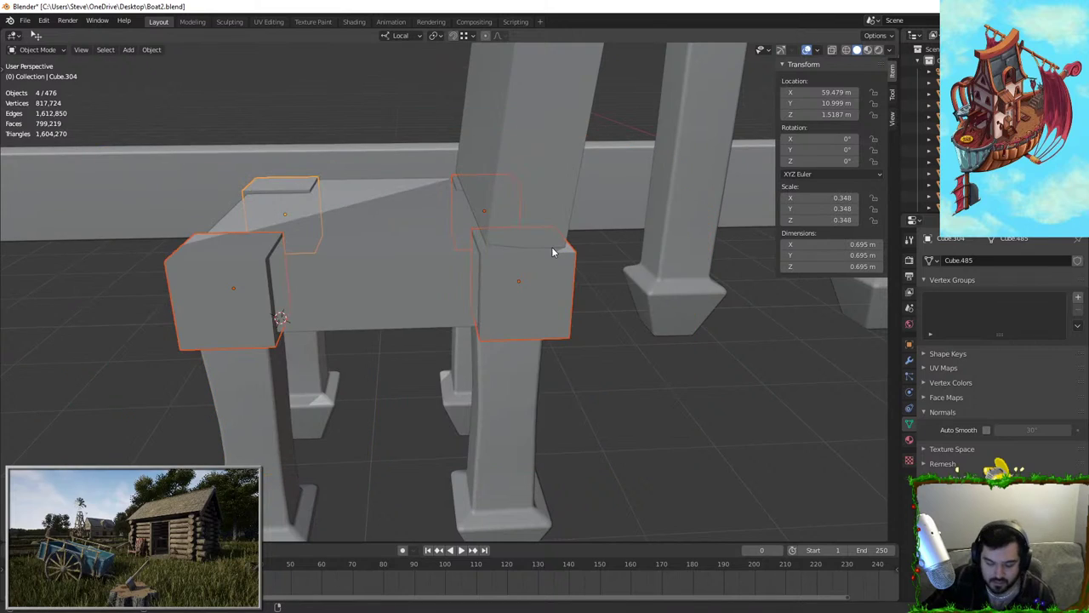
key("ctrl+shift+z")
key("ctrl+z")
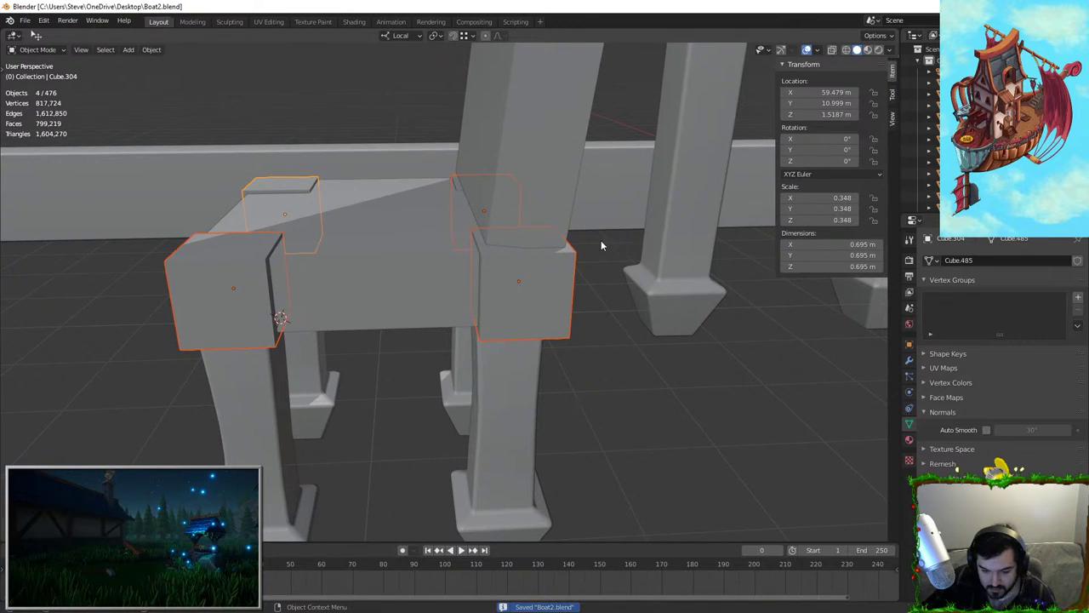
scroll(580, 244, "up", 2)
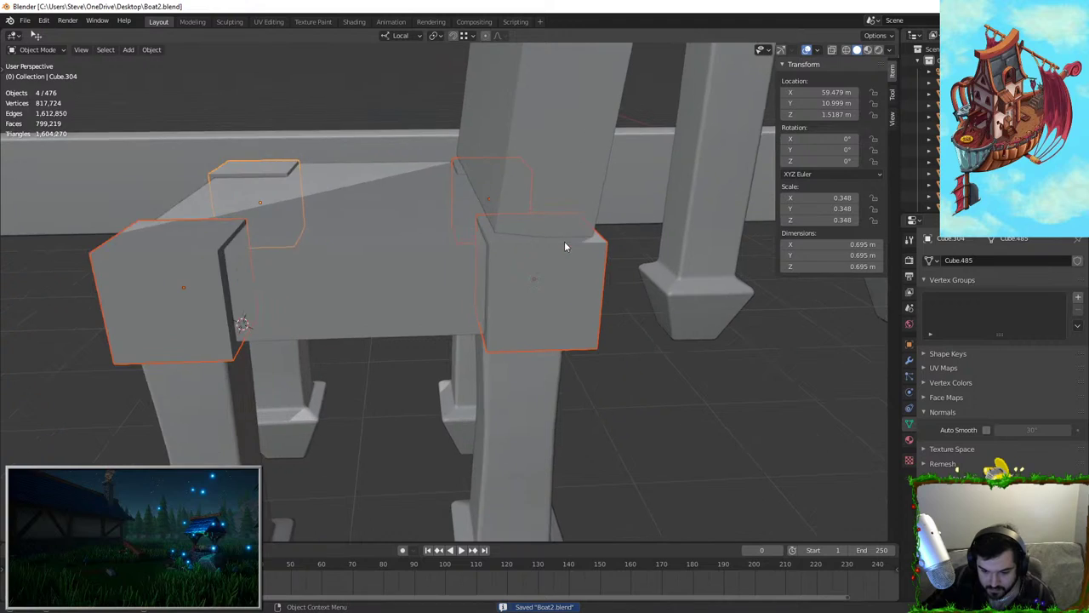
Fatten the meshes of all four corner blocks outward by about 0.17 with proportional editing off
key("Tab")
key("alt+s")
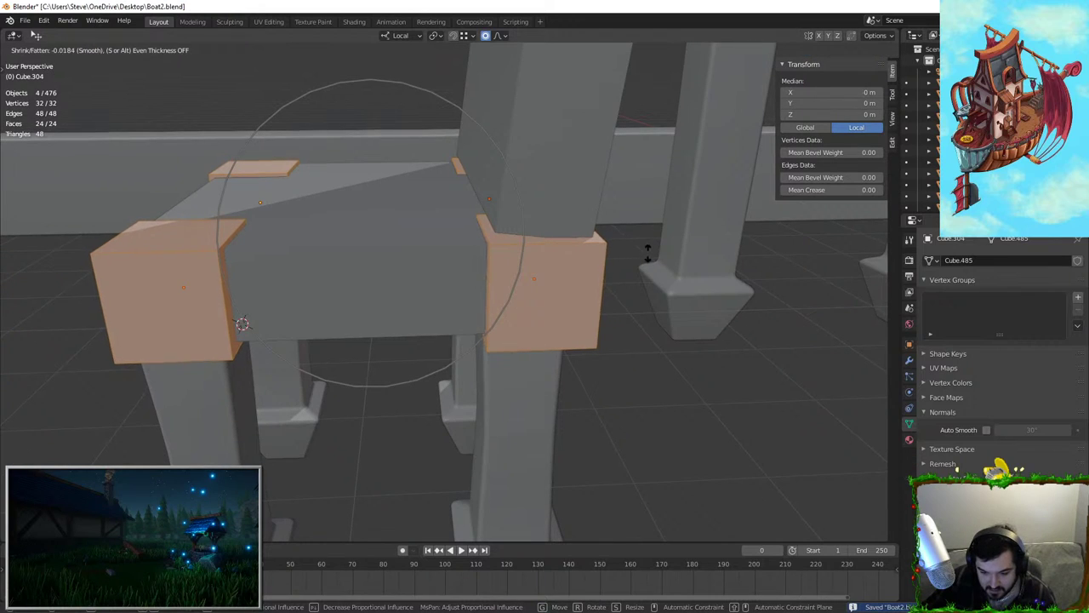
right_click(649, 252)
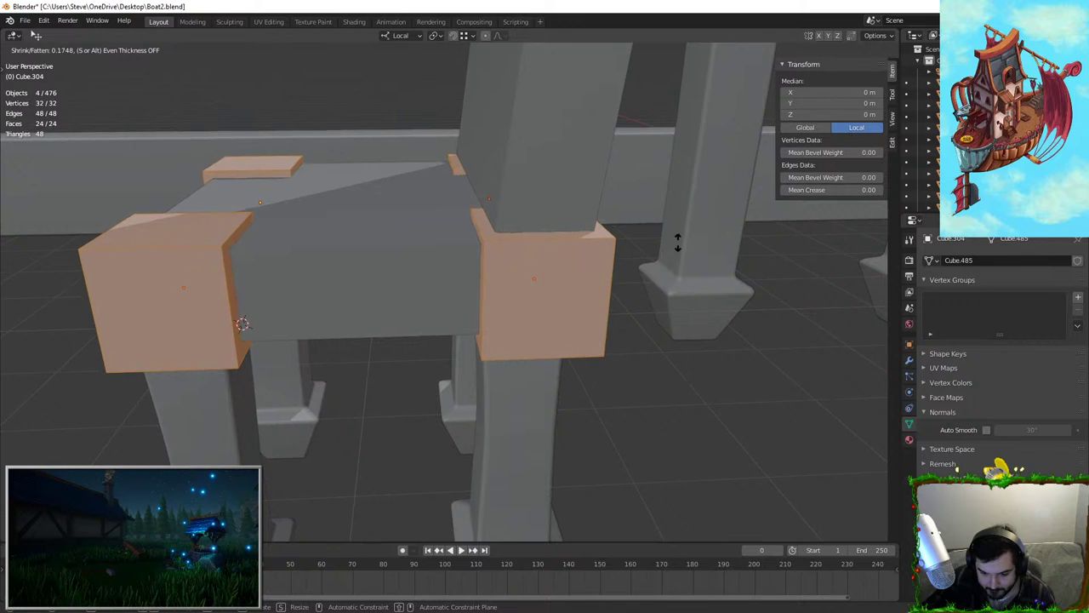
left_click(679, 243)
key("Tab")
middle_click_drag(630, 292, 608, 310)
left_click(608, 310)
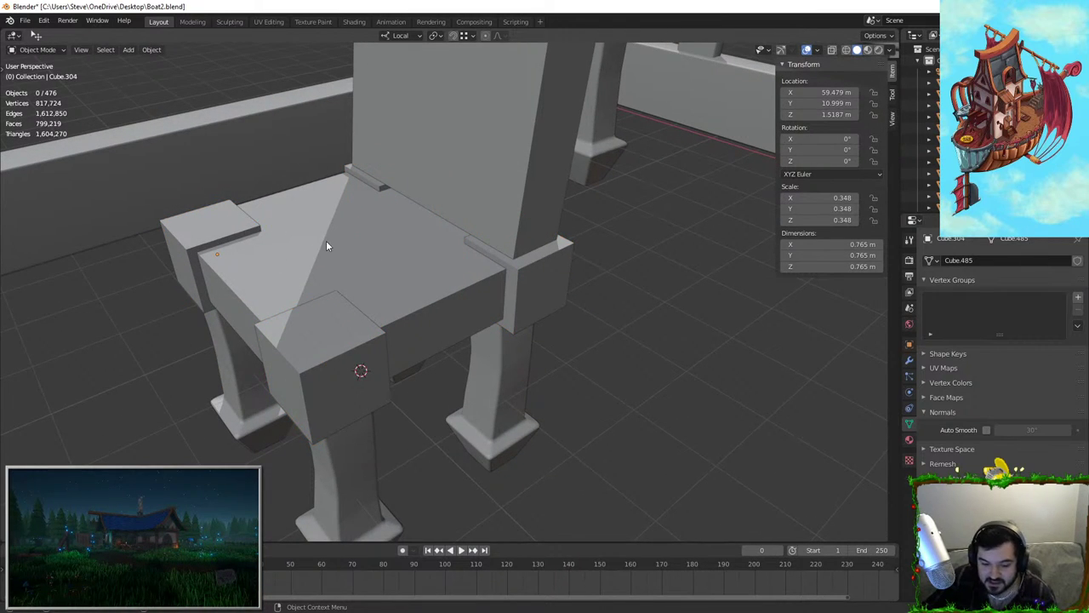
Open the backrest slab's mesh for editing with its bottom face selected
middle_click_drag(410, 221, 466, 172)
left_click(448, 171)
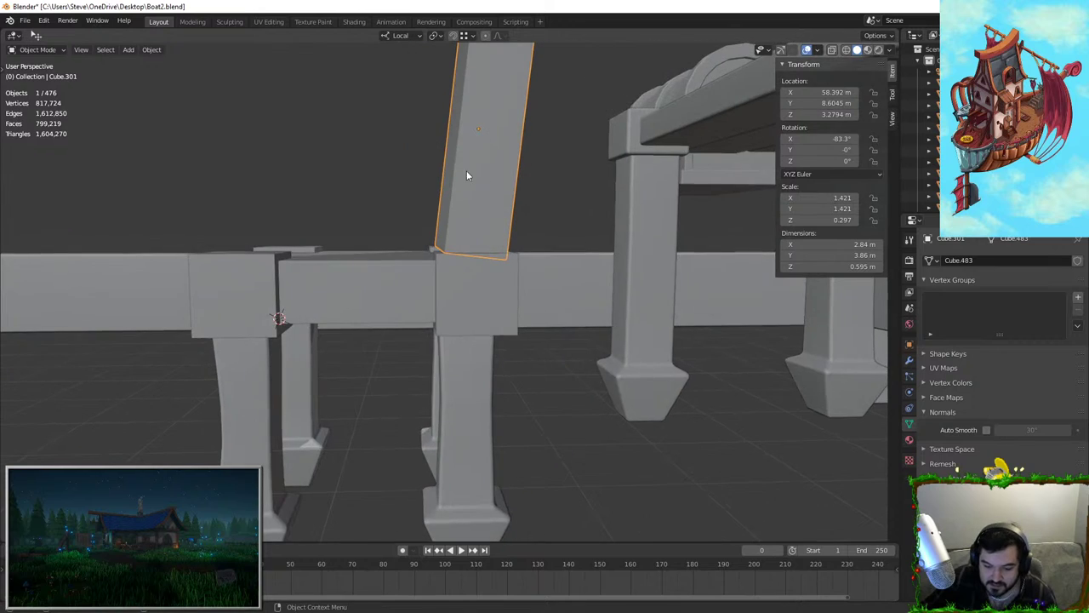
key("Tab")
mouse_move(474, 232)
middle_mouse_down()
mouse_move(457, 260)
mouse_move(488, 235)
middle_mouse_up()
key("g")
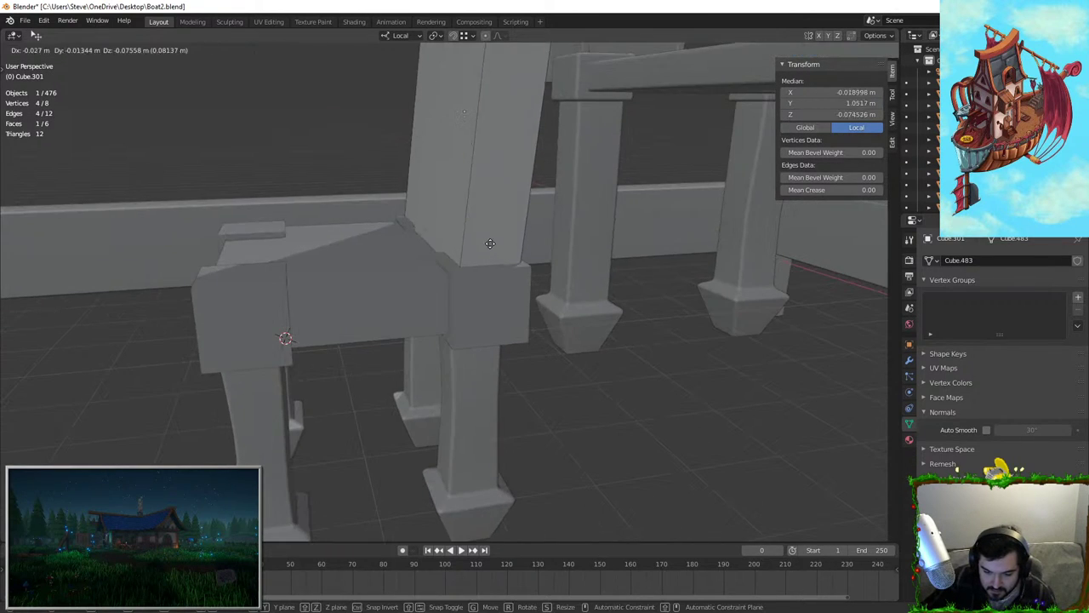
right_click(491, 244)
key("g")
right_click(487, 228)
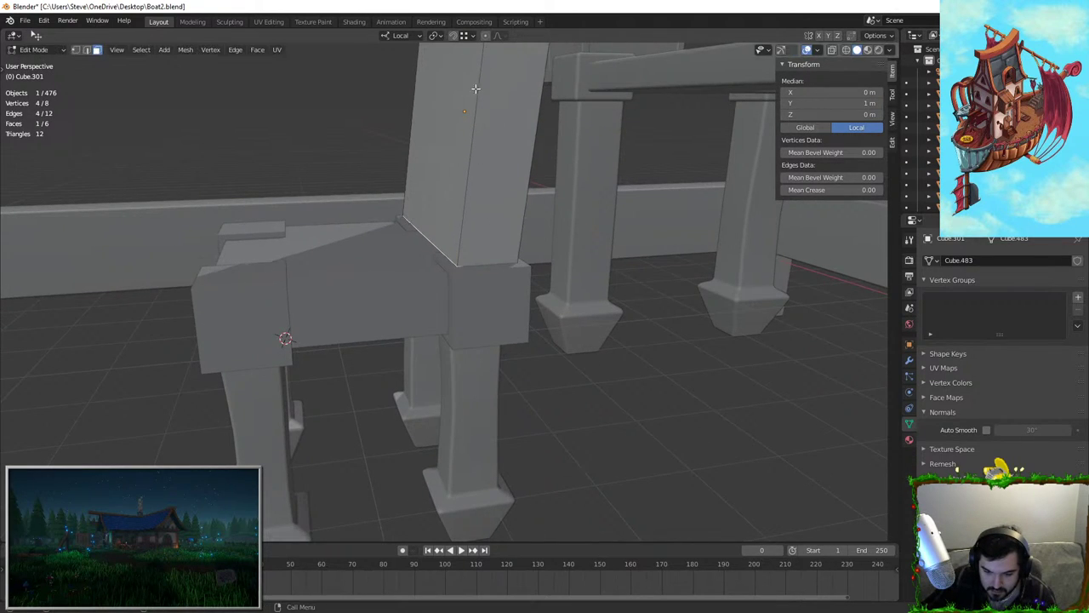
key("g")
right_click(386, 53)
Extend the backrest's bottom face along local Y into the rear corner blocks, making the slab about 4 m long
key("g")
key("y")
left_click(505, 266)
key("Tab")
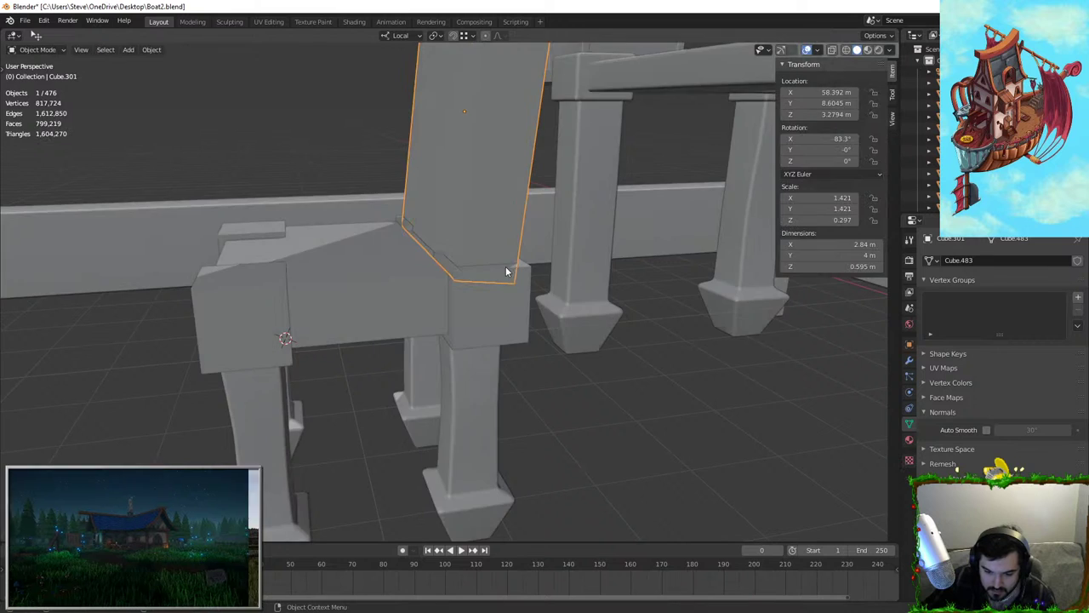
Stretch the +X rear corner block to about 3.11 m along X and shift it about 1.1 m along -X beneath the backrest
scroll(477, 291, "down", 1)
middle_click_drag(523, 332, 475, 327)
left_click(283, 300)
key("g")
key("x")
key("x")
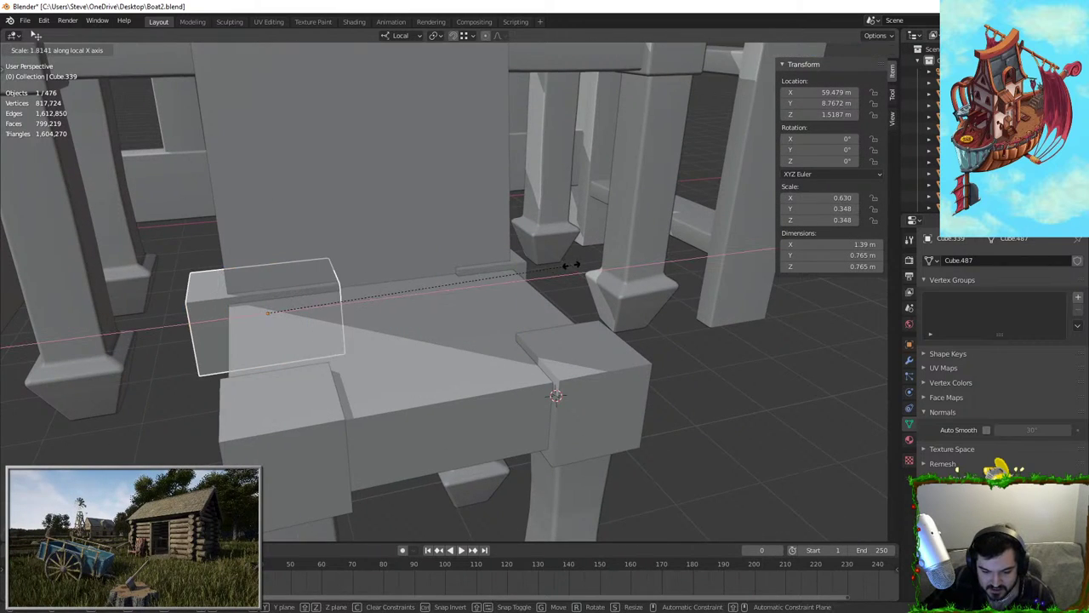
key("x")
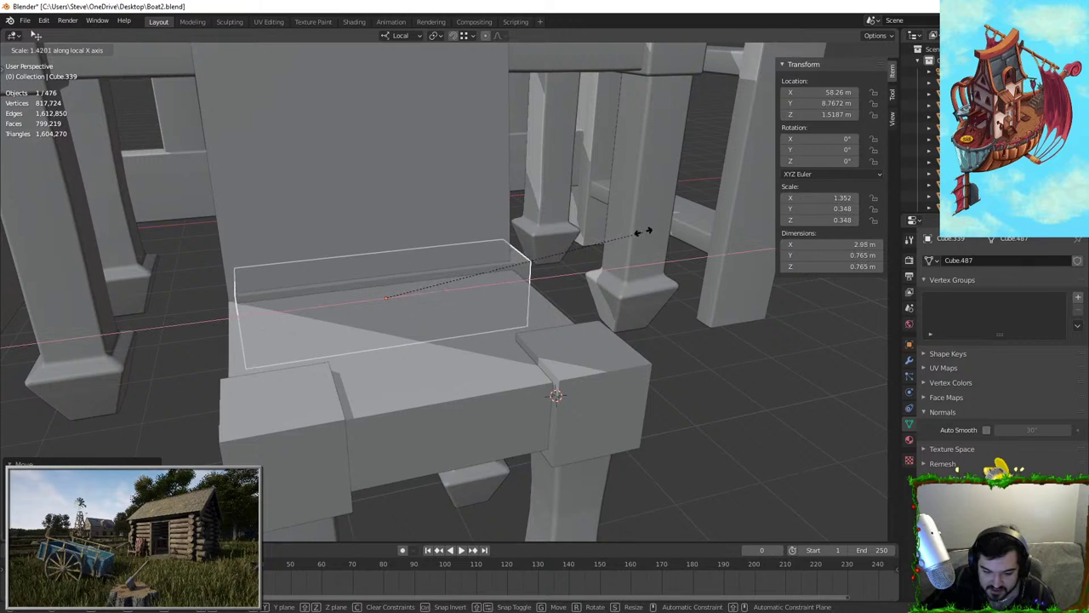
left_click(653, 228)
key("g")
key("x")
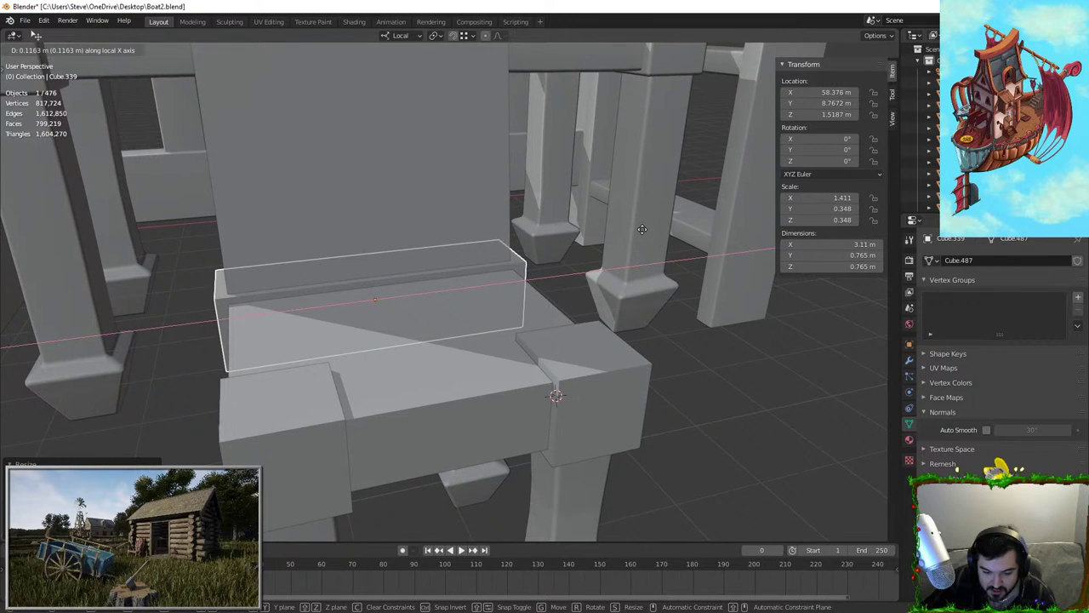
left_click(639, 230)
Delete the other rear corner block and shorten the stretched rear block to about 2.83 m along X
middle_click_drag(619, 235, 543, 269)
left_click(522, 316)
key("Delete")
left_click(371, 336)
key("s")
key("y")
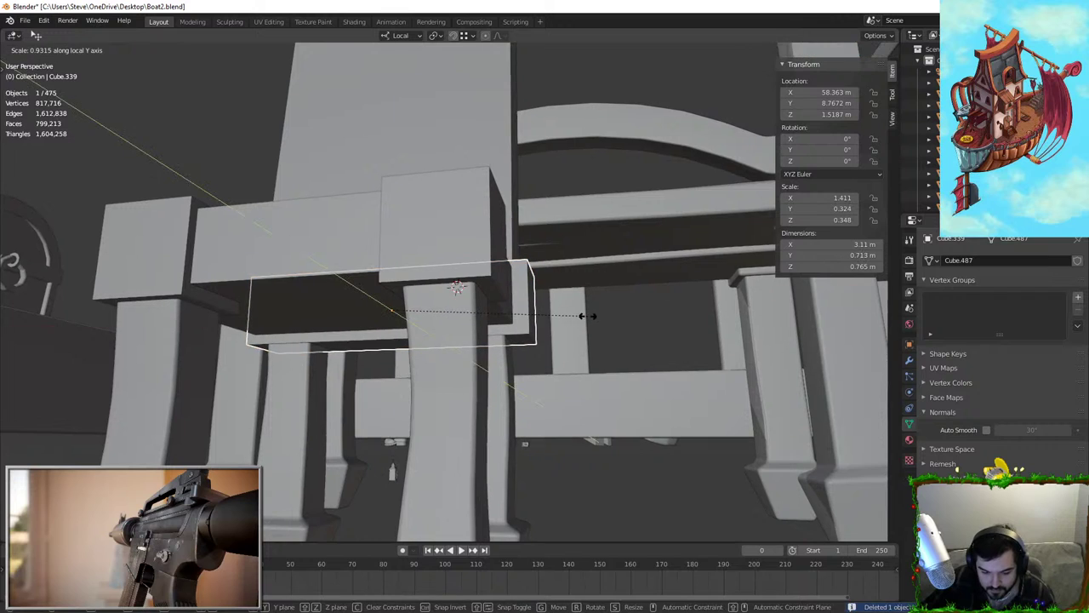
left_click(626, 306)
middle_click_drag(626, 306, 623, 310)
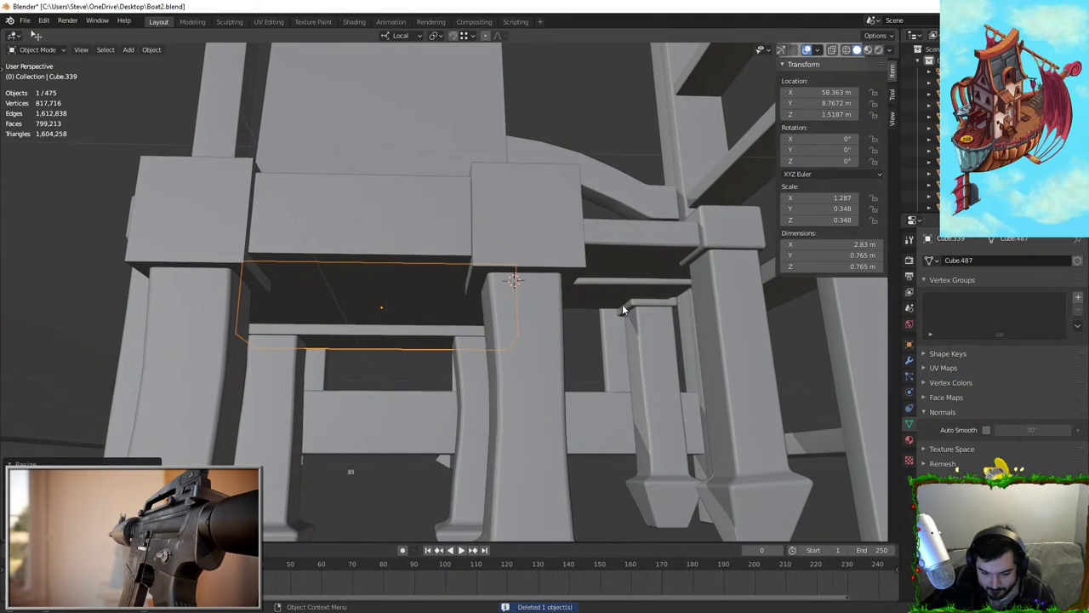
left_click(594, 500)
middle_click_drag(593, 499, 520, 540)
middle_click_drag(585, 209, 565, 311)
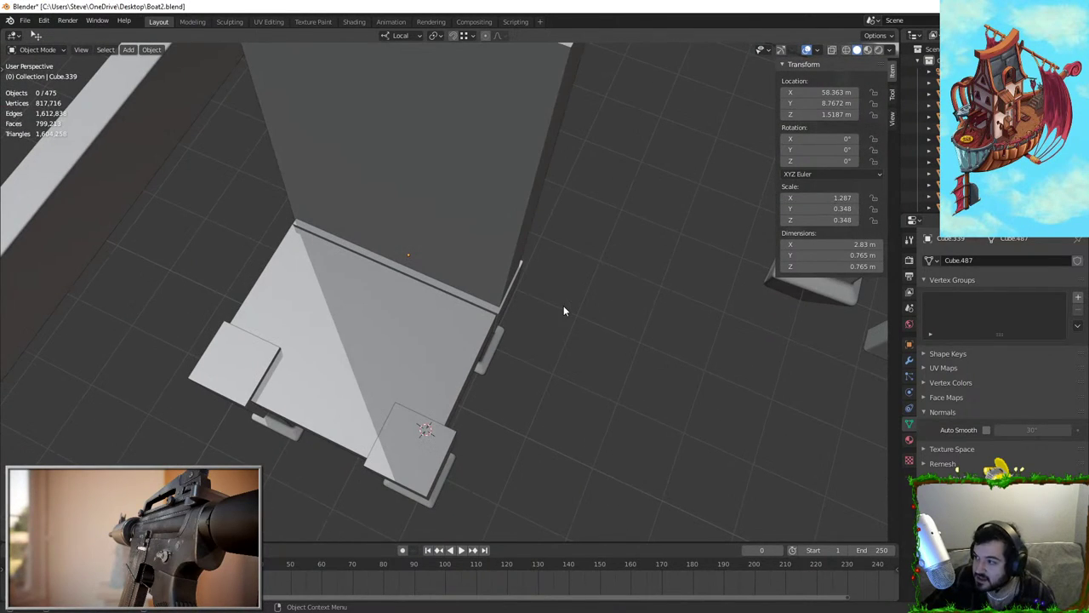
Duplicate both front corner blocks and move the copies about 2.28 m along -Y toward the backrest
left_click(409, 431)
left_click(260, 379, "shift")
middle_click_drag(261, 379, 316, 189)
key("shift+d")
key("shift+y")
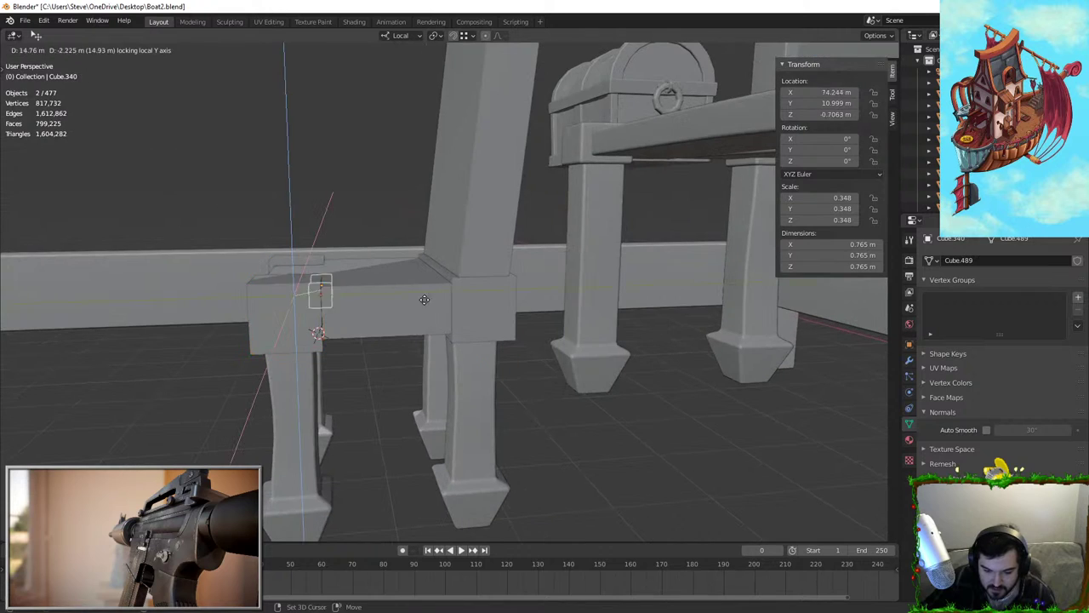
right_click(437, 302)
key("g")
key("y")
left_click(613, 297)
Raise the copied blocks about 4.2 m along Z and shift them about 0.38 m along -Y onto the backrest's top corners
middle_click_drag(613, 297, 535, 444)
key("g")
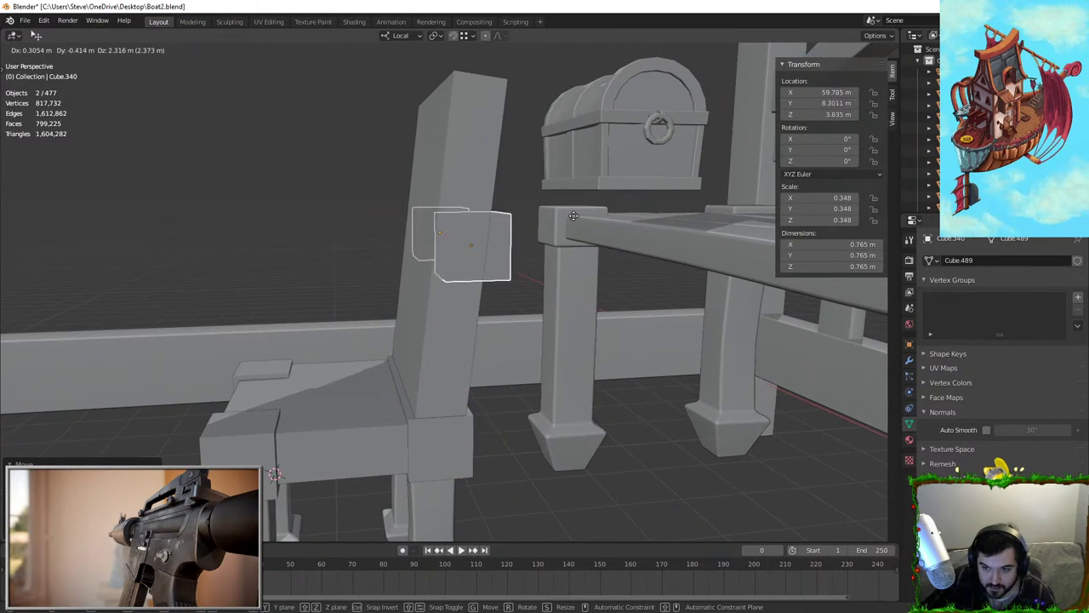
key("z")
left_click(543, 90)
key("g")
key("y")
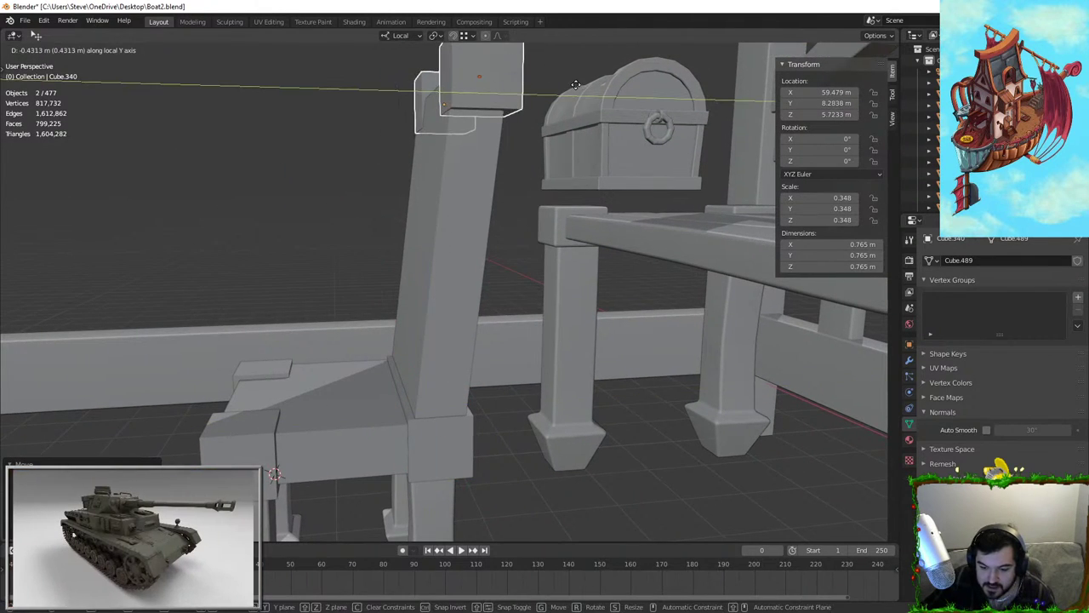
left_click(571, 89)
Lower the top corner blocks about 0.29 m and rotate them about 7.7° around X to match the backrest's tilt
key("KP_3")
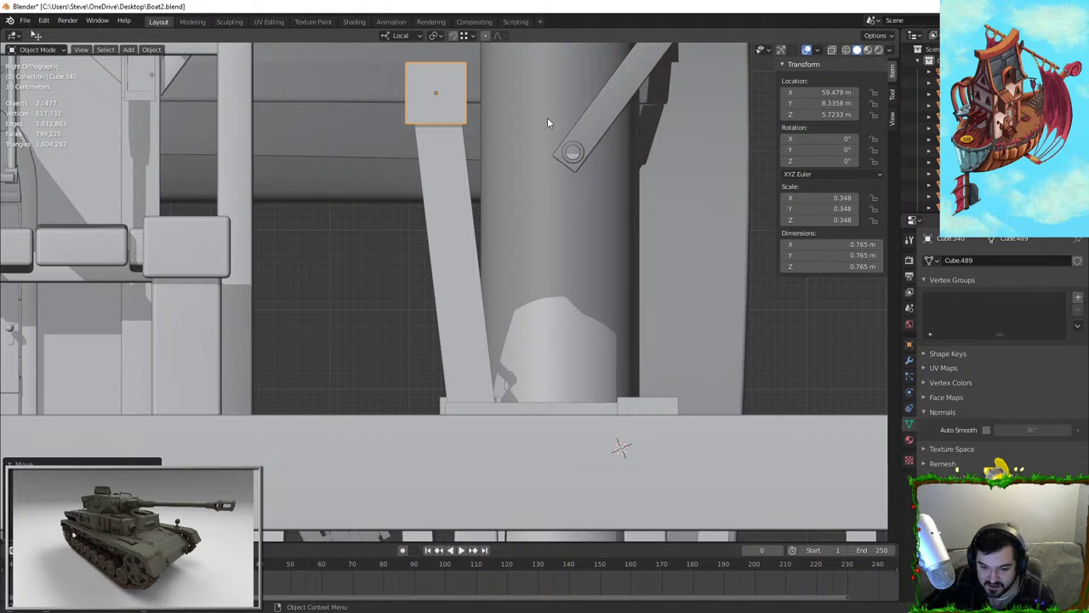
key("r")
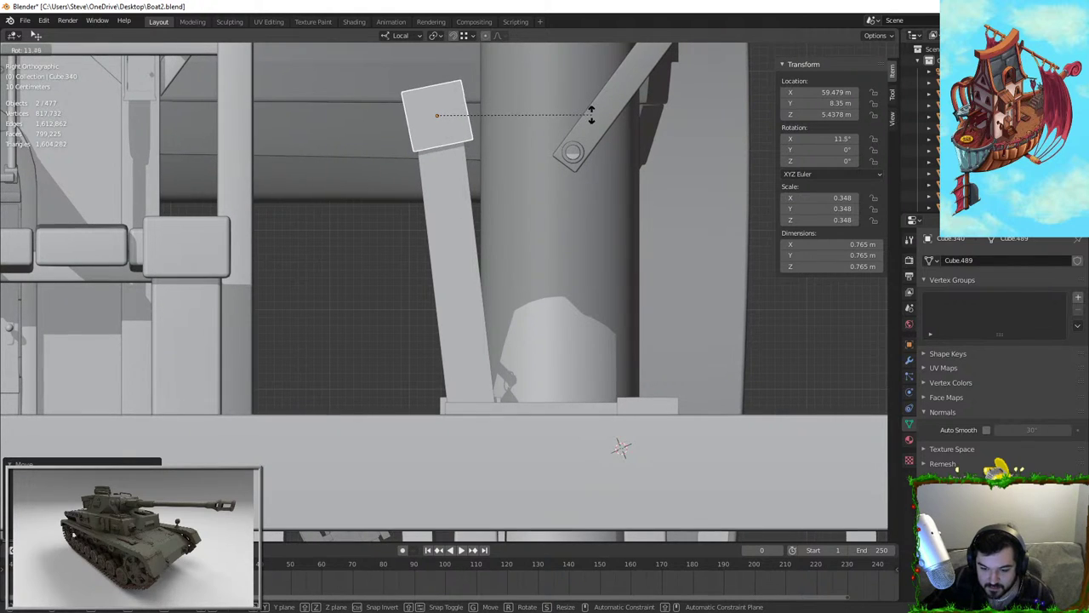
left_click(594, 124)
middle_click_drag(592, 126, 447, 156)
scroll(447, 157, "down", 2)
left_click(590, 358)
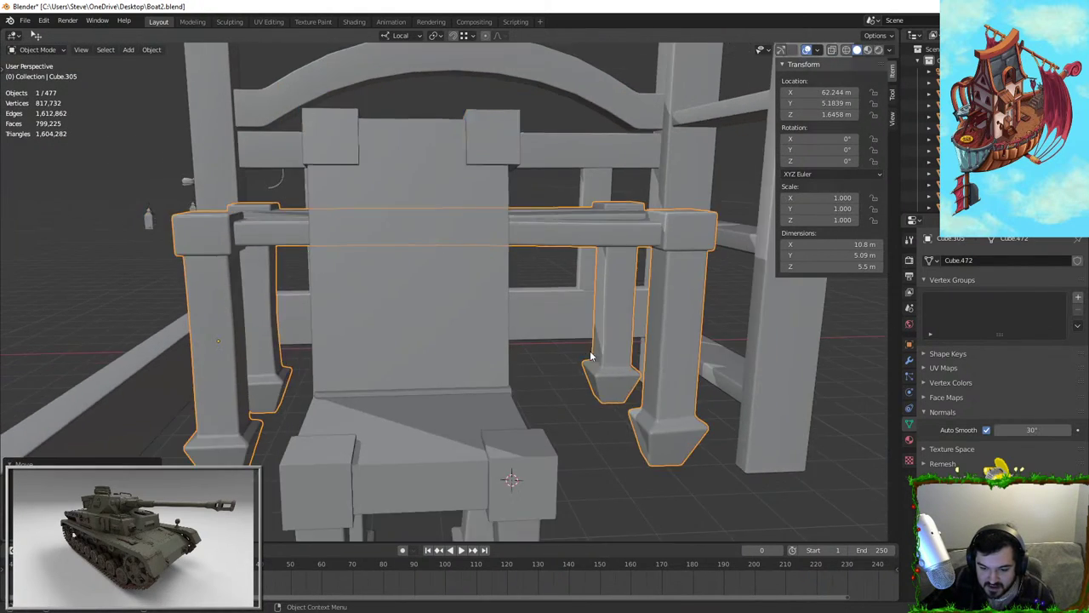
middle_click_drag(590, 357, 511, 346)
Select the -X rear leg and show its modifiers
left_click(538, 377)
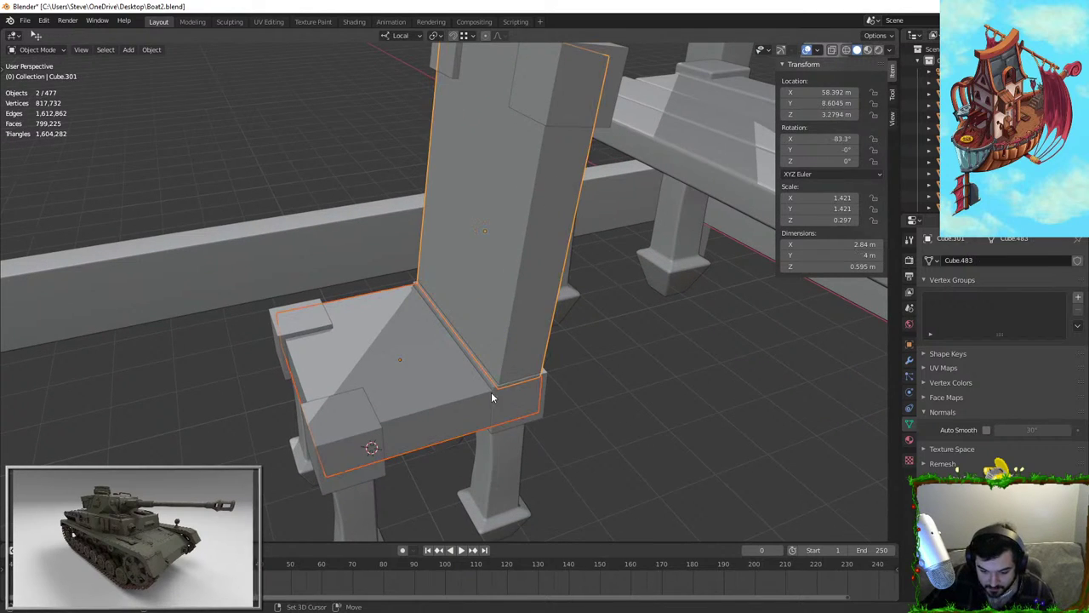
left_click(491, 473)
middle_click_drag(491, 473, 510, 434)
left_click(910, 360)
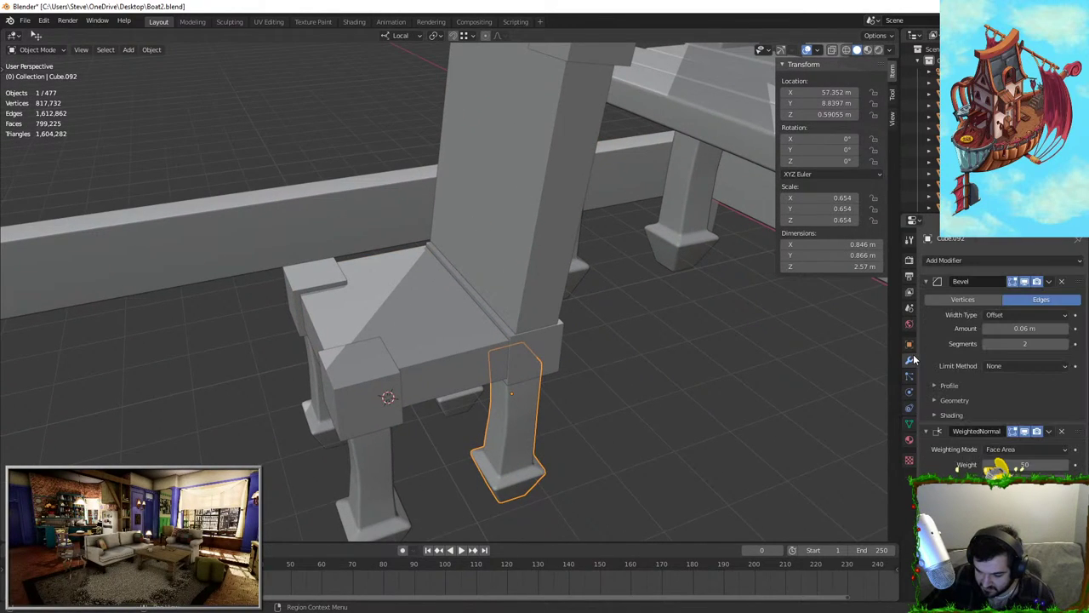
Try to join the four chair legs and the seat slab into one object
middle_click_drag(442, 391, 418, 403)
left_click(438, 430, "shift")
left_click(455, 345, "shift")
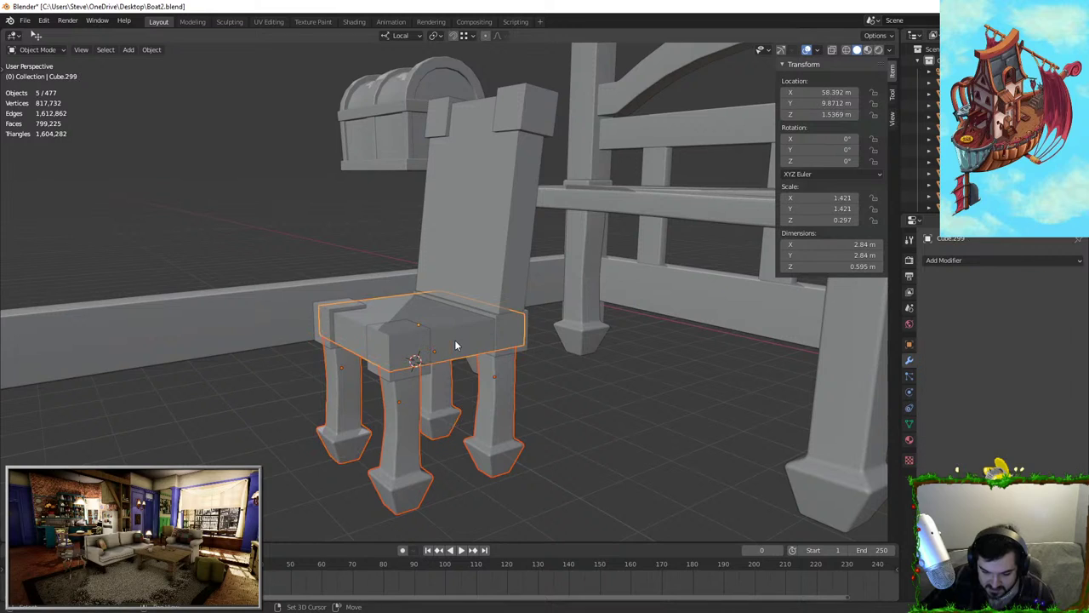
key("ctrl+j")
key("ctrl+z")
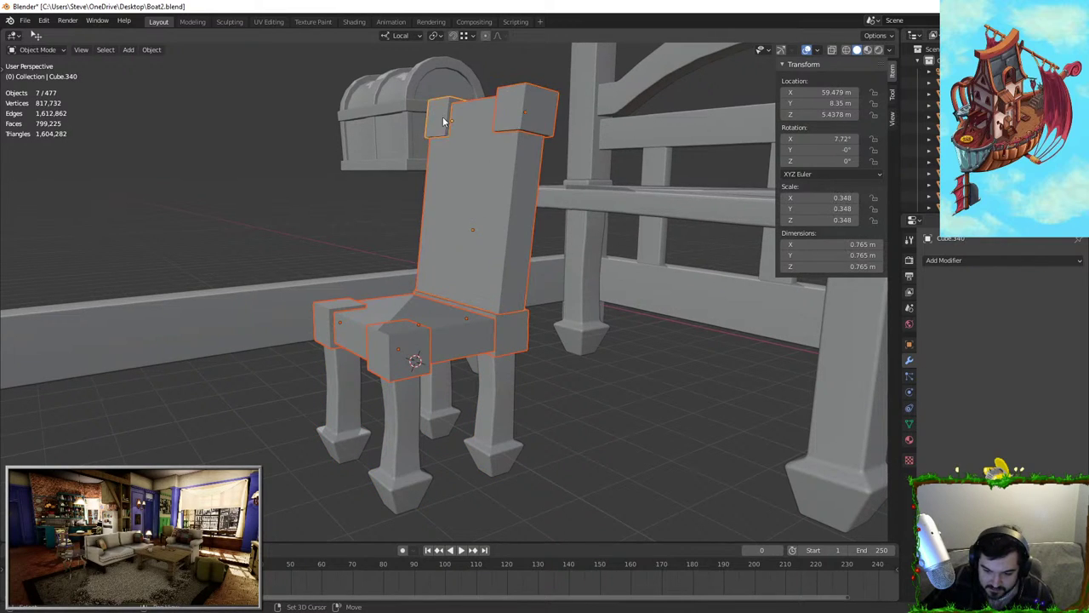
Join the seat, backrest, stretched rear block and four corner blocks into the beveled -X rear leg
key("h")
key("alt+h")
left_click(498, 409, "shift")
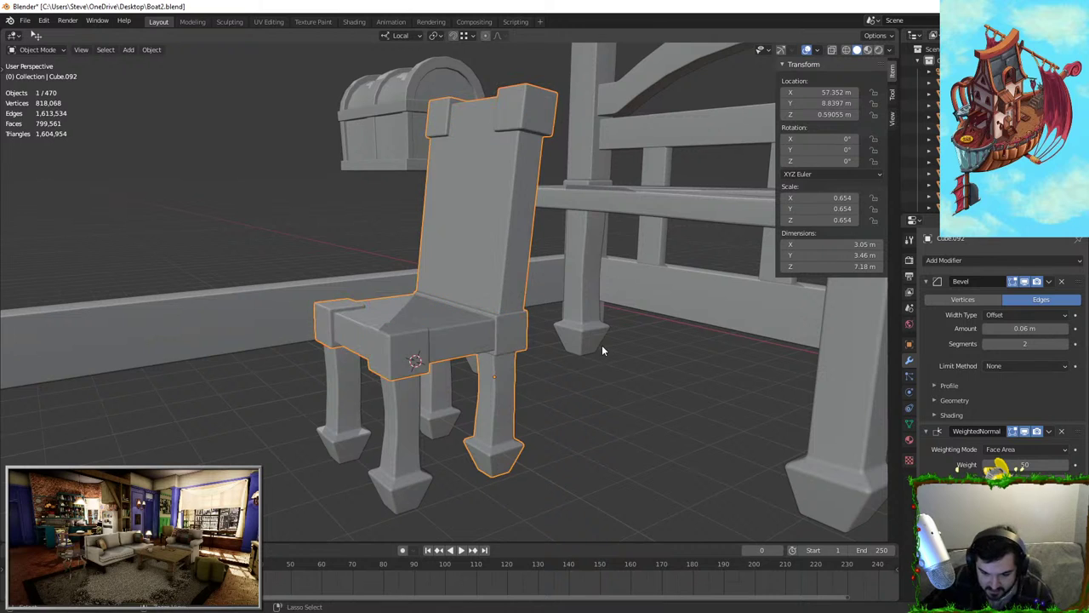
middle_click_drag(484, 394, 592, 409)
left_click(477, 377)
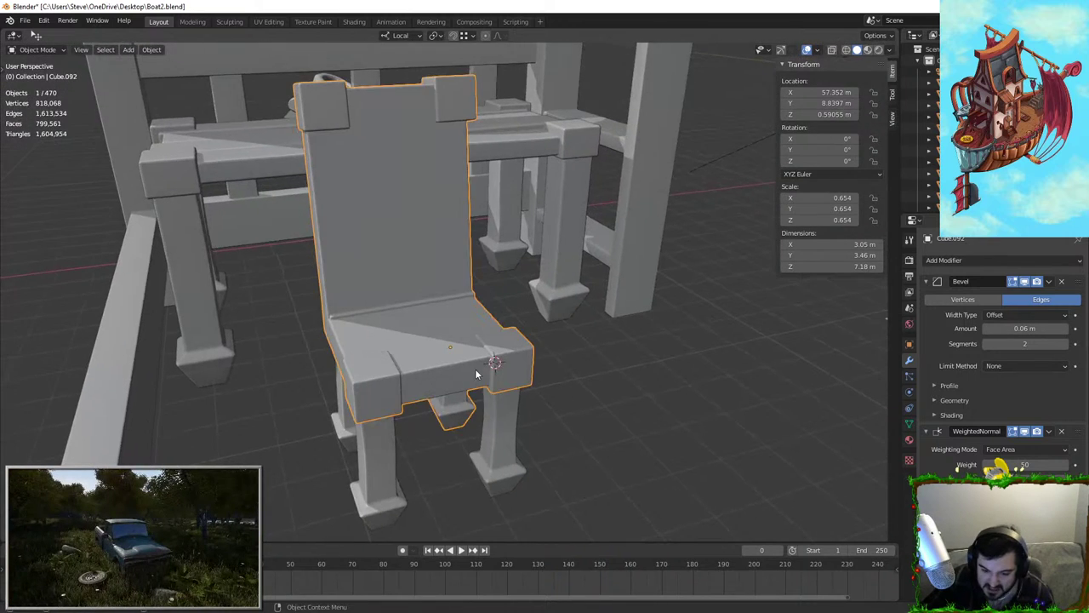
middle_click_drag(477, 377, 396, 467)
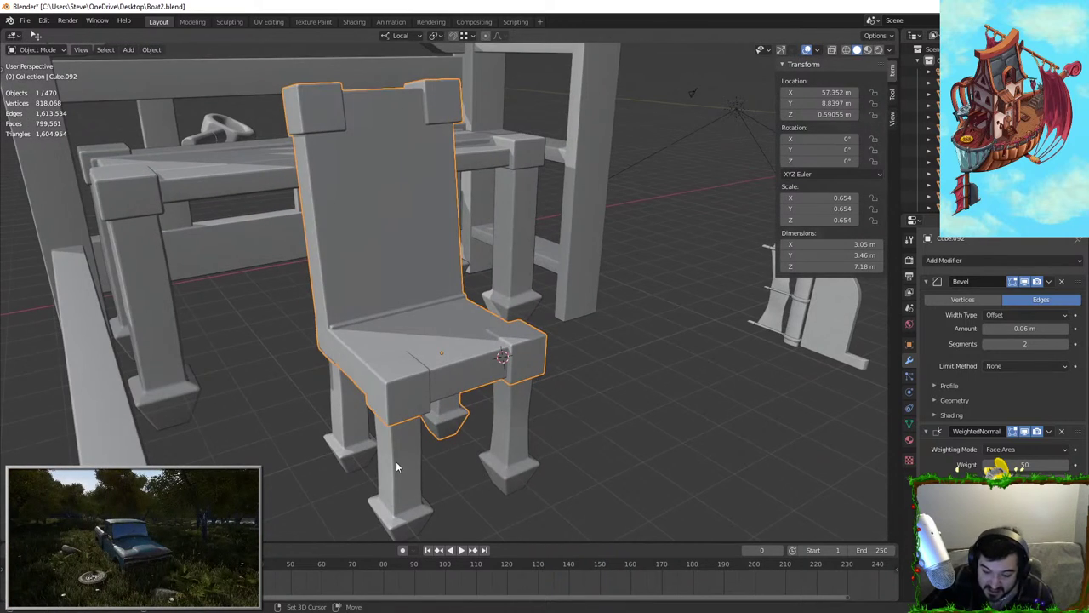
Join the three remaining legs with the chair body and scale the whole chair down to 0.548
left_click(511, 407)
key("g")
right_click(569, 401)
left_click(493, 320)
key("g")
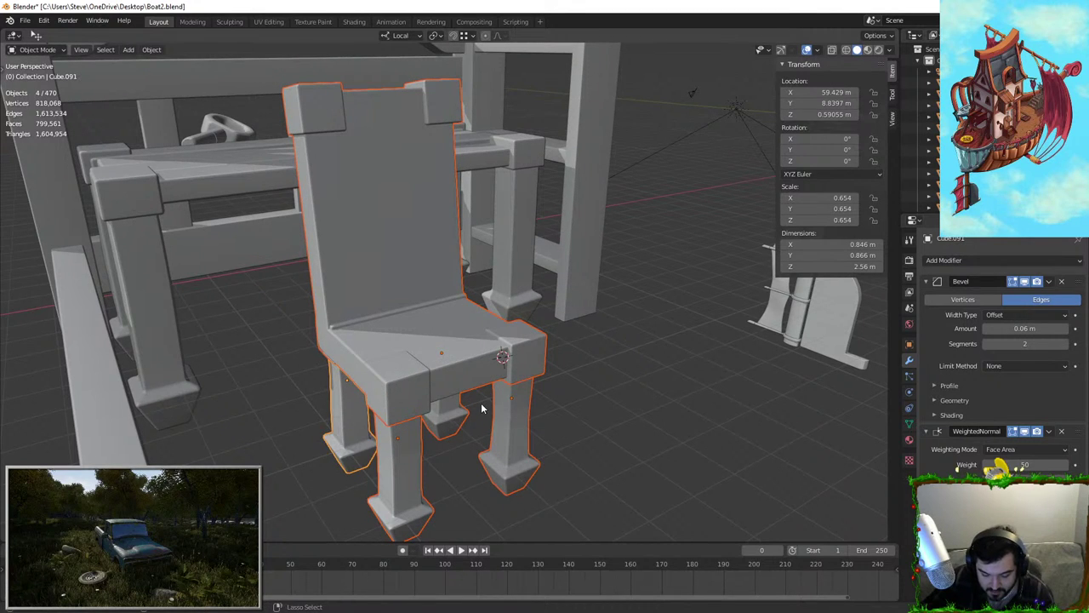
key("s")
left_click(554, 367)
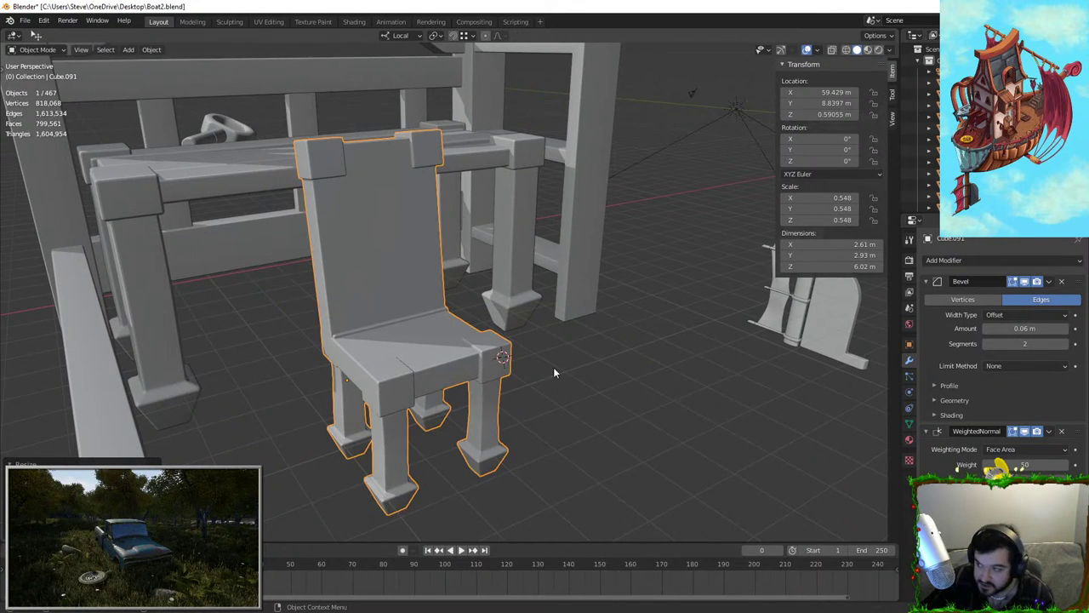
Raise the joined chair about 1.6 m along Z and resize it to a scale of 0.676
middle_click_drag(555, 370, 477, 347)
key("s")
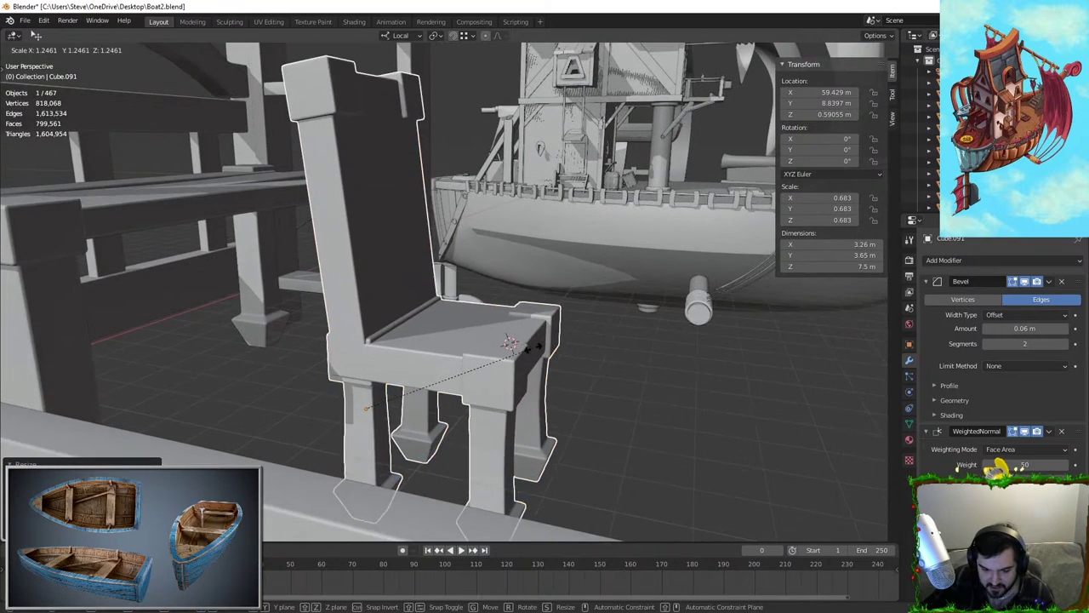
left_click(572, 348)
middle_click_drag(573, 352, 428, 355)
key("g")
key("z")
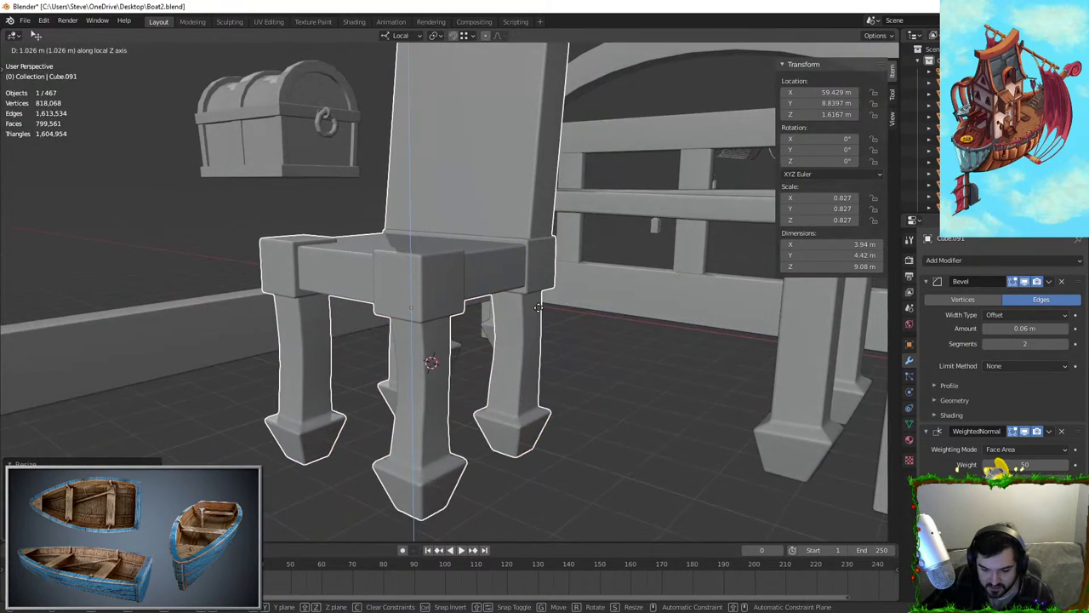
left_click(555, 277)
key("s")
left_click(598, 278)
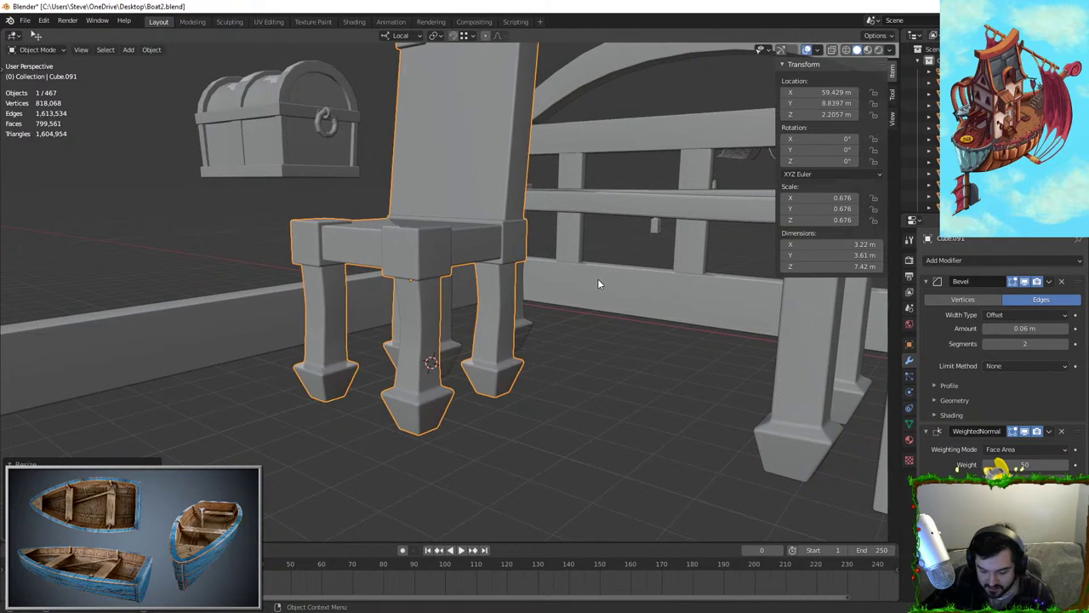
Move the chair about 2.5 m along X and 1.6 m down to the desk's level, and rotate it 90° about Z
key("KP_1")
key("g")
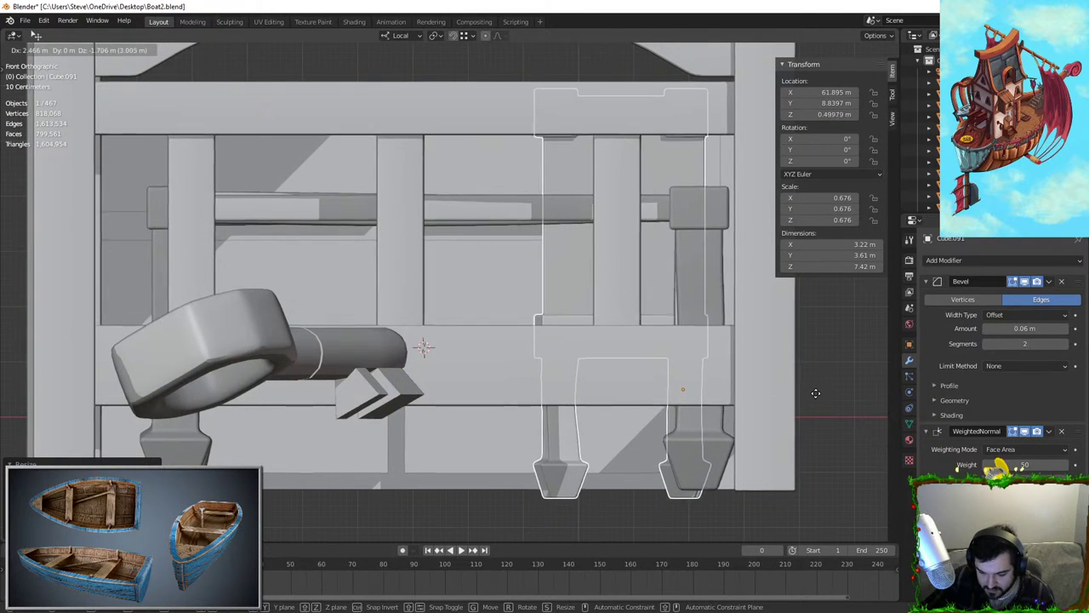
left_click(814, 387)
middle_click_drag(815, 387, 572, 421)
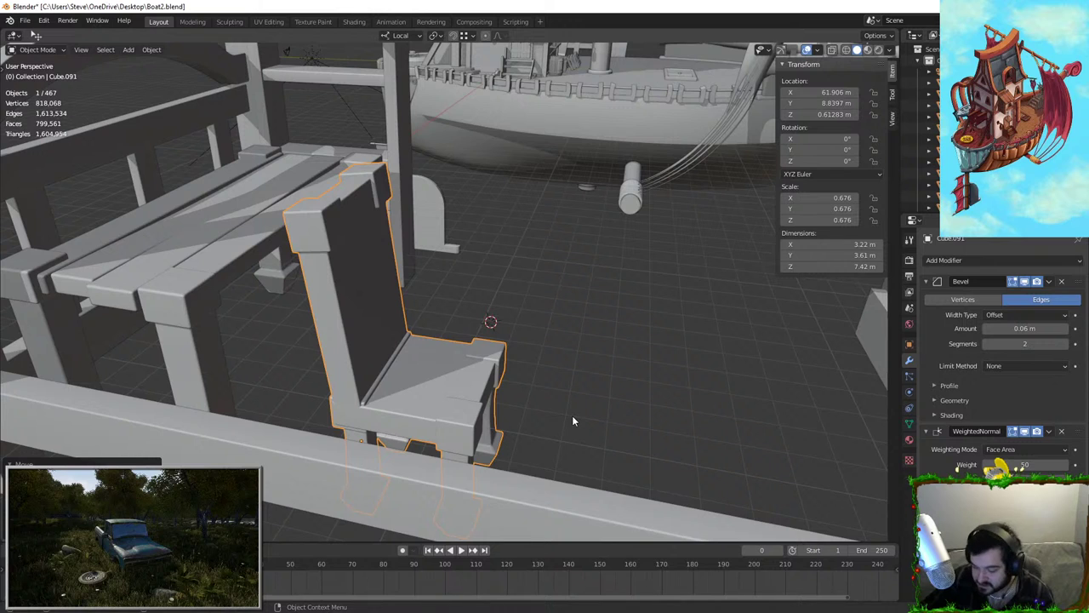
key("KP_7")
key("r")
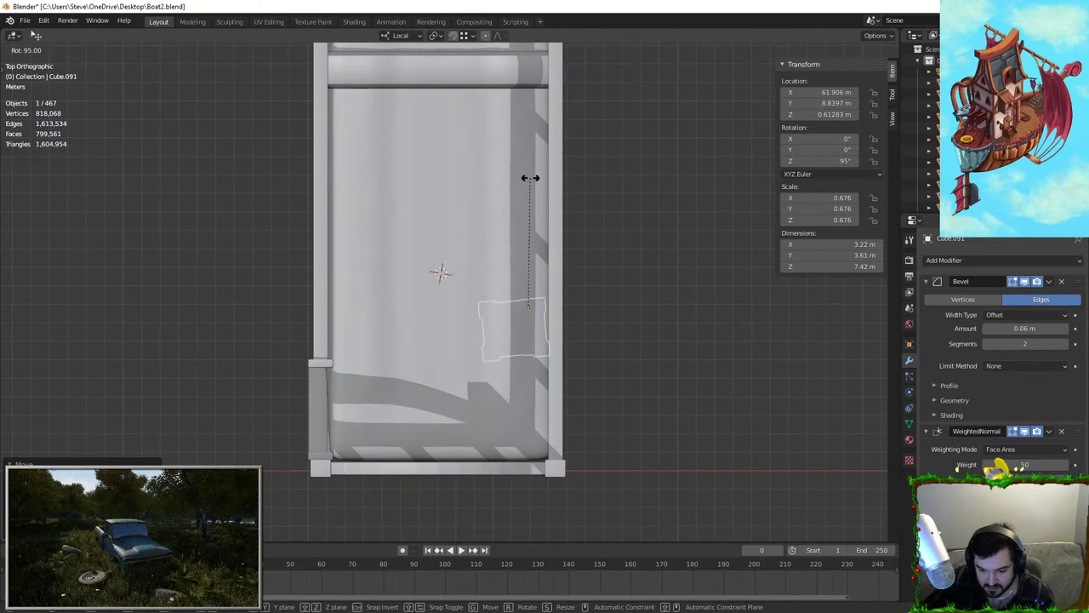
left_click(540, 179, "ctrl")
middle_click_drag(672, 274, 504, 209)
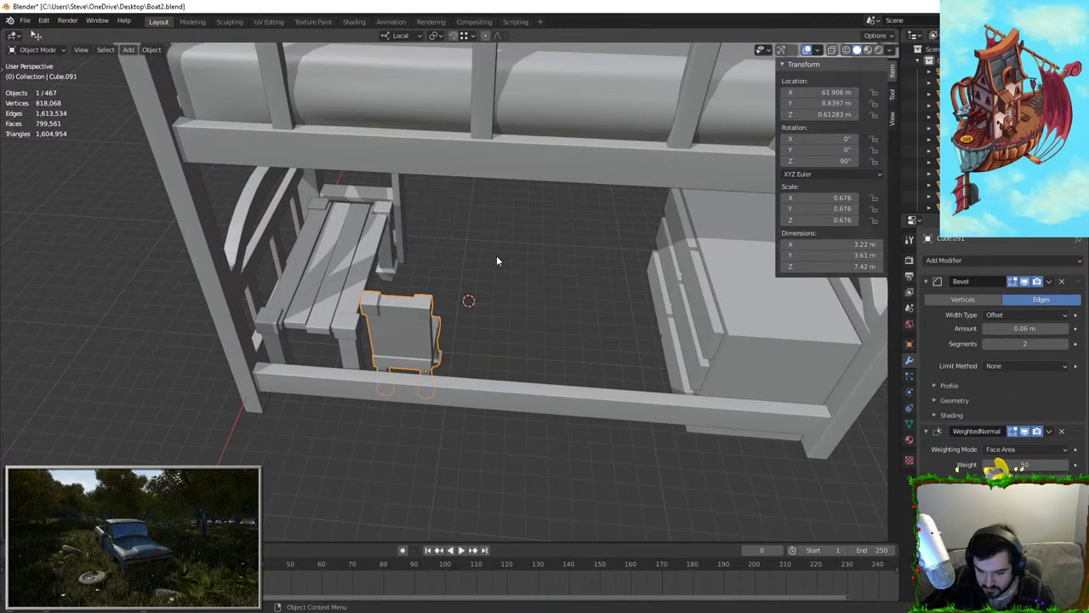
Turn the chair to a Z rotation of 165° and shift it about 4.1 m along -X beside the desk
key("KP_7")
key("r")
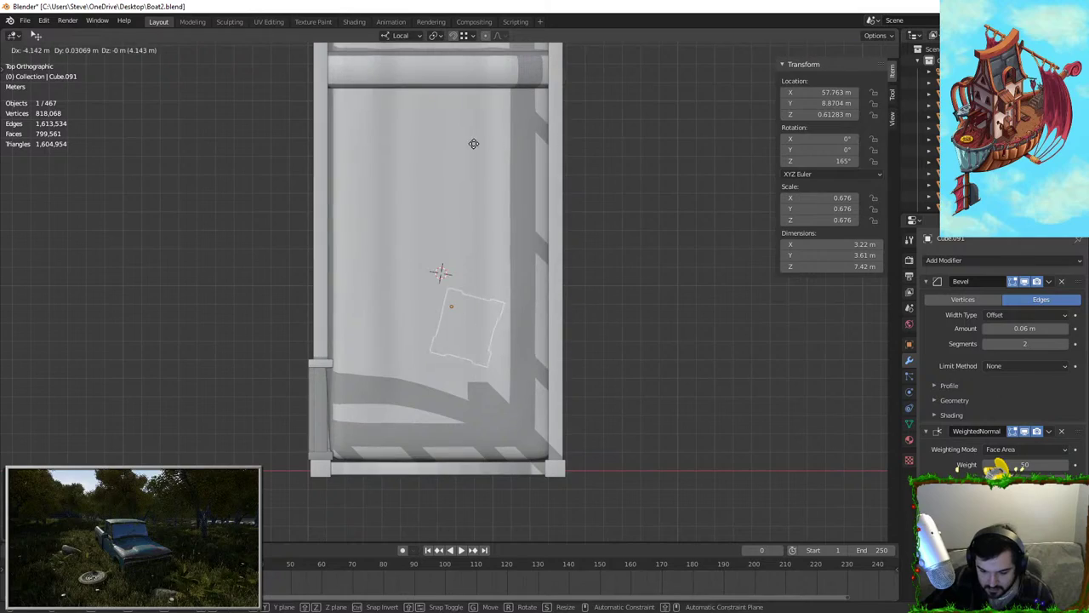
left_click(475, 143)
middle_click_drag(474, 143, 347, 130)
middle_click_drag(565, 243, 306, 364)
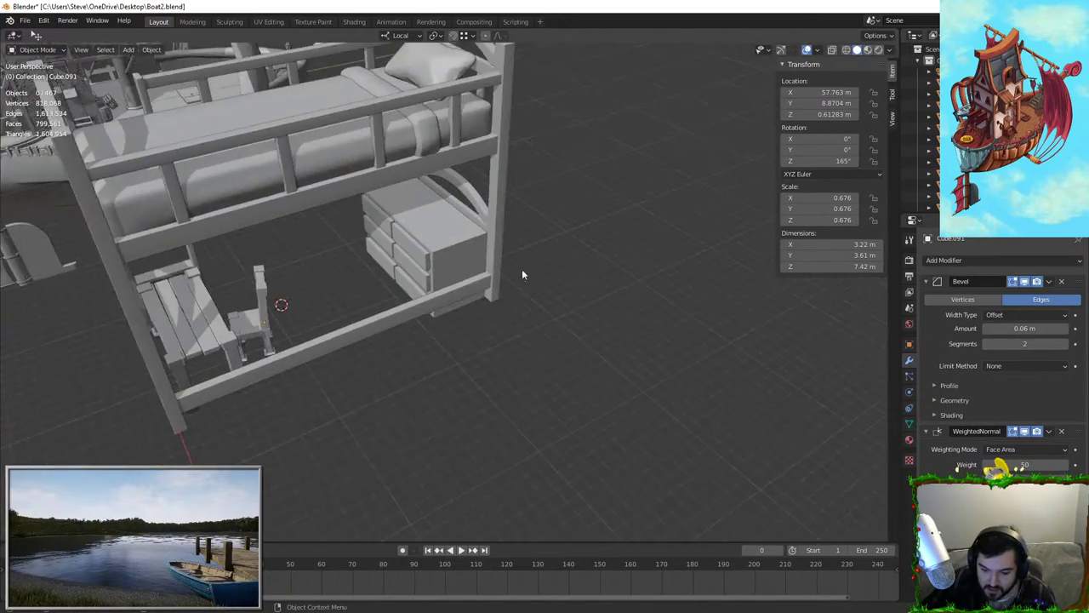
Add a centred vertical loop cut through the dresser body between the two drawer columns
scroll(511, 255, "up", 4)
left_click(446, 207)
middle_click_drag(446, 207, 381, 322)
scroll(430, 302, "down", 8)
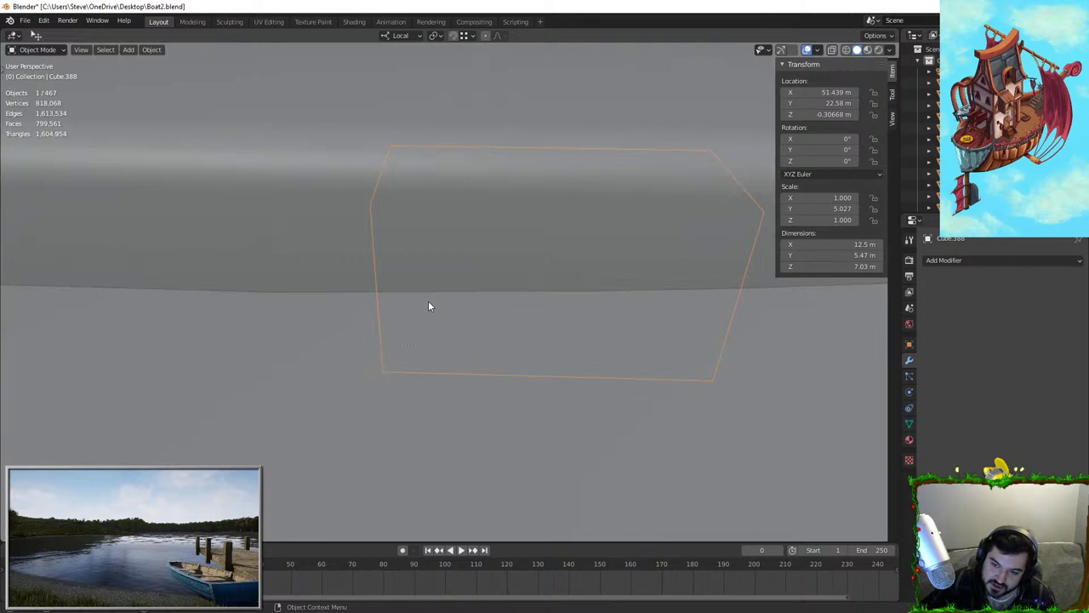
scroll(445, 279, "up", 3)
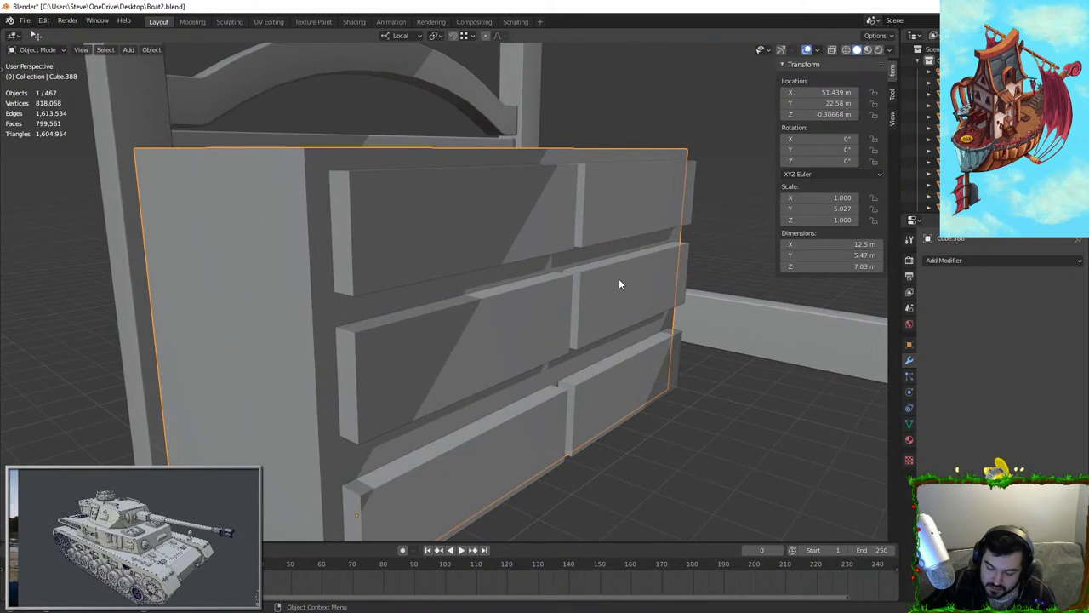
key("Tab")
middle_click_drag(552, 271, 318, 257)
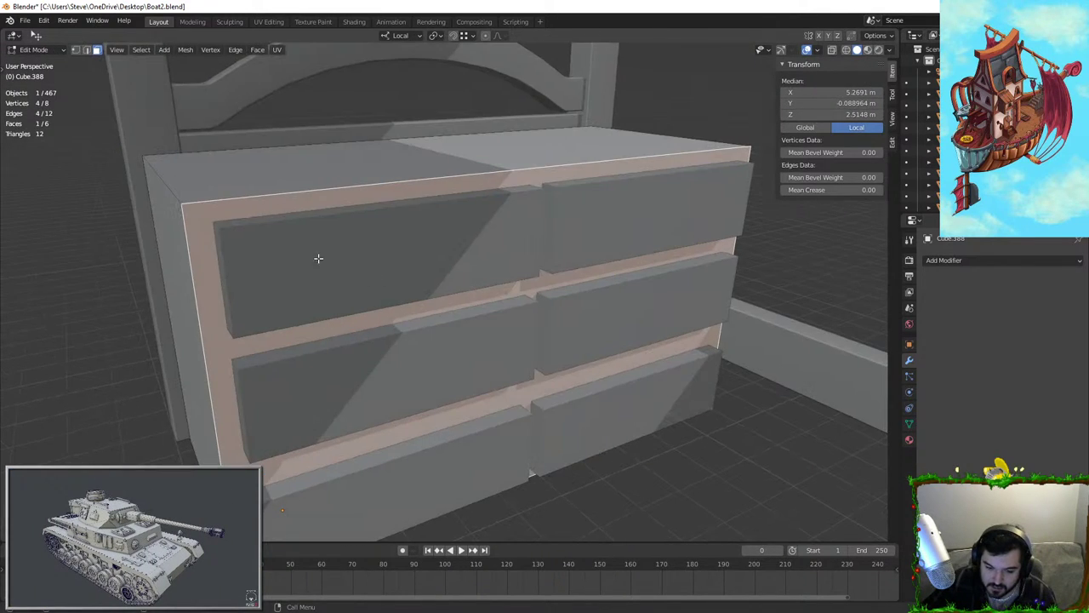
right_click(367, 178)
middle_click_drag(477, 230, 419, 256)
key("ctrl+r")
left_click(436, 247)
right_click(436, 247)
Add a centred horizontal loop cut to the dresser body and another just below its top edge
left_click(466, 198)
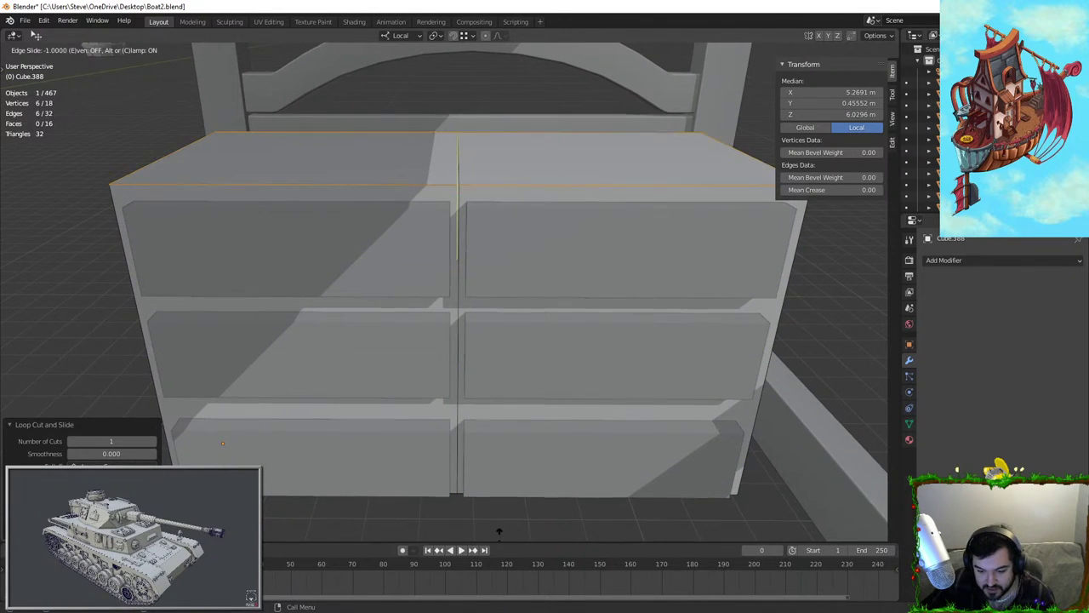
right_click(460, 179)
key("ctrl+r")
left_click(451, 201)
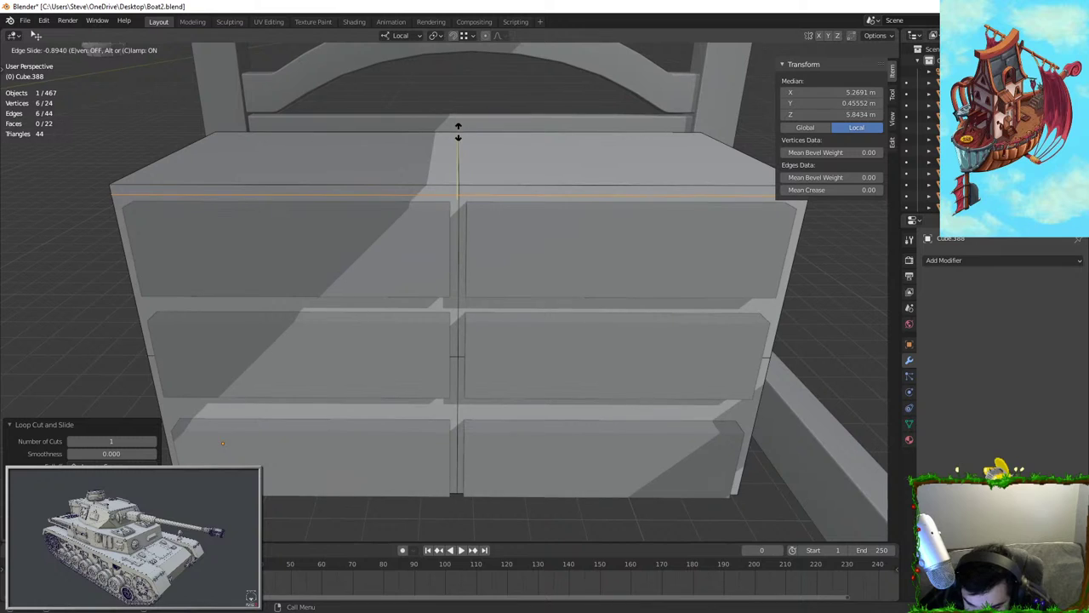
left_click(458, 132)
Add horizontal loop cuts in the dresser body's gaps between the top, middle and bottom drawer rows
left_click(460, 311)
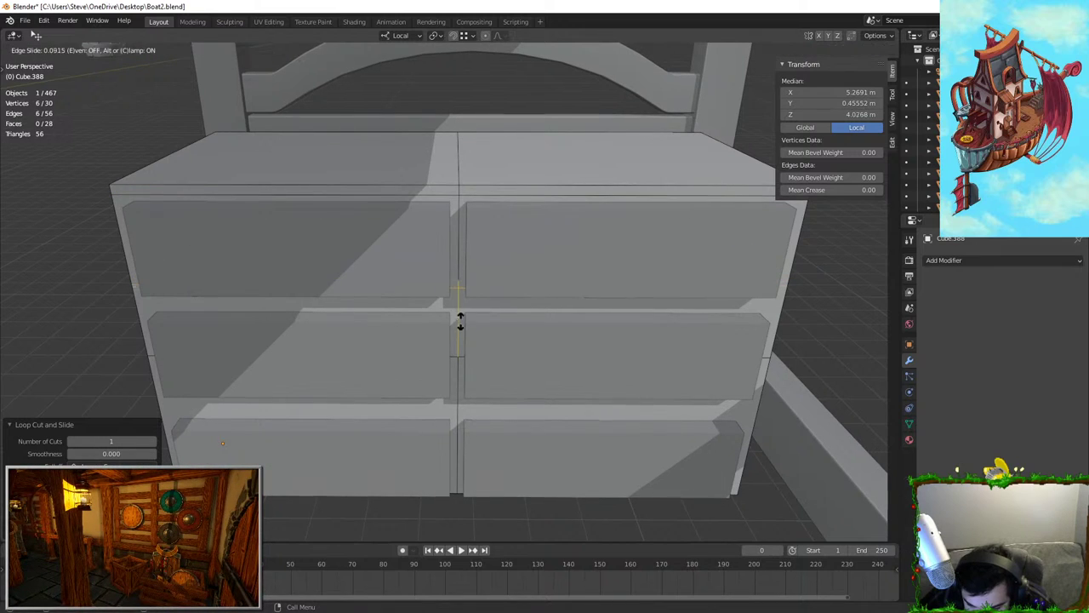
middle_click_drag(459, 347, 482, 369)
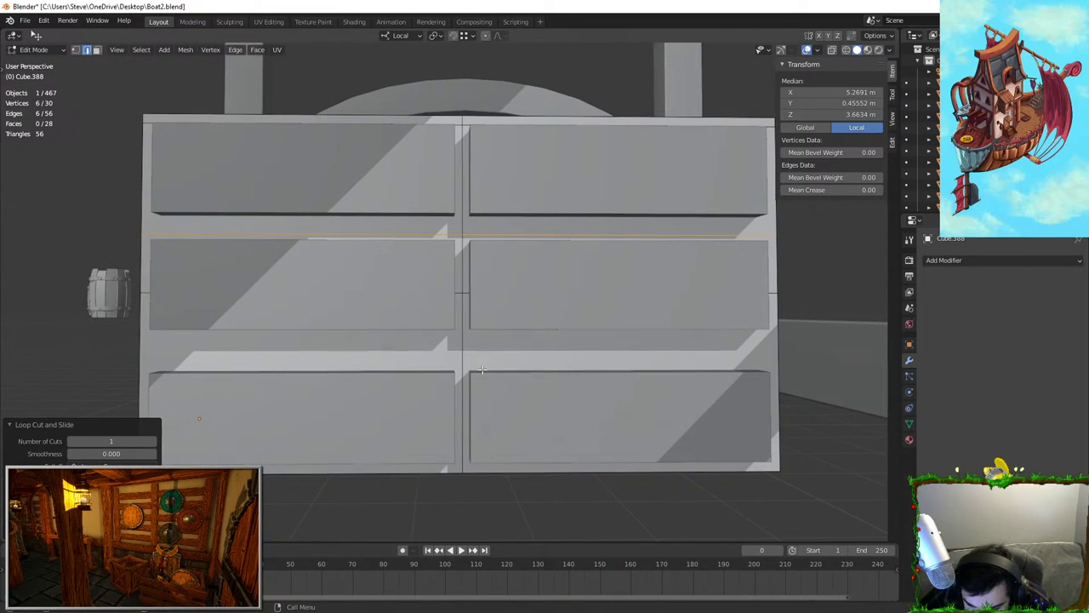
left_click(472, 320)
Delete the horizontal edge loop running through the middle drawer row of the dresser body
left_click(478, 287)
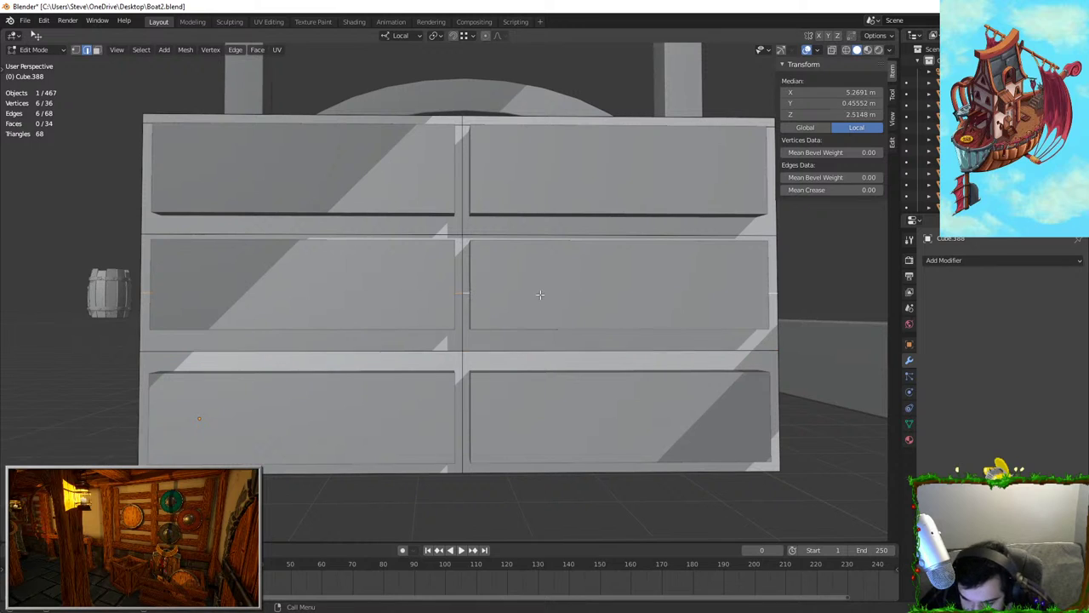
key("F3")
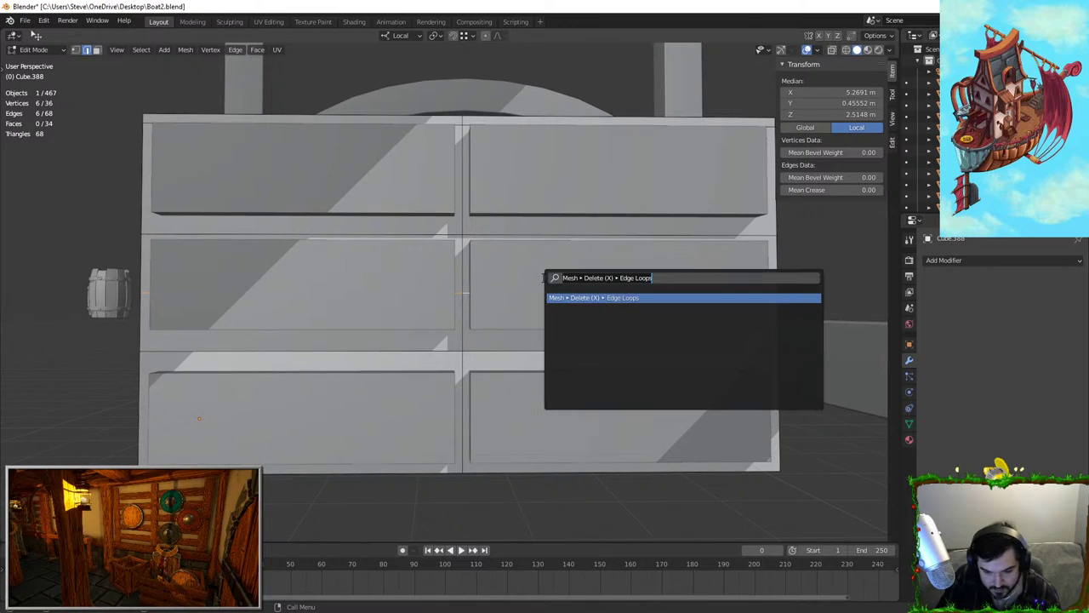
type("delete edge loo")
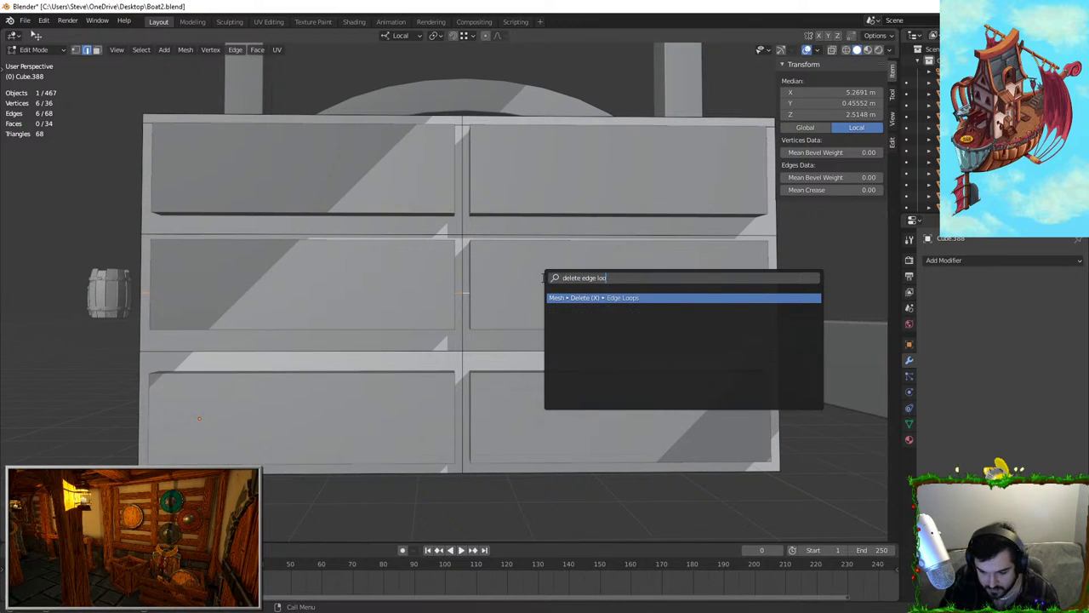
key("Return")
middle_click_drag(542, 281, 355, 189)
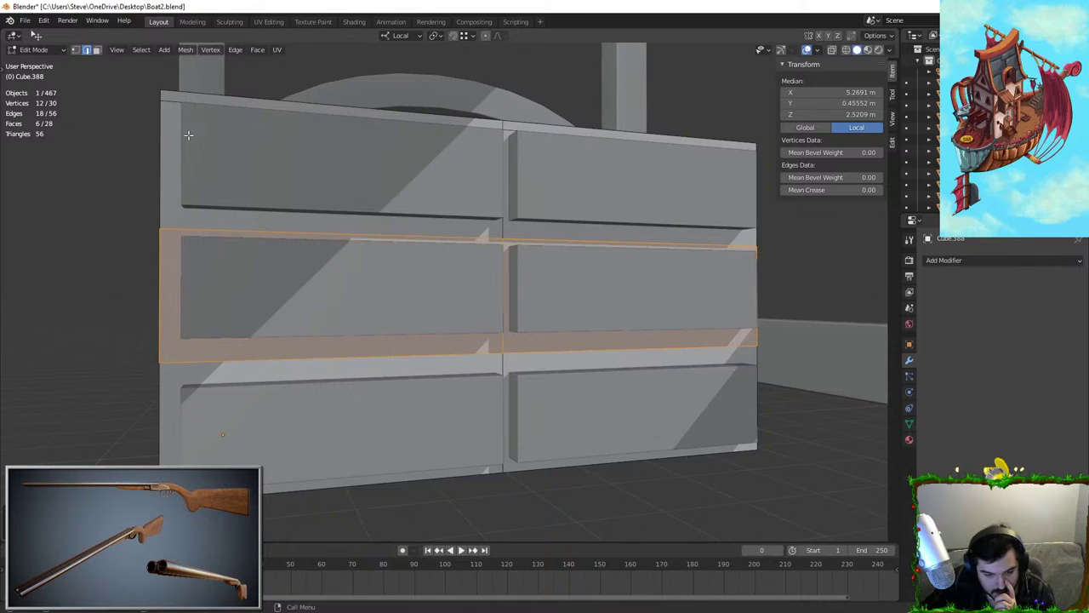
Add vertical loop cuts to the dresser body close to its two side edges, beyond the outer ends of the drawers
middle_click_drag(188, 135, 257, 403)
key("ctrl+r")
left_click(226, 329)
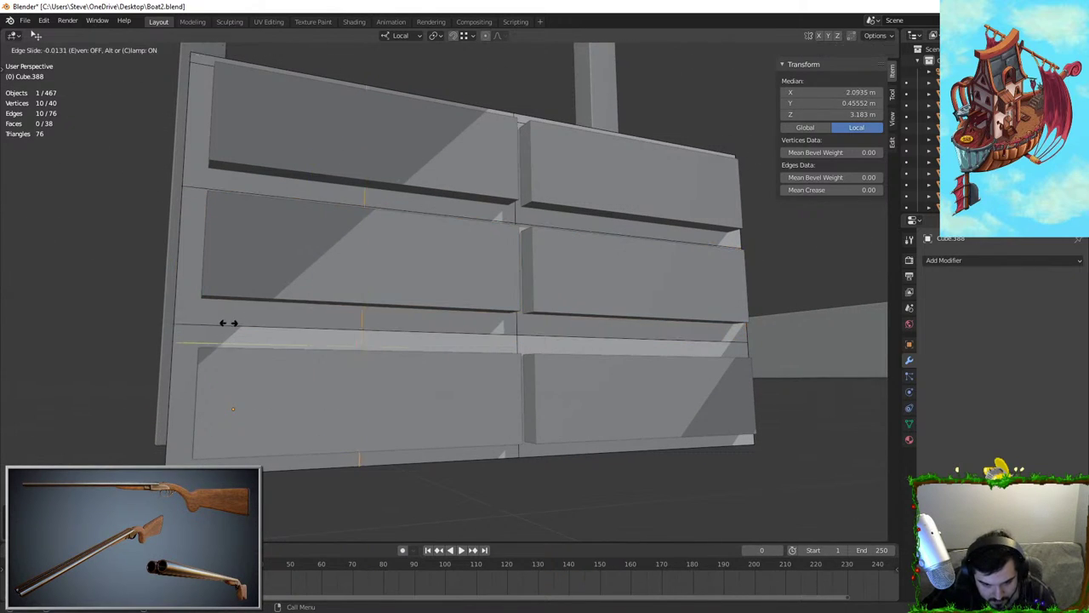
left_click(78, 324)
middle_click_drag(405, 322, 300, 329)
key("ctrl+r")
left_click(558, 360)
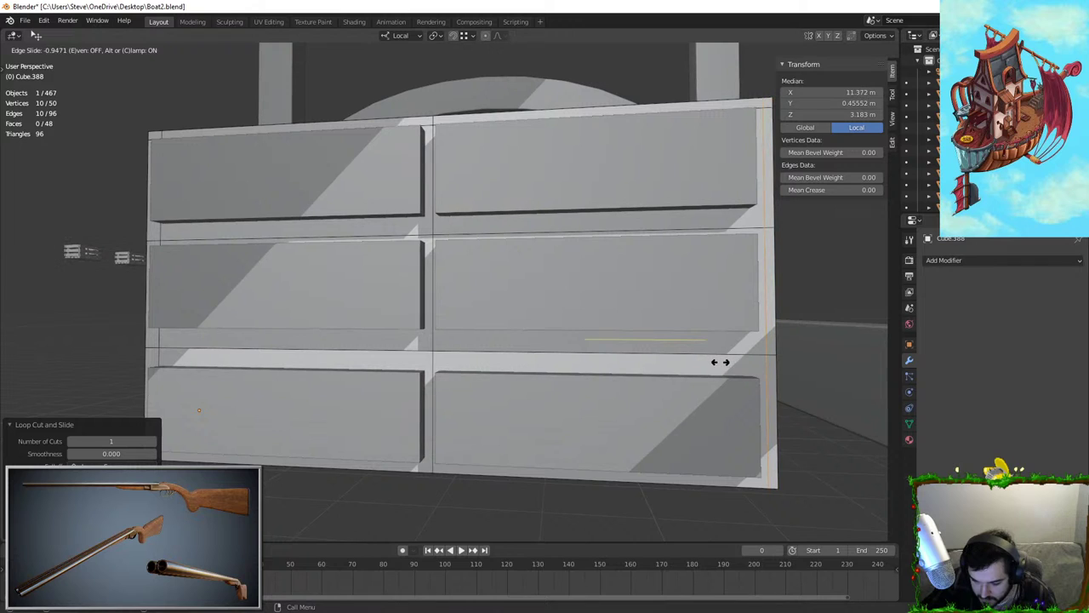
left_click(720, 362)
middle_click_drag(720, 362, 643, 381)
Raise the bottom pair of drawers slightly along Z, closer to the middle row
key("Tab")
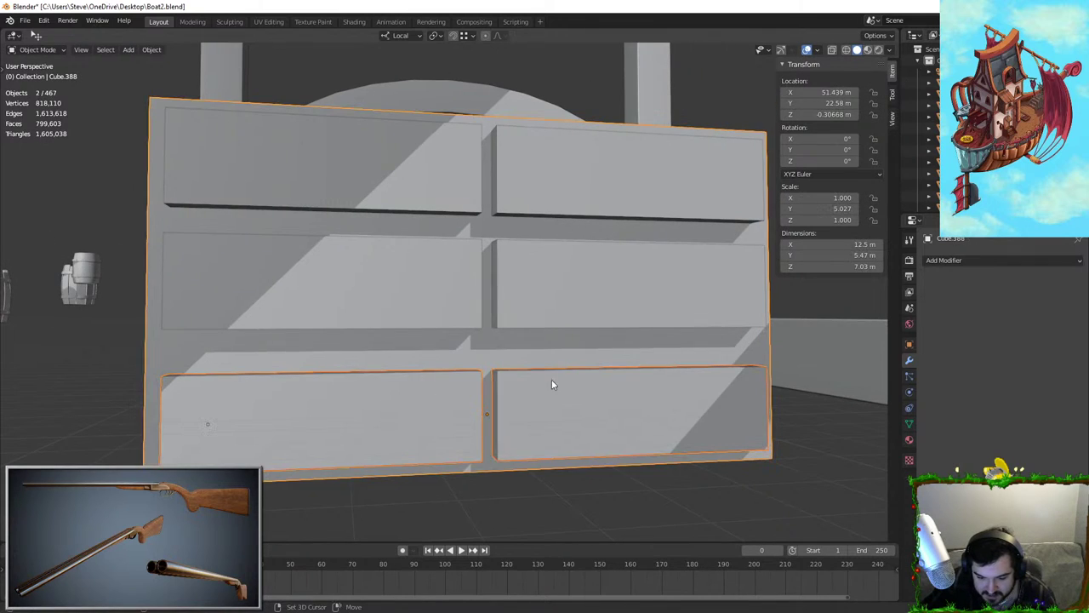
left_click(543, 389)
left_click(506, 376, "shift")
key("Tab")
key("Tab")
left_click(532, 383)
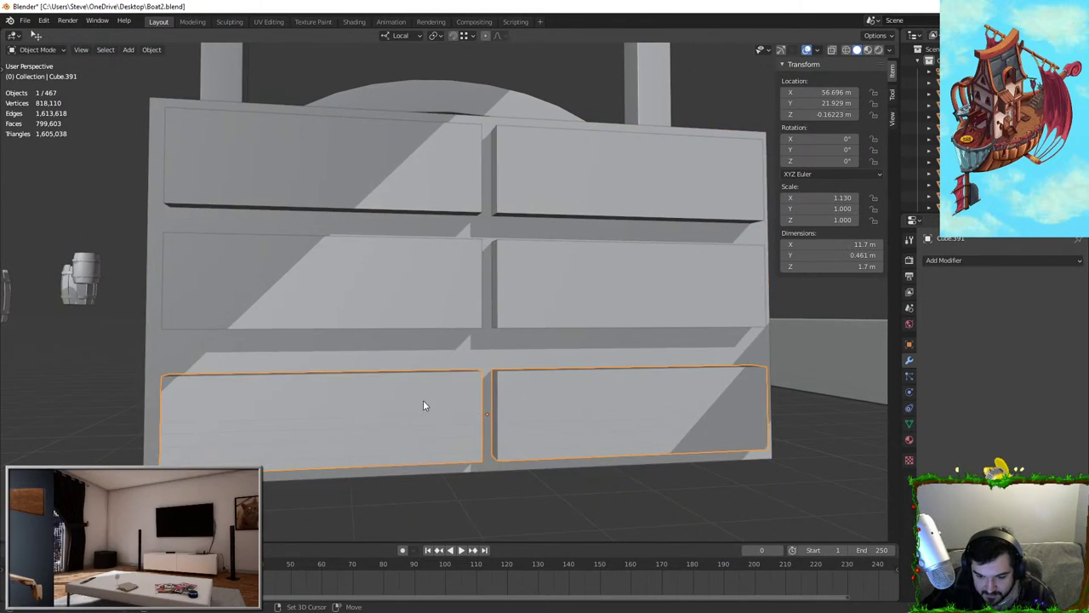
left_click(486, 393, "shift")
scroll(515, 383, "down", 1)
left_click(530, 376)
left_click(483, 380, "shift")
left_click(507, 376)
scroll(507, 376, "up", 2)
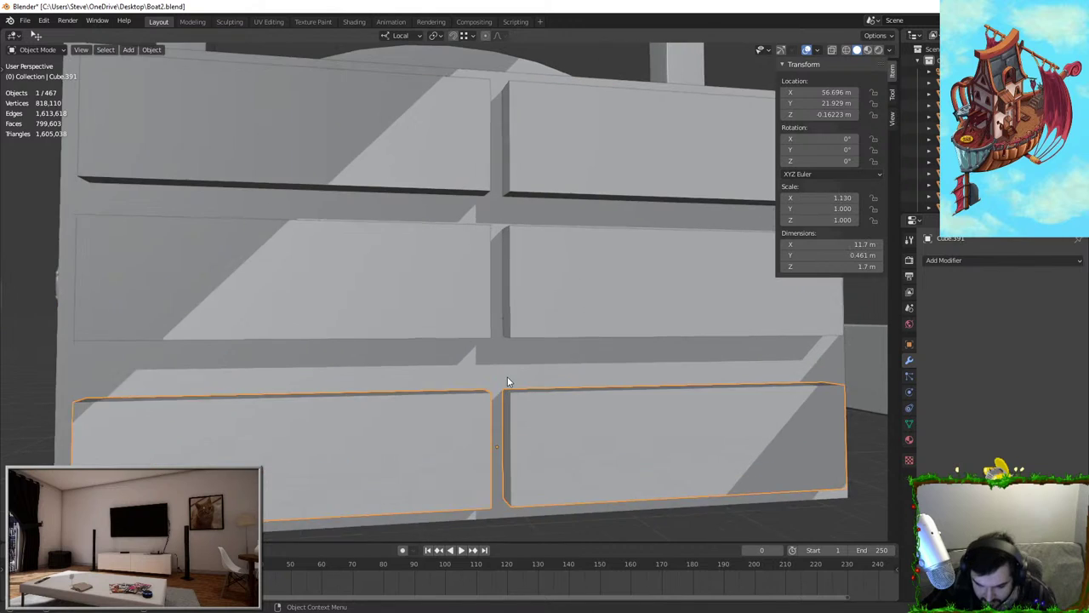
key("g")
key("z")
left_click(521, 346)
Lower all three drawer rows together along Z until the top row sits at about 4.28 m
scroll(513, 347, "down", 1)
left_click(515, 295, "shift")
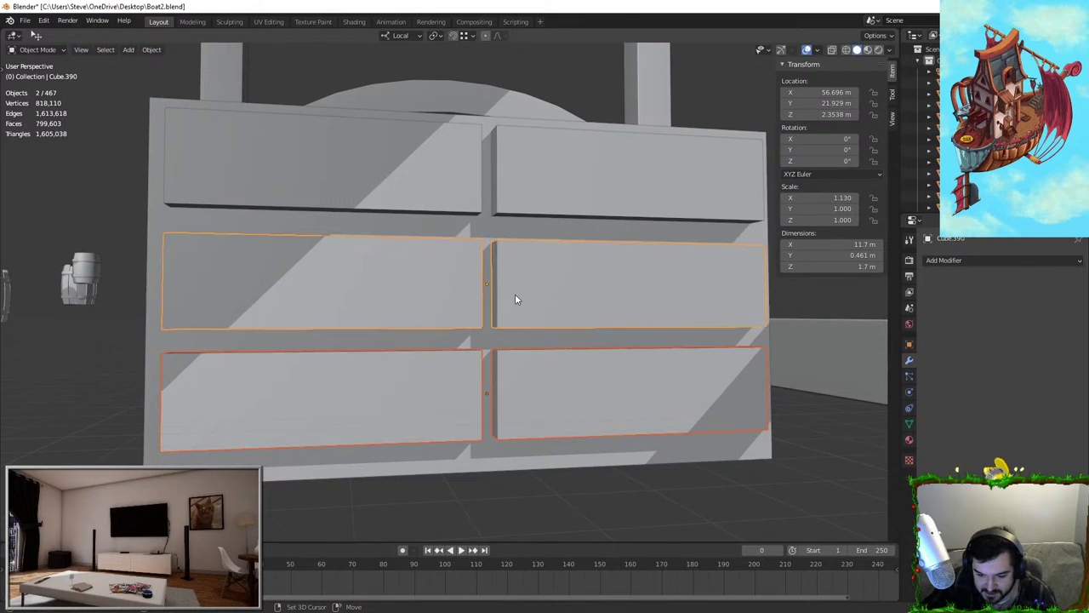
left_click(458, 203, "shift")
key("ctrl+z")
left_click(488, 173, "shift")
key("g")
key("z")
left_click(489, 185)
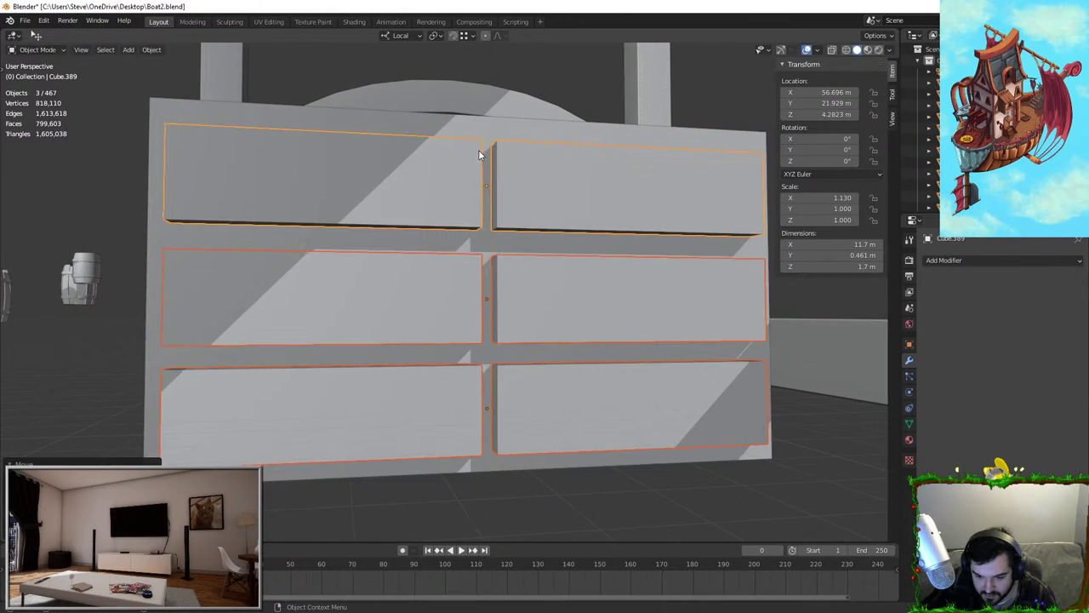
Lower the dresser body's uppermost horizontal edge loop by about 0.22 m along Z toward the top drawers
left_click(488, 129)
key("Tab")
middle_click_drag(462, 149, 390, 162)
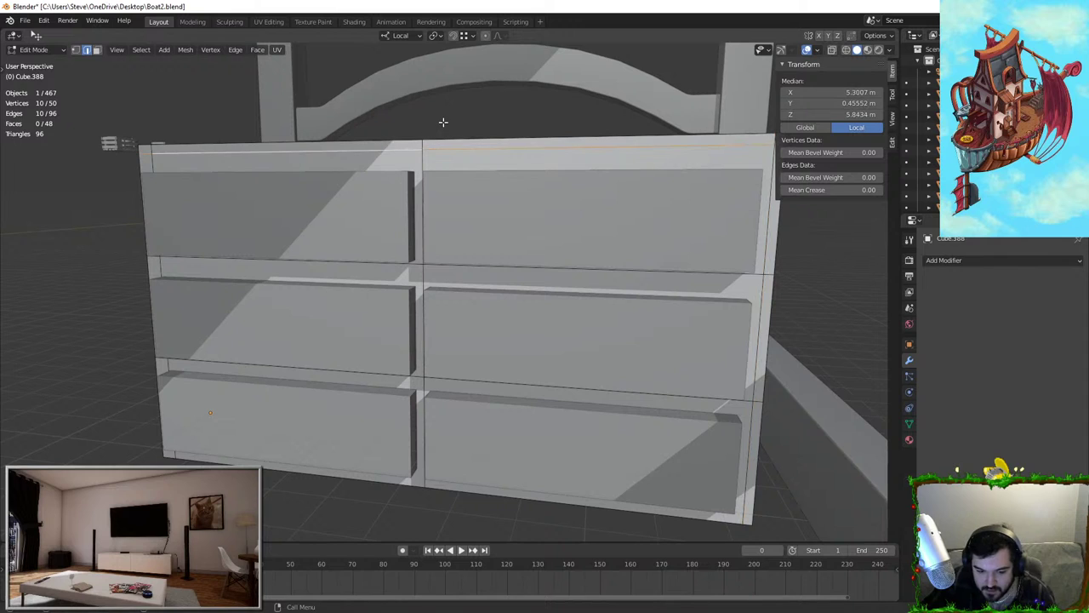
key("g")
key("z")
key("x")
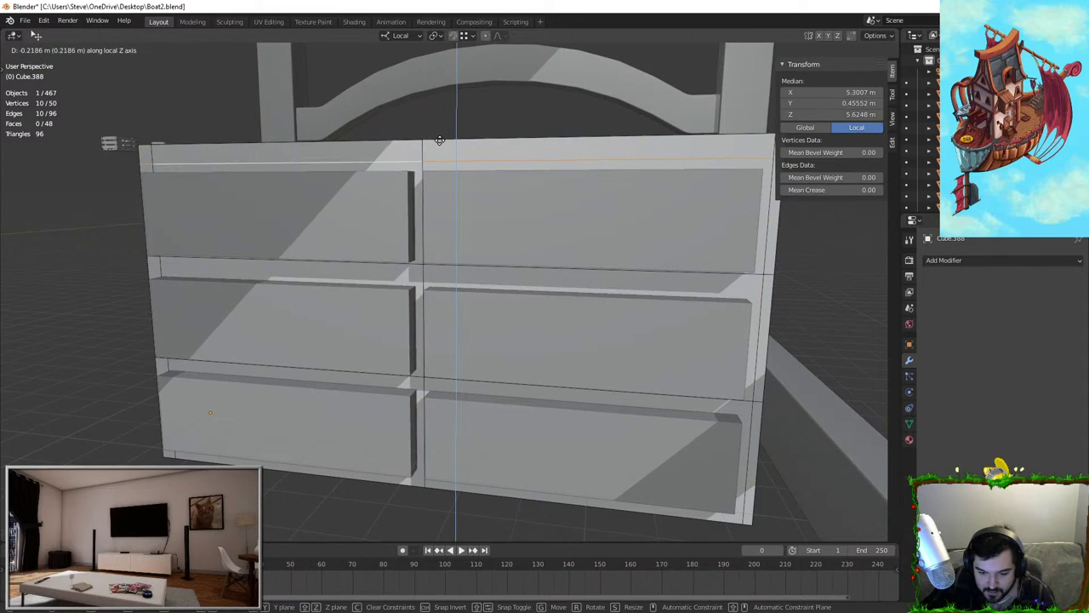
left_click(439, 139)
key("Tab")
Lower the edge loop between the top and middle drawer rows by about 0.15 m along Z
key("Tab")
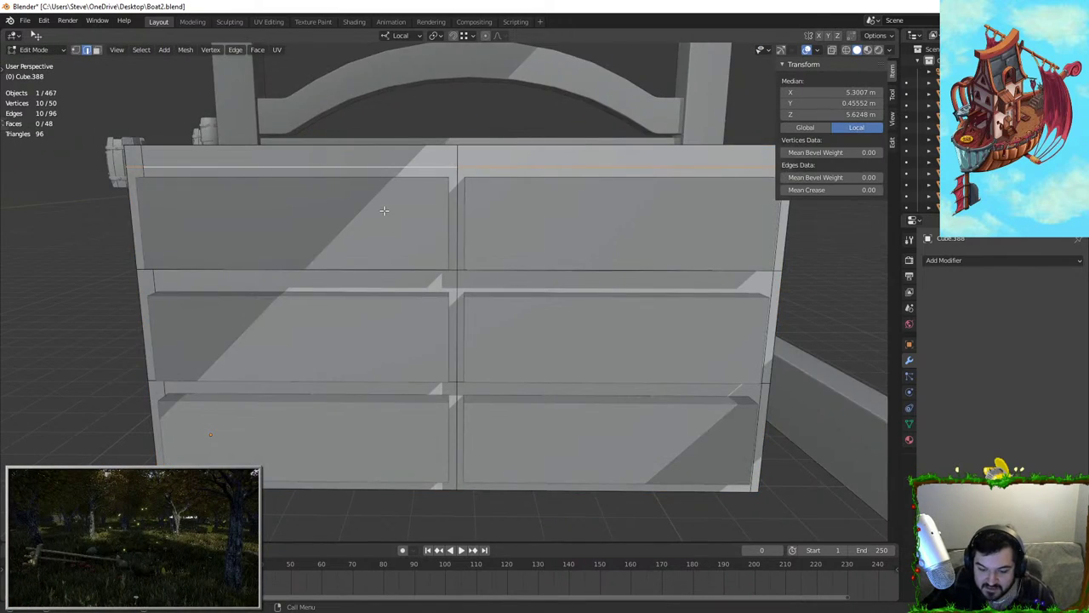
middle_click_drag(385, 211, 314, 202)
key("g")
key("z")
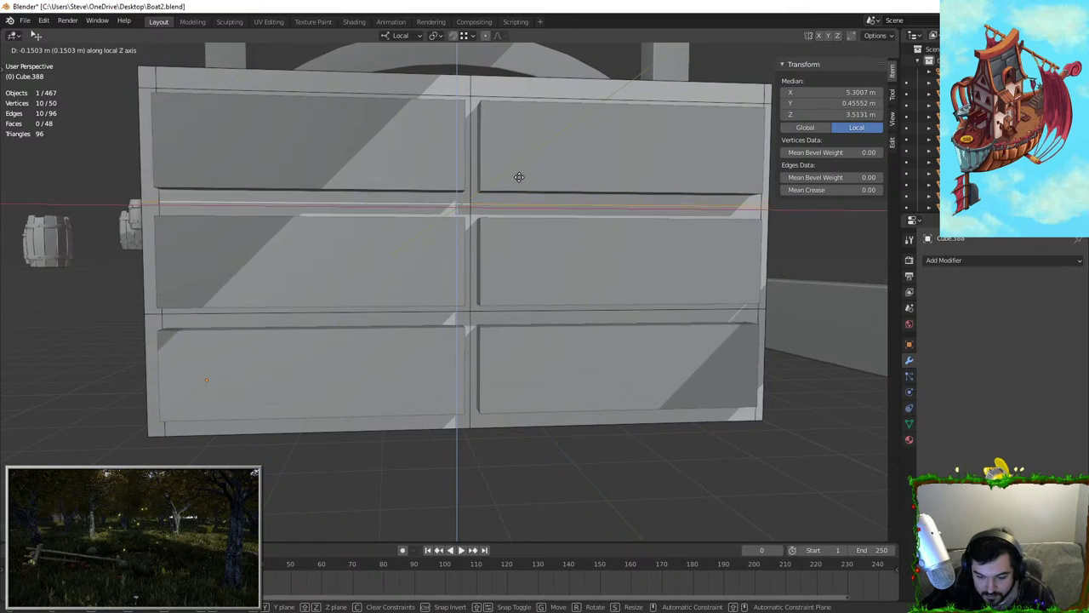
left_click(519, 180)
left_click(499, 292)
key("g")
key("z")
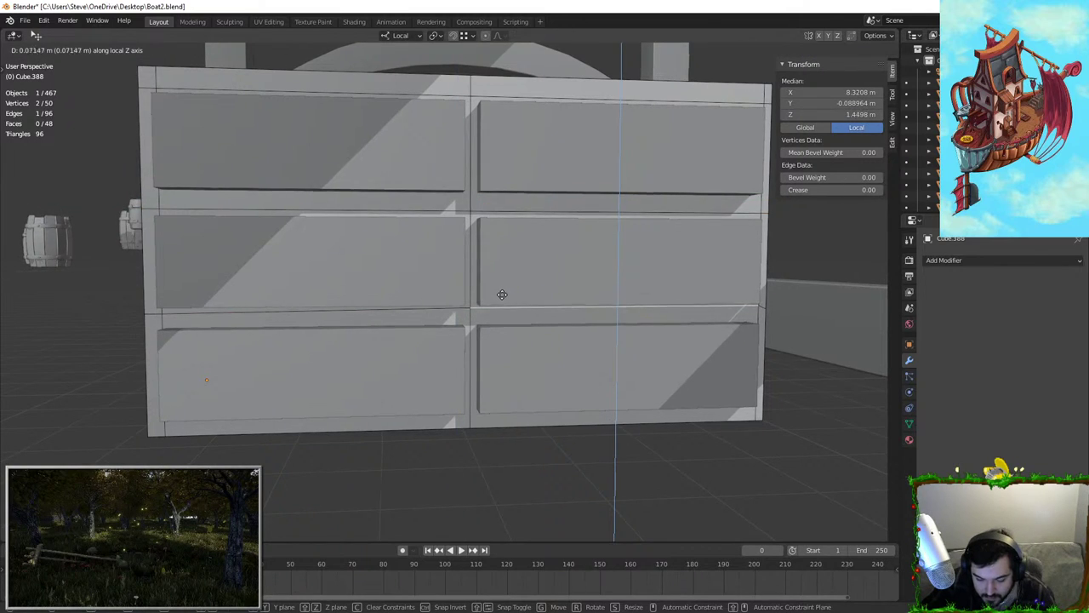
Raise the full edge loop between the middle and bottom drawer rows slightly along Z toward the middle drawers
left_click(481, 316)
key("g")
key("y")
right_click(514, 296)
middle_click_drag(513, 296, 502, 274)
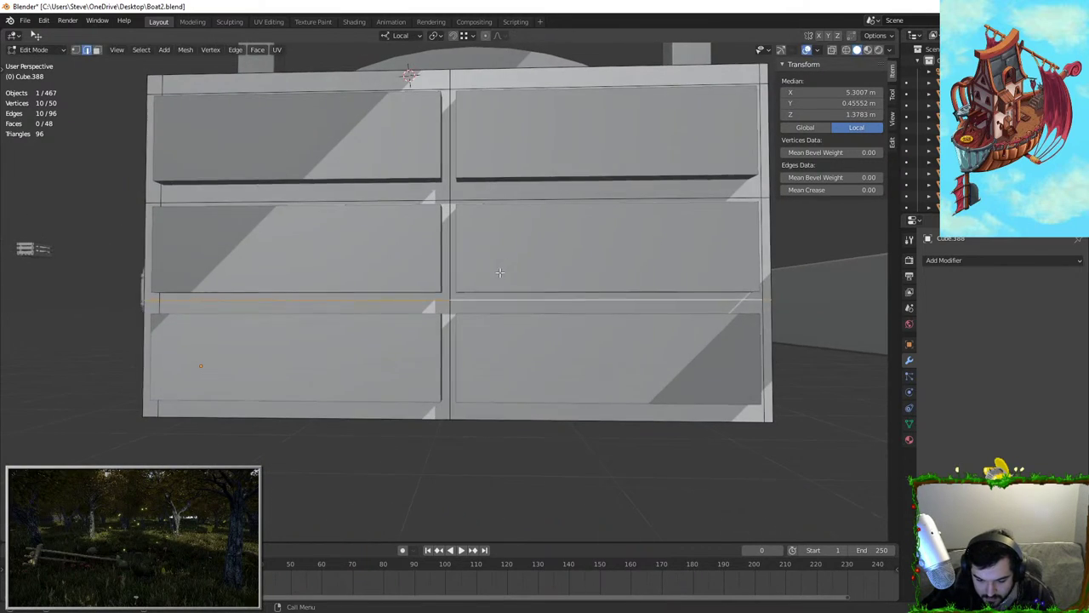
key("g")
key("z")
left_click(503, 271)
Add horizontal loop cuts to the dresser body along the top and bottom edges of the bottom drawer row
left_click(460, 349)
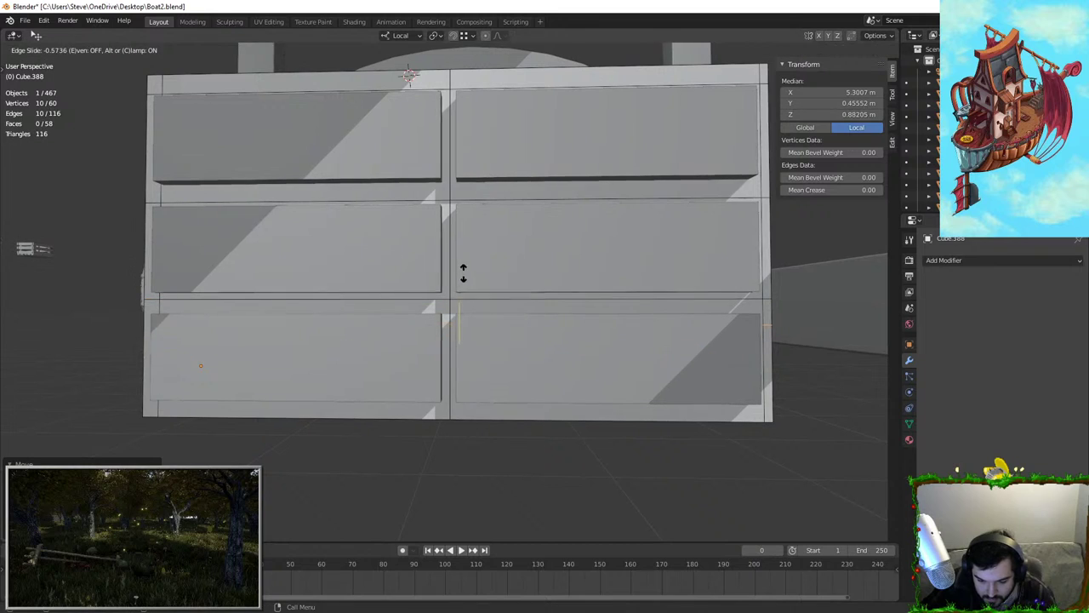
left_click(467, 260)
key("ctrl+r")
left_click(443, 367)
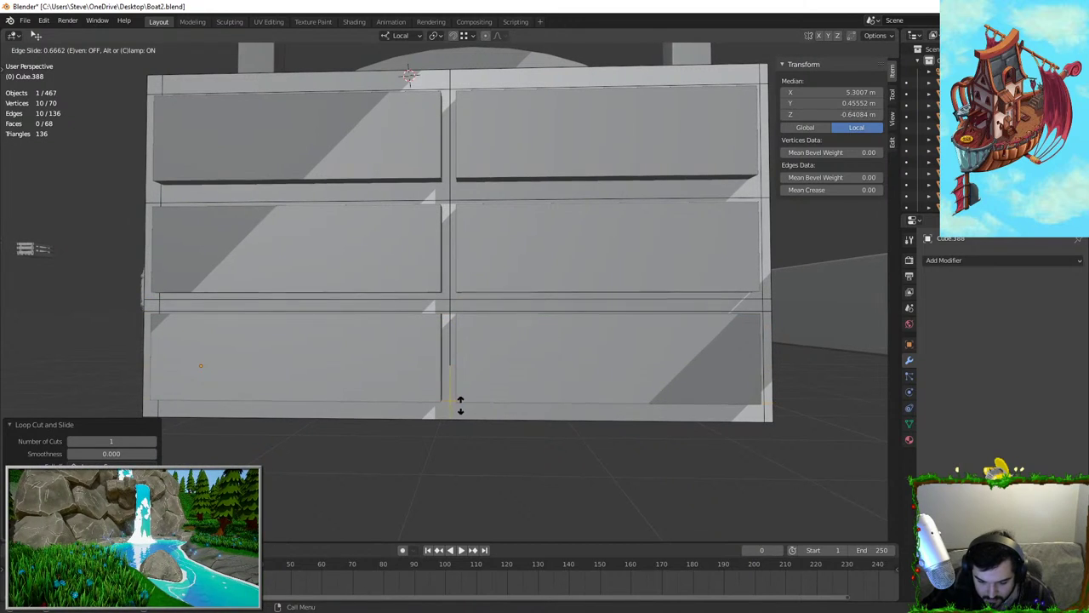
key("2")
Add a horizontal loop cut along the top drawers' lower edges and a vertical one along the right drawers' inner edges
middle_click_drag(460, 318, 461, 334)
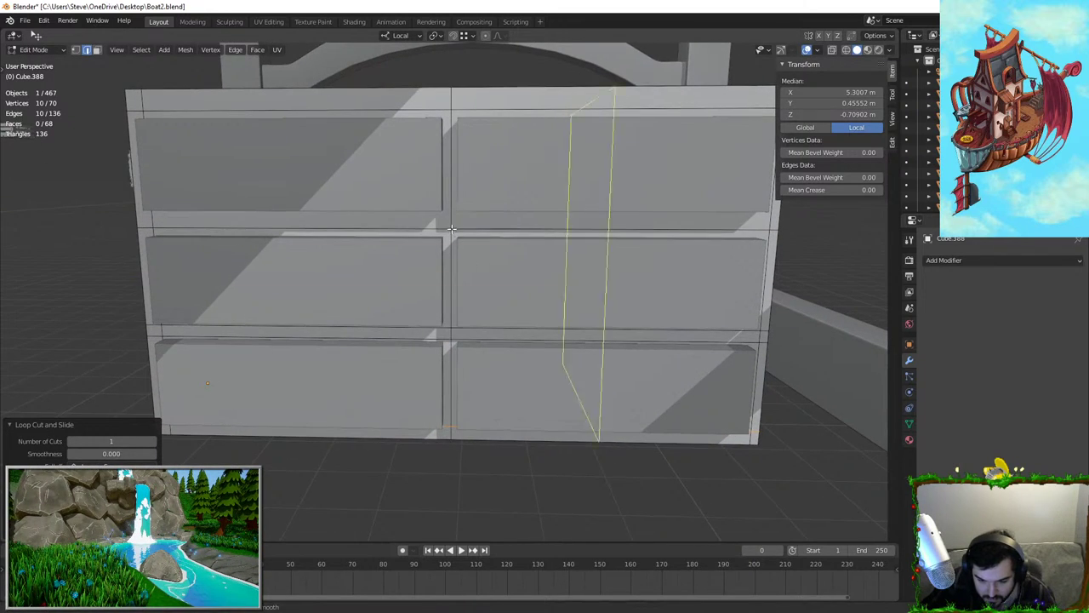
left_click(450, 227)
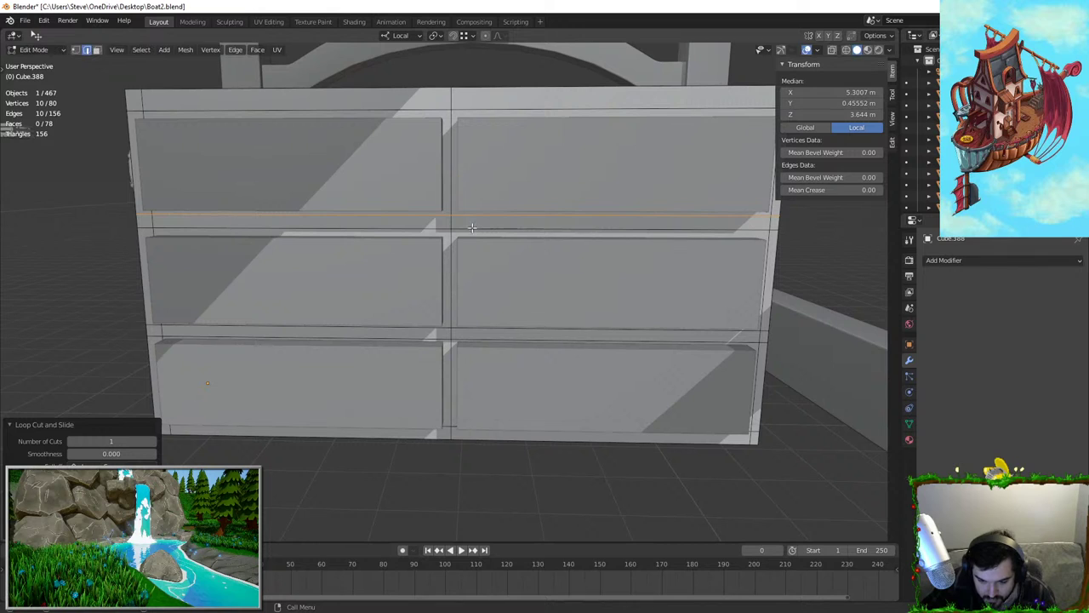
key("ctrl+r")
left_click(526, 111)
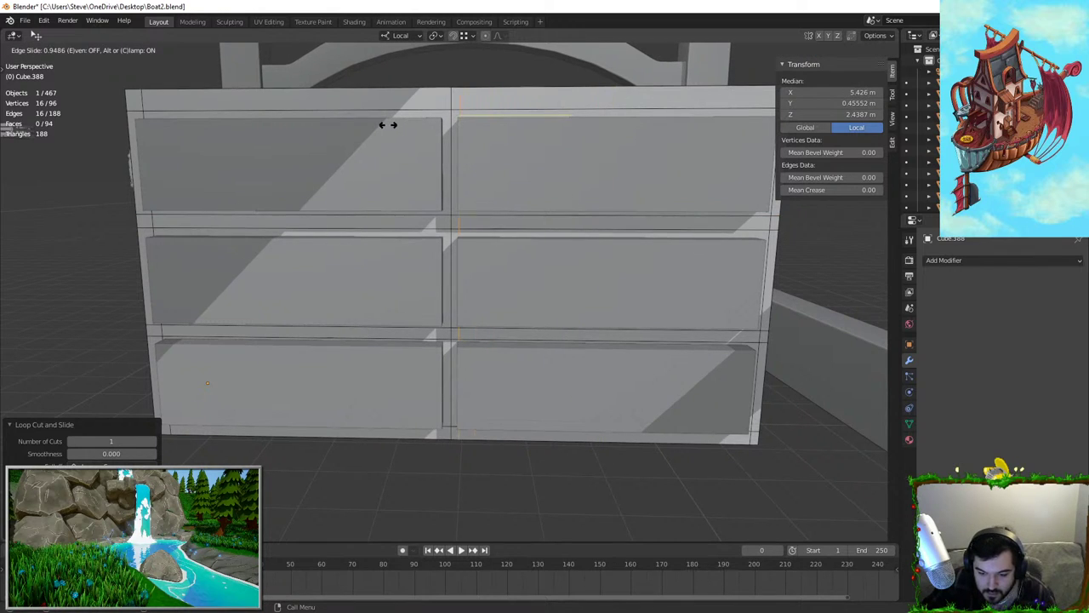
left_click(387, 125)
middle_click_drag(387, 125, 250, 181, "shift")
key("ctrl+r")
left_click(485, 155)
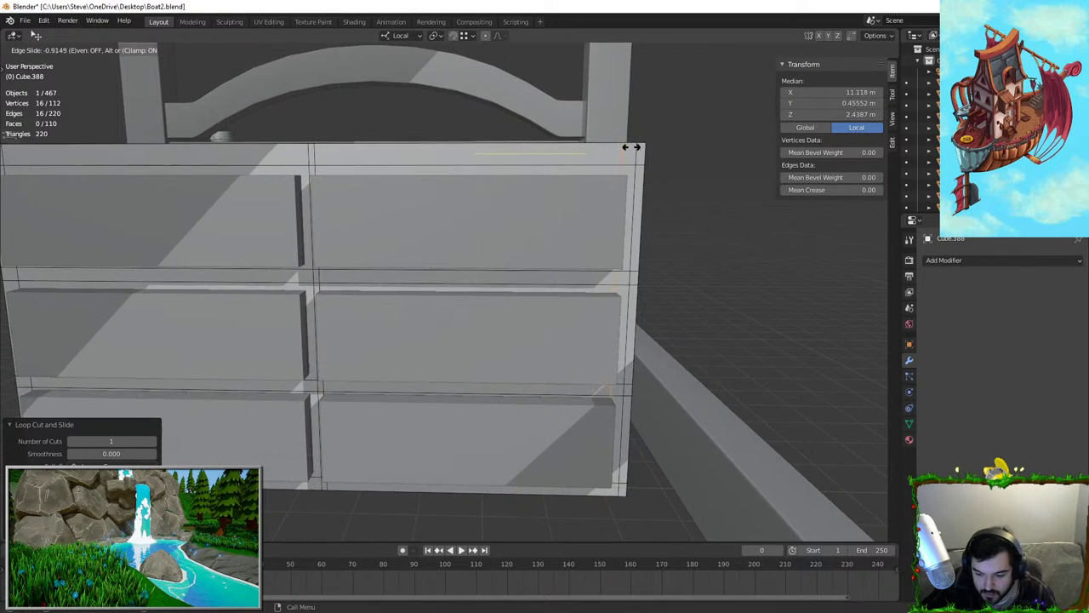
key("ctrl+z")
Move the dresser body's right-side vertical edge loop -0.177 m along local X and align the uppermost horizontal loop with the top drawers' upper edges
middle_click_drag(647, 211, 676, 255)
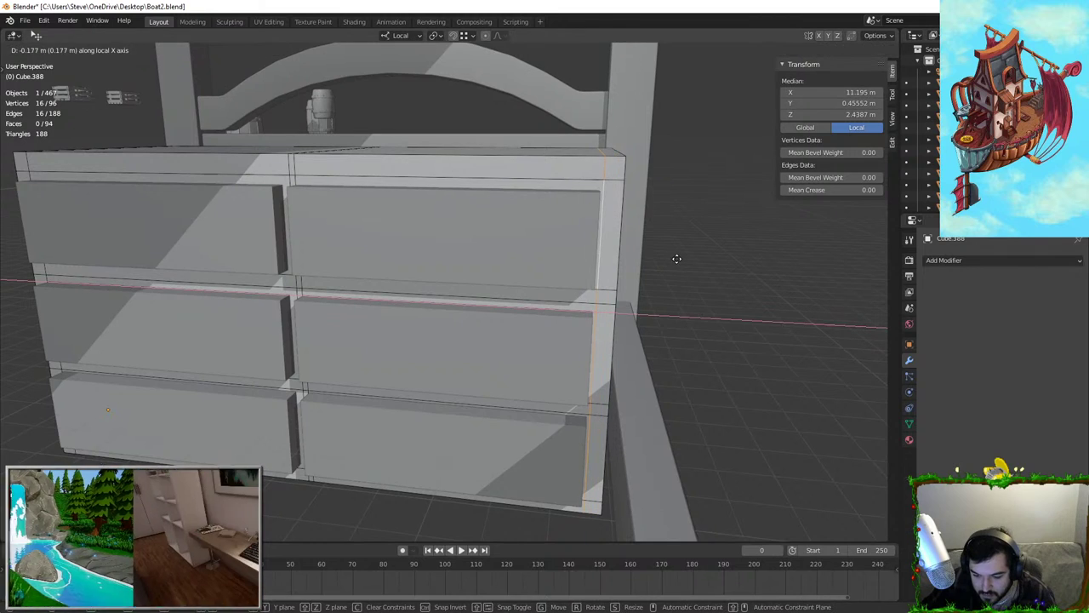
middle_click_drag(367, 275, 255, 263)
left_click(163, 203, "alt")
middle_click_drag(163, 203, 133, 214)
left_click(267, 175, "alt")
middle_click_drag(379, 127, 464, 255)
key("g")
key("x")
left_click(388, 124)
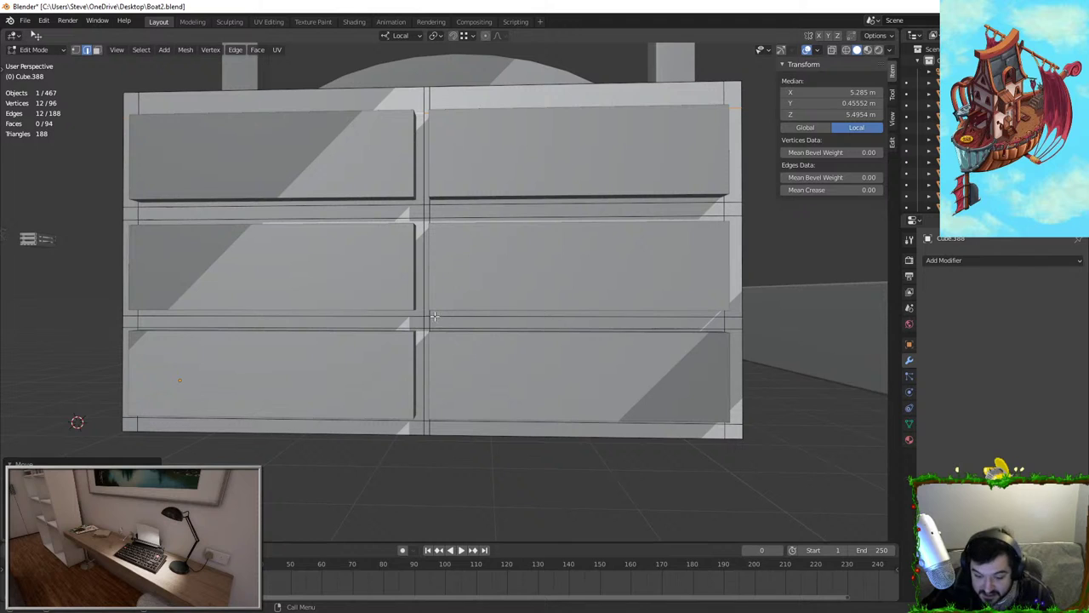
Raise the edge loop just beneath the middle drawers slightly along Z to meet their lower edges
key("g")
key("z")
key("z")
left_click(443, 252)
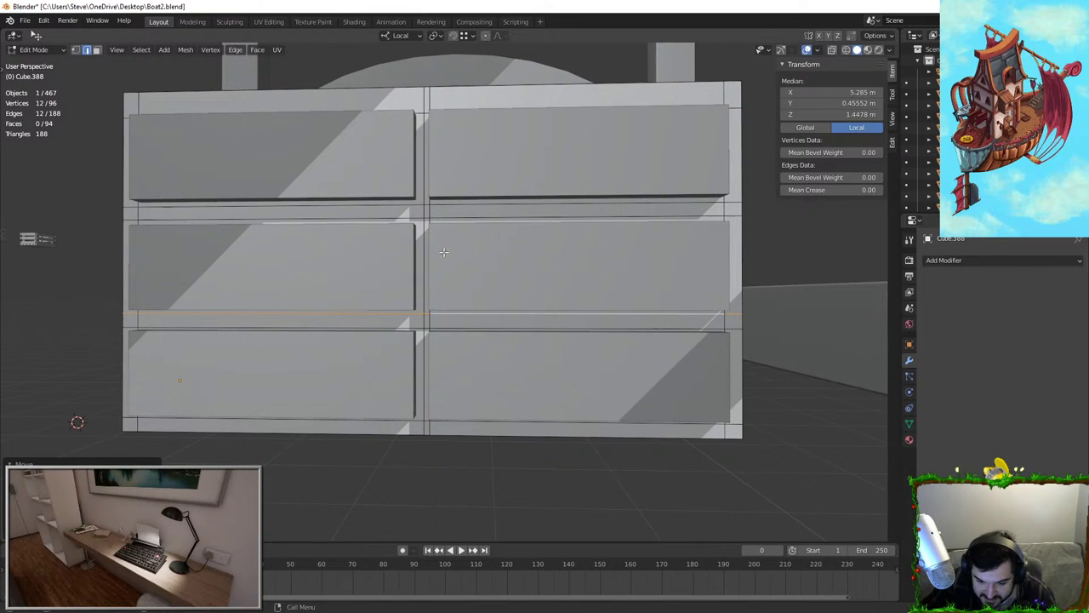
Add a vertical loop cut in the dresser body's left half and move it 2.847 m along local X to the left drawers' inner edges
left_click(414, 221)
left_click(426, 195)
middle_click_drag(426, 195, 409, 145)
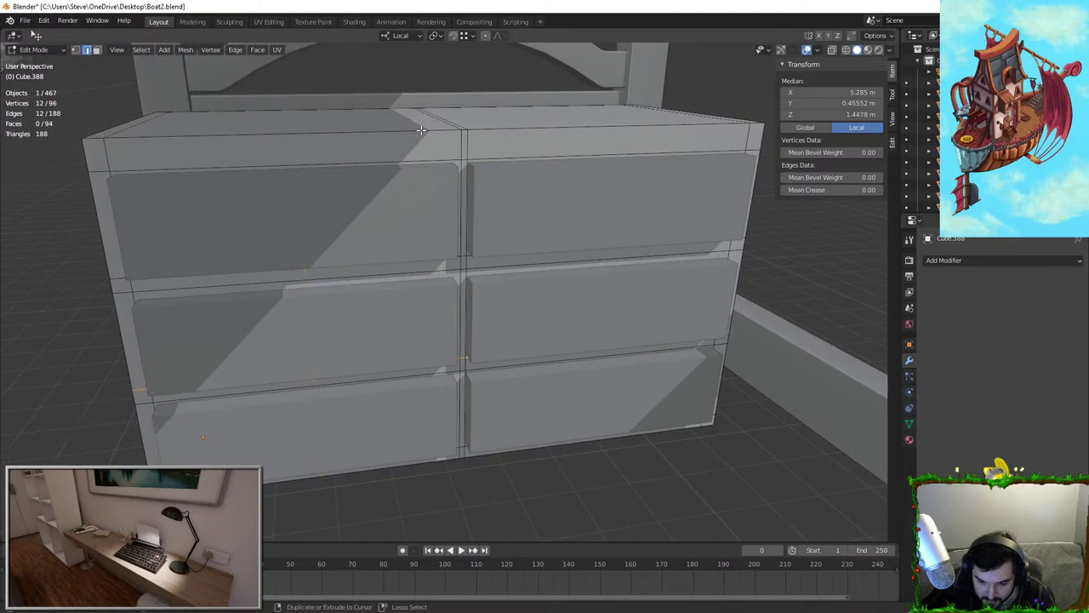
key("g")
key("x")
key("x")
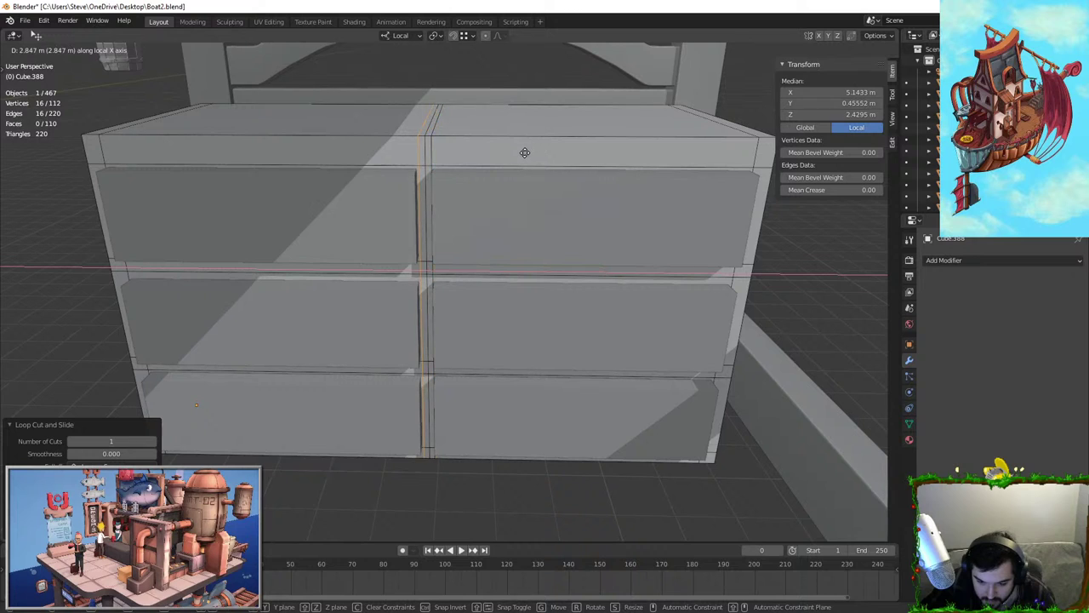
left_click(524, 152)
Switch the dresser body's mesh selection mode to faces
middle_click_drag(524, 153, 183, 207)
left_click(98, 53)
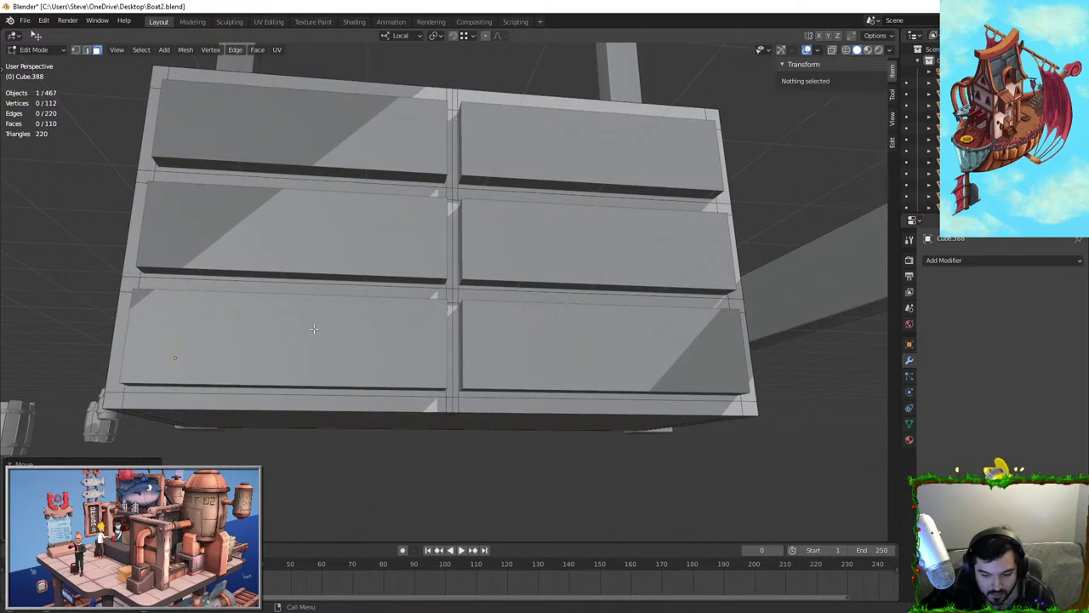
Extrude the six dresser faces behind the drawers and push them inward along the local Y axis
left_click(366, 392)
left_click(504, 188, "shift")
middle_click_drag(503, 188, 667, 332)
key("e")
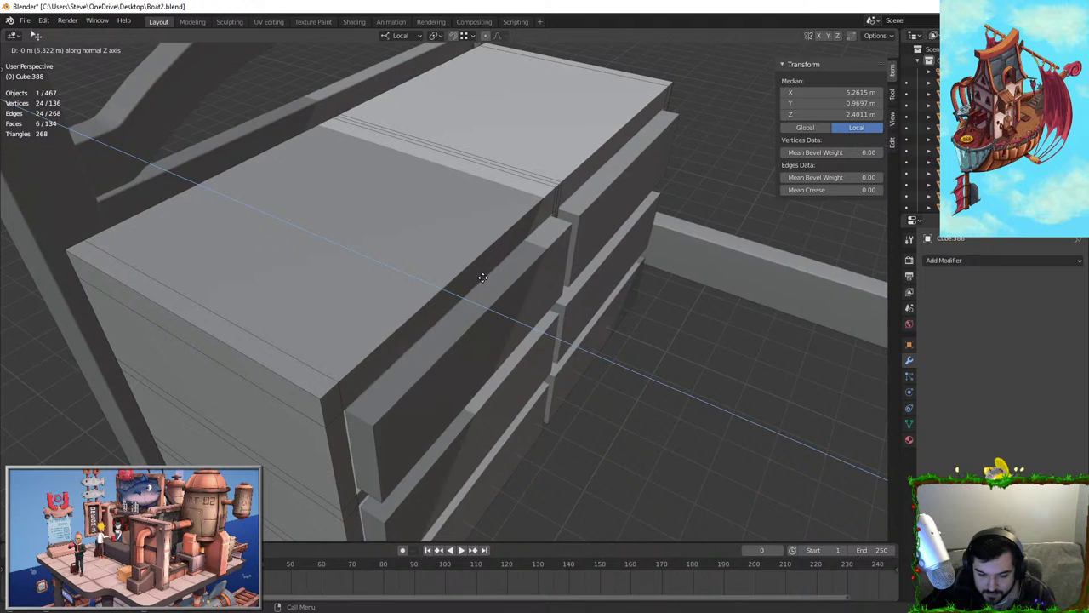
right_click(483, 278)
middle_click_drag(483, 278, 626, 247)
key("g")
key("y")
key("y")
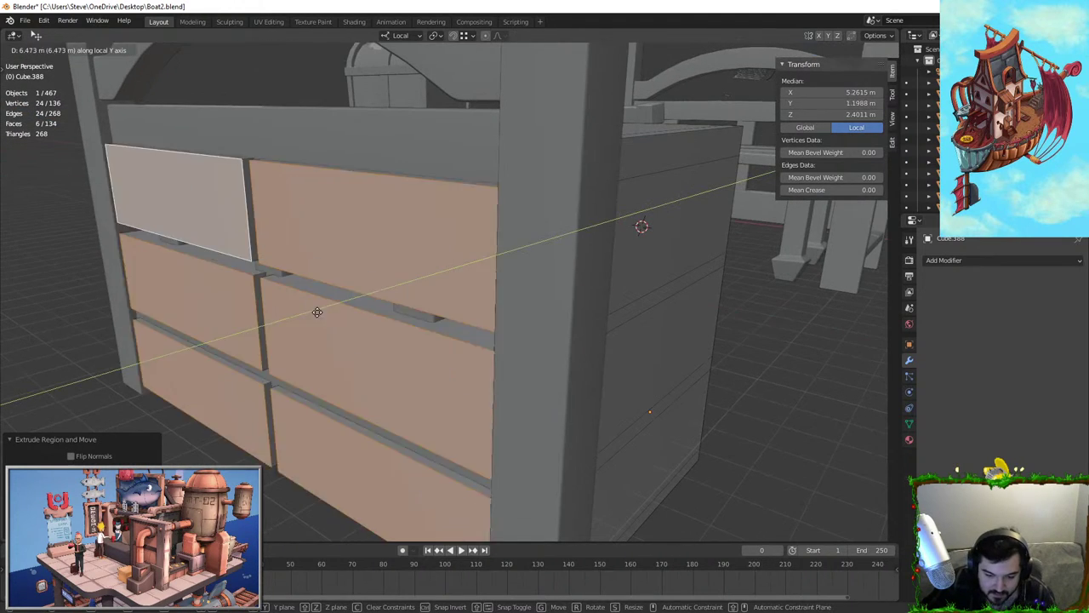
left_click(367, 299)
key("alt+a")
key("Tab")
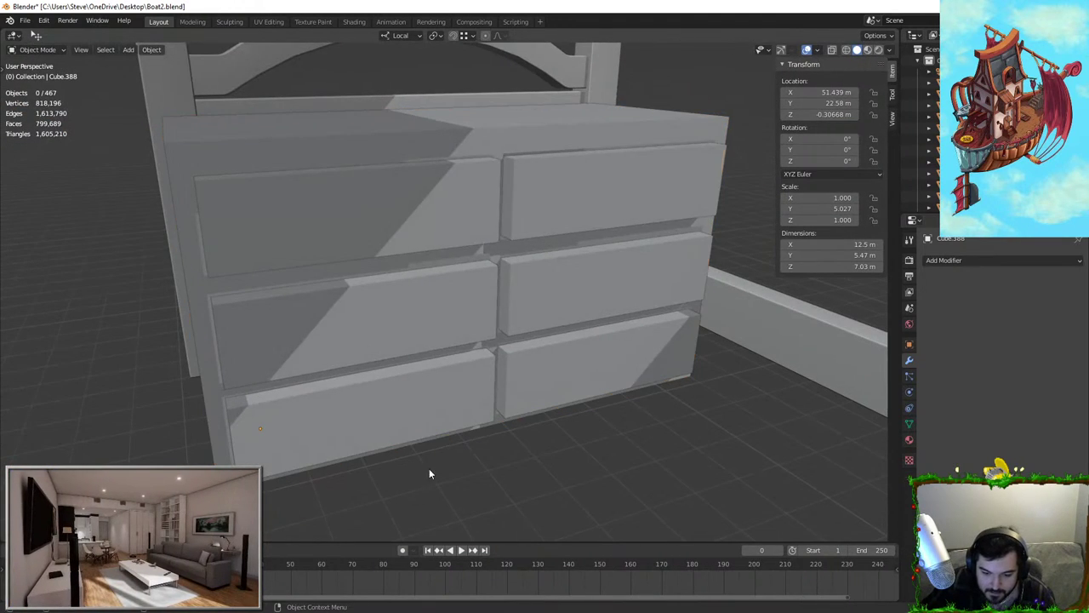
Move the top row of drawers along the Y axis relative to the dresser
left_click(341, 196)
key("g")
key("y")
left_click(432, 267)
mouse_move(432, 267)
middle_mouse_down()
mouse_move(381, 251)
mouse_move(415, 259)
middle_mouse_up()
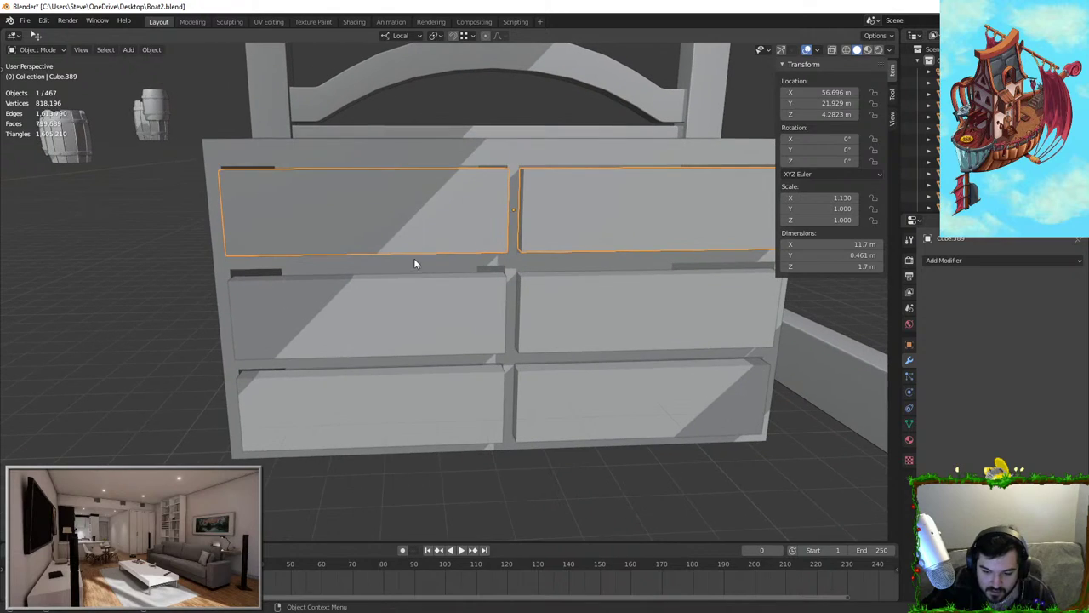
Select a vertical edge loop at the centre of the dresser frame
left_click(493, 212)
key("Tab")
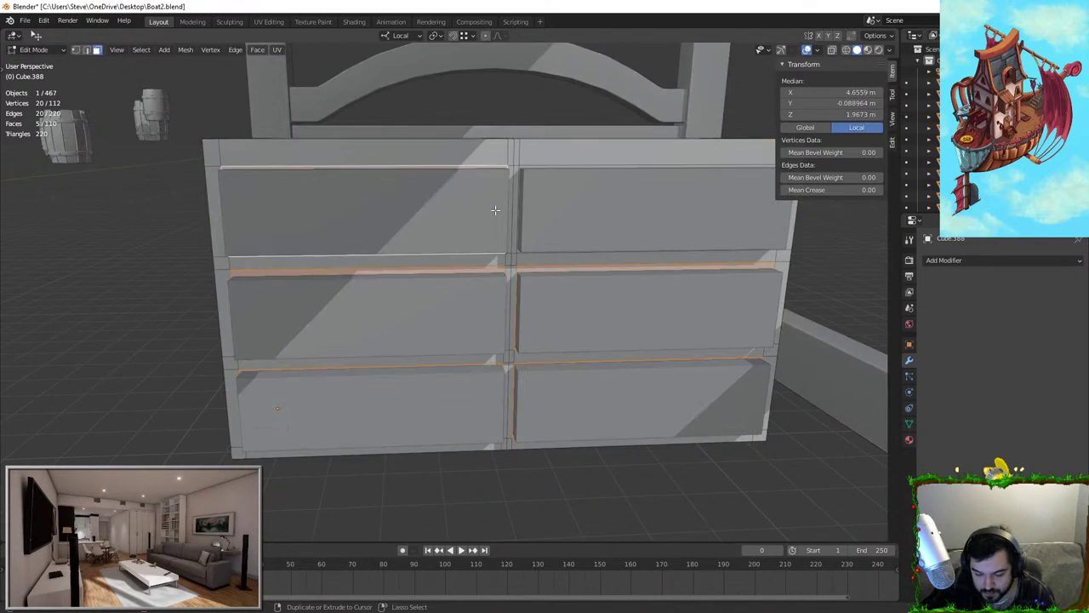
left_click(510, 155)
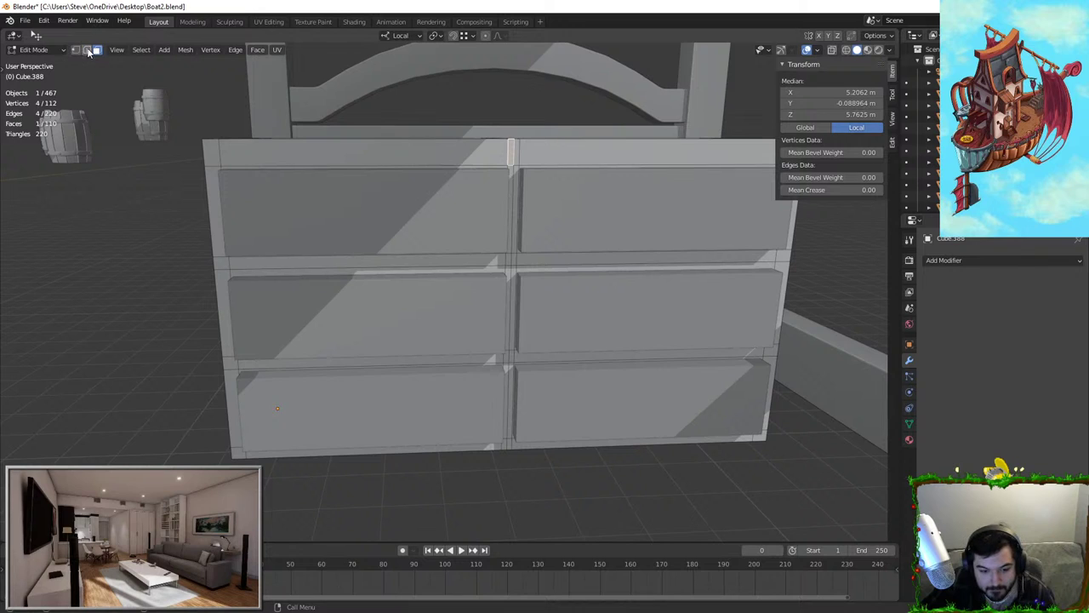
left_click(521, 154, "alt")
key("KP_3")
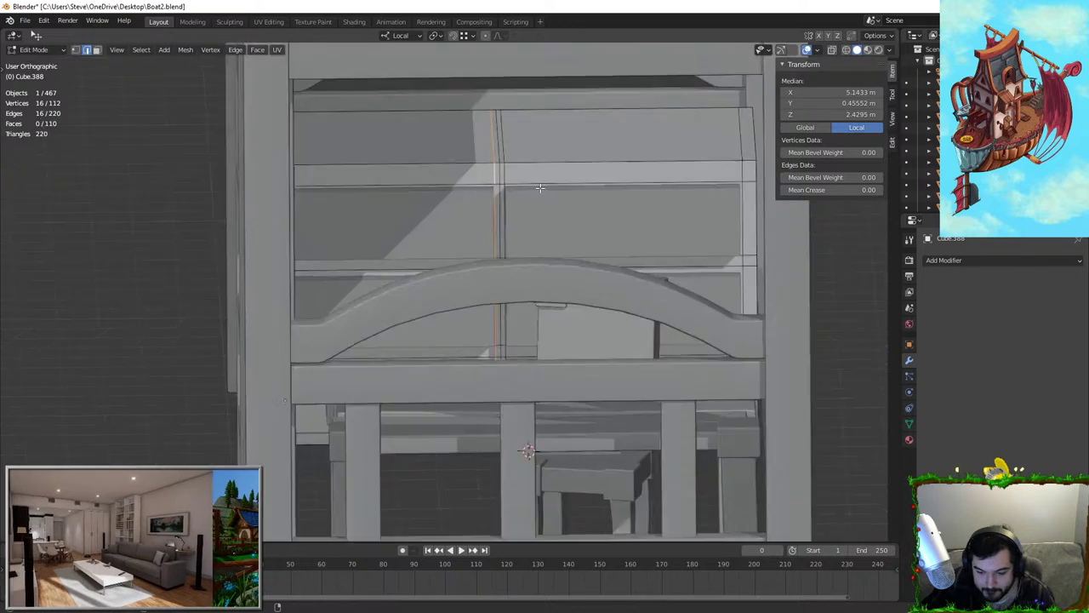
key("KP_1")
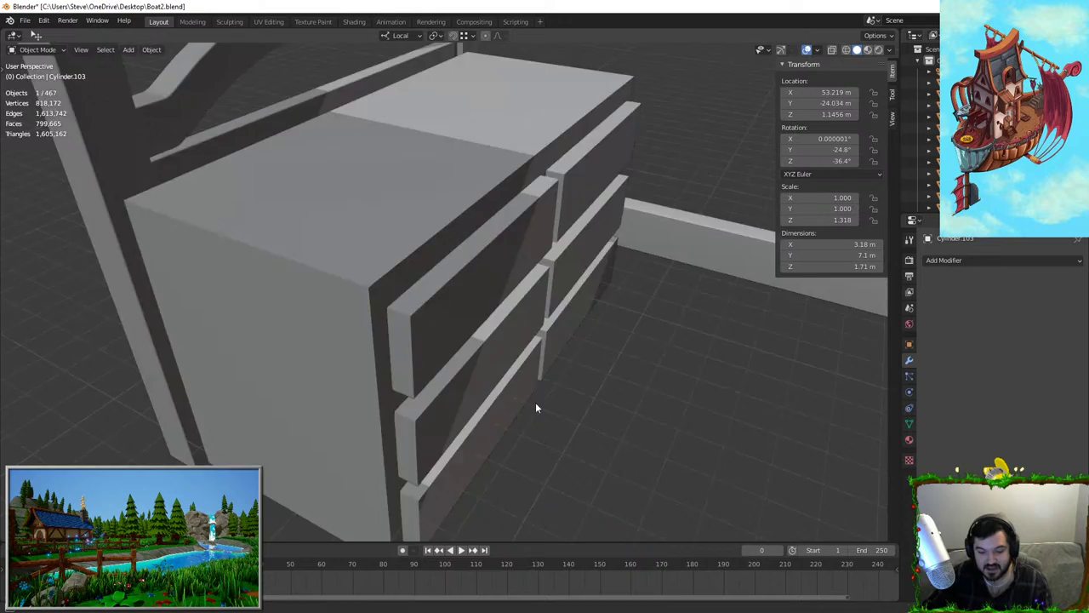
Duplicate the large key beside the bunk bed and place the copy at the boat
scroll(545, 398, "down", 8)
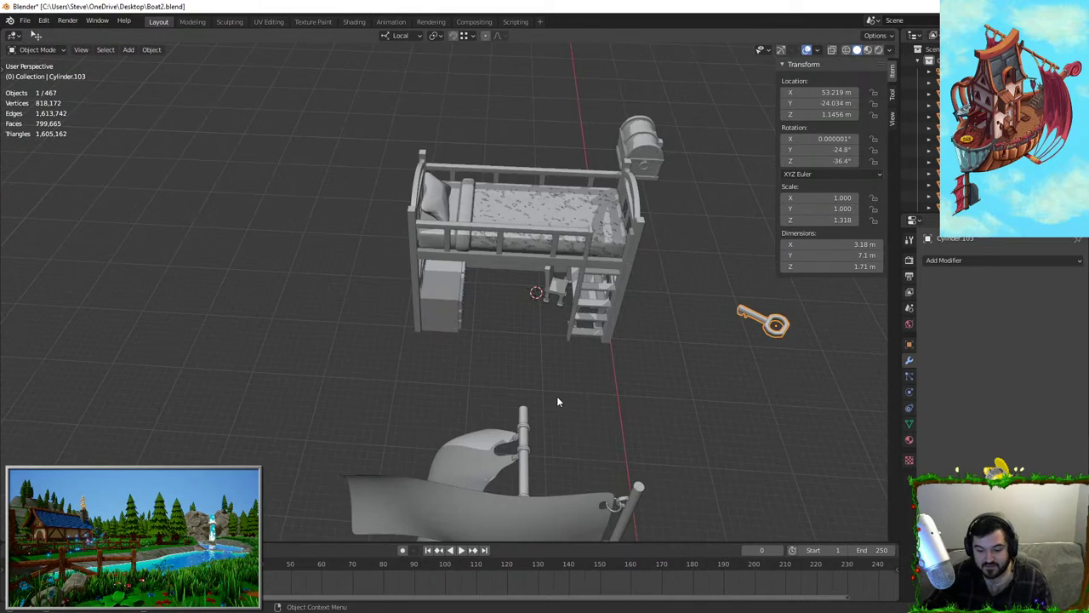
middle_click_drag(556, 400, 418, 394)
middle_click_drag(487, 374, 538, 240, "shift")
key("shift+d")
left_click(298, 414)
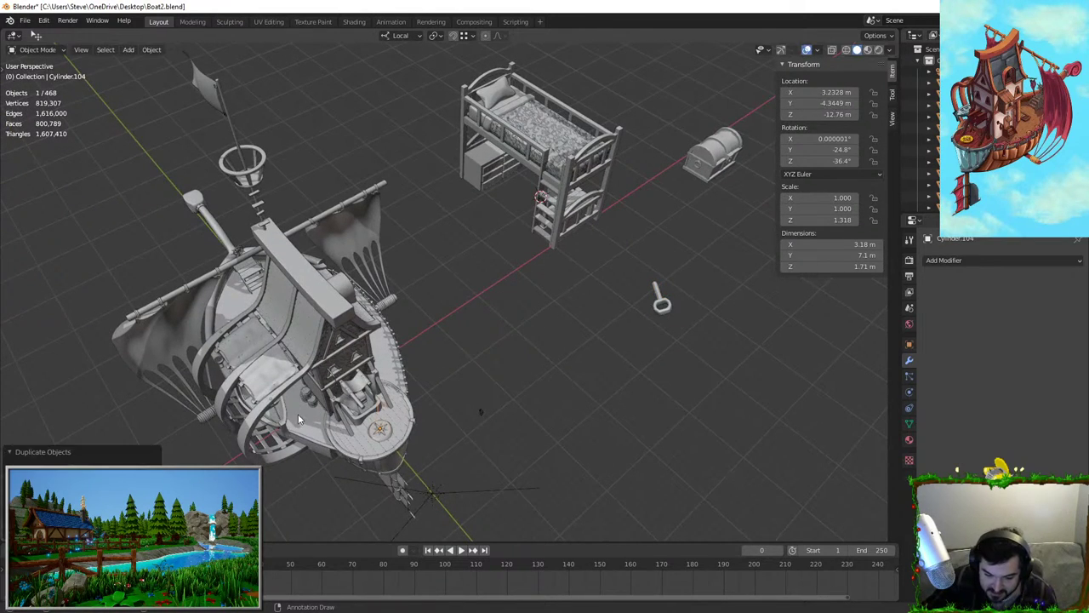
Raise the copied key in front view to the boat house's small windows, at a height of about 12 m
key("KP_1")
scroll(385, 464, "up", 8)
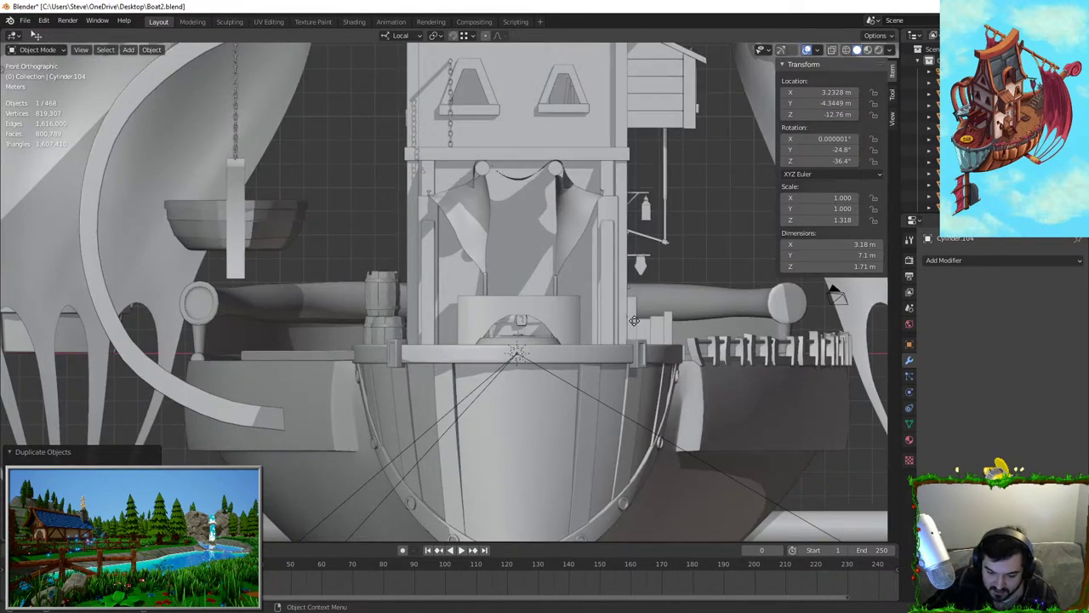
key("g")
left_click(594, 464)
key("g")
left_click(565, 180)
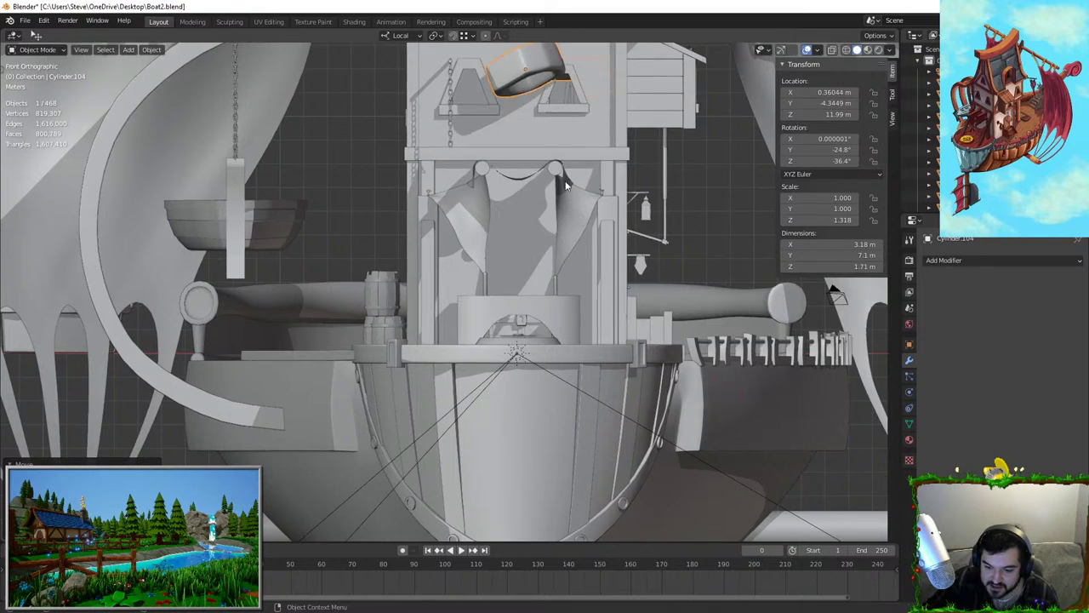
Move the copied key along its local Y axis toward the small cabin on the house's side
middle_click_drag(563, 178, 358, 224)
key("g")
key("y")
left_click(528, 186)
key("KP_Decimal")
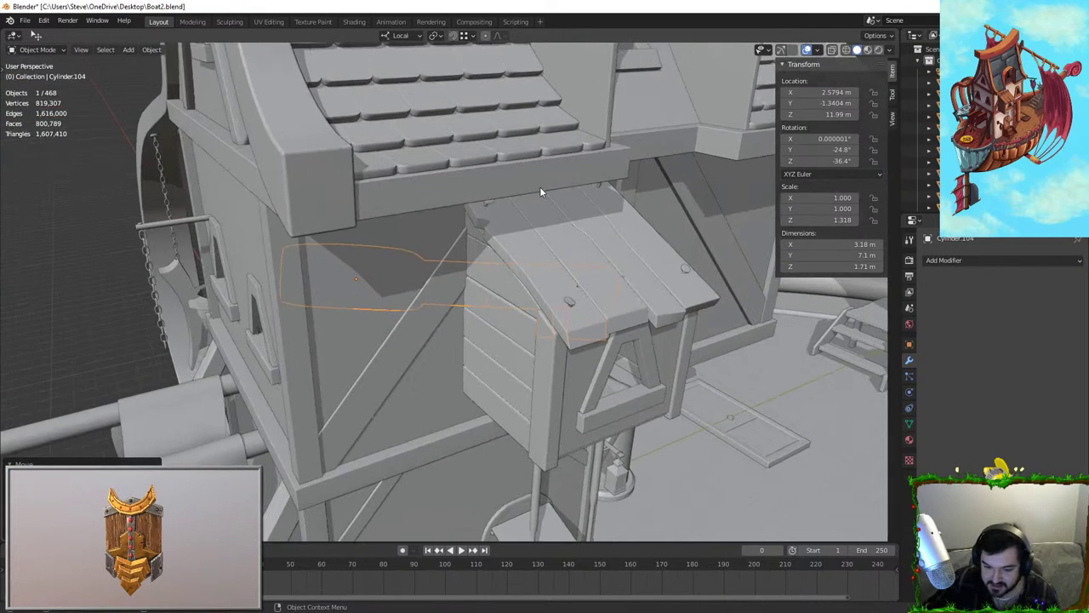
Scale the copied key down to about 0.1 and shift it along its local Y axis to the side cabin's wall
key("s")
left_click(389, 286)
key("g")
key("y")
left_click(469, 298)
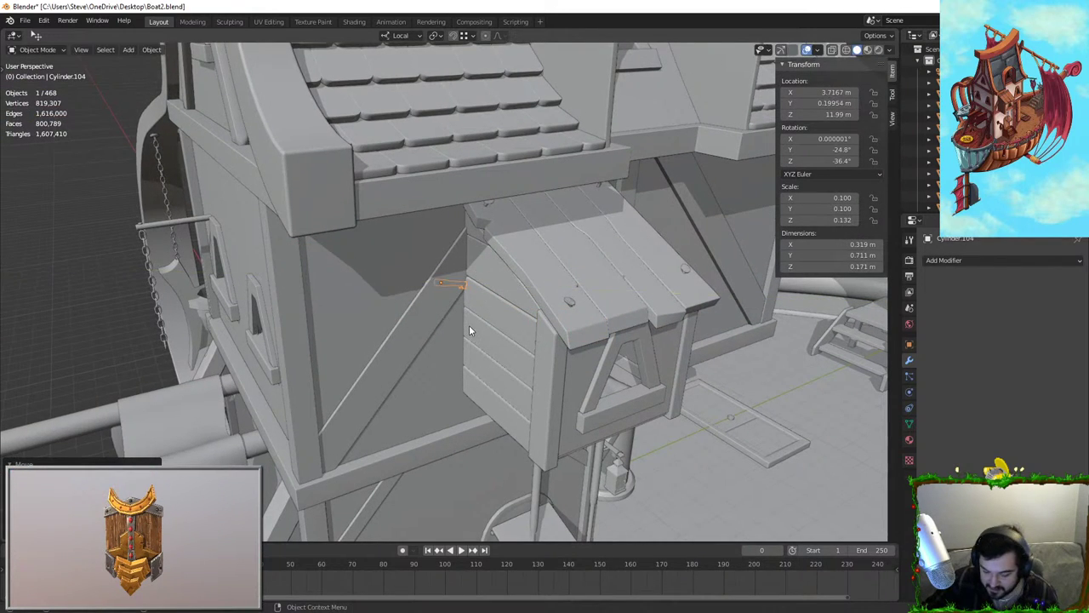
key("g")
key("x")
right_click(618, 471)
key("KP_Decimal")
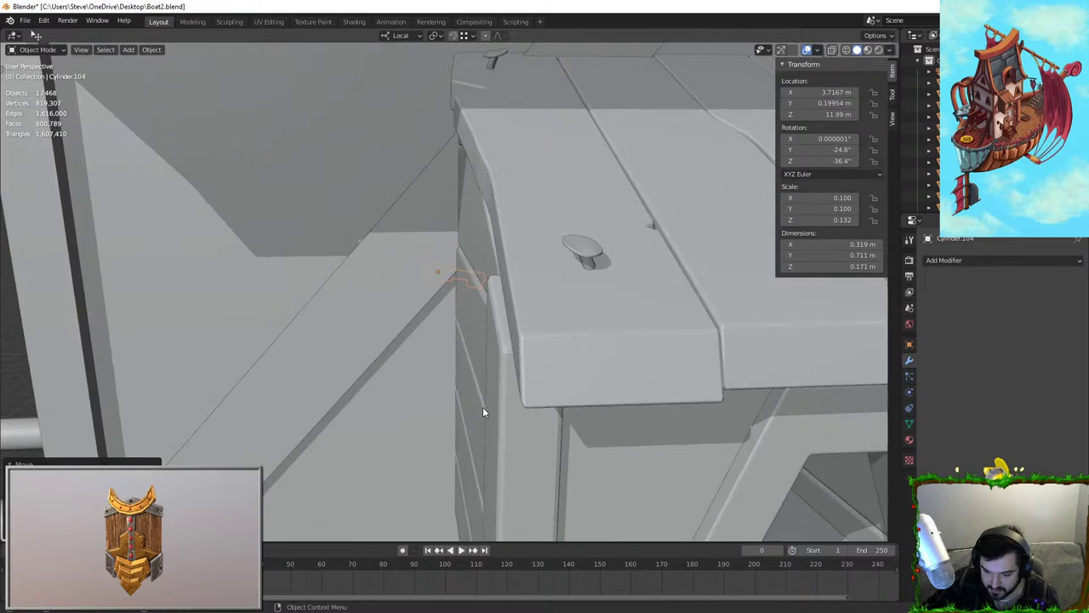
key("KP_3")
middle_click_drag(473, 410, 664, 224)
key("g")
key("z")
key("z")
right_click(587, 293)
Move the copied key along its local Y axis into the cabin, above the pillow
middle_click_drag(596, 285, 529, 314)
key("g")
key("y")
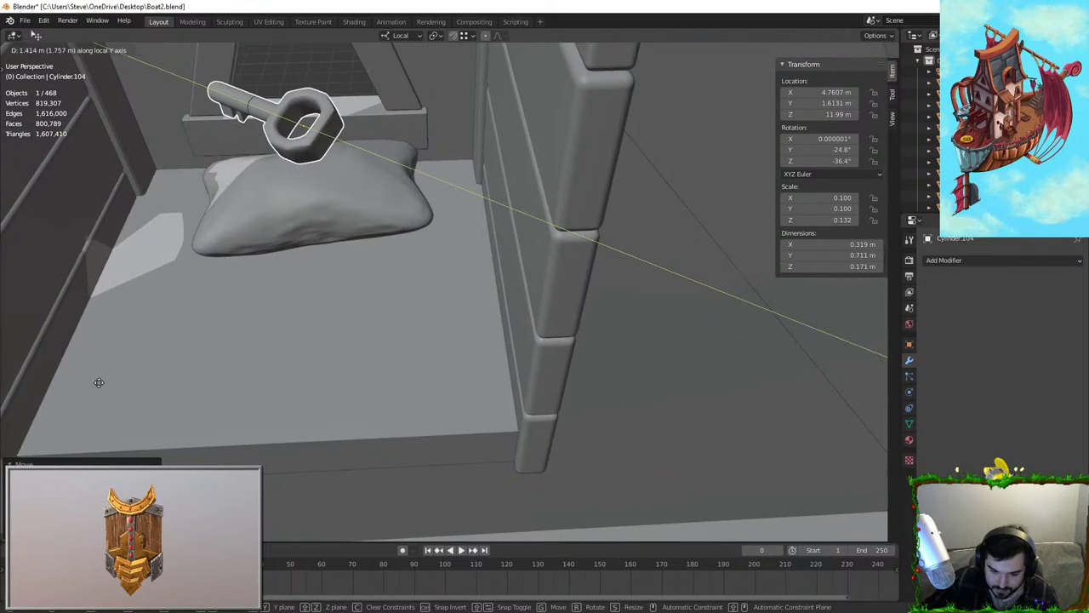
left_click(51, 235)
Switch the transform orientation to Global and move the key along Y to about 2.91 m
middle_click_drag(400, 145, 501, 162)
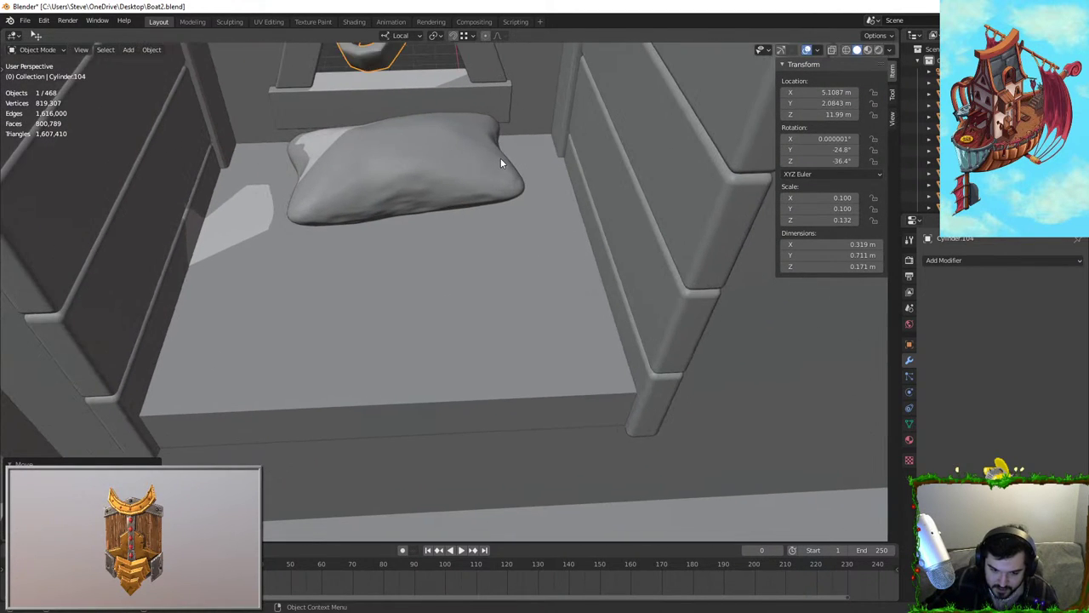
left_click(396, 35)
middle_click_drag(534, 137, 594, 206, "shift")
key("g")
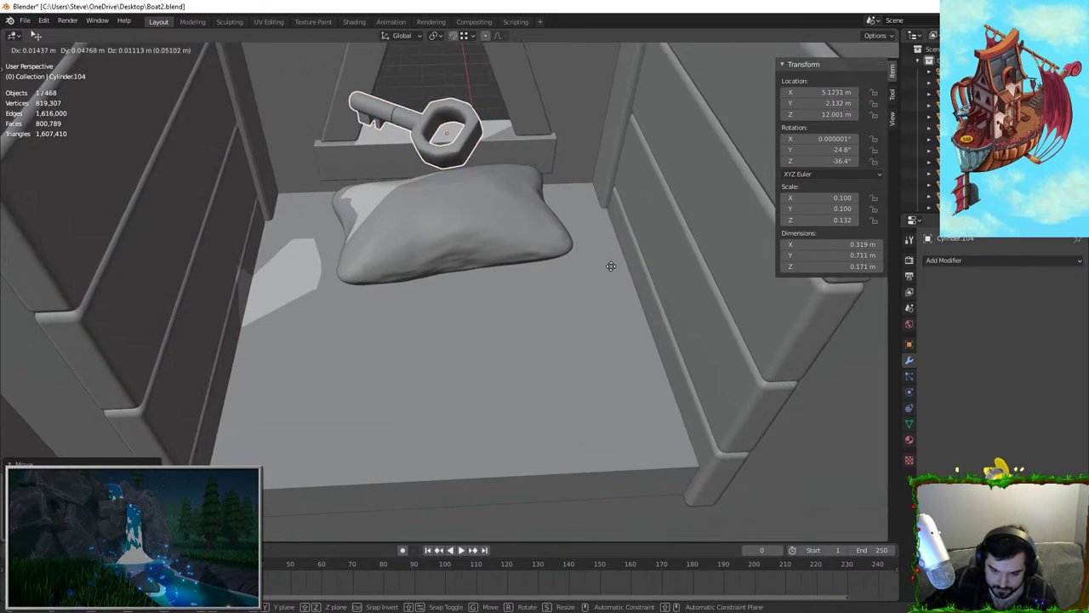
key("y")
left_click(446, 267)
key("g")
key("y")
right_click(486, 347)
Lower the key along global Z to about 10.07 m, onto the bed surface in the cabin
middle_click_drag(442, 272, 400, 200)
key("g")
key("z")
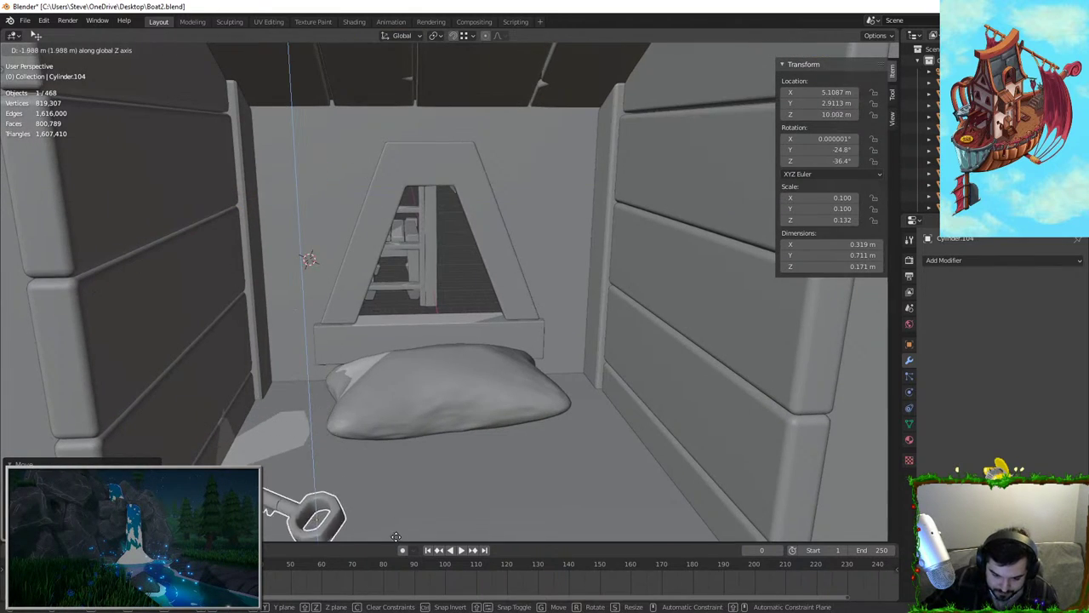
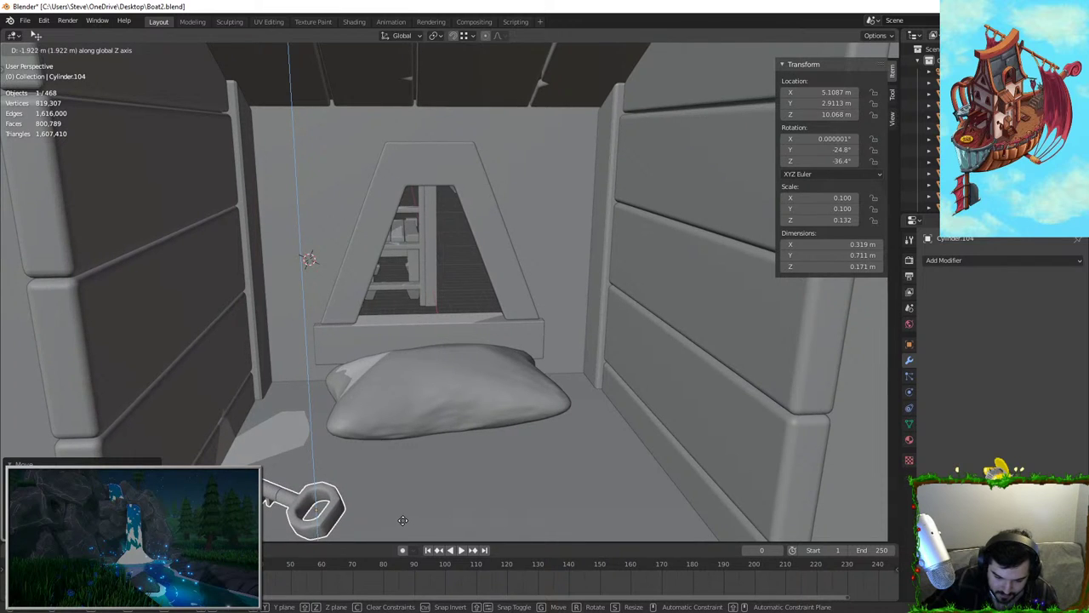
left_click(403, 520)
key("KP_Decimal")
middle_click_drag(359, 467, 584, 284)
key("r")
key("y")
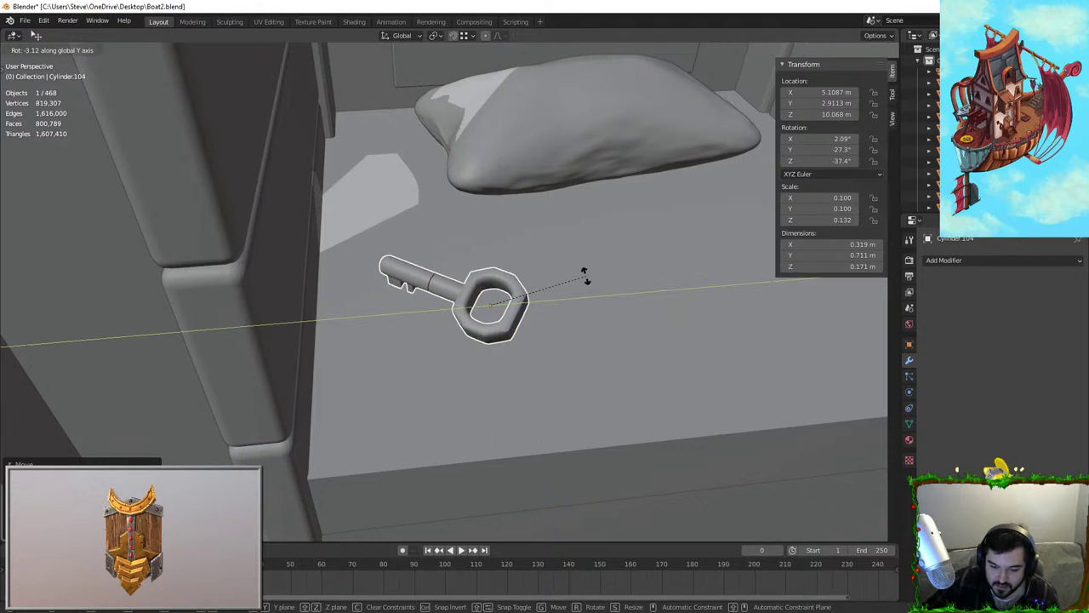
key("Escape")
key("r")
key("x")
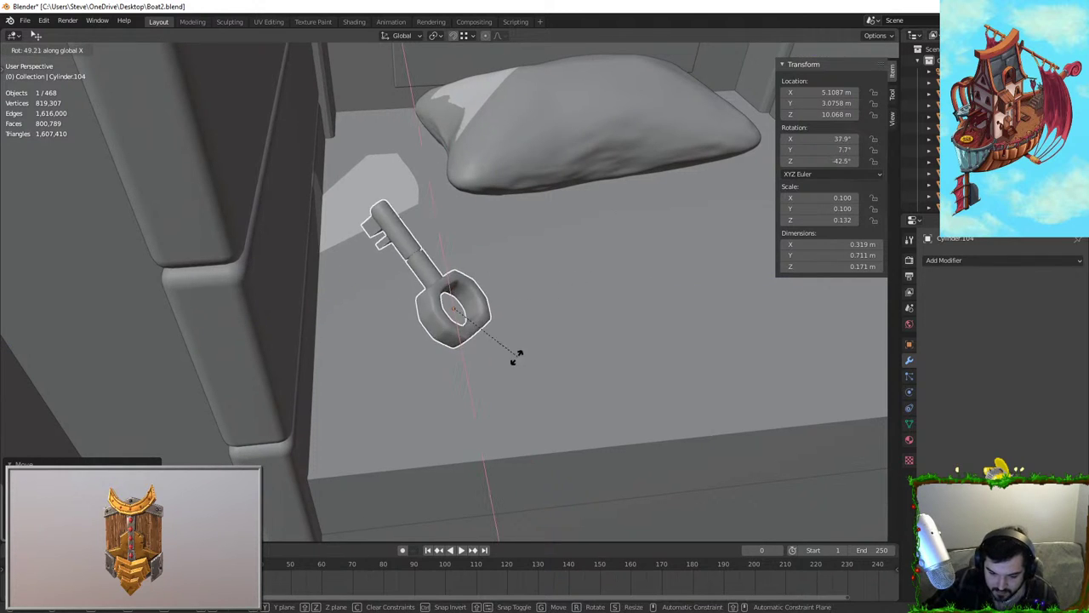
right_click(538, 342)
Rotate the key about global Z to about -69.5° and move it along Y to about 3.26 m
key("r")
key("z")
left_click(532, 381)
key("g")
key("y")
left_click(490, 391)
key("g")
key("z")
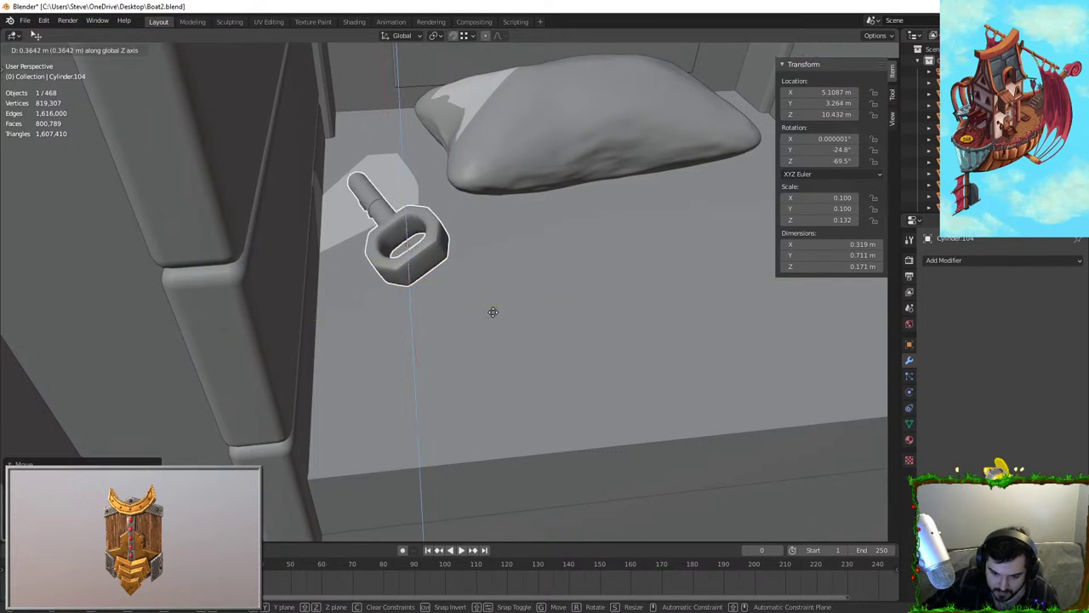
right_click(489, 253)
Move the key along global X to about 6.69 m, beside the pillow
middle_click_drag(489, 253, 316, 315)
key("g")
key("x")
left_click(520, 212)
scroll(616, 220, "down", 2)
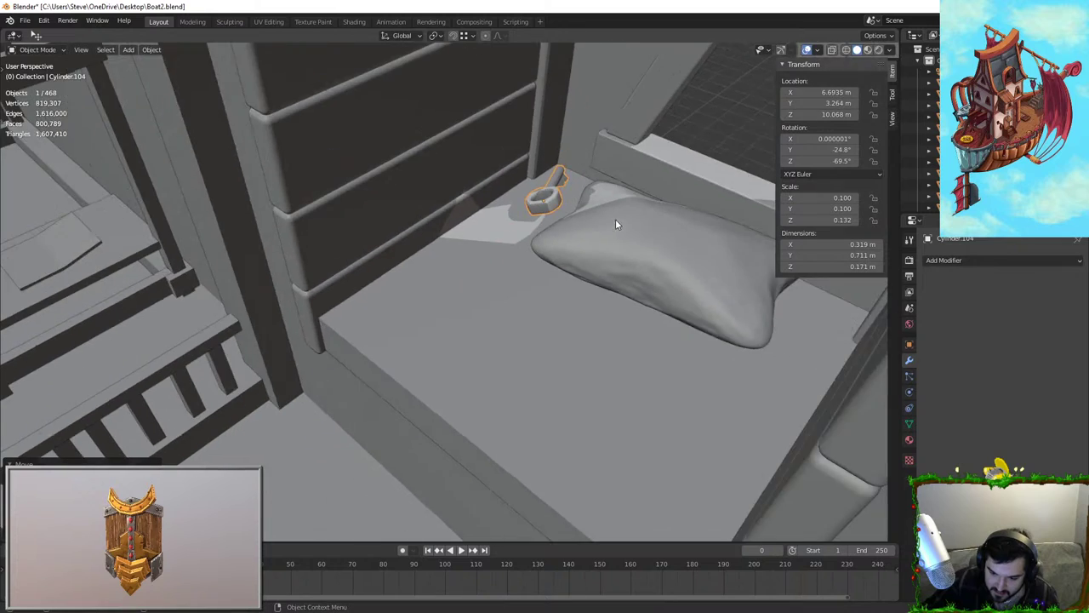
Return to the dresser under the bunk bed and select its frame
middle_click_drag(616, 218, 379, 221)
left_click(636, 127)
scroll(636, 128, "down", 3)
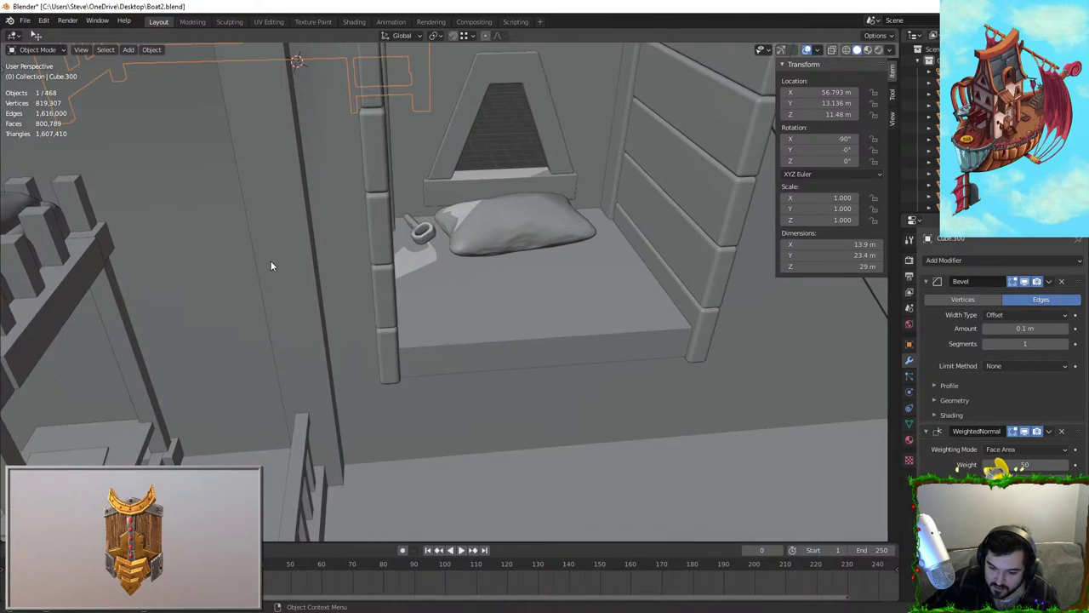
scroll(700, 352, "down", 4)
middle_click_drag(699, 352, 377, 223)
scroll(364, 337, "up", 4)
left_click(438, 189)
key("KP_Decimal")
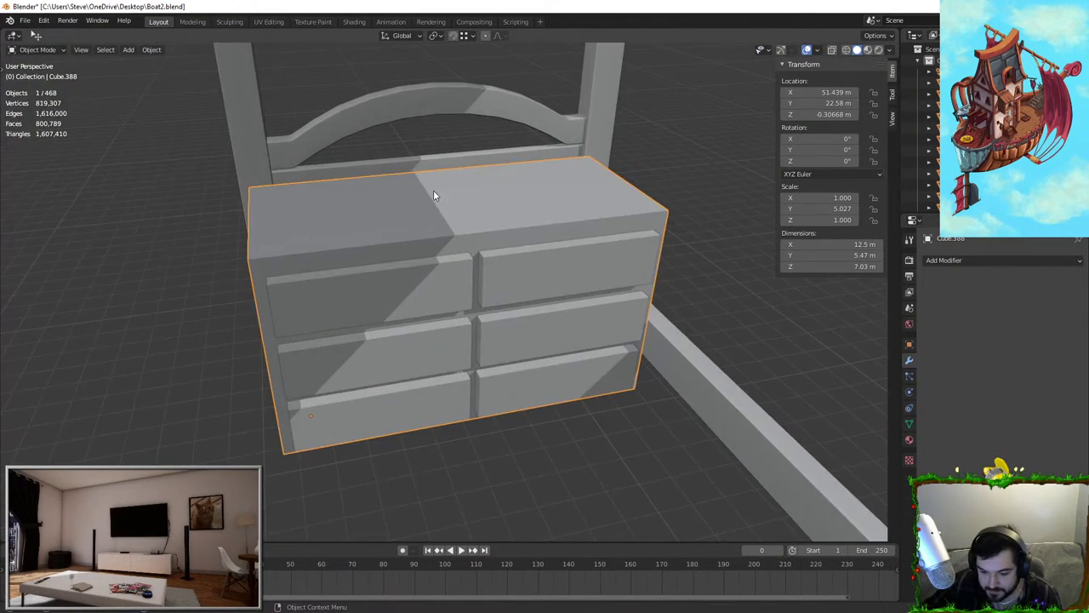
Spread the dresser's central vertical edge loops apart by scaling them along X
middle_click_drag(434, 190, 599, 224)
key("Tab")
scroll(499, 201, "up", 2)
key("s")
key("x")
left_click(755, 211)
Scale the horizontal edge loops around the top drawer row along Z by about 0.81
left_click(366, 207, "alt")
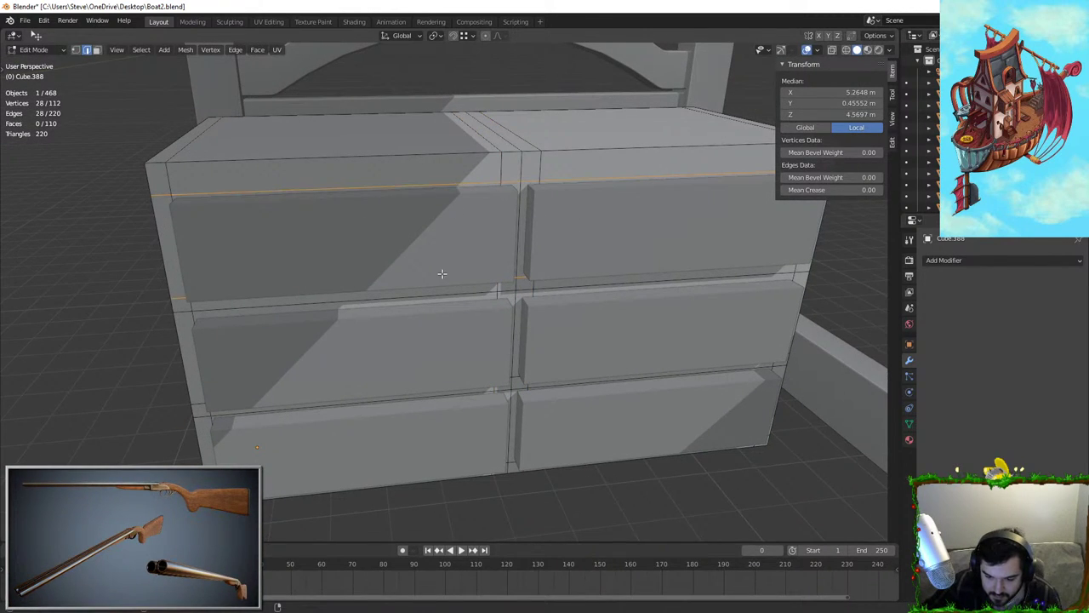
key("s")
key("z")
right_click(458, 170)
middle_click_drag(513, 113, 493, 88)
key("s")
key("z")
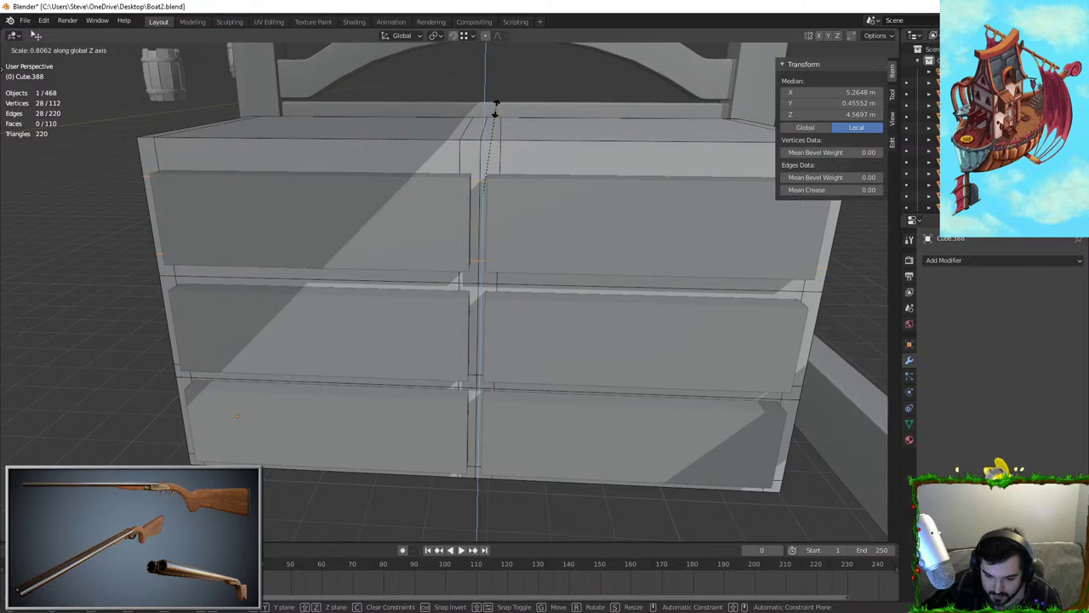
left_click(496, 109)
middle_click_drag(261, 170, 277, 183)
scroll(747, 198, "down", 3)
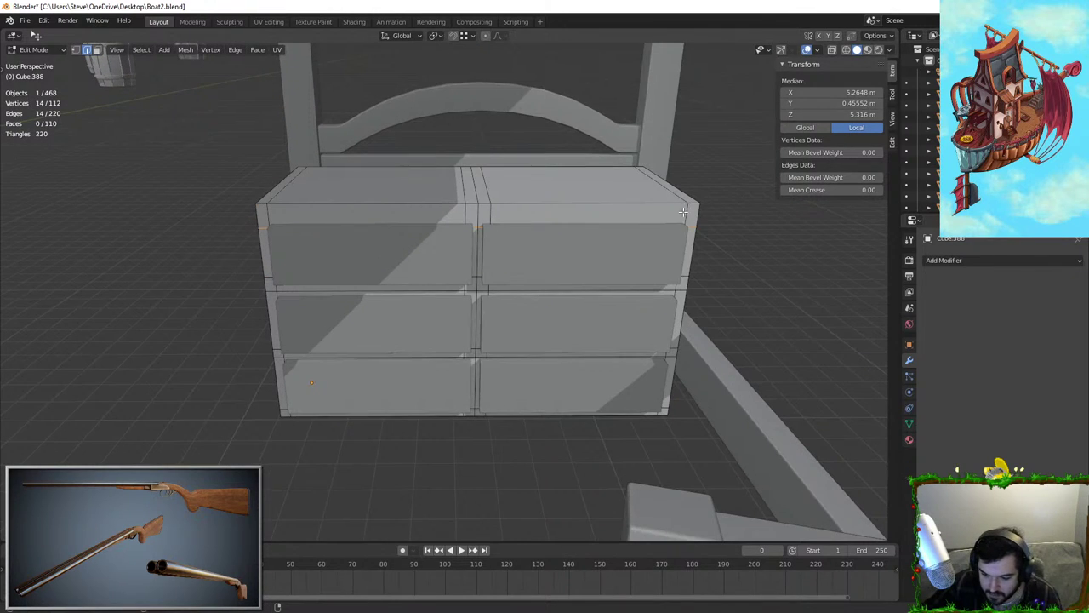
Scale the dresser's outer vertical edge loops inward along X by about 0.94
key("s")
key("x")
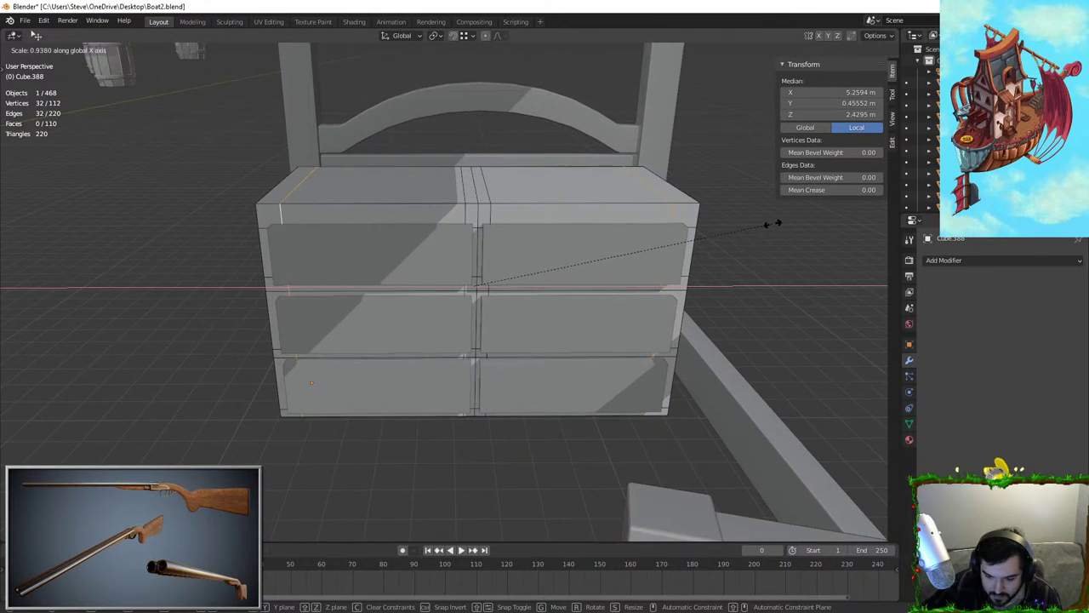
left_click(773, 223)
Select the two horizontal edge loops of the middle drawer row and scale them along Z by about 0.73
middle_click_drag(502, 298, 502, 284)
scroll(502, 285, "up", 4)
left_click(568, 284, "alt")
middle_click_drag(565, 361, 543, 309)
left_click(562, 406, "alt+shift")
key("s")
key("z")
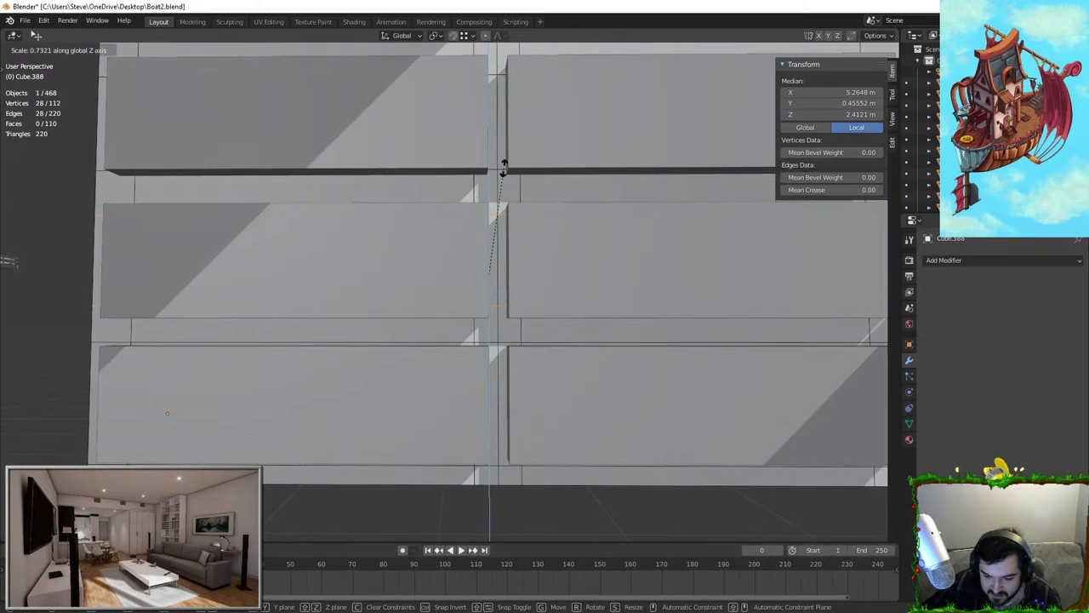
left_click(503, 164)
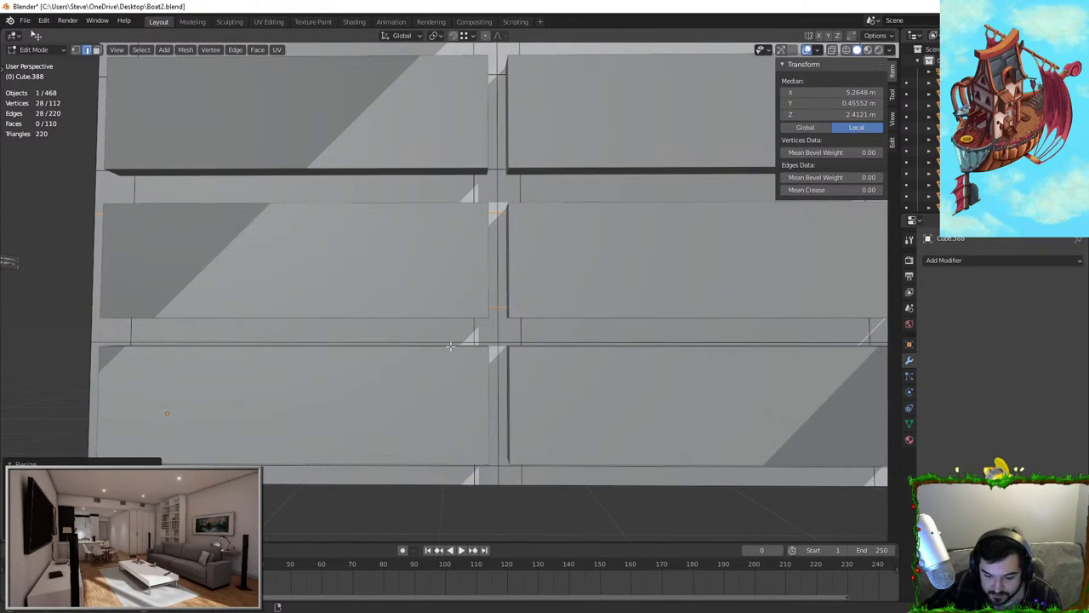
Scale the two horizontal edge loops of the bottom drawer row closer together along Z
key("s")
key("z")
left_click(514, 257)
scroll(511, 259, "down", 2)
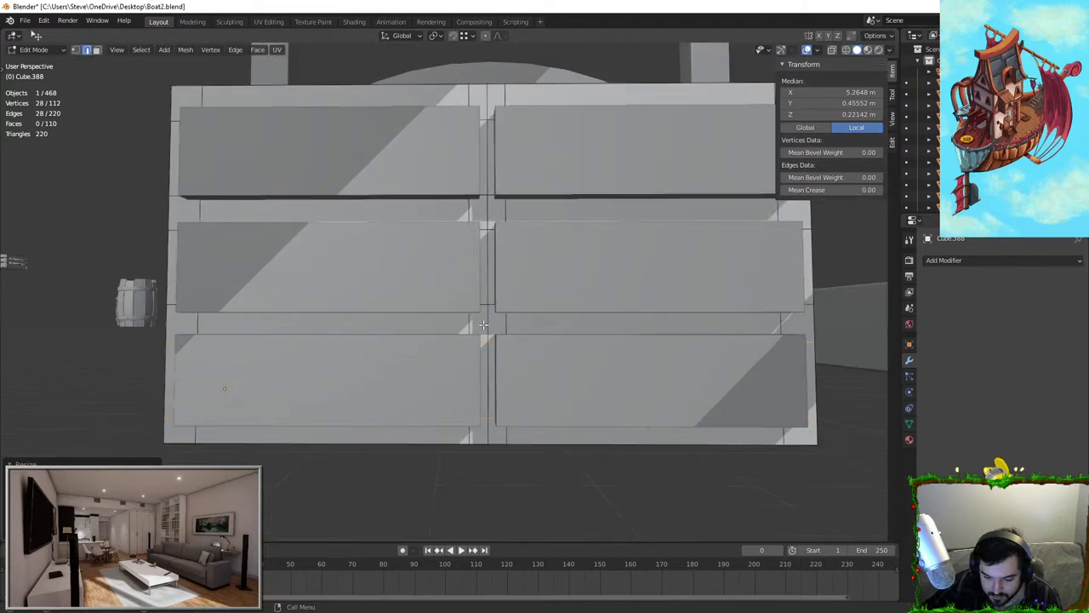
Select the resized frame faces behind the drawers, extrude them and move them inward along global Y to hollow the drawer openings
middle_click_drag(232, 298, 268, 301)
key("3")
left_click(478, 373)
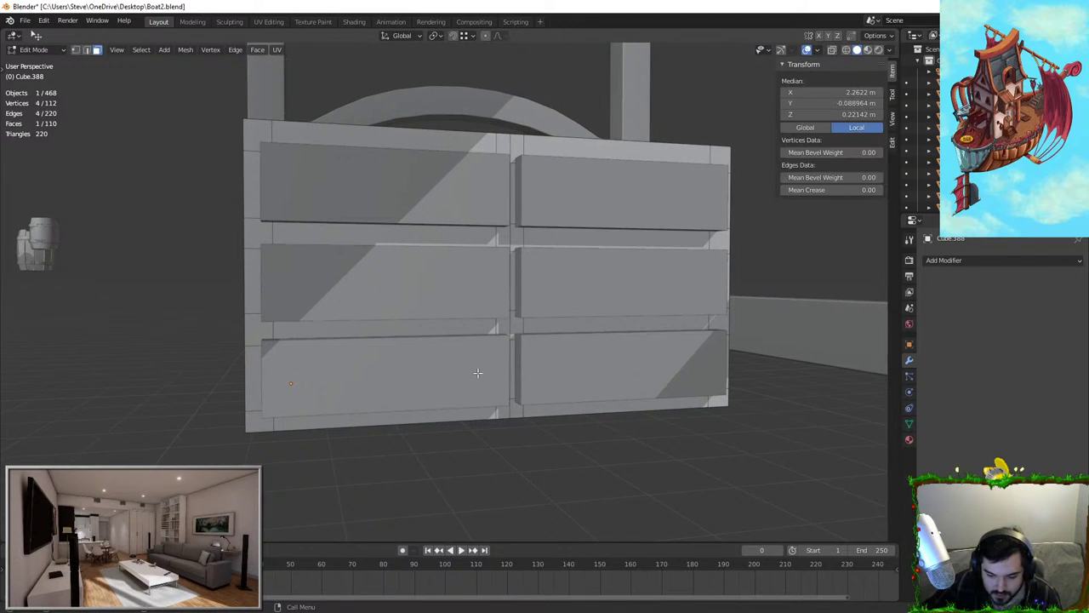
middle_click_drag(432, 219, 669, 280)
key("e")
left_click(614, 295)
key("g")
key("y")
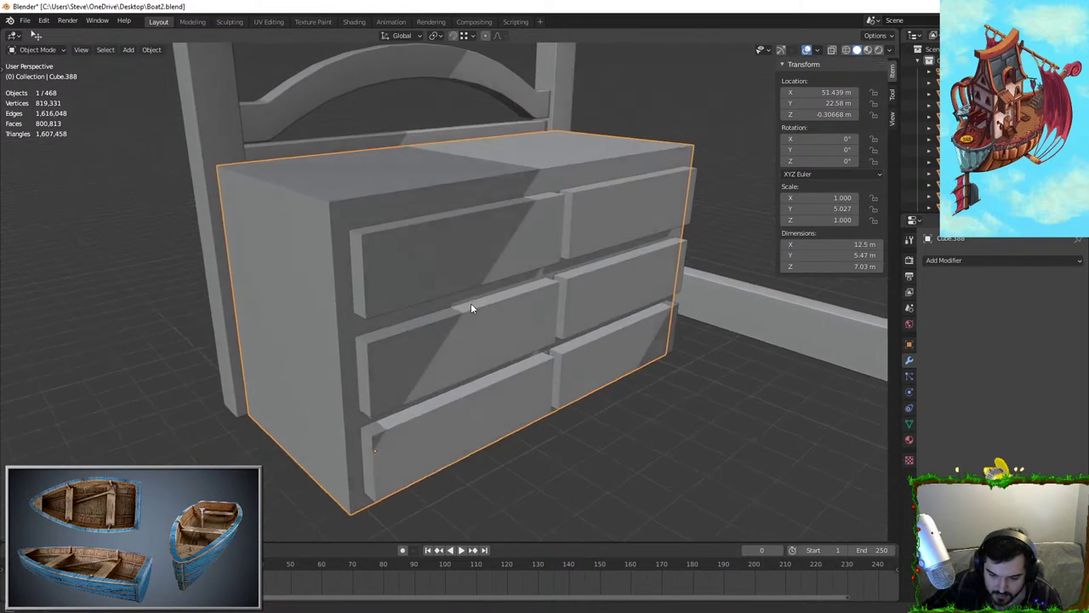
Select the three drawer-row objects on the dresser and join them into one object
key("g")
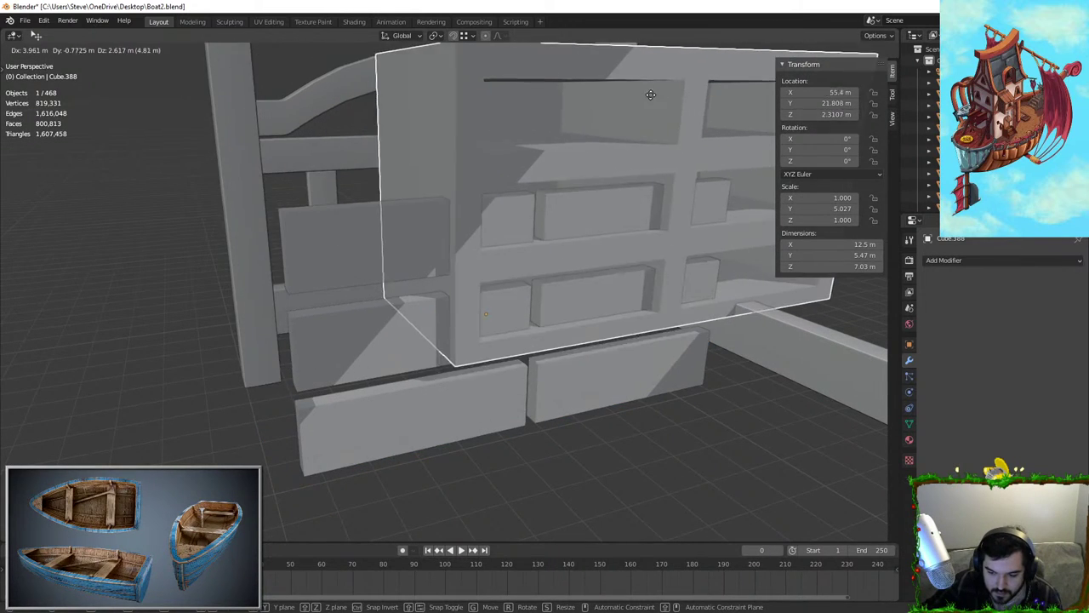
left_click(445, 221)
left_click(449, 247)
middle_click_drag(447, 245, 454, 247)
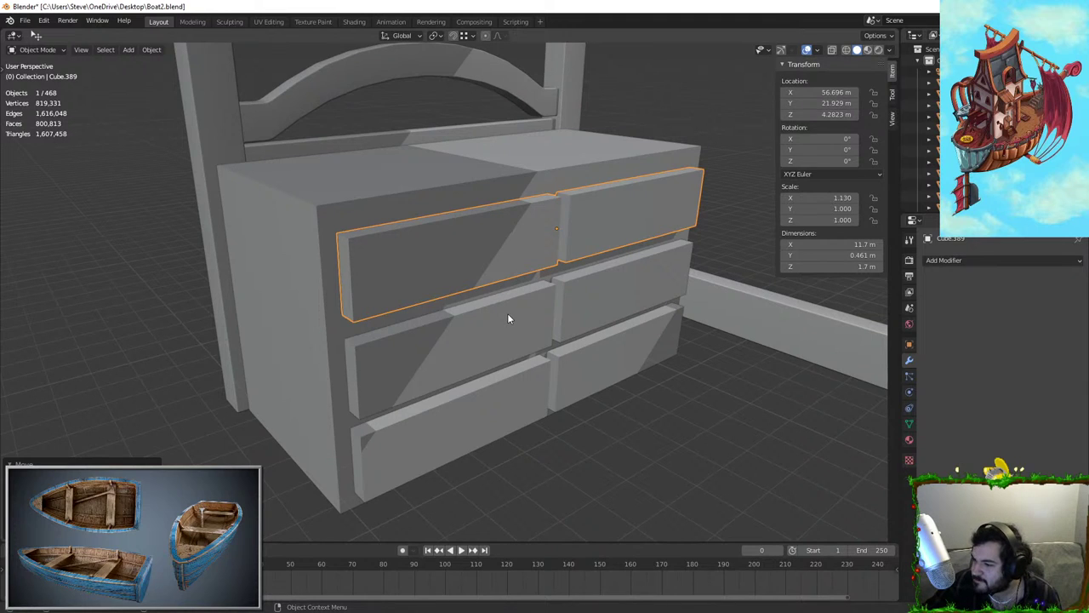
left_click(508, 318, "shift")
left_click(622, 358, "shift")
left_click(949, 260)
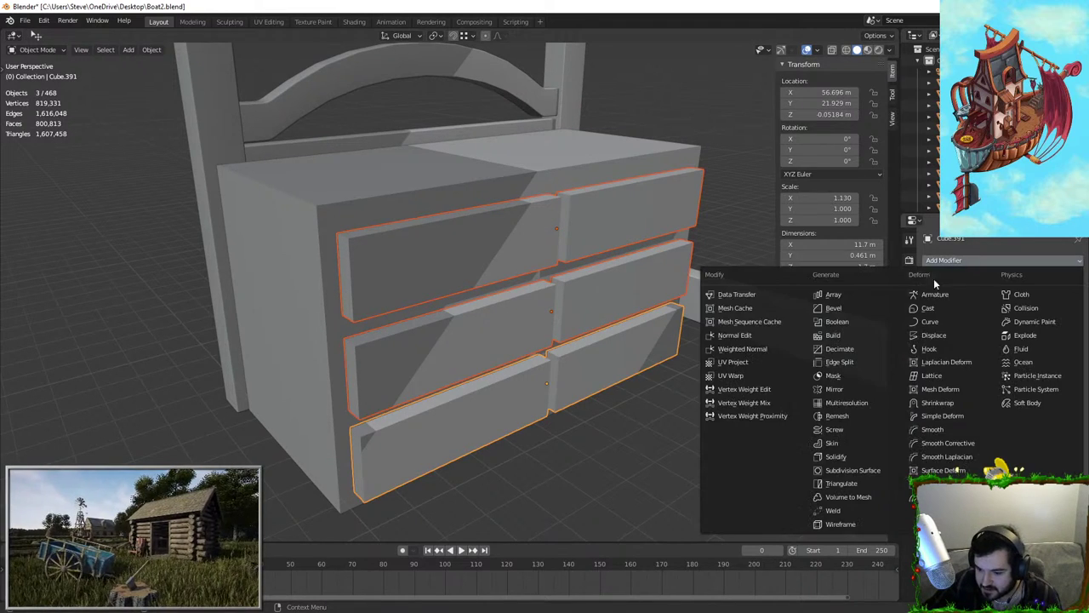
left_click(879, 310)
key("ctrl+z")
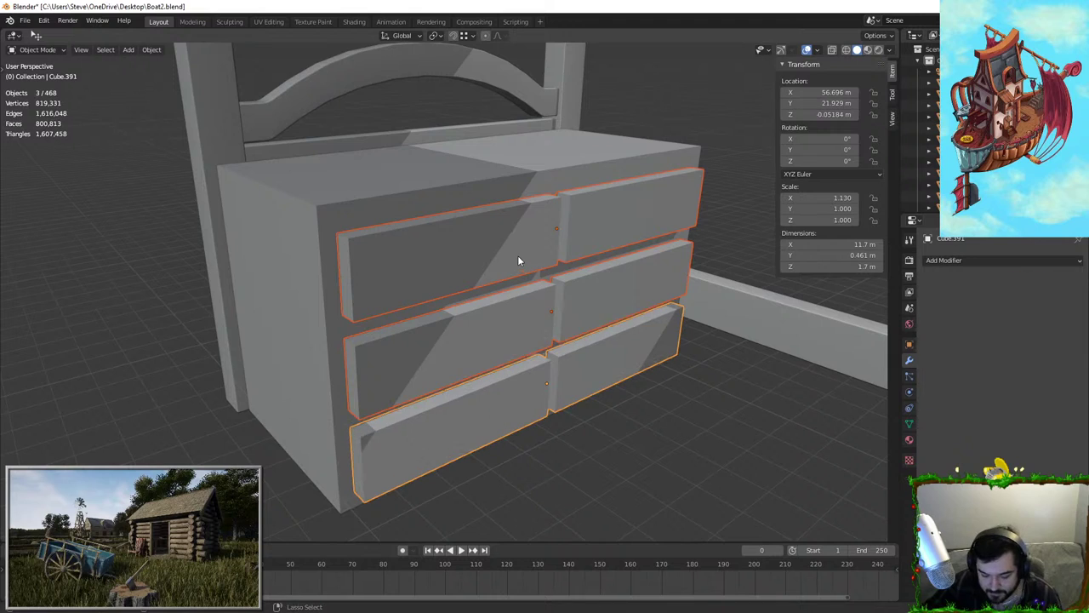
key("ctrl+j")
Add a Bevel modifier to the joined drawers, apply their scale, and limit the bevel by angle
left_click(949, 260)
left_click(838, 310)
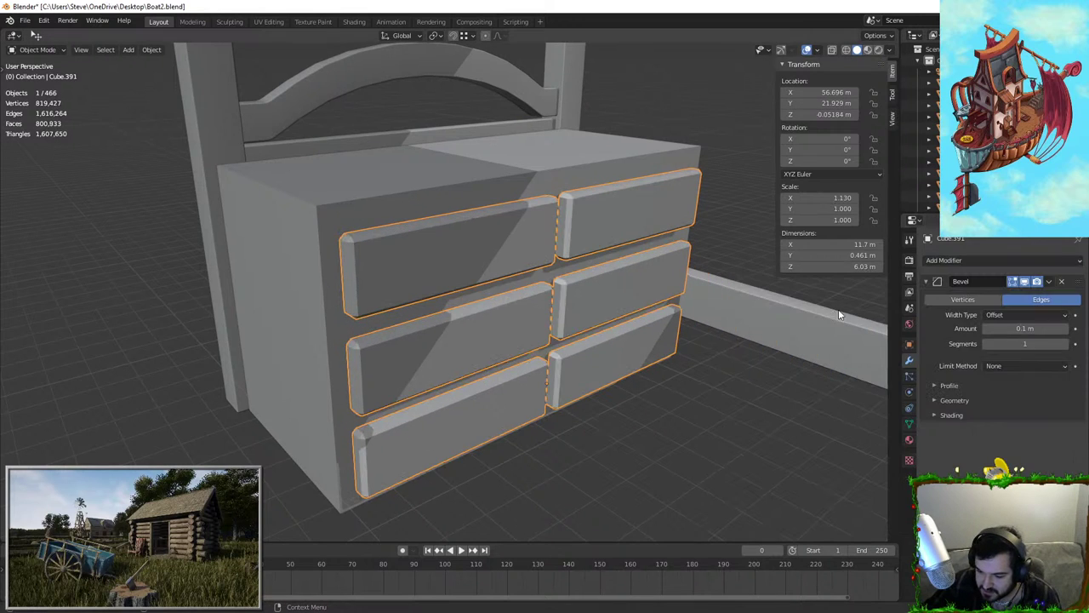
key("ctrl+a")
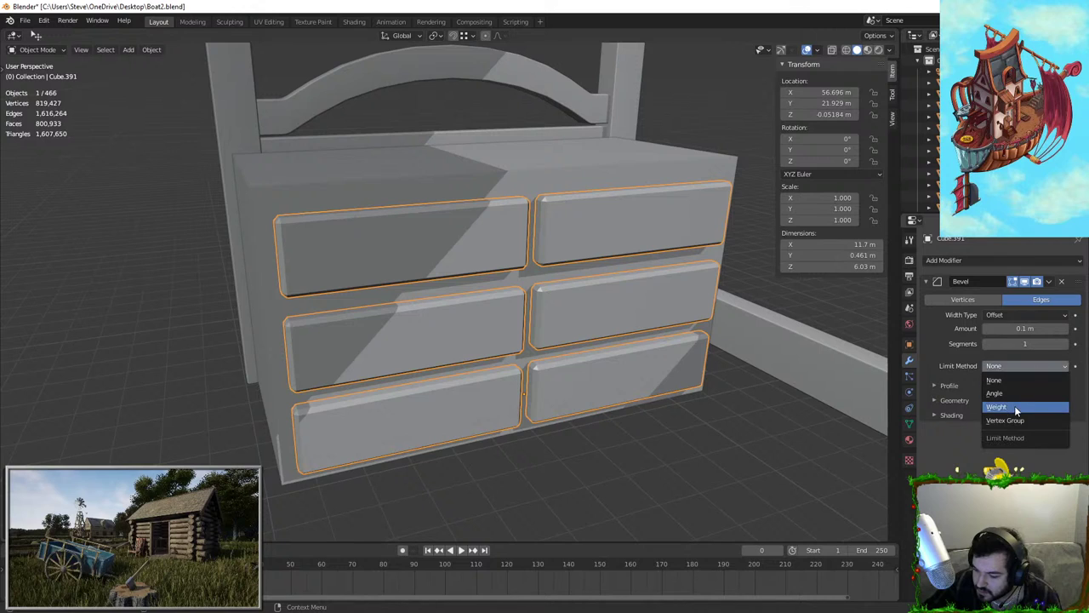
left_click(1020, 394)
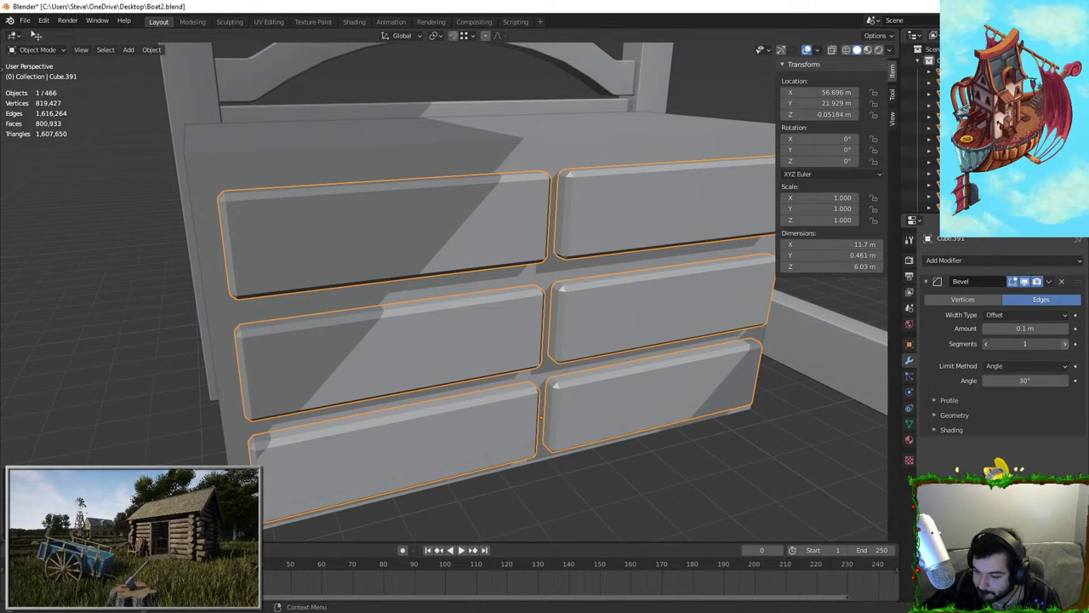
Set the drawers' bevel to 2 segments with an amount of 0.18 m
left_click(1065, 343)
left_click(1065, 329)
left_click(1065, 328)
left_click(1065, 328)
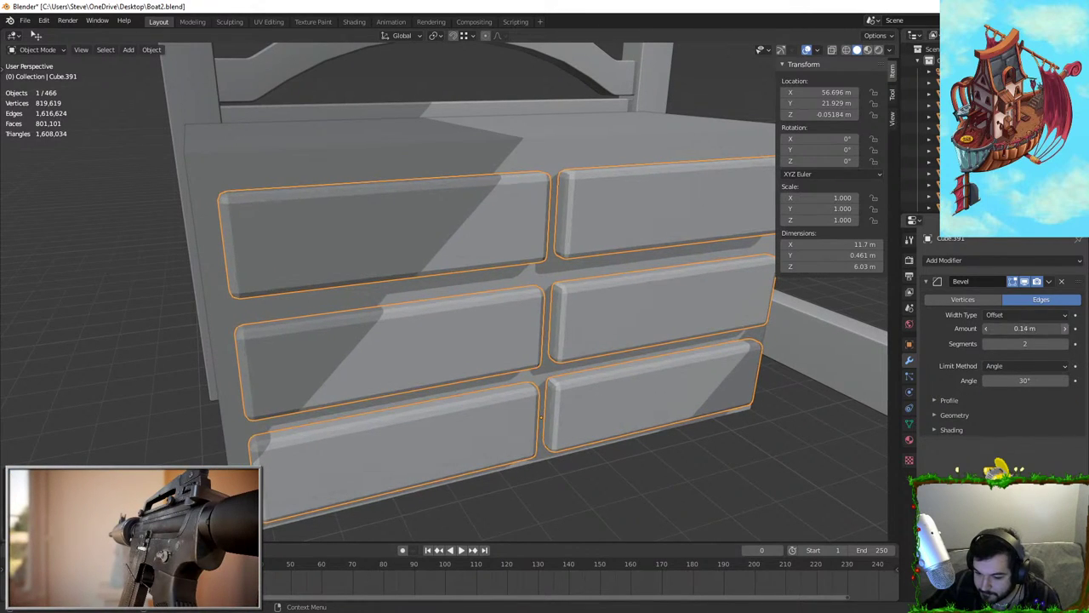
left_click(1064, 328)
left_click(1065, 329)
left_click(1064, 329)
Shade the drawers smooth and add a Weighted Normal modifier to them
right_click(490, 220)
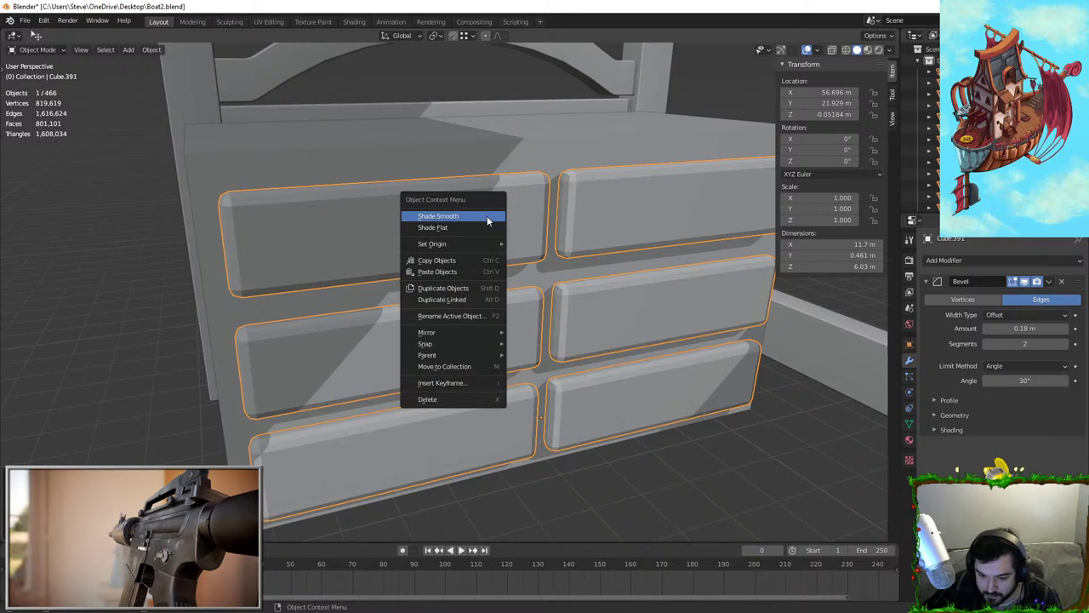
left_click(487, 215)
left_click(944, 260)
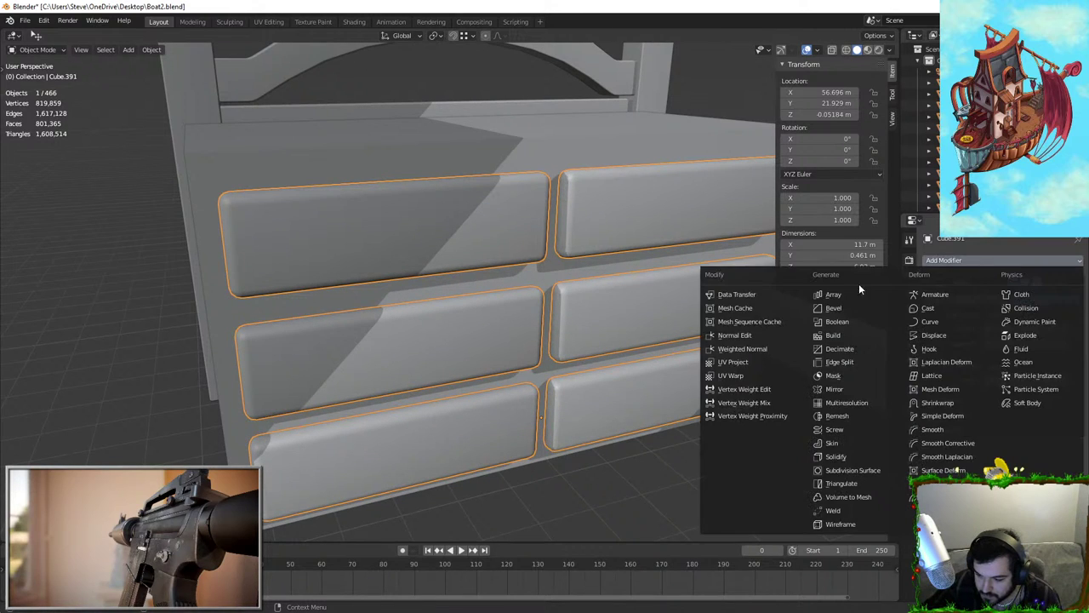
left_click(743, 349)
left_click(706, 453)
Try a smaller drawer bevel with an amount of 0.09 m and a single segment
scroll(681, 434, "down", 1)
middle_click_drag(664, 417, 611, 423)
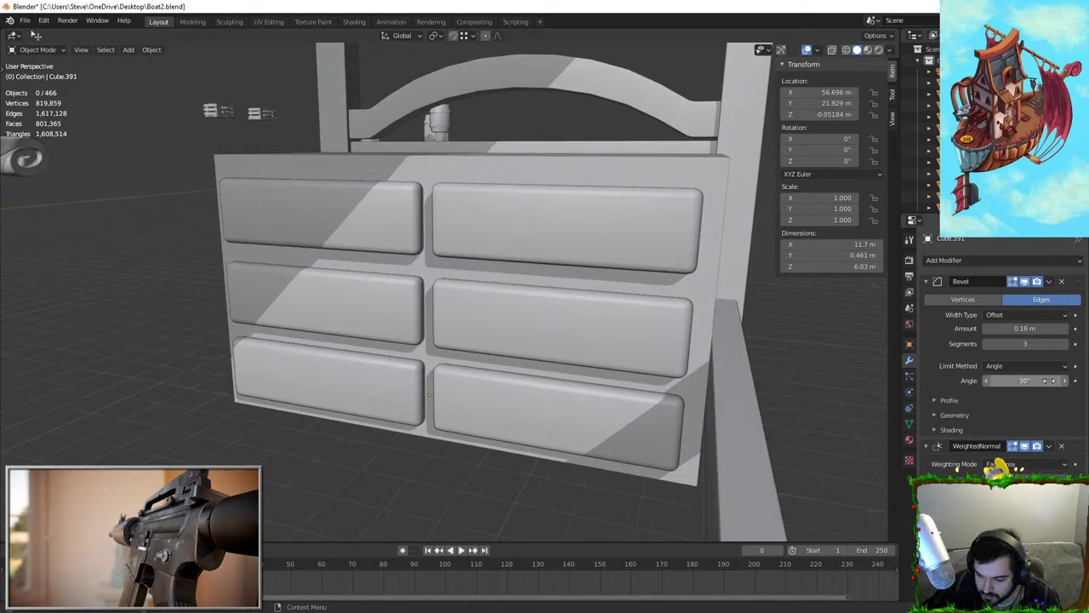
left_click(987, 331)
left_click_drag(984, 331, 974, 332)
middle_click_drag(657, 328, 497, 345)
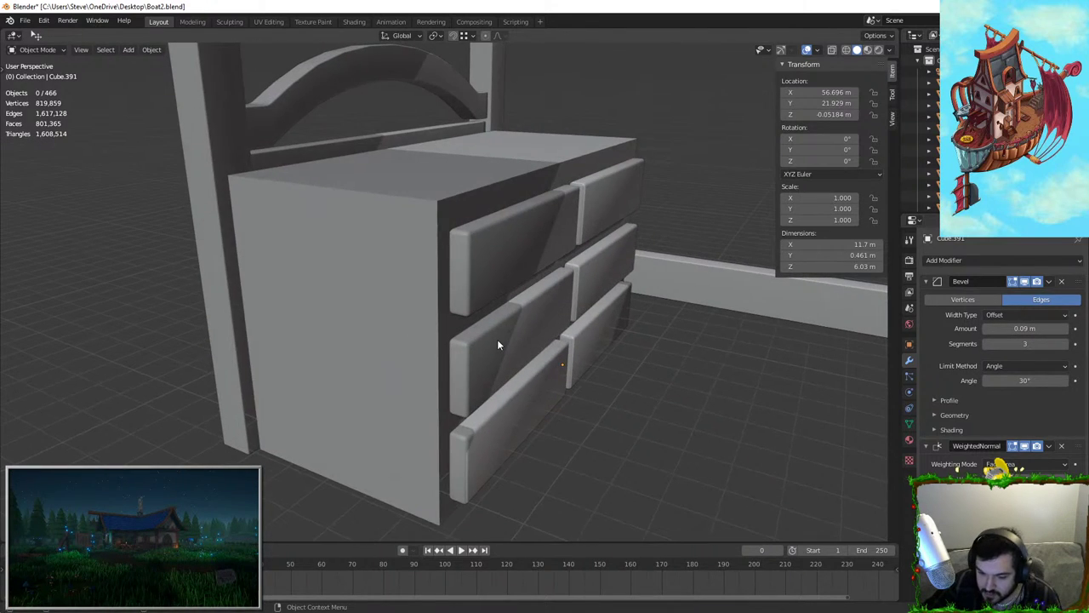
left_click(987, 344)
left_click(987, 345)
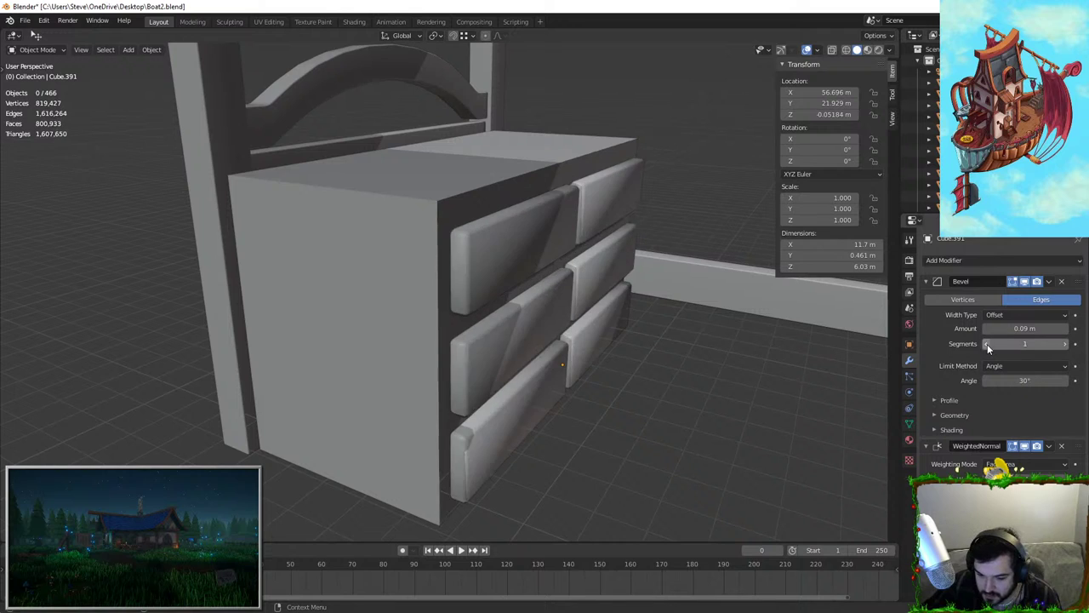
Enable Auto Smooth in the normals settings of the drawers' mesh
middle_click_drag(851, 334, 819, 332)
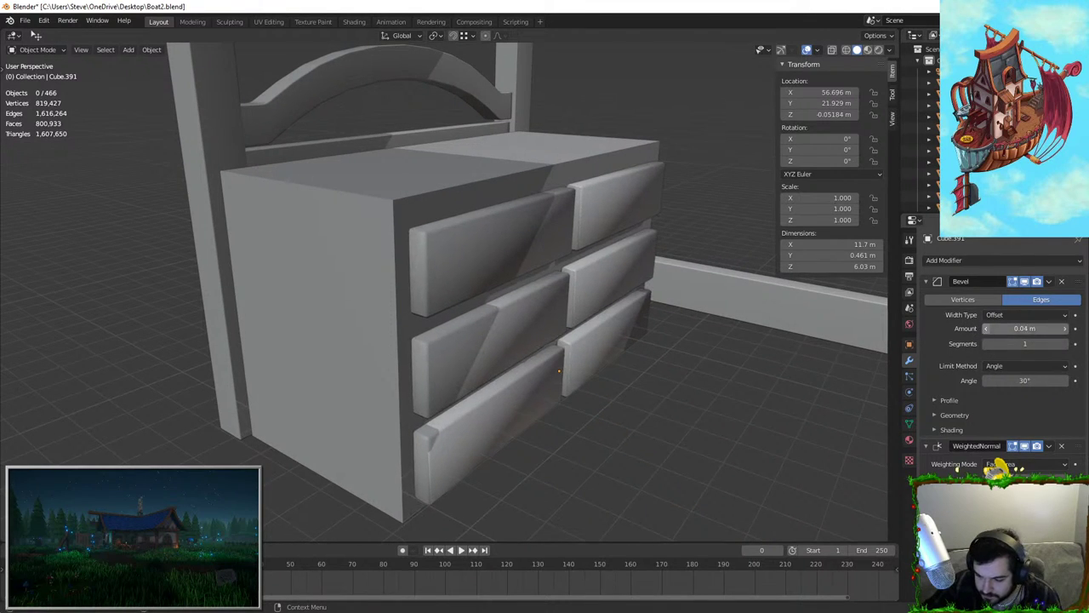
left_click(910, 424)
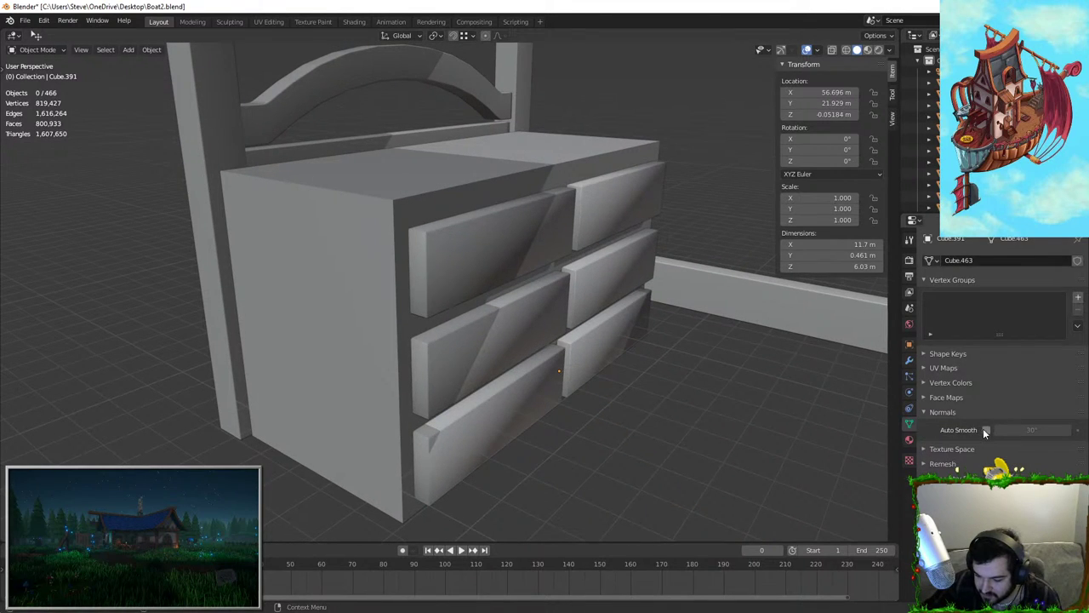
left_click(984, 430)
left_click(909, 360)
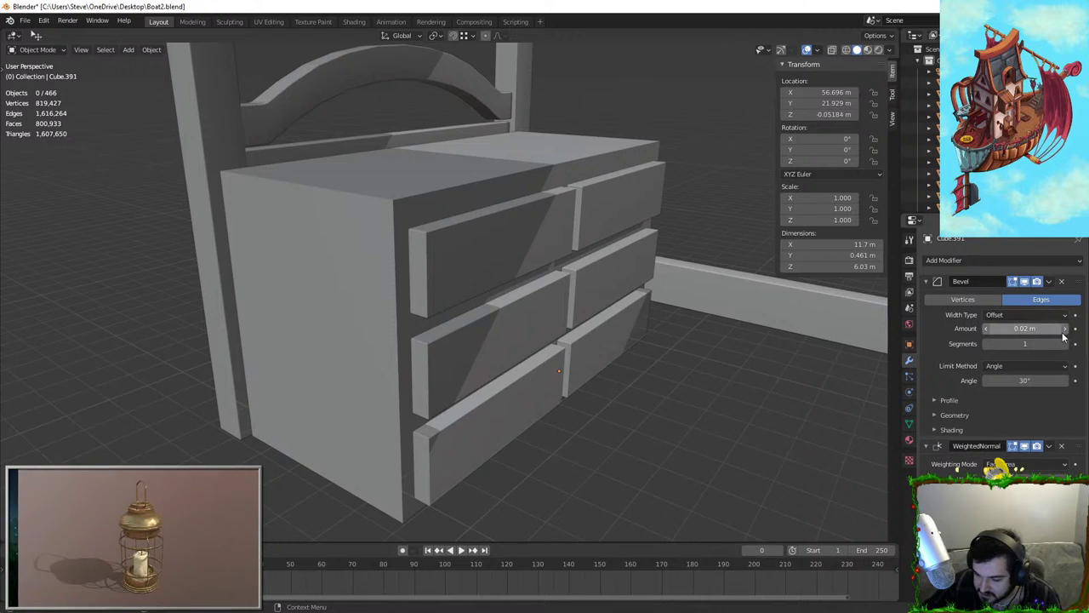
Set the drawers' bevel amount to 0.11 m with 2 segments
middle_click_drag(587, 340, 655, 340)
left_click(1064, 330)
left_click(1064, 317)
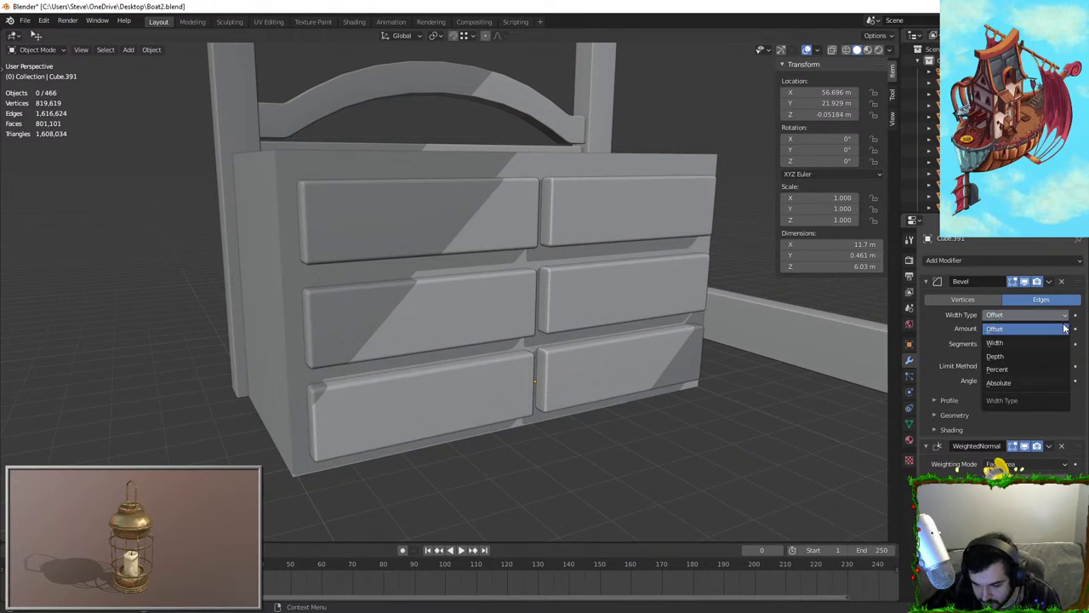
left_click(1065, 329)
left_click(1065, 330)
Select all geometry of the upper-right drawer front and pull it out of the dresser about 2.5 m along global Y
middle_click_drag(521, 298, 603, 327)
left_click(579, 245)
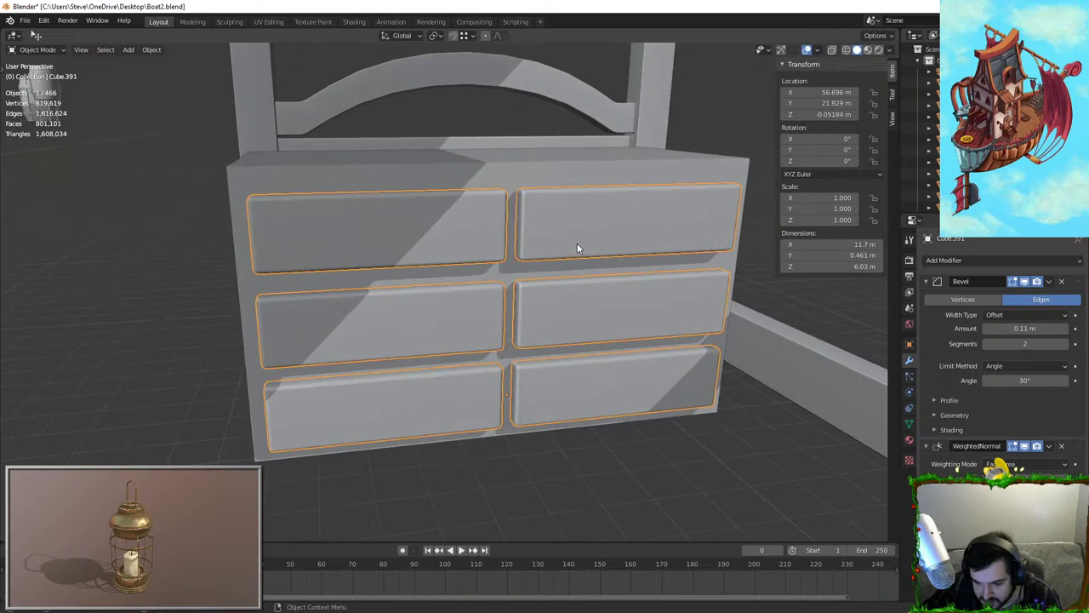
middle_click_drag(578, 245, 659, 263)
scroll(664, 195, "up", 2)
key("Tab")
scroll(668, 191, "down", 1)
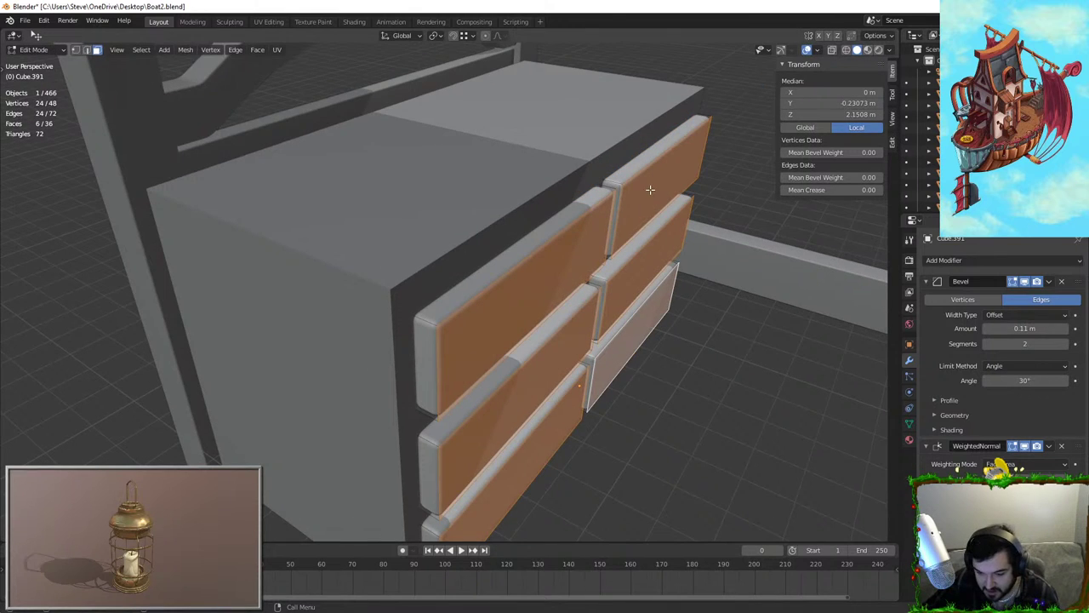
left_click(650, 190)
key("ctrl+l")
middle_click_drag(612, 234, 636, 238)
key("g")
key("y")
left_click(717, 280)
middle_click_drag(716, 279, 751, 287)
middle_click_drag(751, 287, 539, 293, "shift")
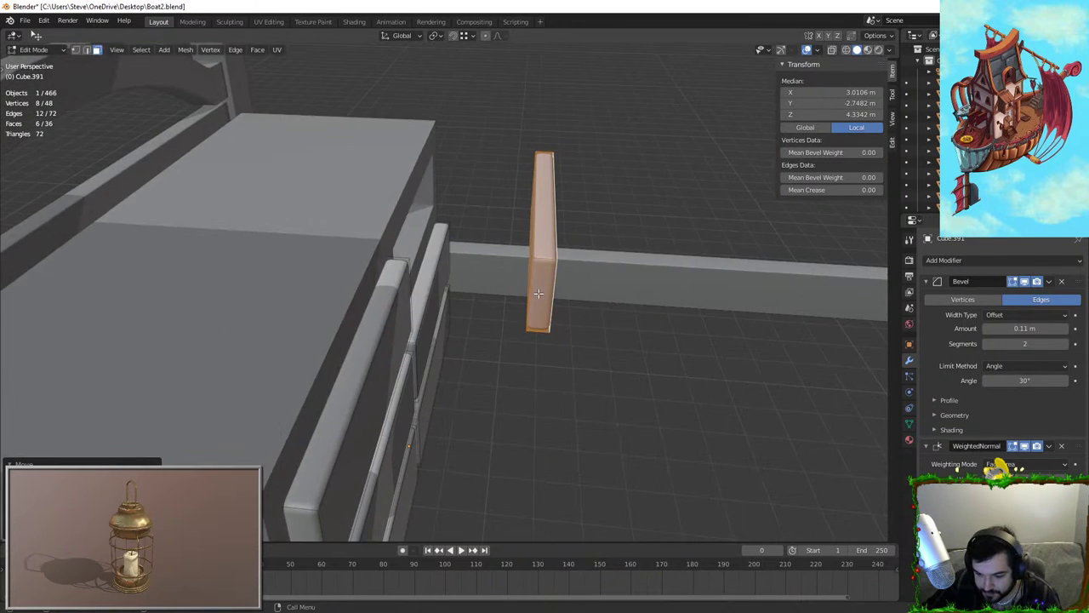
Place the 3D cursor near the open upper-right drawer slot and add a 2 m cube to the drawers' mesh
scroll(535, 248, "up", 1)
key("Tab")
key("shift+a")
key("Escape")
key("Tab")
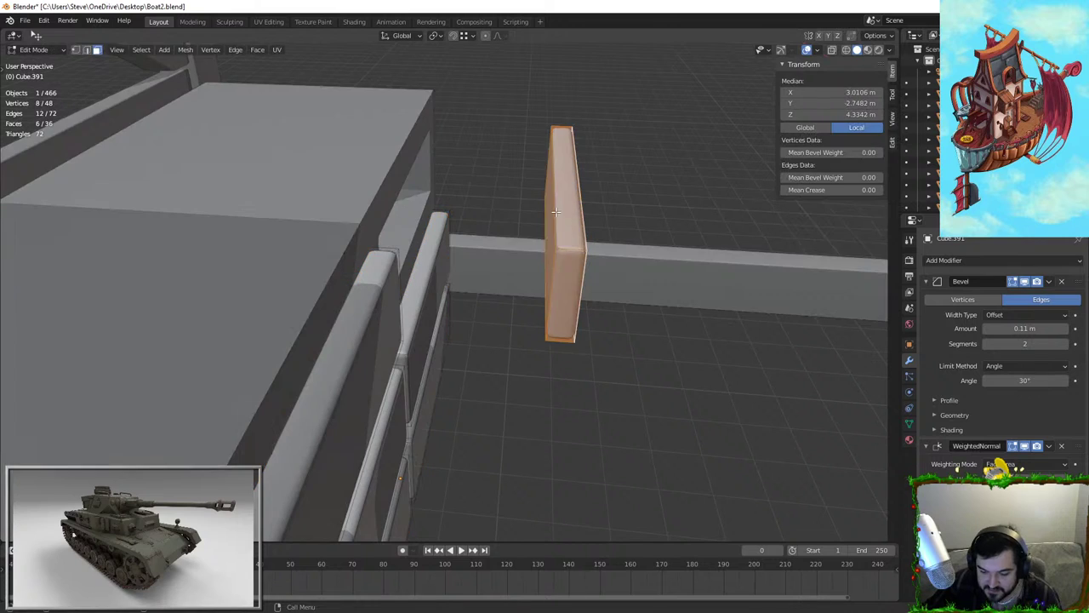
key("shift+a")
key("Escape")
key("shift+a")
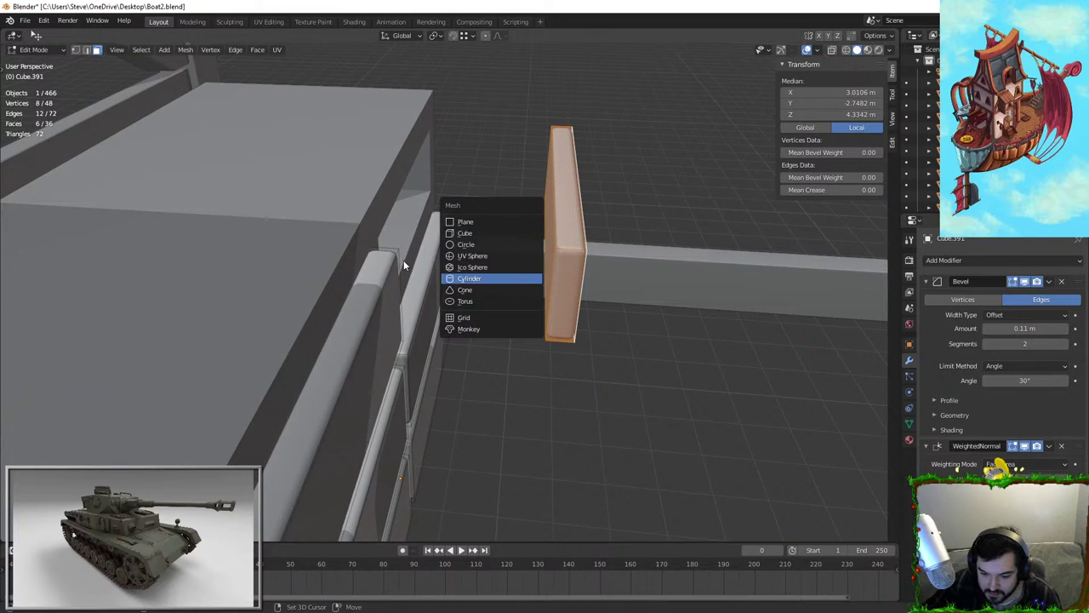
right_click(407, 239, "shift")
key("shift+a")
left_click(408, 249)
Move the cube about 1.78 m outward along global Y behind the pulled-out drawer front and widen it along X
middle_click_drag(428, 250, 399, 246)
key("g")
key("y")
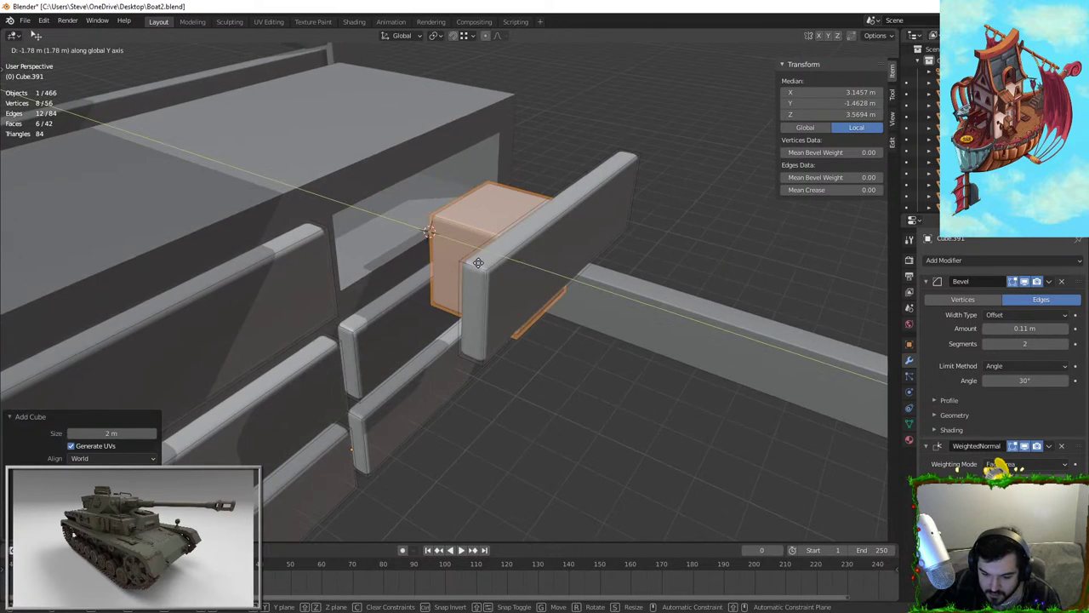
left_click(478, 263)
key("Tab")
middle_click_drag(506, 250, 607, 214)
key("Tab")
key("s")
key("x")
left_click(722, 231)
left_click(506, 247)
key("e")
right_click(637, 157)
key("s")
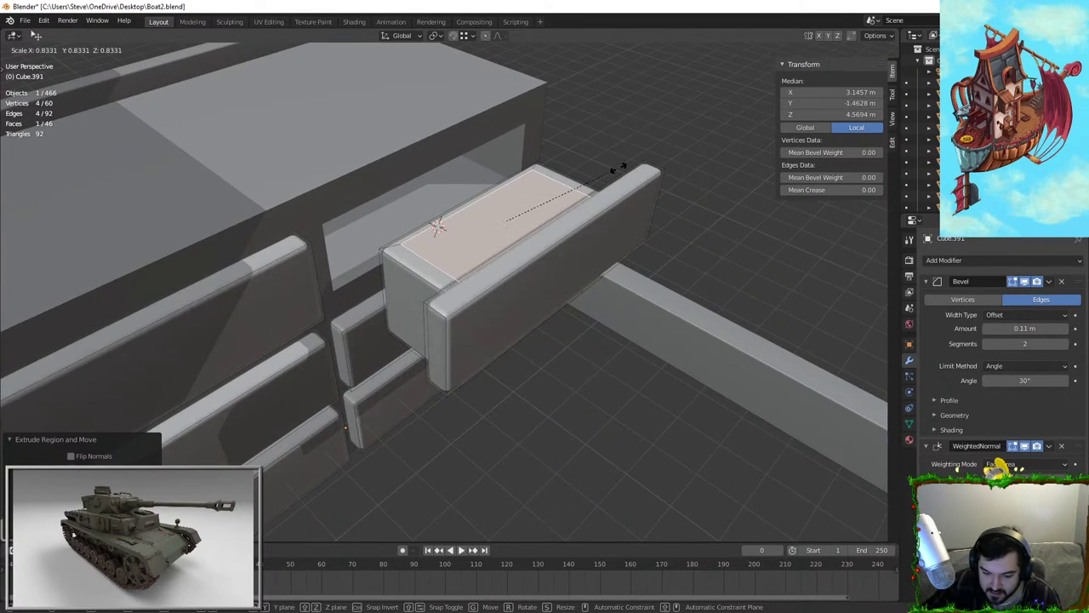
right_click(632, 166)
key("ctrl+z")
Select the whole drawer block and flatten it along Z by about 0.63
middle_click_drag(632, 167, 404, 281)
key("Tab")
key("Tab")
key("l")
key("s")
key("z")
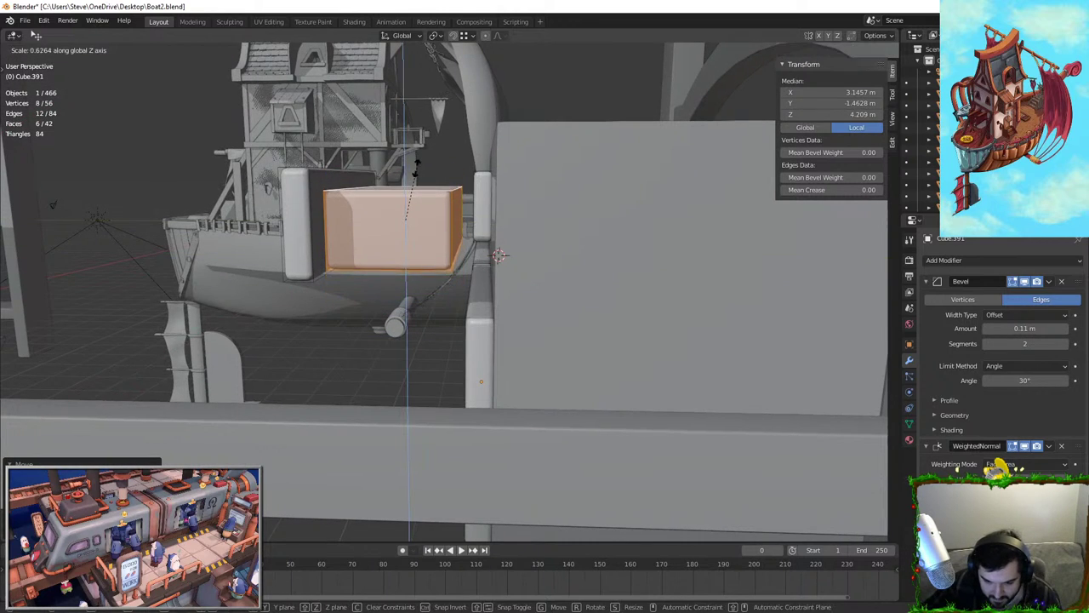
left_click(416, 161)
Move the flattened block along global Y so it sits between the drawer front and the dresser body
key("g")
key("y")
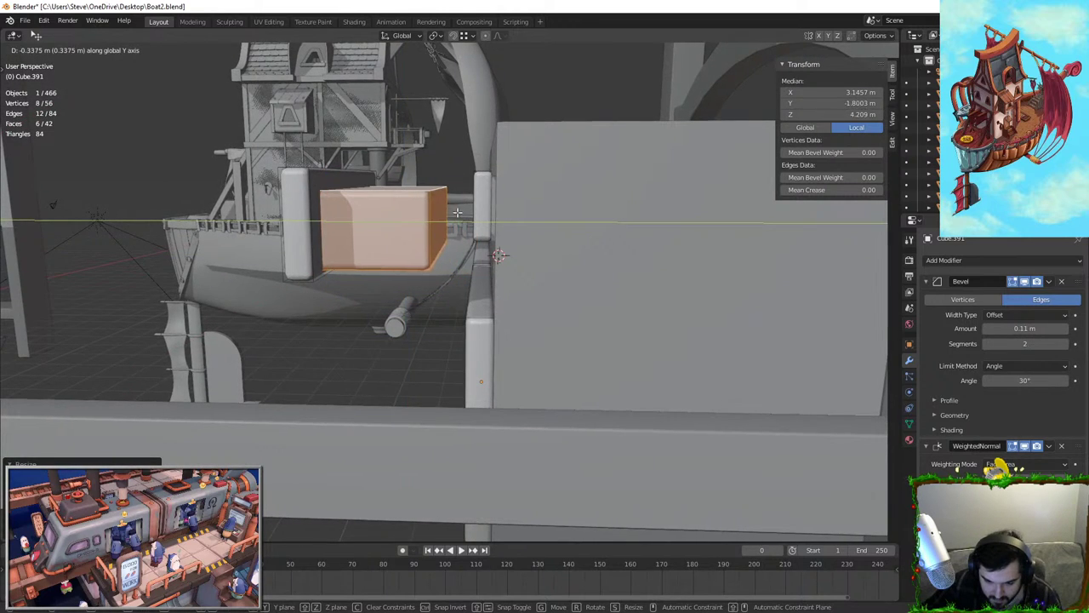
left_click(458, 213)
middle_click_drag(418, 213, 456, 252)
key("g")
key("y")
left_click(480, 259)
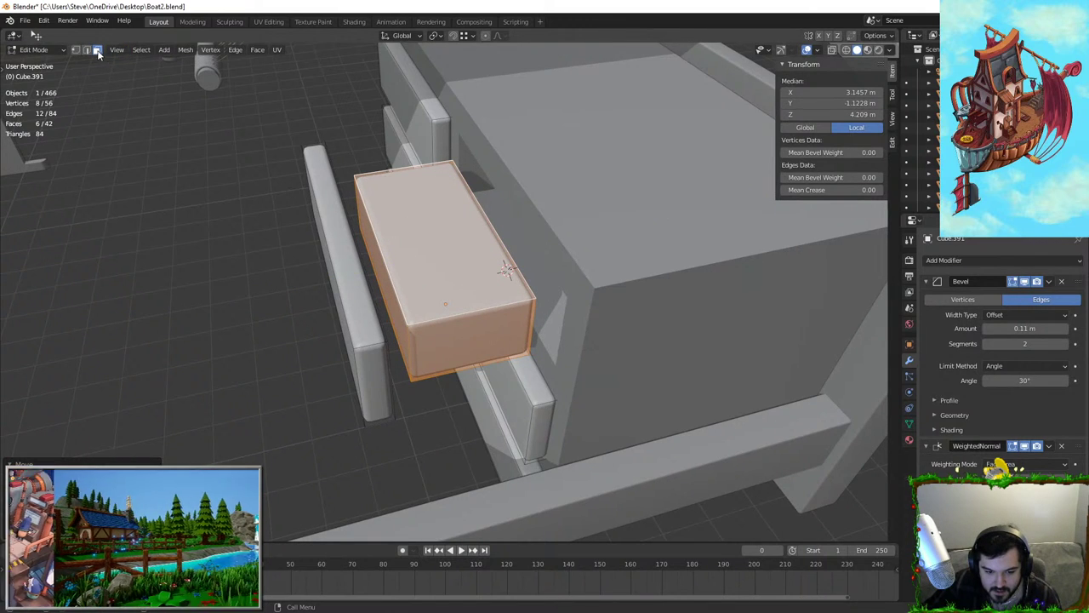
Delete the block's top face and its two long faces toward the drawer front and the dresser, leaving an open tray
left_click(377, 274)
left_click(419, 264, "shift")
middle_click_drag(478, 266, 561, 325)
left_click(562, 325, "shift")
key("x")
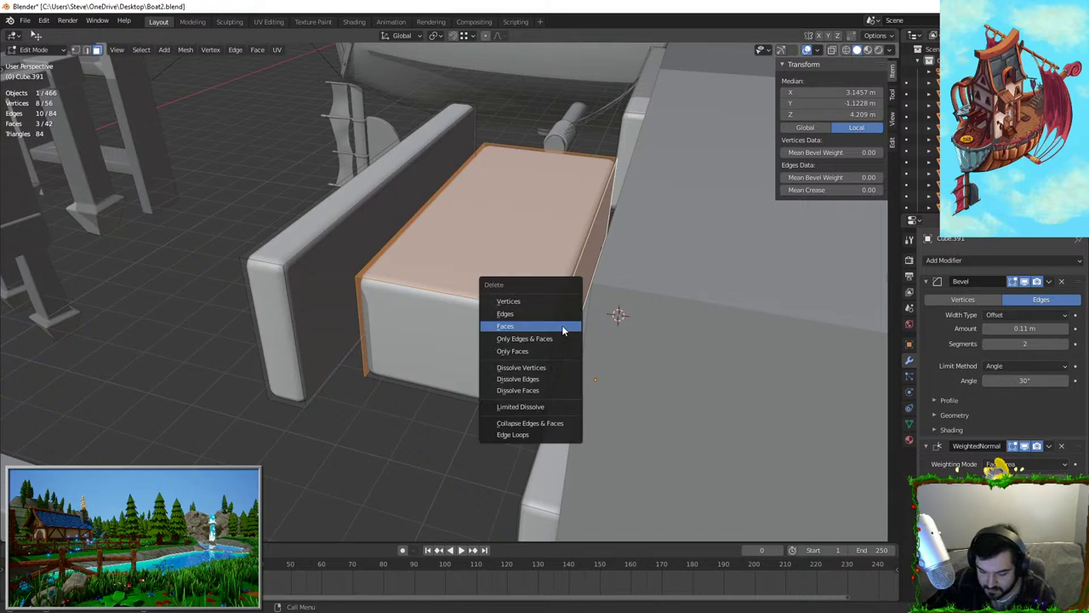
left_click(563, 327)
middle_click_drag(470, 301, 520, 308)
left_click(515, 213)
key("Tab")
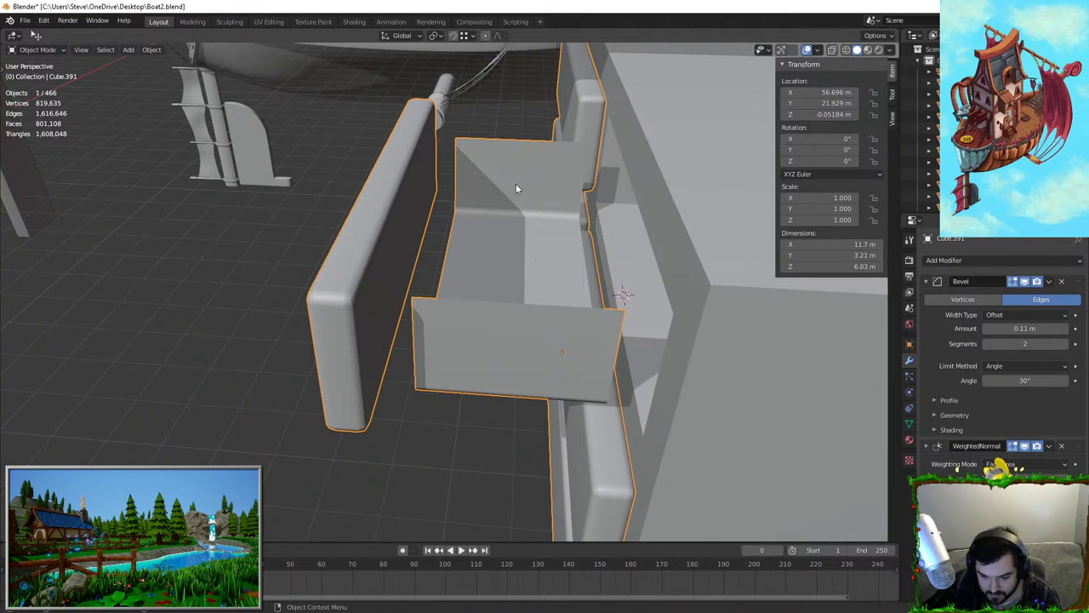
Select the whole tray, lengthen it along Y, and move it along global Y toward the dresser opening
key("Tab")
left_click(495, 202)
key("ctrl+l")
key("s")
key("y")
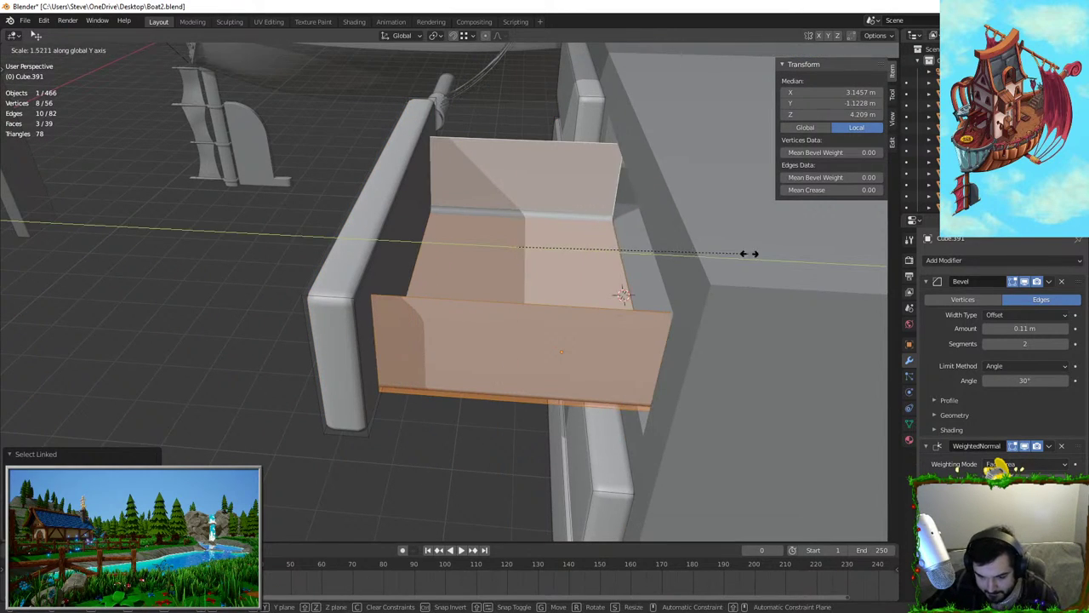
left_click(867, 254)
key("g")
key("y")
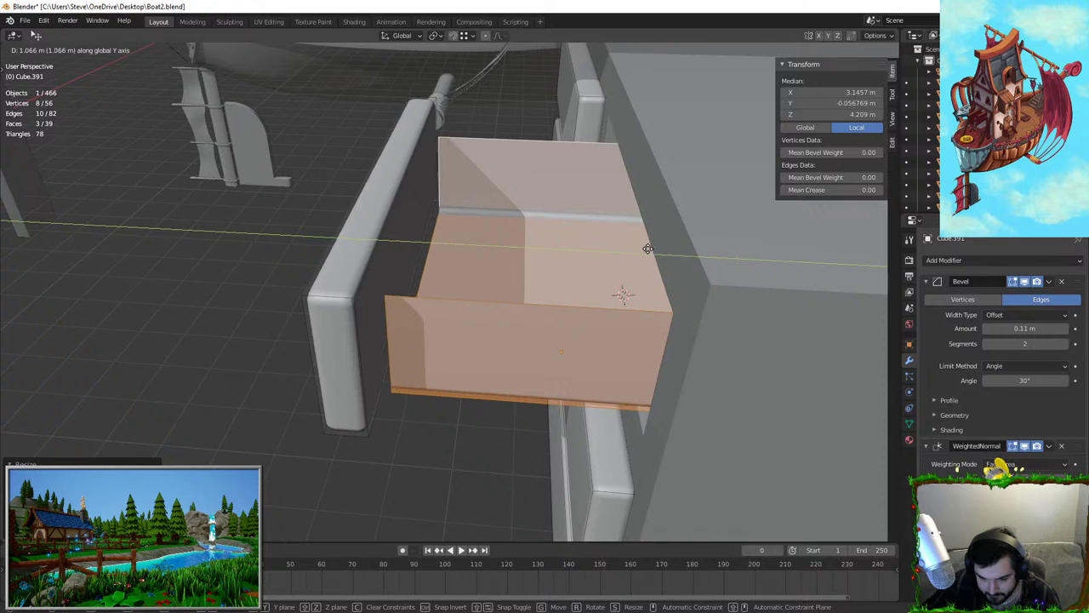
left_click(638, 251)
Scale the tray along X to fit the width behind the drawer front and finish editing the mesh
middle_click_drag(638, 251, 487, 302)
key("s")
key("x")
left_click(674, 280)
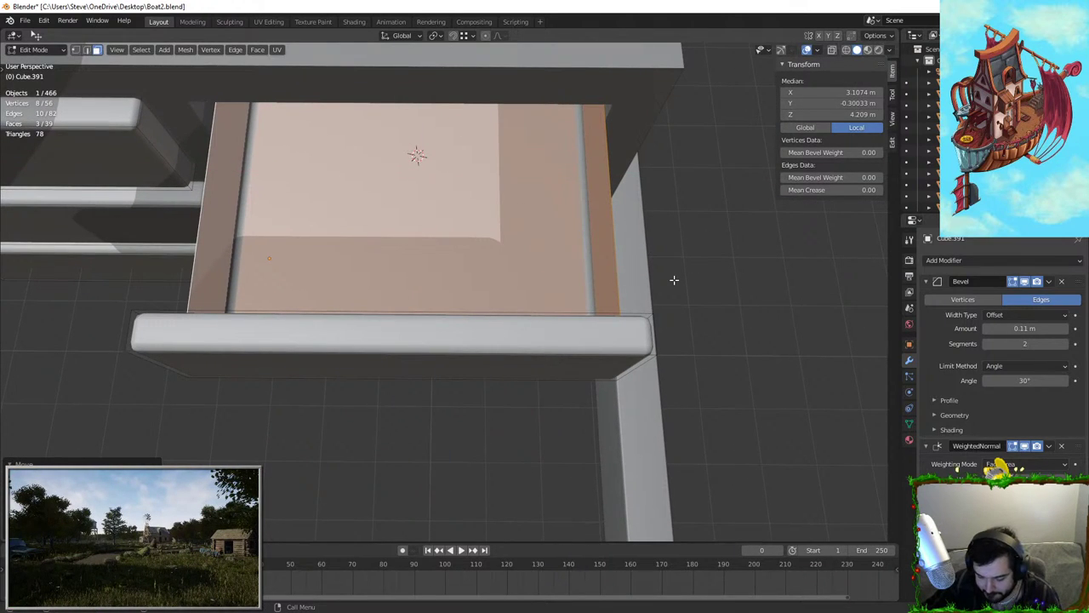
middle_click_drag(674, 280, 590, 292)
key("Tab")
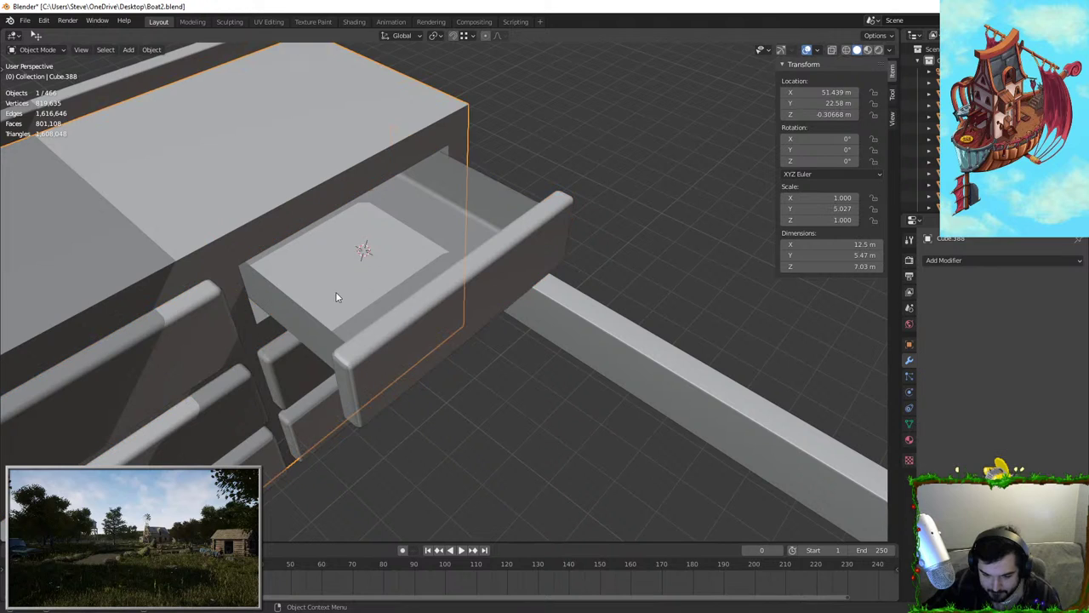
Select the drawers together with the dresser body and hide all other objects
left_click(336, 297)
left_click(299, 201, "shift")
key("ctrl+j")
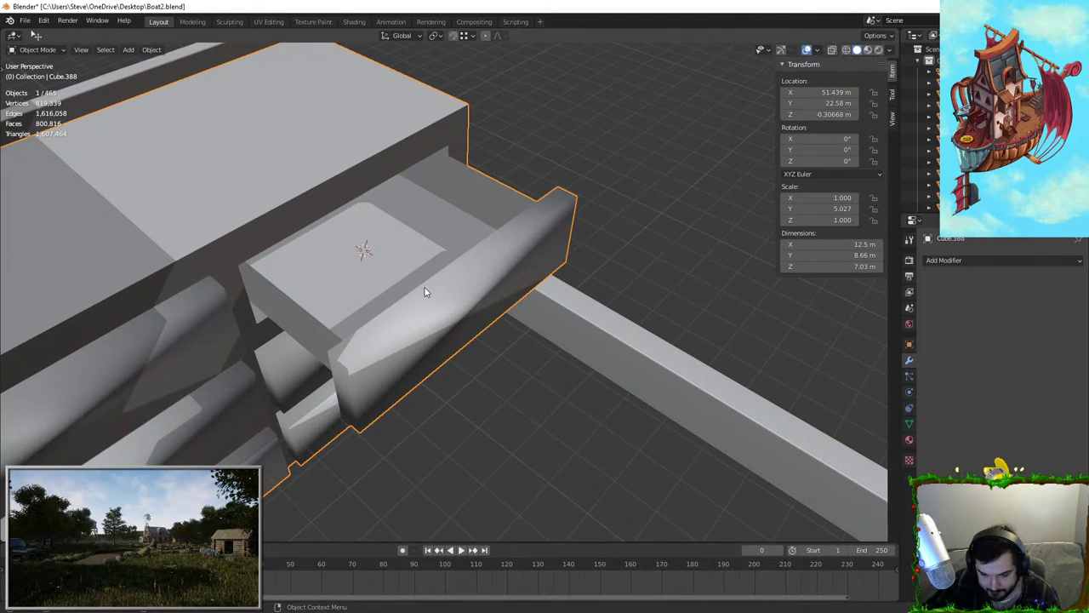
middle_click_drag(456, 290, 490, 293)
key("ctrl+z")
key("shift+h")
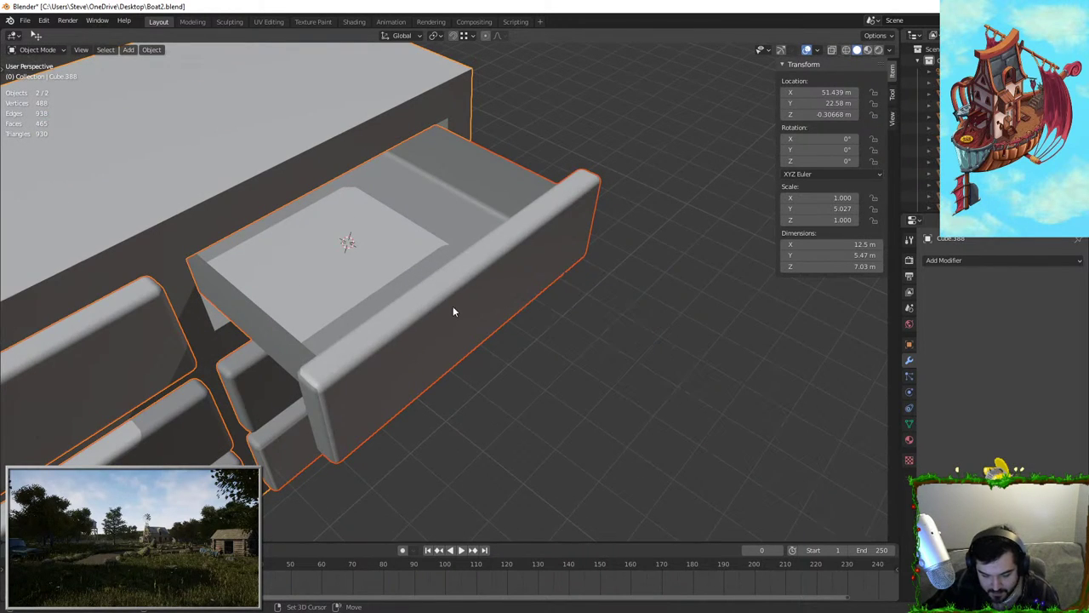
Center the tray behind the open drawer front along X and scale it up slightly, about 1.02 times
left_click(417, 267)
key("KP_7")
key("Tab")
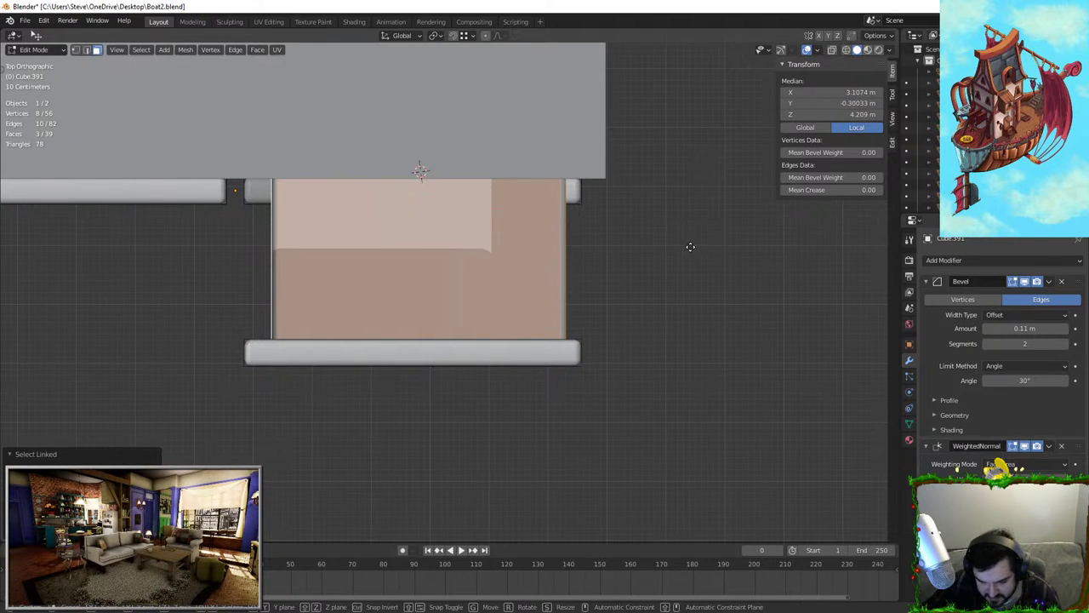
middle_click_drag(686, 243, 573, 190)
key("s")
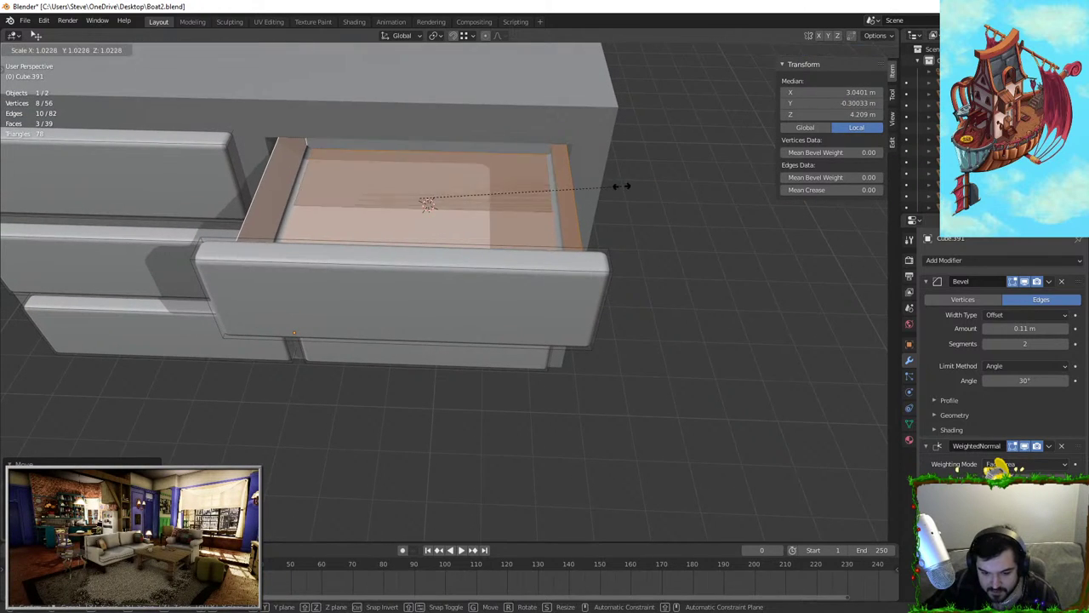
left_click(634, 187)
key("Tab")
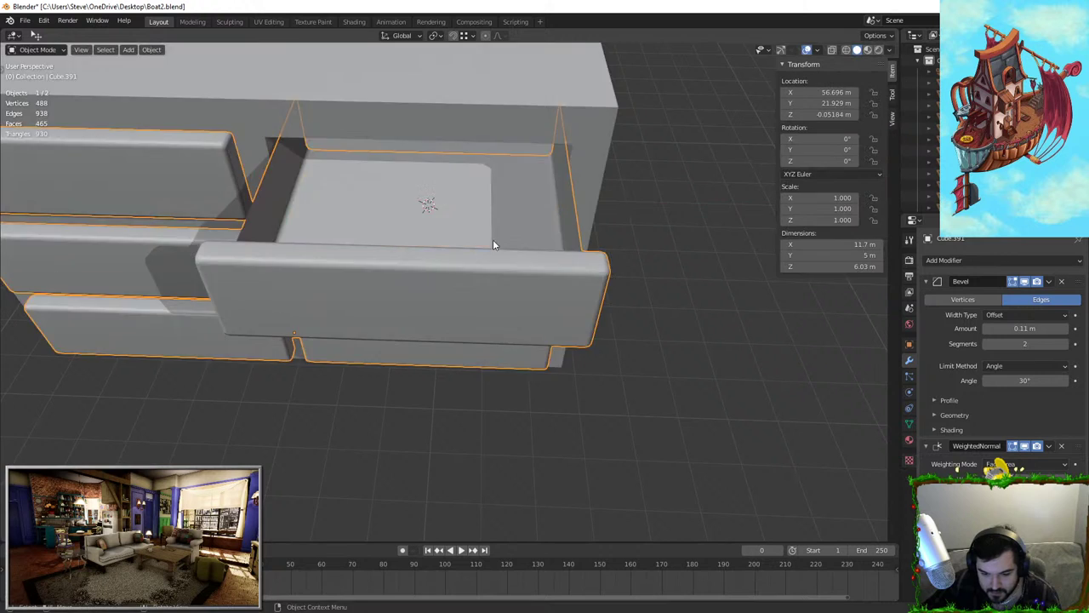
Select the open edge at the tray's rear and fill it with a face to close the back
middle_click_drag(493, 244, 328, 258)
key("Tab")
scroll(417, 256, "up", 2)
middle_click_drag(417, 257, 520, 285, "shift")
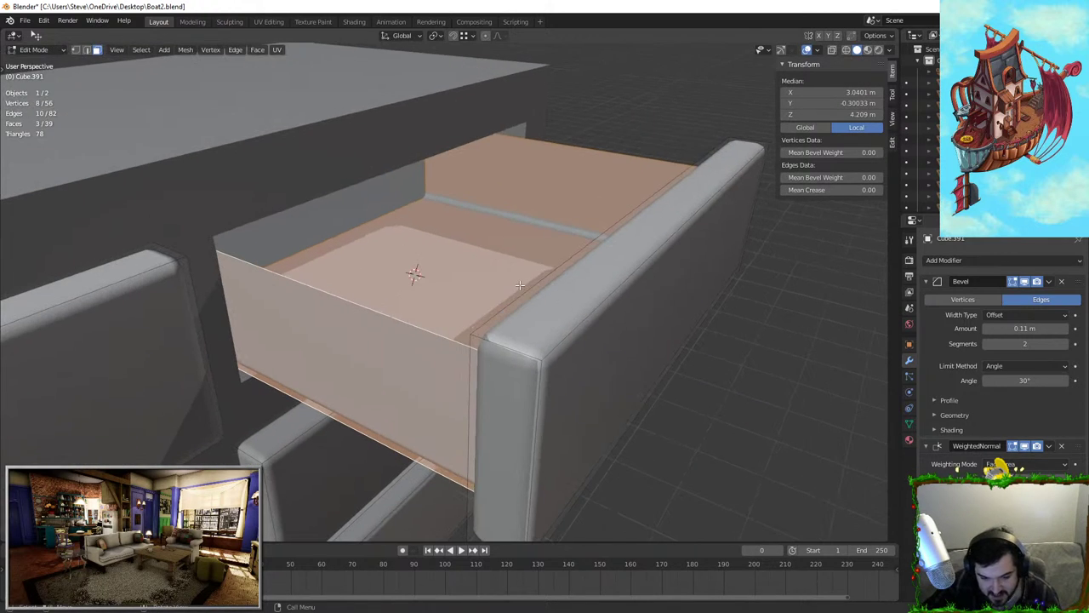
middle_click_drag(418, 248, 370, 192)
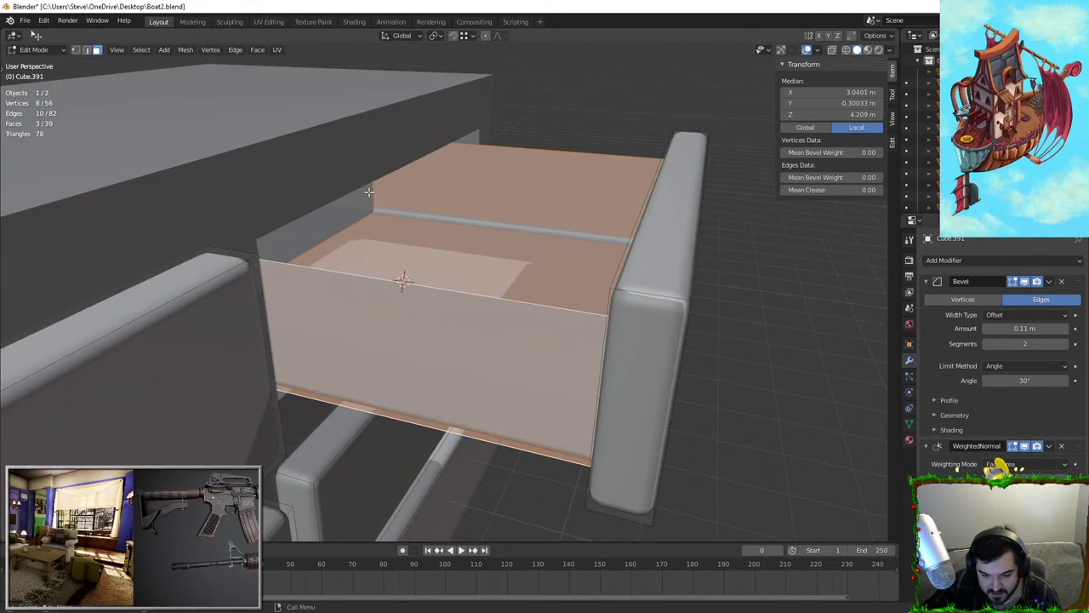
key("alt+a")
left_click(374, 194)
left_click(86, 50)
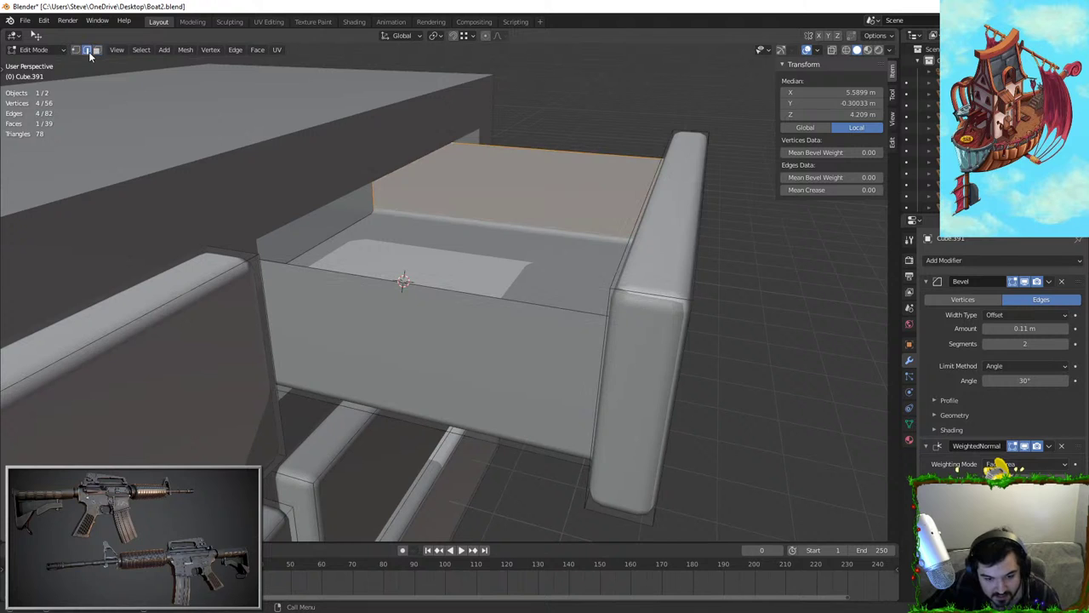
left_click(376, 192)
middle_click_drag(377, 191, 306, 191)
middle_click_drag(306, 191, 417, 243, "shift")
right_click(410, 185)
key("f")
key("Tab")
key("Tab")
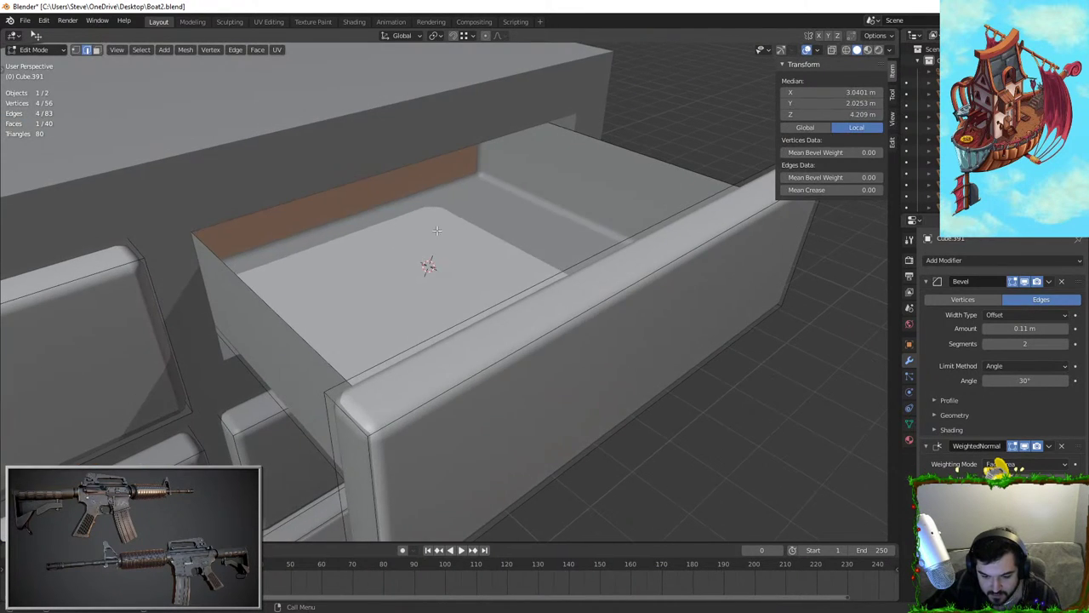
Select the whole linked tray and extrude its faces along normals inward by about 0.2 m to give the walls thickness
key("a")
left_click(271, 290)
key("ctrl+l")
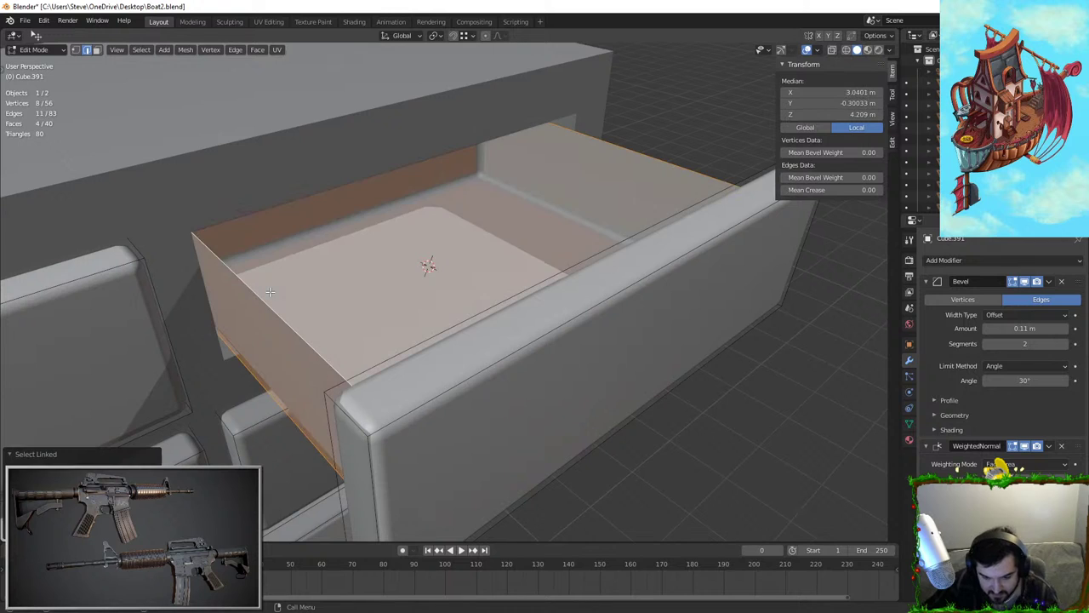
middle_click_drag(442, 278, 418, 263)
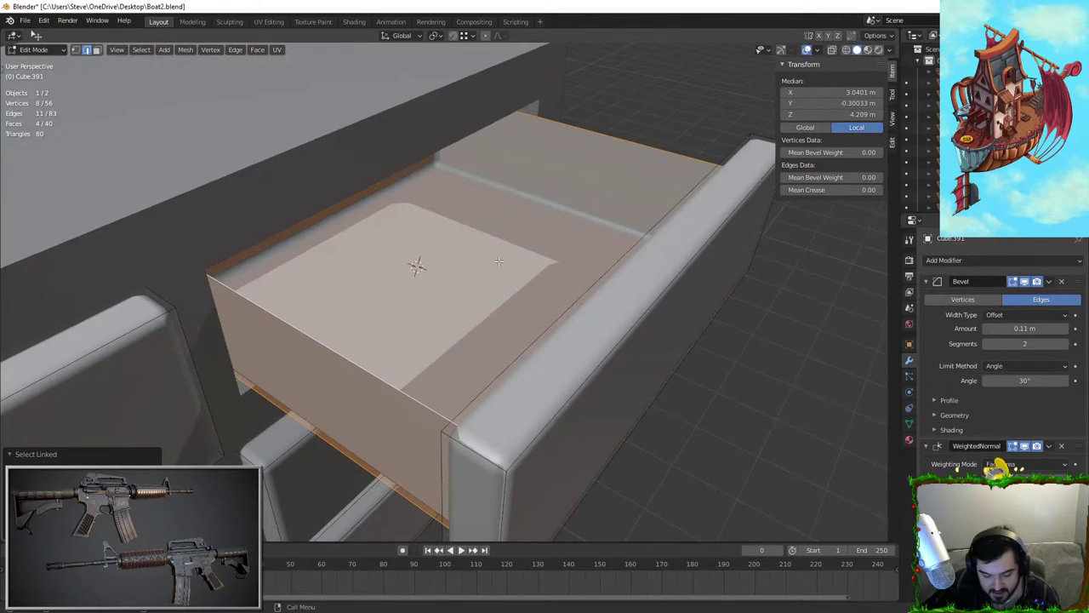
key("alt+e")
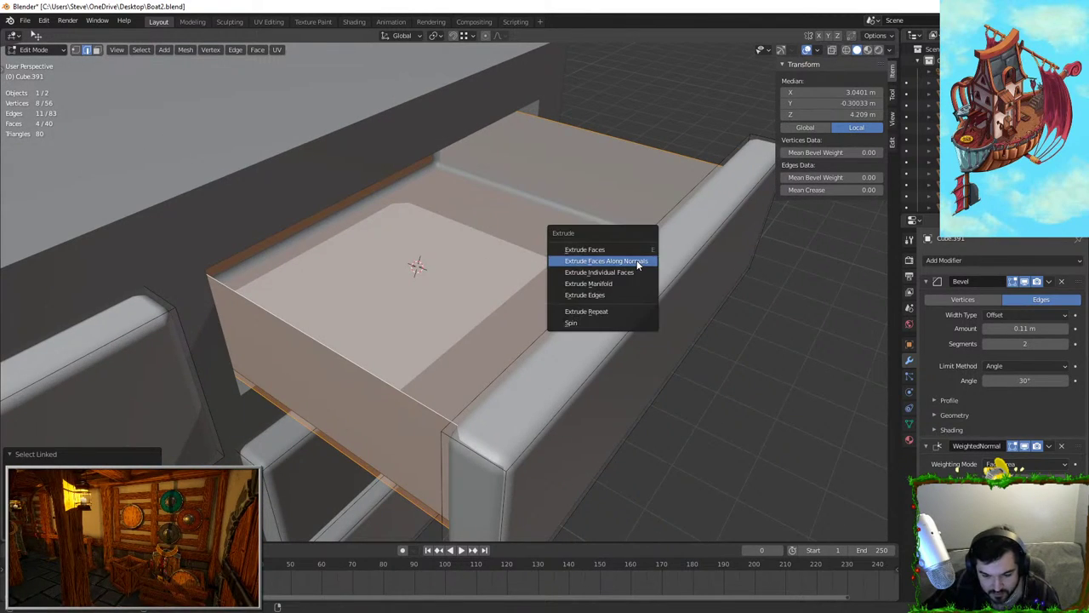
left_click(637, 265)
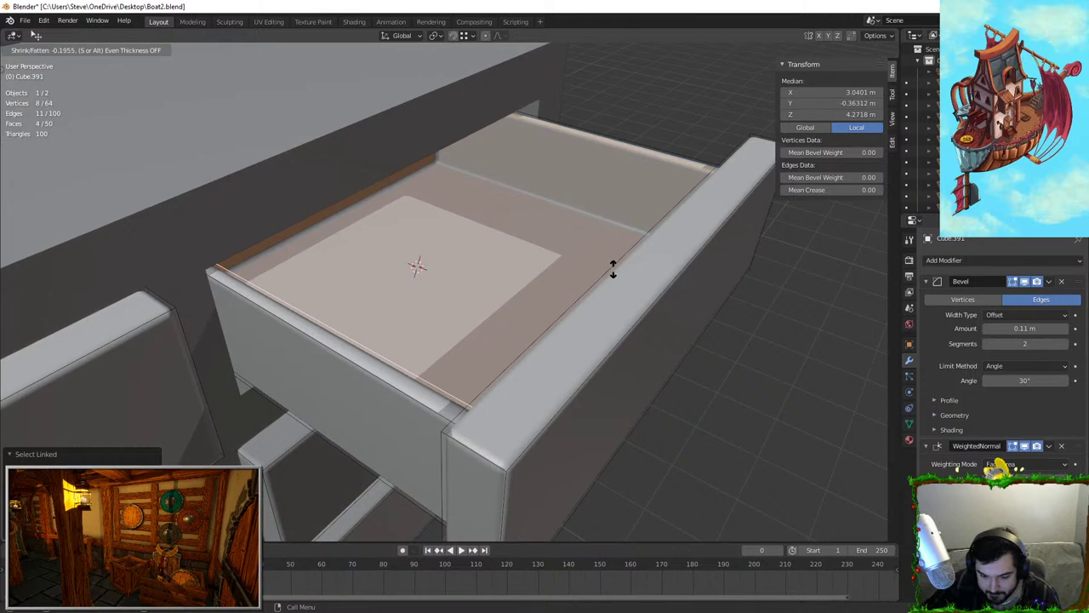
left_click(613, 269)
key("Tab")
middle_click_drag(637, 315, 594, 356)
scroll(595, 356, "down", 4)
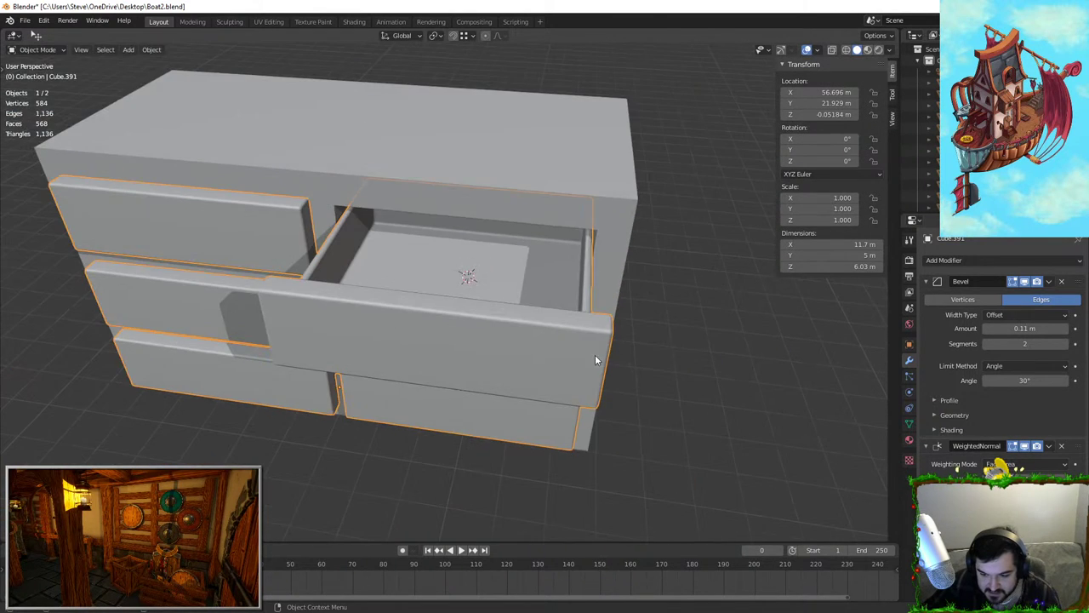
middle_click_drag(487, 223, 601, 201)
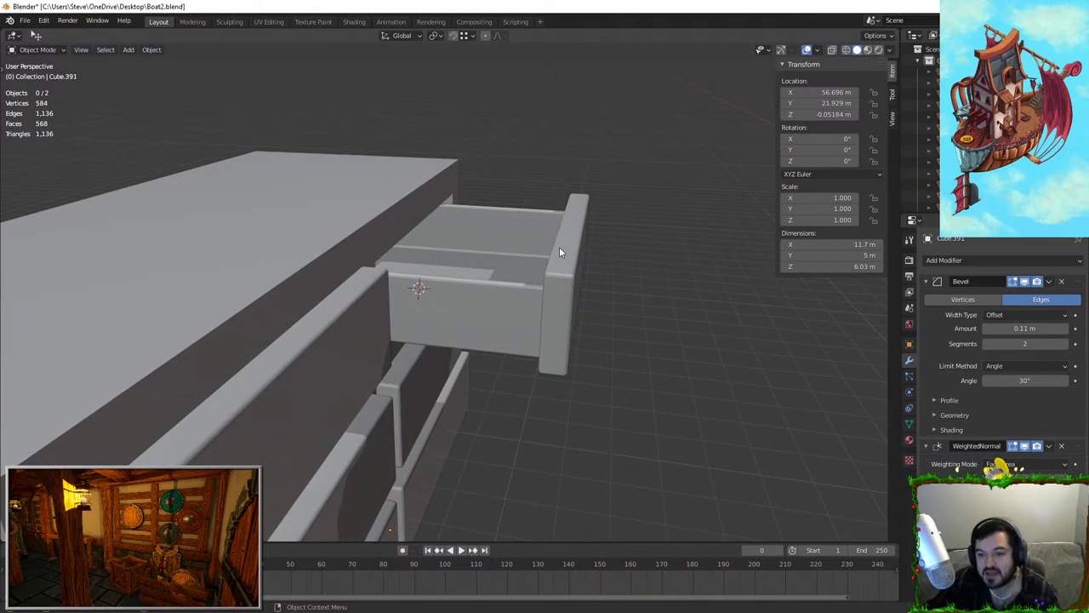
Select the linked geometry of the dresser's bottom-left drawer front and delete its faces
middle_click_drag(559, 252, 454, 356)
left_click(401, 455)
key("Tab")
scroll(451, 357, "down", 1)
middle_click_drag(388, 361, 443, 377)
key("Tab")
key("Tab")
key("l")
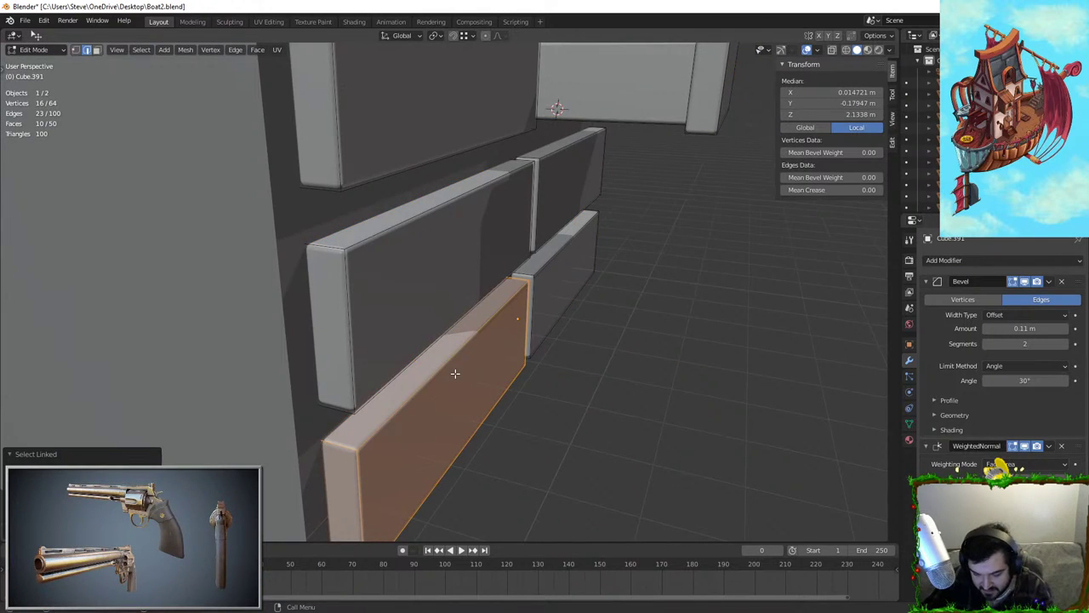
key("x")
key("f")
Duplicate the open drawer with its tray into the empty bottom-left slot, about 6 m along negative X and 4.4 m down
scroll(691, 227, "down", 5)
key("l")
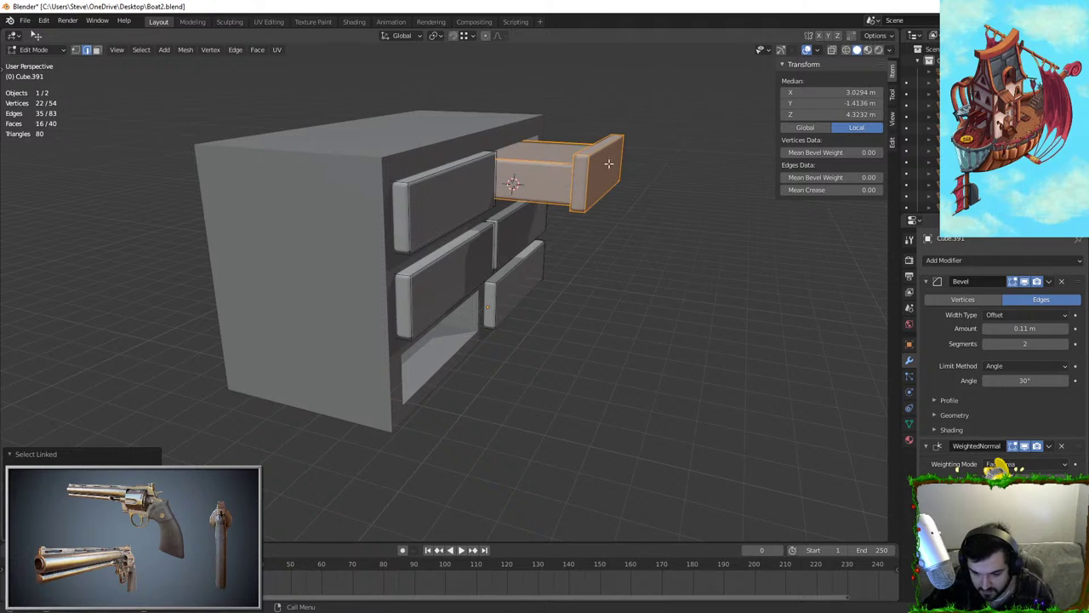
key("KP_1")
key("shift+d")
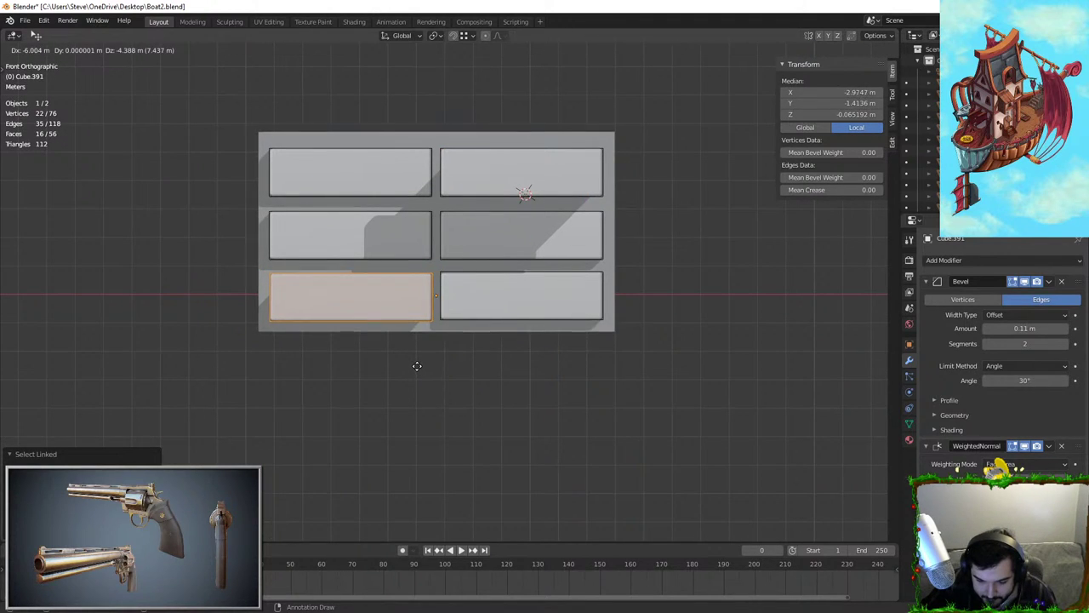
left_click(417, 366)
Raise the duplicated drawer slightly along global Z, by about 0.16 m
middle_click_drag(417, 366, 515, 383)
scroll(515, 383, "up", 2)
key("g")
key("y")
middle_click_drag(681, 387, 527, 264, "shift")
left_click(553, 308)
key("g")
key("z")
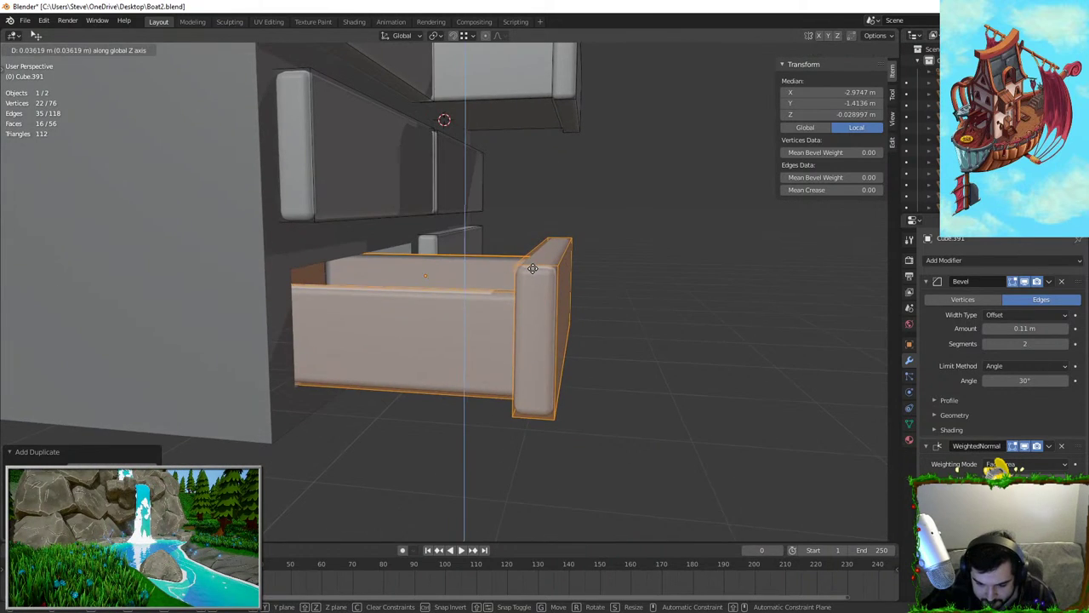
left_click(535, 261)
In front view, lower the duplicated drawer about 0.09 m along Z and nudge it along X to align with the neighboring drawers
key("KP_3")
key("KP_1")
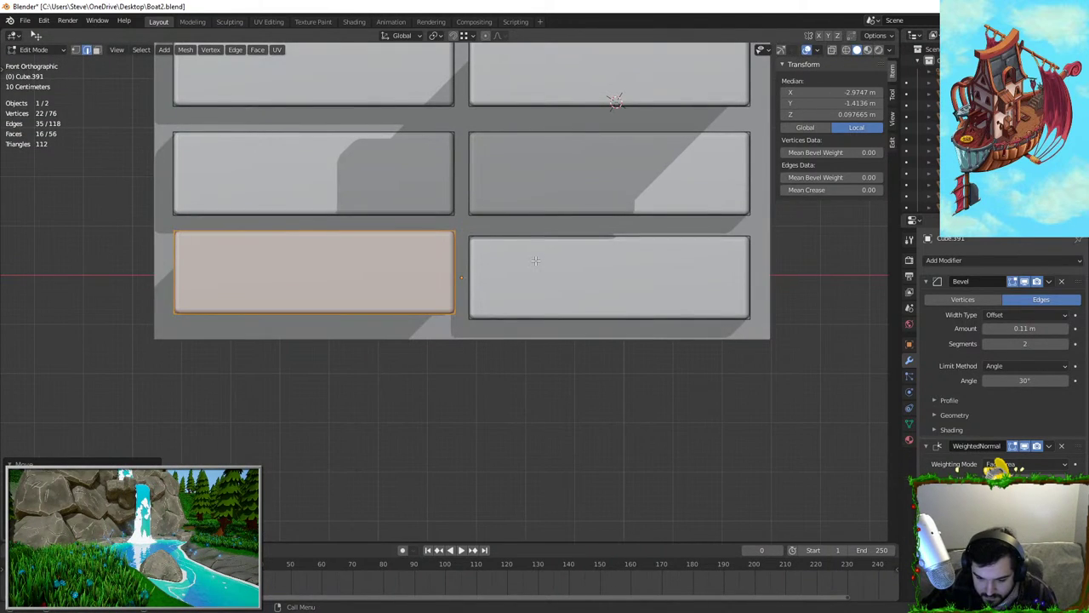
key("g")
key("z")
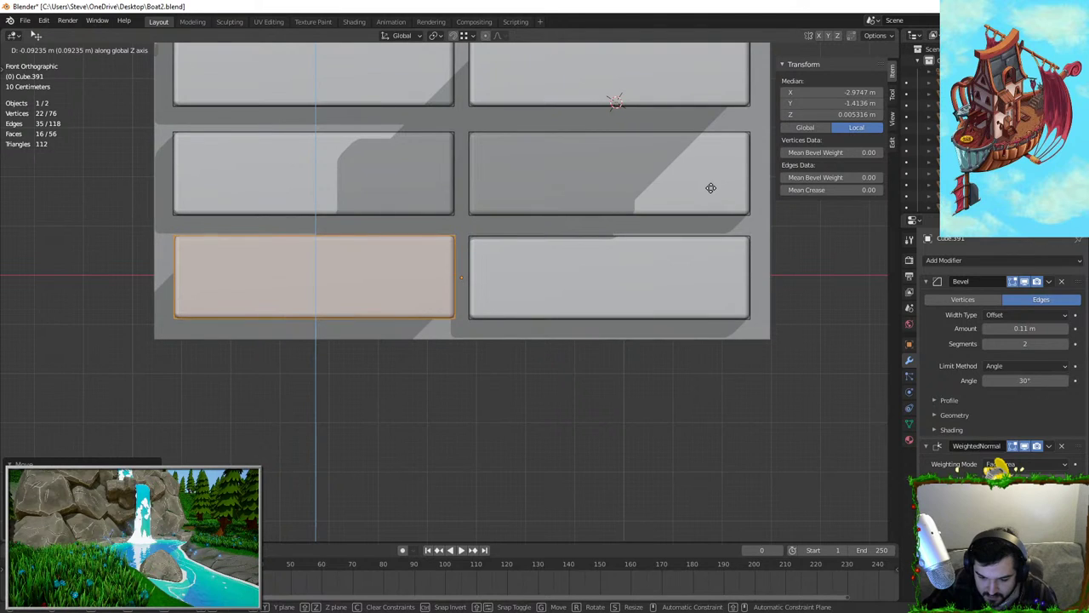
left_click(710, 188)
key("g")
key("x")
left_click(706, 190)
Push the bottom-left drawer along global Y into the dresser so it stands only partly open
middle_click_drag(383, 311, 471, 384)
key("Tab")
left_click(451, 434)
middle_click_drag(425, 451, 616, 346)
scroll(373, 332, "down", 4)
key("Tab")
key("g")
key("y")
left_click(586, 316)
key("Tab")
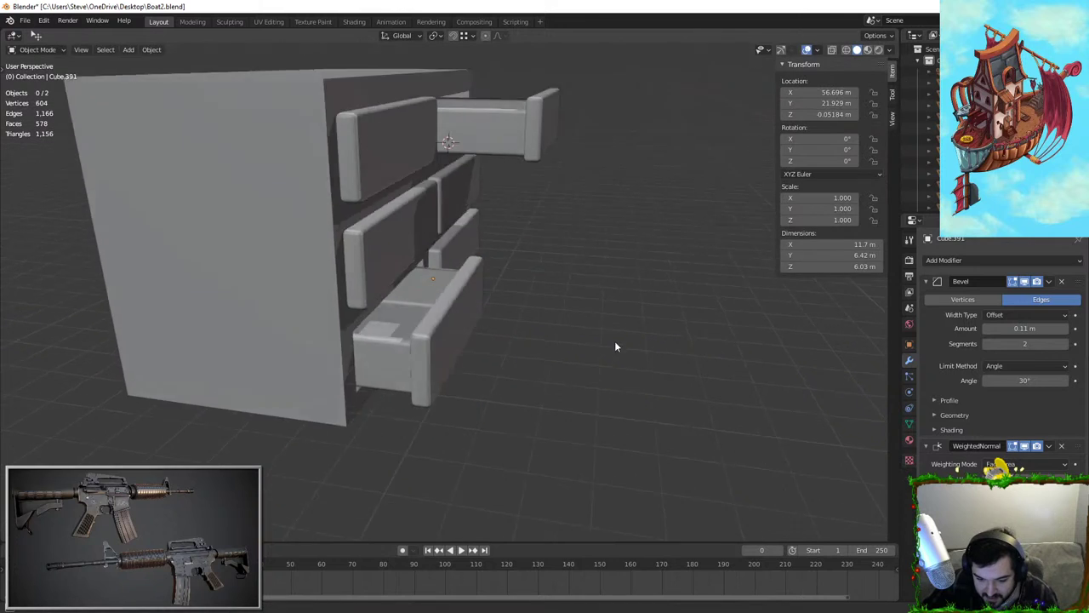
key("Tab")
key("g")
key("y")
left_click(614, 321)
key("Tab")
middle_click_drag(576, 249, 468, 228)
scroll(446, 303, "up", 2)
key("Tab")
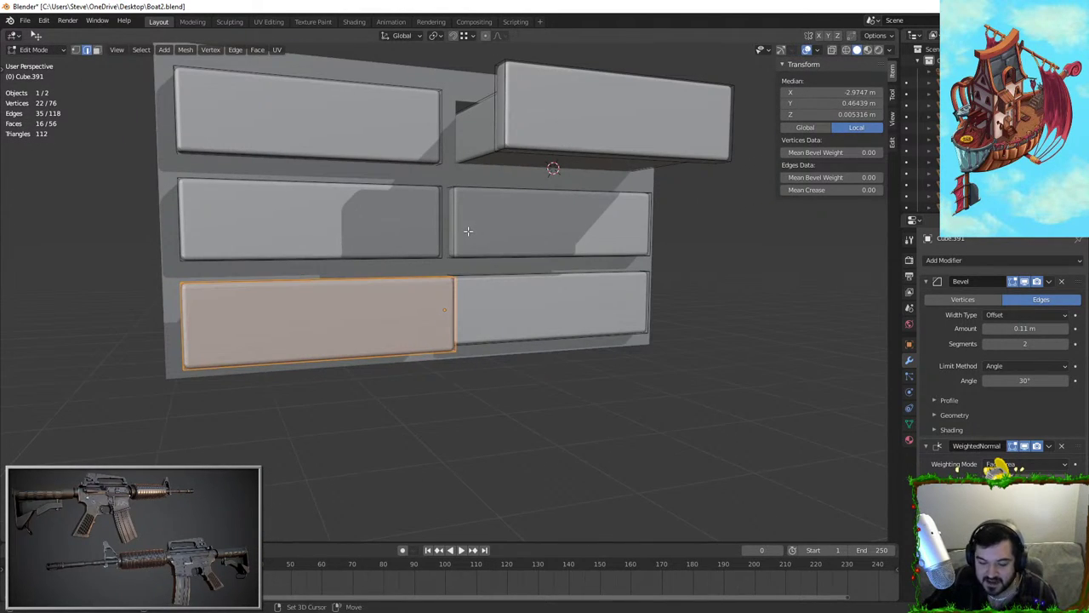
key("shift+a")
key("Escape")
key("shift+a")
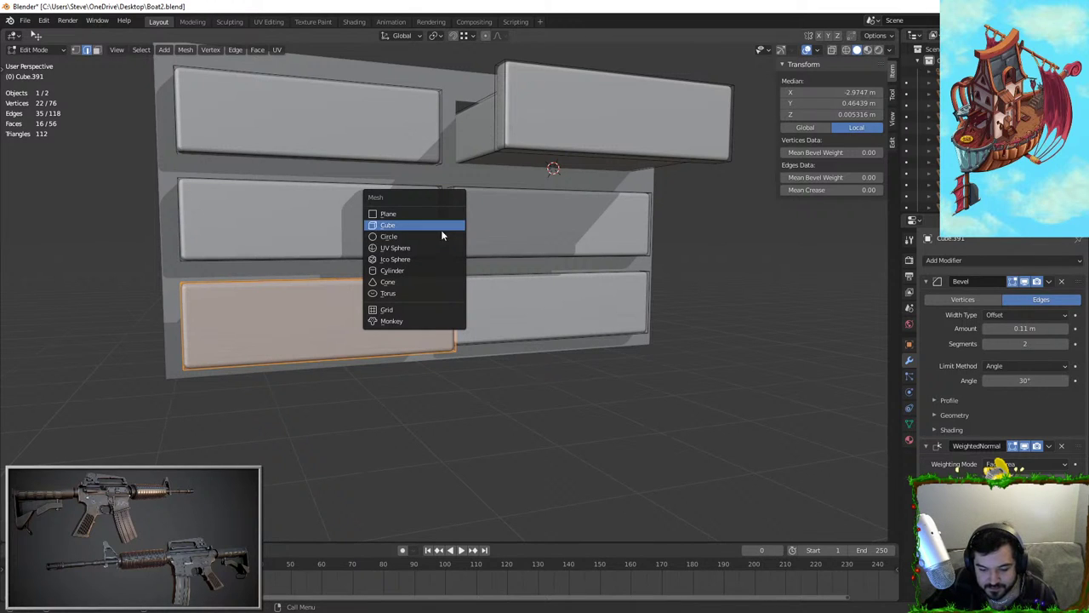
left_click(438, 250)
scroll(438, 250, "down", 3)
middle_click_drag(464, 212, 538, 253)
key("ctrl+z")
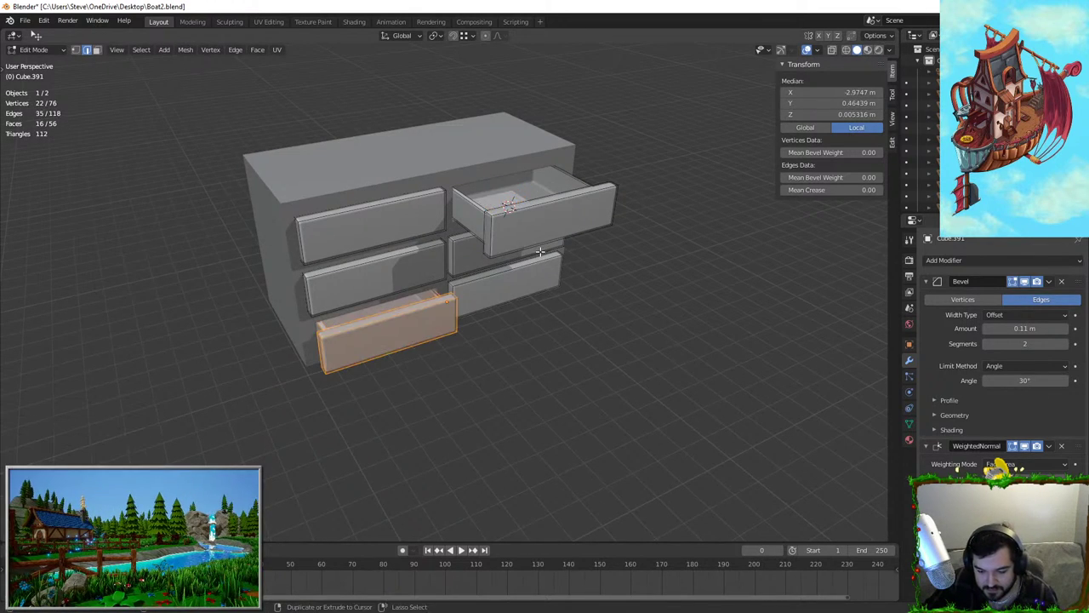
key("shift+a")
left_click(523, 263)
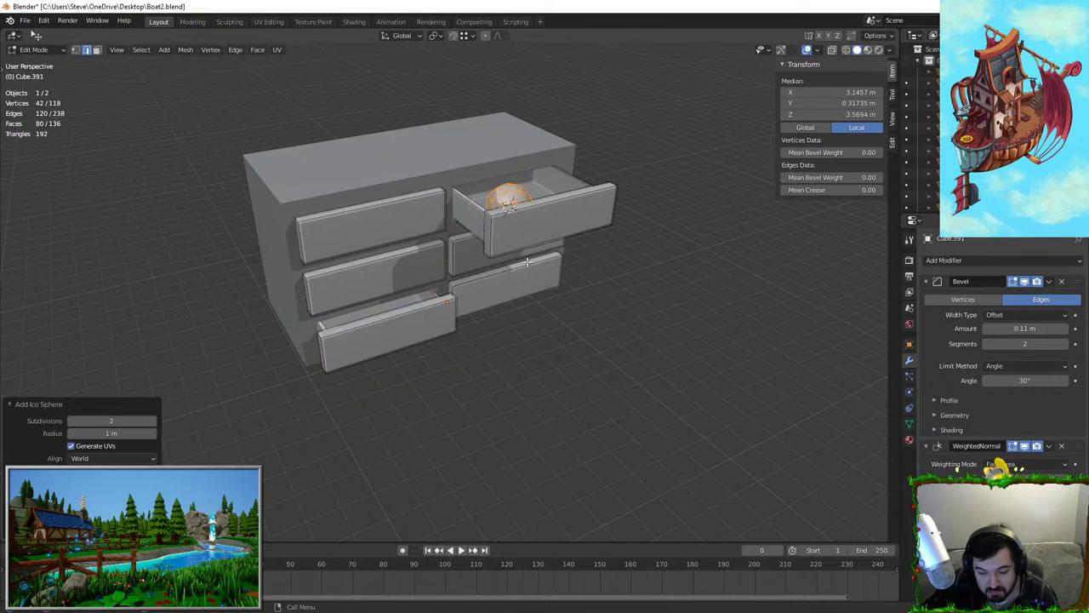
key("g")
key("y")
left_click(599, 294)
scroll(600, 293, "up", 6)
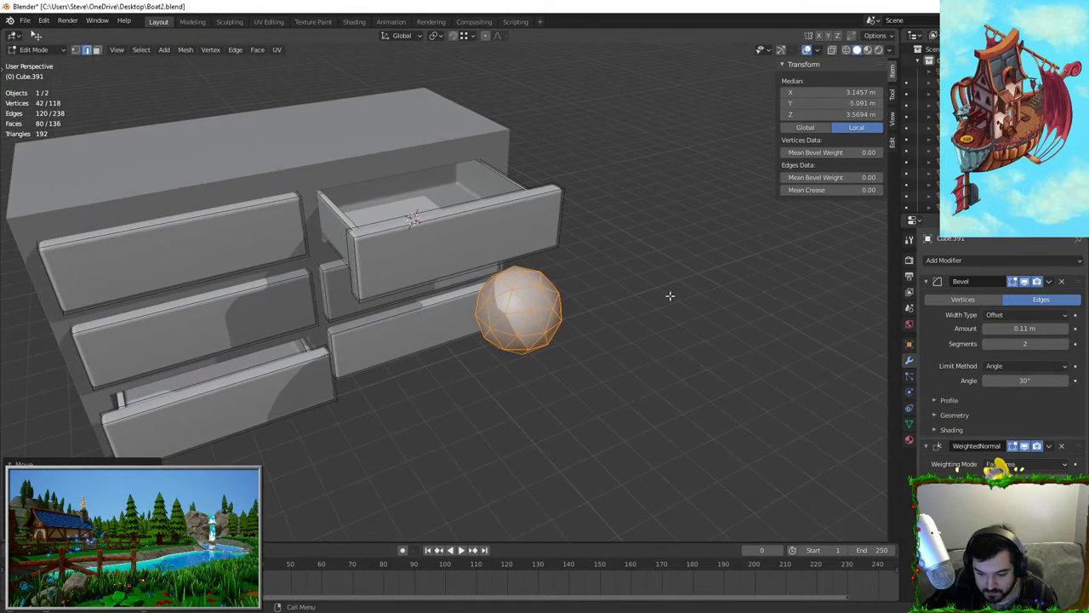
key("ctrl+z")
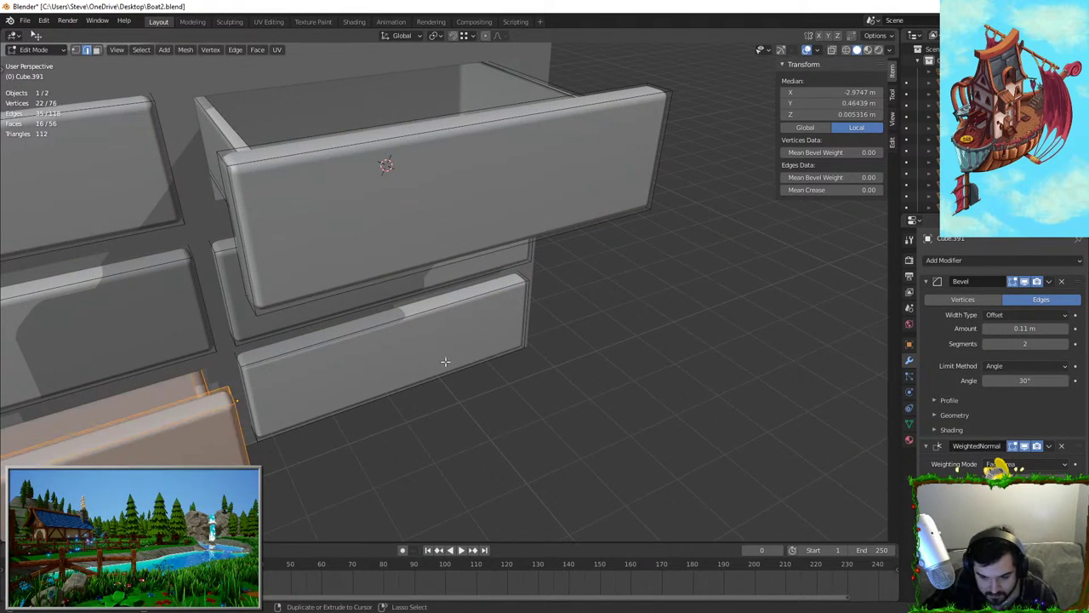
Add a UV sphere with 32 segments, 16 rings and 1 m radius, and move it along Y in front of the open drawer
key("shift+a")
left_click(441, 335)
scroll(442, 333, "down", 3)
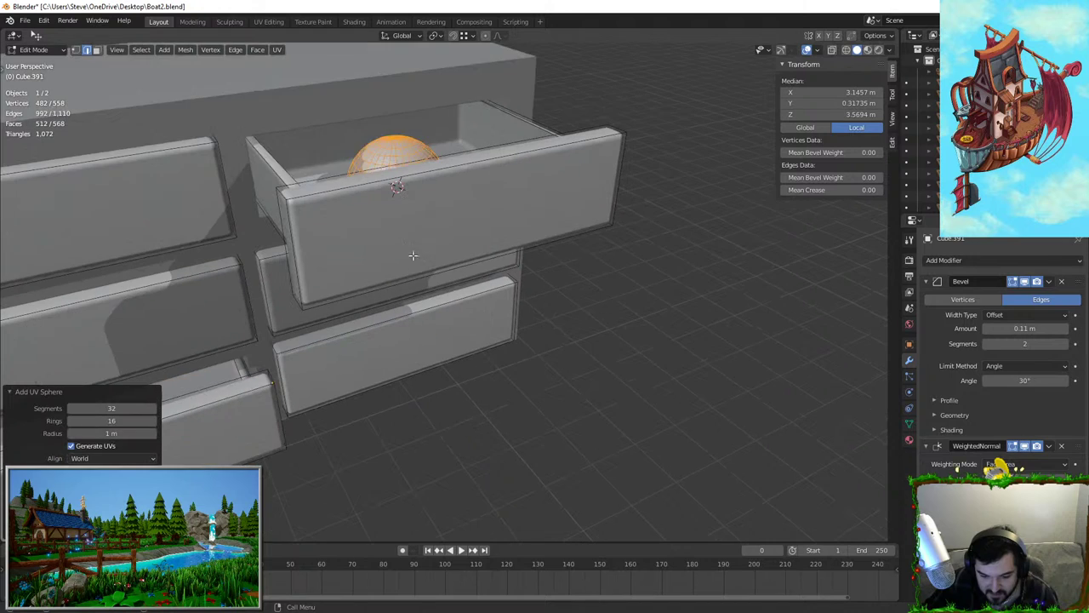
key("g")
key("y")
left_click(581, 349)
In the right side view, rotate the sphere 90 degrees so its pole faces the drawer front
key("KP_3")
key("r")
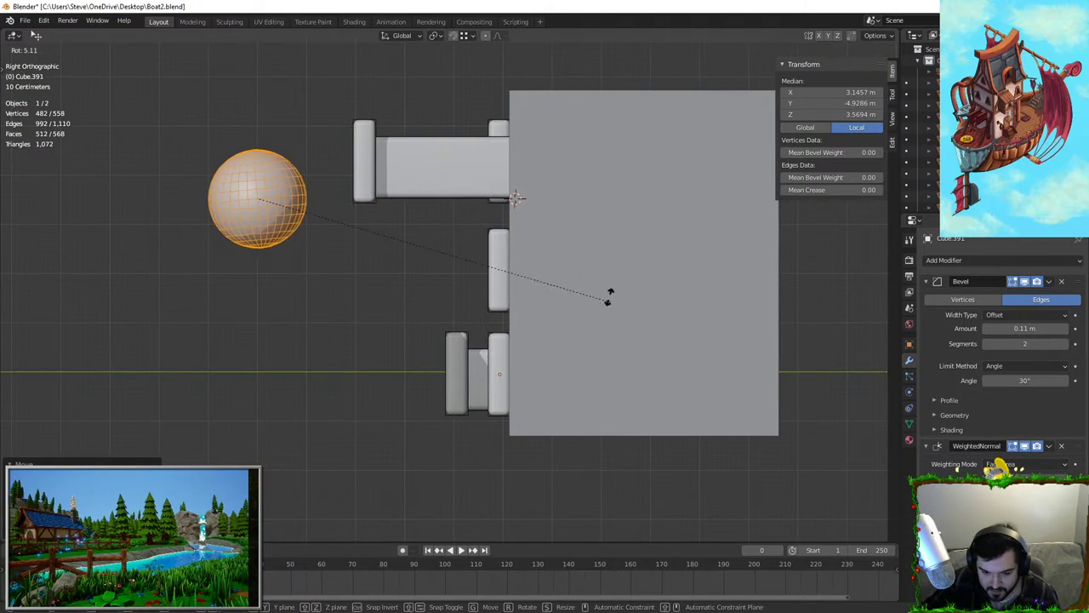
left_click(273, 103)
key("Tab")
key("Tab")
key("r")
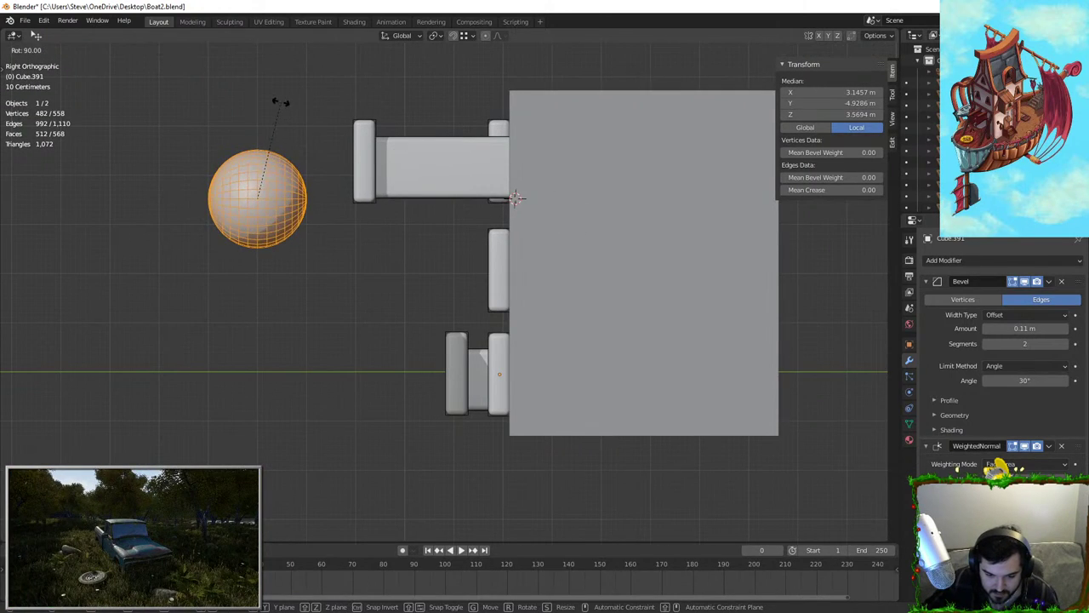
Shrink the sphere to knob size and place it against the middle of the open drawer's front
key("g")
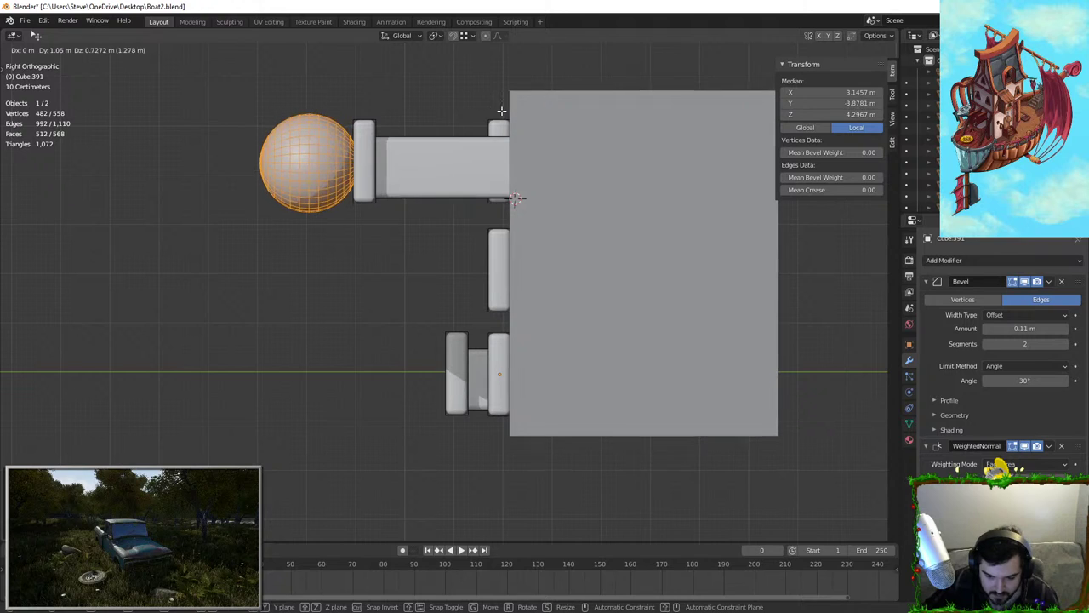
left_click(501, 111)
key("s")
key("g")
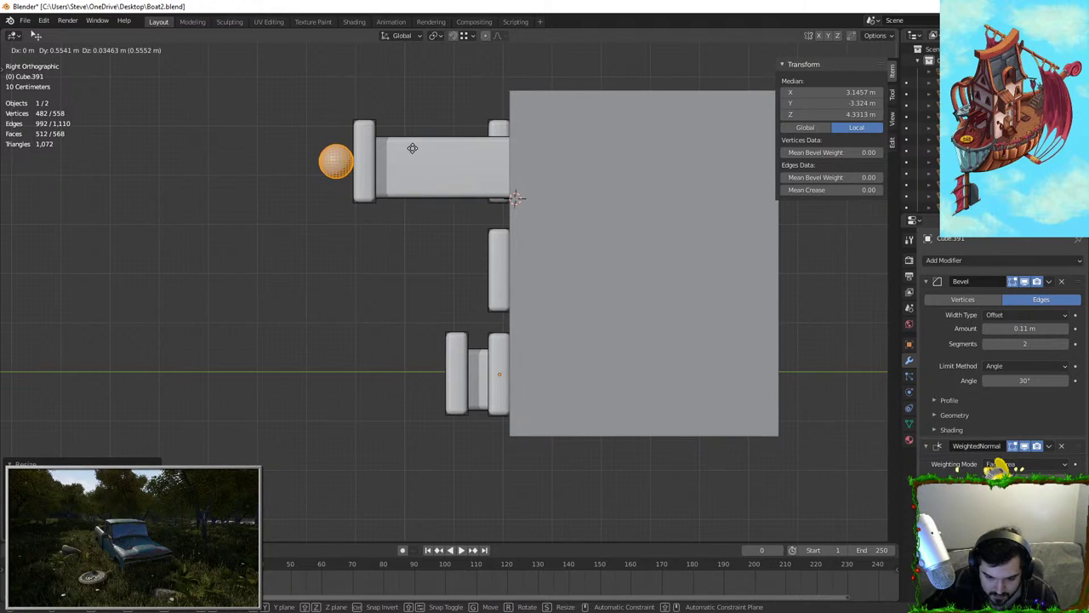
Duplicate the knob about 6.1 m along negative X onto the middle of the top-left drawer
middle_click_drag(431, 162, 649, 229)
key("KP_1")
key("shift+d")
key("z")
key("x")
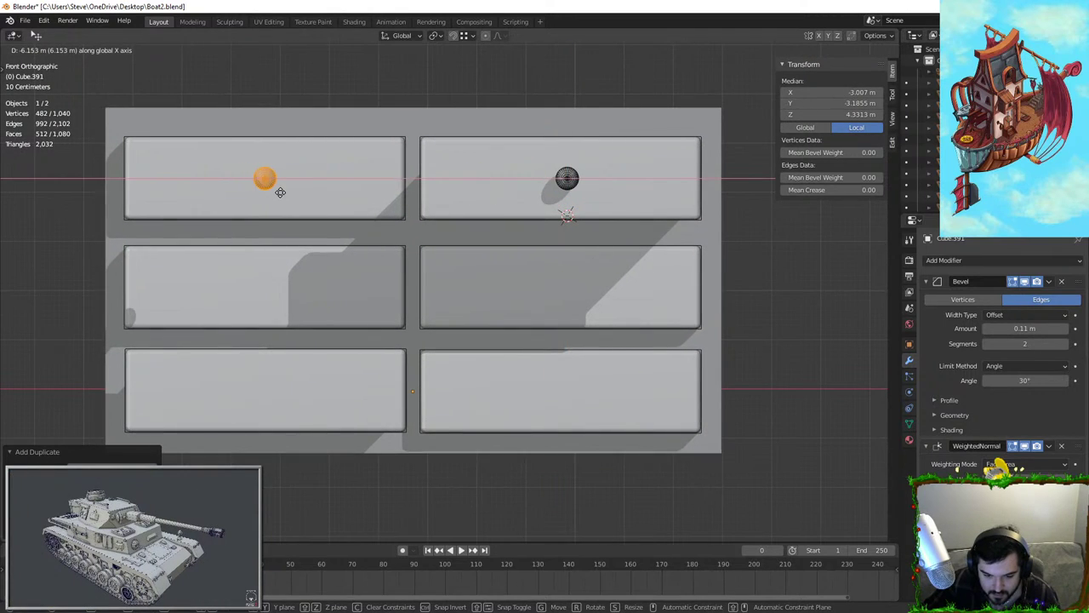
left_click(284, 193)
Move the duplicated knob about 2.75 m along global Y back to the top-left drawer's front
middle_click_drag(349, 215, 469, 246)
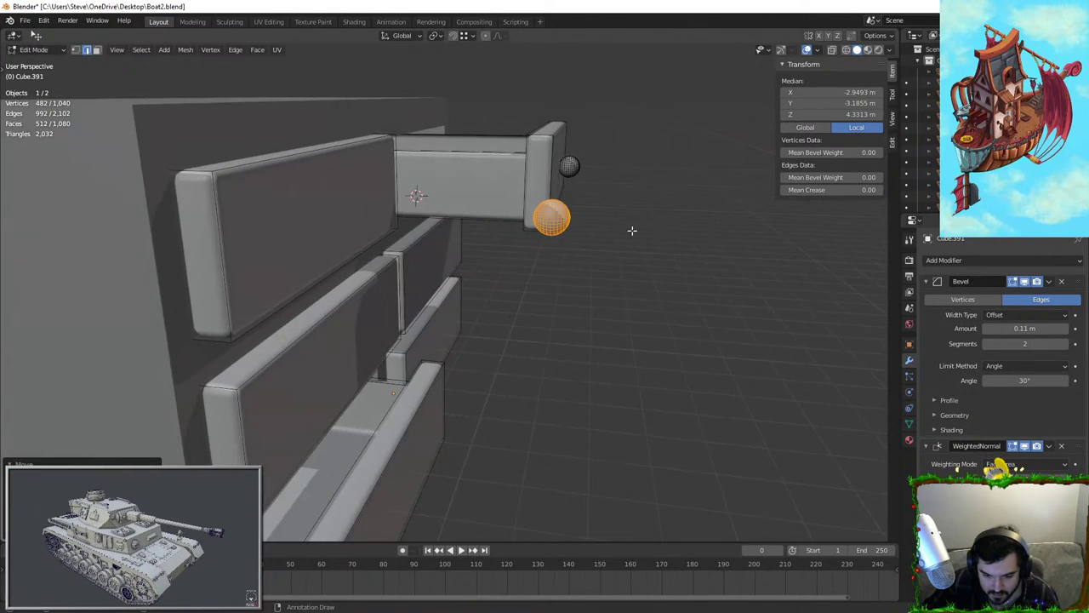
key("g")
key("y")
left_click(467, 244)
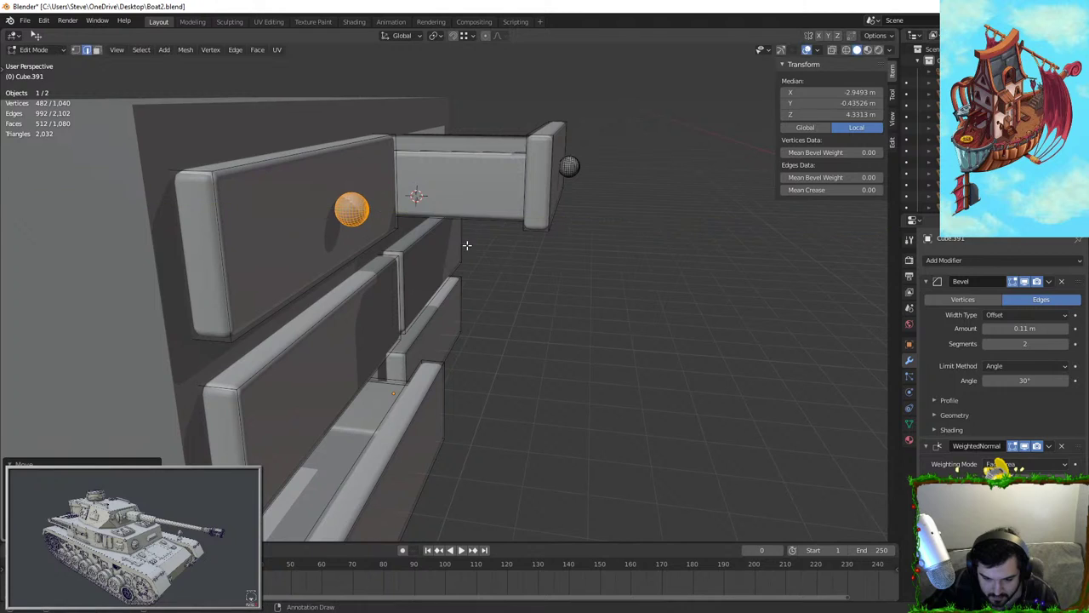
From the front view, duplicate the top-left knob about 2.1 m down along Z onto the middle-left drawer
key("KP_1")
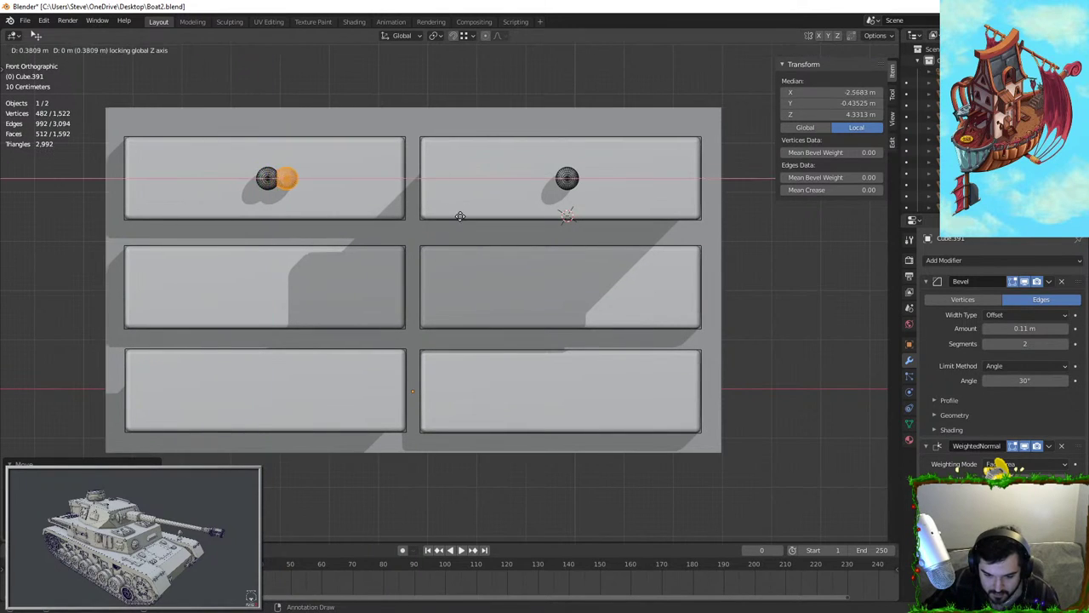
key("z")
left_click(460, 323)
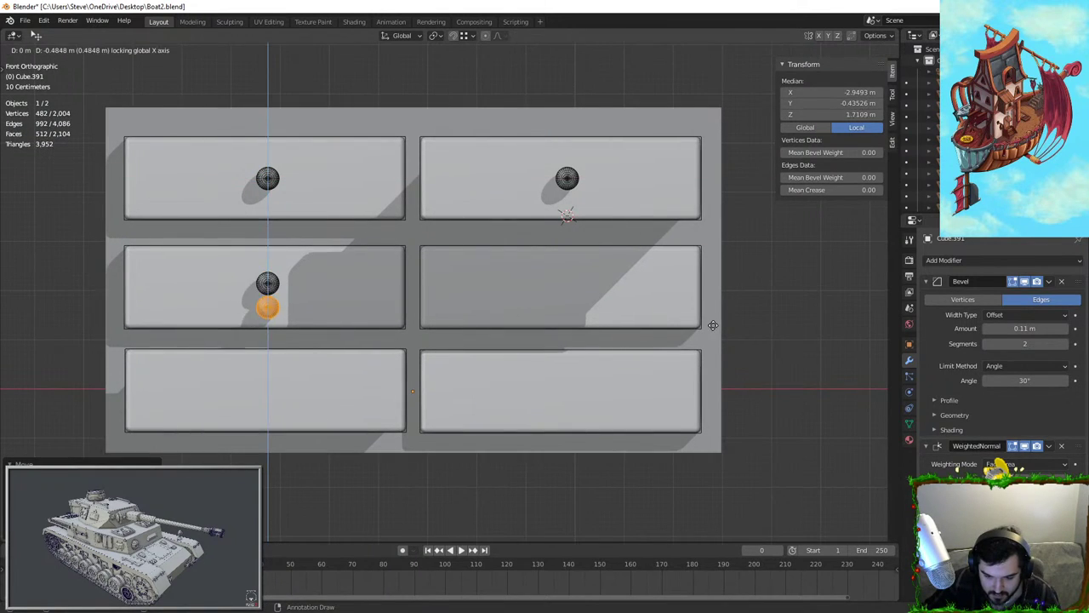
key("x")
right_click(785, 304)
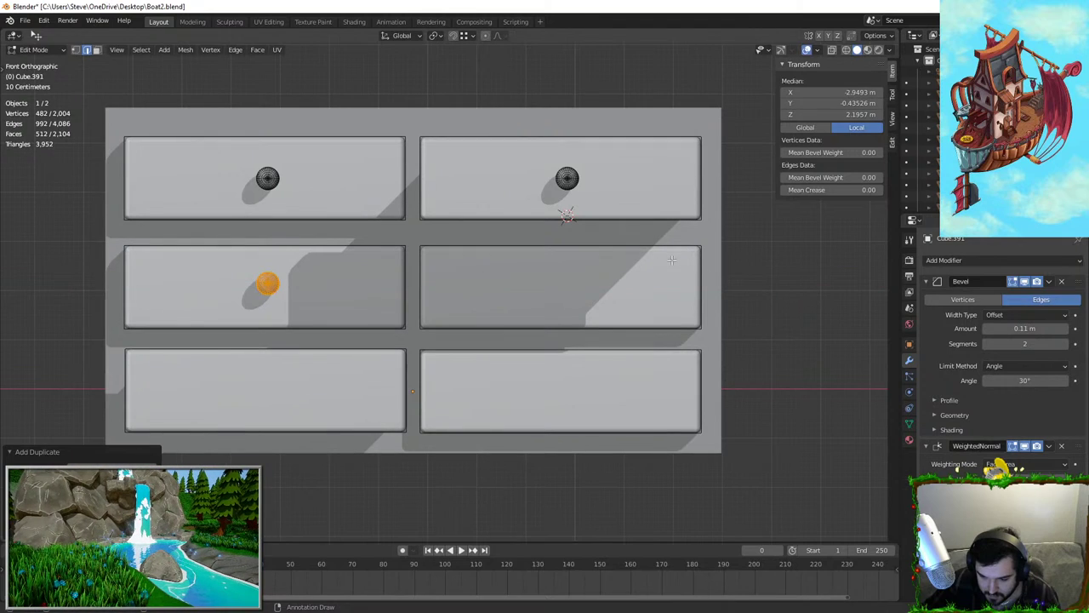
key("x")
left_click(662, 261)
Duplicate the top-right knob about 2.1 m down along Z to the height of the middle-right drawer
key("l")
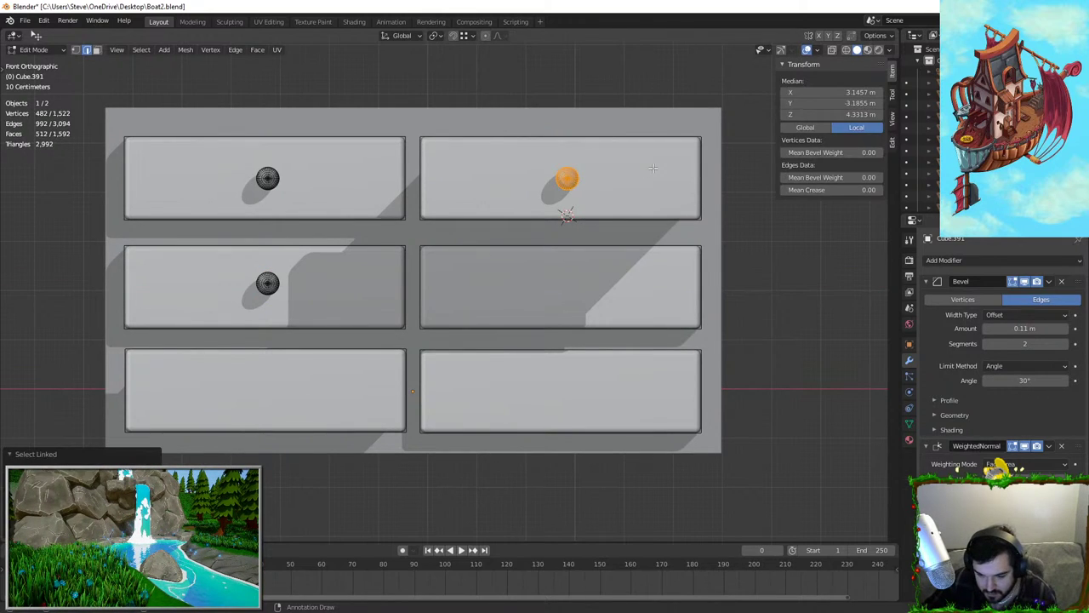
right_click(651, 224)
key("shift+d")
key("z")
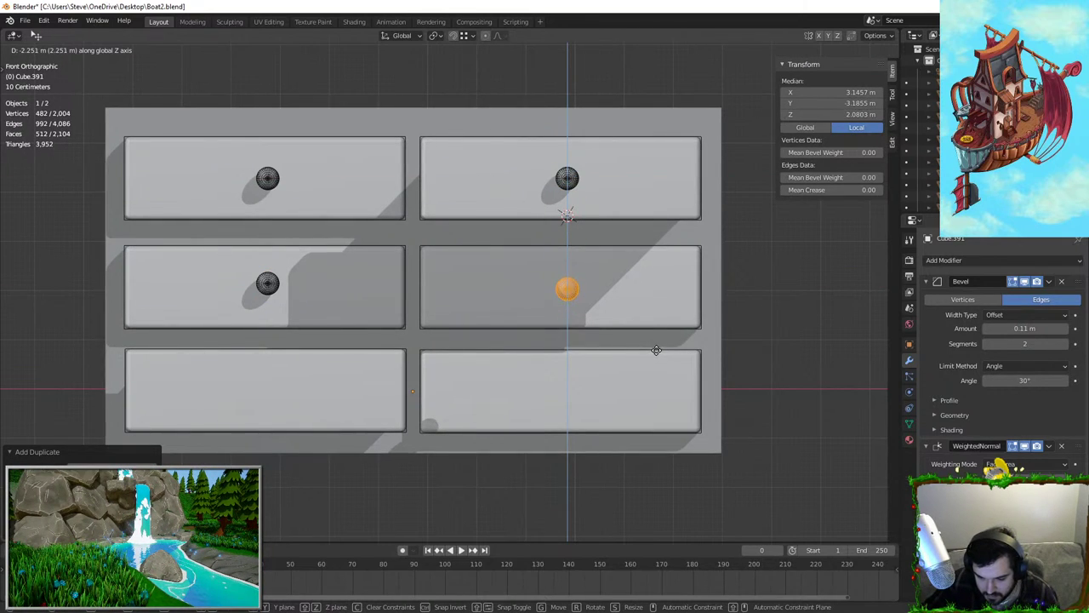
left_click(657, 345)
Move the duplicated knob about 2.7 m along global Y back onto the middle-right drawer's front
middle_click_drag(656, 344, 776, 364)
key("g")
key("y")
right_click(672, 346)
middle_click_drag(672, 345, 651, 338)
key("g")
key("y")
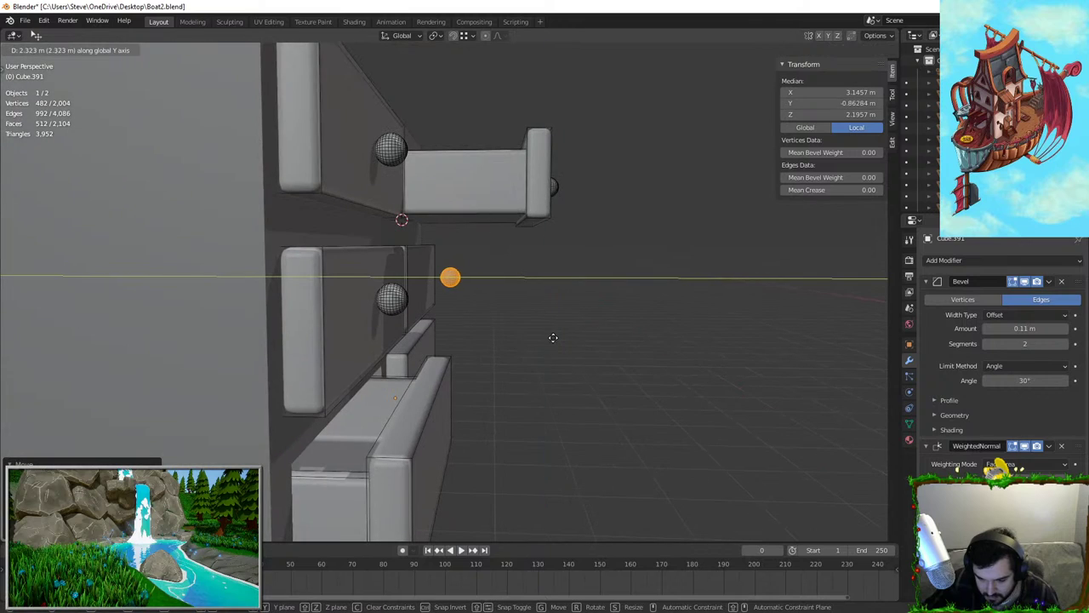
left_click(541, 339)
Duplicate the middle-row knobs down along Z onto the bottom drawers, about 2.3 m for the right one and 2 m for the left
key("KP_1")
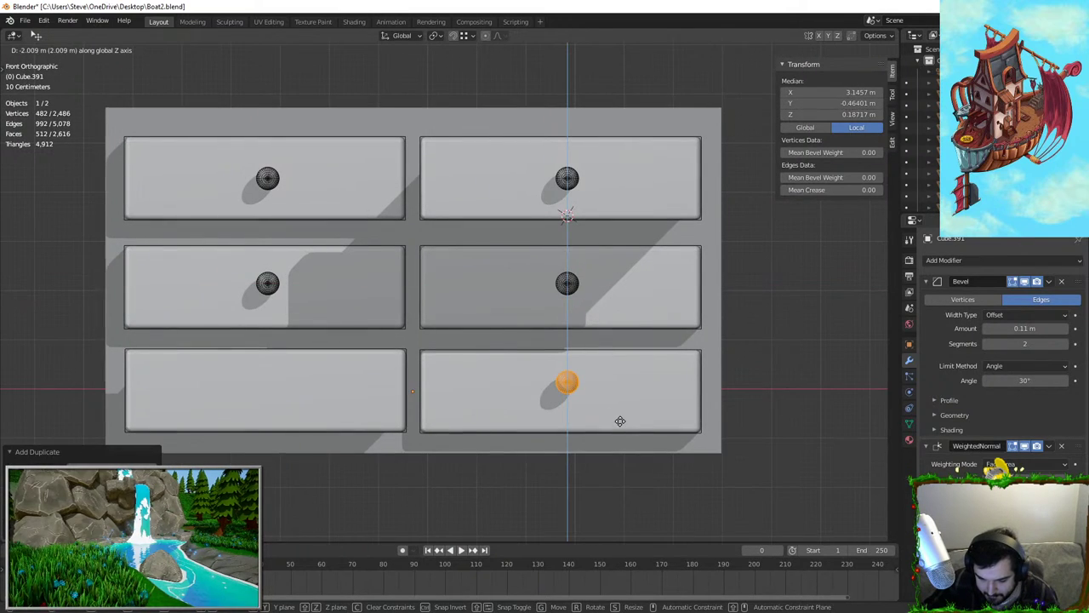
left_click(616, 461)
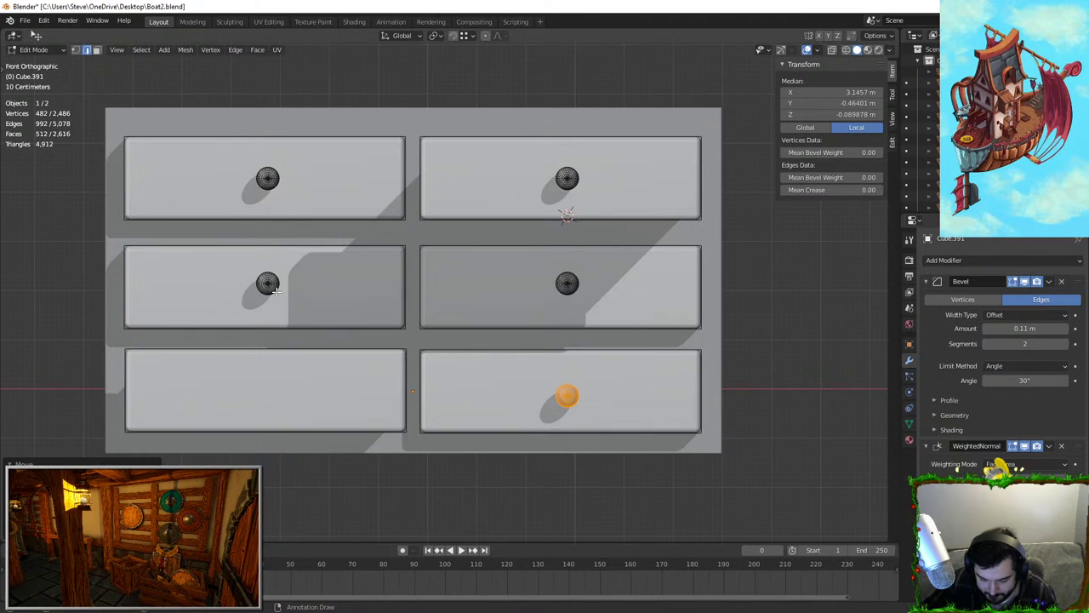
key("z")
left_click(304, 422)
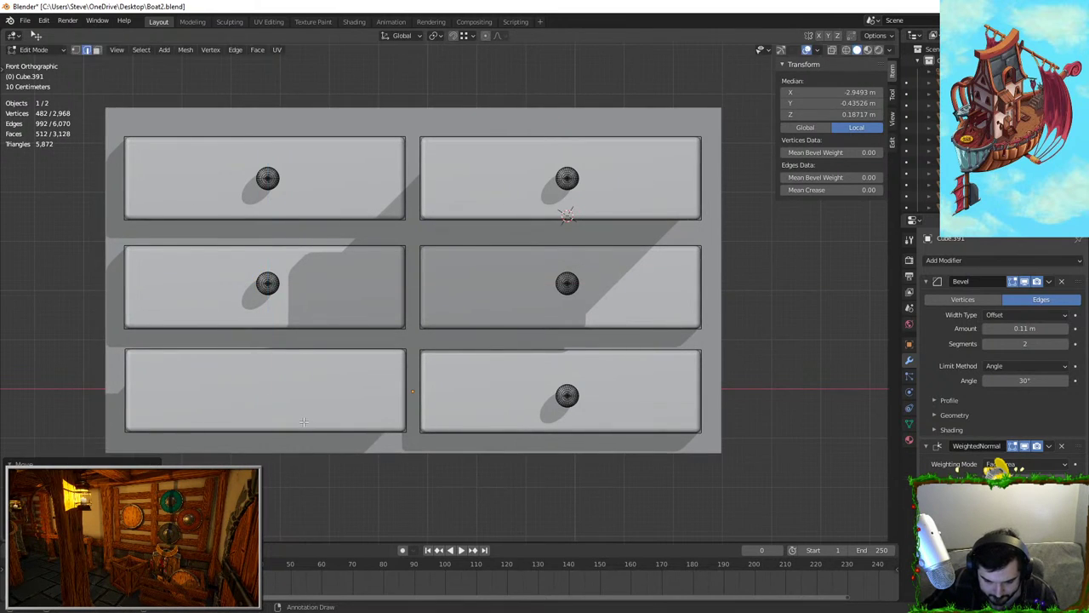
Move the bottom-left knob about 0.9 m along negative global Y out to the pulled-open drawer's front
key("g")
key("y")
middle_click_drag(303, 421, 521, 366)
left_click(416, 447)
Lower the bottom-left knob slightly along global Z to the middle height of its drawer front
key("KP_Decimal")
scroll(387, 418, "down", 5)
key("g")
key("z")
left_click(555, 371)
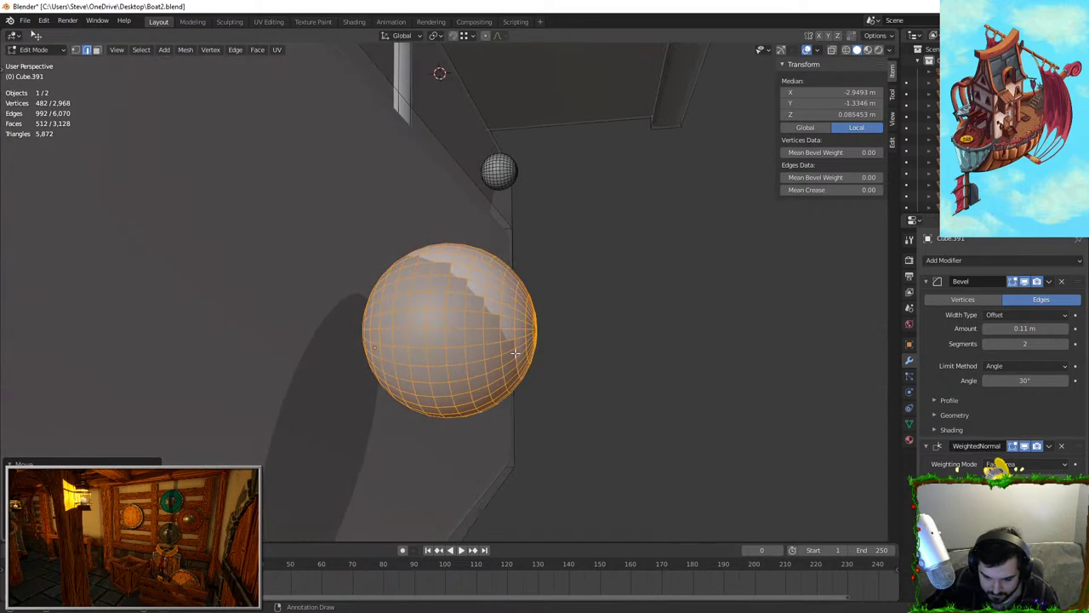
key("g")
key("z")
left_click(599, 346)
scroll(600, 347, "down", 8)
key("Tab")
middle_click_drag(631, 360, 524, 322)
key("Tab")
key("g")
key("z")
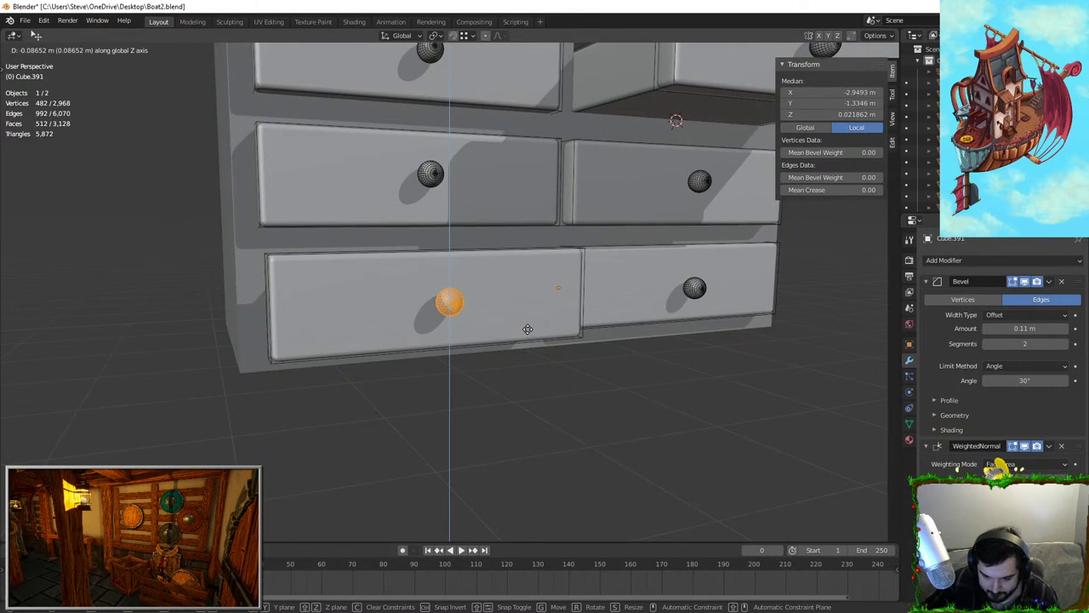
left_click(557, 435)
left_click(557, 435)
Add a Bevel modifier to the dresser's cabinet body and apply the body's scale
scroll(417, 411, "down", 4)
middle_click_drag(556, 435, 294, 252)
key("Tab")
left_click(478, 412)
scroll(323, 235, "up", 3)
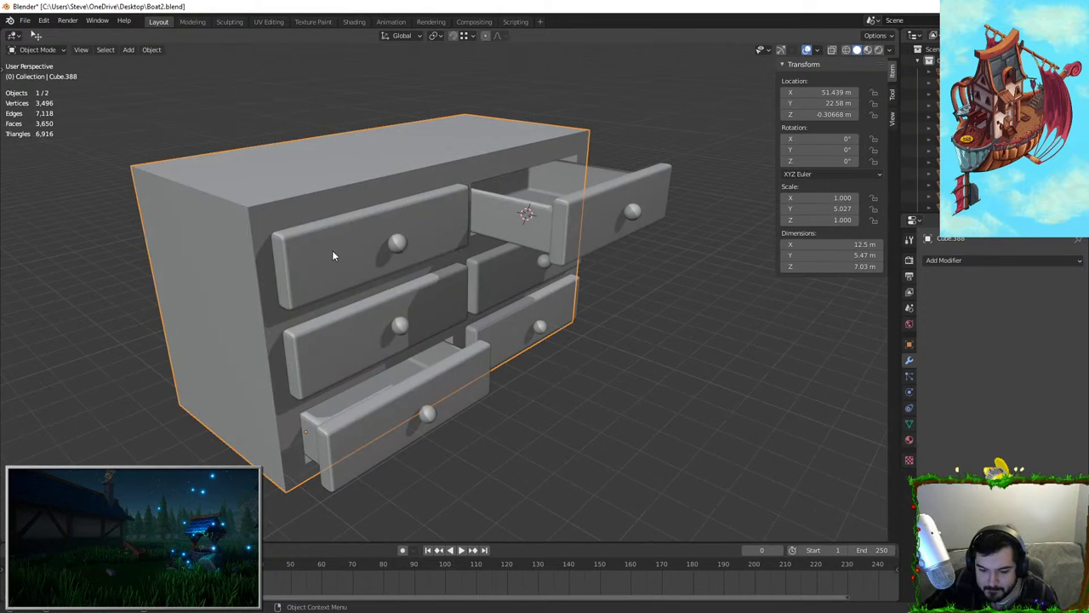
left_click(944, 261)
left_click(850, 311)
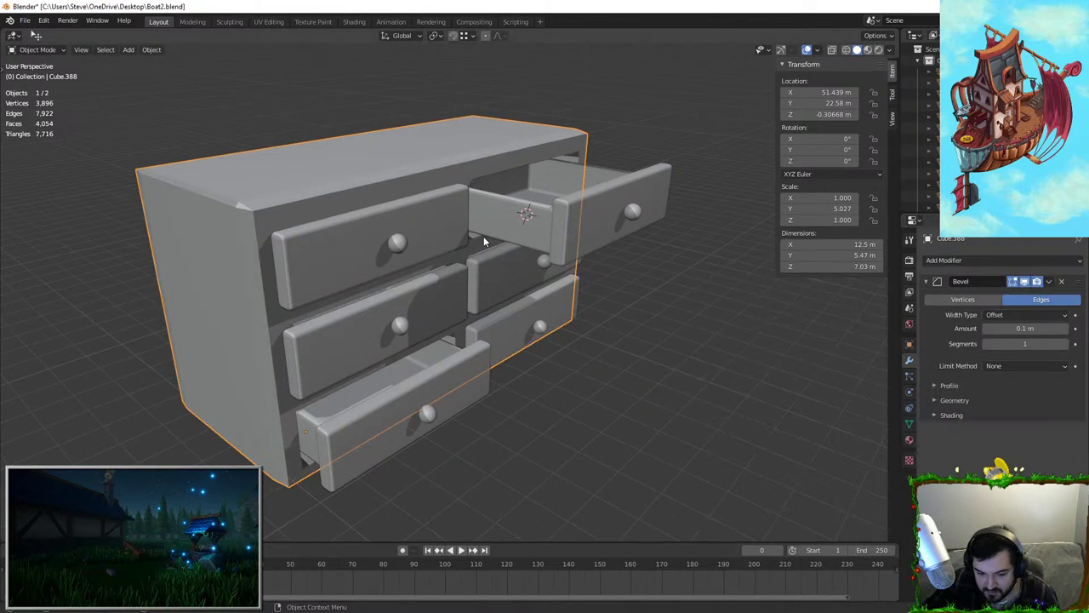
right_click(486, 241)
left_click(486, 241)
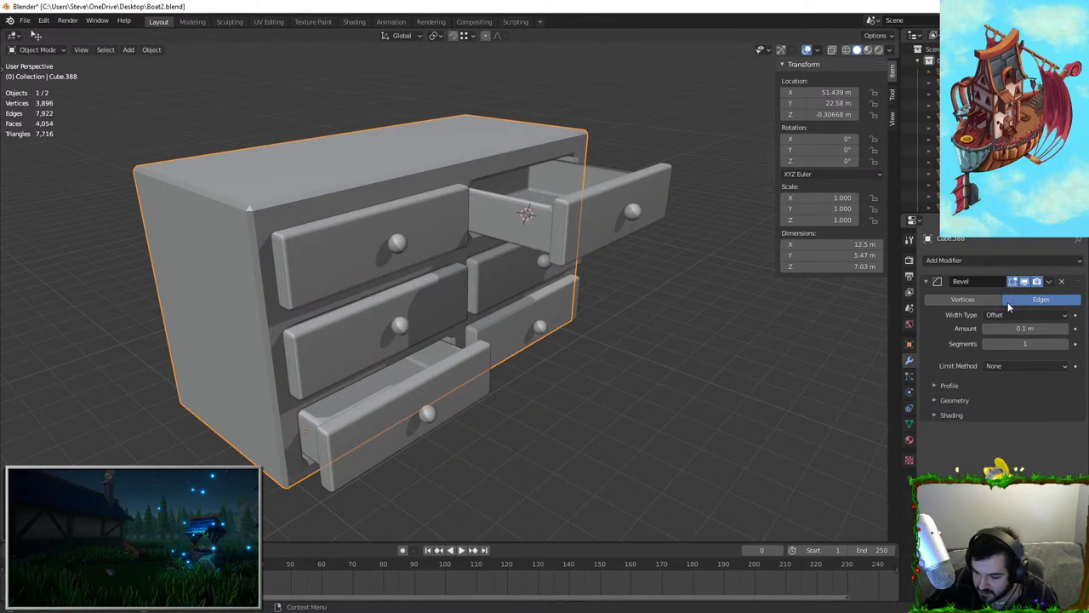
Add a Weighted Normal modifier to the cabinet body and enable Auto Smooth on its normals
left_click(1001, 263)
left_click(742, 349)
middle_click_drag(596, 332, 511, 315)
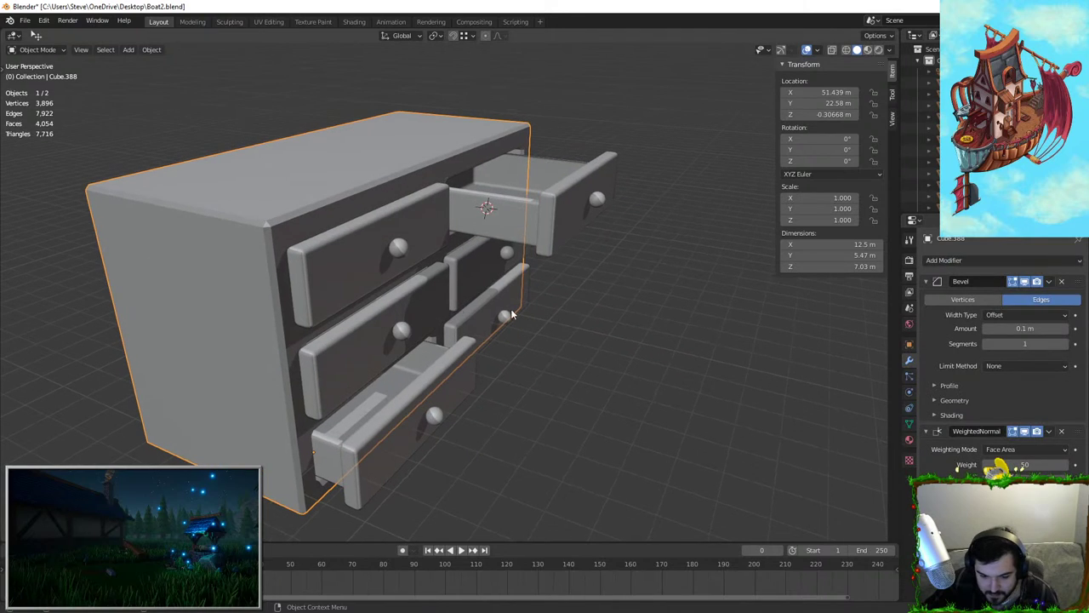
left_click(909, 423)
left_click(987, 429)
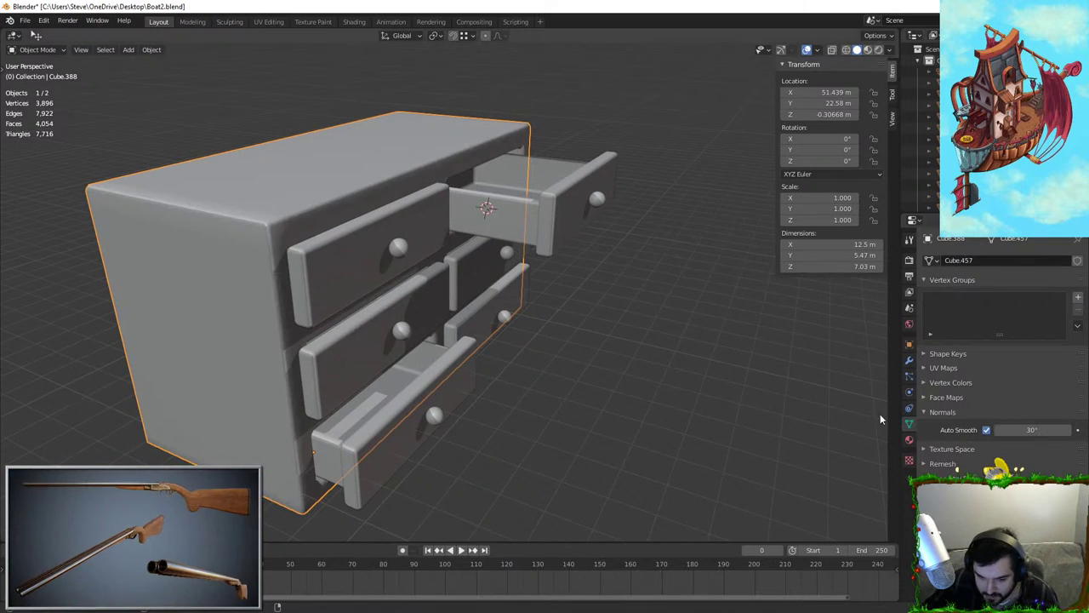
mouse_move(681, 391)
middle_mouse_down()
mouse_move(593, 363)
mouse_move(804, 245)
middle_mouse_up()
Set the cabinet body's bevel to 2 segments
left_click(909, 361)
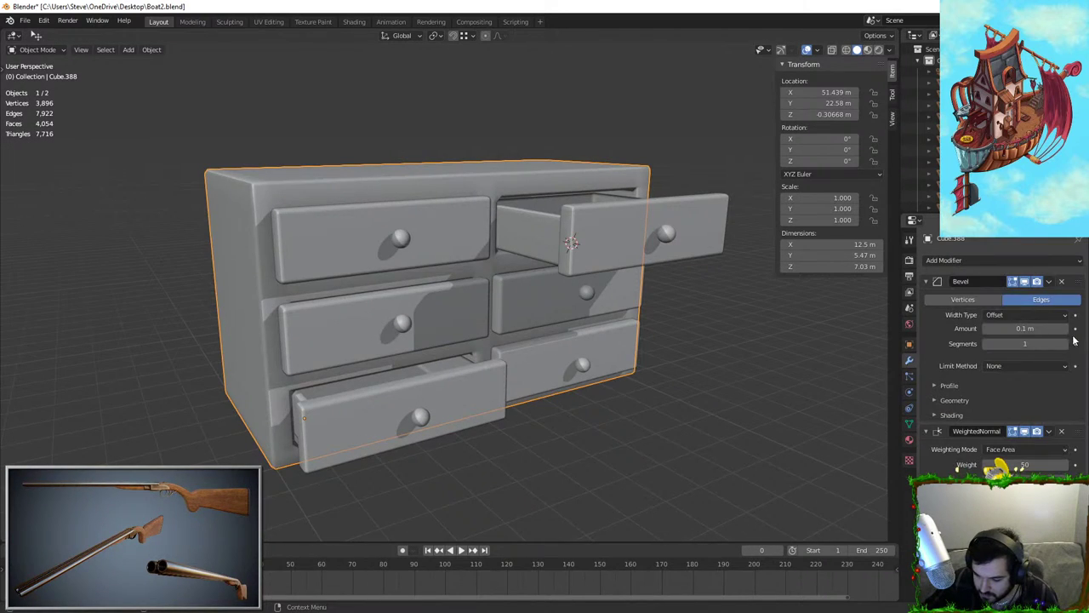
left_click(1065, 344)
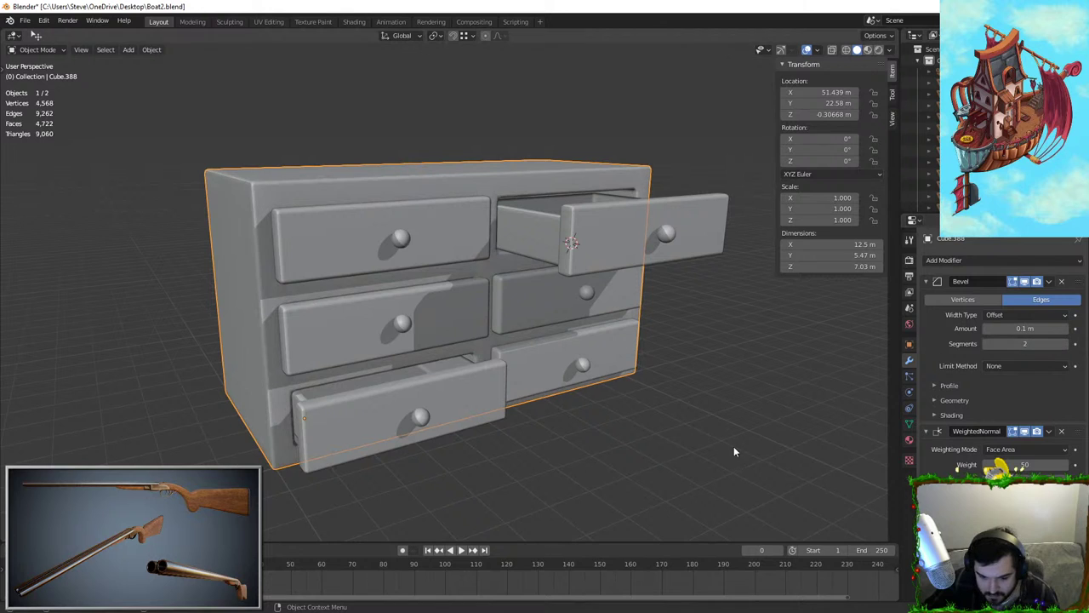
middle_click_drag(734, 446, 509, 182)
right_click(475, 196)
left_click(474, 196)
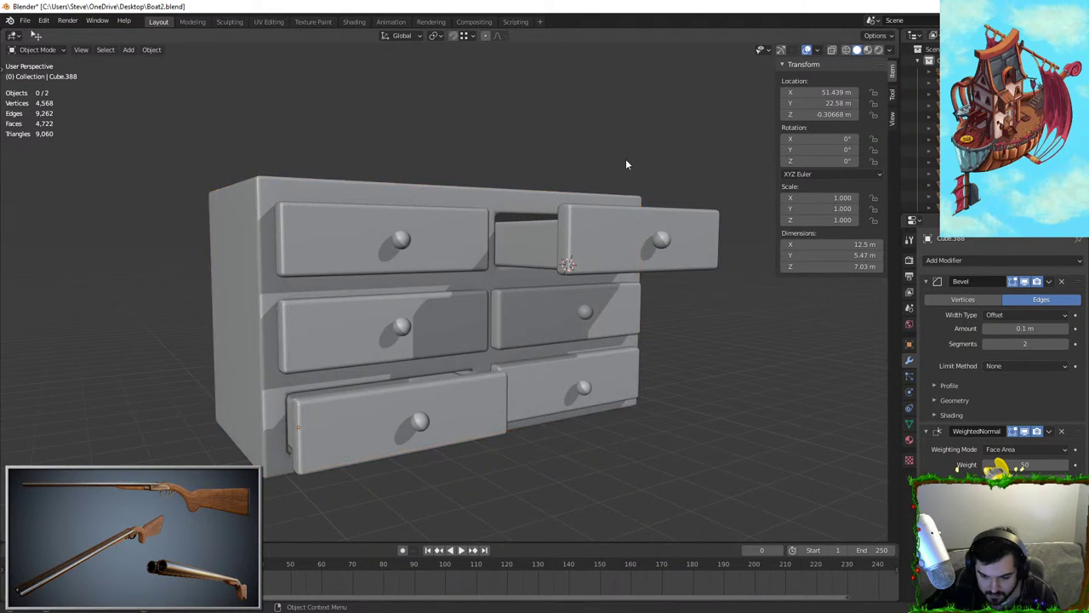
Unhide all the other scene objects around the dresser and clear the selection
left_click(627, 162)
middle_click_drag(627, 162, 514, 227)
left_click(476, 289)
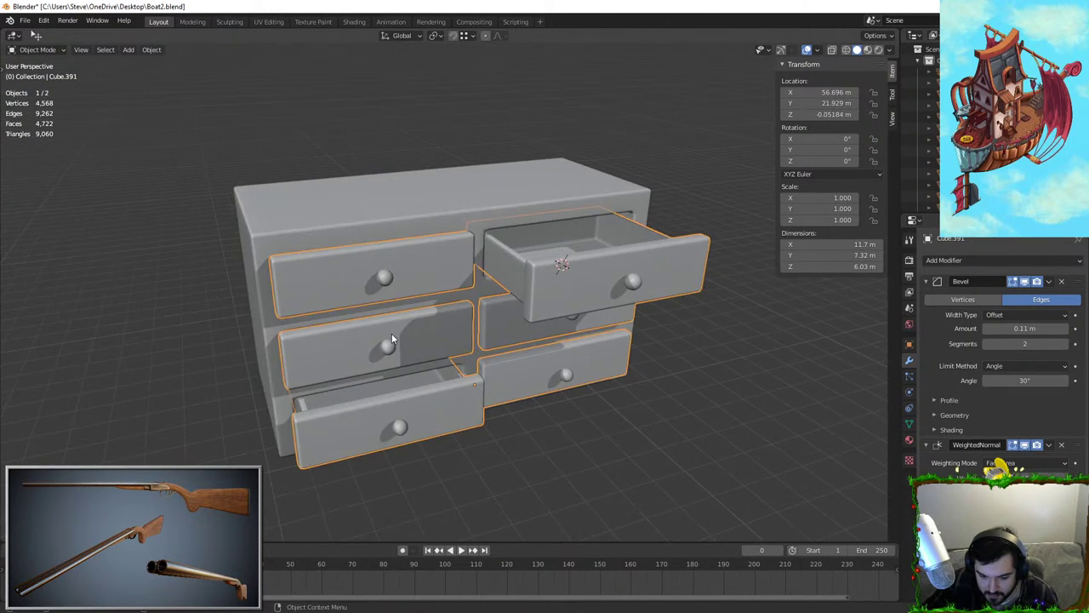
middle_click_drag(391, 333, 512, 397)
scroll(599, 373, "down", 4)
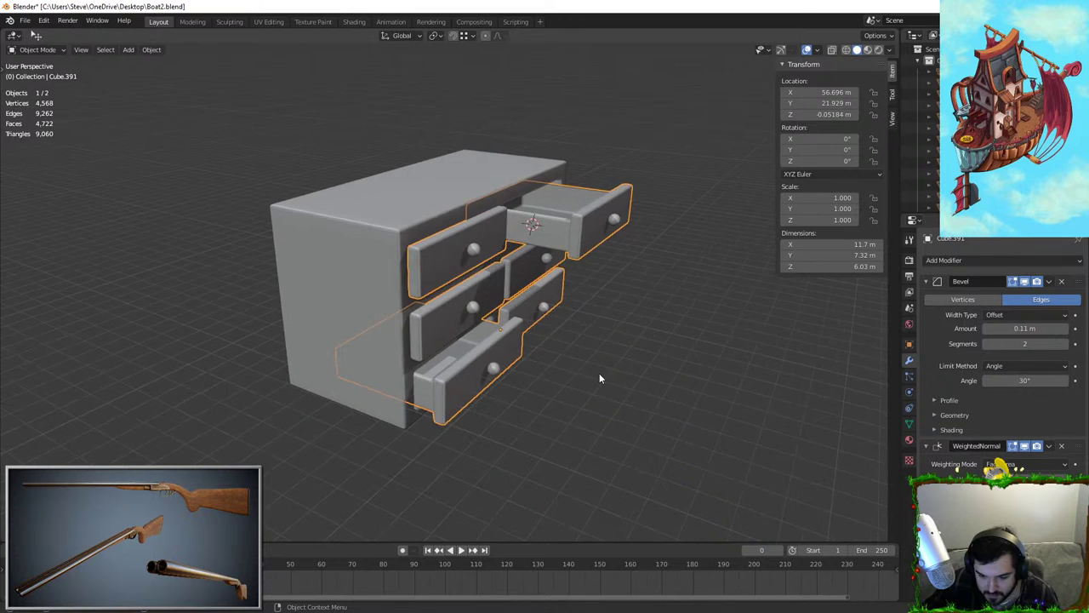
left_click(599, 372)
middle_click_drag(599, 373, 539, 318)
key("alt+h")
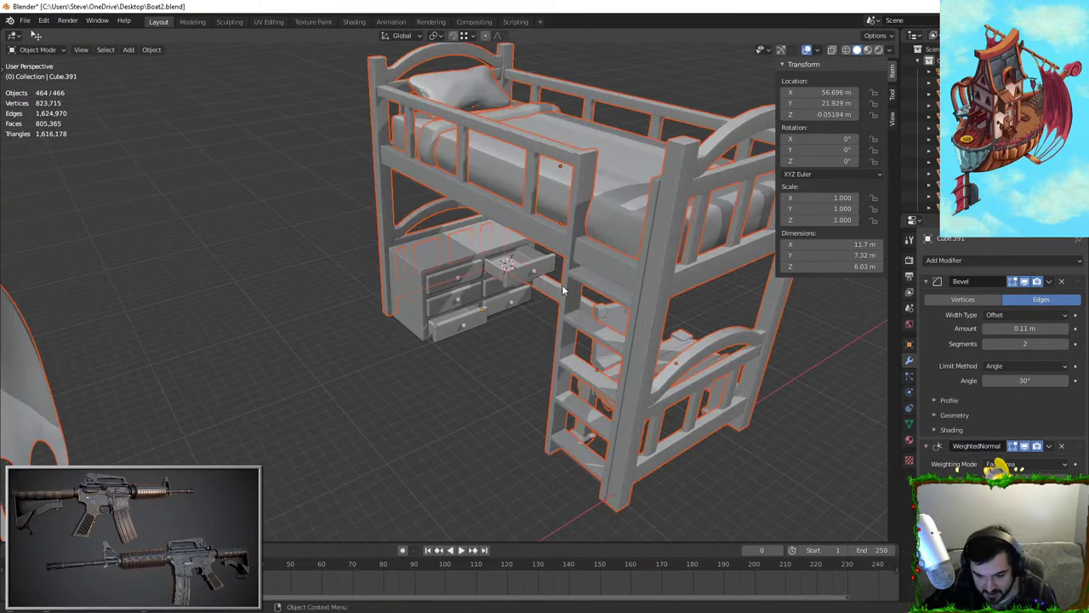
left_click(510, 375)
Examine the dresser in place beneath the bunk bed and the empty surface of the desk beside it
middle_click_drag(510, 375, 465, 198)
scroll(479, 423, "up", 4)
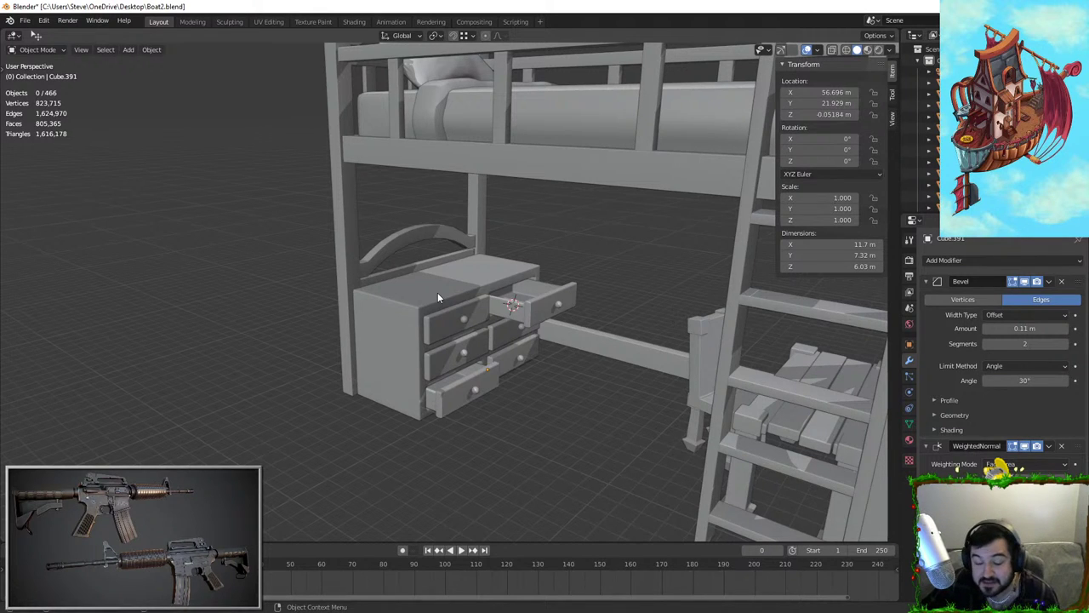
middle_click_drag(437, 292, 503, 303)
middle_click_drag(502, 303, 464, 333, "shift")
scroll(464, 333, "up", 2)
scroll(410, 333, "up", 4)
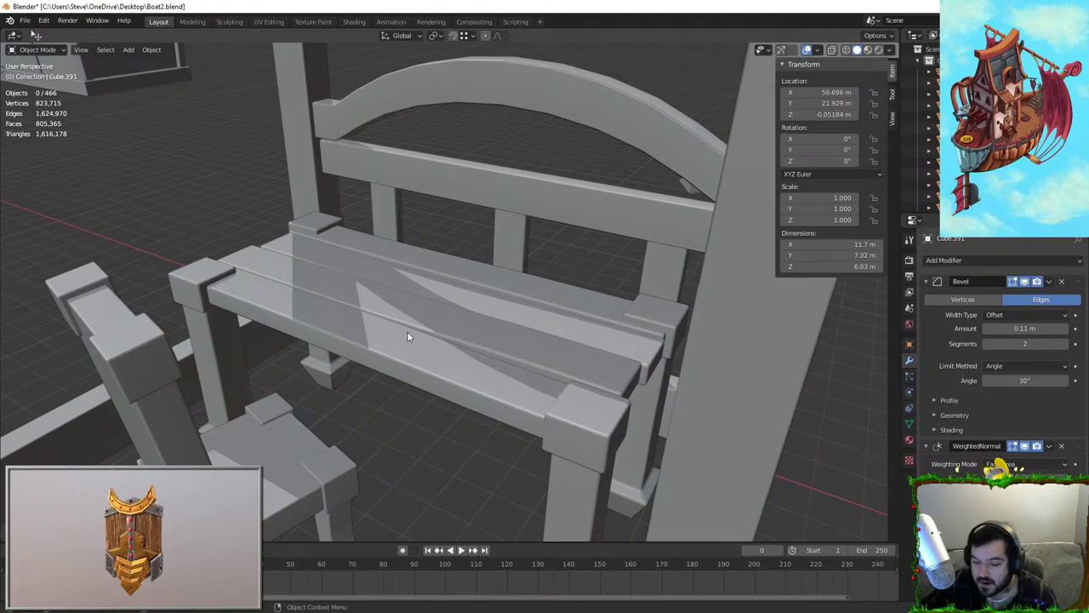
key("shift+a")
mouse_move(438, 291)
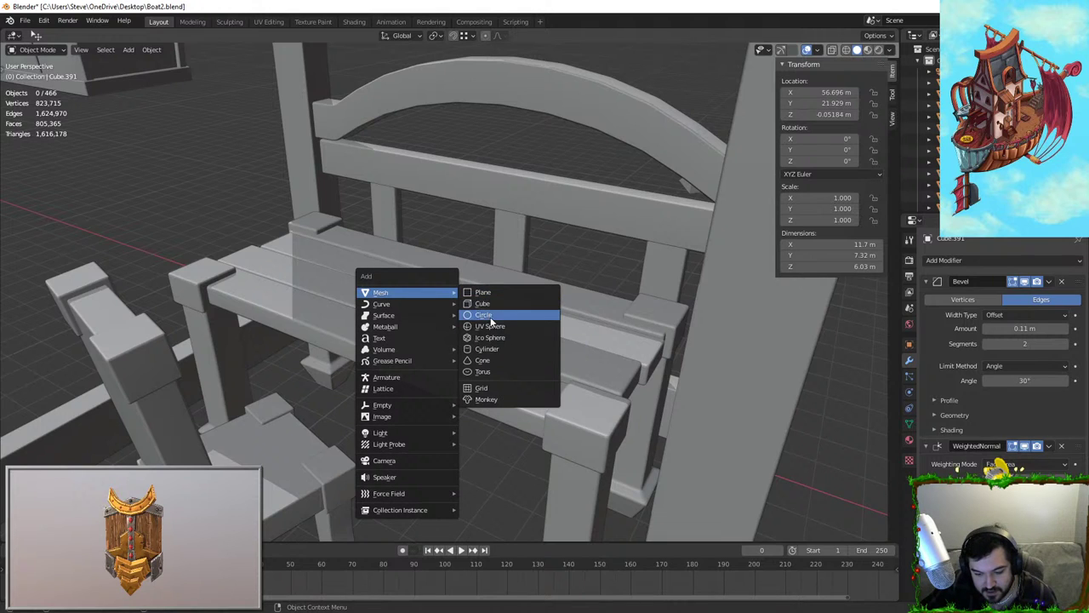
left_click(494, 349)
middle_click_drag(495, 348, 368, 368)
Add a 14-vertex cylinder with 1 m radius and 2 m depth on the desk's surface
key("shift+a")
mouse_move(256, 349)
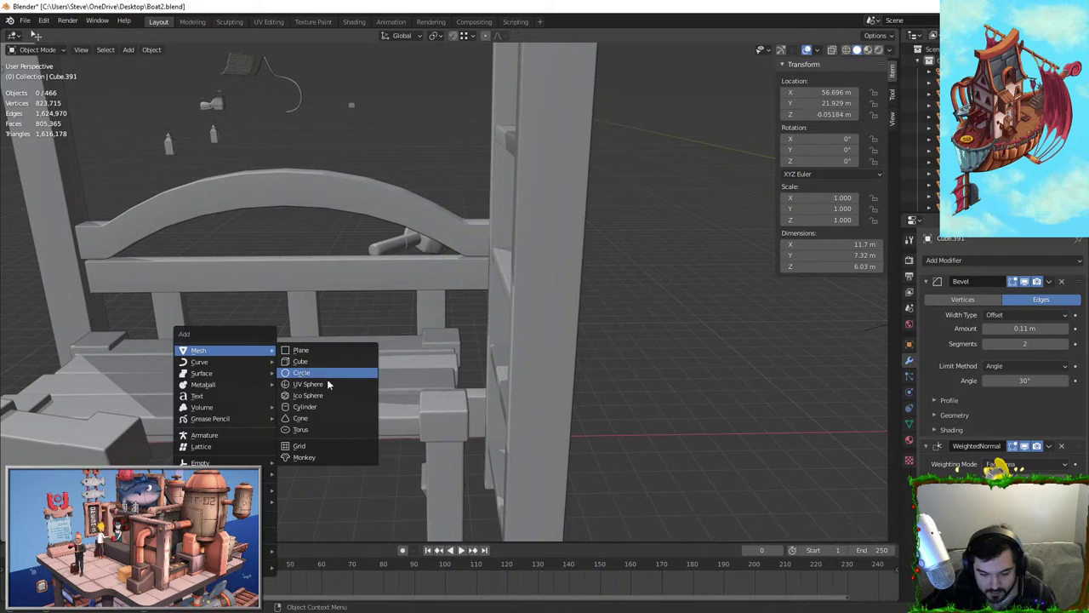
left_click(329, 405)
key("KP_Decimal")
middle_click_drag(329, 407, 624, 286)
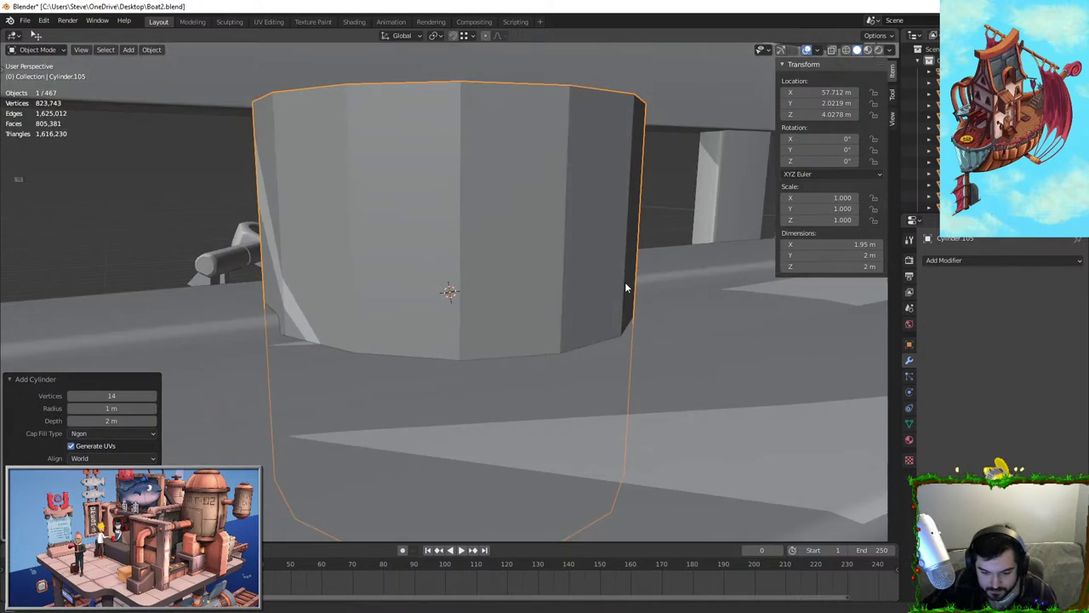
scroll(524, 244, "down", 8)
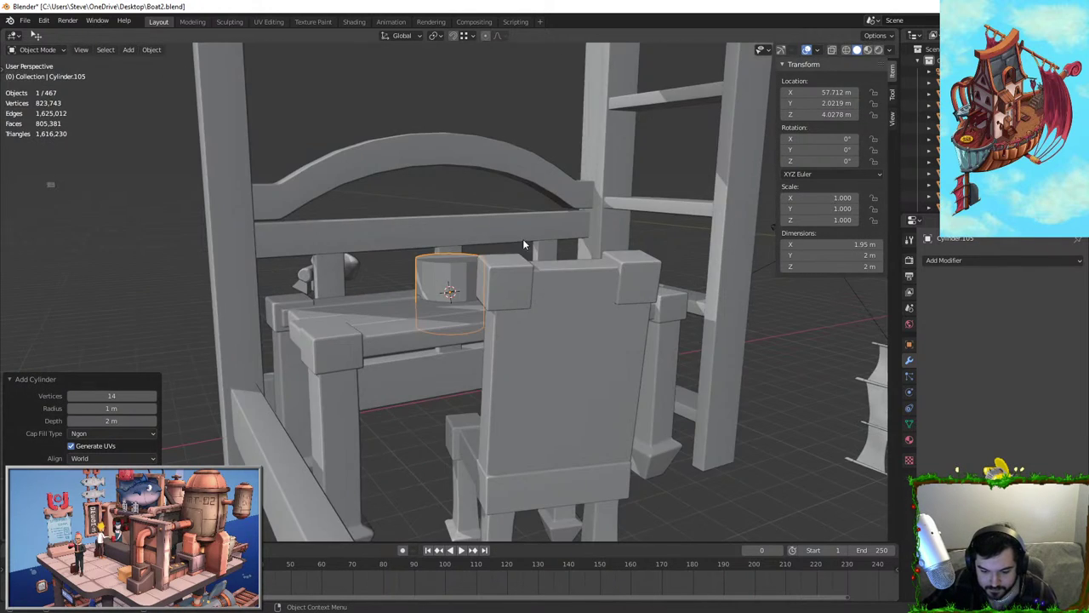
Shrink the cylinder, raise it just above the desk, and open its mesh for editing
left_click(457, 292)
scroll(489, 263, "up", 7)
key("Tab")
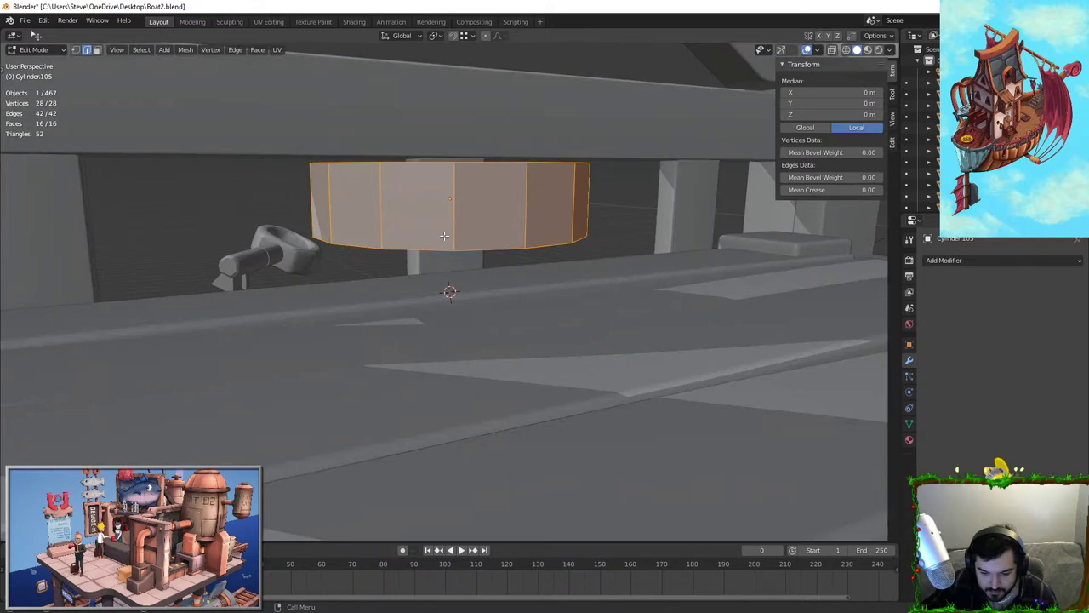
middle_click_drag(495, 190, 511, 319, "shift")
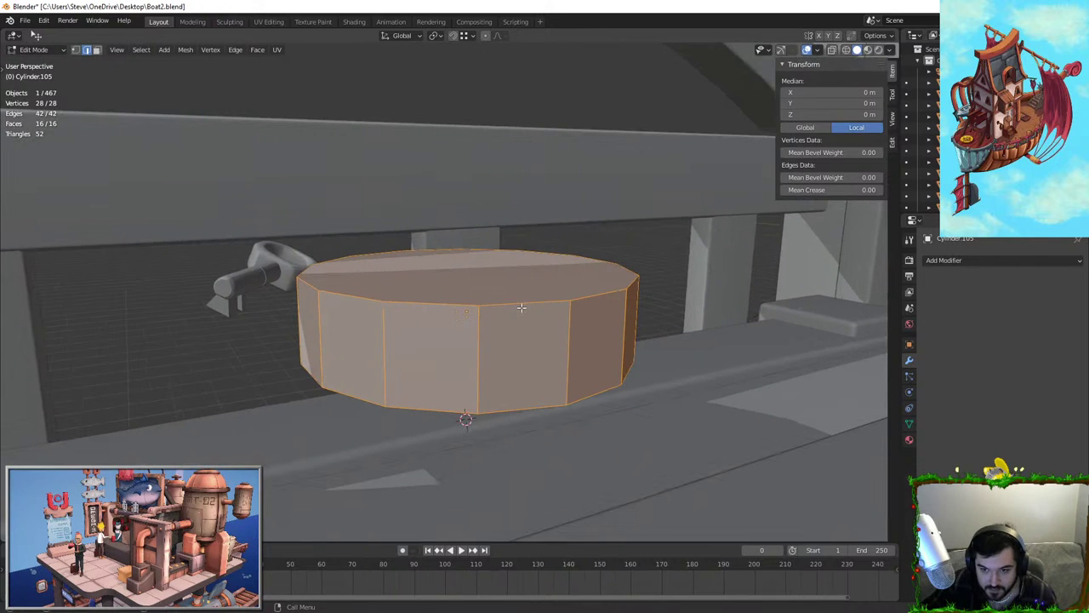
Scale the cylinder's bottom edge loop inward so that the sides taper like a bowl
left_click(86, 50)
left_click(468, 406, "alt")
key("s")
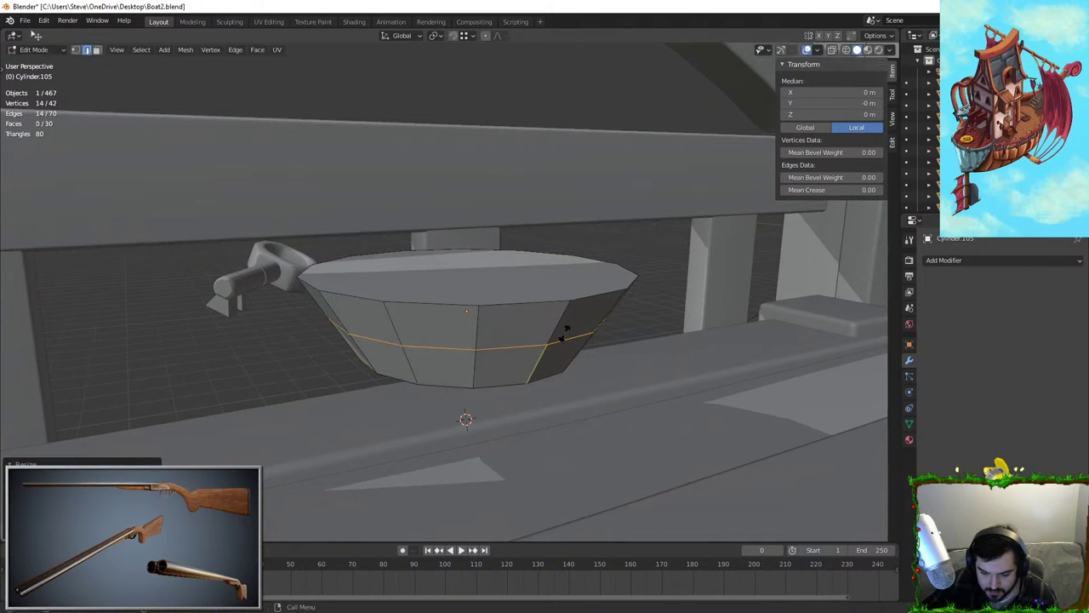
Round the tapered sides with a widened, beveled middle edge loop and flatten the bowl along Z into a shallow plate
left_click(630, 322)
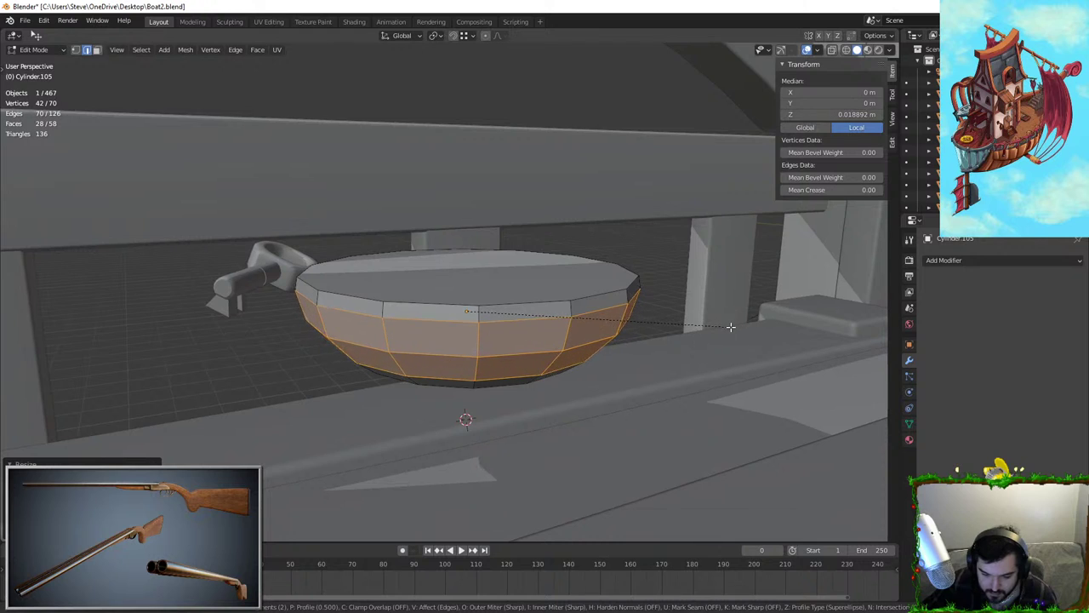
key("z")
left_click(493, 240)
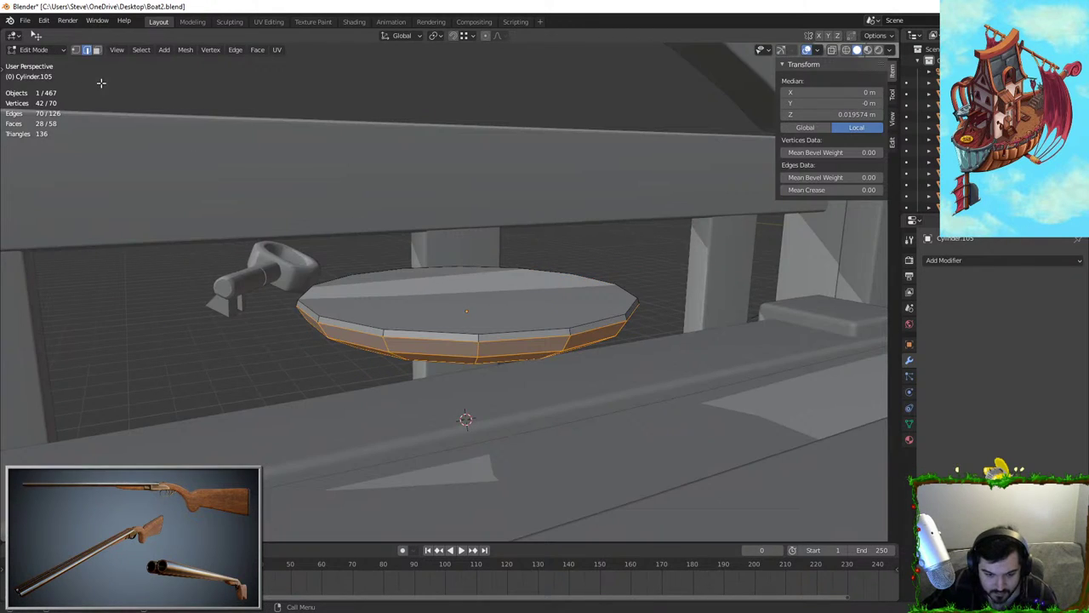
Extrude the plate's top face in place and scale it inward to leave a narrow rim around the edge
left_click(496, 325)
middle_click_drag(495, 325, 506, 356)
key("e")
right_click(707, 316)
key("s")
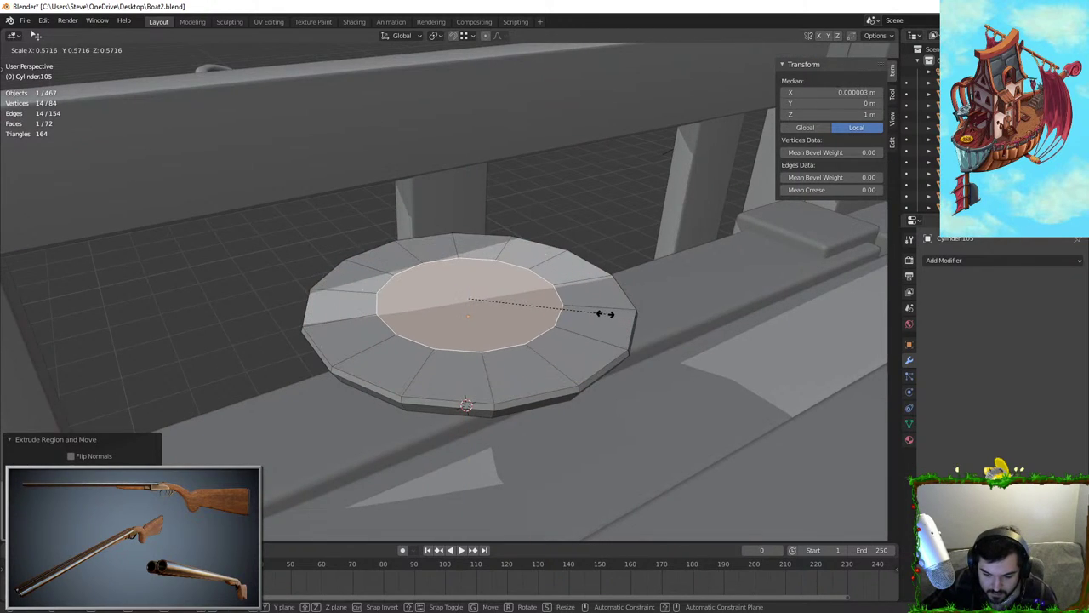
left_click(604, 315)
Extrude the plate's inner face again, scale it inward and lower it along Z to hollow out the plate
key("e")
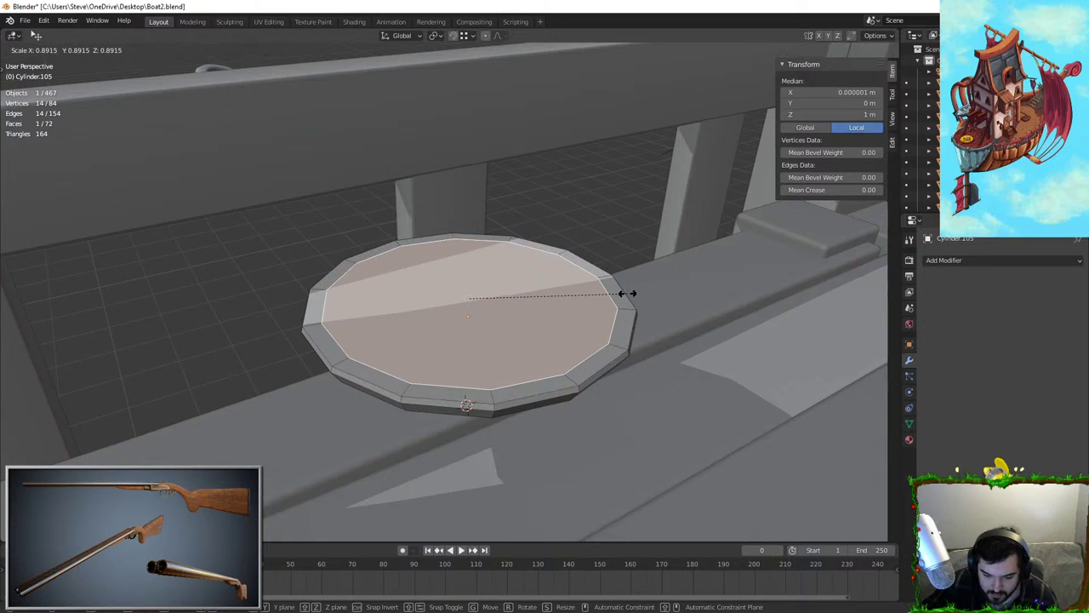
right_click(632, 293)
key("s")
left_click(610, 287)
key("g")
key("z")
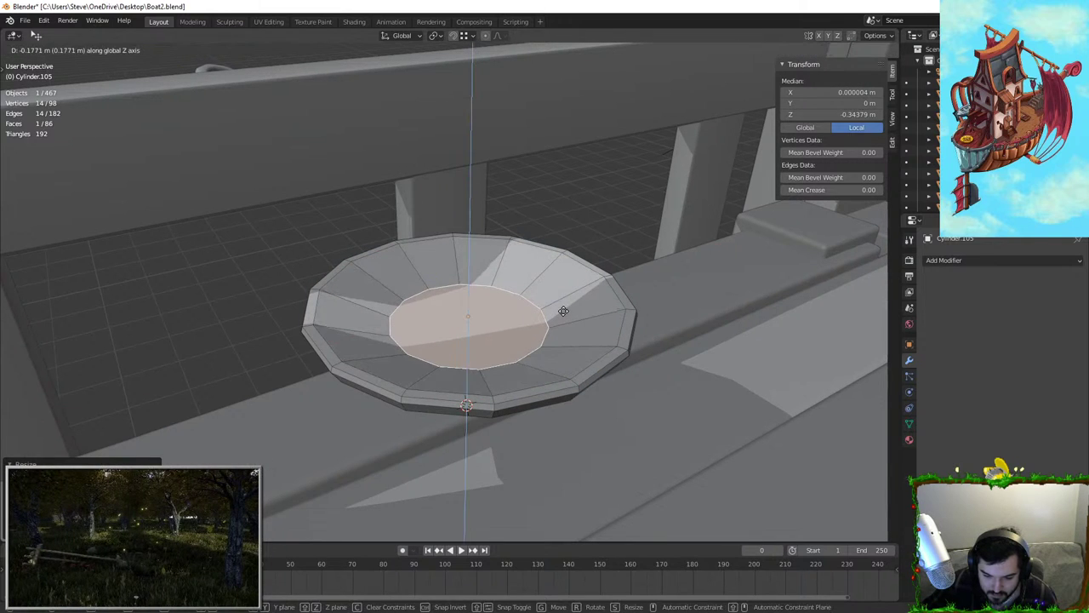
left_click(573, 315)
key("s")
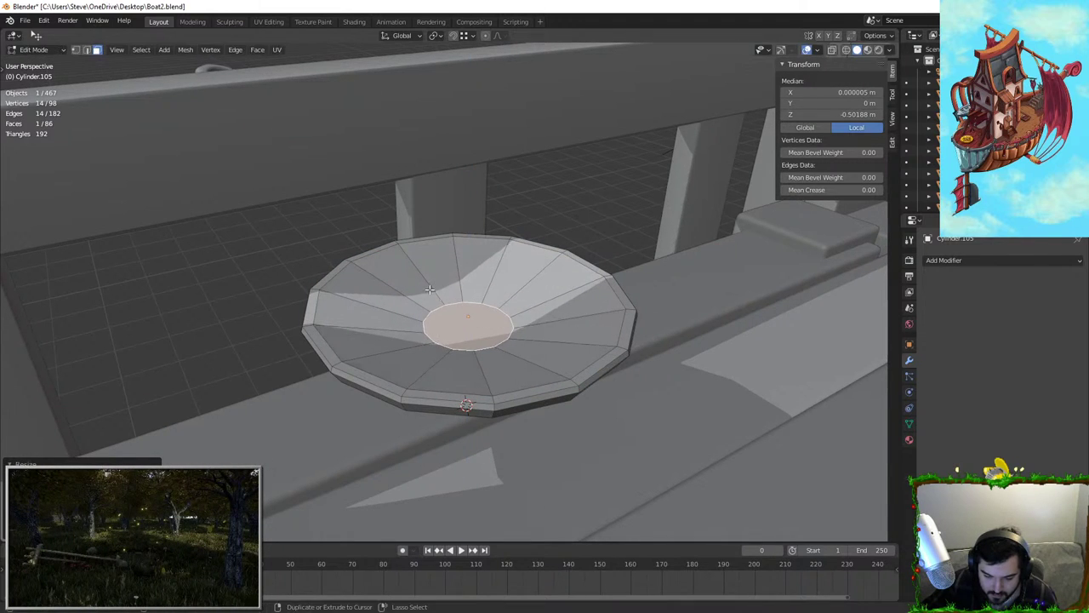
Add an edge loop around the plate's hollow, widen it to round the slope, and shade the plate smooth
key("ctrl+r")
left_click(449, 291)
right_click(449, 291)
left_click(575, 288)
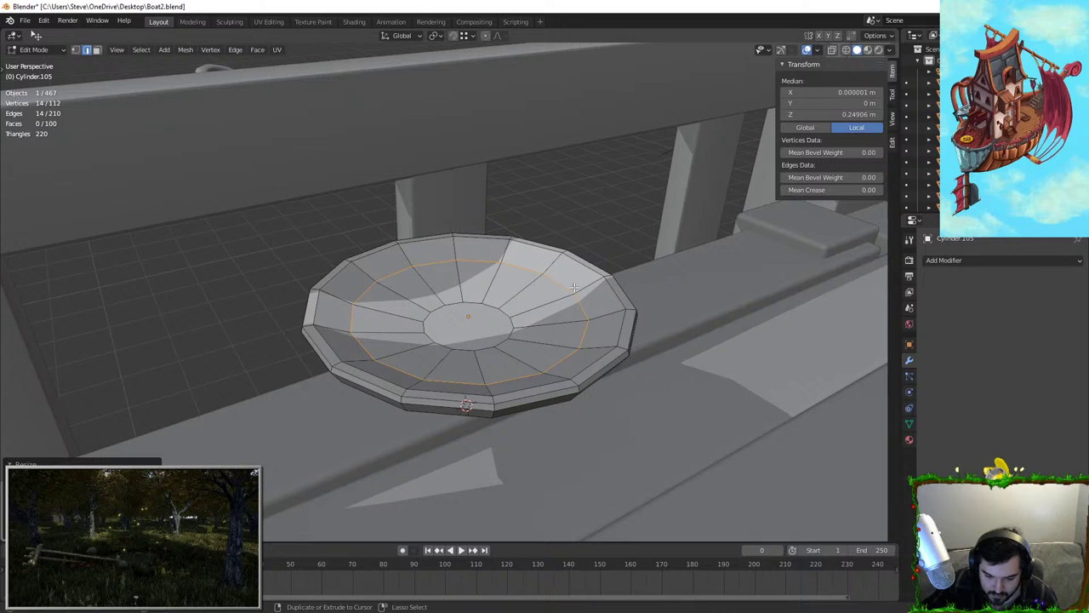
left_click(628, 292)
key("Tab")
right_click(513, 314)
left_click(508, 312)
scroll(588, 263, "down", 2)
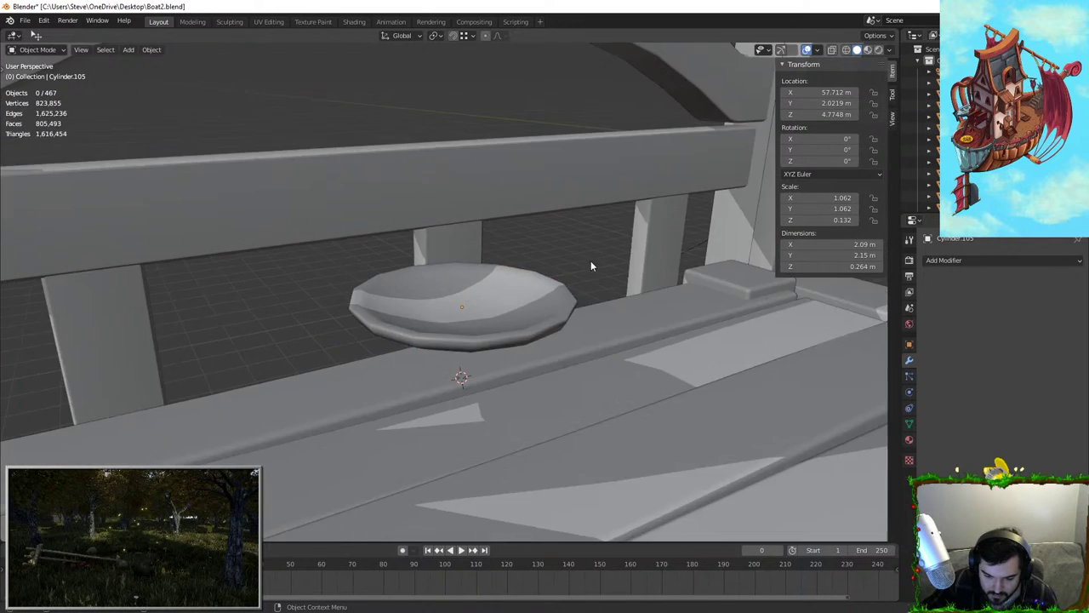
Shrink the plate and lower it along Z onto the desk's surface
middle_click_drag(515, 308, 580, 357)
key("s")
left_click(553, 289)
scroll(501, 269, "down", 3)
key("g")
key("z")
left_click(550, 260)
key("g")
key("z")
left_click(511, 323)
key("g")
key("z")
left_click(573, 311)
Slide the plate to the end of the desk and bring its scale to about 0.93
key("g")
key("x")
left_click(445, 342)
key("s")
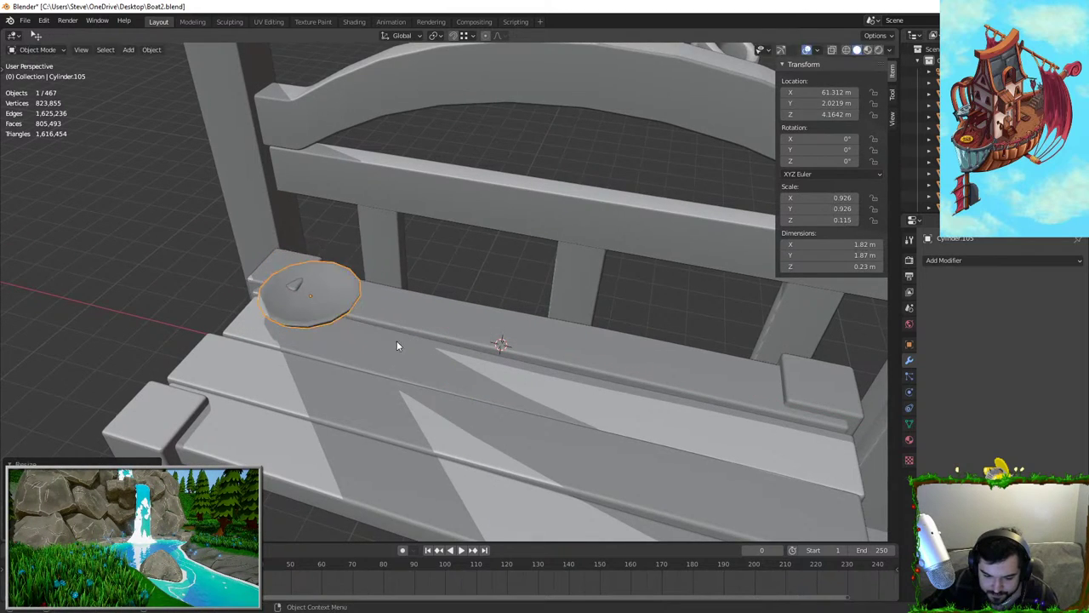
left_click(472, 271)
mouse_move(472, 270)
middle_mouse_down()
mouse_move(502, 367)
mouse_move(477, 375)
mouse_move(420, 294)
mouse_move(472, 281)
middle_mouse_up()
Duplicate the small lantern on the boat and move the copy out along X
scroll(473, 282, "down", 8)
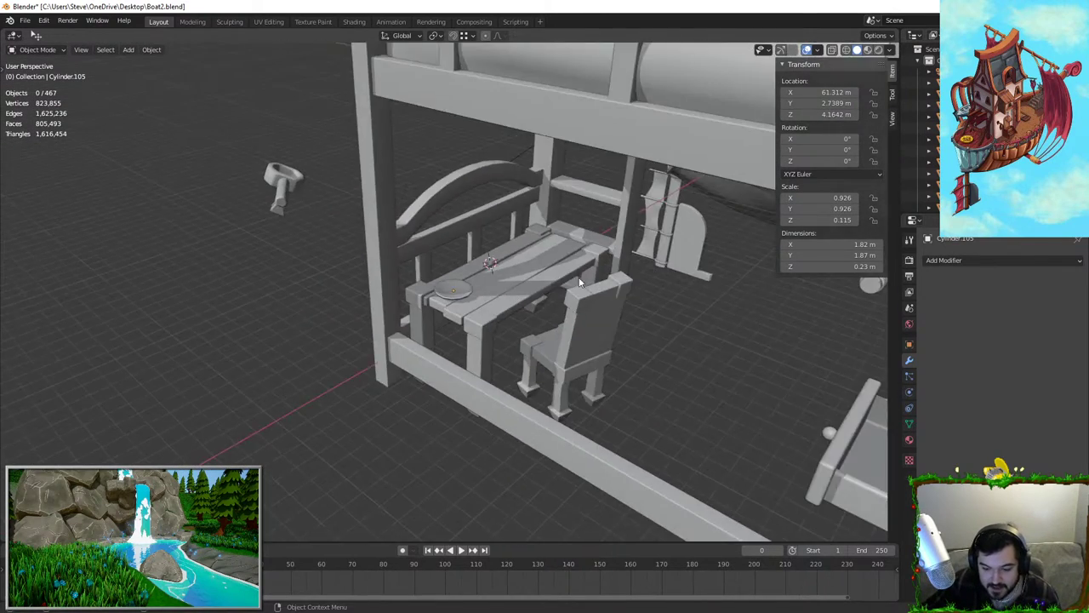
middle_click_drag(572, 286, 324, 312, "shift")
scroll(323, 311, "down", 5)
middle_click_drag(409, 349, 300, 454, "shift")
scroll(299, 454, "up", 4)
scroll(299, 453, "up", 4)
middle_click_drag(451, 200, 407, 262, "shift")
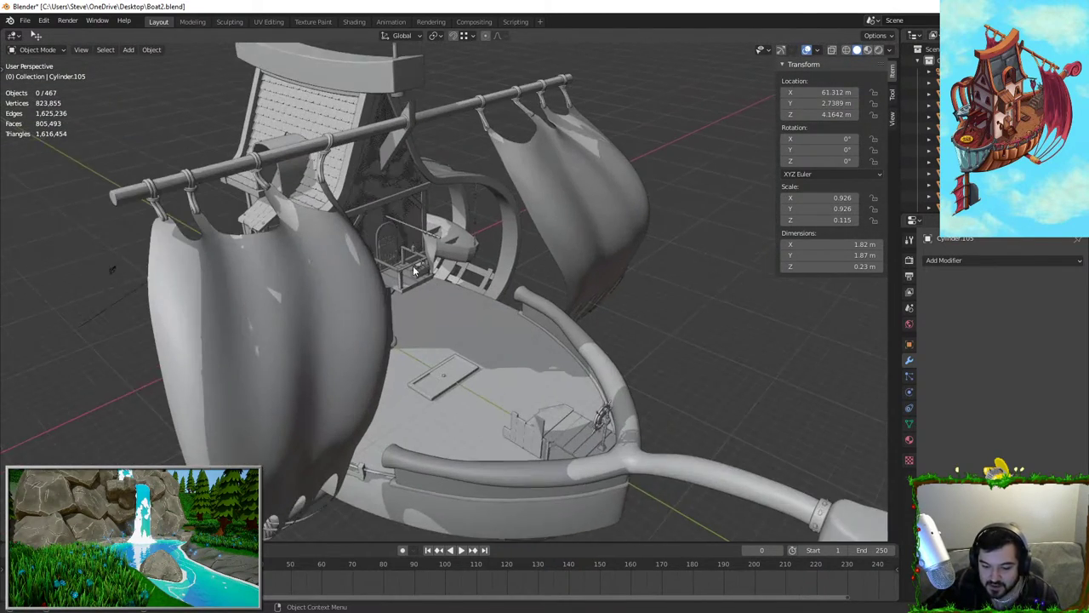
scroll(407, 262, "up", 1)
left_click(411, 244)
scroll(497, 239, "down", 2)
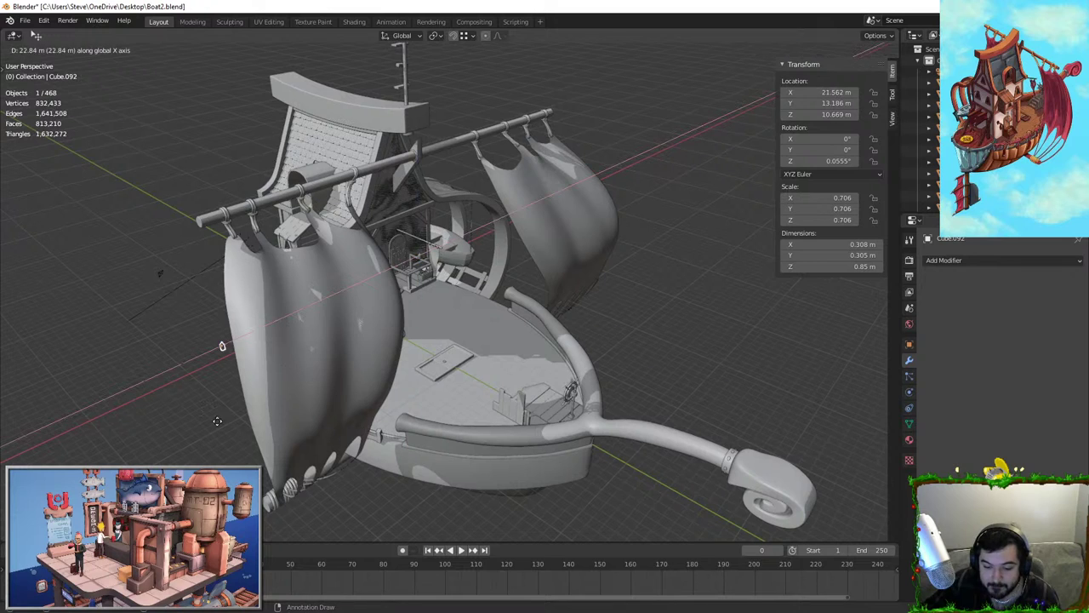
Move the copied lantern further along X to the bunk bed, close to the desk
middle_click_drag(477, 273, 618, 253)
scroll(579, 225, "down", 3)
middle_click_drag(537, 197, 680, 119, "shift")
key("g")
key("x")
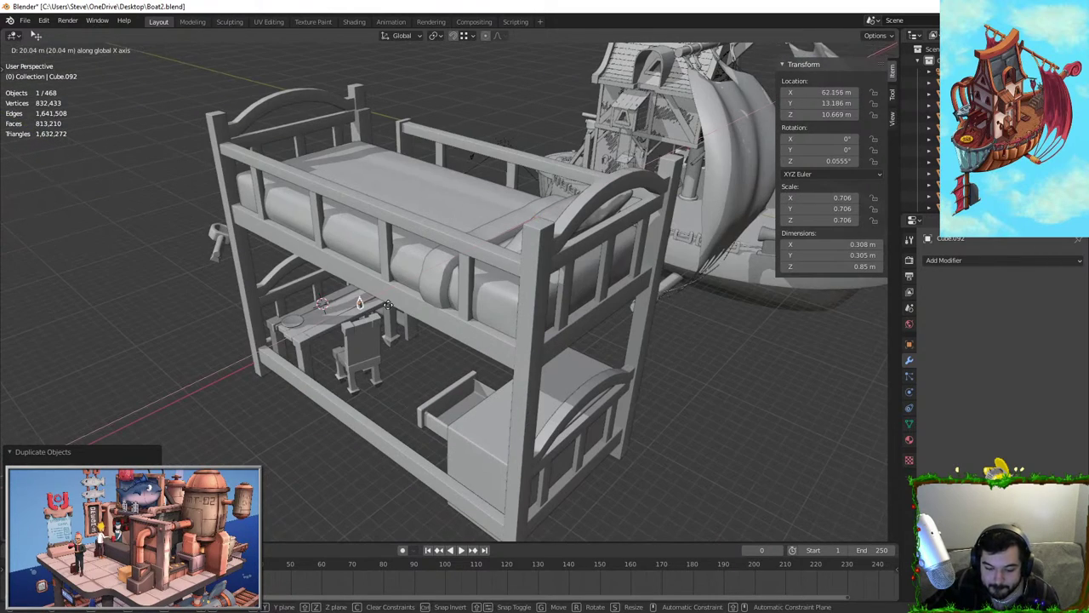
left_click(389, 306)
Strip the copied lantern's housing by selecting the linked candle mesh, inverting the selection and deleting the rest
middle_click_drag(391, 303, 519, 239)
key("KP_Decimal")
key("Tab")
scroll(479, 369, "up", 7)
scroll(468, 383, "up", 7)
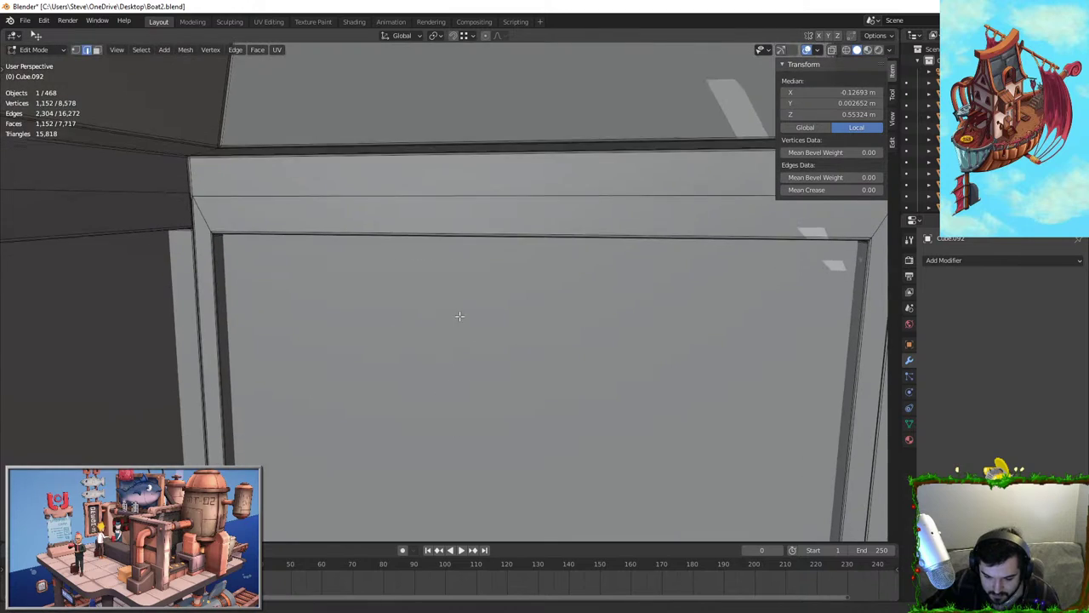
middle_click_drag(460, 316, 401, 475)
scroll(401, 474, "down", 4)
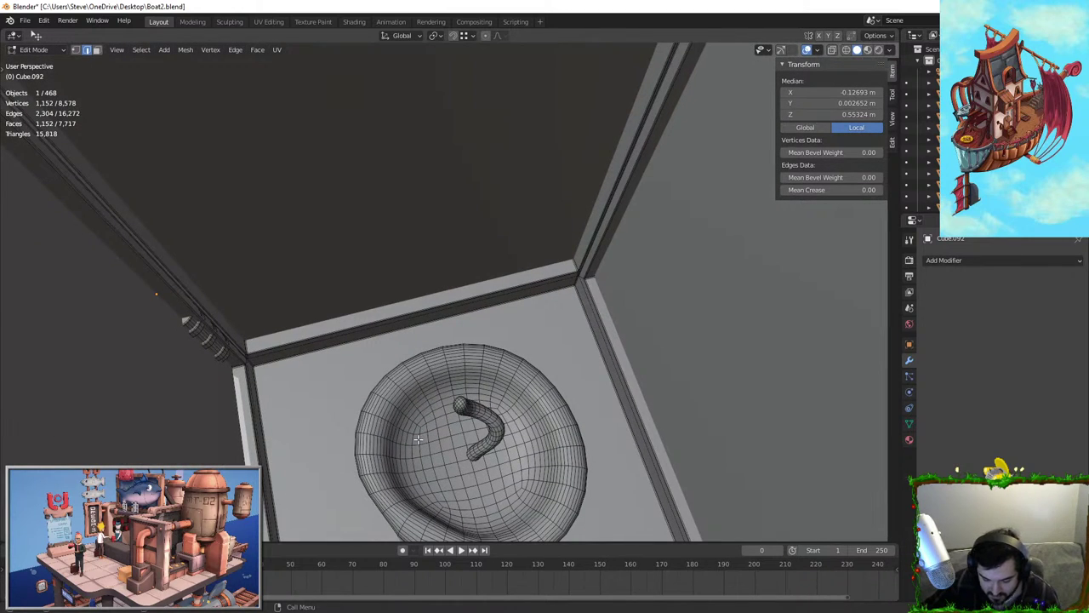
key("l")
scroll(462, 409, "down", 8)
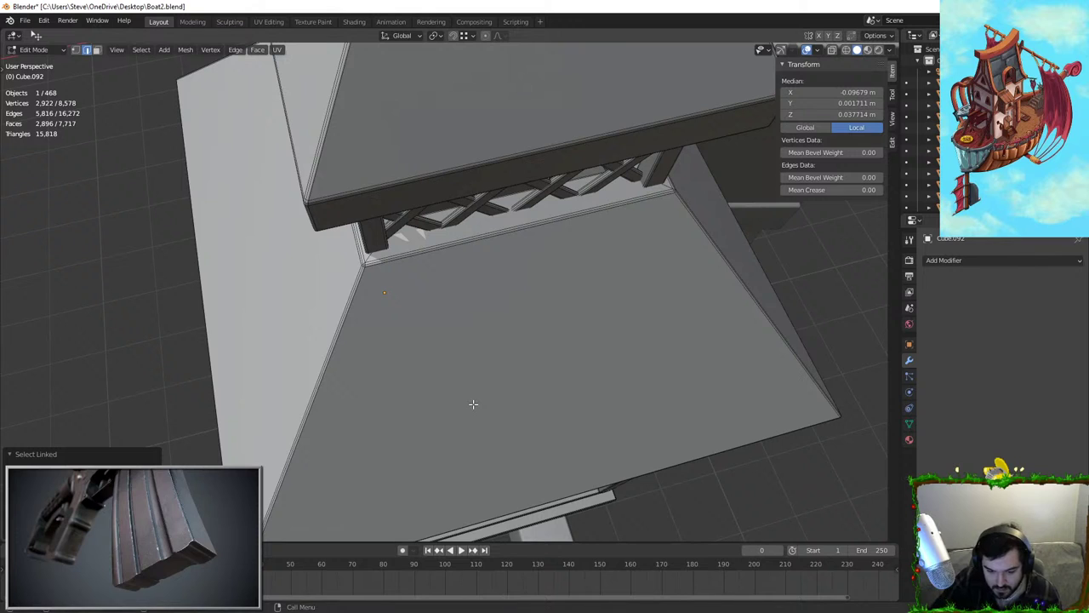
middle_click_drag(466, 309, 546, 251)
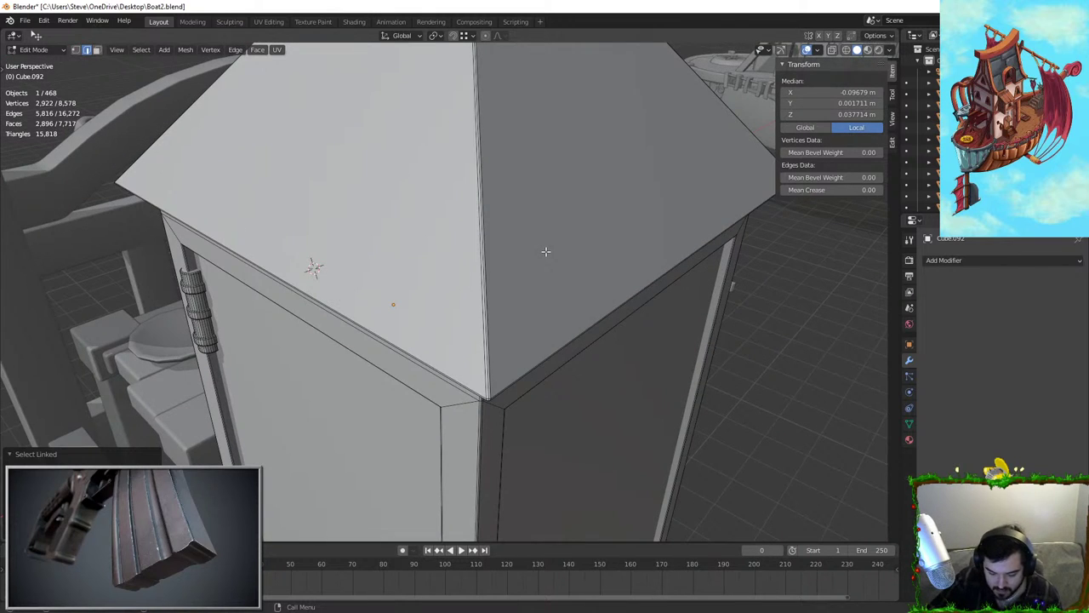
key("ctrl+i")
key("x")
left_click(546, 249)
middle_click_drag(546, 251, 481, 412)
key("Tab")
Delete the leftover ring above the candle from its mesh
middle_click_drag(466, 362, 488, 156)
key("Tab")
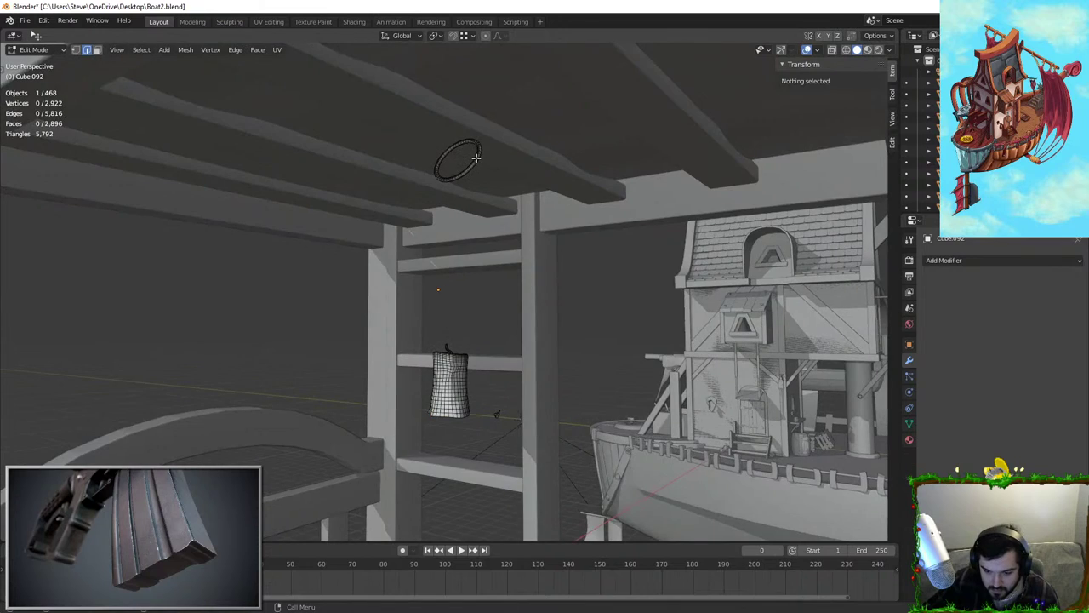
key("x")
left_click(476, 159)
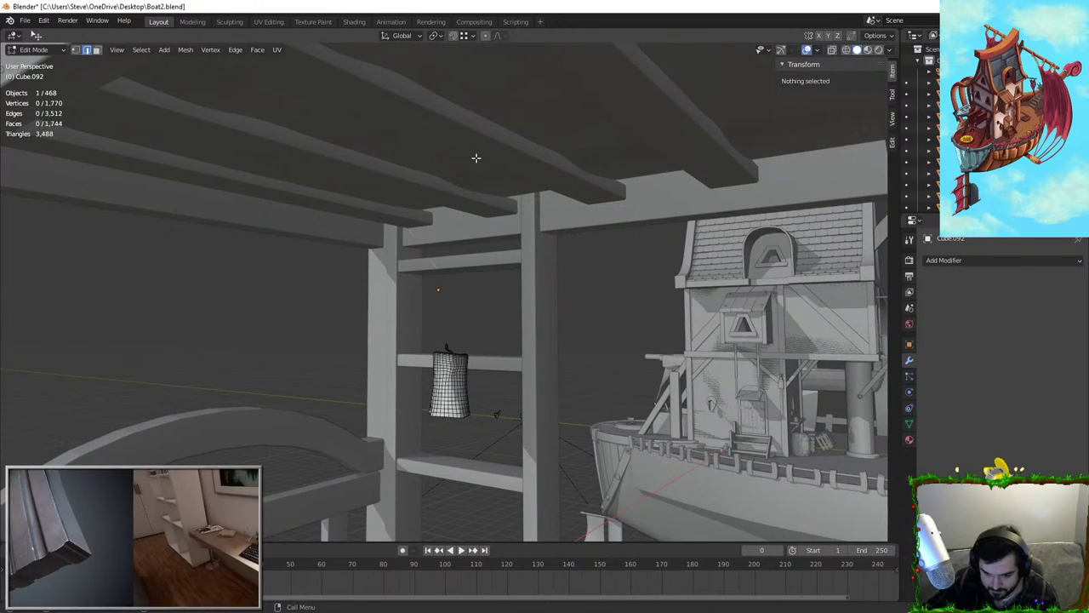
key("Tab")
Shade the candle smooth and reset its origin to the centre of its own mesh
right_click(445, 368)
left_click(381, 413)
right_click(380, 413)
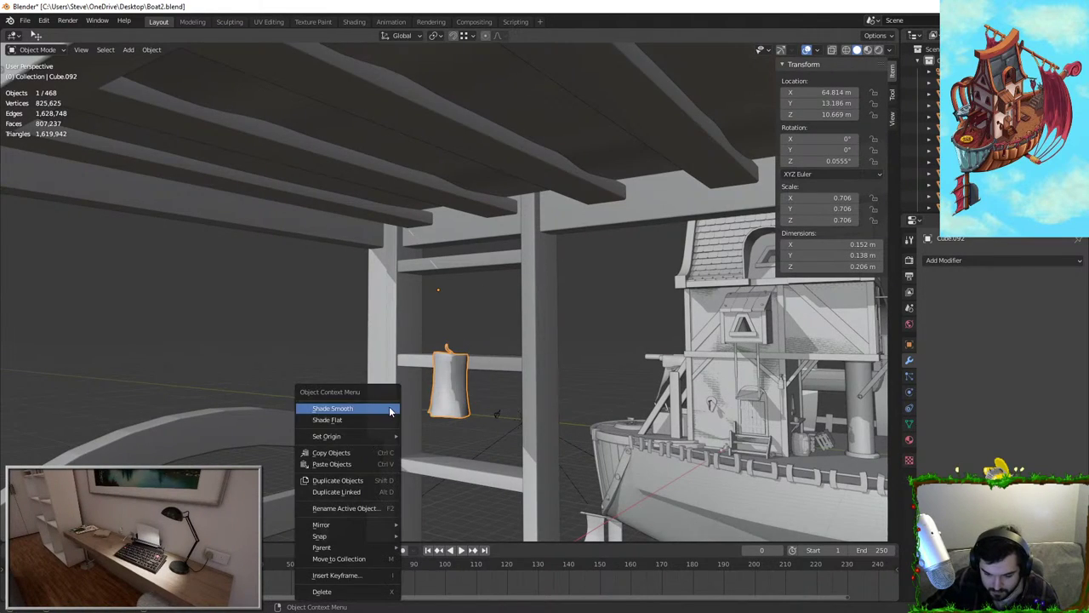
left_click(464, 478)
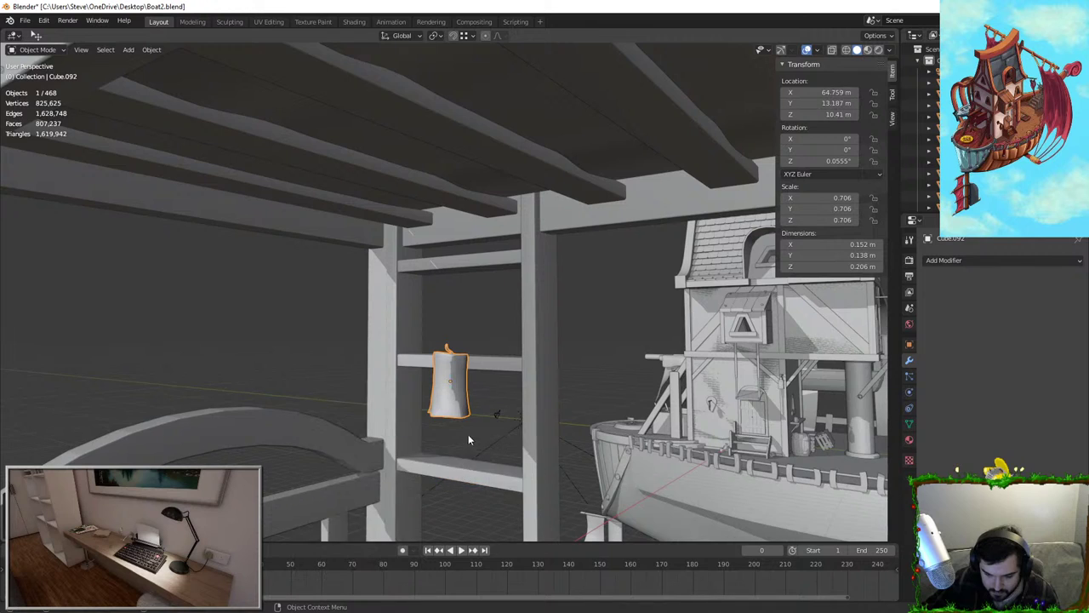
Move the candle along Y and down toward the desk and enlarge it to a scale of about 3.56
middle_click_drag(468, 434, 543, 425)
key("g")
key("y")
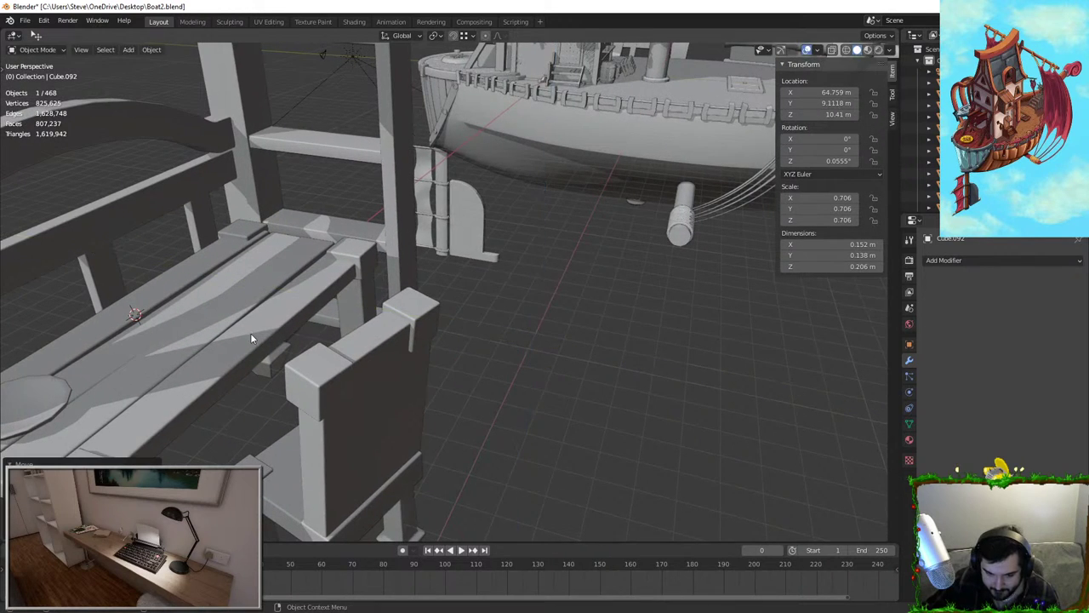
scroll(250, 335, "down", 3)
middle_click_drag(250, 336, 459, 277, "shift")
scroll(490, 255, "up", 1)
key("g")
key("y")
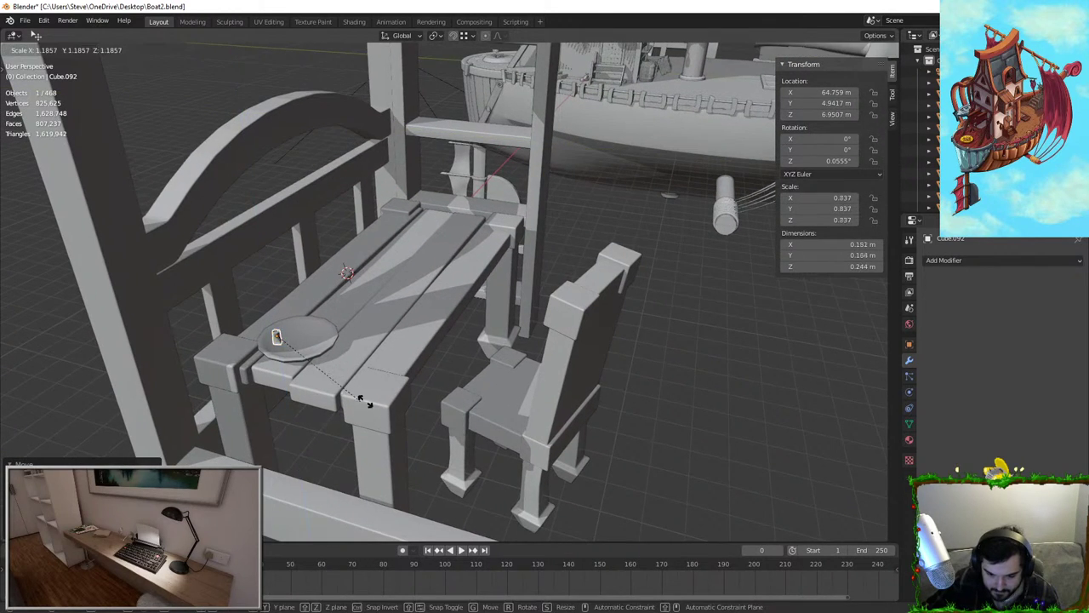
left_click(729, 398)
Position the candle along X, Y and Z so that it stands on the plate
middle_click_drag(366, 318, 442, 316)
key("g")
key("x")
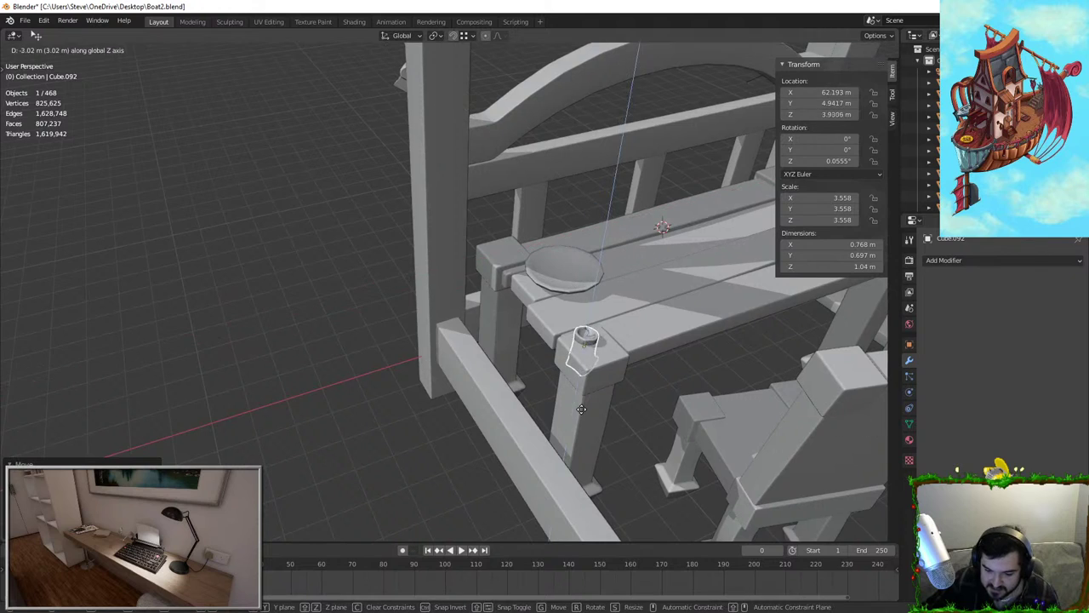
key("y")
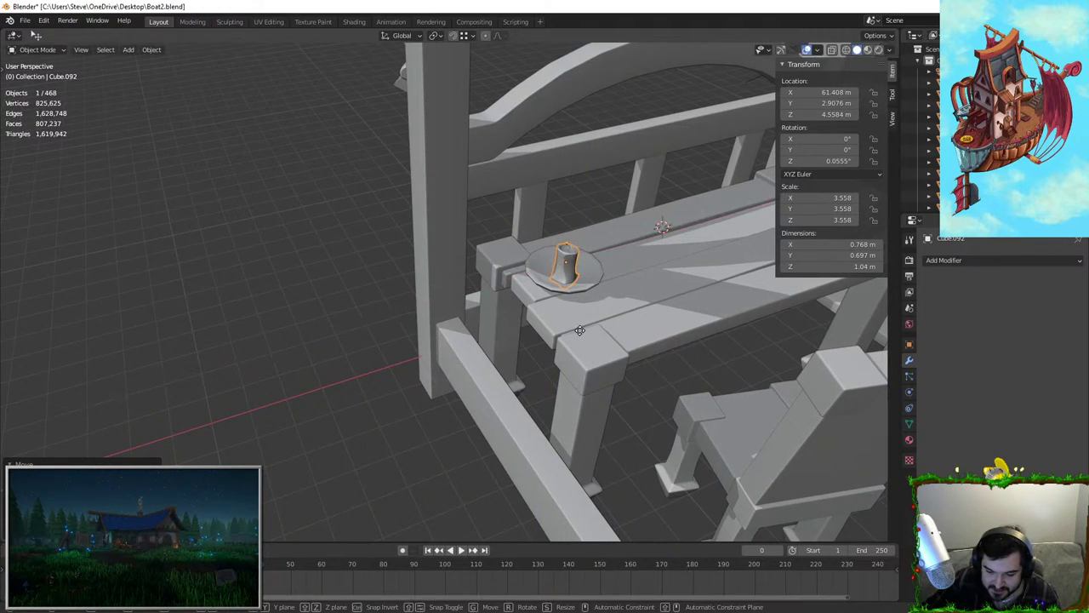
left_click(574, 328)
key("KP_Decimal")
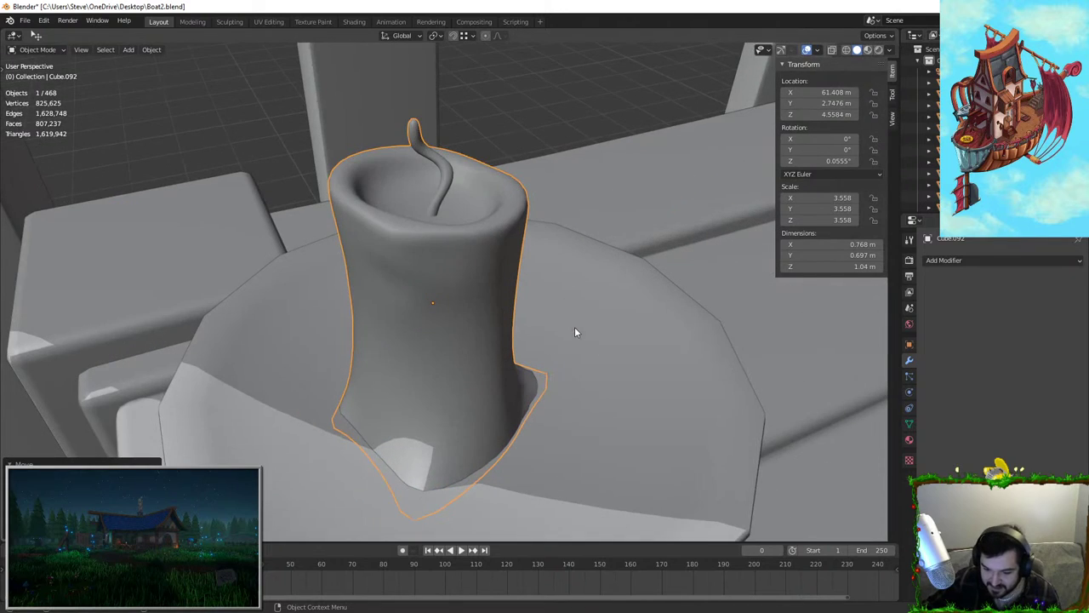
Enlarge the candle to a scale of about 4.35, raise it and centre it on the plate
middle_click_drag(575, 327, 509, 335)
key("g")
key("x")
key("s")
right_click(563, 340)
key("s")
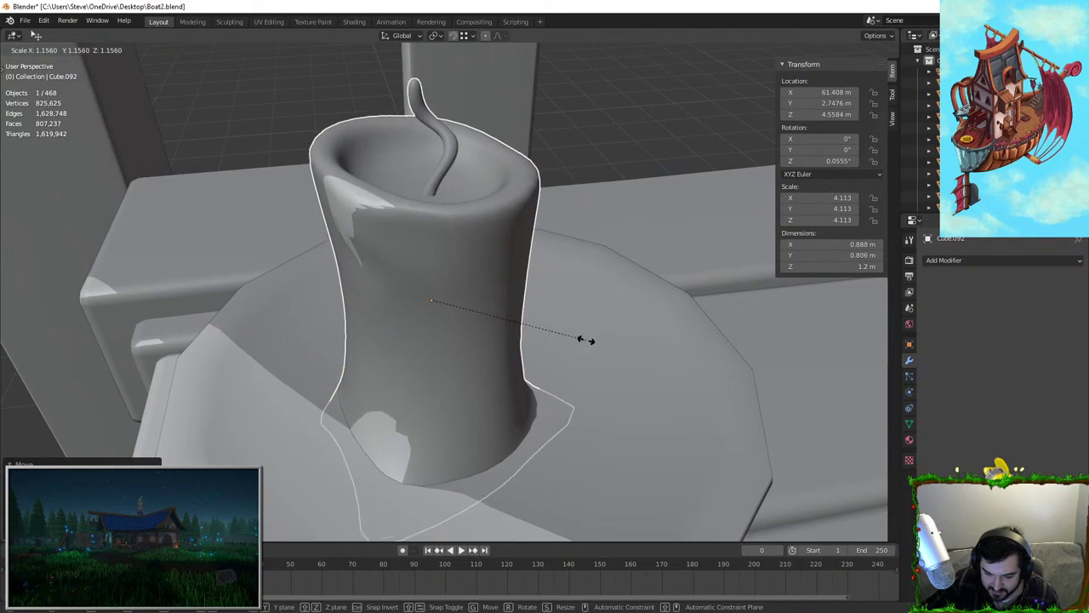
left_click(591, 337)
key("g")
key("x")
right_click(601, 316)
key("g")
middle_click_drag(466, 305, 466, 292)
left_click(482, 275)
key("g")
key("x")
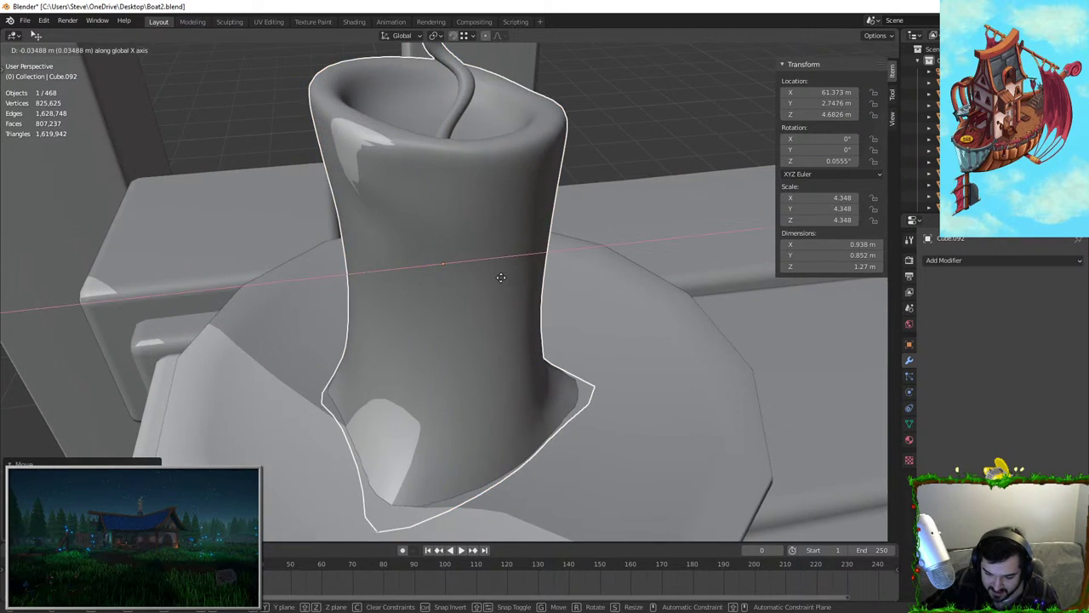
left_click(502, 277)
scroll(517, 313, "down", 3)
middle_click_drag(521, 318, 331, 238)
left_click(331, 242)
scroll(574, 295, "down", 4)
middle_click_drag(574, 294, 389, 260)
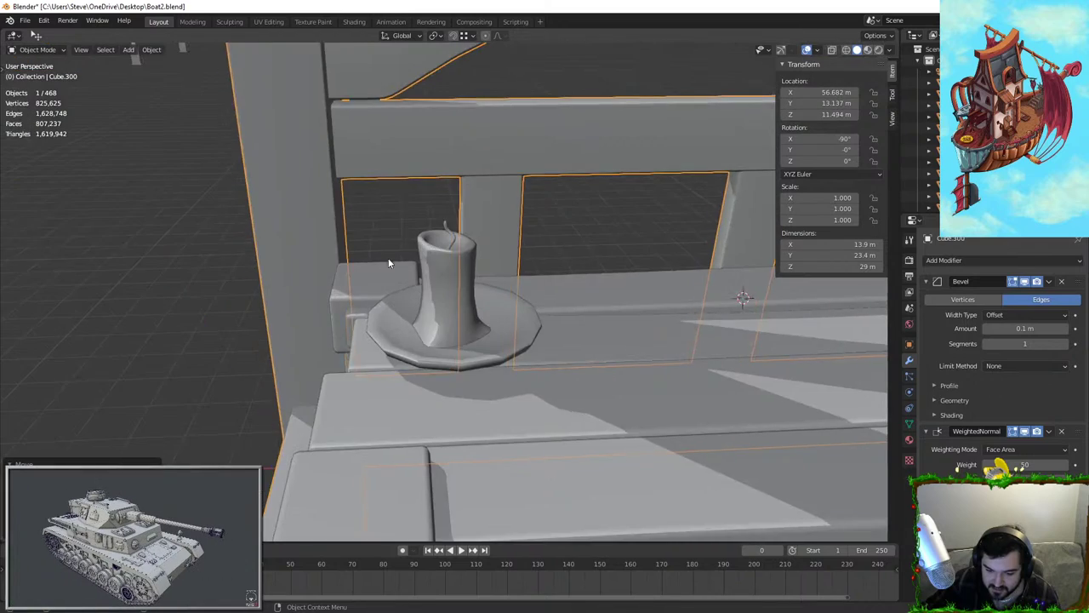
scroll(281, 289, "down", 3)
left_click(235, 292)
middle_click_drag(236, 293, 309, 312)
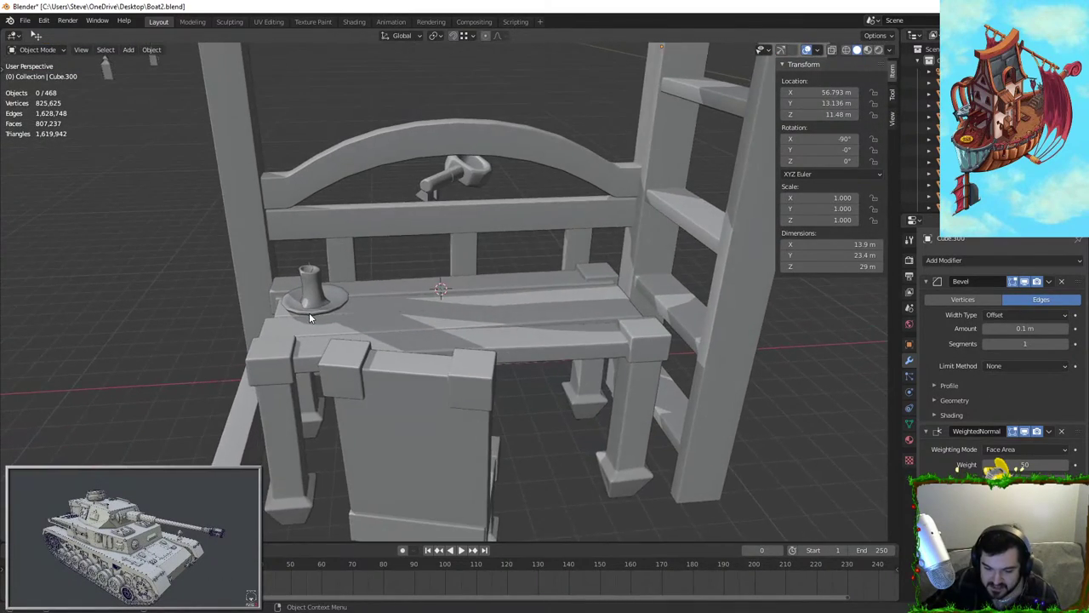
Join the candle and the plate into one object and scale it down to about 0.66
scroll(309, 313, "up", 3)
left_click(336, 302)
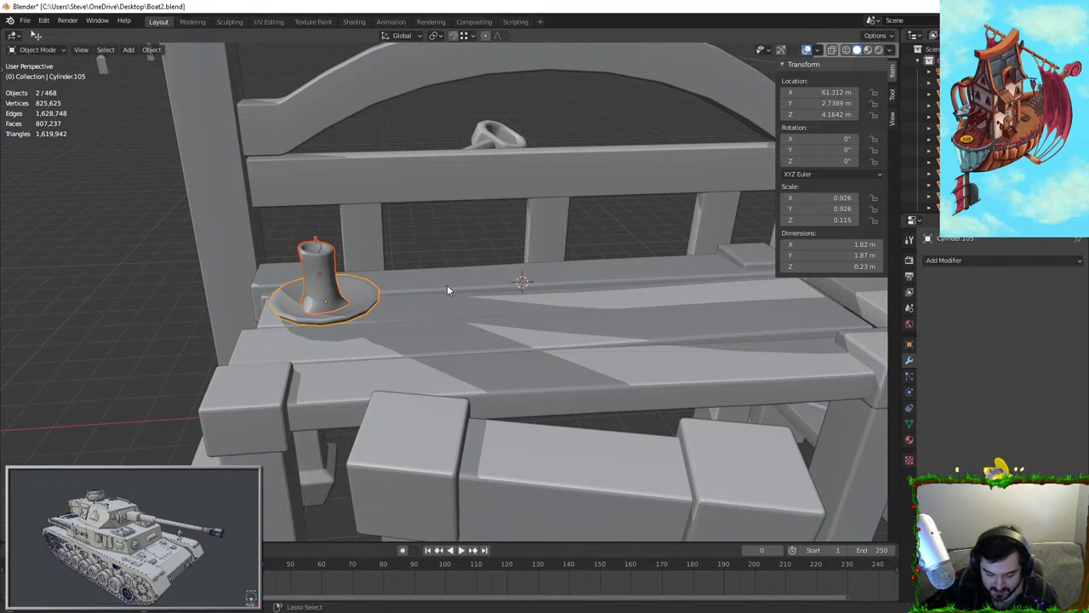
left_click(311, 231)
middle_click_drag(340, 238, 459, 269)
scroll(460, 271, "up", 3)
key("s")
left_click(511, 254)
Lower the joined candle and plate onto the desk's surface and shift them slightly along Y
key("g")
key("z")
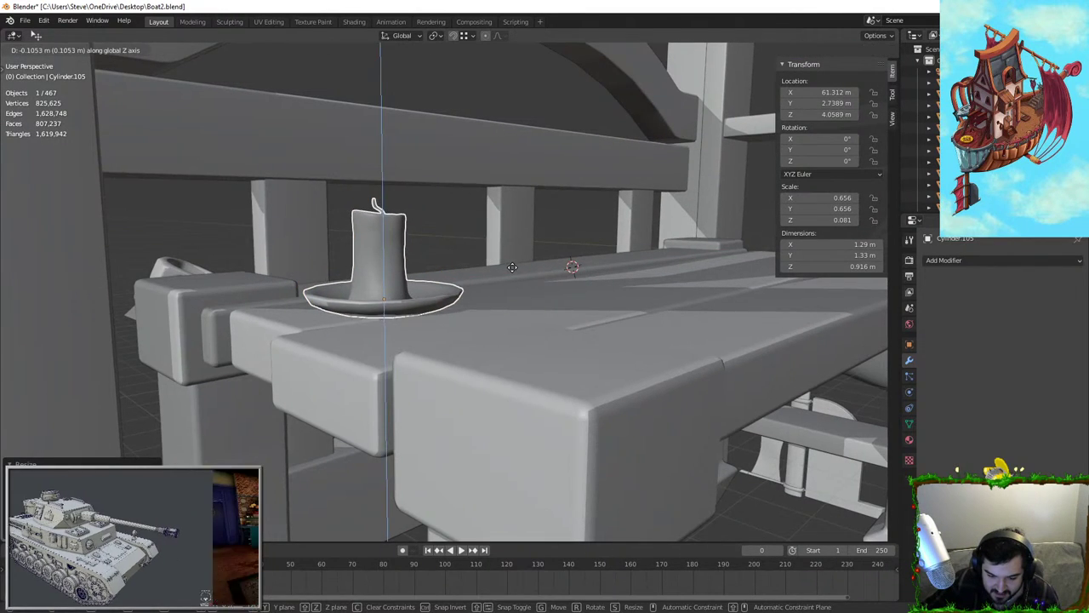
left_click(445, 222)
left_click(444, 222)
middle_click_drag(445, 221, 496, 292)
key("alt+a")
middle_click_drag(571, 320, 530, 312)
Delete the blanket, pillow and mattress from the old raised bed inside the boat's cabin
middle_click_drag(369, 322, 619, 205)
scroll(416, 314, "down", 8)
scroll(398, 417, "down", 3)
middle_click_drag(332, 262, 458, 236, "shift")
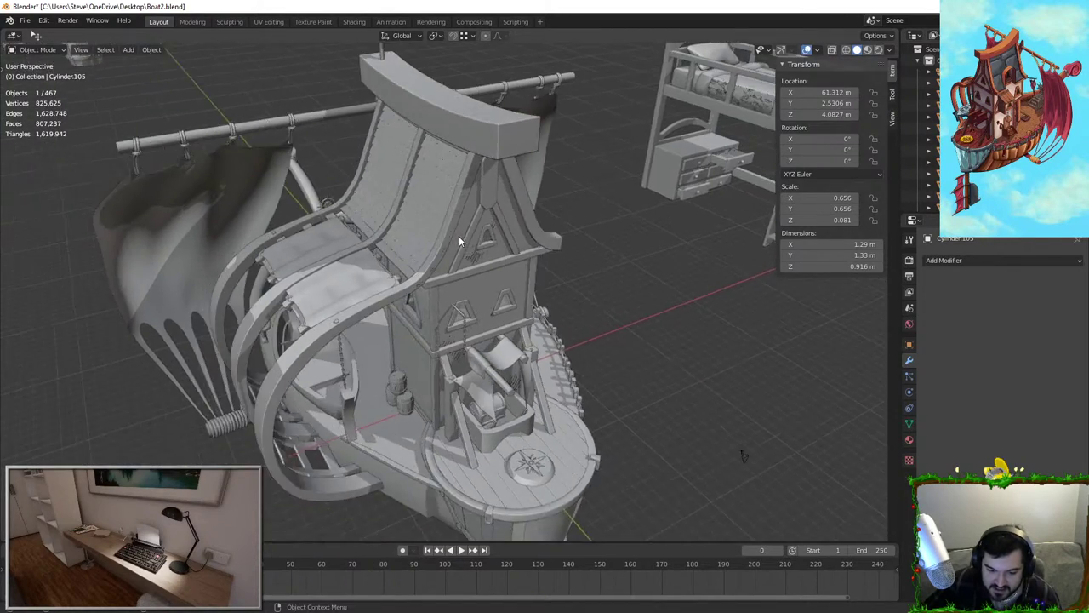
scroll(458, 235, "up", 8)
middle_click_drag(441, 190, 398, 218, "shift")
scroll(430, 272, "down", 3)
scroll(439, 278, "up", 6)
scroll(393, 234, "up", 5)
left_click(390, 271)
scroll(390, 281, "down", 7)
middle_click_drag(390, 281, 475, 271, "shift")
scroll(456, 261, "up", 7)
scroll(453, 263, "down", 8)
scroll(451, 266, "up", 1)
left_click(475, 276)
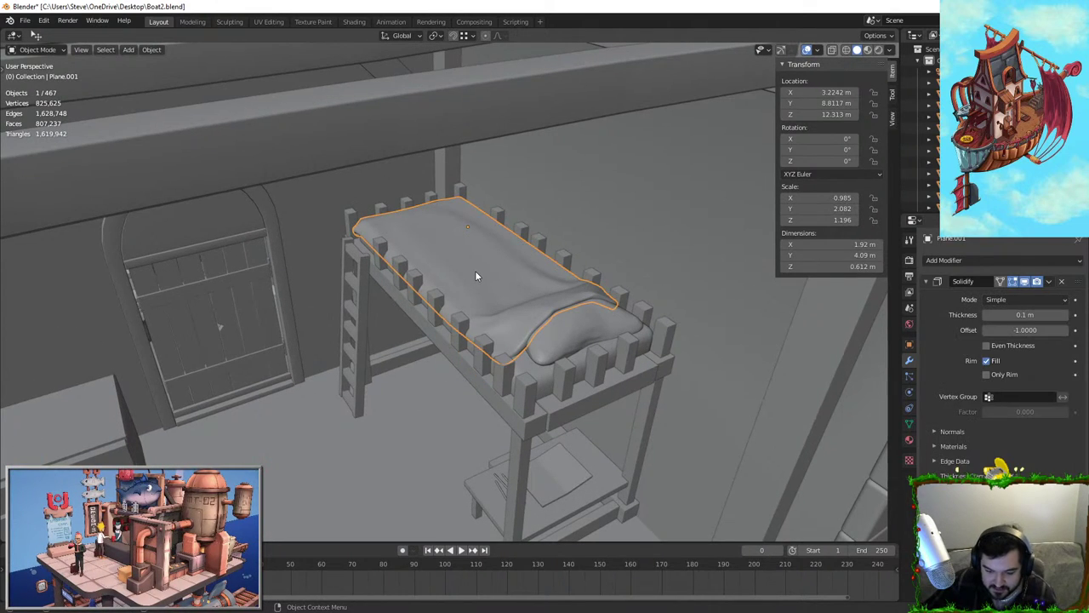
key("Delete")
left_click(547, 320)
key("Delete")
left_click(482, 359)
key("Delete")
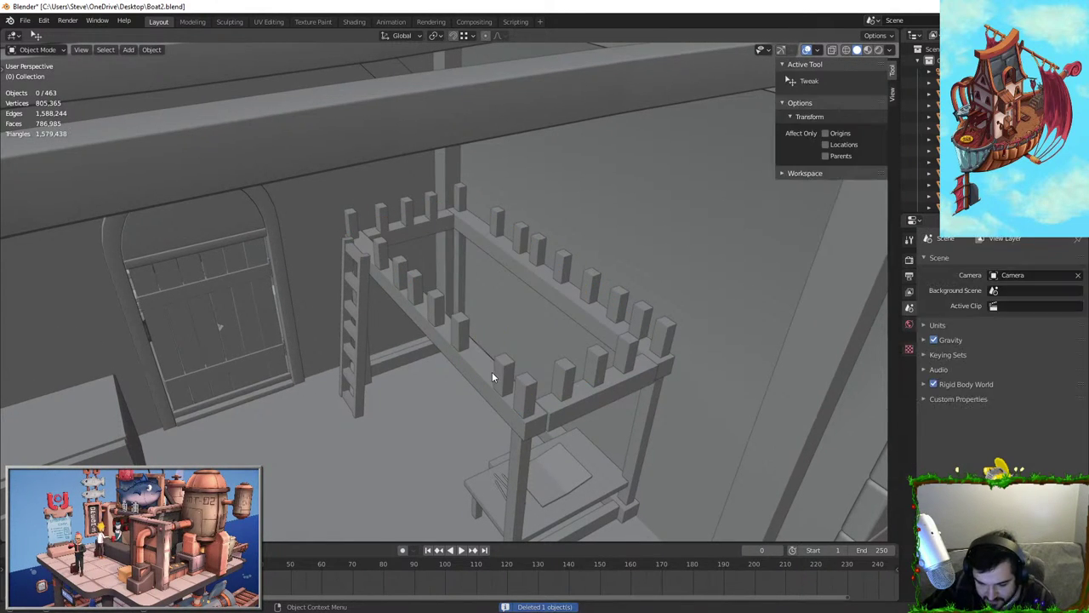
Delete the old raised bed's front and near-end rails, with their railing posts and the front corner leg
left_click(499, 378)
key("Delete")
left_click(512, 400)
key("Delete")
left_click(526, 402)
key("Delete")
key("Delete")
left_click(597, 374)
key("Delete")
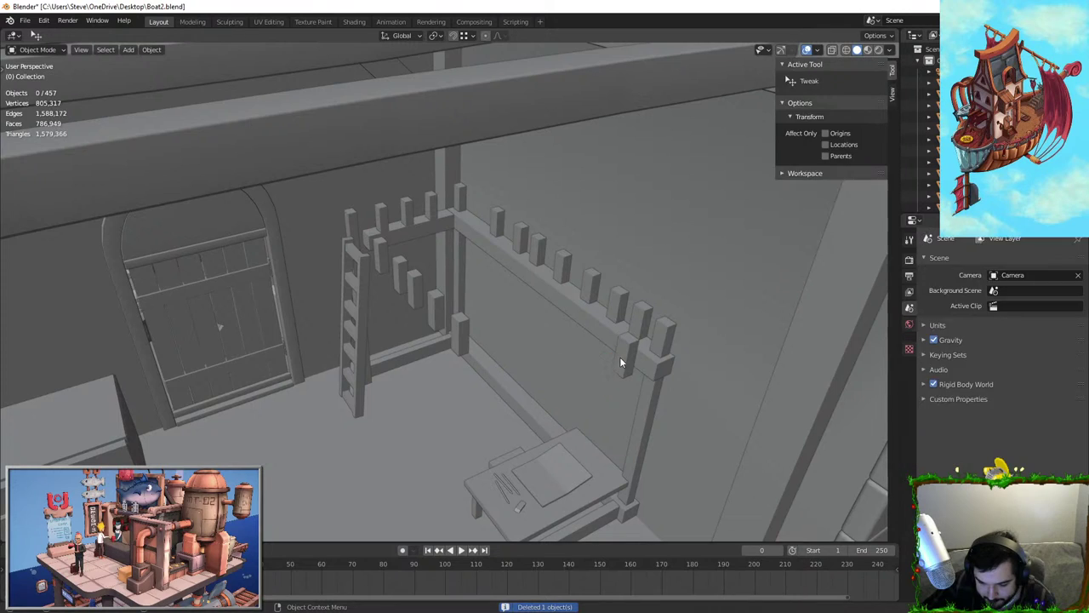
Delete the old bed's railing posts along the wall side and the rear near-corner leg
left_click(625, 361)
key("Delete")
left_click(662, 339)
key("Delete")
left_click(638, 322)
left_click(586, 287)
key("Delete")
left_click(561, 260)
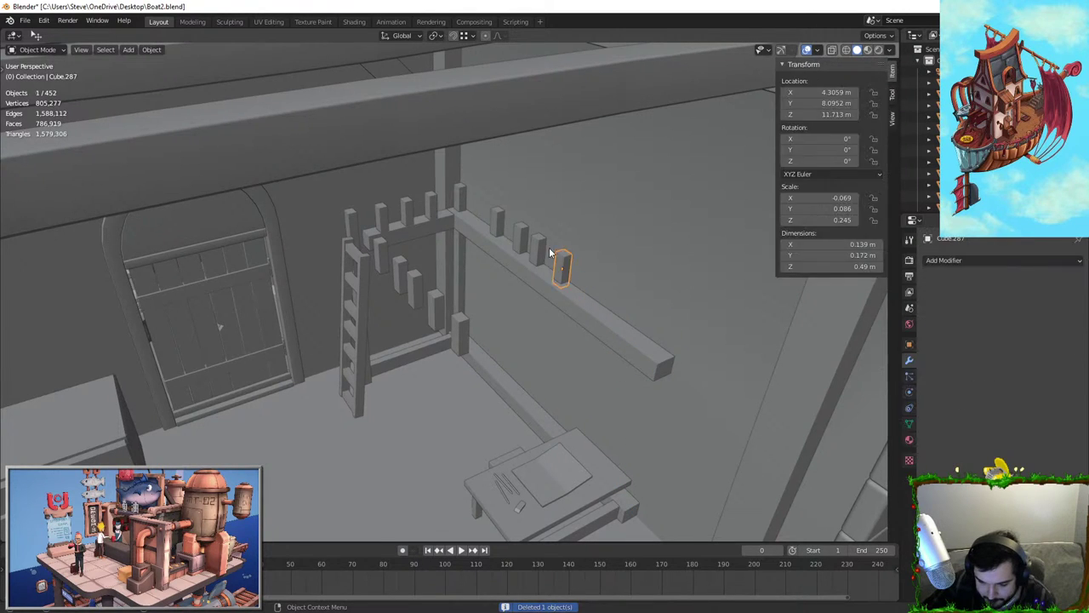
key("Delete")
left_click(520, 232)
key("Delete")
left_click(497, 224)
key("Delete")
left_click(463, 192)
key("Delete")
Delete the railing posts at the old bed's far end together with its ladder
left_click(432, 205)
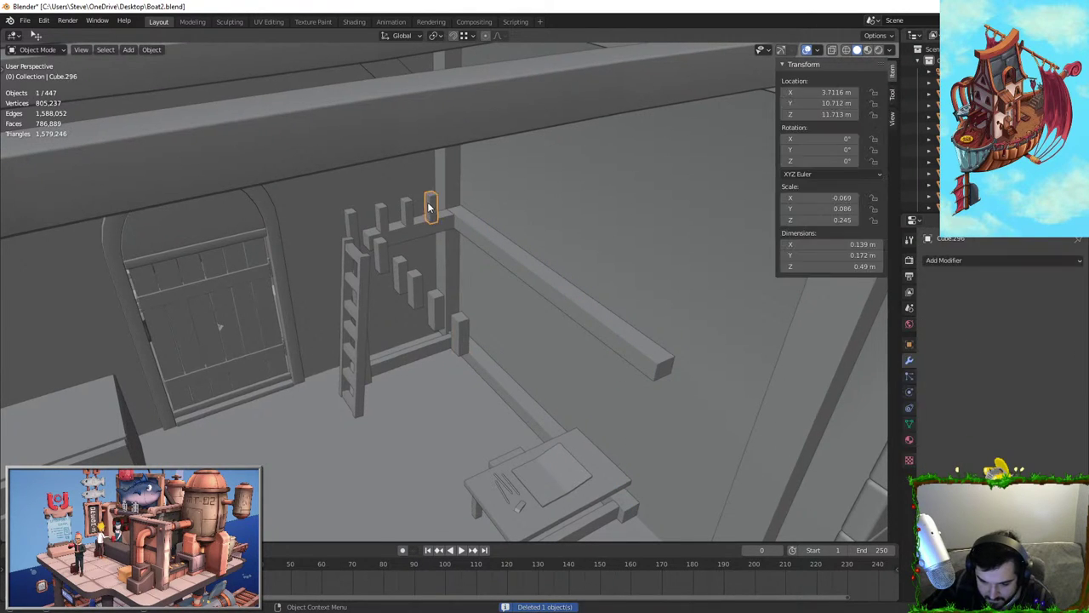
key("Delete")
left_click(406, 211)
key("Delete")
left_click(353, 226)
key("Delete")
left_click(349, 274)
key("Delete")
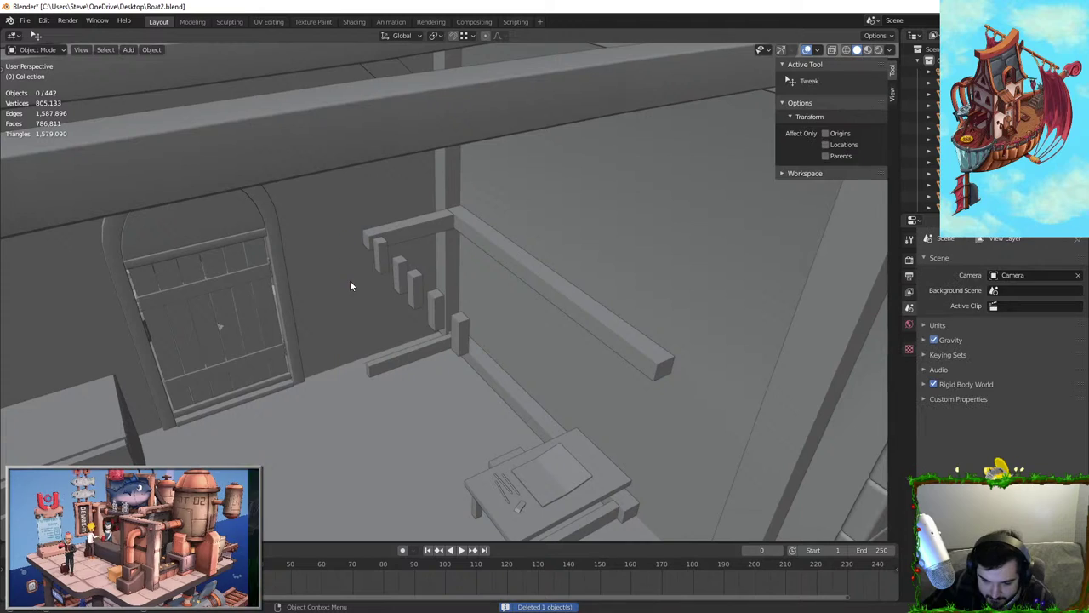
Delete the old bed's leftover front railing posts and its two remaining upper rails
left_click(384, 266)
key("Delete")
left_click(407, 281)
key("Delete")
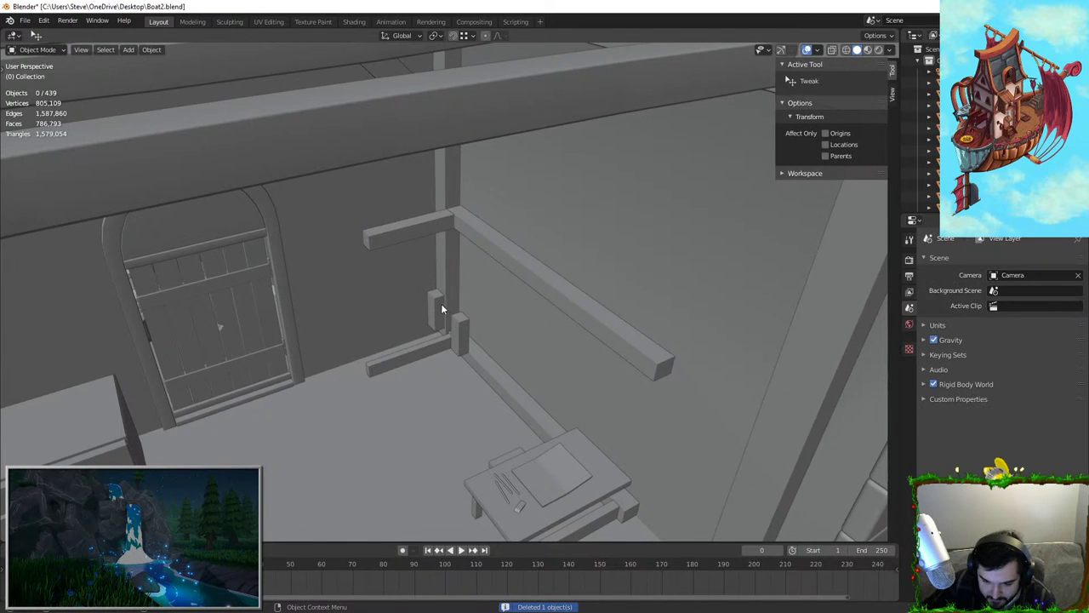
left_click(442, 309)
key("Delete")
left_click(455, 330)
key("Delete")
left_click(423, 232)
key("Delete")
left_click(488, 268)
Delete the old desk's paper, tabletop and pencils, along with the small stool underneath
left_click(540, 501)
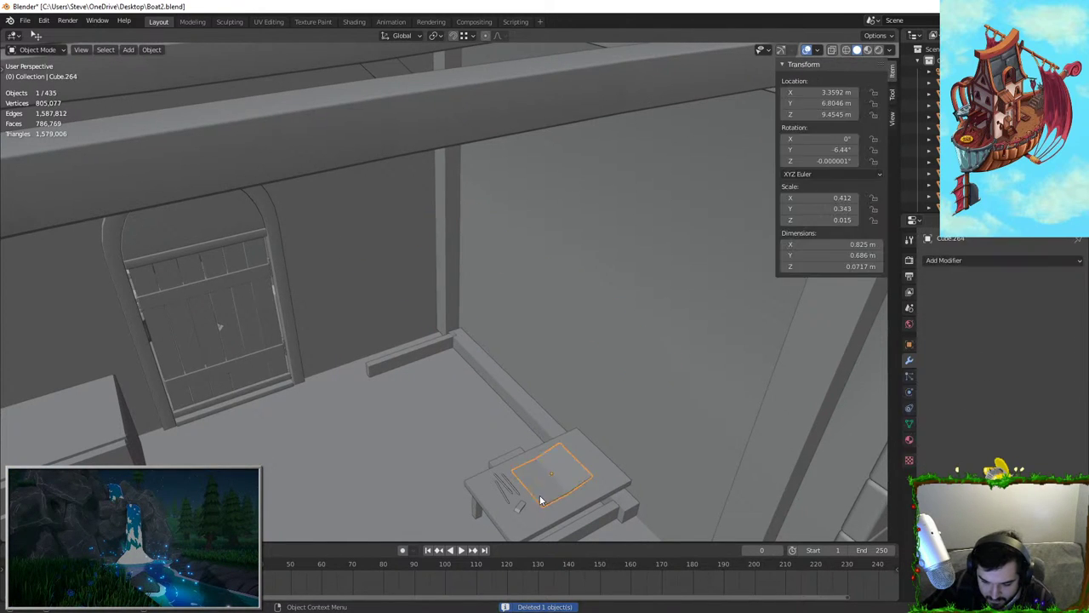
key("Delete")
left_click(538, 499)
key("Delete")
left_click(506, 488)
key("Delete")
left_click(512, 488)
key("Delete")
left_click(513, 488)
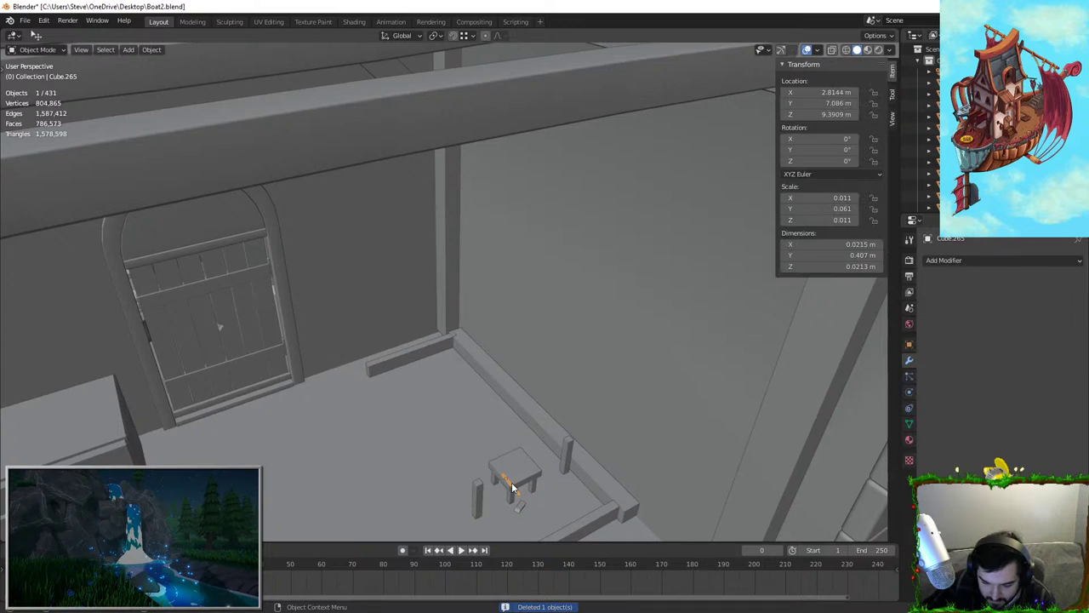
key("Delete")
left_click(515, 485)
key("Delete")
Delete the old desk's remaining legs and the old bed's lower beams on the cabin floor
left_click(478, 498)
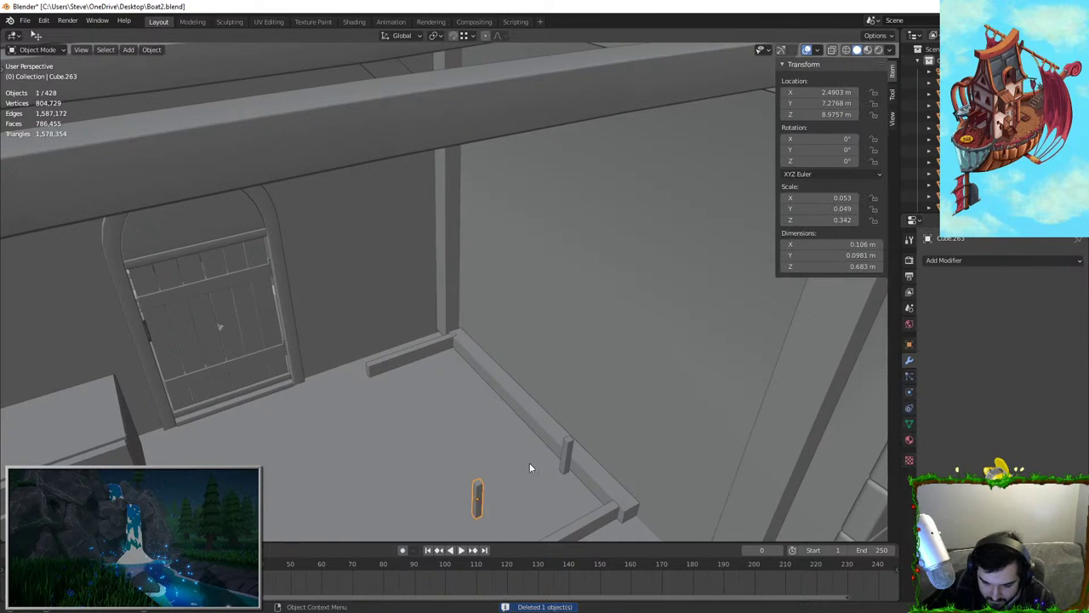
key("Delete")
left_click(567, 450)
key("Delete")
left_click(578, 520)
key("Delete")
left_click(435, 342)
key("Delete")
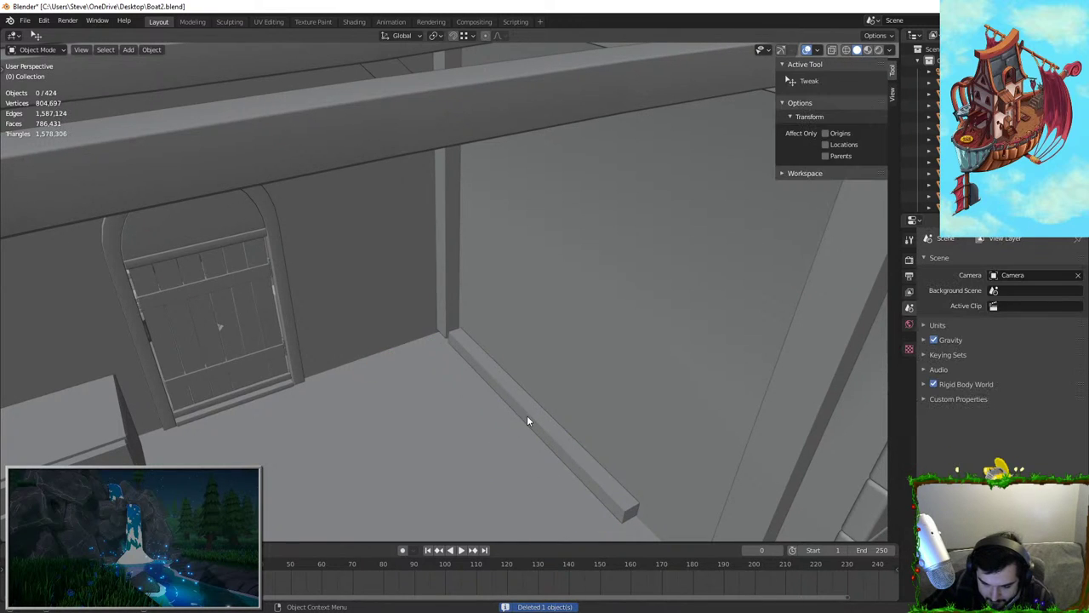
left_click(527, 420)
key("Delete")
Extend the cabin corner post beside the cleared bed area by moving its bottom face down about 0.098 m
middle_click_drag(501, 392, 512, 326)
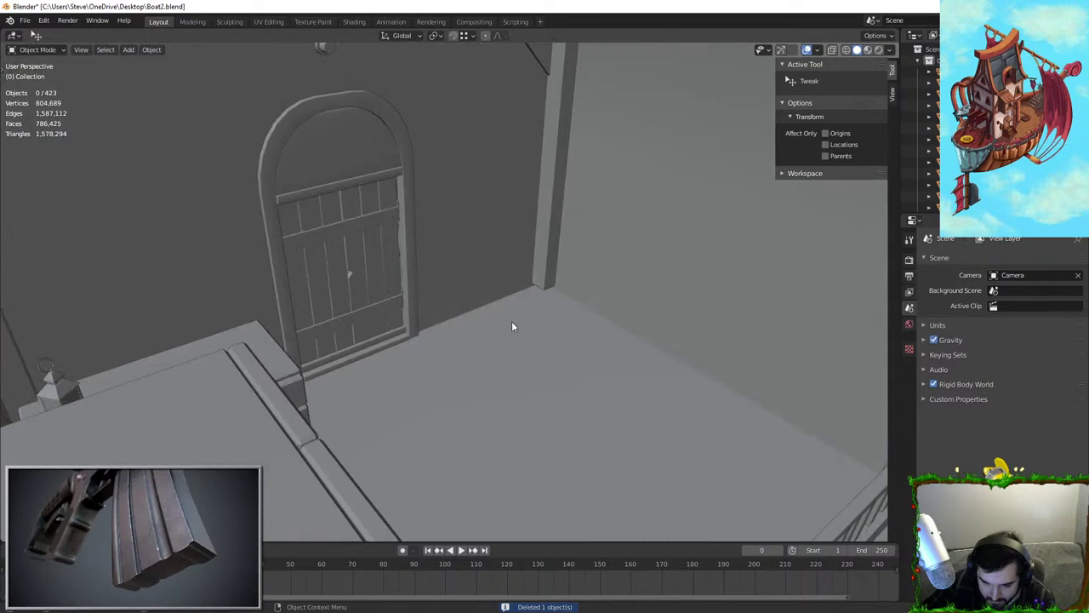
left_click(542, 256)
key("KP_Decimal")
middle_click_drag(541, 256, 519, 280)
key("Tab")
key("Tab")
key("Tab")
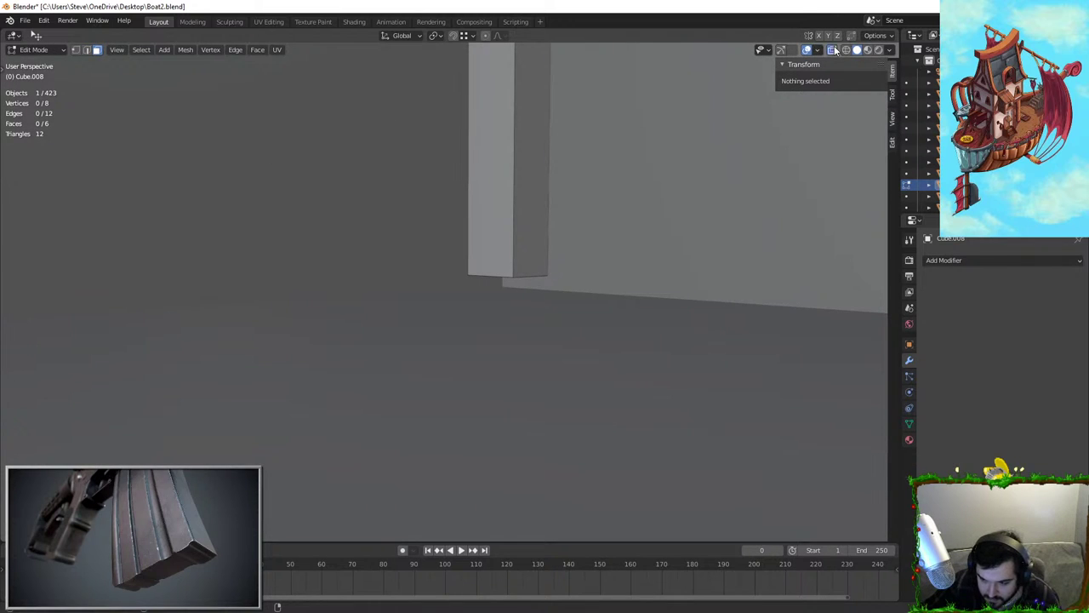
left_click(833, 50)
left_click(511, 279)
key("g")
key("z")
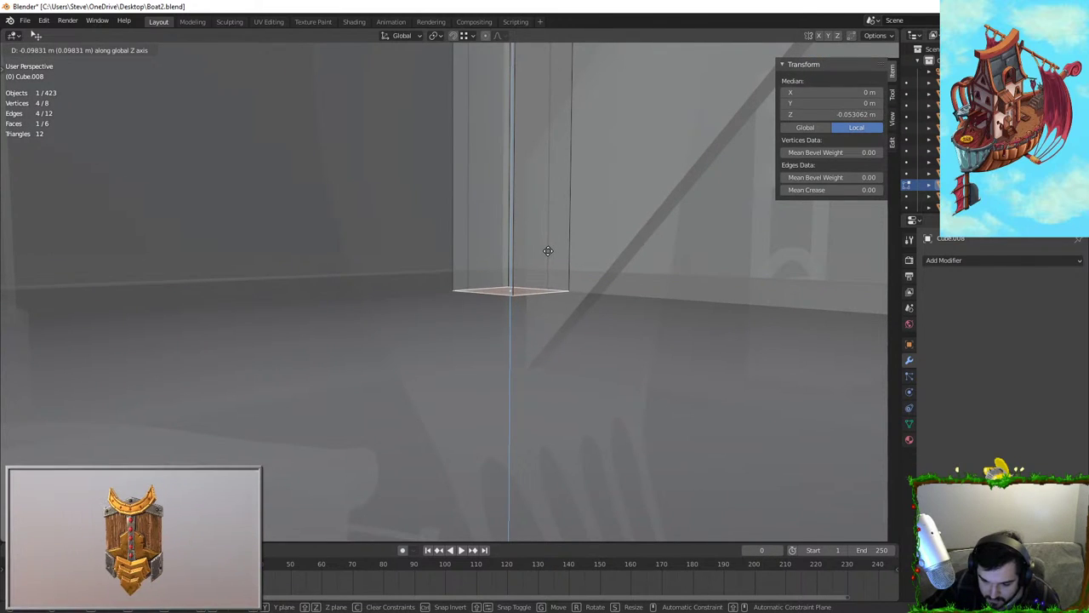
left_click(548, 252)
scroll(545, 257, "down", 3)
key("Tab")
Extend the bottom face of the opposite corner post down to the floor, making the post about 6.15 m tall
middle_click_drag(545, 258, 510, 307)
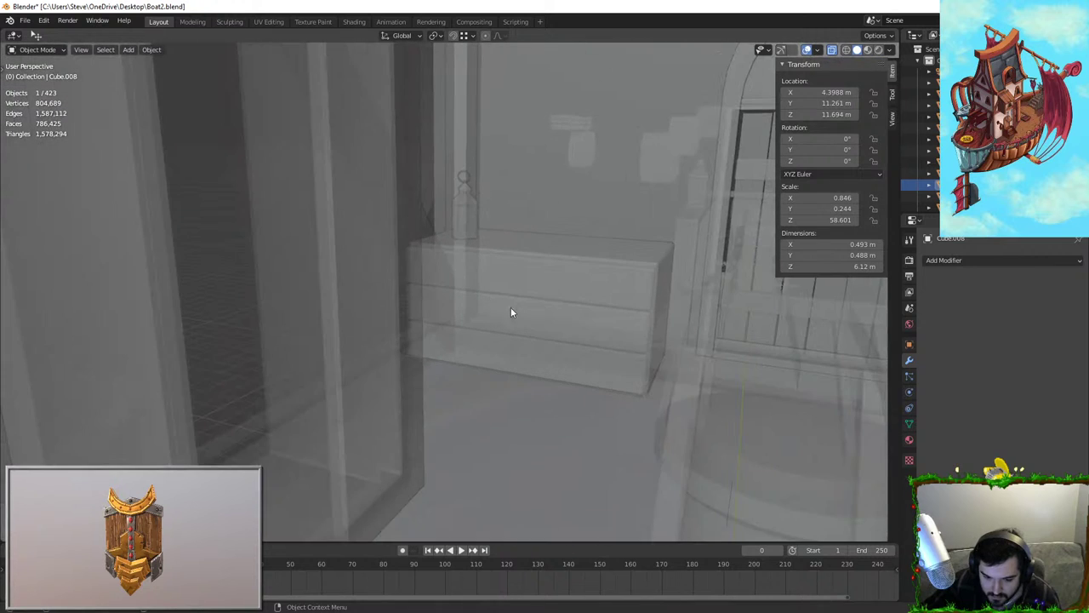
left_click(456, 155)
key("Tab")
middle_click_drag(456, 155, 454, 297)
left_click(463, 321)
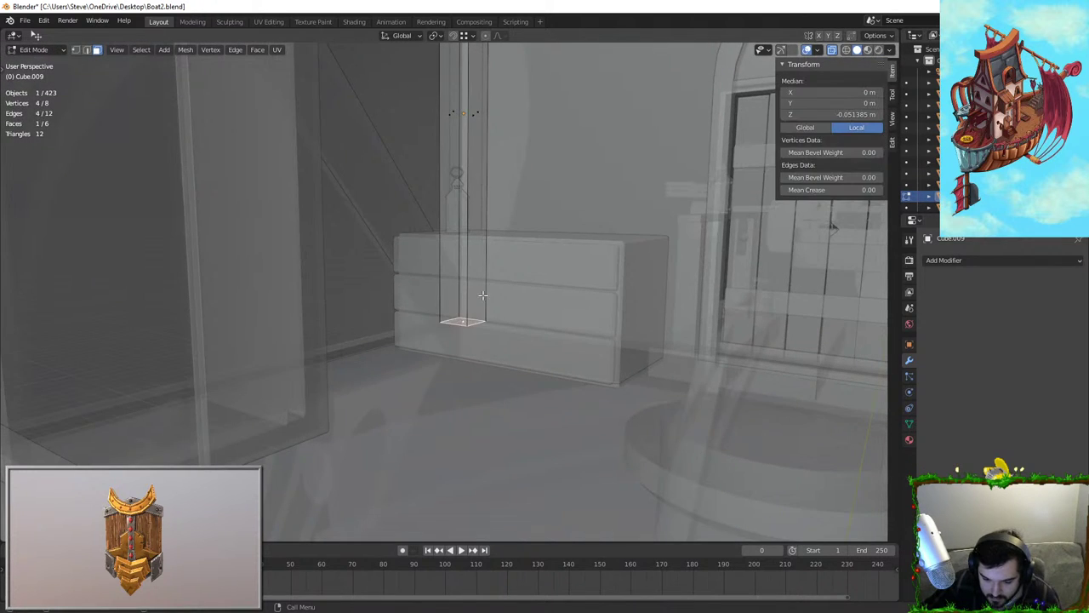
key("Tab")
Try deleting the chest of drawers and the lantern from the other cabin corner
left_click(577, 326)
middle_click_drag(577, 326, 340, 251)
left_click(495, 342)
key("Delete")
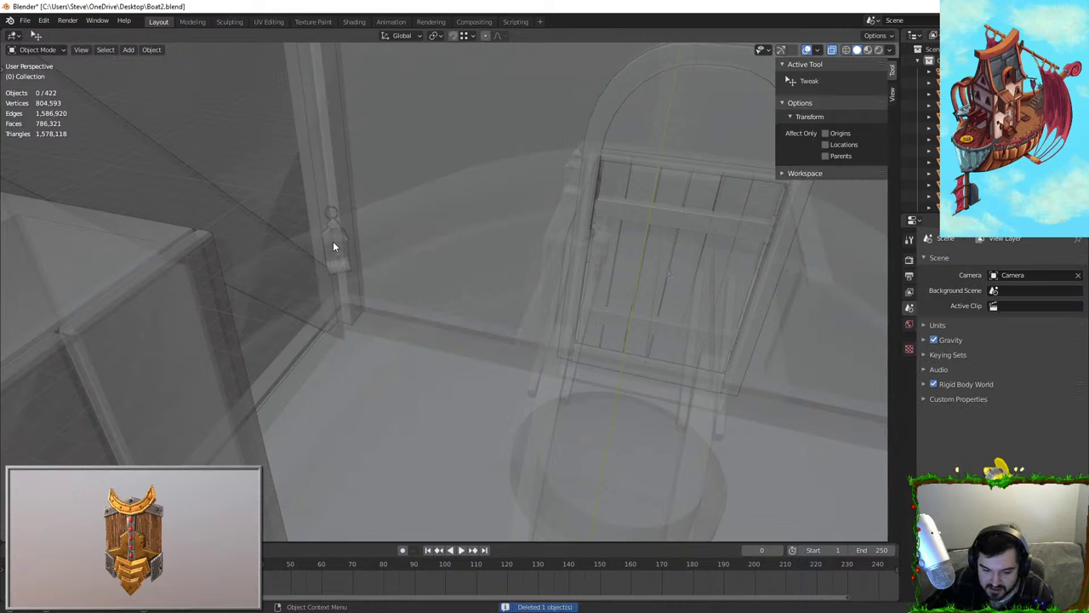
left_click(333, 246)
left_click(333, 241)
left_click(834, 51)
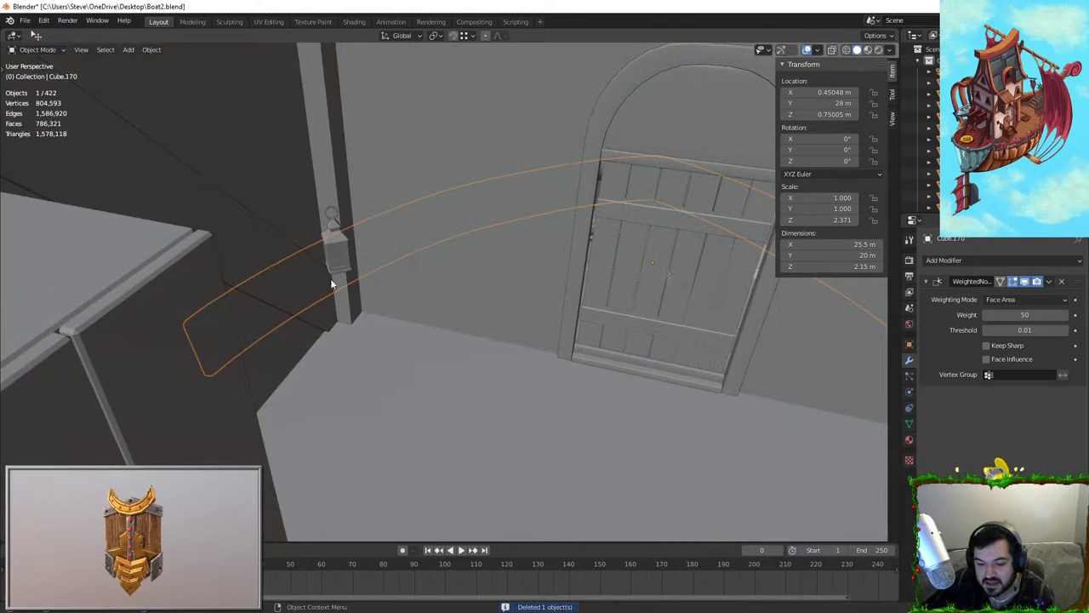
left_click(336, 236)
key("Delete")
Undo the deletion of the lantern and the chest of drawers
scroll(464, 303, "down", 3)
middle_click_drag(465, 306, 435, 311)
key("ctrl+z")
key("ctrl+z")
key("ctrl+z")
key("ctrl+z")
key("ctrl+z")
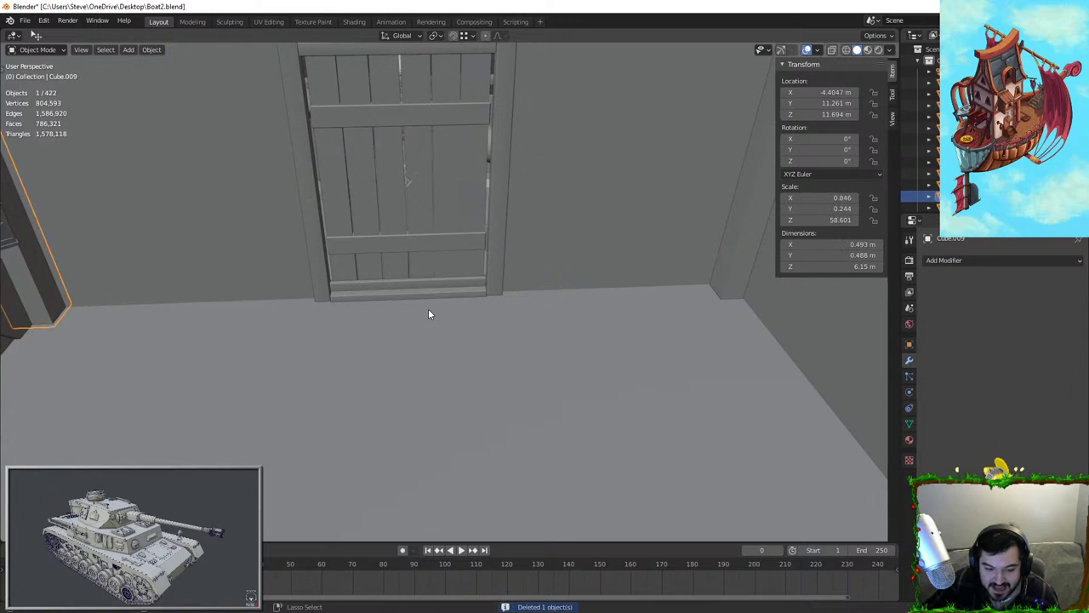
Select all parts of the new bunk bed set and move them horizontally away from the boat, past the treasure chest
scroll(424, 310, "down", 5)
middle_click_drag(424, 310, 448, 342)
scroll(551, 292, "down", 4)
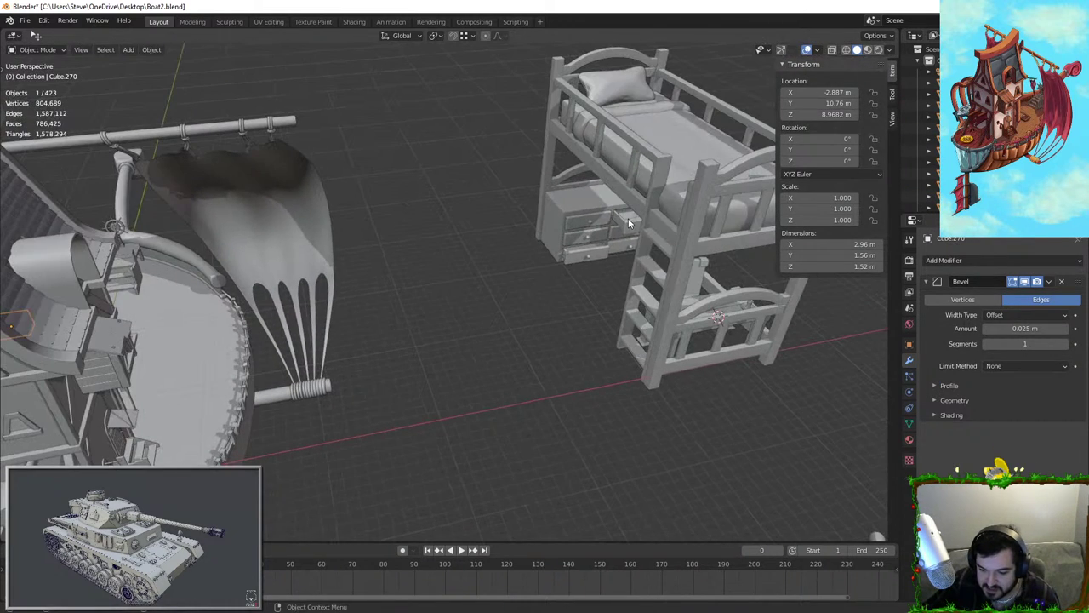
left_click(628, 218)
middle_click_drag(628, 218, 468, 325, "shift")
scroll(469, 325, "down", 2)
scroll(426, 256, "up", 2)
key("b")
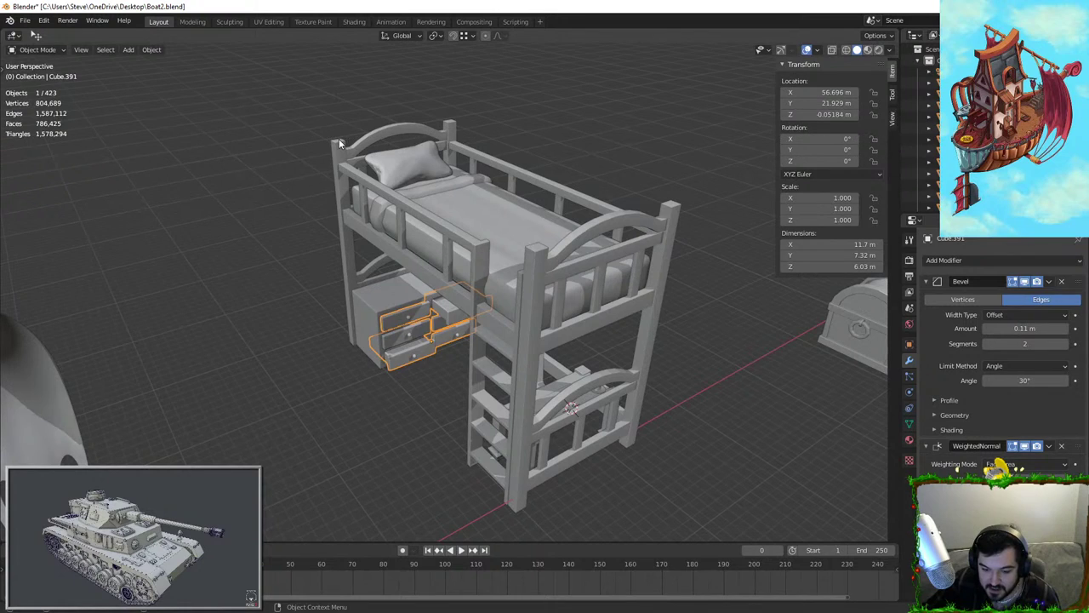
left_click_drag(338, 143, 678, 398)
scroll(414, 364, "down", 3)
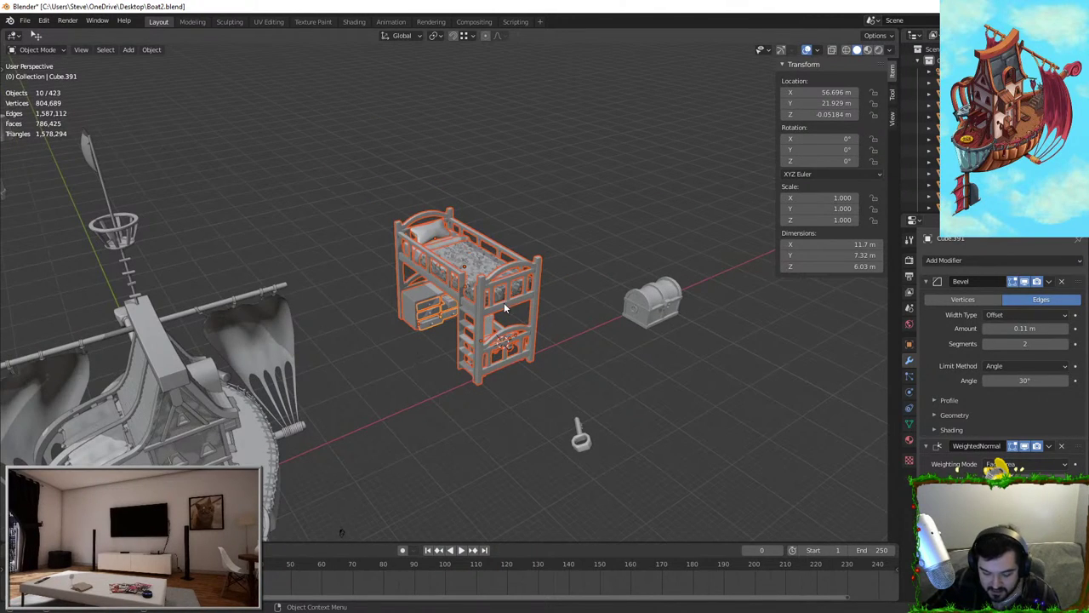
key("g")
key("x")
left_click(561, 289)
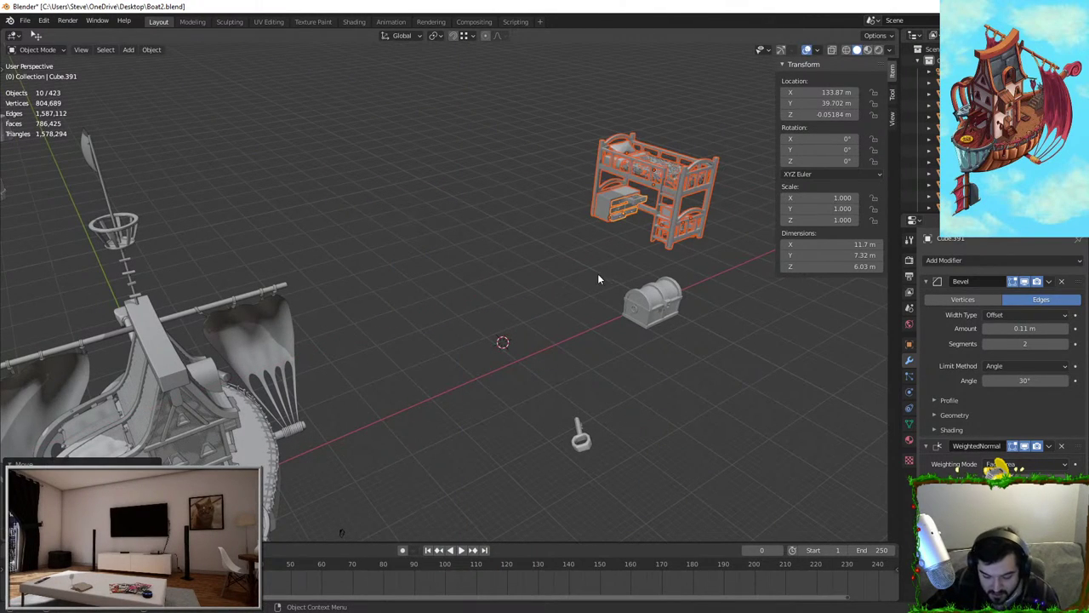
Set the selected bunk bed parts' origins to their geometry and try scaling the set down
right_click(660, 213)
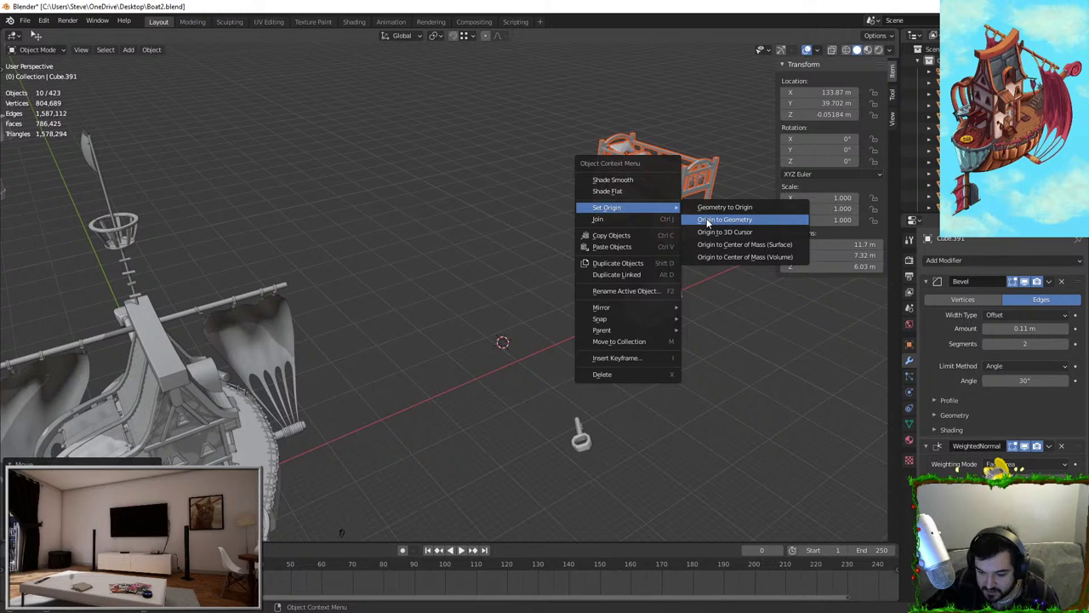
left_click(724, 219)
left_click(726, 174)
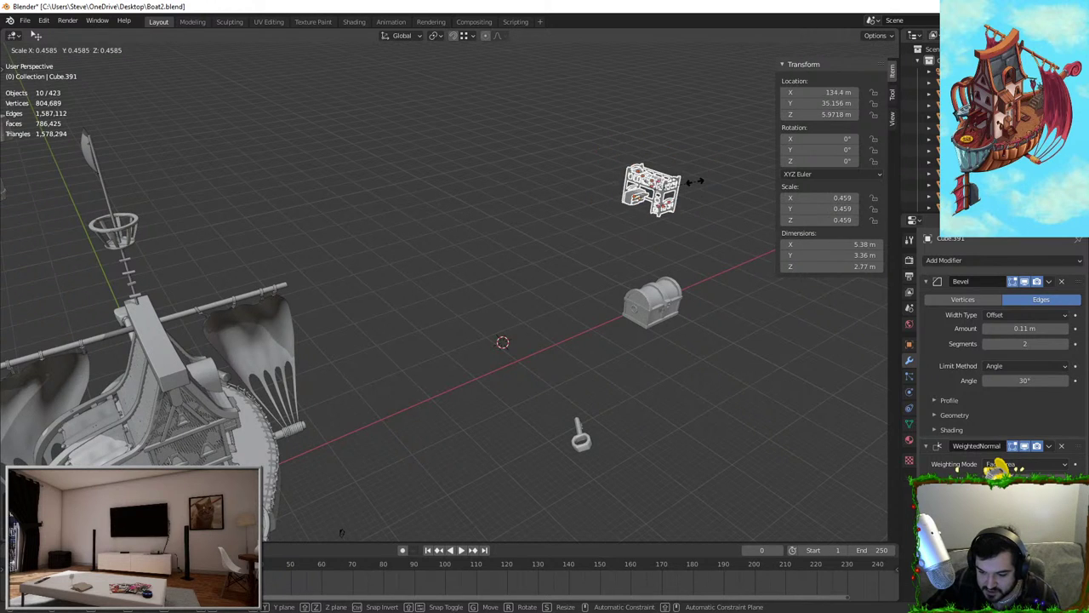
left_click(707, 176)
Duplicate the bunk bed set, scale the copy to about 0.352 and move it over to the boat's cabin
key("shift+d")
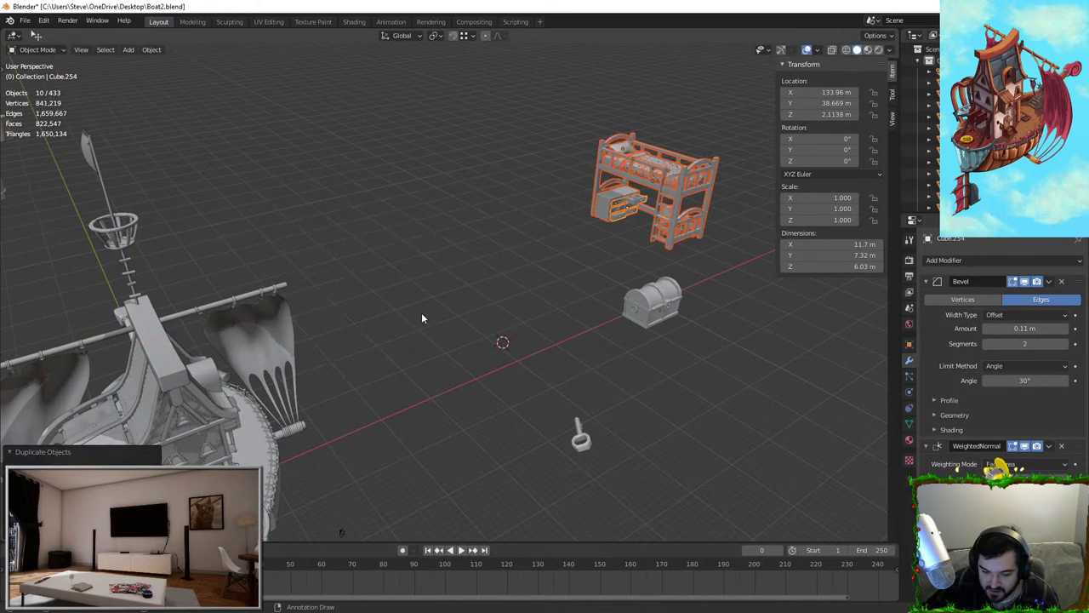
left_click(308, 341)
middle_click_drag(308, 340, 403, 240, "shift")
key("s")
left_click(349, 238)
key("g")
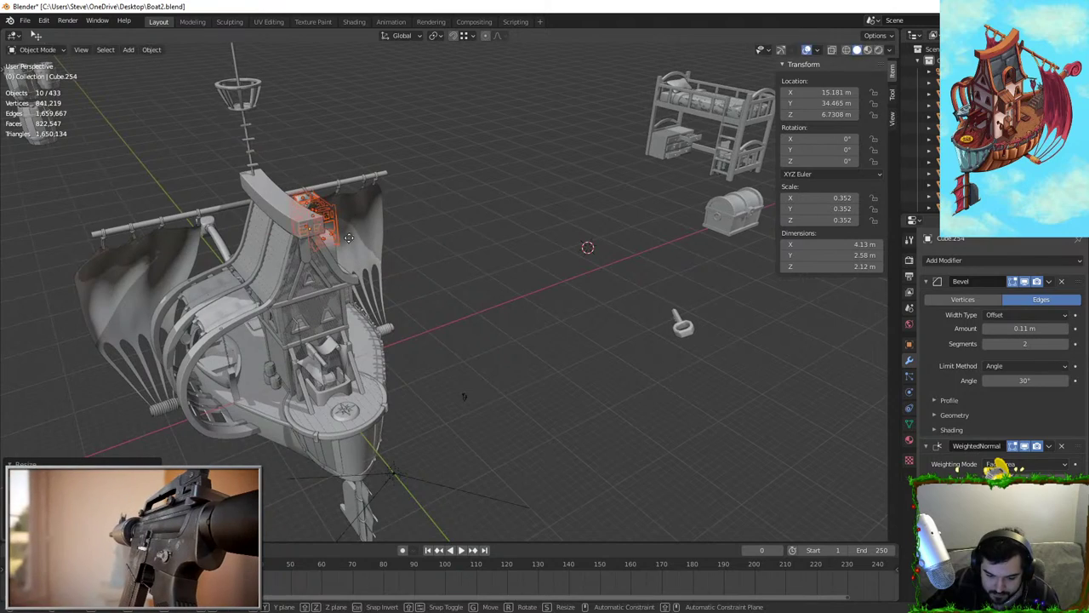
left_click(340, 289)
Raise the copied bunk bed set into the boat's cabin and scale it down to about 0.23
scroll(409, 281, "up", 5)
middle_click_drag(419, 280, 546, 296, "shift")
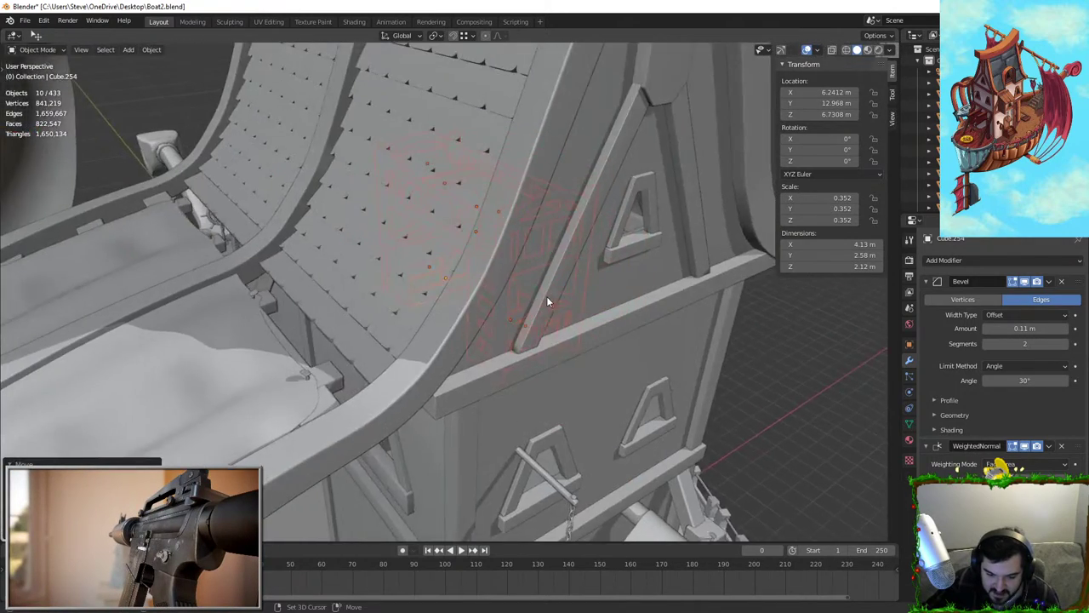
scroll(553, 294, "up", 4)
key("g")
key("z")
left_click(617, 172)
key("s")
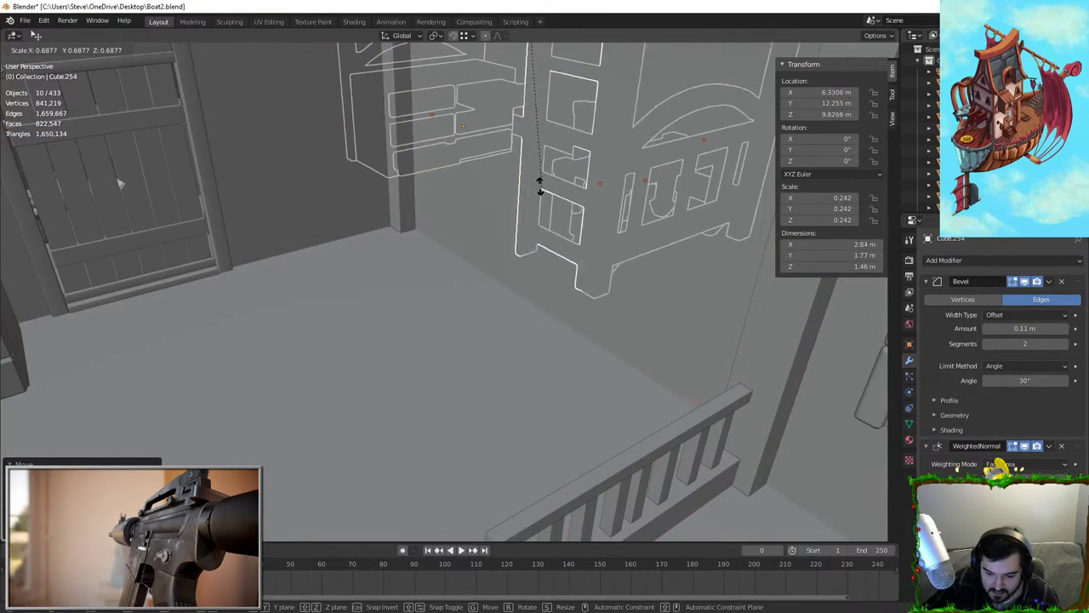
left_click(534, 182)
Shift the bunk bed copy along X, lower it towards the cabin floor and shrink it to about 0.15
key("g")
key("x")
left_click(389, 211)
key("g")
key("z")
left_click(411, 319)
key("s")
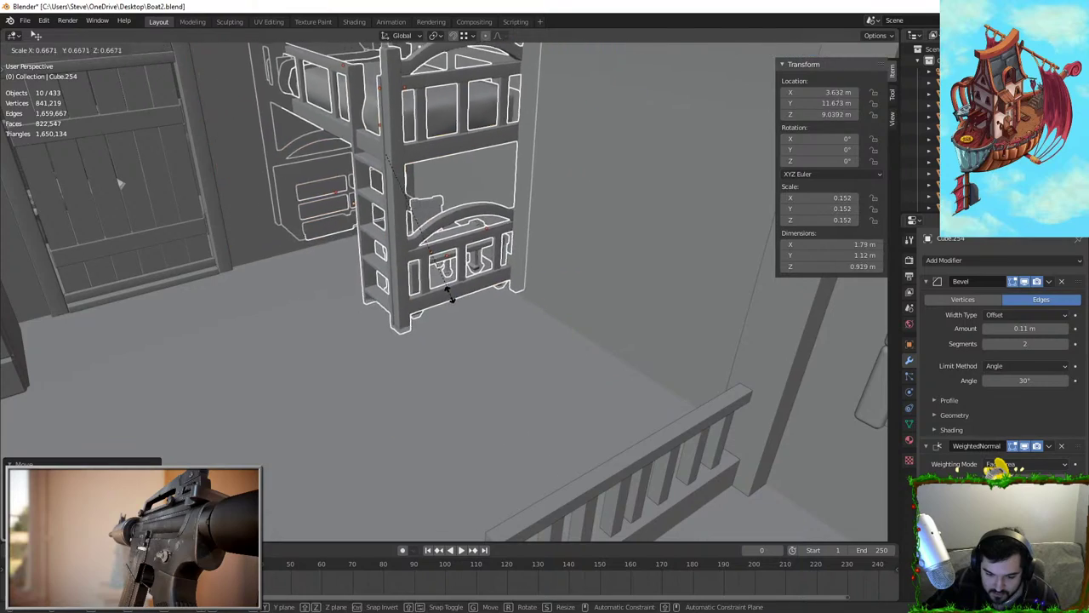
left_click(452, 297)
Move the bunk bed copy along Y towards the railing, scale it to about 0.184 and raise it above the floor
key("g")
key("y")
left_click(539, 319)
key("s")
left_click(631, 299)
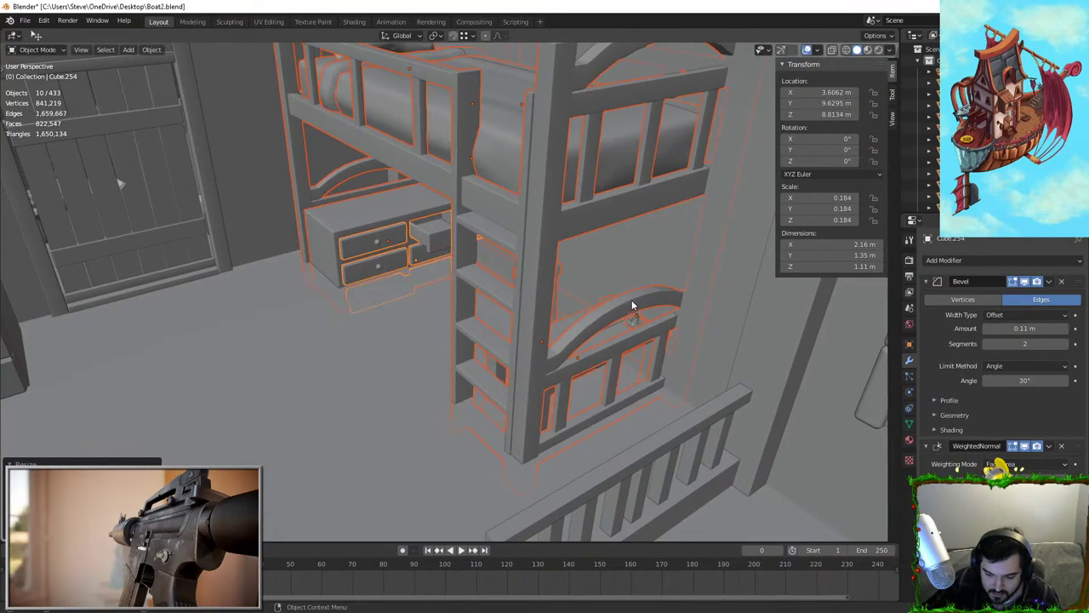
key("g")
key("z")
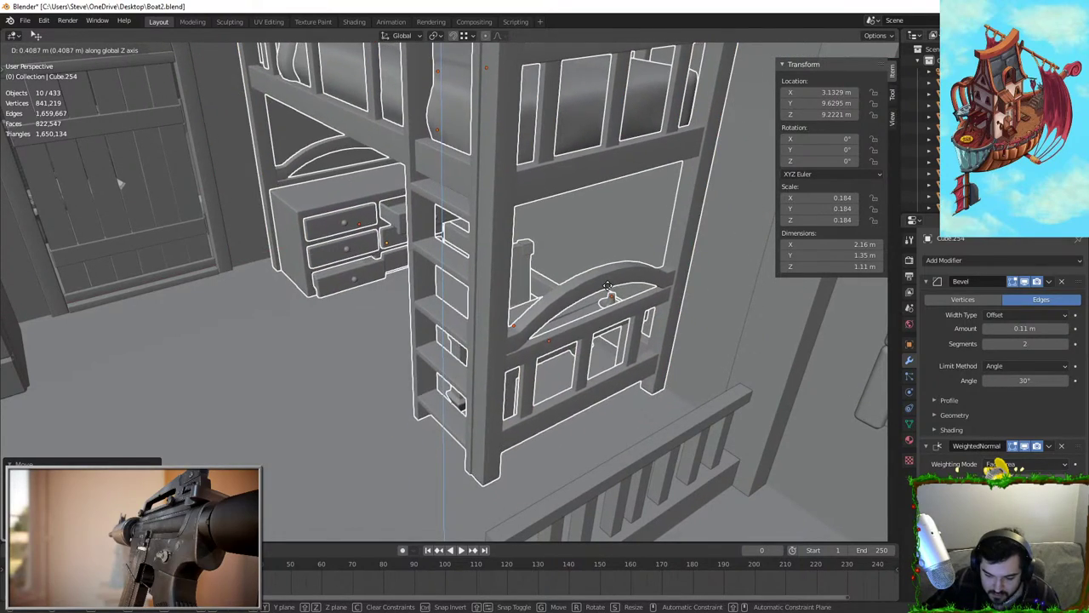
left_click(605, 278)
Scale the bunk bed copy up to about 0.203 and raise it along Z so it stands on the cabin floor
middle_click_drag(605, 278, 588, 341)
scroll(519, 330, "down", 3)
scroll(562, 337, "up", 1)
key("s")
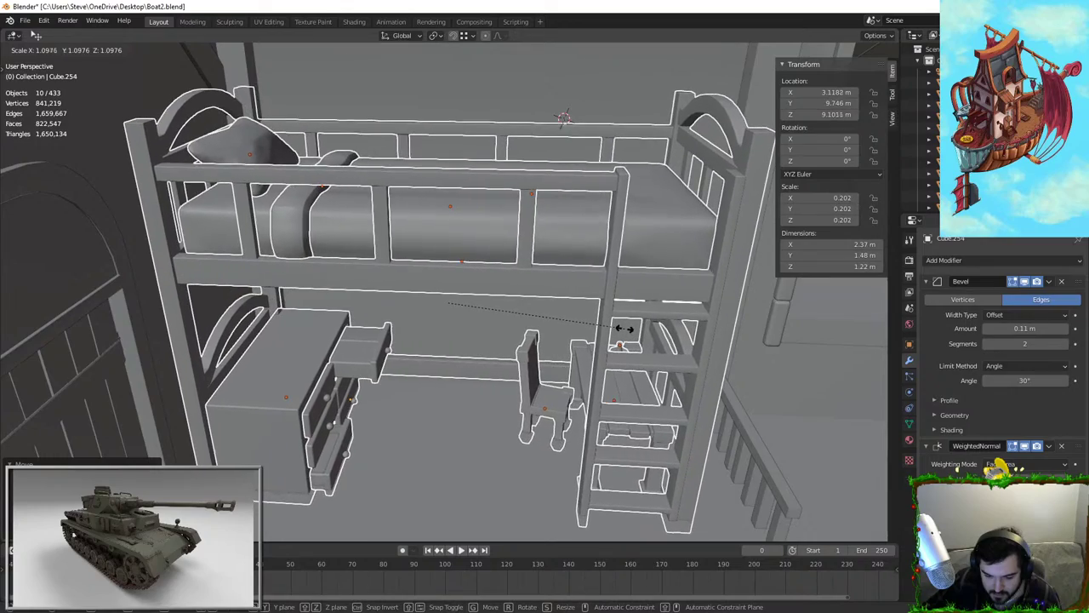
left_click(627, 332)
key("g")
key("z")
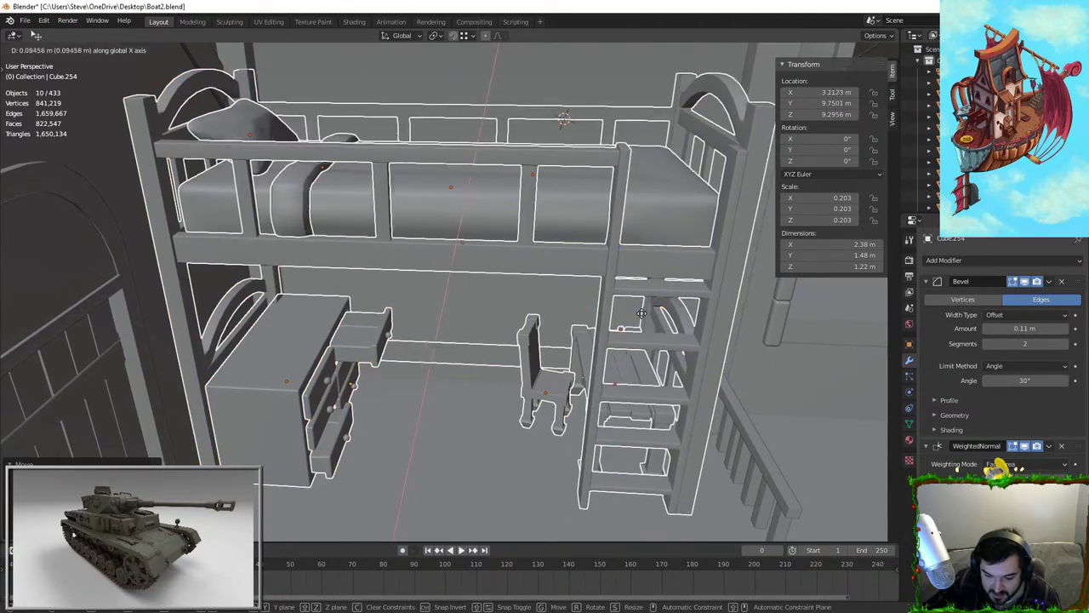
Shift the bunk bed copy along X and Y to fit it against the cabin wall beside the railing
key("y")
left_click(663, 317)
middle_click_drag(662, 316, 580, 266)
key("g")
key("x")
left_click(516, 304)
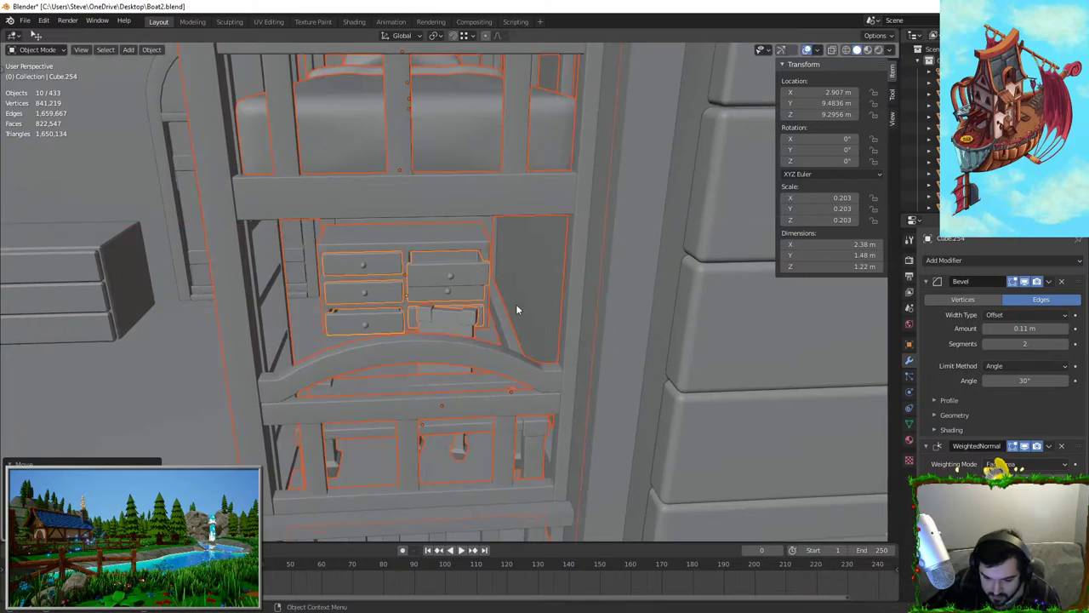
middle_click_drag(516, 304, 411, 296)
middle_click_drag(487, 357, 838, 394)
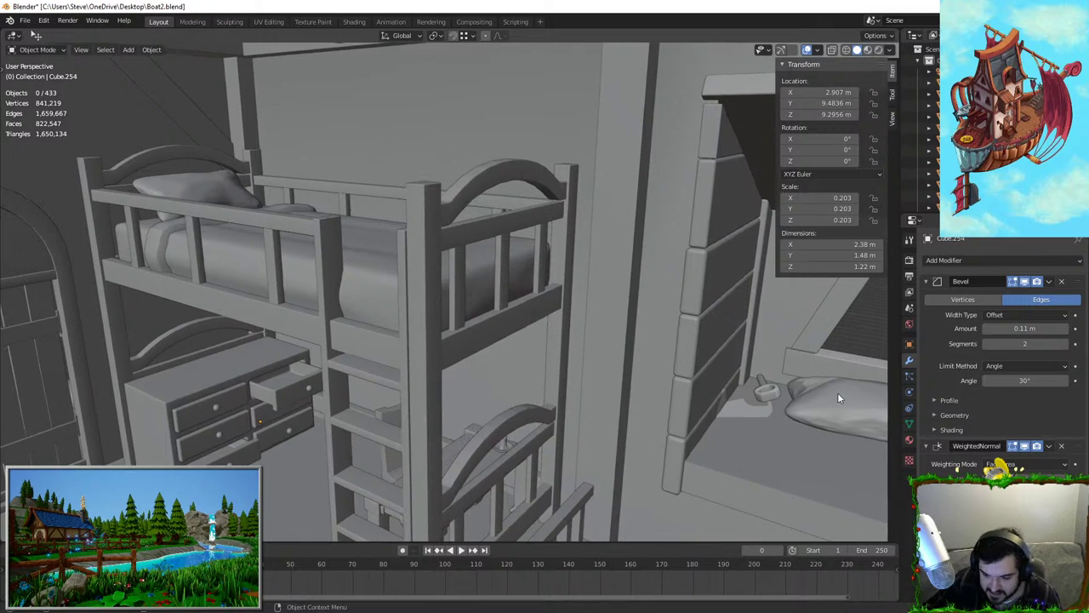
middle_click_drag(601, 429, 453, 341)
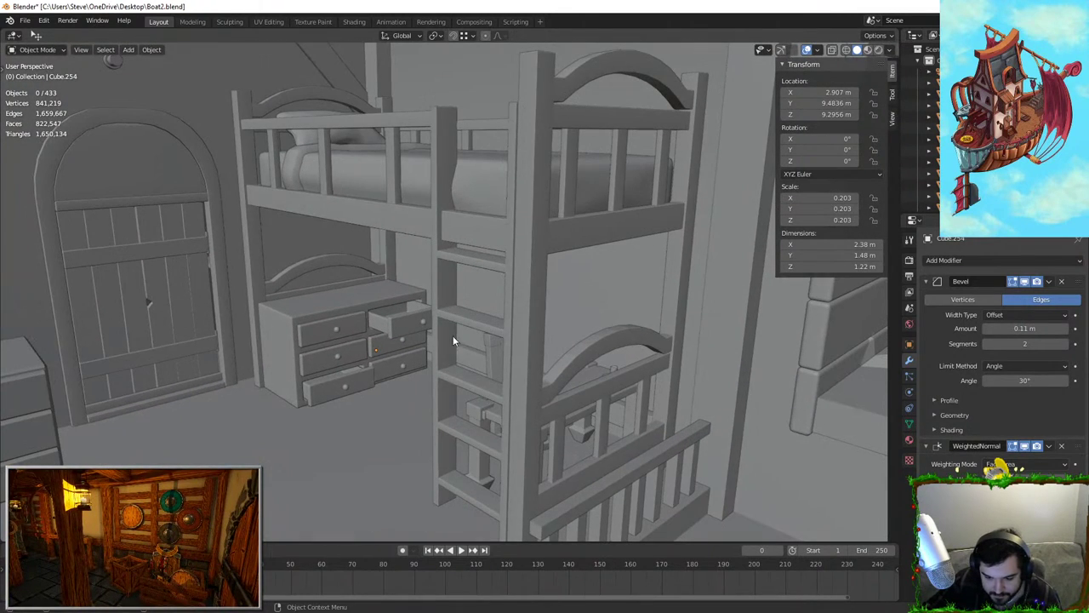
Switch the viewport to rendered shading and review the bunk bed in the cabin
left_click(878, 51)
scroll(582, 302, "down", 2)
middle_click_drag(582, 305, 550, 326)
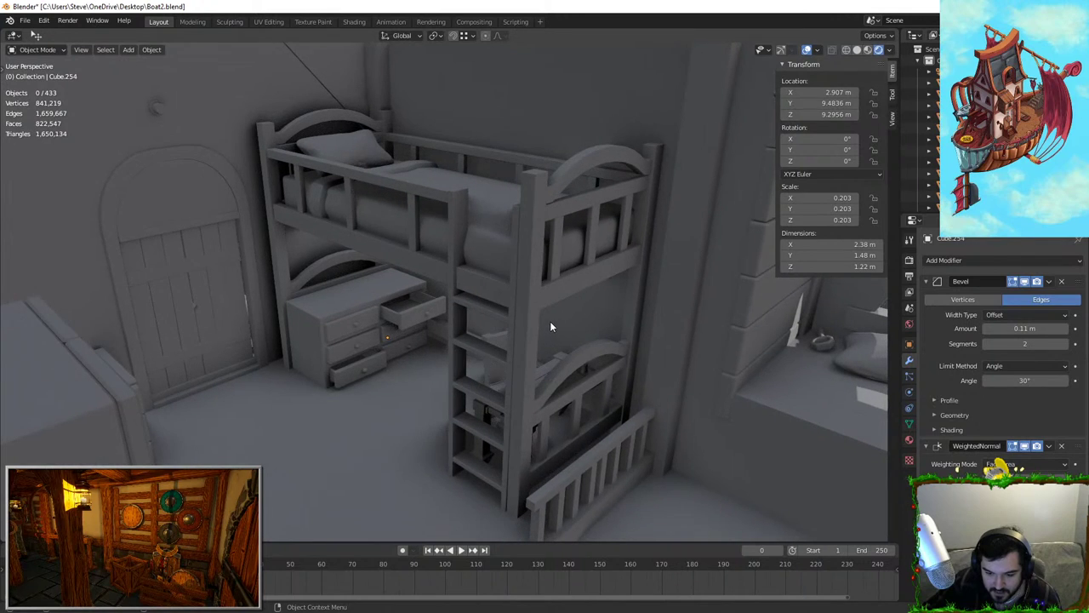
scroll(550, 327, "down", 5)
Try to scale the top bunk's mattress, blanket and blanket fold along X
left_click(486, 275)
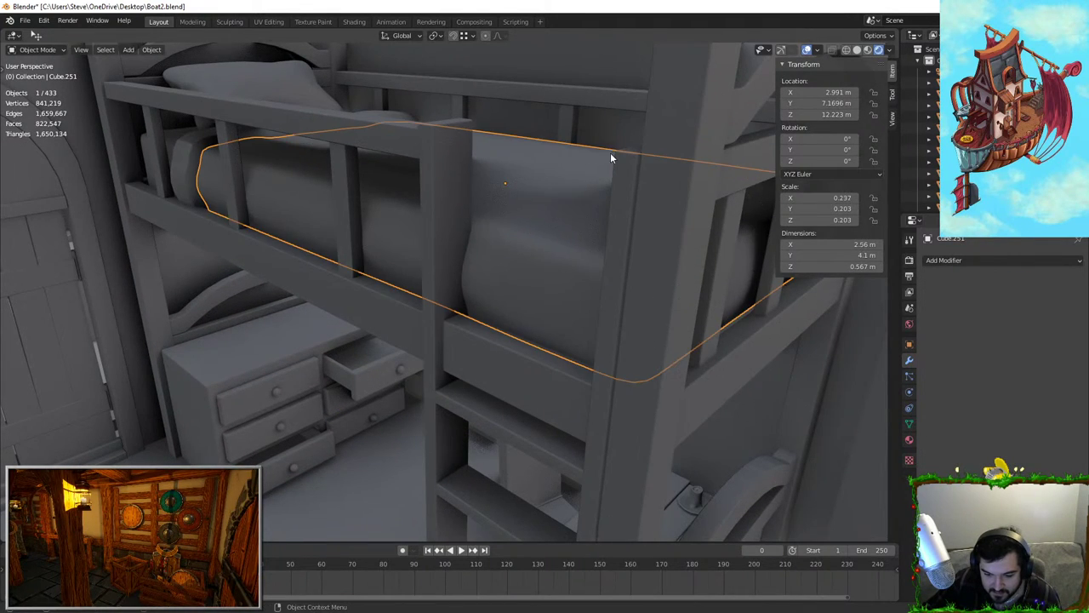
middle_click_drag(570, 230, 701, 180)
left_click(439, 189, "shift")
key("s")
key("x")
key("Escape")
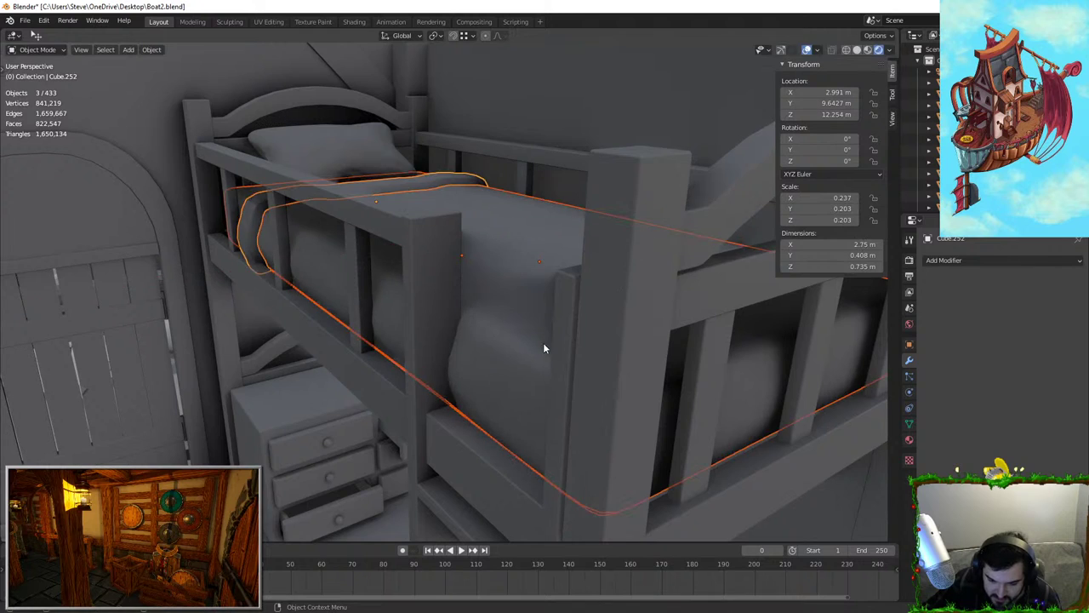
Try to reshape the blanket's hanging side near the ladder by moving mesh elements with proportional editing
key("Tab")
left_click(456, 356)
scroll(453, 334, "up", 2)
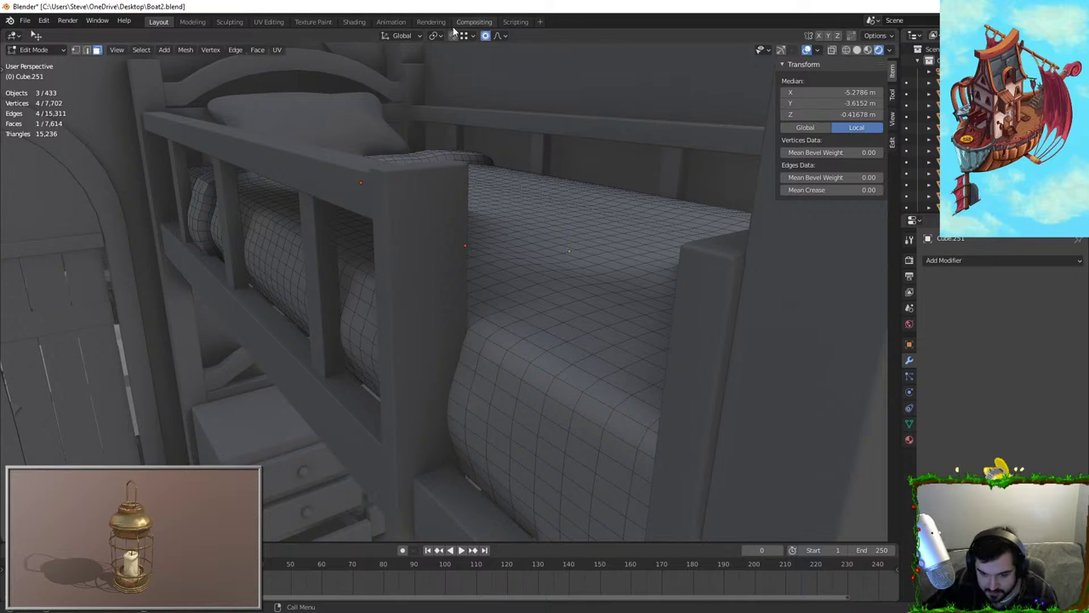
left_click(496, 36)
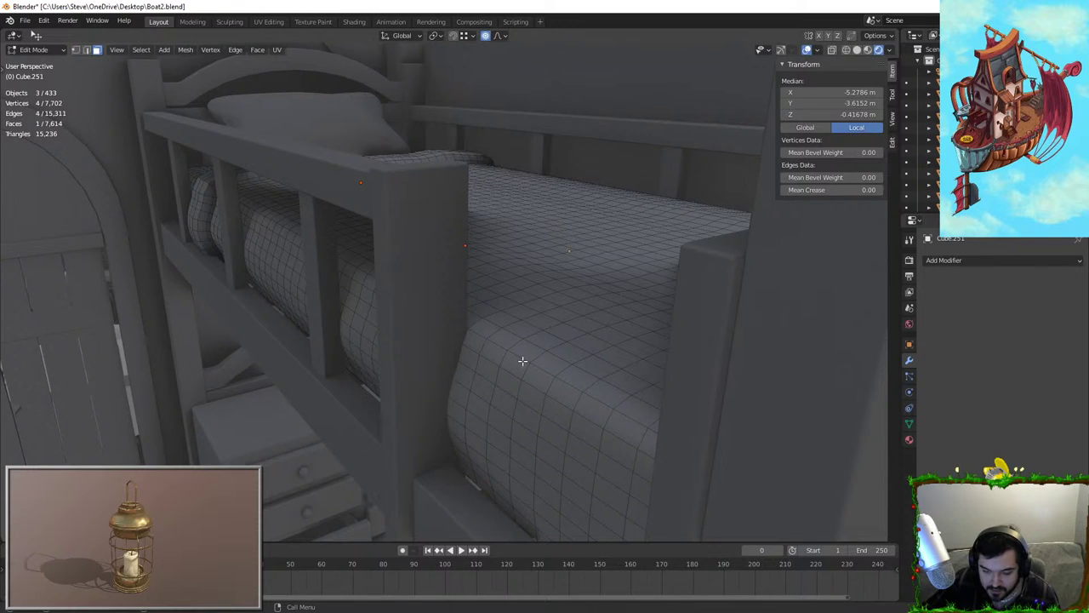
key("g")
scroll(524, 354, "up", 3)
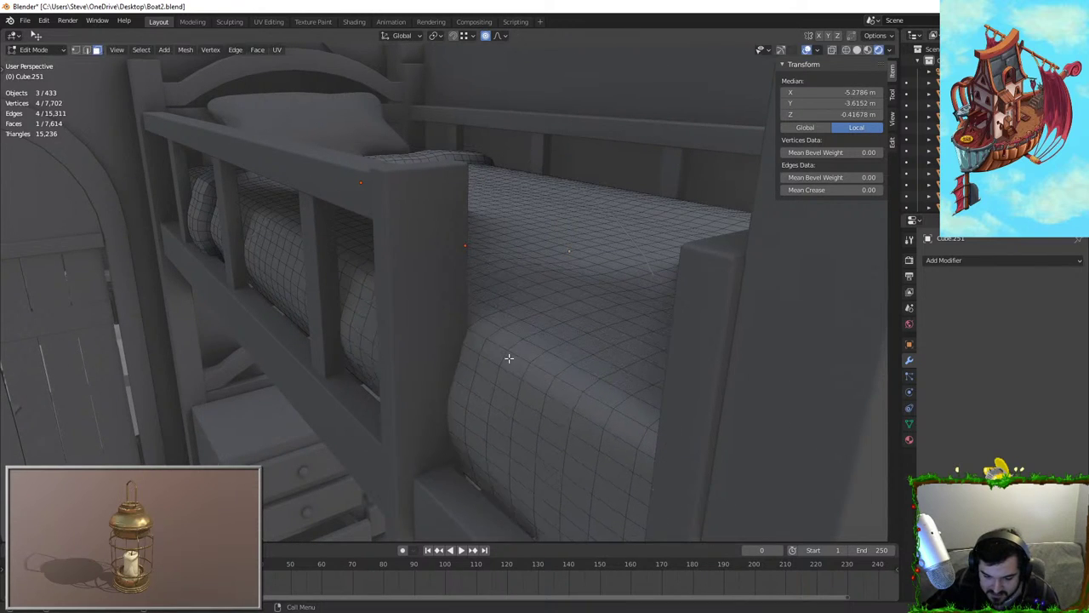
scroll(508, 358, "up", 2)
scroll(506, 358, "down", 2)
scroll(507, 358, "up", 1)
key("g")
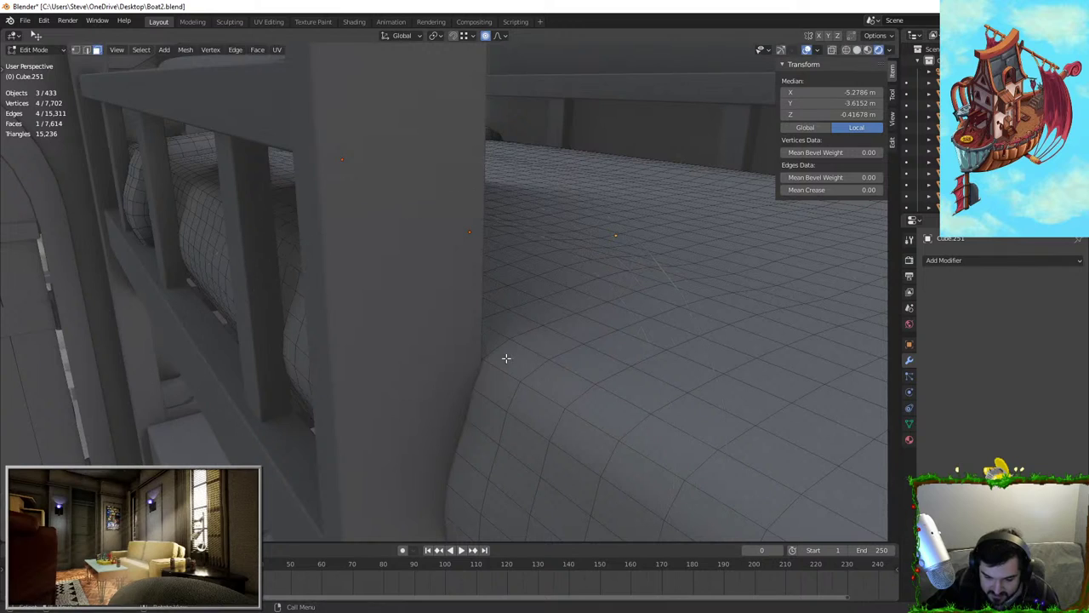
scroll(505, 358, "down", 3)
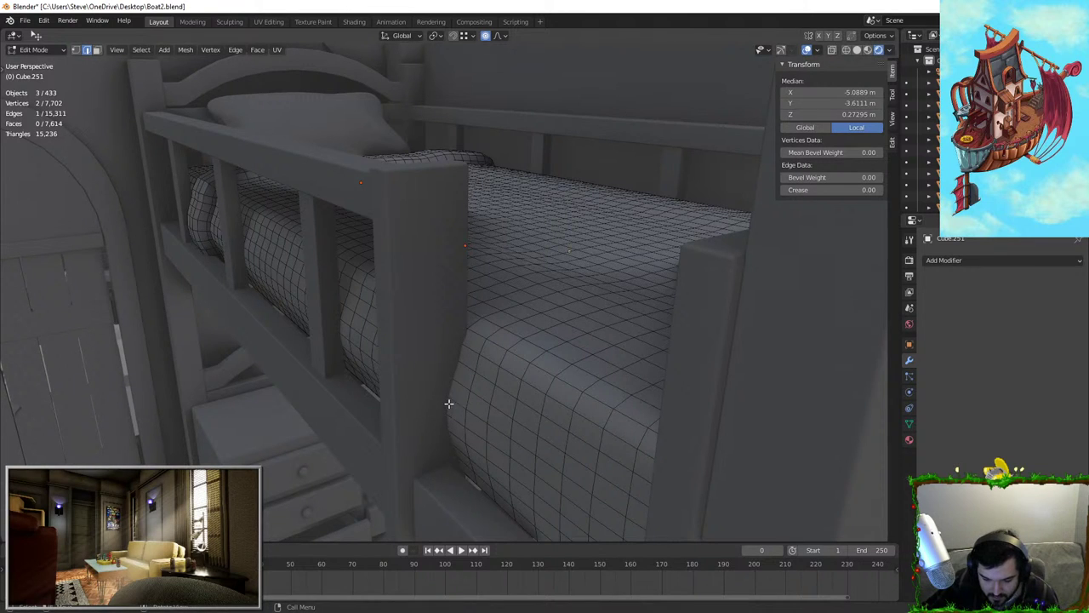
left_click(494, 374)
key("Tab")
middle_click_drag(447, 422, 483, 398)
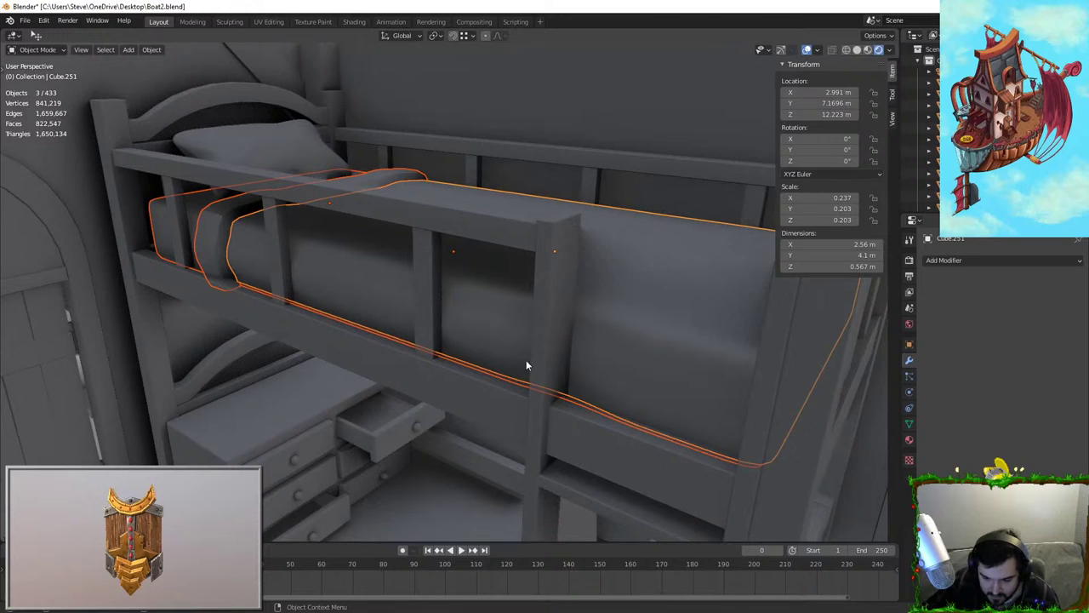
Select the blanket fold on the top bunk and open its mesh data settings
middle_click_drag(526, 366, 248, 202)
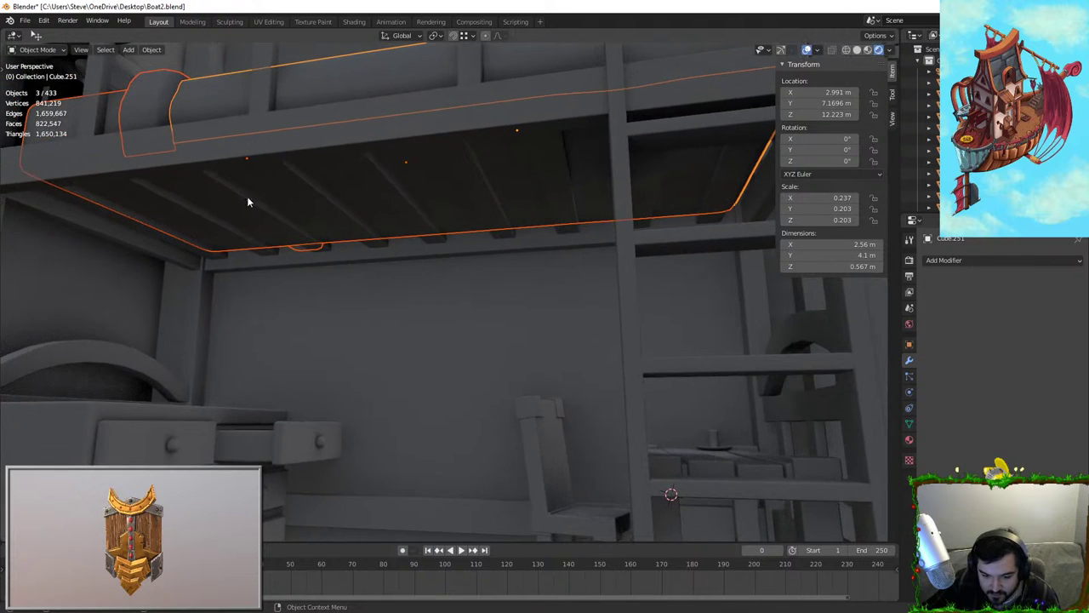
left_click(407, 258)
middle_click_drag(407, 258, 493, 294)
left_click(493, 295)
left_click(487, 322)
middle_click_drag(603, 301, 465, 309, "shift")
key("Tab")
key("Tab")
key("Tab")
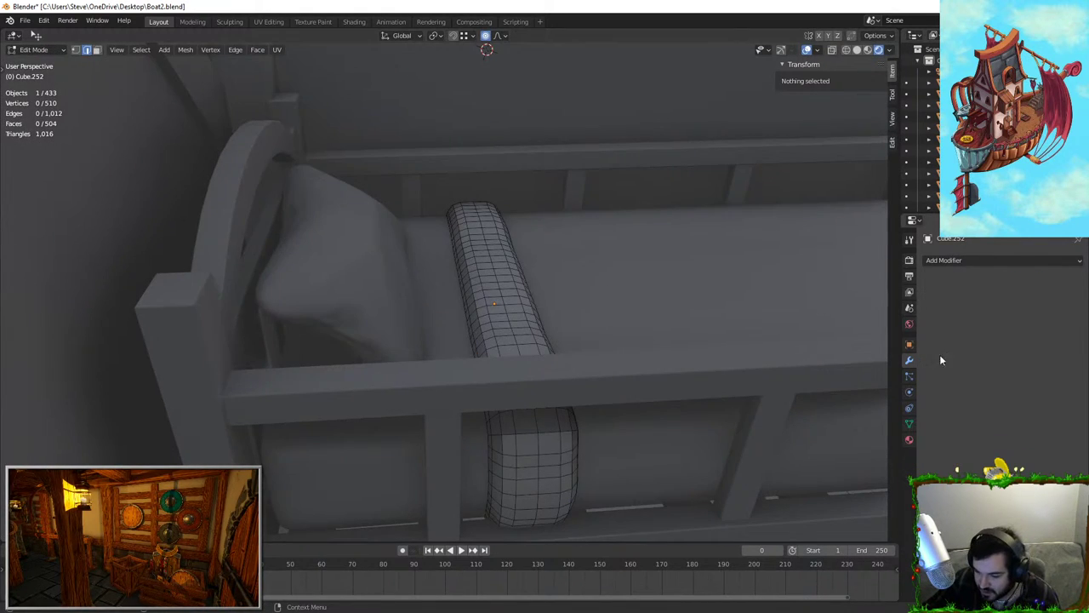
left_click(909, 423)
scroll(536, 288, "up", 2)
key("Tab")
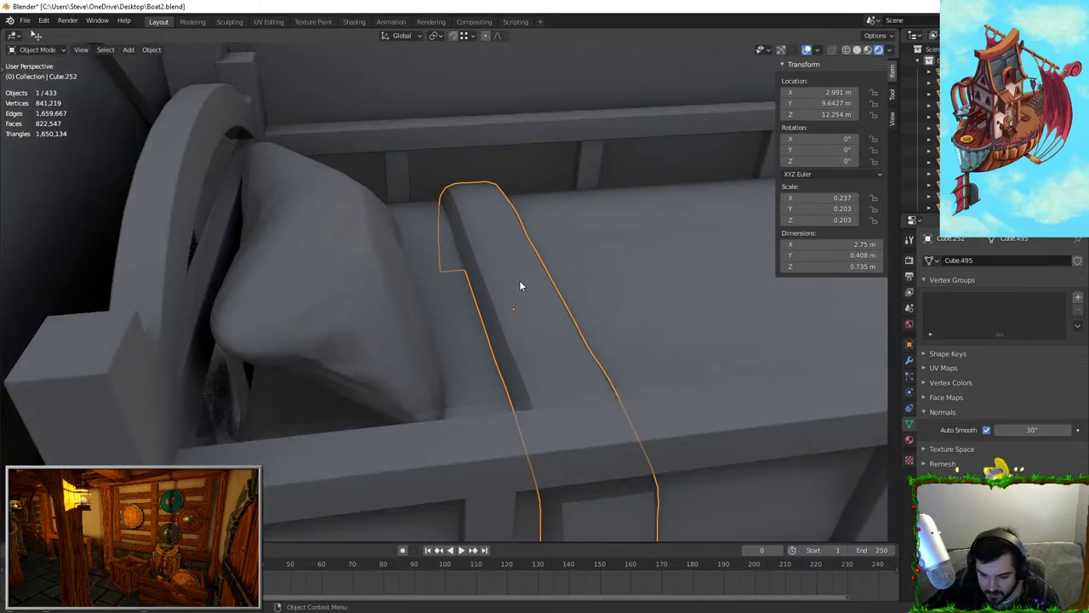
key("Tab")
scroll(502, 274, "up", 1)
key("g")
key("z")
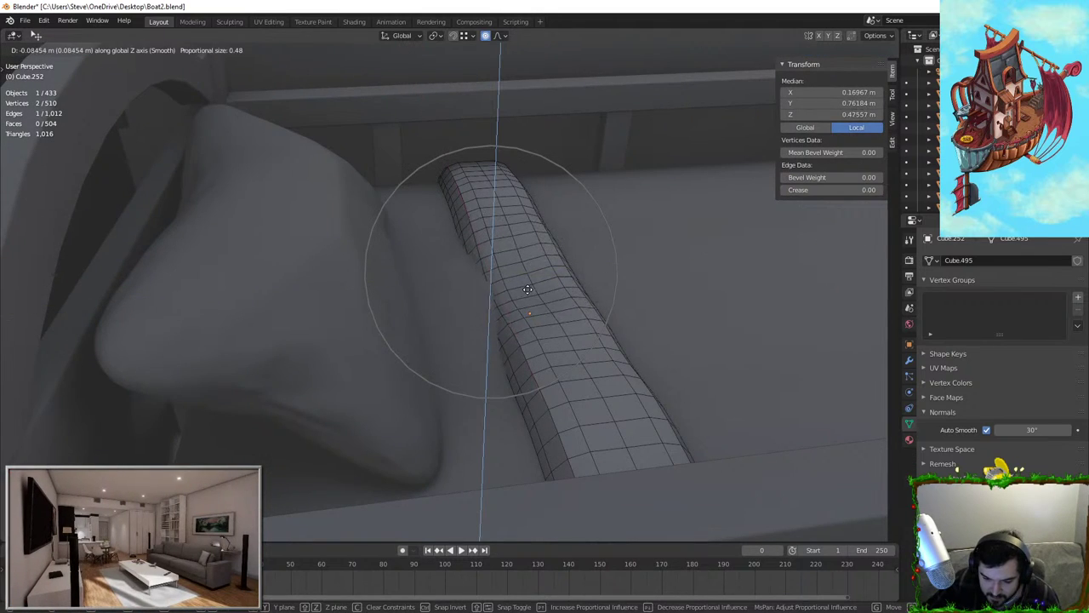
right_click(527, 290)
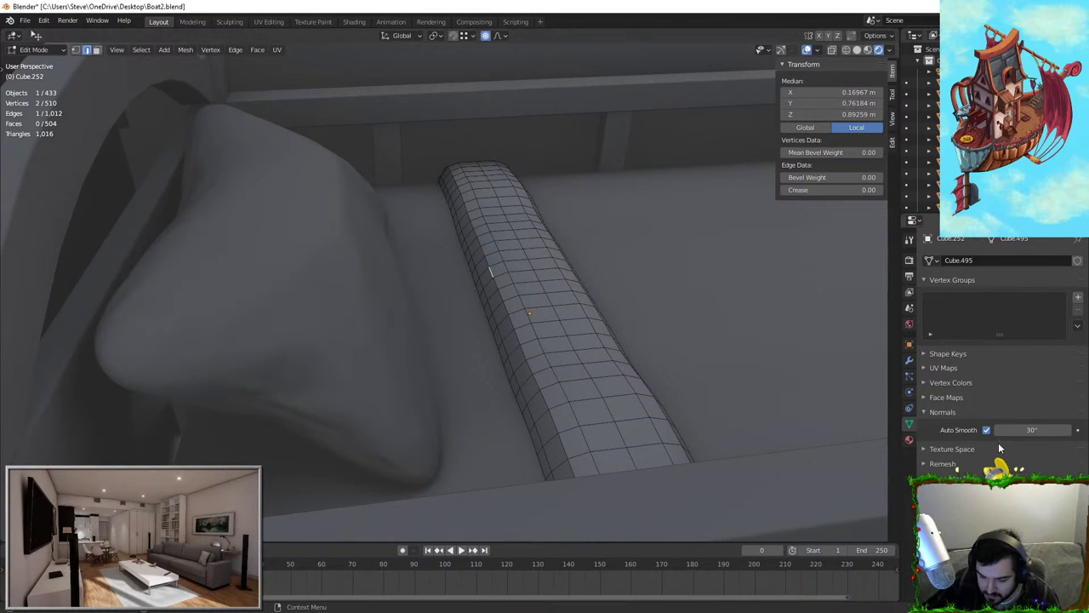
Turn off Auto Smooth for the blanket fold and select the pillow
key("Tab")
middle_click_drag(596, 296, 497, 216)
left_click(555, 295)
scroll(497, 216, "down", 3)
scroll(498, 220, "down", 2)
left_click(405, 207)
scroll(405, 206, "down", 5)
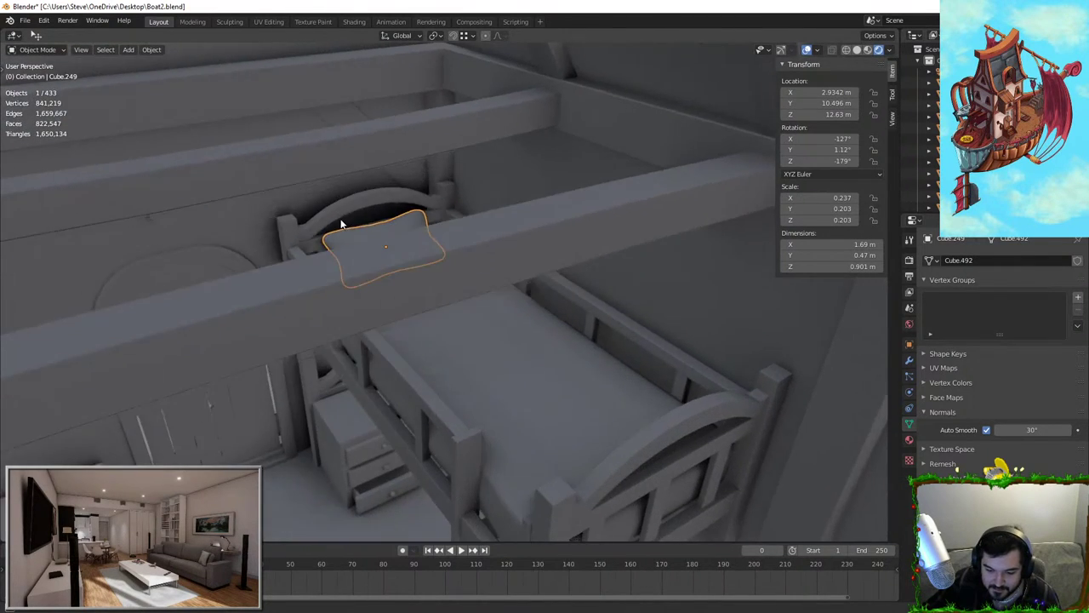
Try to move an edge on the blanket fold's hanging side along X with proportional editing
middle_click_drag(355, 203, 434, 276)
scroll(477, 247, "up", 3)
left_click(509, 223)
middle_click_drag(508, 223, 443, 248)
key("Tab")
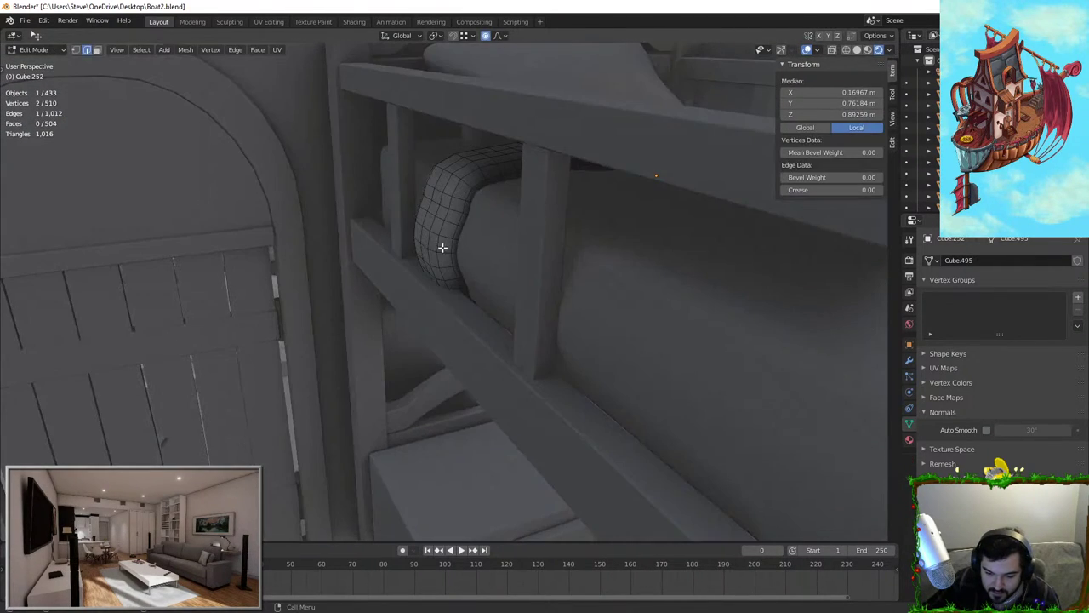
left_click(436, 267)
key("g")
key("x")
left_click(465, 261)
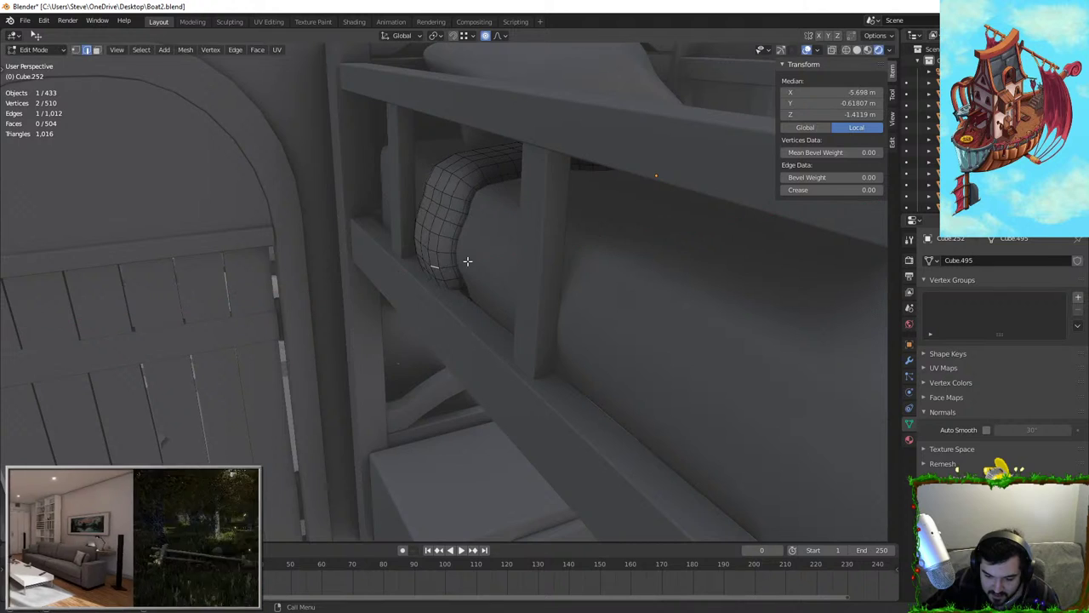
key("Tab")
left_click(484, 240)
left_click(480, 253, "shift")
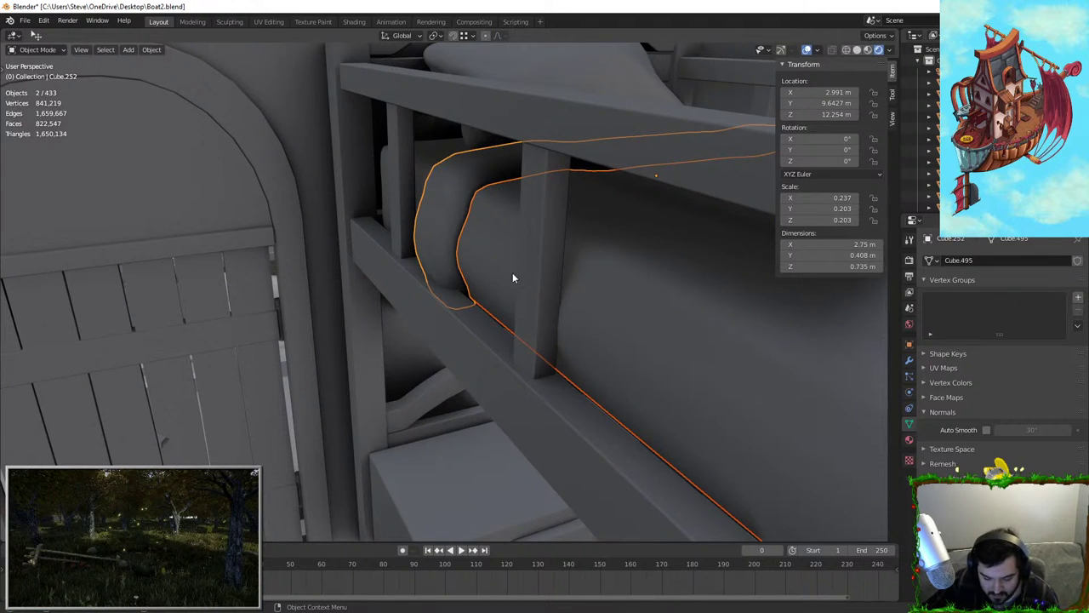
left_click(434, 164, "shift")
middle_click_drag(475, 181, 545, 293)
left_click(503, 298)
key("g")
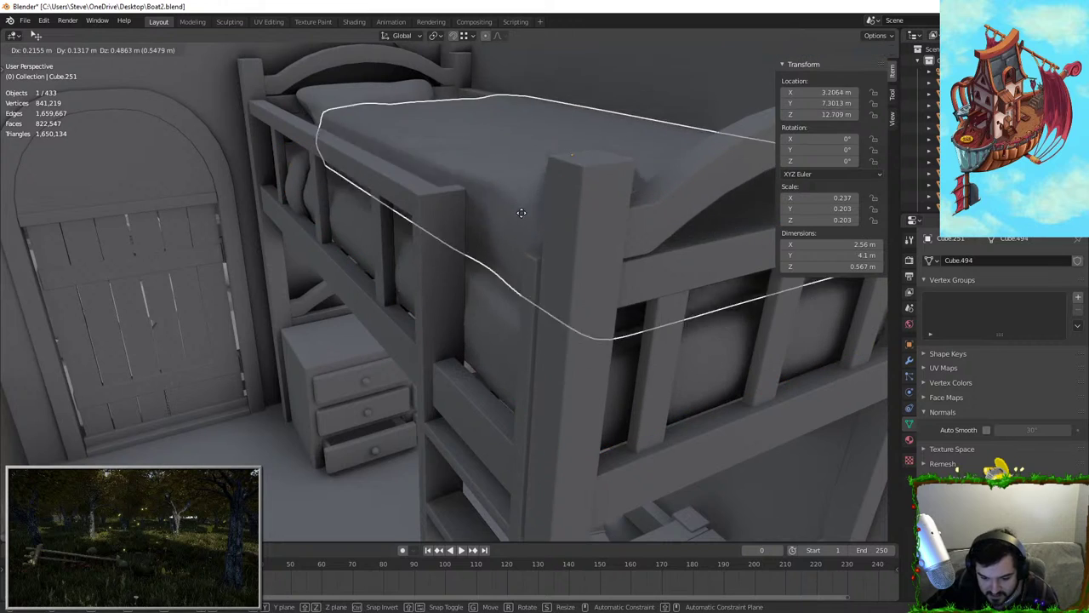
right_click(489, 329)
Join the top bunk's mattress, blanket and blanket fold into one object
left_click(487, 326)
key("g")
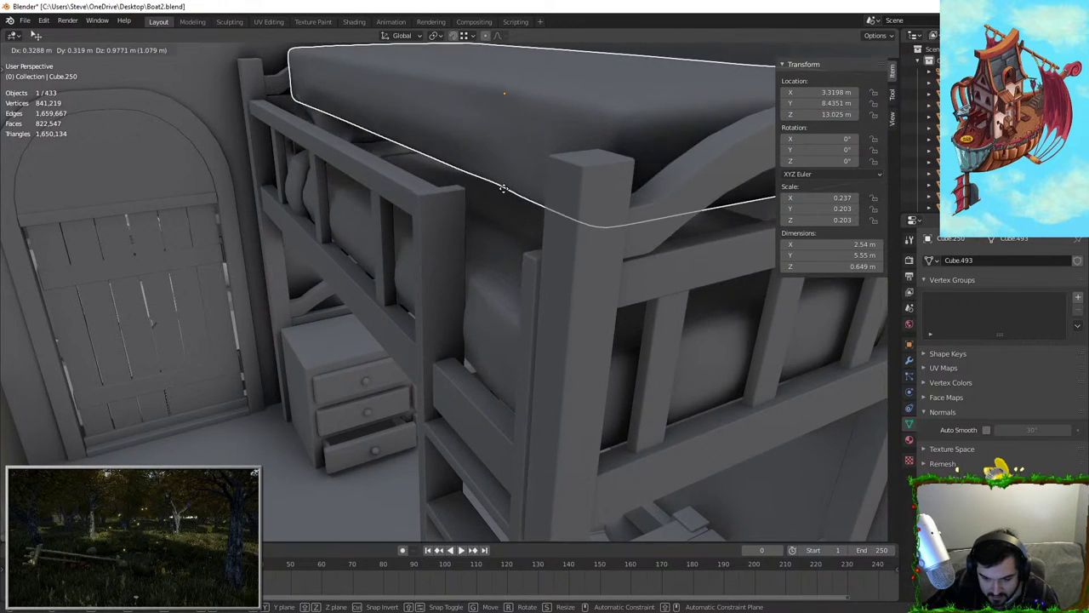
right_click(492, 255)
left_click(483, 306, "shift")
key("g")
right_click(523, 143)
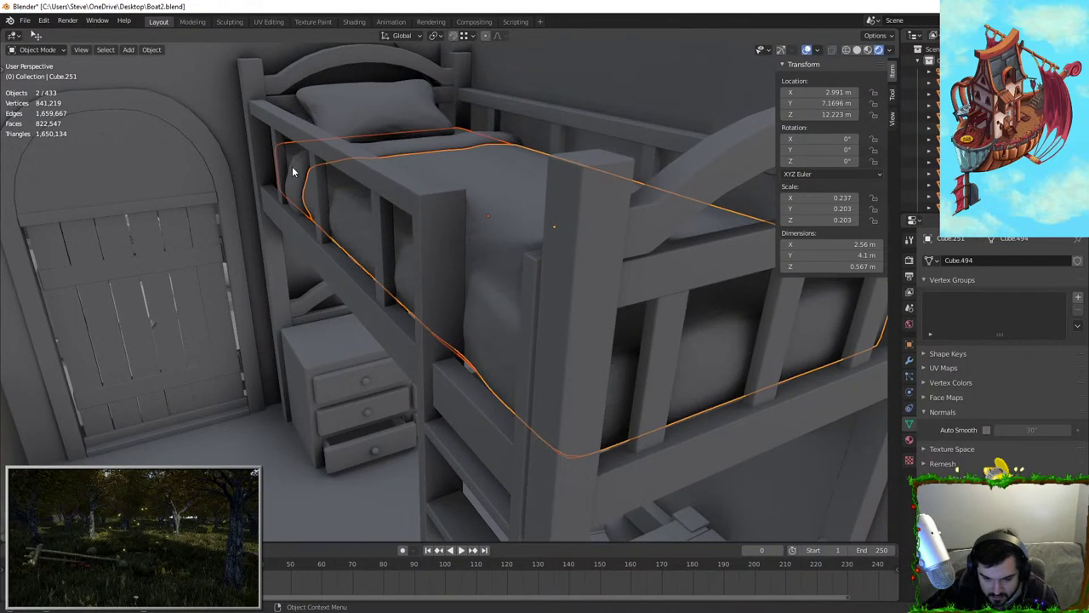
key("ctrl+j")
Move an edge on the joined bedding's side near the ladder about 0.013 m along X with proportional editing
left_click(491, 298)
scroll(481, 318, "up", 4)
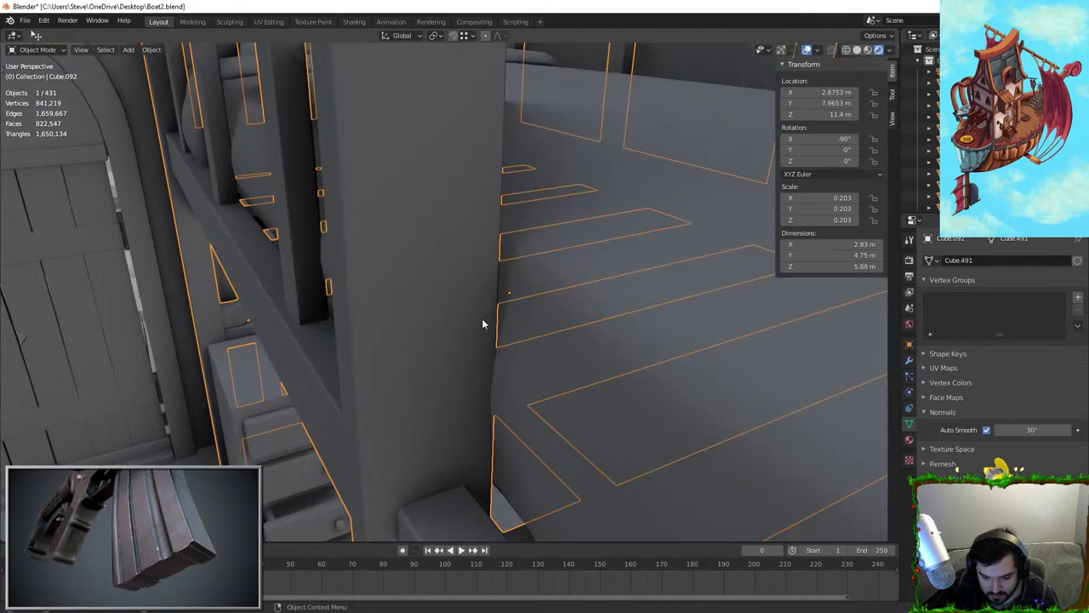
scroll(483, 293, "down", 5)
scroll(483, 285, "up", 4)
left_click(497, 212)
key("Tab")
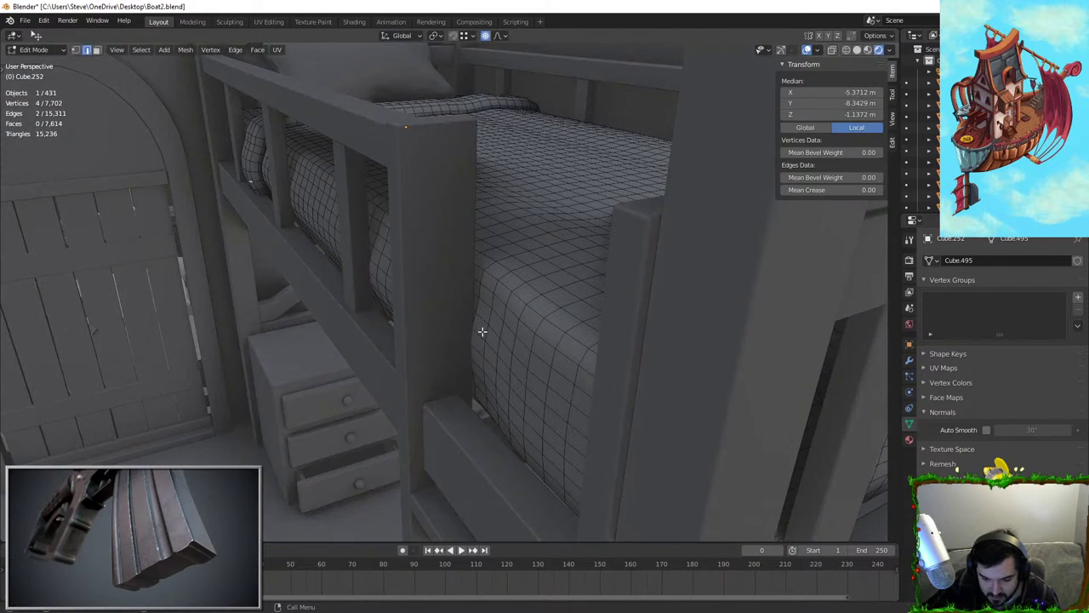
key("g")
key("x")
left_click(474, 335)
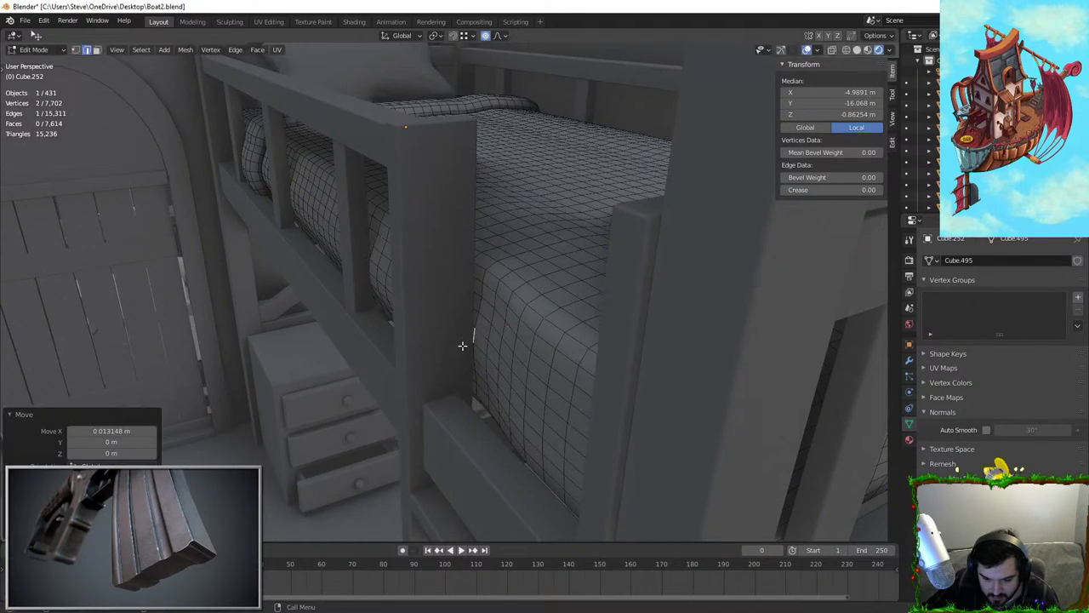
key("Tab")
Examine the joined bedding along the side rail, around the fold and from the foot of the bed
middle_click_drag(366, 363, 413, 375)
key("Tab")
scroll(304, 201, "up", 3)
middle_click_drag(304, 202, 392, 279, "shift")
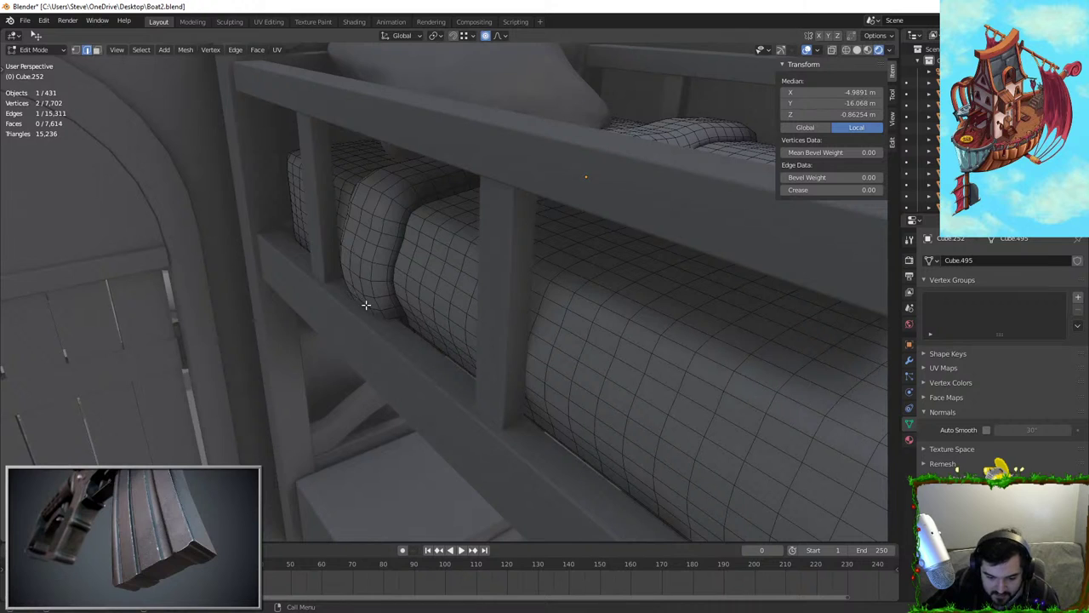
left_click(422, 300)
key("Tab")
middle_click_drag(421, 359, 490, 391)
scroll(514, 368, "down", 3)
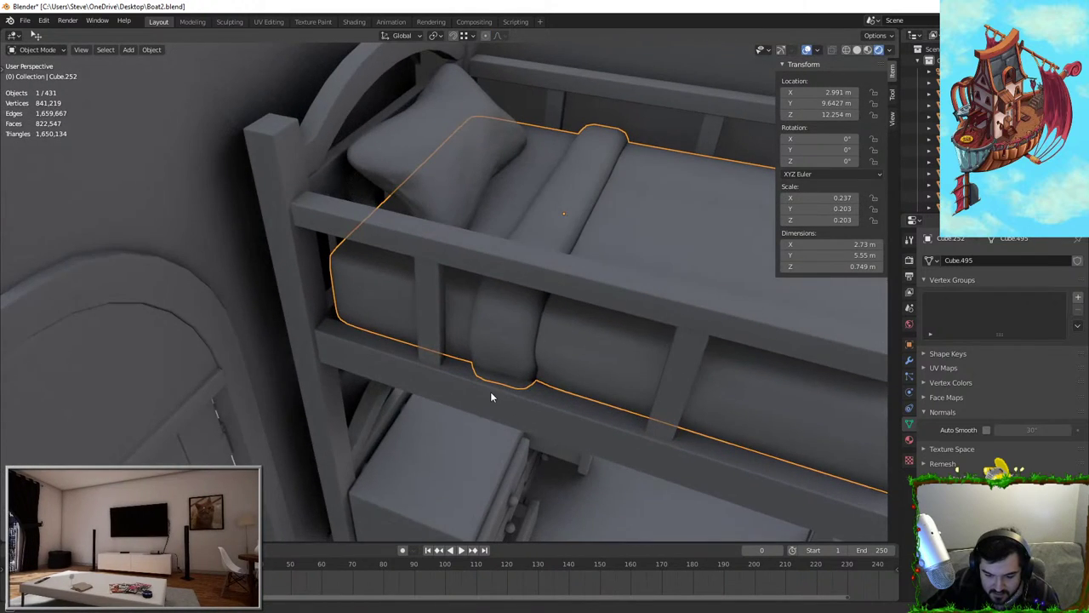
middle_click_drag(562, 394, 402, 248)
scroll(358, 346, "down", 1)
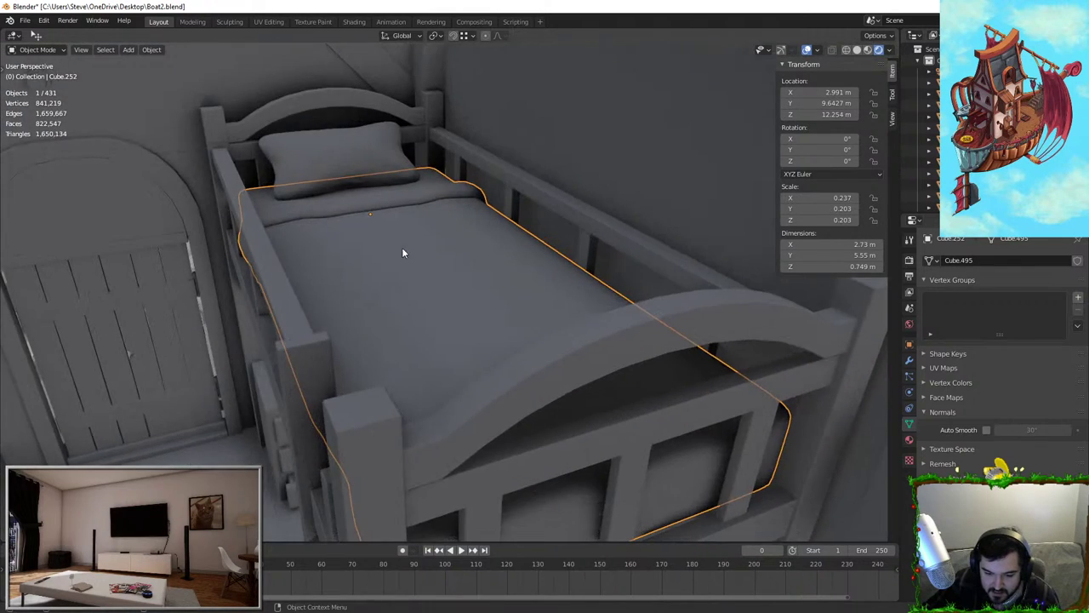
Push the edge loop along the top of the blanket fold outward with Shrink/Fatten and proportional editing
key("Tab")
scroll(403, 253, "up", 3)
middle_click_drag(396, 357, 337, 244)
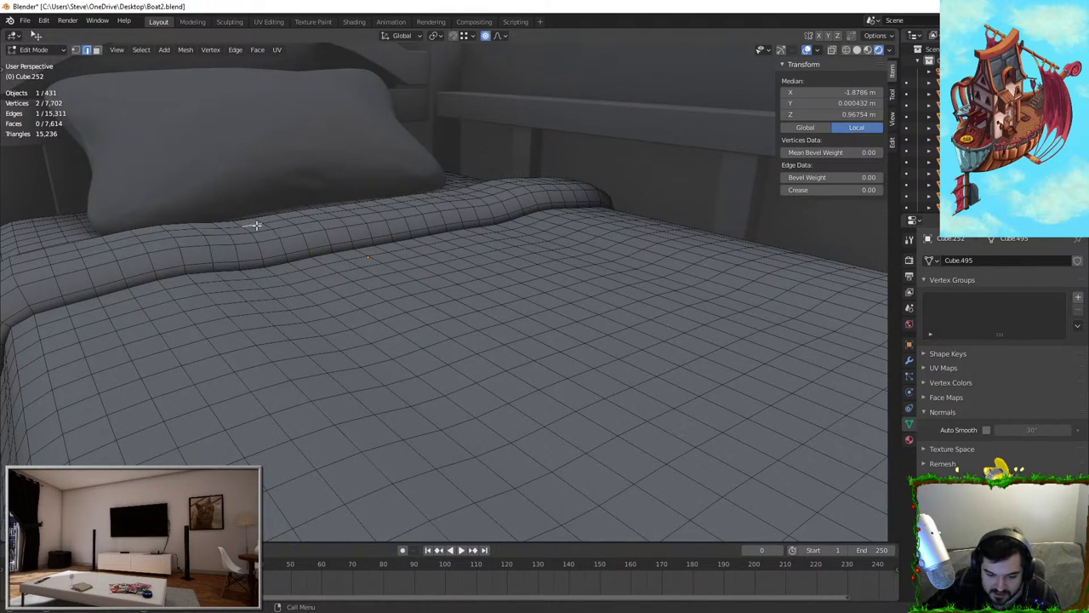
middle_click_drag(255, 226, 338, 217)
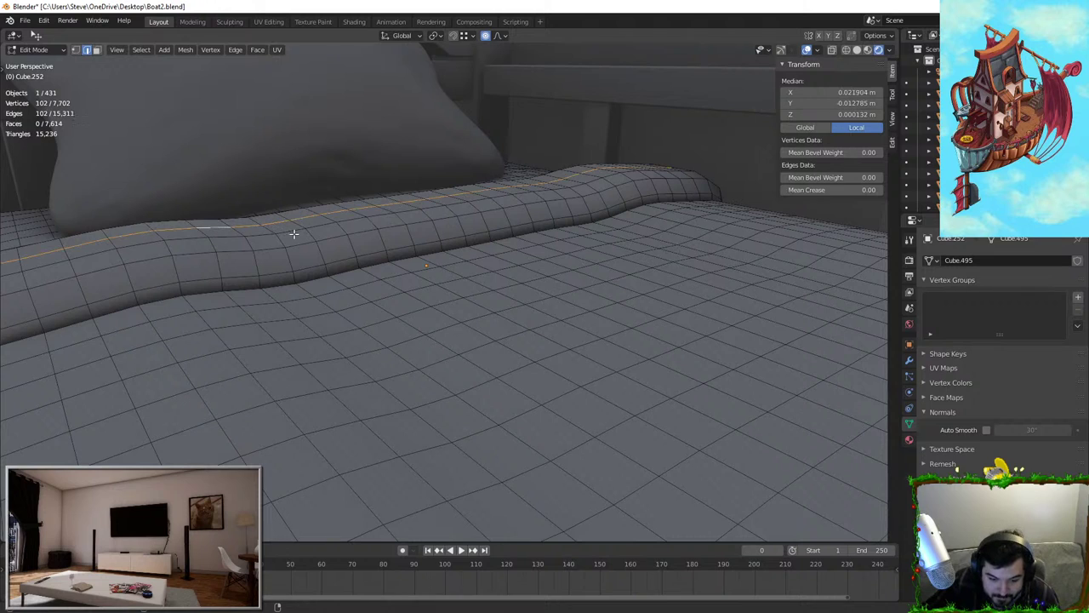
scroll(359, 226, "down", 3)
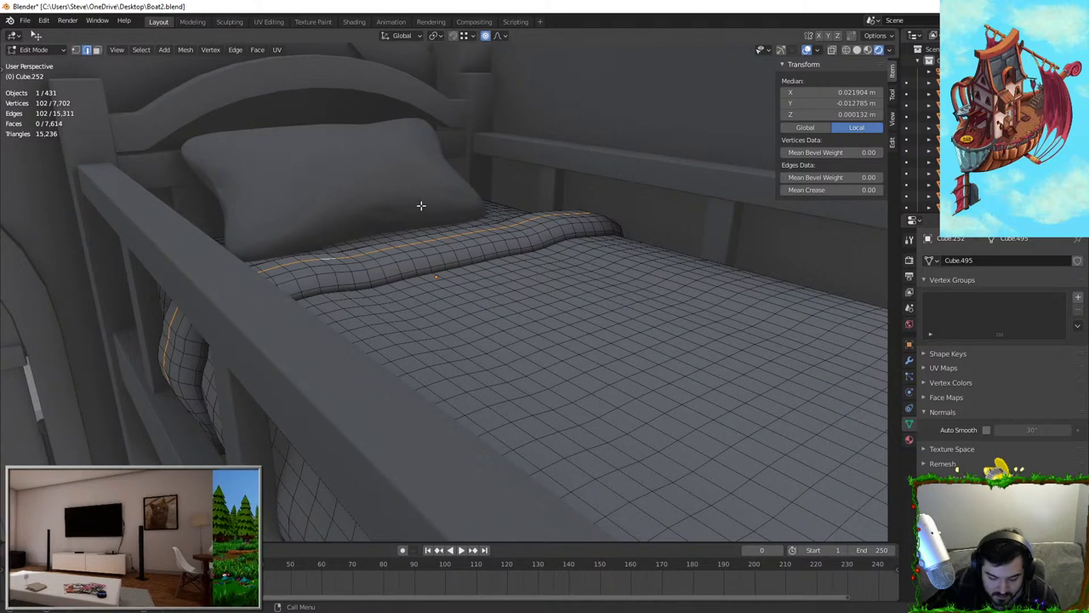
middle_click_drag(338, 257, 250, 310)
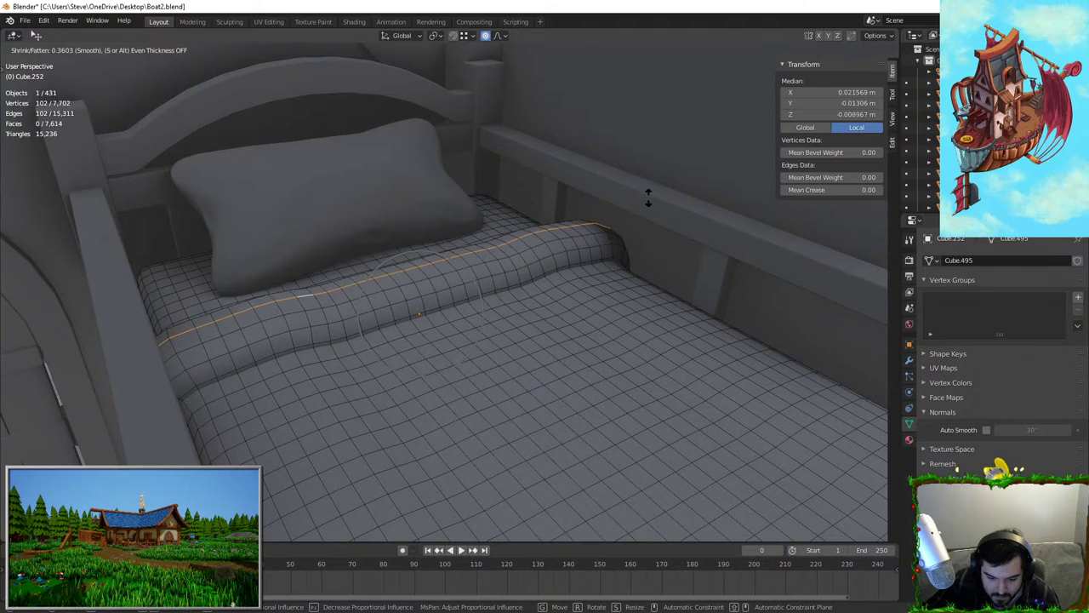
left_click(634, 219)
key("Tab")
Try to move and rotate the chest of drawers together with its drawers under the top bunk
middle_click_drag(509, 303, 546, 274)
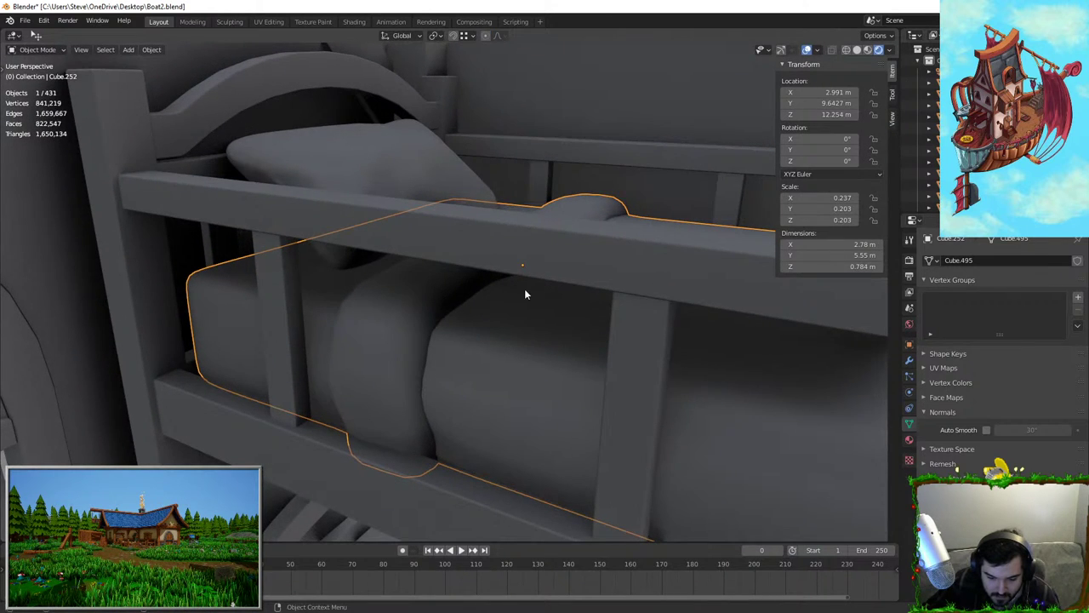
scroll(524, 288, "down", 4)
left_click(553, 326)
left_click(554, 329)
middle_click_drag(559, 460, 420, 343)
scroll(417, 340, "up", 1)
scroll(351, 310, "up", 2)
left_click(327, 296)
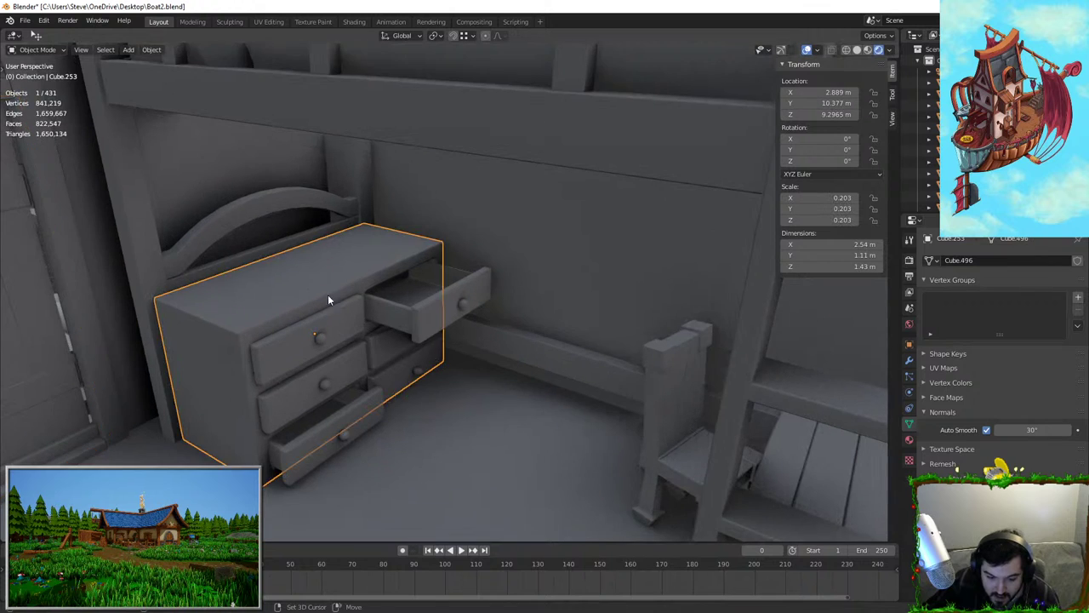
middle_click_drag(327, 296, 463, 317, "shift")
scroll(463, 317, "up", 2)
left_click(463, 317, "shift")
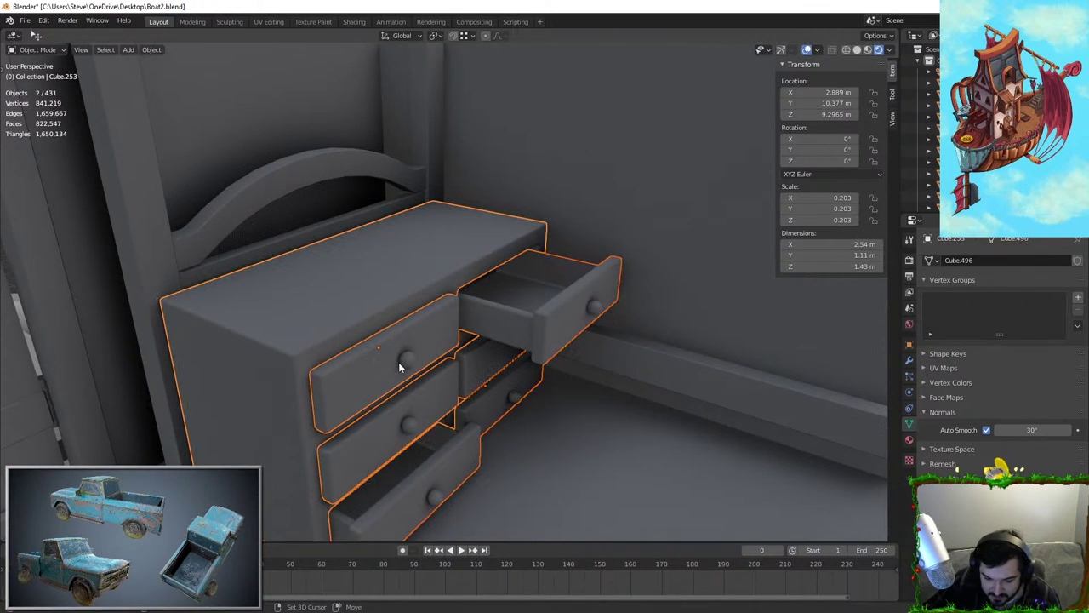
key("g")
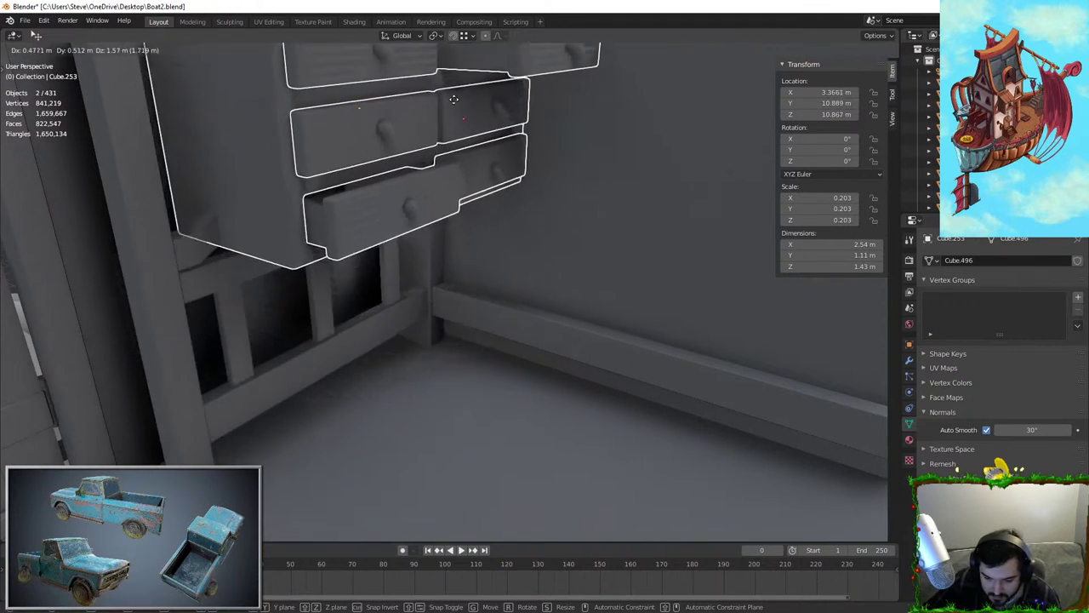
right_click(524, 432)
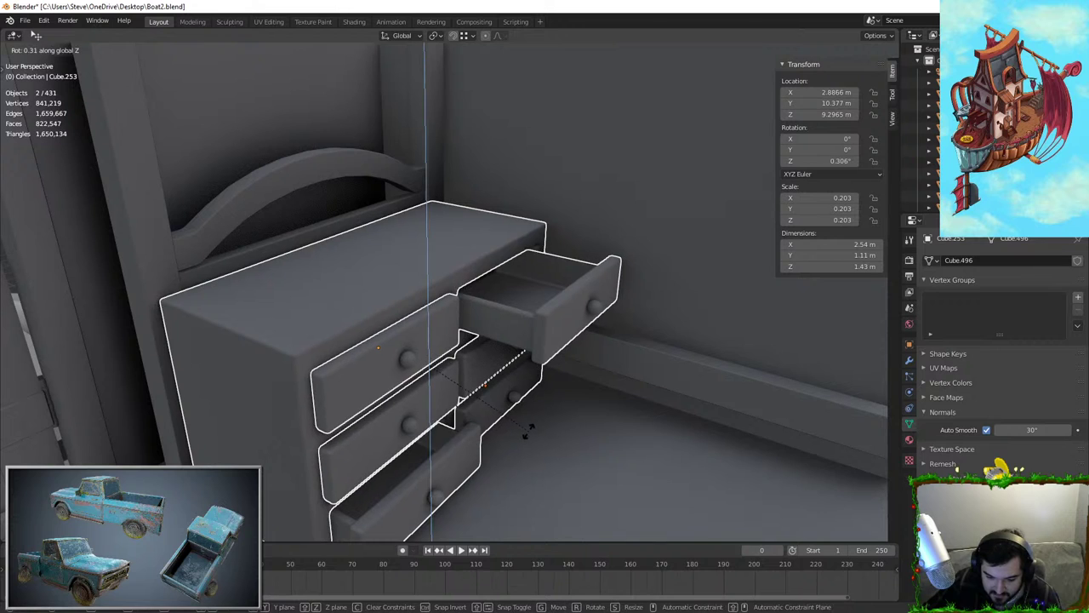
middle_click_drag(526, 437, 594, 321)
left_click(598, 432)
key("ctrl+z")
Move the selected furniture under the top bunk along the Y axis
key("g")
key("y")
left_click(675, 338)
left_click(676, 342)
Rotate the desk under the top bunk slightly about the Z axis
left_click(595, 321)
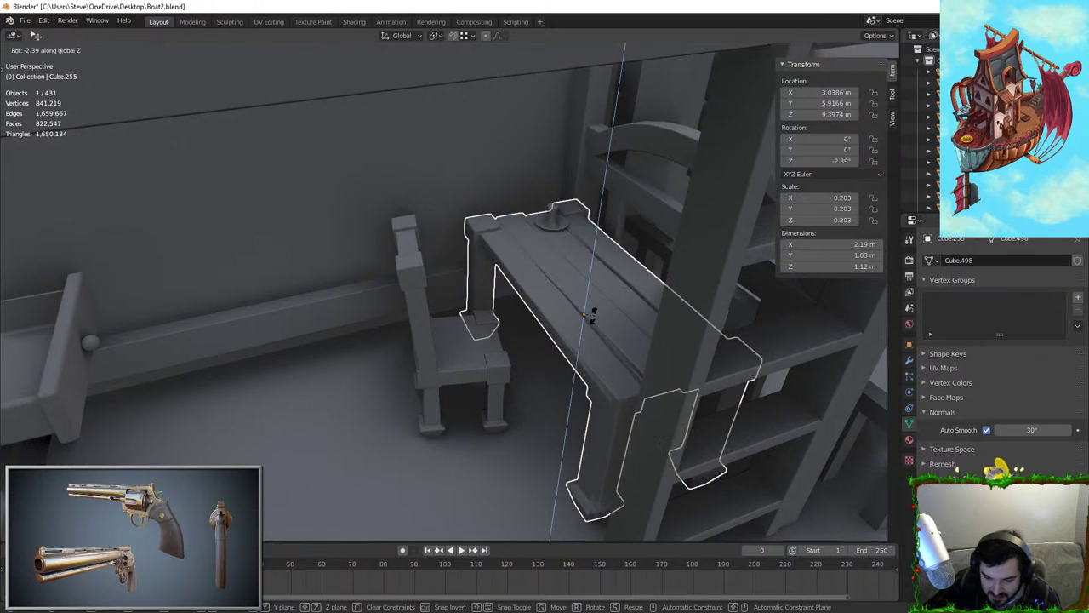
right_click(596, 321)
key("r")
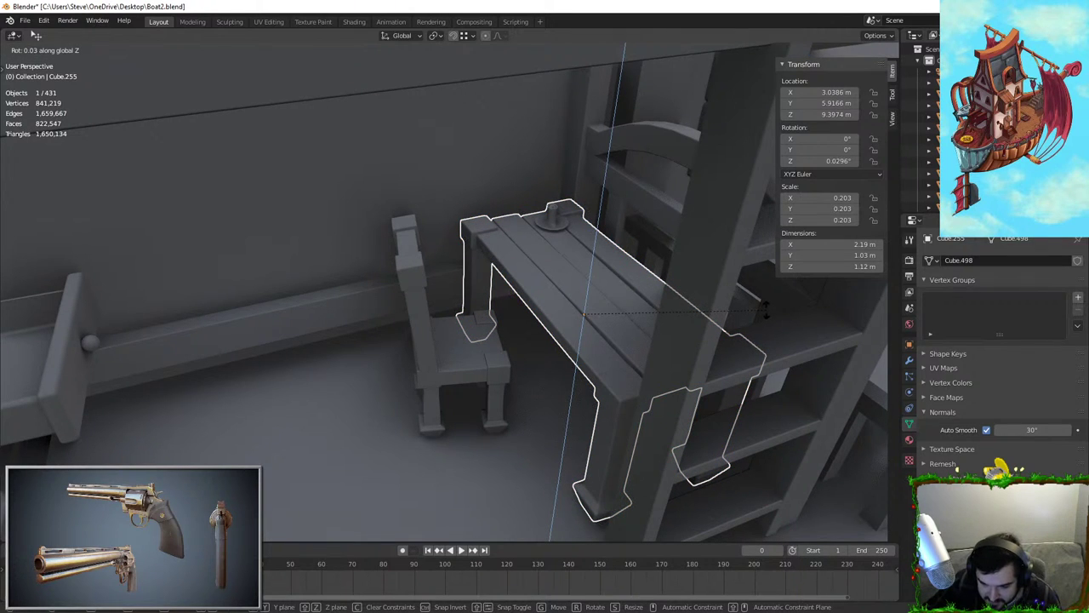
left_click(721, 402)
Thin all nine balusters of the railing in front of the wardrobe by scaling them to about 0.71 along Y
middle_click_drag(721, 402, 385, 416)
scroll(516, 394, "down", 3)
scroll(521, 394, "up", 2)
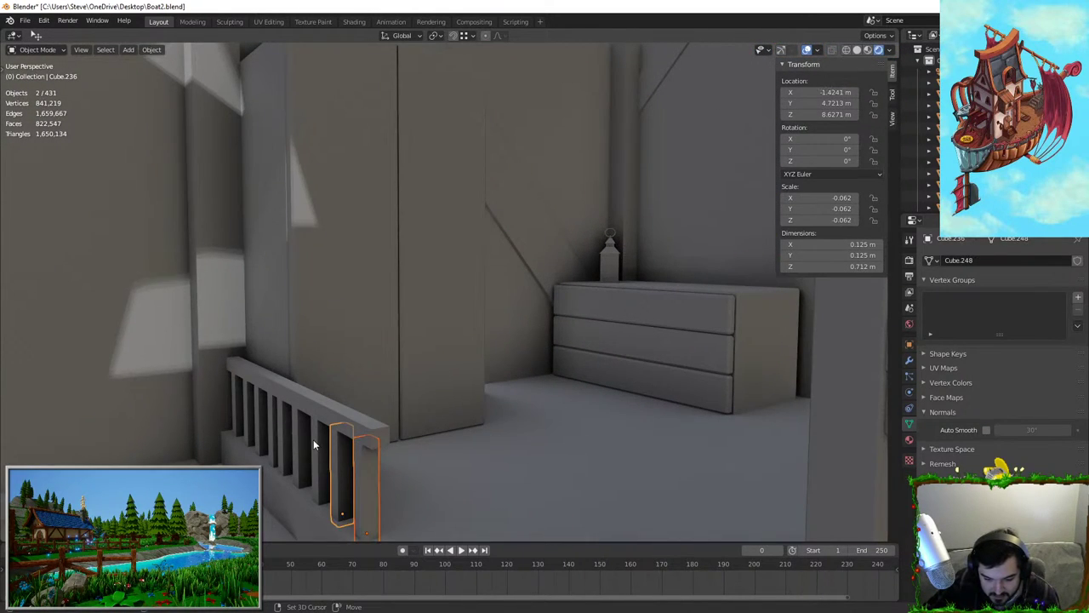
left_click(250, 413, "shift")
middle_click_drag(251, 413, 488, 304)
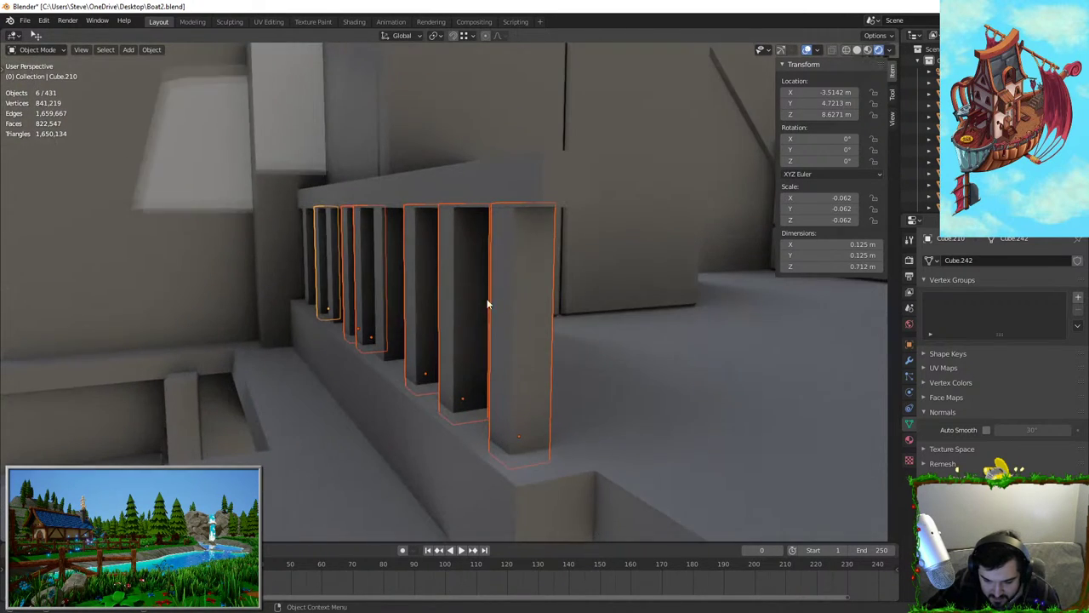
middle_click_drag(402, 255, 371, 266)
left_click(282, 233, "shift")
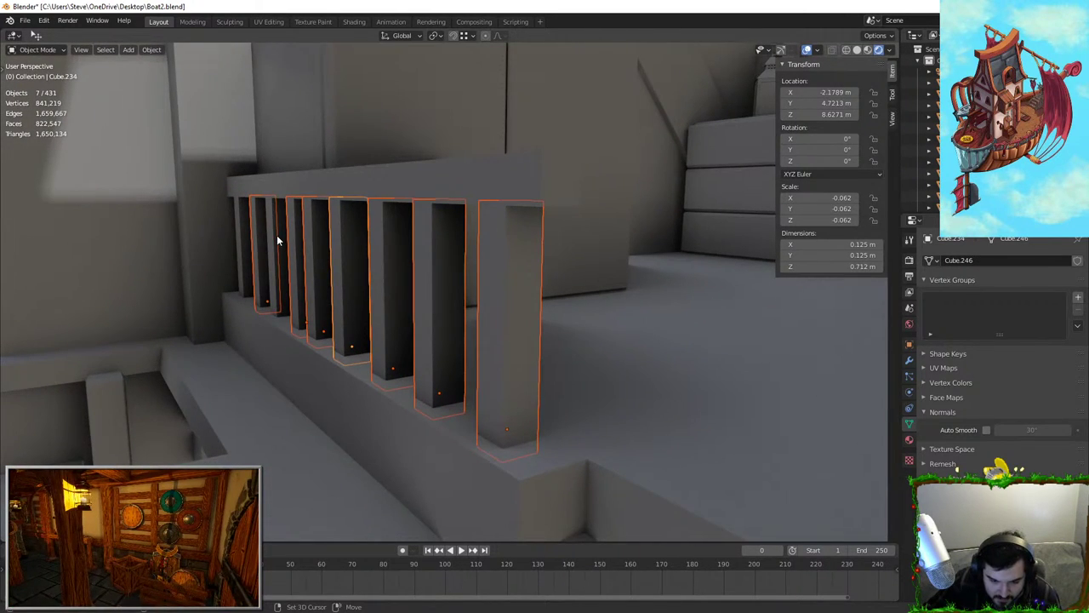
left_click(277, 235, "shift")
left_click(238, 220, "shift")
middle_click_drag(238, 221, 467, 226)
key("s")
key("y")
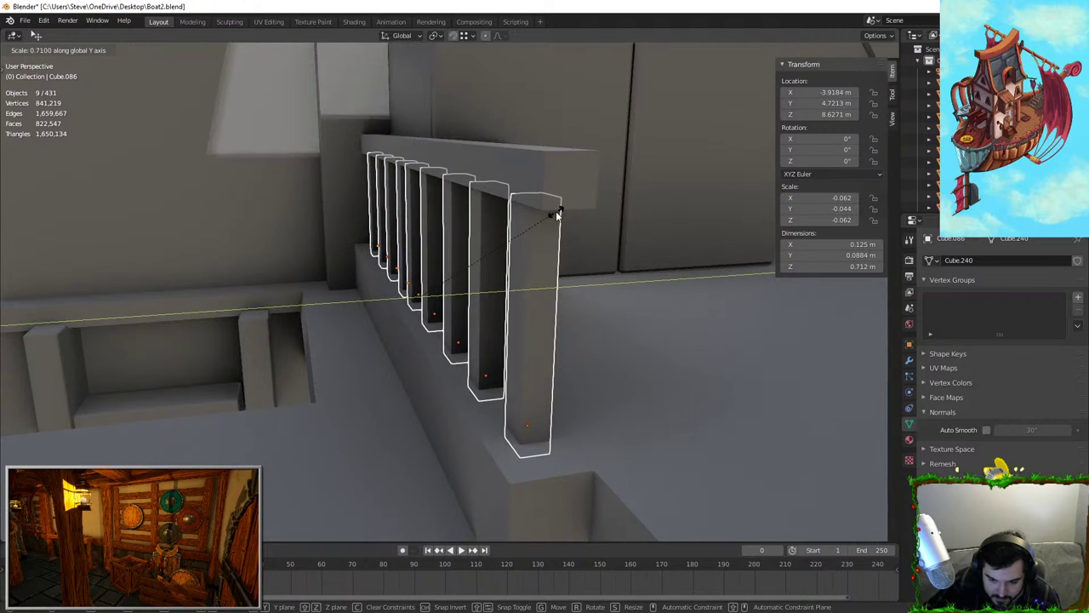
Thin the eight balusters of the railing beside the bunk bed to about 0.095 m along Y
middle_click_drag(580, 286, 622, 315)
scroll(596, 313, "down", 2)
middle_click_drag(508, 311, 451, 302, "shift")
scroll(477, 308, "down", 3)
middle_click_drag(339, 346, 295, 337)
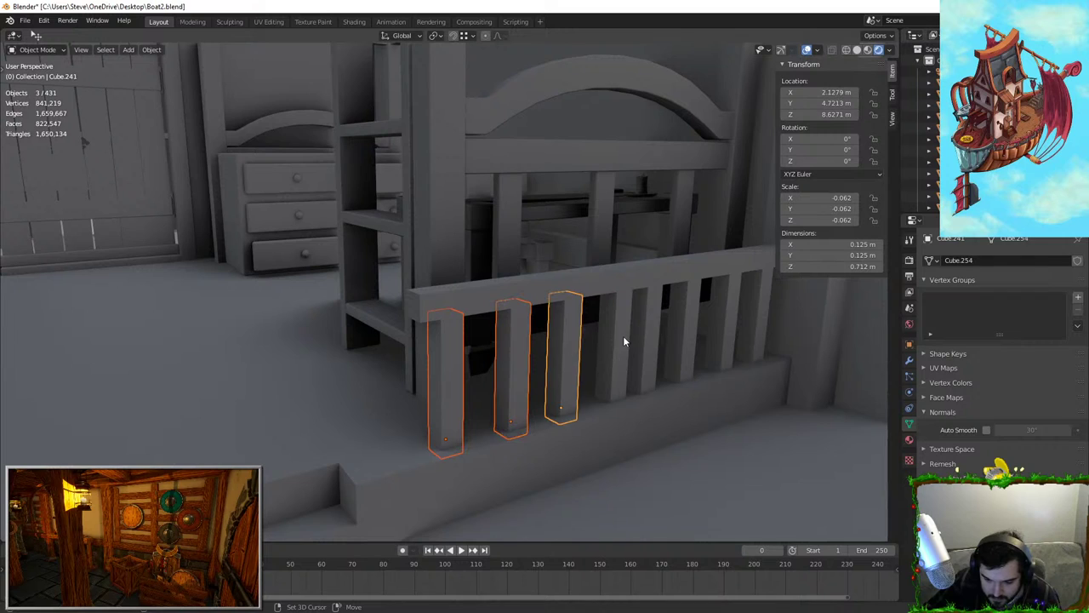
left_click(721, 329, "shift")
left_click(753, 323, "shift")
middle_click_drag(707, 338, 771, 344)
key("s")
key("y")
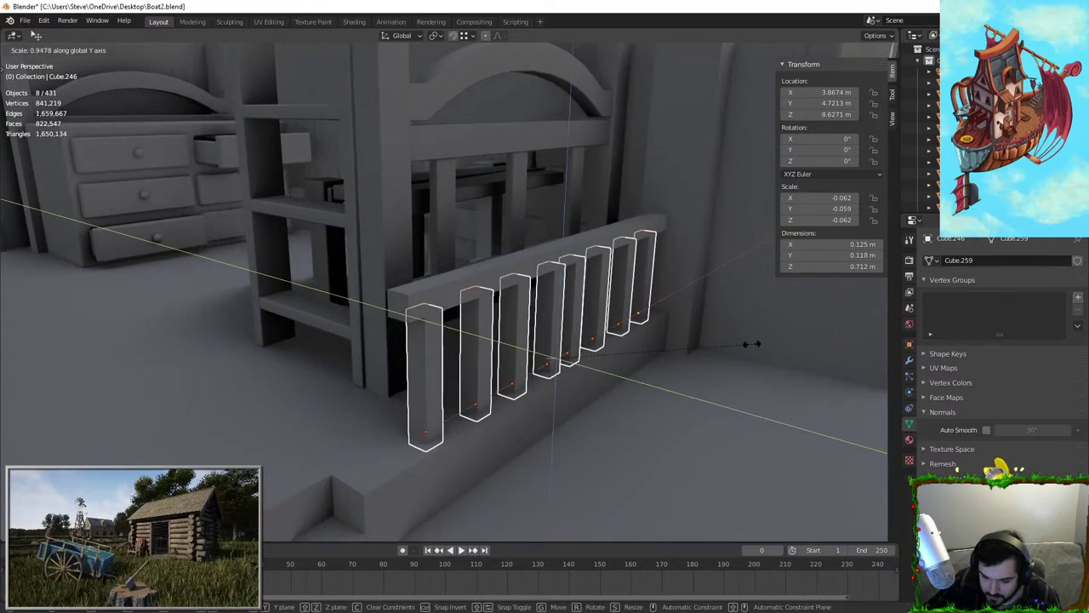
left_click(716, 333)
Join the handrails and all balusters of both railings into one object with its scale applied
left_click(489, 279)
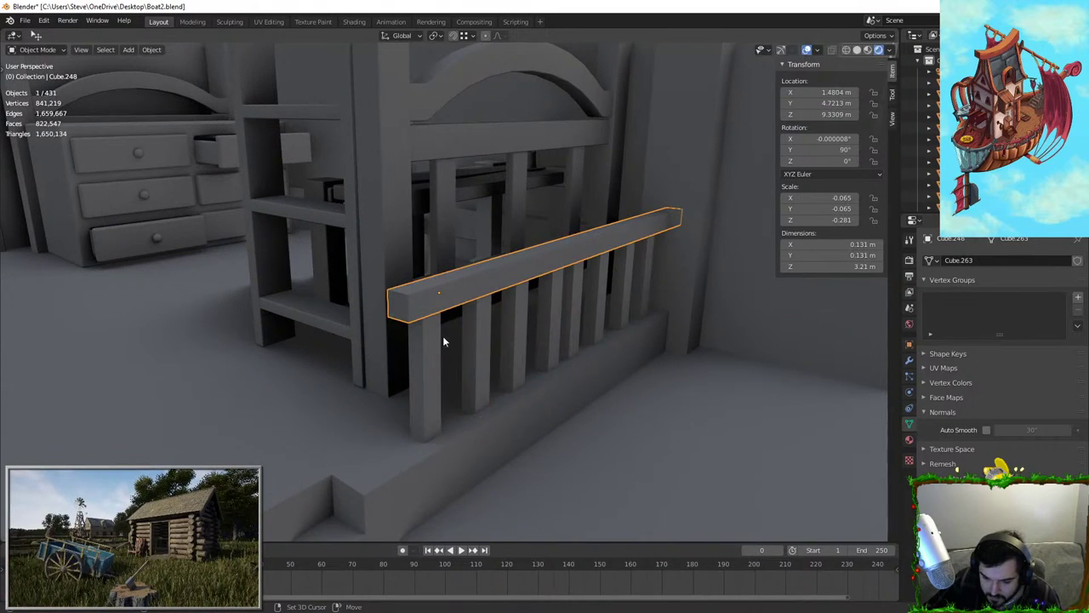
left_click(619, 282, "shift")
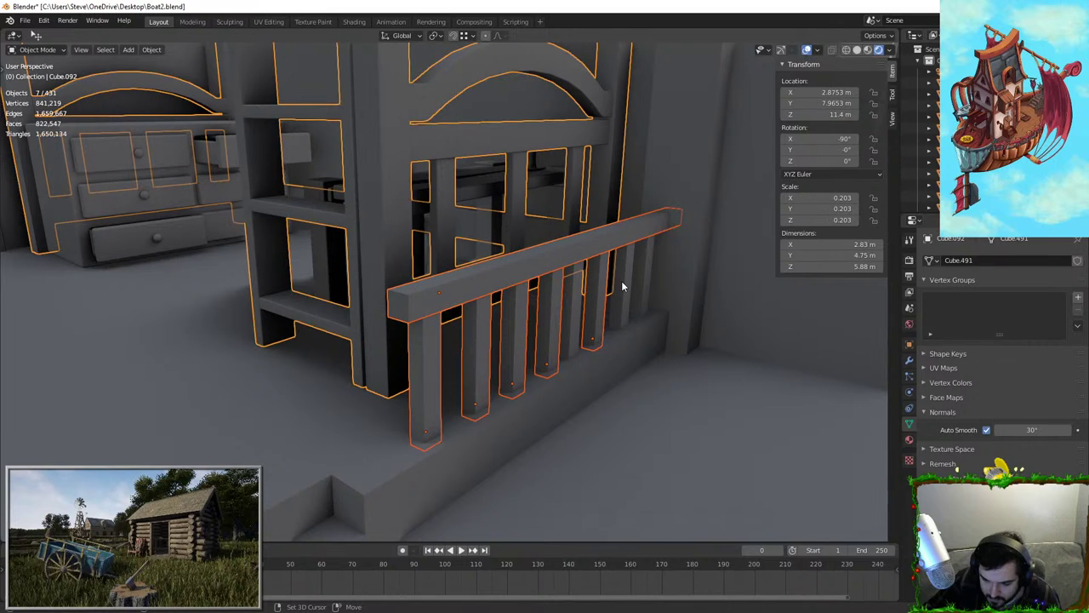
key("ctrl+z")
left_click(626, 279, "shift")
left_click(645, 277, "shift")
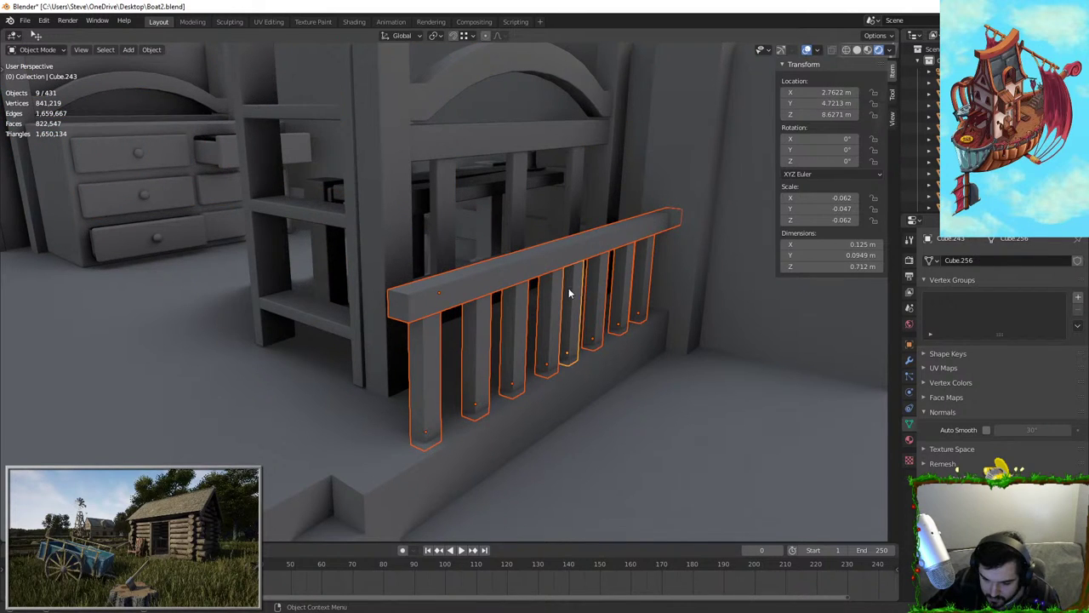
middle_click_drag(569, 293, 492, 274)
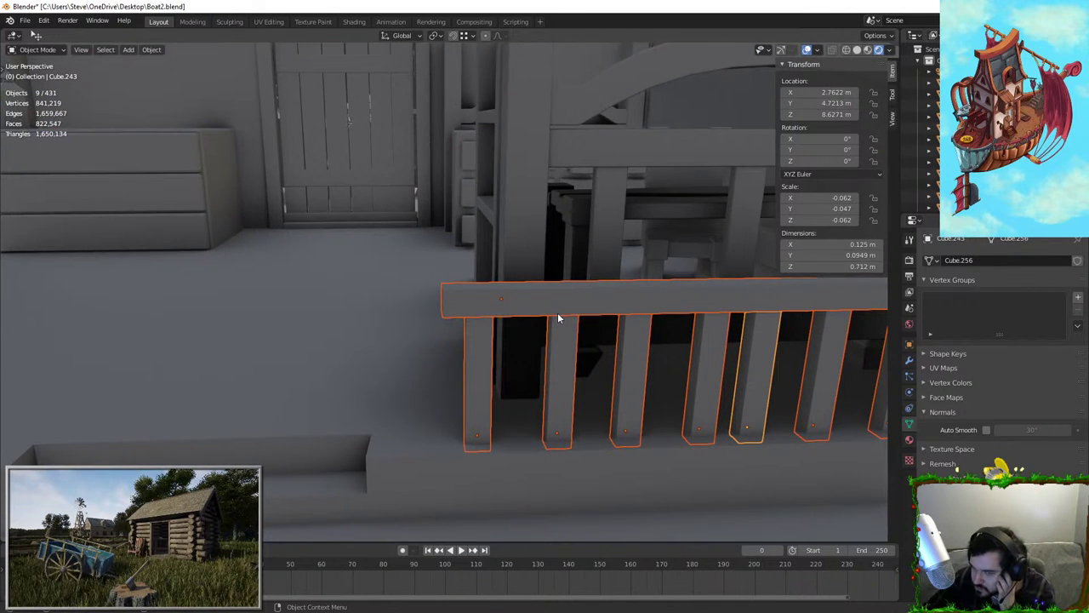
scroll(558, 312, "down", 4)
left_click_drag(146, 316, 461, 308, "shift")
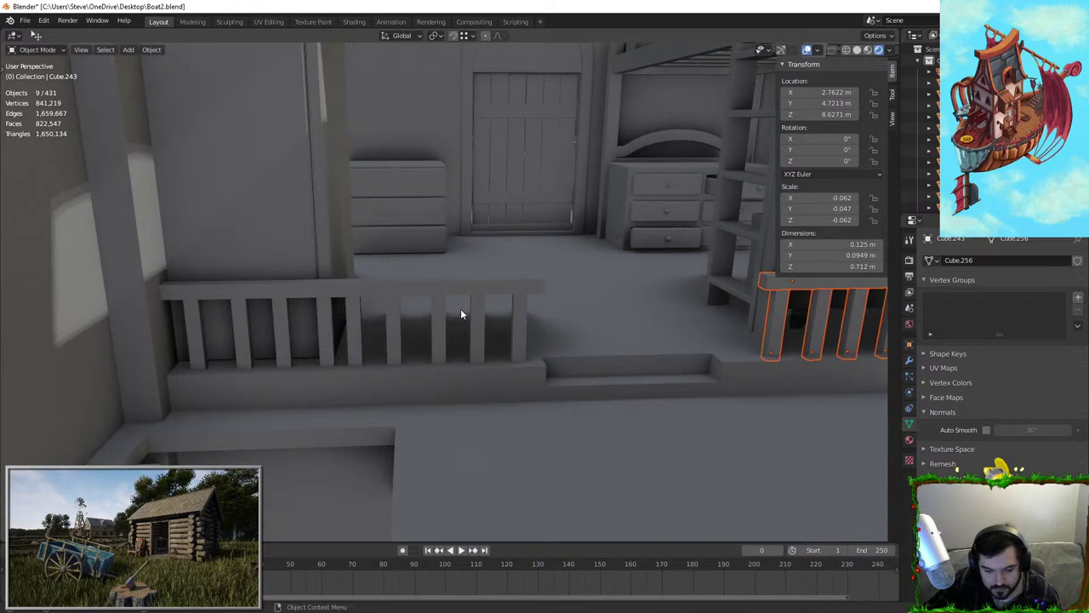
left_click(202, 321, "shift")
left_click(239, 320, "shift")
left_click(282, 320, "shift")
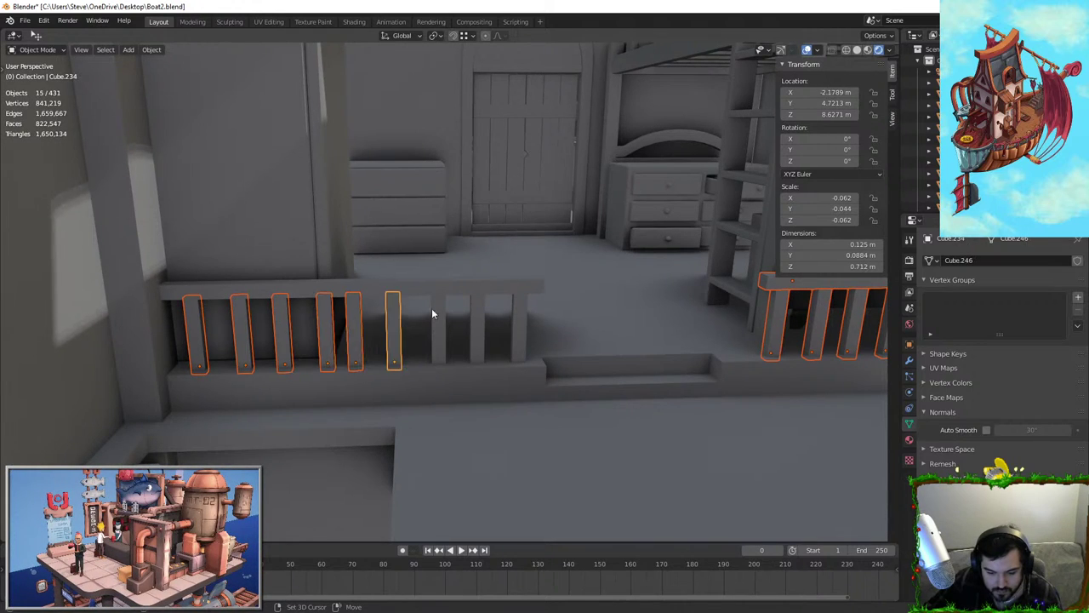
left_click(517, 303, "shift")
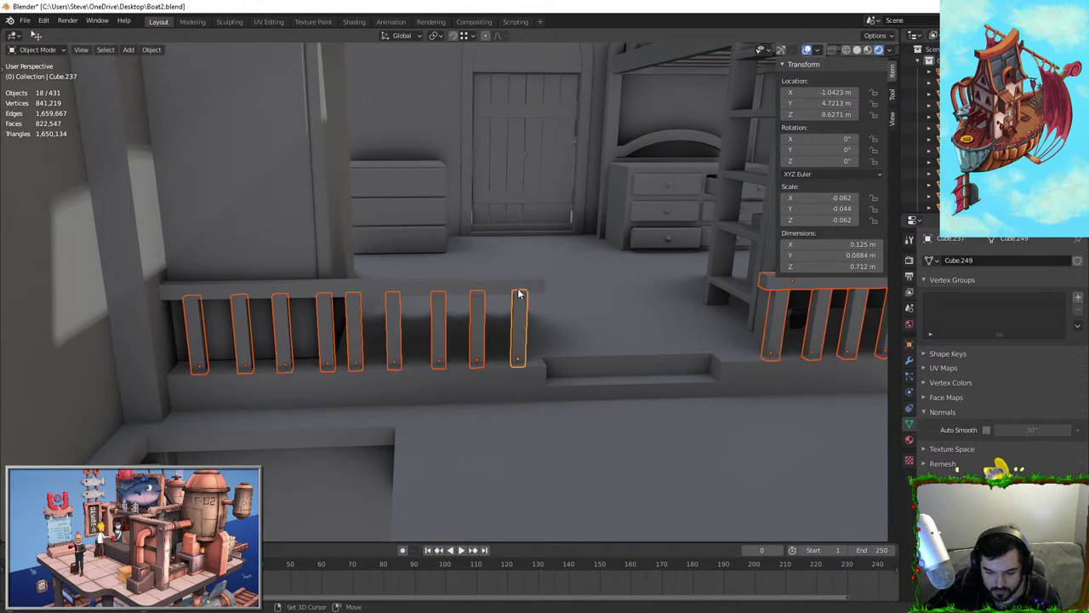
left_click(515, 289, "shift")
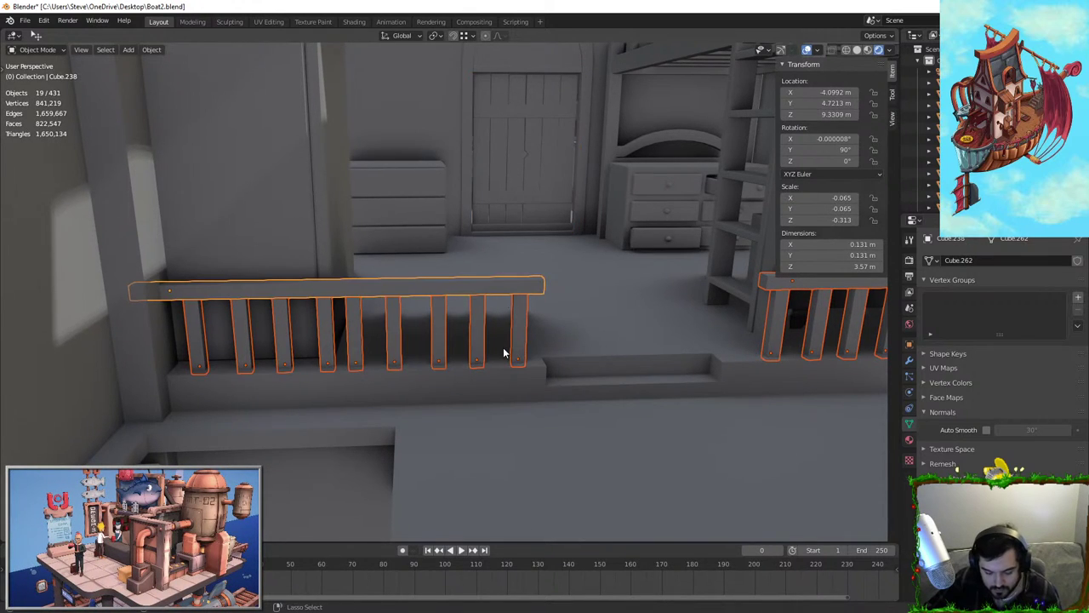
right_click(607, 333)
left_click(606, 333)
Add a Bevel modifier to the joined railings
left_click(909, 359)
left_click(939, 260)
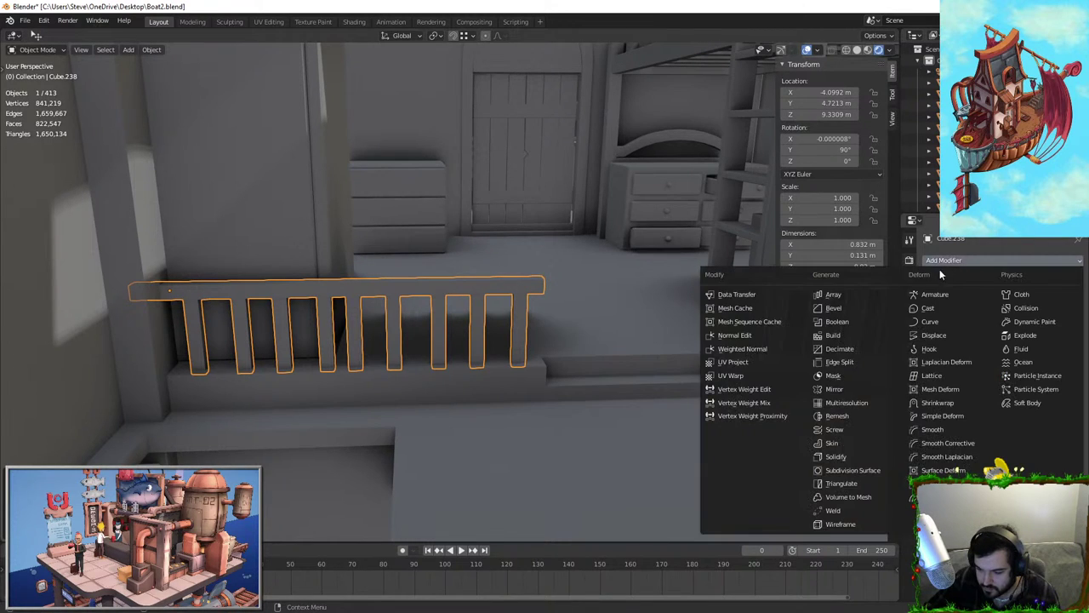
left_click(844, 310)
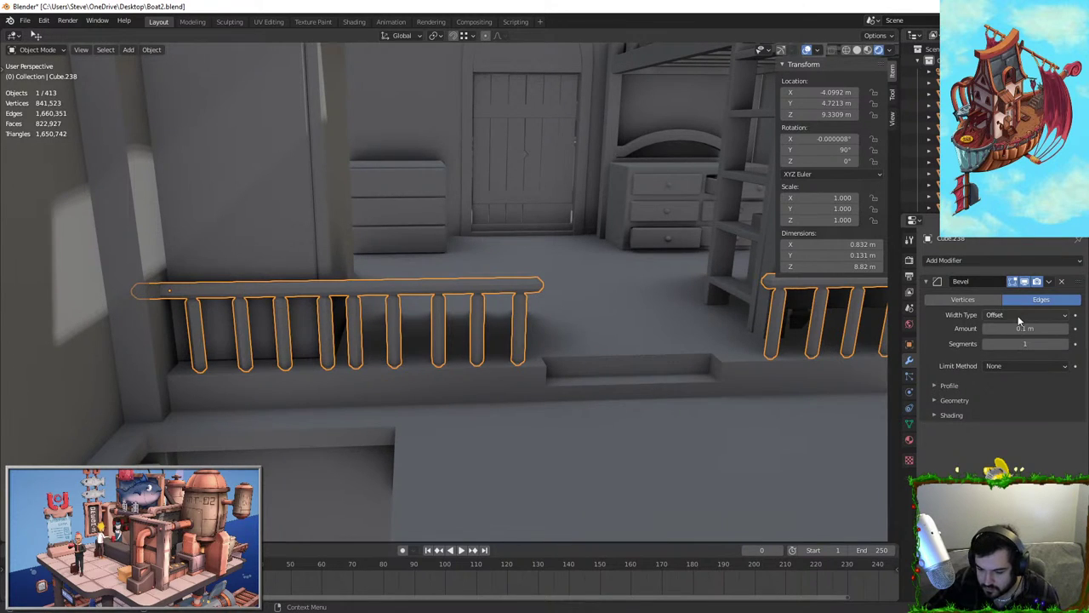
Delete the hidden top faces of all balusters and the end face of the bed-side handrail at the wall
scroll(539, 350, "up", 4)
middle_click_drag(540, 349, 494, 326)
key("Tab")
scroll(493, 326, "down", 1)
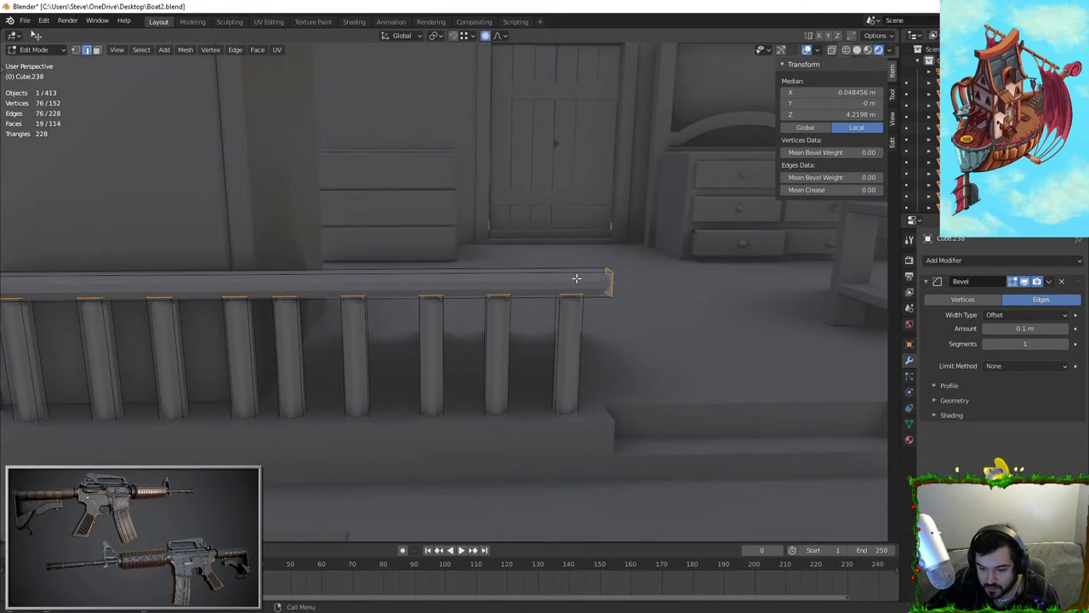
middle_click_drag(576, 277, 594, 290)
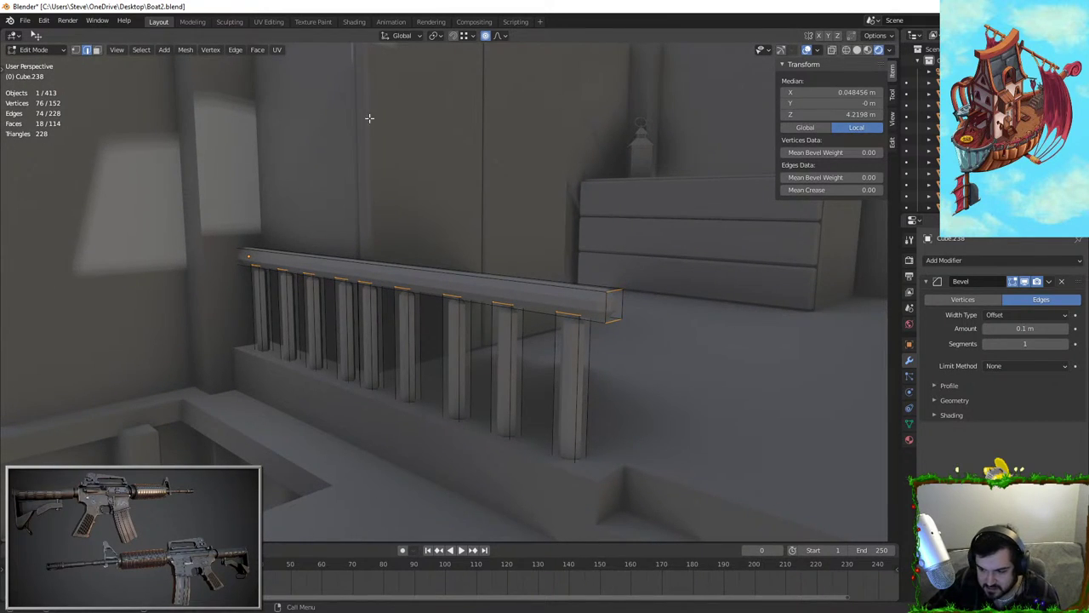
middle_click_drag(374, 272, 183, 288)
scroll(457, 284, "down", 2)
key("x")
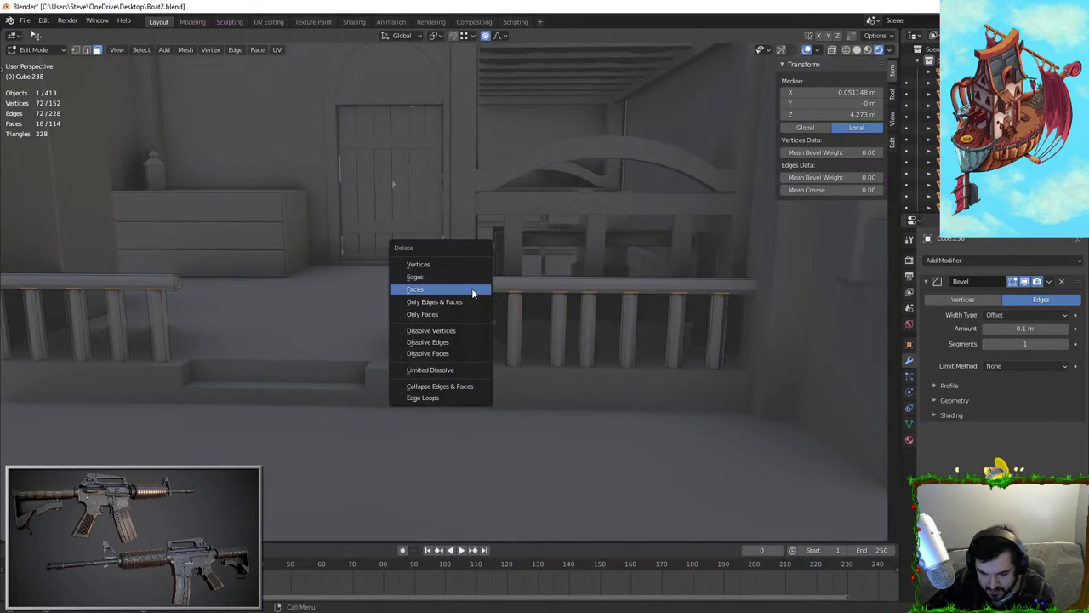
left_click(474, 293)
key("Tab")
Delete the hidden bottom faces of all balusters on both railings
middle_click_drag(417, 312, 503, 248, "shift")
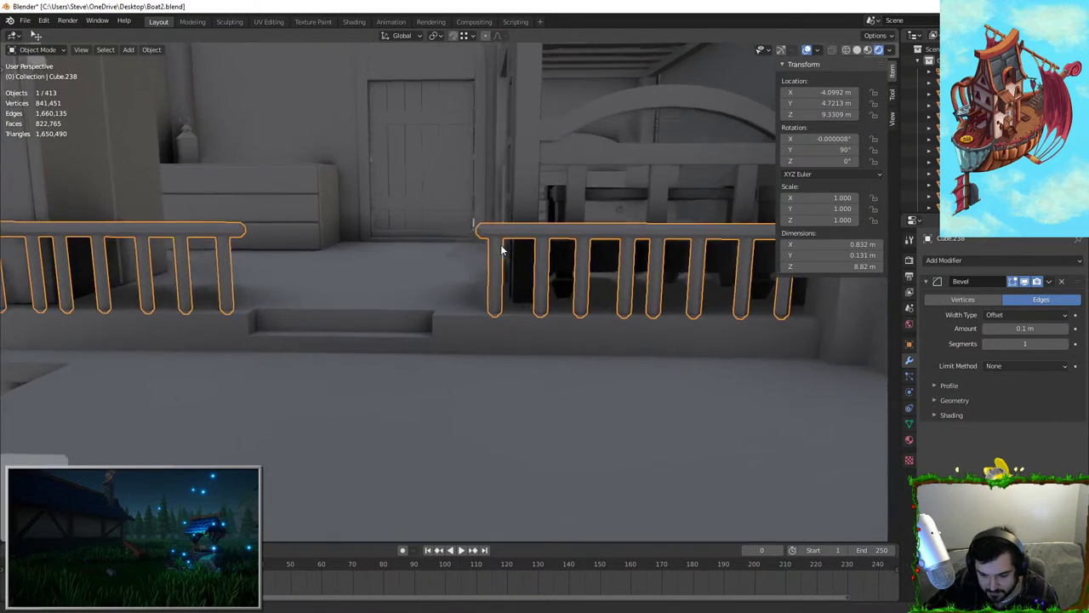
scroll(504, 246, "down", 1)
key("Tab")
scroll(486, 304, "down", 1)
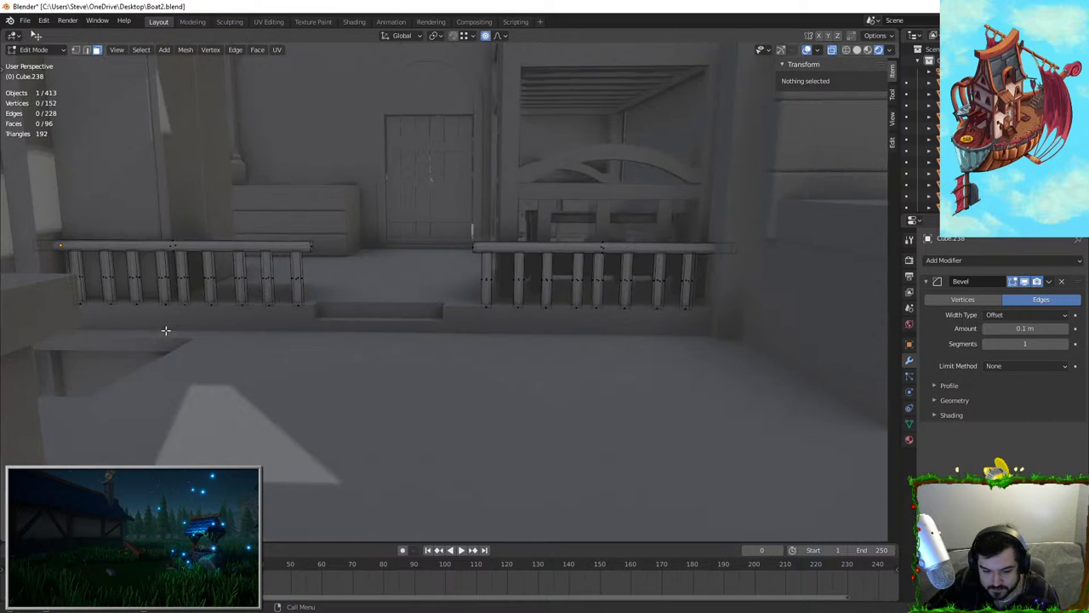
key("b")
left_click_drag(0, 280, 732, 388)
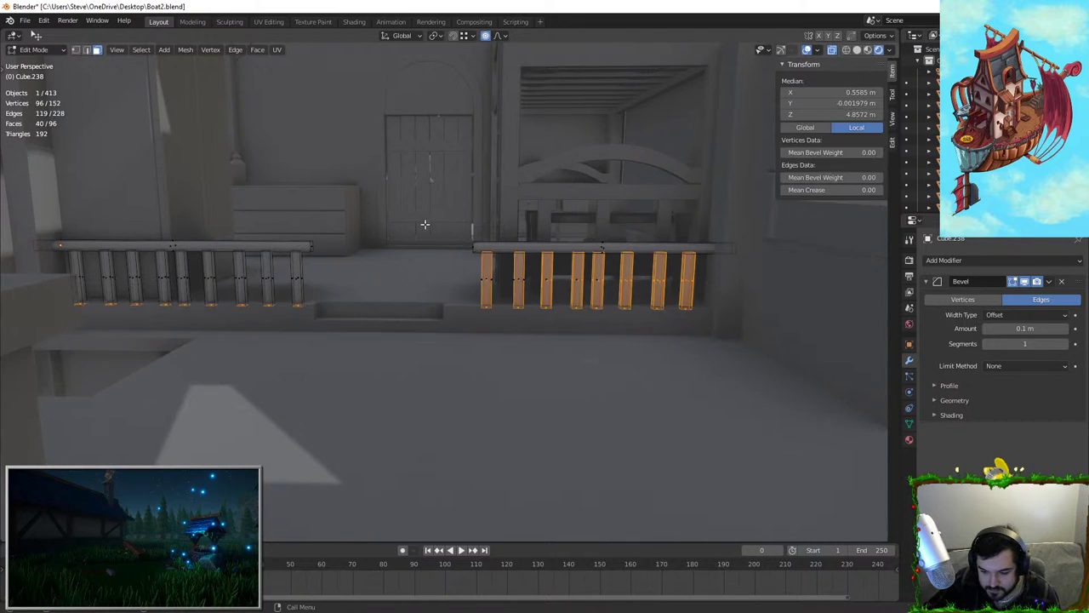
left_click_drag(271, 159, 809, 286, "ctrl")
key("x")
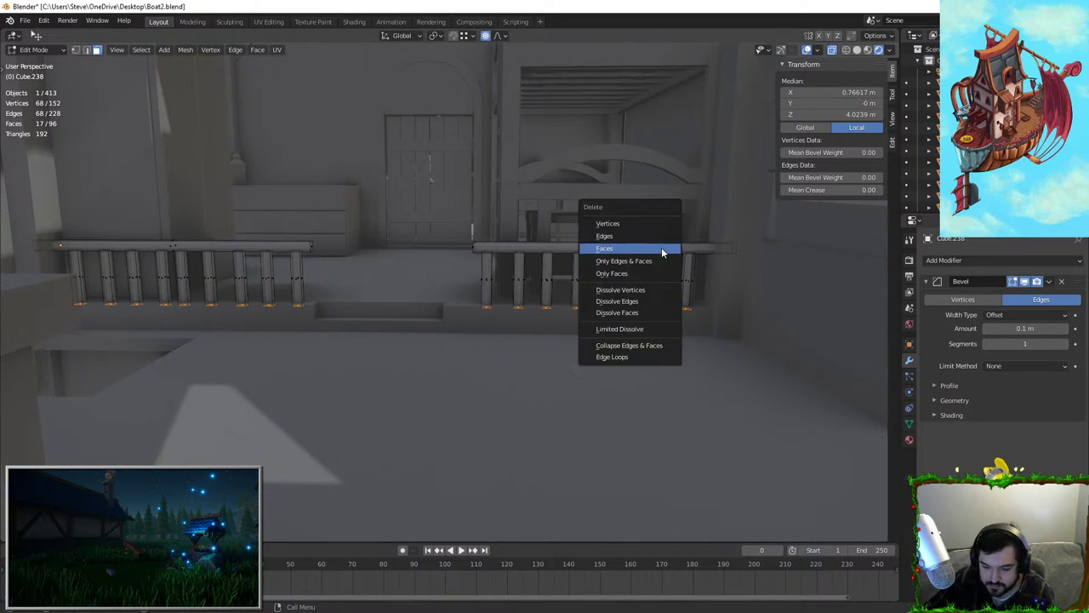
left_click(625, 239)
key("Tab")
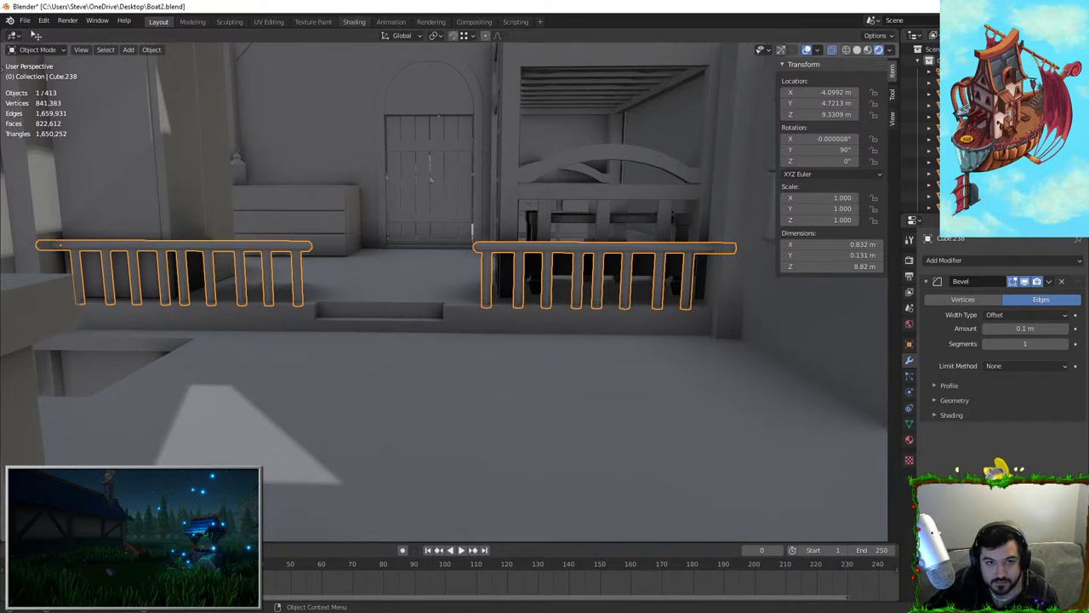
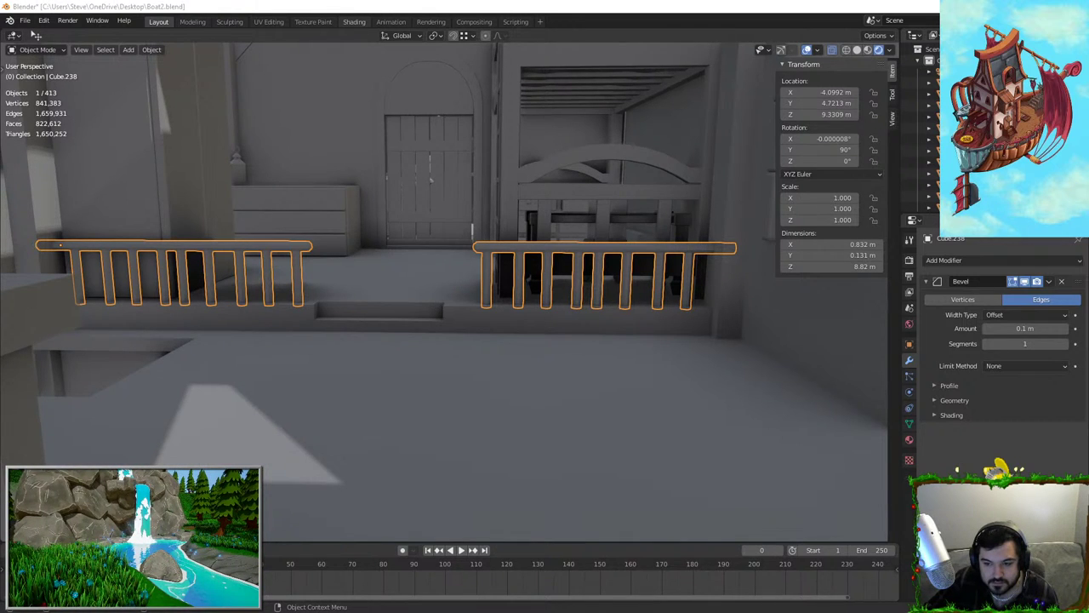
Set the bevel amount on the joined railings to 0.02 m
left_click(466, 228)
scroll(588, 218, "up", 3)
middle_click_drag(588, 219, 470, 223, "shift")
left_click(470, 223)
scroll(470, 223, "up", 3)
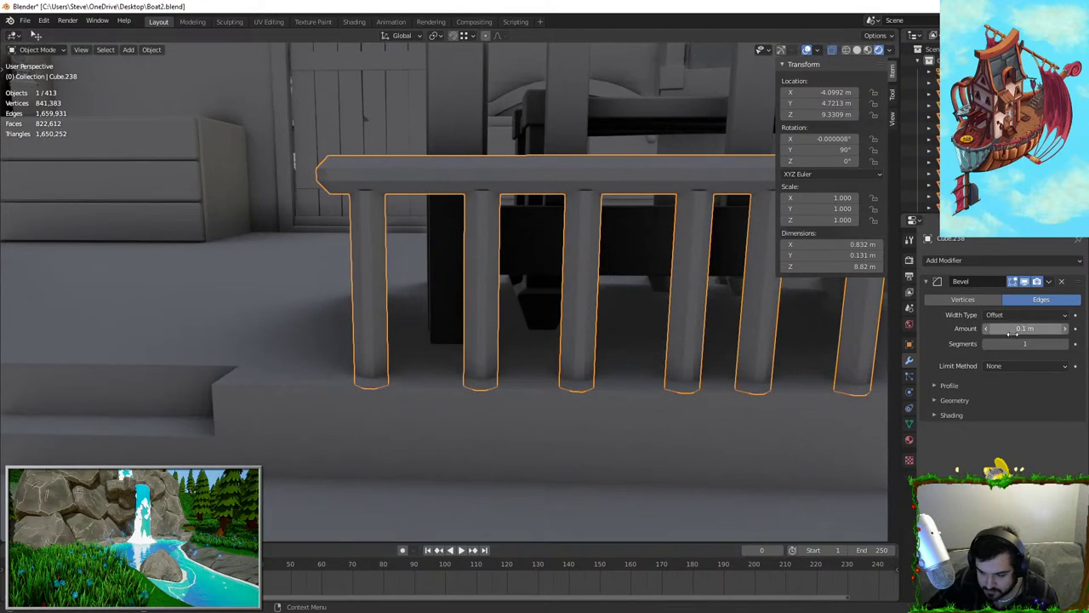
key("Return")
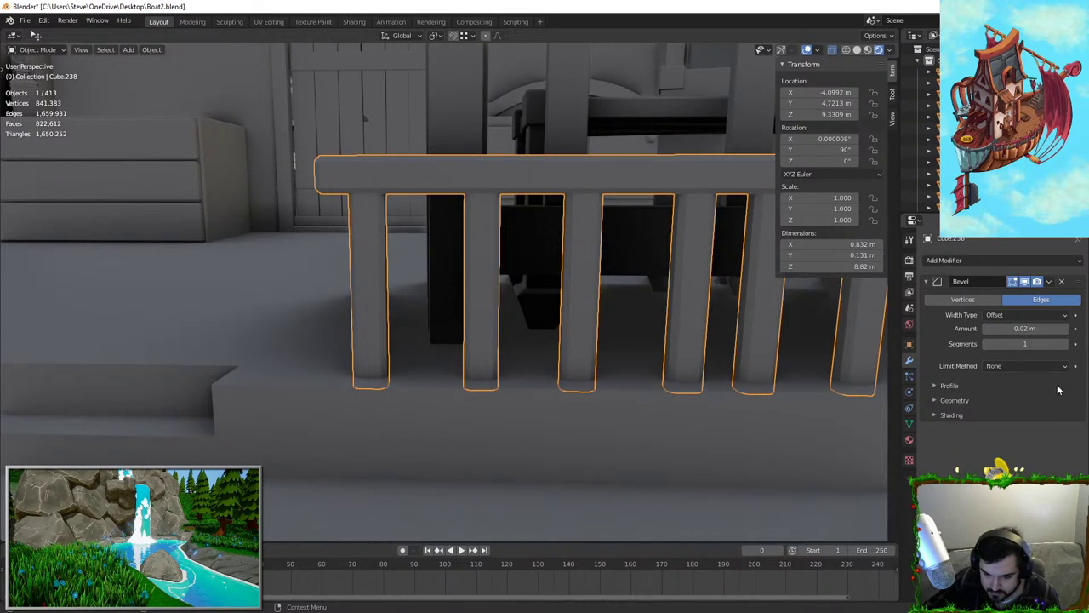
Add a Weighted Normal modifier to the railings and enable Auto Smooth at 30°
left_click(975, 260)
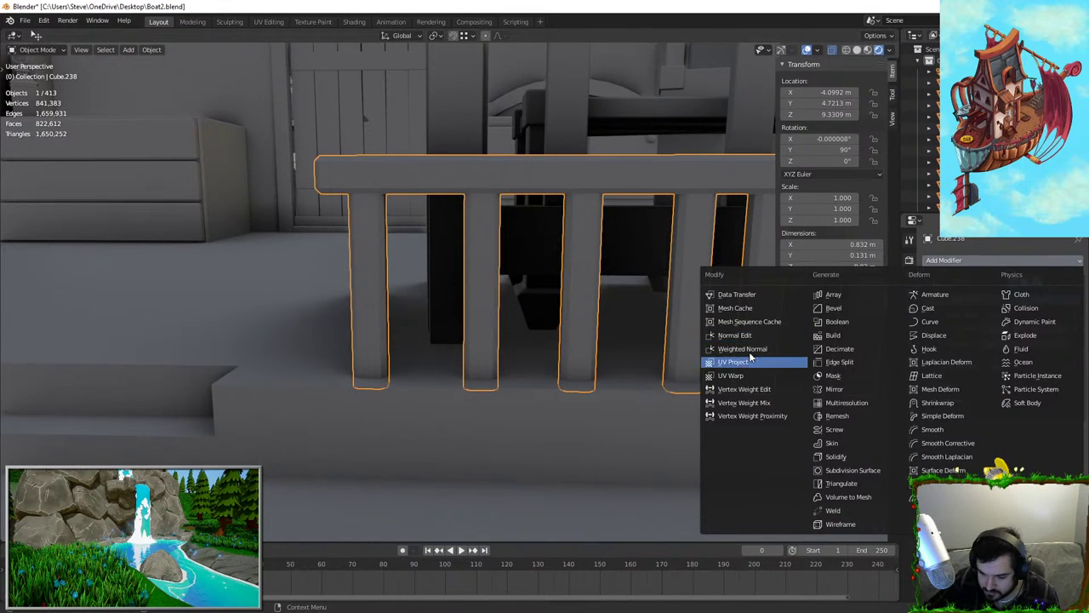
left_click(753, 349)
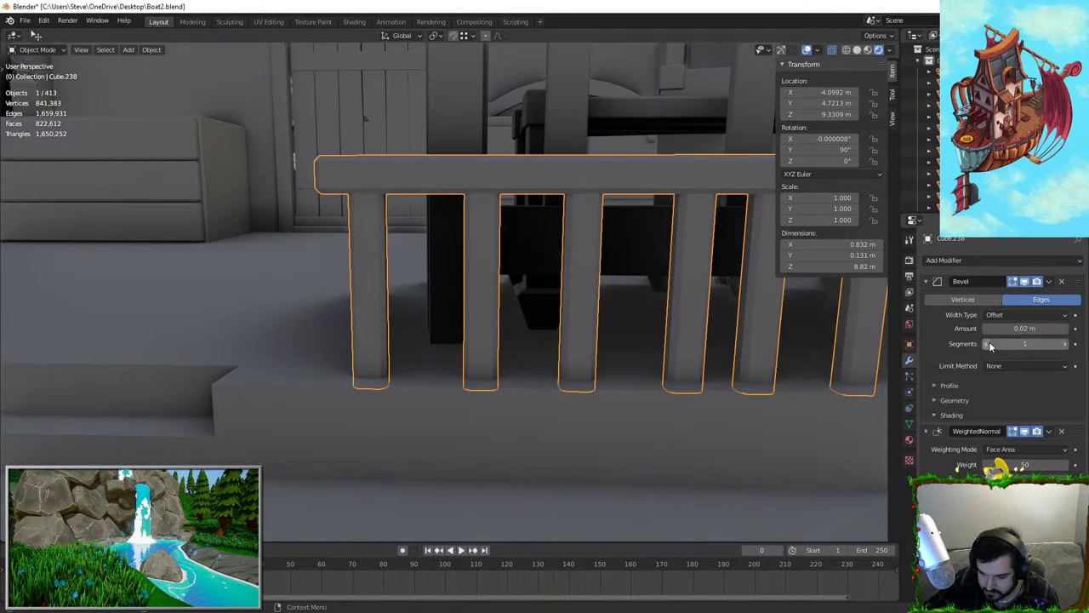
left_click(909, 424)
Shift the fourth baluster of the bed-side railing slightly along the X axis to even out the spacing
middle_click_drag(774, 382, 607, 295)
key("Tab")
key("l")
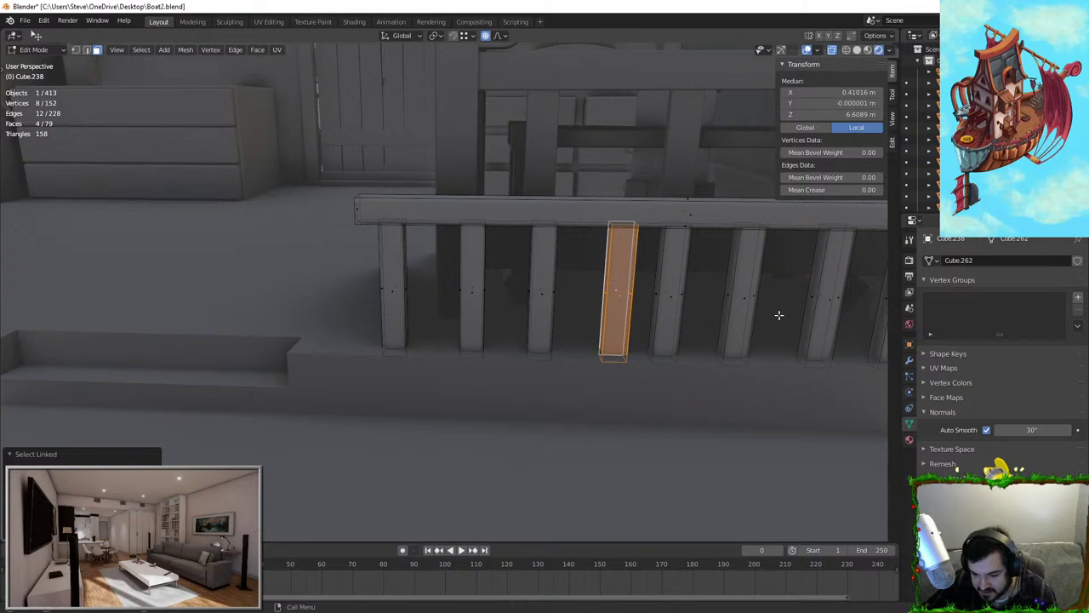
key("g")
key("x")
right_click(761, 316)
key("g")
key("x")
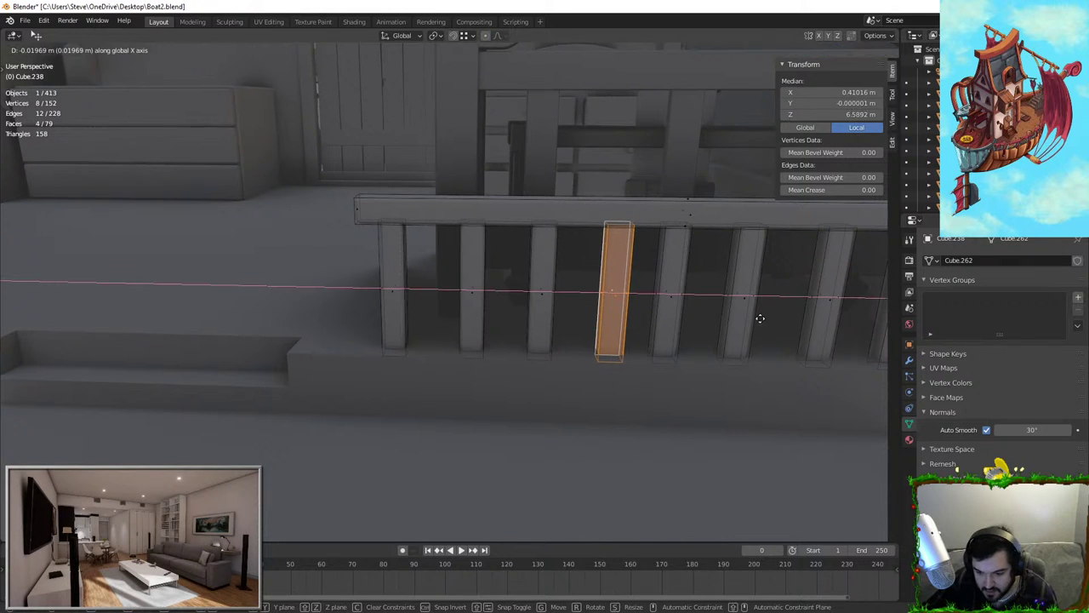
left_click(748, 321)
key("Tab")
Delete the plain chest of drawers standing between the wardrobe and the cabin door
scroll(567, 335, "down", 2)
middle_click_drag(567, 336, 720, 469, "shift")
scroll(545, 383, "down", 3)
middle_click_drag(528, 375, 562, 361, "shift")
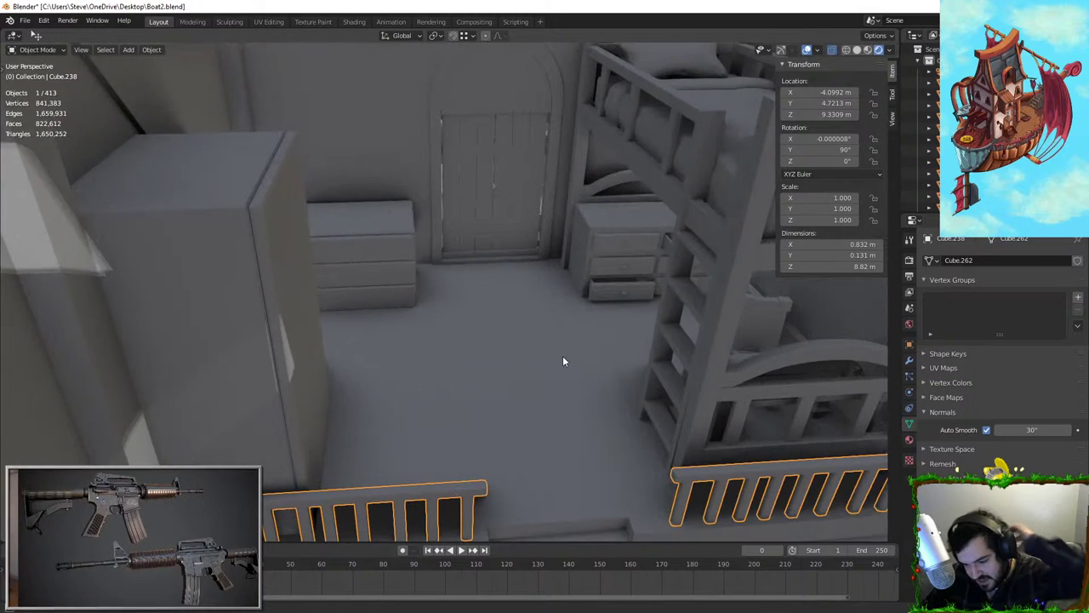
middle_click_drag(575, 321, 532, 254)
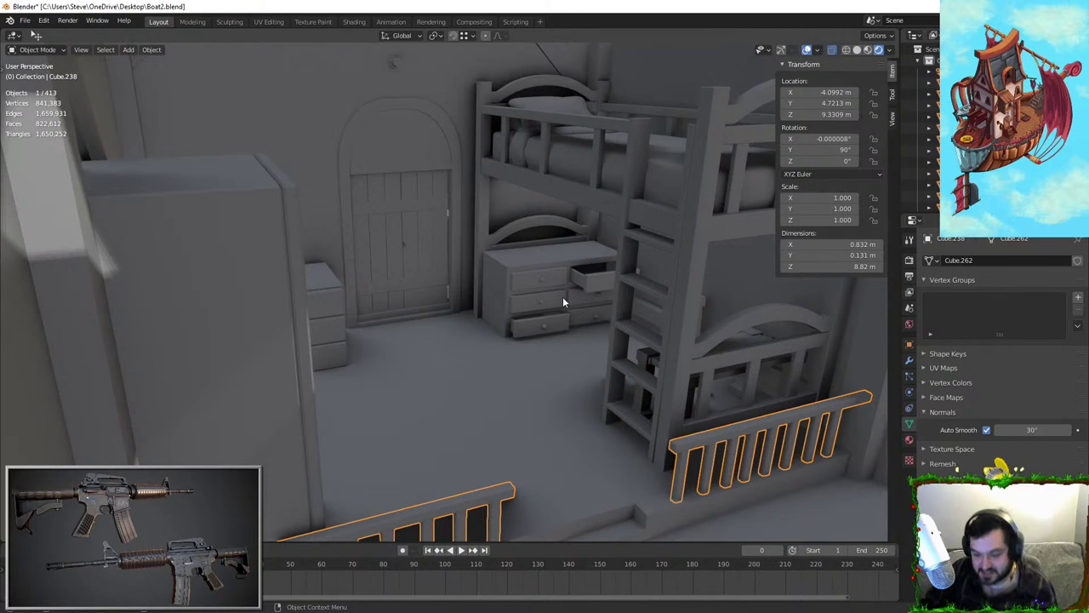
middle_click_drag(563, 296, 499, 210)
scroll(376, 281, "up", 2)
left_click(423, 318)
key("Delete")
scroll(499, 211, "down", 5)
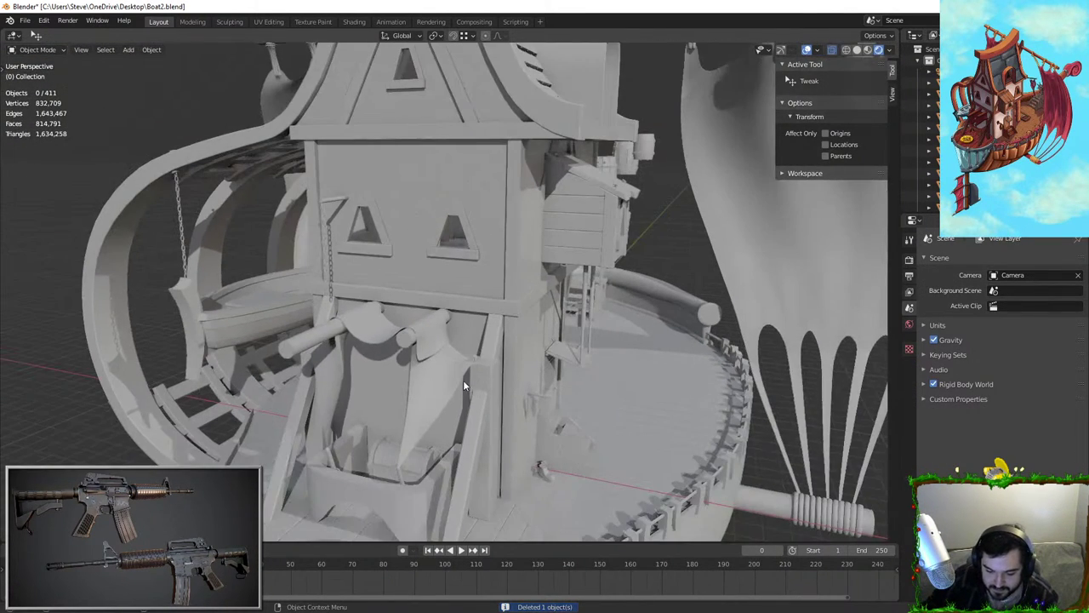
Duplicate the treasure chest outside the house and move the copy into the cabin, to about Y 8.14 m and Z 11.98 m
scroll(358, 469, "up", 1)
left_click(383, 465)
key("shift+d")
key("z")
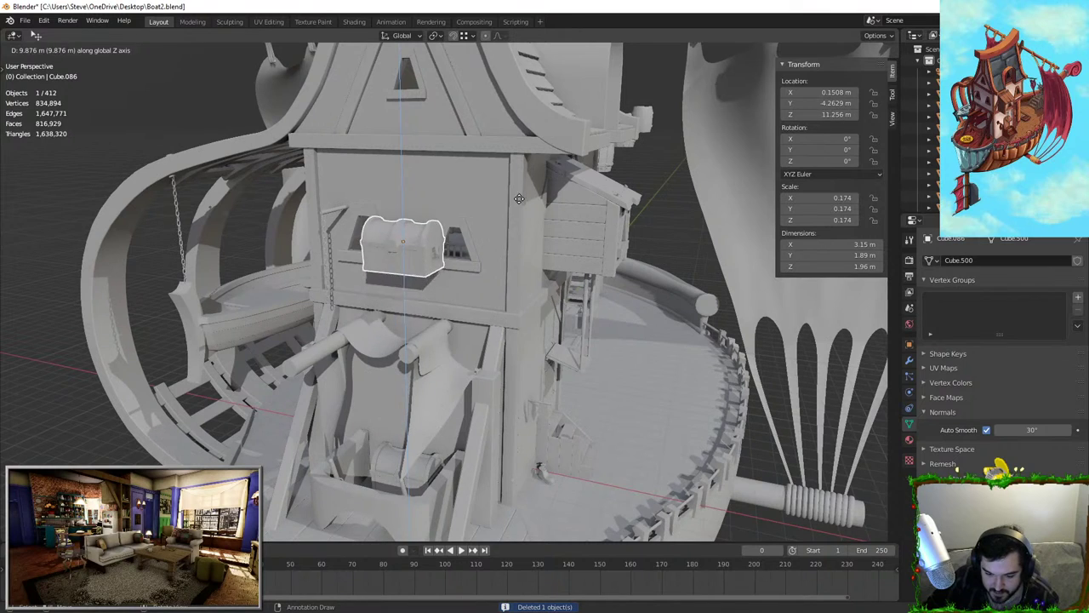
right_click(492, 189)
key("g")
key("z")
left_click(473, 109)
middle_click_drag(471, 112, 384, 202)
key("g")
key("y")
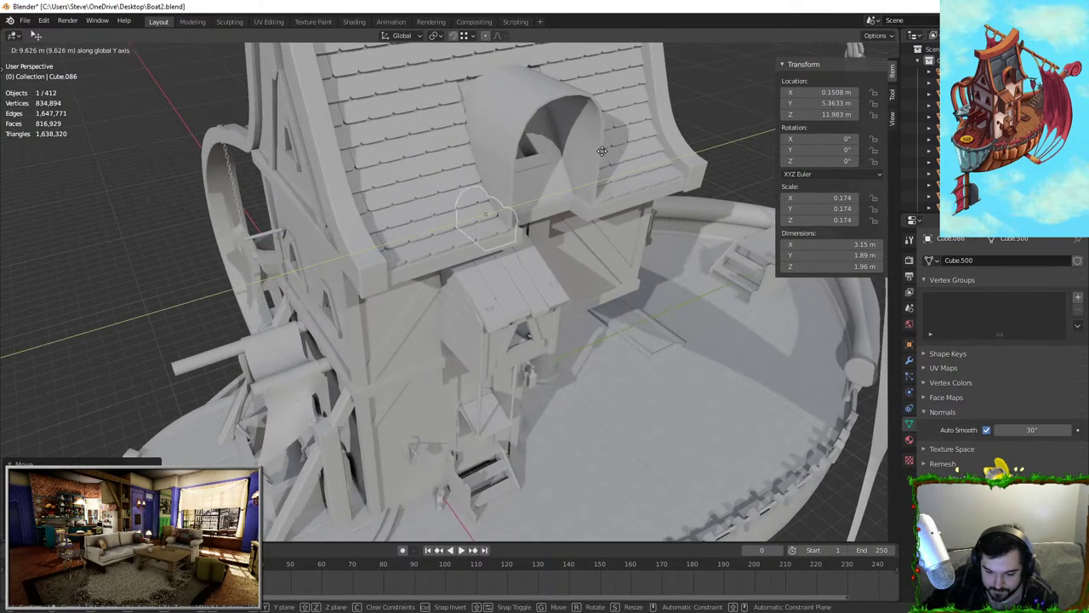
left_click(635, 141)
Lower the duplicated treasure chest inside the cabin to about Z 9.58 m
key("KP_Decimal")
mouse_move(635, 140)
middle_mouse_down()
mouse_move(623, 168)
mouse_move(628, 136)
middle_mouse_up()
scroll(629, 137, "down", 2)
key("g")
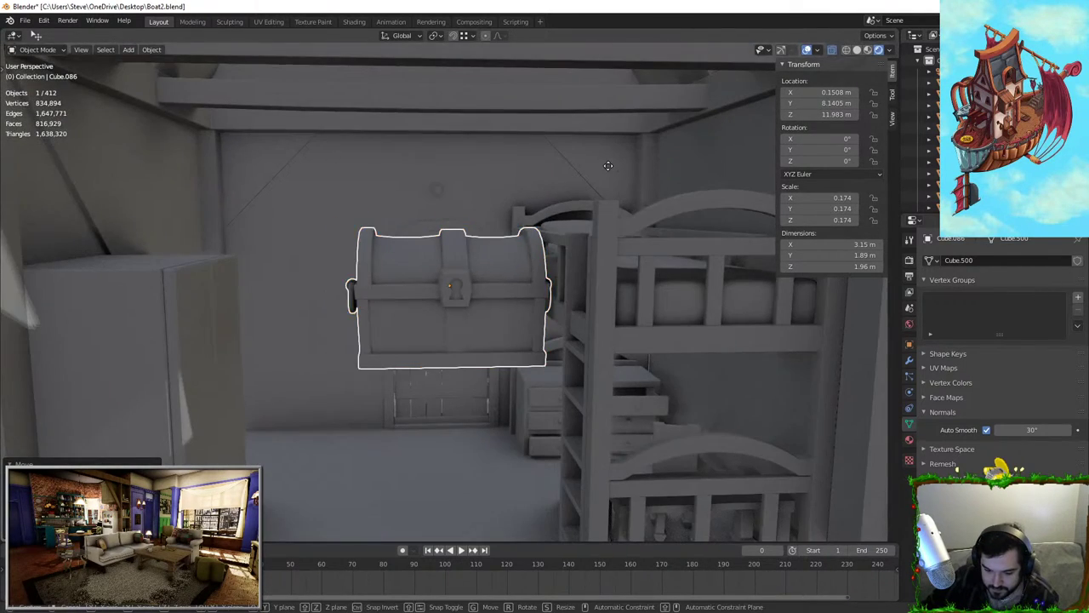
key("z")
right_click(594, 223)
middle_click_drag(593, 222, 577, 177)
key("g")
key("z")
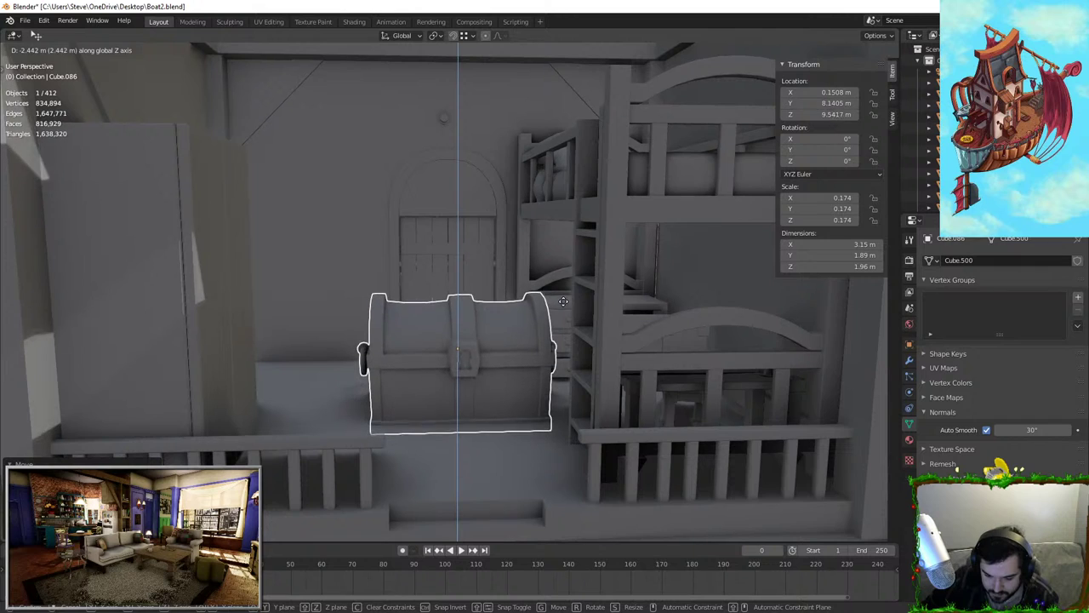
left_click(564, 304)
key("g")
key("x")
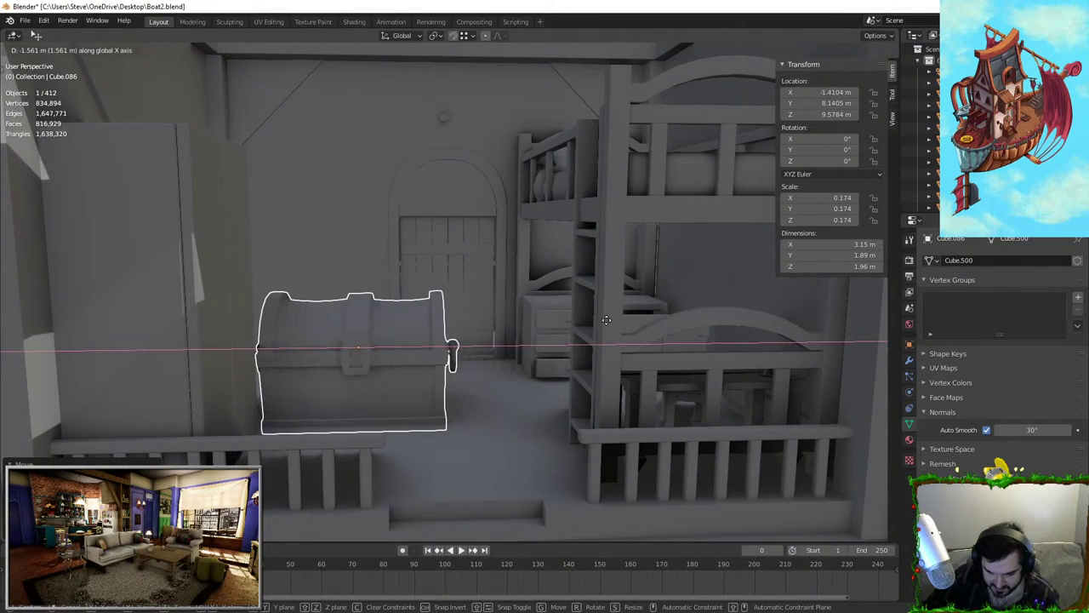
right_click(624, 328)
Scale the treasure chest down to about 0.126 and lower it further toward the cabin floor
key("s")
left_click(584, 339)
key("g")
key("y")
right_click(589, 349)
key("g")
key("z")
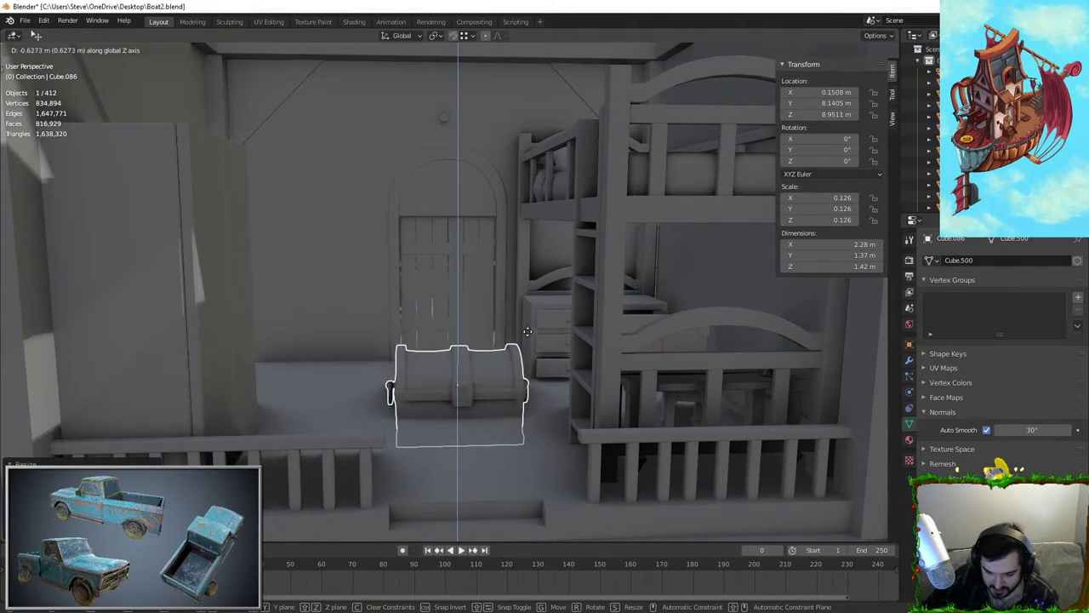
left_click(534, 310)
Move the treasure chest into the corner beside the door, to about X -2.82 m and Y 10.86 m
middle_click_drag(561, 330, 558, 463)
key("g")
key("x")
left_click(341, 321)
key("y")
left_click(463, 275)
Enlarge the treasure chest to a scale of about 0.144 and raise it to about Z 9.54 m
key("s")
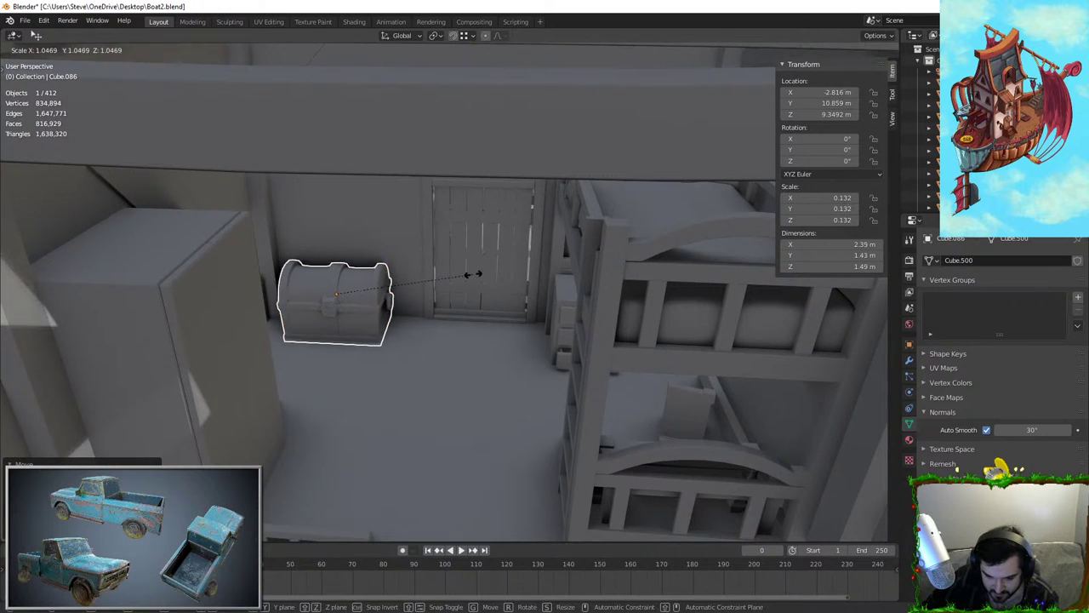
left_click(485, 278)
key("g")
key("x")
key("z")
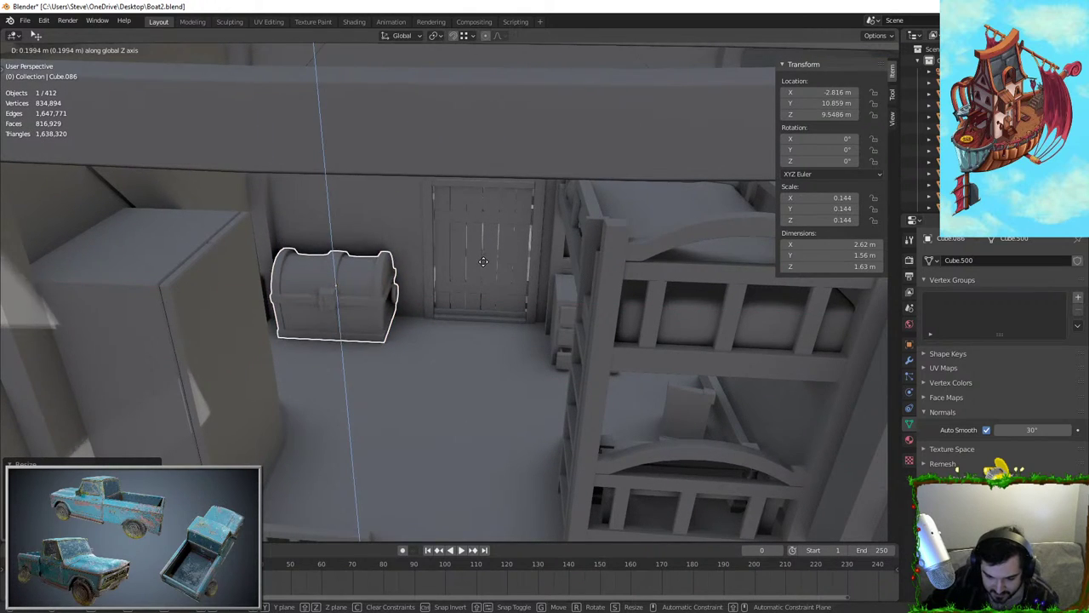
left_click(486, 272)
Shift the treasure chest toward the door to about X -2.53 m and settle it on the floor at about Z 9.48 m
key("g")
key("x")
left_click(497, 268)
middle_click_drag(497, 268, 401, 335)
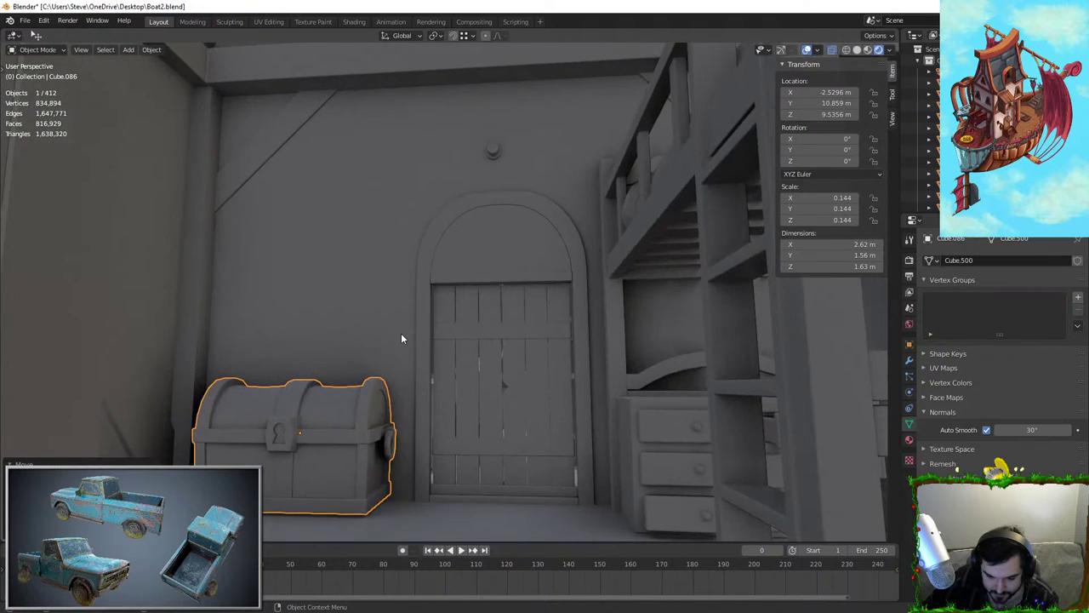
key("g")
key("z")
left_click(420, 340)
Rotate the treasure chest by about 2.4° around the Z axis and nudge it along the Y axis
left_click(451, 409)
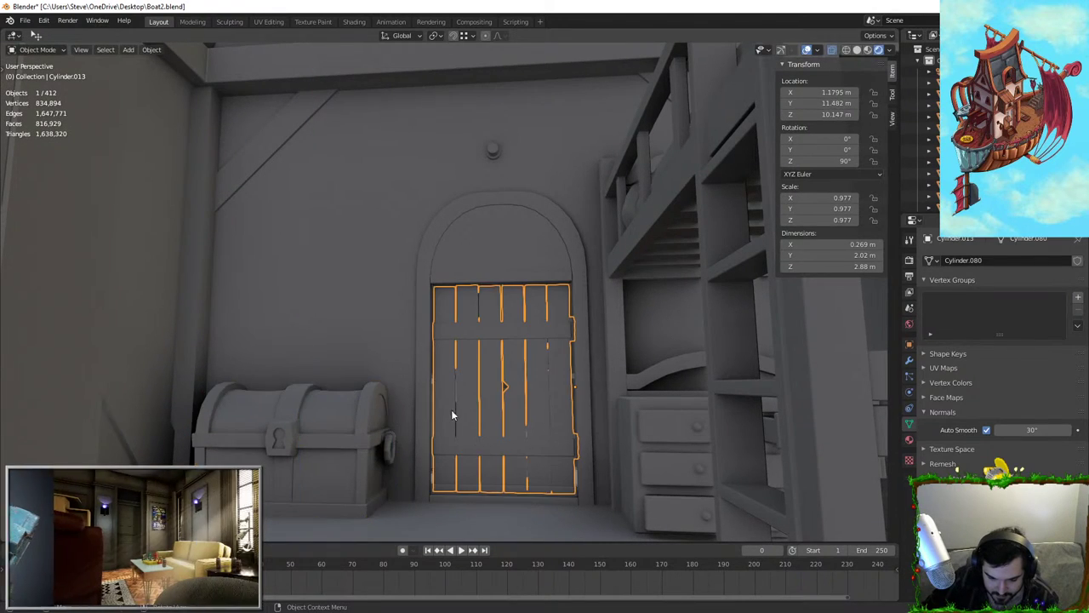
middle_click_drag(451, 412, 365, 414)
left_click(381, 338)
key("r")
key("x")
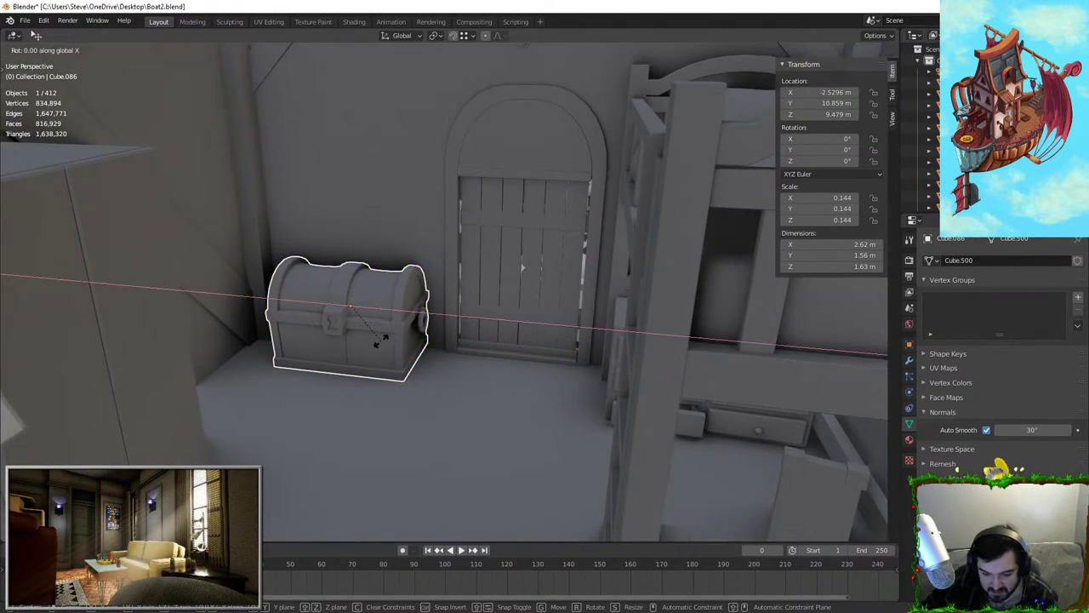
key("z")
left_click(399, 345)
key("g")
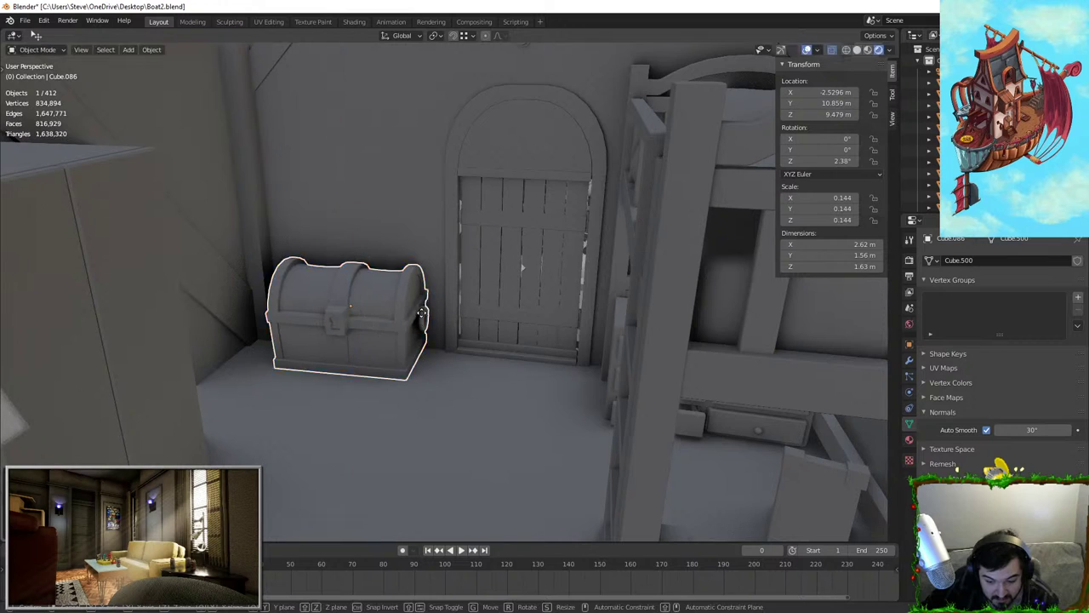
key("y")
left_click(419, 321)
left_click(481, 388)
middle_click_drag(483, 388, 504, 383)
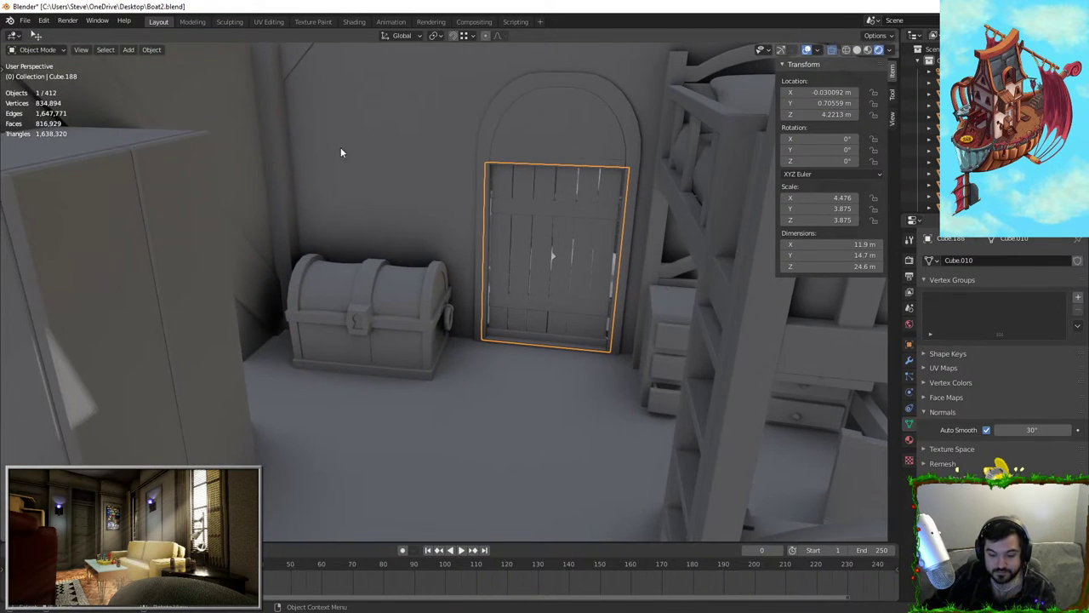
middle_click_drag(545, 300, 406, 309)
scroll(471, 348, "up", 3)
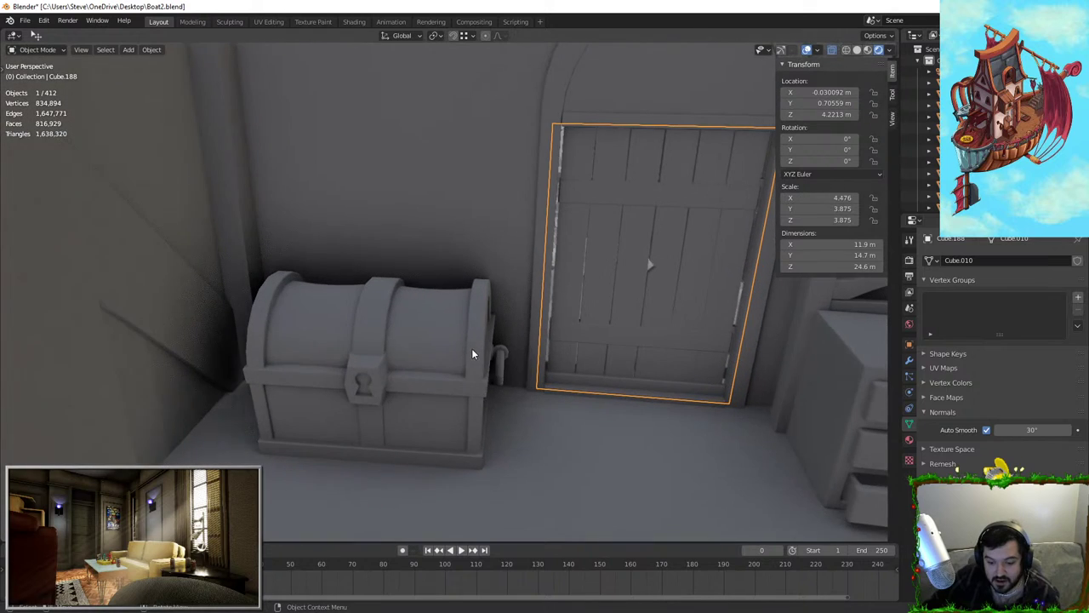
key("shift+a")
mouse_move(454, 349)
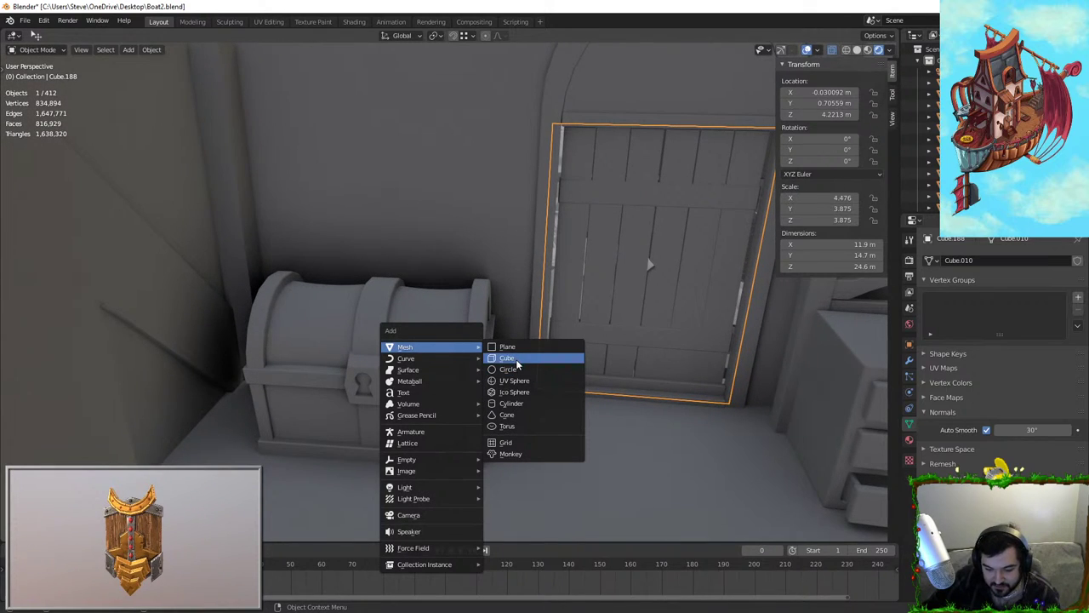
left_click(514, 444)
scroll(514, 414, "down", 2)
key("ctrl+z")
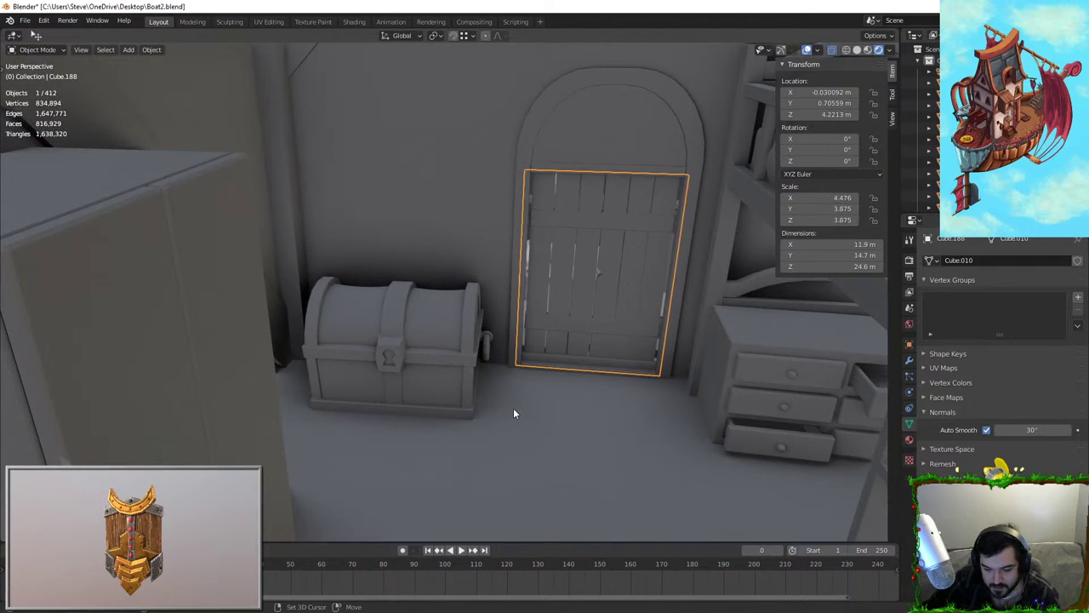
Place the 3D cursor on top of the treasure chest and add a plane there, scaled to about 1.574
right_click(514, 414)
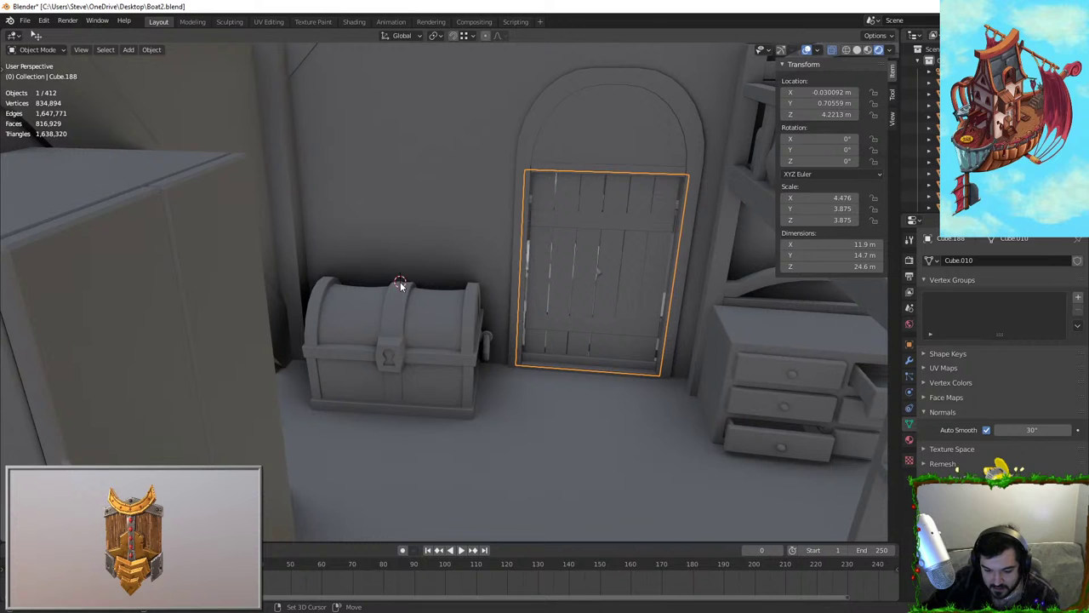
key("shift+a")
mouse_move(400, 281)
left_click(447, 280)
scroll(446, 290, "up", 2)
key("s")
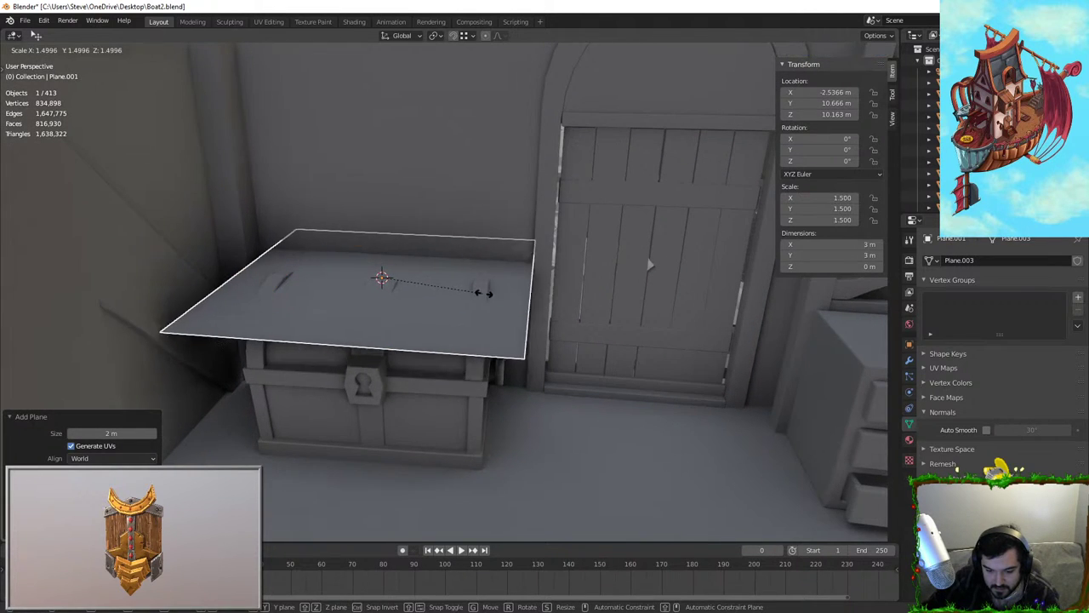
left_click(470, 293)
Raise the plane above the treasure chest's lid to about Z 10.66 m
middle_click_drag(470, 293, 503, 333)
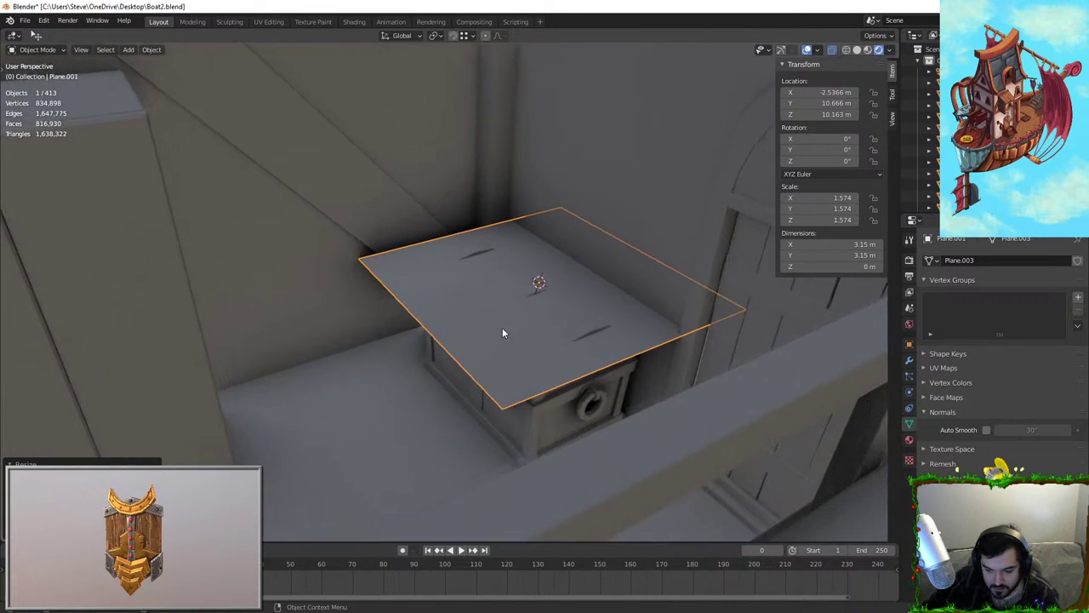
key("g")
key("z")
left_click(583, 246)
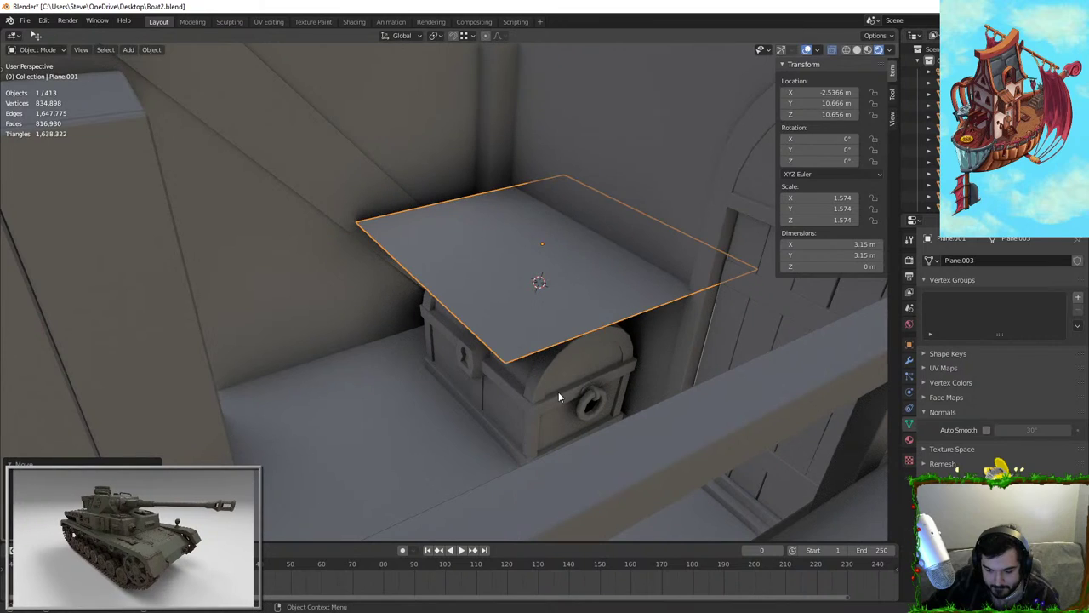
Move the treasure chest along the Y axis, away from the wall behind it
left_click(562, 392)
key("g")
key("y")
left_click(564, 355)
Move the plane along Y to about 10.02 m, over the chest, and widen it along X to about 3.32 m
left_click(578, 310)
key("g")
key("y")
left_click(512, 332)
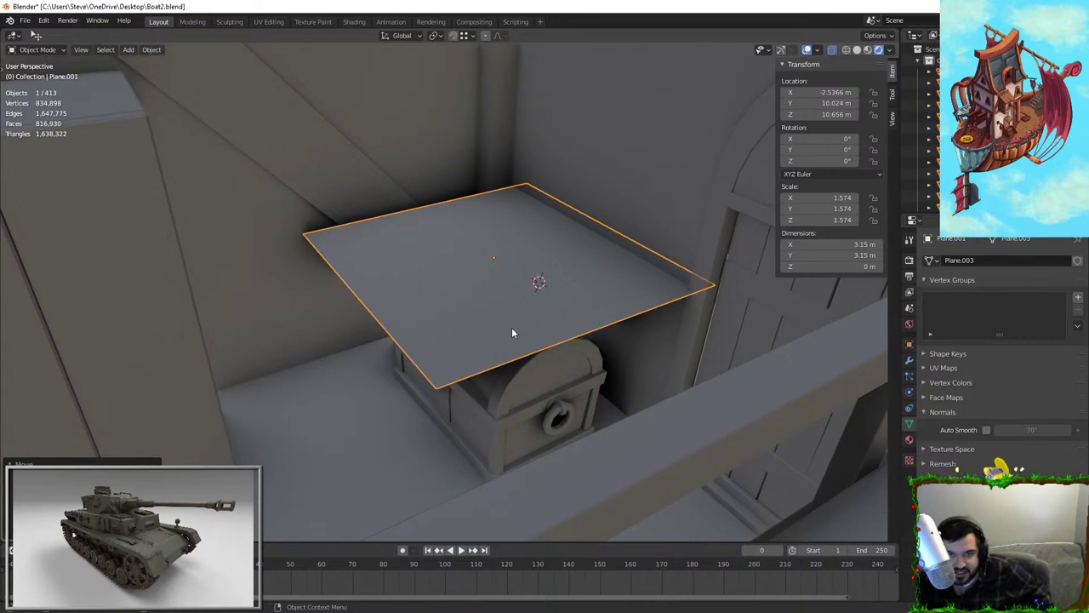
middle_click_drag(511, 332, 640, 245)
key("s")
key("x")
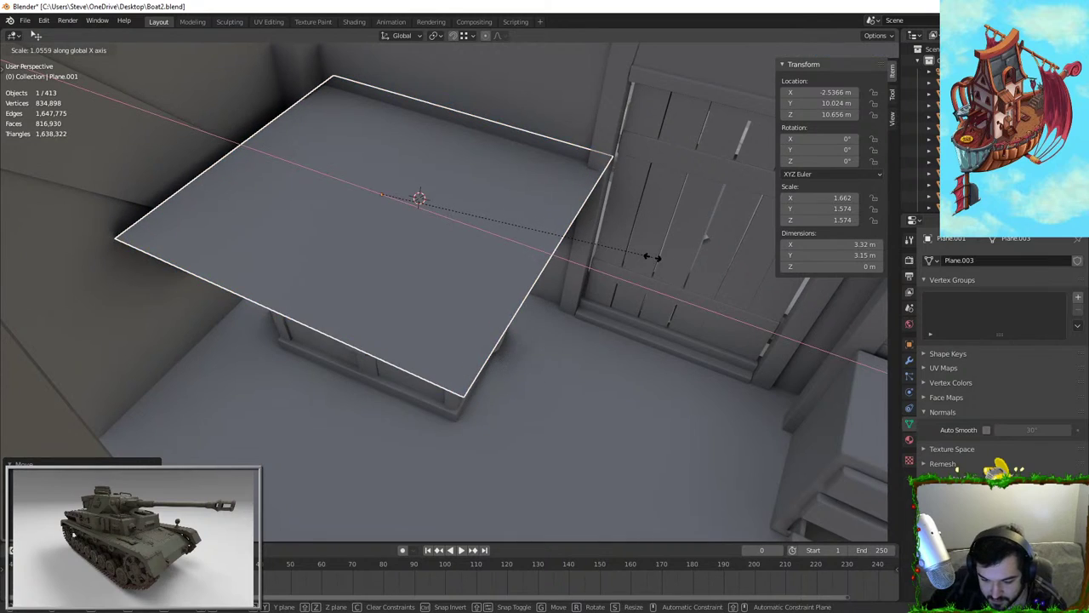
left_click(652, 257)
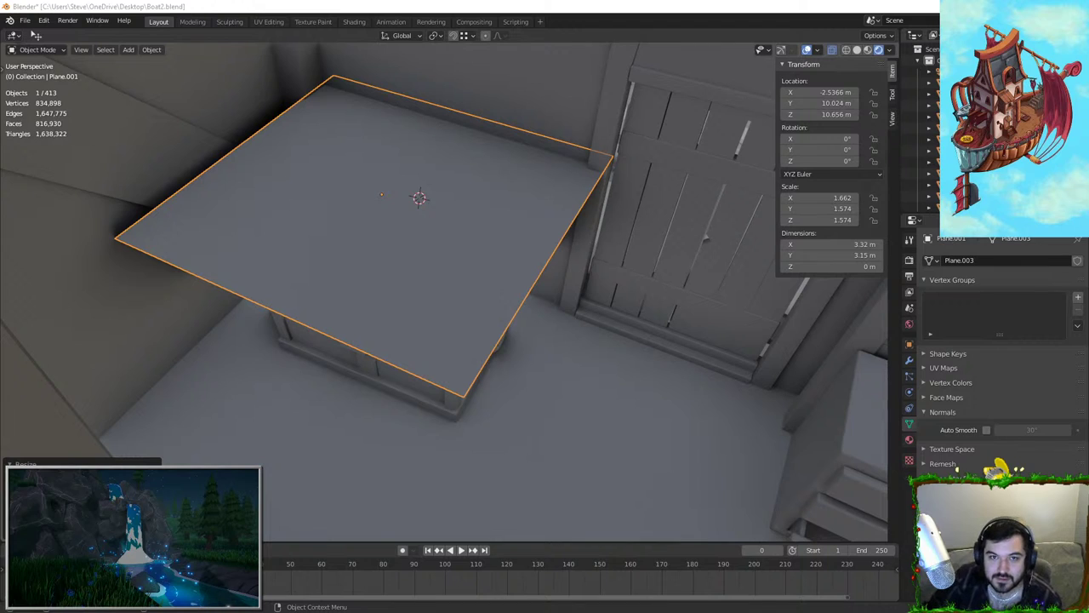
Subdivide the plane above the chest into a dense grid with loop cuts in both directions, using 12 cuts one way
middle_click_drag(607, 199, 341, 241)
key("Tab")
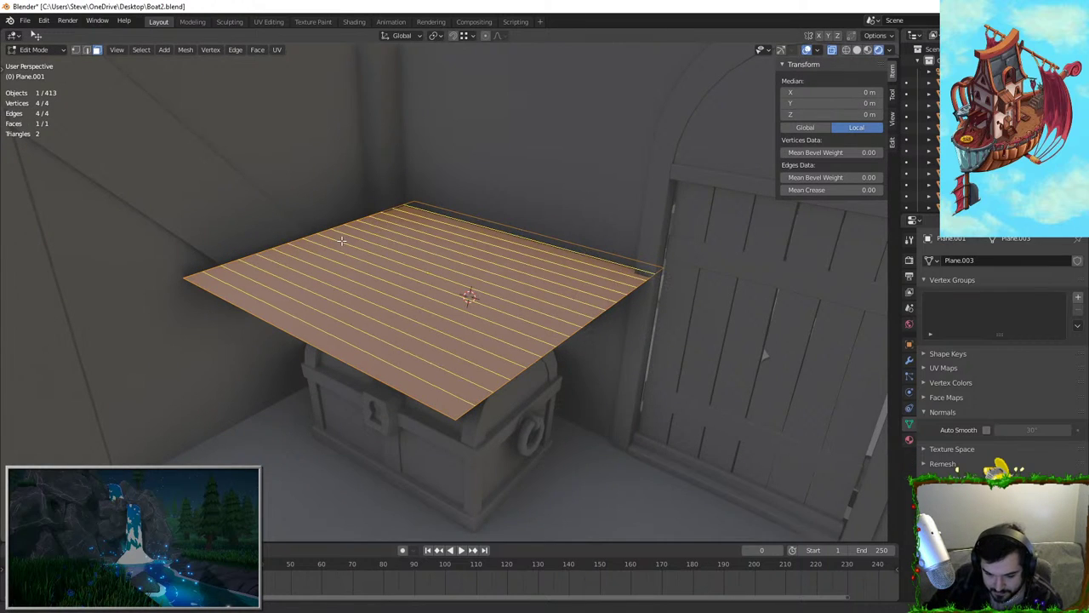
scroll(343, 241, "up", 1)
left_click(342, 241)
right_click(342, 242)
key("ctrl+r")
scroll(392, 322, "up", 11)
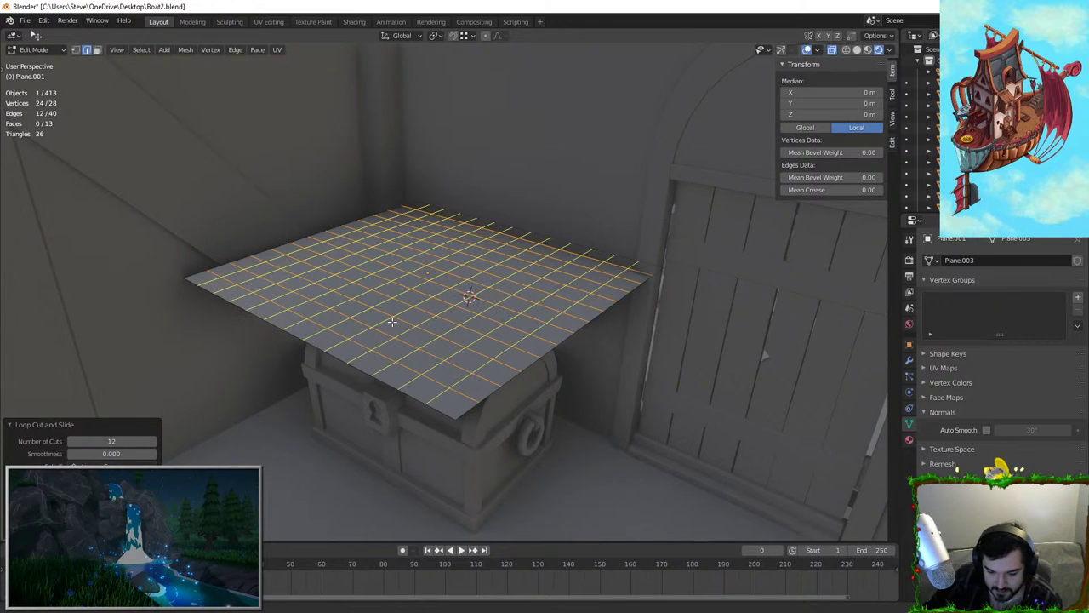
key("alt+a")
key("Tab")
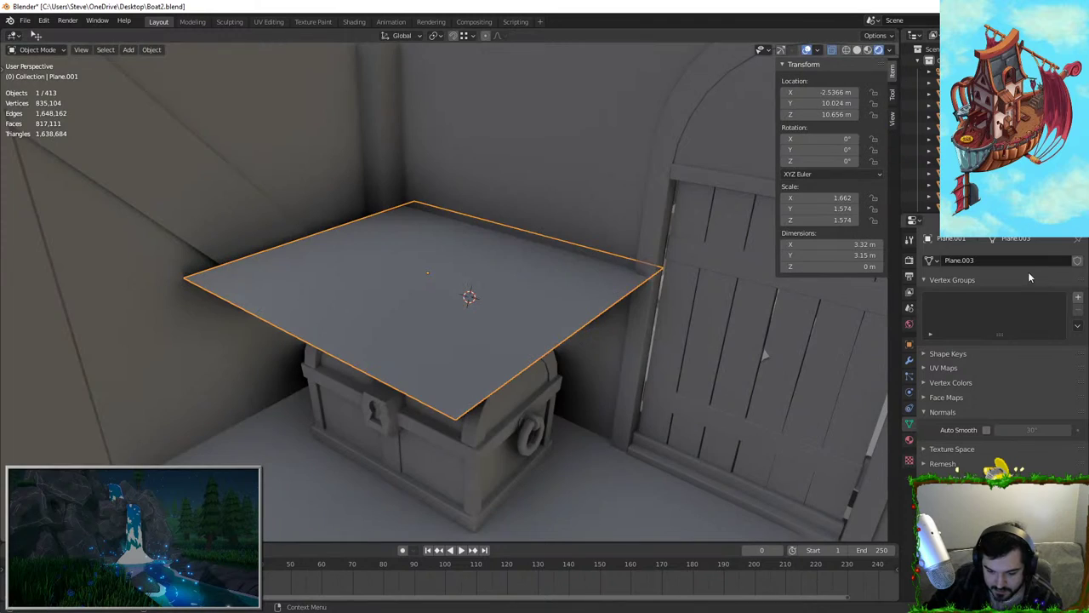
Add a Collision modifier to the treasure chest and a Cloth modifier to the plane above it
left_click(544, 400)
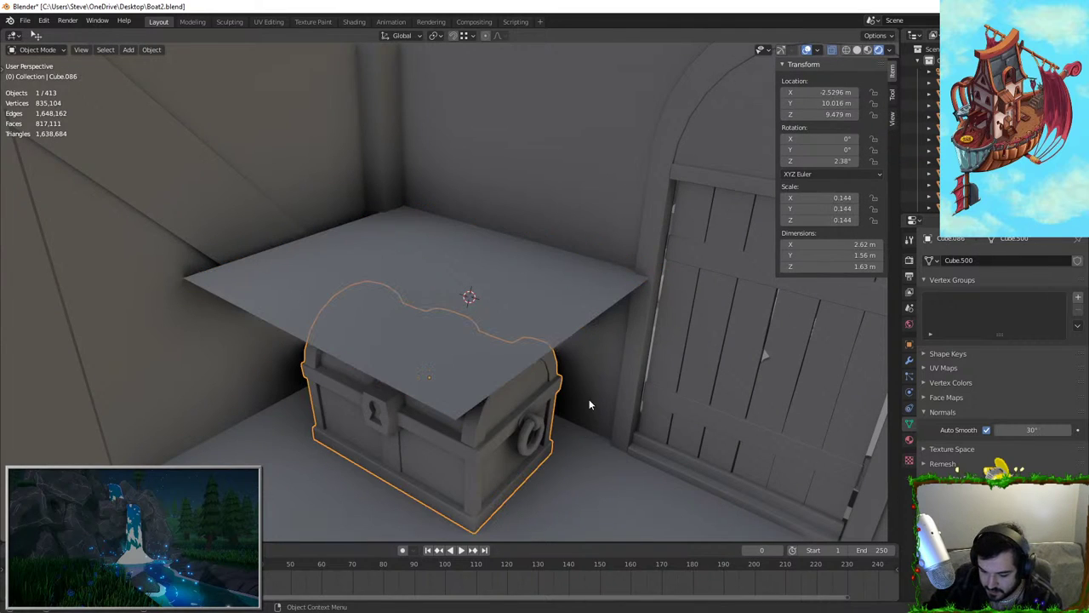
left_click(908, 361)
left_click(972, 259)
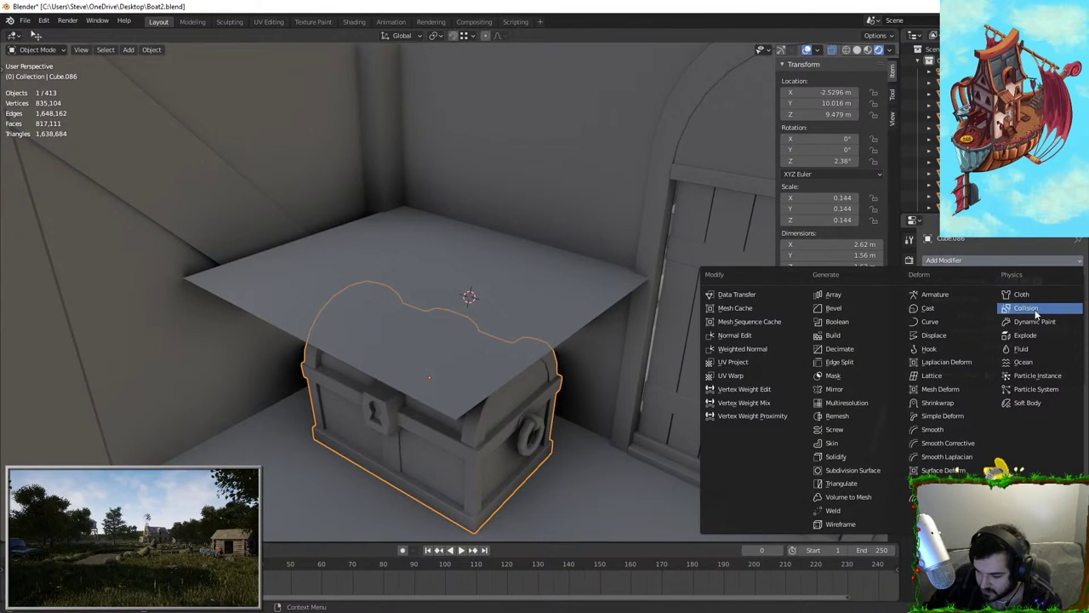
left_click(1035, 312)
left_click(572, 311)
left_click(998, 262)
left_click(1020, 294)
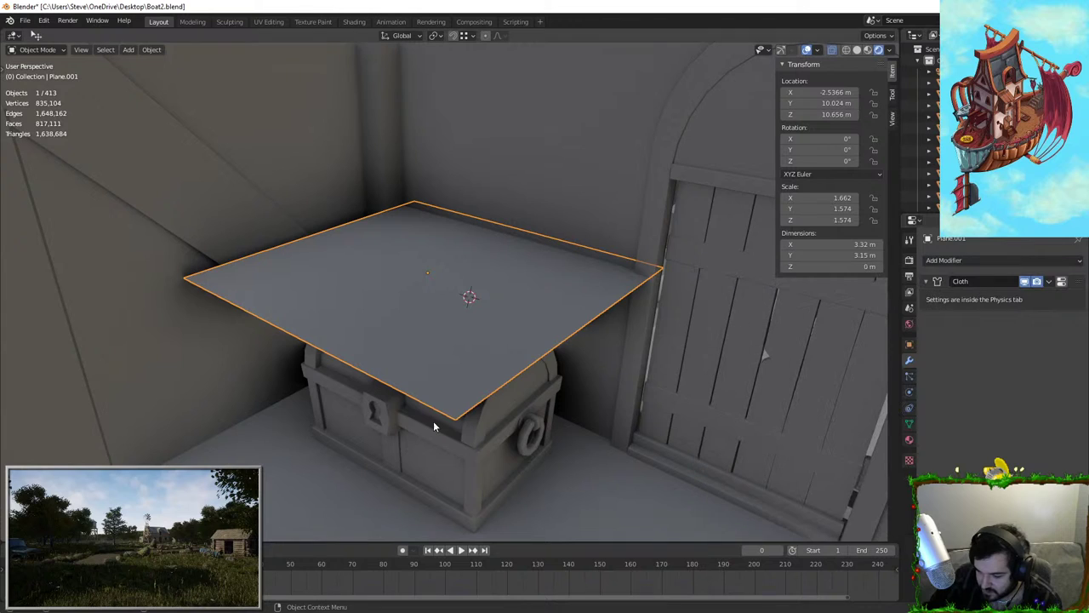
Play the cloth simulation and examine how the plane drapes over the treasure chest
left_click(578, 238)
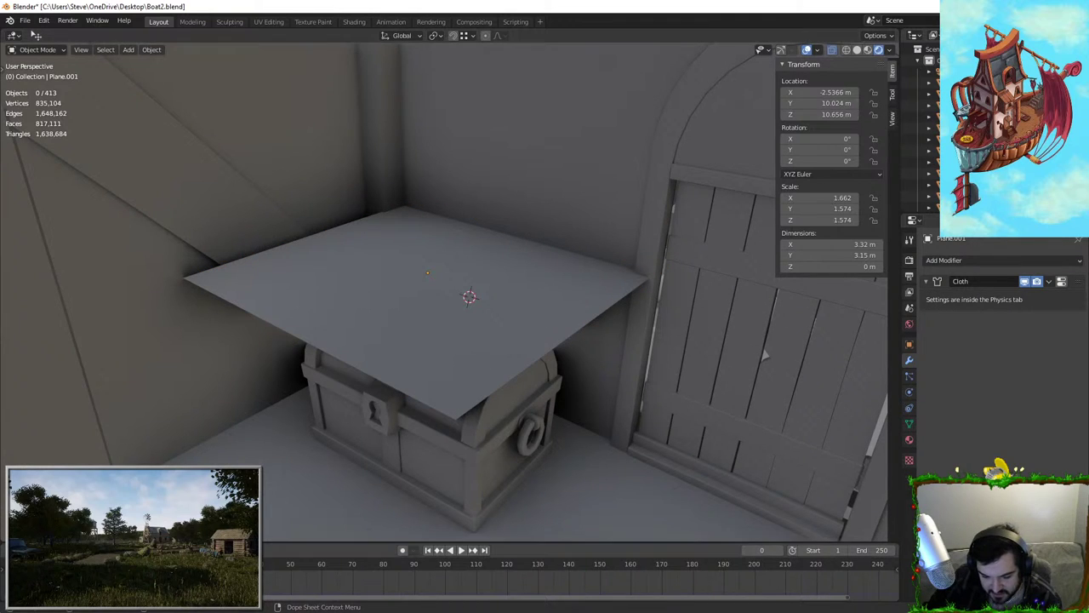
key("space")
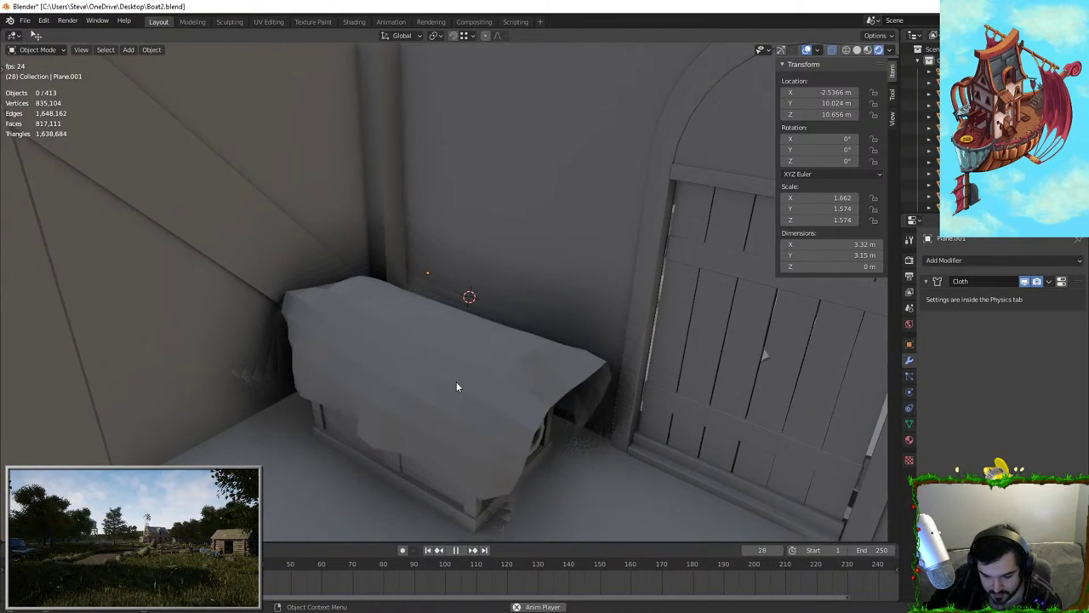
key("Escape")
key("space")
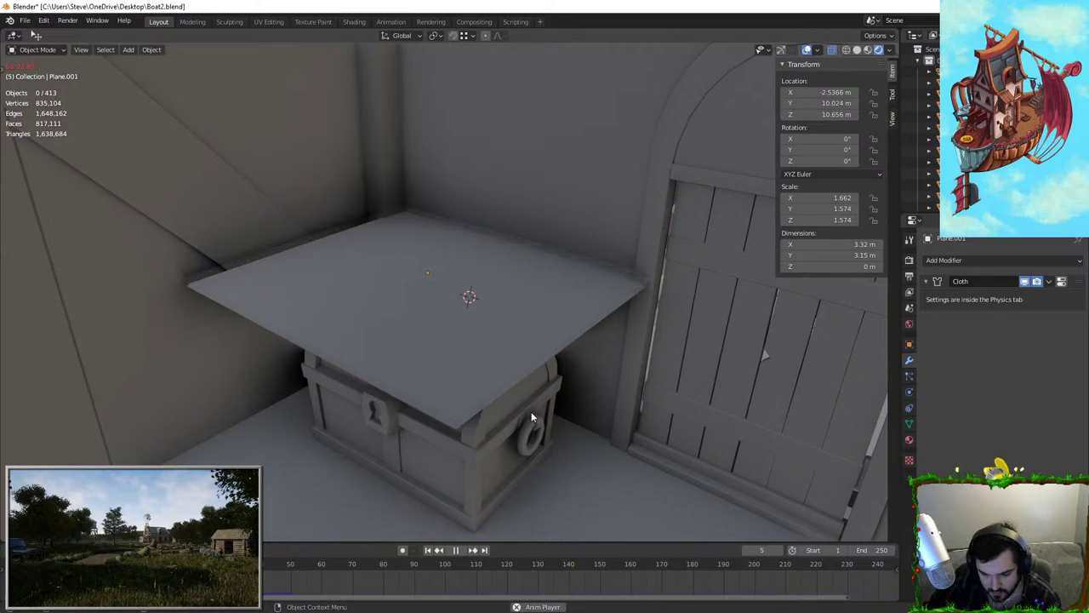
middle_click_drag(723, 430, 540, 284)
scroll(540, 284, "up", 2)
left_click(481, 235)
middle_click_drag(482, 235, 626, 226)
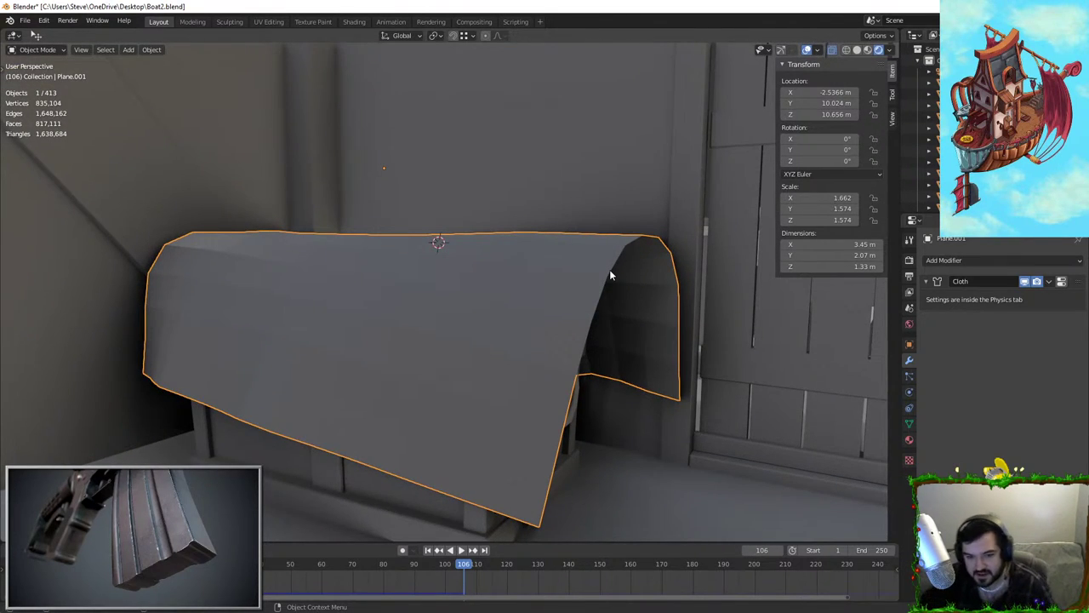
Turn on Auto Smooth at 30° for the cloth plane and shade it smooth
left_click(909, 423)
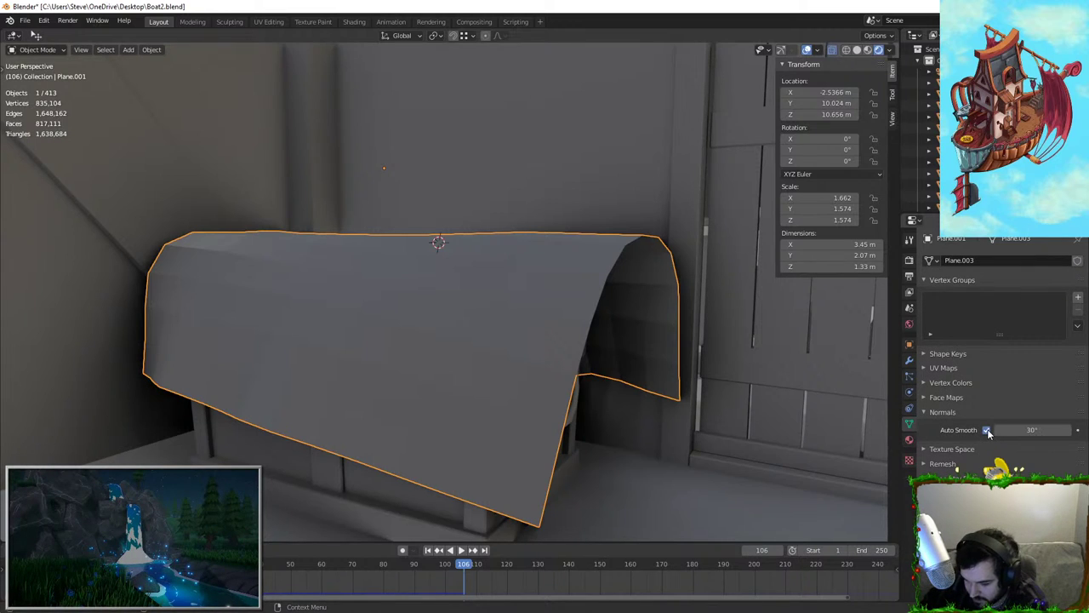
right_click(502, 288)
left_click(493, 271)
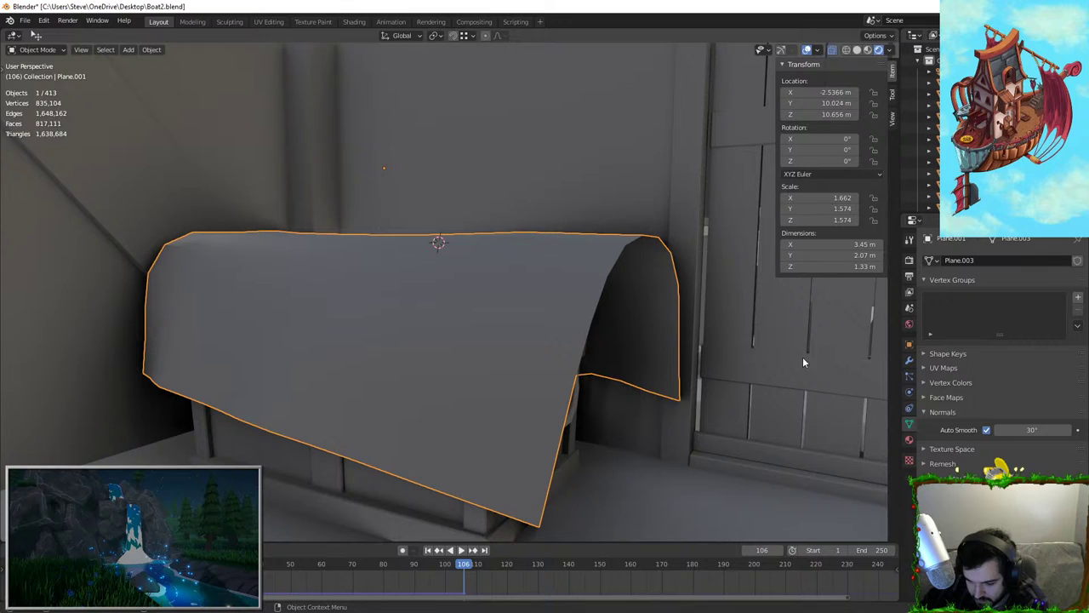
Add a Subdivision Surface modifier to the cloth plane and place it above the Cloth modifier in the stack
left_click(909, 361)
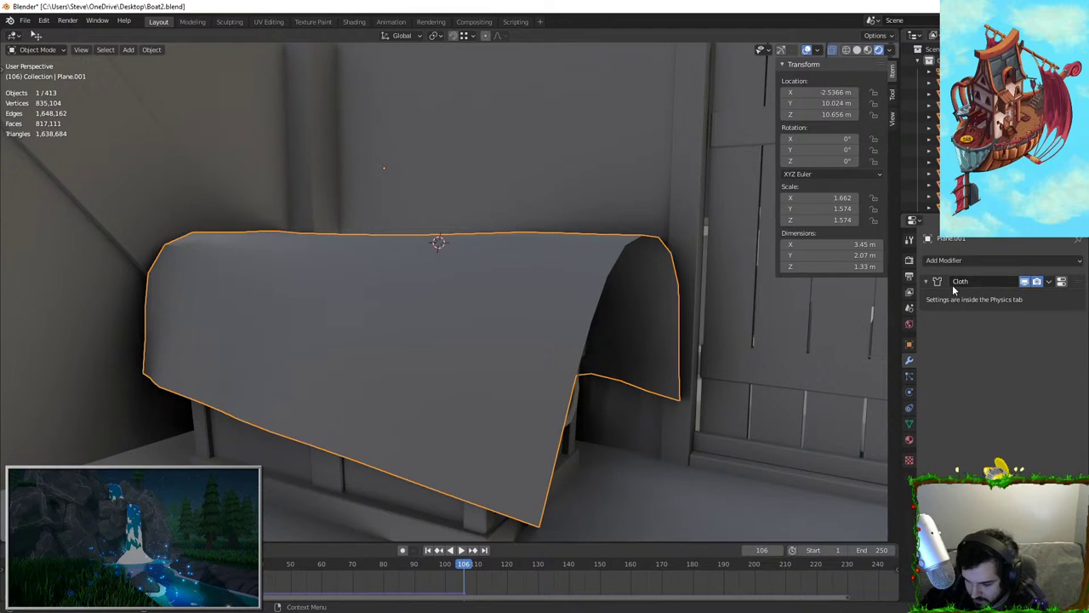
left_click(1009, 262)
left_click(852, 469)
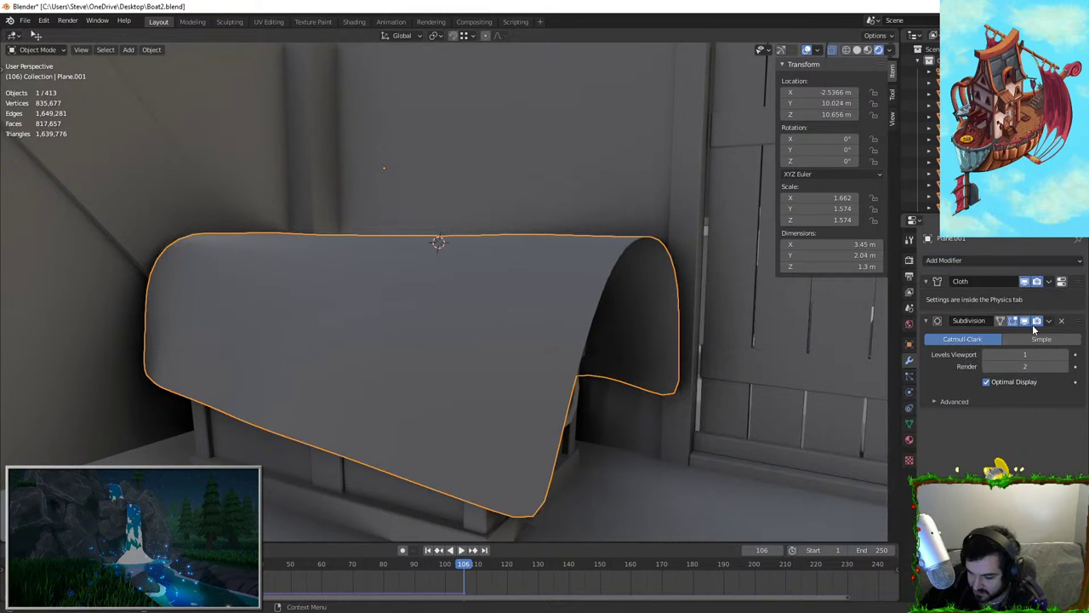
left_click_drag(1079, 321, 1078, 272)
Replay the simulation with the subdivided cloth, scrub back to frame 53 and examine the folds over the chest
middle_click_drag(705, 327, 559, 332, "shift")
key("shift+Left")
key("space")
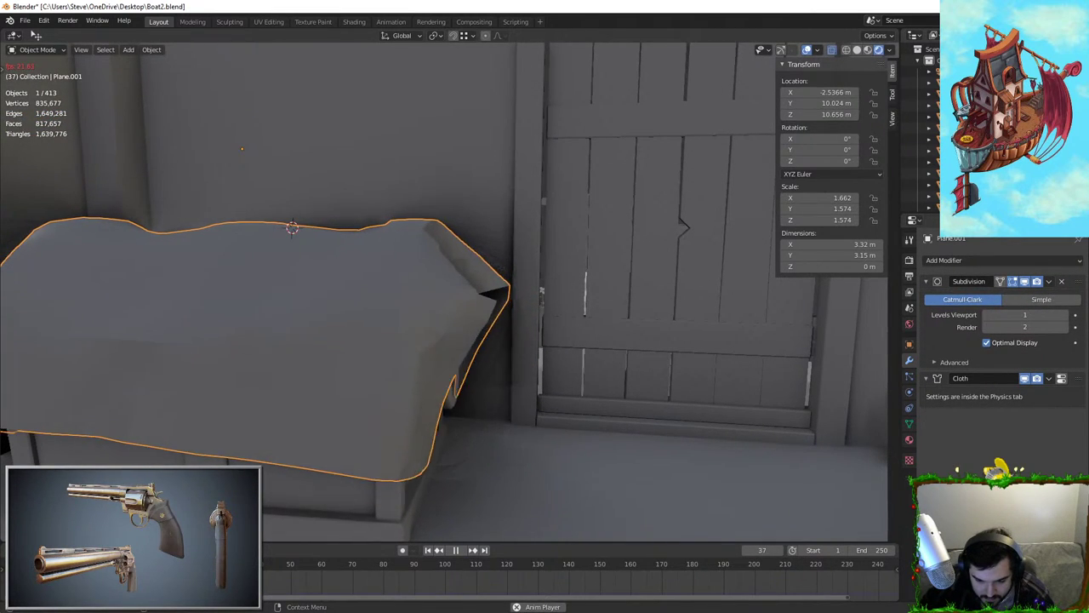
middle_click_drag(693, 276, 470, 263)
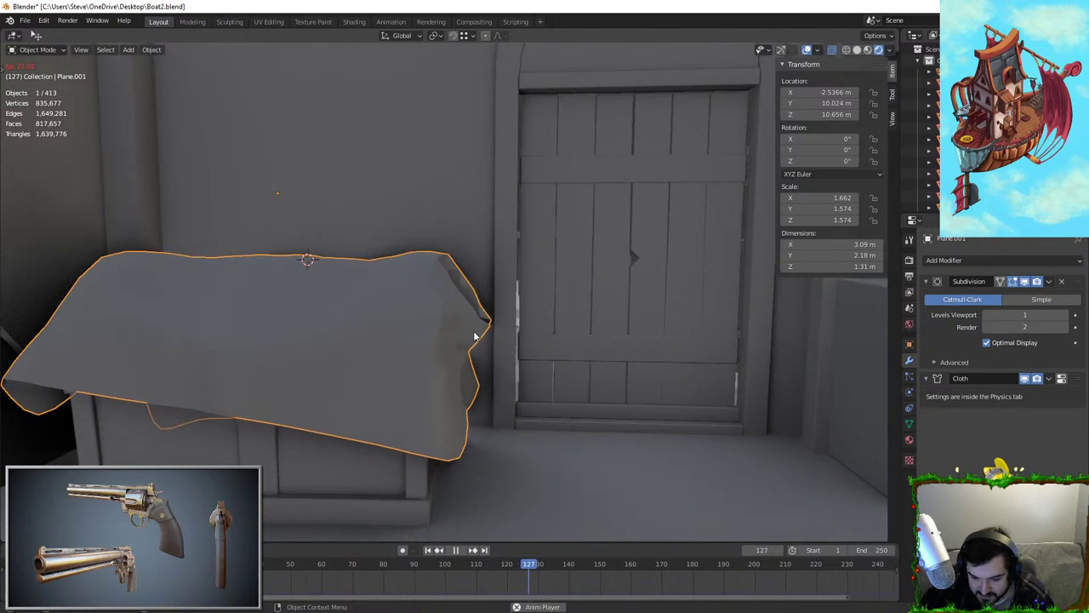
key("space")
middle_click_drag(478, 345, 413, 499)
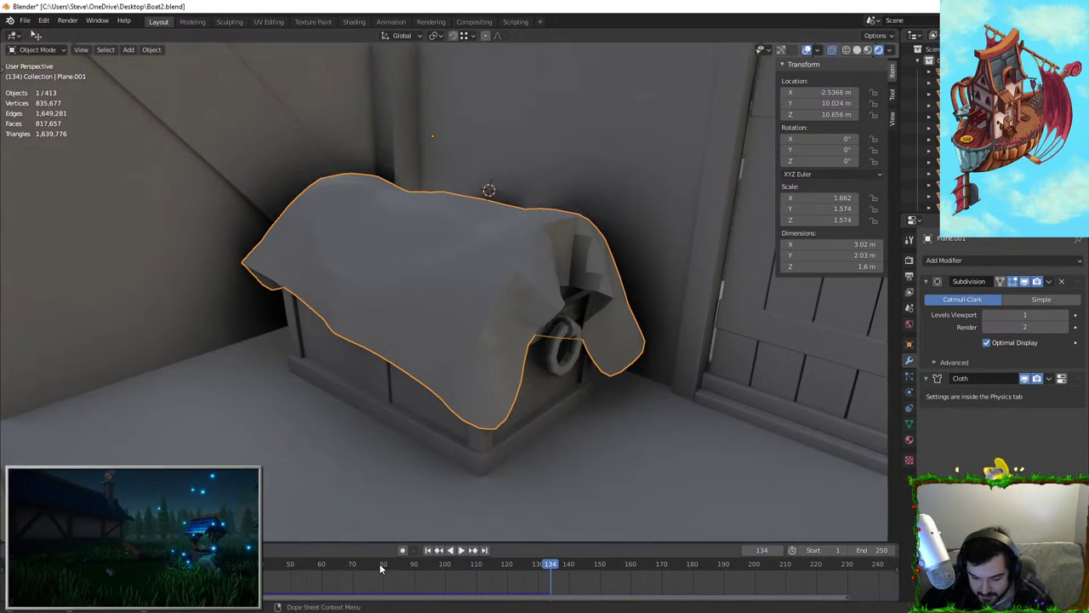
left_click(308, 567)
key("space")
left_click_drag(306, 563, 300, 565)
middle_click_drag(539, 375, 547, 327)
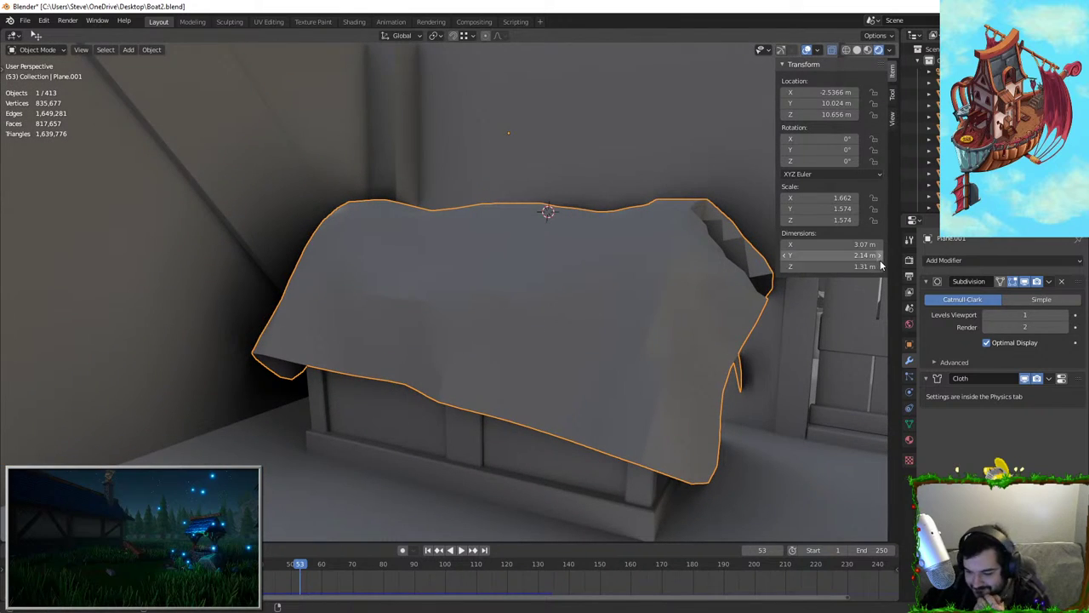
Set the cloth's Tension, Compression and Shear stiffness to 5 in its physics settings
left_click(910, 423)
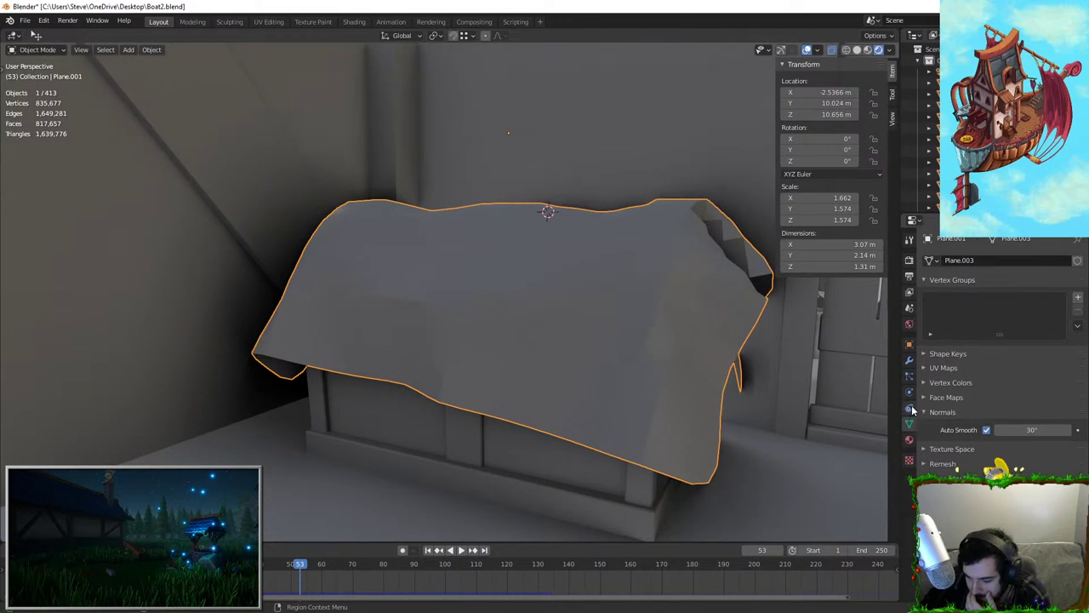
left_click(912, 409)
left_click(909, 392)
scroll(1022, 459, "down", 2)
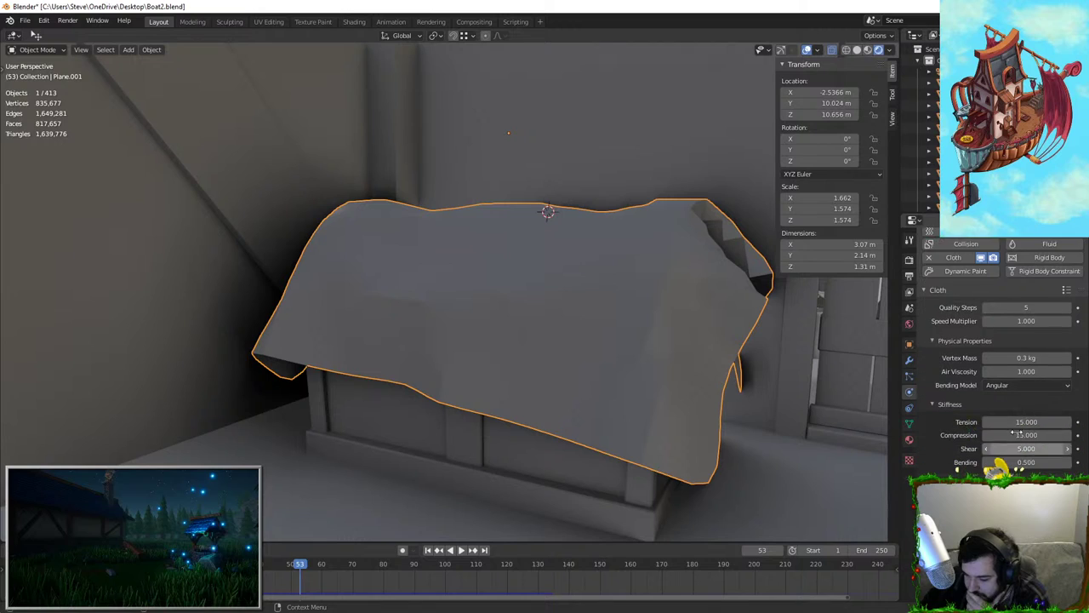
left_click(1030, 422)
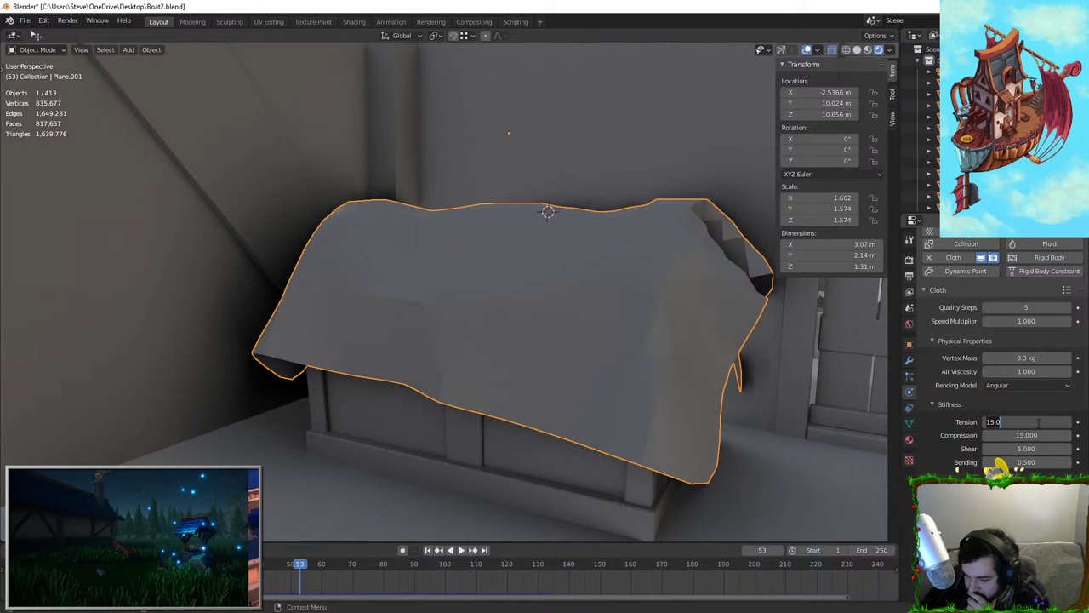
type("5")
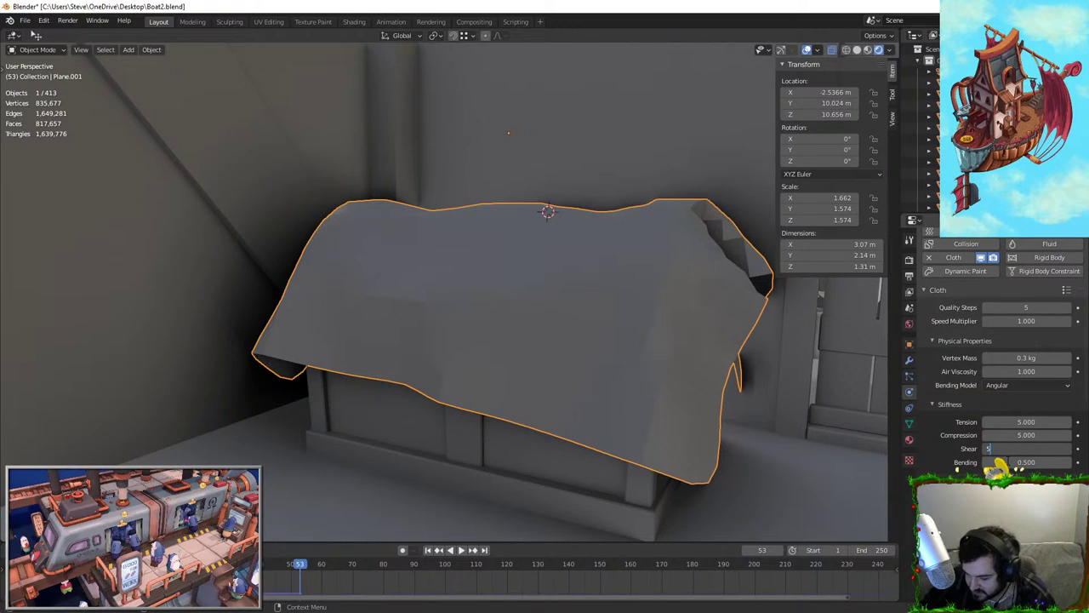
Test the softer cloth's drape over the chest, including one run with Quality Steps at 20
key("space")
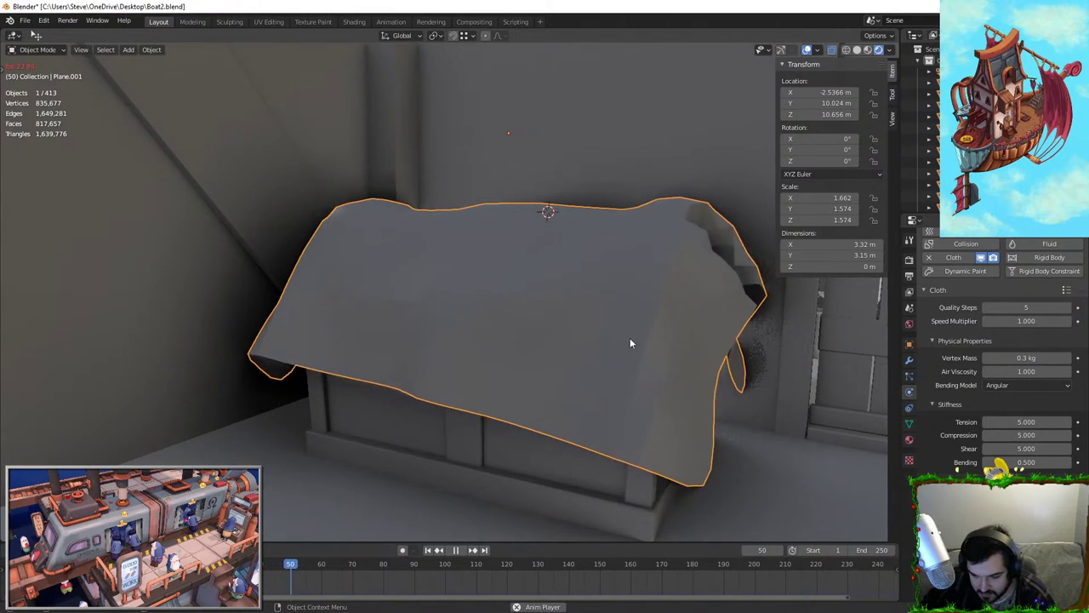
key("Escape")
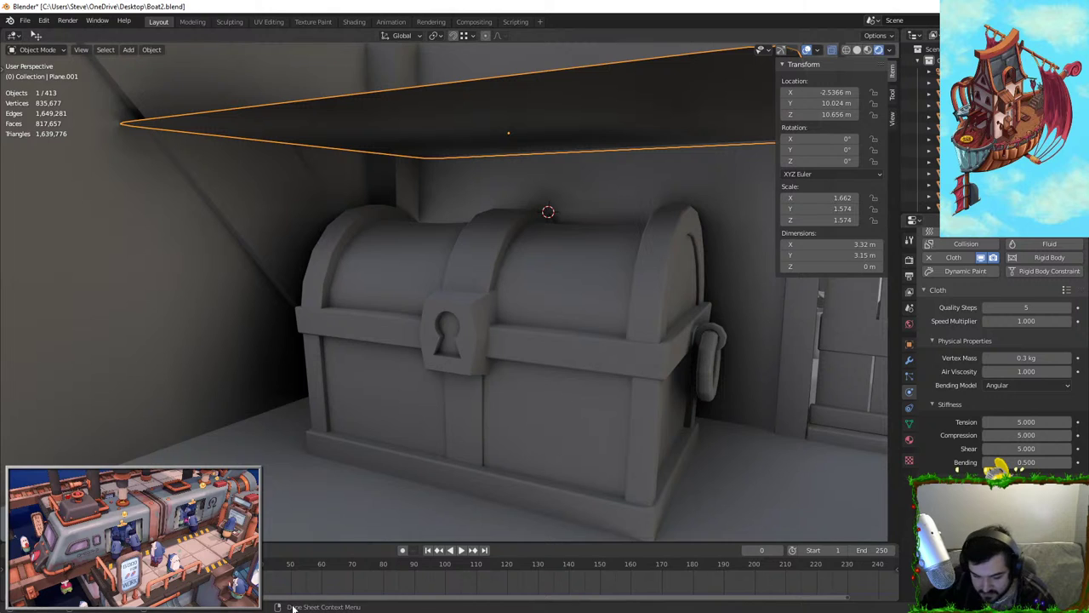
key("space")
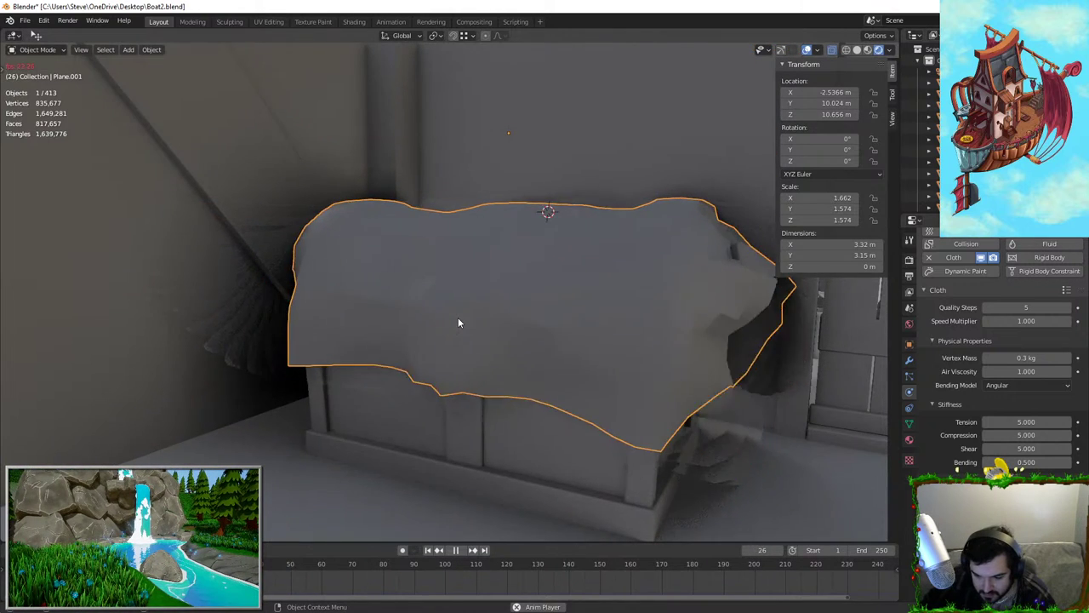
key("Escape")
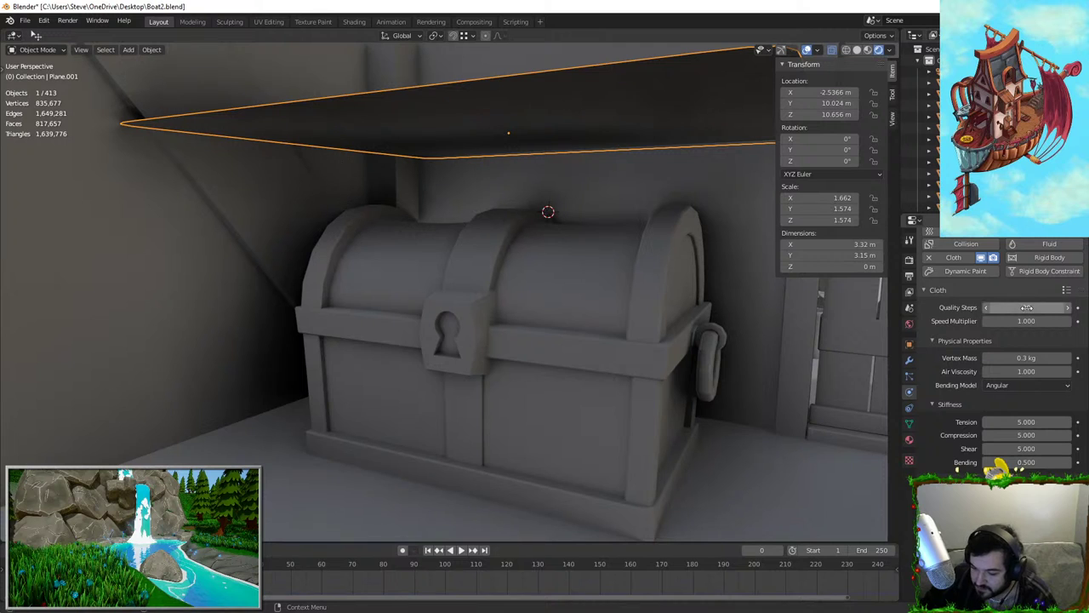
key("space")
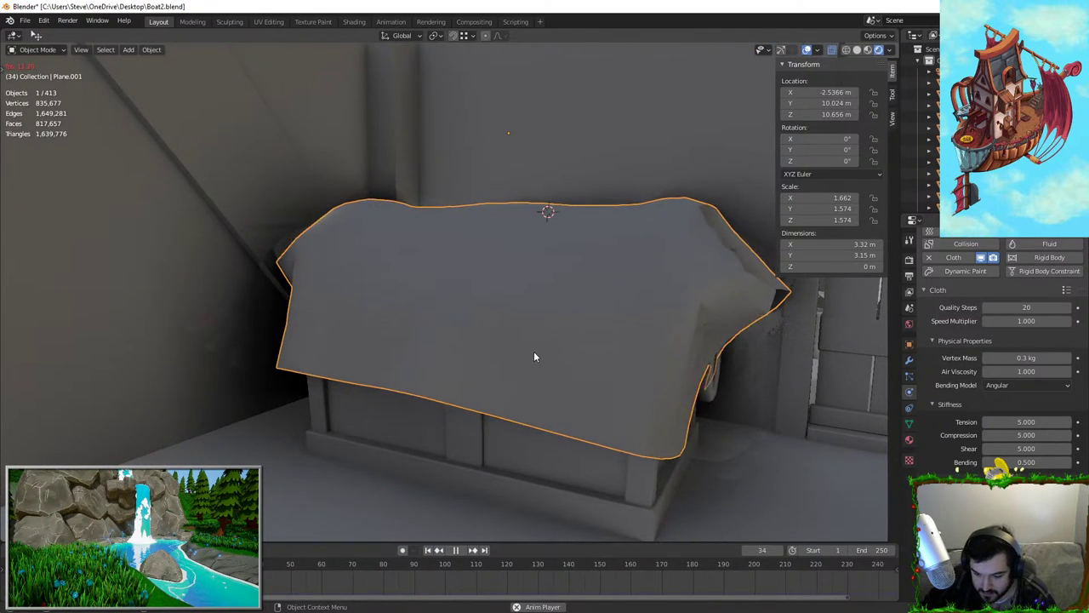
key("Escape")
Set the cloth's Quality Steps to 10 and Vertex Mass to 0.1 kg, and test the drape
left_click(1028, 308)
type("1")
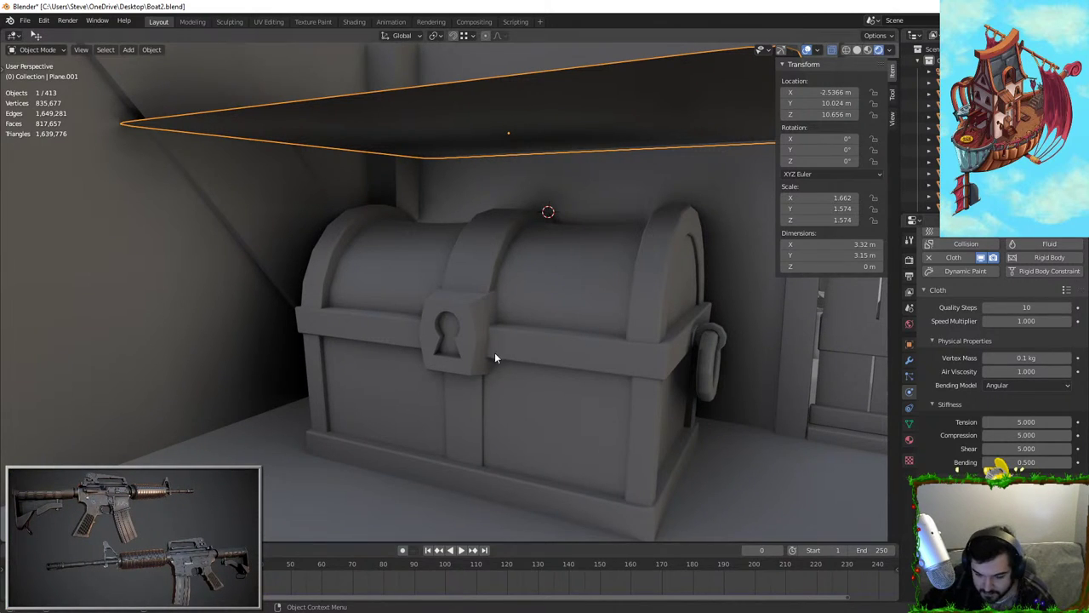
key("space")
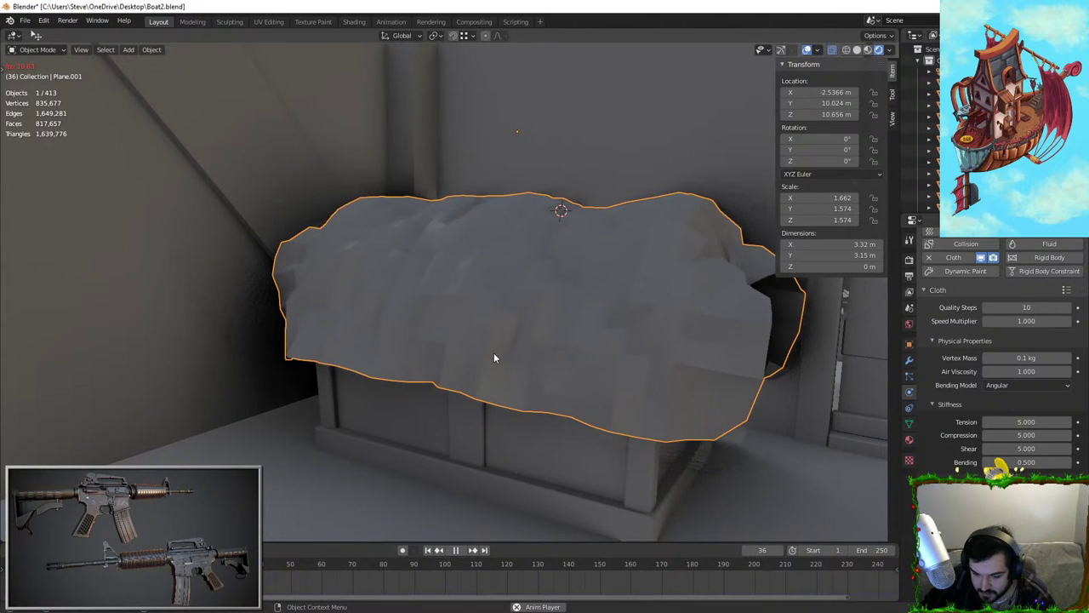
key("Escape")
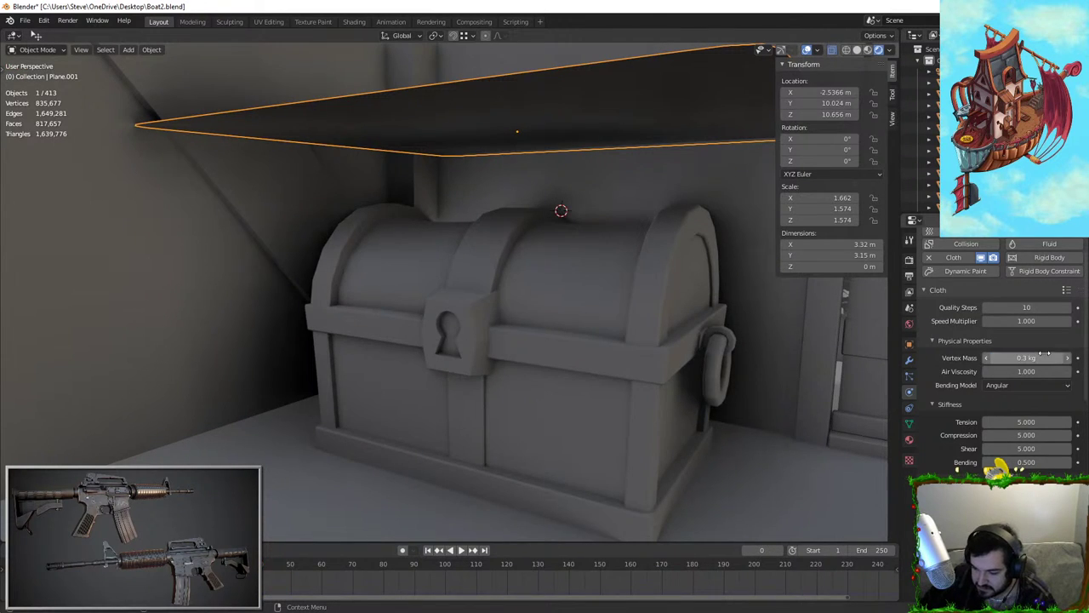
Set the cloth's Vertex Mass to 0.3 kg and run the simulation again
key("space")
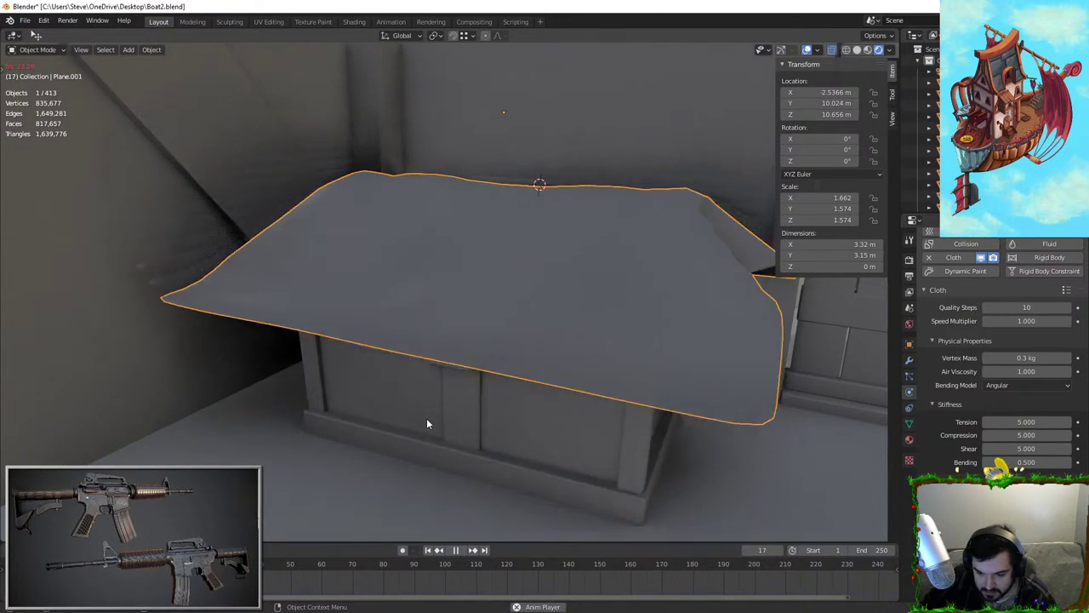
key("Escape")
Look through the cloth's remaining physics settings down to Pressure and Cache, and replay the simulation
scroll(935, 436, "down", 1)
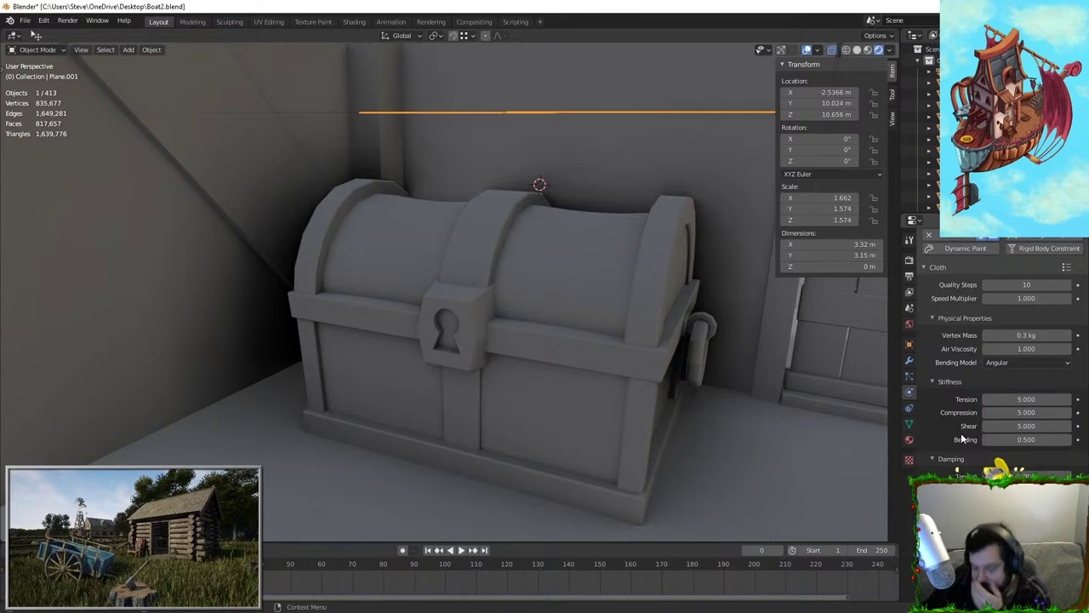
scroll(961, 438, "down", 4)
scroll(962, 437, "down", 5)
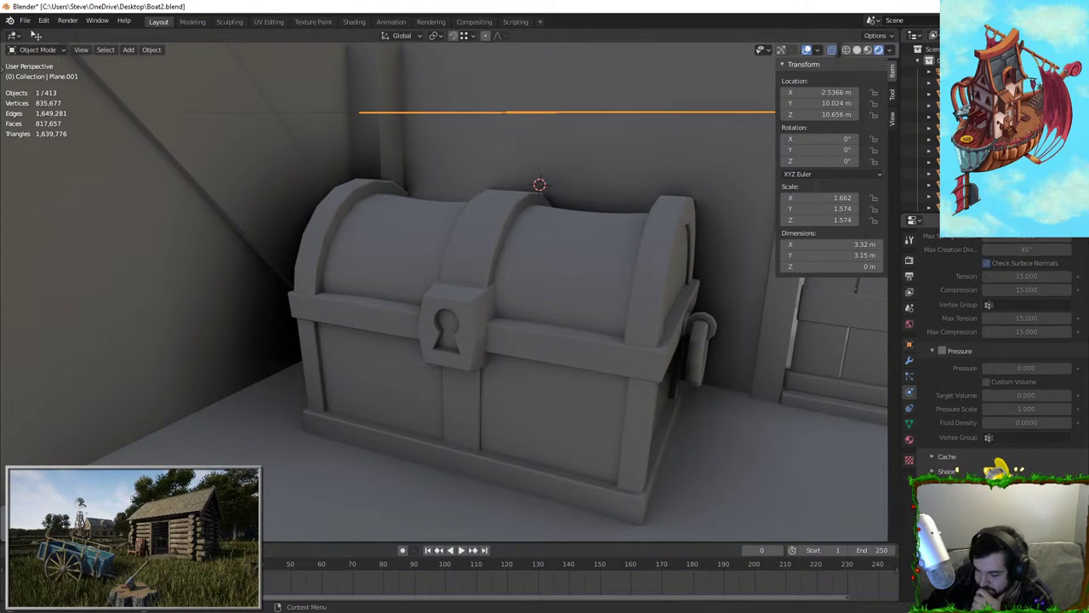
key("space")
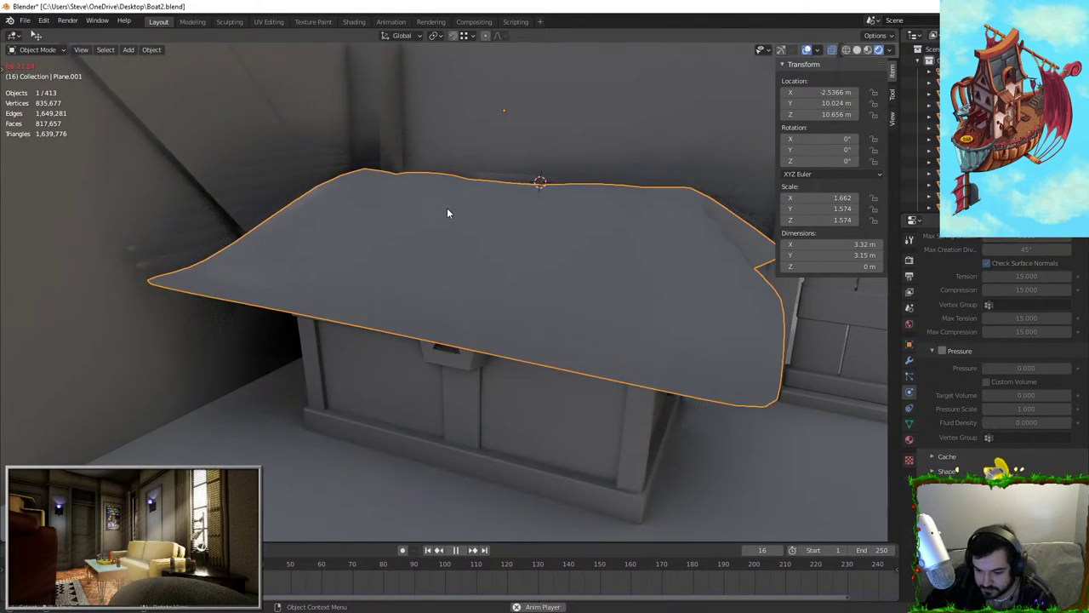
key("Escape")
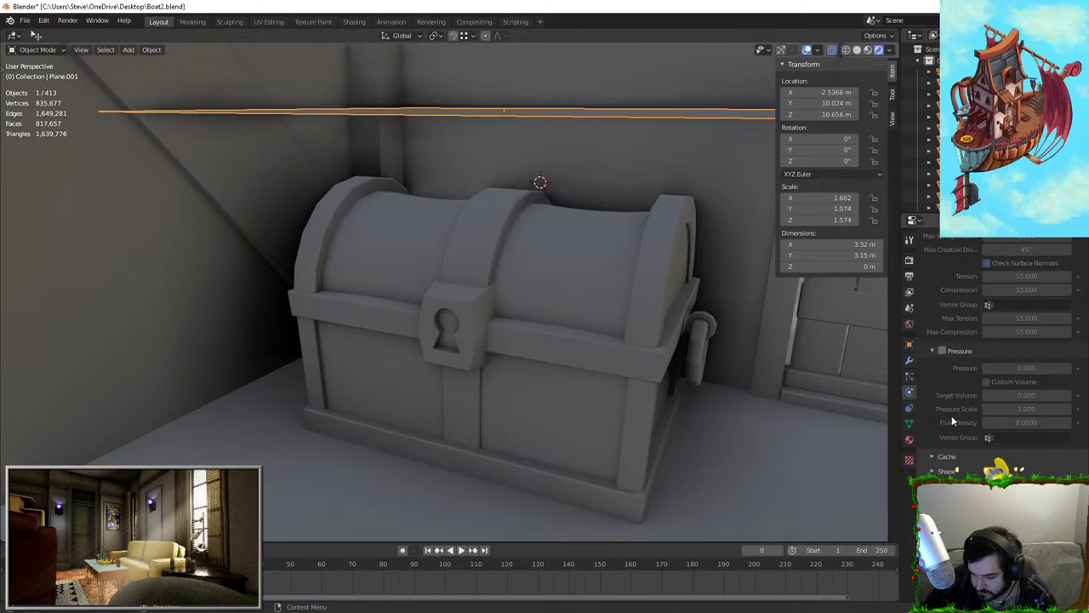
Set the cloth's Bending Model to Linear, run the simulation, and move the timeline back to frame 22
scroll(953, 422, "up", 10)
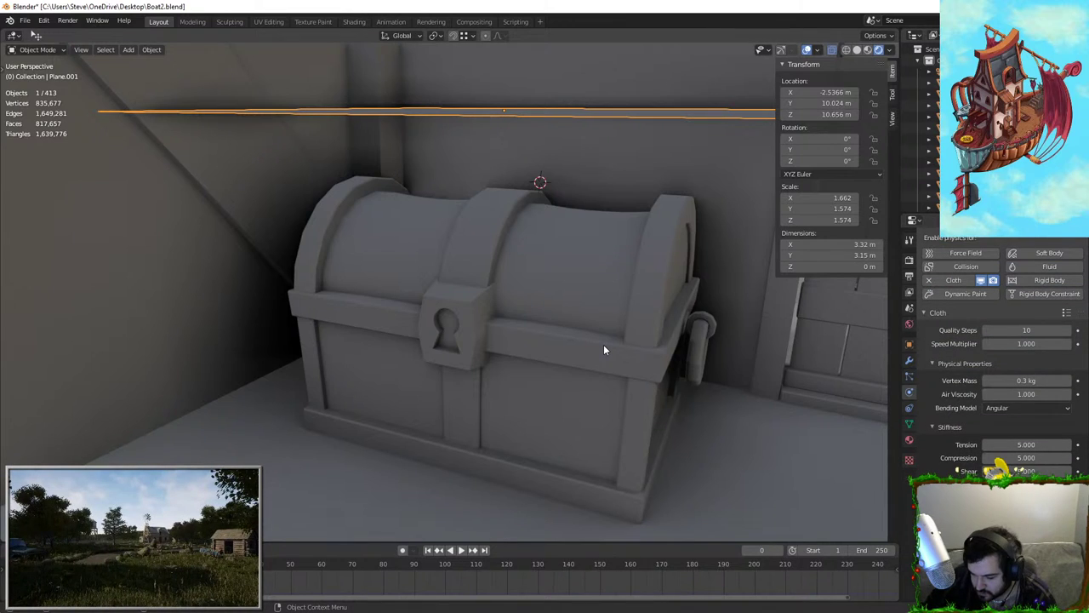
left_click(1025, 407)
left_click(1021, 435)
middle_click_drag(693, 345, 623, 319)
key("space")
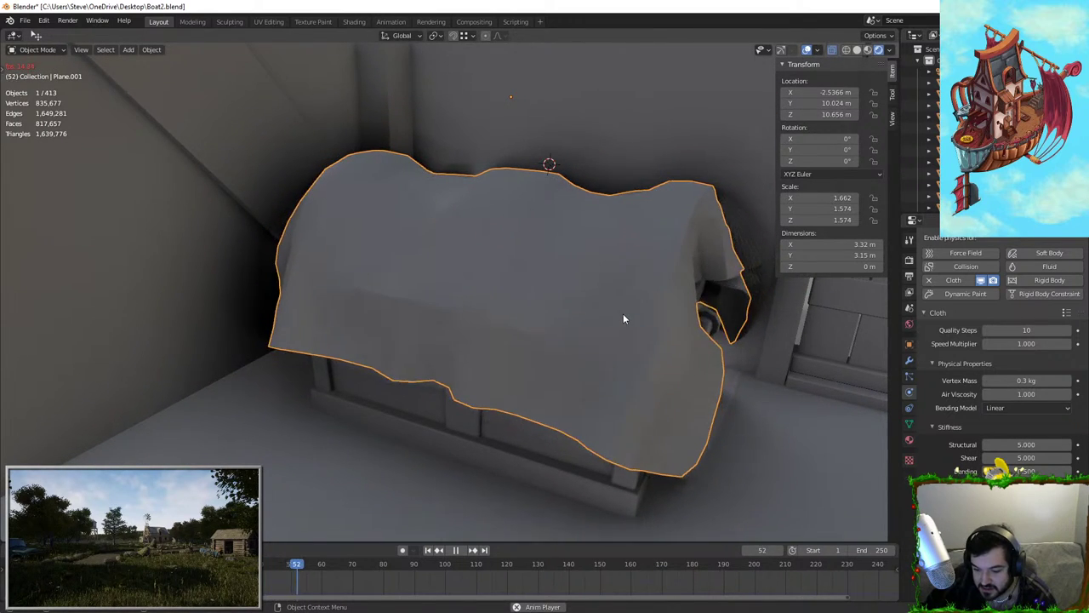
key("space")
left_click_drag(155, 564, 204, 564)
mouse_move(545, 372)
middle_mouse_down()
mouse_move(435, 361)
mouse_move(530, 382)
middle_mouse_up()
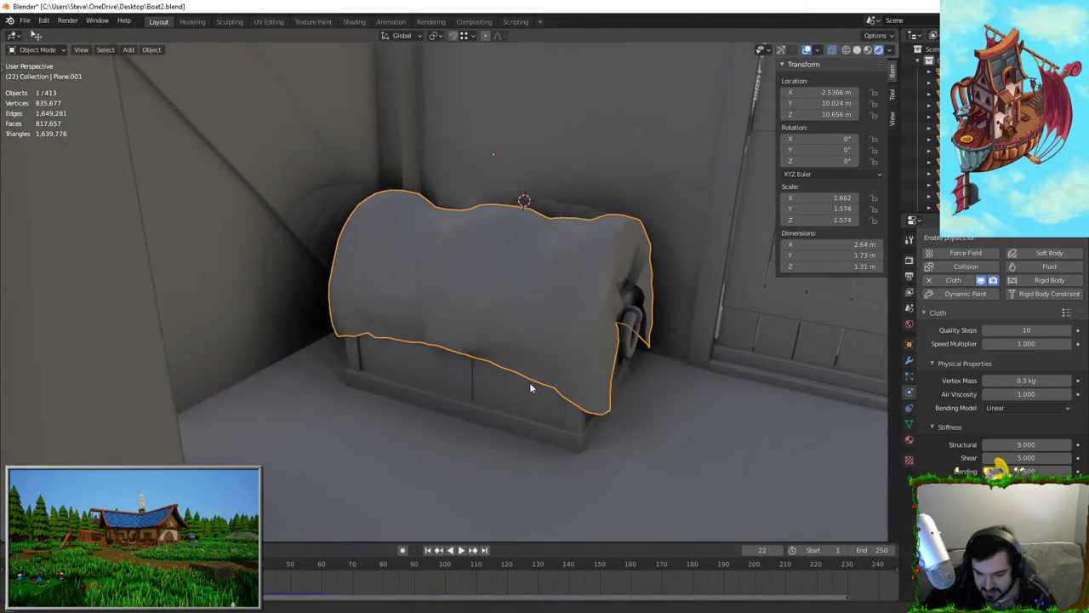
Apply the cloth's Subdivision and Cloth modifiers to bake the current drape into the mesh
left_click(909, 360)
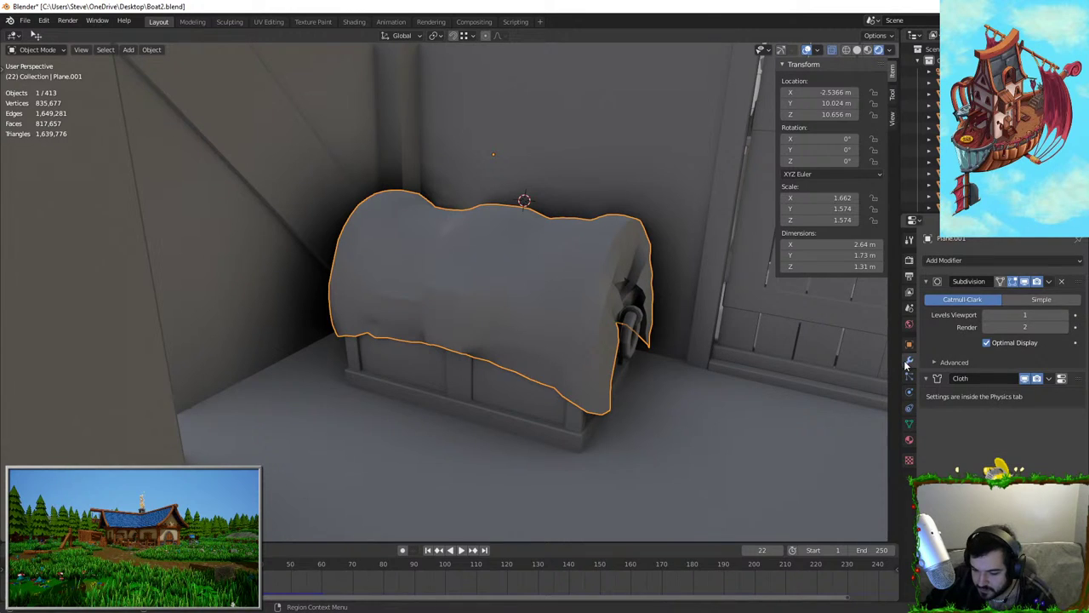
left_click(1049, 282)
left_click(1035, 296)
left_click(1049, 282)
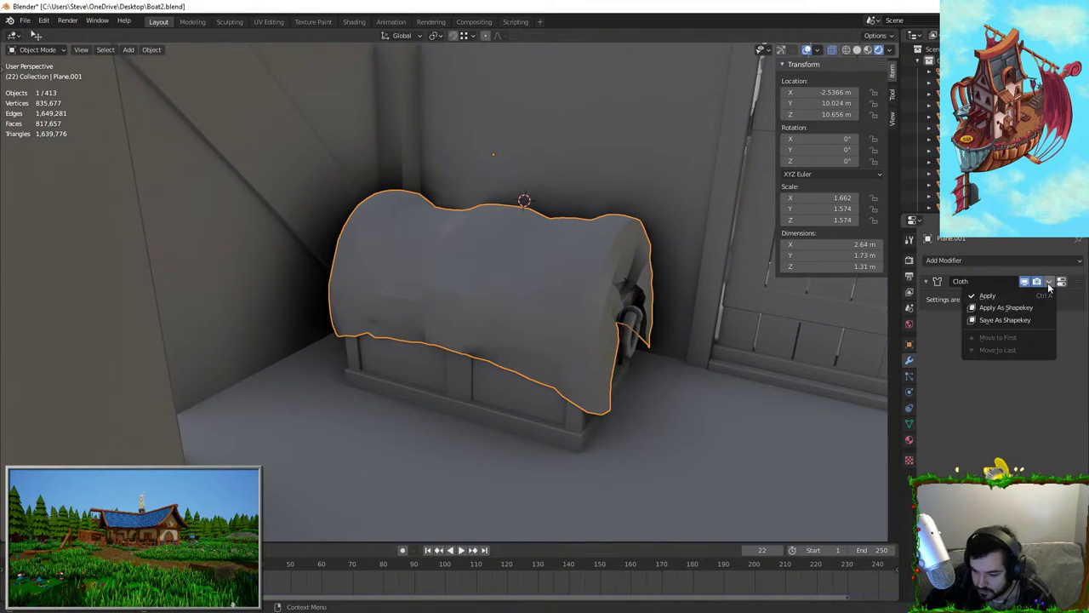
left_click(994, 297)
key("Tab")
scroll(652, 287, "up", 3)
mouse_move(652, 287)
middle_mouse_down()
mouse_move(636, 284)
mouse_move(659, 301)
middle_mouse_up()
key("Tab")
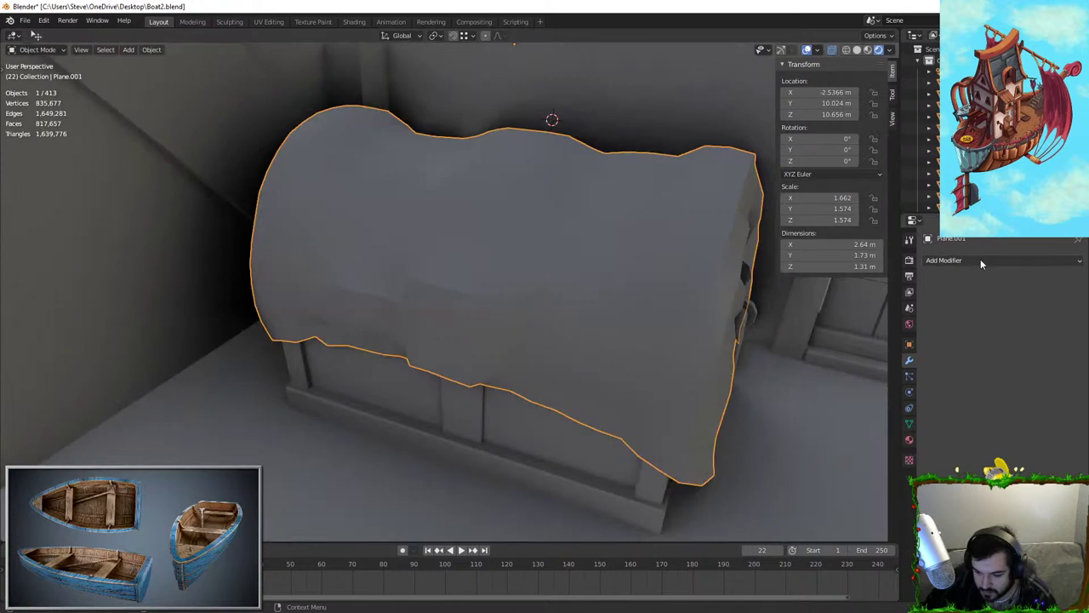
Add a new Subdivision Surface modifier to the draped cloth and check the drape from several angles
left_click(980, 262)
left_click(851, 470)
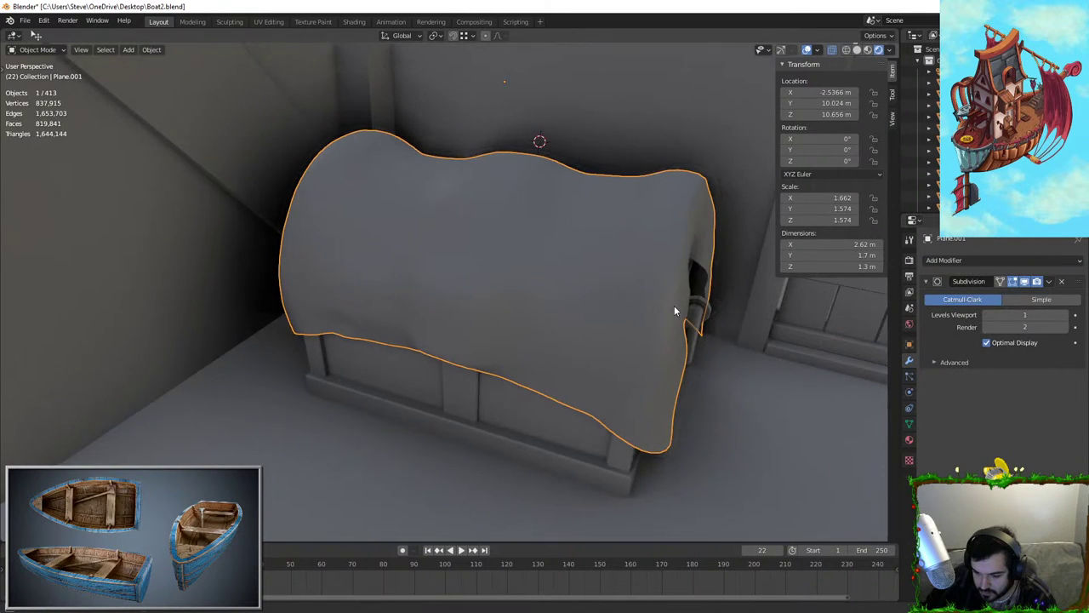
middle_click_drag(674, 305, 584, 312)
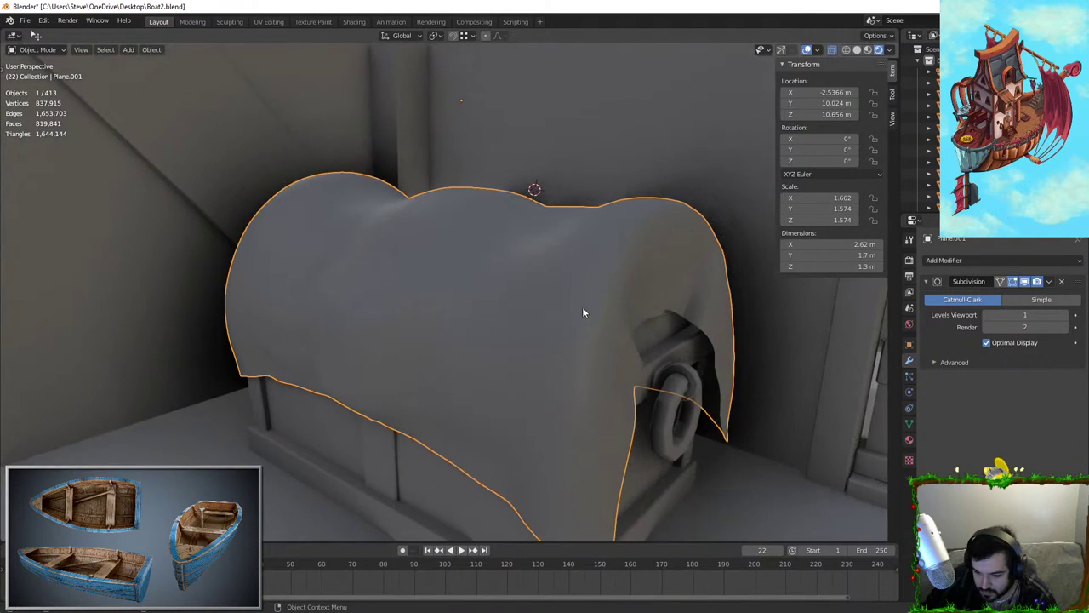
left_click(729, 423)
scroll(698, 419, "down", 3)
middle_click_drag(541, 395, 489, 328)
scroll(488, 327, "up", 3)
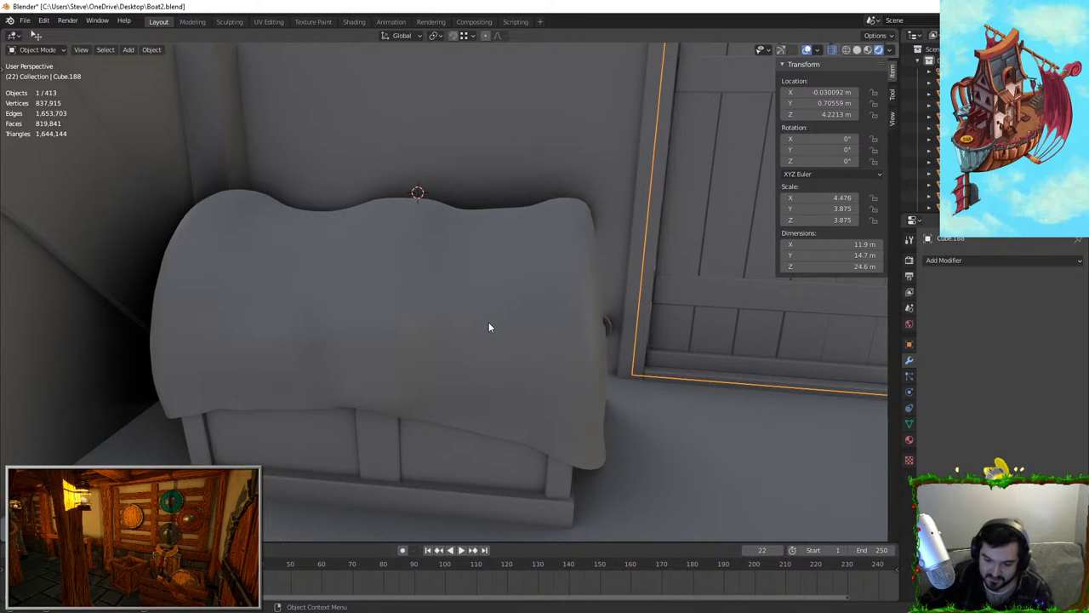
mouse_move(490, 327)
middle_mouse_down()
mouse_move(440, 299)
mouse_move(386, 338)
mouse_move(428, 359)
mouse_move(499, 326)
middle_mouse_up()
middle_click_drag(436, 336, 528, 358)
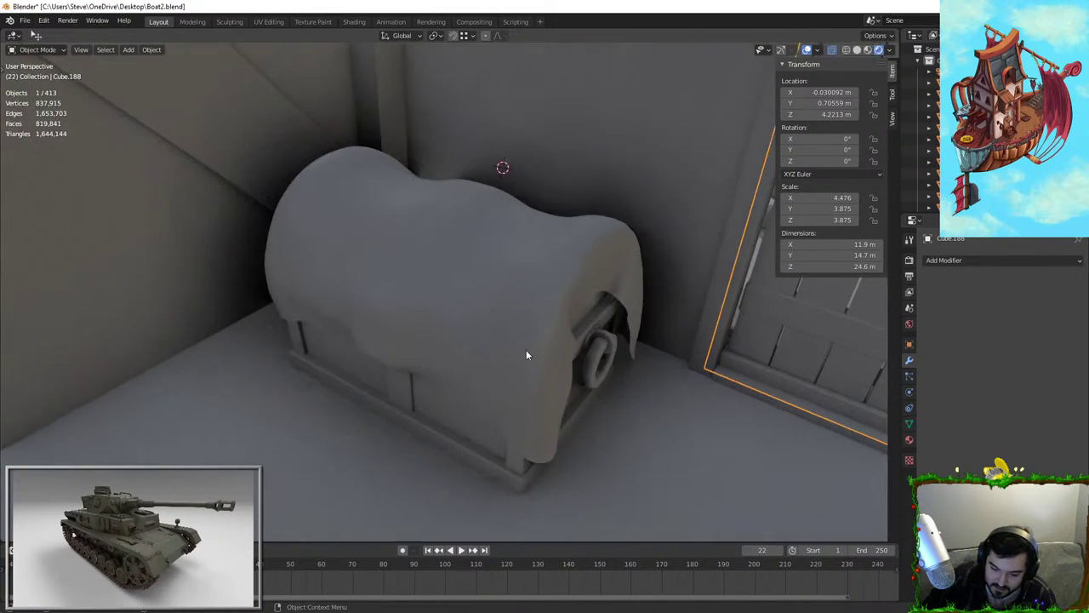
Turn off Auto Smooth in the cloth mesh's normals settings and check the shading over the chest
left_click(526, 314)
middle_click_drag(526, 313, 510, 324)
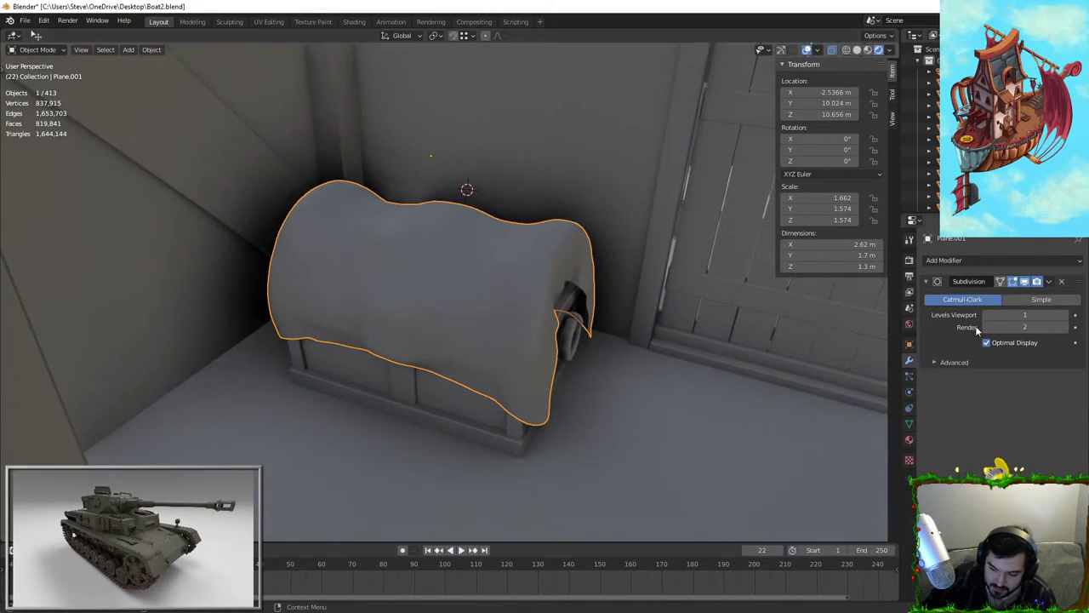
left_click(909, 424)
left_click(988, 430)
middle_click_drag(704, 374, 638, 455)
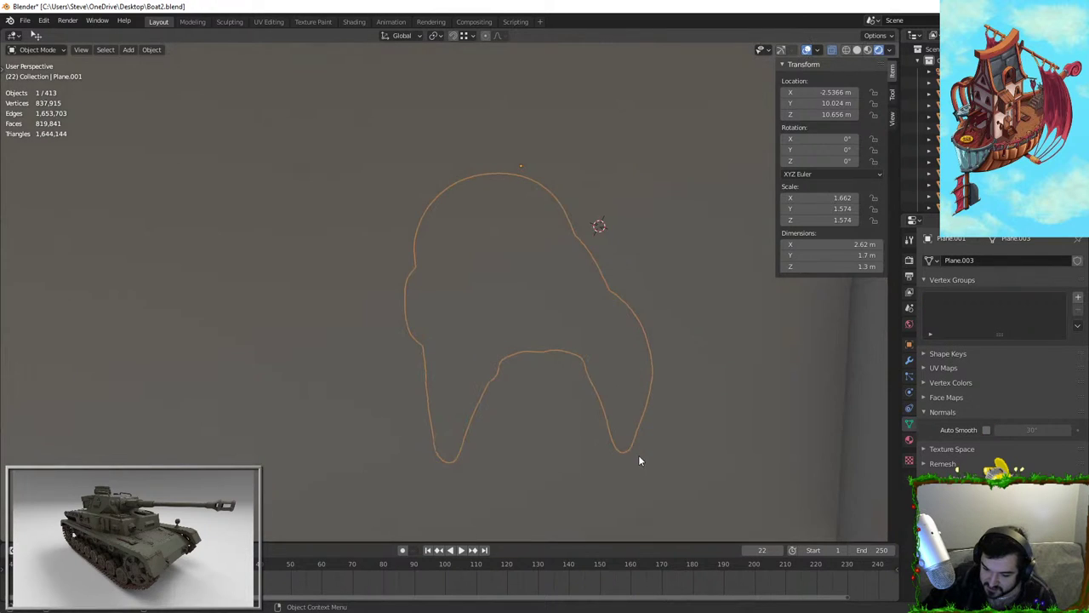
scroll(640, 451, "up", 2)
left_click(665, 281)
mouse_move(557, 288)
middle_mouse_down()
mouse_move(610, 294)
mouse_move(538, 293)
middle_mouse_up()
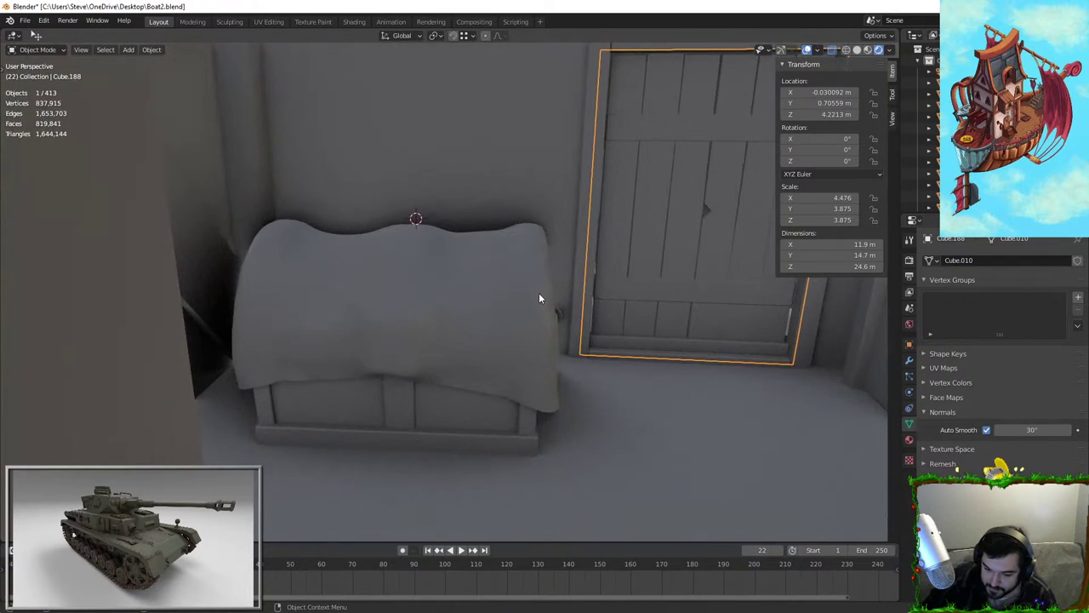
Try the cloth's viewport subdivision level at 0 and restore it to 1
left_click(537, 291)
left_click(910, 362)
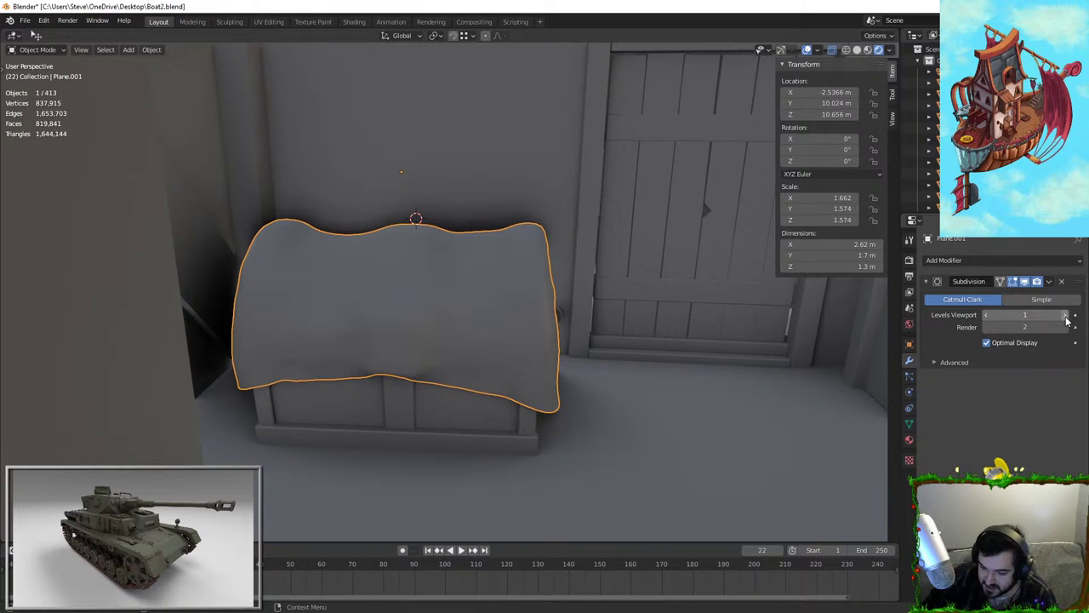
left_click(987, 316)
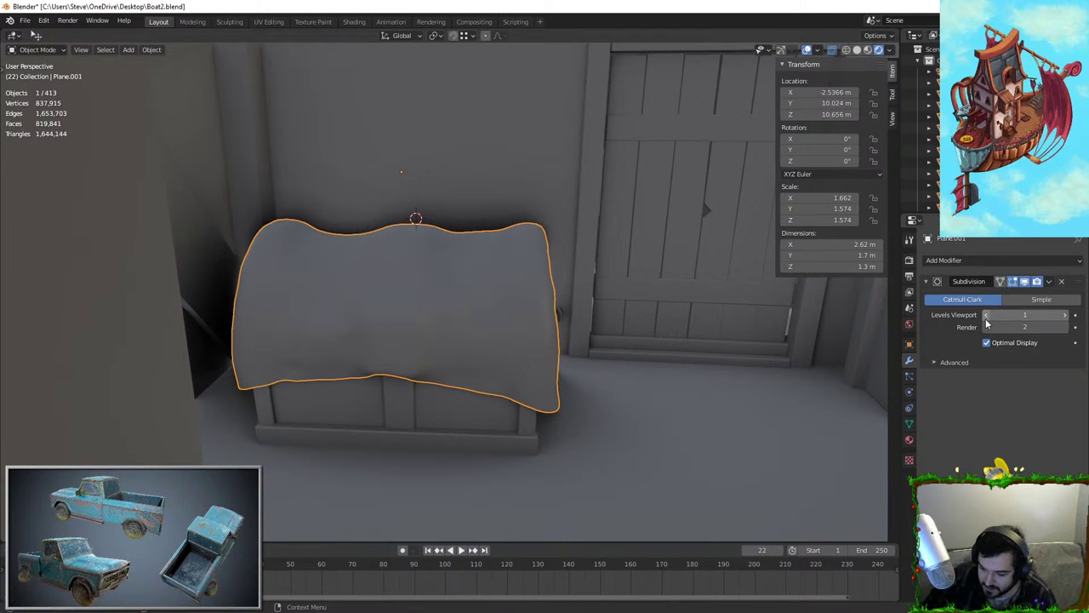
left_click(987, 315)
middle_click_drag(870, 321, 723, 385)
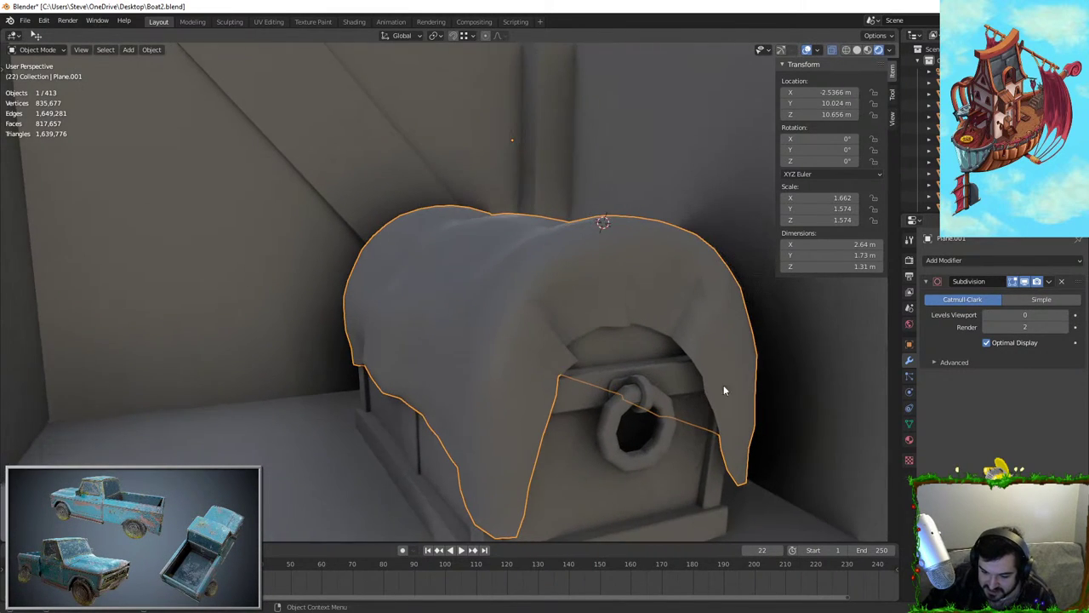
left_click(1063, 314)
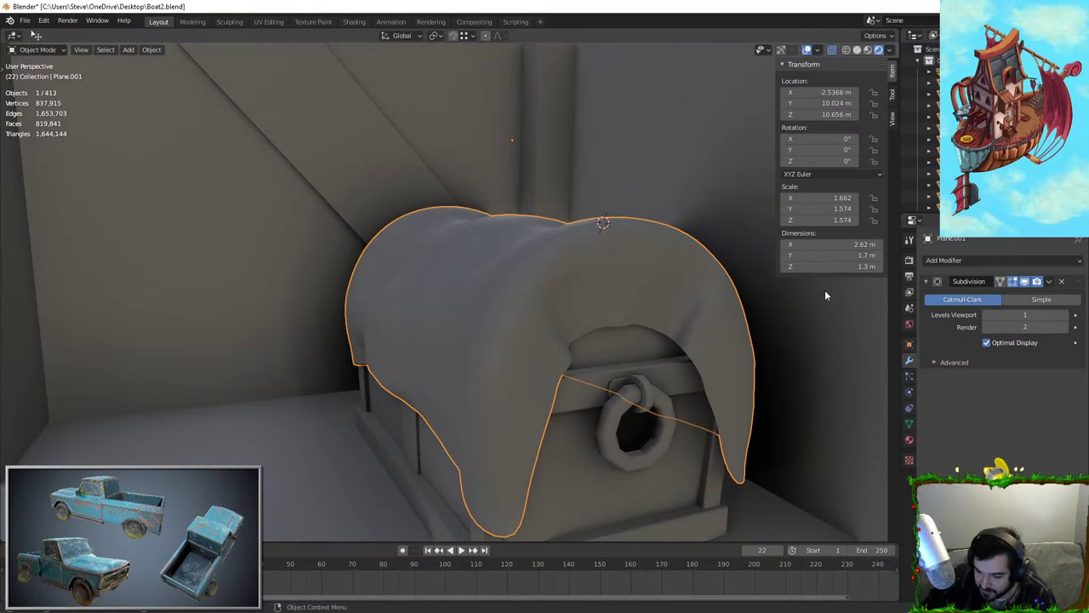
Try applying the cloth's Subdivision modifier, inspect the mesh density in Edit Mode, and undo the application
left_click(1050, 281)
left_click(1004, 294)
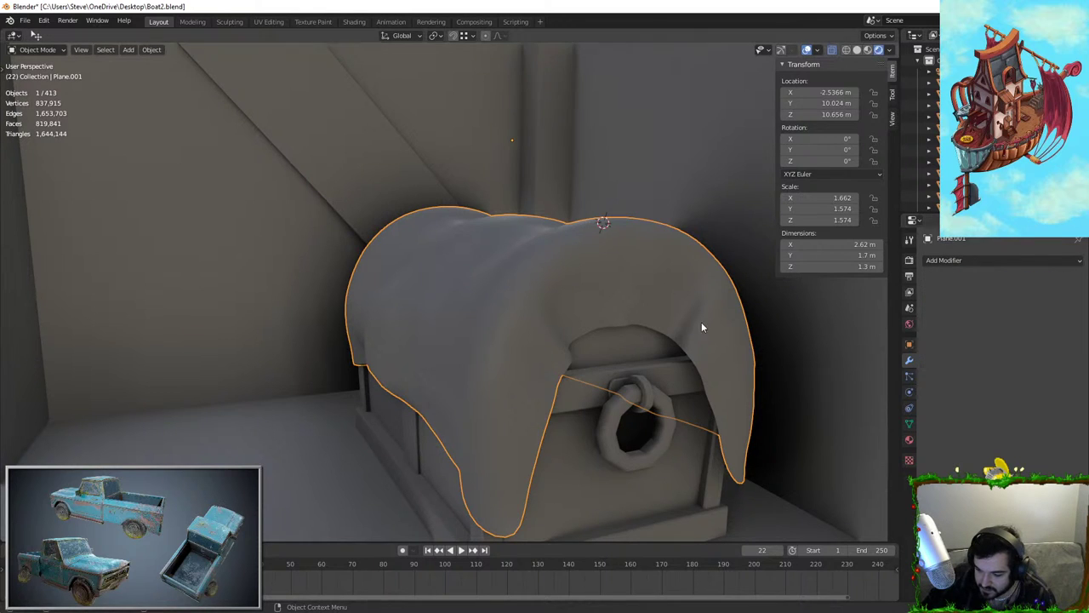
key("Tab")
middle_click_drag(701, 324, 607, 361)
key("Tab")
key("Tab")
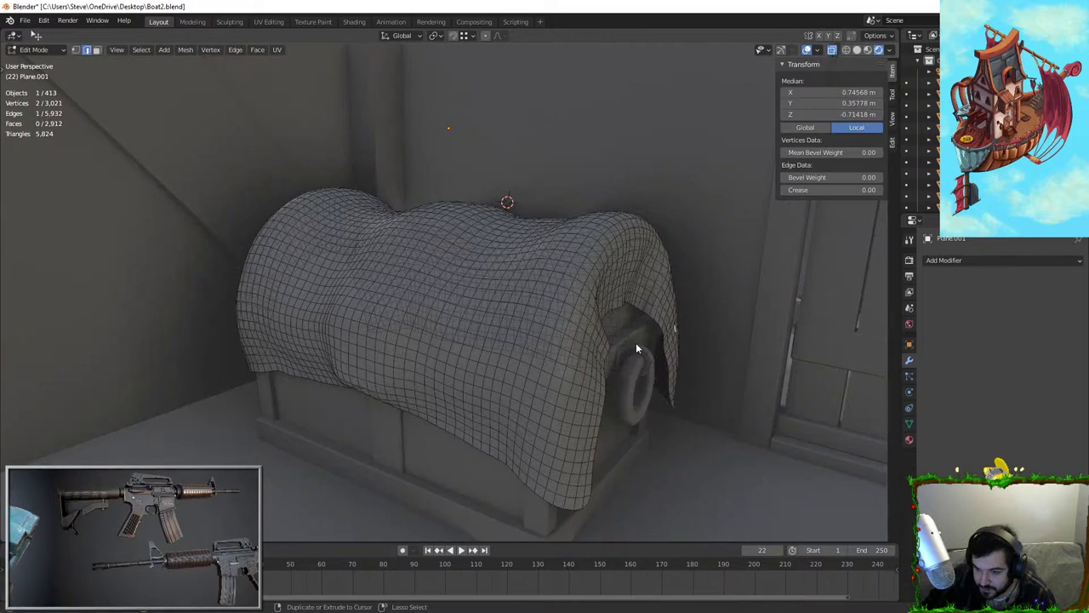
key("Tab")
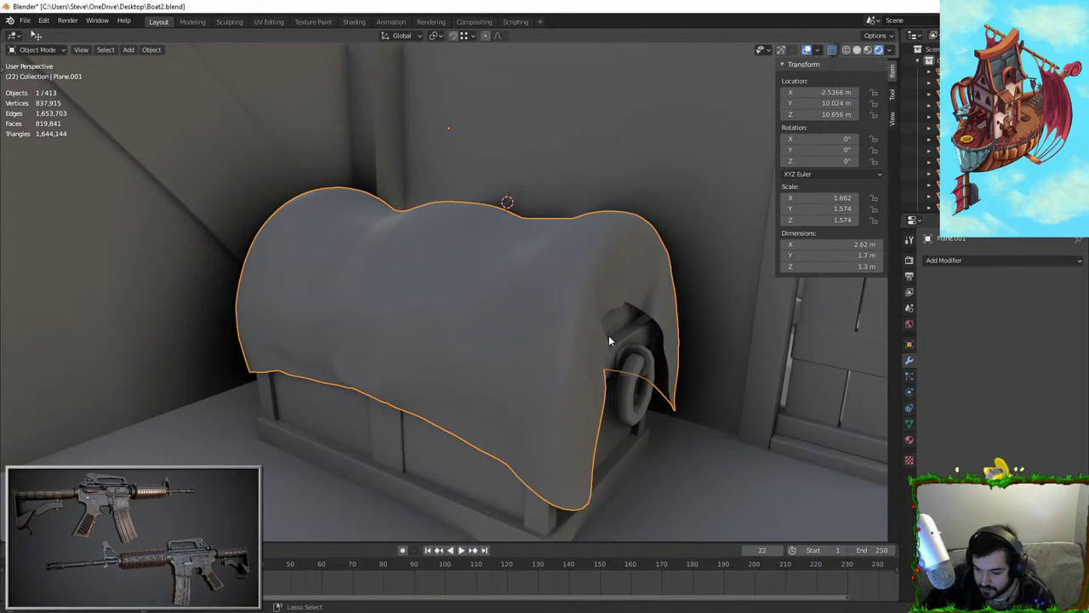
key("ctrl+z")
scroll(605, 337, "down", 3)
scroll(603, 353, "up", 1)
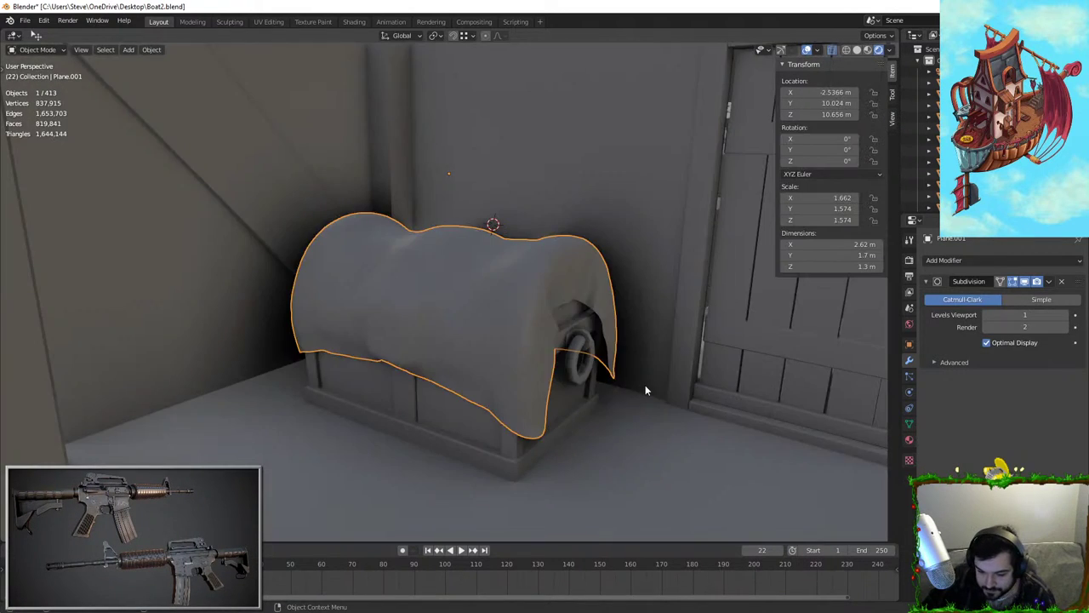
Examine the draped chest up close and from a distance, including the cloth's mesh
left_click(645, 385)
scroll(598, 399, "down", 3)
scroll(599, 400, "down", 4)
middle_click_drag(599, 400, 552, 316)
scroll(271, 323, "up", 3)
scroll(449, 345, "up", 4)
scroll(355, 295, "down", 2)
scroll(413, 292, "up", 5)
left_click(454, 345)
scroll(451, 320, "down", 2)
key("Tab")
key("Tab")
scroll(477, 311, "down", 7)
scroll(523, 317, "up", 2)
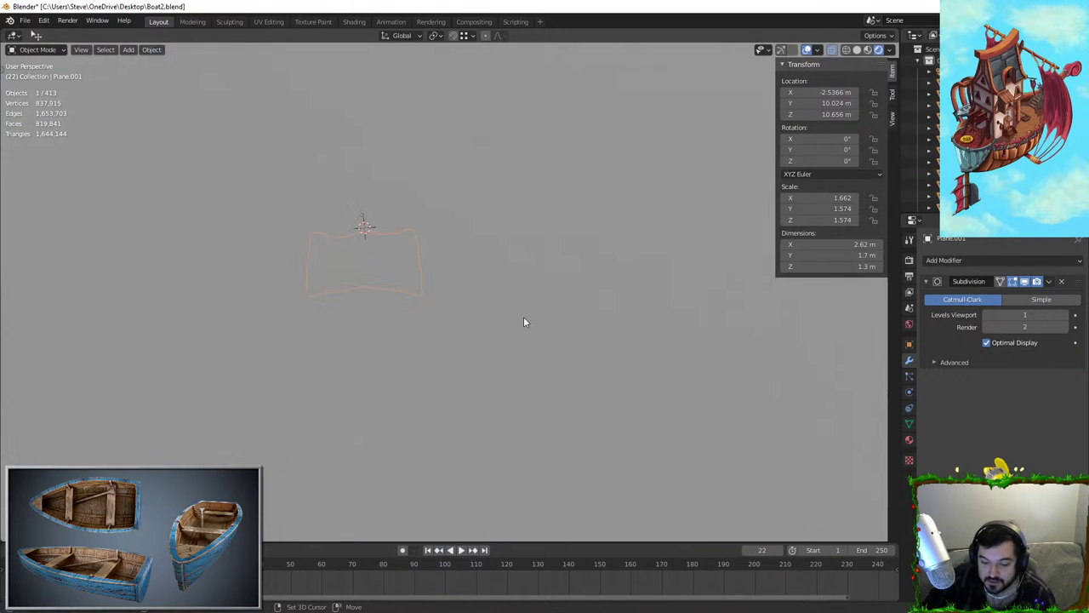
View the draped chest among the cabin's furniture, checking the room in Material Preview and Rendered shading
key("shift+grave")
key("w")
key("s")
key("d")
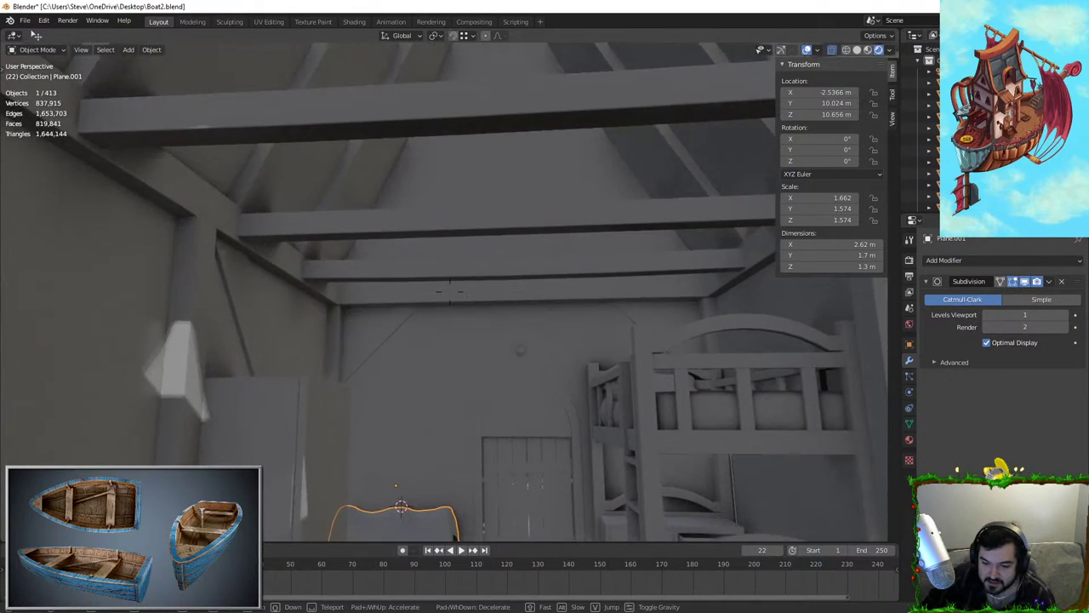
left_click(808, 72)
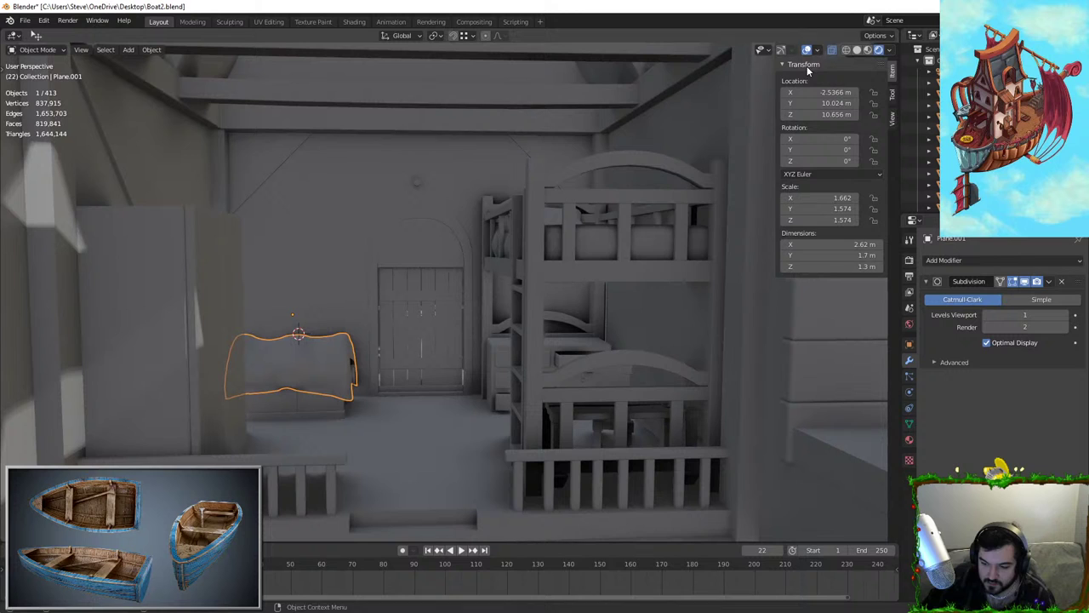
left_click(868, 51)
left_click(879, 50)
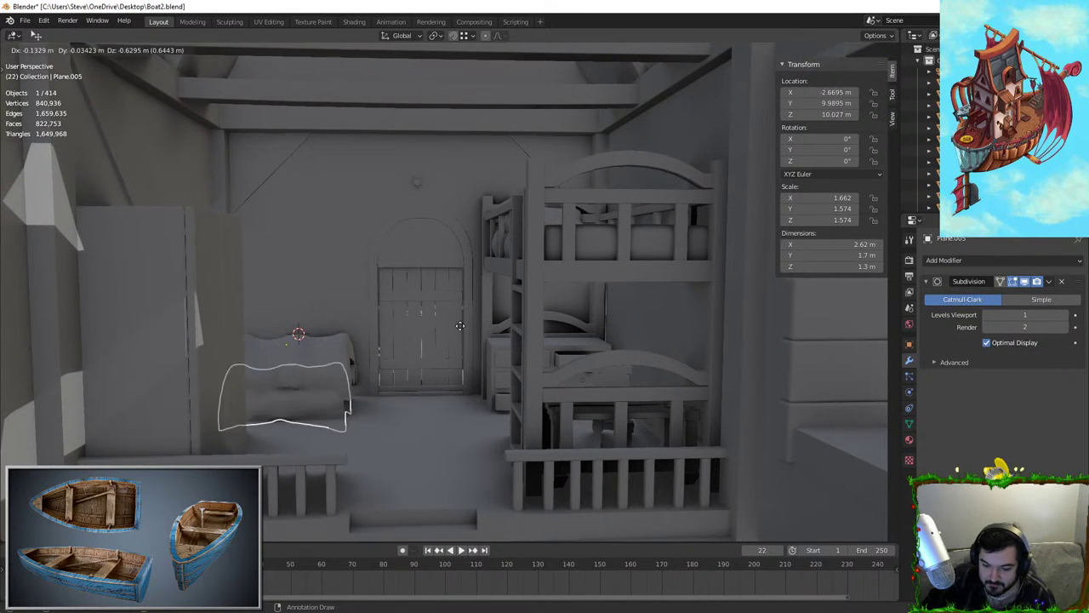
left_click(517, 245)
Fly around and through the boat to review its deck, house exterior, barrel room and chest room
key("shift+grave")
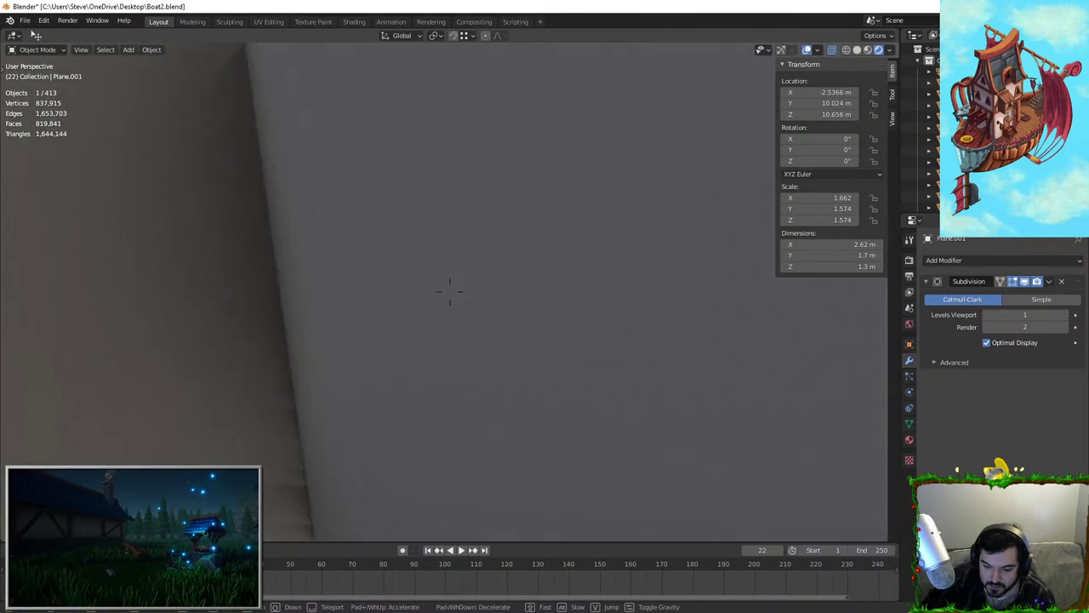
key("s")
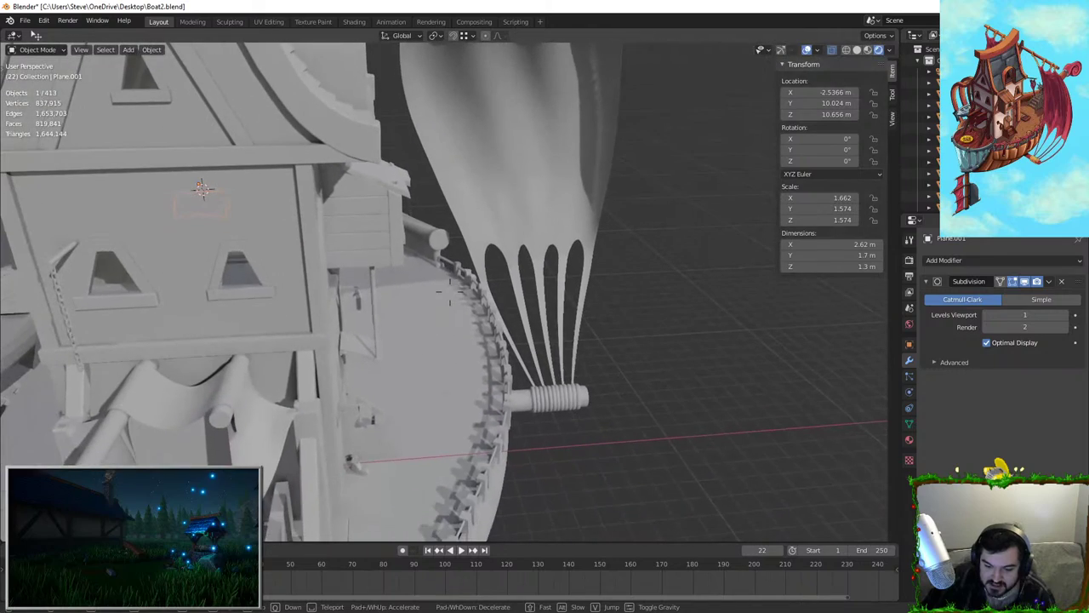
key("s")
key("w")
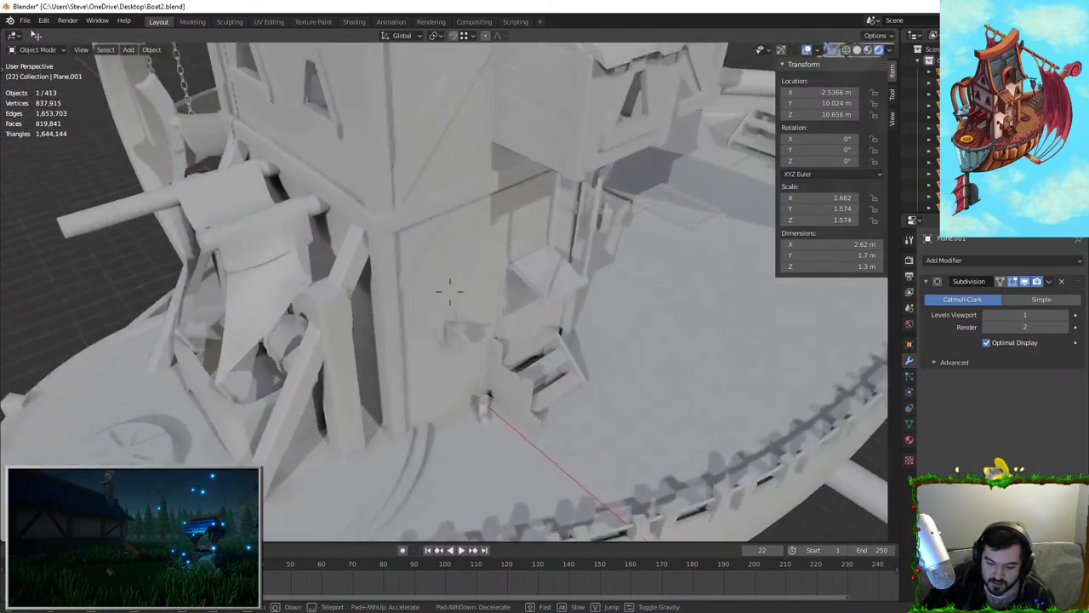
key("w")
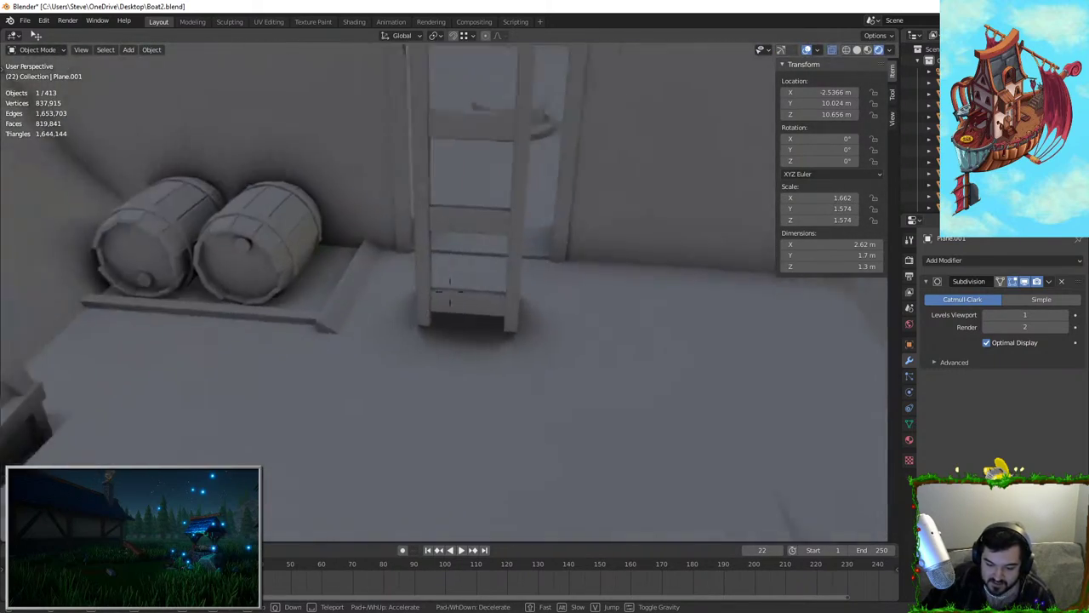
key("w")
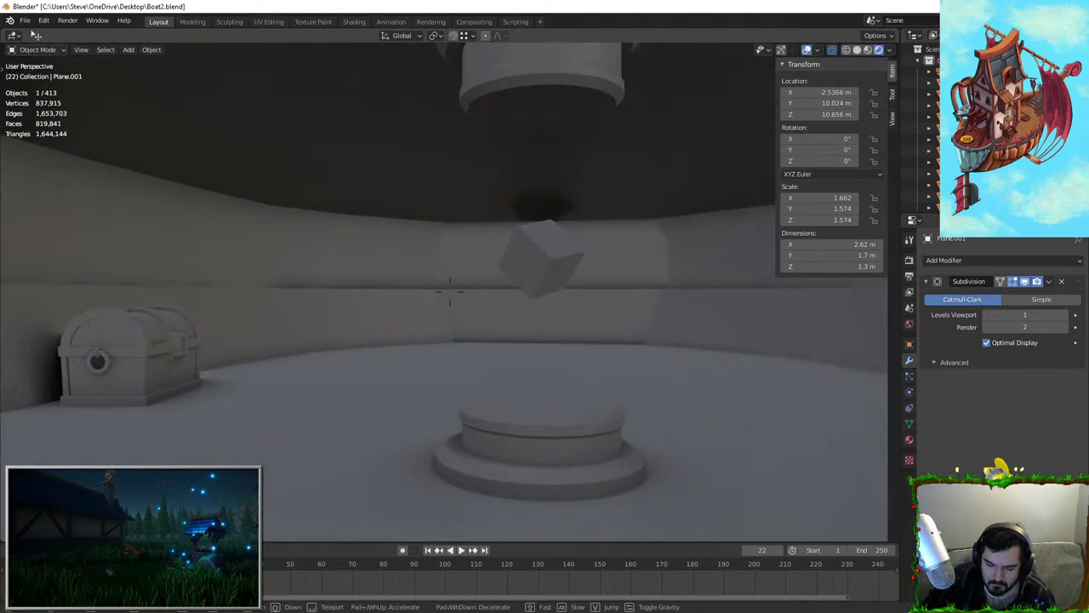
key("s")
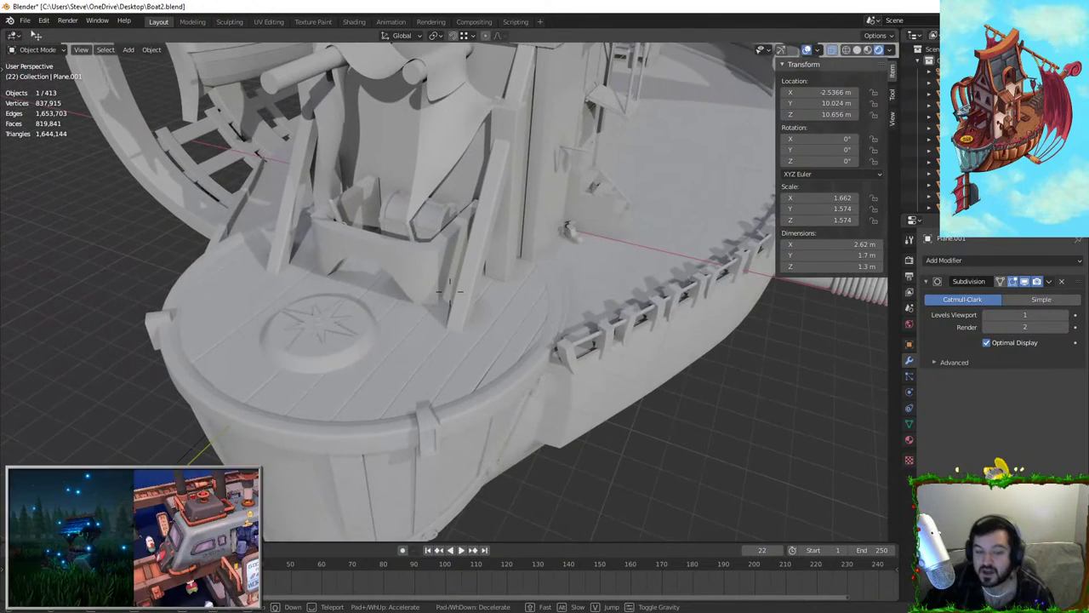
key("s")
key("w")
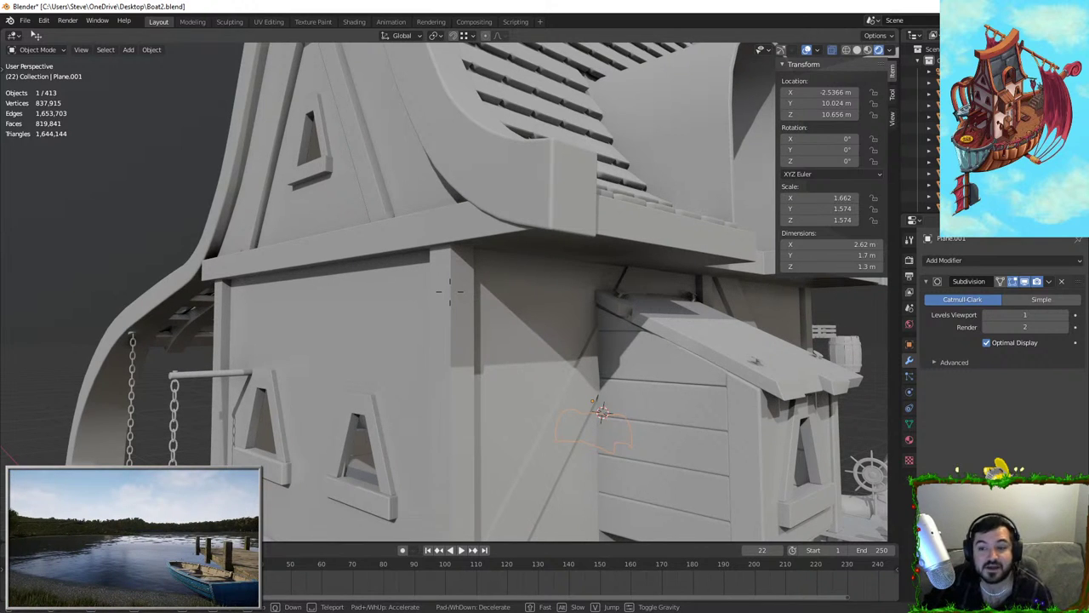
left_click(451, 291)
key("shift+grave")
key("s")
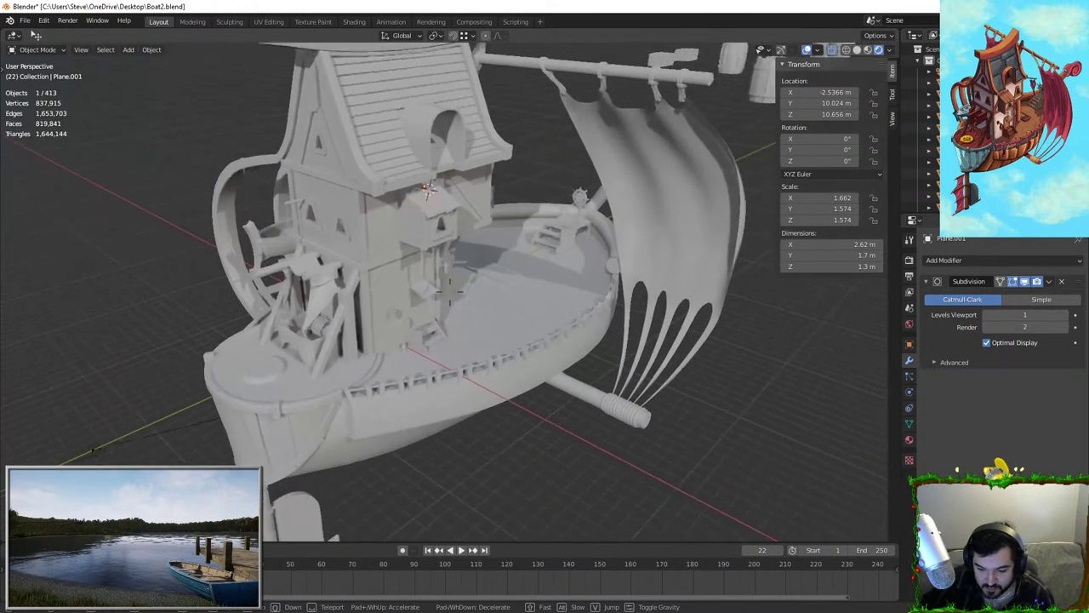
left_click(774, 80)
Switch the viewport to Solid shading with X-ray off and deselect everything, keeping the whole boat in view
key("alt+z")
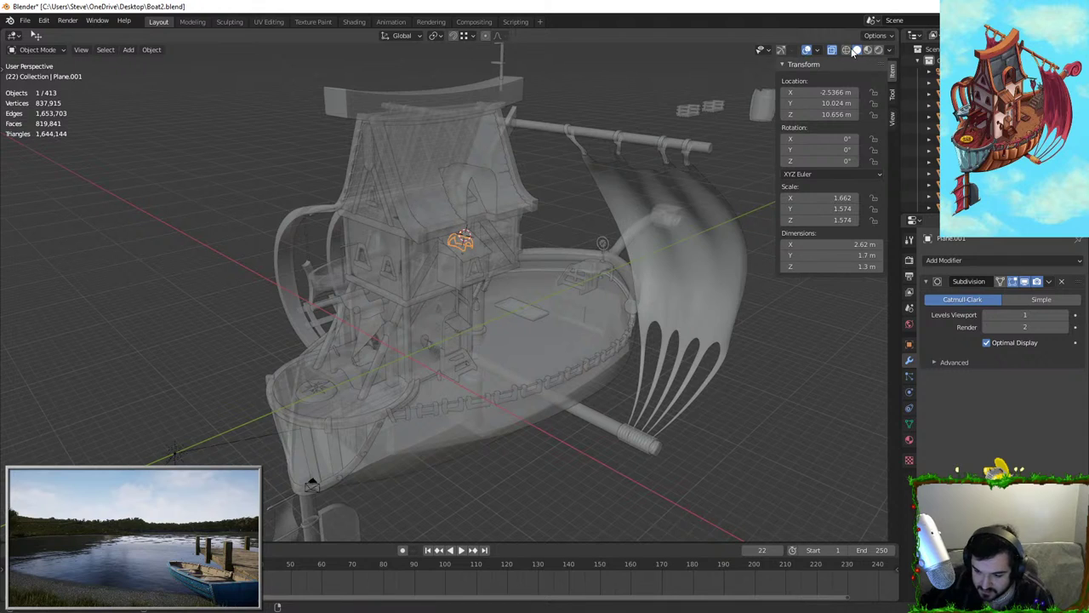
key("alt+z")
key("shift+grave")
key("s")
left_click(457, 193)
left_click(456, 192)
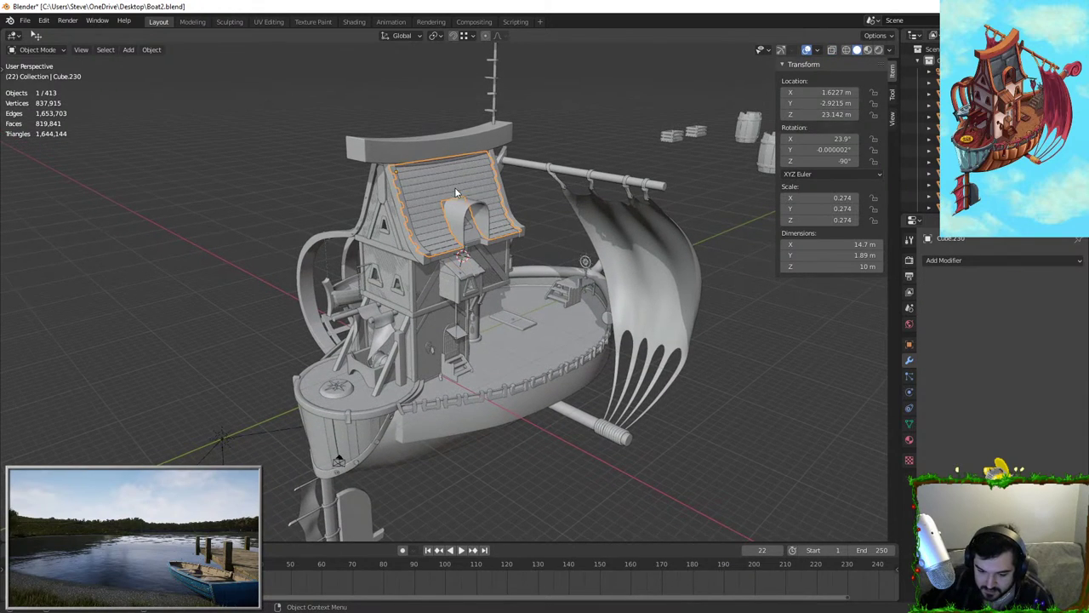
key("shift+grave")
key("w")
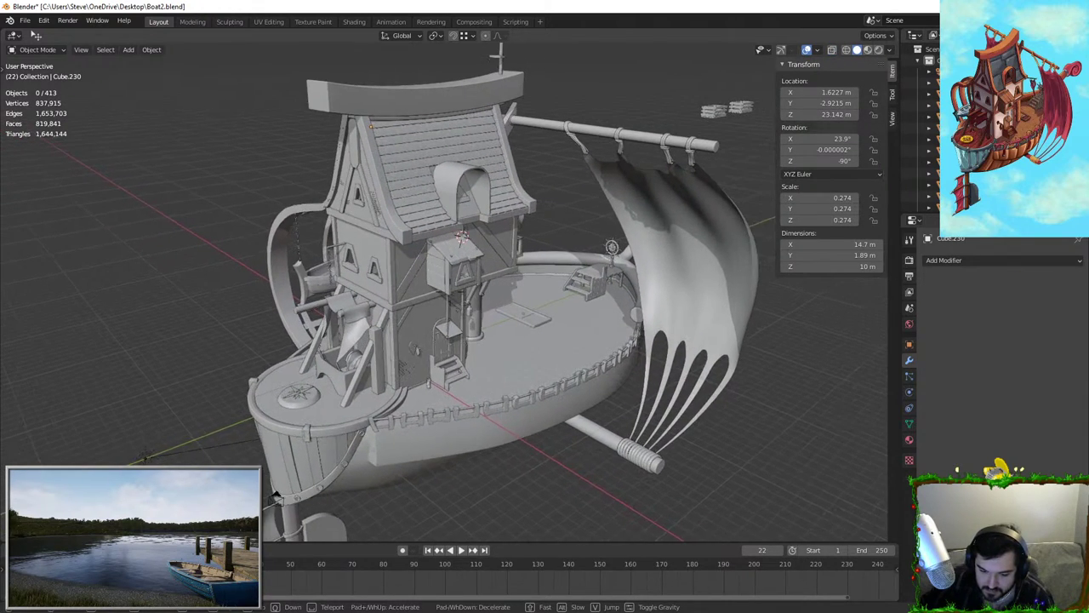
key("Escape")
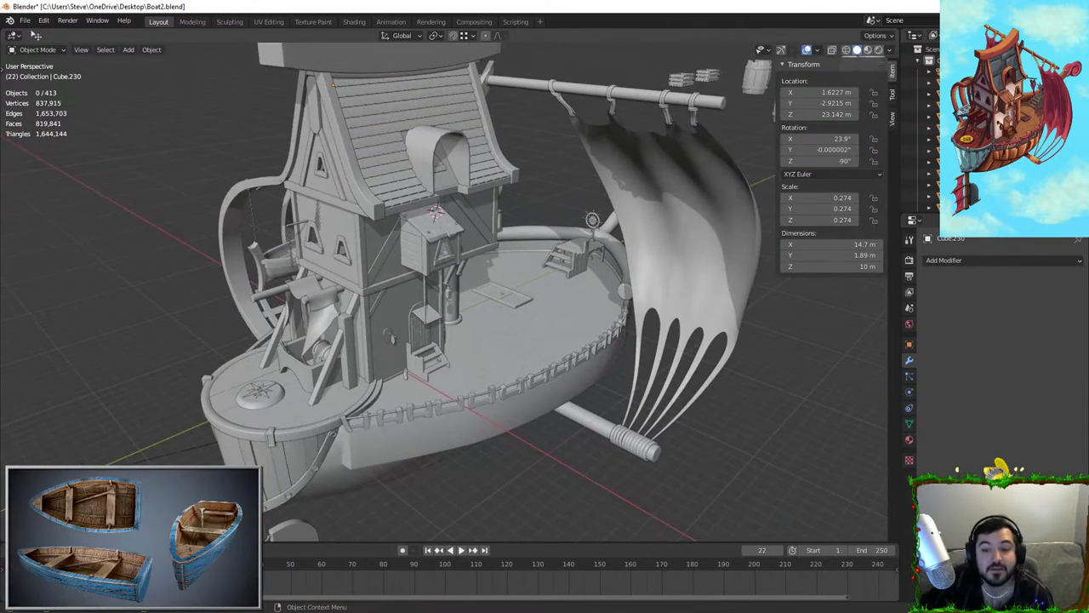